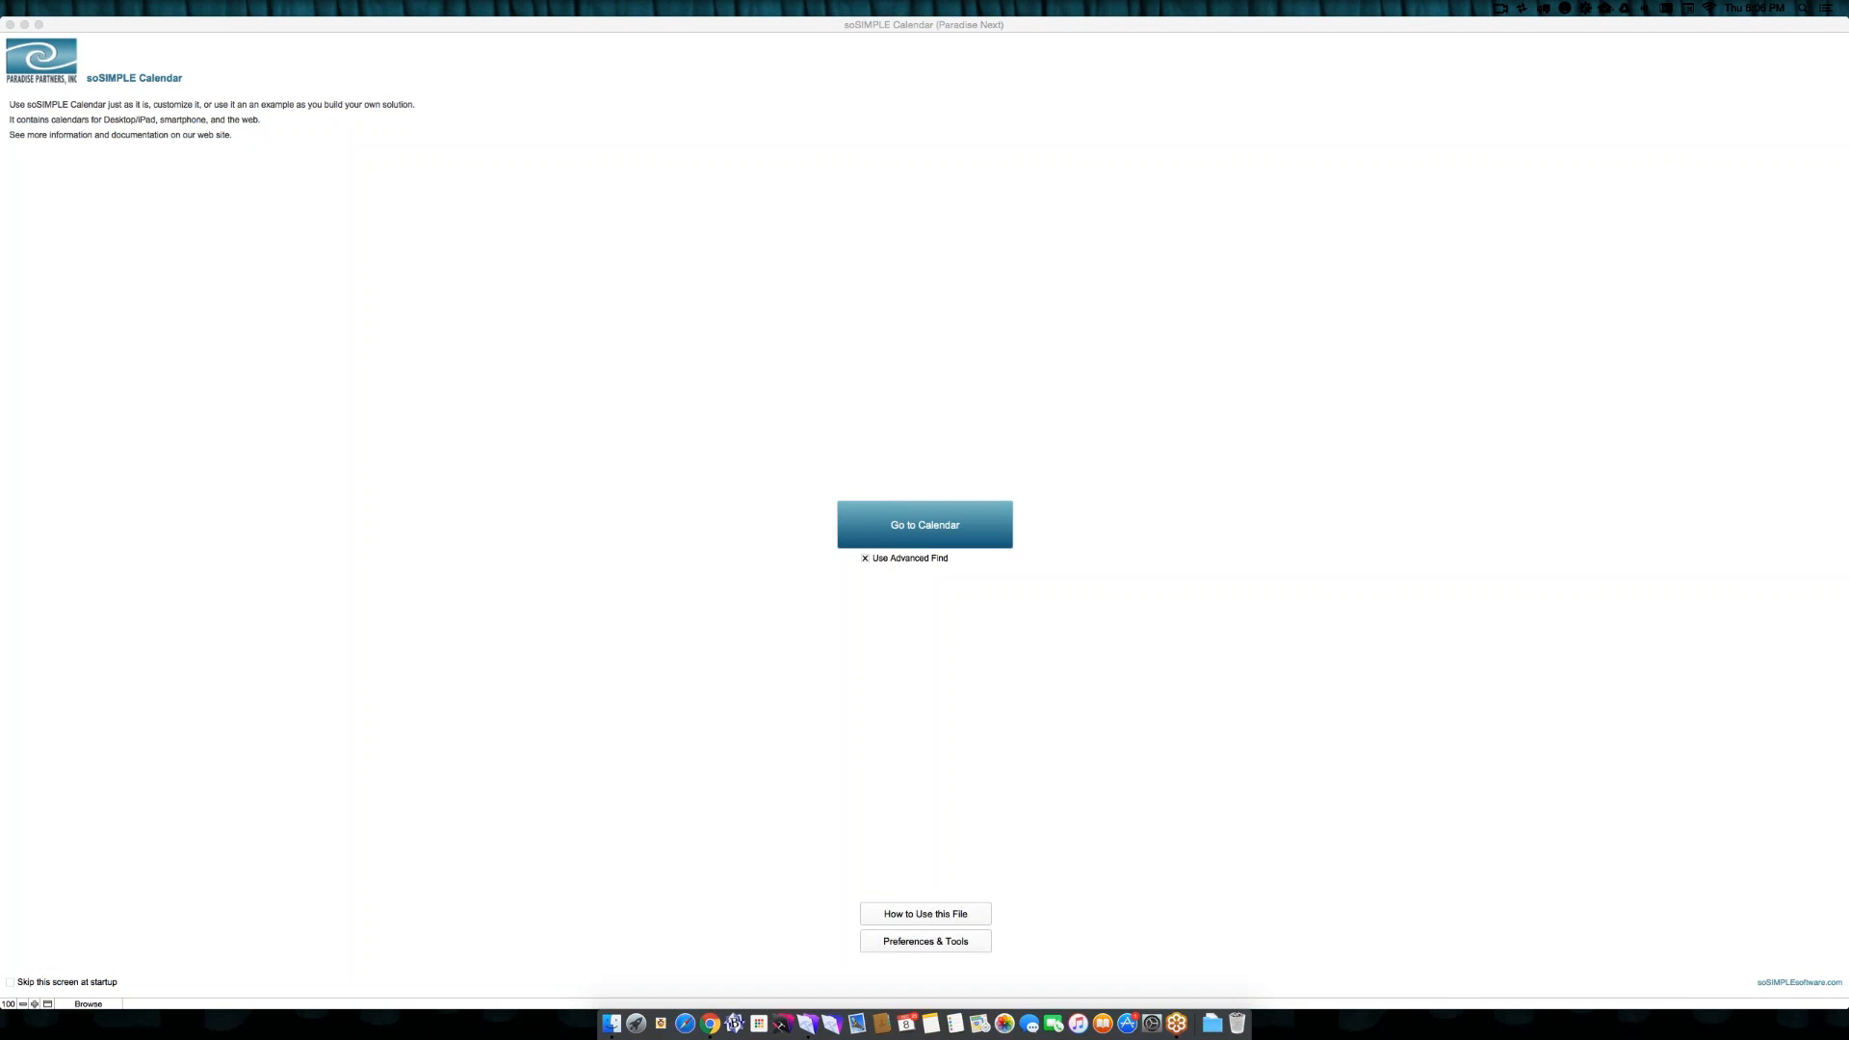
- Open the calendar from the start screen
{"action": "left_click", "coordinate": [911, 513]}
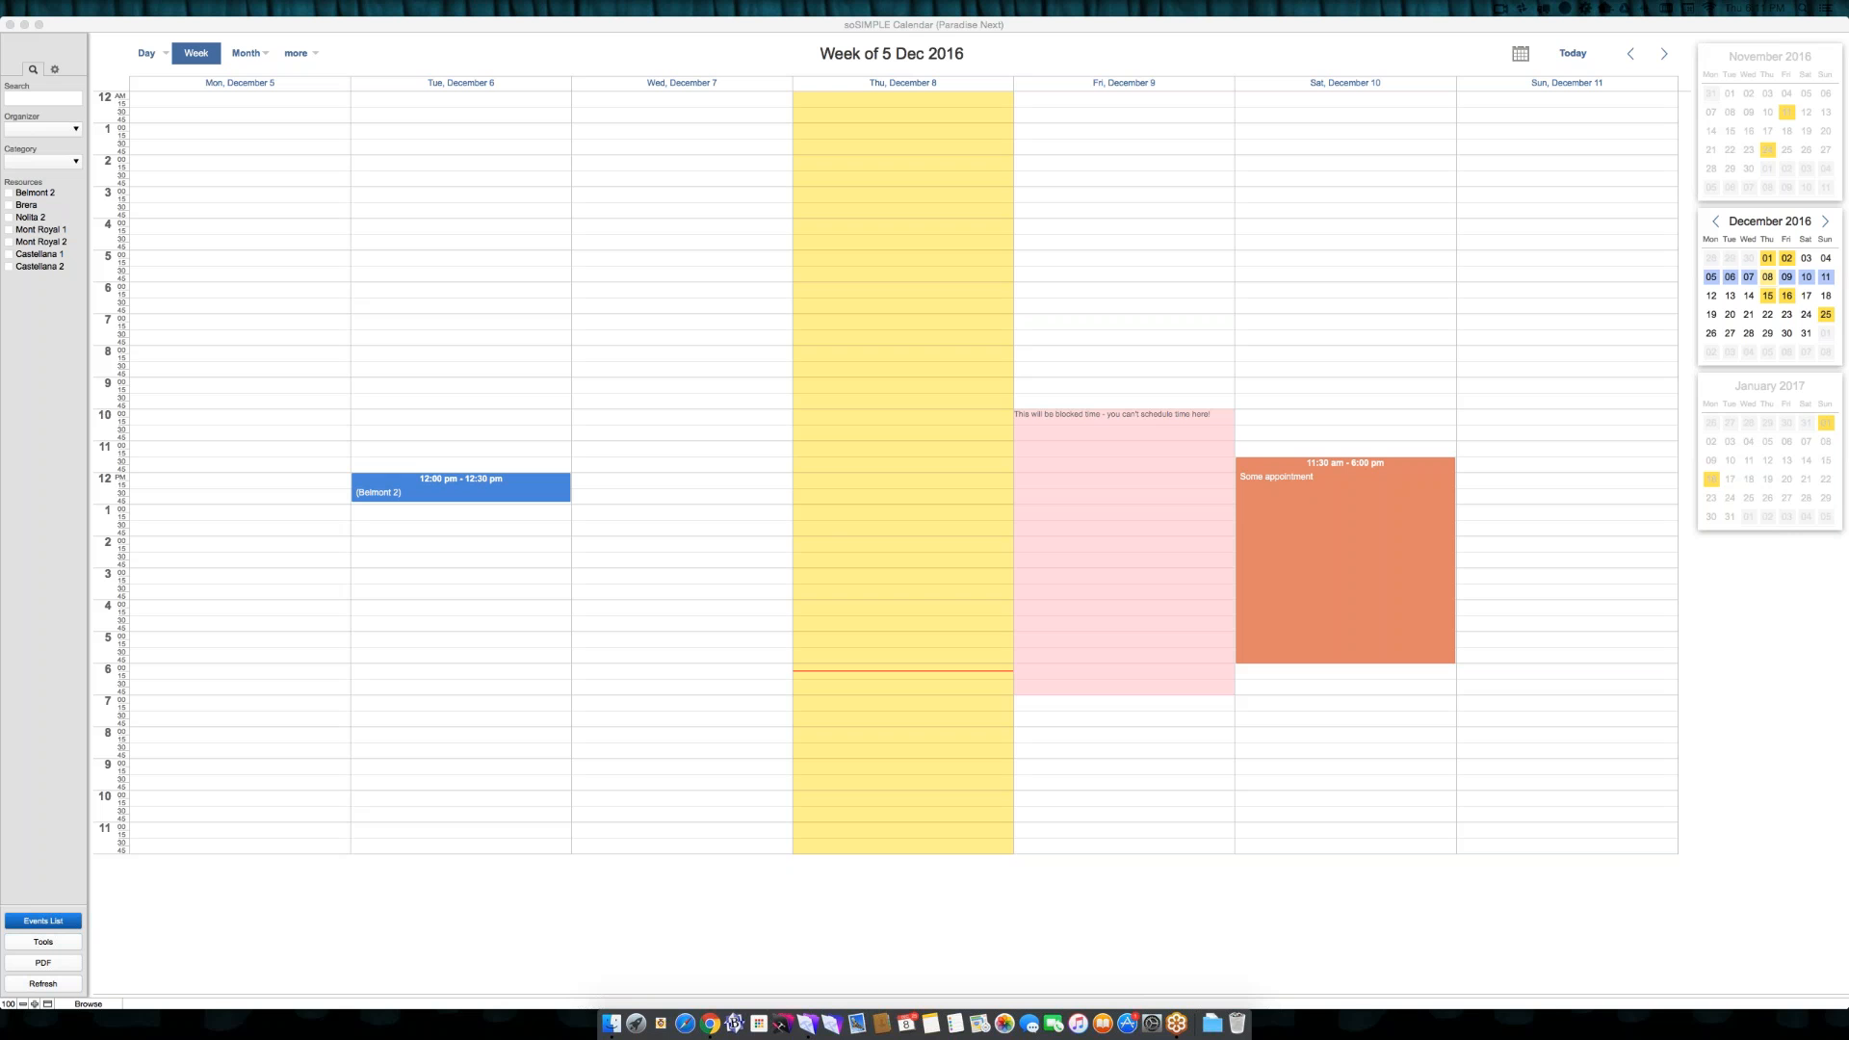
{"action": "key", "text": "super+Tab"}
{"action": "key", "text": "super+Tab"}
{"action": "key", "text": "shift+super+Tab"}
{"action": "key", "text": "shift+super+Tab"}
{"action": "left_click", "coordinate": [709, 1022]}
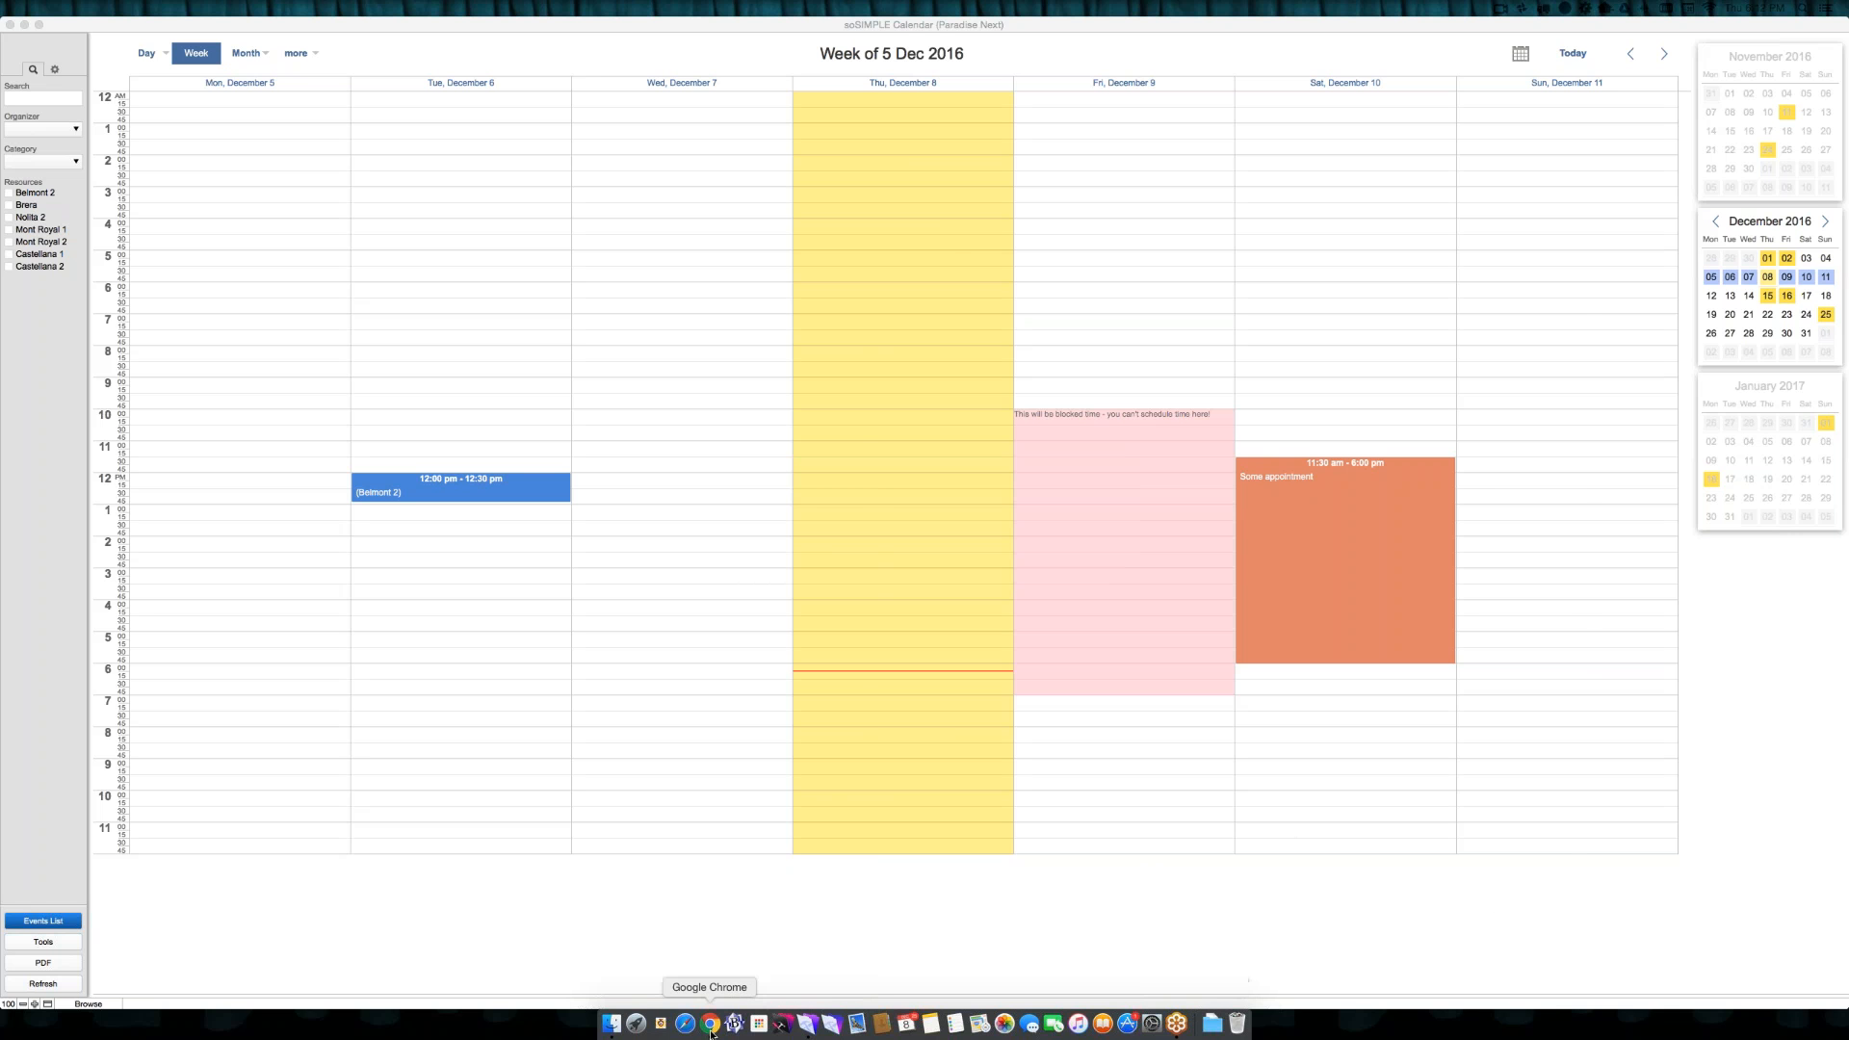
{"action": "left_click_drag", "start_coordinate": [1044, 63], "coordinate": [1848, 64]}
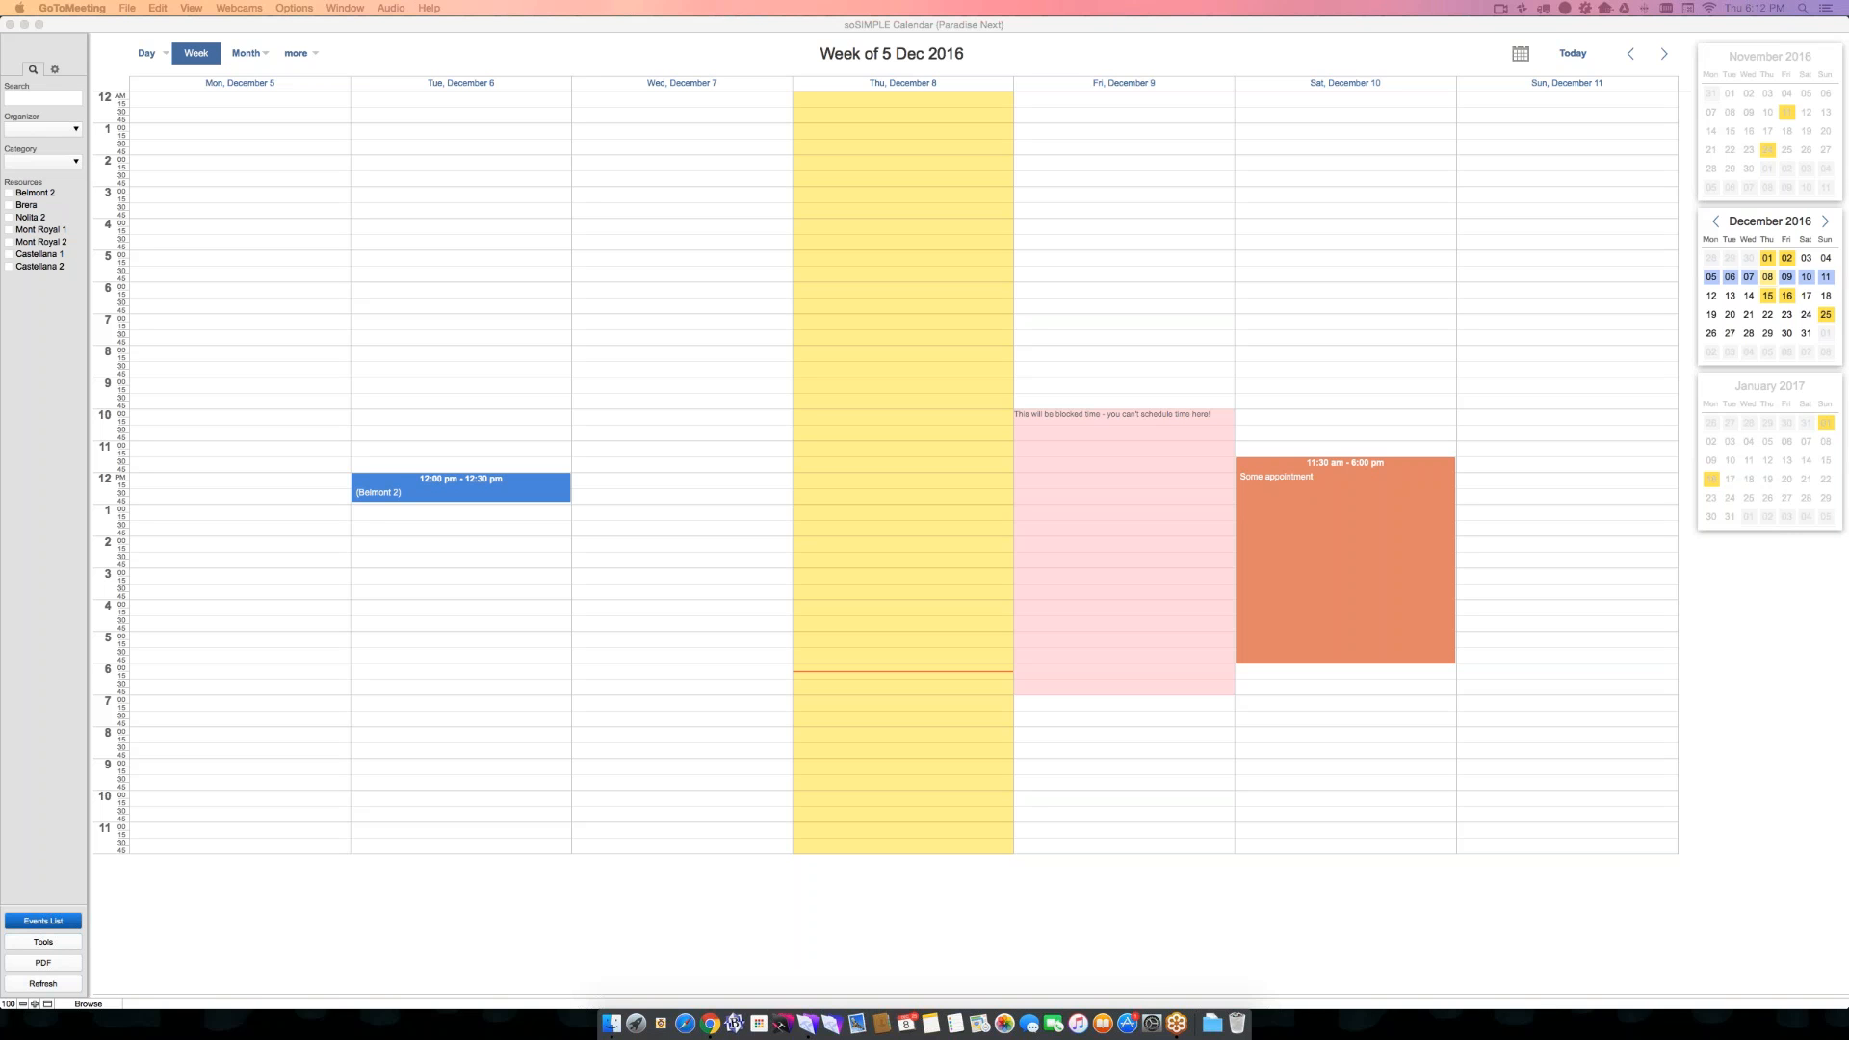
{"action": "key", "text": "super+backslash"}
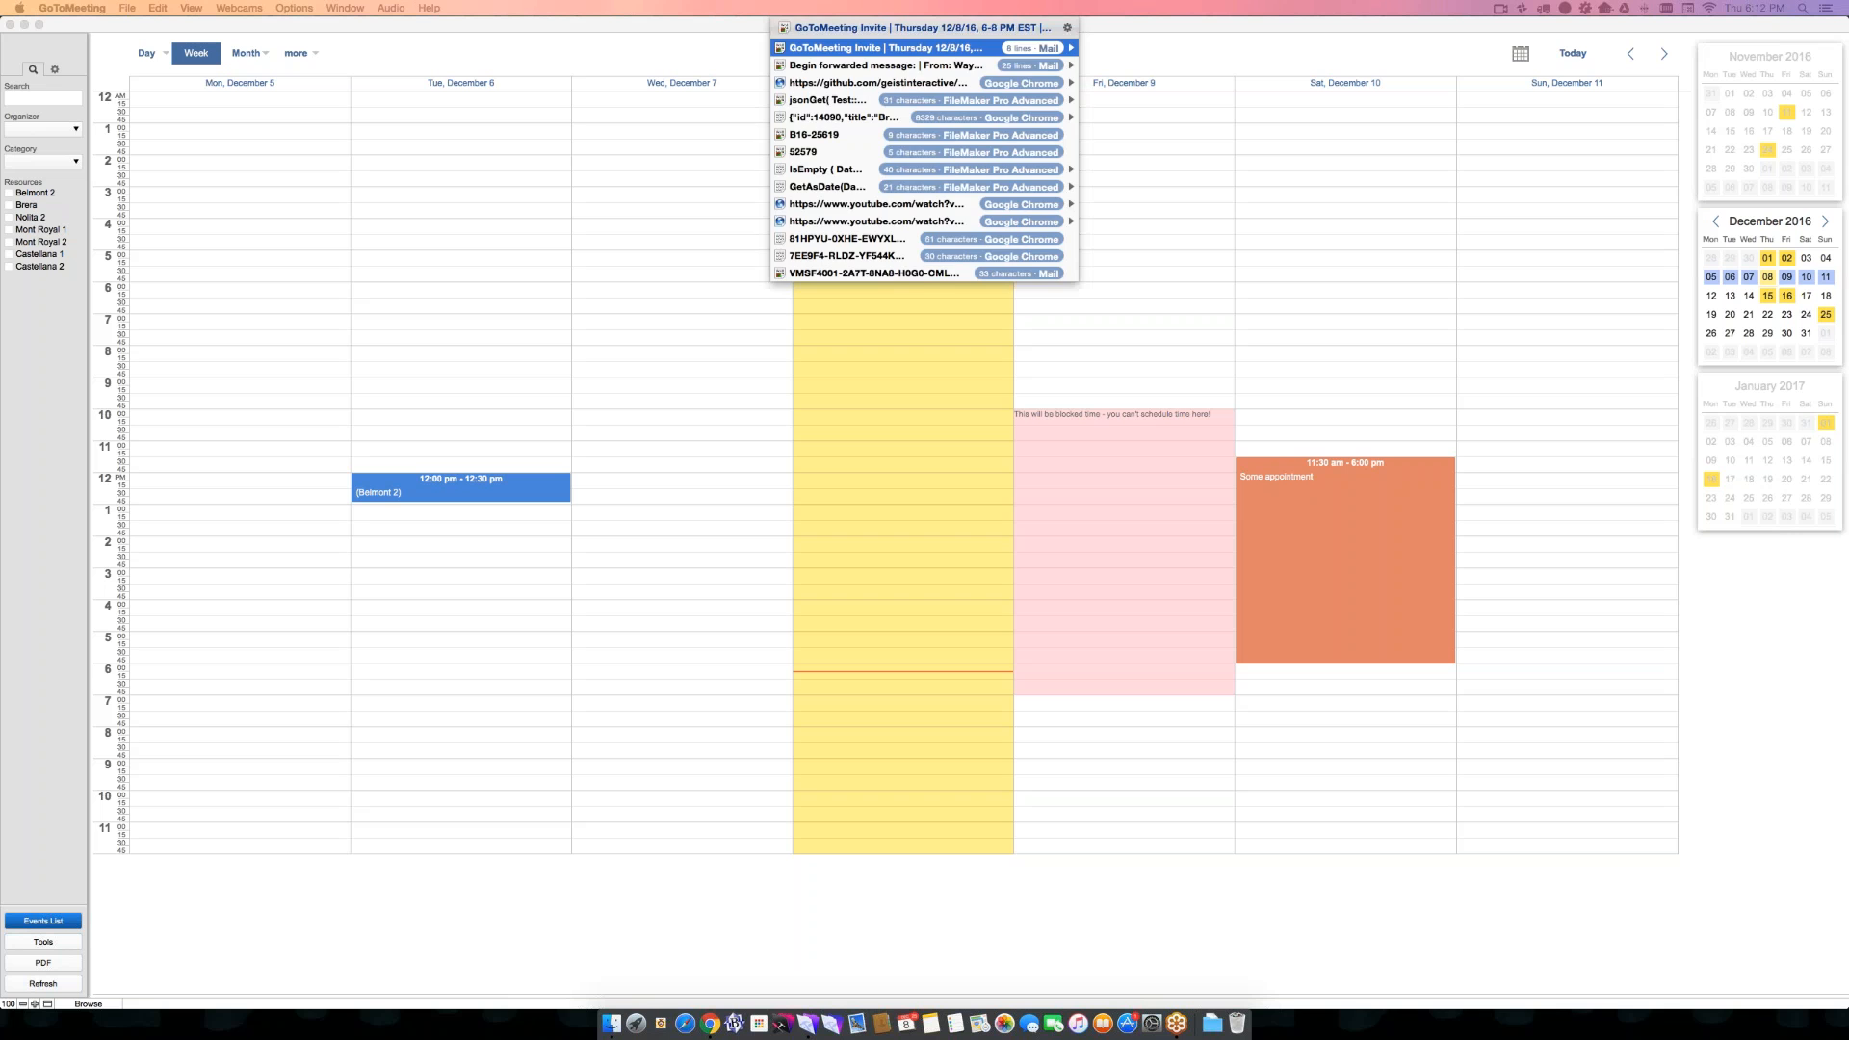
{"action": "key", "text": "Escape"}
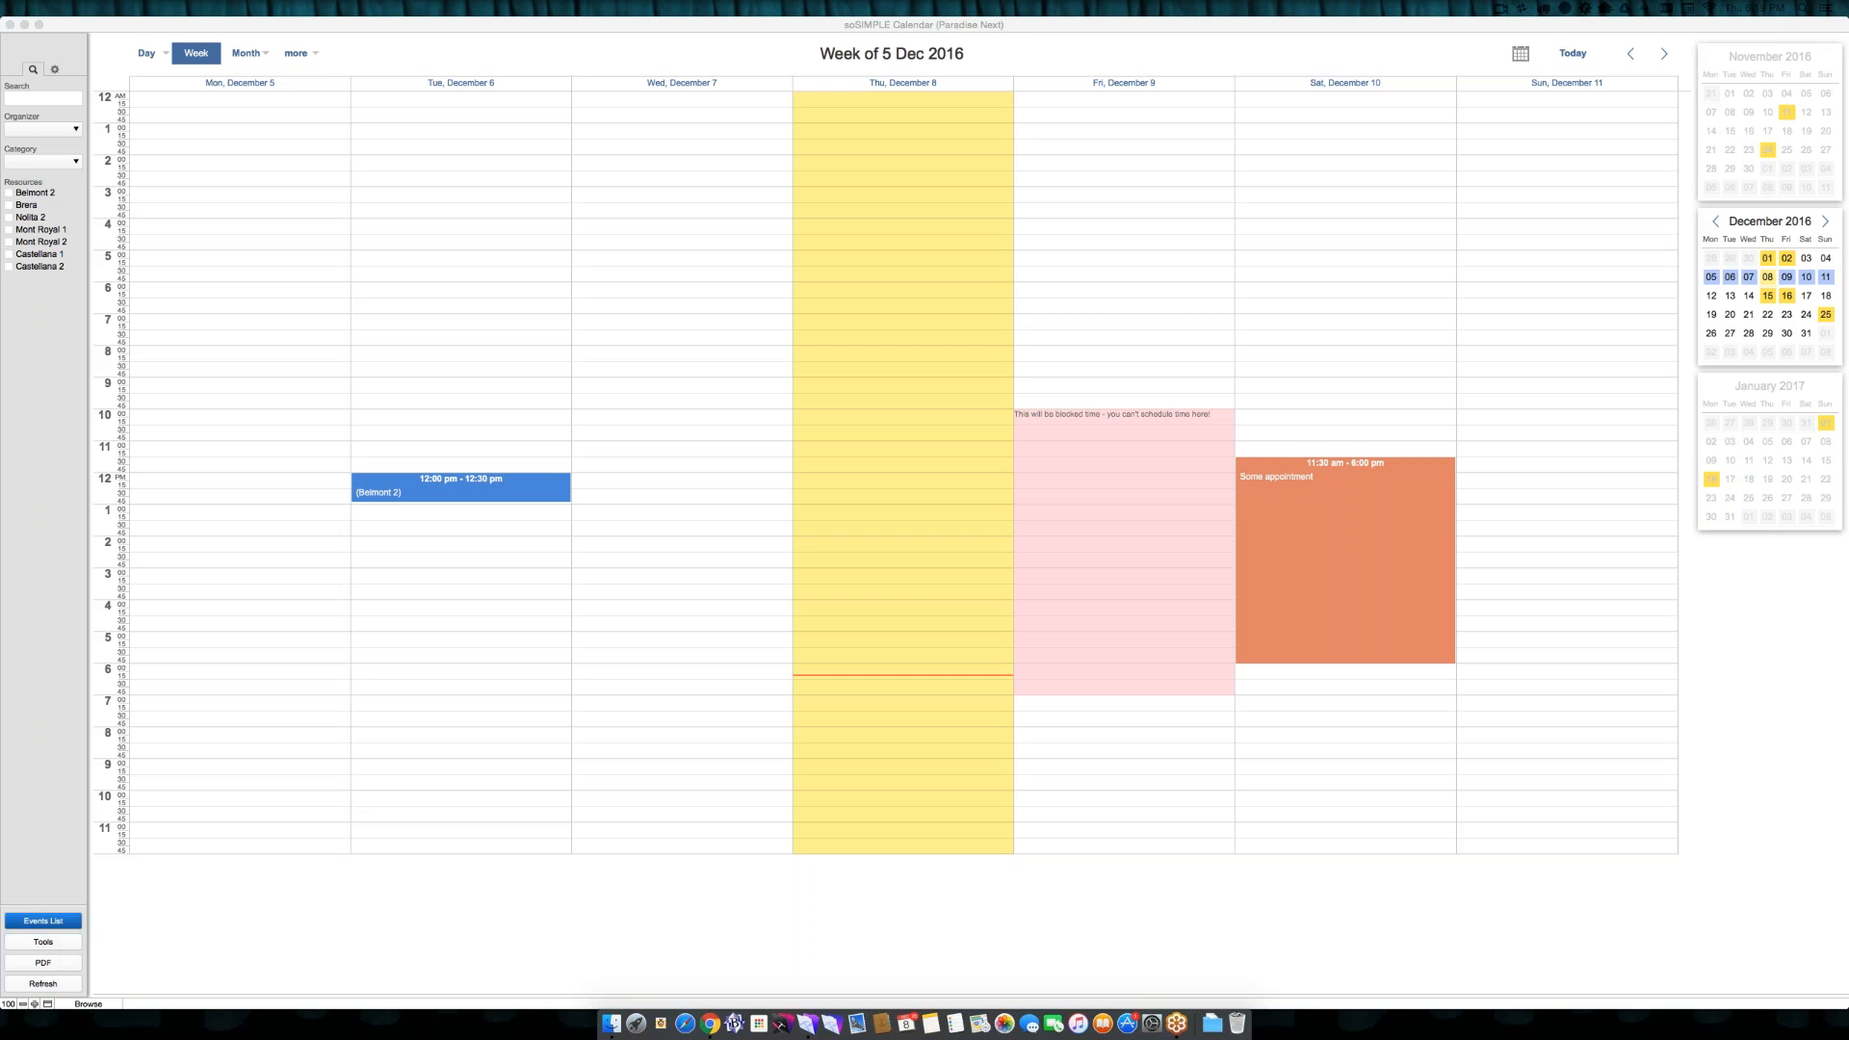
- Close the calendar file and reopen soSIMPLE Calendar from the recent files, forcing the account login dialog
{"action": "left_click", "coordinate": [1027, 45]}
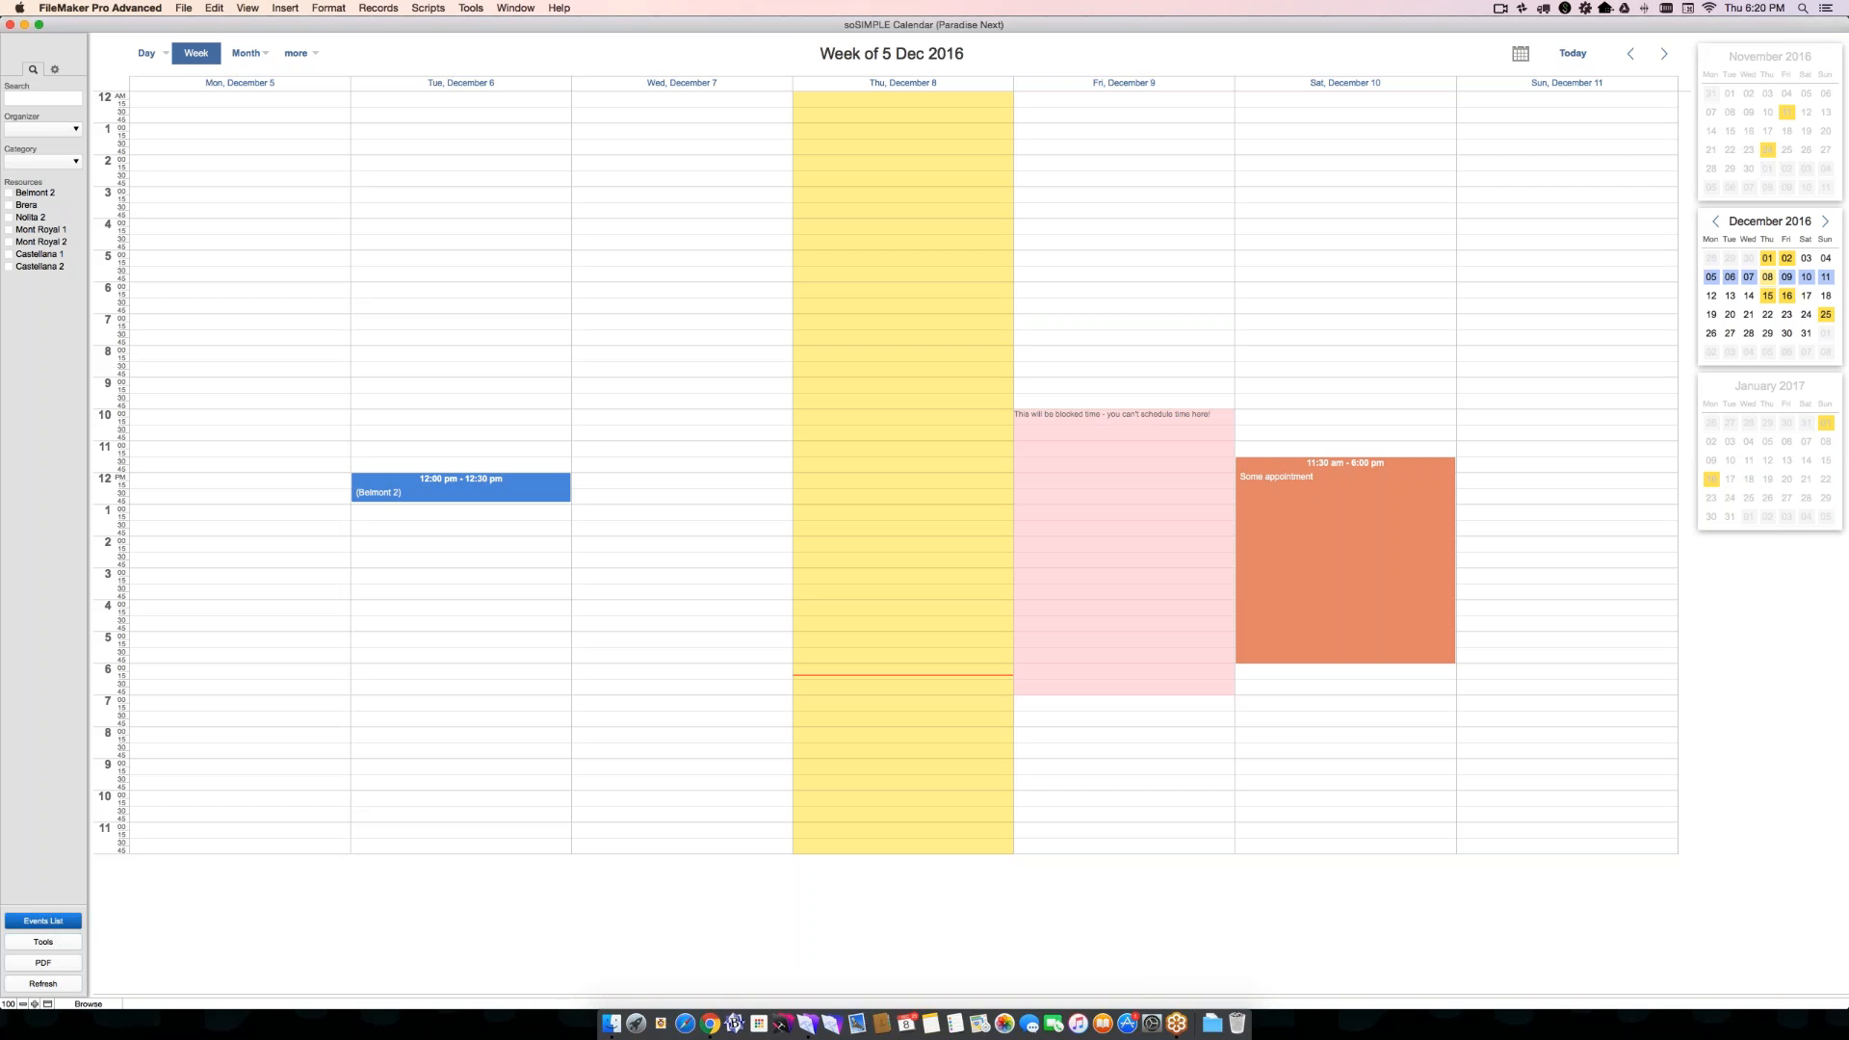
{"action": "key", "text": "super+w"}
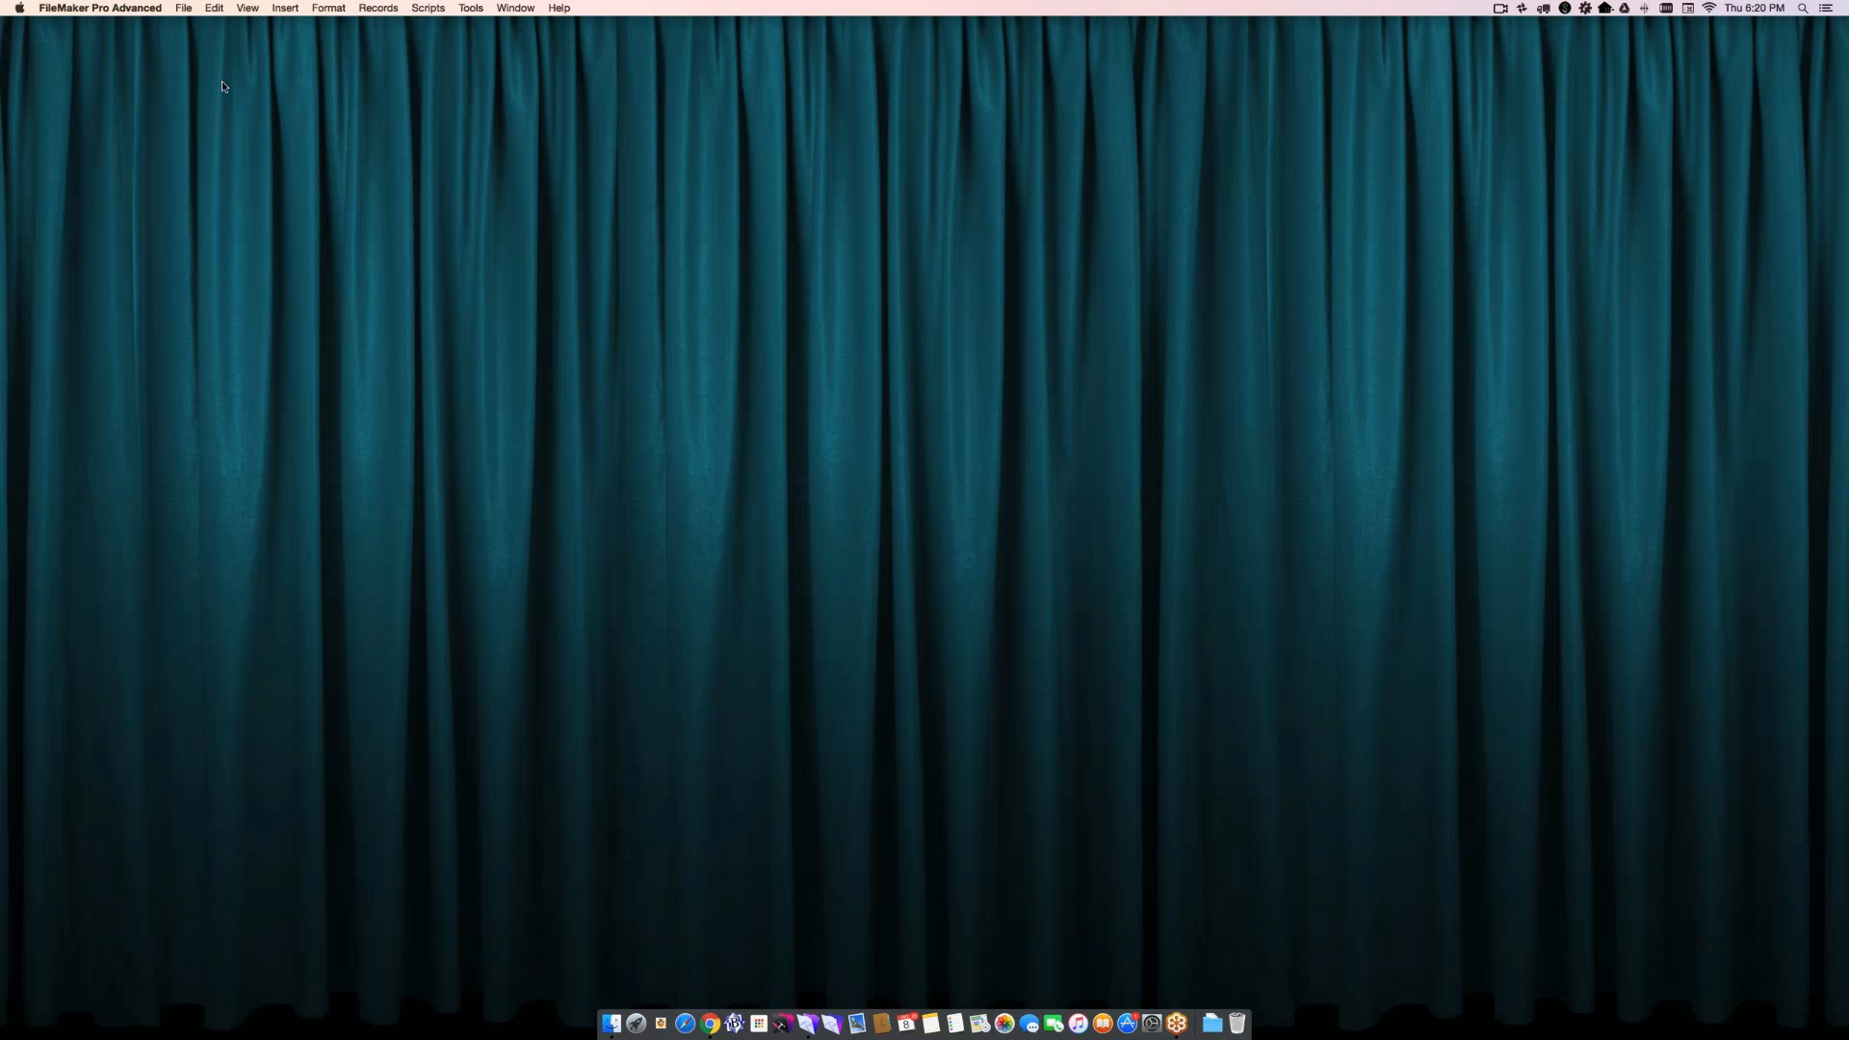
{"action": "left_click", "coordinate": [184, 8]}
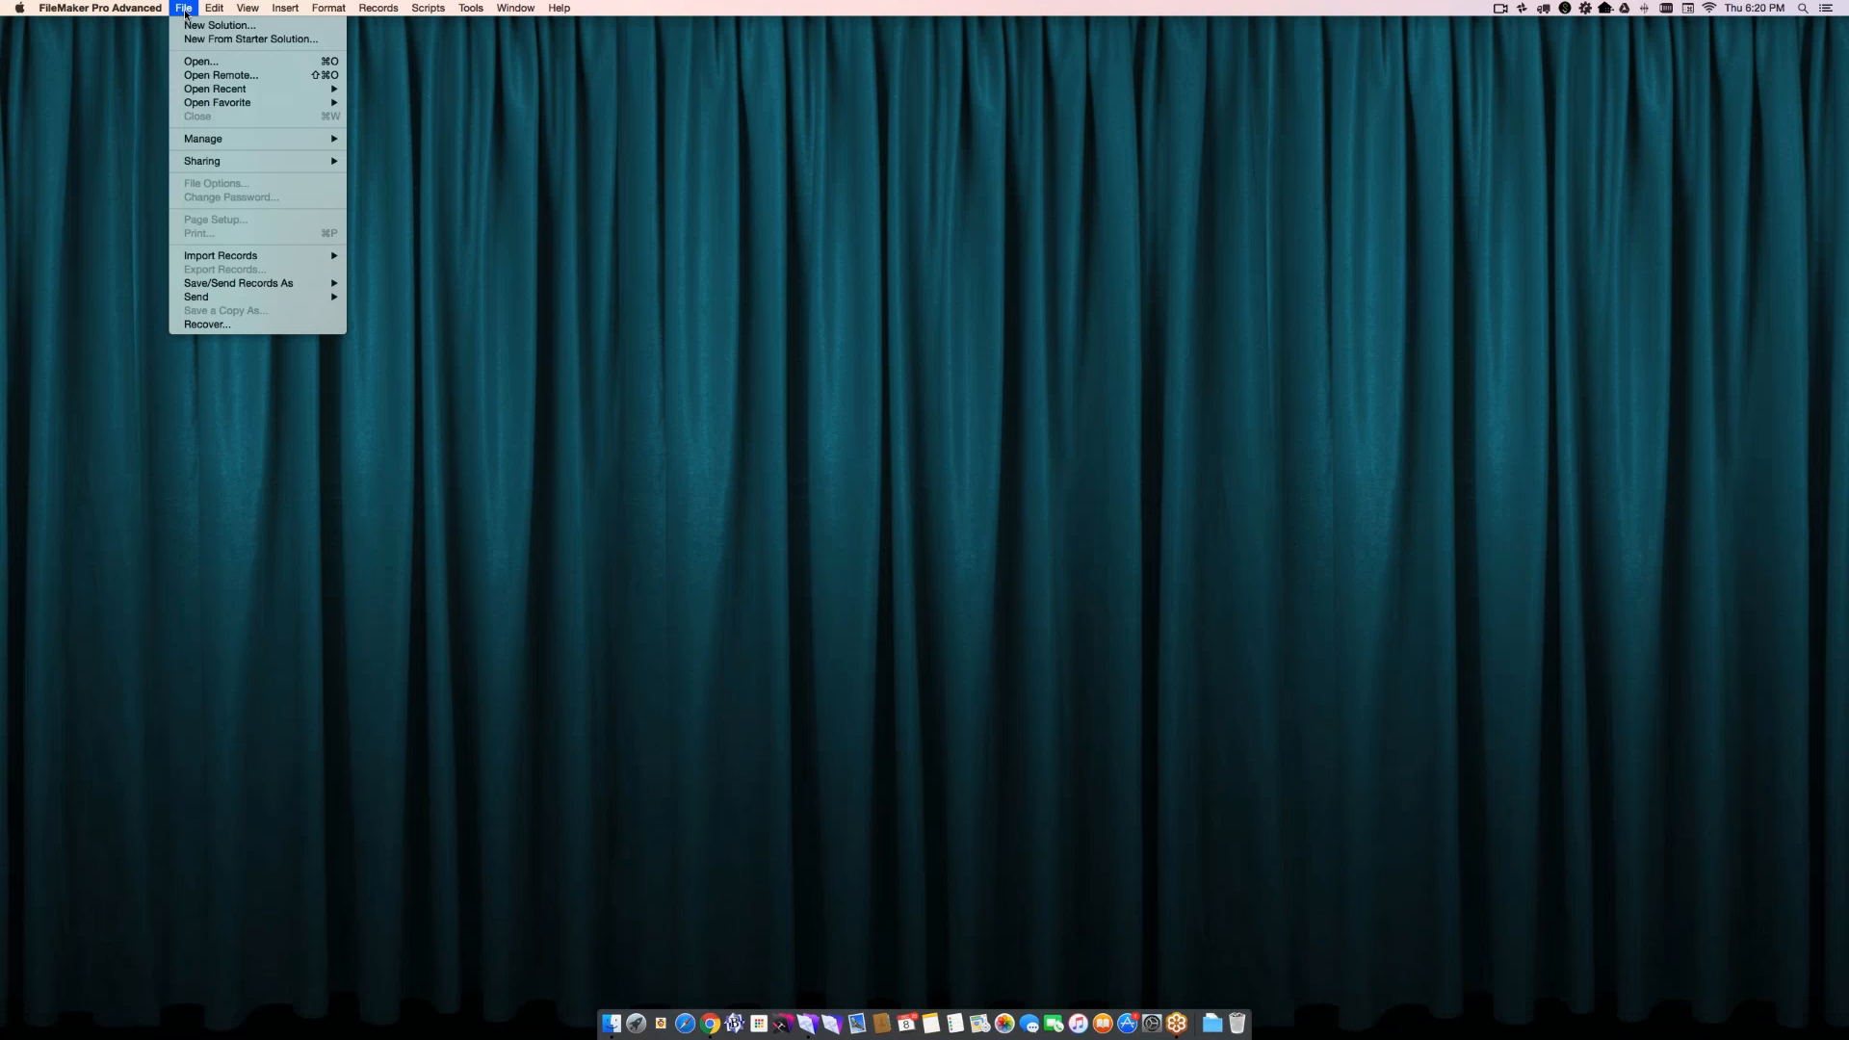
{"action": "key", "text": "alt"}
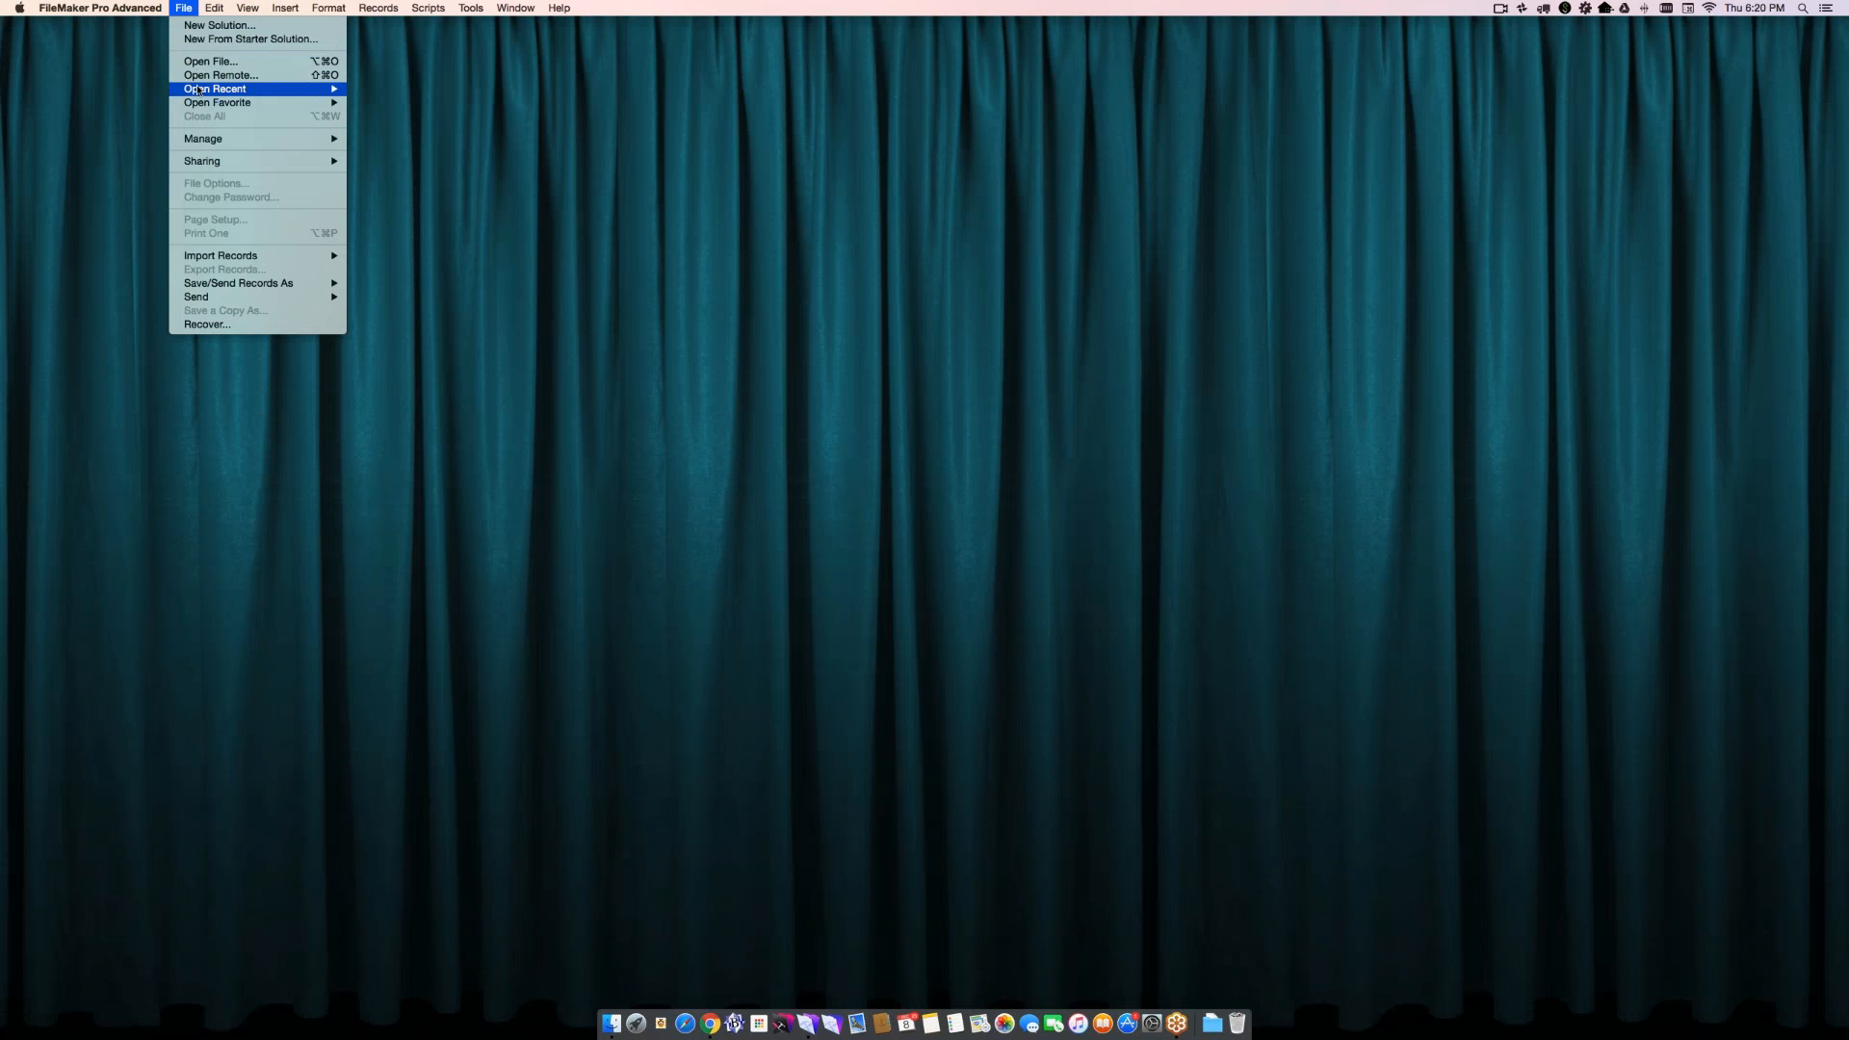
{"action": "mouse_move", "coordinate": [198, 89]}
{"action": "left_click", "coordinate": [377, 89]}
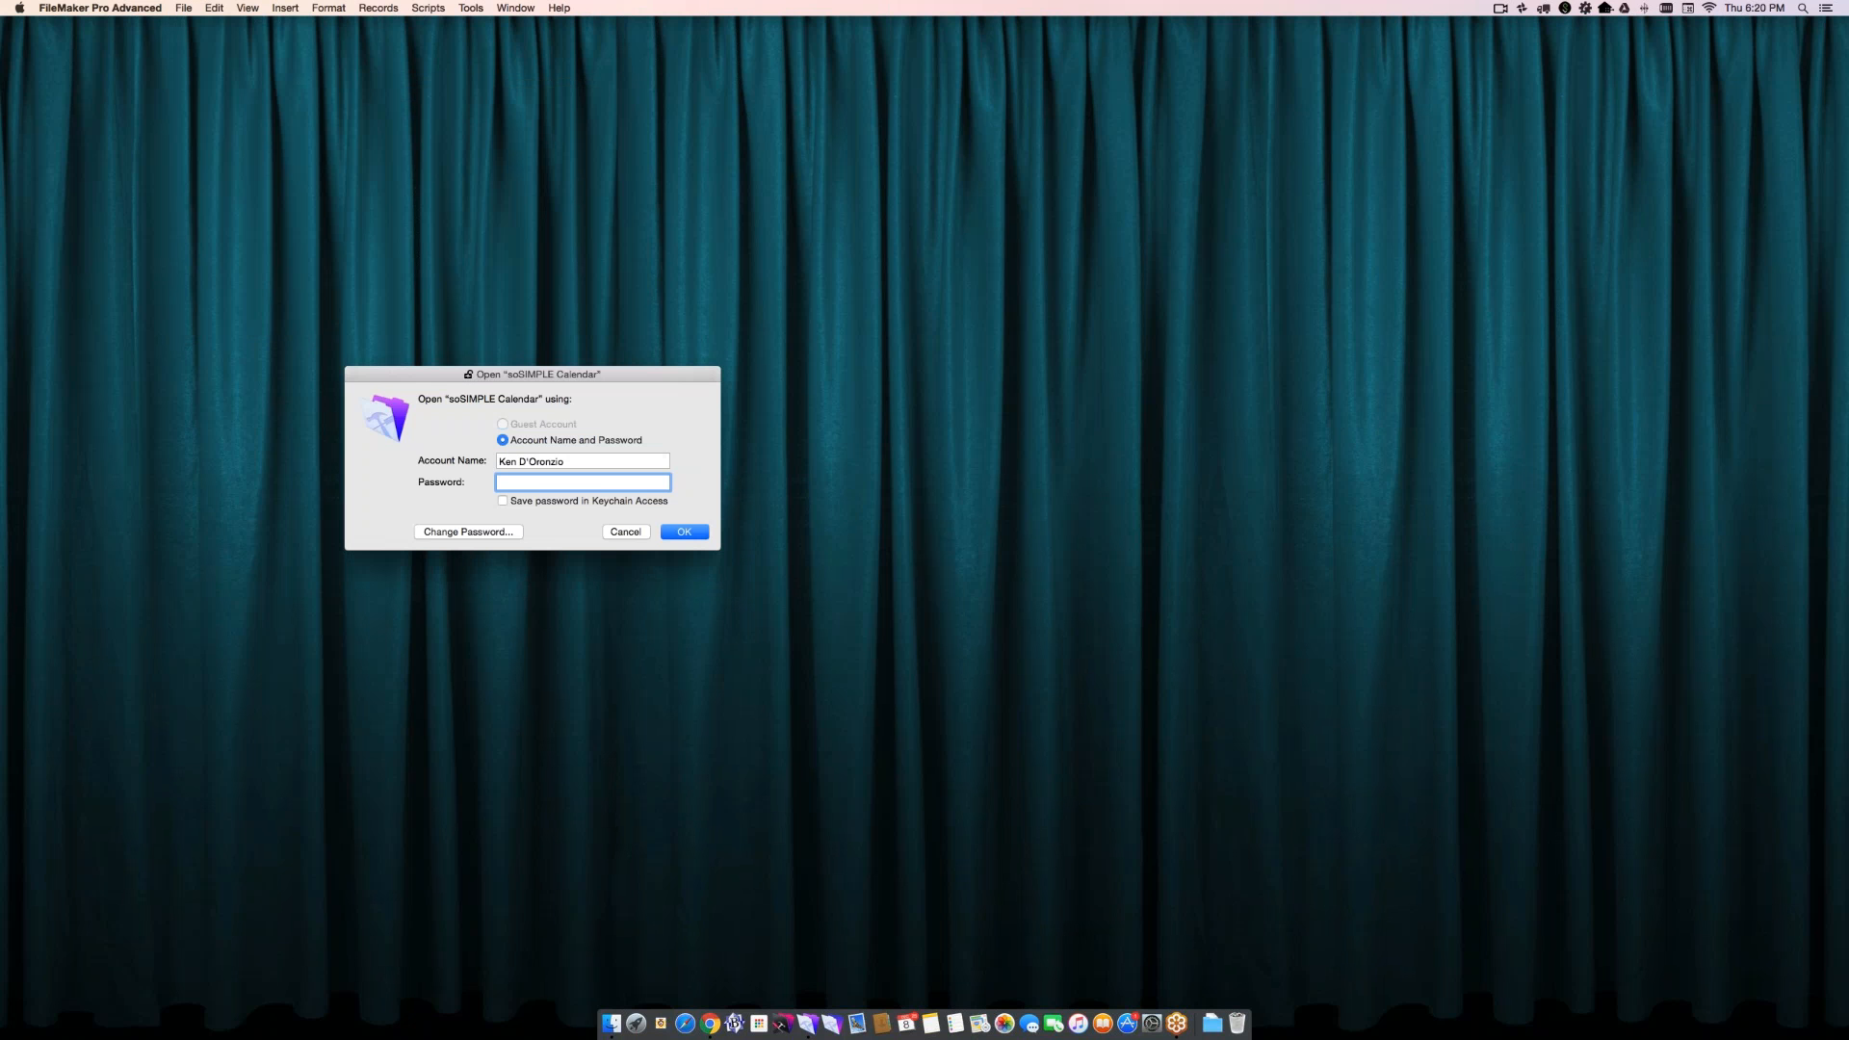
- Try to log in to soSIMPLE Calendar with the account name developer and the account password
{"action": "type", "text": "developer"}
{"action": "key", "text": "Tab"}
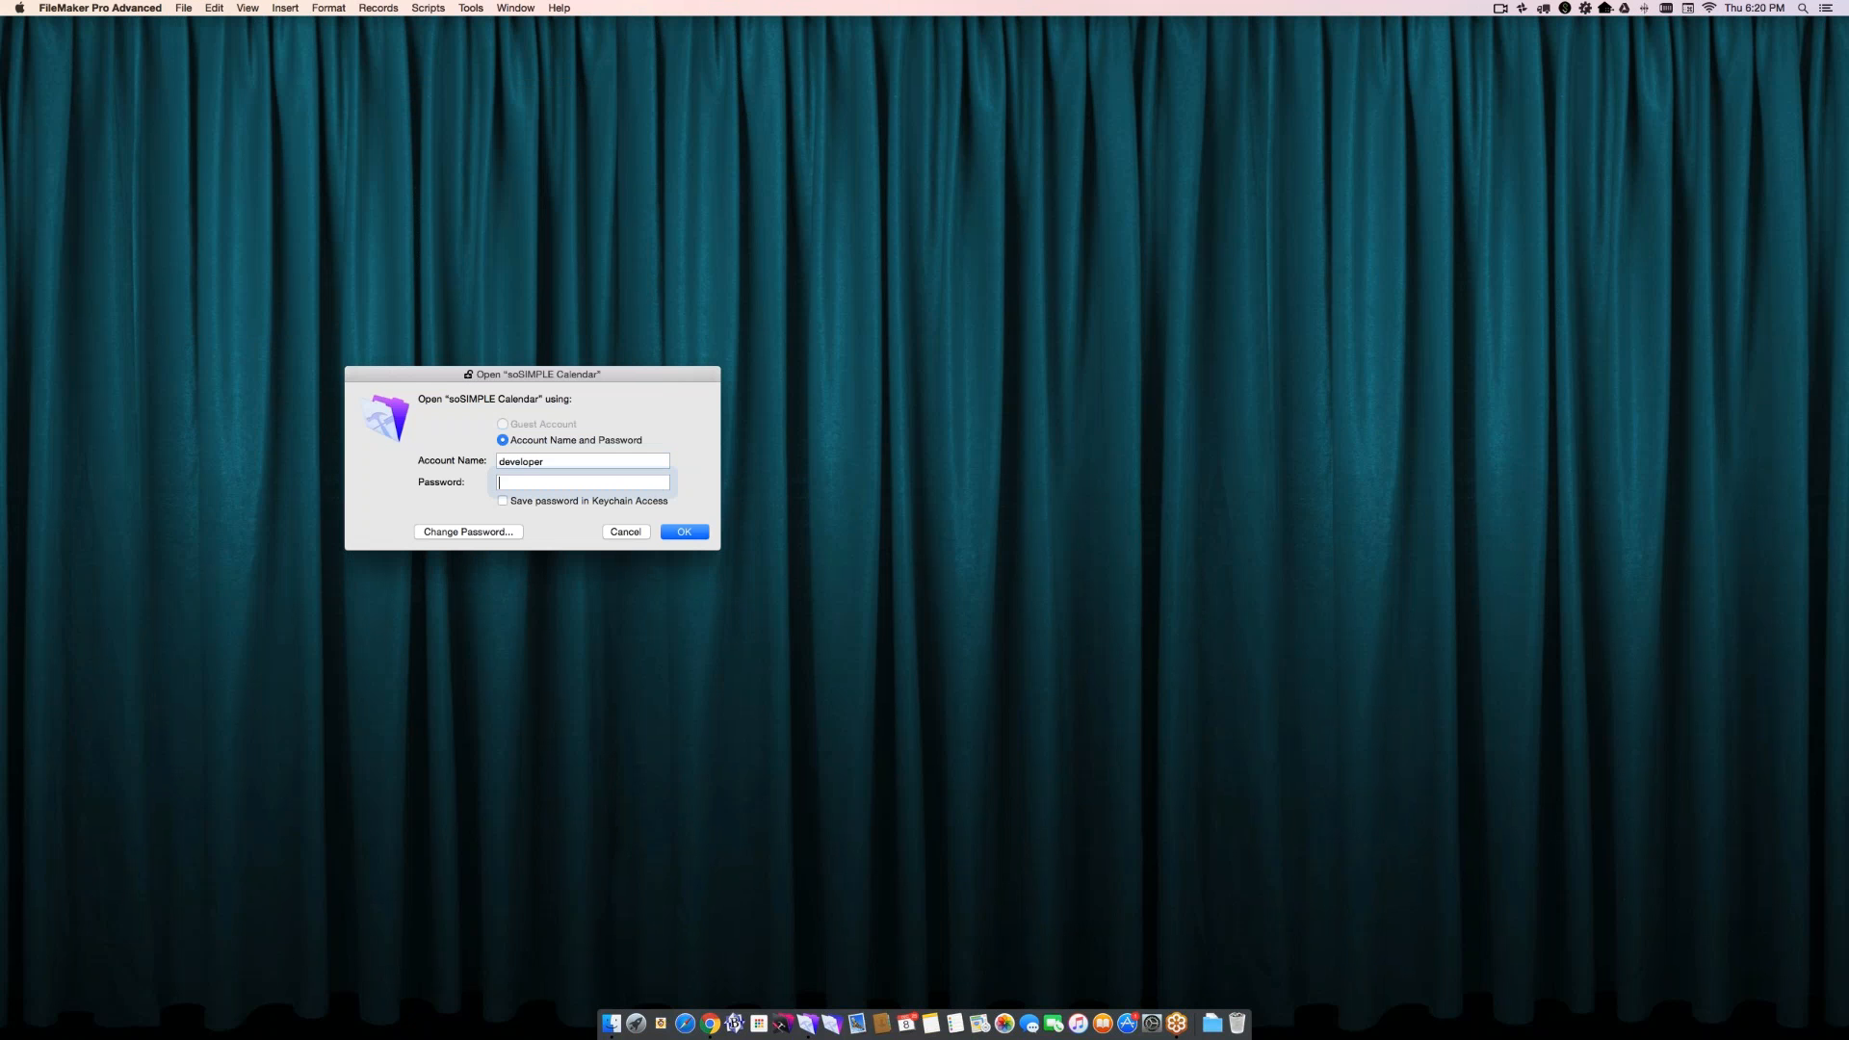
{"action": "type", "text": "•••••••"}
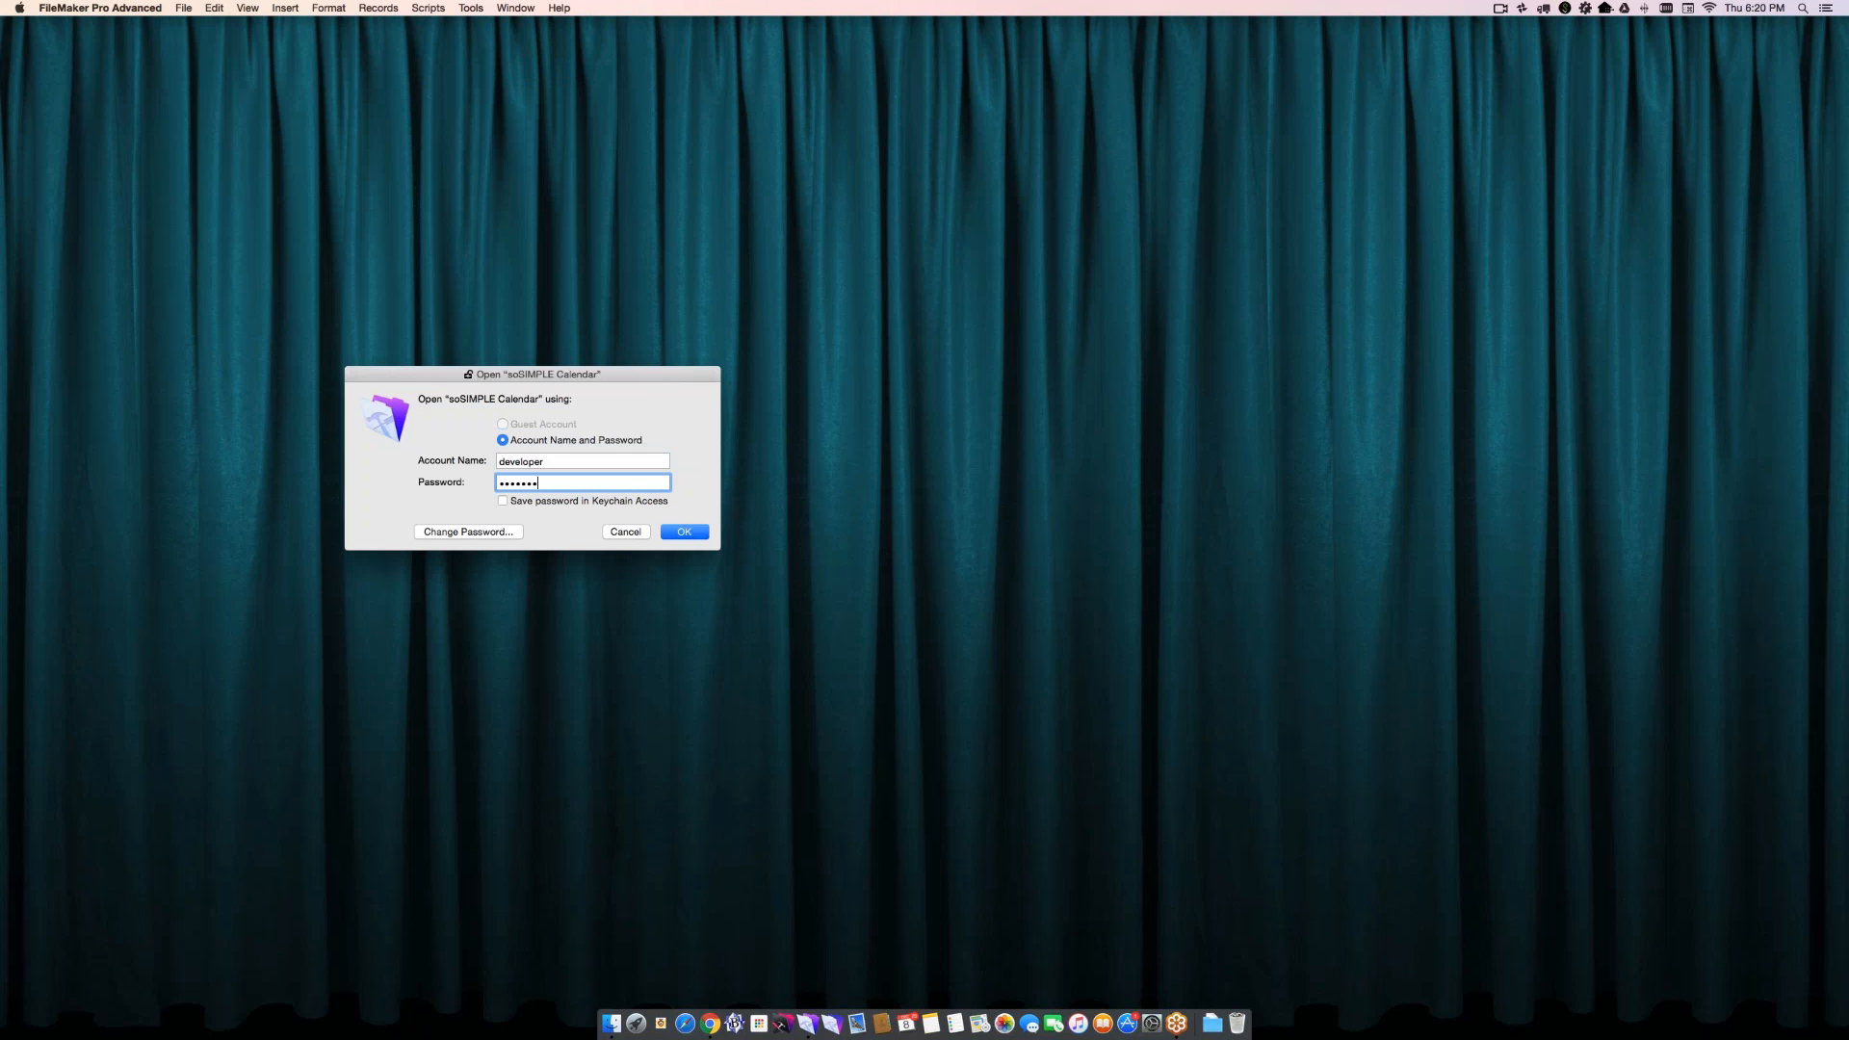
{"action": "key", "text": "Return"}
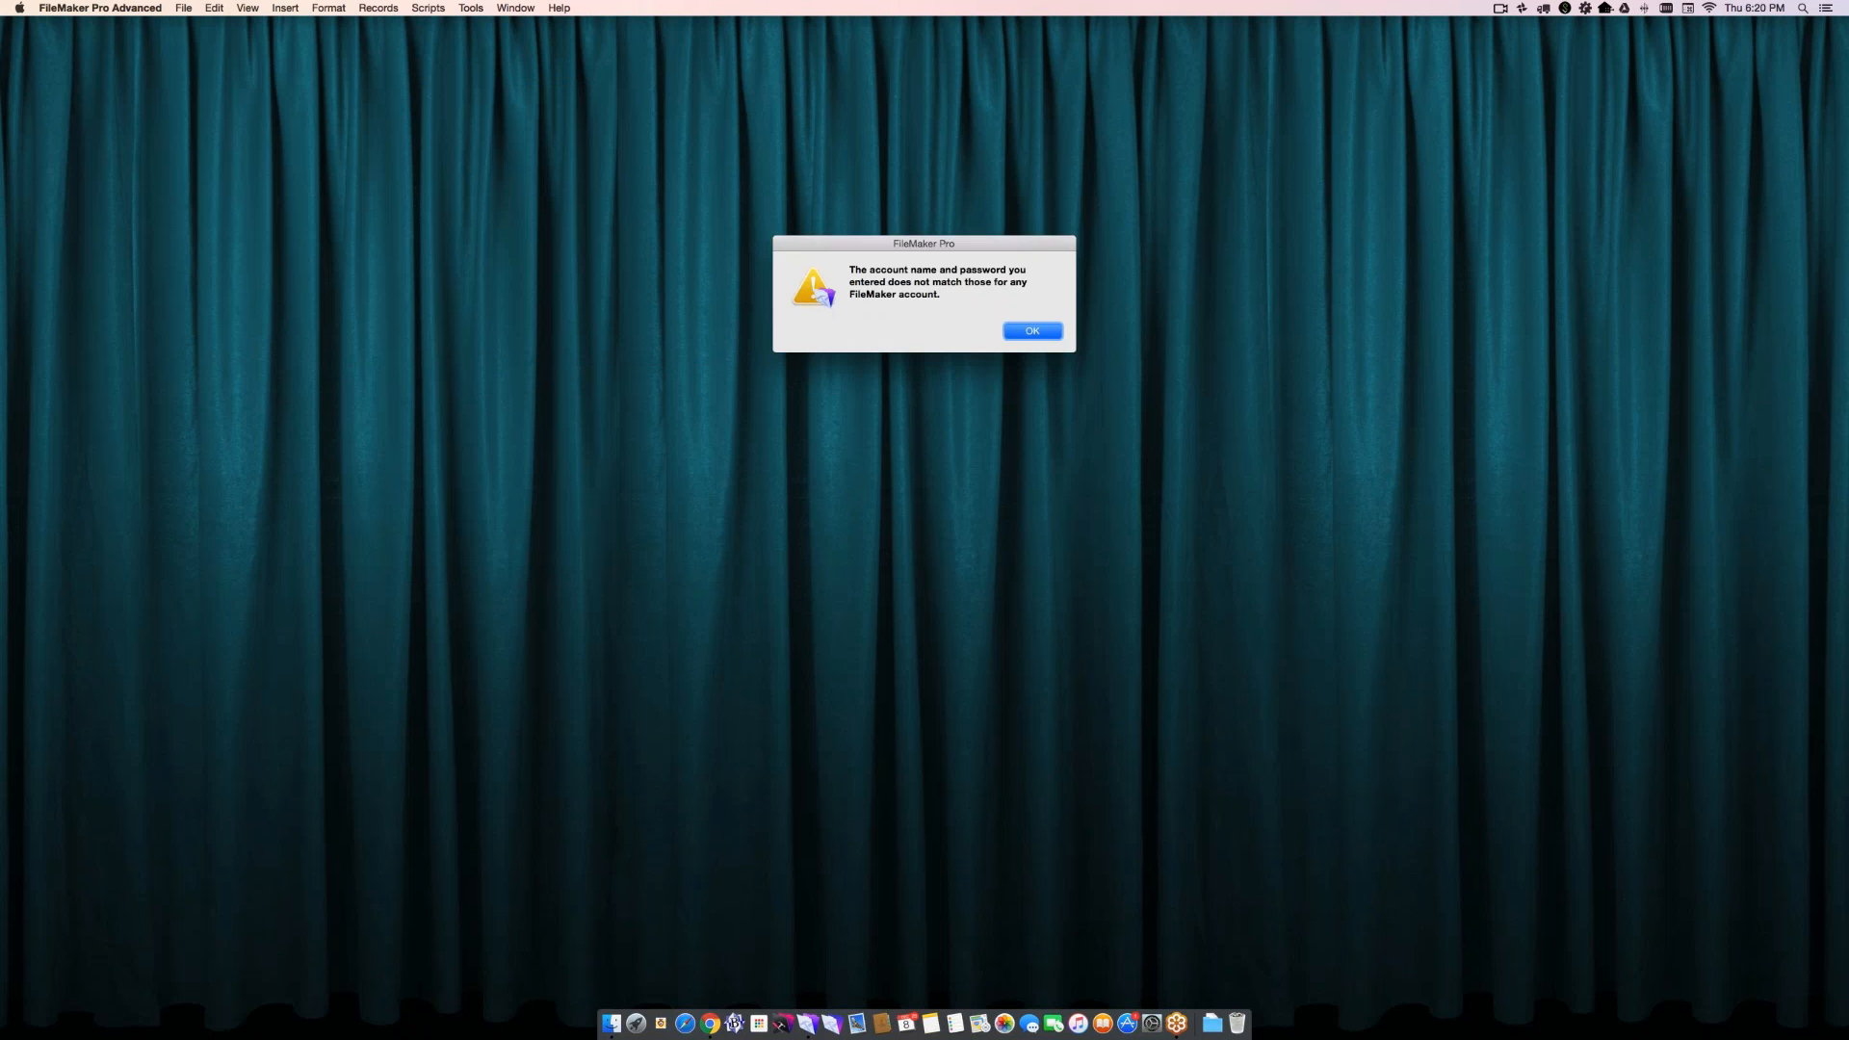
- Re-enter the password for the developer account, log in and go to the calendar
{"action": "key", "text": "Return"}
{"action": "type", "text": "•"}
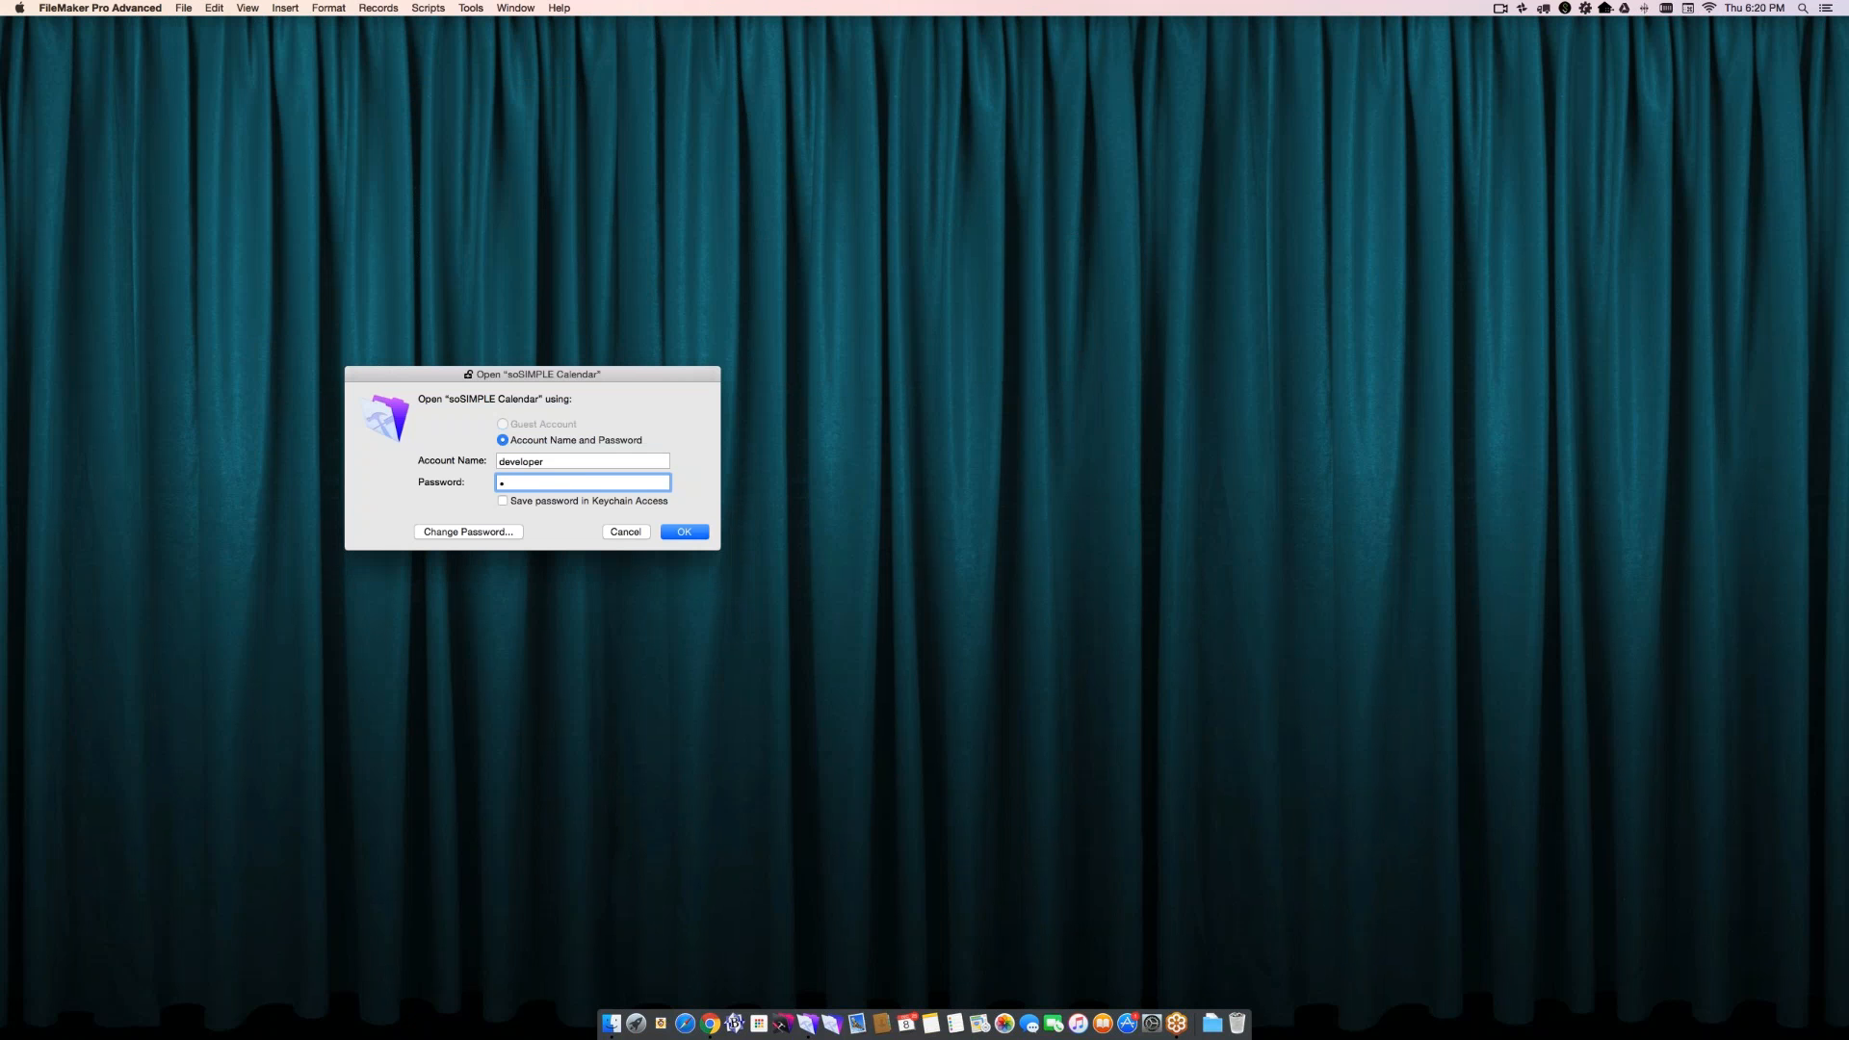
{"action": "type", "text": "•••••"}
{"action": "key", "text": "Return"}
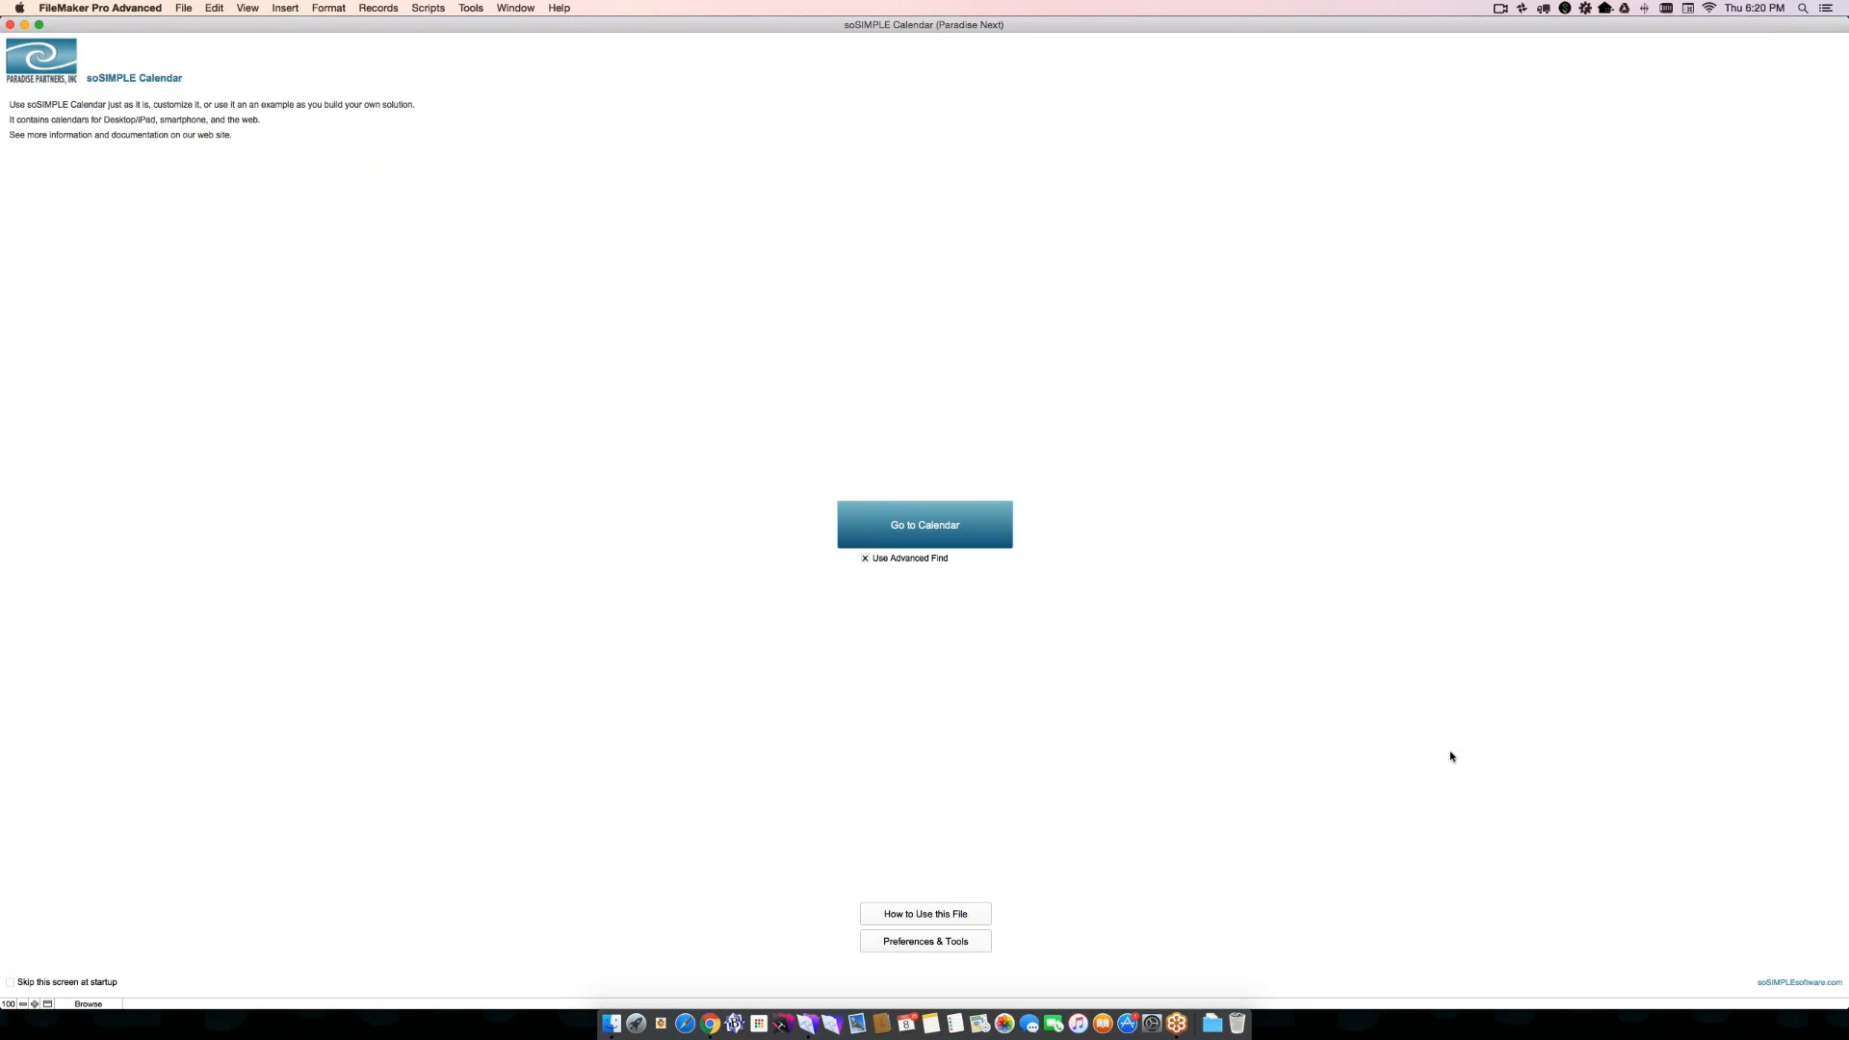
{"action": "left_click", "coordinate": [954, 536]}
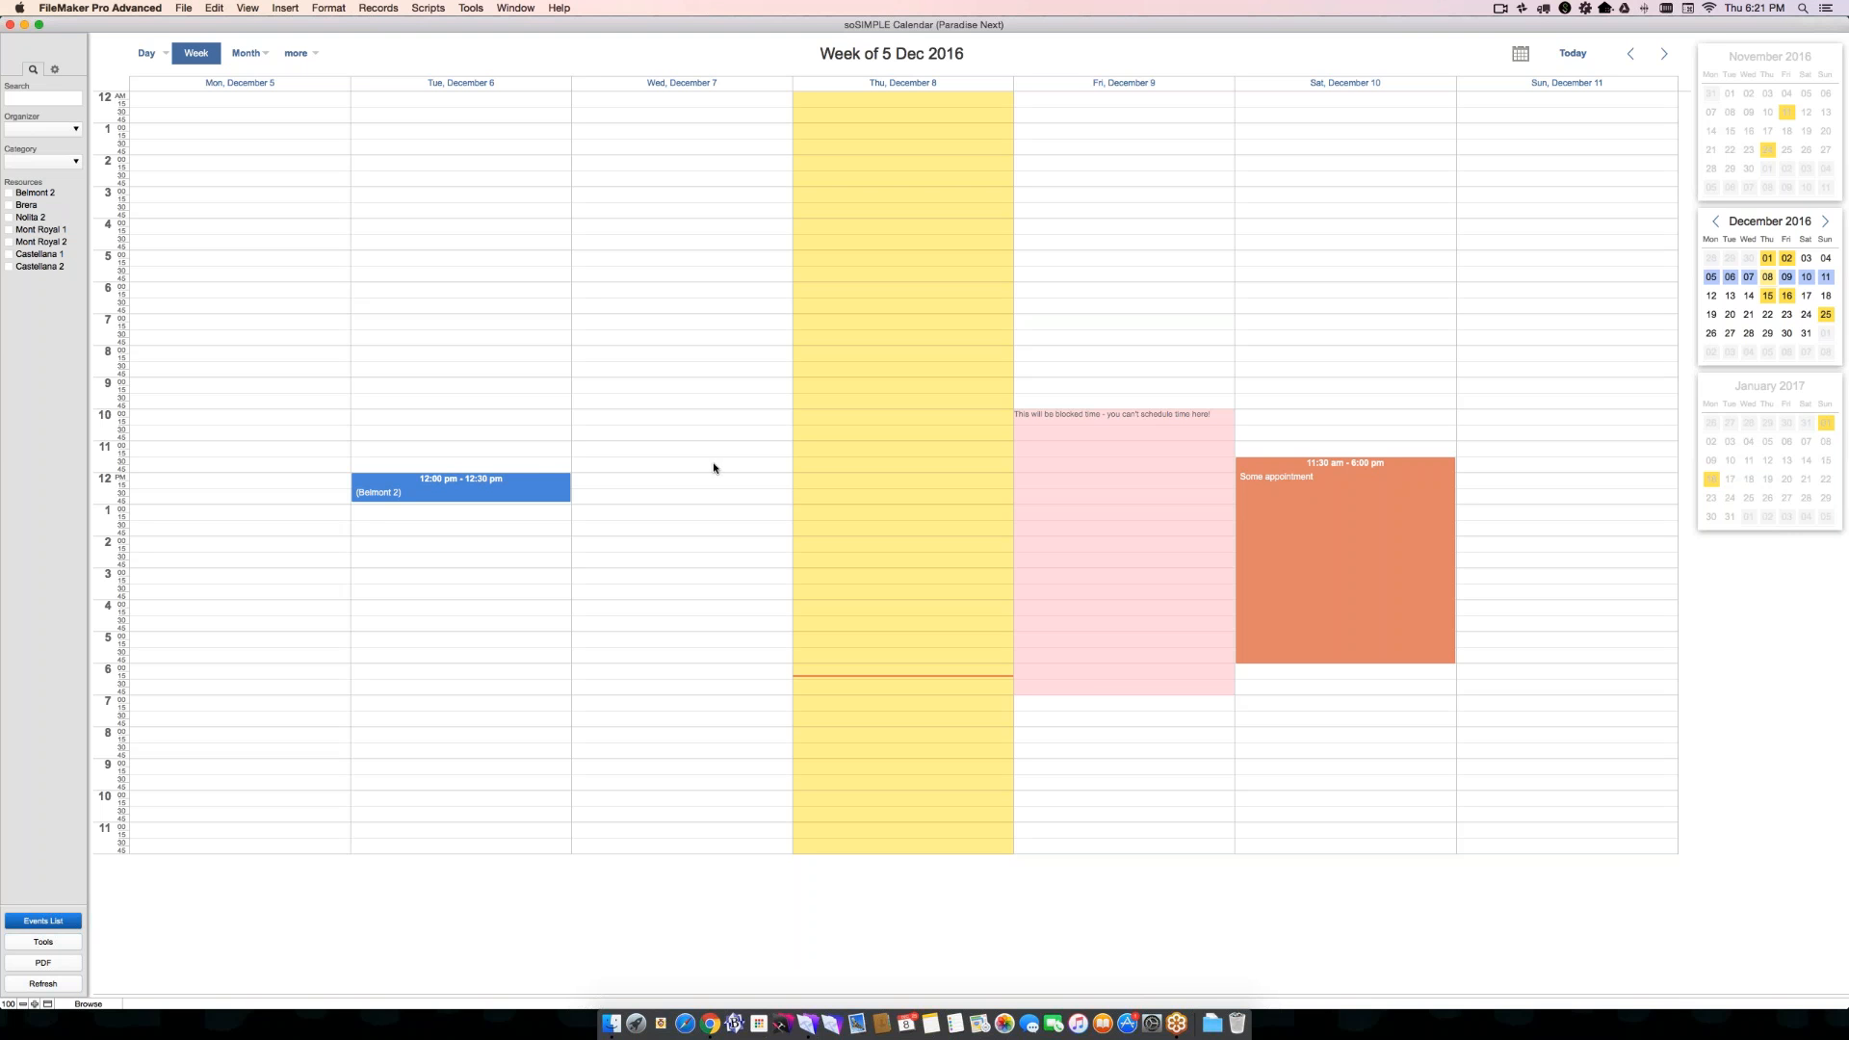
- Stretch the Tuesday Belmont 2 event to 9:00 am - 4:15 pm and move it to Wednesday, December 7, starting at 9:15 am
{"action": "mouse_move", "coordinate": [502, 474]}
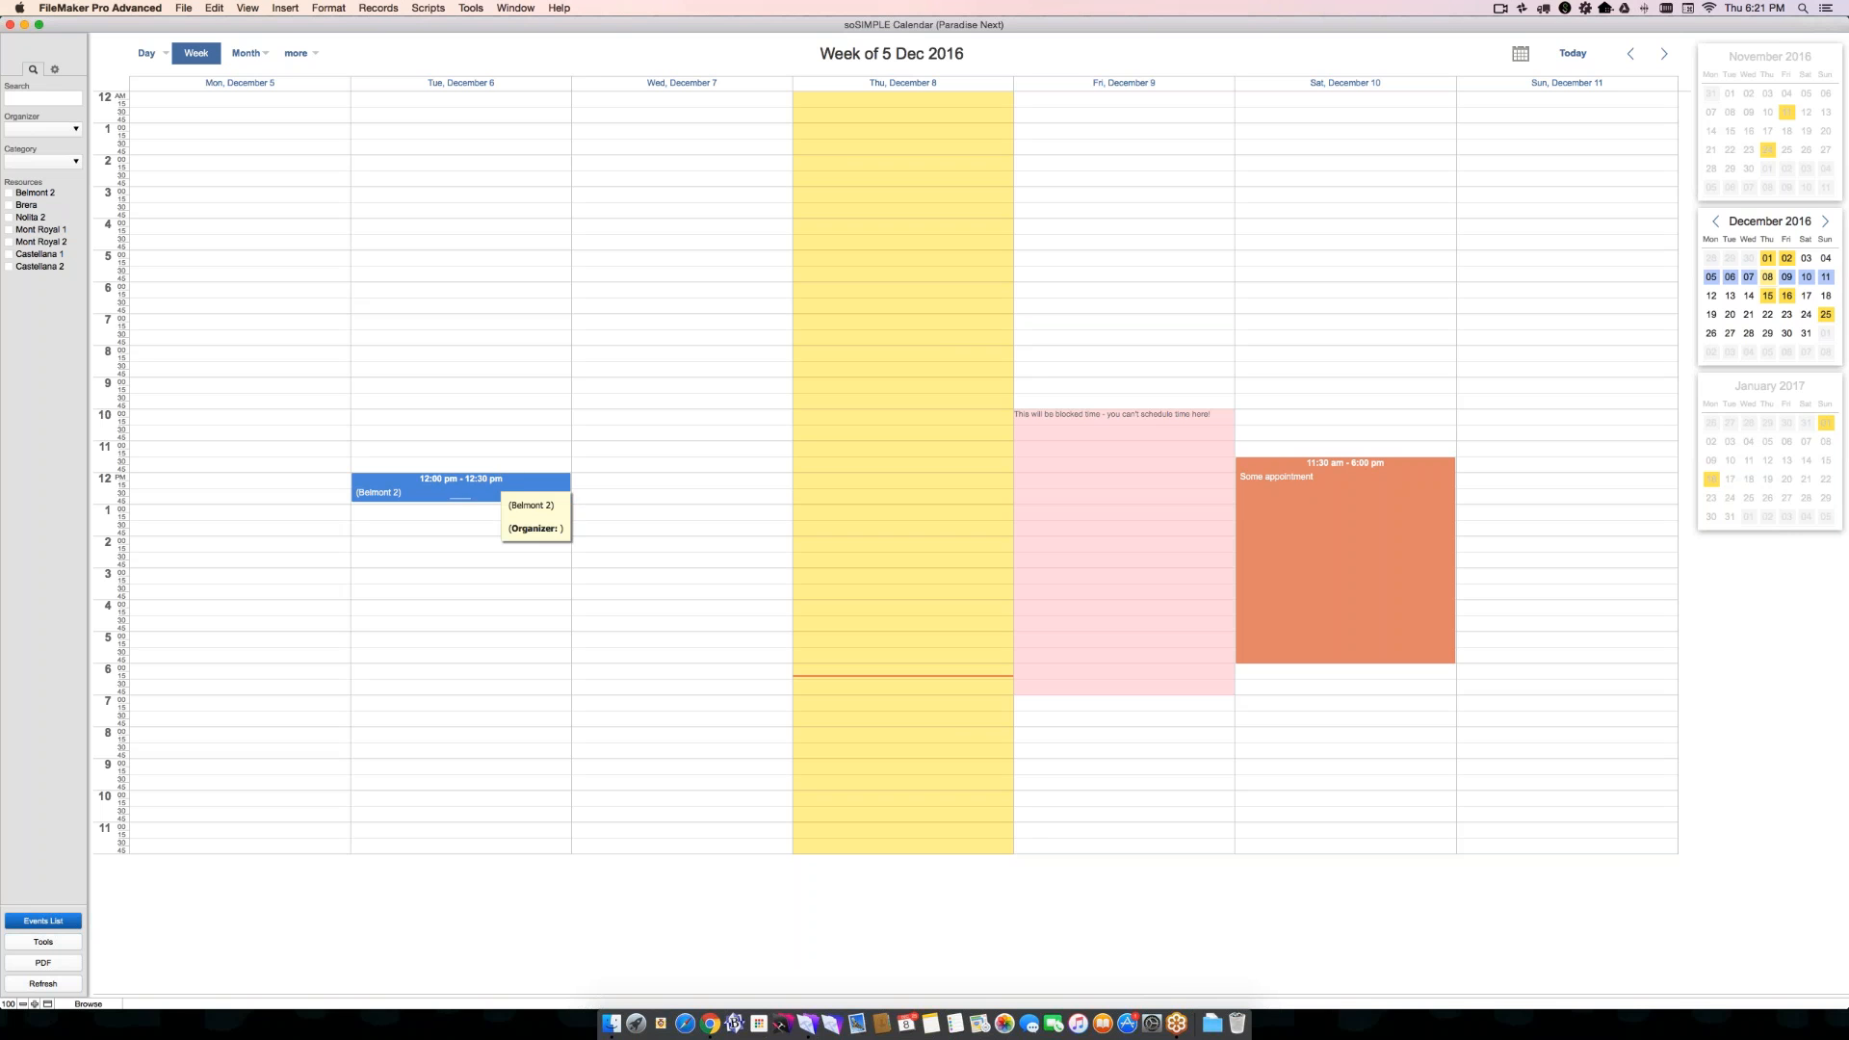
{"action": "left_click_drag", "start_coordinate": [460, 486], "coordinate": [497, 614]}
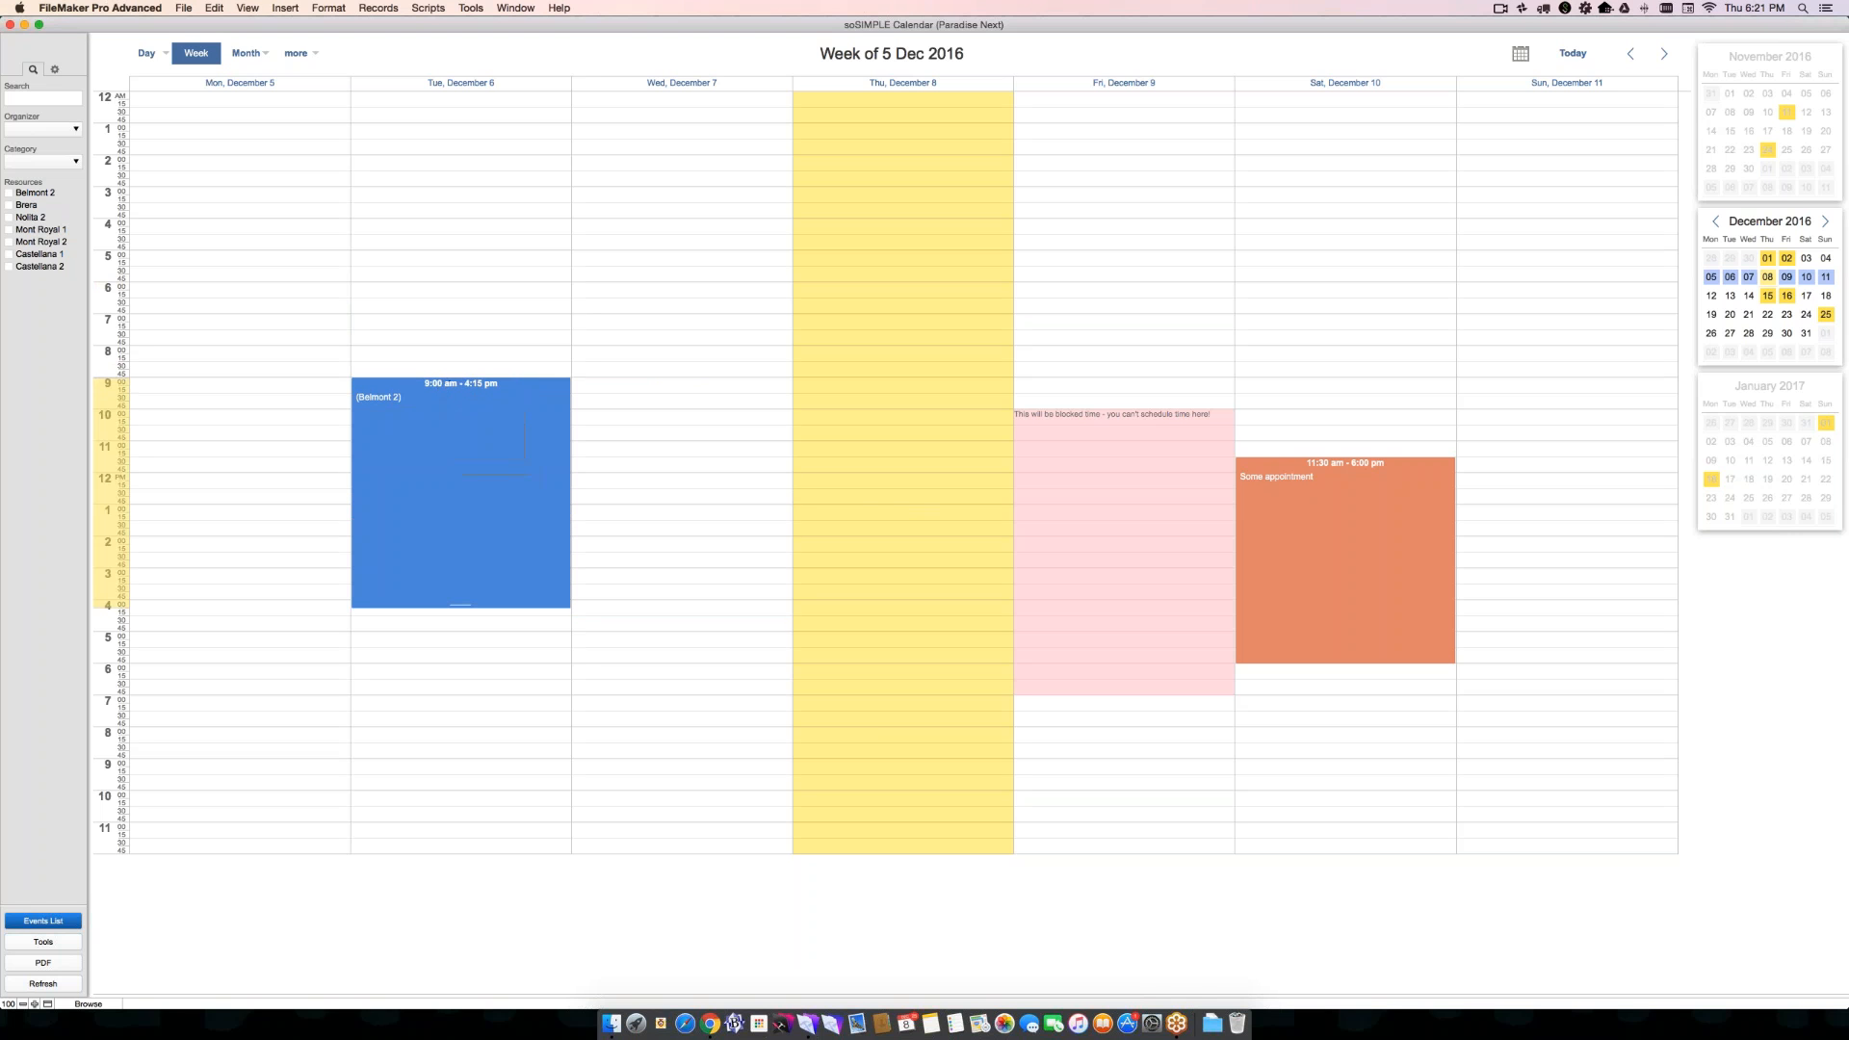
{"action": "left_click_drag", "start_coordinate": [451, 415], "coordinate": [661, 421]}
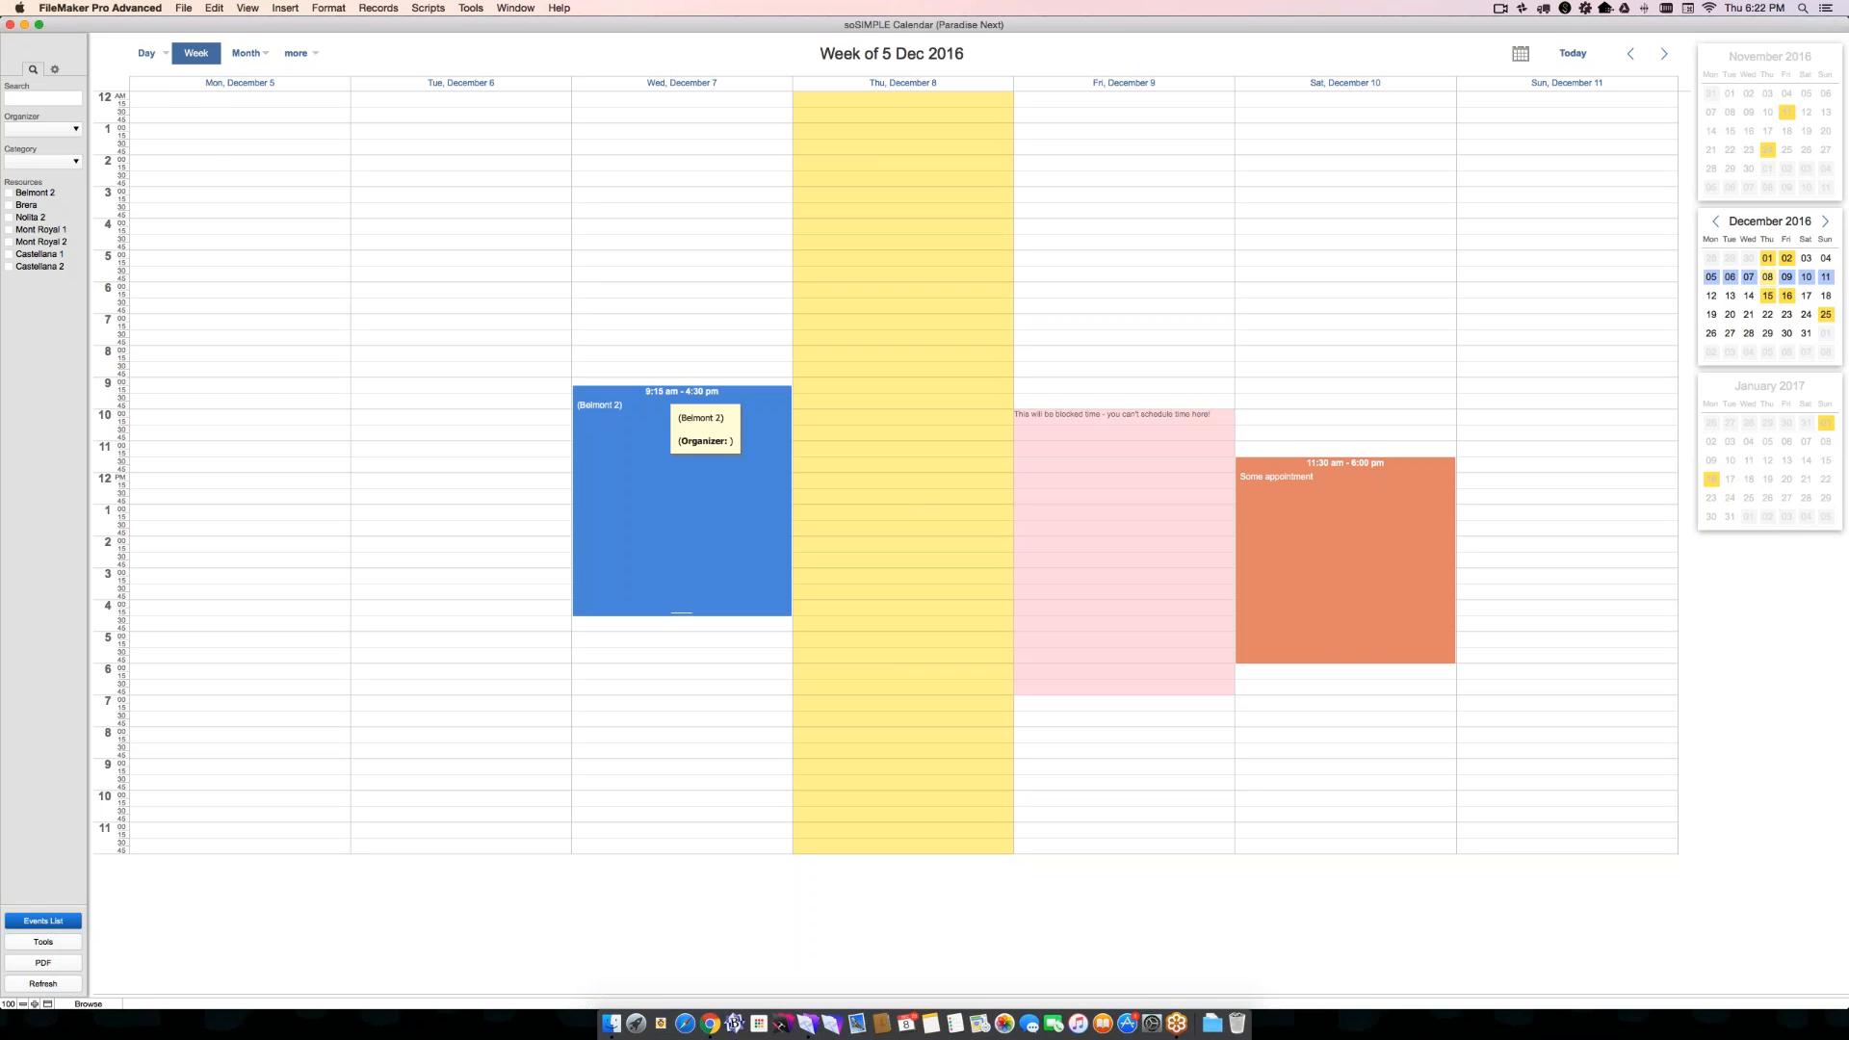
- Show the Day view for Thursday, December 8 and return to the Week view
{"action": "left_click", "coordinate": [149, 54]}
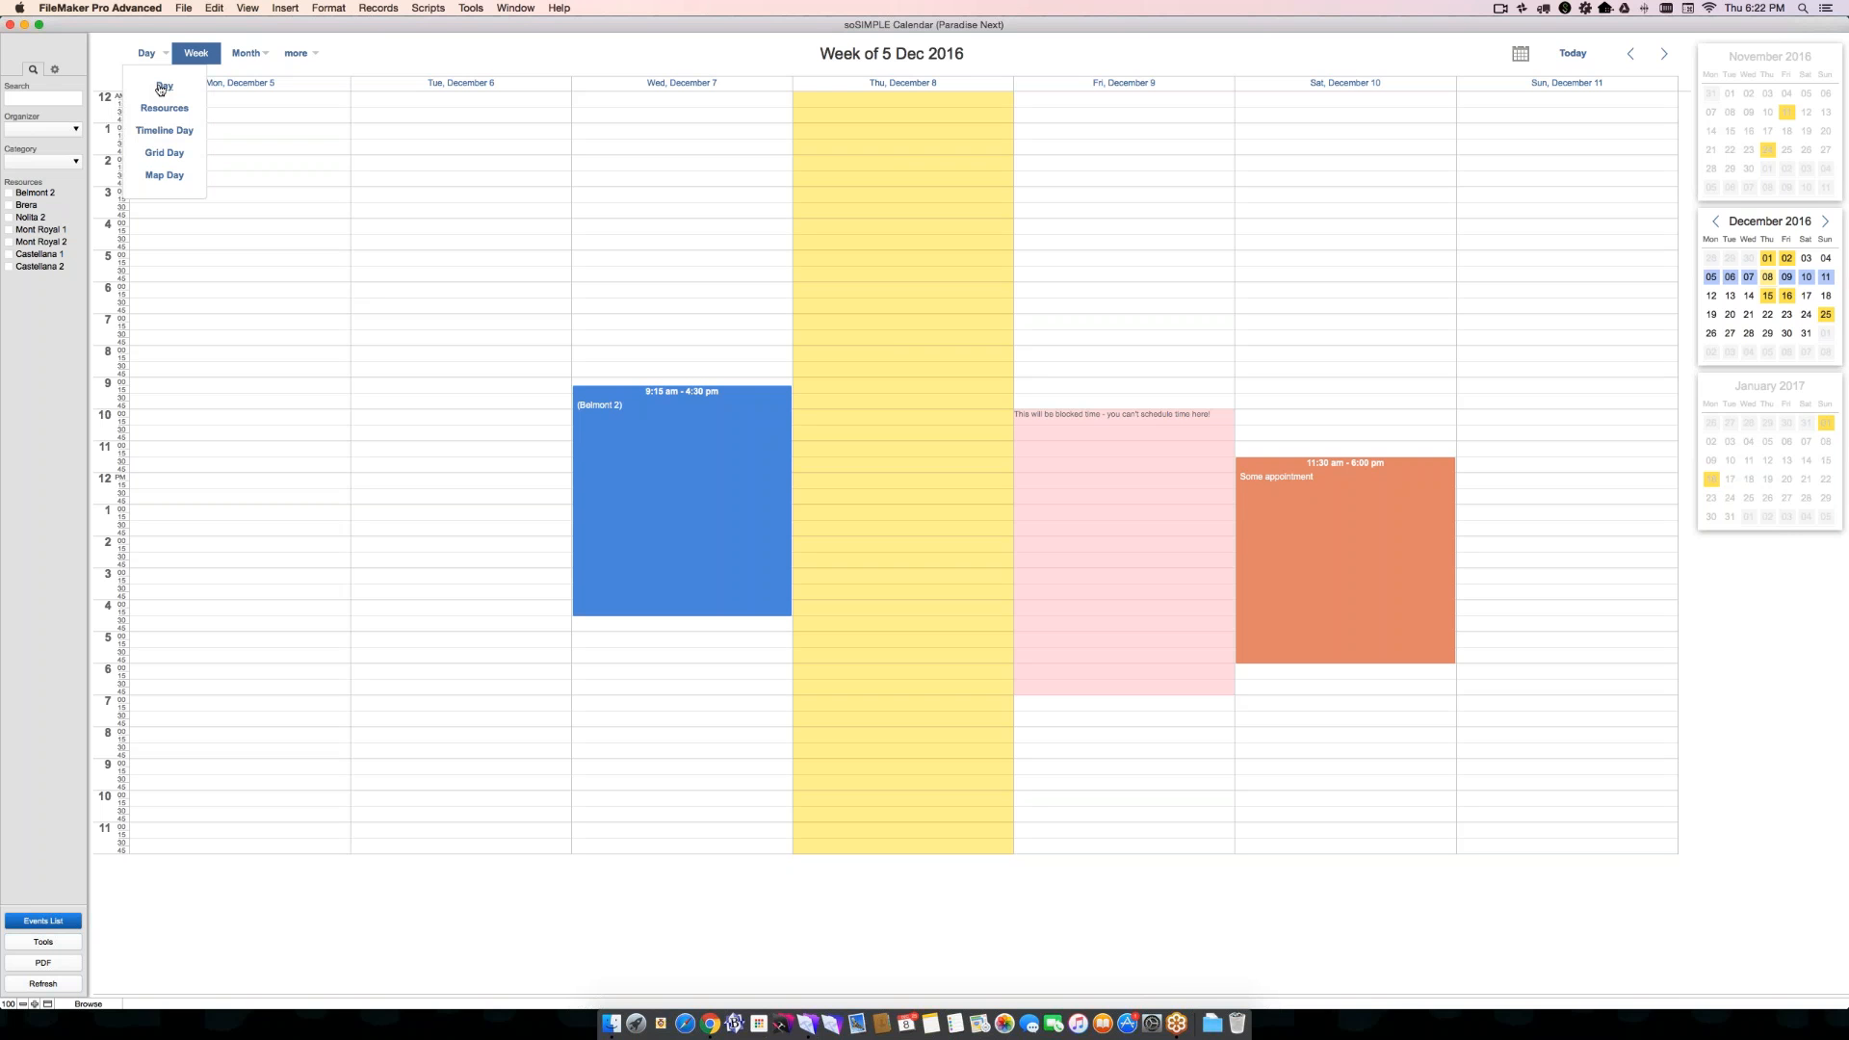
{"action": "left_click", "coordinate": [161, 89]}
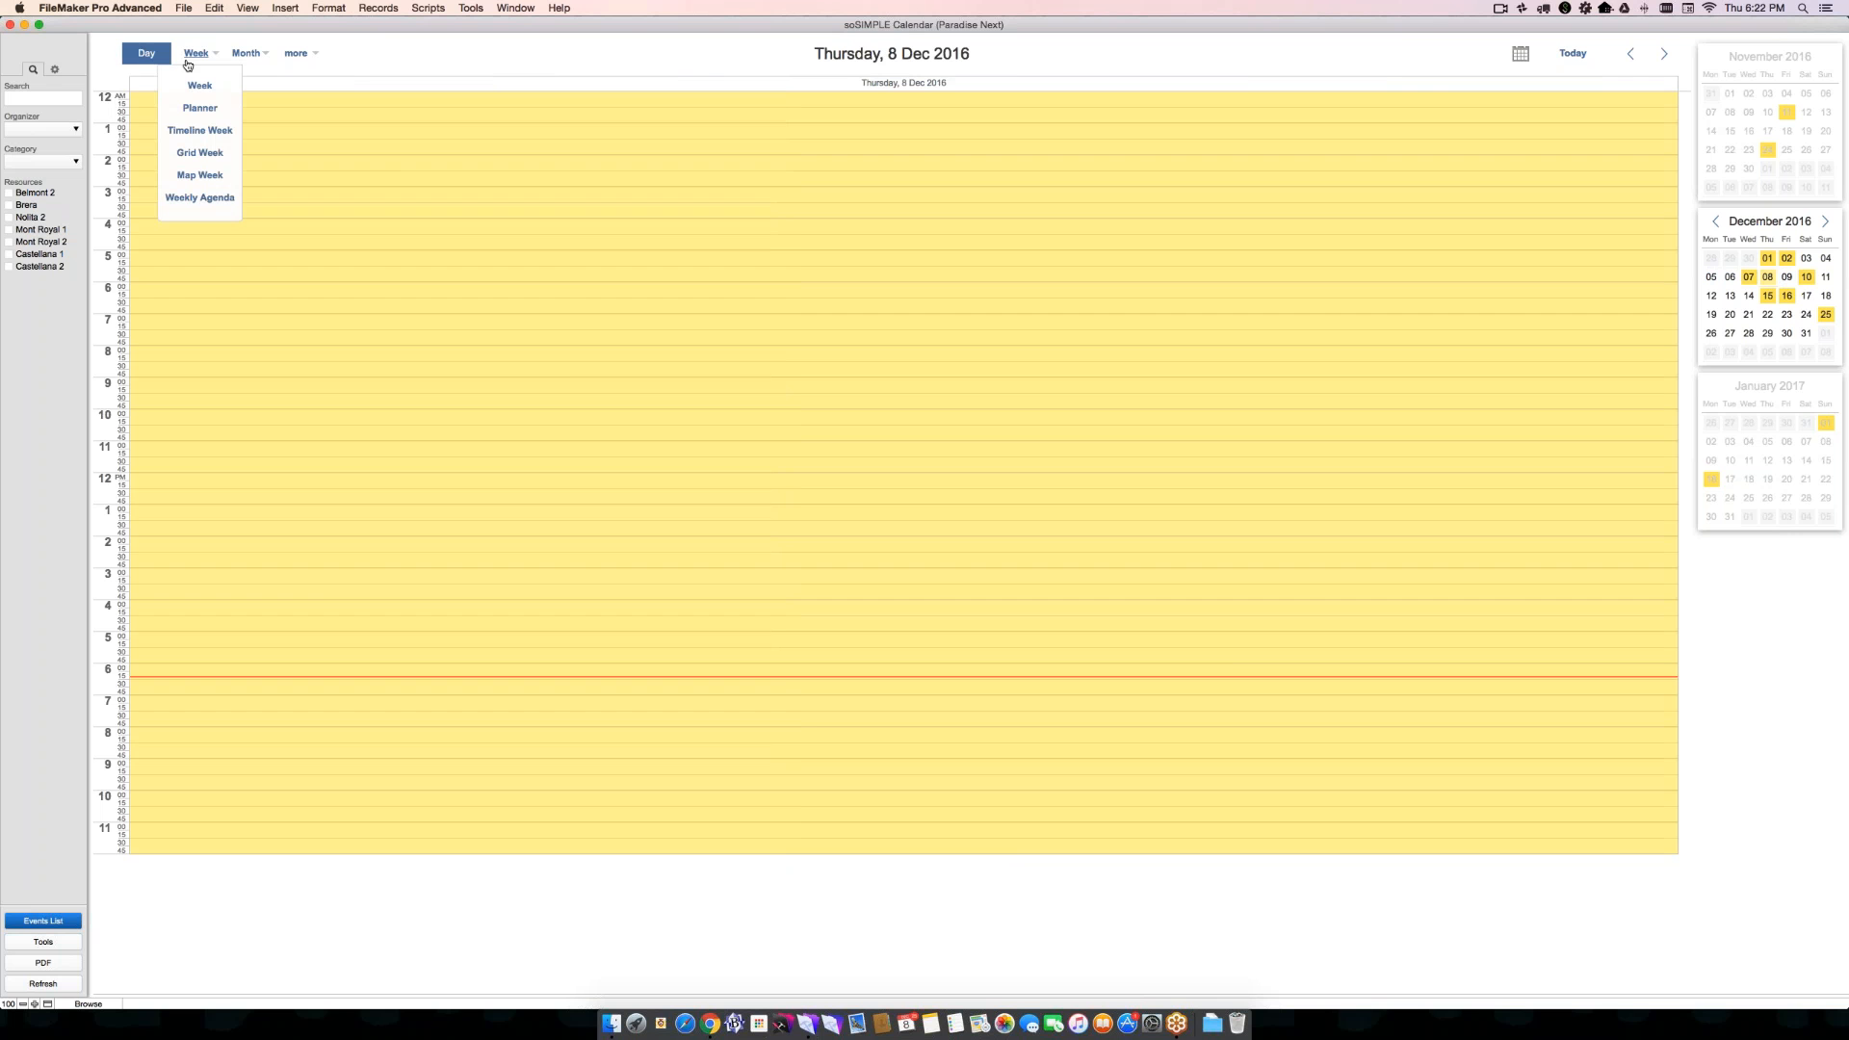
{"action": "left_click", "coordinate": [199, 85]}
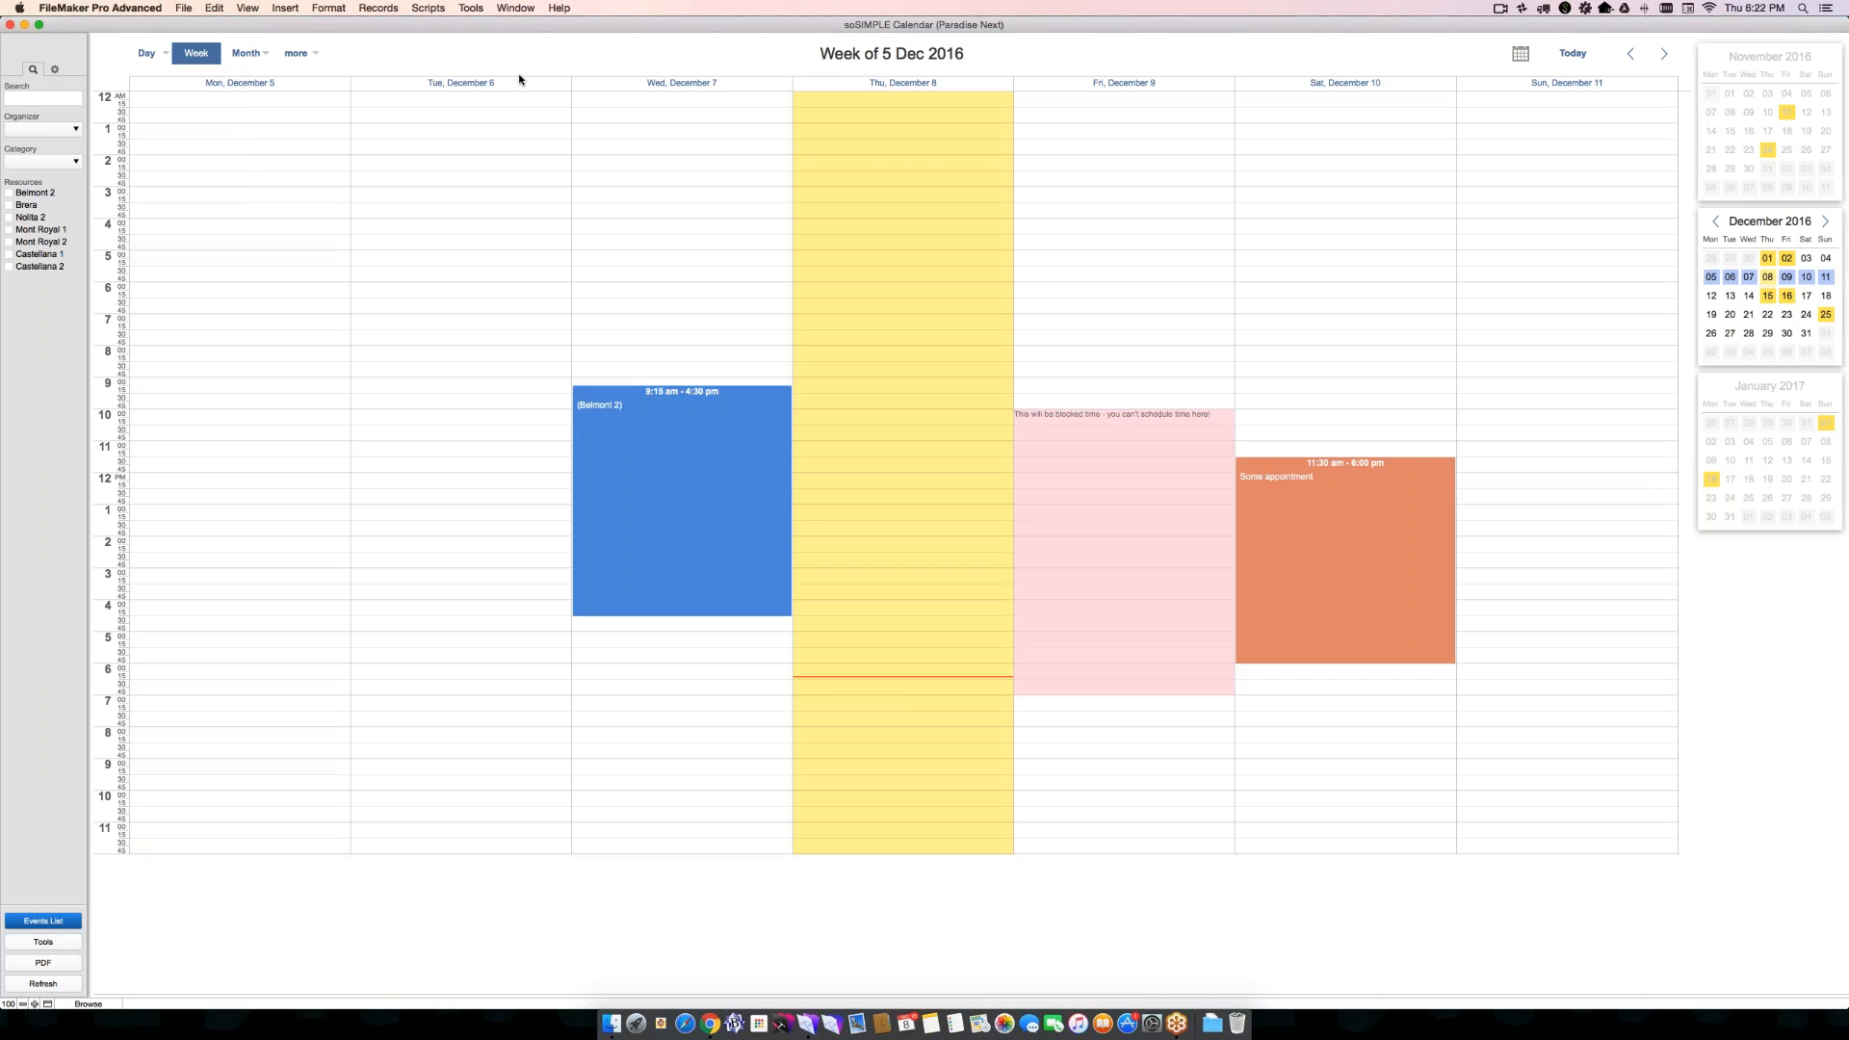
- Open Wednesday, December 7 in day view, move the Belmont 2 event's start to 6:15 am and extend its end to 3:15 pm
{"action": "left_click", "coordinate": [682, 85]}
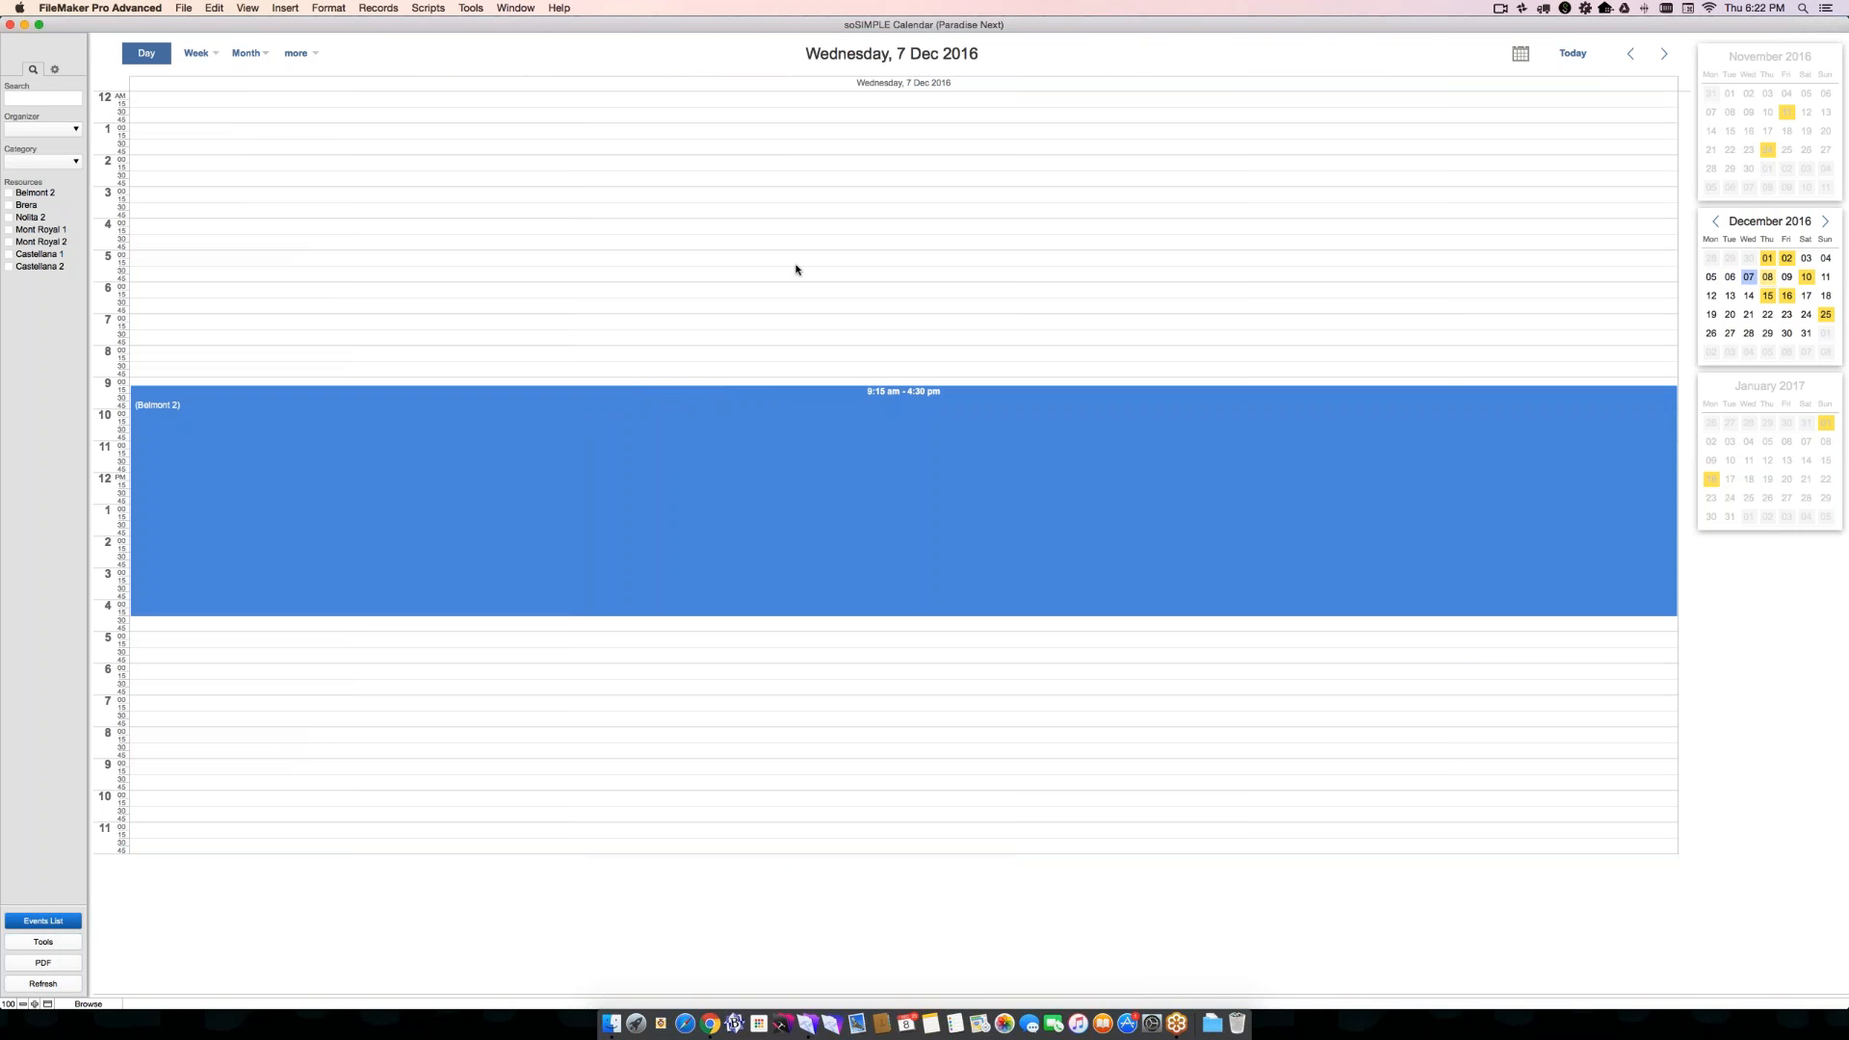
{"action": "left_click_drag", "start_coordinate": [747, 397], "coordinate": [747, 301]}
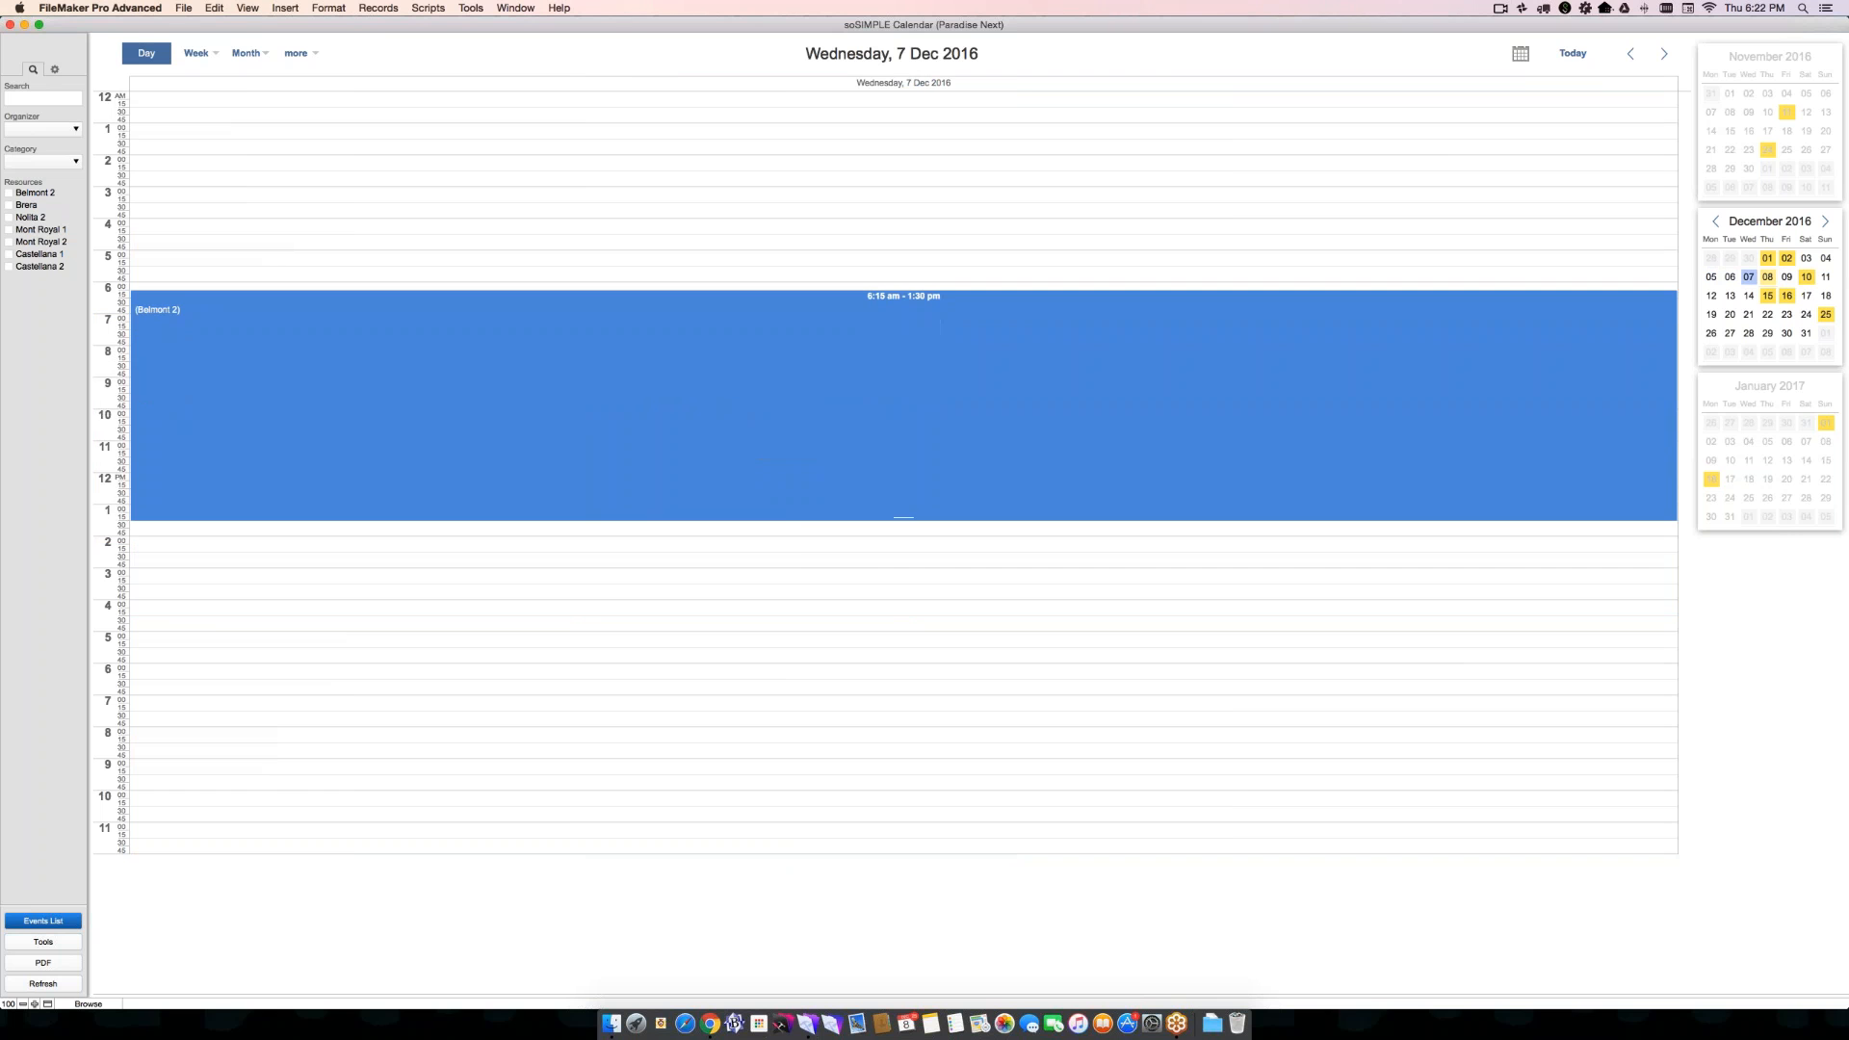
{"action": "left_click_drag", "start_coordinate": [788, 515], "coordinate": [797, 577]}
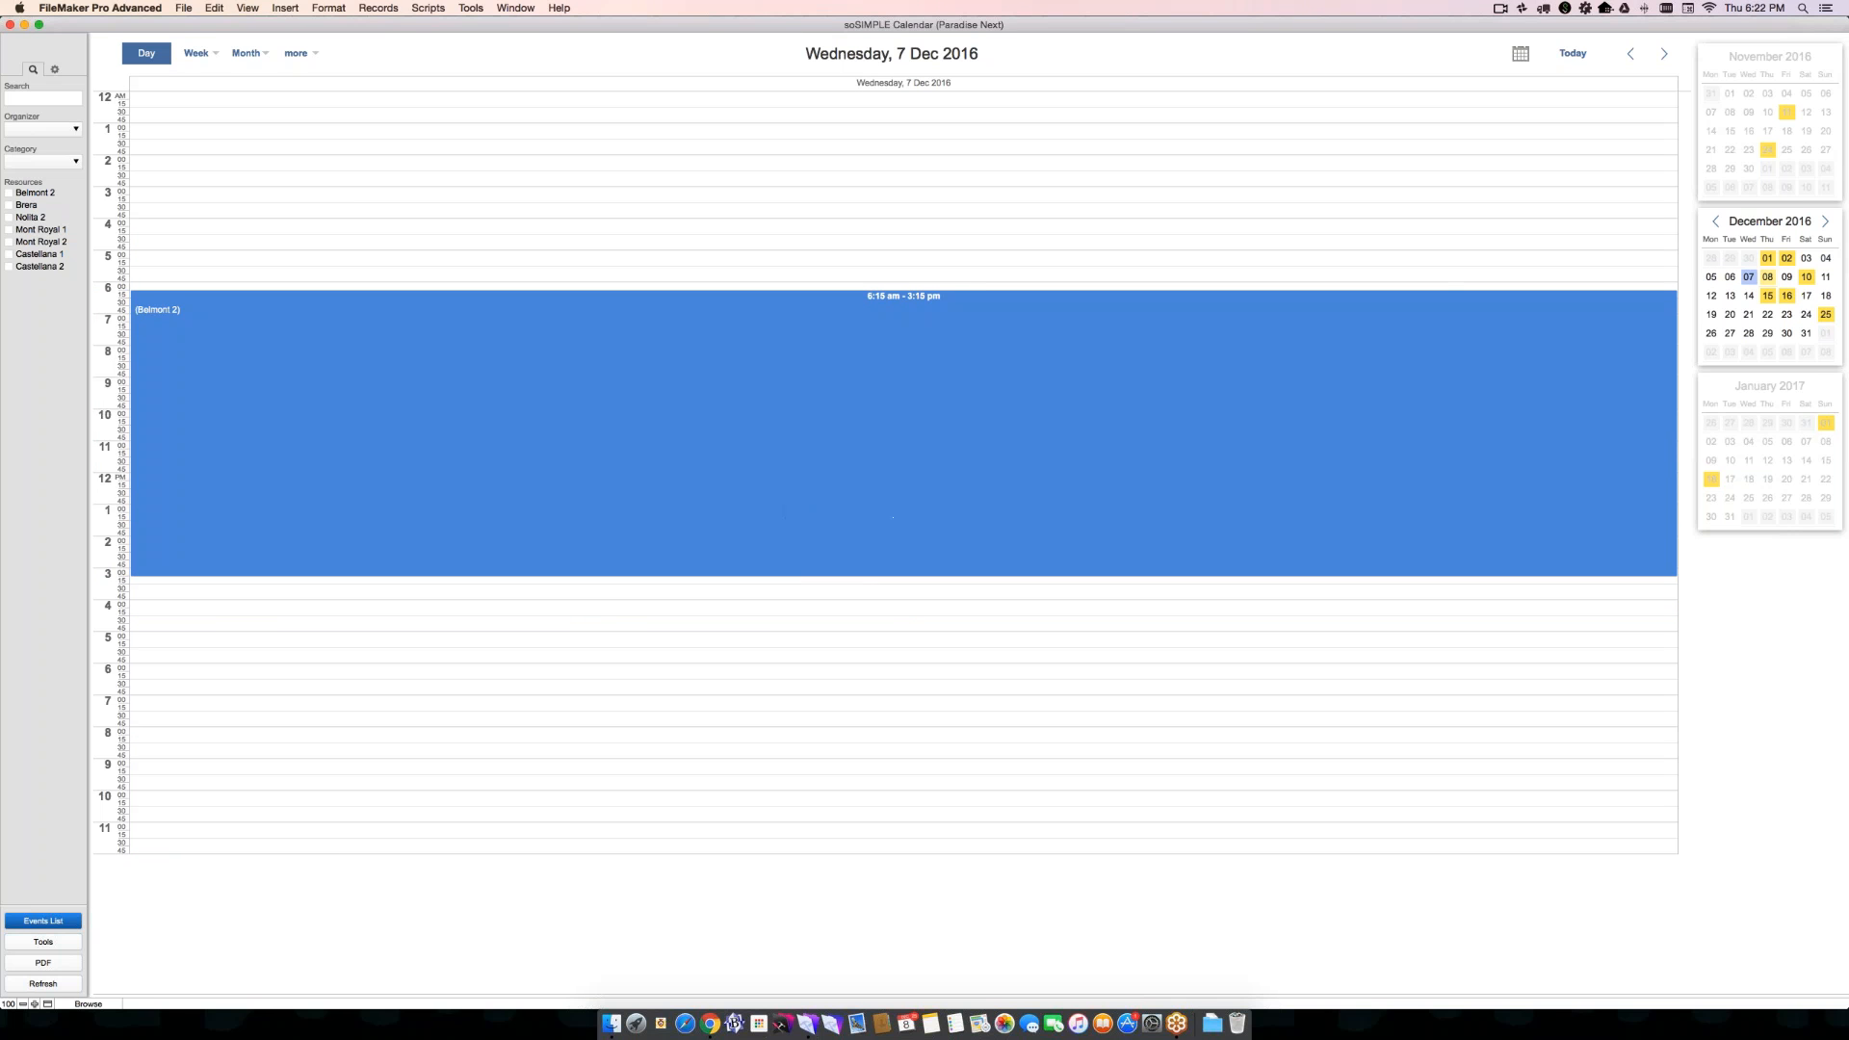
- Create a December 7 event from 1:15 AM to 1:30 PM titled "This is a new event" with resources Mont Royal 1 and Mont Royal 2
{"action": "left_click_drag", "start_coordinate": [740, 136], "coordinate": [771, 525]}
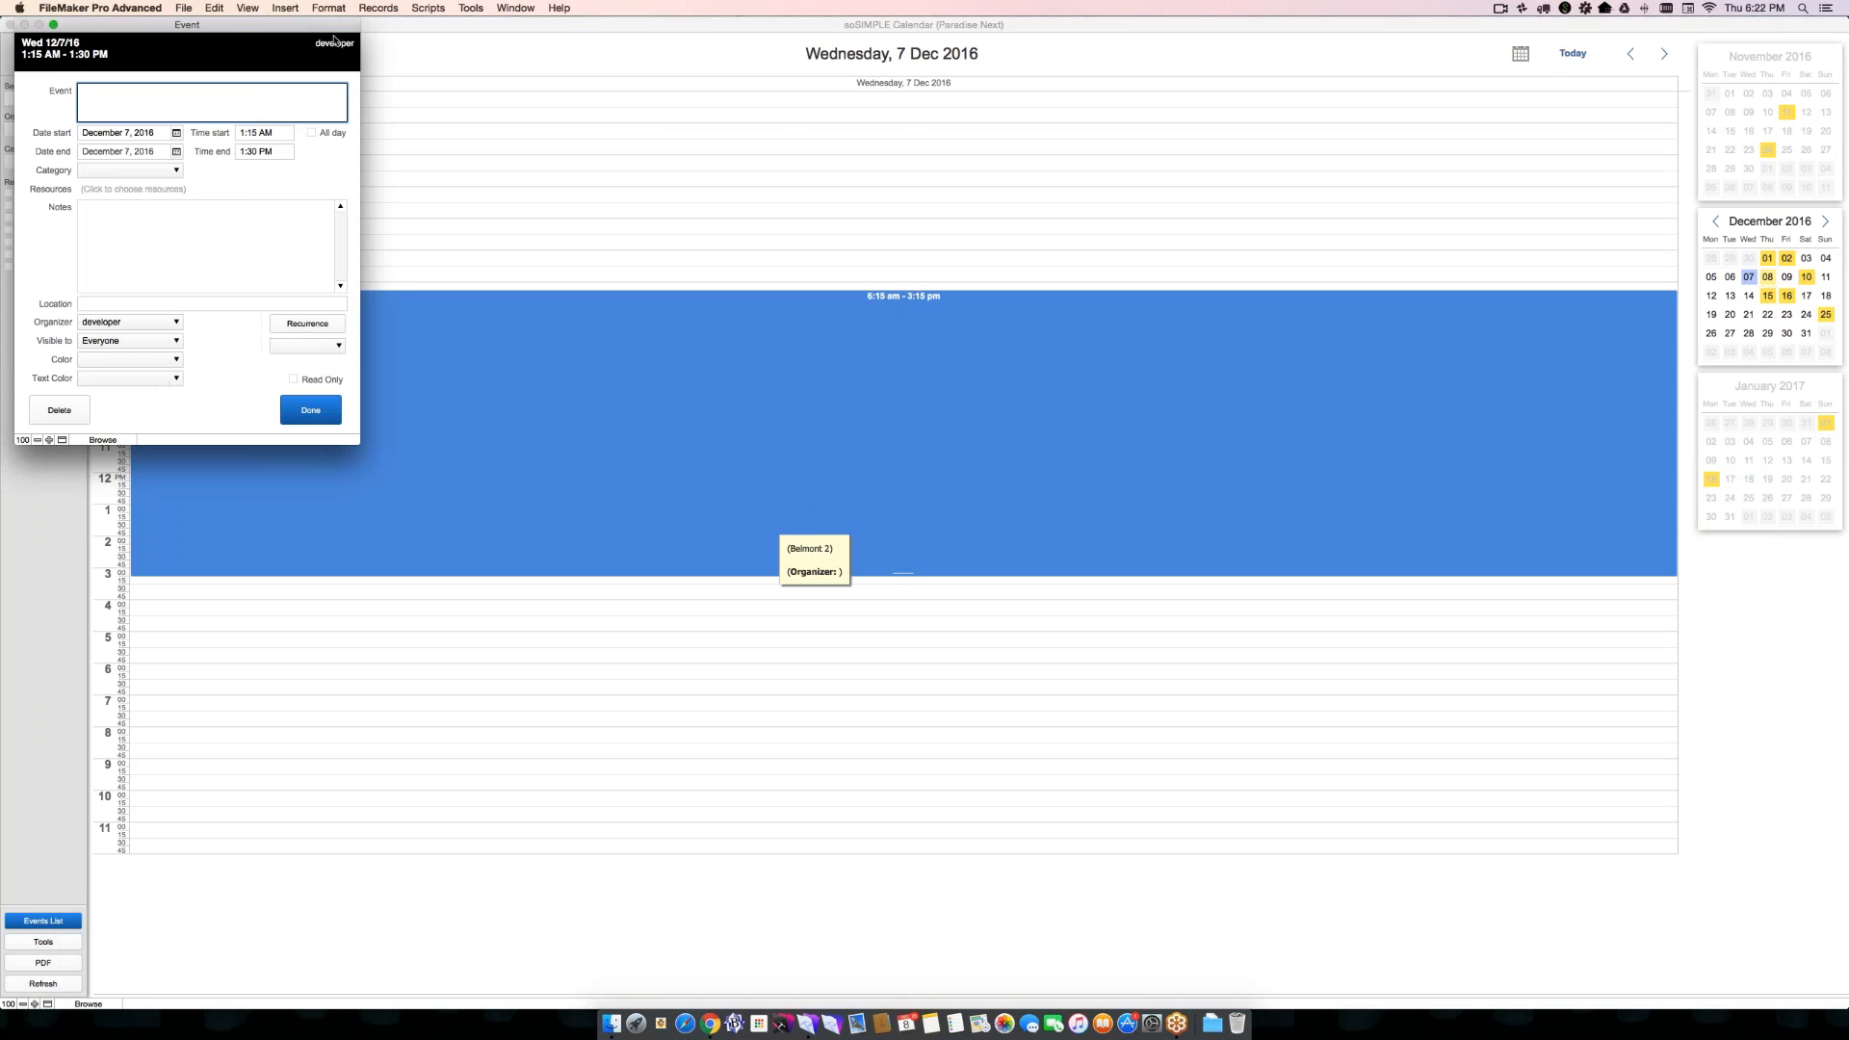
{"action": "type", "text": "This is a new event"}
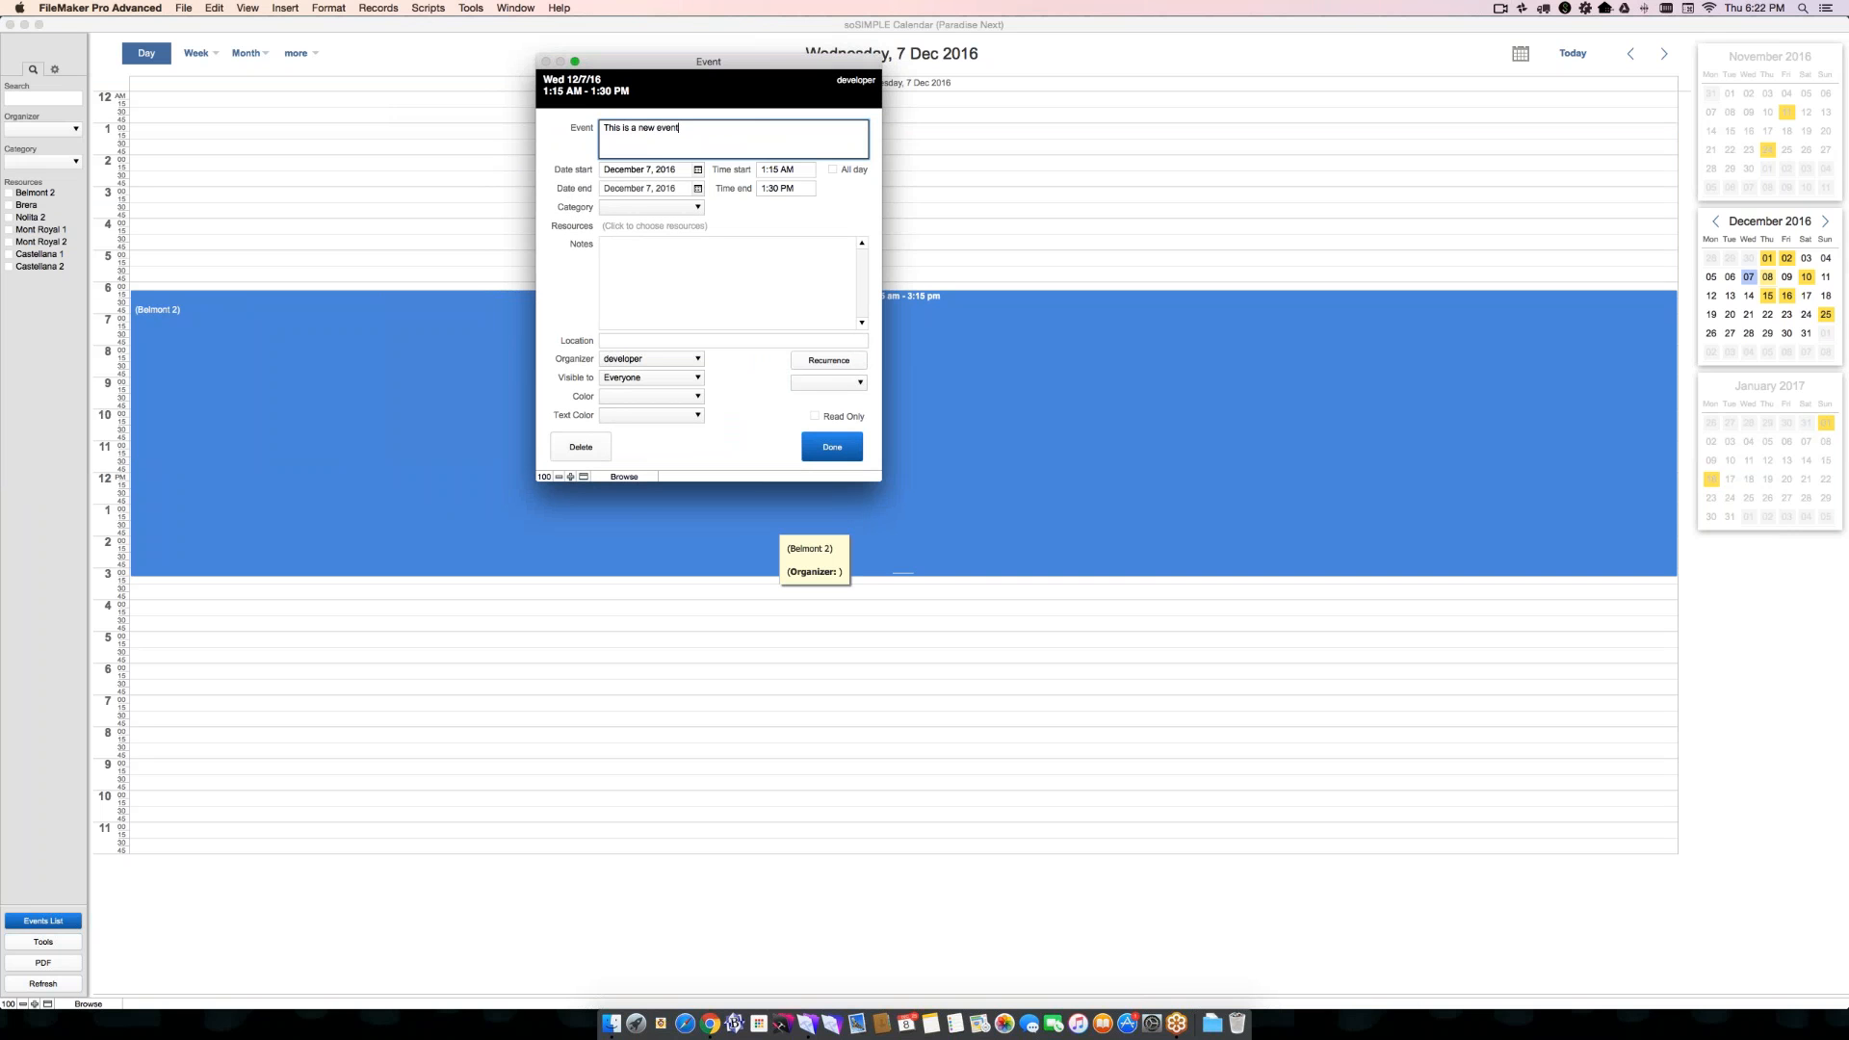
{"action": "left_click", "coordinate": [634, 226]}
{"action": "left_click", "coordinate": [738, 219]}
{"action": "left_click", "coordinate": [737, 232]}
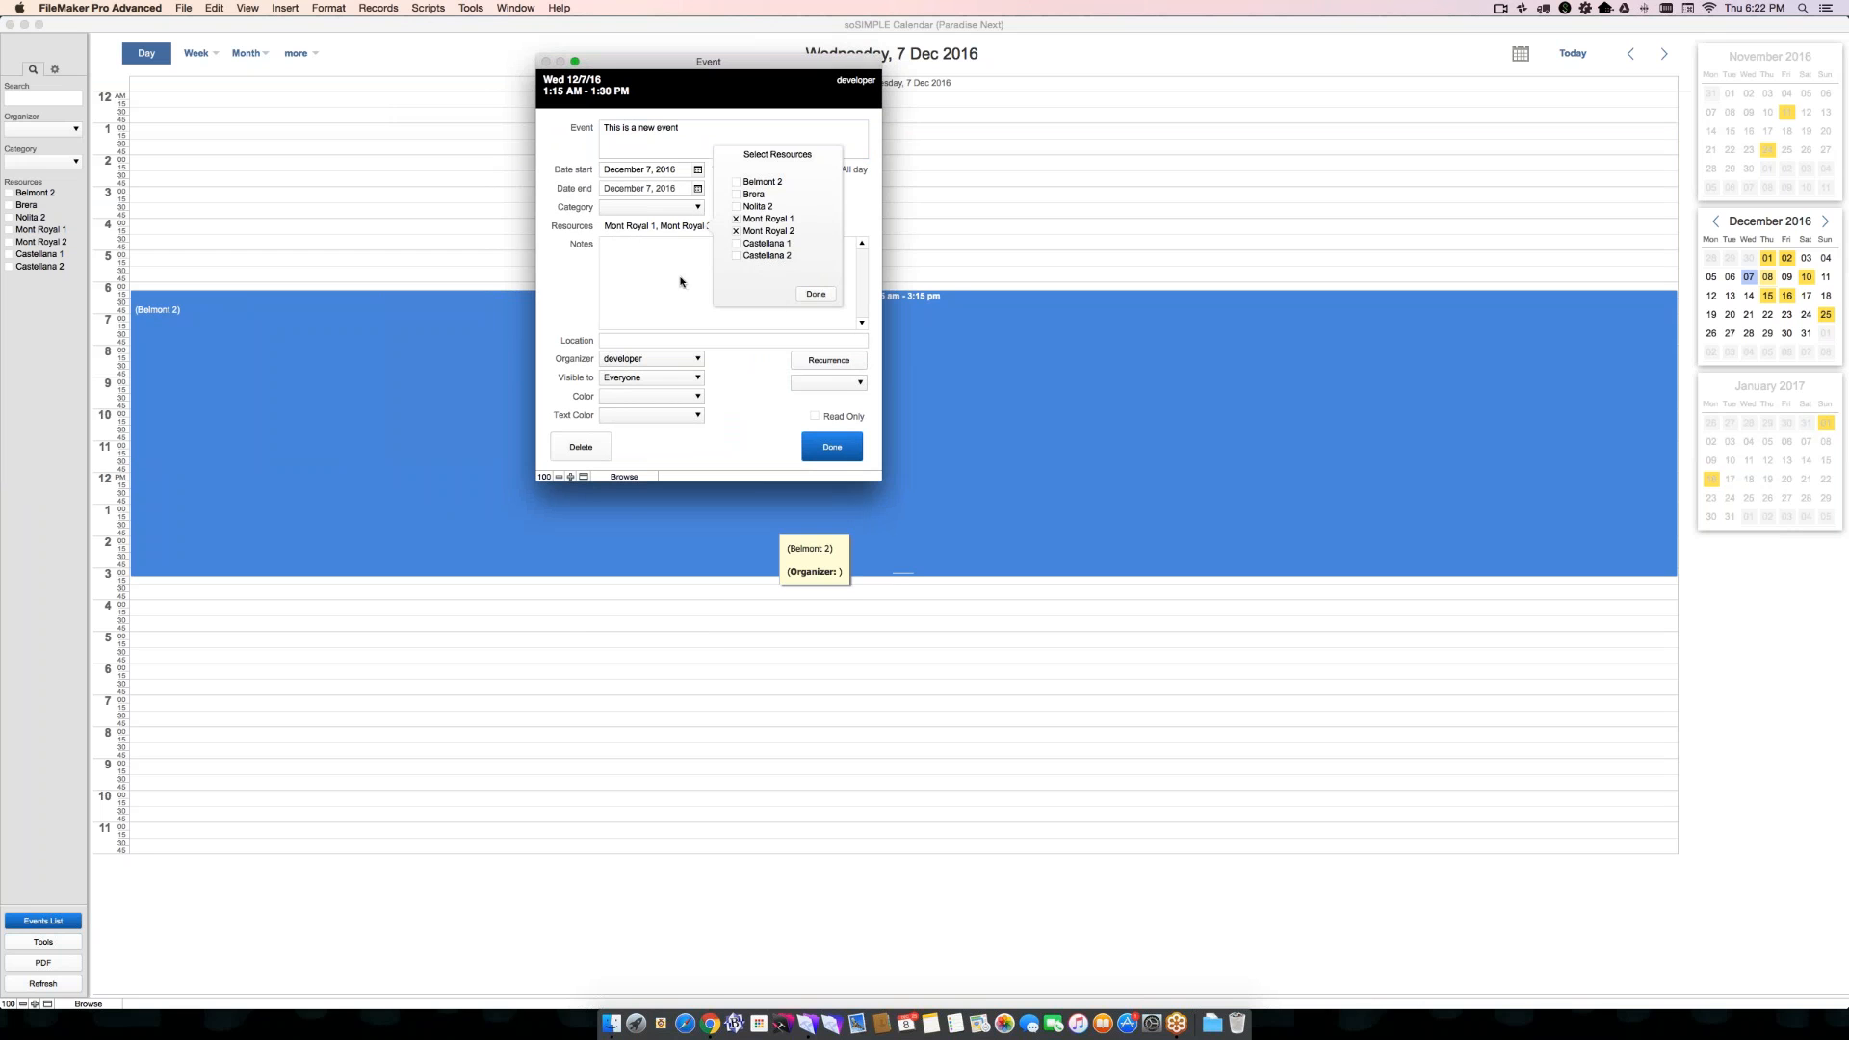
{"action": "left_click", "coordinate": [815, 294]}
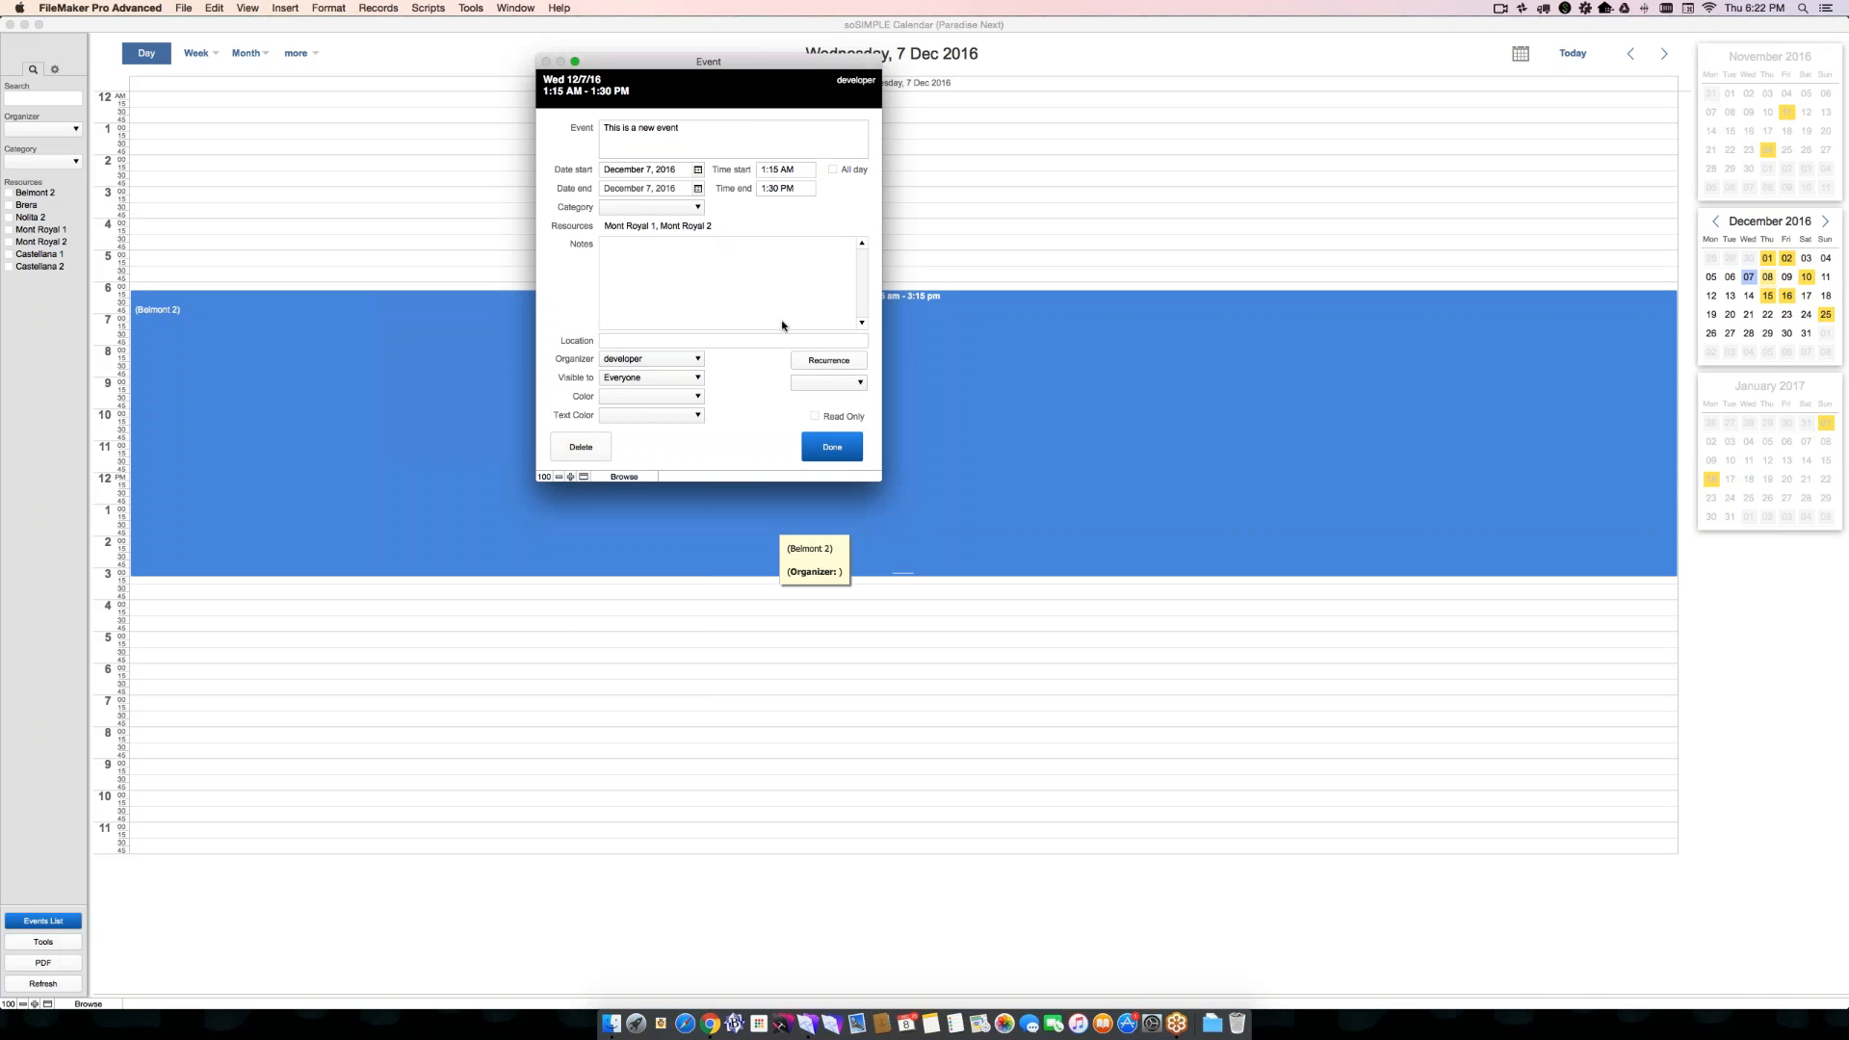
- Try CadetBlue as the new event's color, change it to GoldenRod, and set the text color to White
{"action": "left_click", "coordinate": [686, 398]}
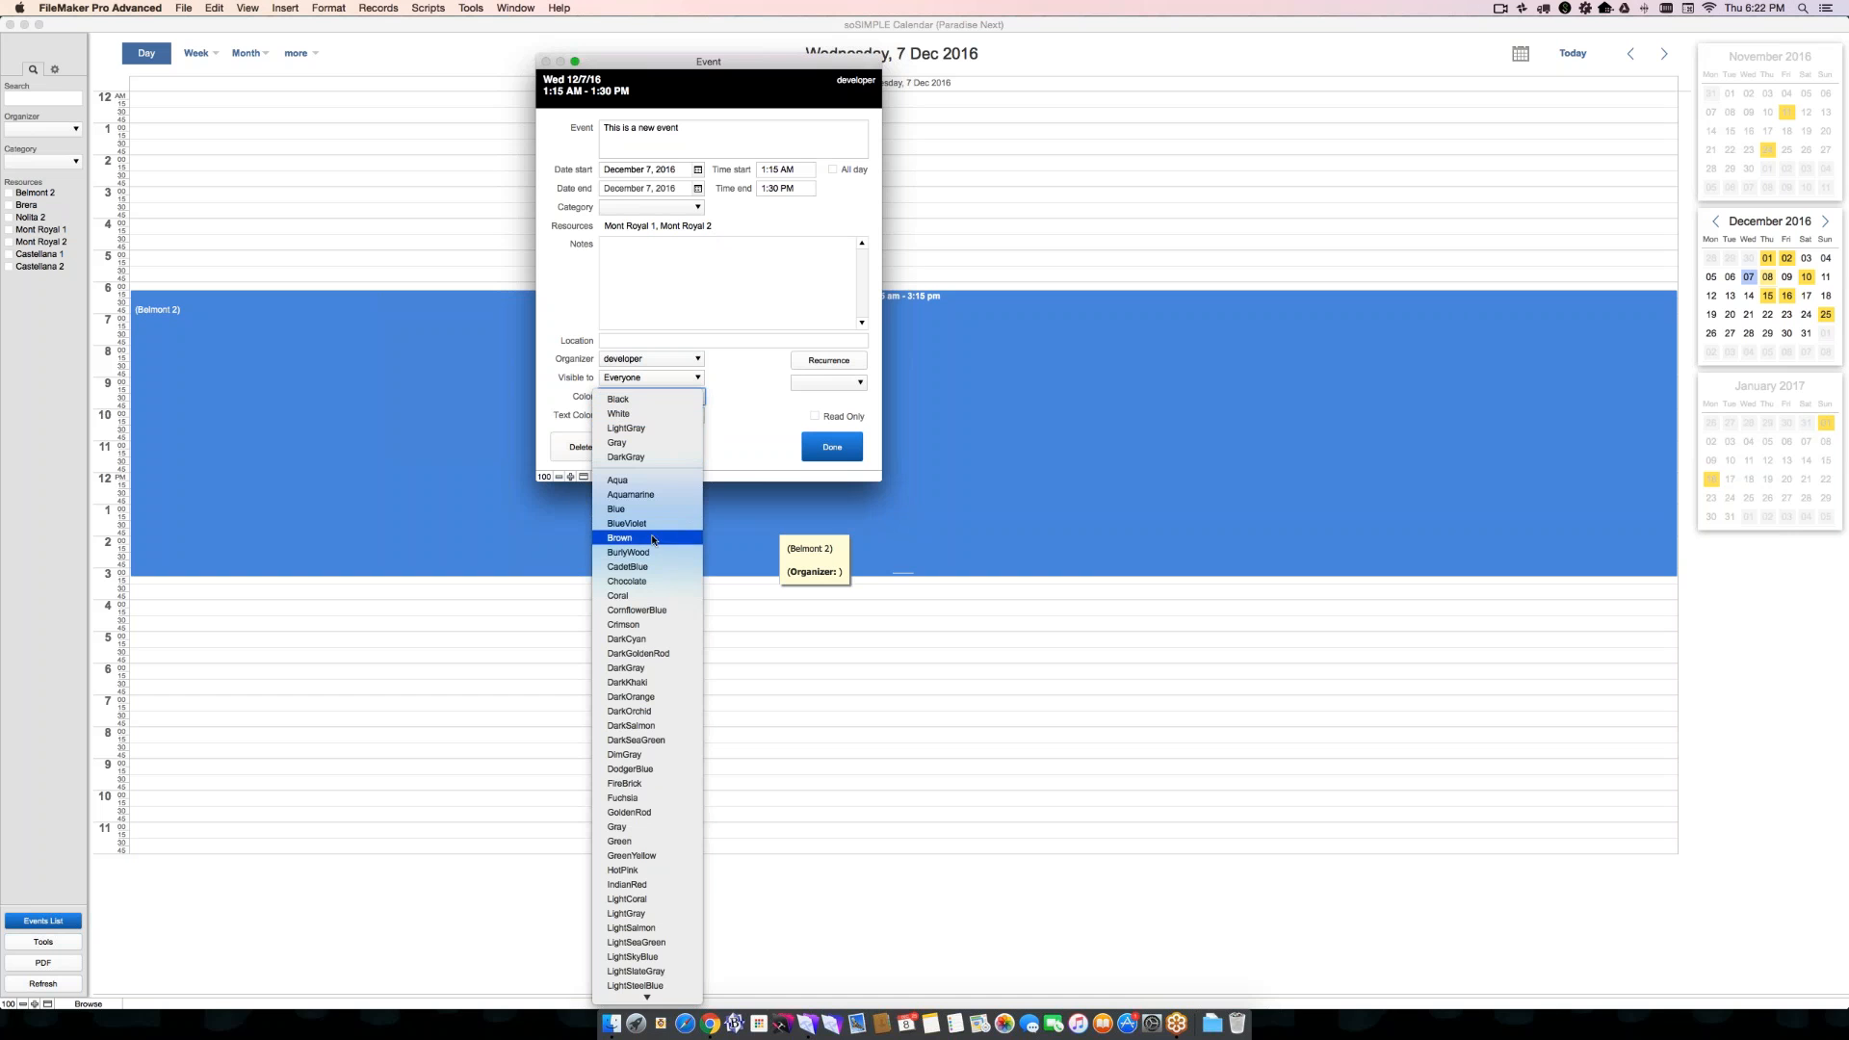
{"action": "left_click", "coordinate": [653, 569]}
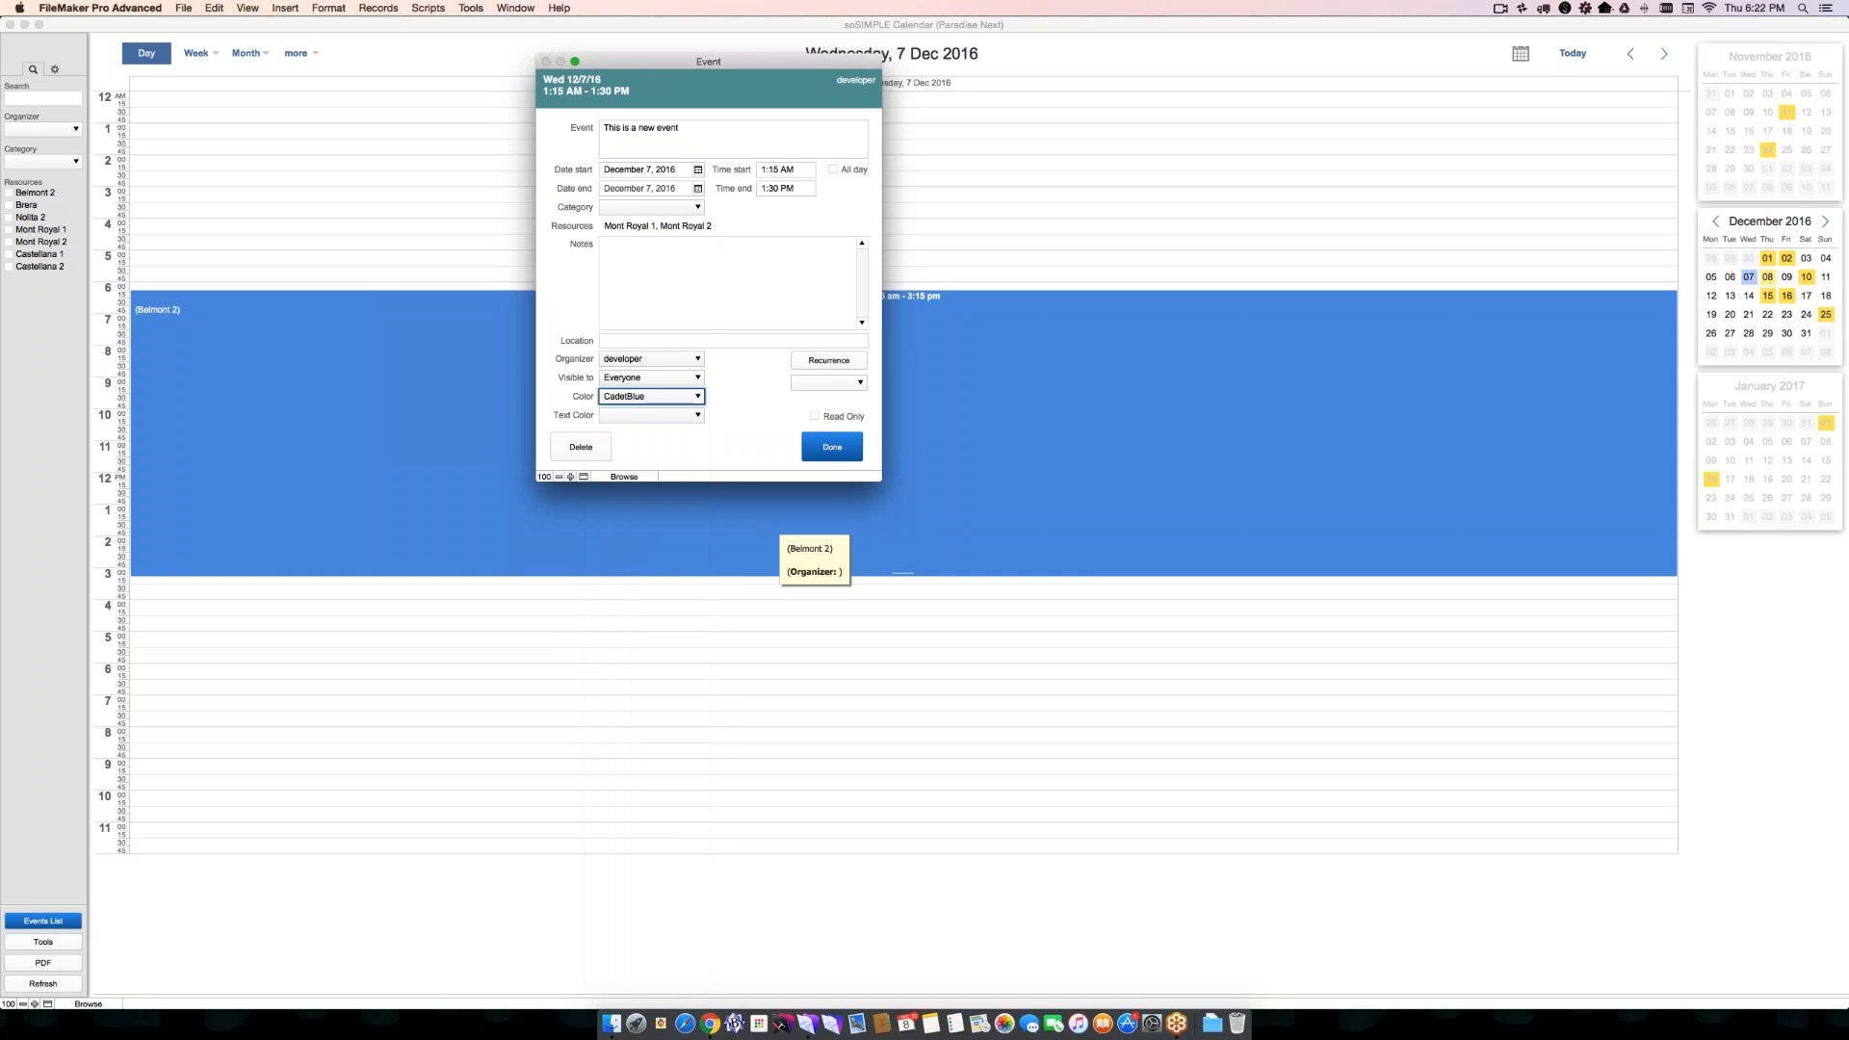
{"action": "left_click", "coordinate": [650, 396]}
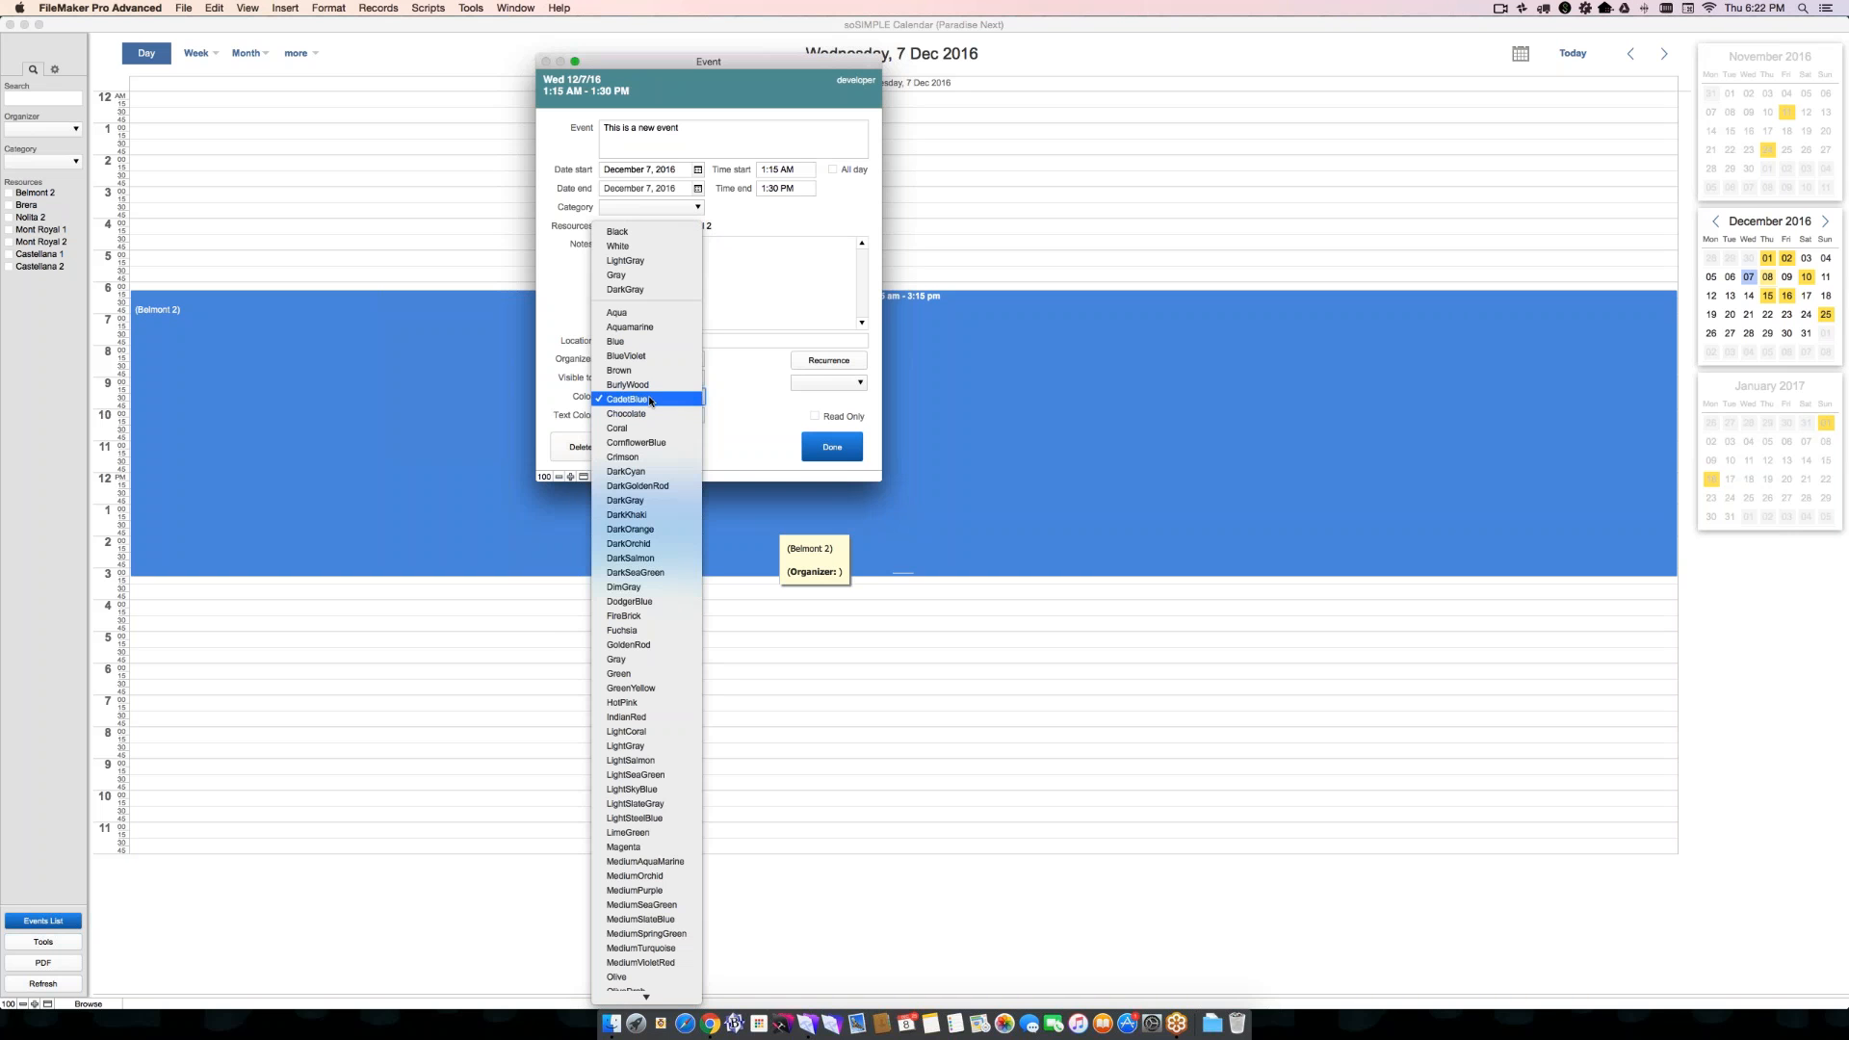
{"action": "left_click", "coordinate": [640, 644]}
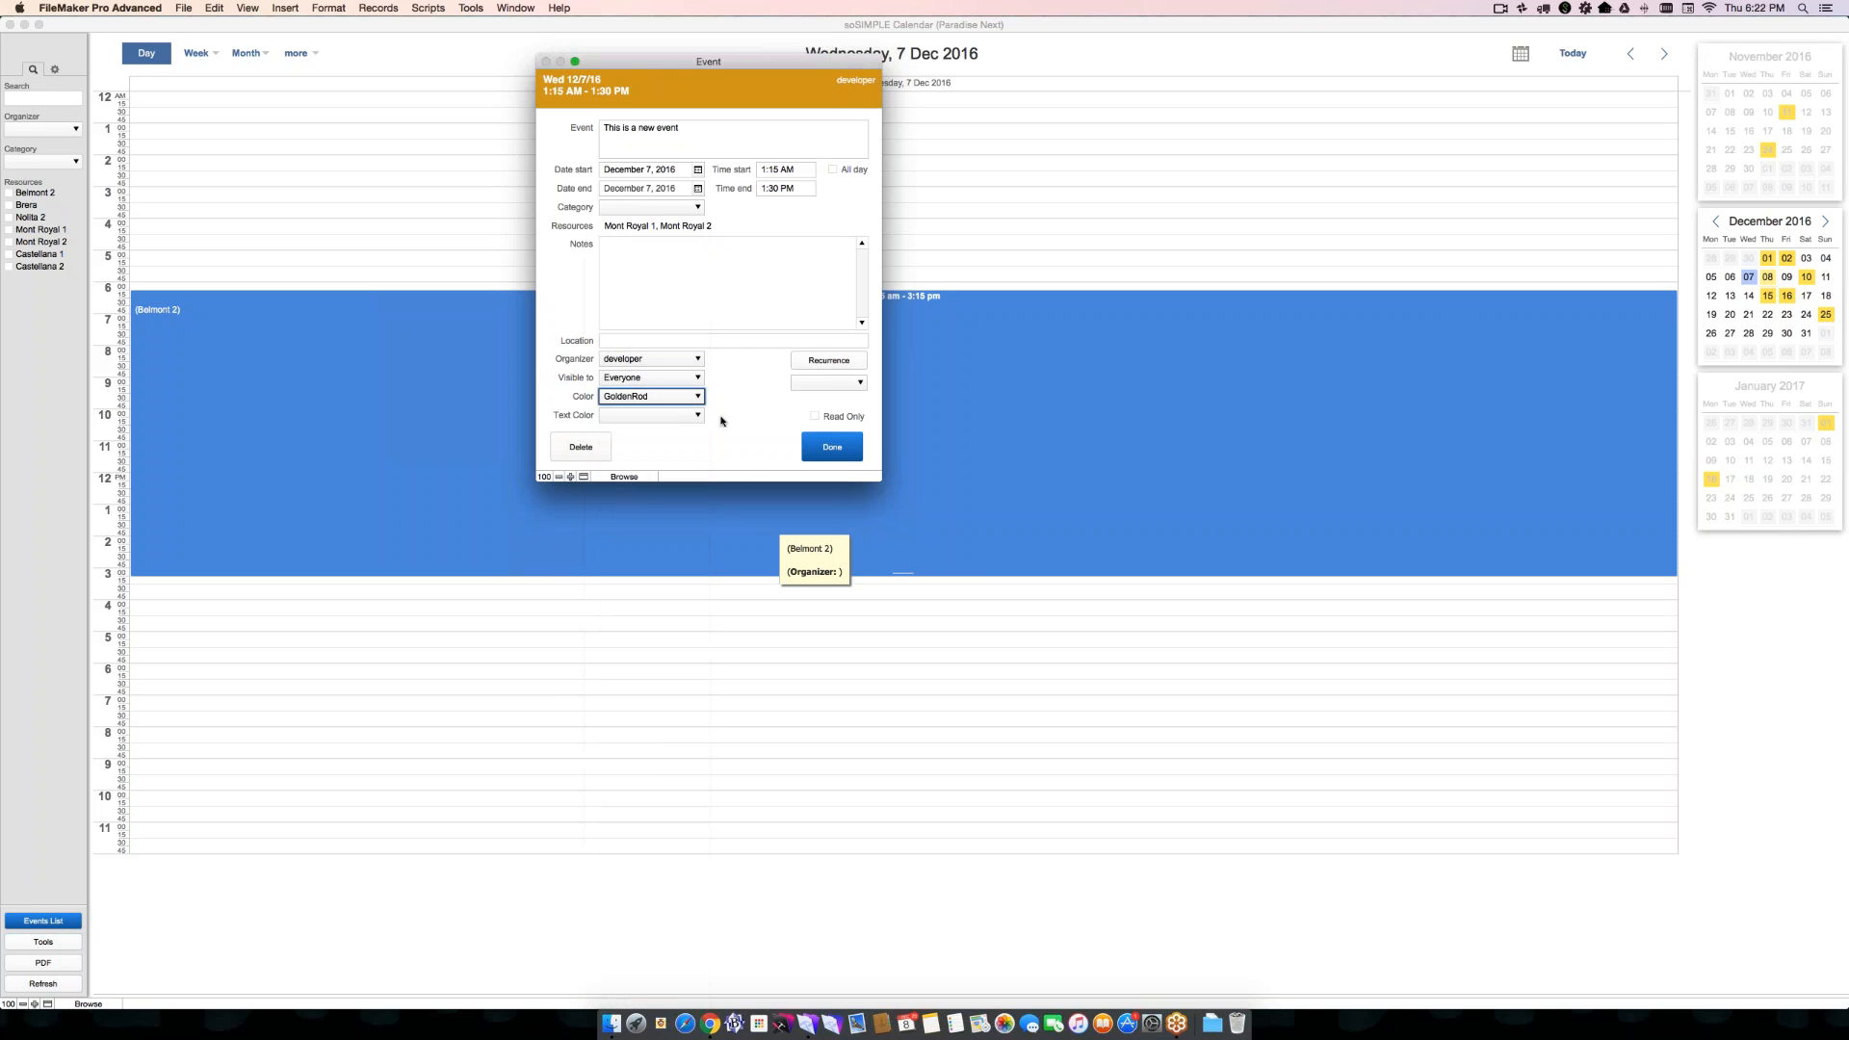
{"action": "left_click", "coordinate": [685, 418]}
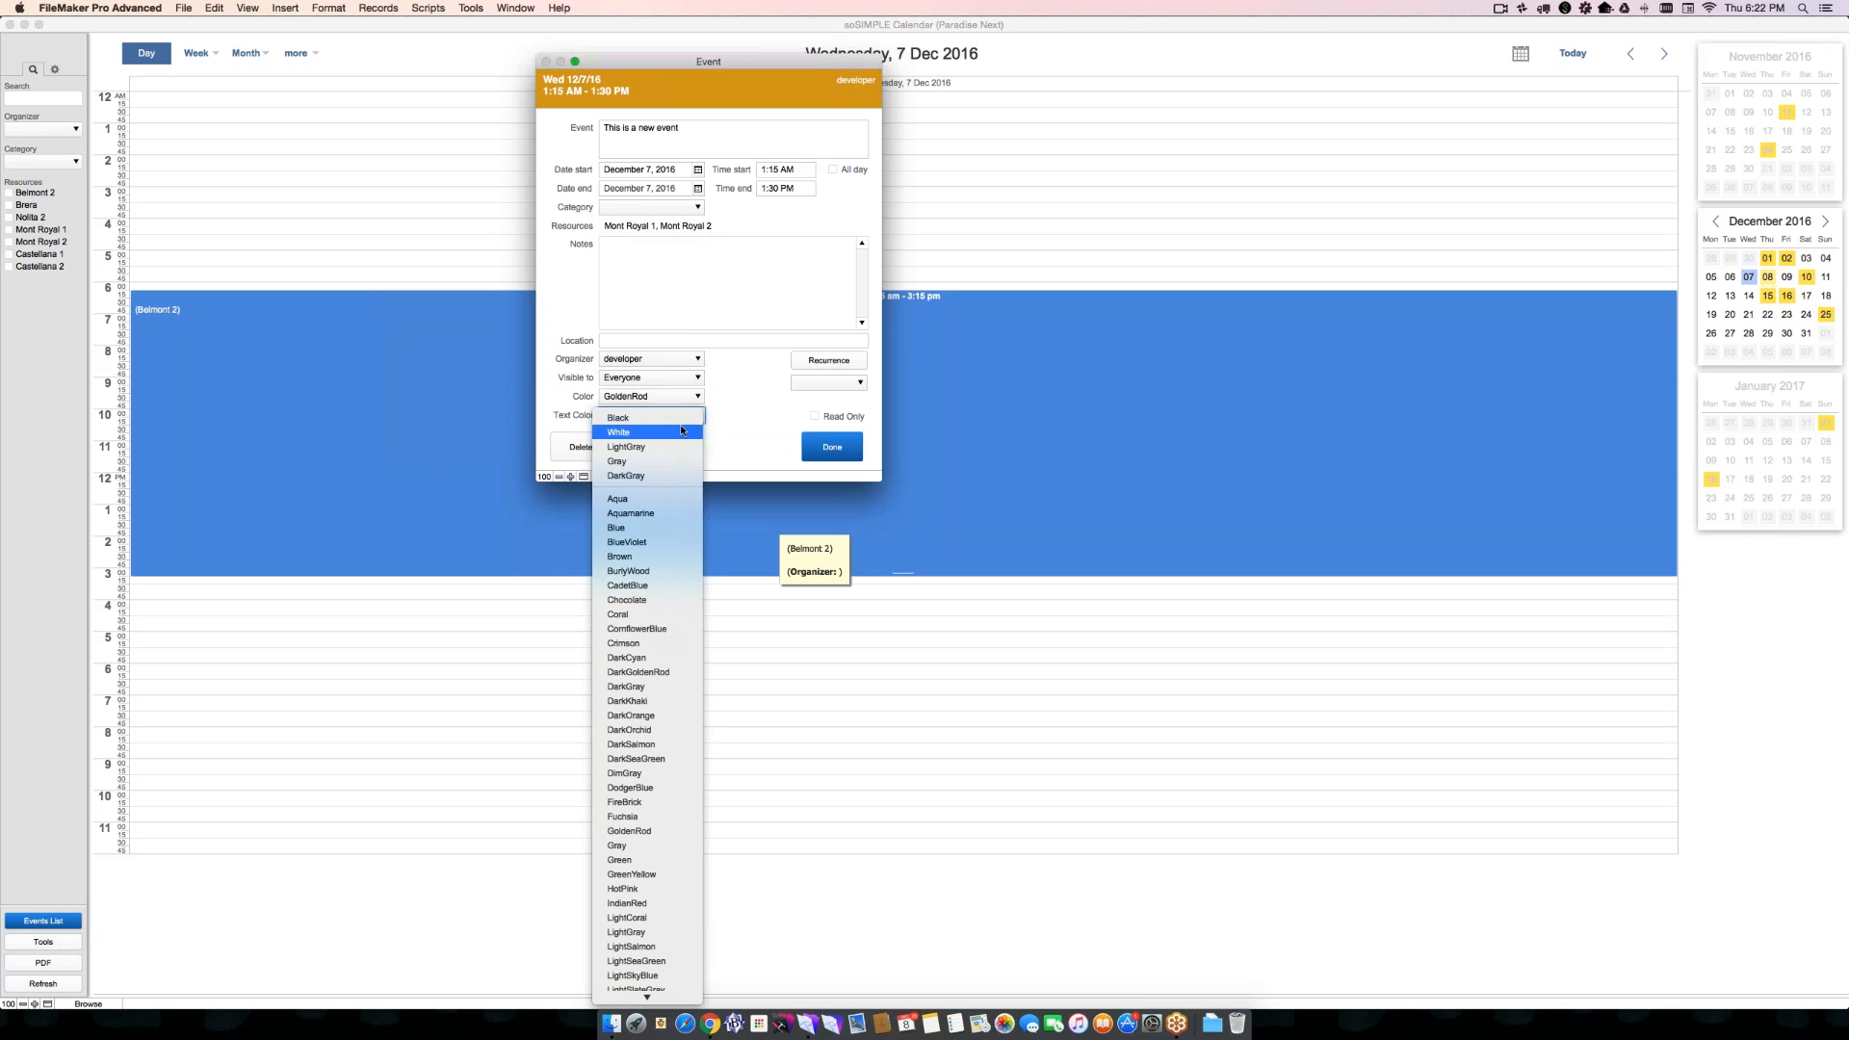
{"action": "left_click", "coordinate": [680, 418]}
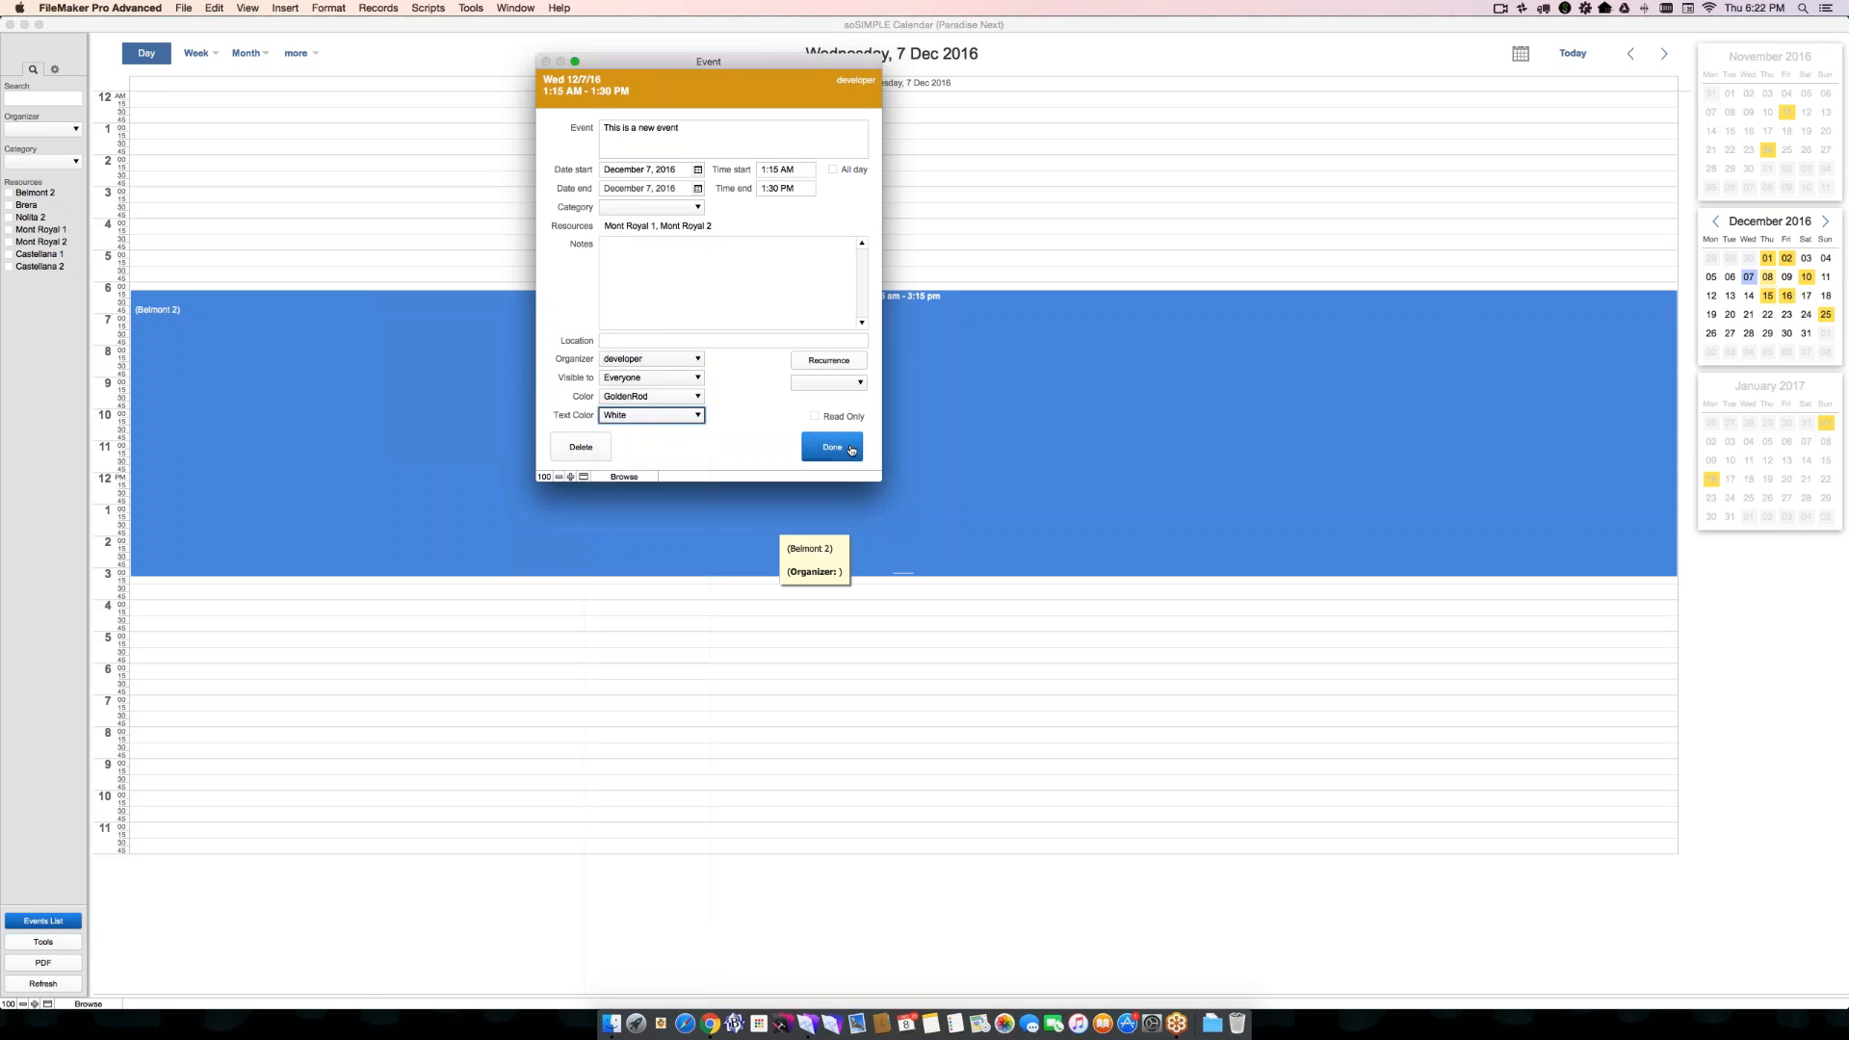
- Save the new event, show the Week view, and move the event on December 7 to 6:45 am, ending at 1:00 pm
{"action": "left_click", "coordinate": [852, 451]}
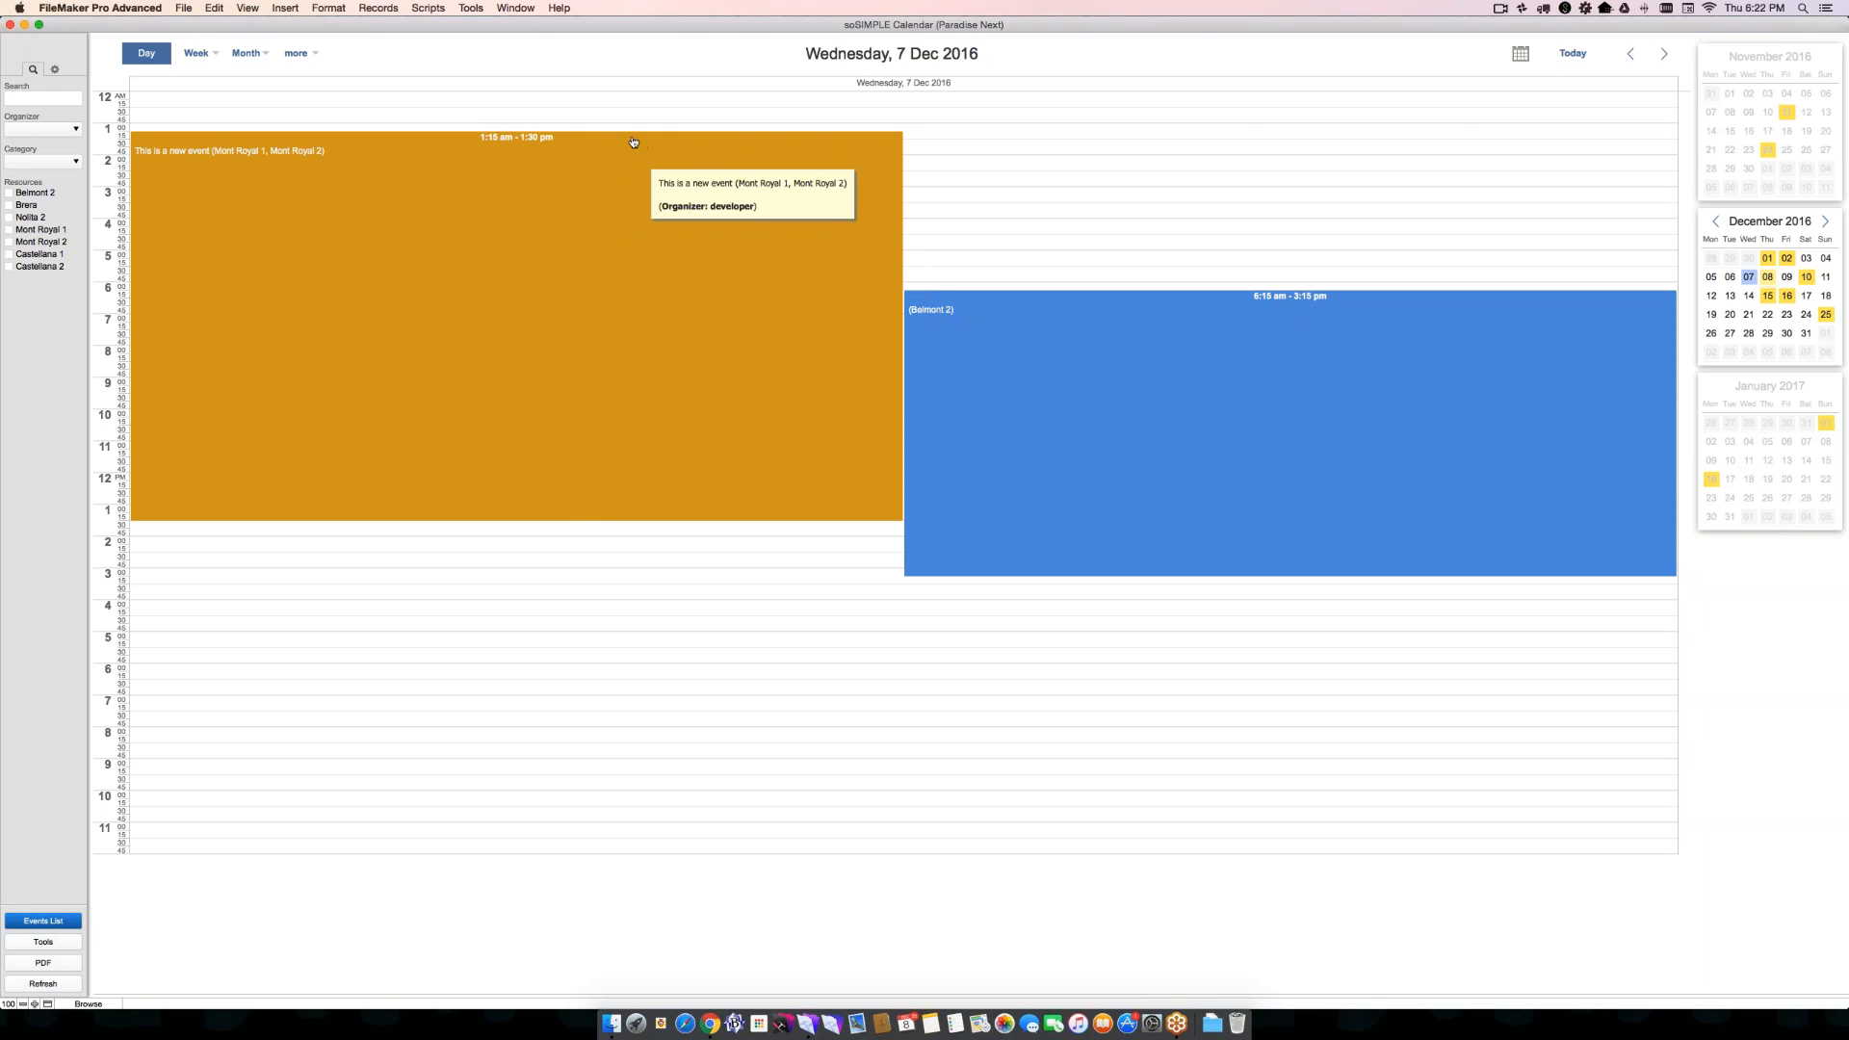
{"action": "left_click", "coordinate": [197, 53]}
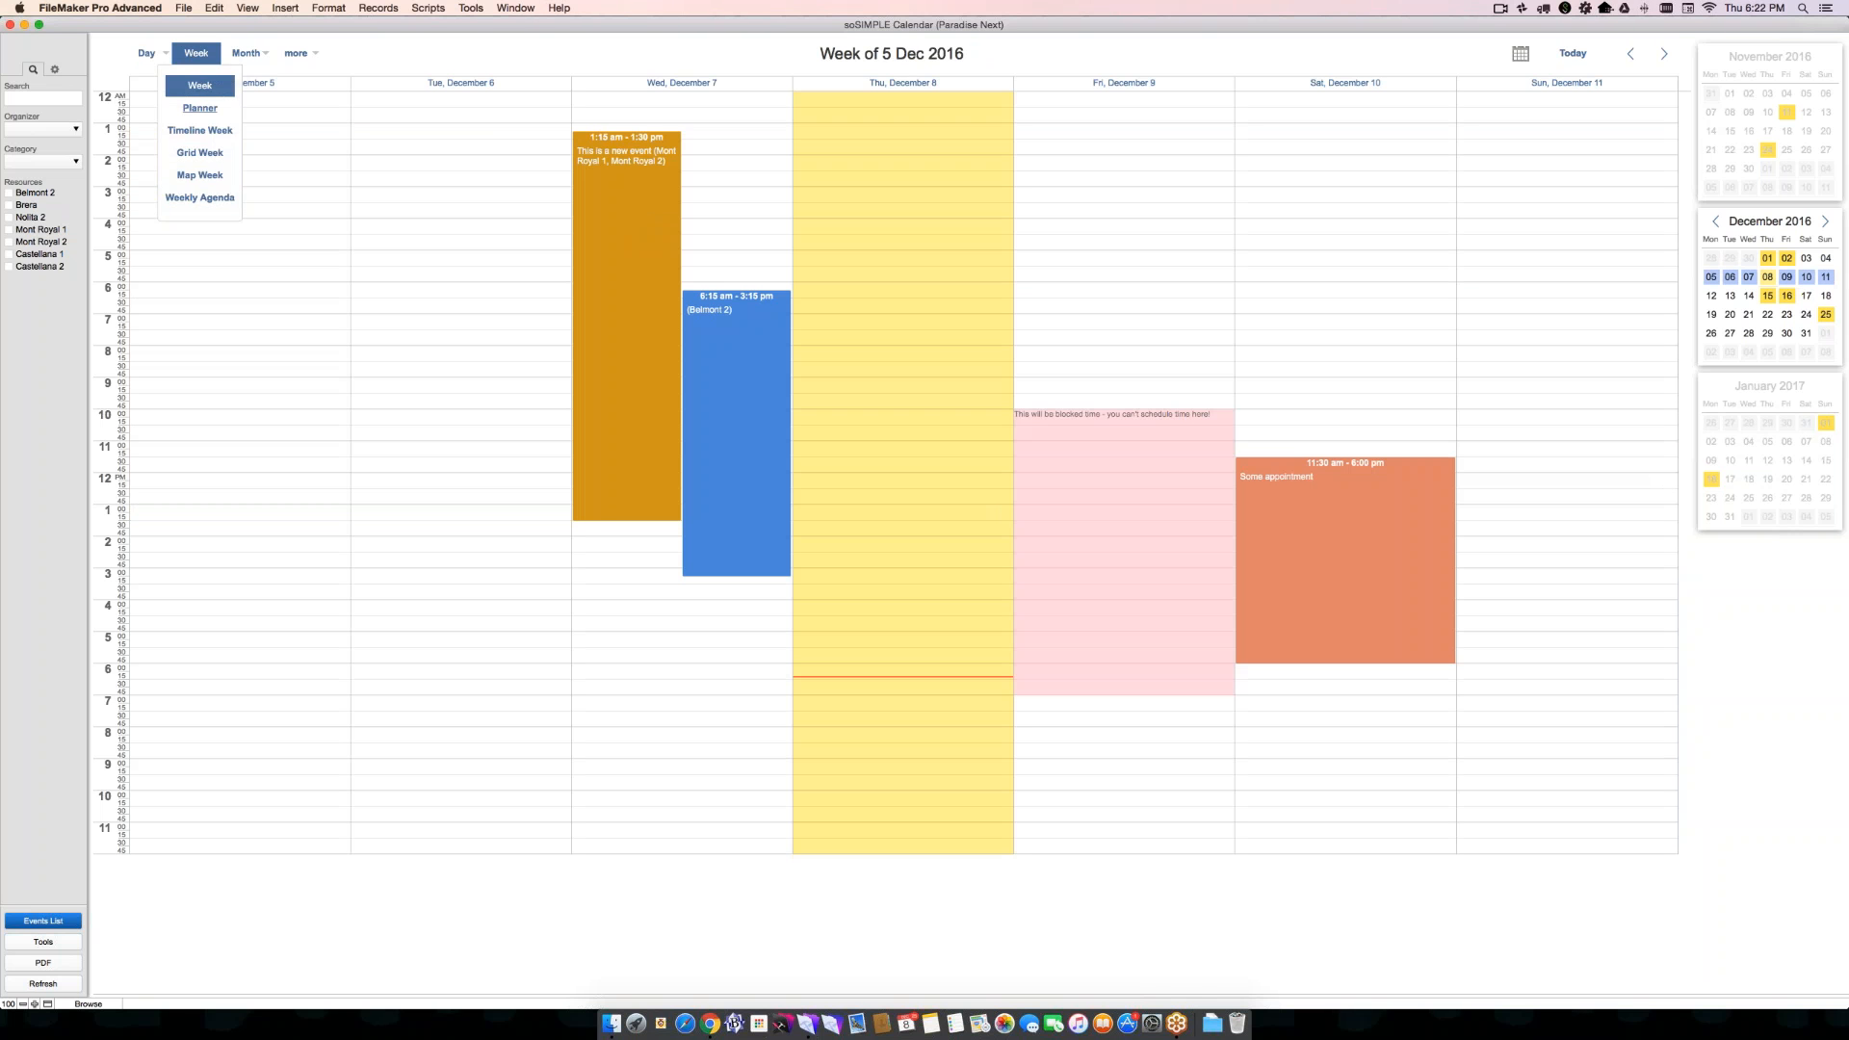
{"action": "left_click_drag", "start_coordinate": [589, 264], "coordinate": [589, 400]}
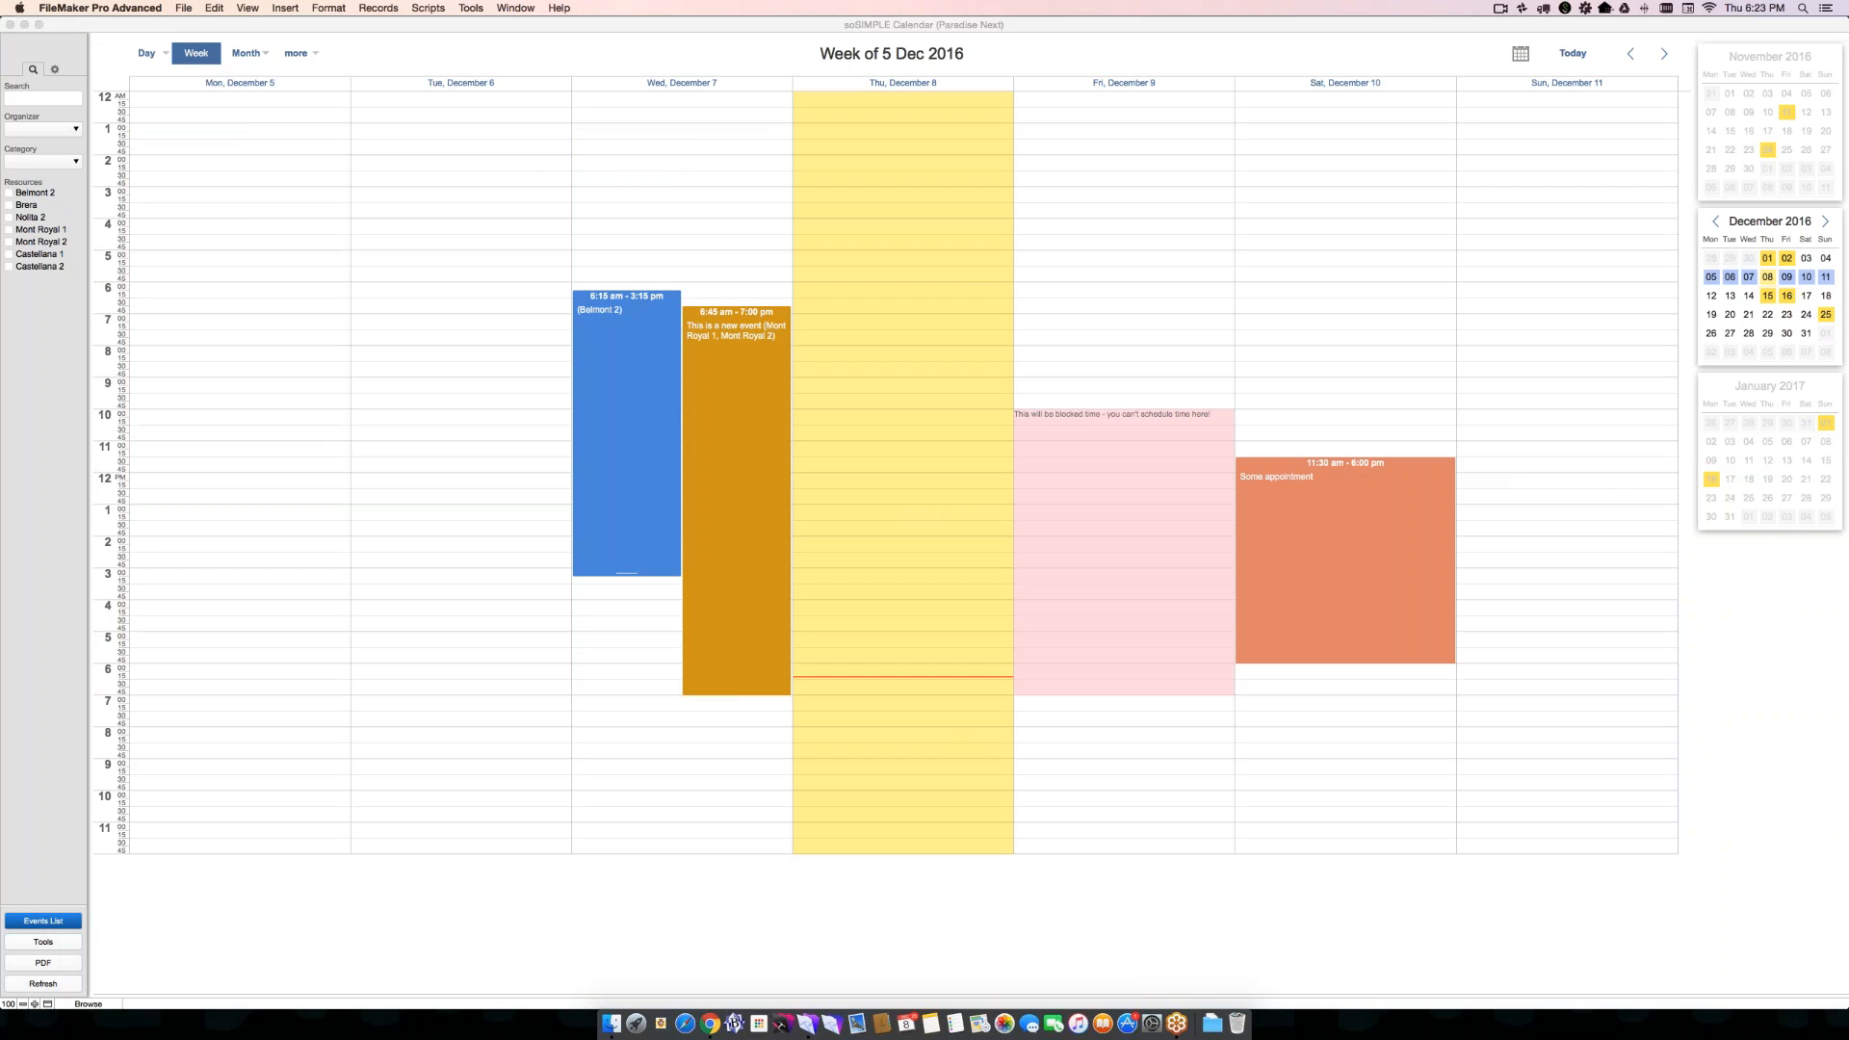
{"action": "left_click_drag", "start_coordinate": [736, 694], "coordinate": [737, 504]}
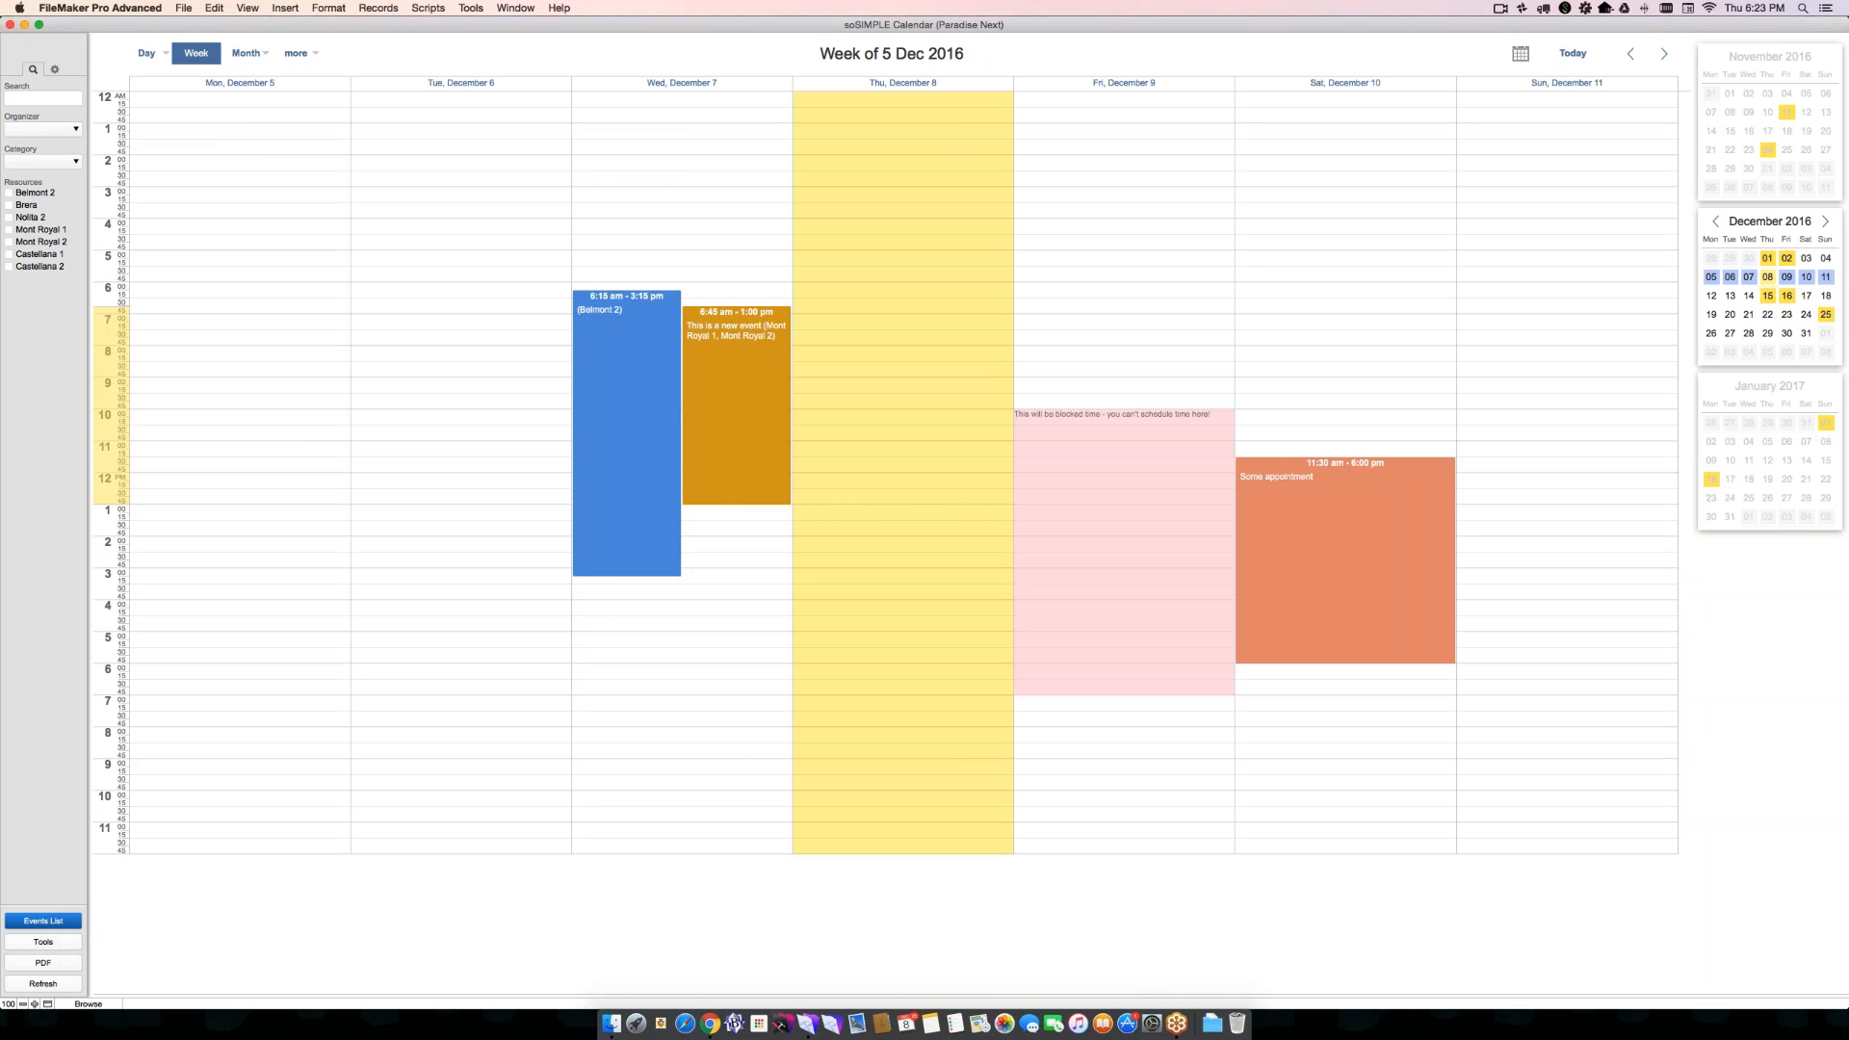
- Open Wednesday, December 7 in day view and switch it to the Resources view
{"action": "left_click", "coordinate": [147, 50]}
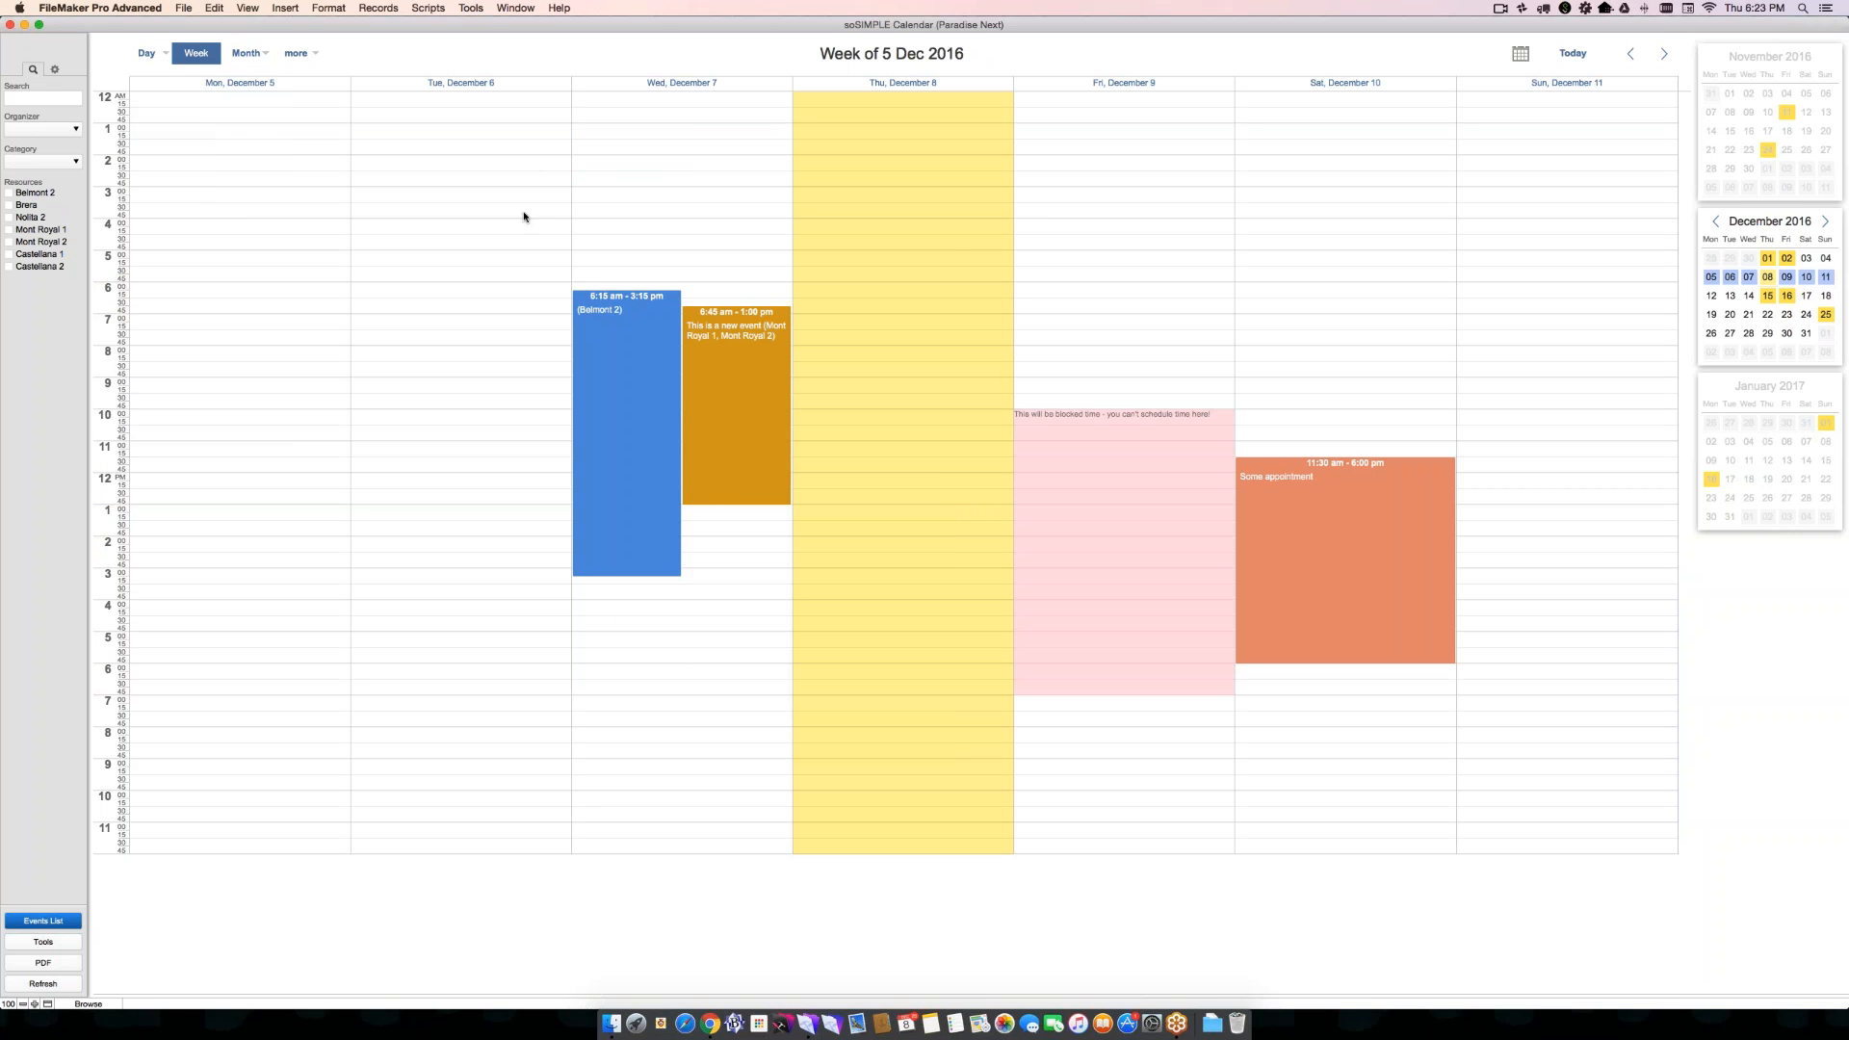
{"action": "left_click", "coordinate": [685, 89]}
{"action": "left_click", "coordinate": [145, 53]}
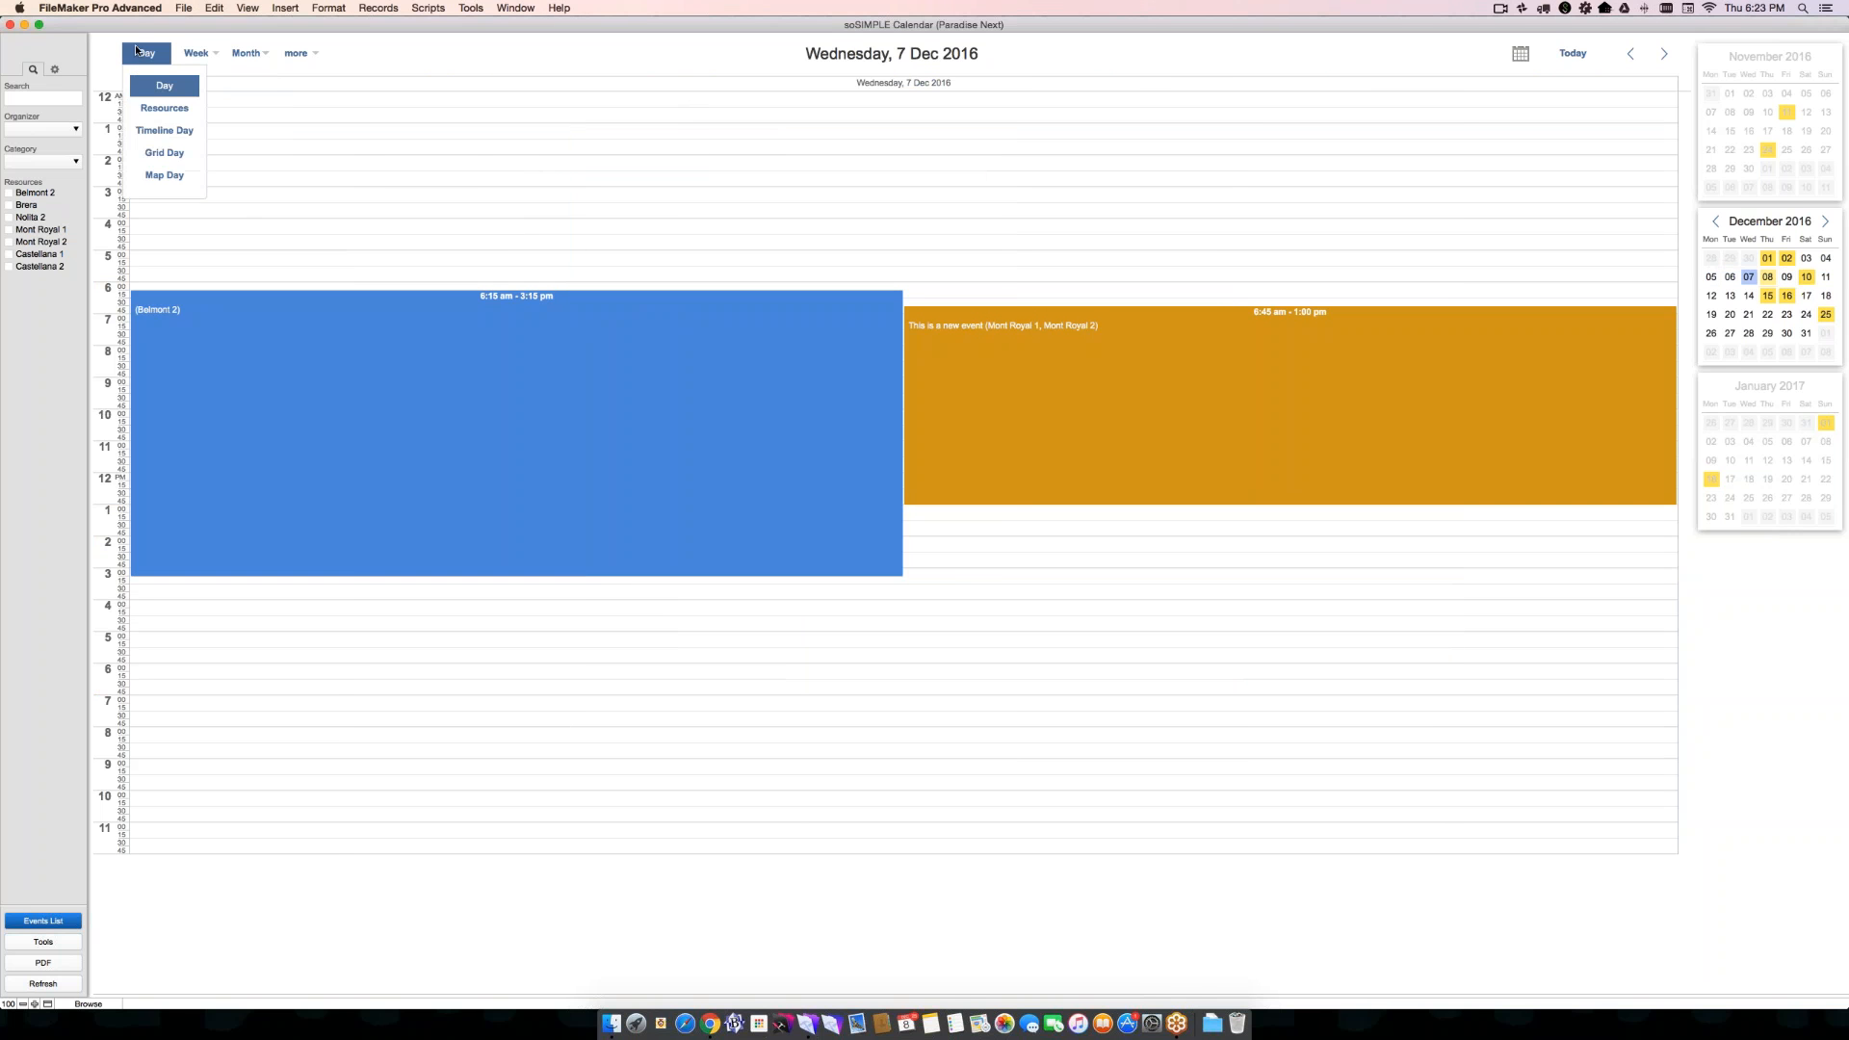
{"action": "left_click", "coordinate": [142, 111]}
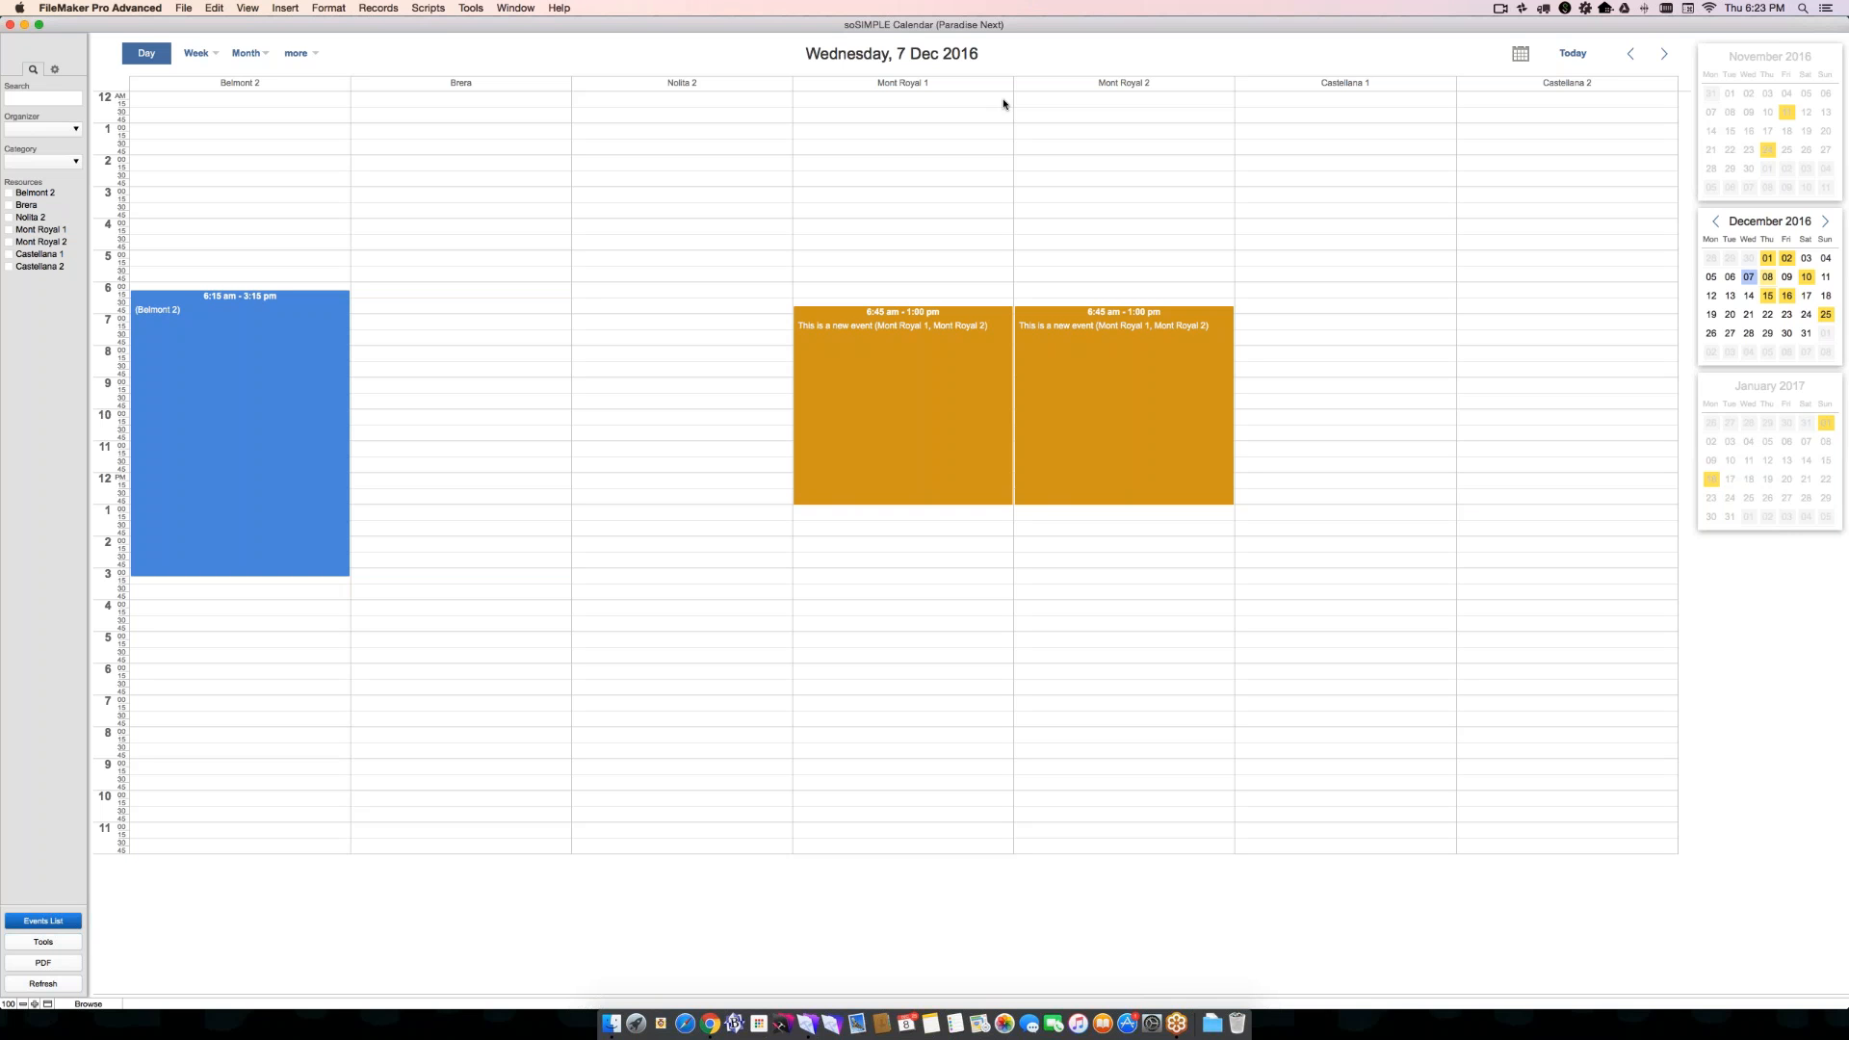
- Reschedule "This is a new event" to 8:30 am - 12:45 pm and reassign it from Mont Royal 2 to Castellana 1
{"action": "mouse_move", "coordinate": [899, 322]}
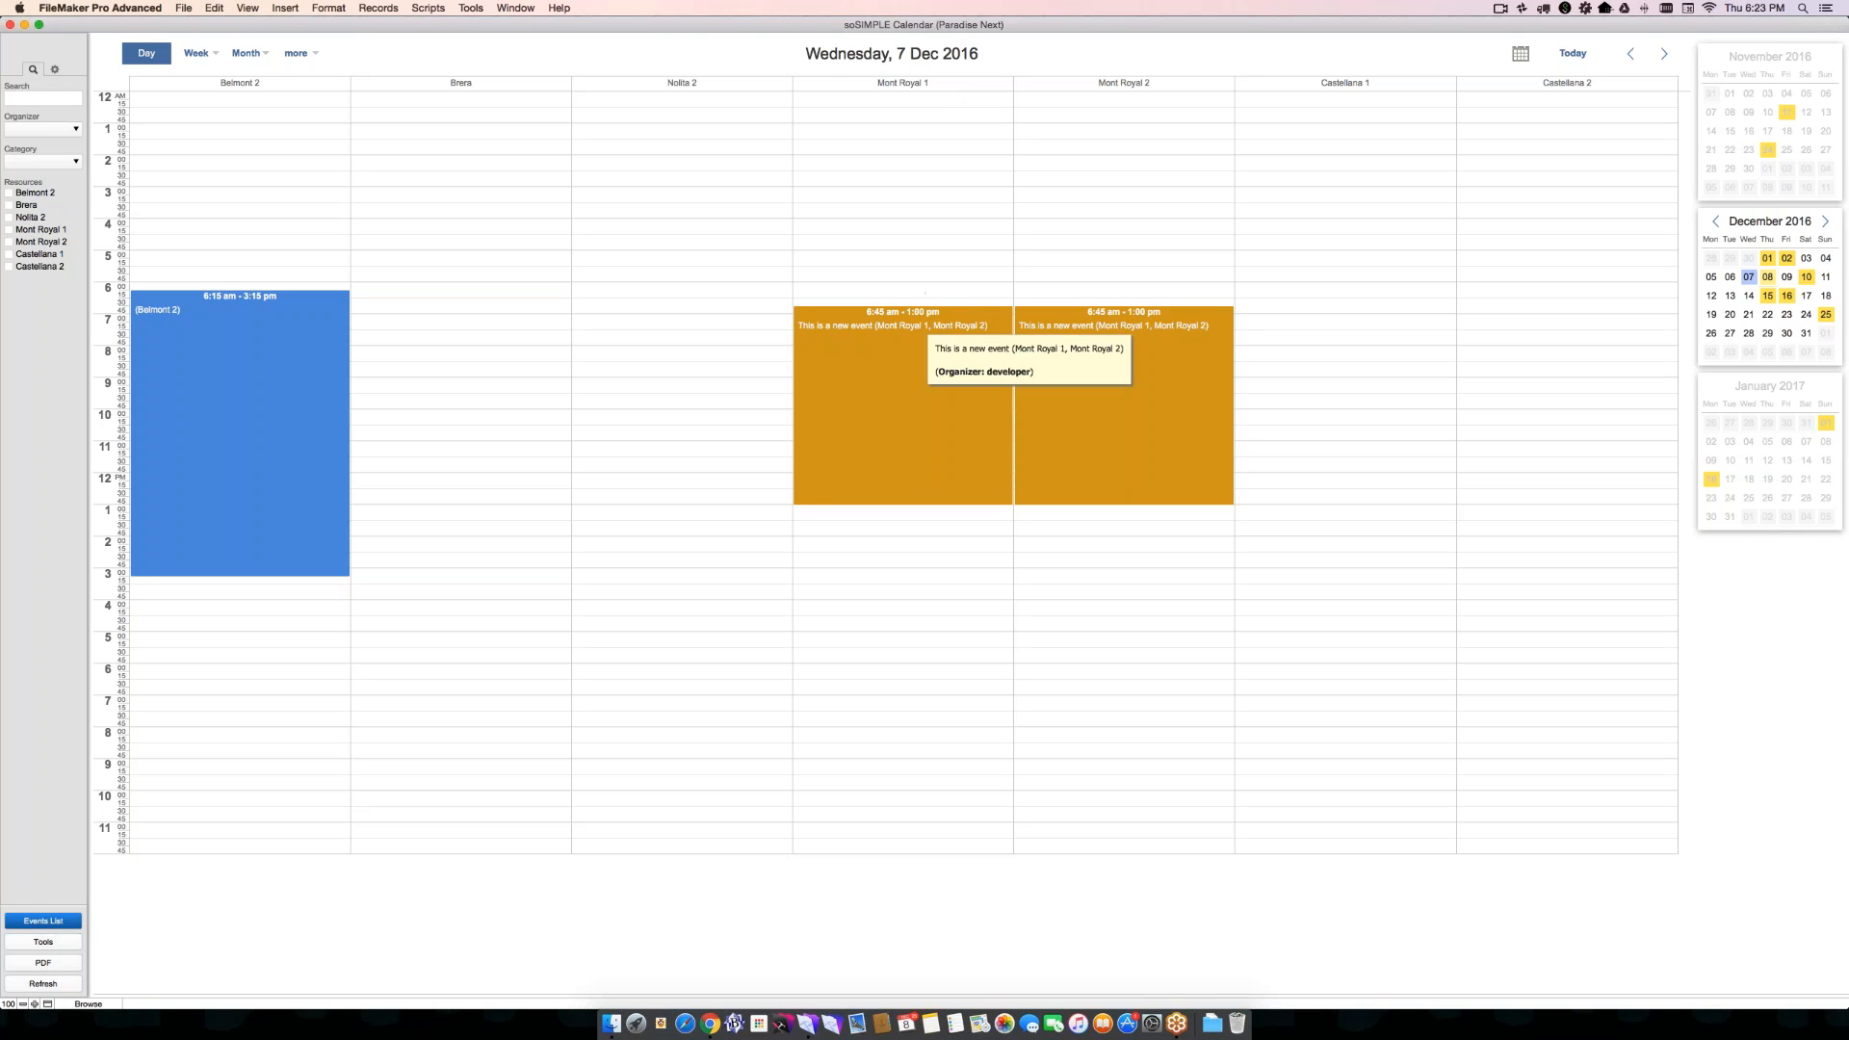
{"action": "left_click_drag", "start_coordinate": [929, 332], "coordinate": [941, 428]}
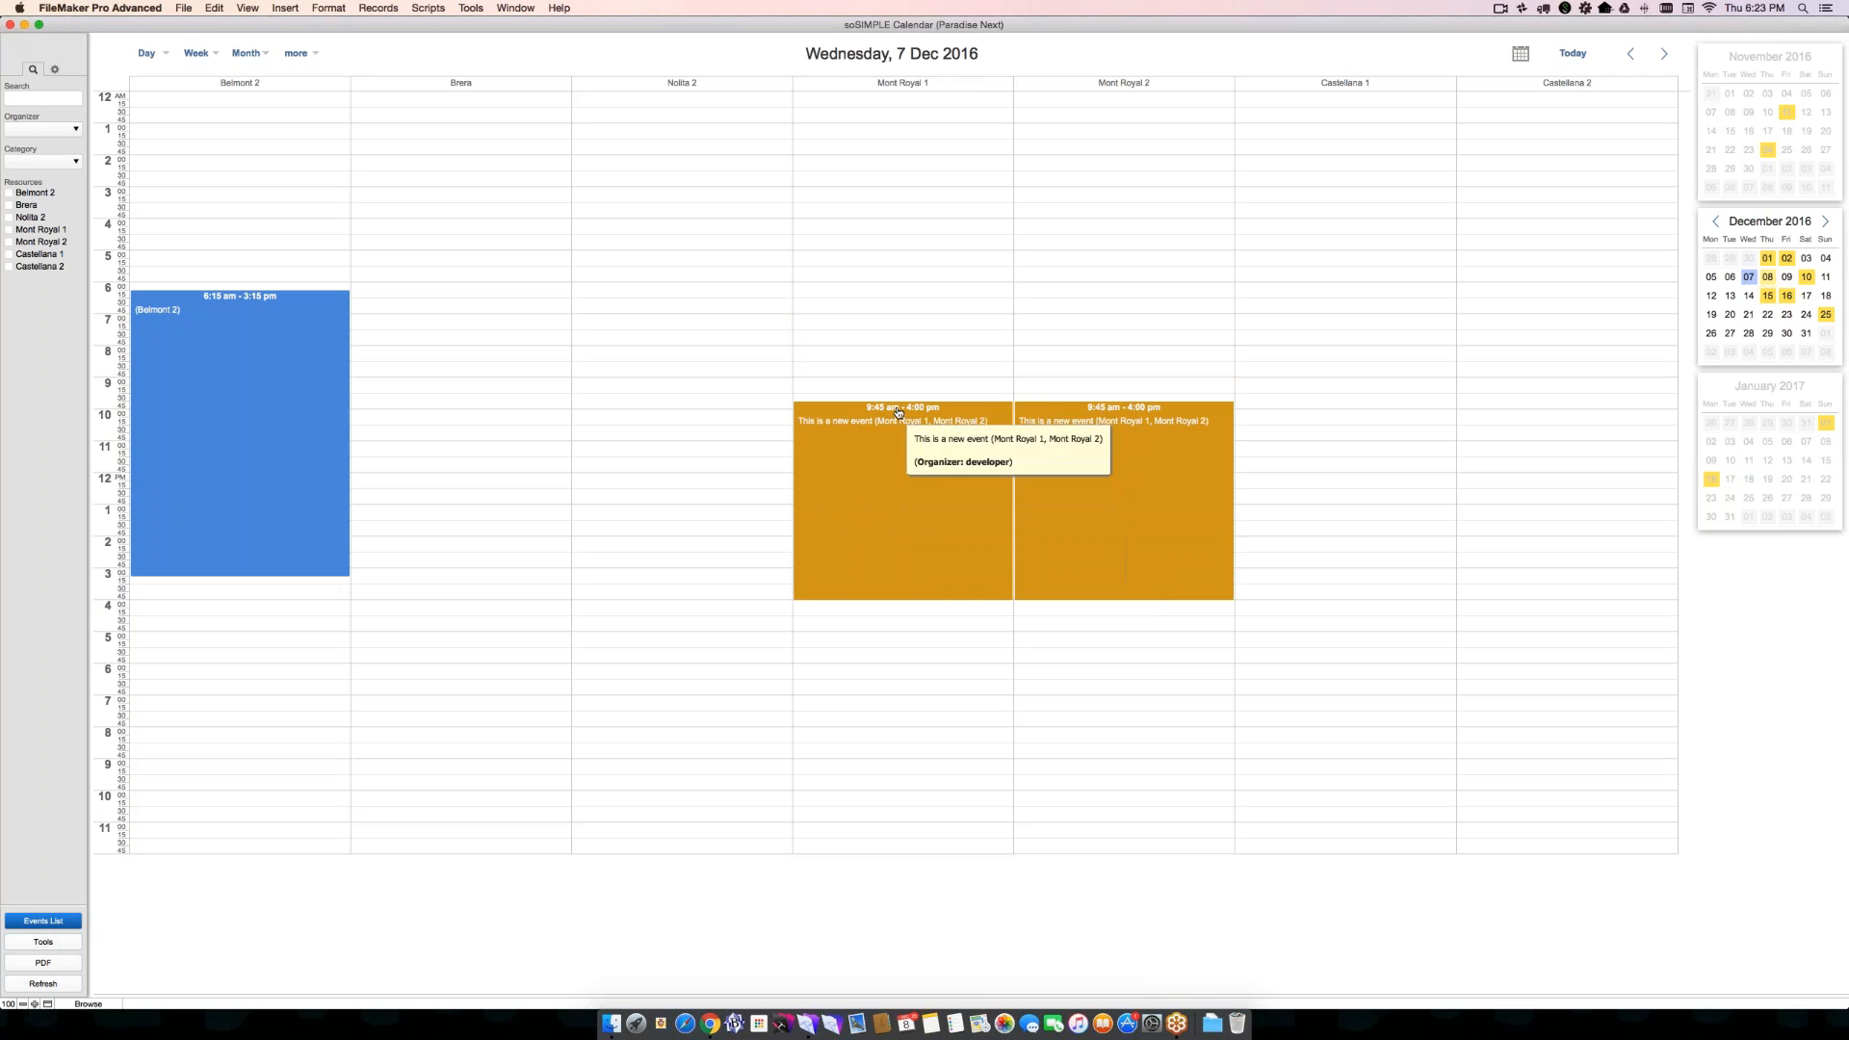
{"action": "left_click_drag", "start_coordinate": [896, 414], "coordinate": [896, 365]}
{"action": "left_click_drag", "start_coordinate": [1081, 533], "coordinate": [1082, 469]}
{"action": "left_click_drag", "start_coordinate": [1096, 362], "coordinate": [1281, 368]}
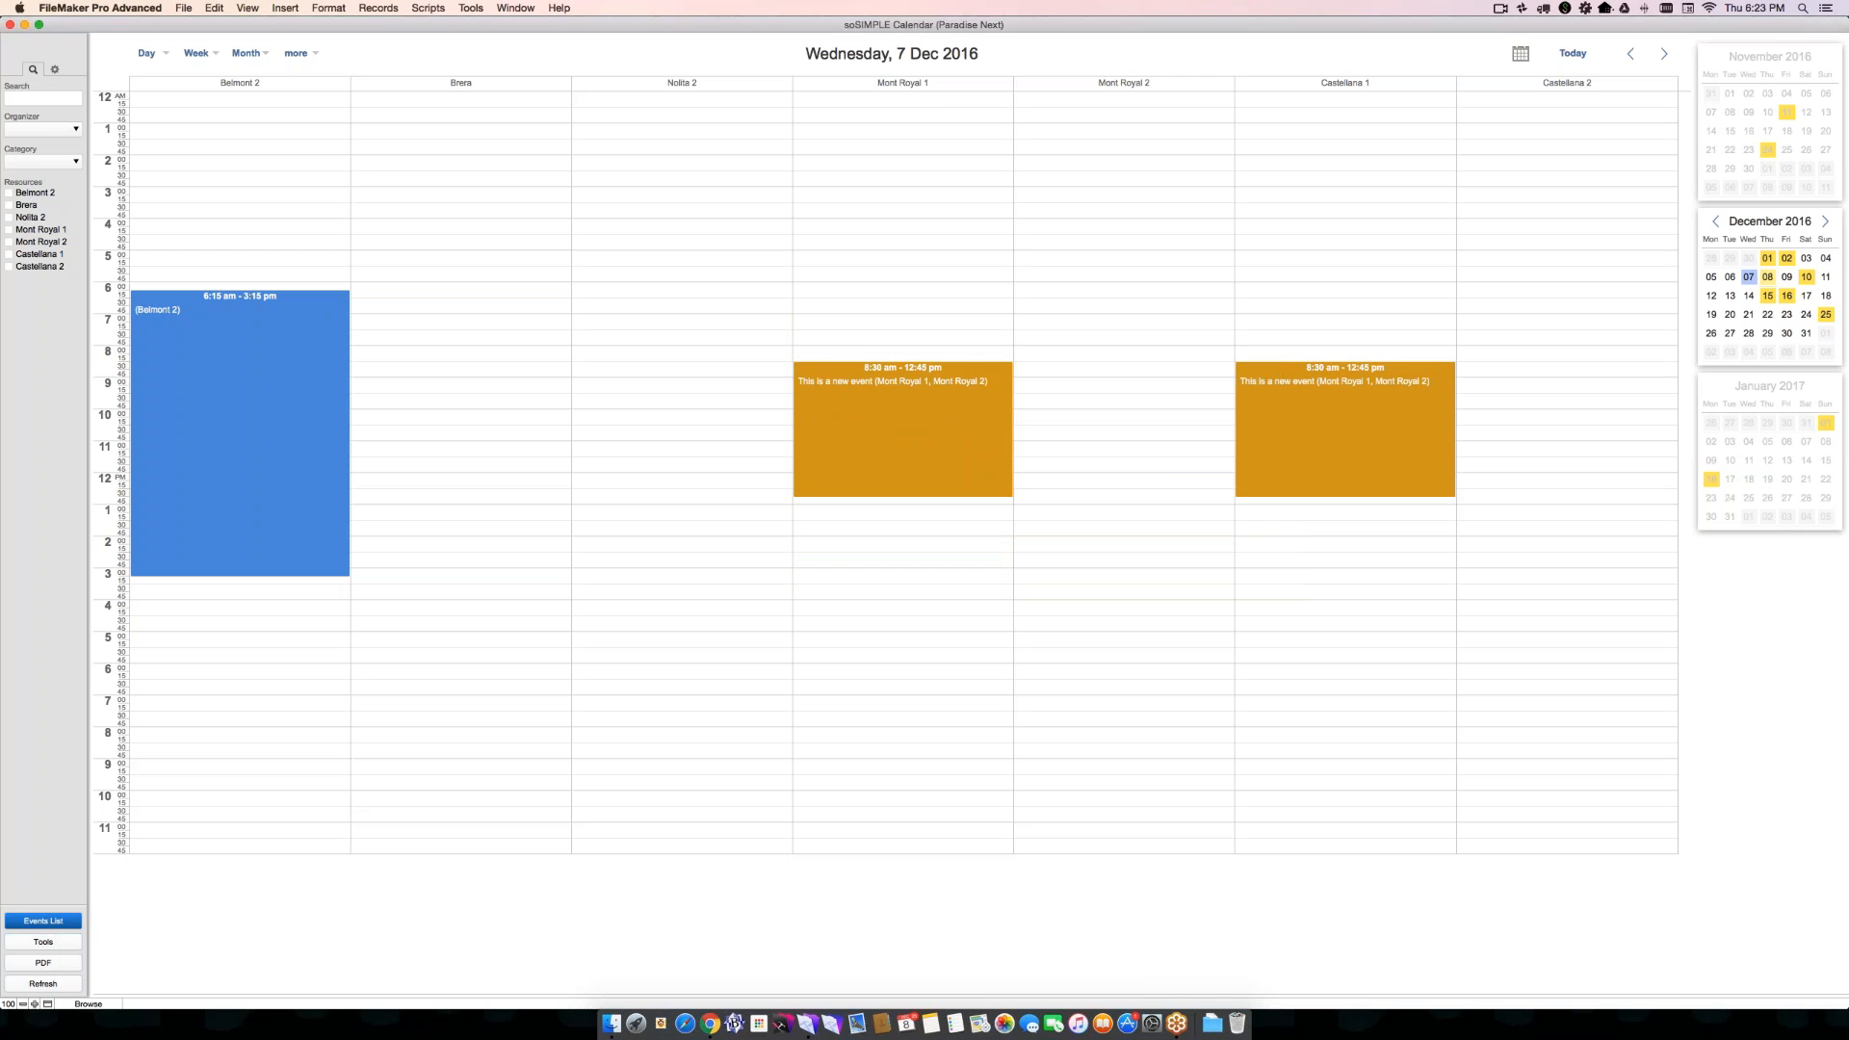
- Open the details of "This is a new event", check its selected resources, and close the event
{"action": "left_click", "coordinate": [1343, 408]}
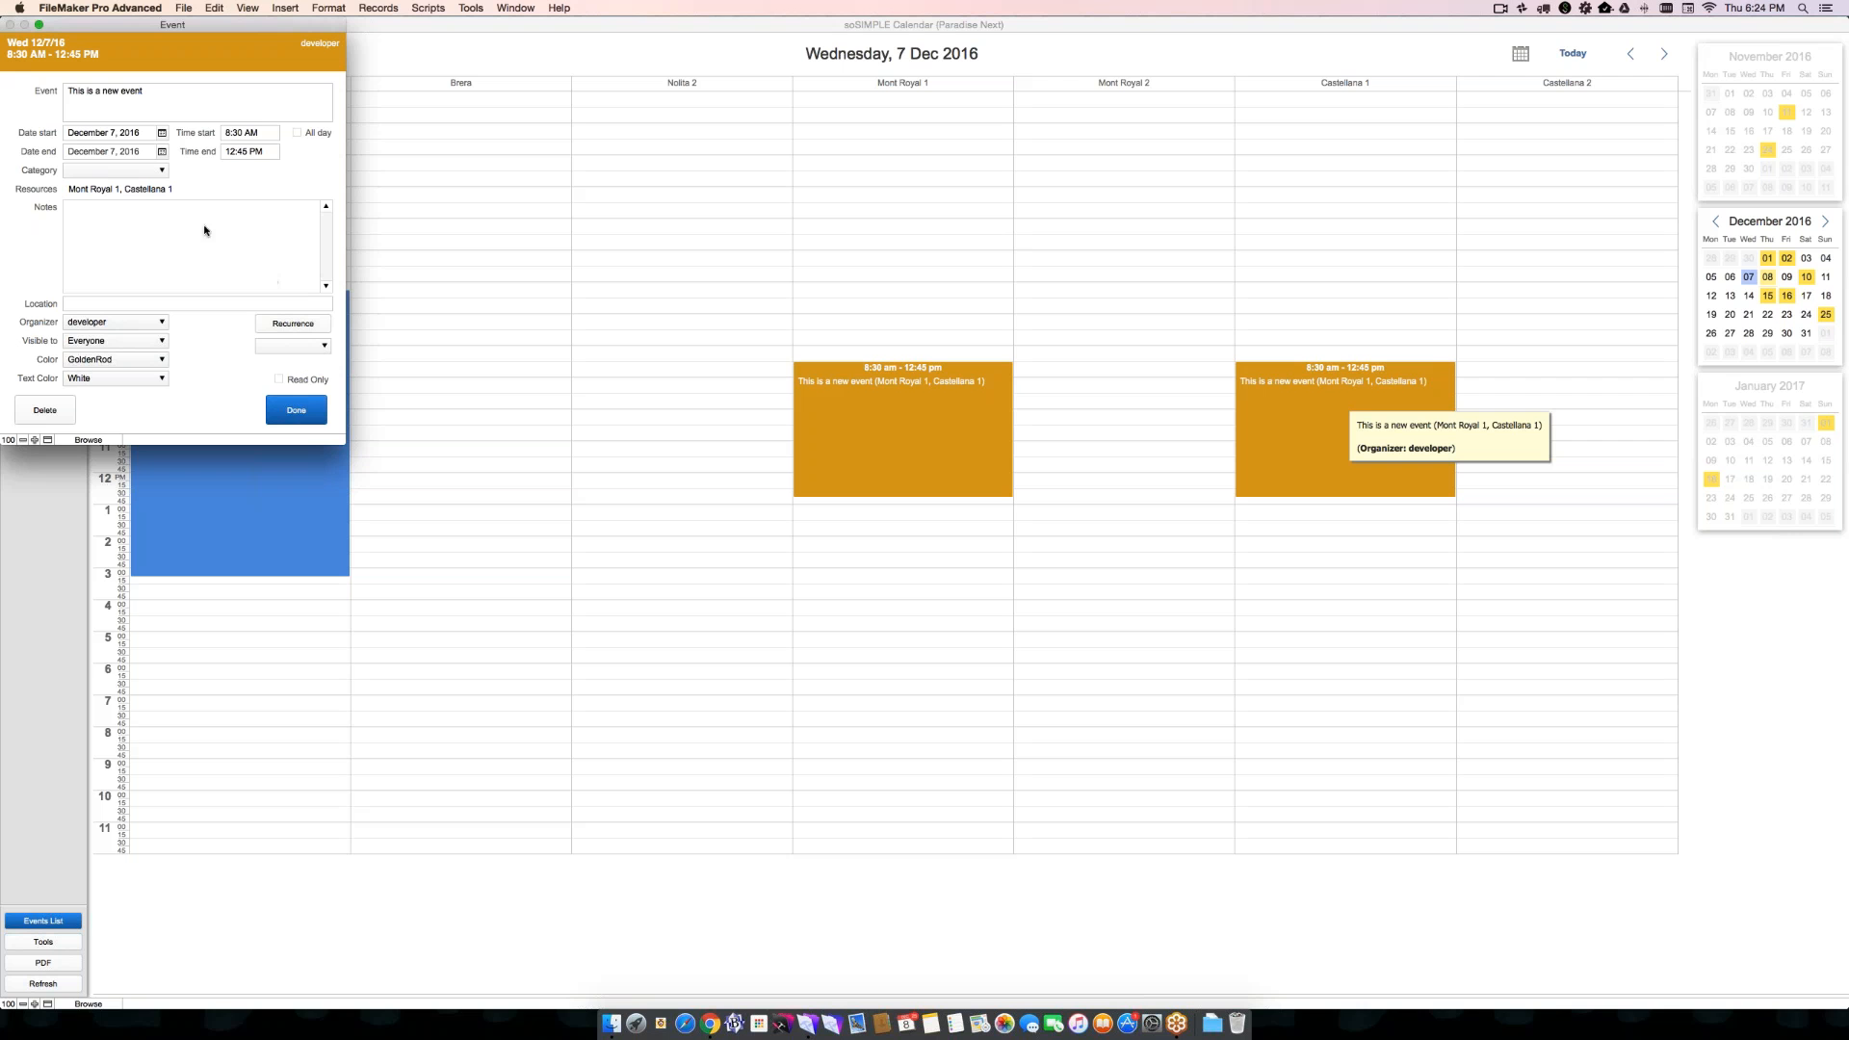
{"action": "left_click", "coordinate": [146, 190]}
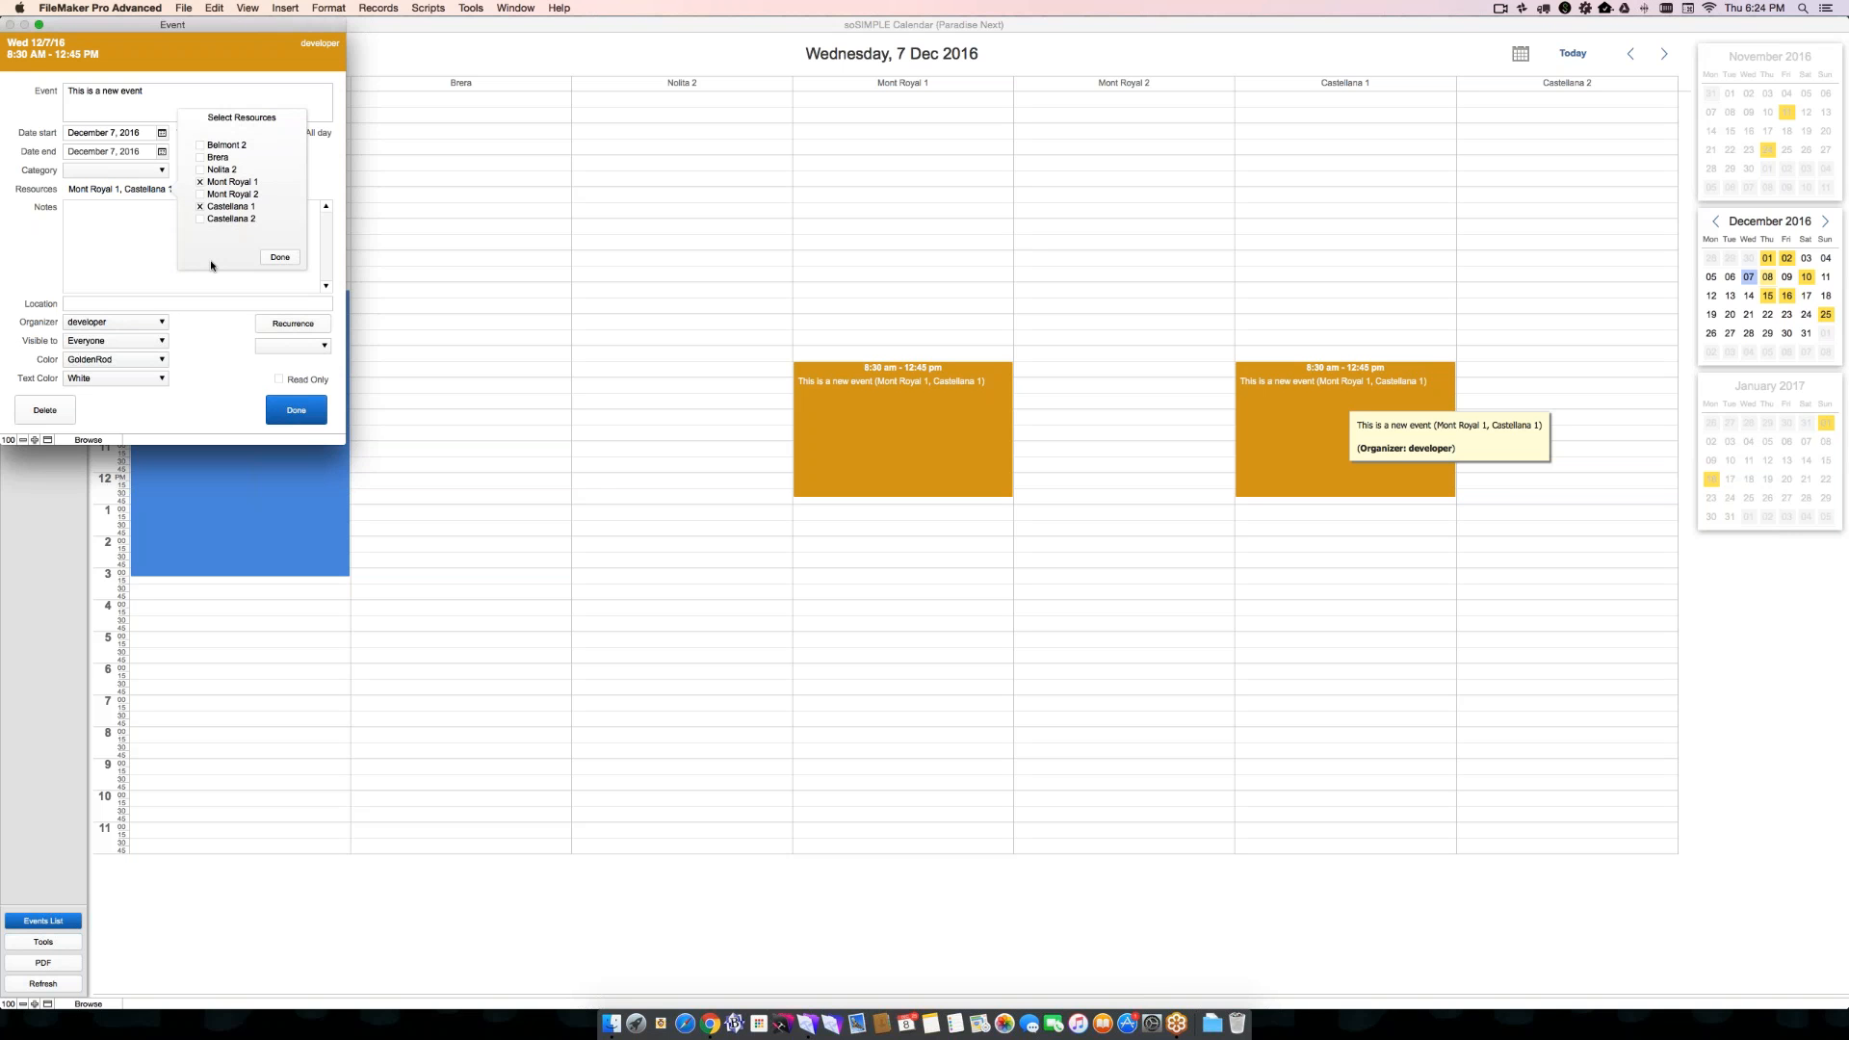
{"action": "left_click", "coordinate": [279, 257]}
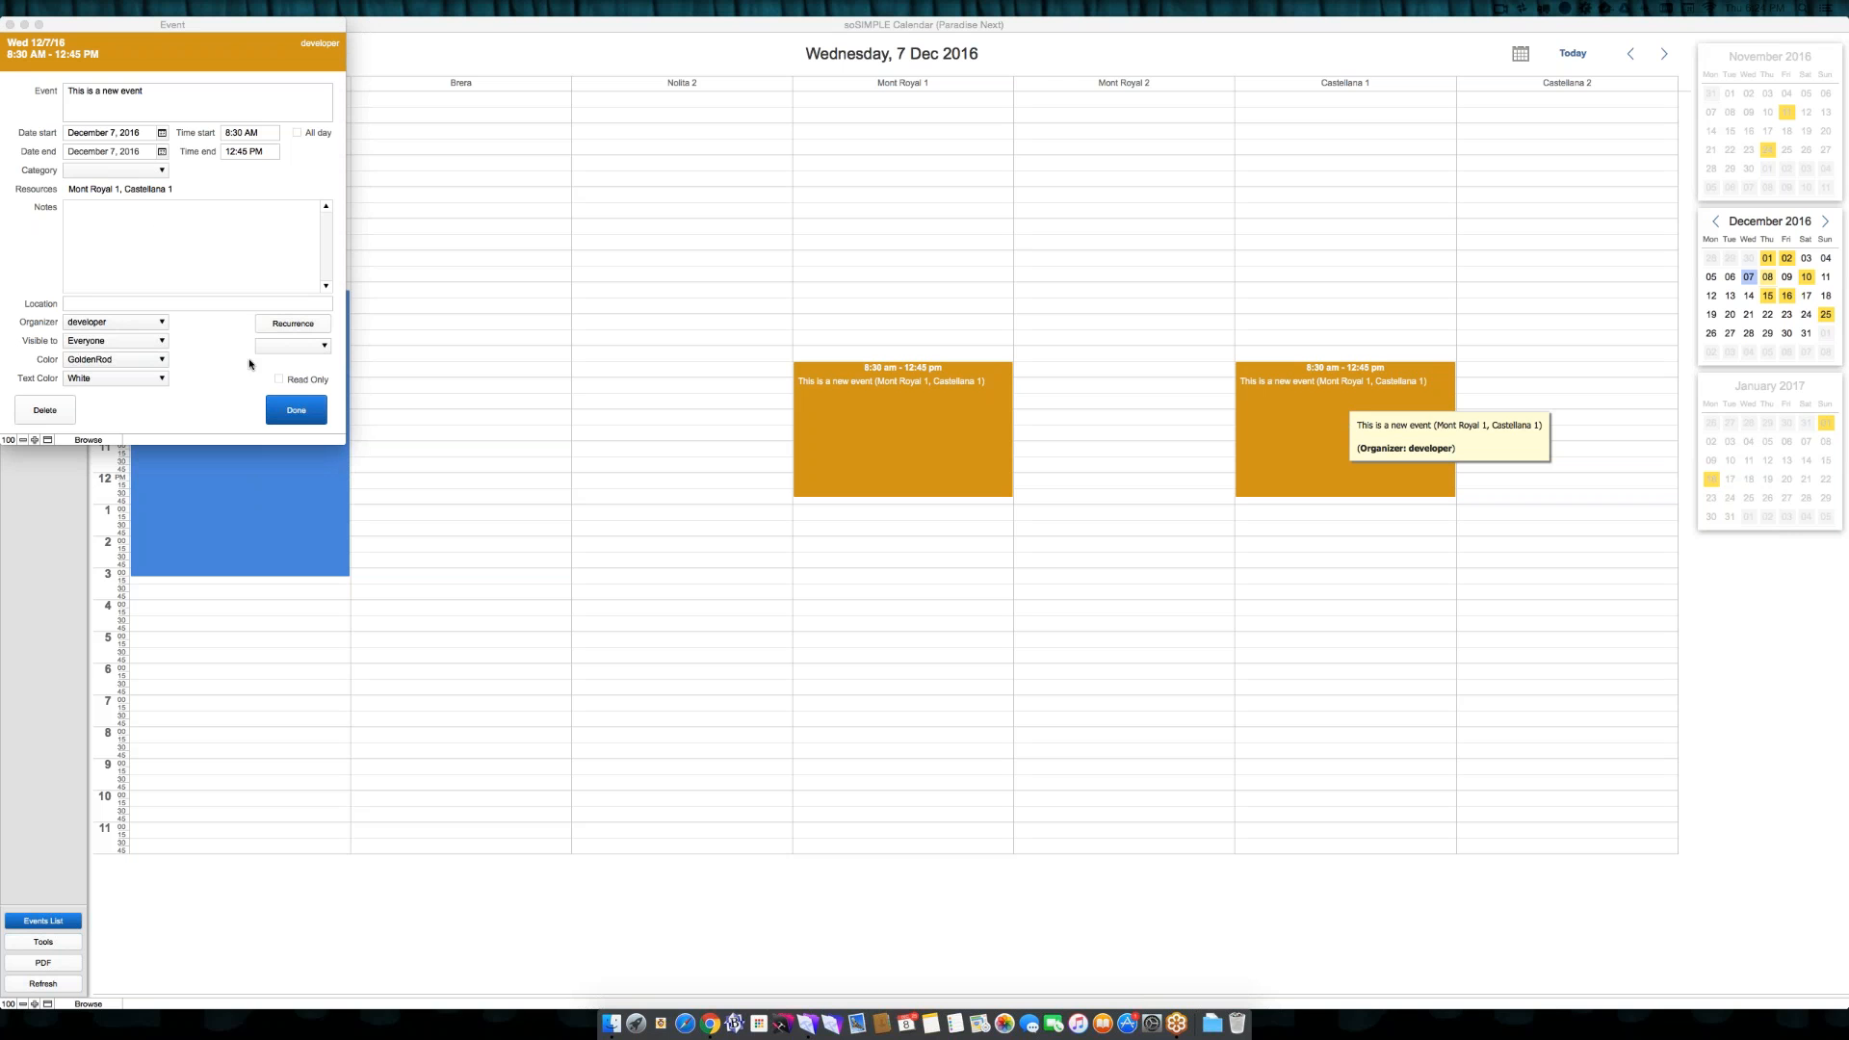
{"action": "left_click", "coordinate": [284, 411]}
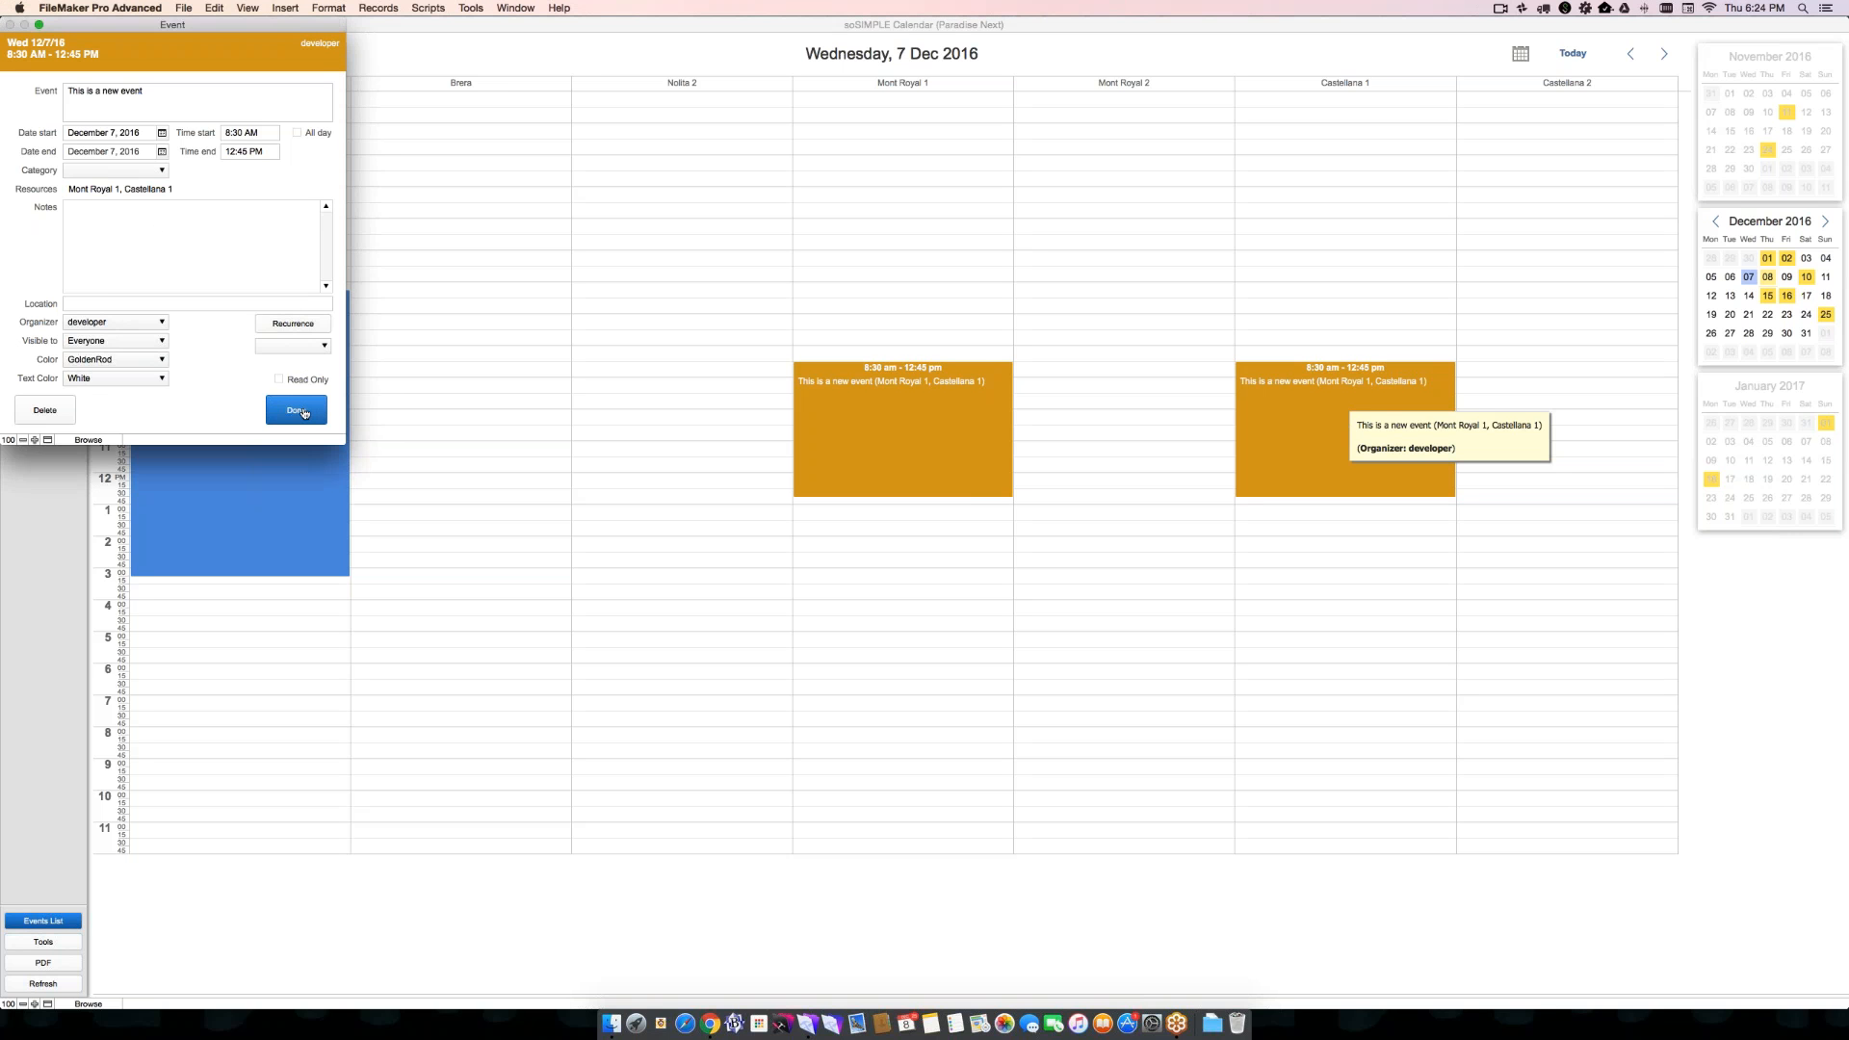
{"action": "left_click", "coordinate": [304, 414]}
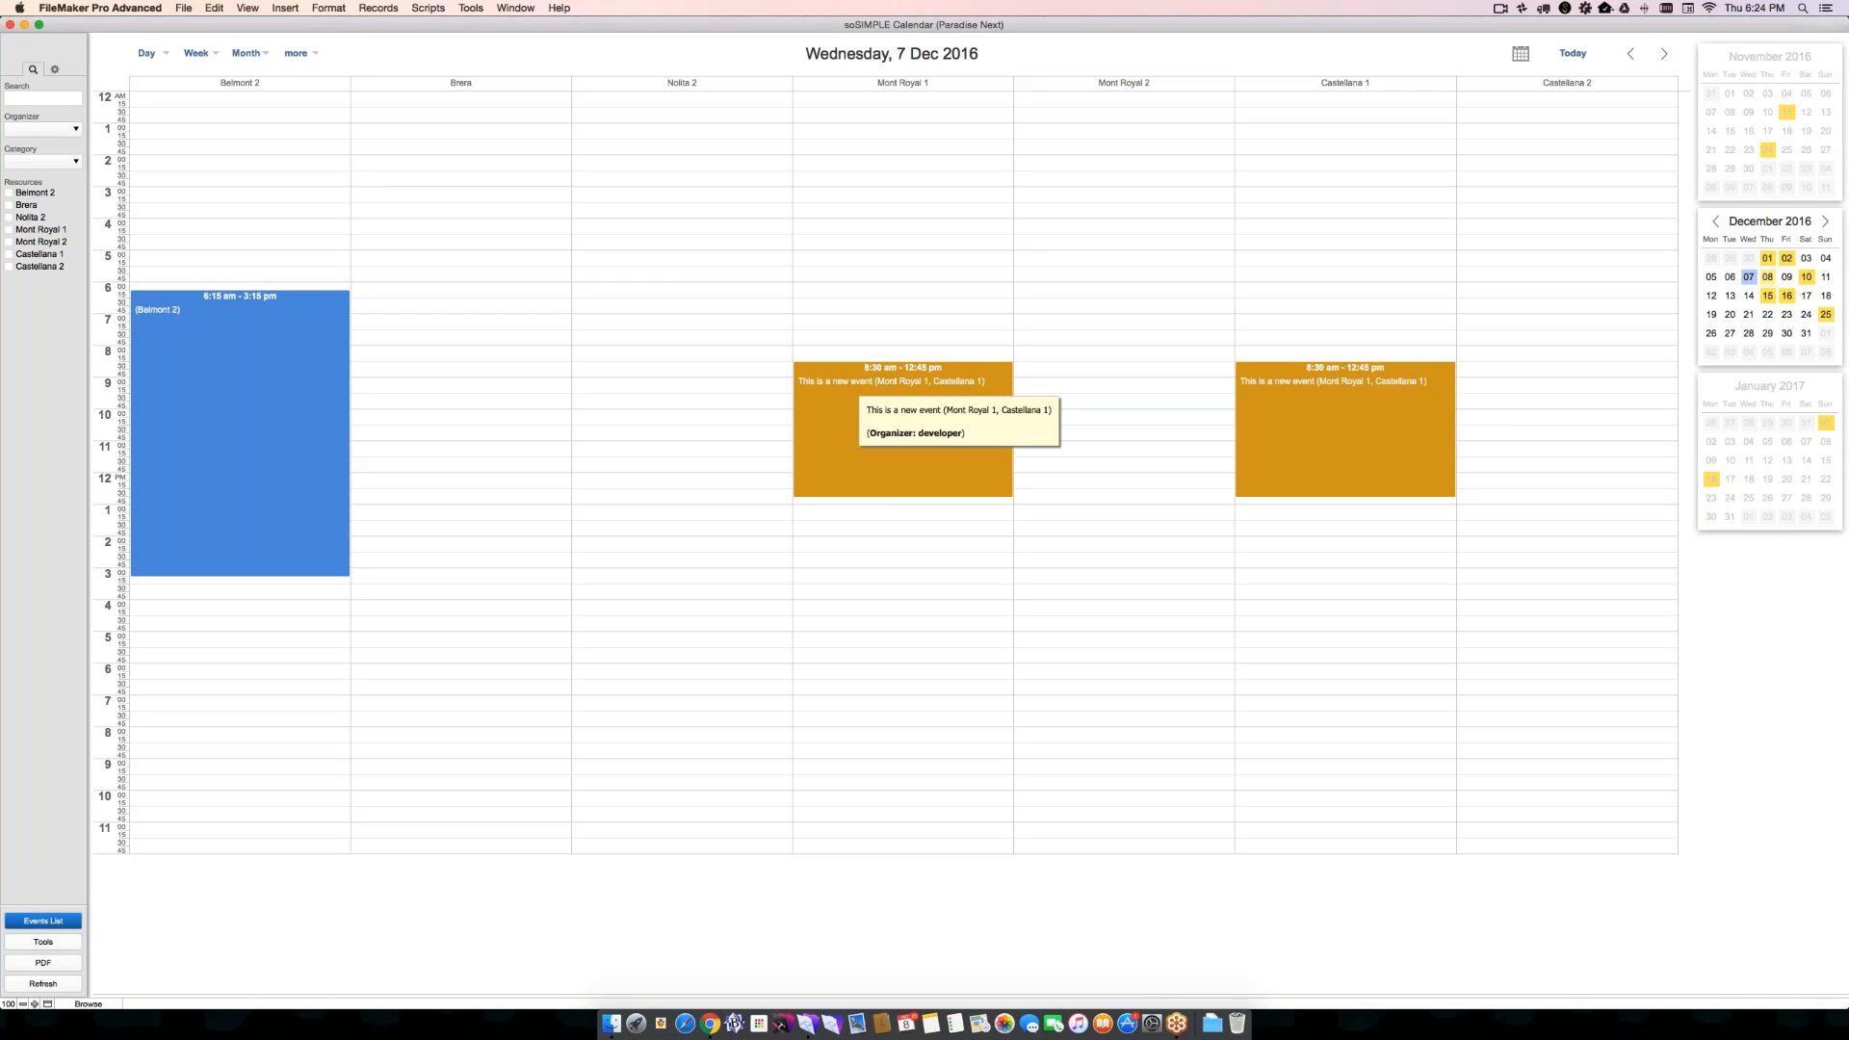
- Show the week of December 5 in the Week view and switch it to the Planner view
{"action": "left_click", "coordinate": [144, 53]}
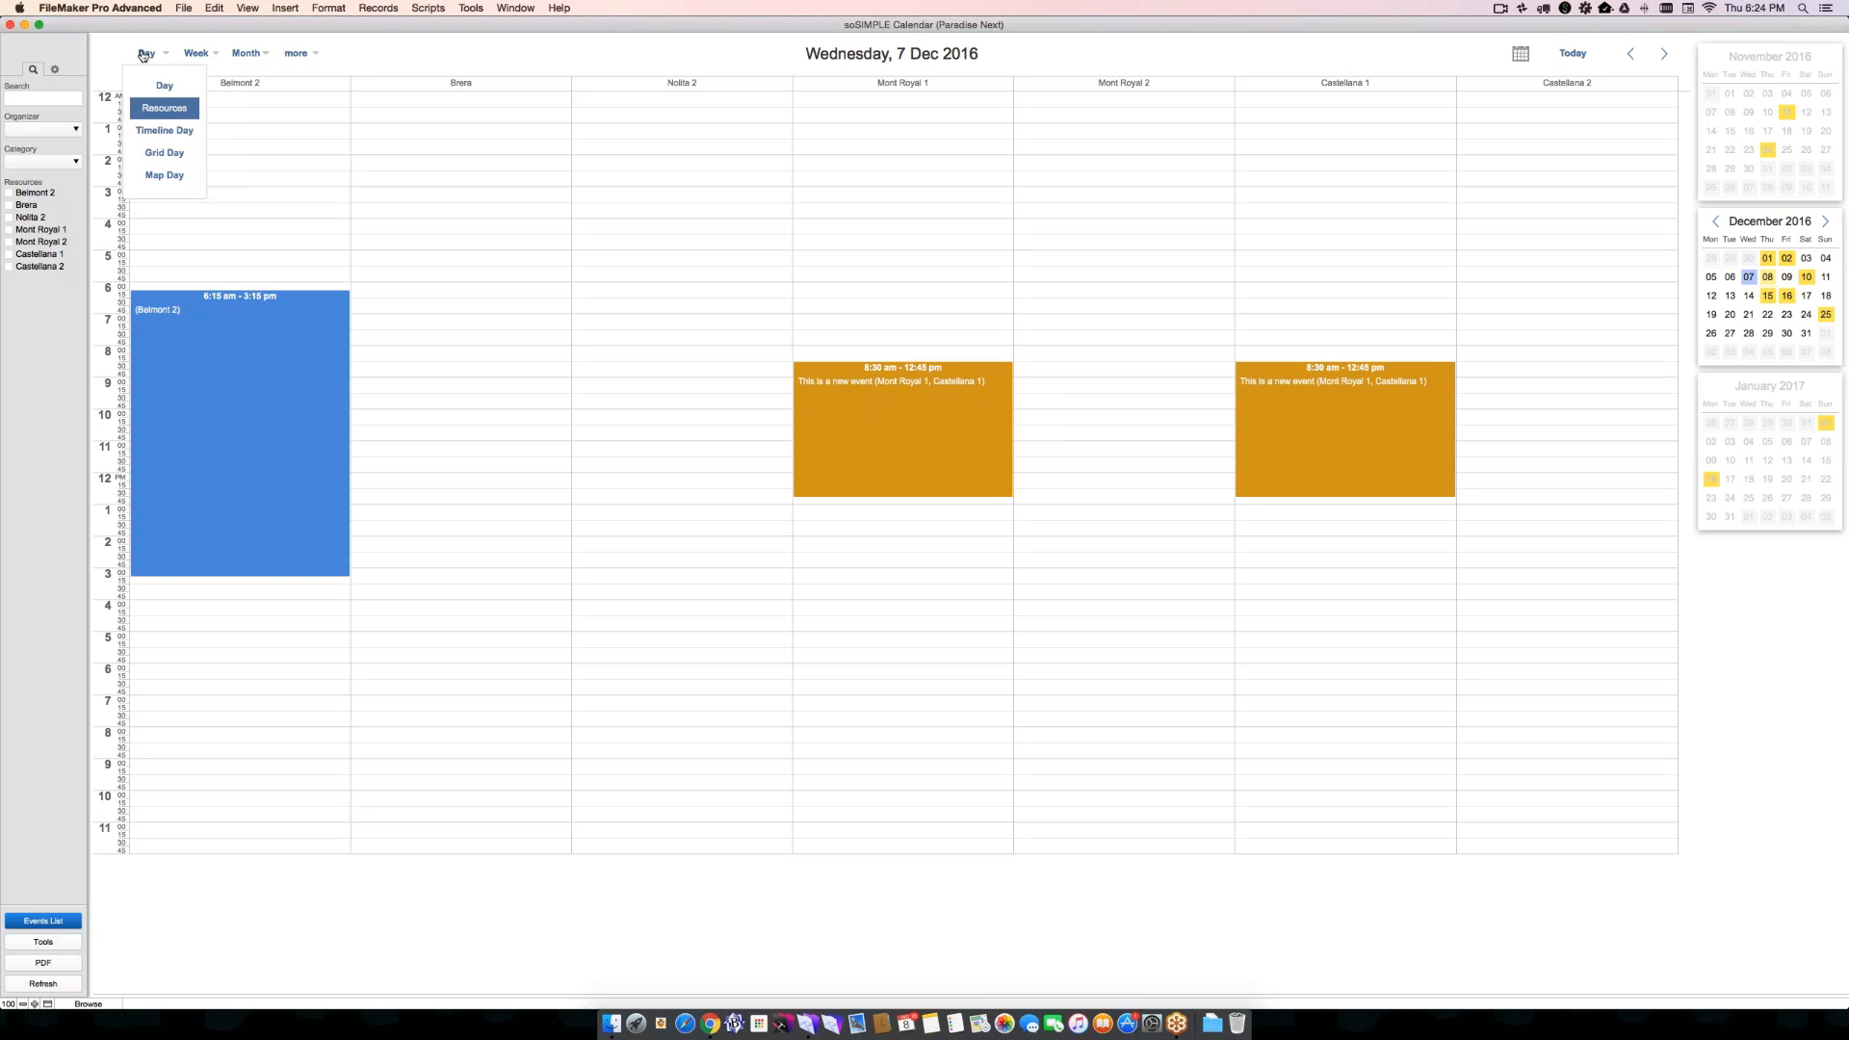
{"action": "left_click", "coordinate": [196, 53]}
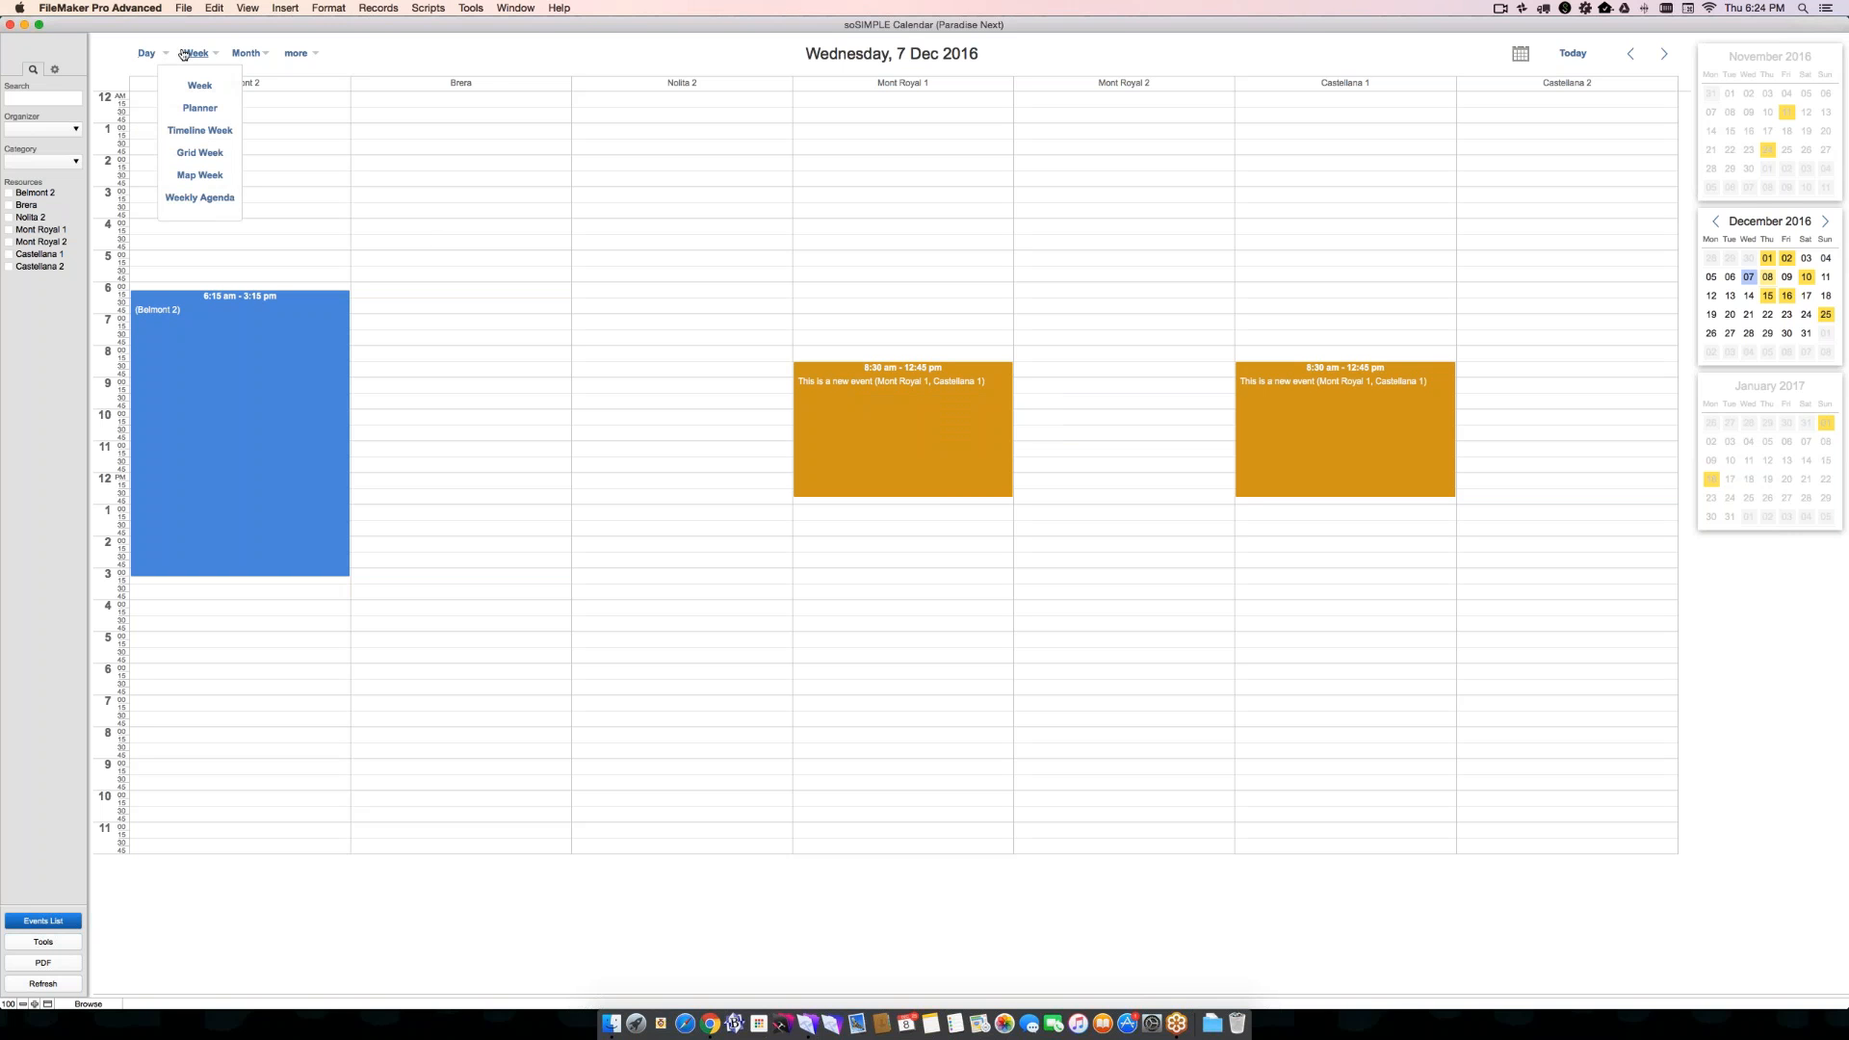
{"action": "left_click", "coordinate": [199, 85]}
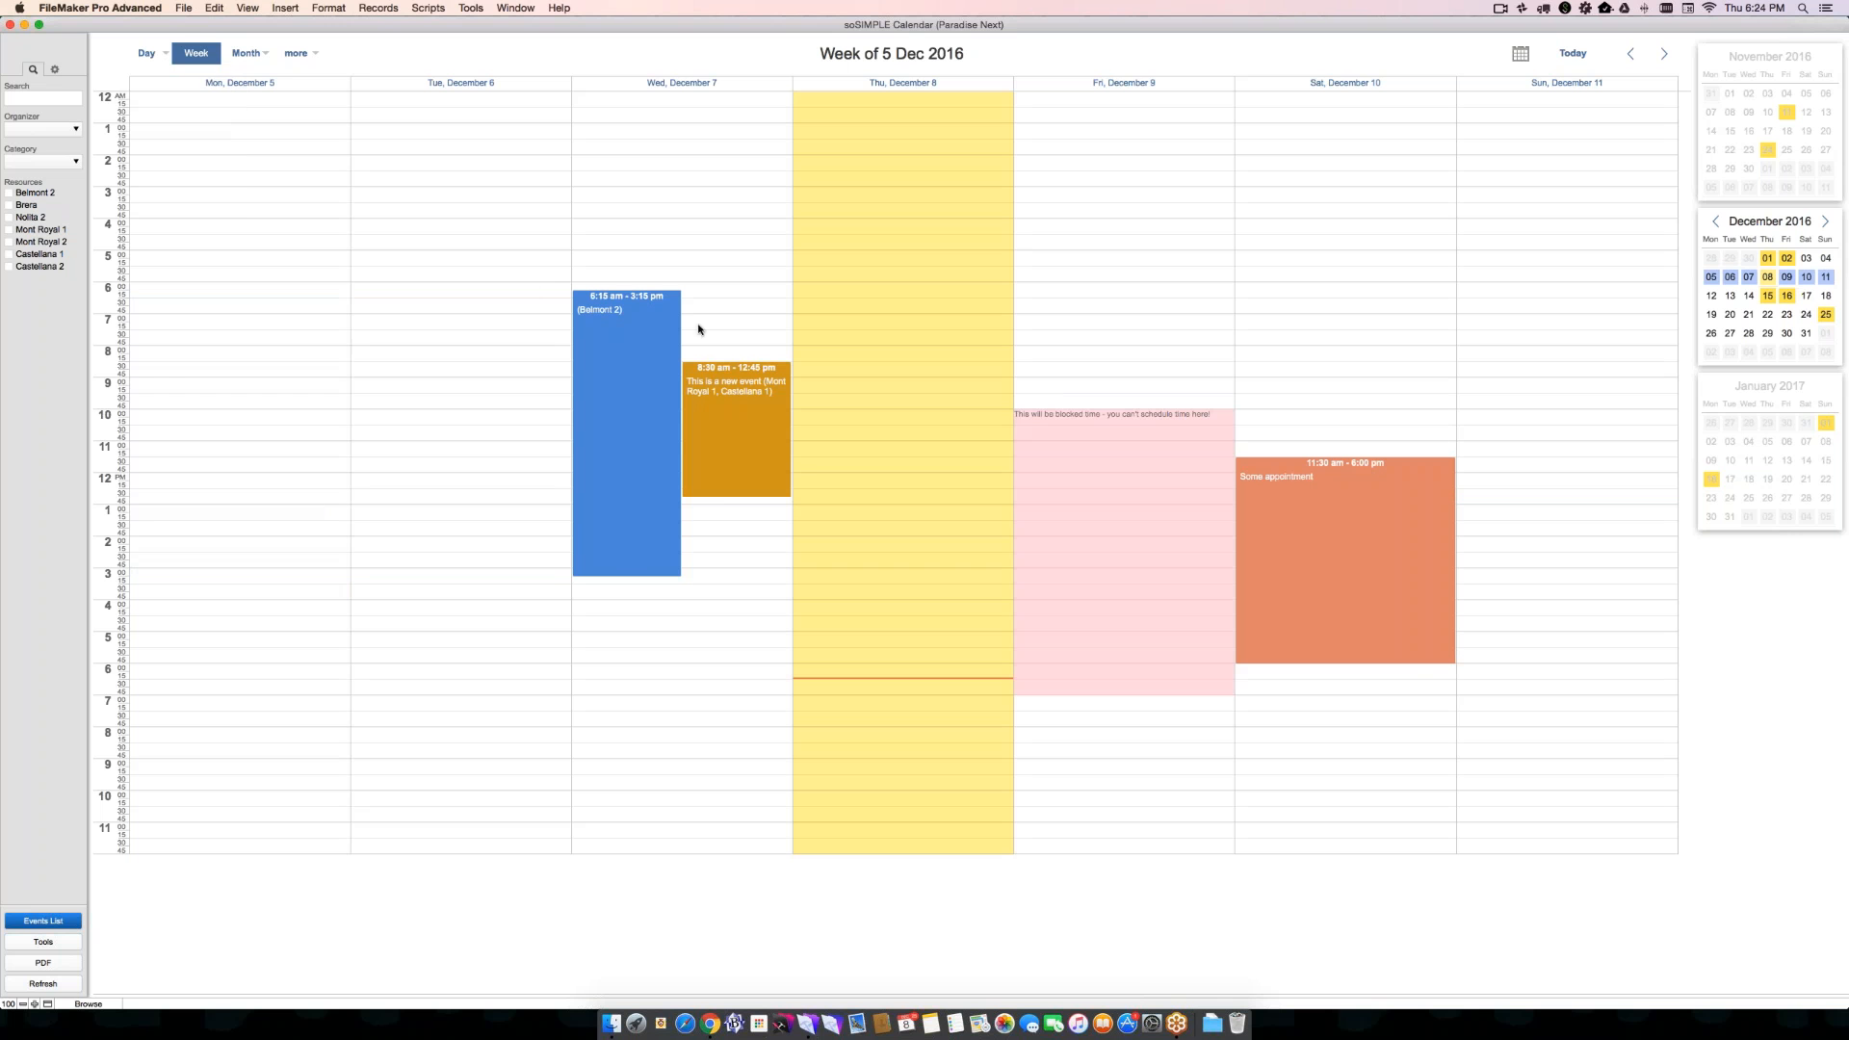
{"action": "left_click", "coordinate": [247, 53]}
{"action": "left_click", "coordinate": [197, 53]}
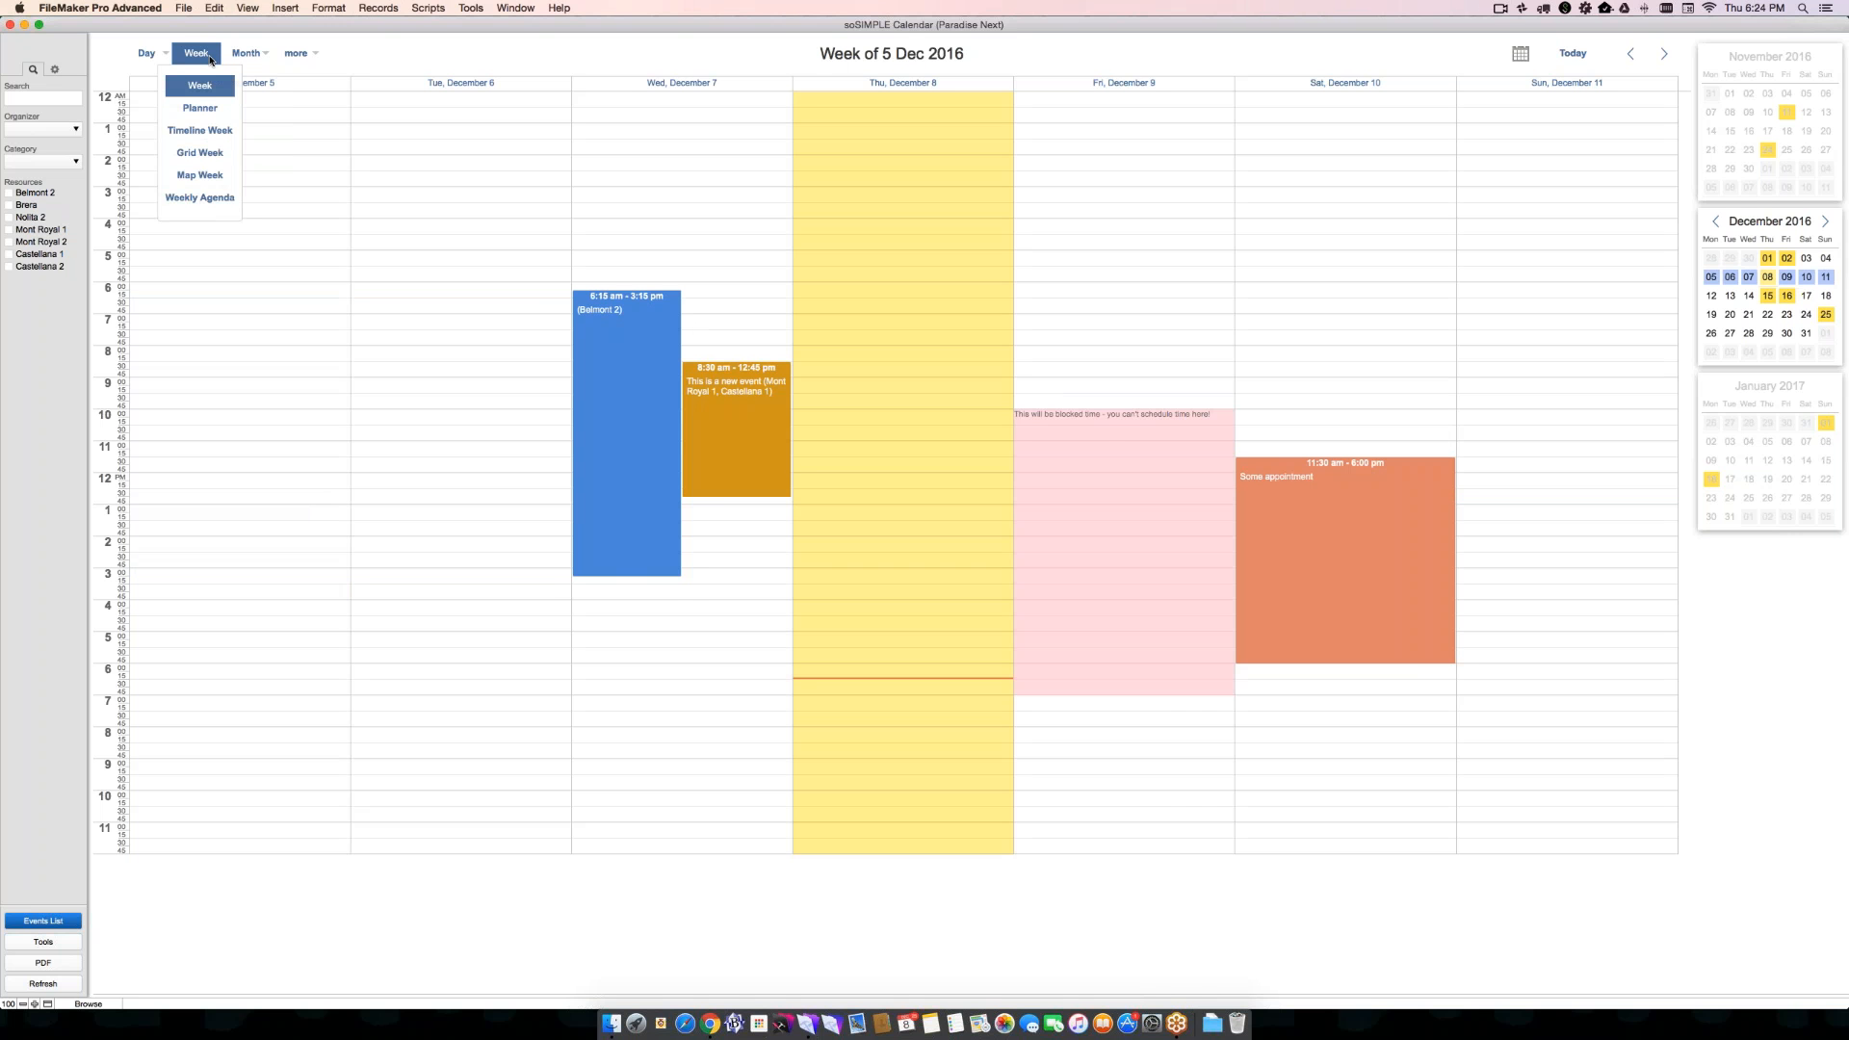
{"action": "left_click", "coordinate": [200, 108]}
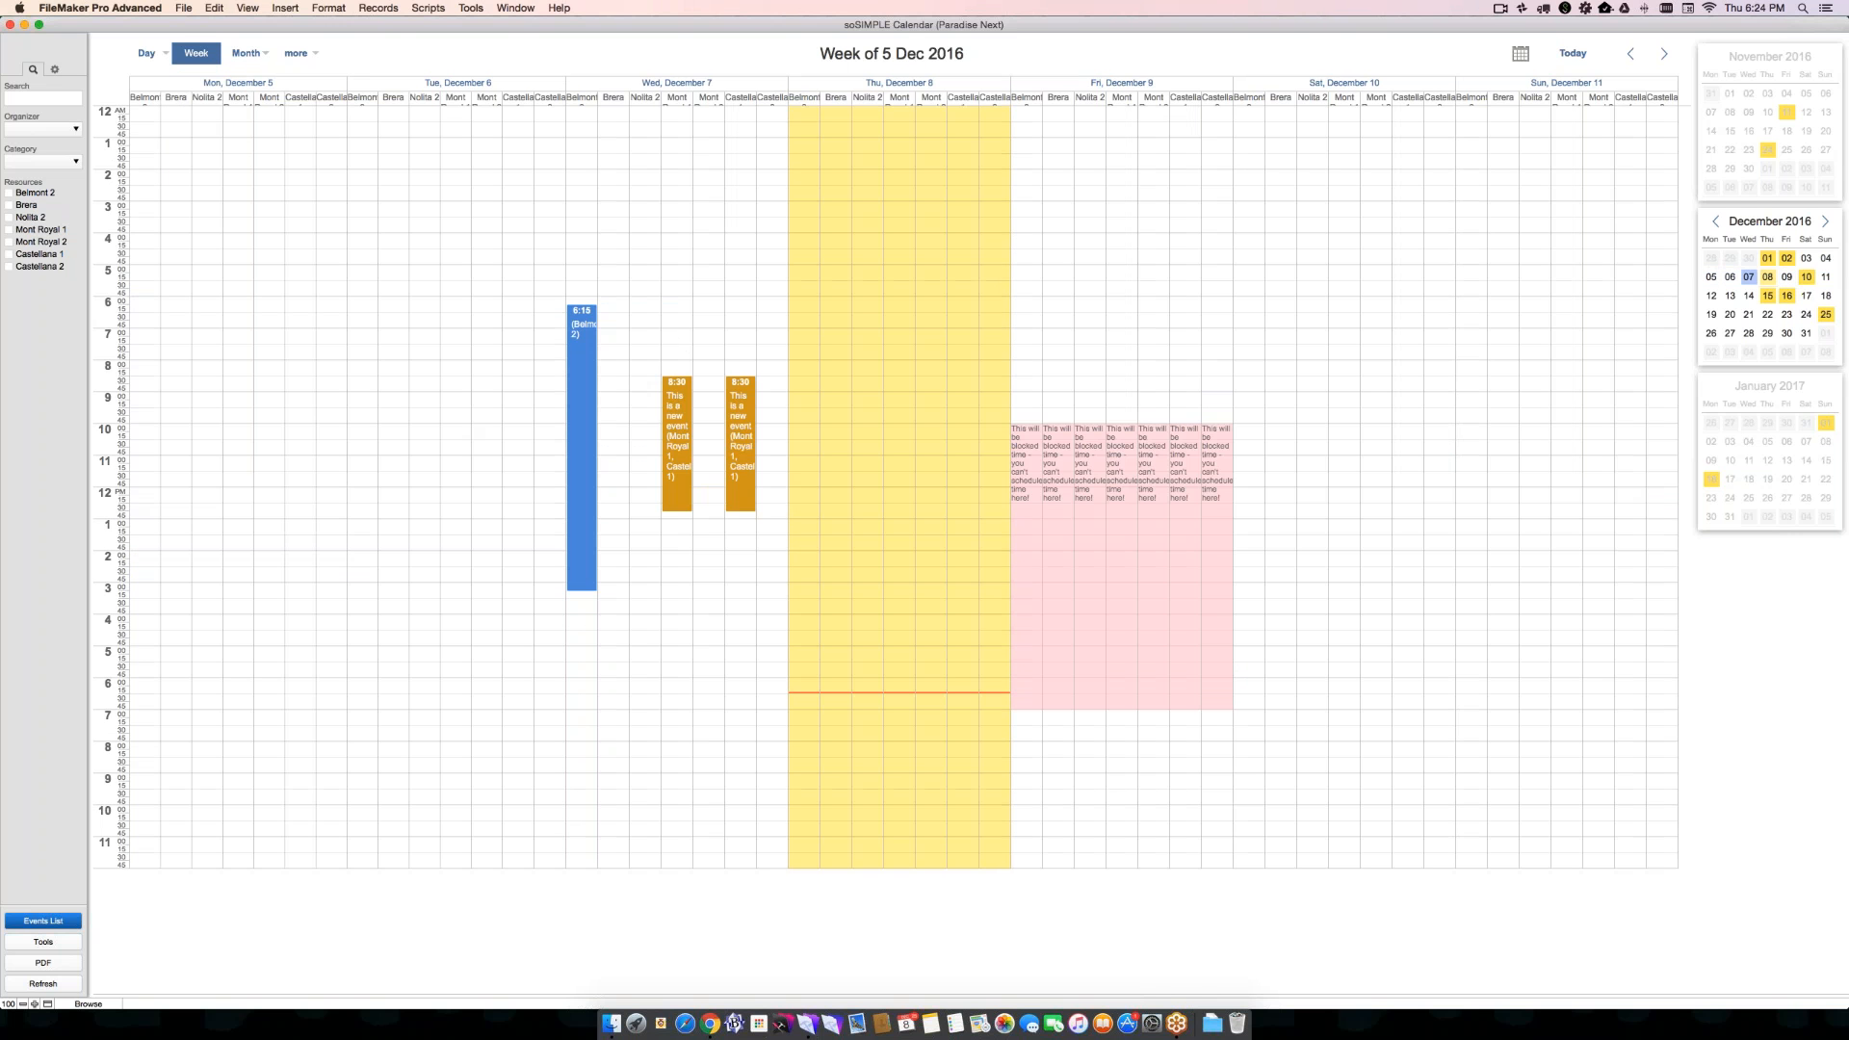
- Go back to the week of October 17 and move Monday's red event from Brera to Nolita 2, starting at 4:15 am
{"action": "mouse_move", "coordinate": [677, 429]}
{"action": "left_click", "coordinate": [1630, 54]}
{"action": "left_click", "coordinate": [1630, 54]}
{"action": "left_click", "coordinate": [1630, 54]}
{"action": "left_click", "coordinate": [1630, 54]}
{"action": "left_click", "coordinate": [1631, 54]}
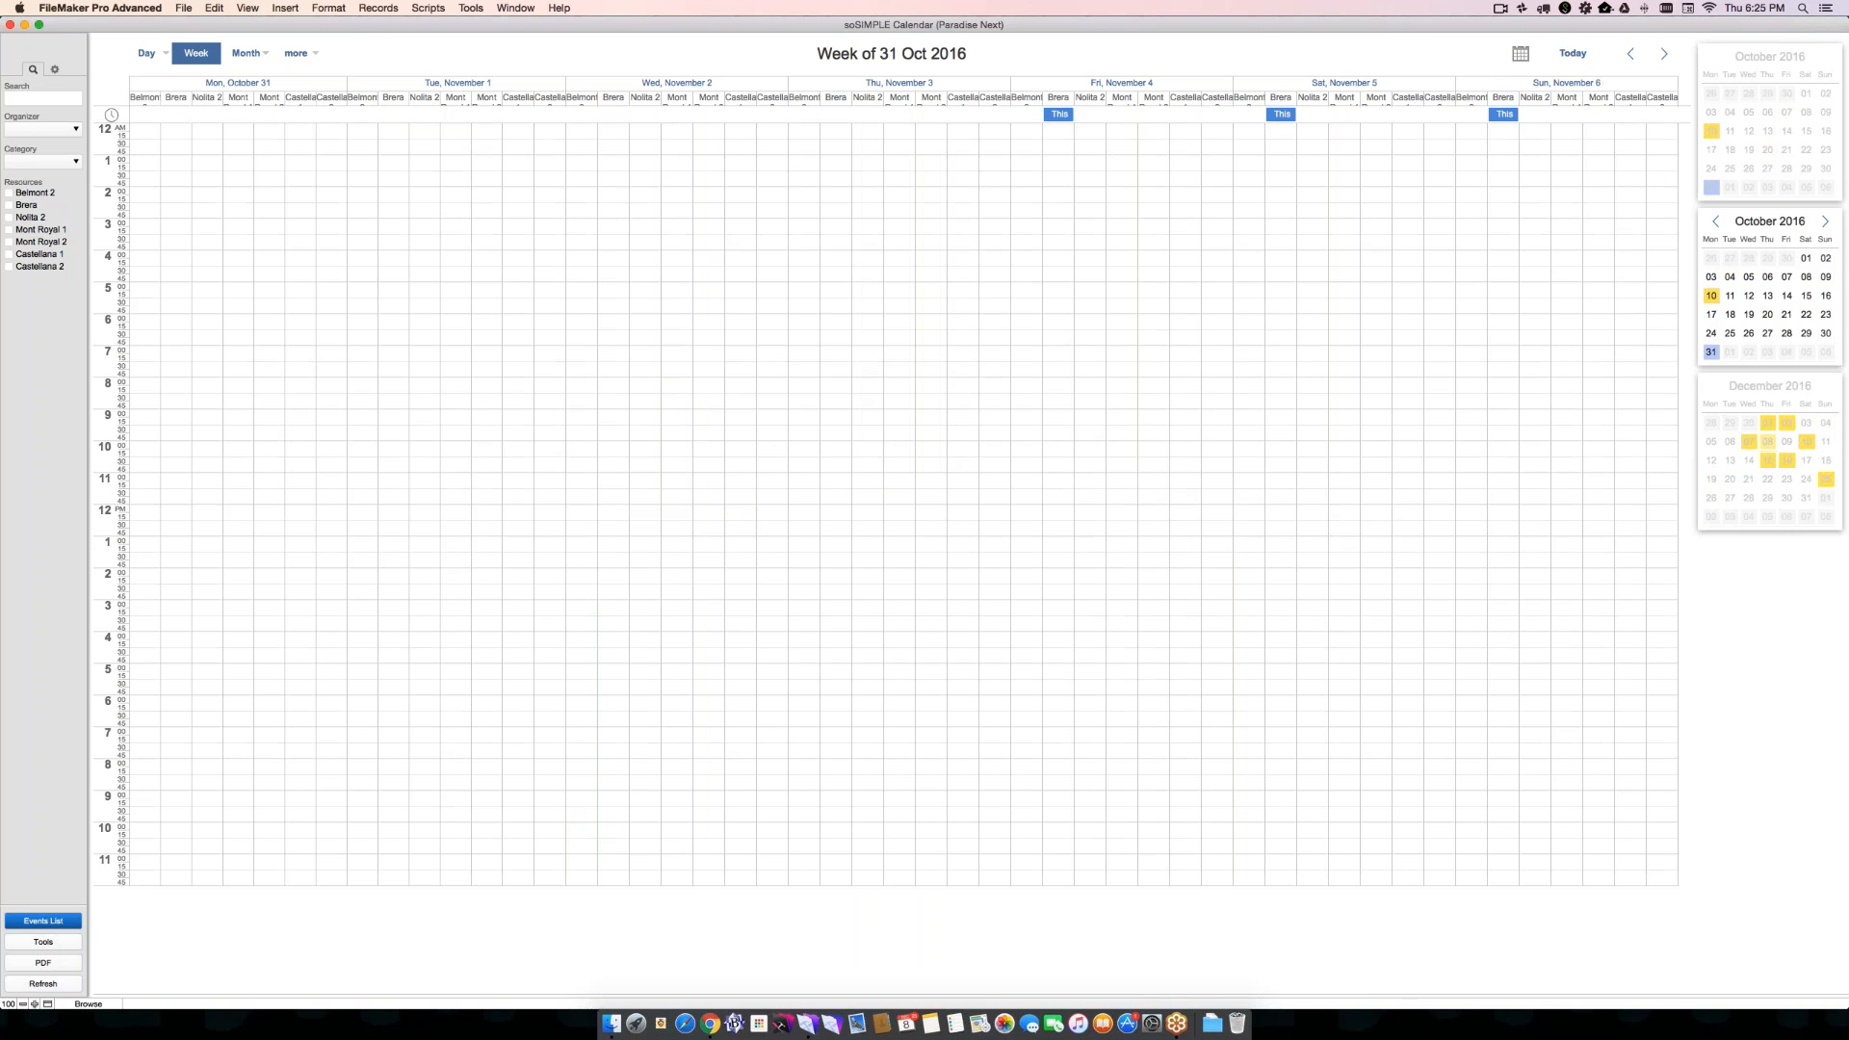
{"action": "left_click", "coordinate": [1630, 54]}
{"action": "left_click", "coordinate": [1631, 54]}
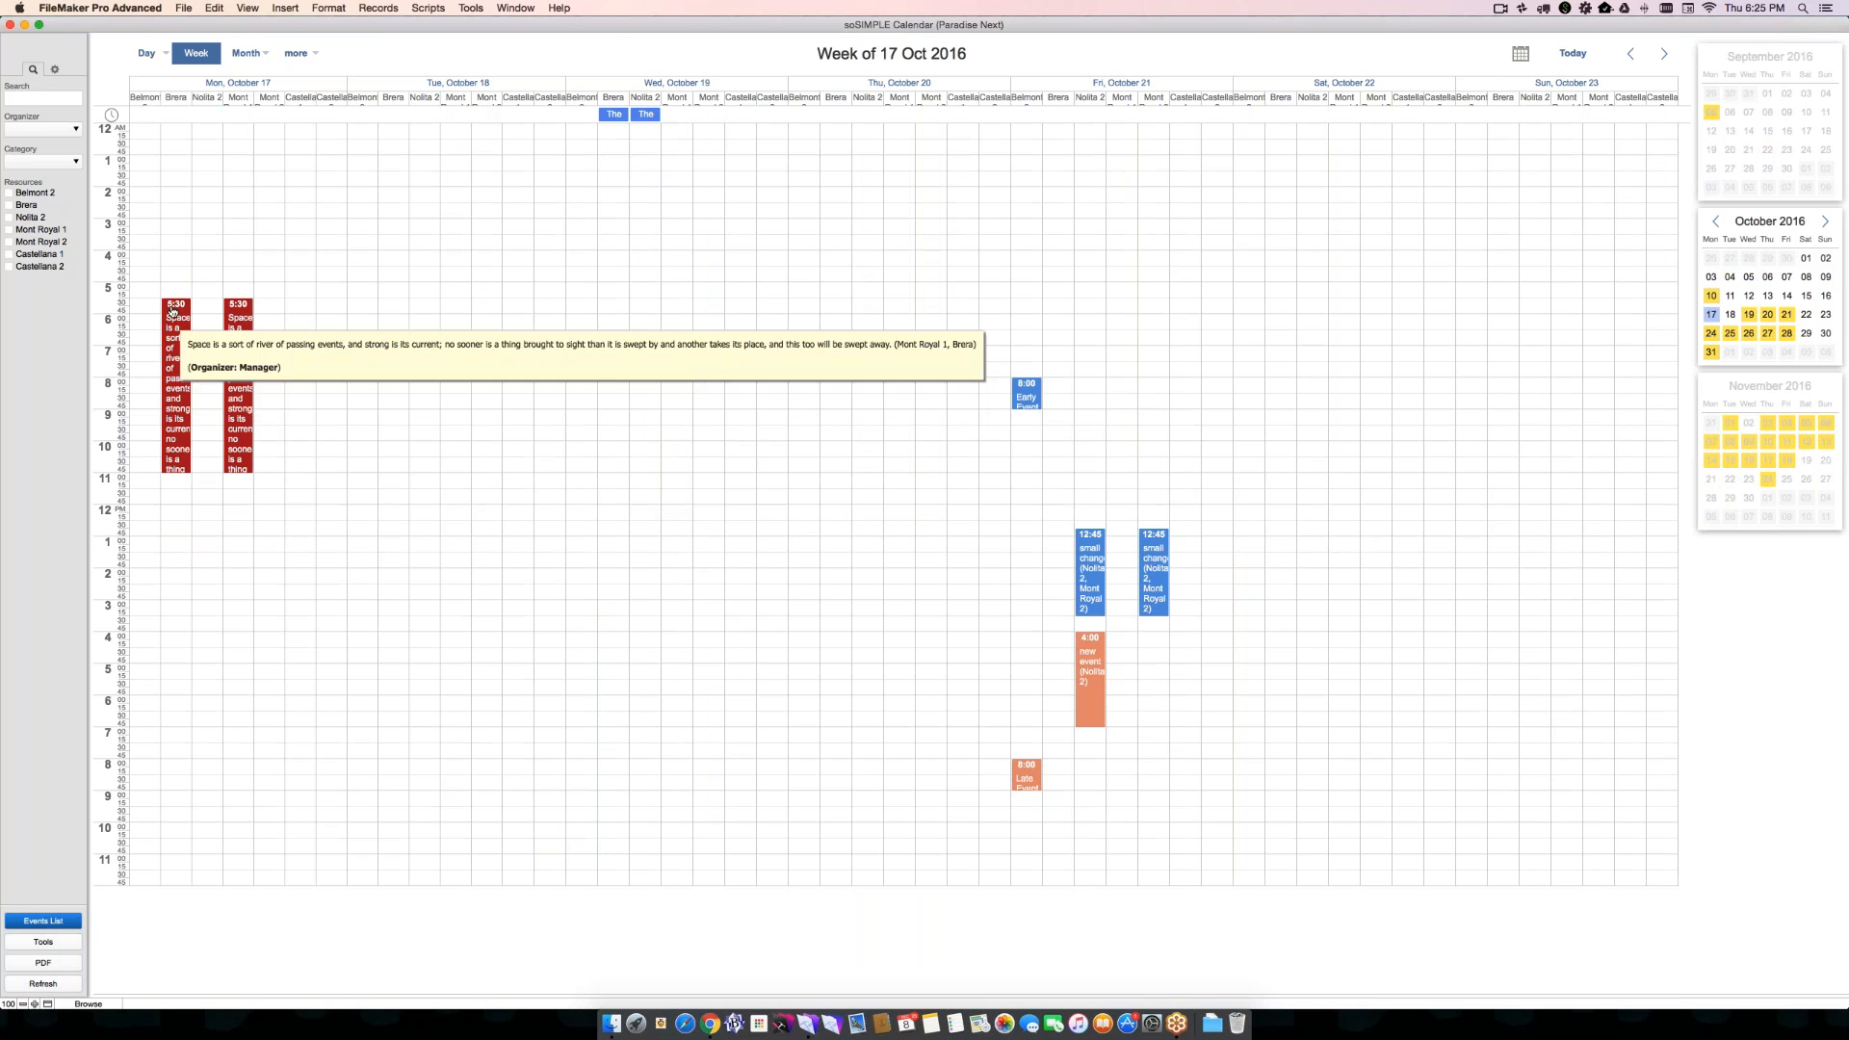
{"action": "left_click_drag", "start_coordinate": [171, 311], "coordinate": [205, 270]}
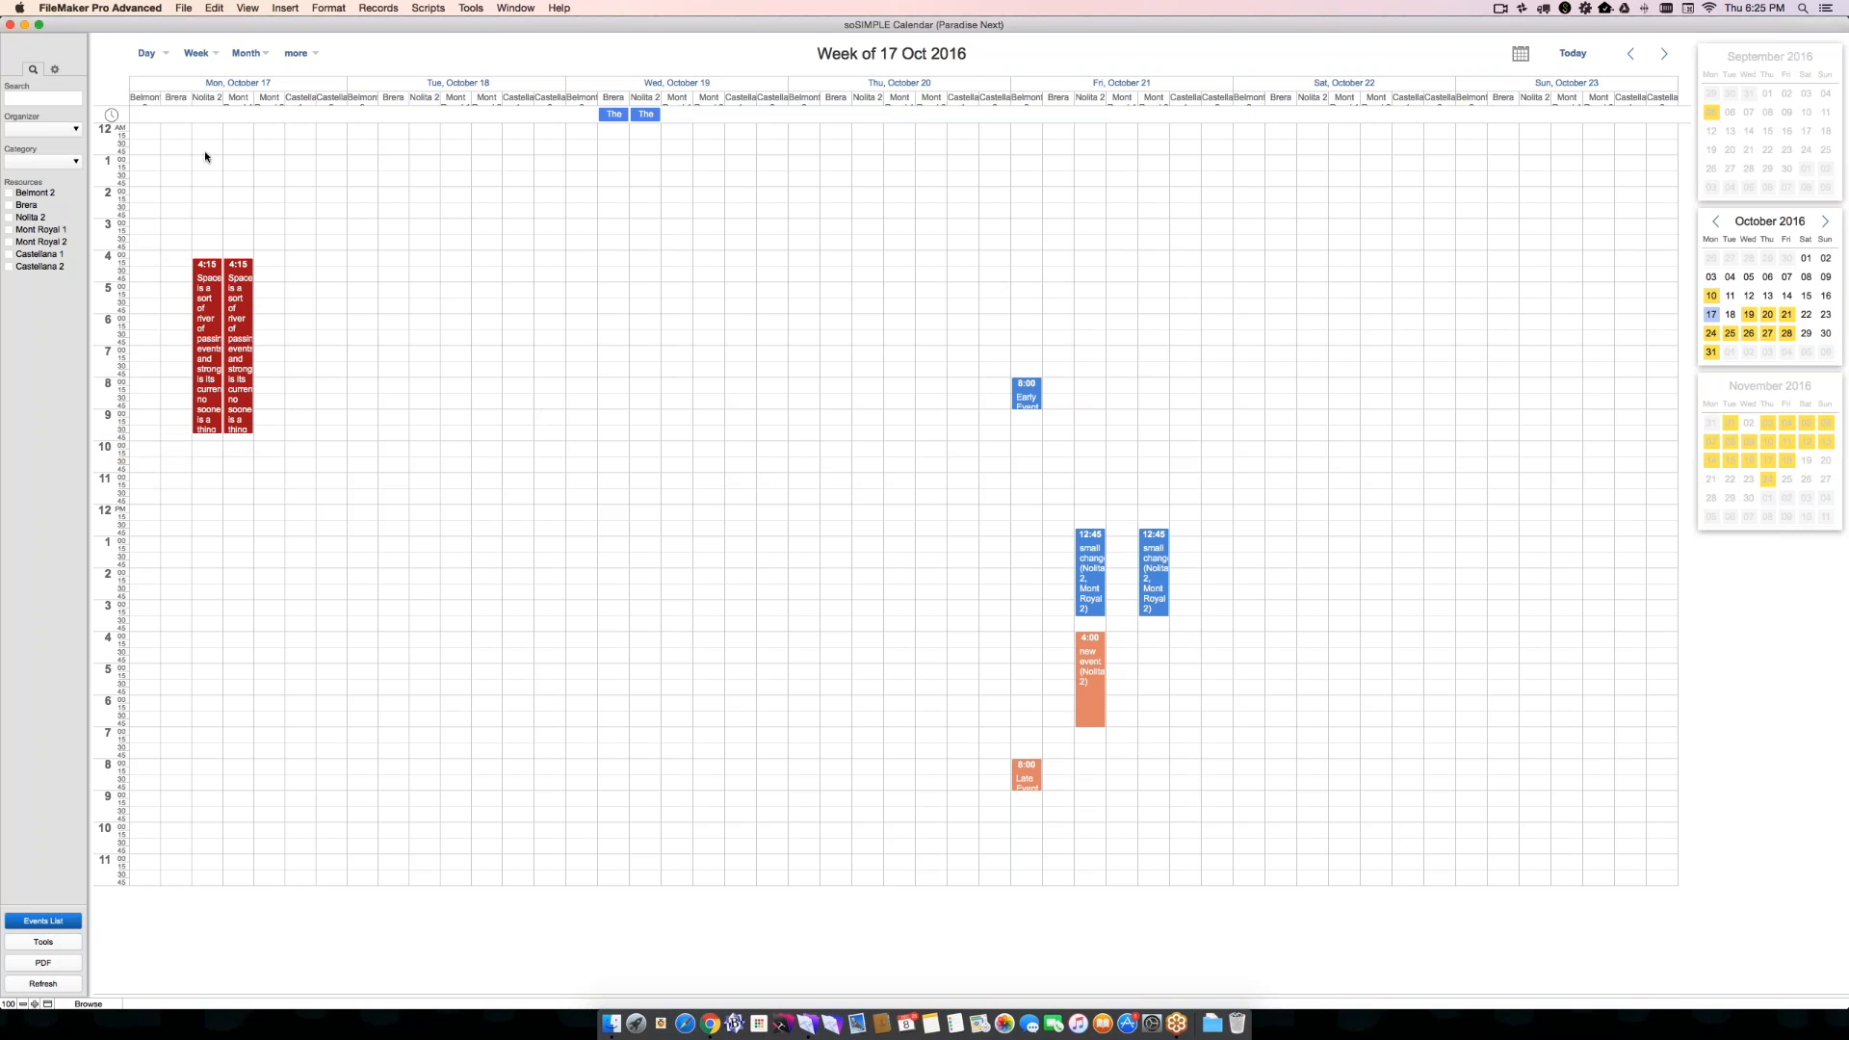
- Set the calendar to hide weekends and hide the navigation calendars
{"action": "left_click", "coordinate": [55, 70]}
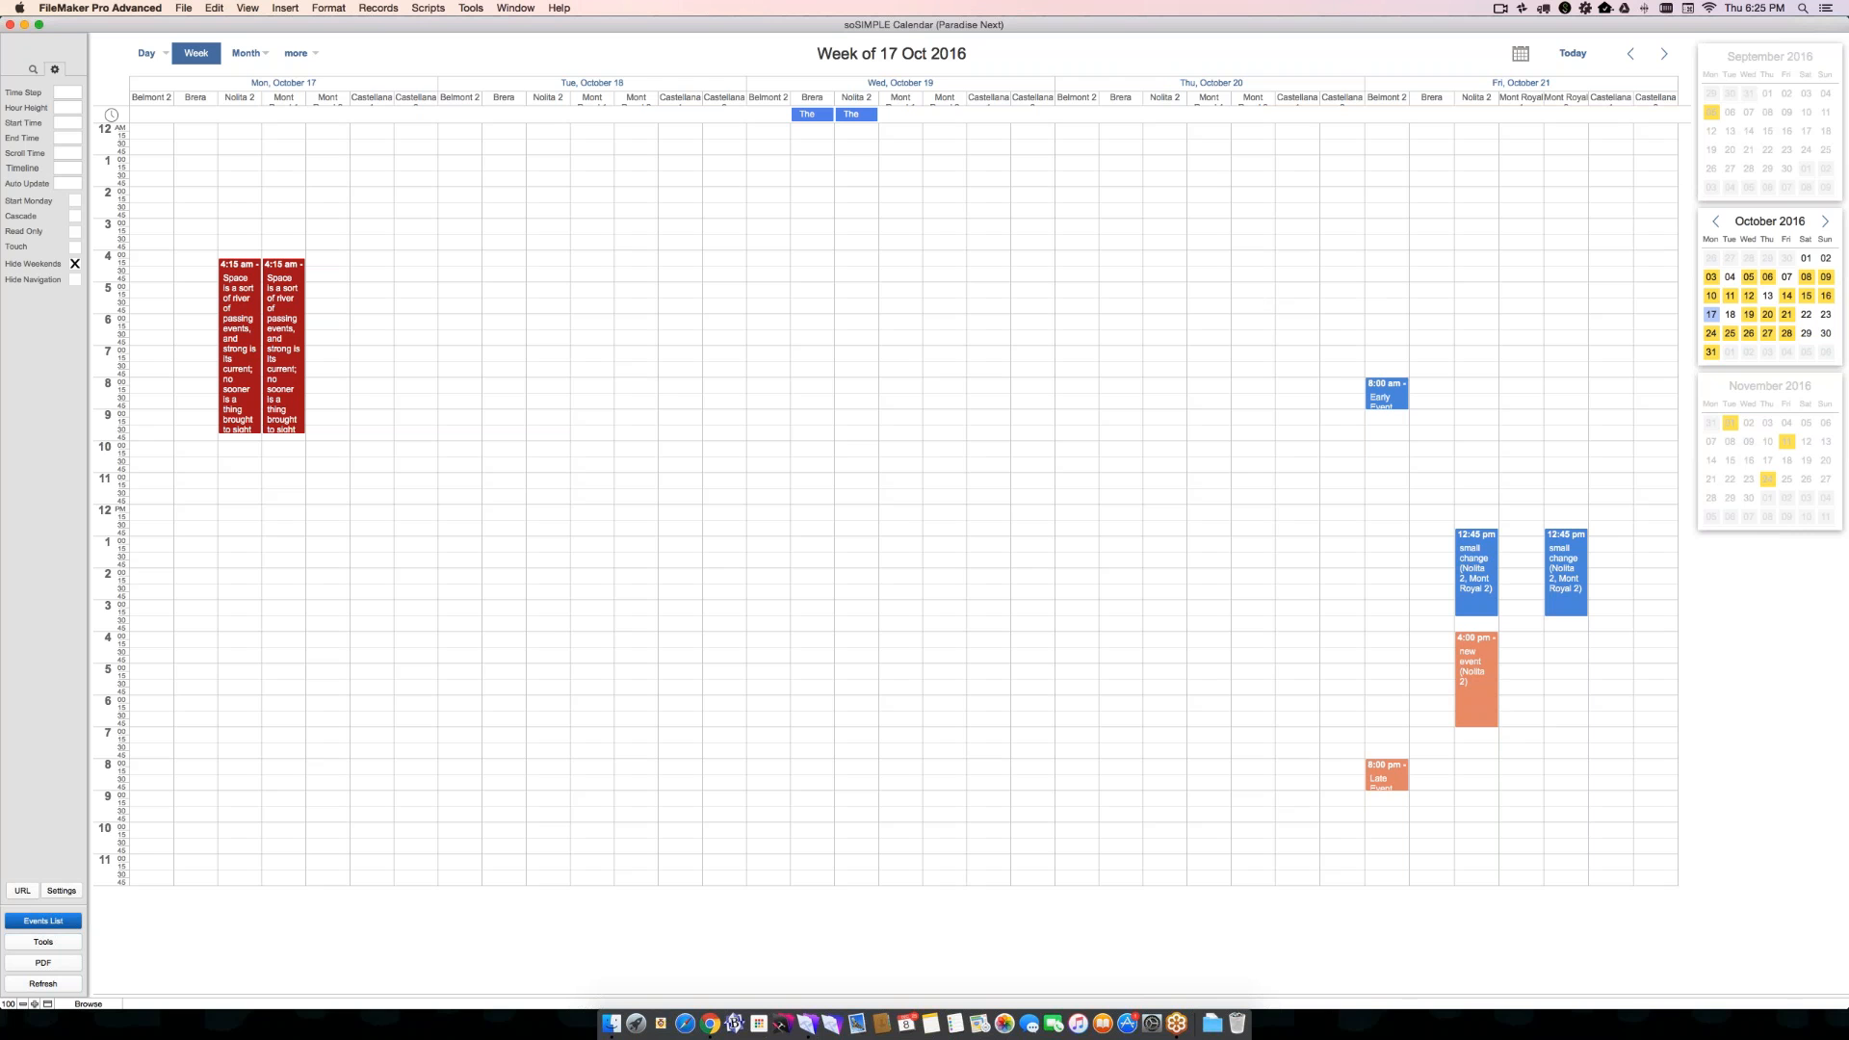
{"action": "left_click", "coordinate": [75, 279]}
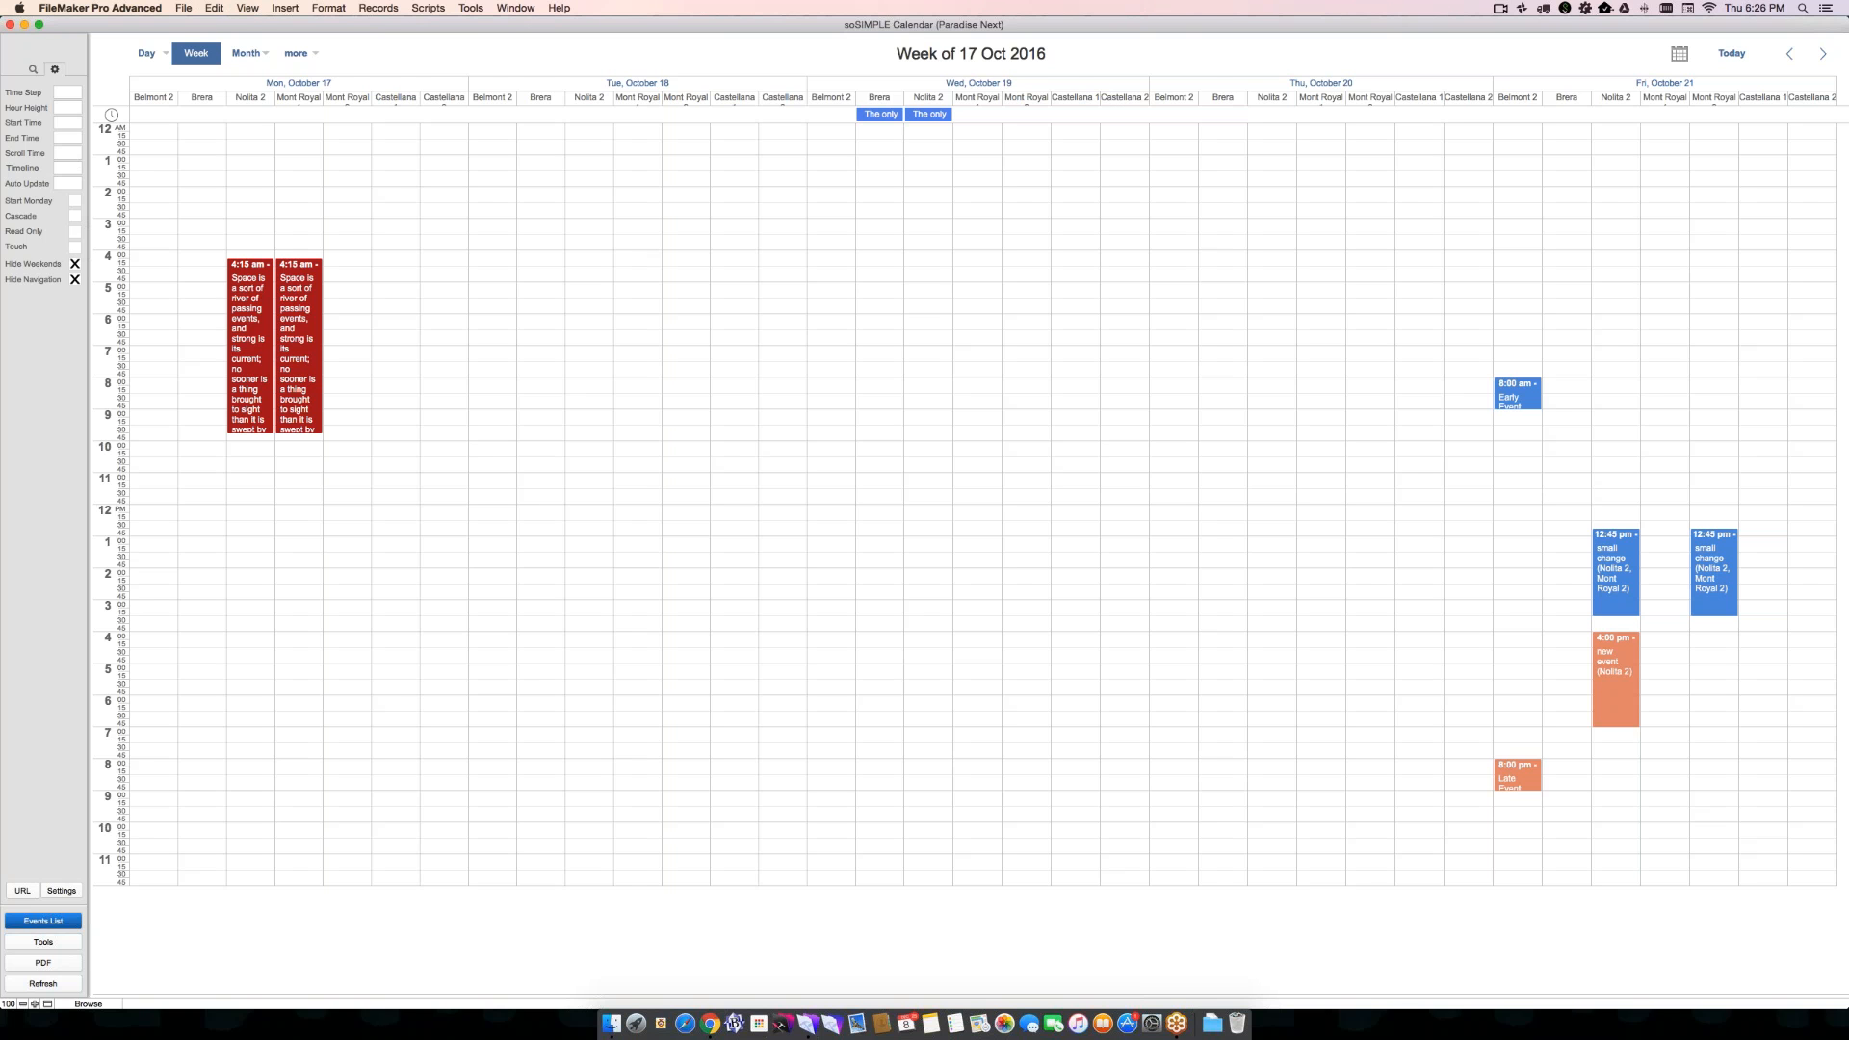
- Inspect the calendar's web viewer and the search and filter fields in Layout mode, and return to Browse mode
{"action": "key", "text": "super+l"}
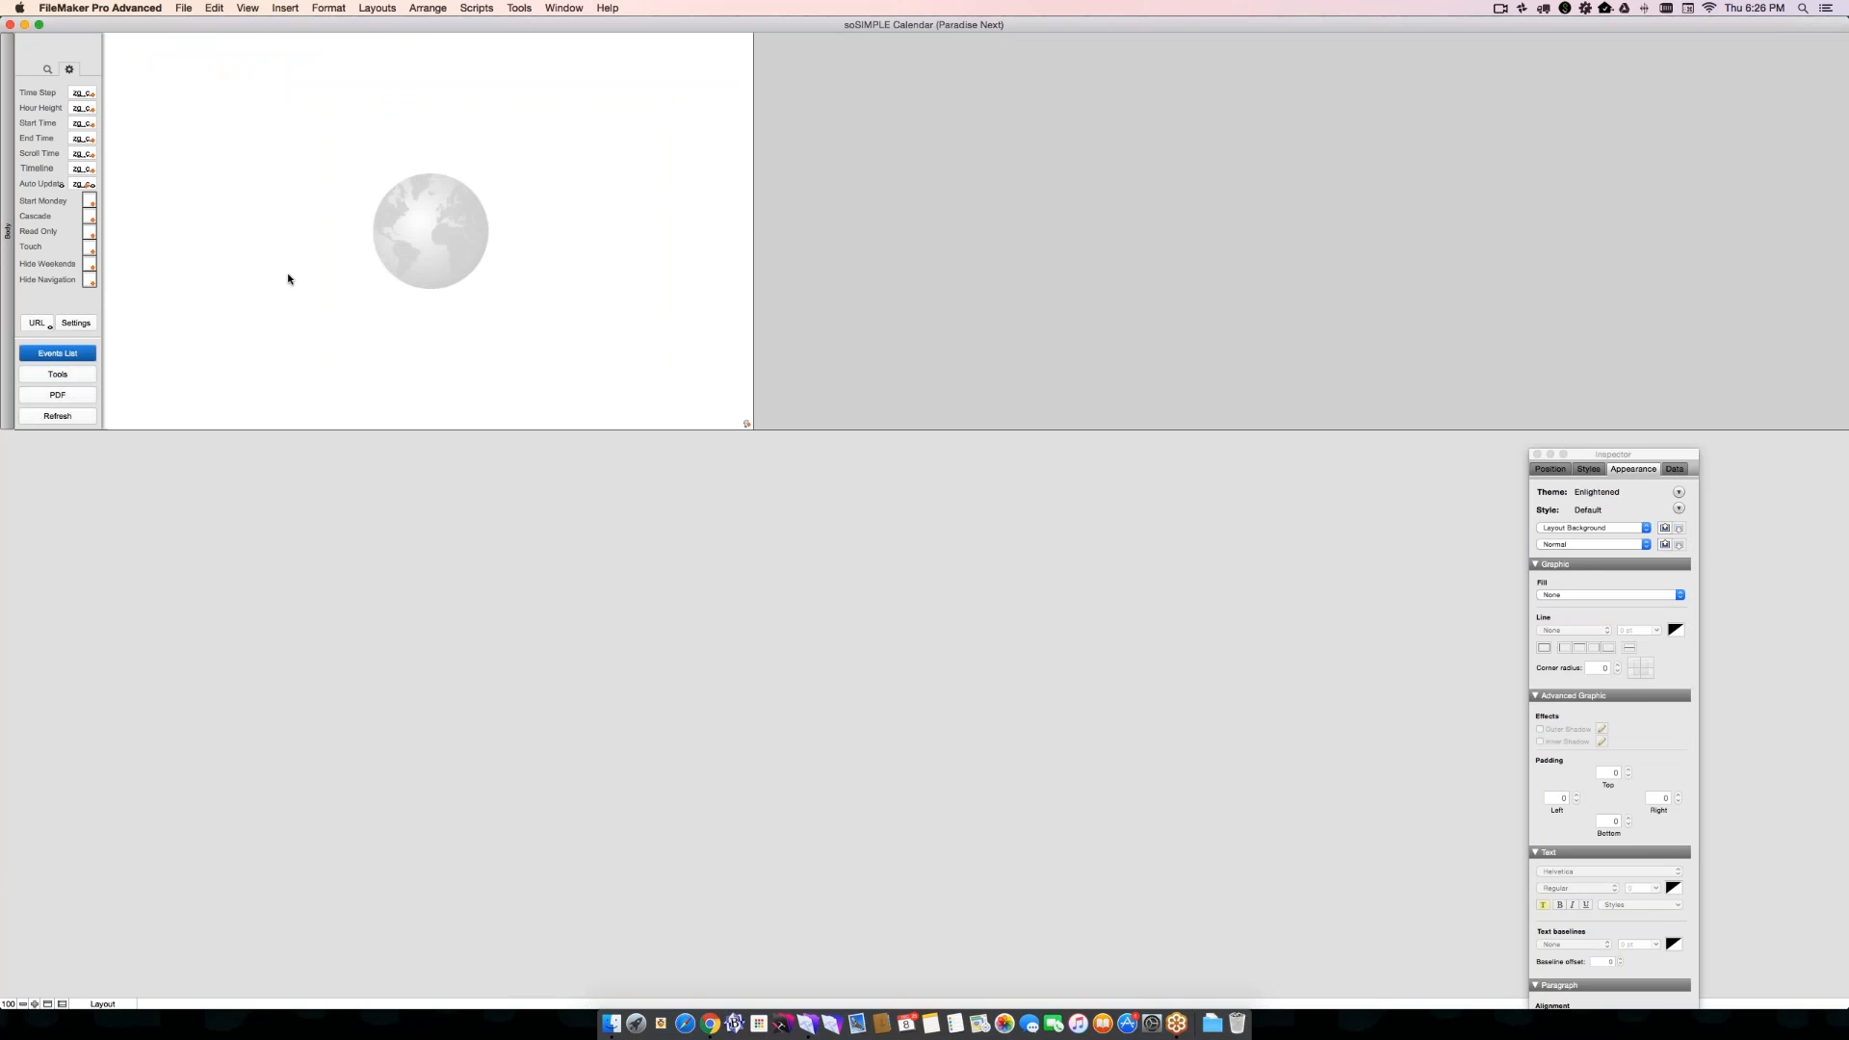
{"action": "left_click", "coordinate": [288, 278]}
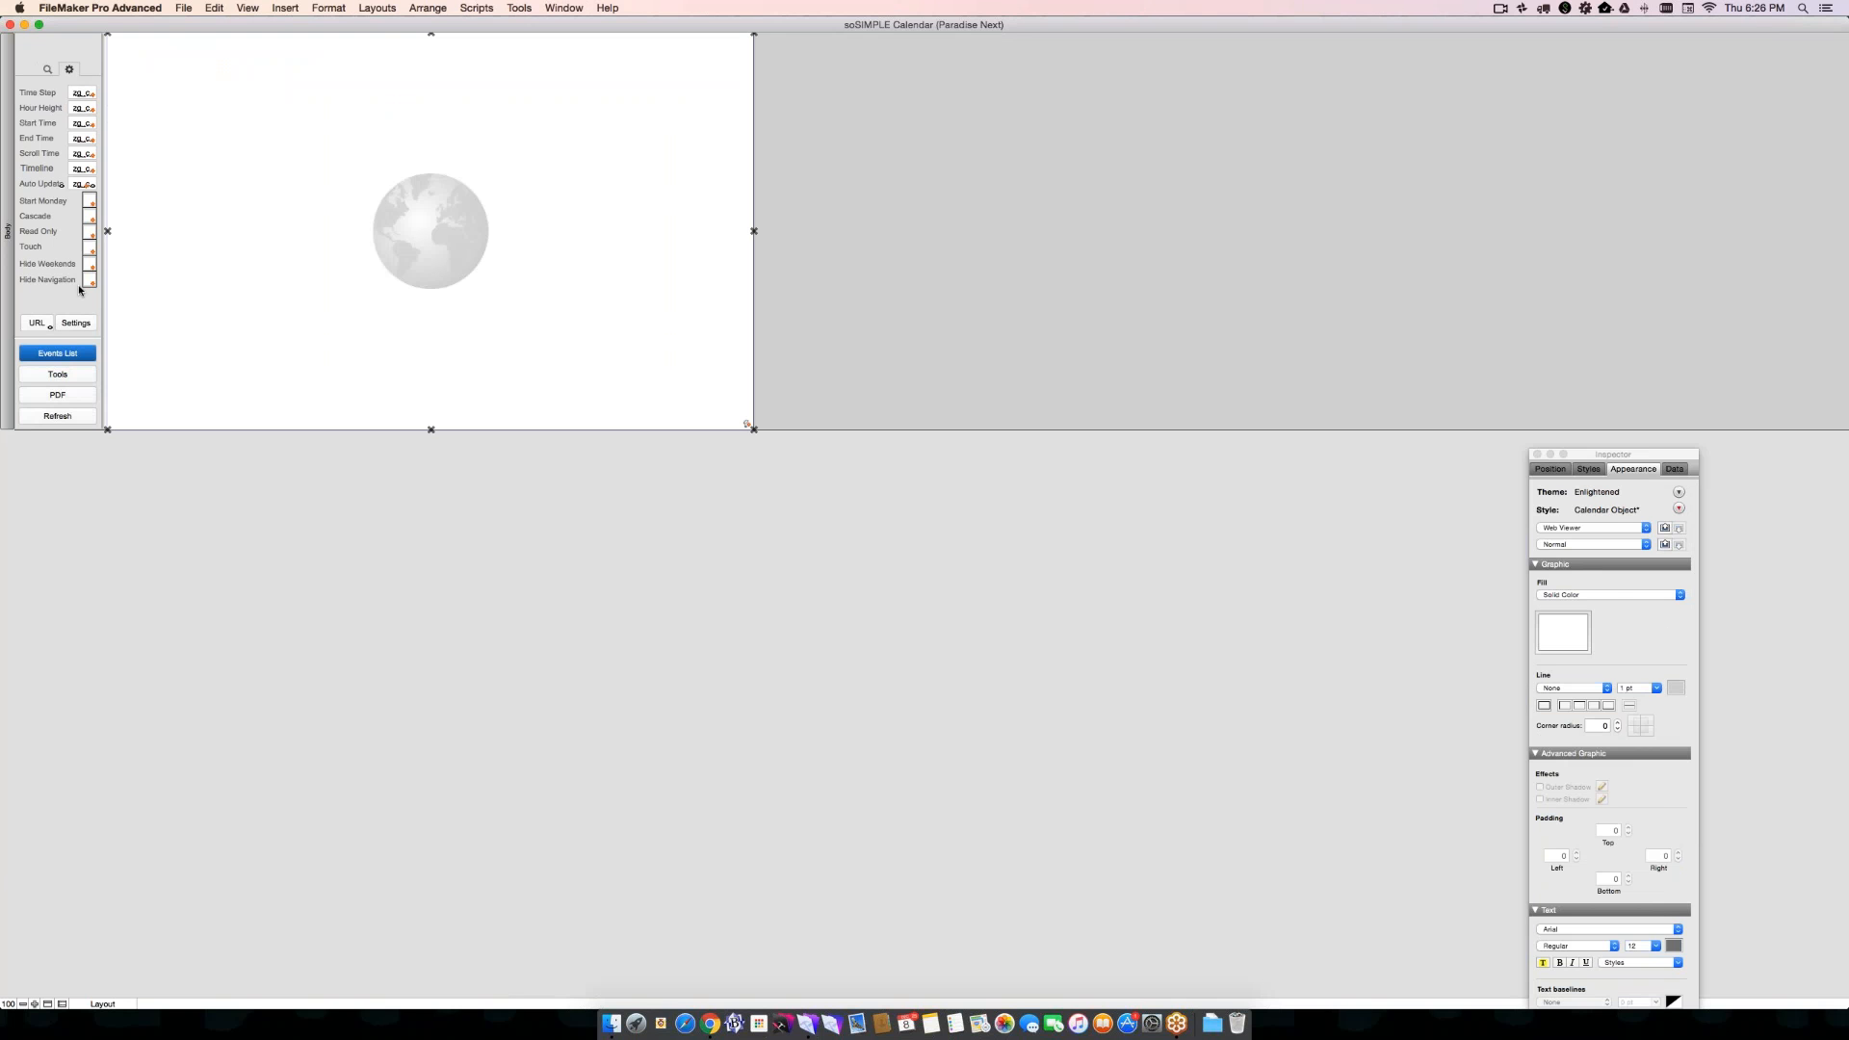
{"action": "left_click", "coordinate": [47, 74]}
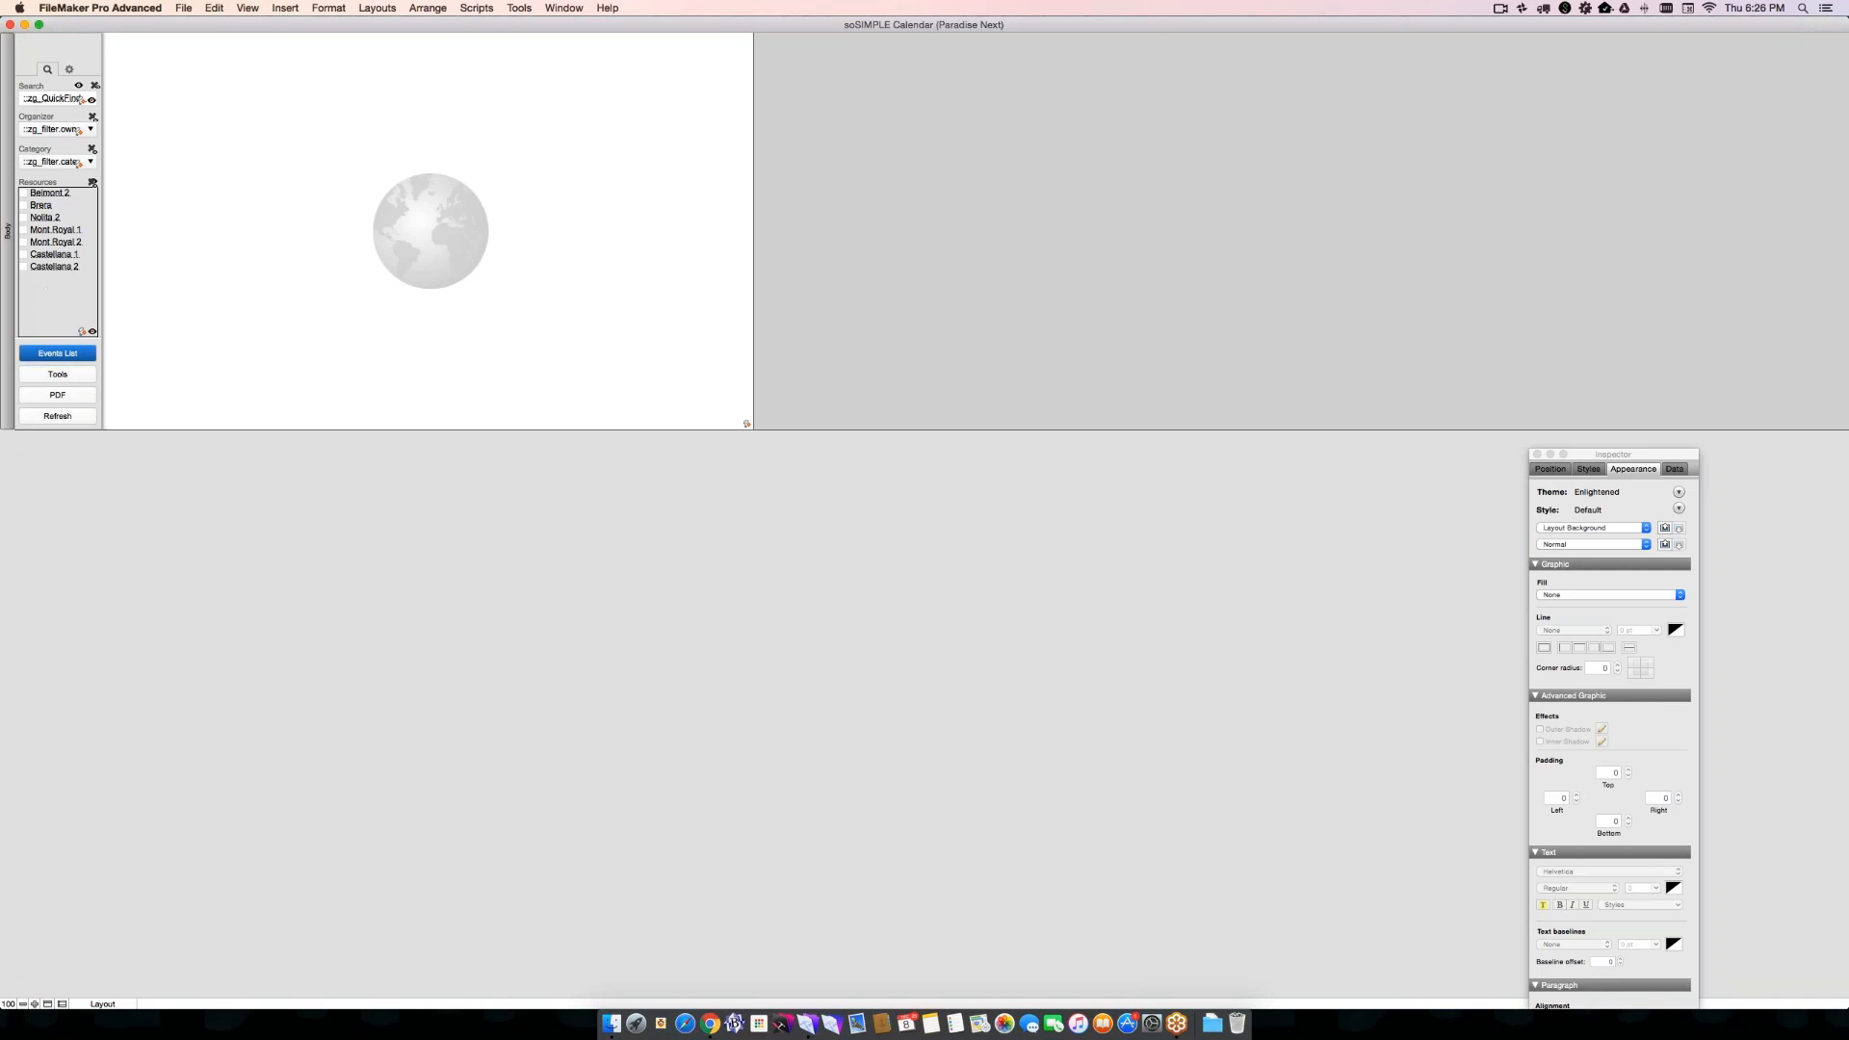
{"action": "key", "text": "super+b"}
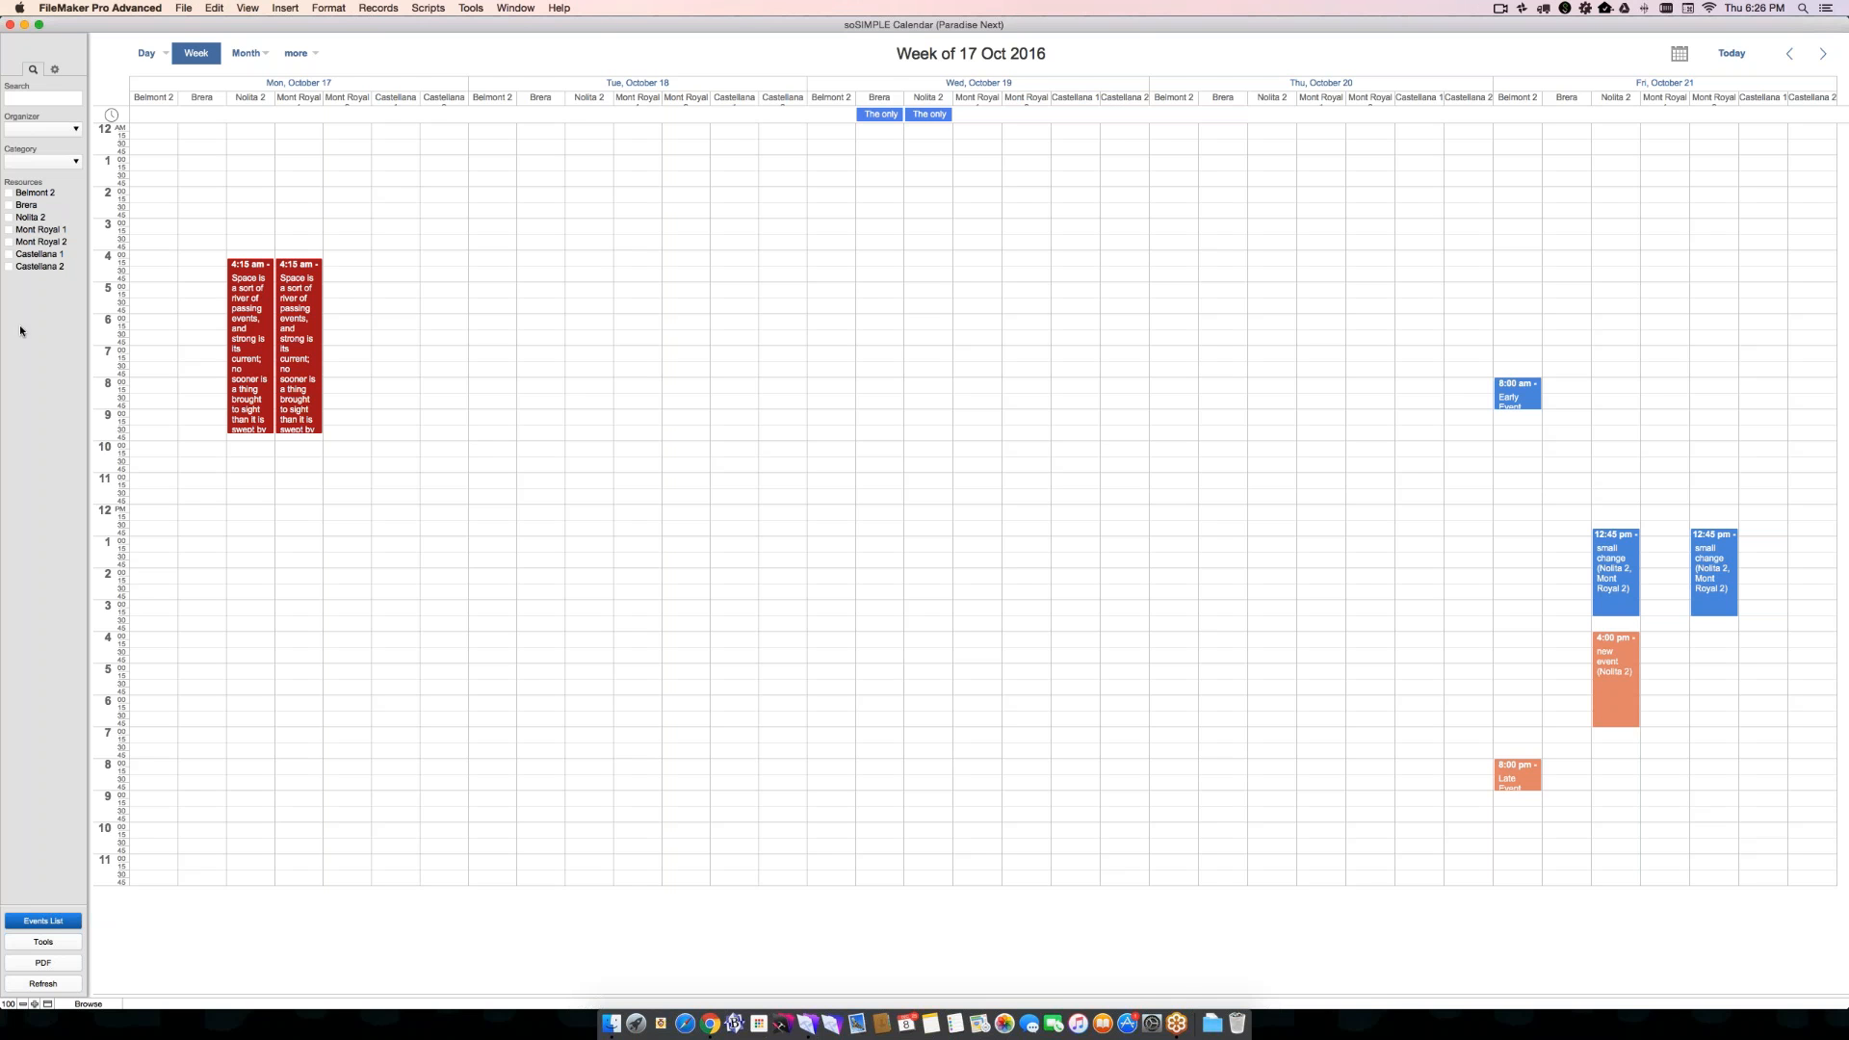
- Filter the planner to the resources Belmont 2 and Nolita 2, and view the details of Monday's red event
{"action": "left_click", "coordinate": [8, 193]}
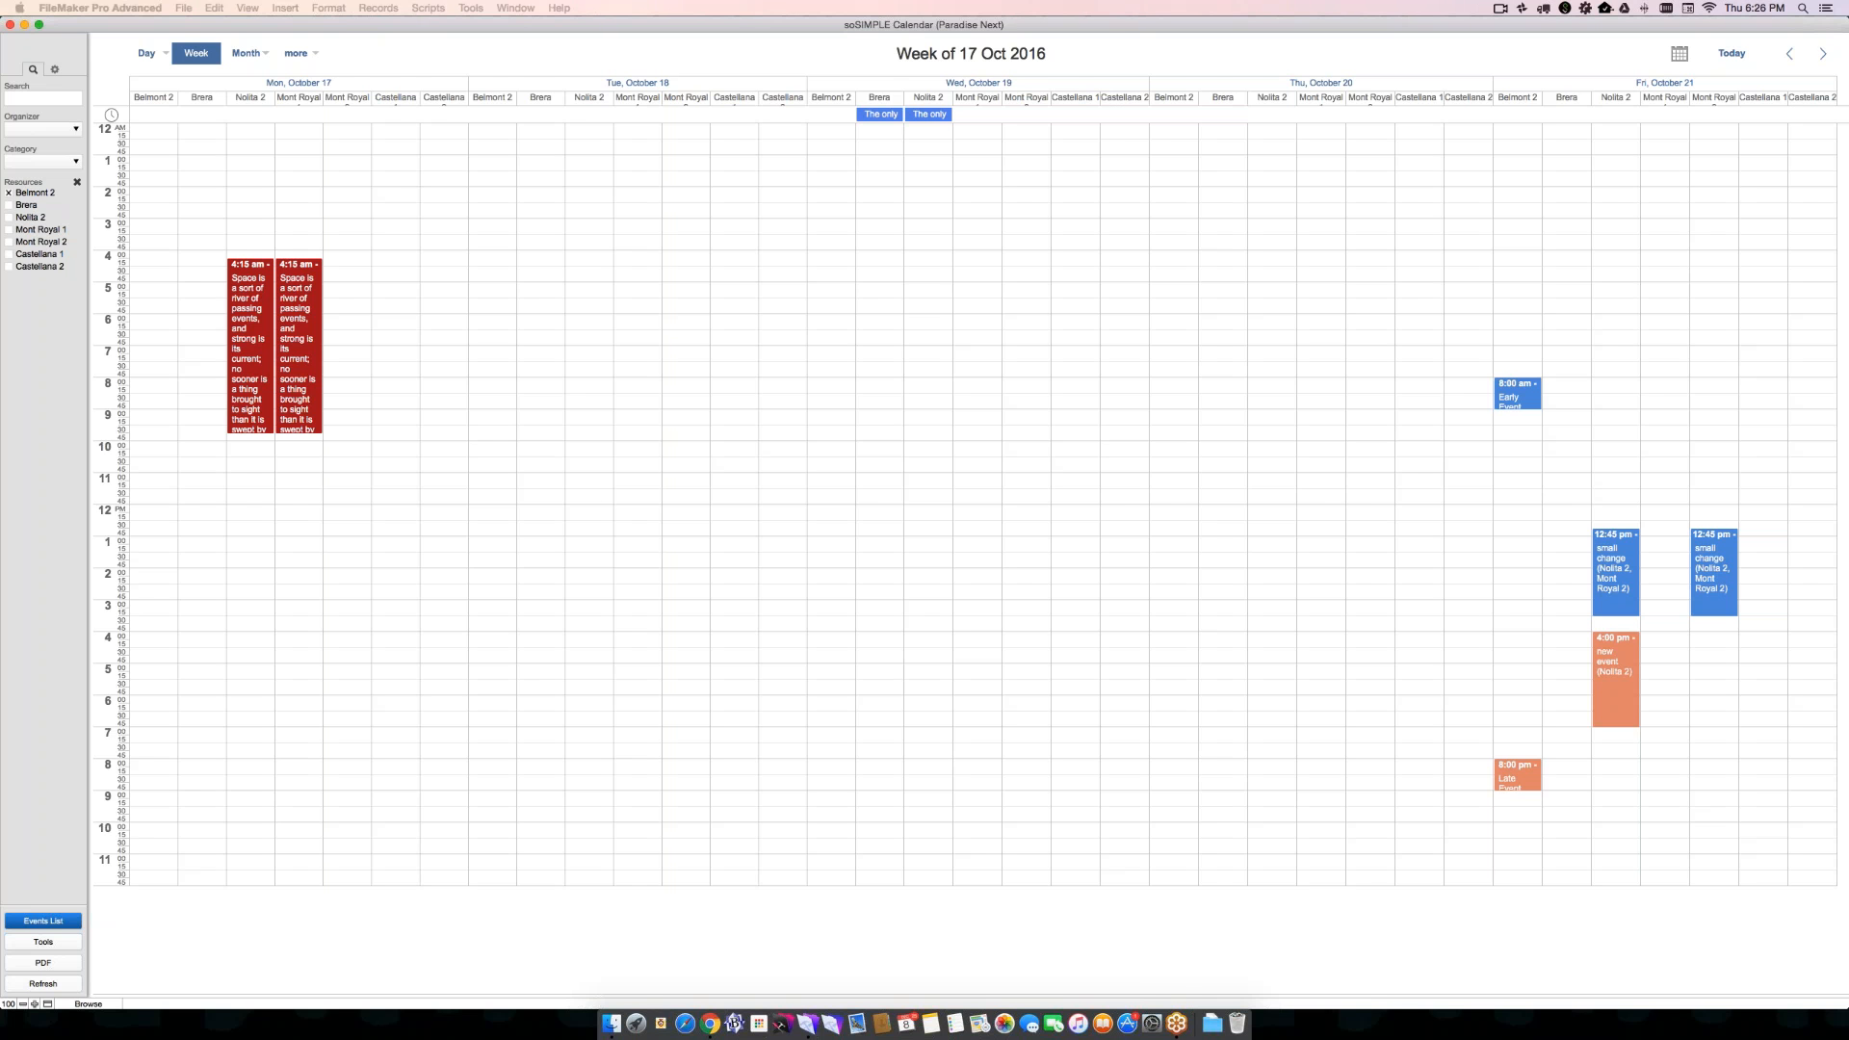
{"action": "left_click", "coordinate": [9, 217]}
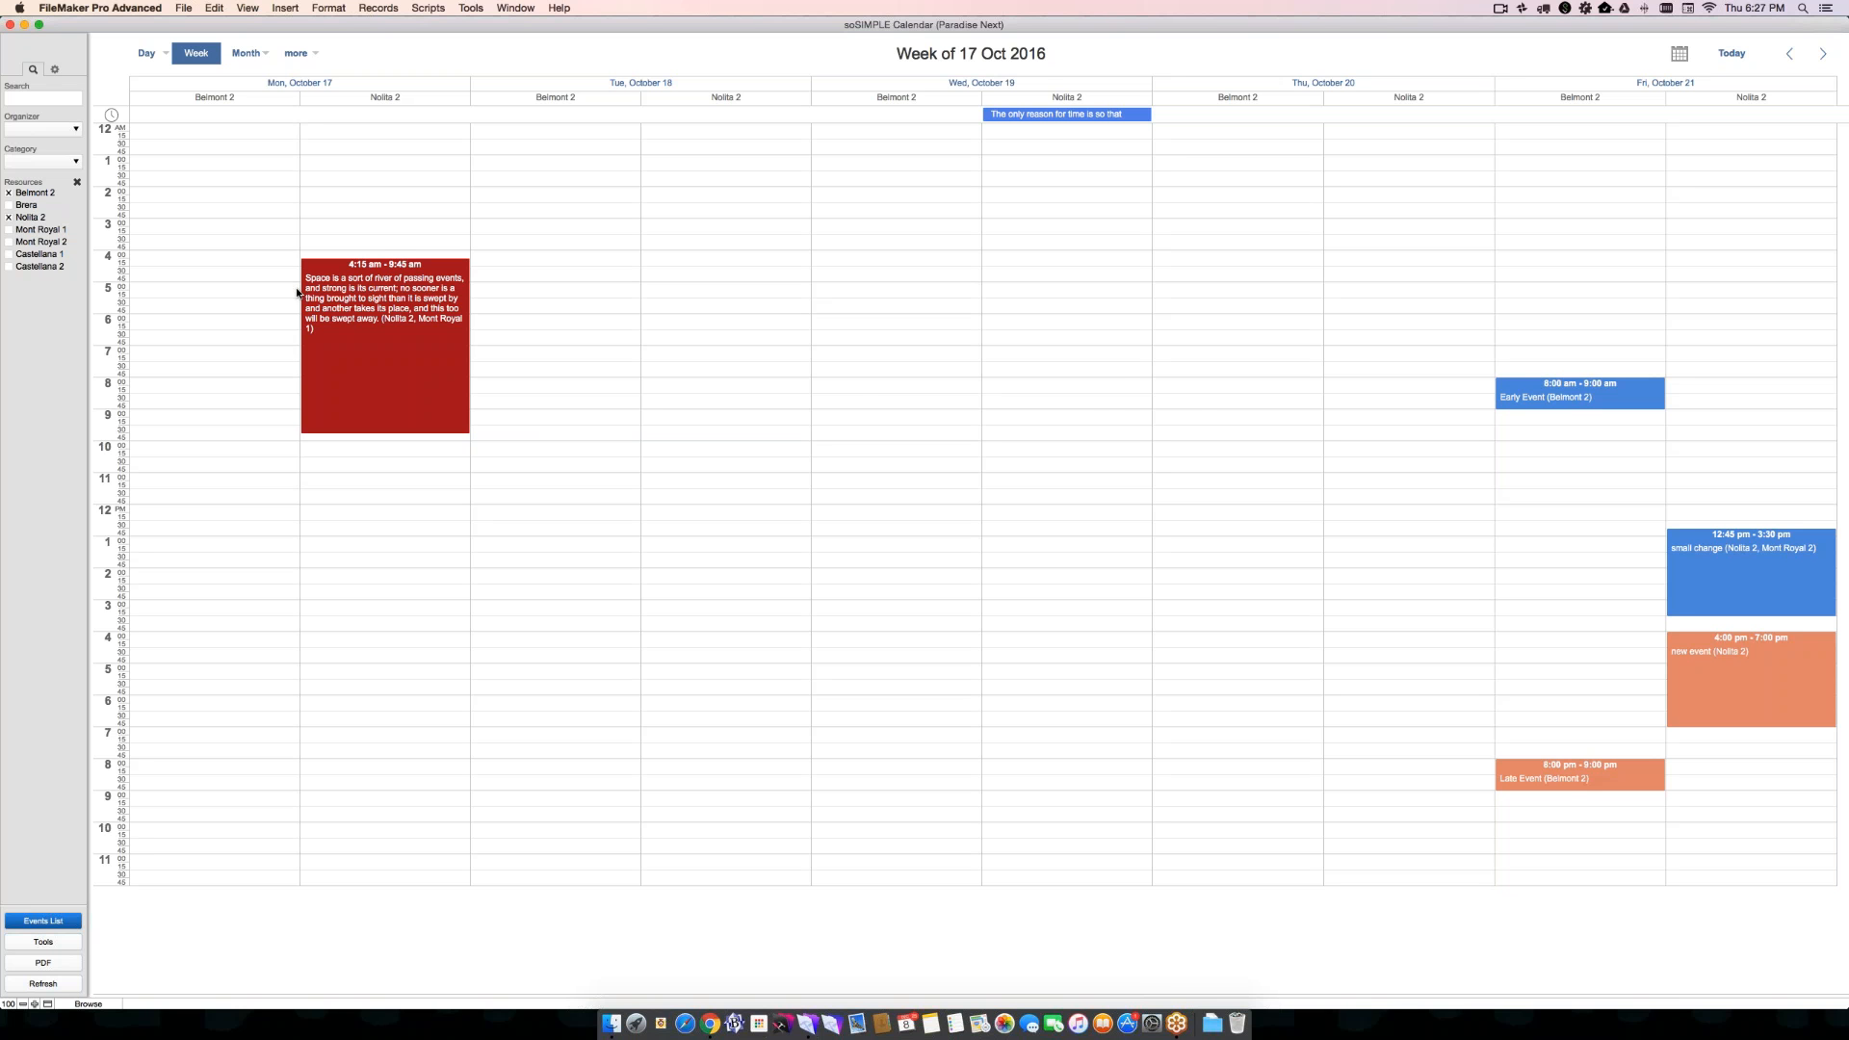
{"action": "mouse_move", "coordinate": [302, 289]}
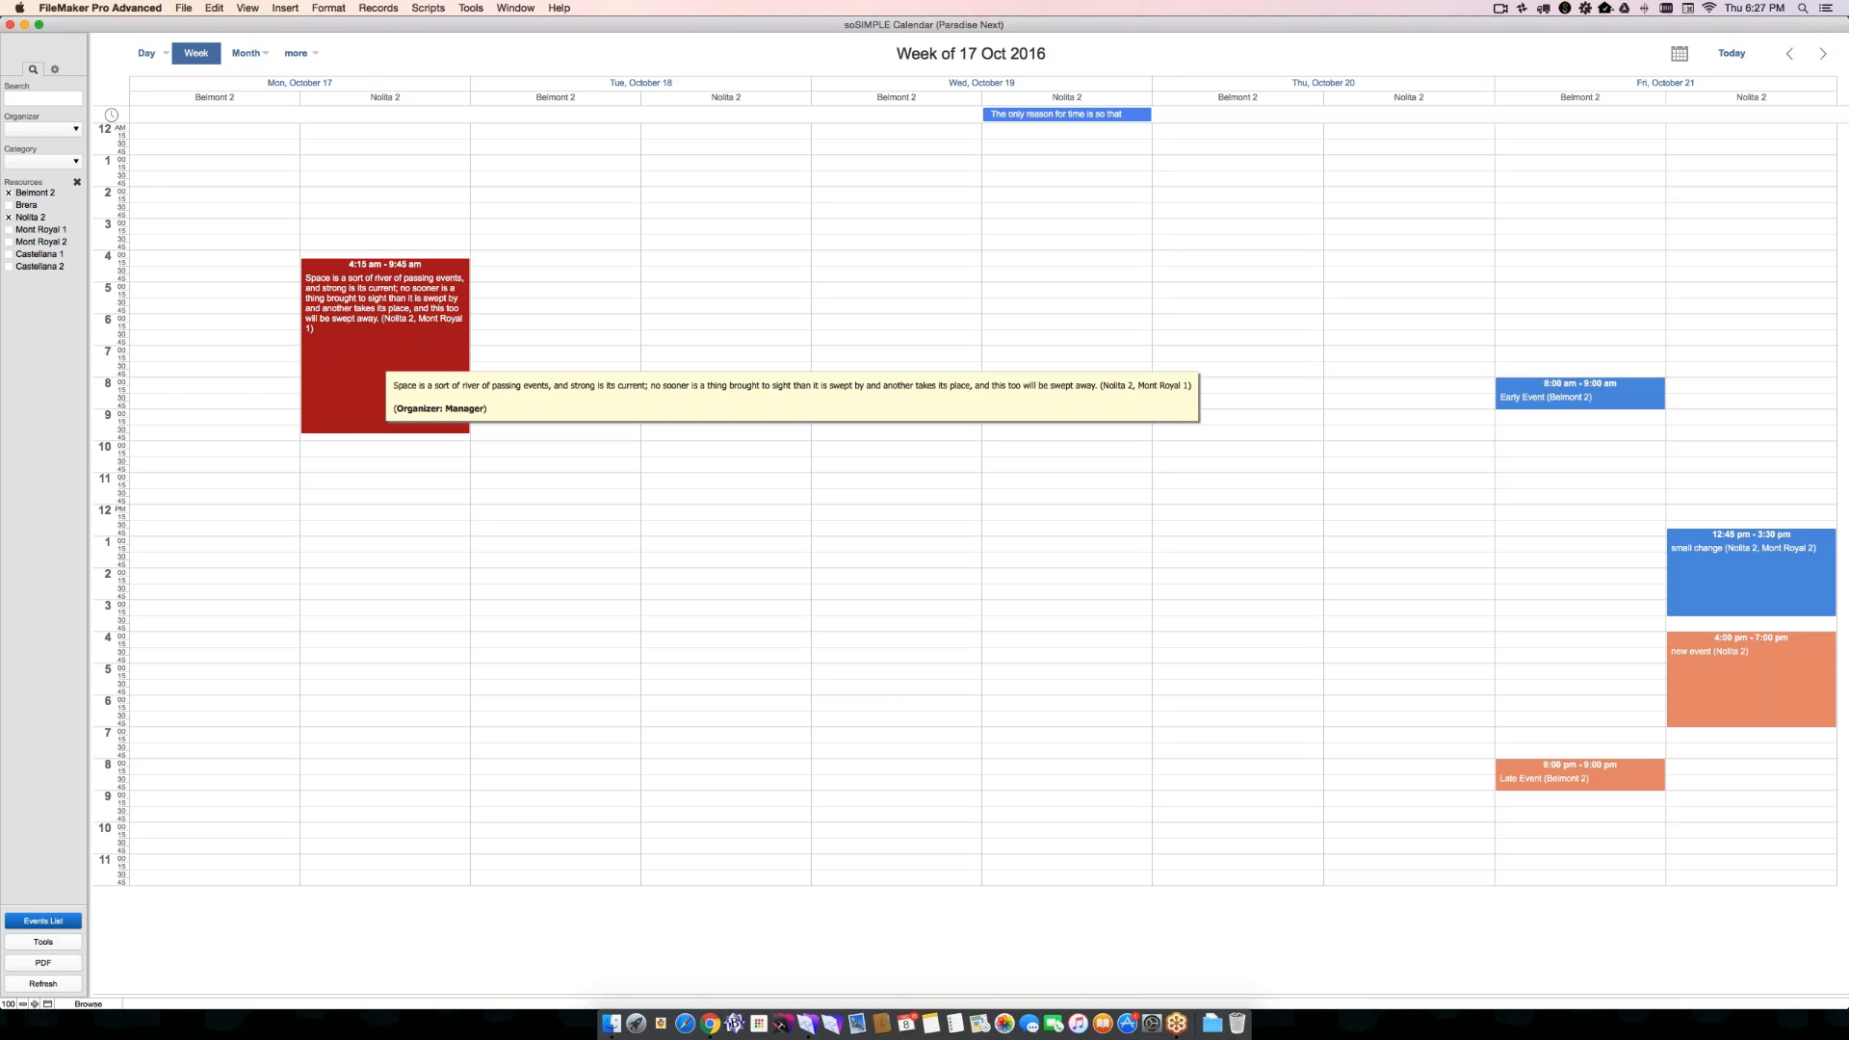
{"action": "left_click", "coordinate": [373, 364]}
{"action": "left_click", "coordinate": [297, 409]}
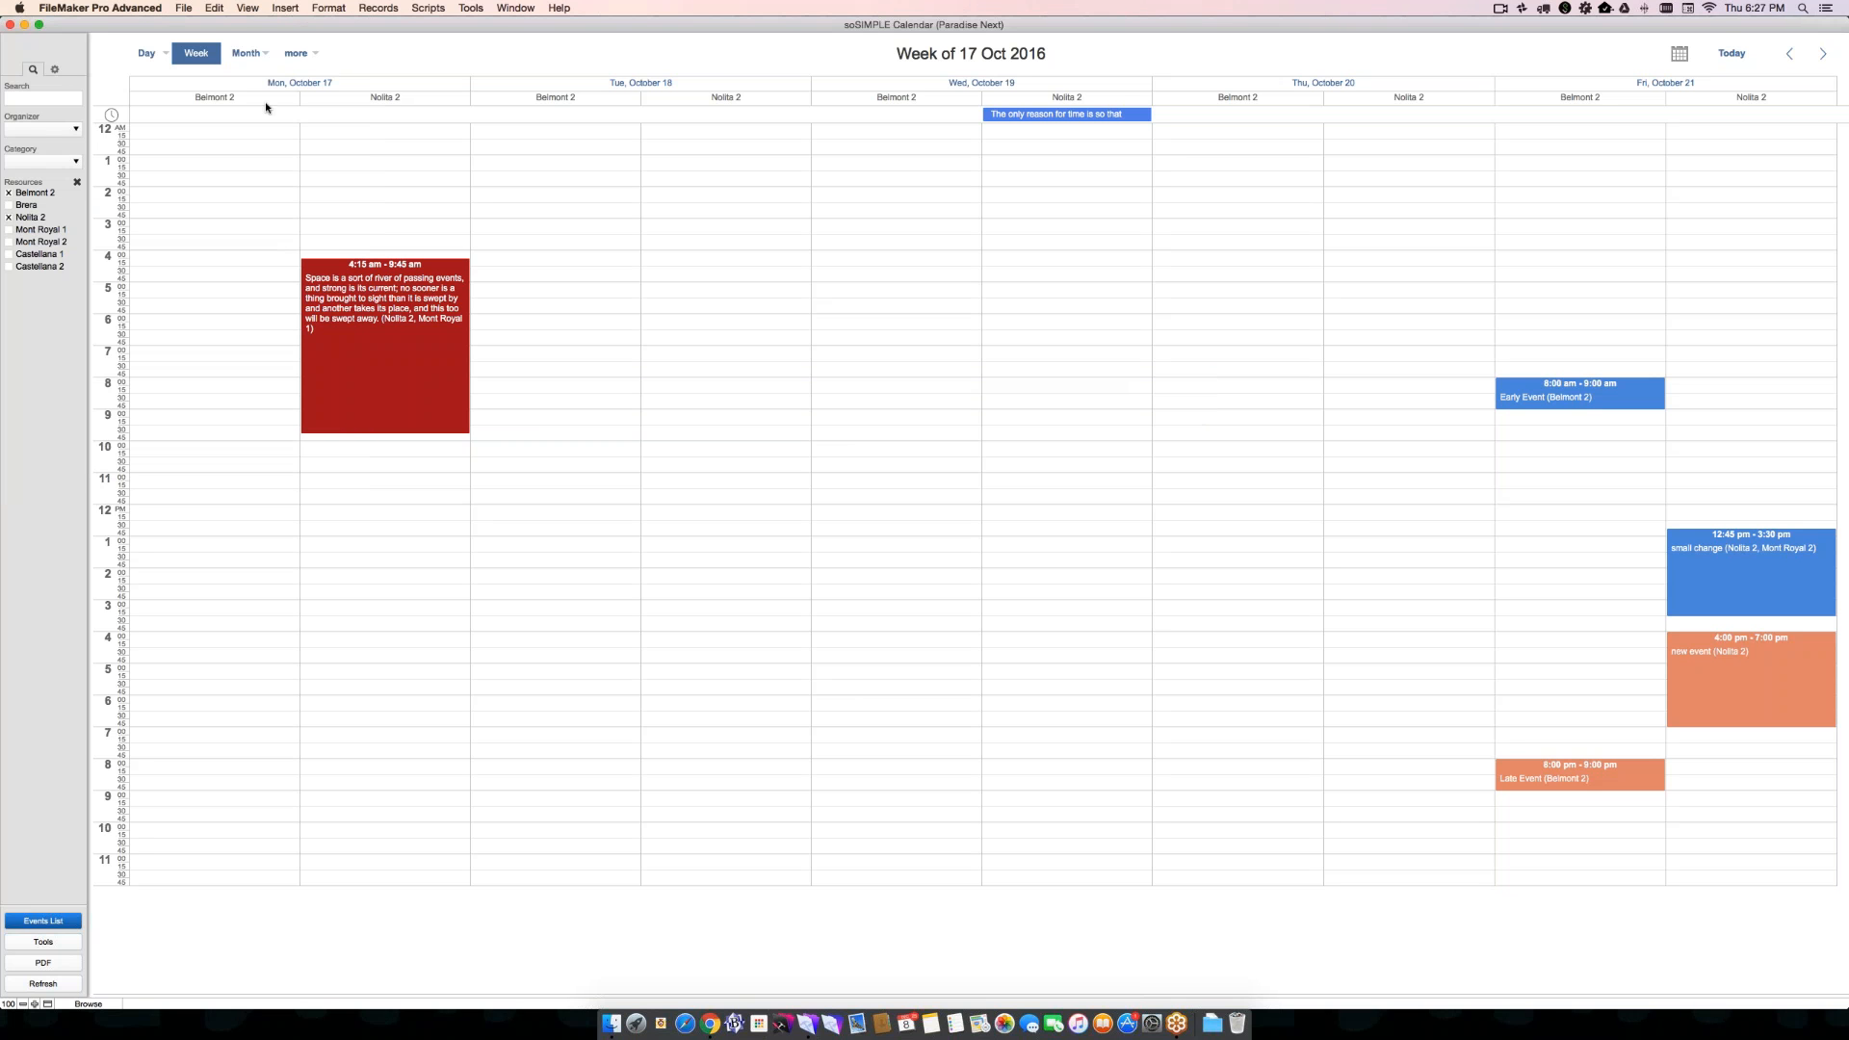
- Reselect the weekly Planner view and add Brera to the resource filter
{"action": "left_click", "coordinate": [190, 53]}
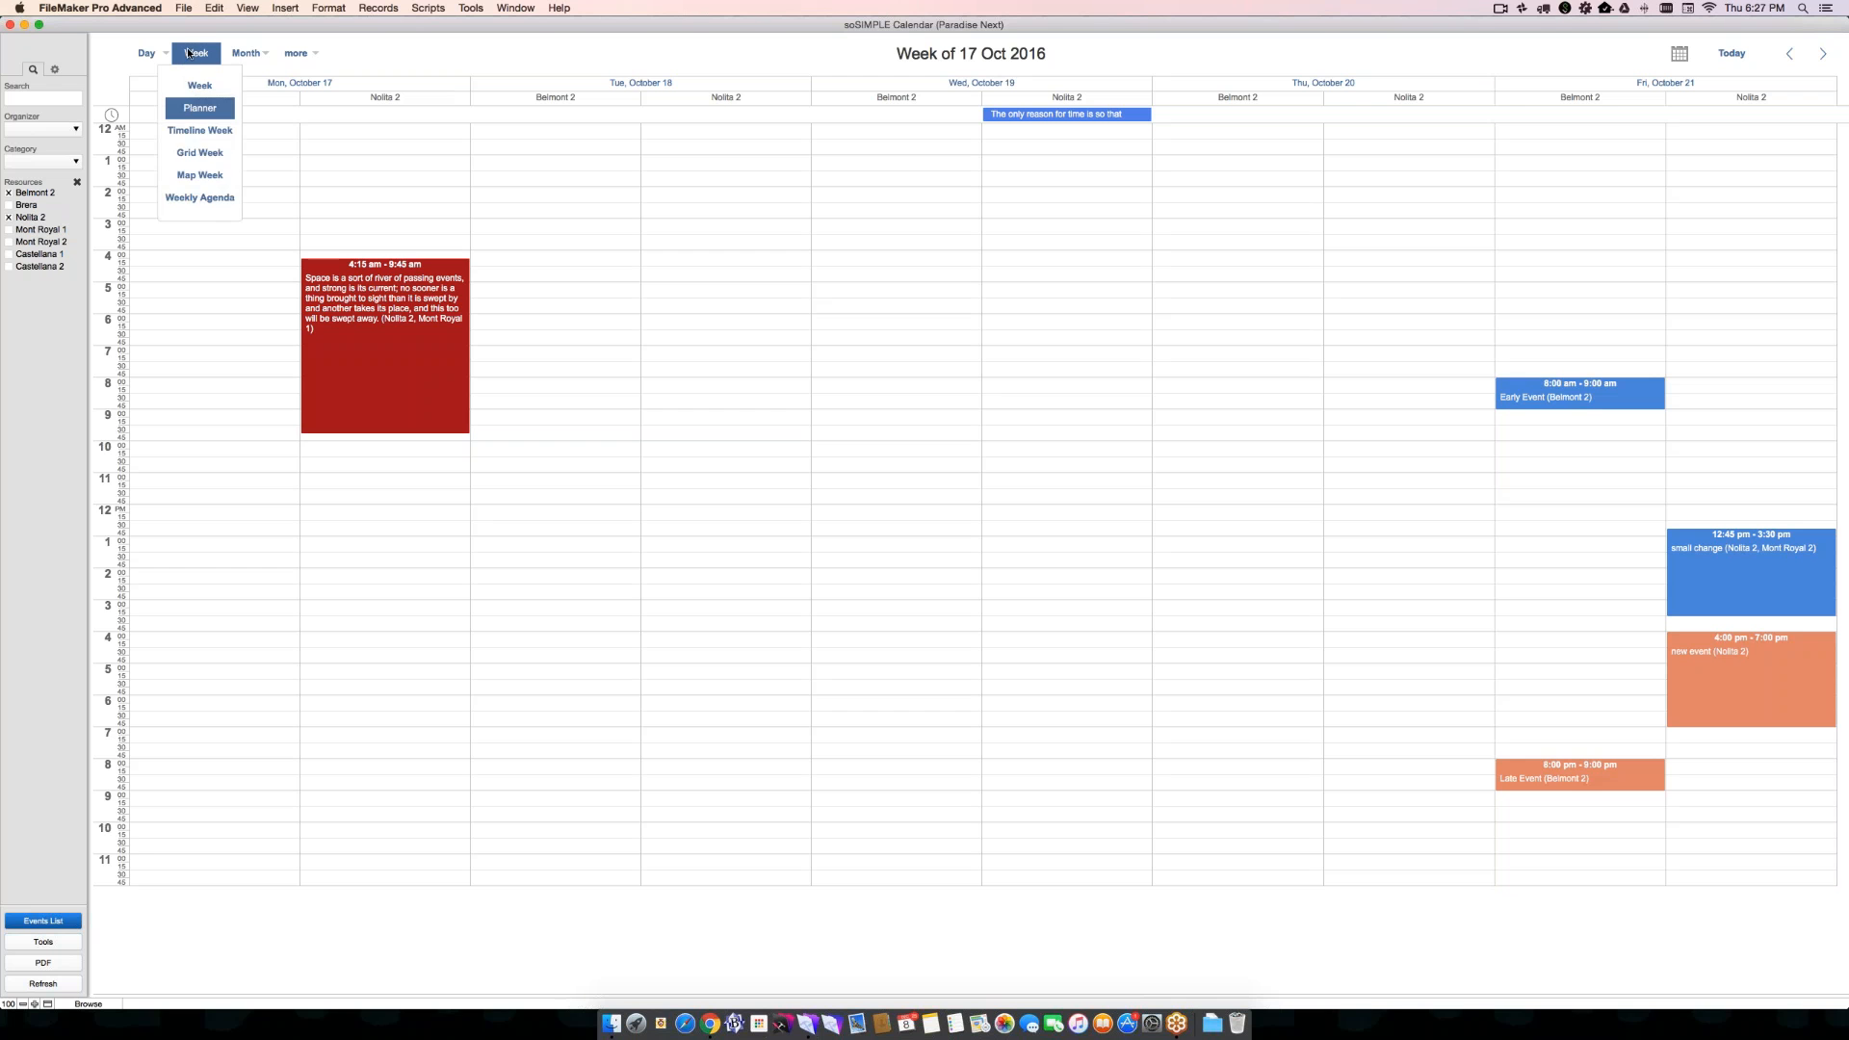
{"action": "left_click", "coordinate": [190, 109]}
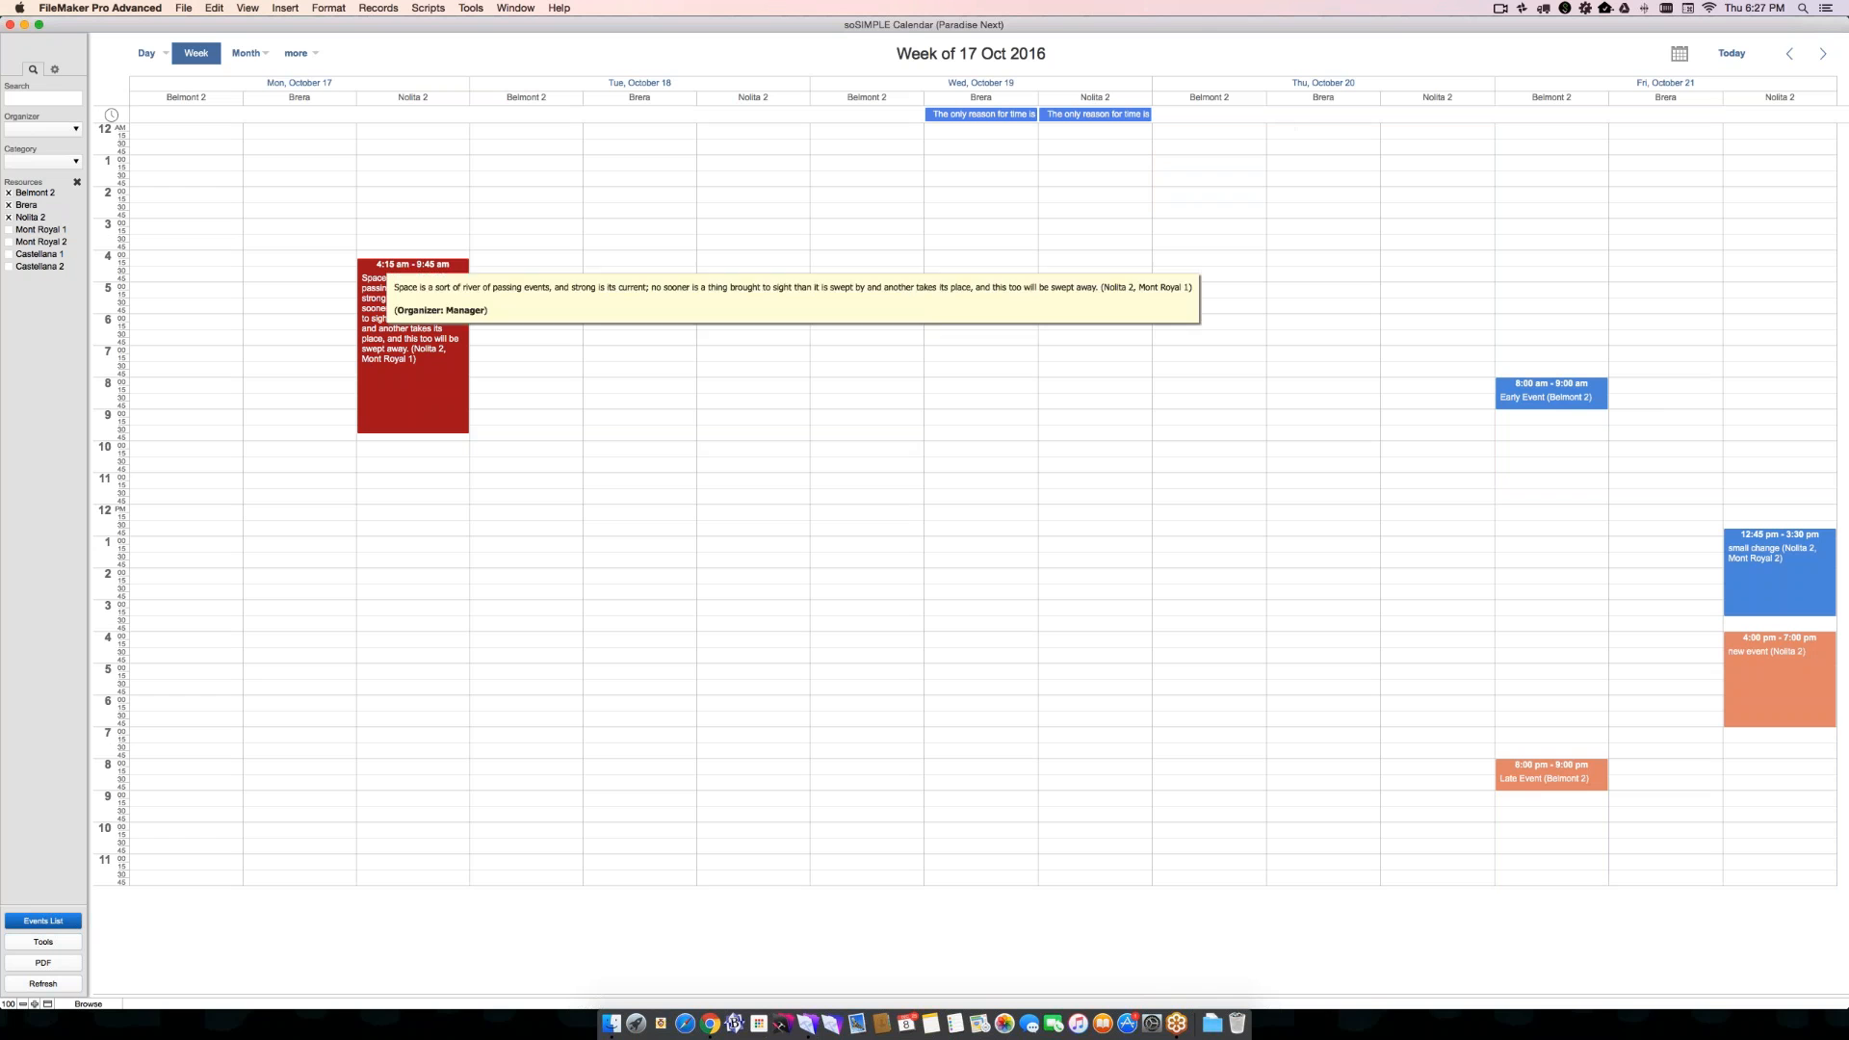
- Search the planner for events containing "space", and clear the search
{"action": "left_click", "coordinate": [35, 100]}
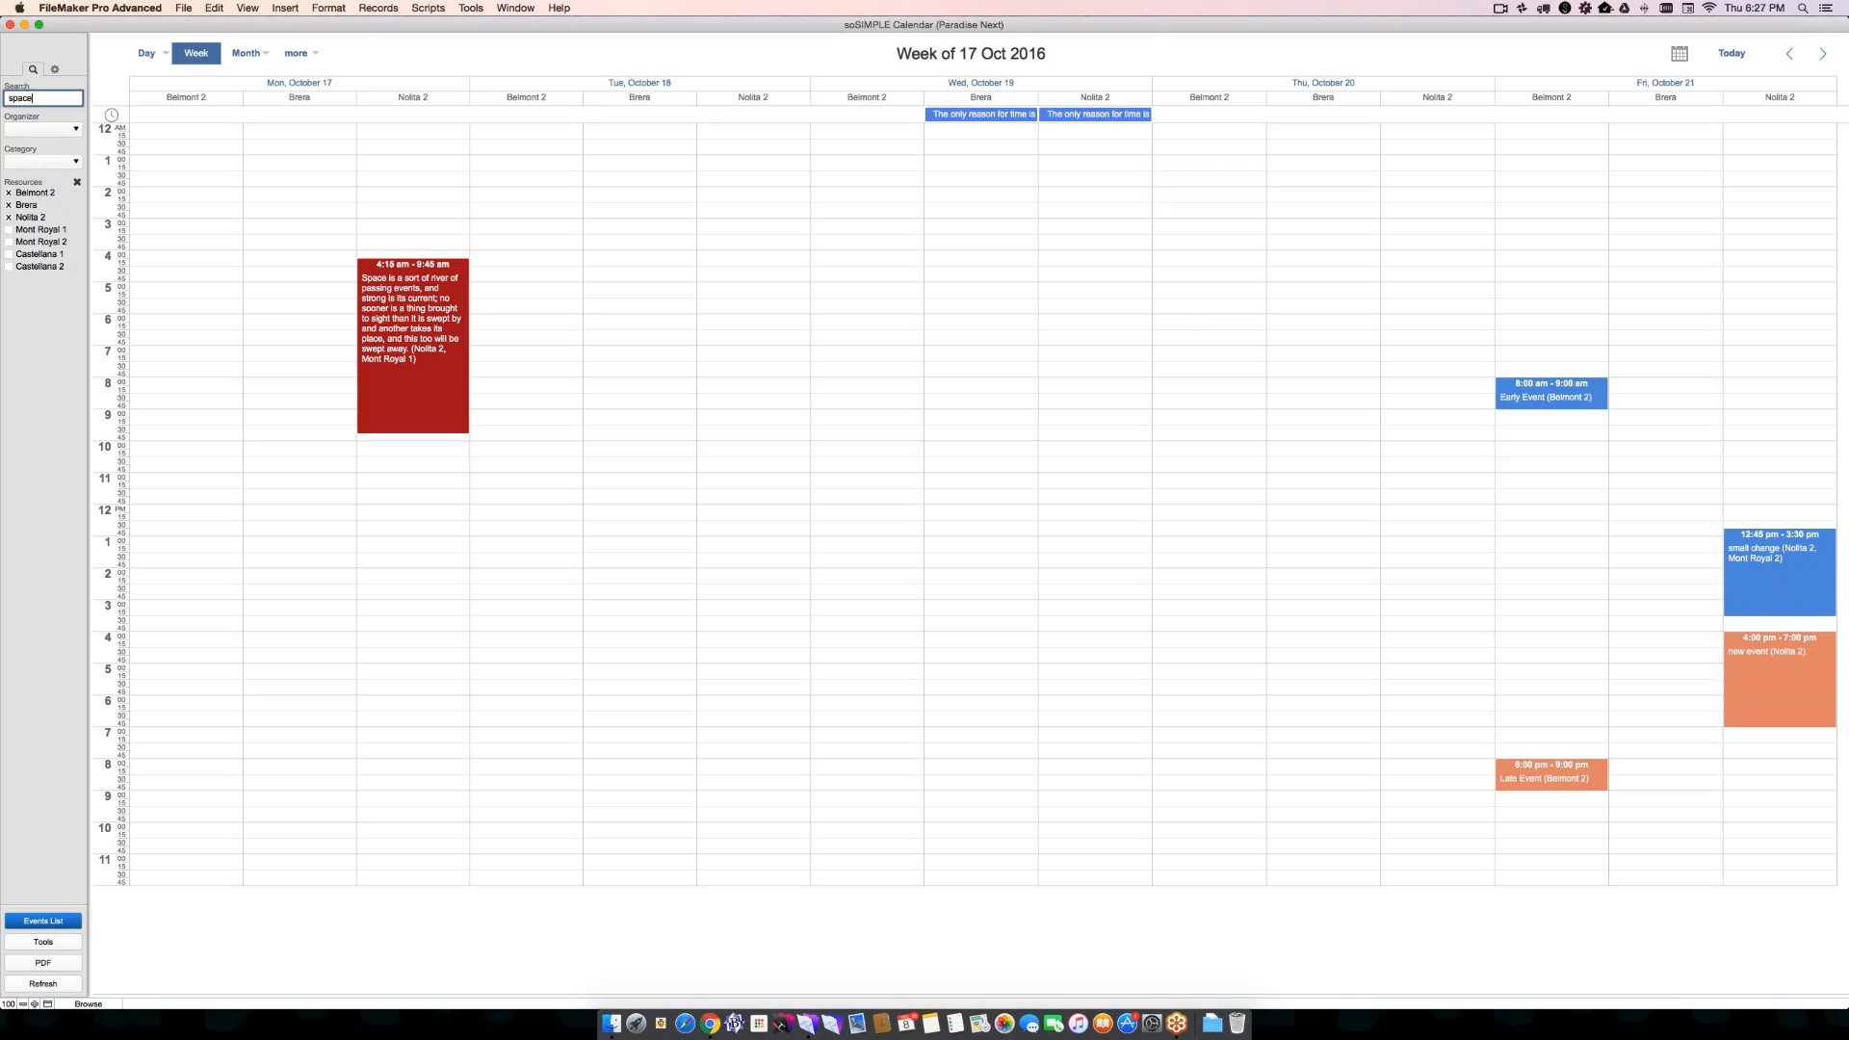
{"action": "key", "text": "Tab"}
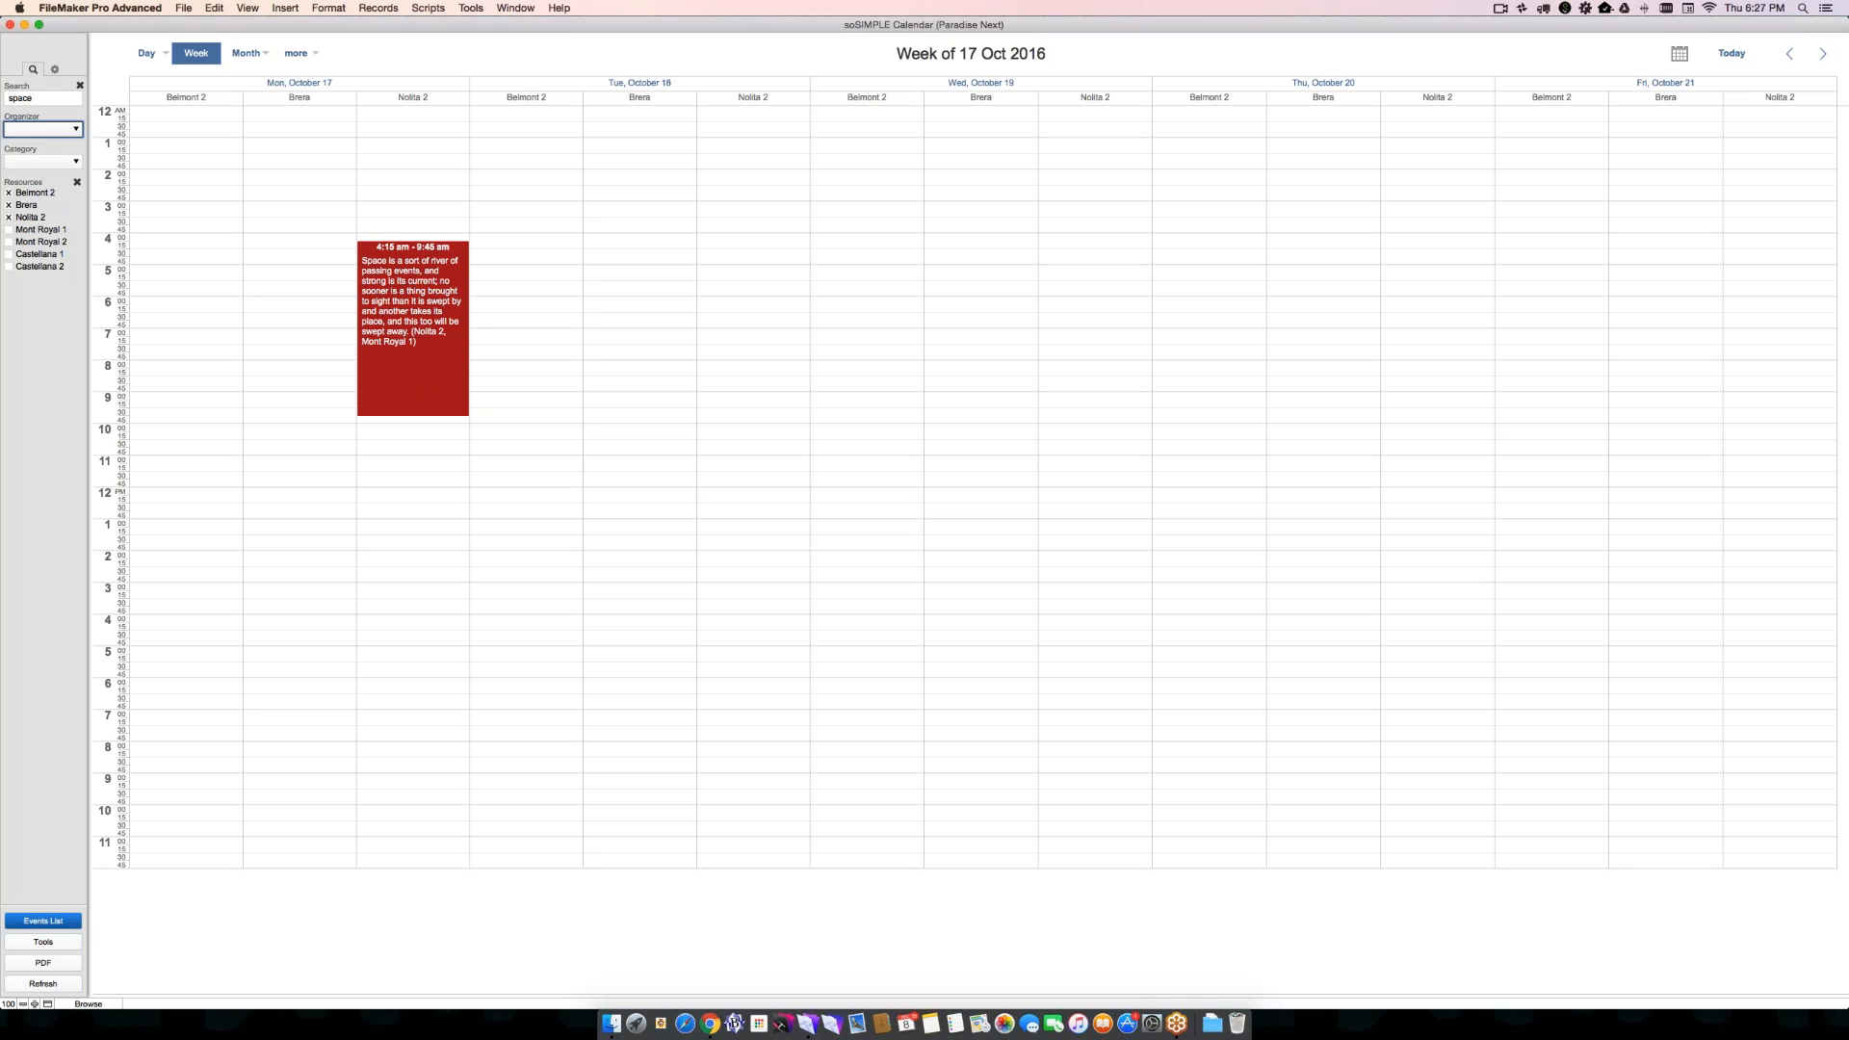
{"action": "left_click", "coordinate": [63, 95]}
{"action": "left_click", "coordinate": [77, 86]}
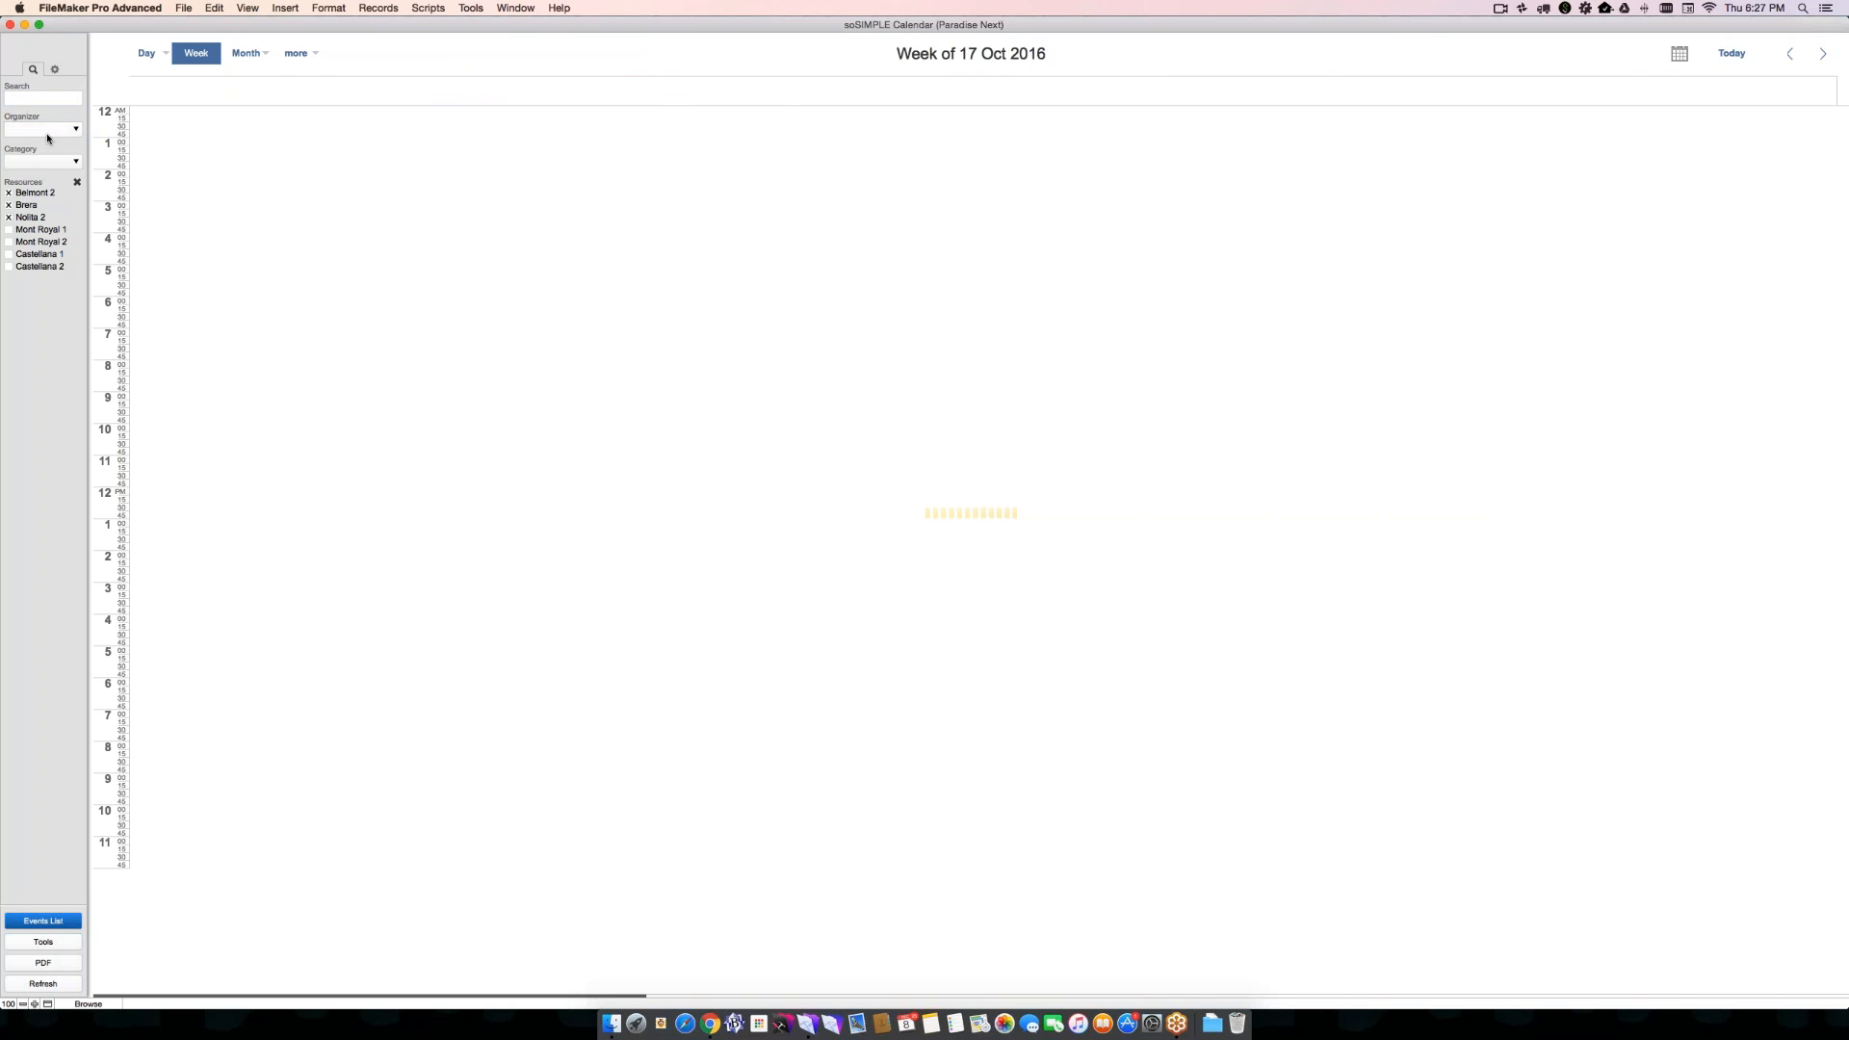
- Filter the planner by the organizer listed just above Manager, and switch the filter to the organizer listed just below developer
{"action": "left_click", "coordinate": [47, 129]}
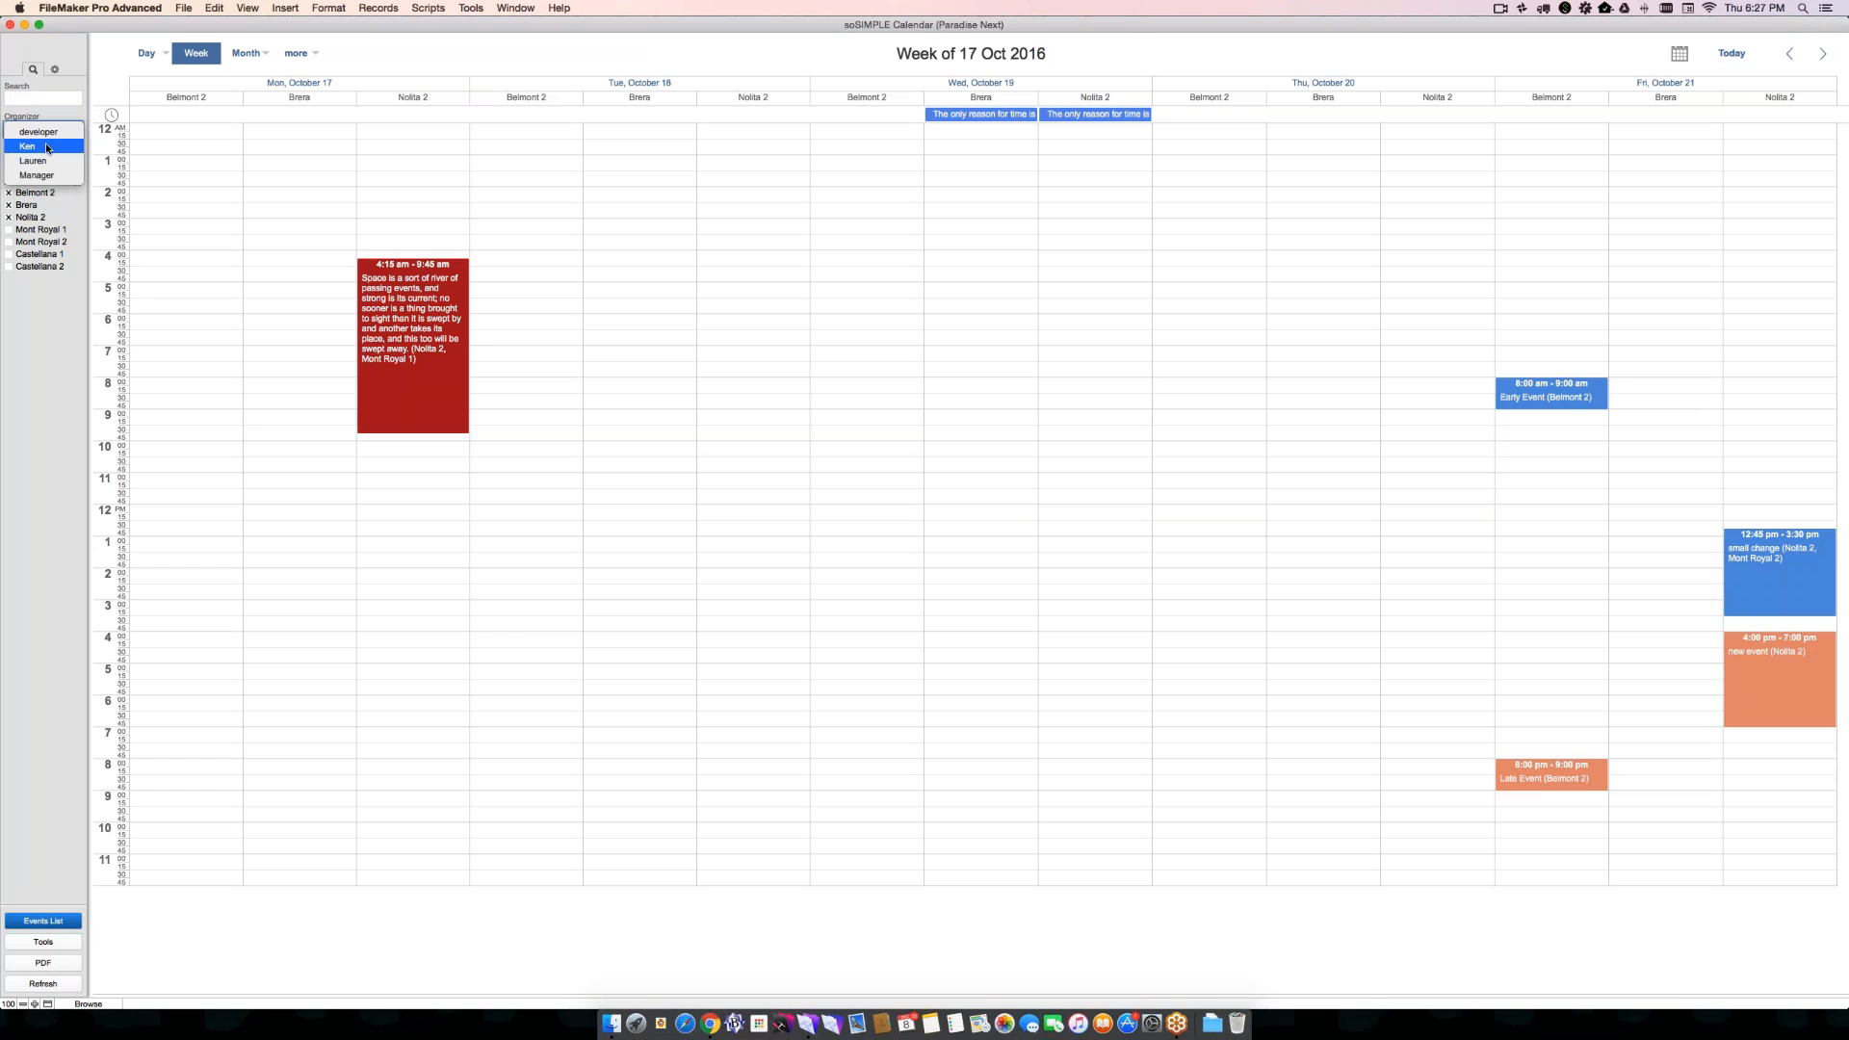
{"action": "left_click", "coordinate": [45, 161]}
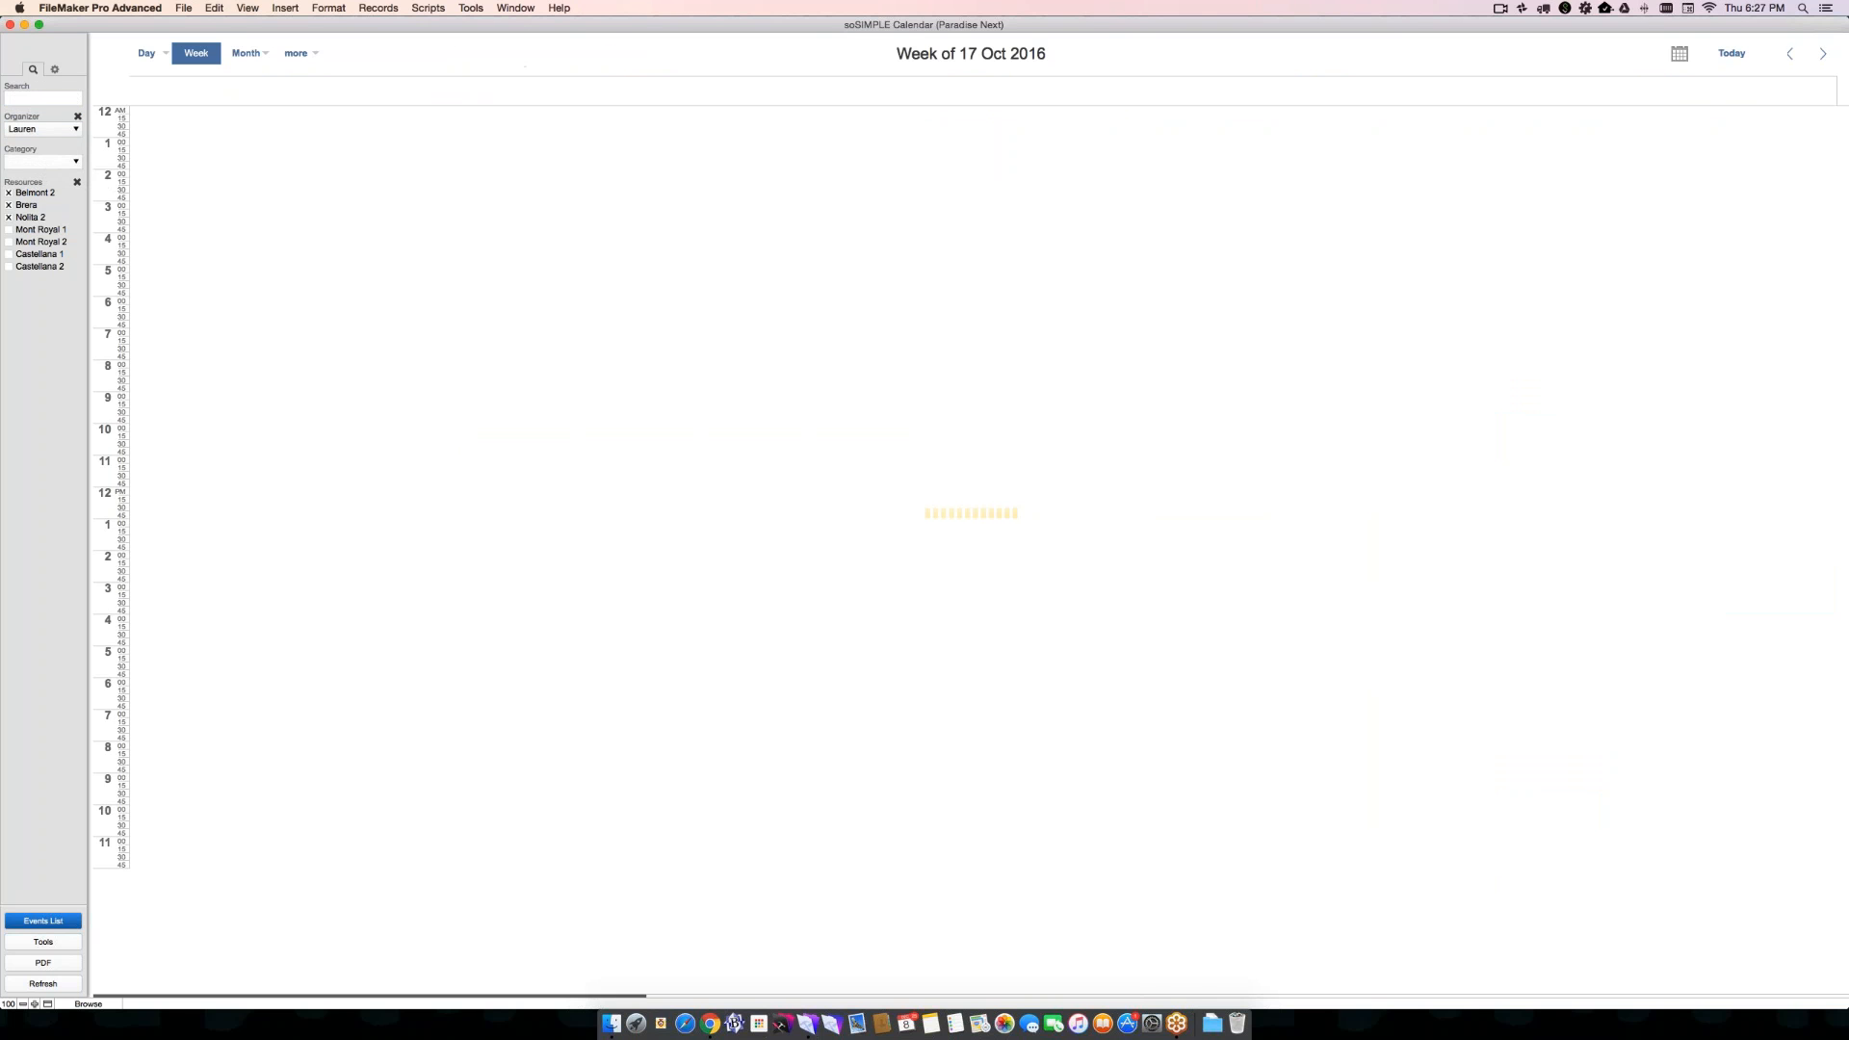
{"action": "left_click", "coordinate": [39, 130]}
{"action": "left_click", "coordinate": [33, 119]}
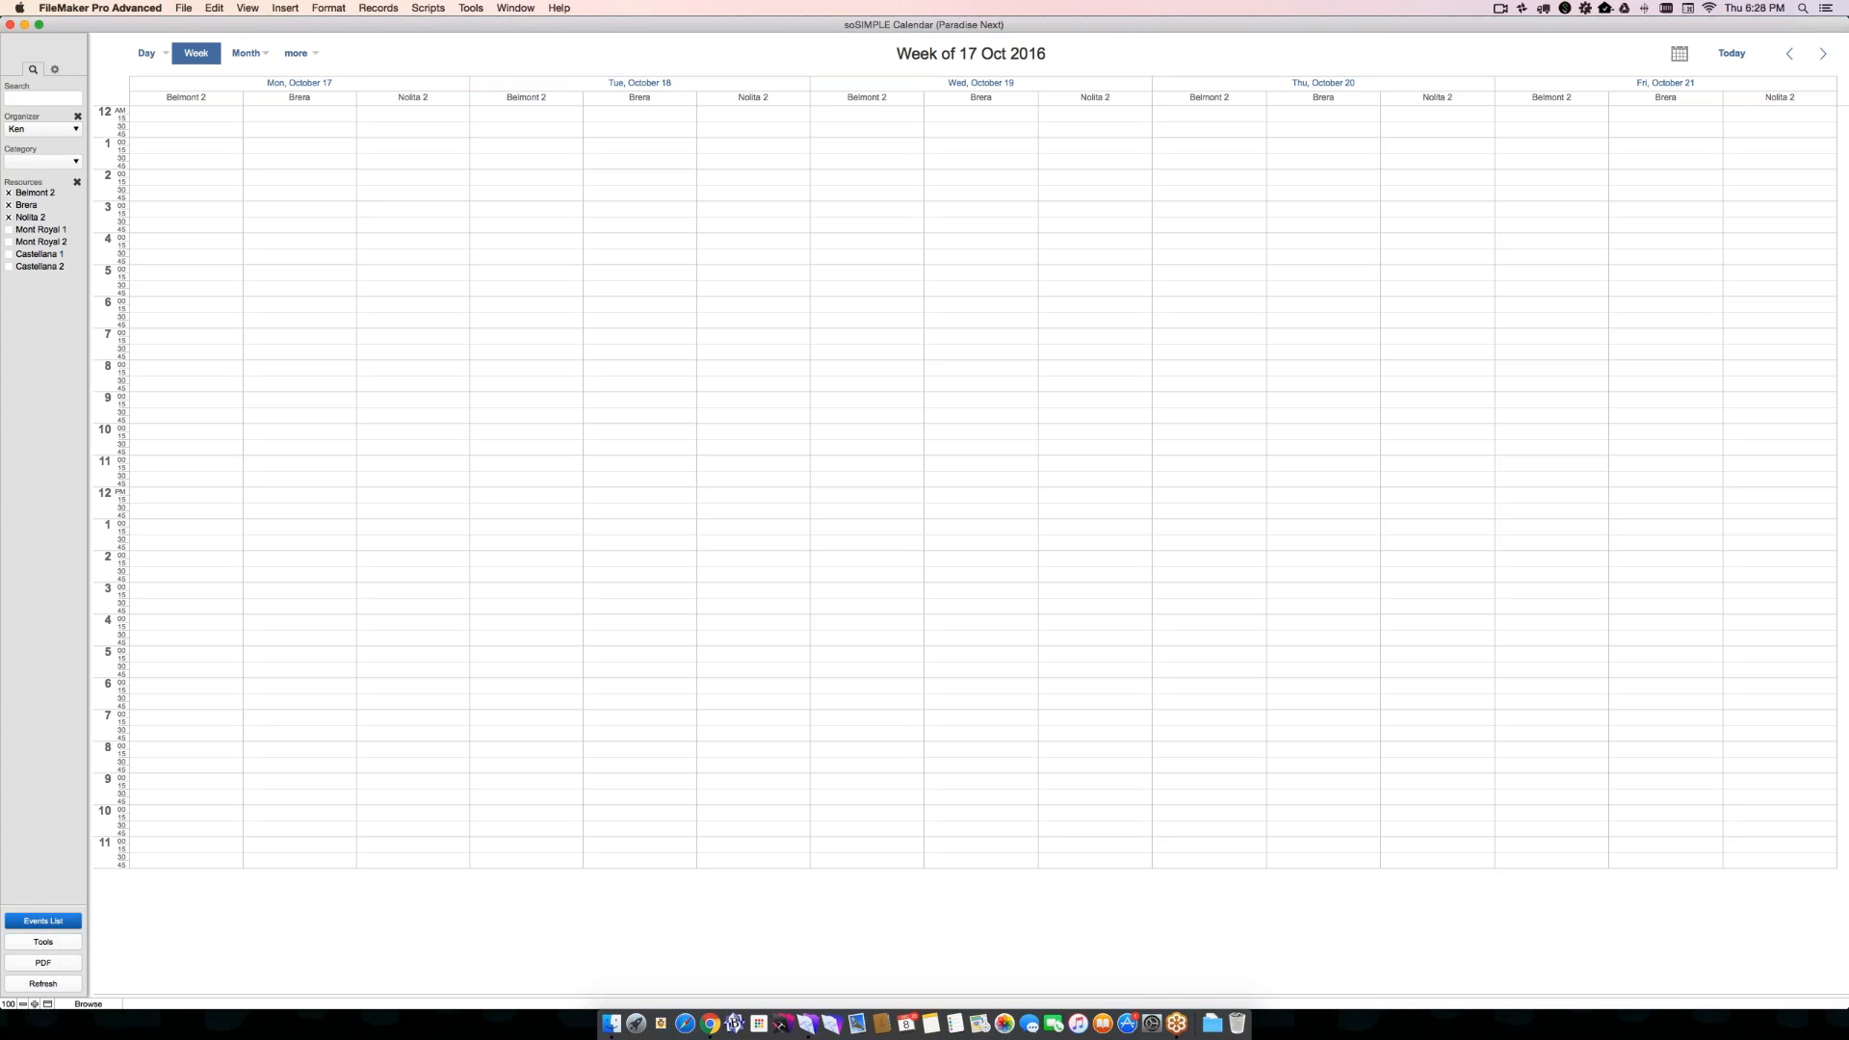
- View the calendar's display settings and return to the search and filter fields
{"action": "left_click", "coordinate": [55, 71]}
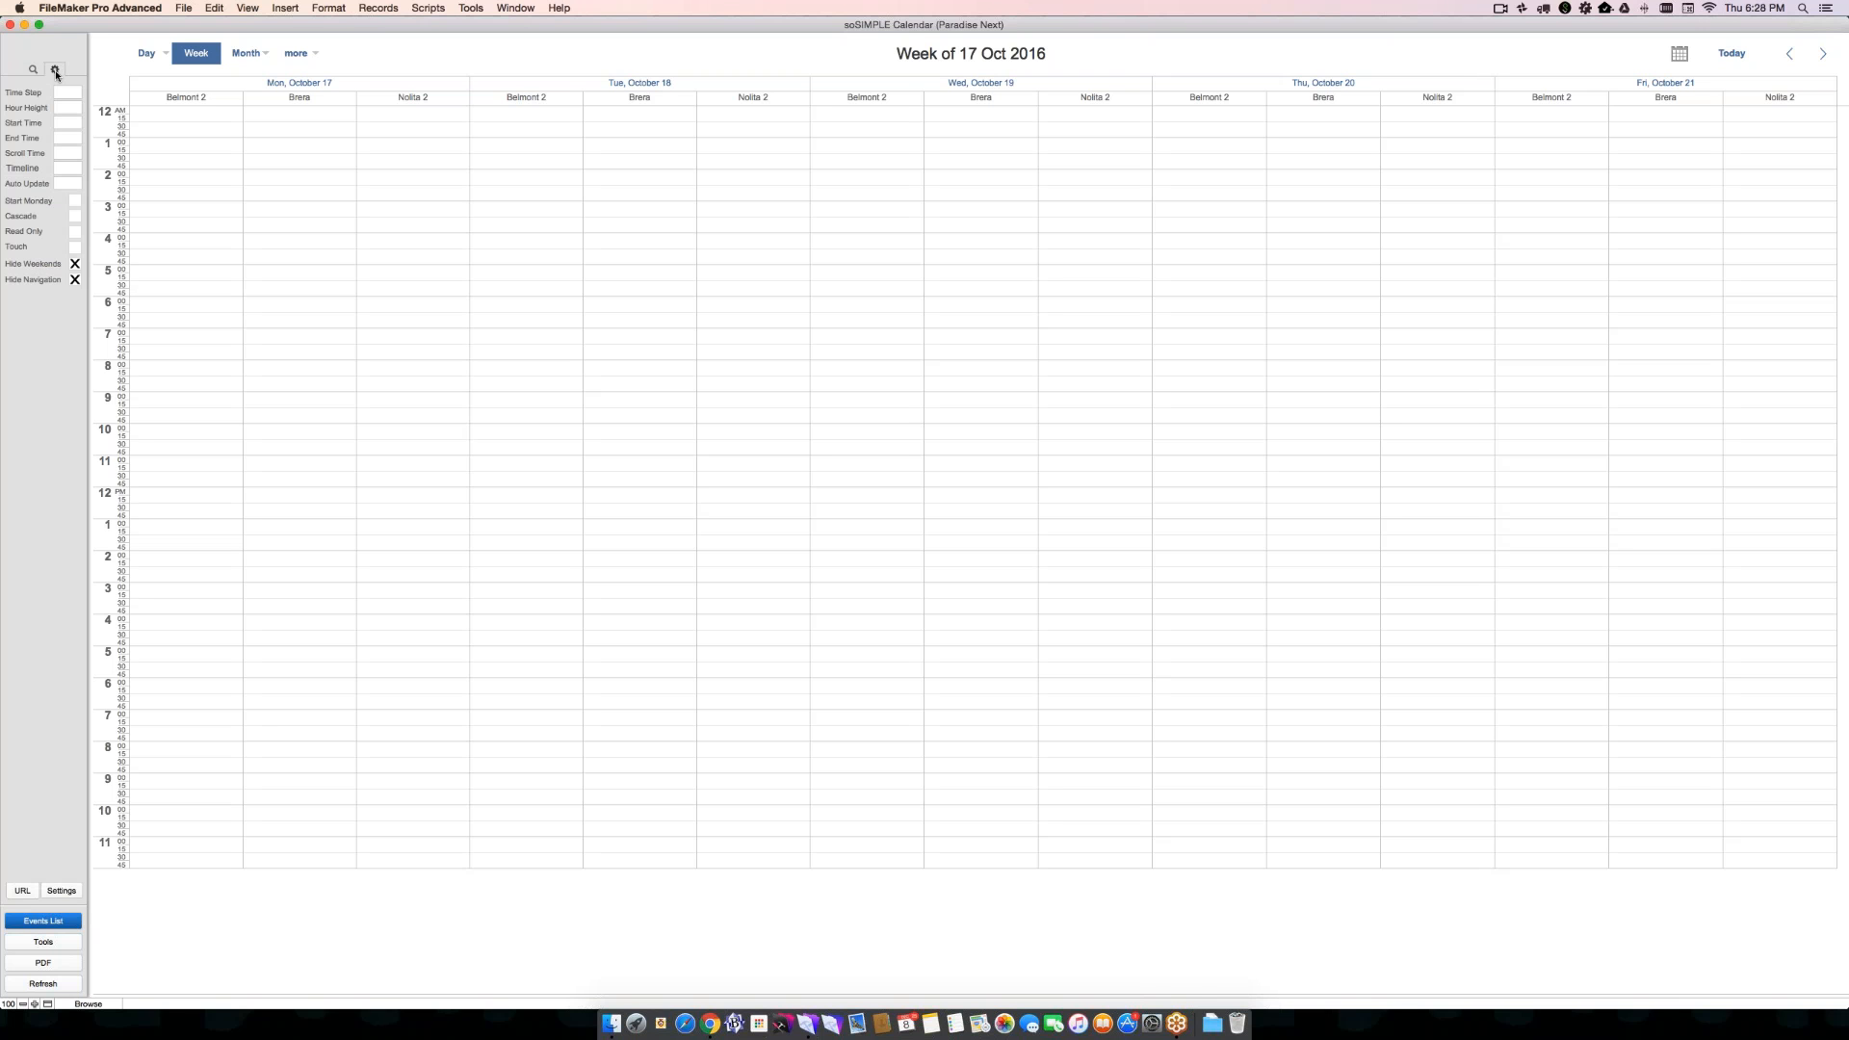
{"action": "left_click", "coordinate": [202, 60]}
{"action": "left_click", "coordinate": [32, 70]}
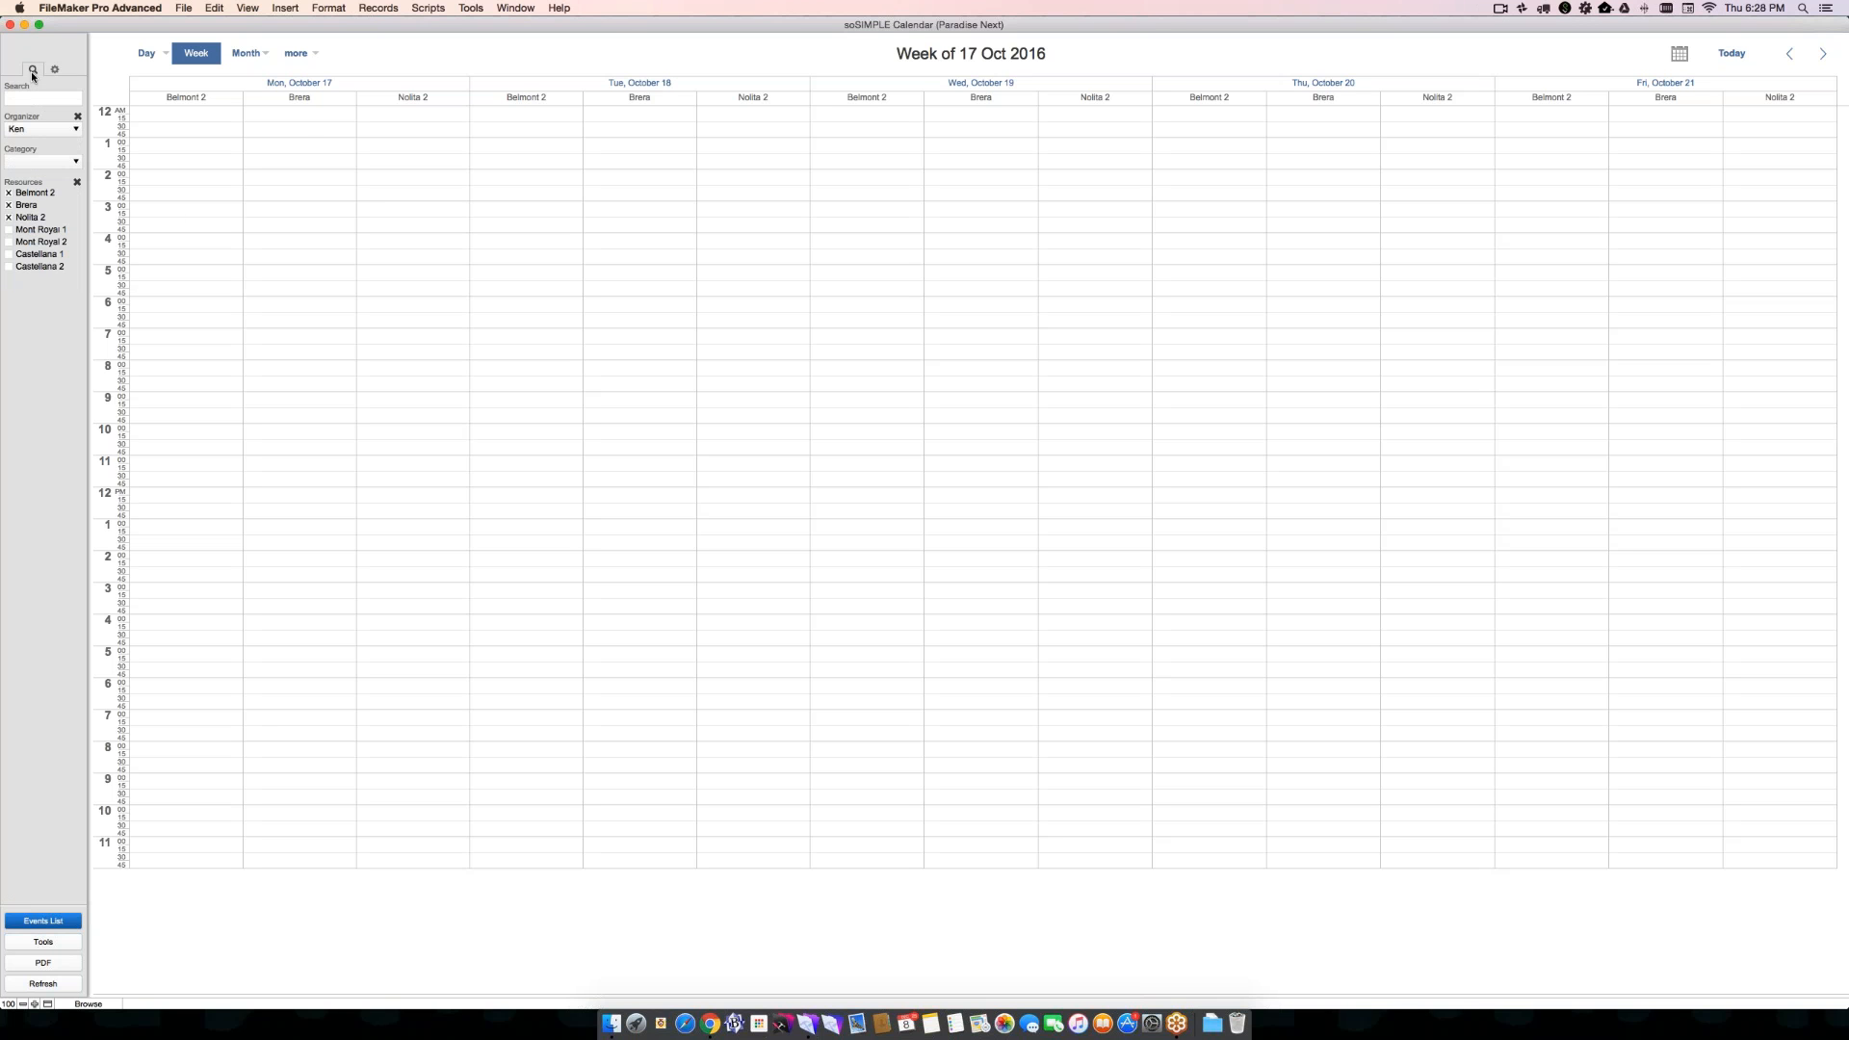
- Clear the resource and organizer filters, and switch the calendar to the Timeline Day view
{"action": "left_click", "coordinate": [77, 182]}
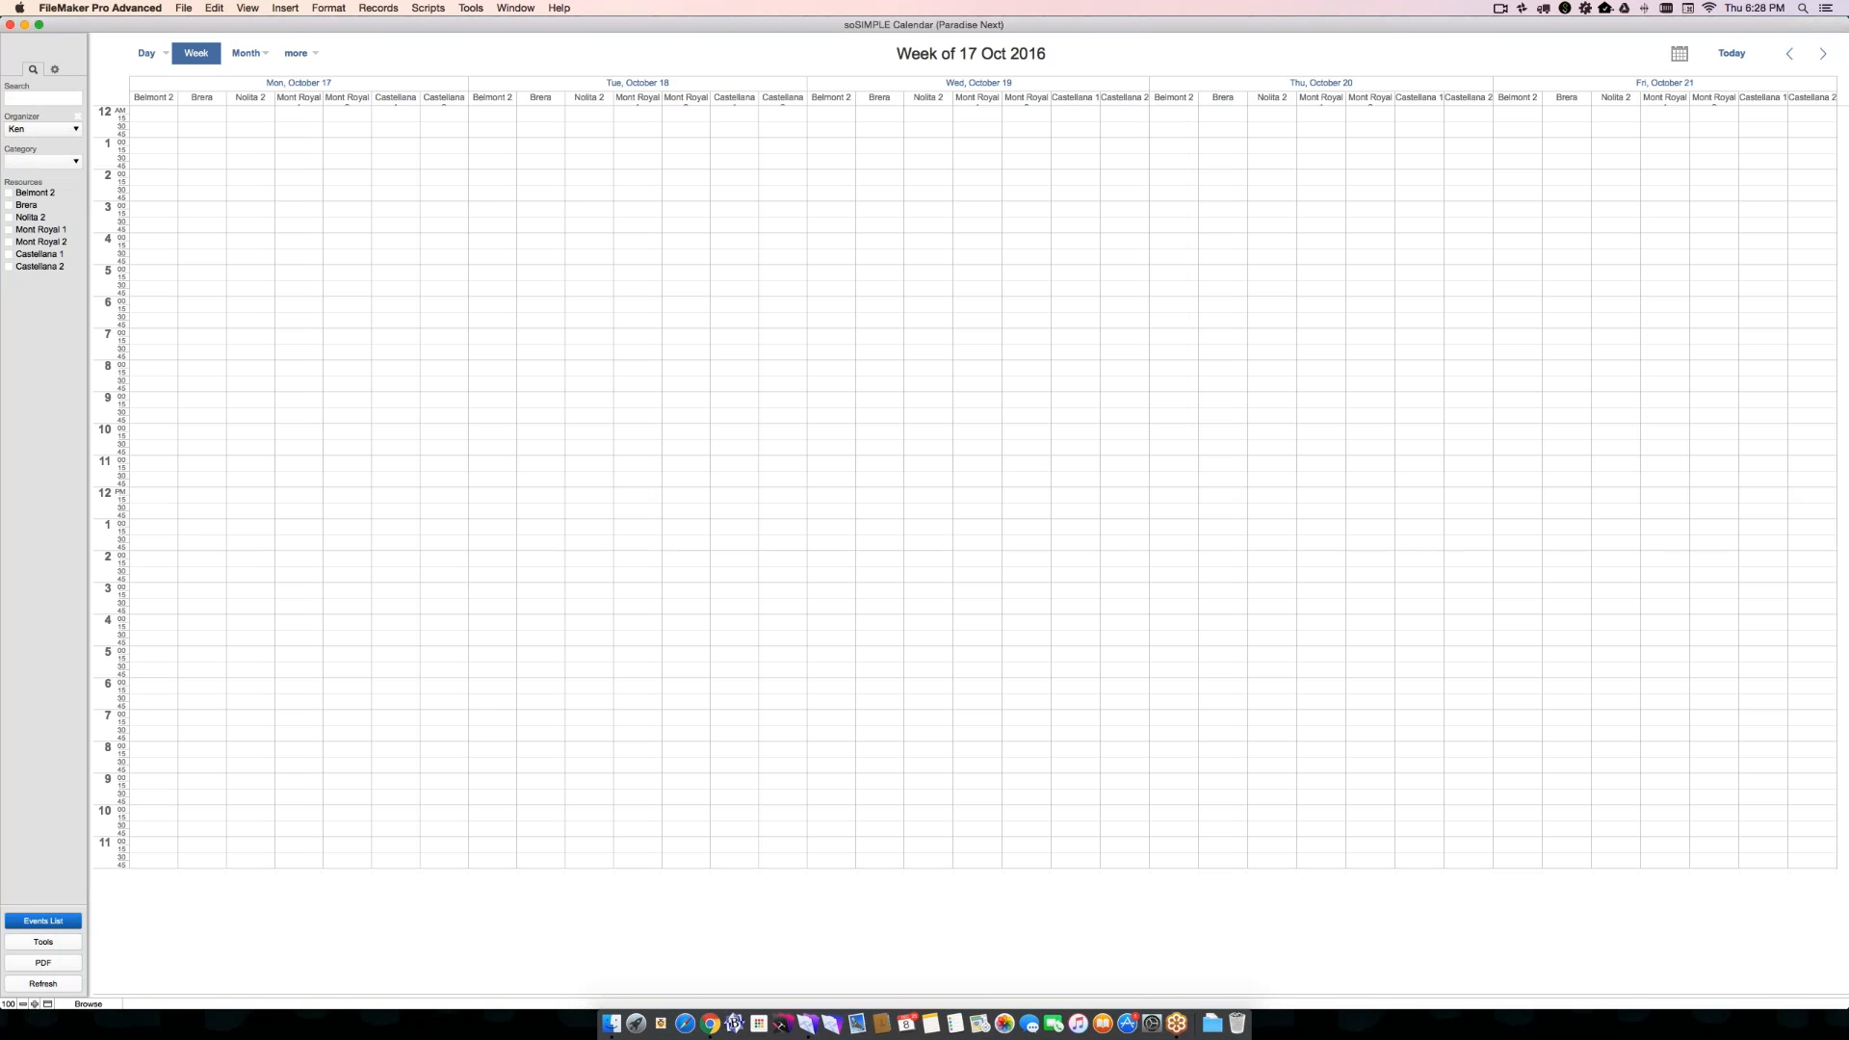
{"action": "left_click", "coordinate": [78, 115]}
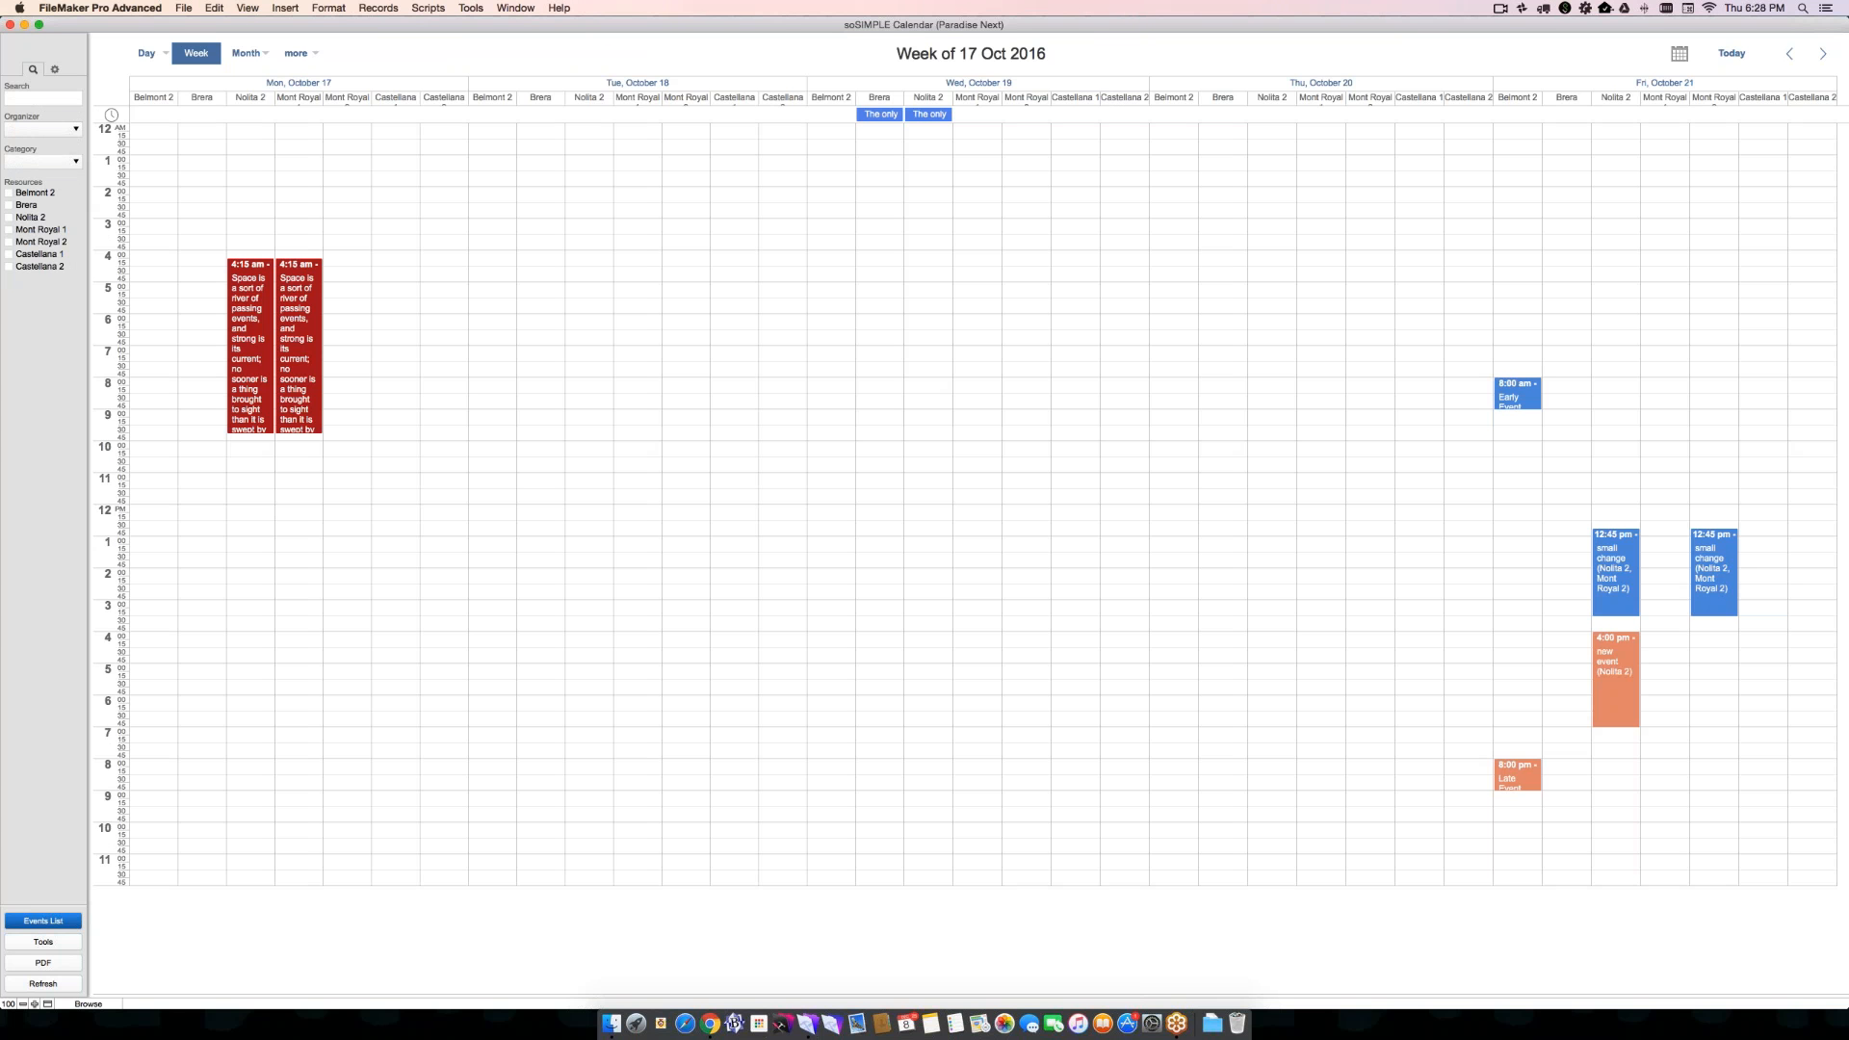
{"action": "mouse_move", "coordinate": [150, 54]}
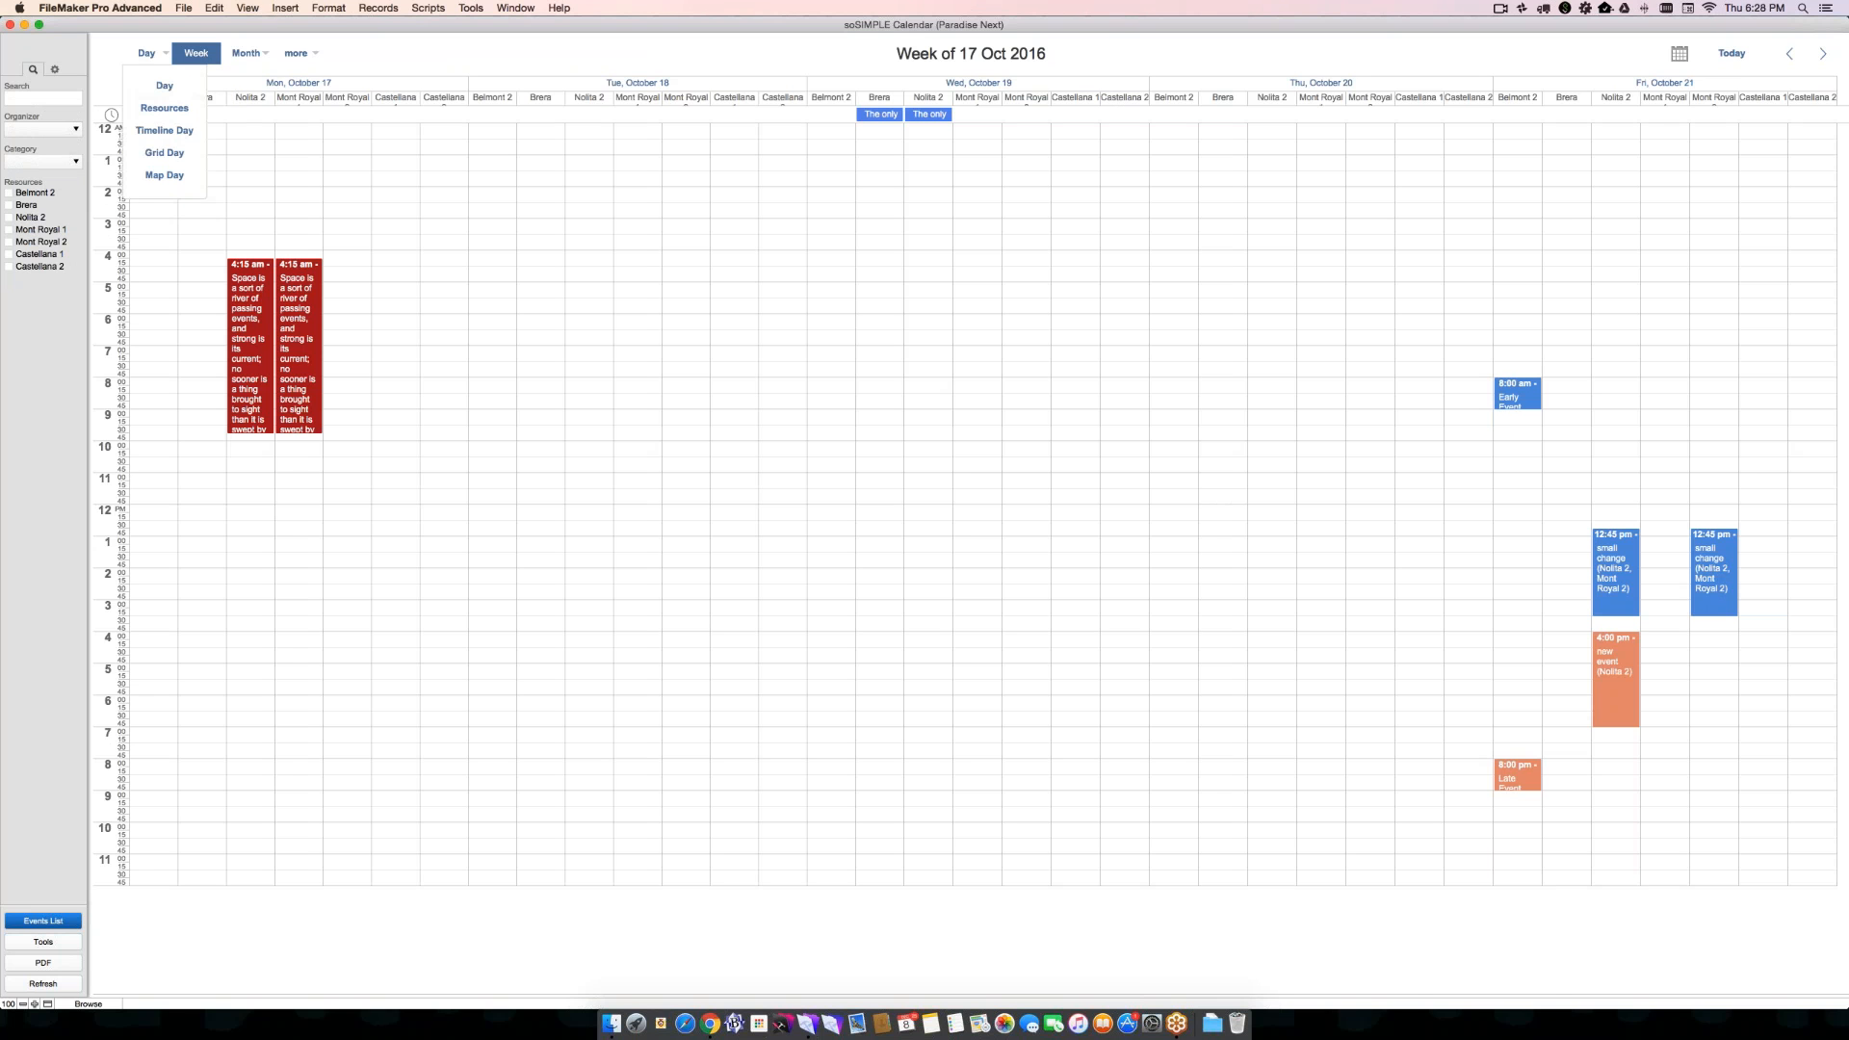
{"action": "left_click", "coordinate": [164, 130]}
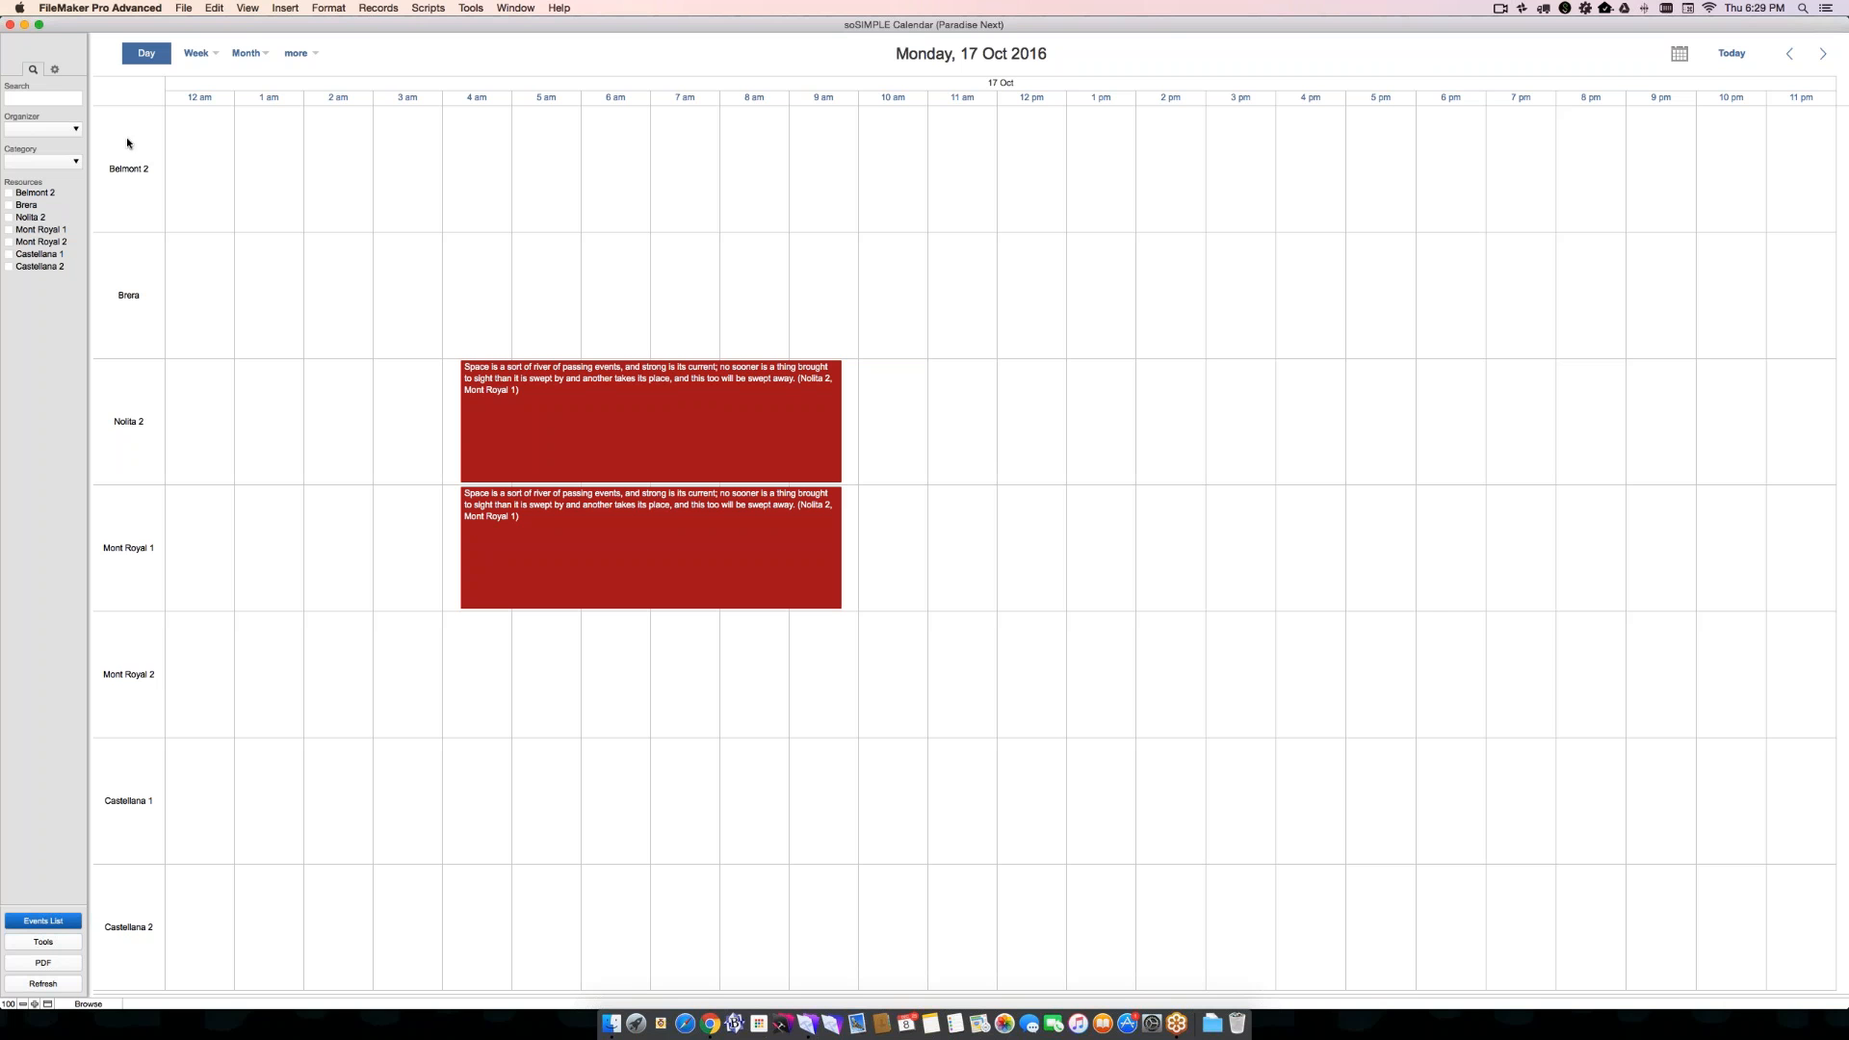
- Open the data fields layout, based on the calendar_data table, in its own window from the layout manager
{"action": "key", "text": "super+w"}
{"action": "key", "text": "super+shift+l"}
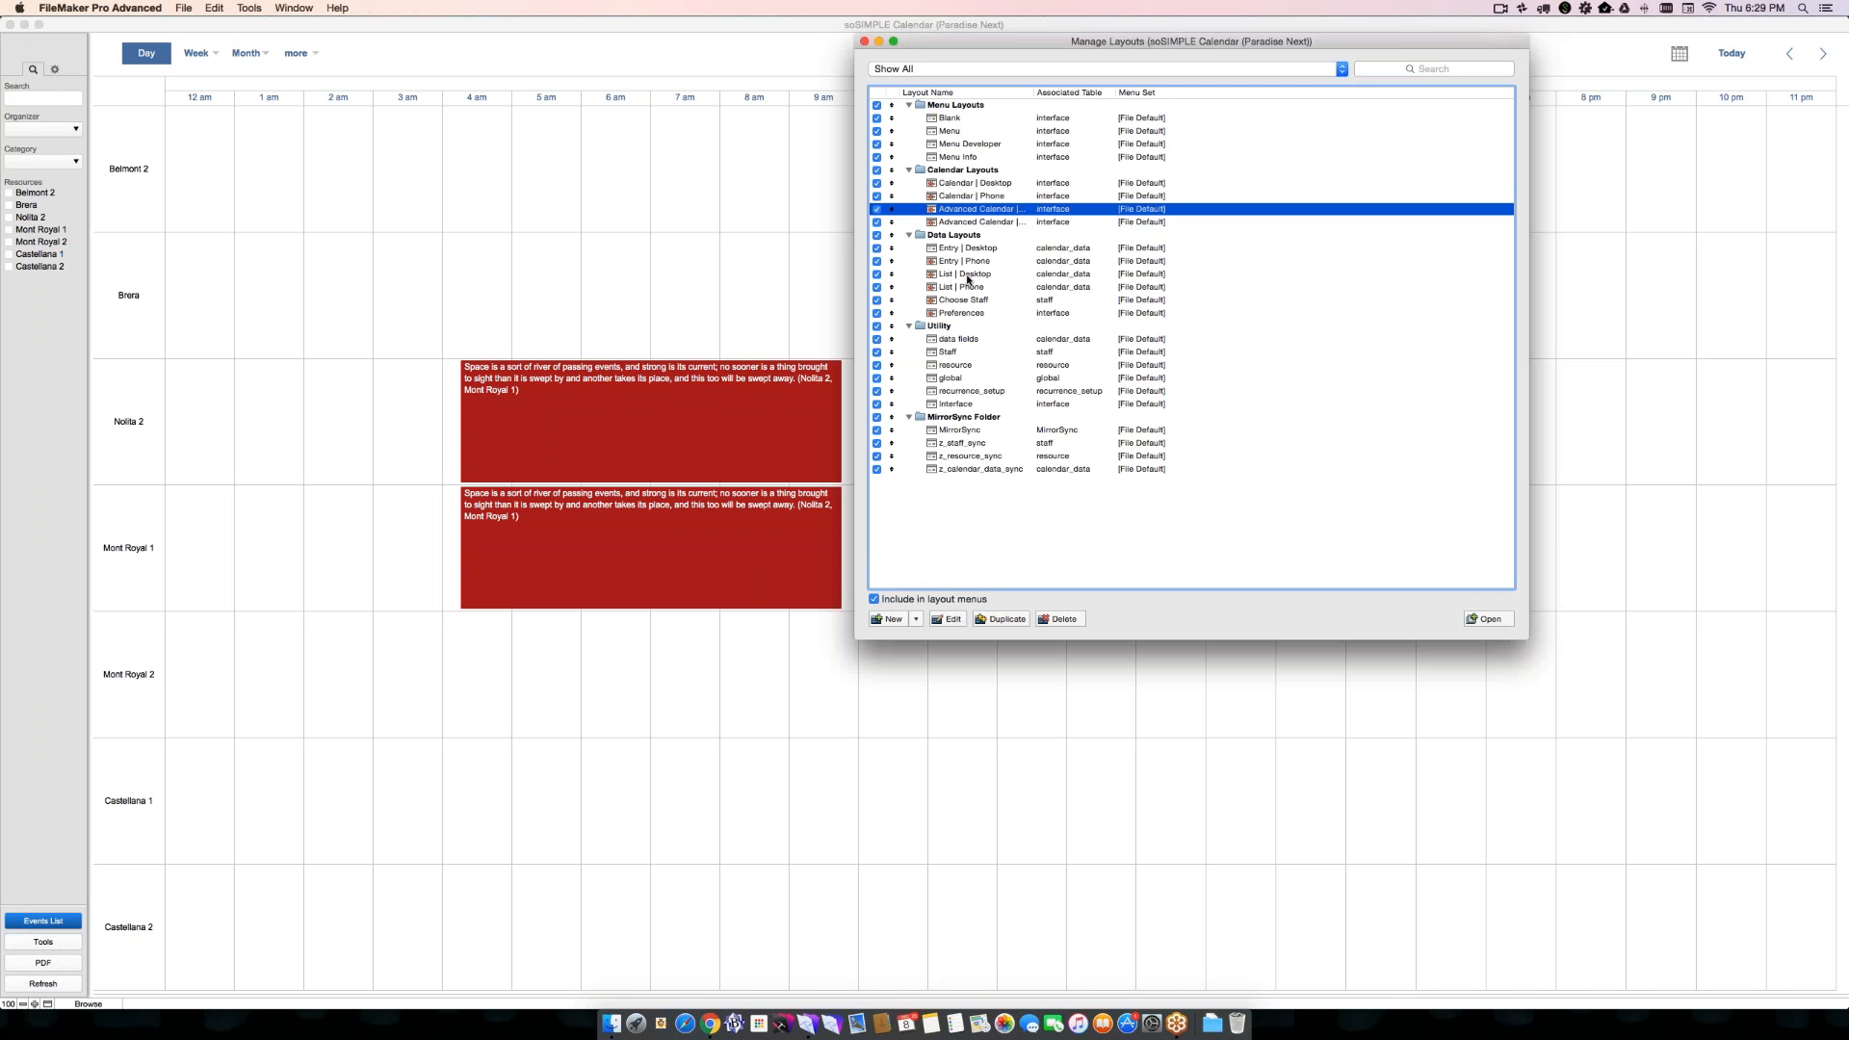
{"action": "left_click", "coordinate": [962, 339]}
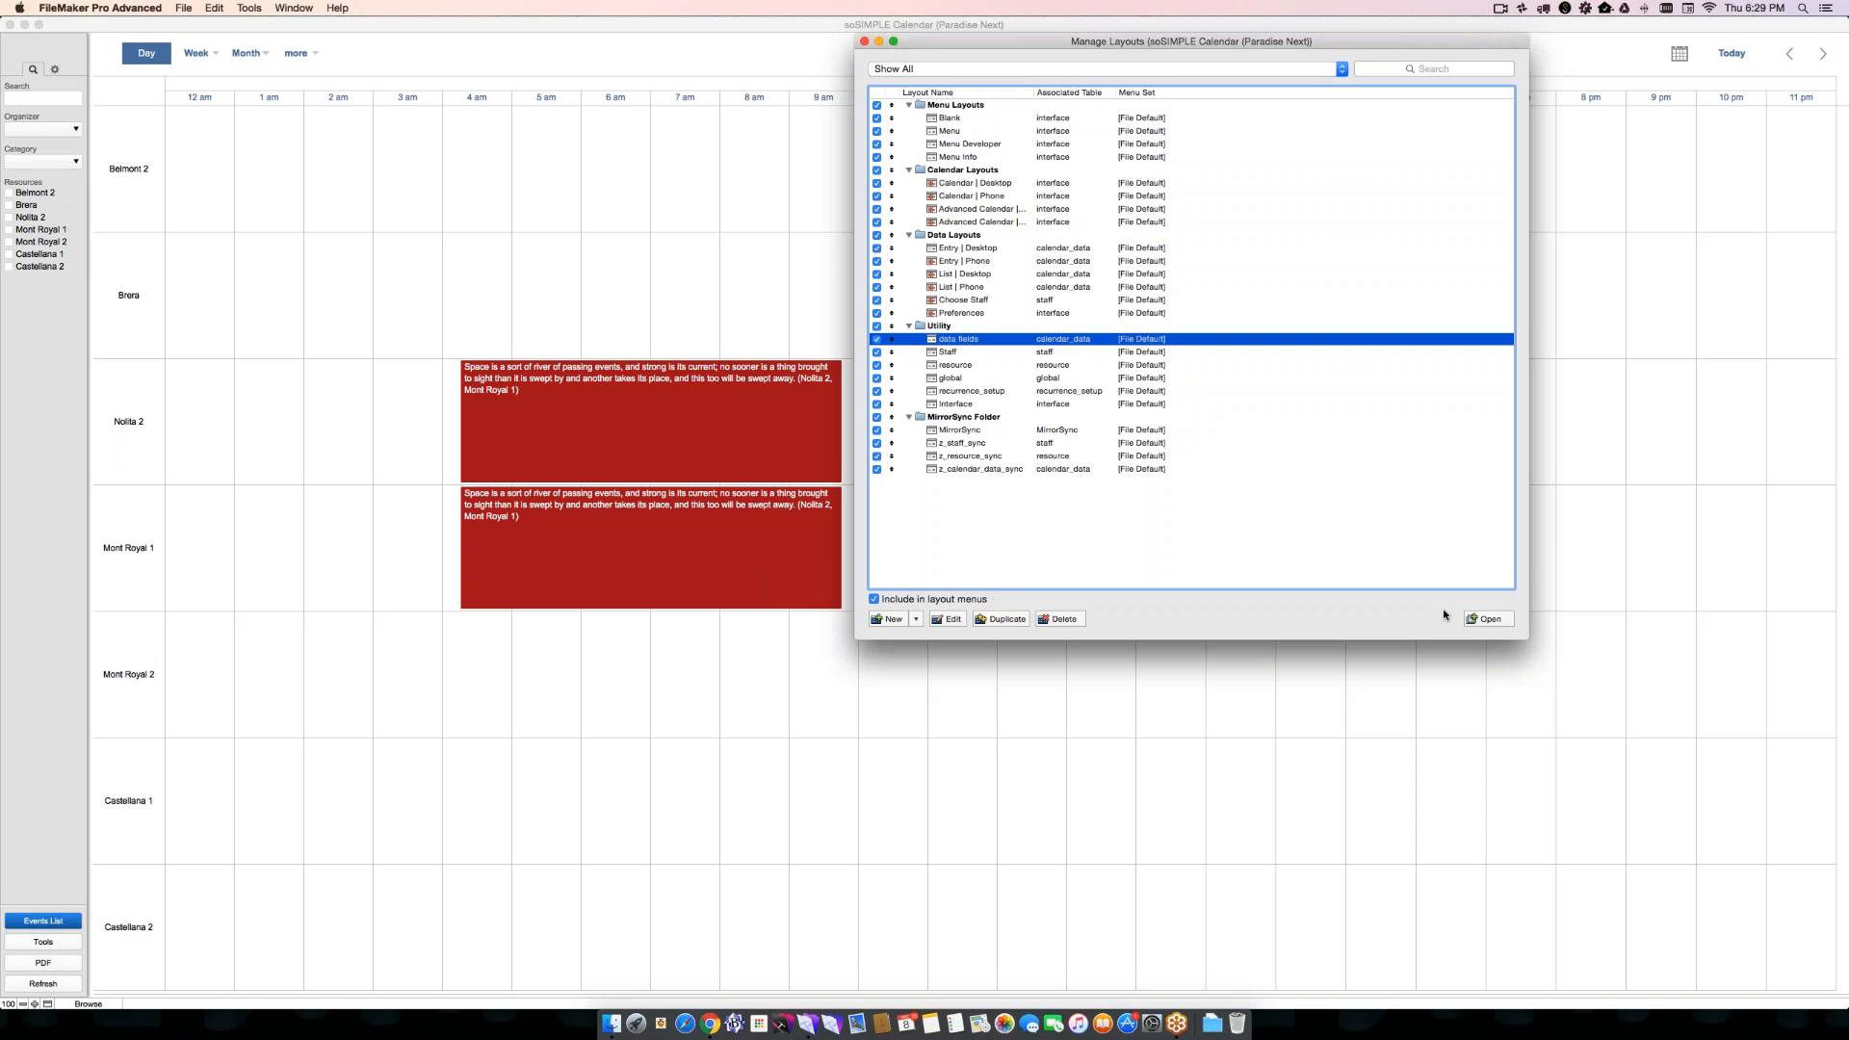
{"action": "left_click", "coordinate": [1479, 619]}
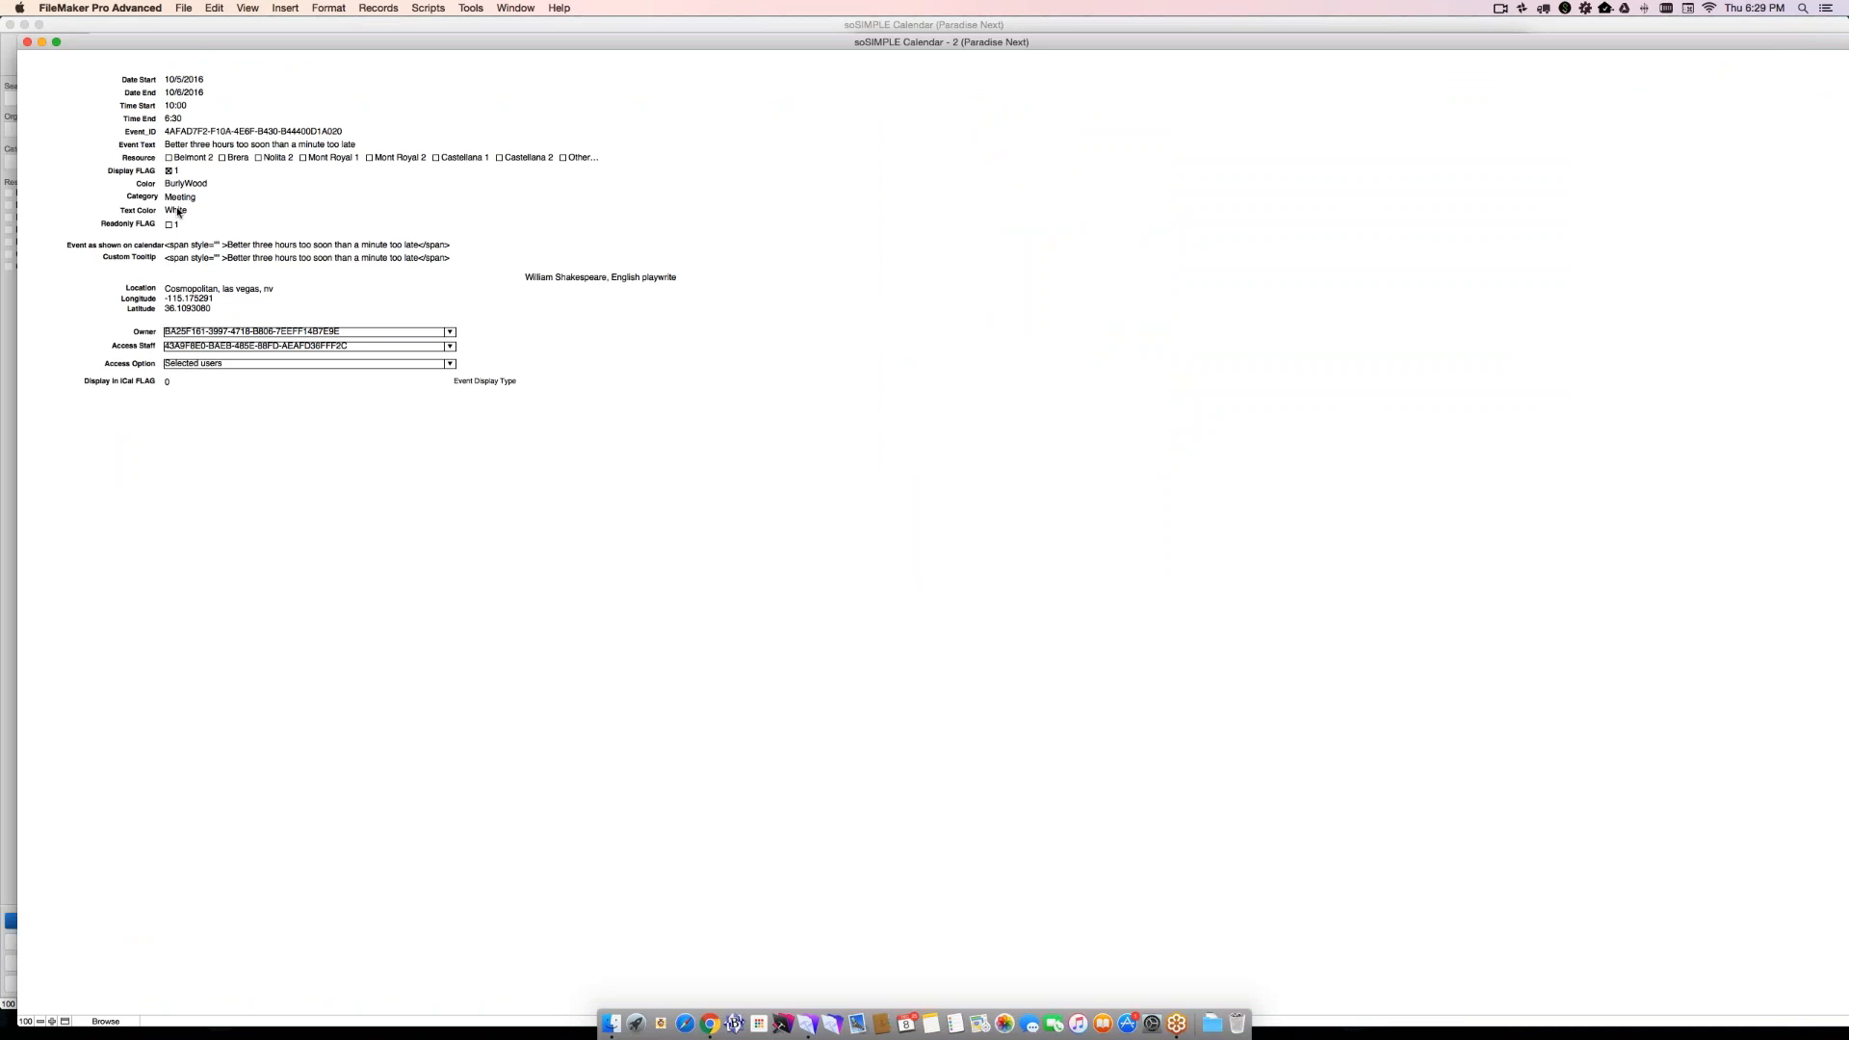
- Inspect which calendar_data field the Resource checkbox set uses in Layout mode, leaving the assignment as it is
{"action": "left_click", "coordinate": [170, 158]}
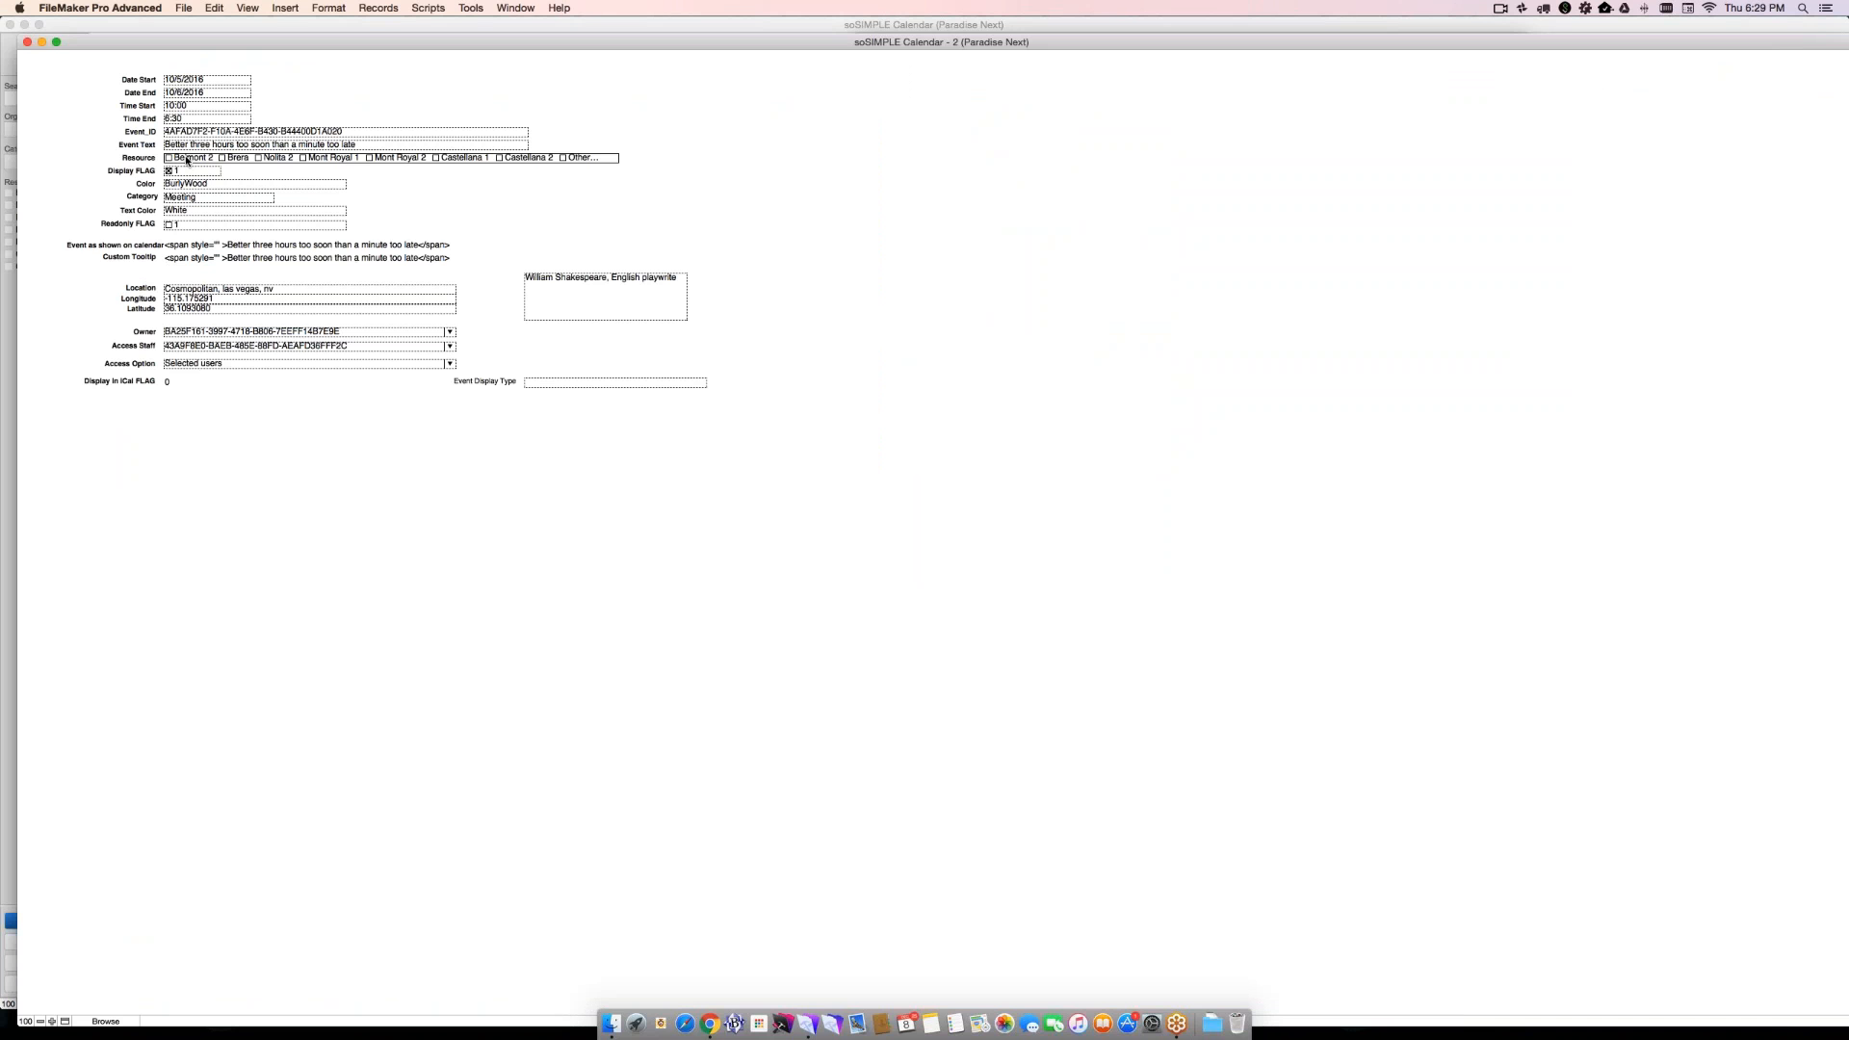
{"action": "key", "text": "super+l"}
{"action": "double_click", "coordinate": [426, 159]}
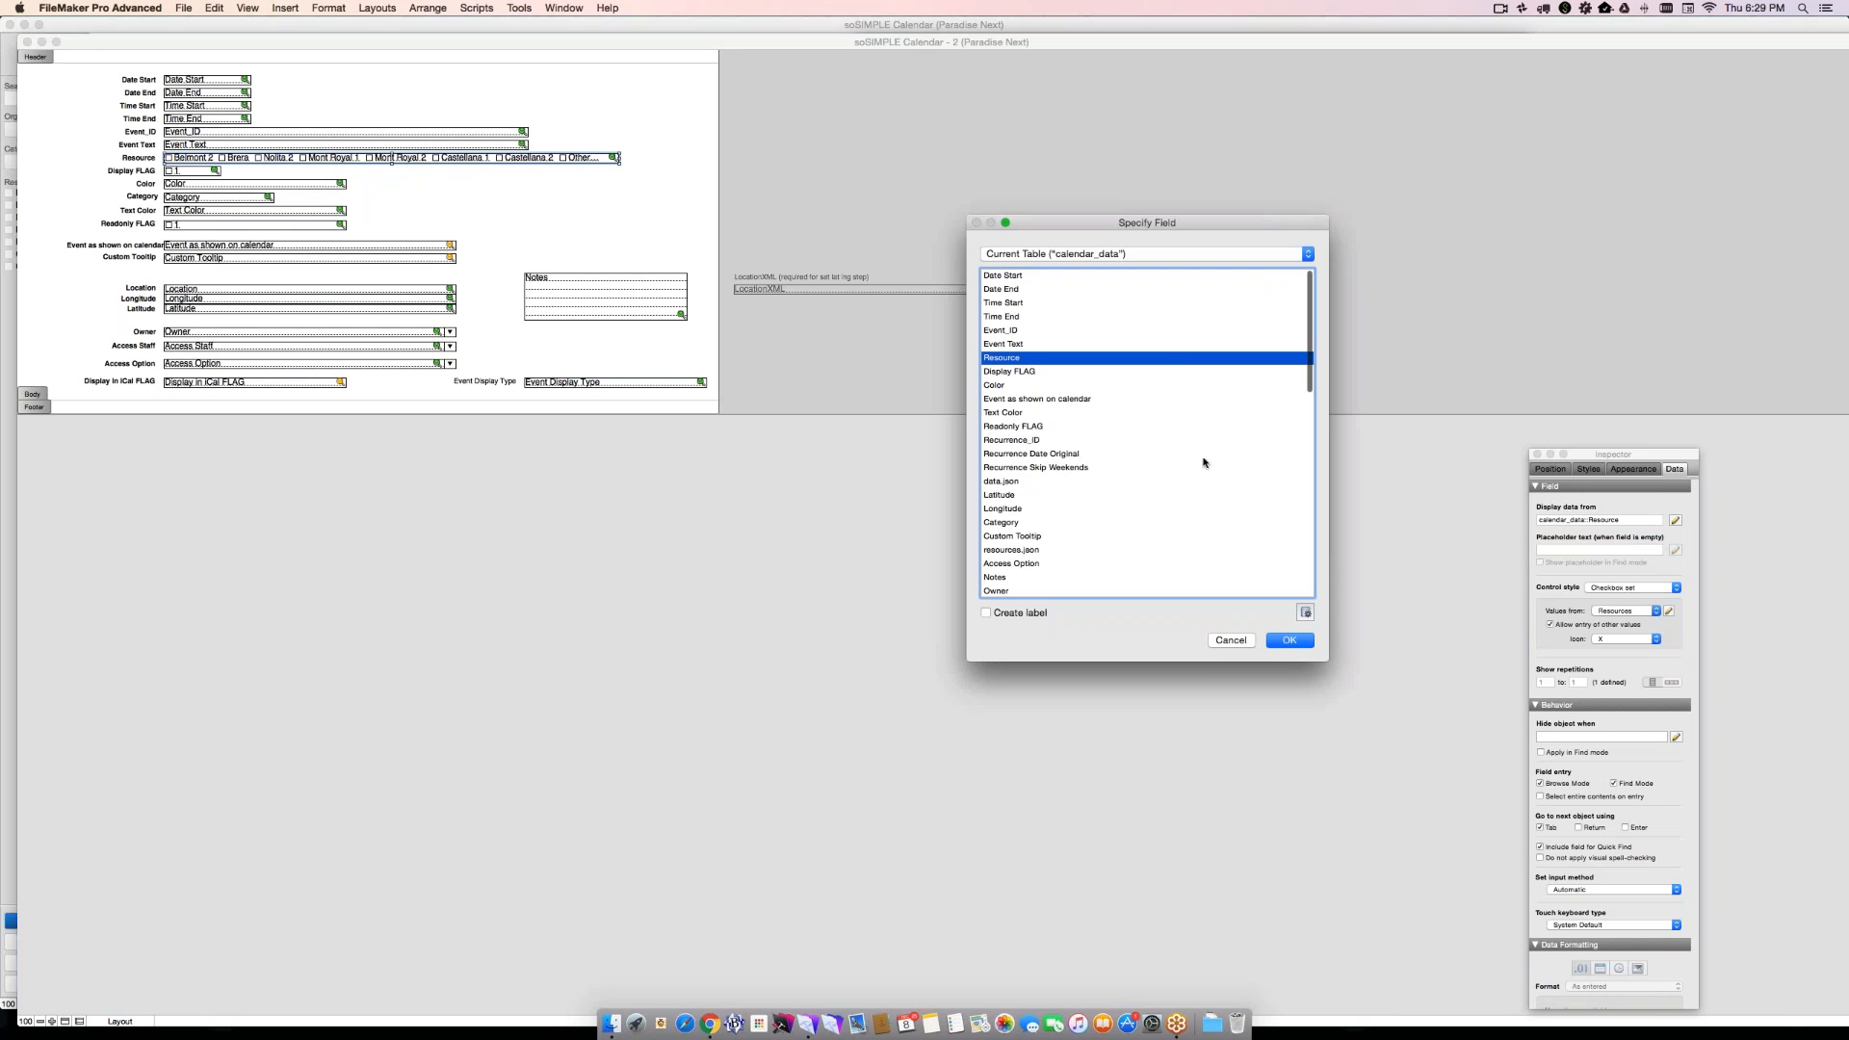
{"action": "left_click", "coordinate": [1231, 640]}
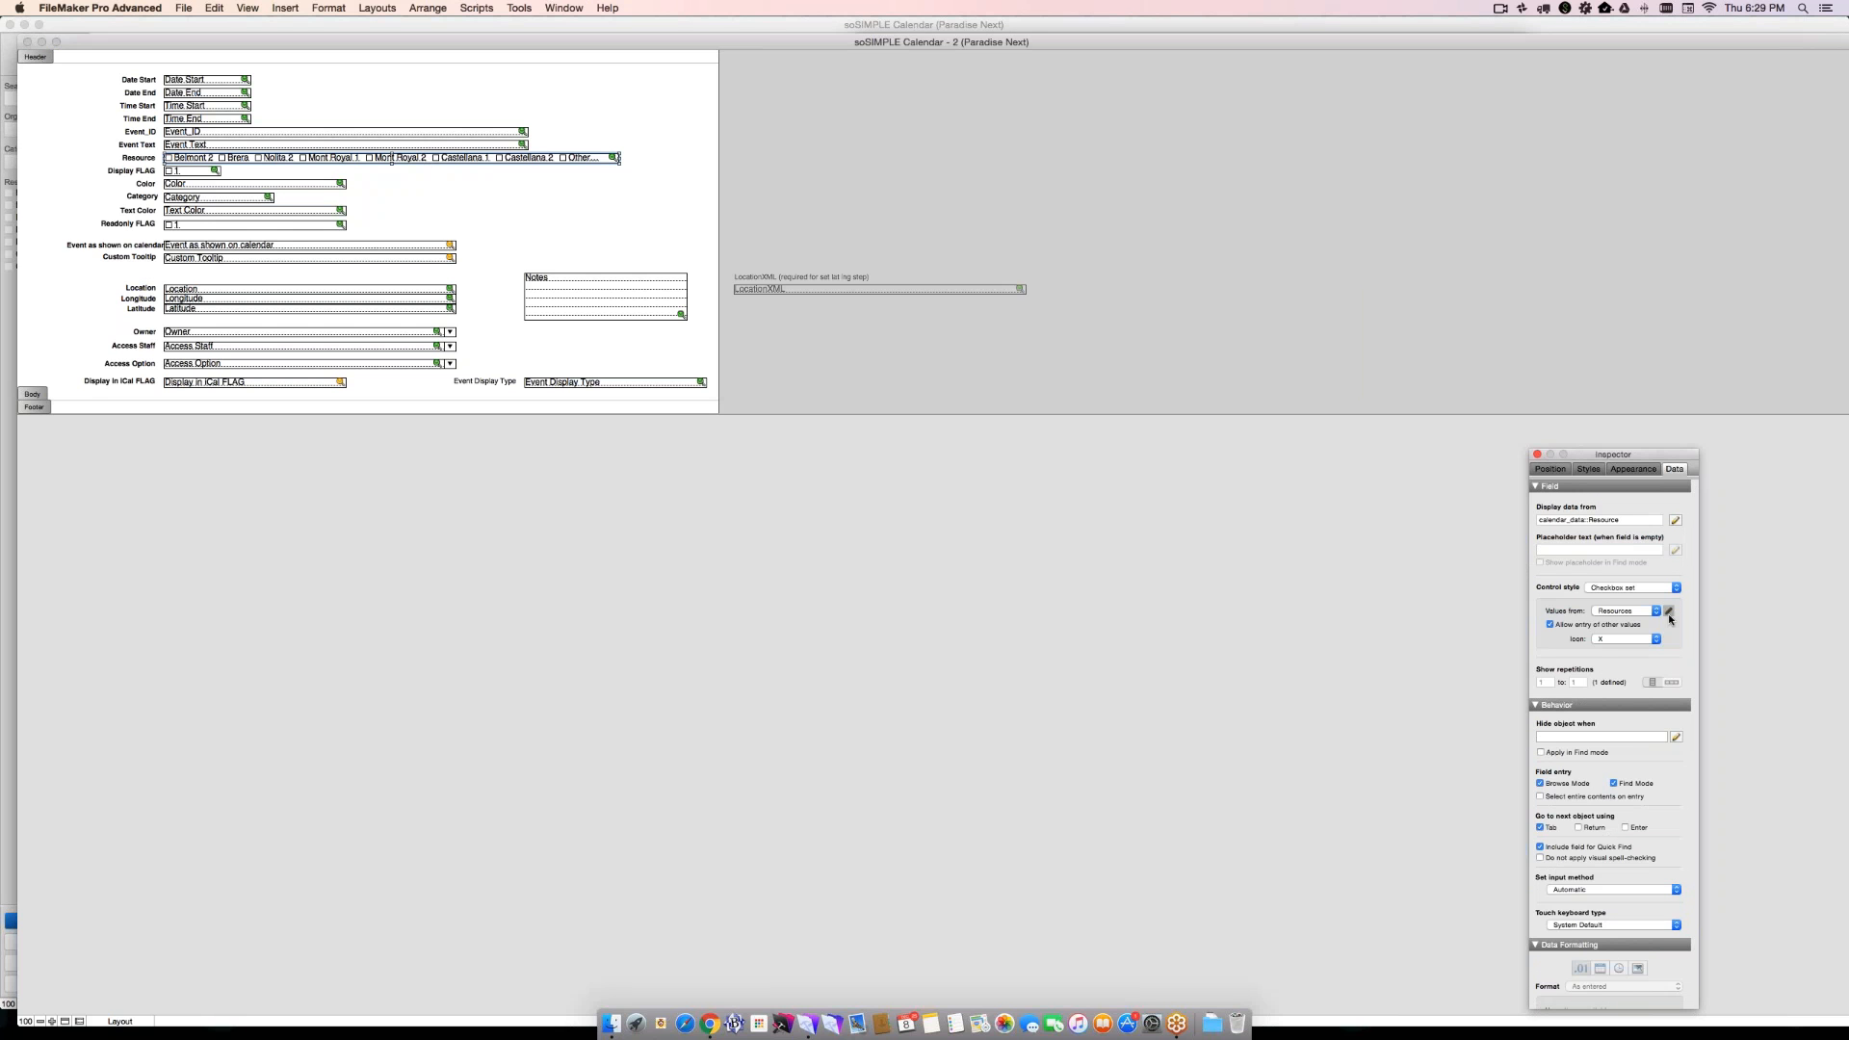
- Inspect the source fields of the Resources value list, and close the value list dialogs without changes
{"action": "left_click", "coordinate": [1669, 611]}
{"action": "double_click", "coordinate": [1084, 116]}
{"action": "left_click", "coordinate": [813, 397]}
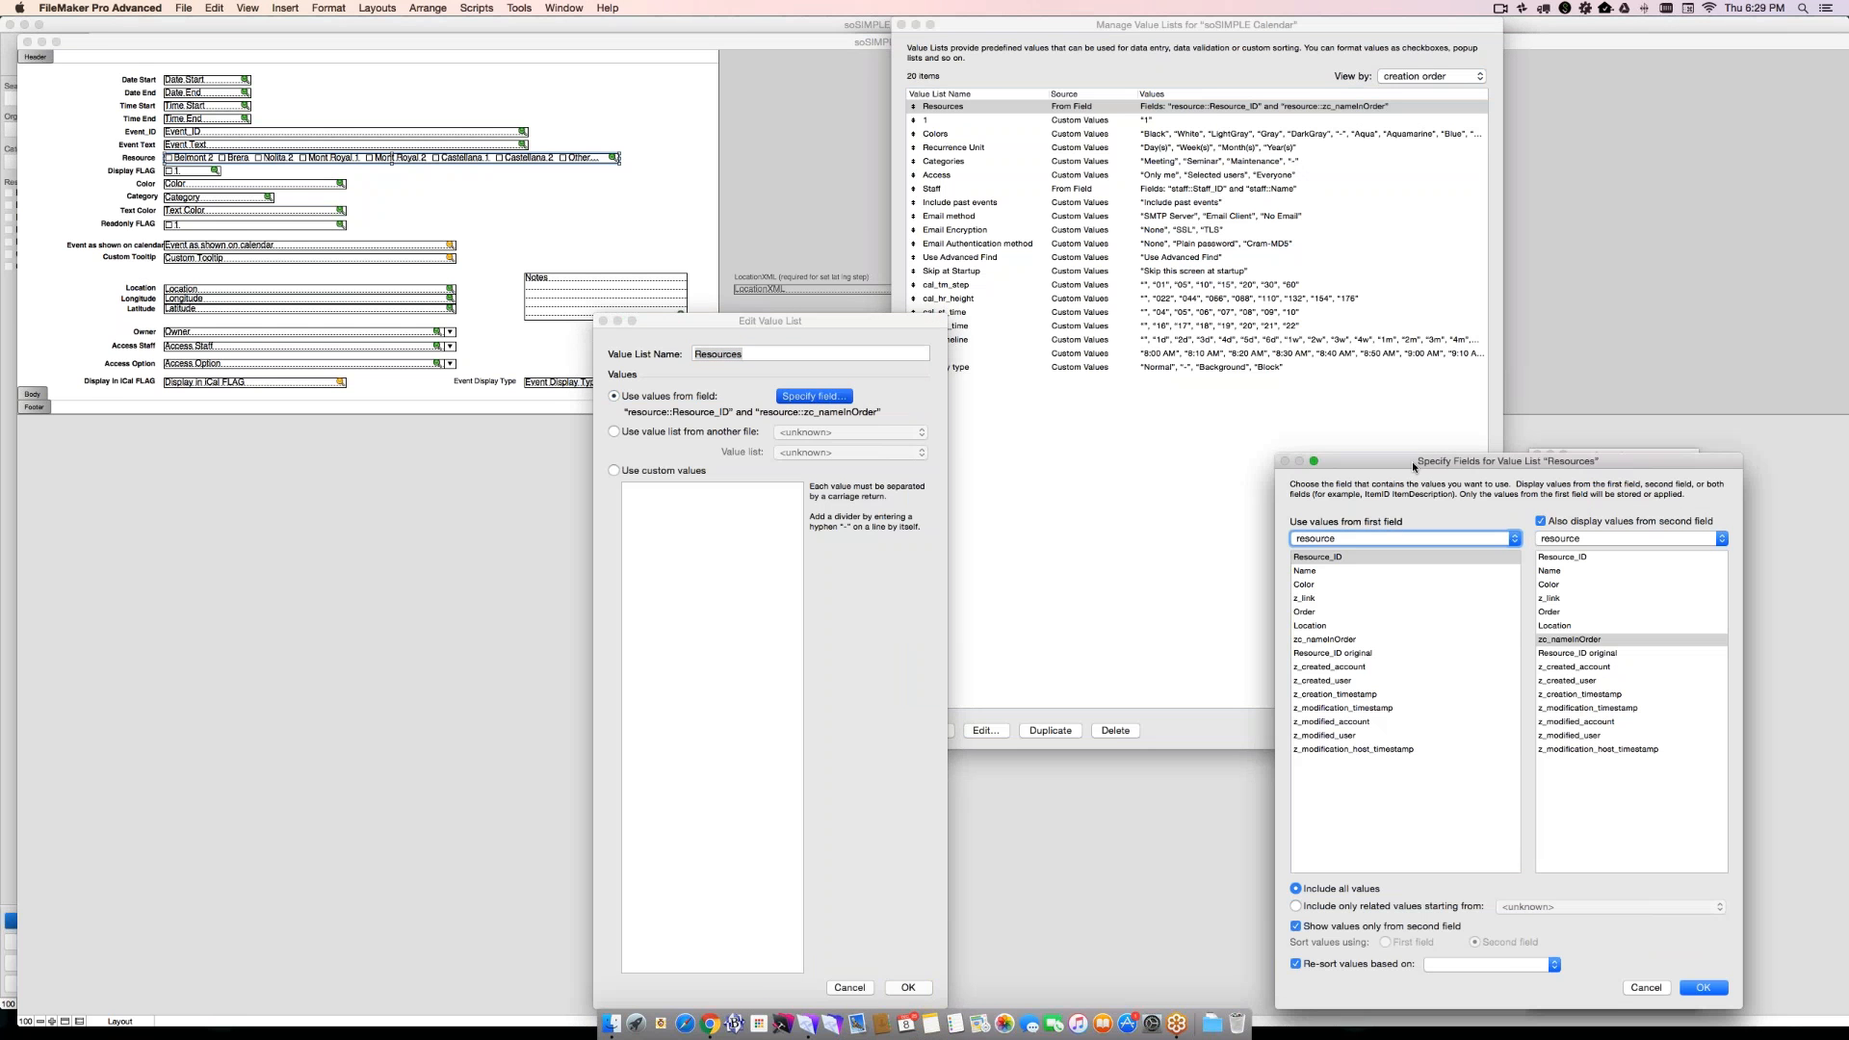
{"action": "left_click_drag", "start_coordinate": [1412, 460], "coordinate": [658, 269]}
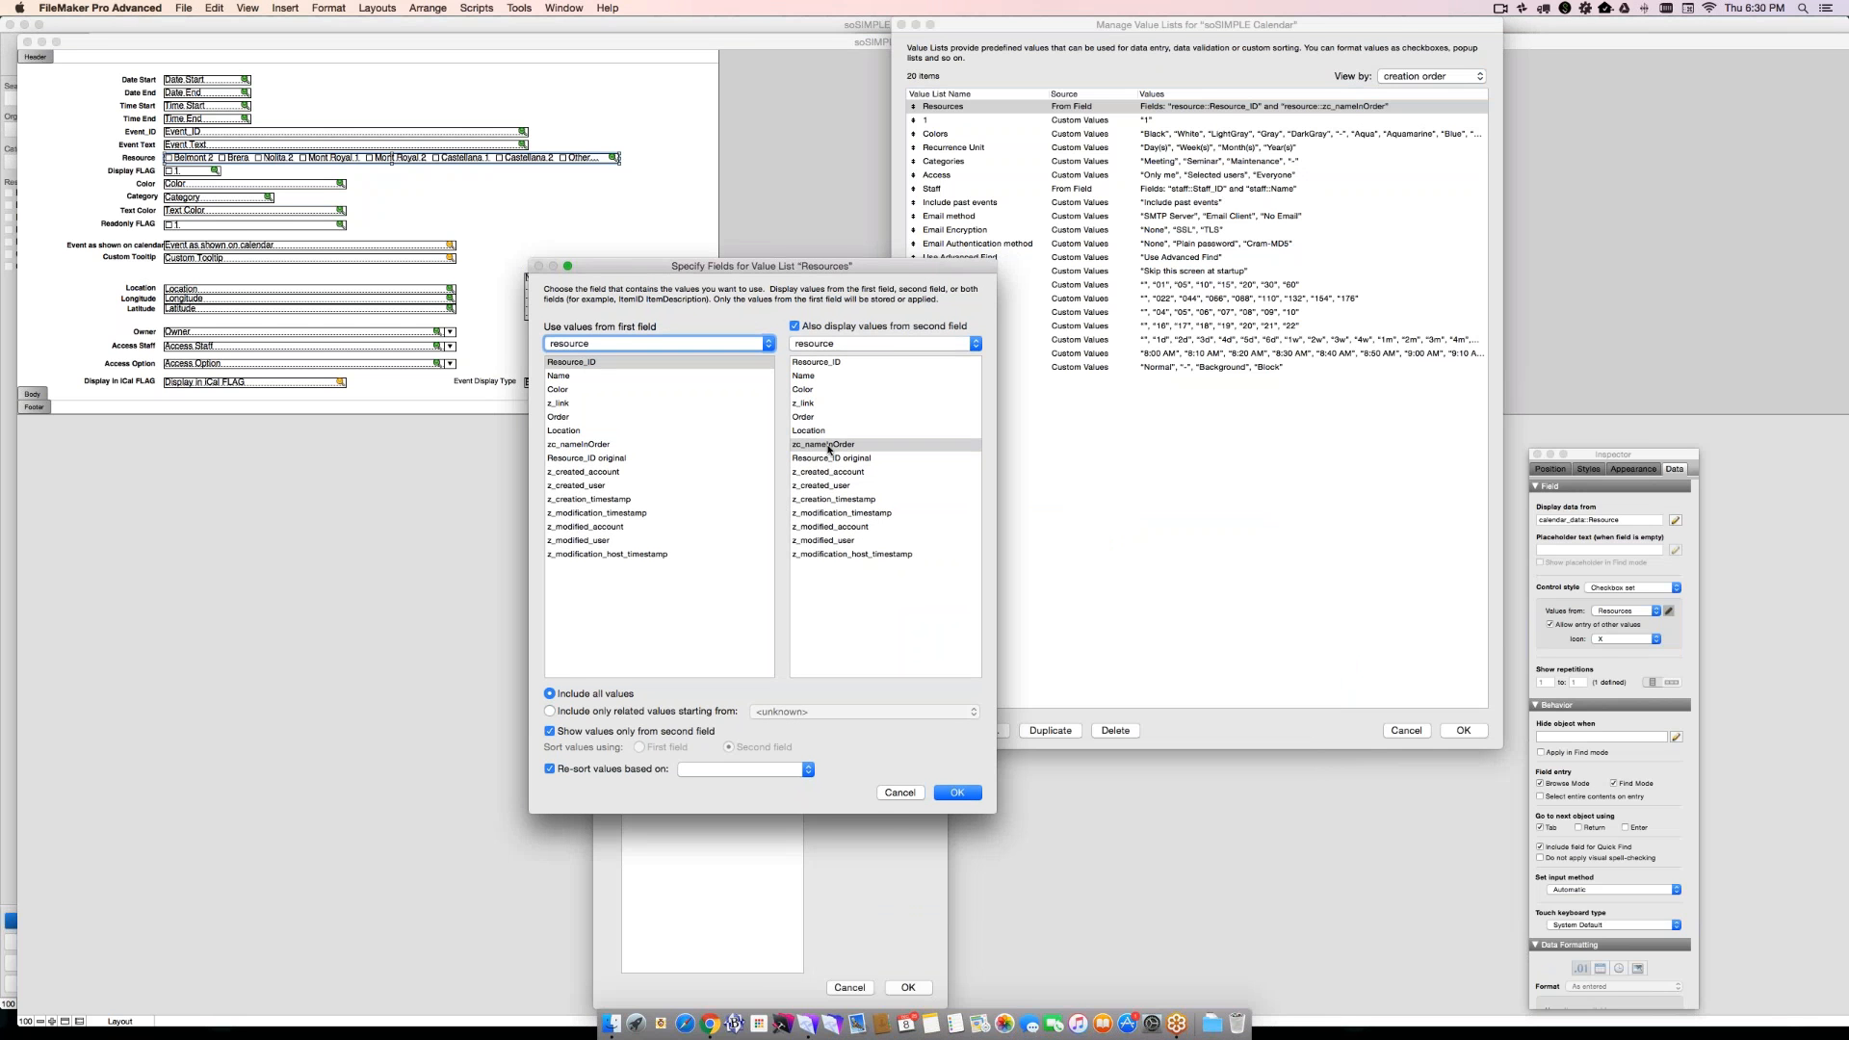
{"action": "left_click", "coordinate": [897, 794]}
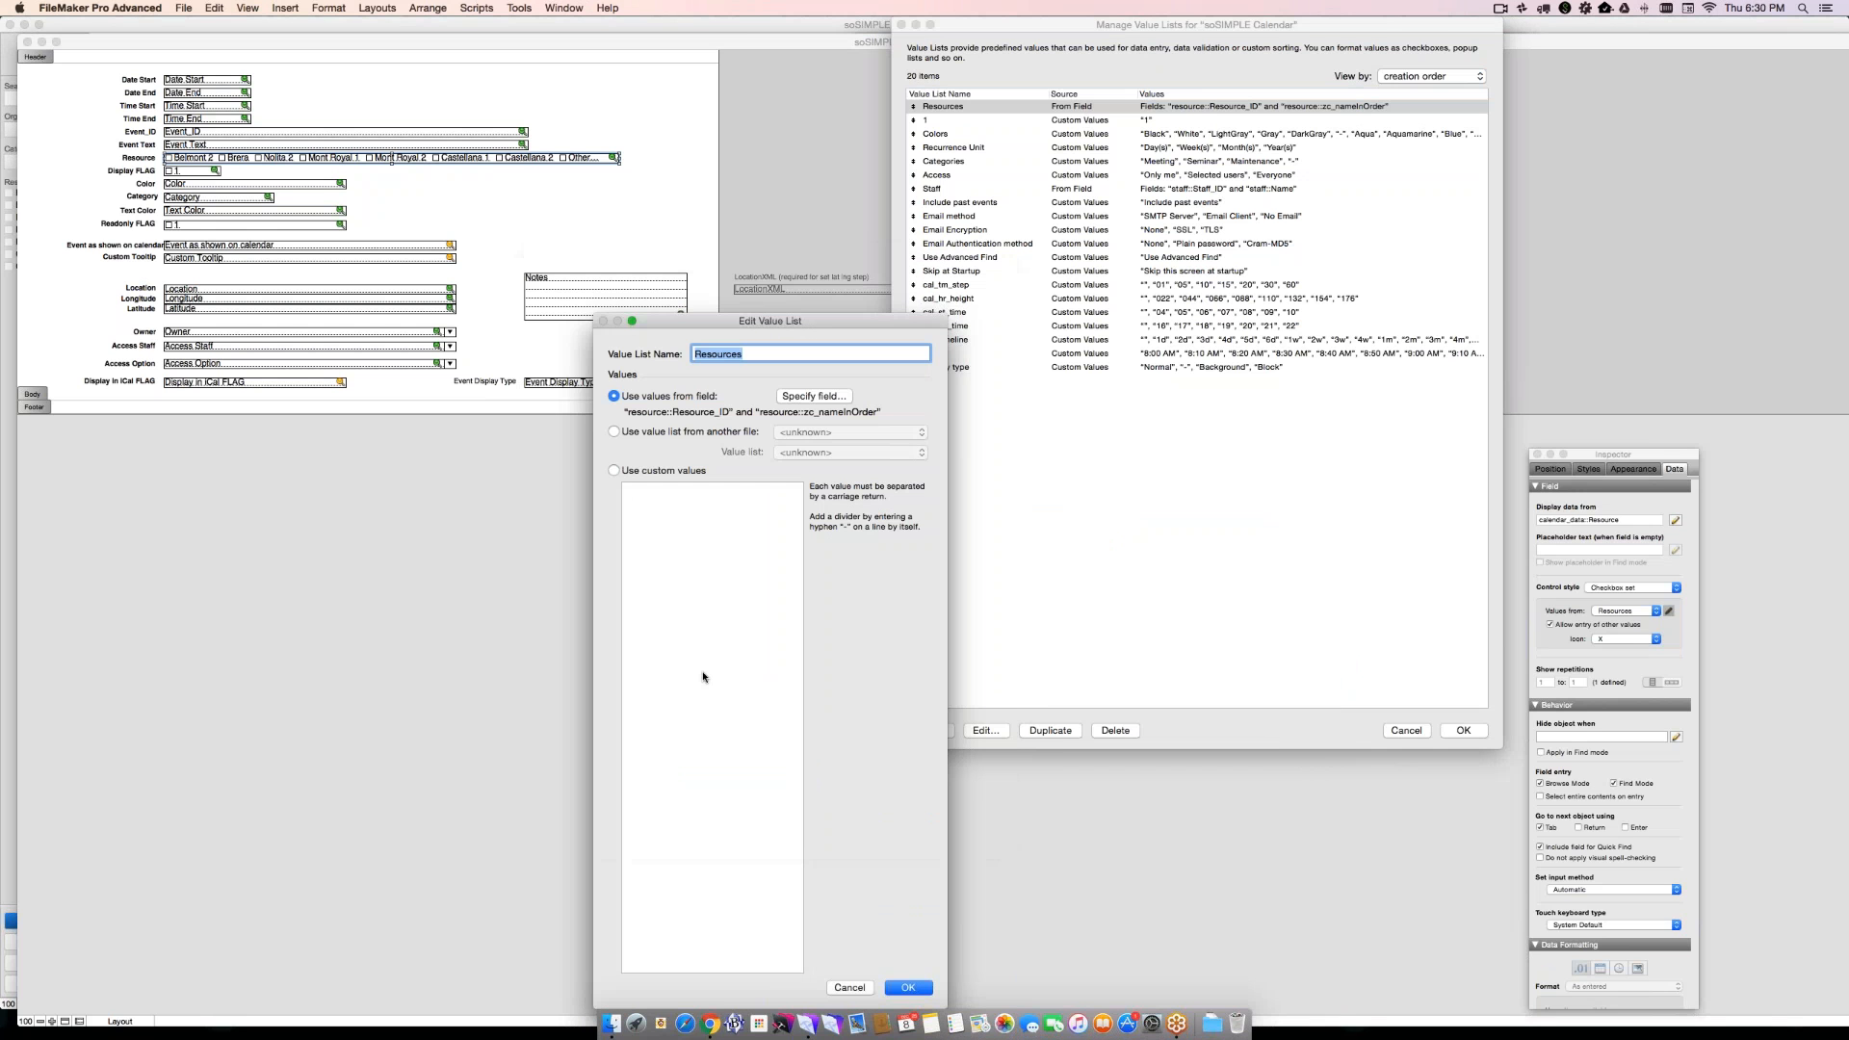
{"action": "left_click", "coordinate": [817, 395]}
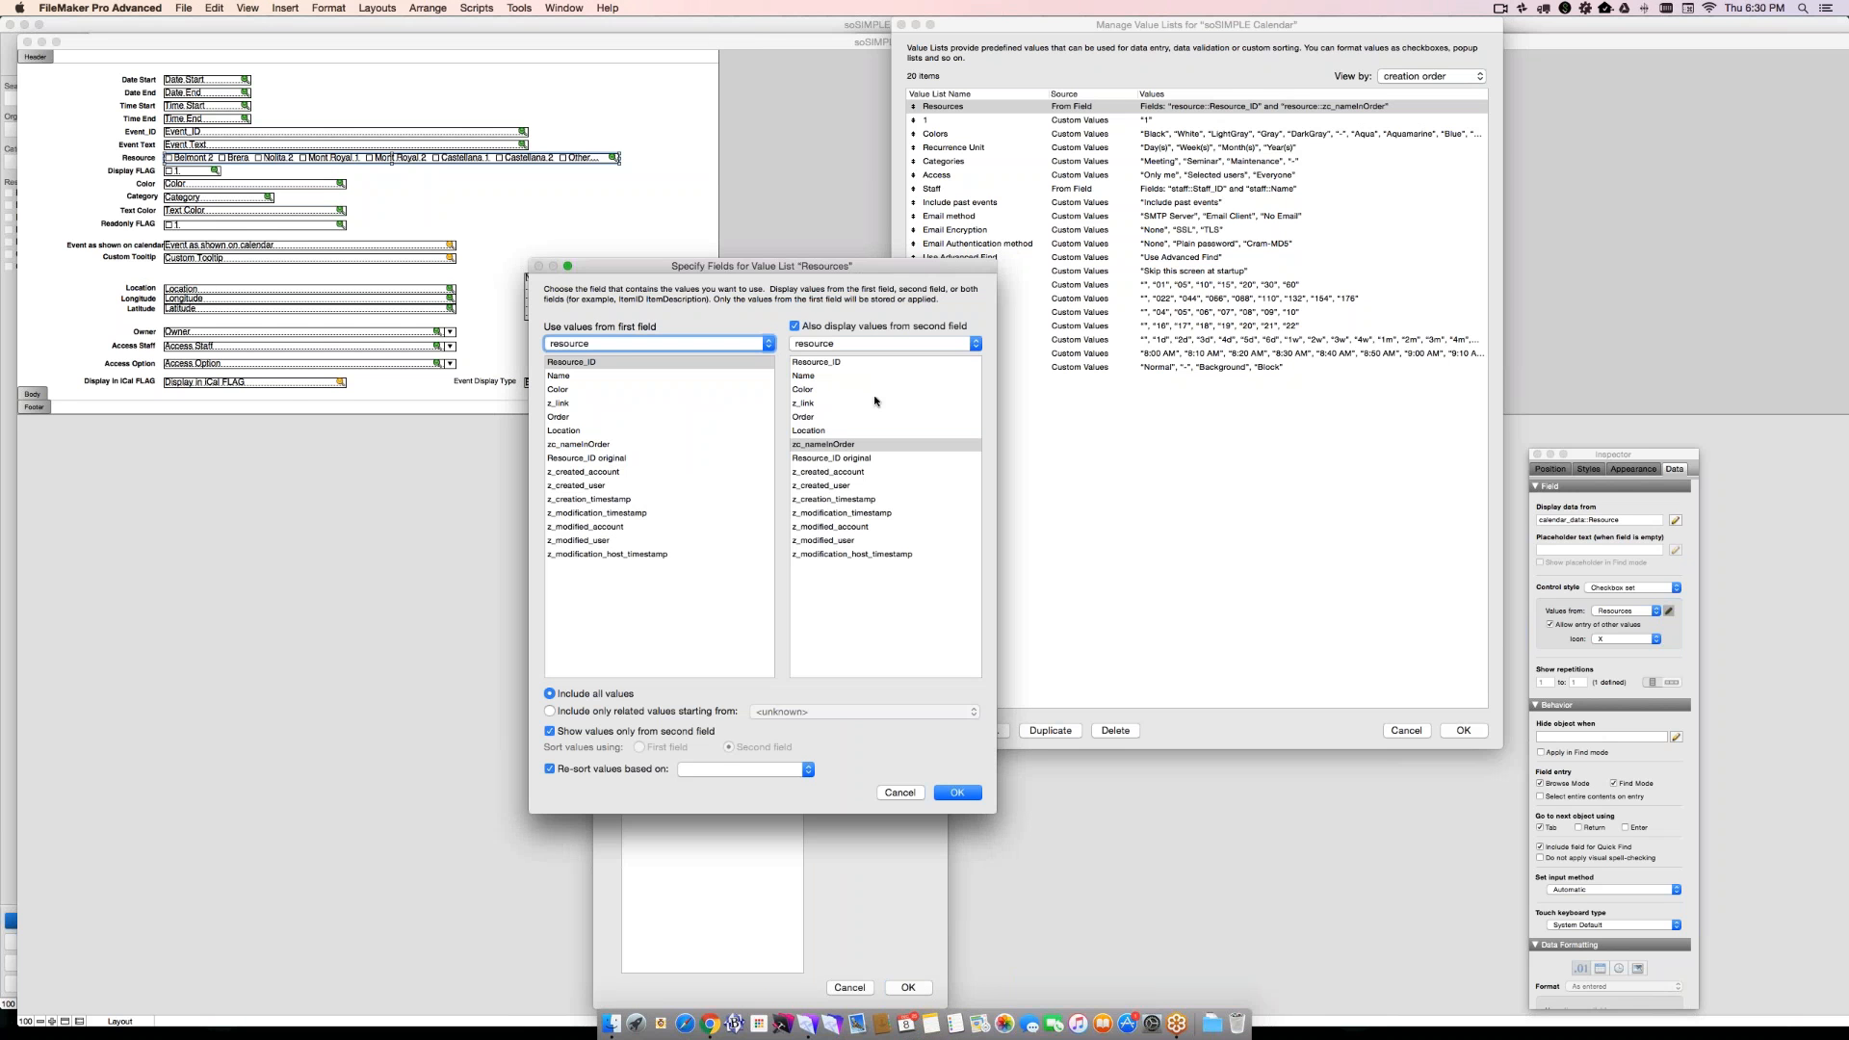
{"action": "left_click", "coordinate": [900, 793]}
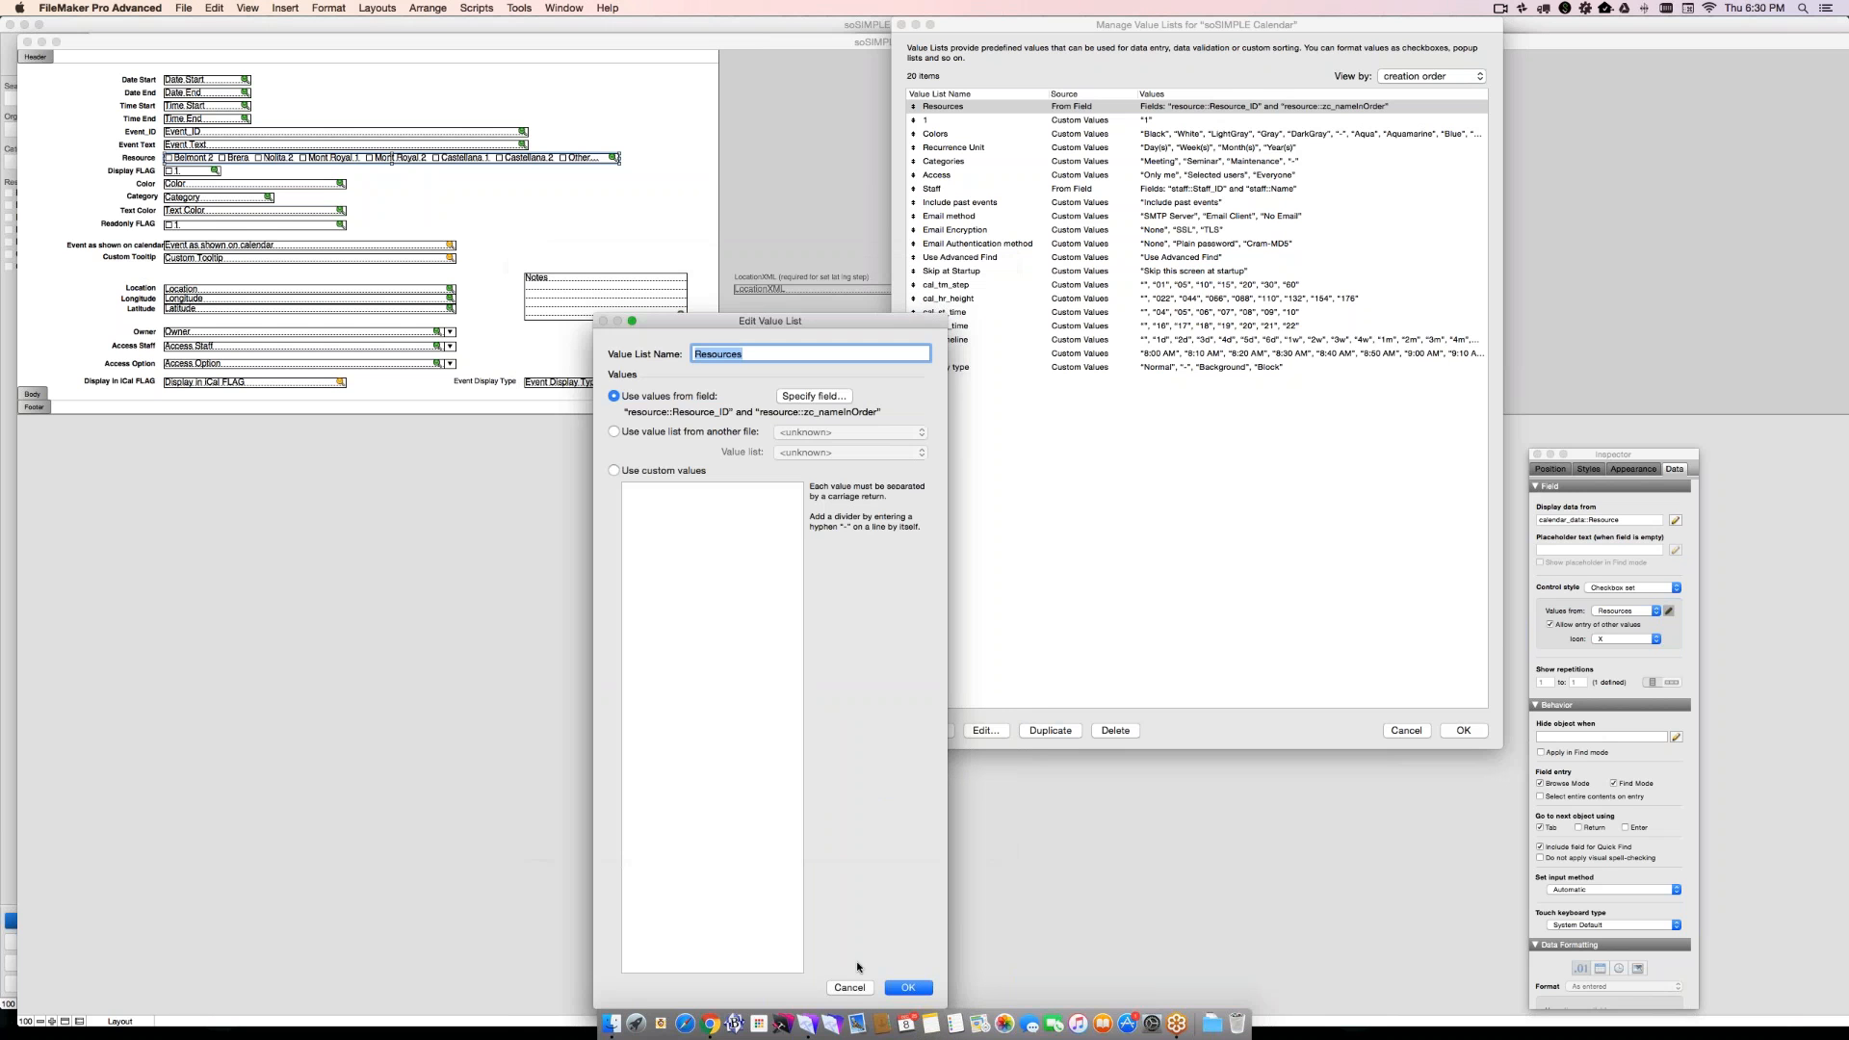
{"action": "left_click", "coordinate": [860, 986]}
{"action": "left_click", "coordinate": [1404, 731]}
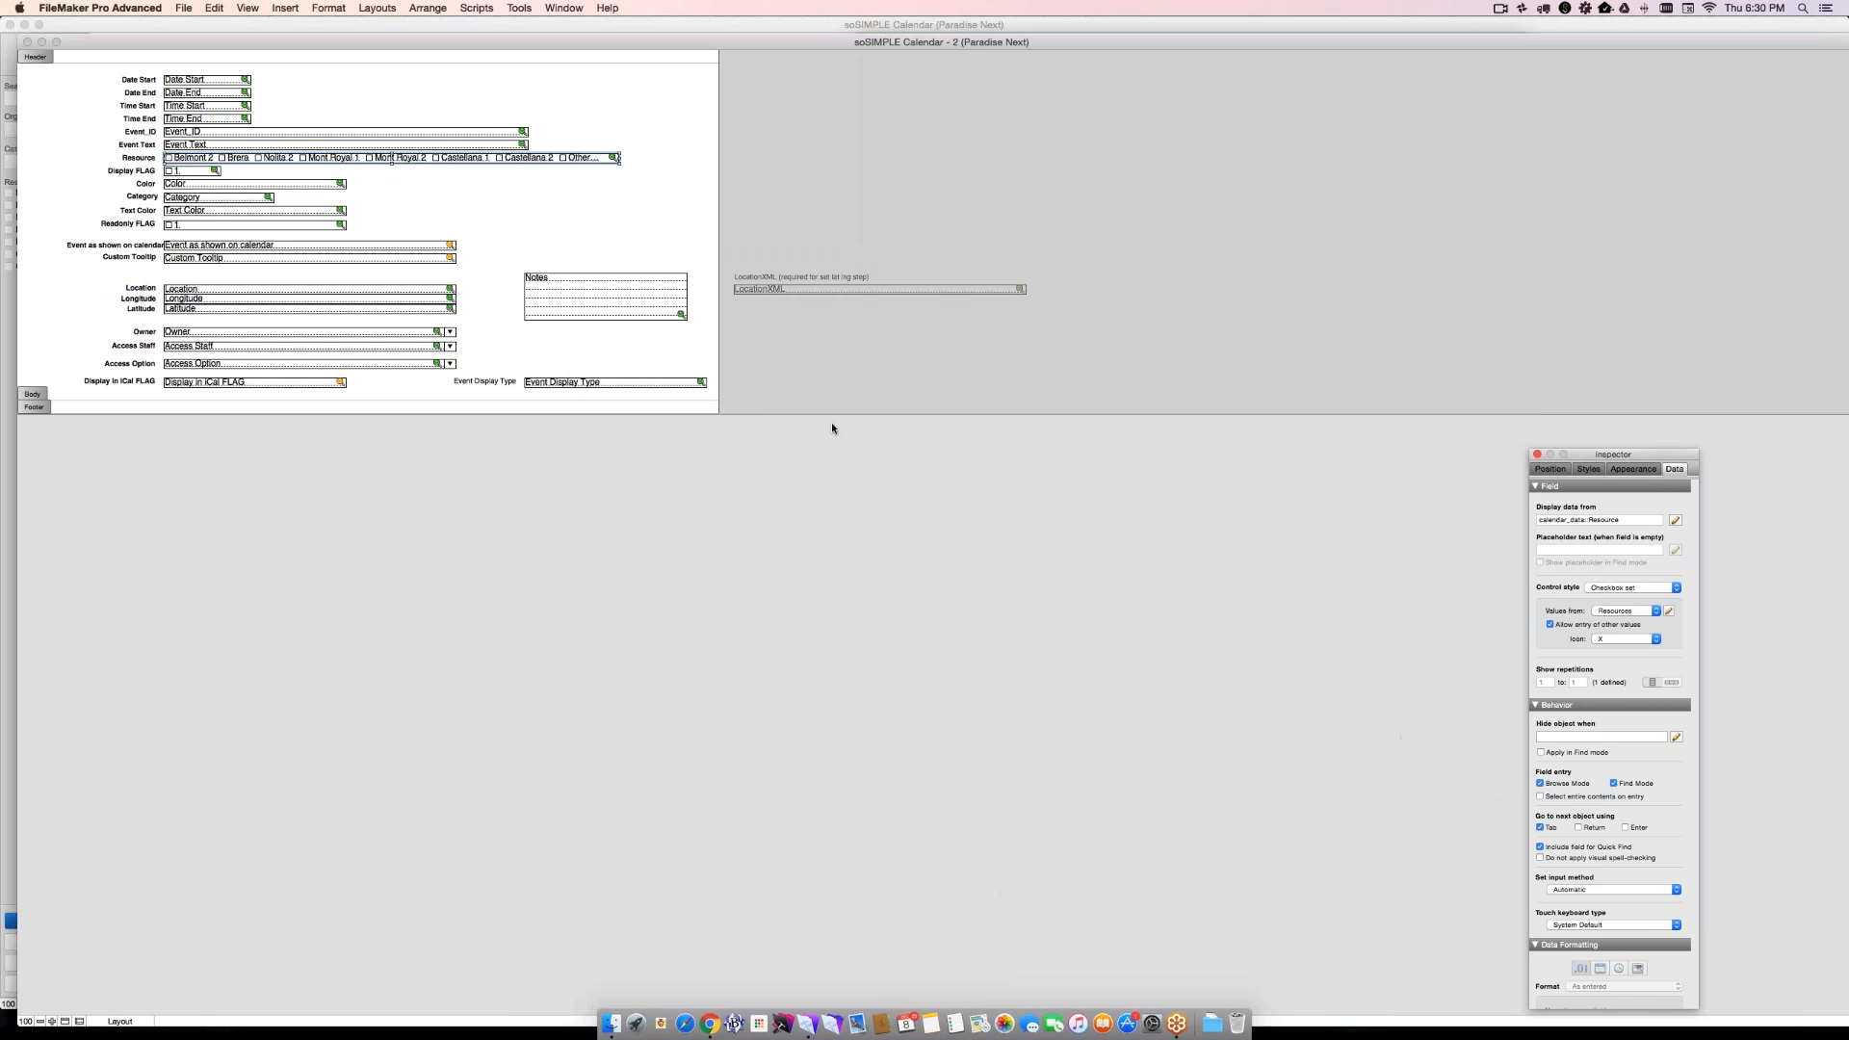
- Close the Inspector, the data fields layout window and the layout manager to return to the calendar
{"action": "key", "text": "super+i"}
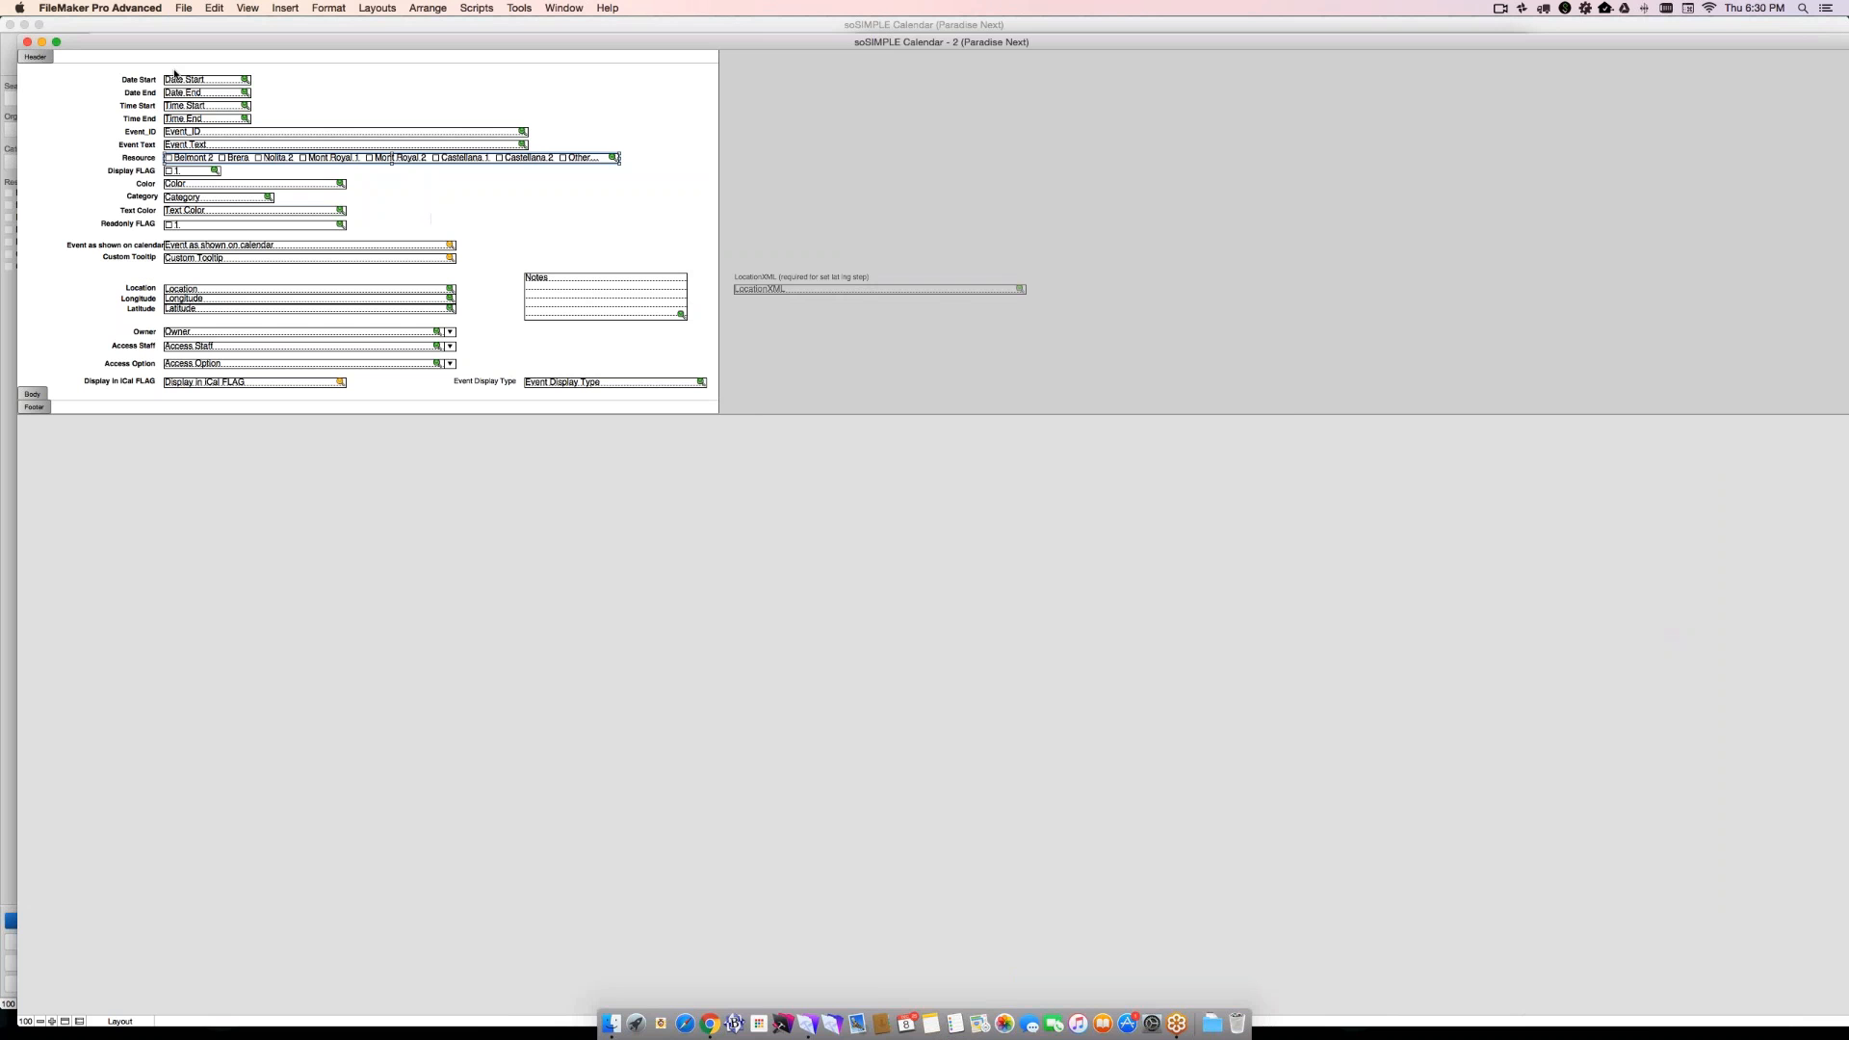
{"action": "left_click", "coordinate": [27, 41]}
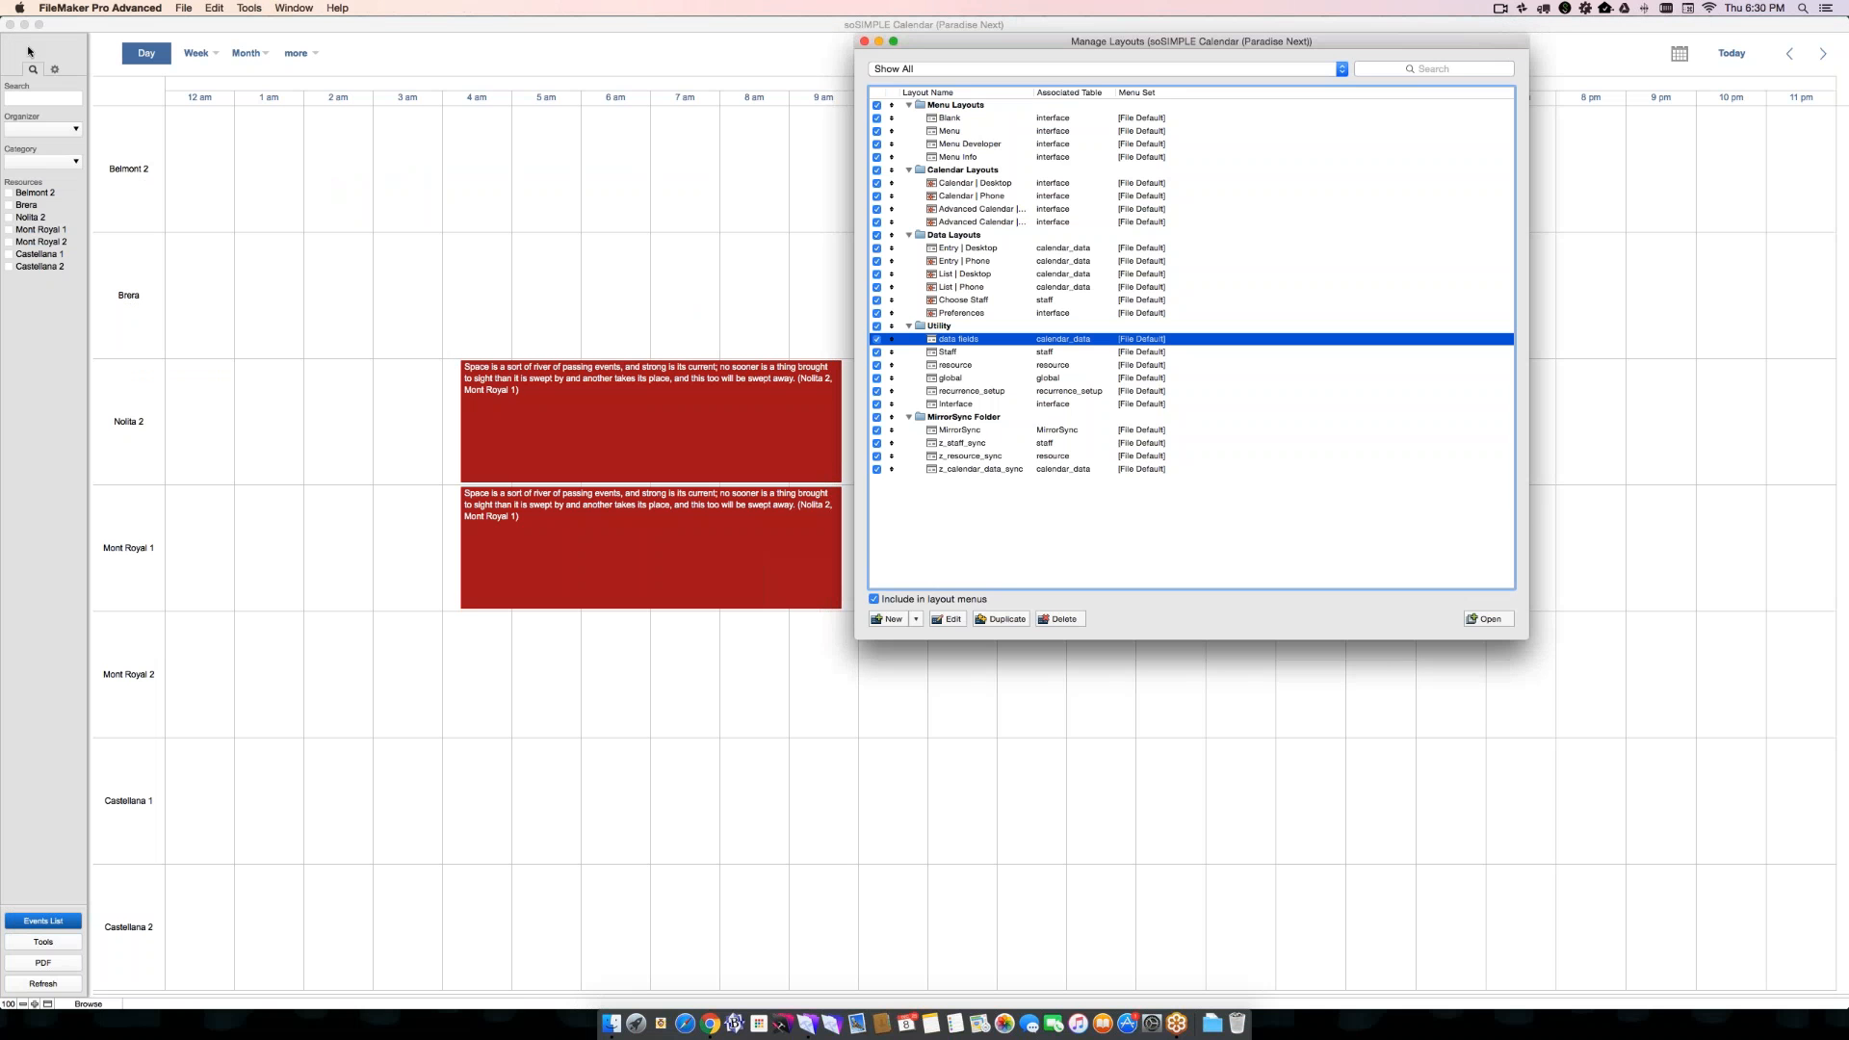
{"action": "left_click", "coordinate": [864, 41]}
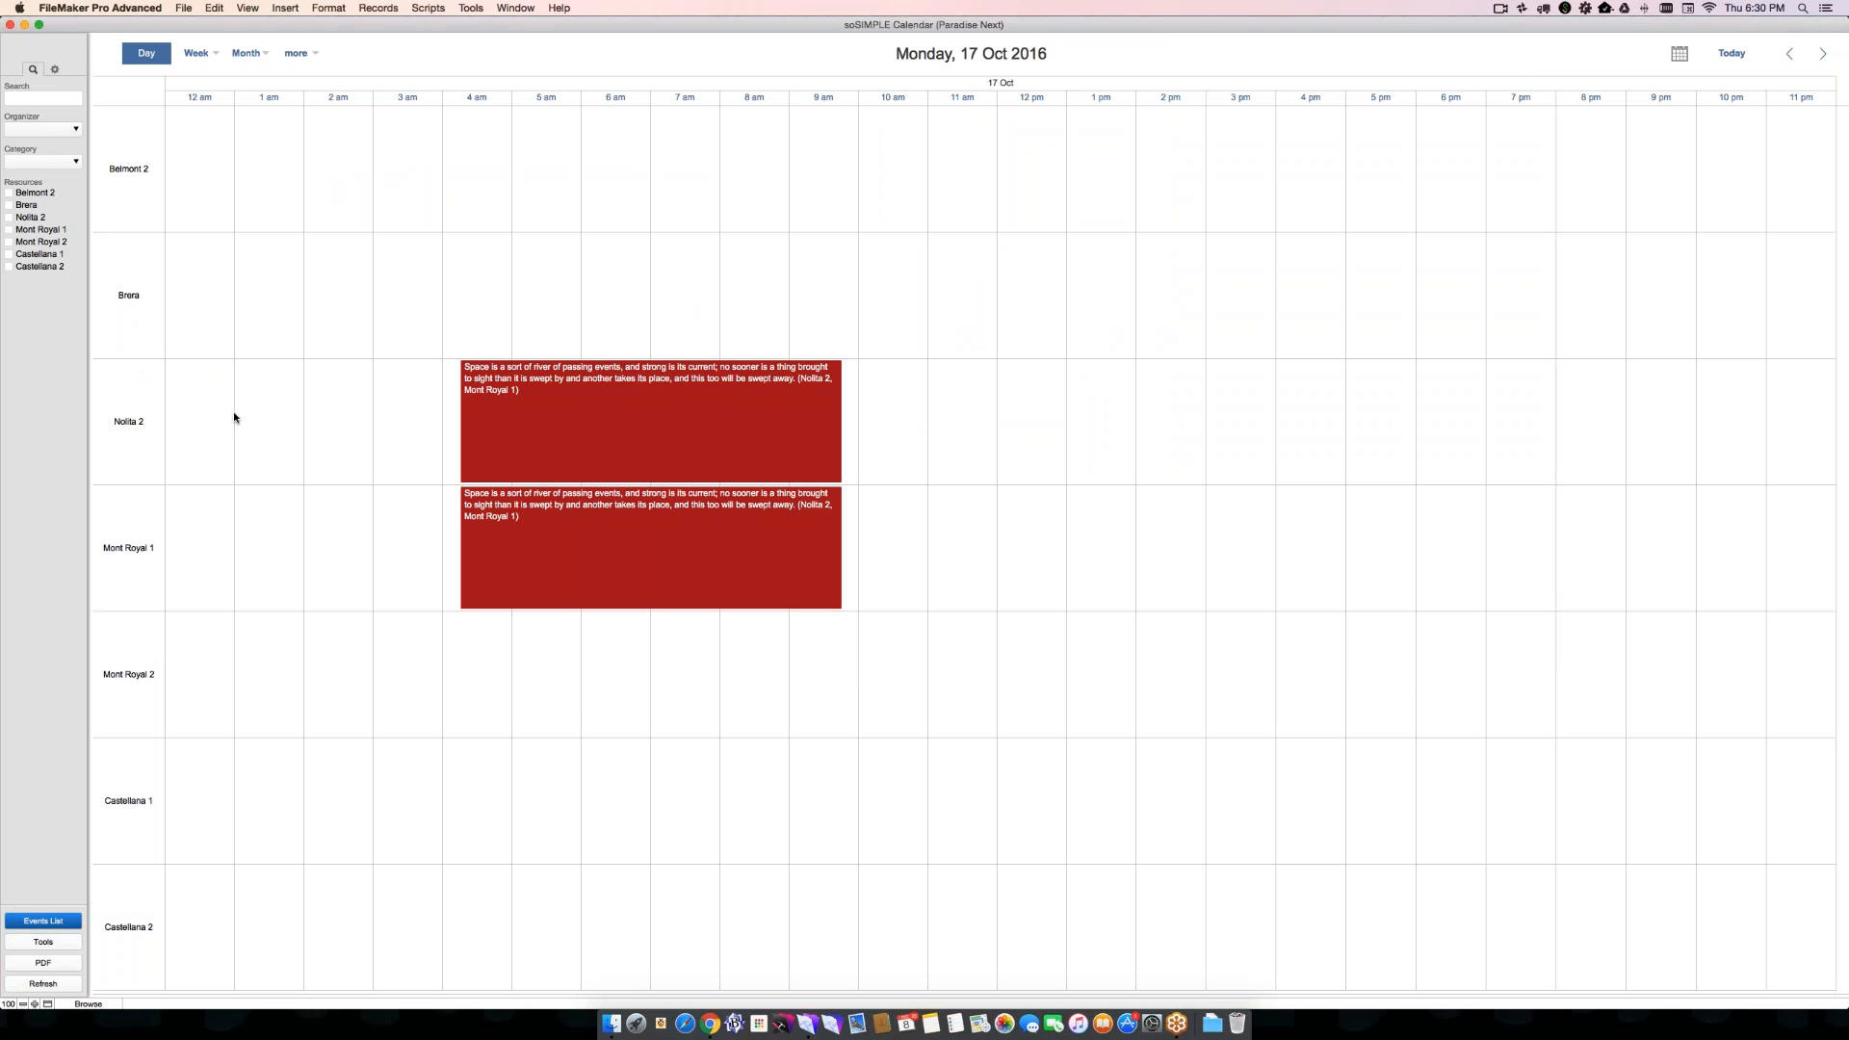
- Reassign the red October 17 event from Nolita 2 to Brera on the day timeline
{"action": "left_click_drag", "start_coordinate": [528, 369], "coordinate": [533, 324]}
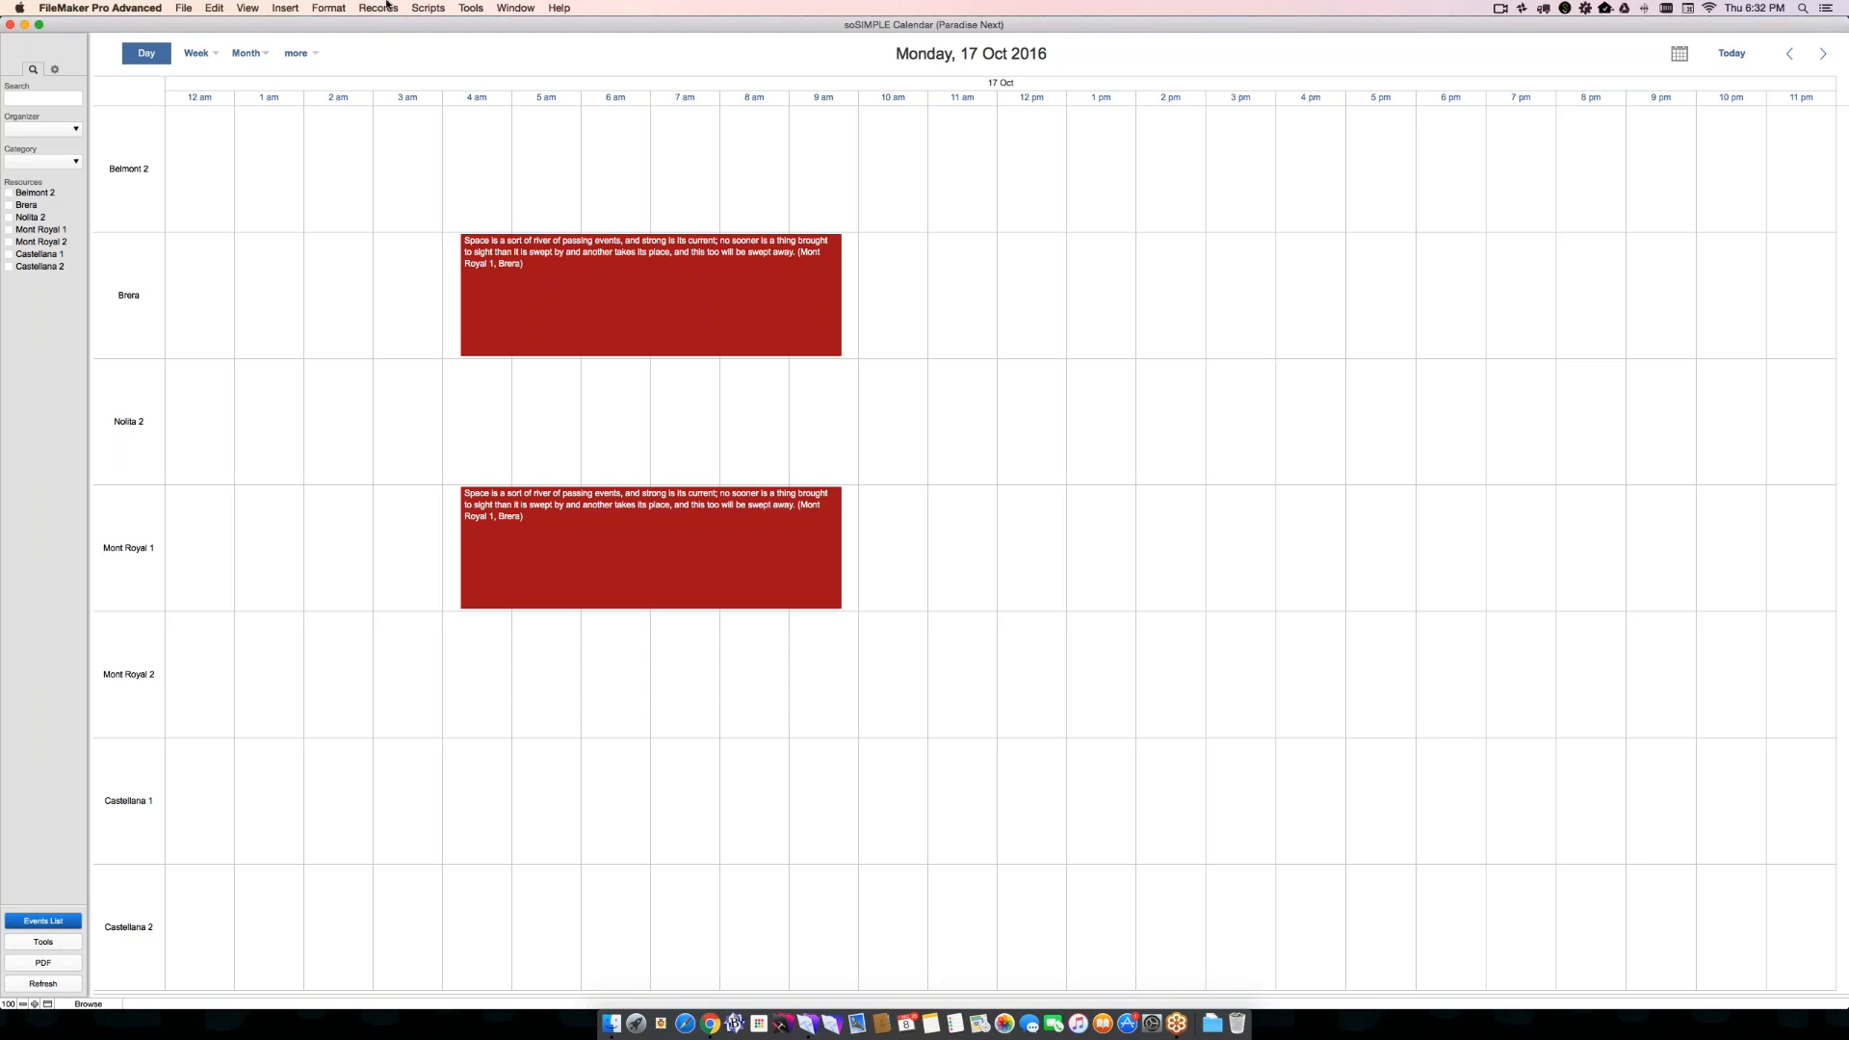
{"action": "left_click", "coordinate": [491, 6]}
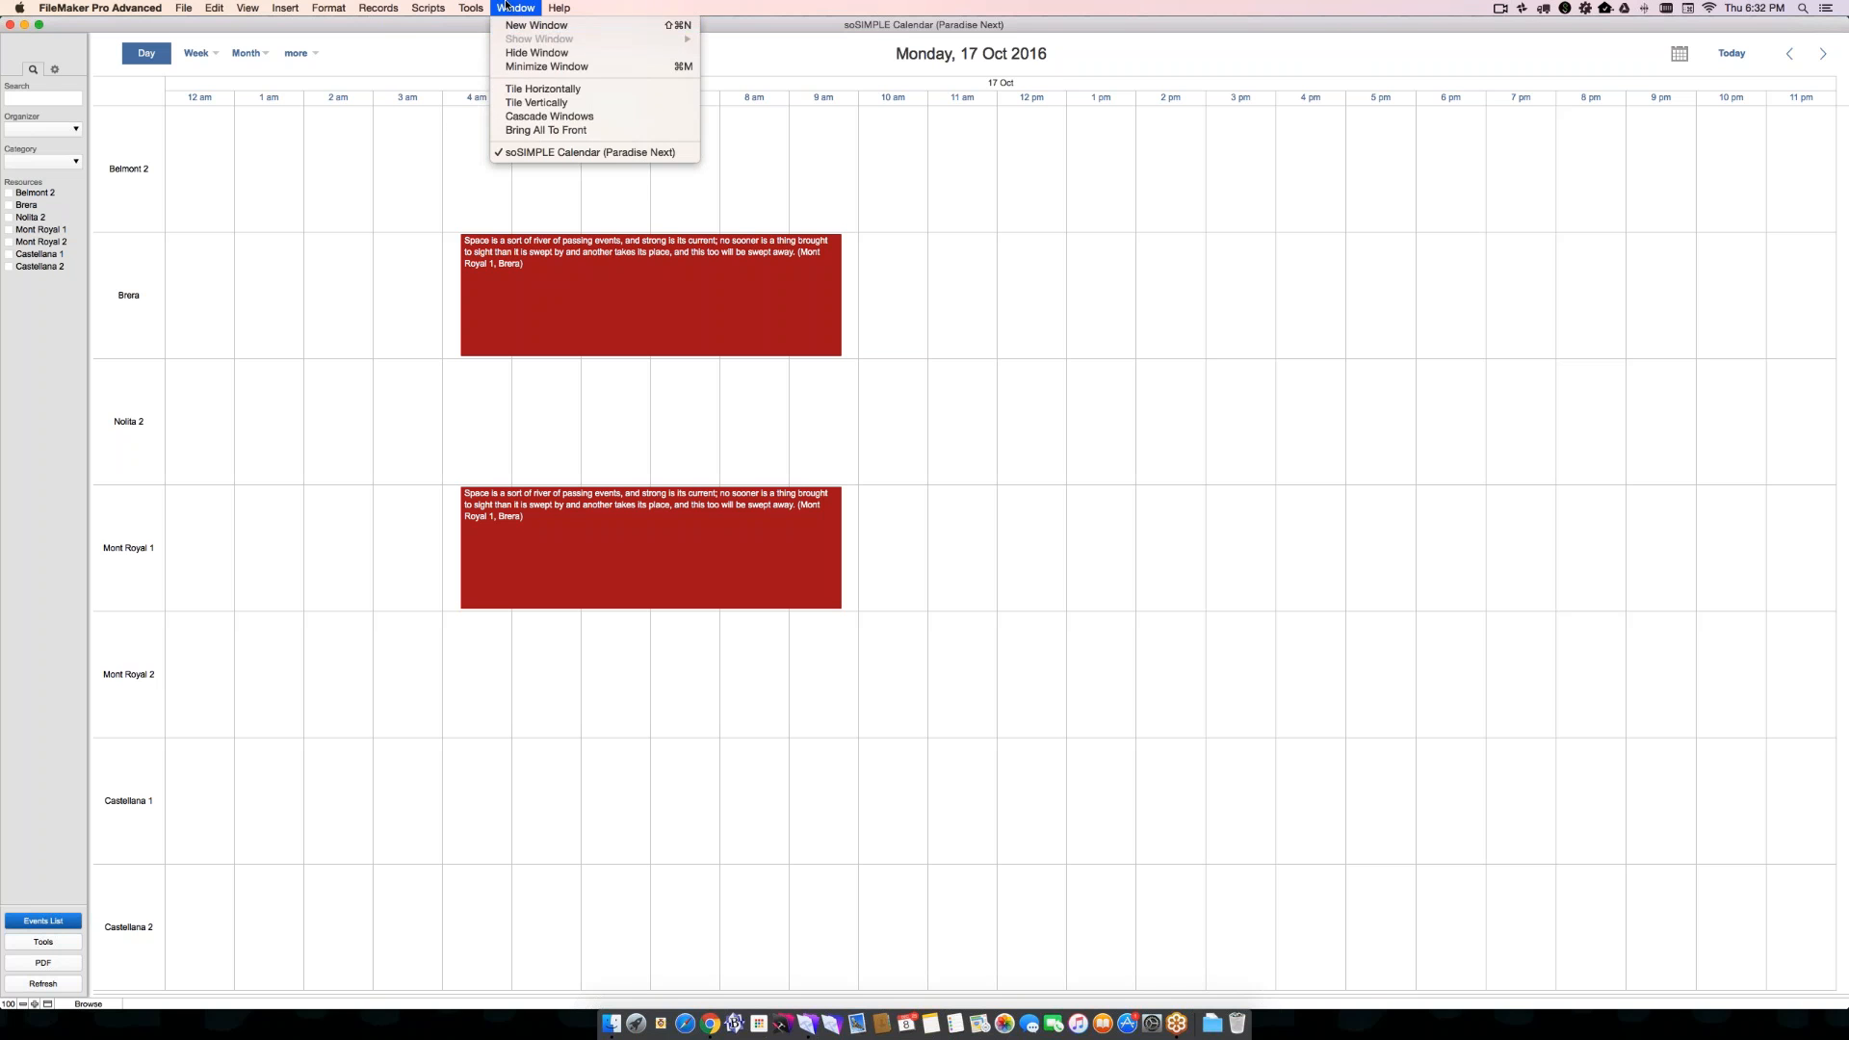
{"action": "left_click", "coordinate": [506, 5]}
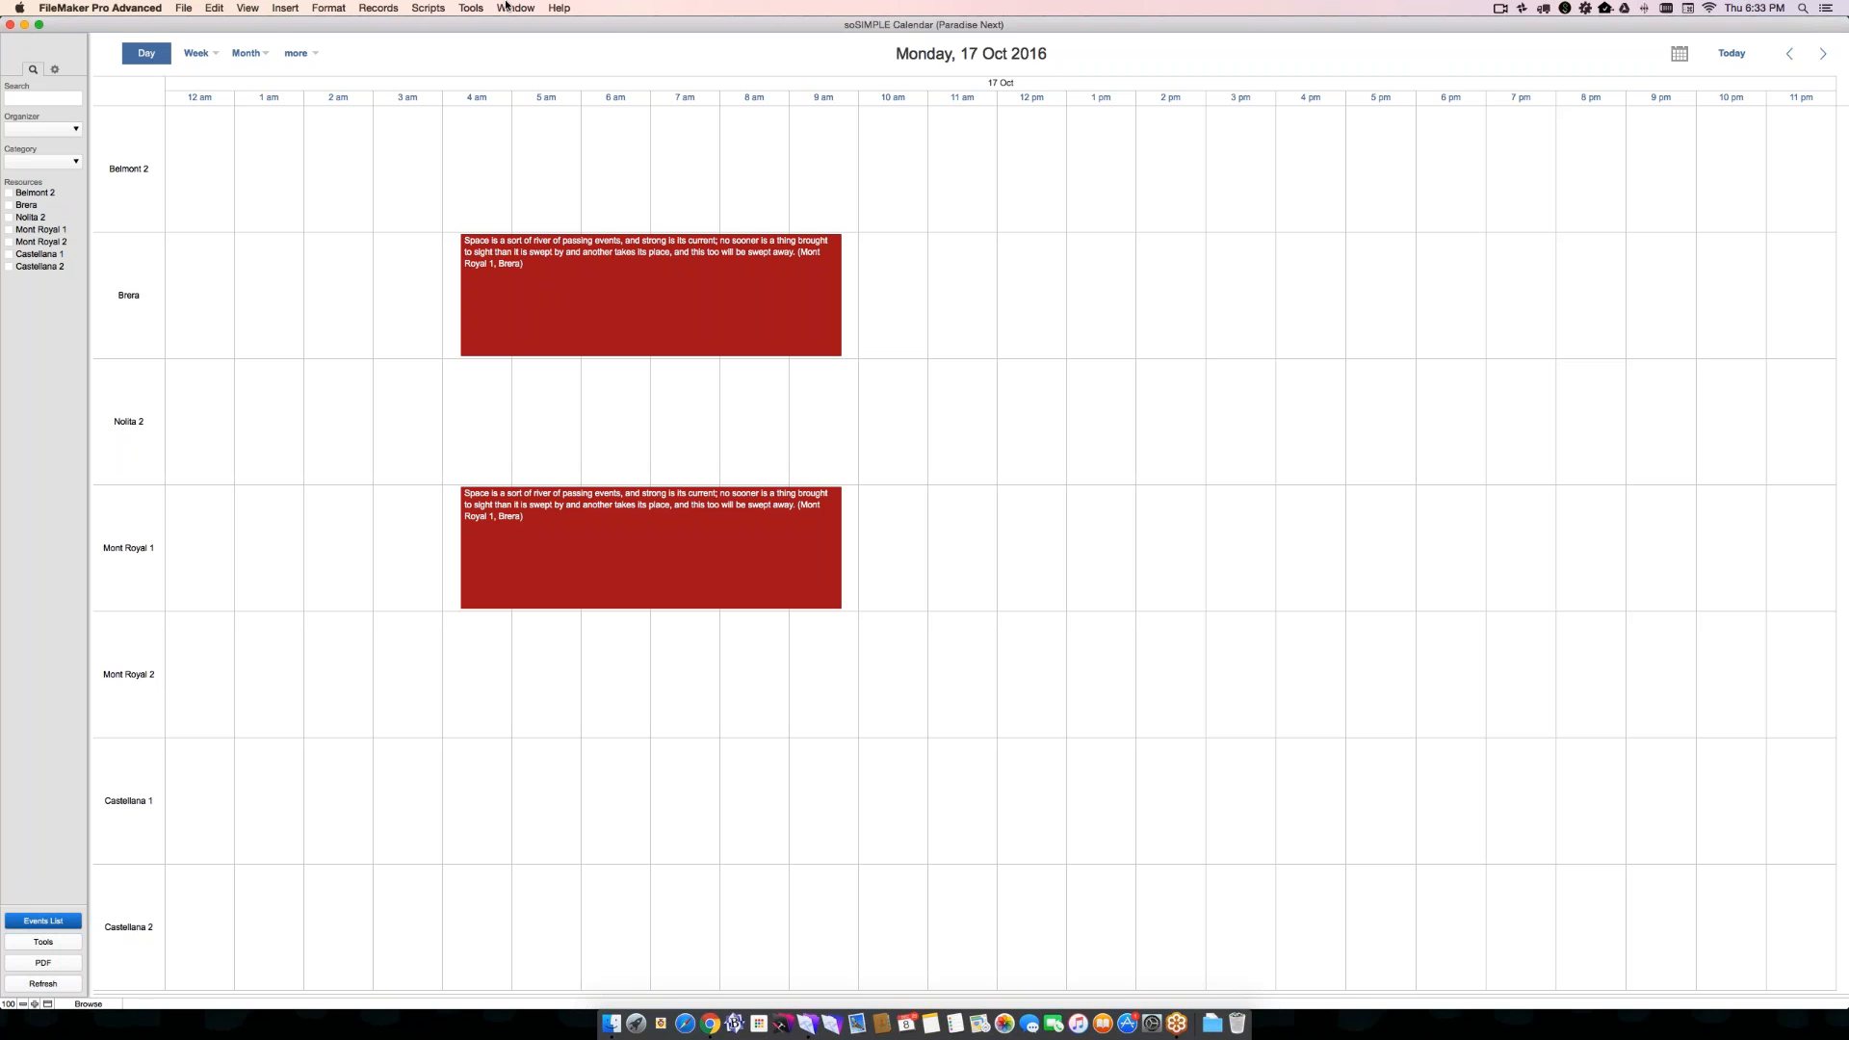
- Switch to the Timeline Week view and reschedule the multi-day blue event on Brera and Nolita 2 to 10/18-10/20
{"action": "left_click", "coordinate": [195, 55]}
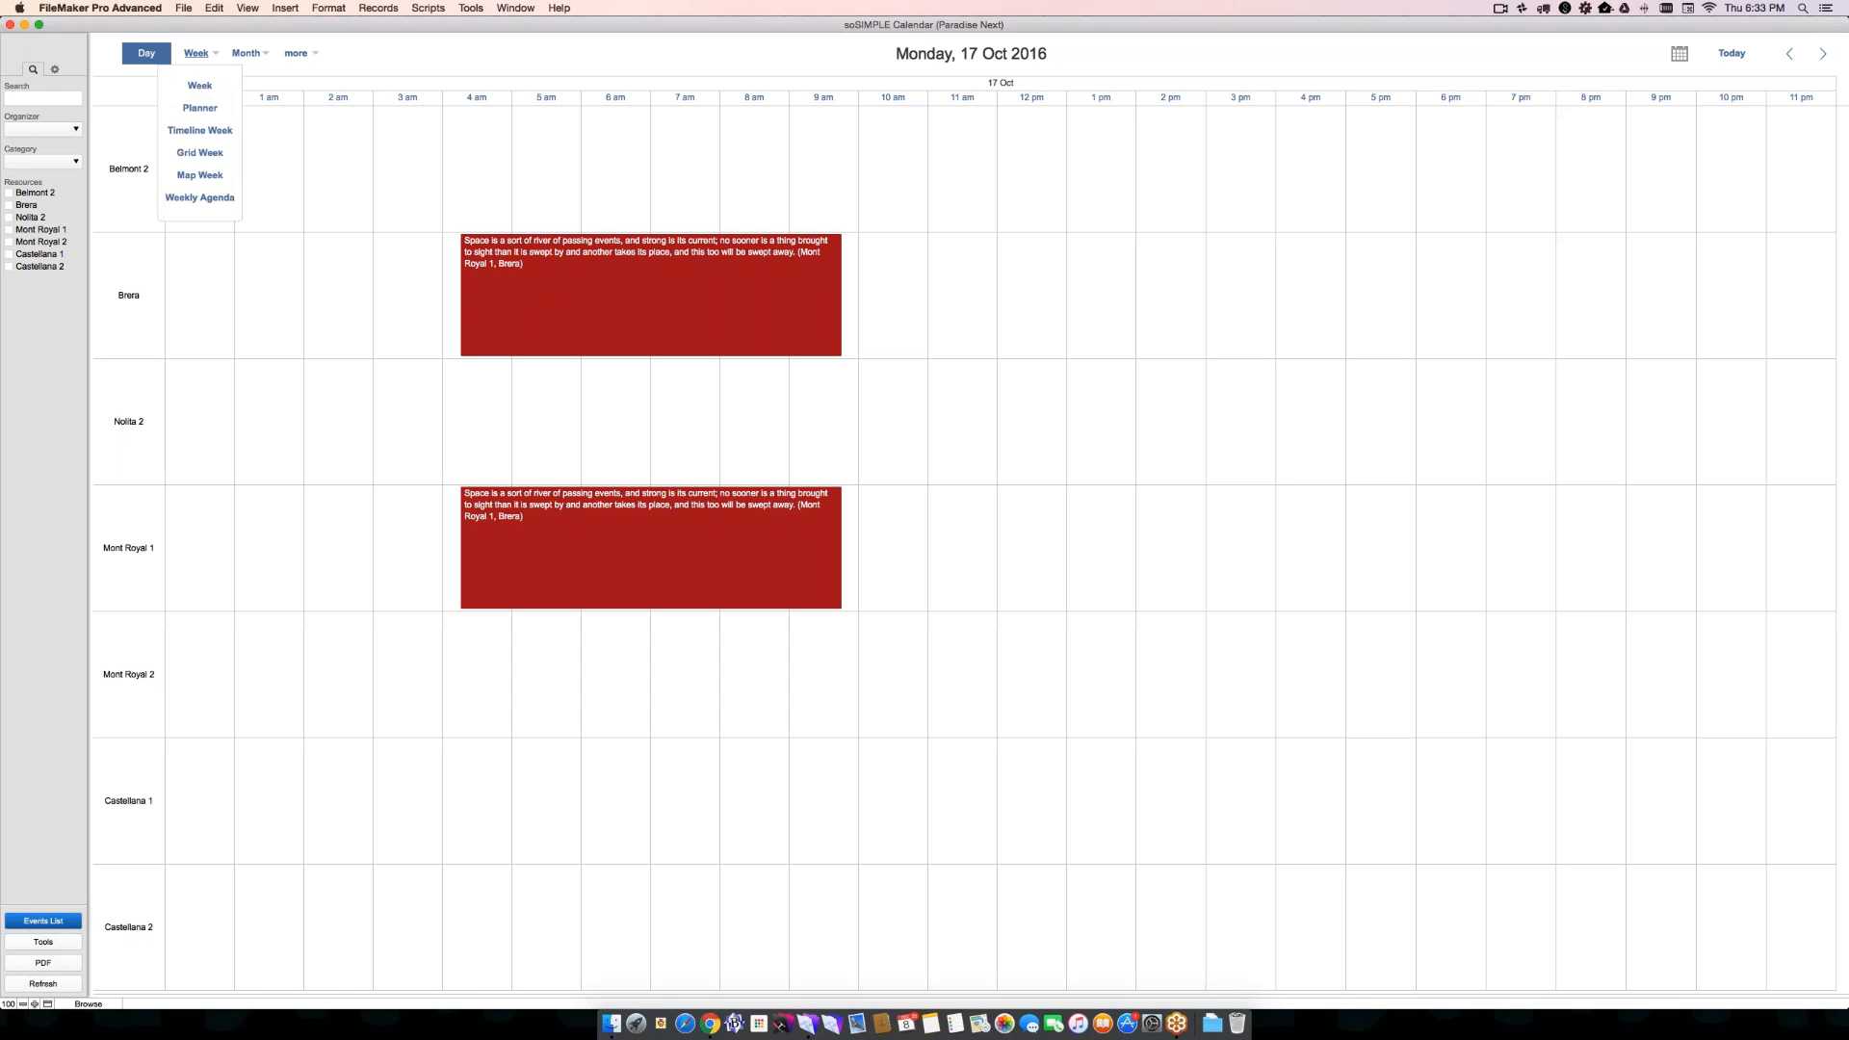
{"action": "left_click", "coordinate": [199, 131]}
{"action": "left_click", "coordinate": [196, 53]}
{"action": "left_click", "coordinate": [199, 131]}
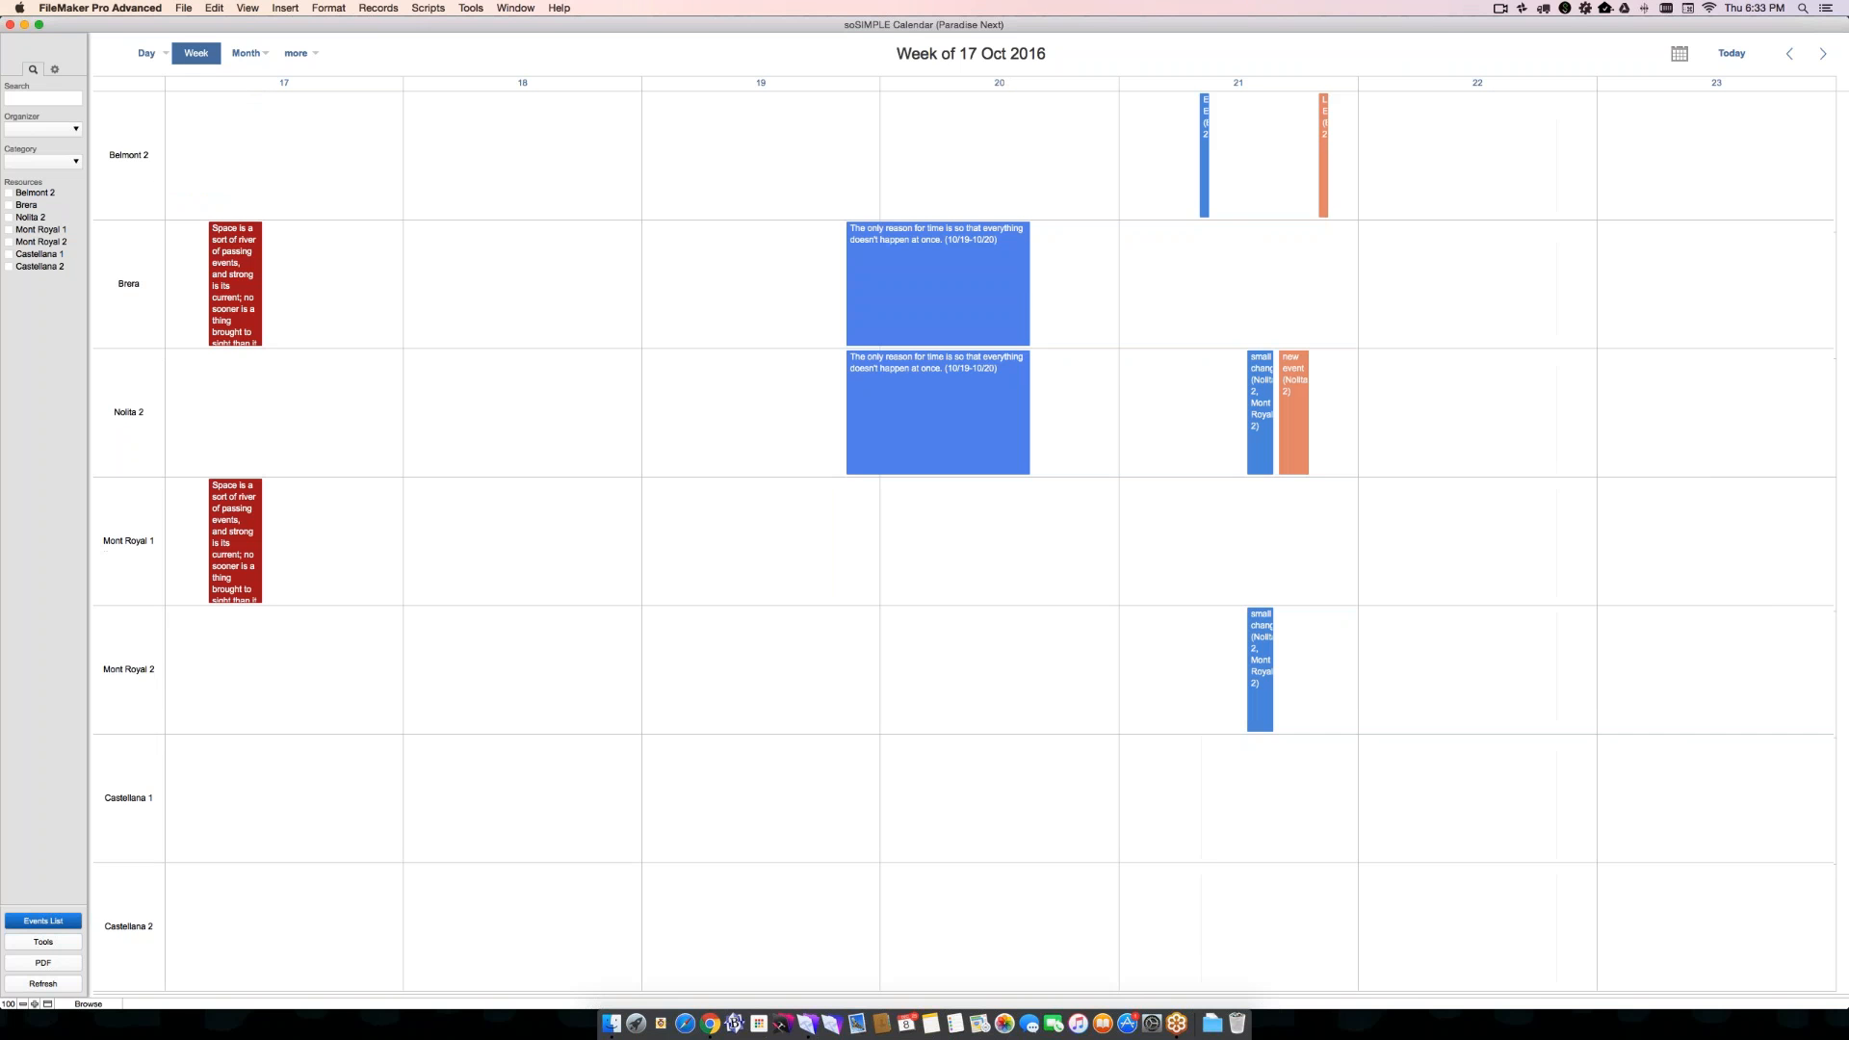
{"action": "mouse_move", "coordinate": [933, 289]}
{"action": "left_mouse_down"}
{"action": "mouse_move", "coordinate": [598, 271]}
{"action": "mouse_move", "coordinate": [946, 286]}
{"action": "left_mouse_up"}
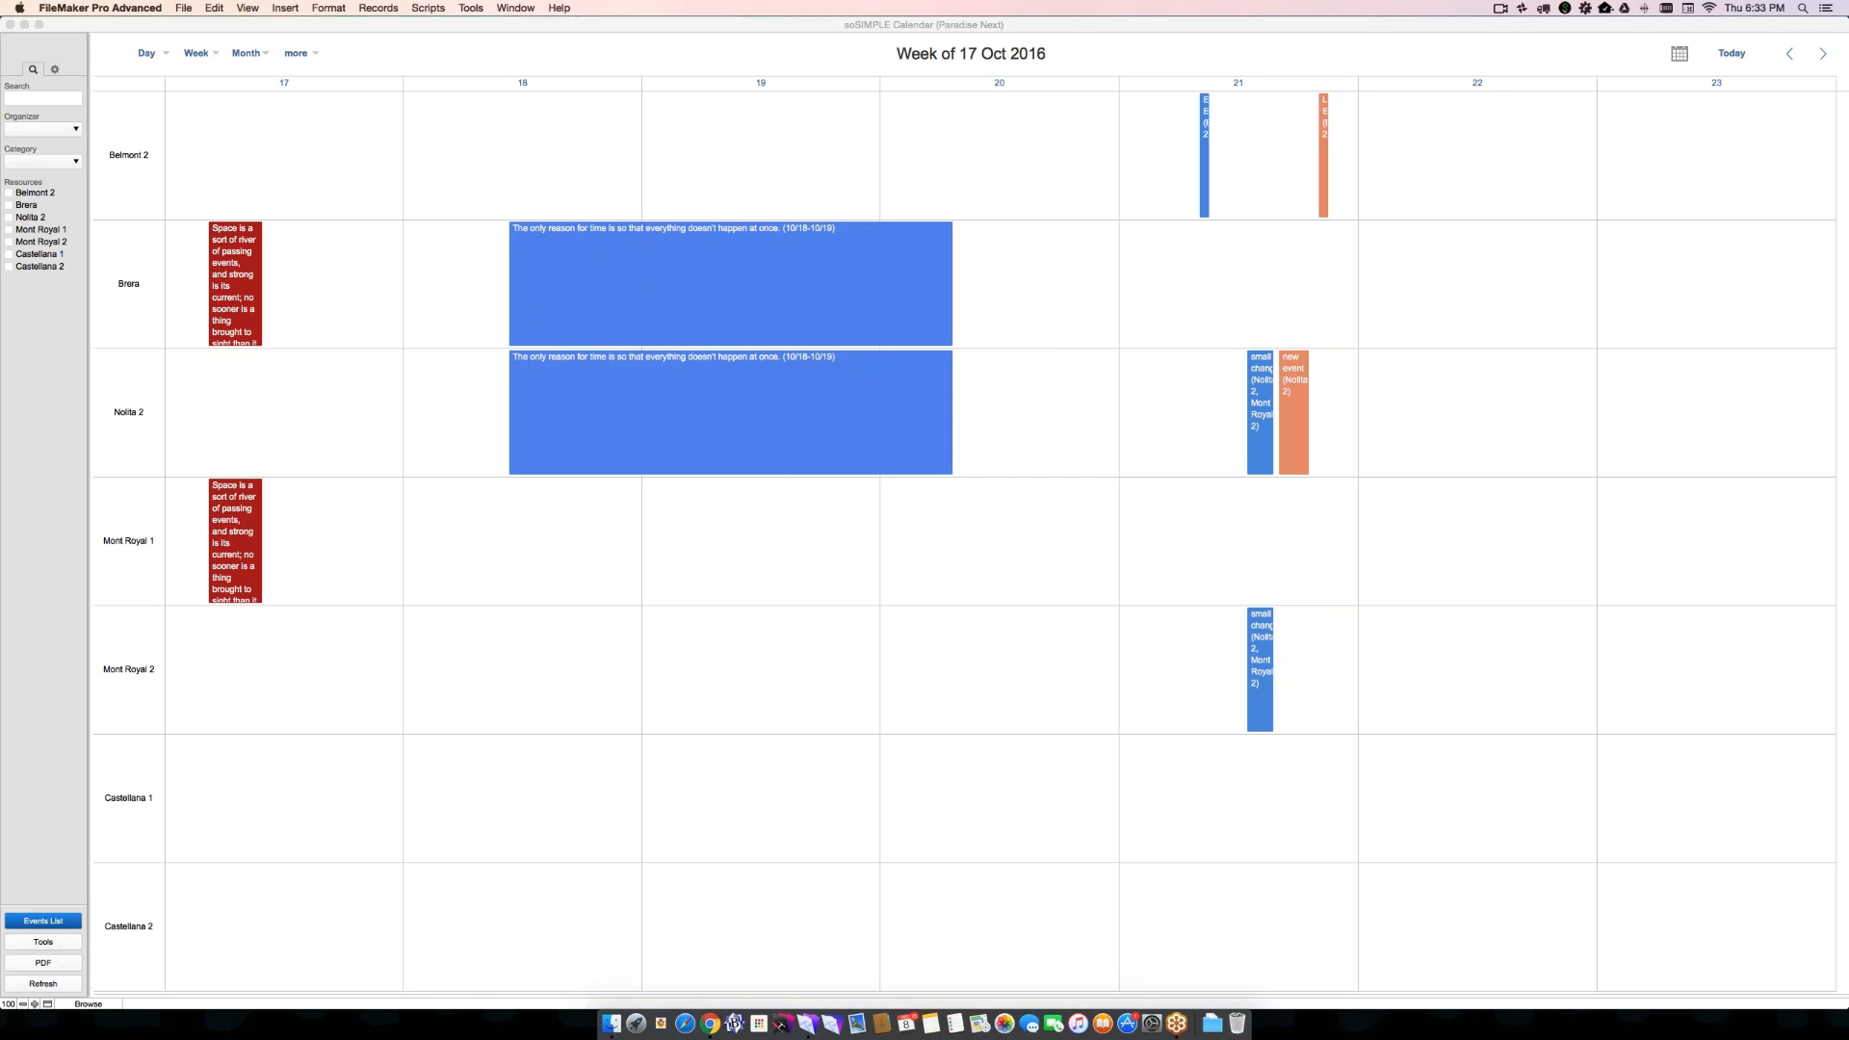
- Show the calendar's month timeline for October 2016, and switch to the general Timeline view
{"action": "left_click", "coordinate": [195, 53]}
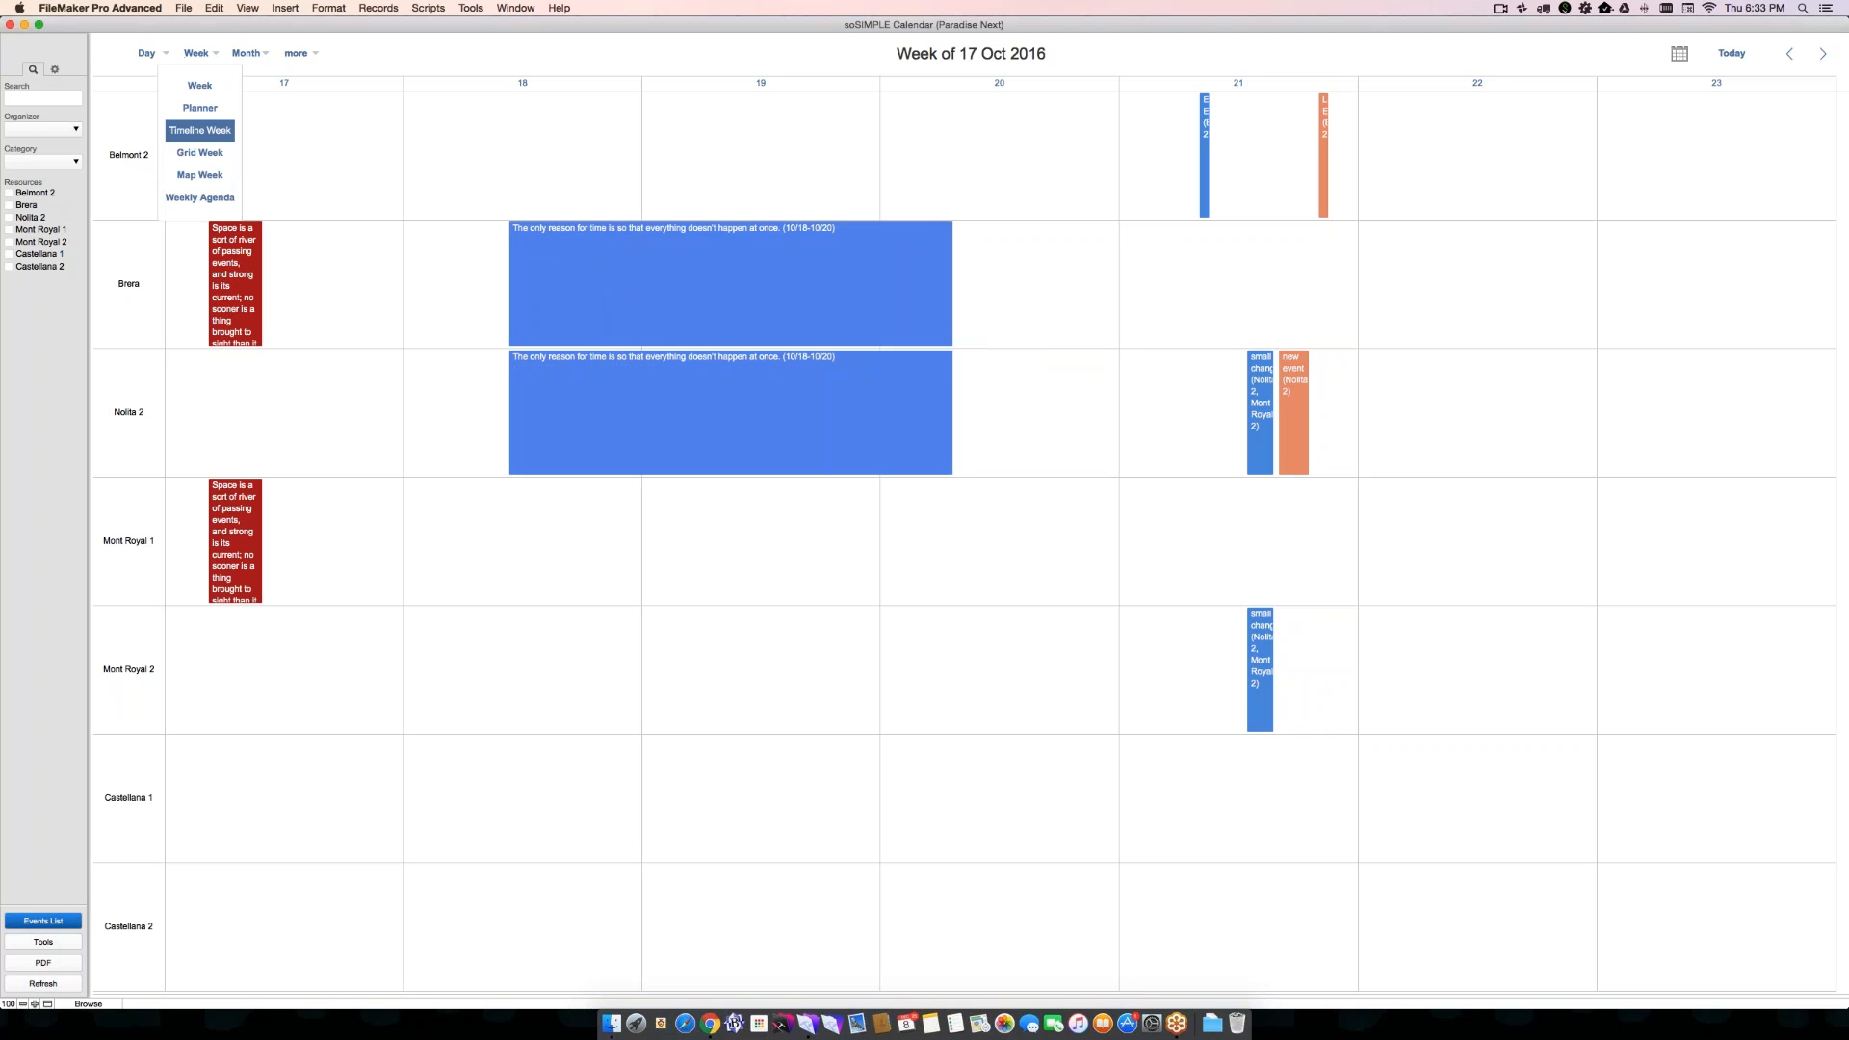
{"action": "left_click", "coordinate": [246, 54]}
{"action": "left_click", "coordinate": [250, 108]}
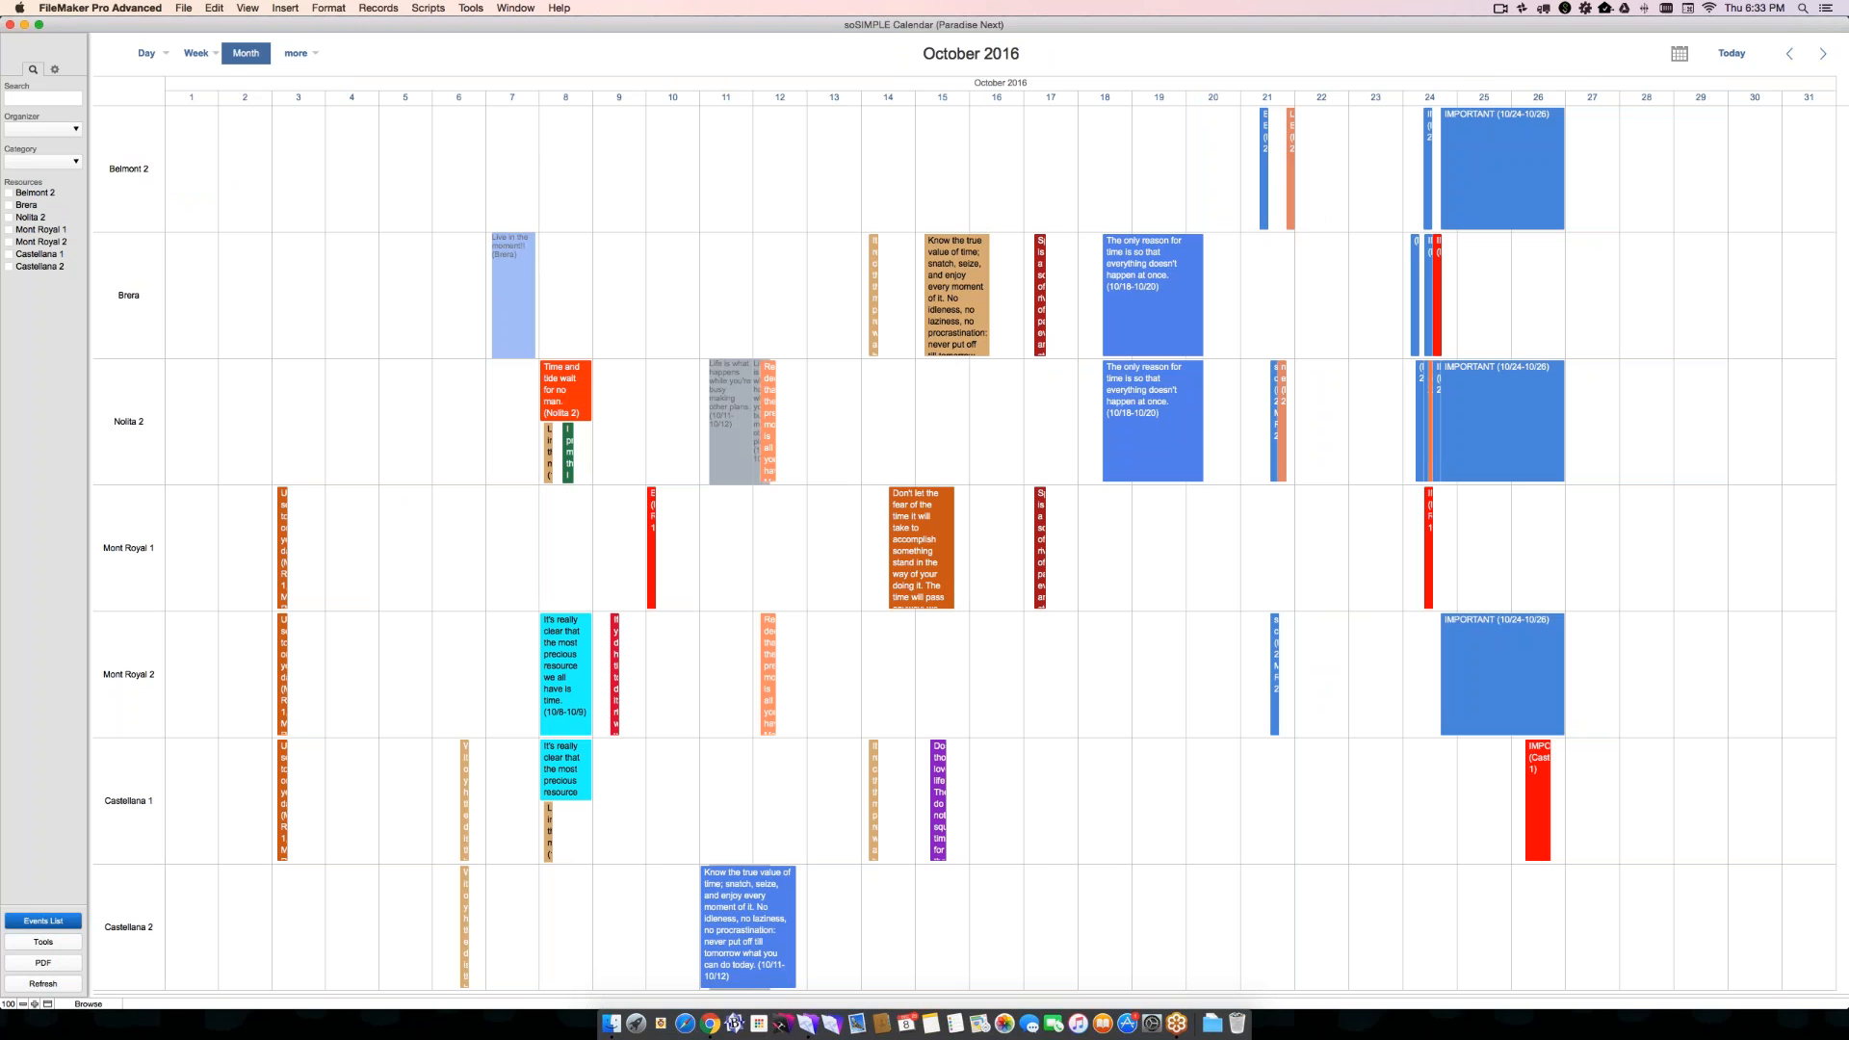
{"action": "left_click", "coordinate": [296, 53]}
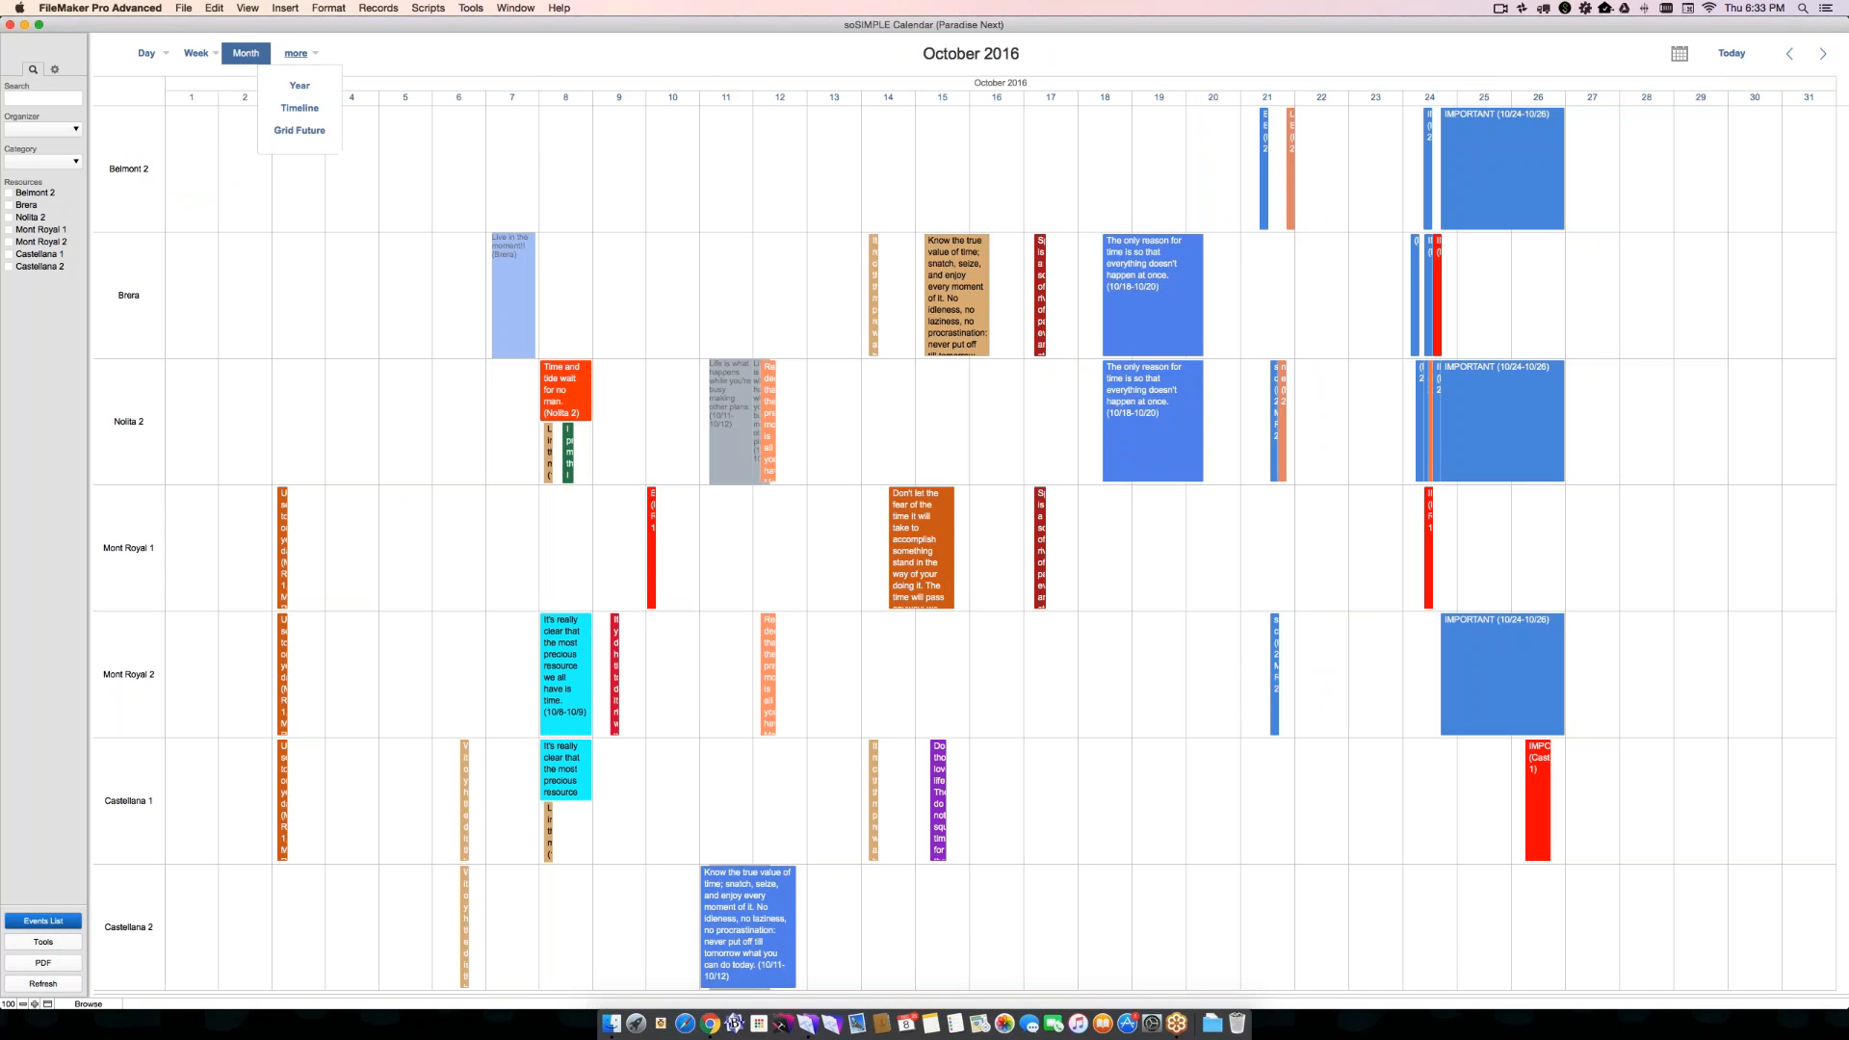
{"action": "left_click", "coordinate": [300, 108]}
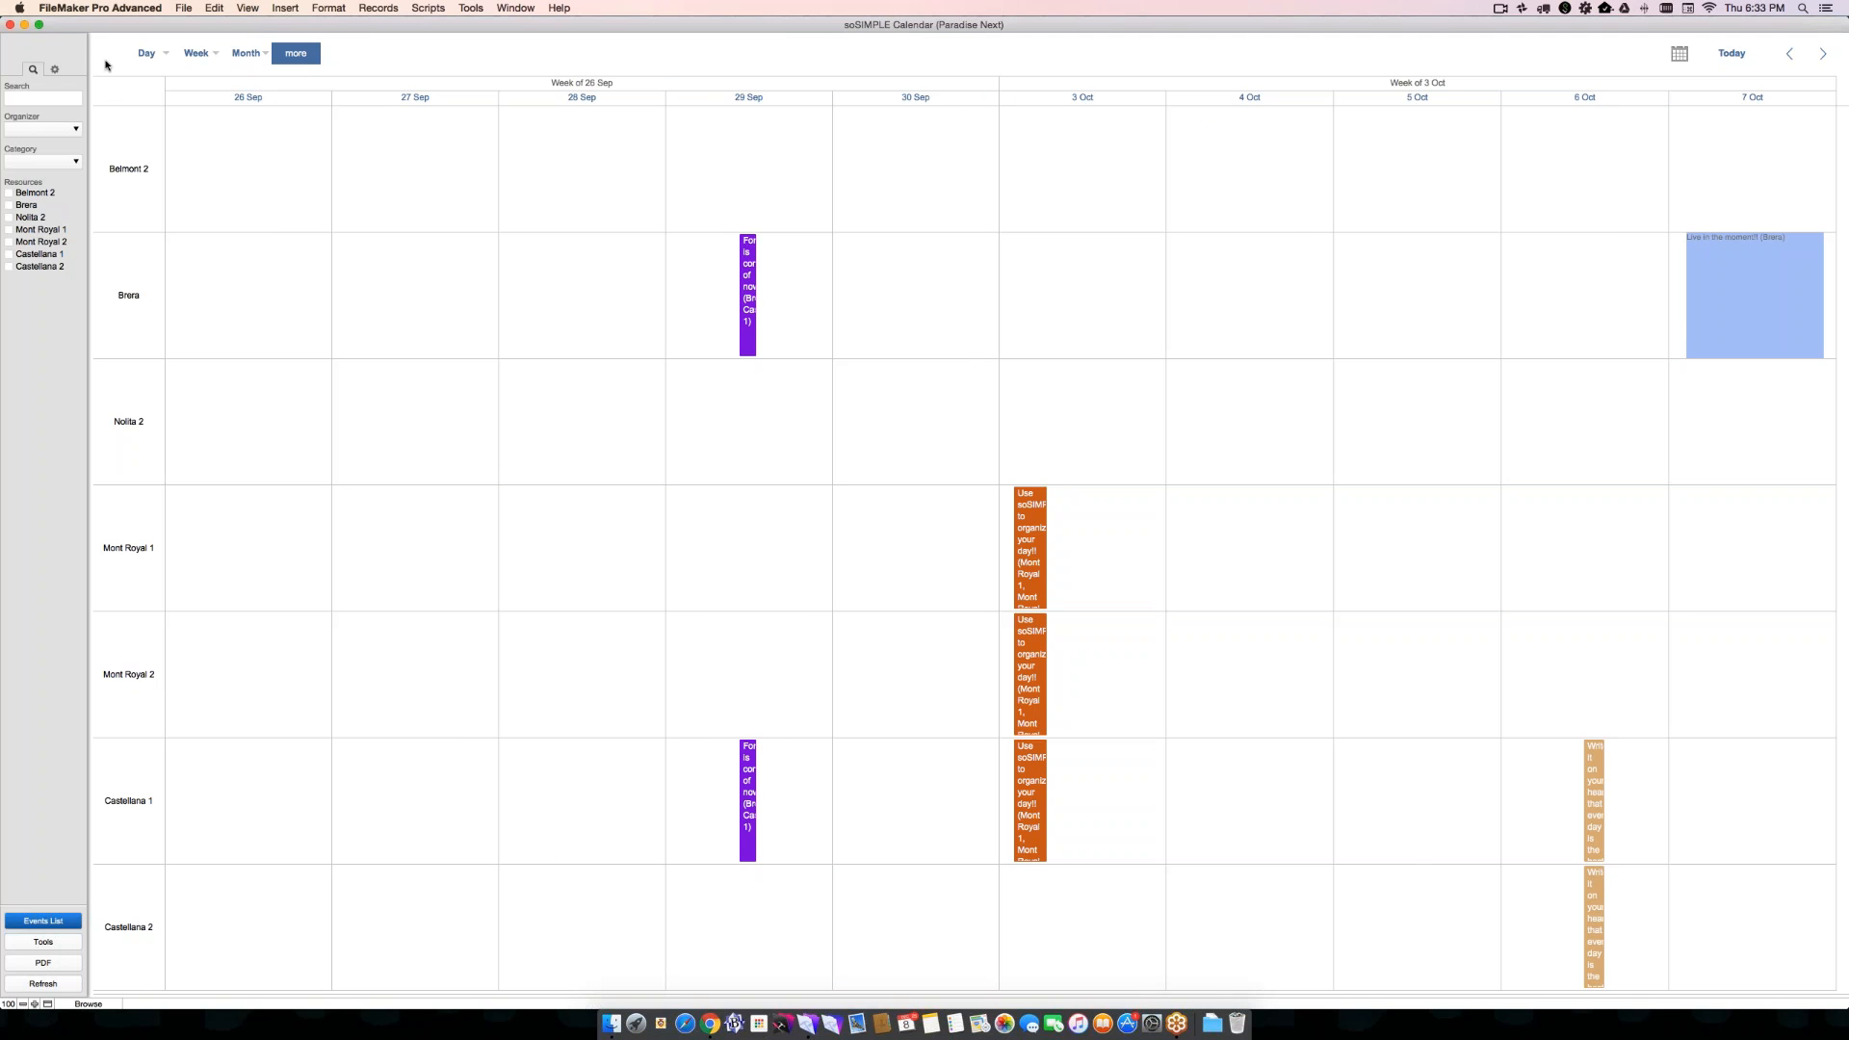
- Set the calendar's Timeline span to 5d in the display settings and reload the Timeline view
{"action": "left_click", "coordinate": [55, 69]}
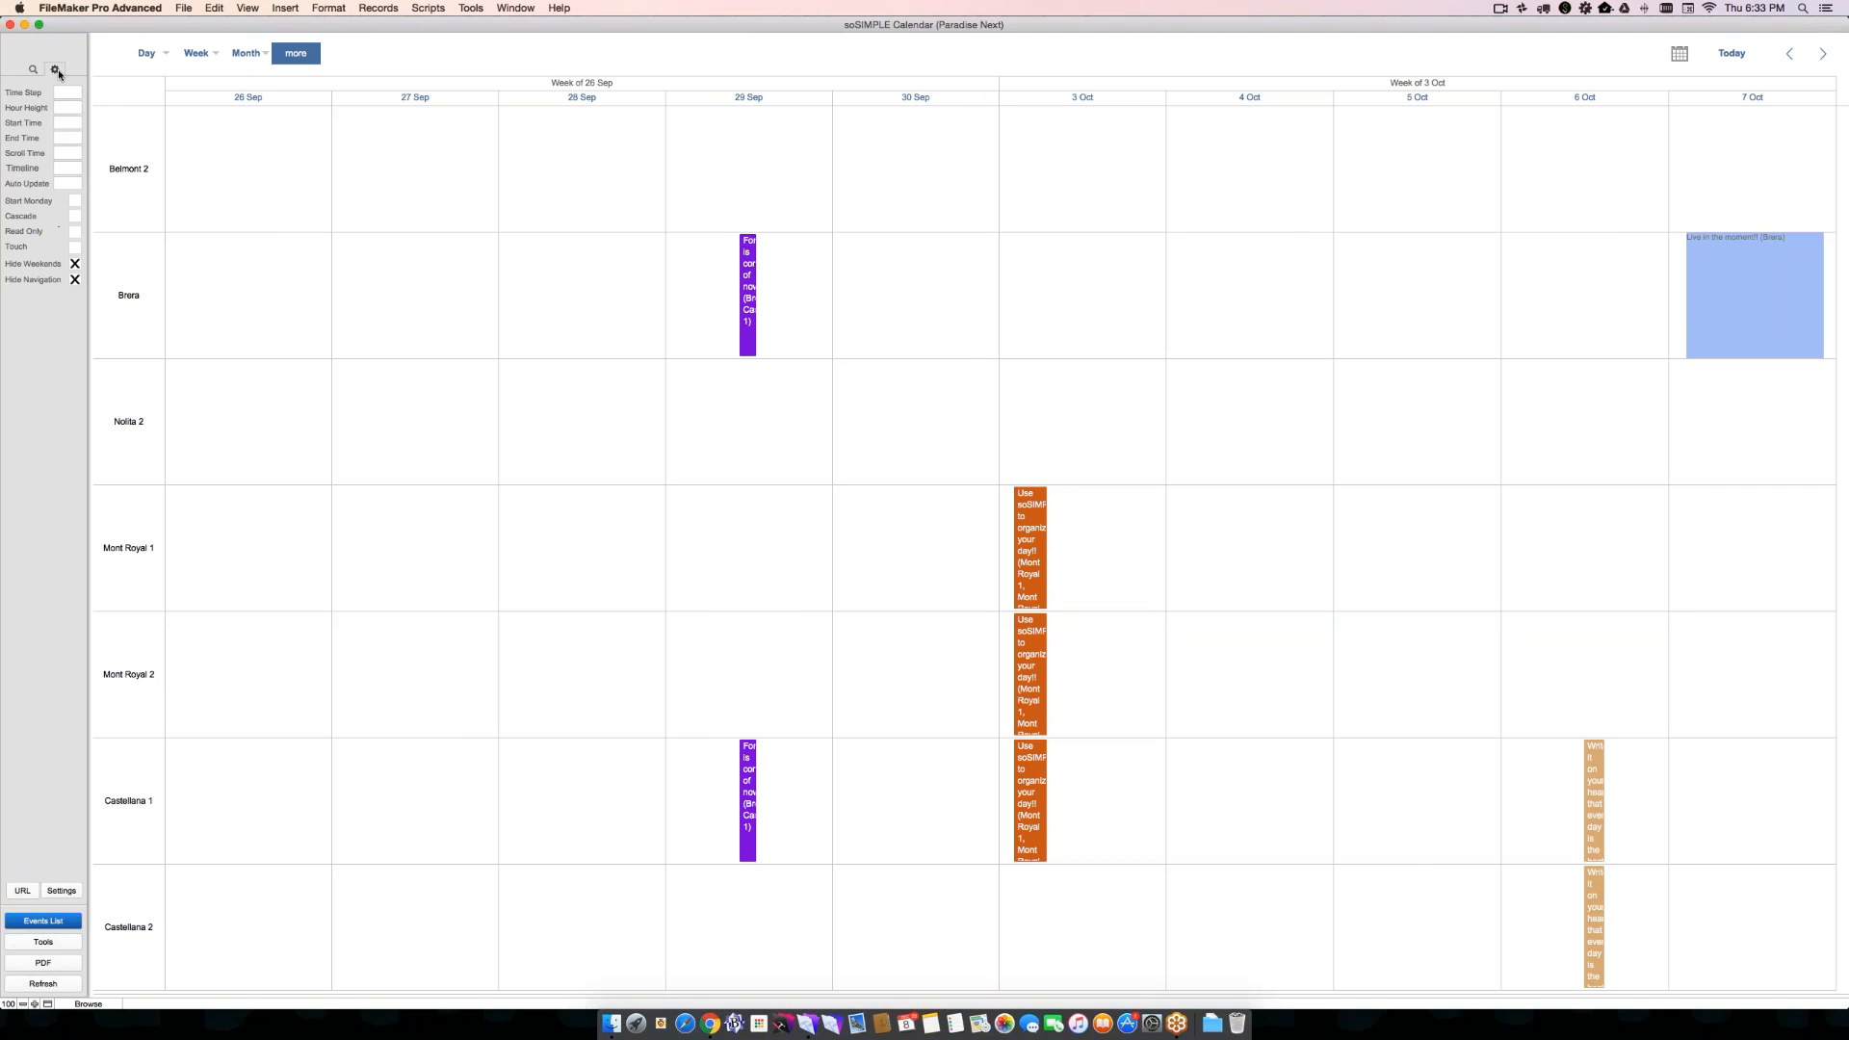
{"action": "left_click", "coordinate": [63, 170]}
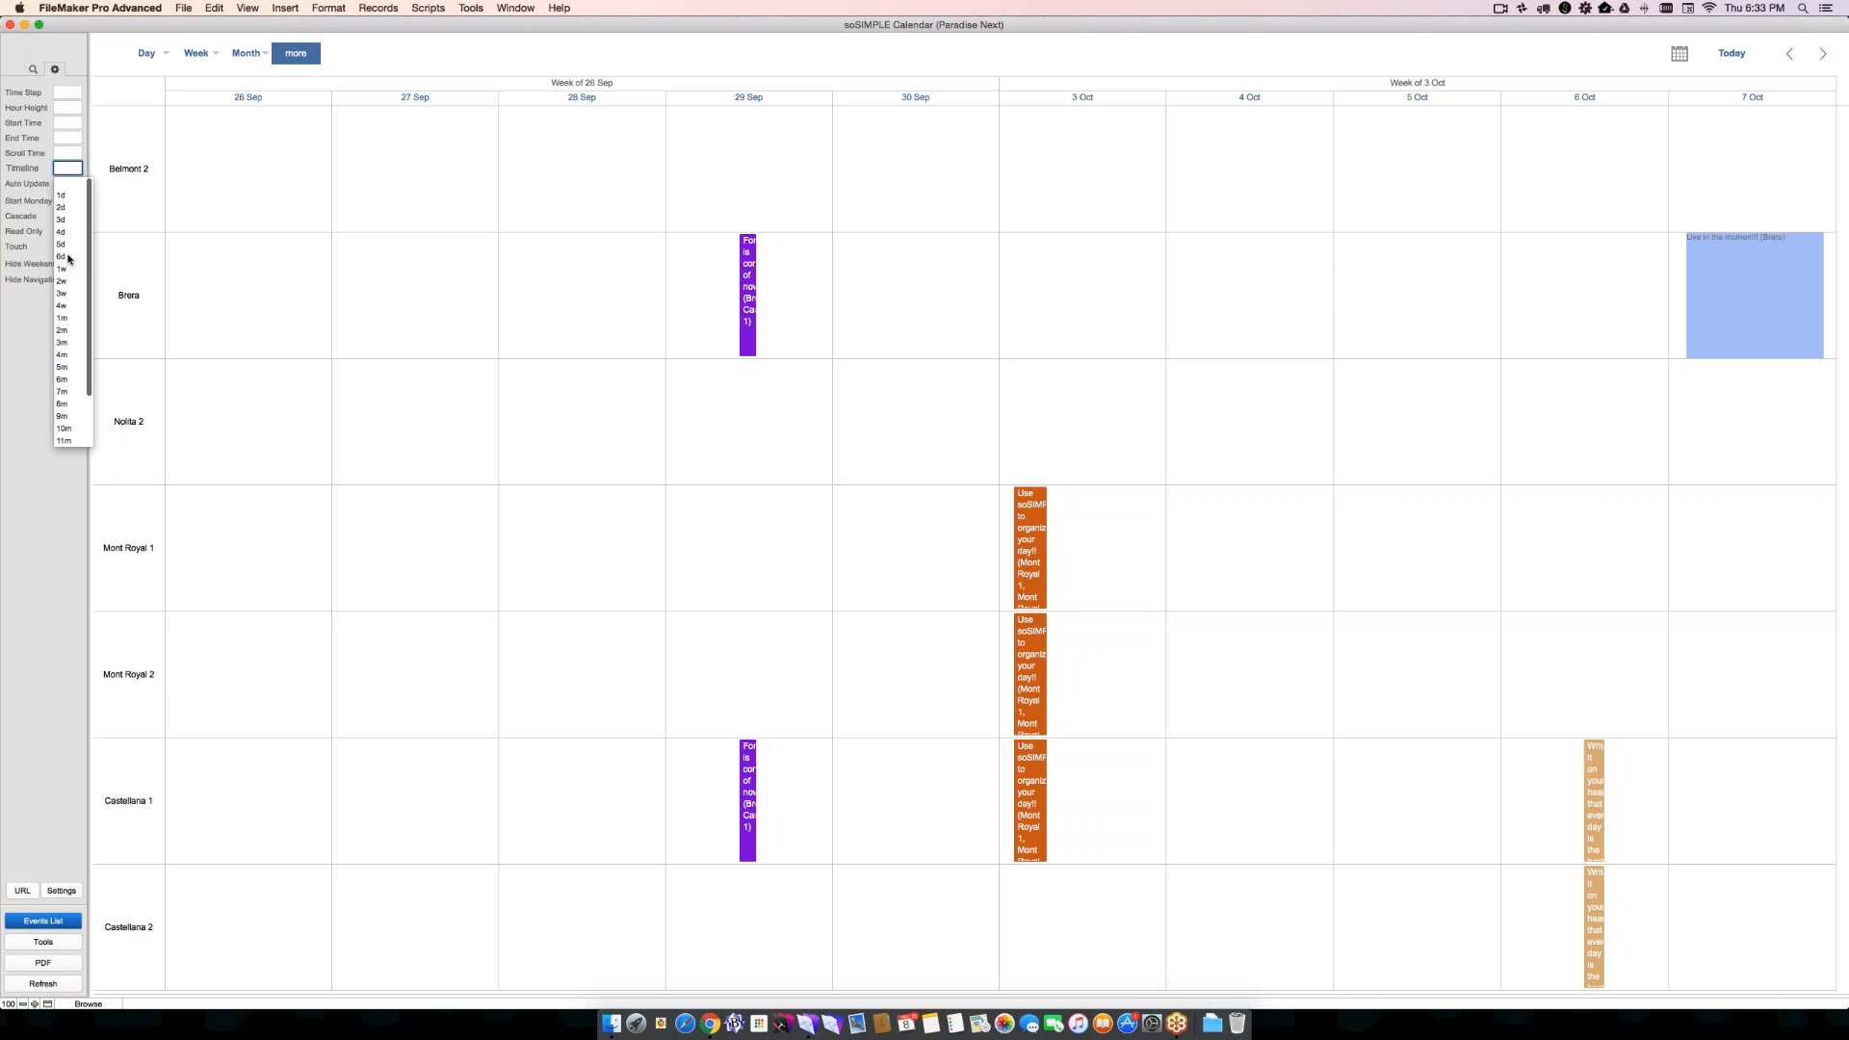
{"action": "left_click", "coordinate": [68, 249]}
{"action": "left_click", "coordinate": [68, 332]}
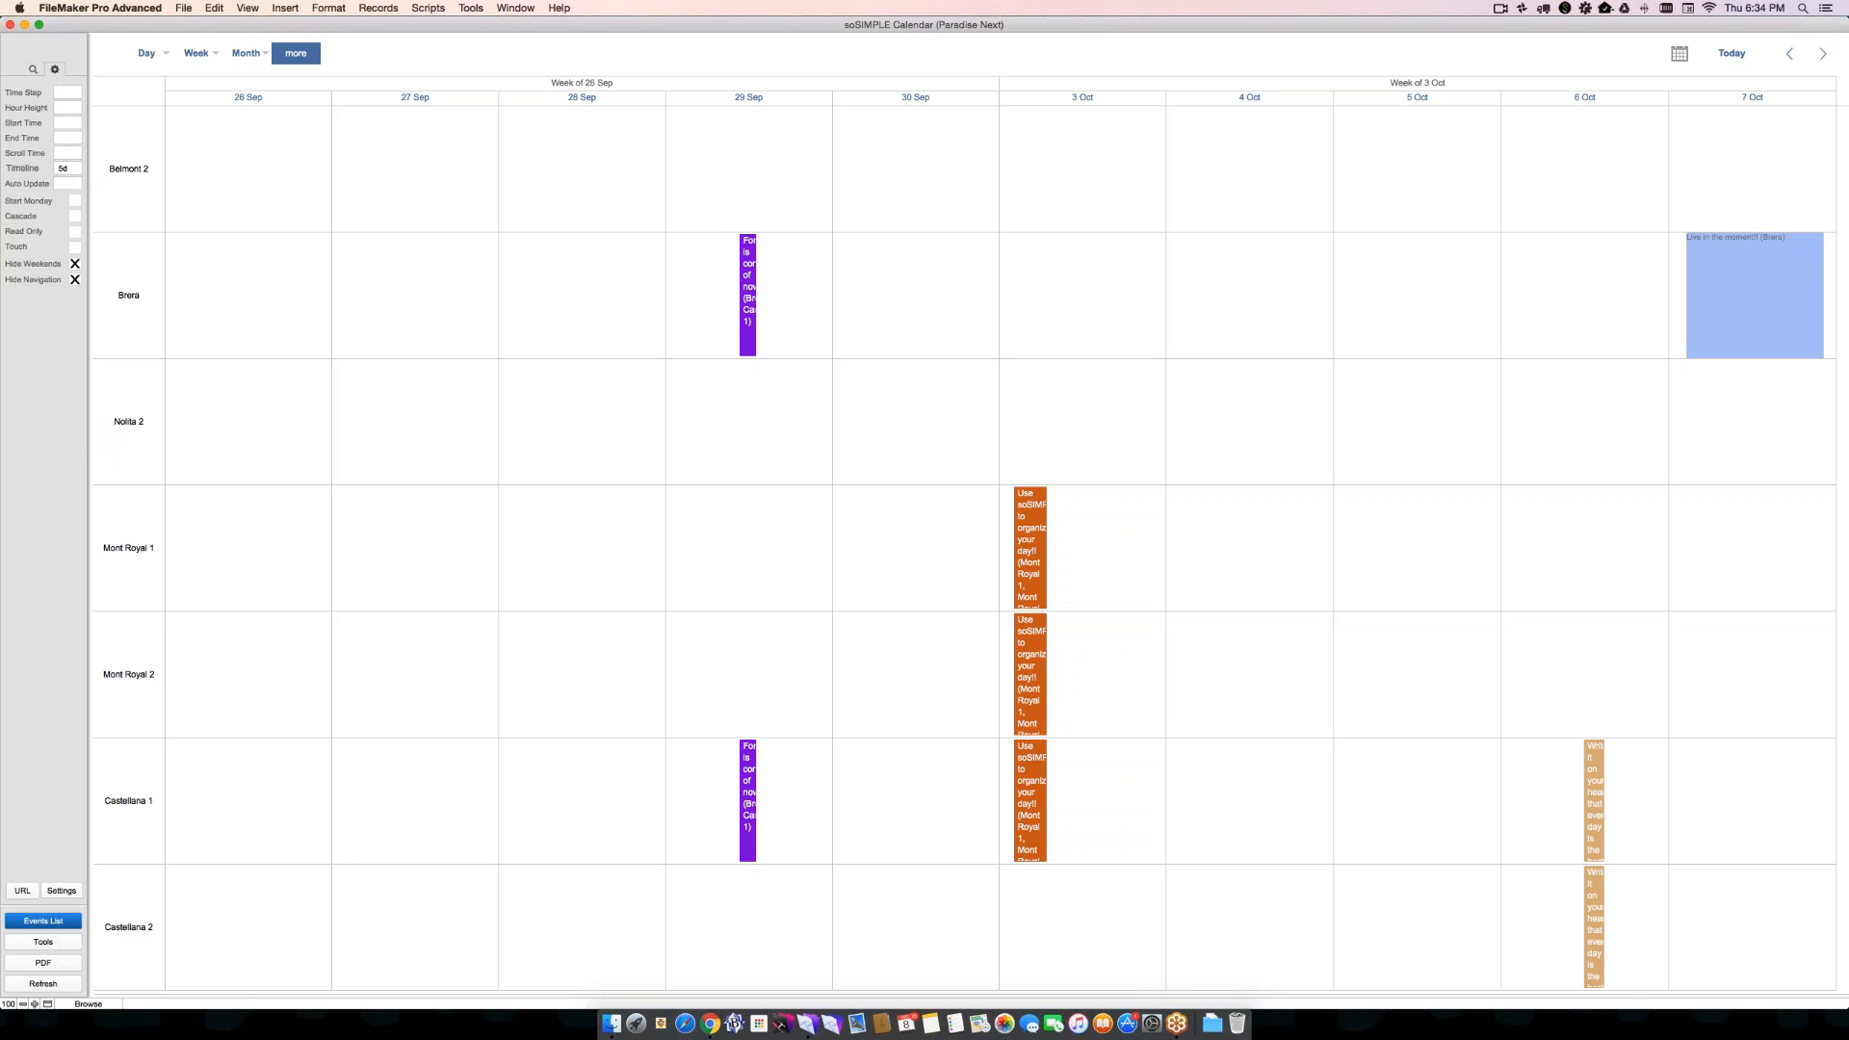
{"action": "mouse_move", "coordinate": [297, 54]}
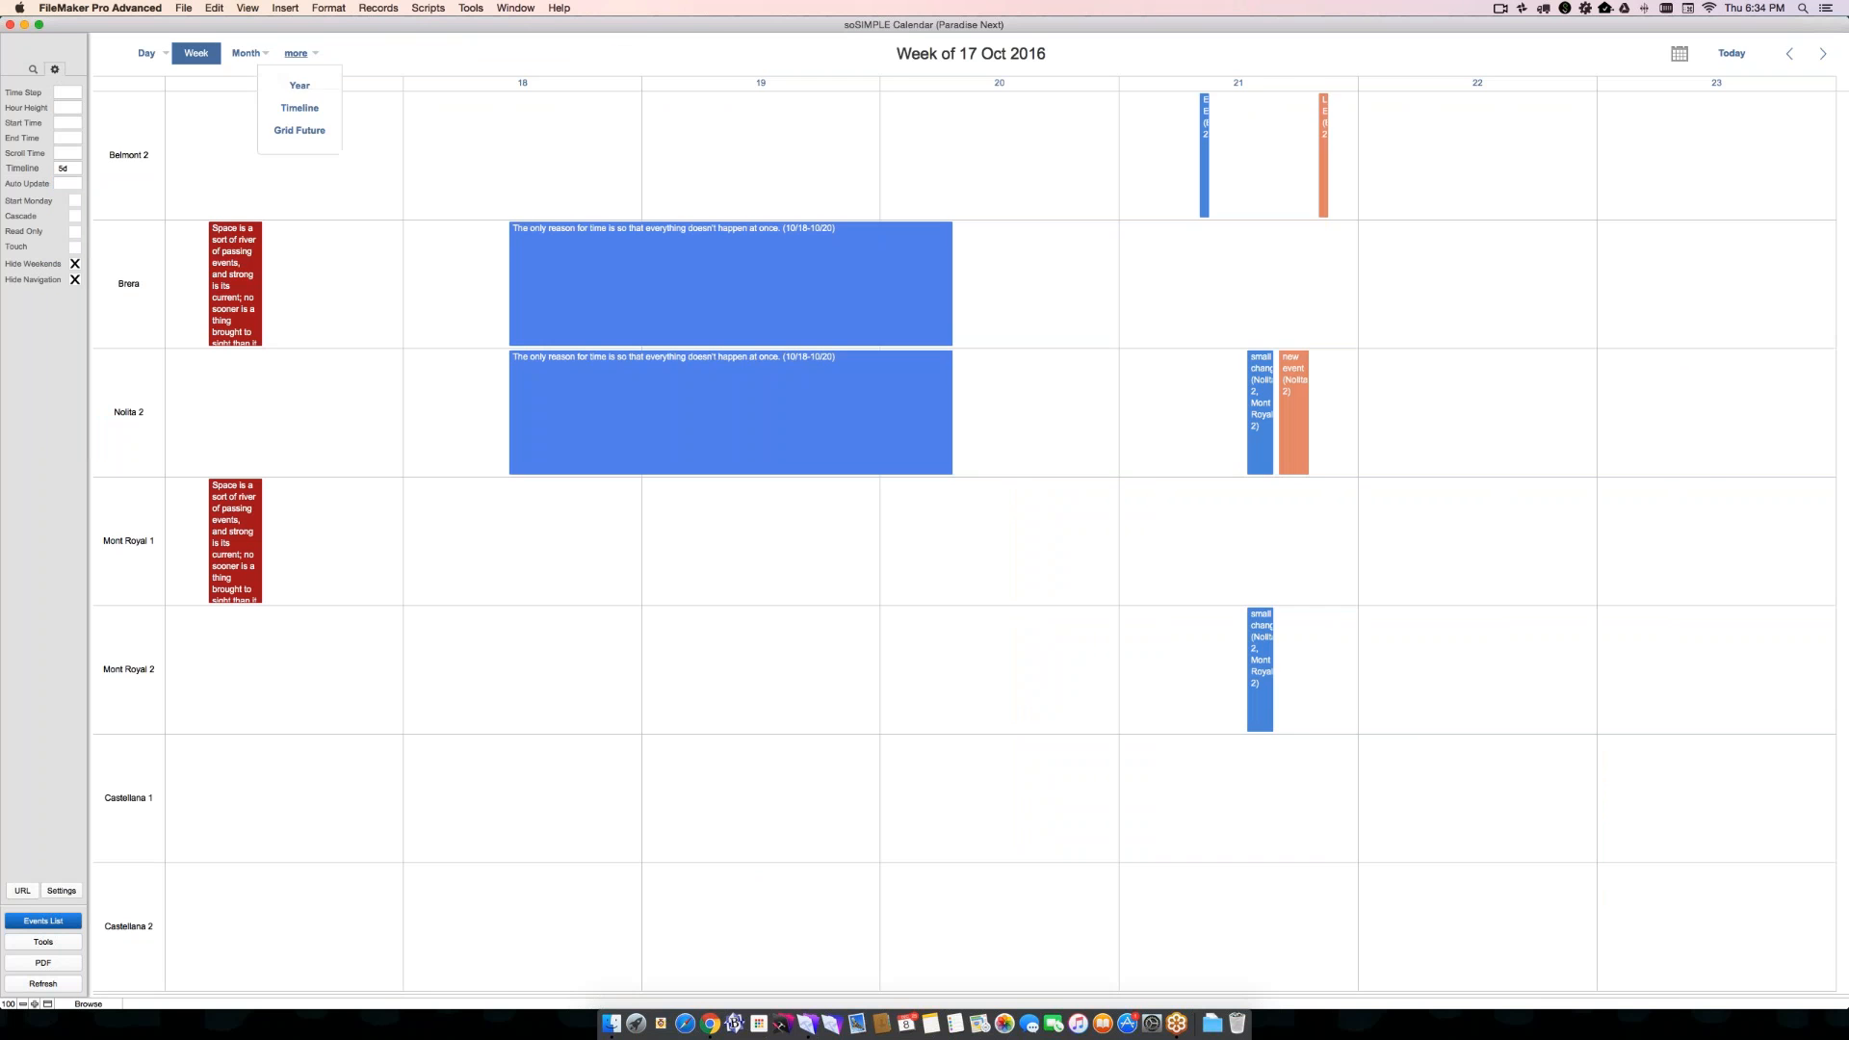
{"action": "left_click", "coordinate": [299, 108]}
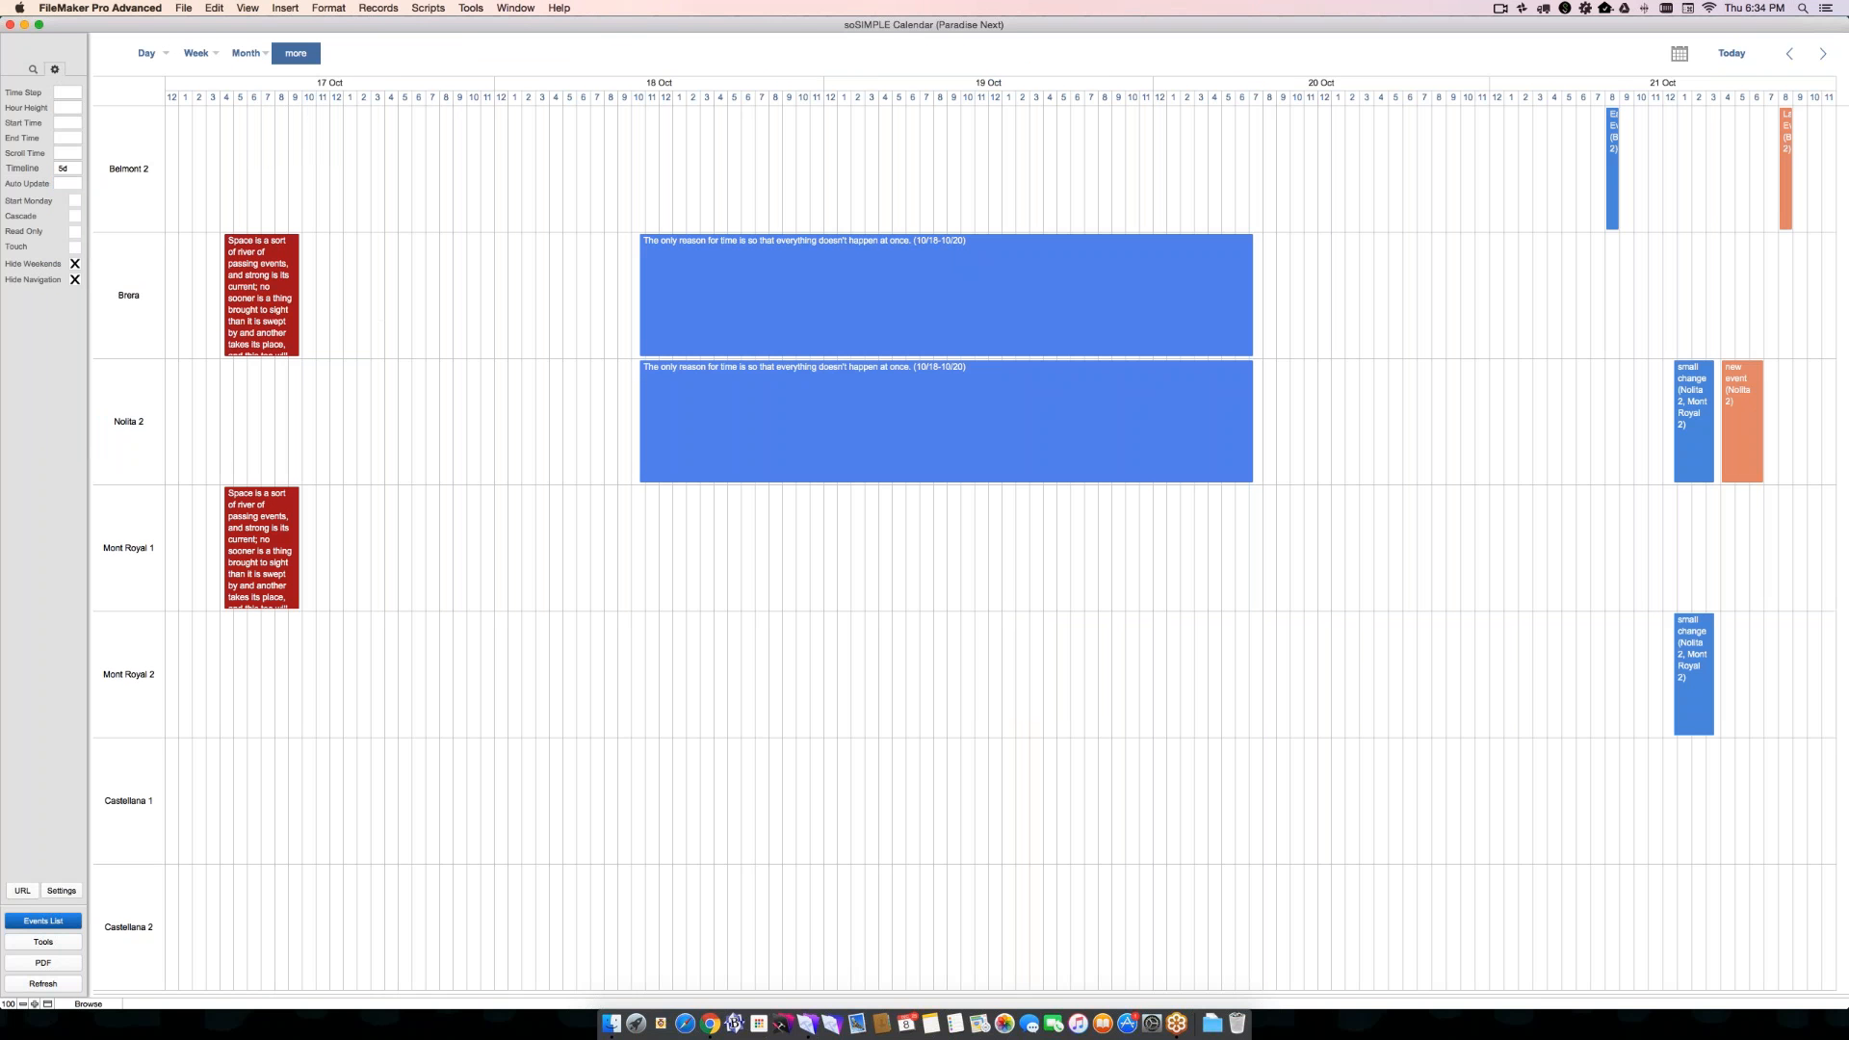
- Change the Timeline span to 2w, and then extend it to 1y
{"action": "left_click", "coordinate": [68, 169]}
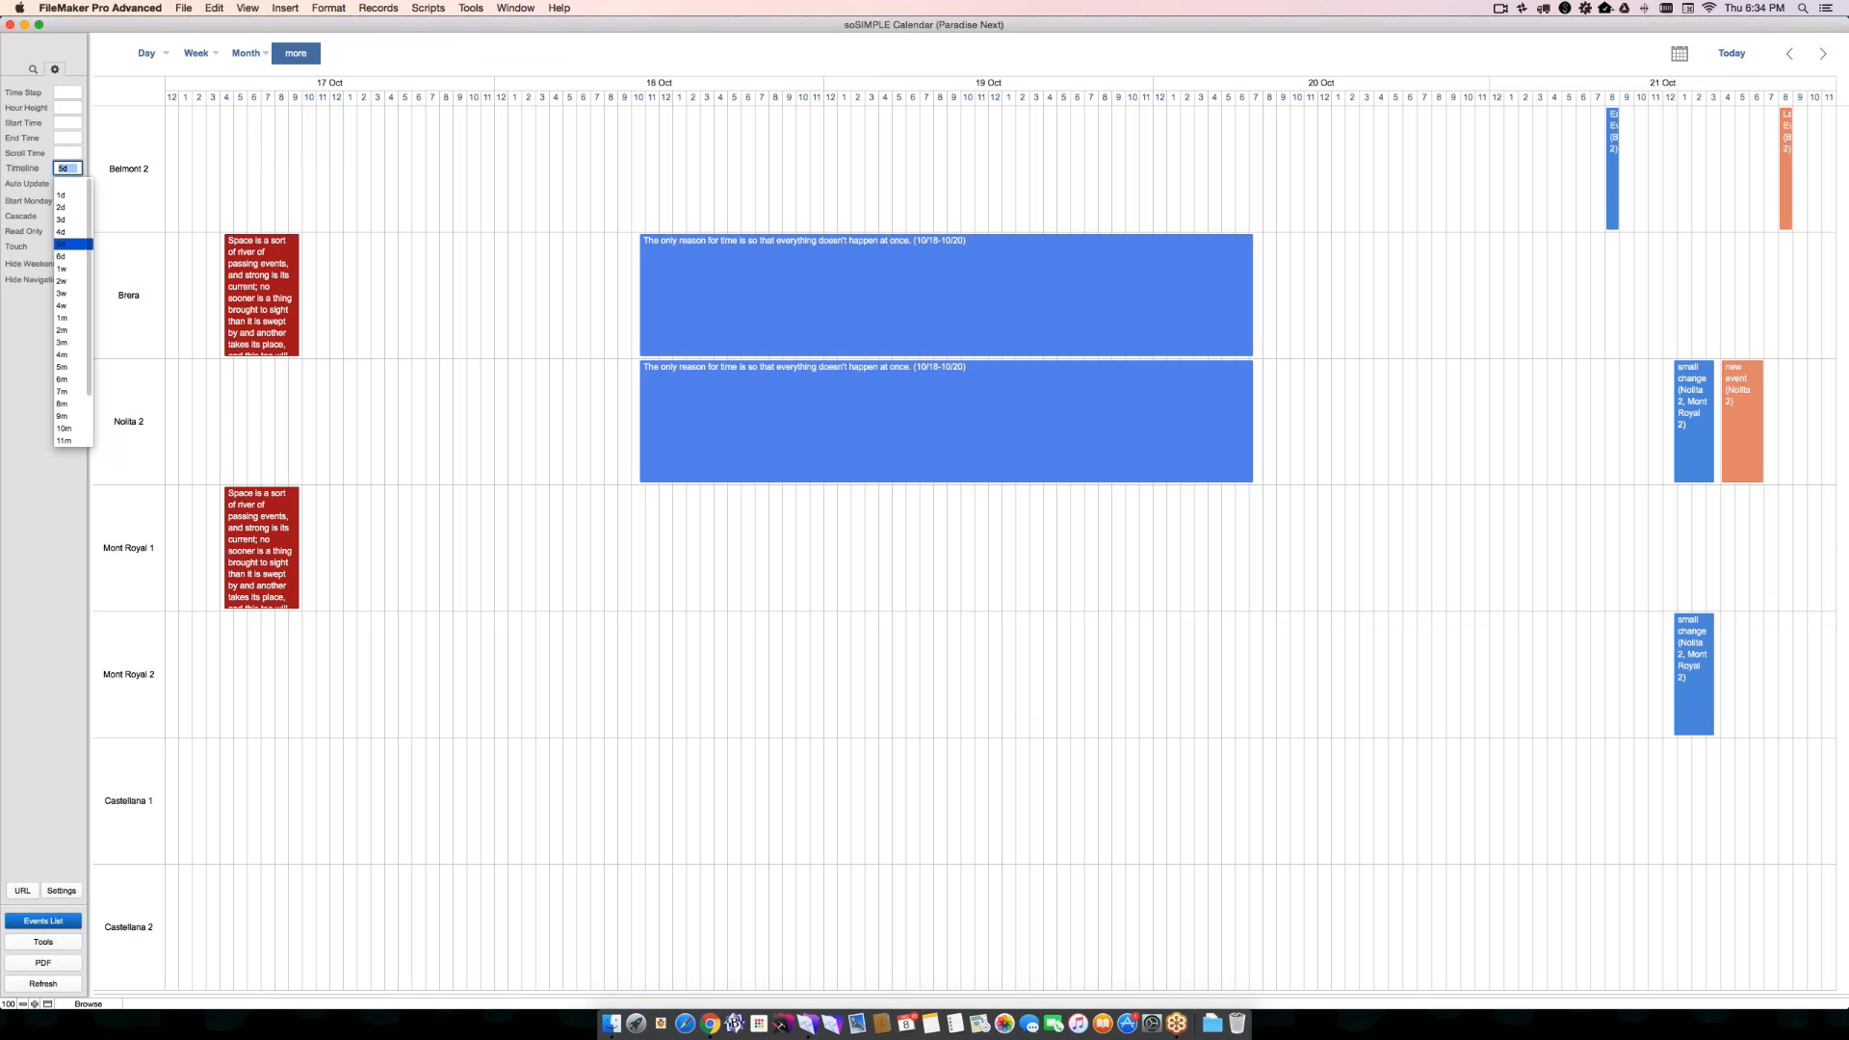
{"action": "left_click", "coordinate": [67, 282]}
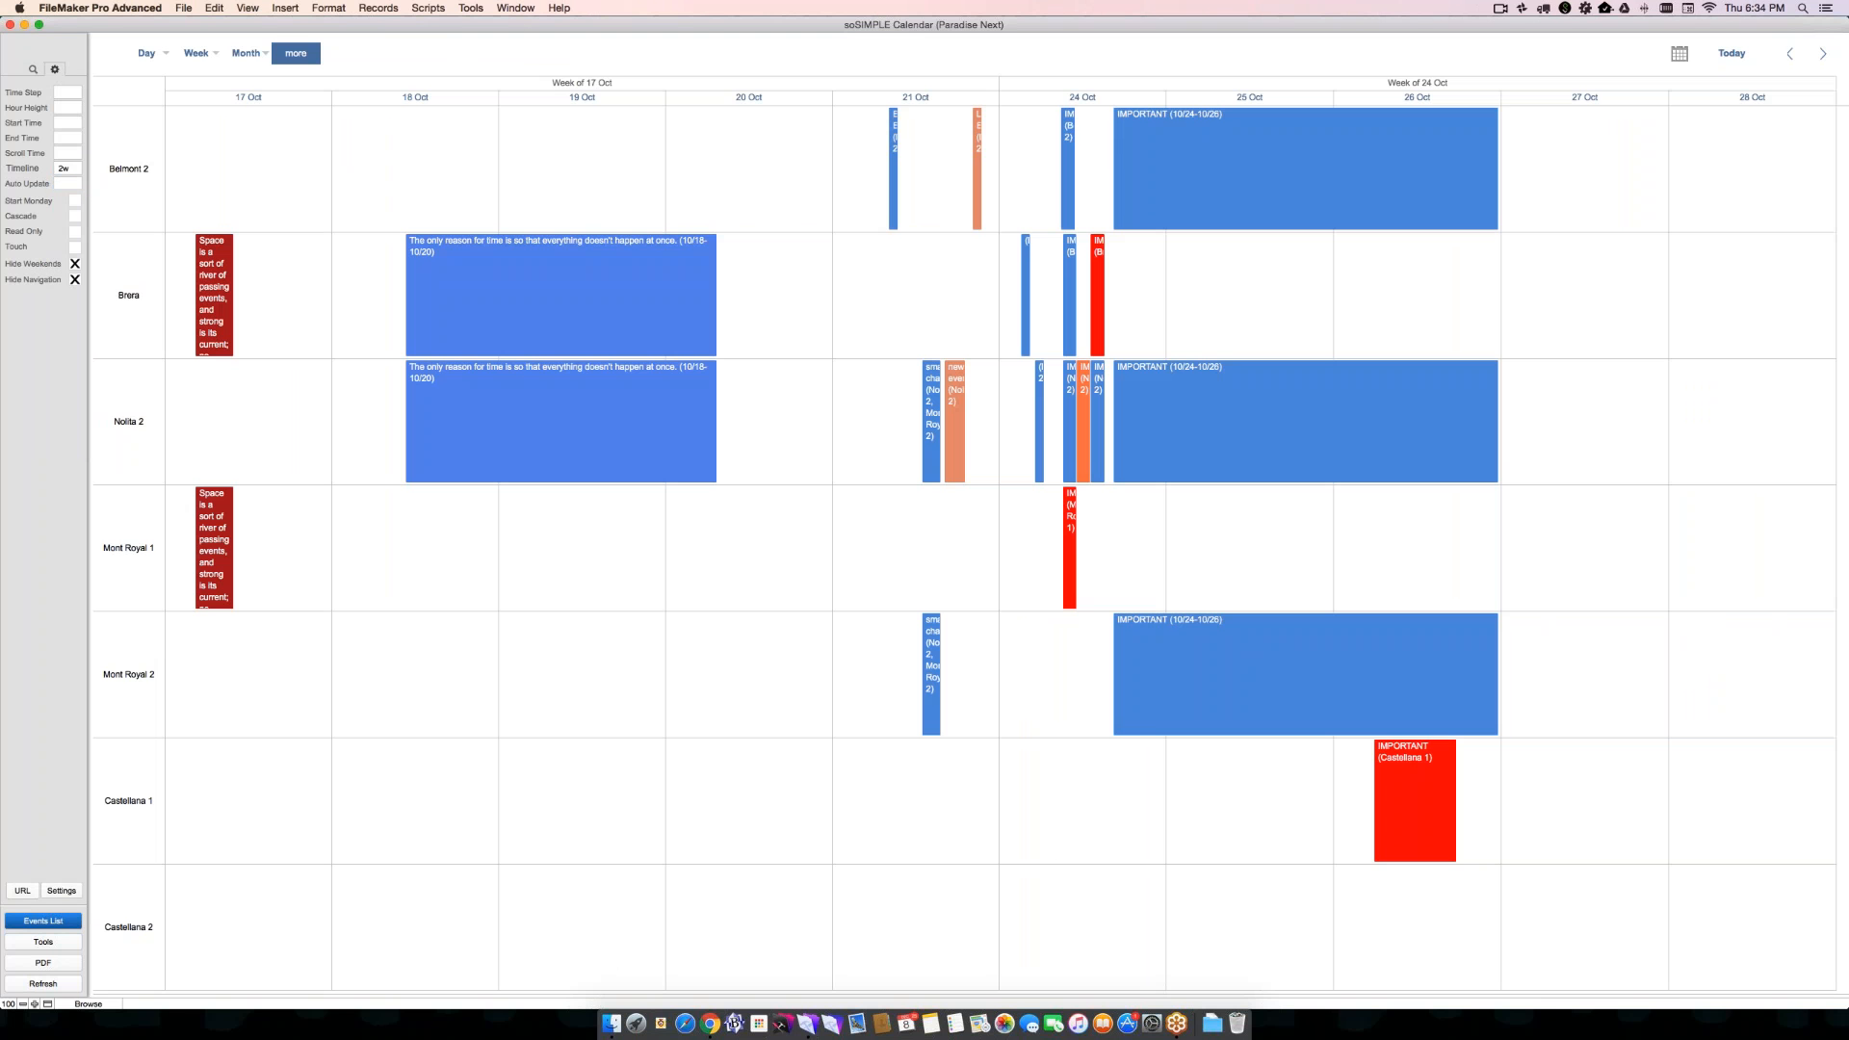
{"action": "left_click", "coordinate": [67, 169]}
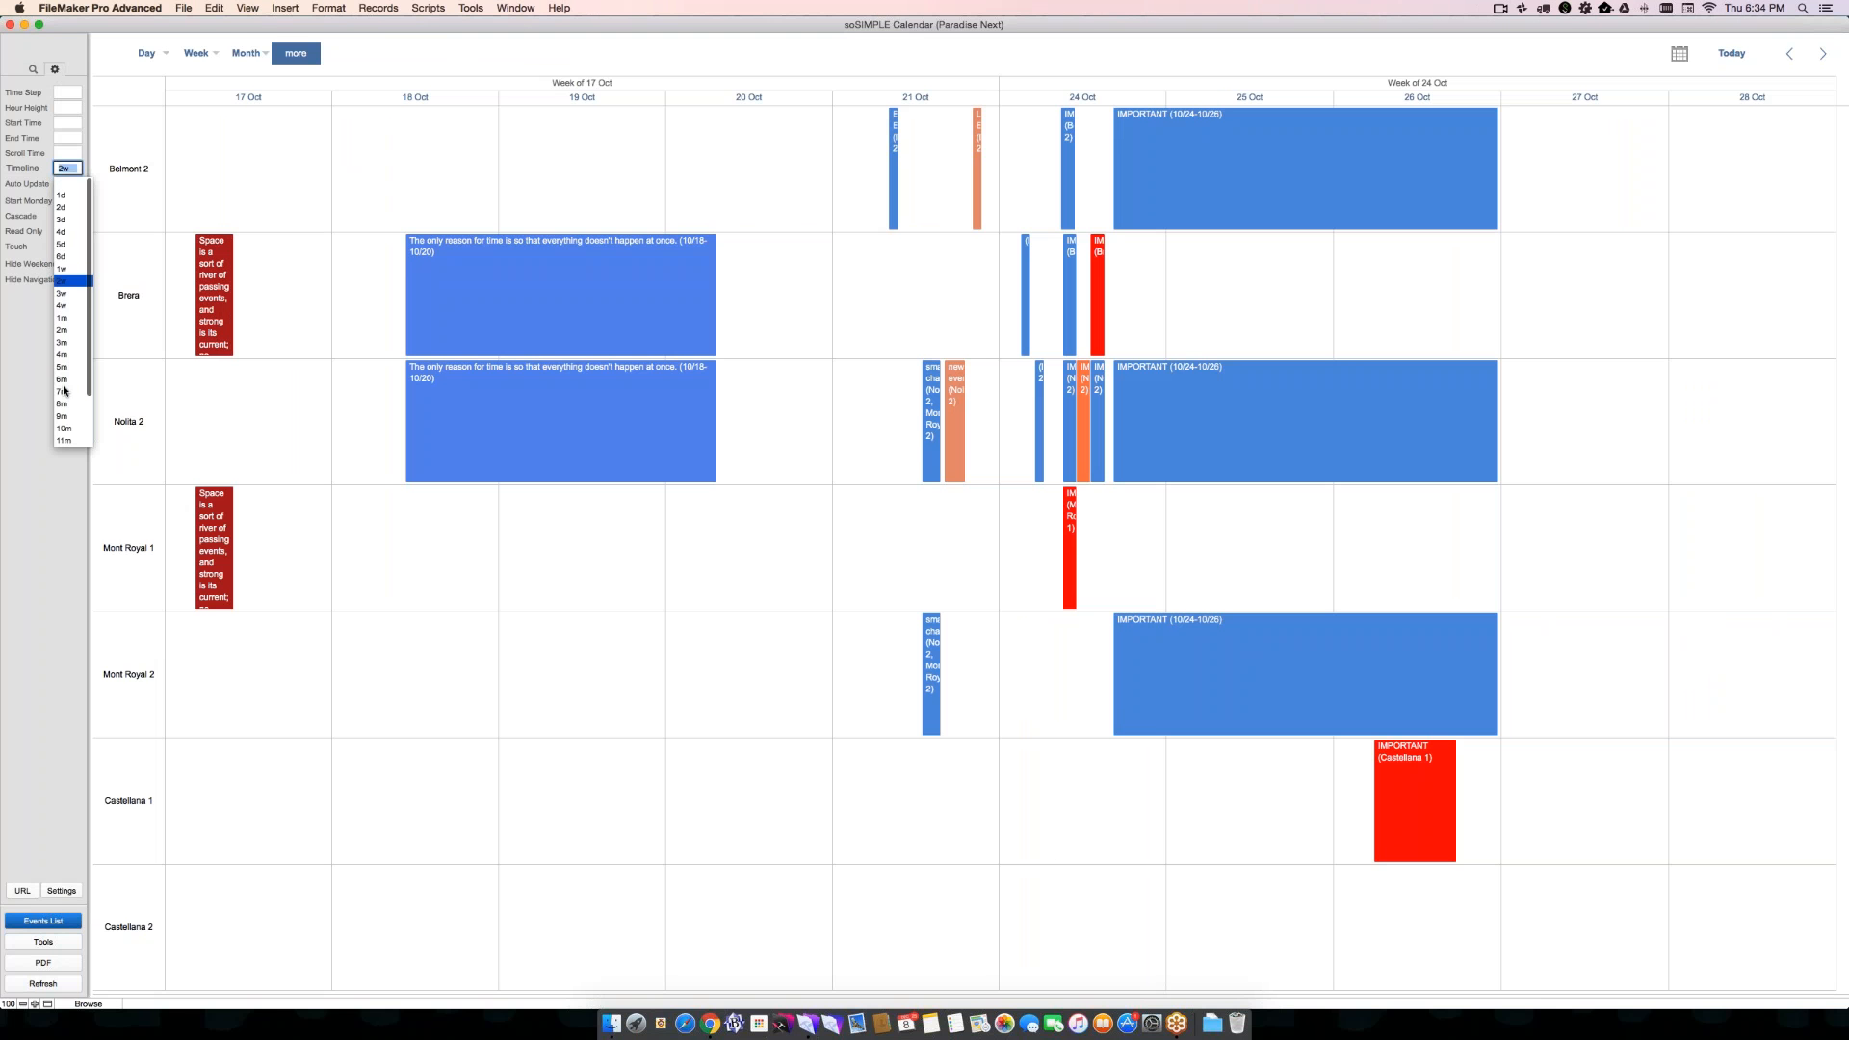
{"action": "scroll", "coordinate": [64, 390], "scroll_direction": "down", "scroll_amount": 10}
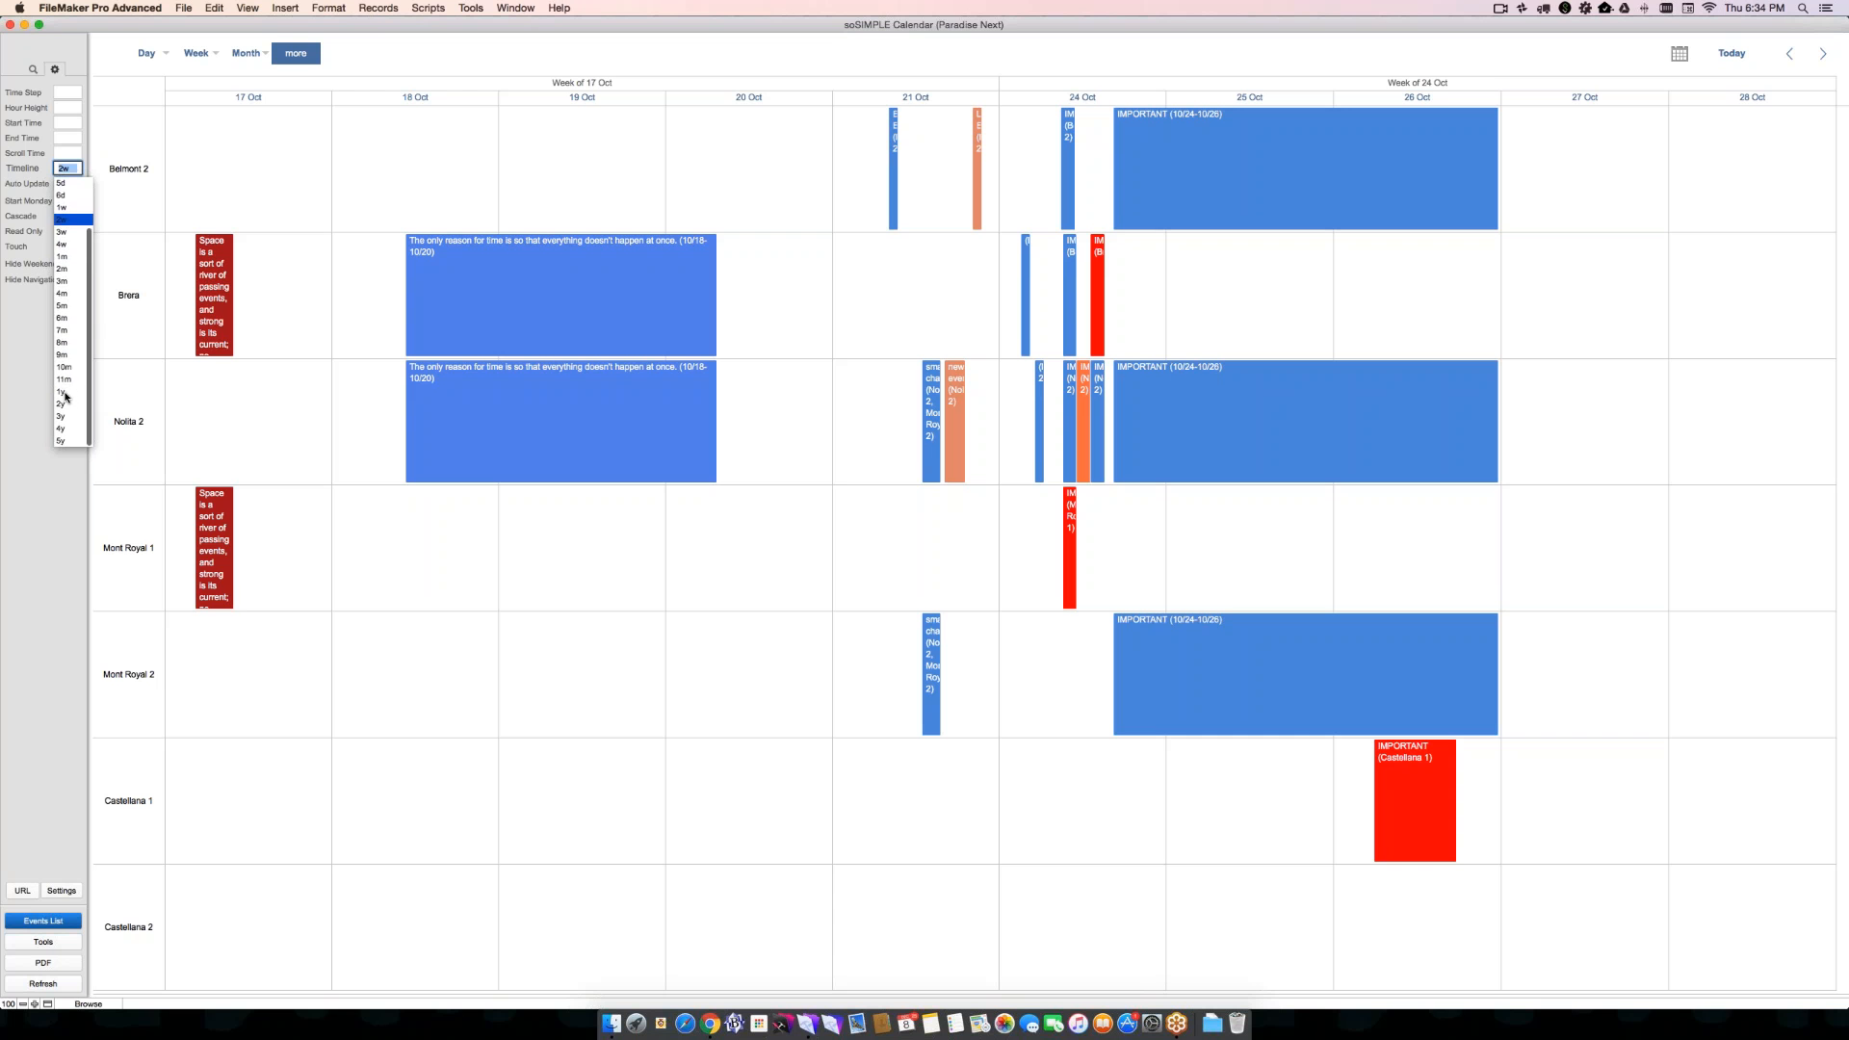
{"action": "left_click", "coordinate": [64, 395]}
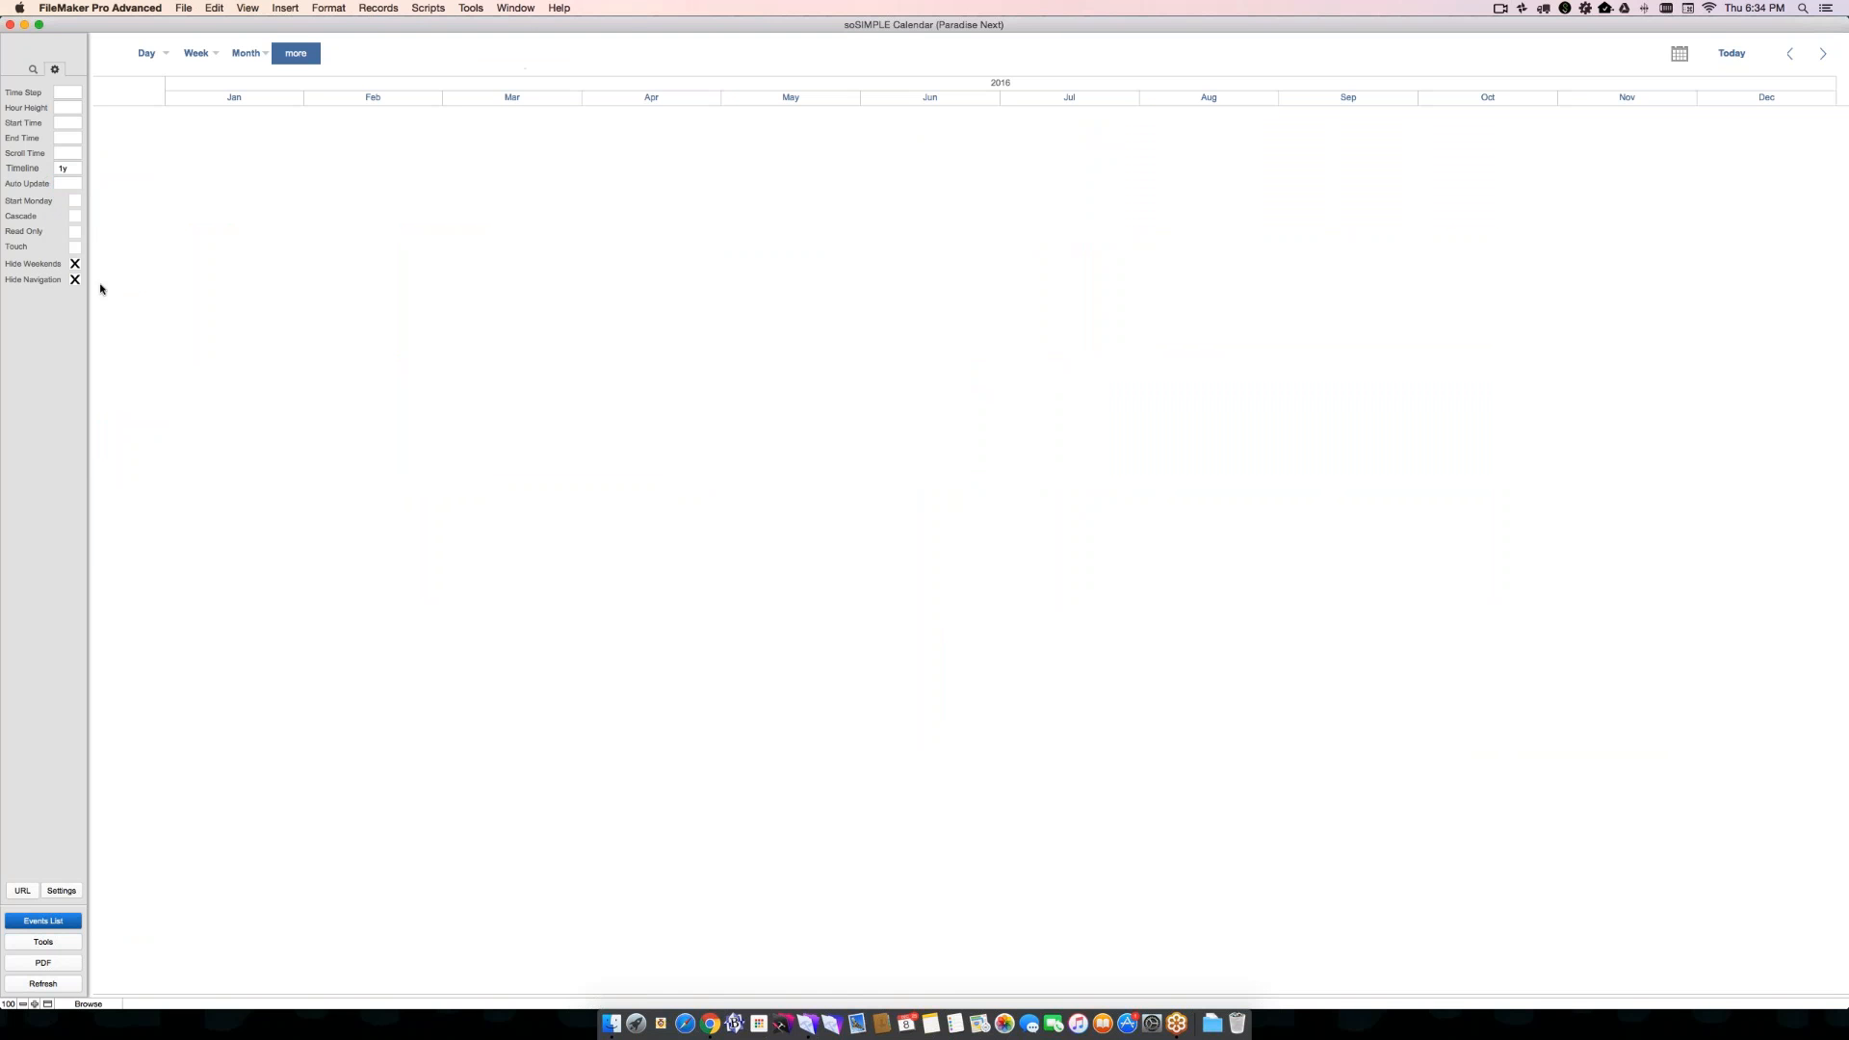
- Extend the Timeline span to 5y
{"action": "left_click", "coordinate": [68, 168]}
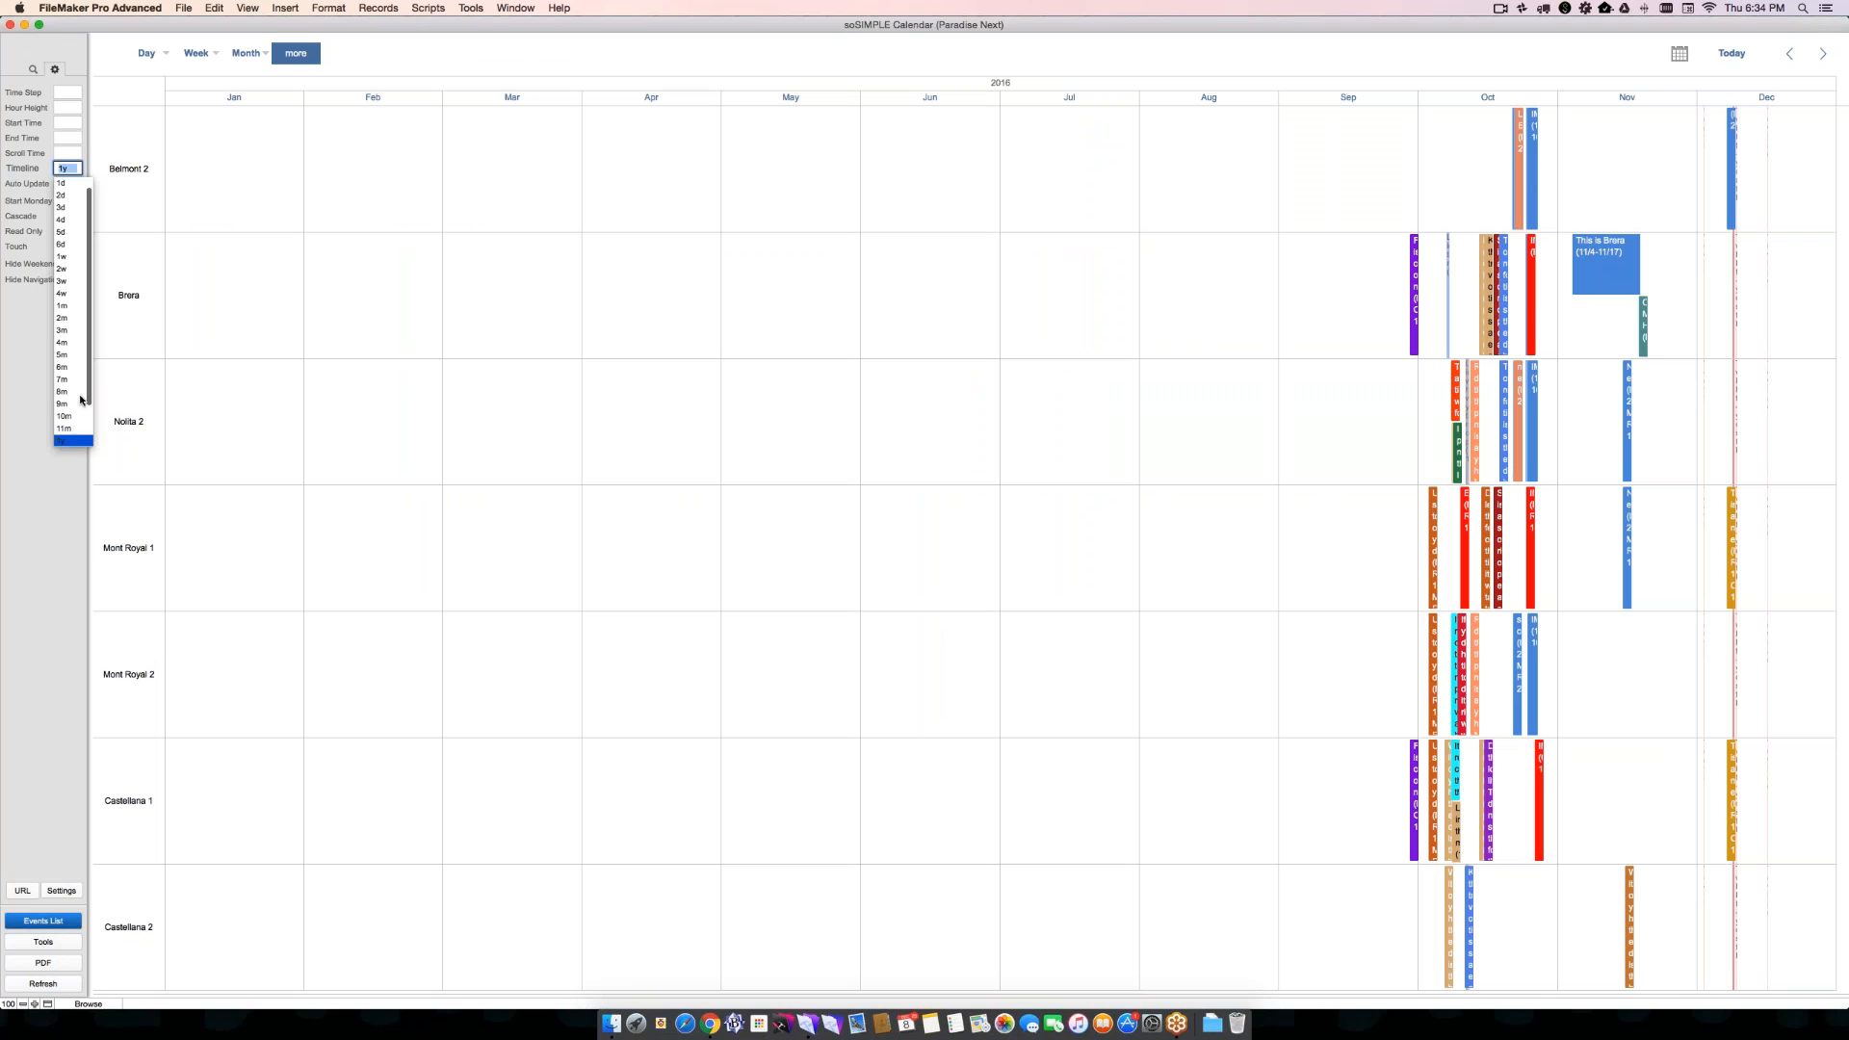
{"action": "scroll", "coordinate": [73, 424], "scroll_direction": "down", "scroll_amount": 2}
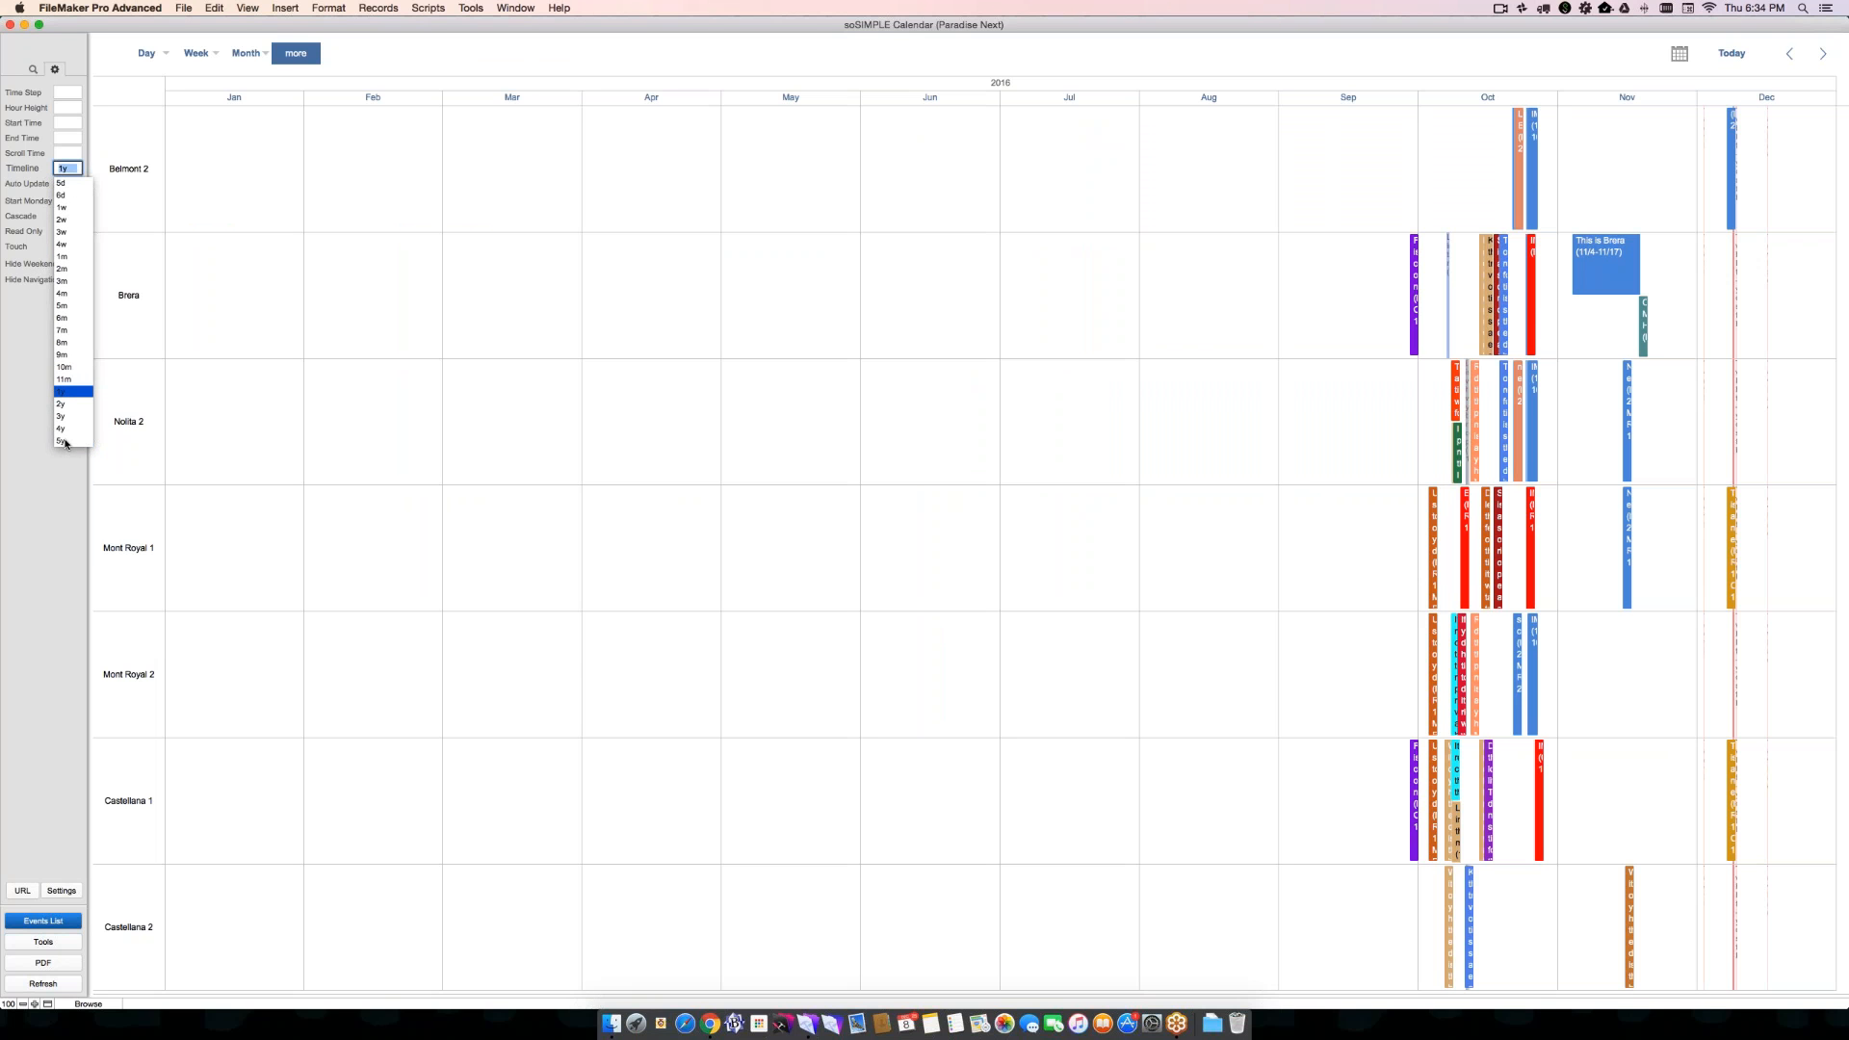
{"action": "left_click", "coordinate": [62, 440]}
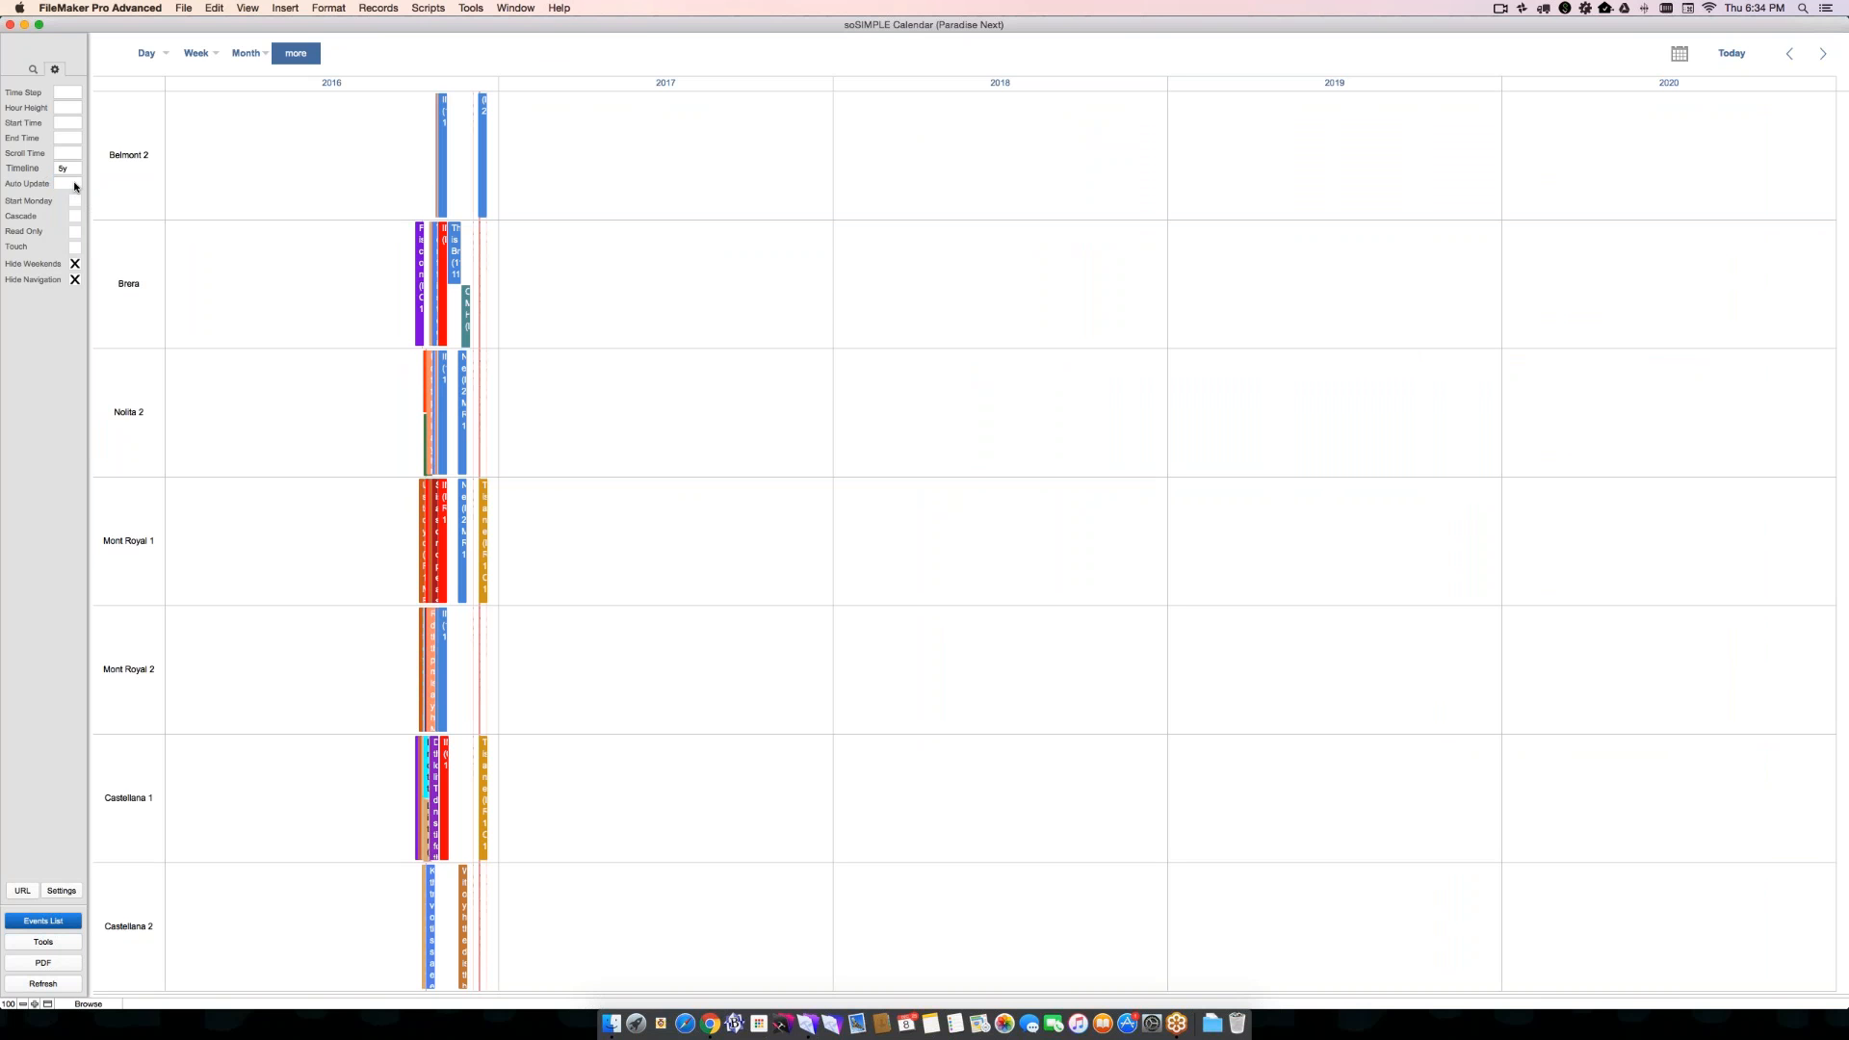
- Enter a custom Timeline span of 10y that is not among the preset values
{"action": "left_click", "coordinate": [67, 169]}
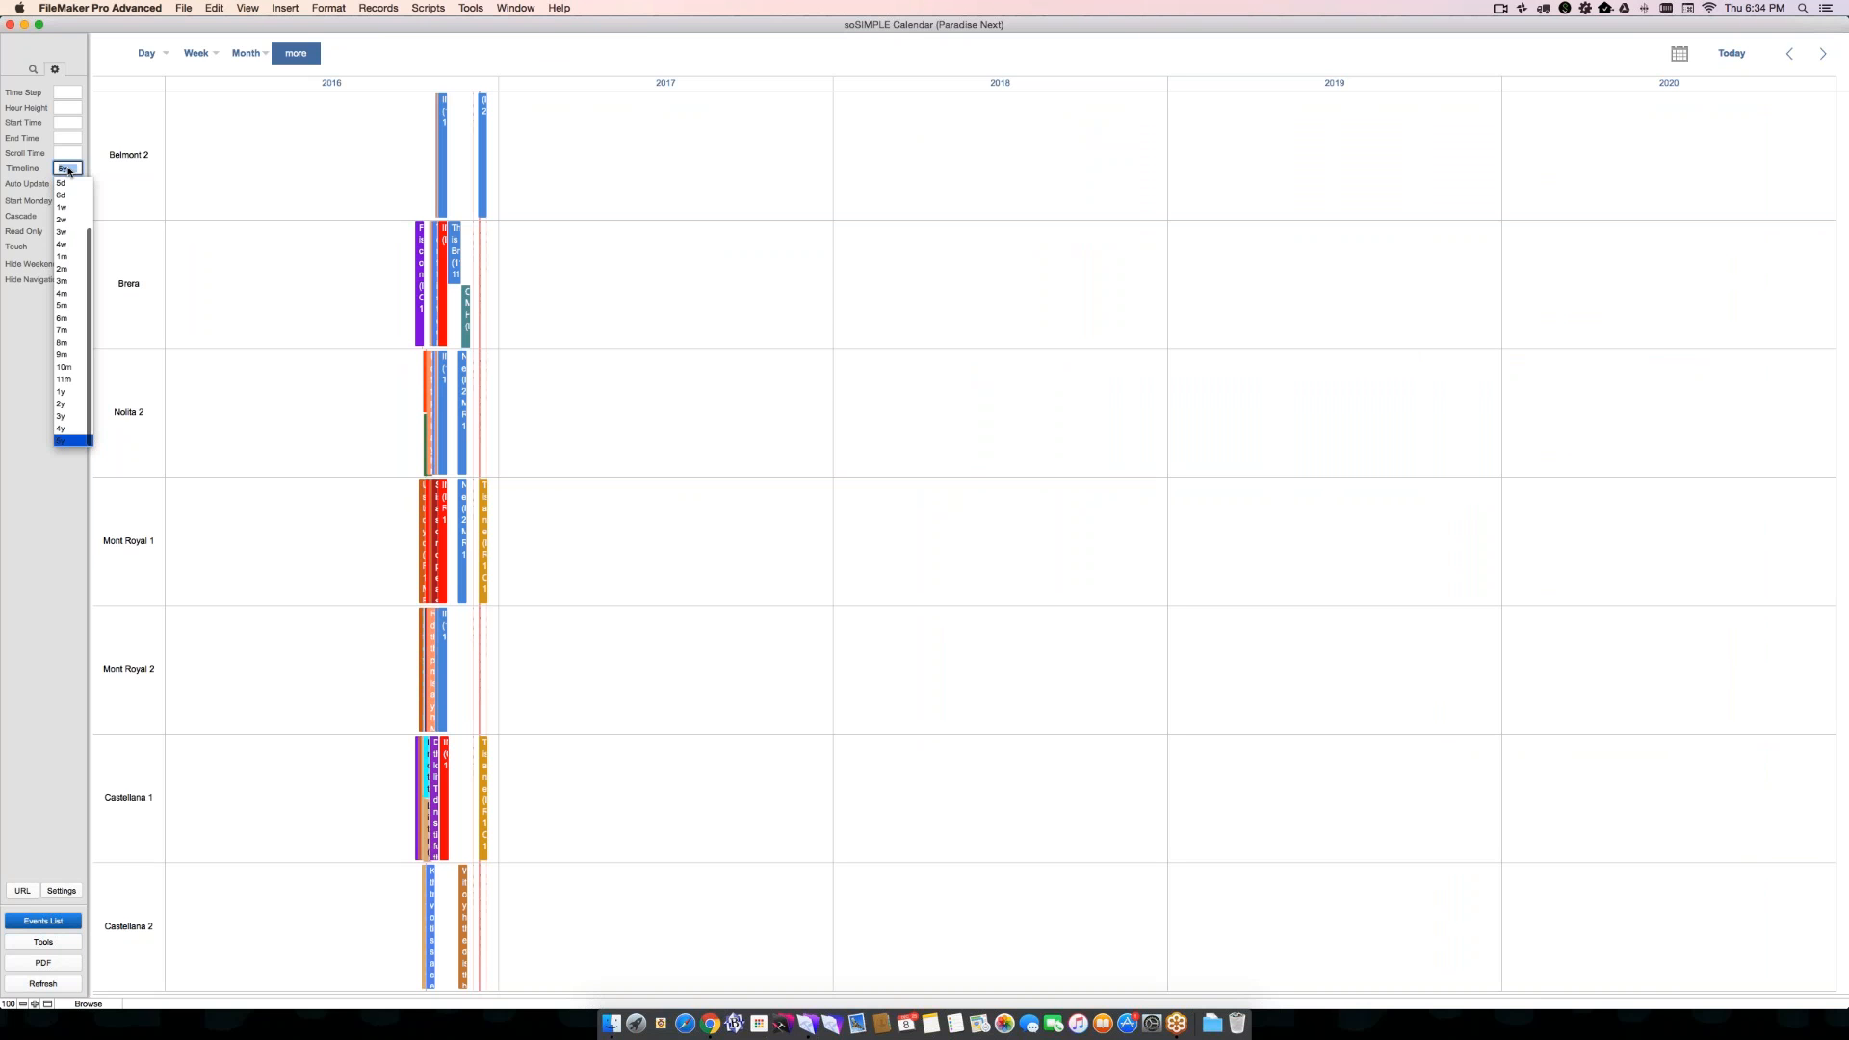
{"action": "key", "text": "1"}
{"action": "key", "text": "0"}
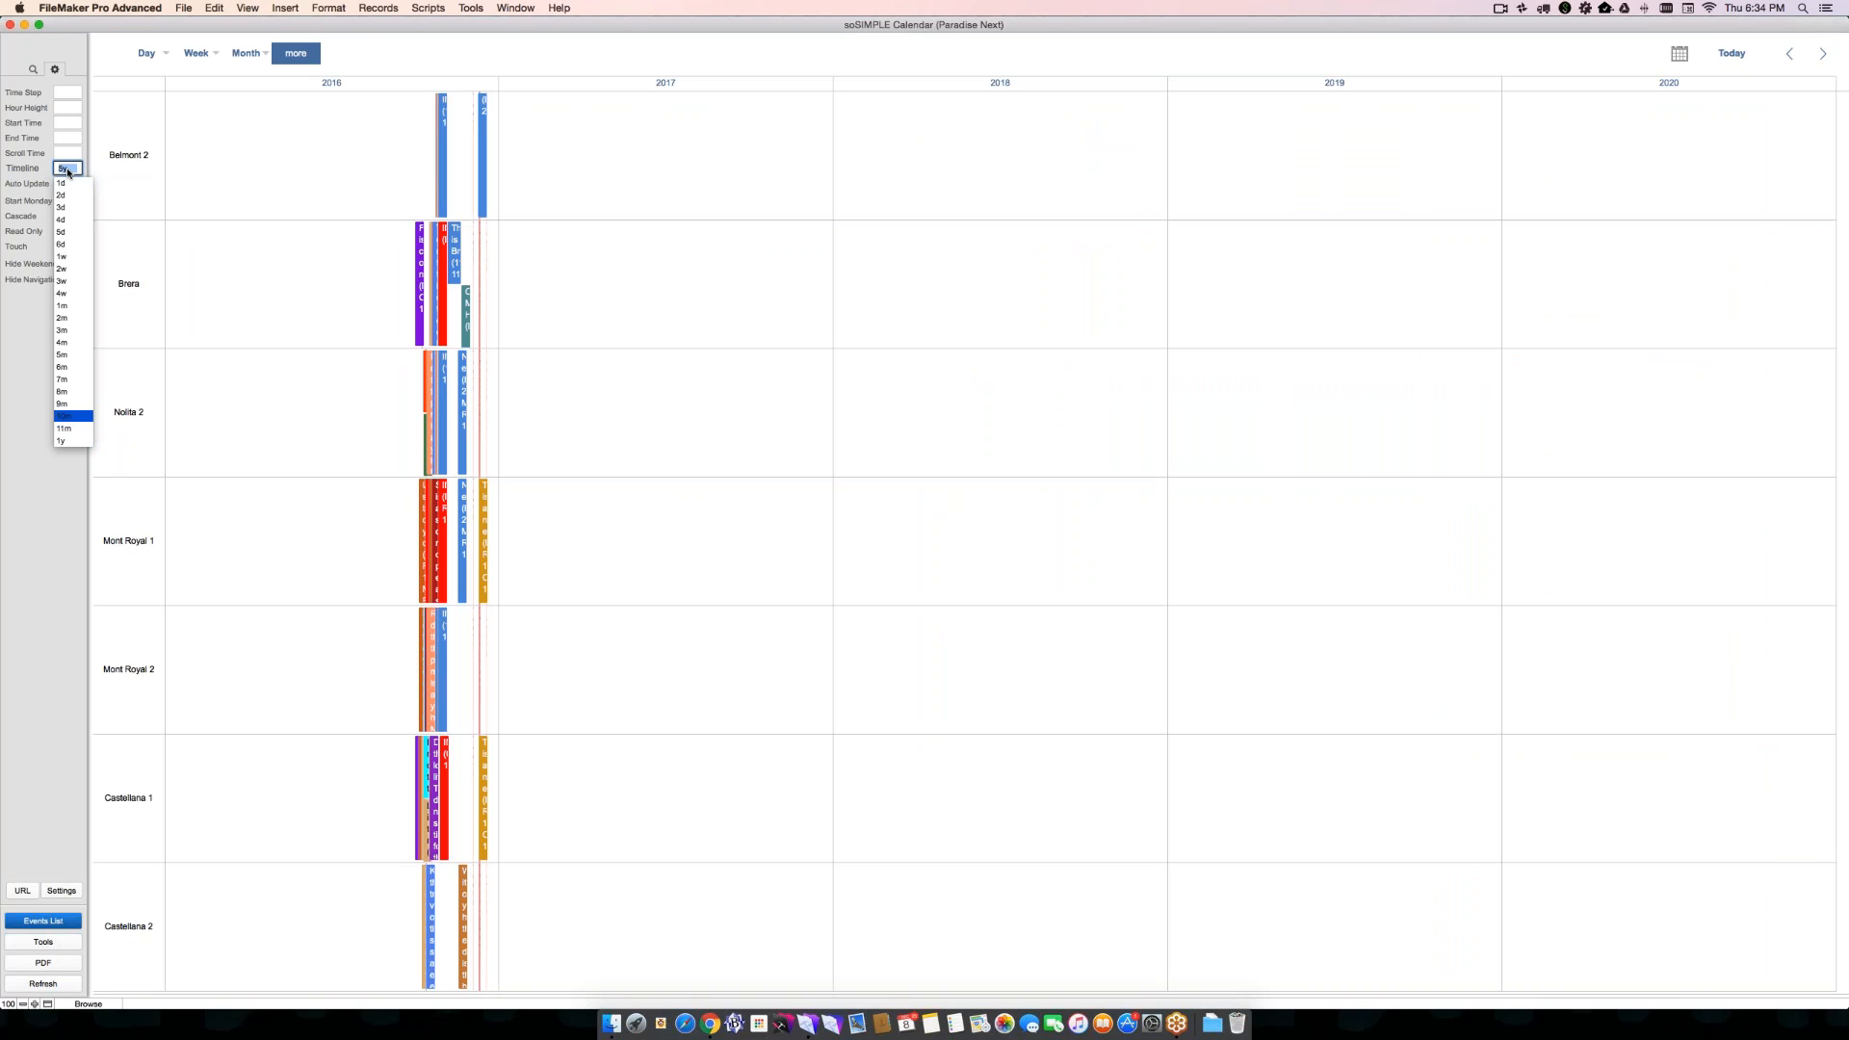
{"action": "key", "text": "Return"}
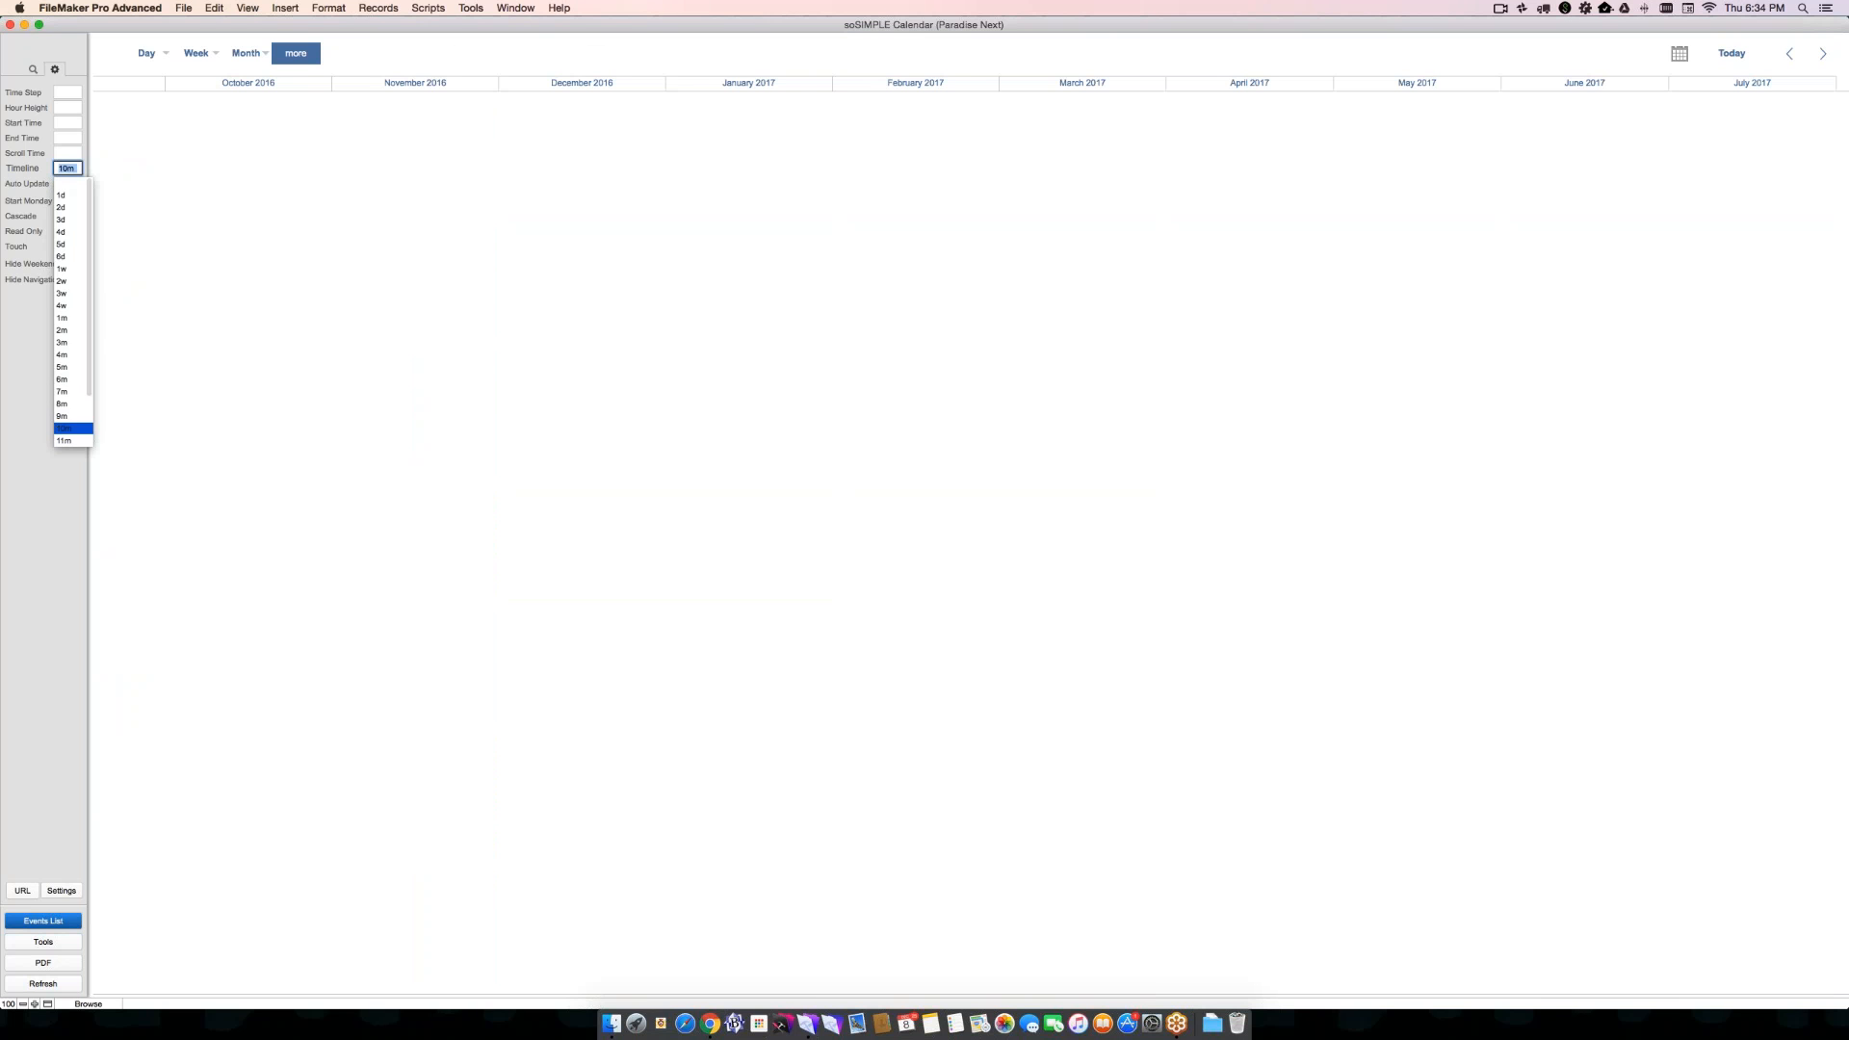
{"action": "left_click", "coordinate": [76, 172]}
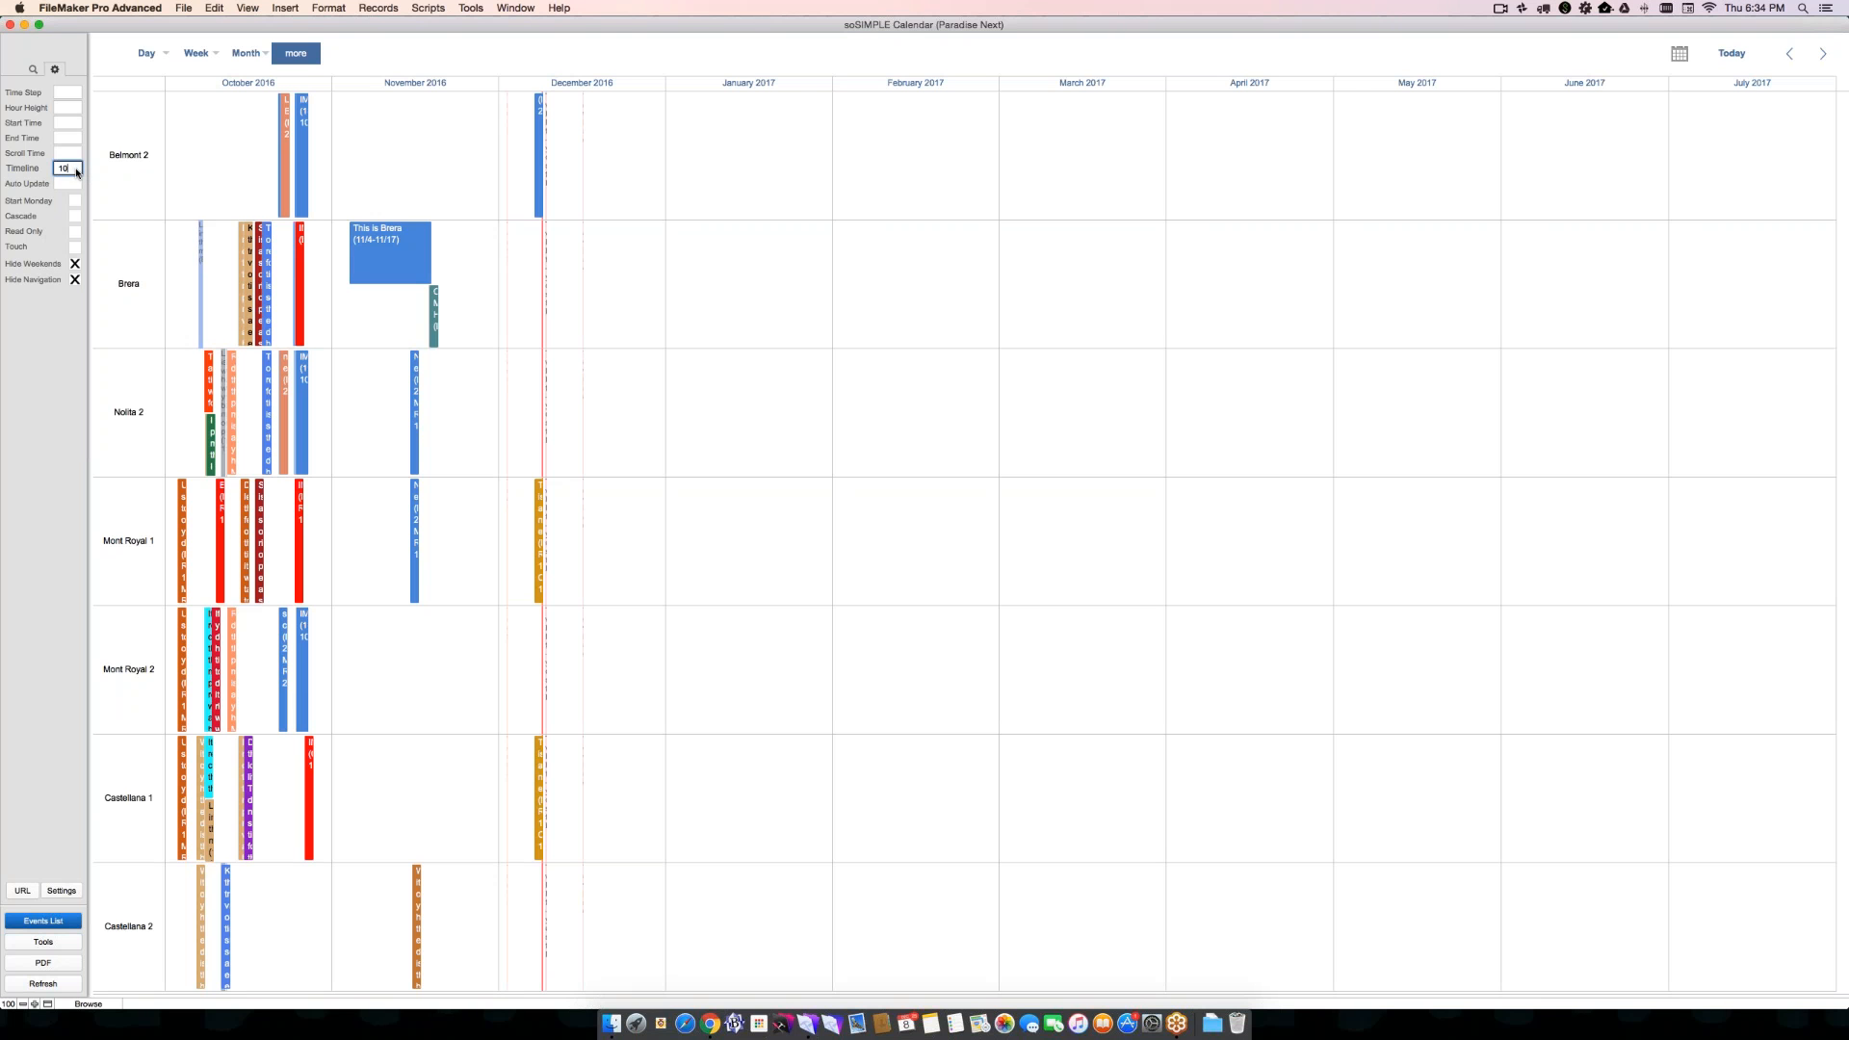
{"action": "key", "text": "Return"}
{"action": "left_click", "coordinate": [74, 169]}
{"action": "type", "text": "y"}
{"action": "key", "text": "Return"}
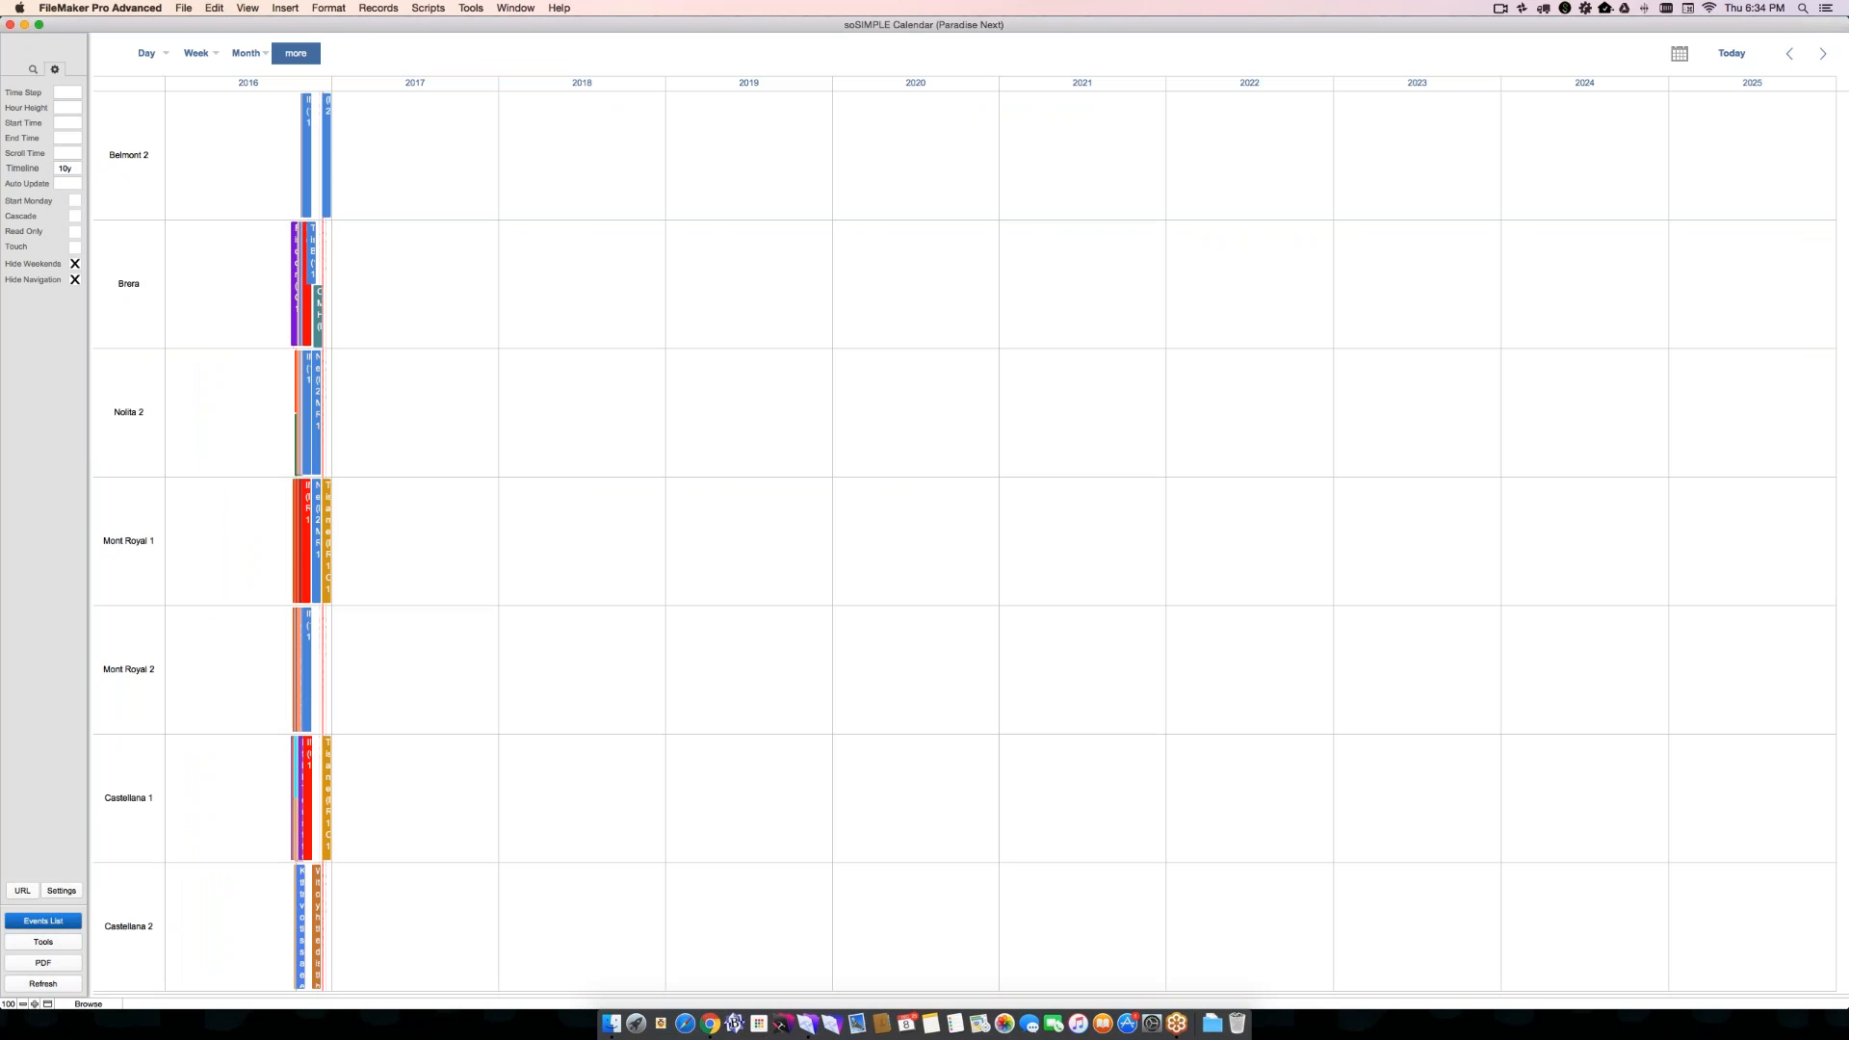
{"action": "left_click", "coordinate": [60, 171]}
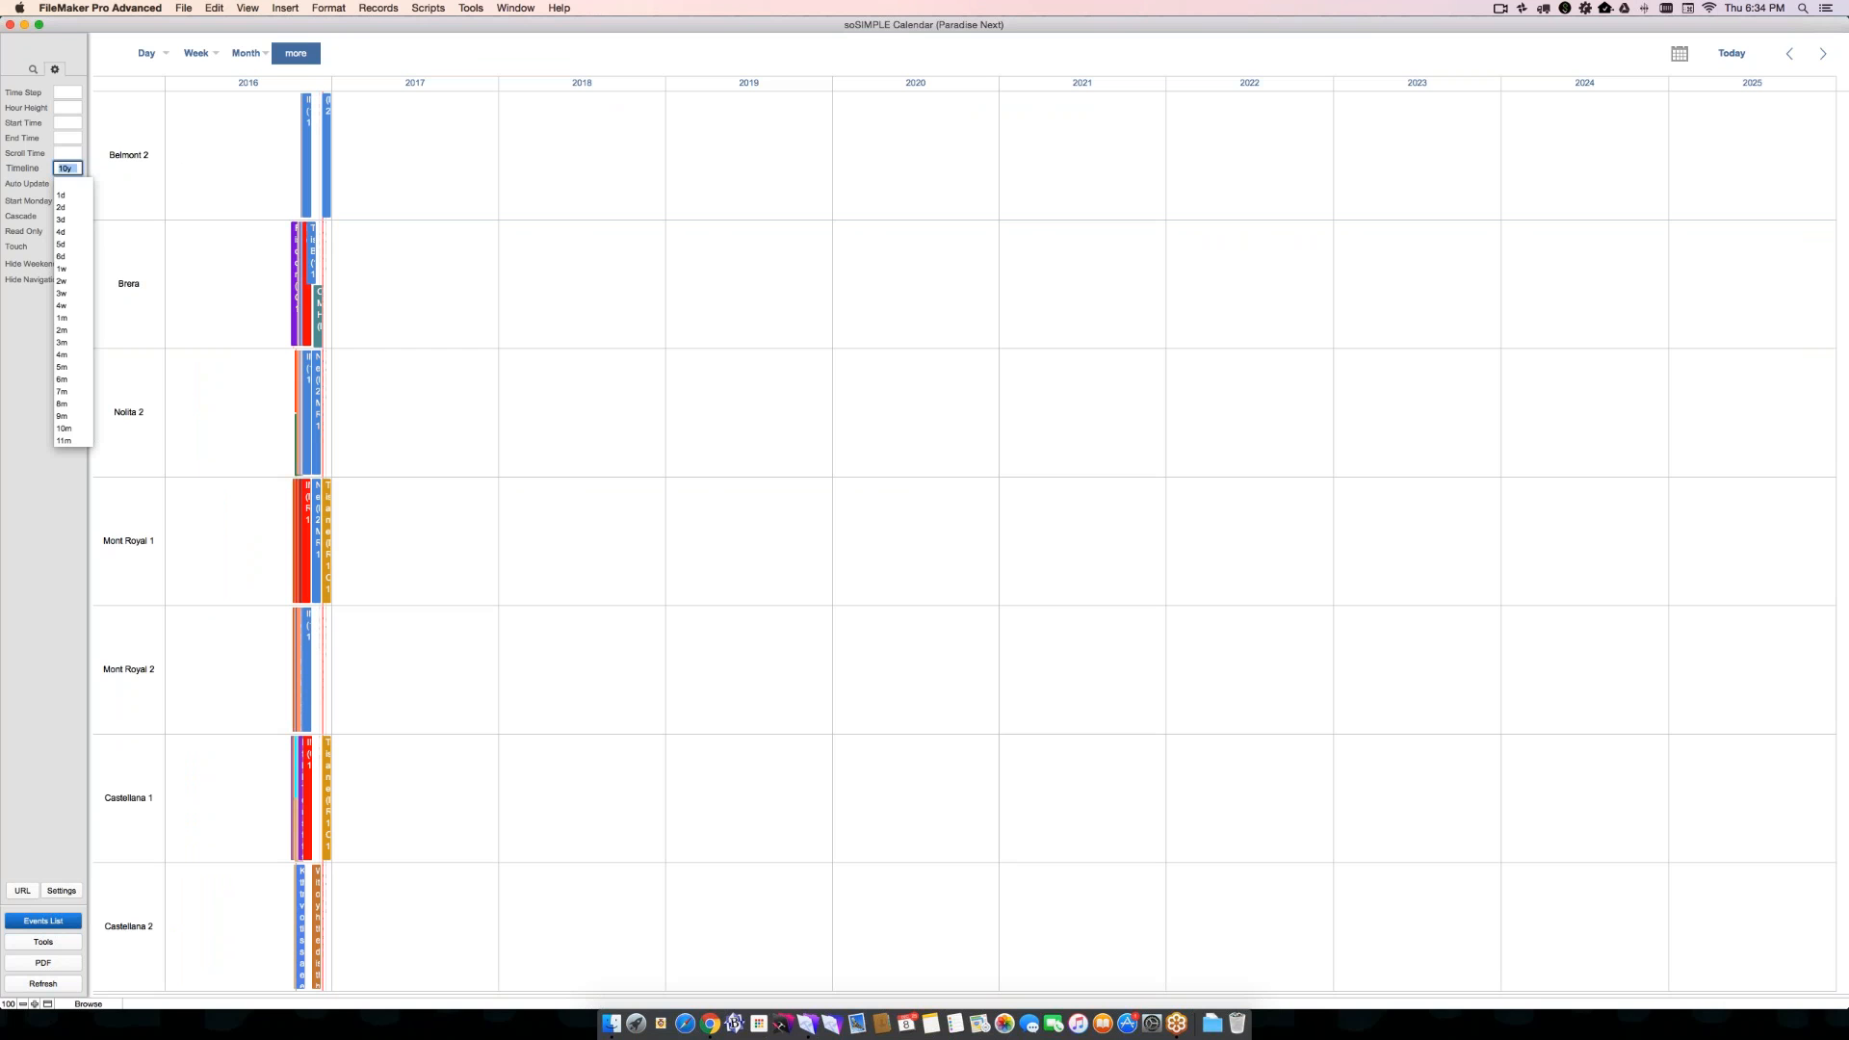
{"action": "left_click", "coordinate": [36, 171]}
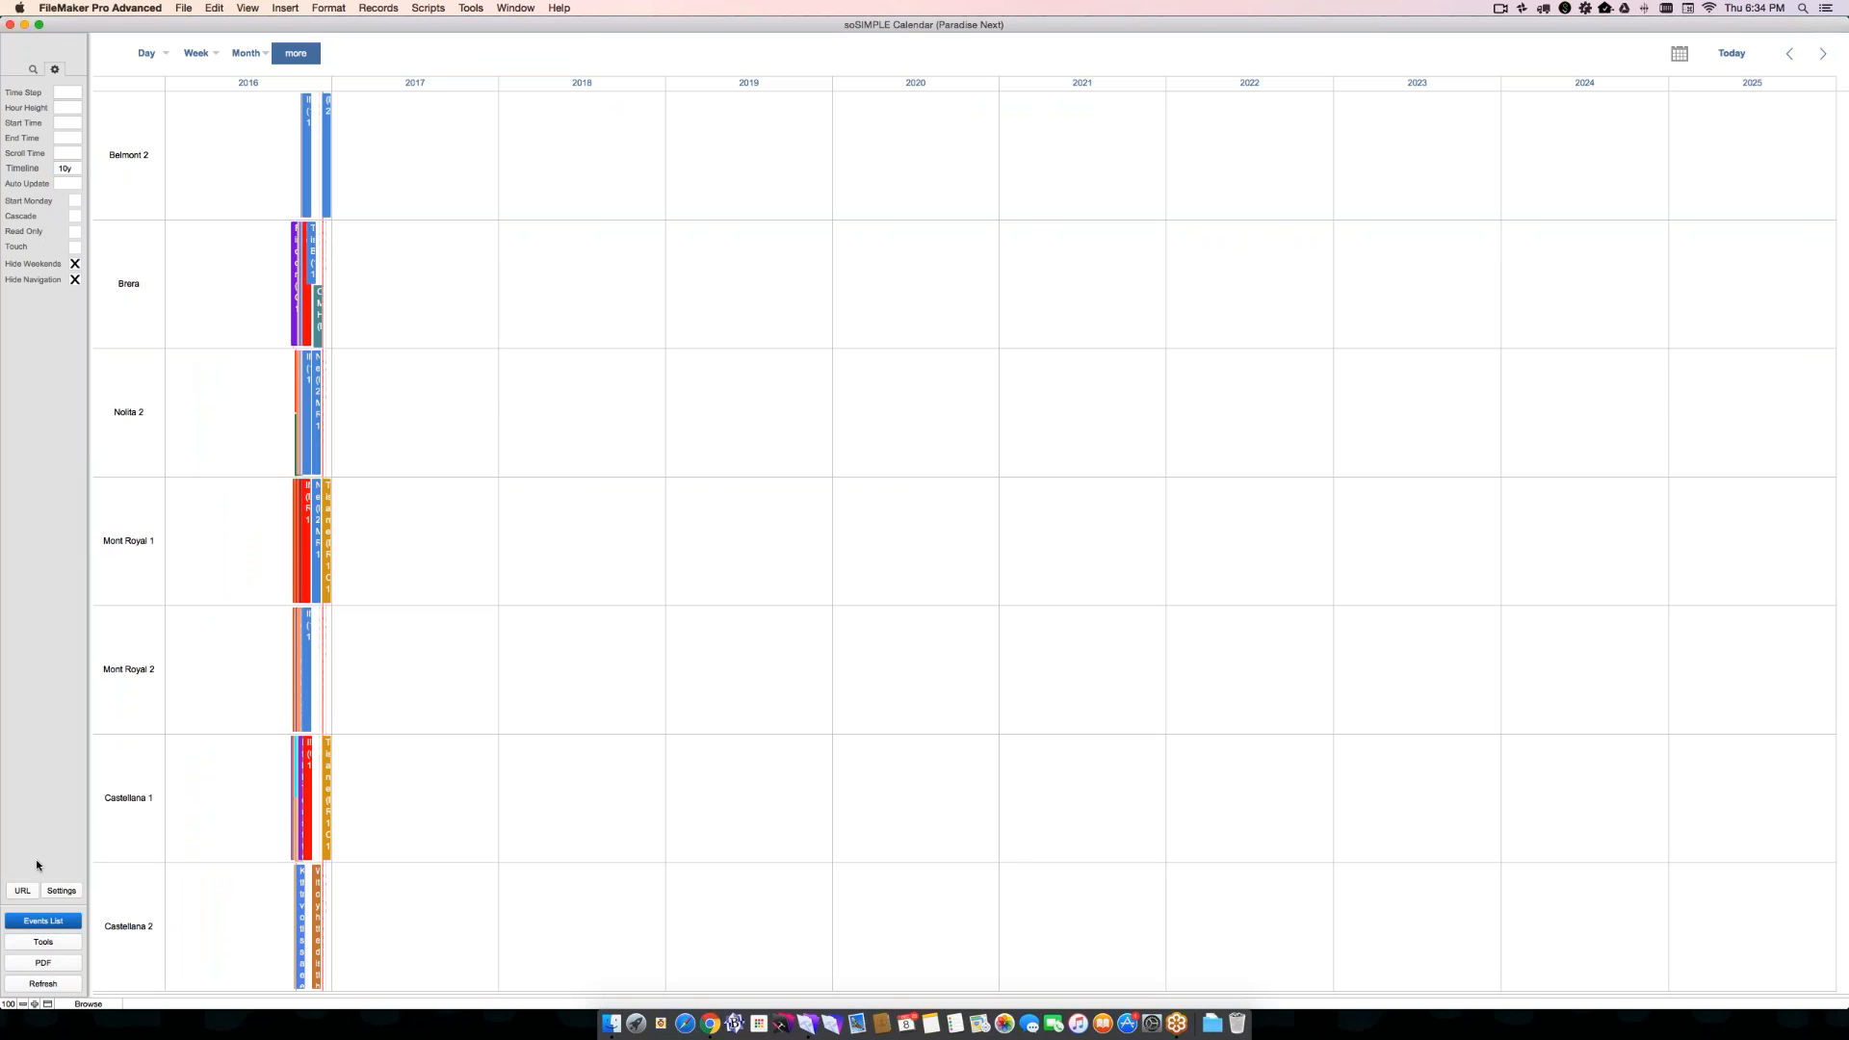
- Open the shareable URL of the filtered calendar and examine its calendar, timeline, hide_wkend and hide_nav parameters
{"action": "left_click", "coordinate": [22, 891]}
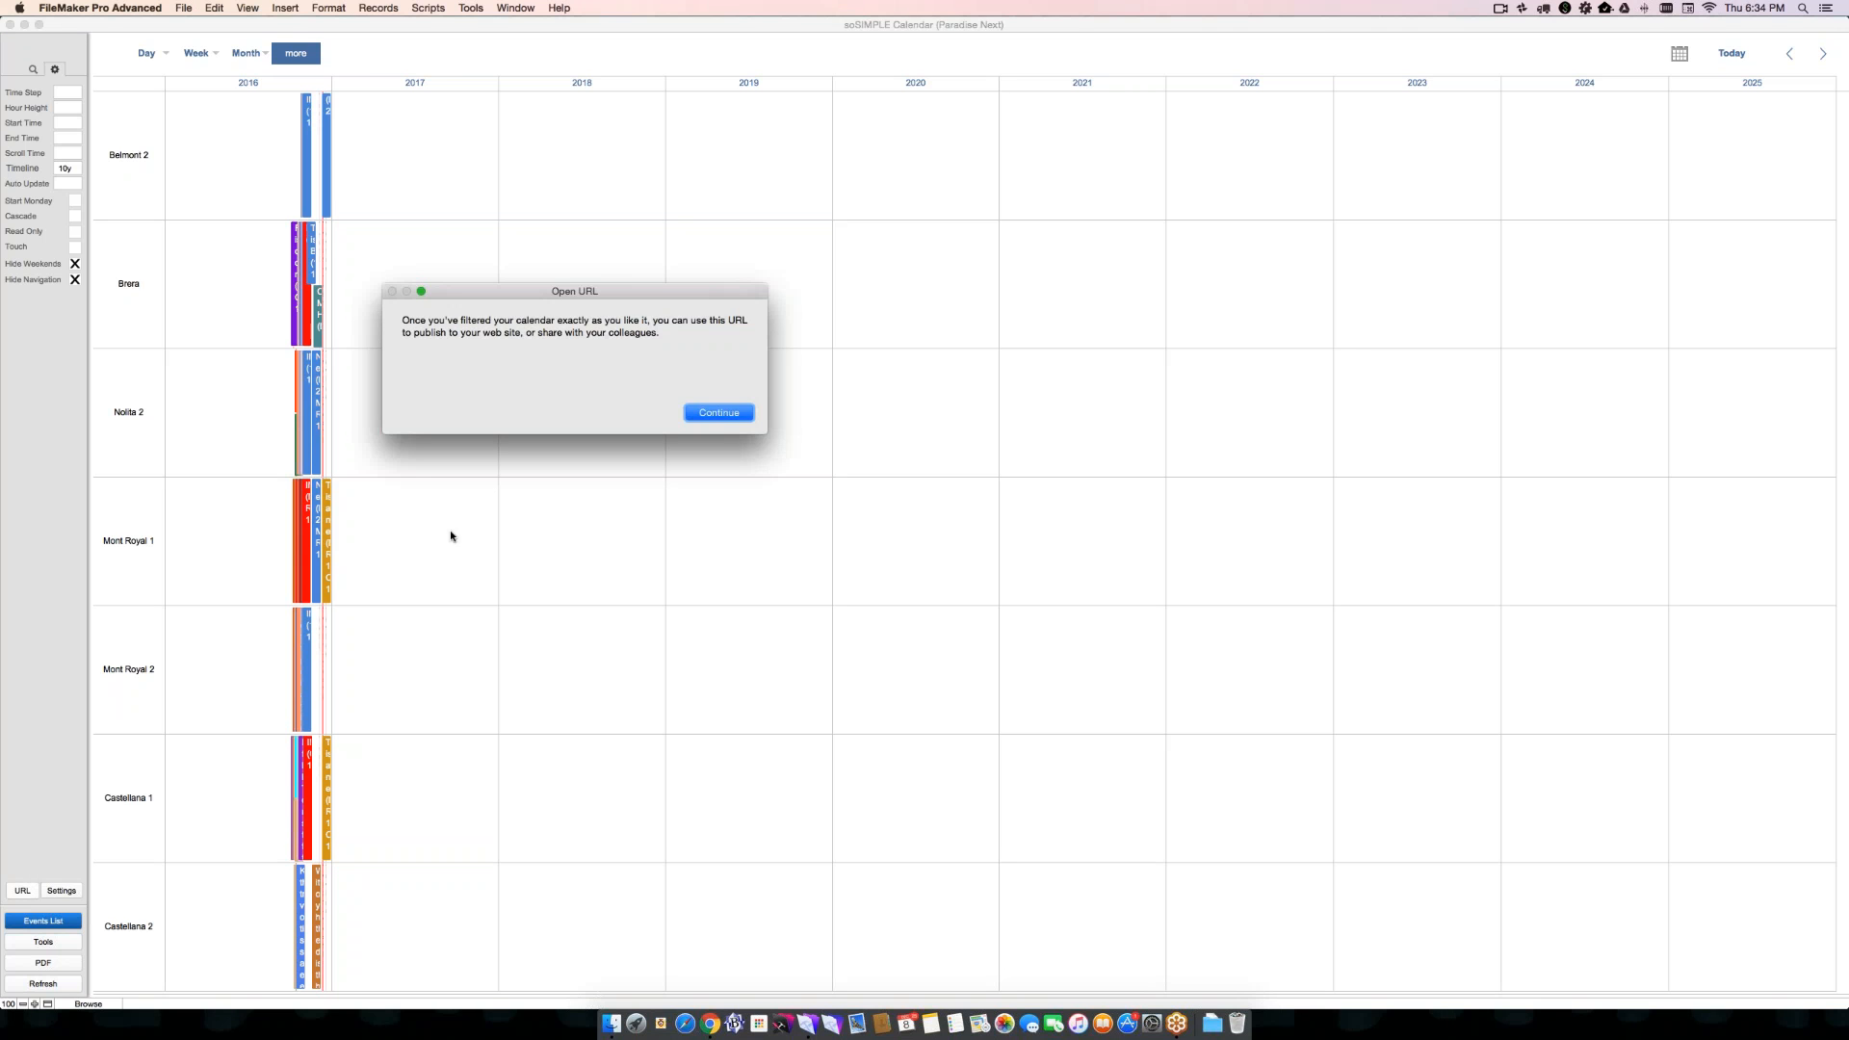
{"action": "left_click", "coordinate": [721, 413]}
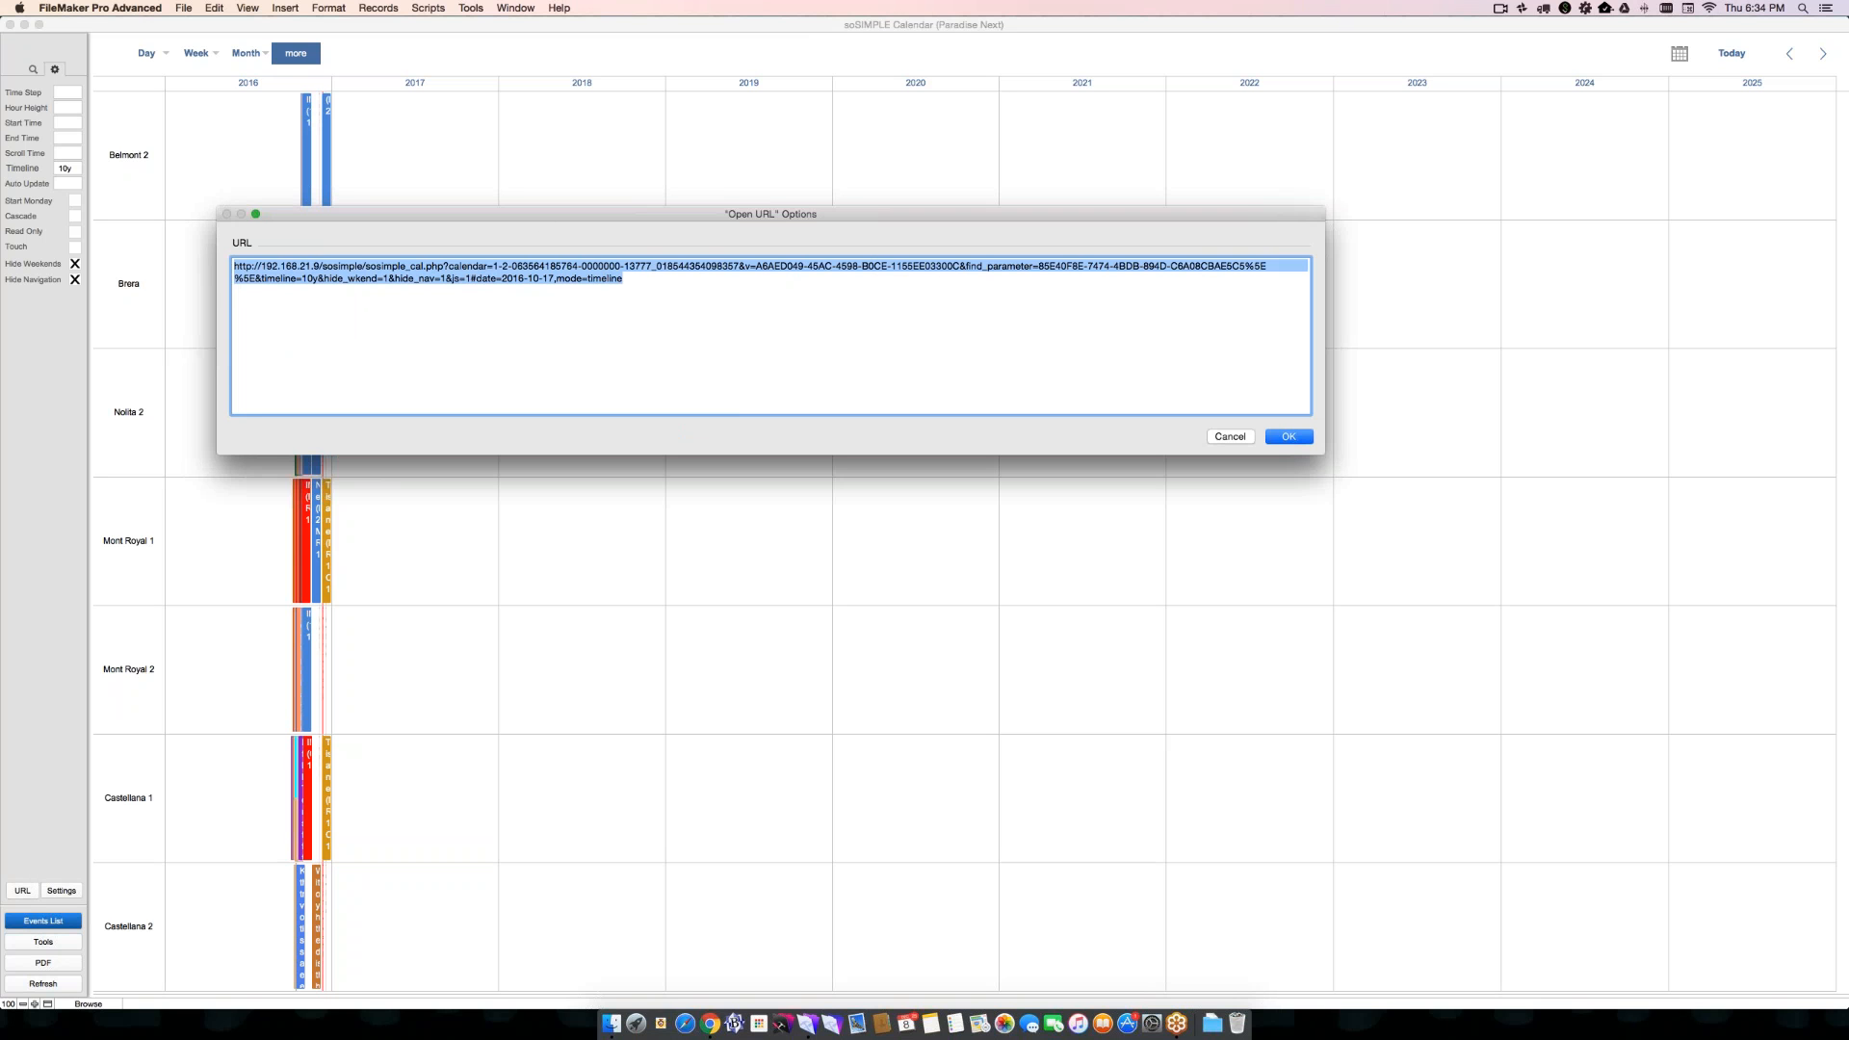
{"action": "key", "text": "Right"}
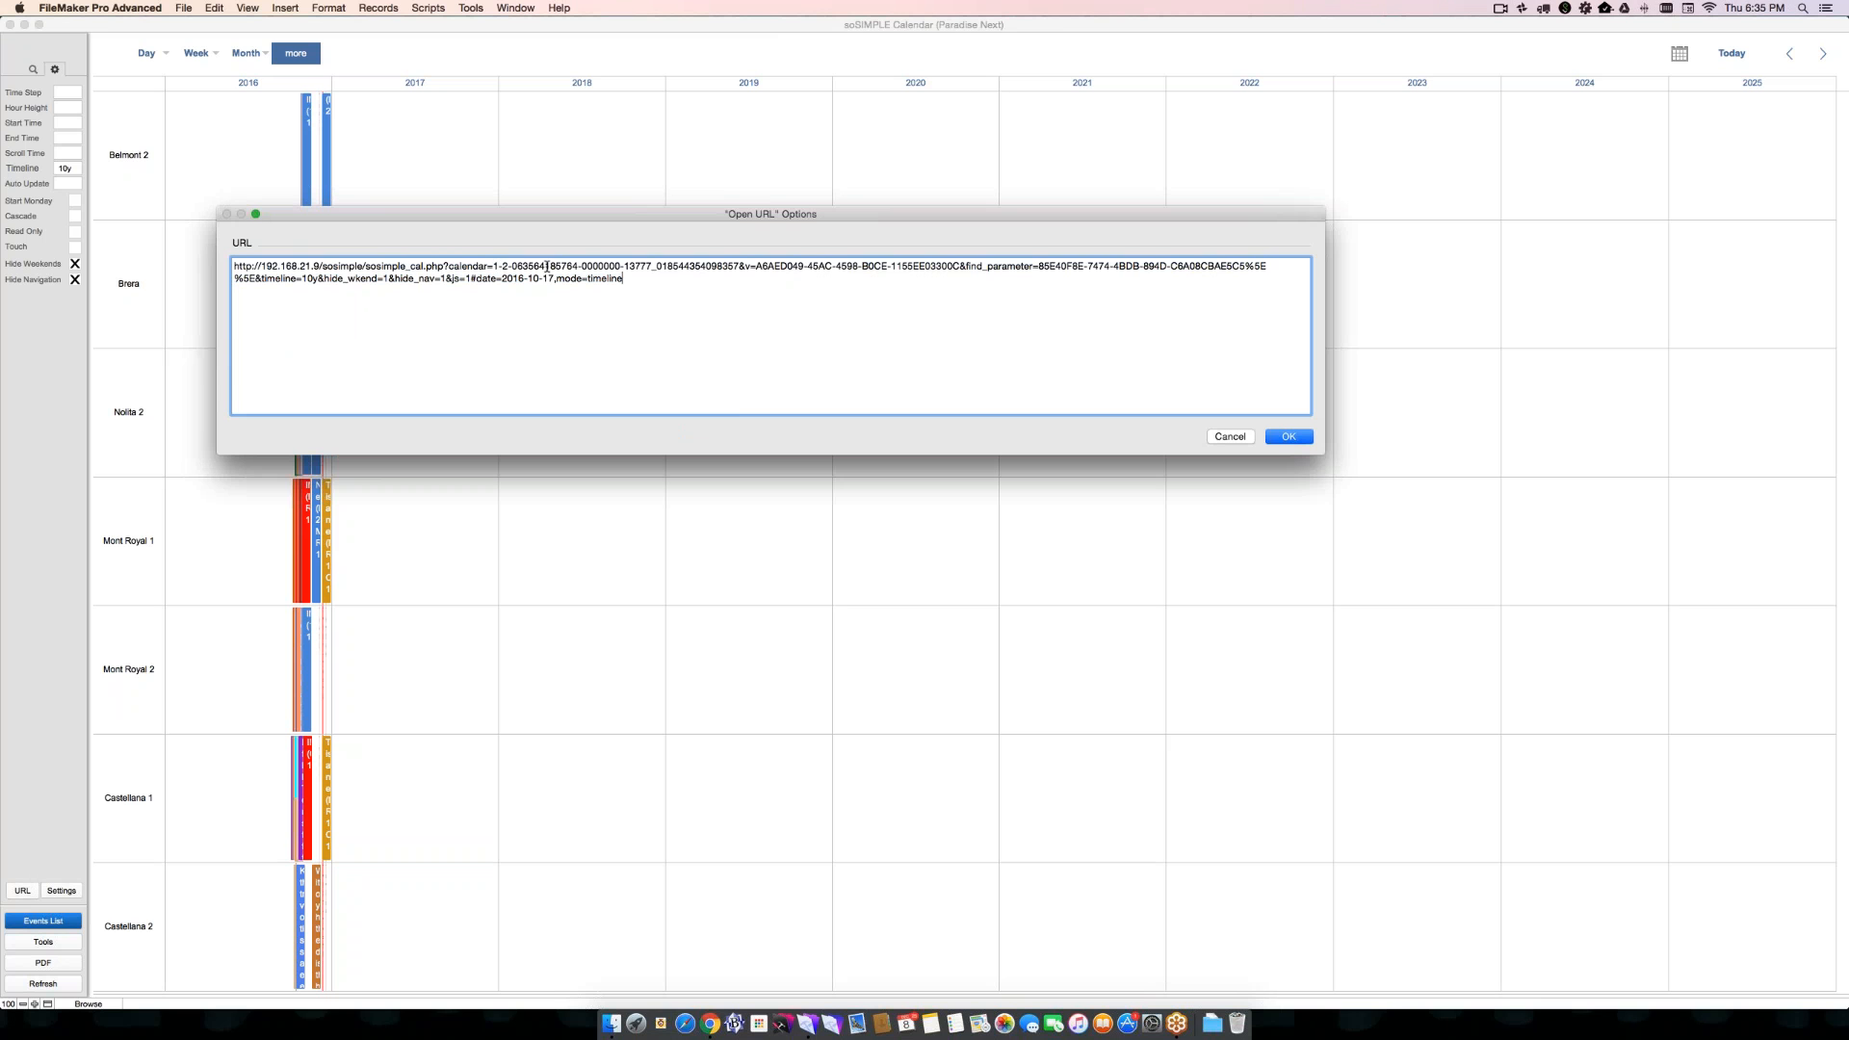
{"action": "left_click_drag", "start_coordinate": [494, 265], "coordinate": [737, 268]}
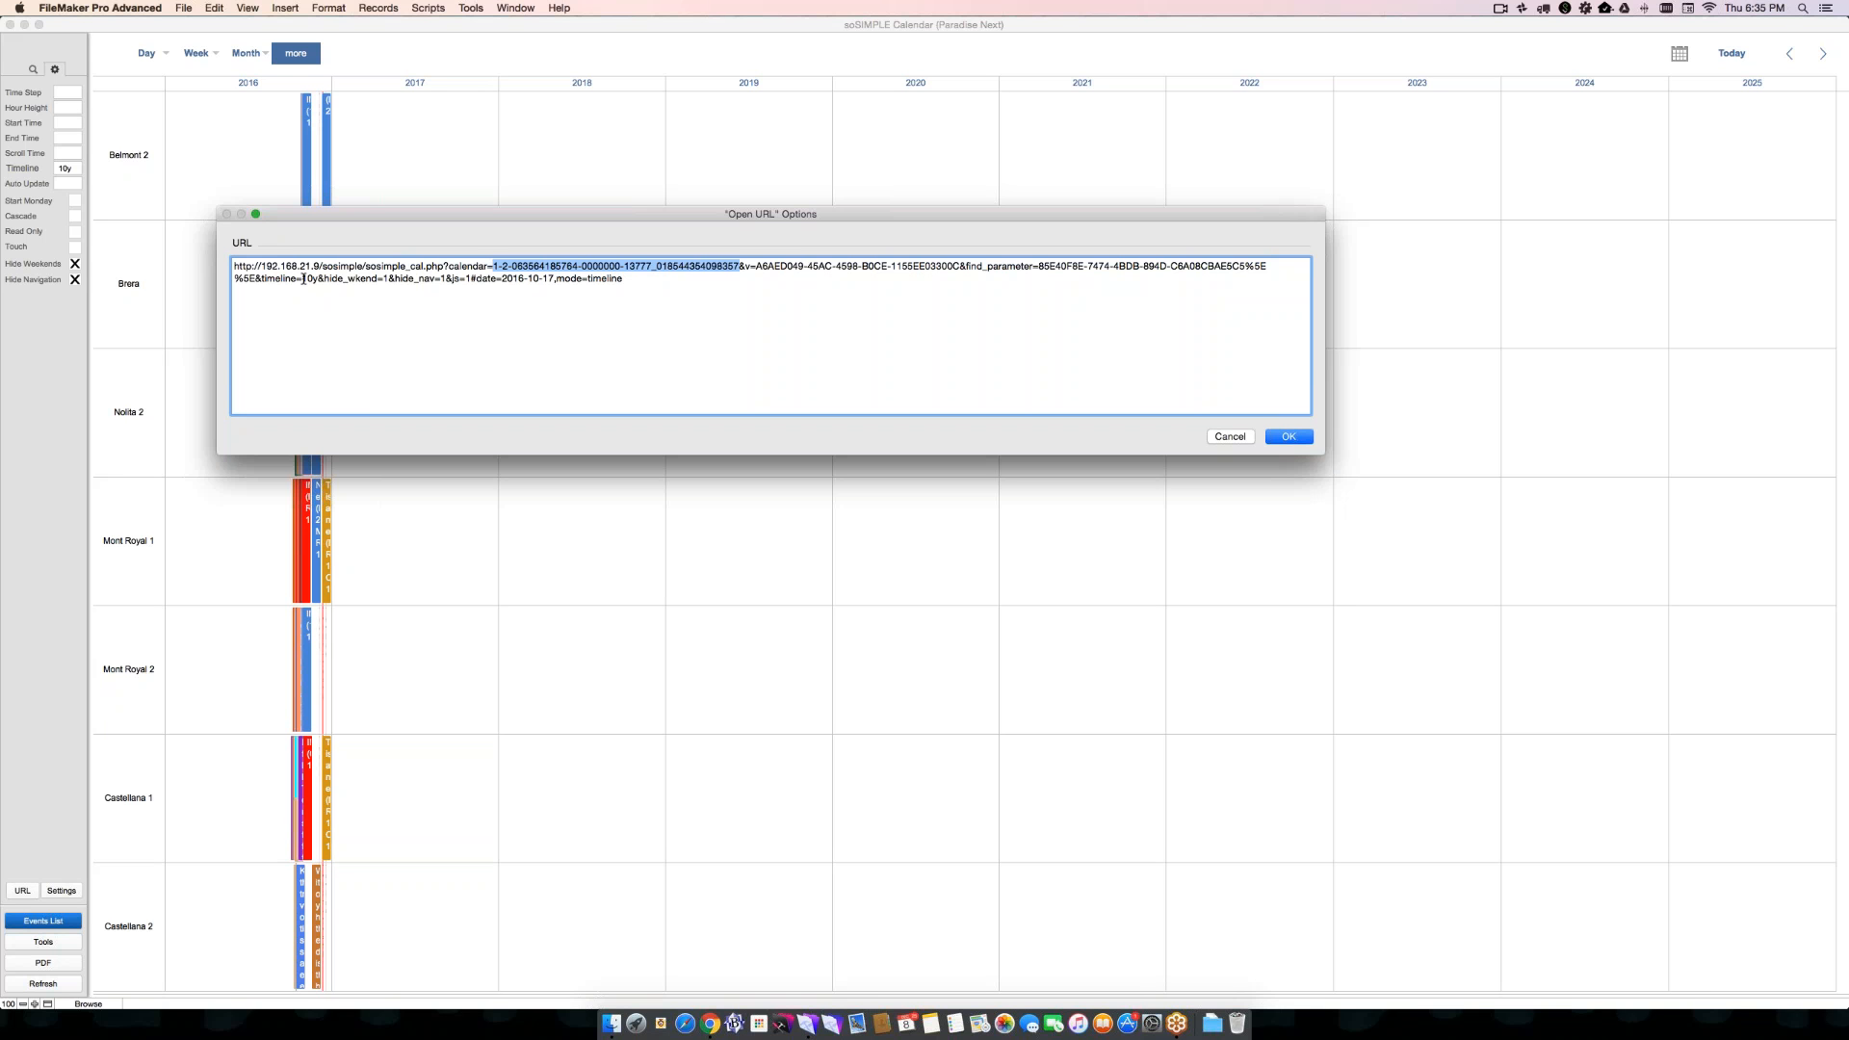
{"action": "left_click_drag", "start_coordinate": [319, 278], "coordinate": [261, 280]}
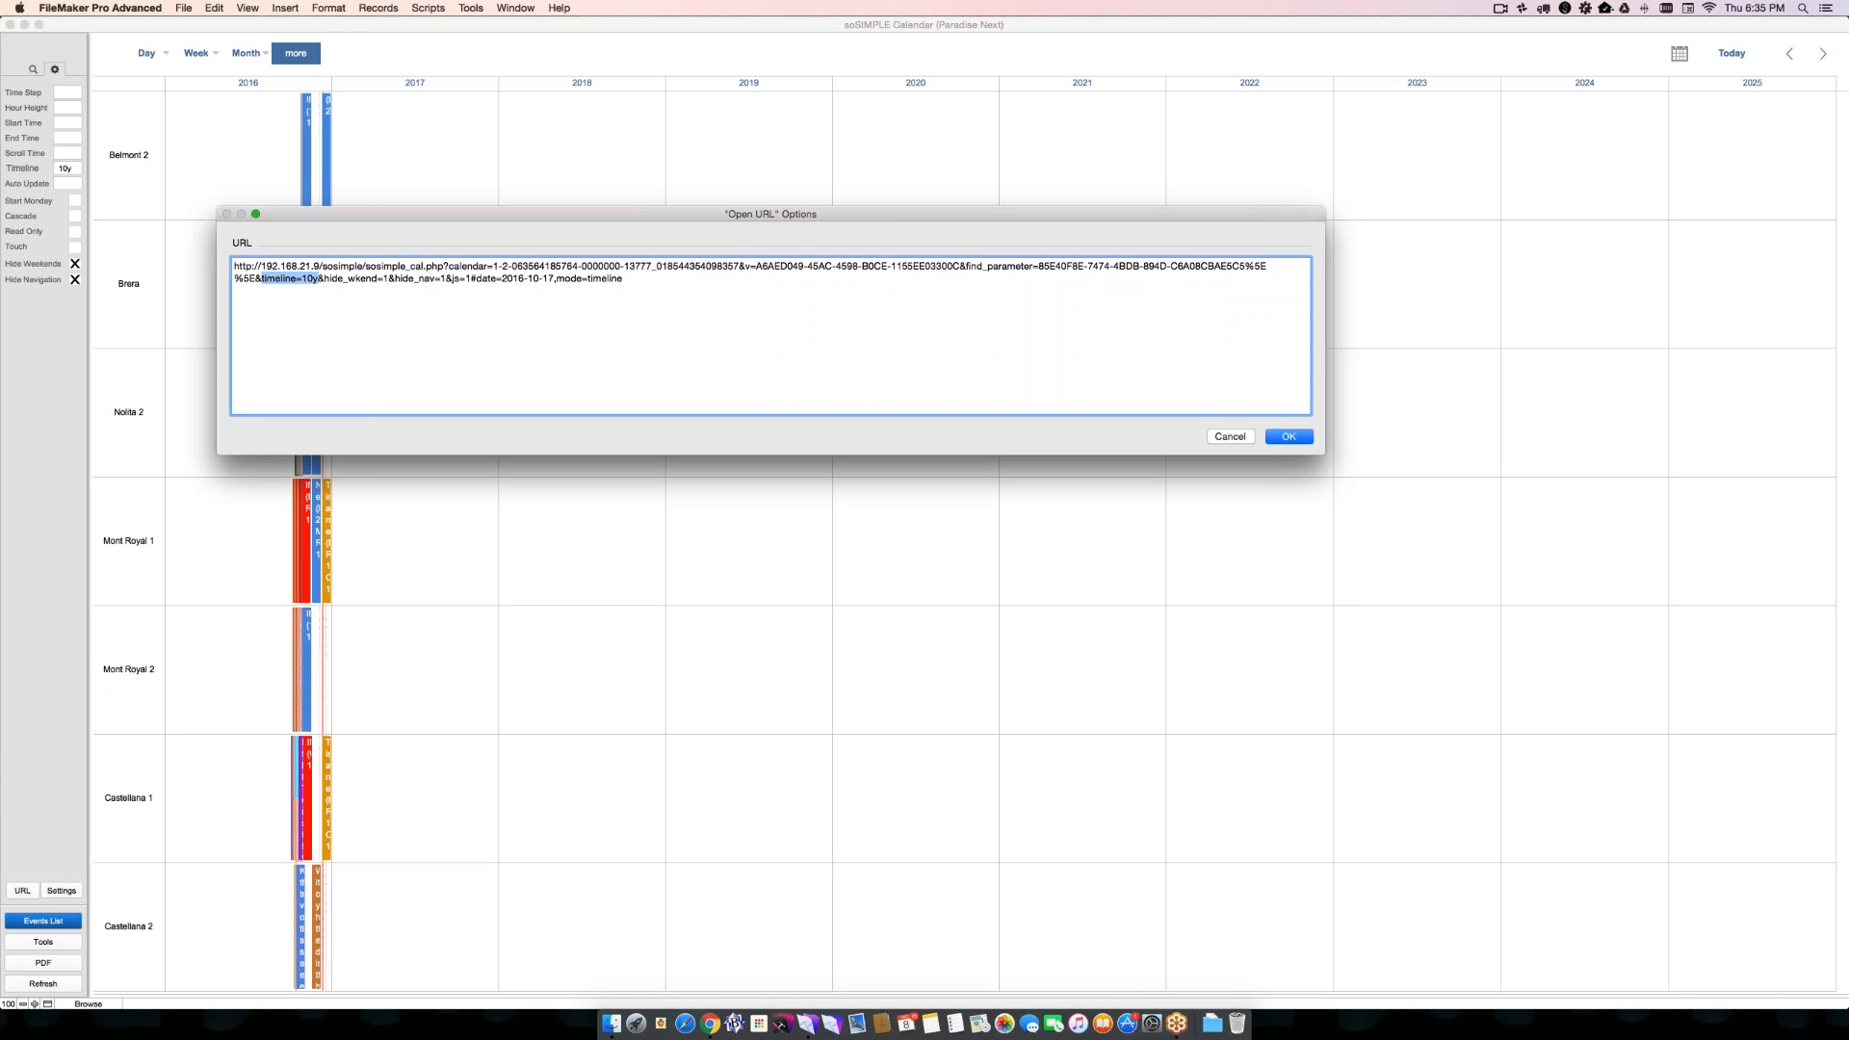
{"action": "left_click_drag", "start_coordinate": [323, 278], "coordinate": [387, 278]}
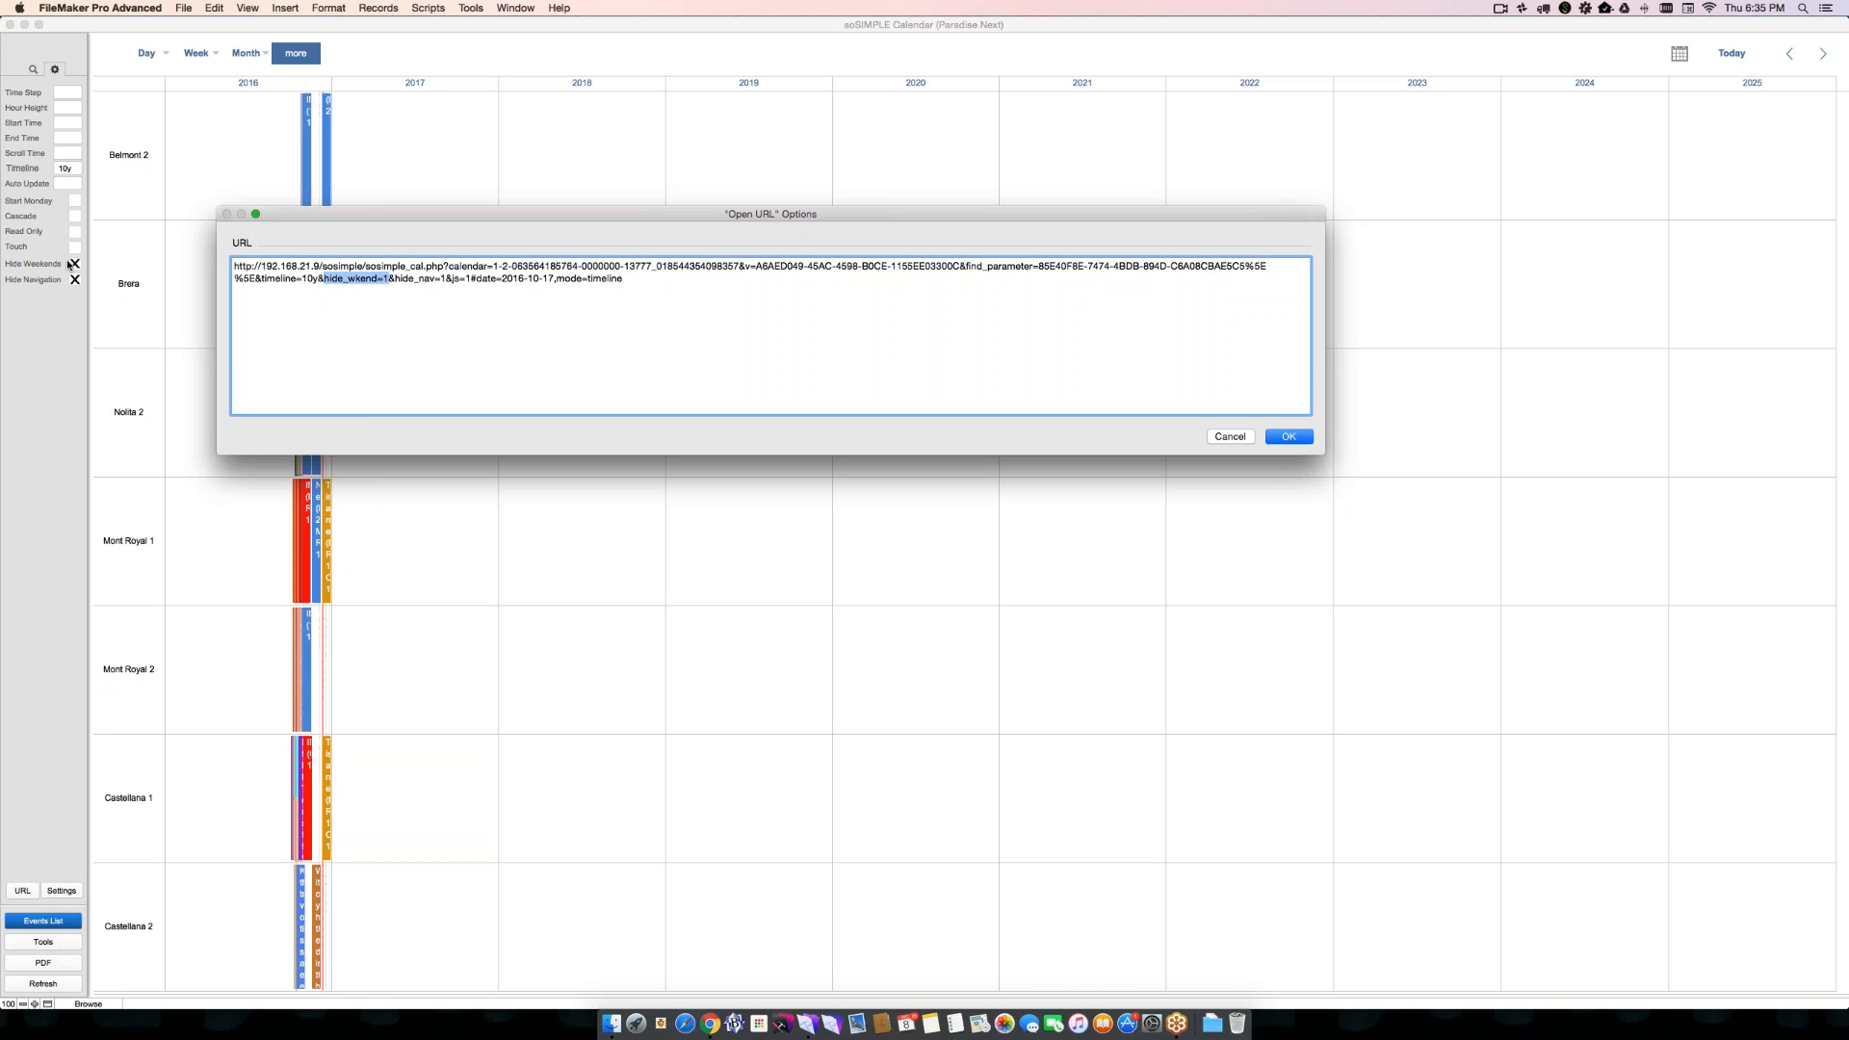
{"action": "left_click_drag", "start_coordinate": [395, 279], "coordinate": [446, 279]}
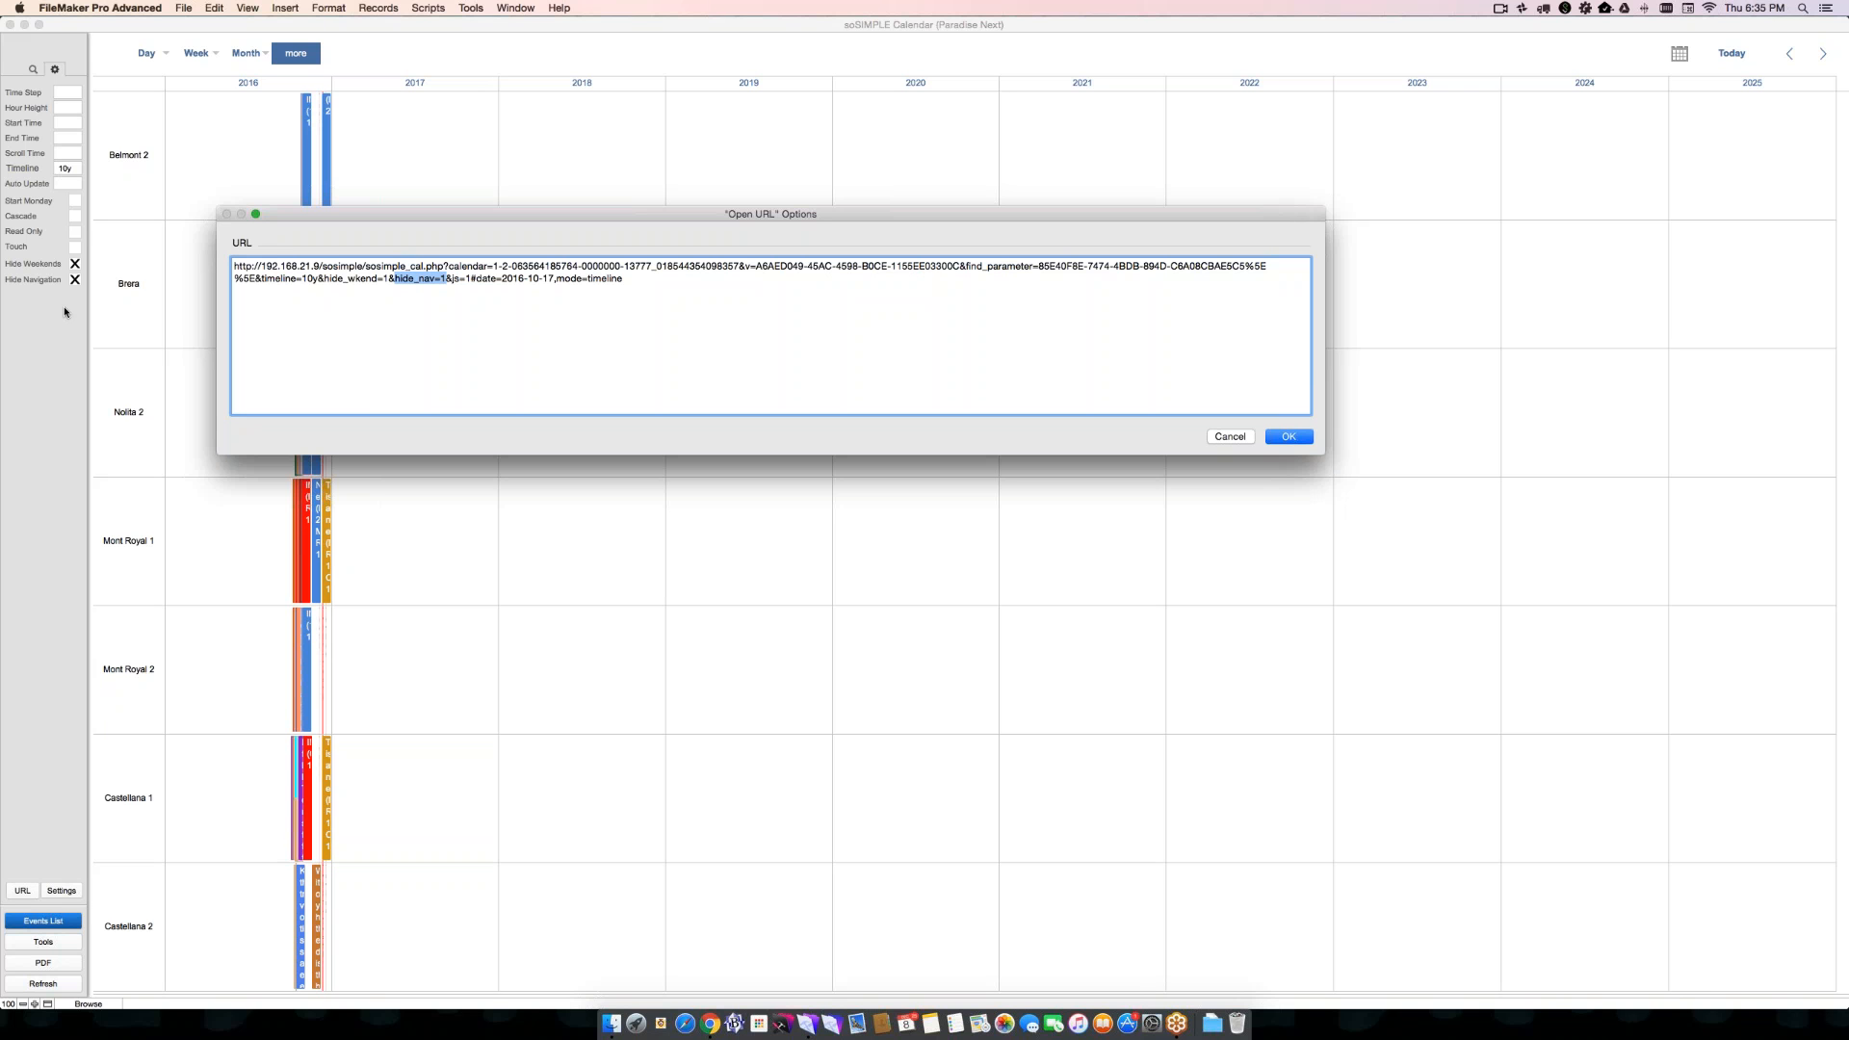
- Close the shareable URL dialog and show November 2016 in the Timeline Month view
{"action": "left_click", "coordinate": [1286, 437]}
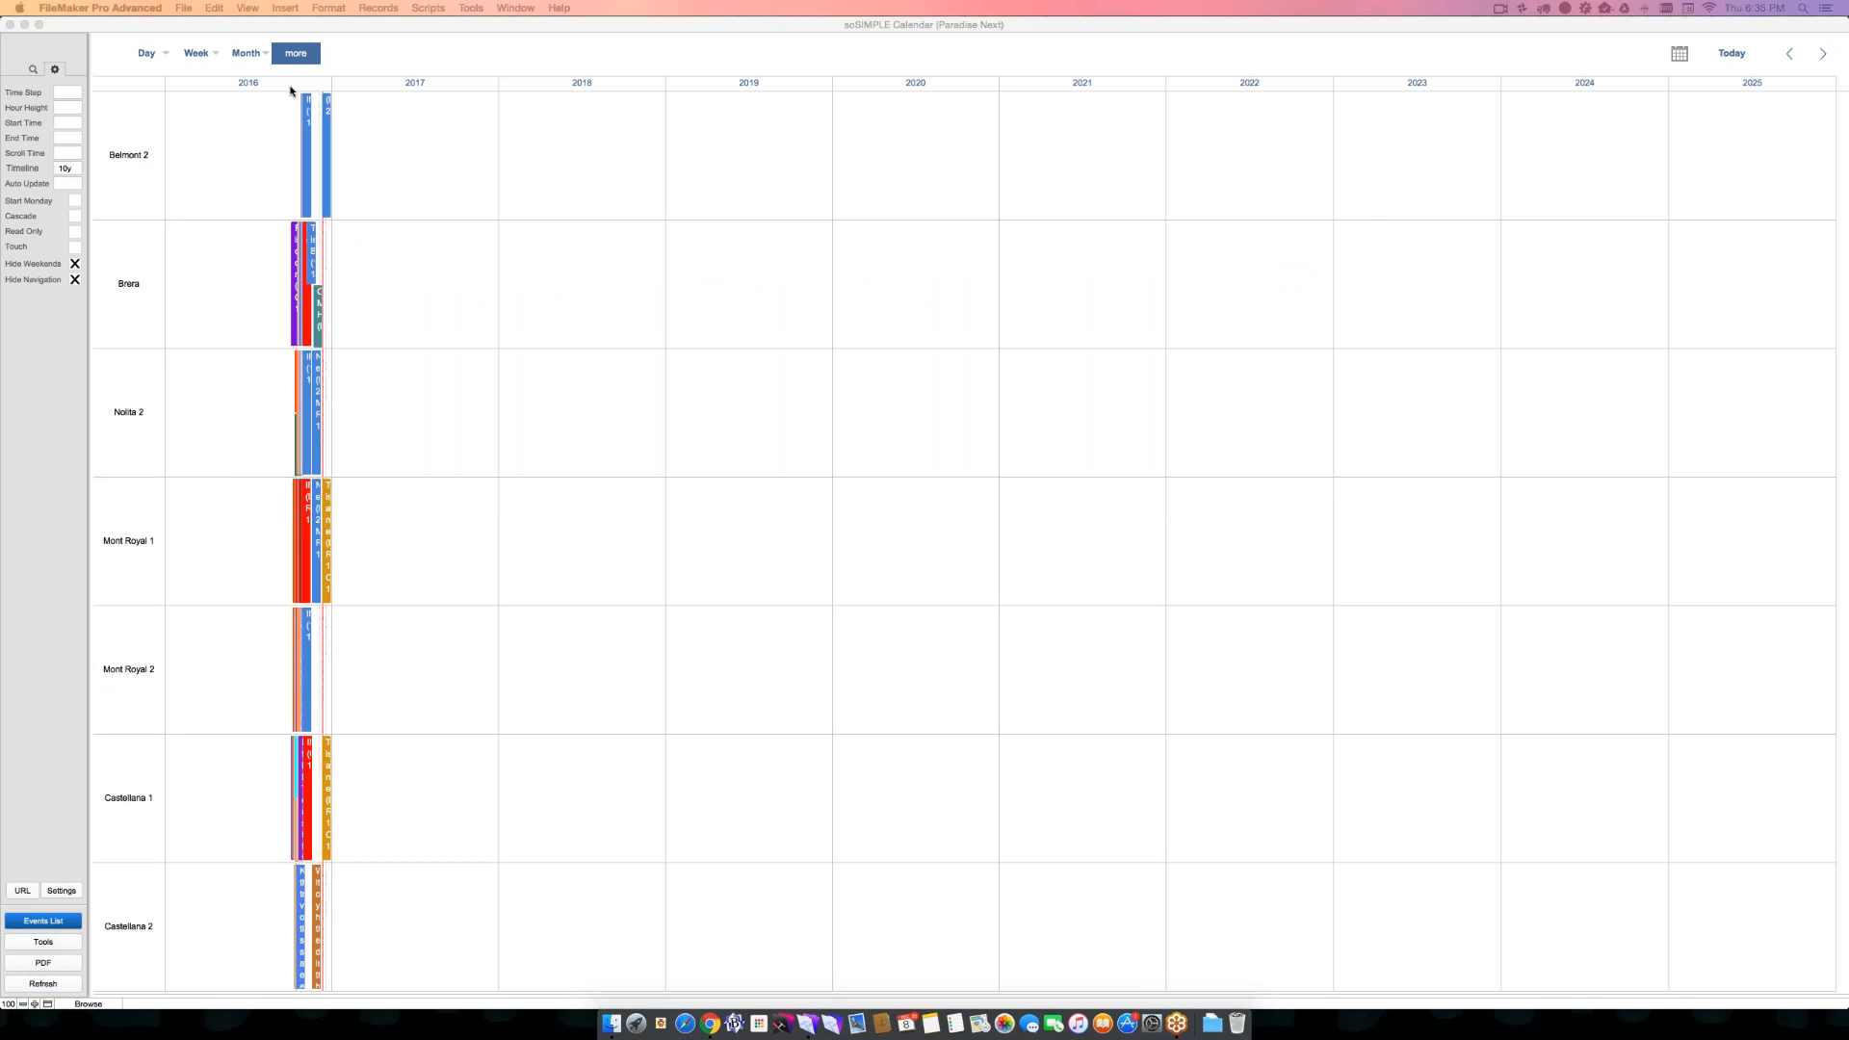
{"action": "left_click", "coordinate": [242, 84]}
{"action": "left_click", "coordinate": [243, 84]}
{"action": "left_click", "coordinate": [245, 53]}
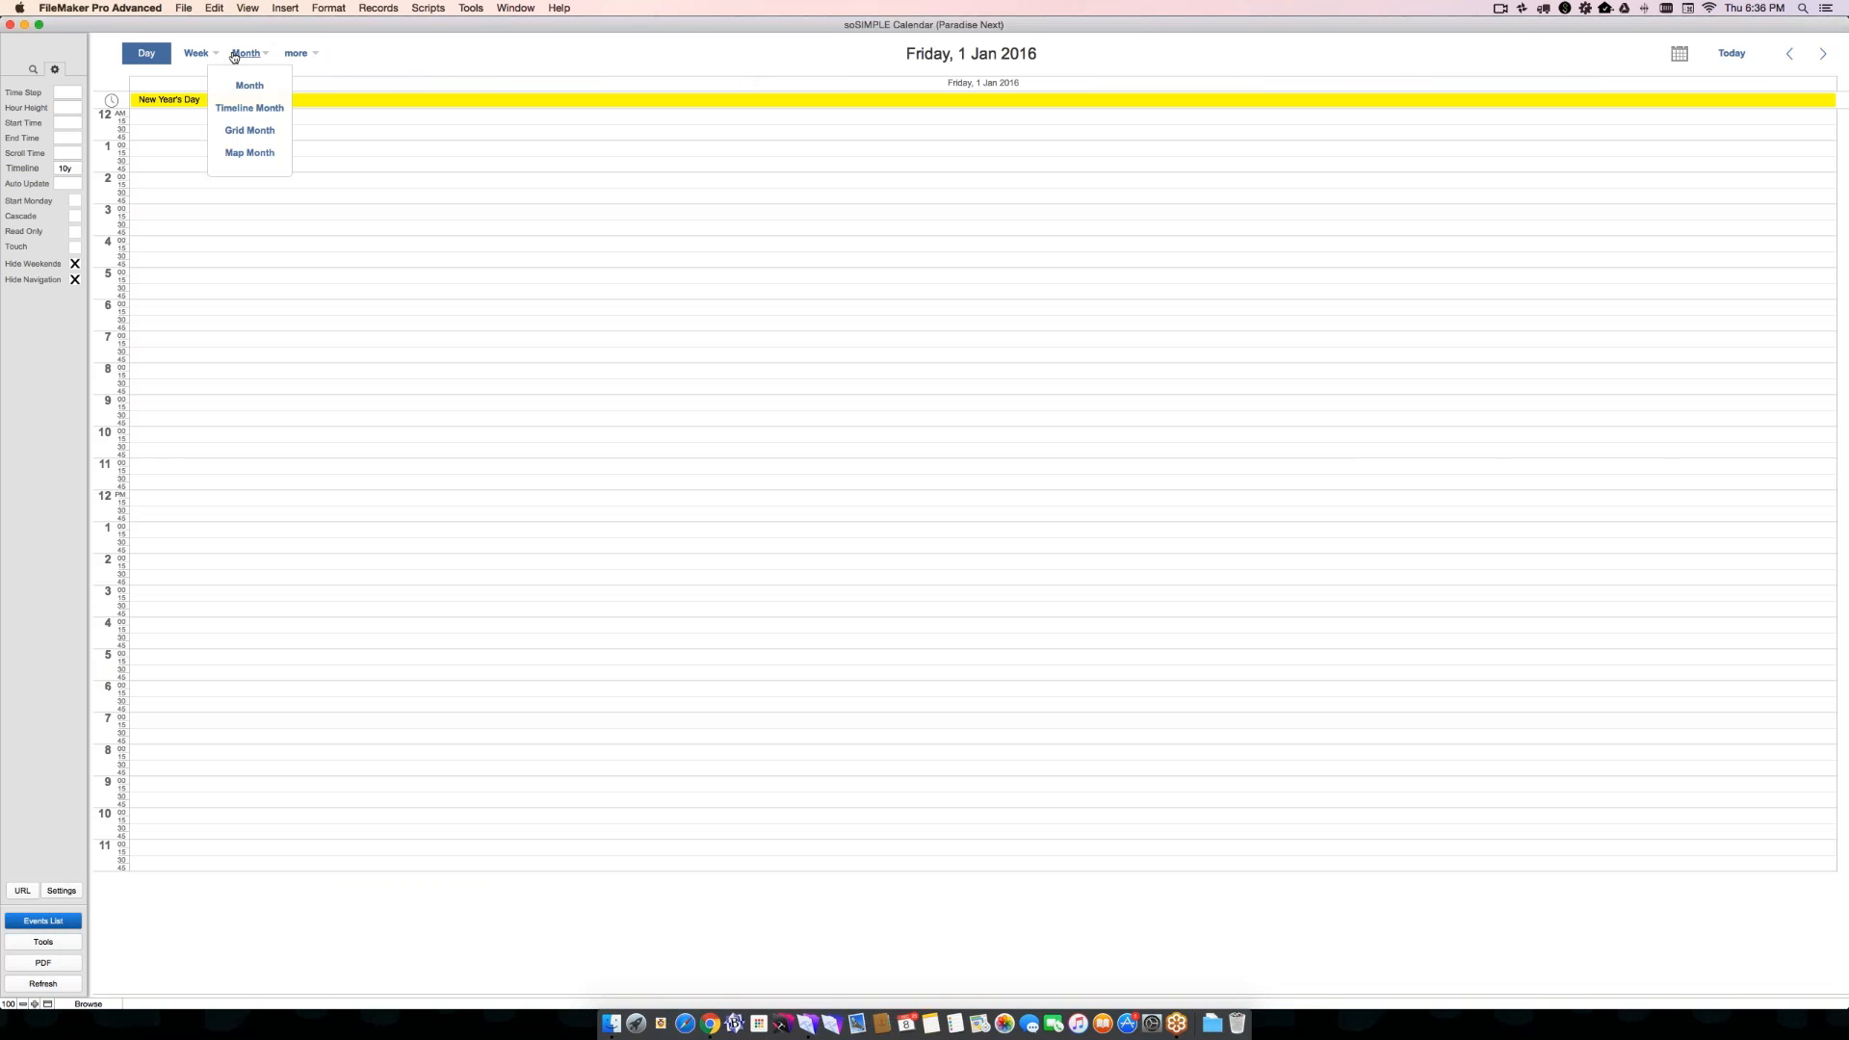
{"action": "left_click", "coordinate": [250, 108]}
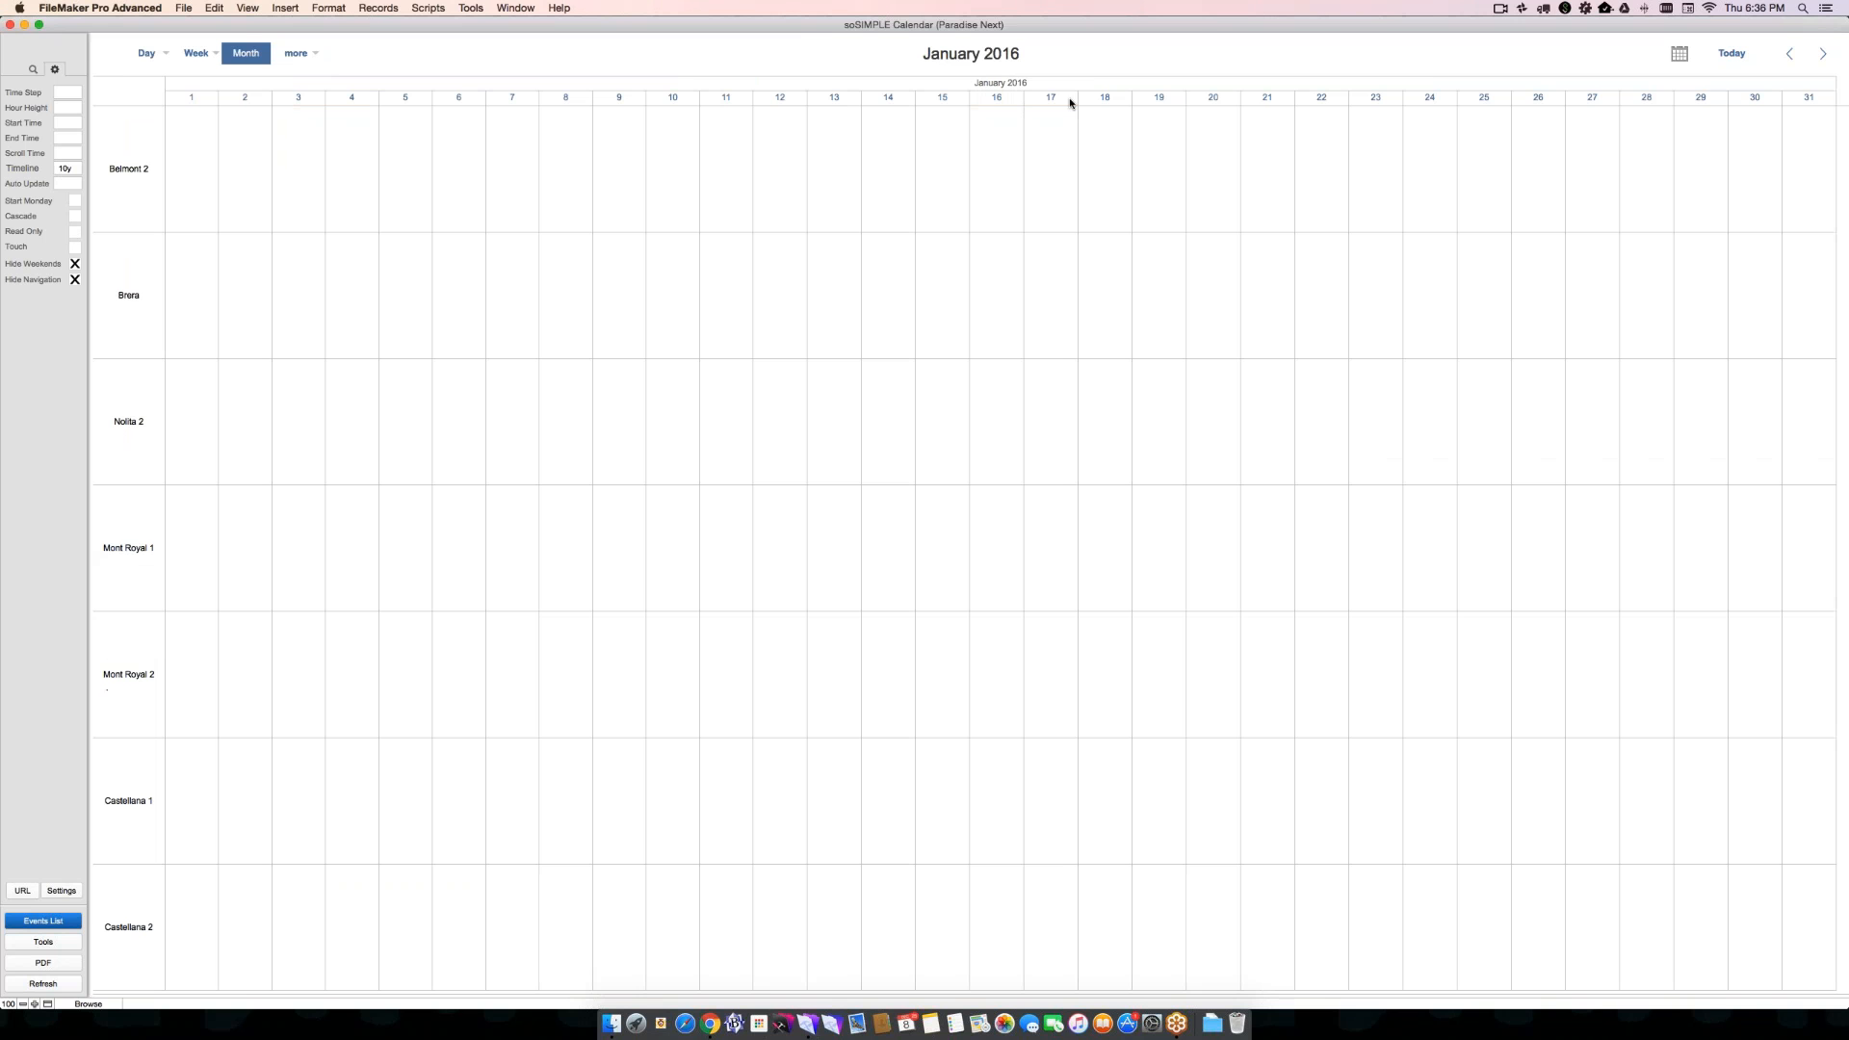
{"action": "left_click", "coordinate": [1741, 56]}
{"action": "left_click", "coordinate": [1789, 52]}
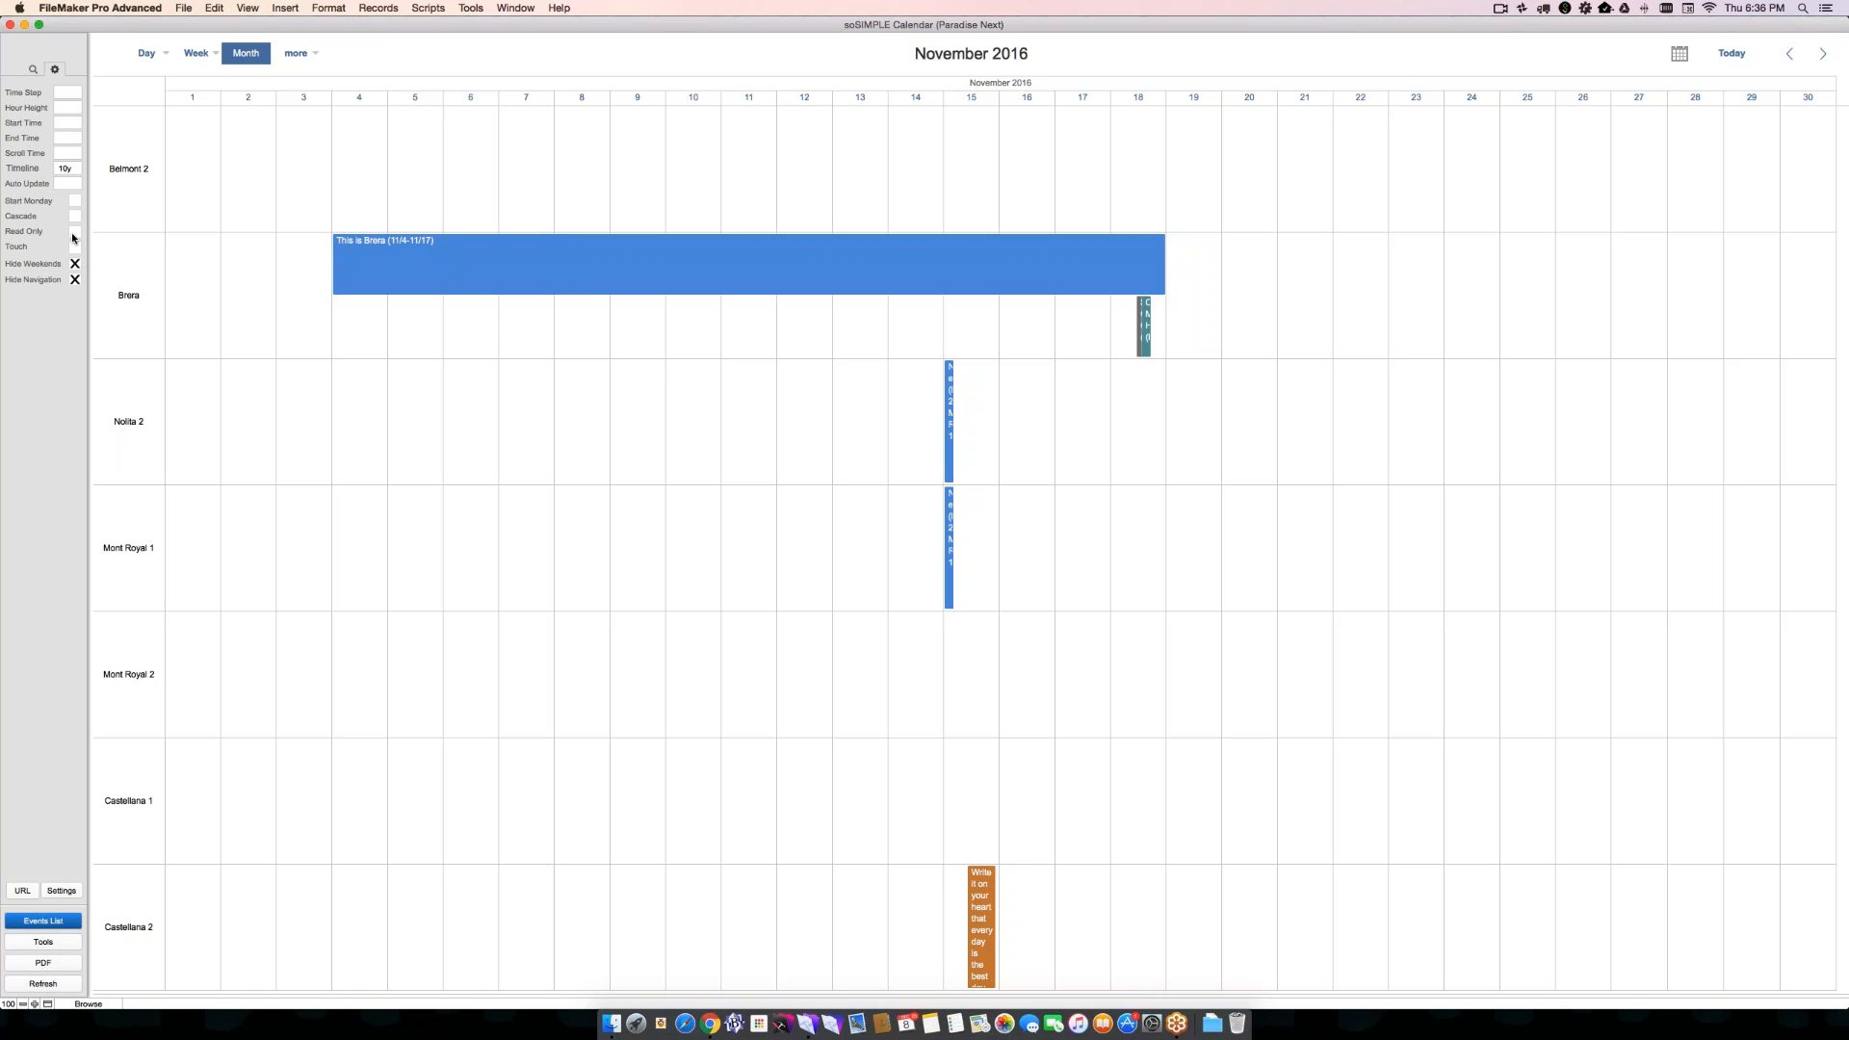
- Turn on Read Only and try to move the "This is Brera" event within the November timeline
{"action": "left_click", "coordinate": [74, 231]}
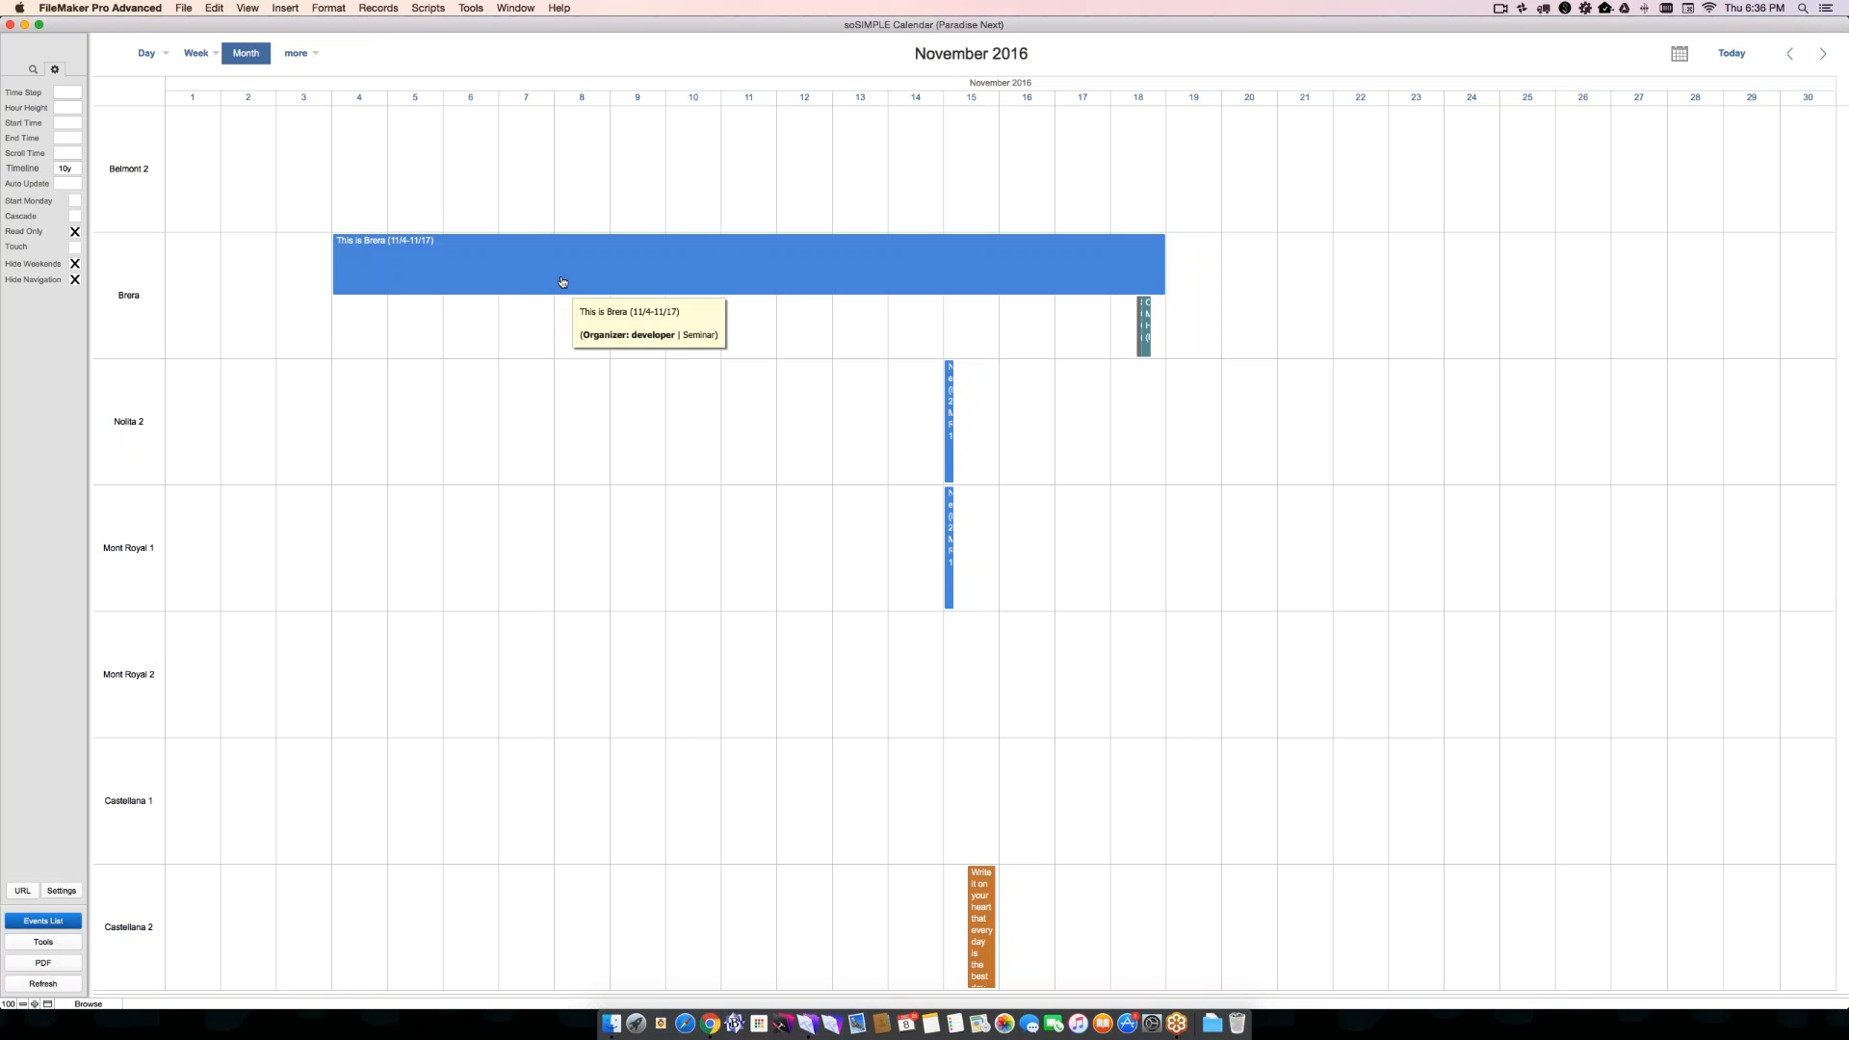
{"action": "left_click_drag", "start_coordinate": [393, 252], "coordinate": [624, 214]}
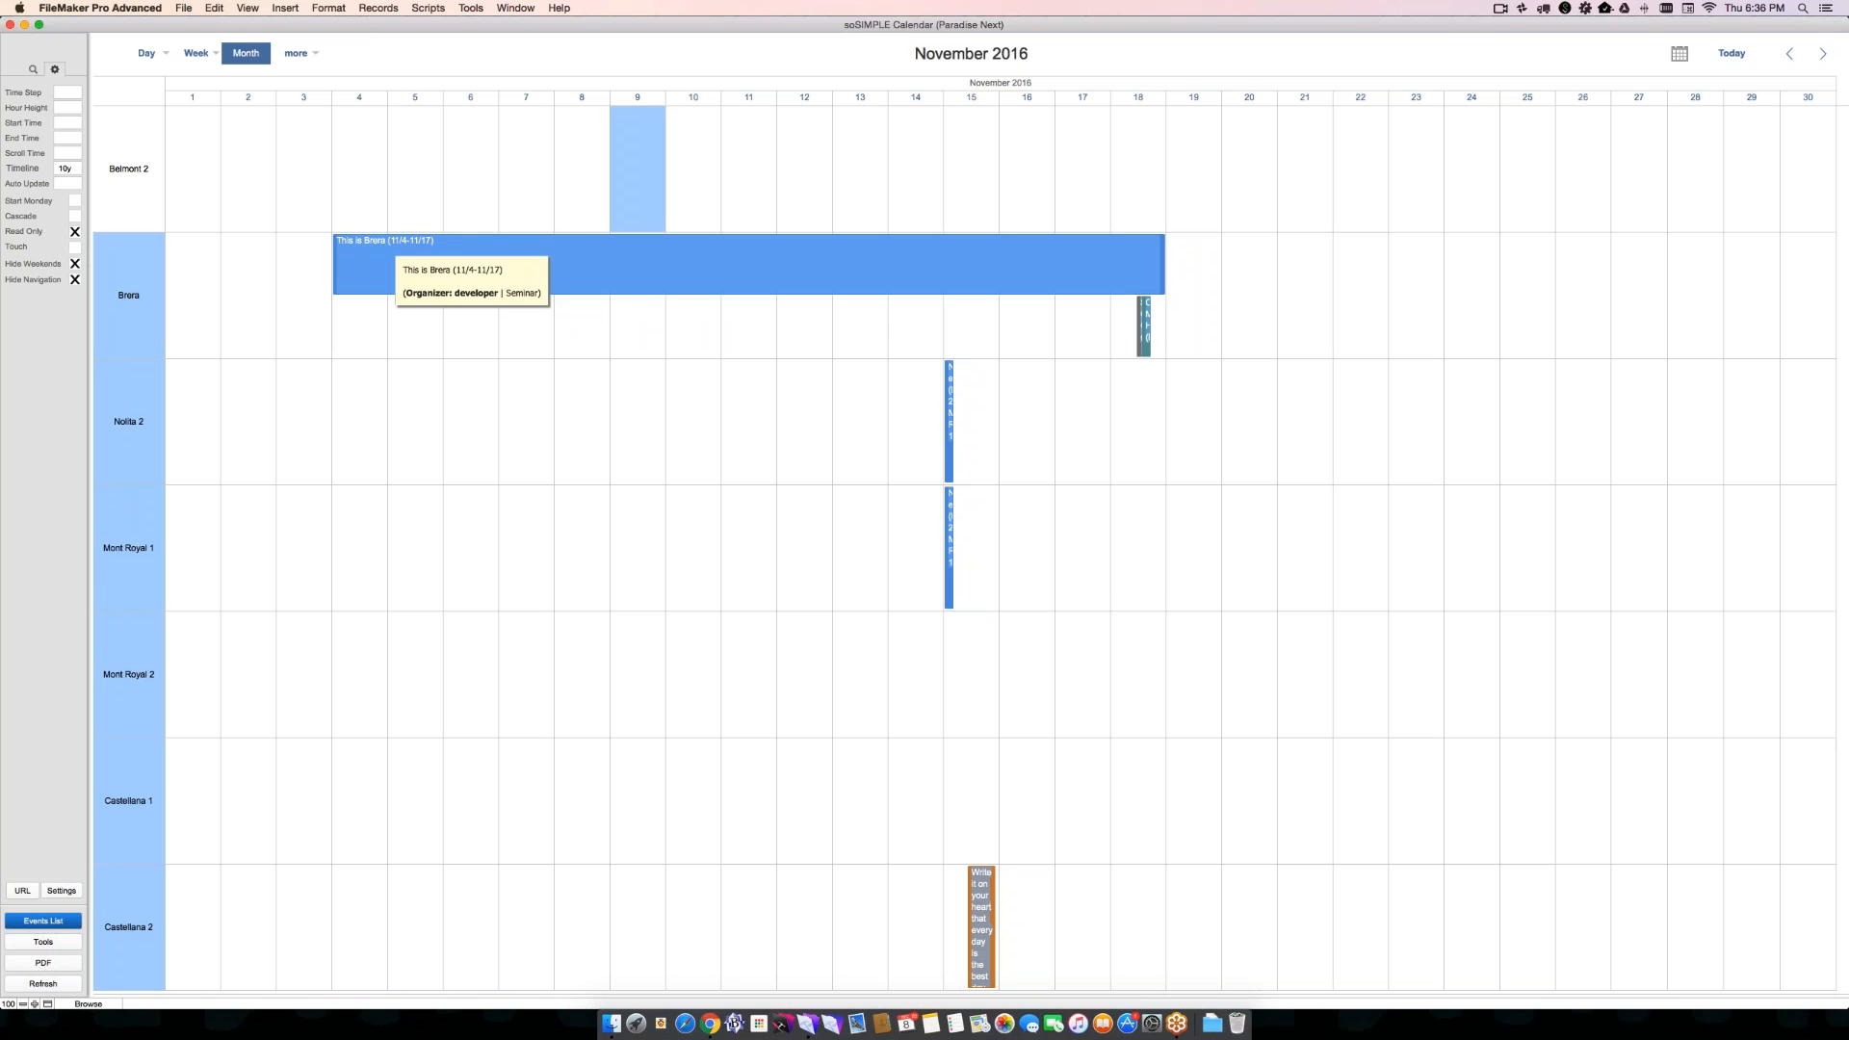
- Set the calendar's Auto Update interval to 10
{"action": "left_click", "coordinate": [77, 183]}
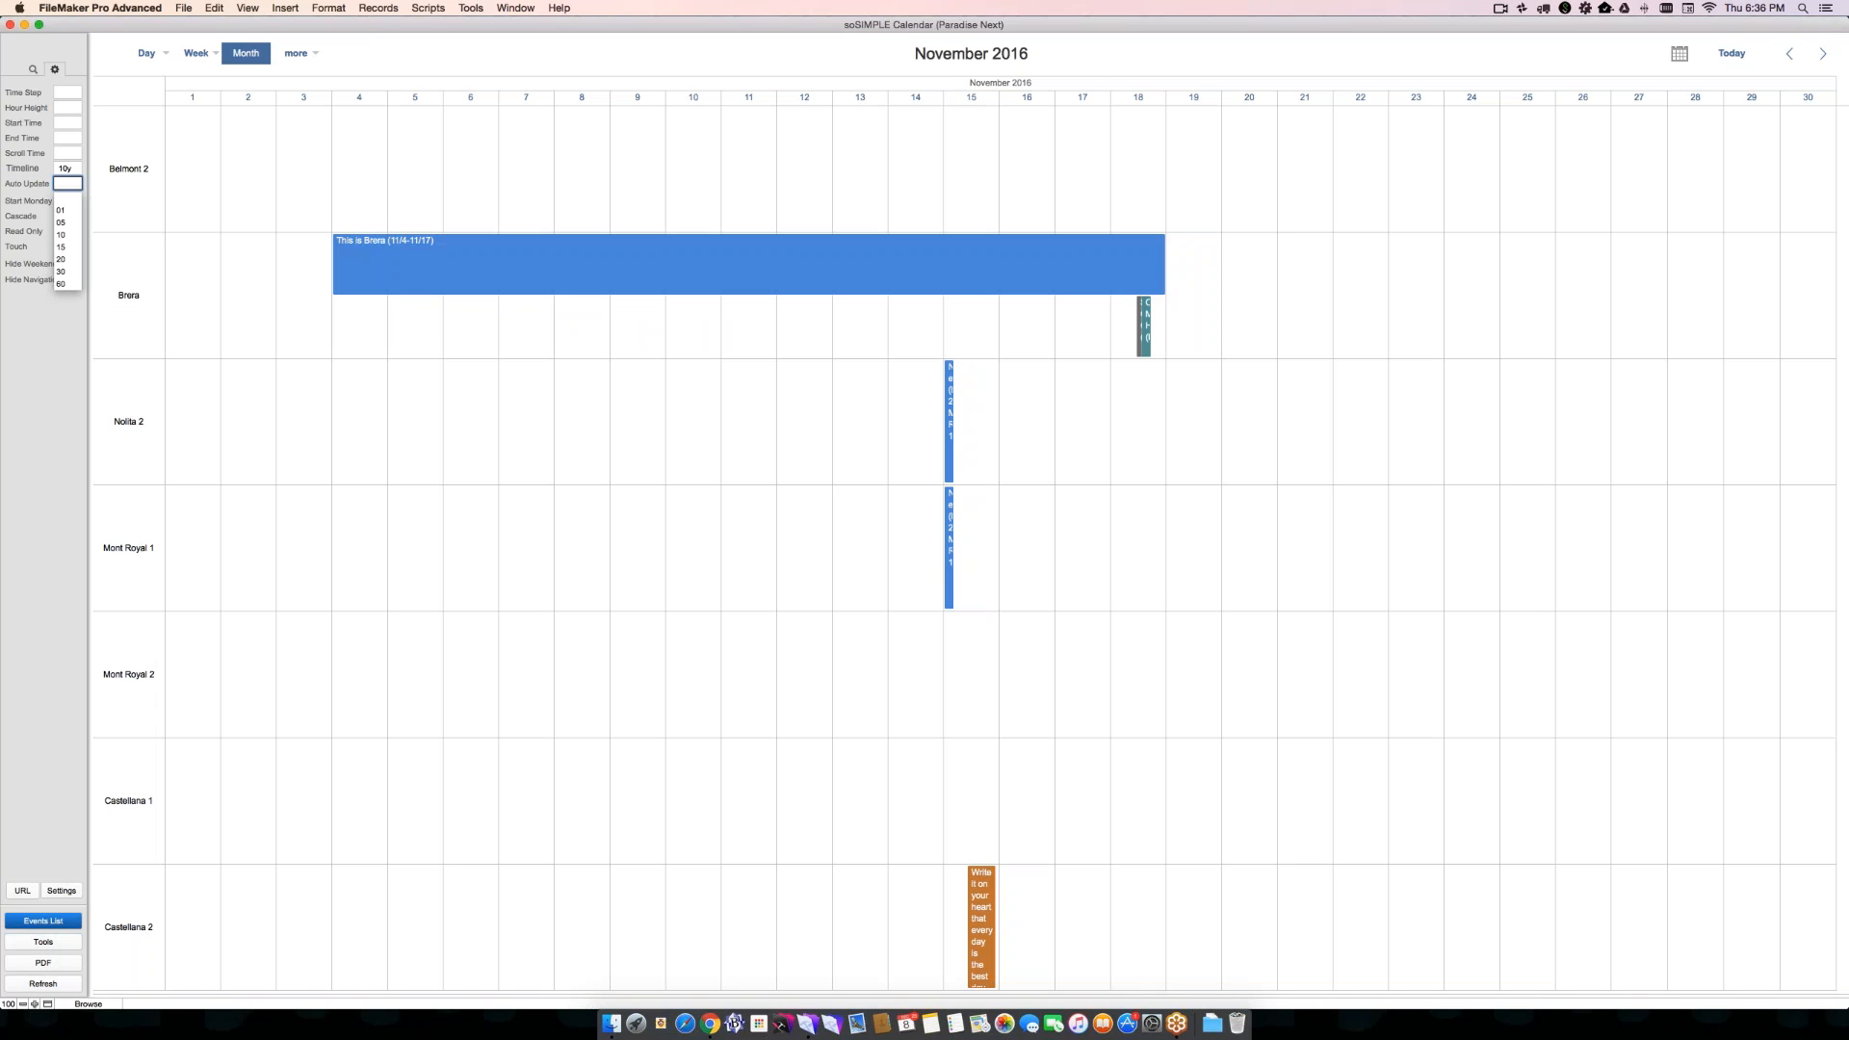
{"action": "left_click", "coordinate": [66, 237]}
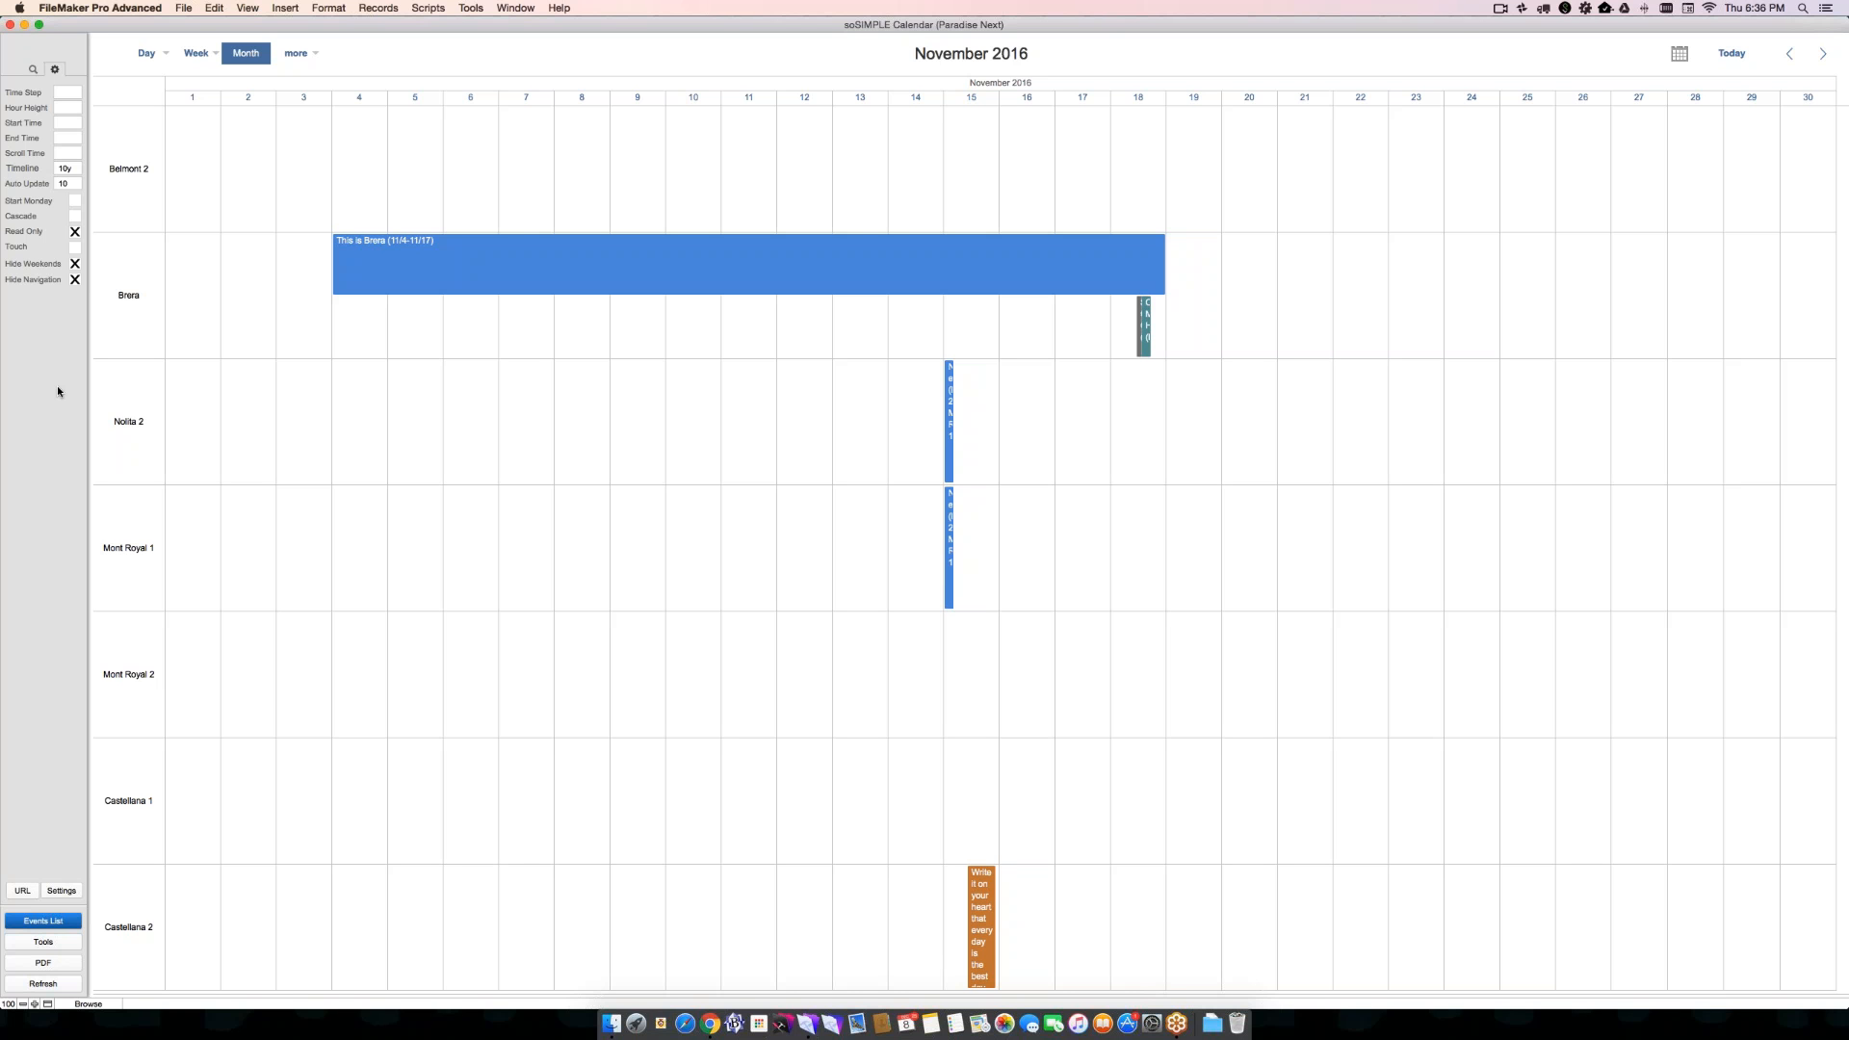
{"action": "left_click", "coordinate": [429, 8]}
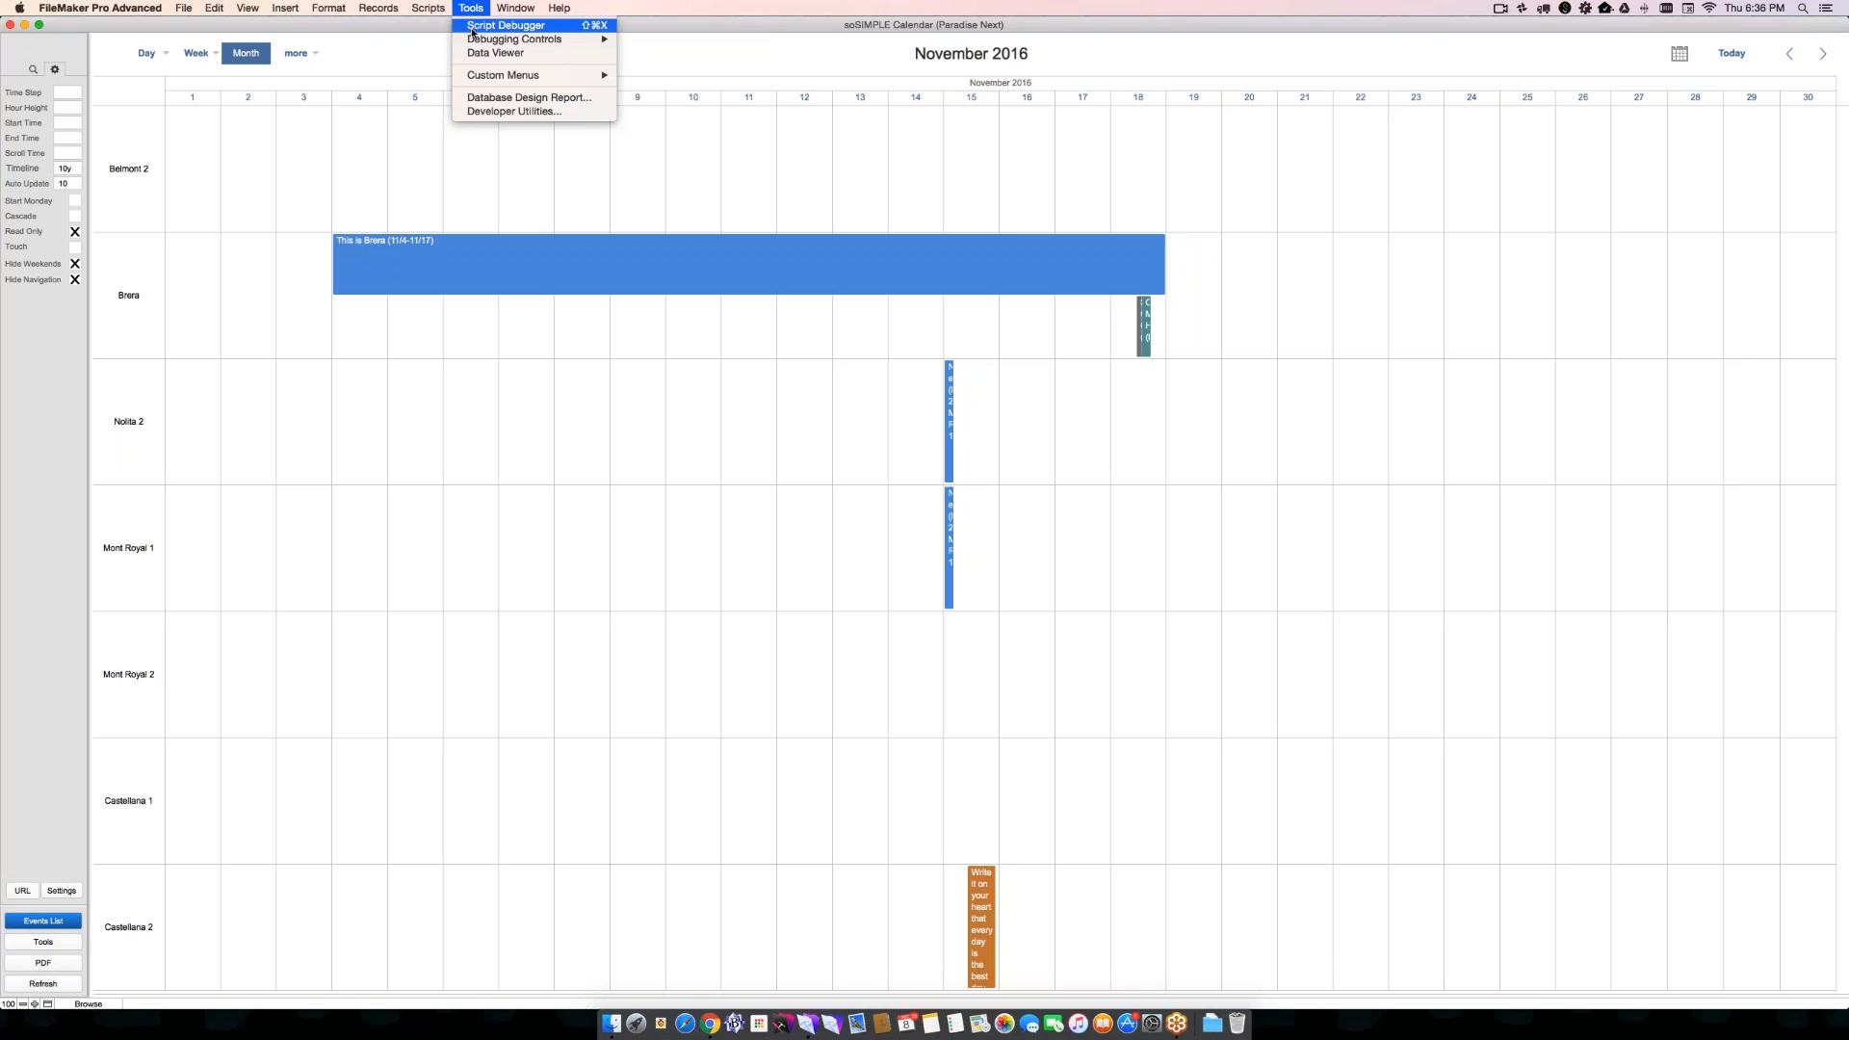
{"action": "left_click", "coordinate": [471, 26]}
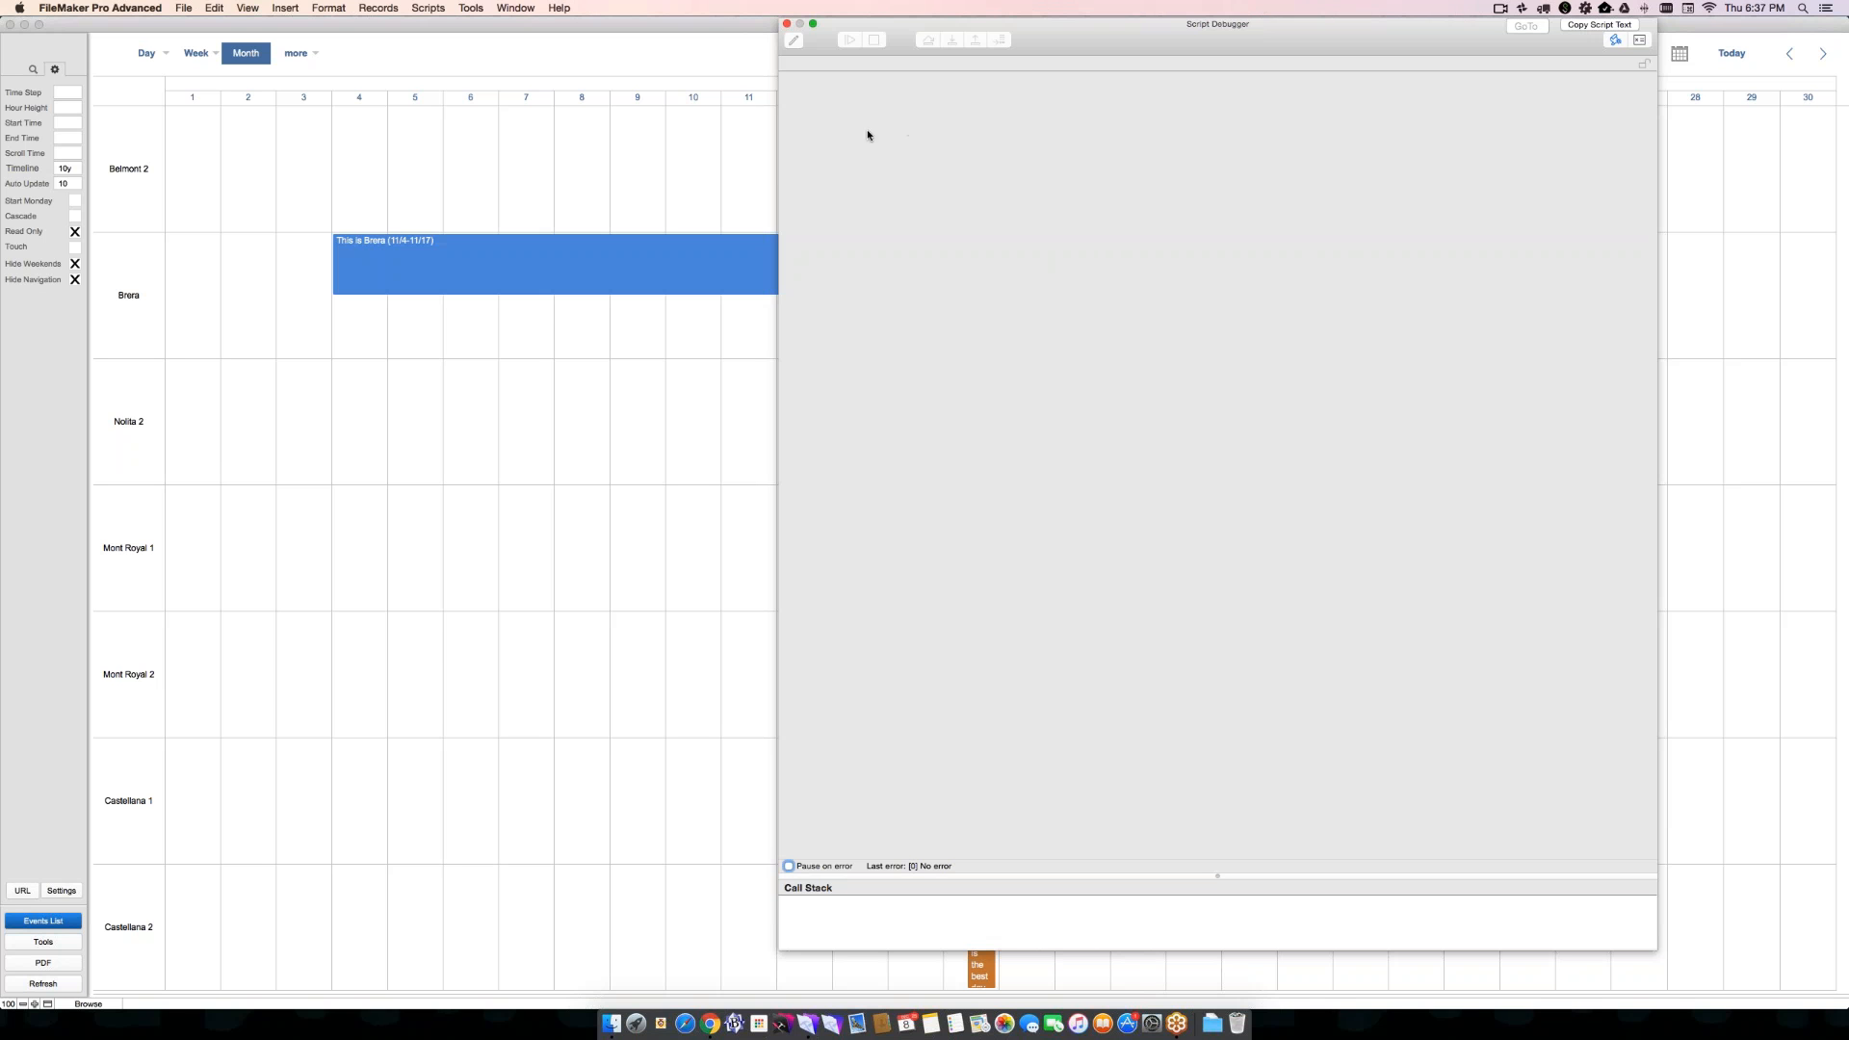
{"action": "left_click", "coordinate": [787, 24]}
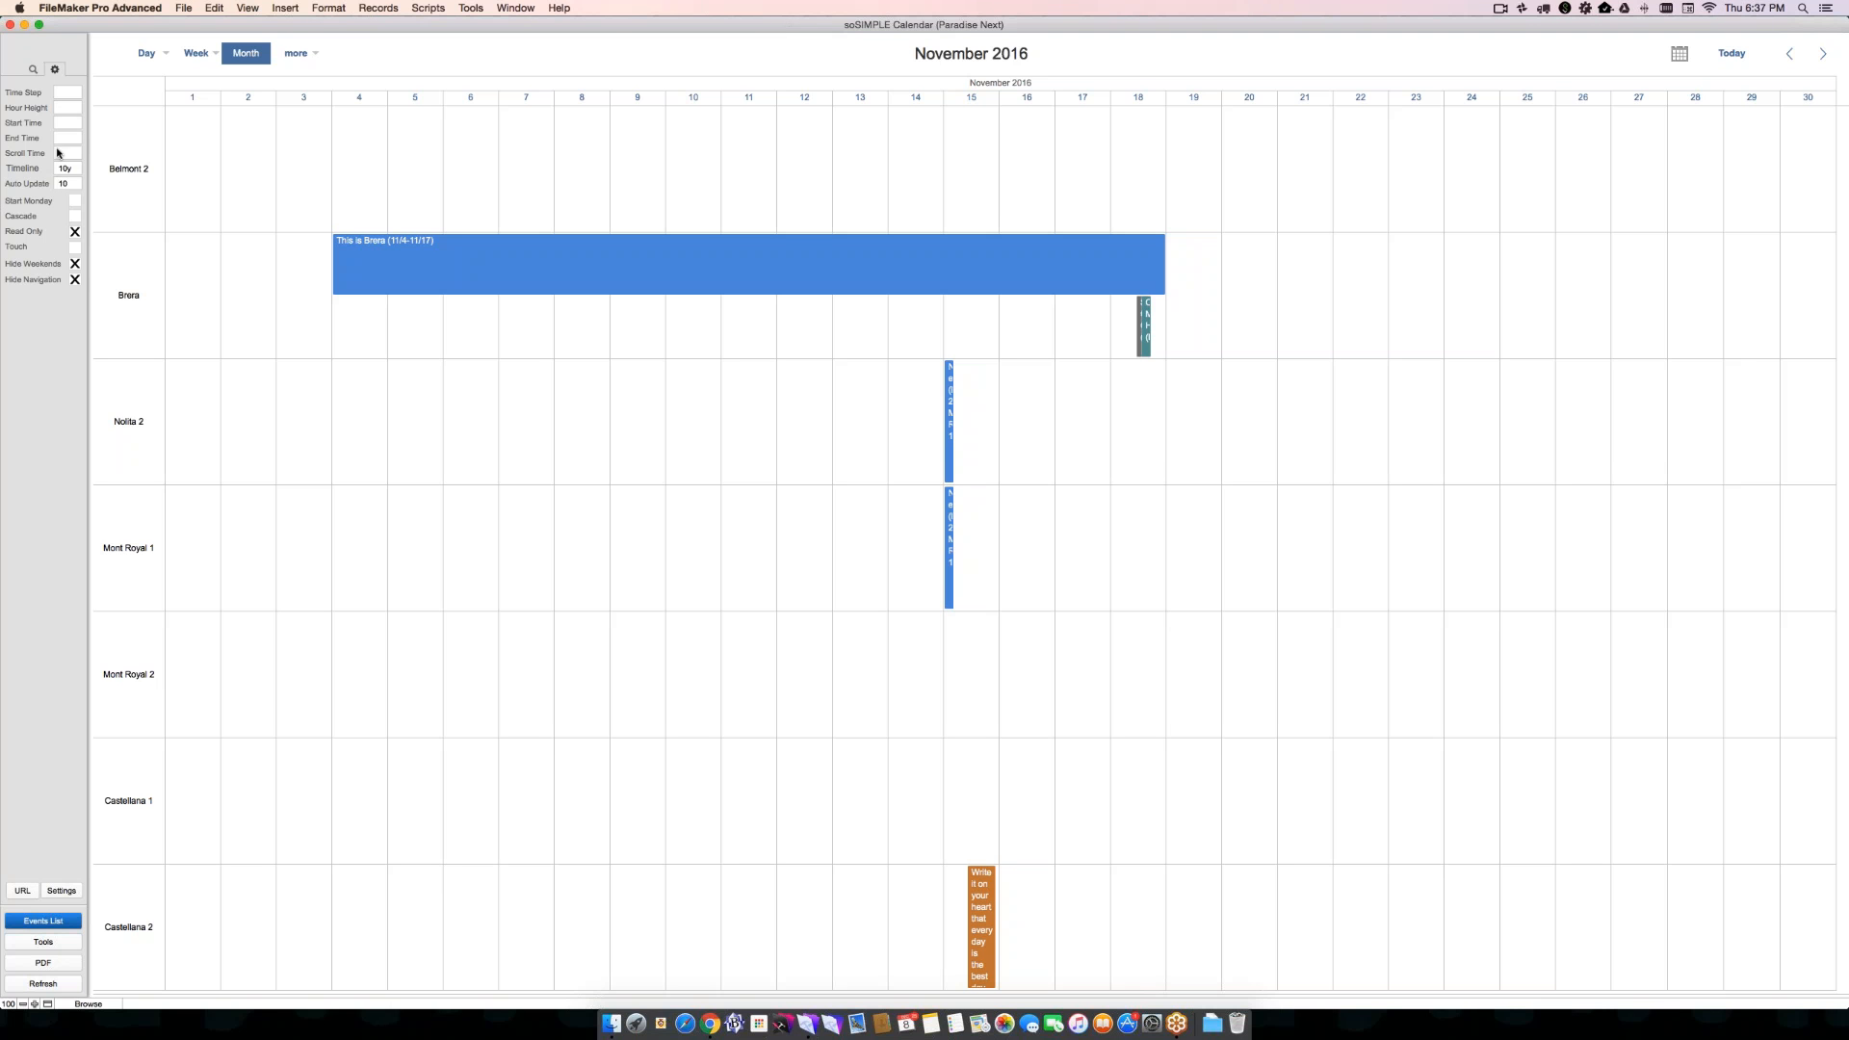
- Set Hour Height to 176 and check the taller hour rows in the standard Week view
{"action": "left_click", "coordinate": [60, 106]}
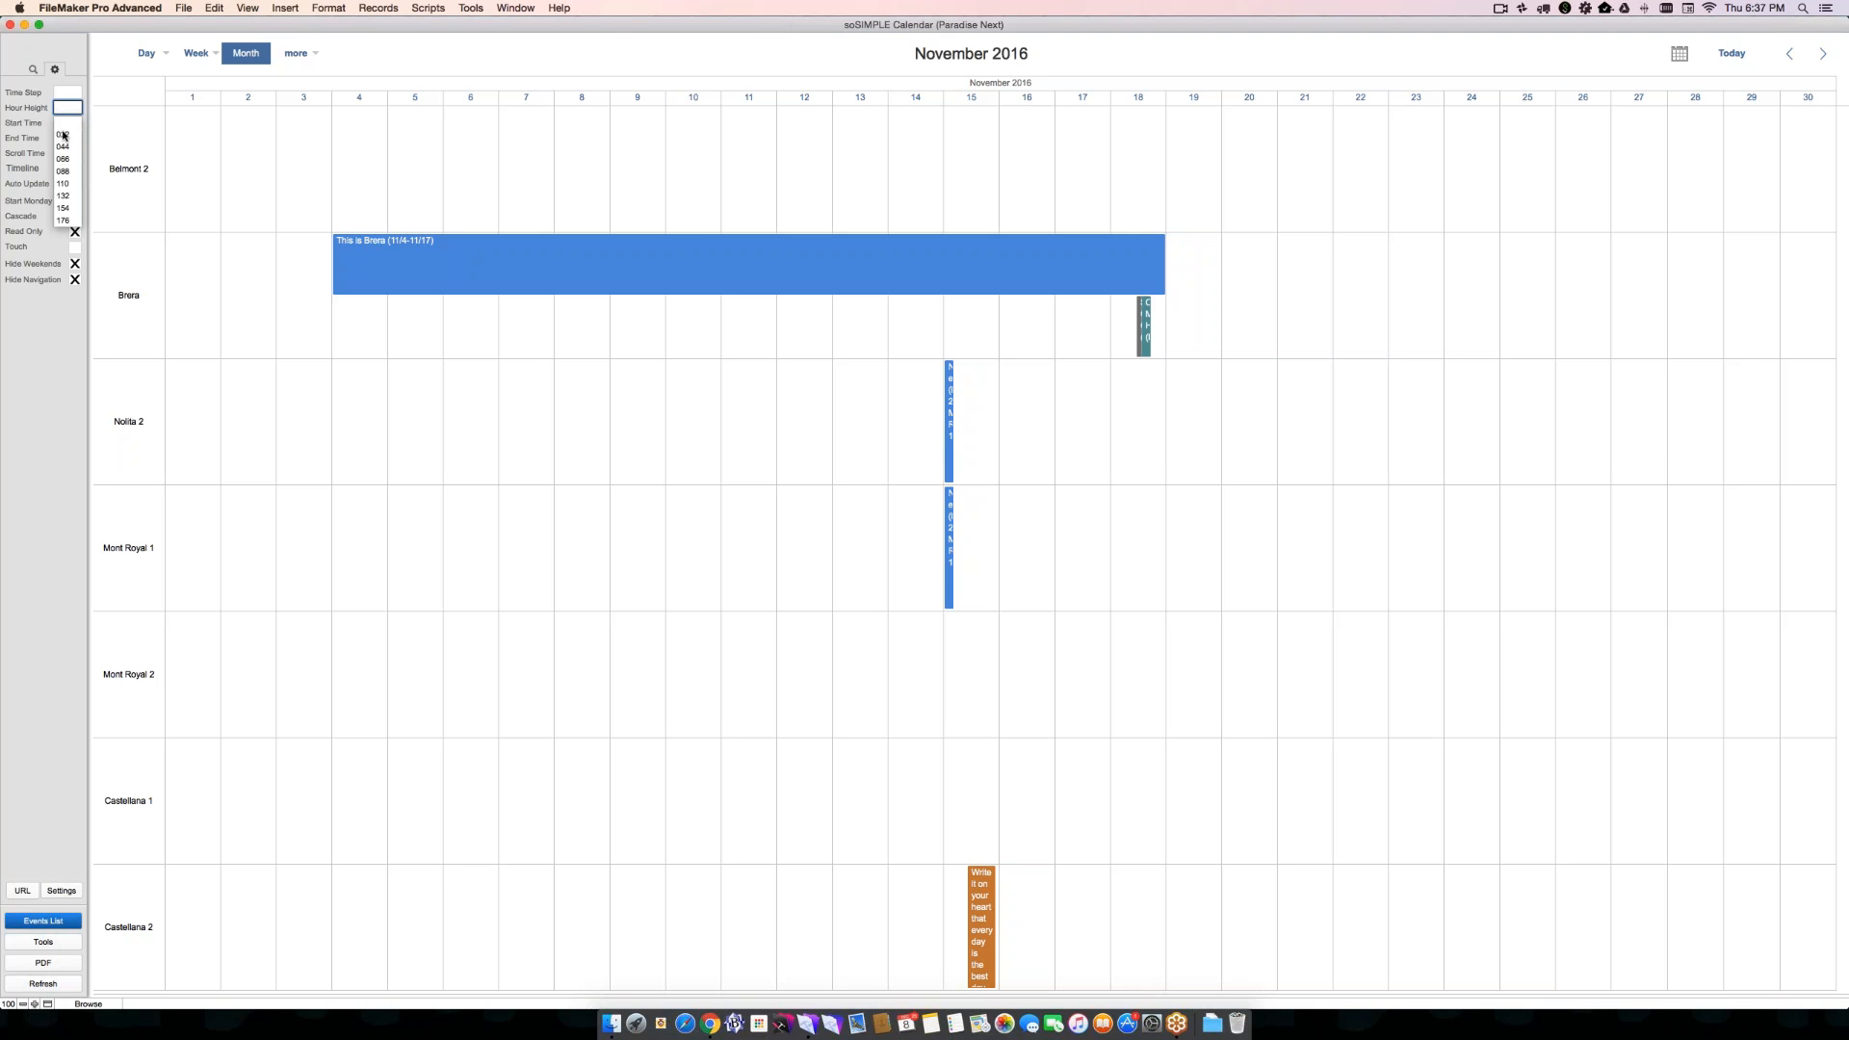
{"action": "left_click", "coordinate": [64, 221]}
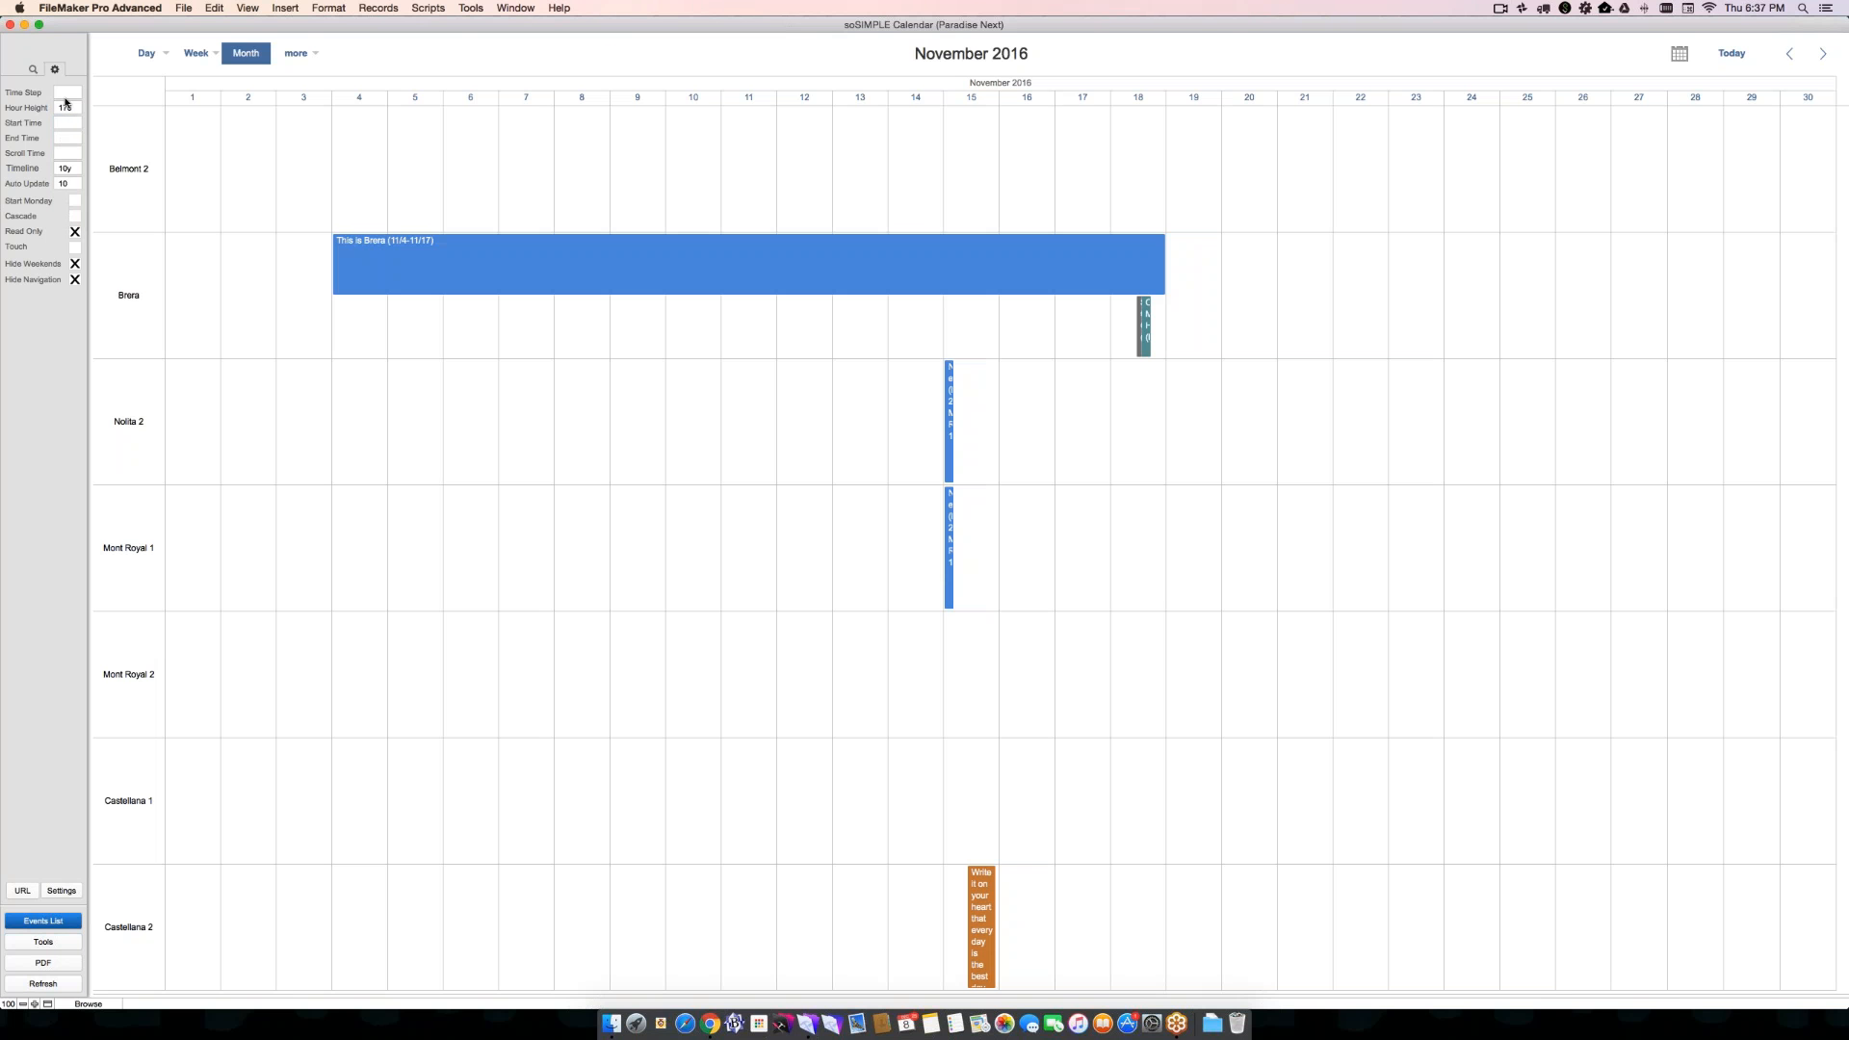
{"action": "left_click", "coordinate": [197, 53]}
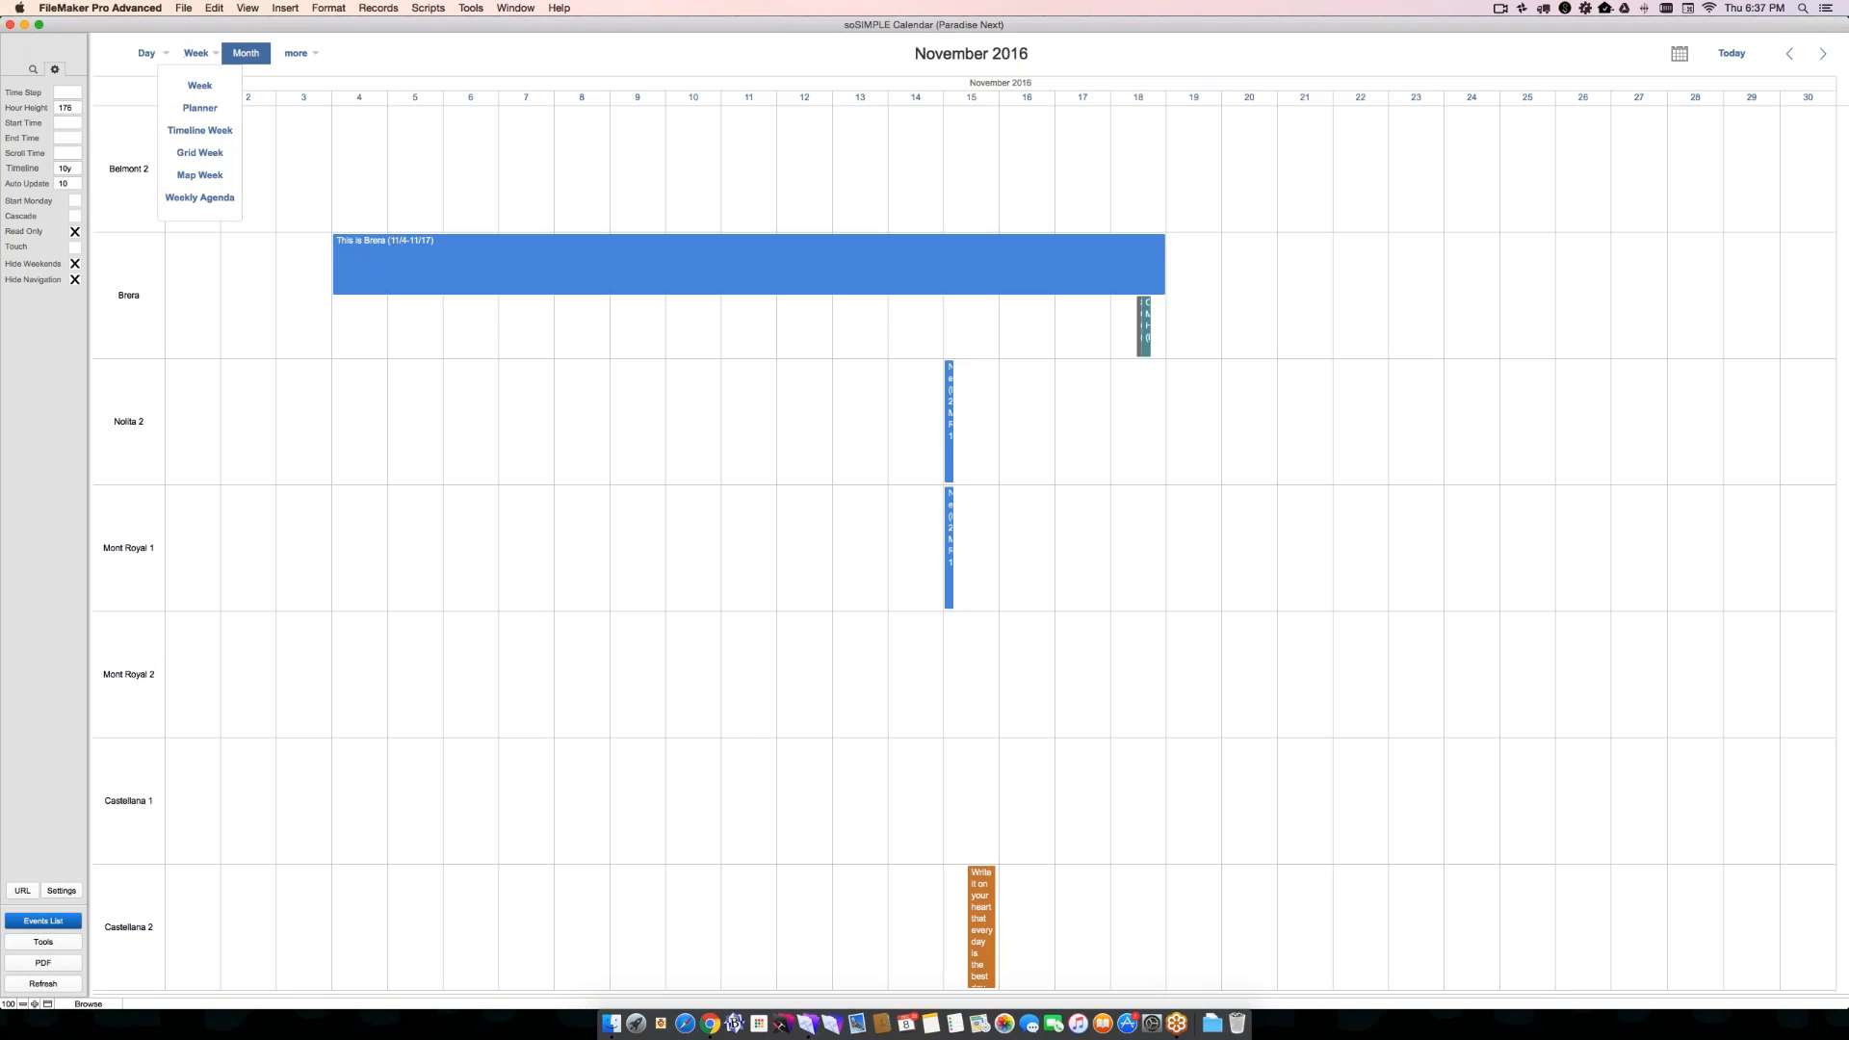
{"action": "left_click", "coordinate": [200, 87]}
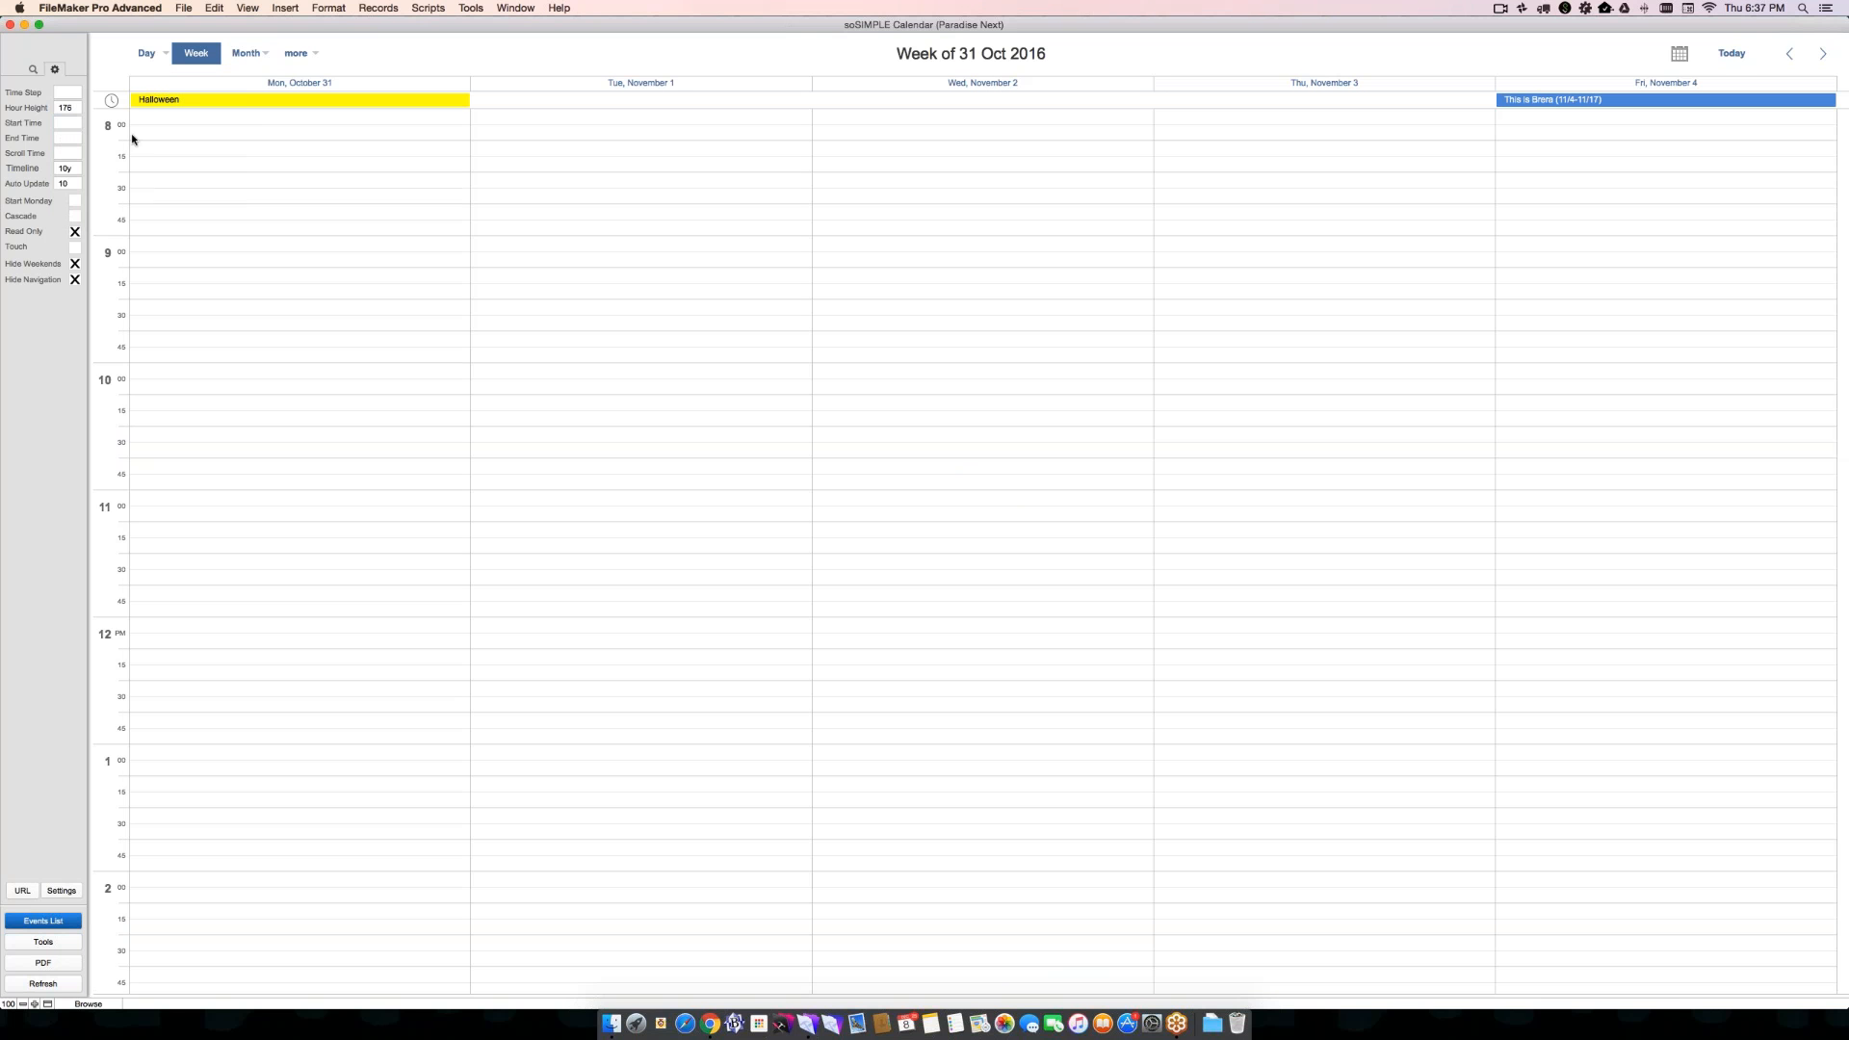
{"action": "scroll", "coordinate": [127, 325], "scroll_direction": "down", "scroll_amount": 10}
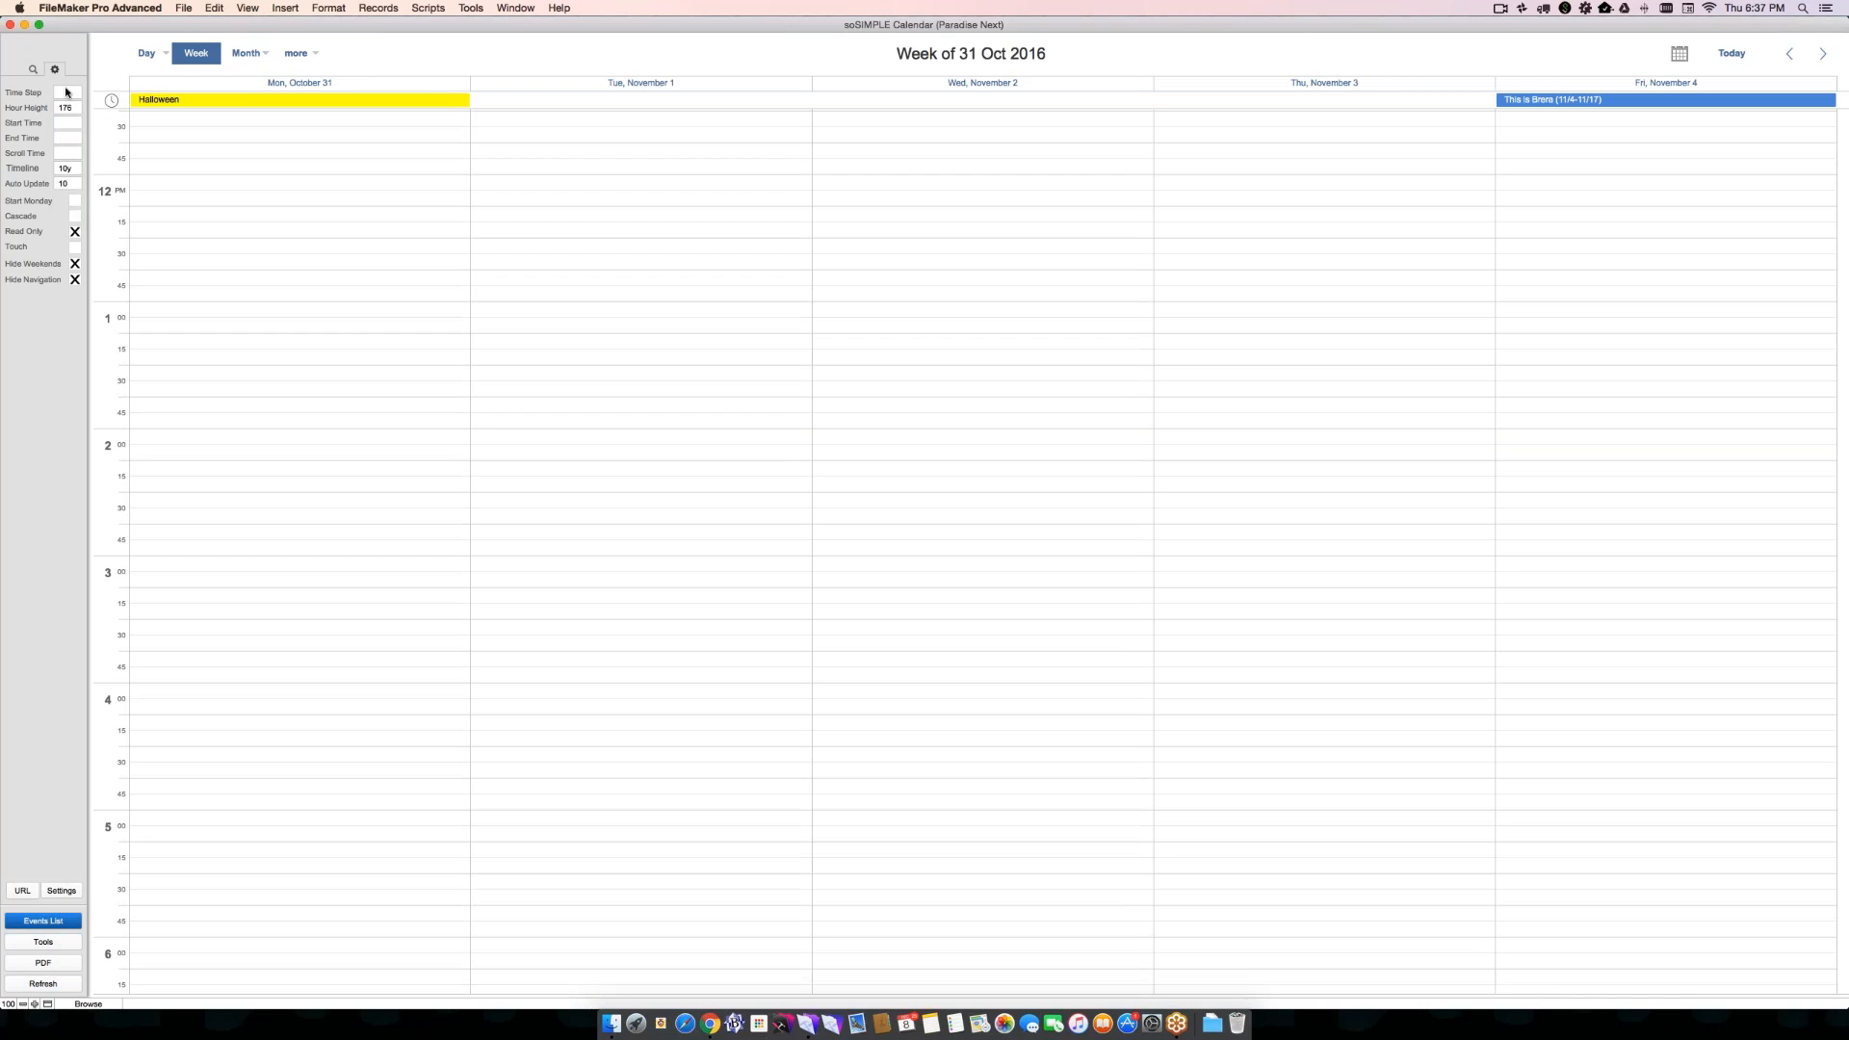
- Show the Timeline Day view for 1 November 2016, and then switch to the Timeline Week view
{"action": "left_click", "coordinate": [152, 56]}
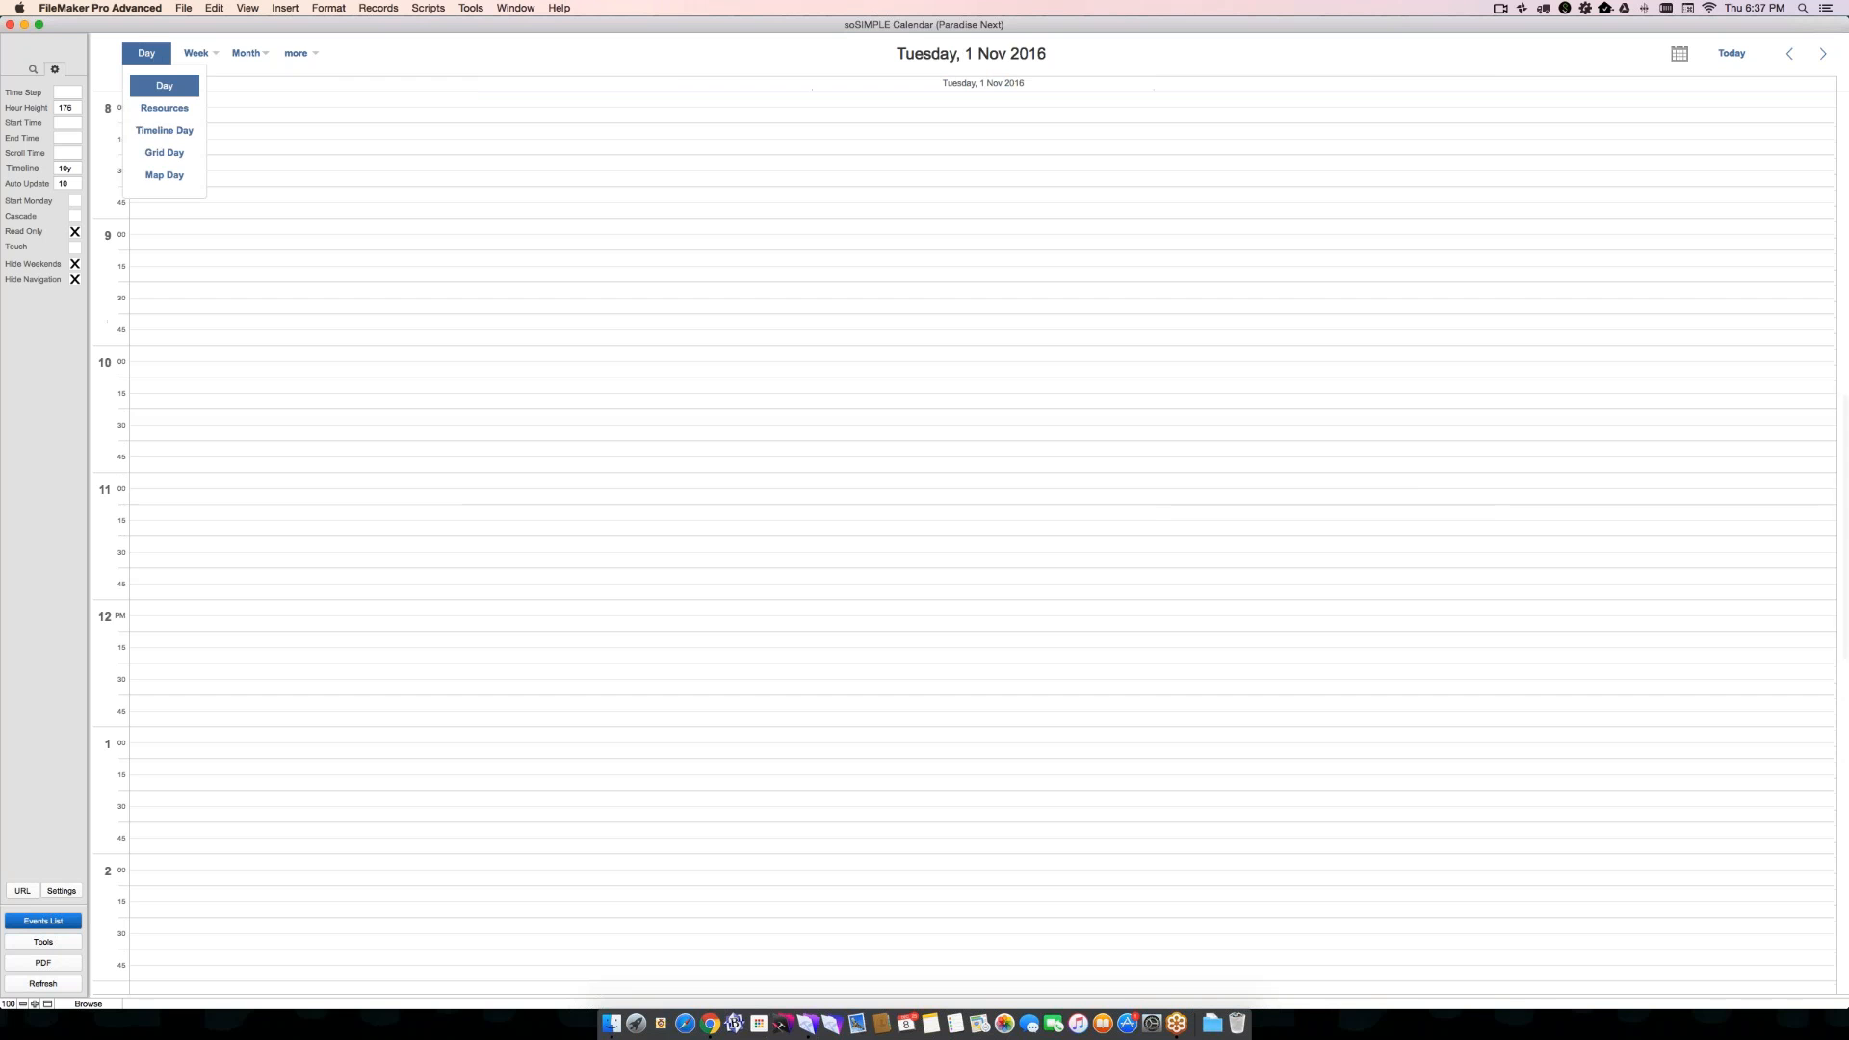
{"action": "left_click", "coordinate": [164, 130]}
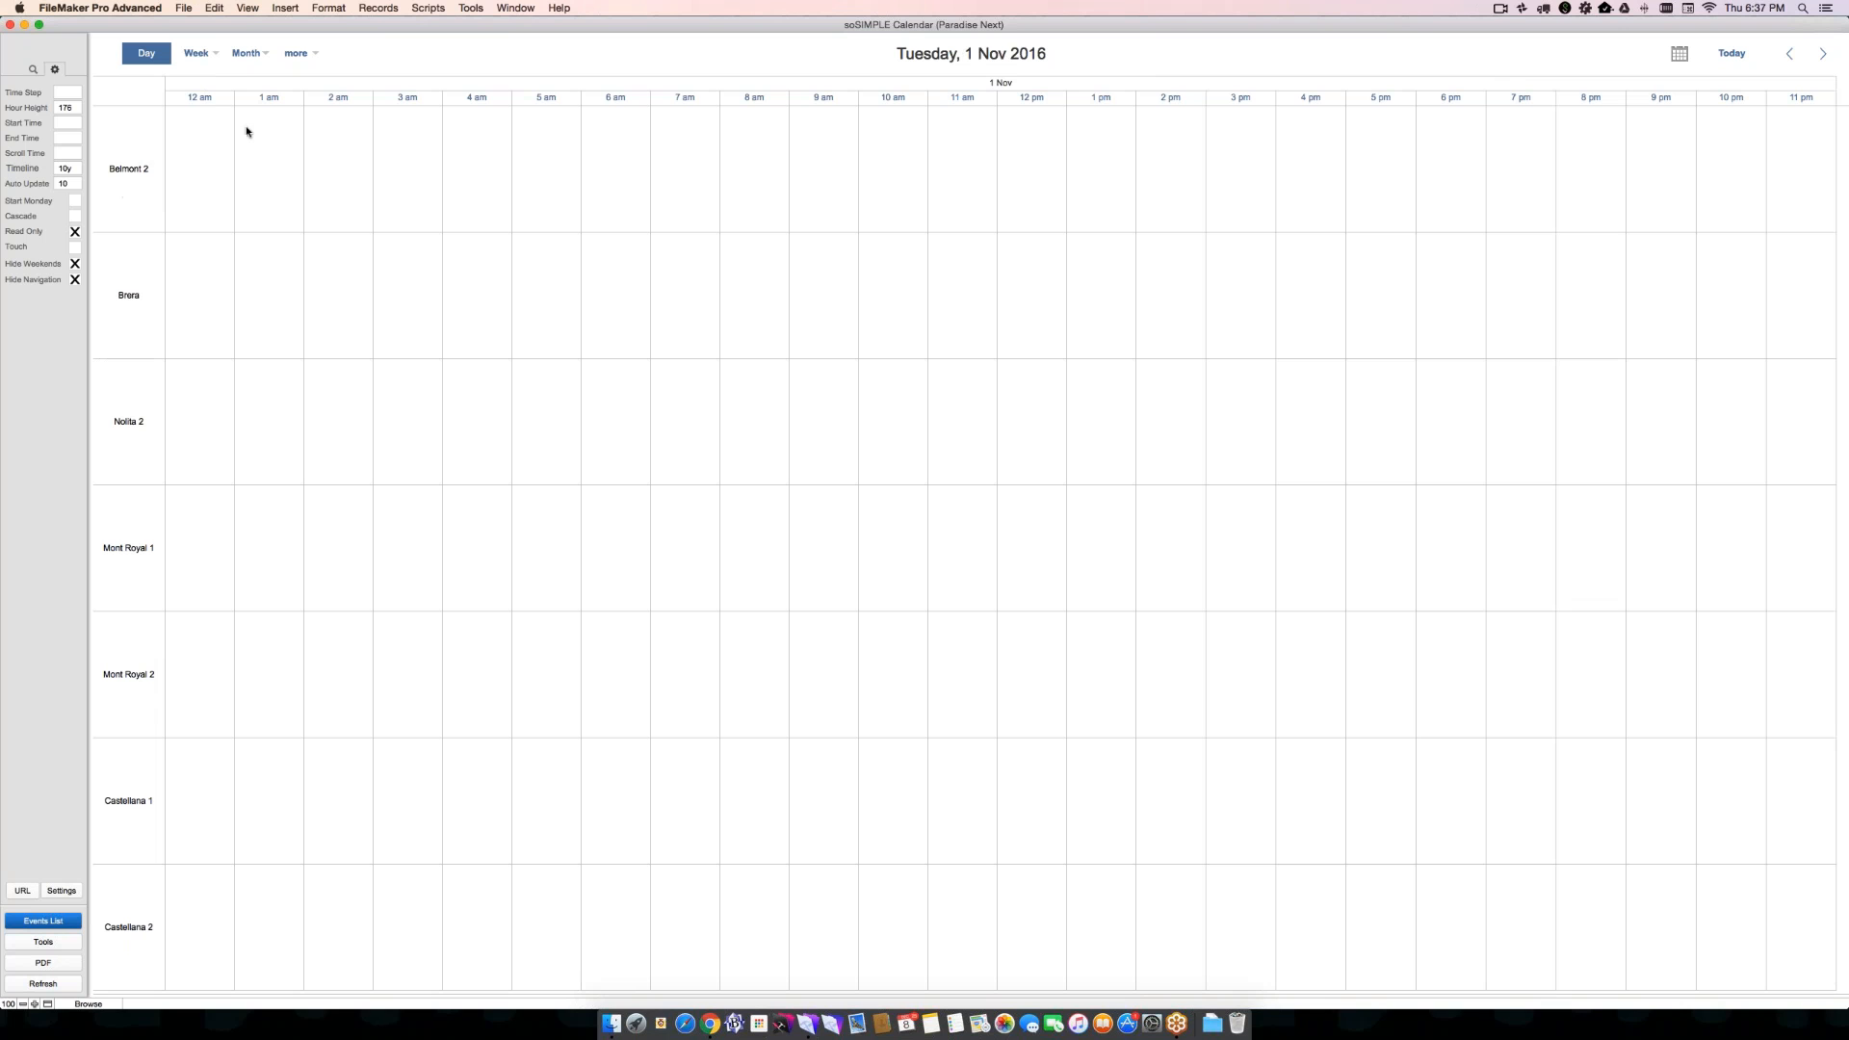
{"action": "mouse_move", "coordinate": [195, 59]}
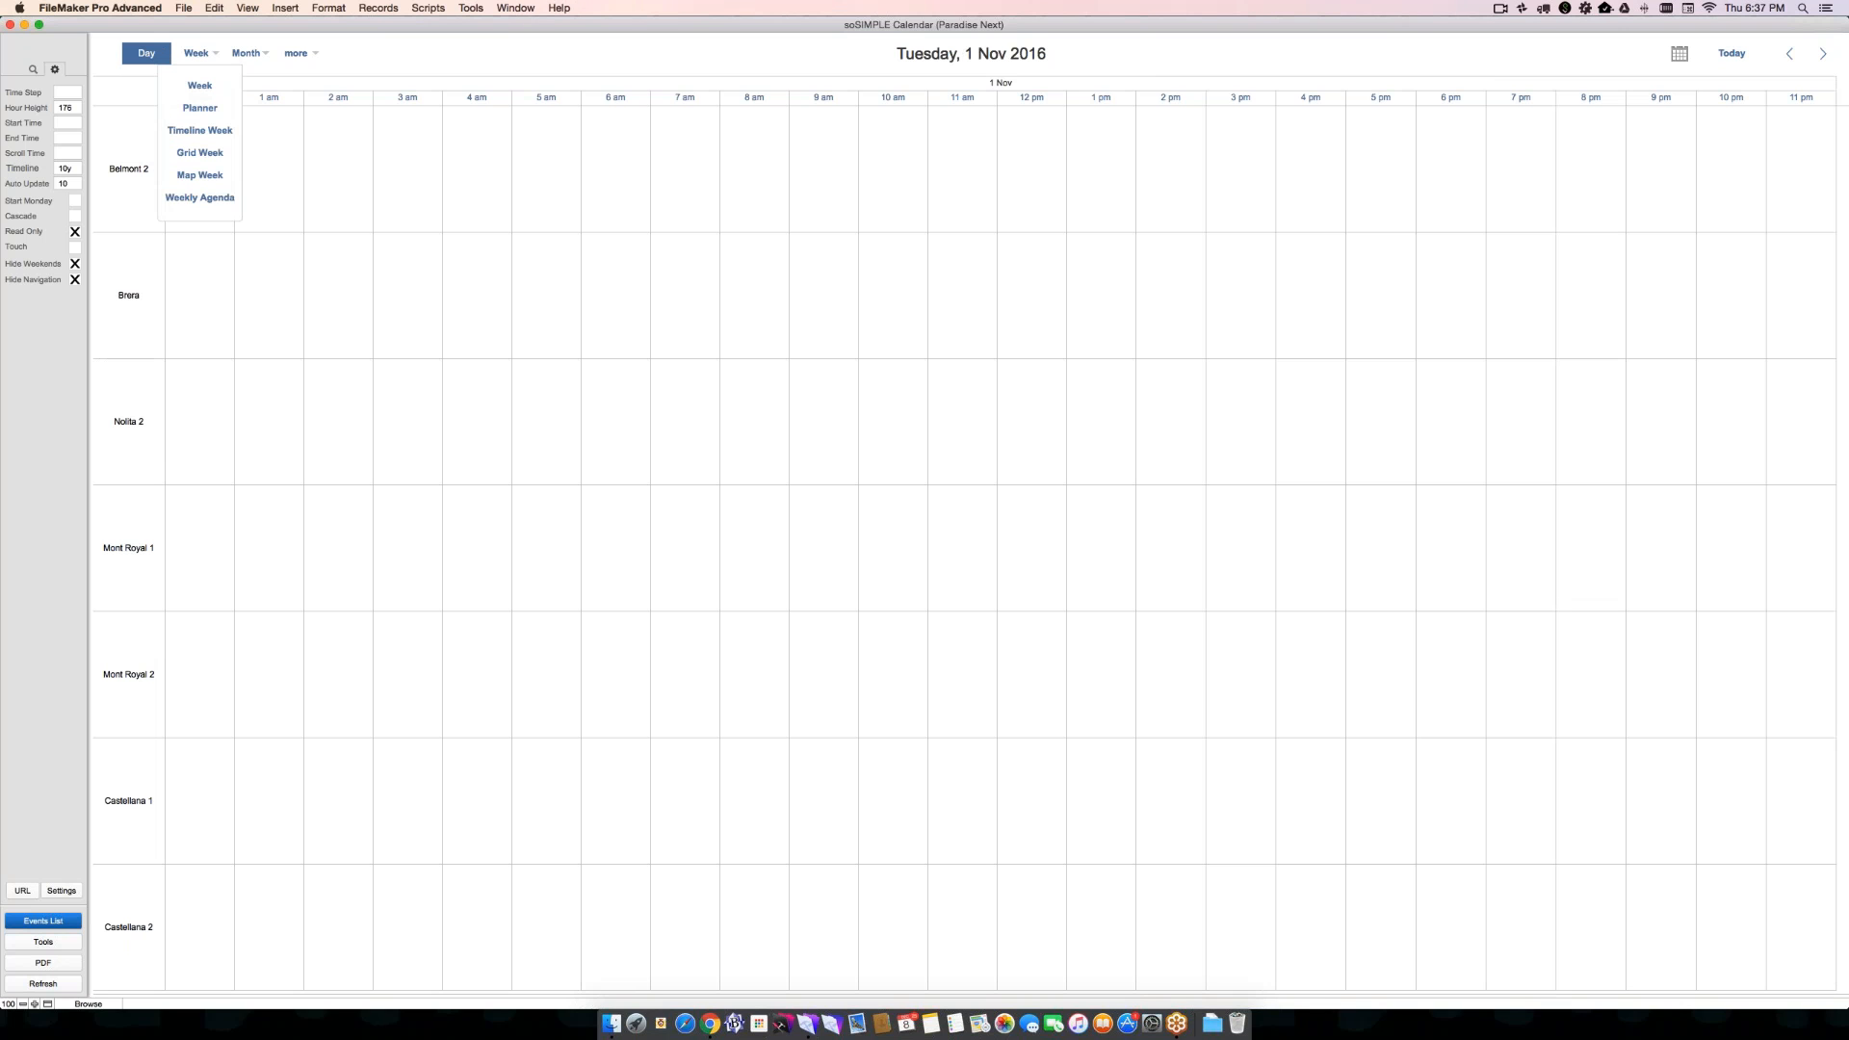
{"action": "left_click", "coordinate": [199, 130]}
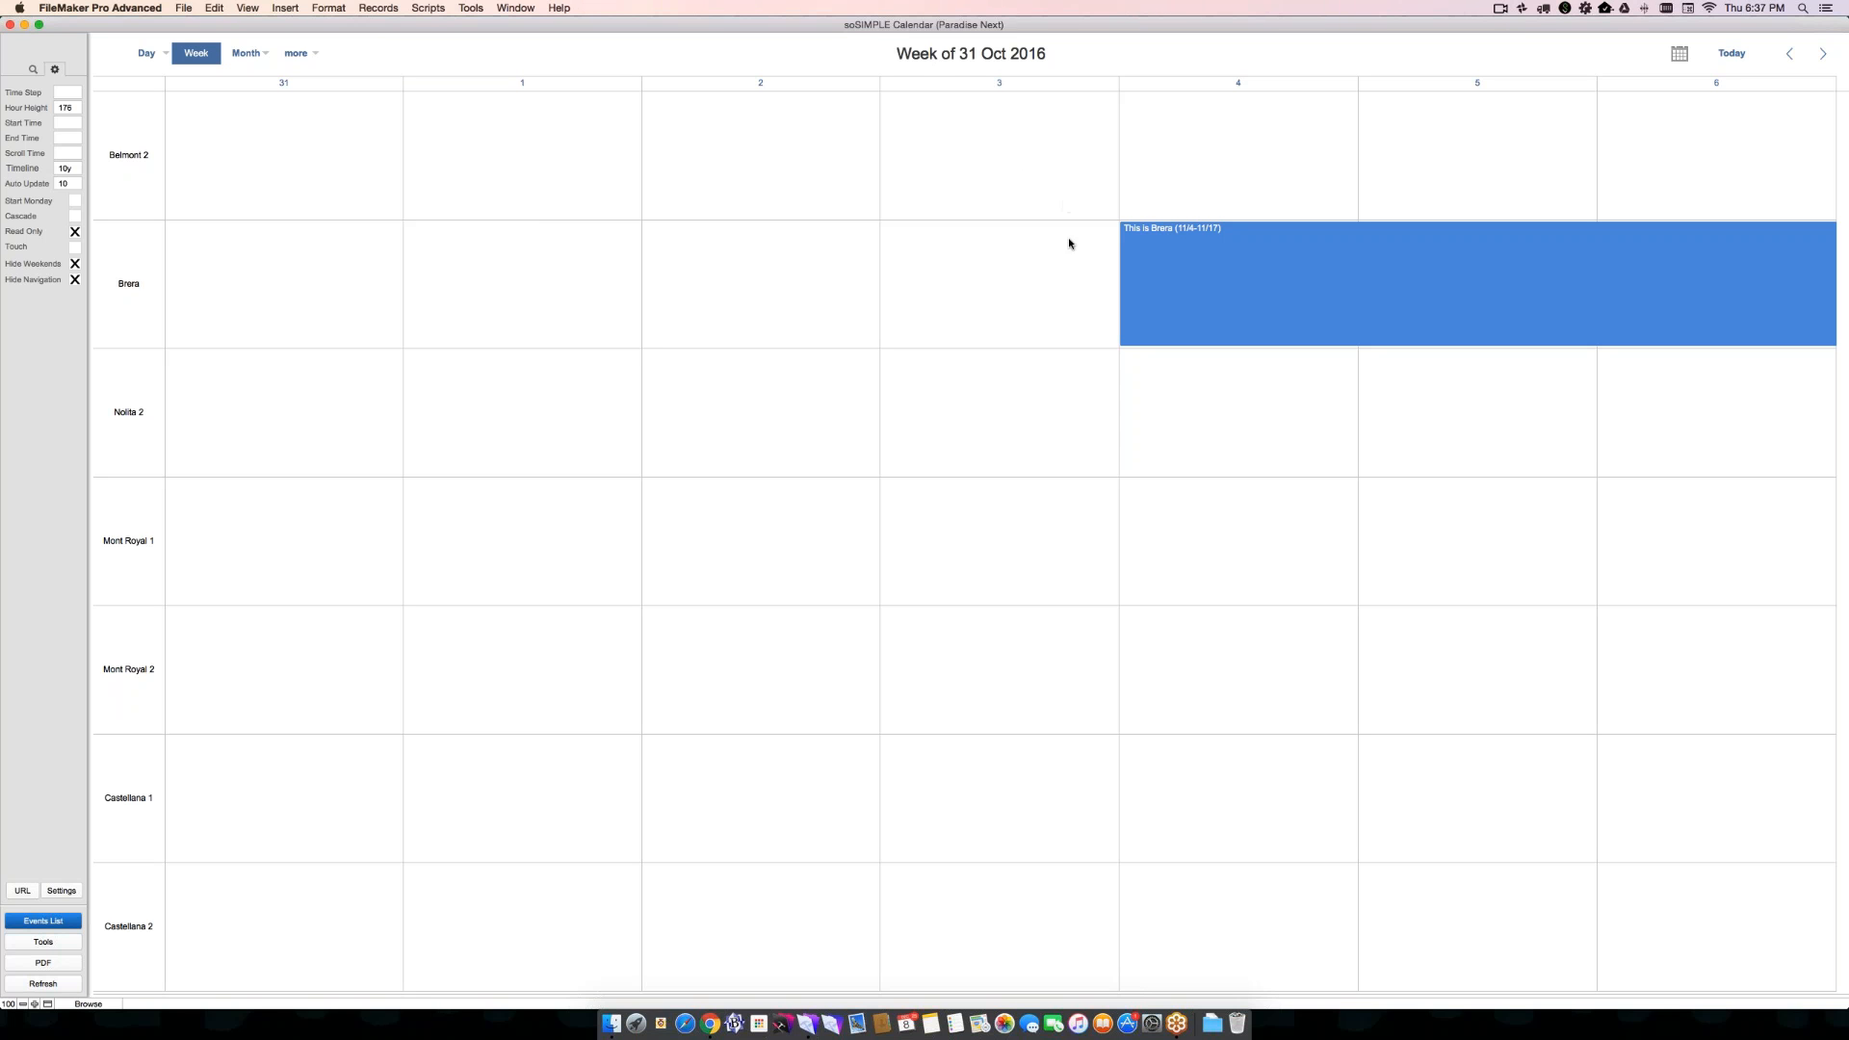
{"action": "mouse_move", "coordinate": [1173, 281]}
- Turn off Read Only and clear the Timeline and Auto Update settings
{"action": "left_click", "coordinate": [74, 231]}
{"action": "left_click", "coordinate": [67, 169]}
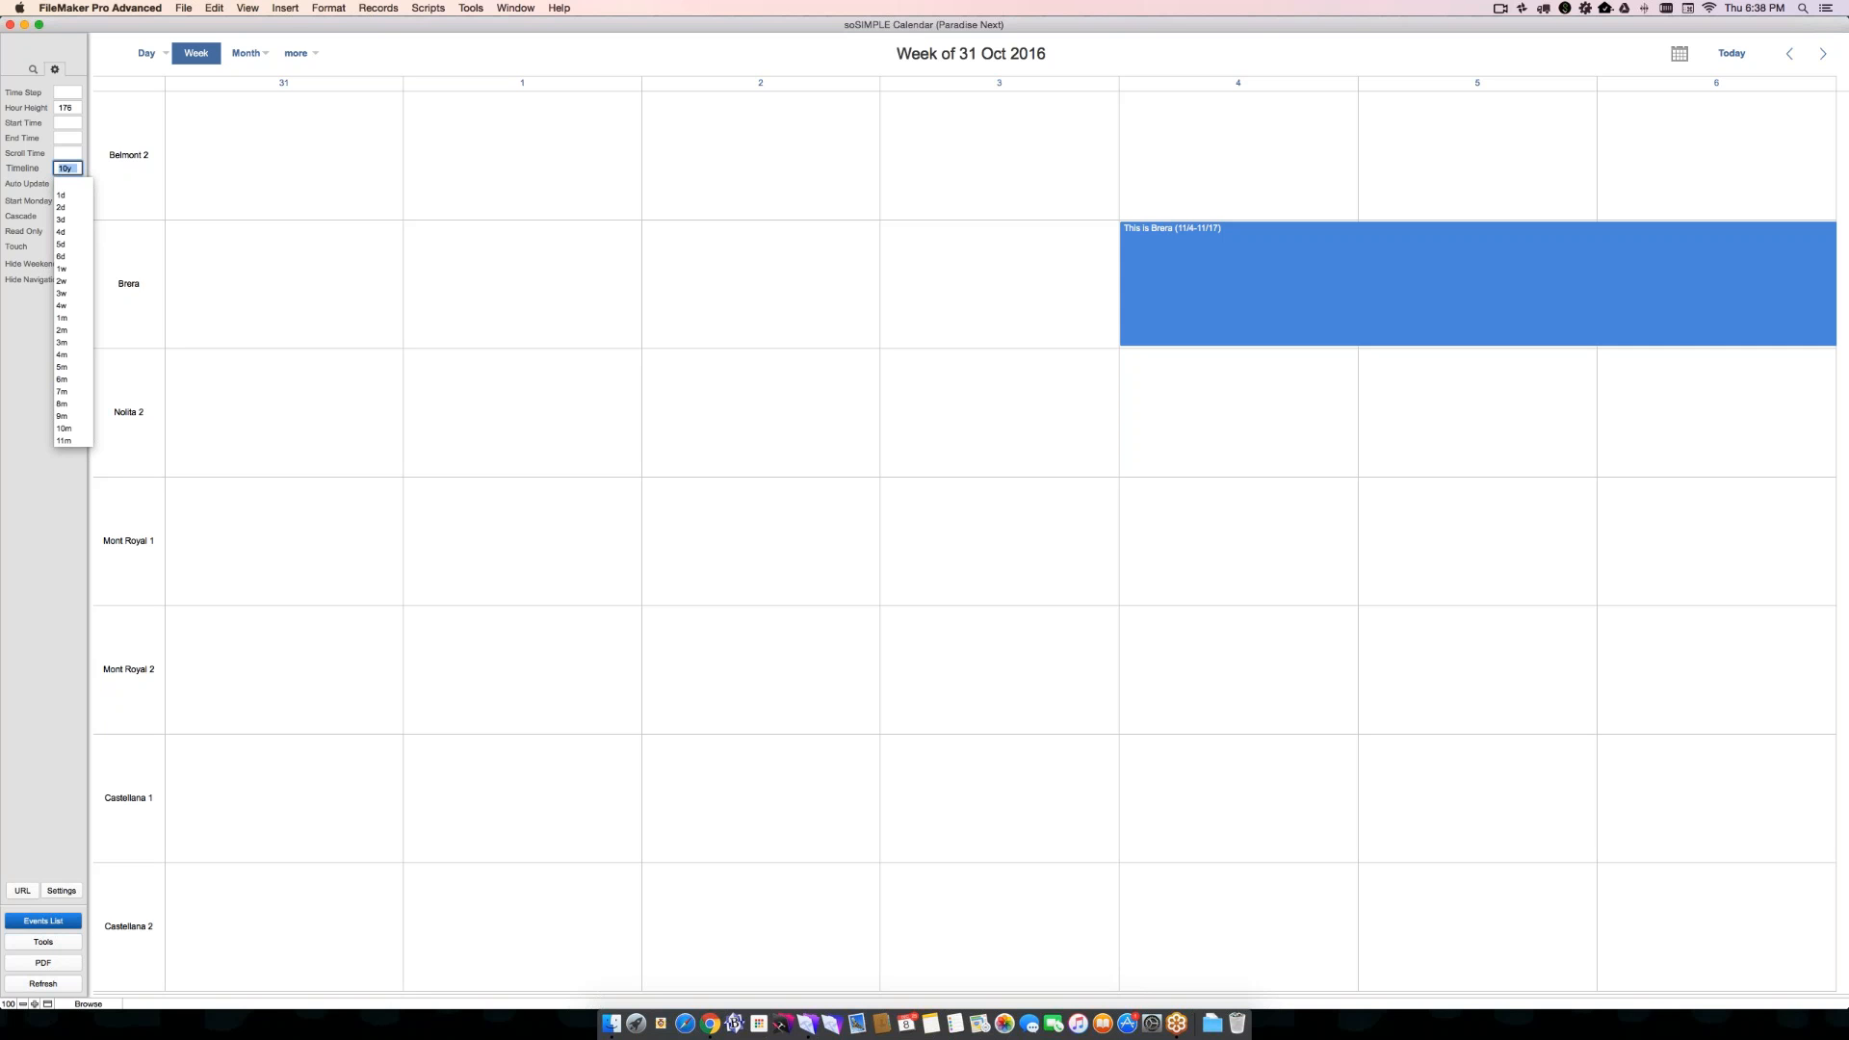
{"action": "key", "text": "BackSpace"}
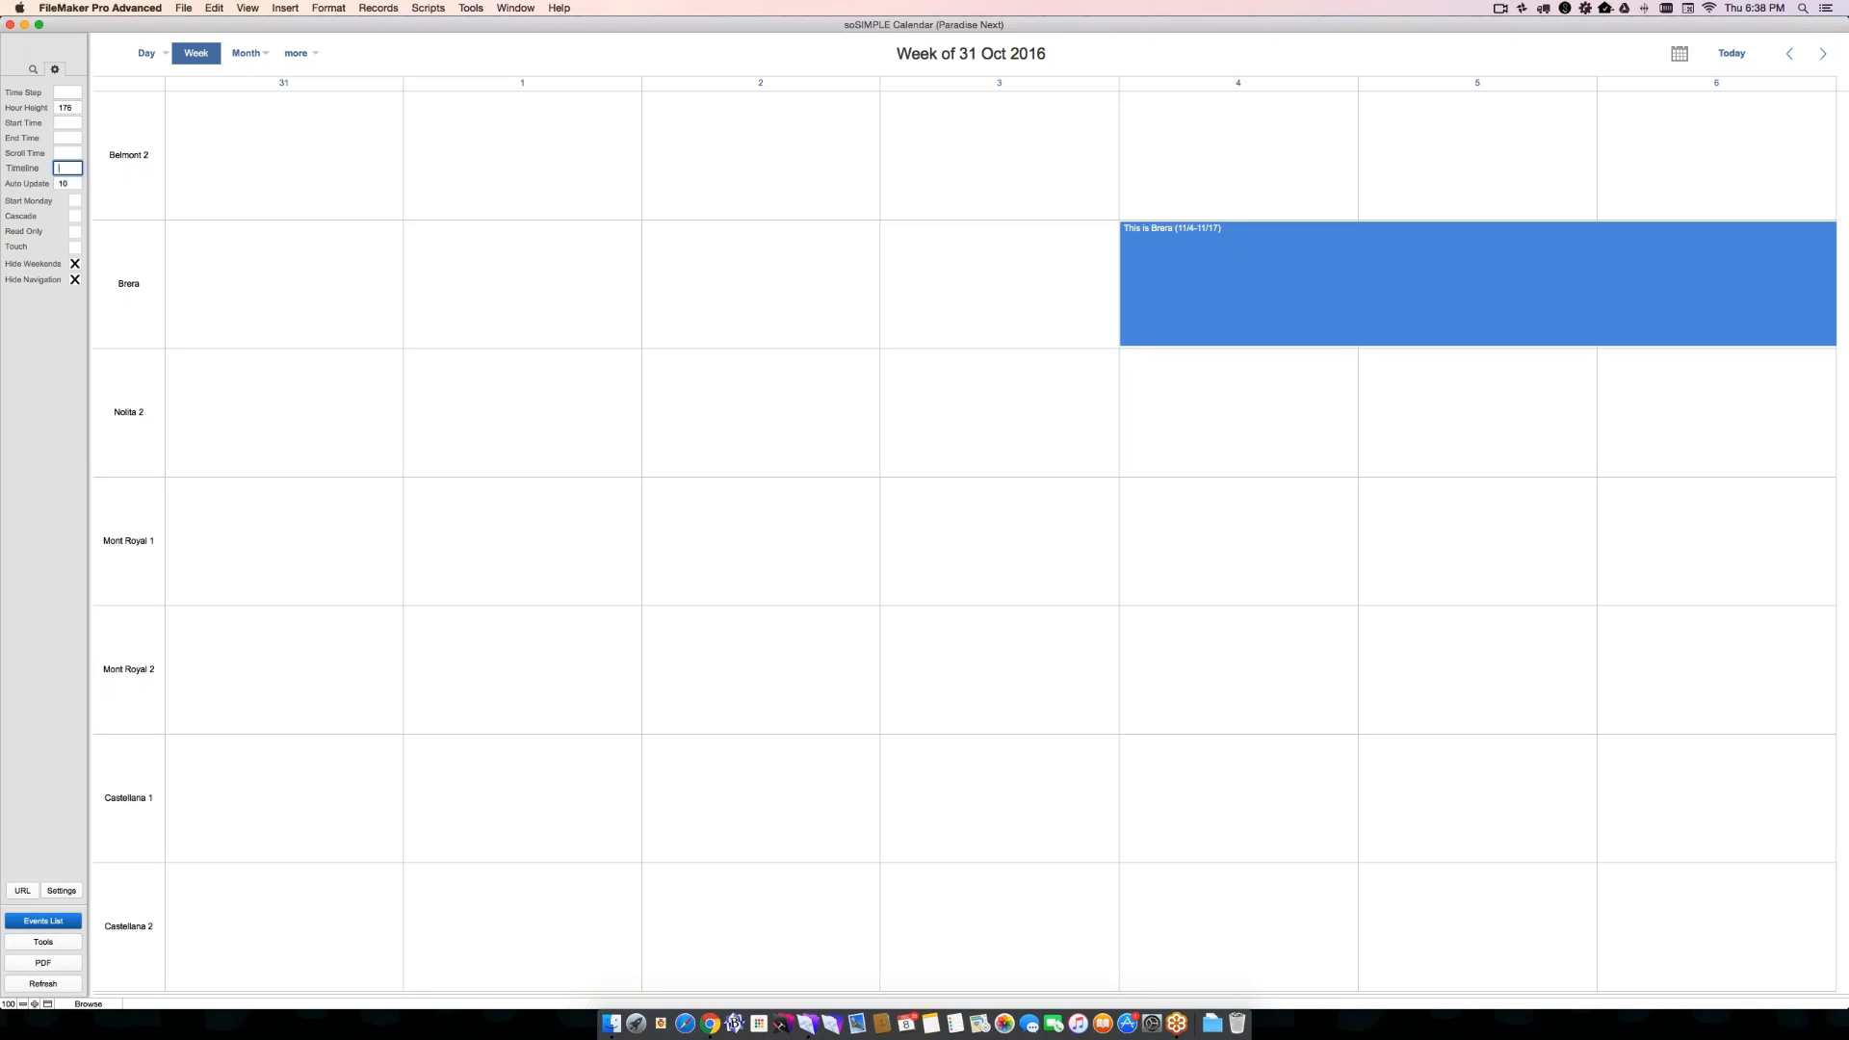
{"action": "left_click", "coordinate": [66, 182]}
{"action": "key", "text": "BackSpace"}
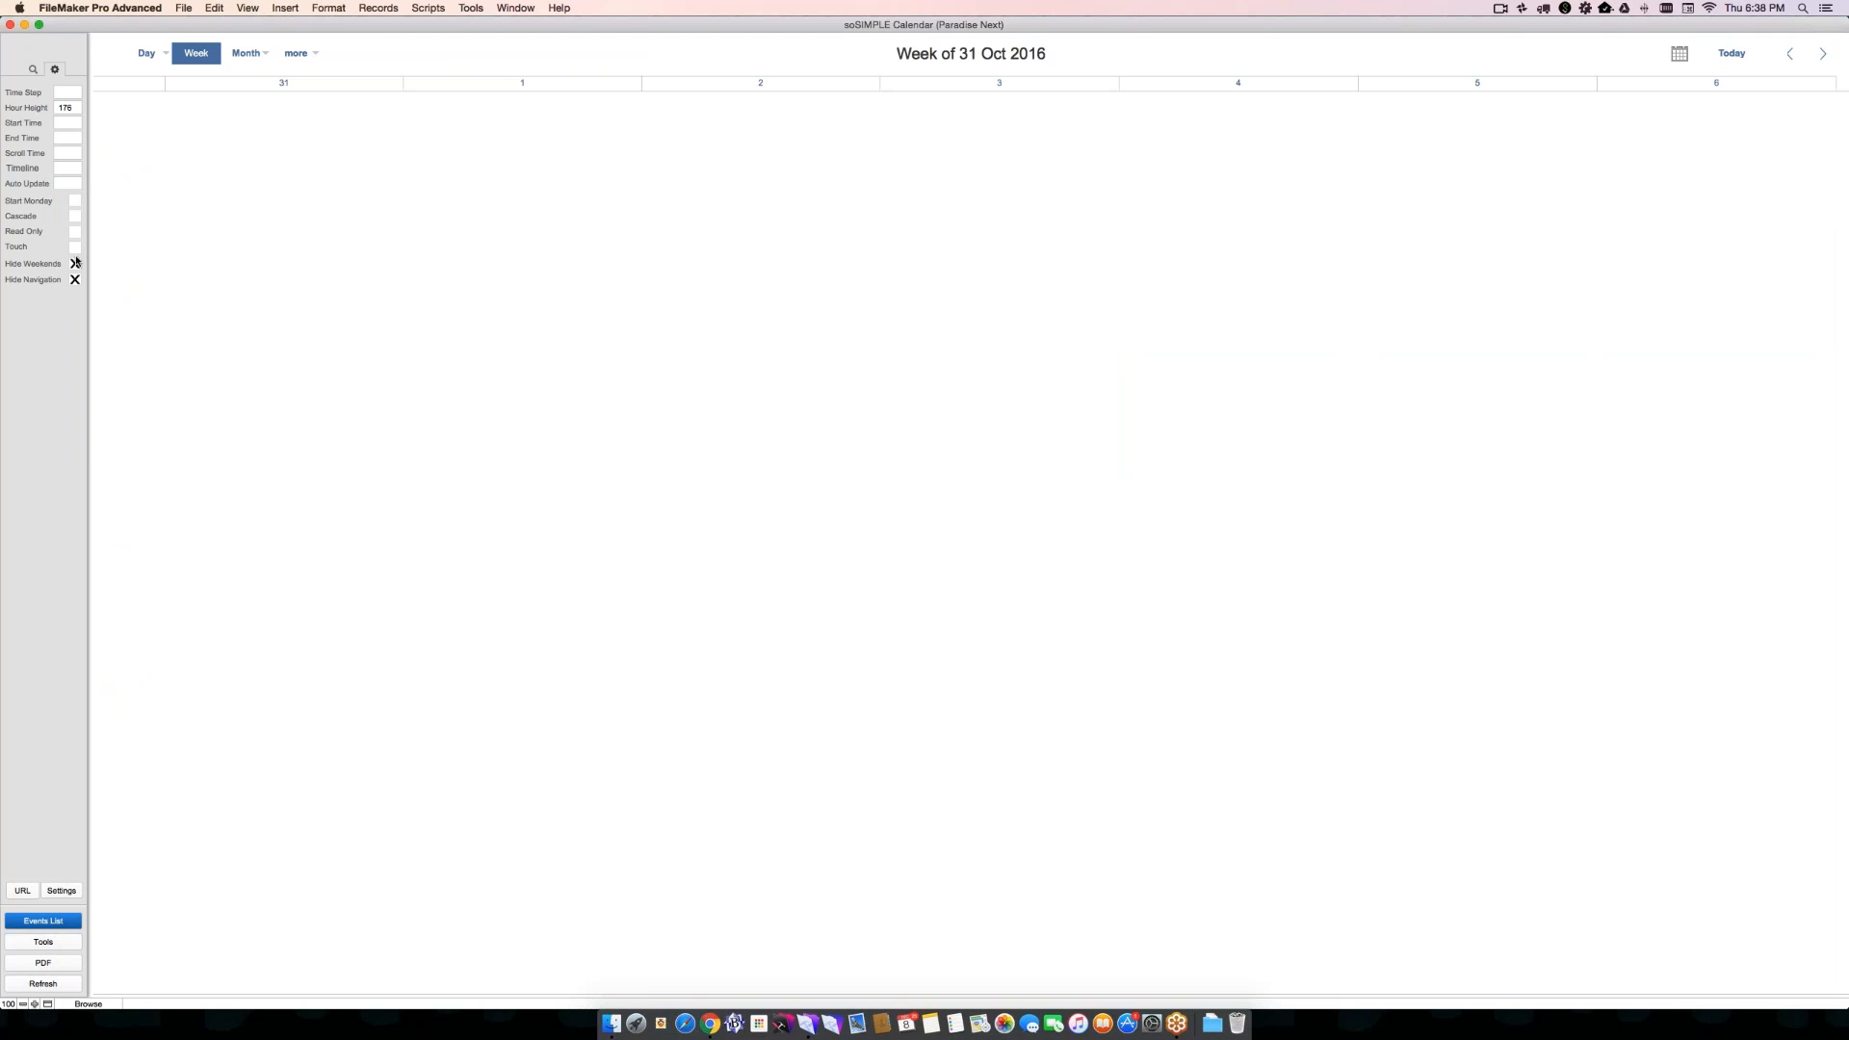
- Turn off Hide Weekends and Hide Navigation, and clear the Hour Height setting
{"action": "left_click", "coordinate": [75, 262]}
{"action": "left_click", "coordinate": [75, 279]}
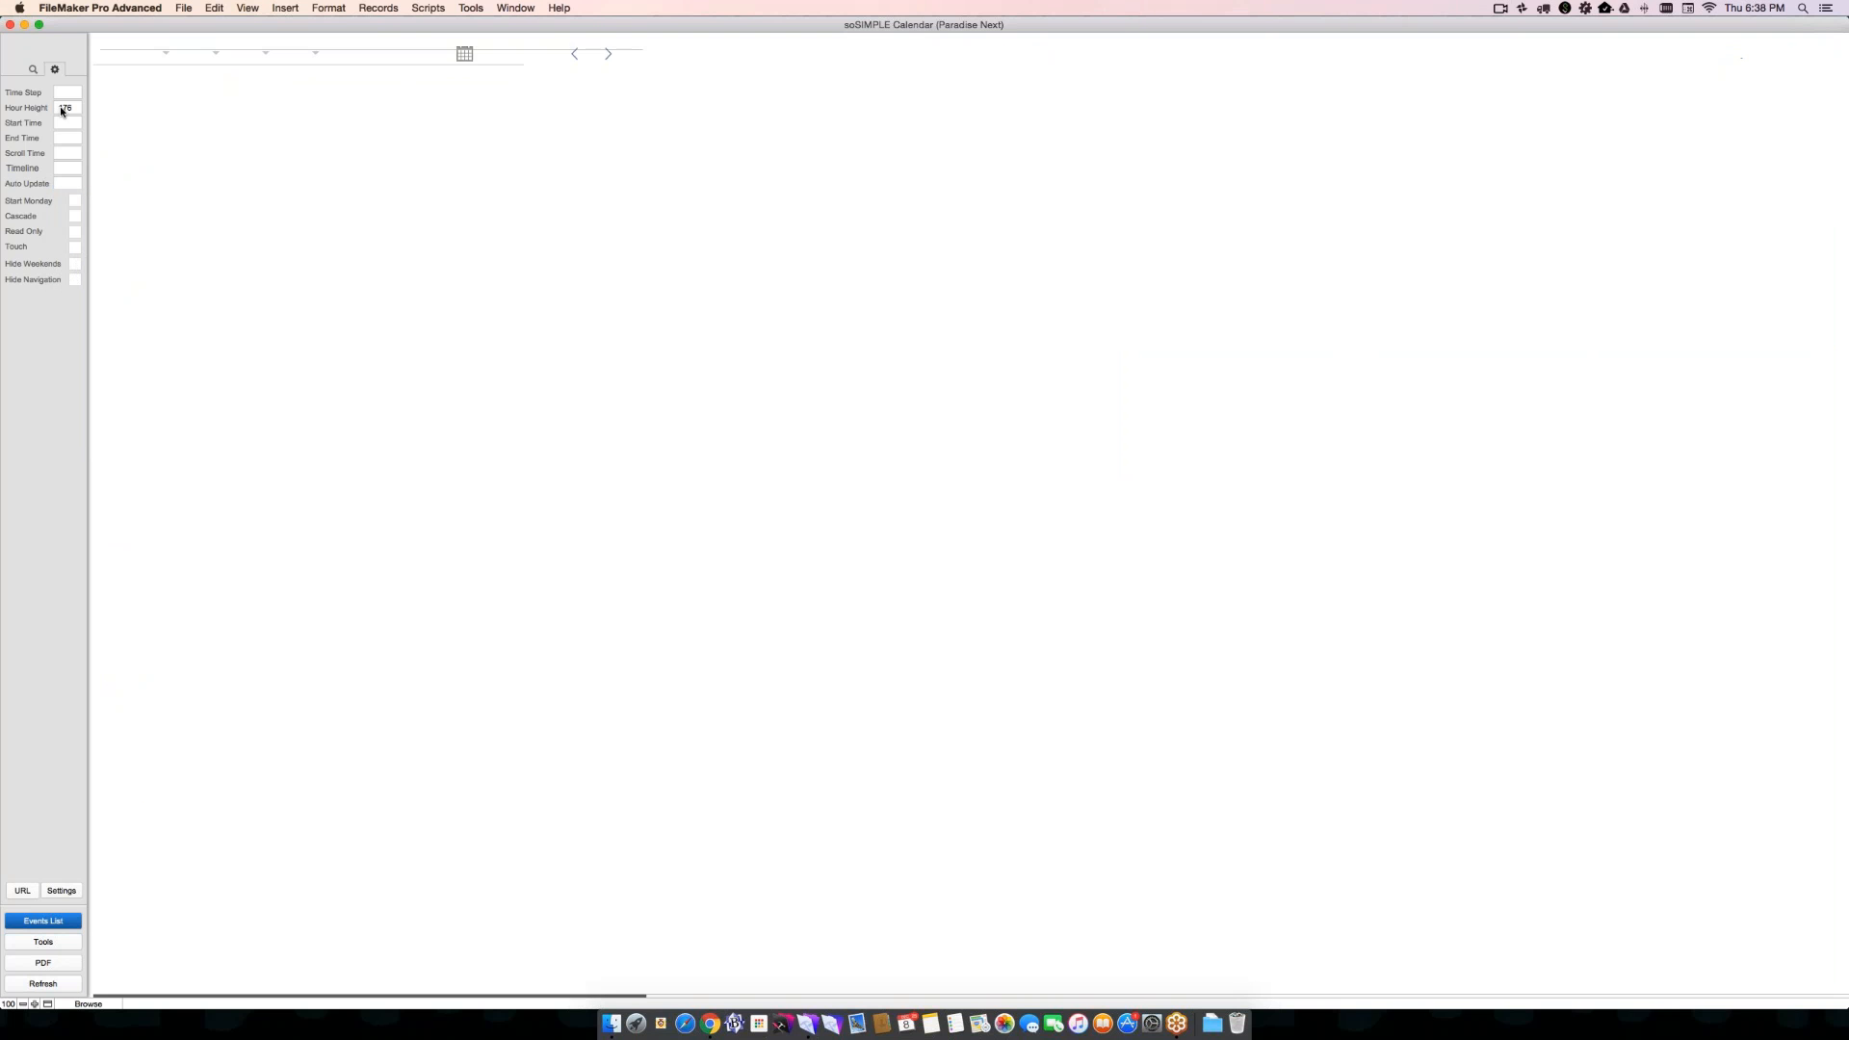
{"action": "left_click", "coordinate": [63, 107]}
{"action": "key", "text": "BackSpace"}
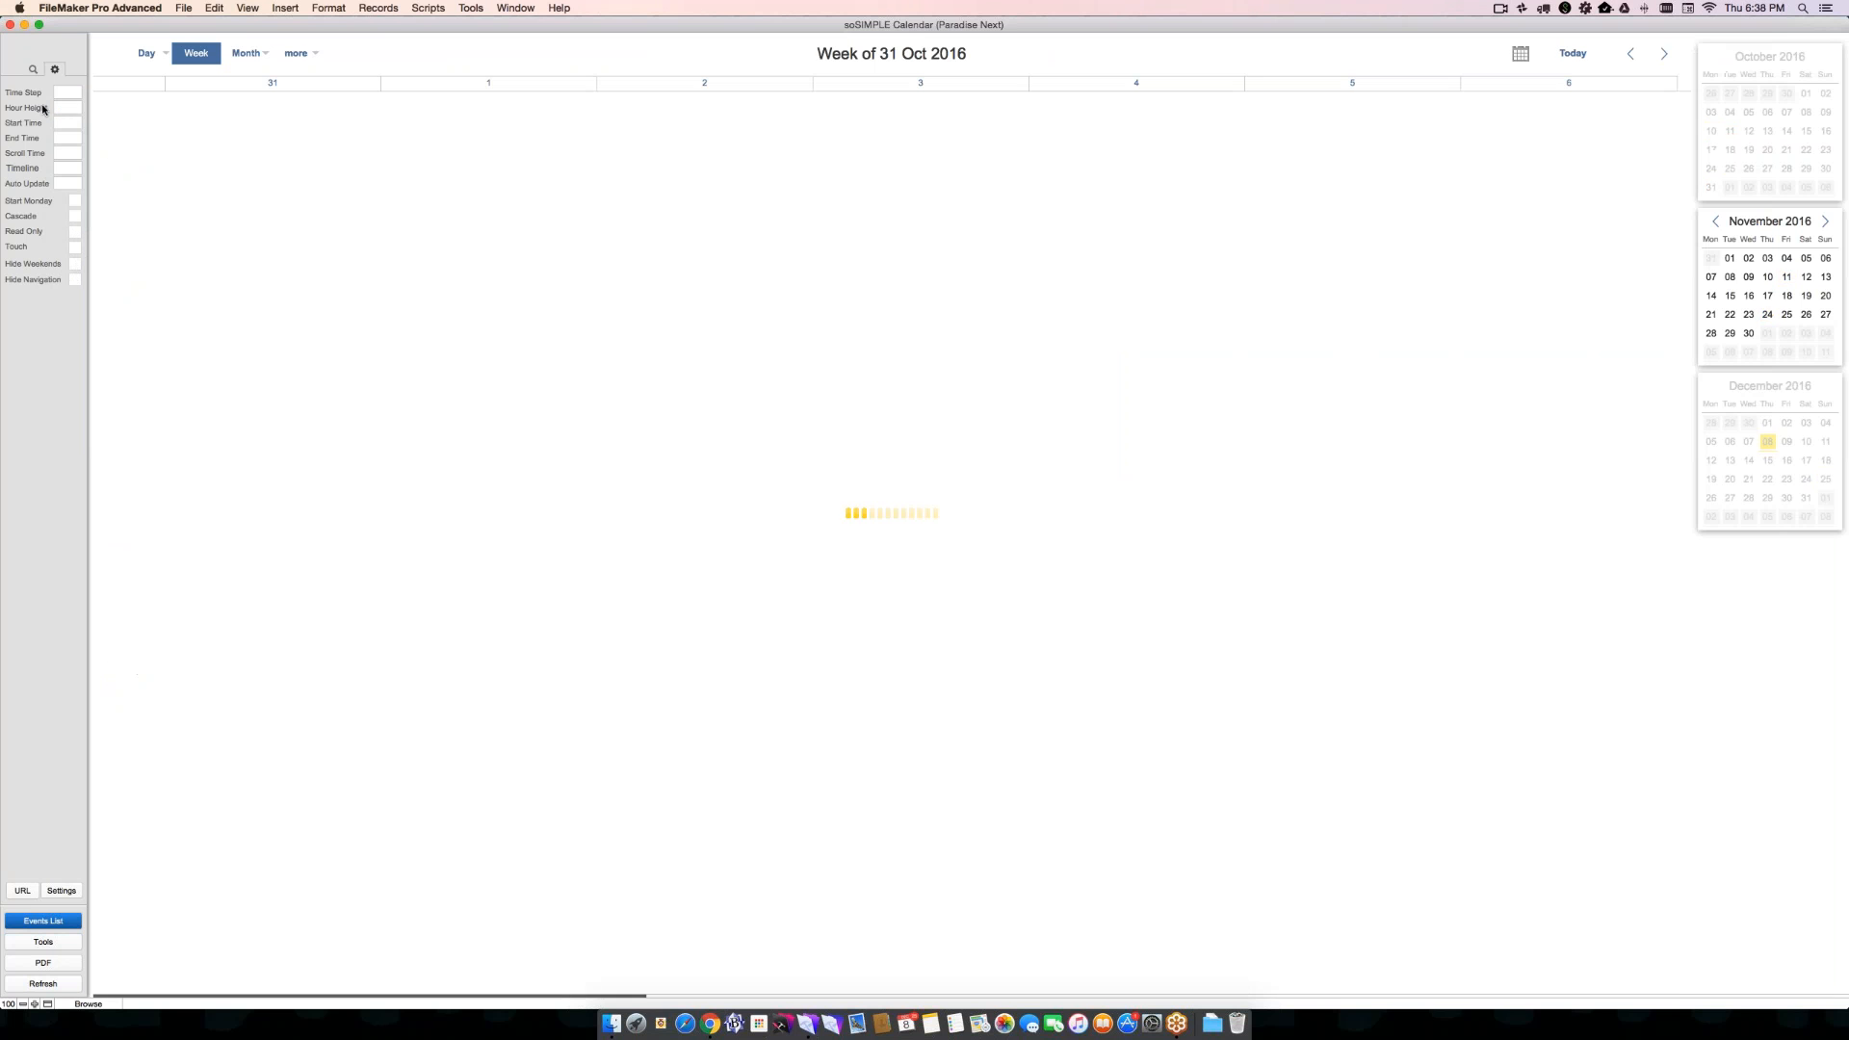
- Move the "This is Brera" event to start on 31 October, and then to 1 November with the Script Debugger open
{"action": "left_click", "coordinate": [33, 70]}
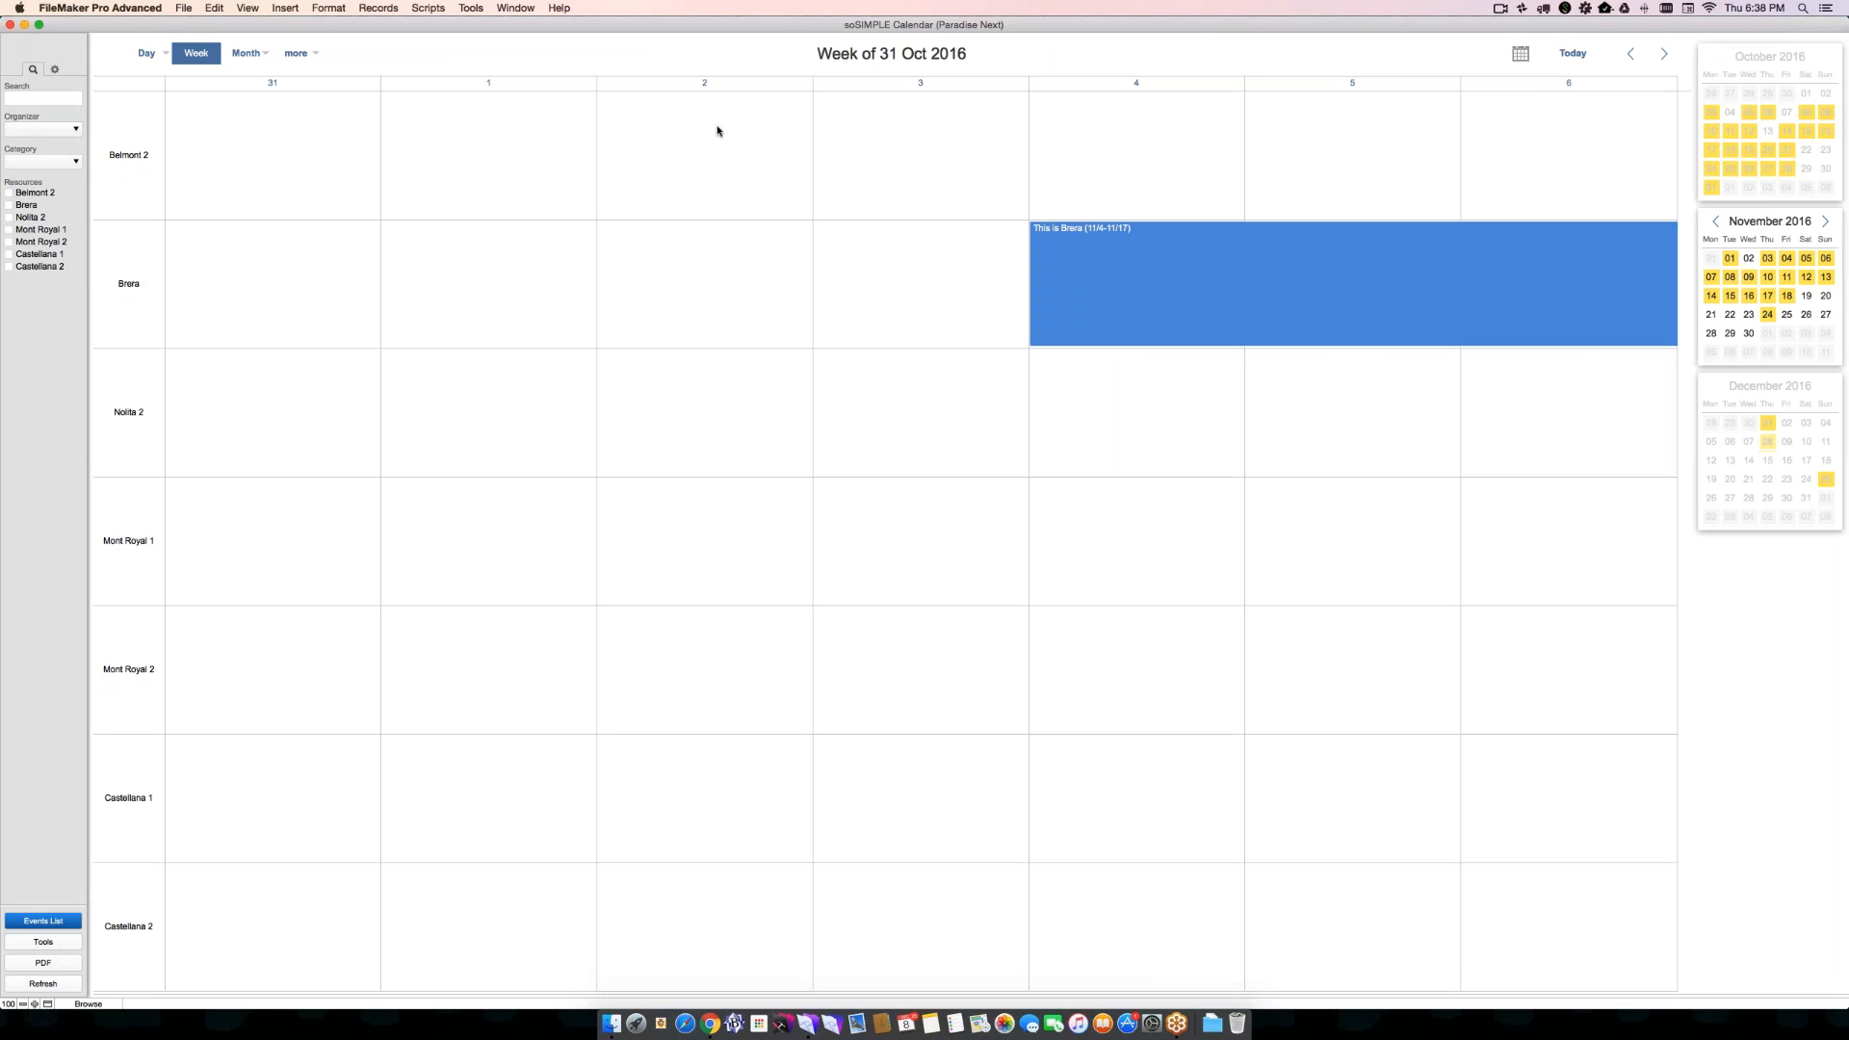
{"action": "left_click_drag", "start_coordinate": [1076, 258], "coordinate": [362, 276]}
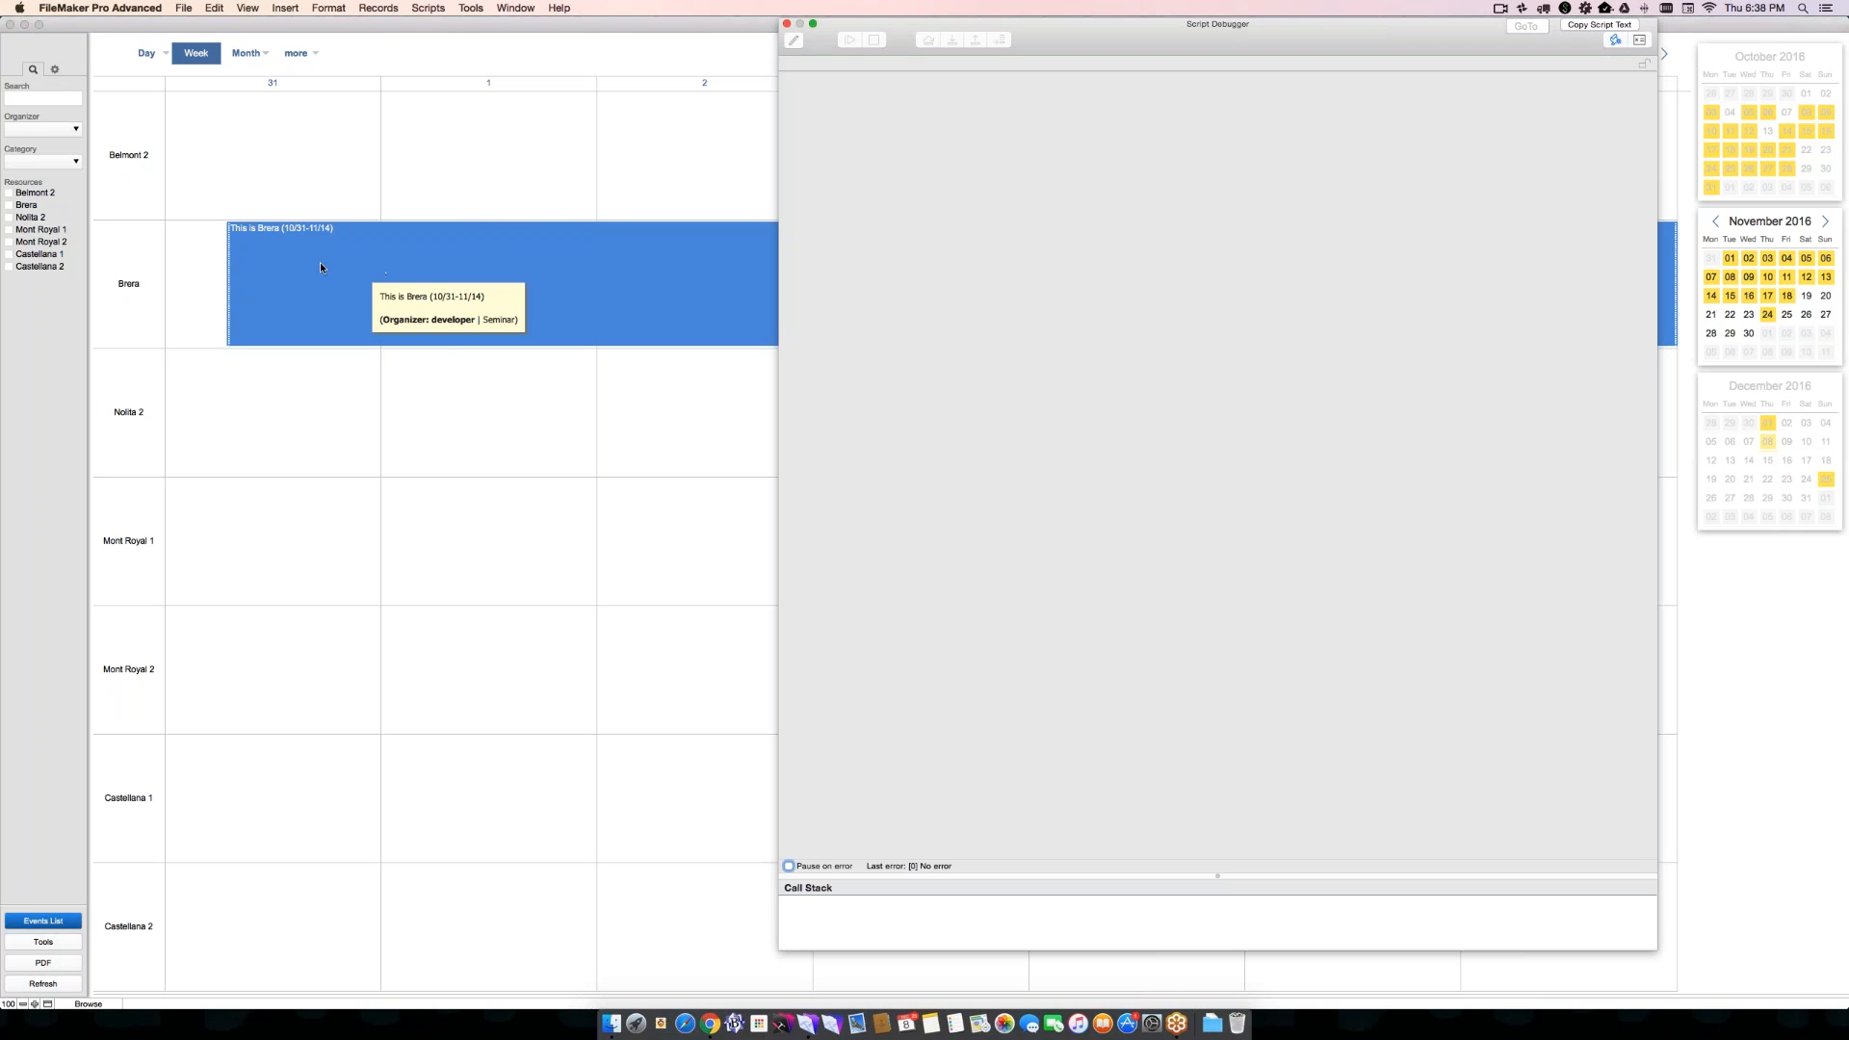
{"action": "left_click_drag", "start_coordinate": [320, 262], "coordinate": [544, 272]}
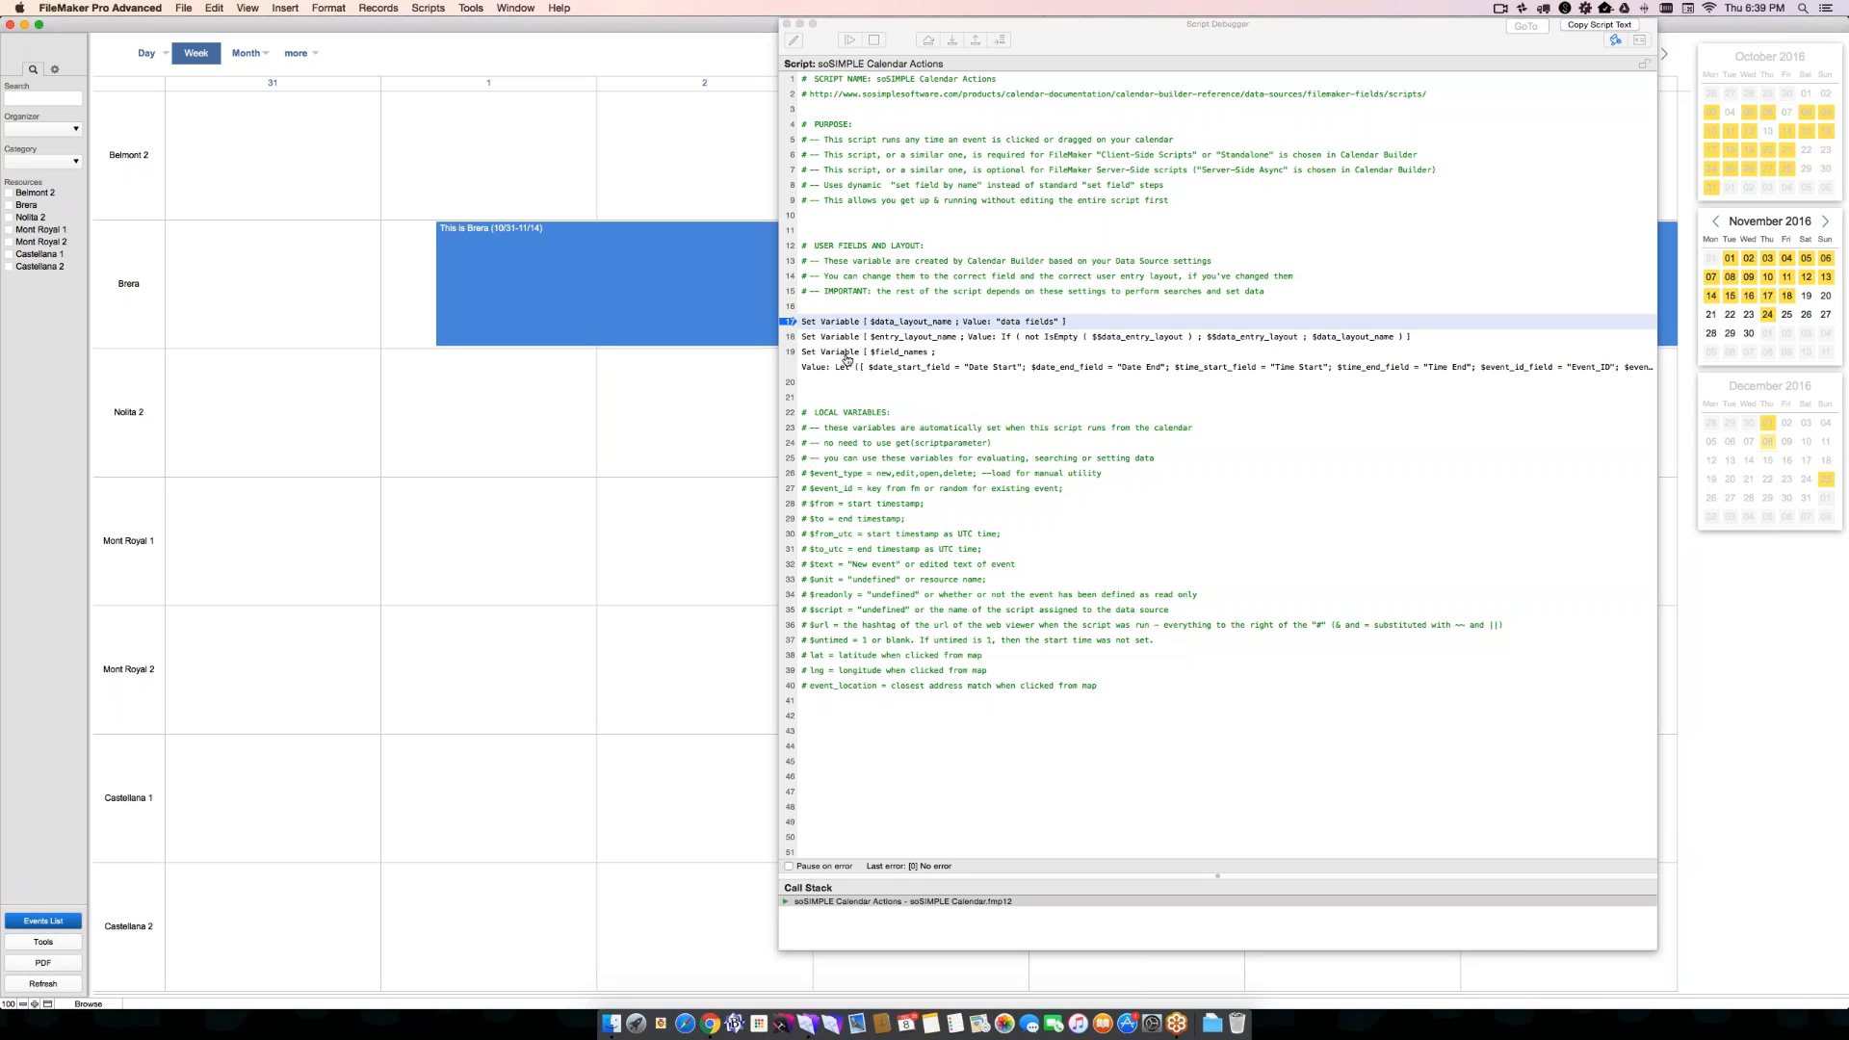
- Examine the $event_type, $from, $to and $unit variables of the paused script in the Data Viewer, and then close it
{"action": "left_click", "coordinate": [1639, 40]}
{"action": "scroll", "coordinate": [768, 628], "scroll_direction": "down", "scroll_amount": 1}
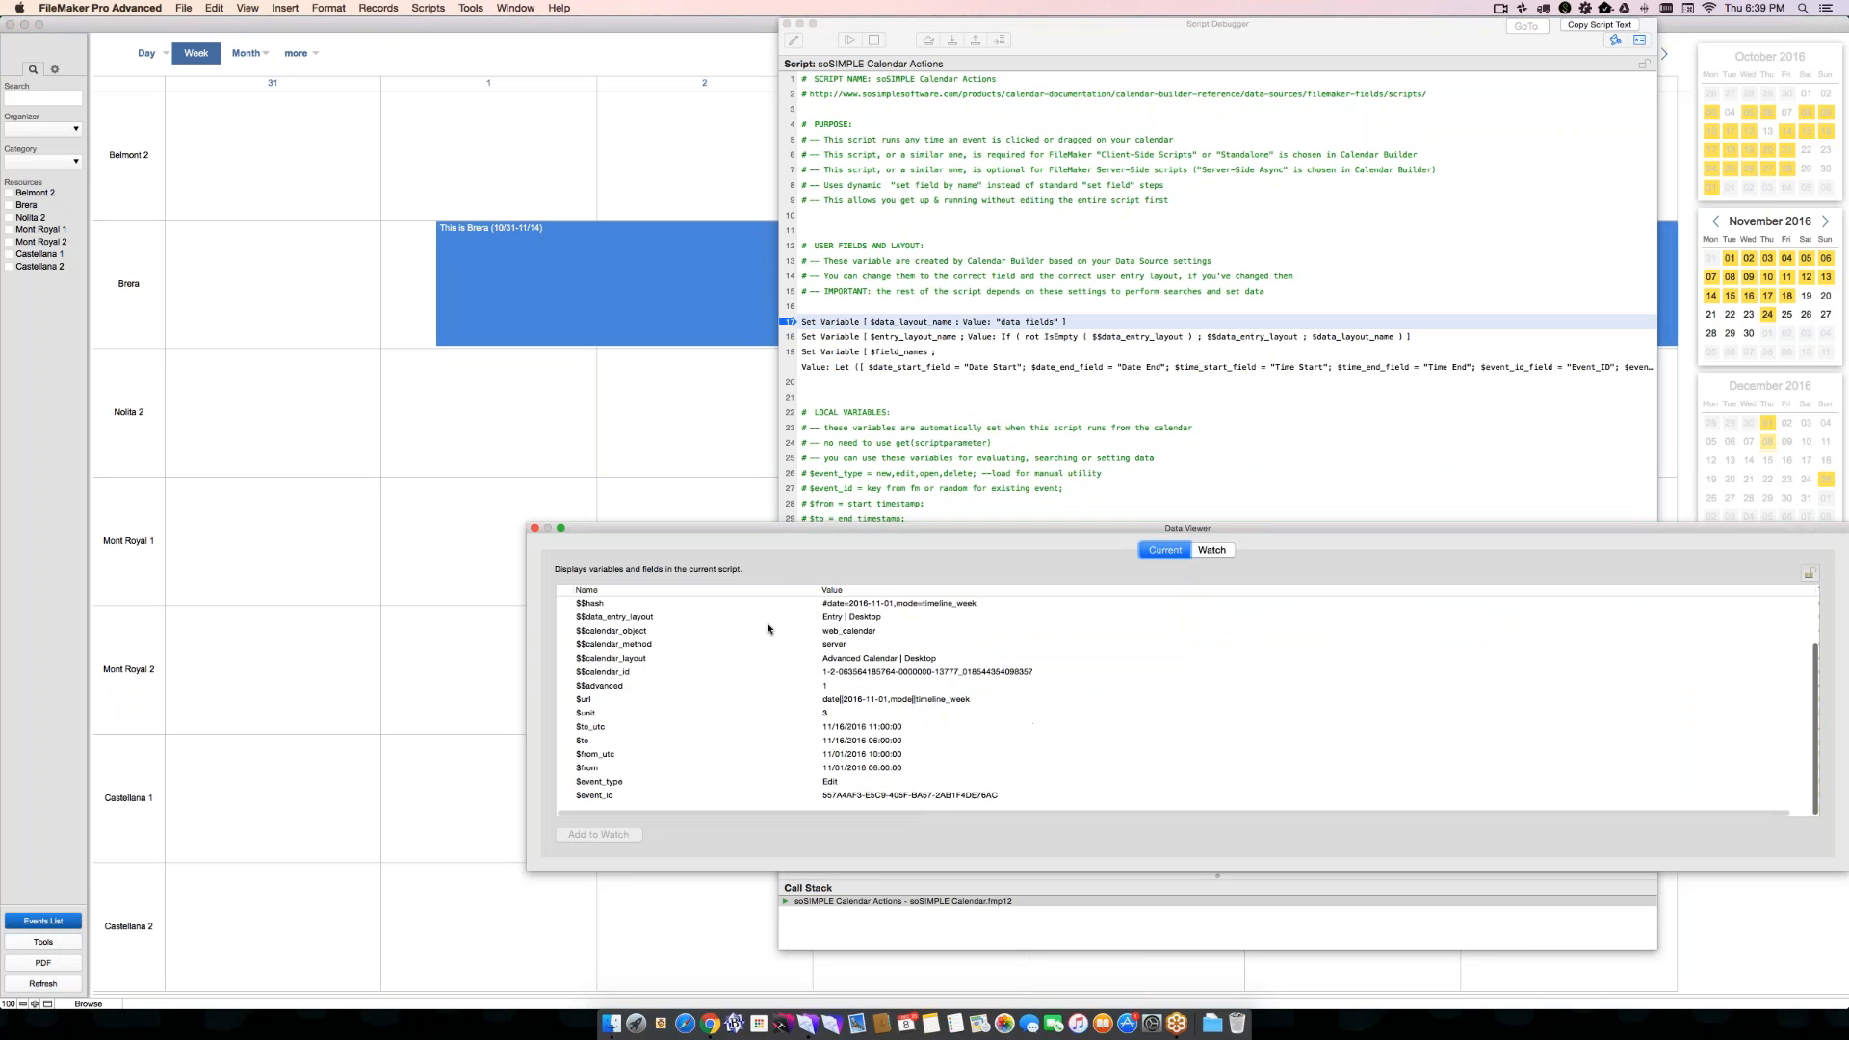
{"action": "scroll", "coordinate": [817, 732], "scroll_direction": "down", "scroll_amount": 2}
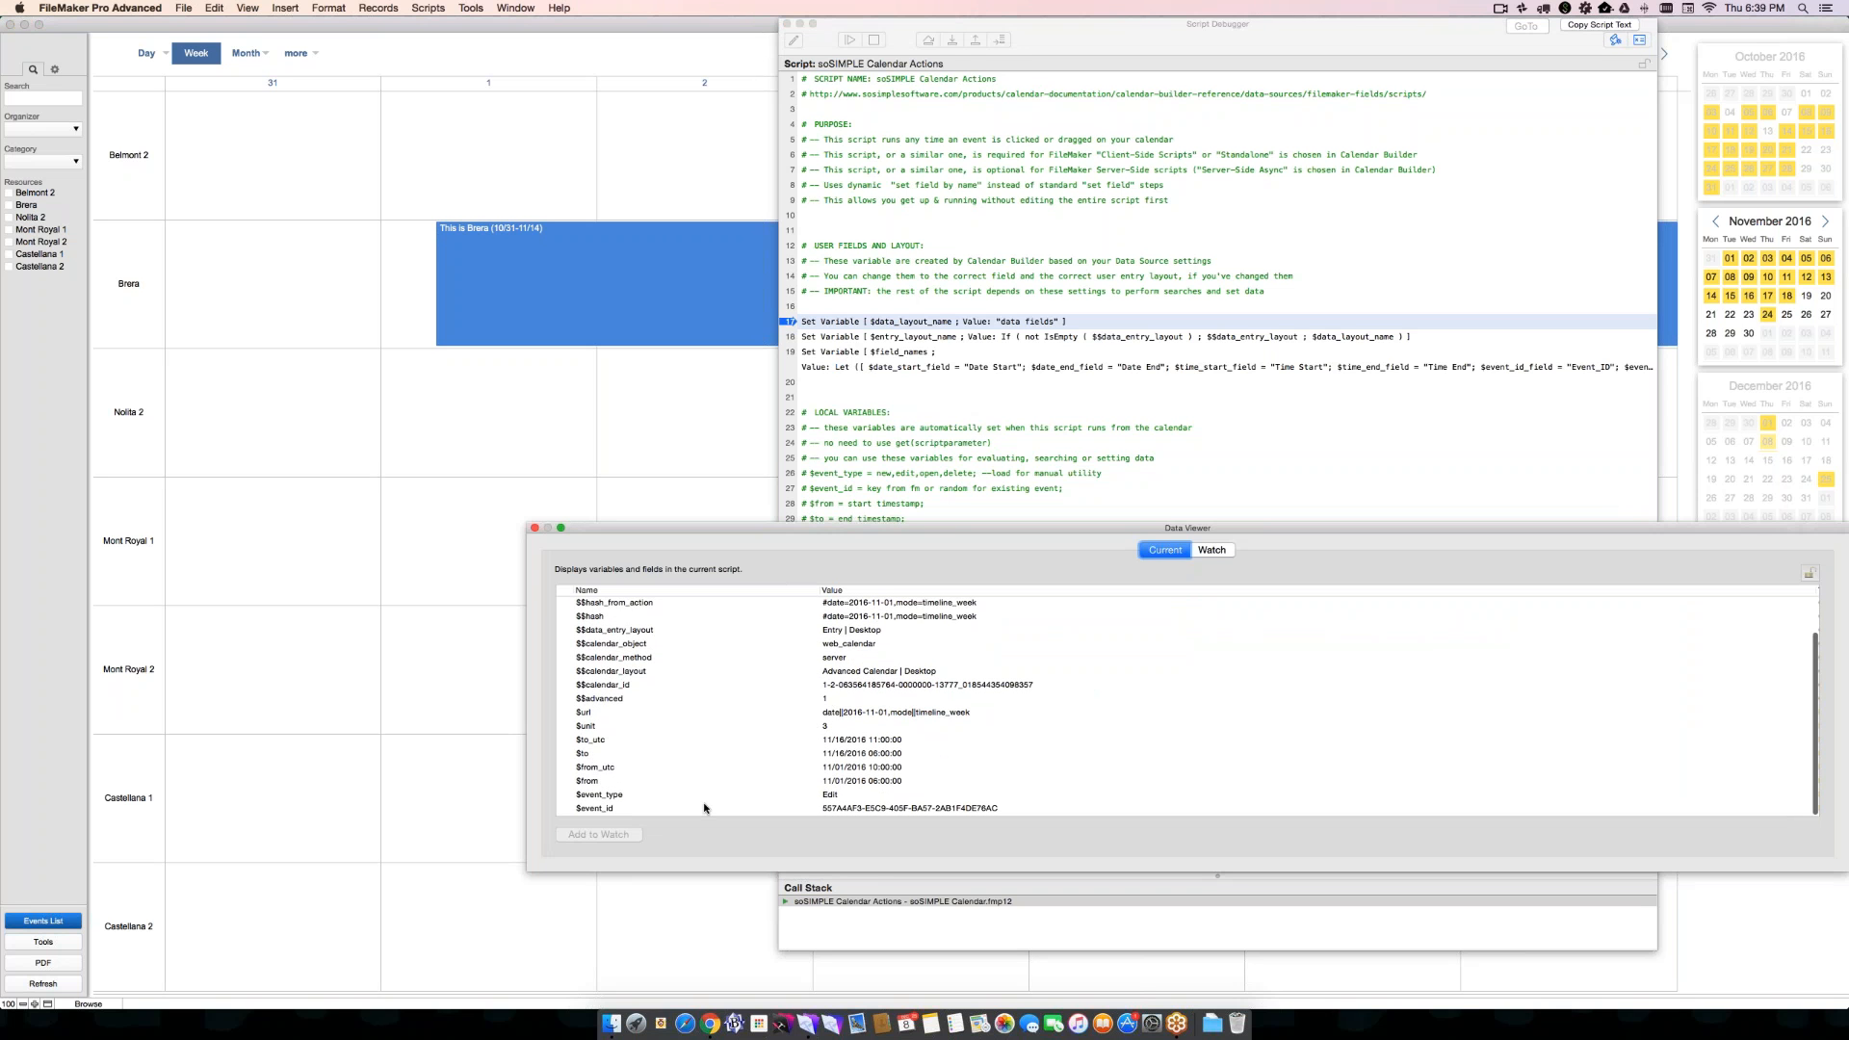
{"action": "left_click", "coordinate": [645, 796]}
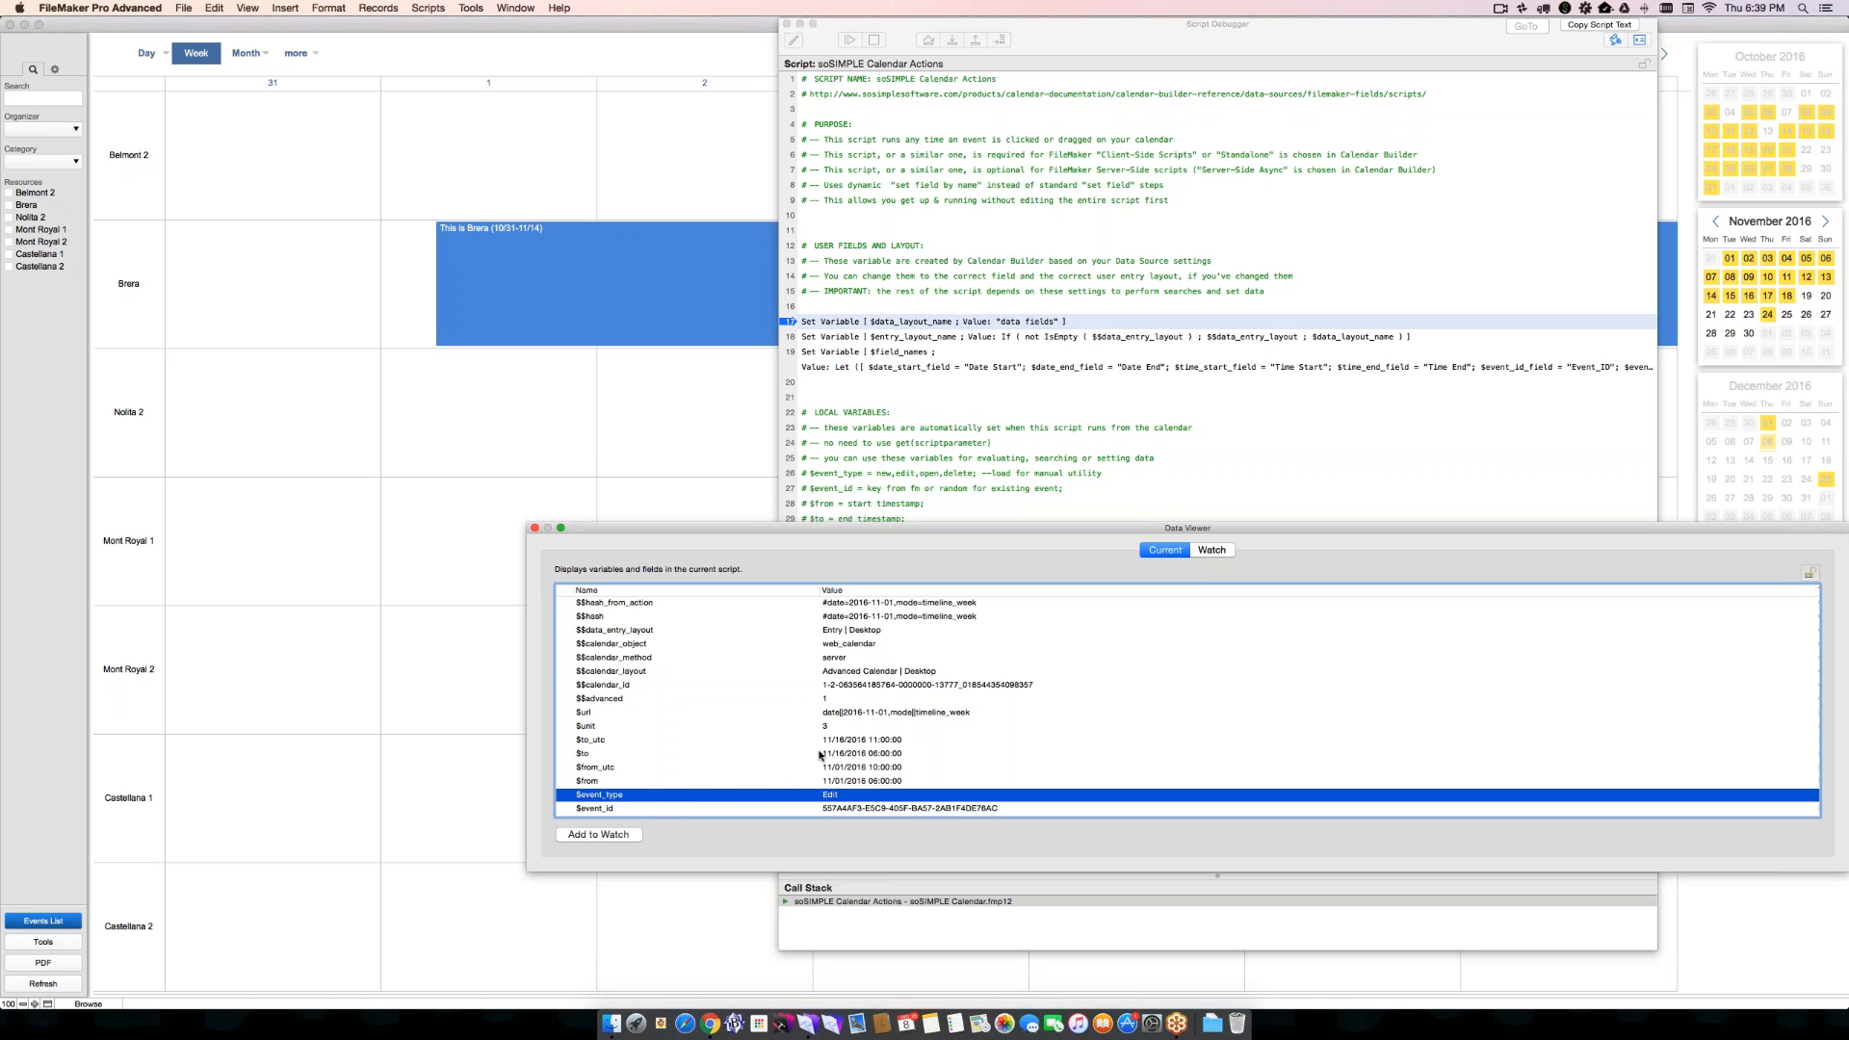
{"action": "left_click", "coordinate": [829, 782]}
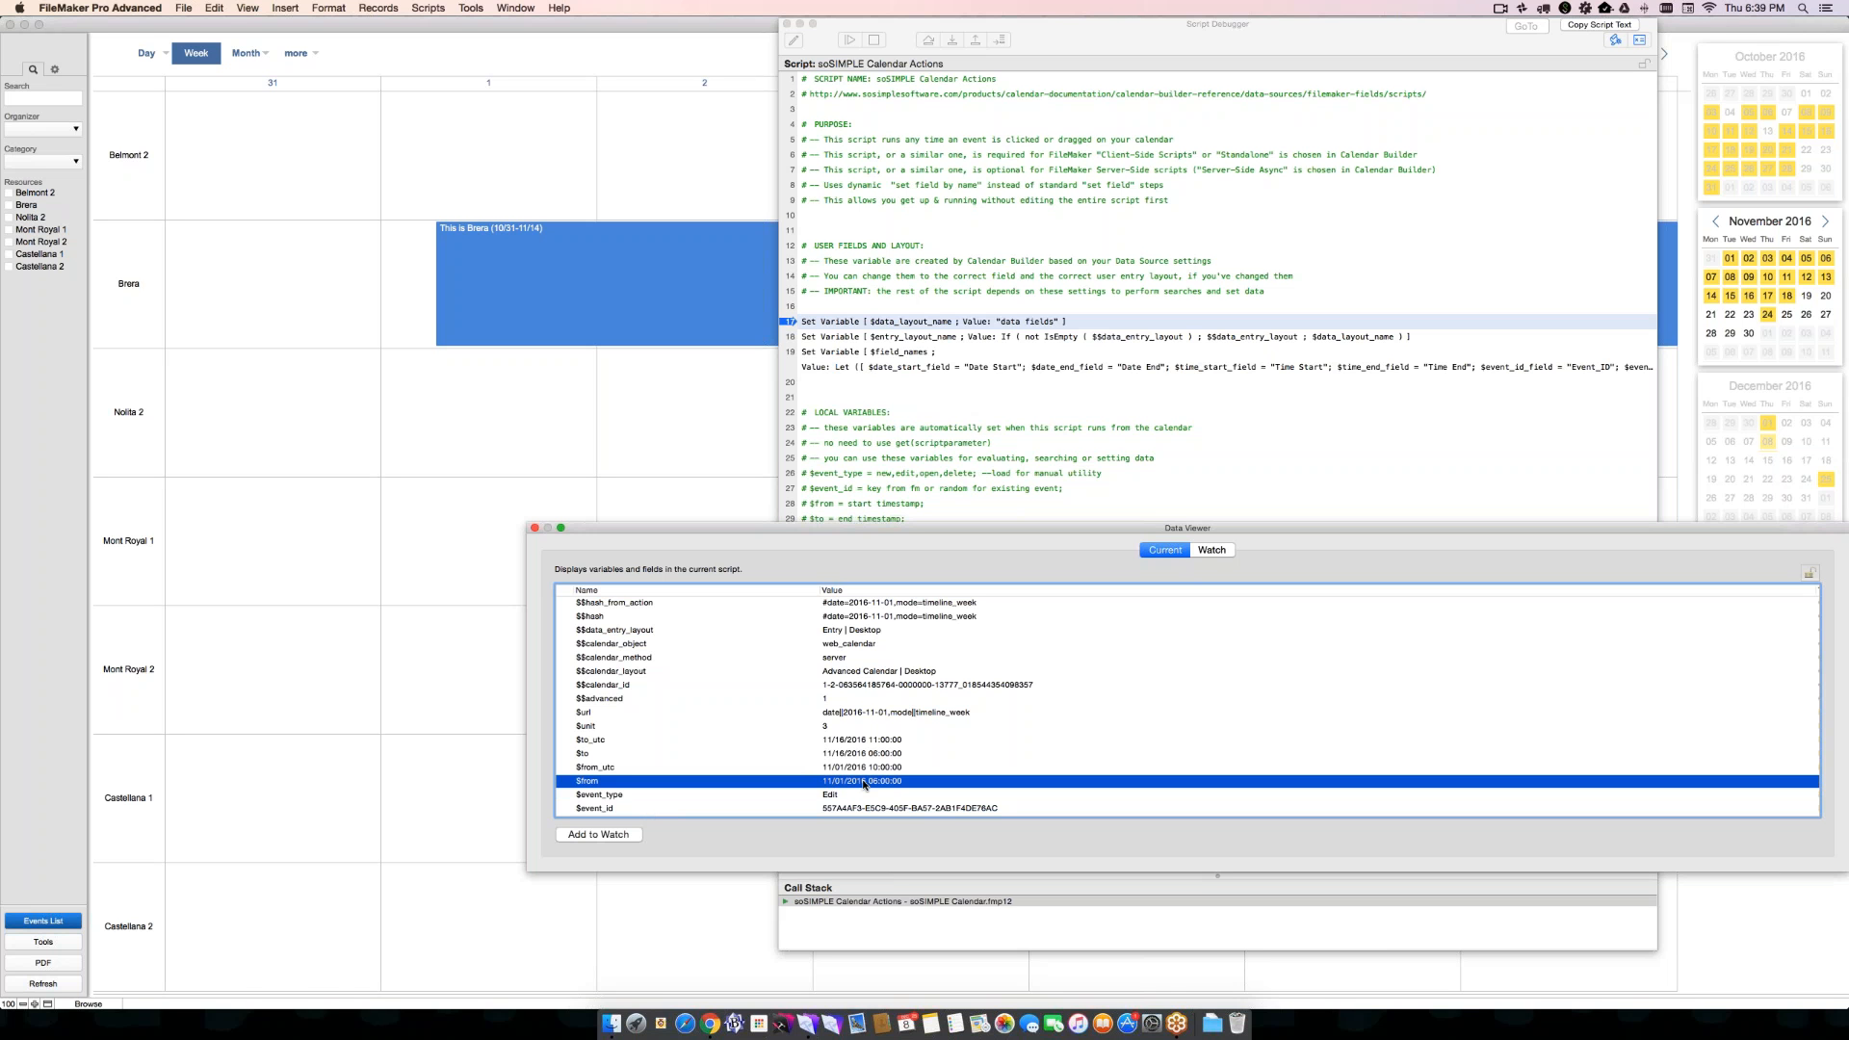
{"action": "left_click", "coordinate": [841, 754]}
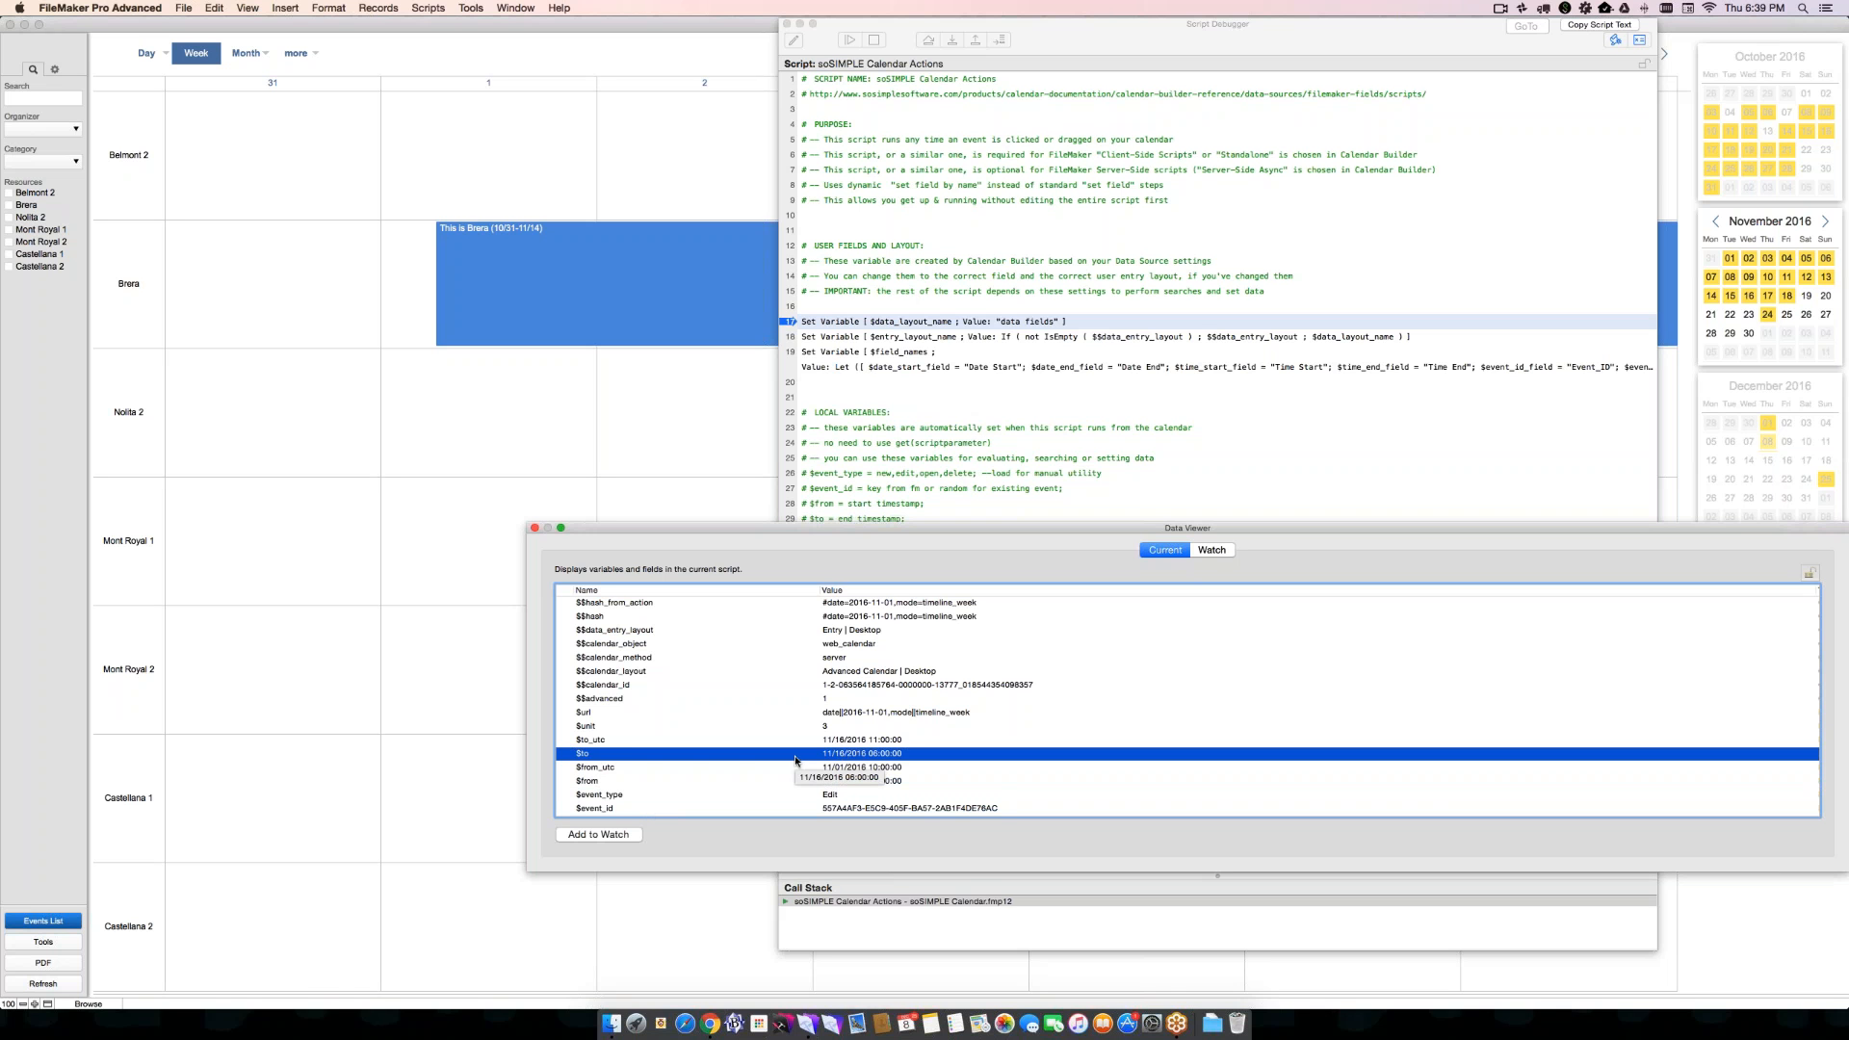
{"action": "left_click", "coordinate": [779, 727]}
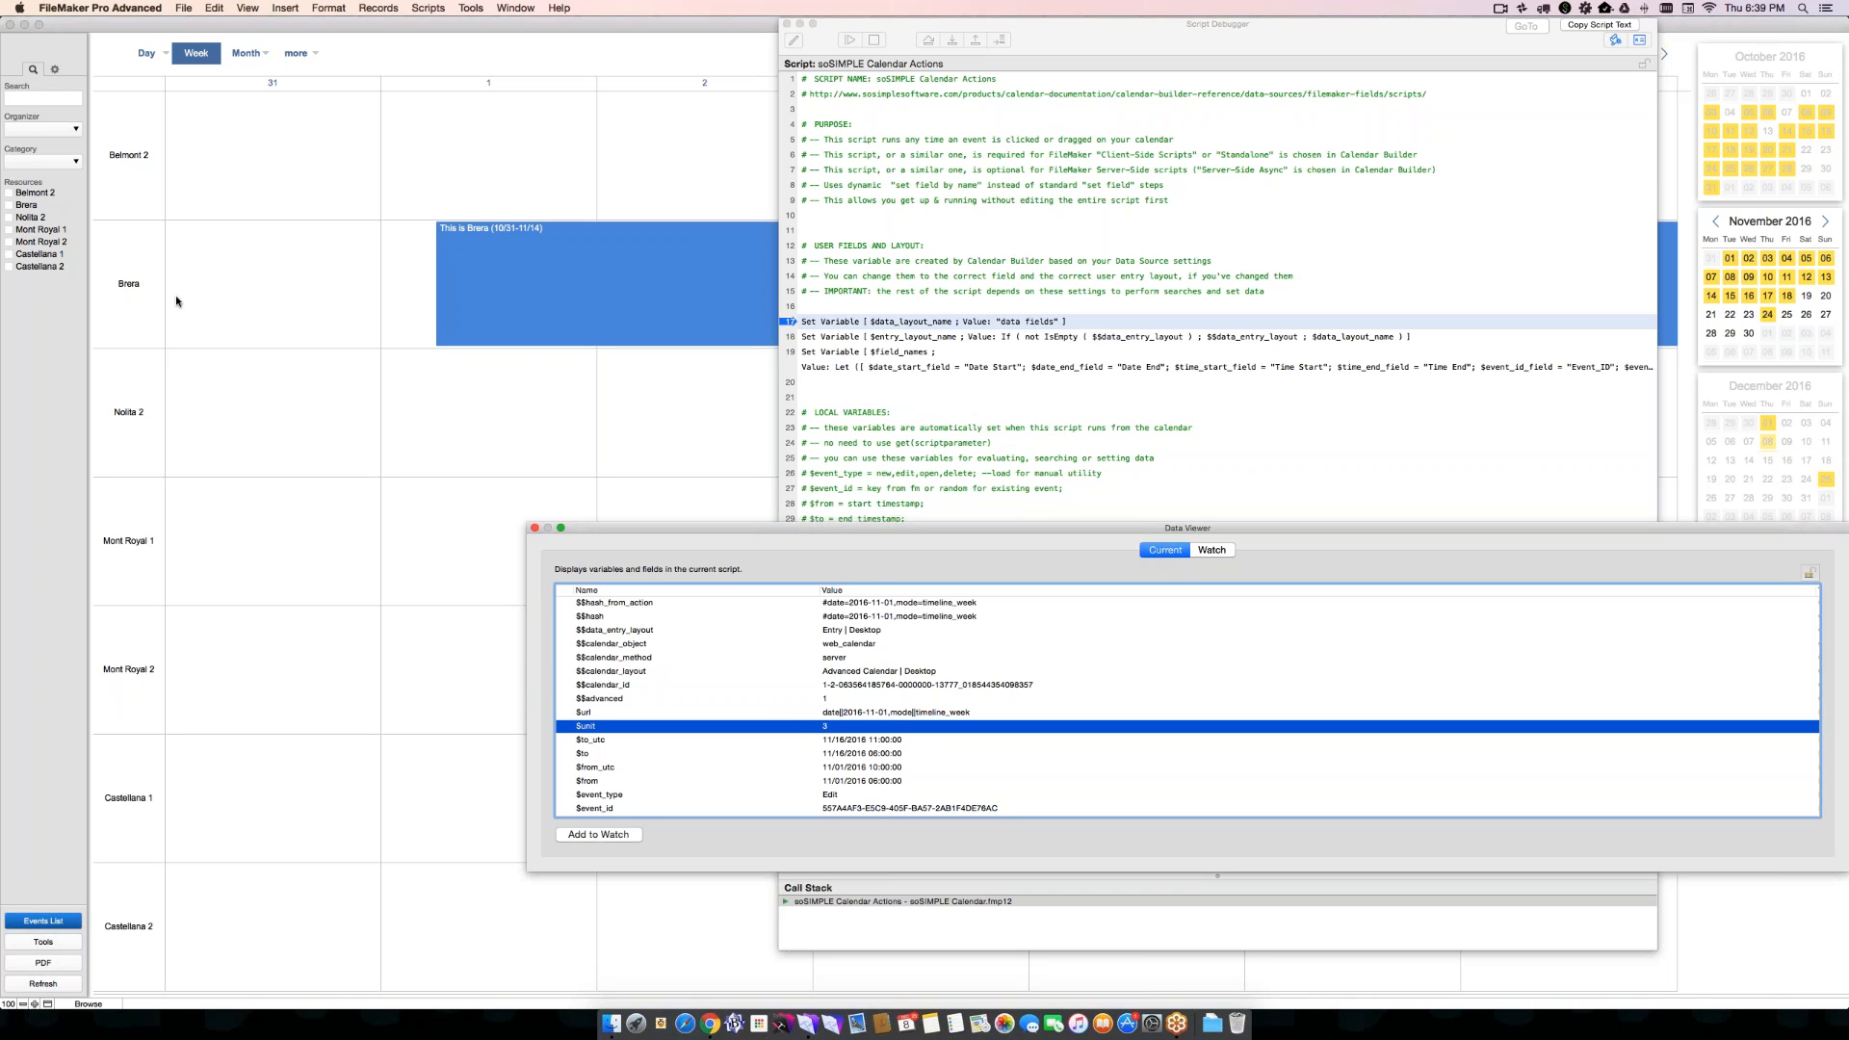
{"action": "left_click", "coordinate": [535, 530]}
- Examine the new, edit and open event branches of the soSIMPLE Calendar Actions script, and then close the Script Debugger
{"action": "scroll", "coordinate": [886, 486], "scroll_direction": "down", "scroll_amount": 20}
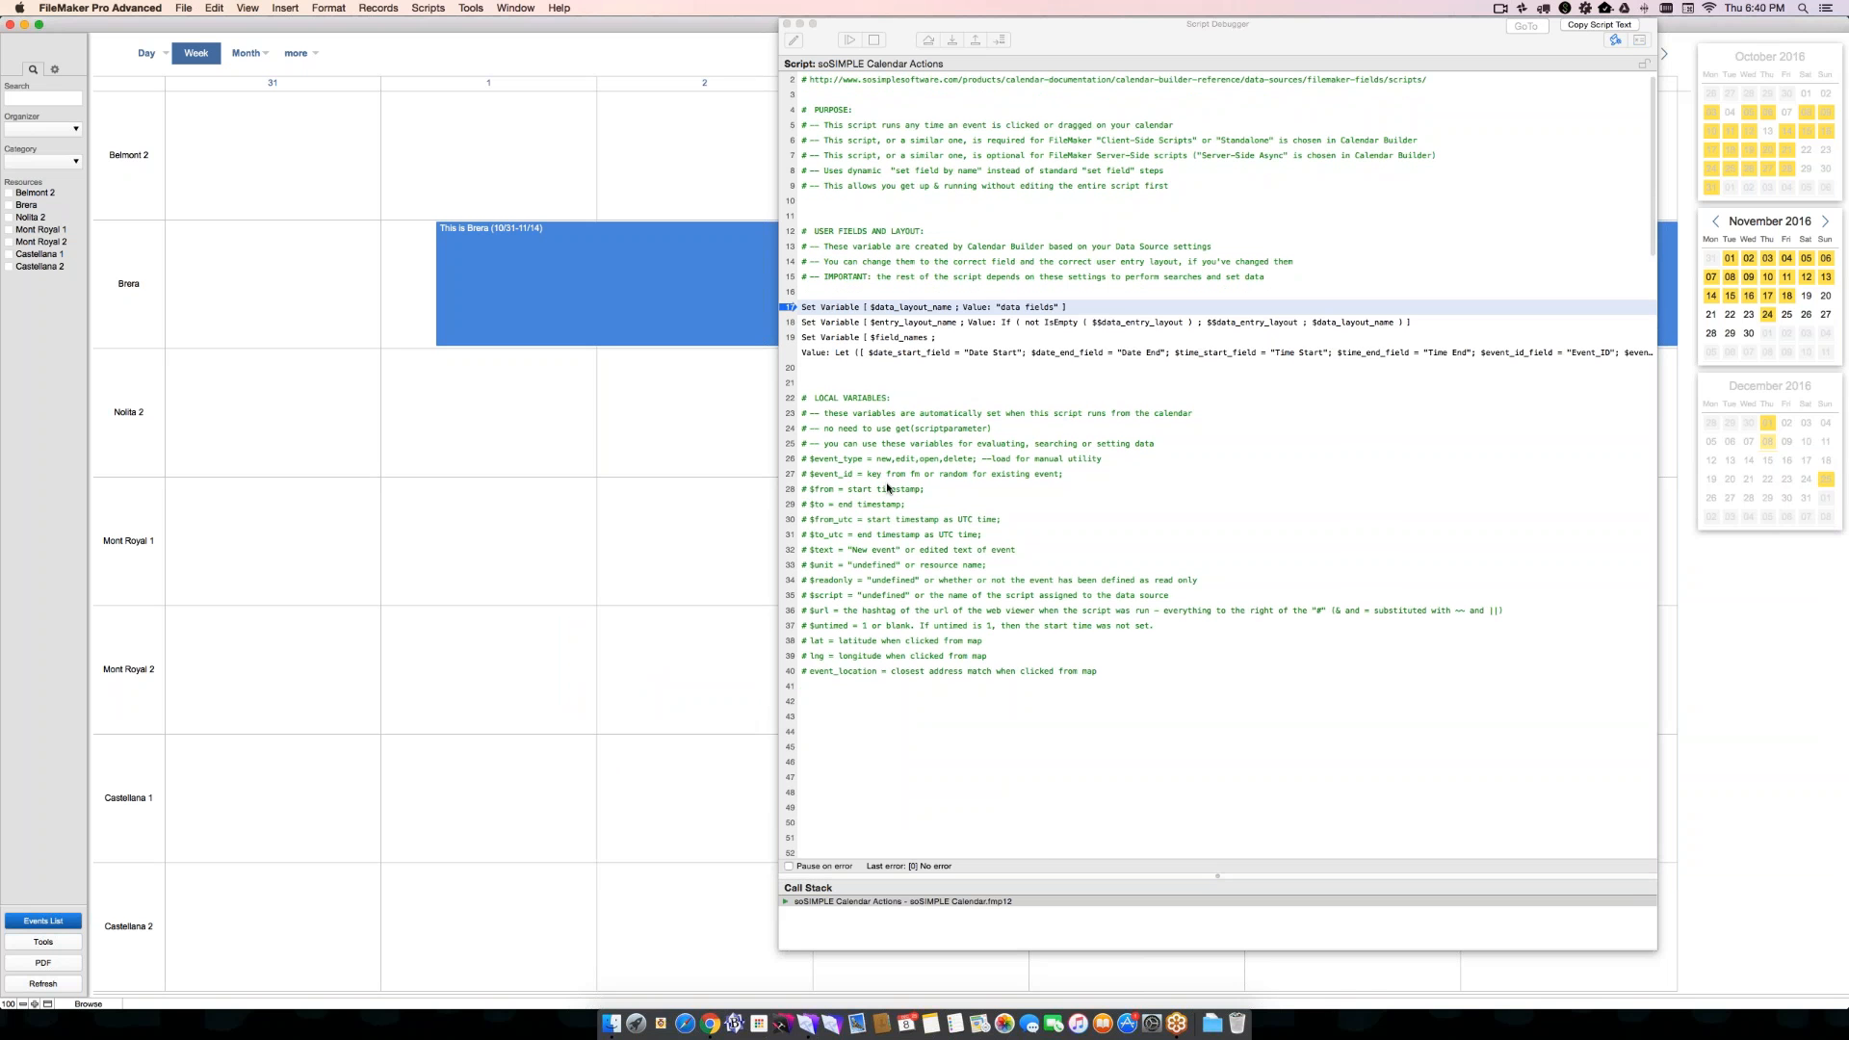
{"action": "scroll", "coordinate": [888, 488], "scroll_direction": "down", "scroll_amount": 3}
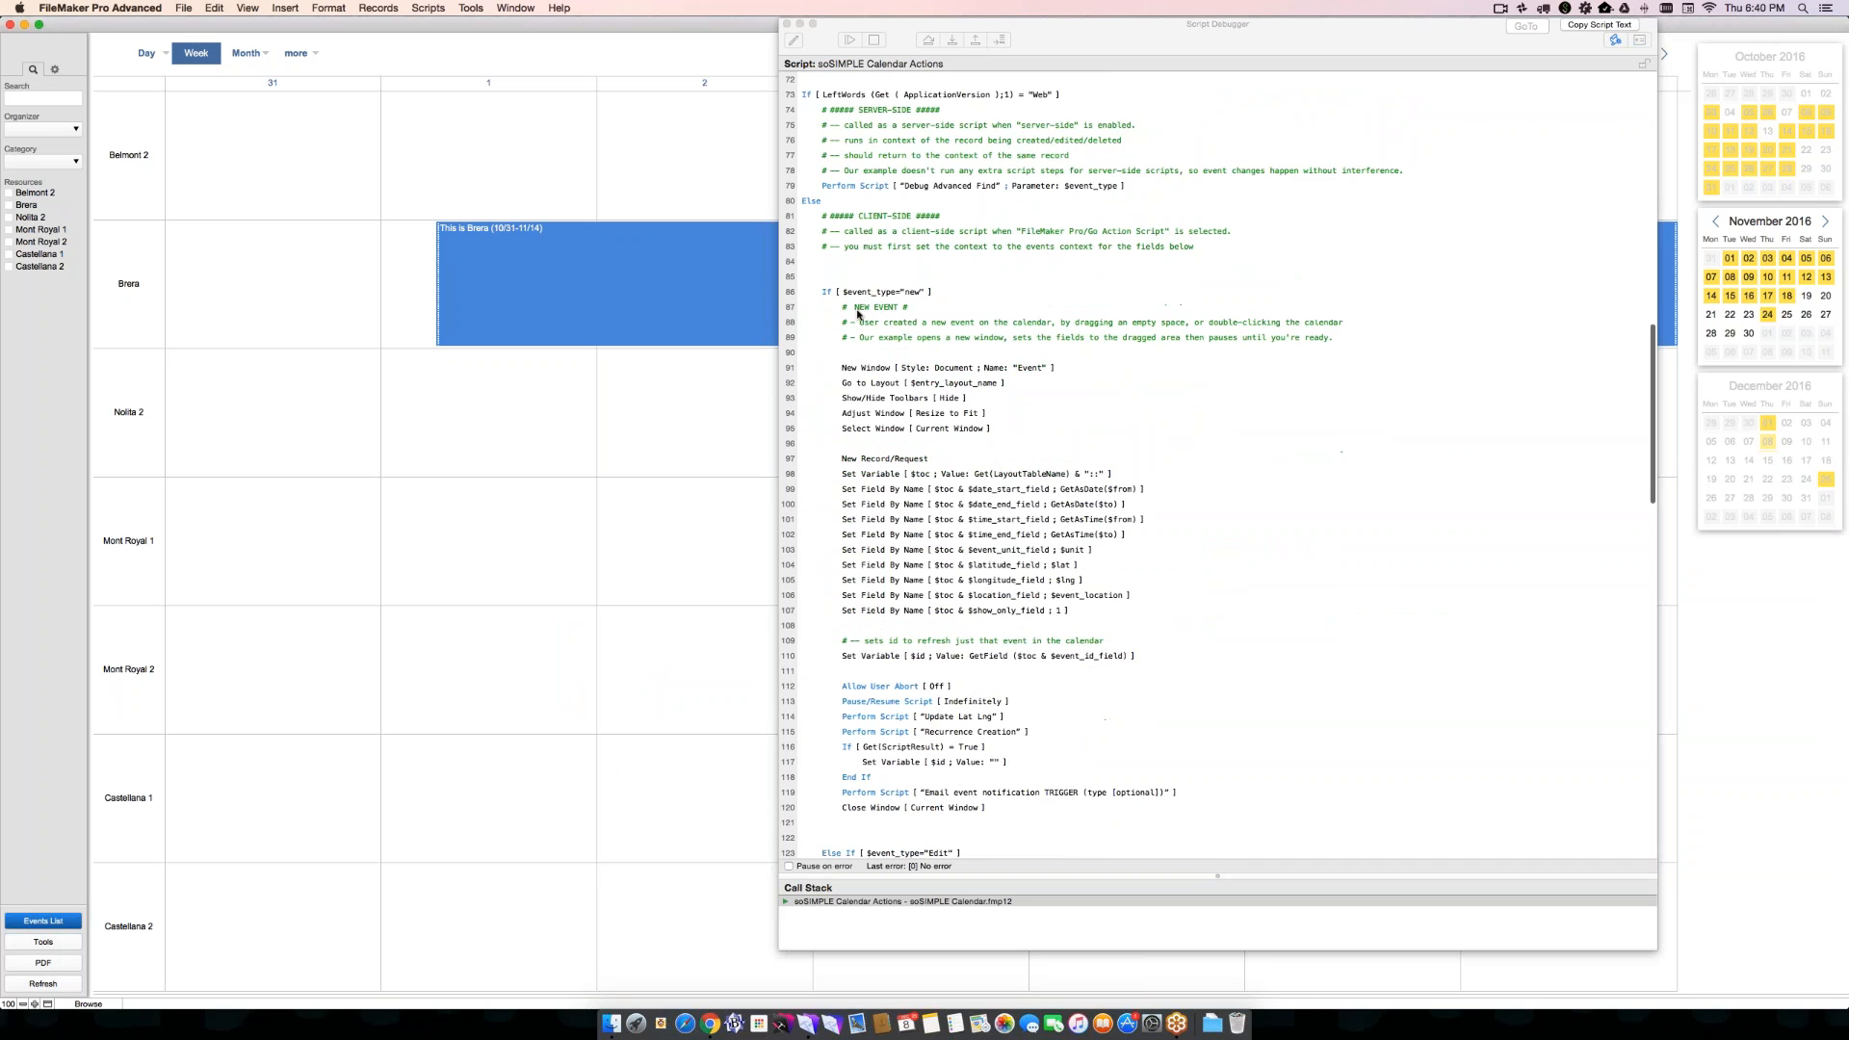
{"action": "scroll", "coordinate": [930, 554], "scroll_direction": "down", "scroll_amount": 9}
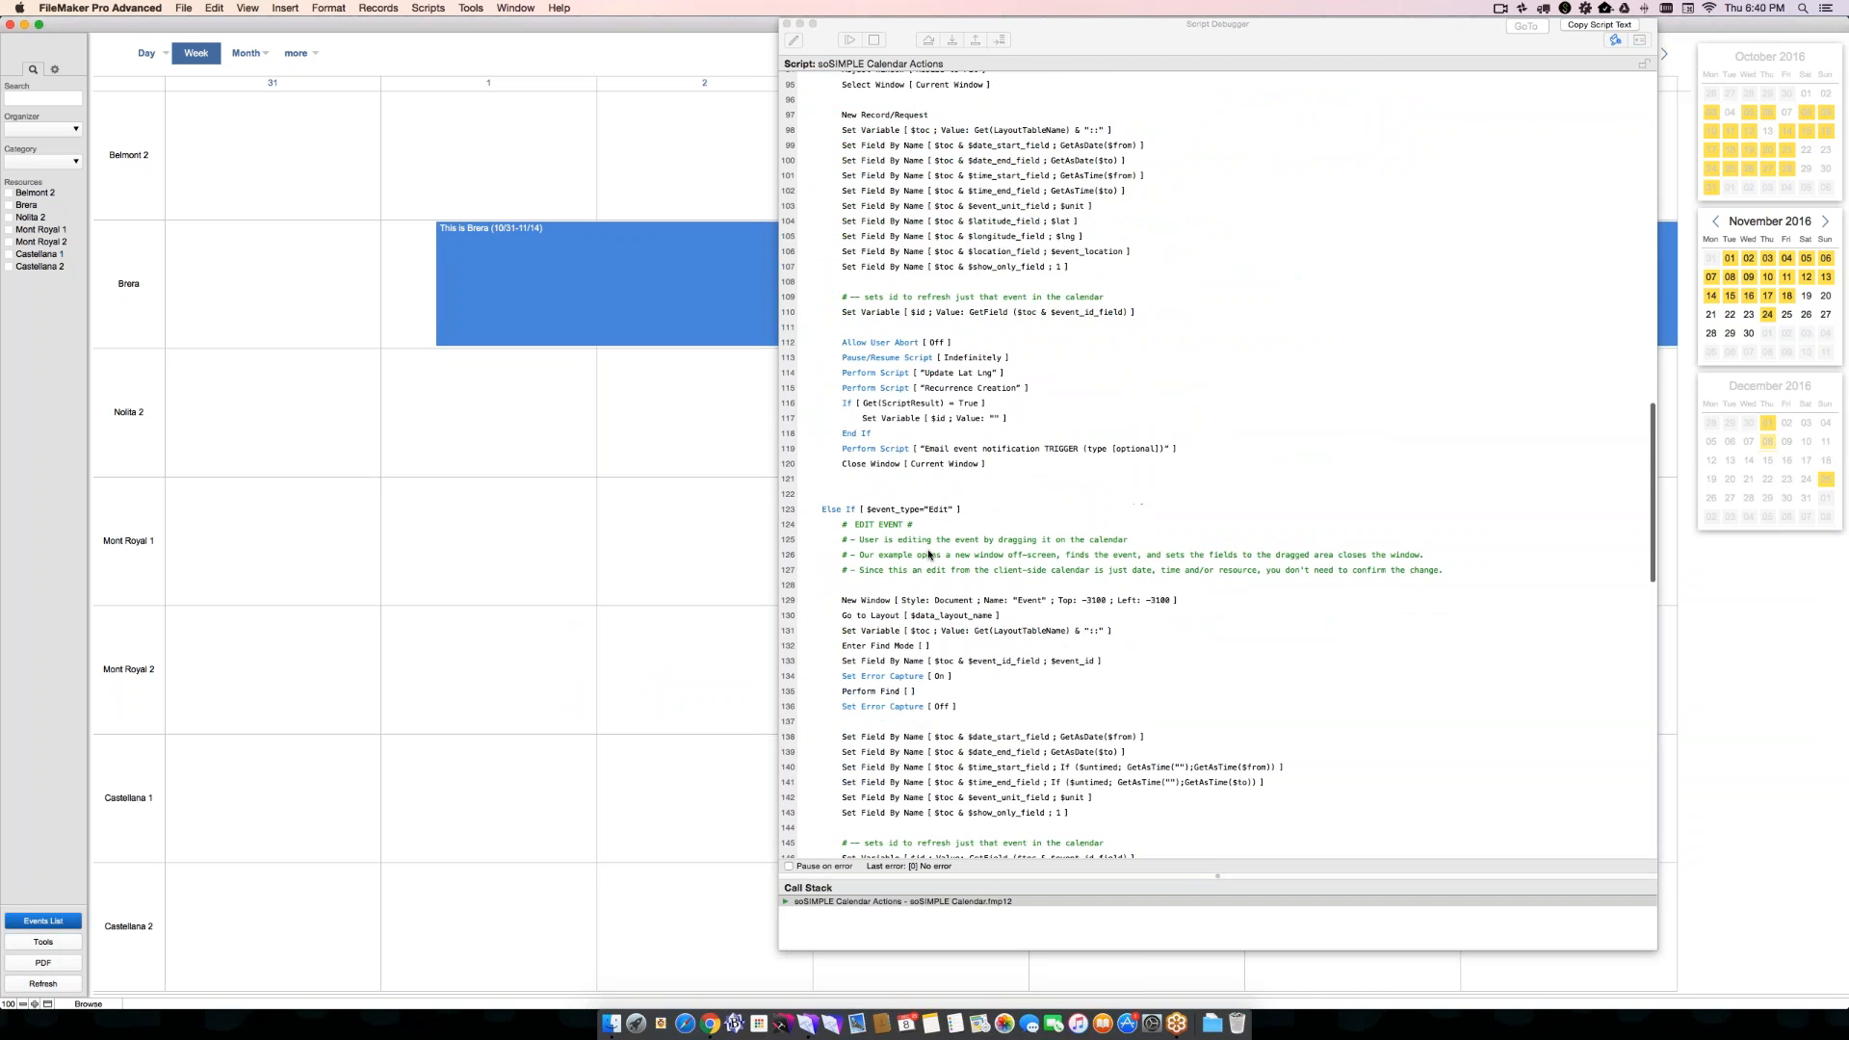
{"action": "left_click", "coordinate": [848, 461]}
{"action": "left_click", "coordinate": [848, 462]}
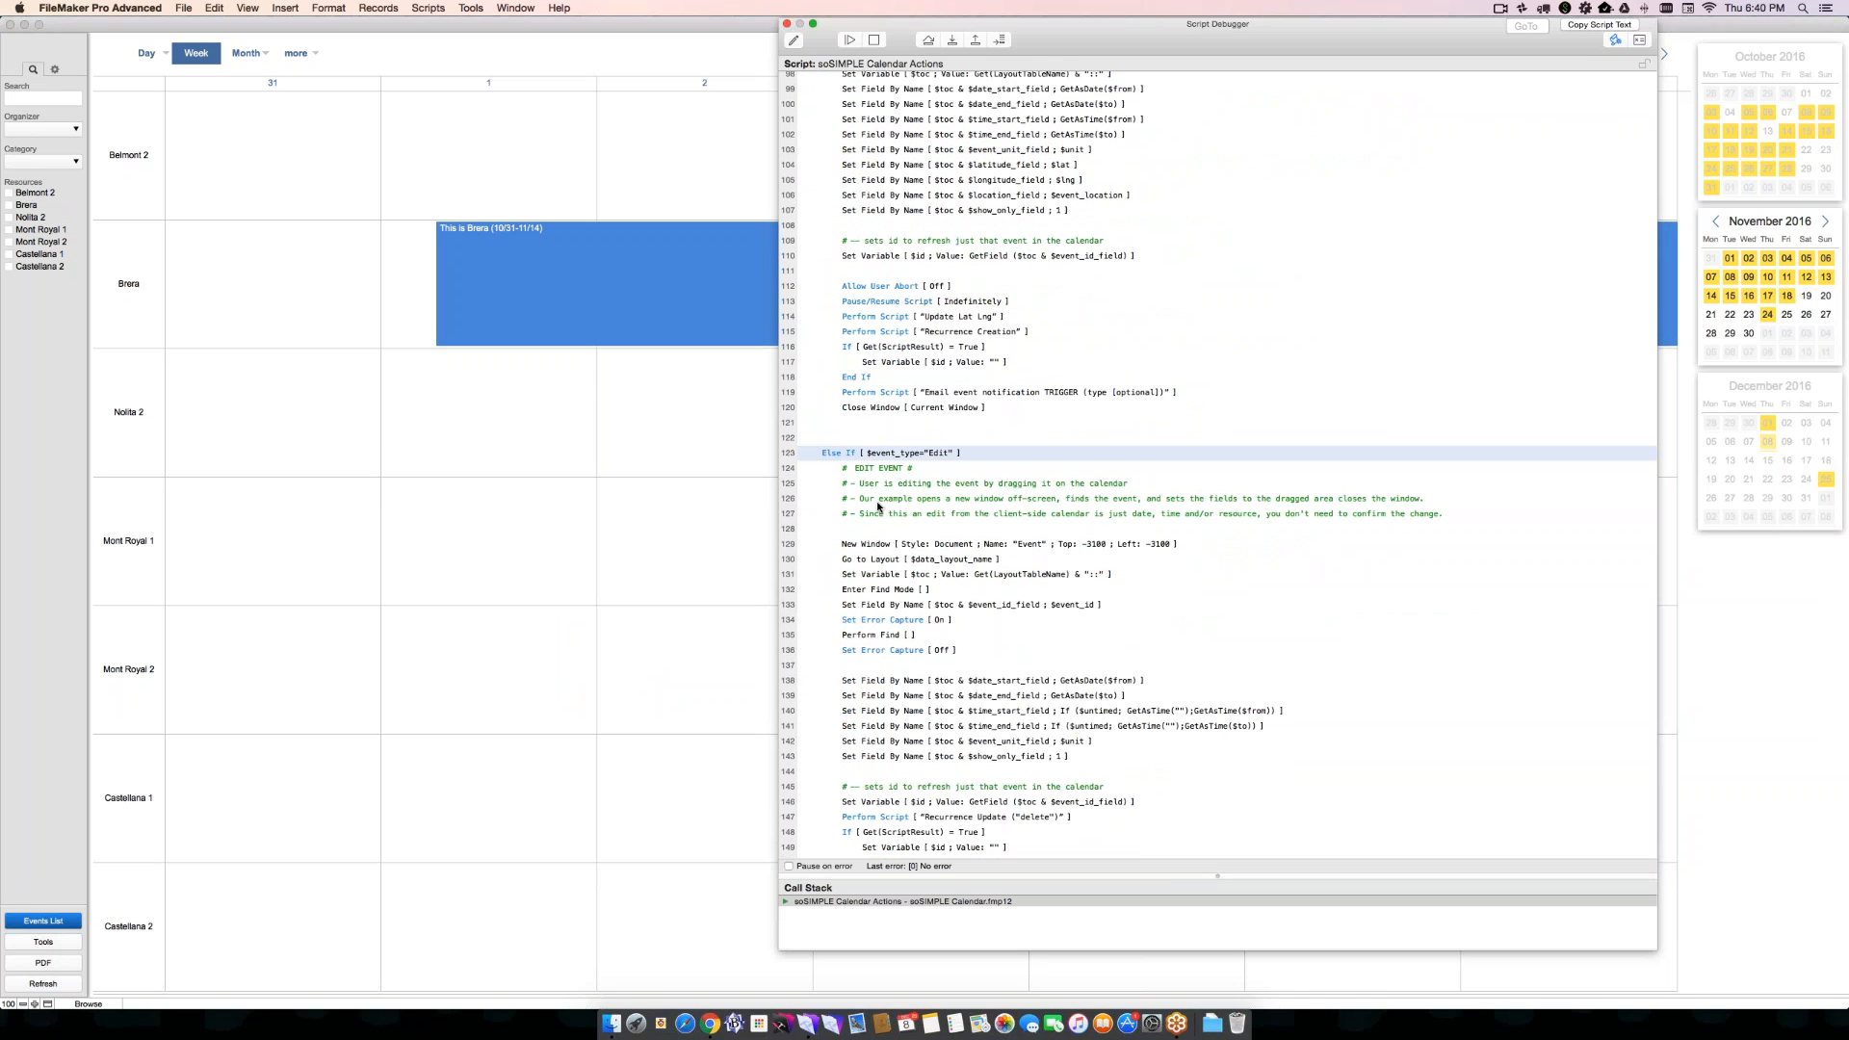
{"action": "scroll", "coordinate": [906, 655], "scroll_direction": "down", "scroll_amount": 8}
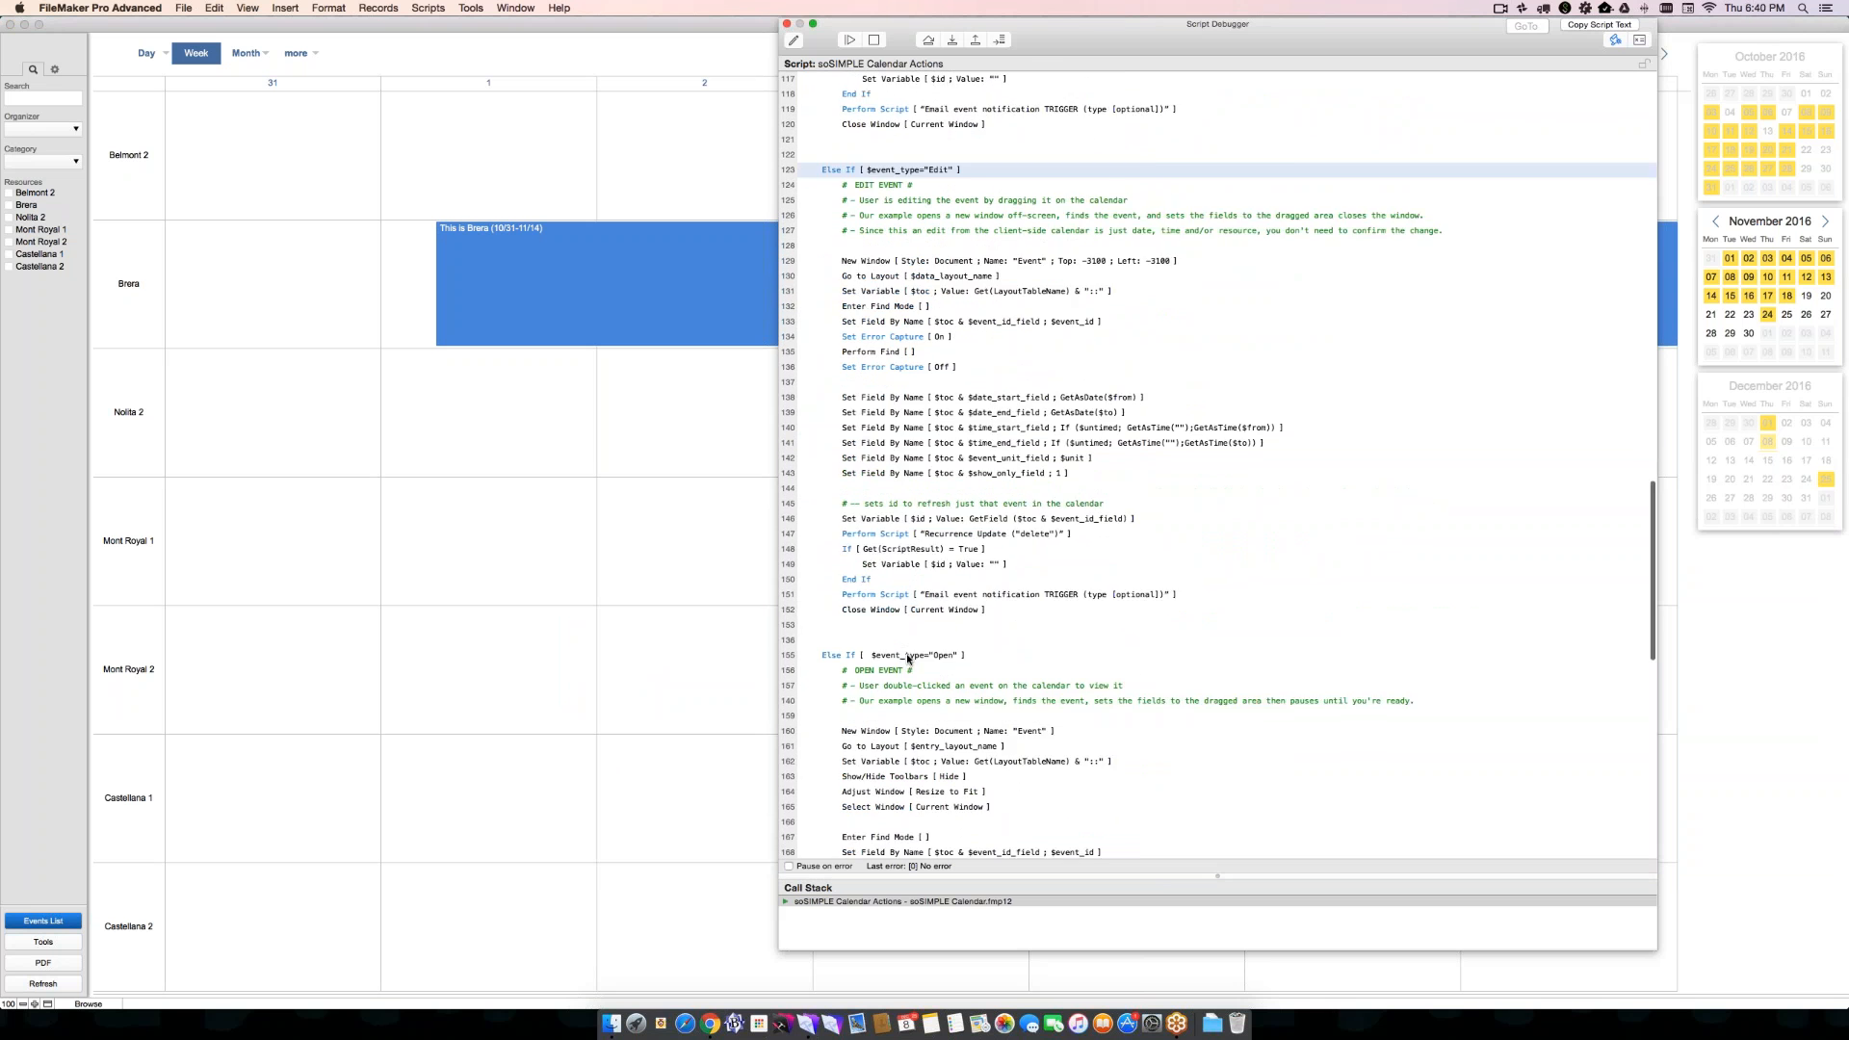
{"action": "left_click", "coordinate": [820, 580]}
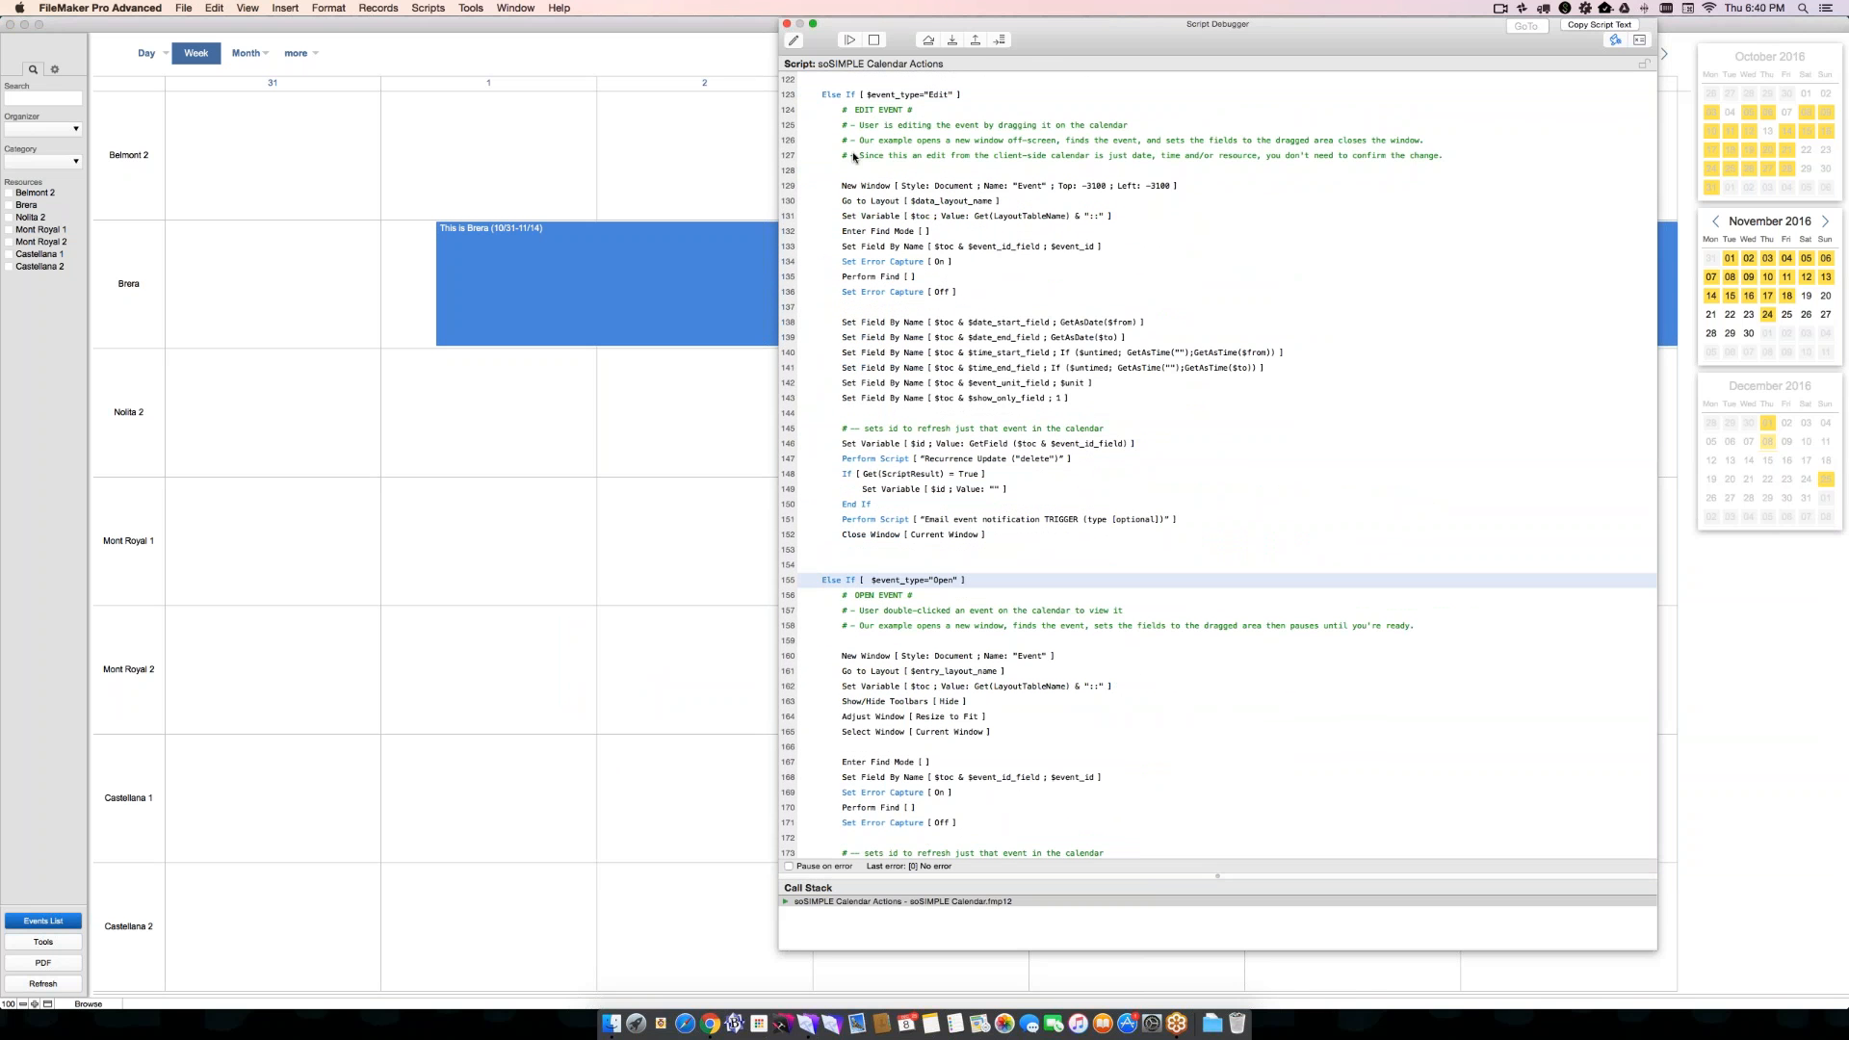
{"action": "scroll", "coordinate": [837, 173], "scroll_direction": "down", "scroll_amount": 2}
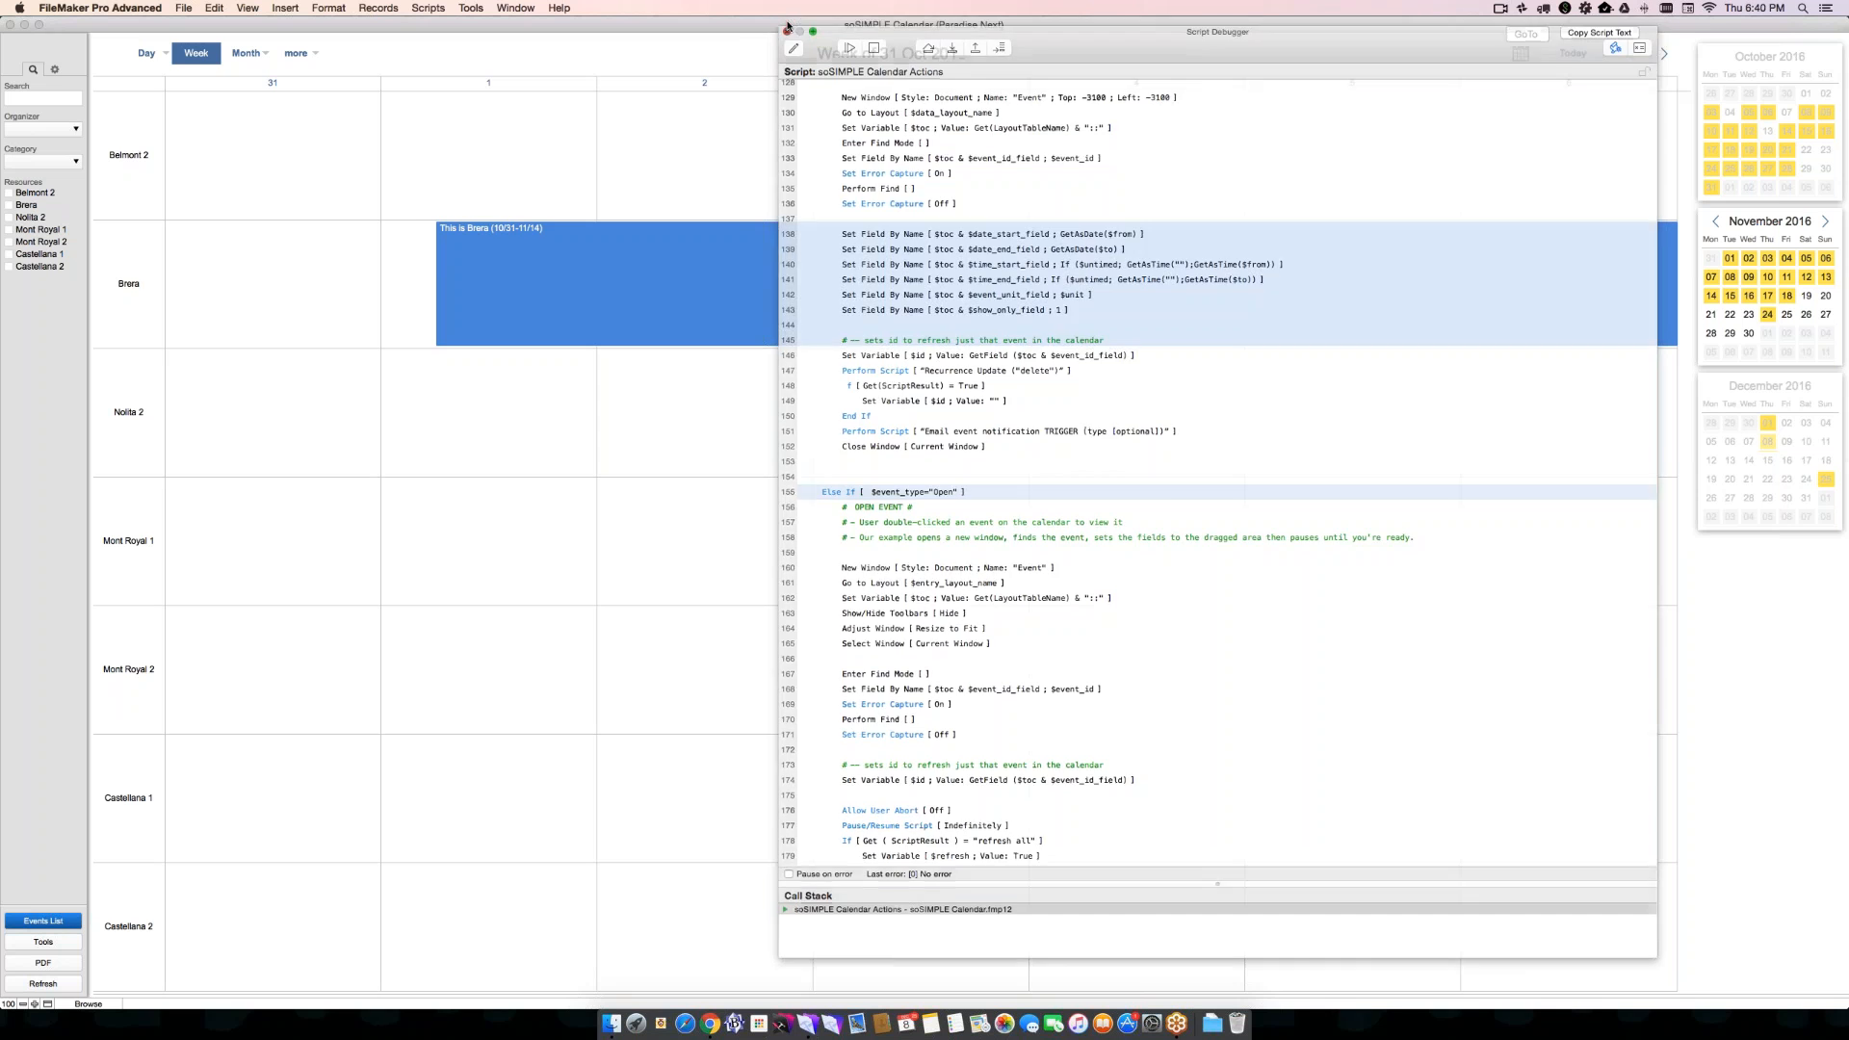
{"action": "left_click", "coordinate": [788, 24]}
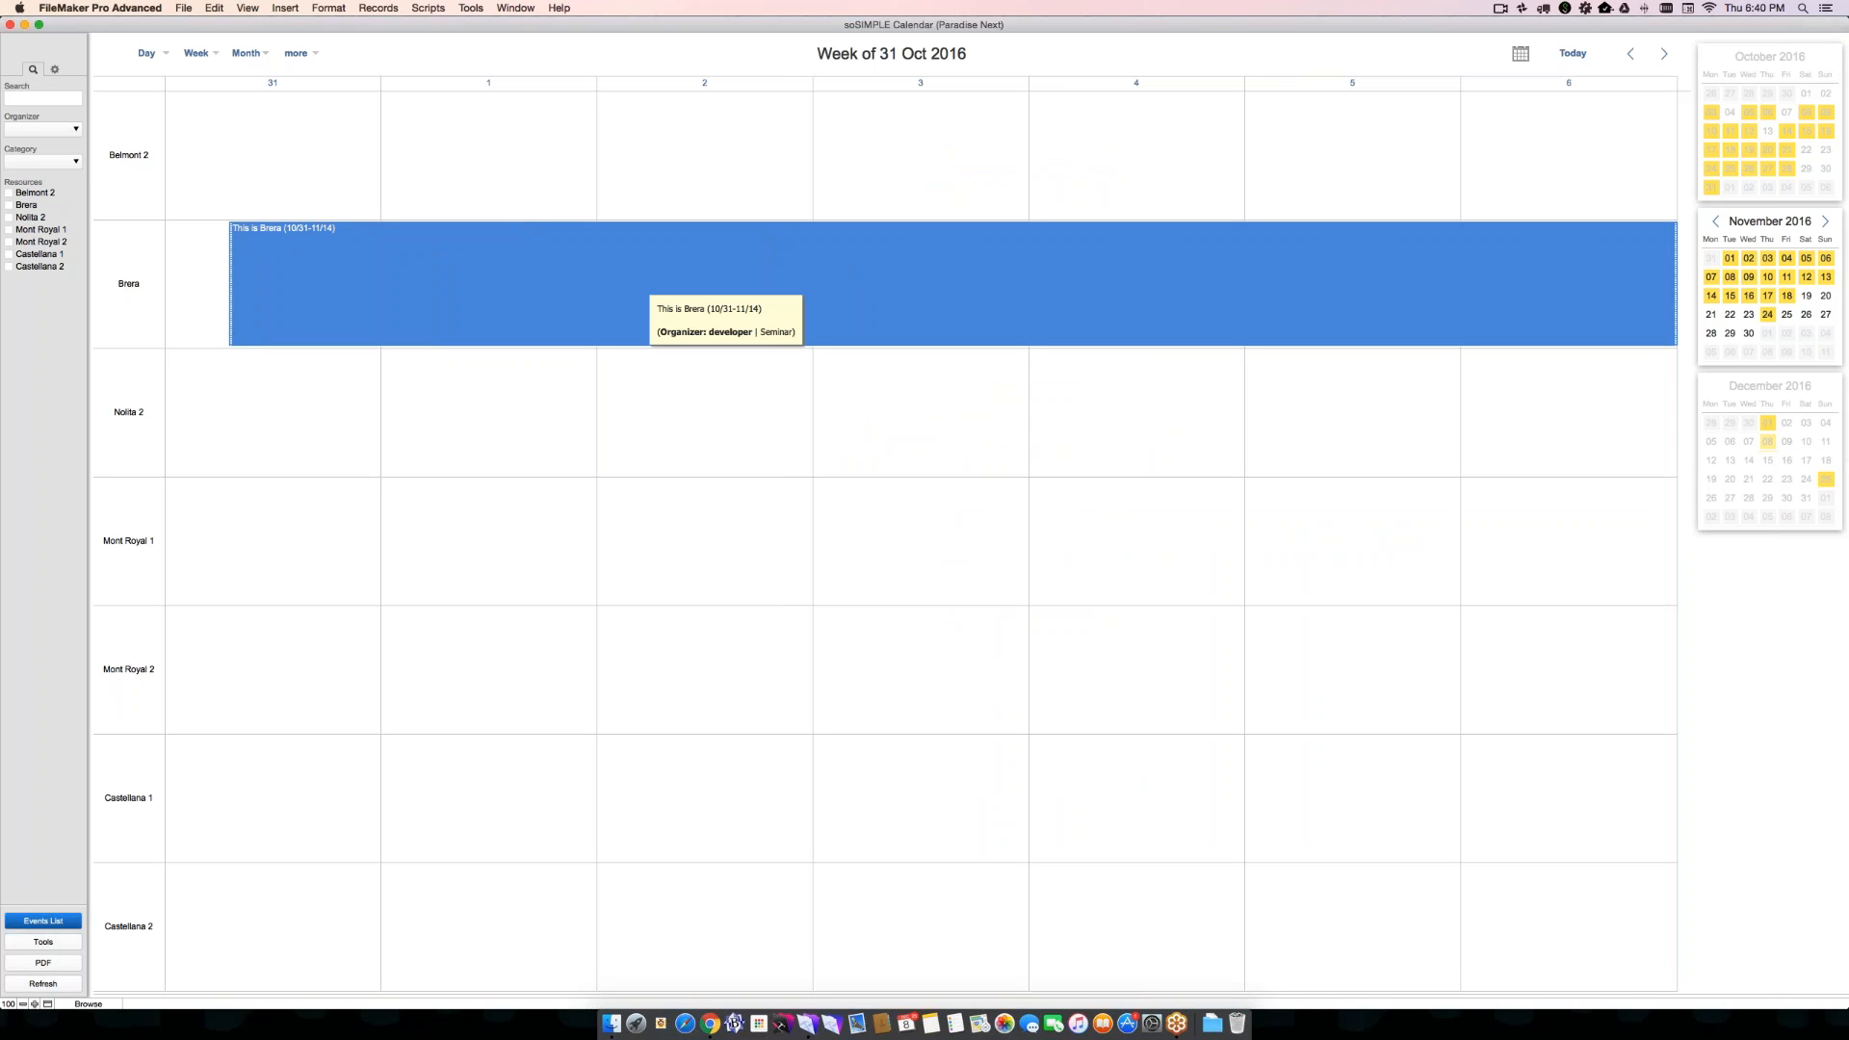
{"action": "left_click", "coordinate": [147, 53]}
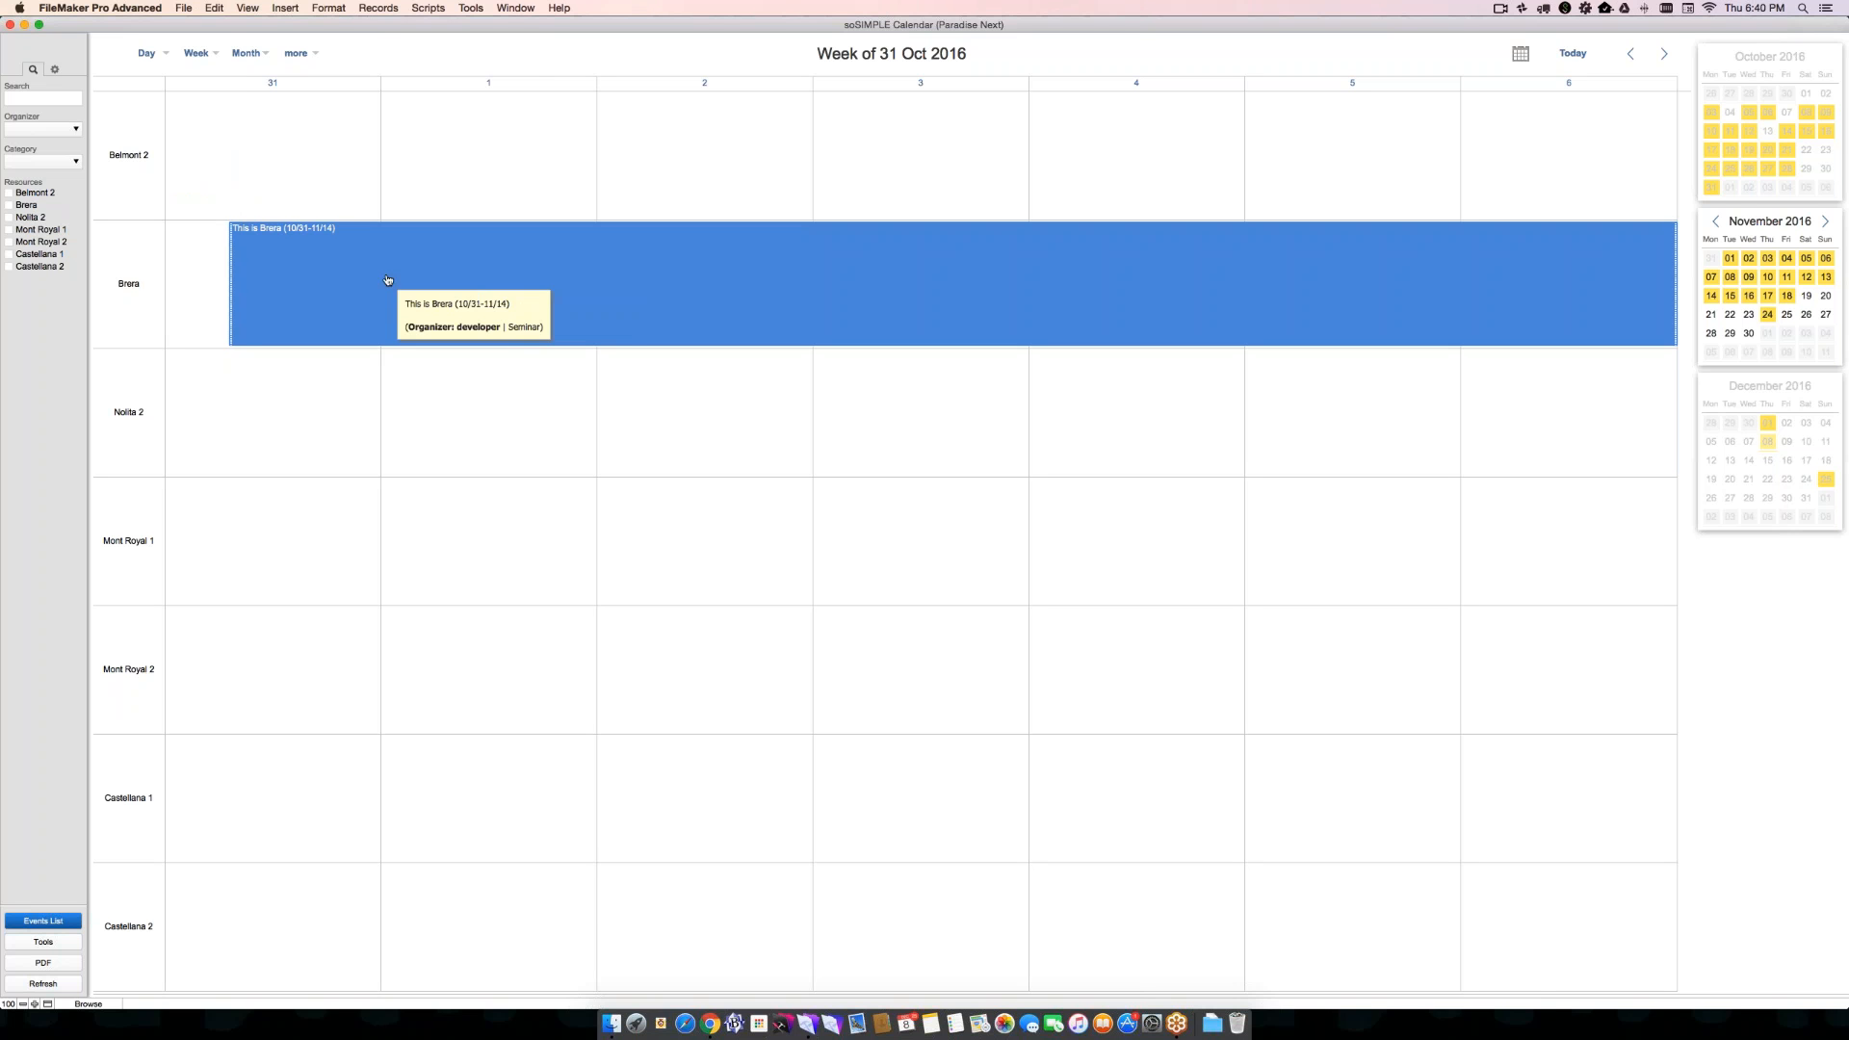
{"action": "mouse_move", "coordinate": [146, 56]}
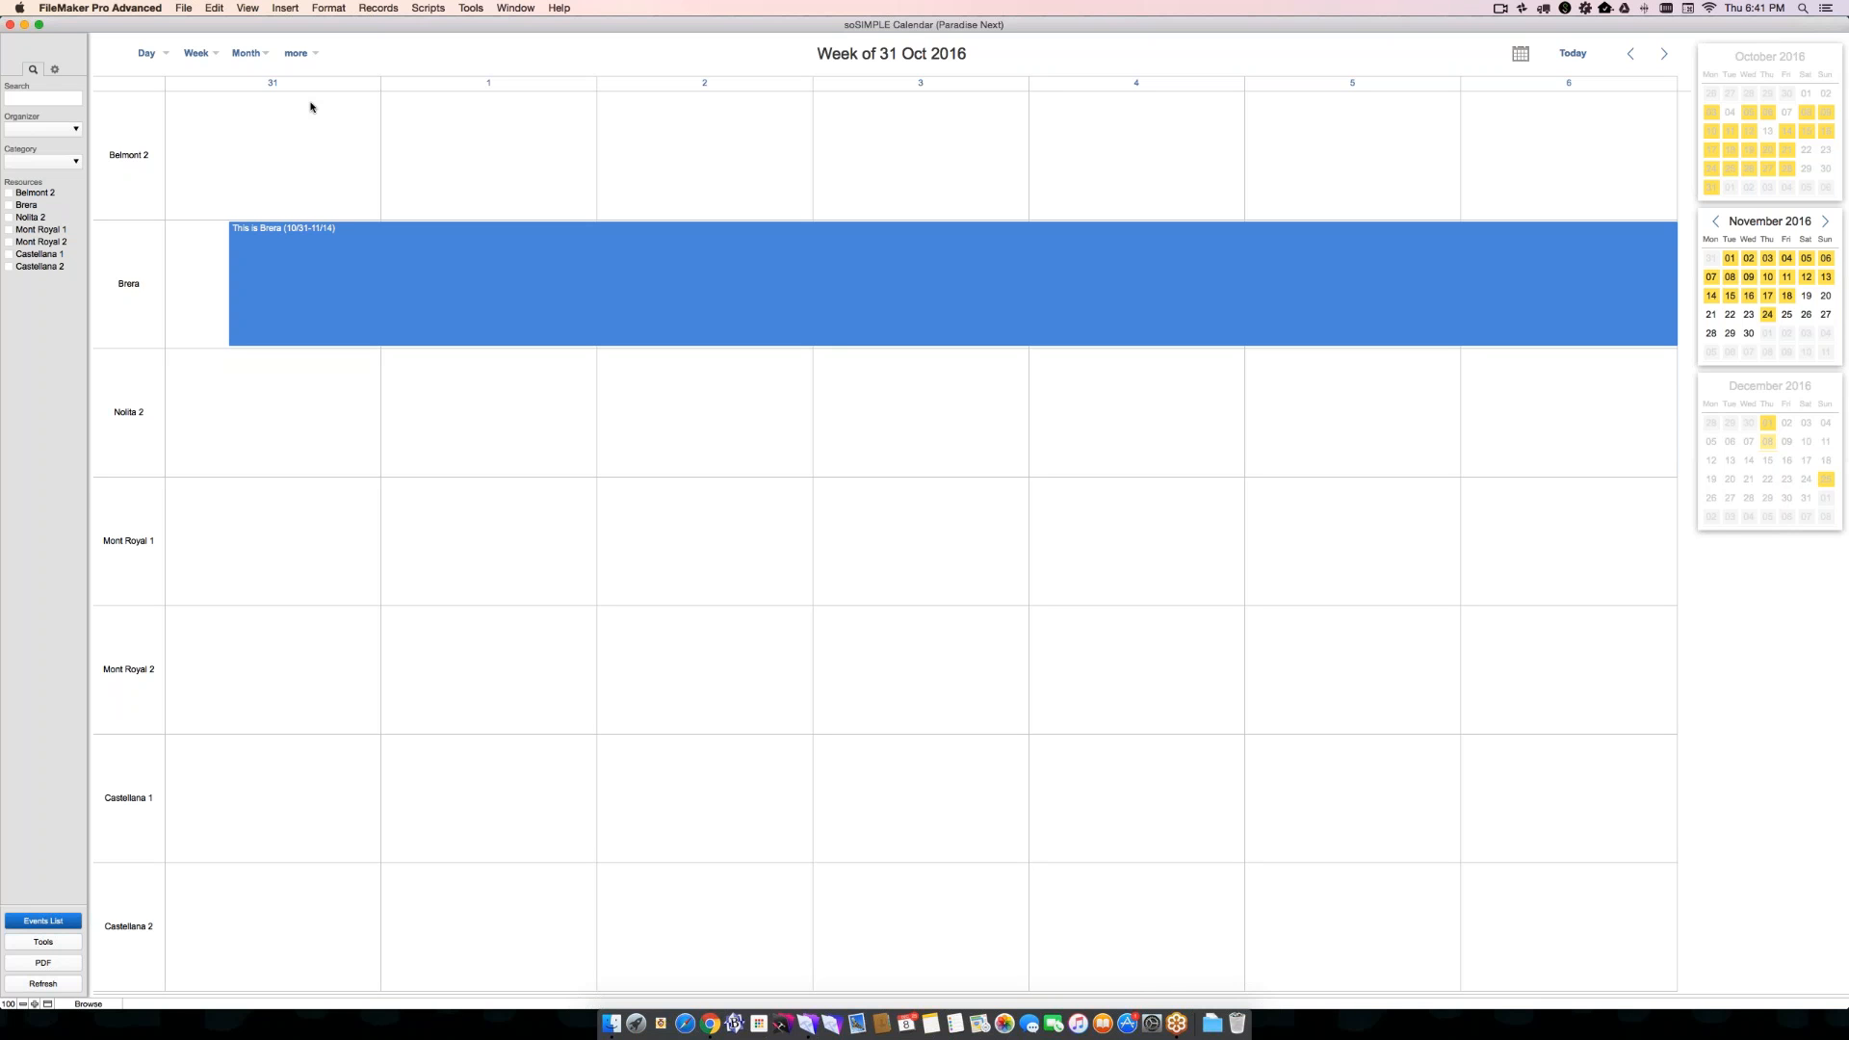
- Open the "This is Brera" event's details over the calendar, look through its fields, and close the event window
{"action": "left_click", "coordinate": [324, 241]}
{"action": "left_click_drag", "start_coordinate": [191, 21], "coordinate": [683, 161]}
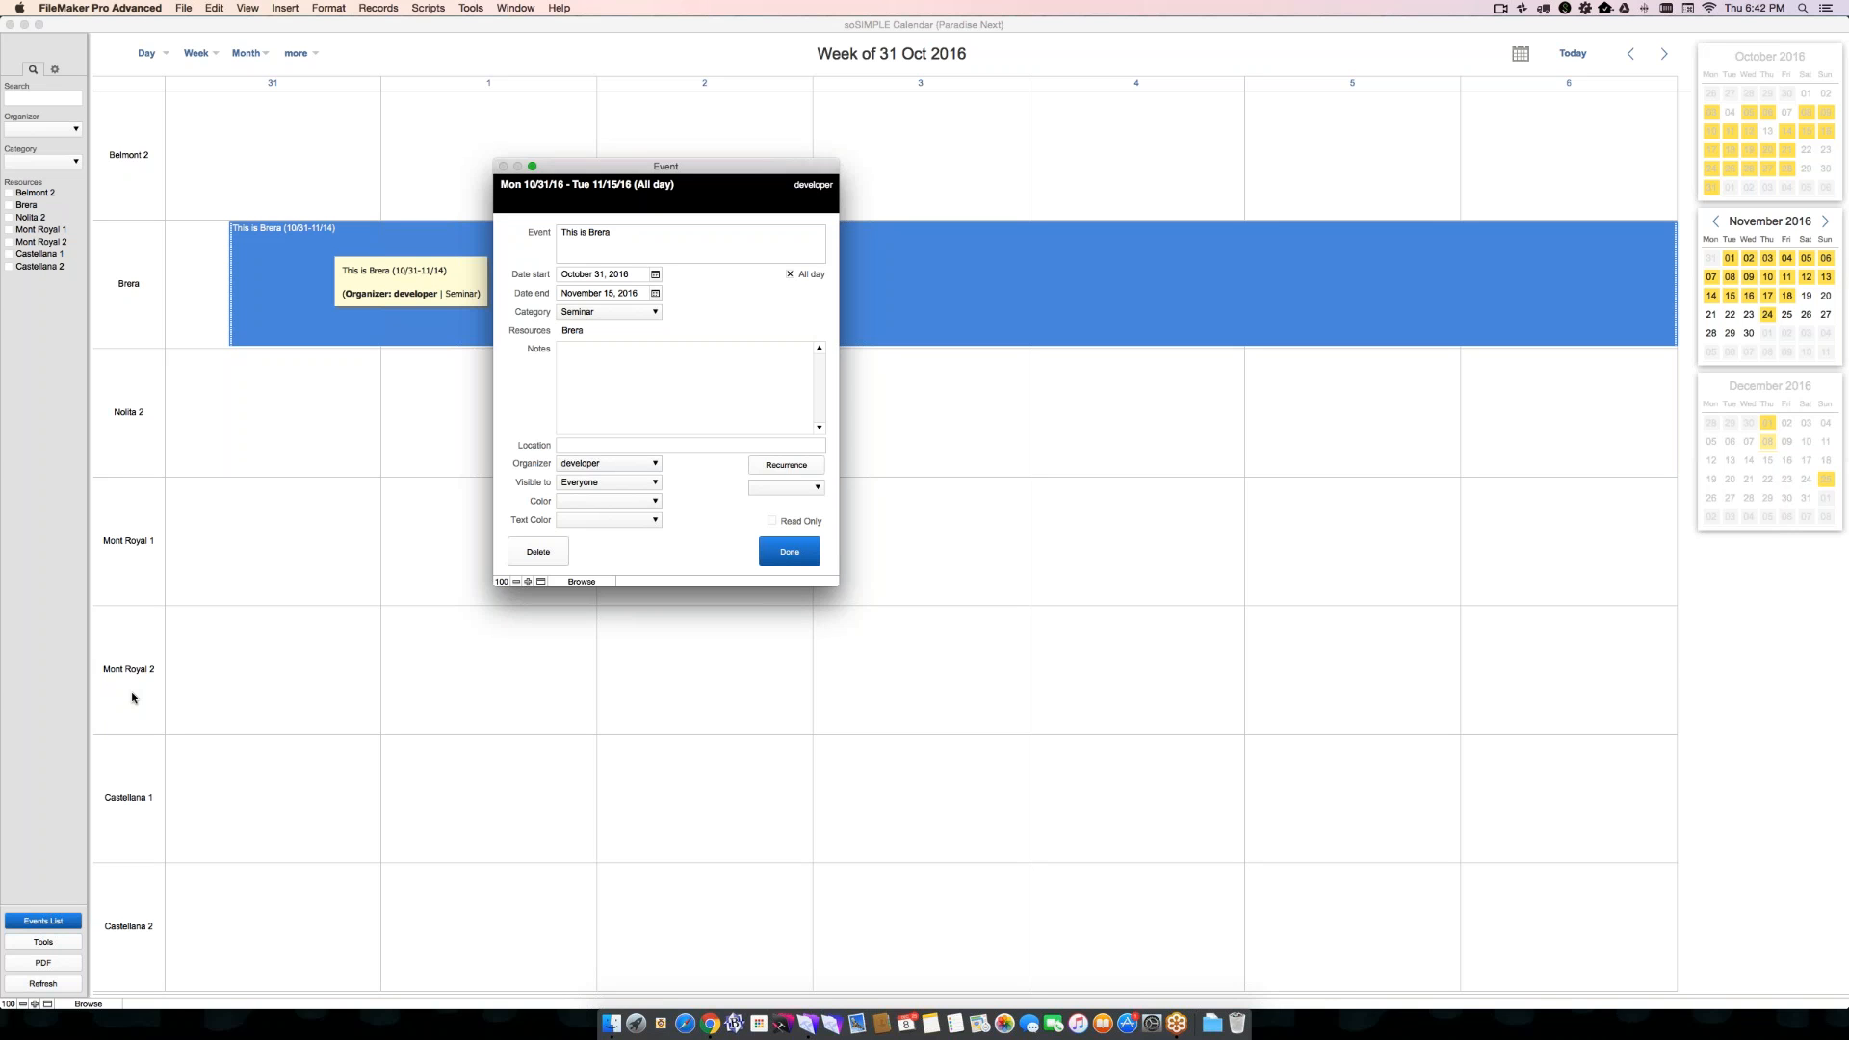
{"action": "left_click", "coordinate": [512, 896]}
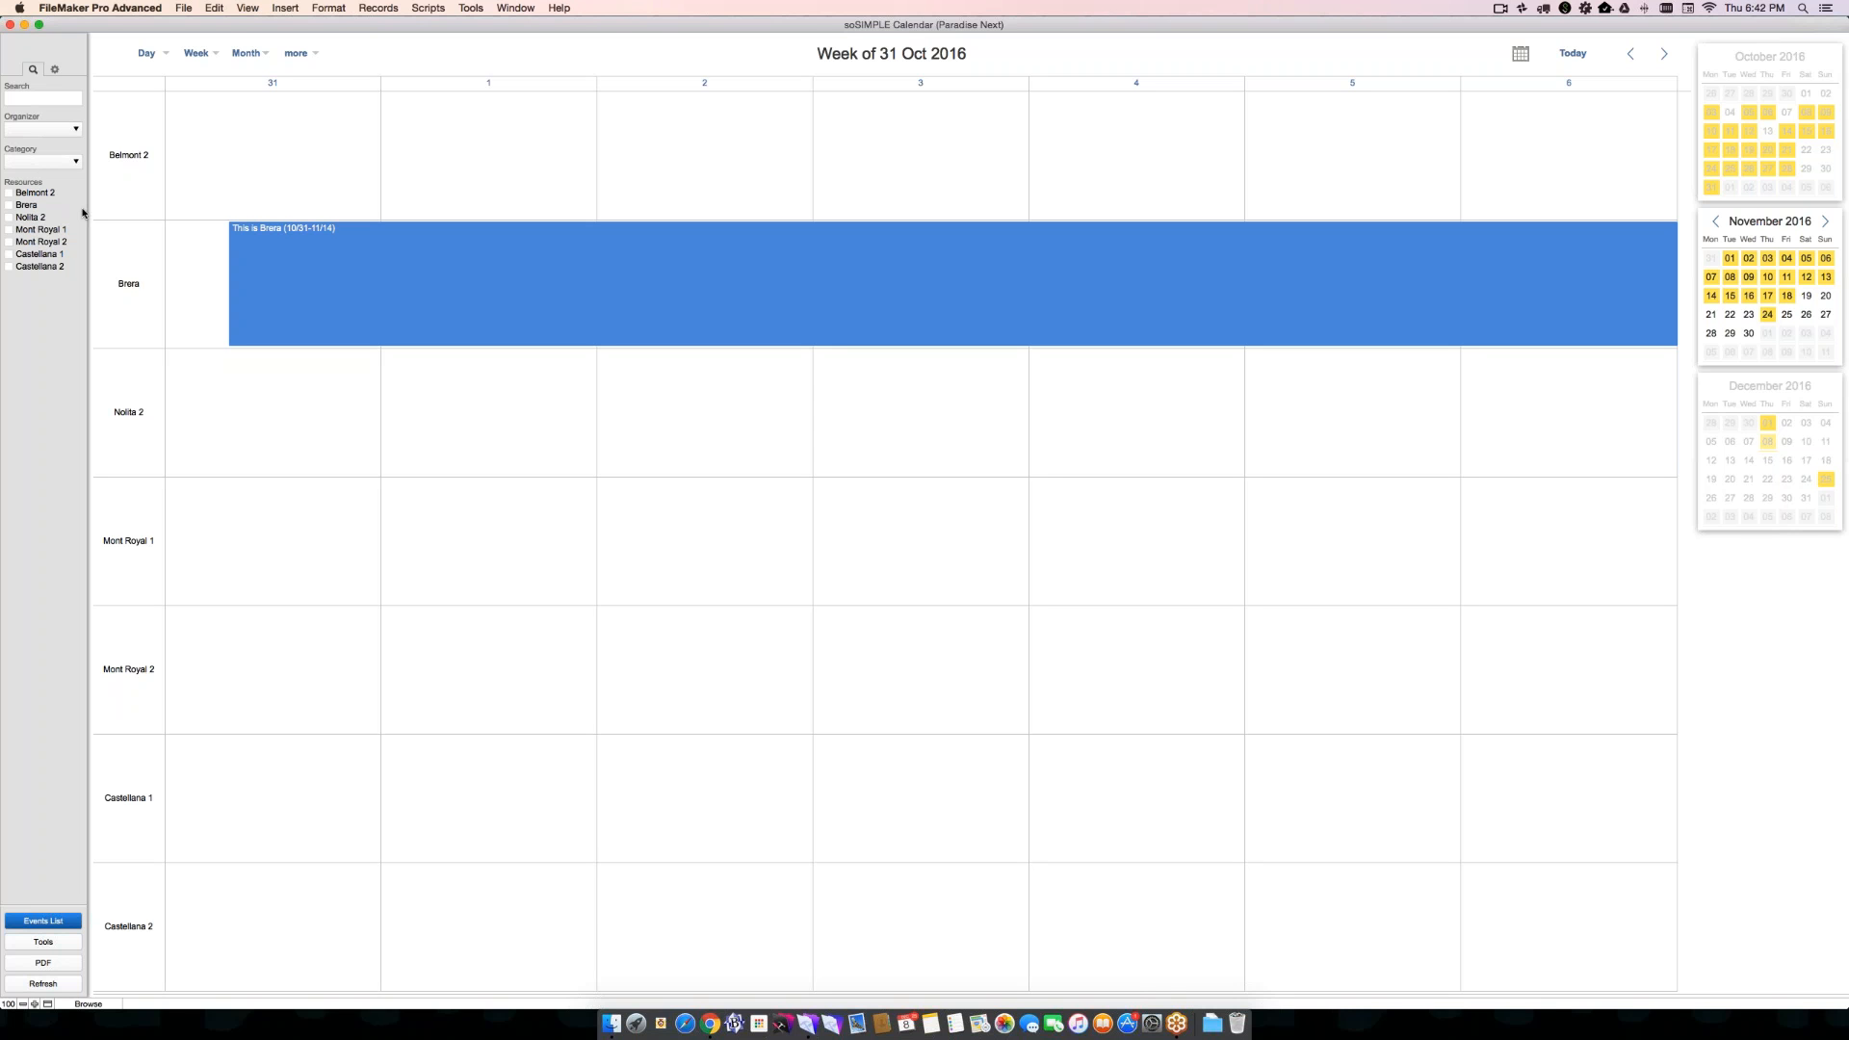
- Filter the calendar's events by a single organizer's name
{"action": "mouse_move", "coordinate": [340, 274]}
{"action": "left_click", "coordinate": [21, 133]}
{"action": "left_click", "coordinate": [32, 159]}
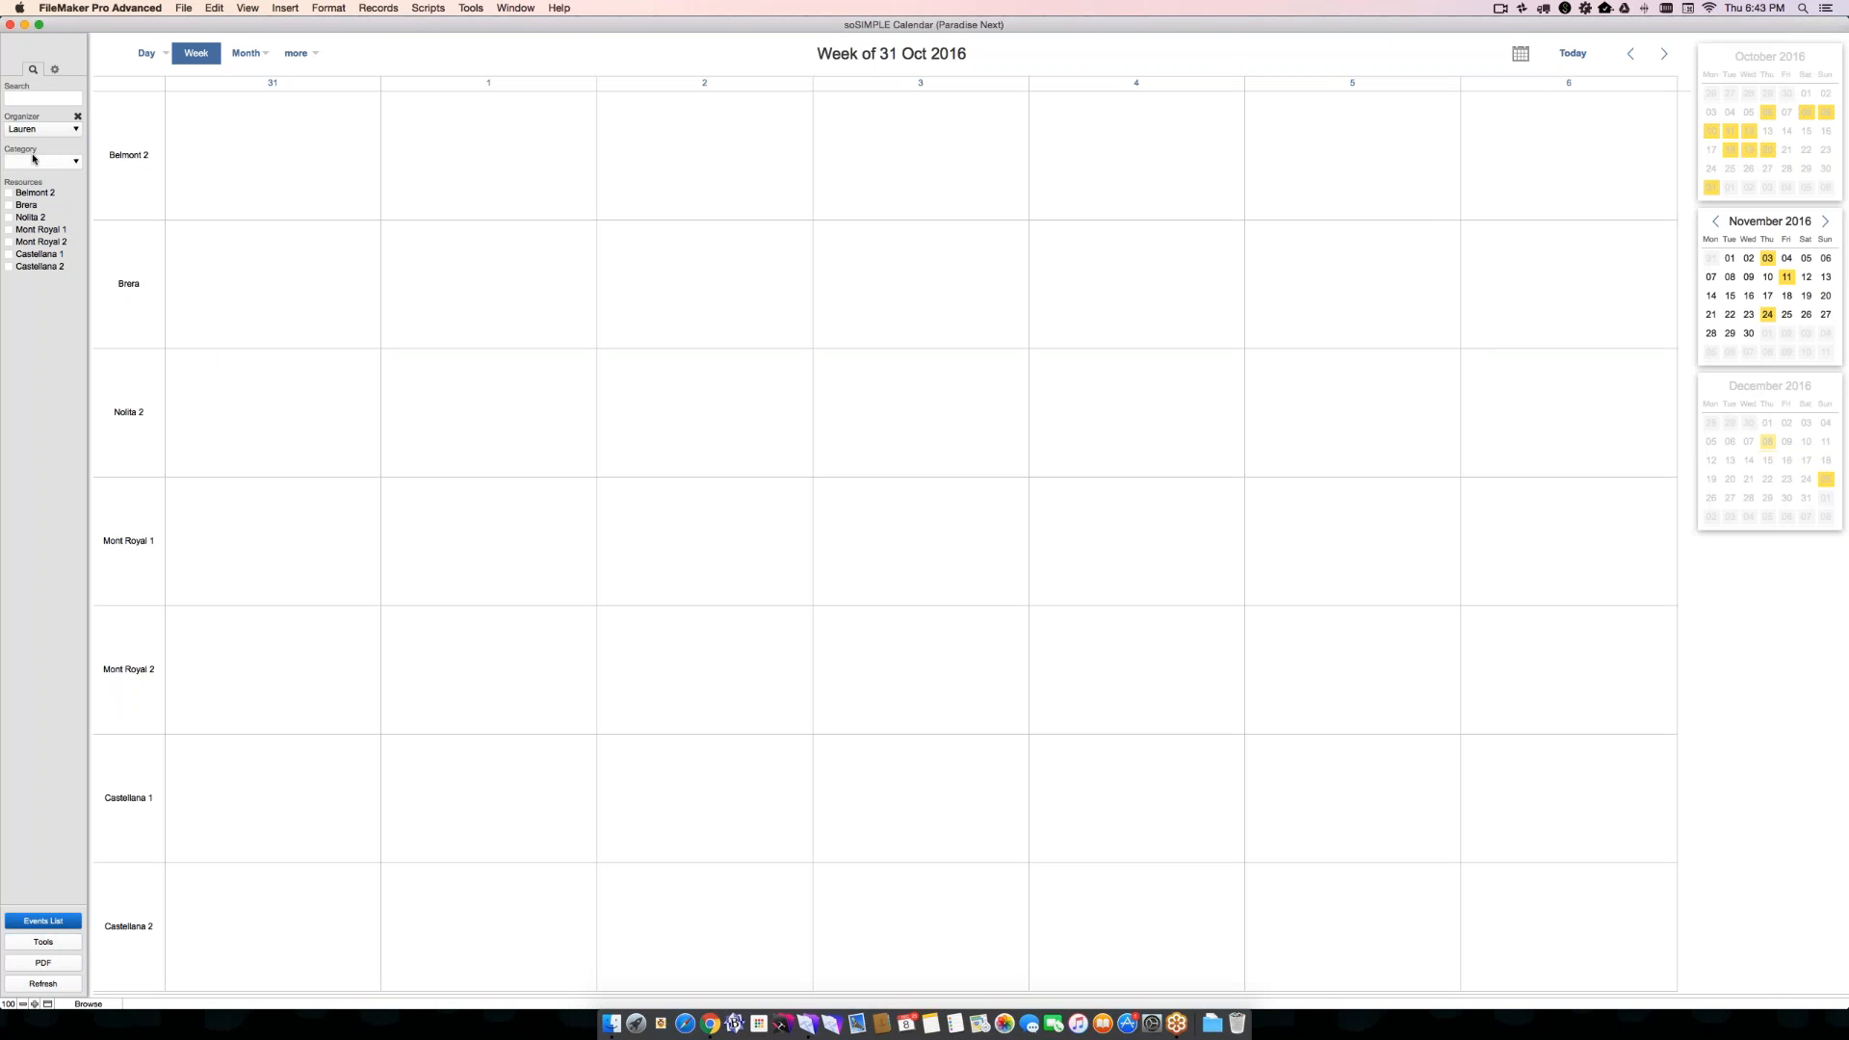
- Show the organizer's events in the standard Week view and then in the Month view for November 2016
{"action": "left_click", "coordinate": [191, 56]}
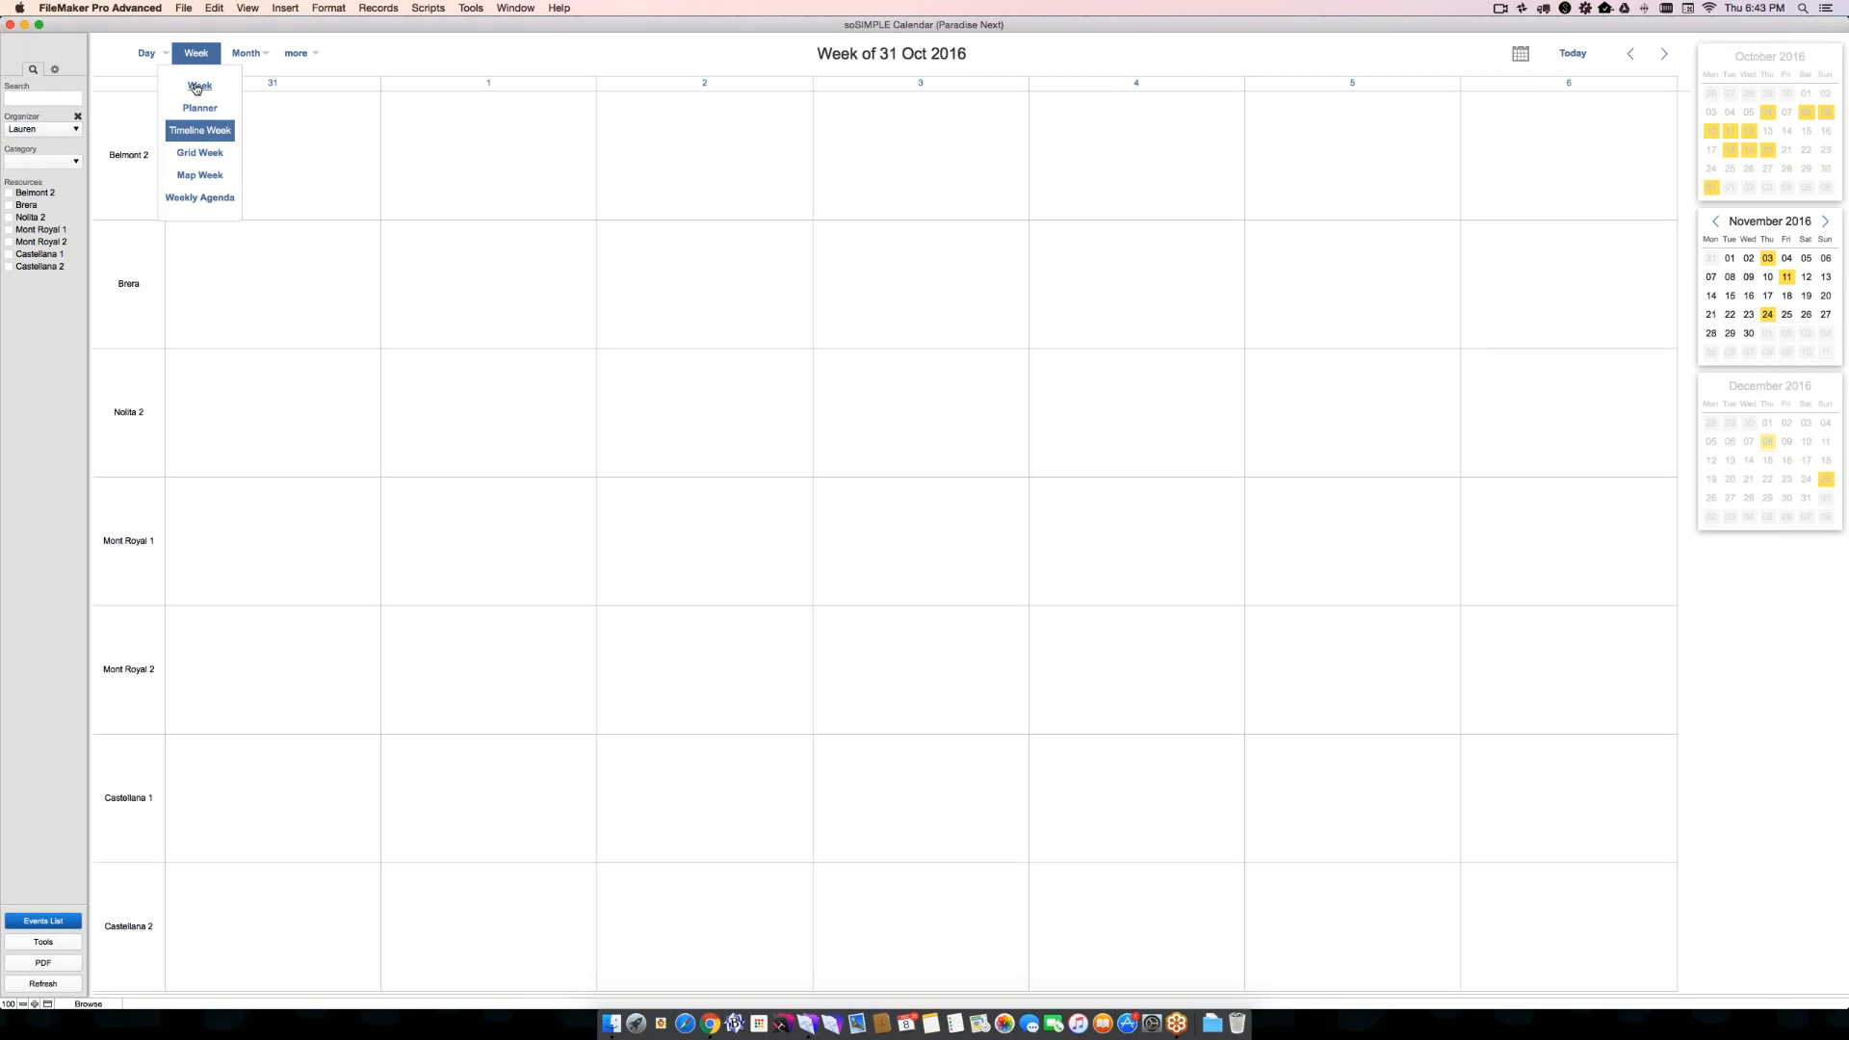
{"action": "left_click", "coordinate": [196, 88]}
{"action": "mouse_move", "coordinate": [245, 53]}
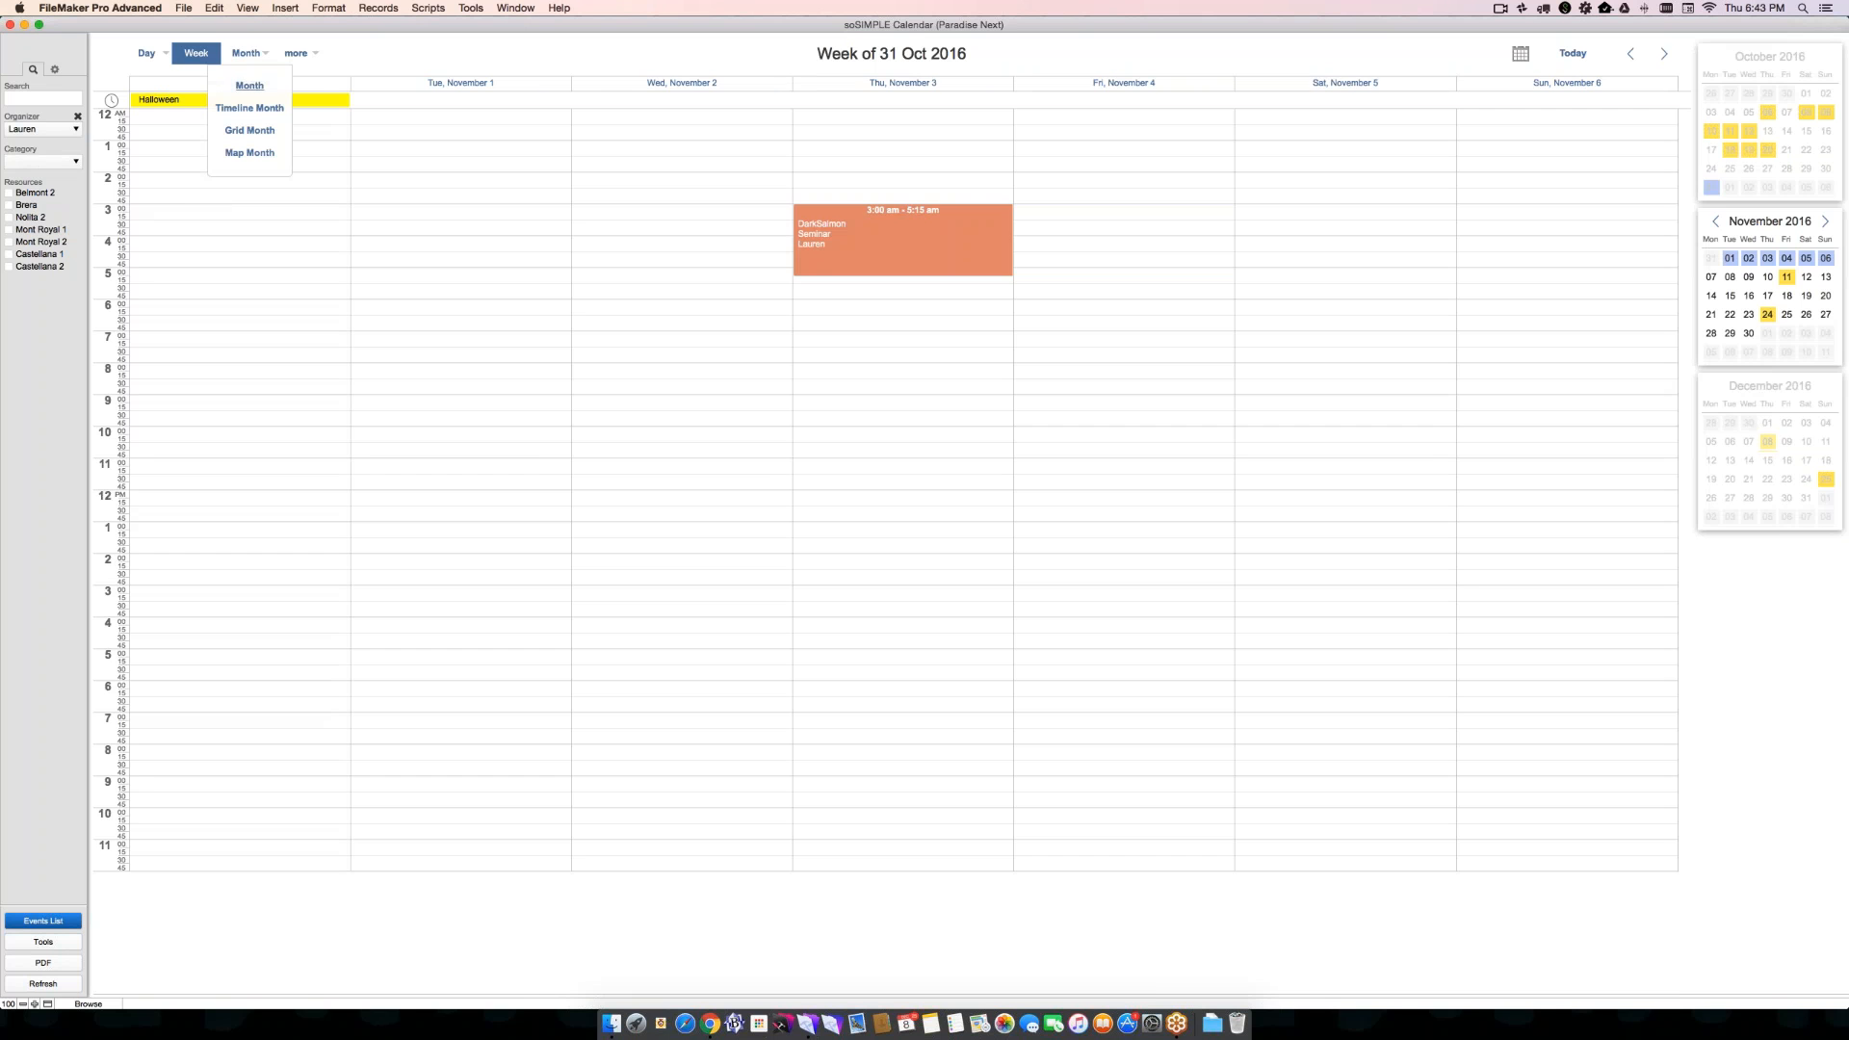
{"action": "left_click", "coordinate": [250, 86]}
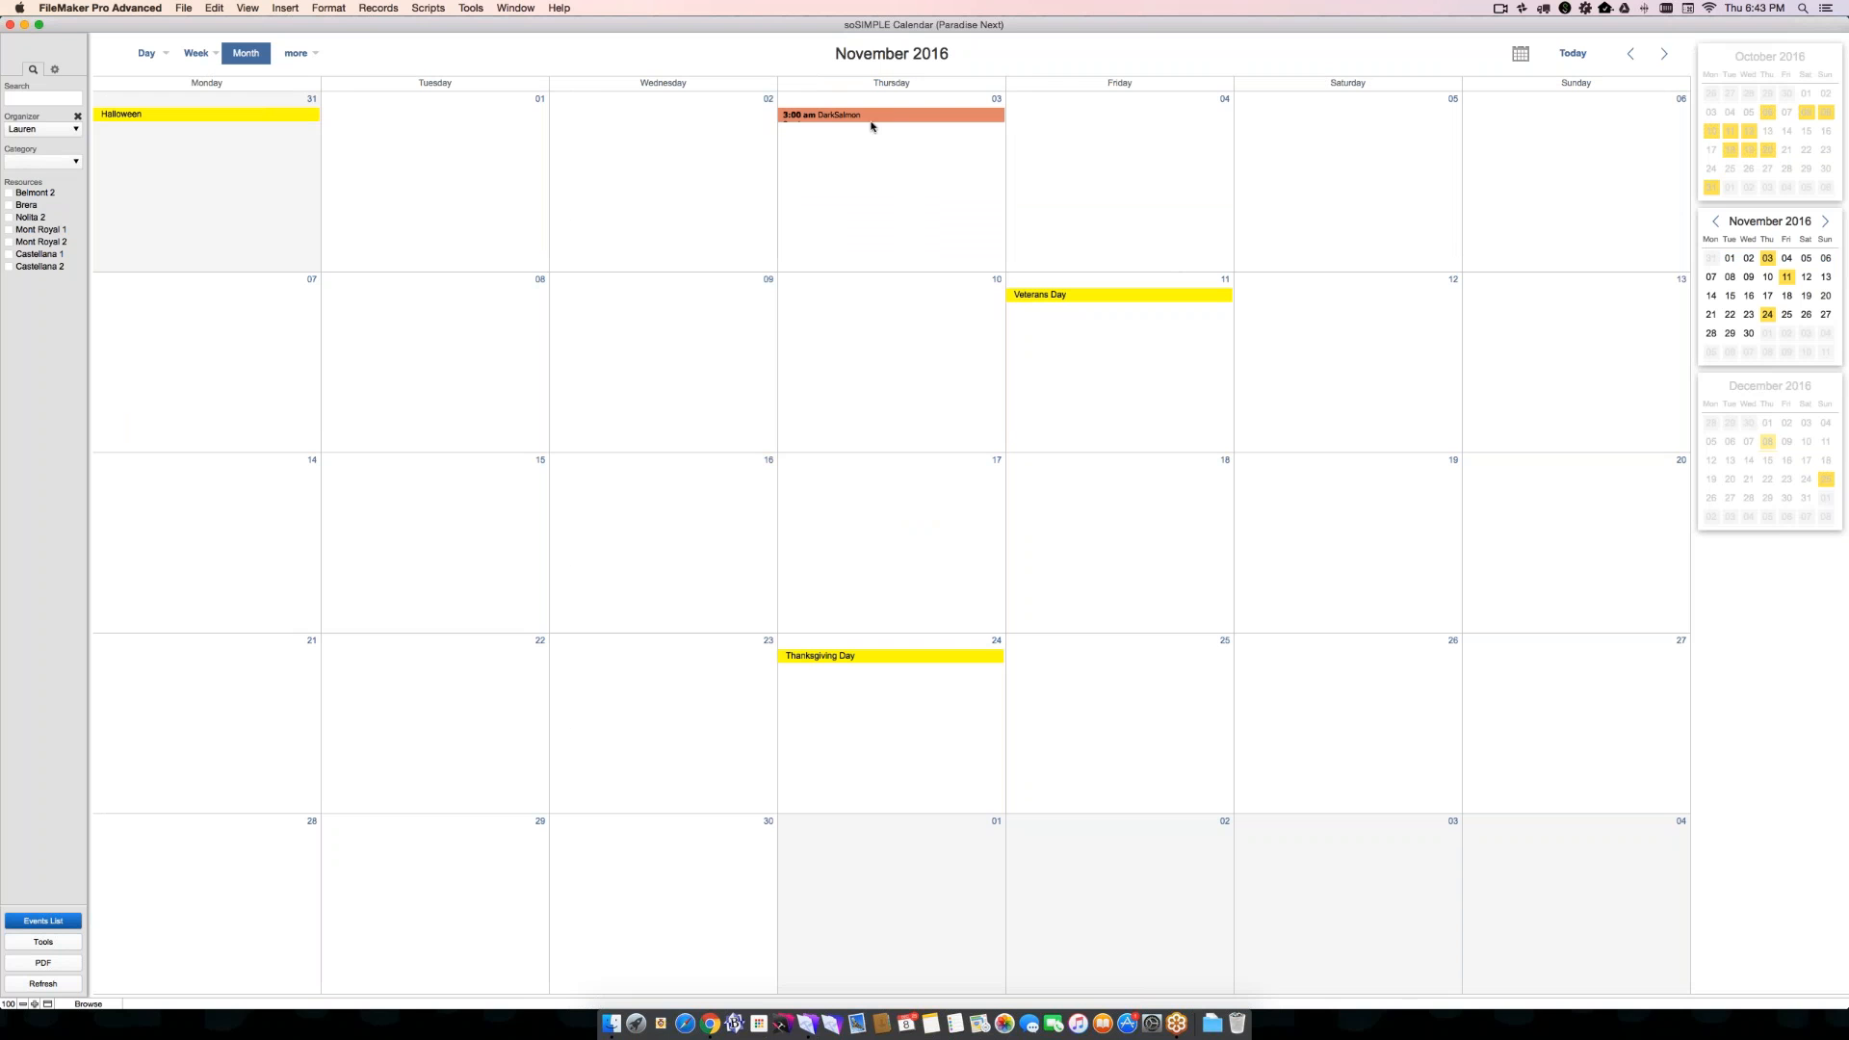
- Examine the Owner parameter in the share URL of the organizer-filtered calendar, and cancel without opening the link
{"action": "left_click", "coordinate": [55, 70]}
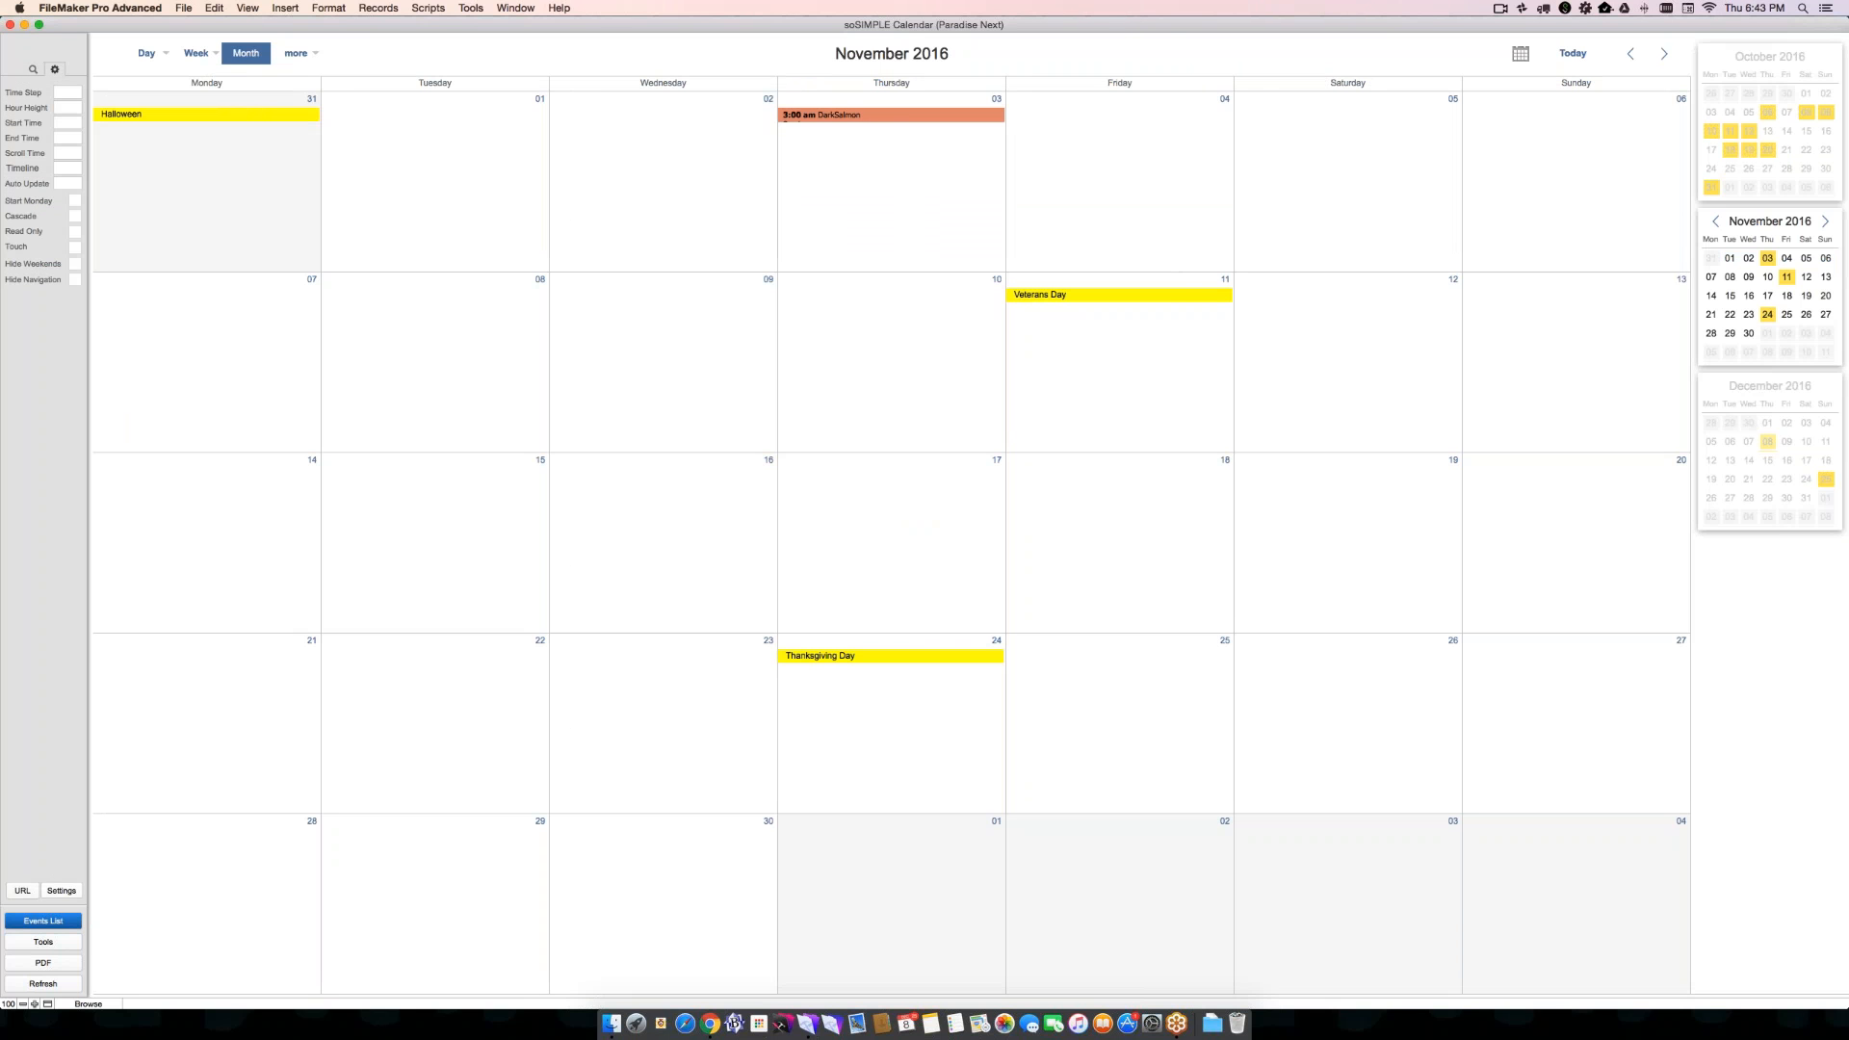
{"action": "left_click", "coordinate": [61, 890]}
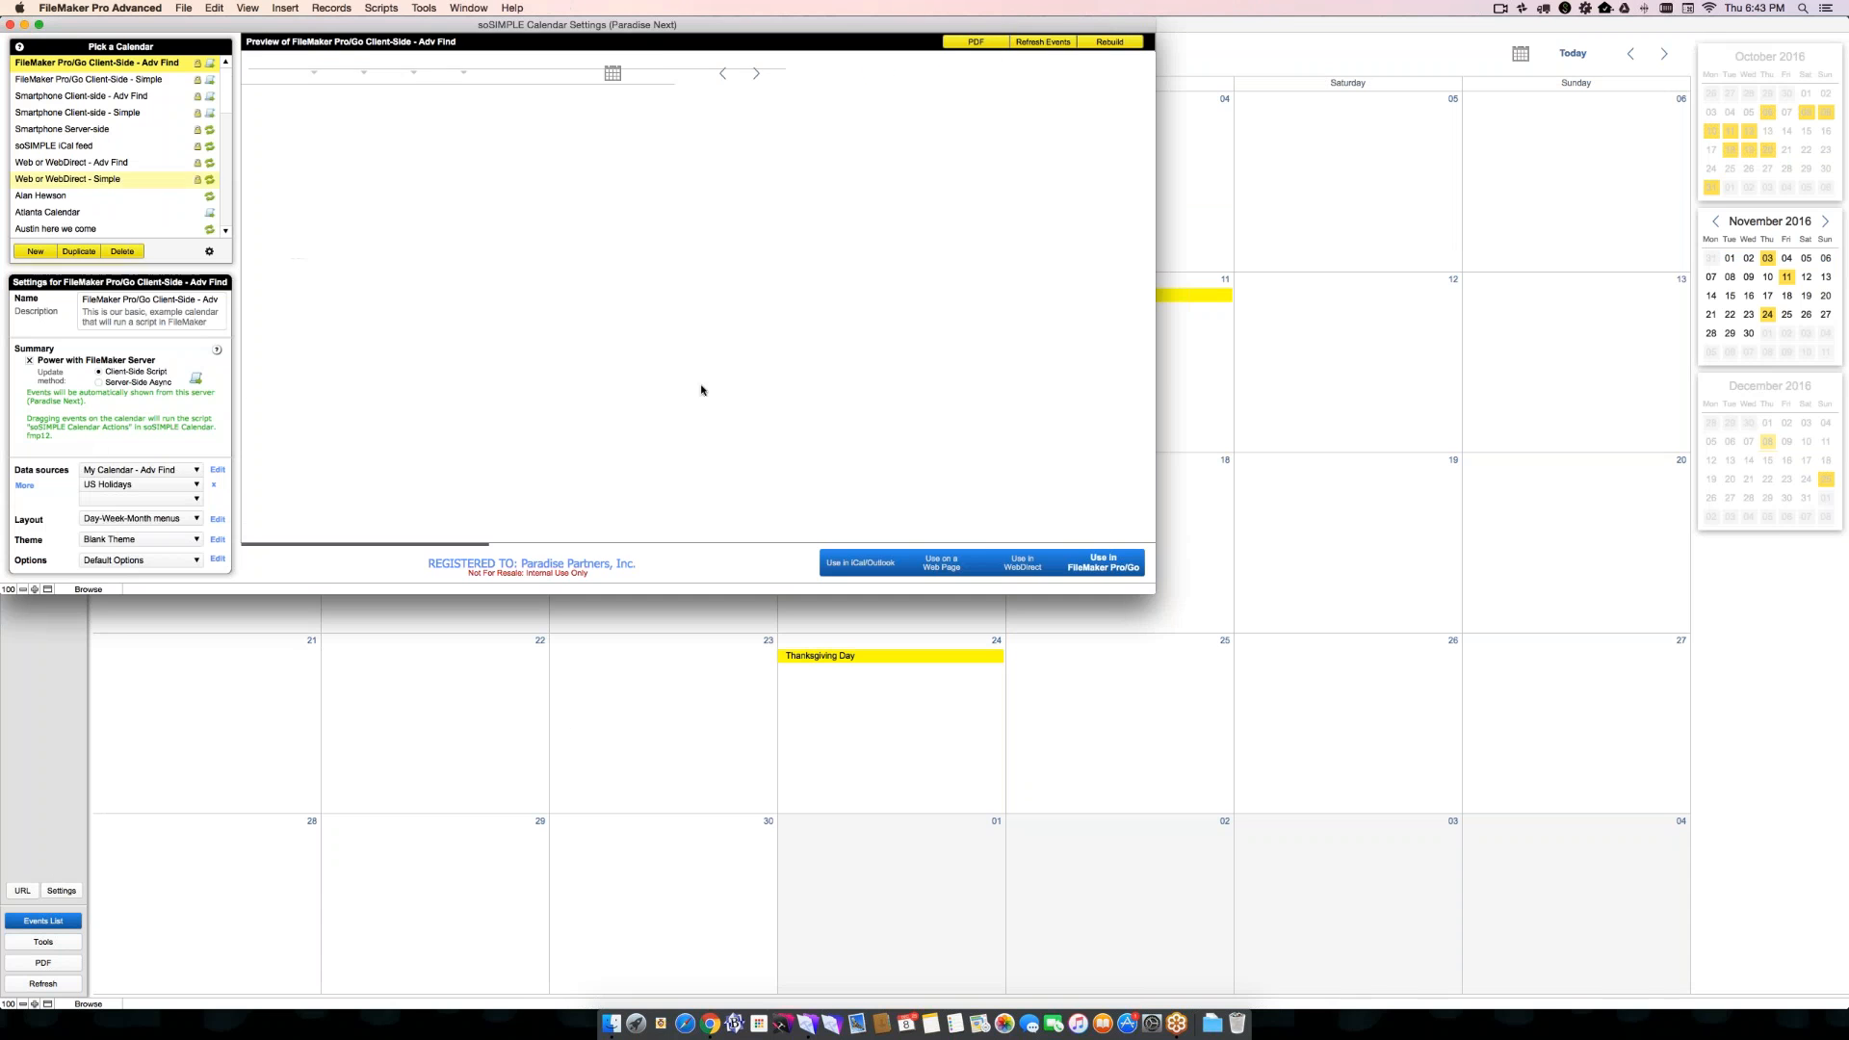
{"action": "key", "text": "super+w"}
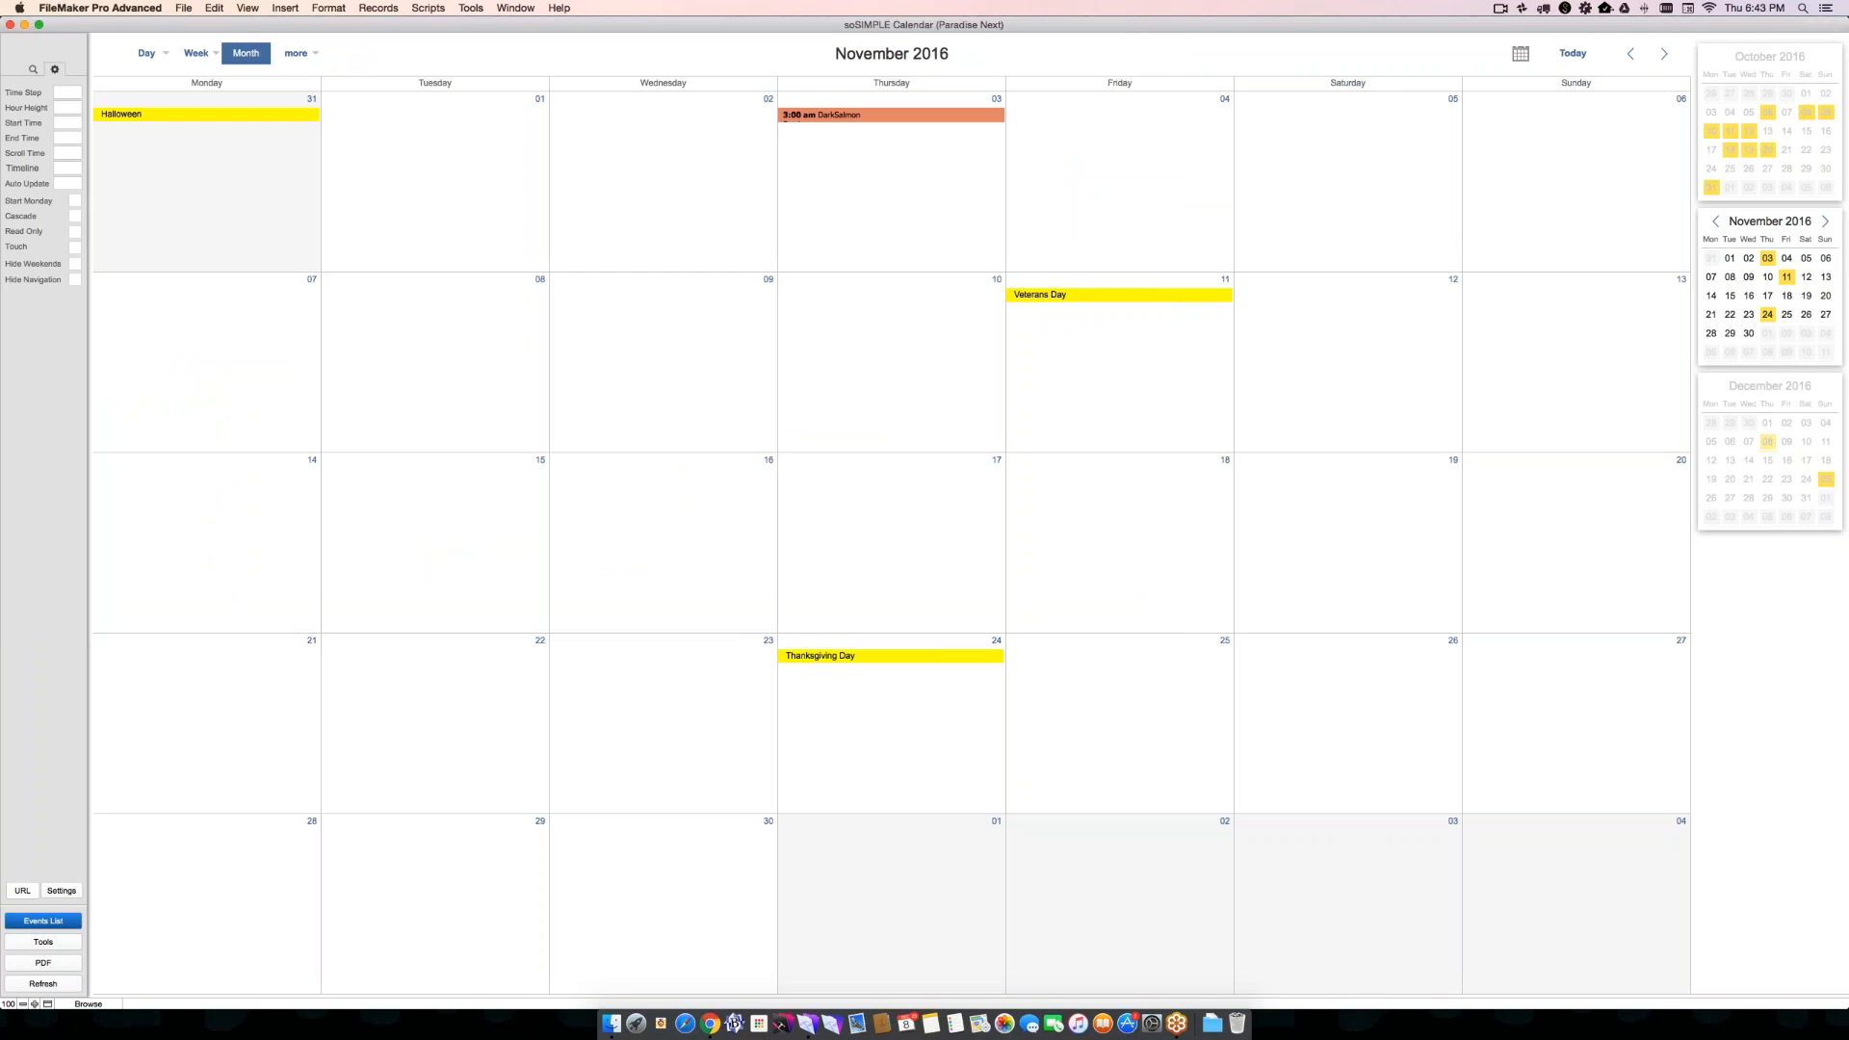
{"action": "left_click", "coordinate": [15, 889]}
{"action": "left_click", "coordinate": [712, 414]}
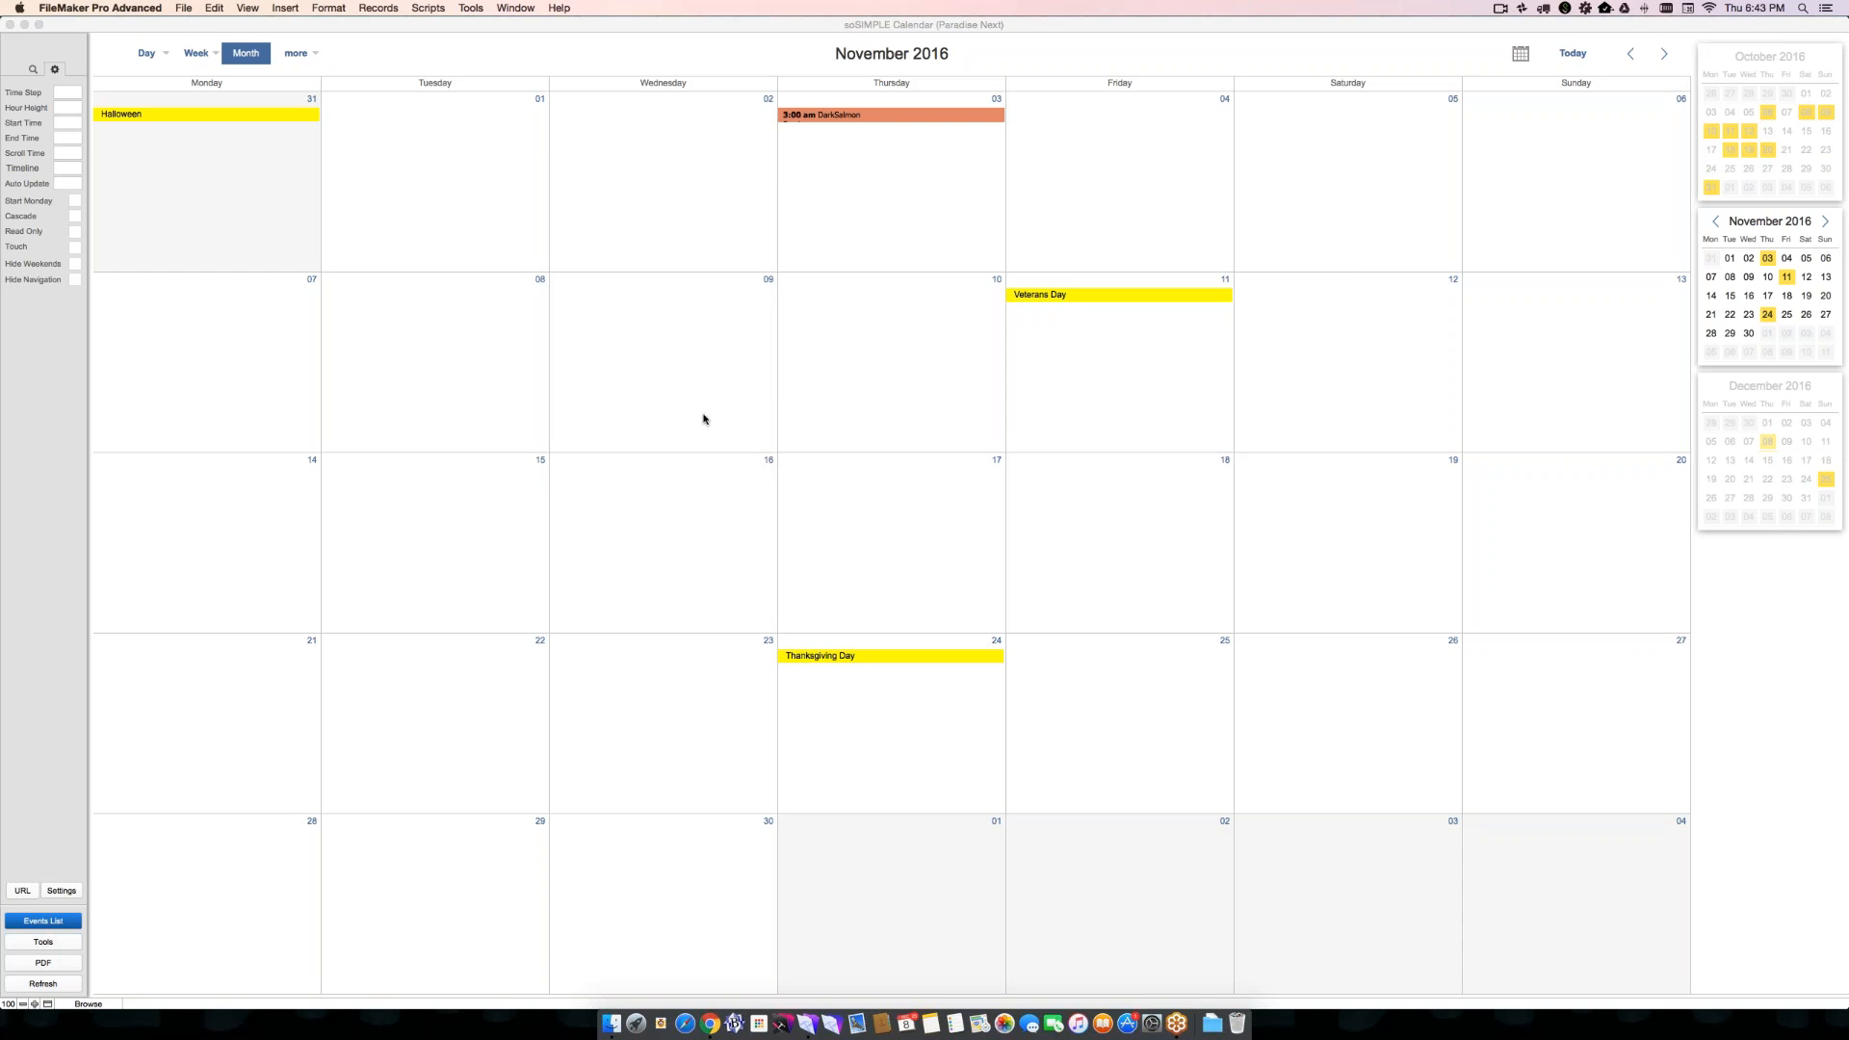
{"action": "left_click", "coordinate": [605, 283]}
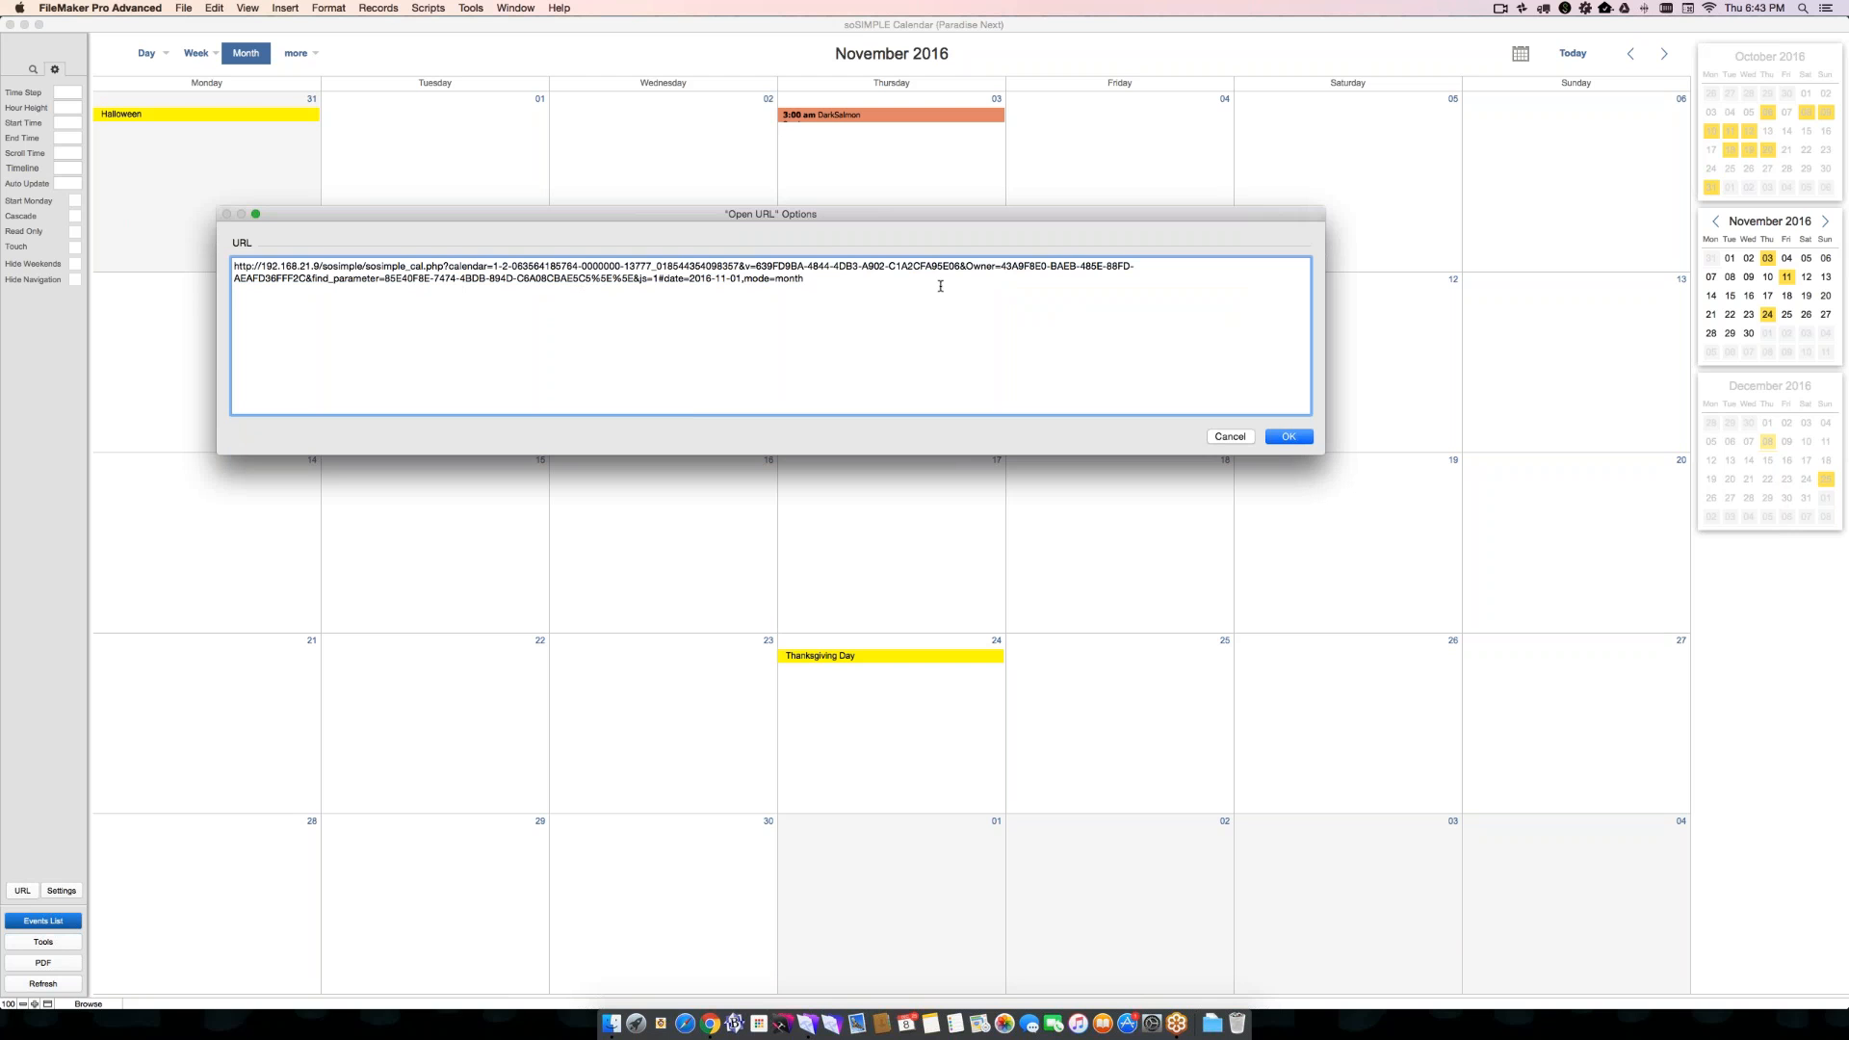
{"action": "left_click_drag", "start_coordinate": [966, 265], "coordinate": [564, 206]}
{"action": "left_click_drag", "start_coordinate": [248, 252], "coordinate": [304, 278]}
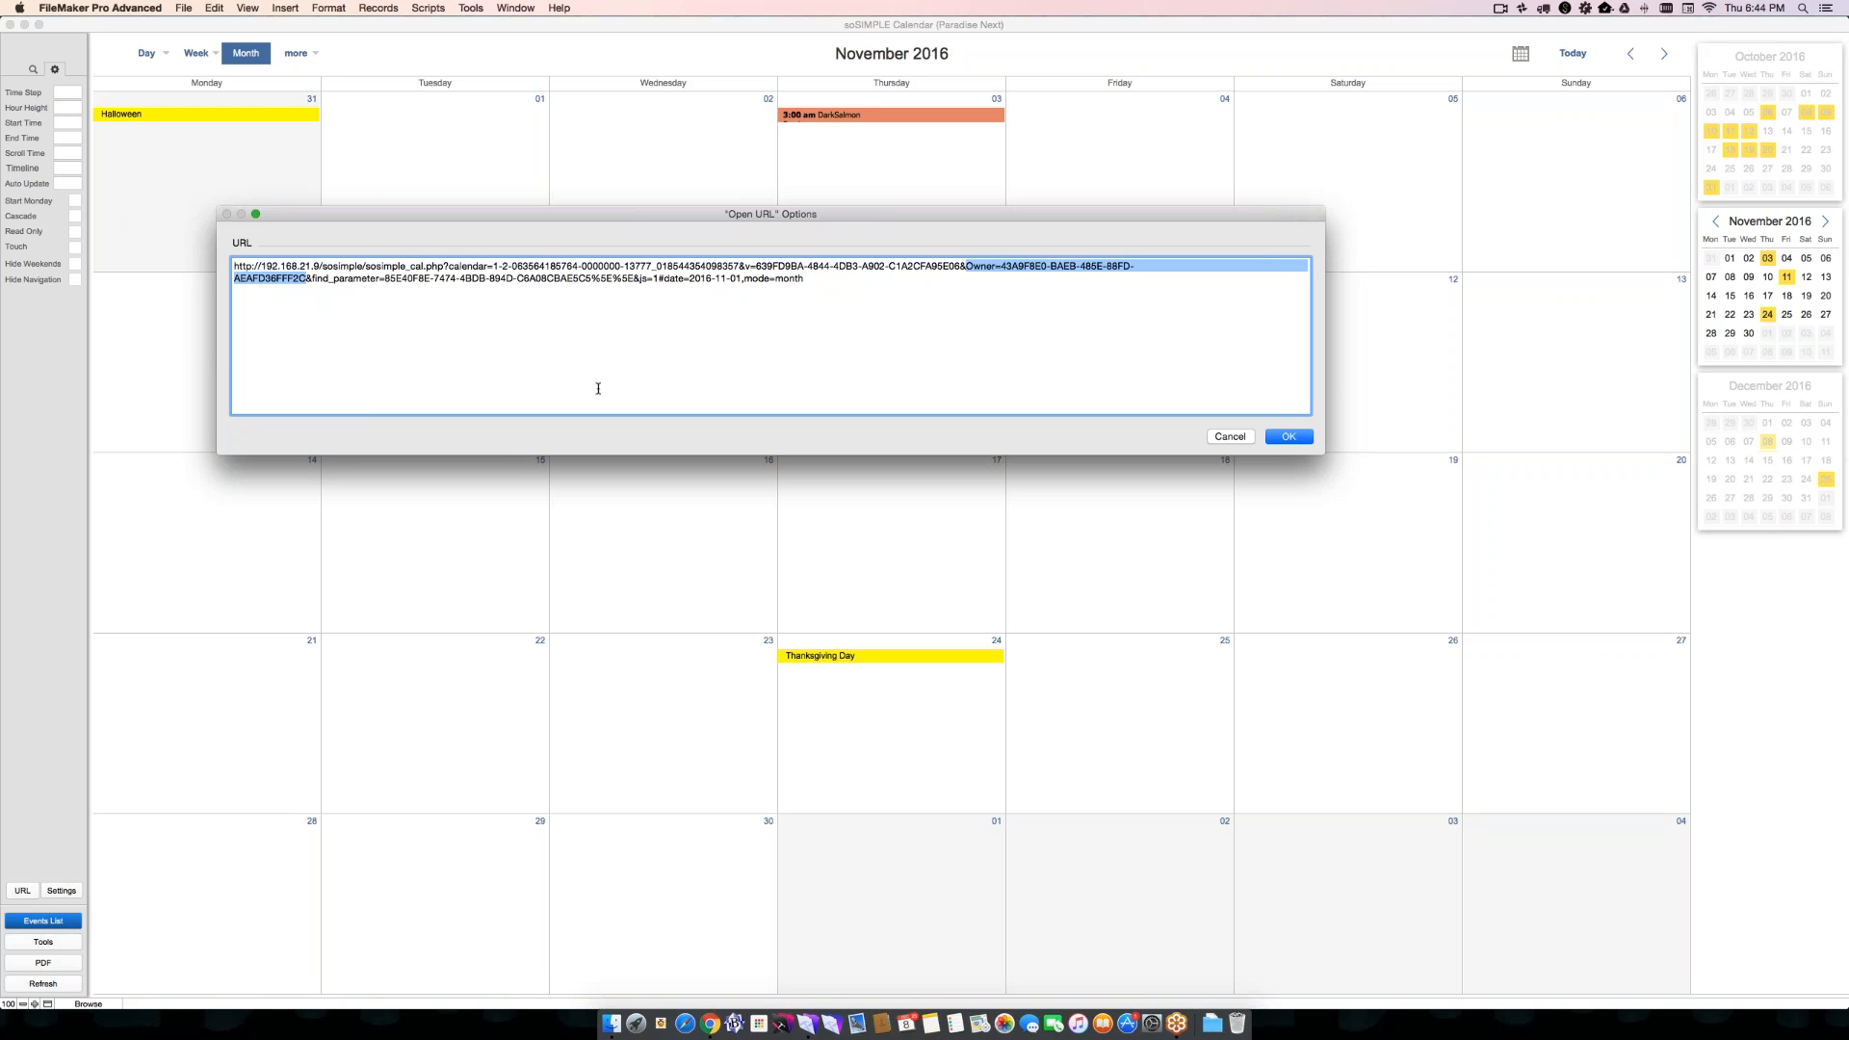
{"action": "left_click", "coordinate": [1240, 438]}
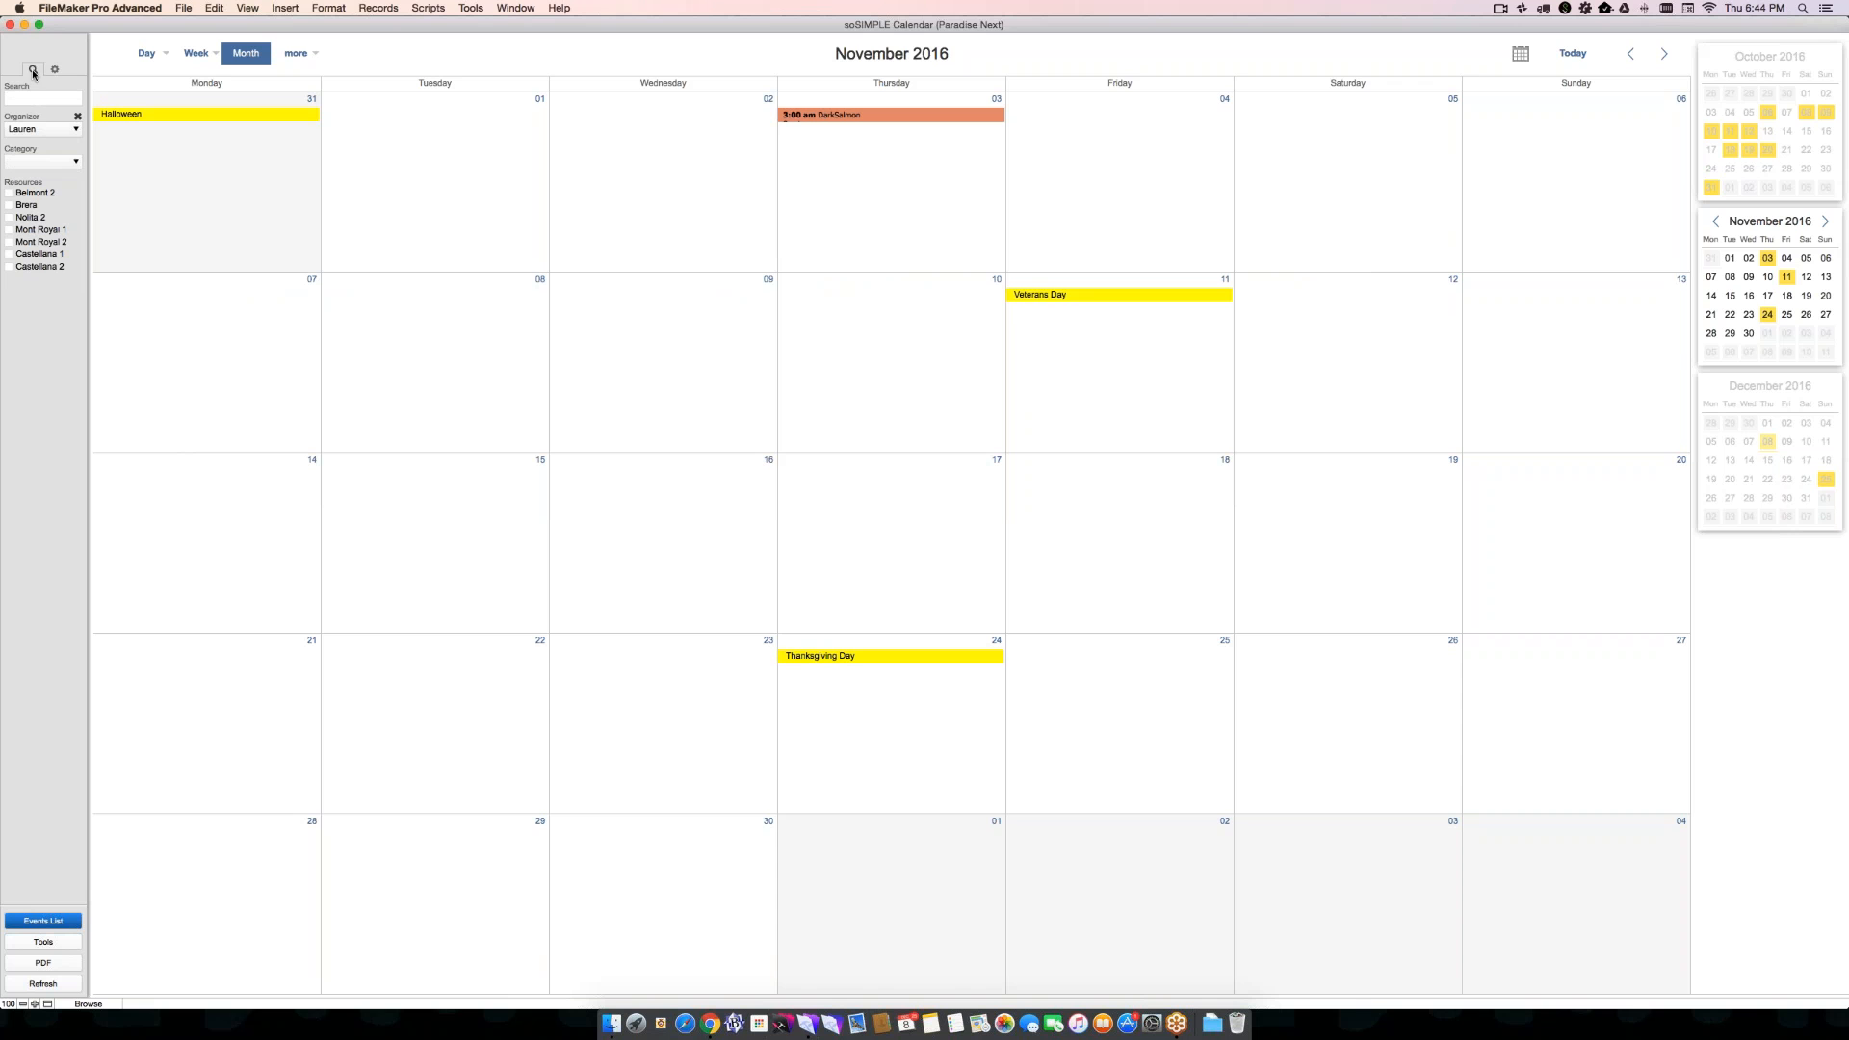
- Clear the organizer filter and filter the calendar by the Meeting category
{"action": "left_click", "coordinate": [77, 116]}
{"action": "left_click", "coordinate": [48, 162]}
{"action": "left_click", "coordinate": [49, 168]}
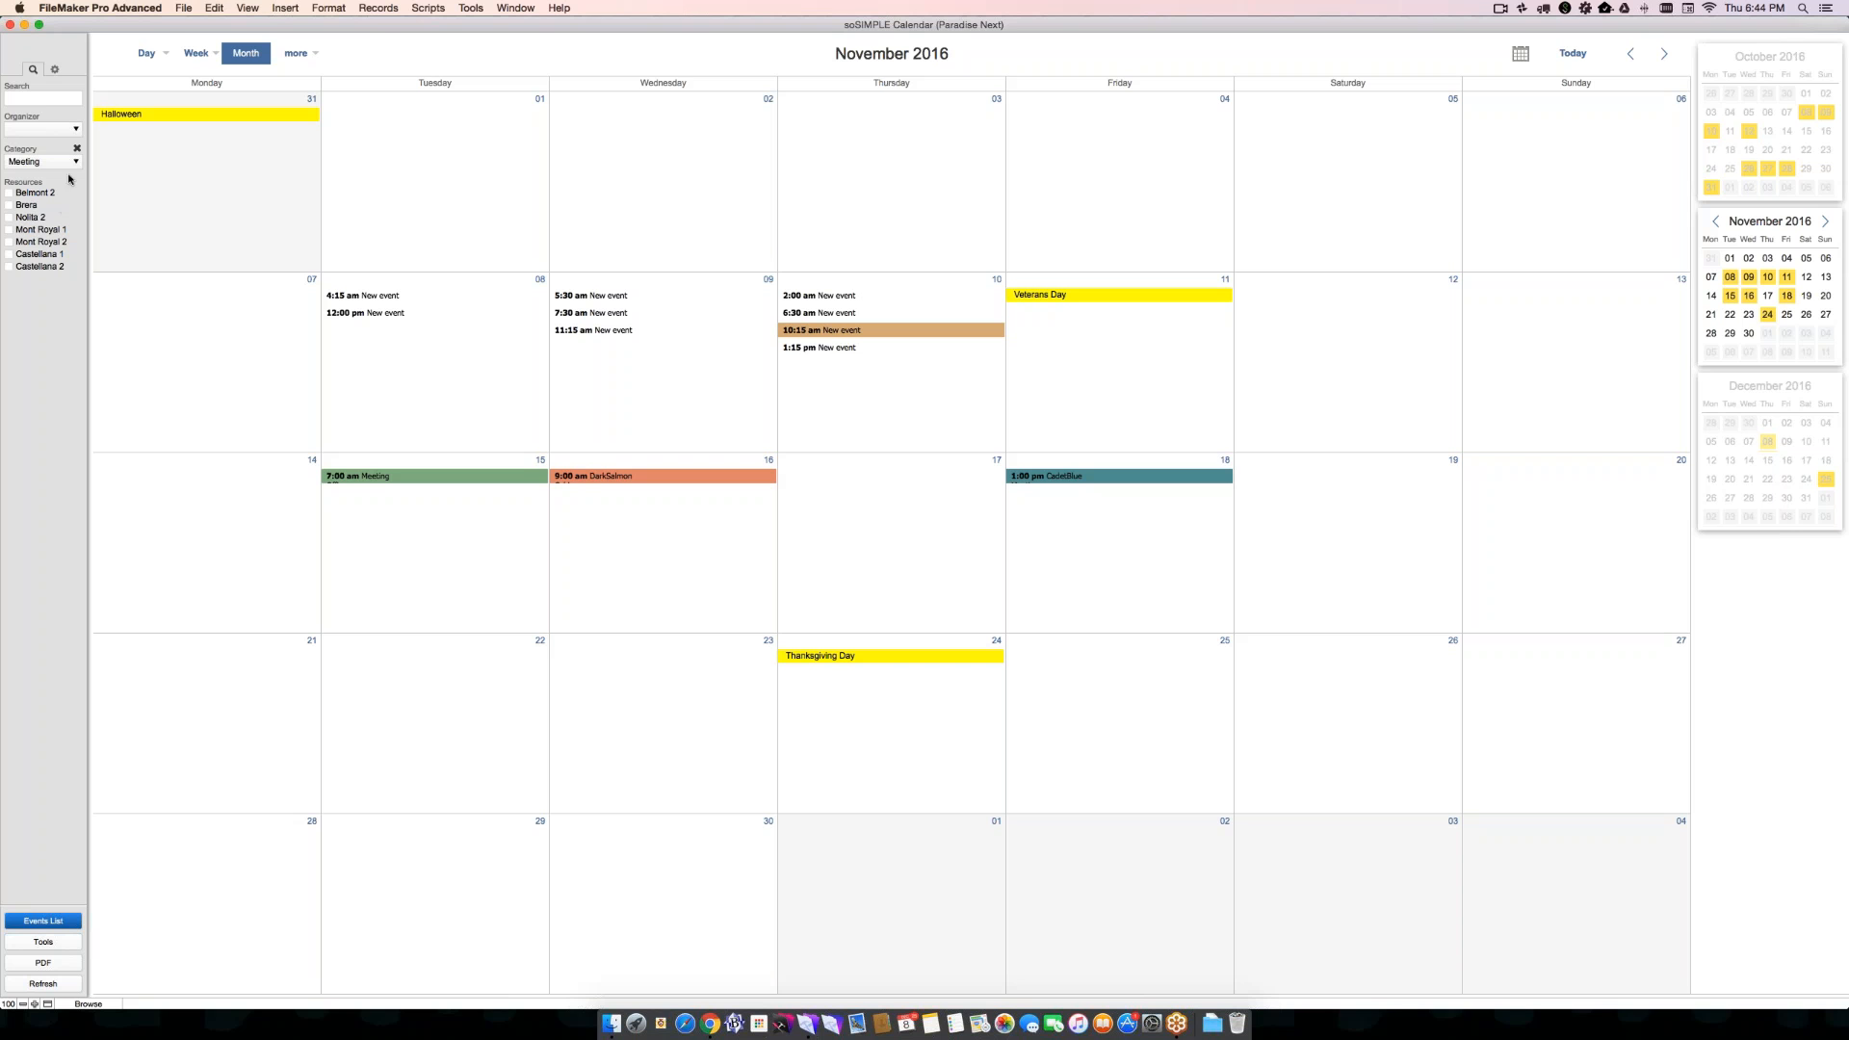
- Generate the share URL of the Meeting-filtered calendar, check its Category parameter, and open the link in the web browser
{"action": "left_click", "coordinate": [54, 70]}
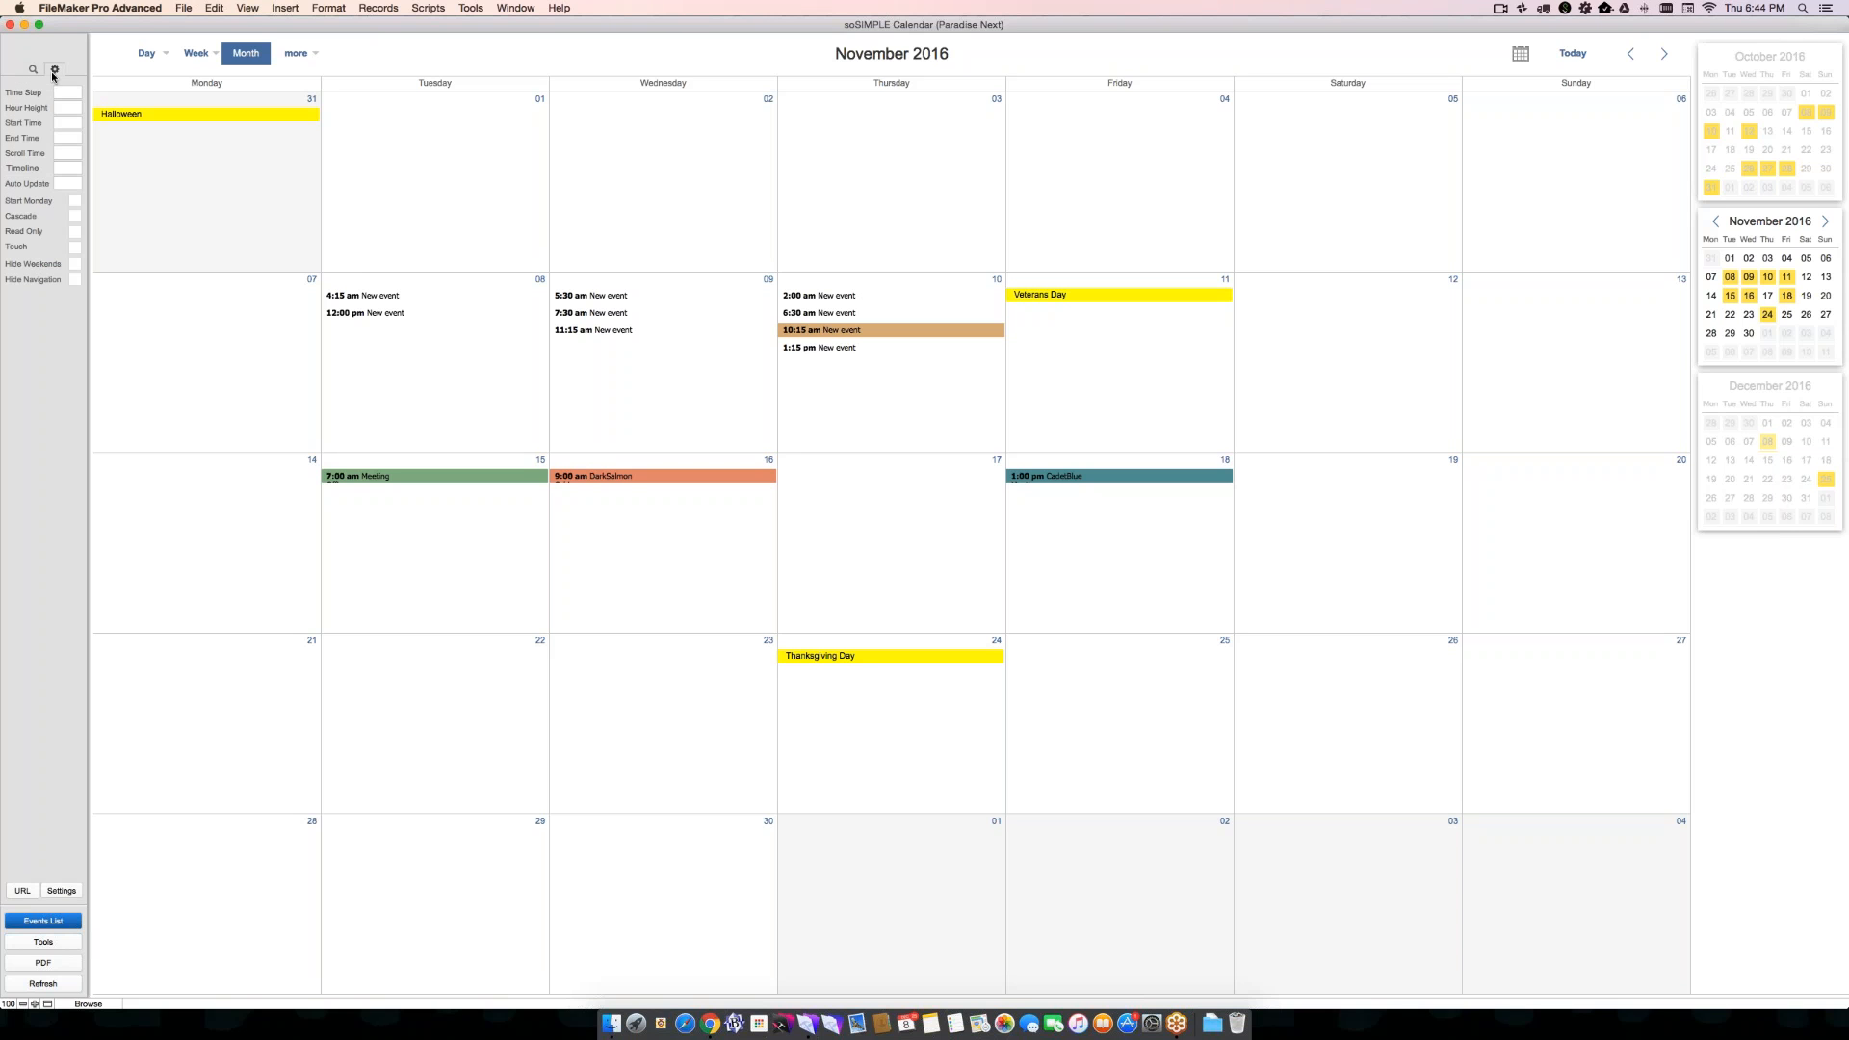
{"action": "left_click", "coordinate": [22, 890]}
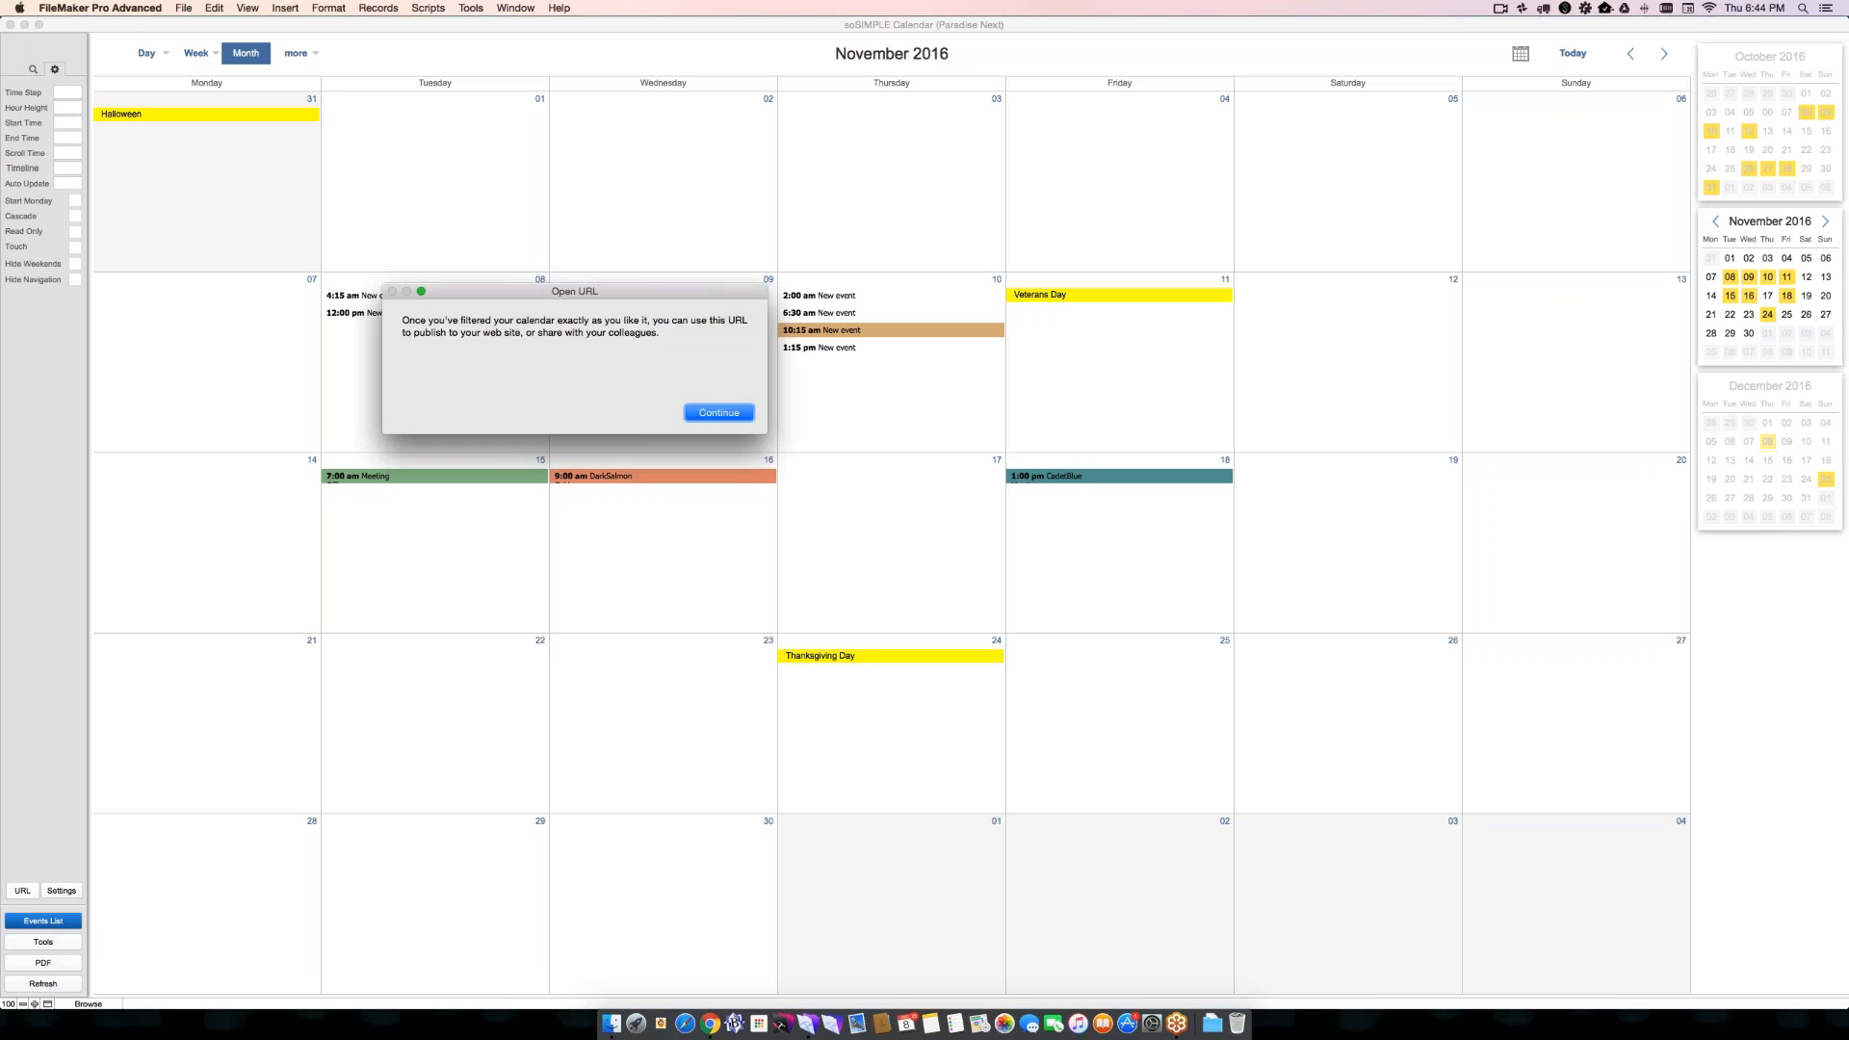
{"action": "left_click", "coordinate": [719, 413]}
{"action": "left_click", "coordinate": [516, 278]}
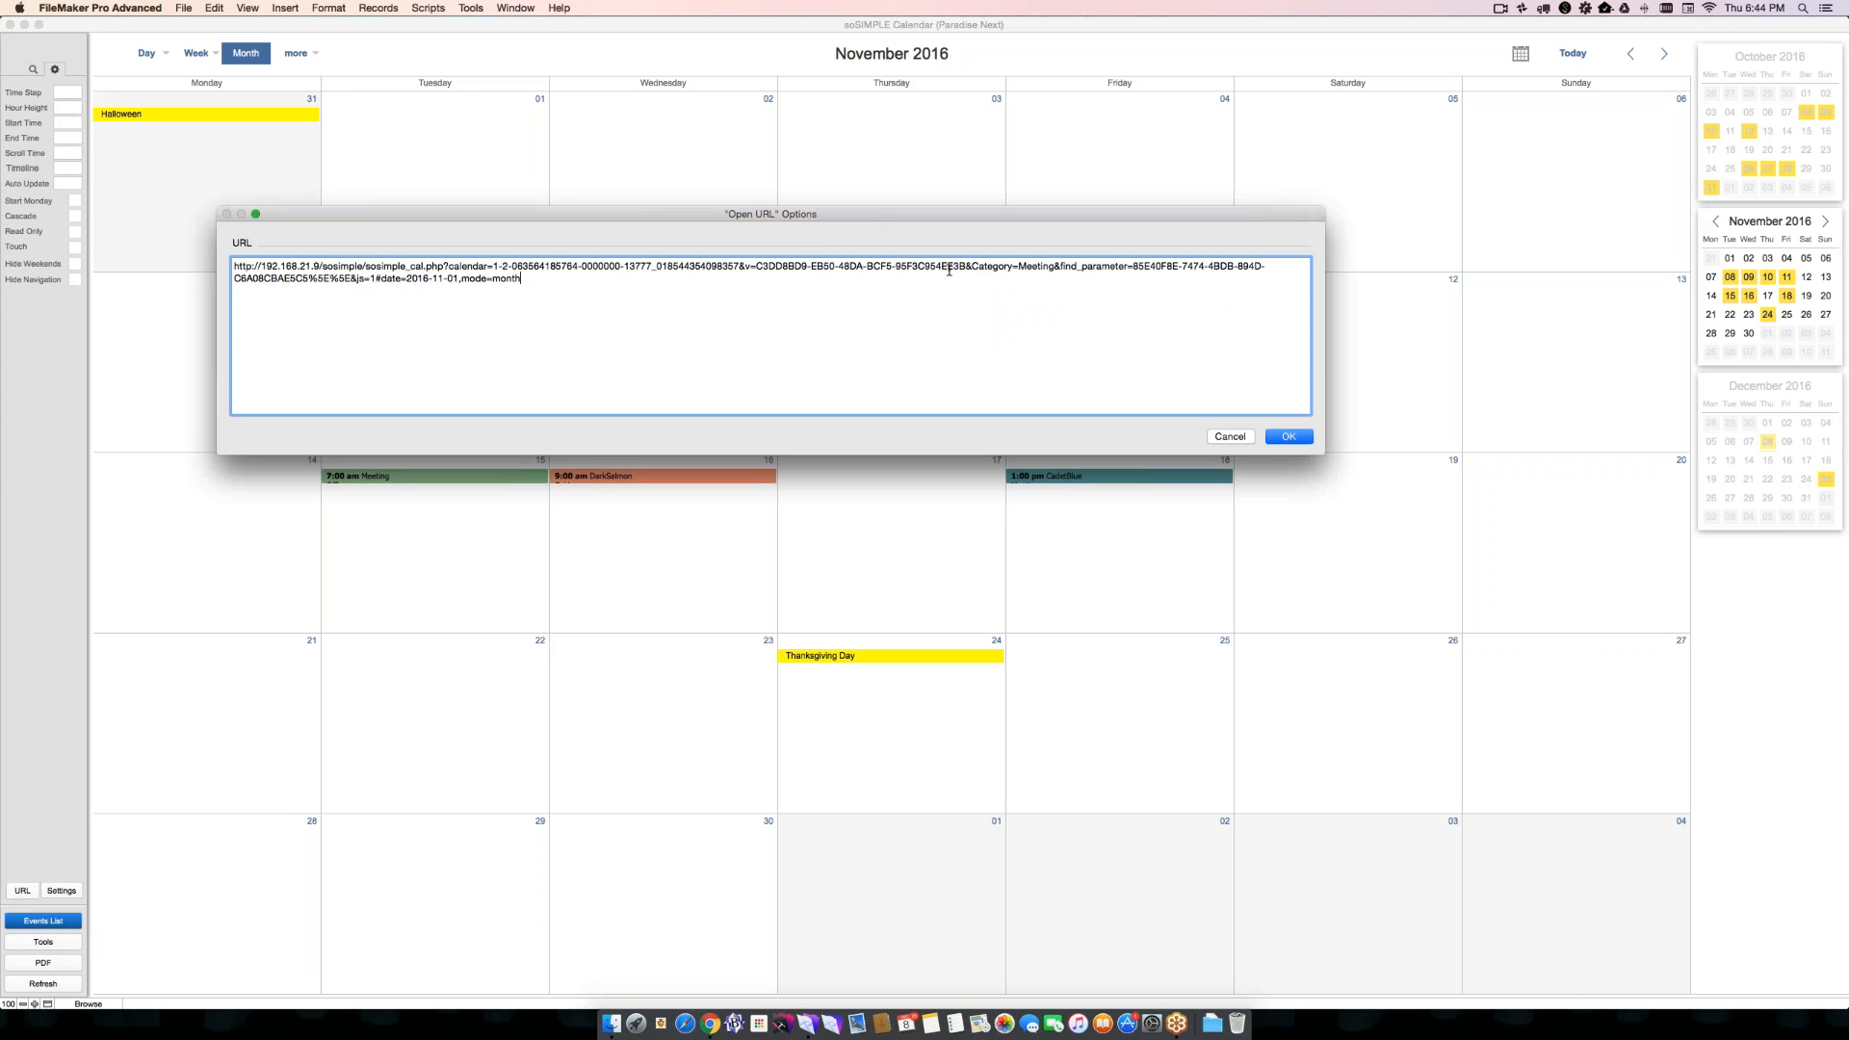
{"action": "left_click_drag", "start_coordinate": [996, 267], "coordinate": [1059, 269]}
{"action": "left_click", "coordinate": [1286, 437]}
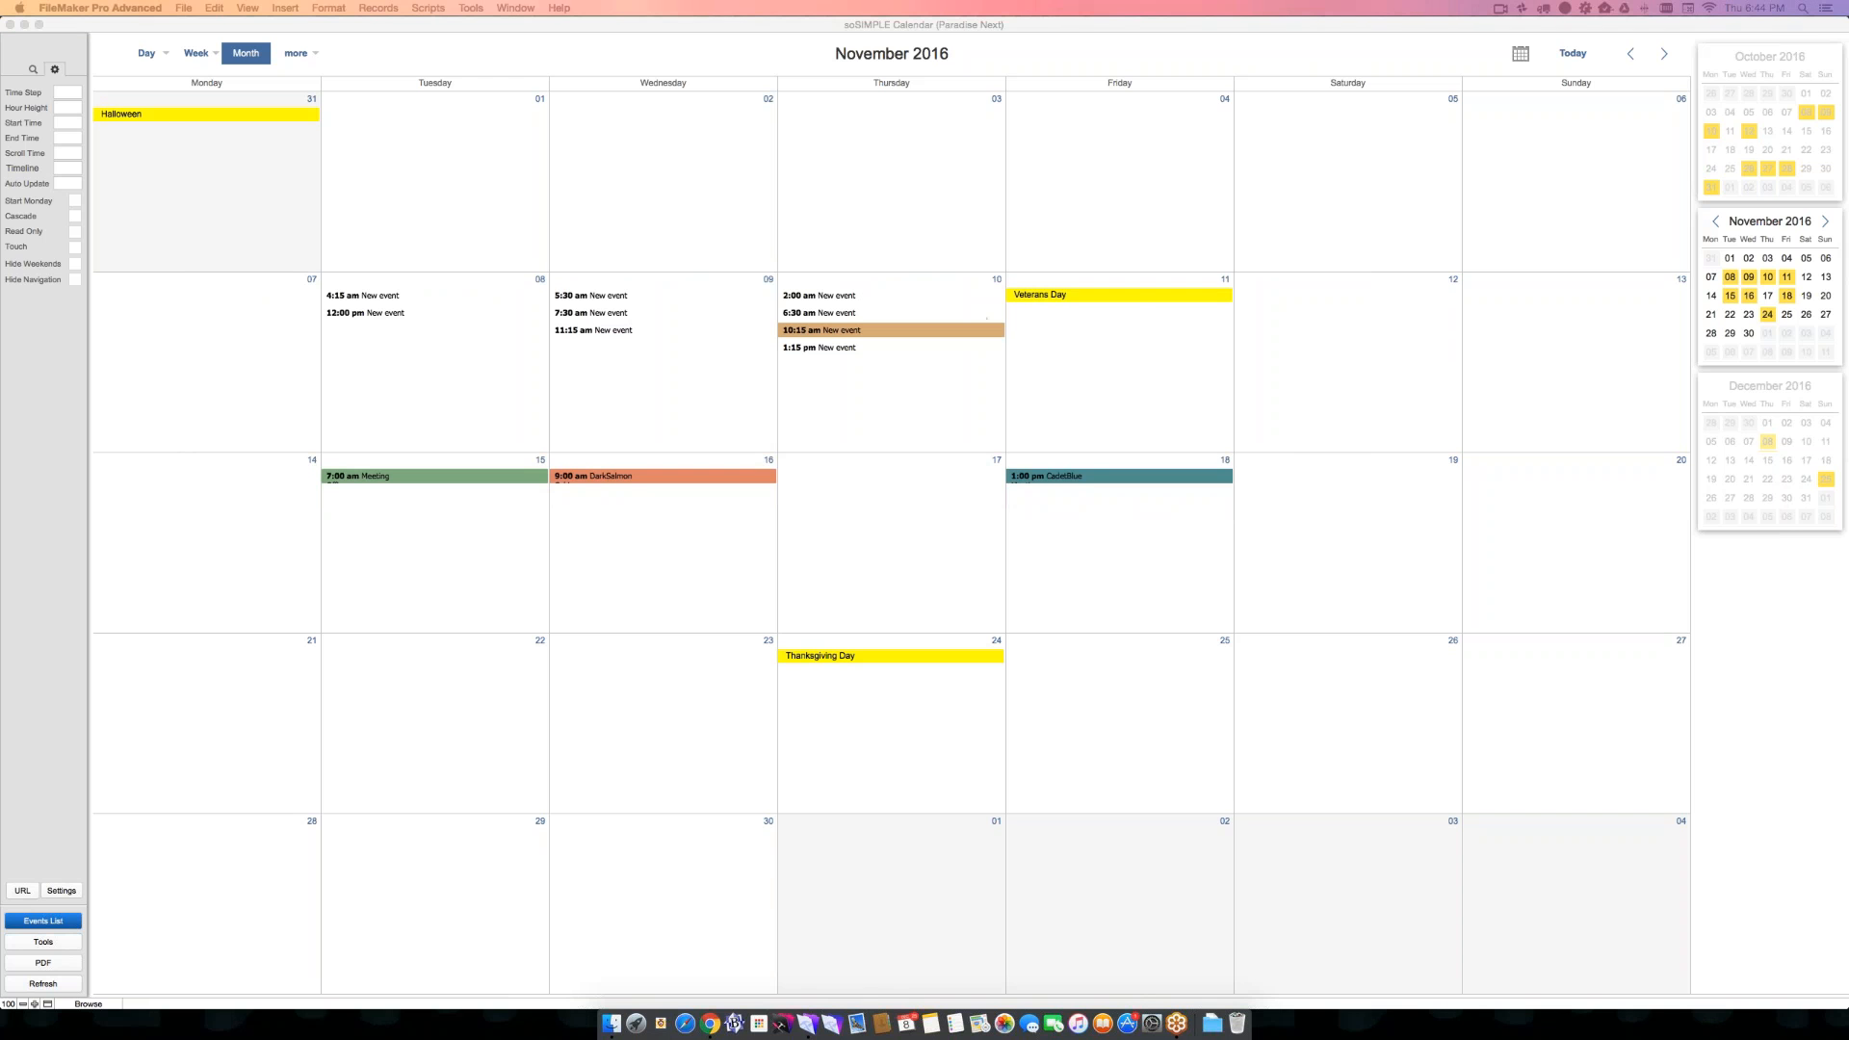
{"action": "left_click_drag", "start_coordinate": [1312, 21], "coordinate": [475, 82]}
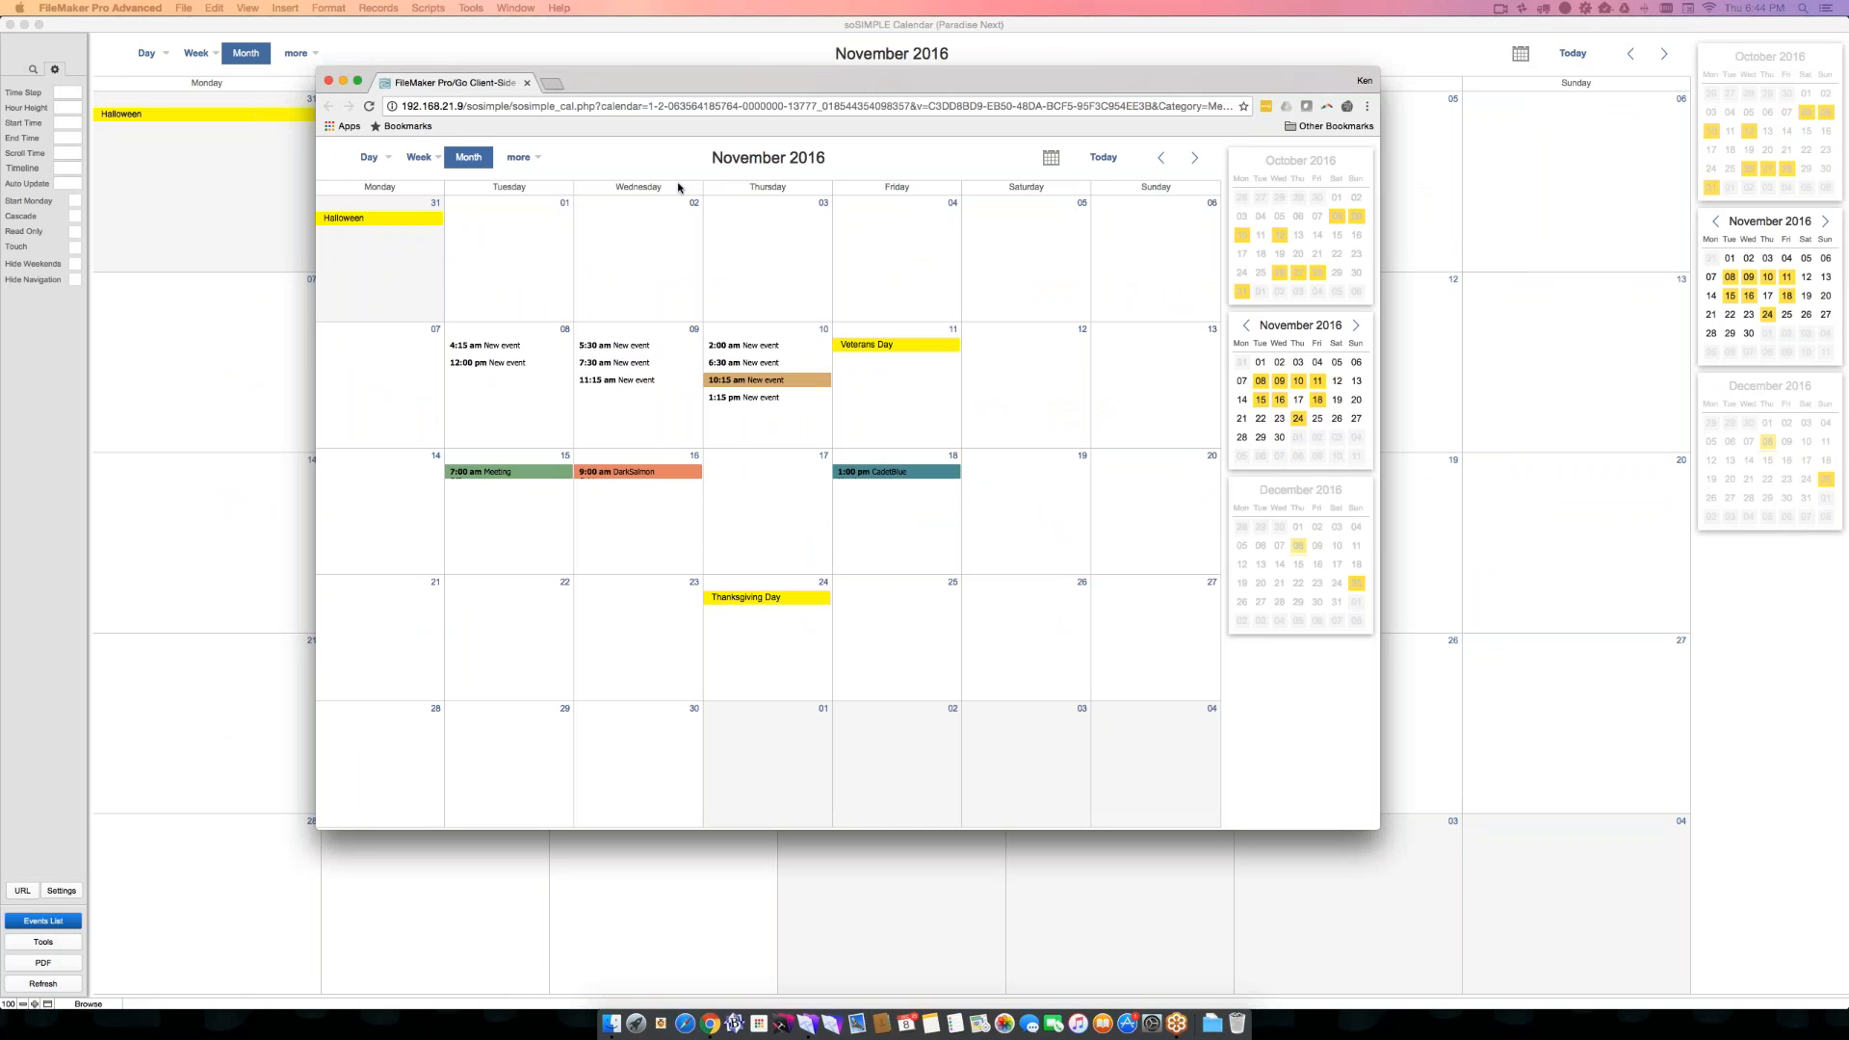
- Remove the v parameter and everything after Category=Meeting from the calendar's web address, and load the shortened URL
{"action": "key", "text": "super+l"}
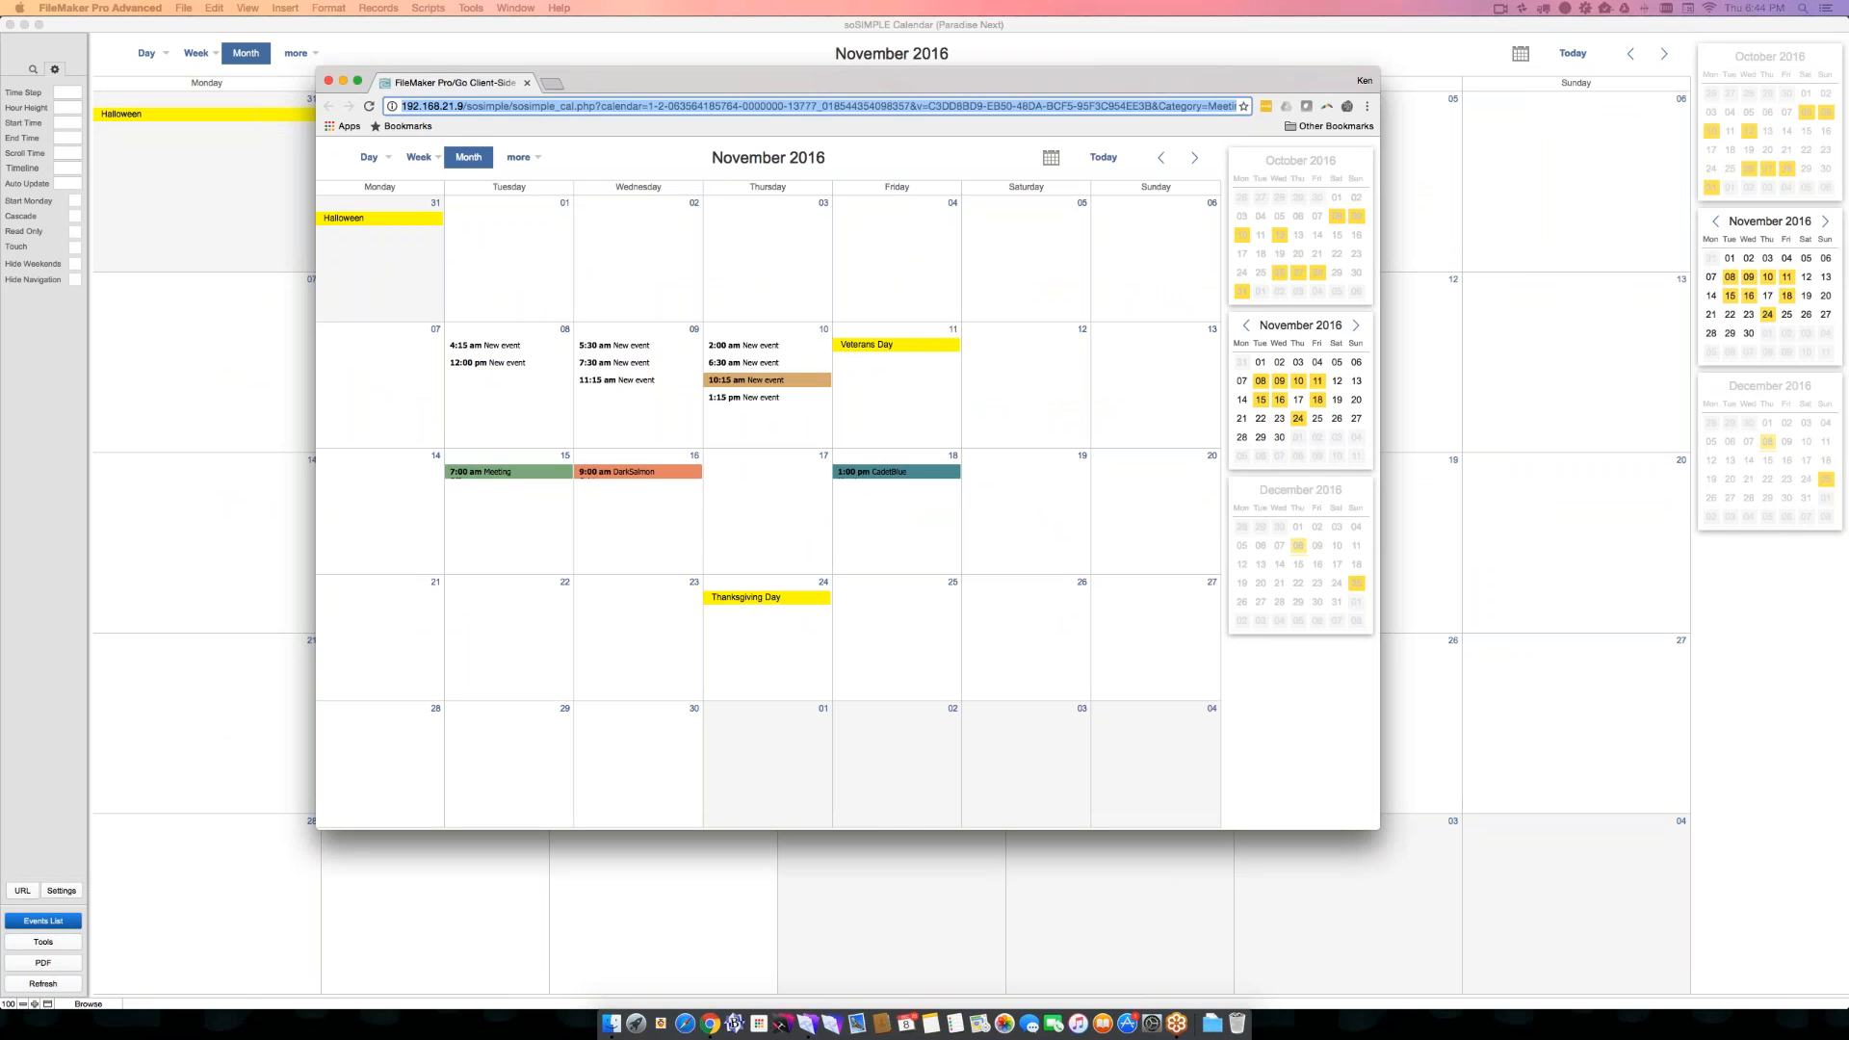
{"action": "left_click", "coordinate": [922, 106]}
{"action": "left_click_drag", "start_coordinate": [1096, 106], "coordinate": [921, 102]}
{"action": "key", "text": "BackSpace"}
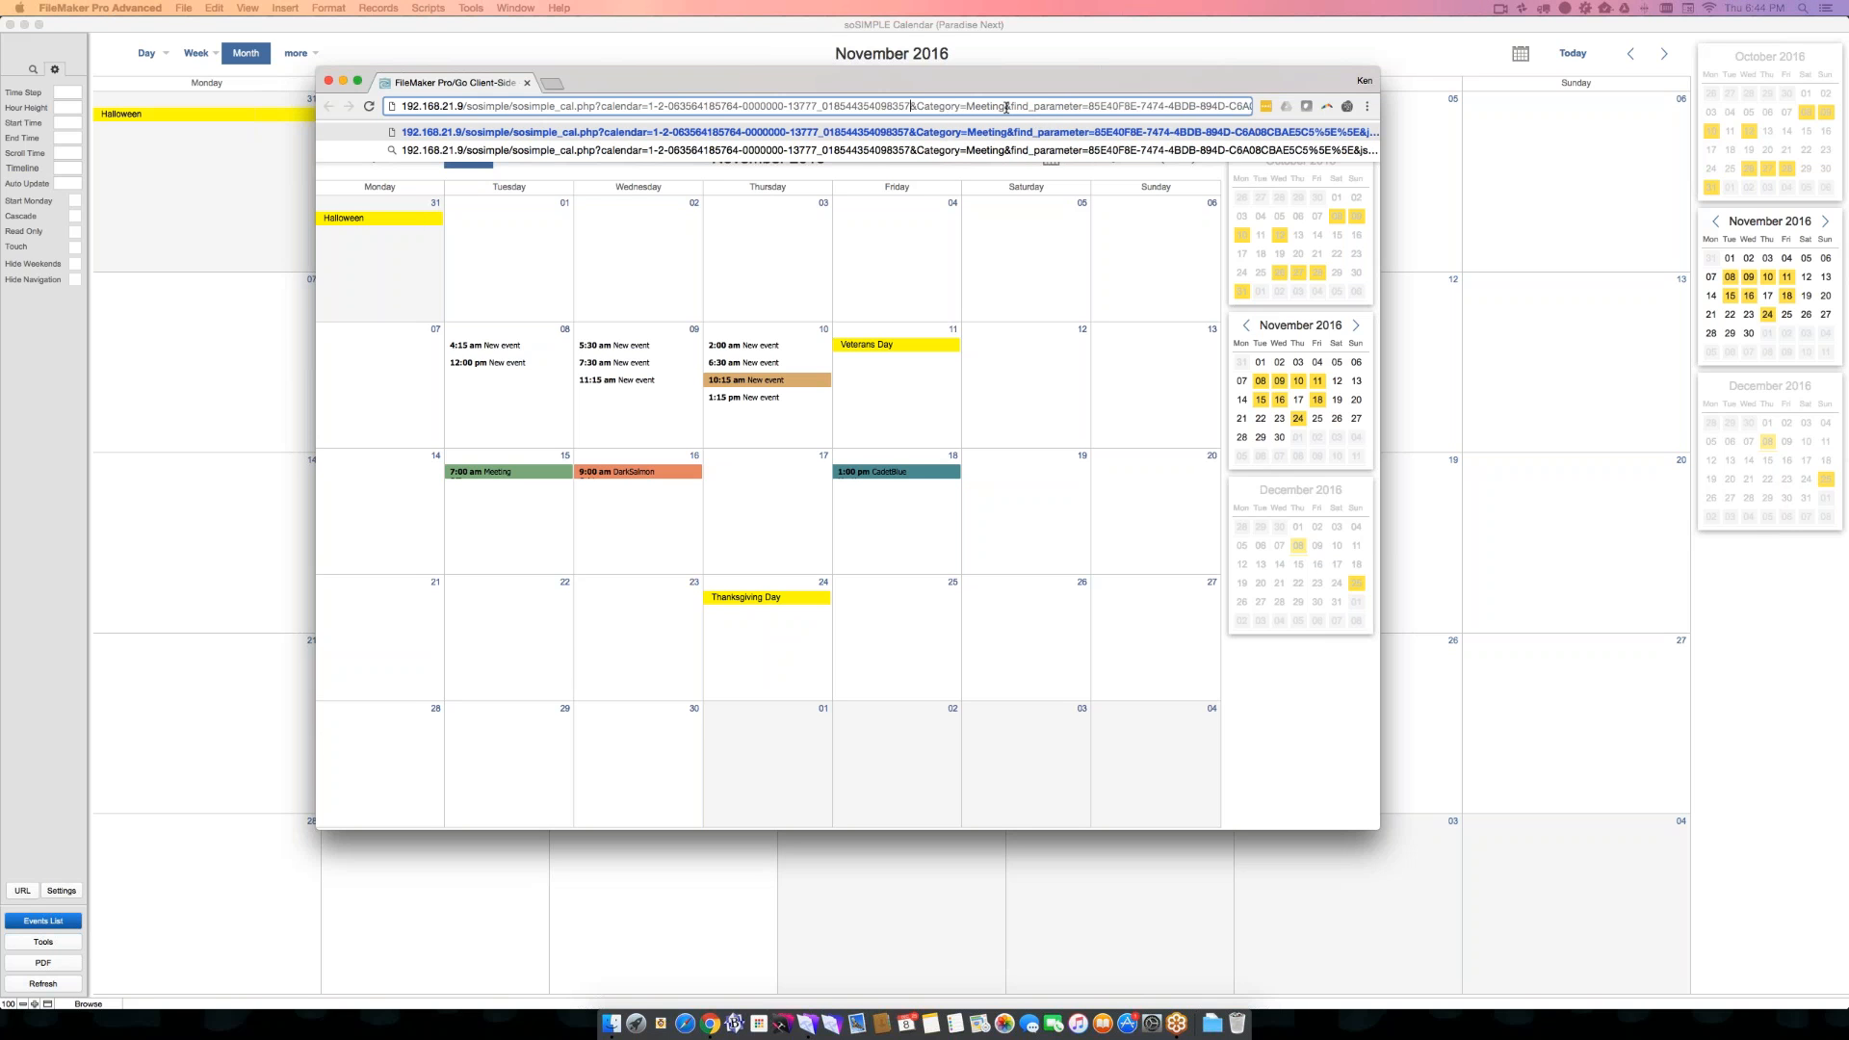
{"action": "left_click_drag", "start_coordinate": [1005, 106], "coordinate": [1265, 107]}
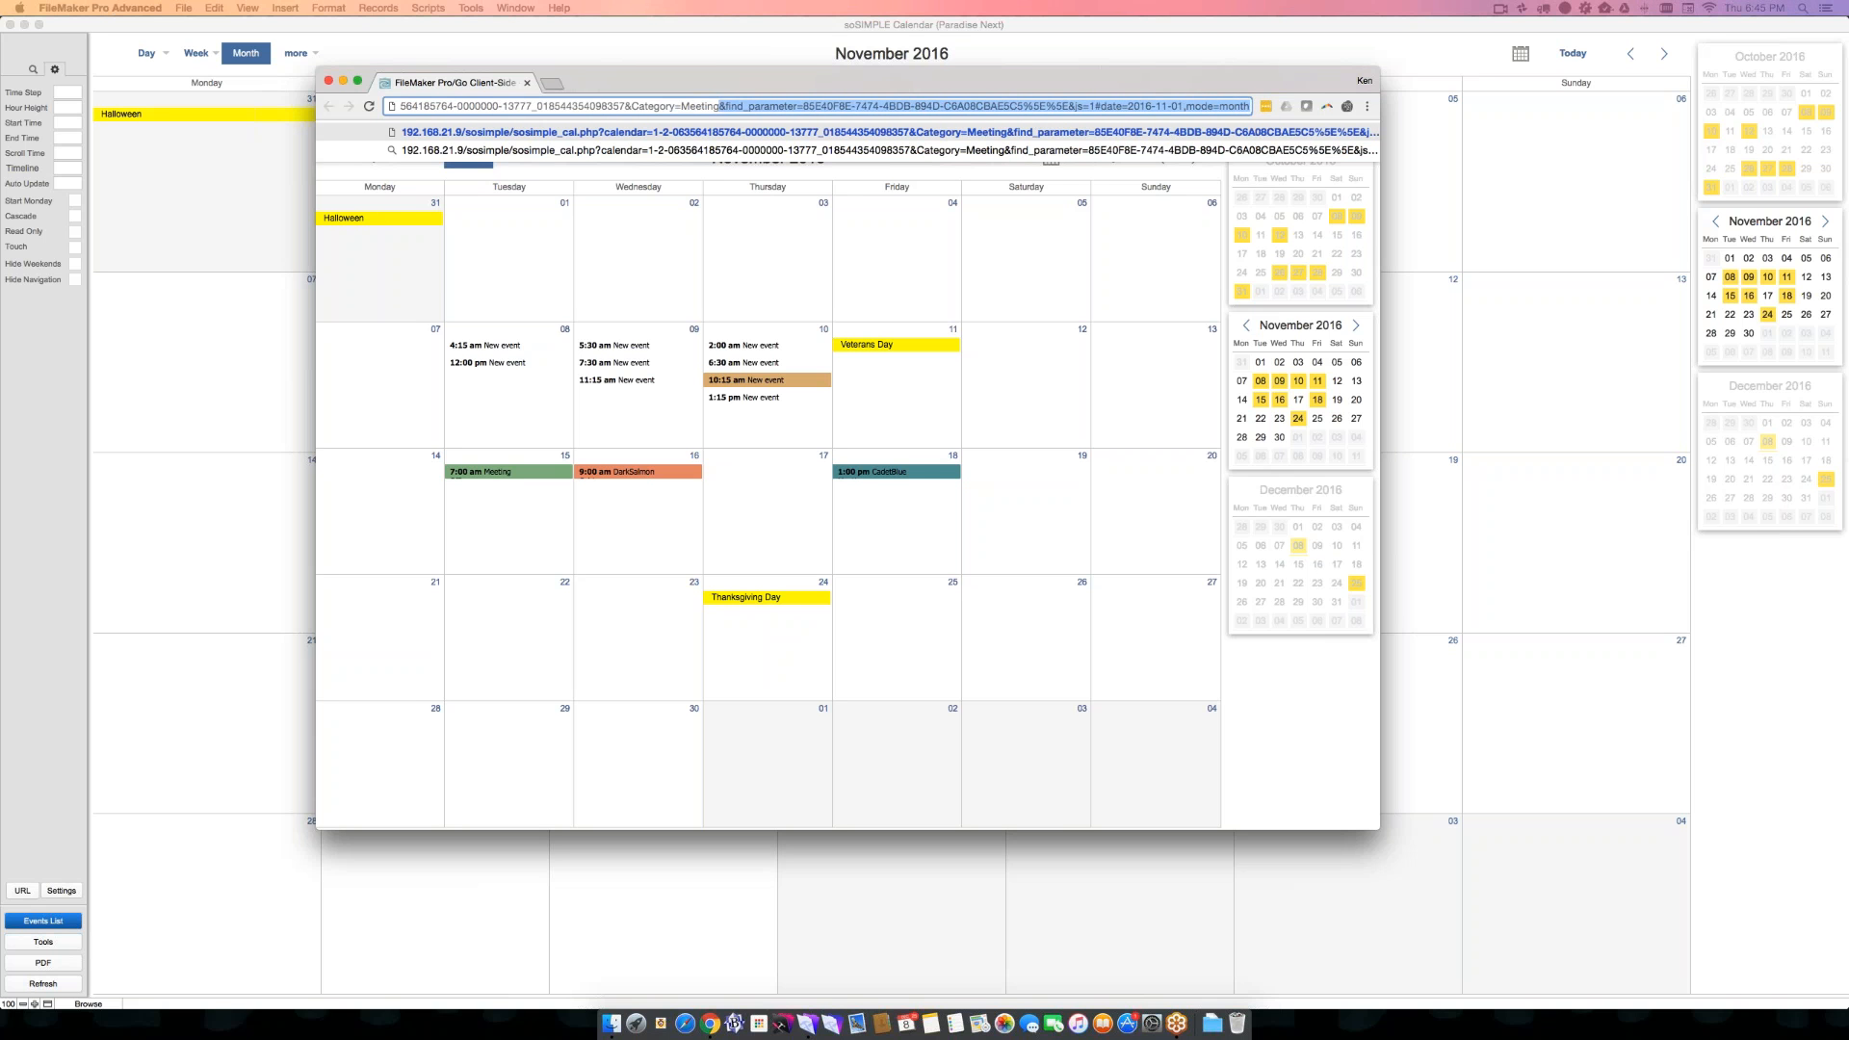
{"action": "key", "text": "BackSpace"}
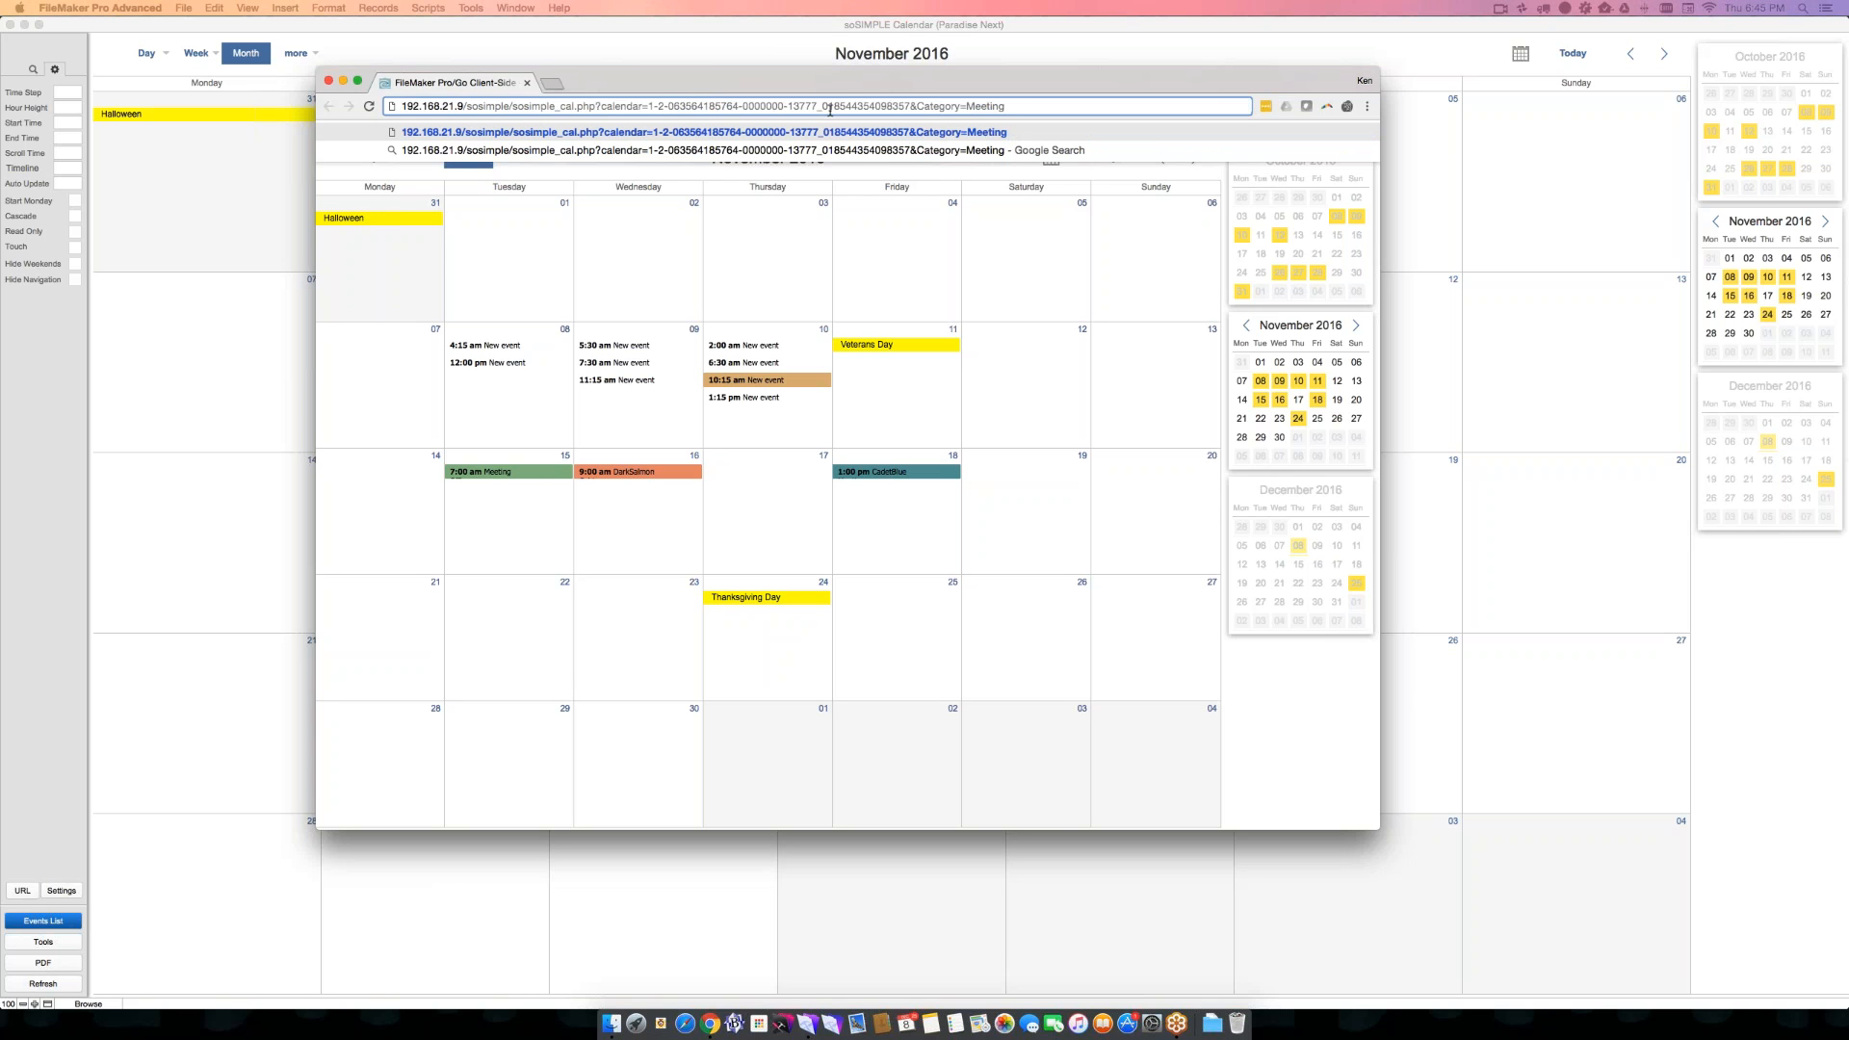
{"action": "key", "text": "Return"}
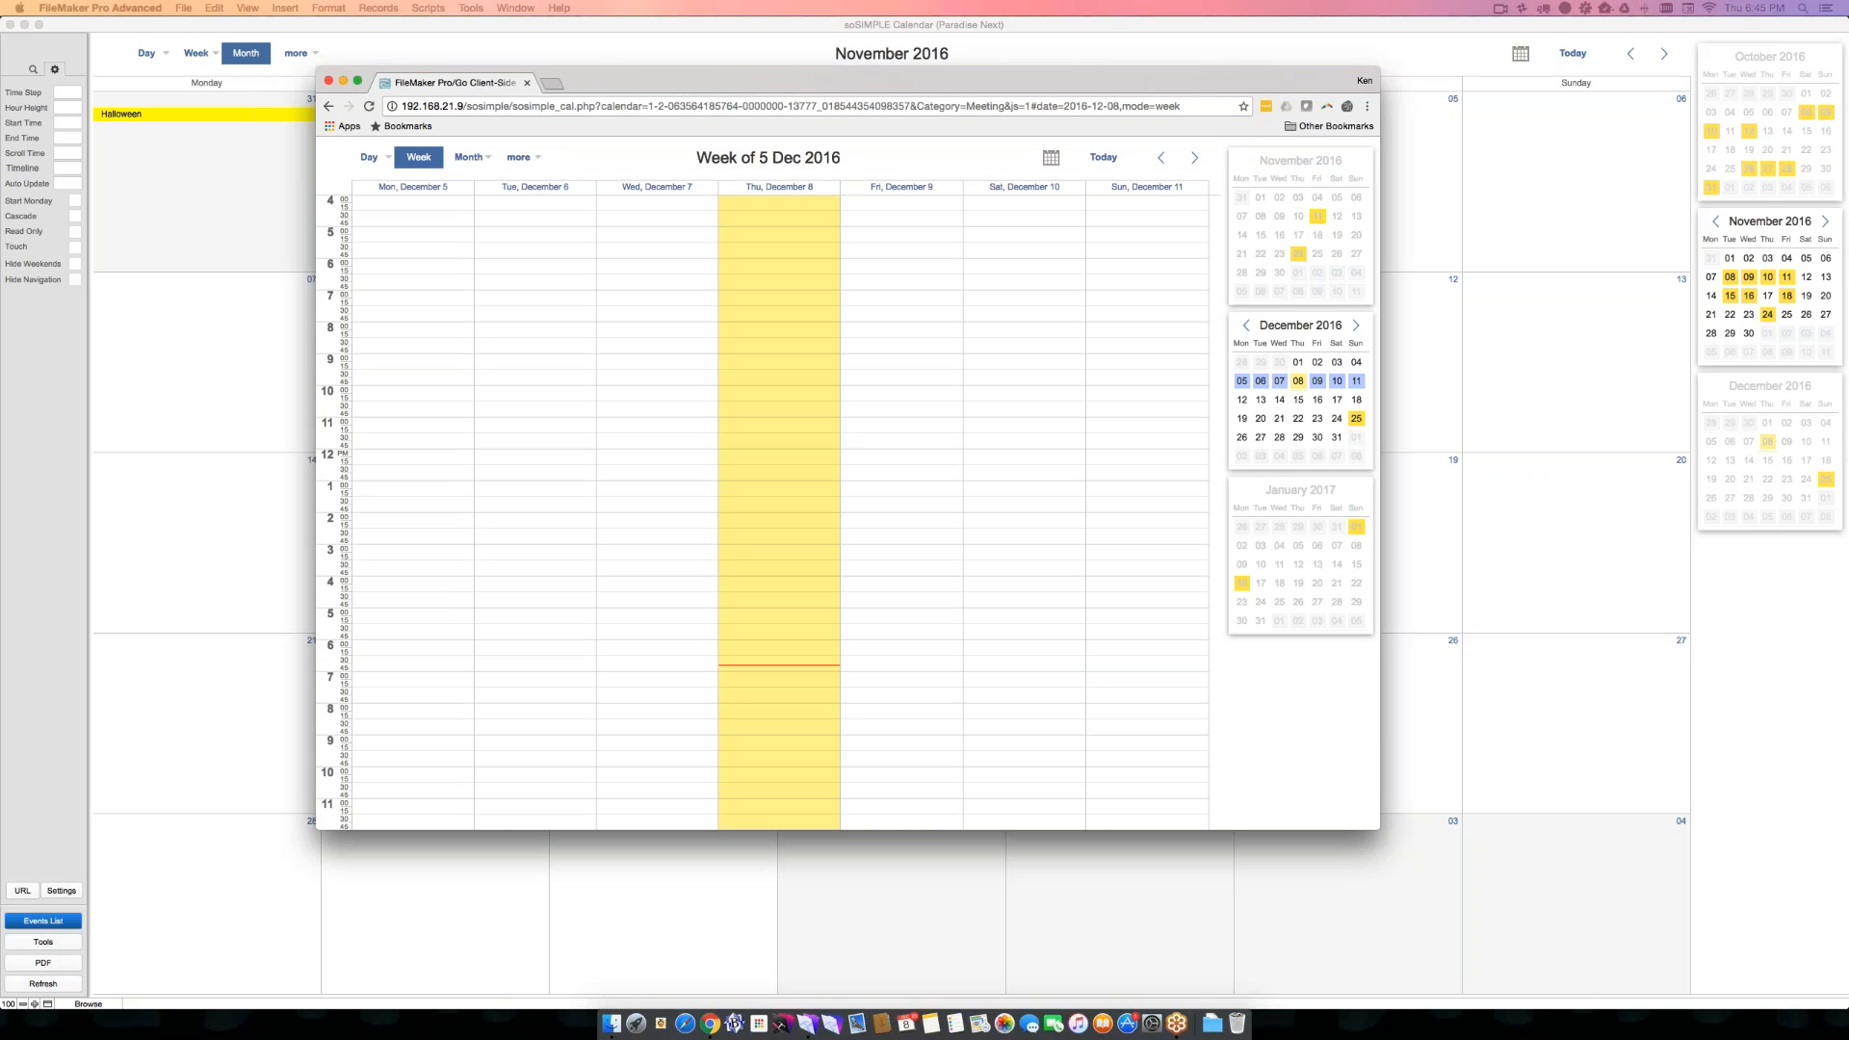
- Go back to the week of 14 Nov 2016, extend the URL's Category parameter to Meeting|Appointment, and load it
{"action": "left_click", "coordinate": [1163, 158]}
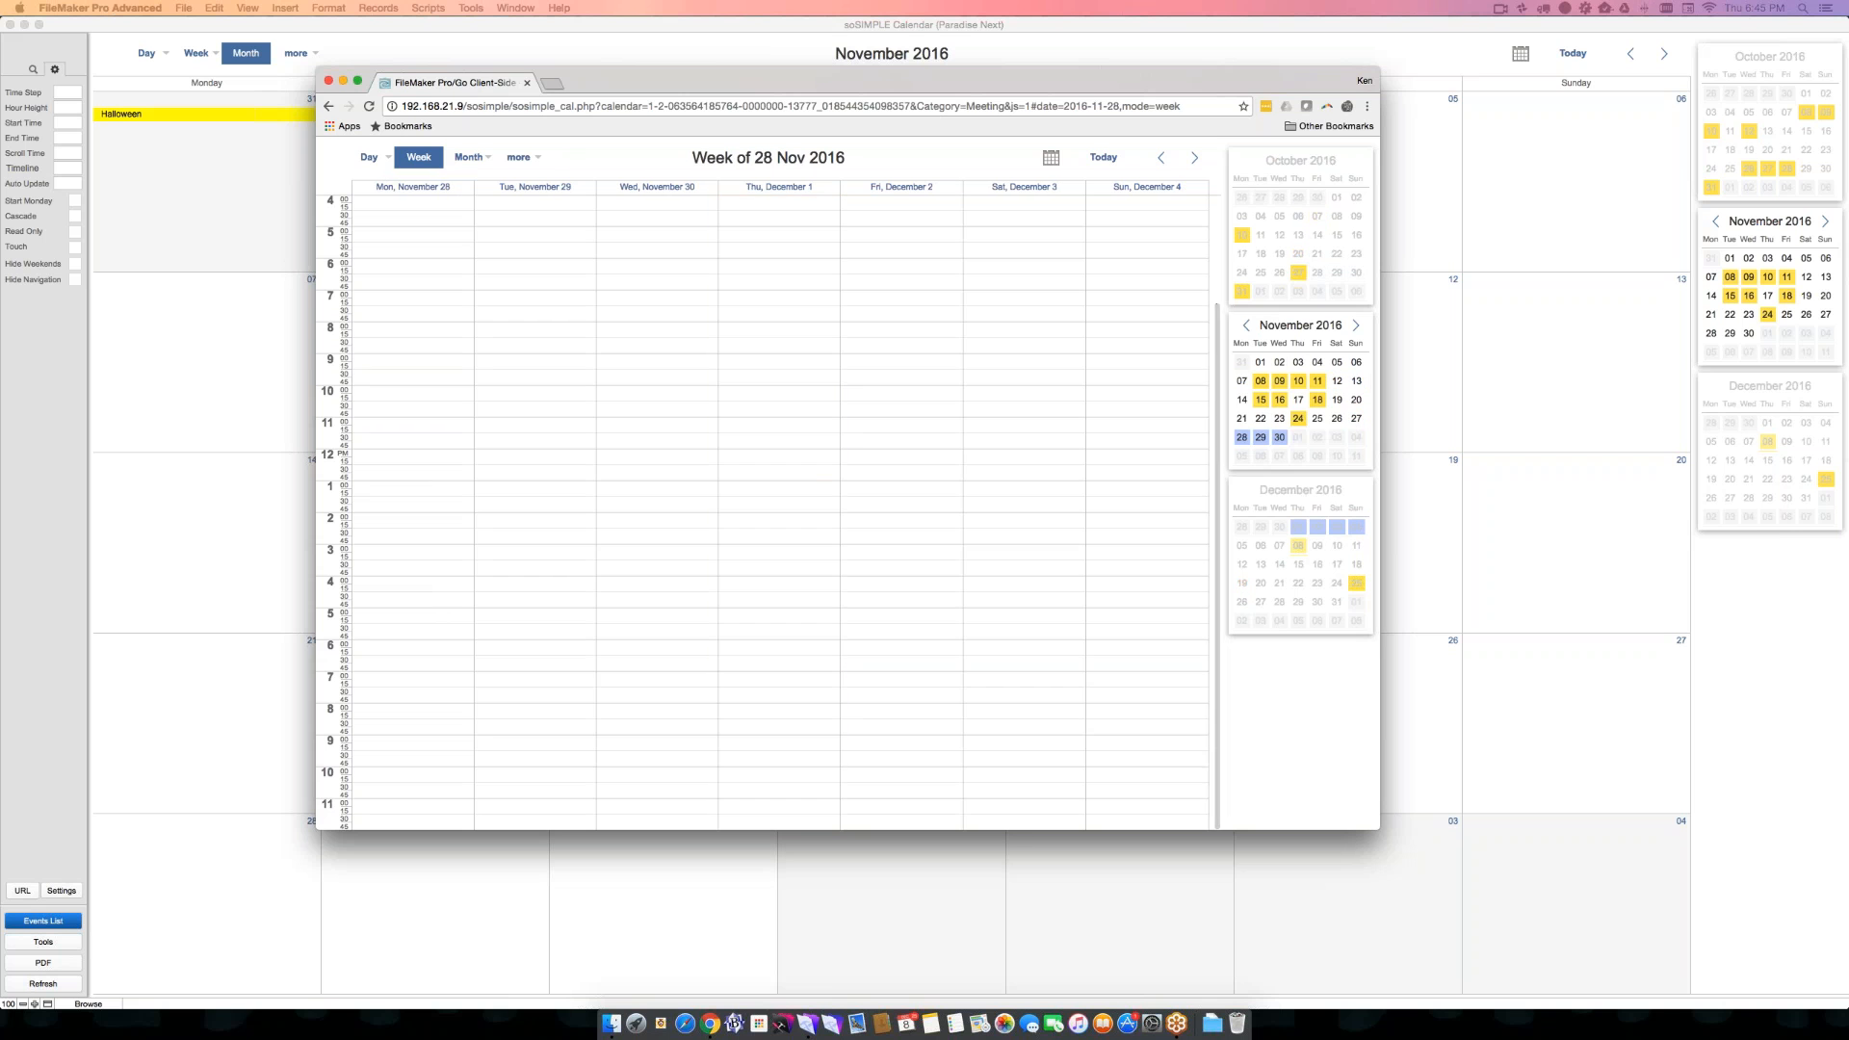
{"action": "left_click", "coordinate": [1162, 157]}
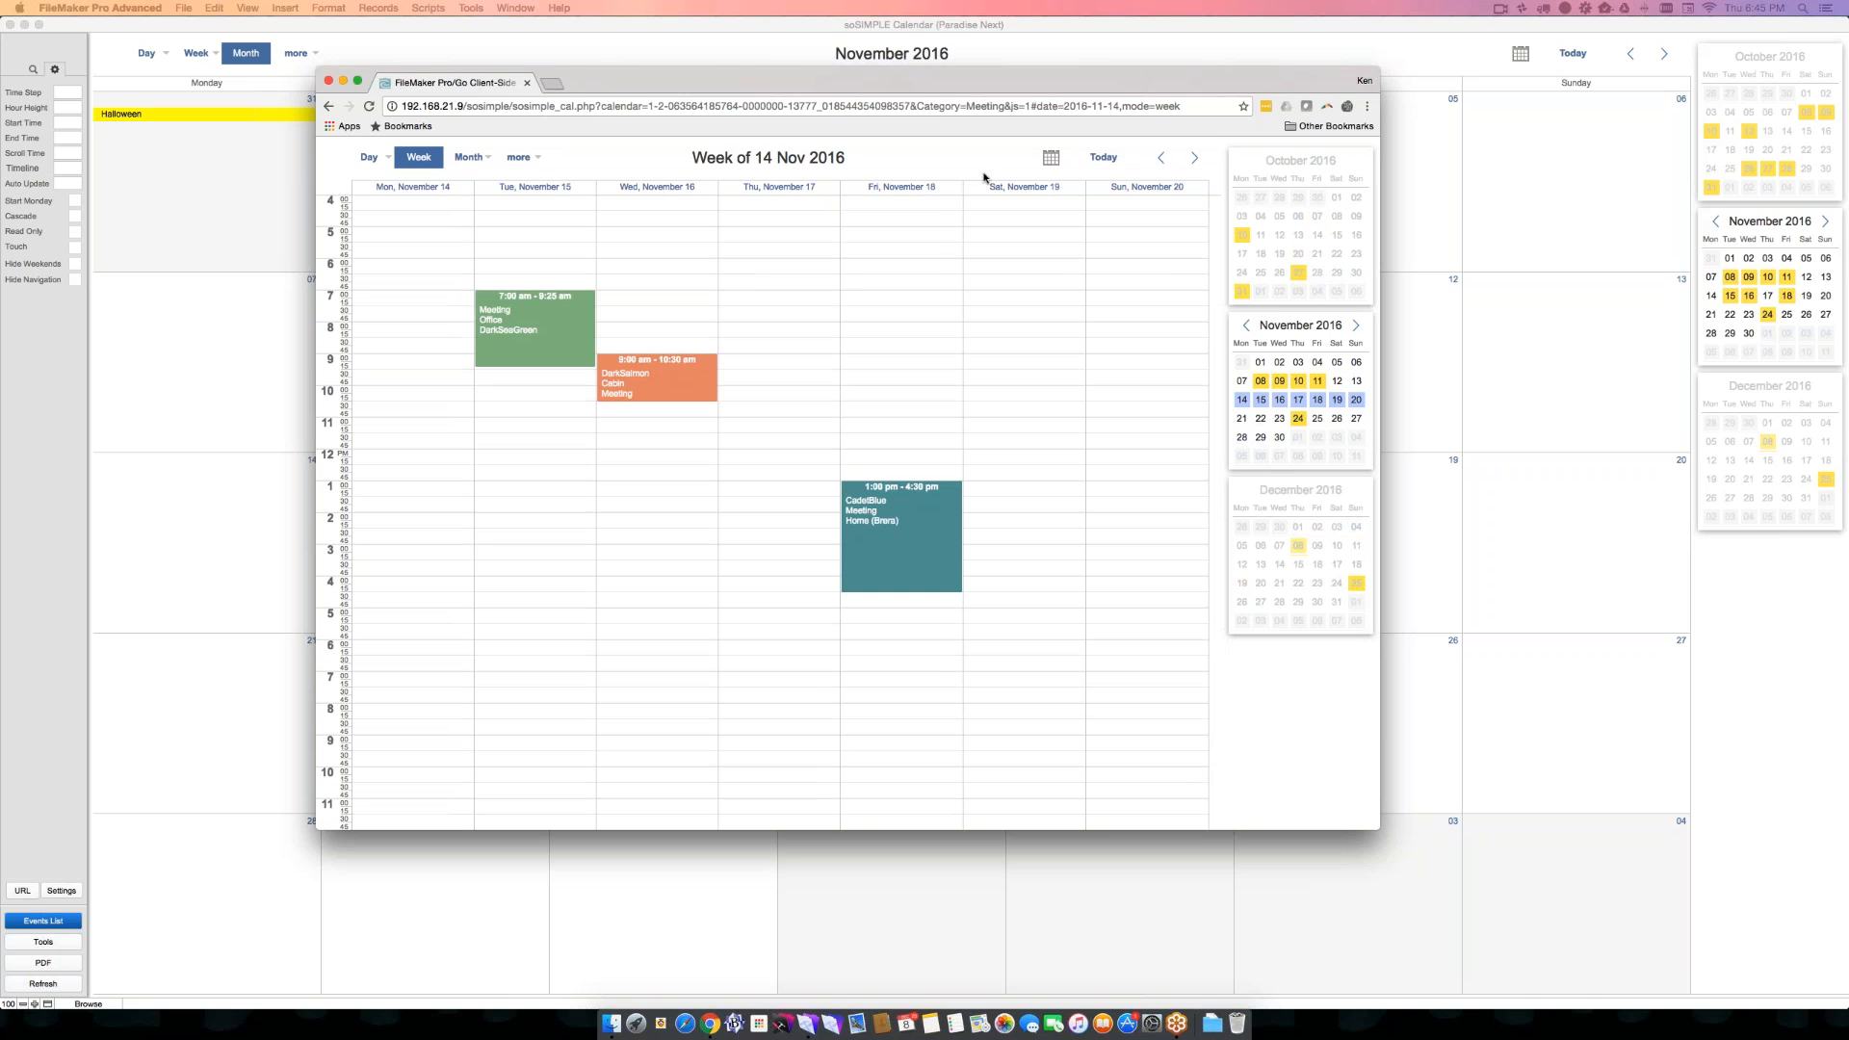
{"action": "key", "text": "super+l"}
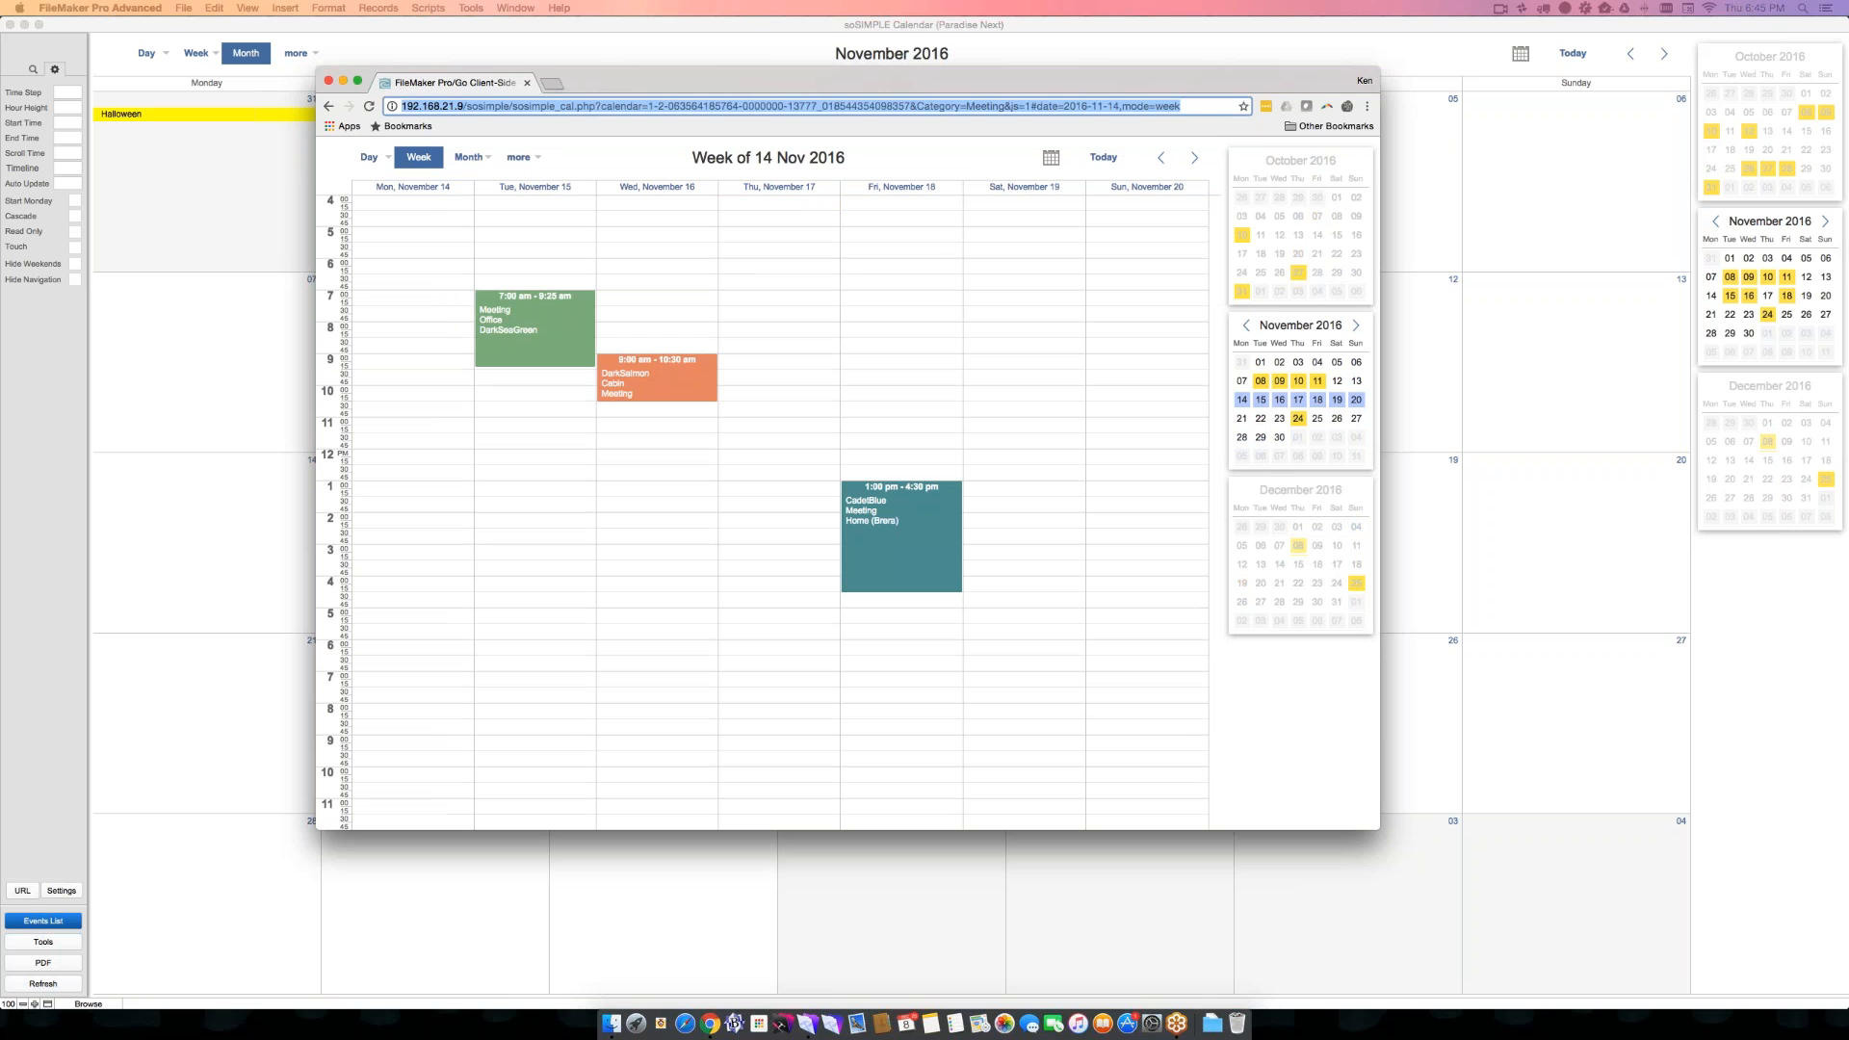
{"action": "key", "text": "Right"}
{"action": "type", "text": "|"}
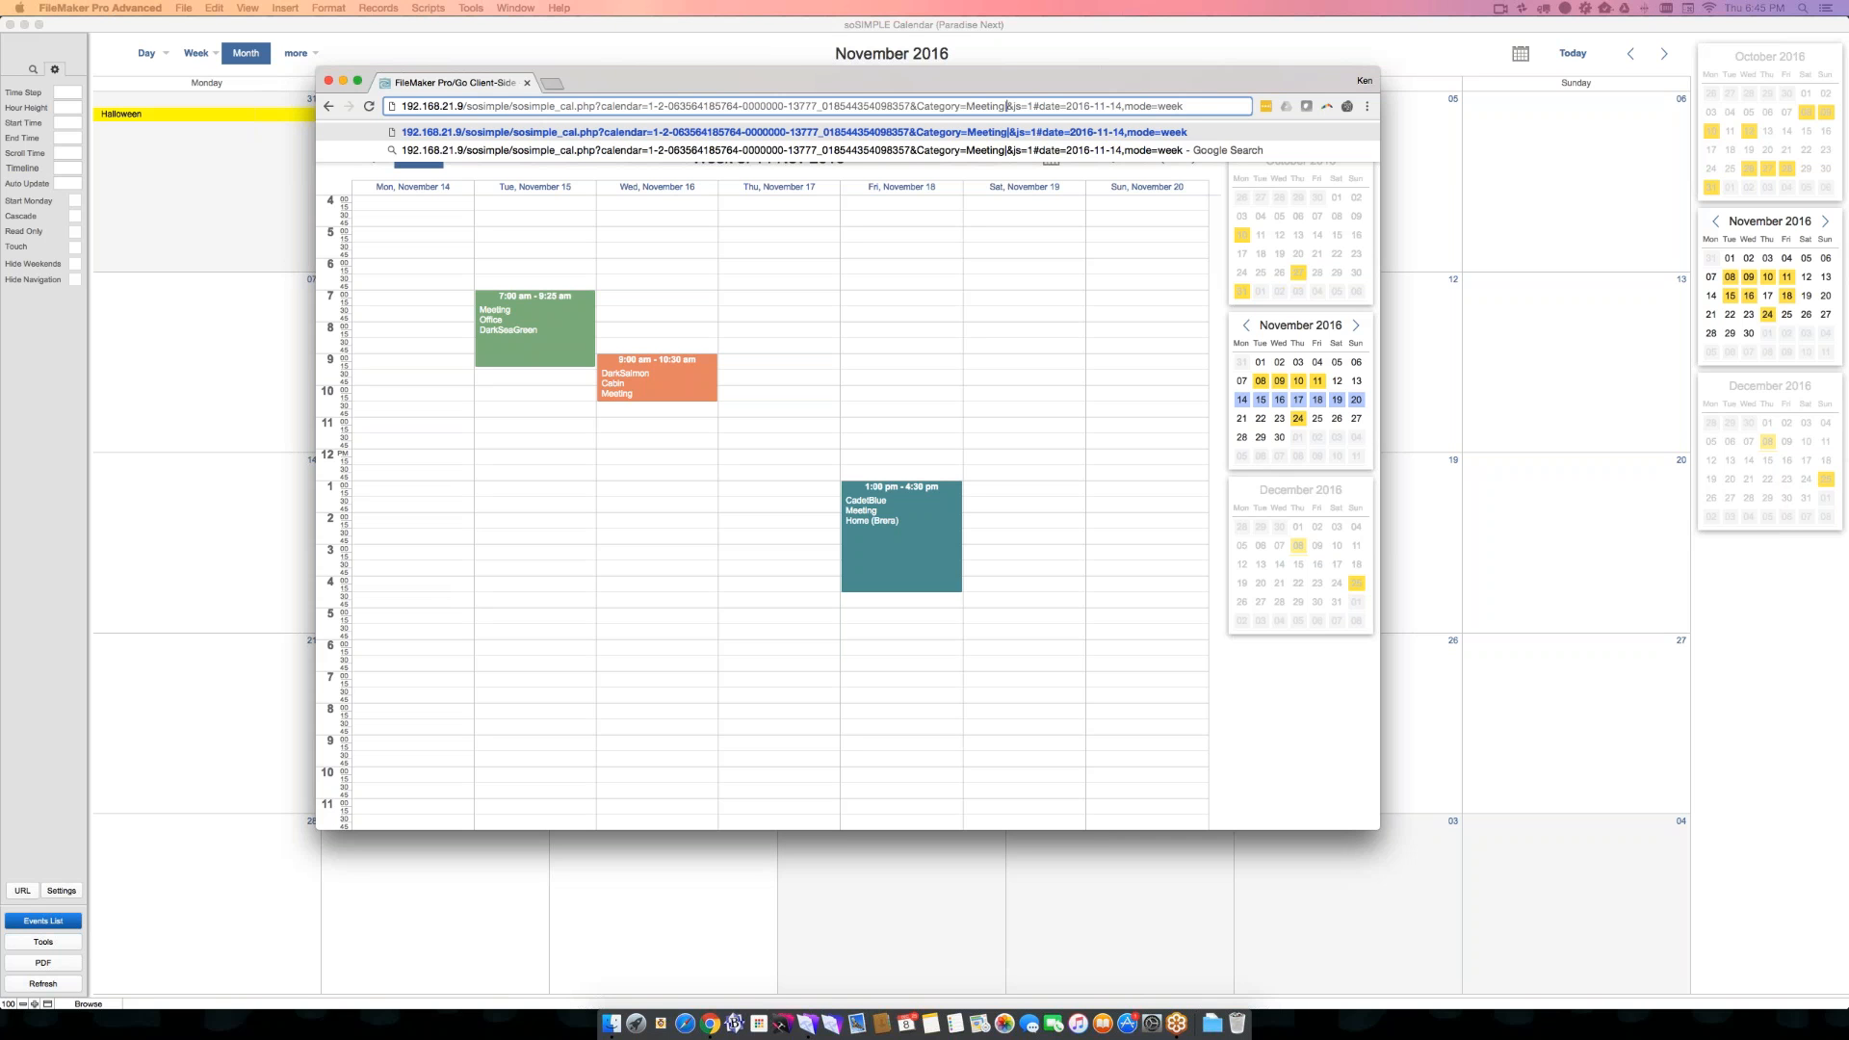
{"action": "type", "text": "Appointment"}
{"action": "key", "text": "Return"}
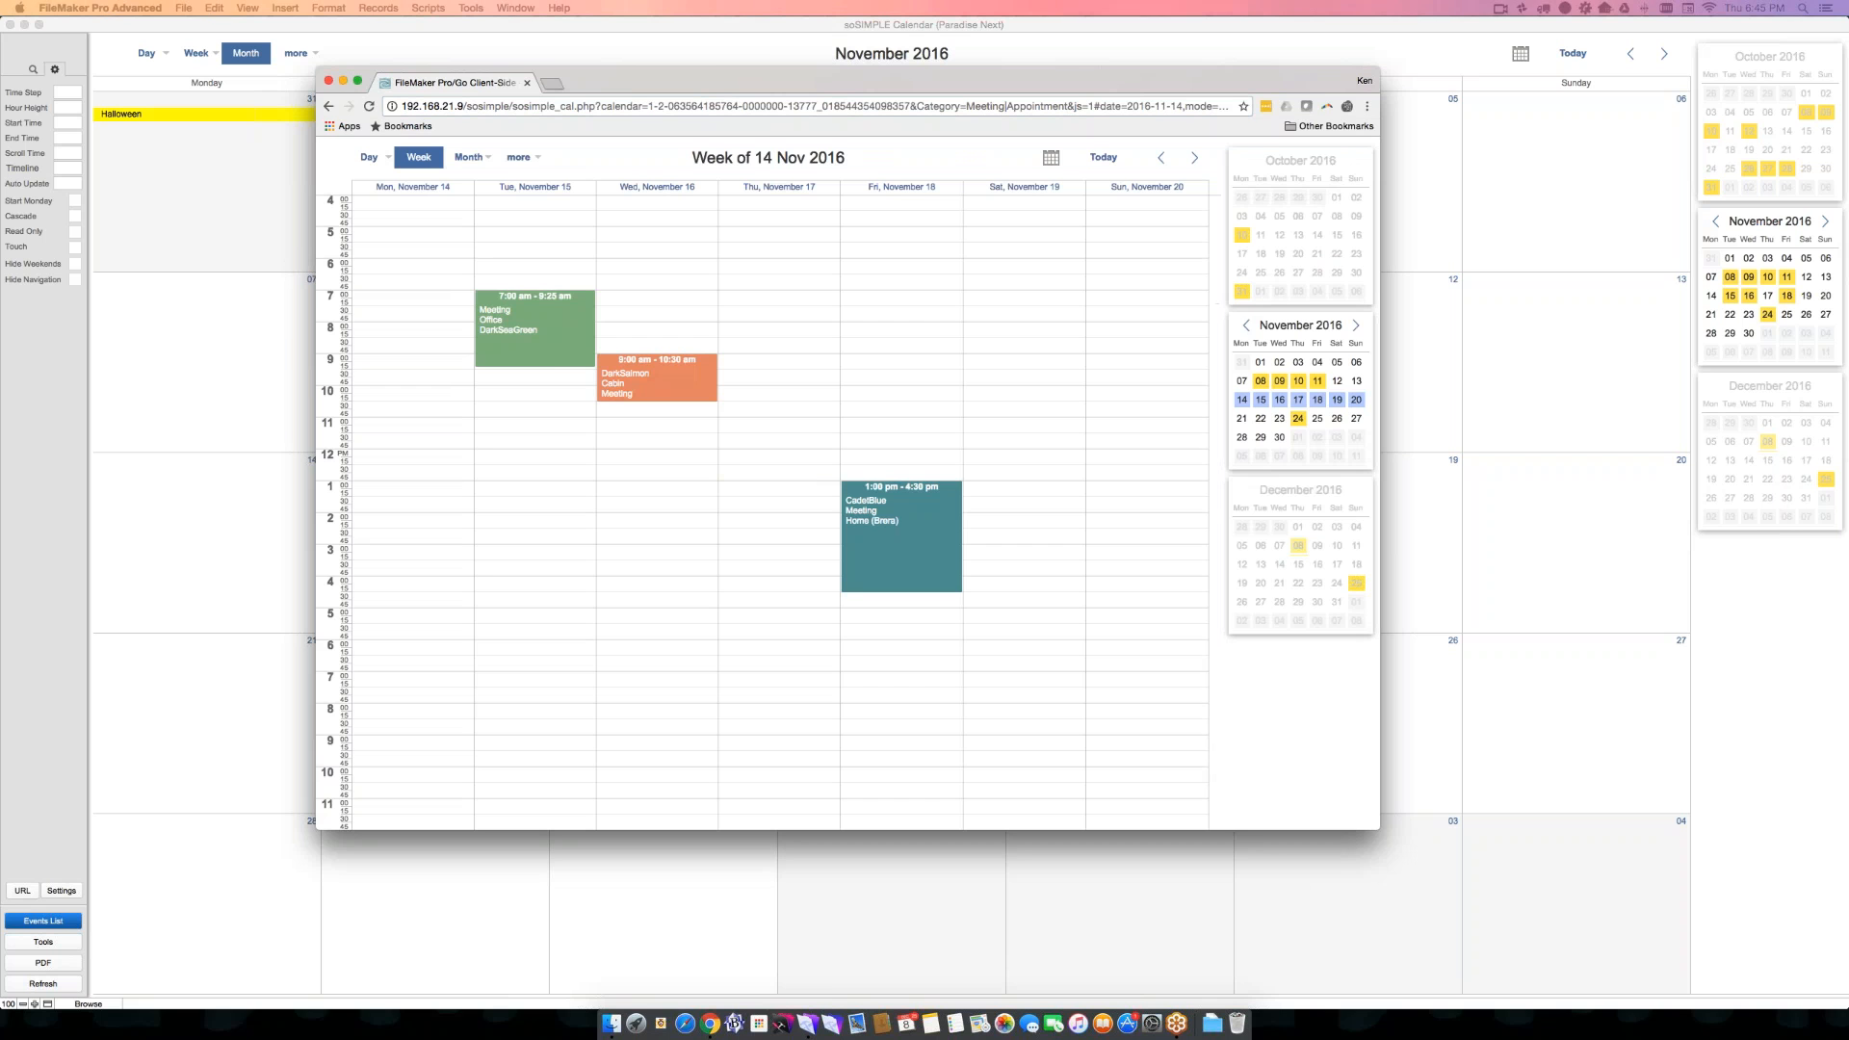
- Switch to FileMaker and check which categories the calendar's Category filter offers, leaving the Meeting selection in place
{"action": "left_click", "coordinate": [86, 306]}
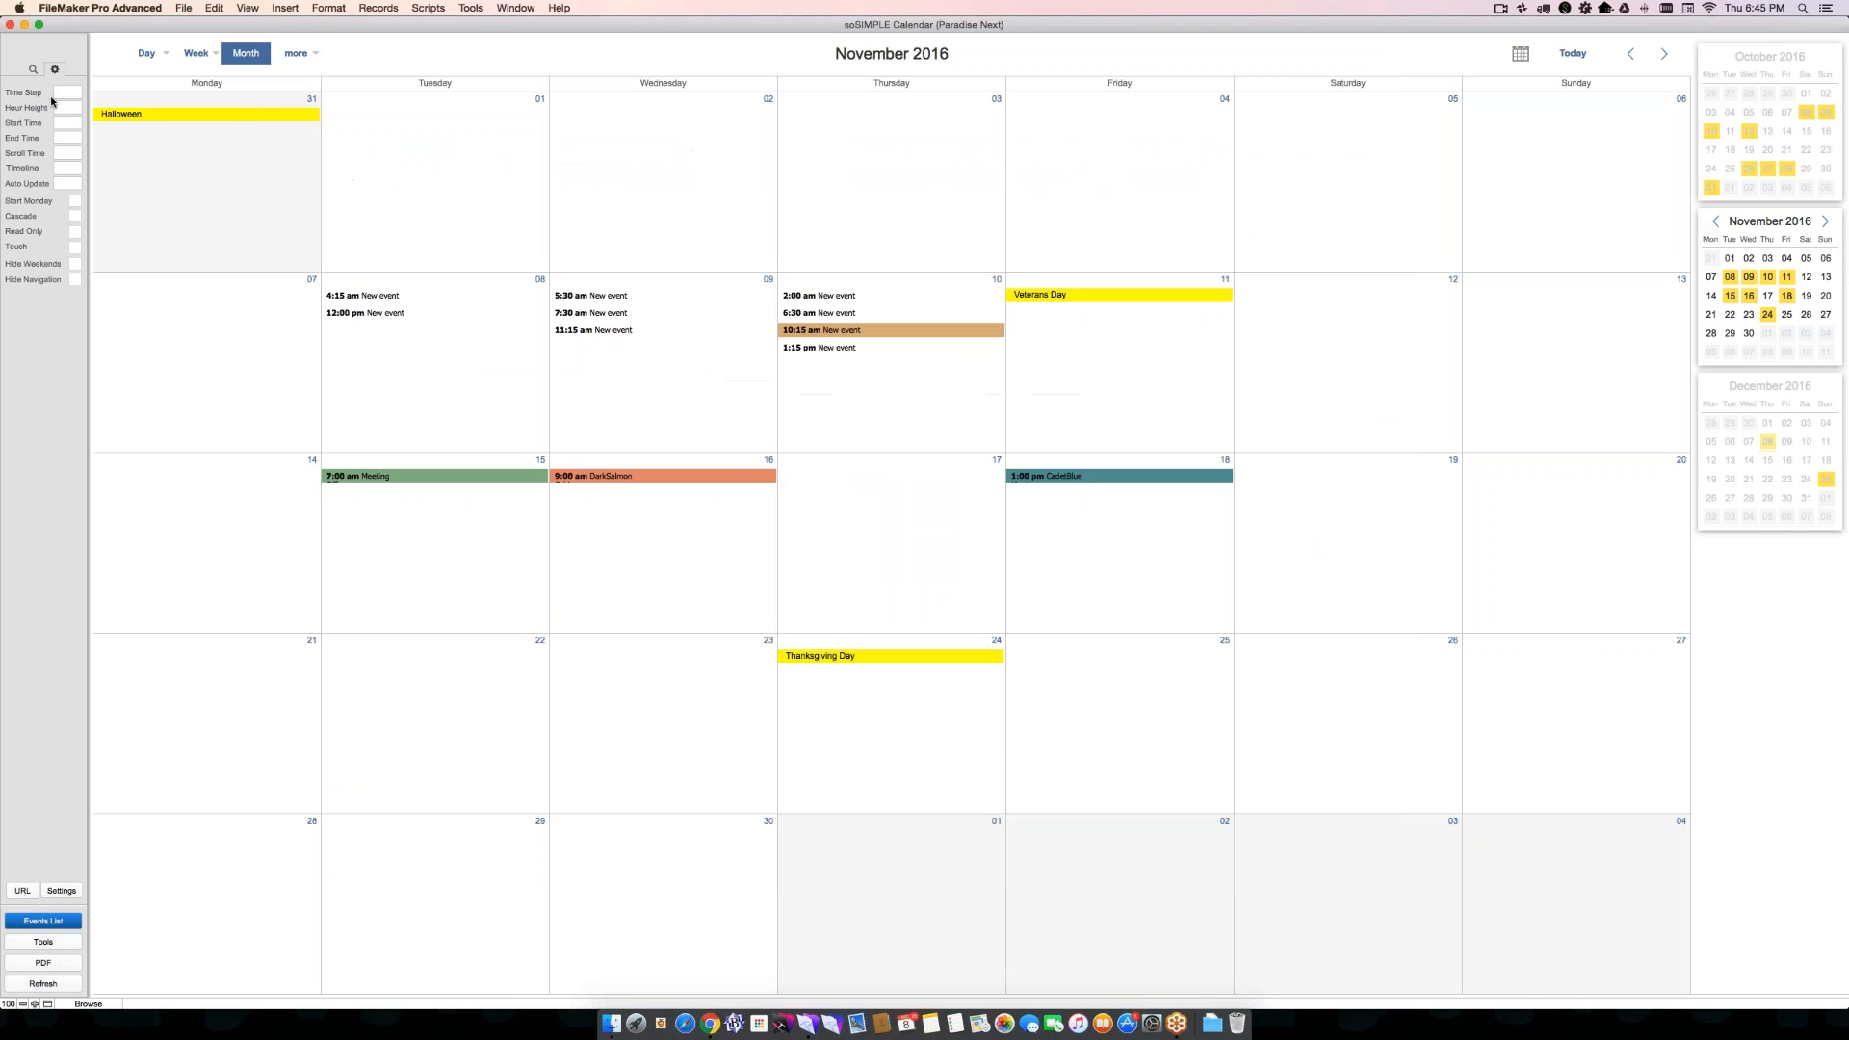
{"action": "left_click", "coordinate": [33, 69]}
{"action": "left_click", "coordinate": [43, 159]}
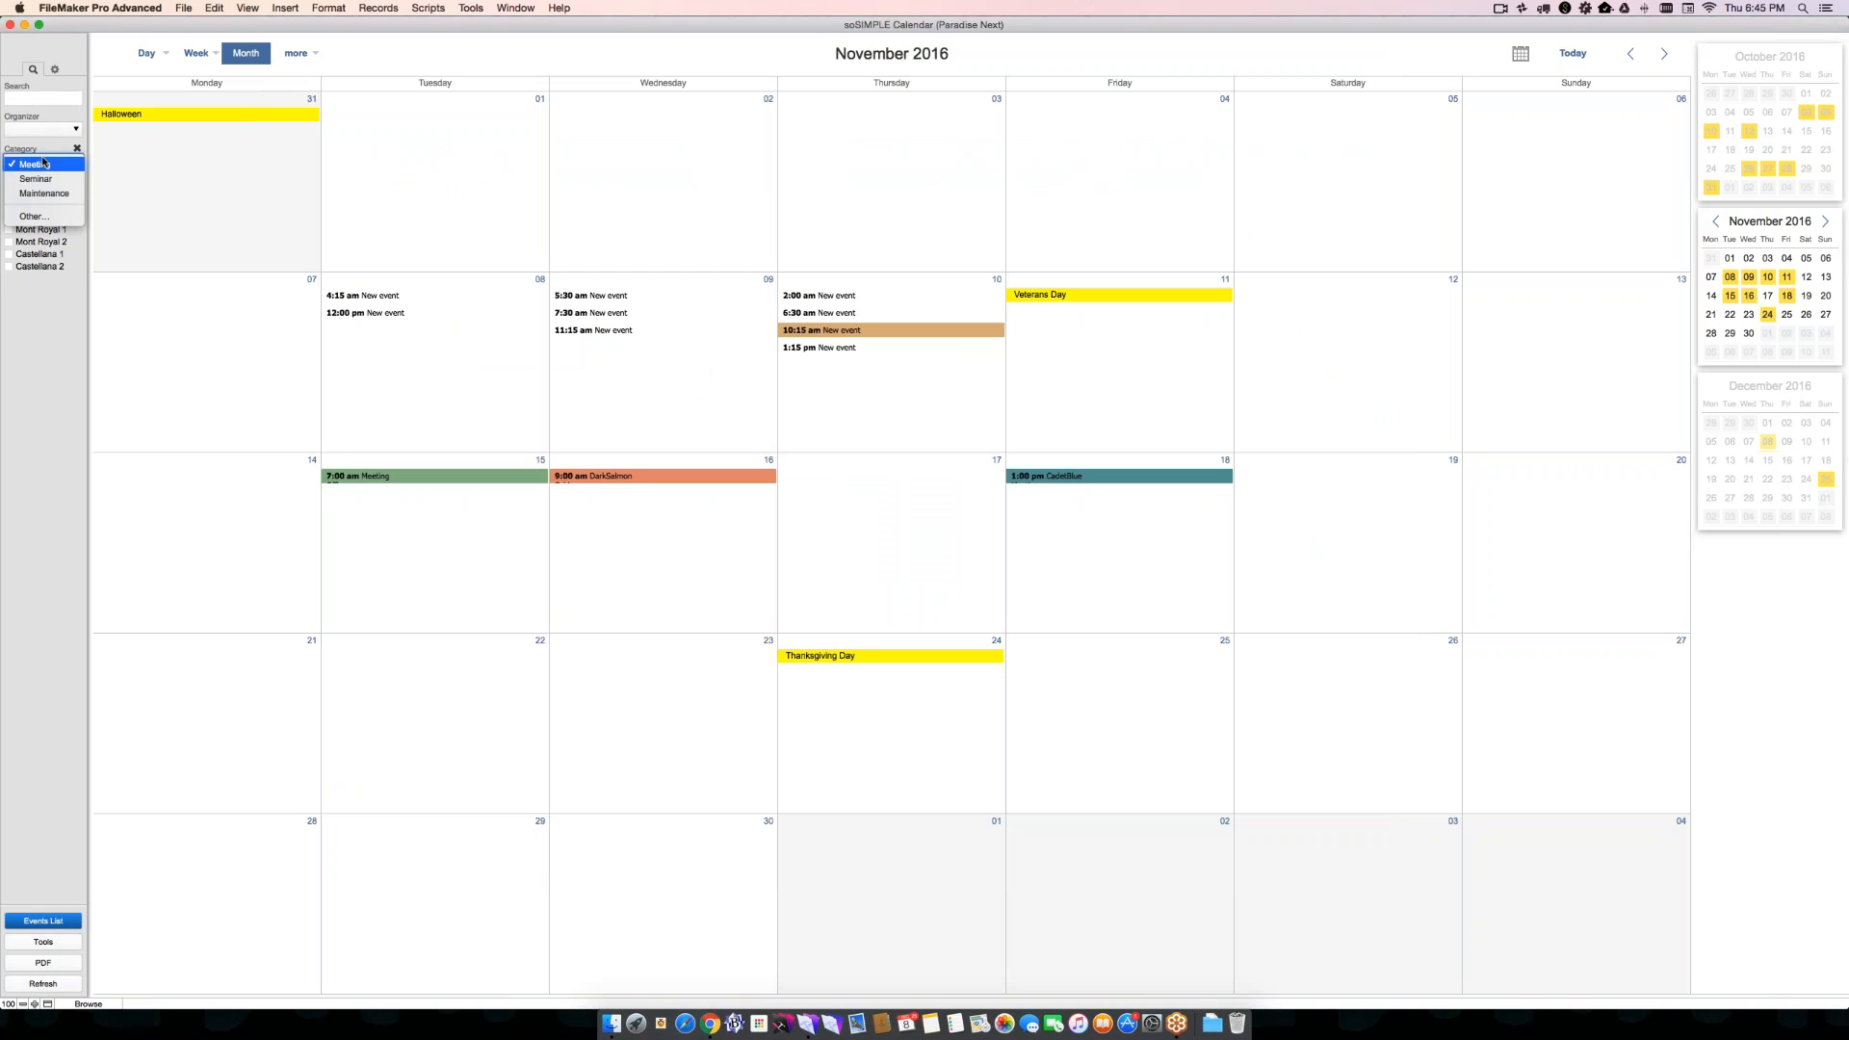
{"action": "left_click", "coordinate": [36, 293]}
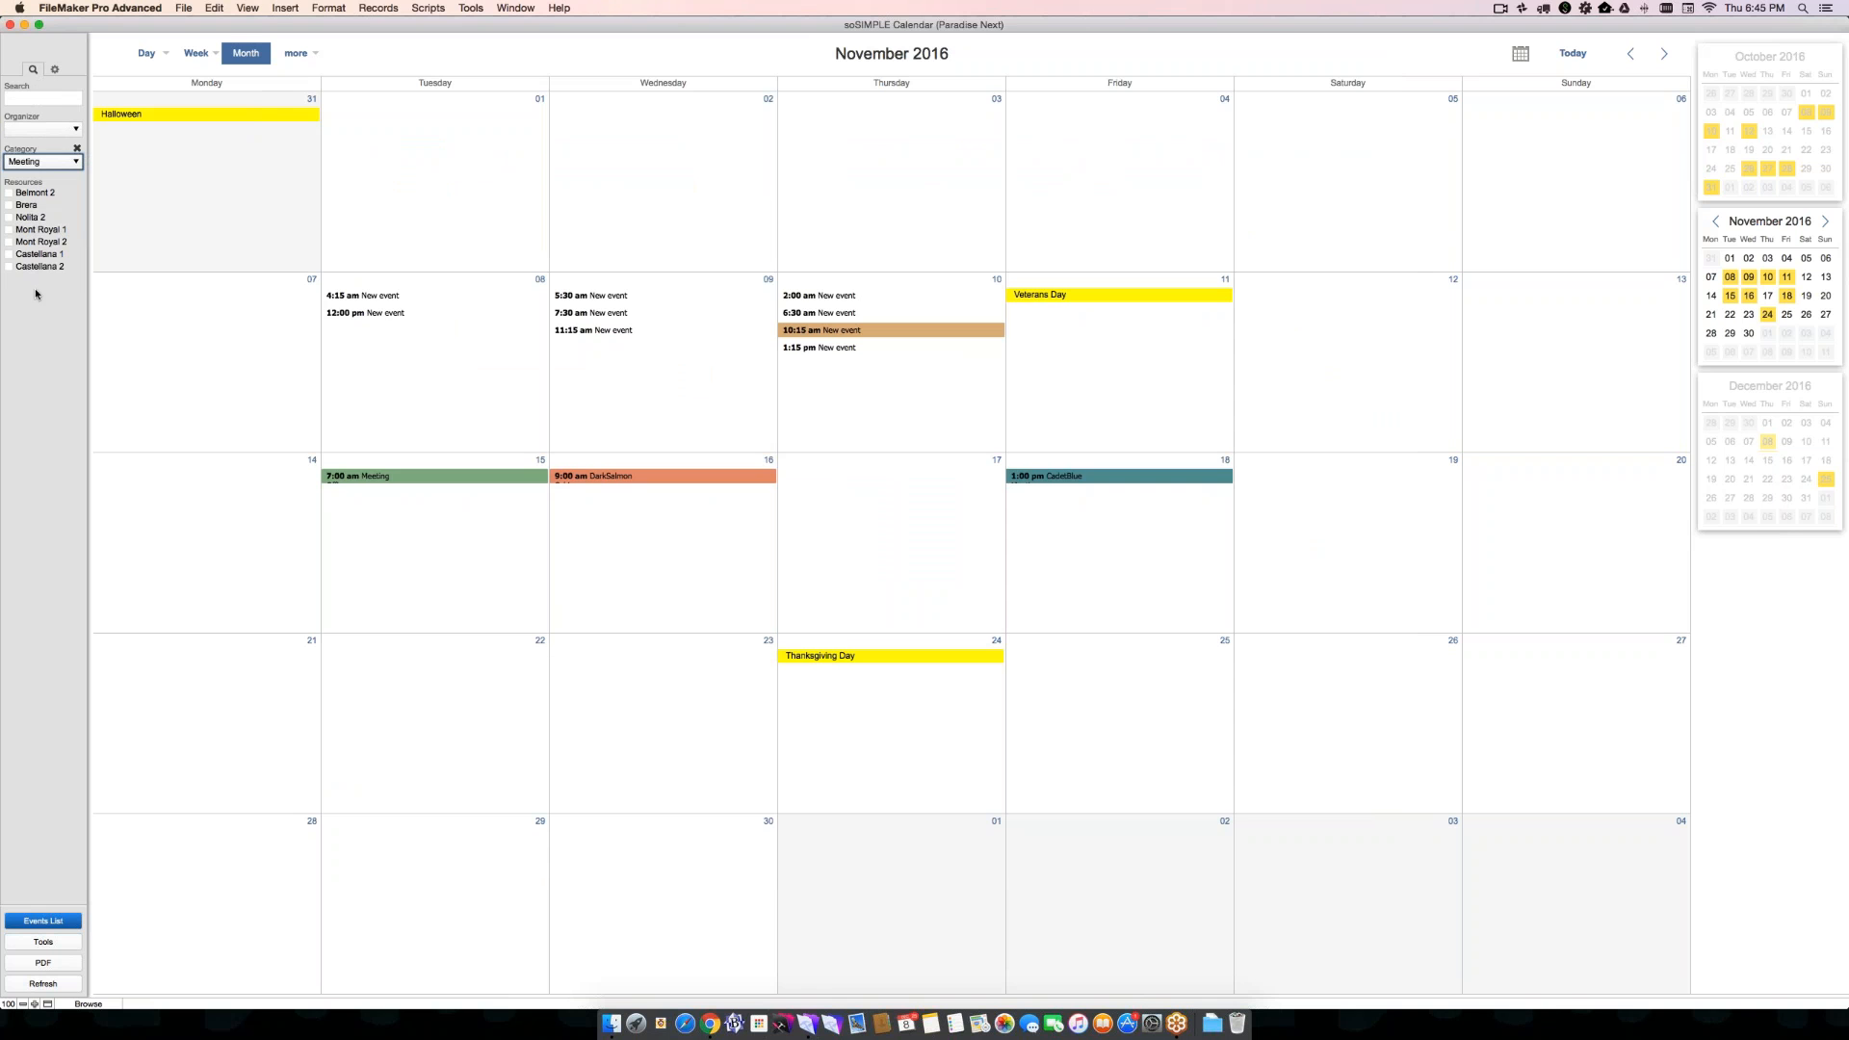
- Switch to Chrome, replace Appointment with Maintenence in the URL's Category parameter, and load the address
{"action": "key", "text": "super+Tab"}
{"action": "key", "text": "super+l"}
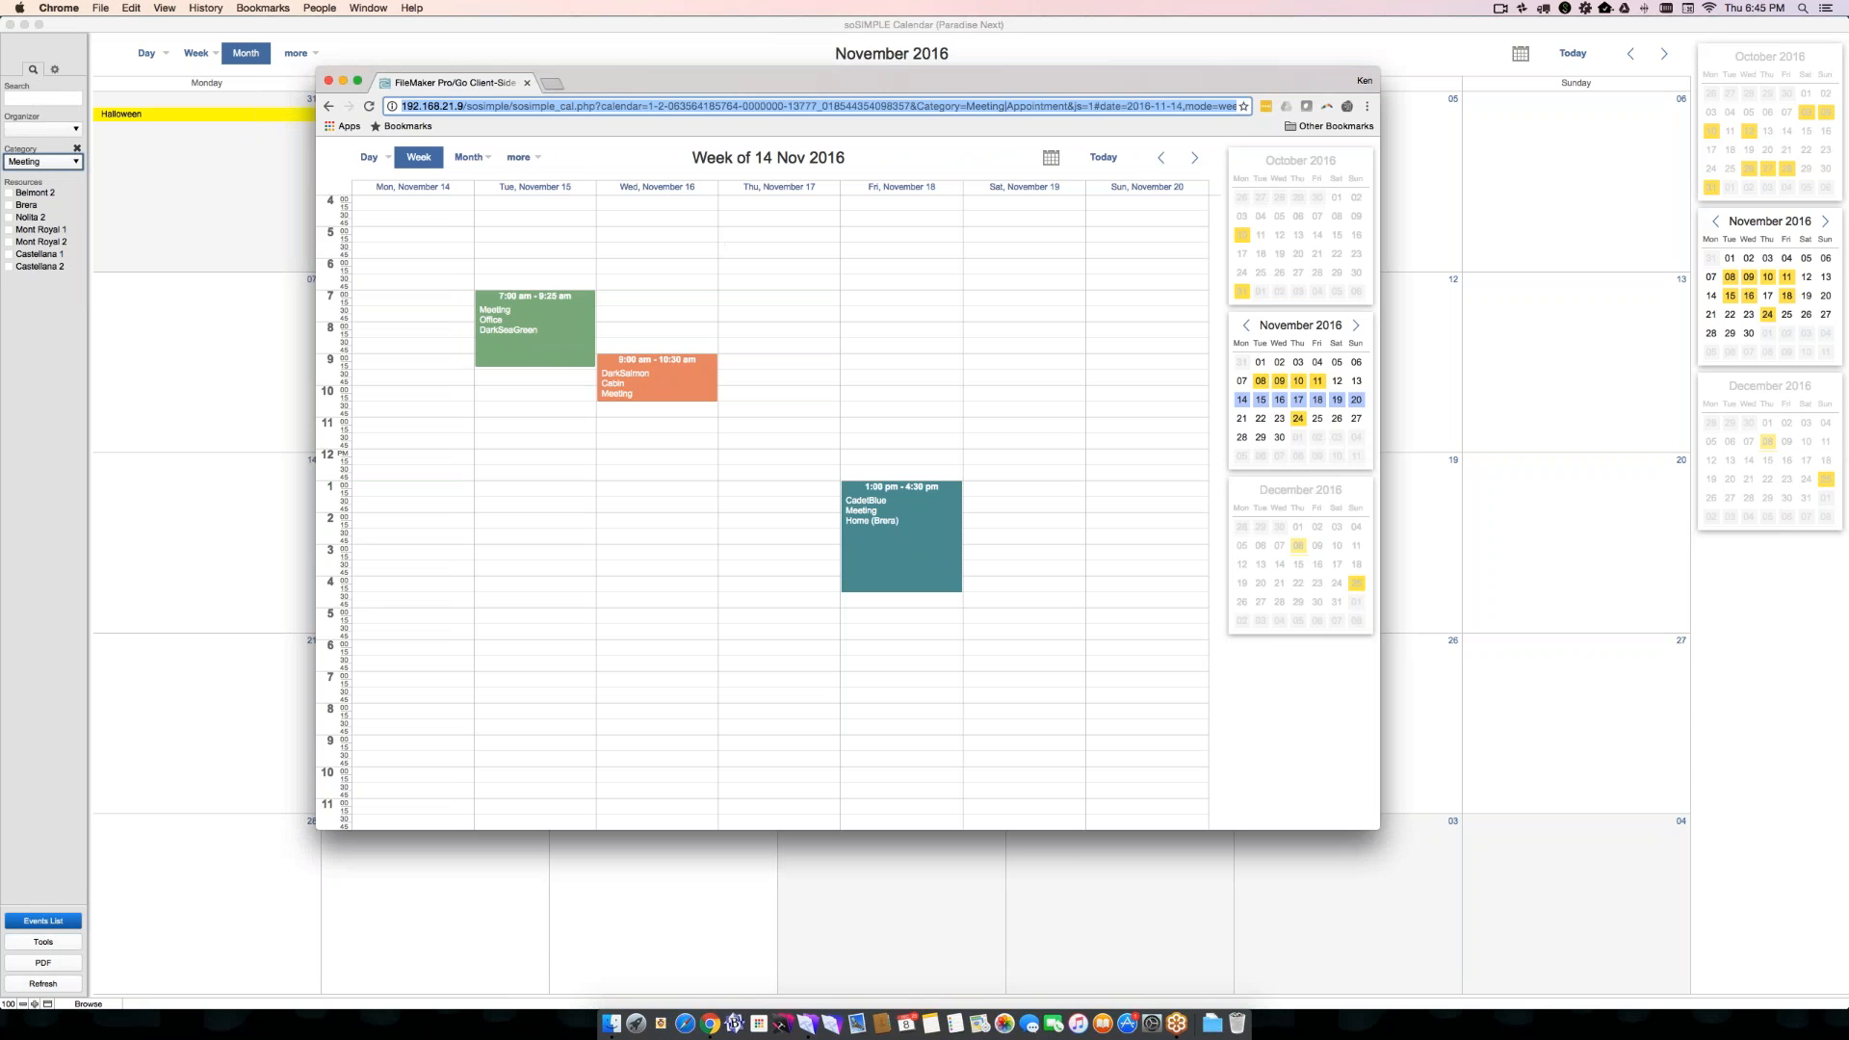
{"action": "left_click", "coordinate": [1040, 106]}
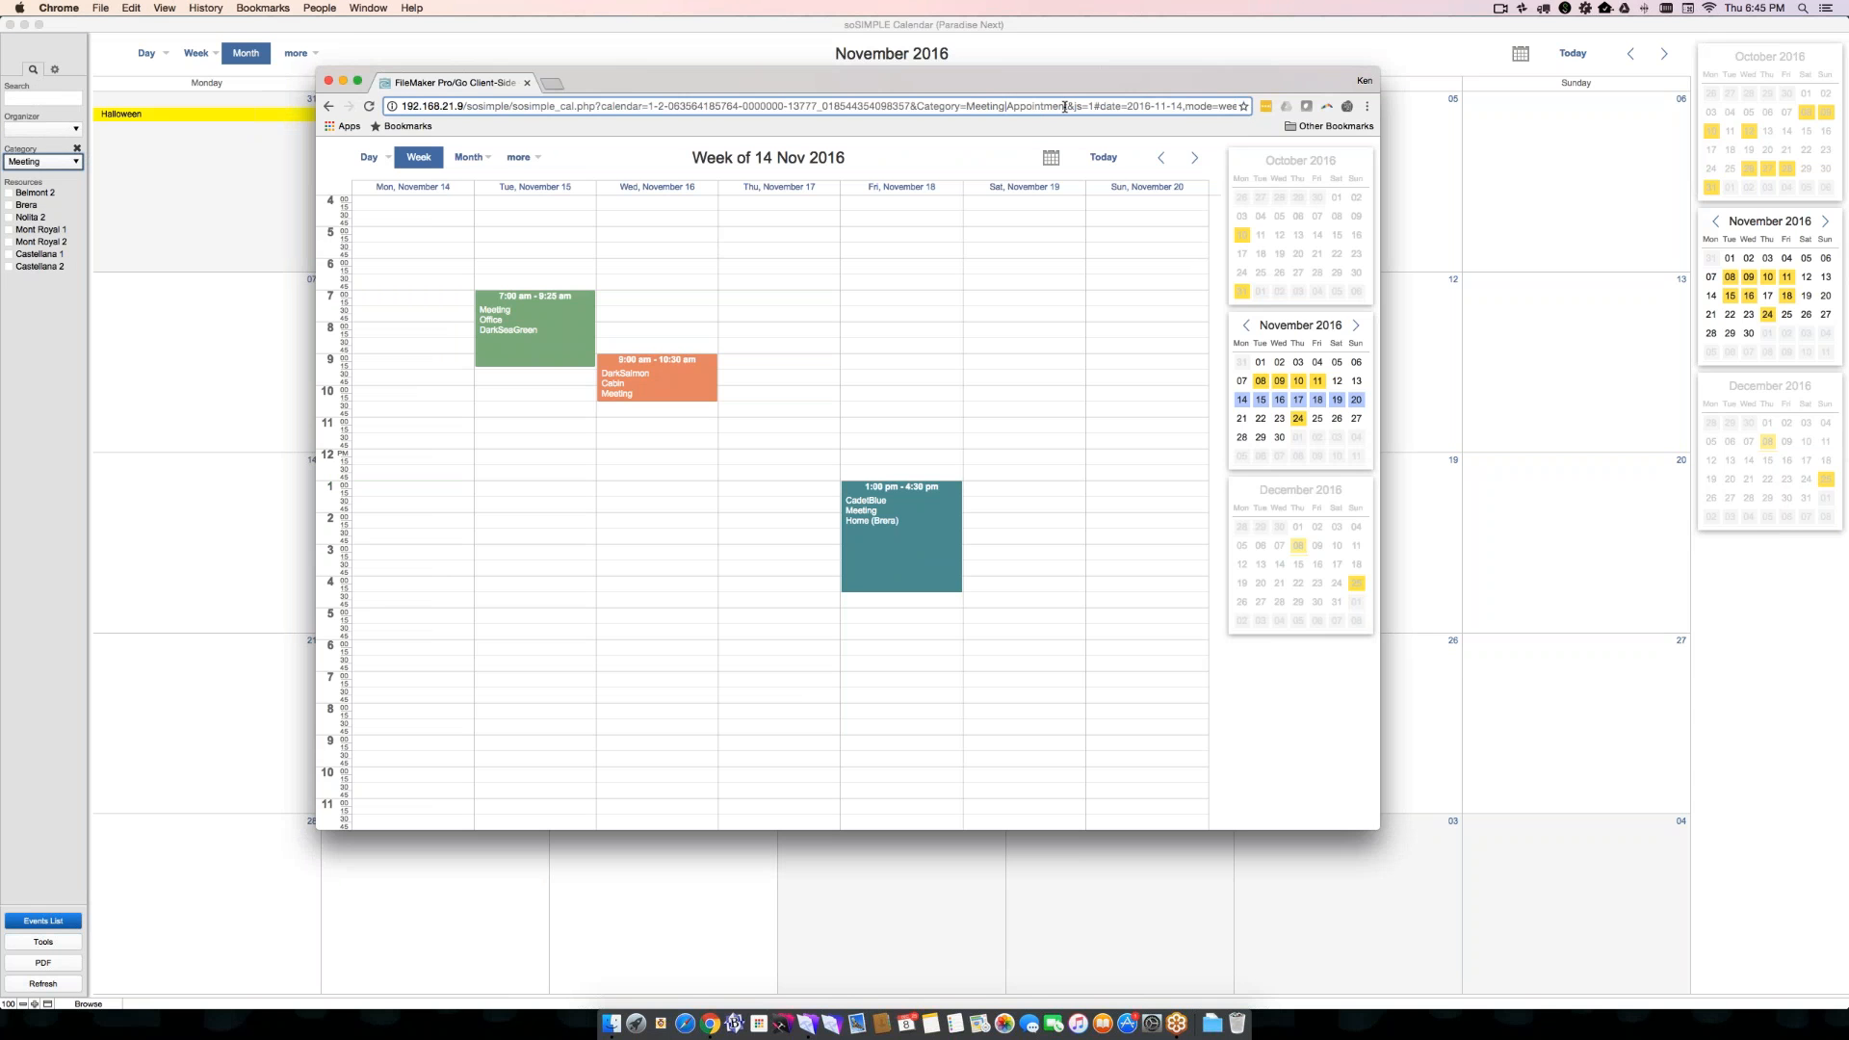
{"action": "key", "text": "BackSpace"}
{"action": "key", "text": "BackSpace"}
{"action": "key", "text": "BackSpace"}
{"action": "key", "text": "BackSpace"}
{"action": "key", "text": "BackSpace"}
{"action": "key", "text": "BackSpace"}
{"action": "key", "text": "BackSpace"}
{"action": "key", "text": "BackSpace"}
{"action": "key", "text": "BackSpace"}
{"action": "key", "text": "BackSpace"}
{"action": "key", "text": "BackSpace"}
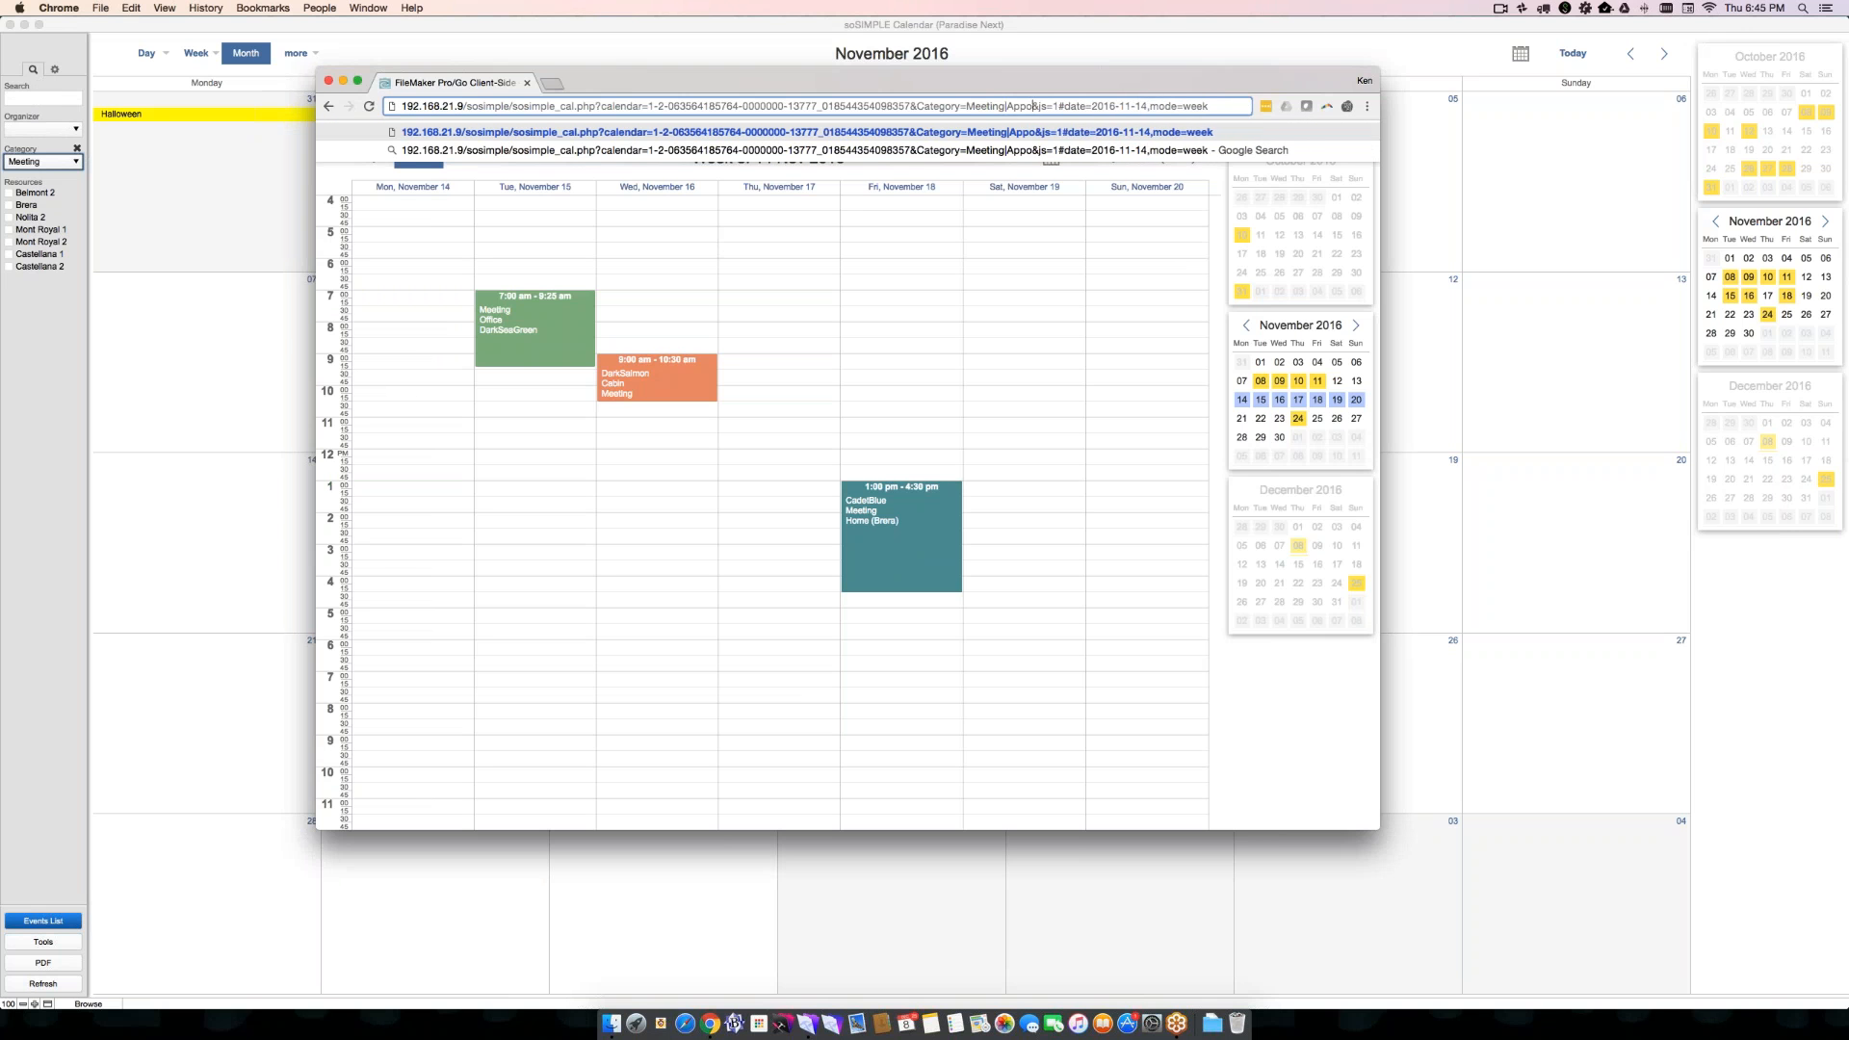
{"action": "type", "text": "Maintan"}
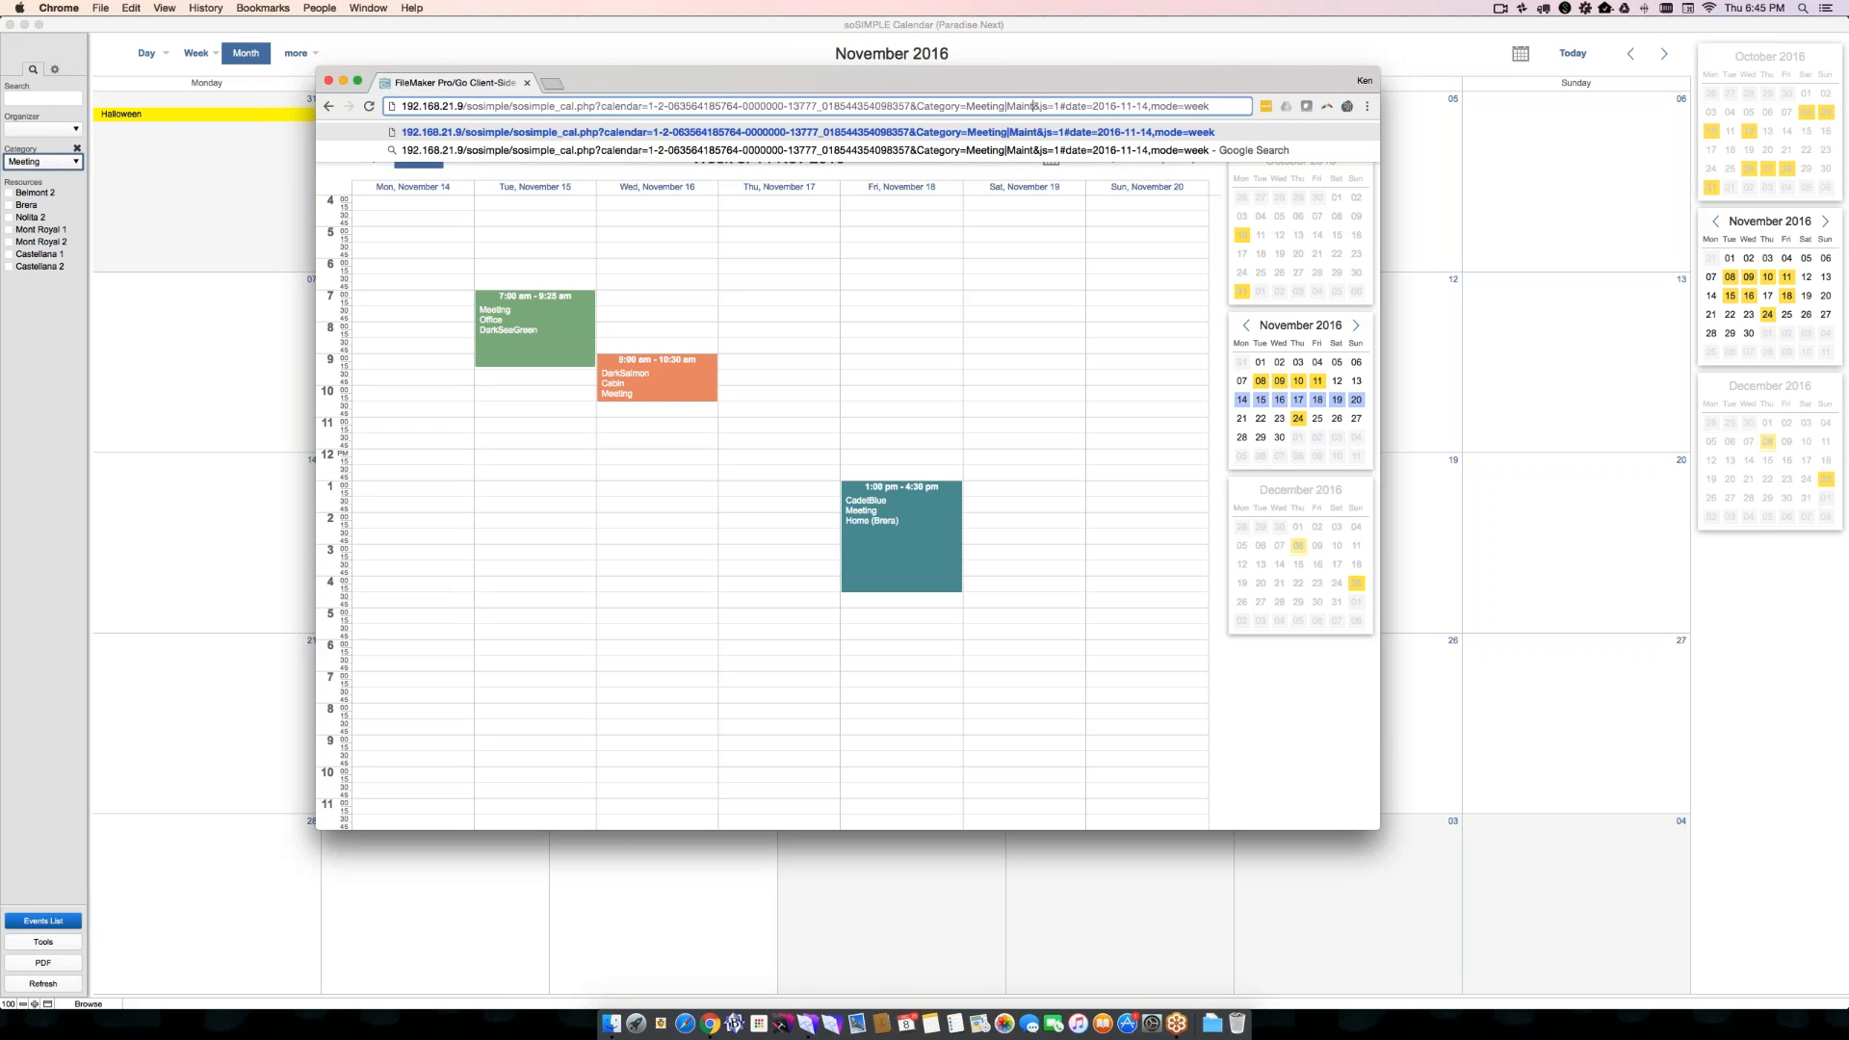
{"action": "key", "text": "BackSpace"}
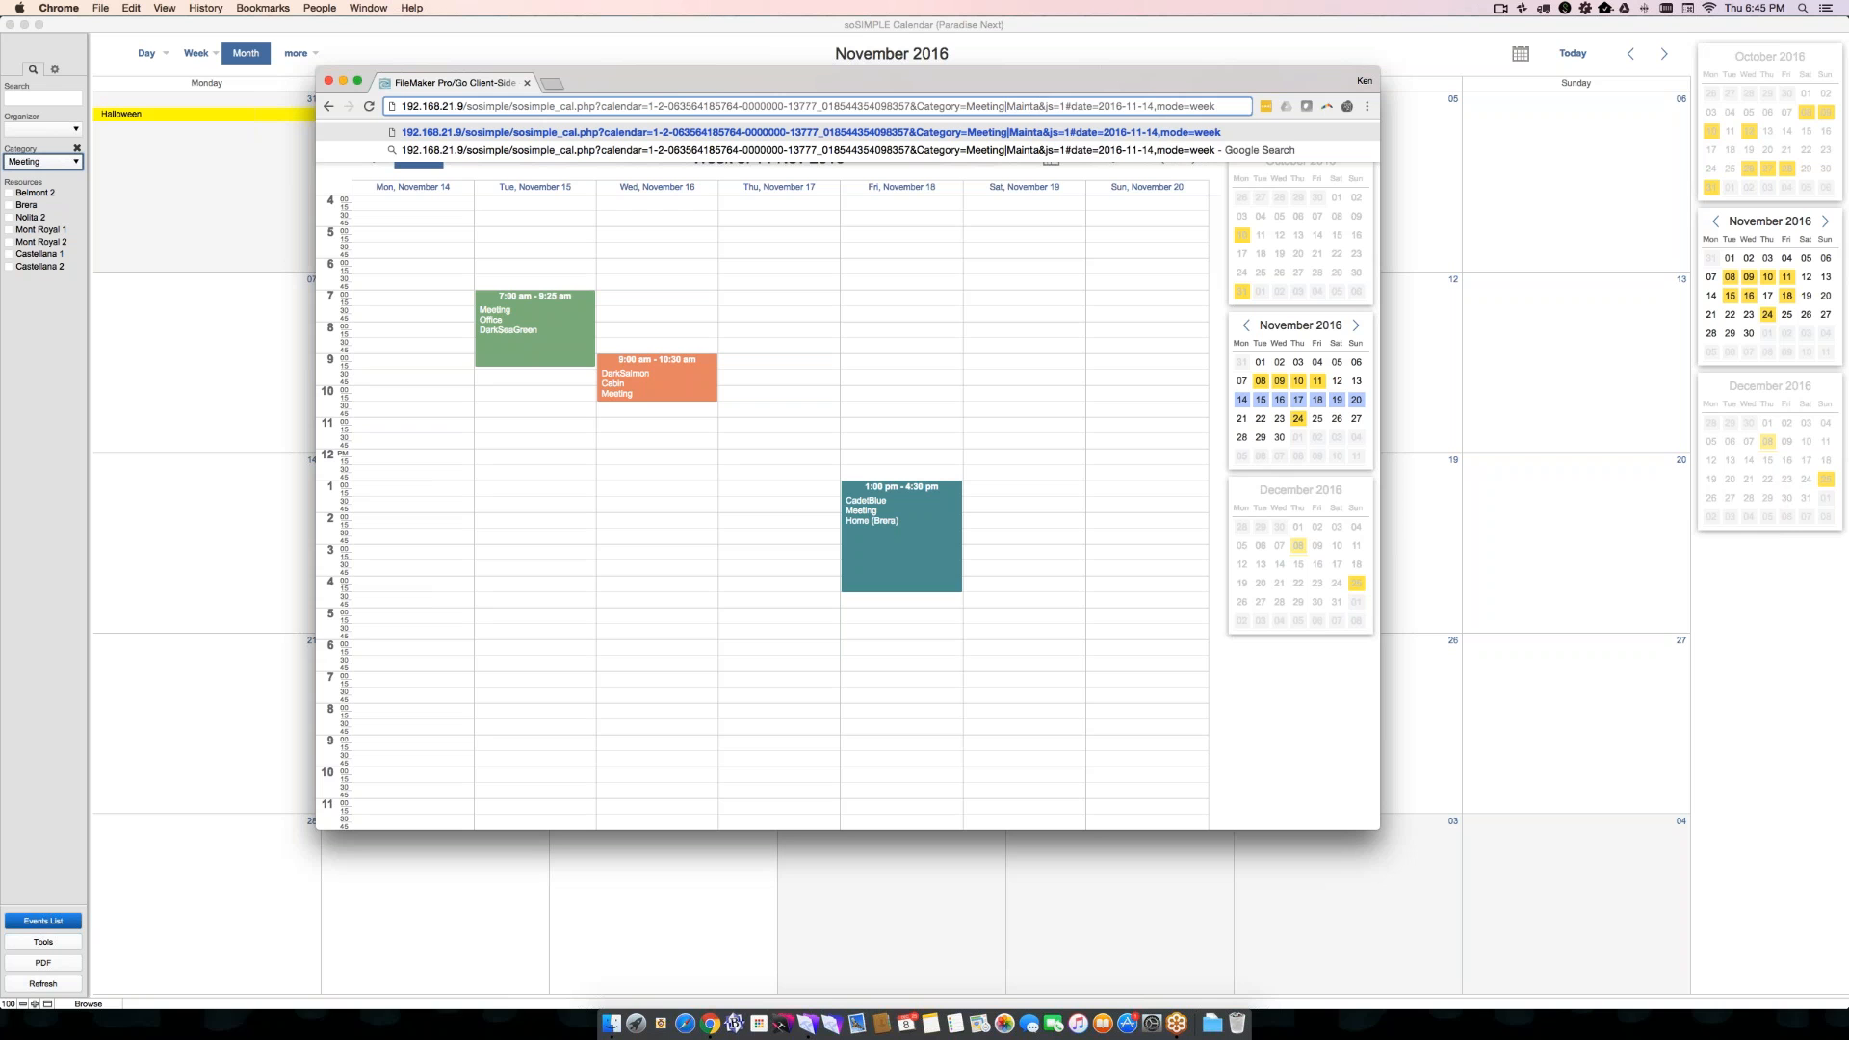
{"action": "type", "text": "nance"}
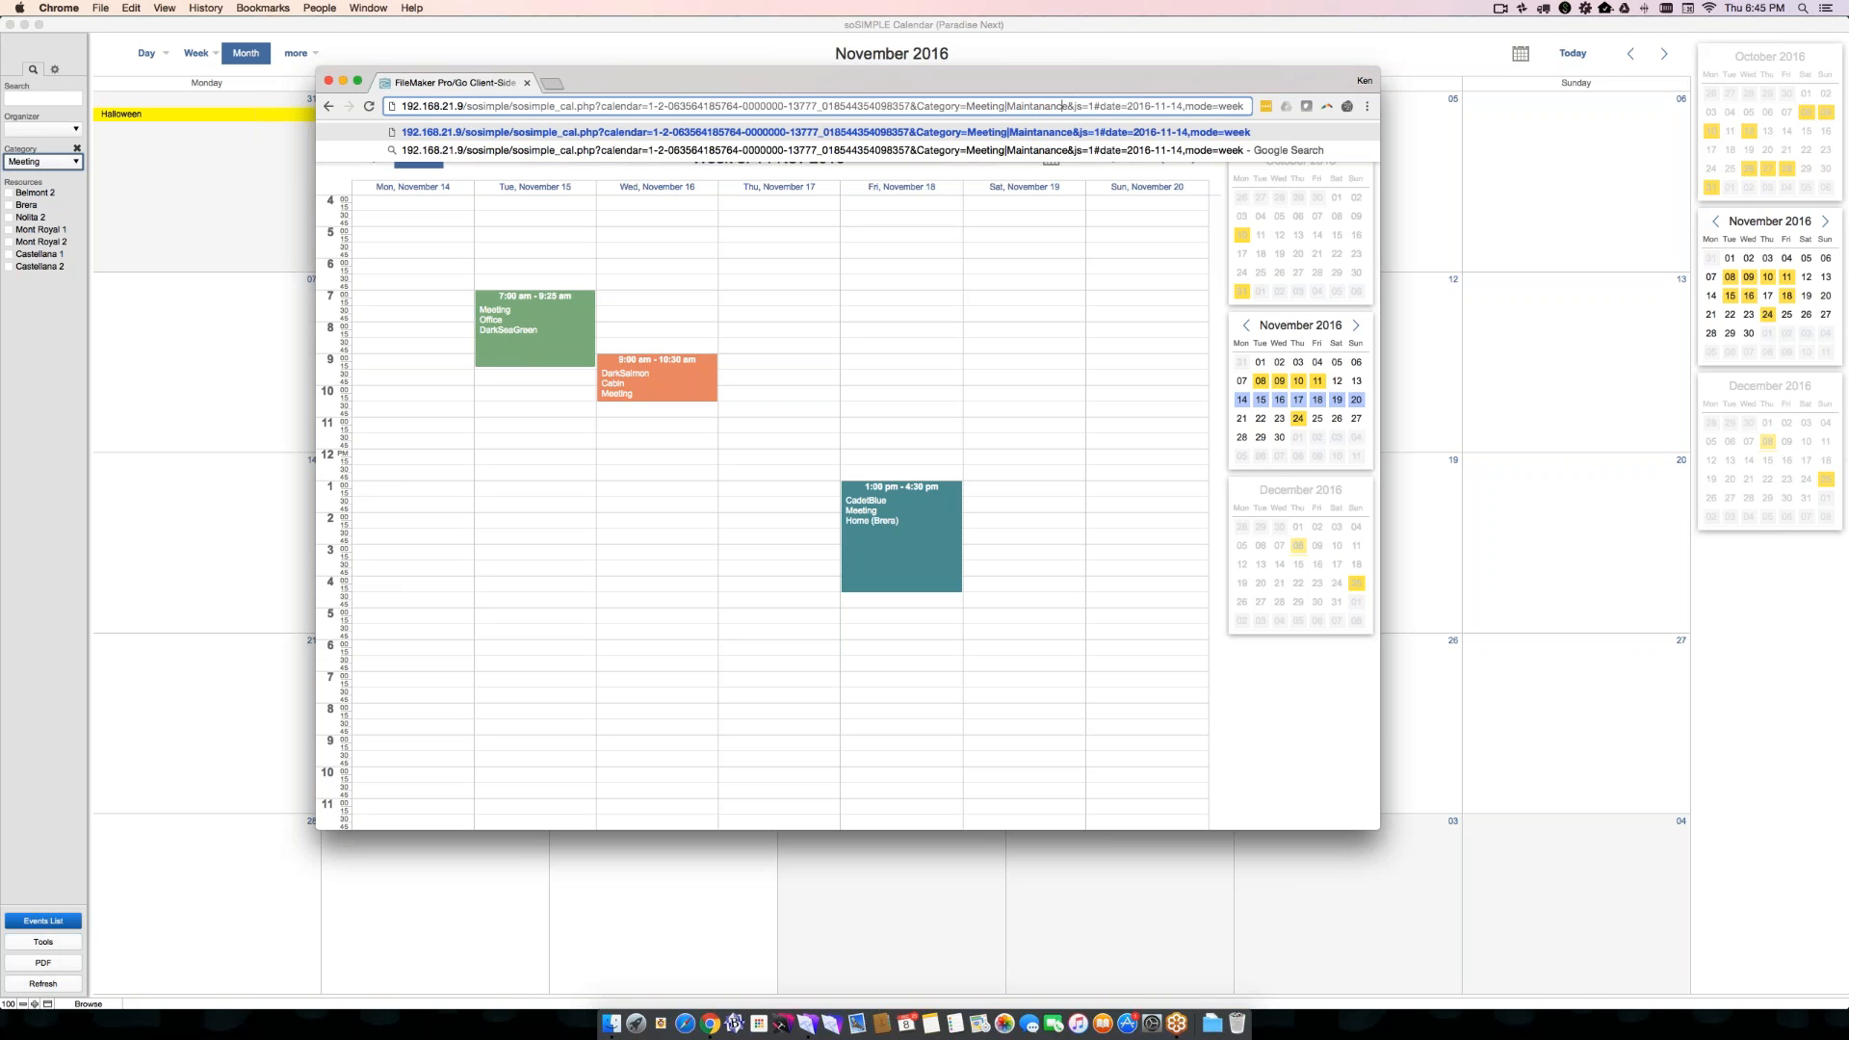
{"action": "key", "text": "BackSpace"}
{"action": "type", "text": "ene"}
{"action": "key", "text": "Return"}
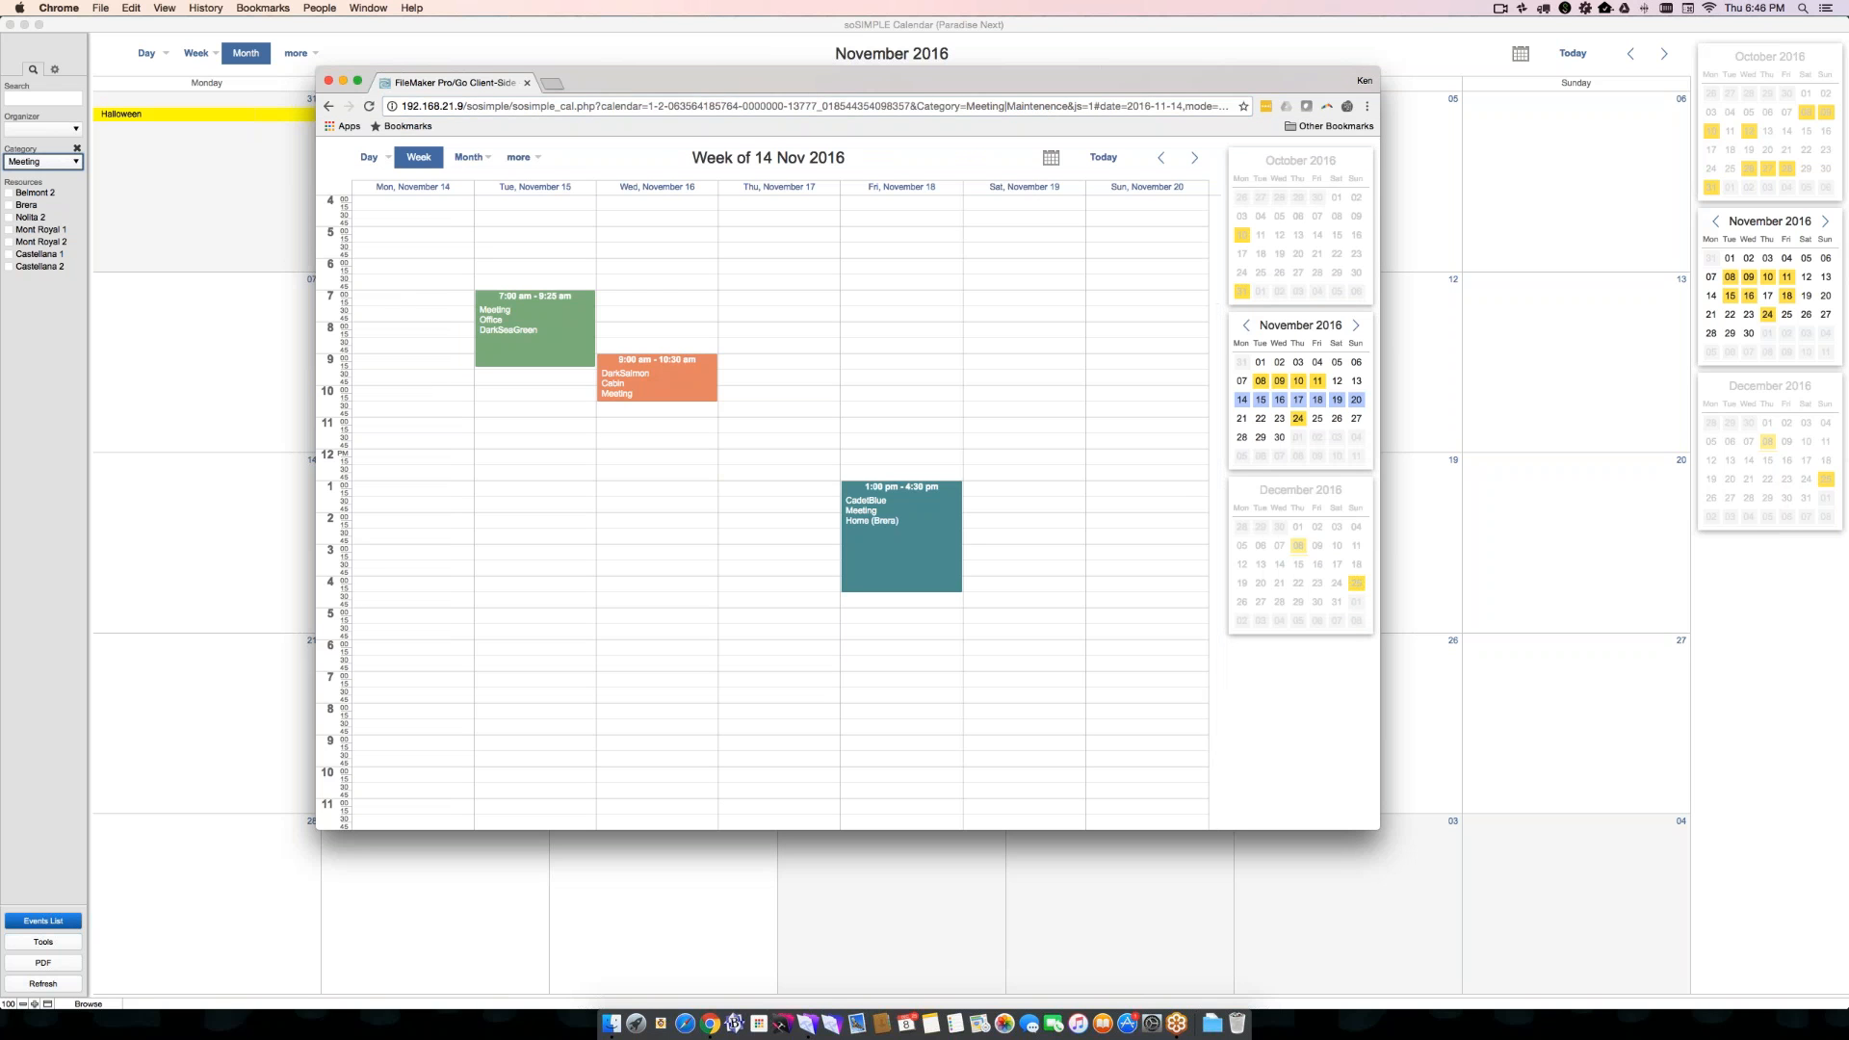
- Correct the second category's spelling so the parameter reads Category=Meeting|Maintenance, and reload the calendar
{"action": "left_click", "coordinate": [1050, 106]}
{"action": "left_click", "coordinate": [1051, 106]}
{"action": "key", "text": "BackSpace"}
{"action": "type", "text": "a"}
{"action": "key", "text": "Return"}
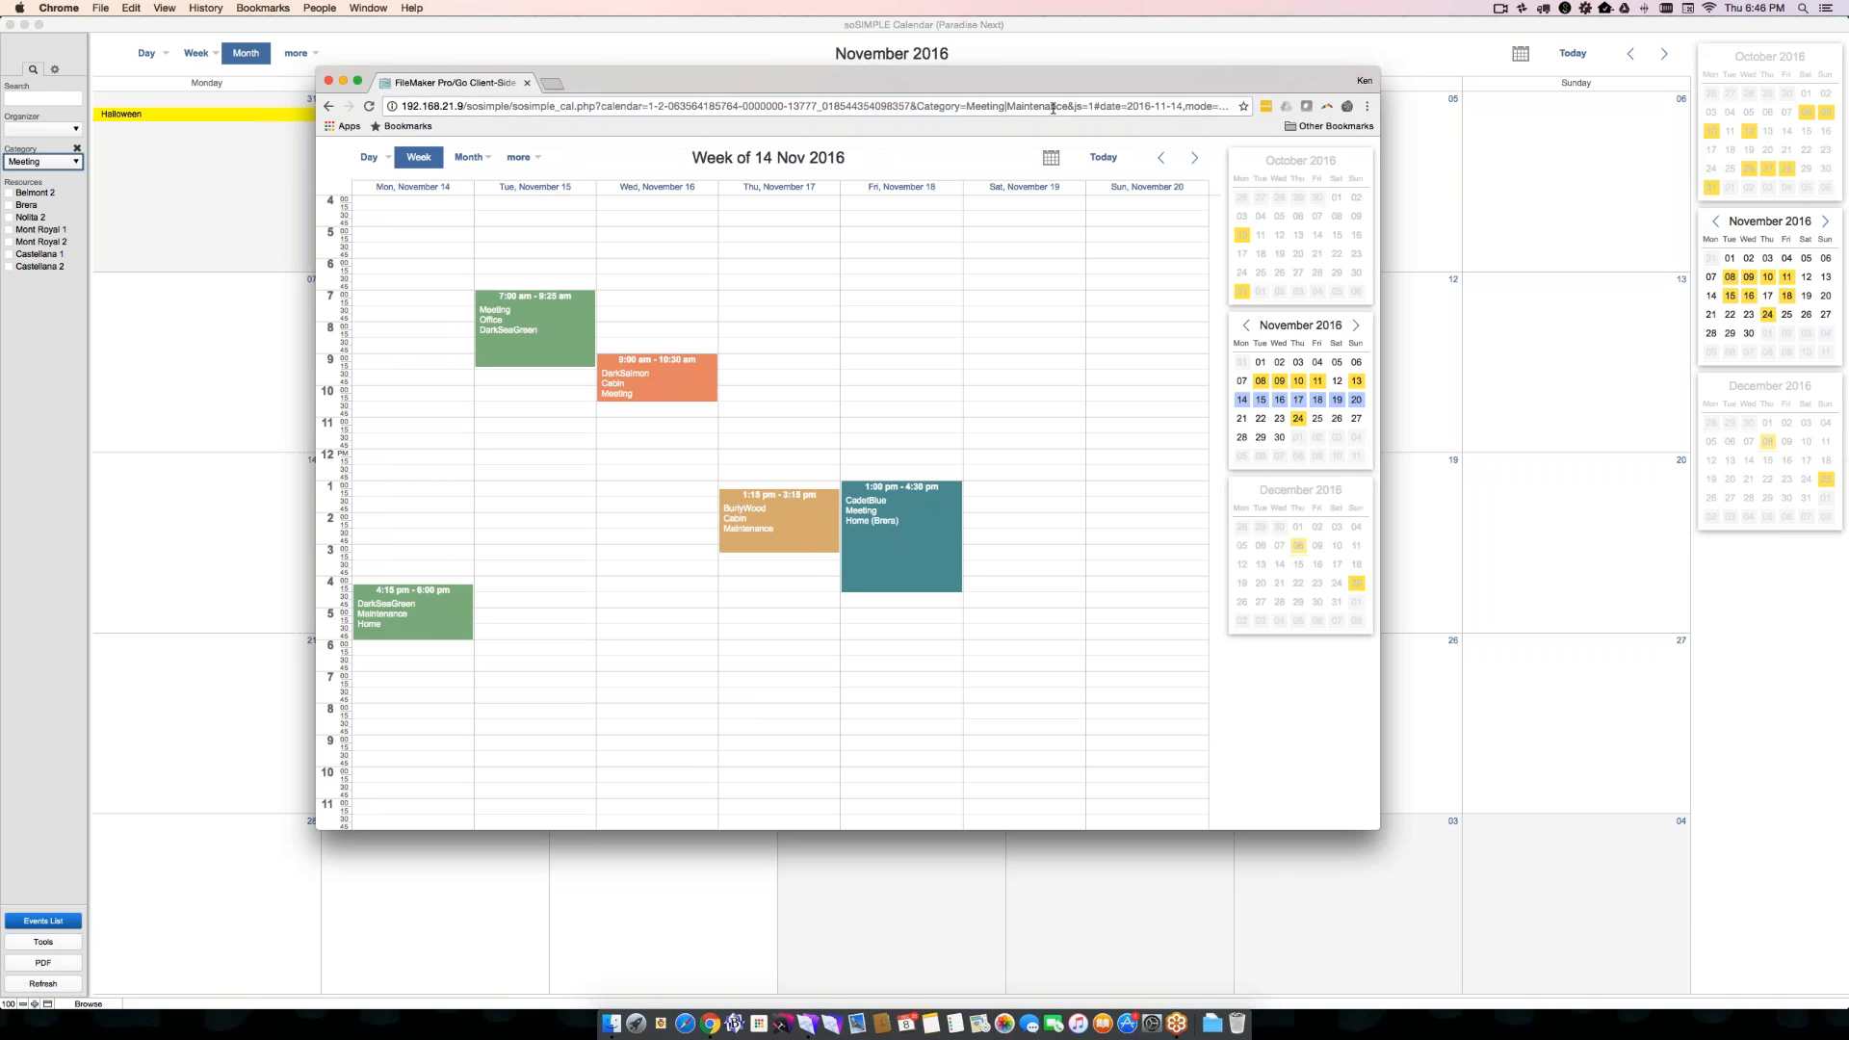
- Return to FileMaker, open the data fields layout in its own window, and examine the Color field of the event record
{"action": "left_click_drag", "start_coordinate": [1024, 79], "coordinate": [1113, 159]}
{"action": "left_click", "coordinate": [158, 193]}
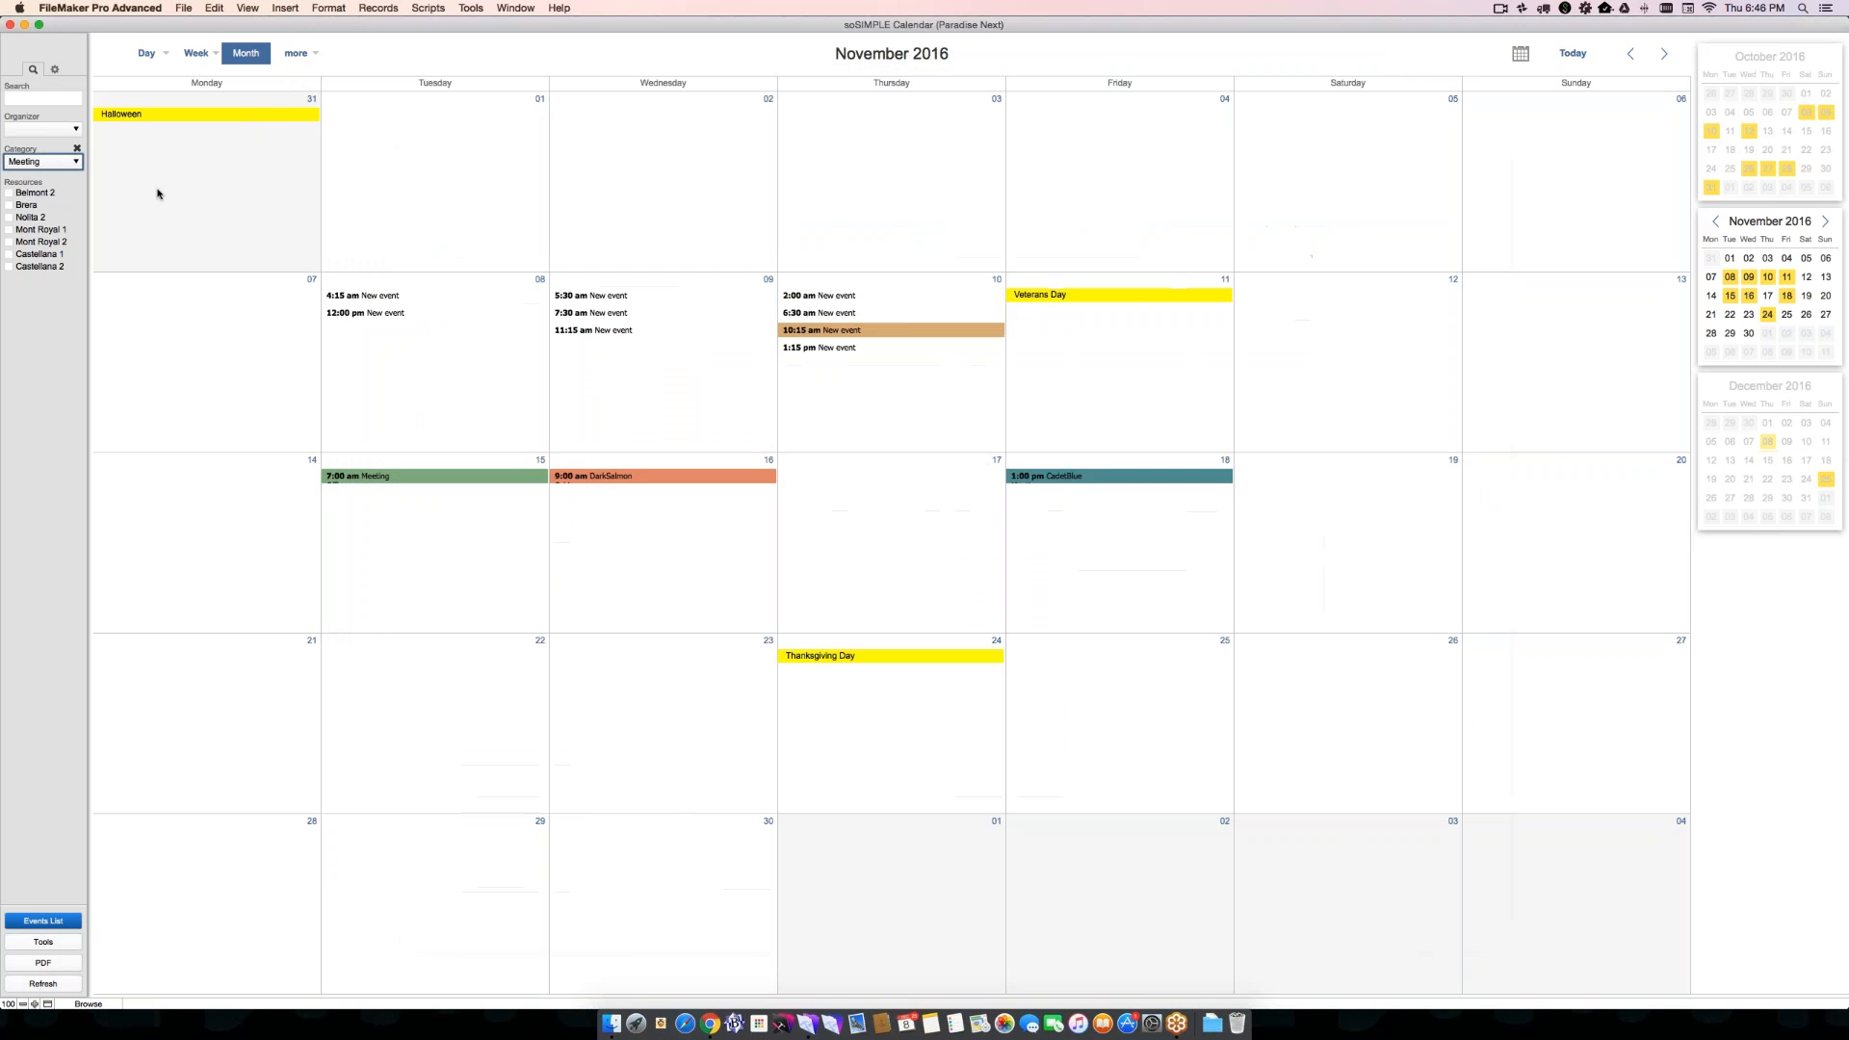
{"action": "key", "text": "super+shift+l"}
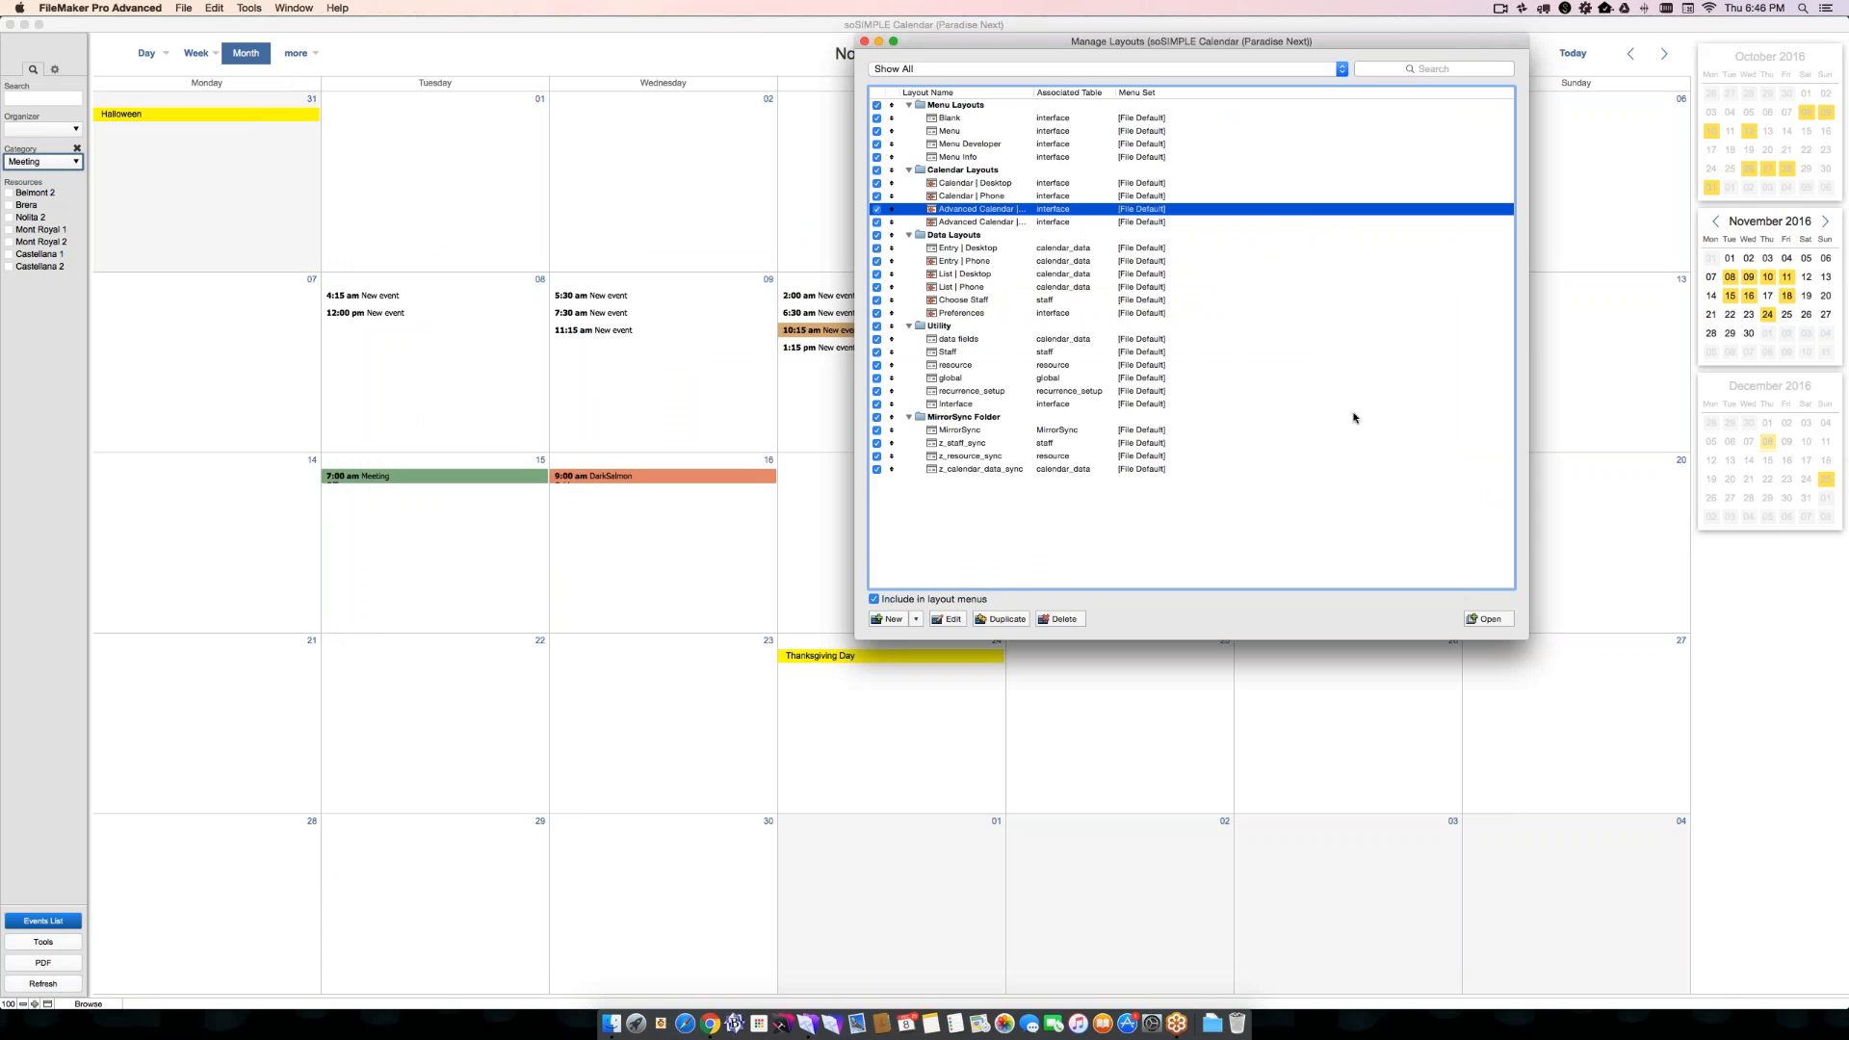
{"action": "left_click", "coordinate": [959, 342]}
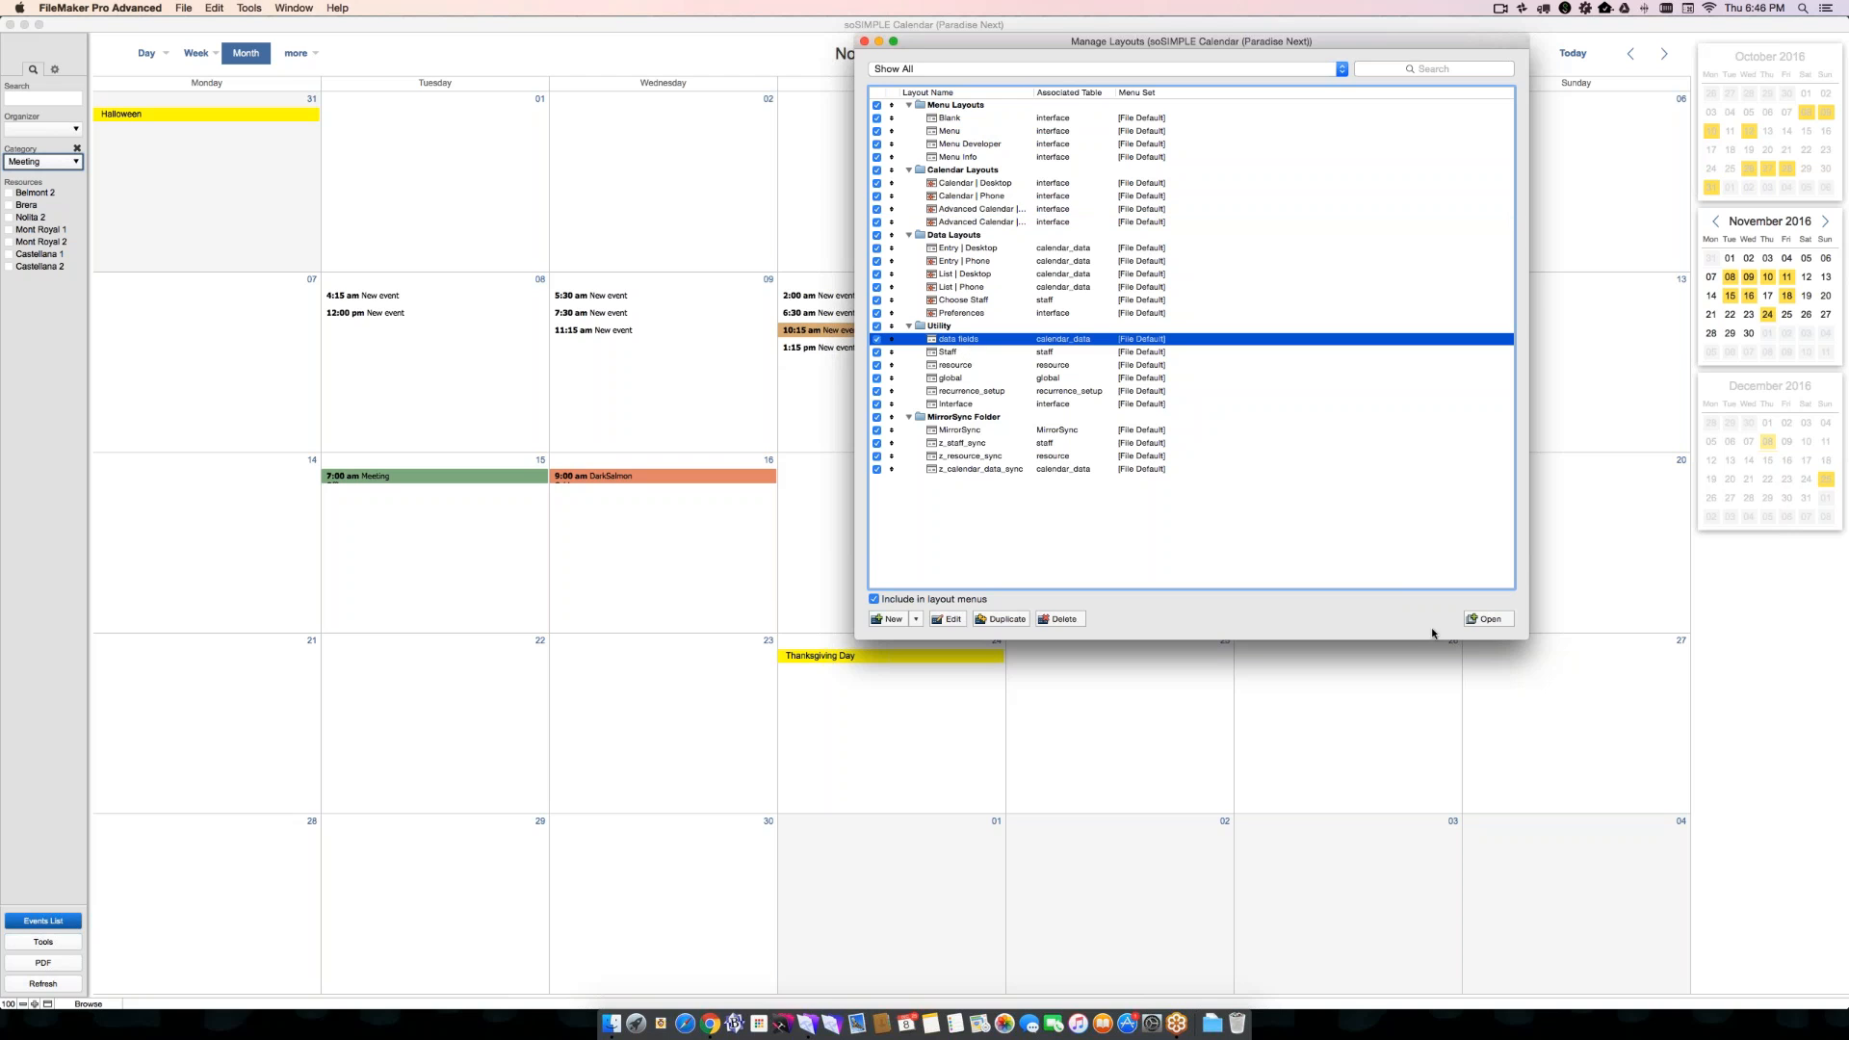
{"action": "left_click", "coordinate": [1475, 619]}
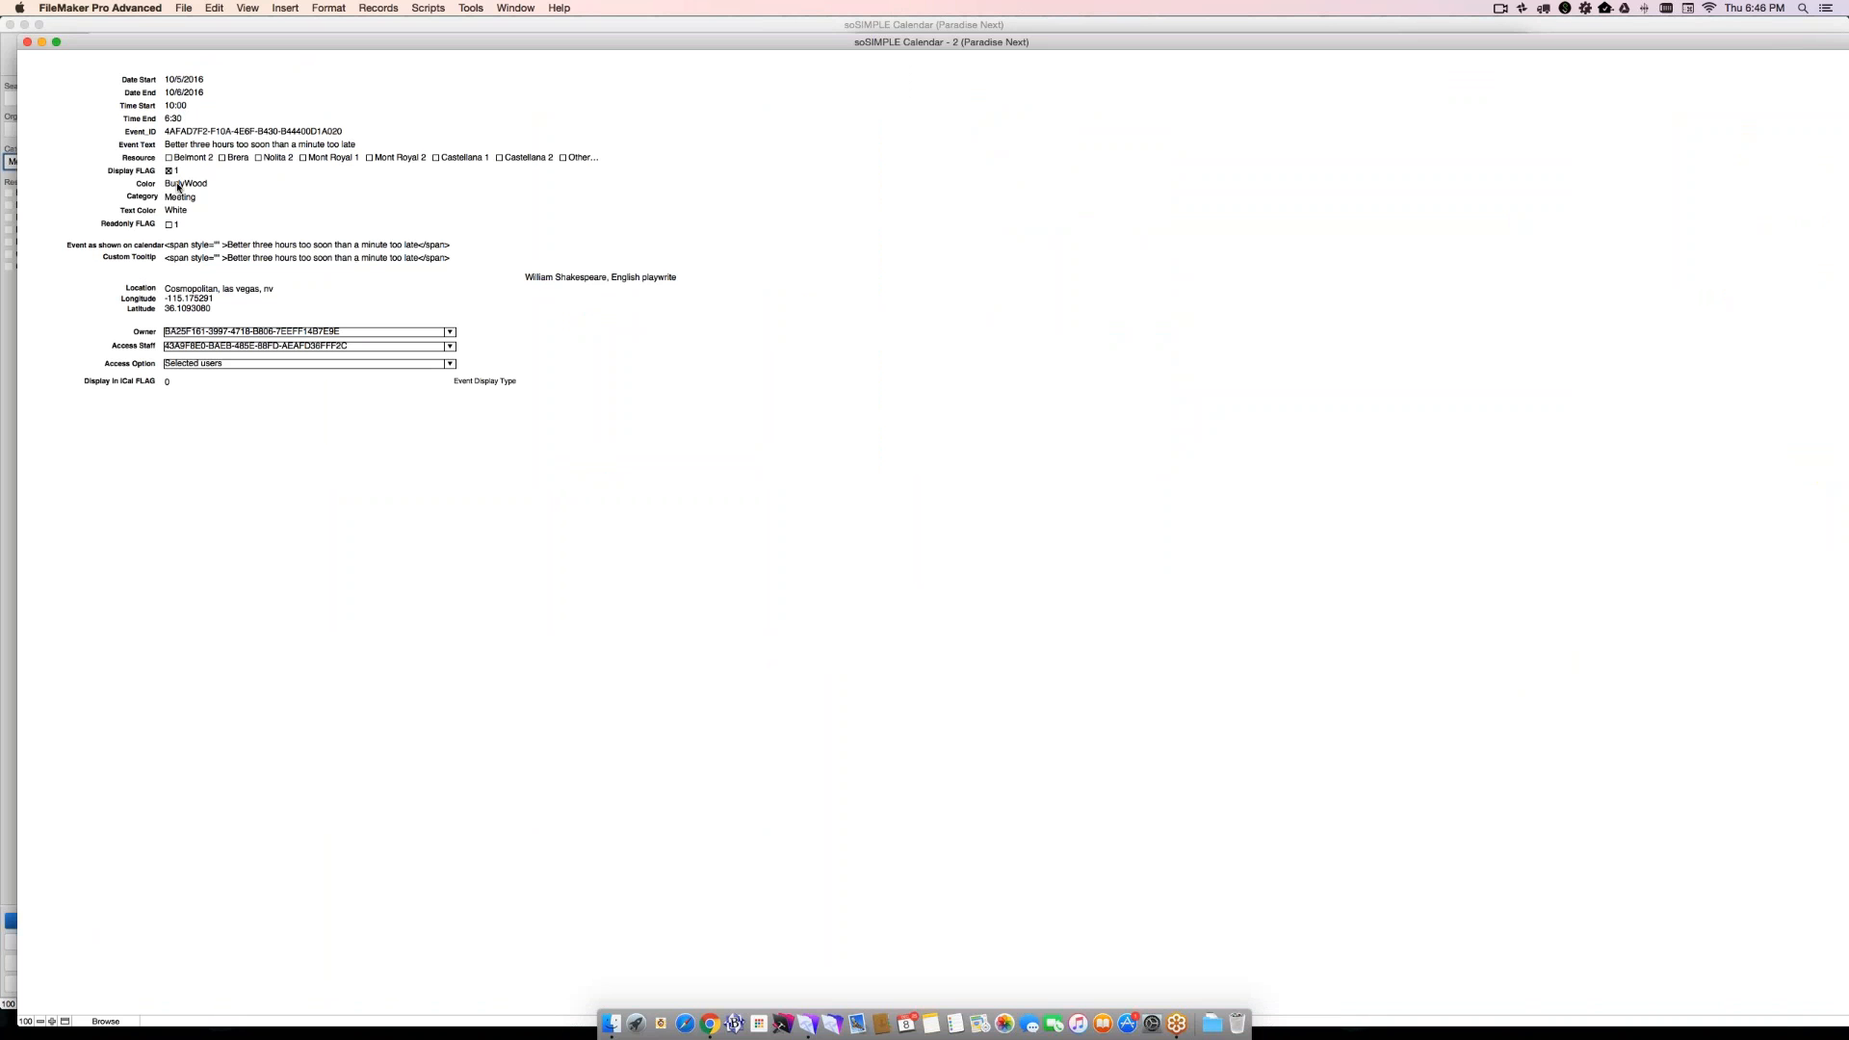
{"action": "left_click", "coordinate": [173, 185]}
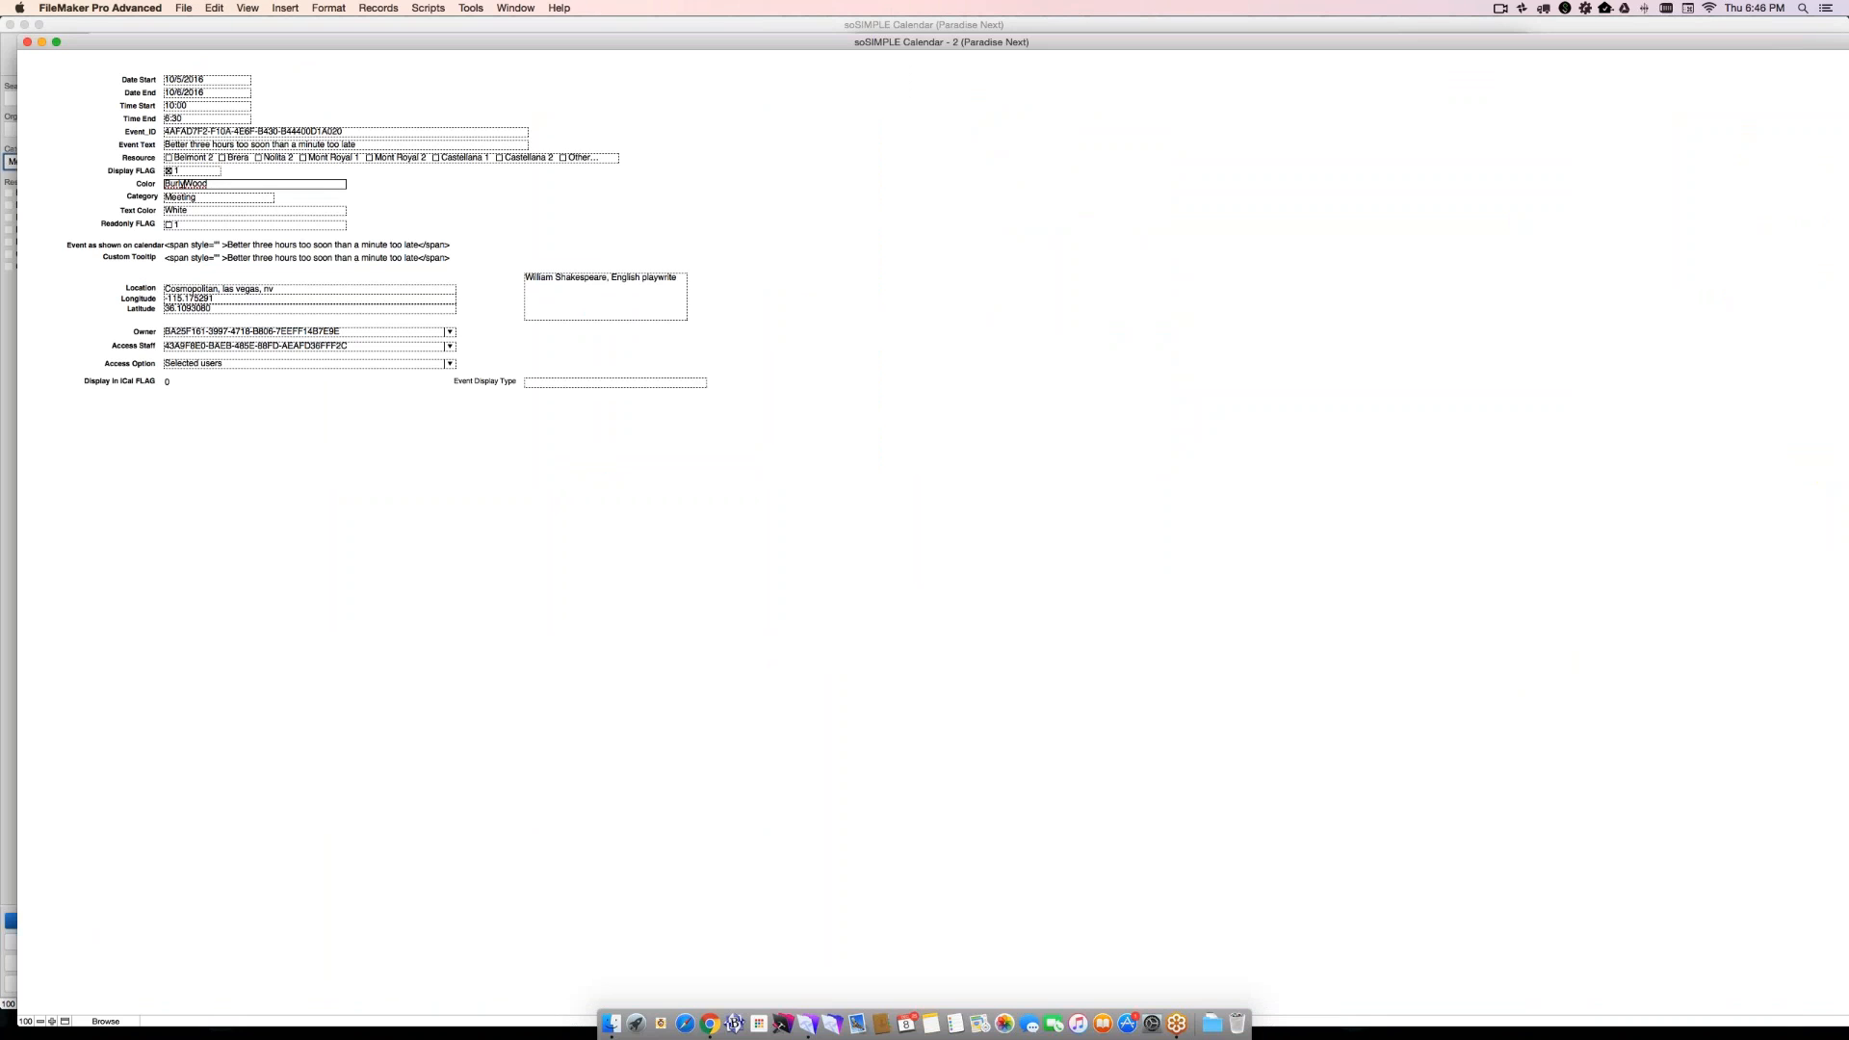
{"action": "left_click", "coordinate": [145, 186]}
- Switch to Chrome, insert Color=Burlywood& before the Category parameter in the calendar's web address, and load it
{"action": "key", "text": "super+Tab"}
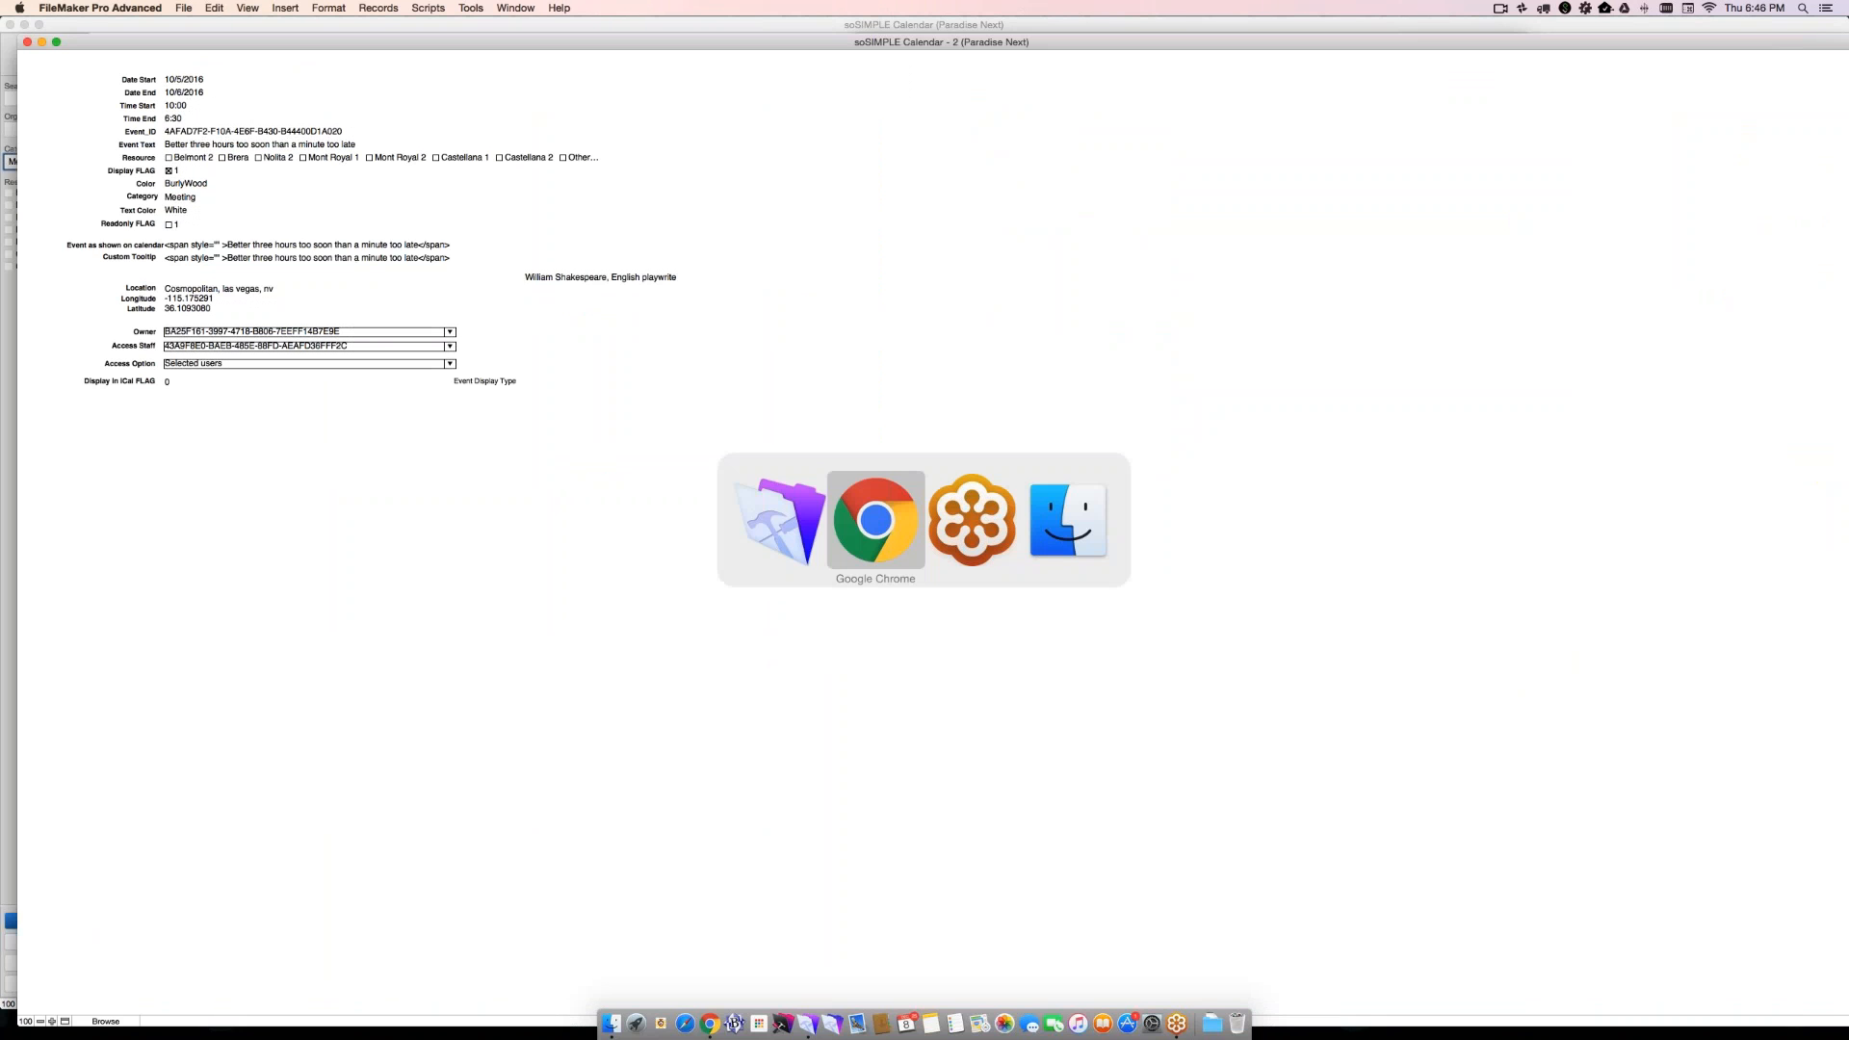
{"action": "left_click", "coordinate": [1020, 184]}
{"action": "left_click", "coordinate": [1019, 184]}
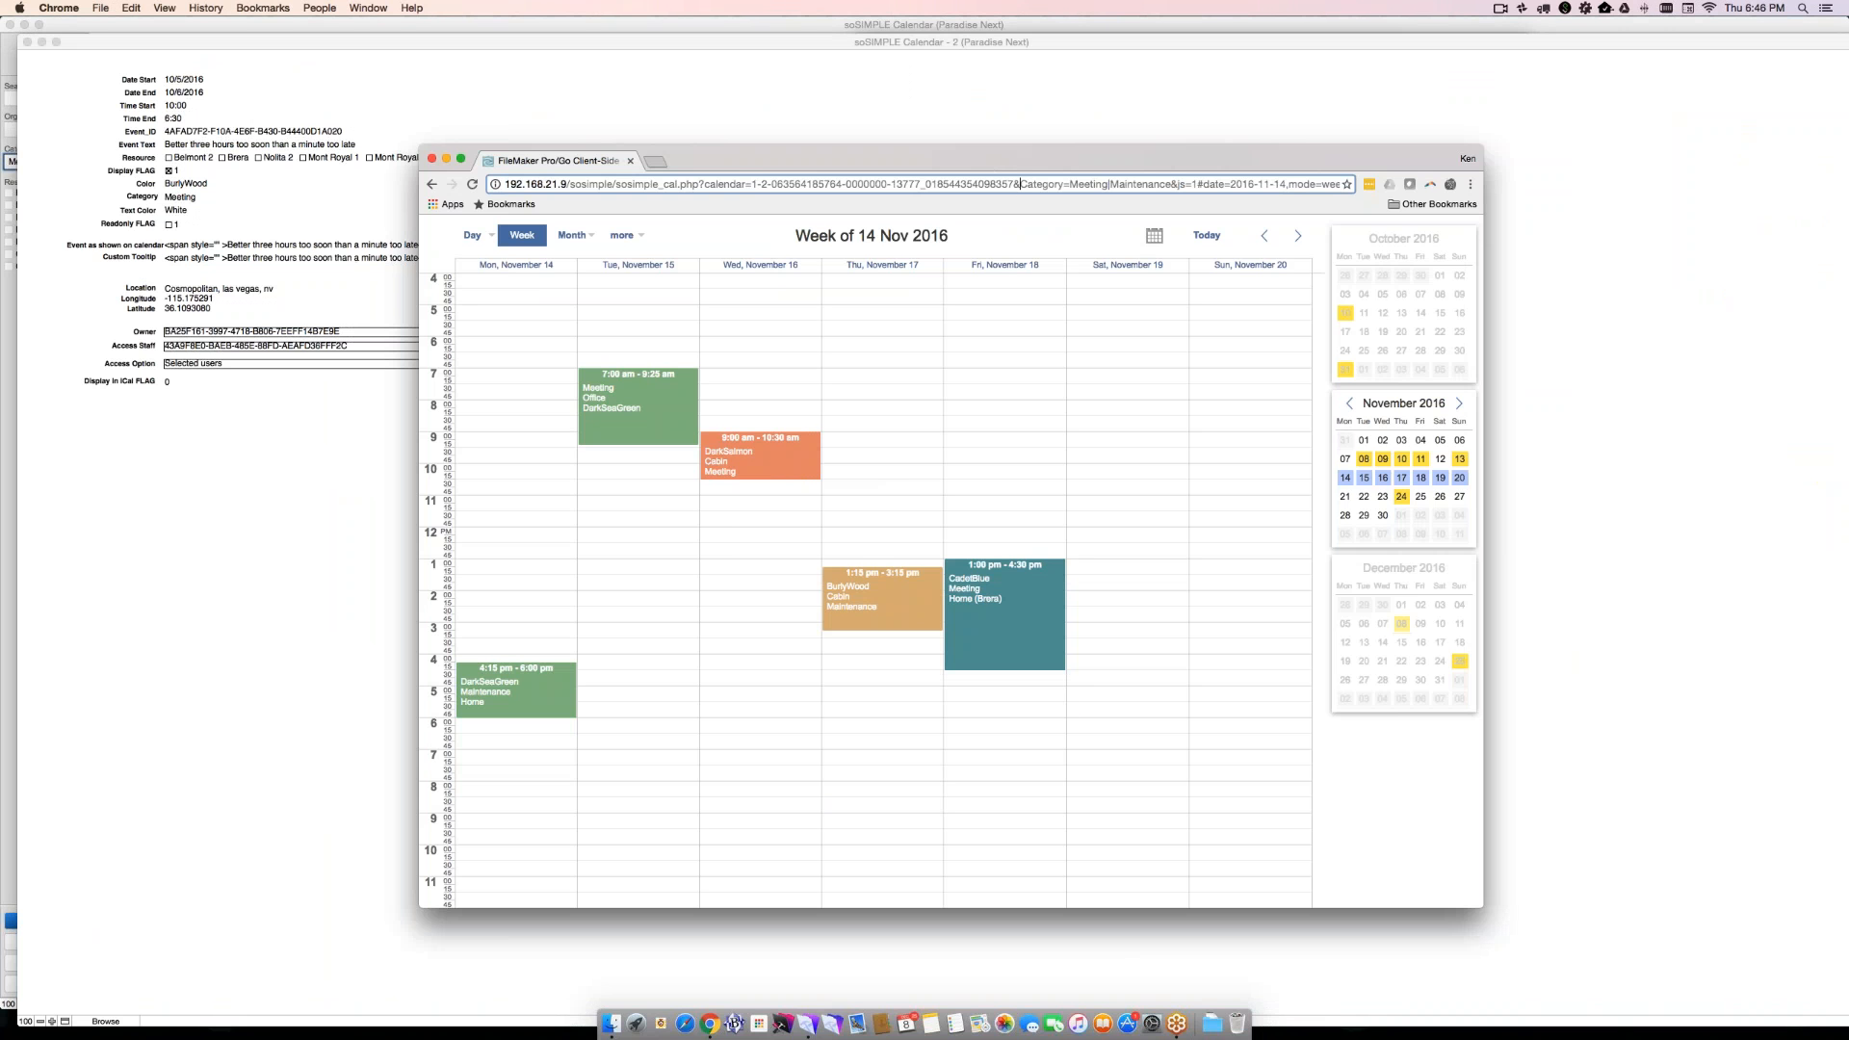
{"action": "type", "text": "Bur"}
{"action": "key", "text": "BackSpace"}
{"action": "key", "text": "BackSpace"}
{"action": "key", "text": "BackSpace"}
{"action": "type", "text": "Color="}
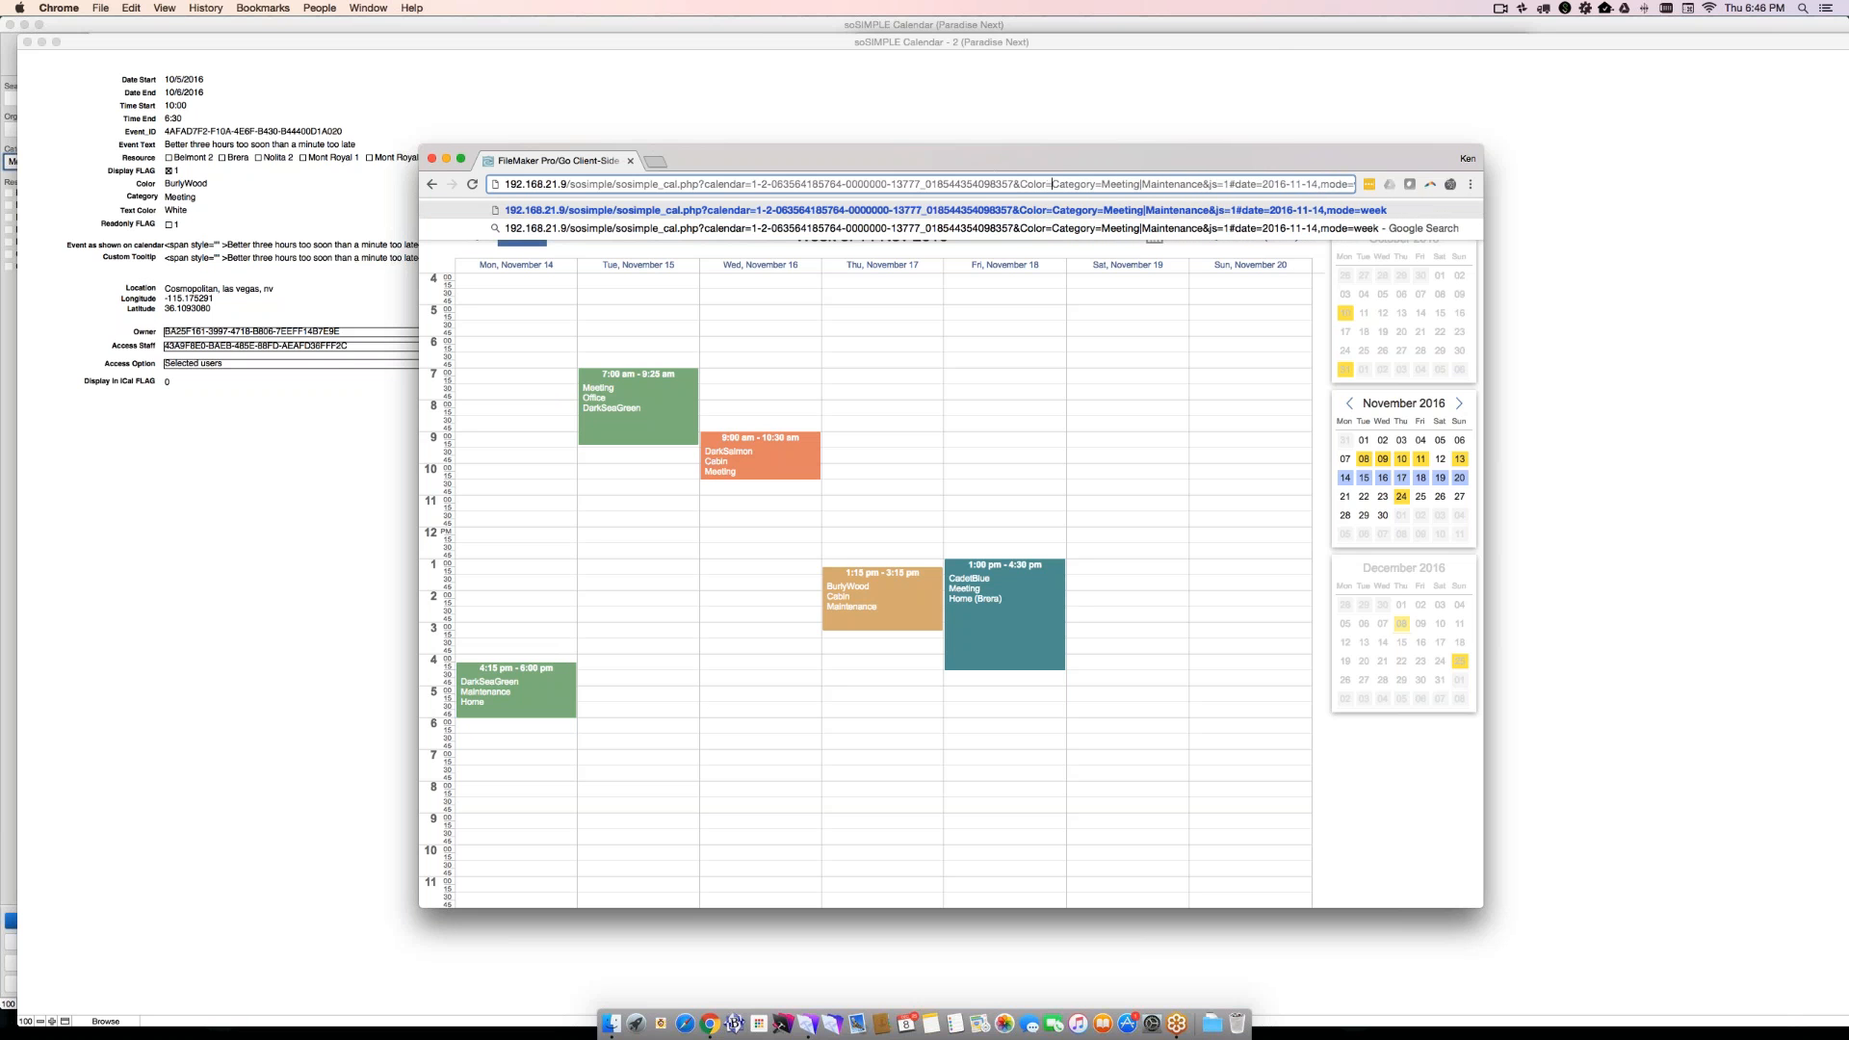
{"action": "type", "text": "Burlywood"}
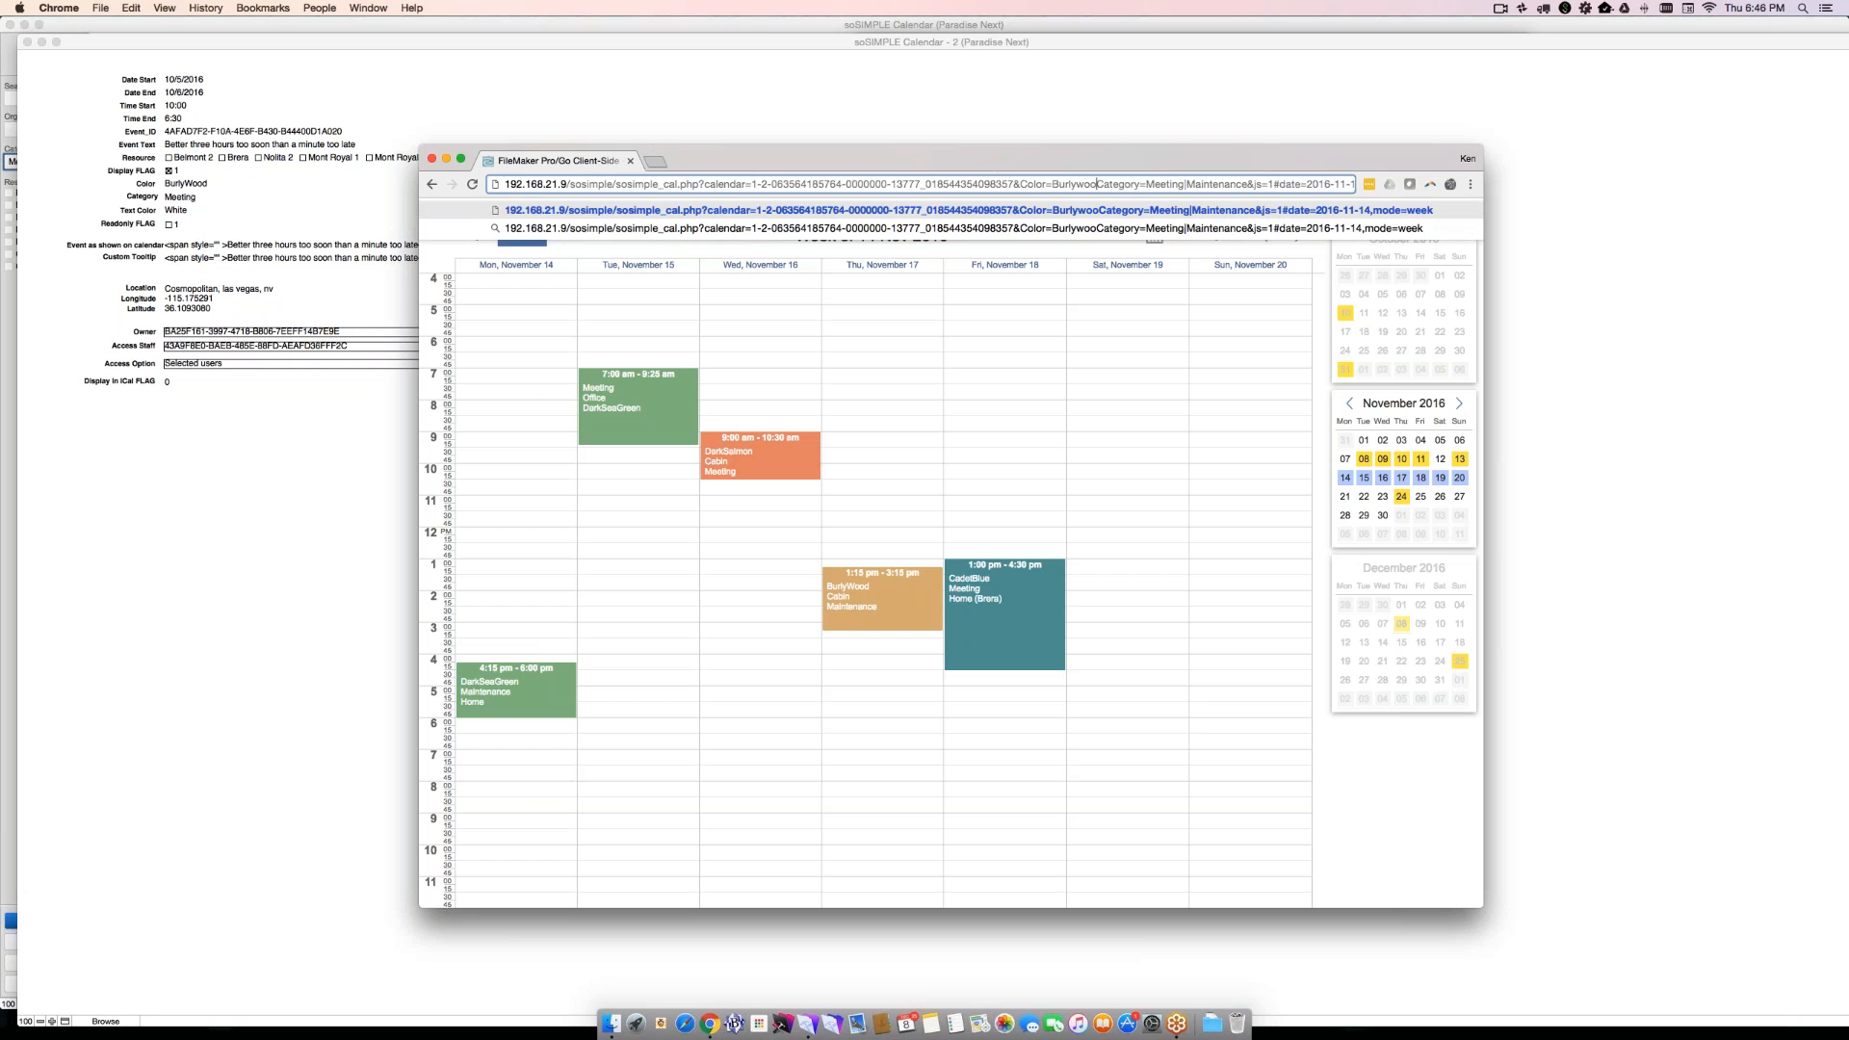
{"action": "type", "text": "&"}
{"action": "key", "text": "Return"}
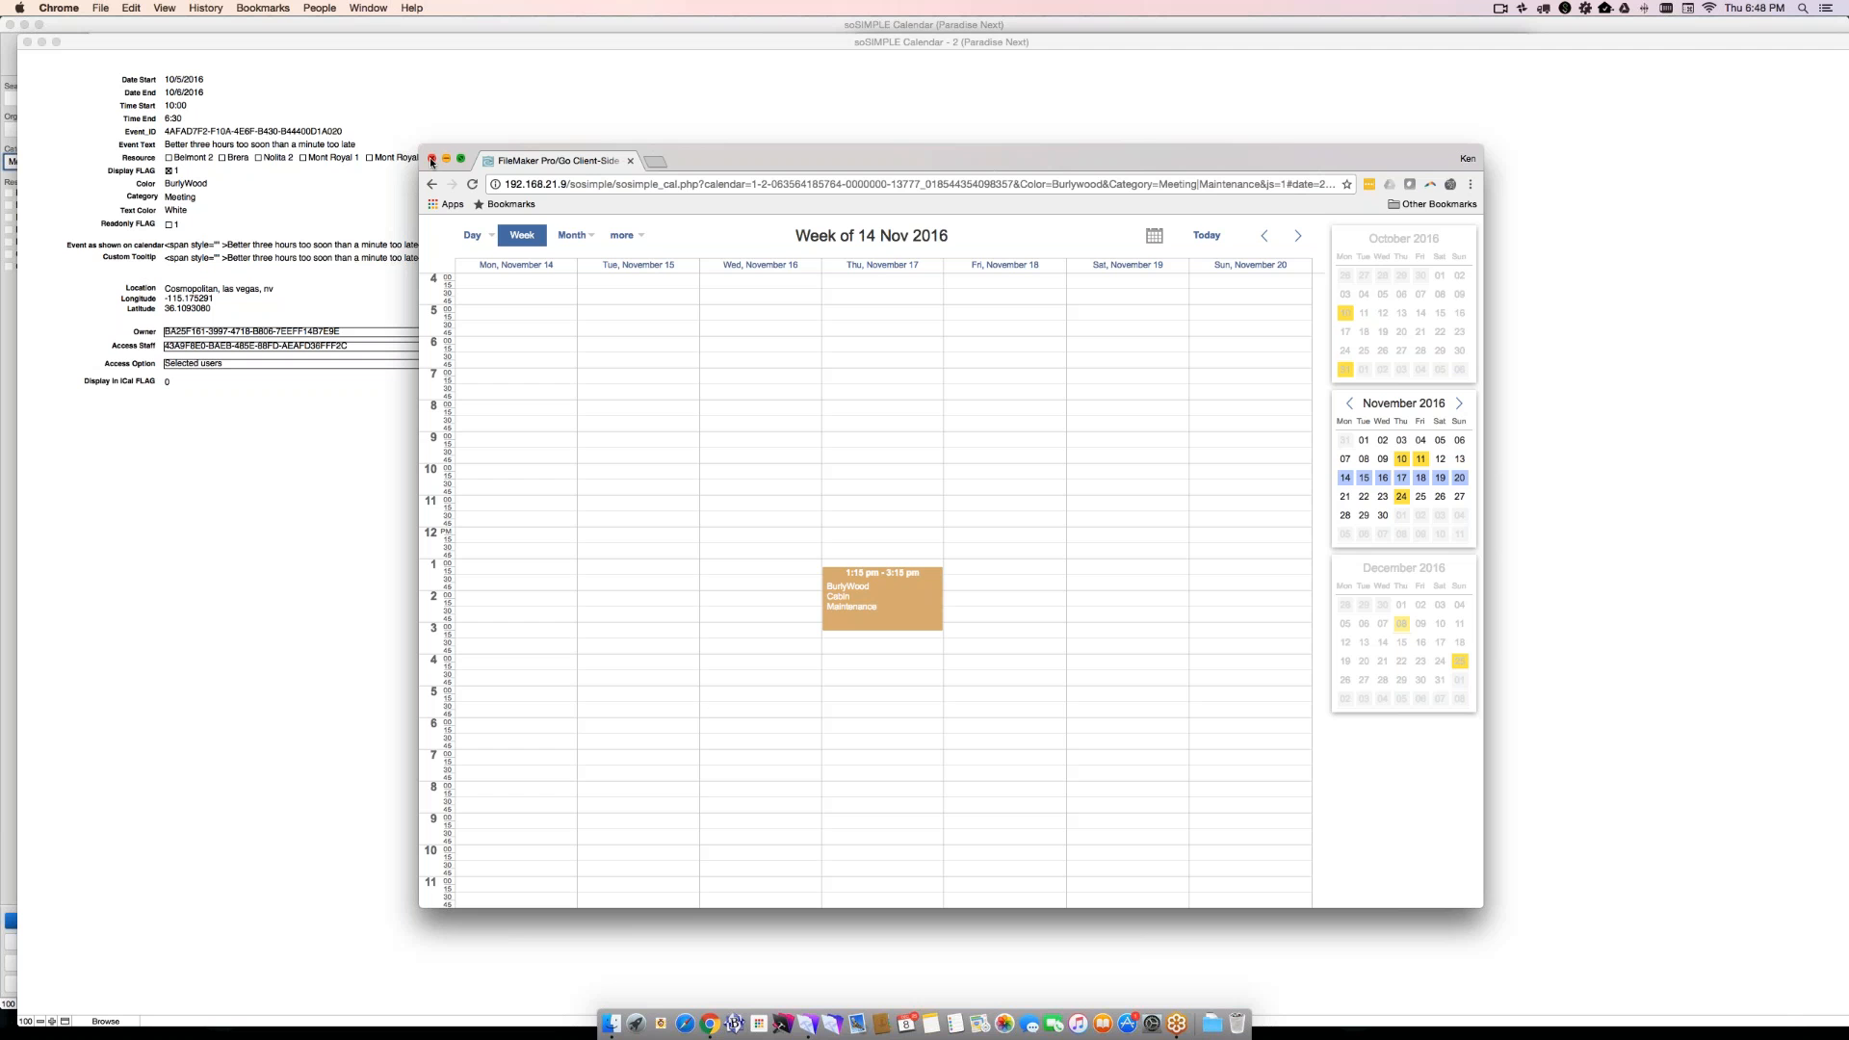
- Close the browser window, the data fields window and Manage Layouts to return to the FileMaker calendar
{"action": "left_click", "coordinate": [432, 159]}
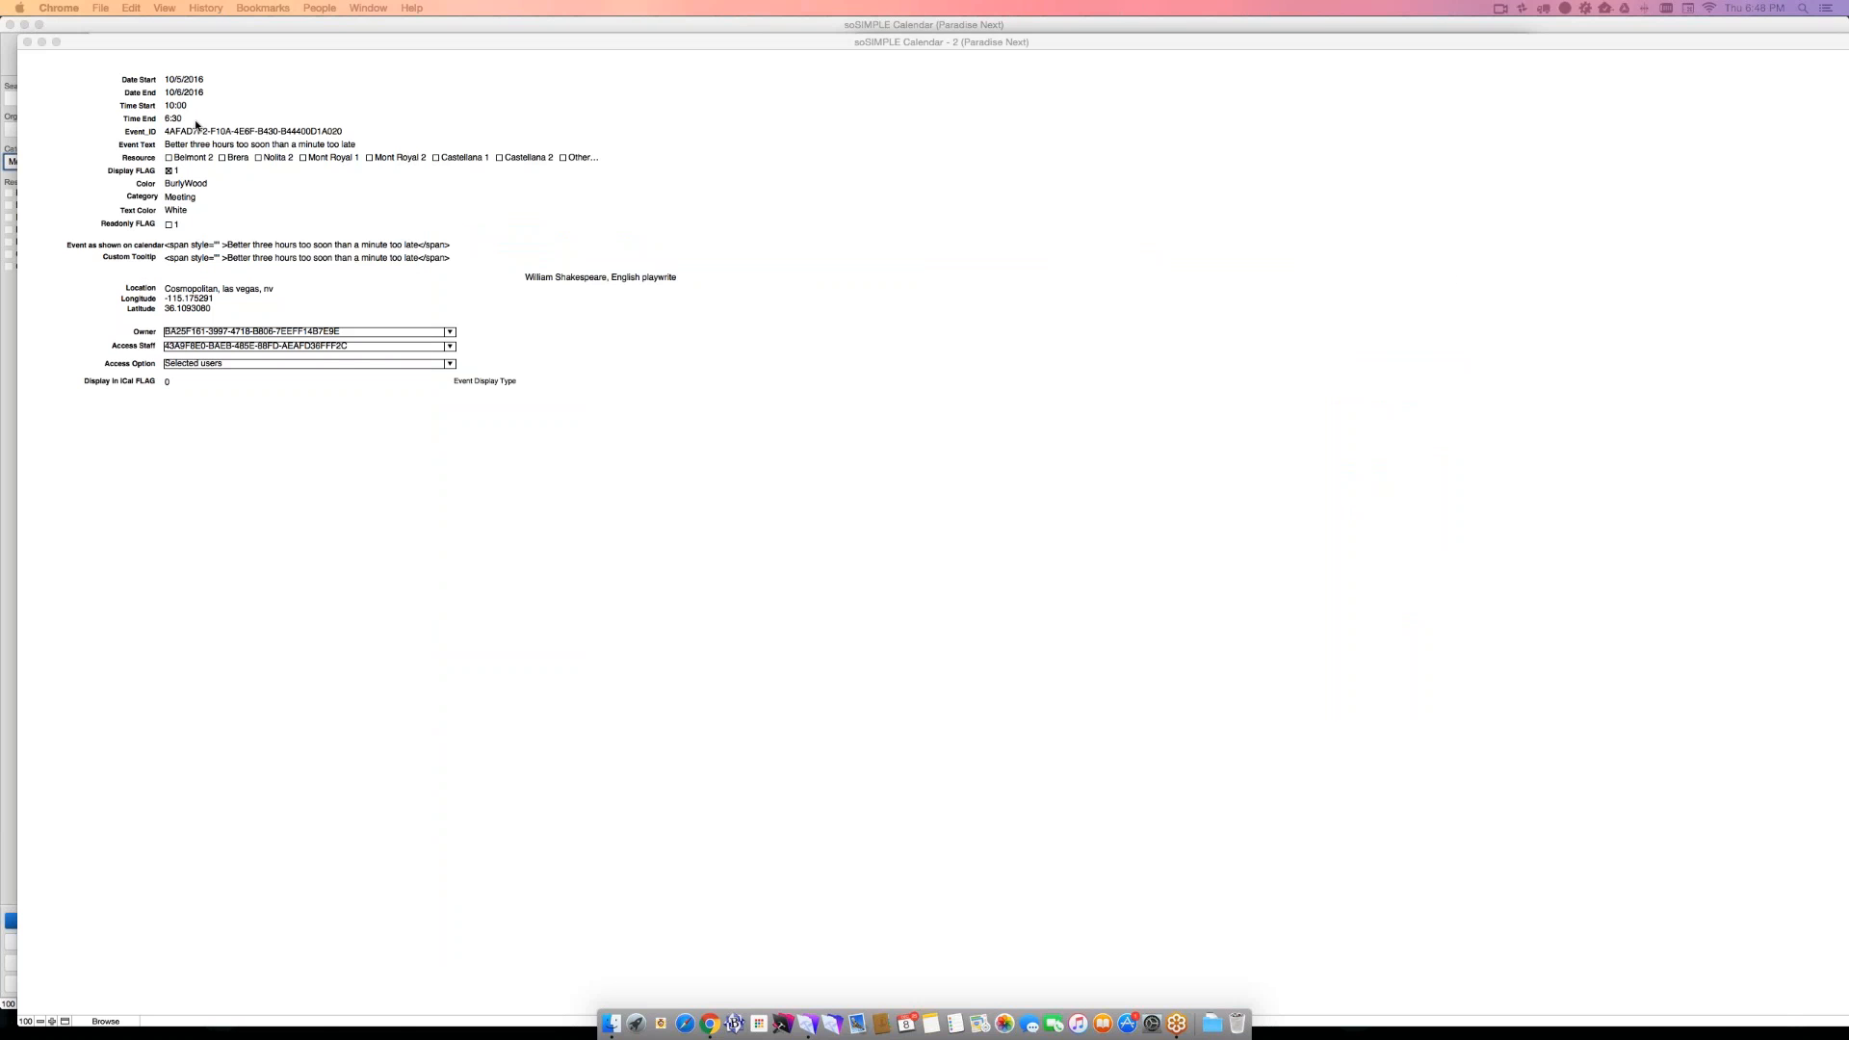
{"action": "left_click", "coordinate": [27, 42]}
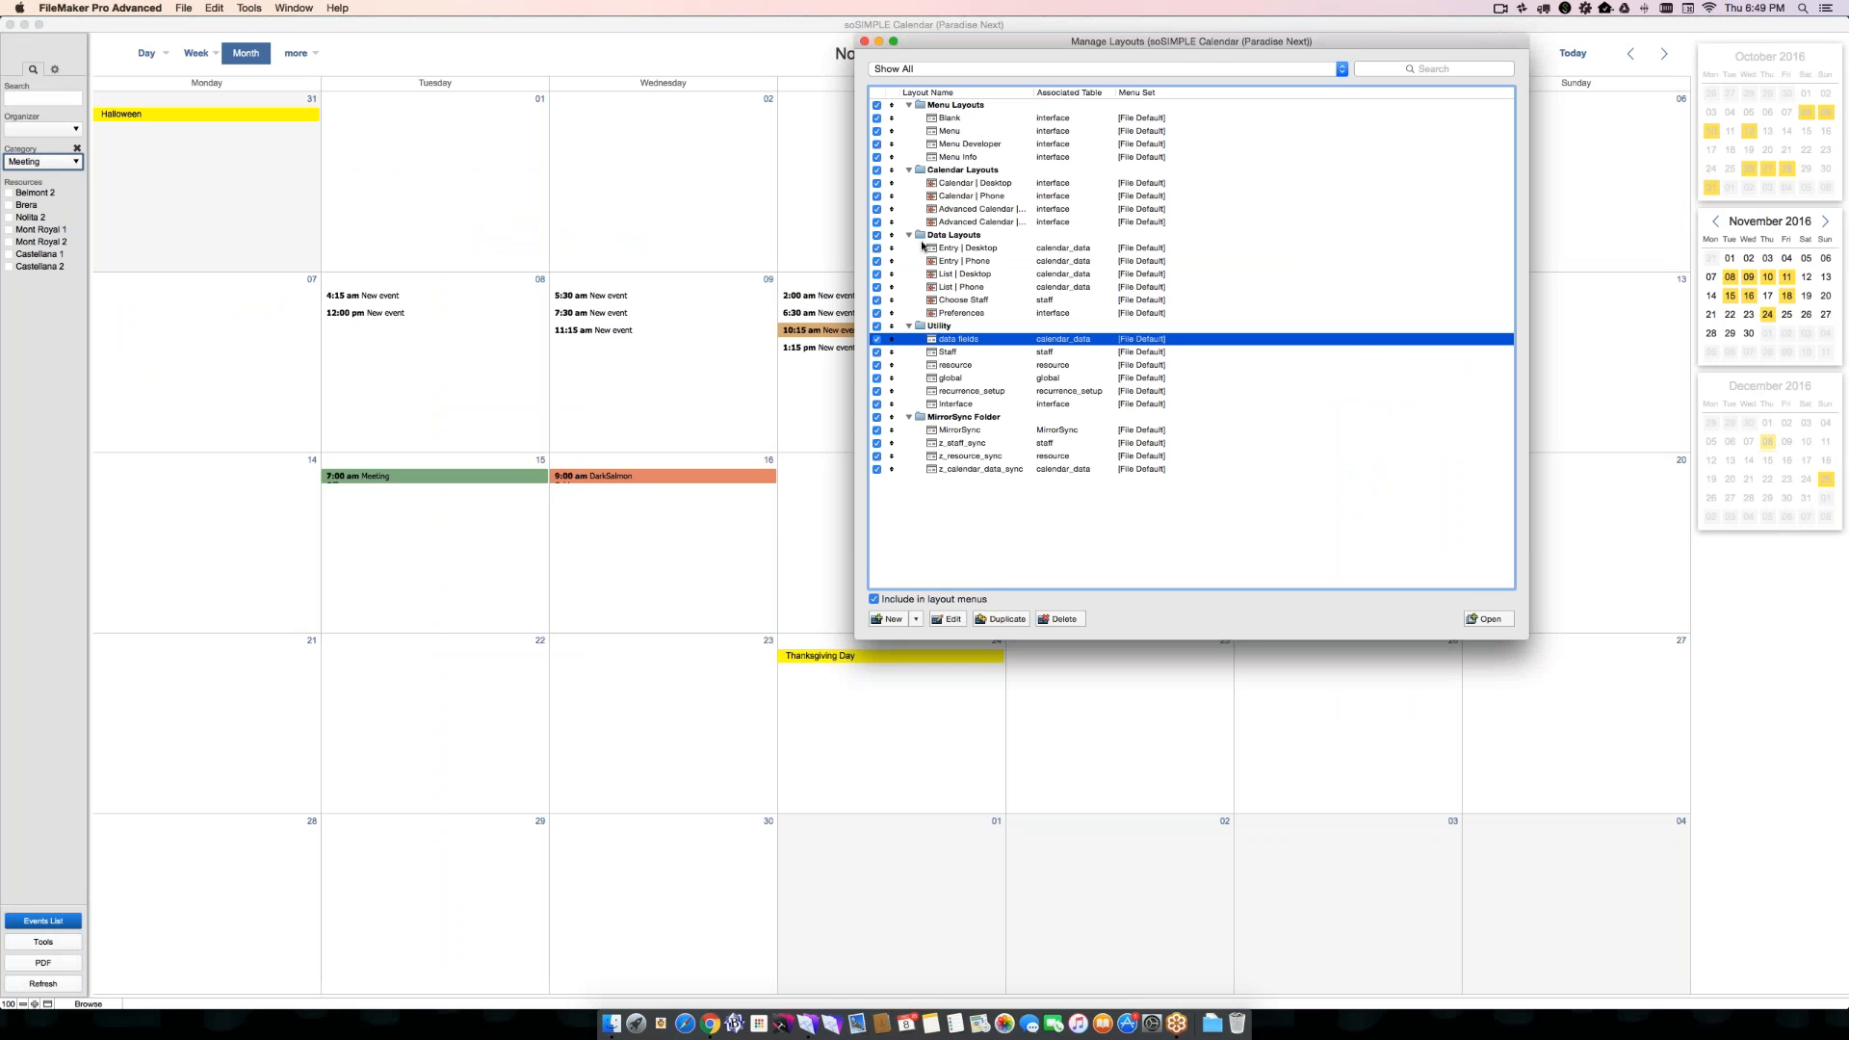
{"action": "left_click", "coordinate": [864, 41]}
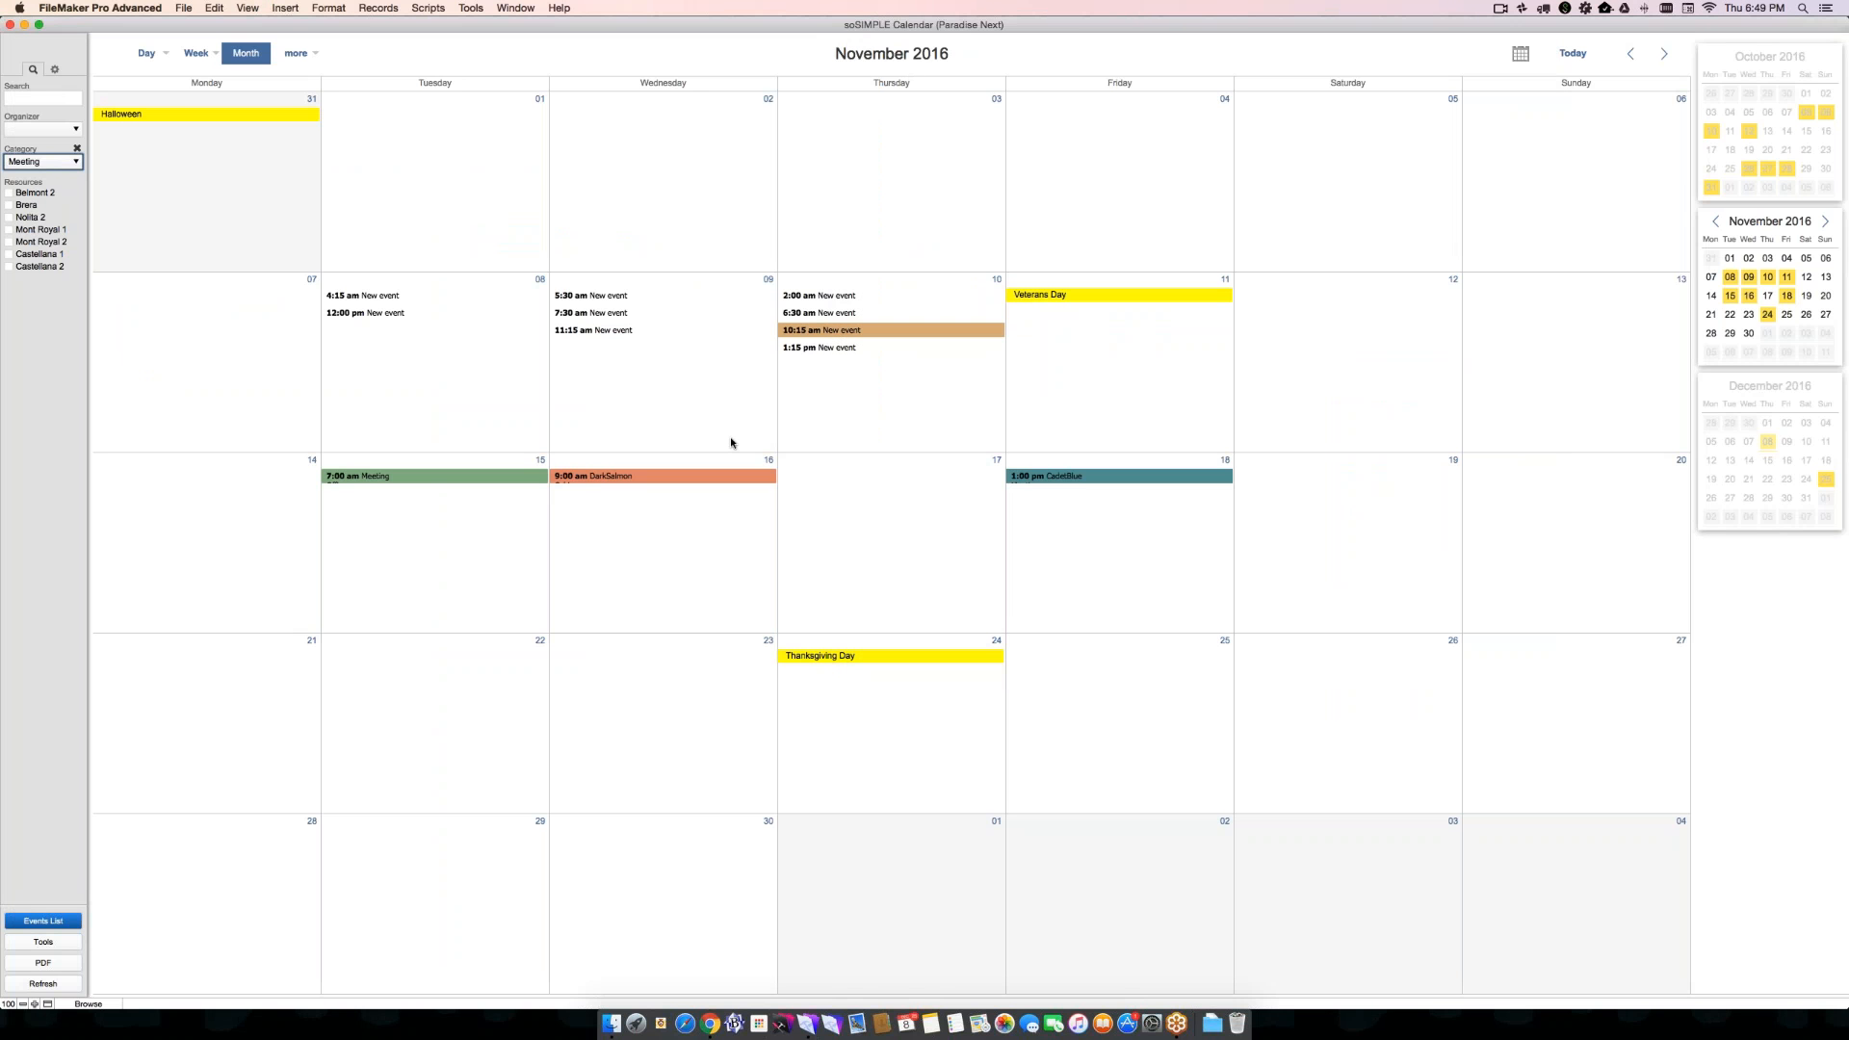
{"action": "key", "text": "super+l"}
- Show the calendar in the Grid Day view, and switch it to the Grid Month view for November 2016
{"action": "mouse_move", "coordinate": [150, 58]}
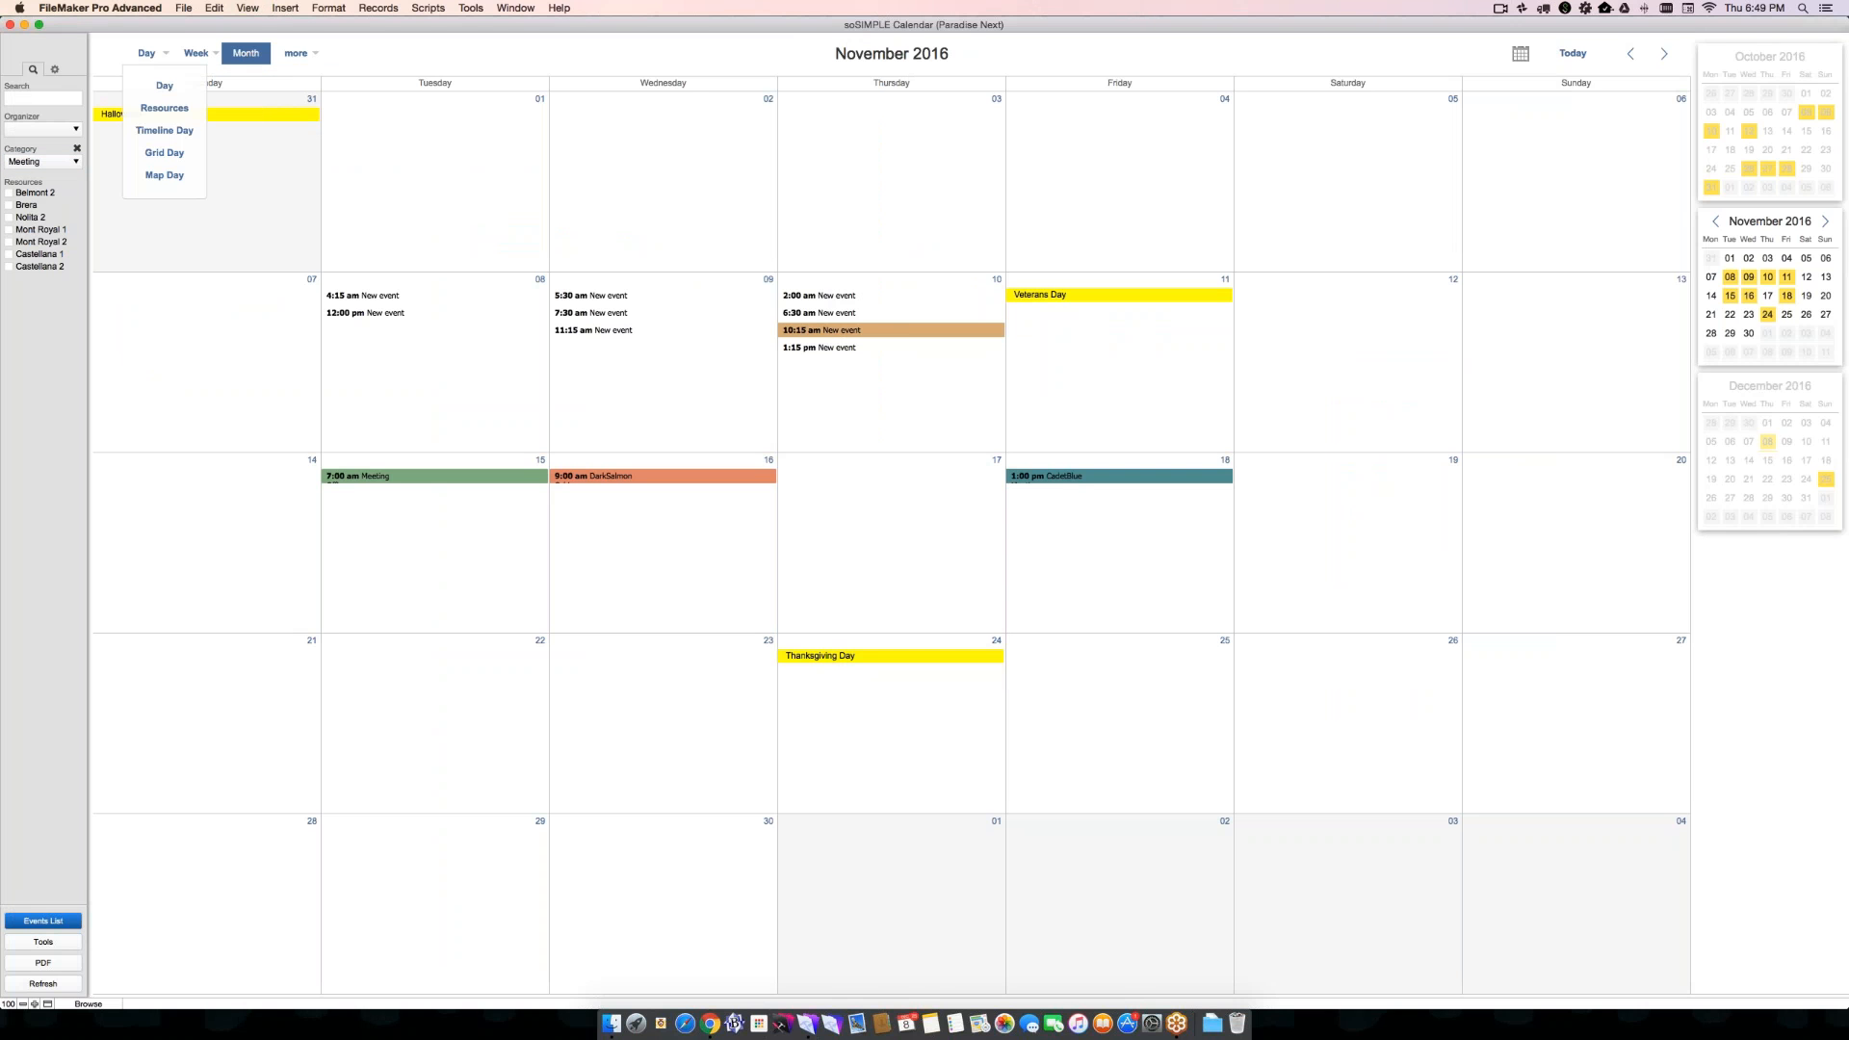
{"action": "left_click", "coordinate": [164, 153]}
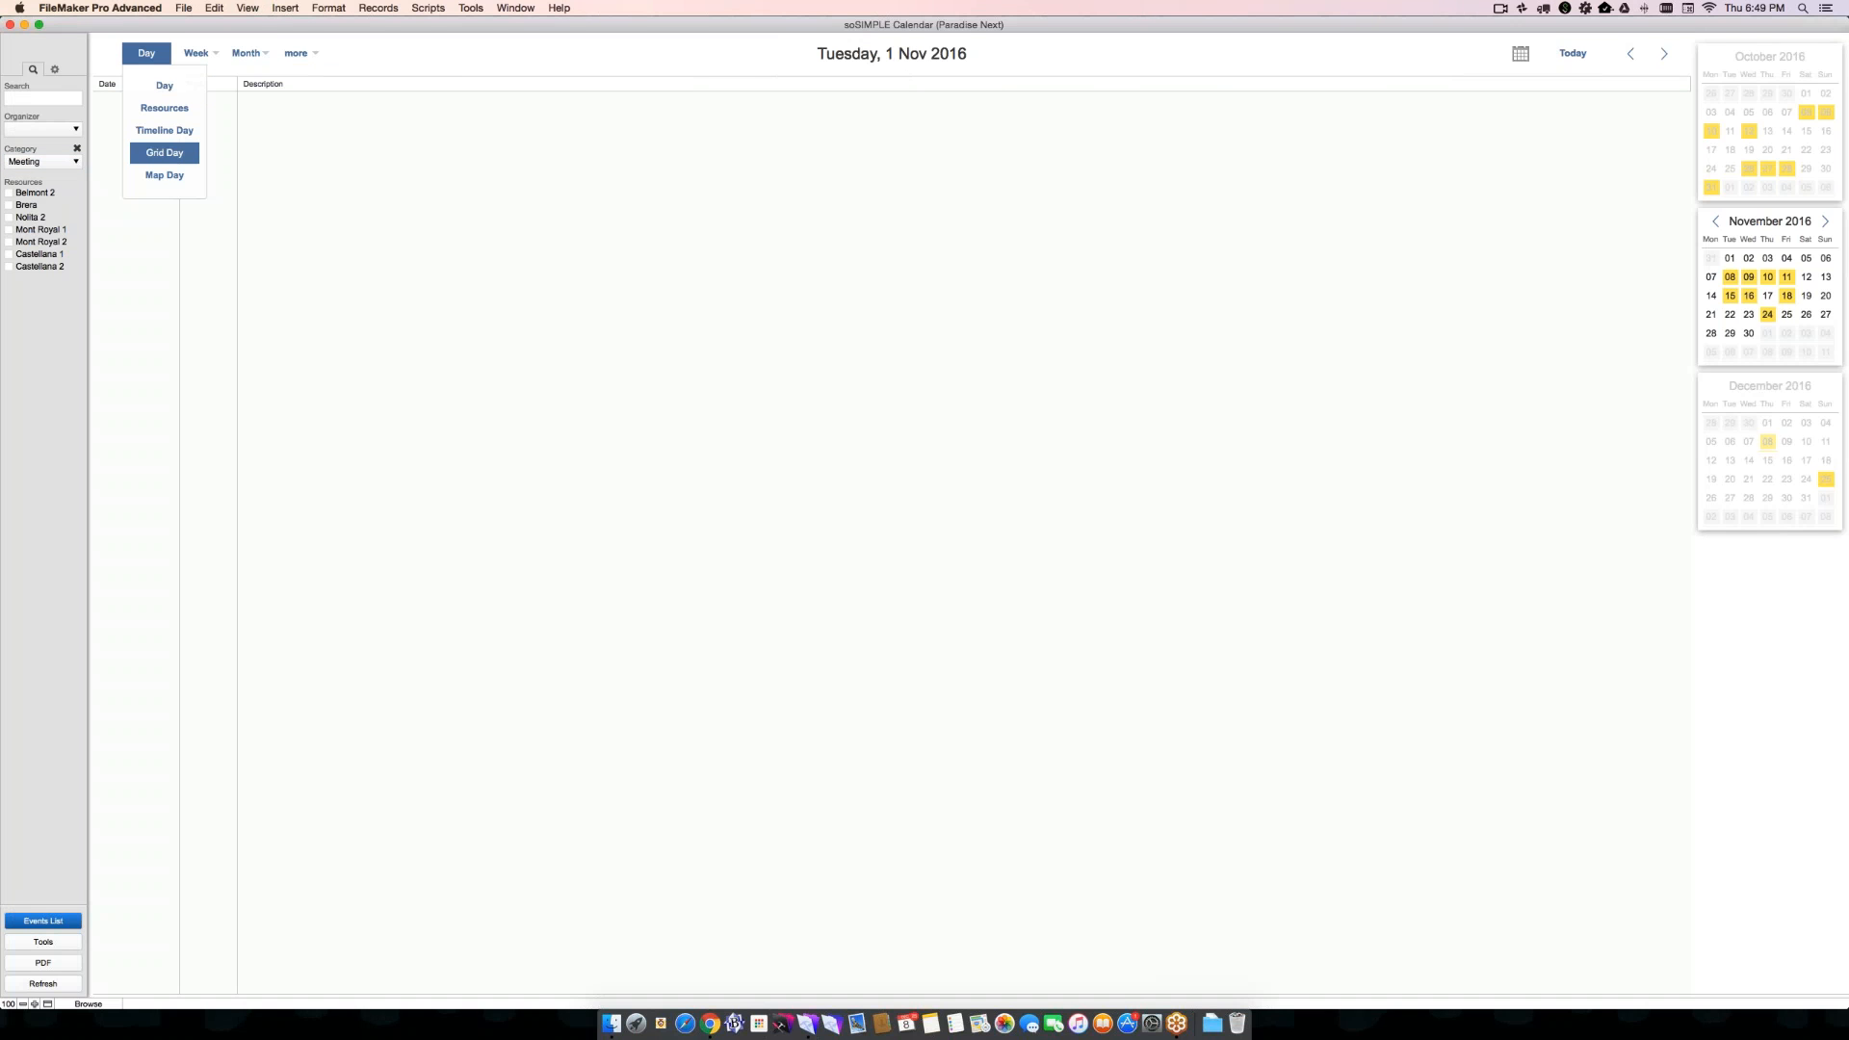
{"action": "mouse_move", "coordinate": [246, 55]}
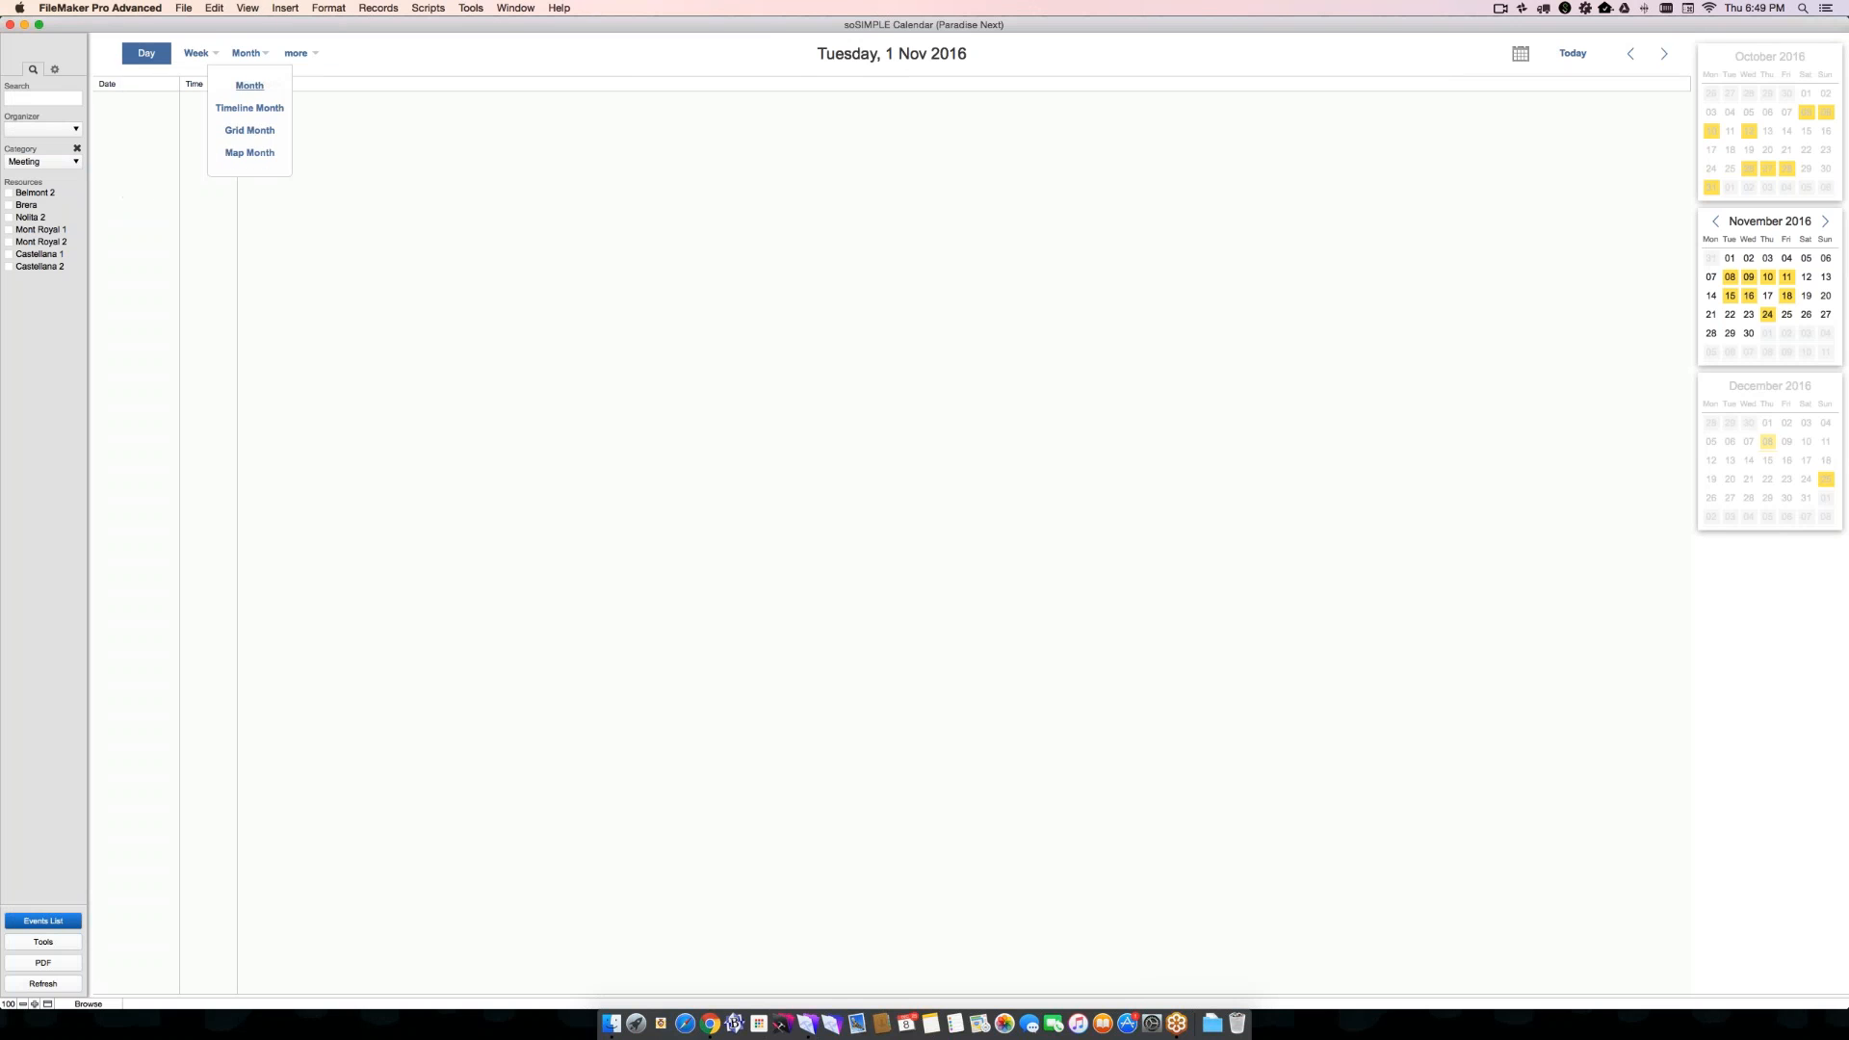
{"action": "left_click", "coordinate": [249, 130]}
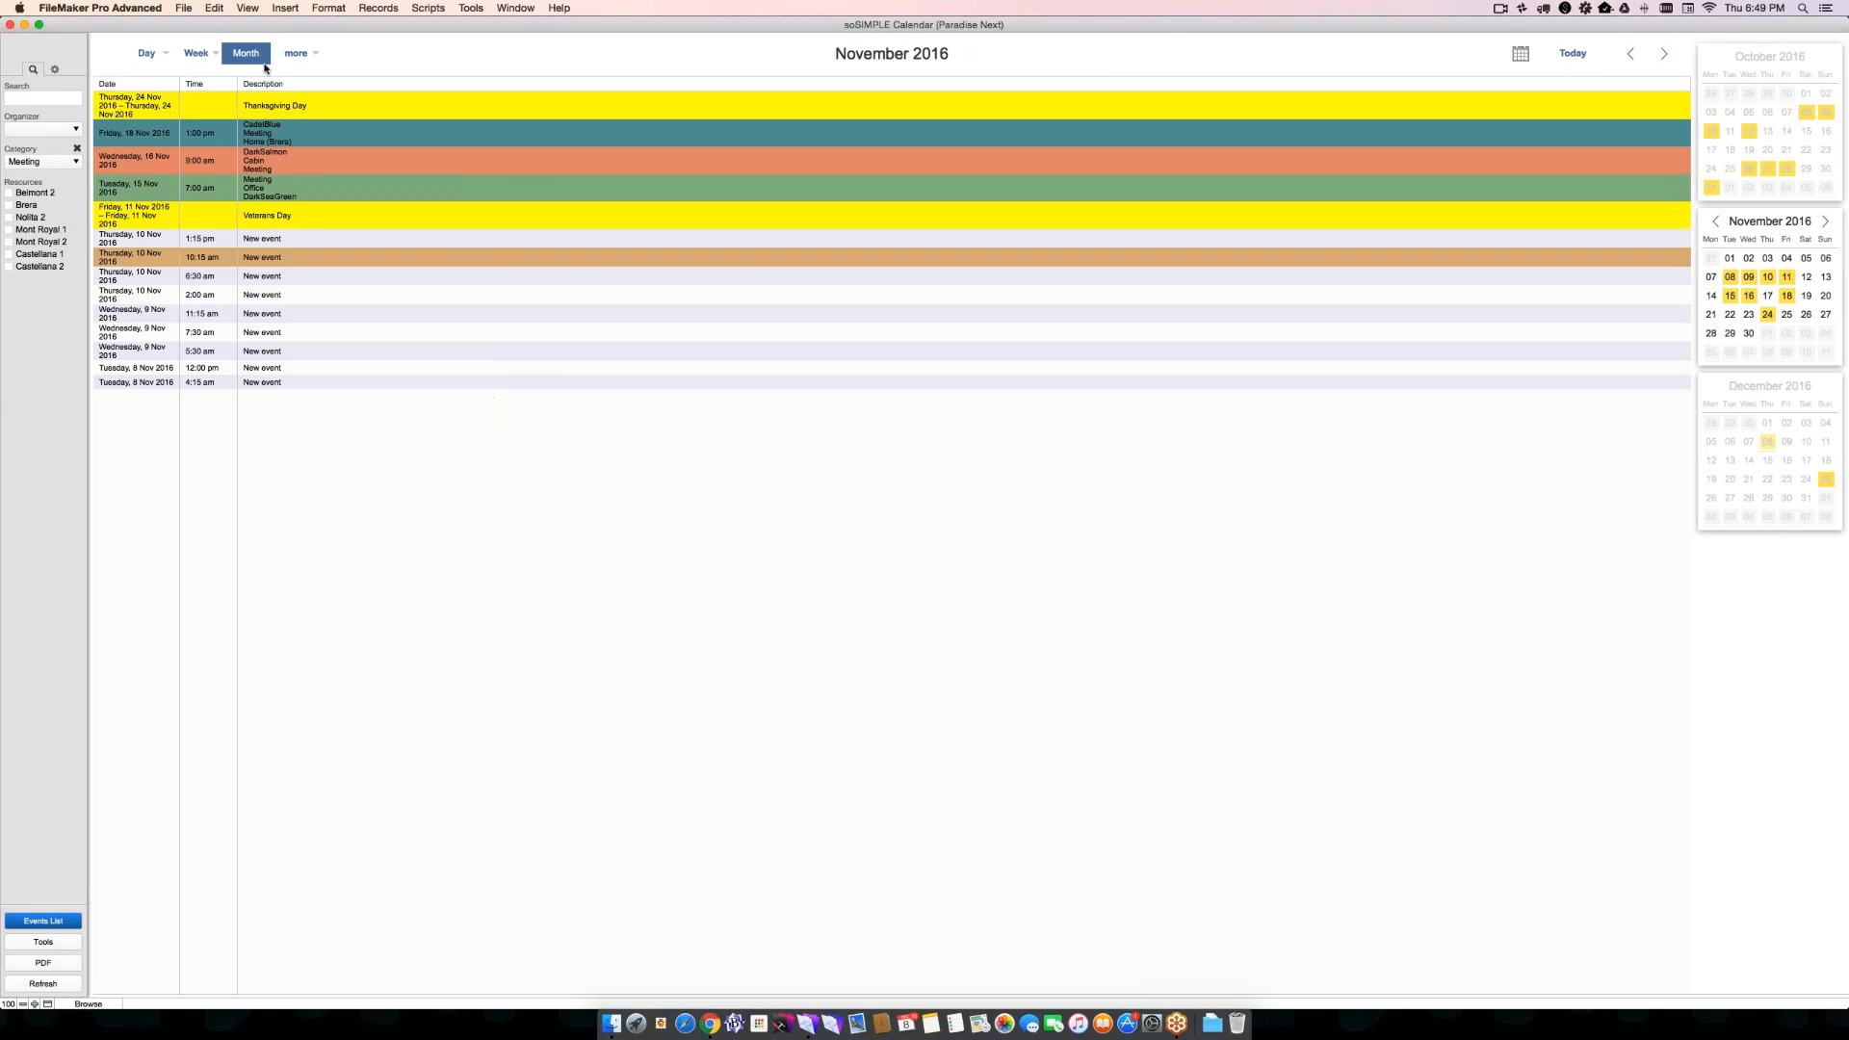
- Try sorting the November event grid by description and time, and sort it by date in ascending order
{"action": "left_click", "coordinate": [264, 87]}
{"action": "left_click", "coordinate": [204, 84]}
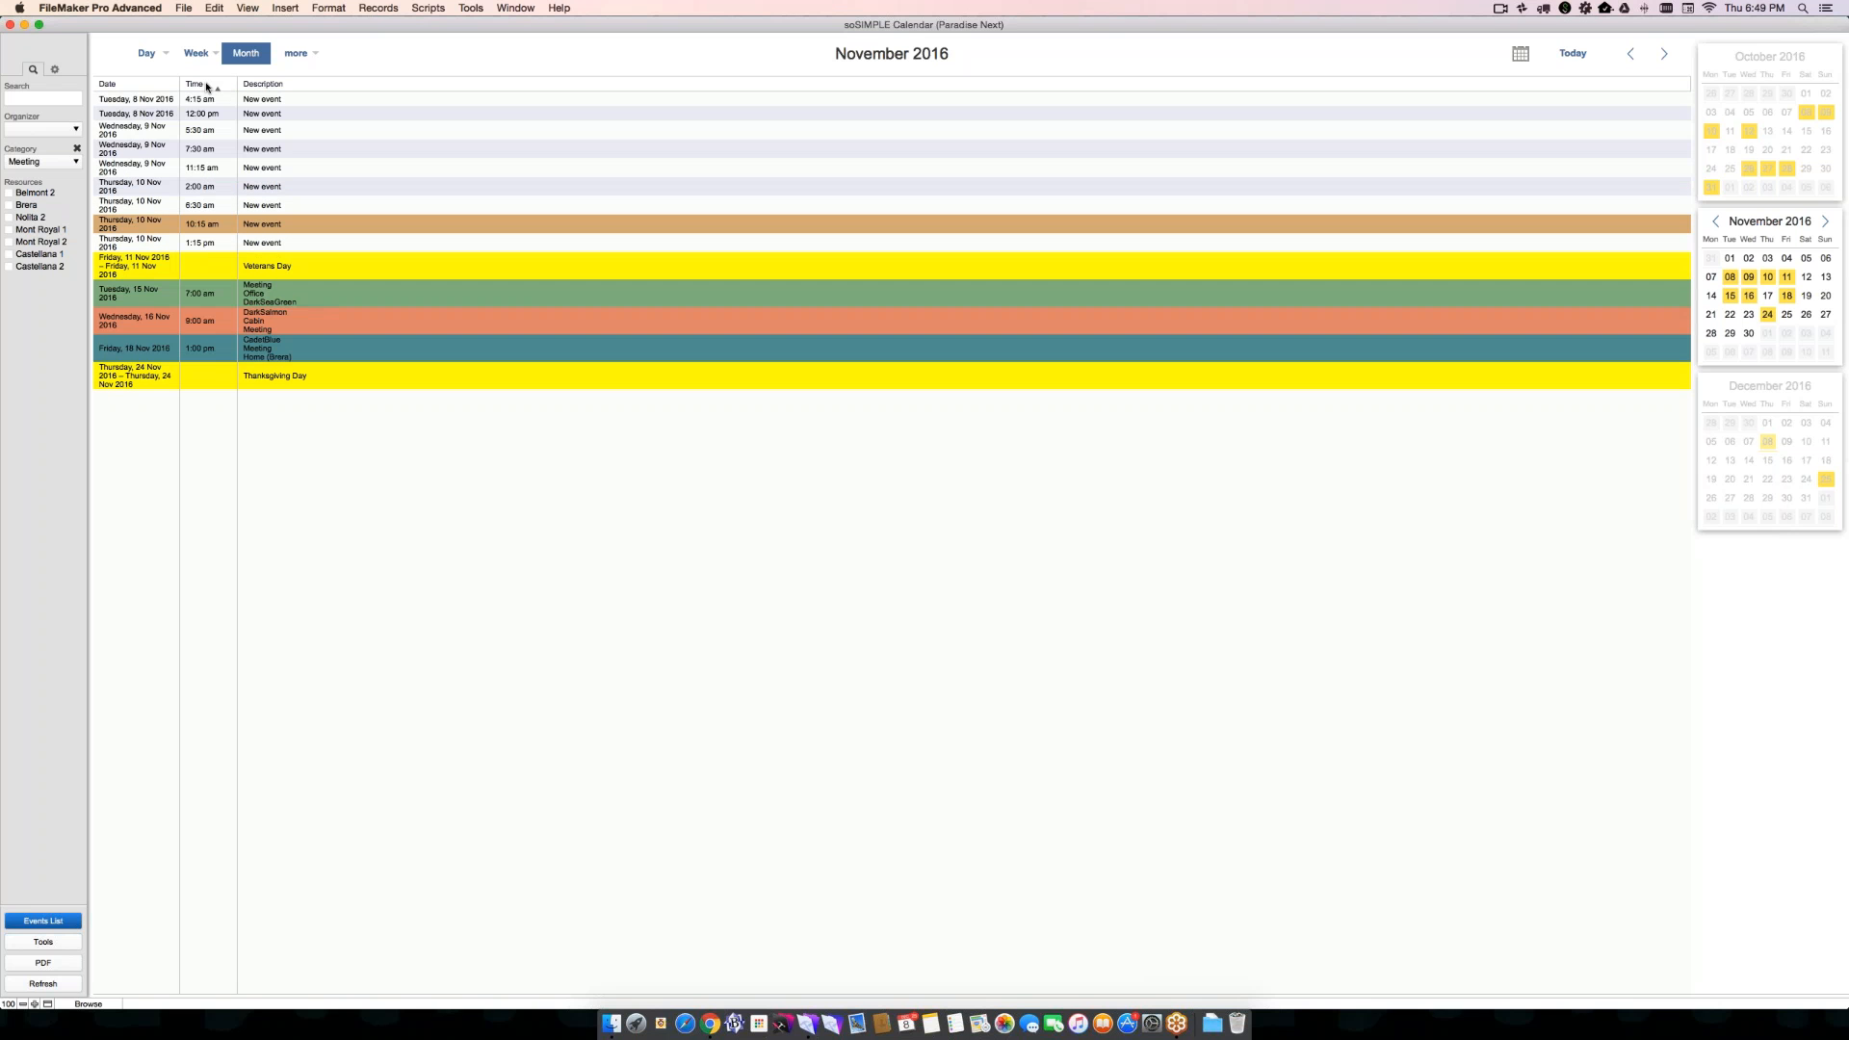
{"action": "left_click", "coordinate": [152, 85]}
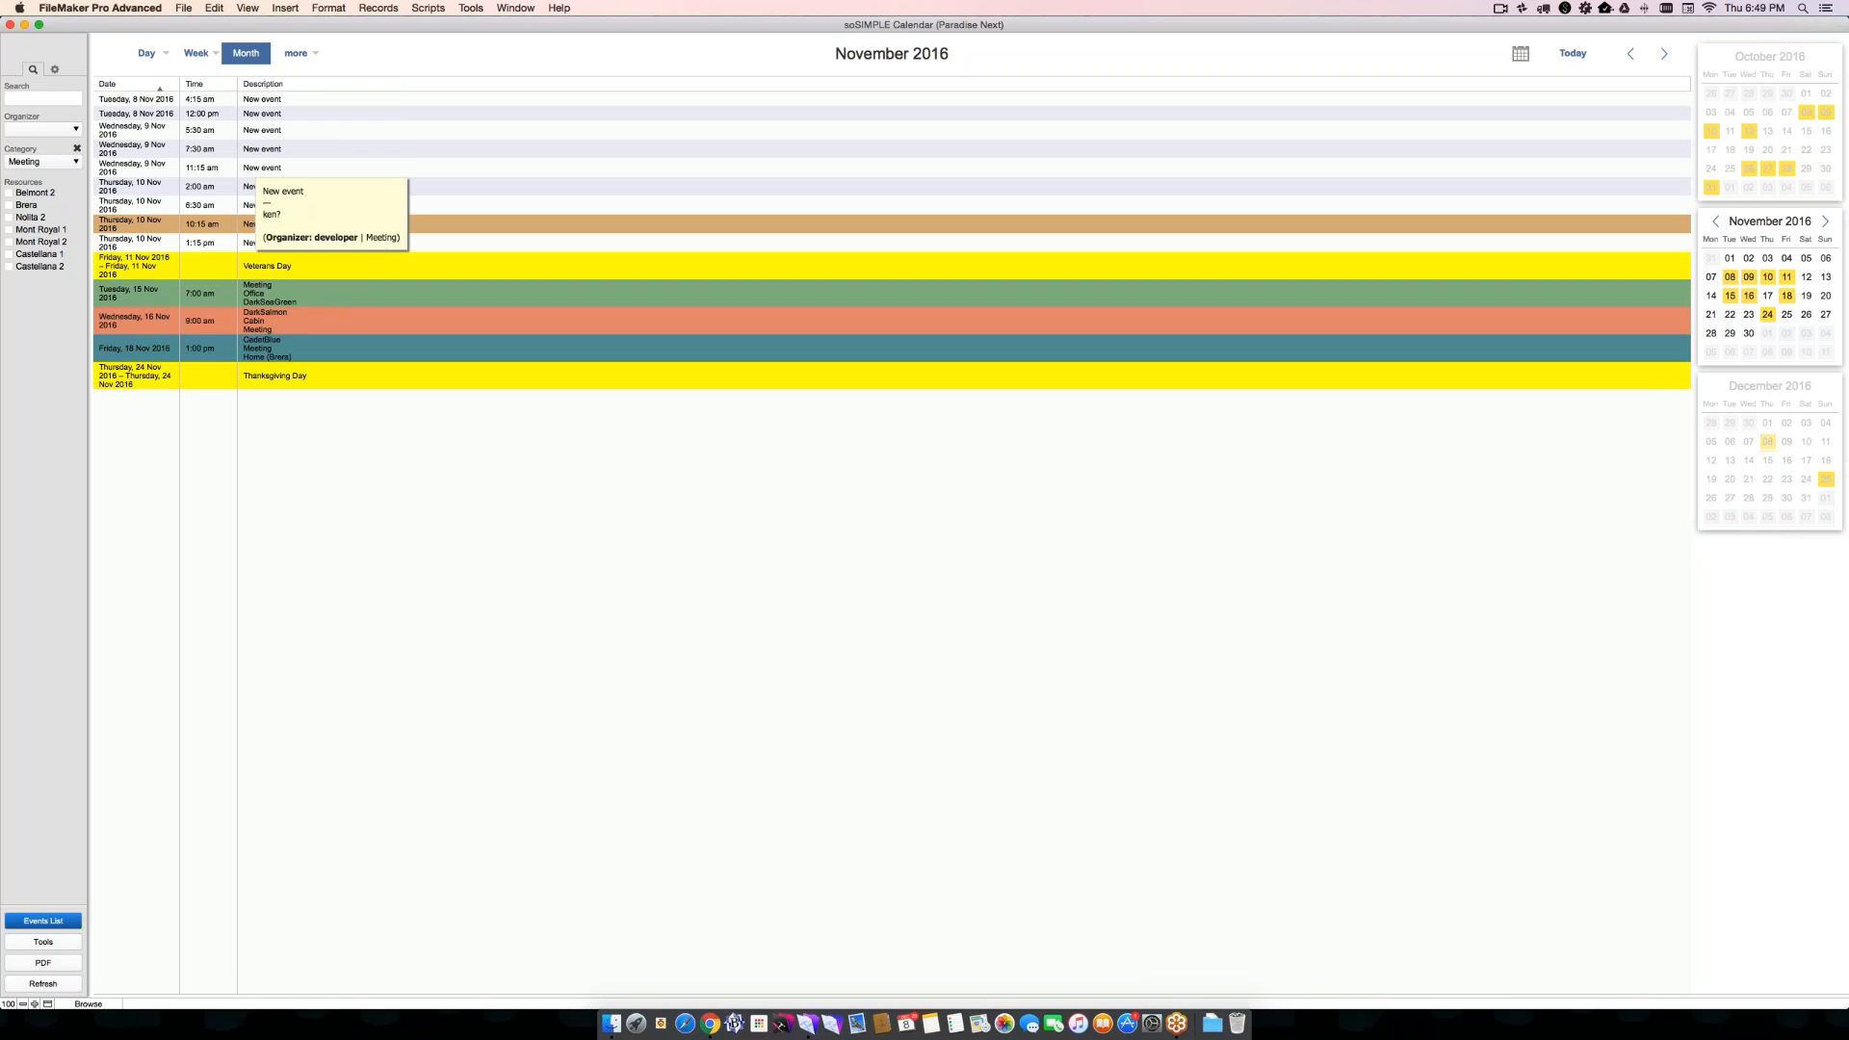
- Switch to the Map Month view and browse the months around November 2016, returning to October 2016
{"action": "left_click", "coordinate": [246, 53]}
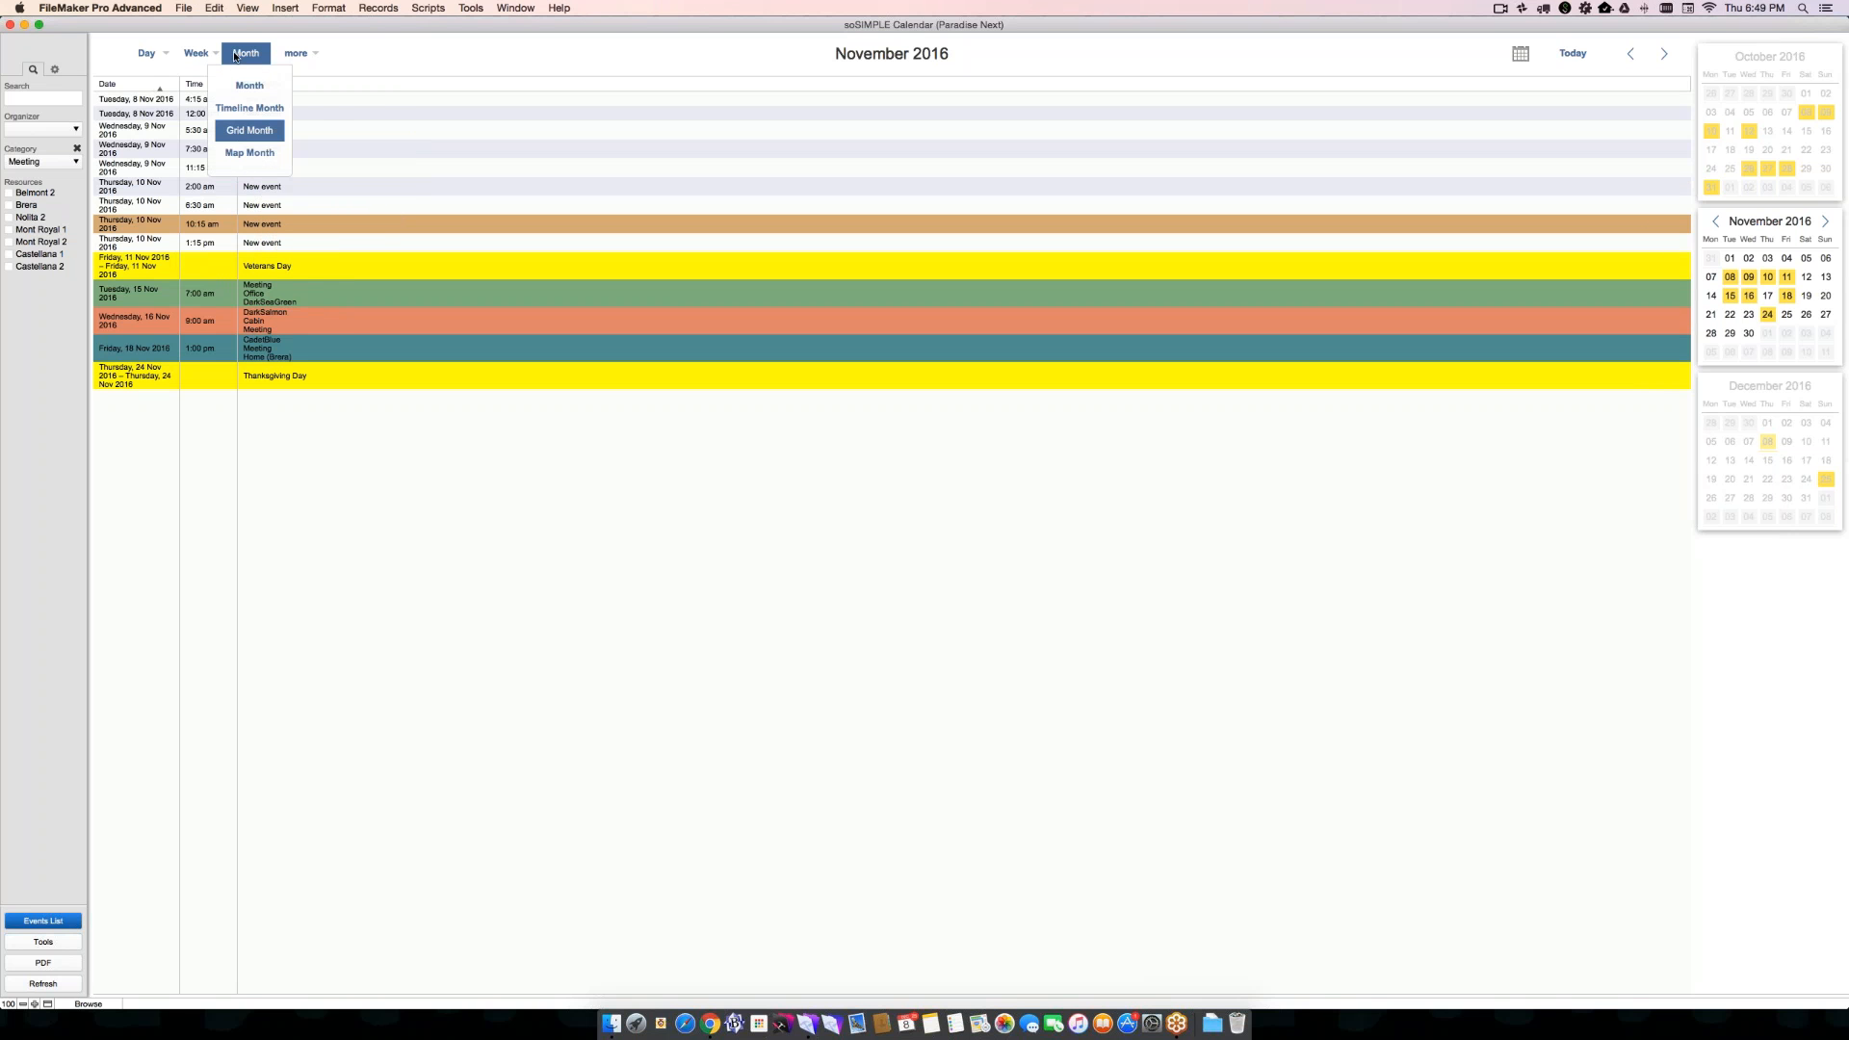
{"action": "left_click", "coordinate": [242, 154]}
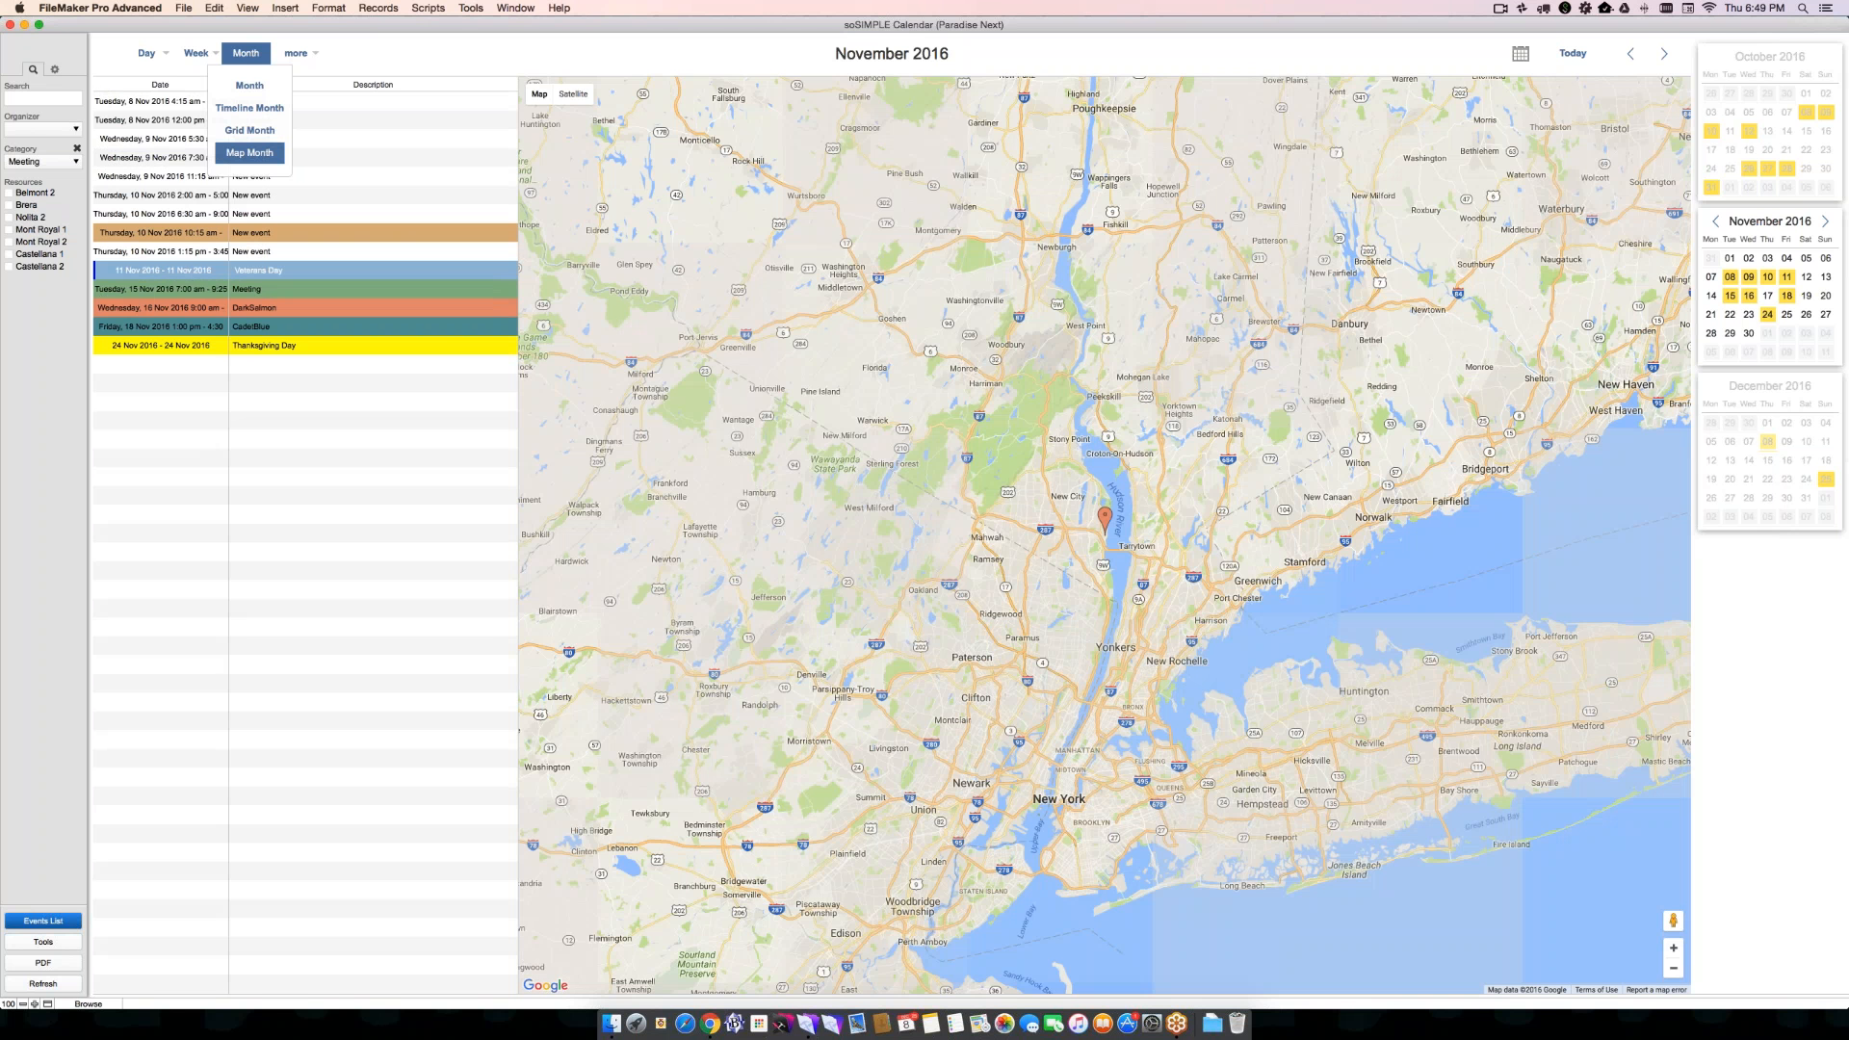
{"action": "left_click", "coordinate": [1631, 54]}
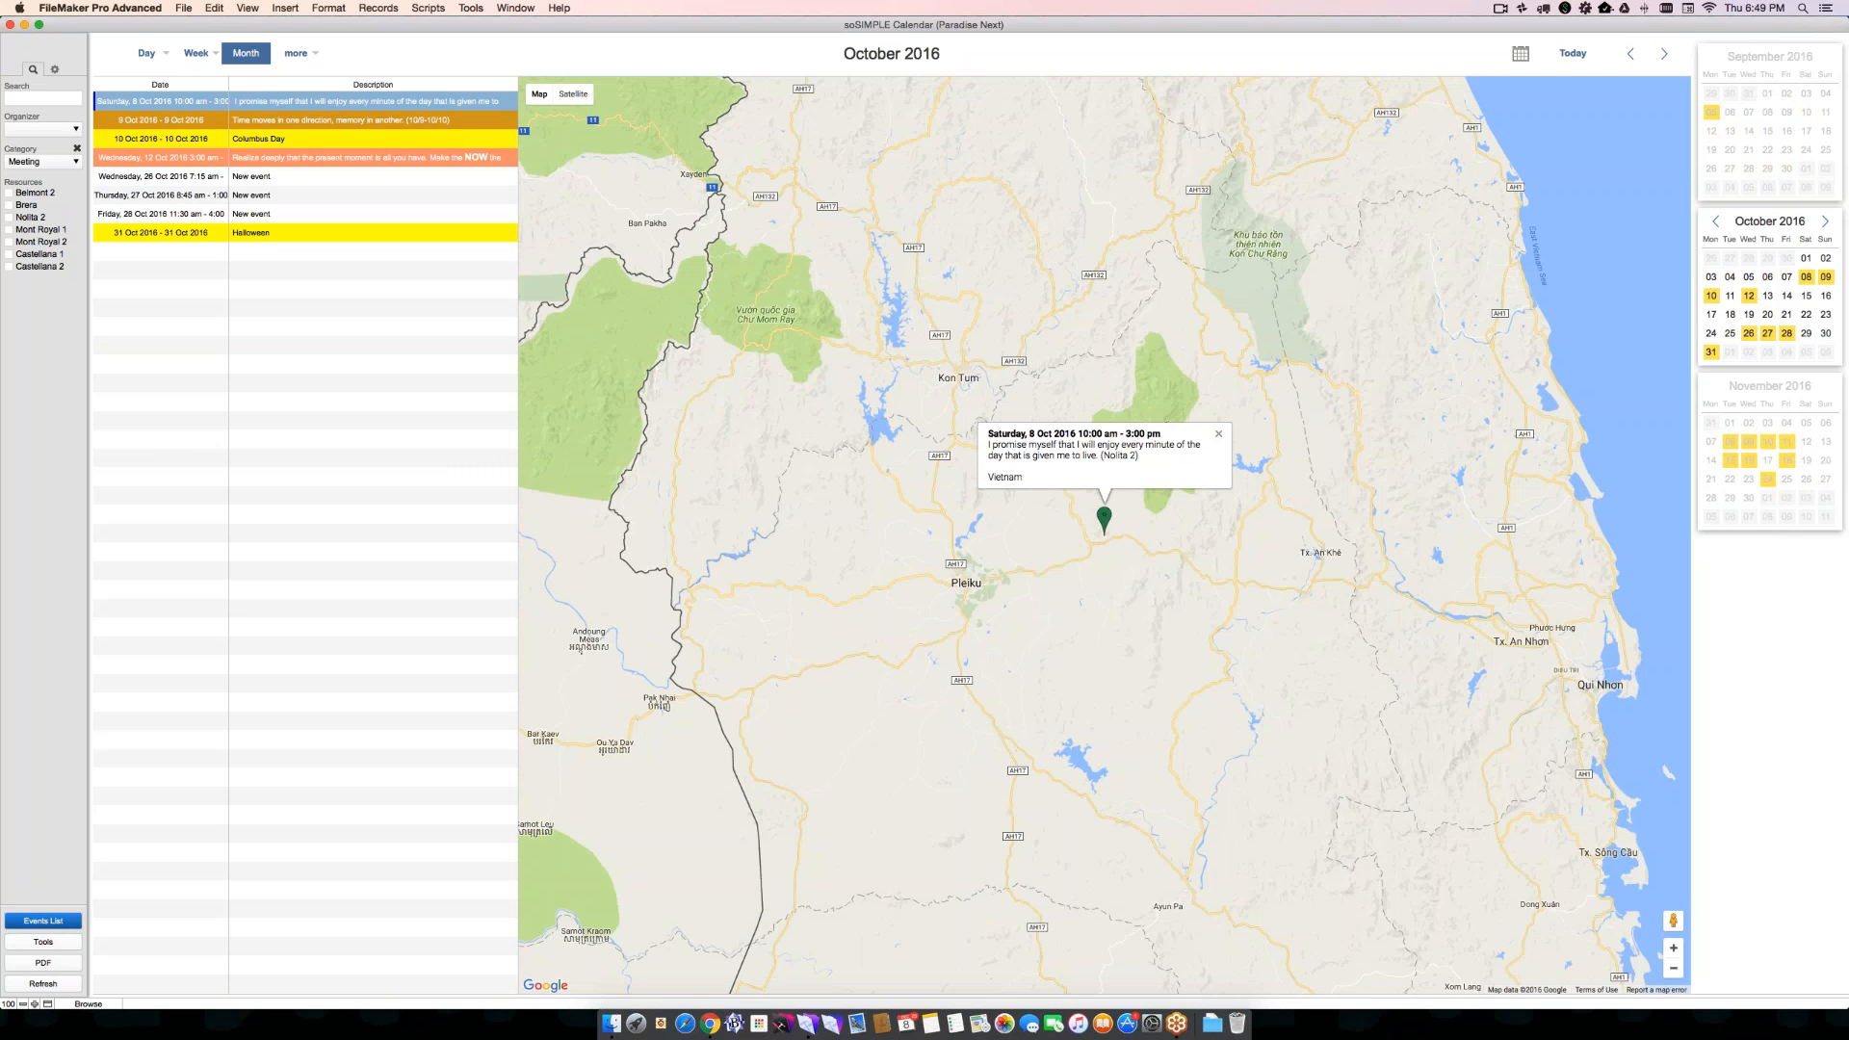
{"action": "left_click", "coordinate": [1664, 55]}
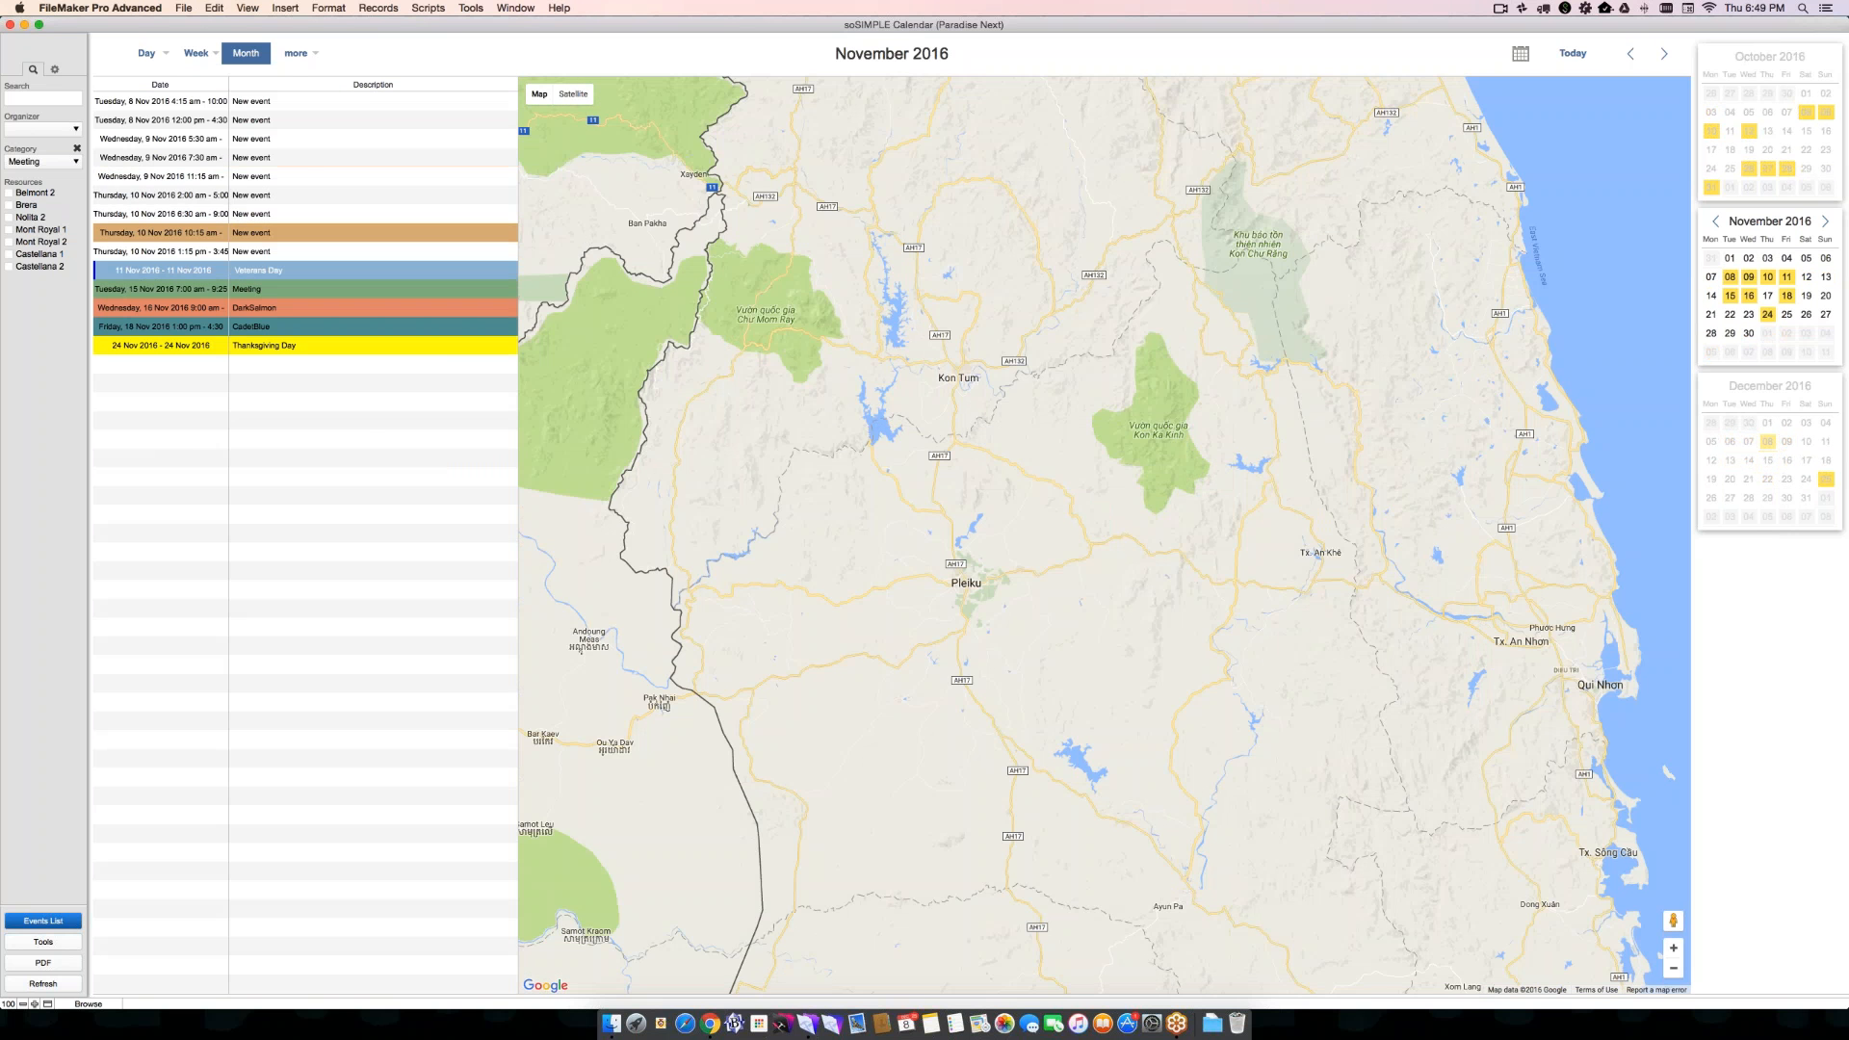
{"action": "left_click", "coordinate": [1666, 55]}
{"action": "left_click", "coordinate": [1633, 54]}
{"action": "left_click", "coordinate": [1633, 55]}
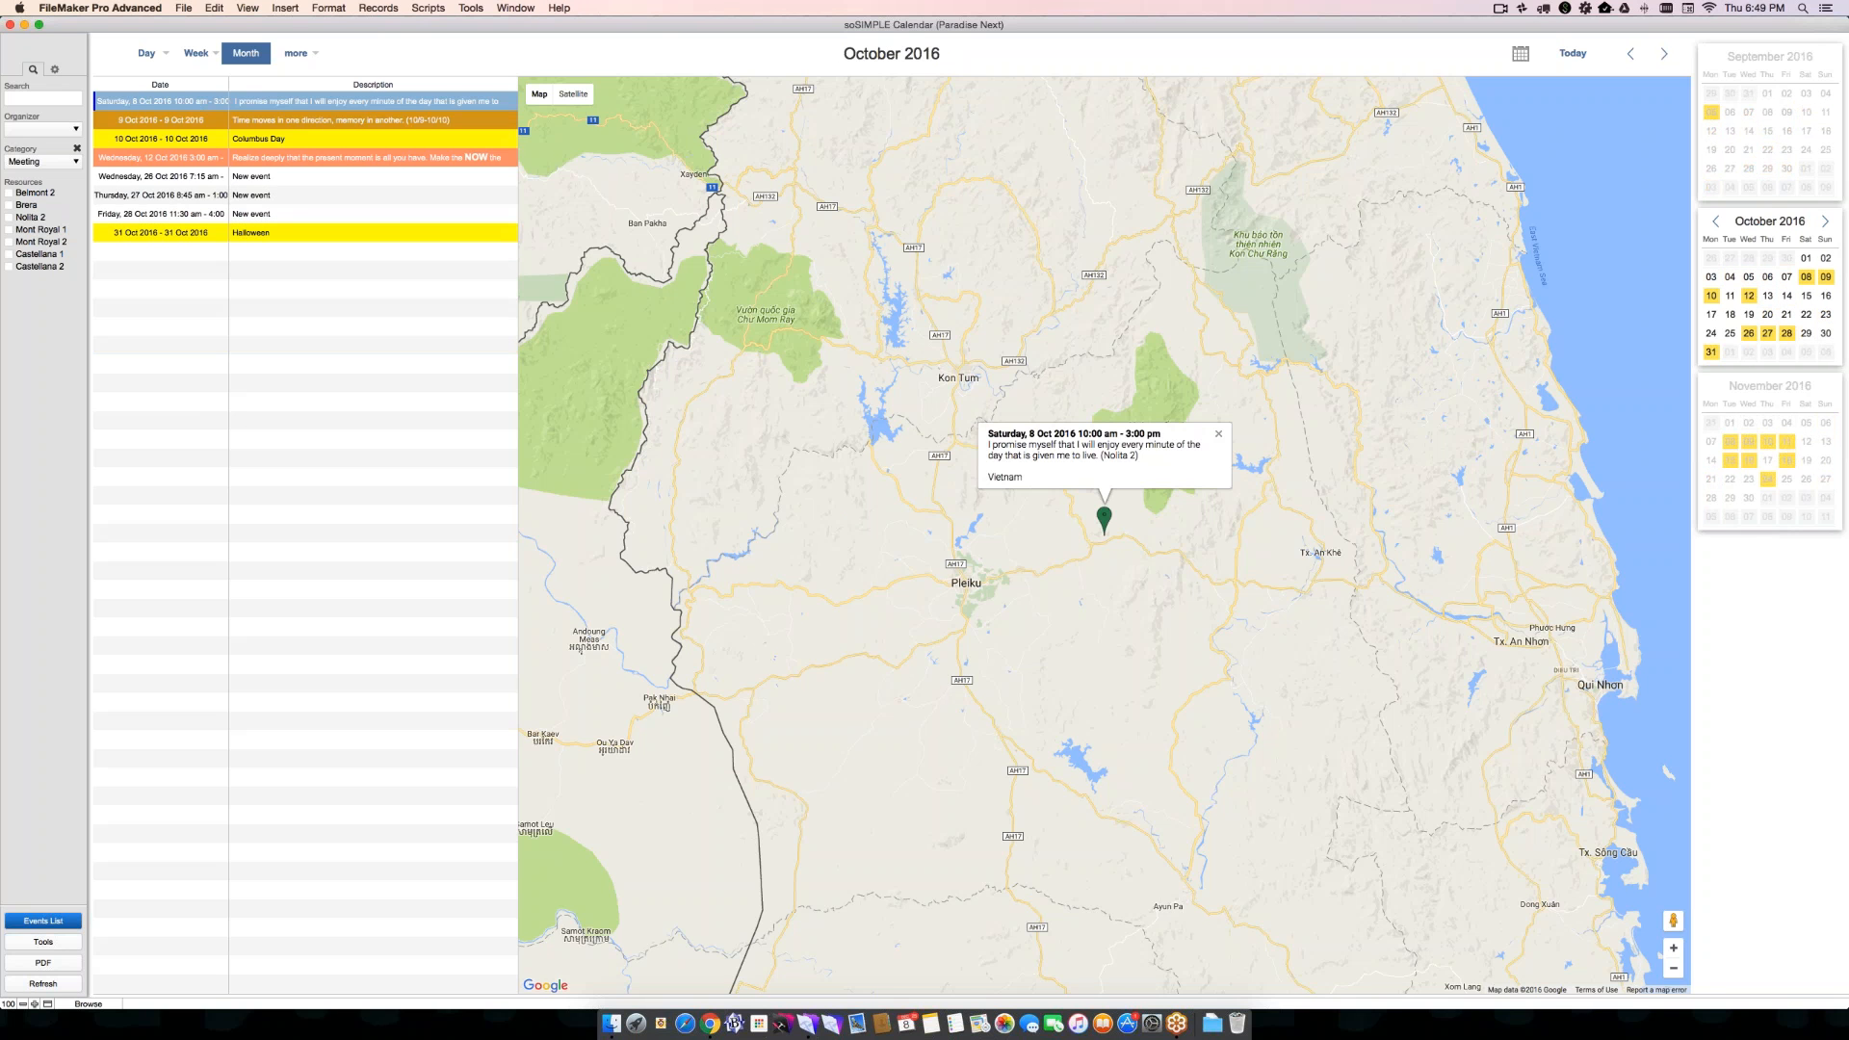
- Page the monthly event map back to May 2016
{"action": "left_click", "coordinate": [1632, 55]}
{"action": "left_click", "coordinate": [1631, 55]}
{"action": "left_click", "coordinate": [1631, 55]}
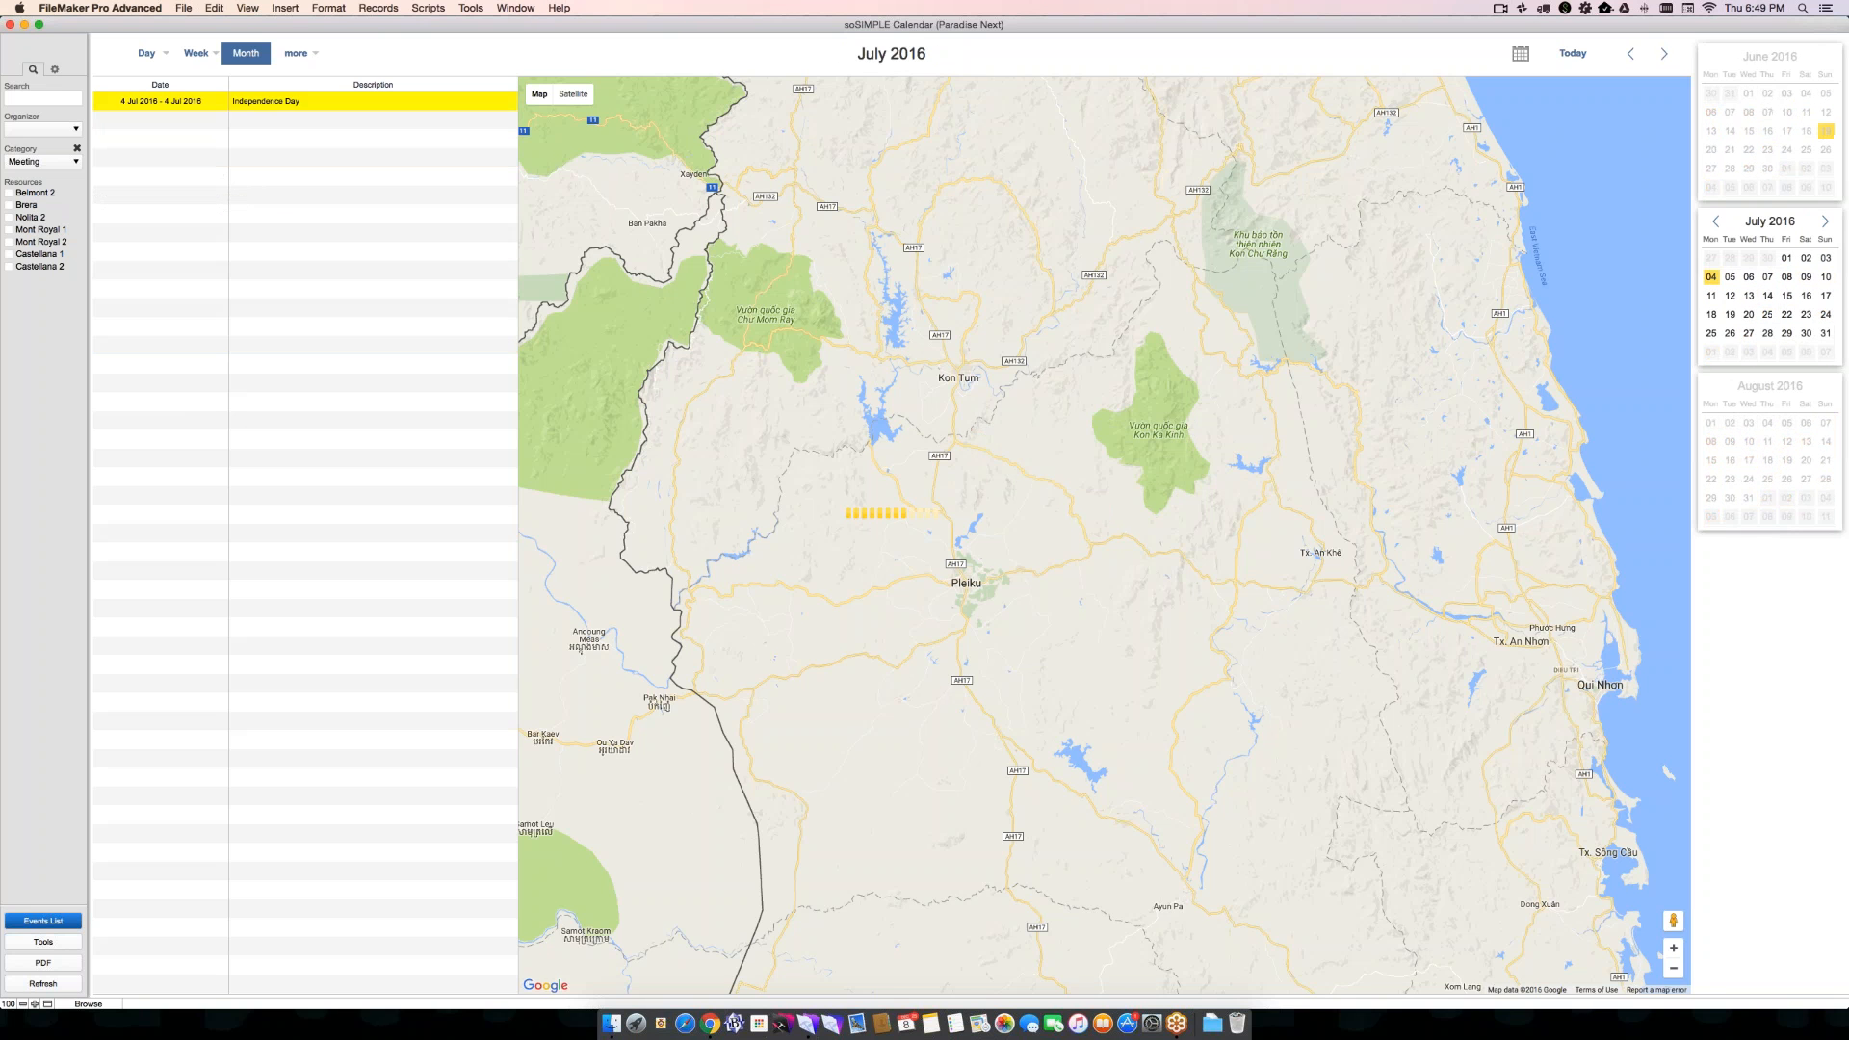
{"action": "left_click", "coordinate": [1632, 55]}
{"action": "left_click", "coordinate": [1631, 55]}
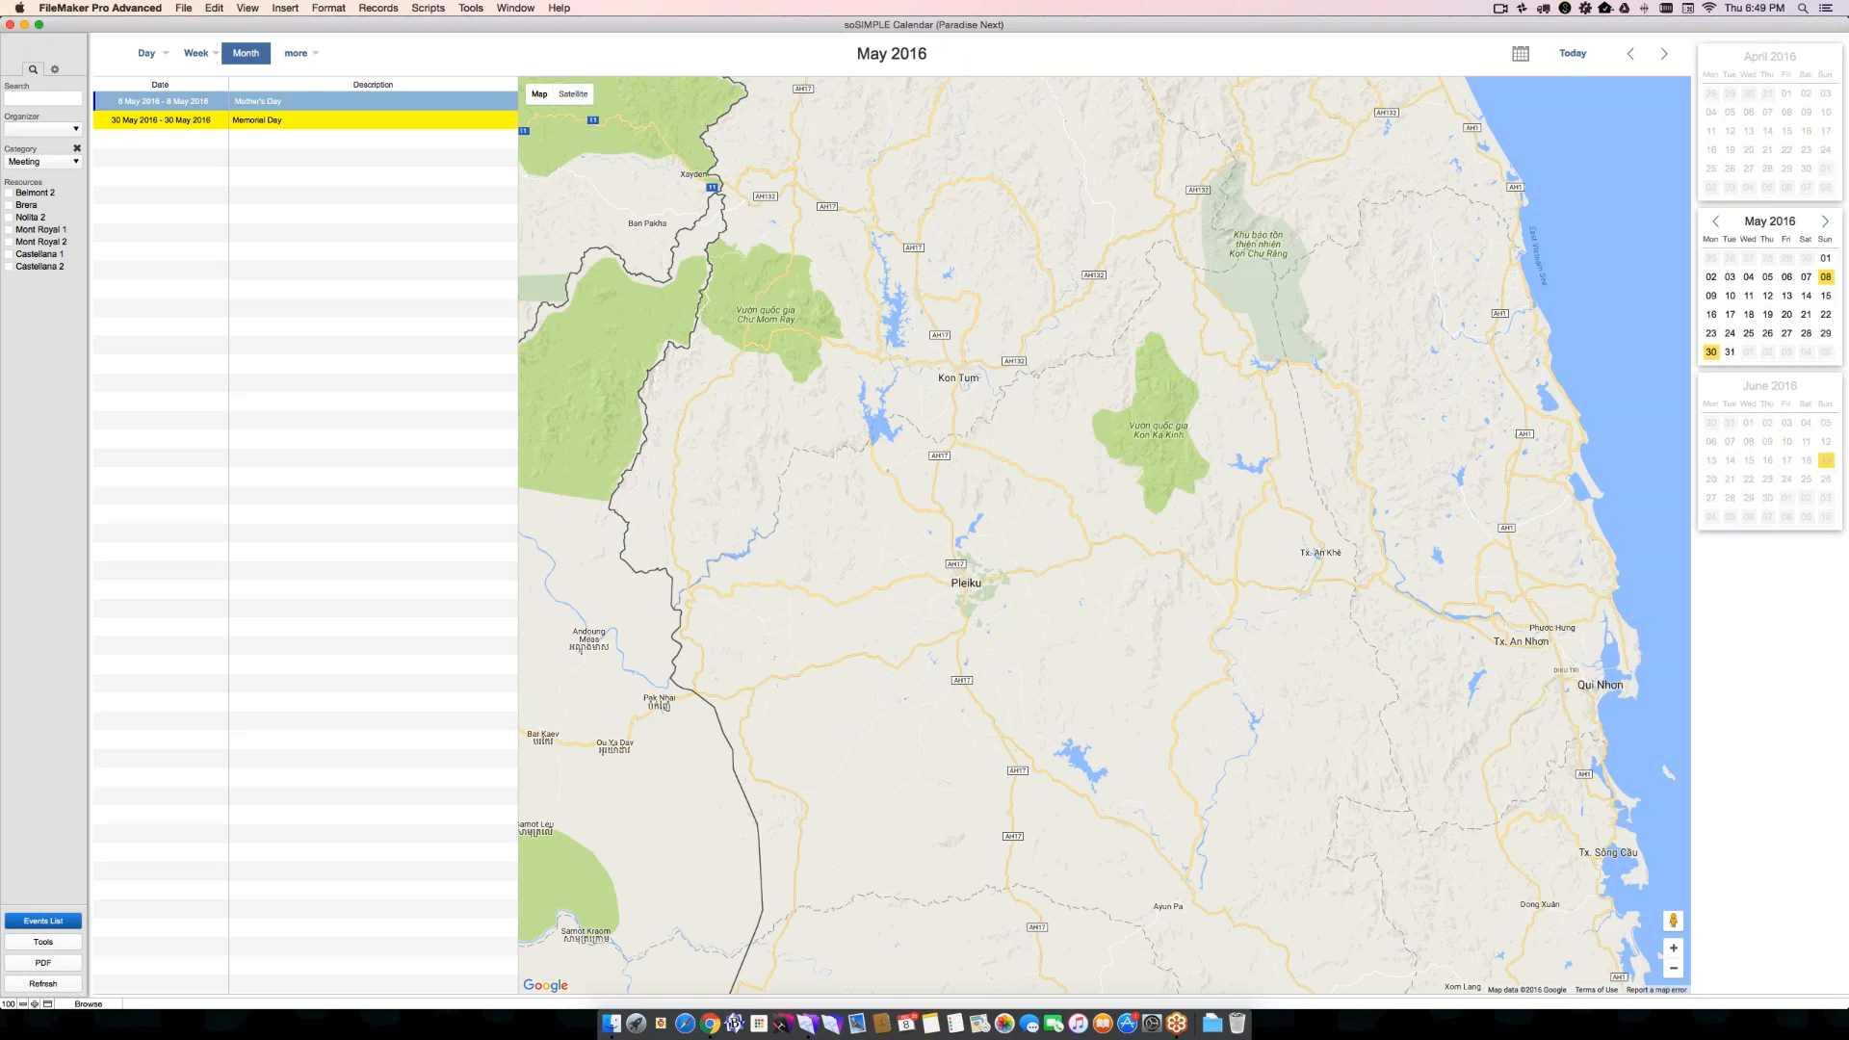
- Page the monthly event map forward from May 2016 through the end of the year and return to December 2016
{"action": "left_click", "coordinate": [1669, 57]}
{"action": "left_click", "coordinate": [1669, 57]}
{"action": "left_click", "coordinate": [1669, 57]}
{"action": "left_click", "coordinate": [1667, 56]}
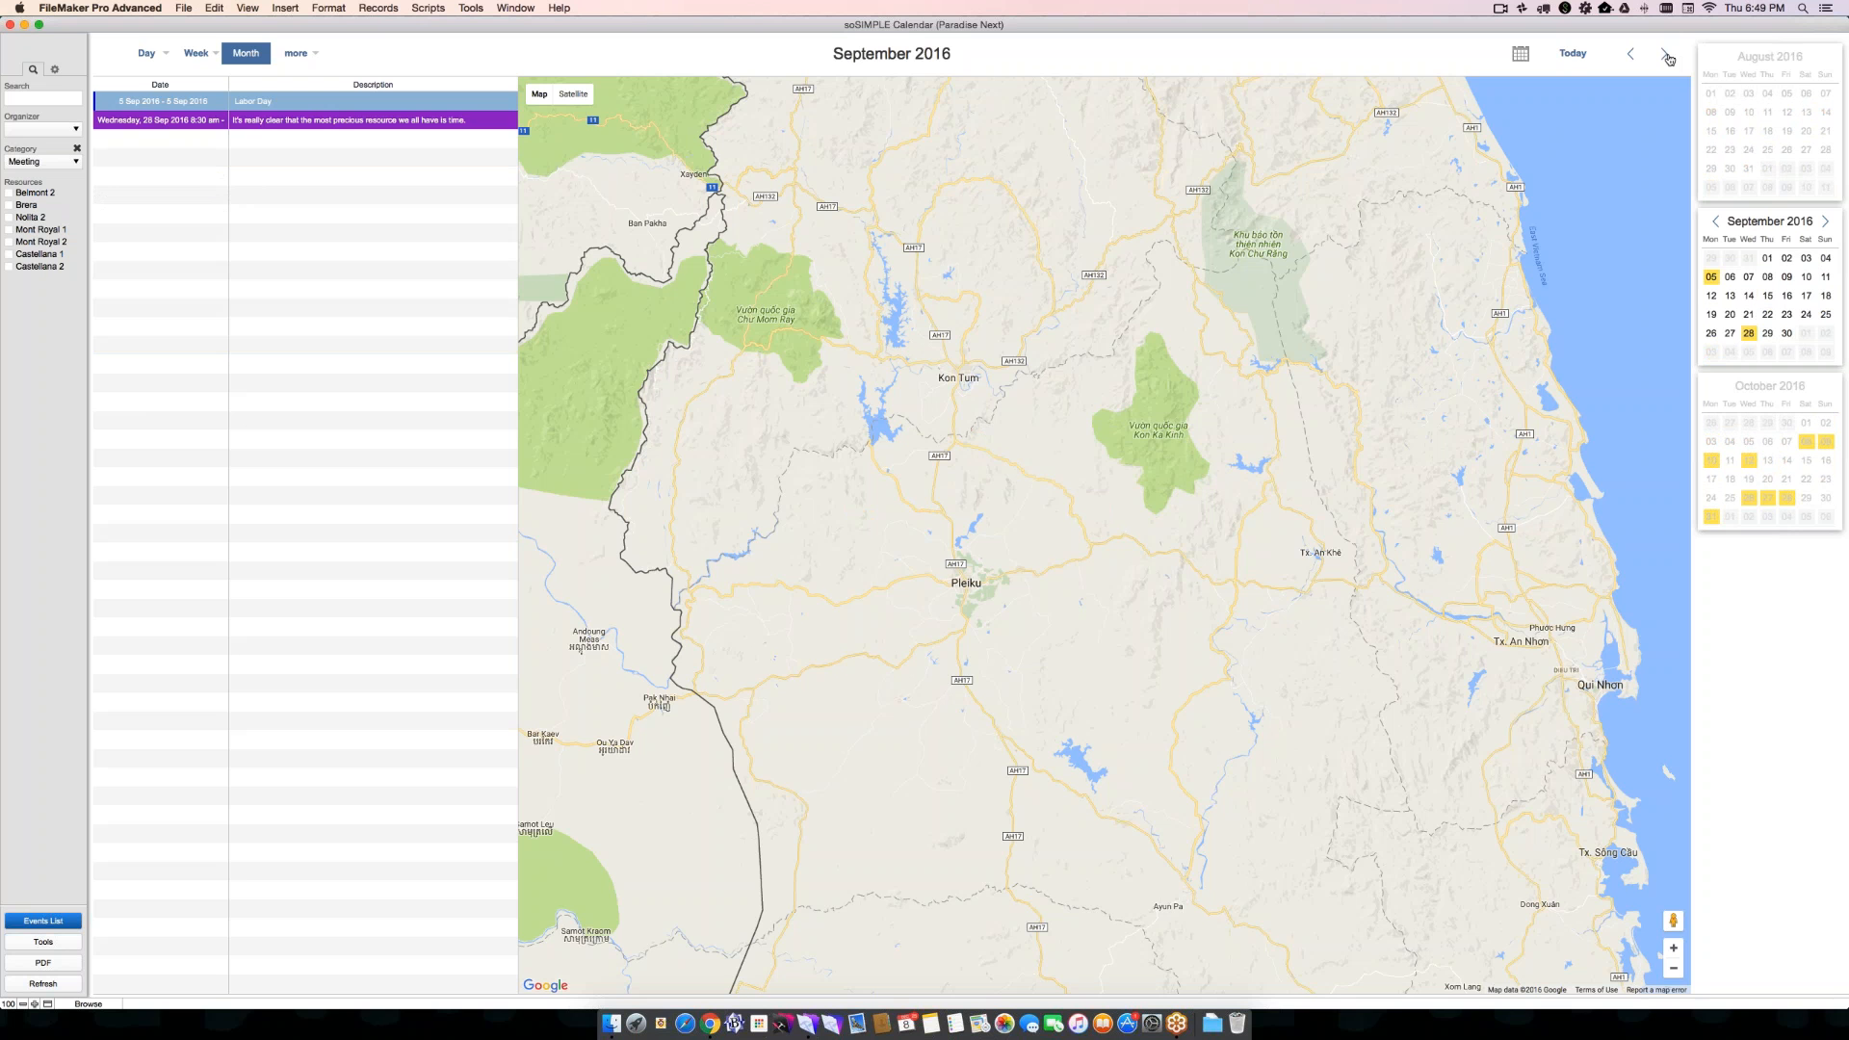
{"action": "left_click", "coordinate": [1667, 56]}
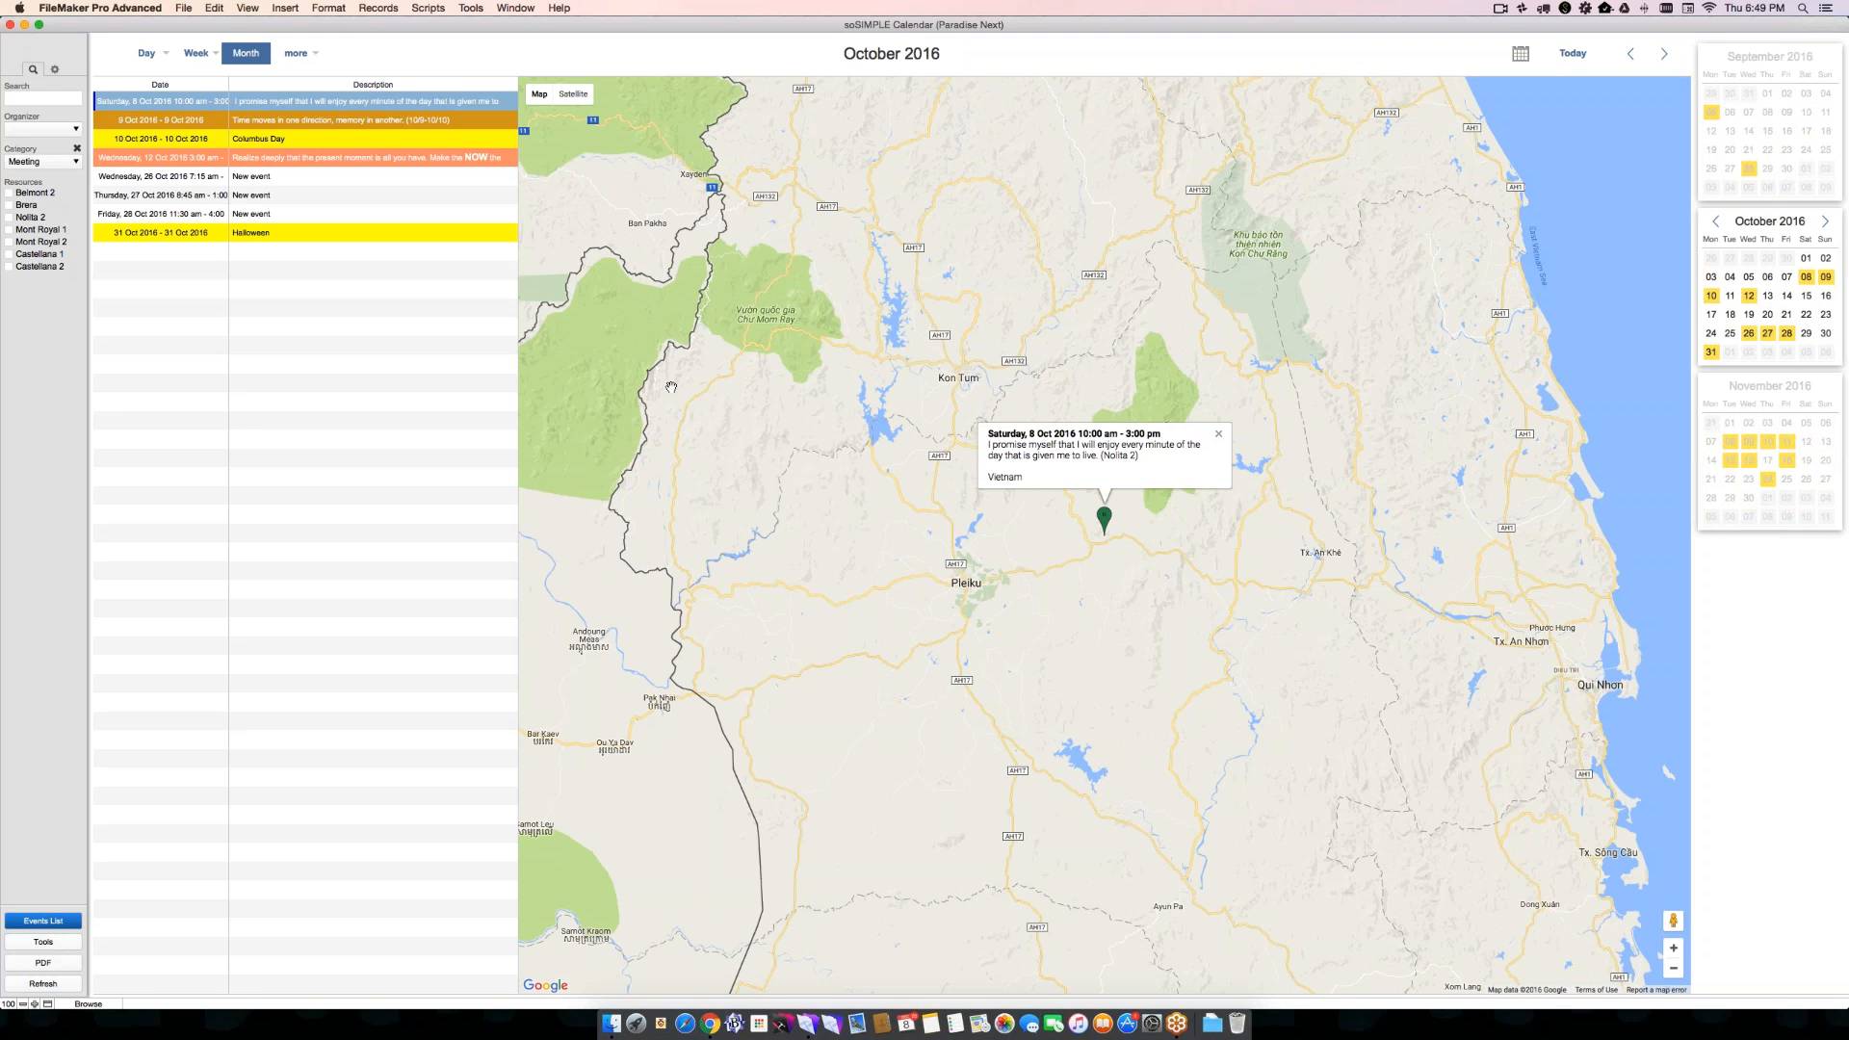
{"action": "left_click", "coordinate": [1664, 54]}
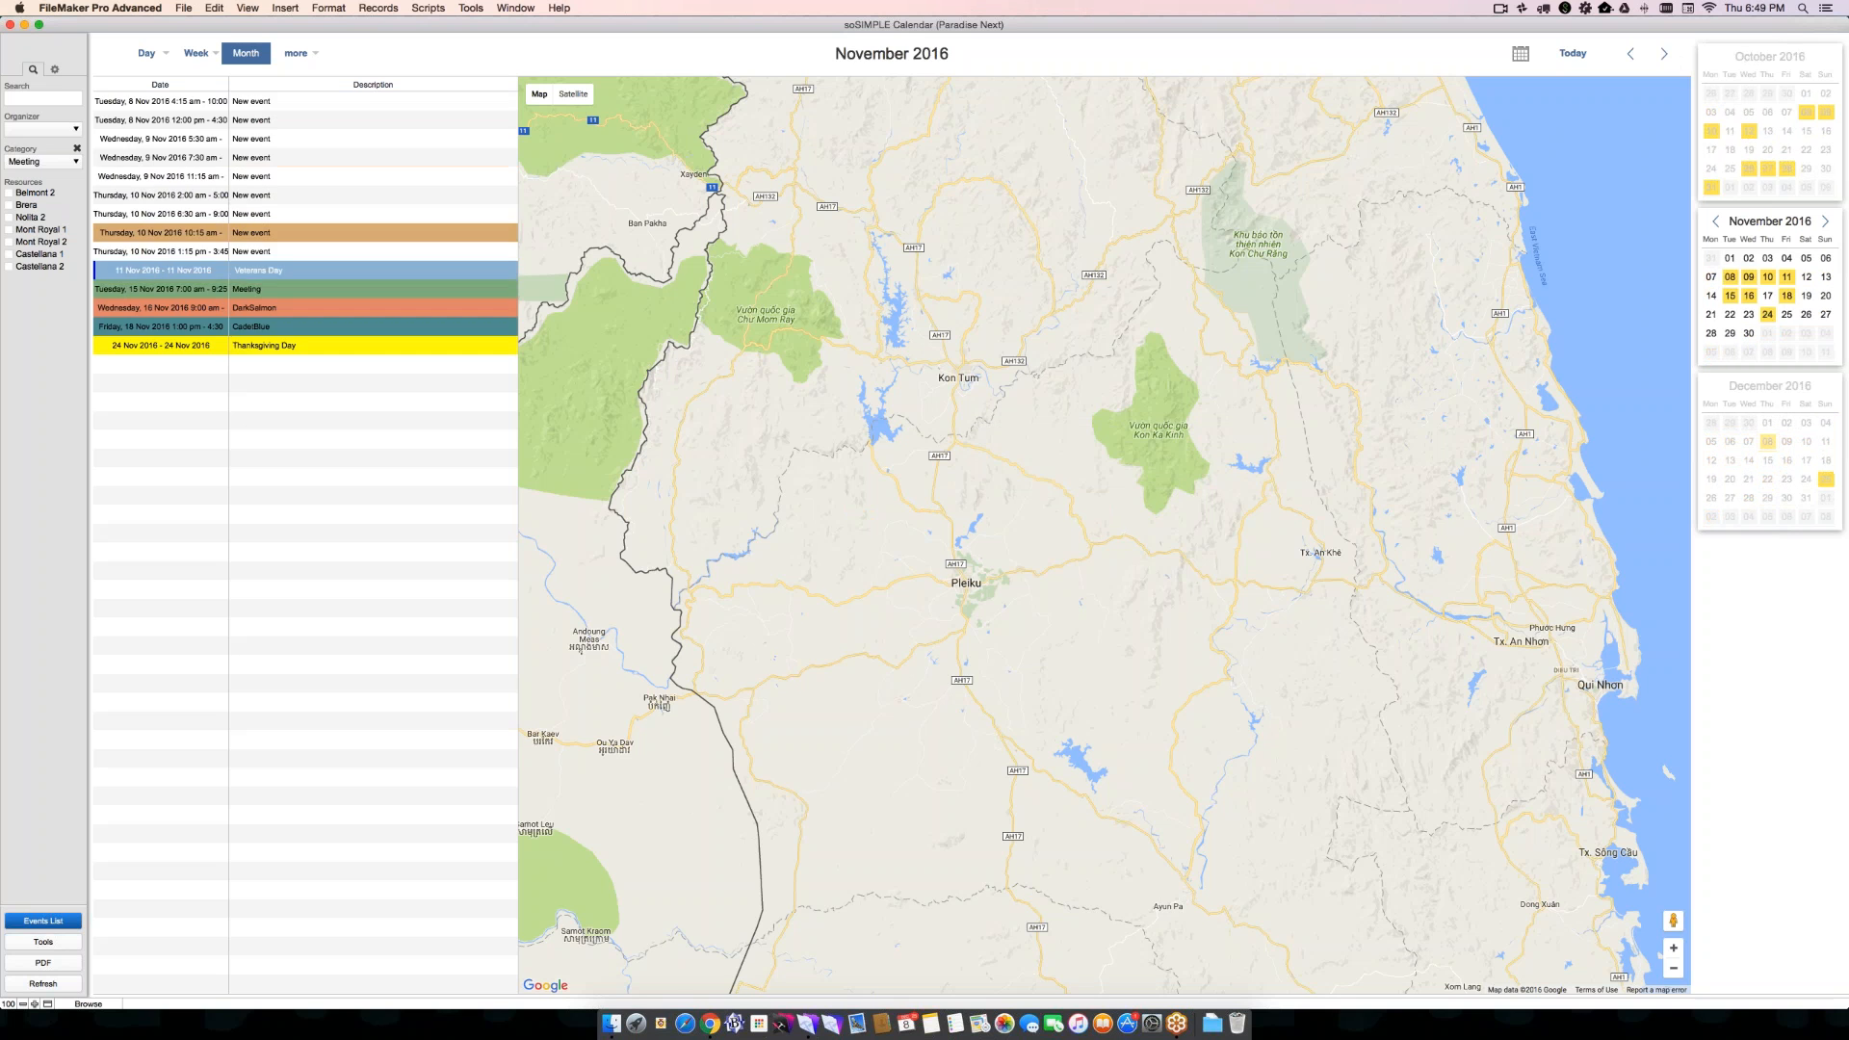
{"action": "left_click", "coordinate": [1664, 54]}
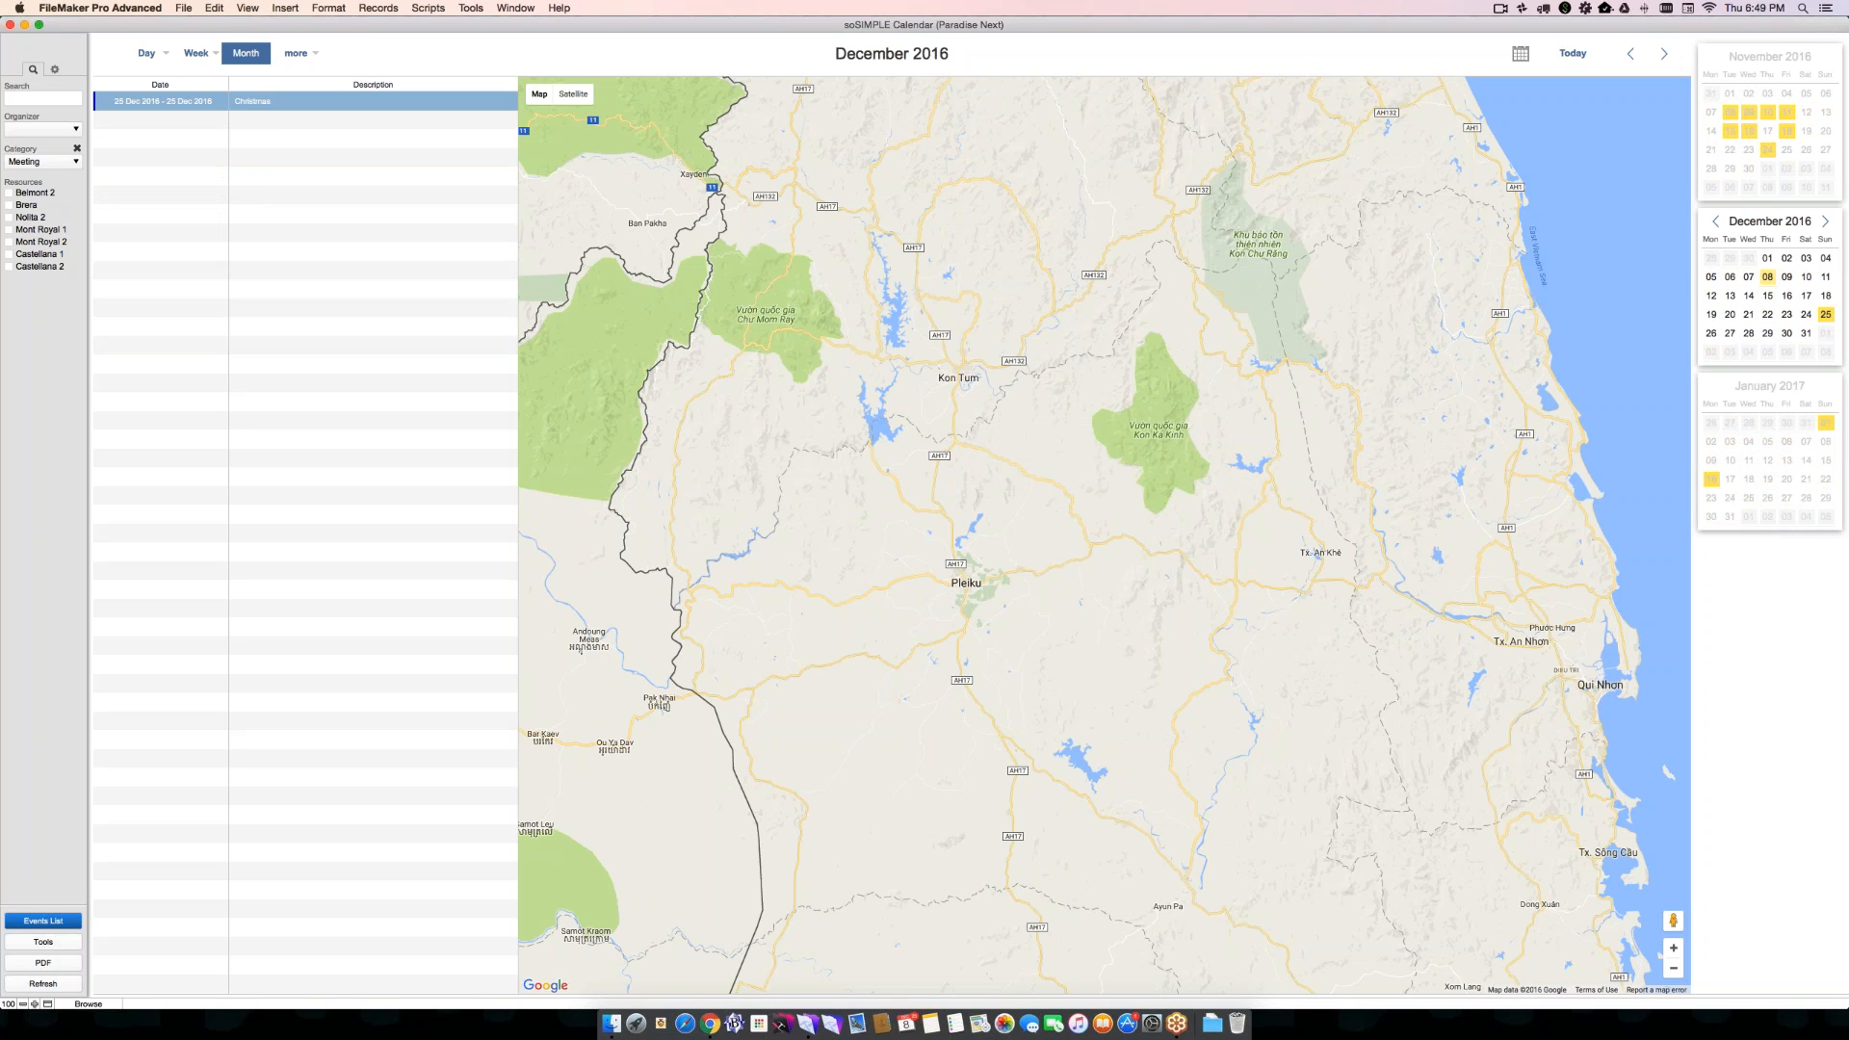
{"action": "left_click", "coordinate": [1664, 54]}
{"action": "left_click", "coordinate": [1632, 60]}
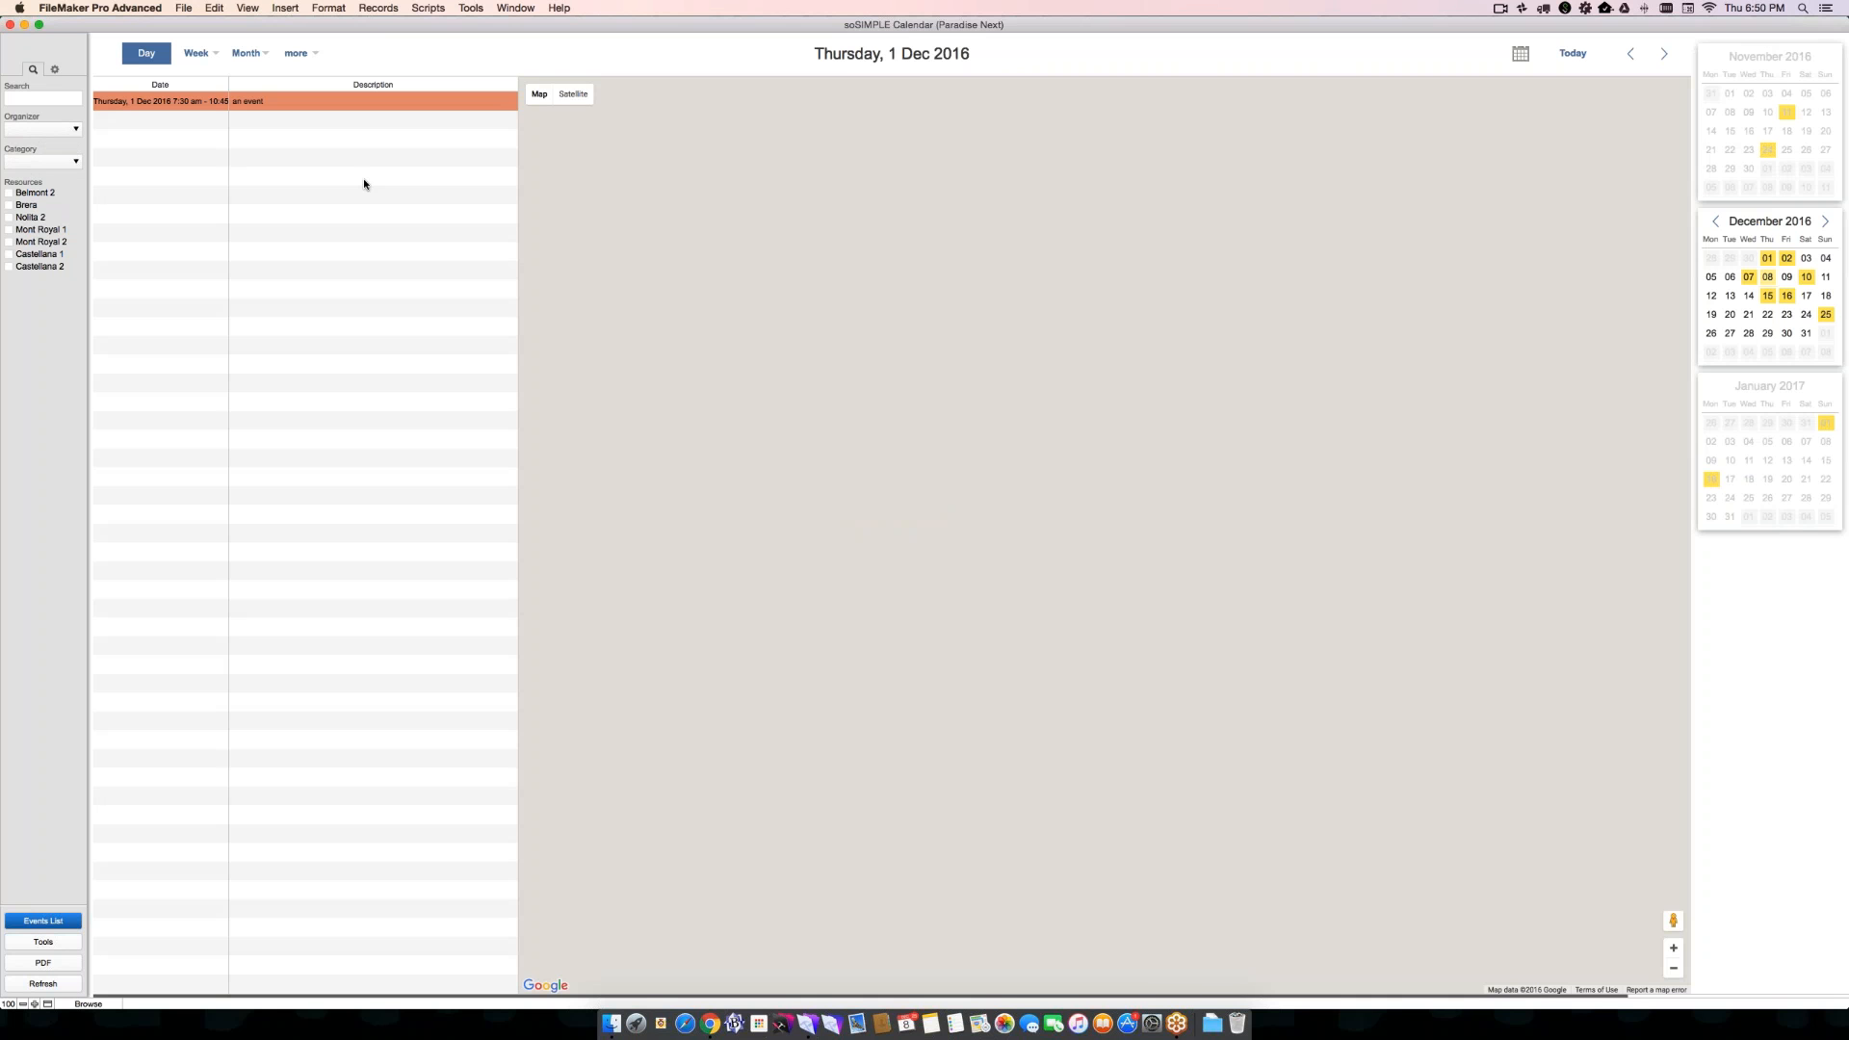
- Go back to 30 November 2016, switch to the Map Month view, and locate "new event nearch morristown" on the map
{"action": "left_click", "coordinate": [1629, 57]}
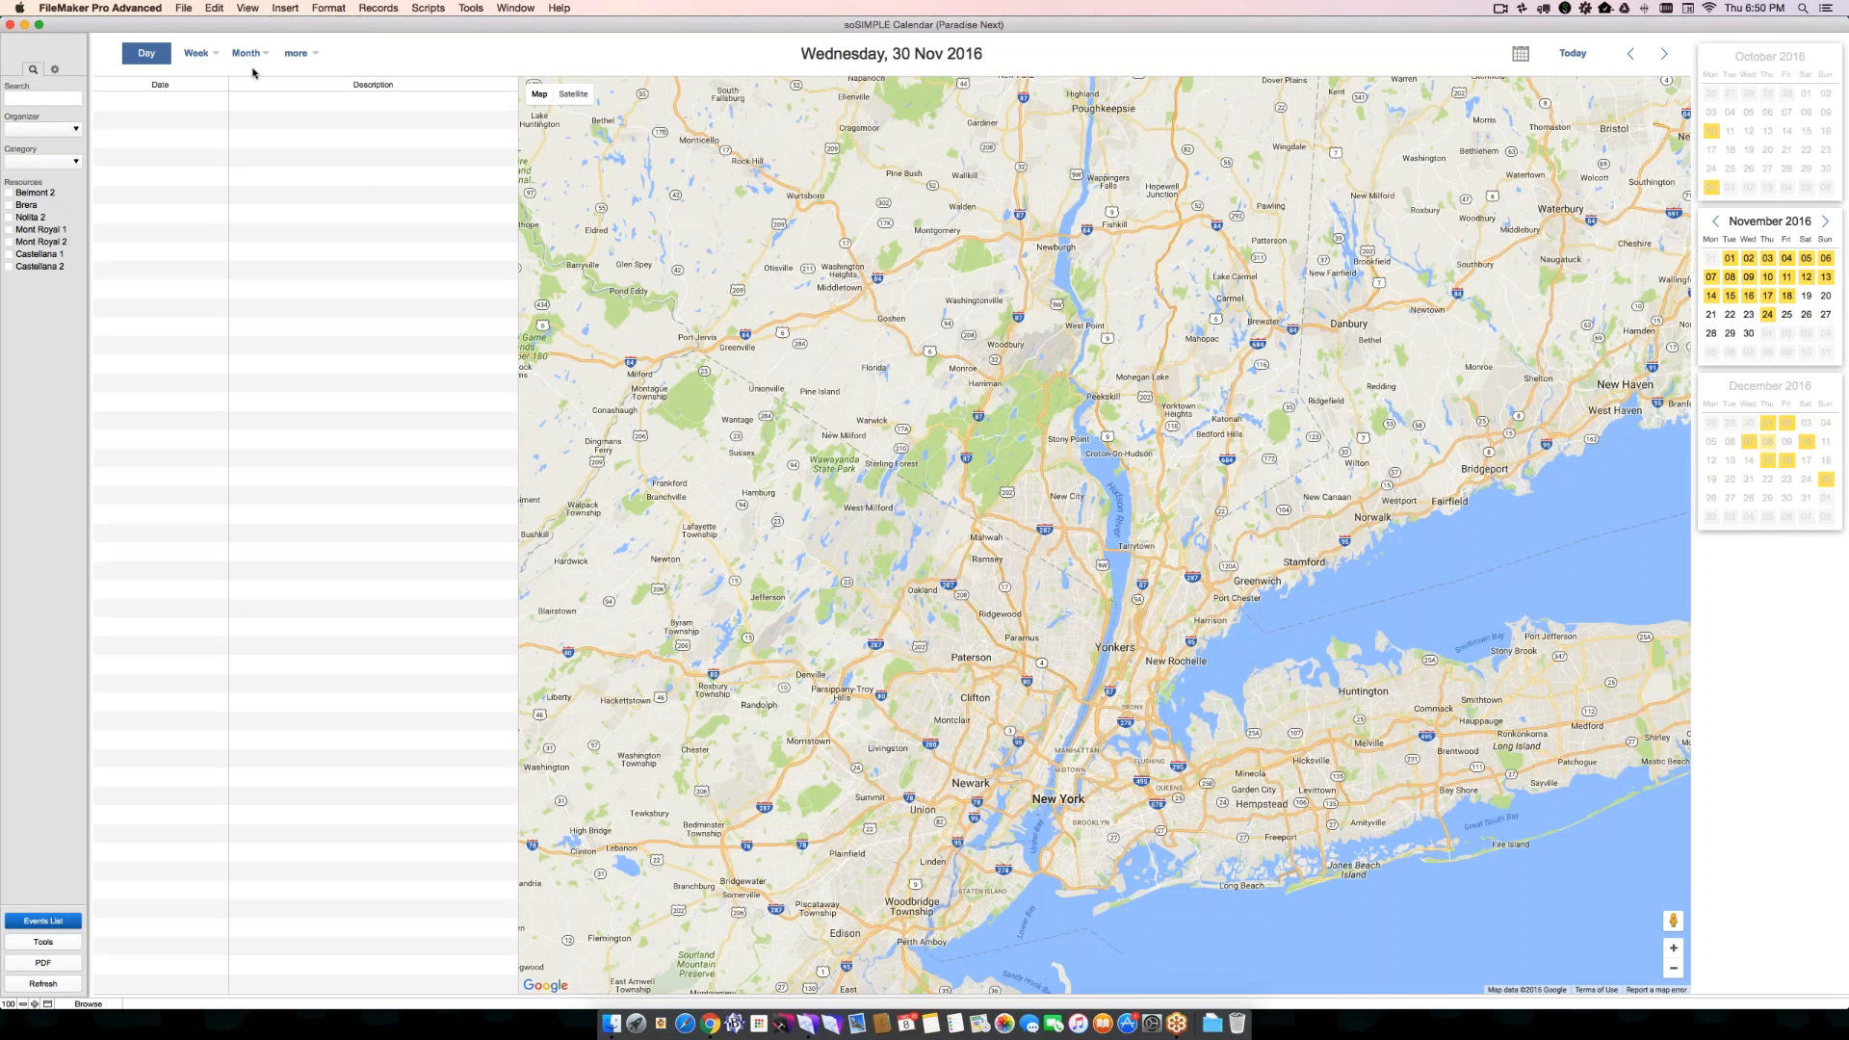
{"action": "left_click", "coordinate": [256, 55]}
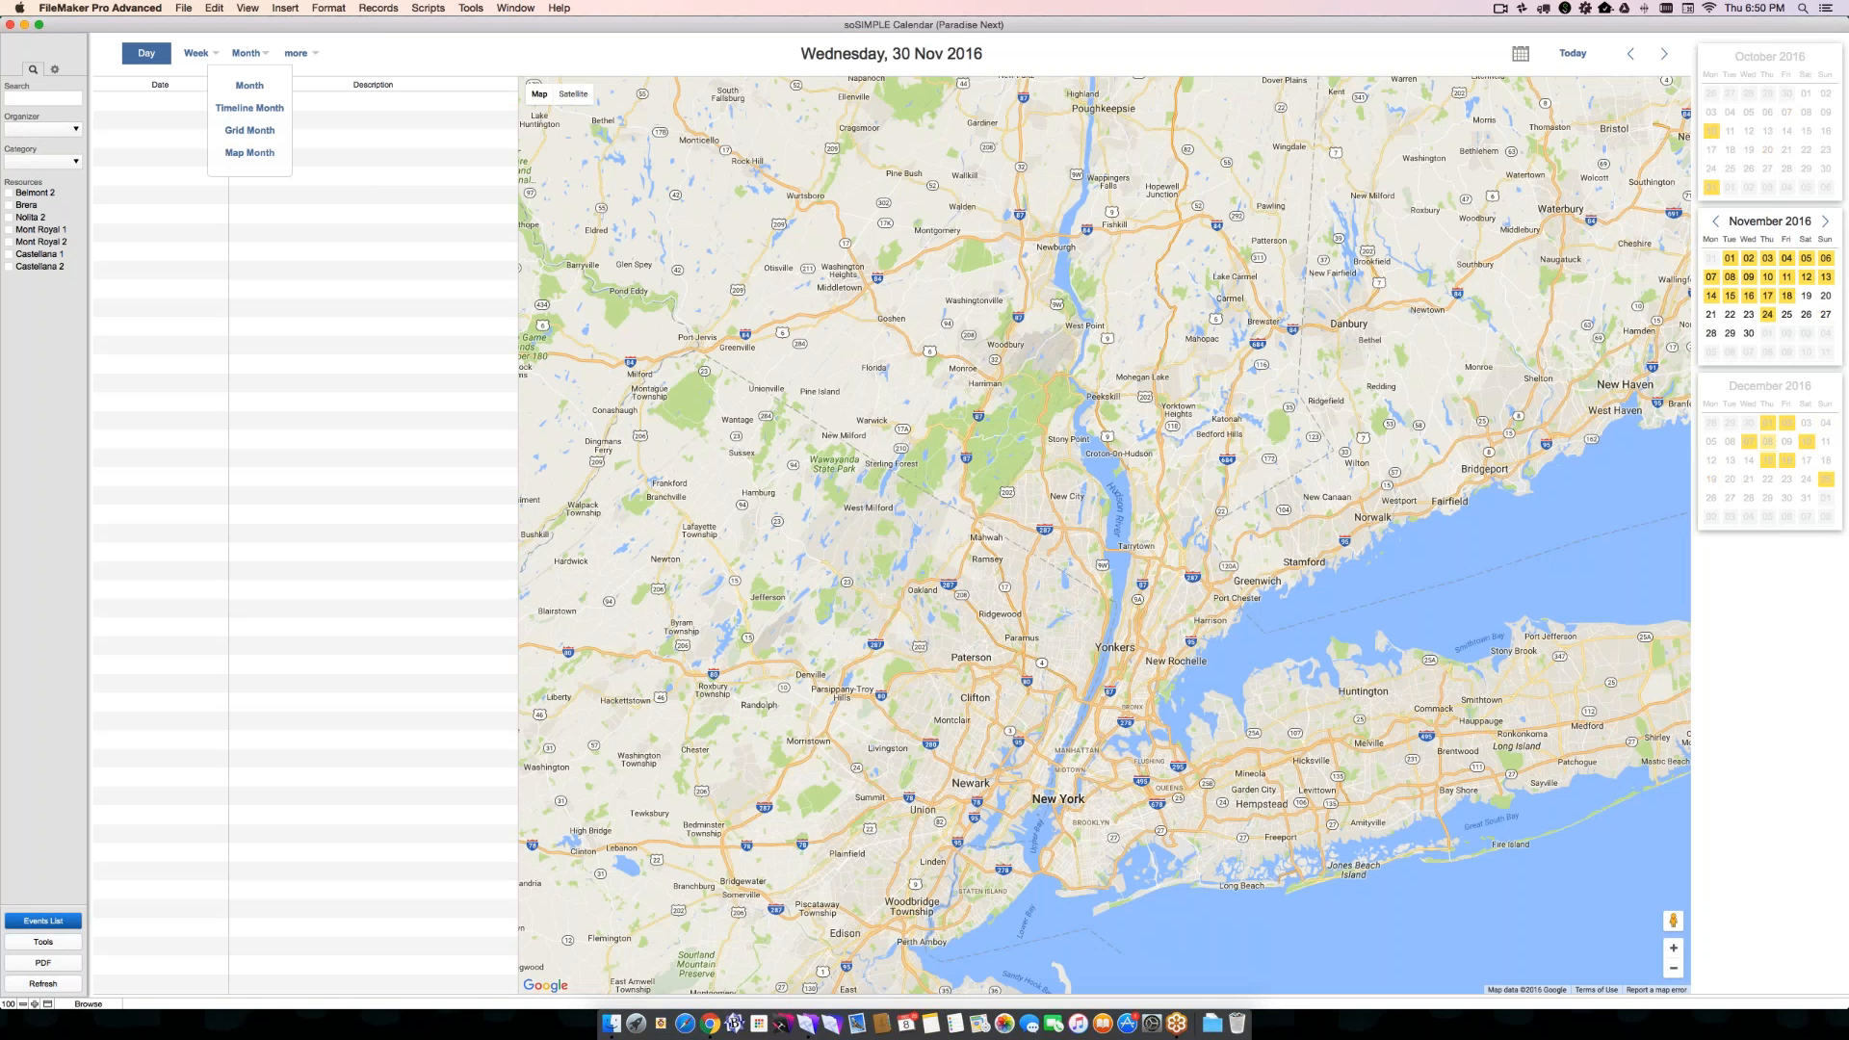
{"action": "left_click", "coordinate": [252, 154]}
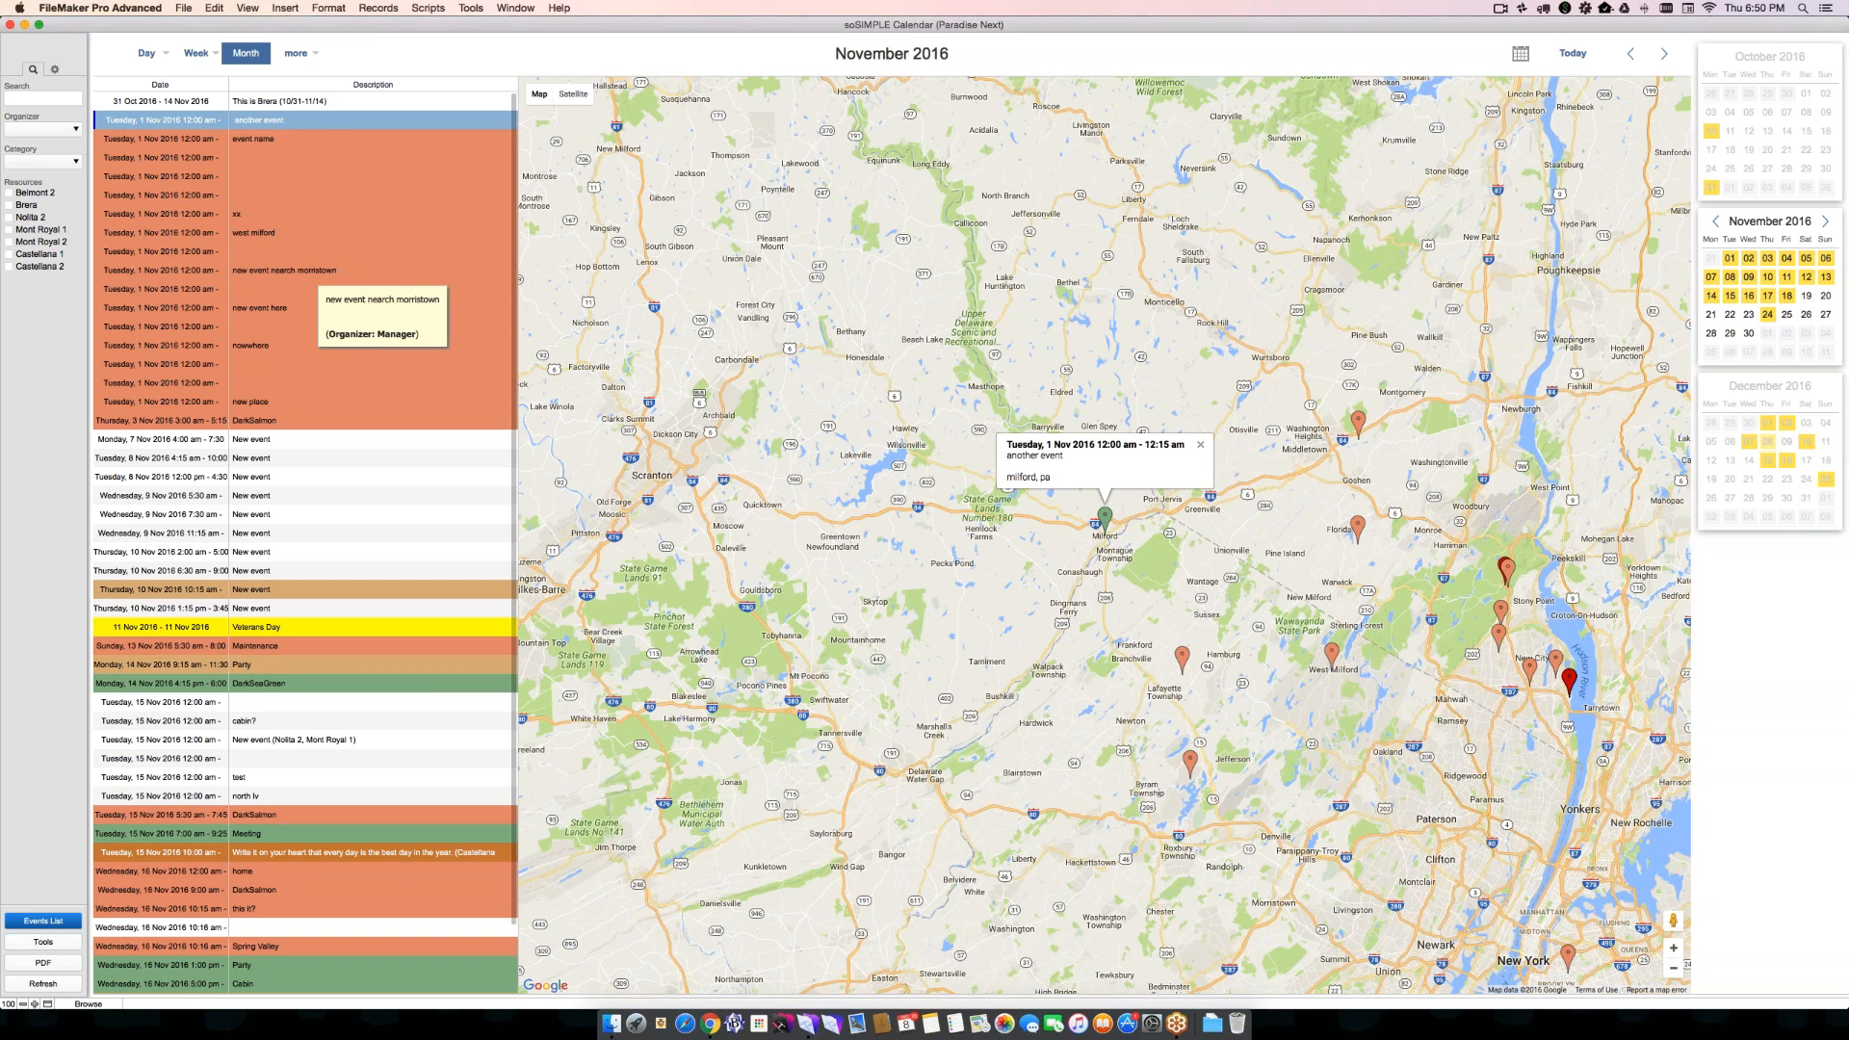
{"action": "left_click", "coordinate": [318, 271]}
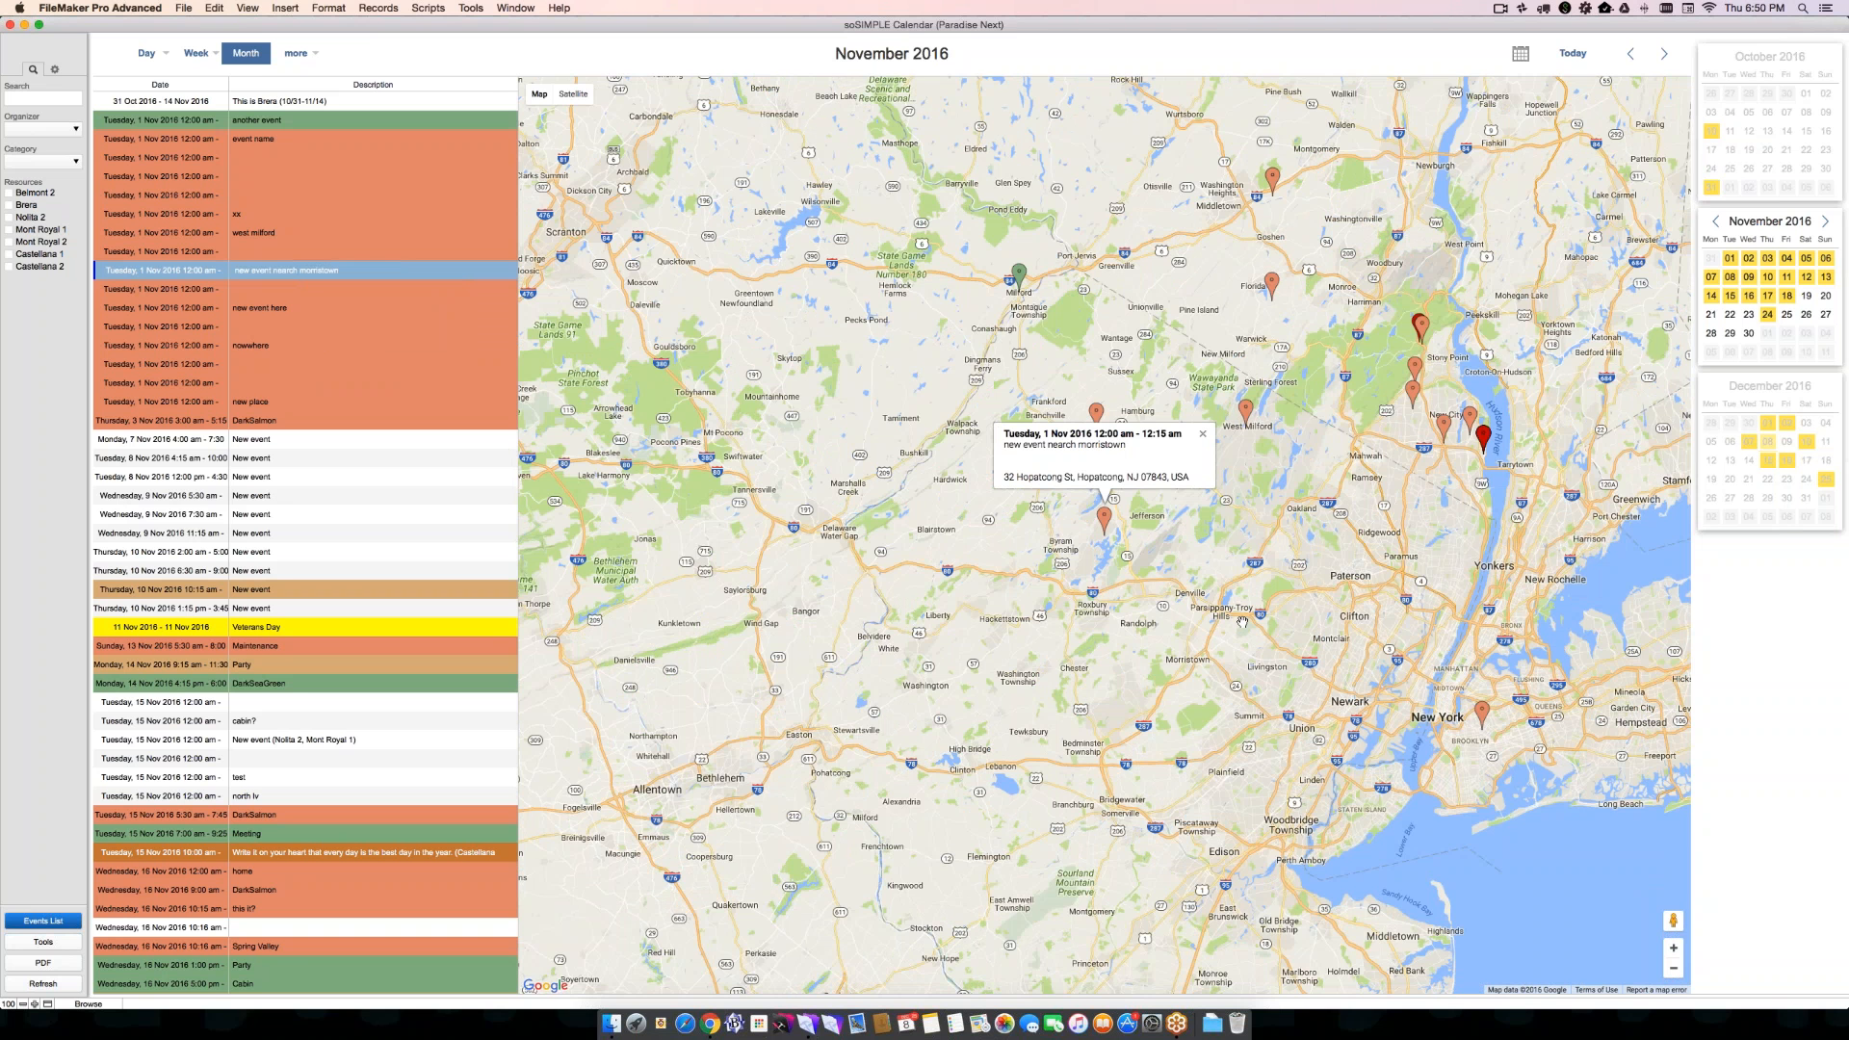
- Create a new event on the map at Brandon, Florida, and go to its location field
{"action": "scroll", "coordinate": [1242, 621], "scroll_direction": "down", "scroll_amount": 5}
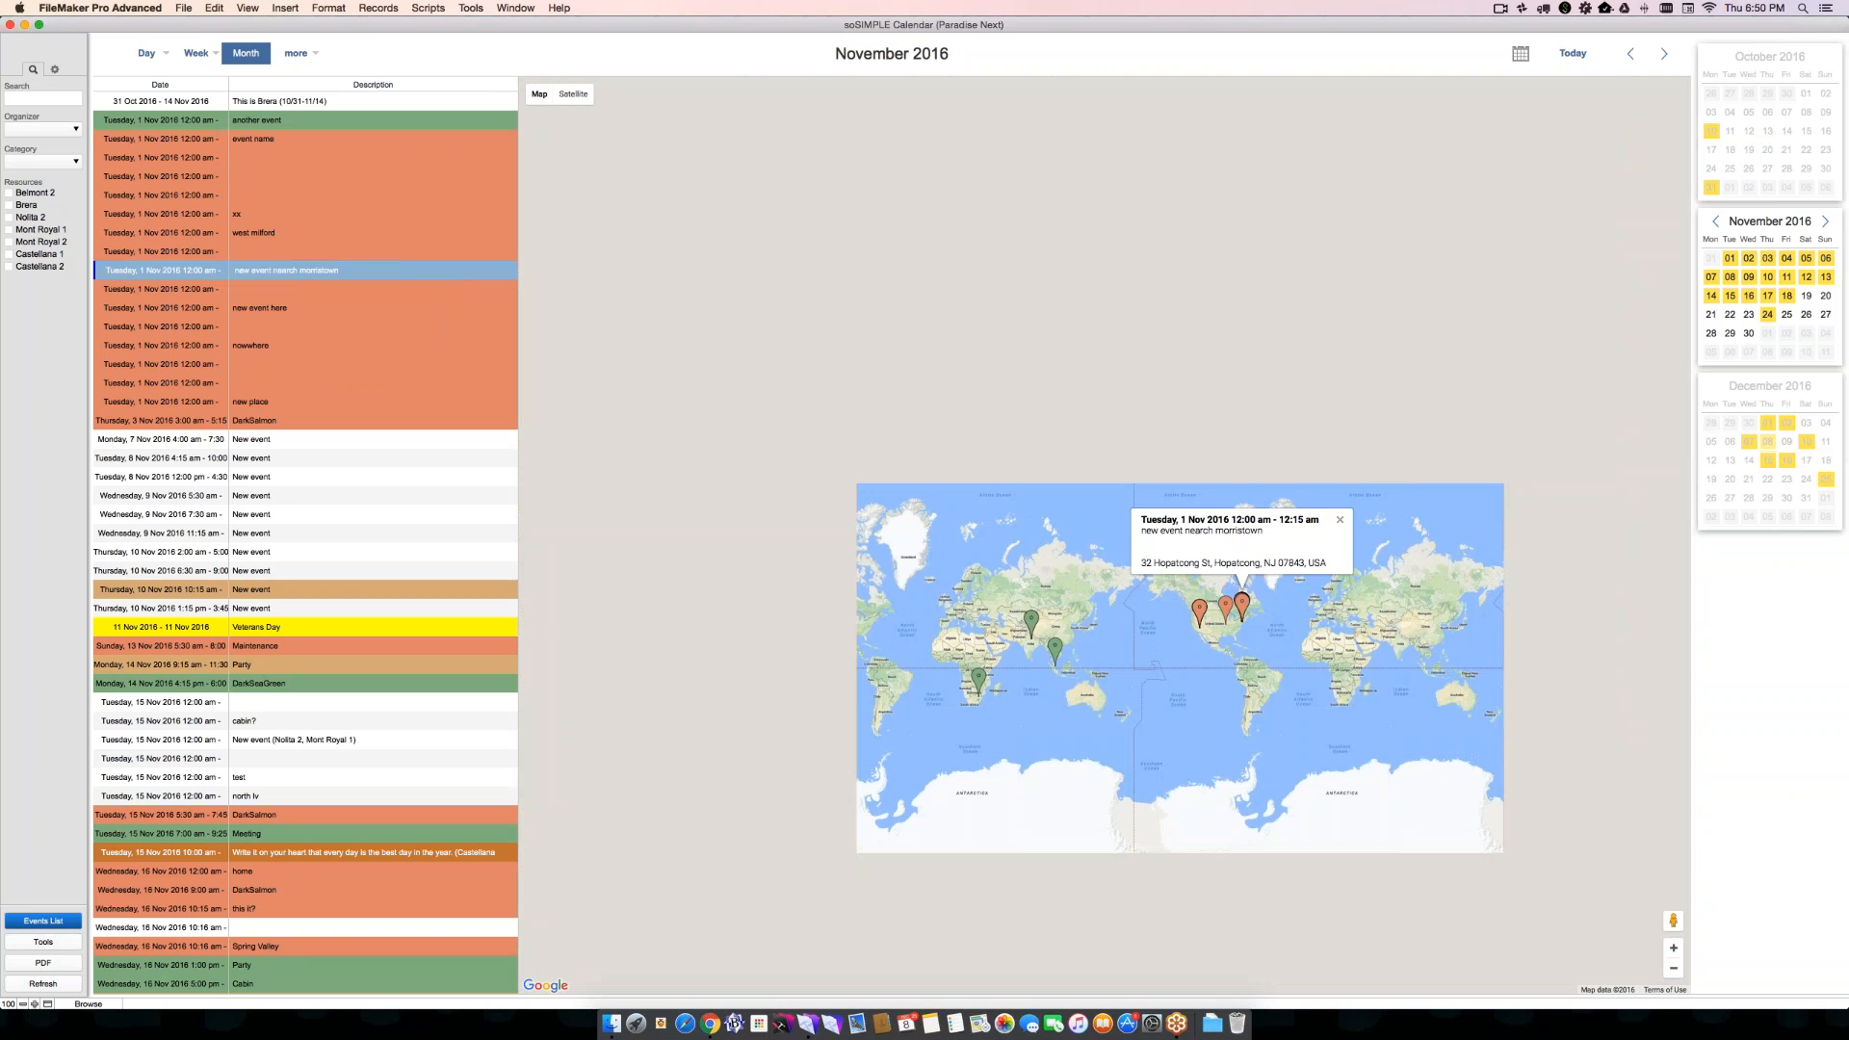
{"action": "scroll", "coordinate": [1250, 631], "scroll_direction": "up", "scroll_amount": 1}
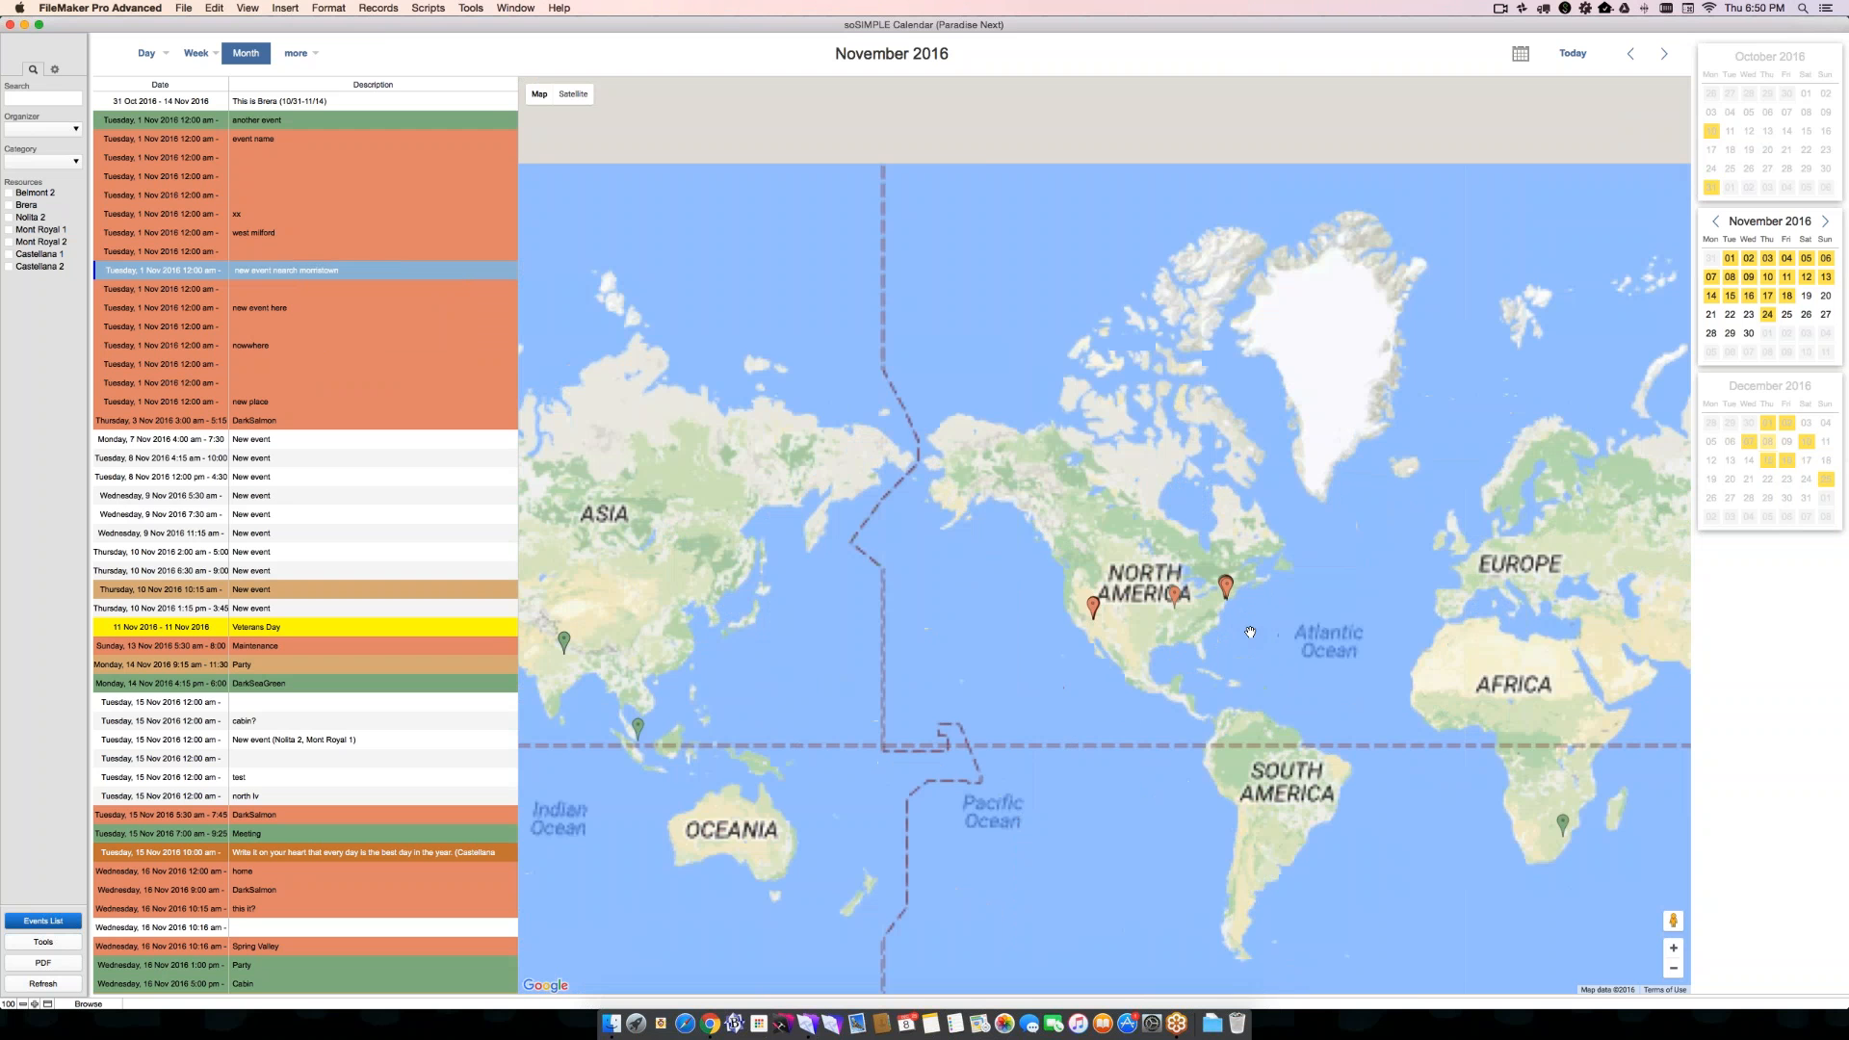
{"action": "scroll", "coordinate": [1250, 632], "scroll_direction": "up", "scroll_amount": 2}
{"action": "scroll", "coordinate": [1165, 671], "scroll_direction": "up", "scroll_amount": 4}
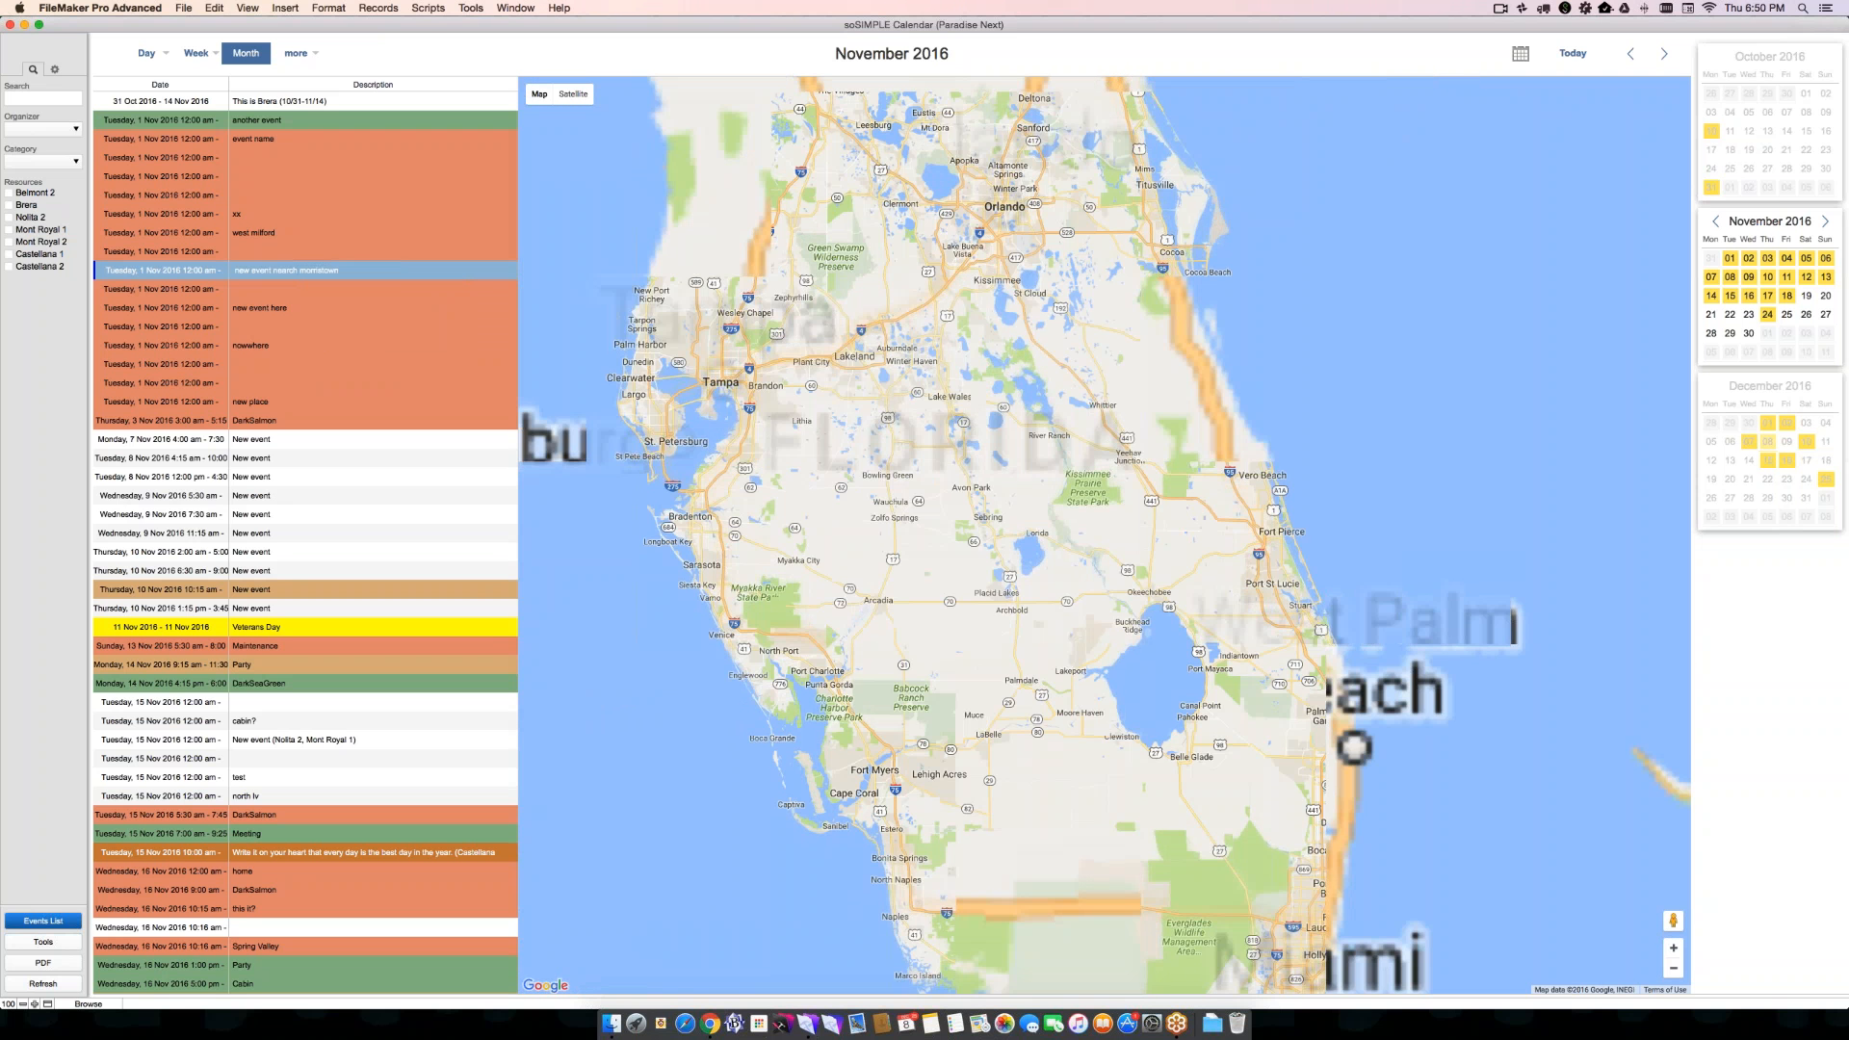
{"action": "left_click", "coordinate": [756, 386]}
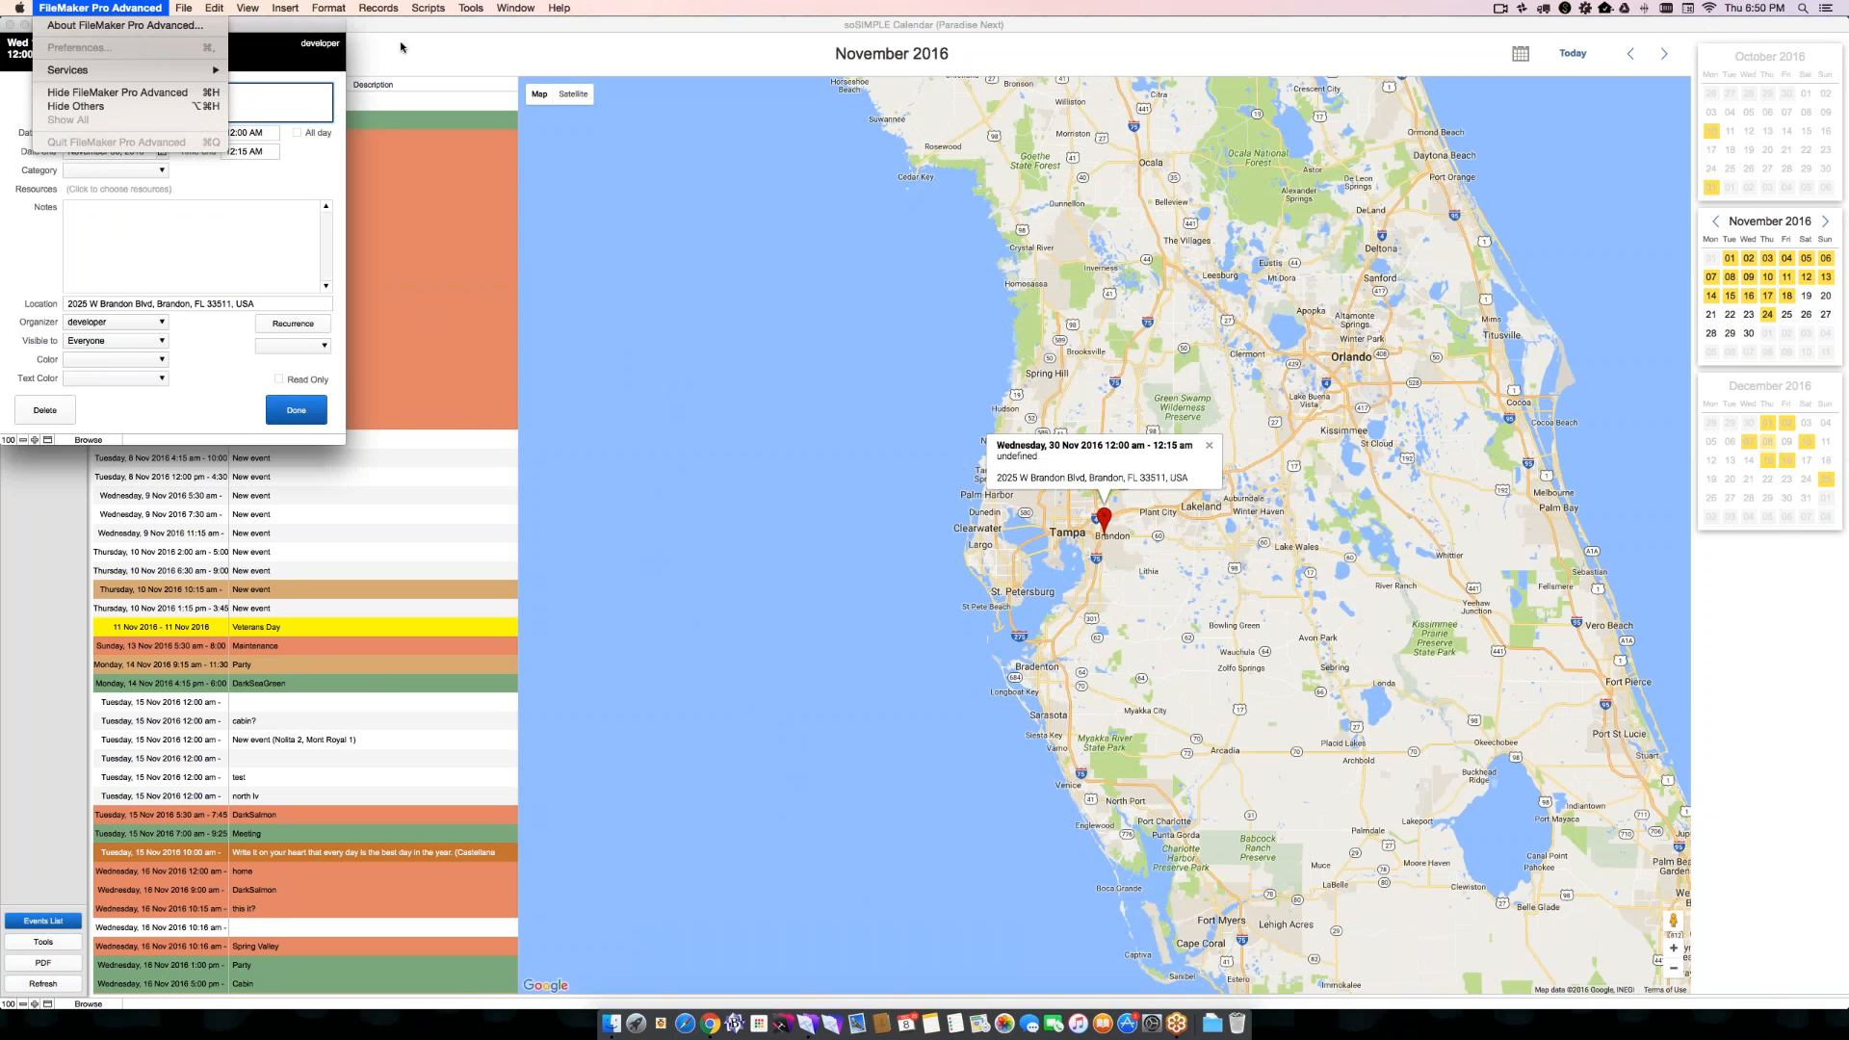
{"action": "left_click", "coordinate": [782, 408]}
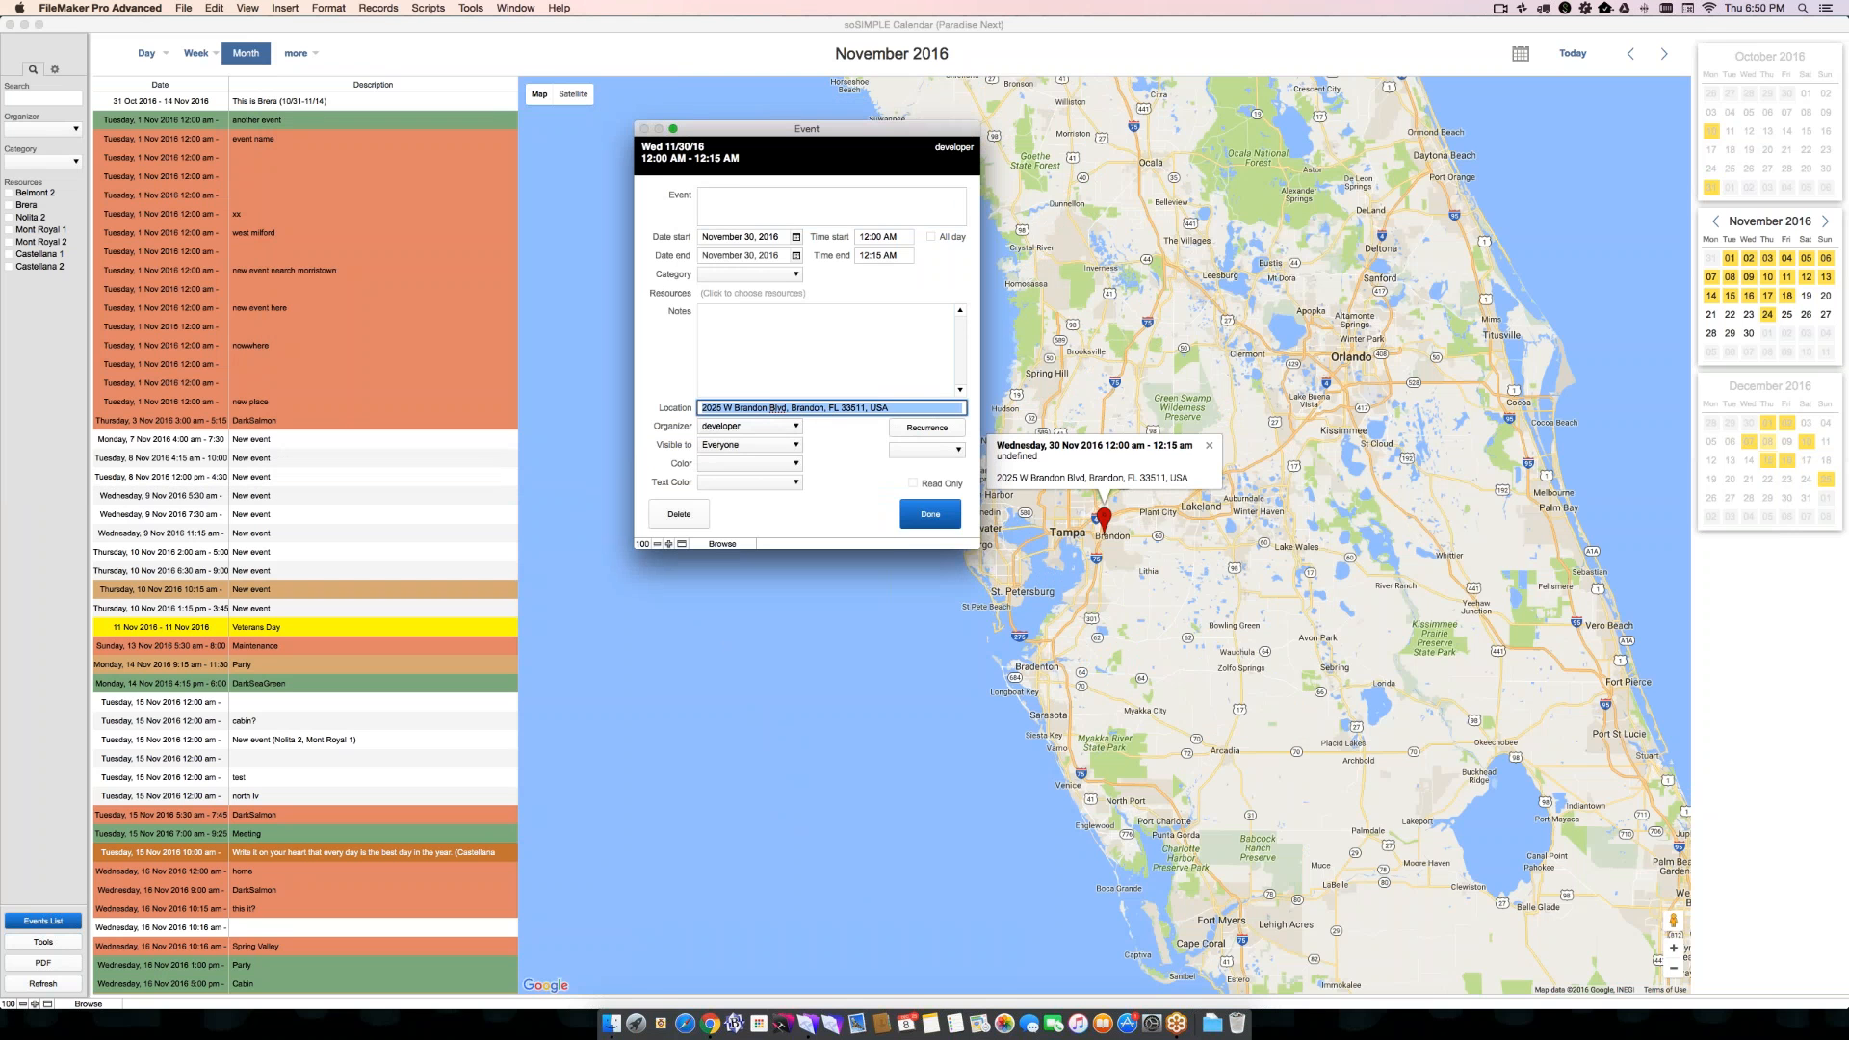
- Name the event "This is my event in Brandon", save it, and look for it in the November event list
{"action": "left_click", "coordinate": [725, 198]}
{"action": "type", "text": "THis is my event in Brandon"}
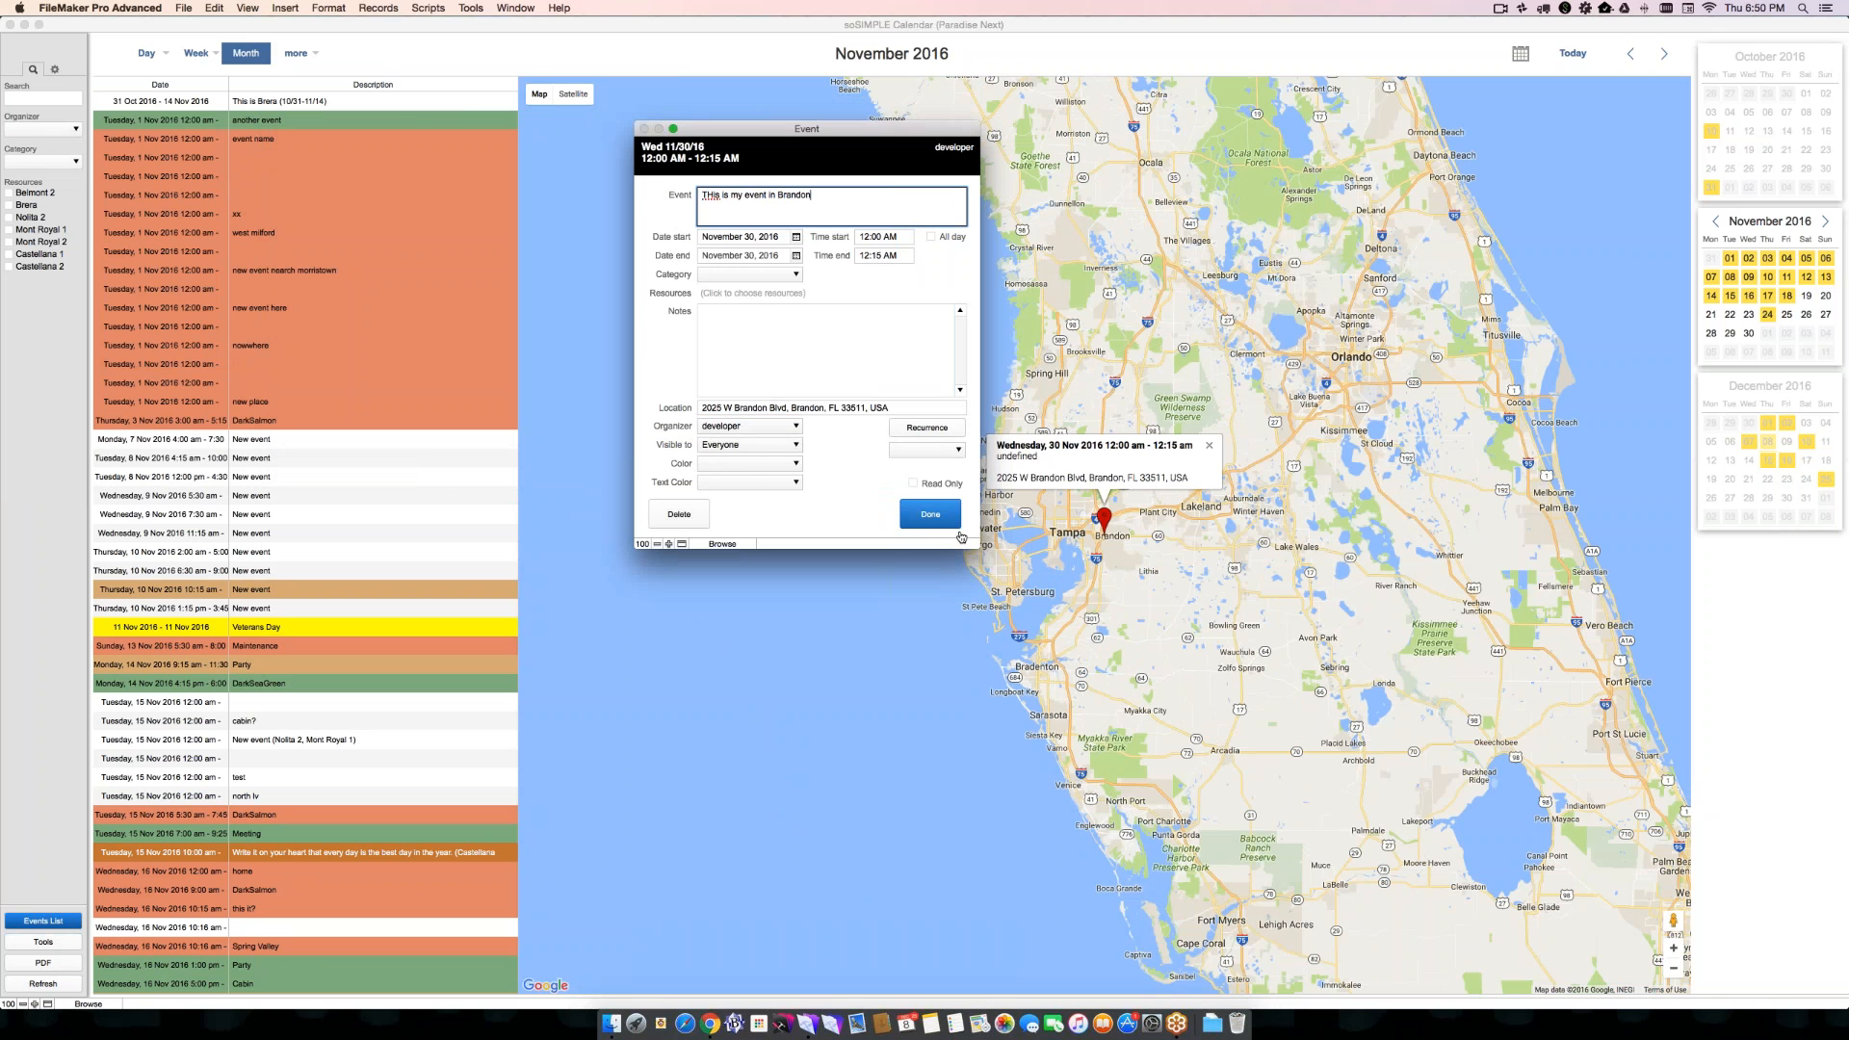
{"action": "left_click", "coordinate": [928, 518]}
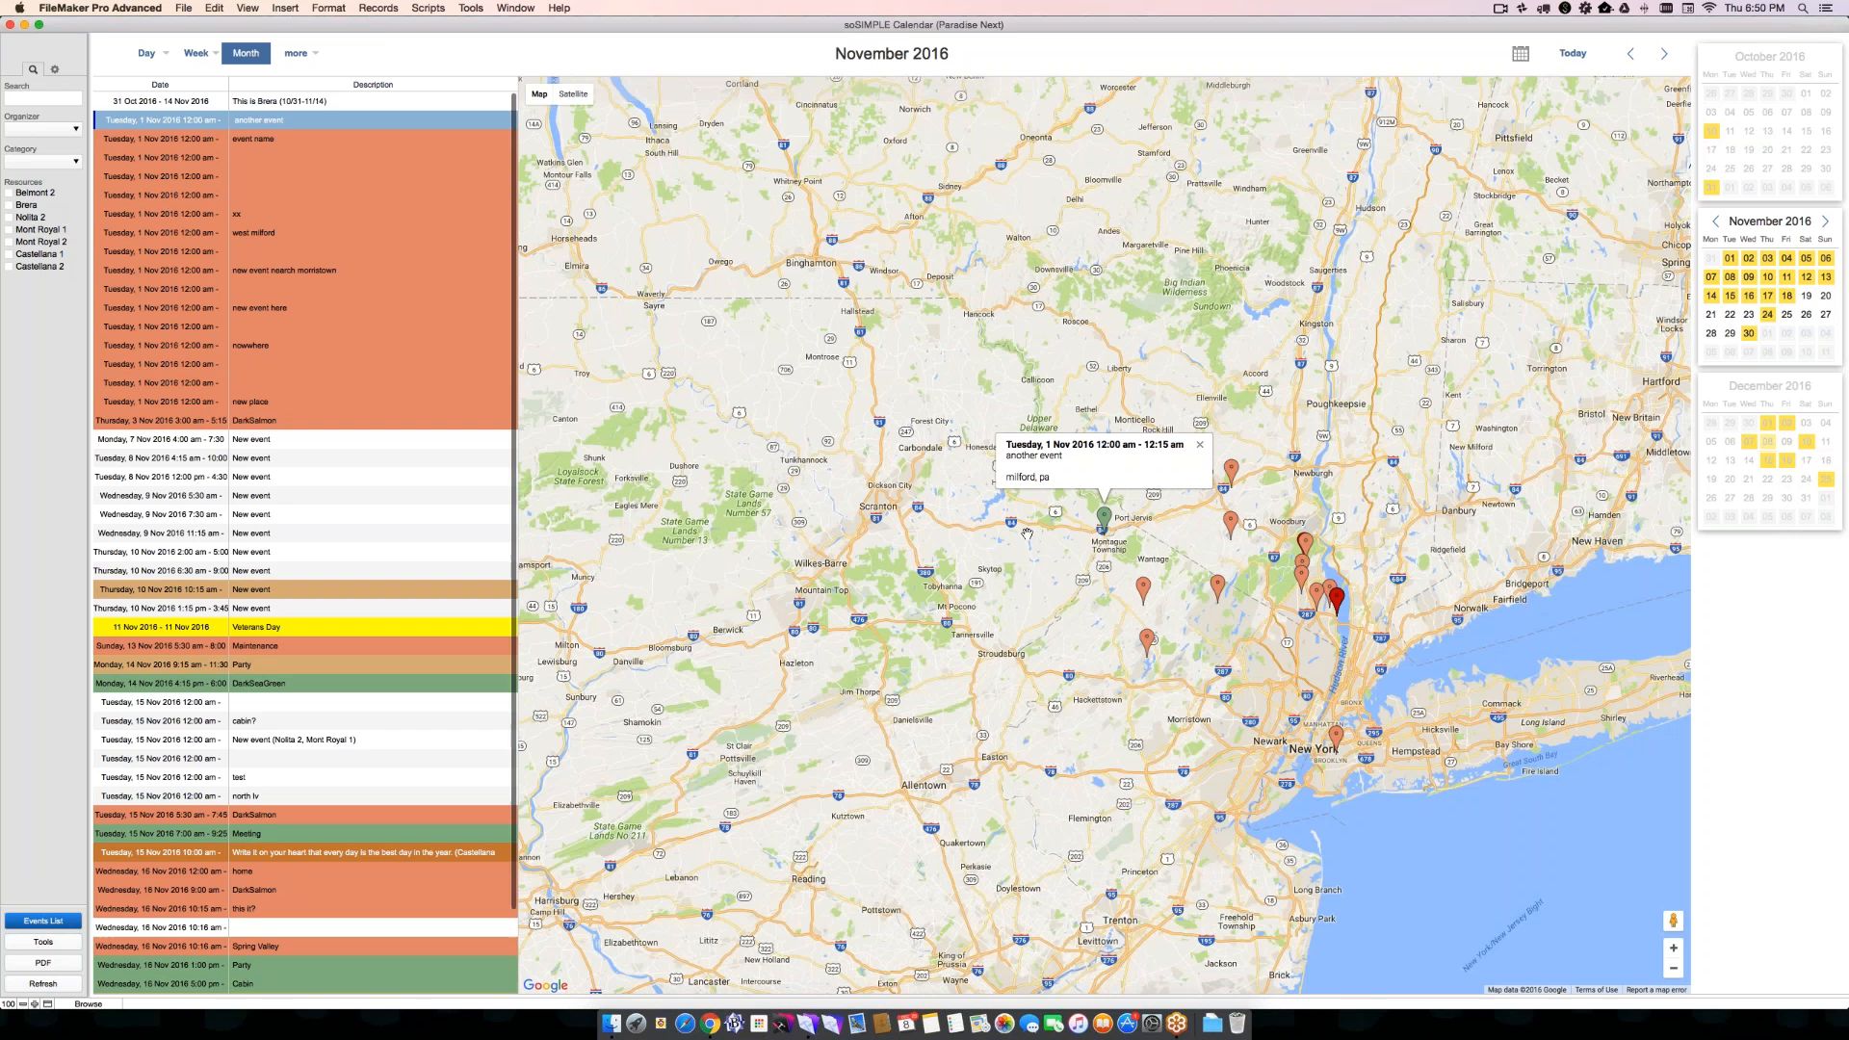
{"action": "scroll", "coordinate": [325, 298], "scroll_direction": "down", "scroll_amount": 3}
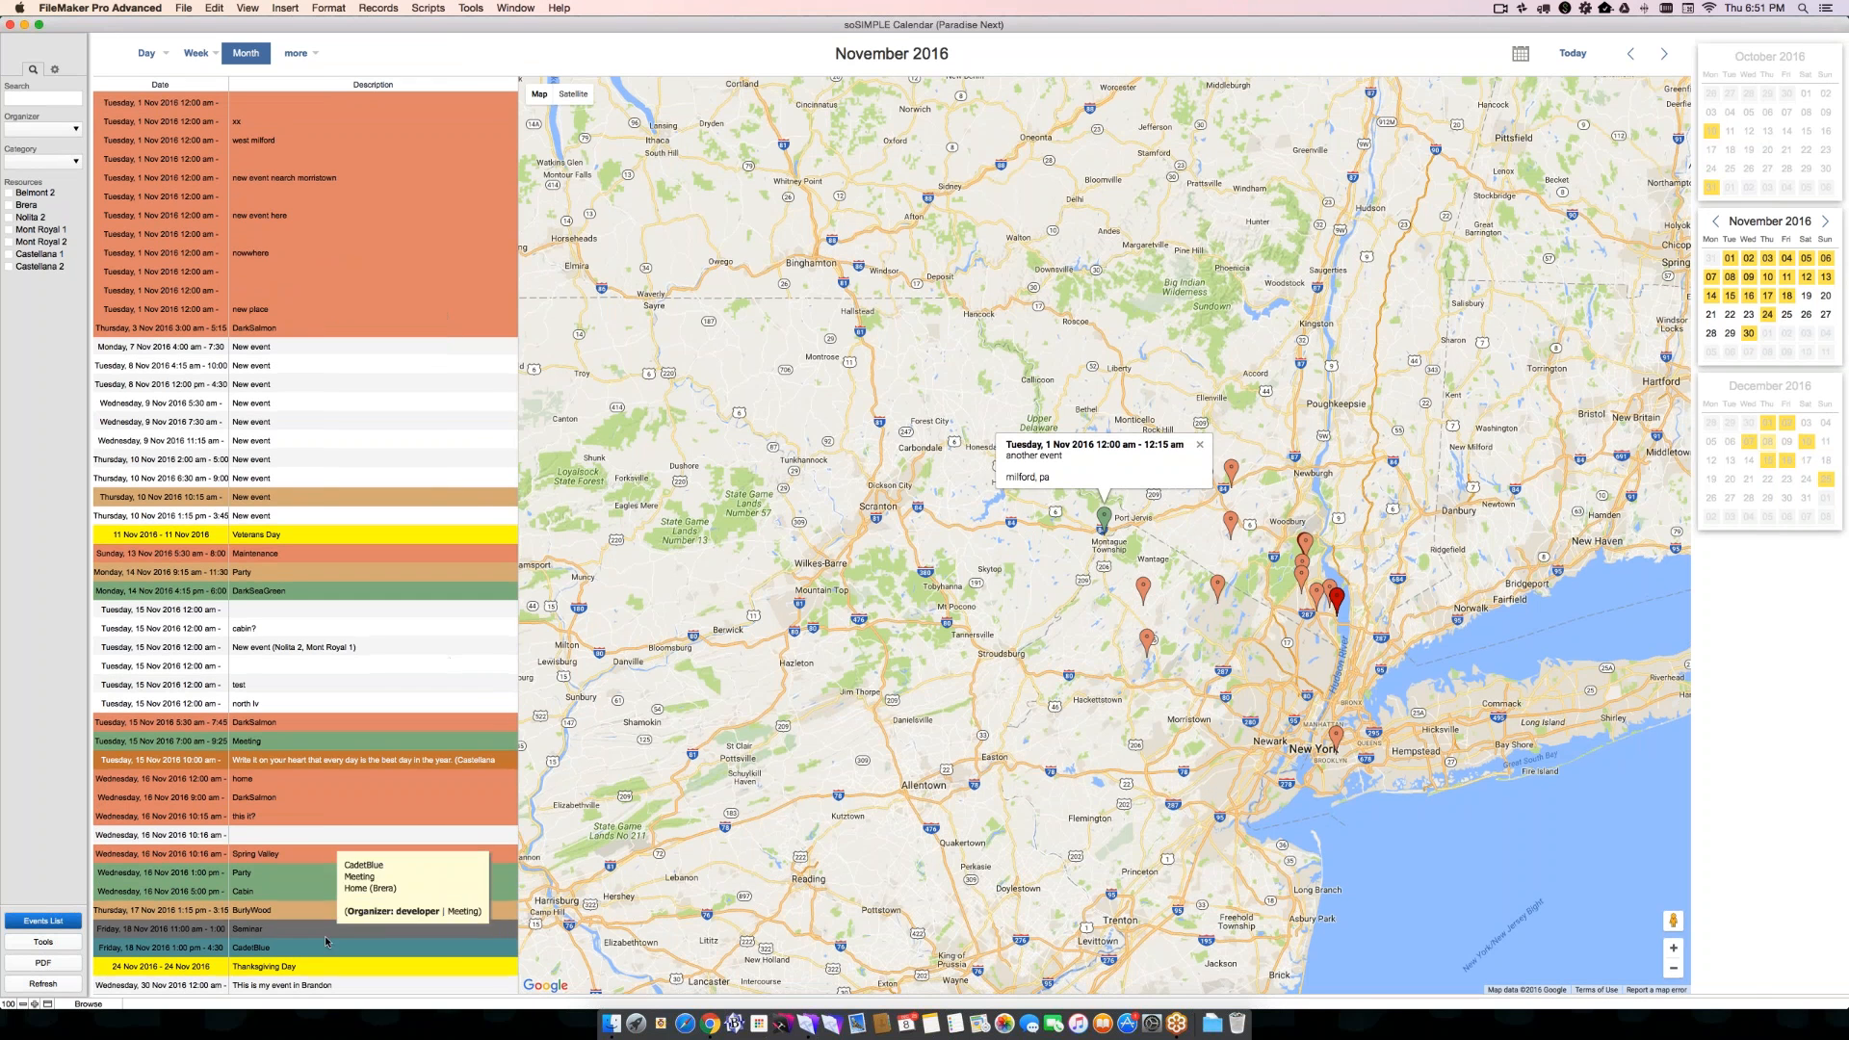
{"action": "scroll", "coordinate": [322, 963], "scroll_direction": "up", "scroll_amount": 3}
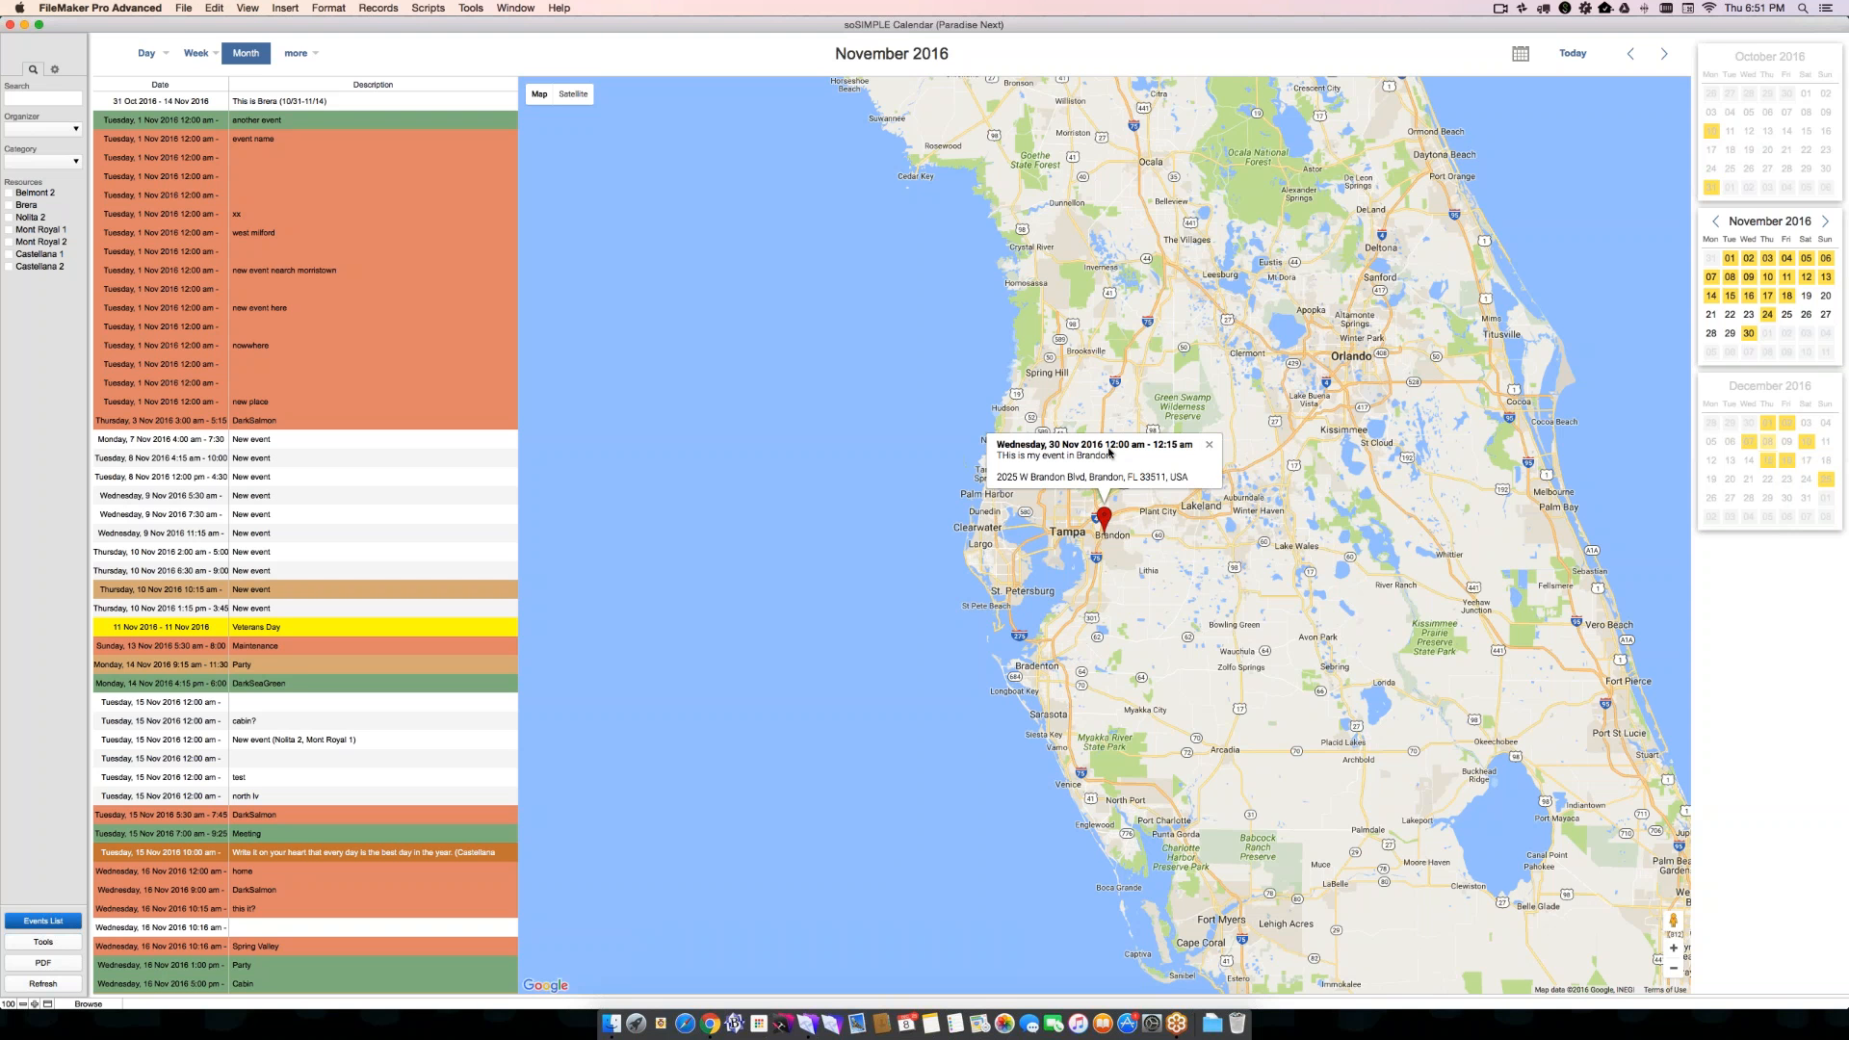
- Create a map event at Lakeland, Florida, starting at 1:00 PM, and name it "In lakeland"
{"action": "left_click", "coordinate": [1192, 505]}
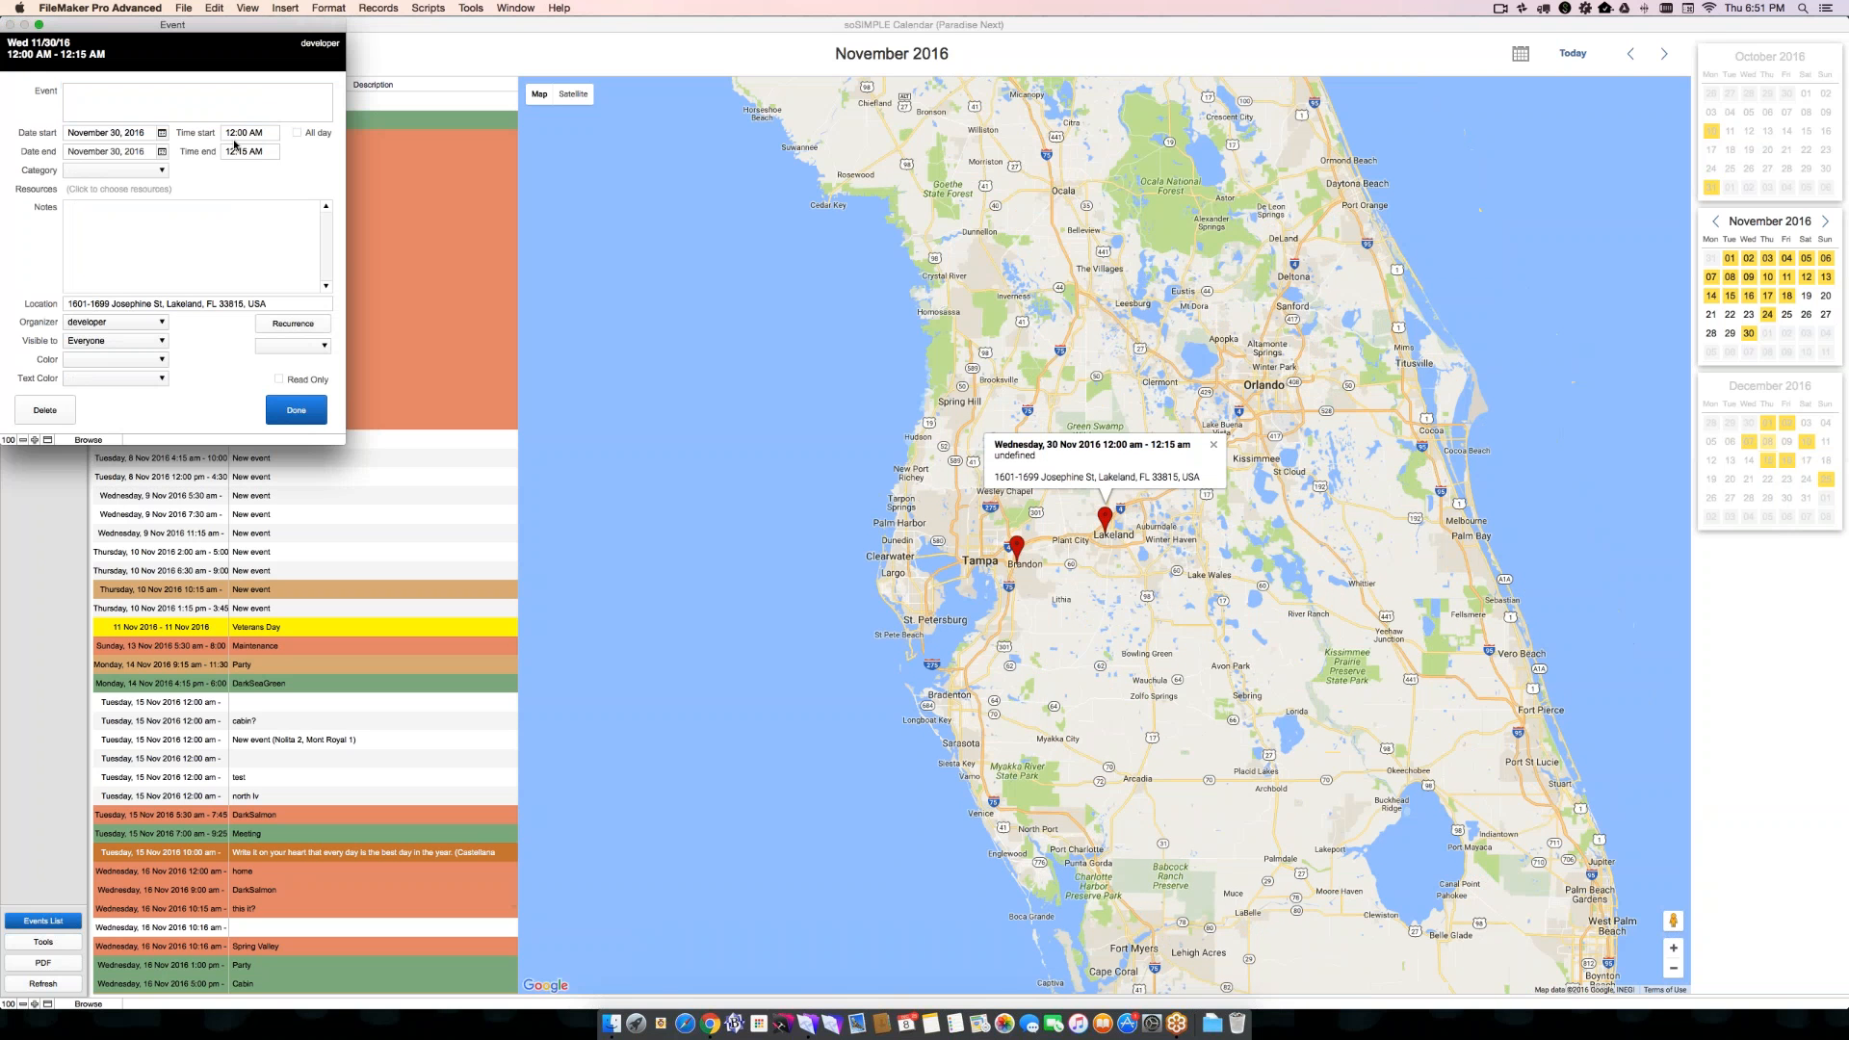
{"action": "type", "text": "14pm"}
{"action": "key", "text": "Tab"}
{"action": "key", "text": "Return"}
{"action": "type", "text": "1pm"}
{"action": "key", "text": "Tab"}
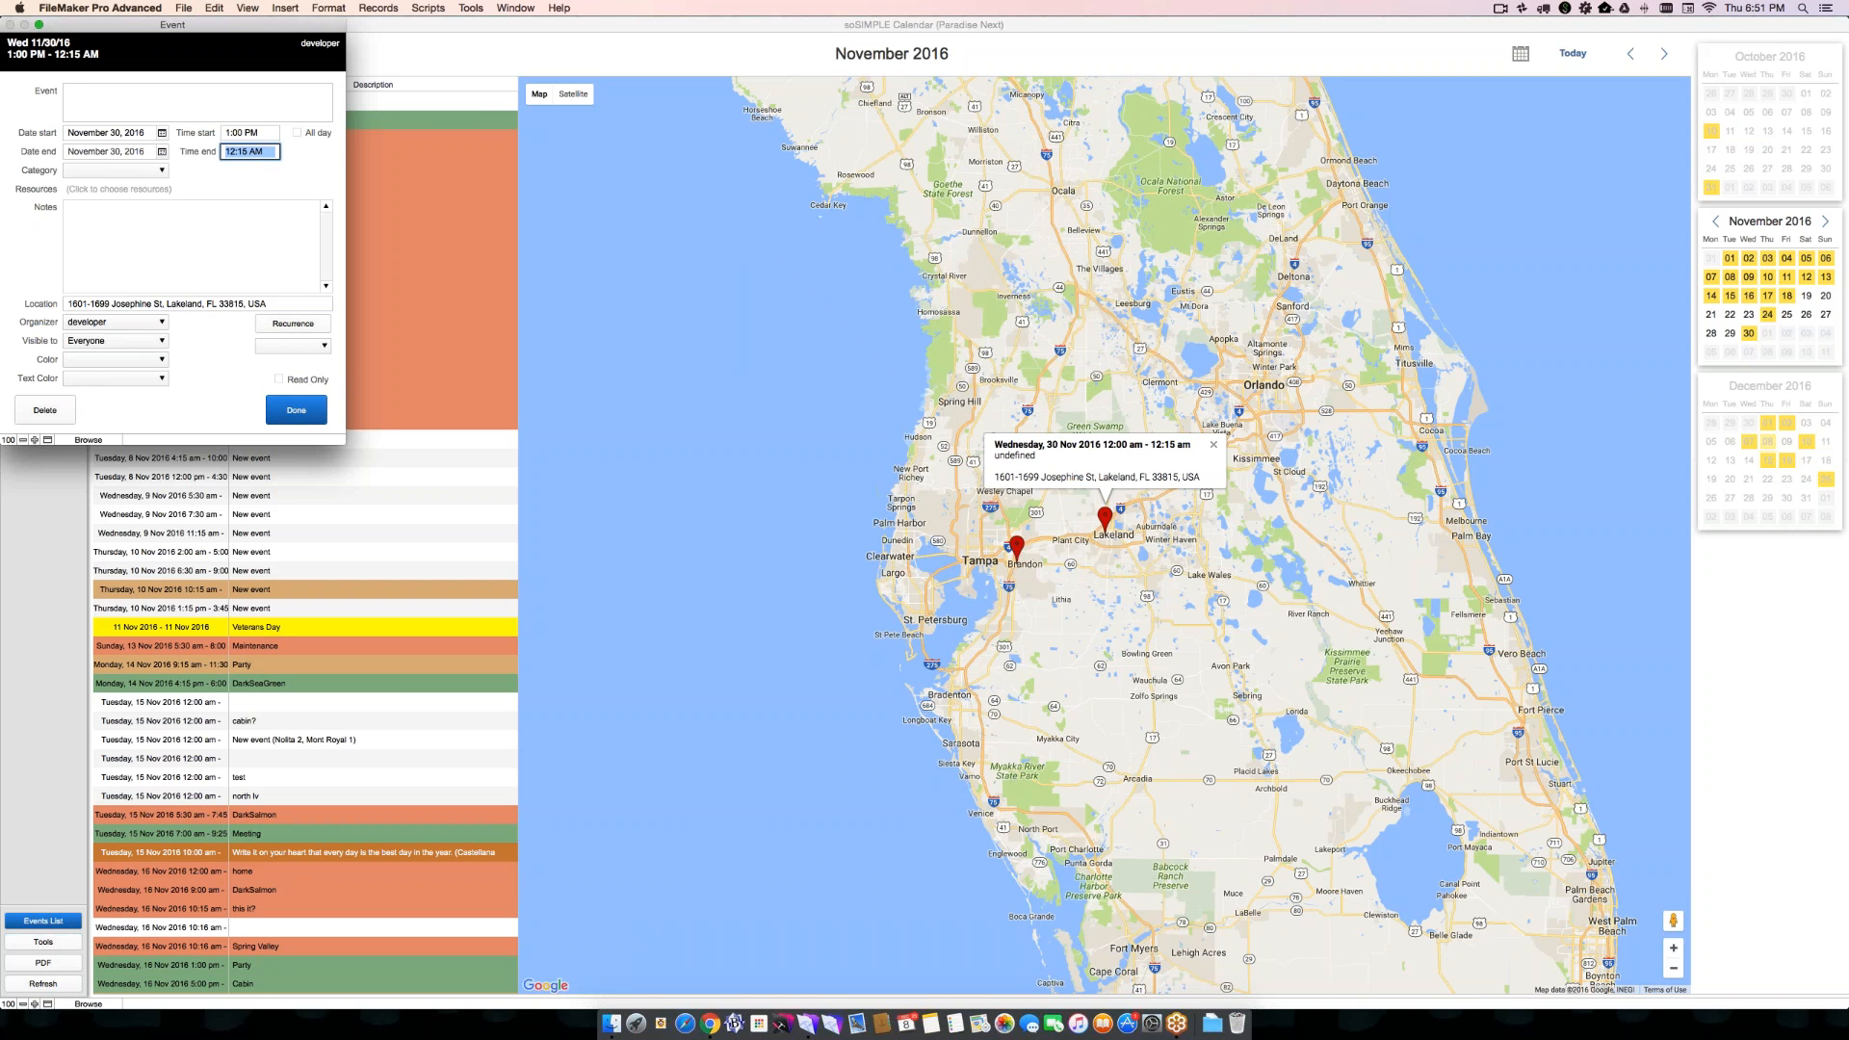
{"action": "left_click", "coordinate": [224, 113]}
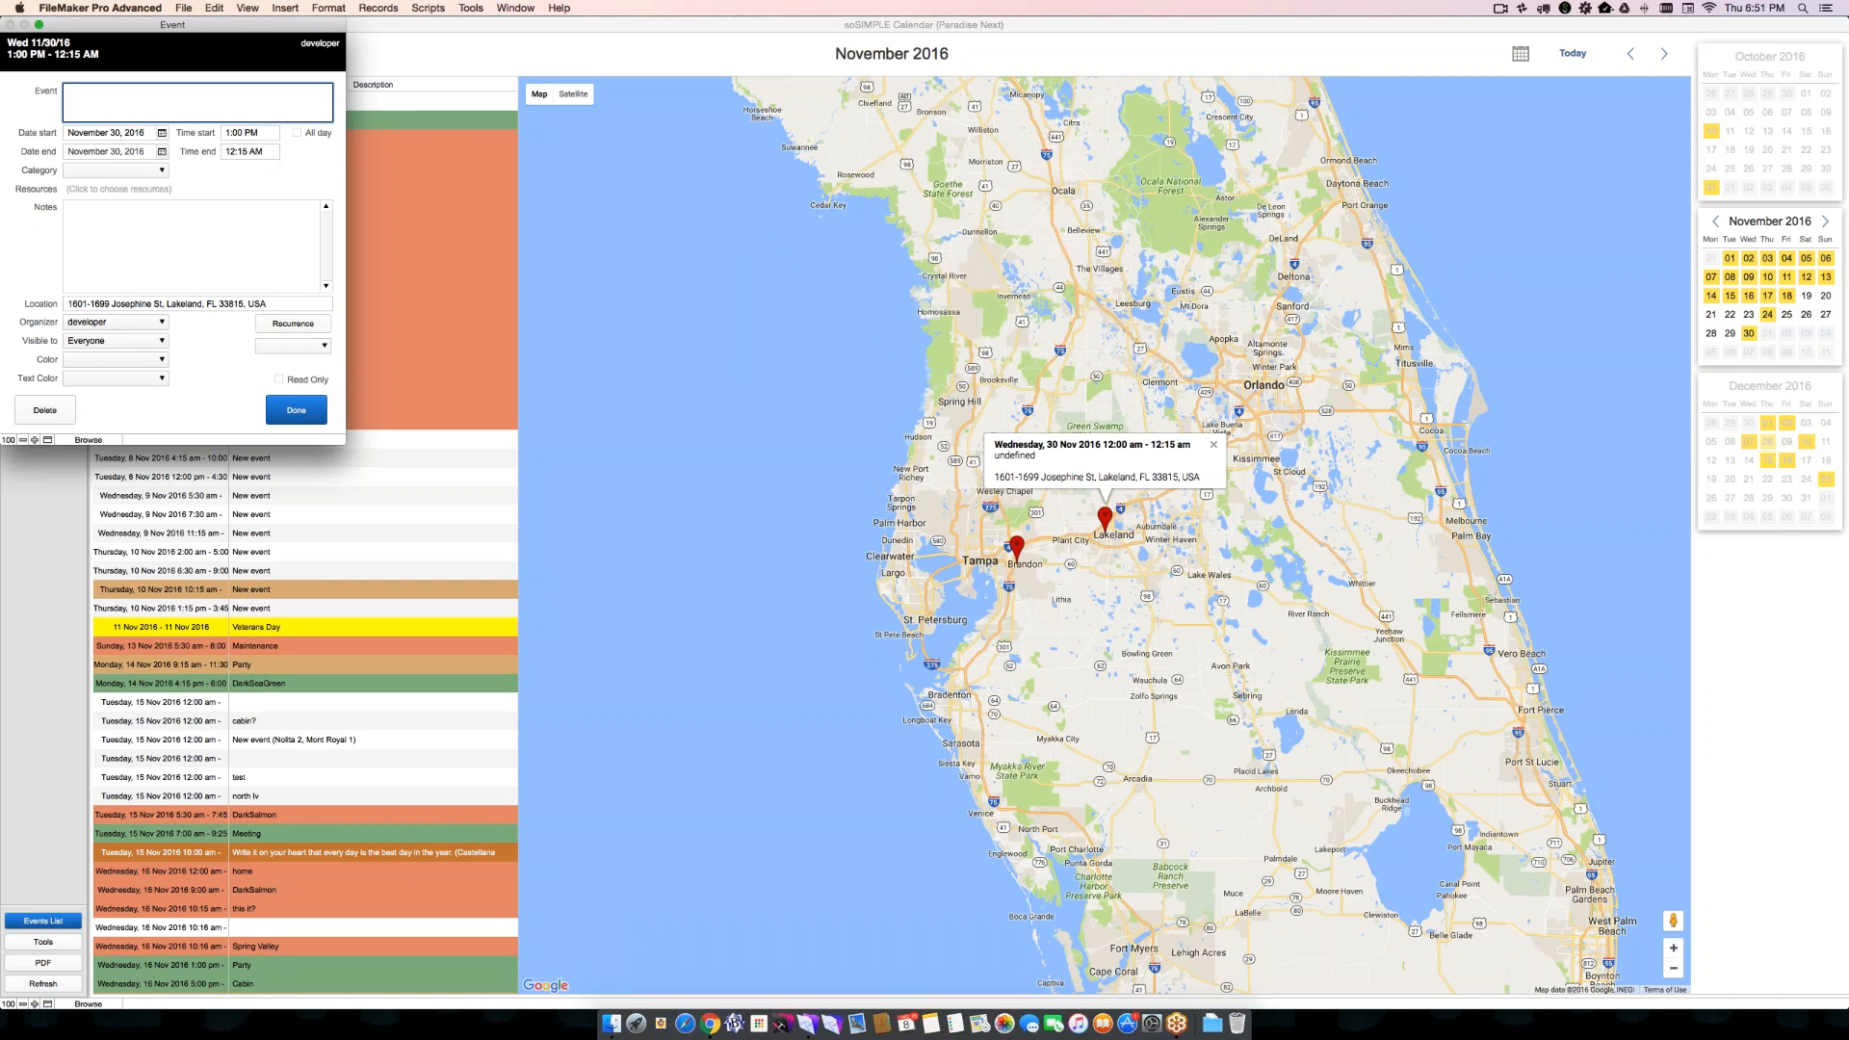
{"action": "type", "text": "In lakekland"}
- Set the Lakeland event's color to Crimson and its text color to White, and save the event
{"action": "left_click", "coordinate": [116, 378]}
{"action": "left_click", "coordinate": [120, 508]}
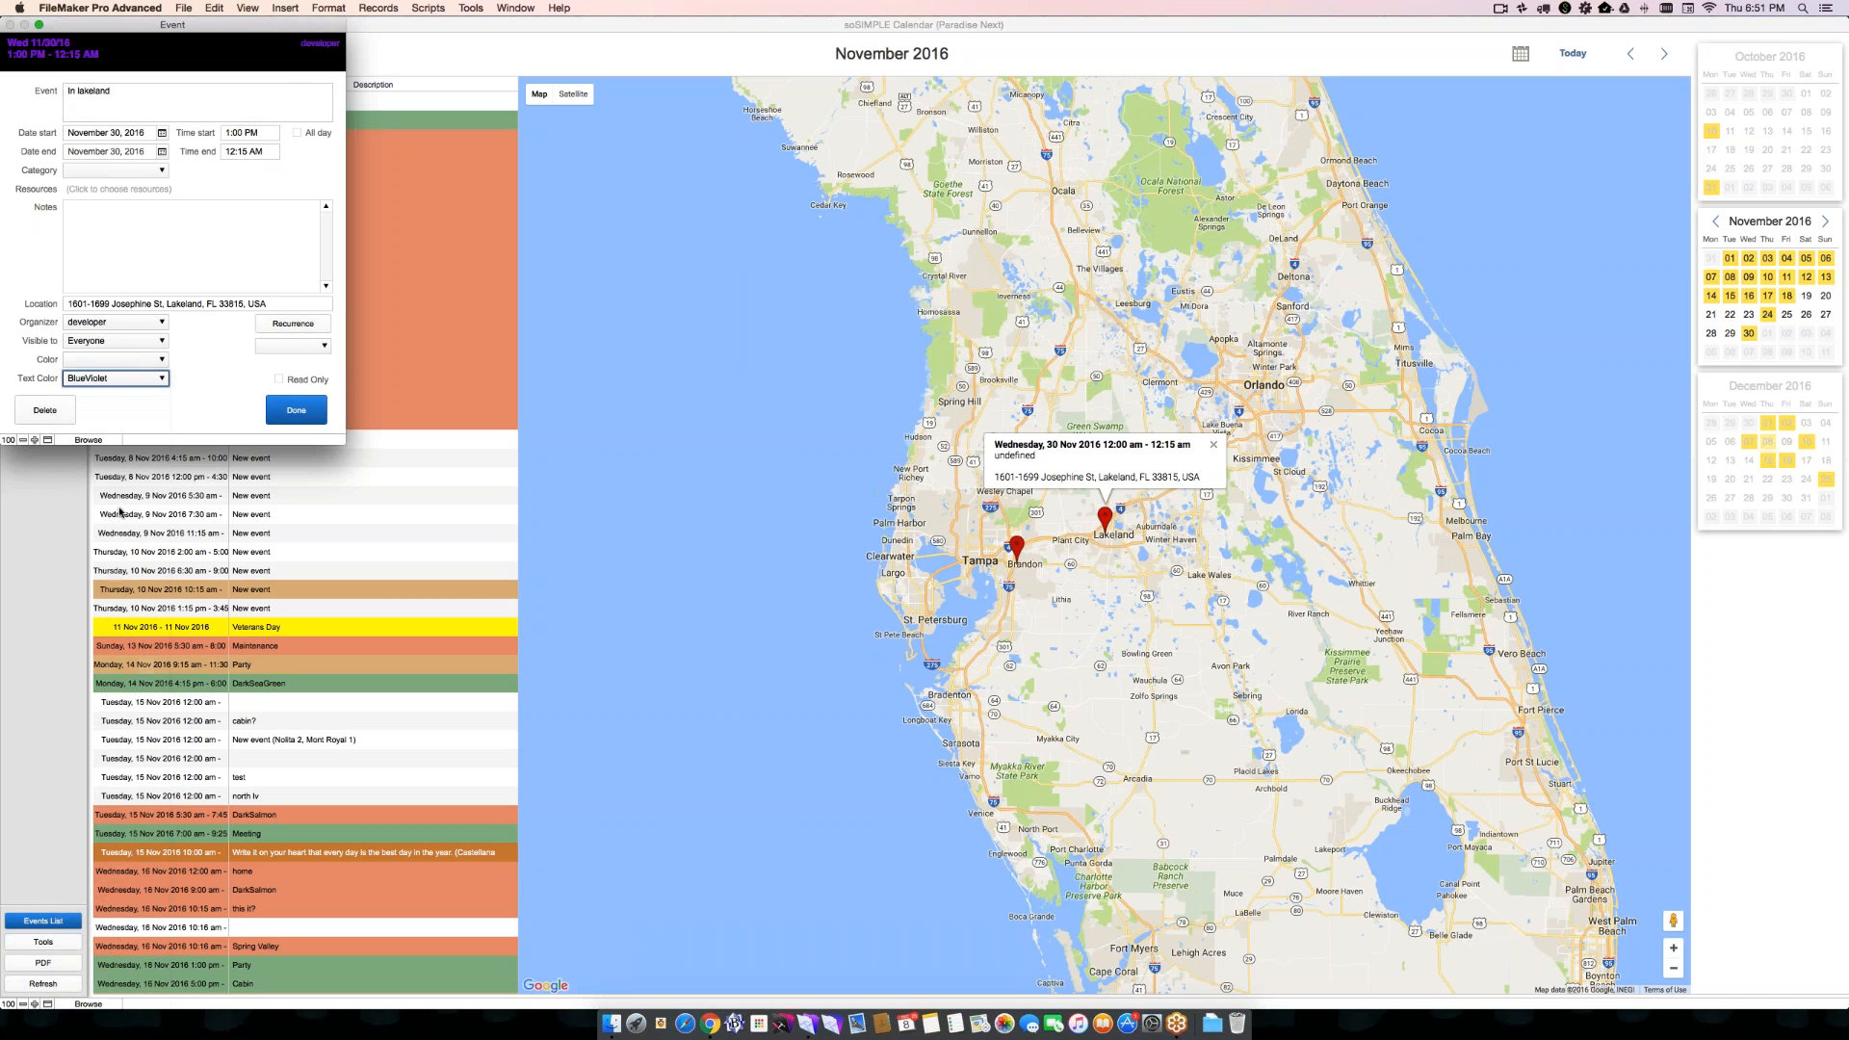
{"action": "left_click", "coordinate": [114, 359]}
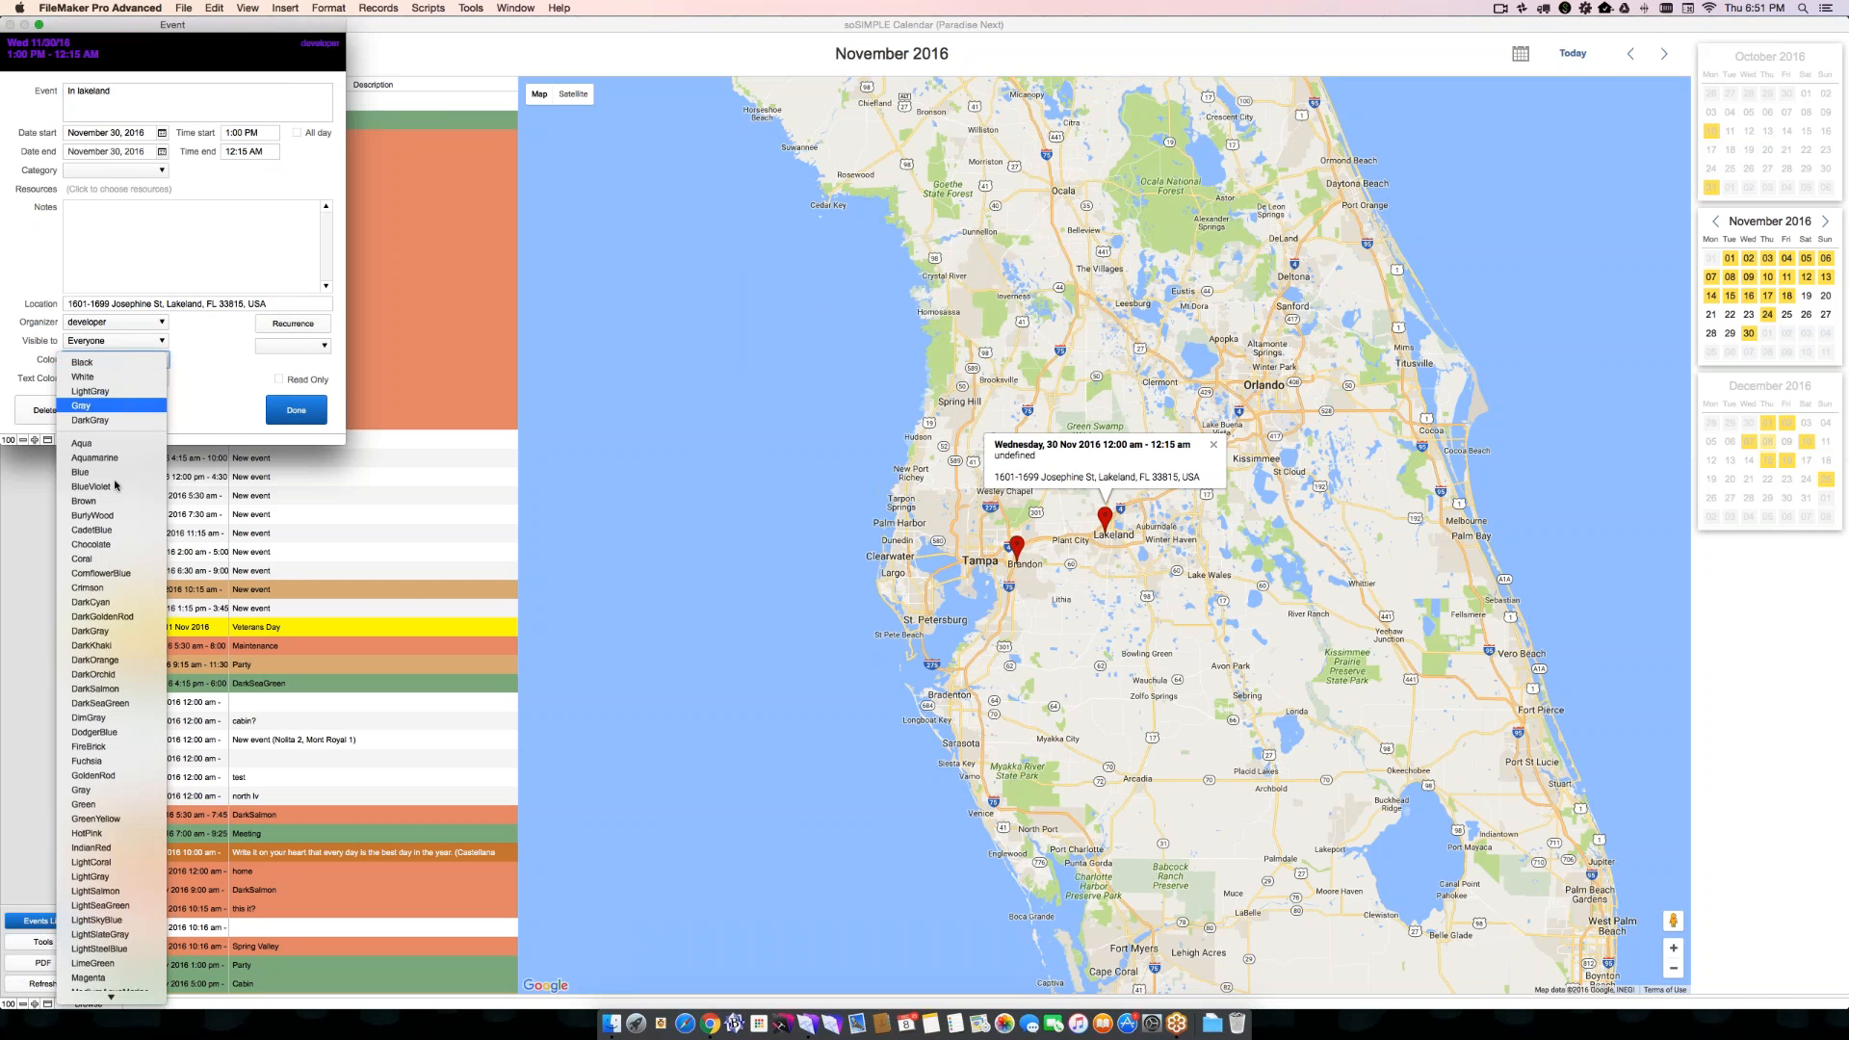
{"action": "left_click", "coordinate": [125, 588]}
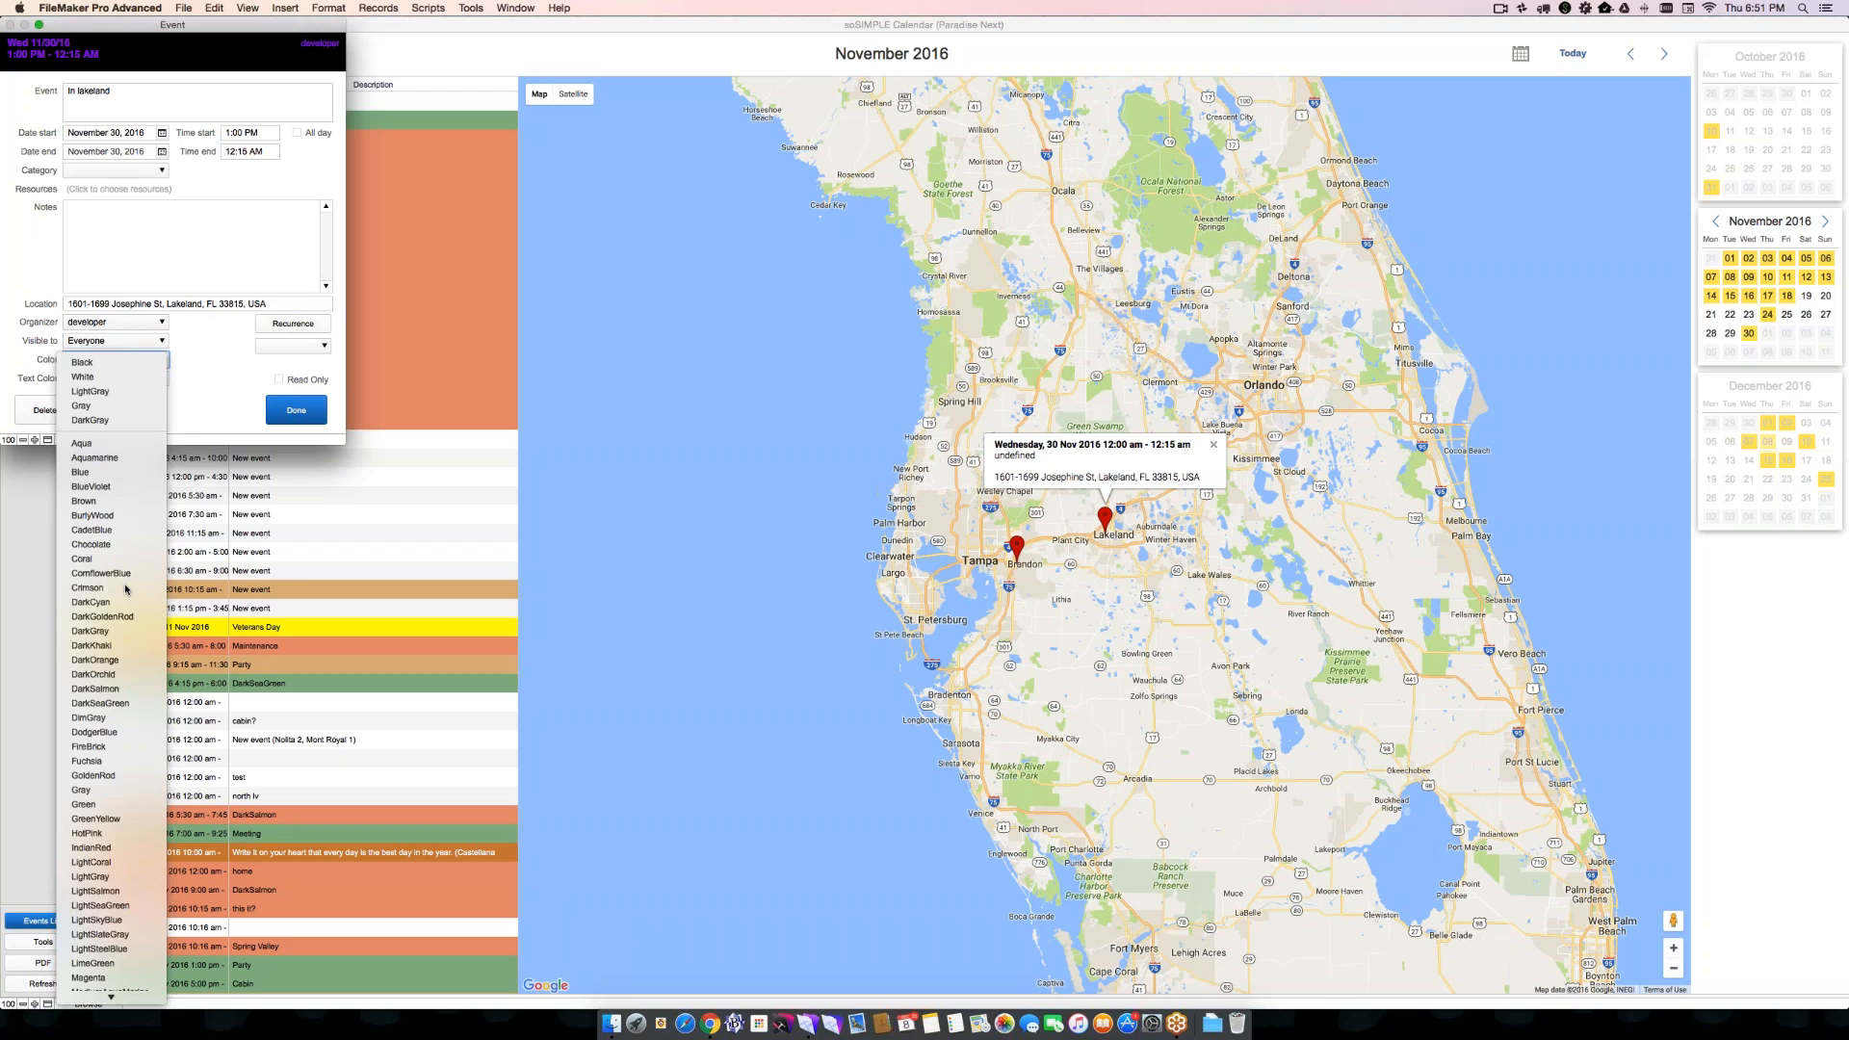
{"action": "left_click", "coordinate": [121, 380]}
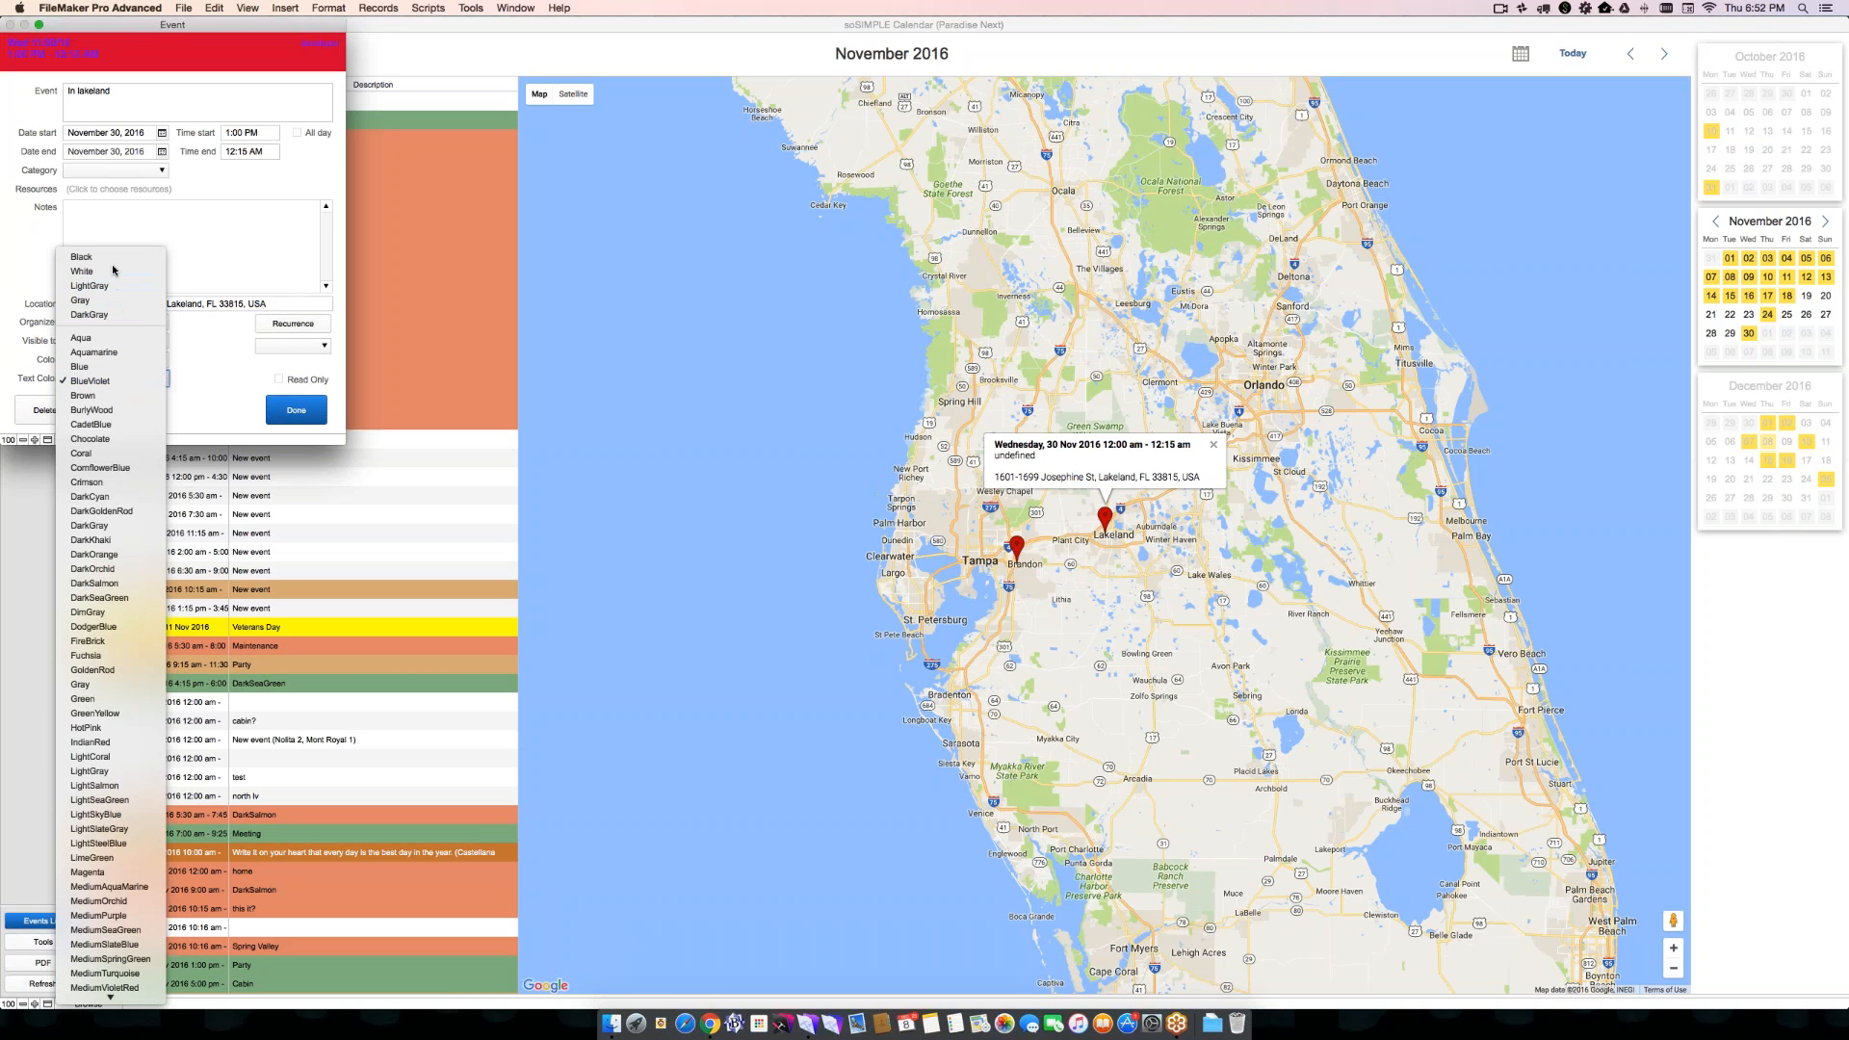
{"action": "left_click", "coordinate": [114, 270]}
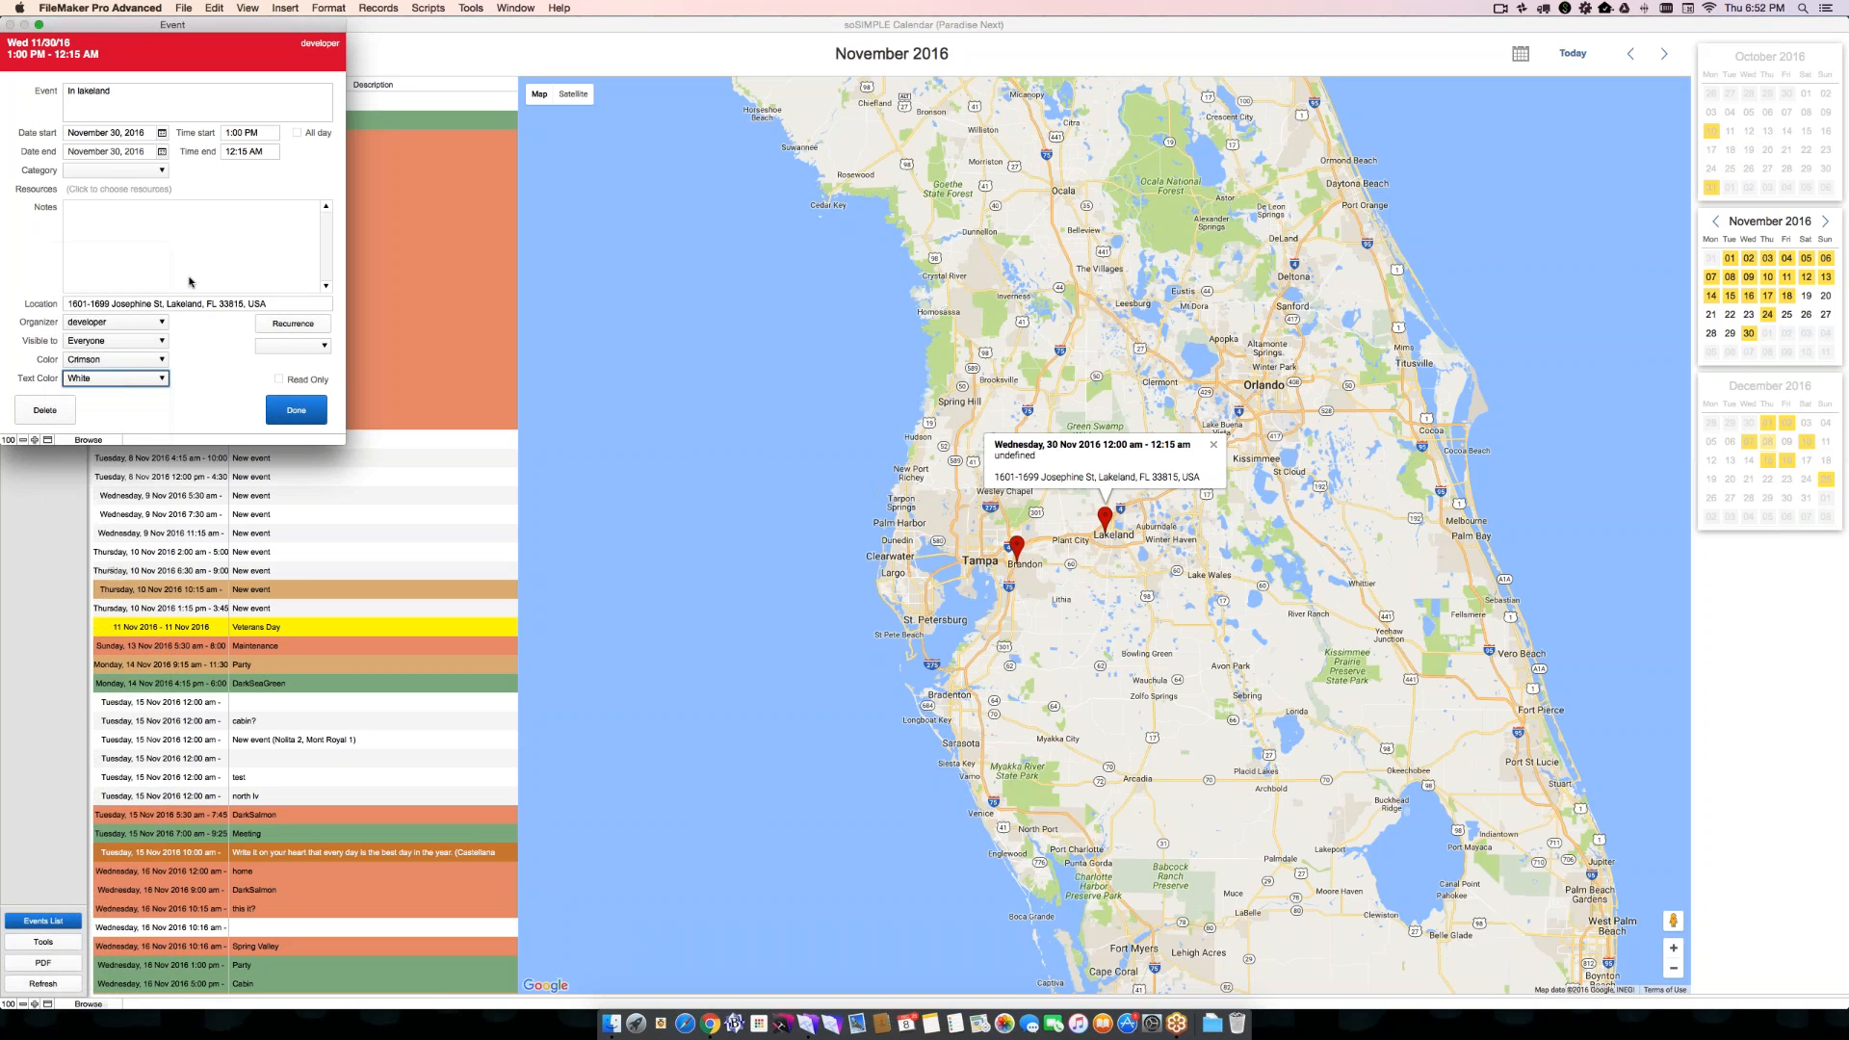
{"action": "left_click", "coordinate": [293, 413]}
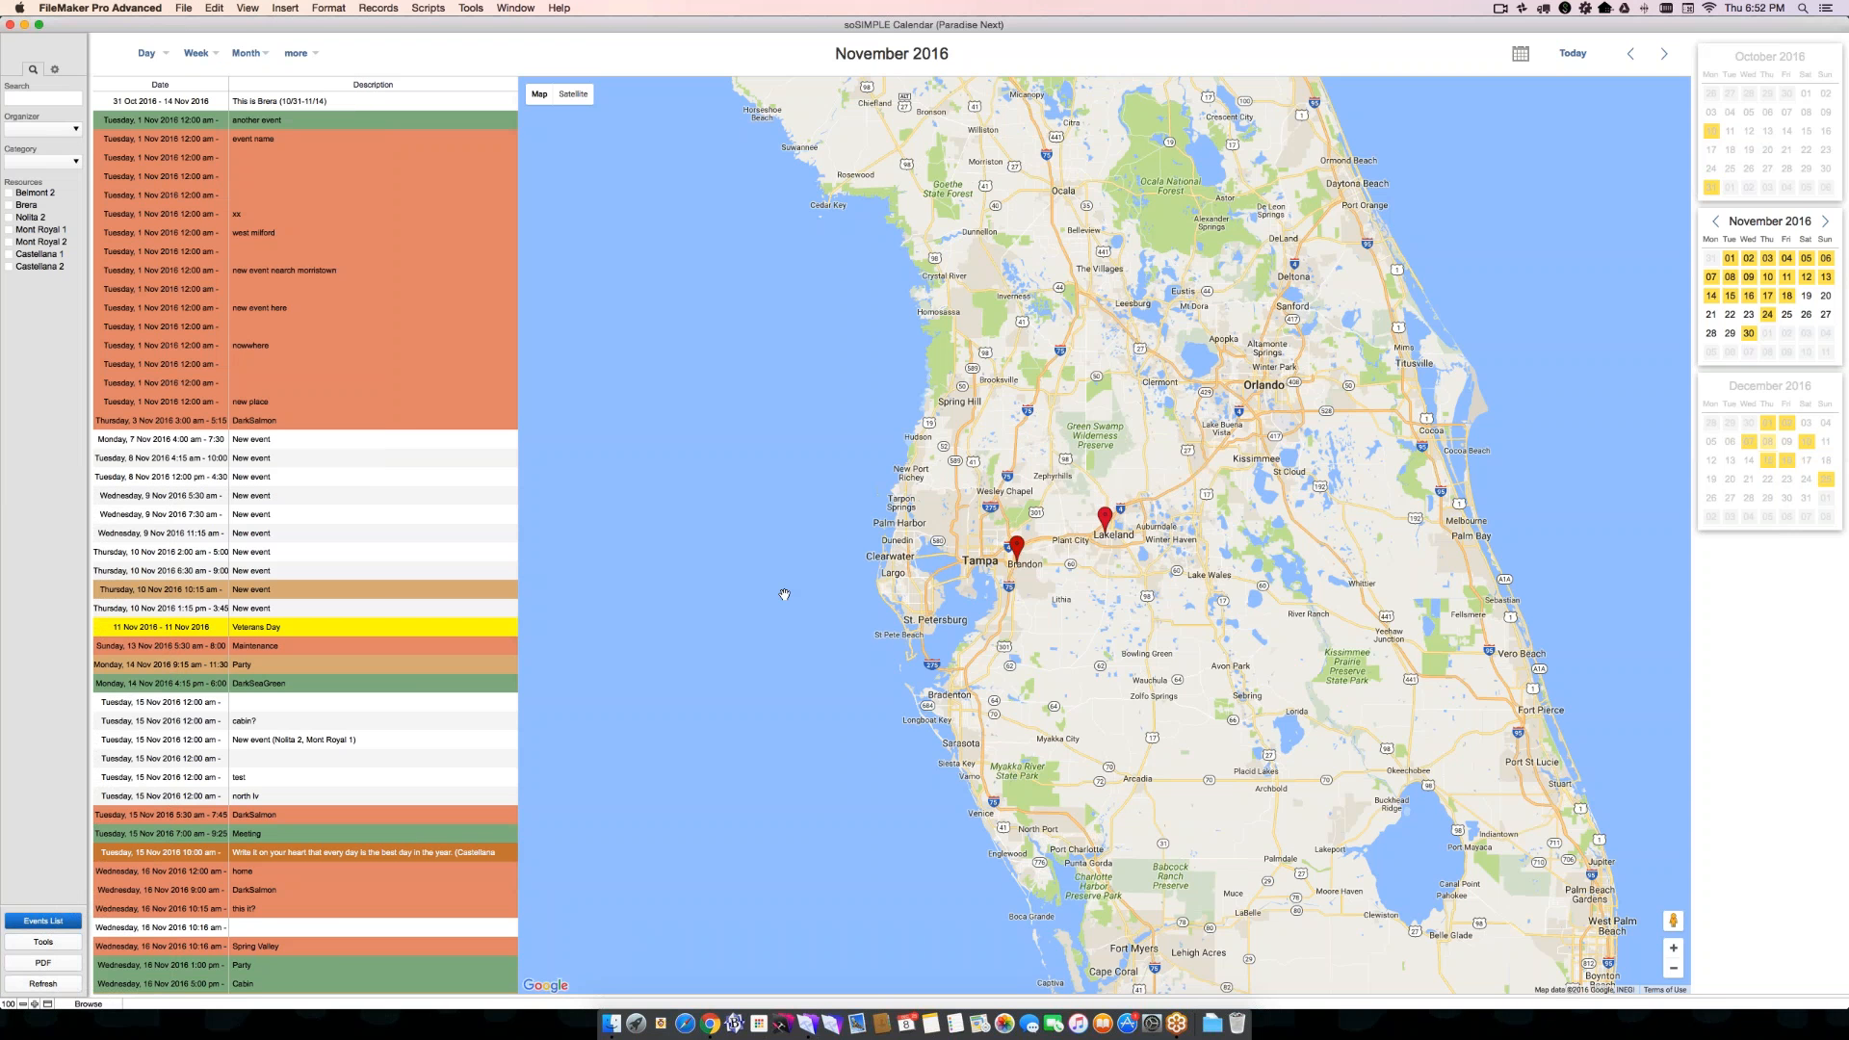
- Reload the calendar and locate the "In lakeland" event on the day map for 30 November 2016
{"action": "right_click", "coordinate": [1280, 63]}
{"action": "left_click", "coordinate": [1309, 83]}
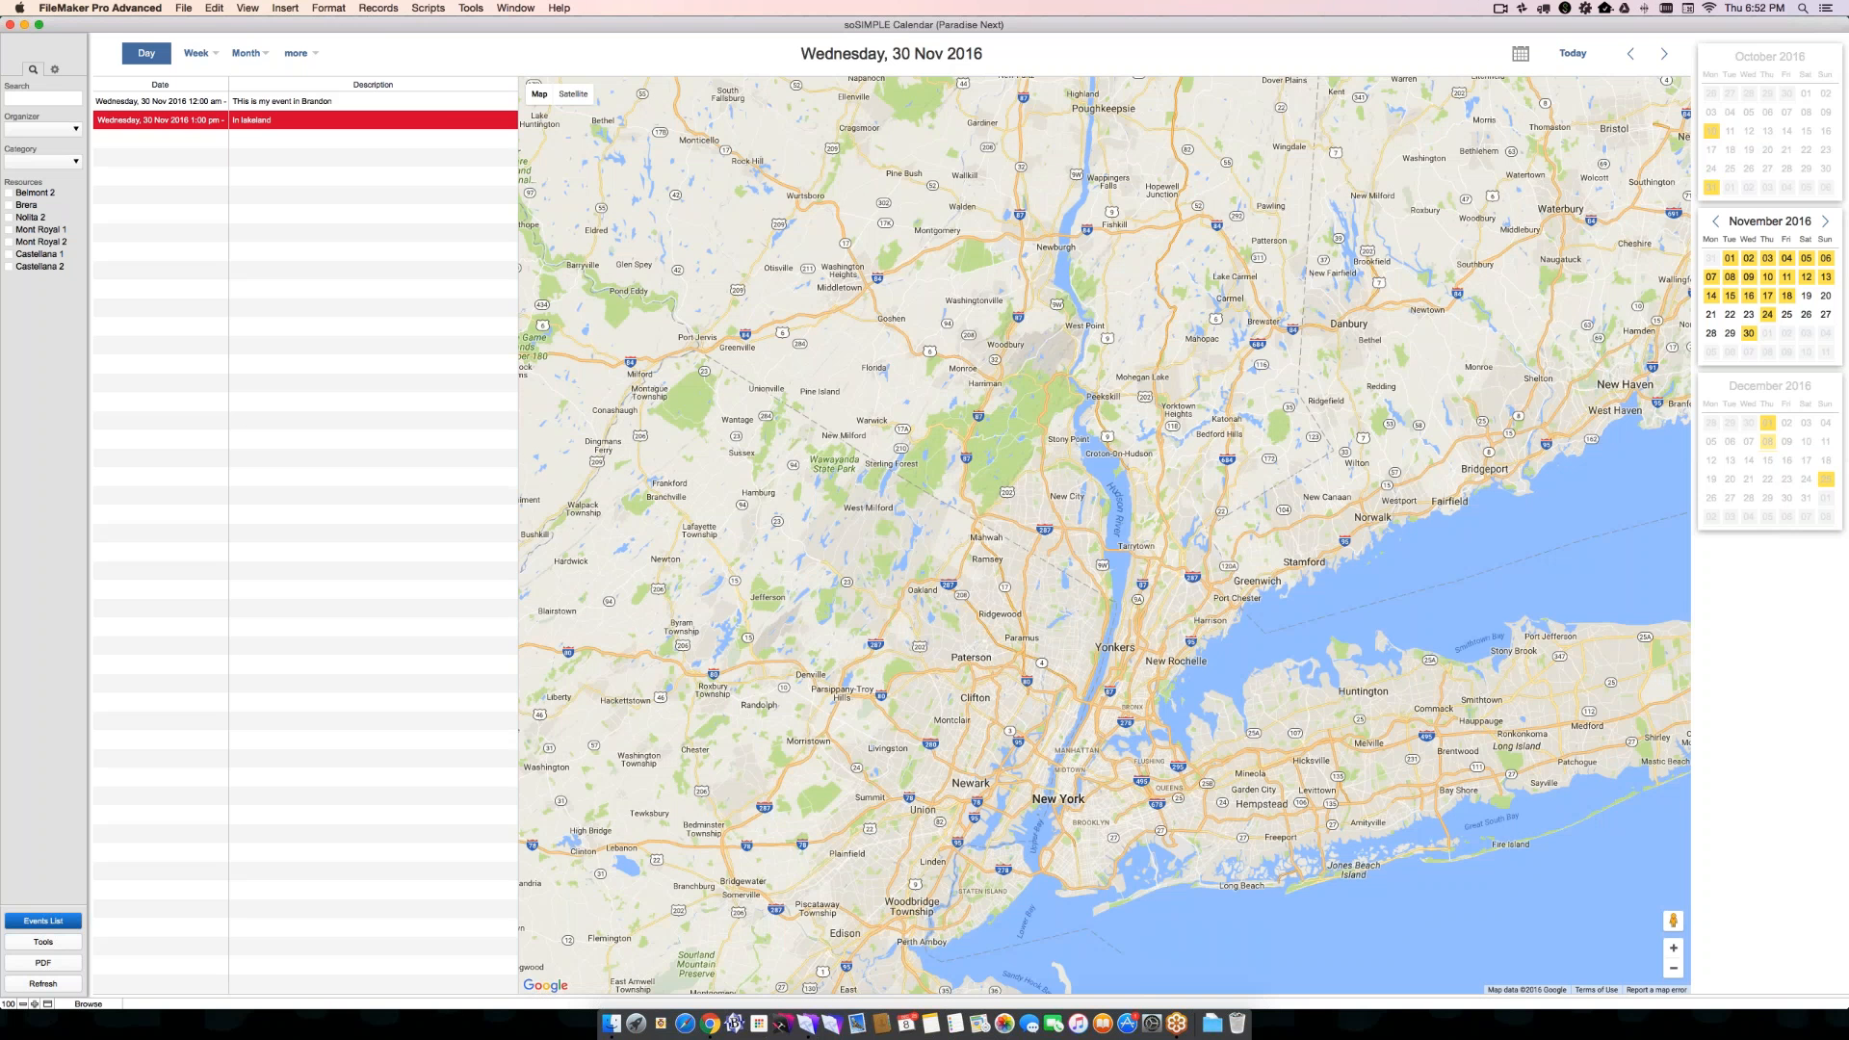
{"action": "left_click", "coordinate": [272, 120]}
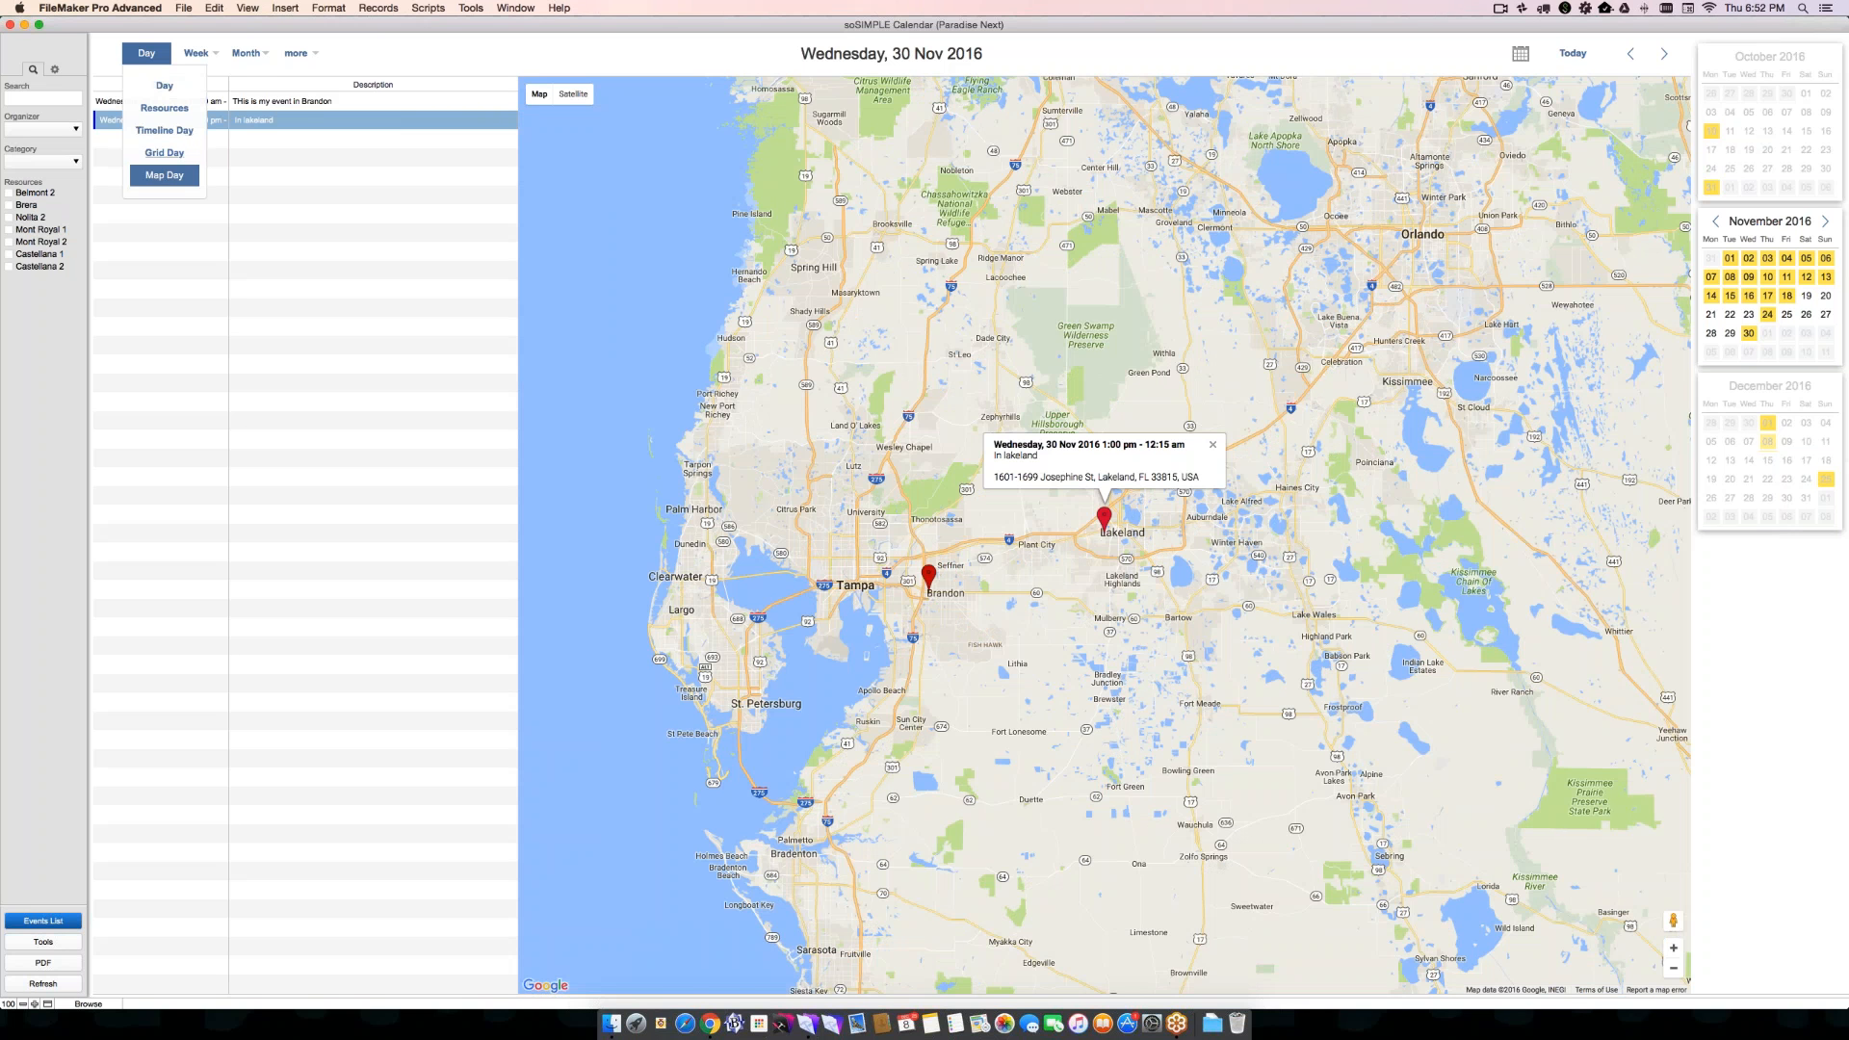
- Show the events on the week map for 28 November 2016 and on the month map for November 2016
{"action": "mouse_move", "coordinate": [187, 58]}
{"action": "left_click", "coordinate": [199, 176]}
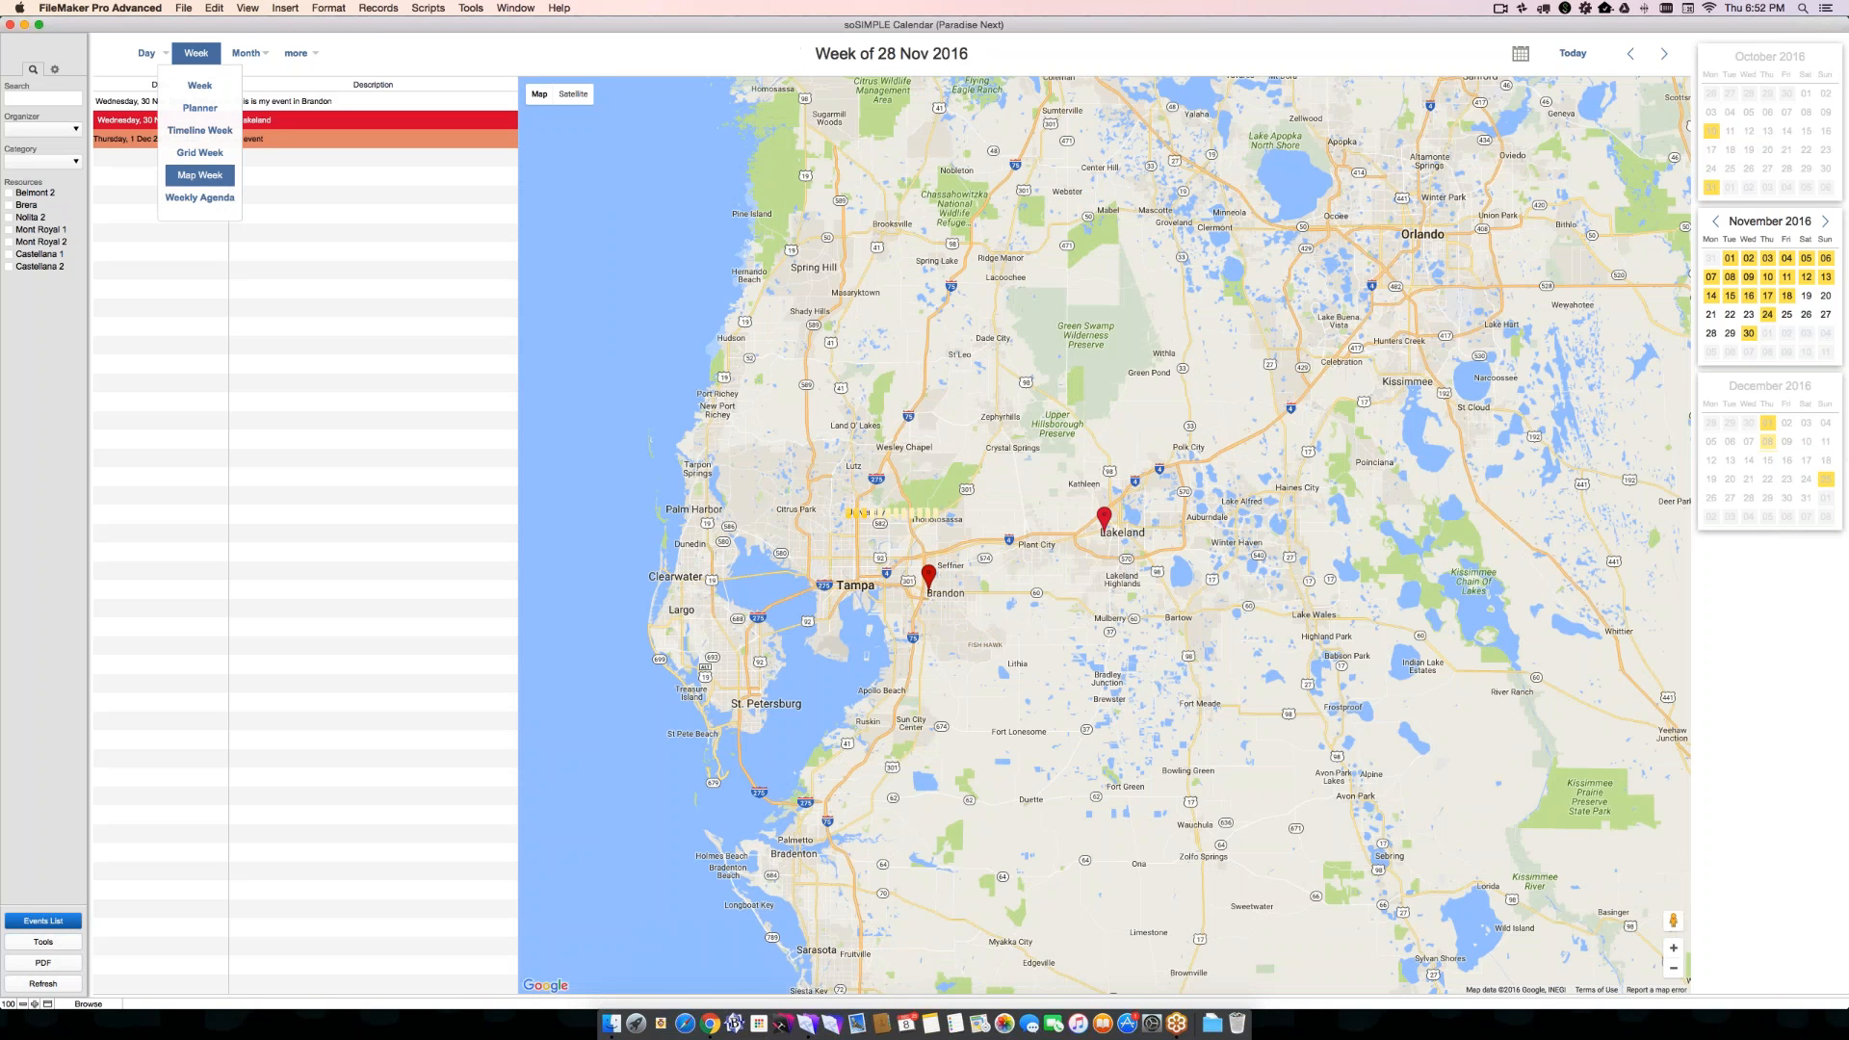
{"action": "mouse_move", "coordinate": [246, 53]}
{"action": "left_click", "coordinate": [244, 153]}
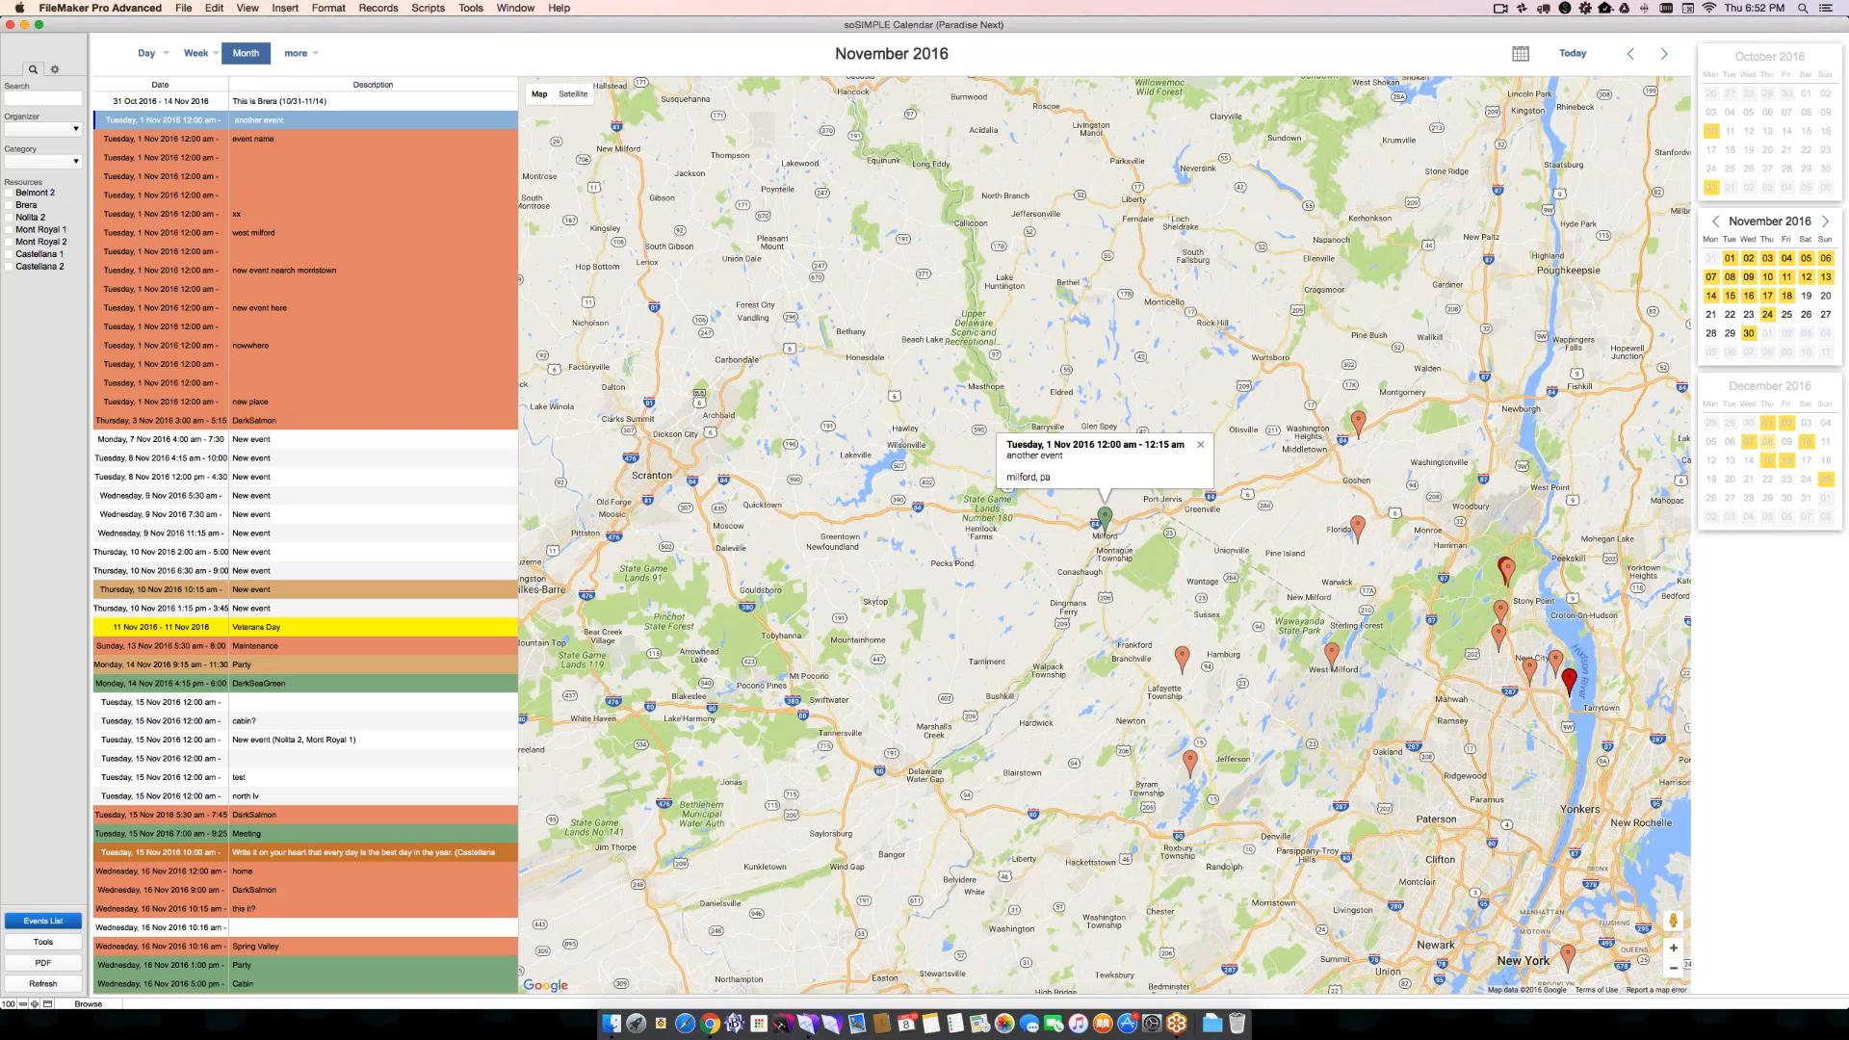
- On the October 2016 month map, locate the Paradise, NV event and view the details of the Corn Creek and Henderson markers
{"action": "left_click", "coordinate": [1631, 55]}
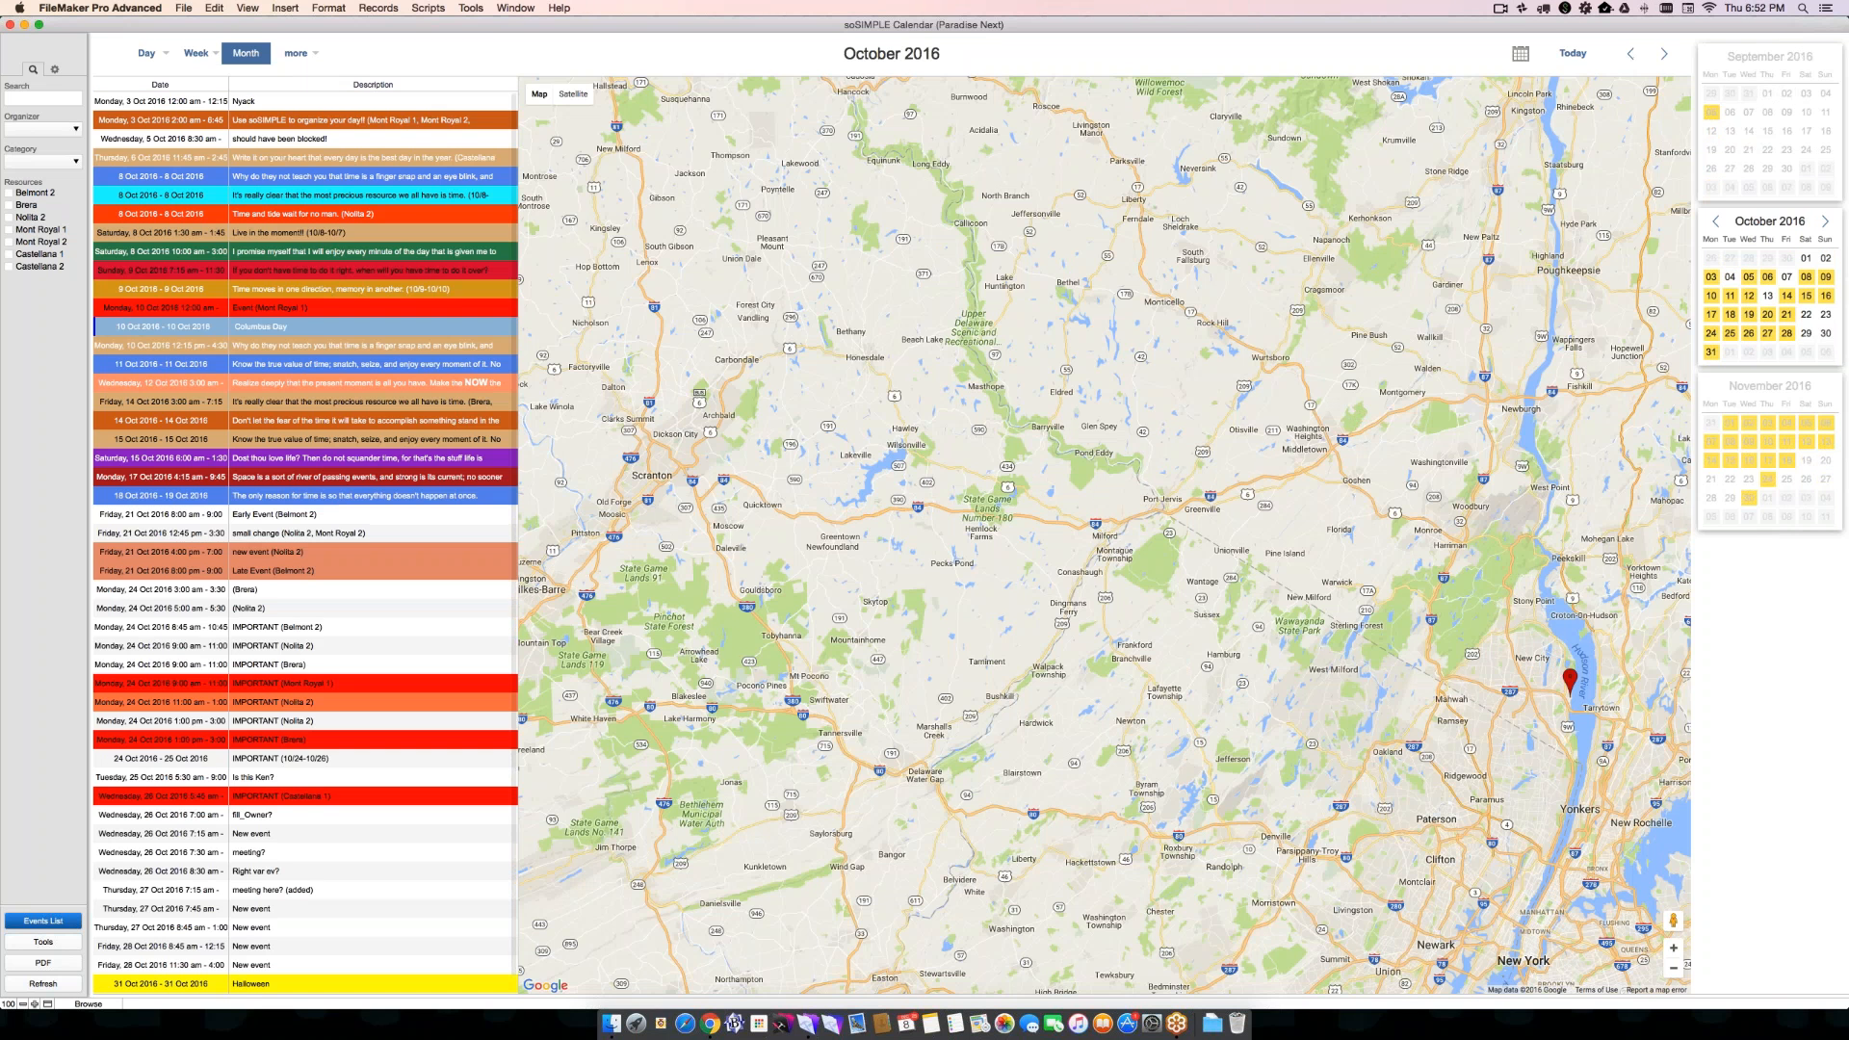
{"action": "left_click", "coordinate": [328, 196]}
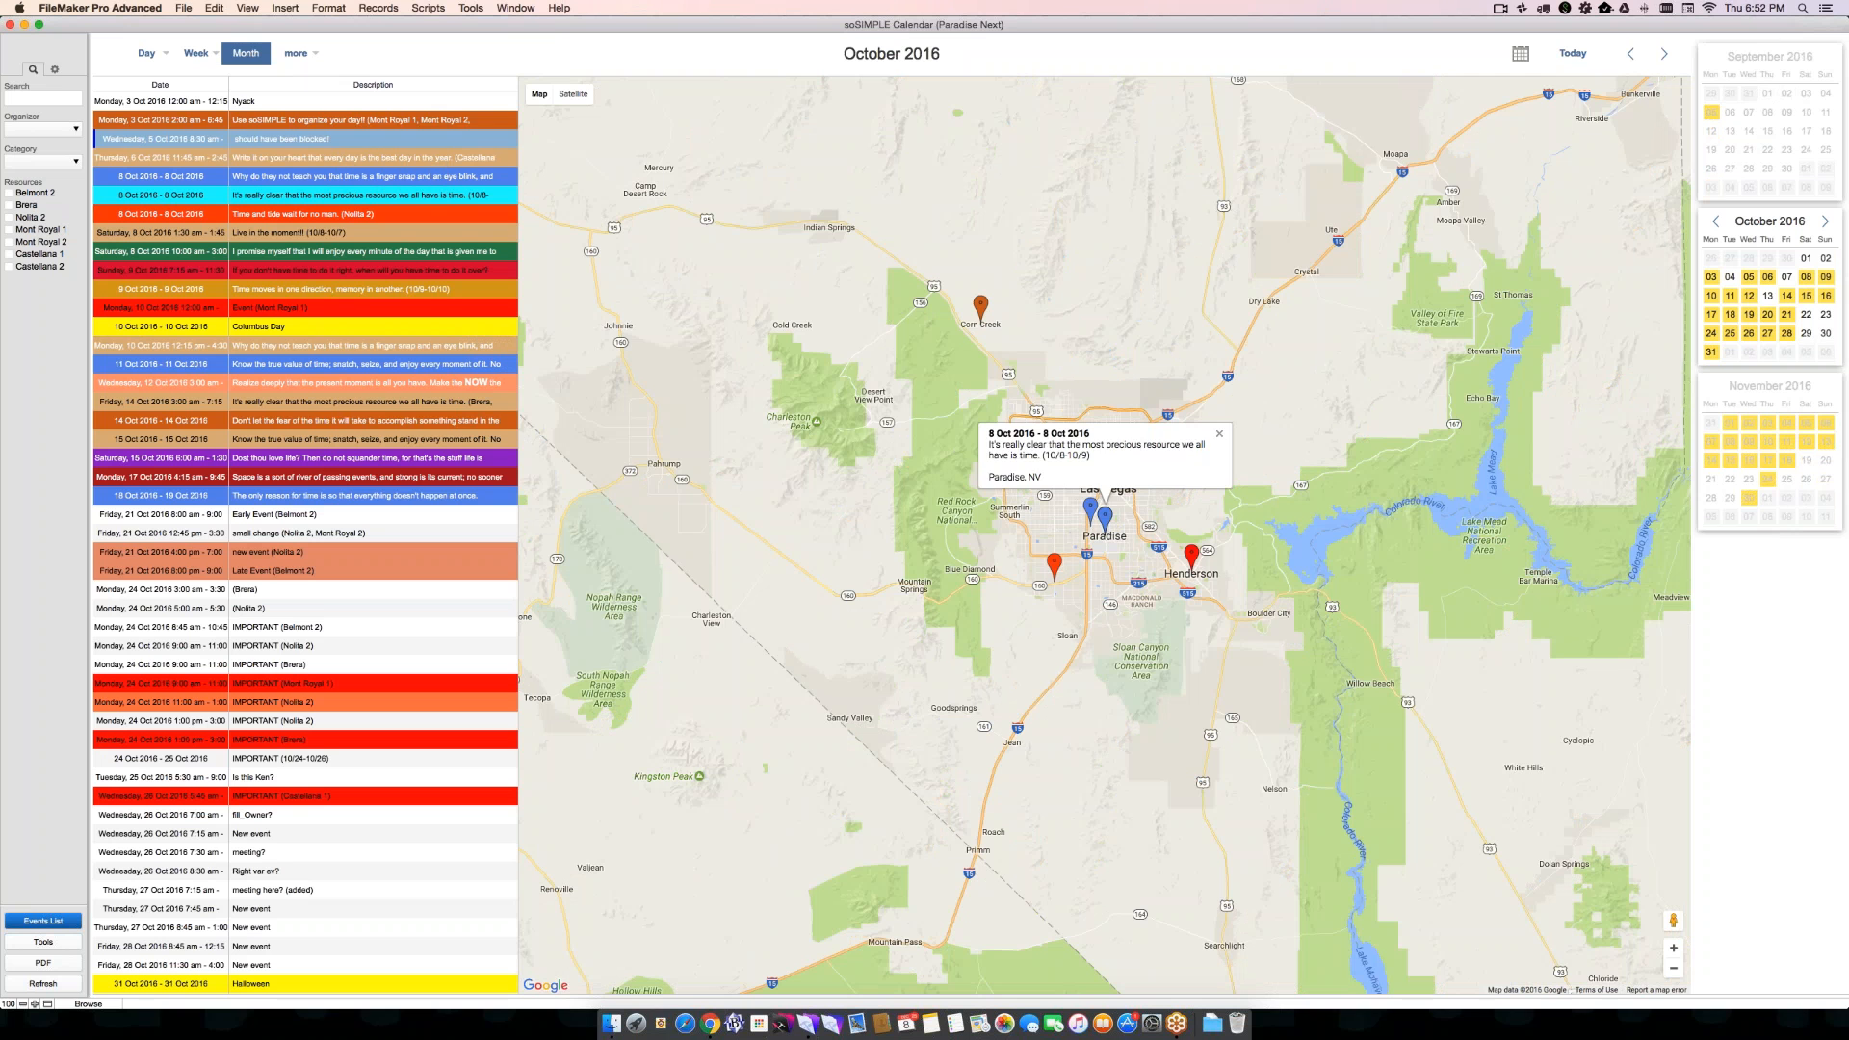
{"action": "left_click", "coordinate": [980, 307]}
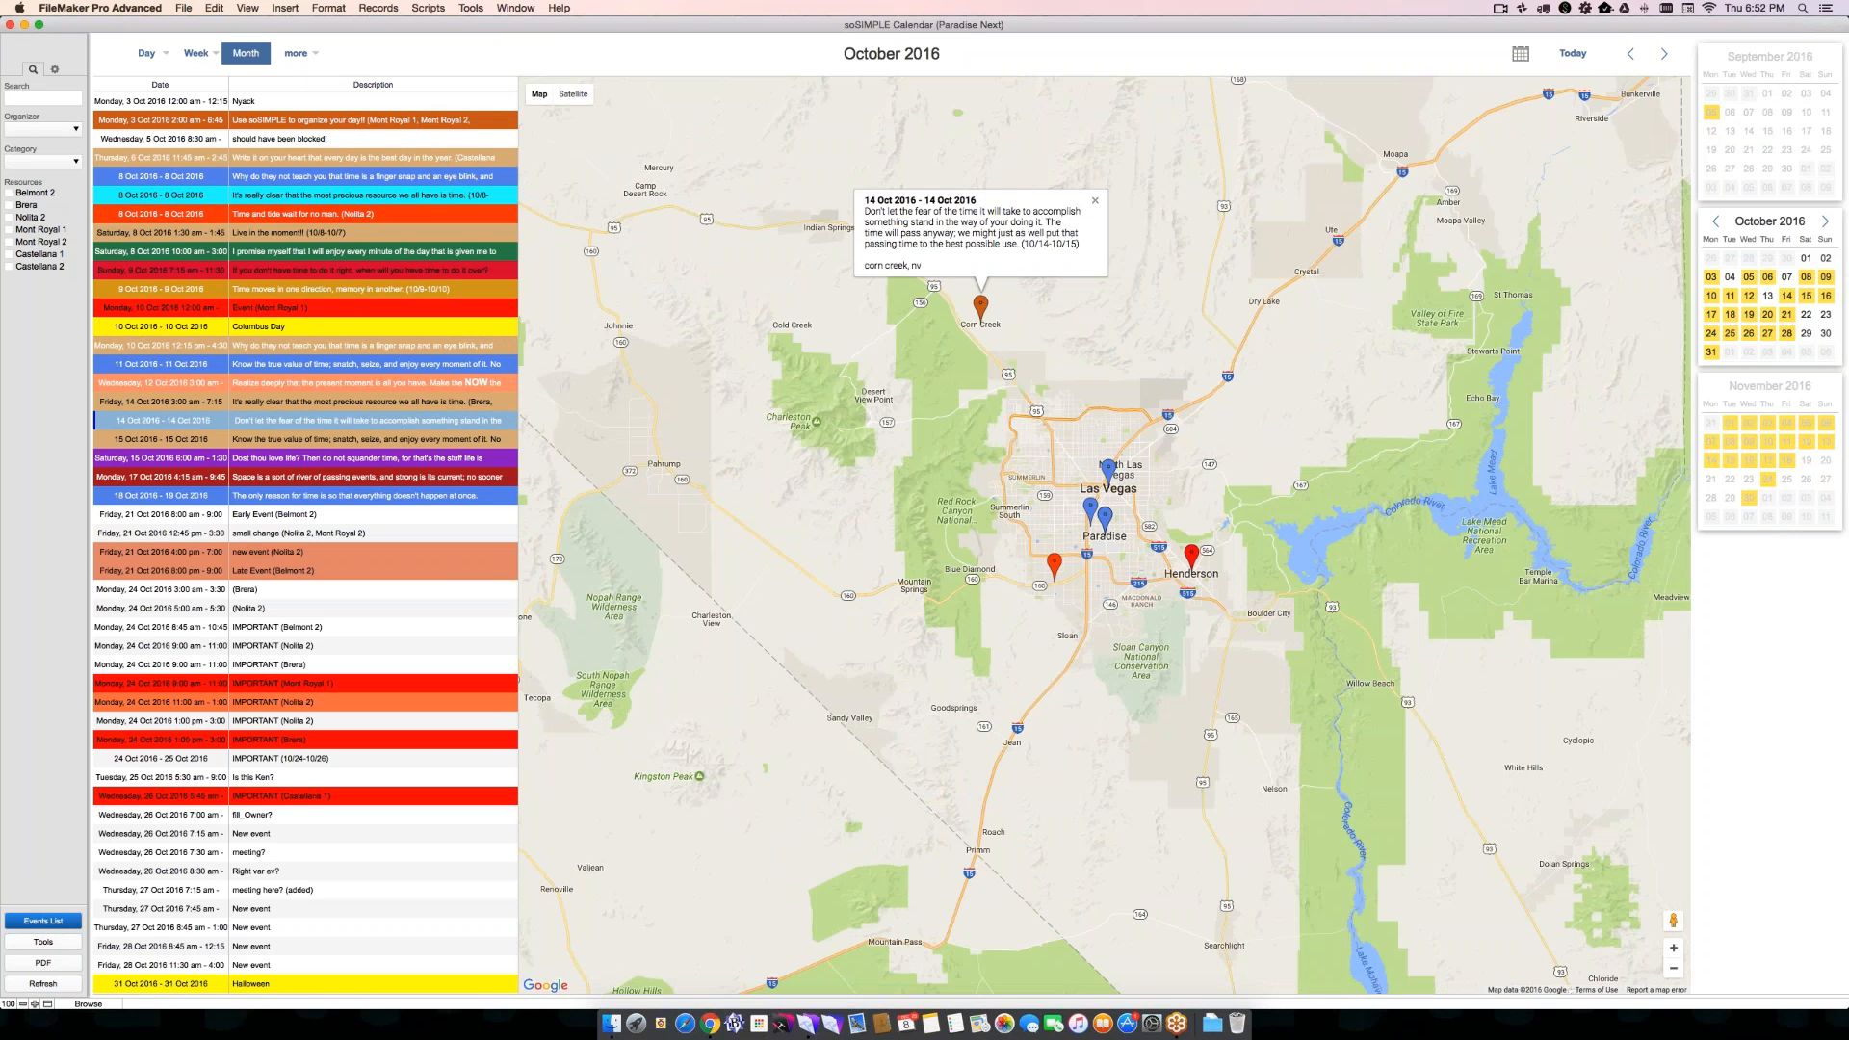
{"action": "left_click", "coordinate": [1191, 555]}
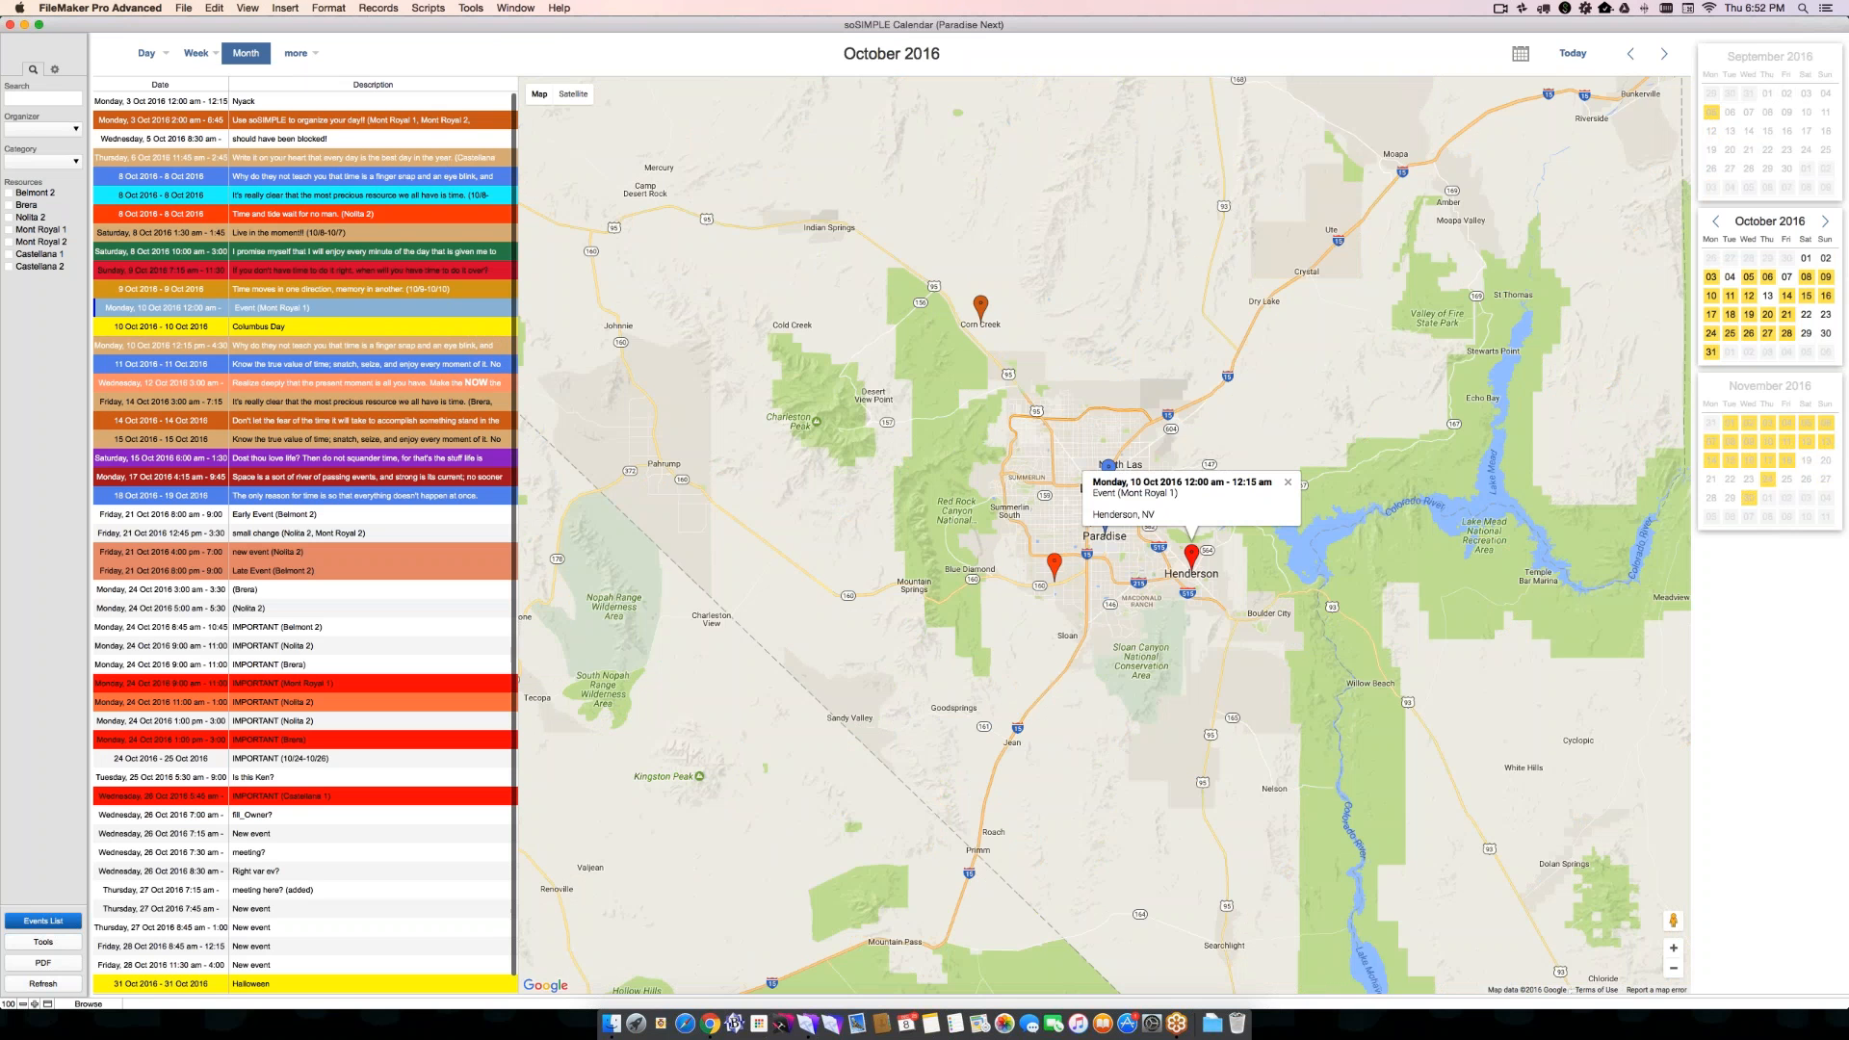
- Show the Weekly Agenda for the week of 24 October 2016
{"action": "mouse_move", "coordinate": [298, 55]}
{"action": "mouse_move", "coordinate": [196, 54]}
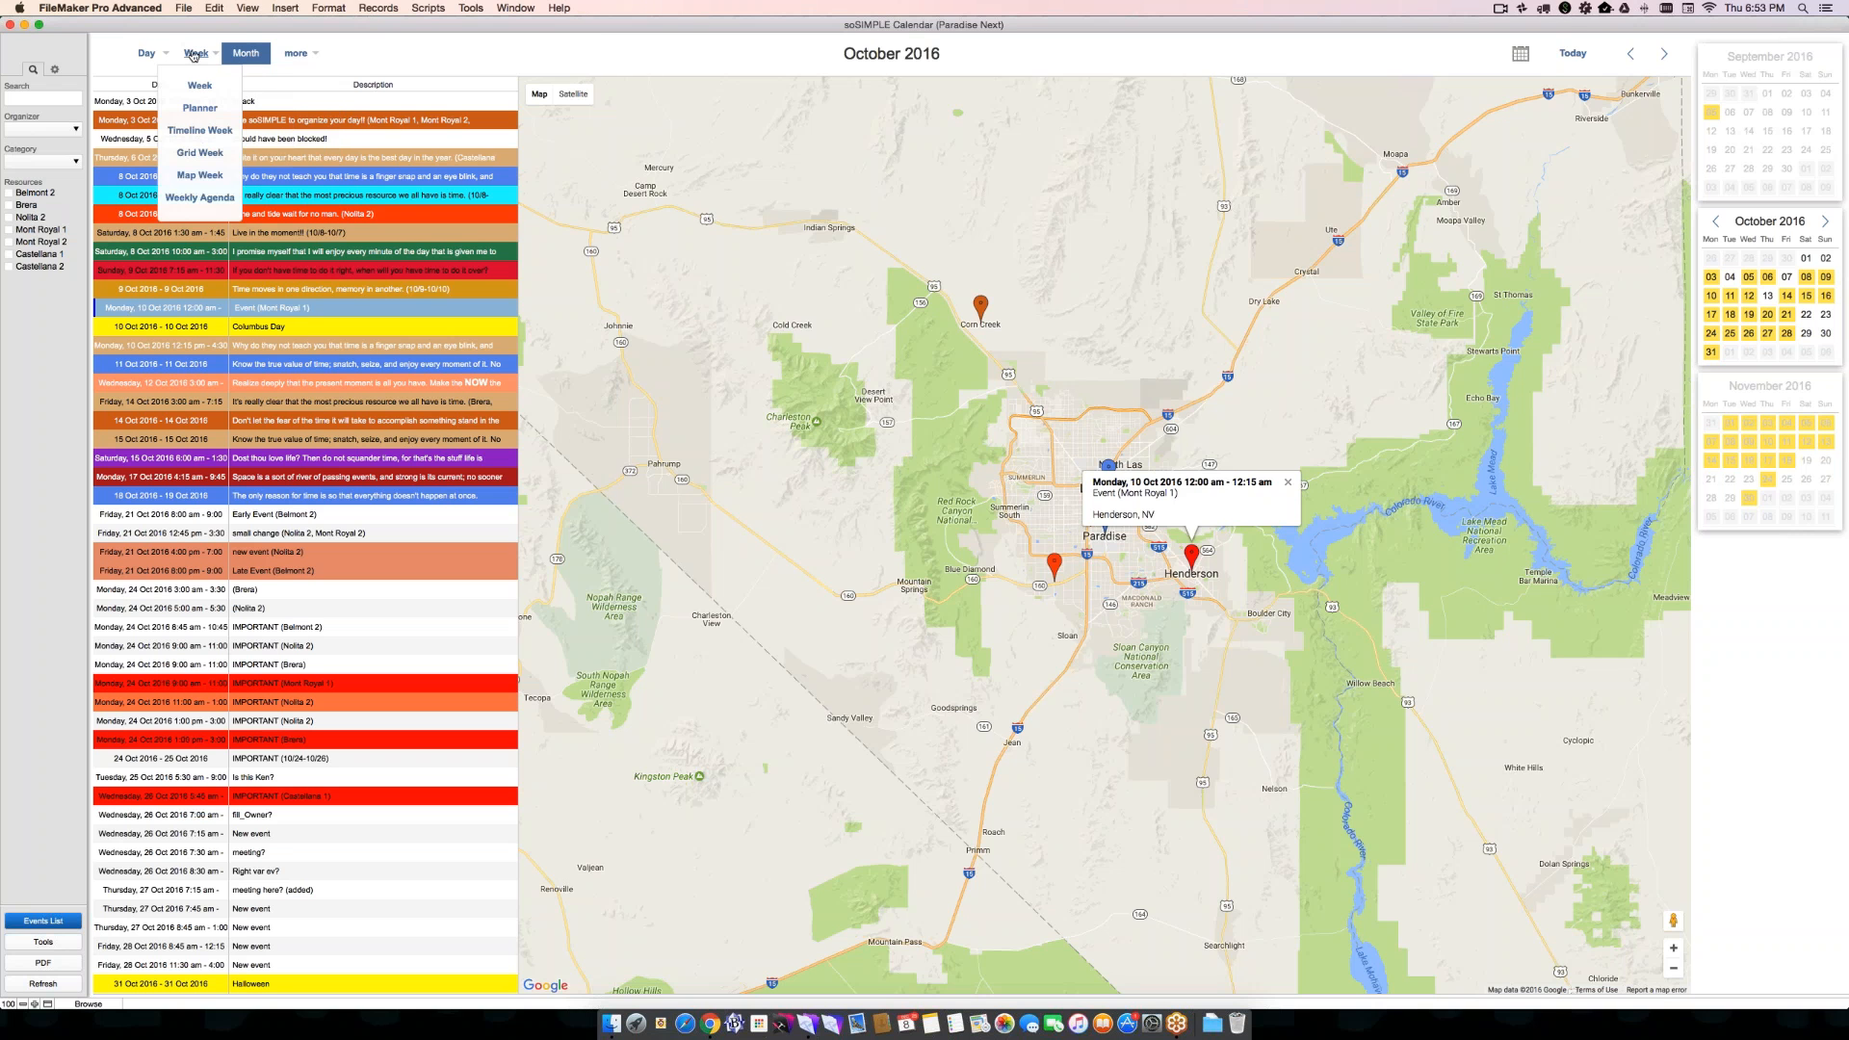
{"action": "left_click", "coordinate": [203, 198]}
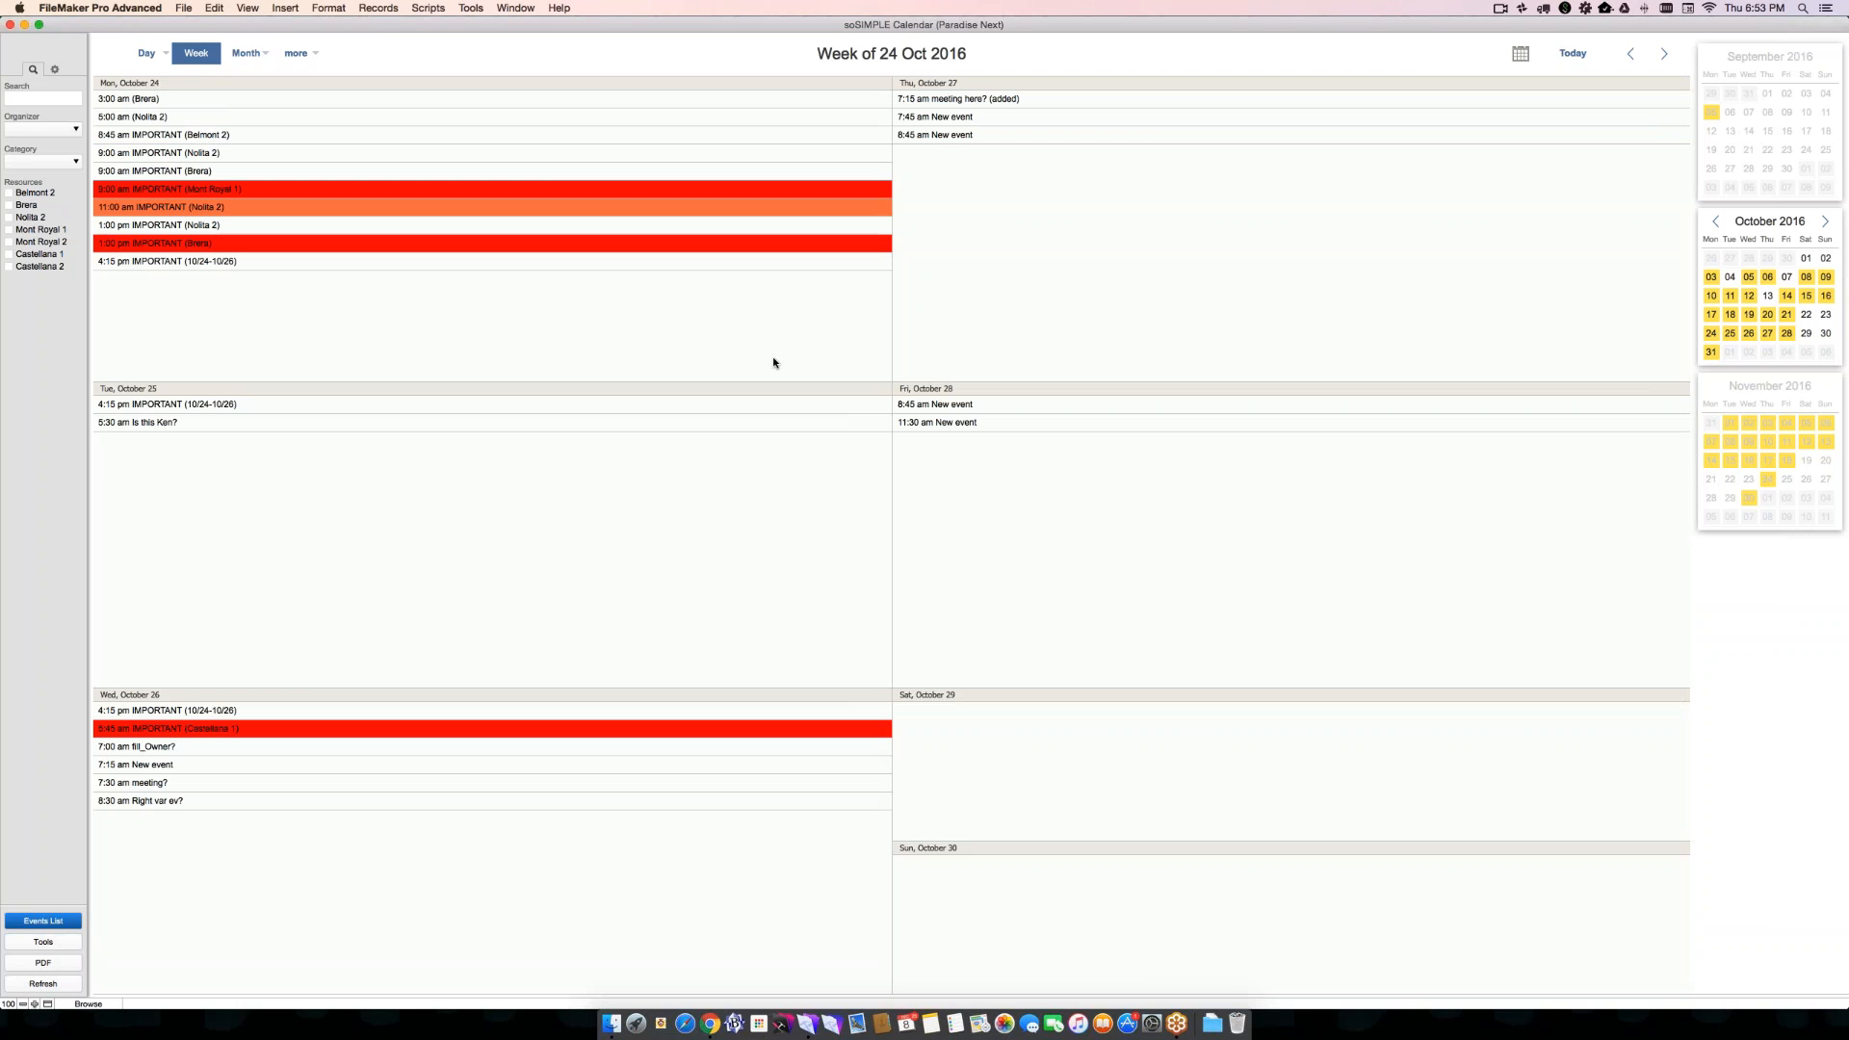
- Reveal the calendar display options and show the week of 24 October 2016 as Map Week
{"action": "left_click", "coordinate": [55, 70]}
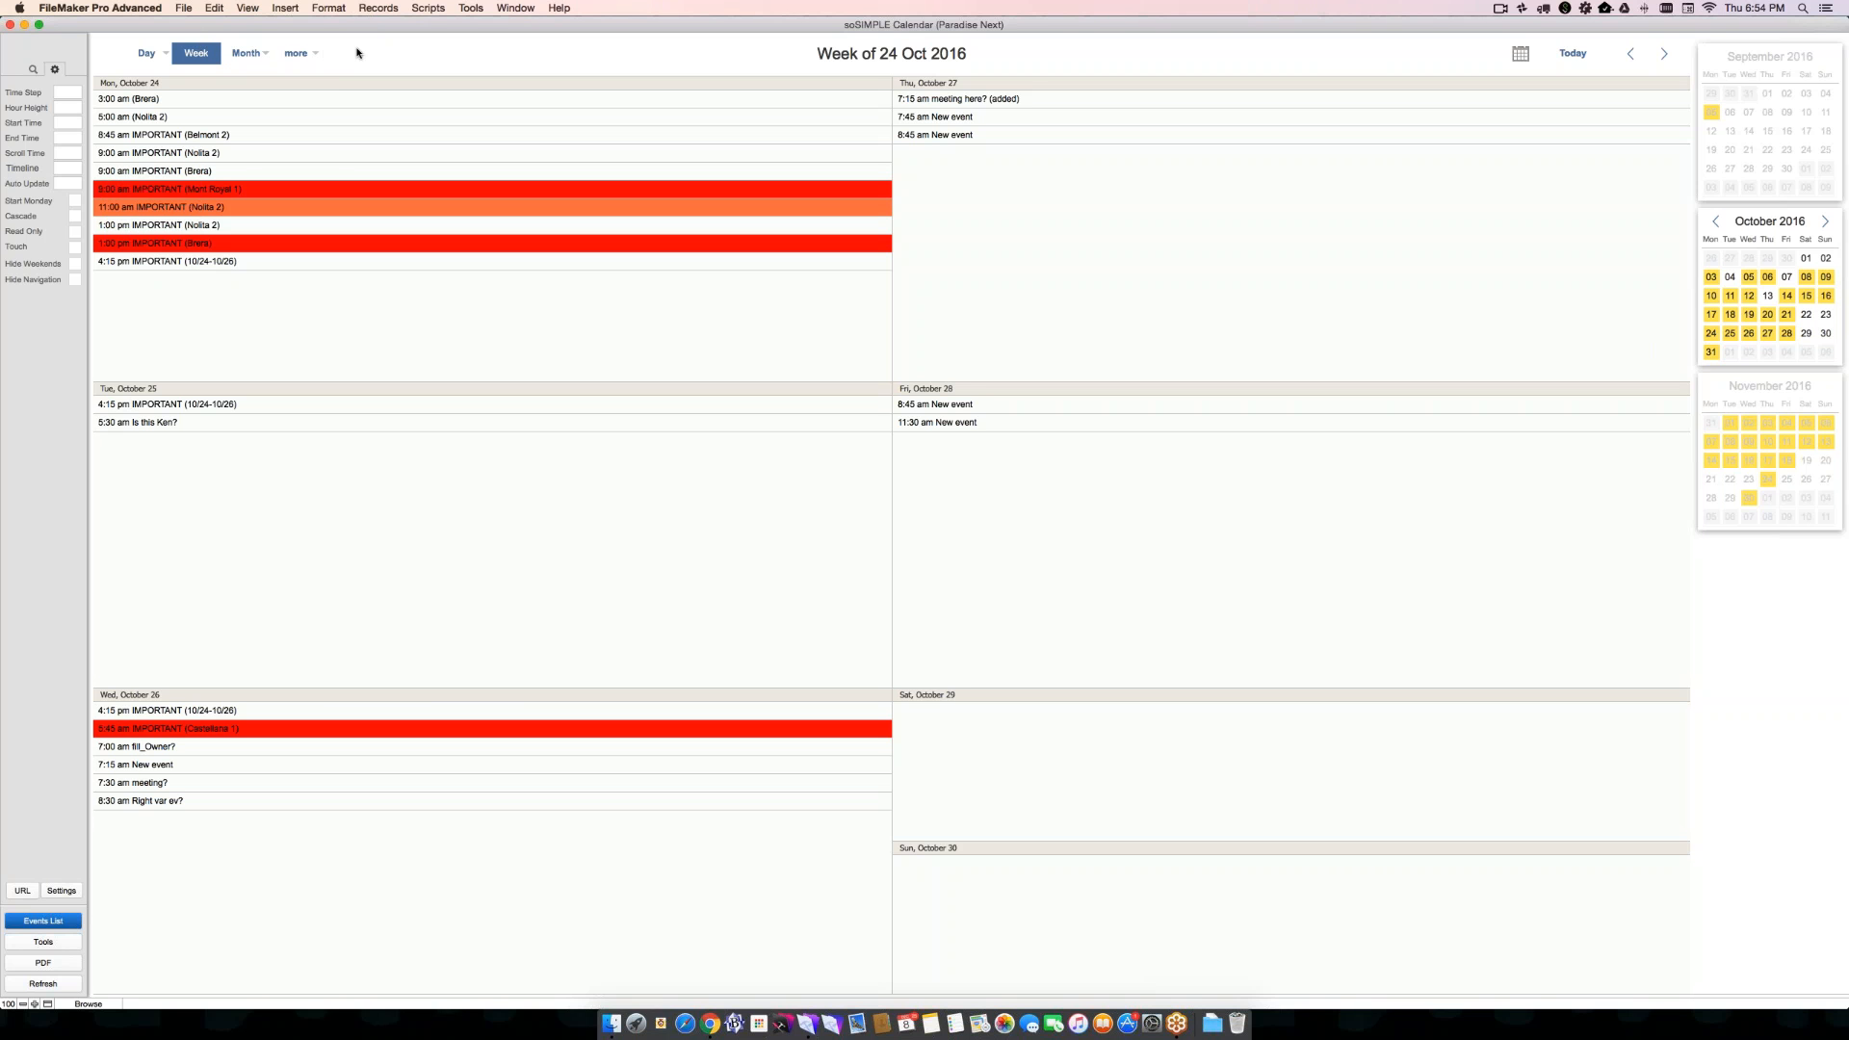
{"action": "mouse_move", "coordinate": [184, 47]}
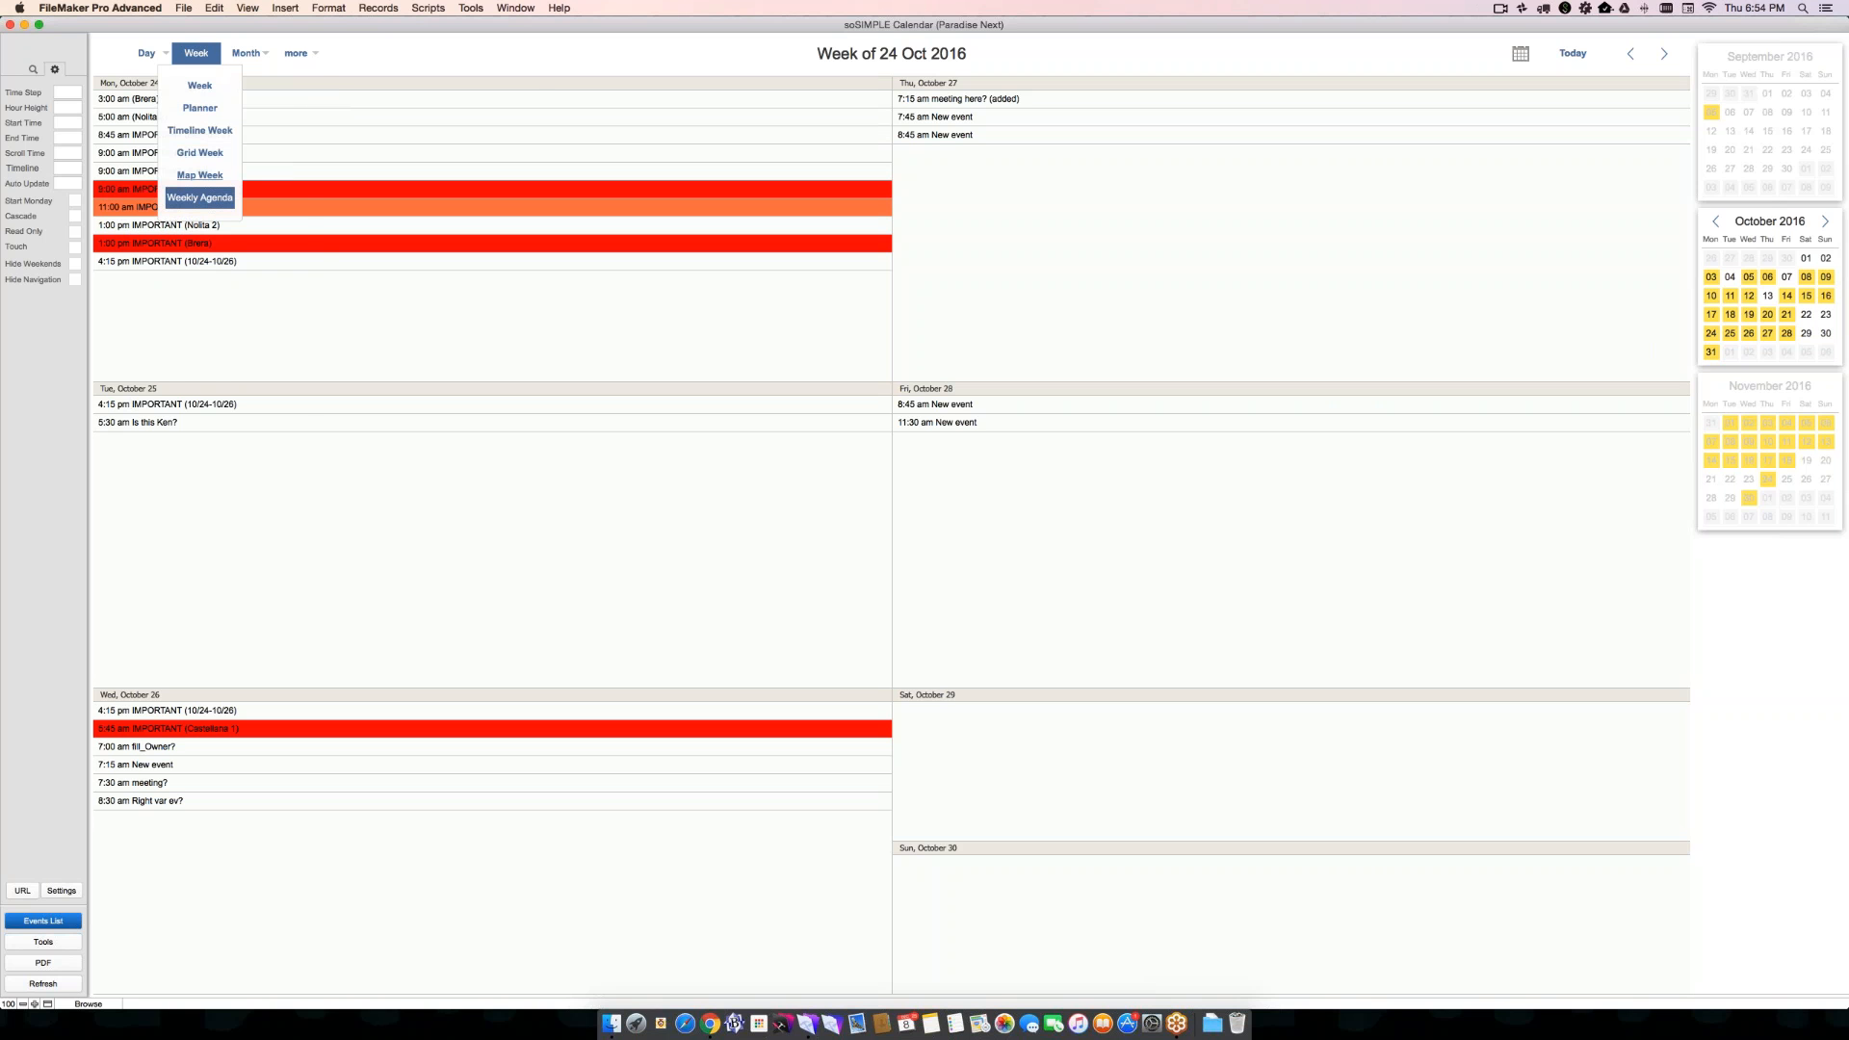
{"action": "left_click", "coordinate": [200, 175]}
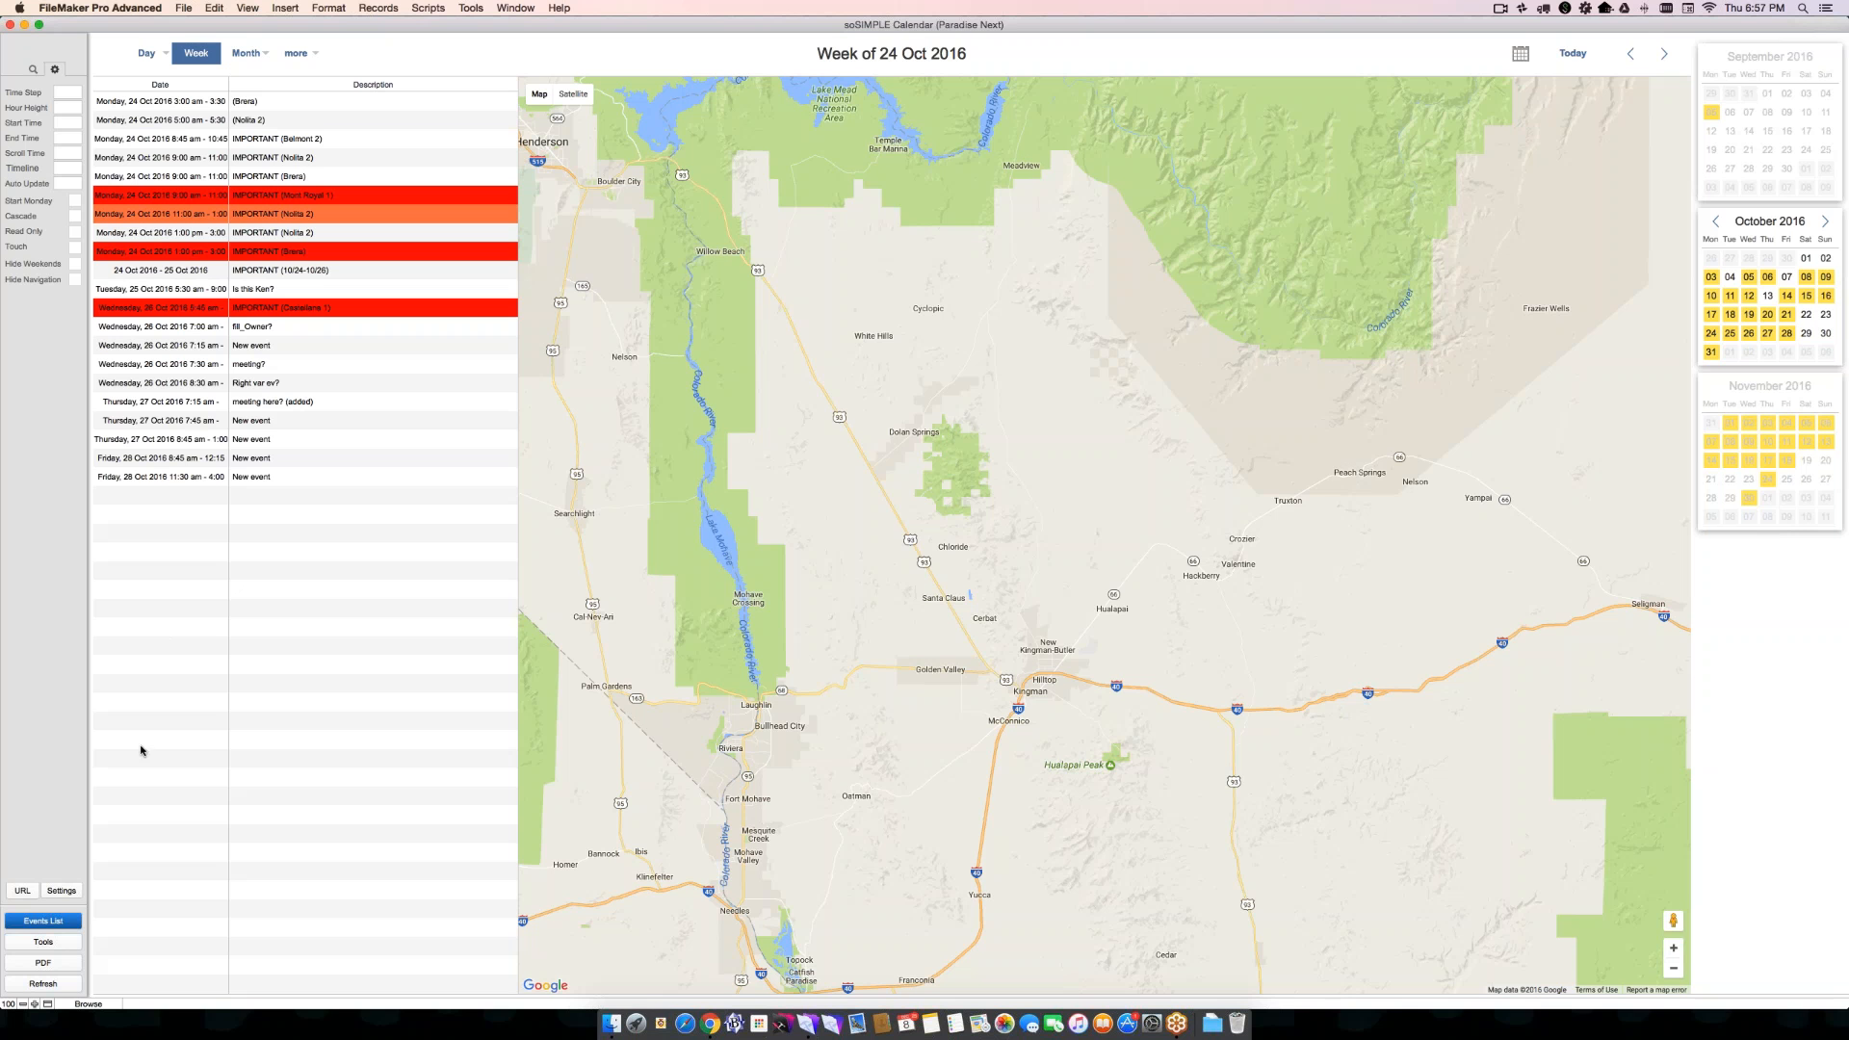
- Open the calendar settings window, enlarge it to view the preview, and return to the main calendar
{"action": "left_click", "coordinate": [60, 891]}
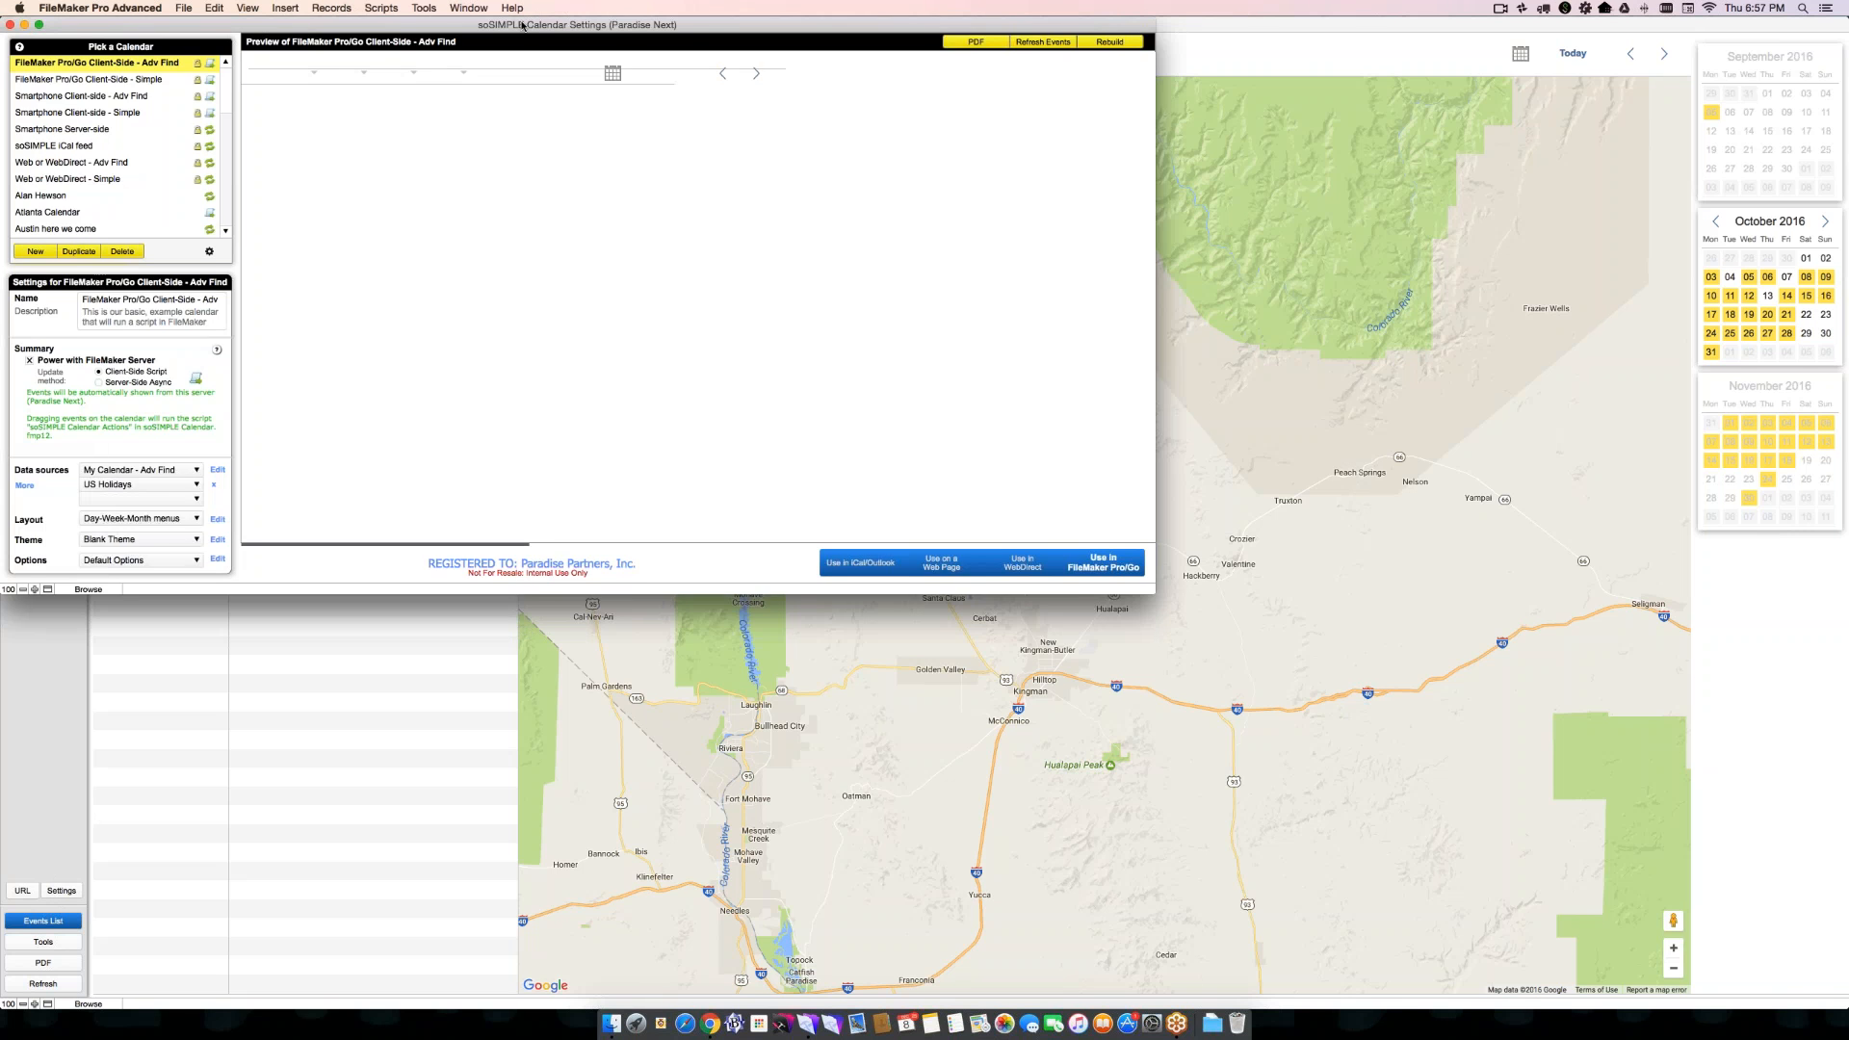
{"action": "left_click_drag", "start_coordinate": [546, 37], "coordinate": [724, 116]}
{"action": "left_click_drag", "start_coordinate": [1356, 683], "coordinate": [1475, 861]}
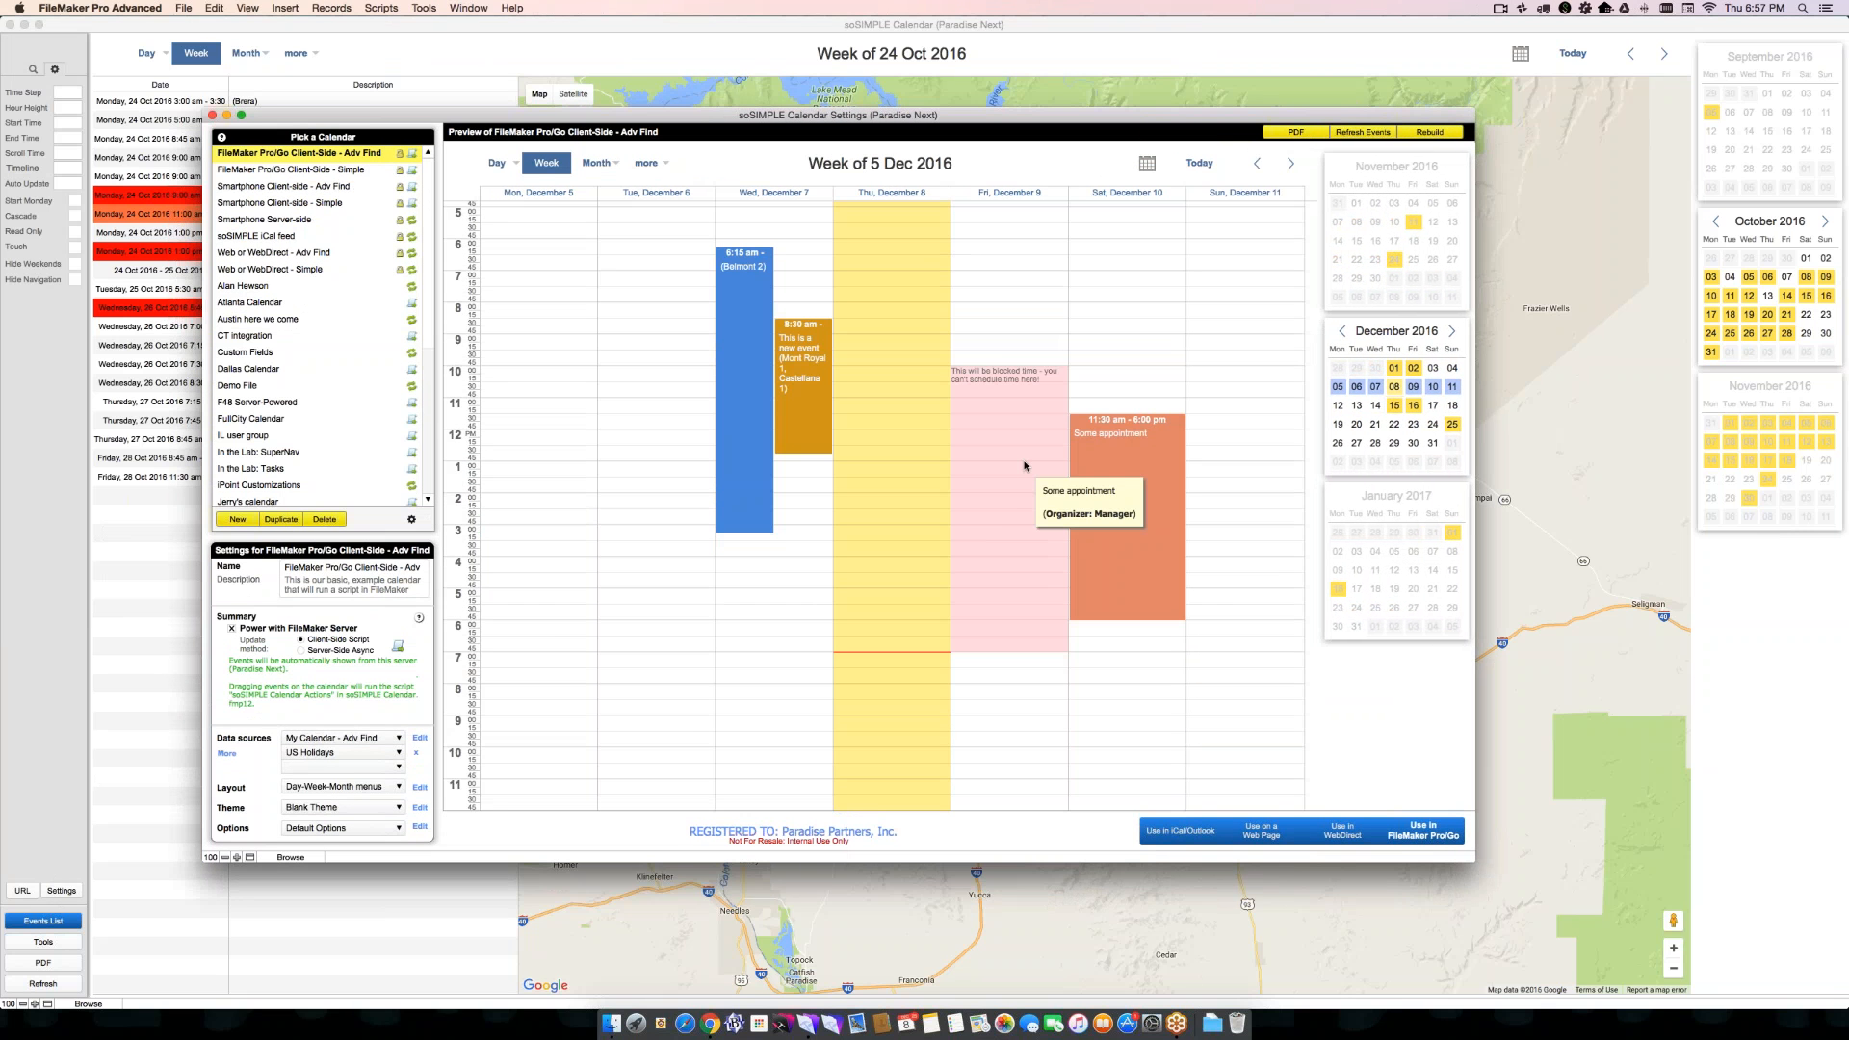
{"action": "left_click", "coordinate": [61, 529]}
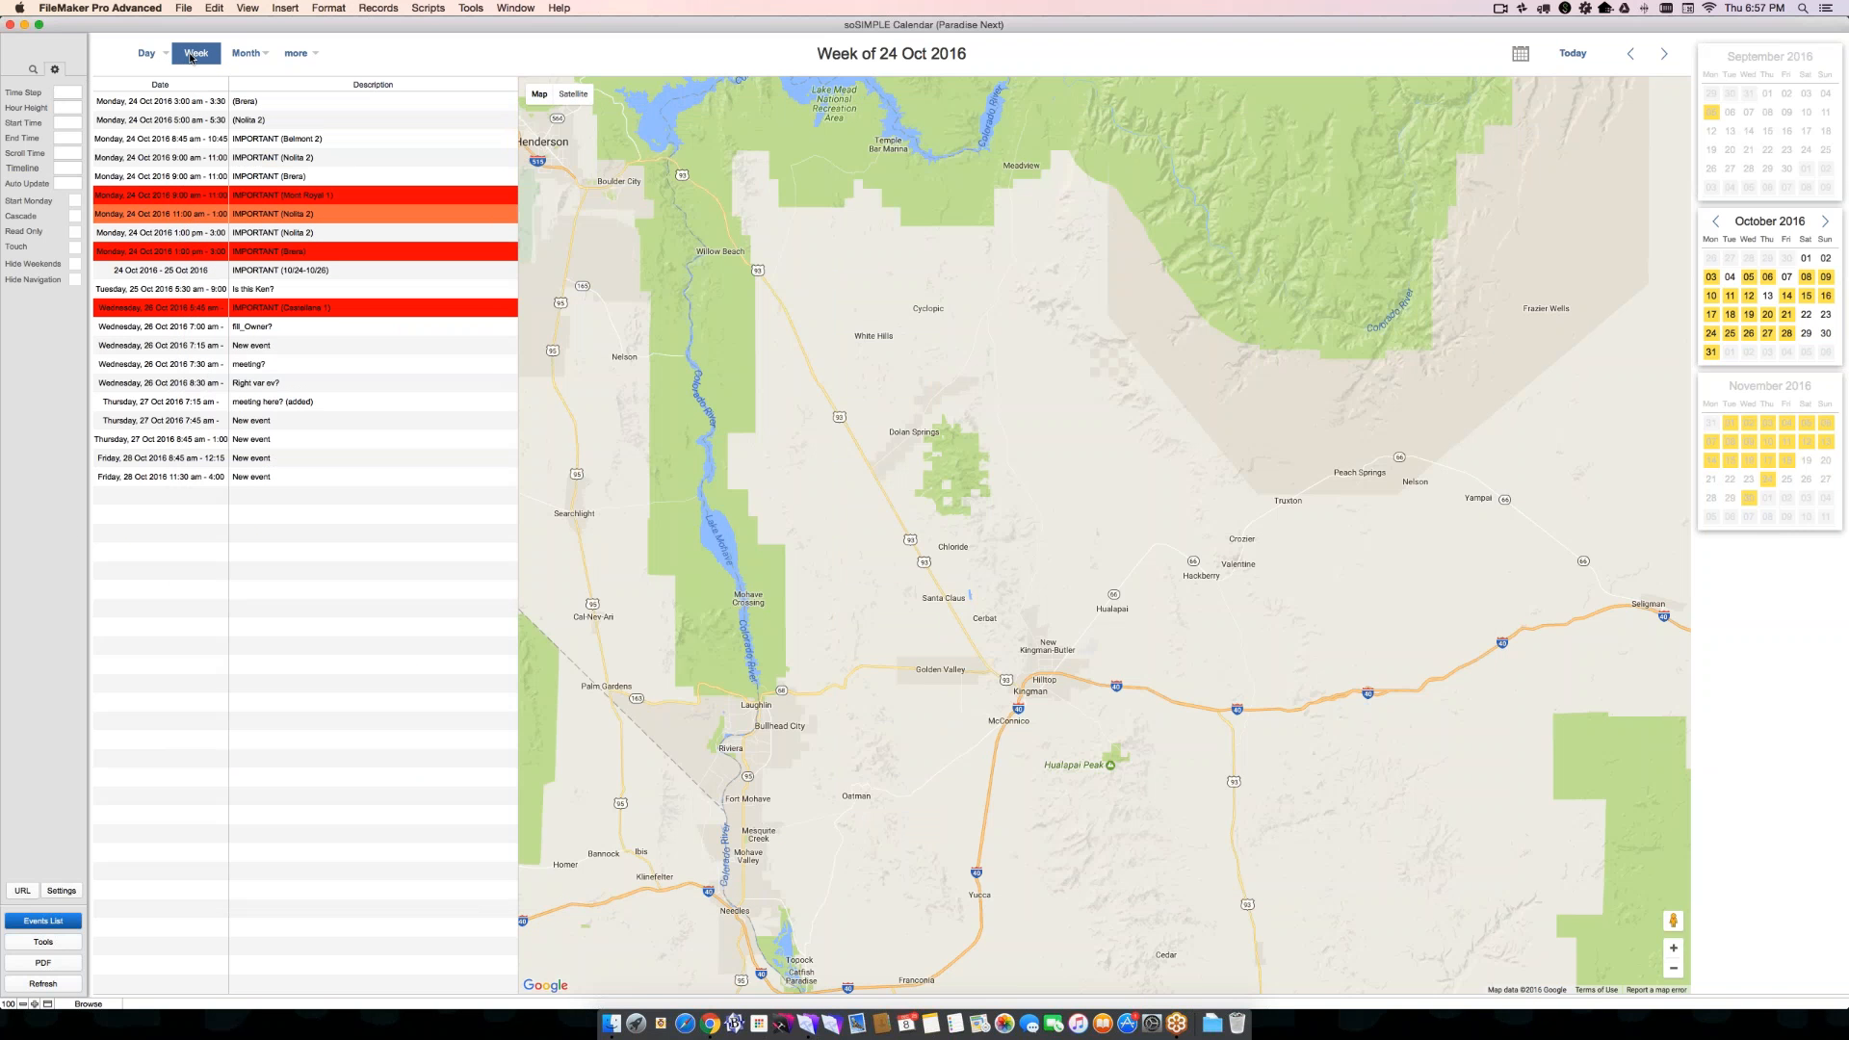
- In the Week view, create an event on October 29, 2016 from 3:00 AM to 4:00 PM, titled with an absence notice against booking anything important
{"action": "left_click", "coordinate": [192, 54]}
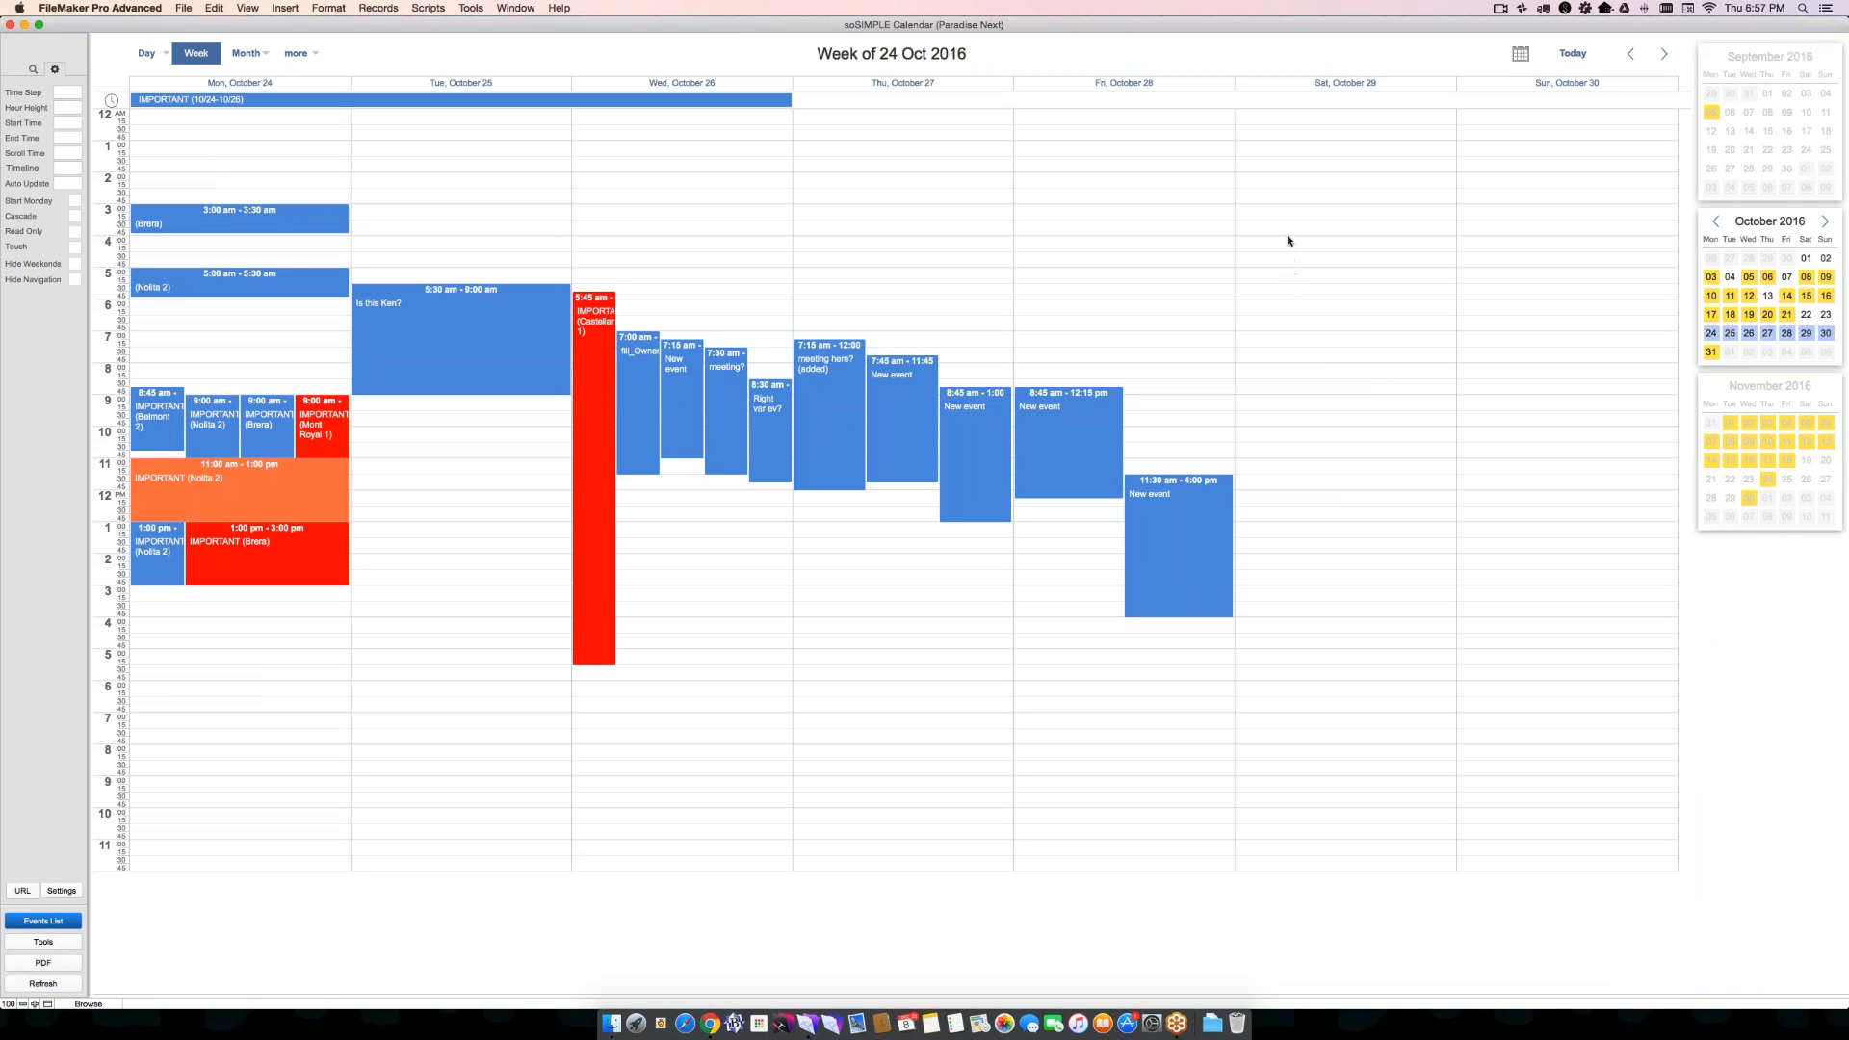
{"action": "left_click_drag", "start_coordinate": [1284, 214], "coordinate": [1331, 619]}
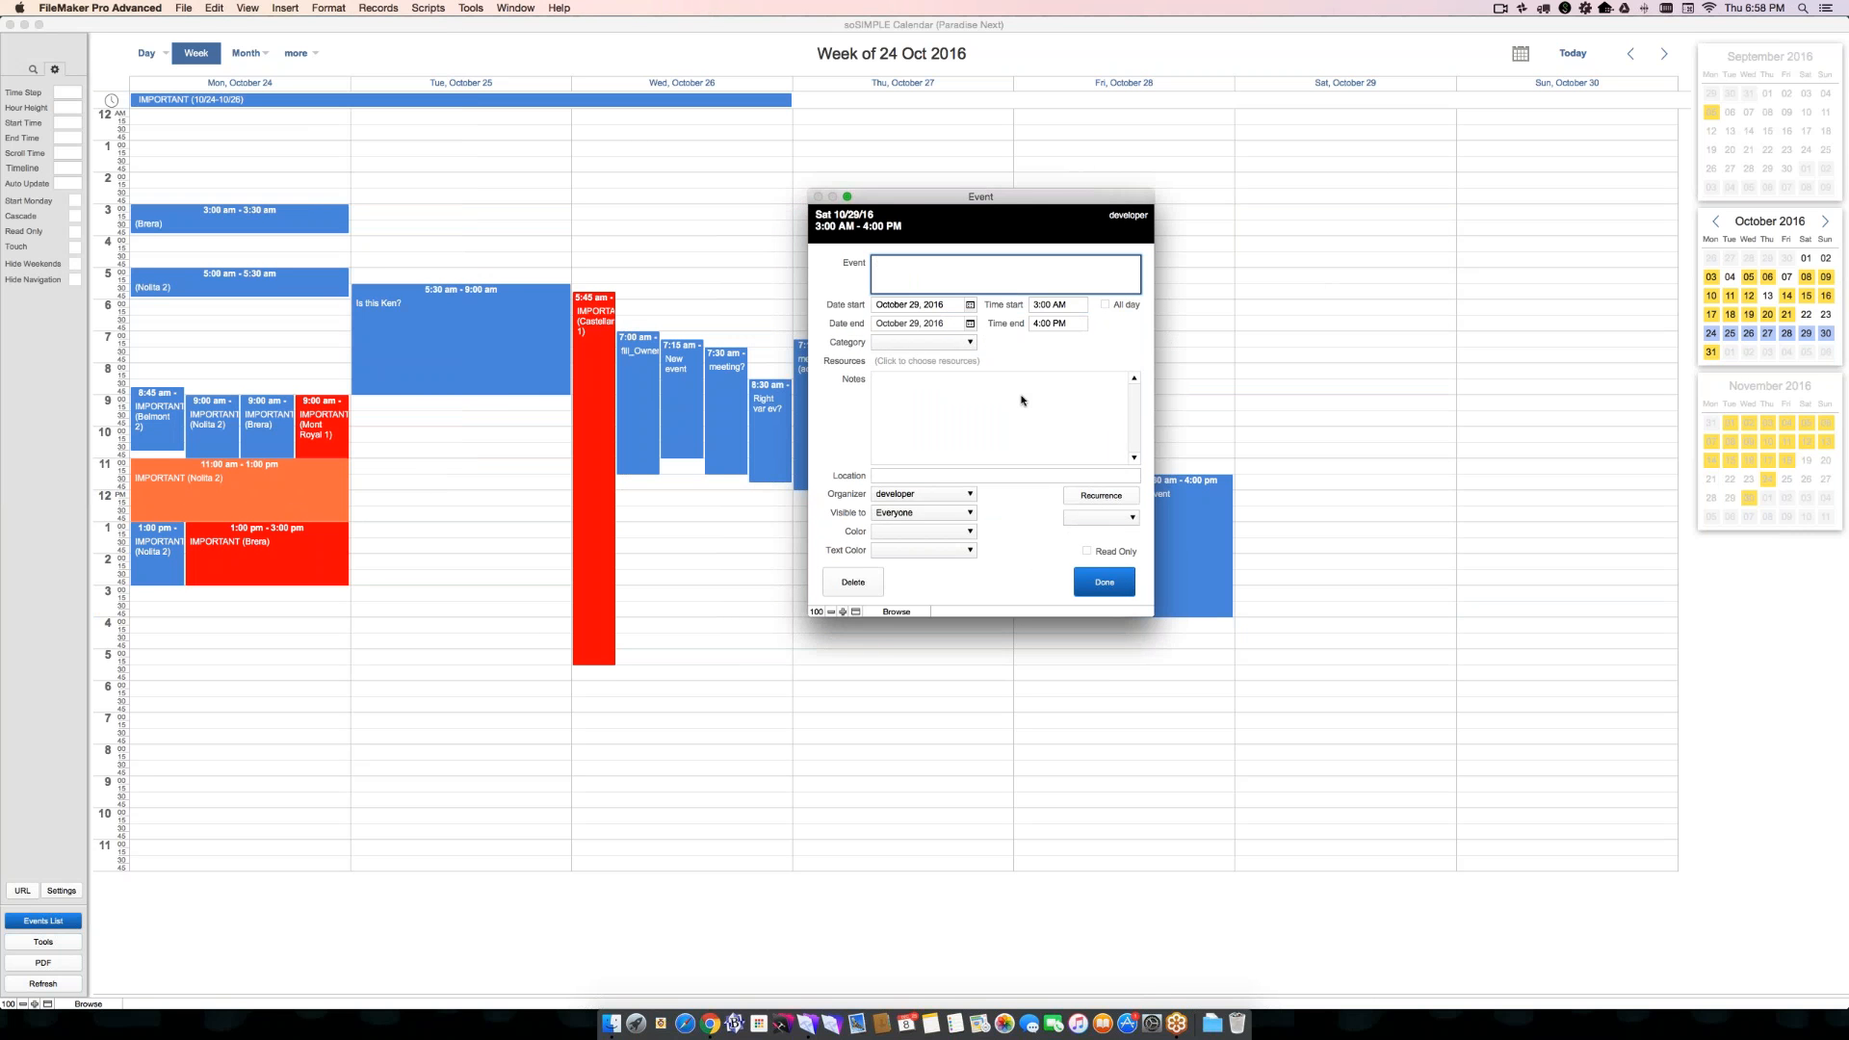
{"action": "type", "text": "Chris "}
{"action": "type", "text": "is away. Don"}
{"action": "type", "text": "'t book anyht"}
{"action": "type", "text": "ingk"}
{"action": "type", "text": "rtant"}
- Set the absence event's display type to Block and save the event
{"action": "left_click", "coordinate": [1085, 514]}
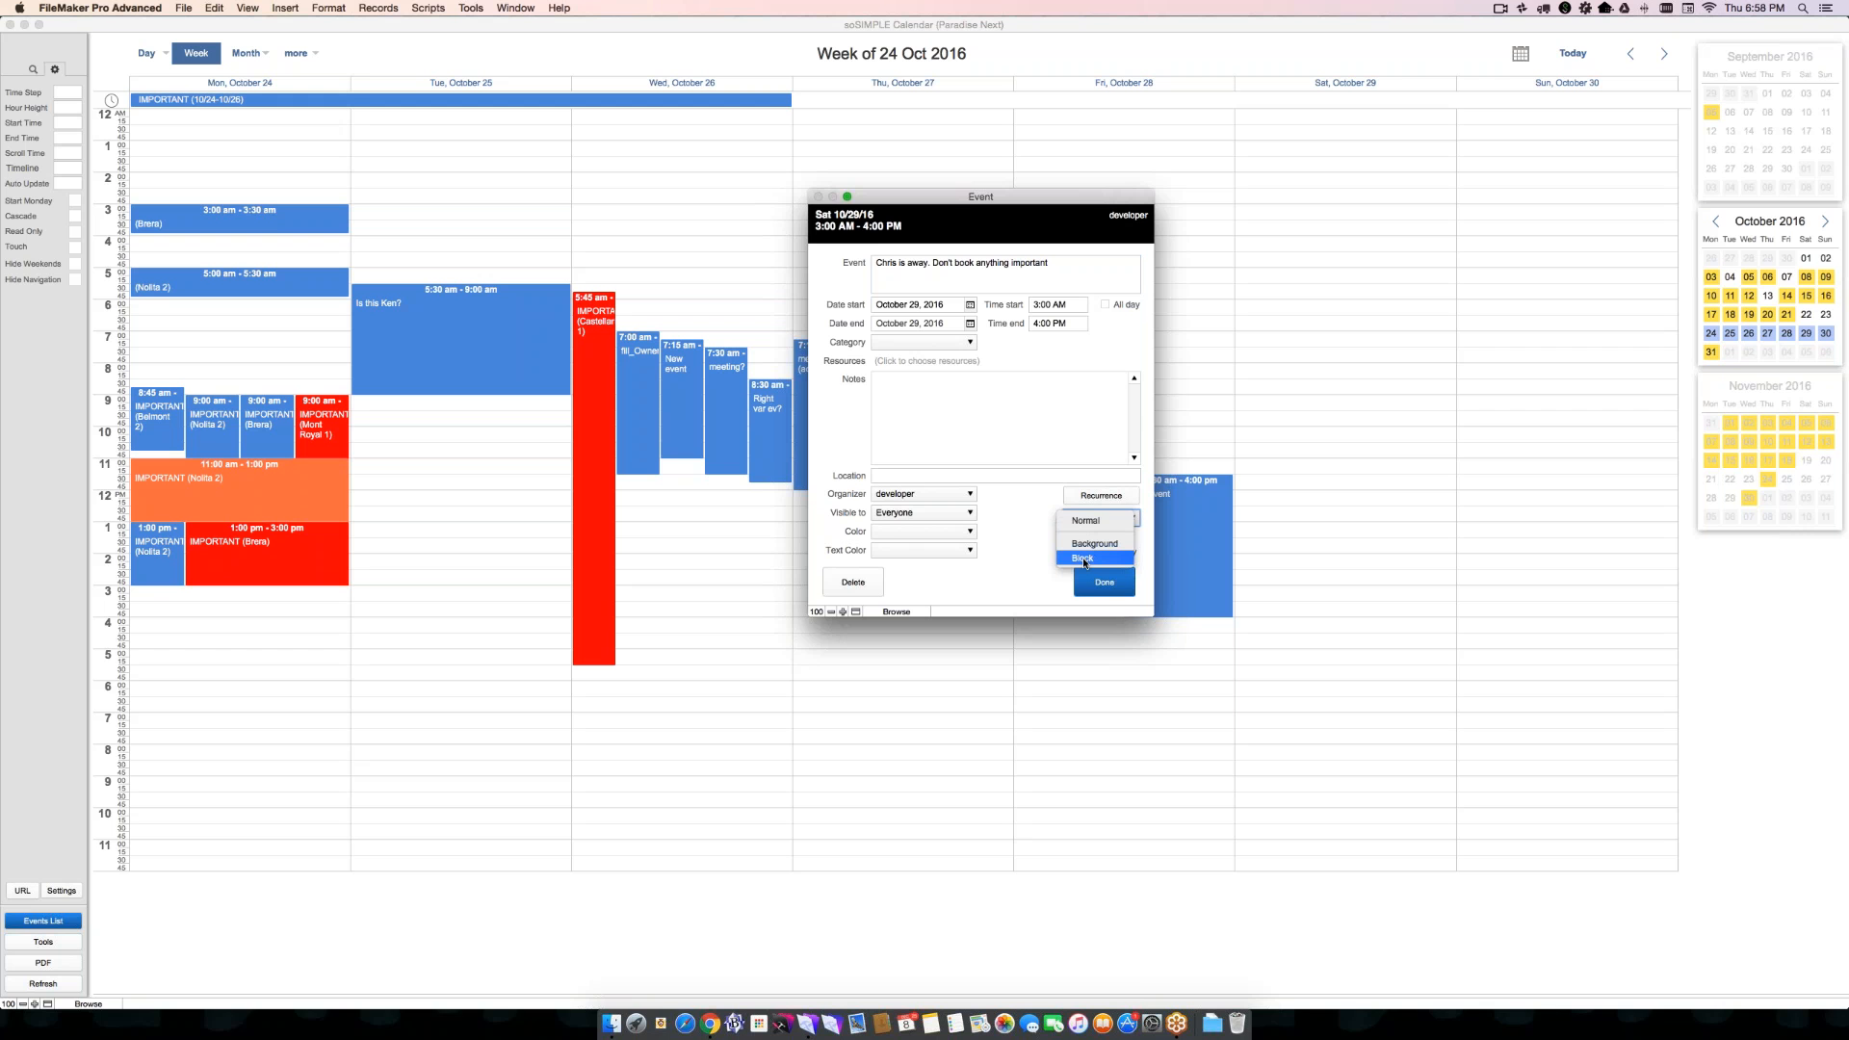
{"action": "left_click", "coordinate": [1084, 559]}
{"action": "left_click", "coordinate": [1104, 580]}
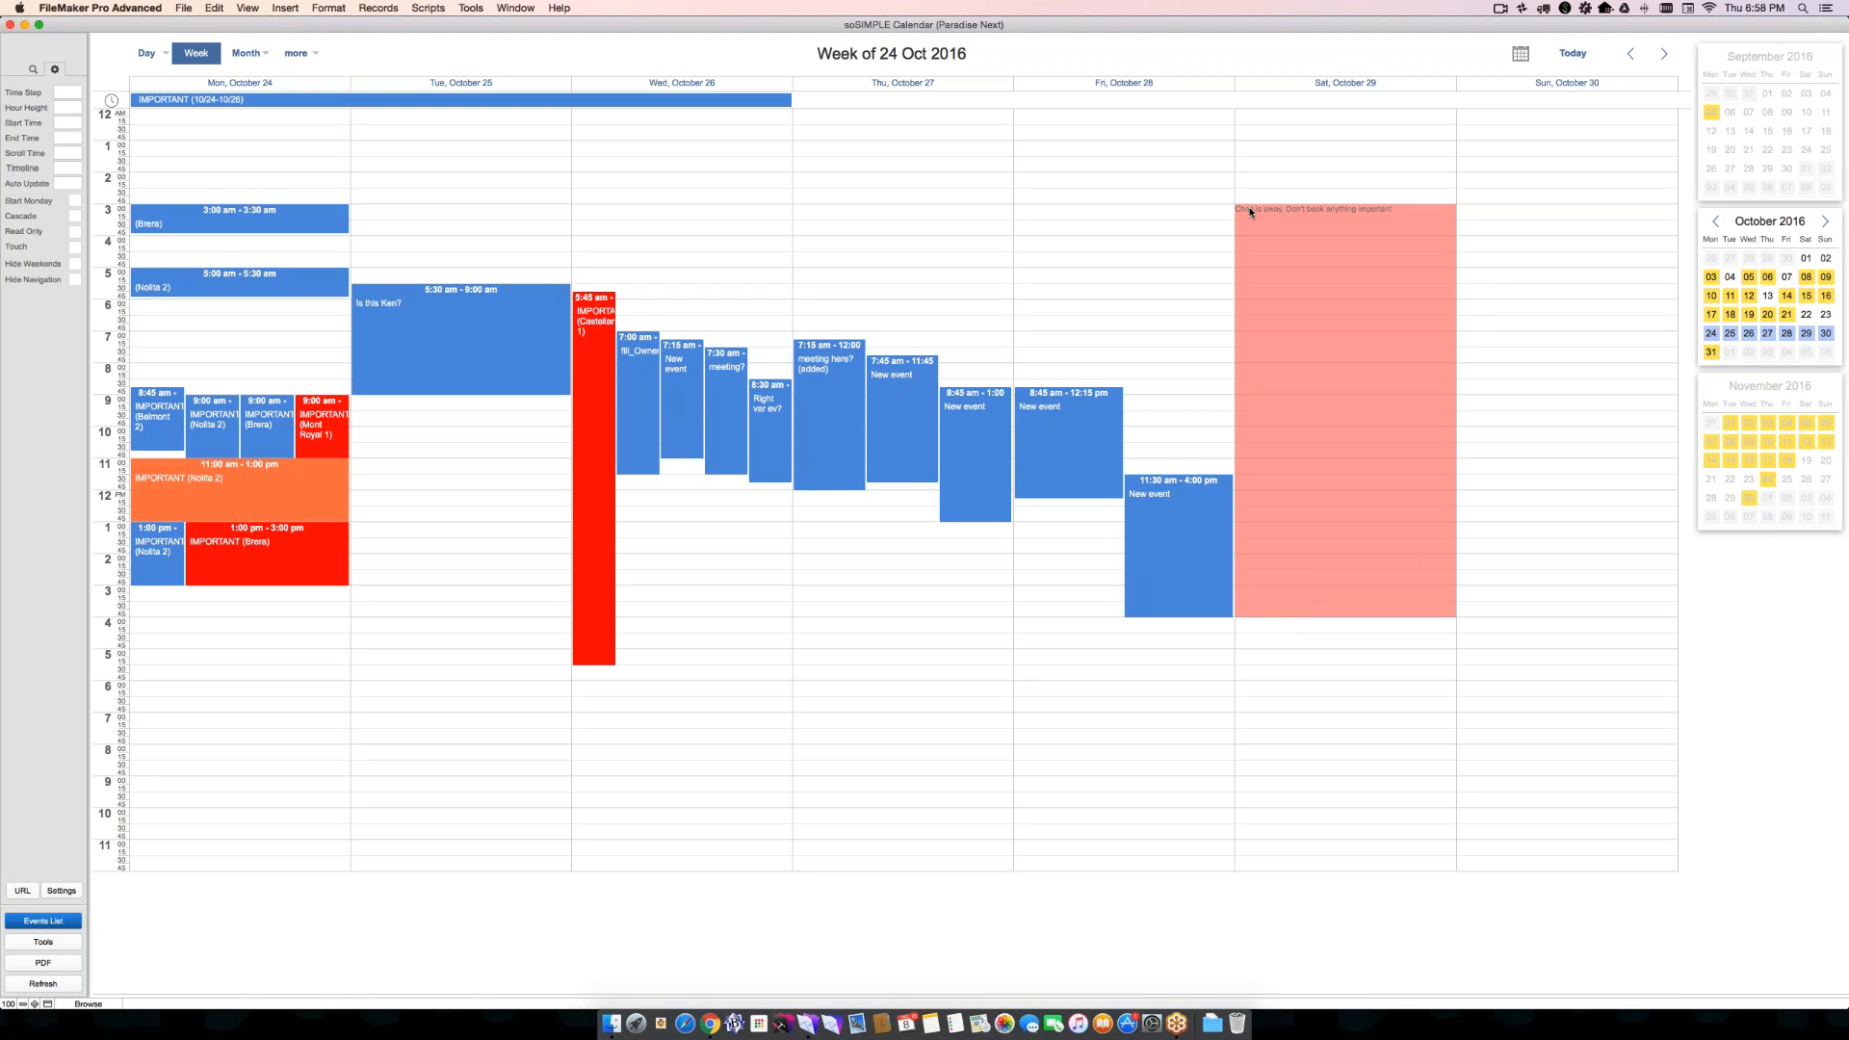
- Try to move Friday's 11:30 AM event into Saturday's blocked time and to draw a new event from Saturday evening into it
{"action": "mouse_move", "coordinate": [1267, 212]}
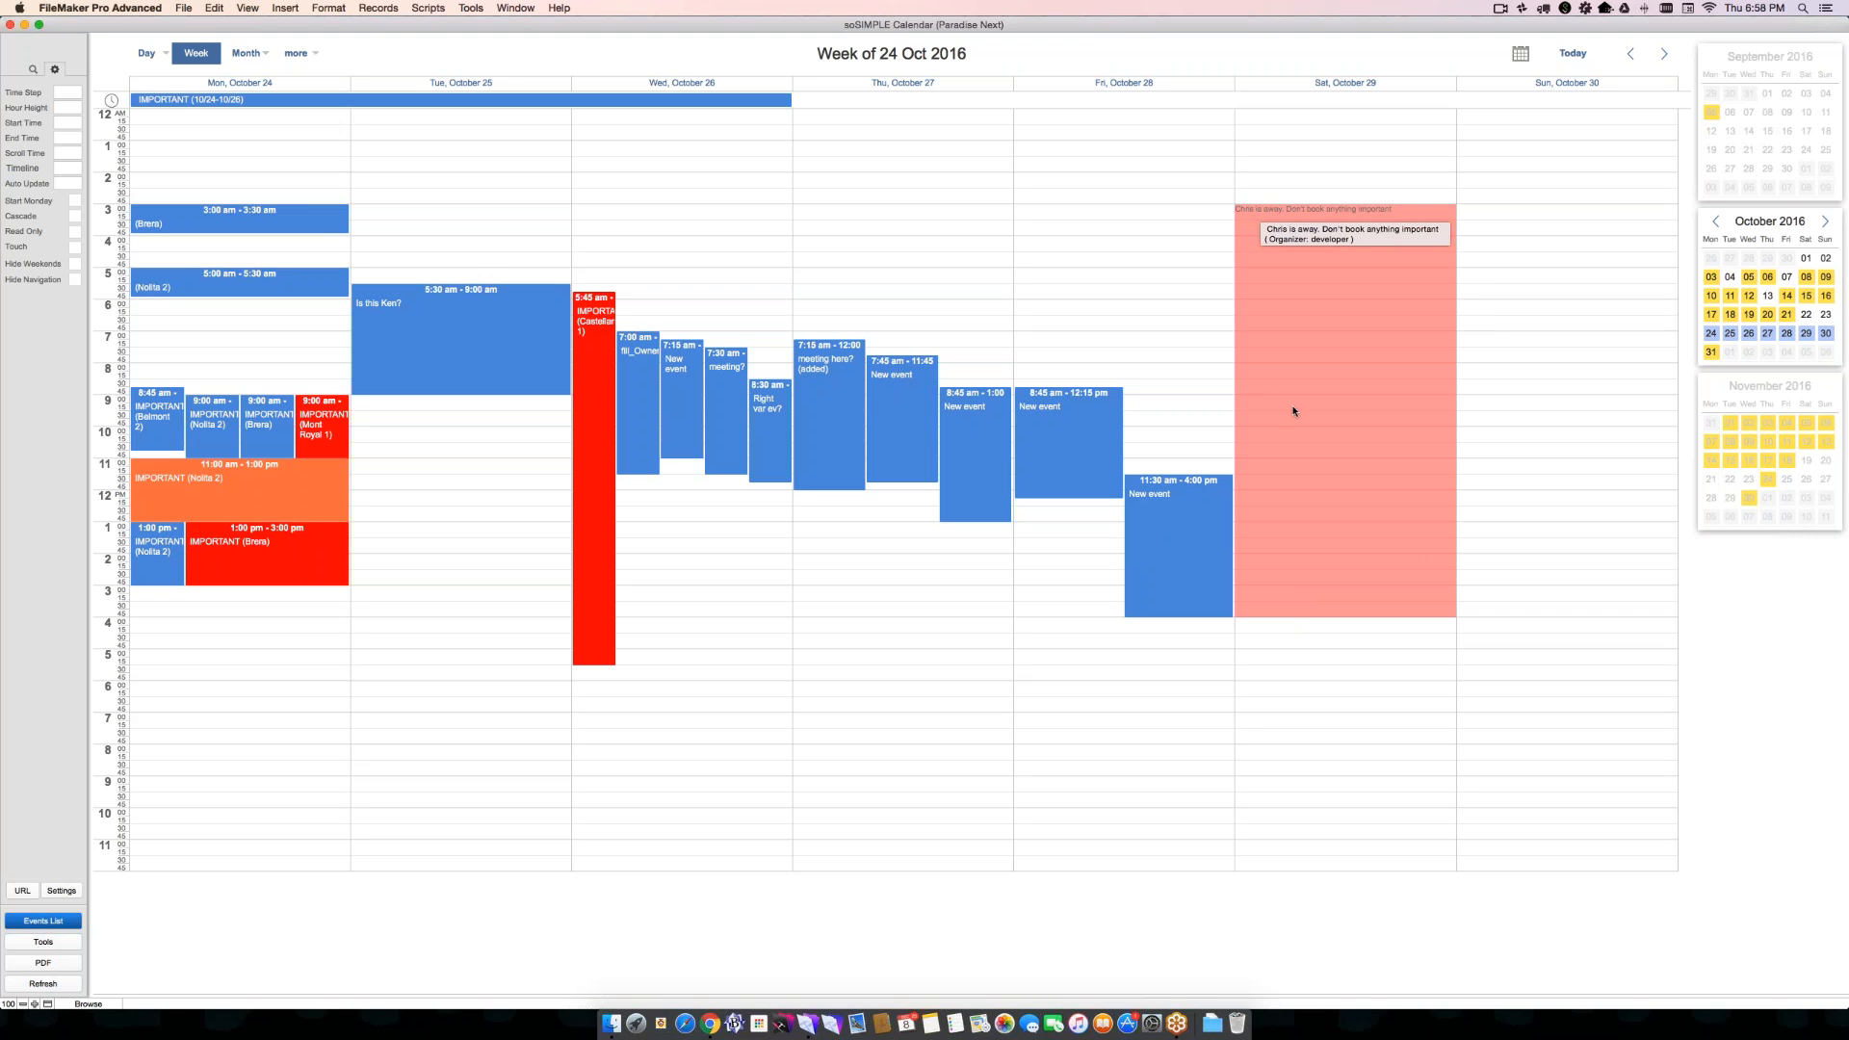
{"action": "left_click_drag", "start_coordinate": [1191, 484], "coordinate": [1331, 338]}
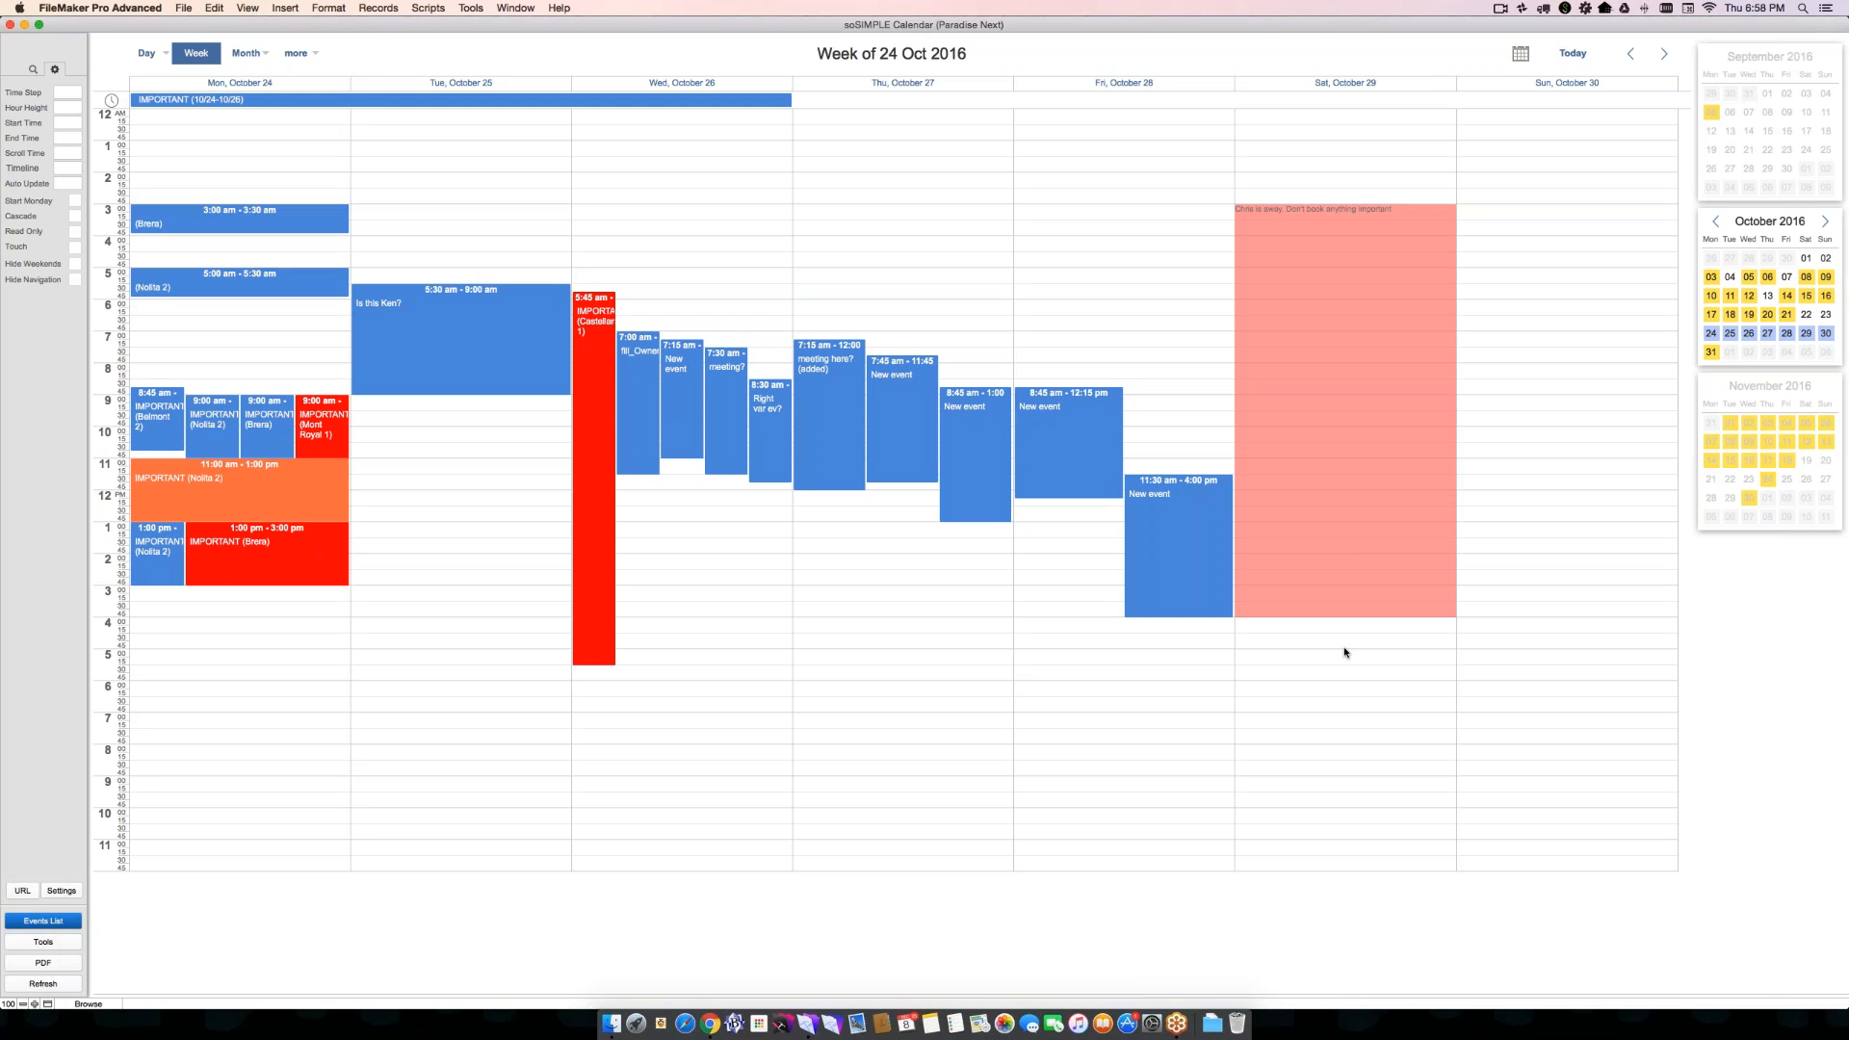
{"action": "left_click_drag", "start_coordinate": [1349, 679], "coordinate": [1345, 330]}
- Move Friday's 11:30 AM event to Saturday at 5:00 PM, and add an untitled Saturday event from 1:00 to 2:30 AM
{"action": "left_click_drag", "start_coordinate": [1186, 488], "coordinate": [1406, 662]}
{"action": "left_click_drag", "start_coordinate": [1300, 143], "coordinate": [1304, 192]}
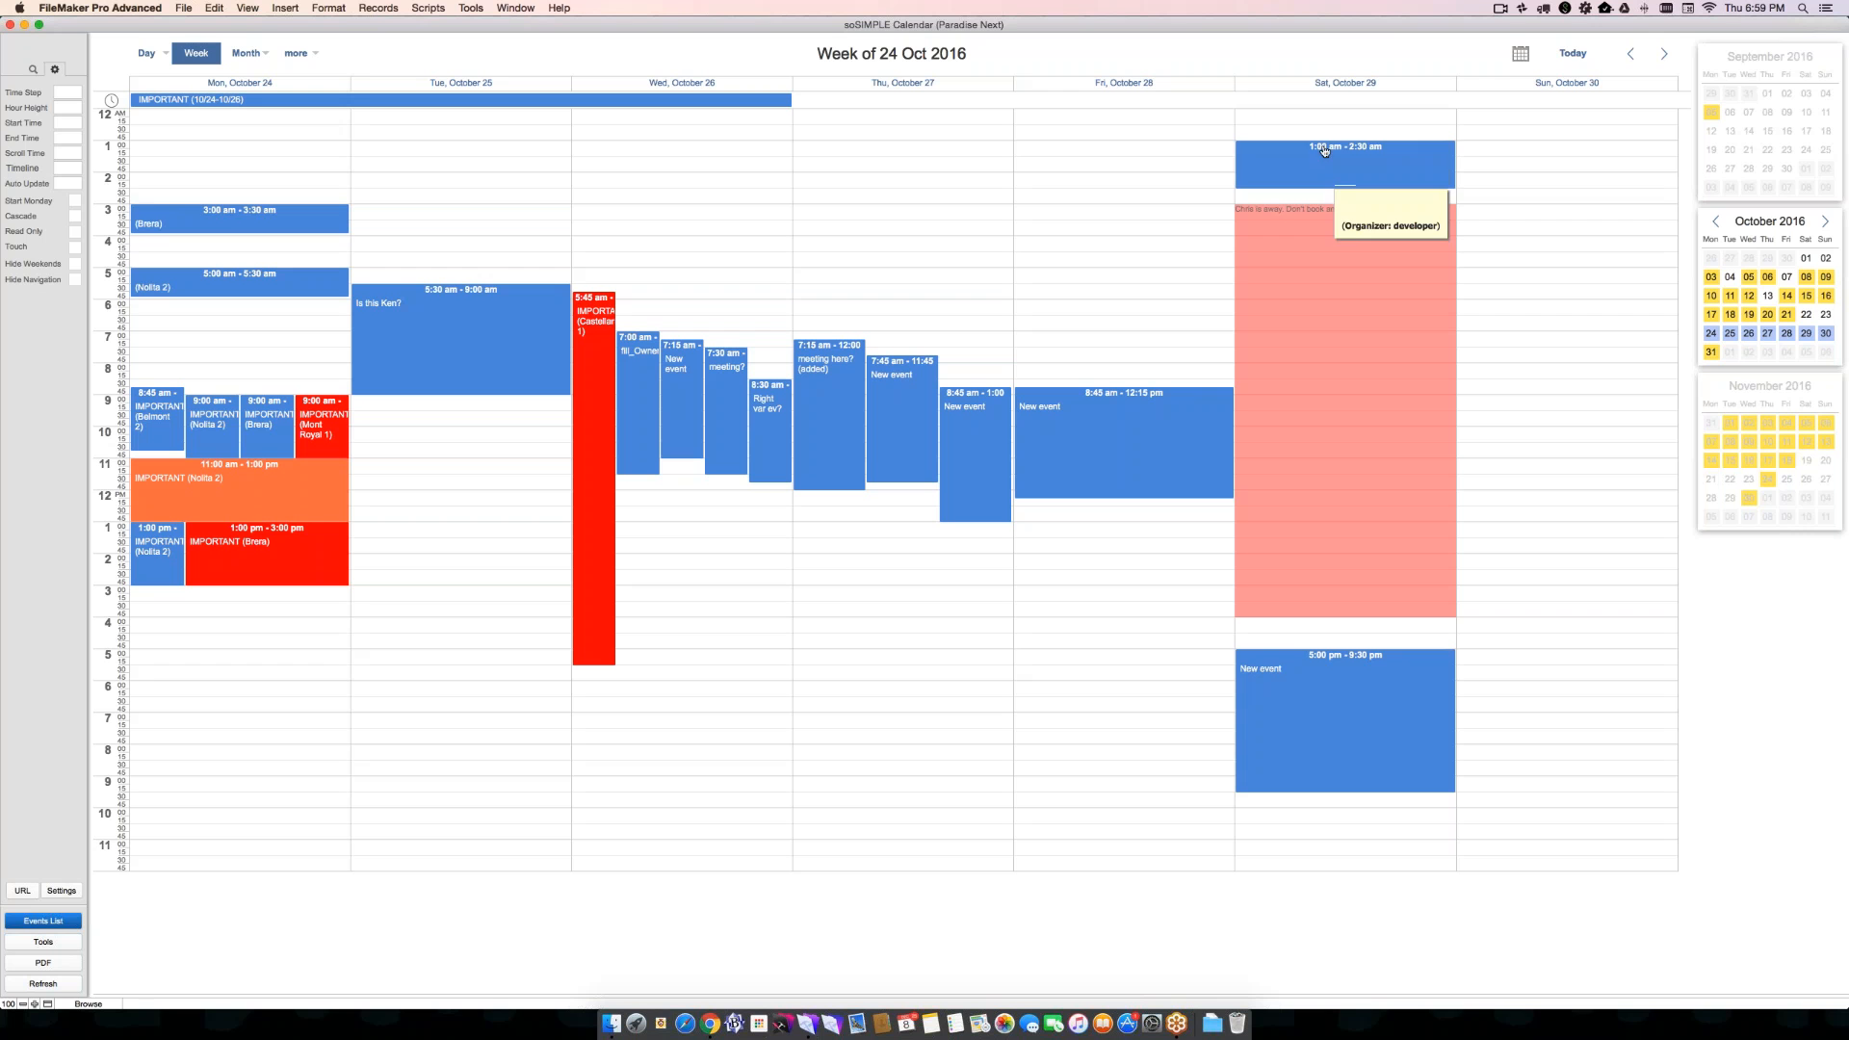
{"action": "left_click_drag", "start_coordinate": [1344, 162], "coordinate": [1344, 265]}
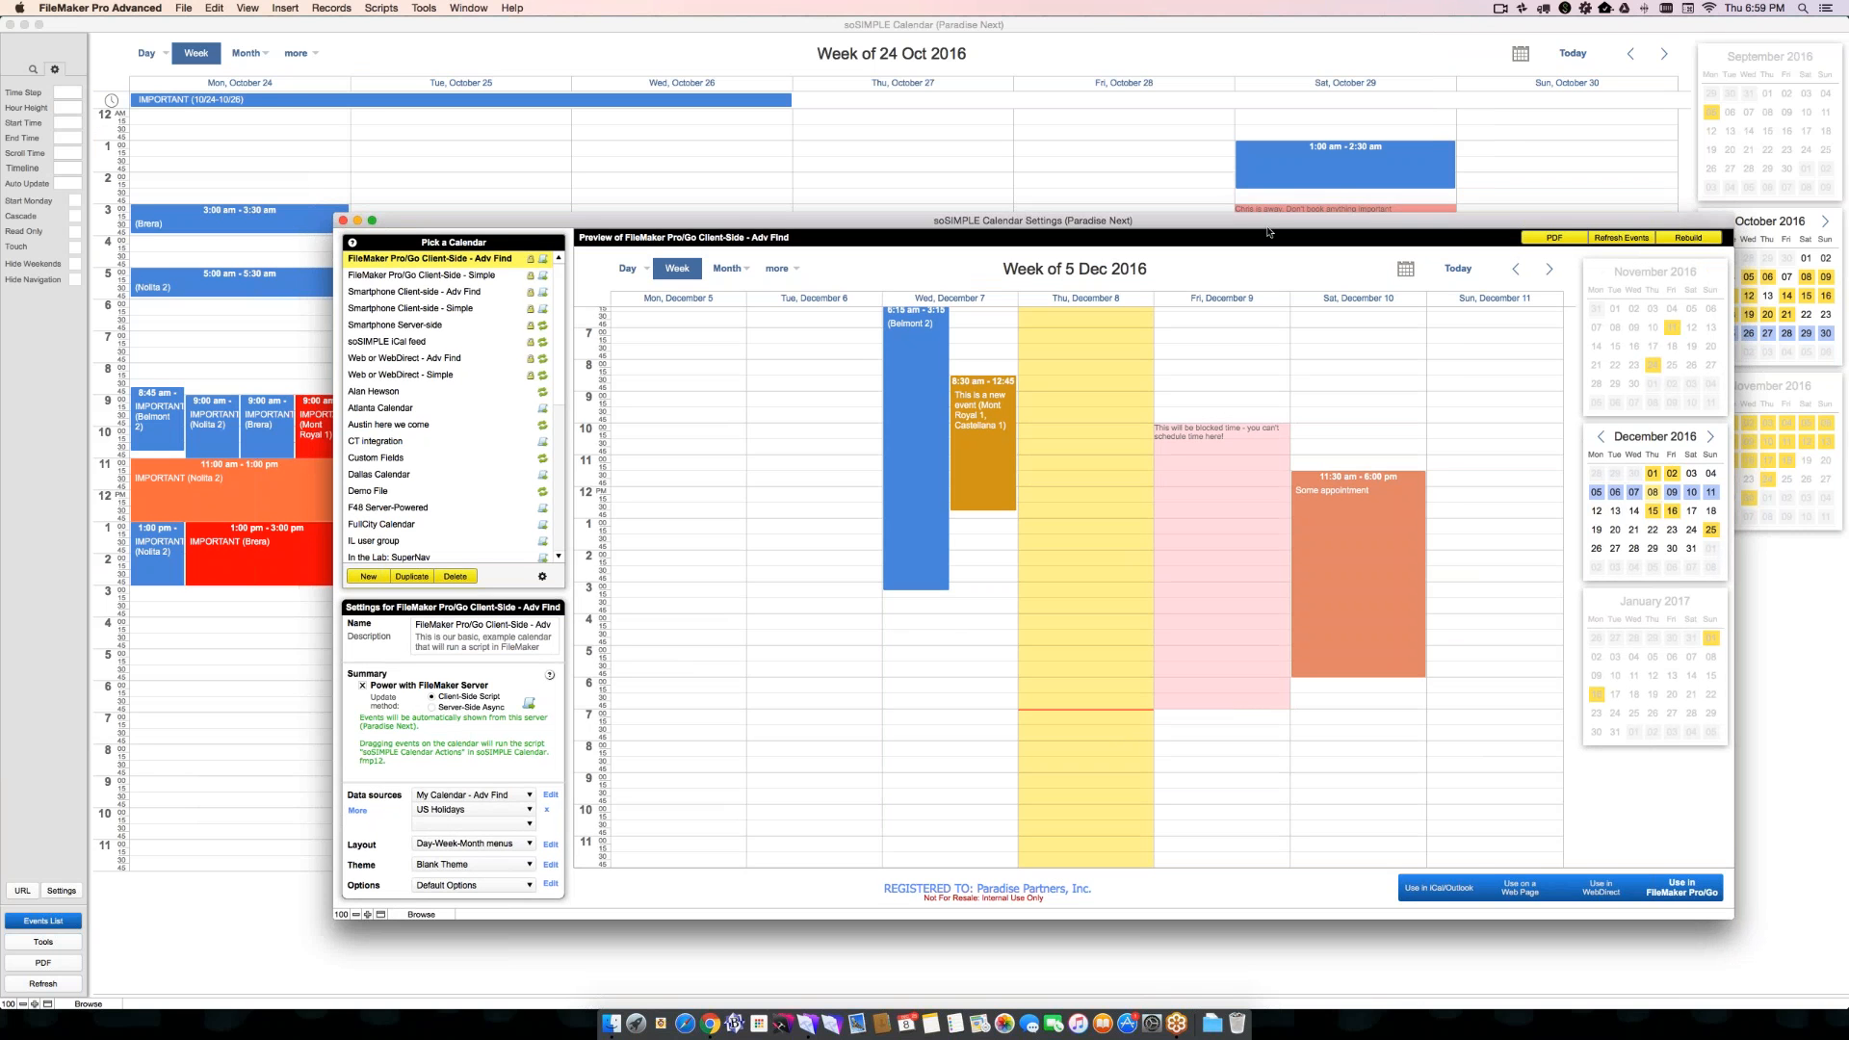
- Return to the main calendar and display the week of 24 October 2016 as Timeline Week
{"action": "left_click", "coordinate": [896, 169]}
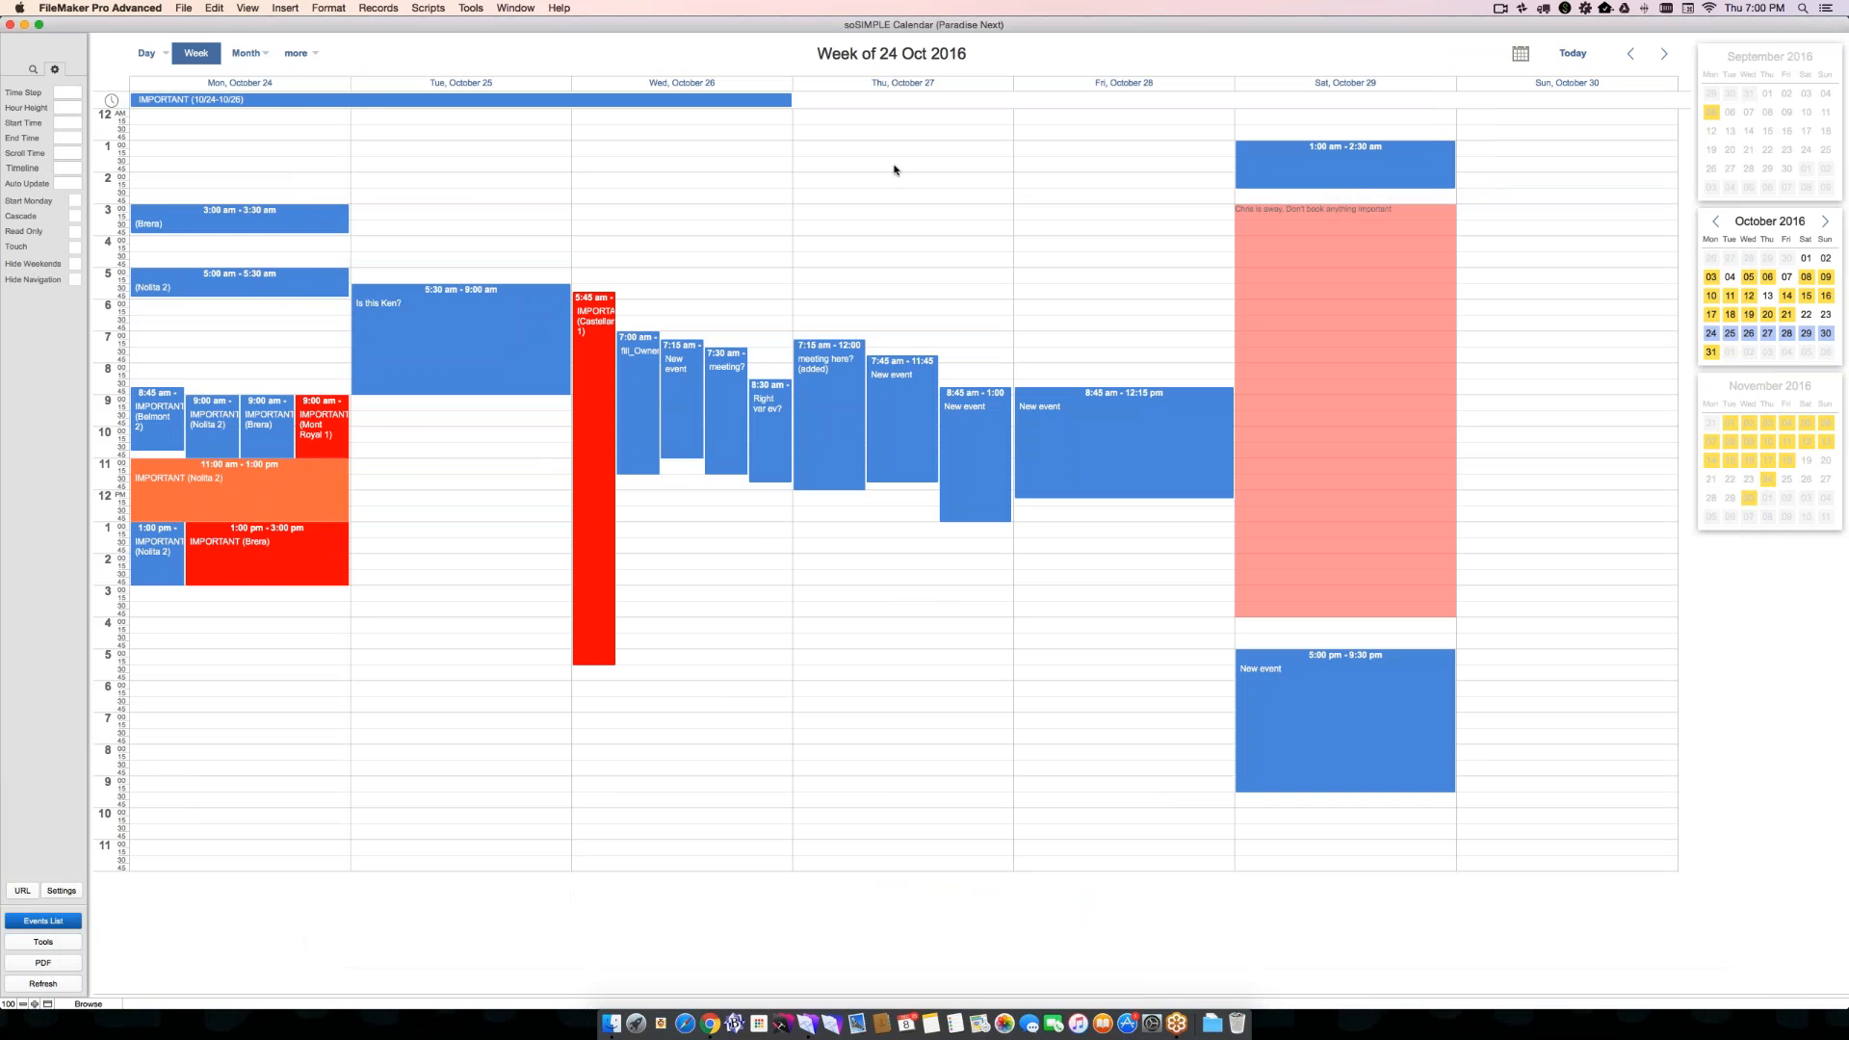
{"action": "mouse_move", "coordinate": [247, 54]}
{"action": "mouse_move", "coordinate": [191, 40]}
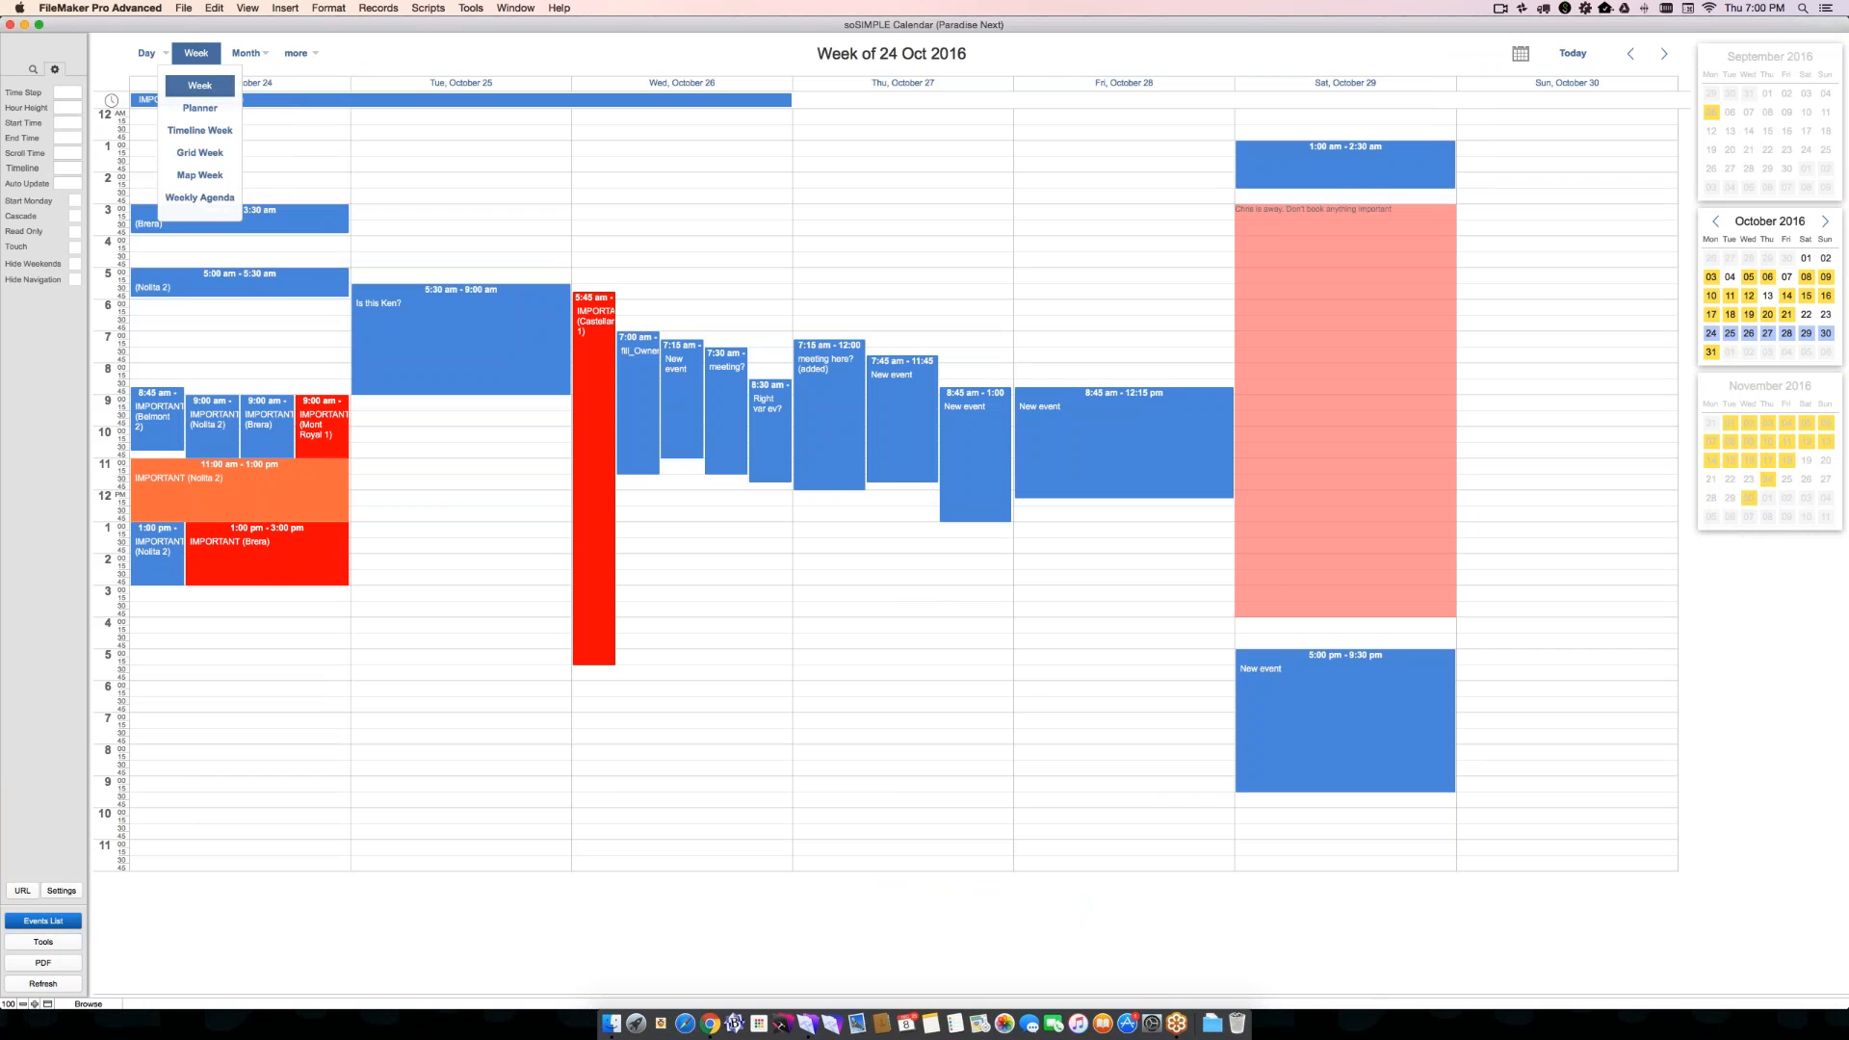
{"action": "left_click", "coordinate": [200, 130]}
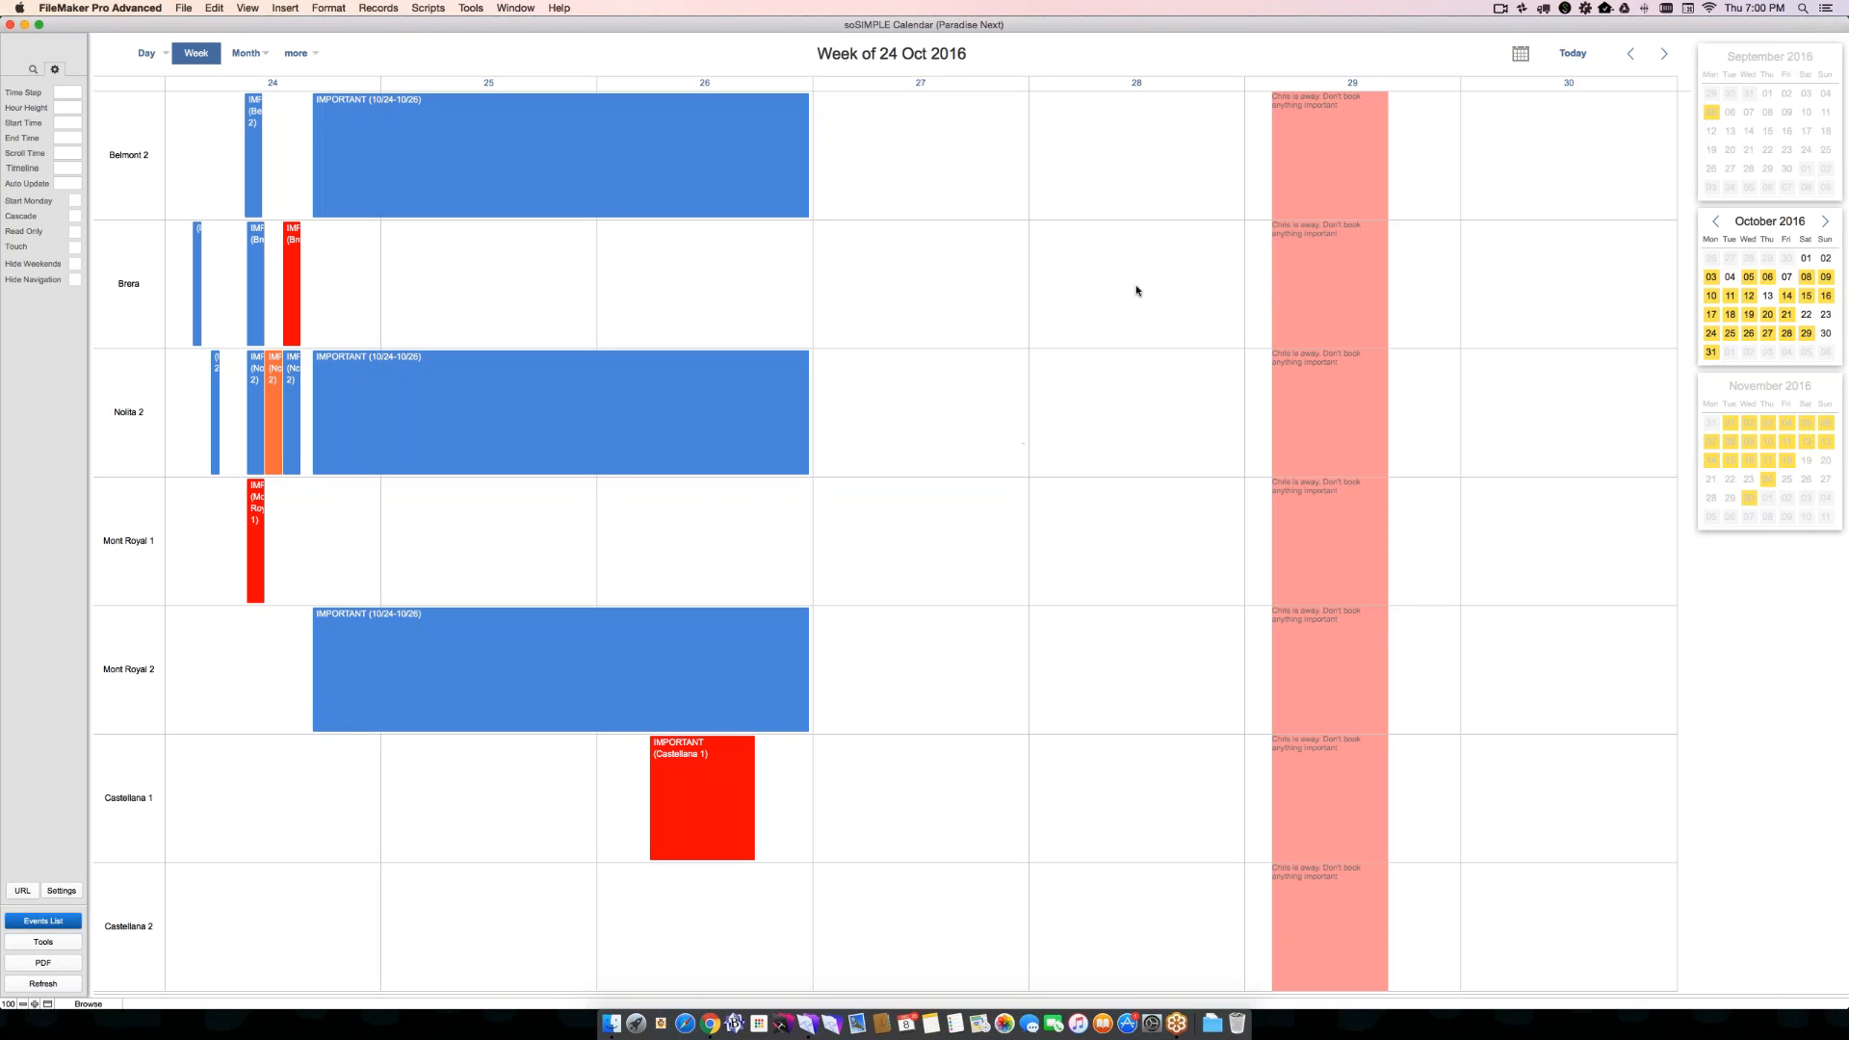
- Create and save a Block event in Aqua for the Brera resource from October 26, 3:45 PM to October 28, 2016, 2:00 PM
{"action": "left_click_drag", "start_coordinate": [1156, 291], "coordinate": [739, 289]}
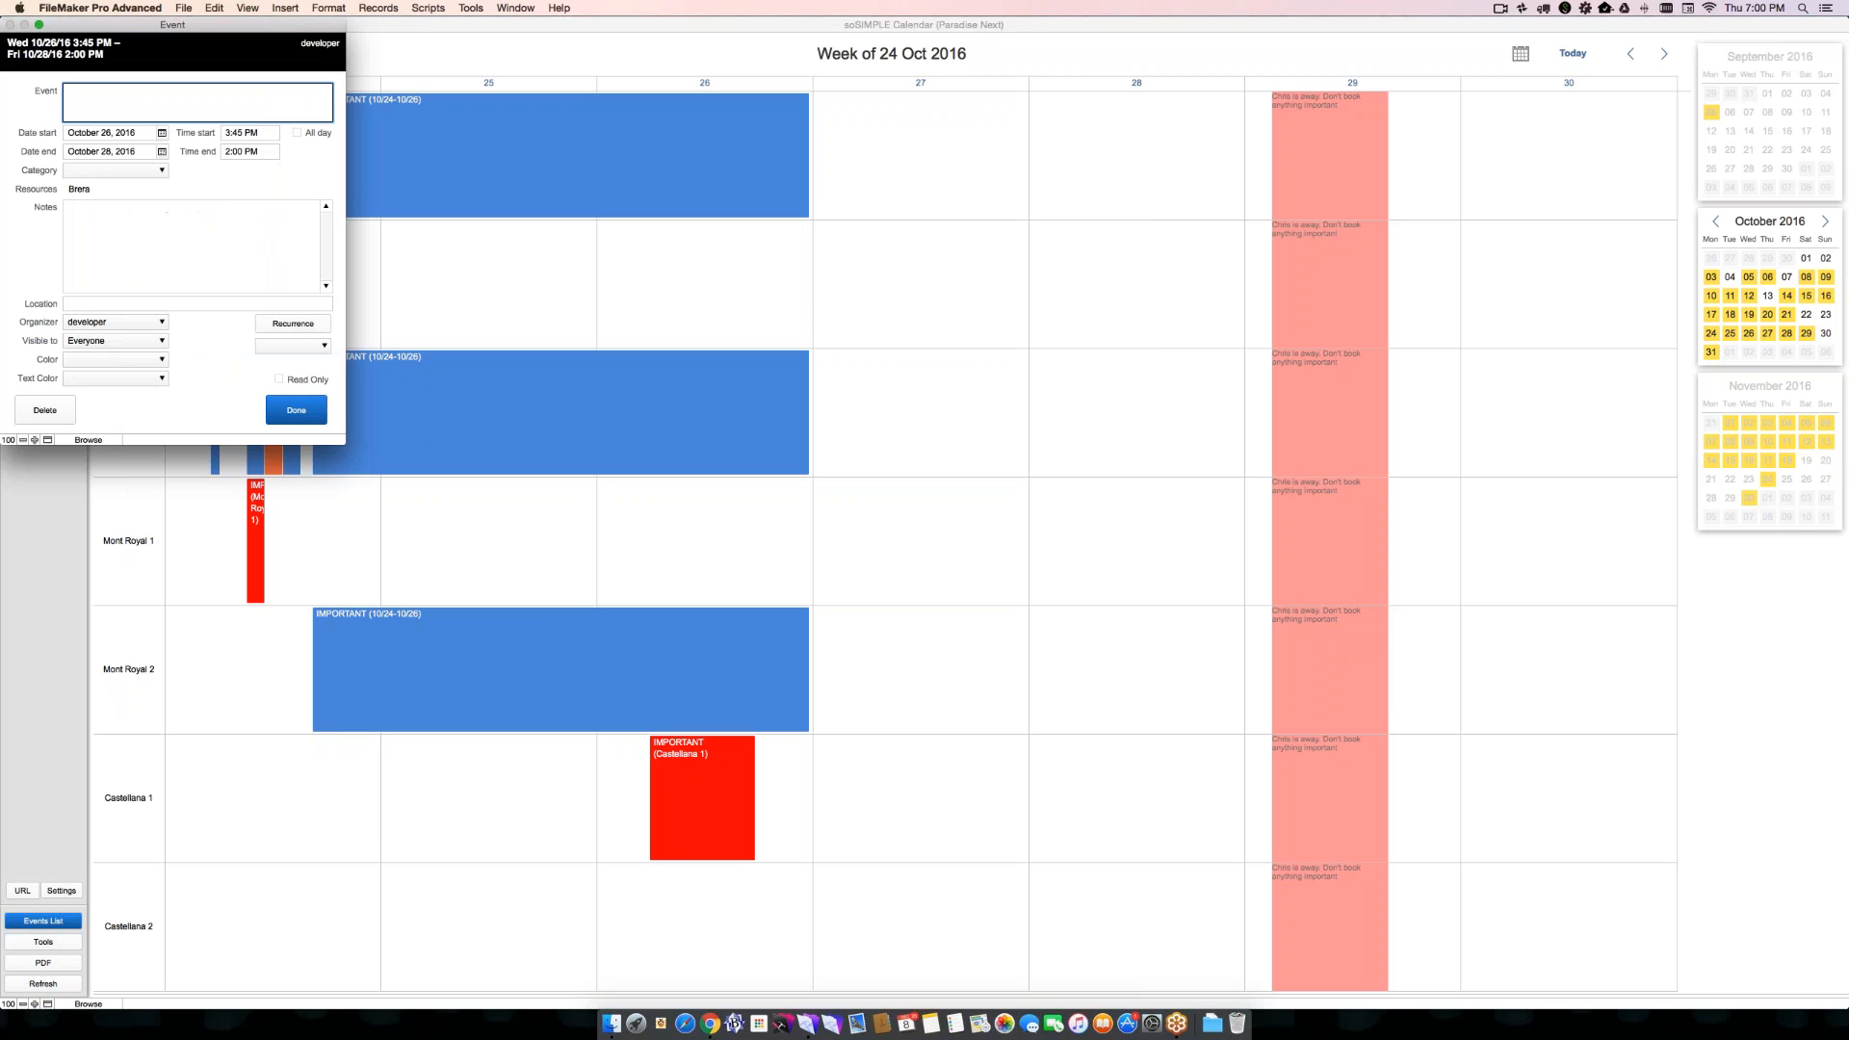
{"action": "left_click", "coordinate": [270, 348]}
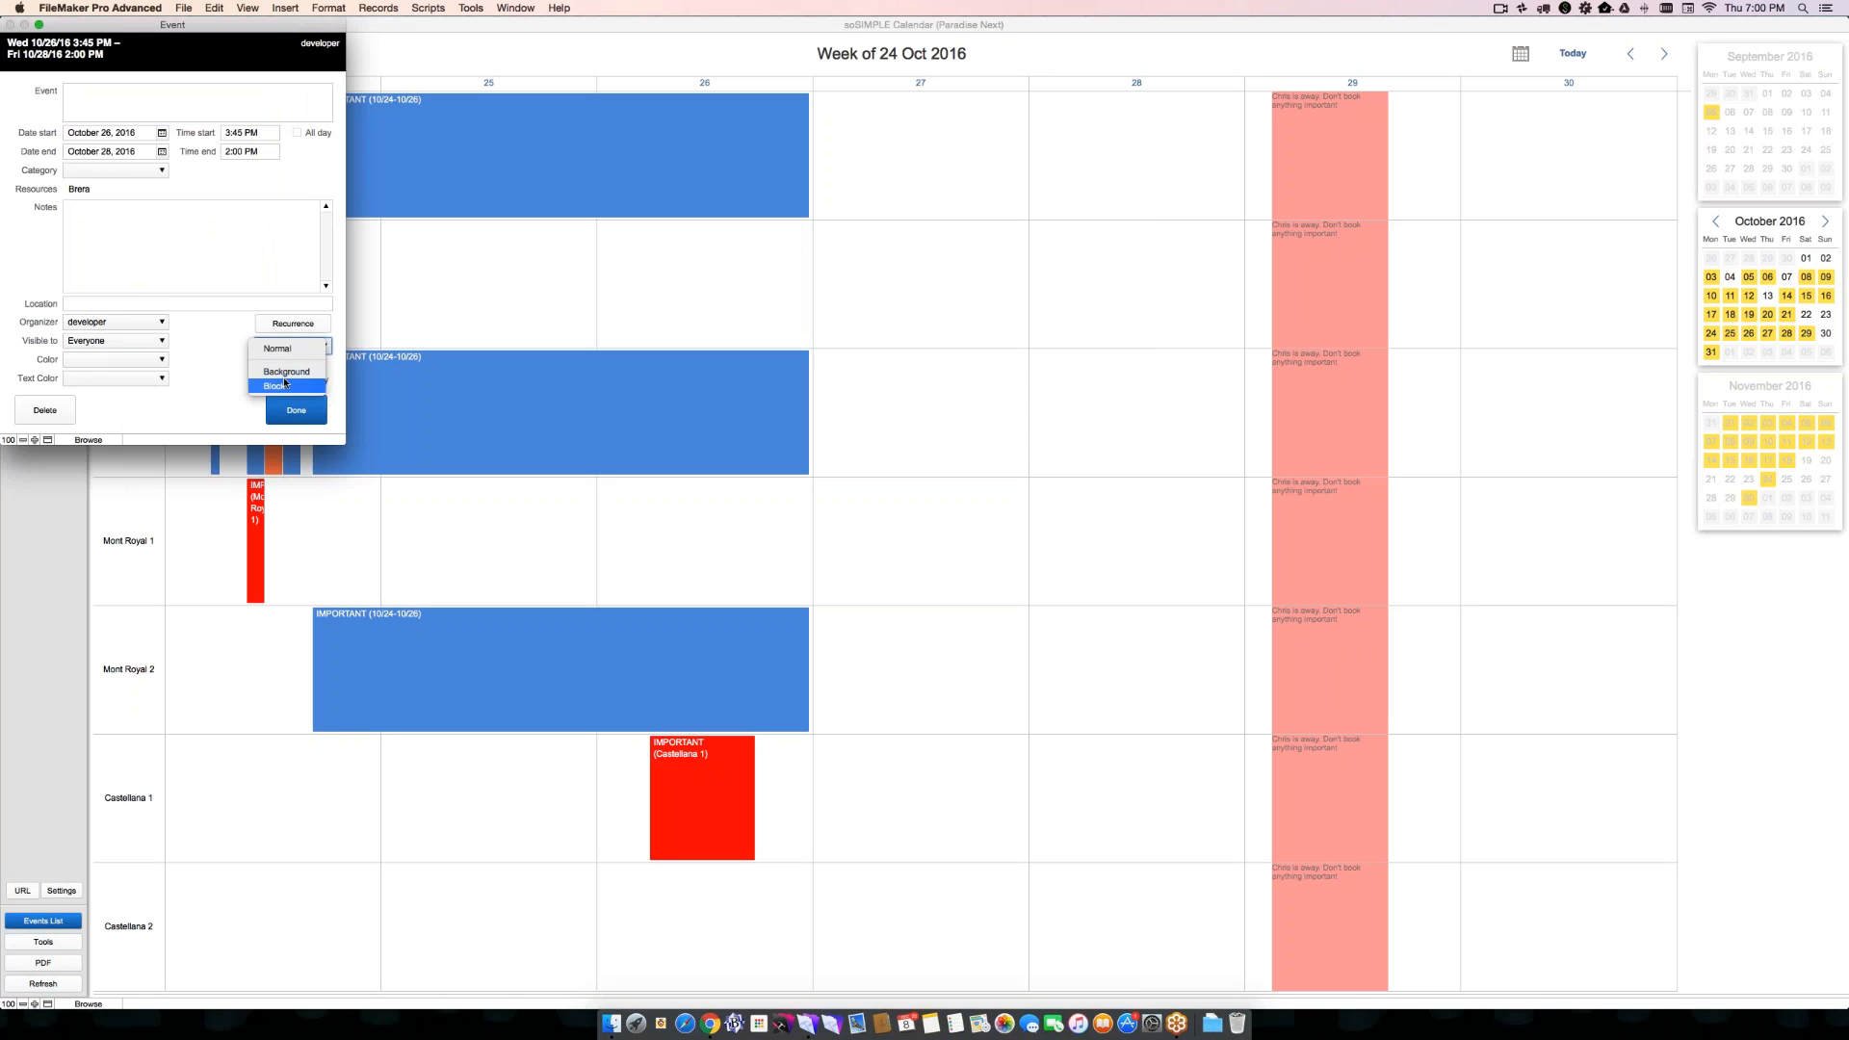
{"action": "left_click", "coordinate": [275, 386]}
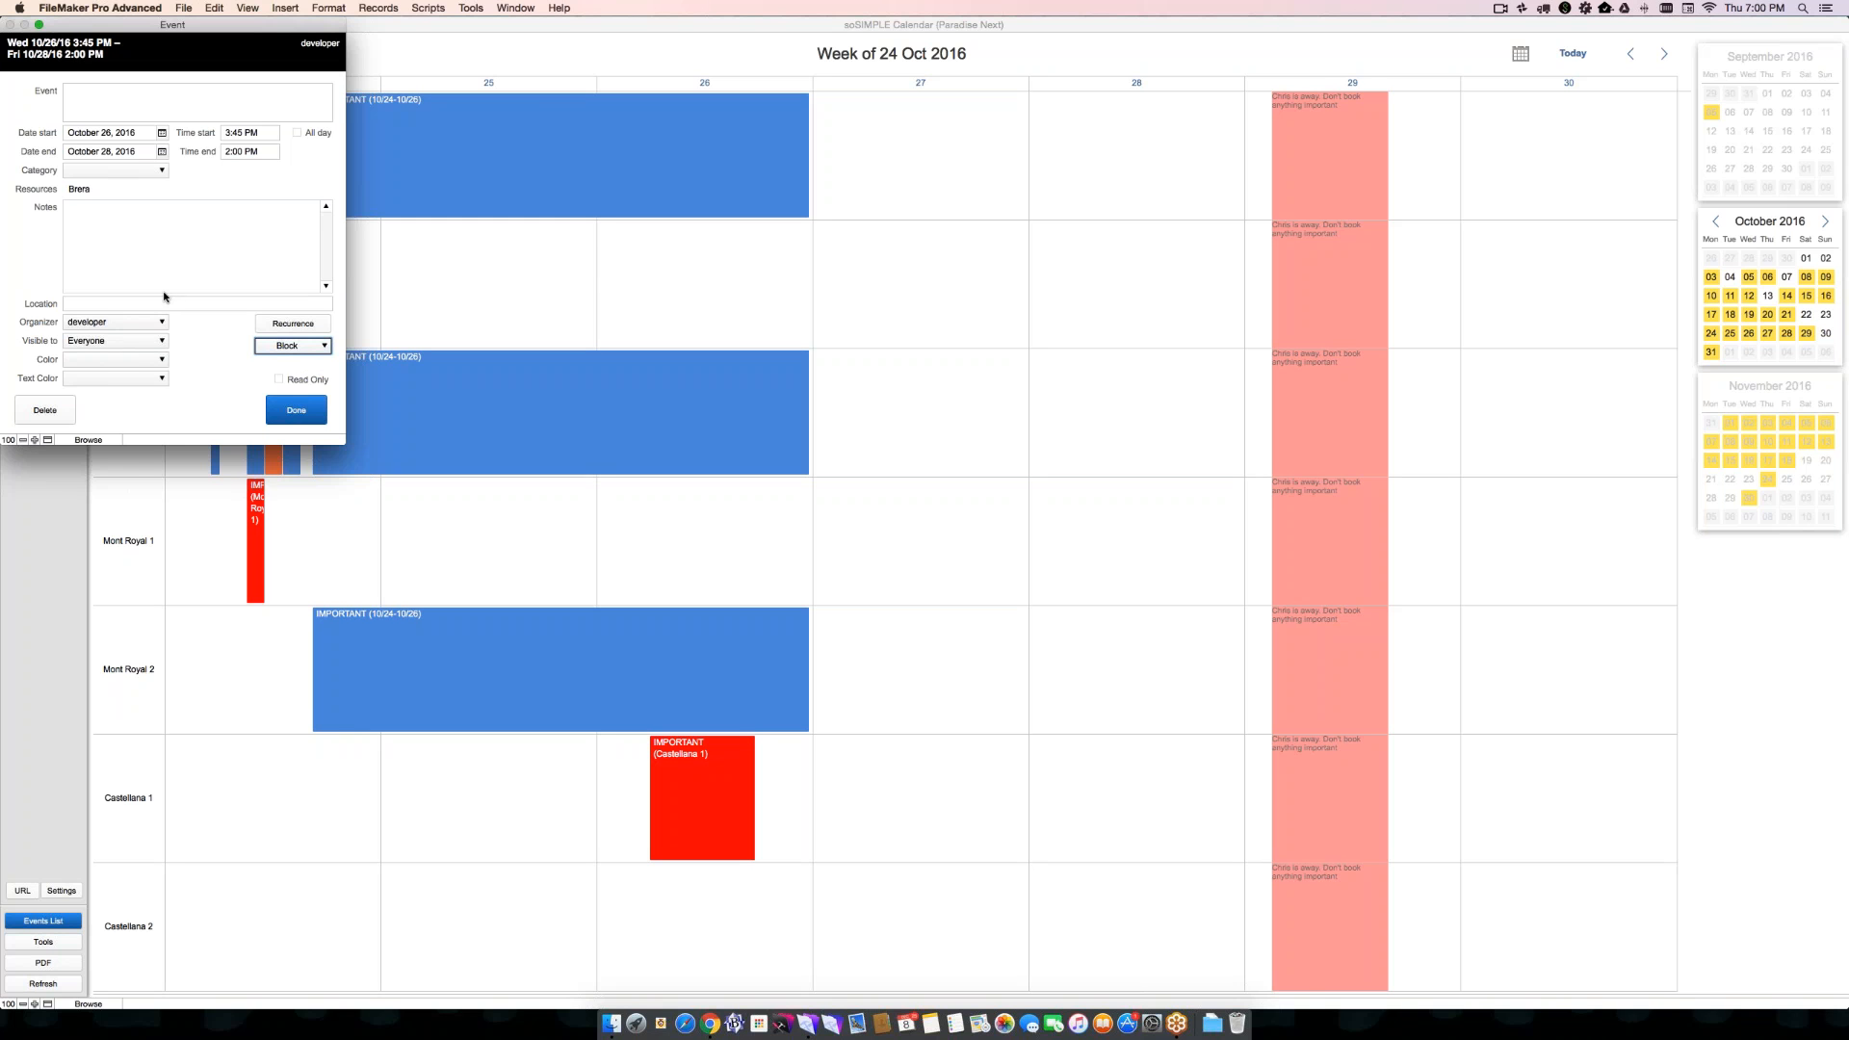
{"action": "left_click", "coordinate": [119, 362]}
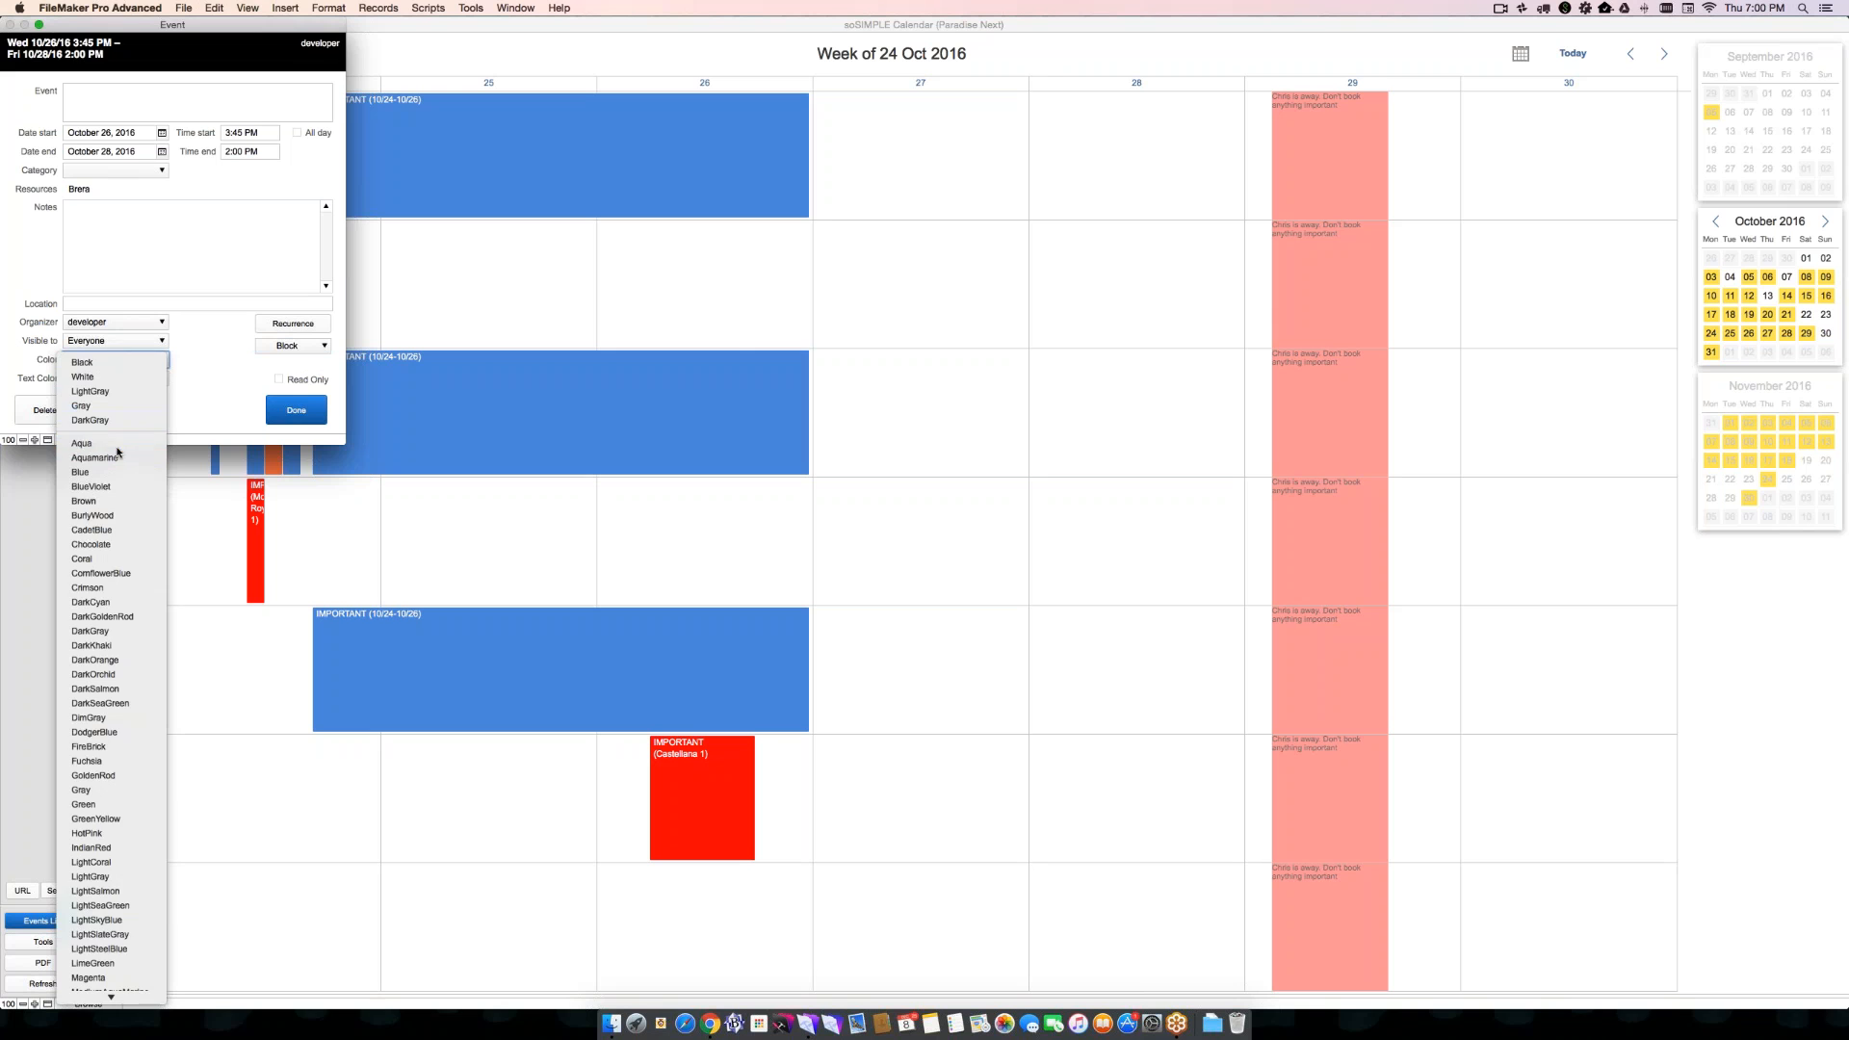
{"action": "left_click", "coordinate": [117, 451]}
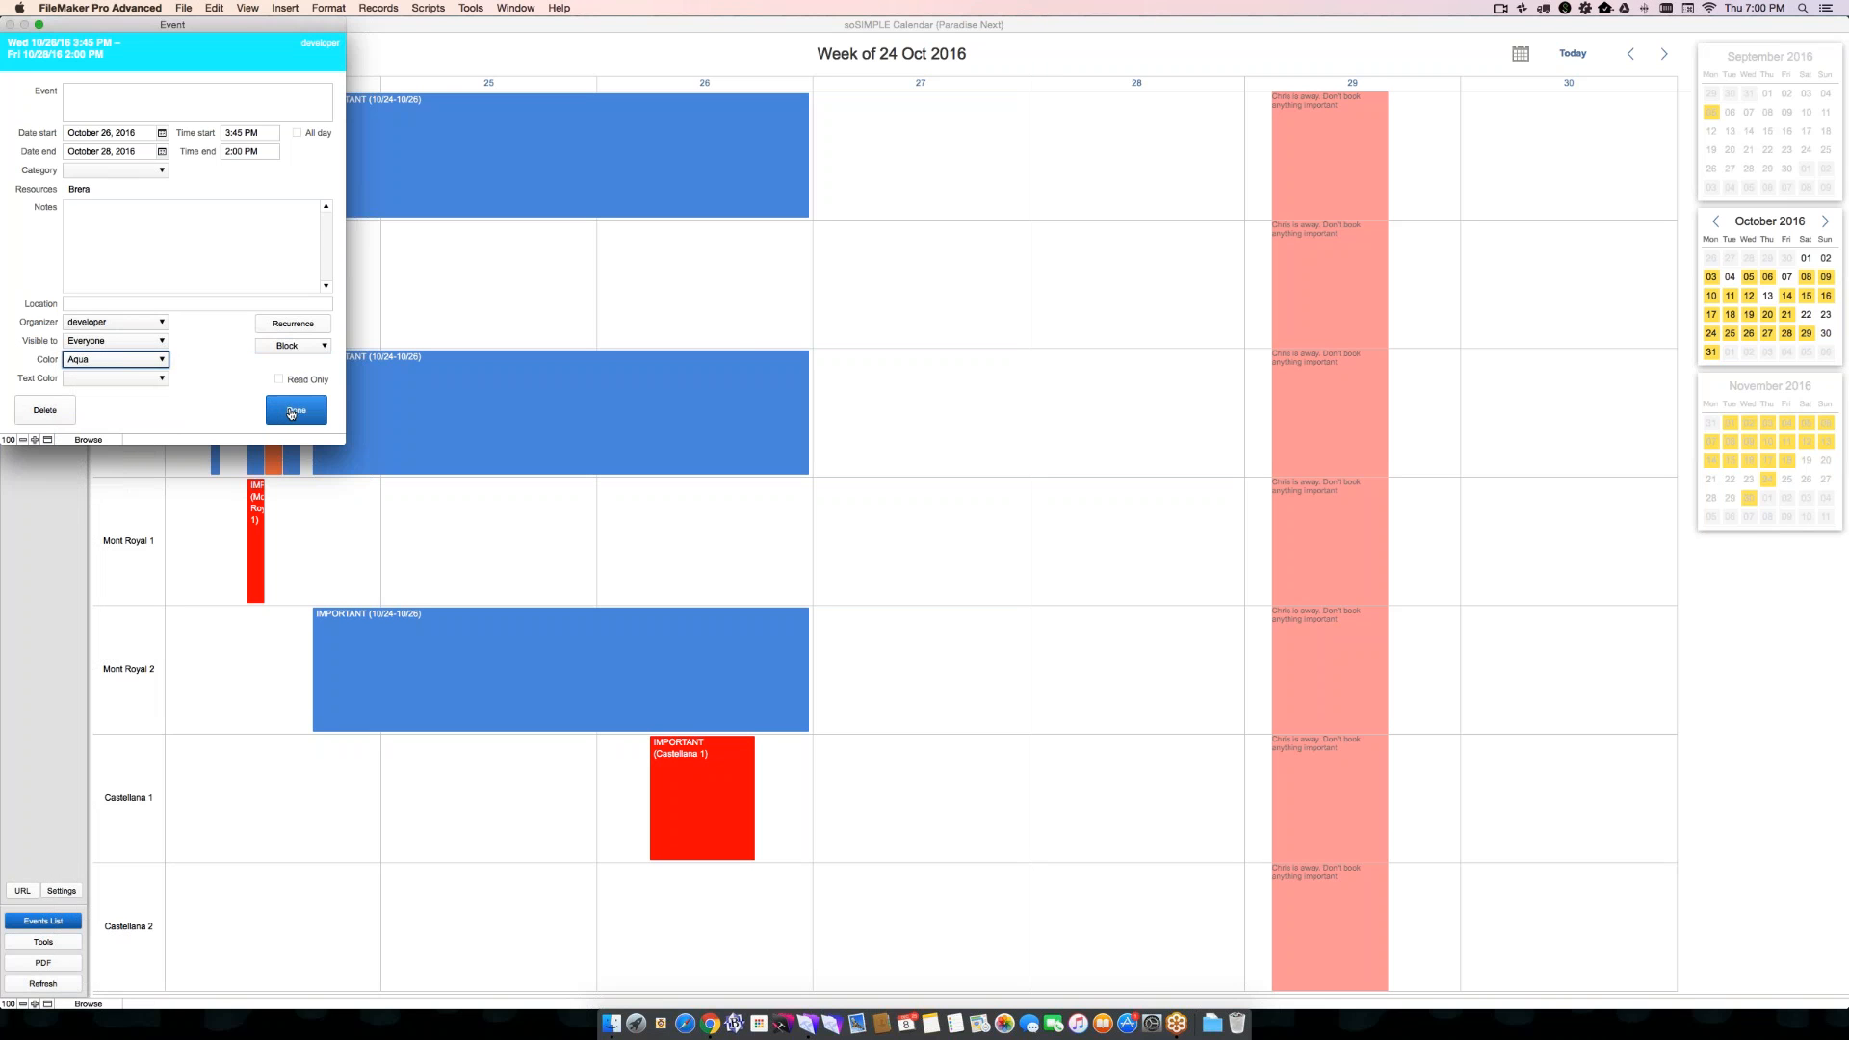
{"action": "left_click", "coordinate": [292, 412]}
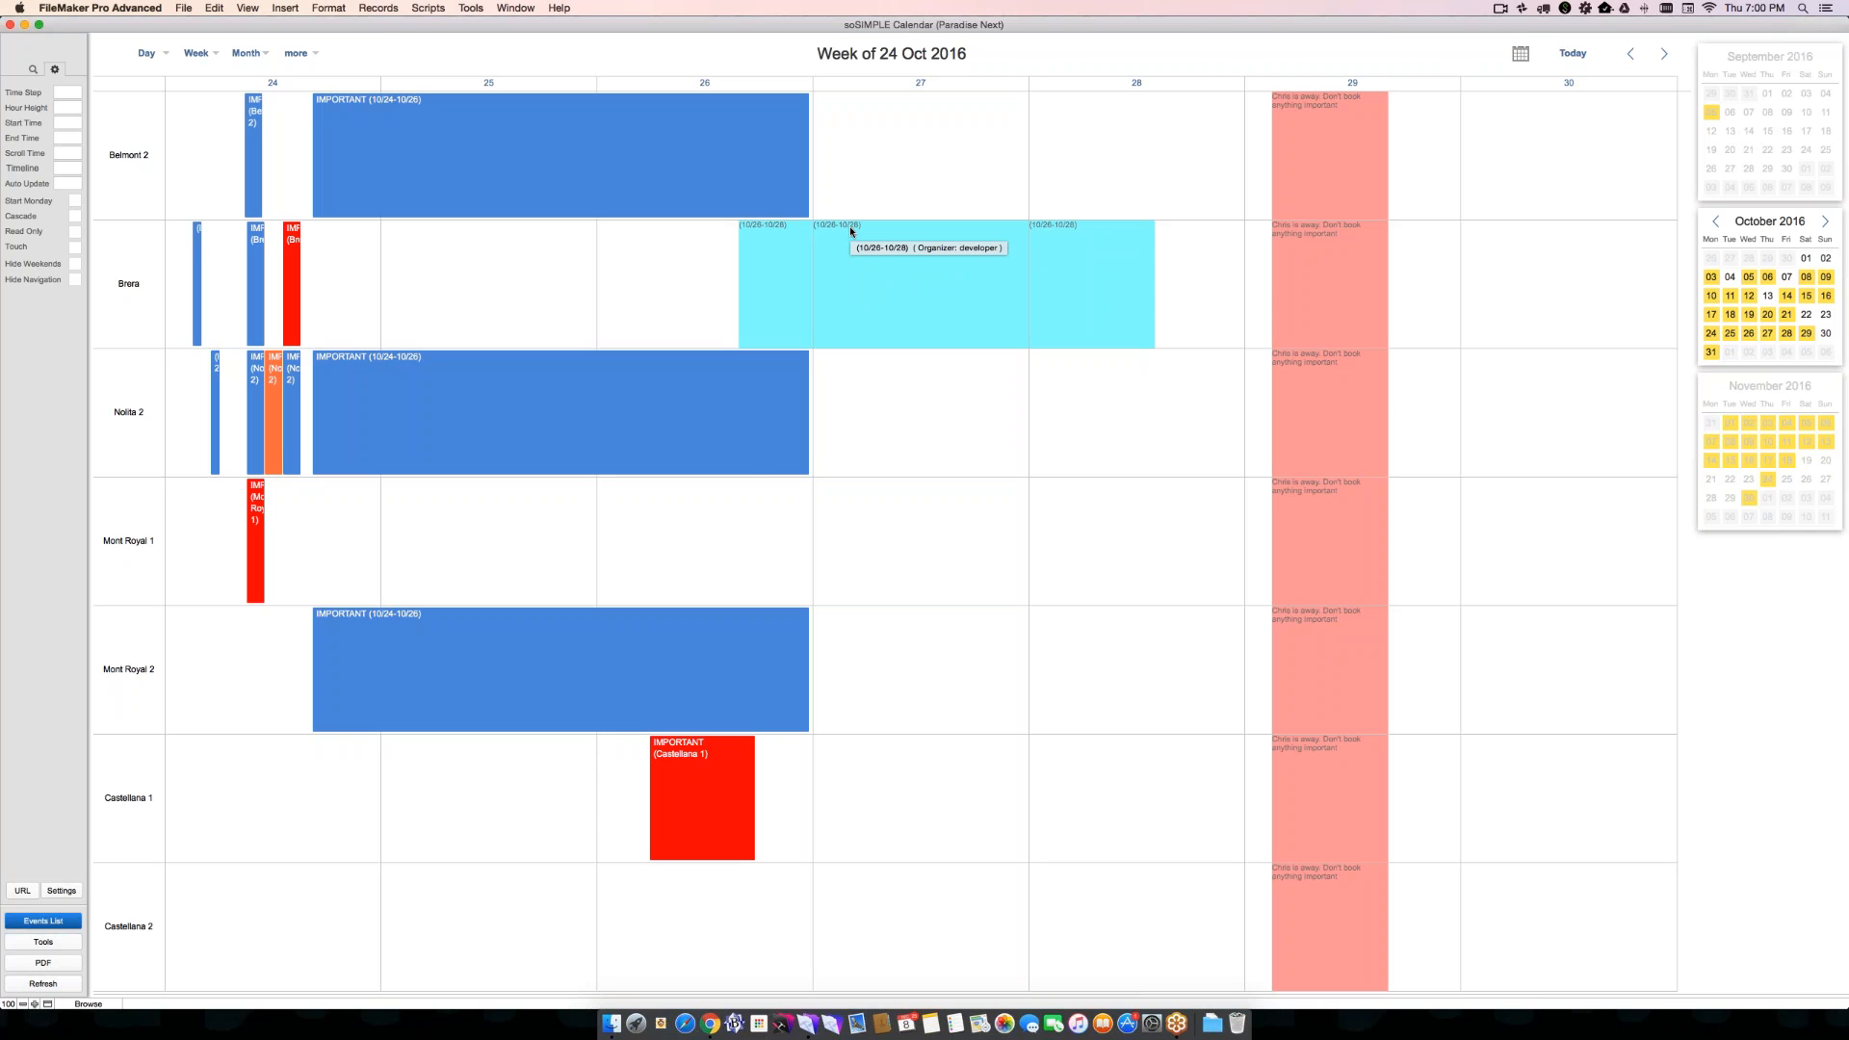
- Bring the calendar settings window forward, enlarge it, and select the "FileMaker Pro/Go Client-Side - Simple" calendar
{"action": "key", "text": "super+Tab"}
{"action": "key", "text": "super+grave"}
{"action": "left_click_drag", "start_coordinate": [871, 214], "coordinate": [719, 66]}
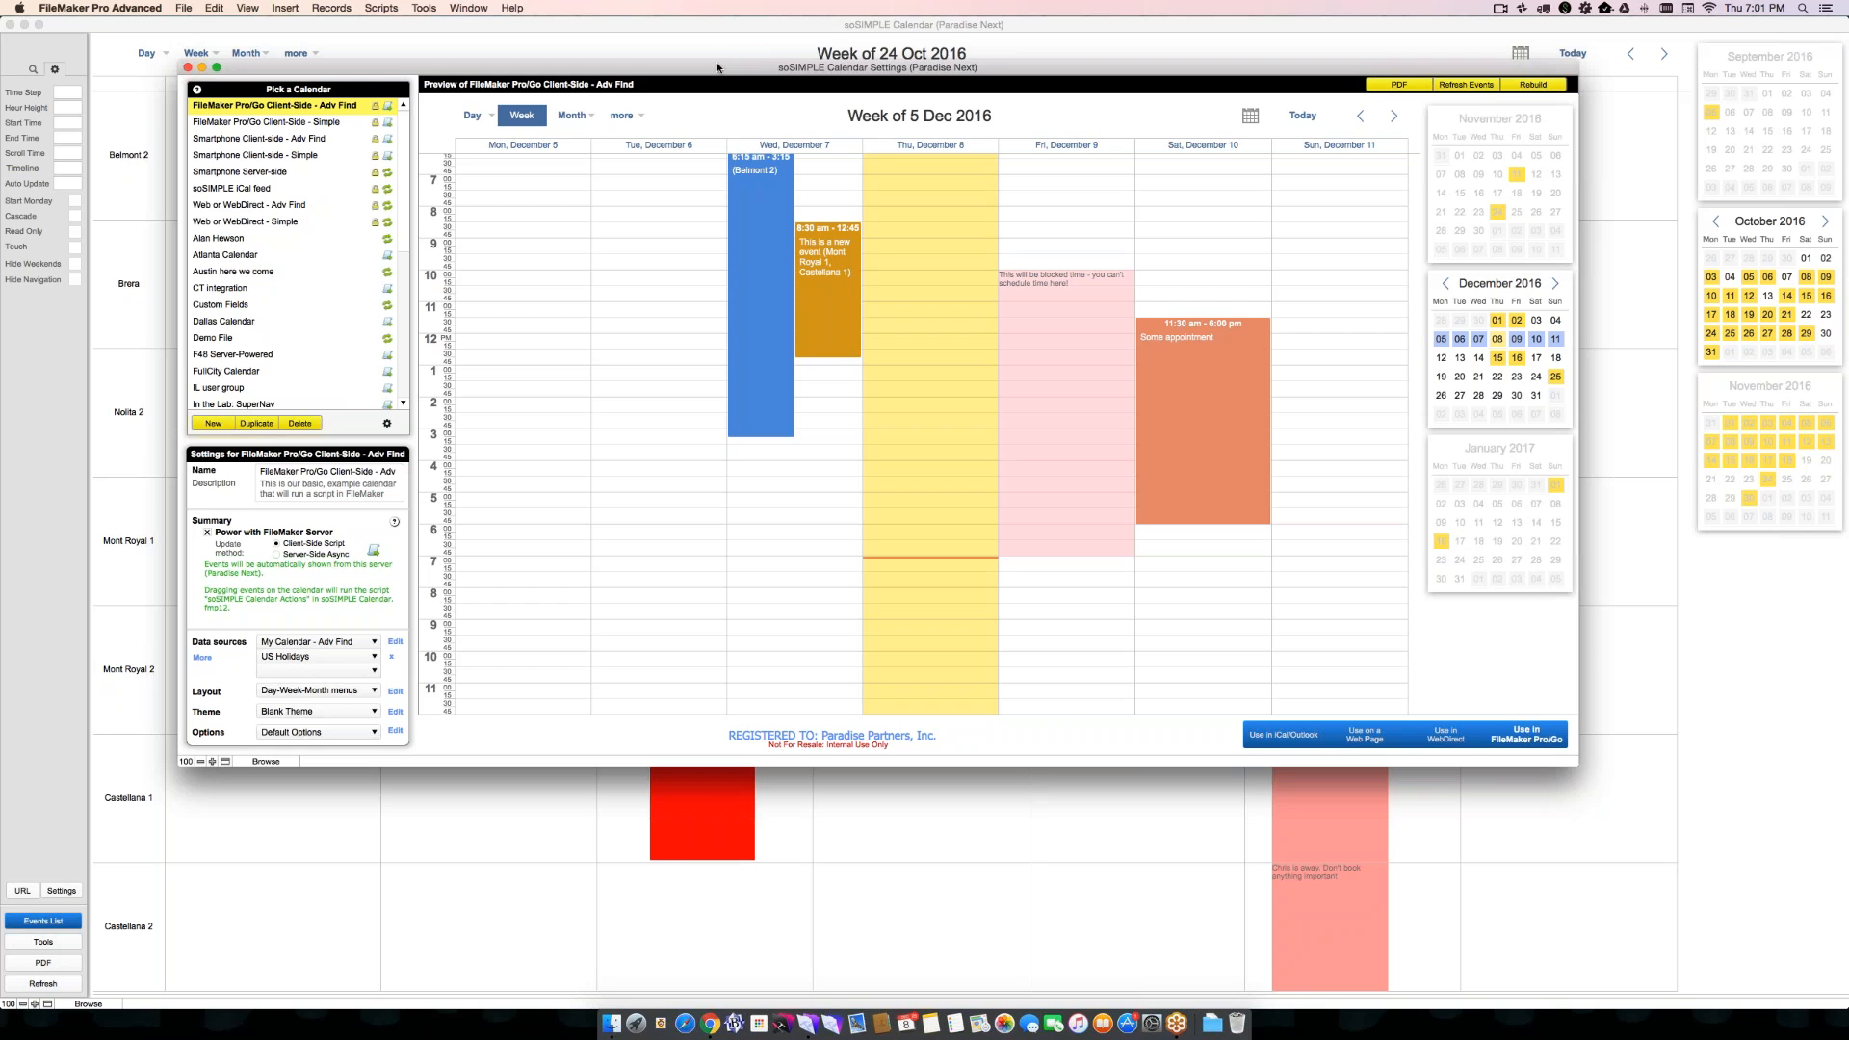
{"action": "left_click_drag", "start_coordinate": [716, 67], "coordinate": [679, 25]}
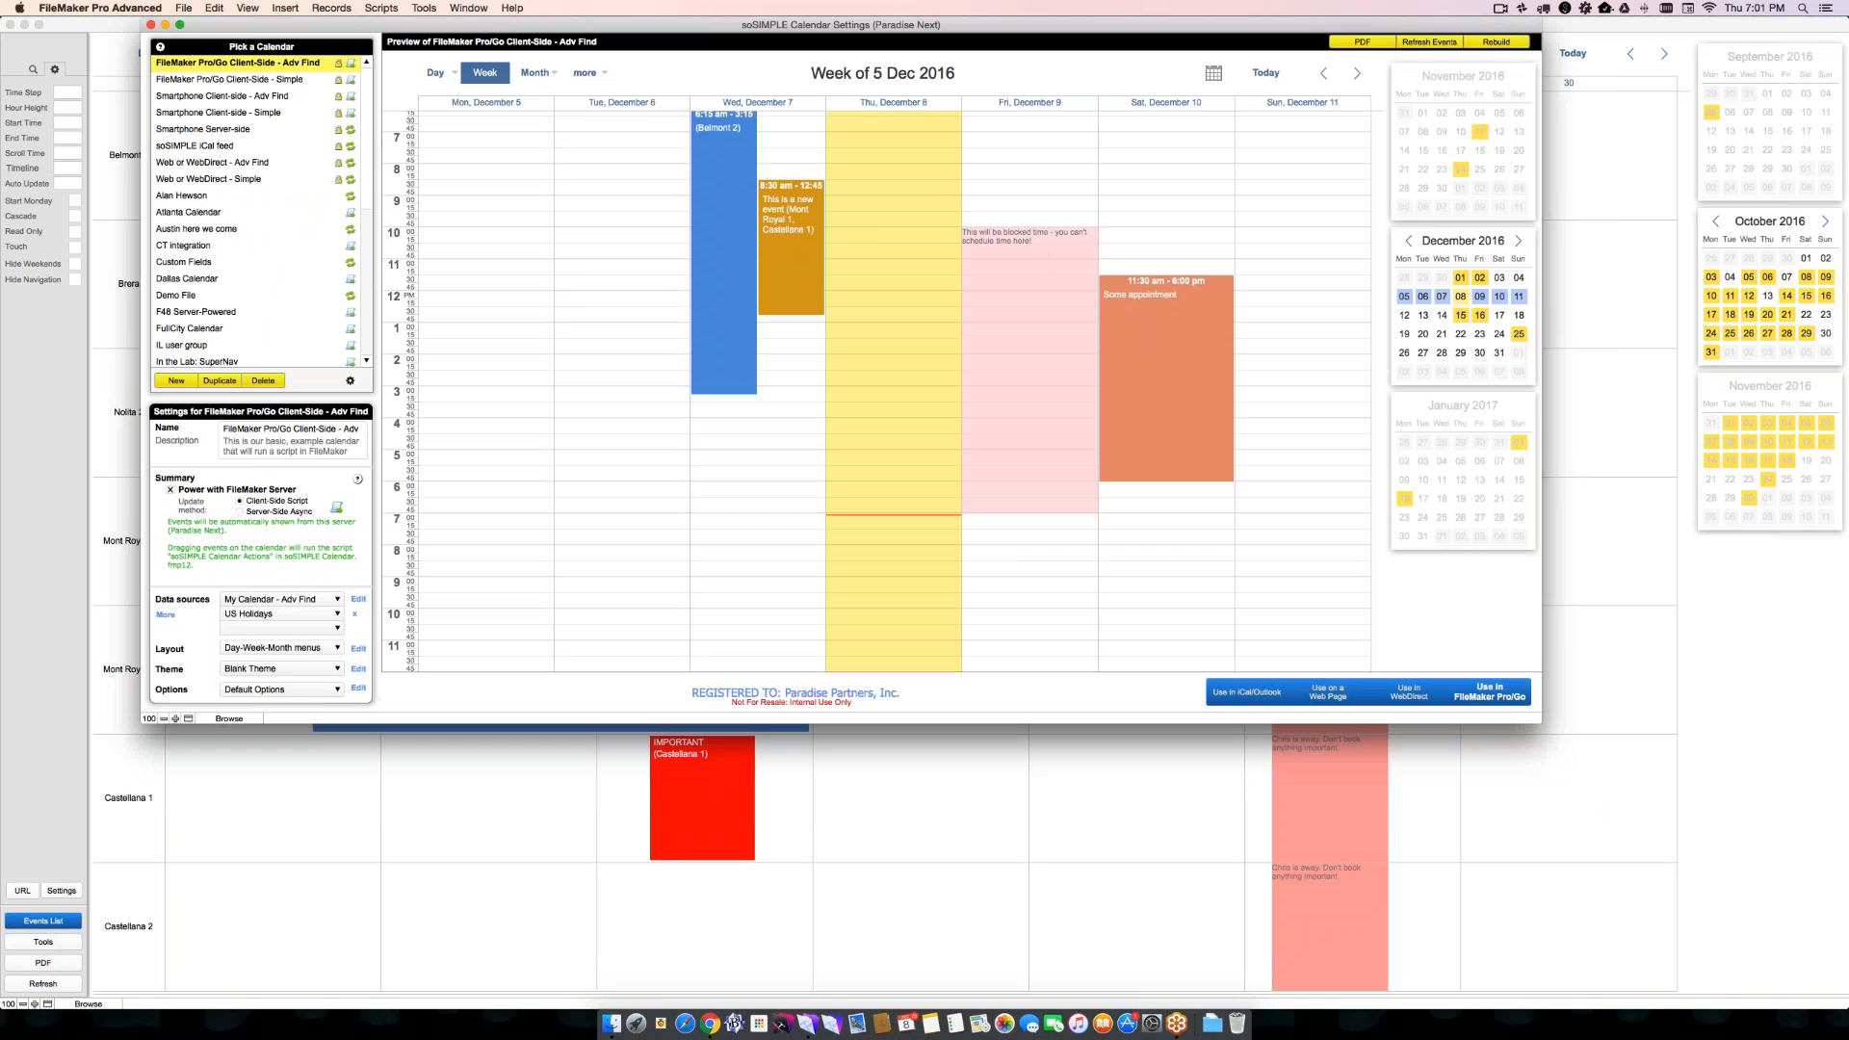
{"action": "left_click_drag", "start_coordinate": [1588, 809], "coordinate": [1639, 924]}
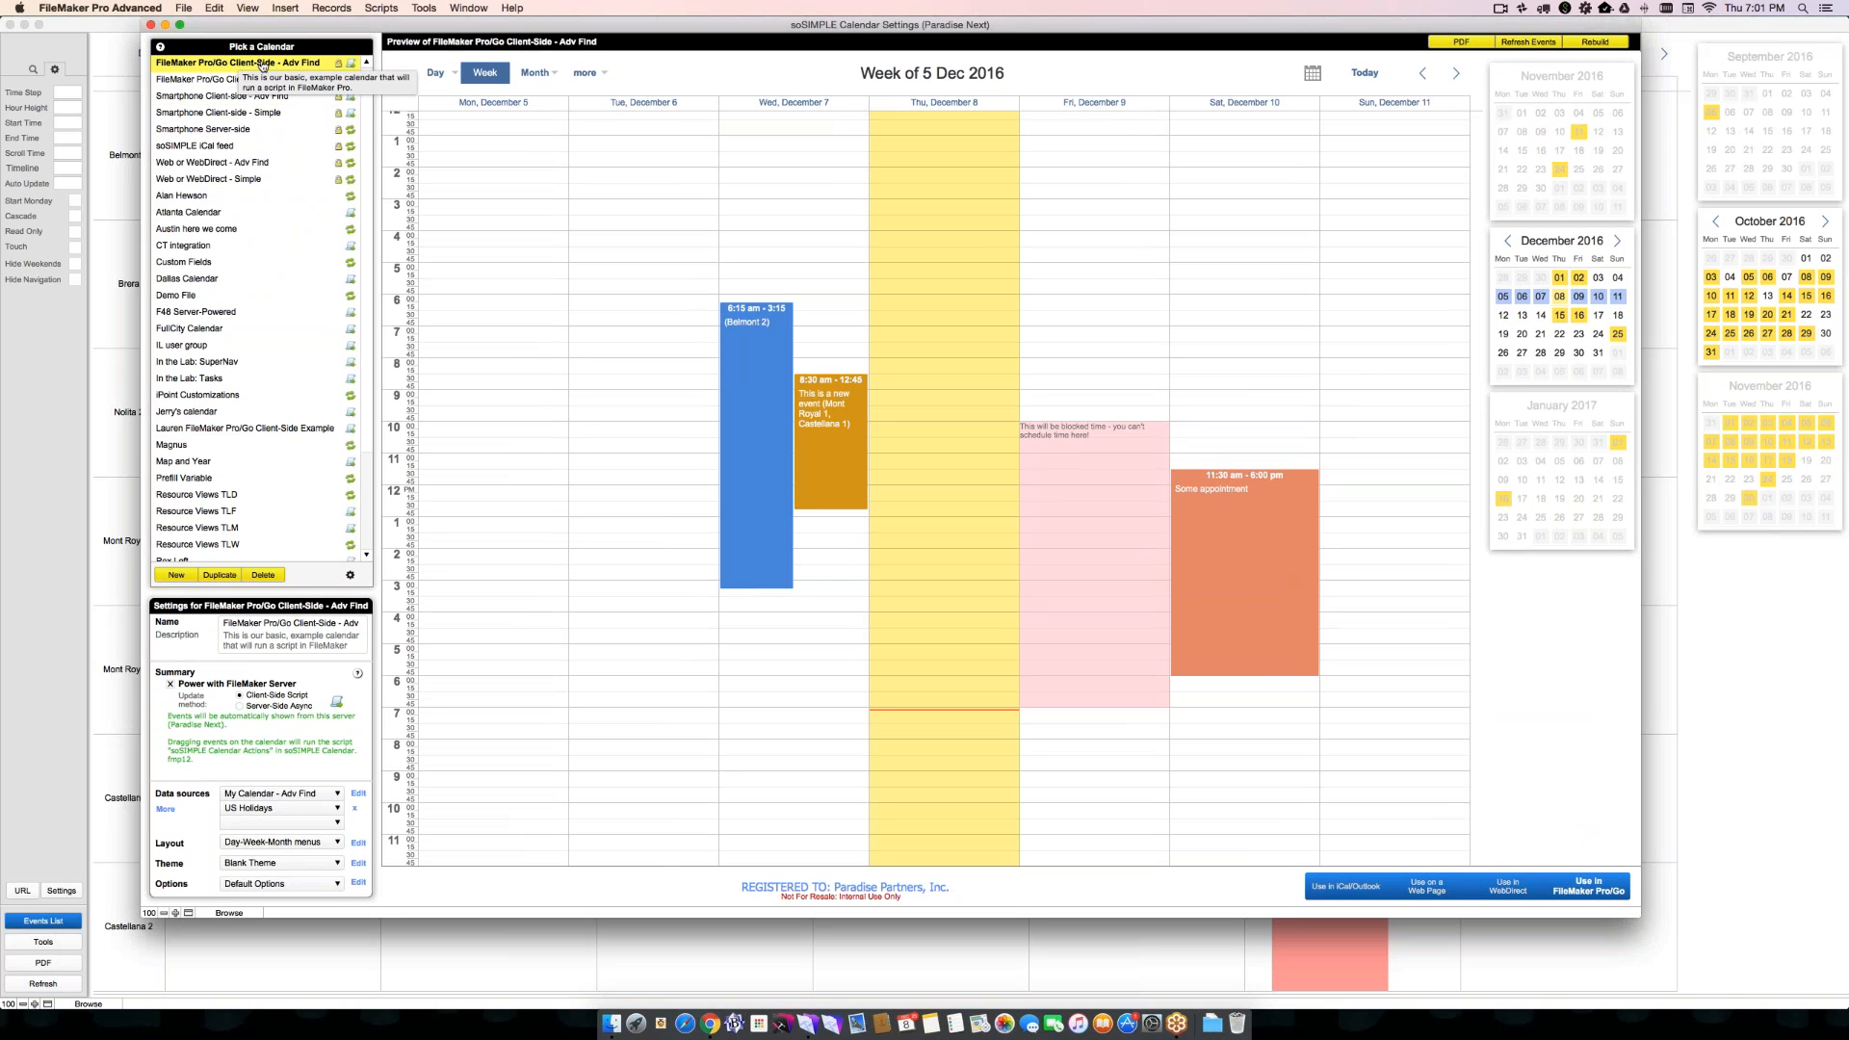
{"action": "left_click", "coordinate": [247, 79]}
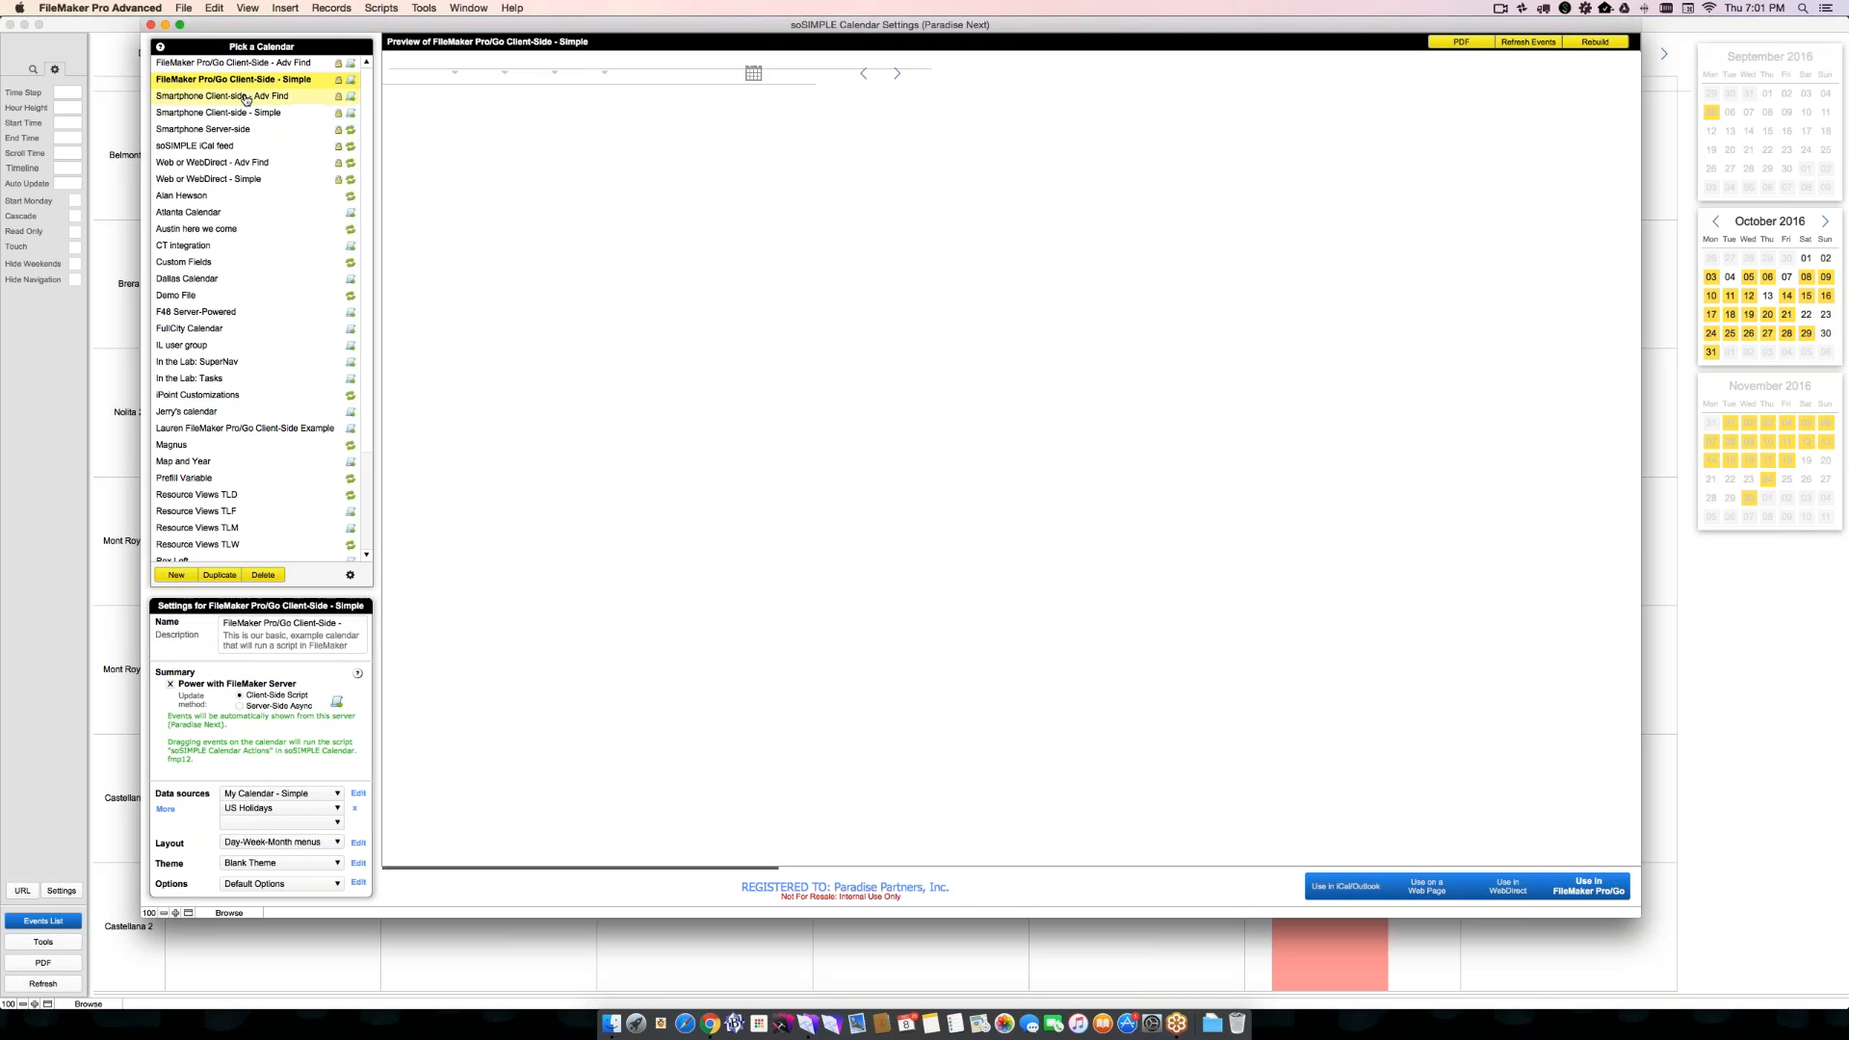
- Select the Smartphone Client-side - Simple calendar and shrink the settings window to a compact size
{"action": "left_click", "coordinate": [246, 96]}
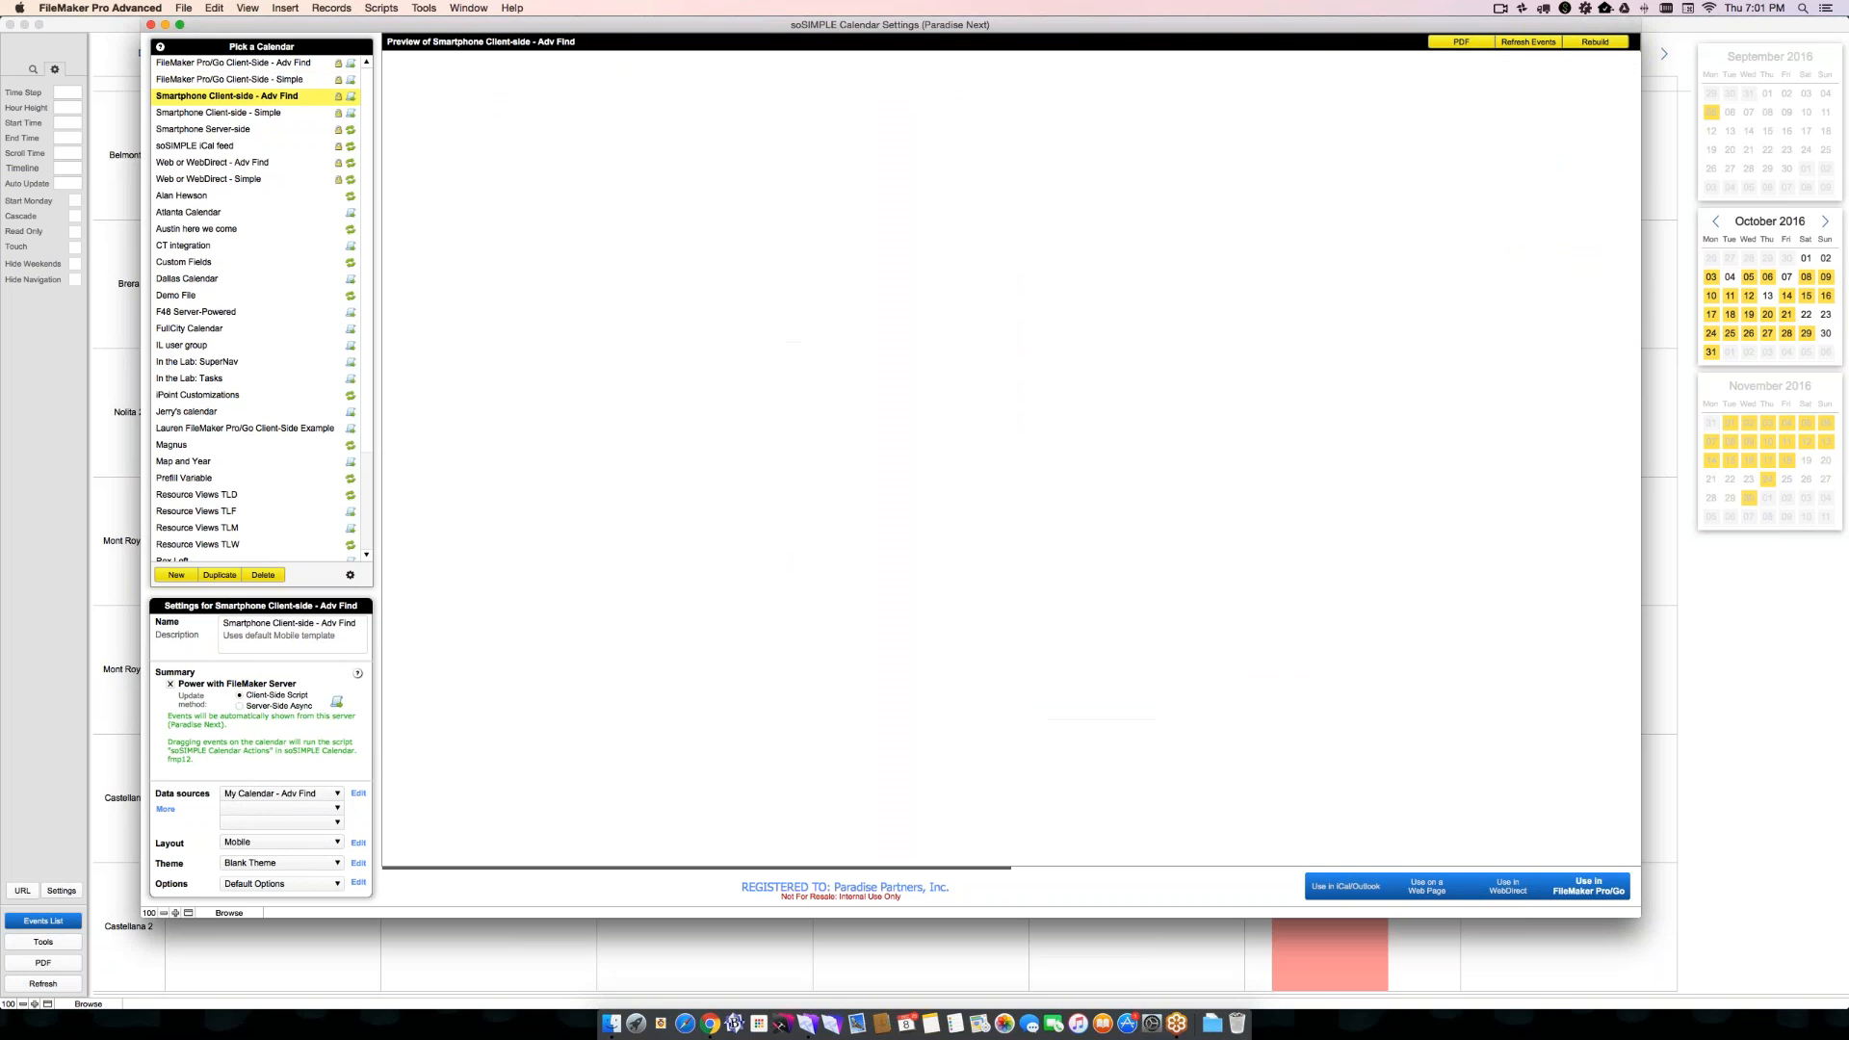
{"action": "left_click", "coordinate": [246, 113]}
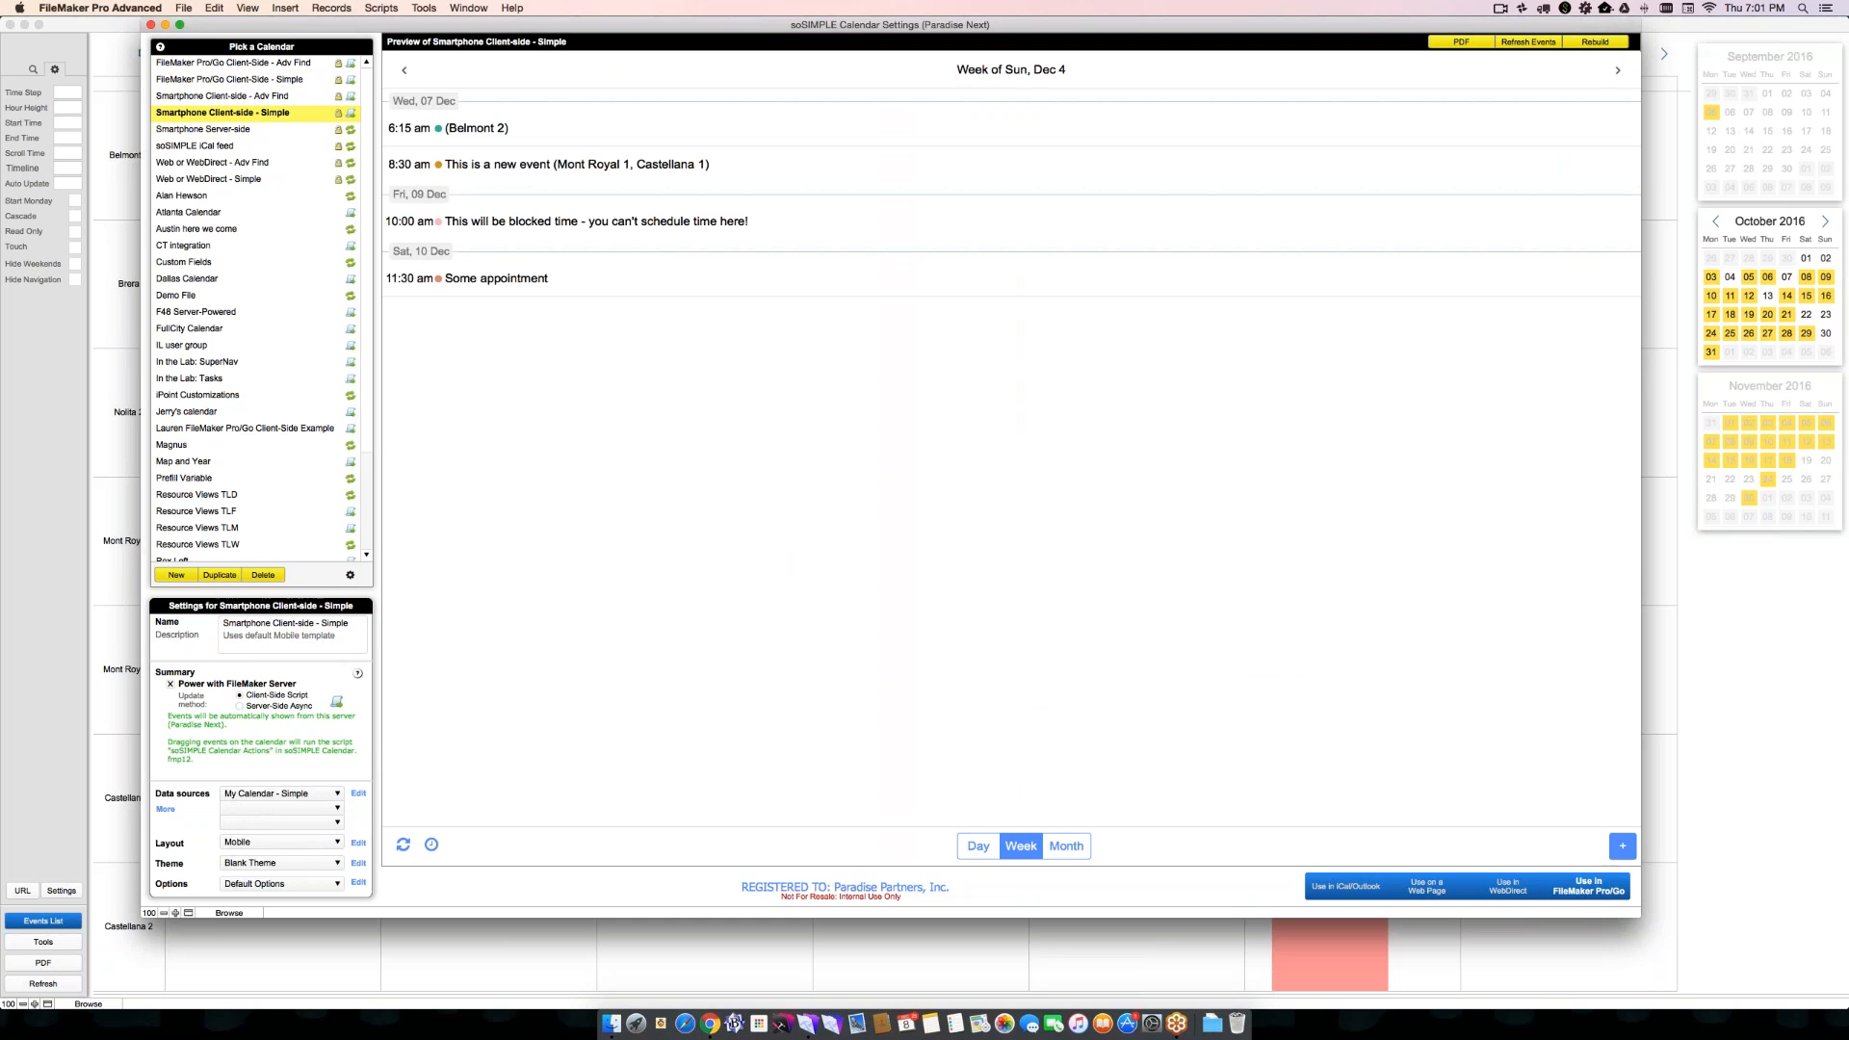
{"action": "left_click_drag", "start_coordinate": [1638, 913], "coordinate": [848, 542]}
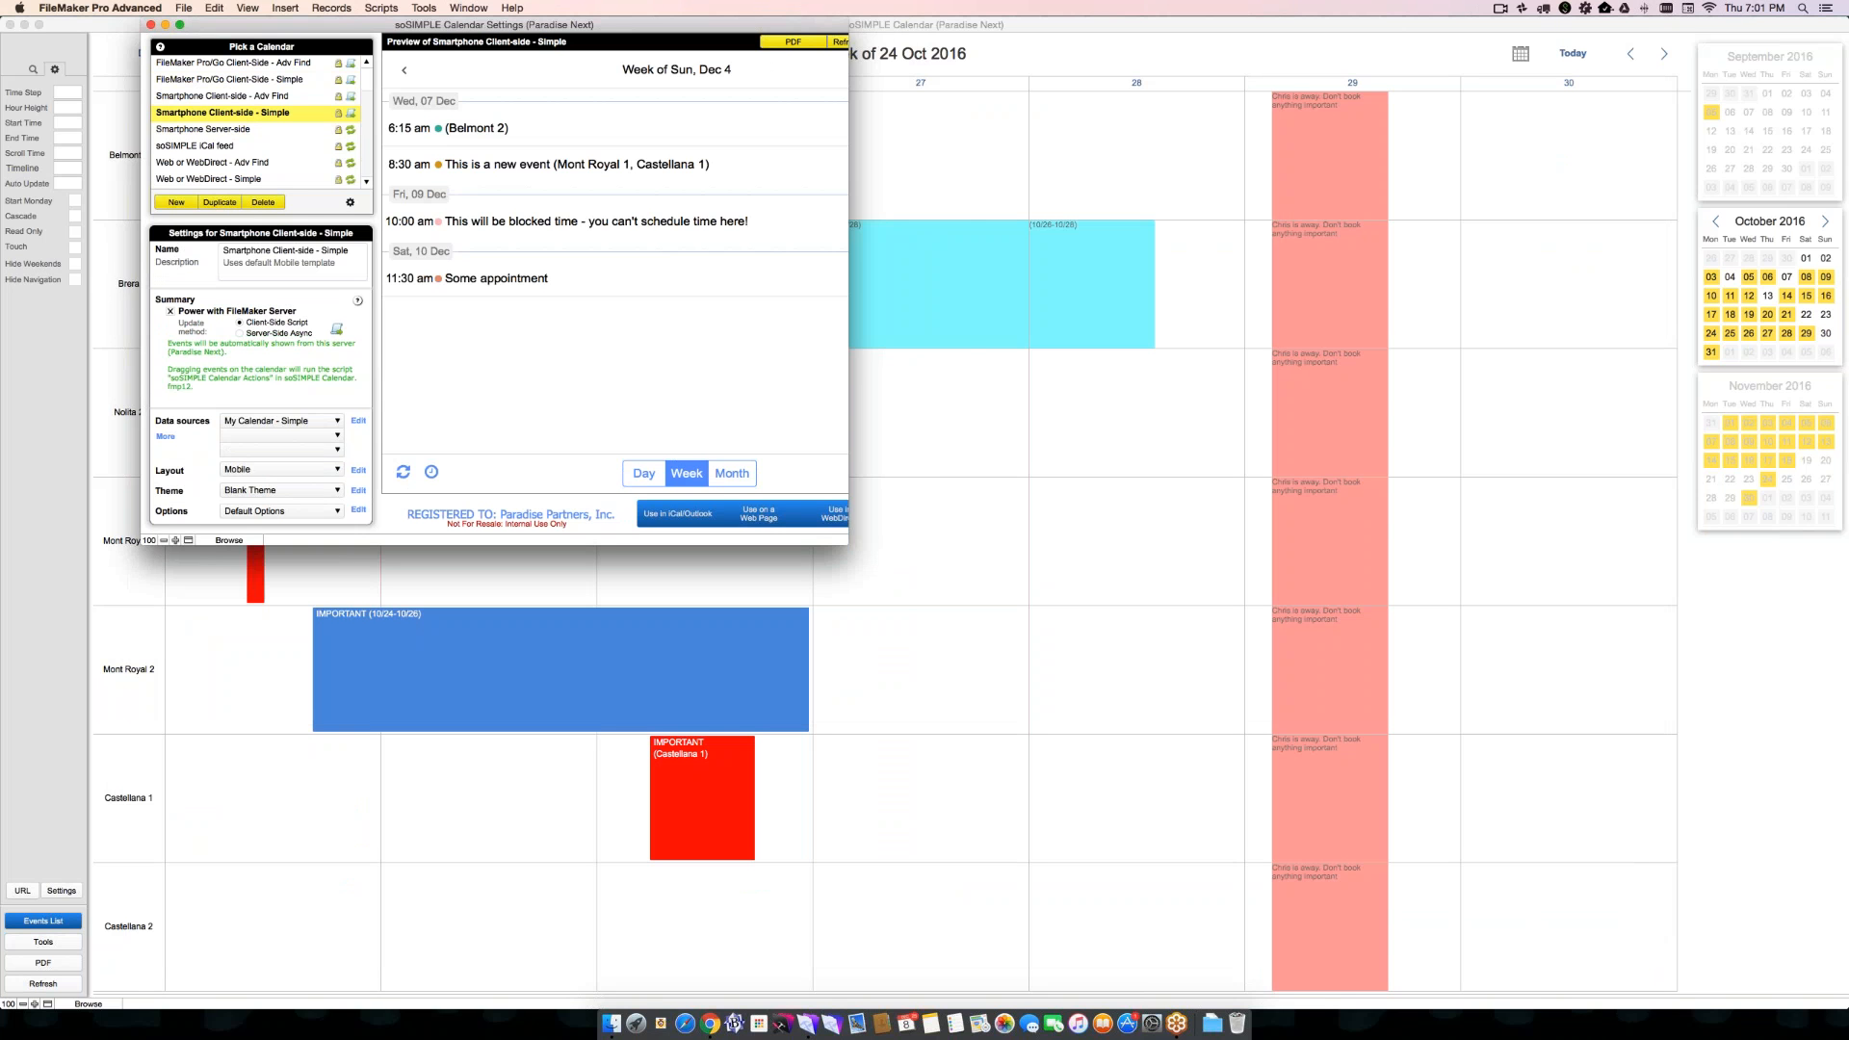
{"action": "left_click_drag", "start_coordinate": [848, 543], "coordinate": [1046, 569]}
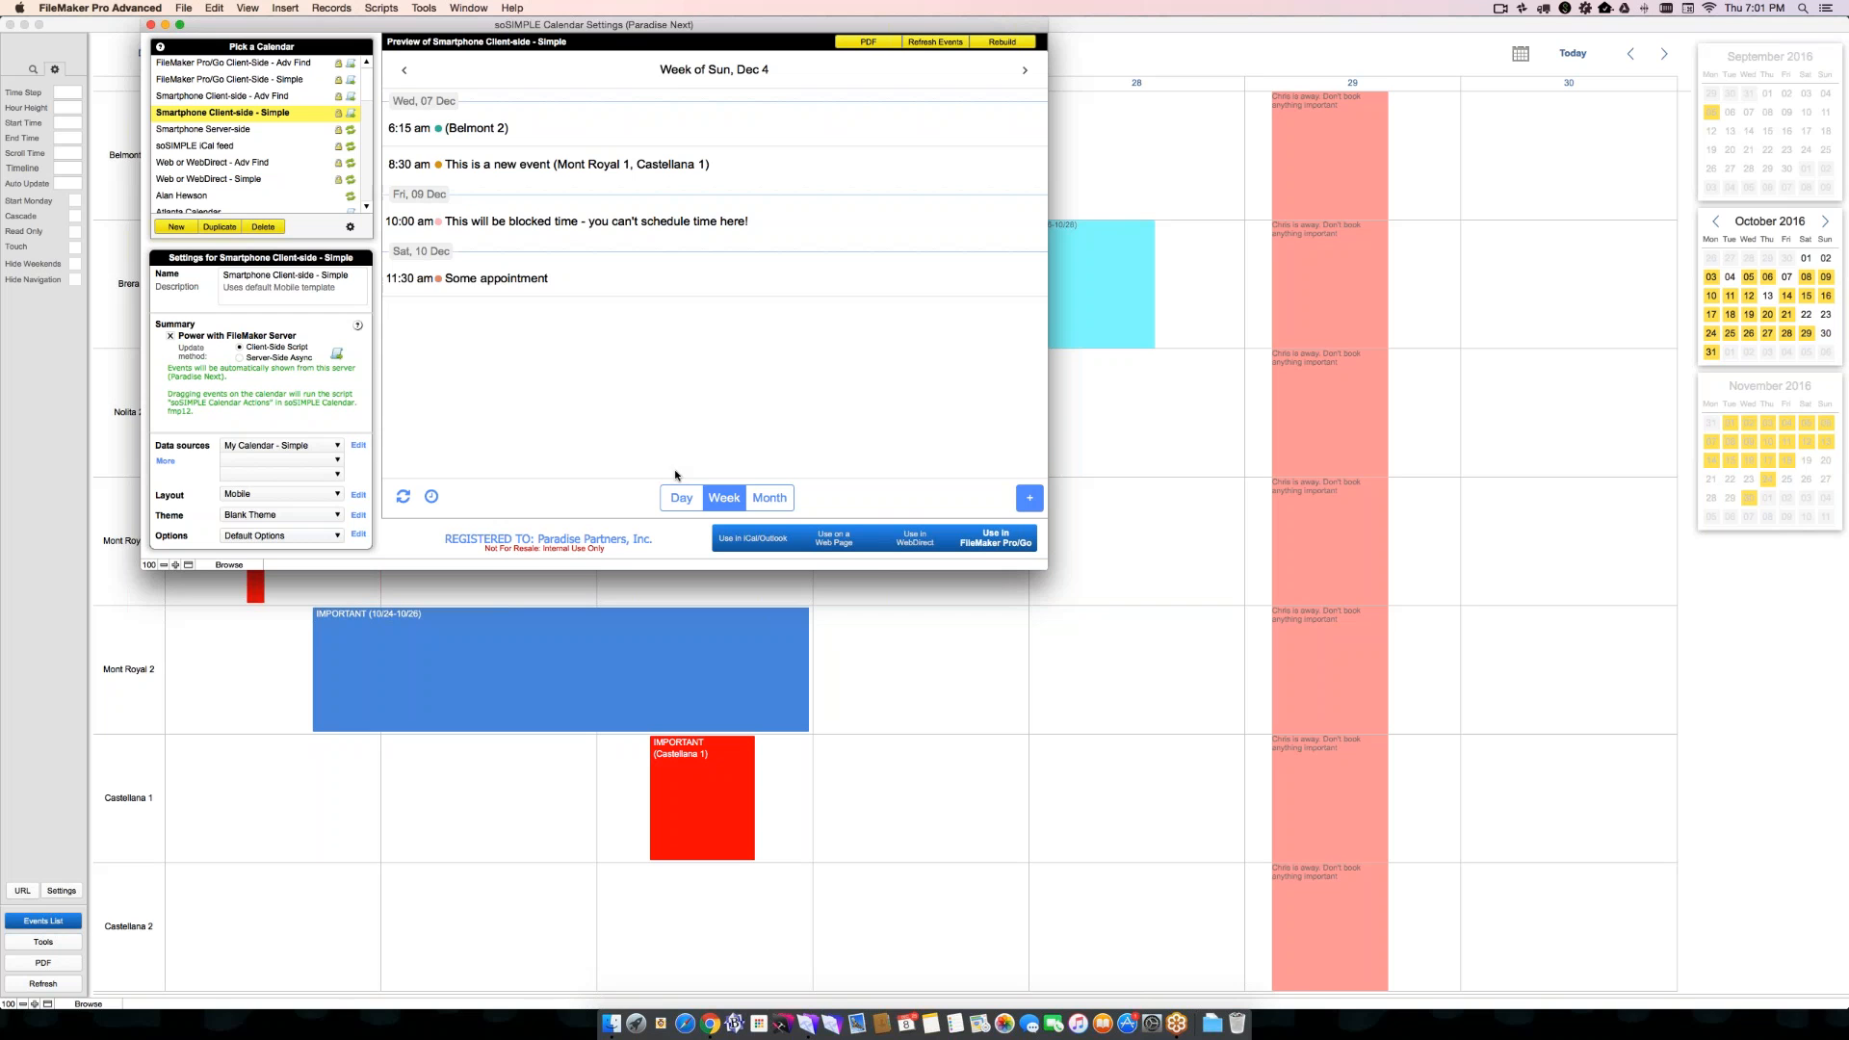
- Preview the smartphone calendar in Day view, including Friday, December 9, and in Week and Month views
{"action": "left_click", "coordinate": [680, 497]}
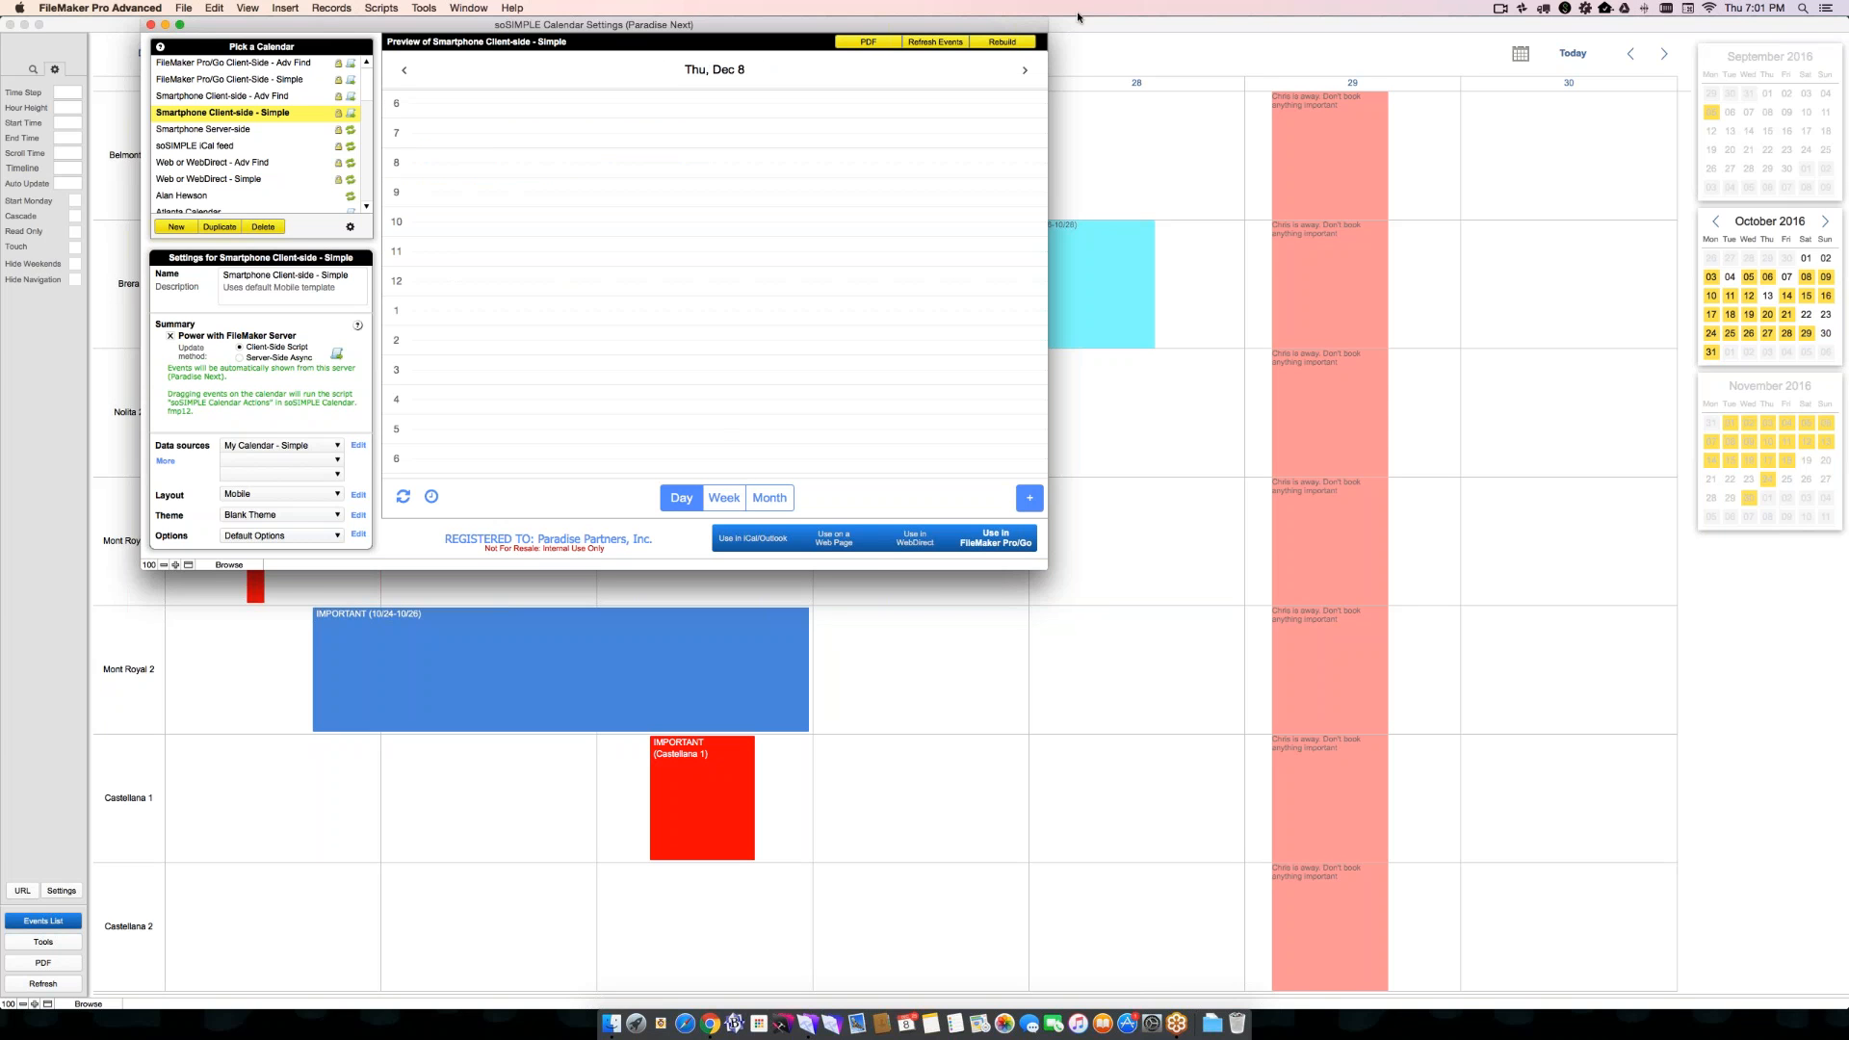
{"action": "left_click", "coordinate": [1025, 69]}
{"action": "scroll", "coordinate": [738, 200], "scroll_direction": "down", "scroll_amount": 2}
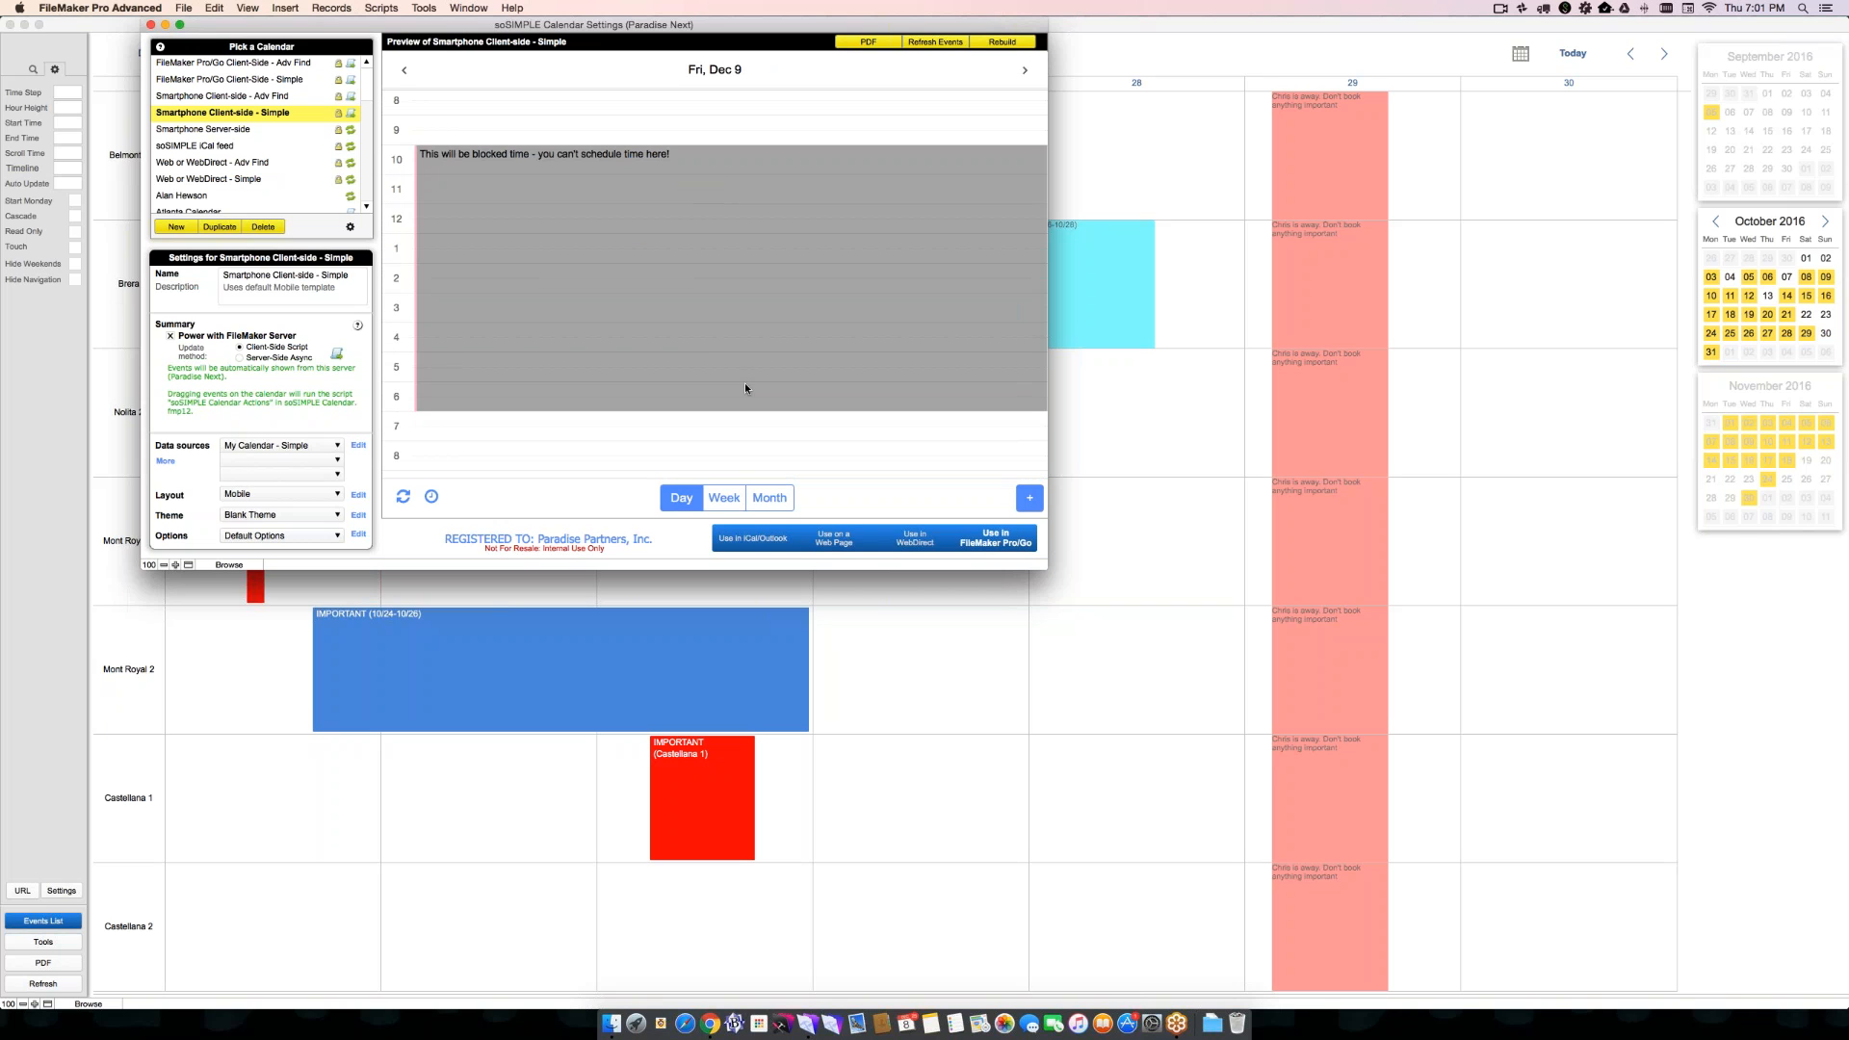
{"action": "left_click", "coordinate": [725, 498]}
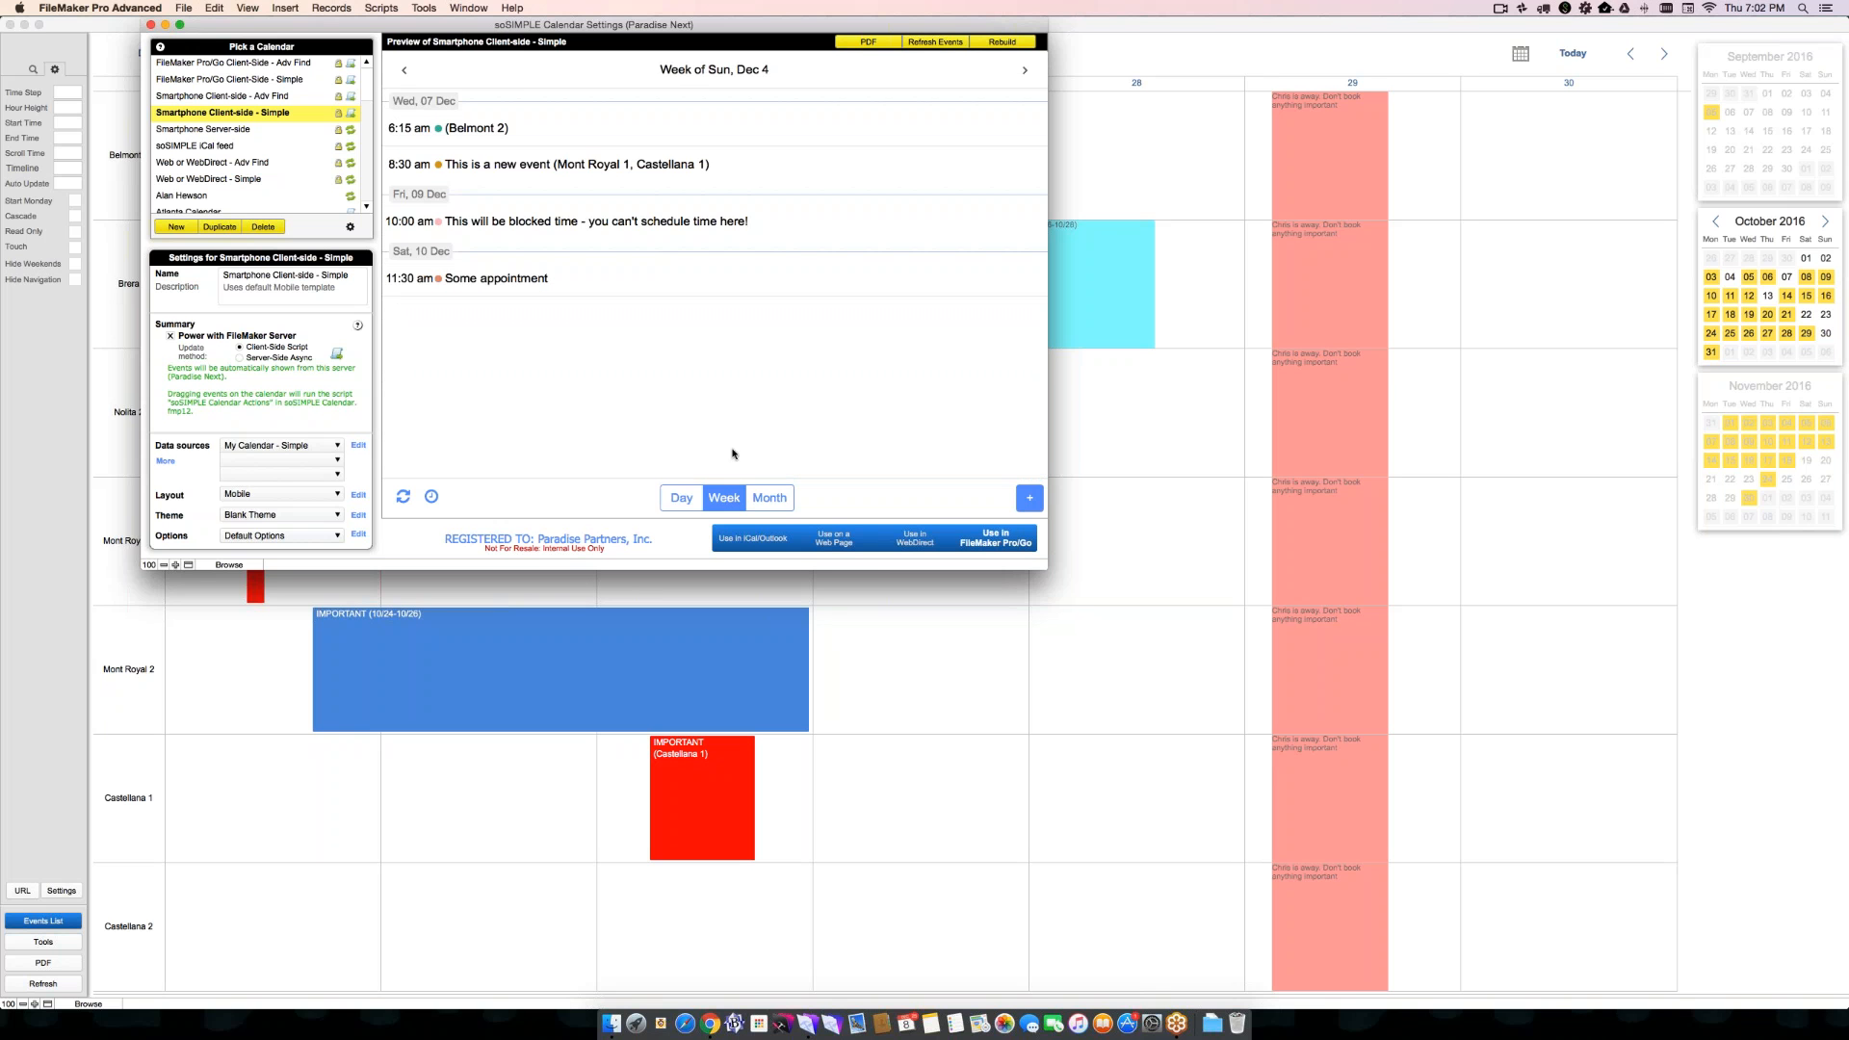
{"action": "left_click", "coordinate": [769, 498]}
- Show the events of December 7 and December 15, 2016, and open the details of "This is just an ordinary event"
{"action": "left_click", "coordinate": [716, 152]}
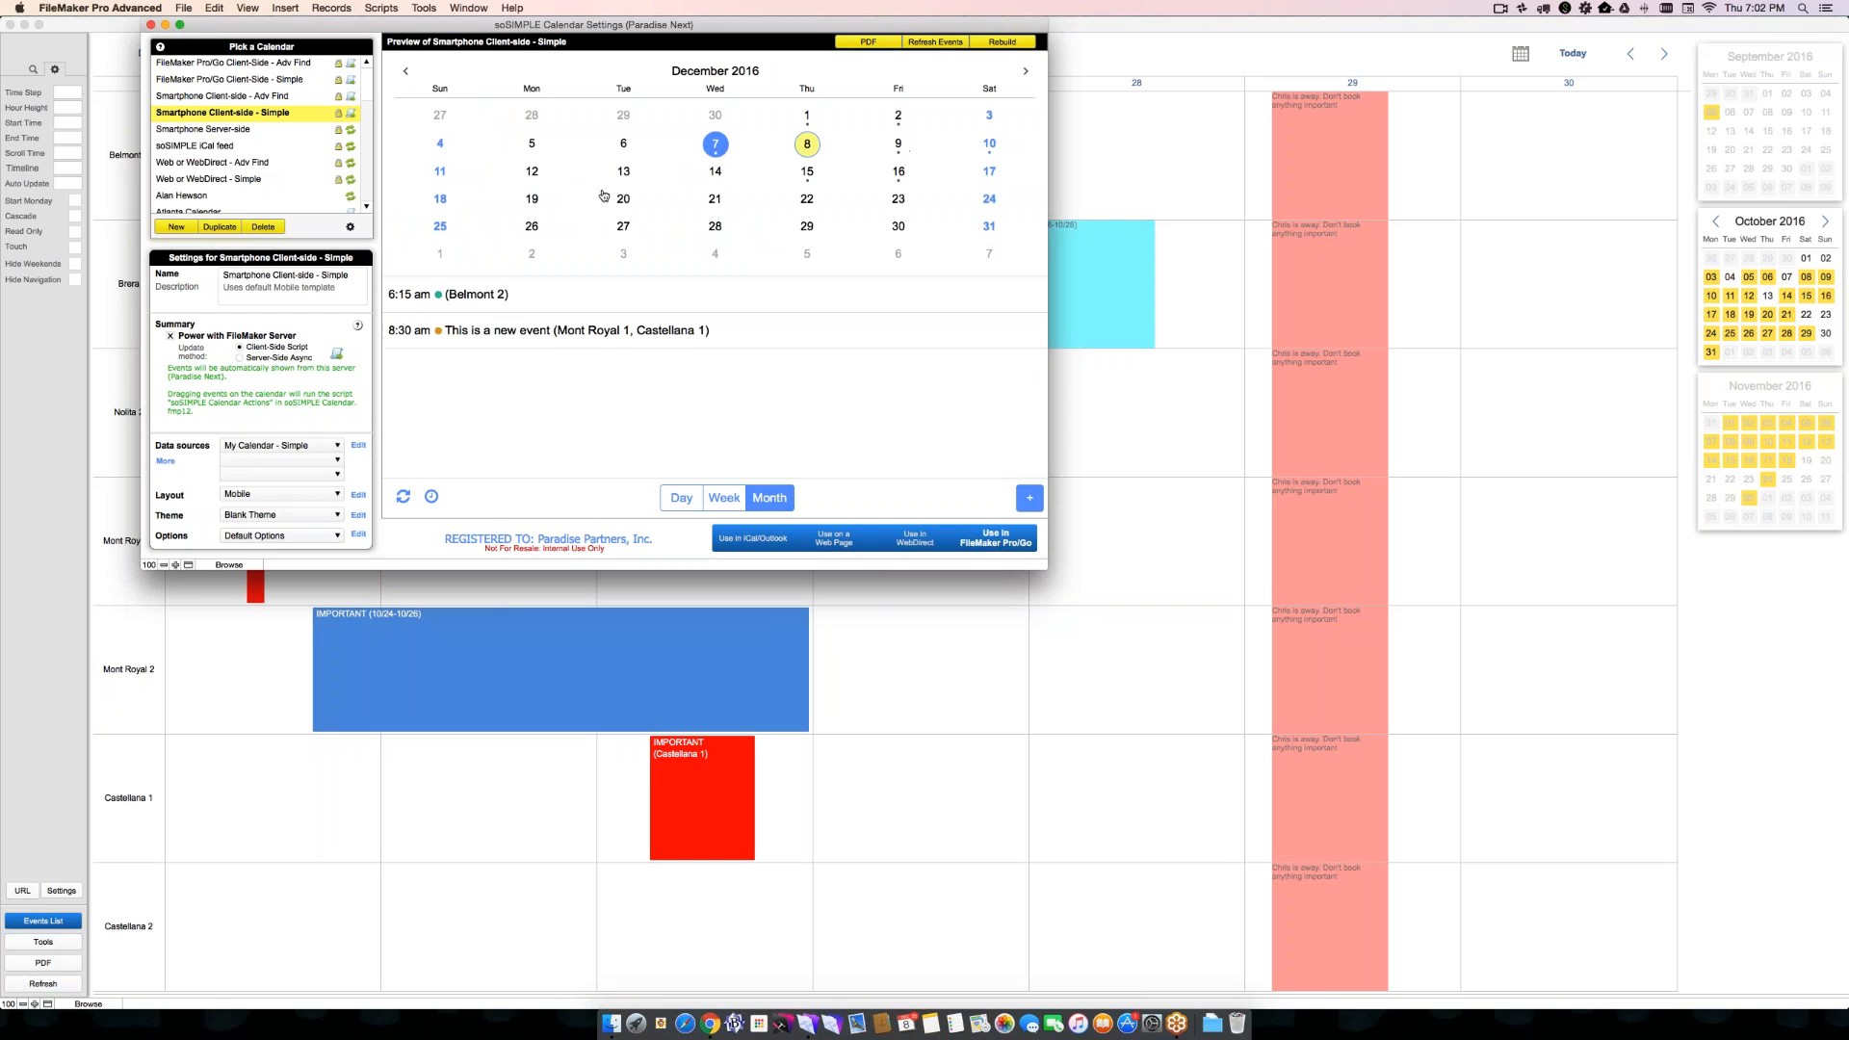
{"action": "left_click", "coordinate": [807, 176]}
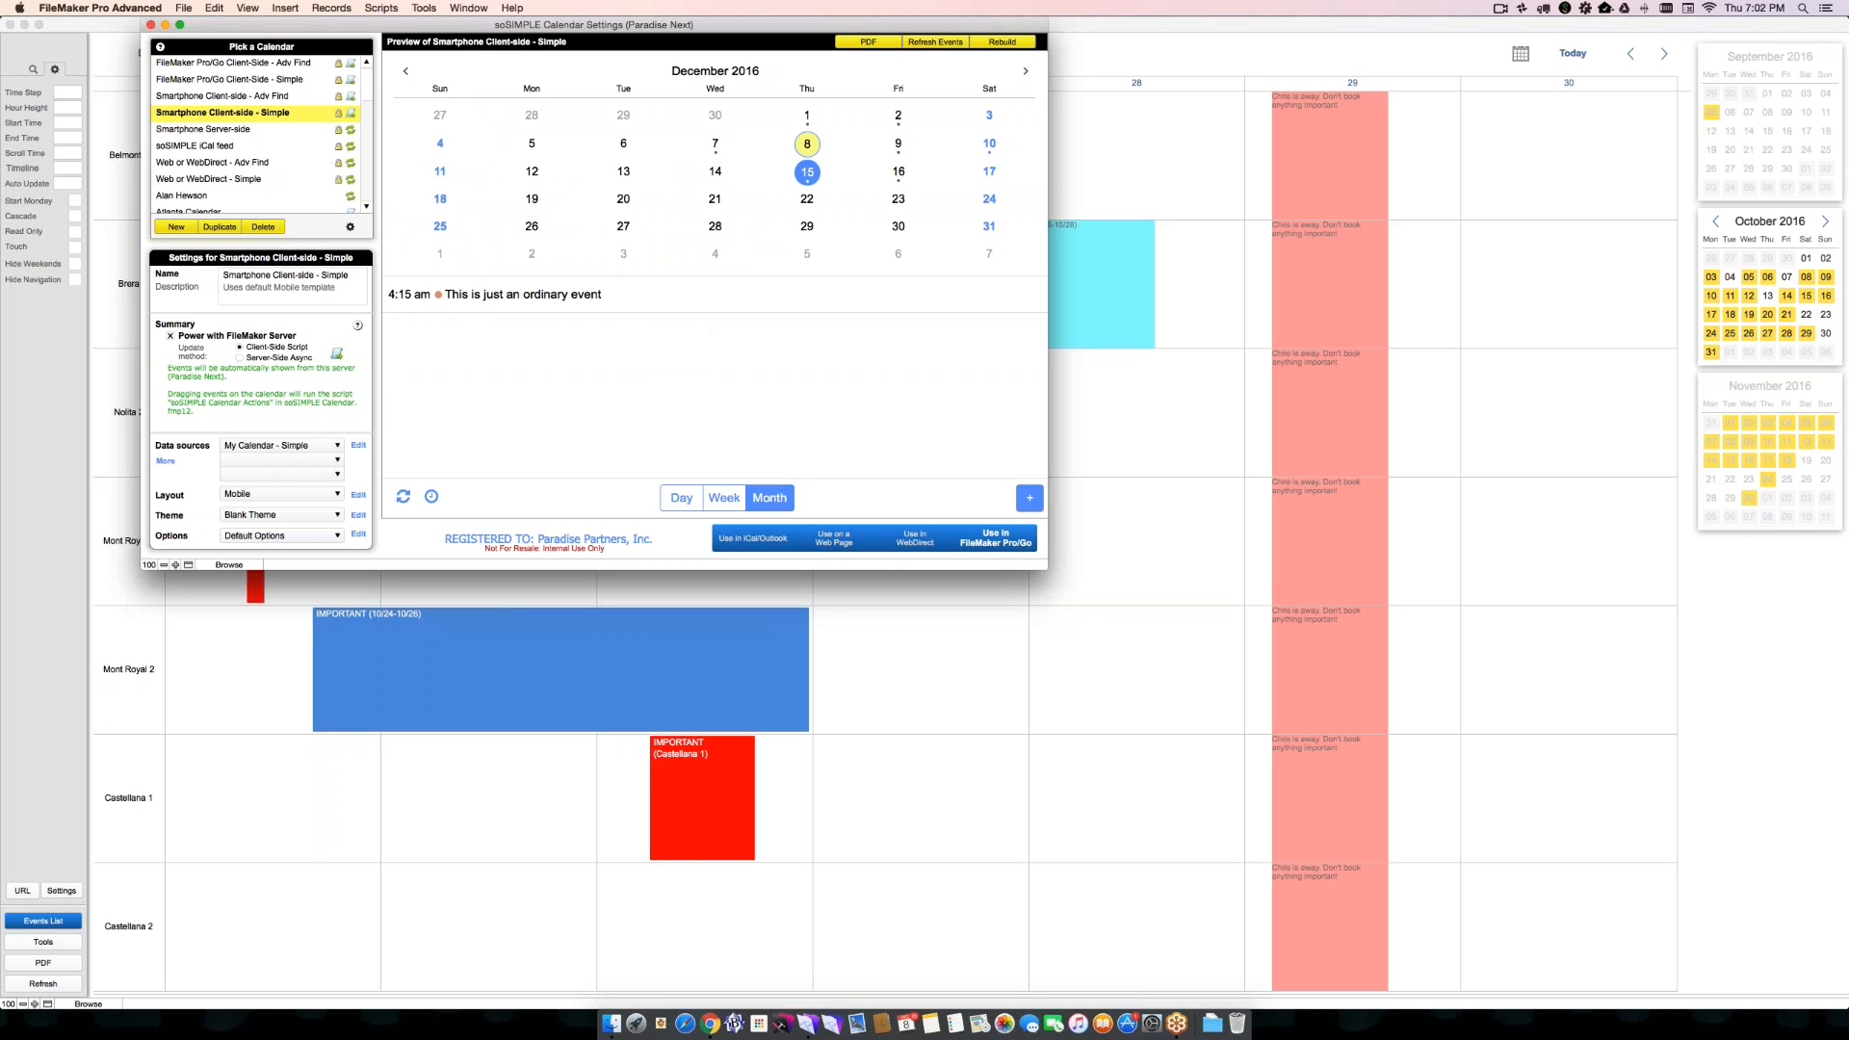
{"action": "left_click", "coordinate": [503, 295]}
{"action": "left_click", "coordinate": [1009, 71]}
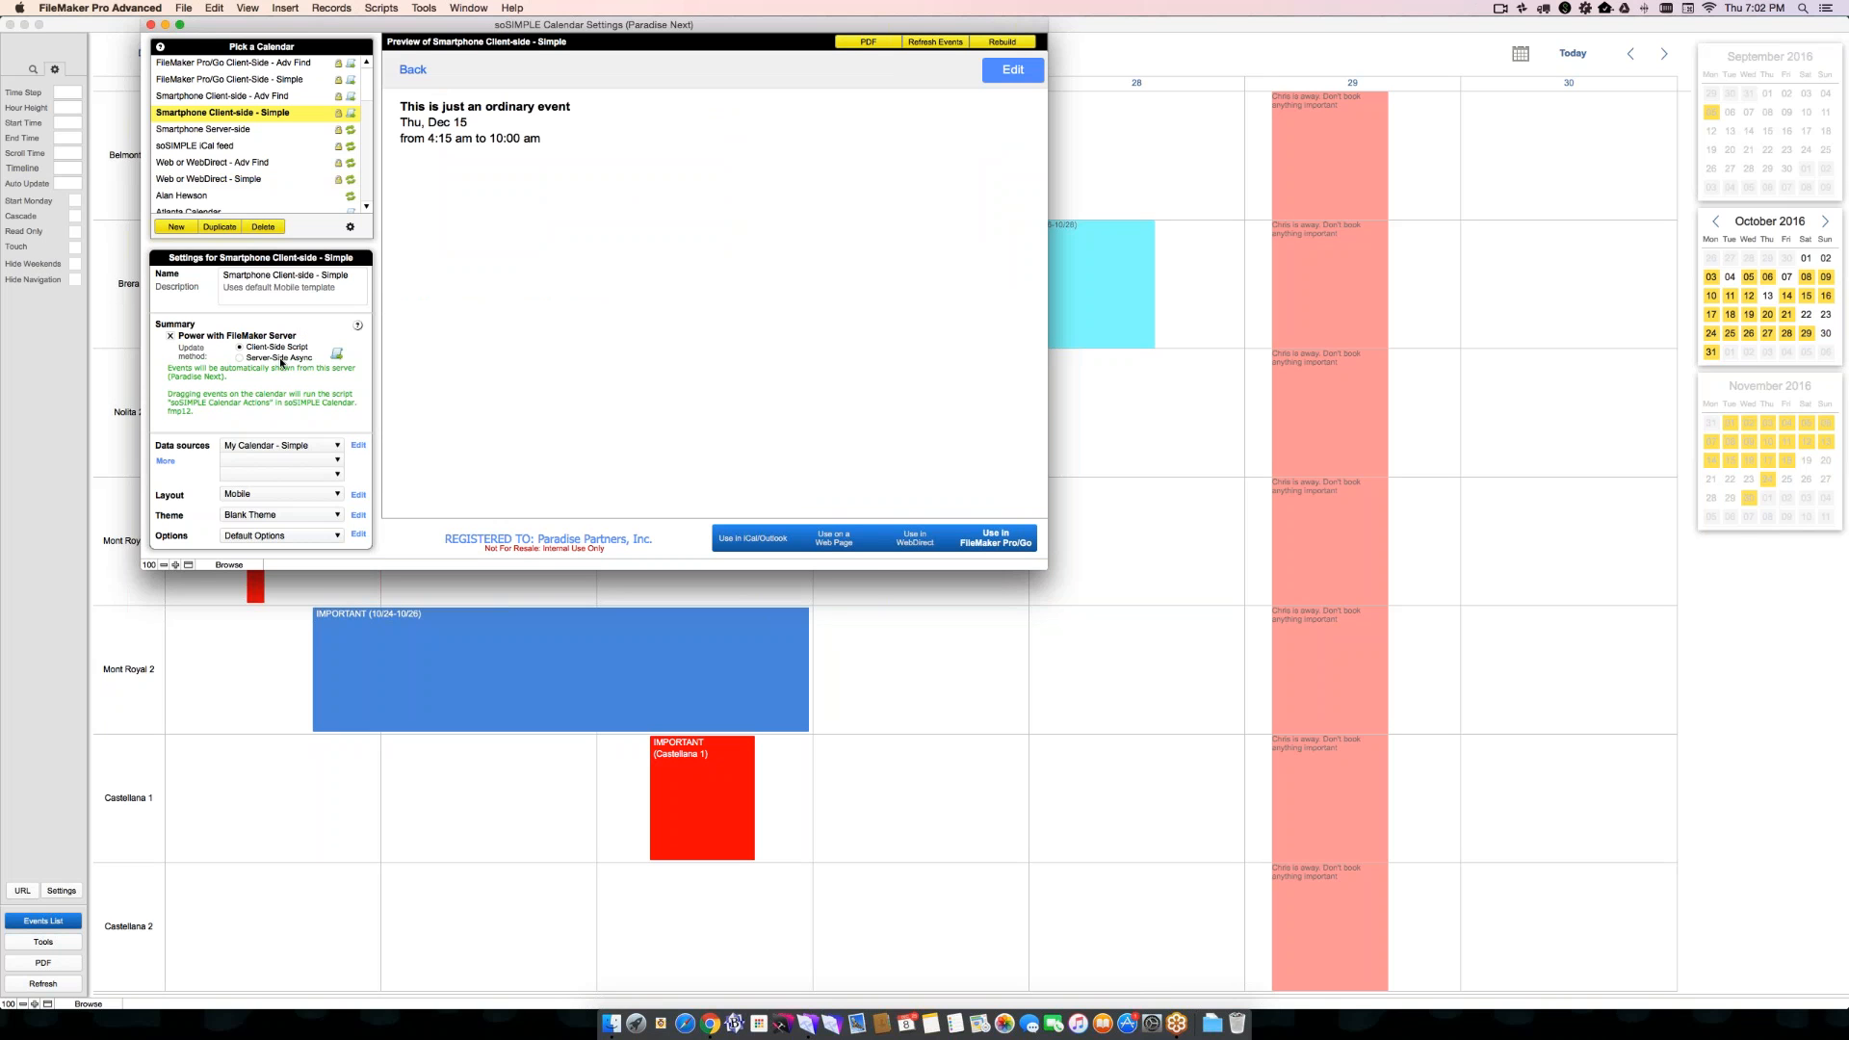
- Preview the soSIMPLE iCal feed and Web or WebDirect - Adv Find calendars, and enlarge the settings window
{"action": "left_click", "coordinate": [248, 152]}
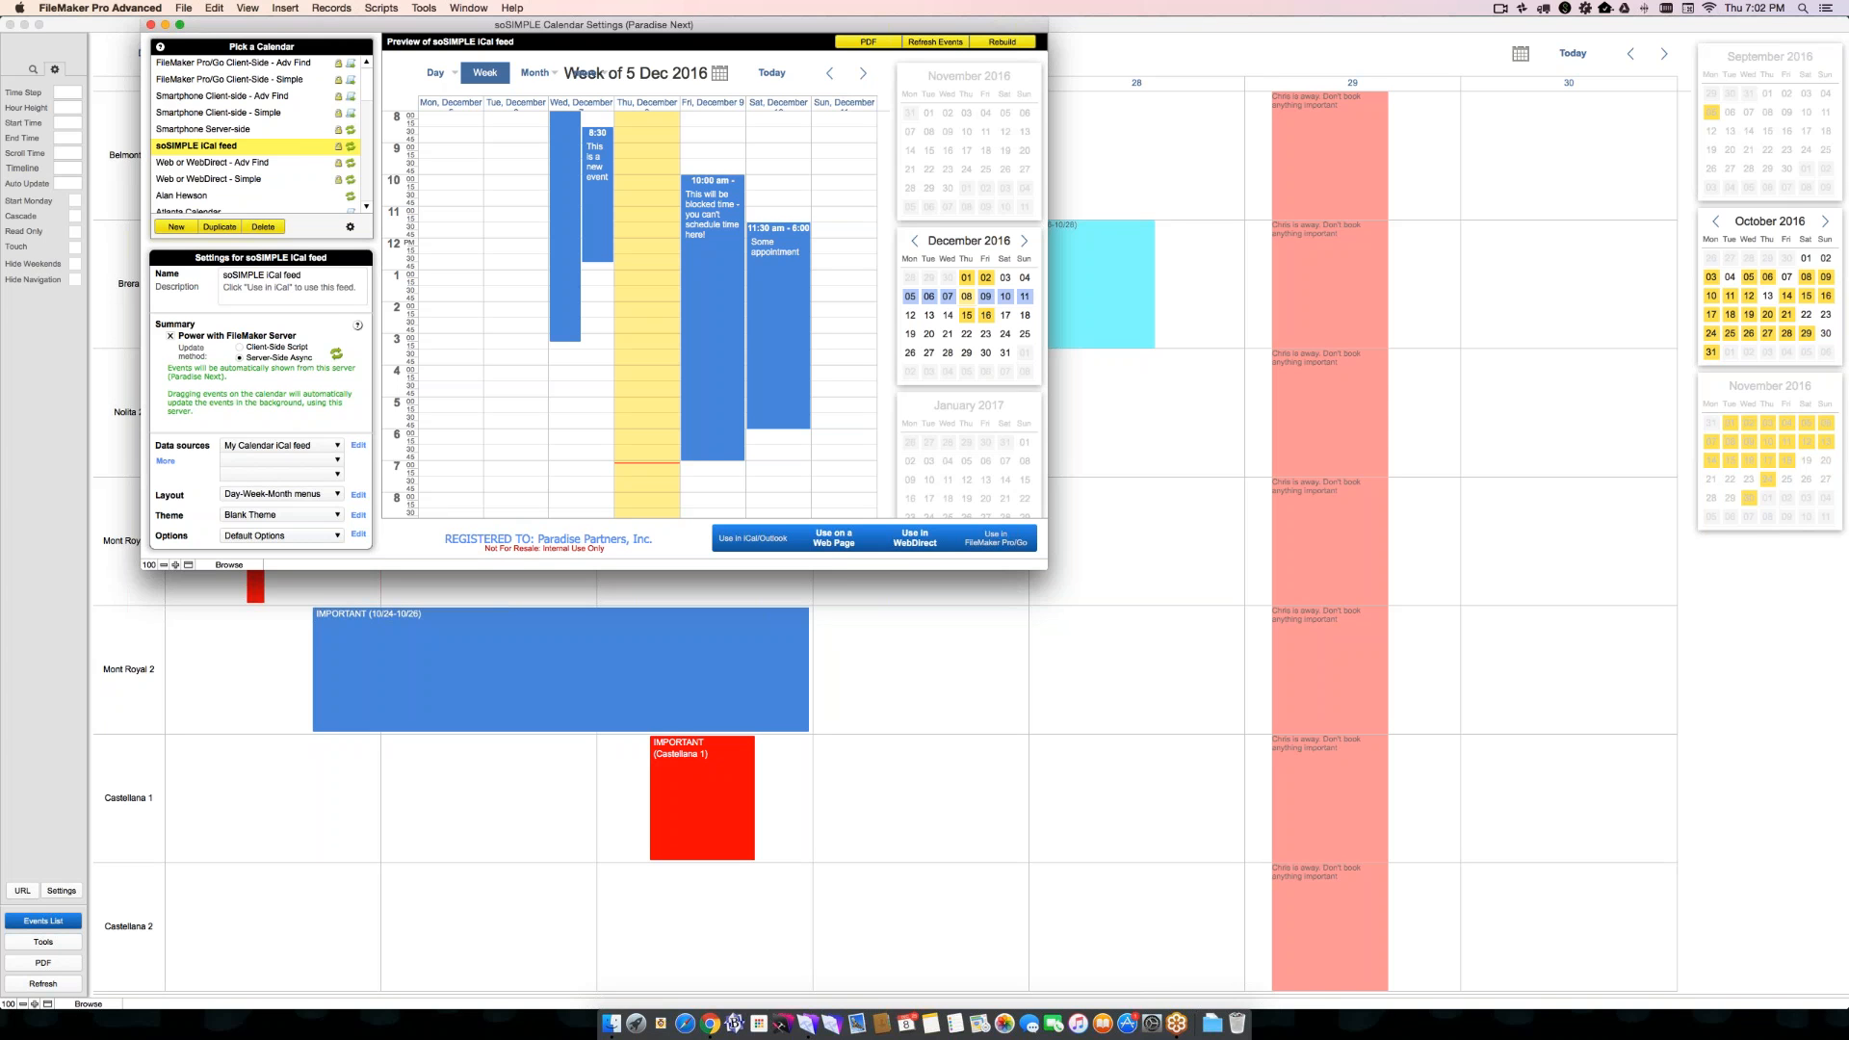
{"action": "left_click", "coordinate": [246, 163]}
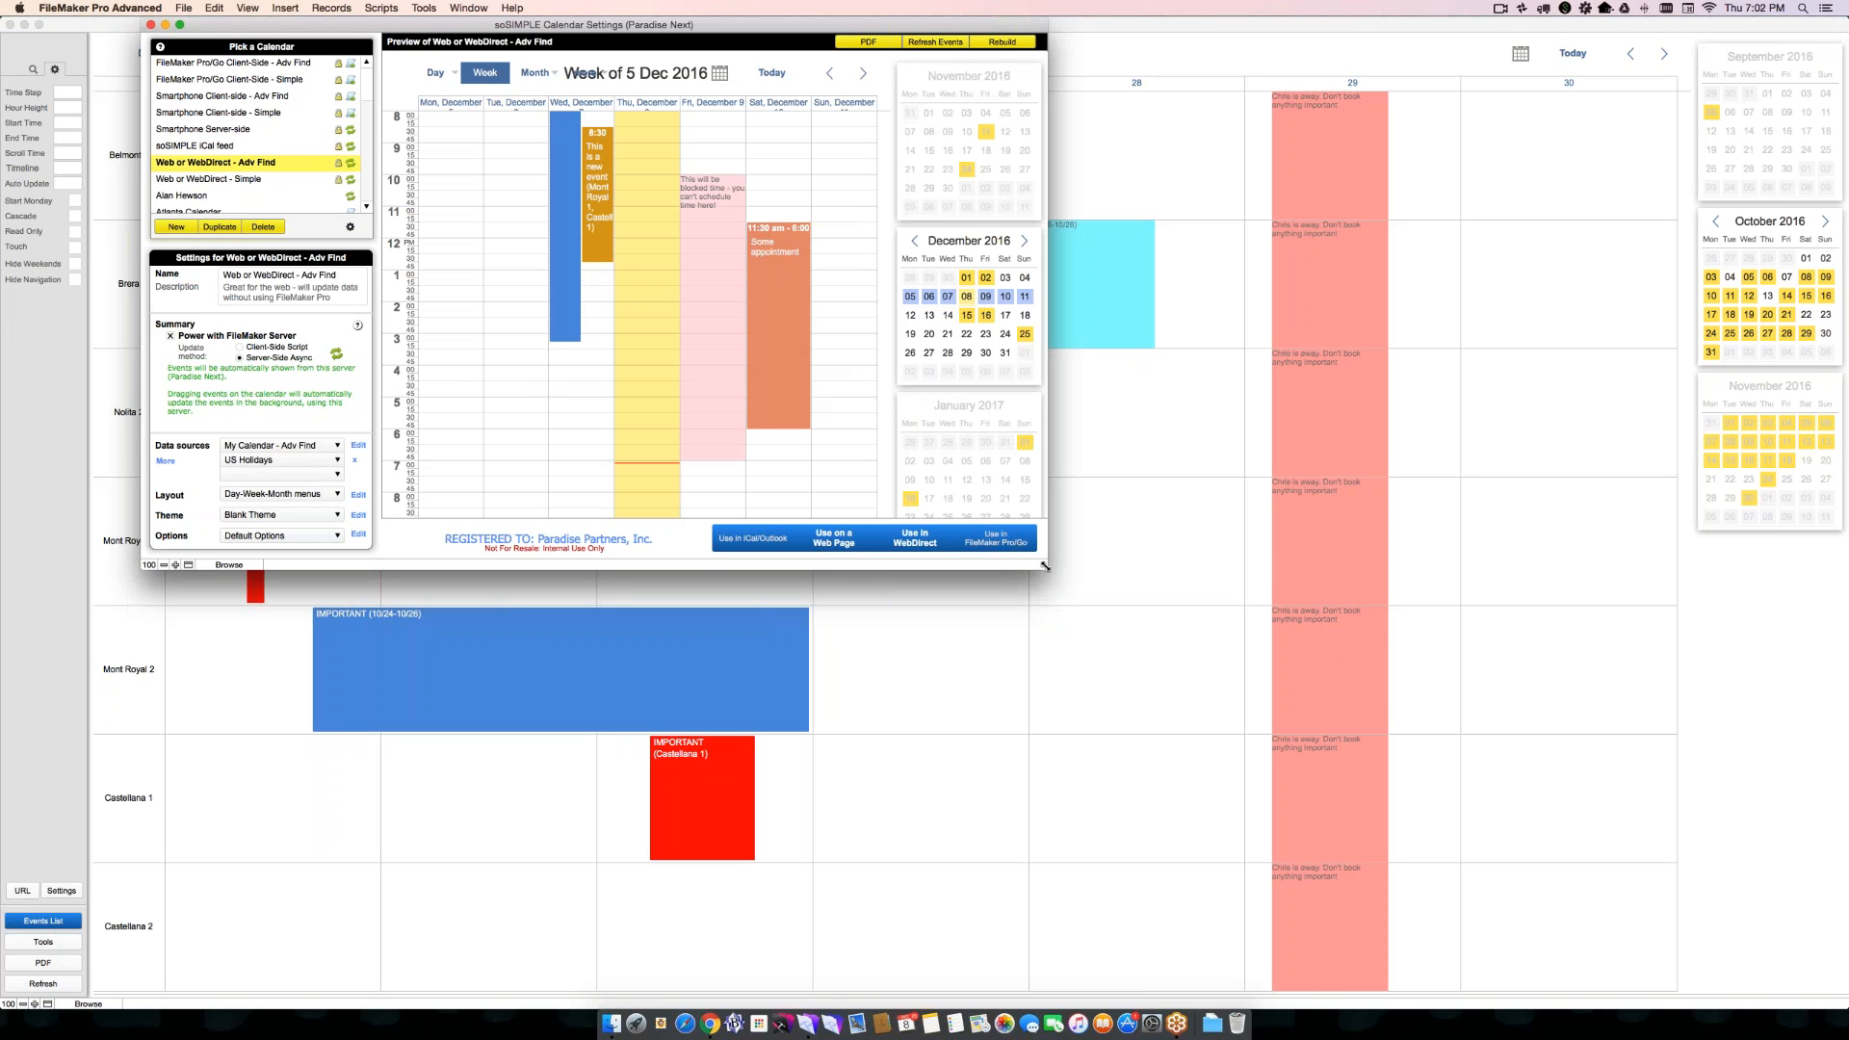
{"action": "left_click_drag", "start_coordinate": [1056, 573], "coordinate": [1356, 726]}
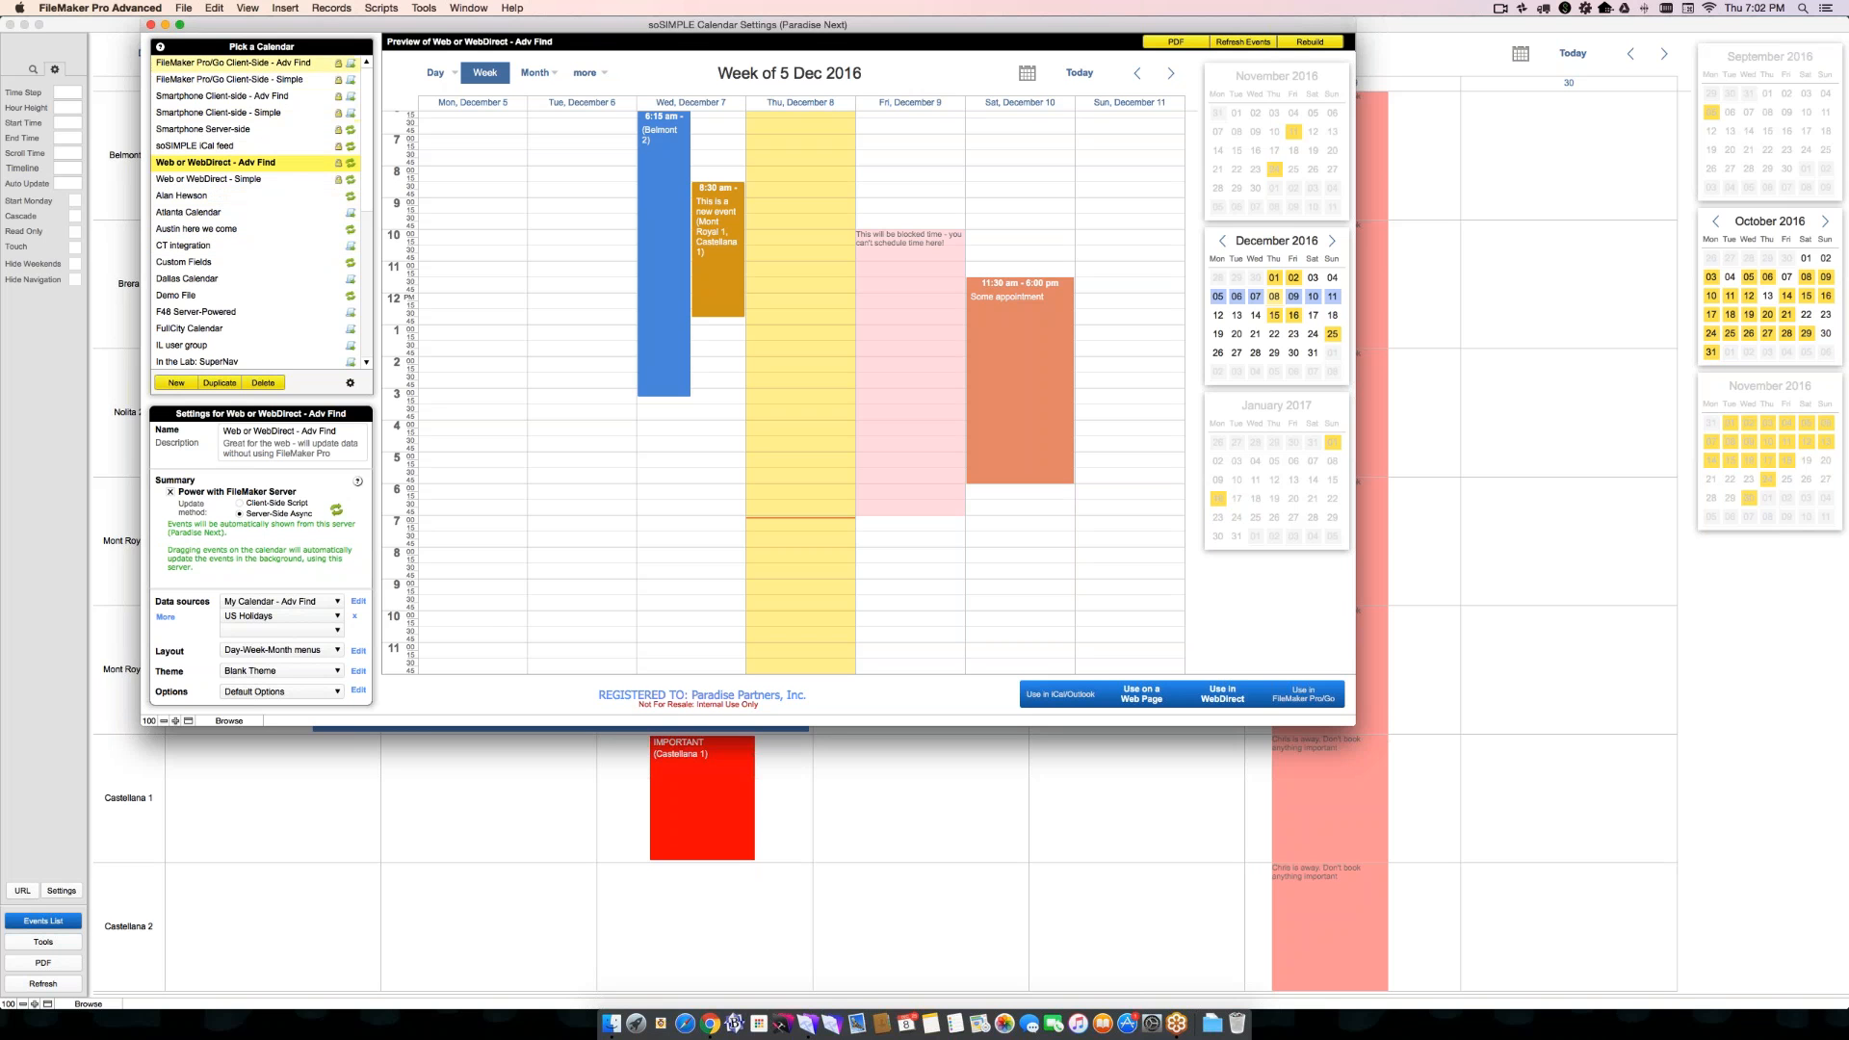
- Preview both FileMaker Pro/Go Client-Side calendars, and select Smartphone Client-side - Adv Find
{"action": "left_click", "coordinate": [270, 63]}
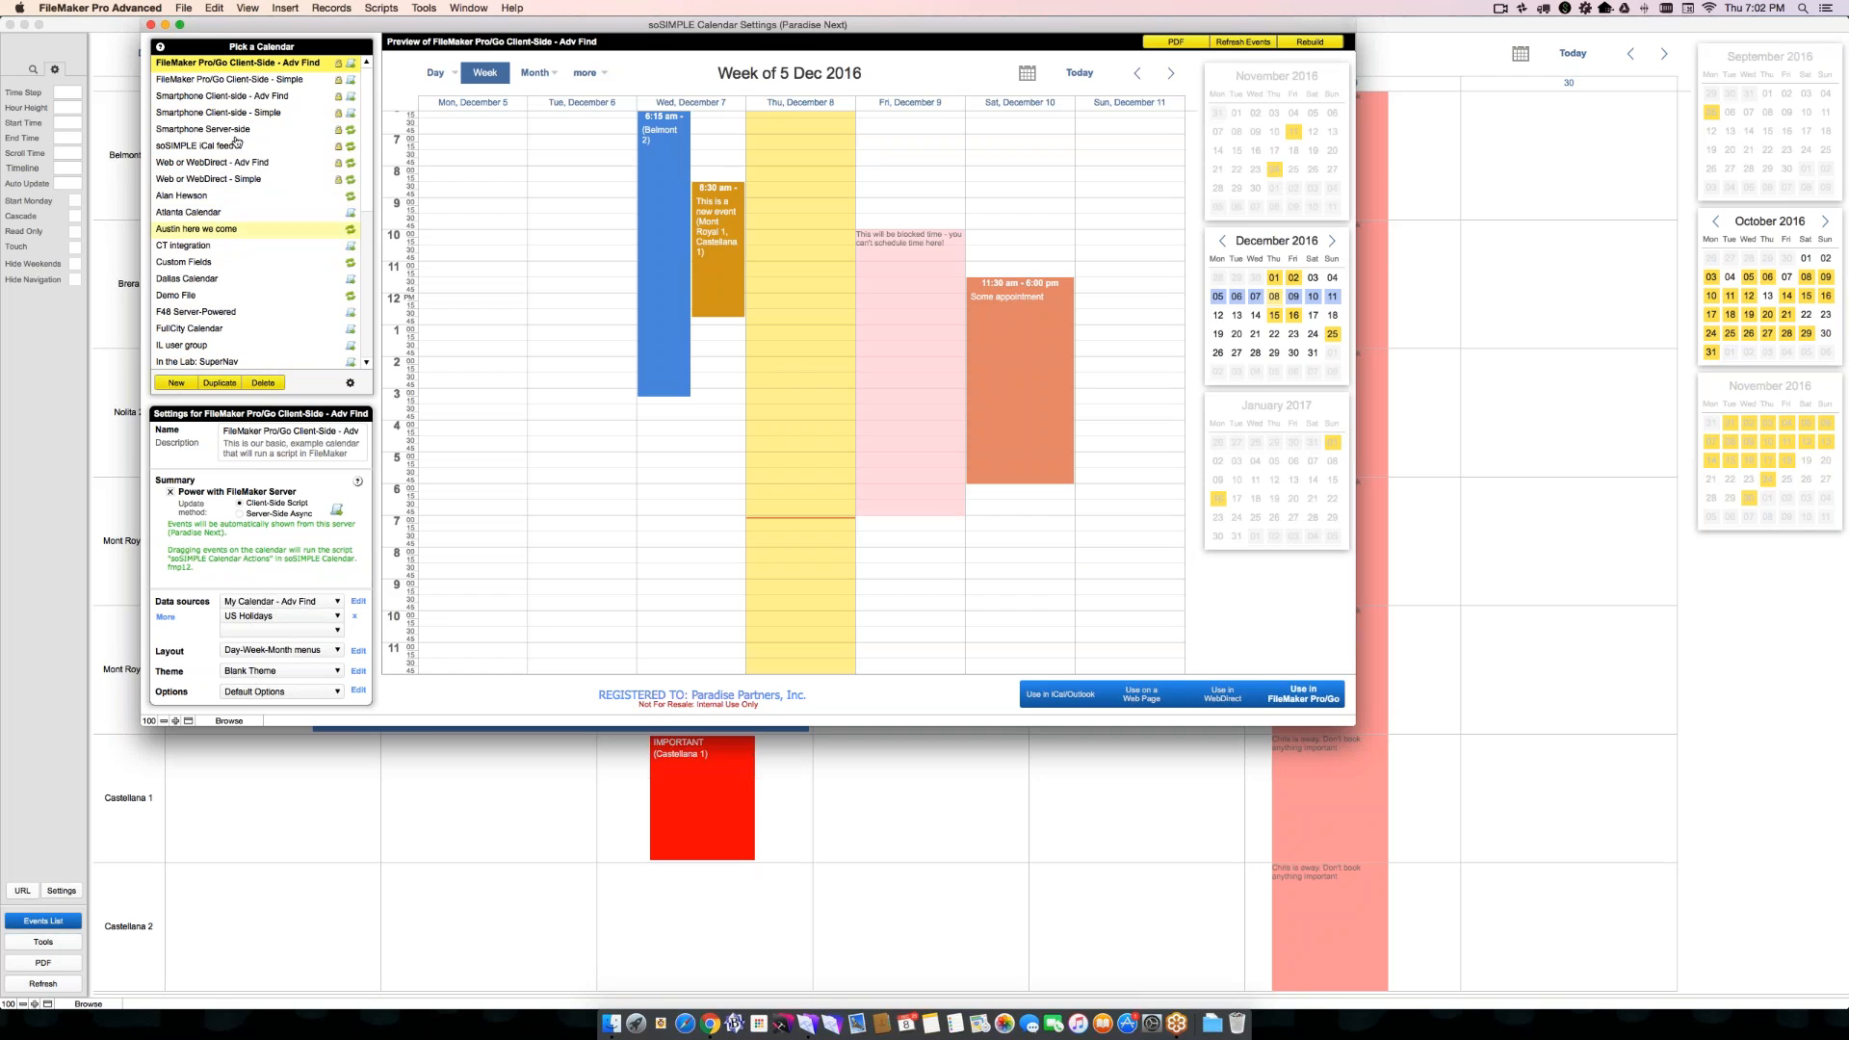
{"action": "left_click", "coordinate": [243, 80]}
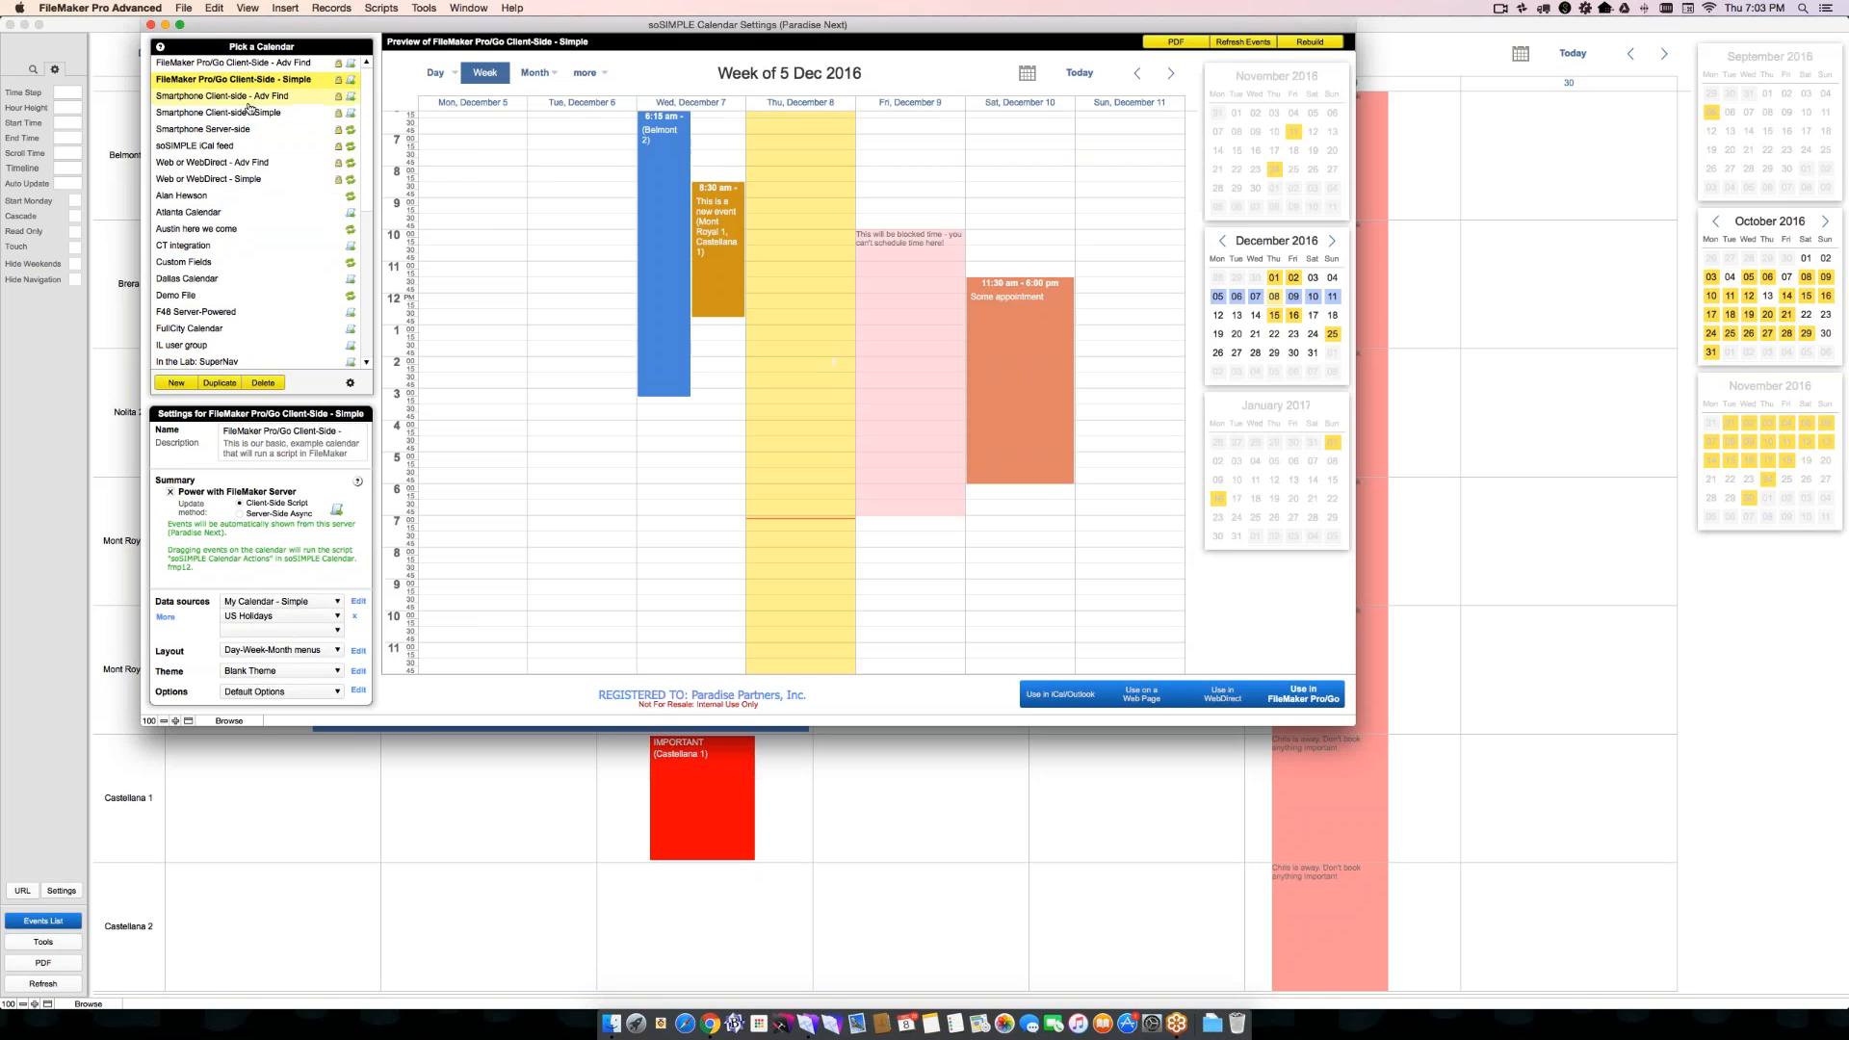
{"action": "left_click", "coordinate": [243, 96]}
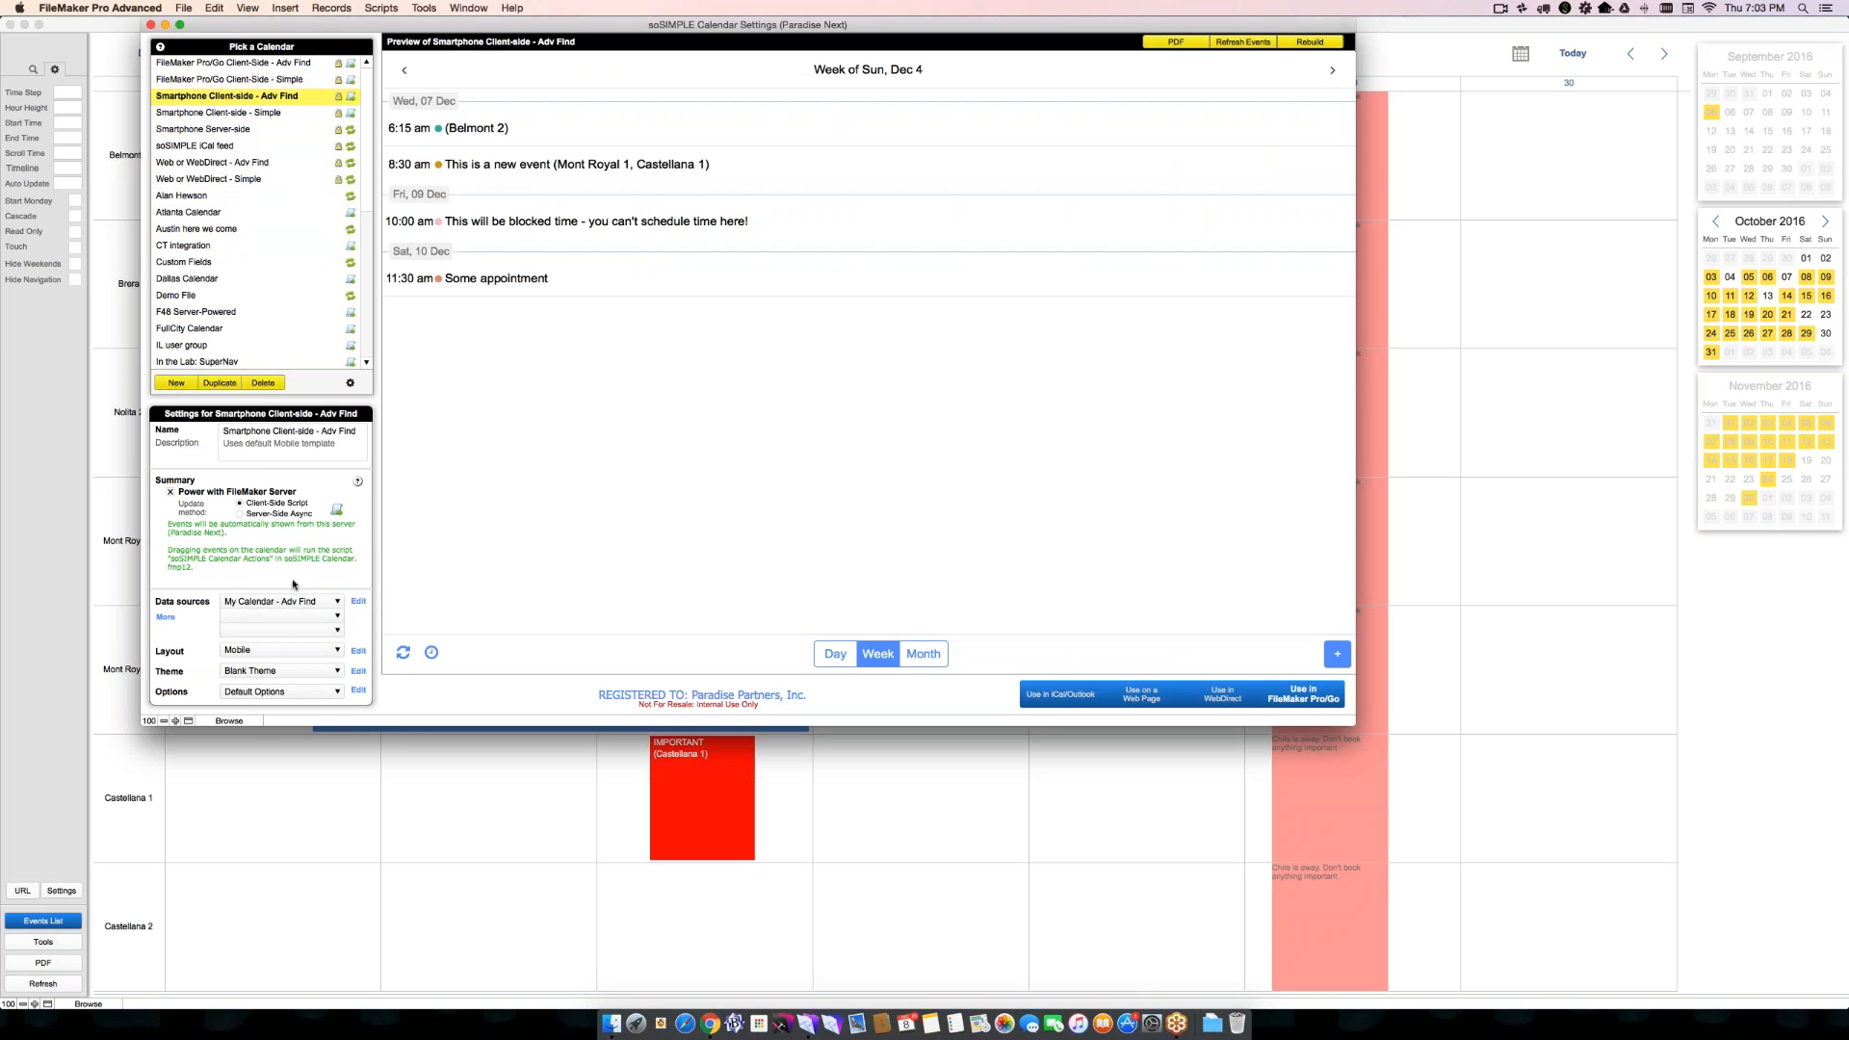
- Examine the data source, layout and theme choices available for the Smartphone Client-side - Adv Find calendar
{"action": "left_click", "coordinate": [255, 603]}
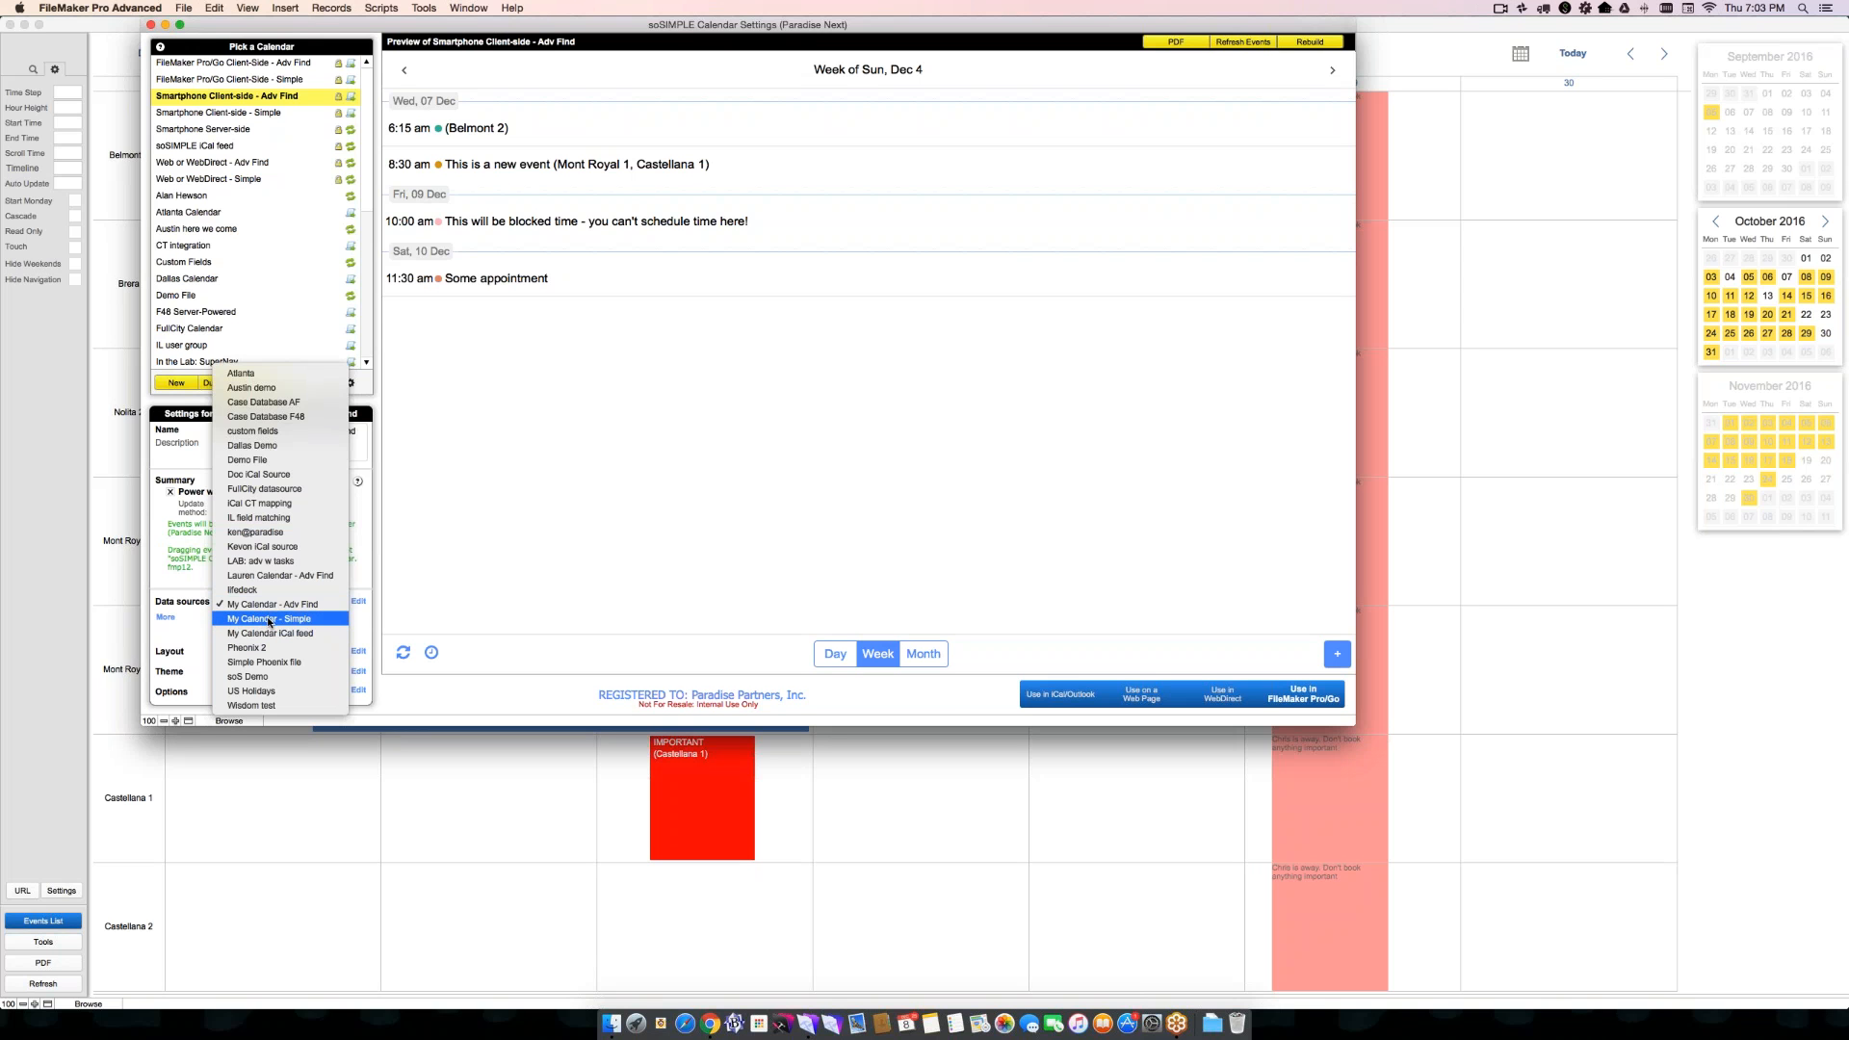
{"action": "left_click", "coordinate": [191, 611]}
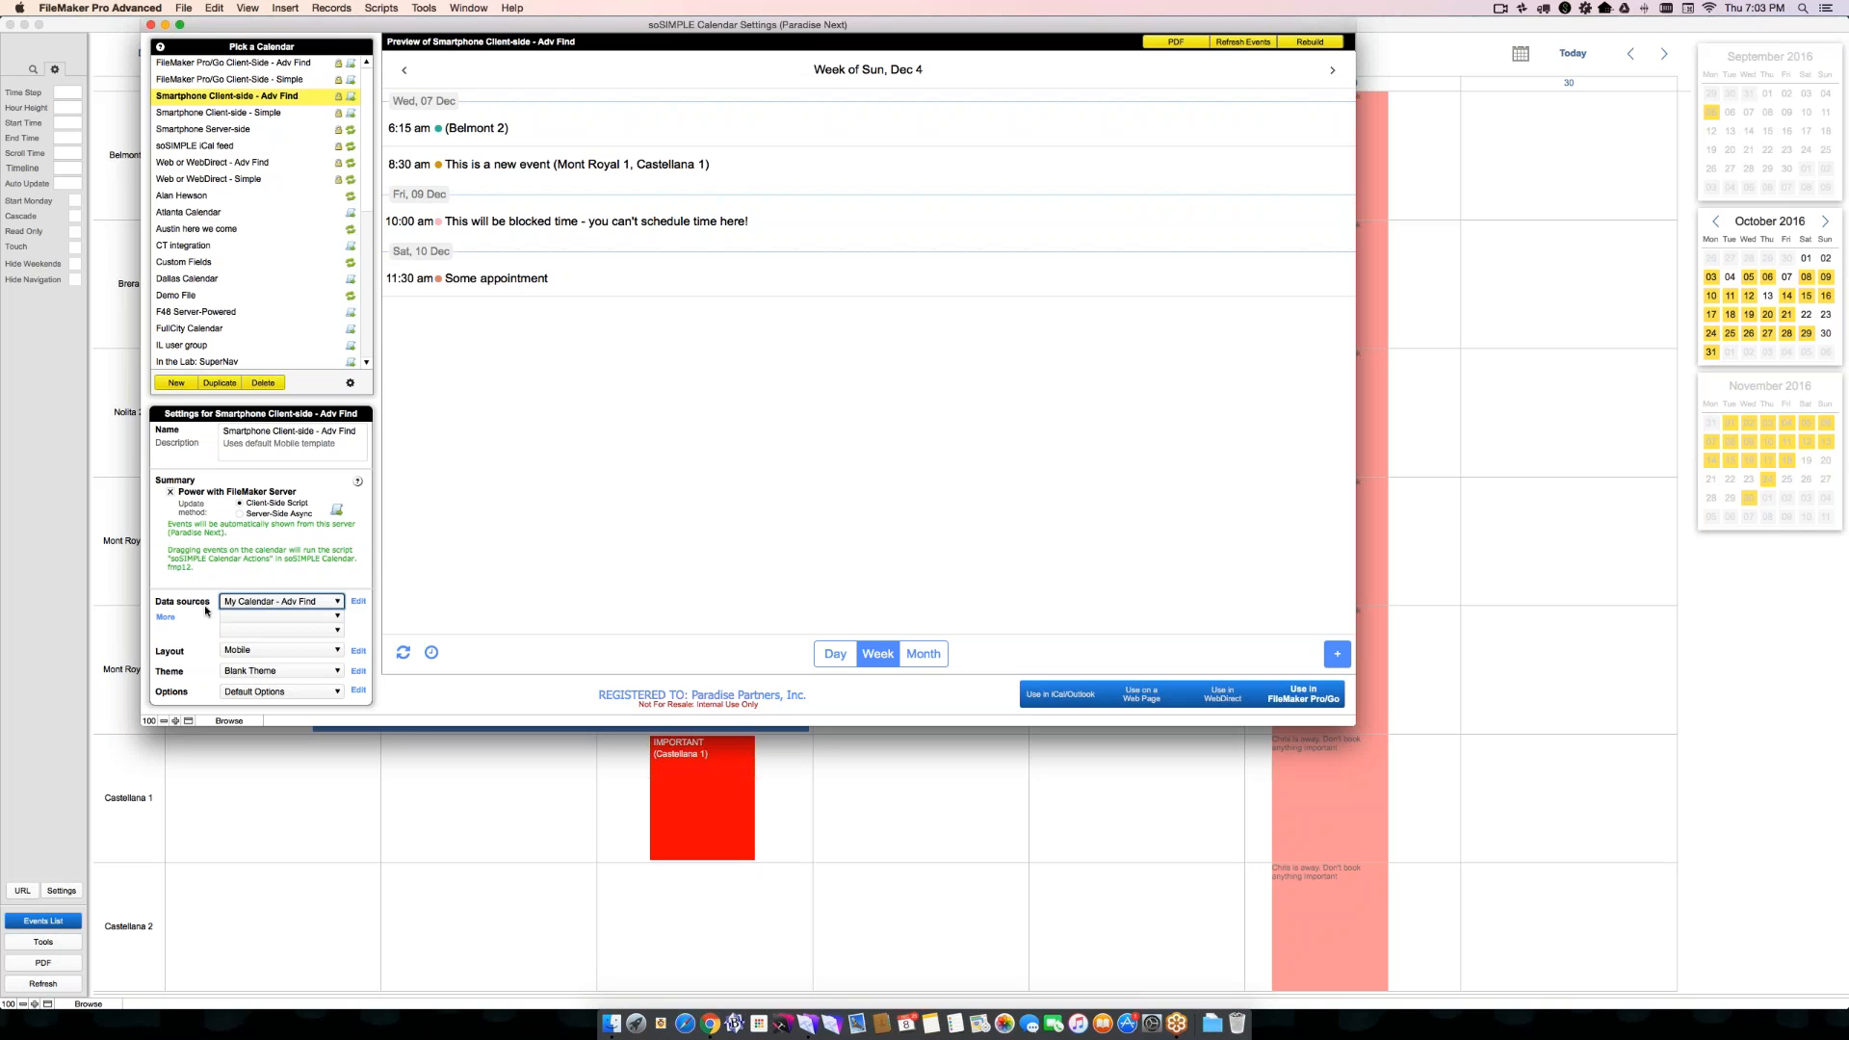
{"action": "left_click", "coordinate": [236, 650]}
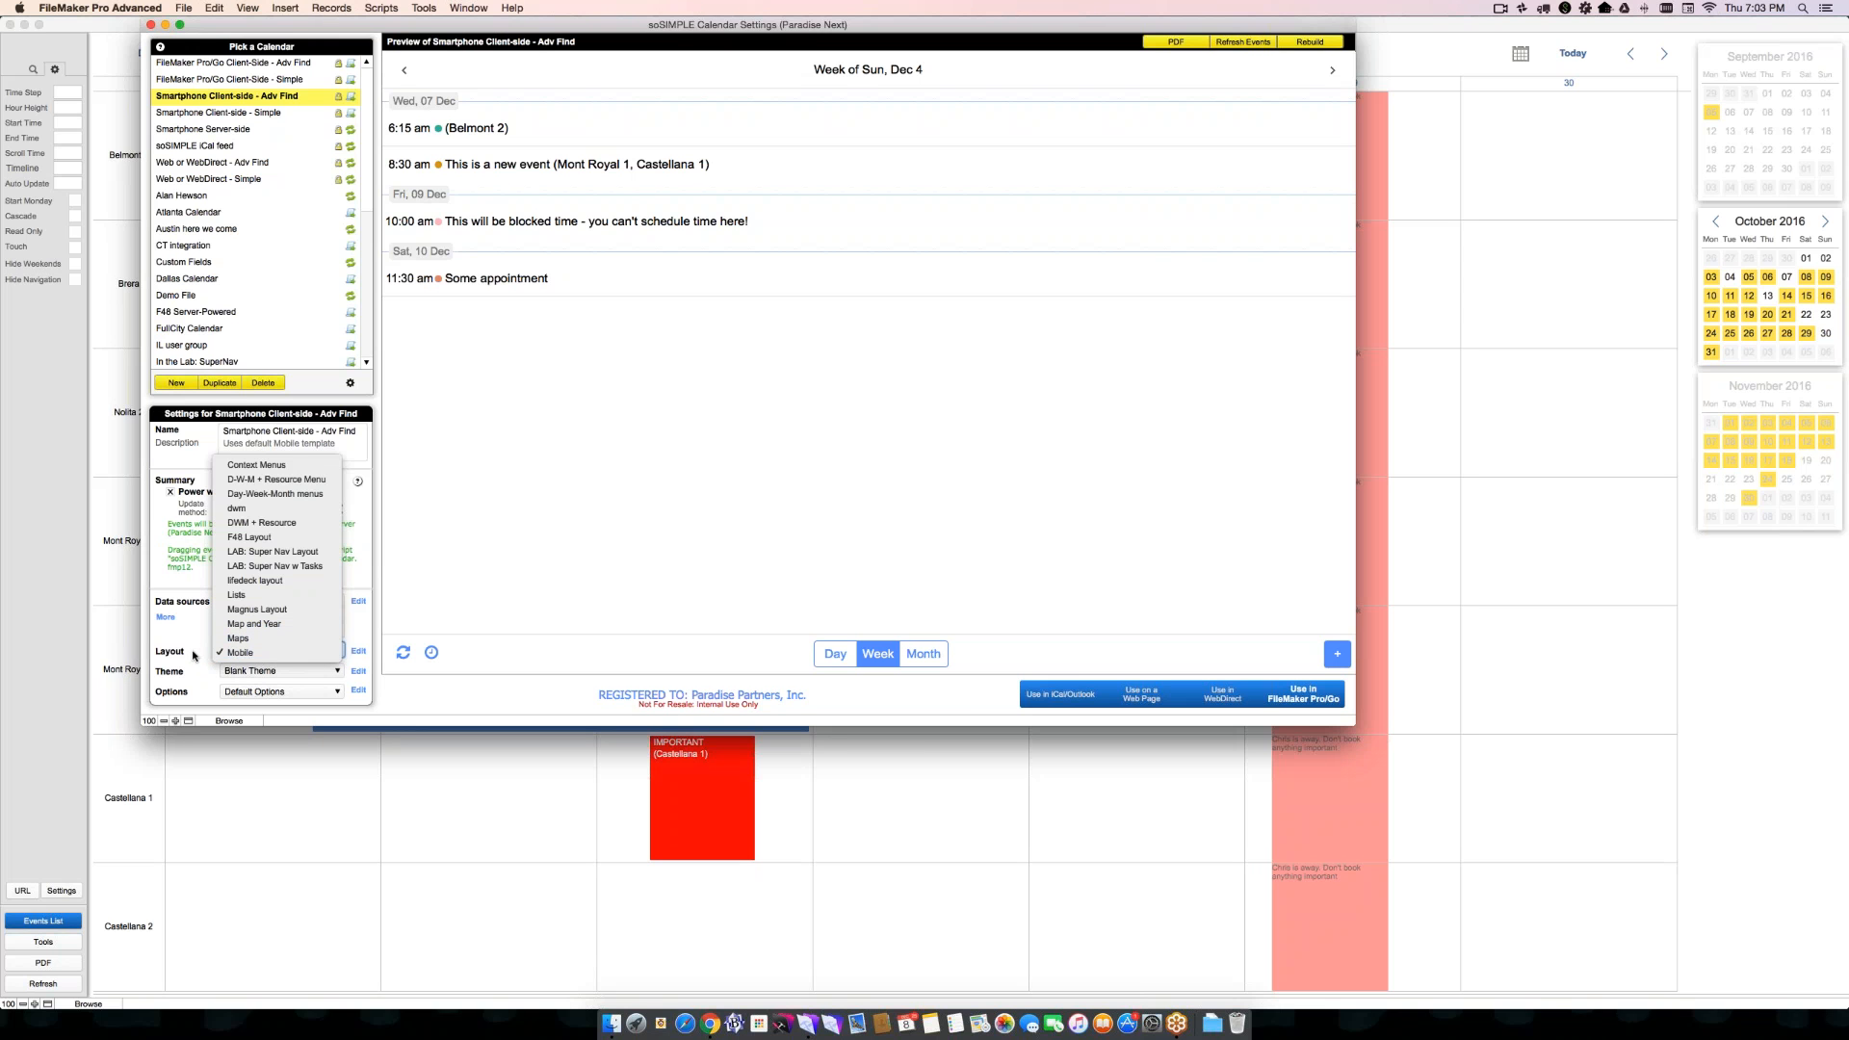
{"action": "left_click", "coordinate": [194, 652]}
{"action": "left_click", "coordinate": [230, 670]}
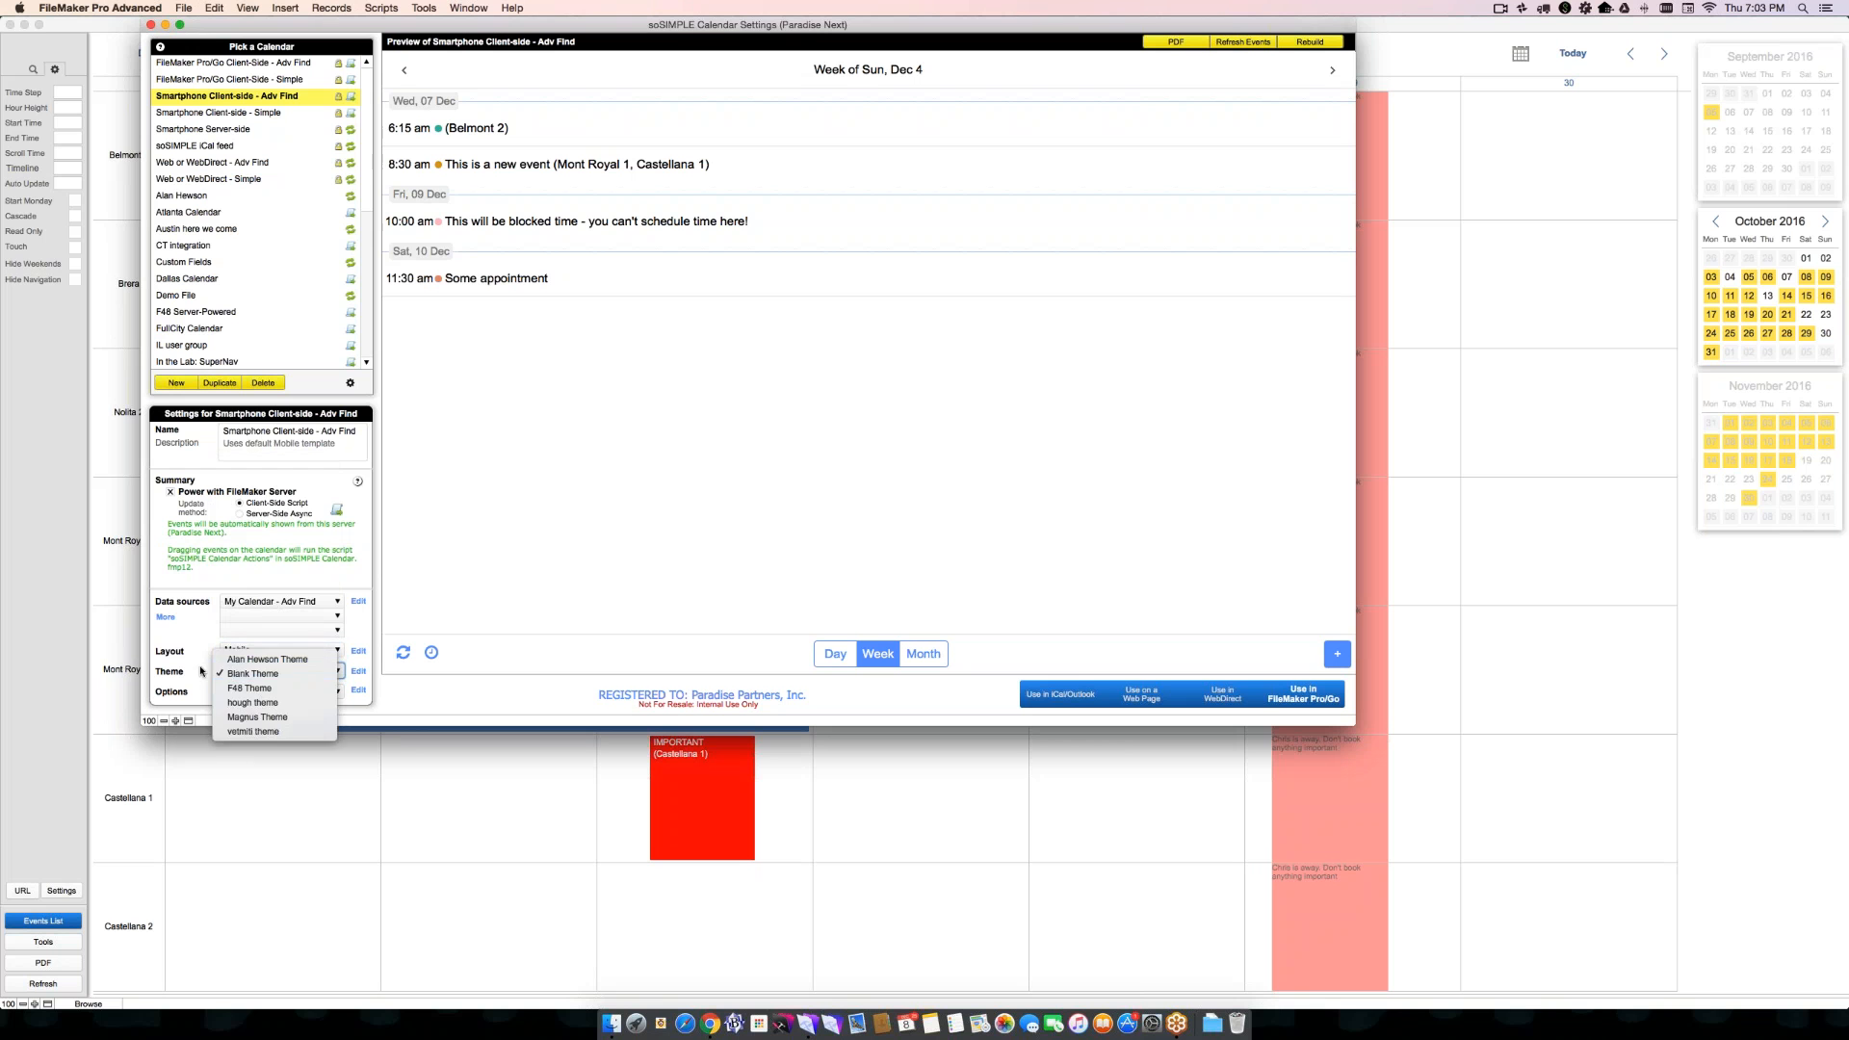
{"action": "left_click", "coordinate": [200, 669]}
- Select FileMaker Pro/Go Client-Side - Adv Find and open its Day-Week-Month menus layout template for editing
{"action": "left_click", "coordinate": [231, 63]}
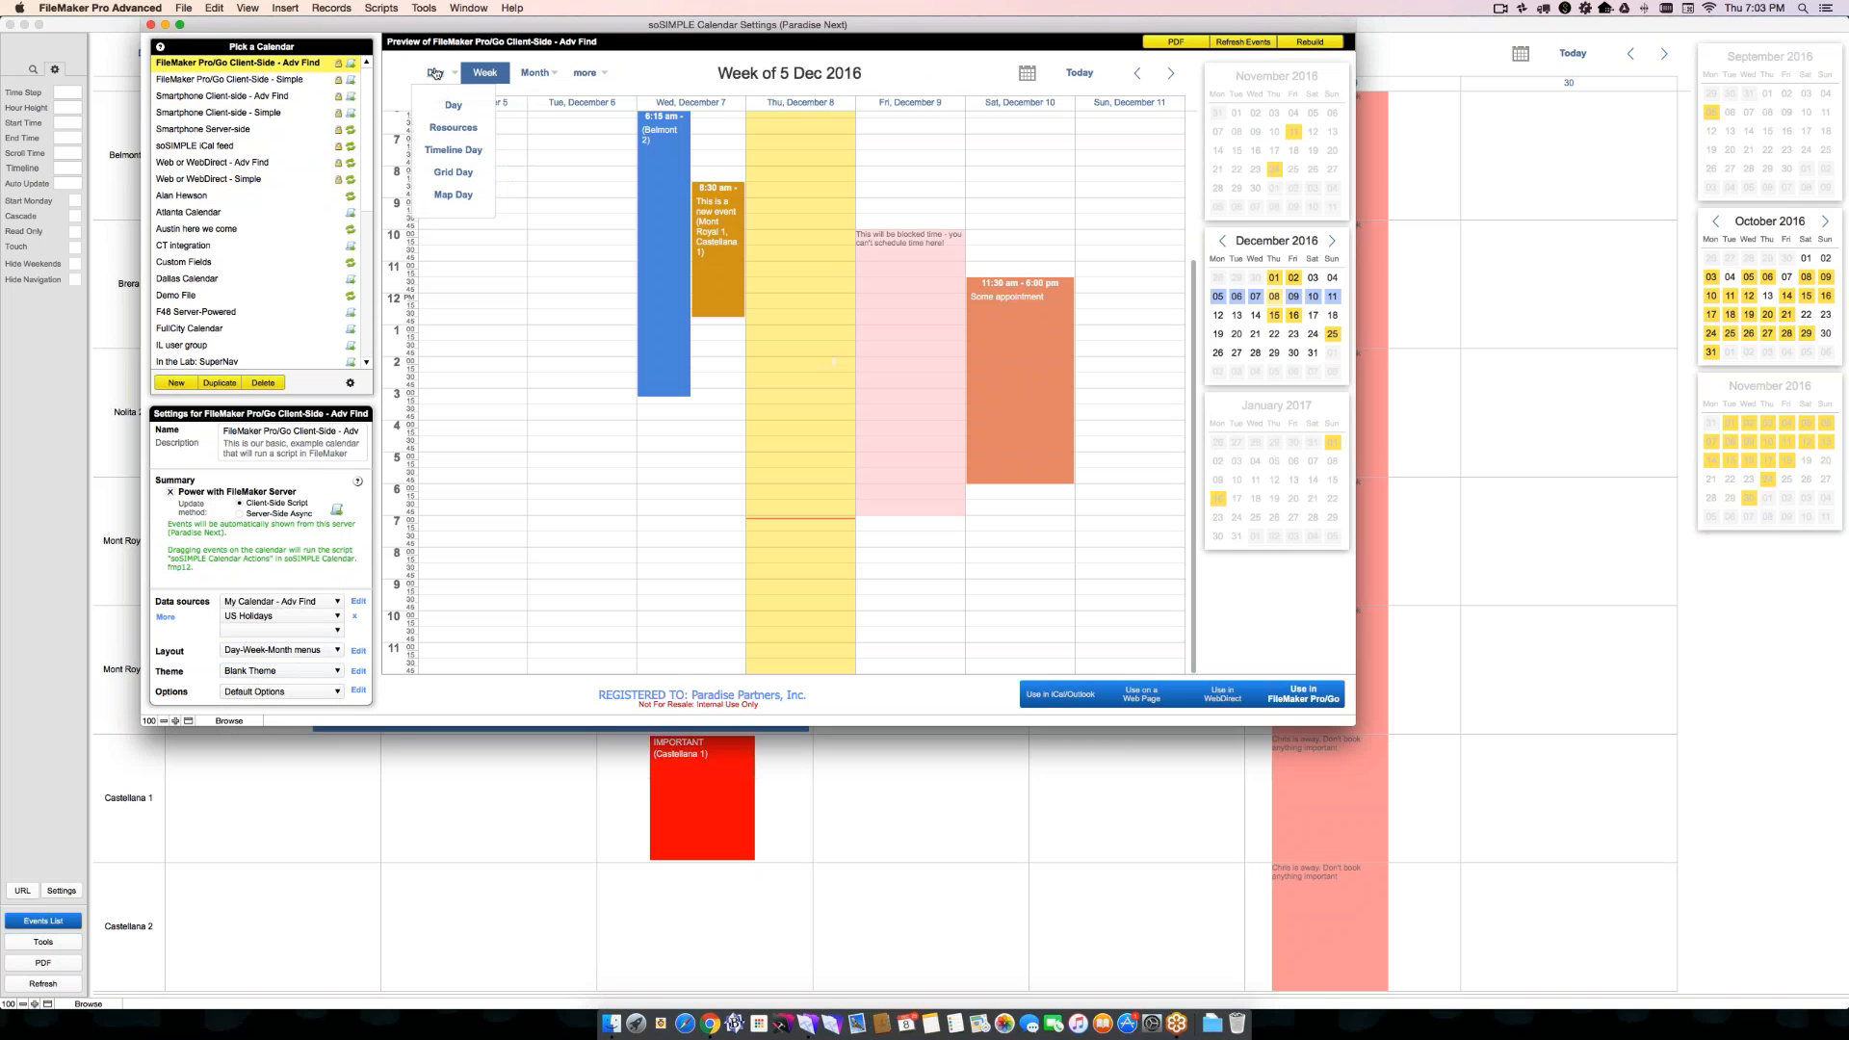
{"action": "mouse_move", "coordinate": [485, 74]}
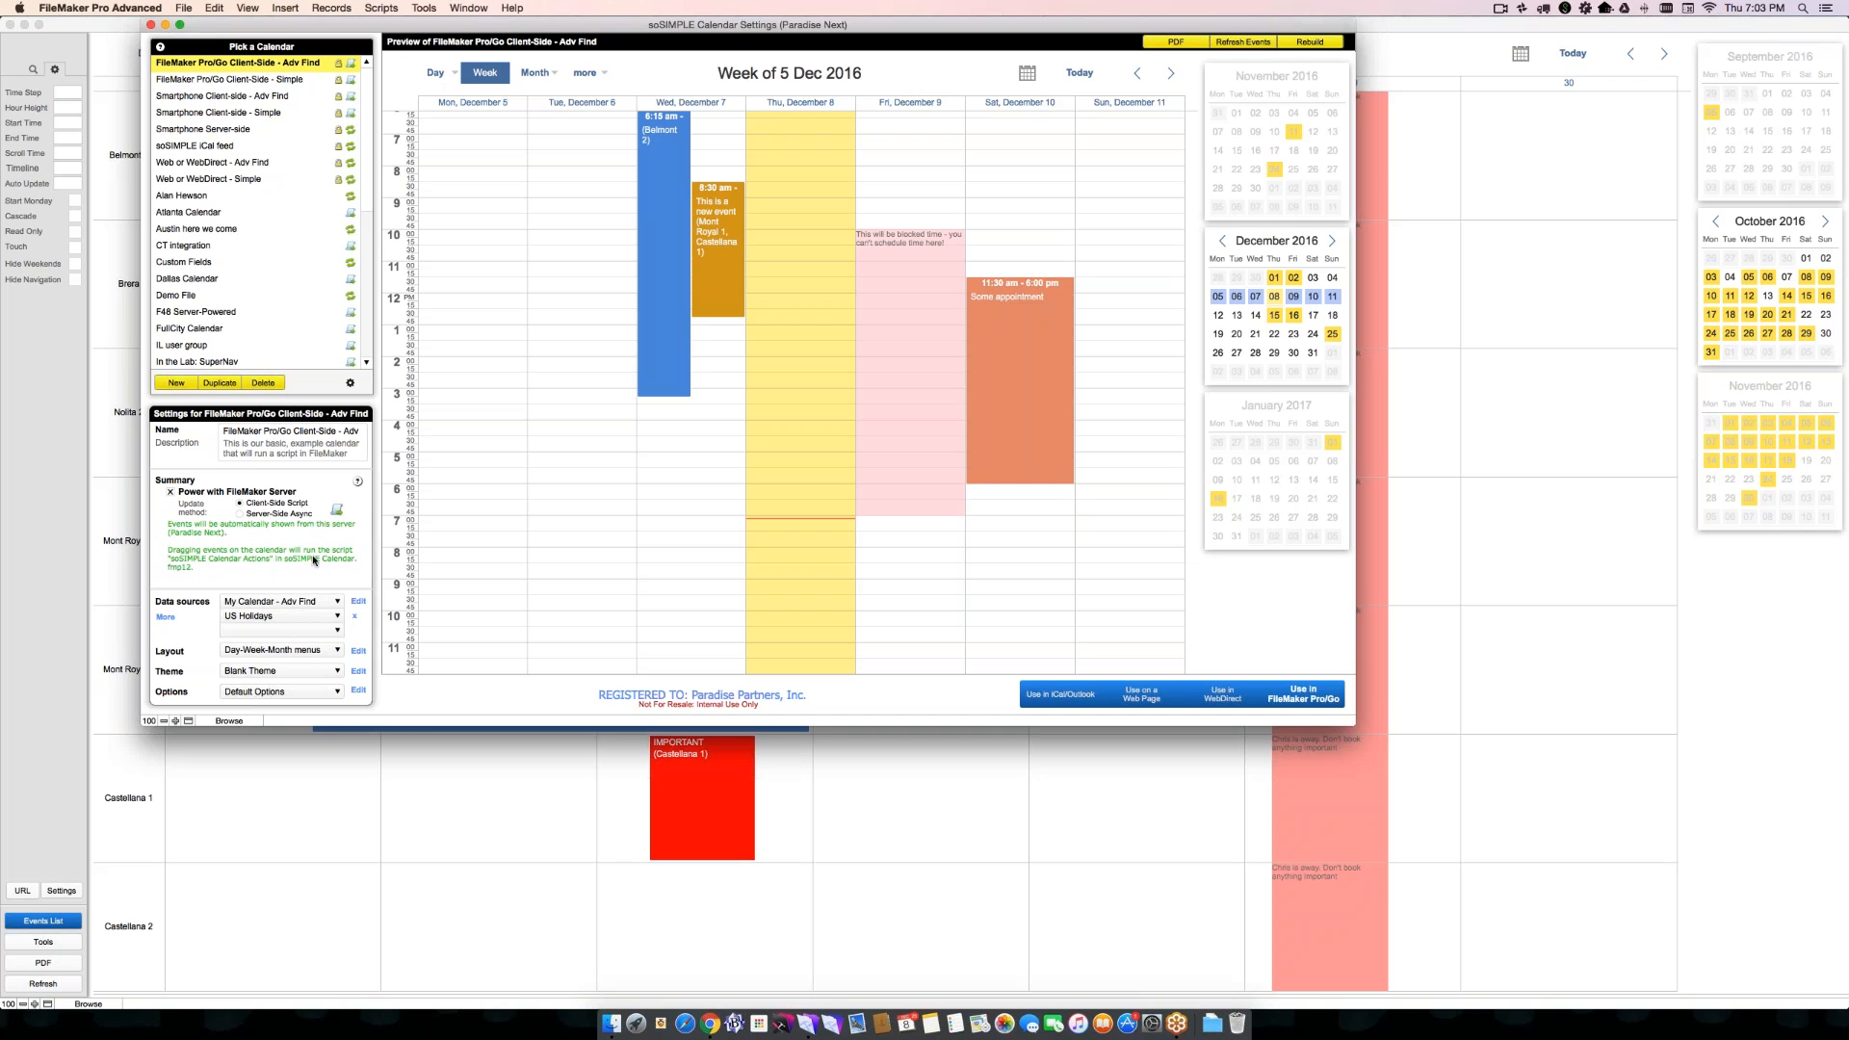
{"action": "left_click", "coordinate": [293, 656]}
{"action": "left_click", "coordinate": [279, 651]}
{"action": "left_click", "coordinate": [358, 651]}
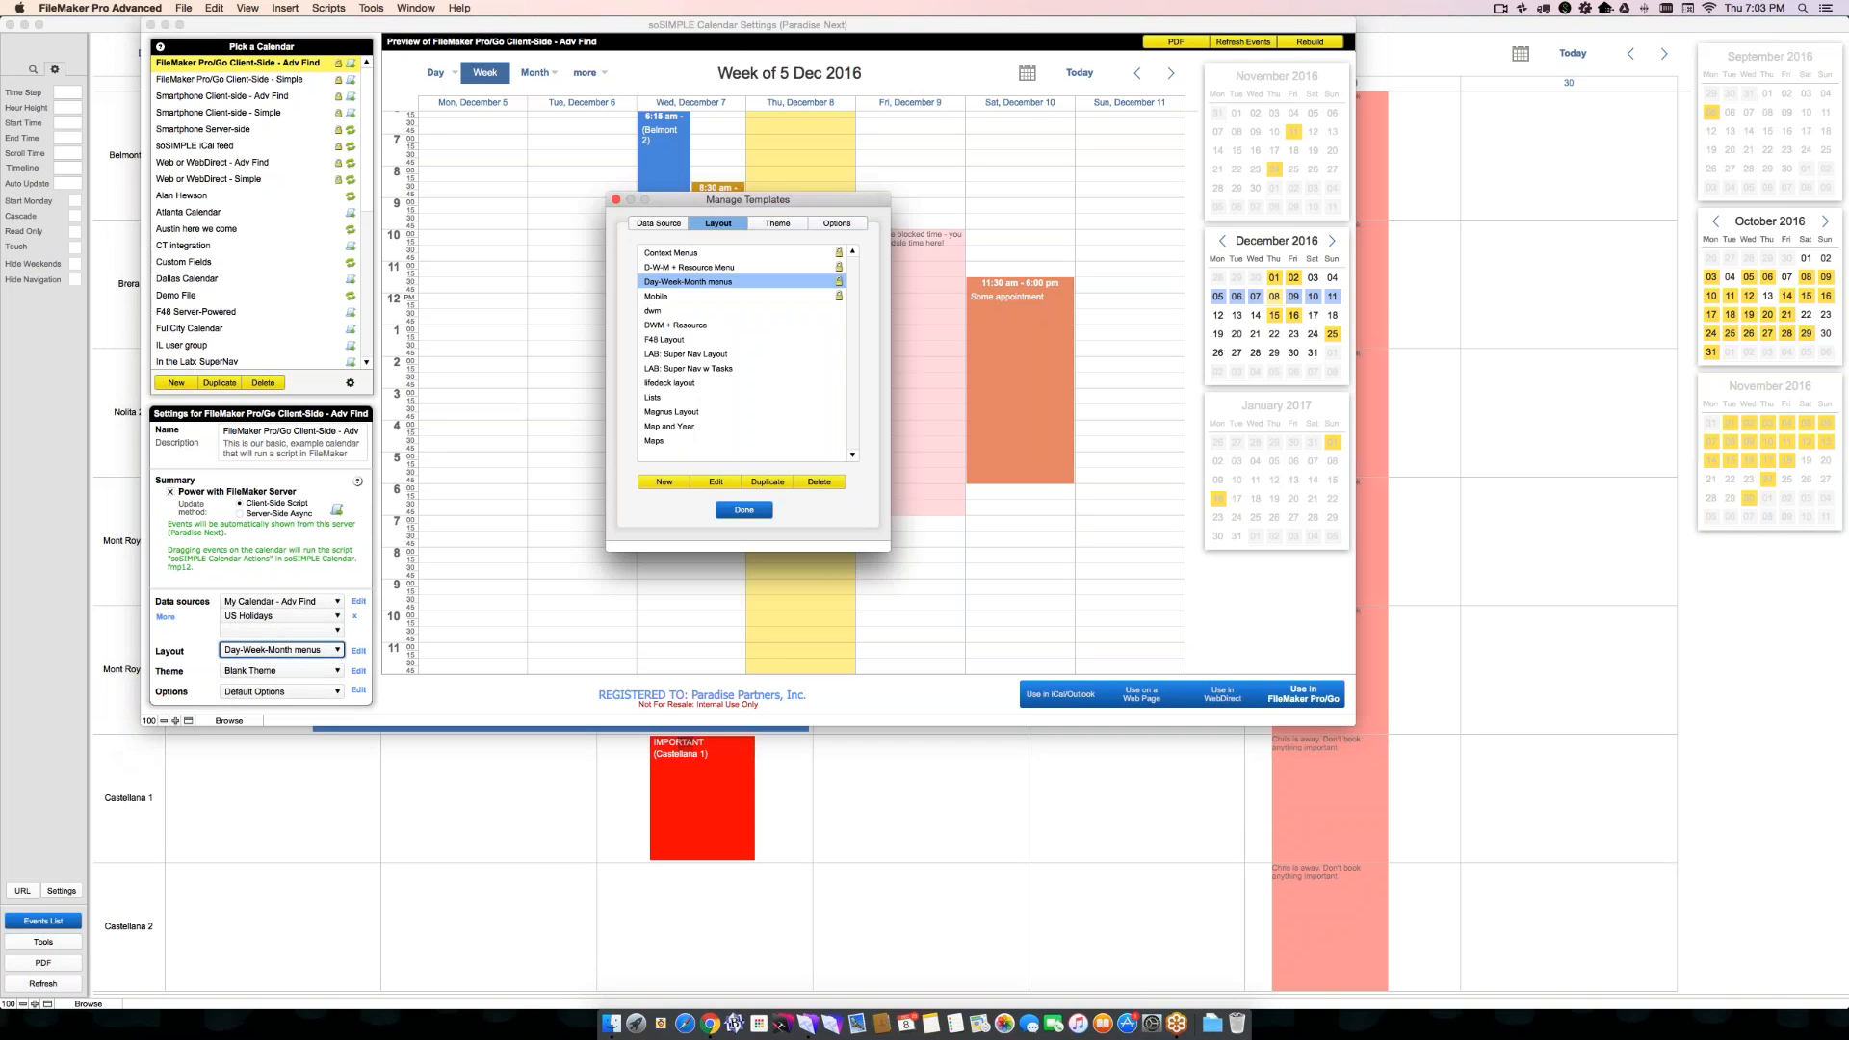
{"action": "left_click", "coordinate": [715, 482]}
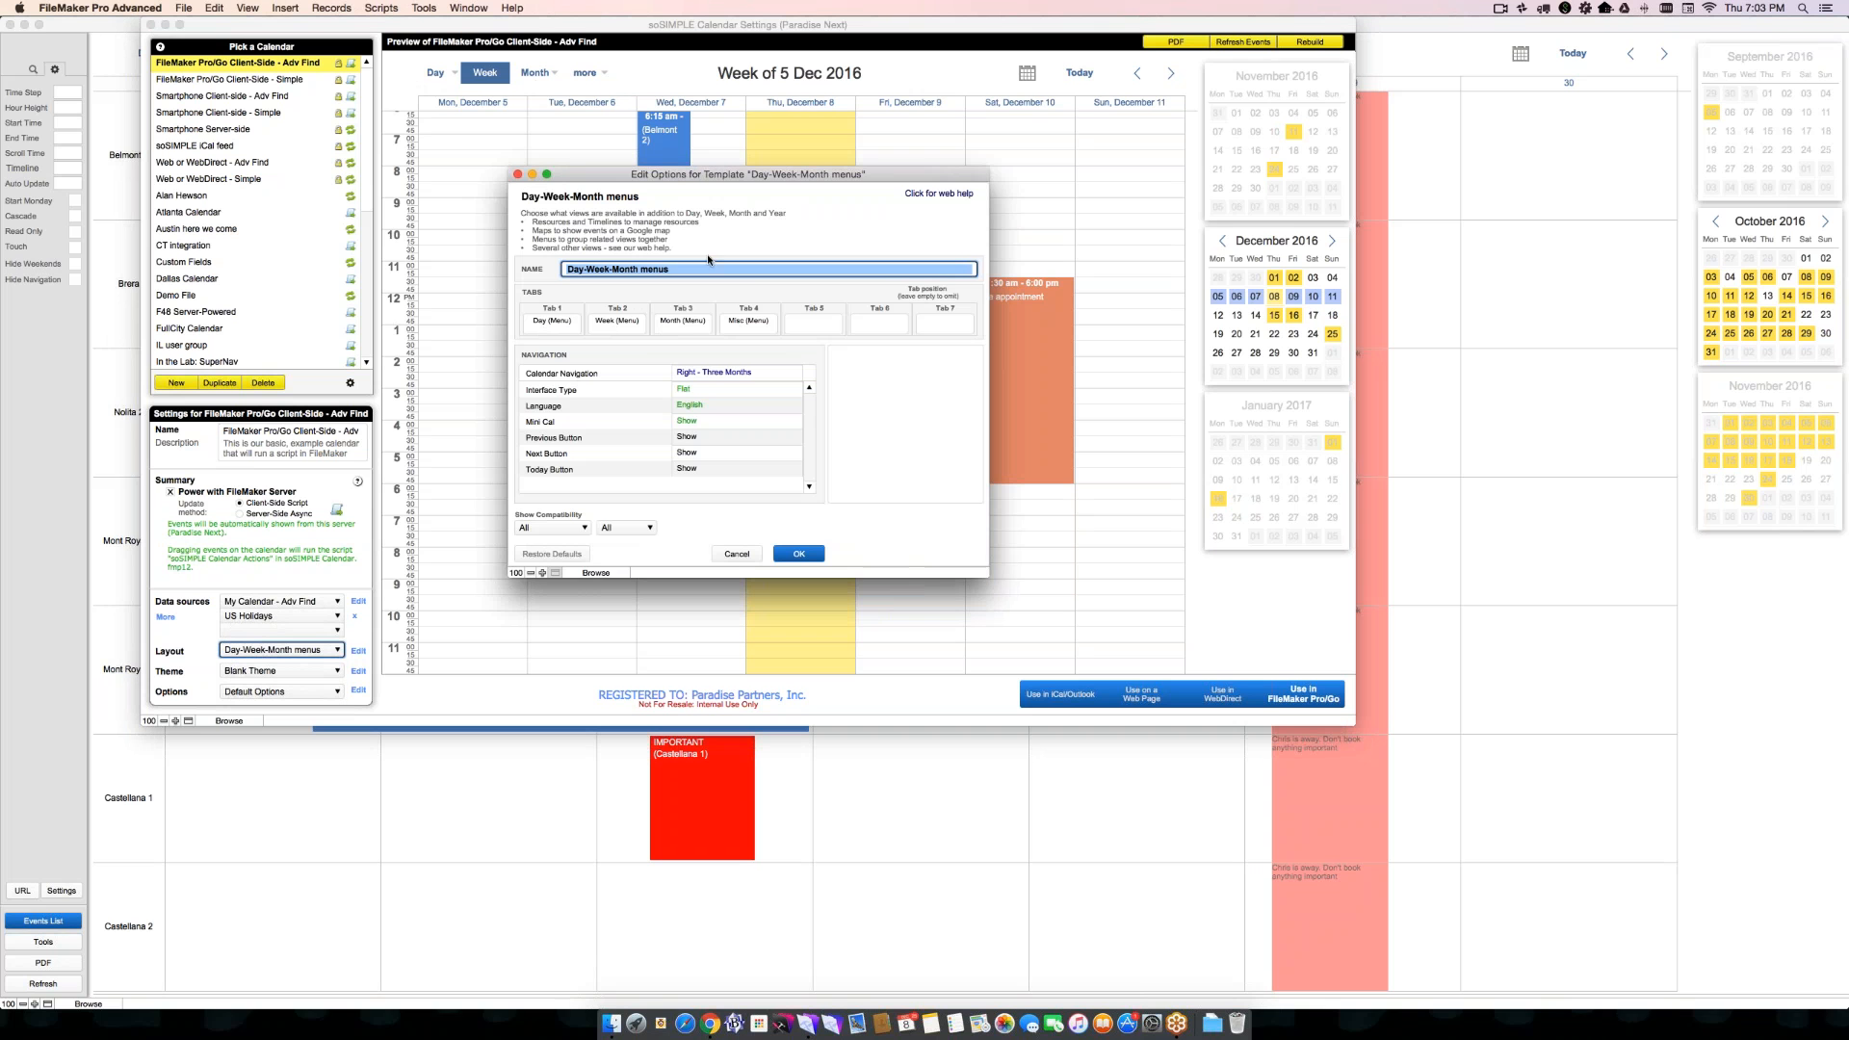
- Examine the calendar views that can be assigned to Tab 1 of the layout template
{"action": "left_click", "coordinate": [564, 322]}
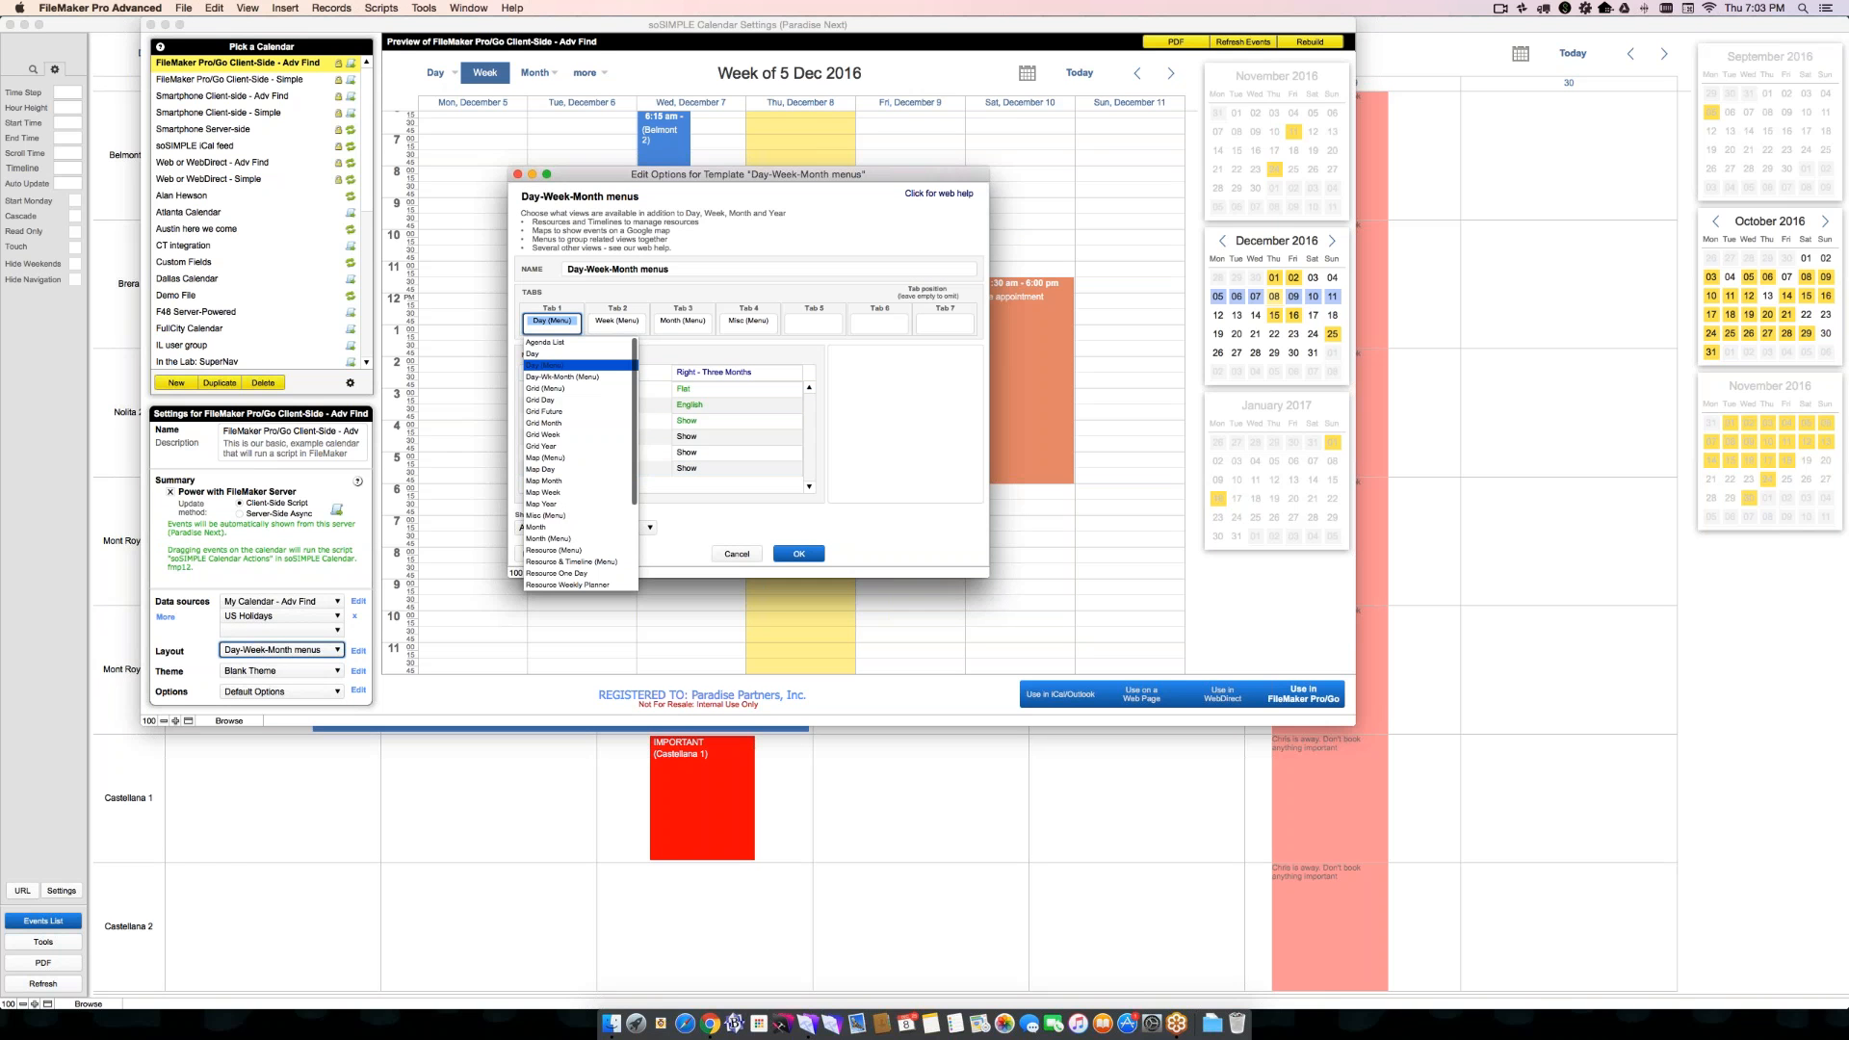
{"action": "scroll", "coordinate": [578, 474], "scroll_direction": "down", "scroll_amount": 5}
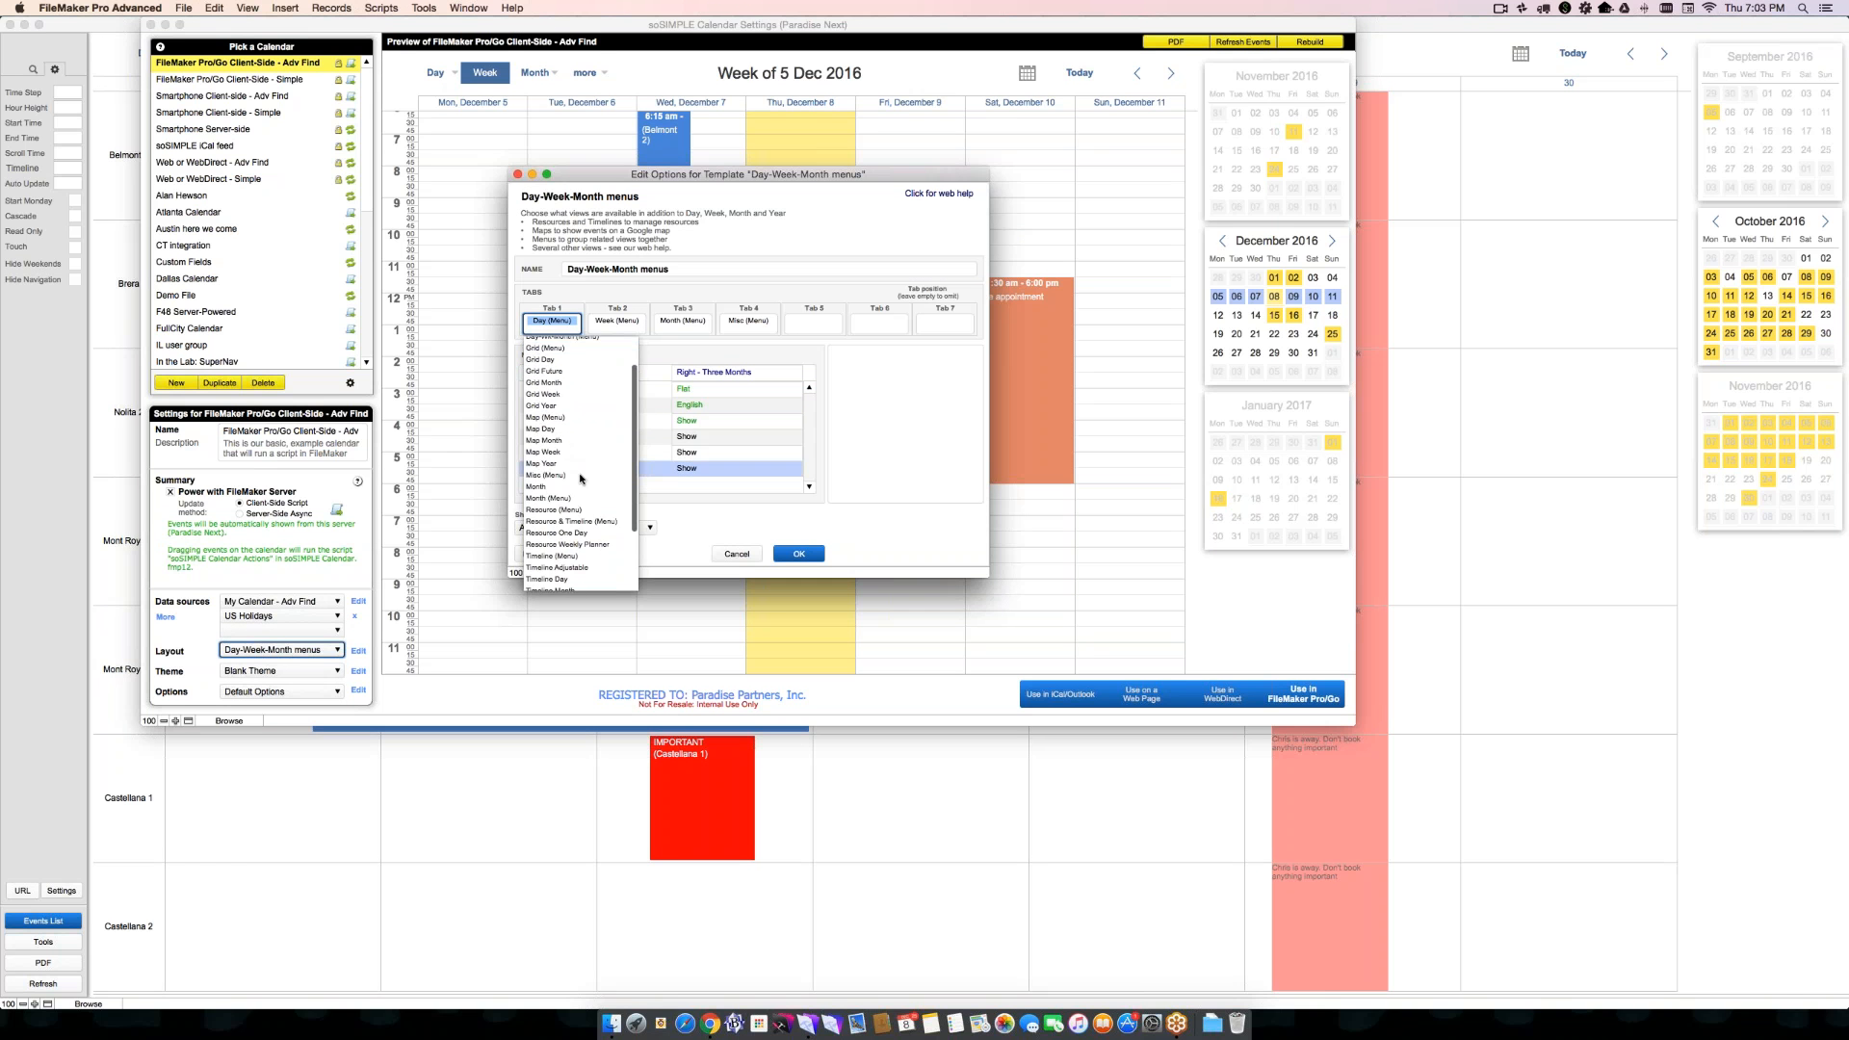
{"action": "left_click", "coordinate": [771, 513]}
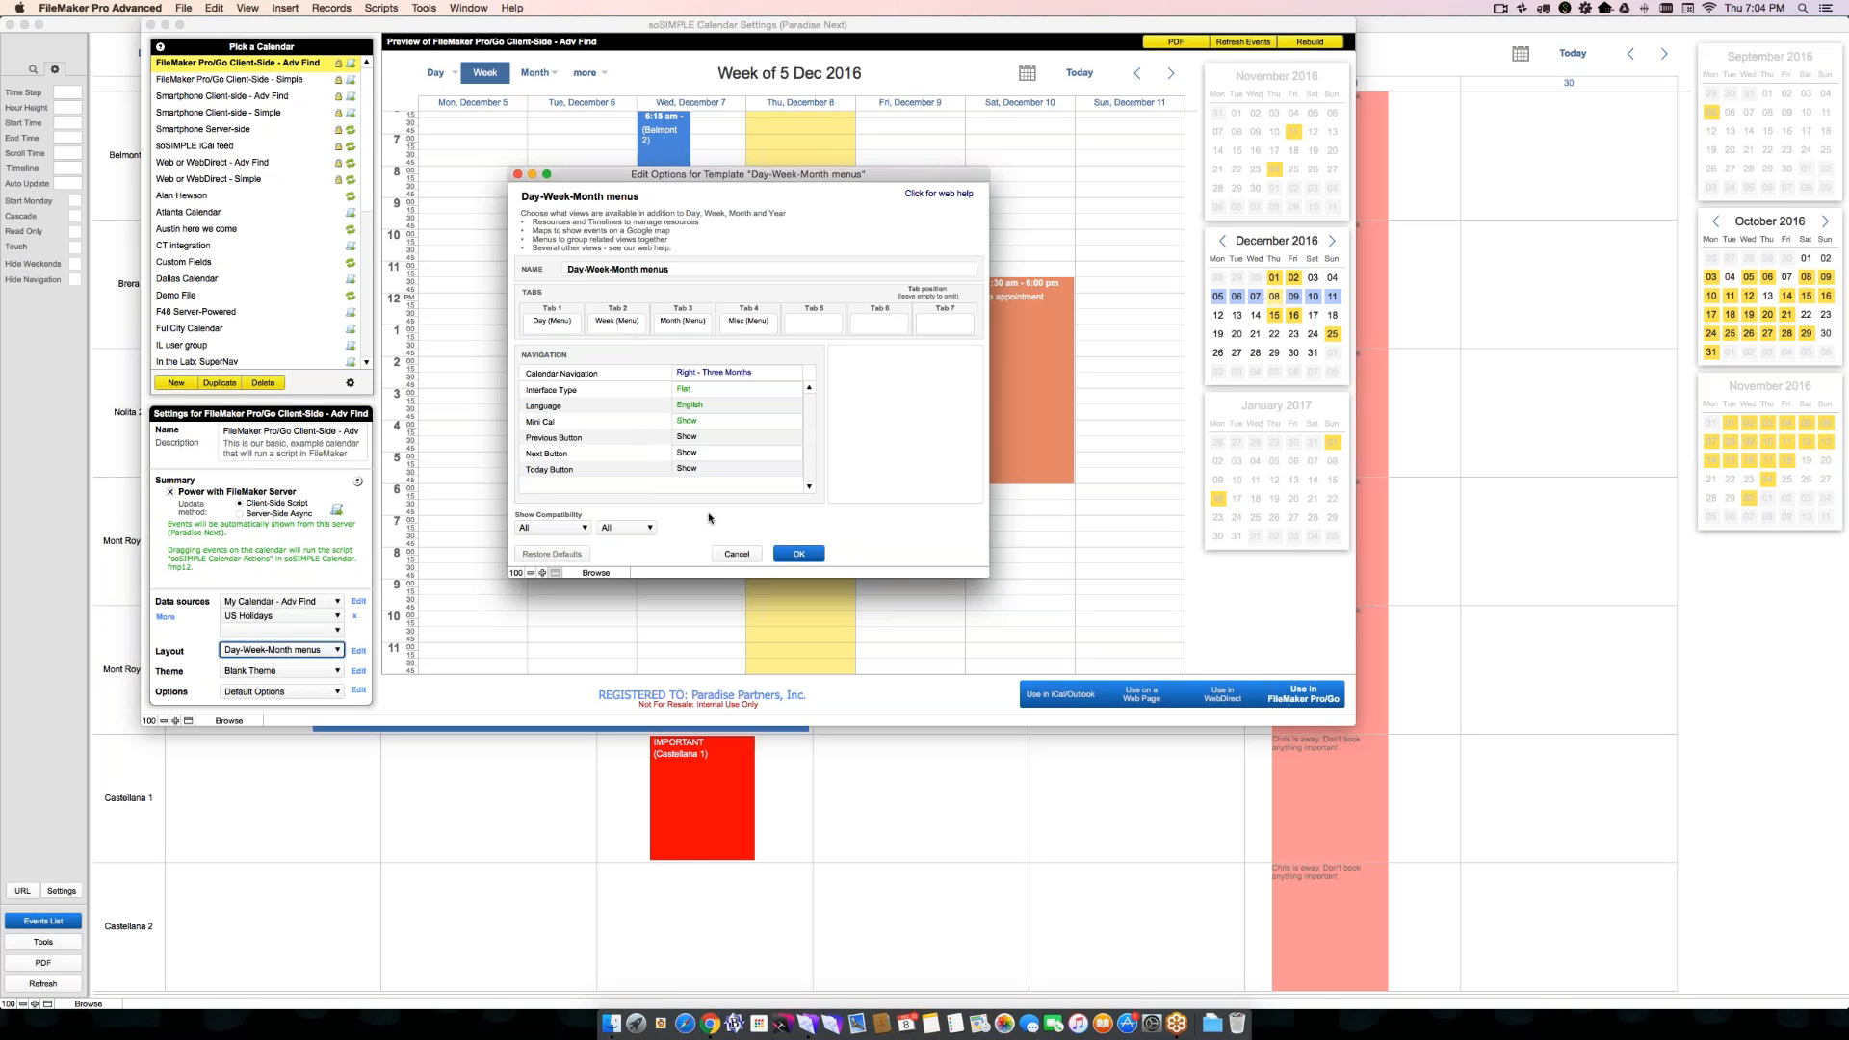
- Examine the Calendar Navigation choices of the Day-Week-Month menus template and cancel its editing
{"action": "left_click", "coordinate": [693, 406]}
{"action": "left_click", "coordinate": [825, 410]}
{"action": "left_click", "coordinate": [754, 375]}
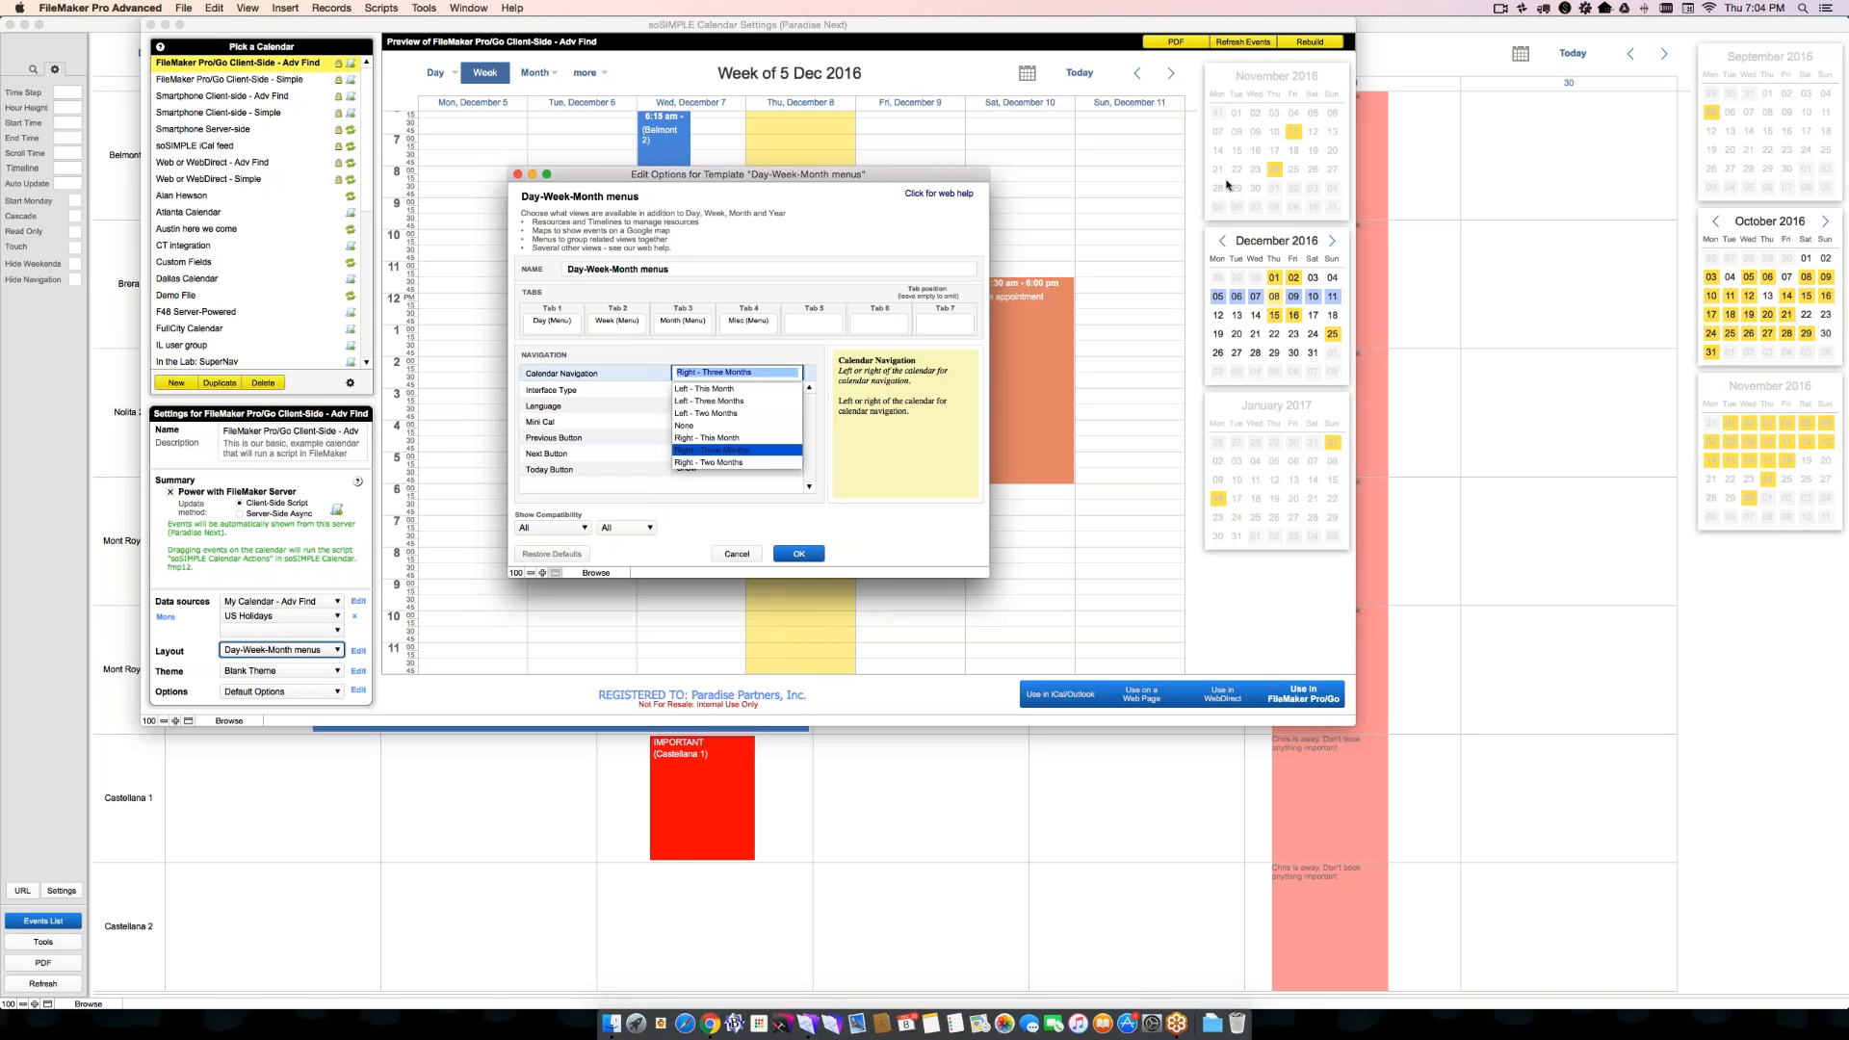
{"action": "left_click", "coordinate": [730, 534]}
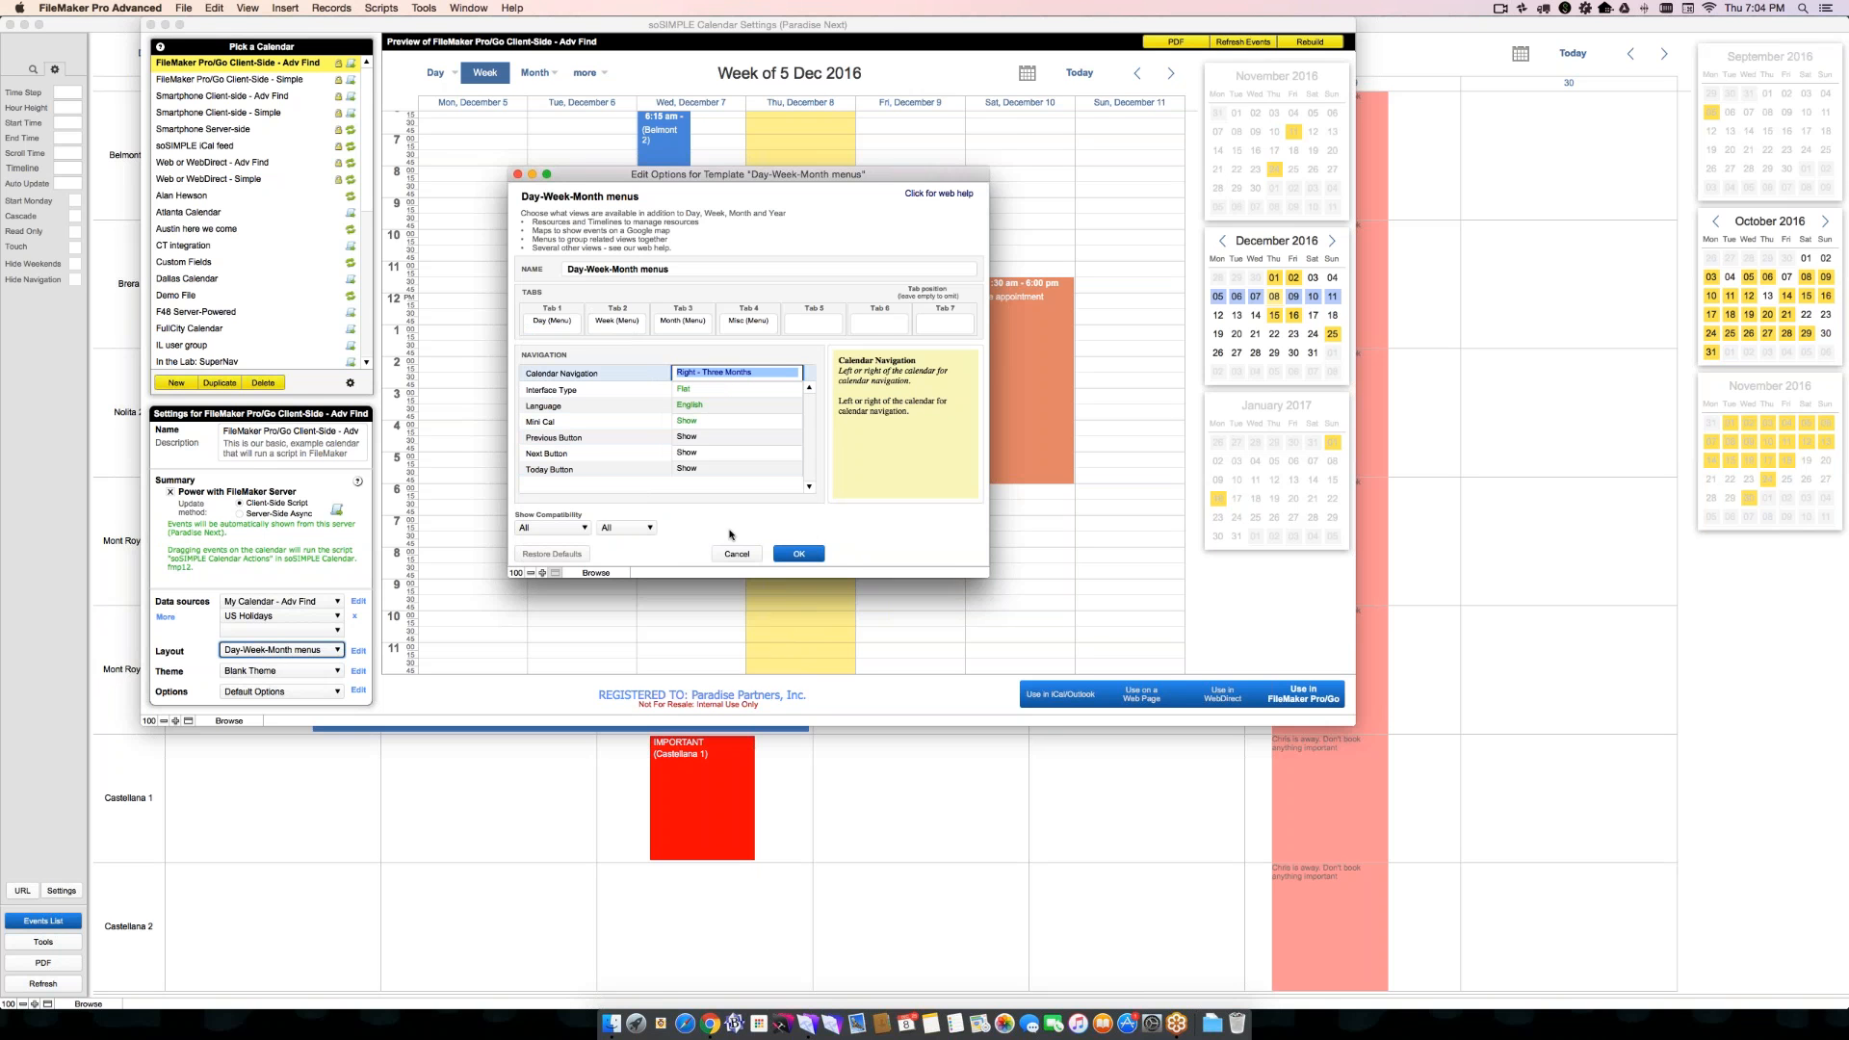
{"action": "left_click", "coordinate": [730, 534]}
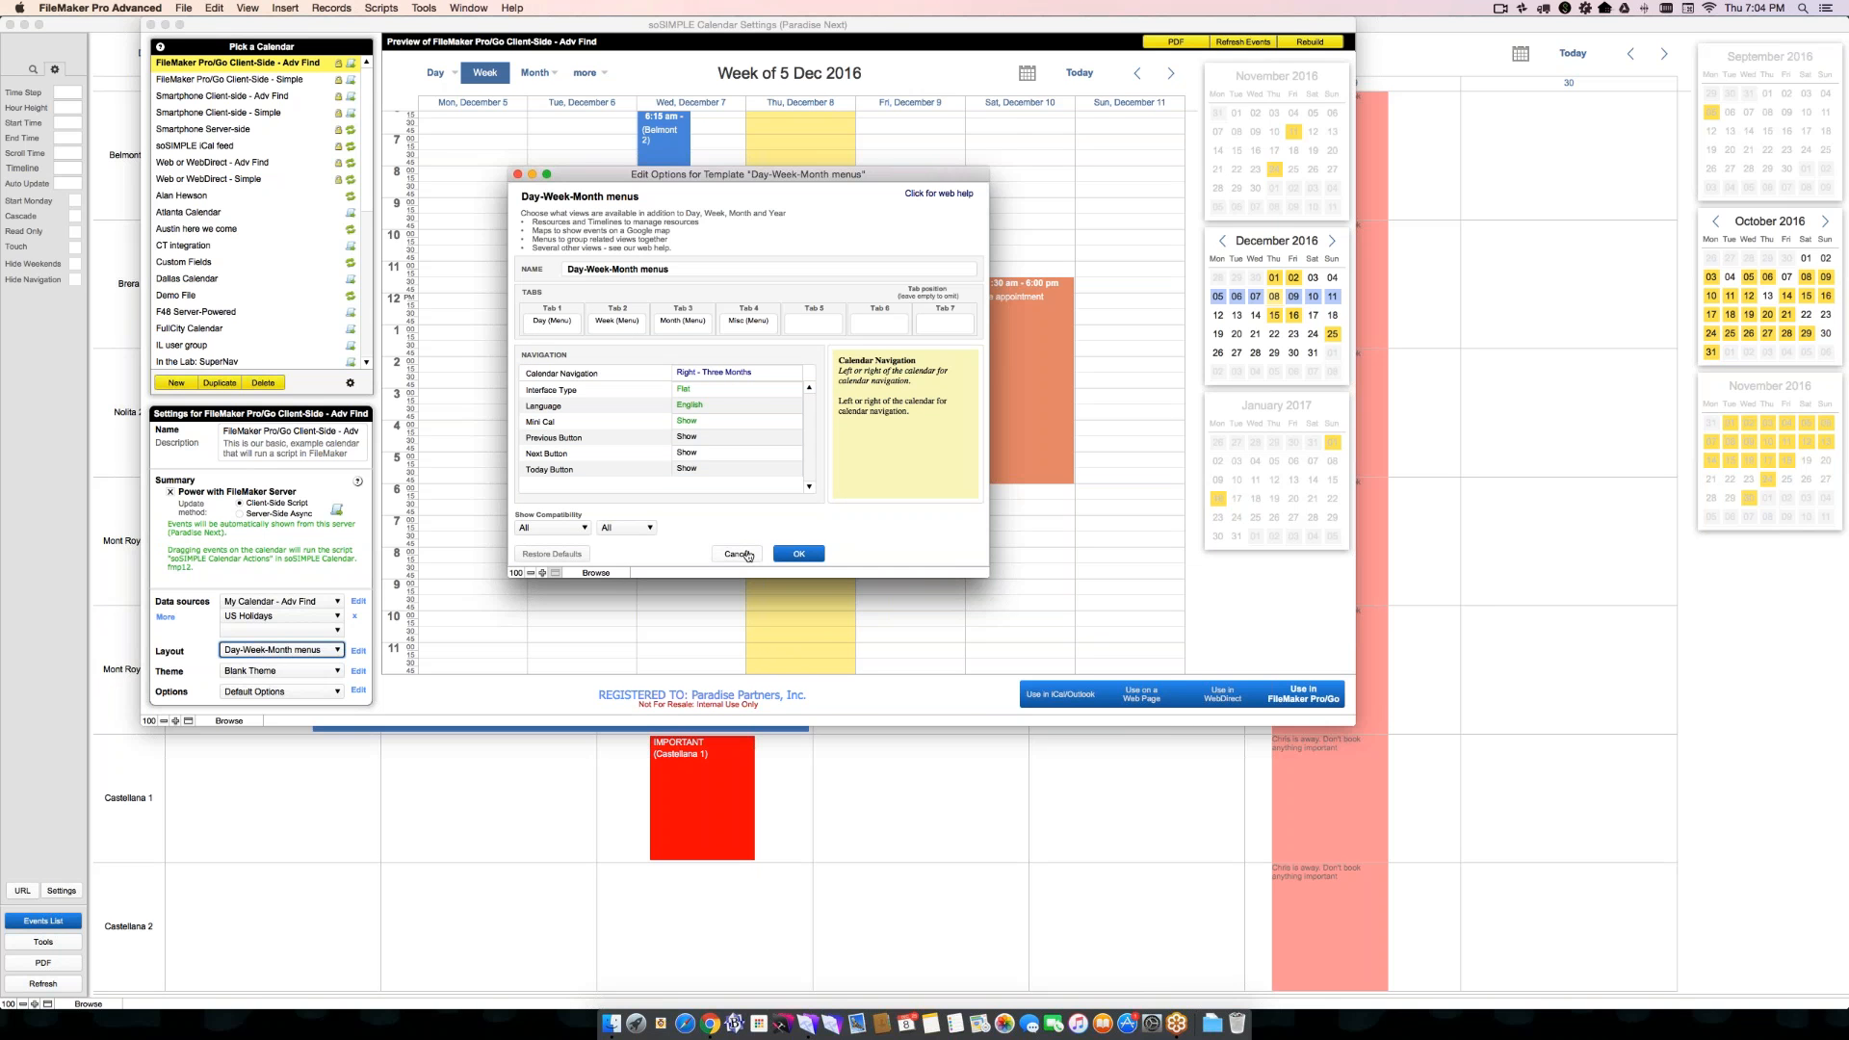
{"action": "left_click", "coordinate": [738, 554]}
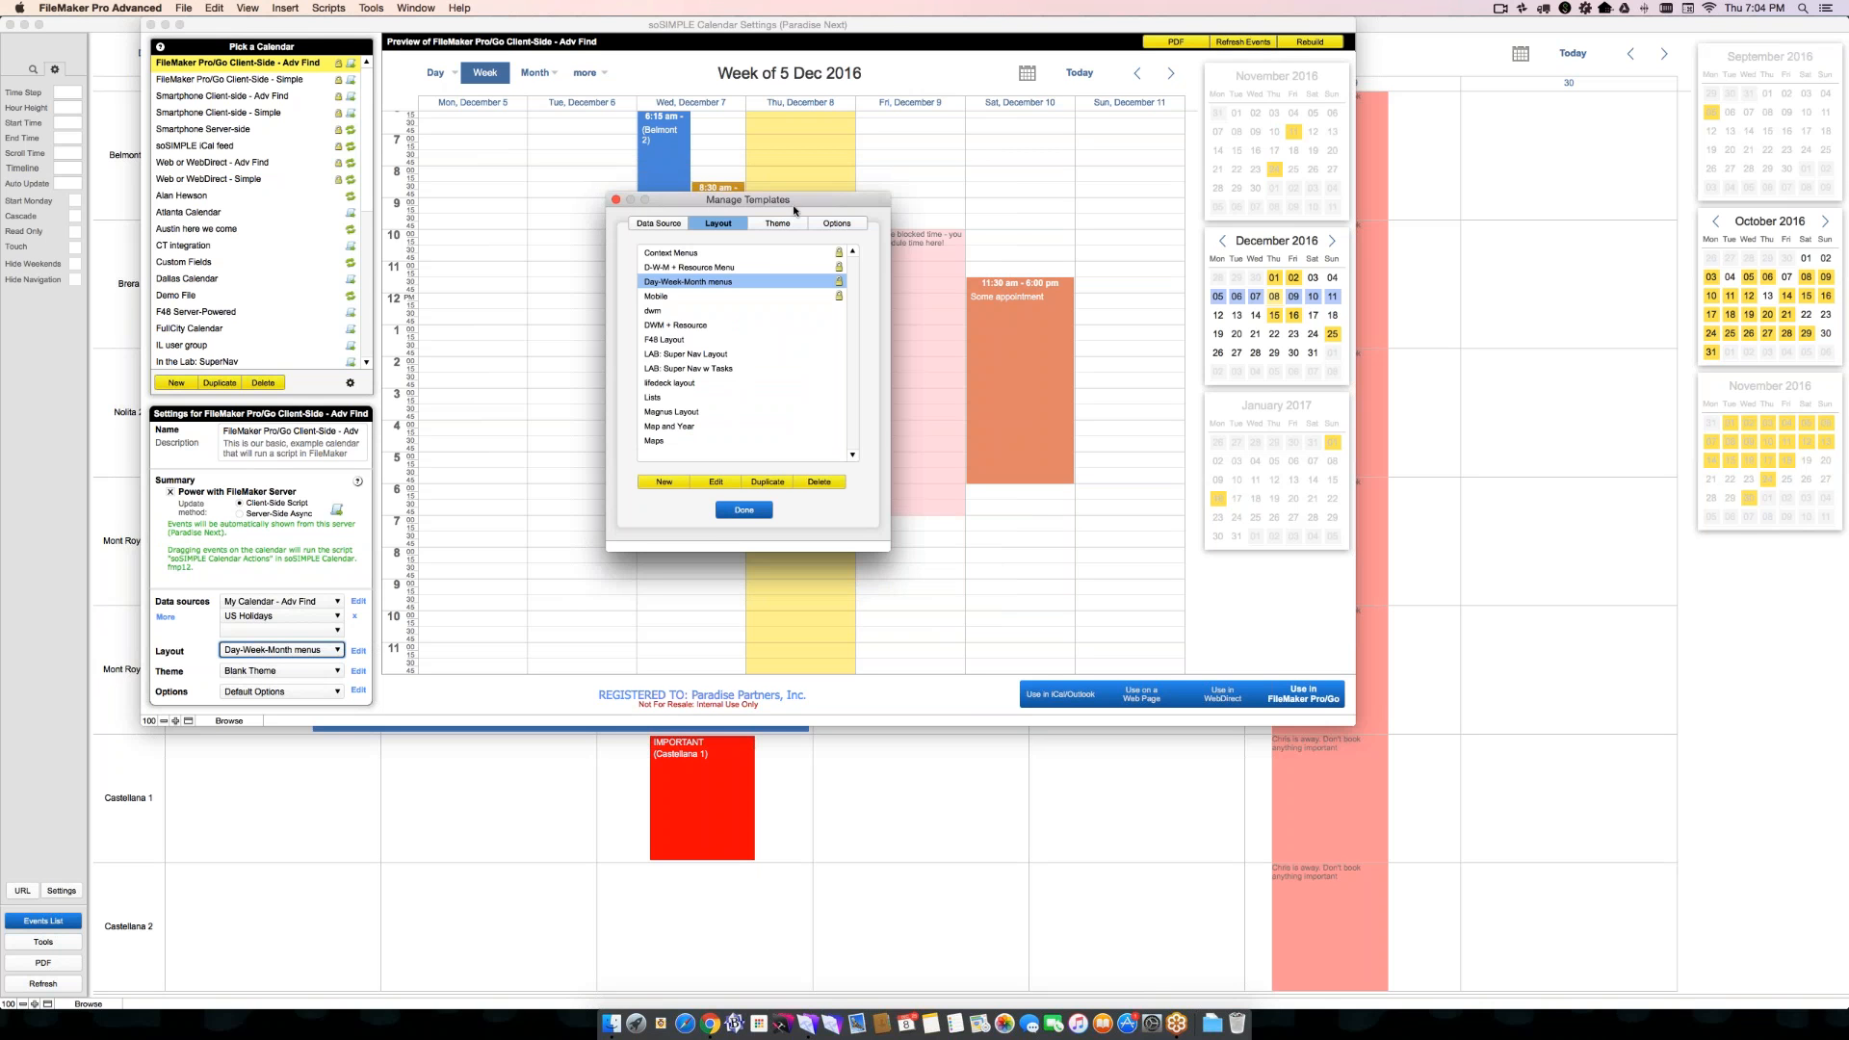
- Open the Blank Theme template for editing and bring up the style editor for Buttons
{"action": "left_click", "coordinate": [784, 222]}
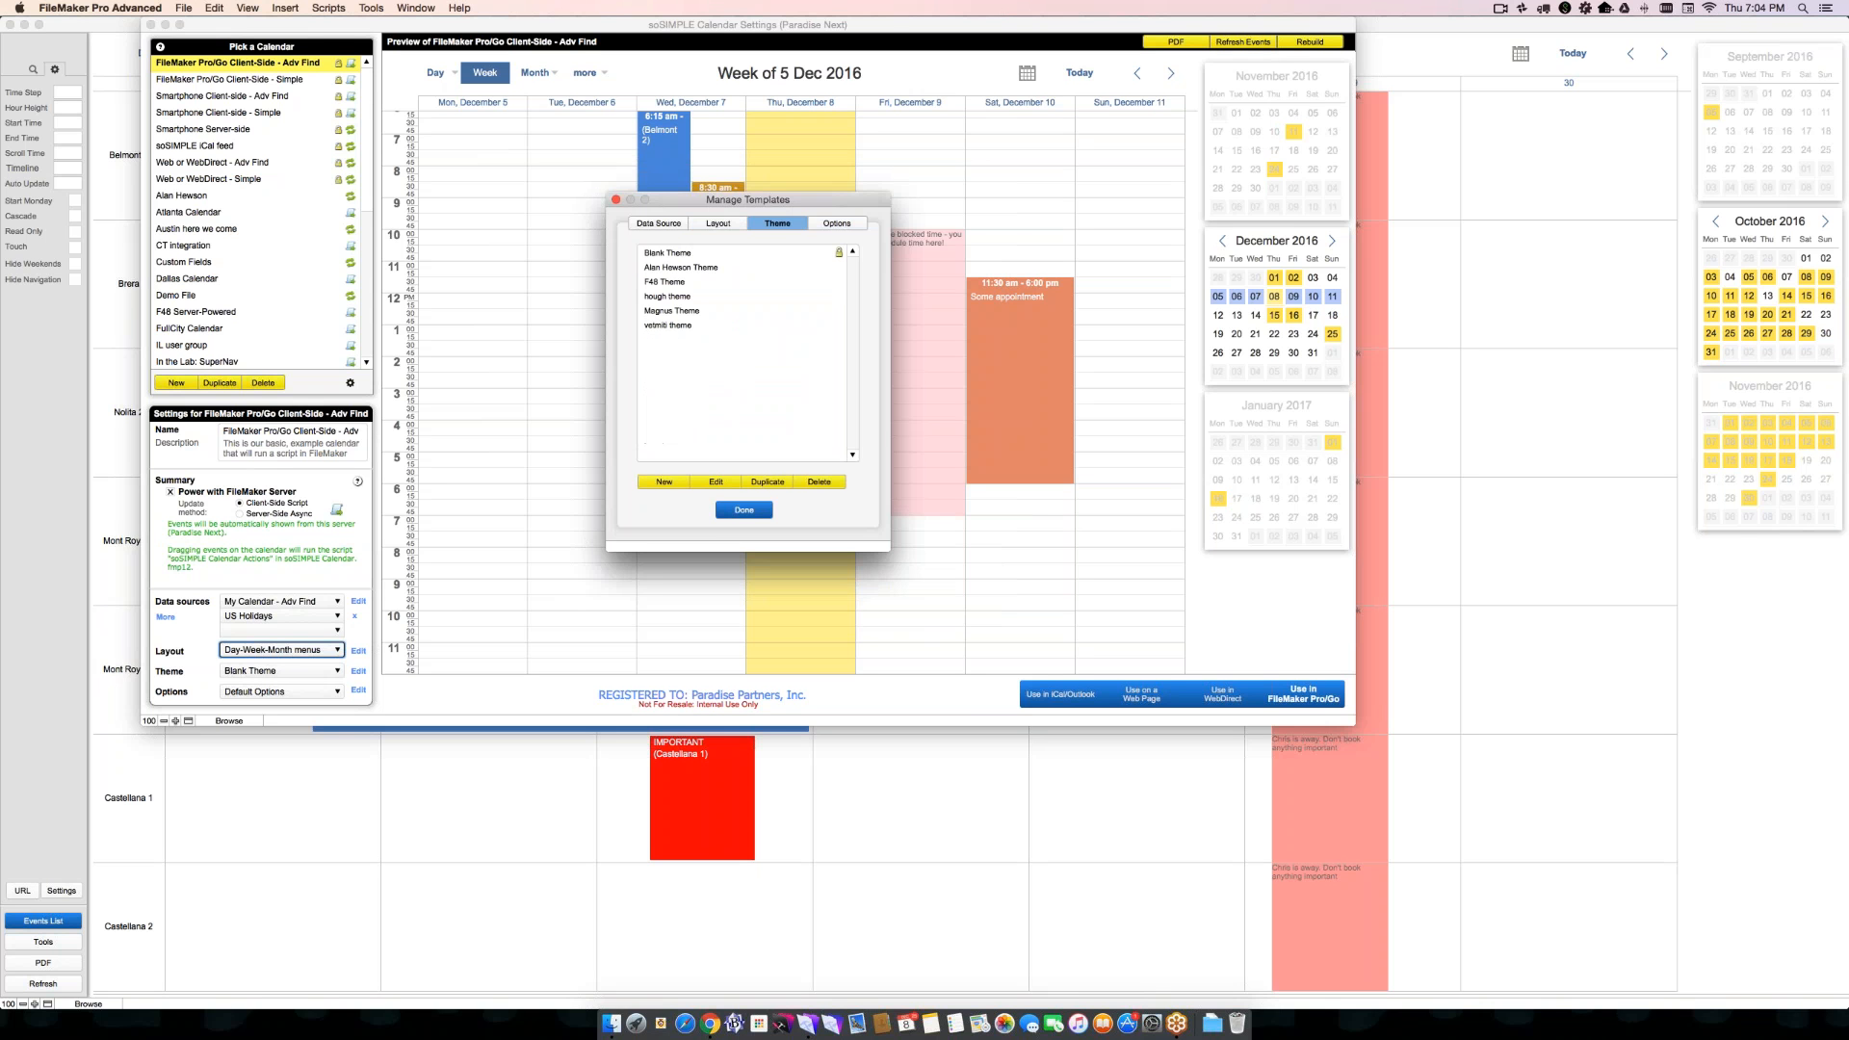
{"action": "left_click", "coordinate": [702, 255]}
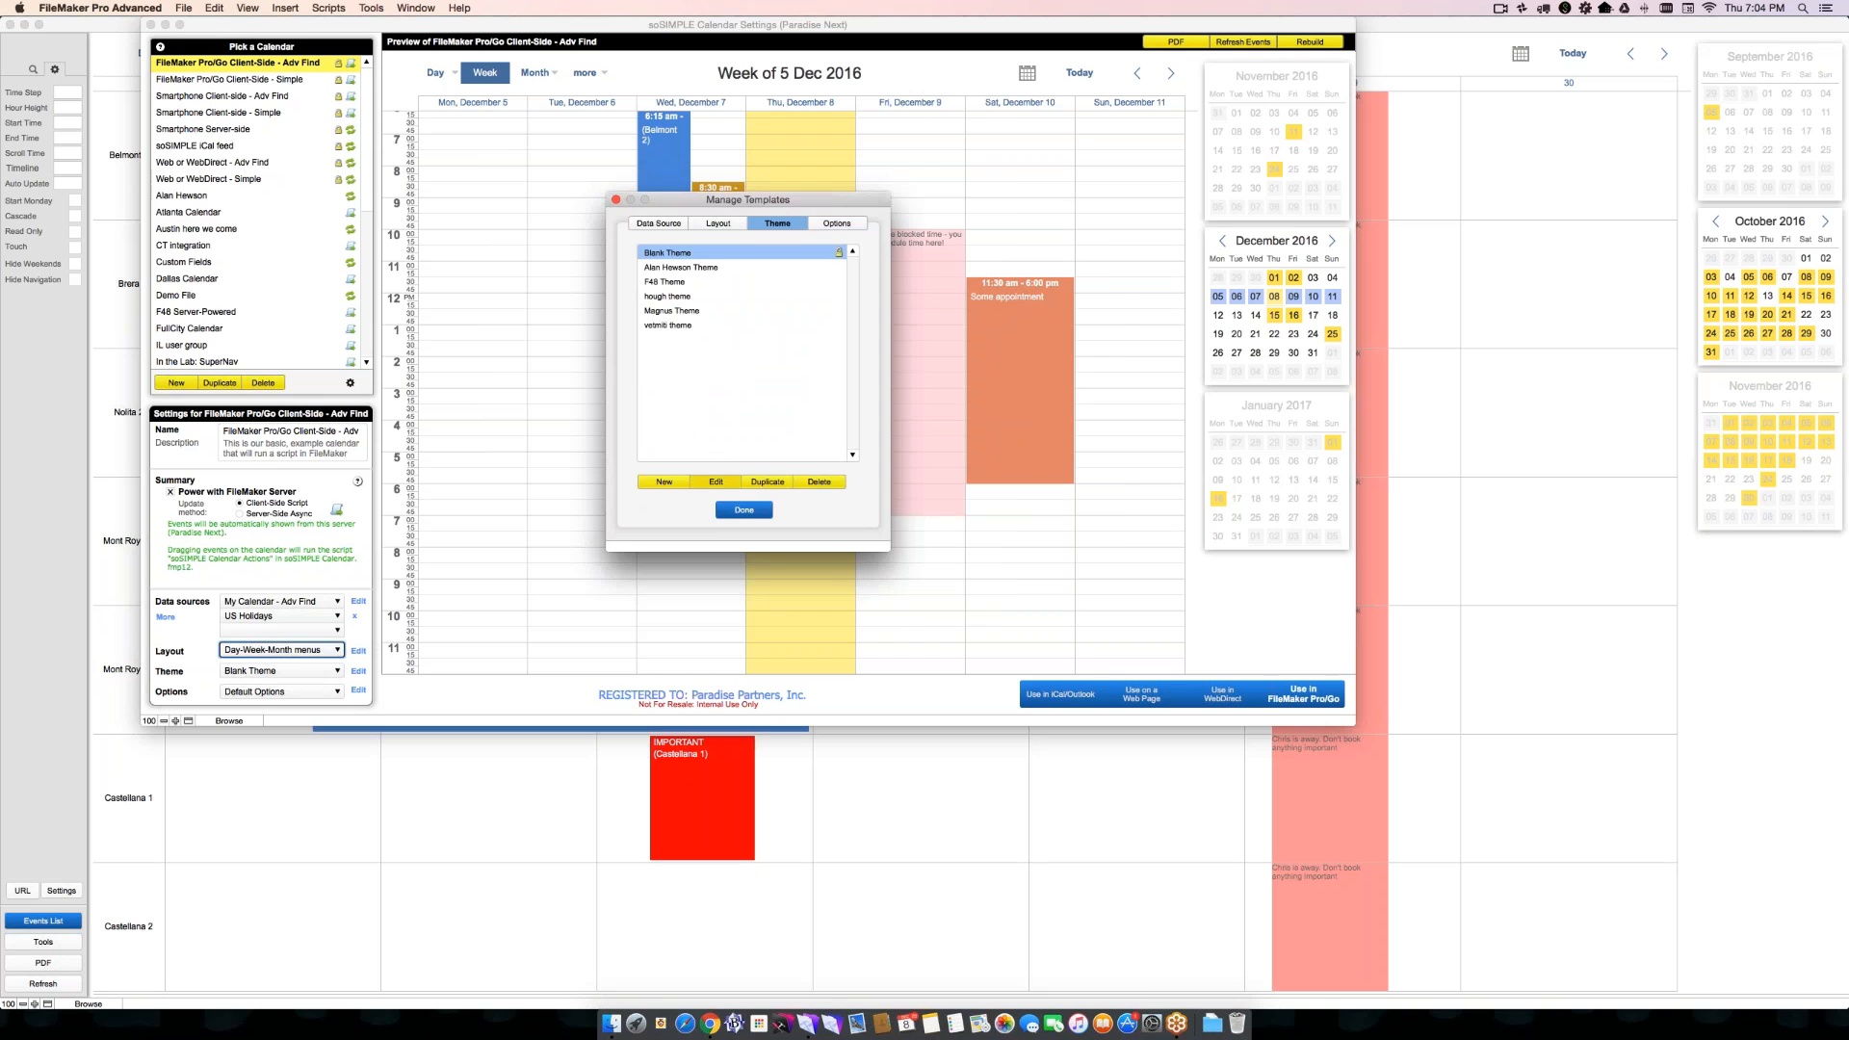
{"action": "left_click", "coordinate": [715, 480]}
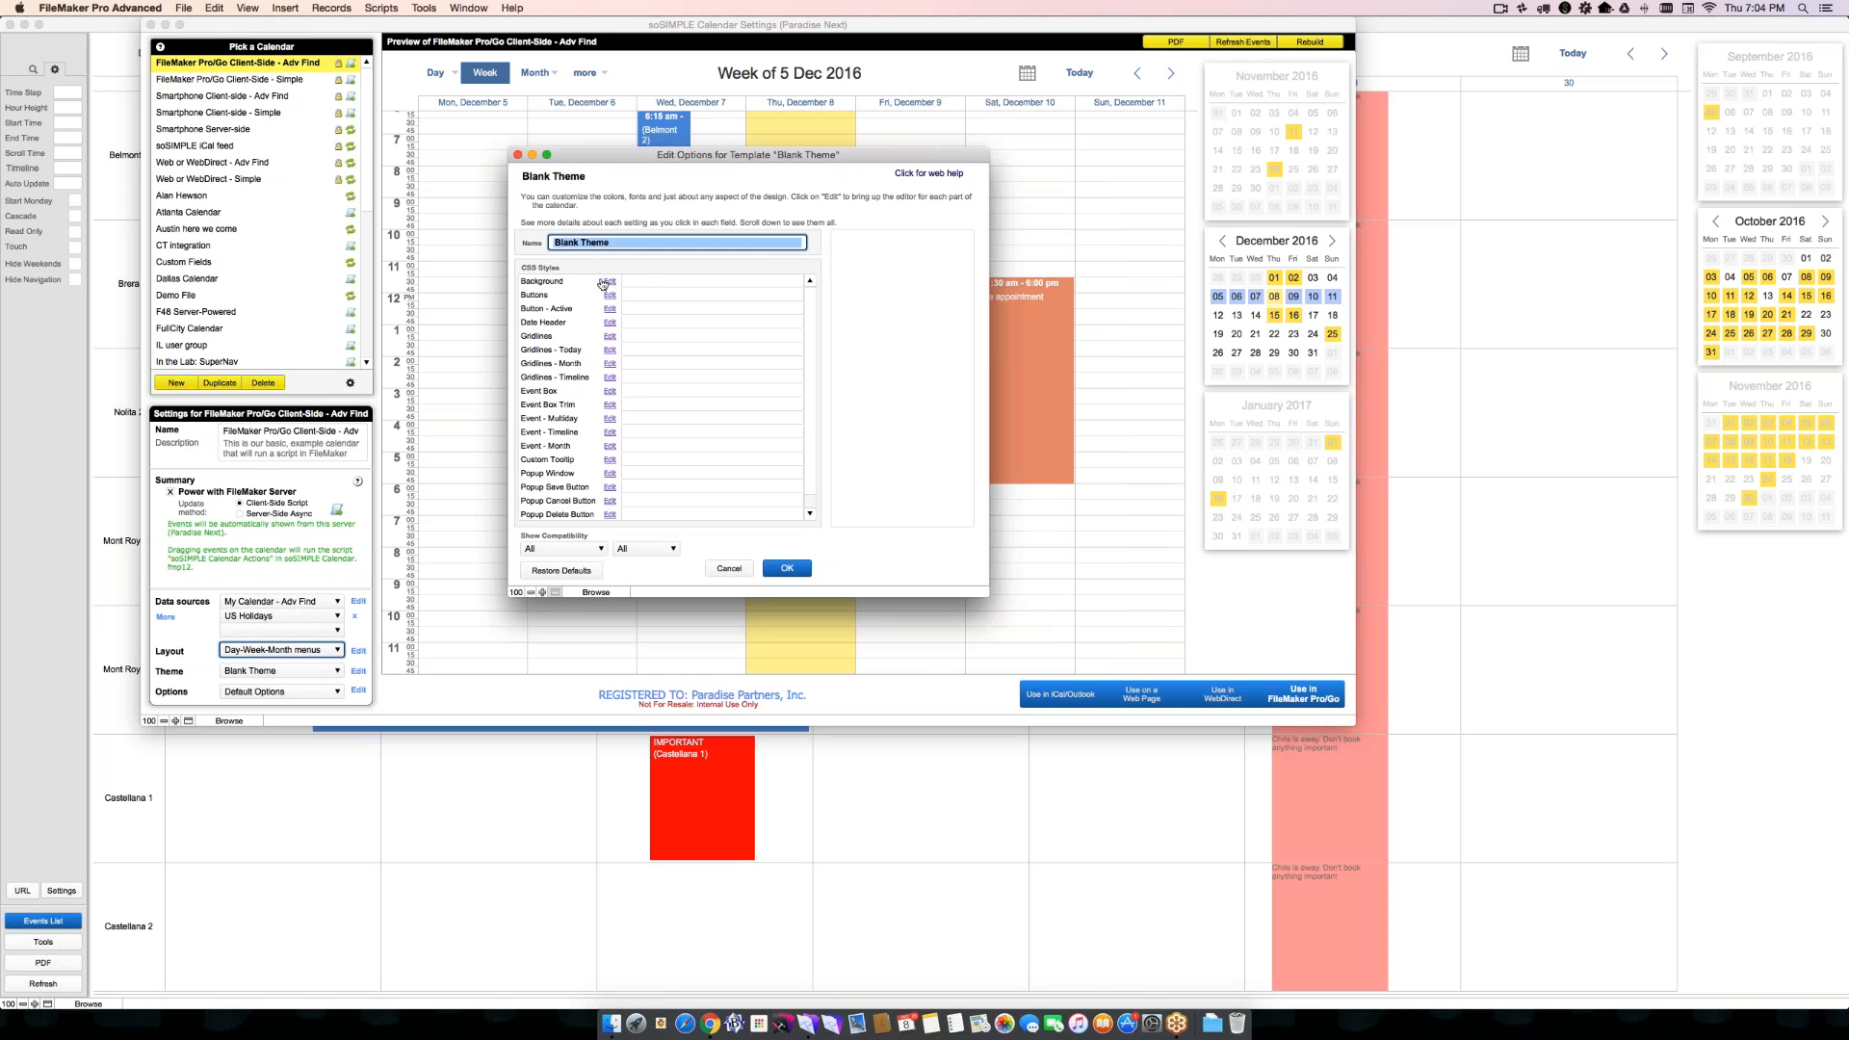
{"action": "left_click", "coordinate": [609, 294]}
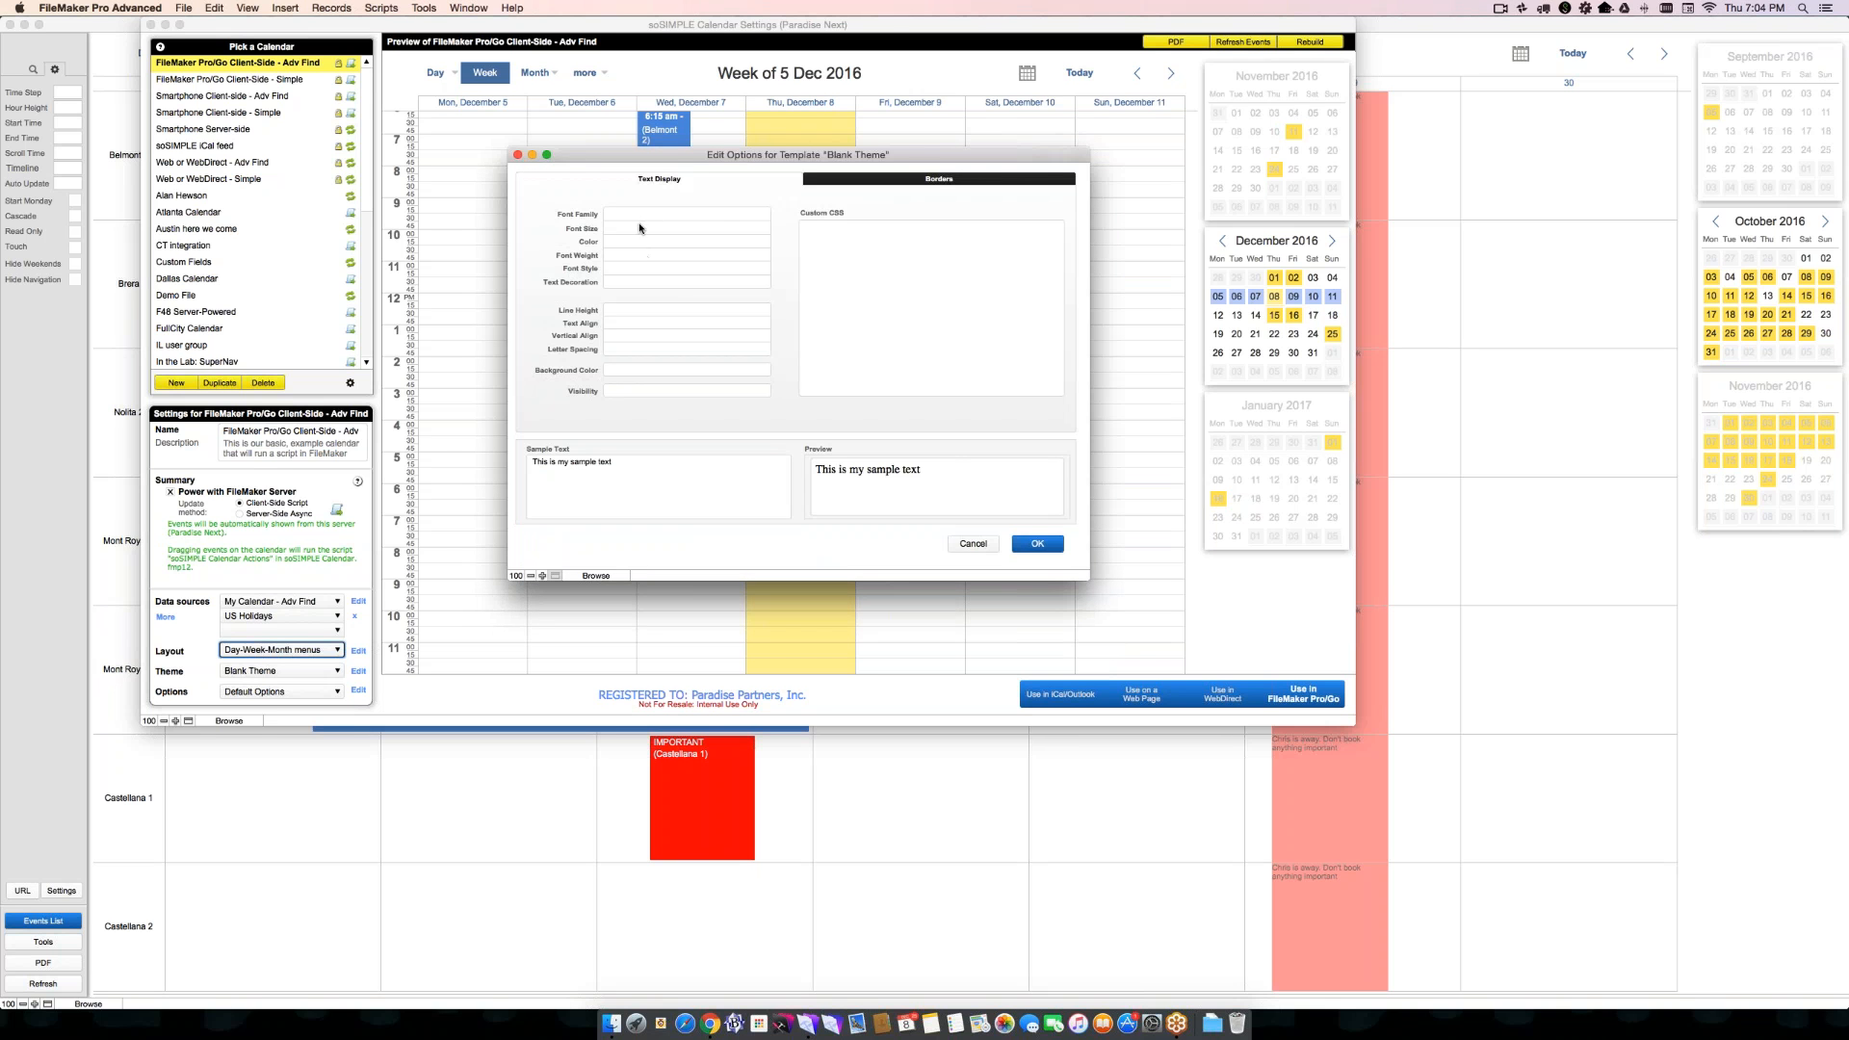
- Set the Buttons font family to Times New Roman, Times-roman, serif and the font size to 10px
{"action": "left_click", "coordinate": [639, 214]}
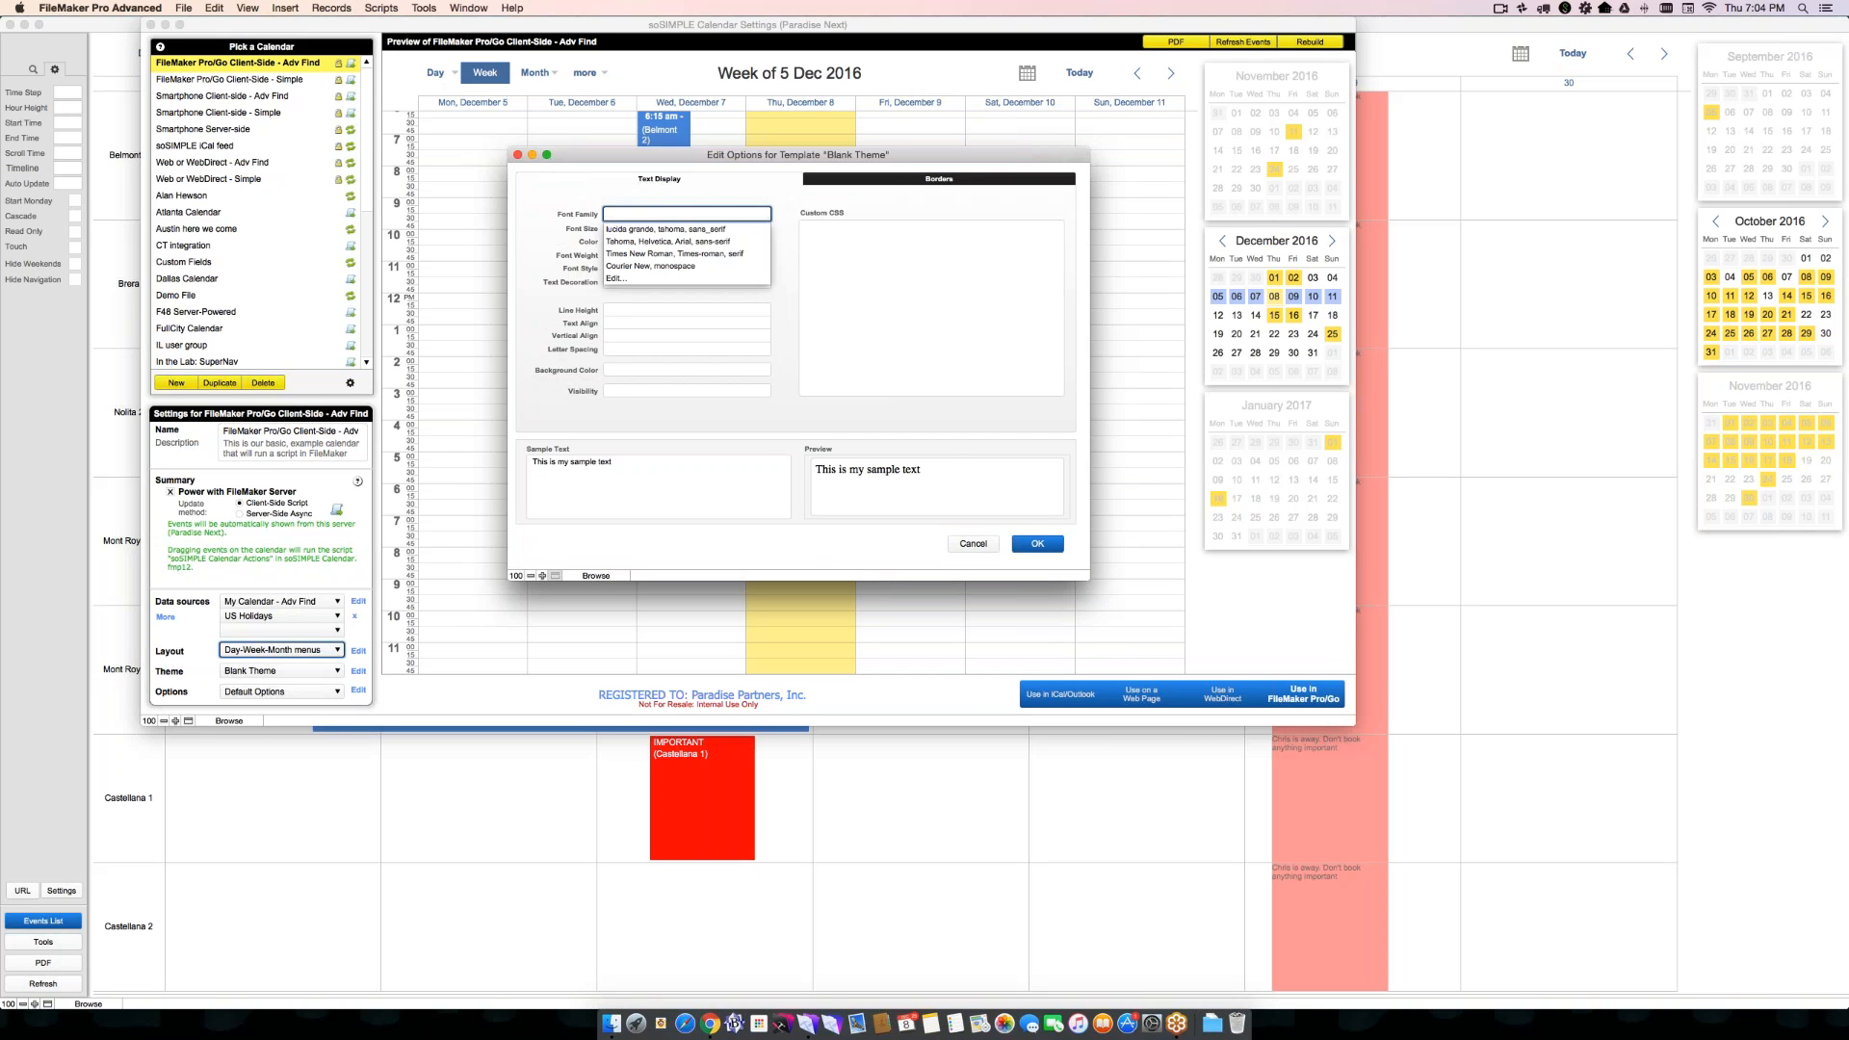
{"action": "left_click", "coordinate": [637, 253]}
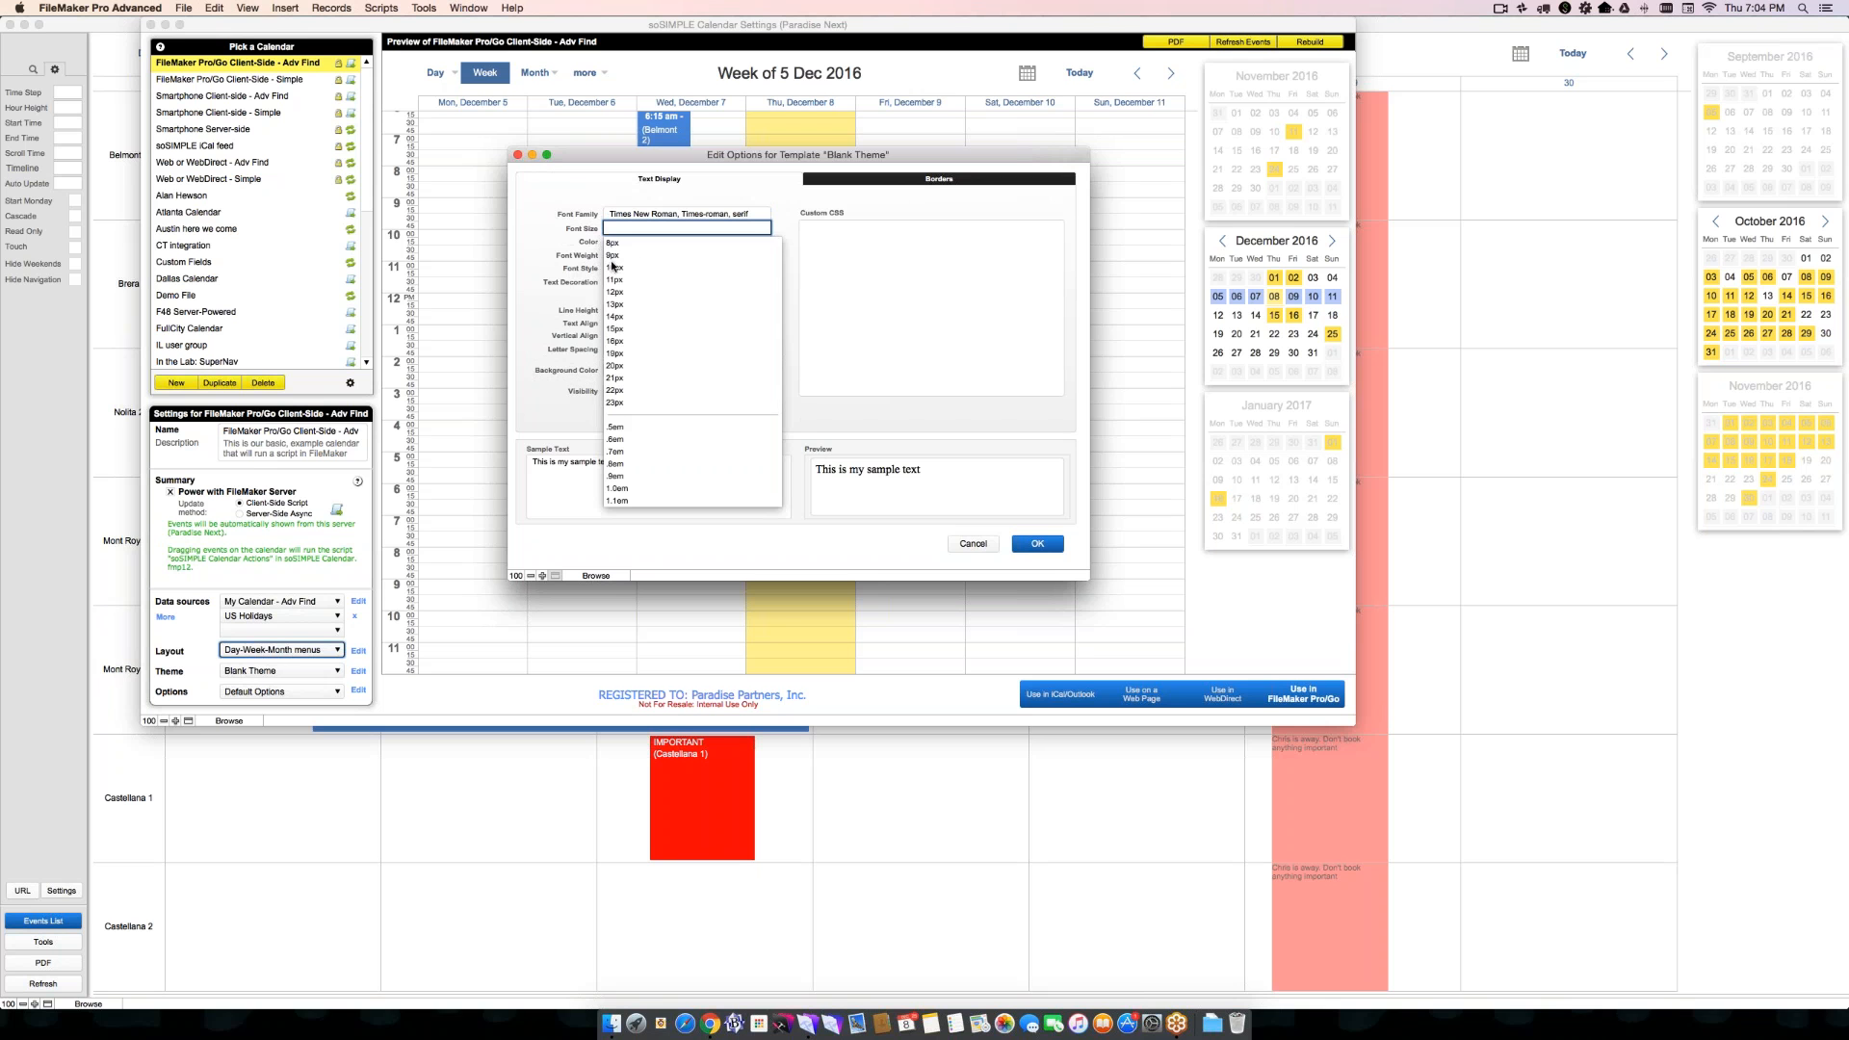
{"action": "left_click", "coordinate": [618, 269]}
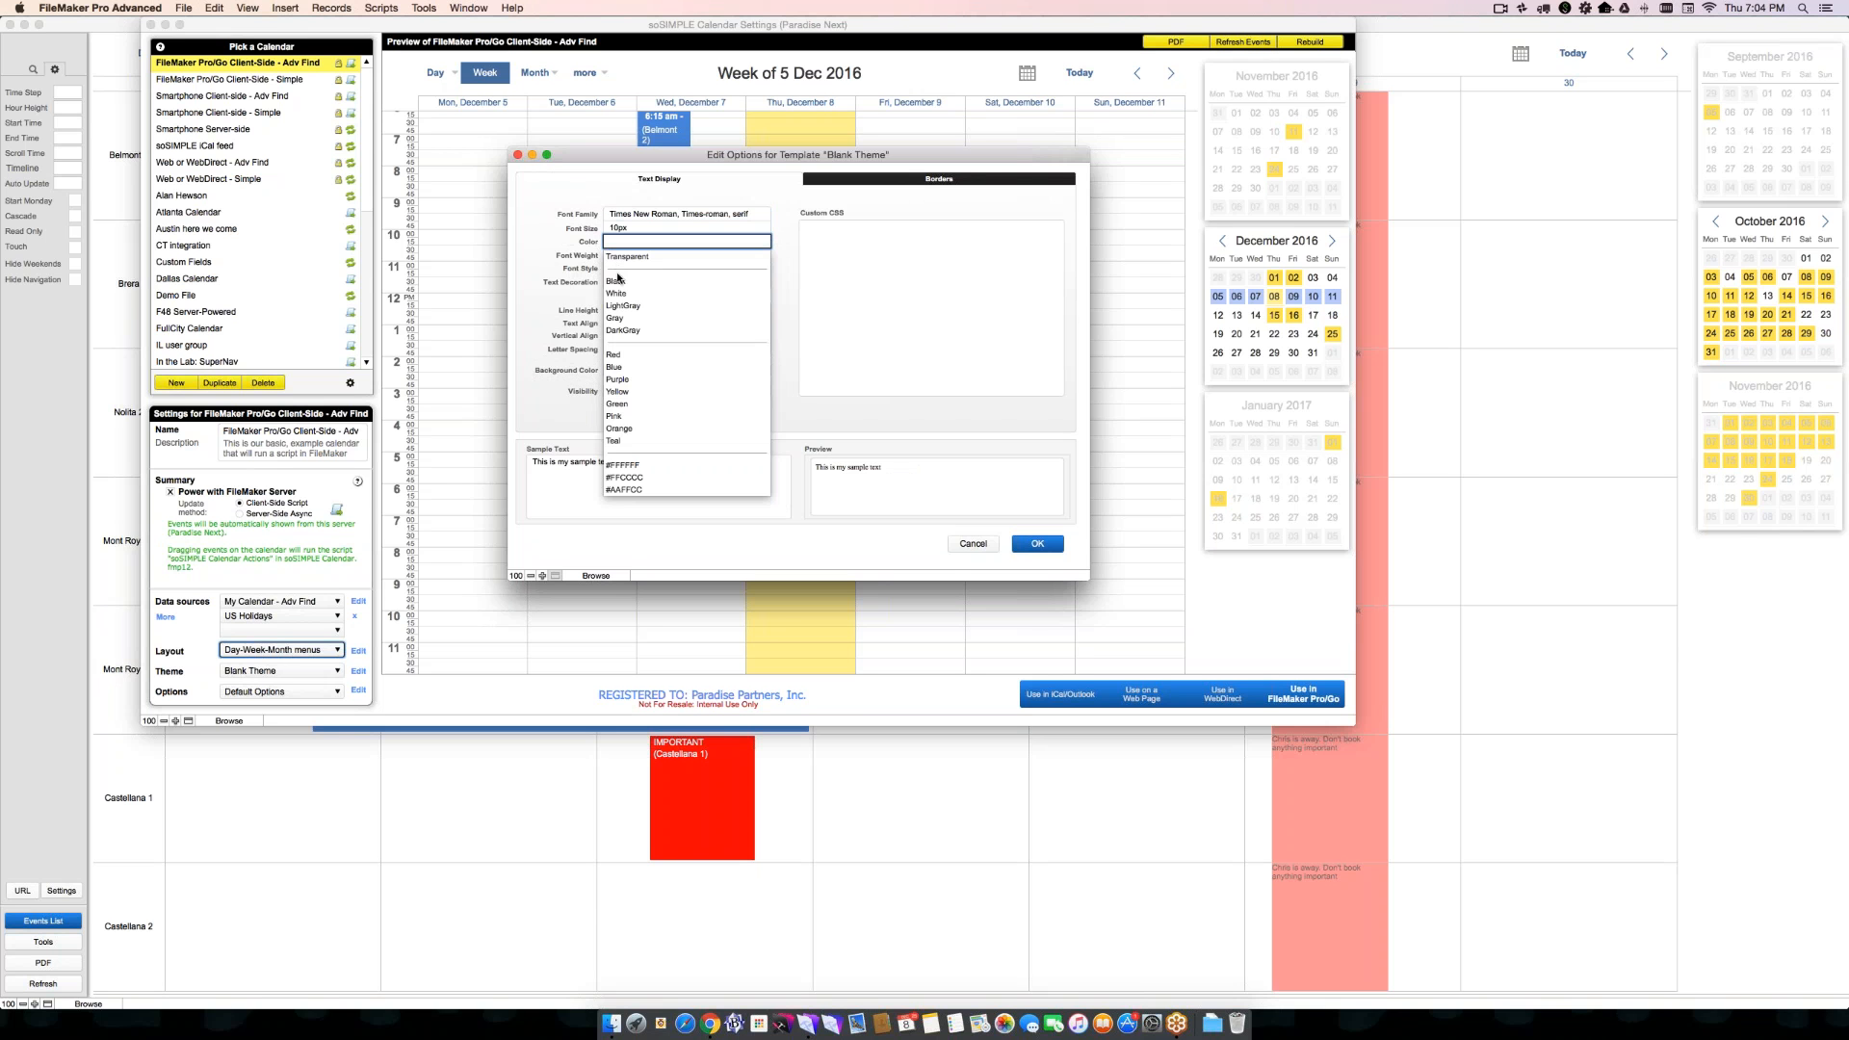
{"action": "left_click", "coordinate": [586, 309]}
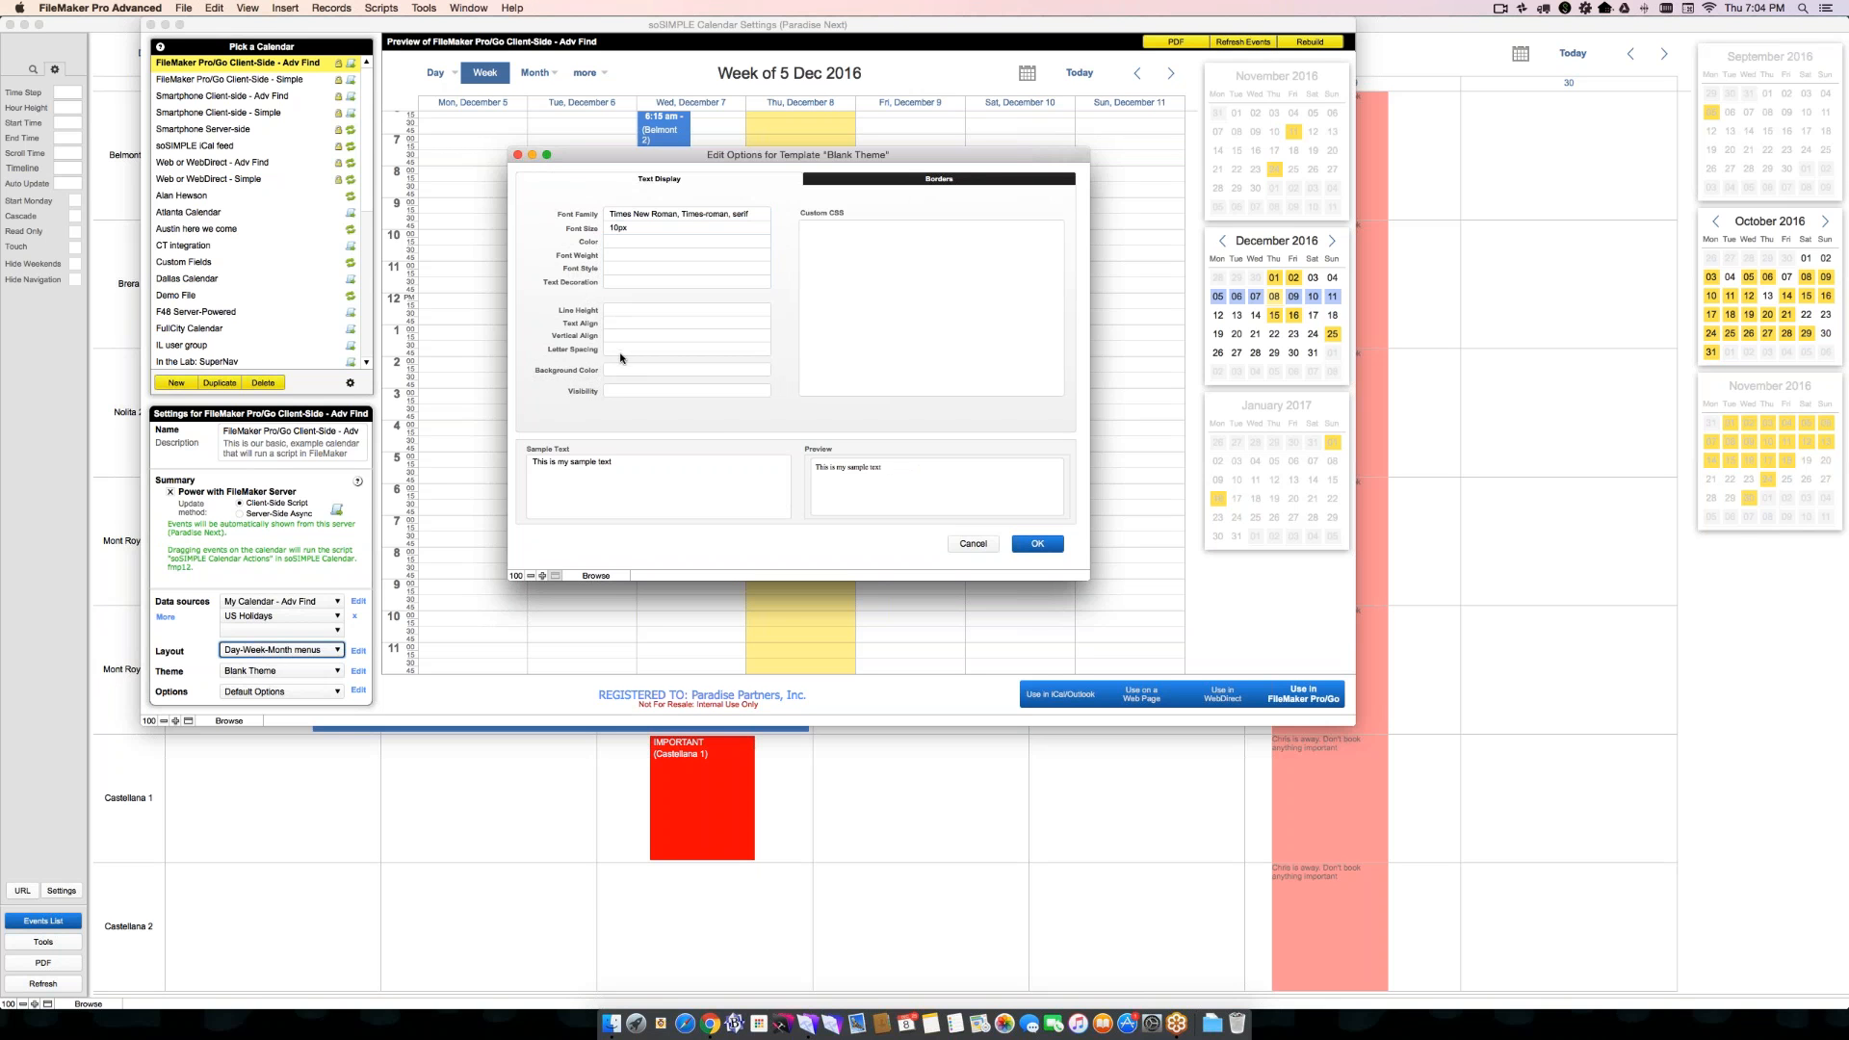
- Give the Buttons style a 1px solid black border on all four sides and apply the style
{"action": "left_click", "coordinate": [867, 179]}
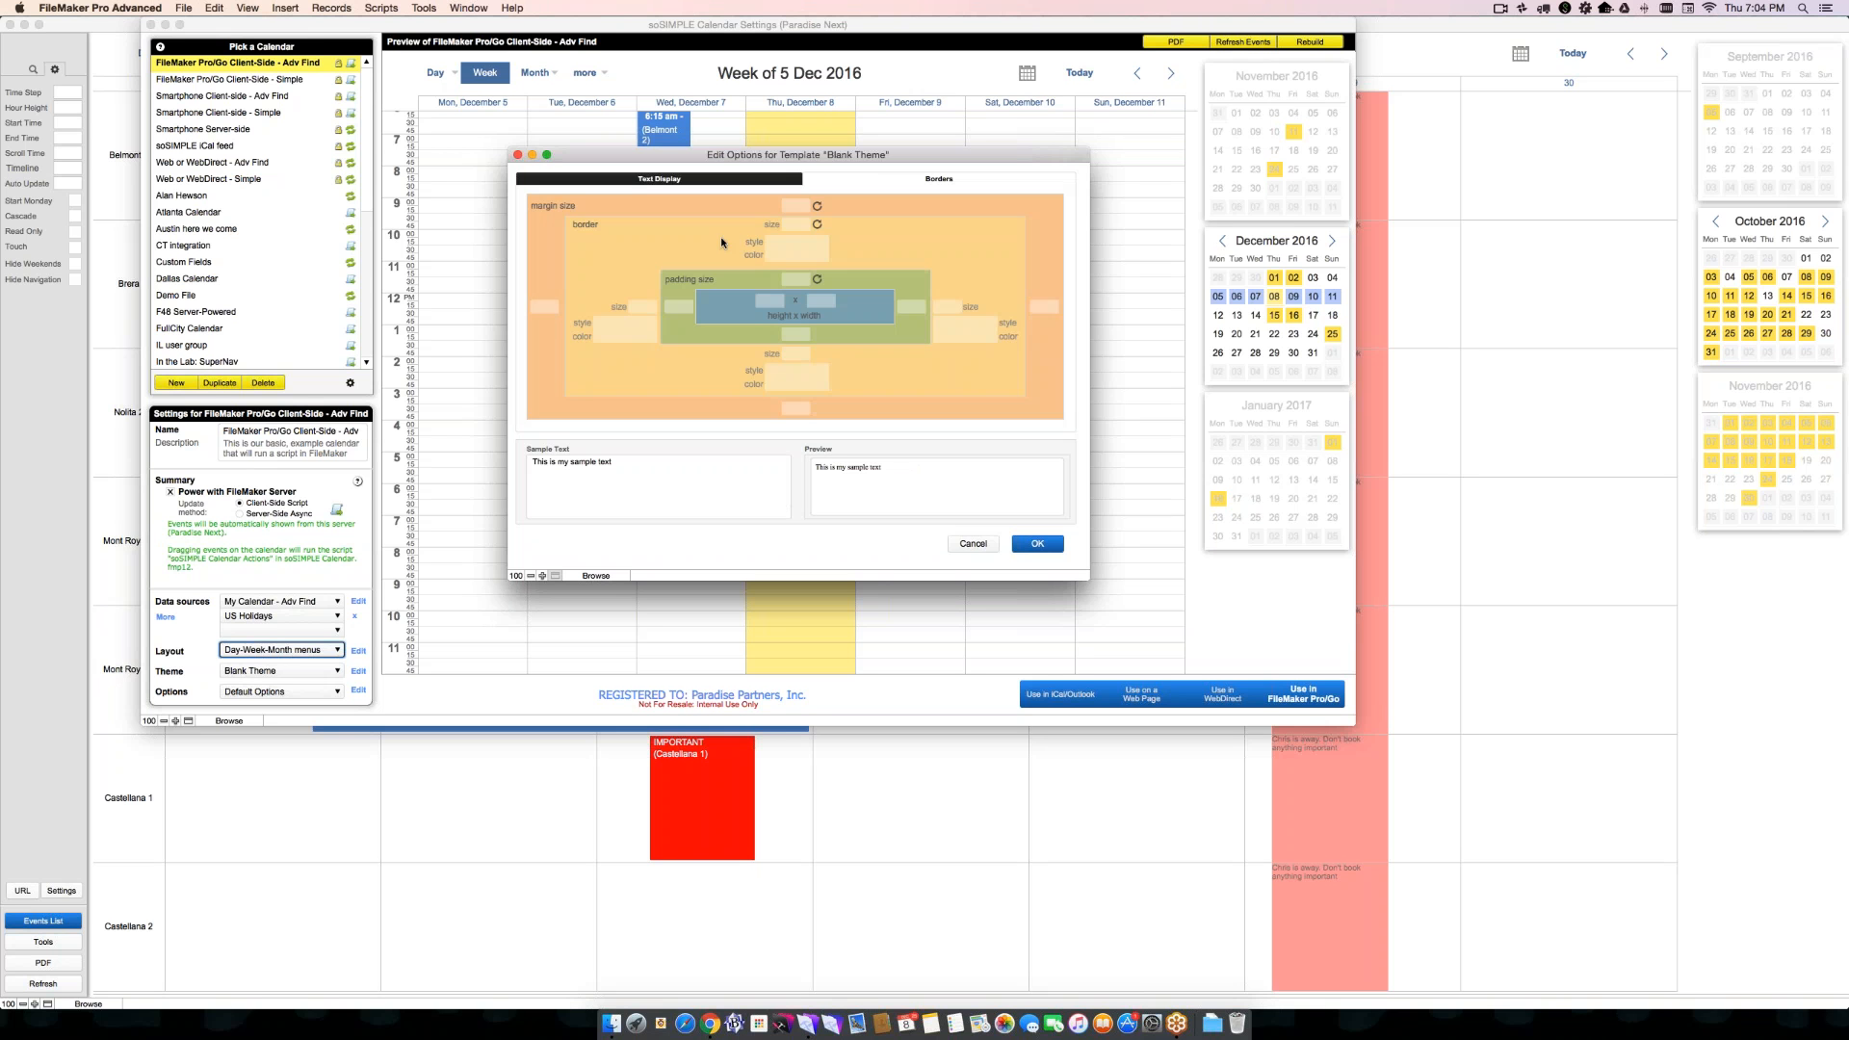
{"action": "left_click", "coordinate": [796, 225]}
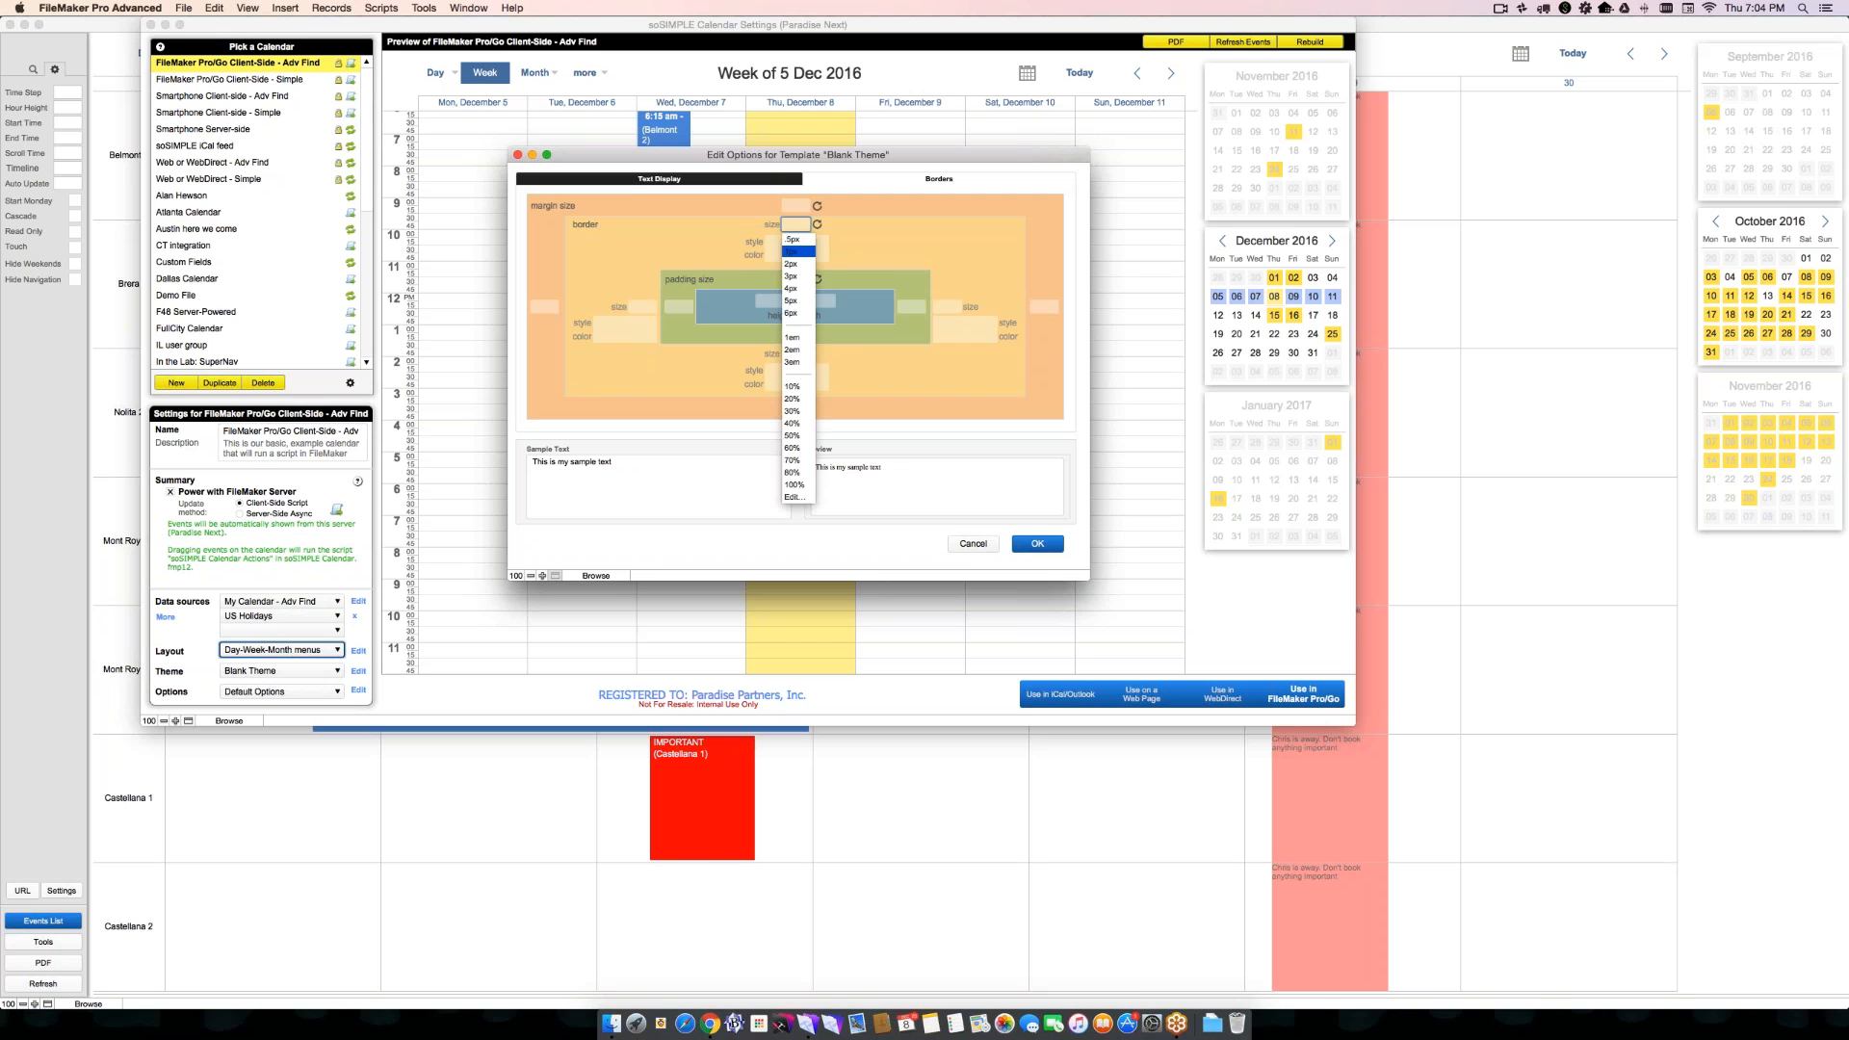
{"action": "left_click", "coordinate": [791, 252]}
{"action": "left_click", "coordinate": [787, 243]}
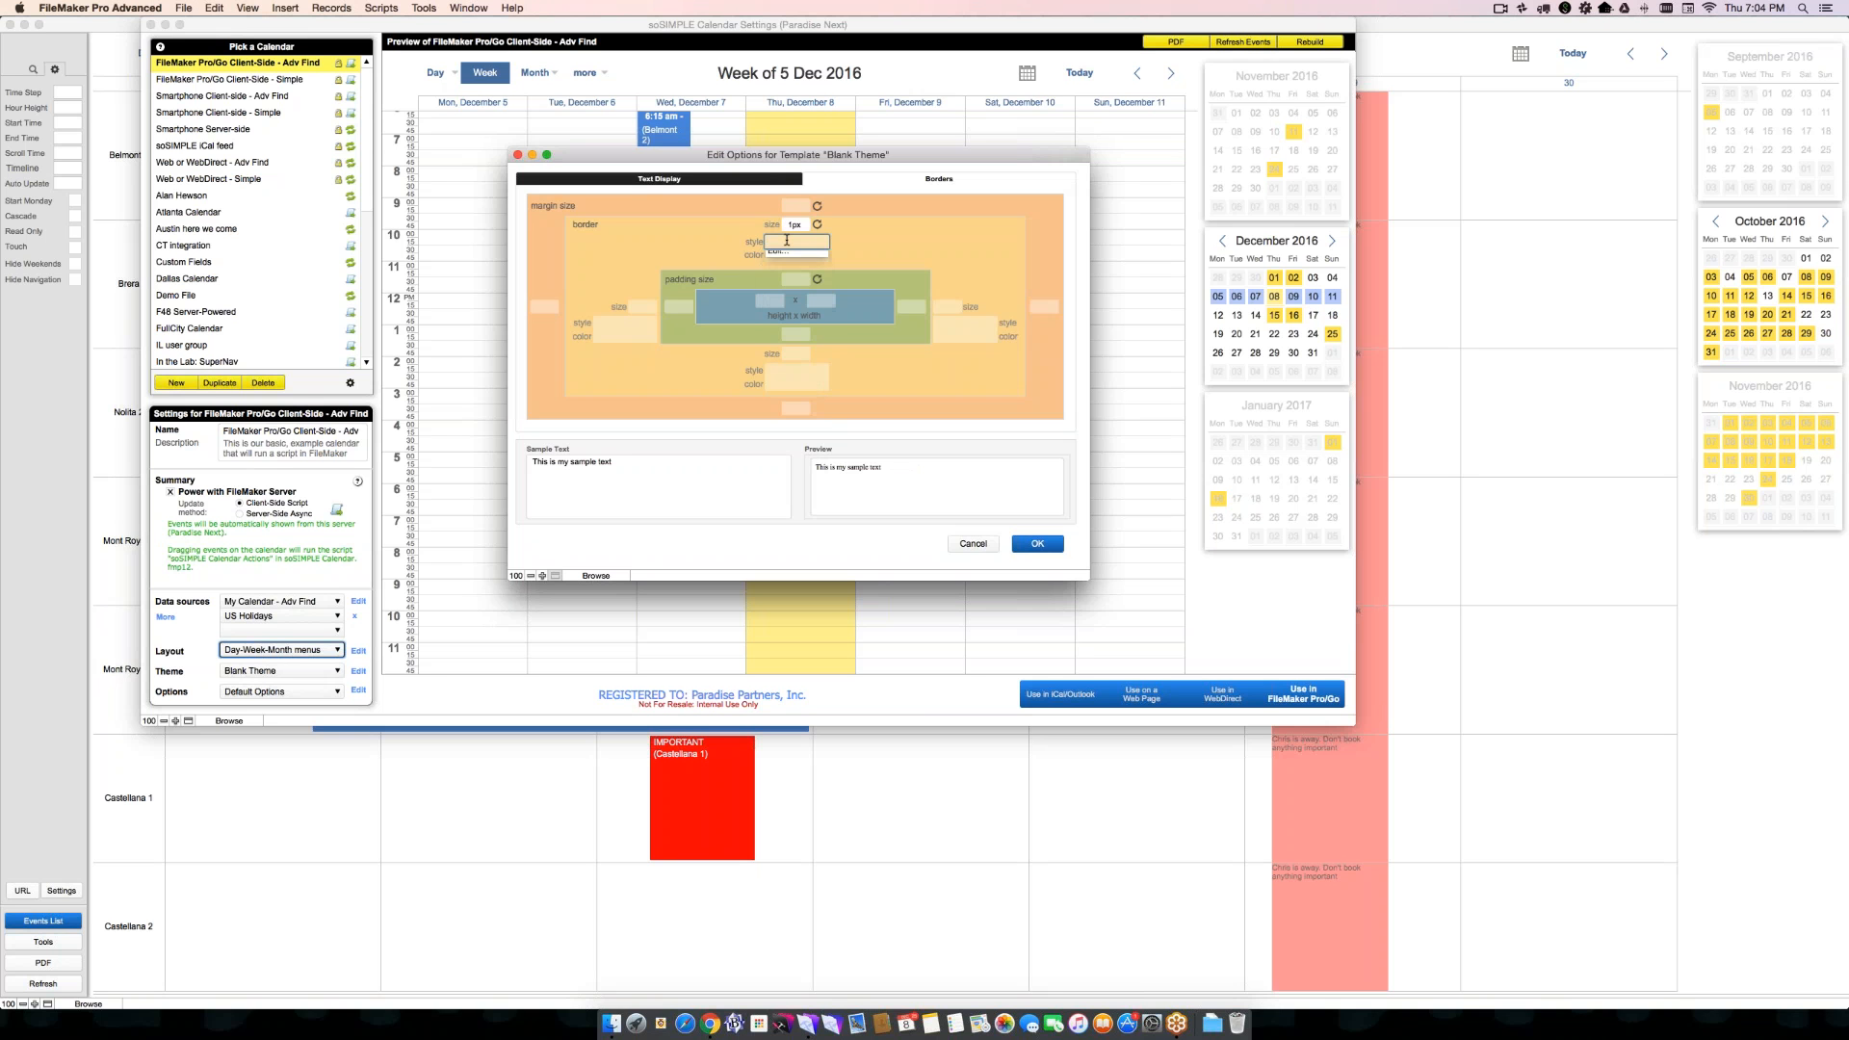
{"action": "left_click", "coordinate": [787, 260]}
{"action": "left_click", "coordinate": [787, 255]}
{"action": "left_click", "coordinate": [786, 297]}
{"action": "left_click", "coordinate": [796, 280]}
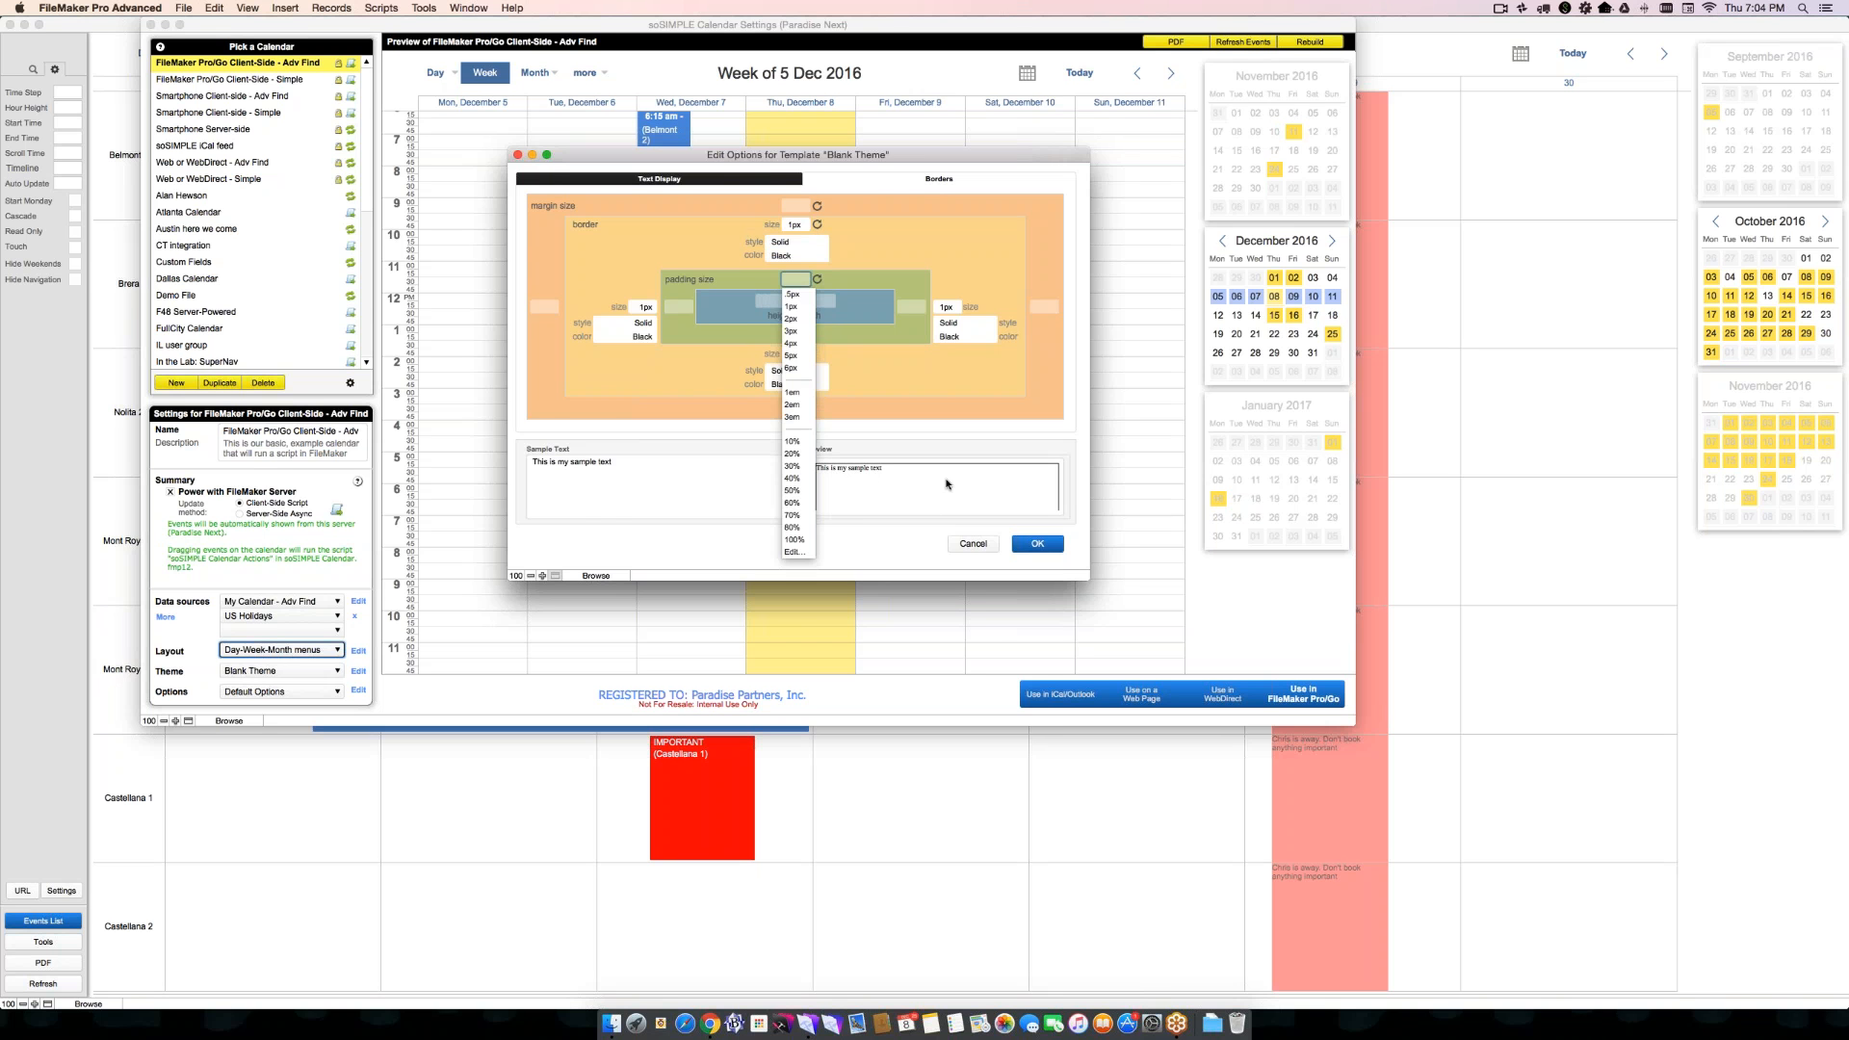
{"action": "left_click", "coordinate": [1037, 543]}
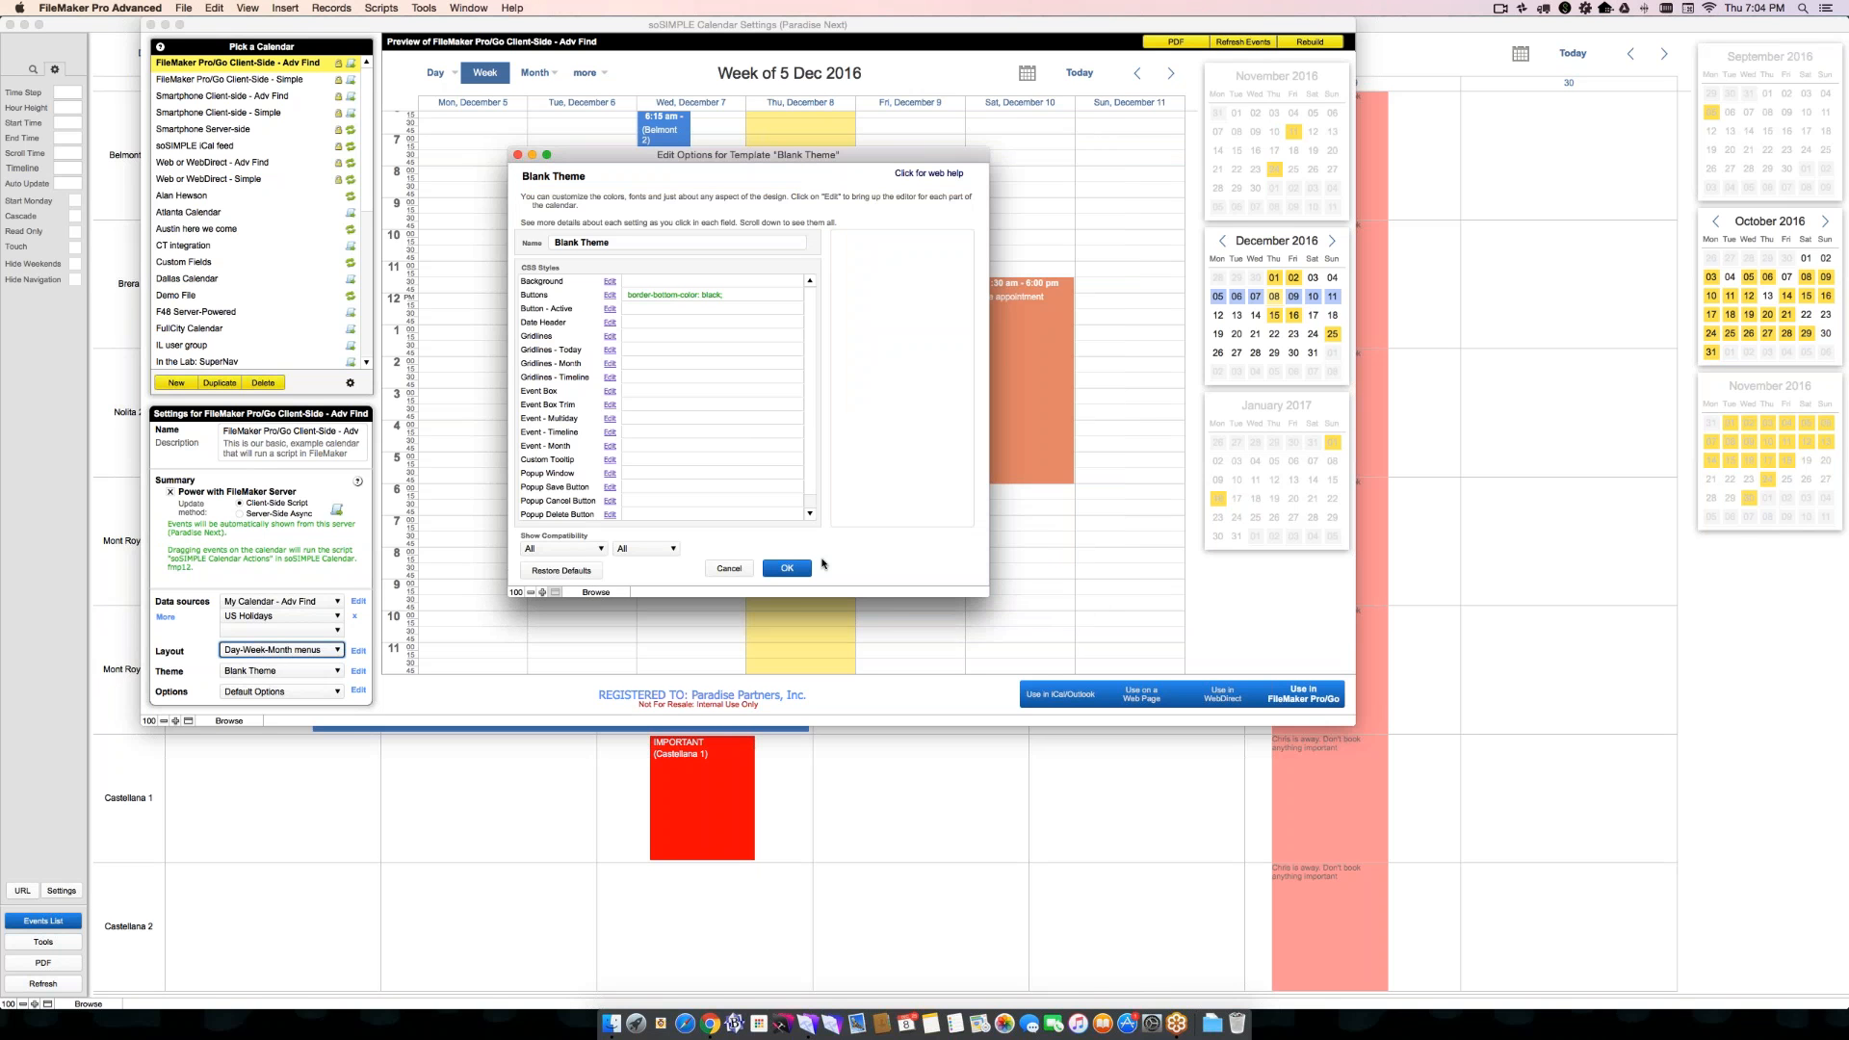
- Review the generated CSS for Buttons and save the Blank Theme to preview the restyled navigation bar menus
{"action": "left_click", "coordinate": [706, 298]}
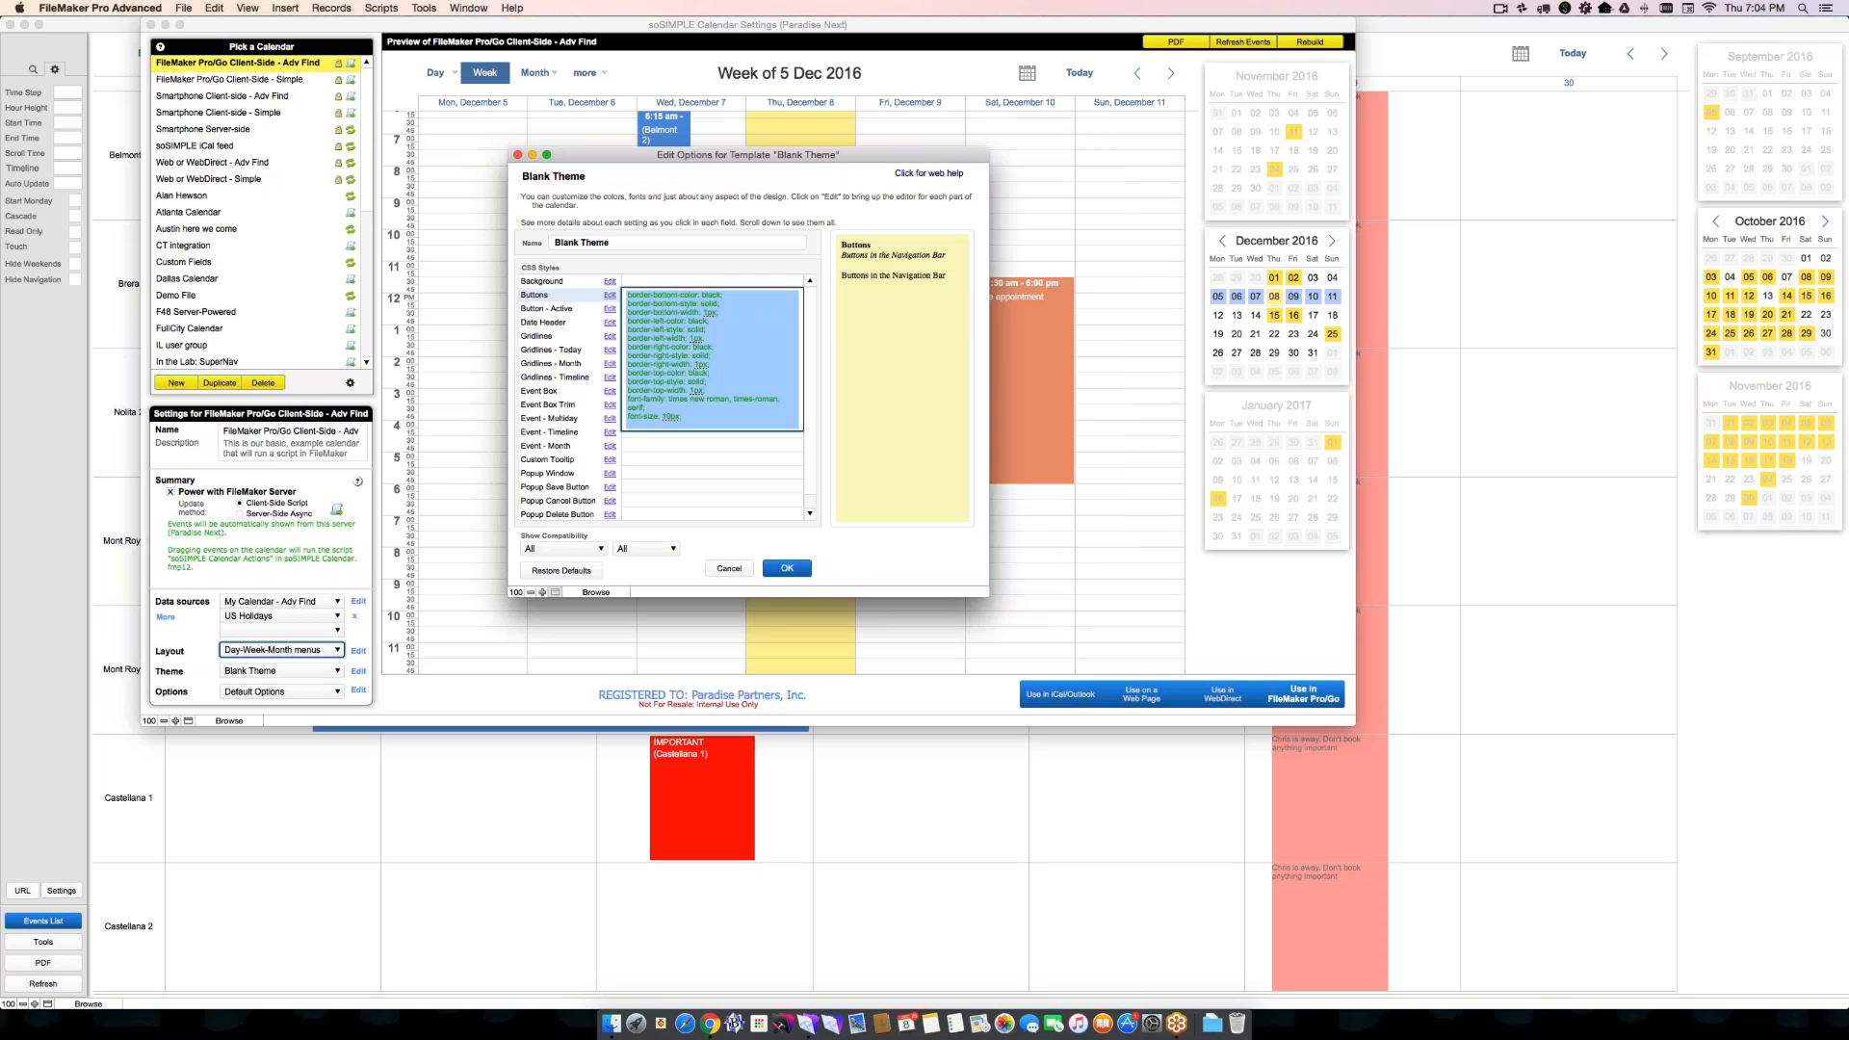
{"action": "left_click", "coordinate": [870, 567]}
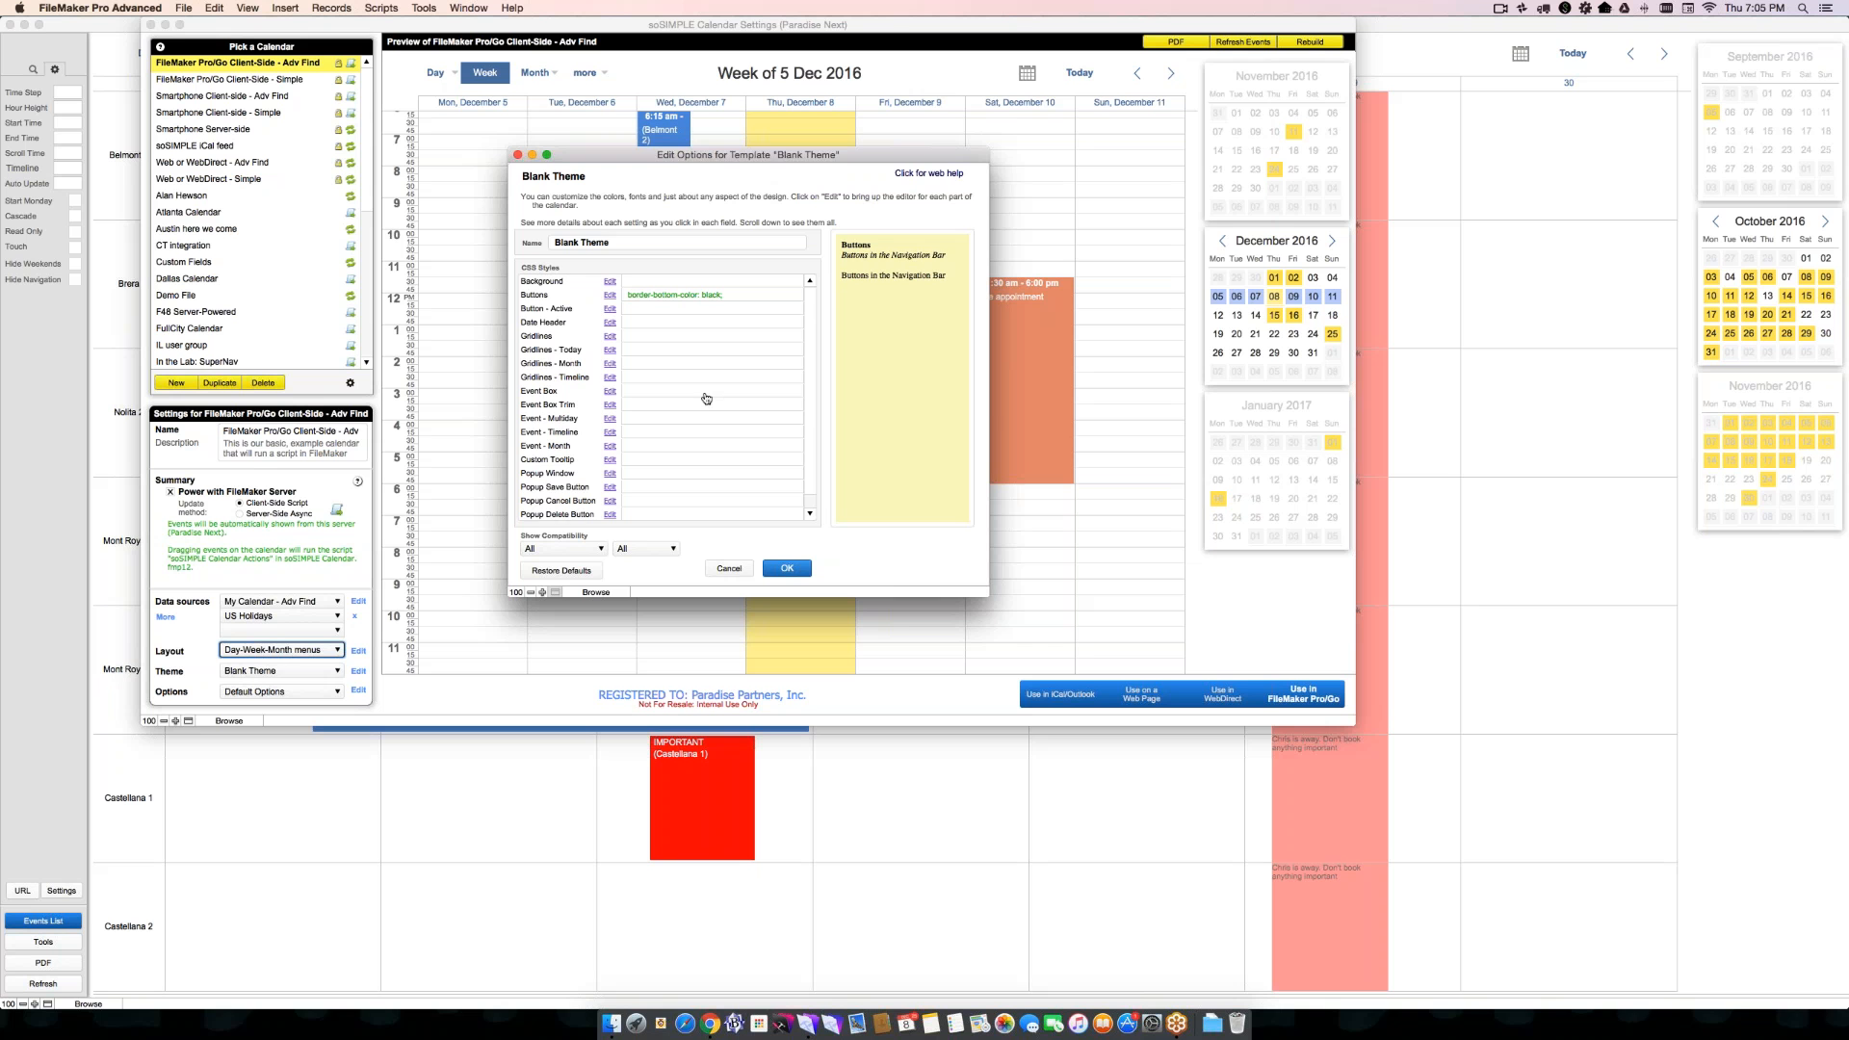
{"action": "key", "text": "Return"}
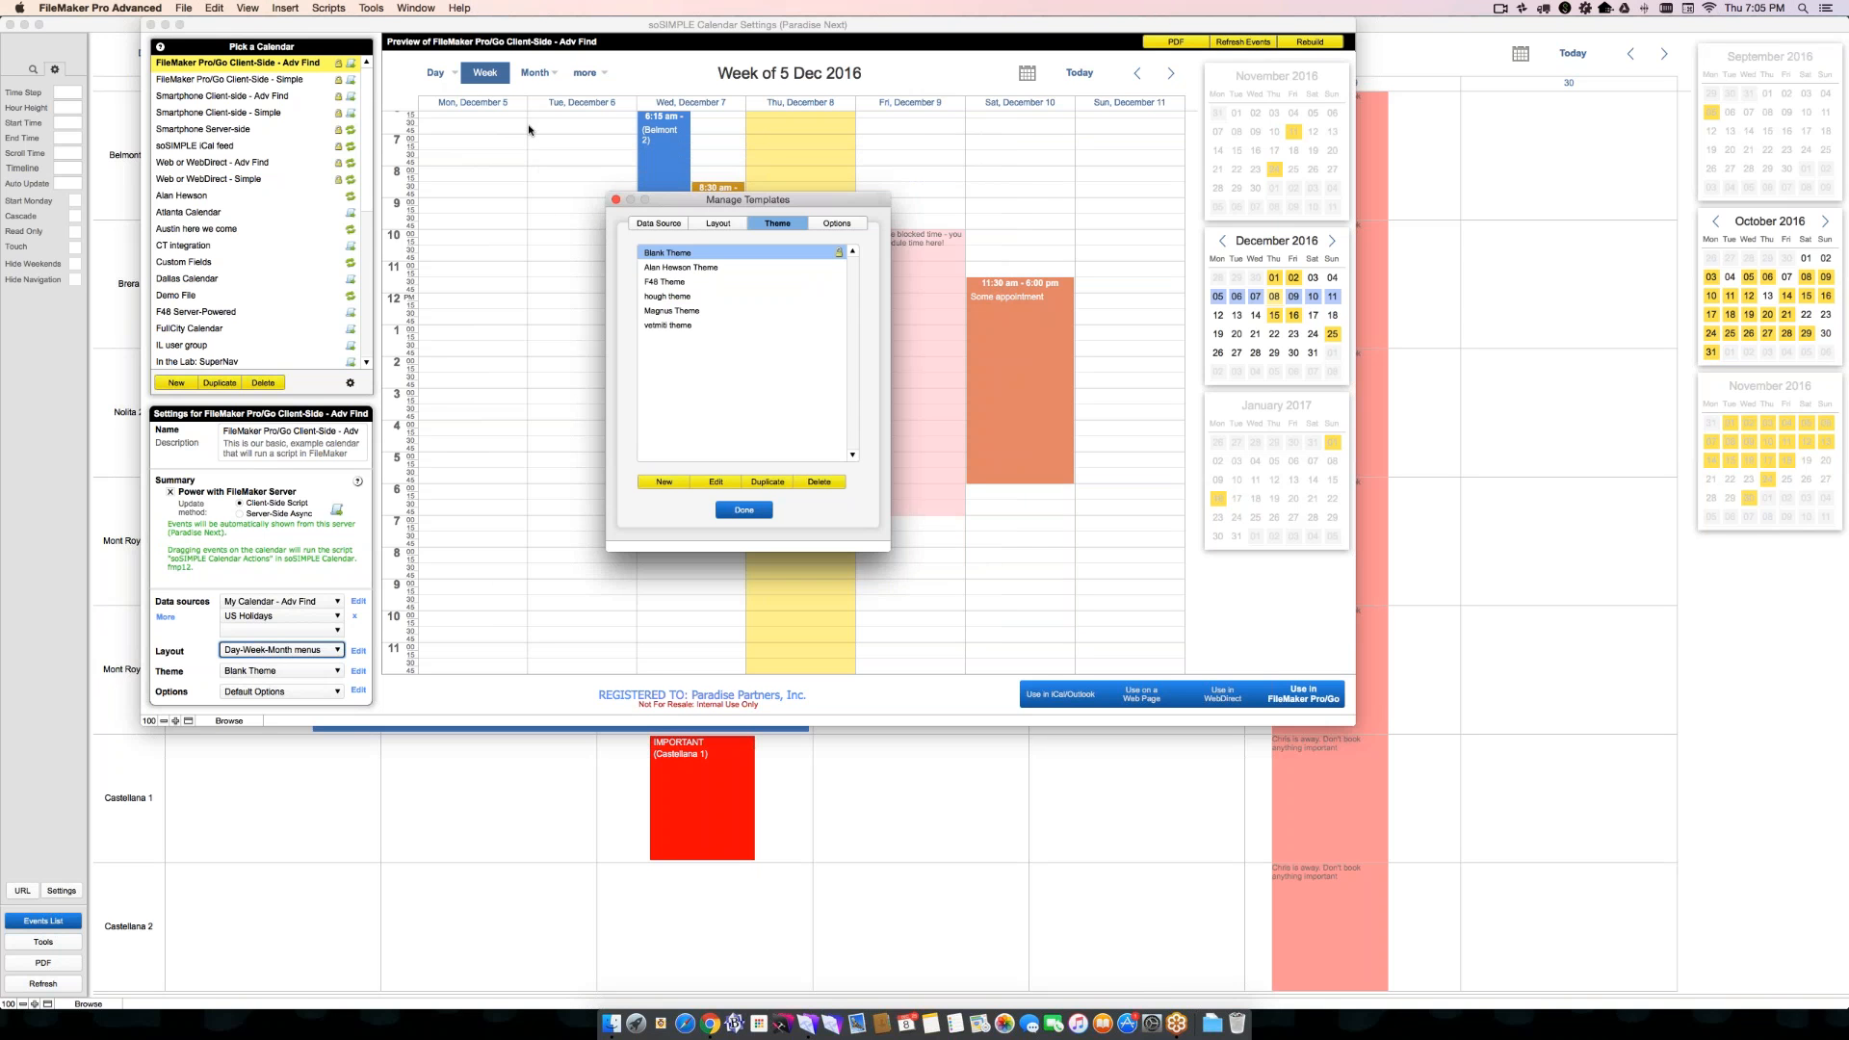
{"action": "left_click", "coordinate": [743, 510]}
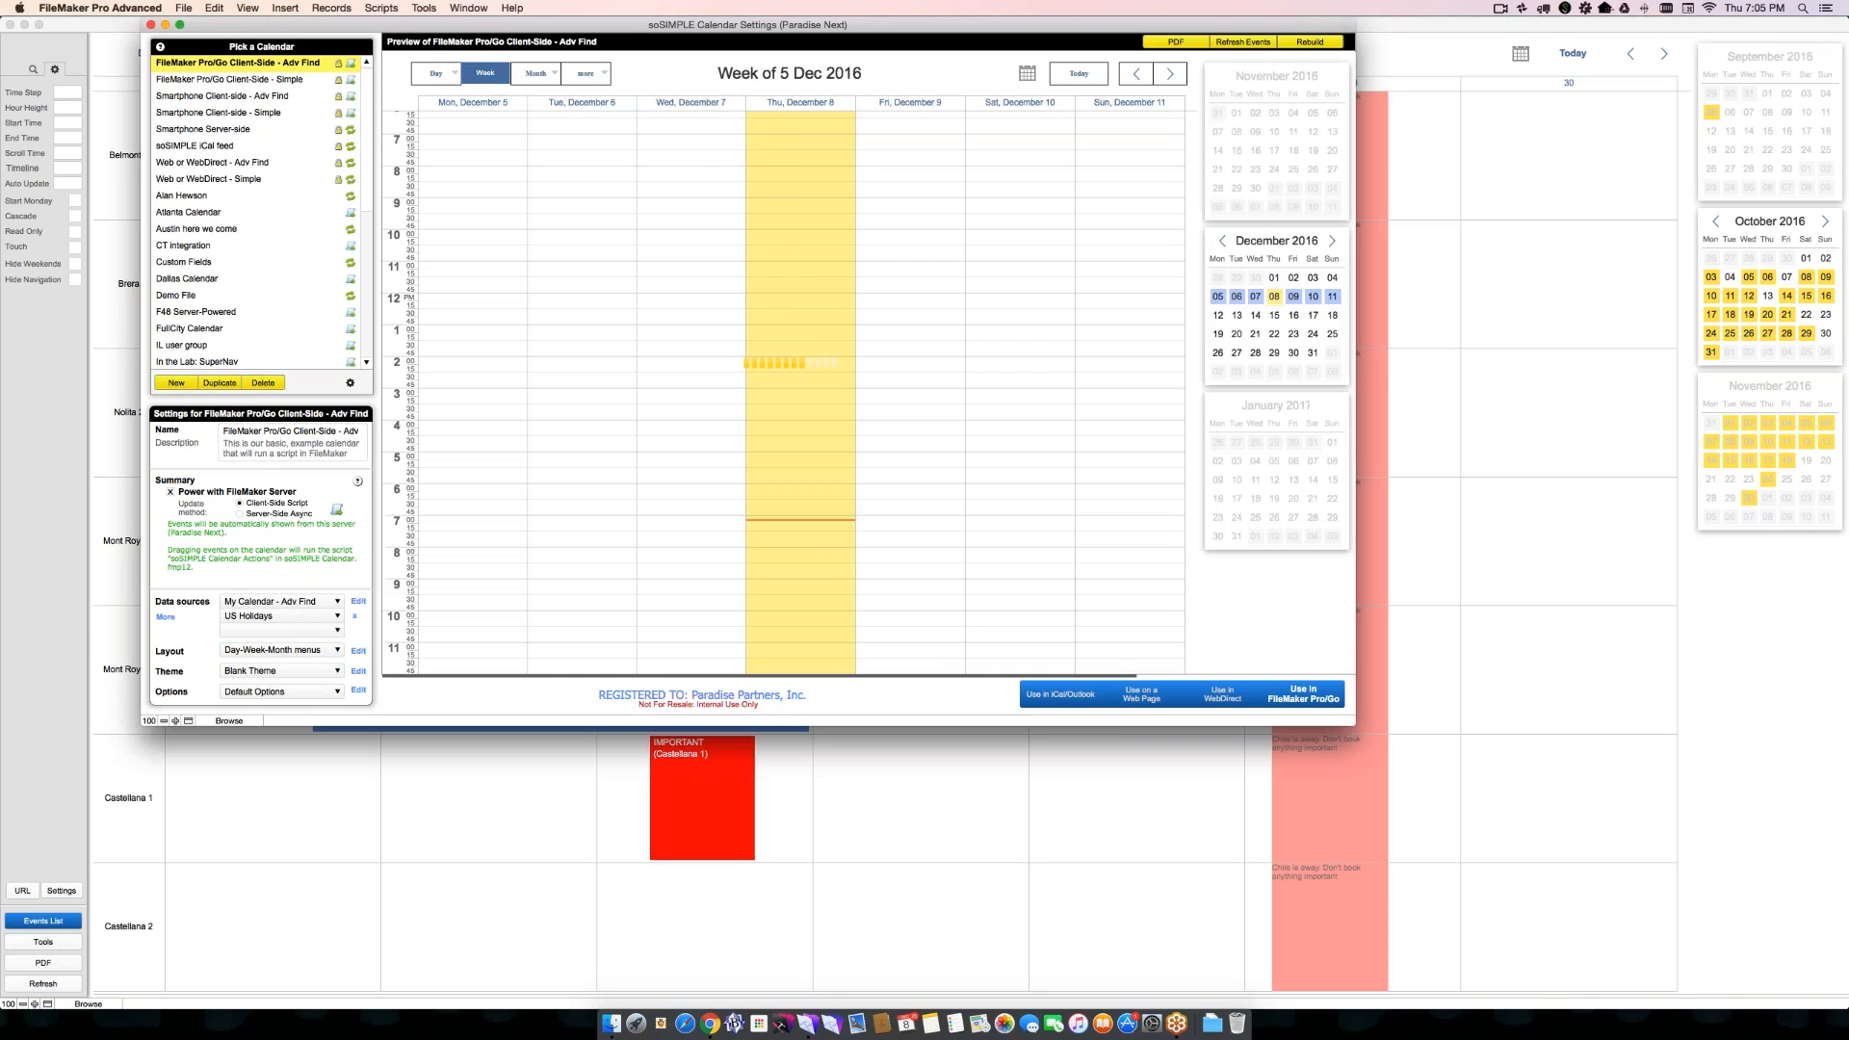
{"action": "left_click", "coordinate": [438, 75]}
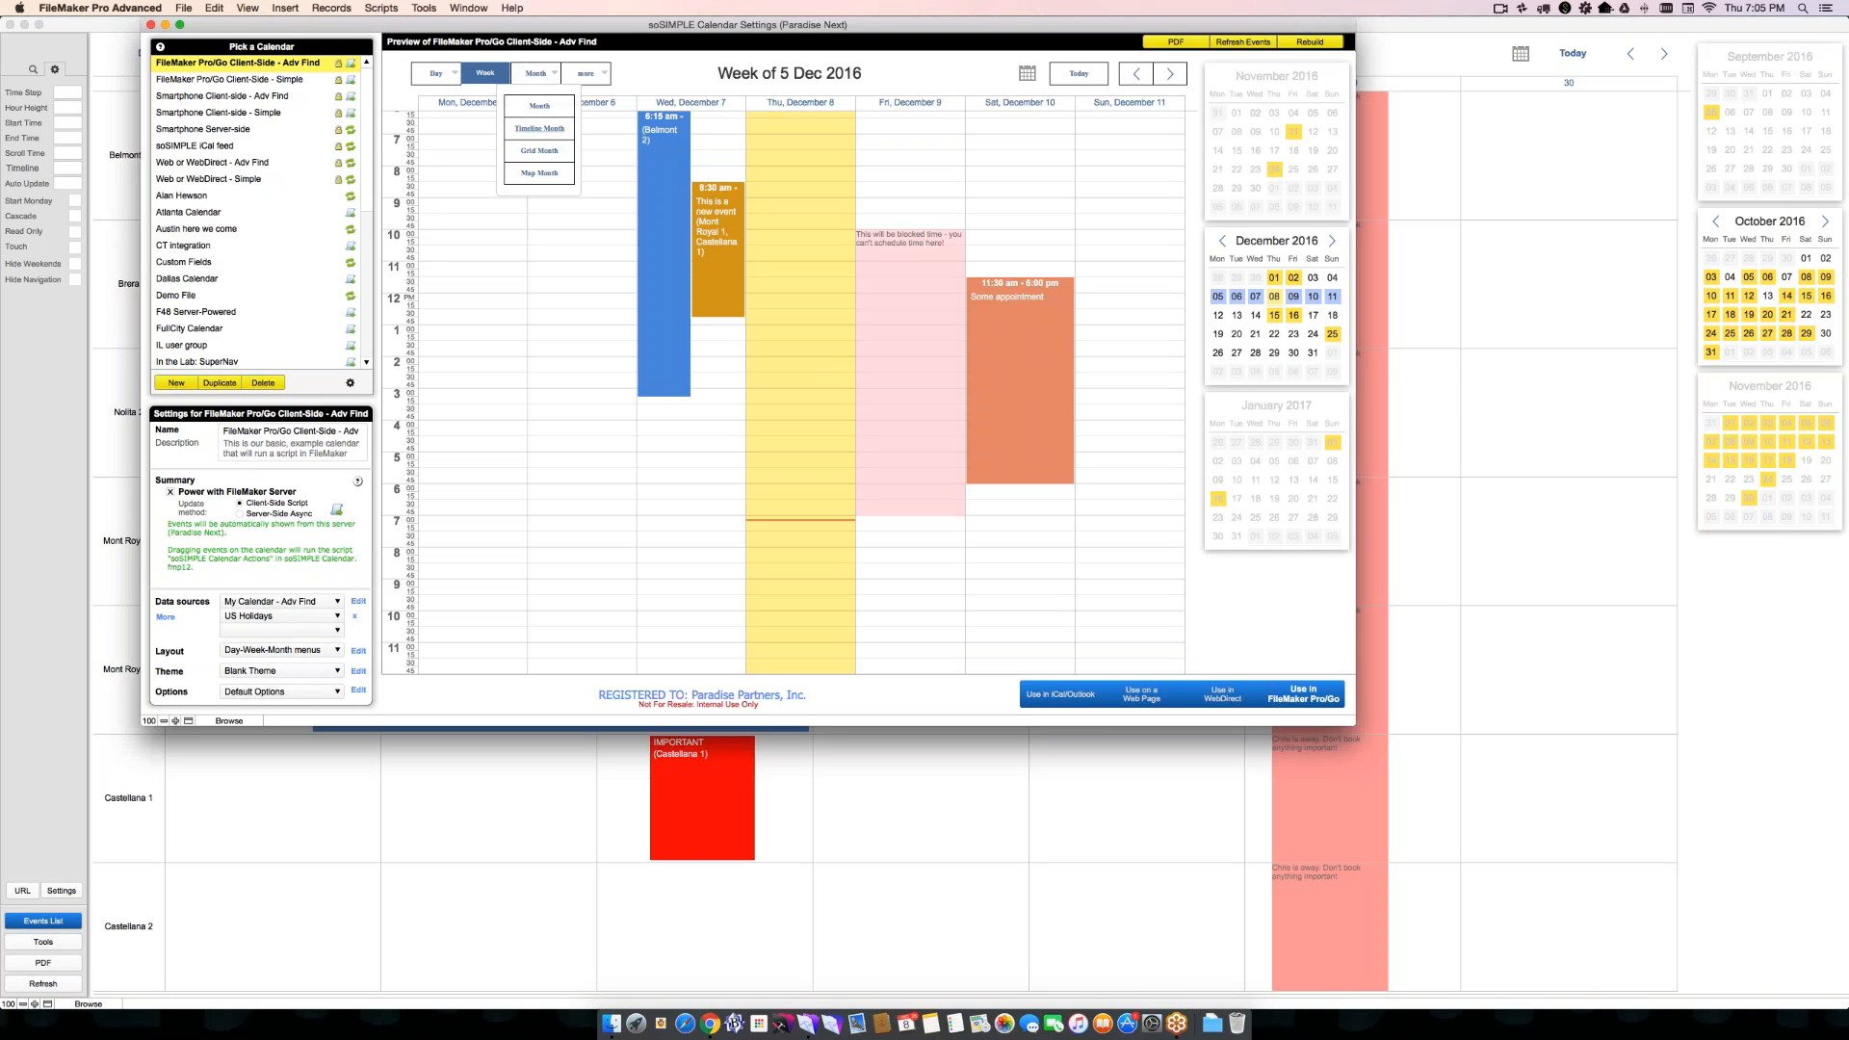
{"action": "mouse_move", "coordinate": [585, 74]}
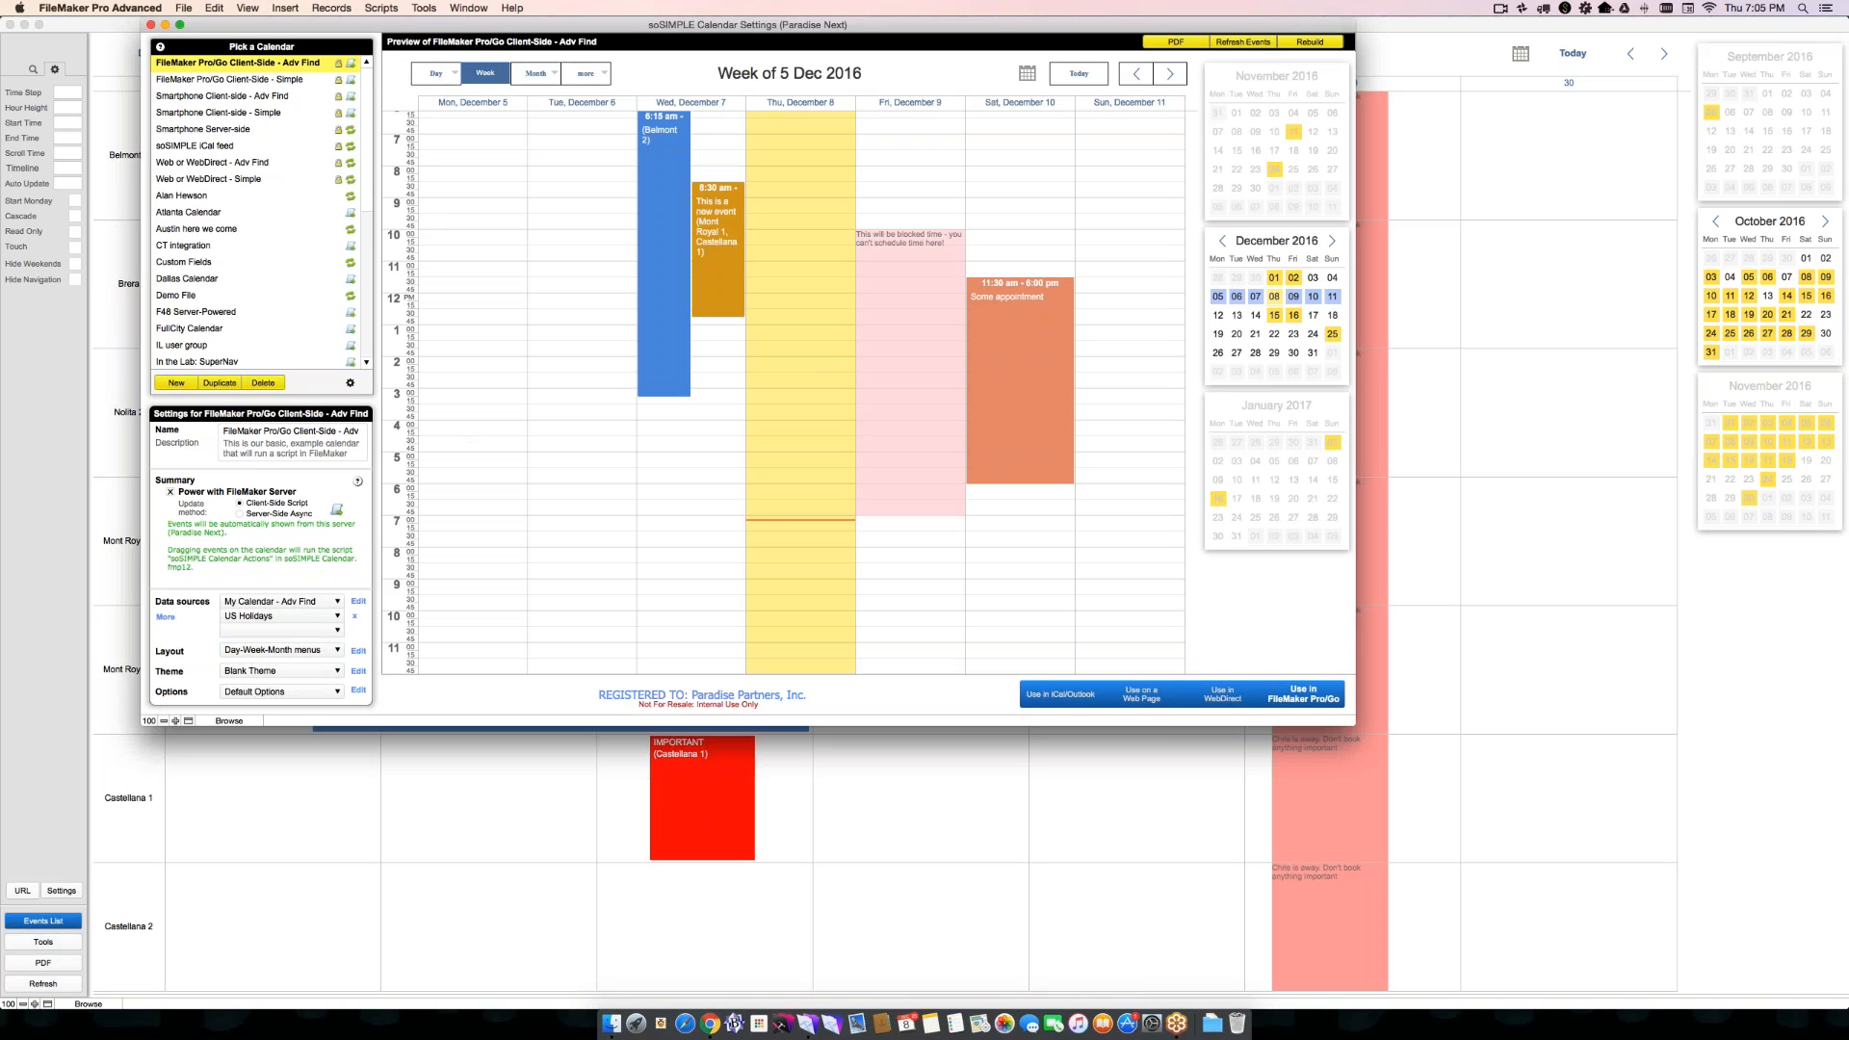
- Reopen the Blank Theme template, clear all the CSS from Buttons and save the theme
{"action": "left_click", "coordinate": [358, 671]}
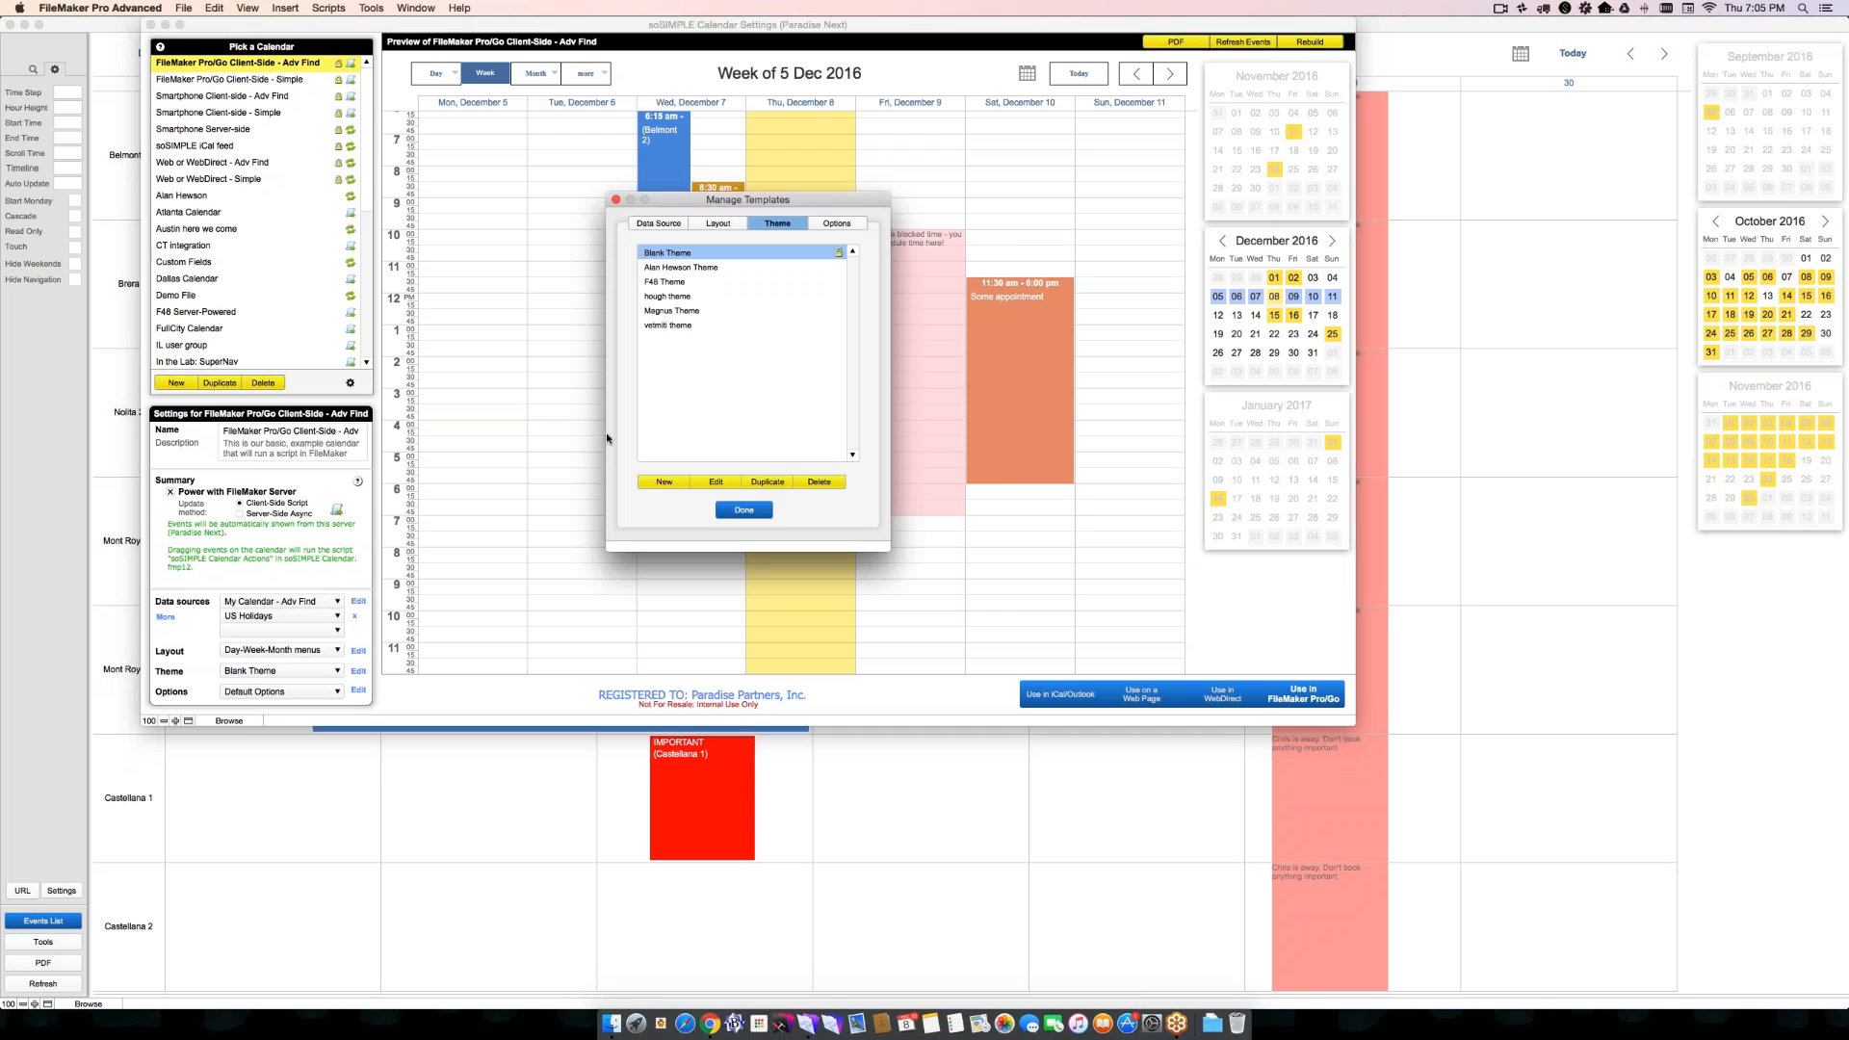
{"action": "left_click", "coordinate": [710, 481]}
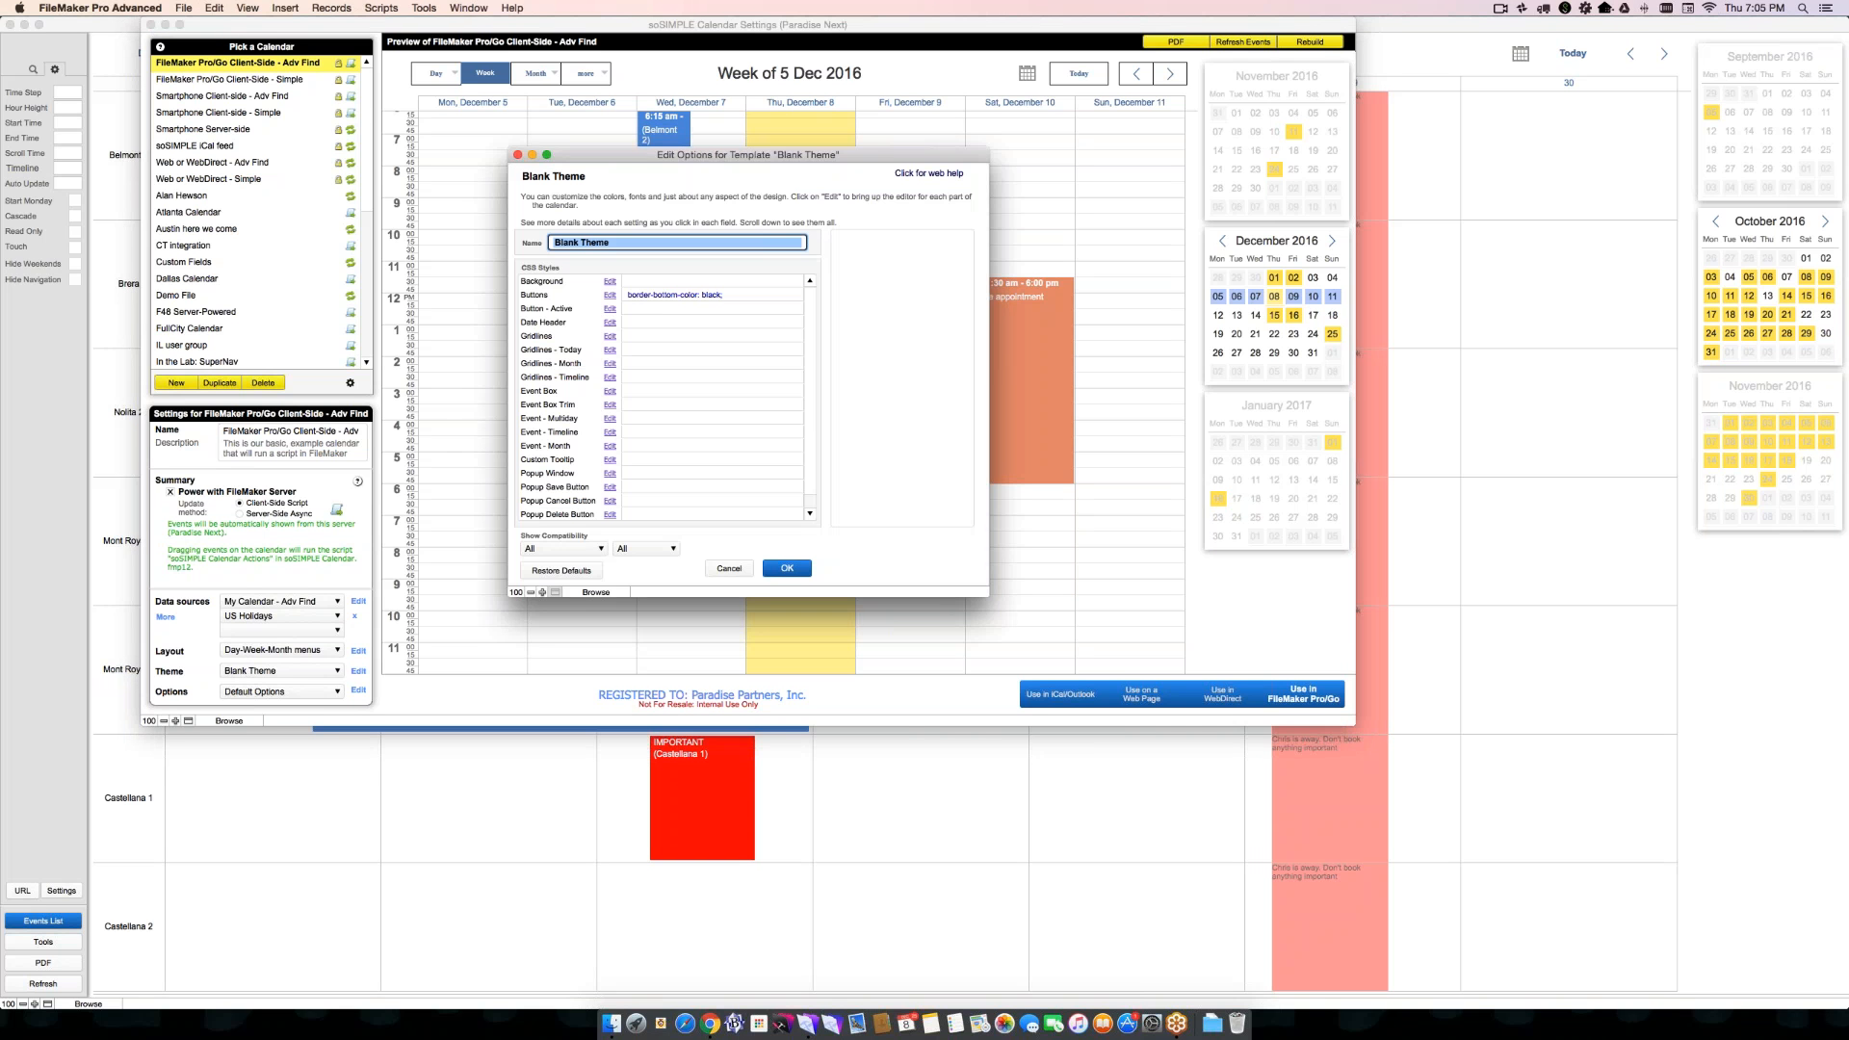
{"action": "left_click", "coordinate": [711, 294]}
{"action": "key", "text": "BackSpace"}
{"action": "left_click", "coordinate": [785, 568]}
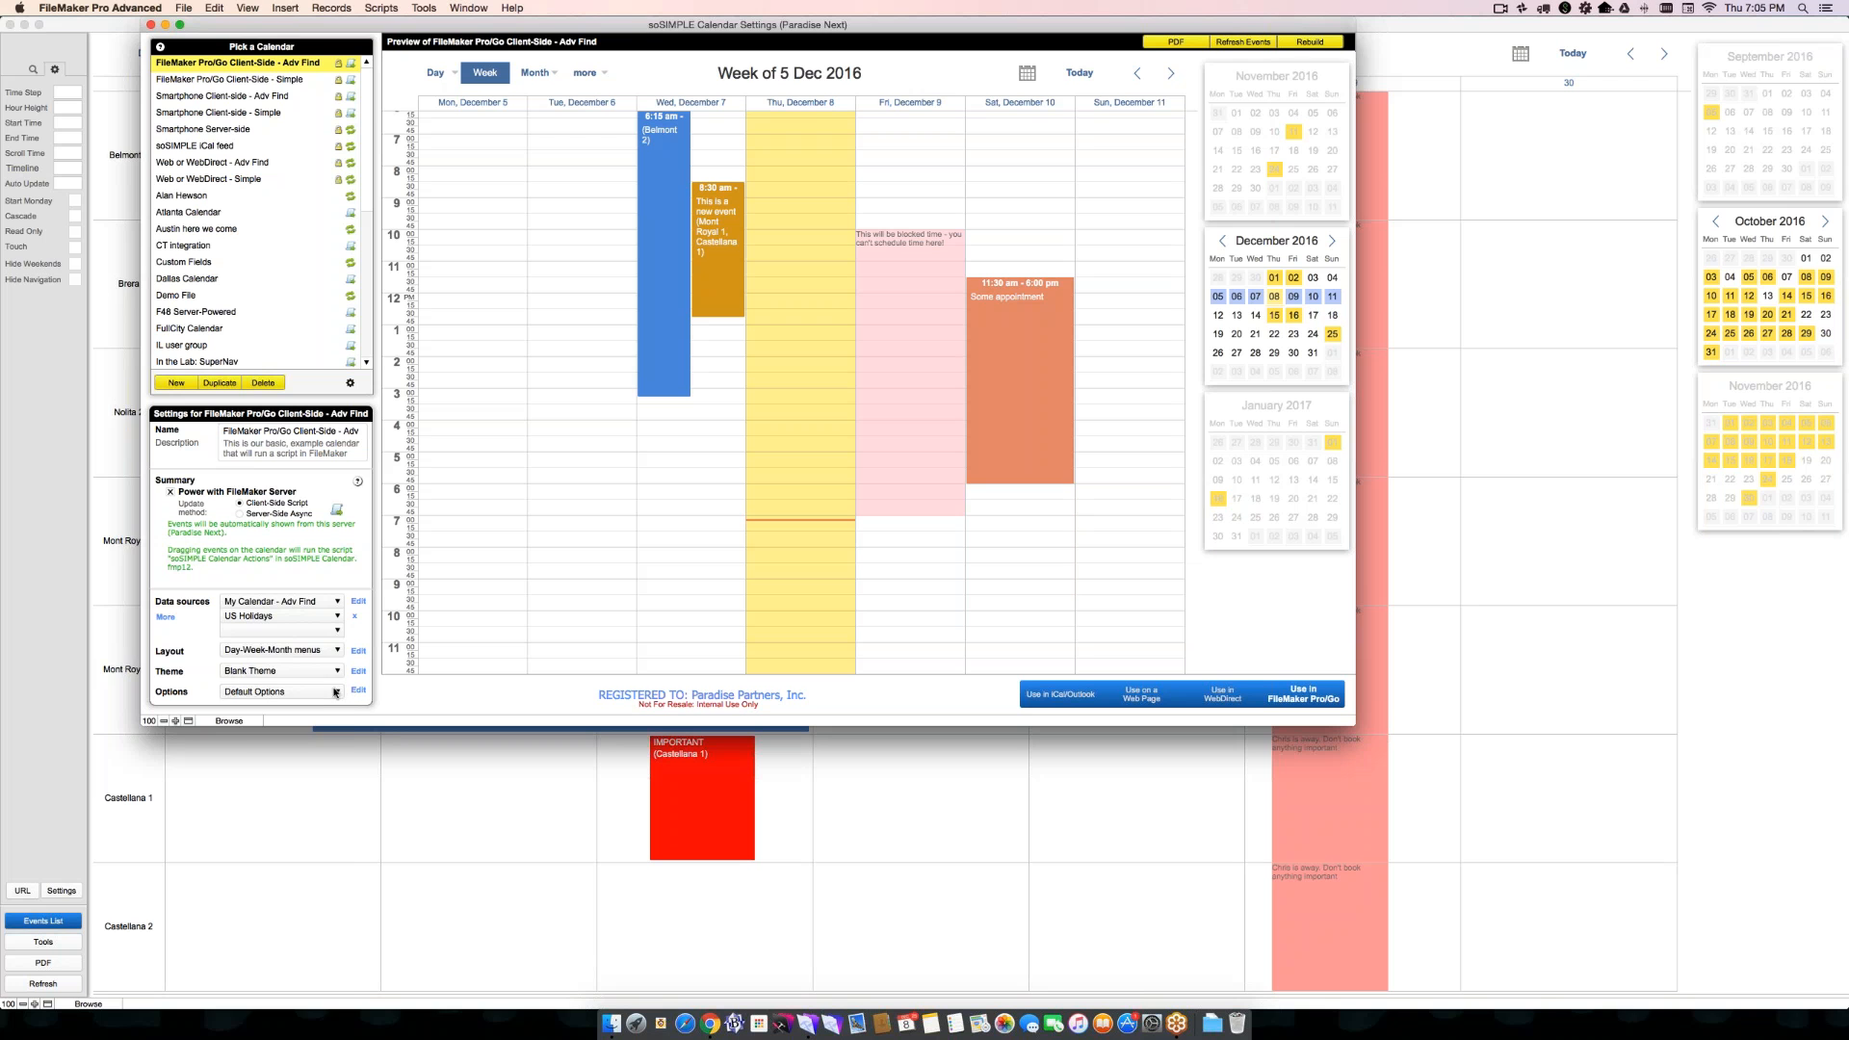
- Open the Default Options template for editing and enlarge its window to show the full settings list
{"action": "left_click", "coordinate": [333, 691]}
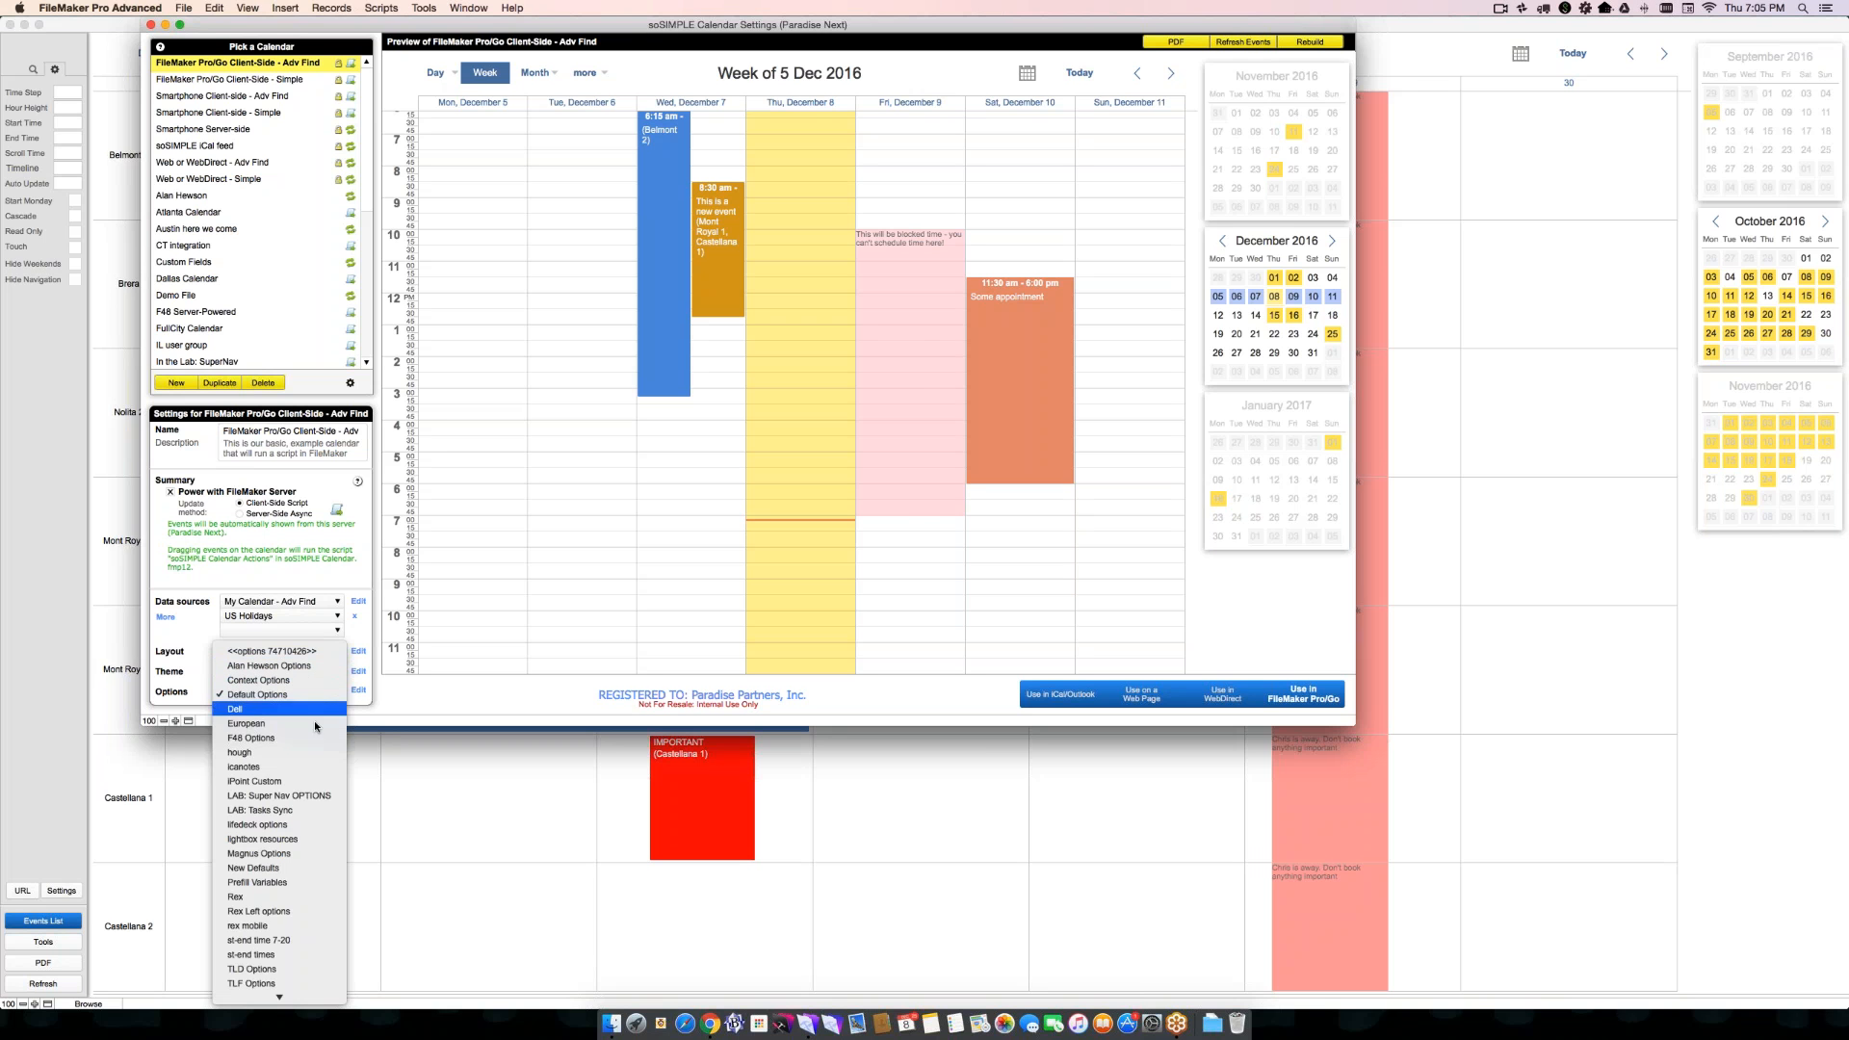
{"action": "left_click", "coordinate": [380, 713]}
{"action": "left_click", "coordinate": [359, 690]}
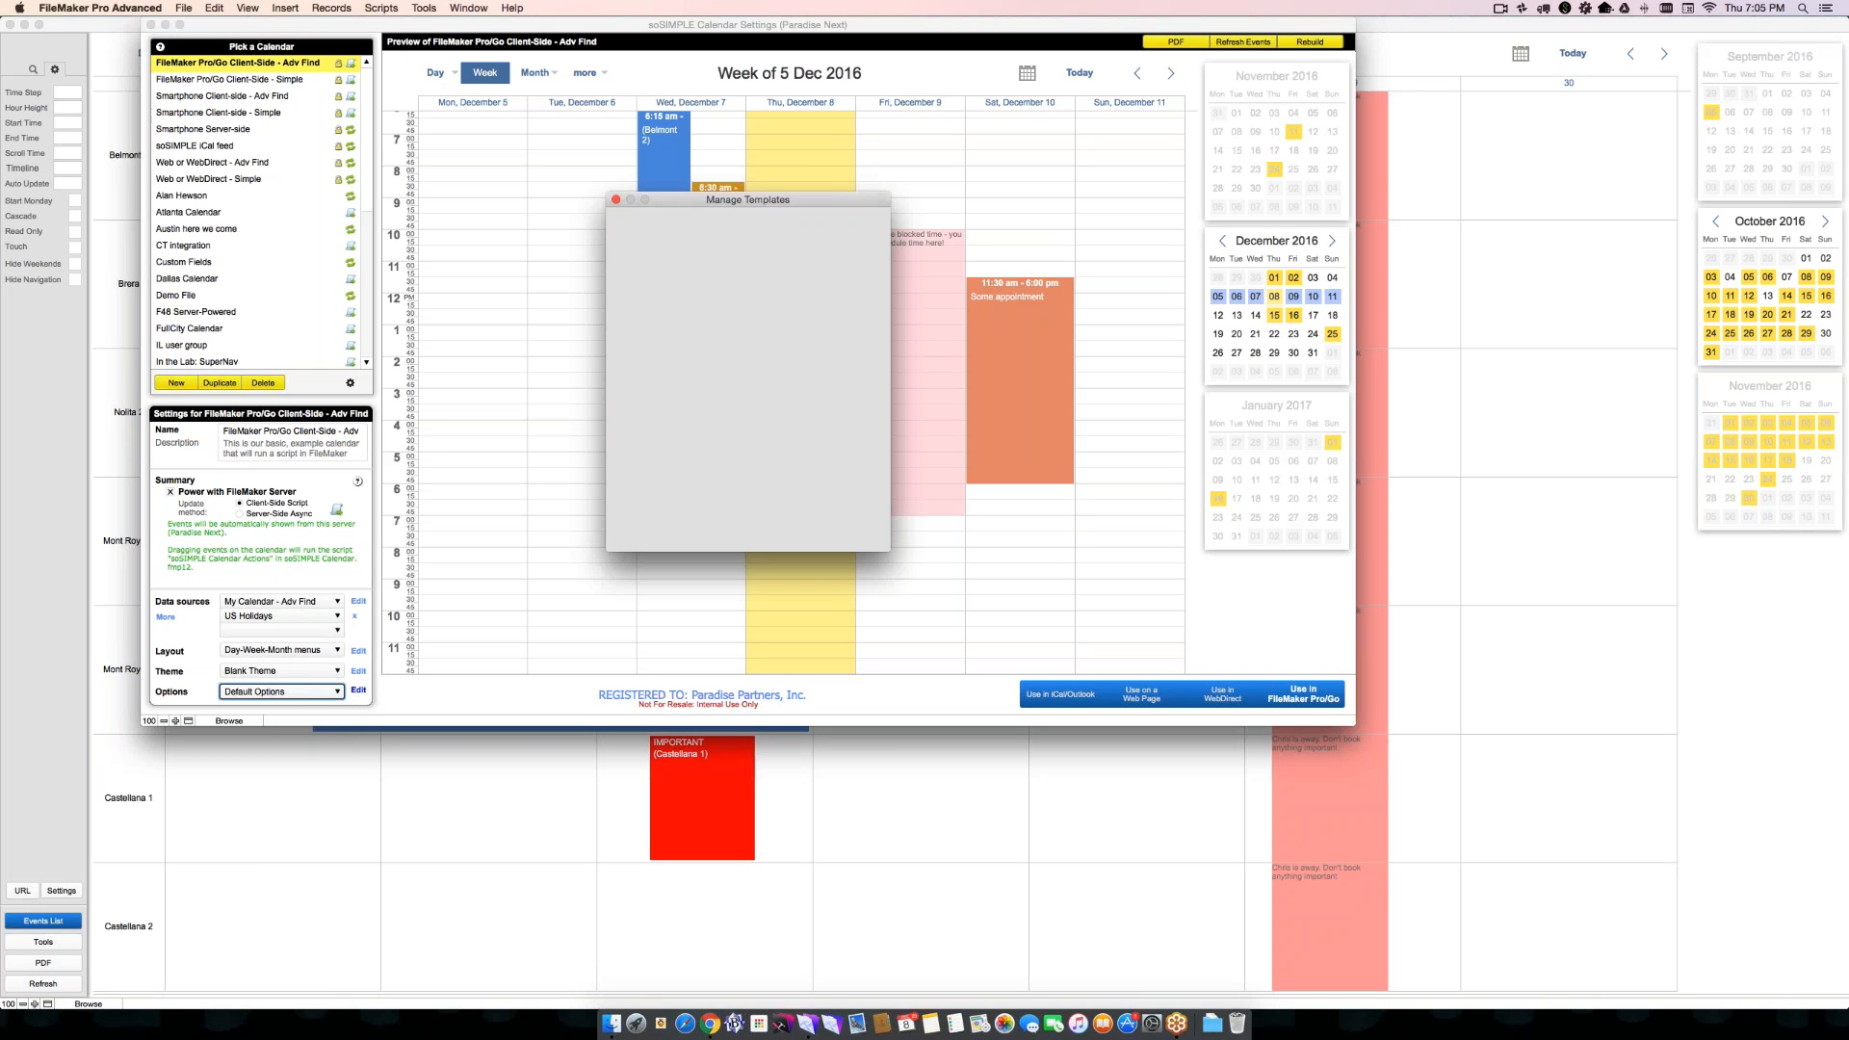
{"action": "left_click", "coordinate": [715, 481]}
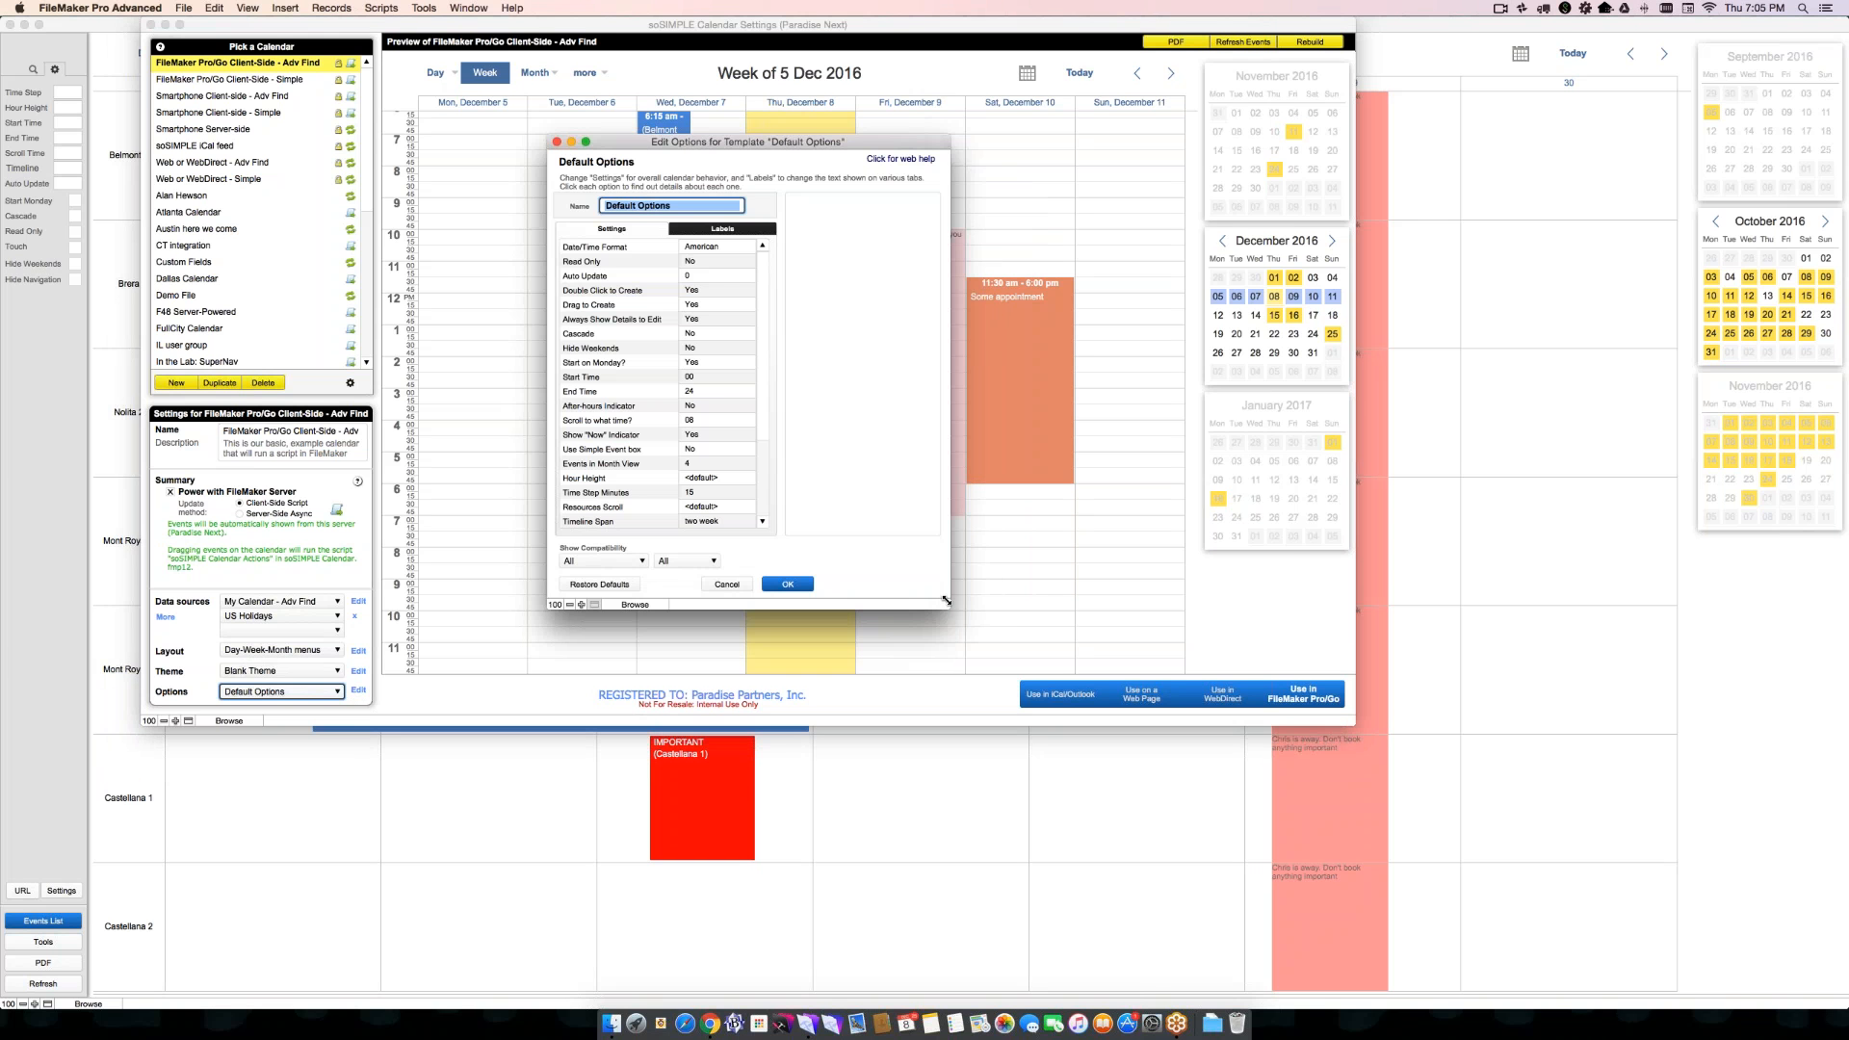
{"action": "left_click_drag", "start_coordinate": [948, 604], "coordinate": [1094, 828]}
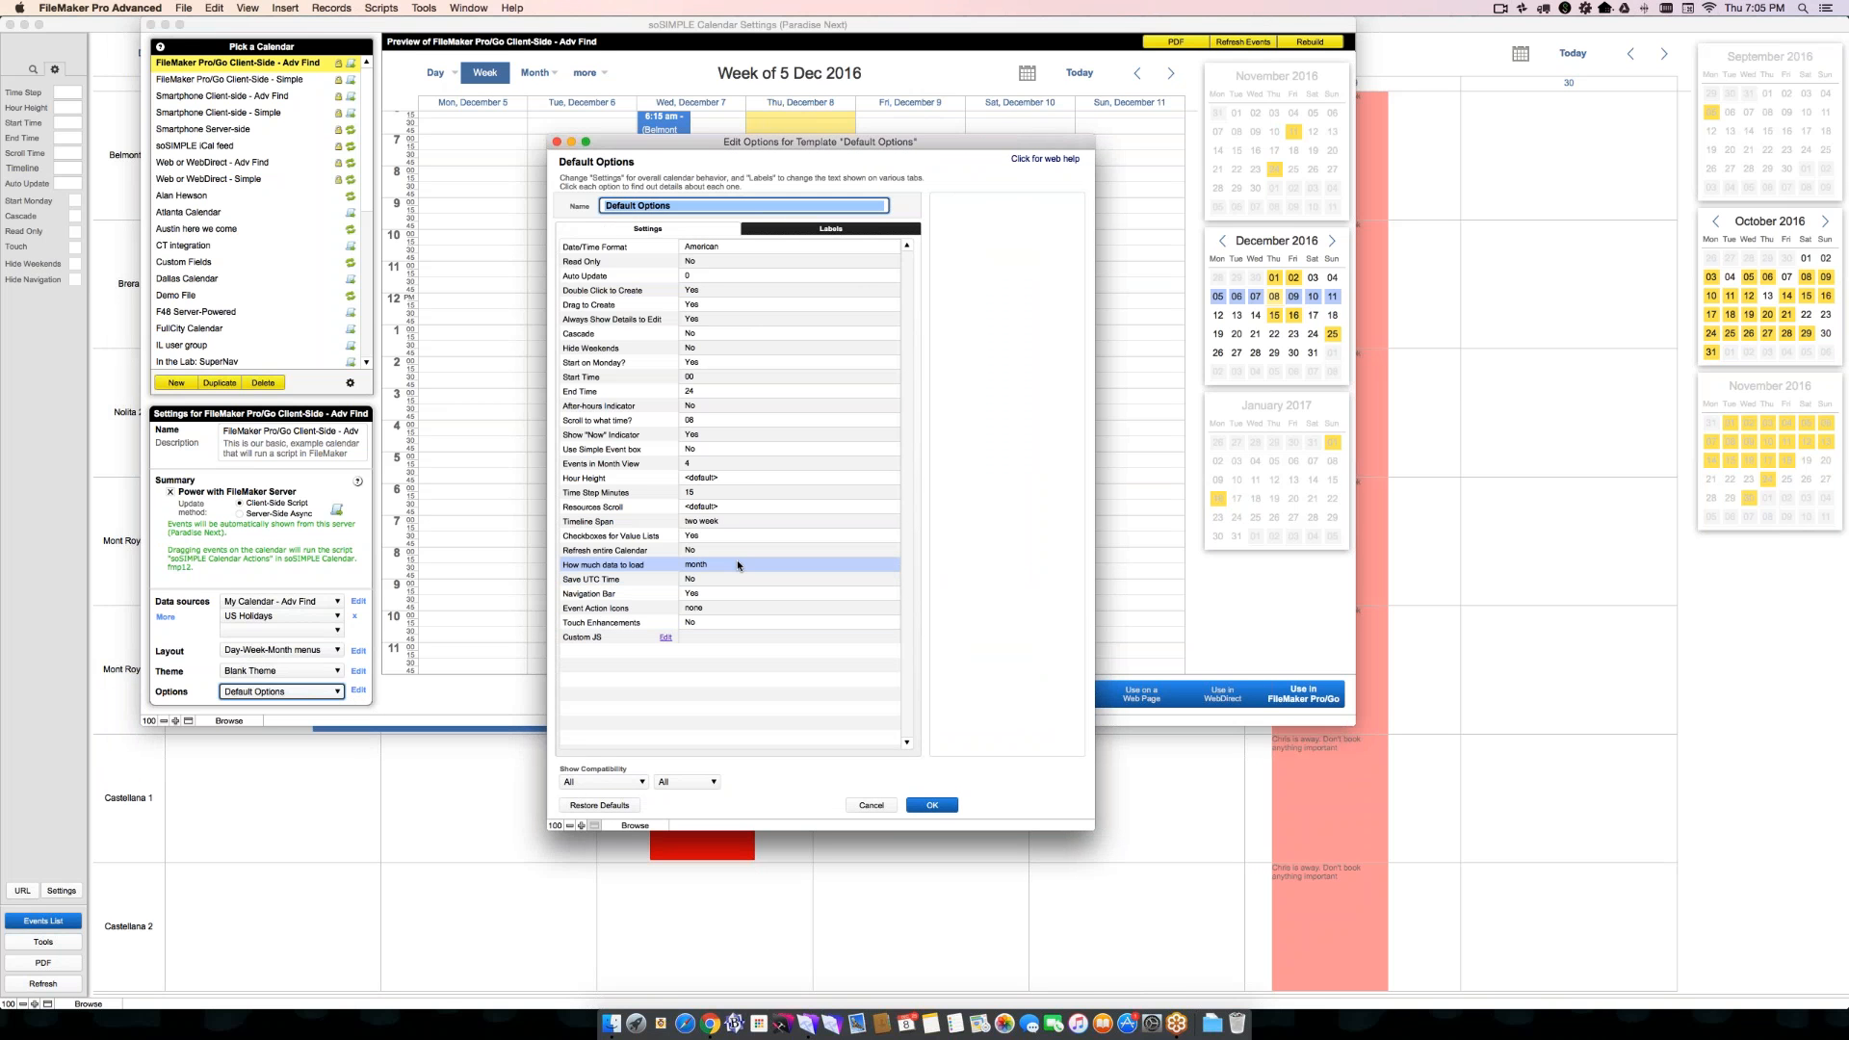
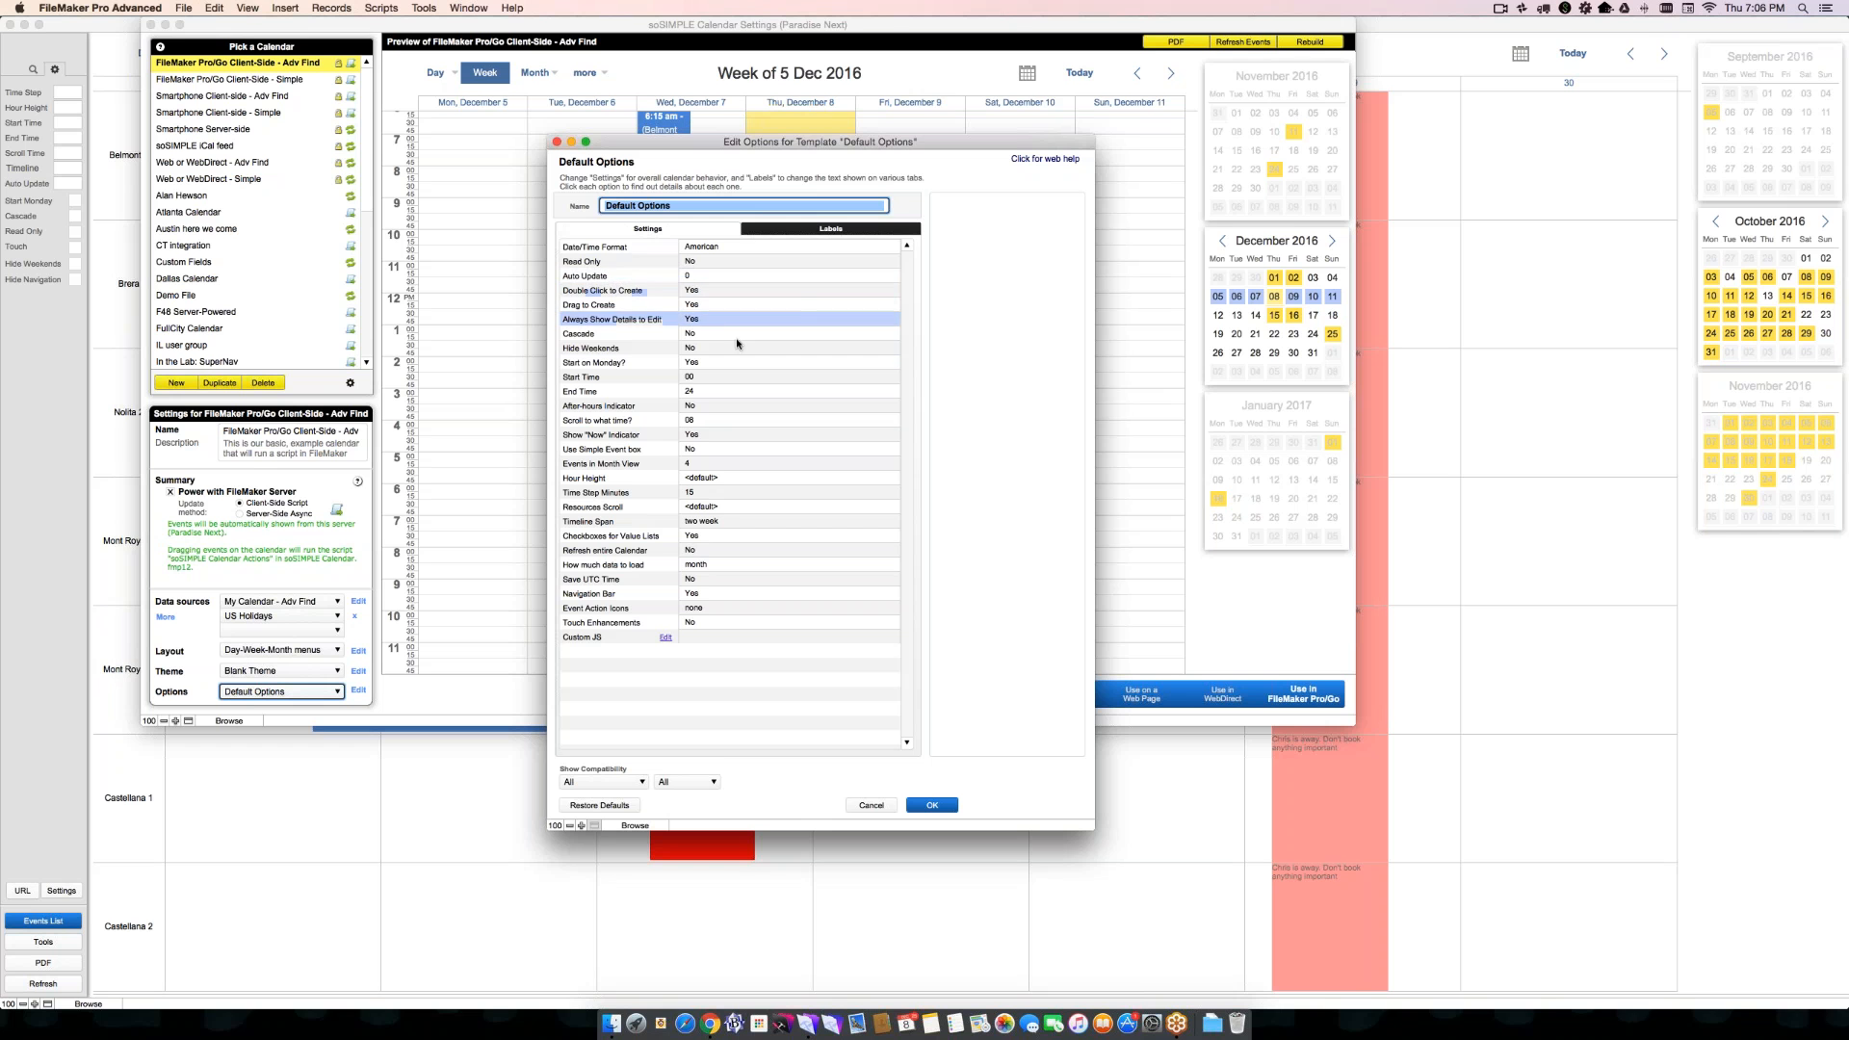
- Review the settings and label names of the Default Options template, then leave the template manager without changing anything
{"action": "left_click", "coordinate": [770, 235]}
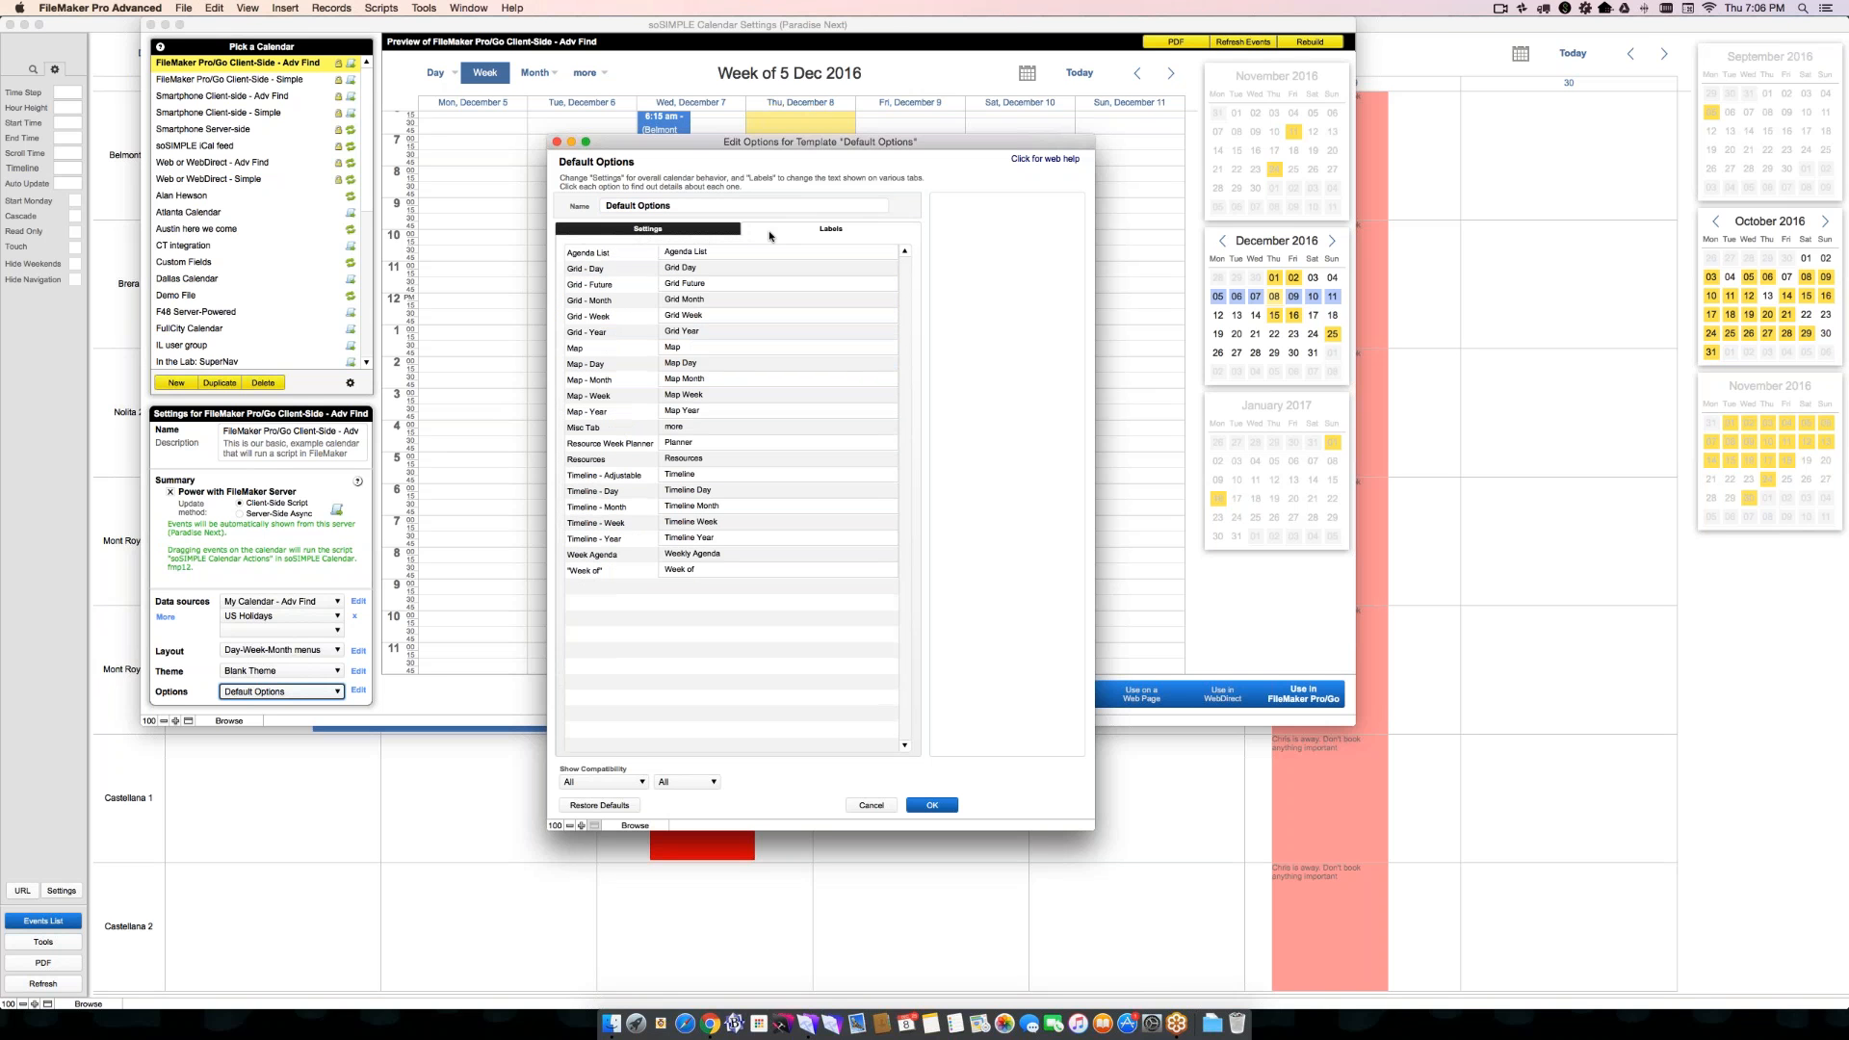
{"action": "left_click", "coordinate": [684, 230]}
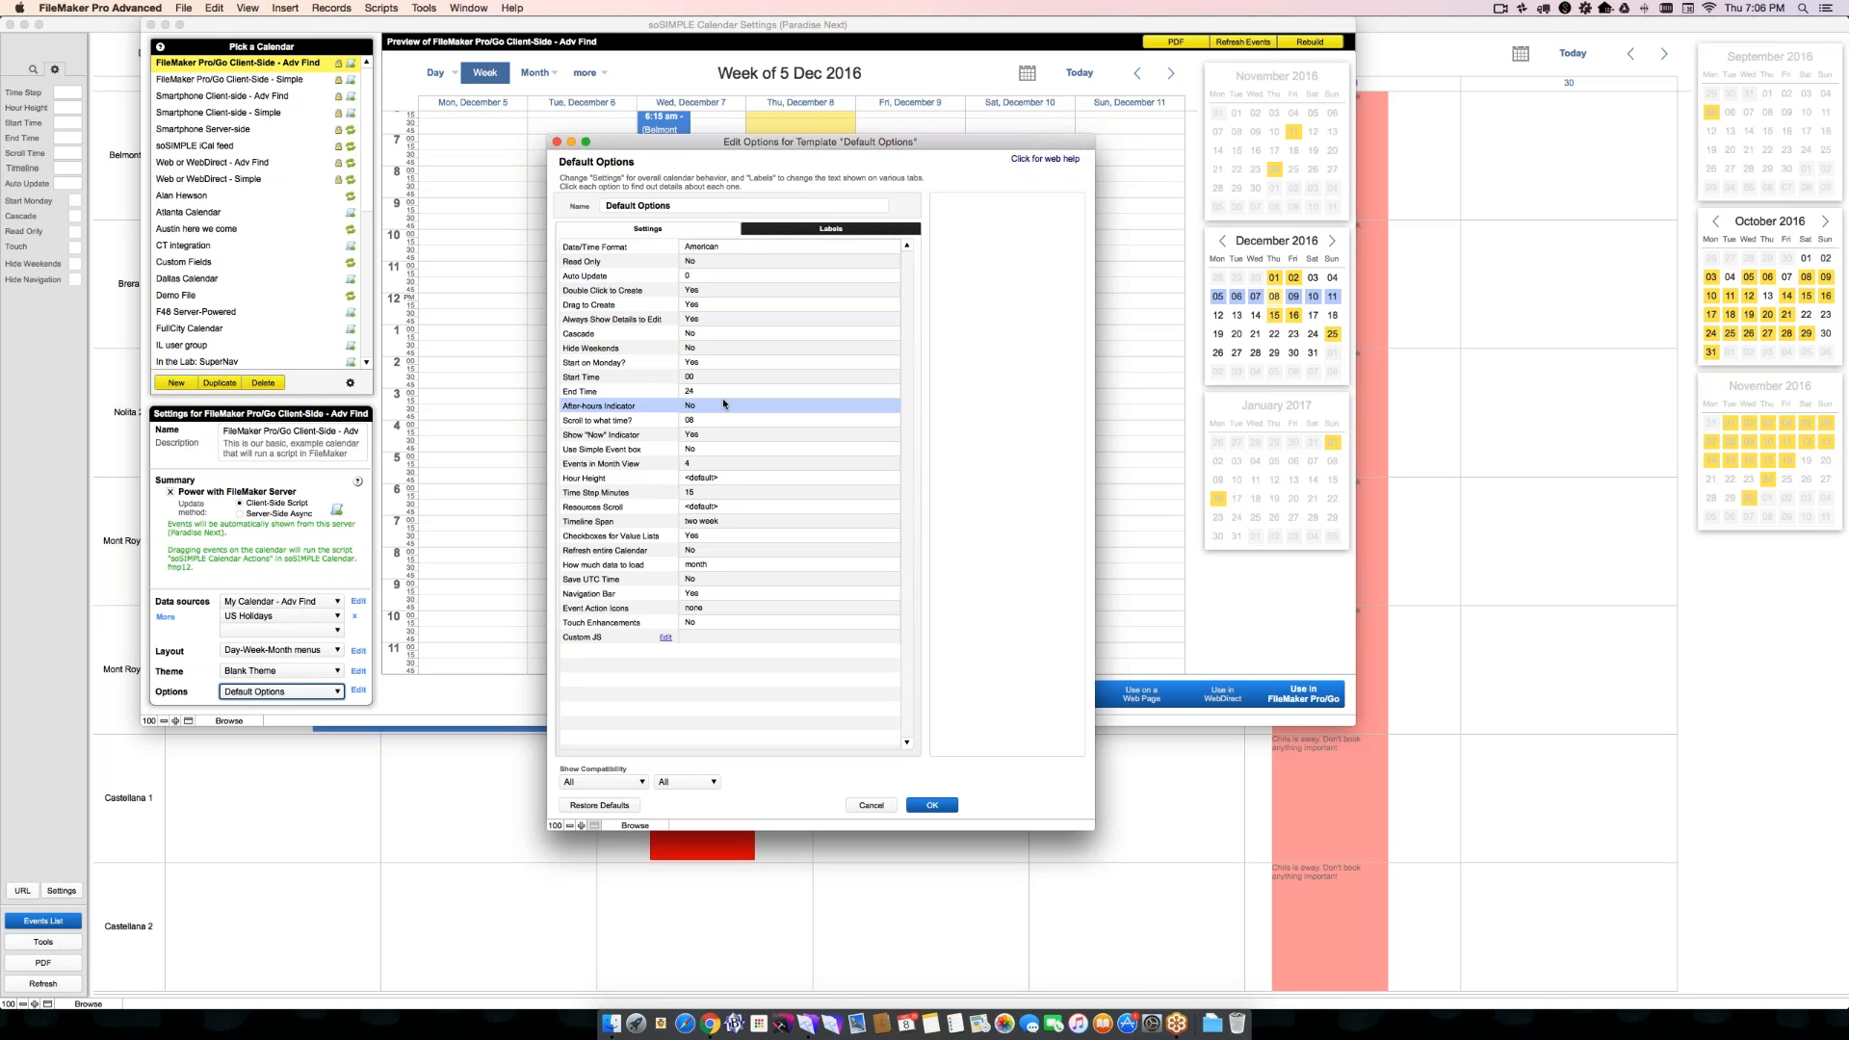
{"action": "left_click", "coordinate": [775, 230]}
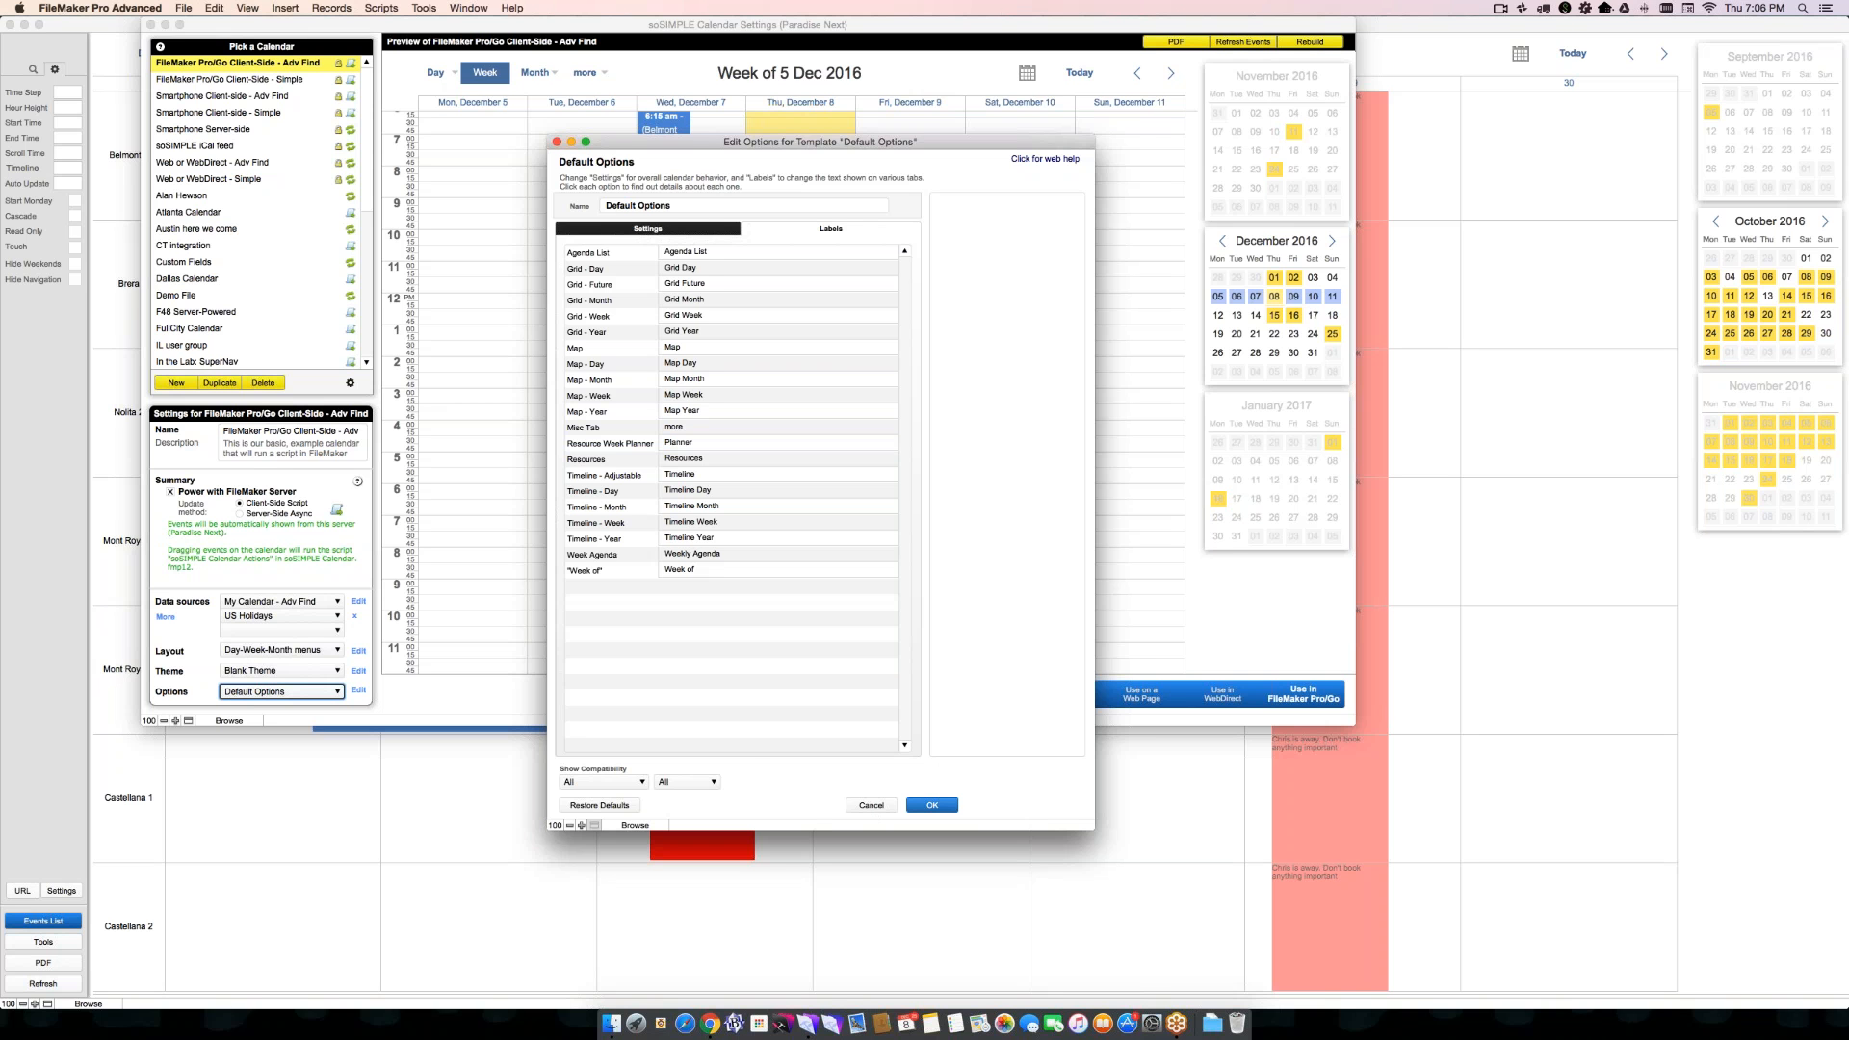
{"action": "left_click", "coordinate": [871, 805]}
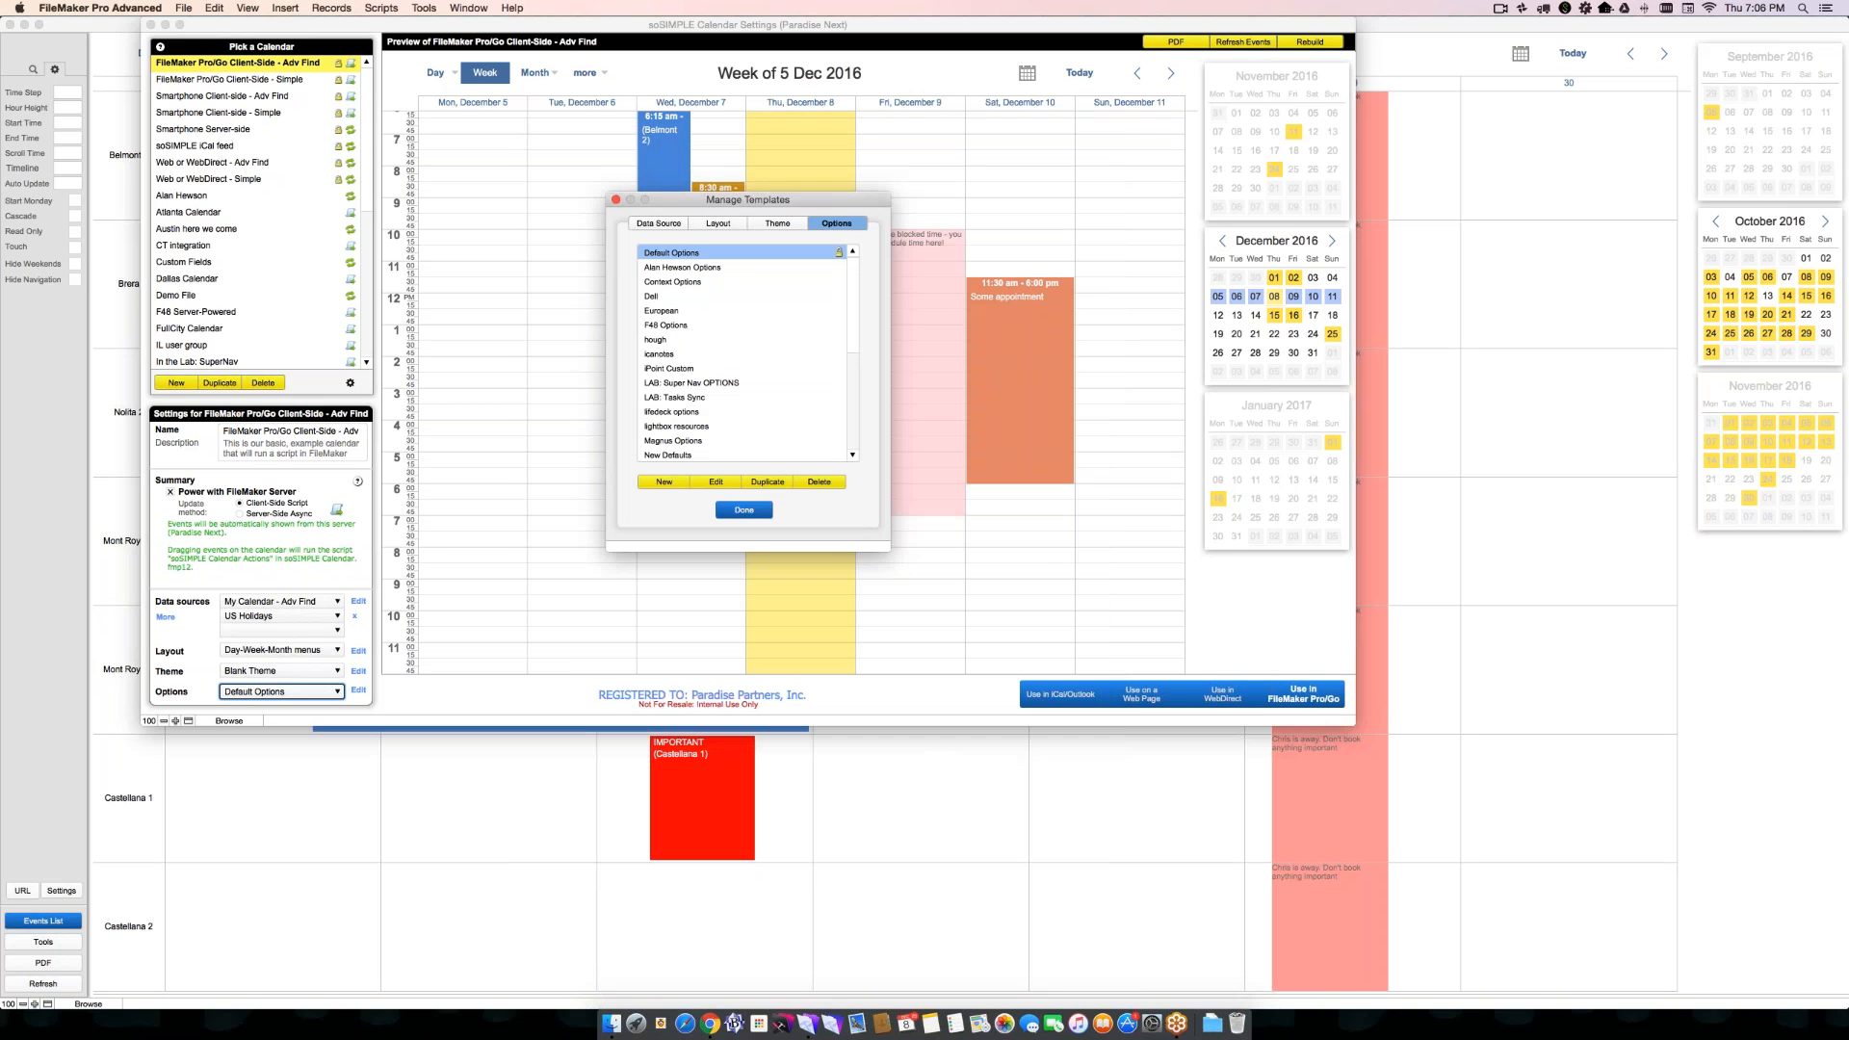
{"action": "left_click", "coordinate": [743, 510]}
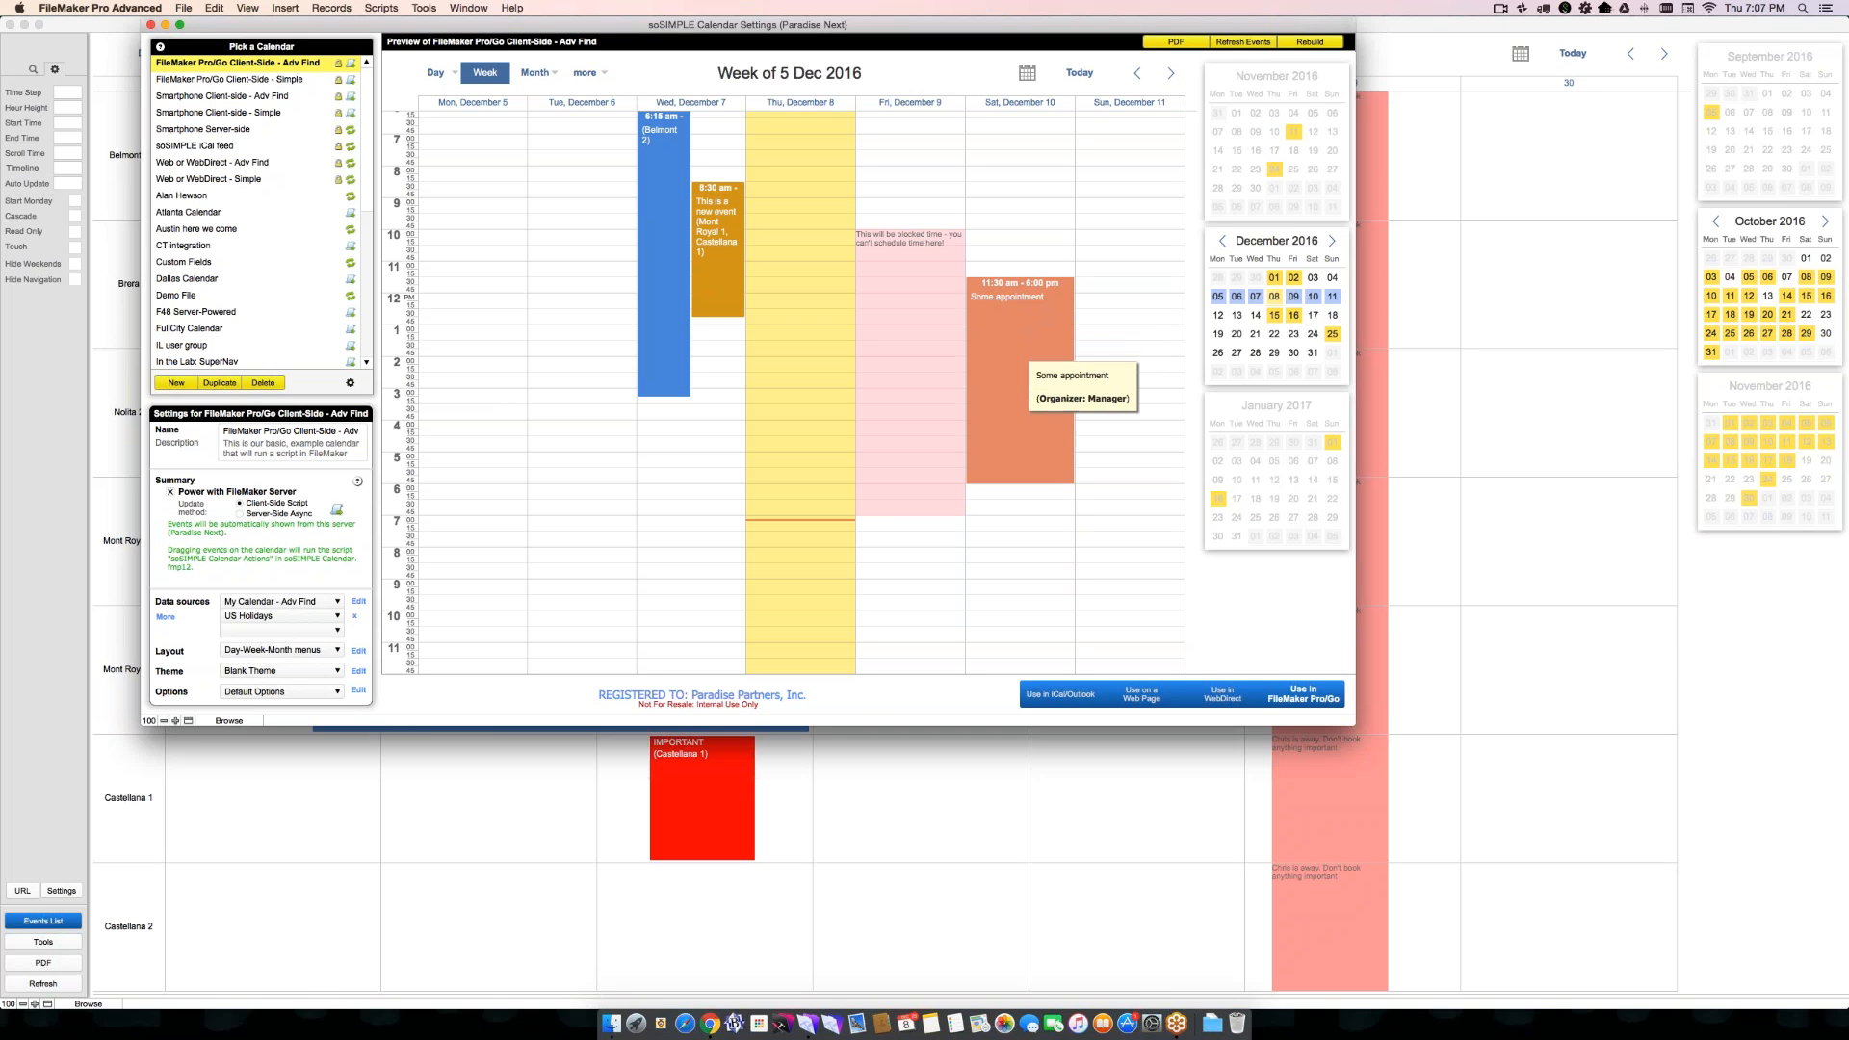
- Return to the main calendar and view the details of the IMPORTANT event in the Mont Royal 2 row
{"action": "left_click", "coordinate": [1461, 635]}
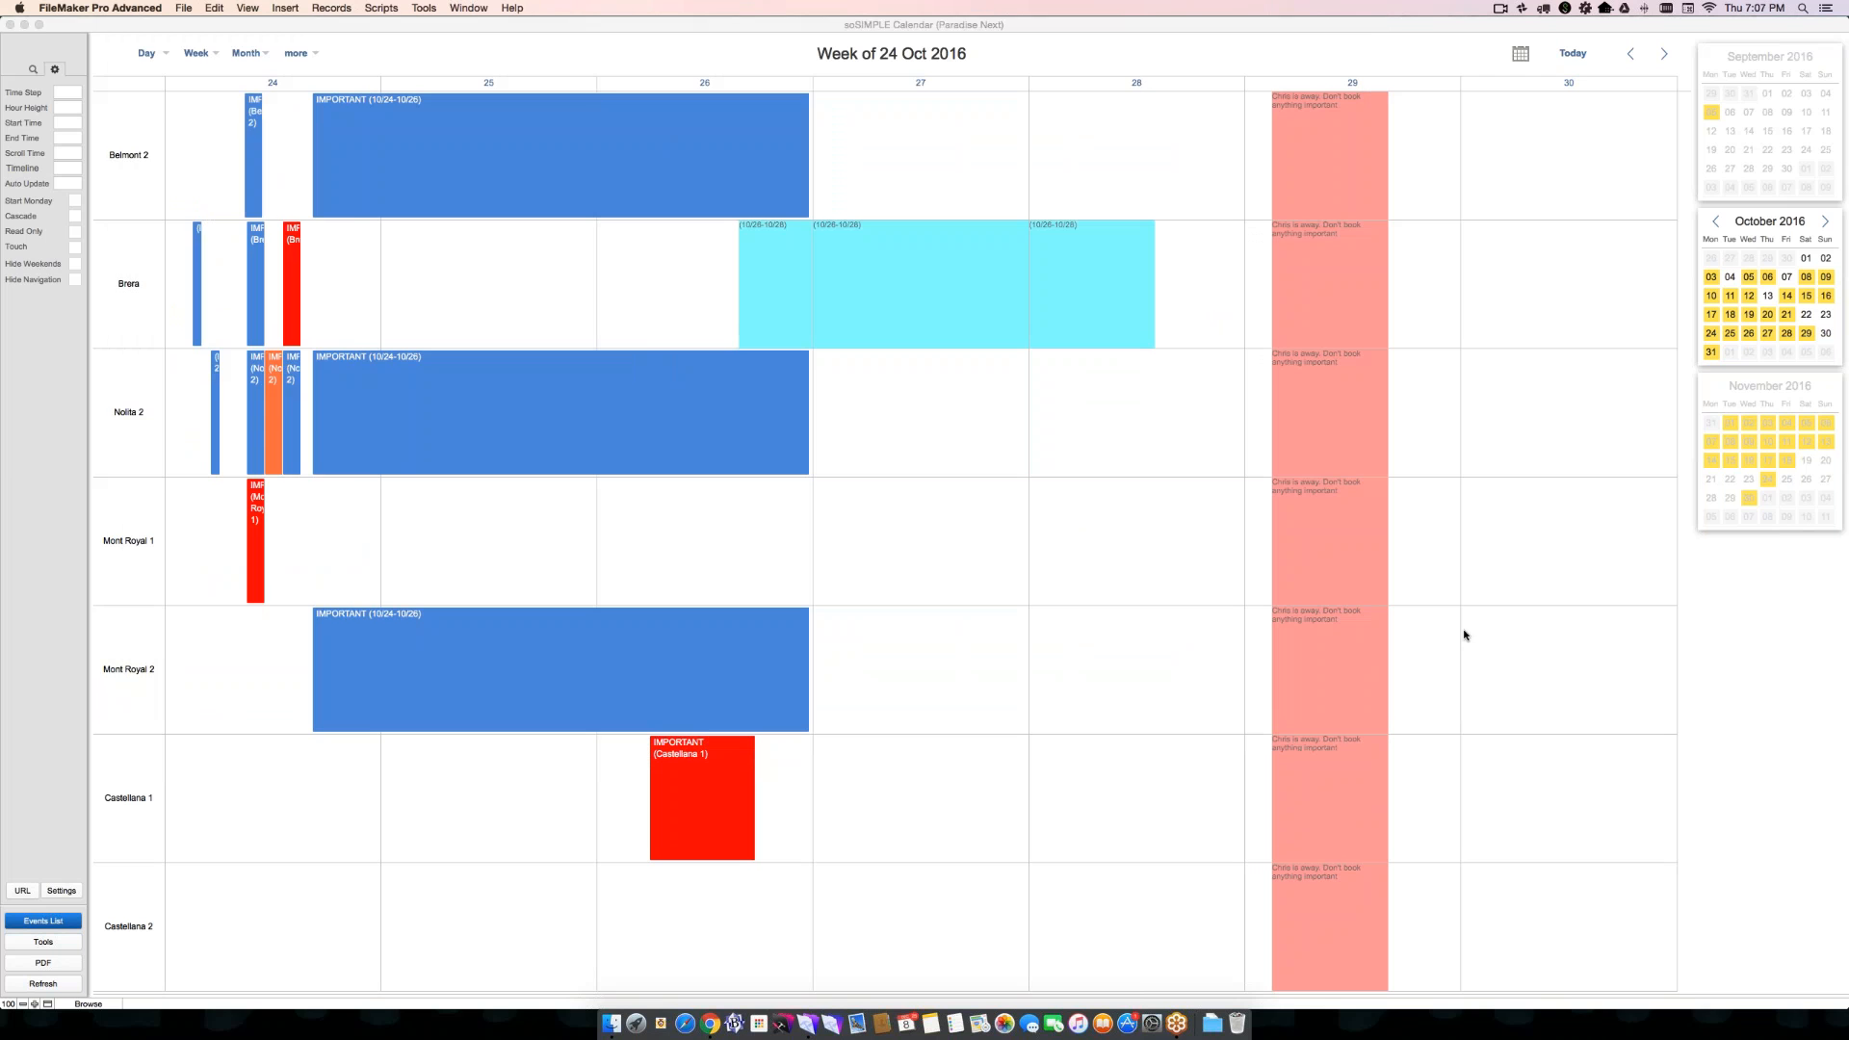
{"action": "left_click", "coordinate": [580, 705]}
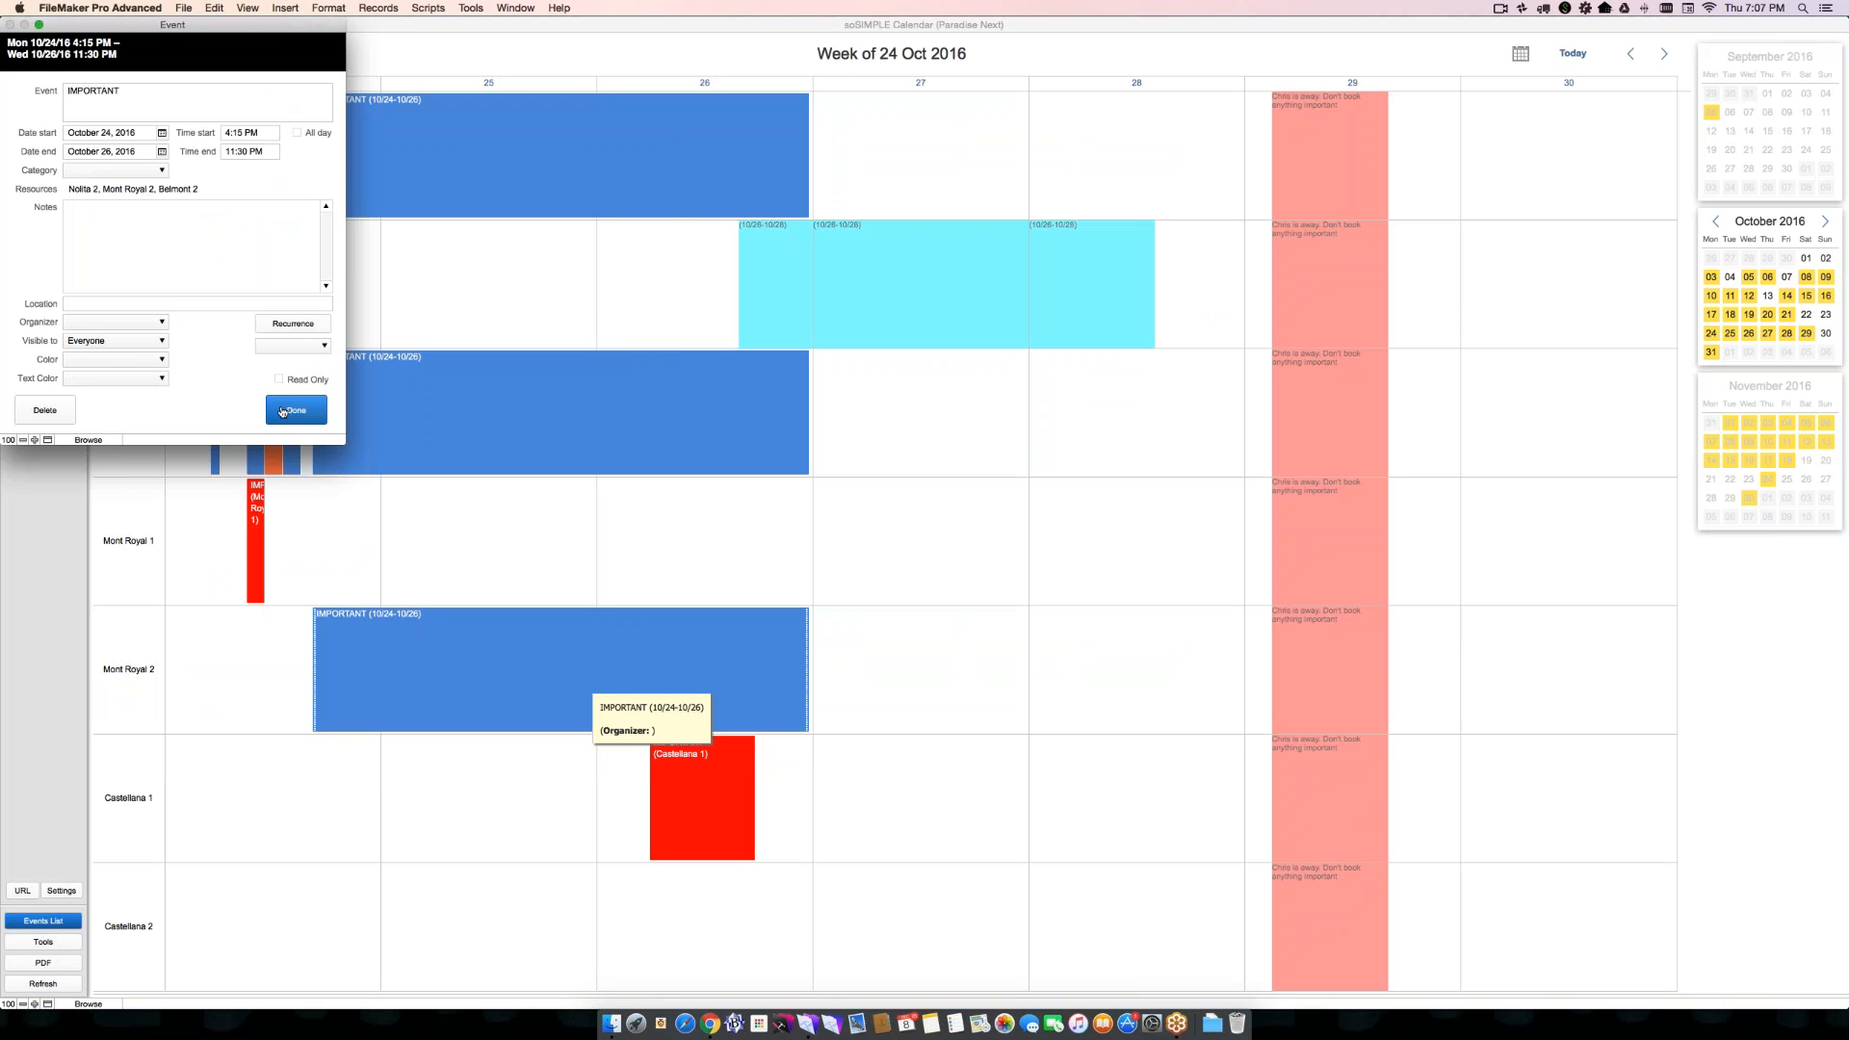
{"action": "left_click", "coordinate": [285, 413]}
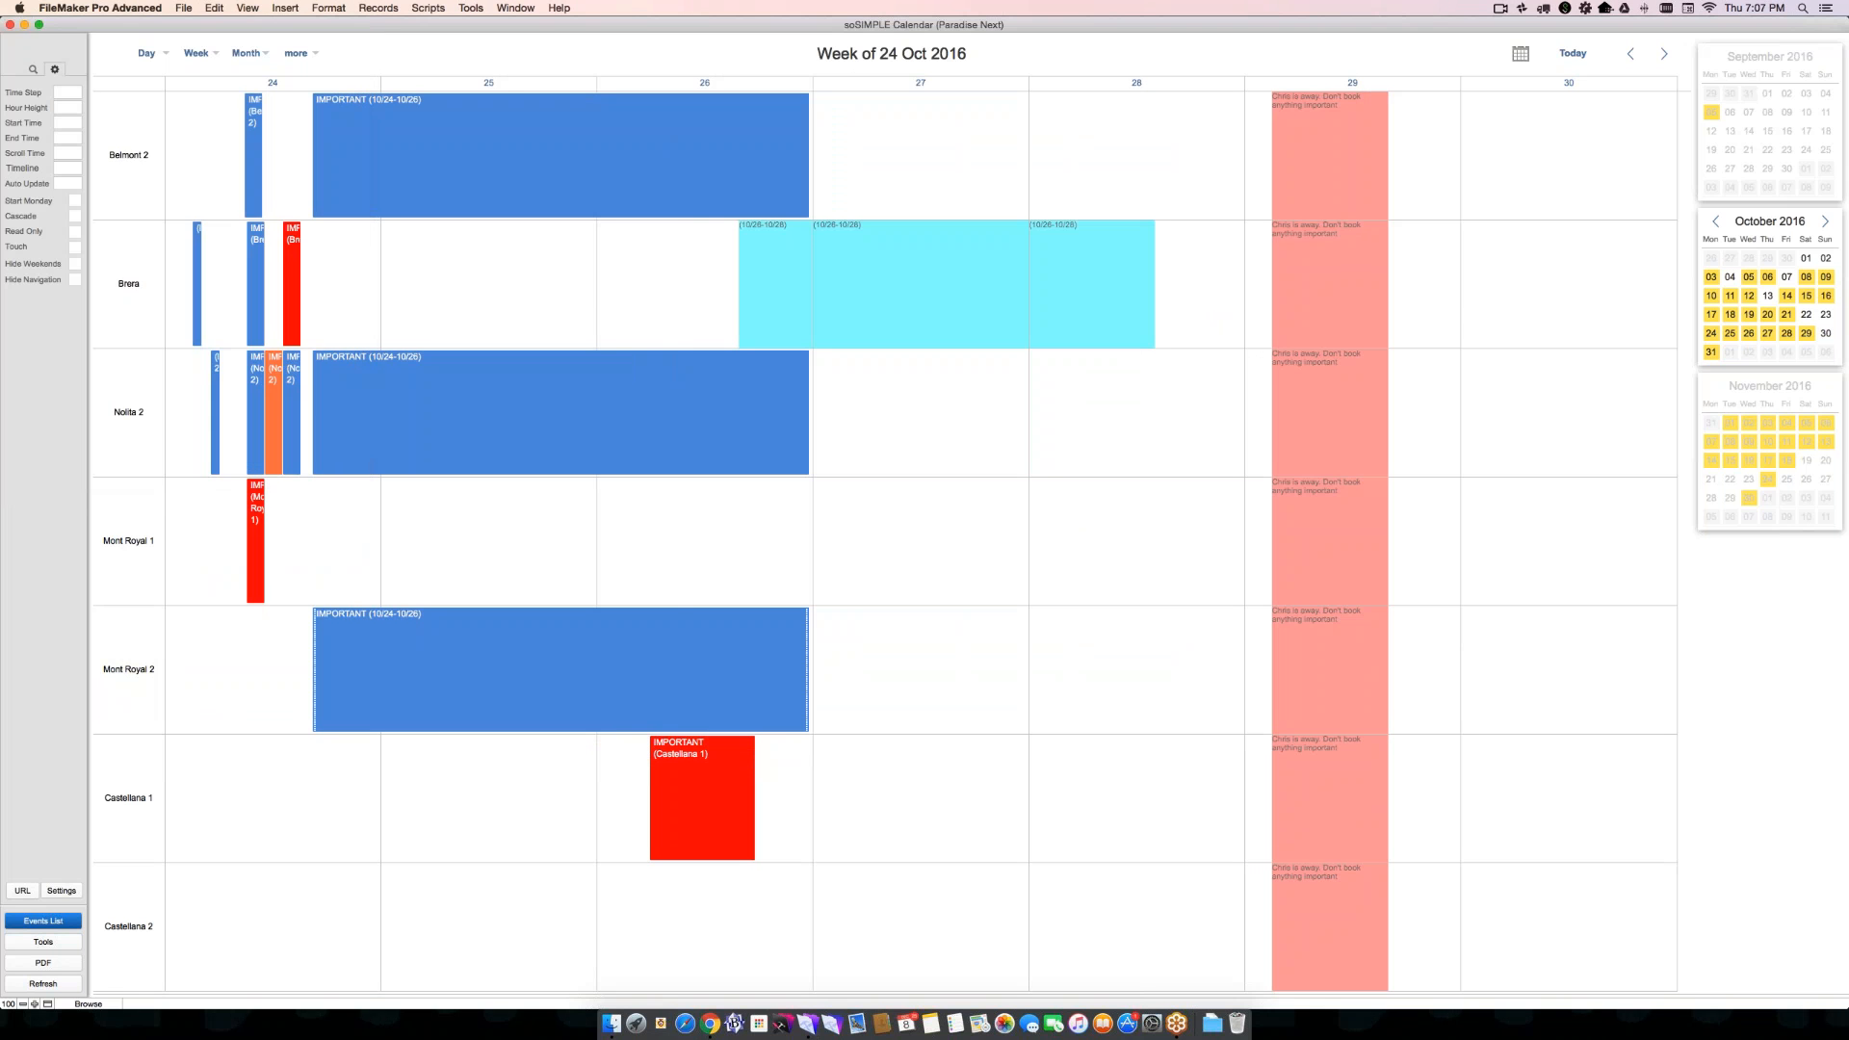
- Inspect the script that runs from the Mont Royal 2 IMPORTANT event in the Script Debugger, then close the debugger
{"action": "key", "text": "ctrl+super+d"}
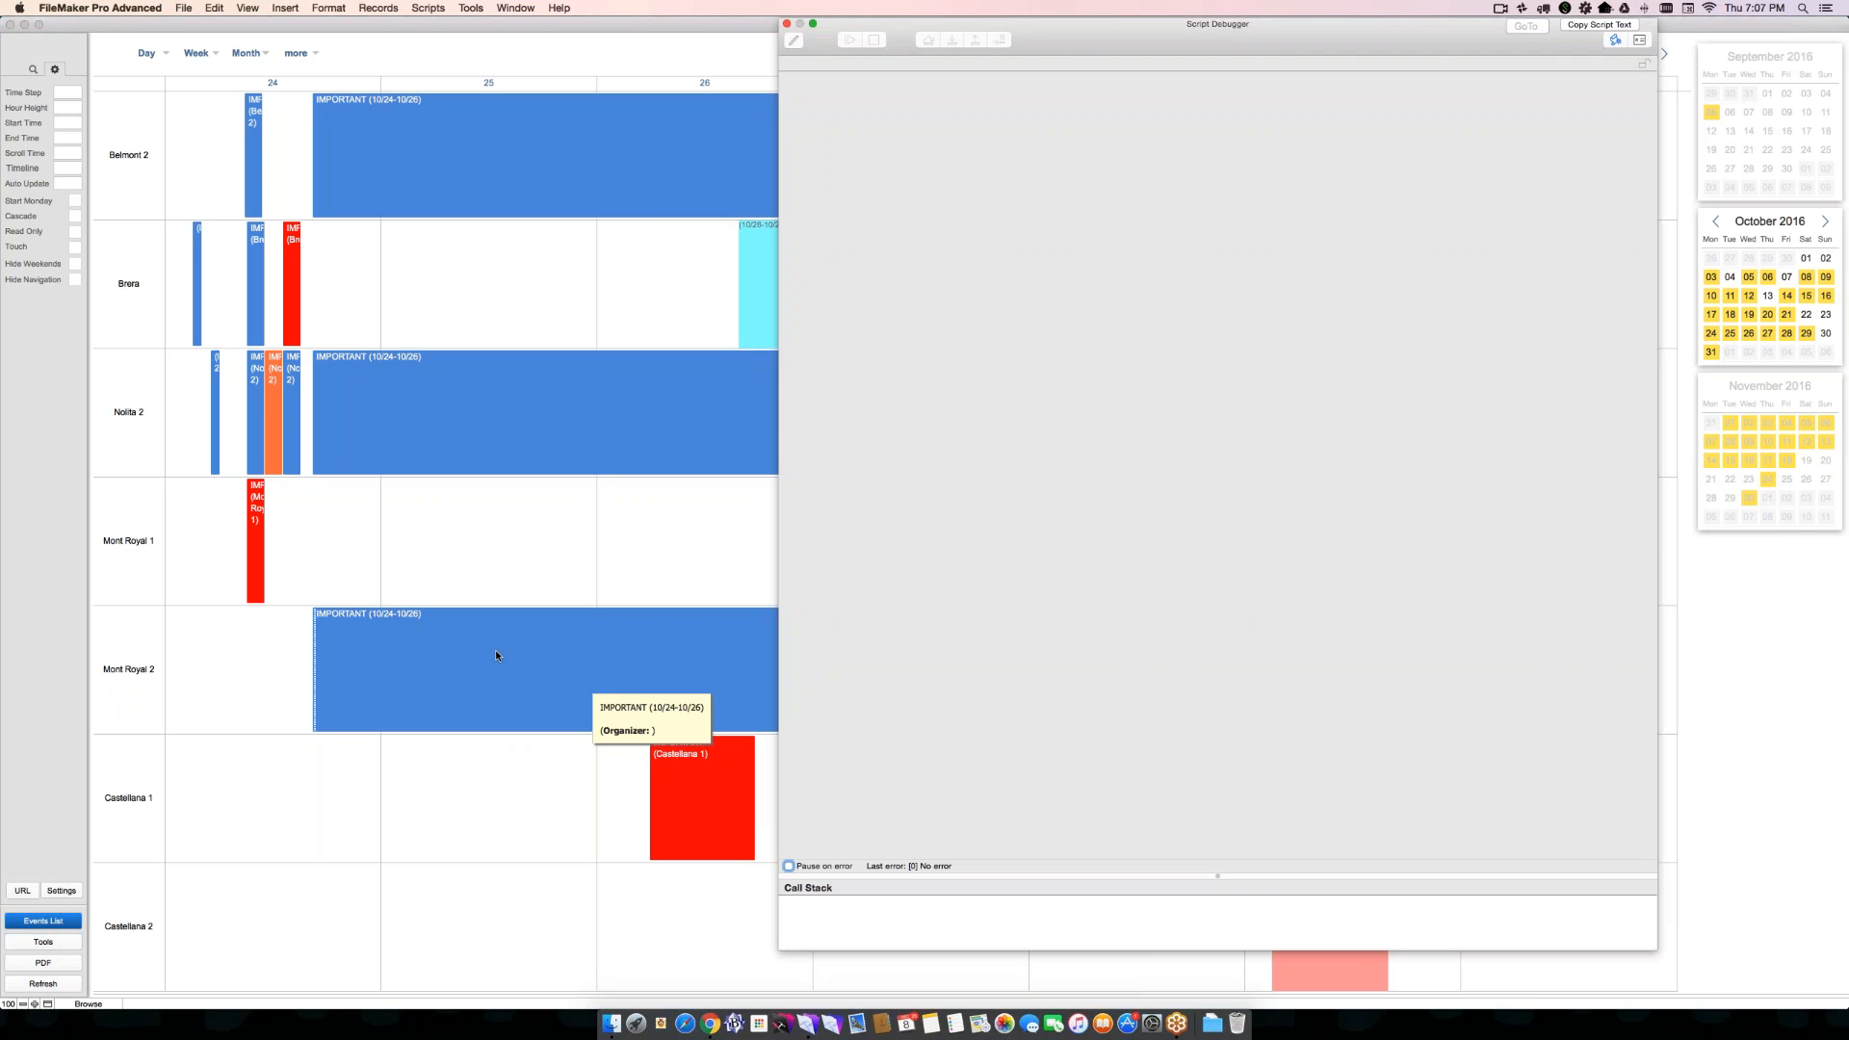
{"action": "left_click", "coordinate": [496, 655]}
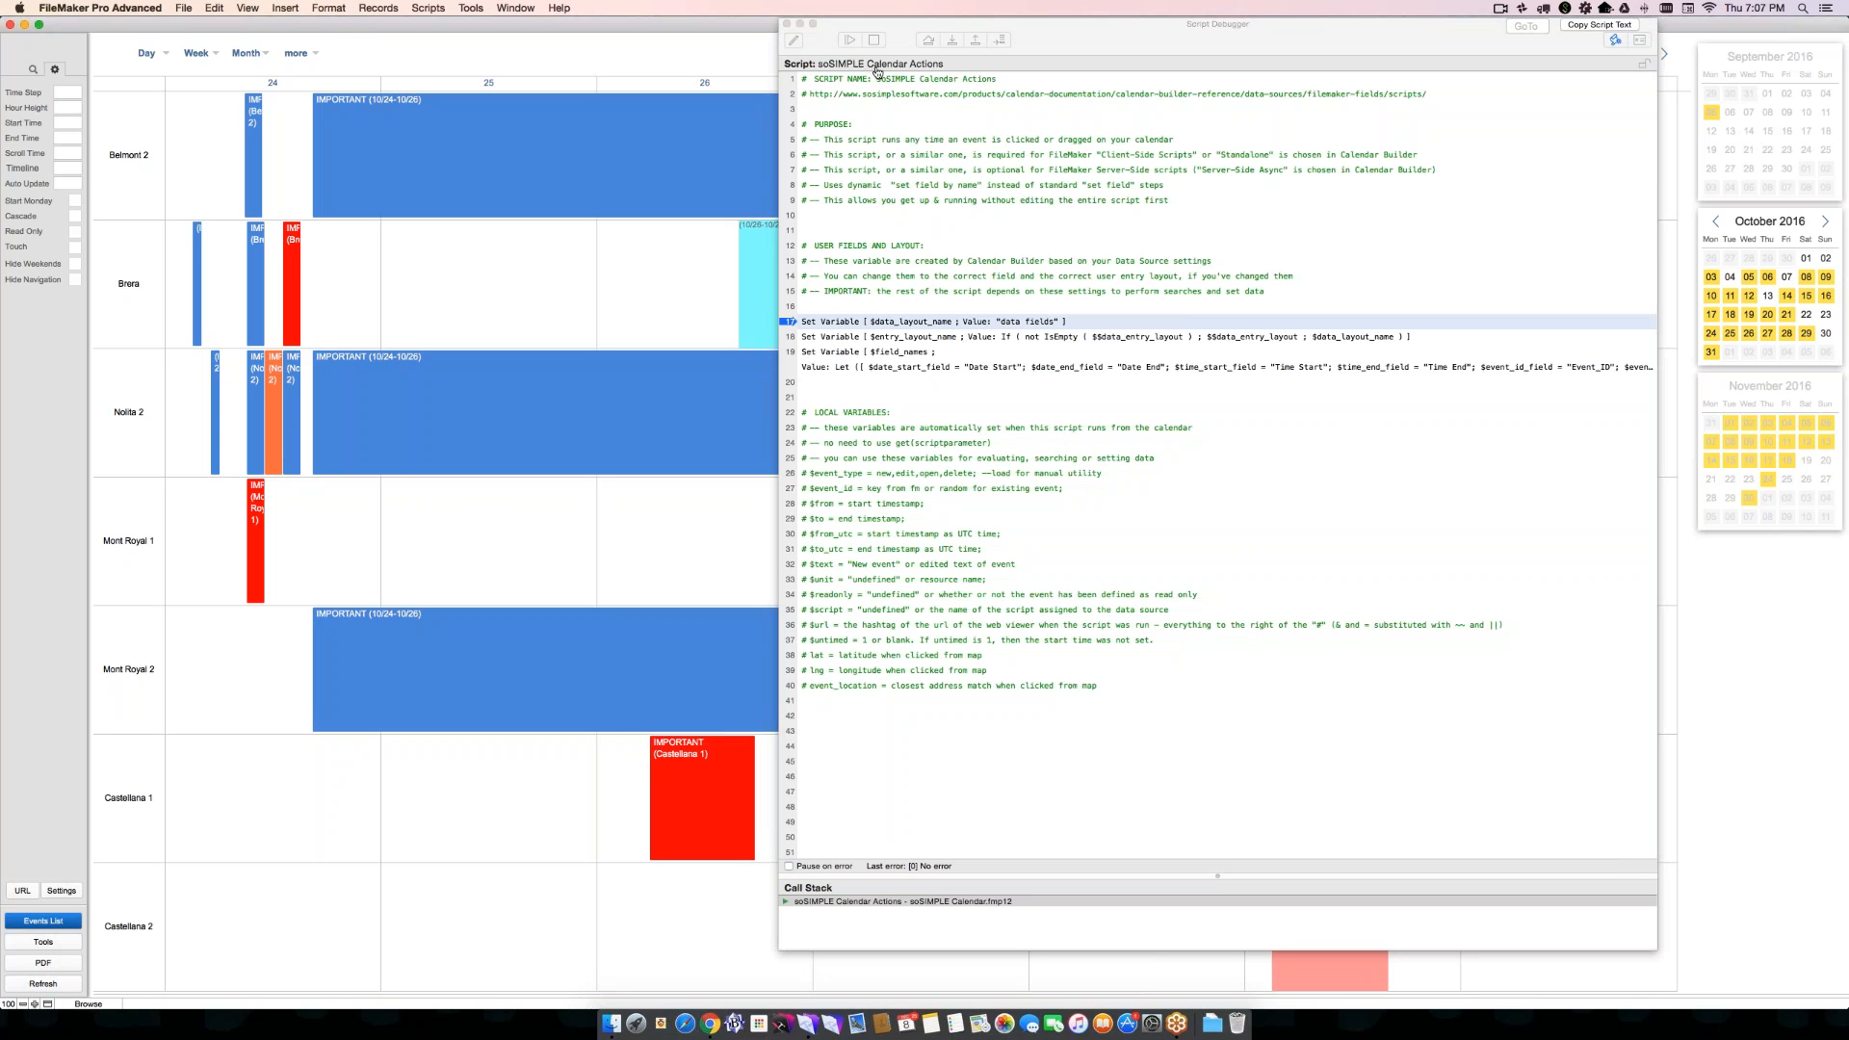
{"action": "left_click", "coordinate": [787, 26]}
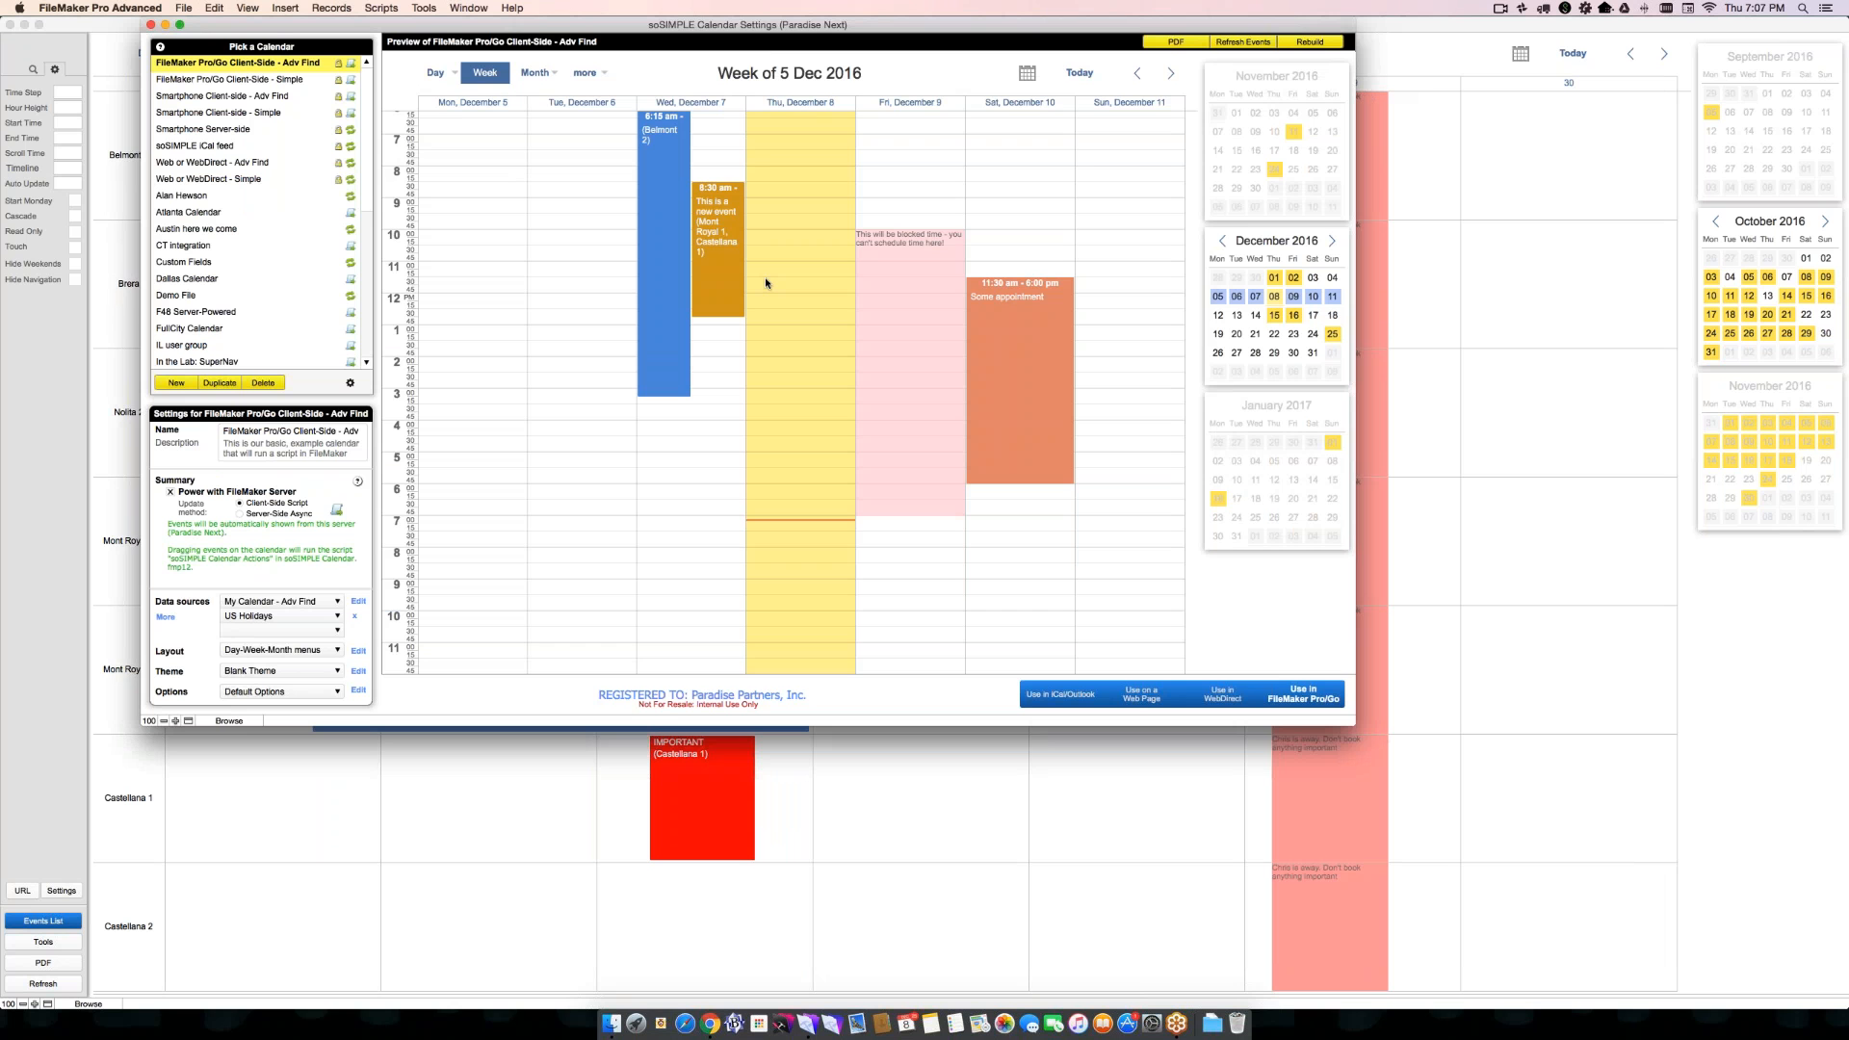
- Try the Server-Side Async update method, return it to Client-Side Script, and view the available data sources
{"action": "left_click", "coordinate": [297, 518]}
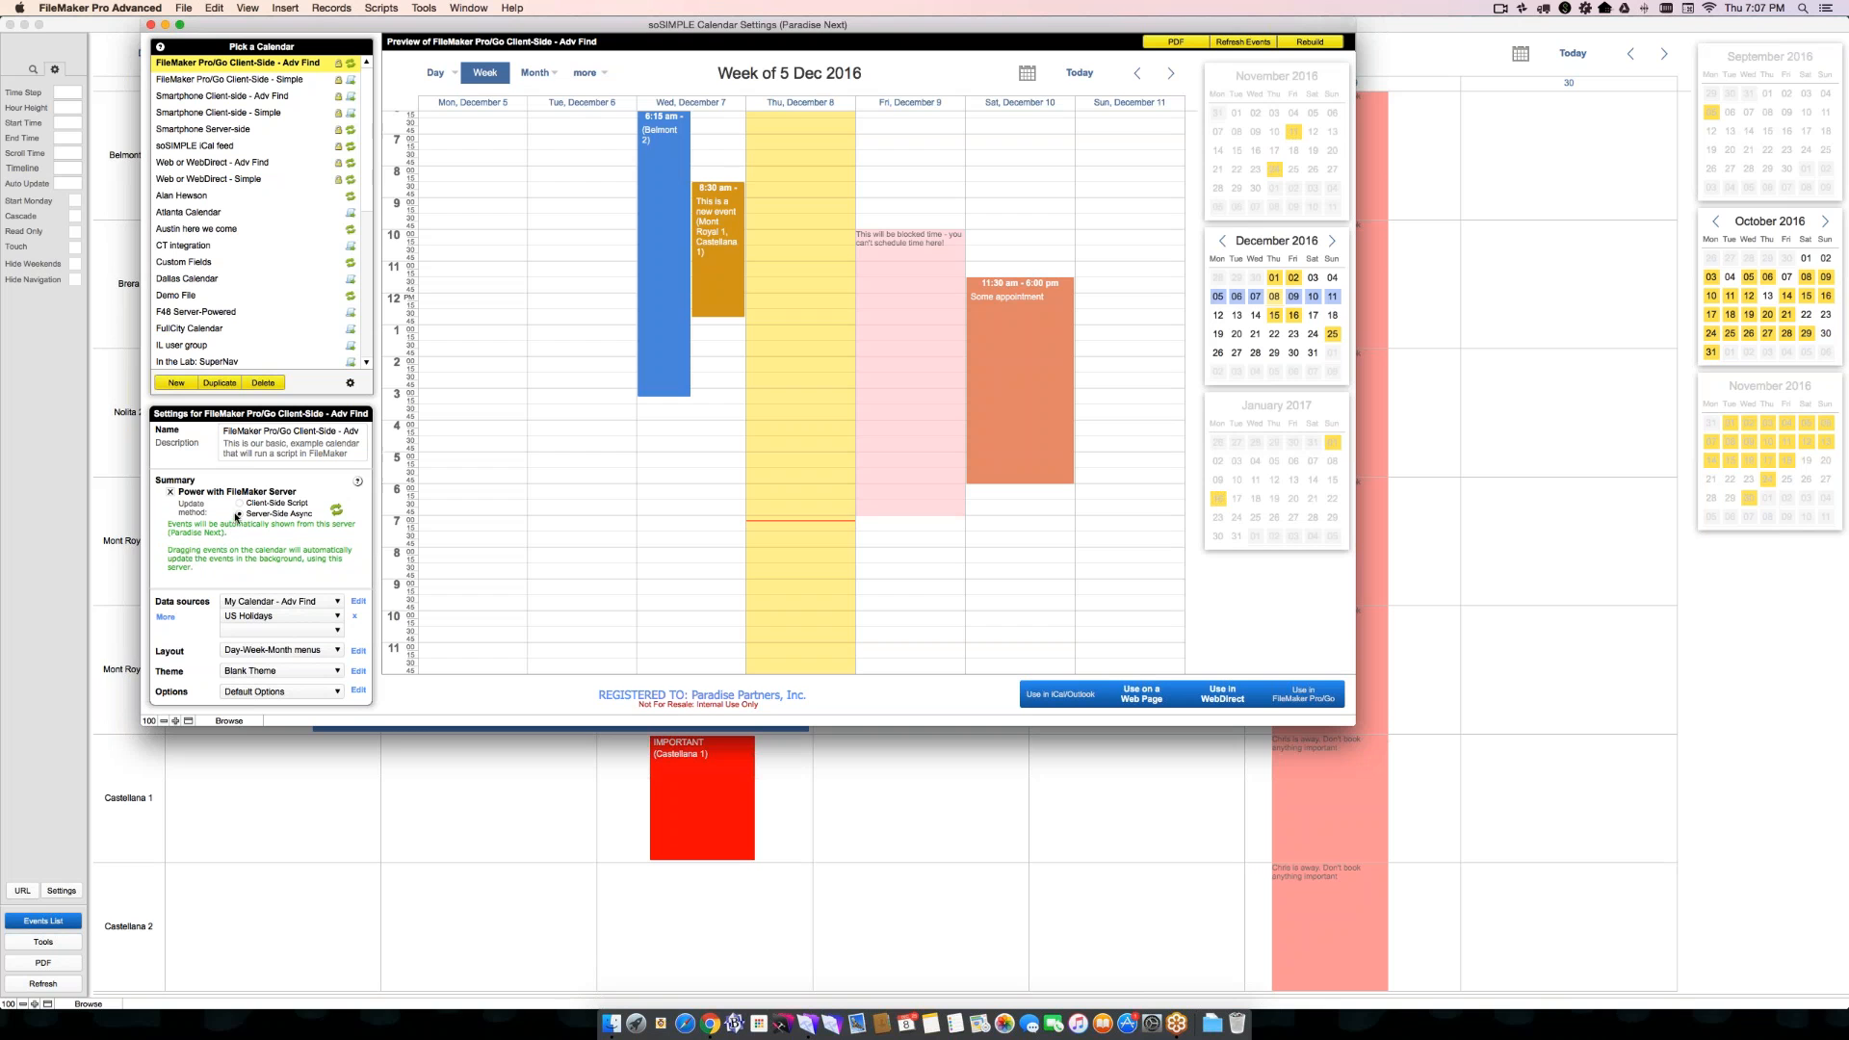
{"action": "left_click", "coordinate": [239, 503]}
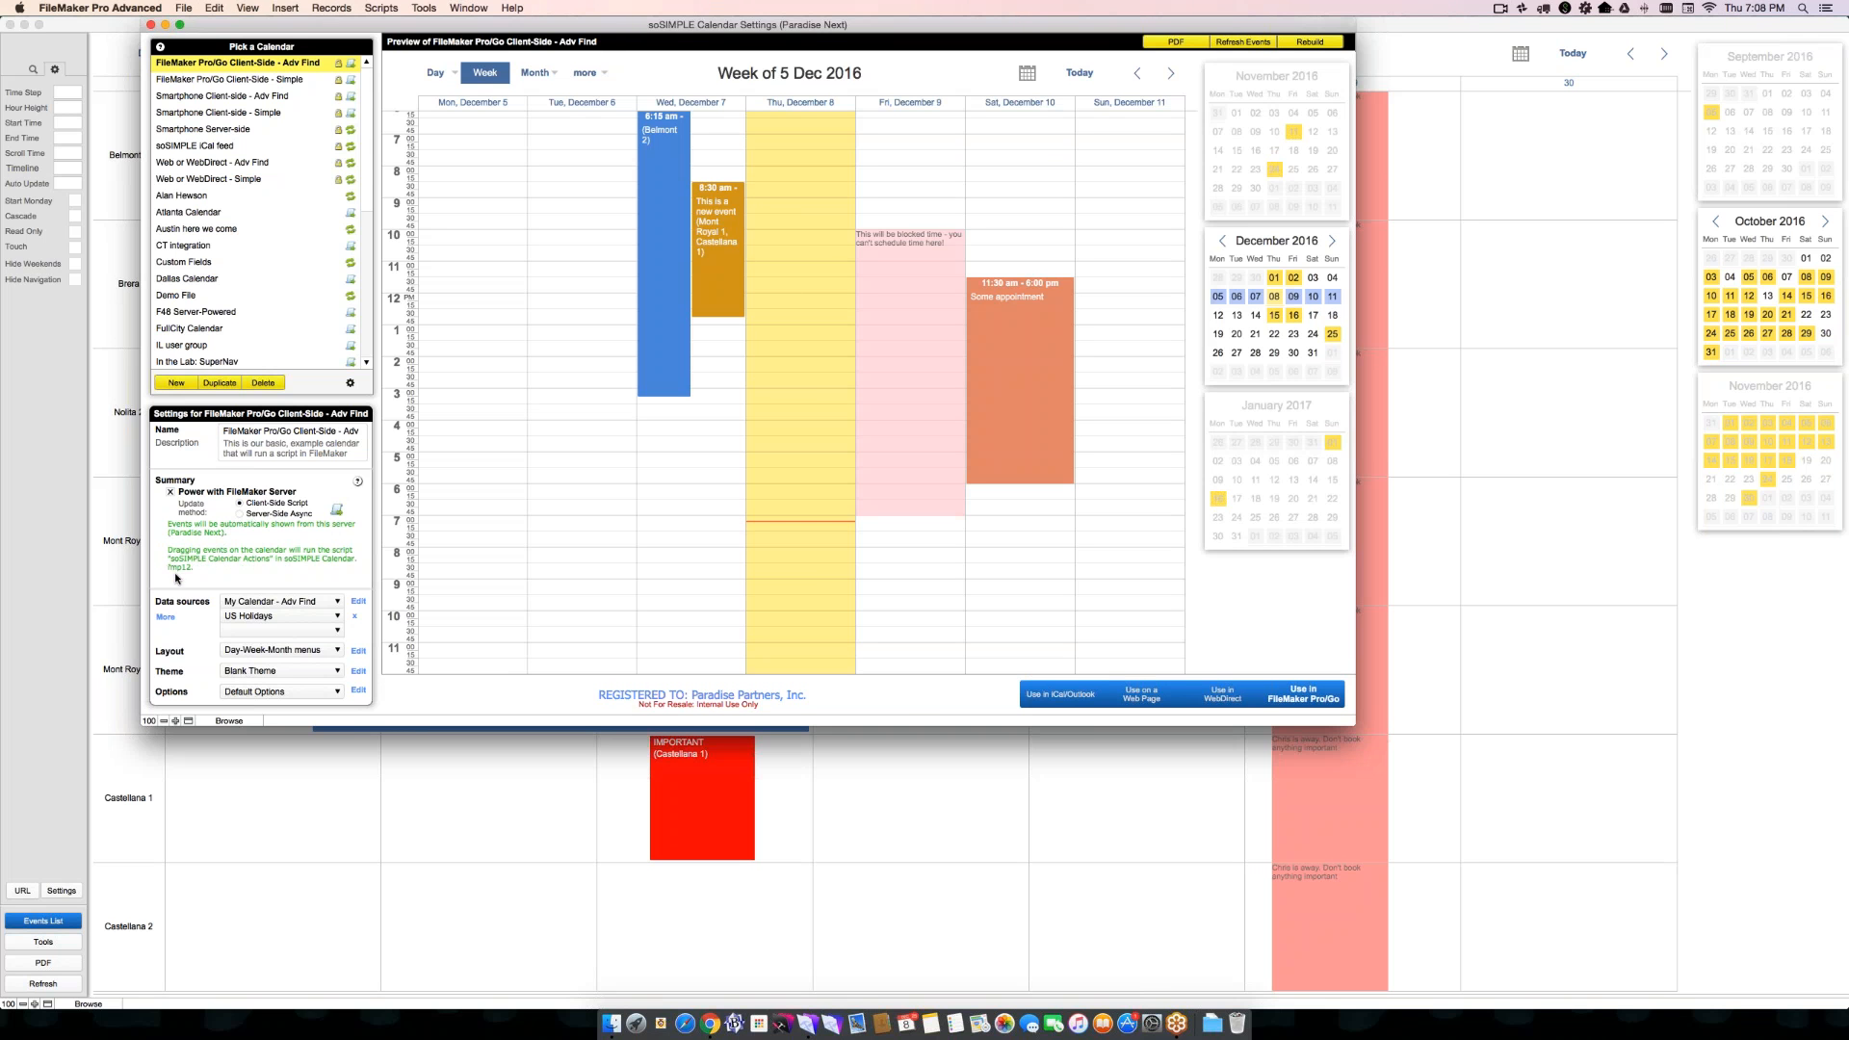
{"action": "left_click", "coordinate": [269, 603]}
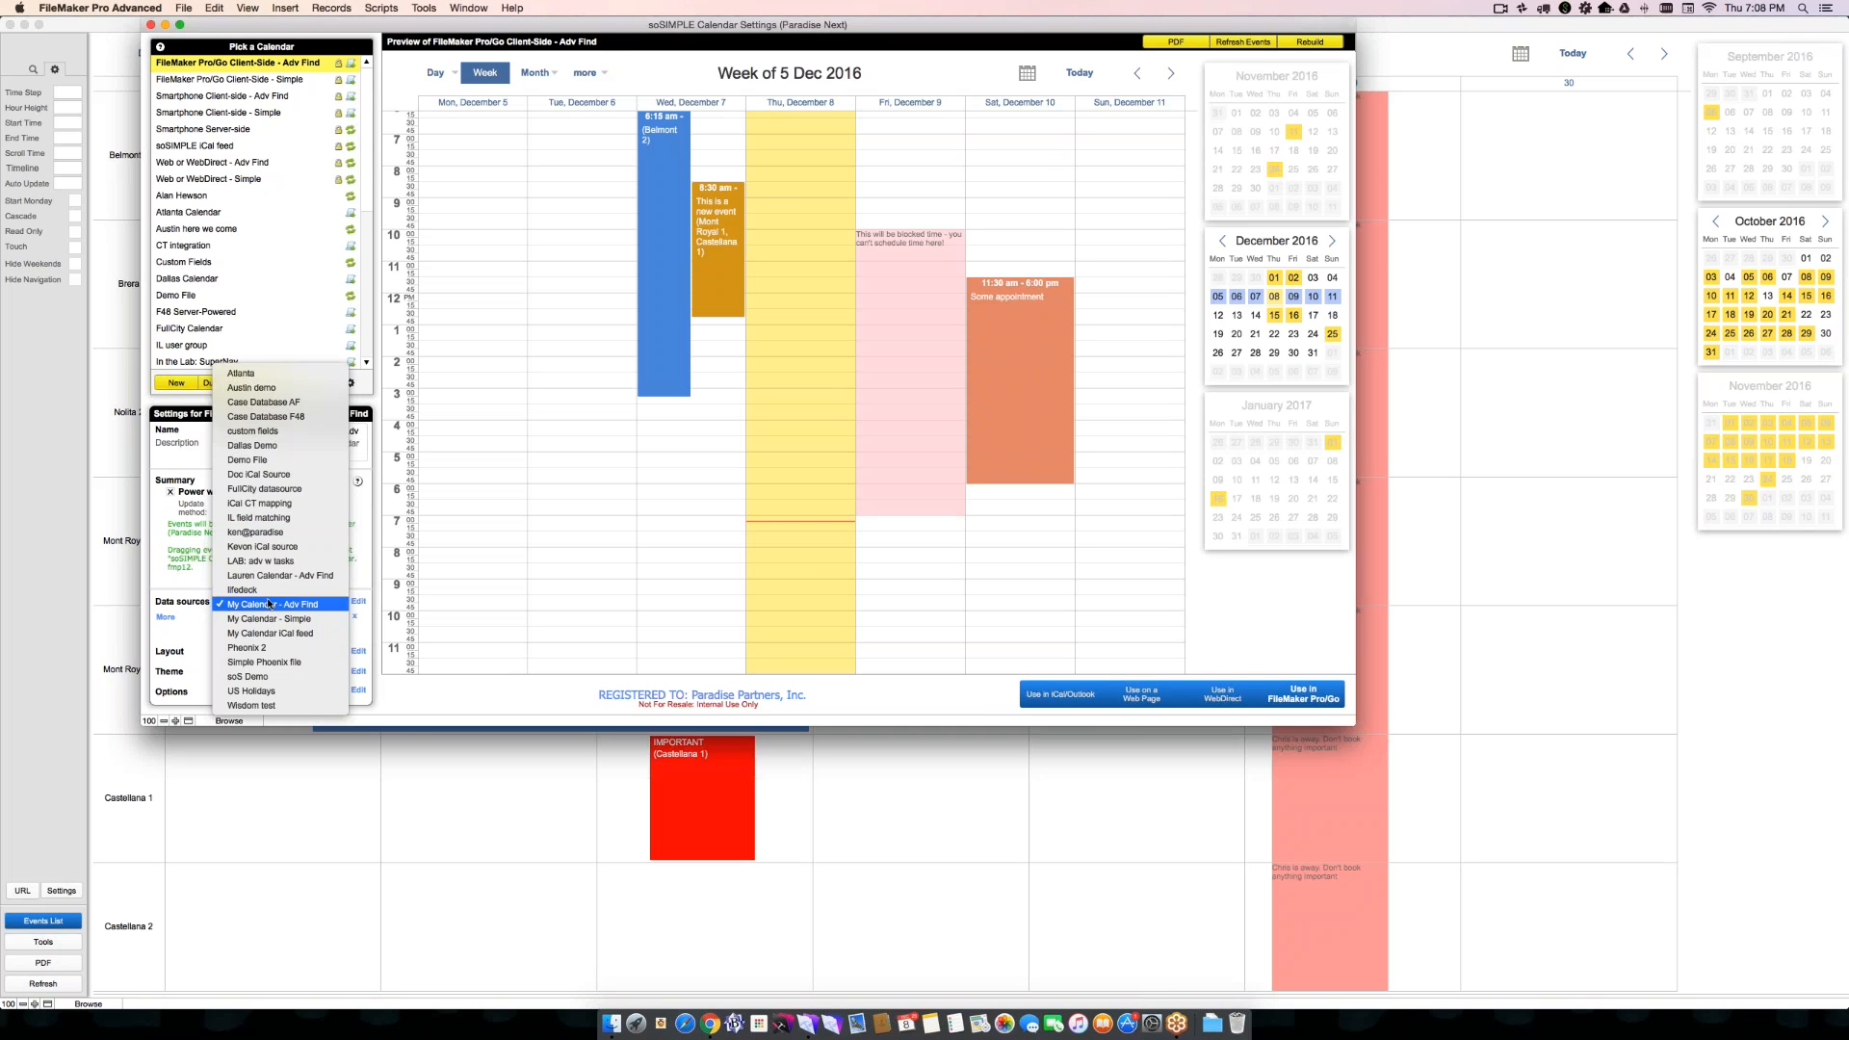
{"action": "left_click", "coordinate": [190, 610]}
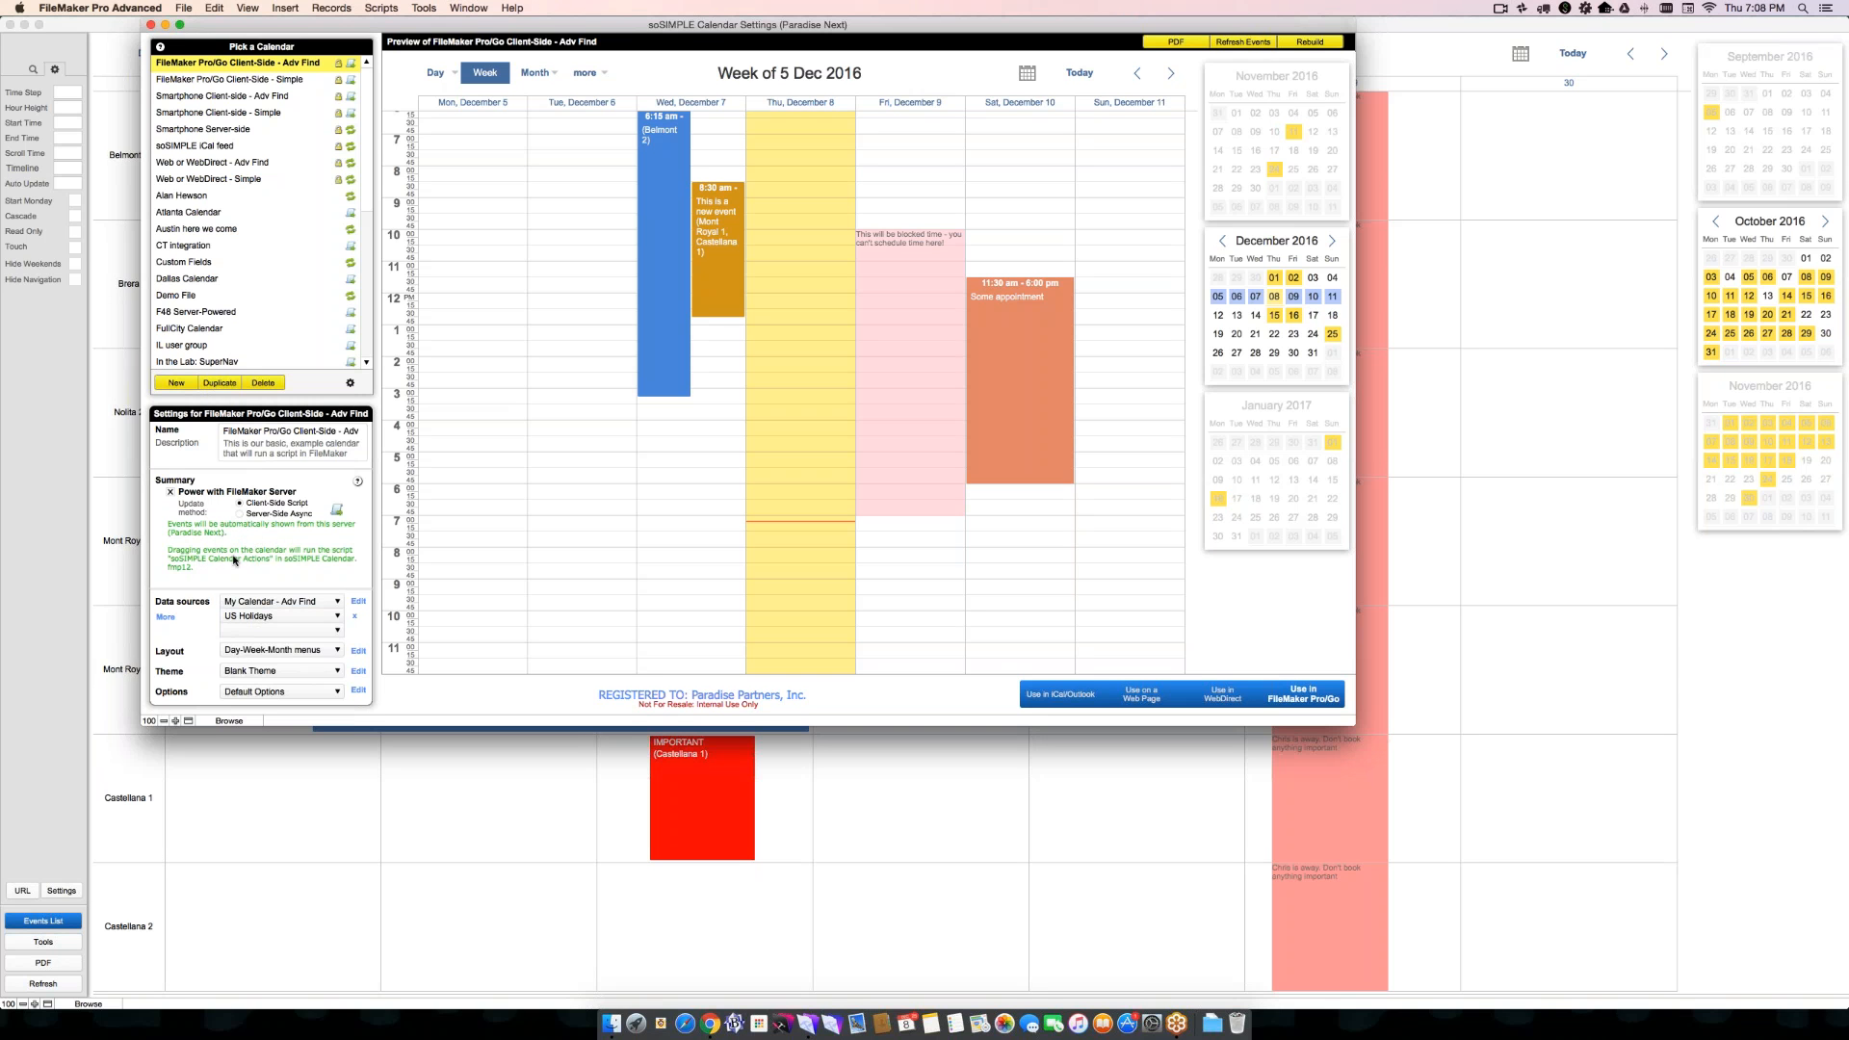
- Set the update method to Server-Side Async and move Saturday's Some appointment to start at 3:30 pm in the preview
{"action": "left_click", "coordinate": [240, 514]}
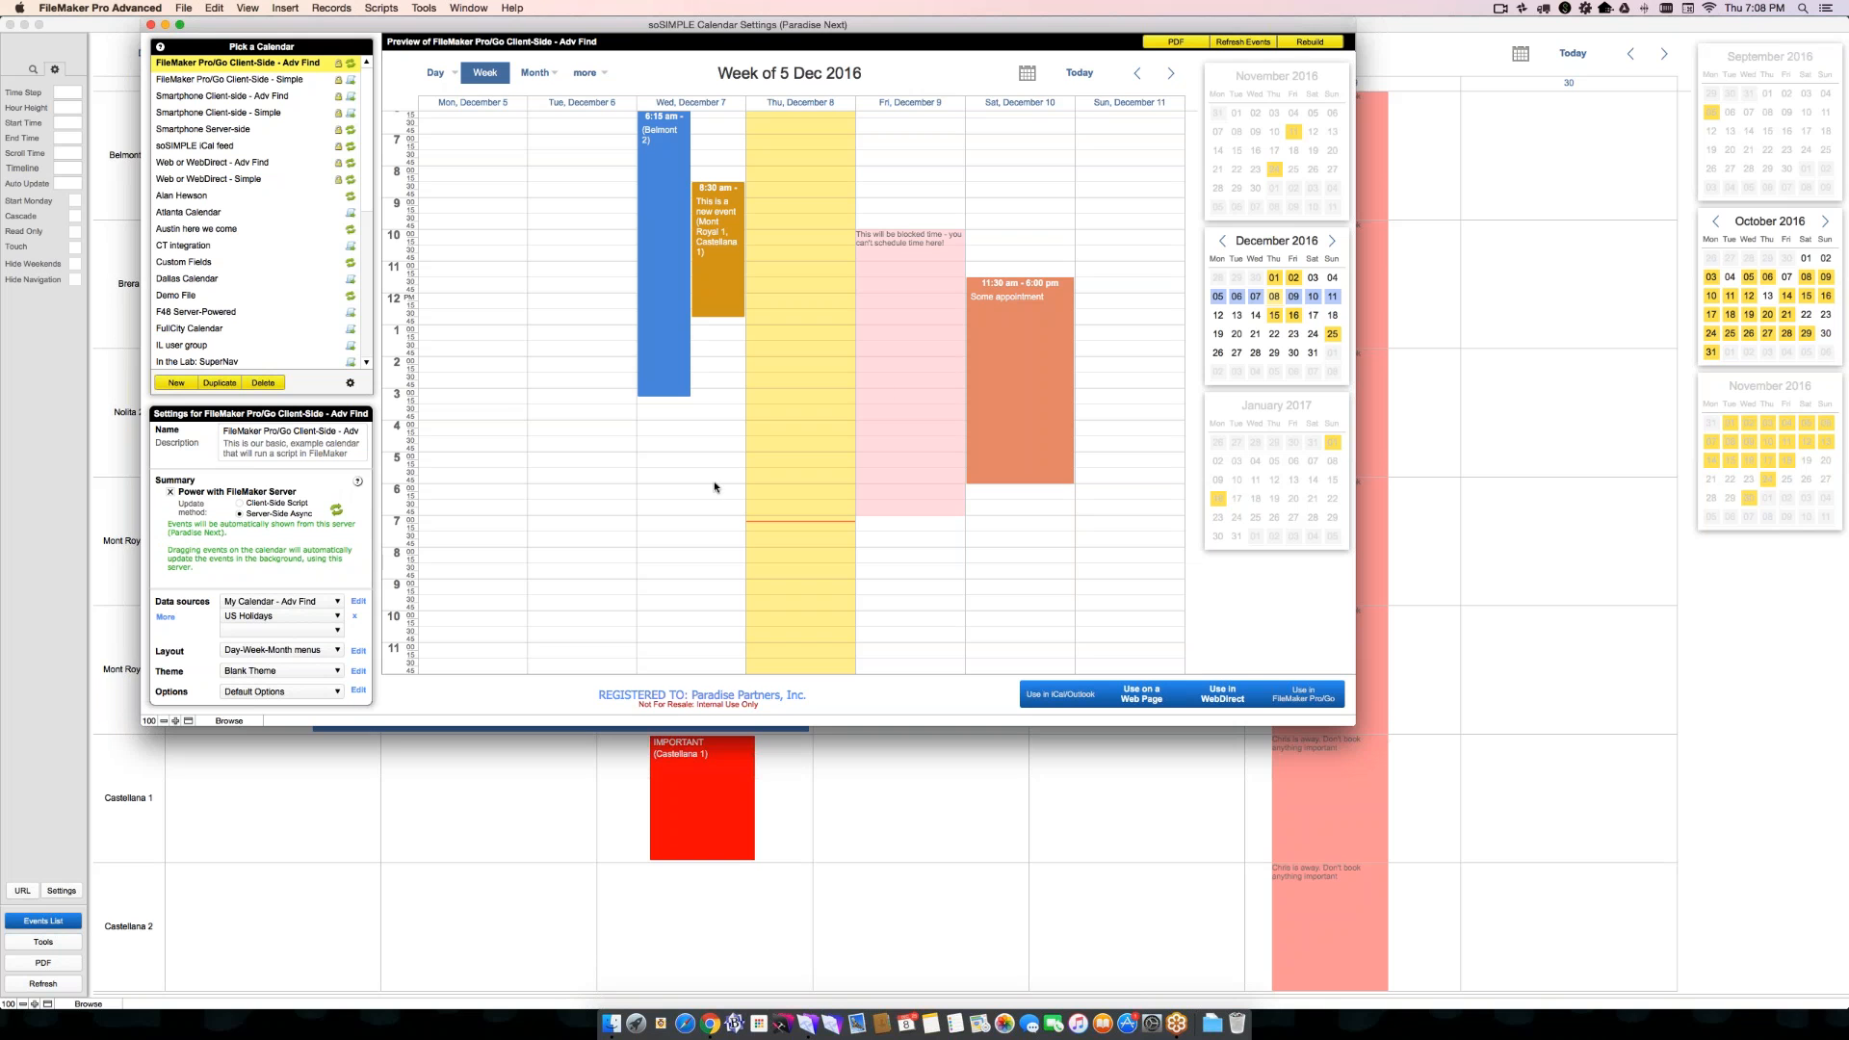
{"action": "left_click_drag", "start_coordinate": [1002, 335], "coordinate": [1000, 463]}
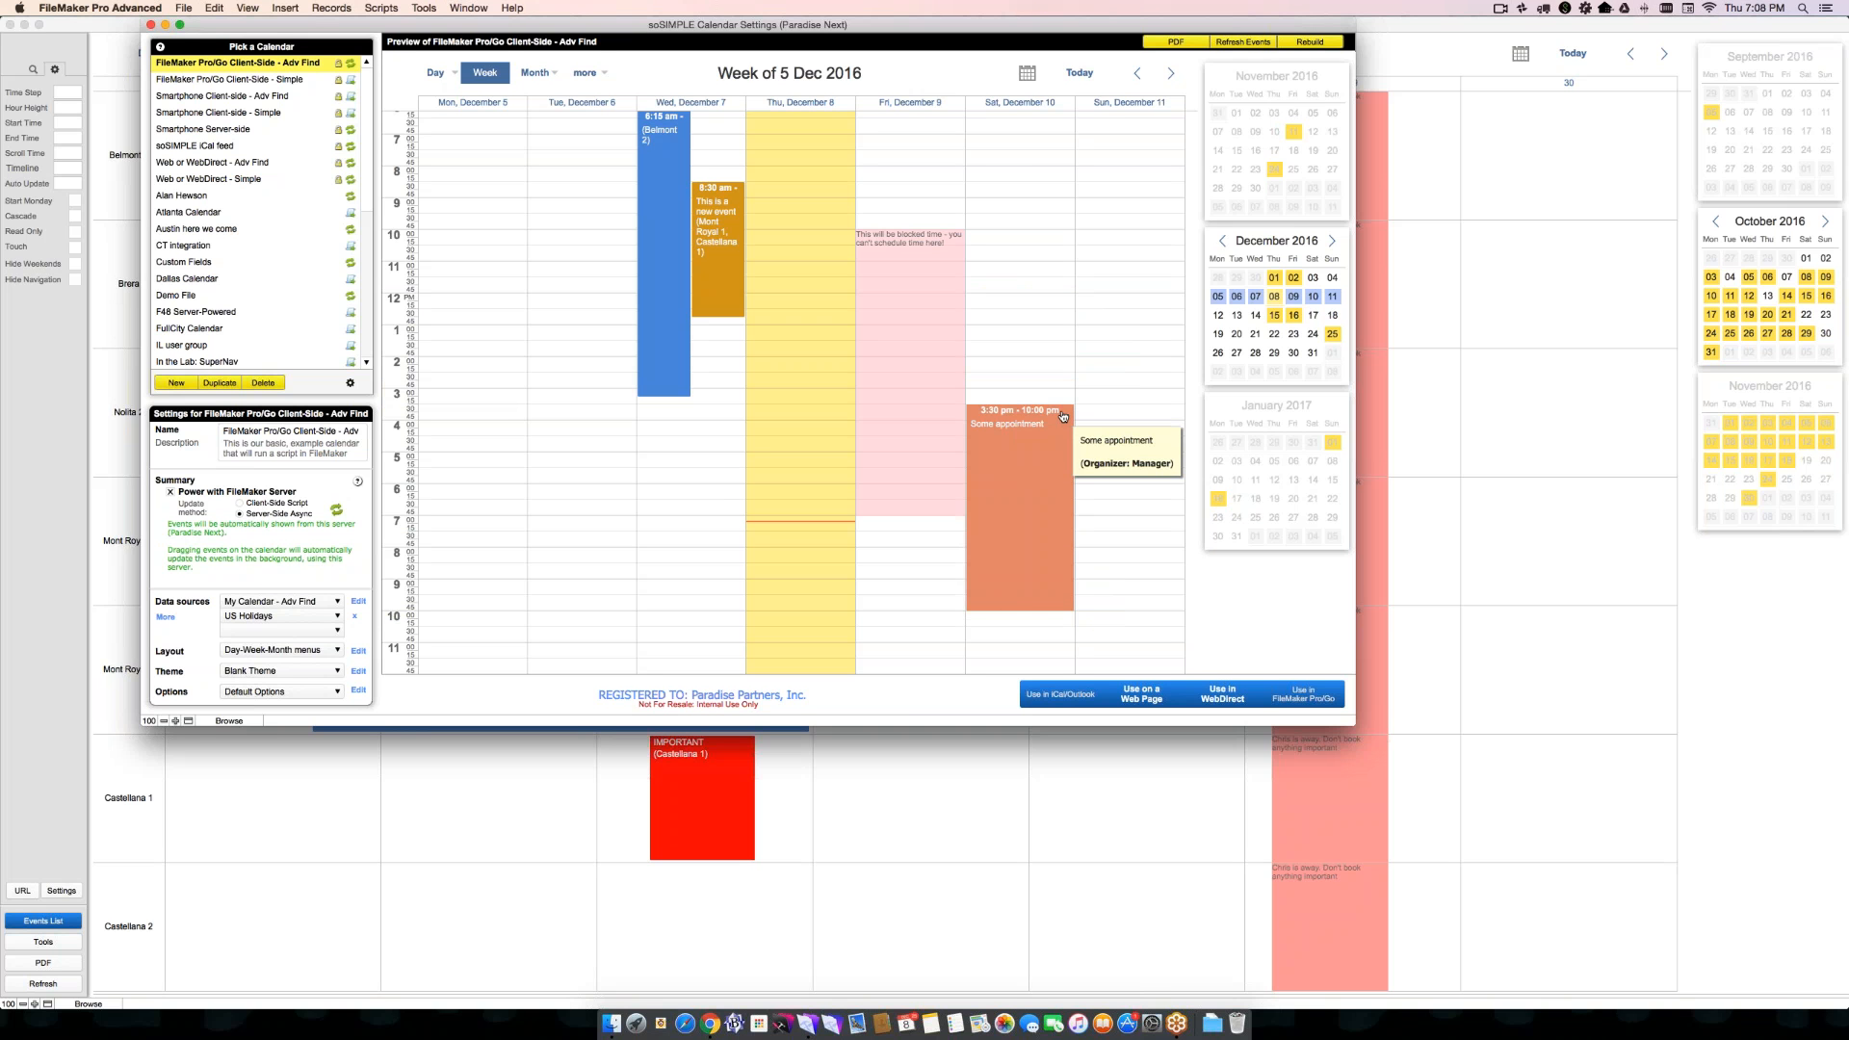
- Open the web page version of the calendar in the browser and move Saturday's Some appointment to start at 6:30 am
{"action": "left_click", "coordinate": [1140, 695]}
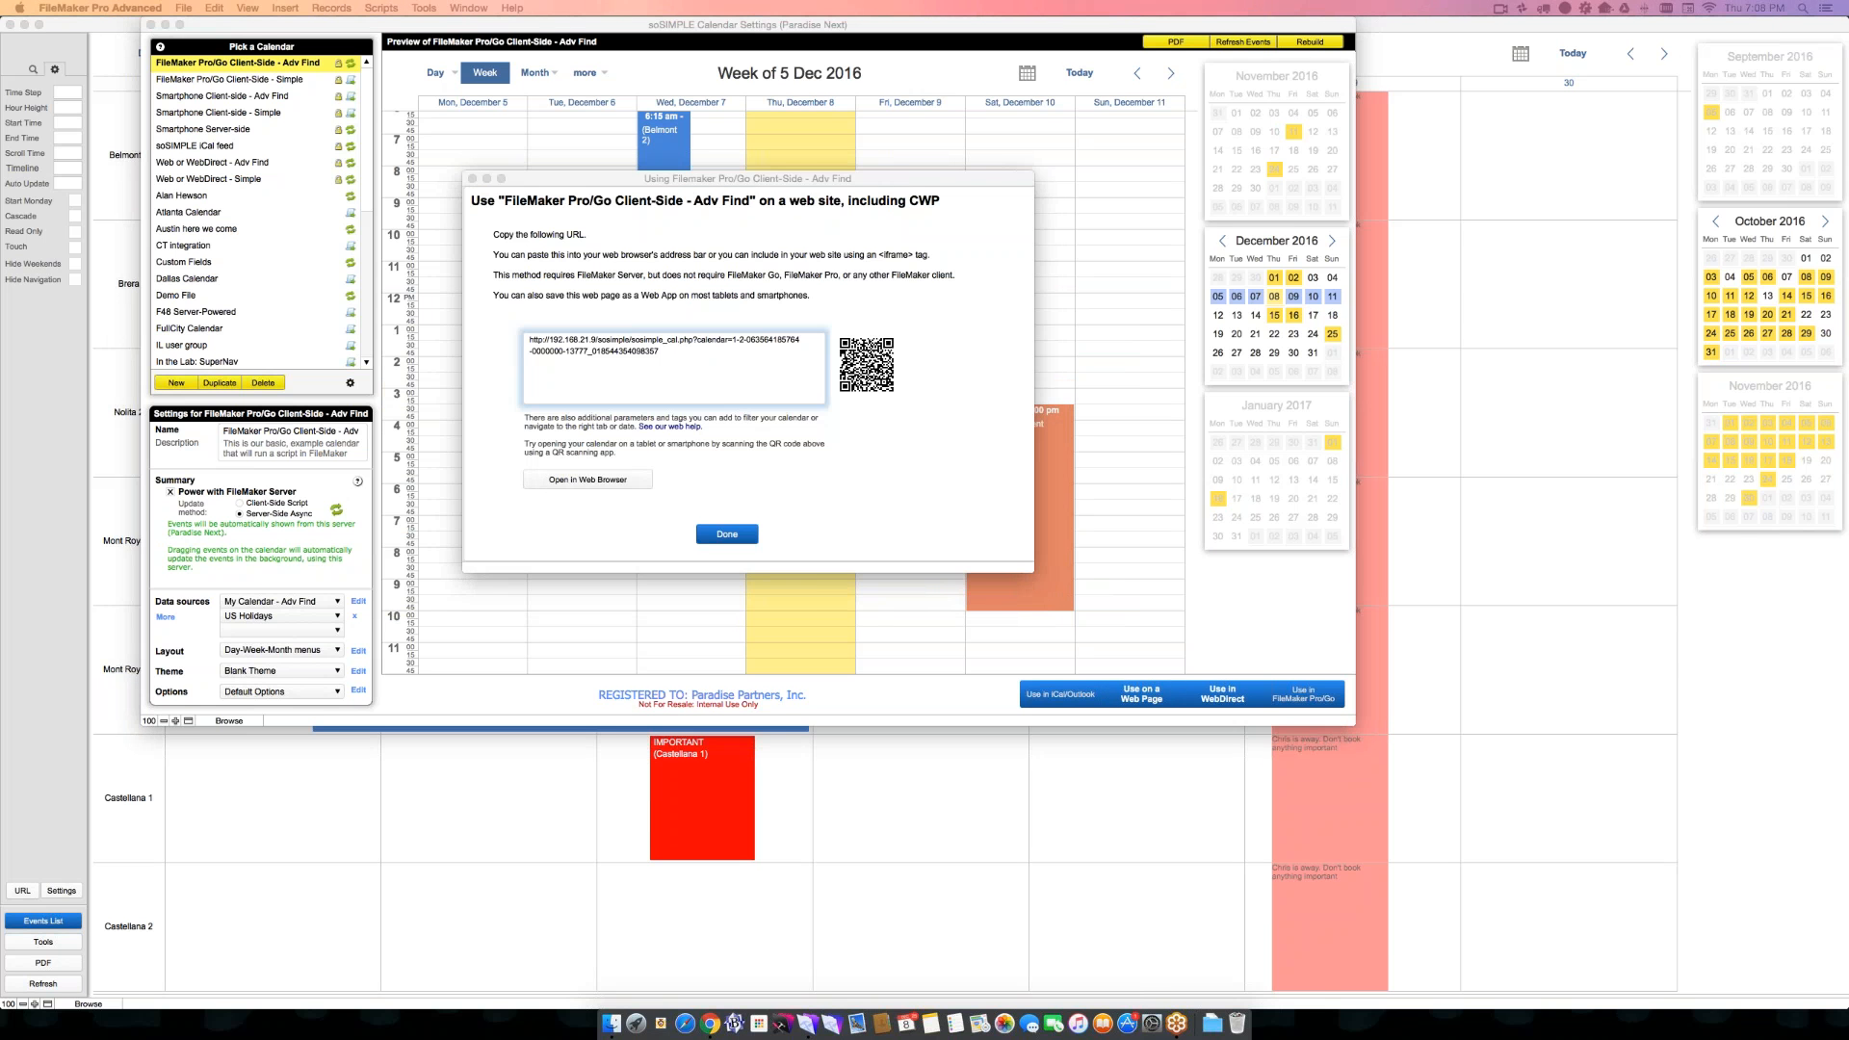
{"action": "left_click_drag", "start_coordinate": [1848, 116], "coordinate": [455, 75]}
{"action": "mouse_move", "coordinate": [554, 148]}
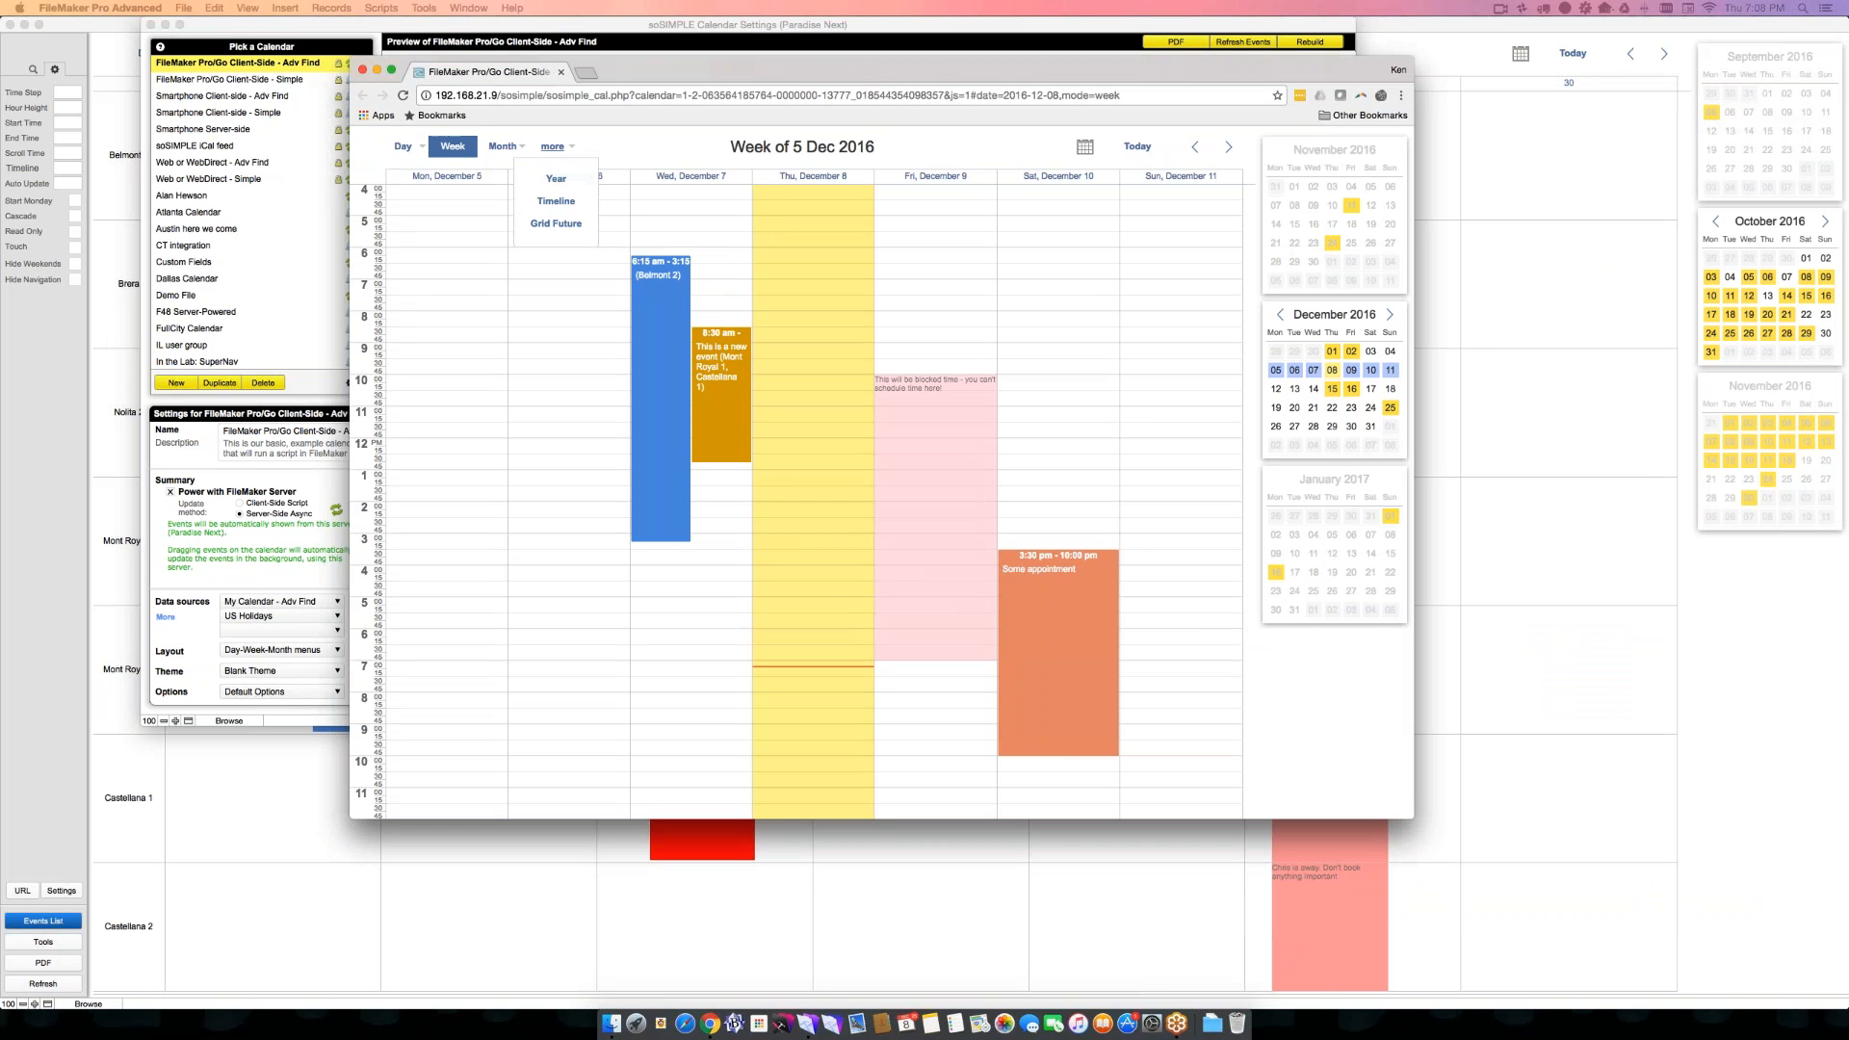
{"action": "left_click", "coordinate": [655, 96]}
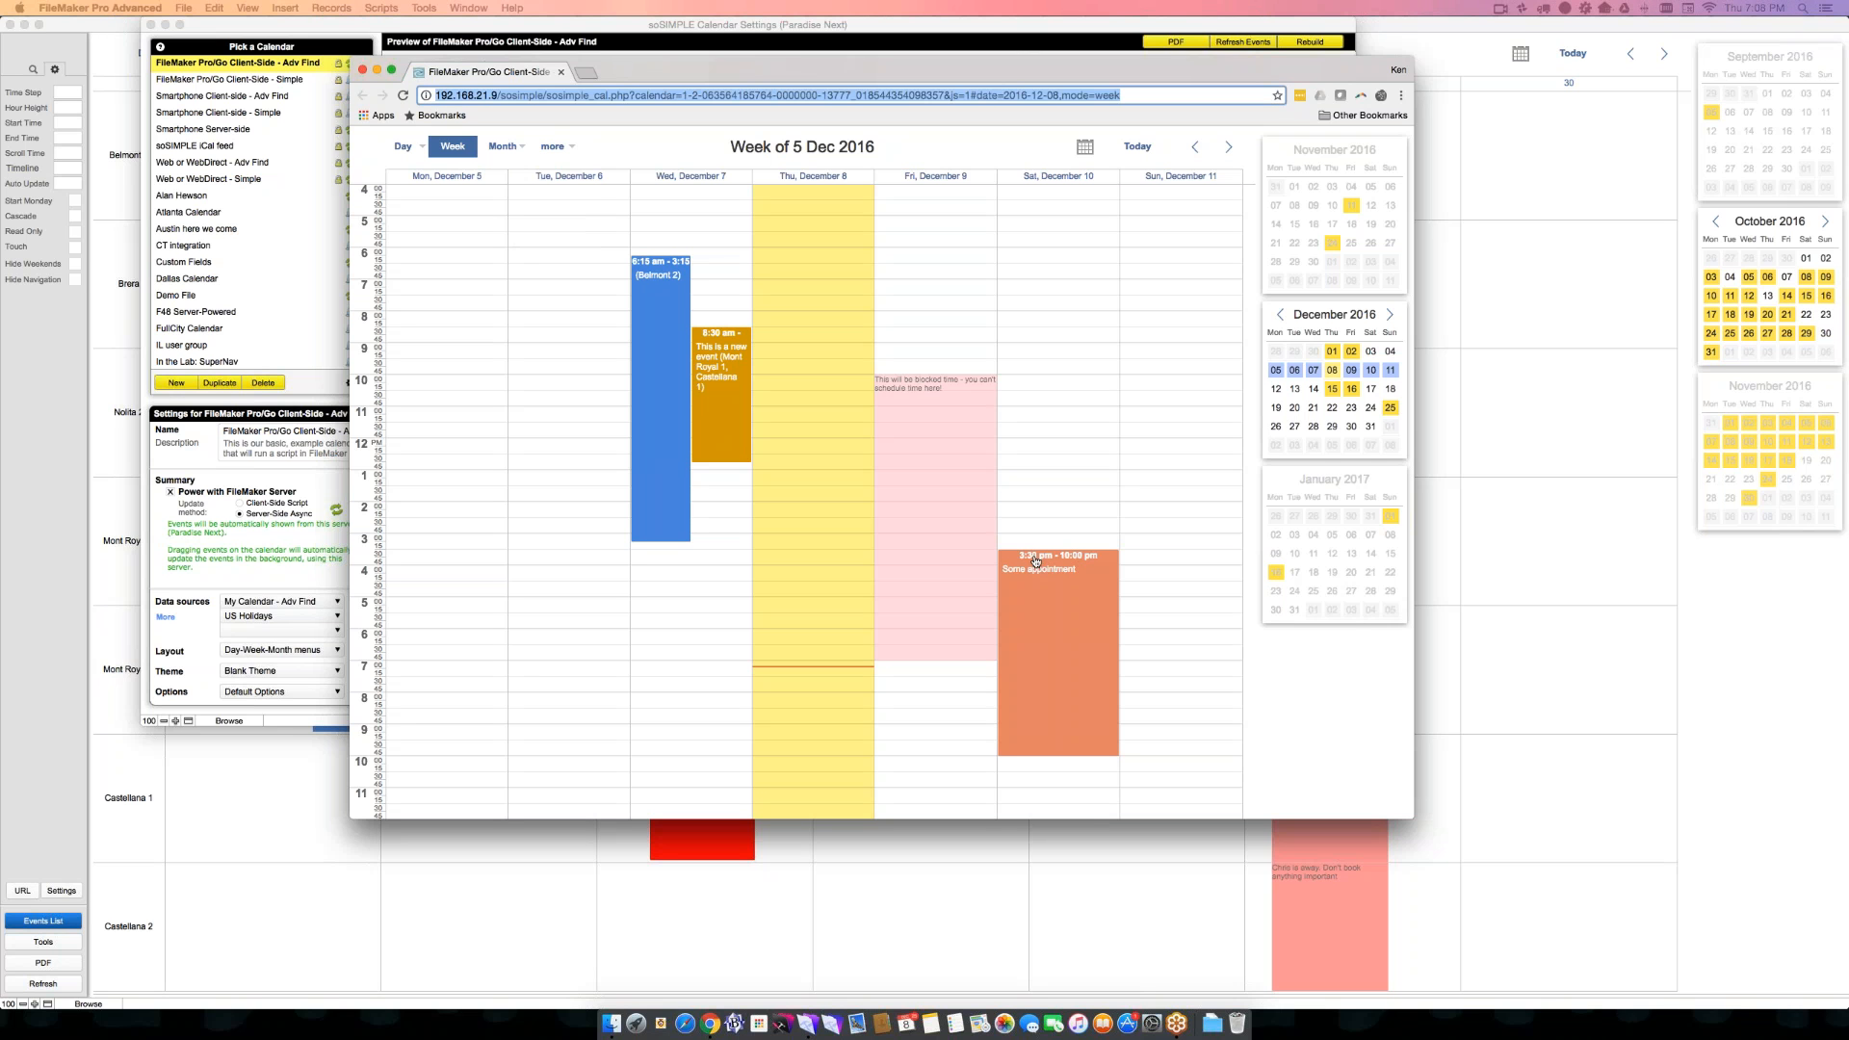
{"action": "left_click_drag", "start_coordinate": [1032, 556], "coordinate": [1033, 270]}
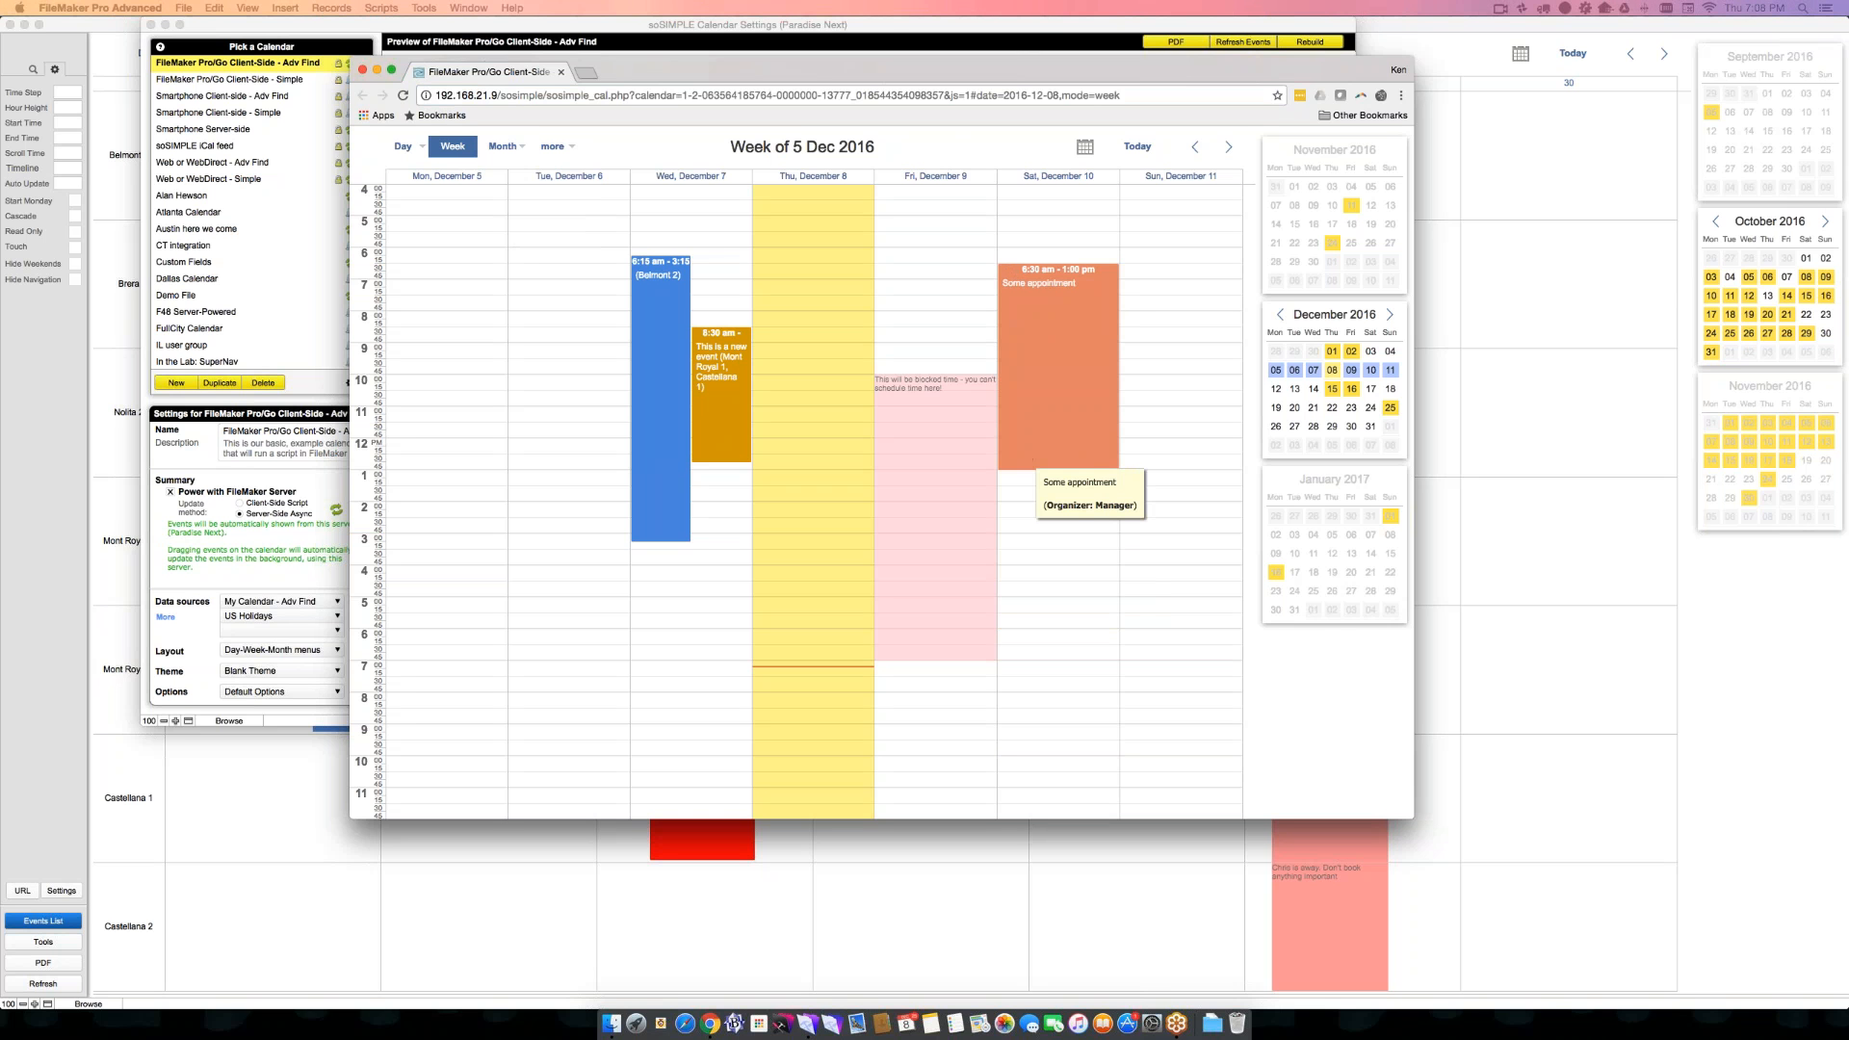
- Filter the web calendar by inserting the parameter &Category=Meeting before &js=1 in its URL and loading the page
{"action": "left_click", "coordinate": [947, 95]}
{"action": "left_click", "coordinate": [944, 95]}
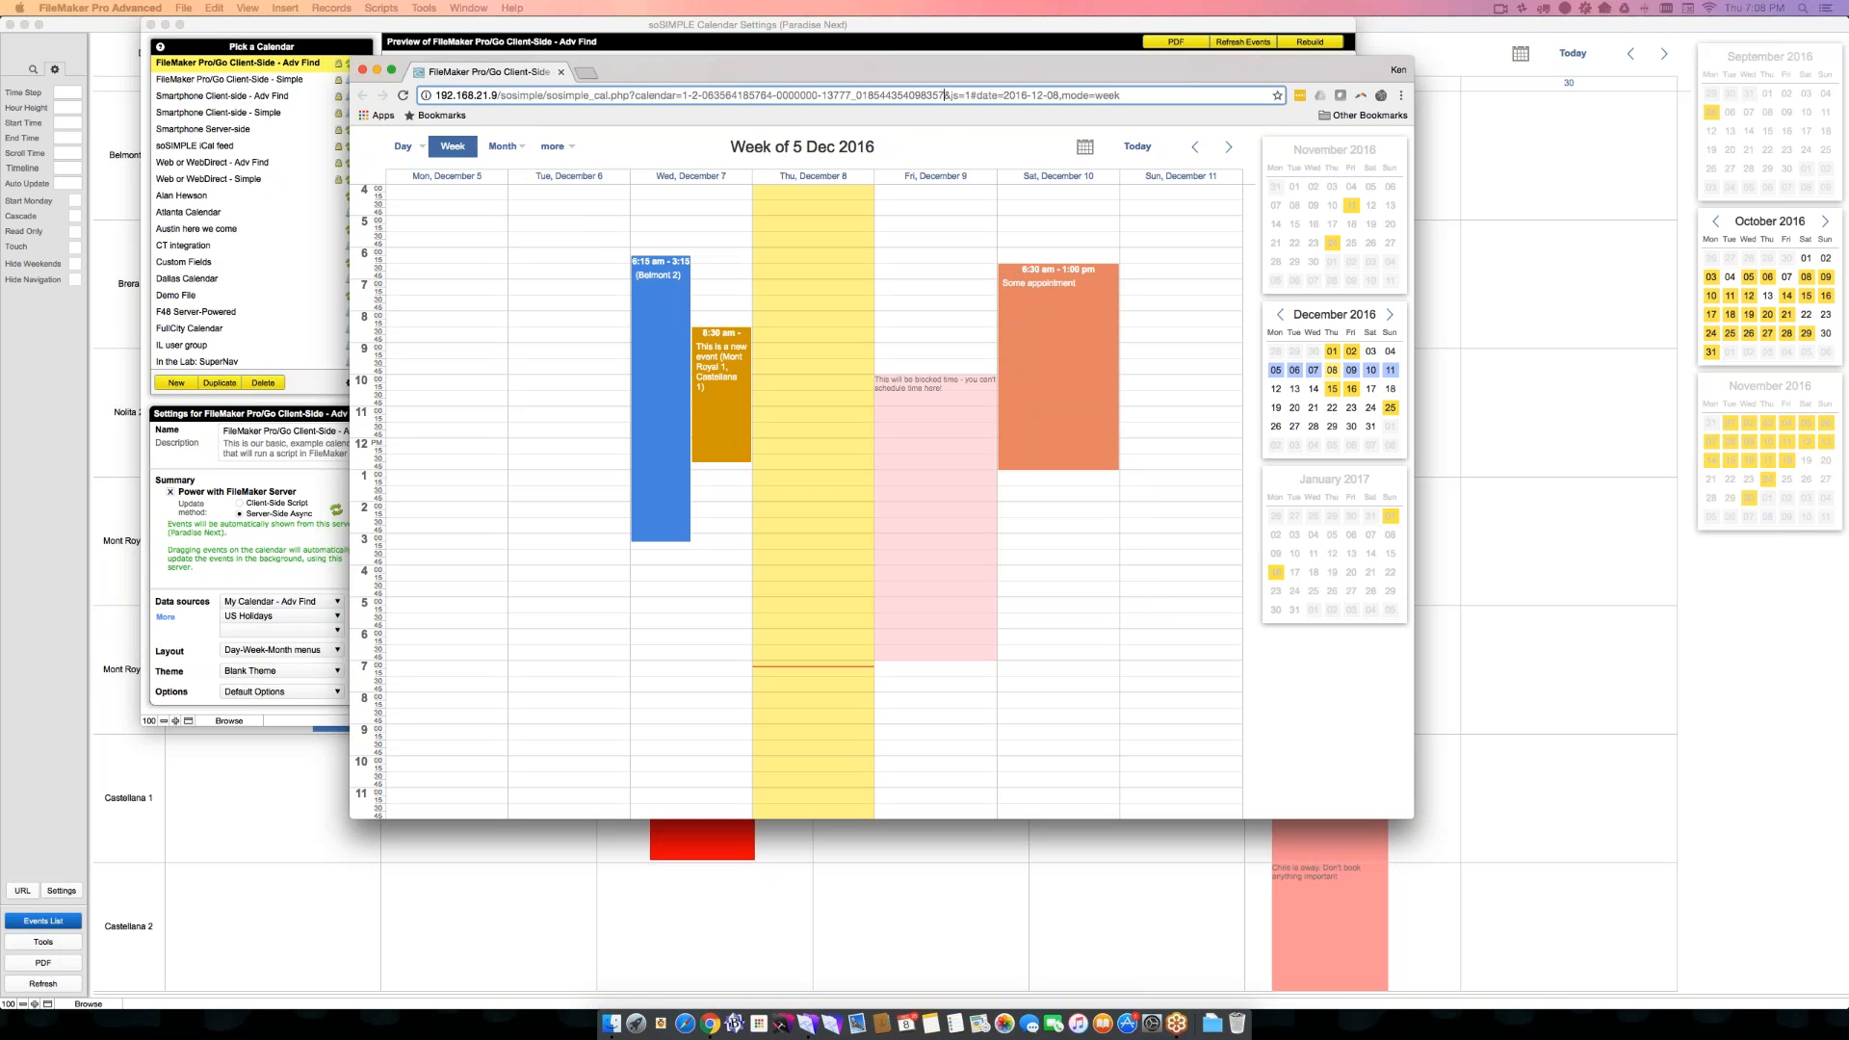
{"action": "type", "text": "&Owner"}
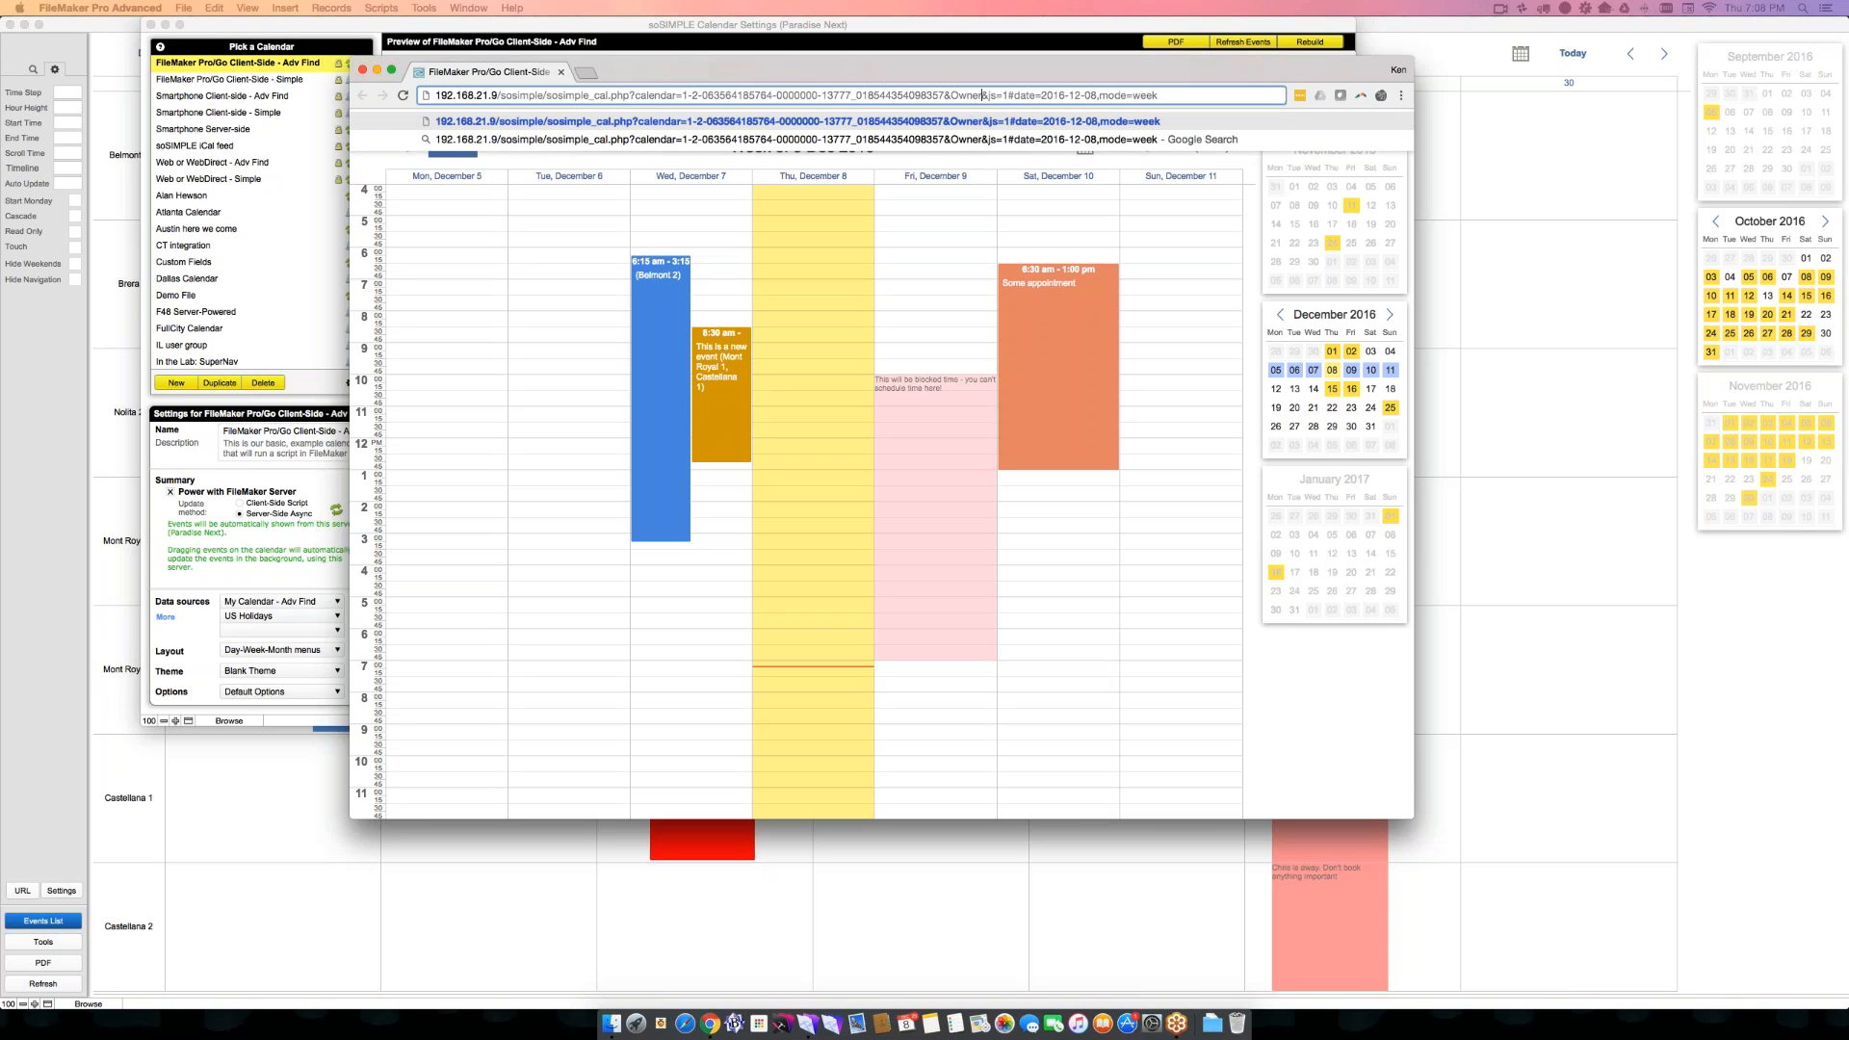
{"action": "type", "text": "=Ken"}
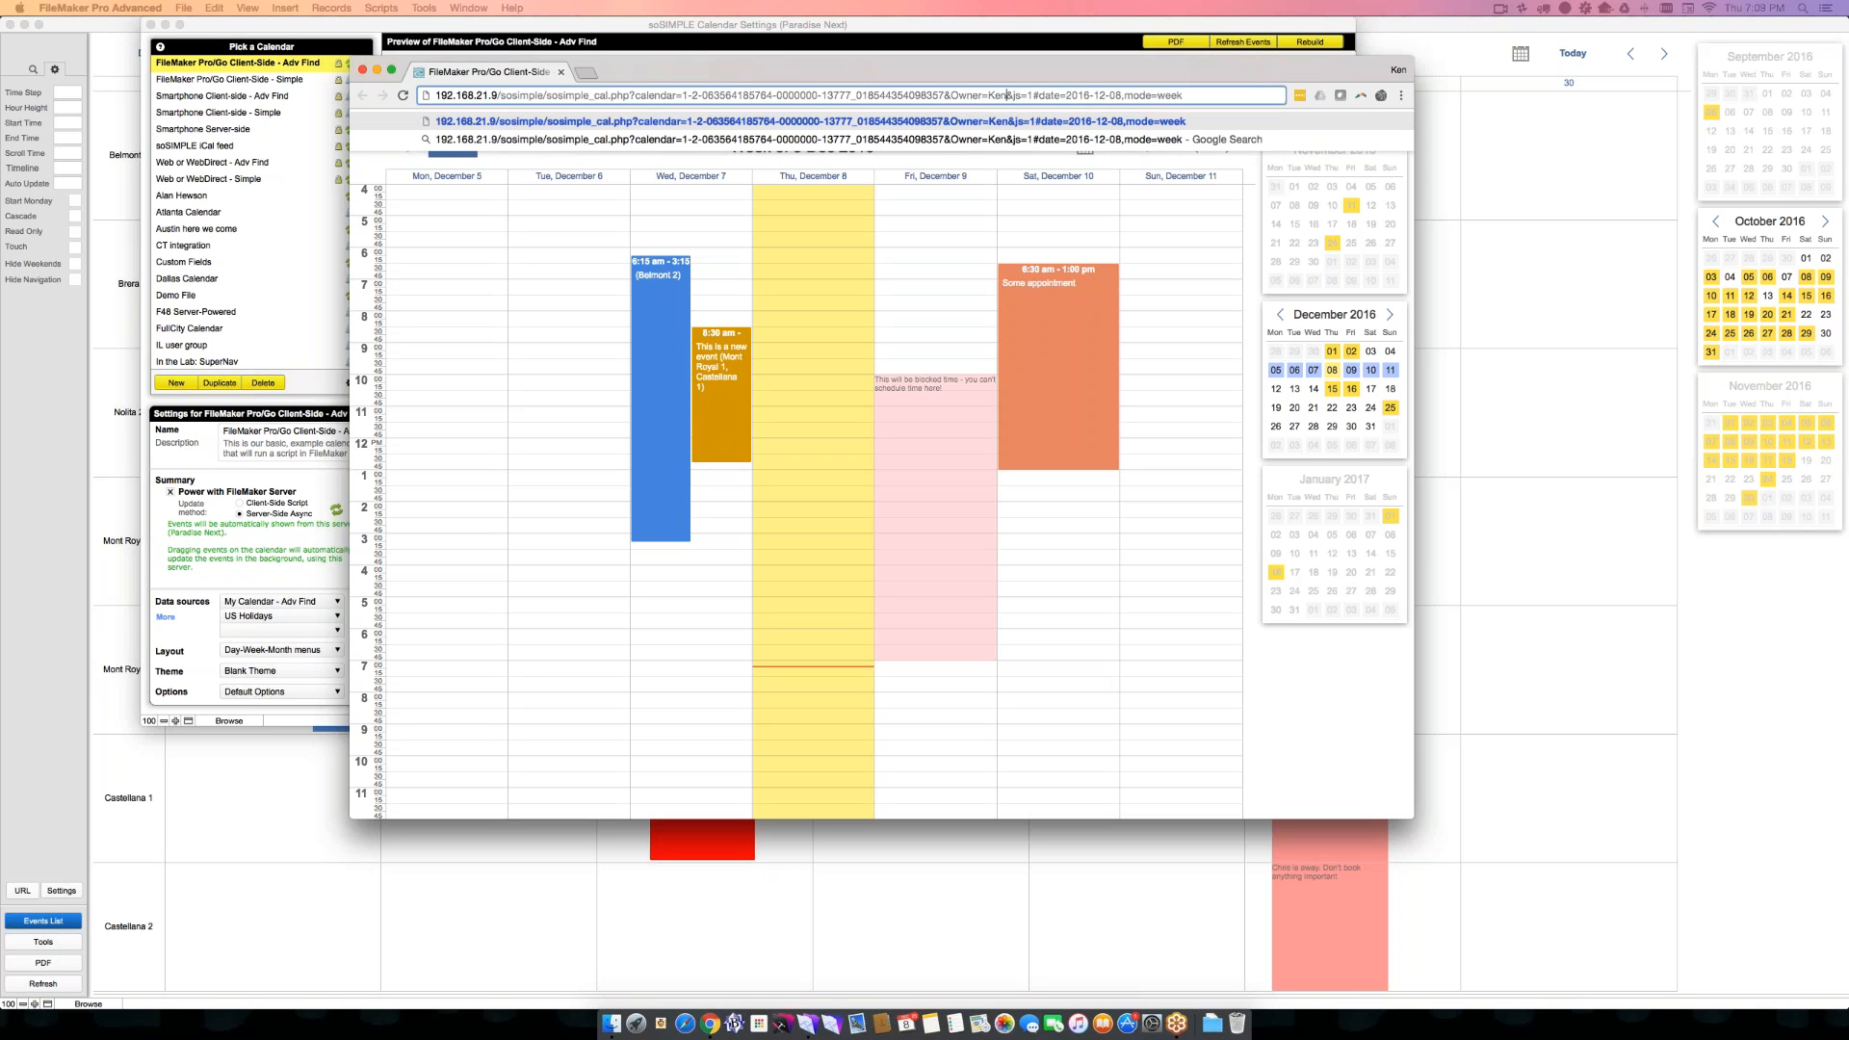
{"action": "key", "text": "BackSpace"}
{"action": "key", "text": "BackSpace"}
{"action": "key", "text": "BackSpace"}
{"action": "key", "text": "BackSpace"}
{"action": "key", "text": "BackSpace"}
{"action": "key", "text": "BackSpace"}
{"action": "key", "text": "BackSpace"}
{"action": "key", "text": "BackSpace"}
{"action": "key", "text": "BackSpace"}
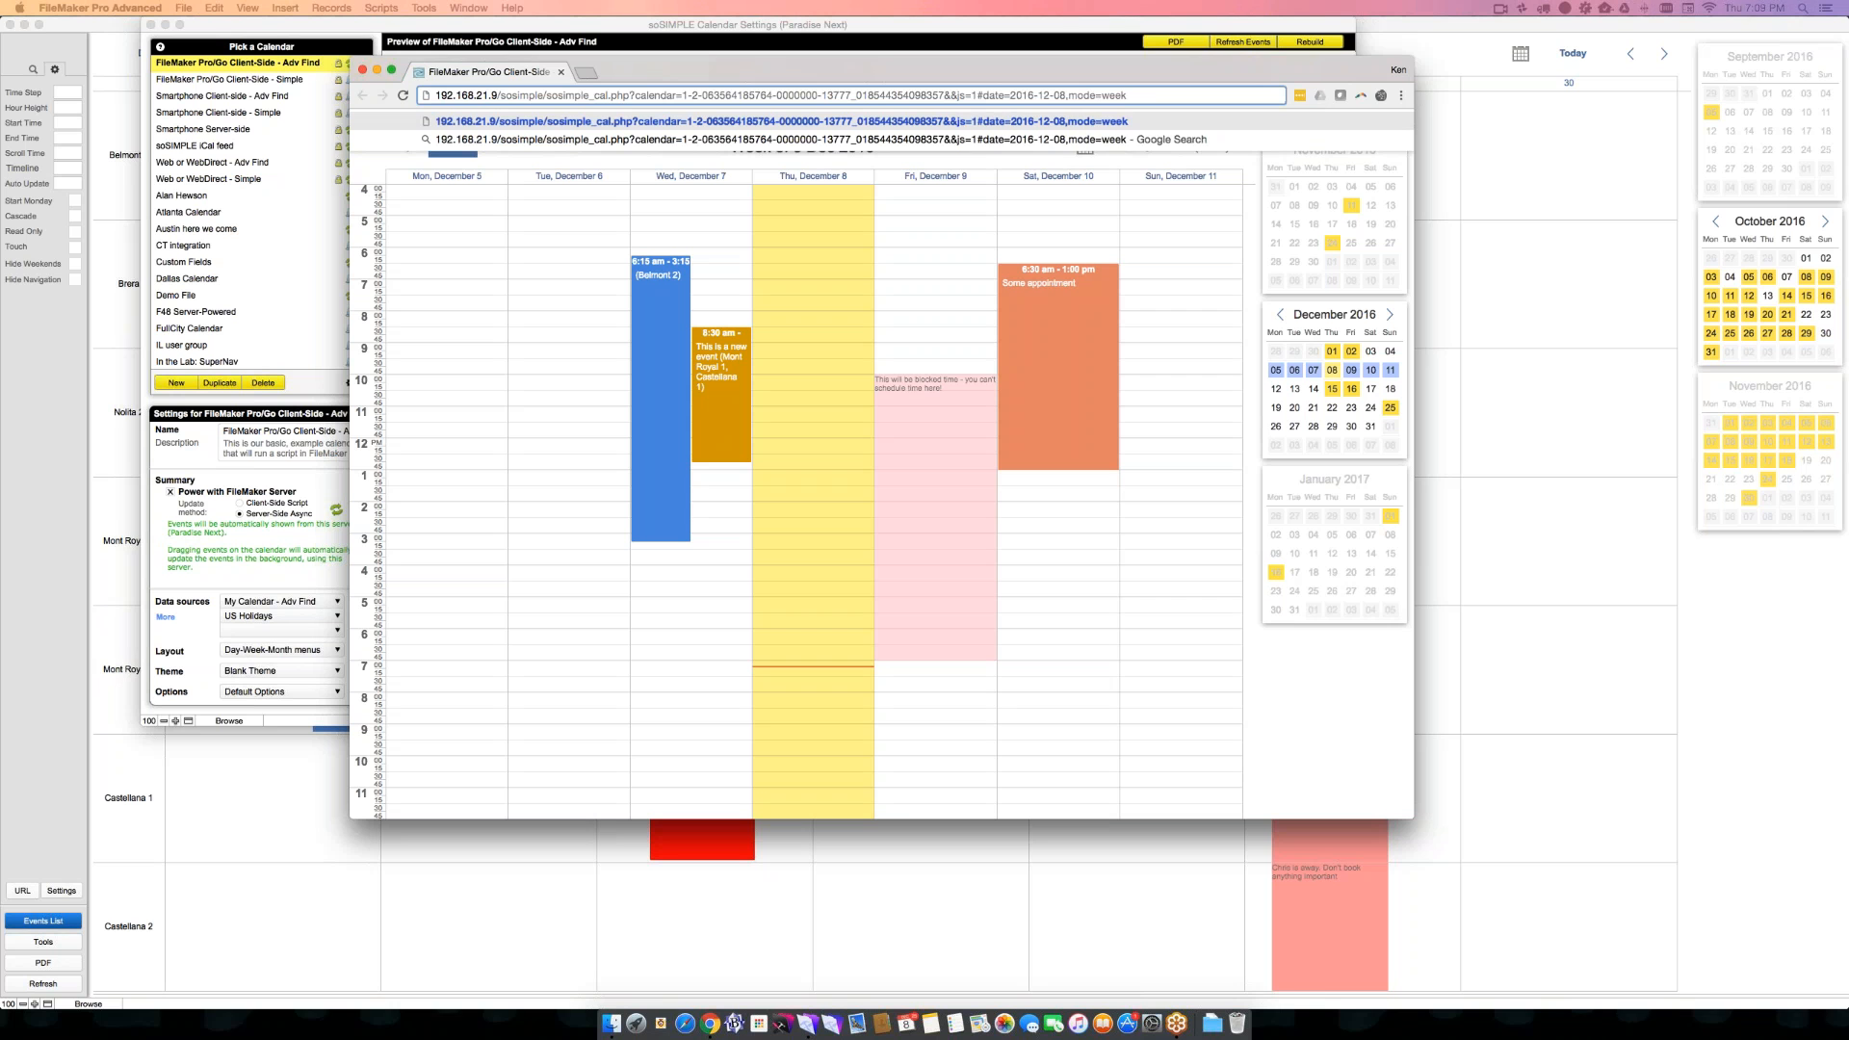
{"action": "type", "text": "Category"}
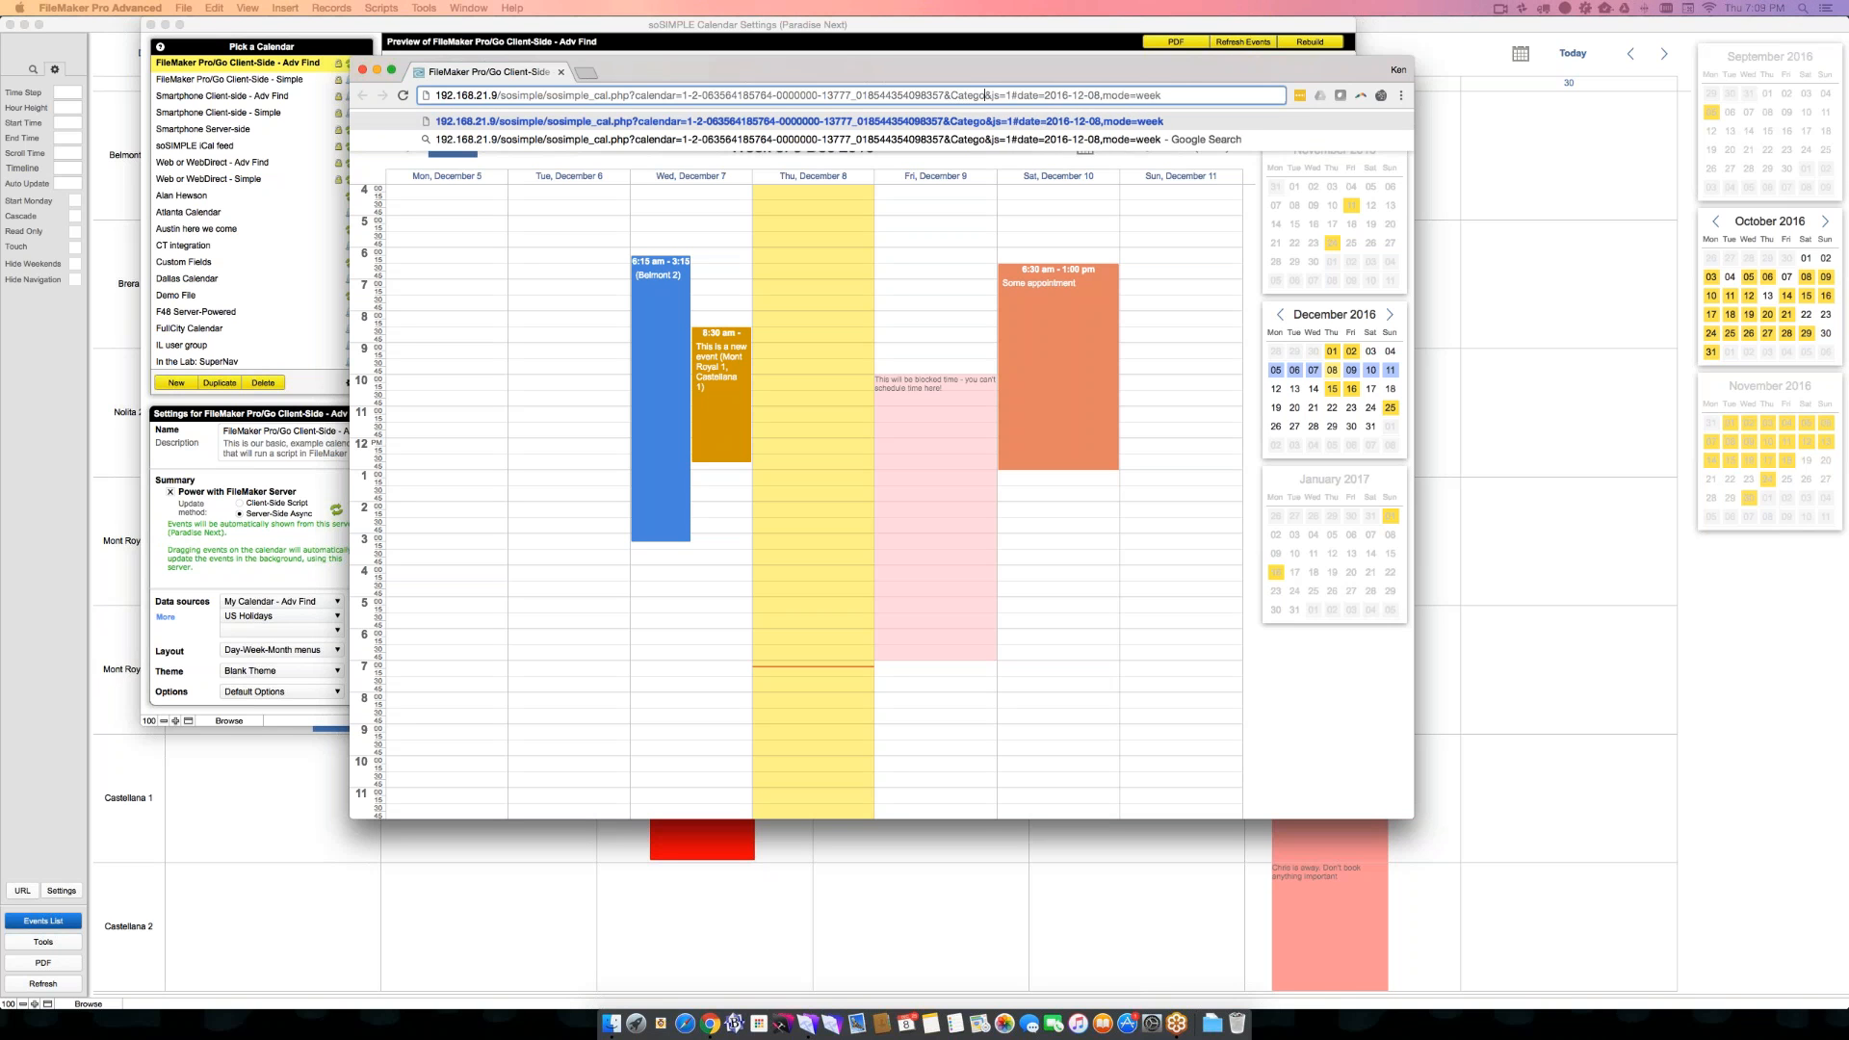
{"action": "type", "text": "=J"}
{"action": "key", "text": "BackSpace"}
{"action": "type", "text": "Meeting"}
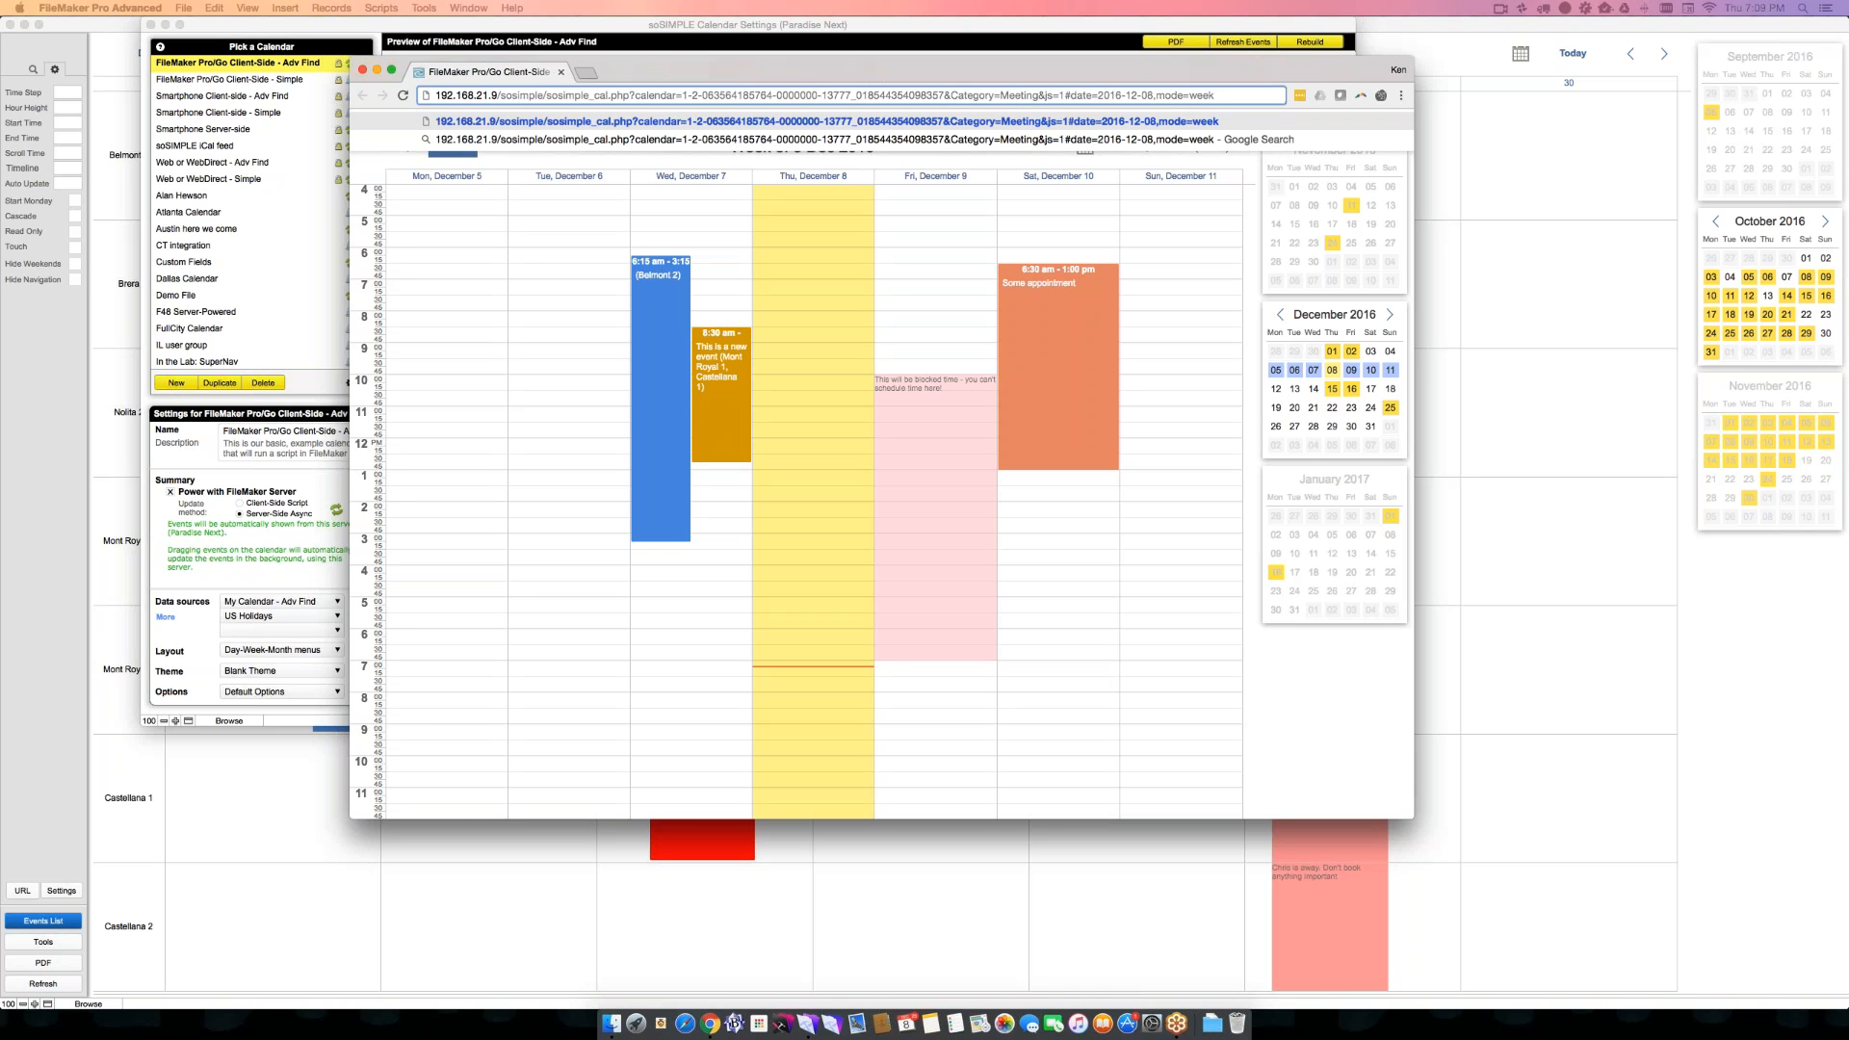
{"action": "key", "text": "Return"}
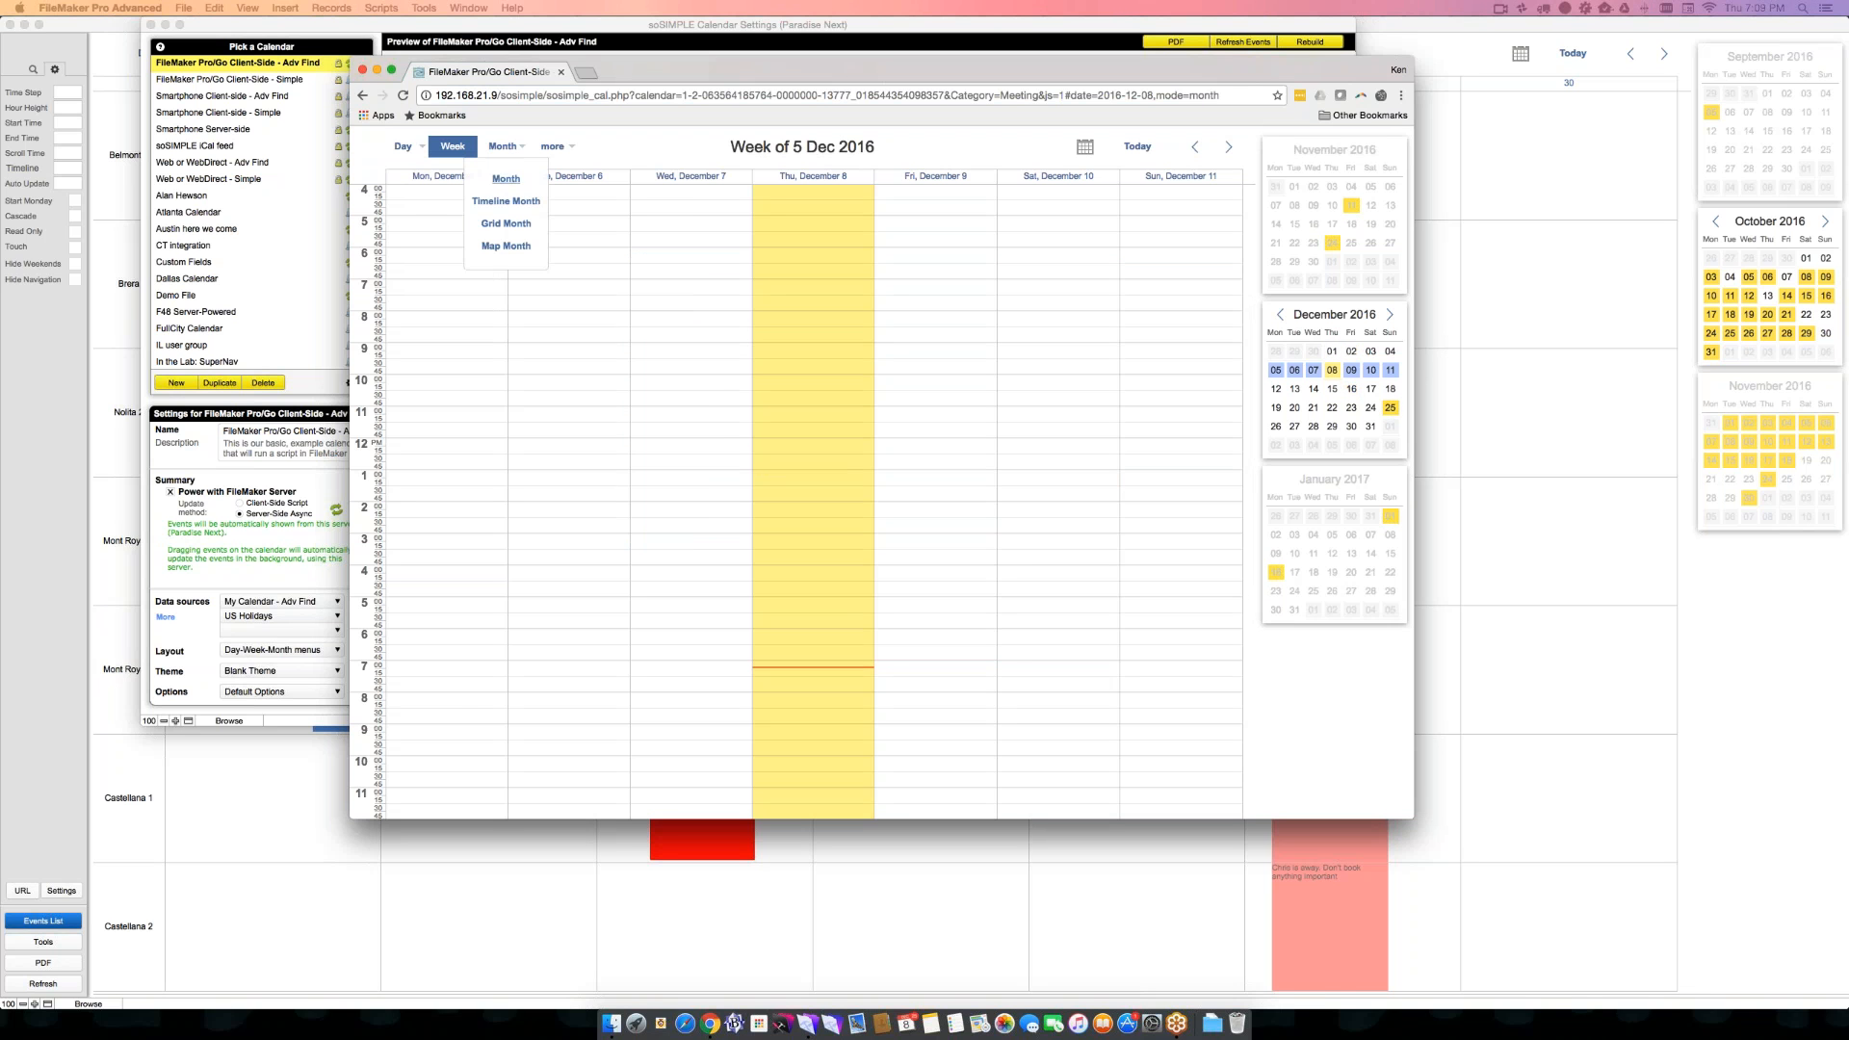
- In the month view of November 2016, move the 1:15 pm New event from November 10 to November 12
{"action": "left_click", "coordinate": [503, 147]}
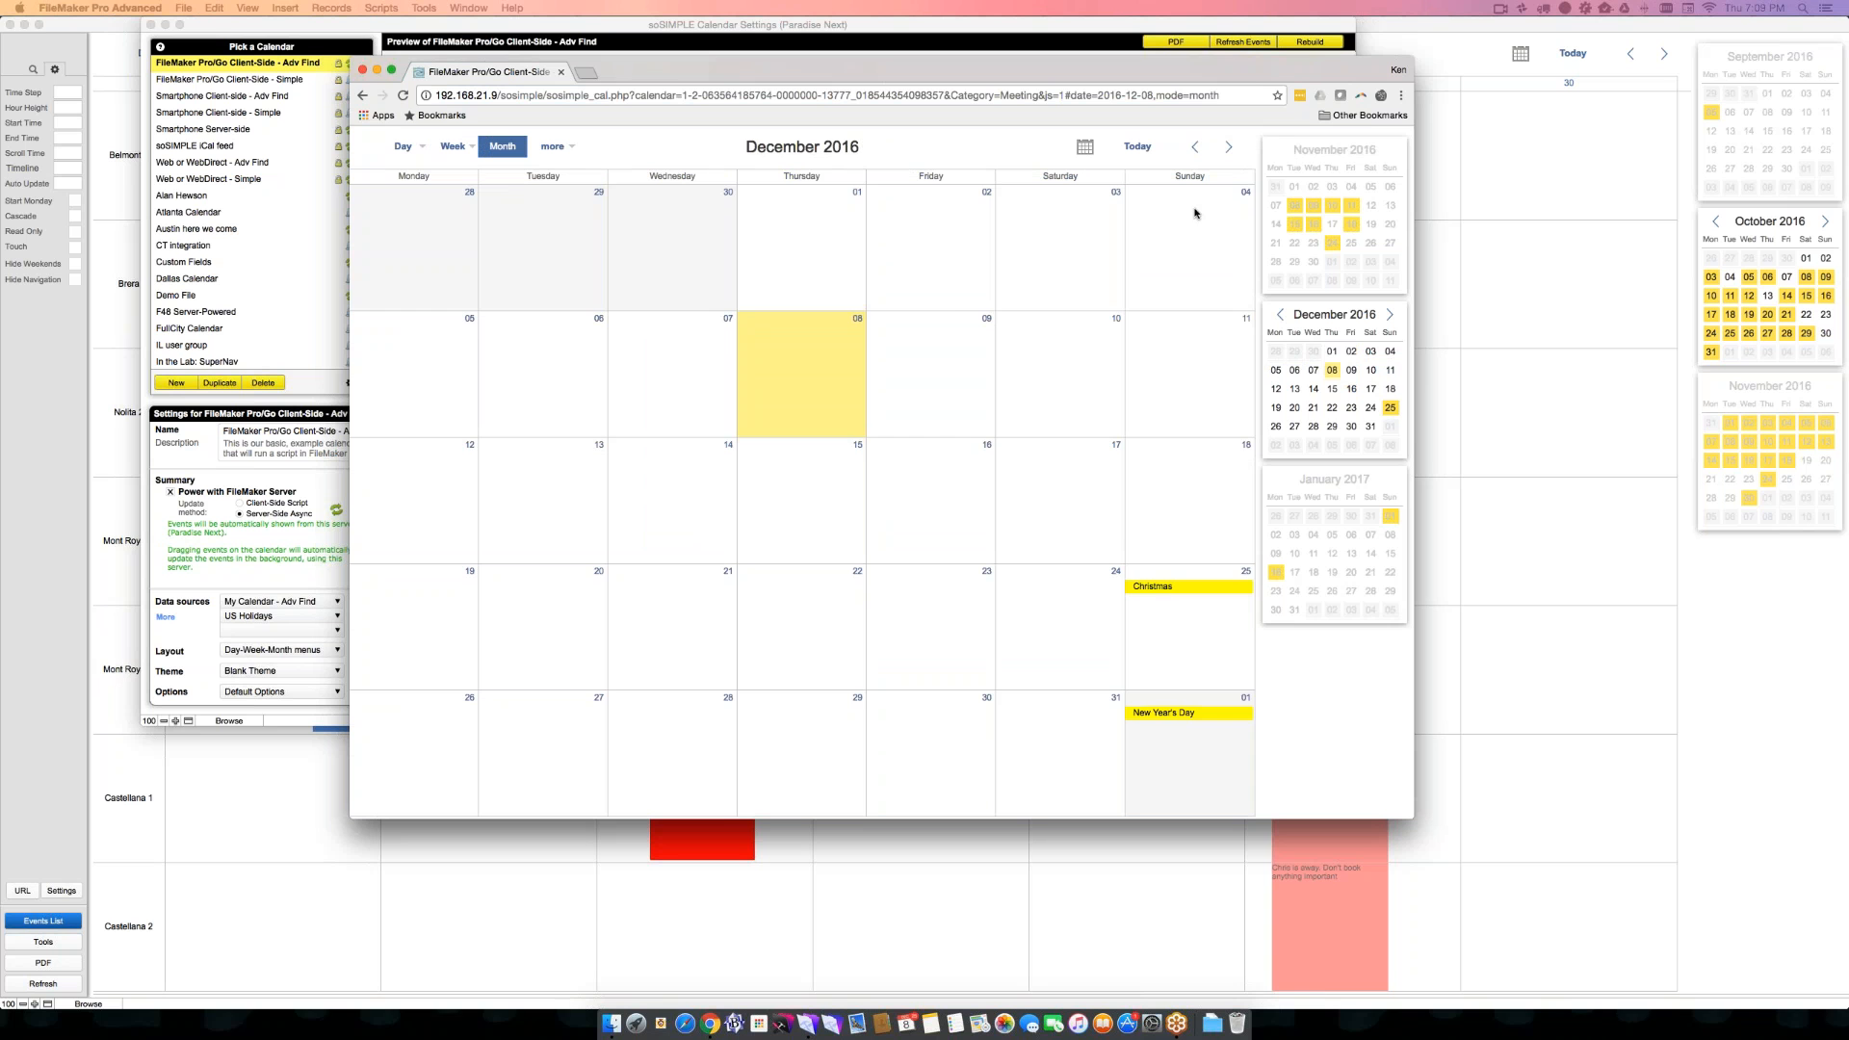
{"action": "left_click", "coordinate": [1195, 147]}
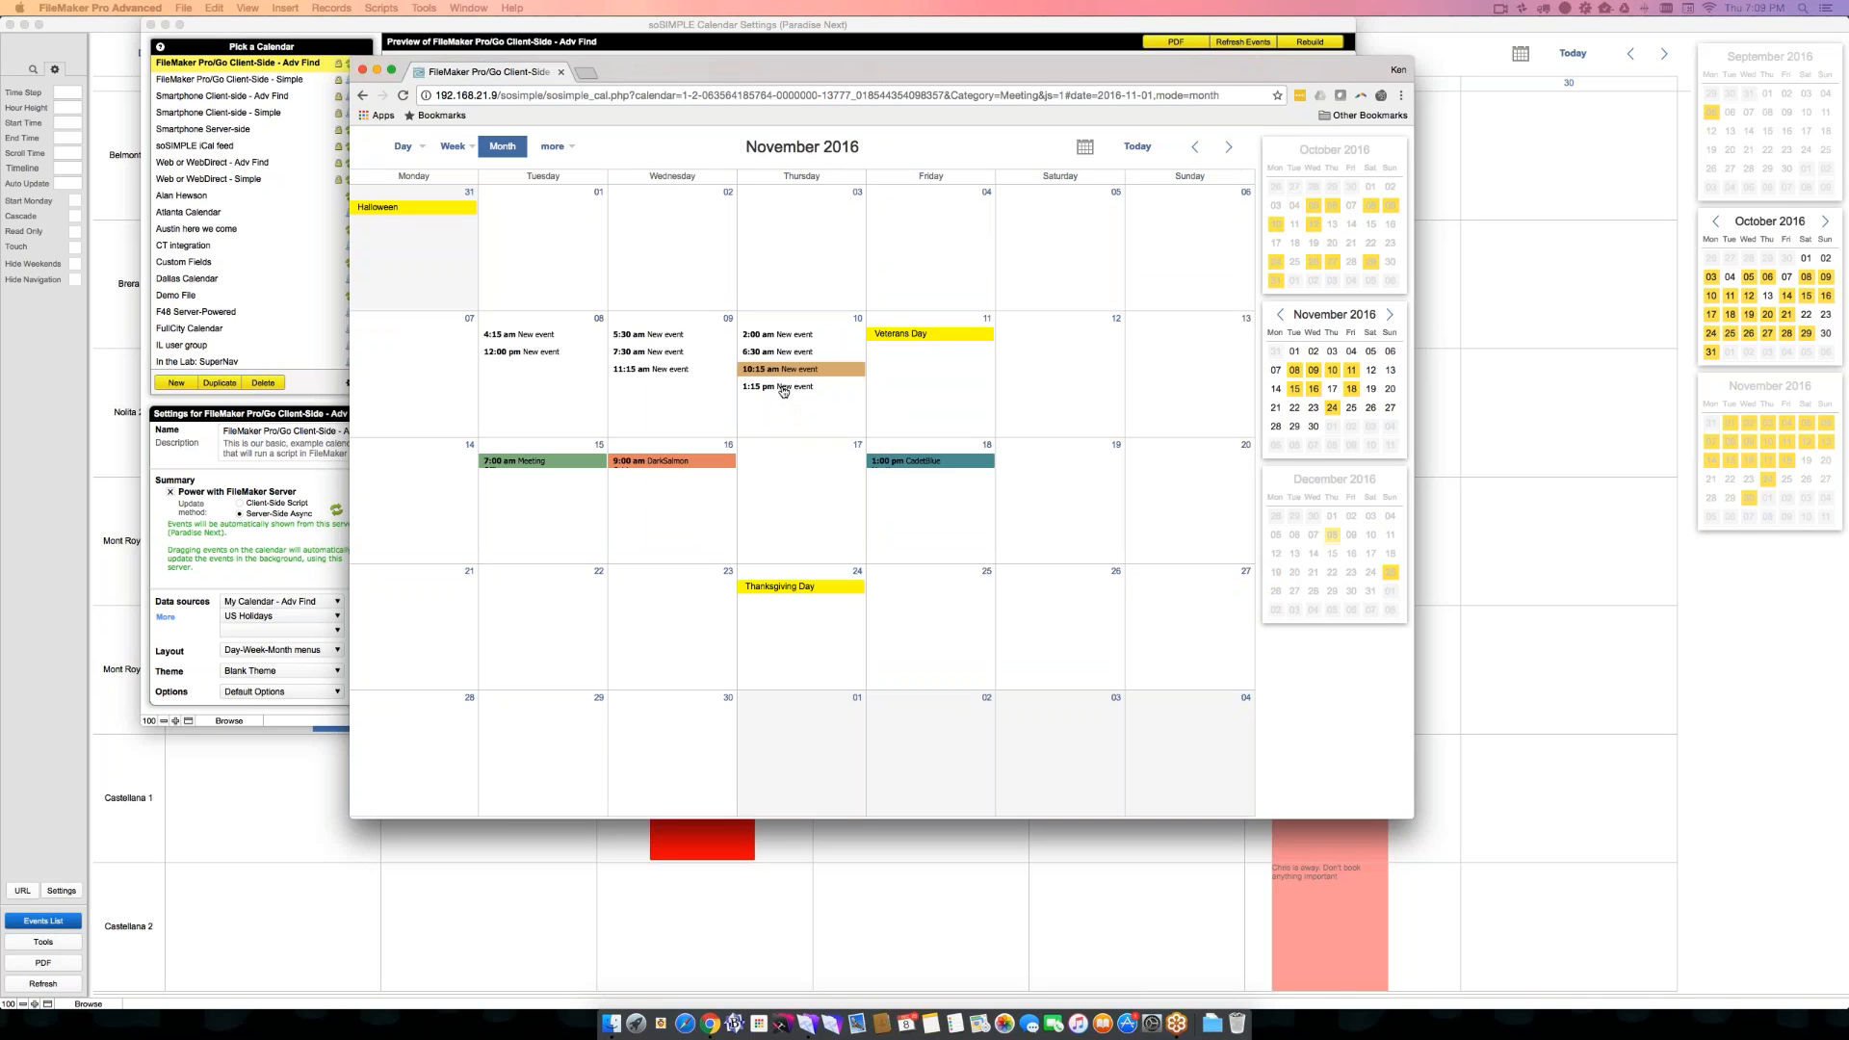
{"action": "left_click_drag", "start_coordinate": [862, 390], "coordinate": [906, 394]}
{"action": "mouse_move", "coordinate": [907, 357]}
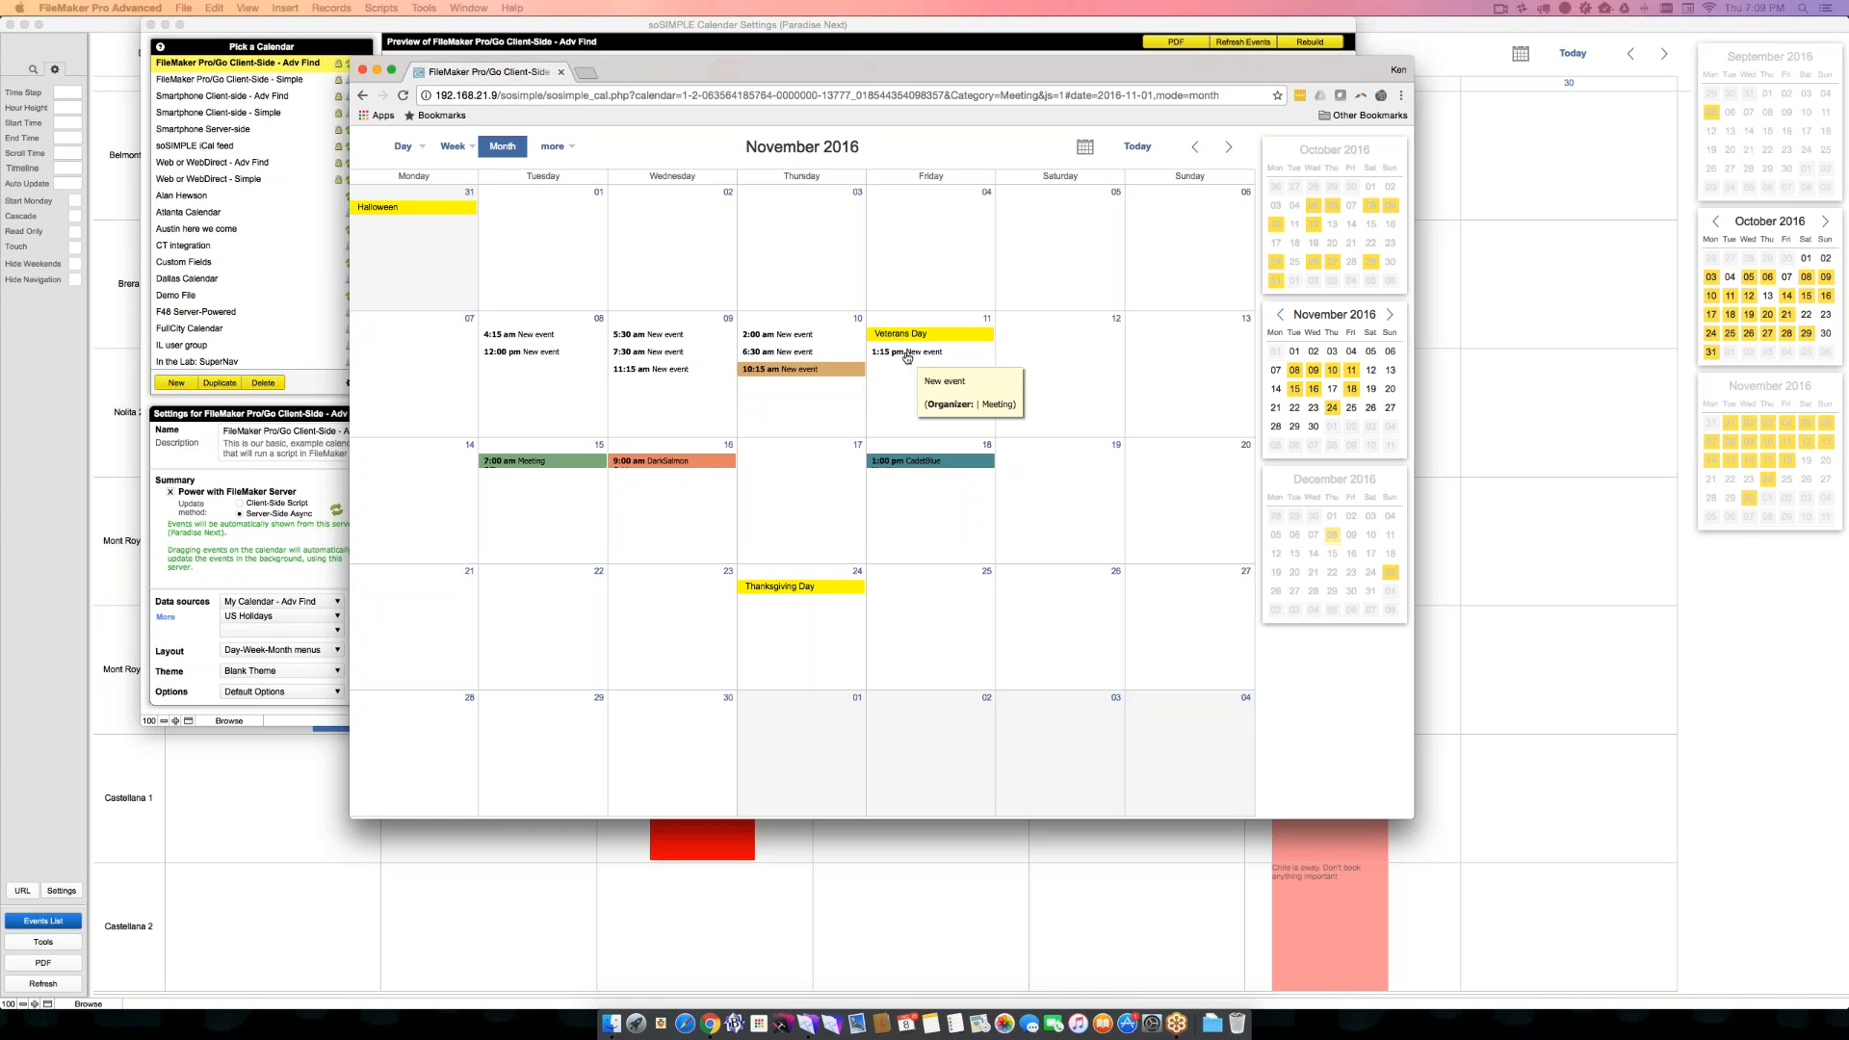
{"action": "left_click_drag", "start_coordinate": [907, 357], "coordinate": [1036, 357]}
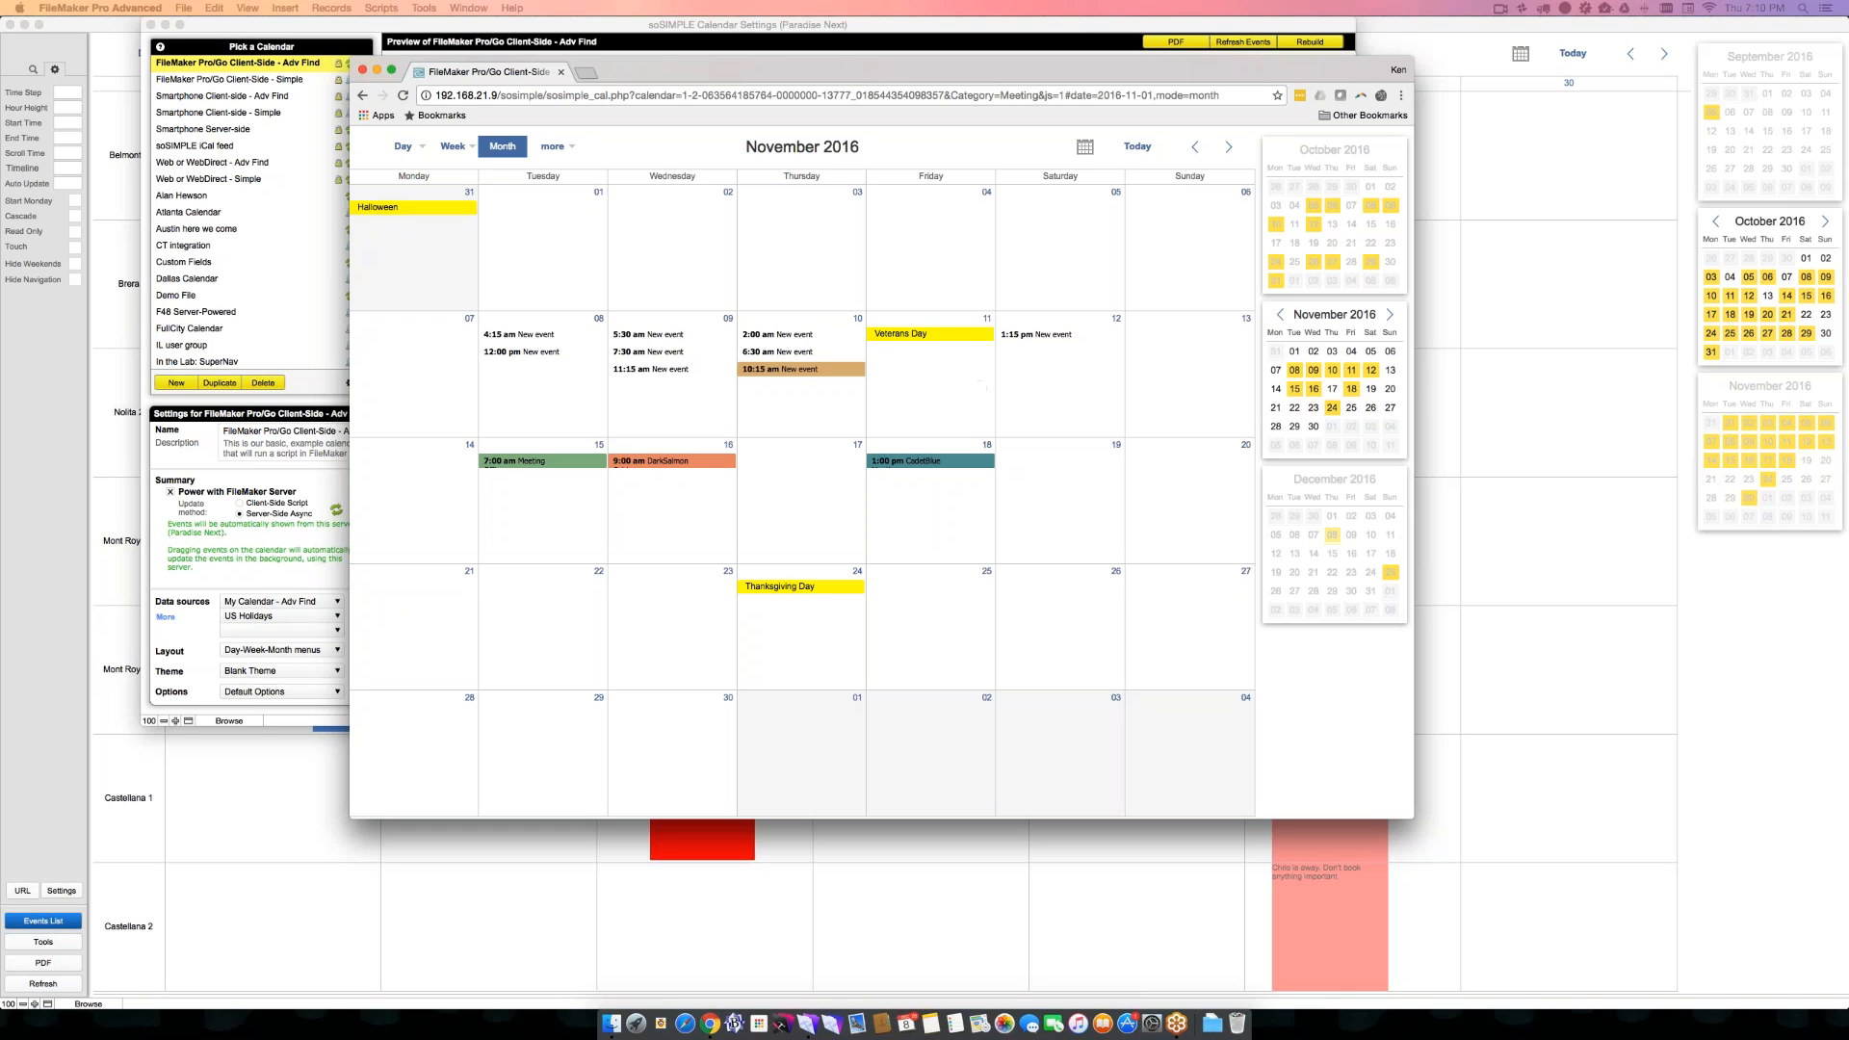
- Give the November 12 event the description "This is the event name", location St Petersburg, and resources Brera and Mont Royal 1, then save it
{"action": "left_click", "coordinate": [1039, 335]}
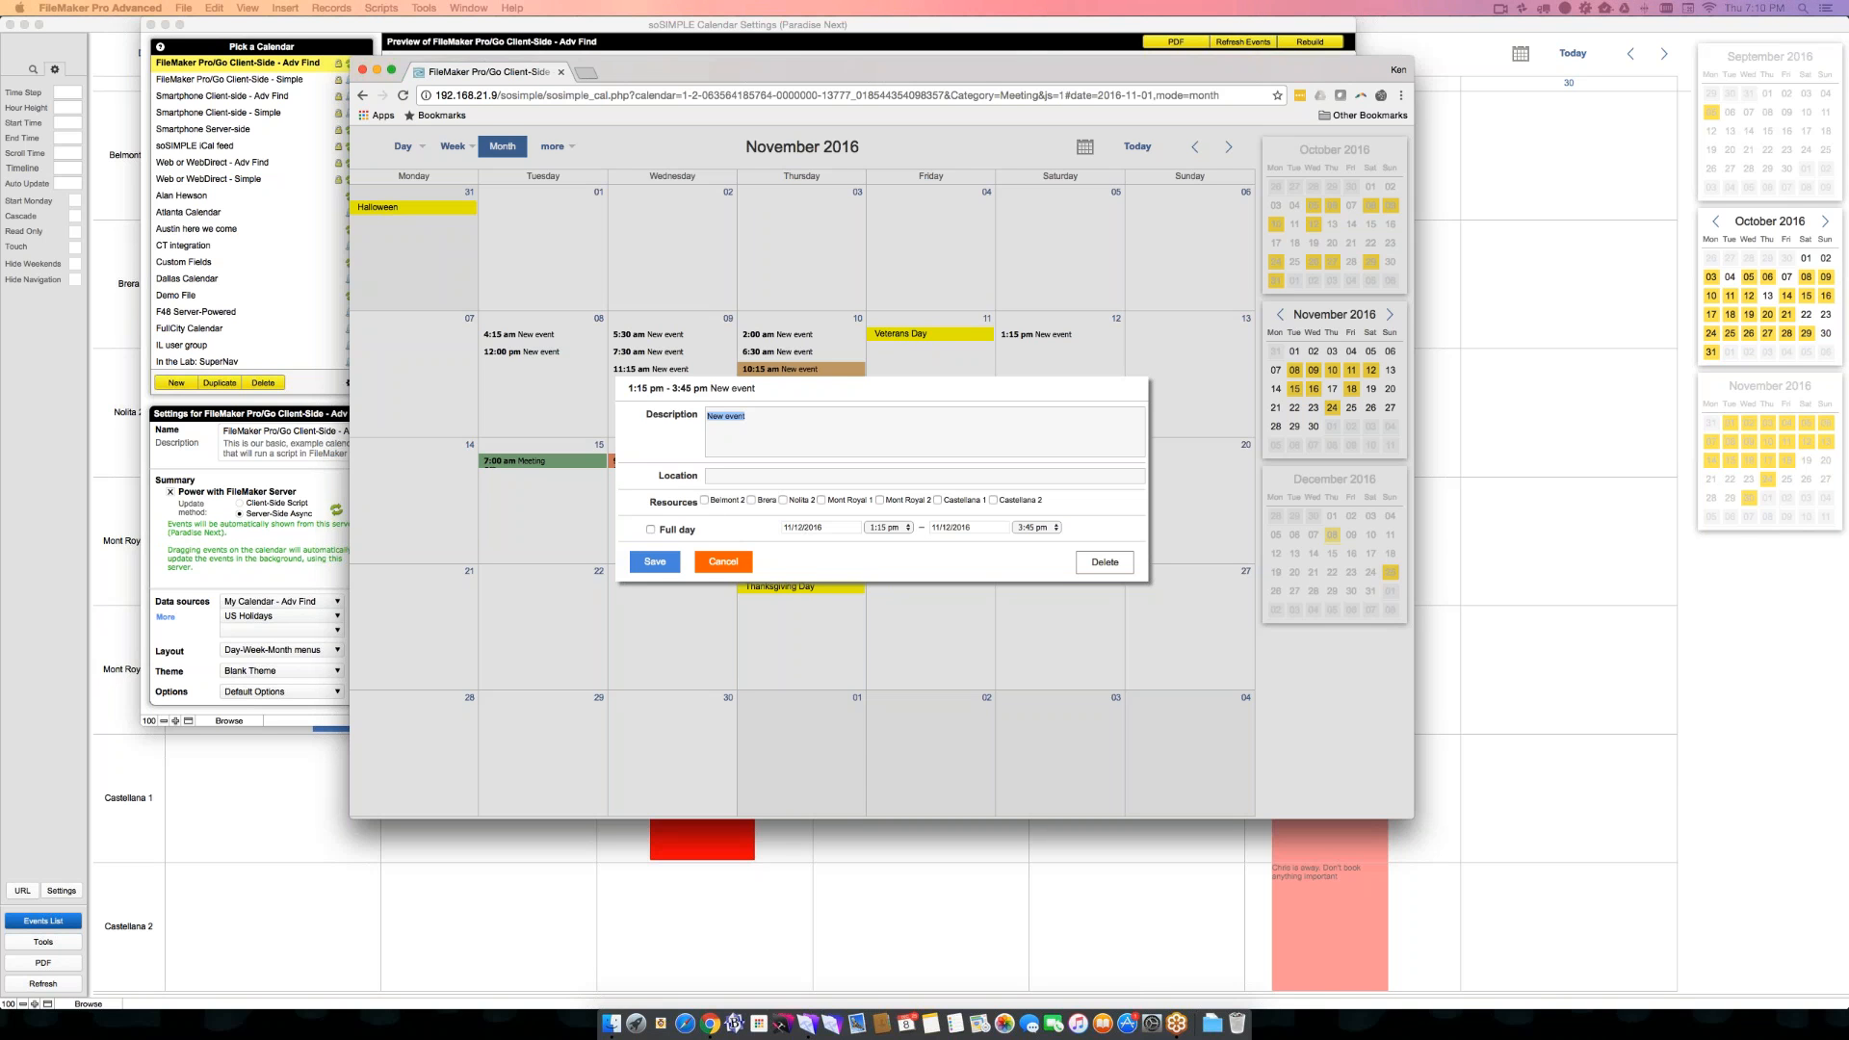
{"action": "left_click", "coordinate": [752, 501]}
{"action": "key", "text": "alt+shift+Left"}
{"action": "key", "text": "BackSpace"}
{"action": "key", "text": "alt+shift+Left"}
{"action": "type", "text": "This is the ev"}
{"action": "type", "text": "ent name"}
{"action": "type", "text": "St Peters"}
{"action": "type", "text": "burg, FL"}
{"action": "left_click", "coordinate": [654, 562]}
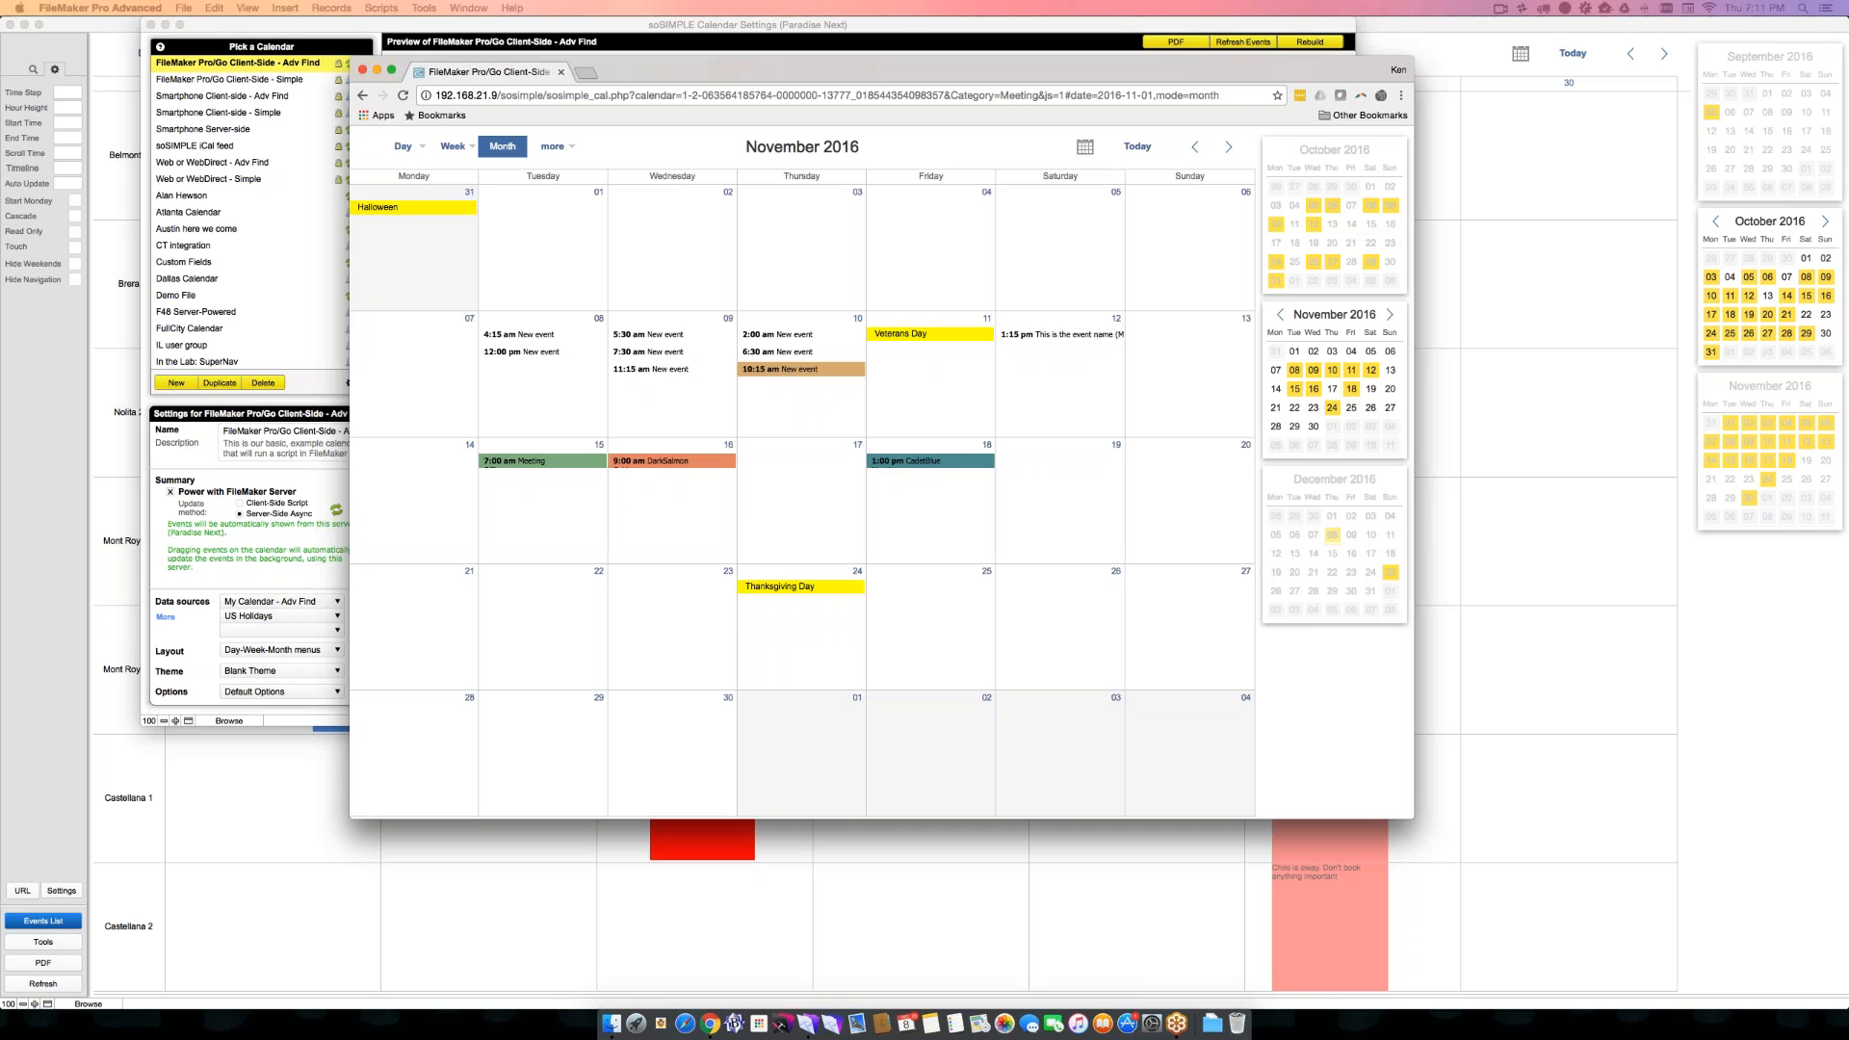
- Show Saturday, November 12 in the day view to see the edited event
{"action": "mouse_move", "coordinate": [1037, 338]}
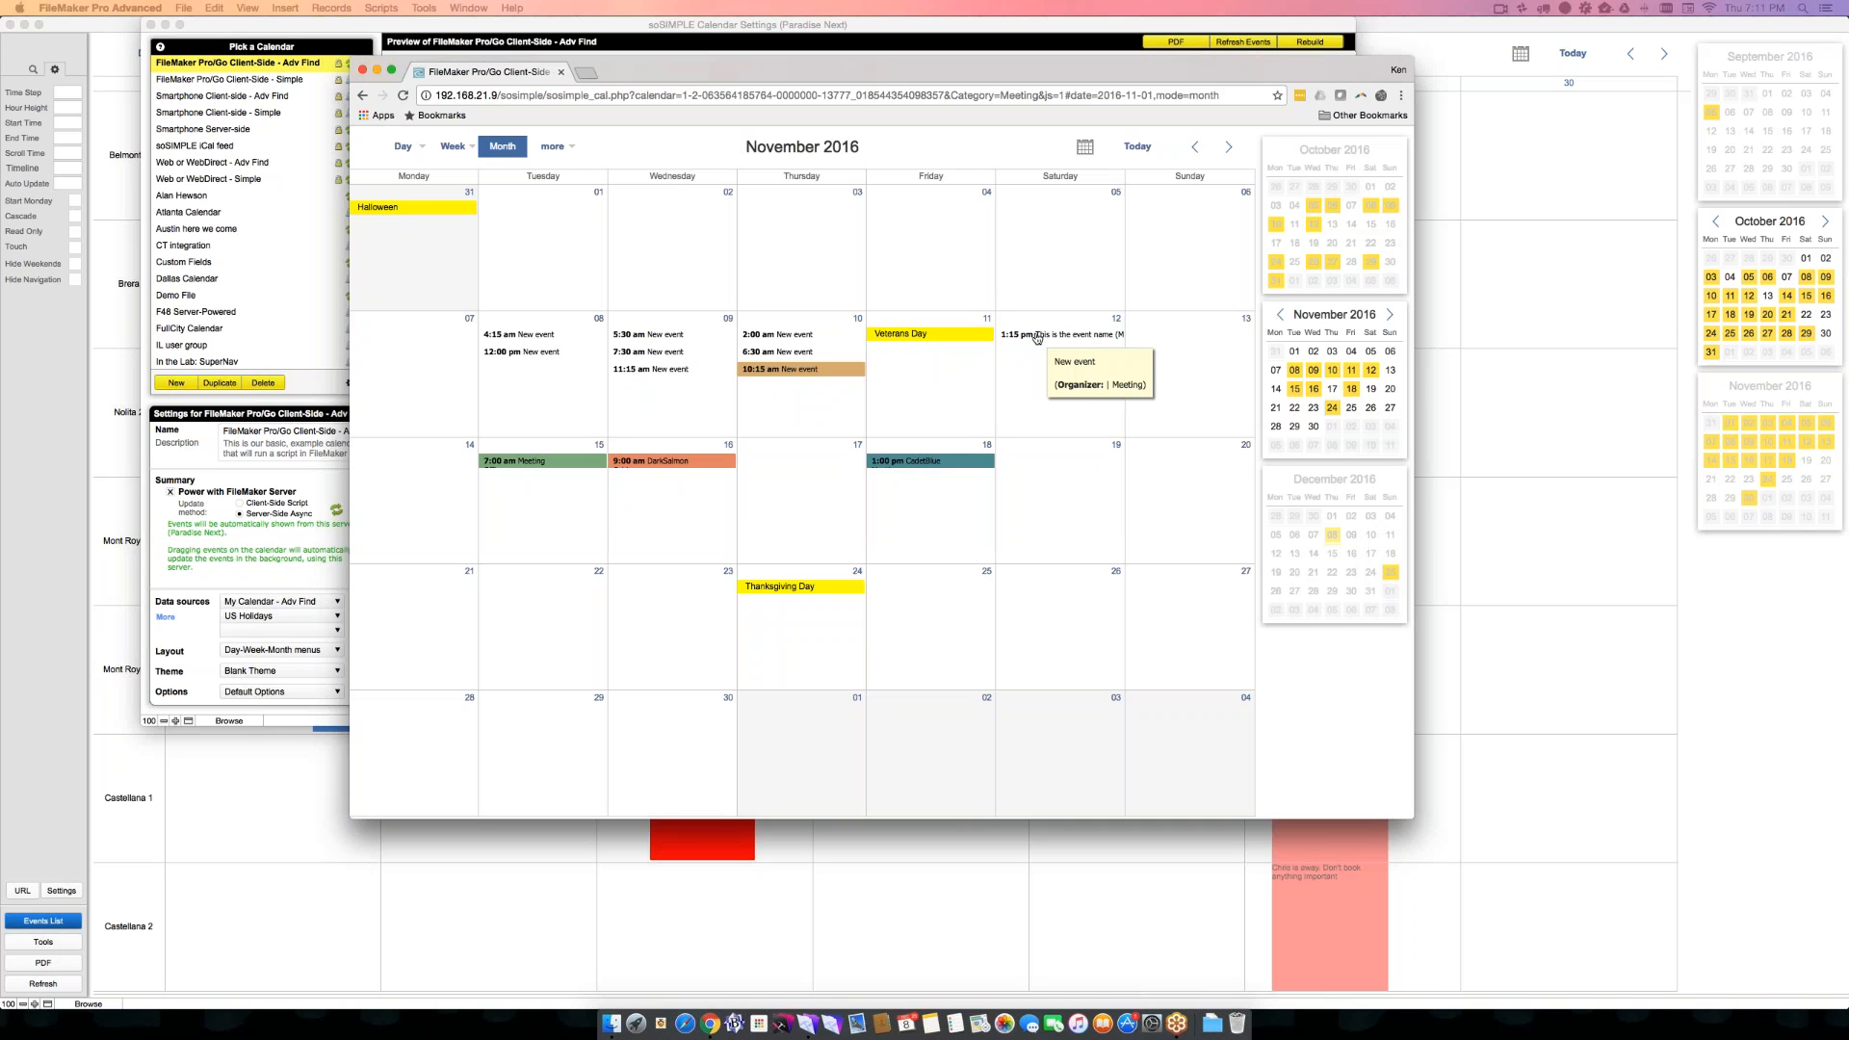
{"action": "left_click", "coordinate": [1116, 319]}
{"action": "left_click", "coordinate": [402, 147]}
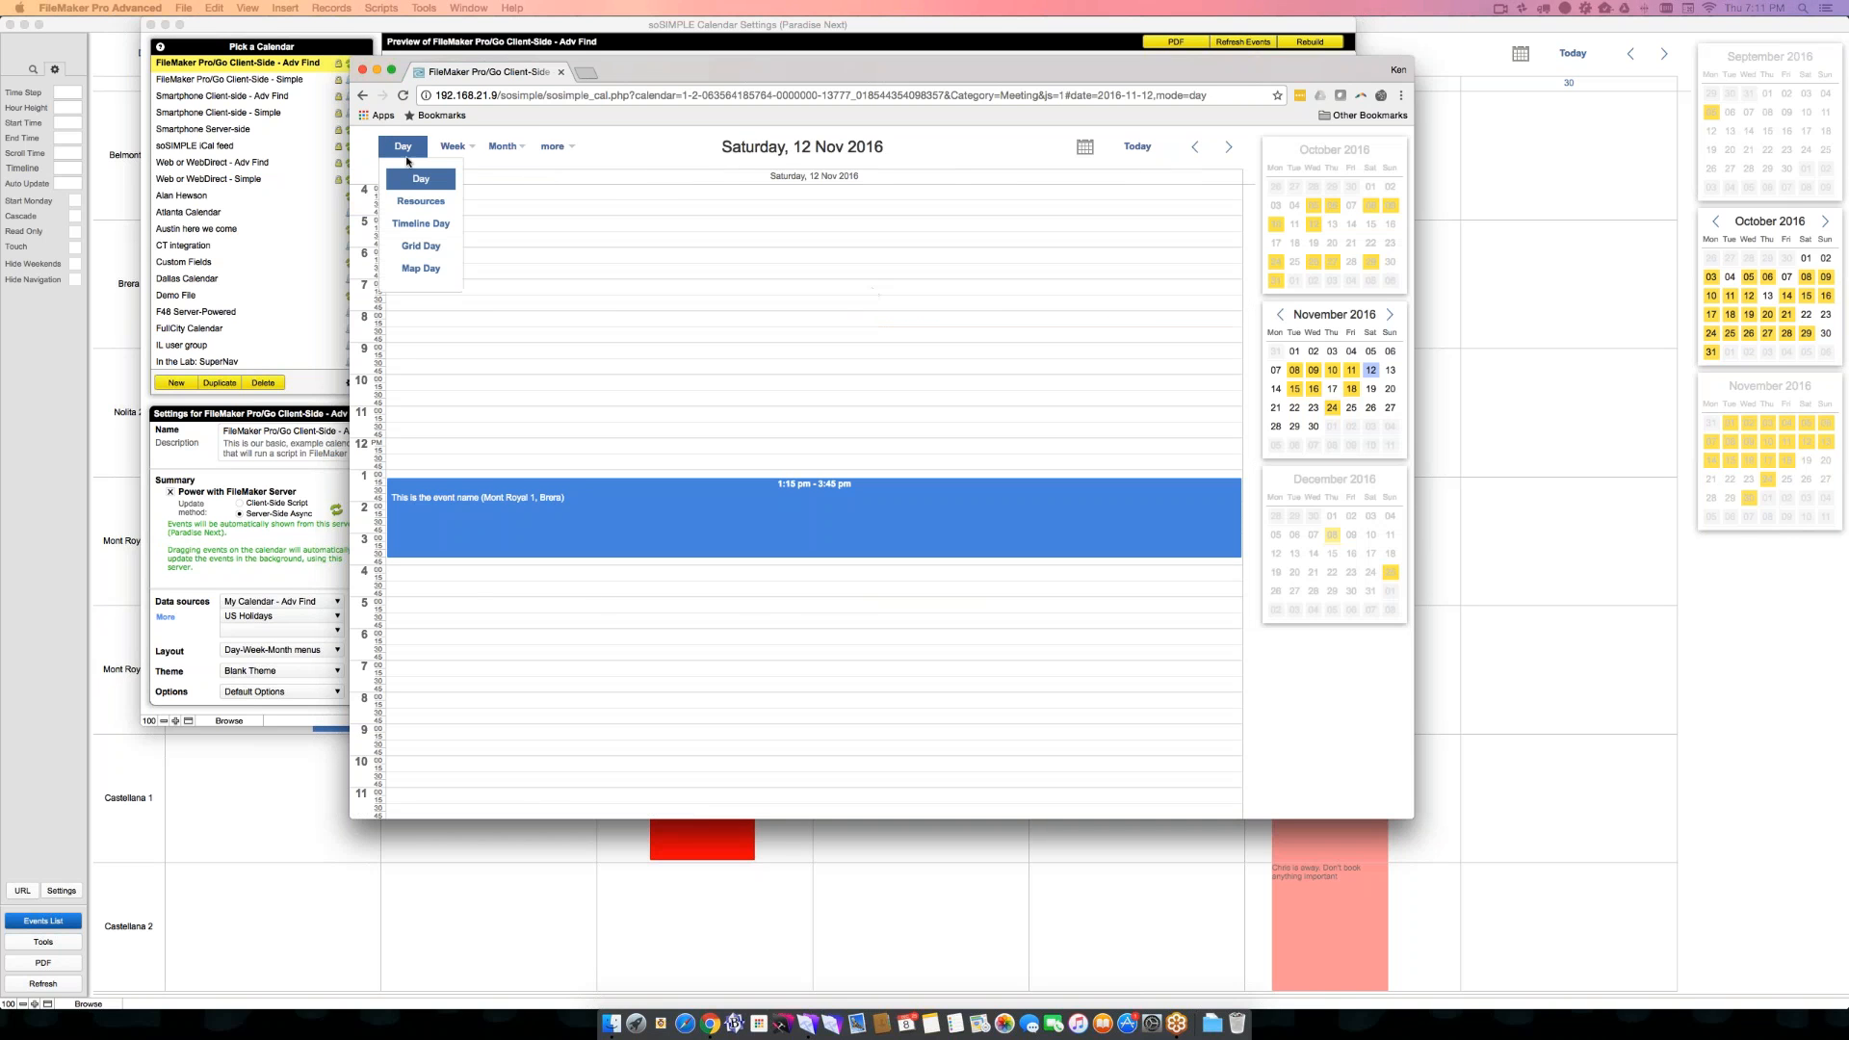
- Show November 12 in the Map Day view and examine the Category=Meeting parameter in the page's URL
{"action": "left_click", "coordinate": [420, 269]}
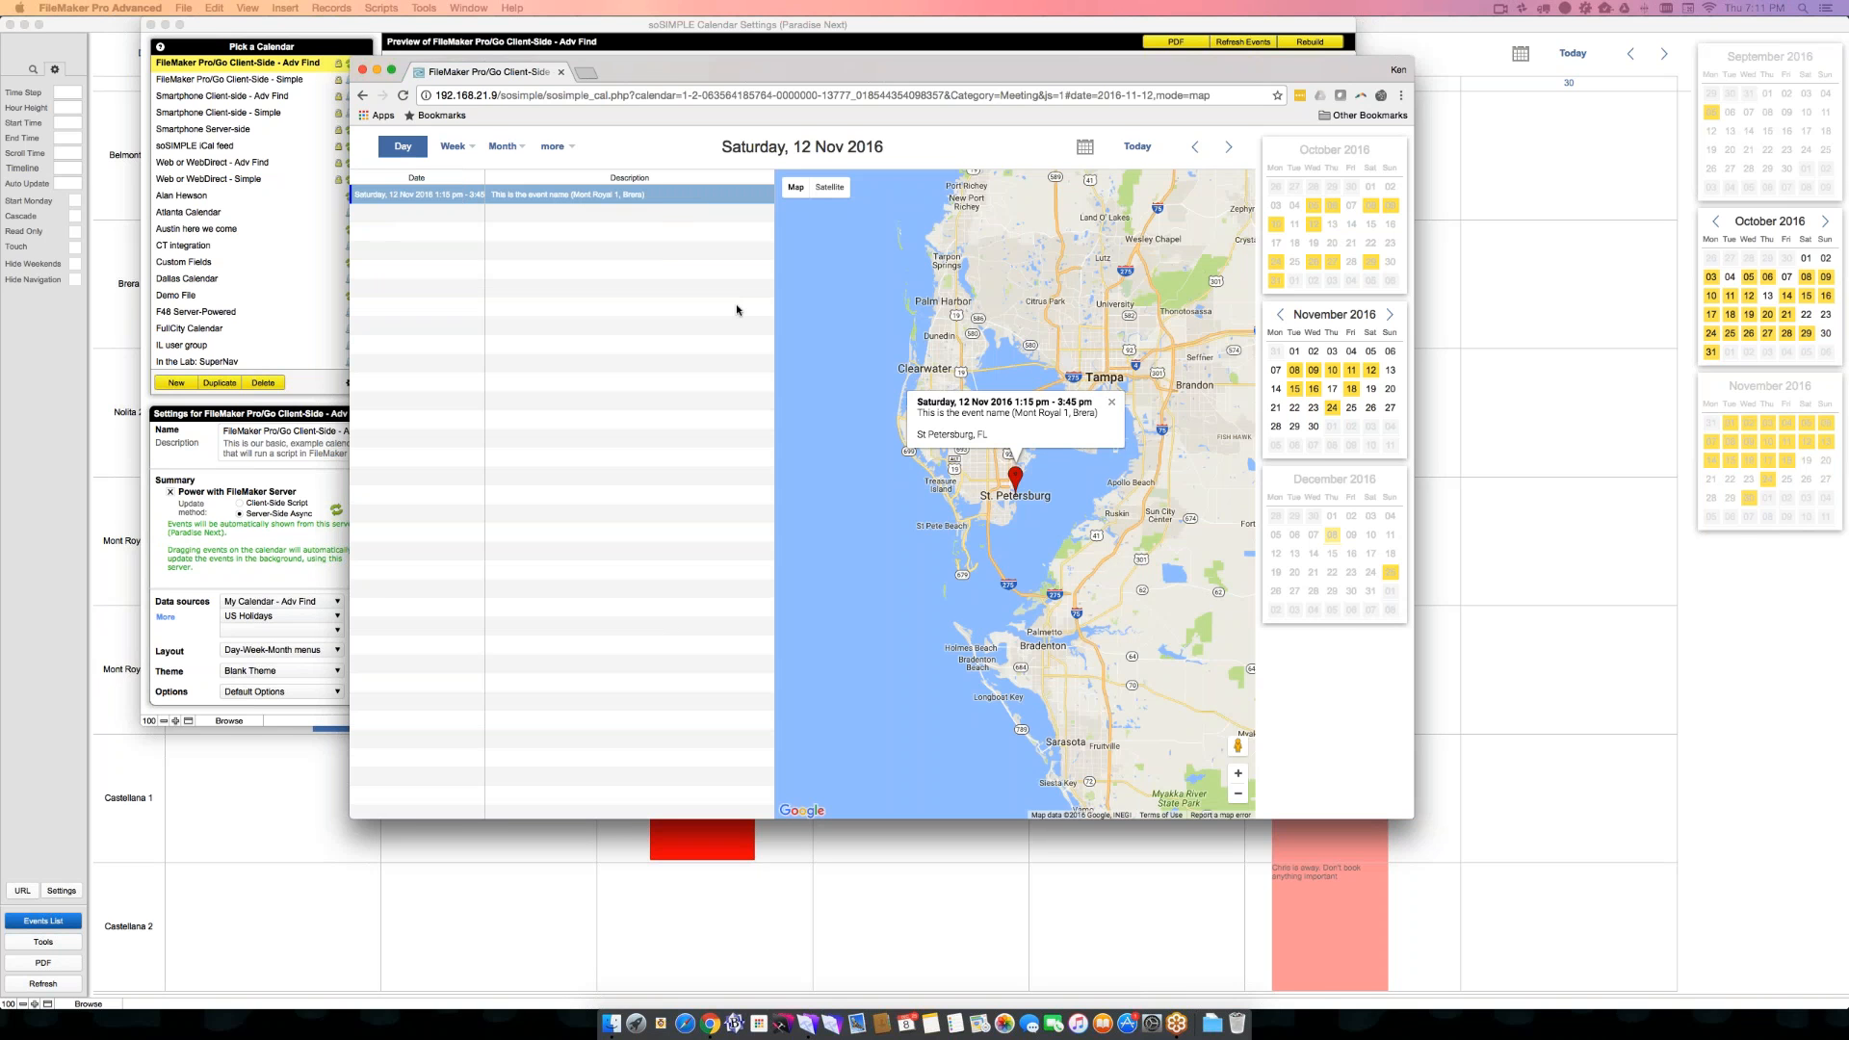
{"action": "key", "text": "super+l"}
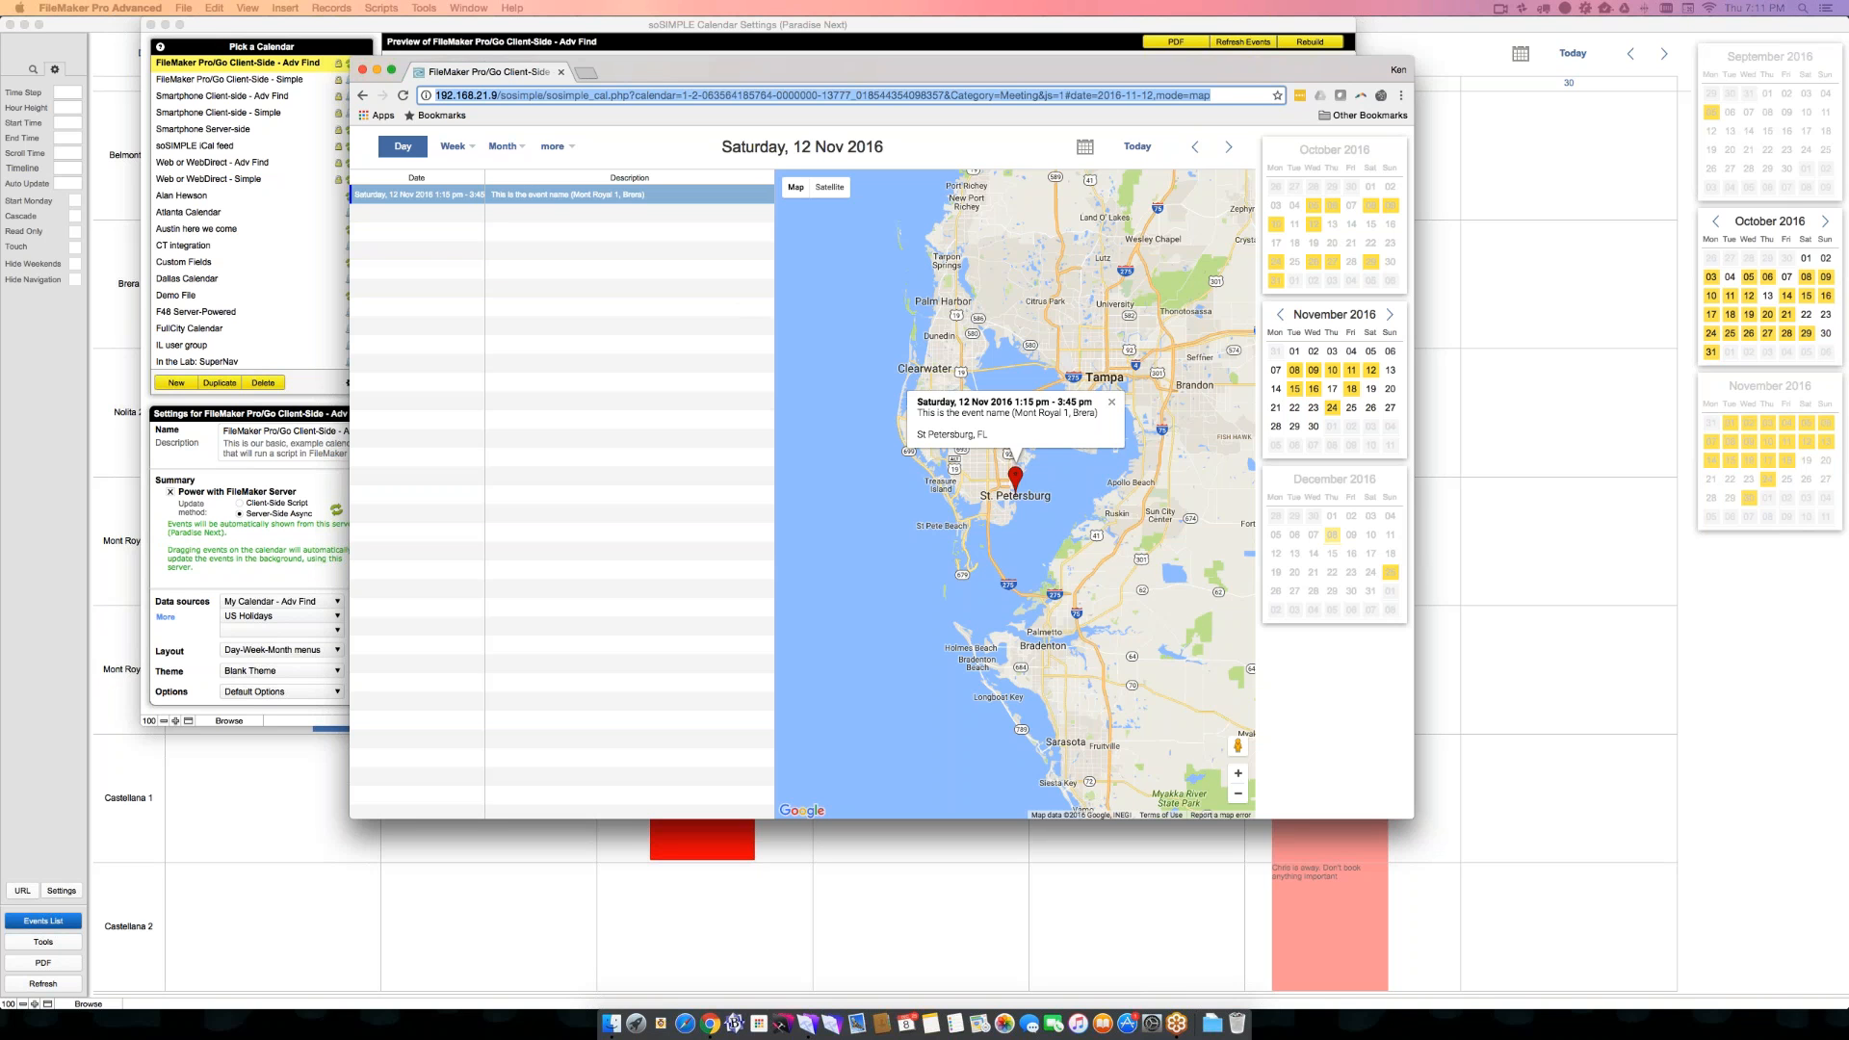
{"action": "left_click", "coordinate": [1028, 94]}
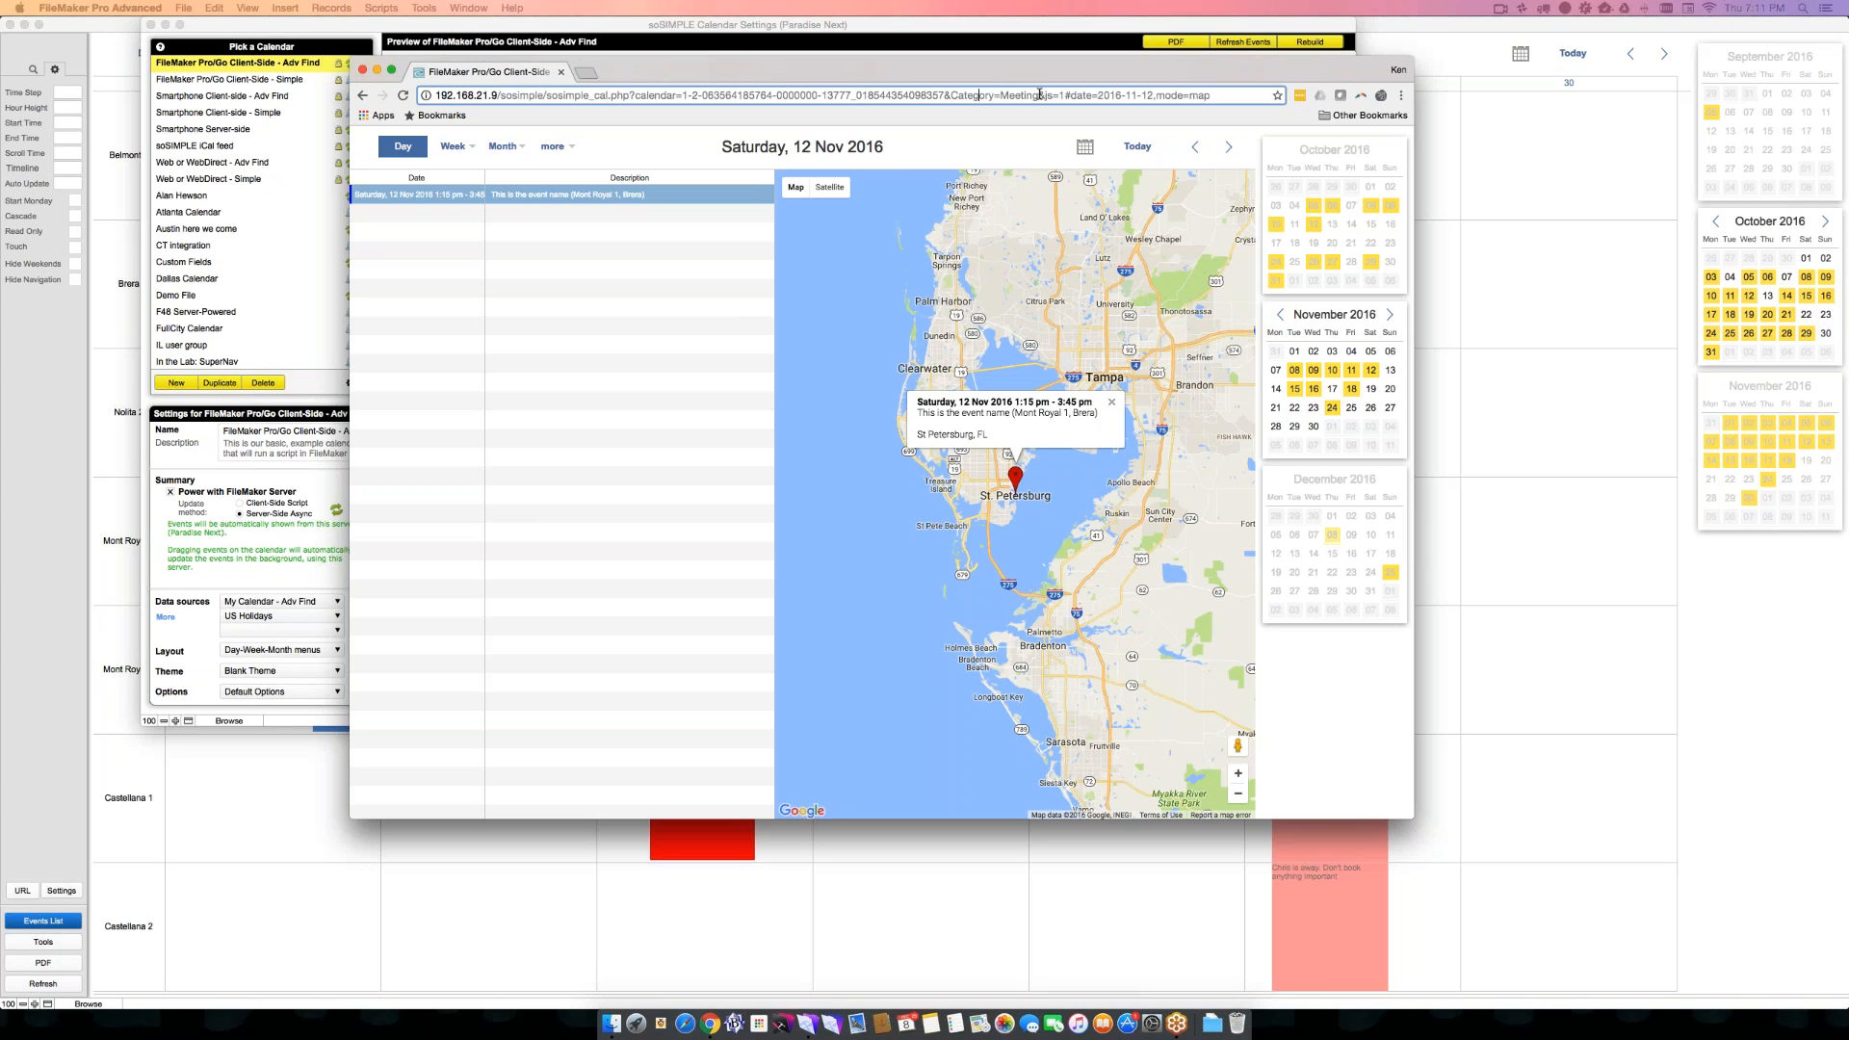
{"action": "left_click_drag", "start_coordinate": [1040, 95], "coordinate": [949, 95]}
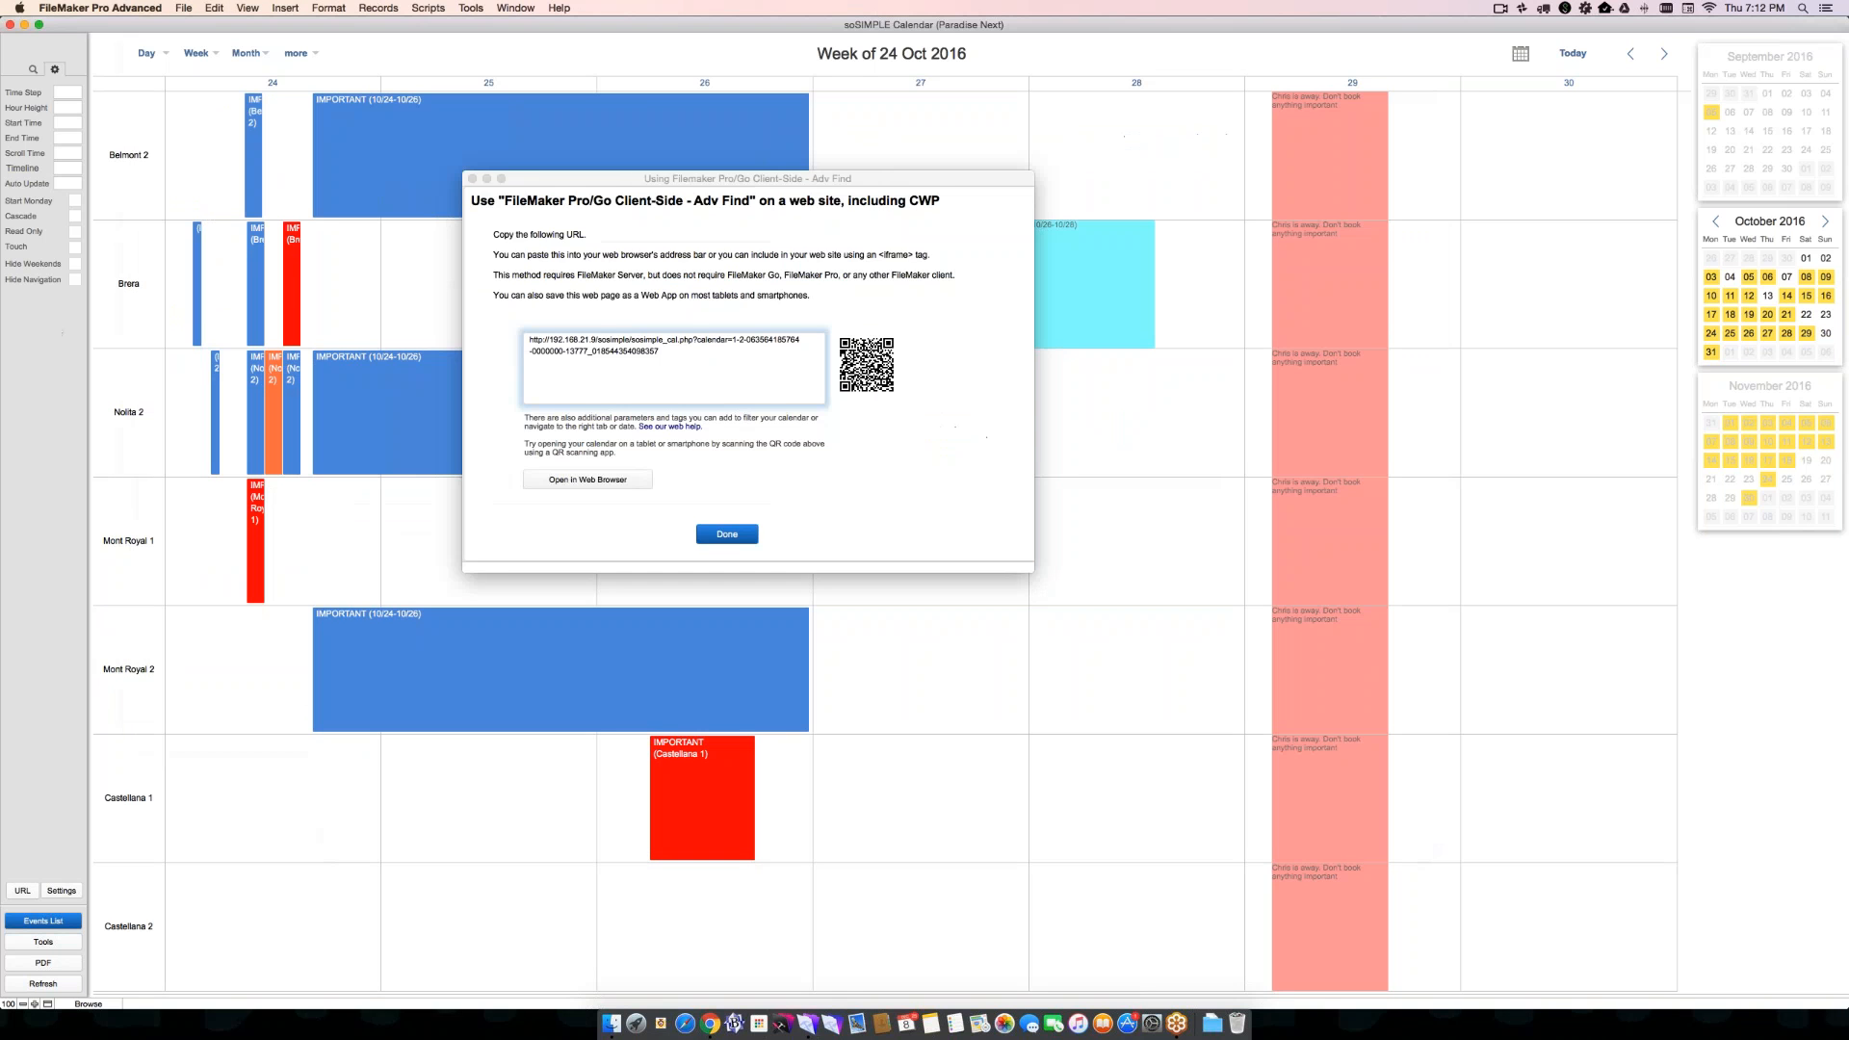
- Close the web site URL dialog in FileMaker and turn on Cascade, Read Only and Hide Navigation for the calendar
{"action": "left_click", "coordinate": [473, 179]}
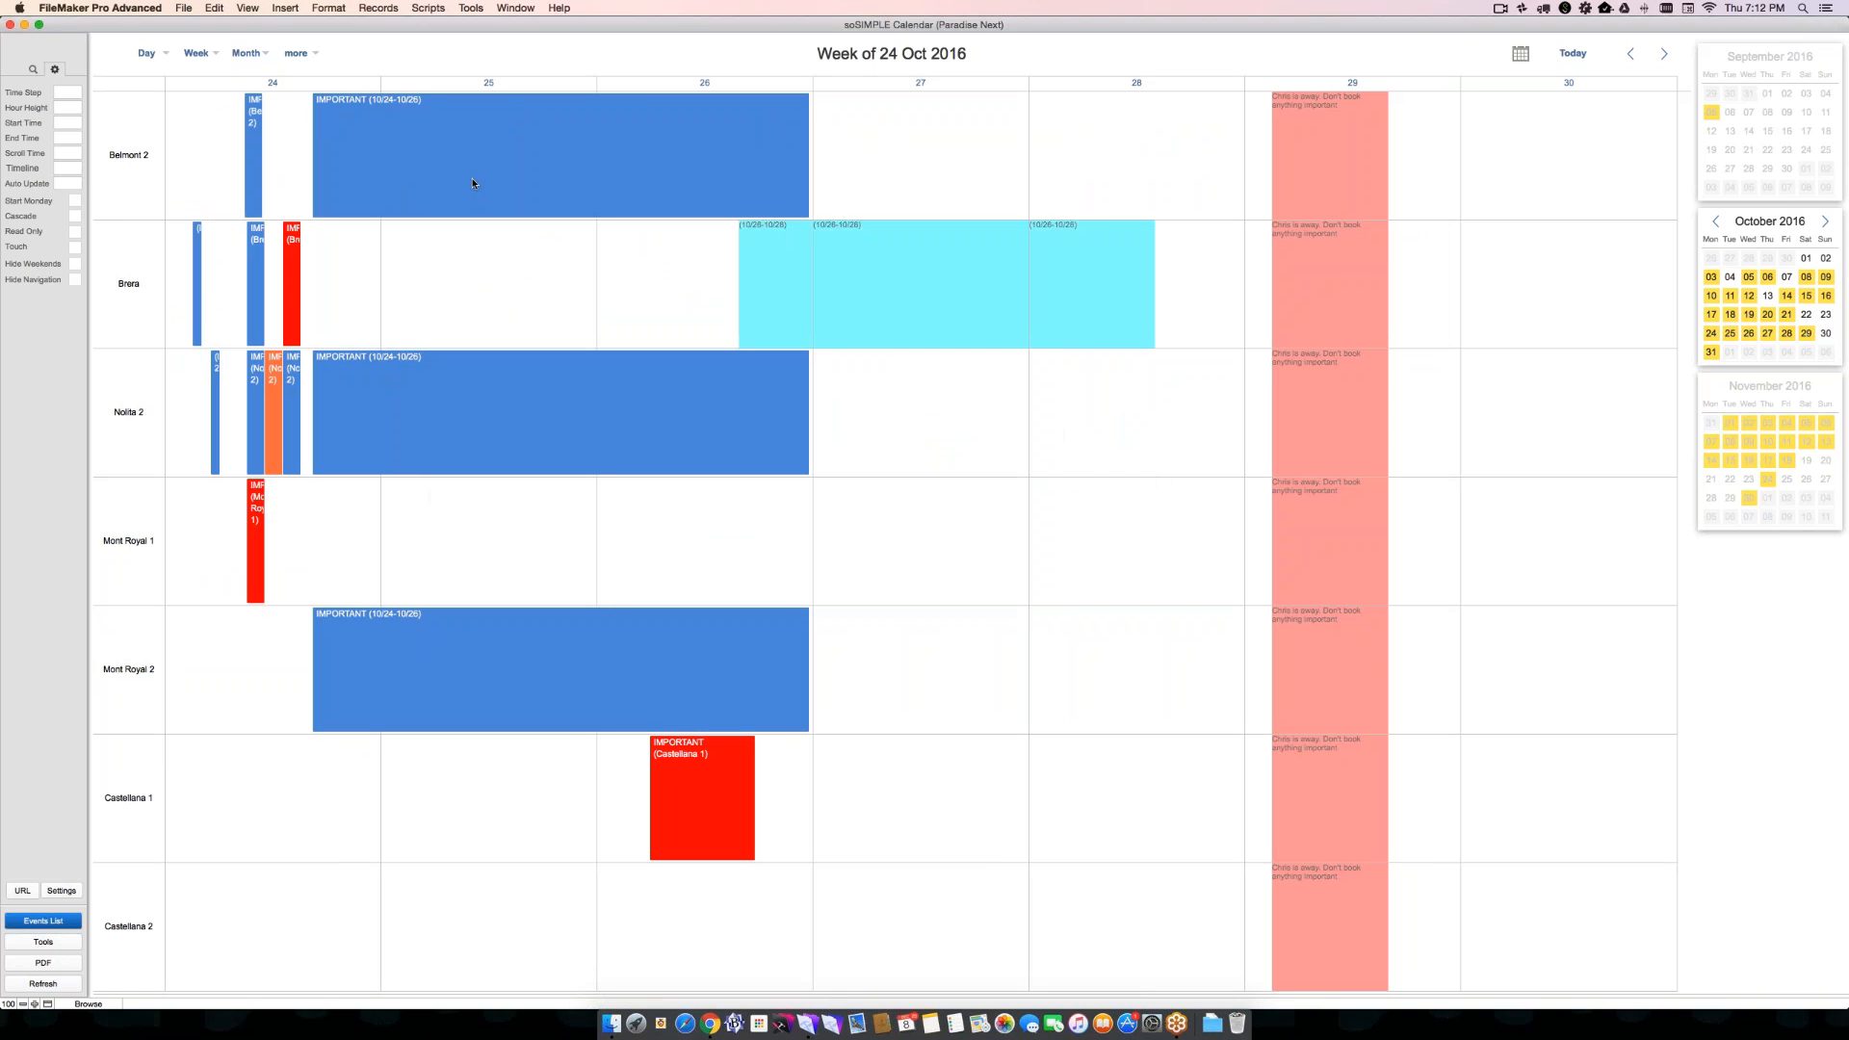
{"action": "left_click", "coordinate": [74, 216]}
{"action": "left_click", "coordinate": [75, 232]}
{"action": "left_click", "coordinate": [74, 279]}
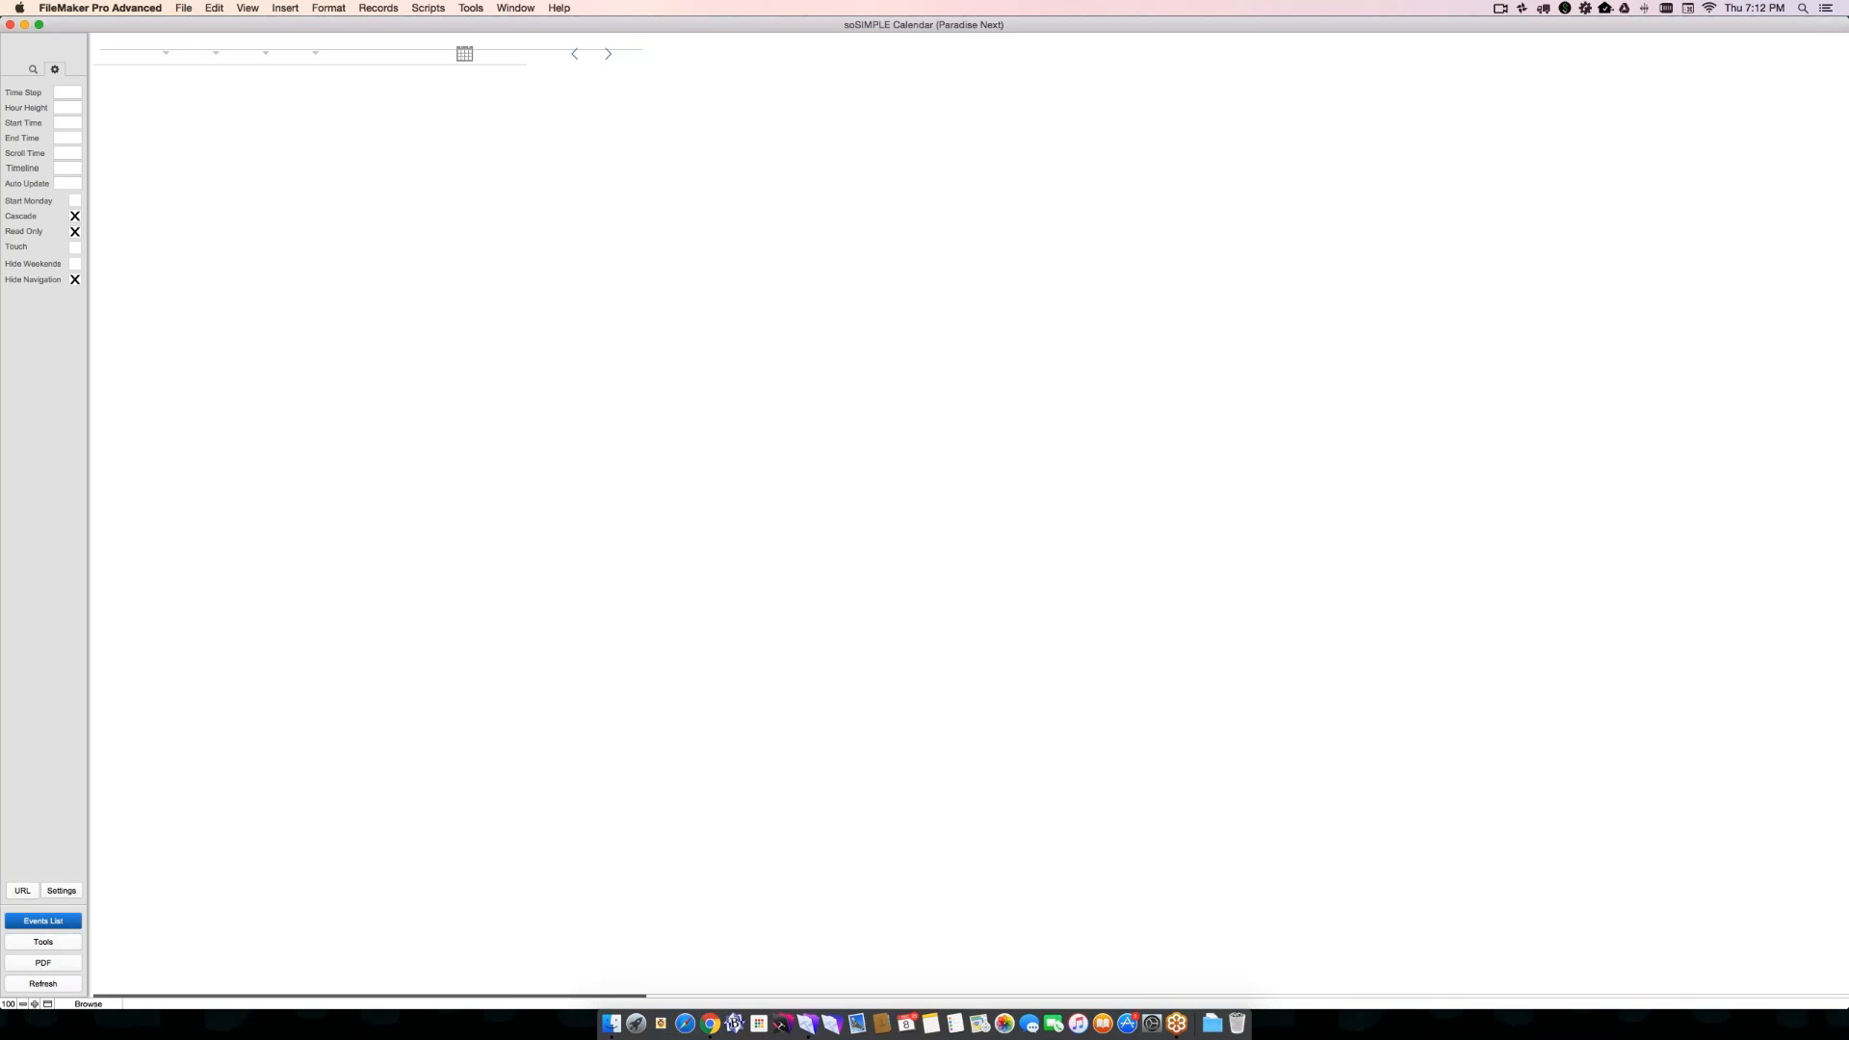
- Open the customized calendar's URL in the web browser and examine its cal_readonly and cal_cascade parameters
{"action": "left_click", "coordinate": [23, 891]}
{"action": "left_click", "coordinate": [737, 412]}
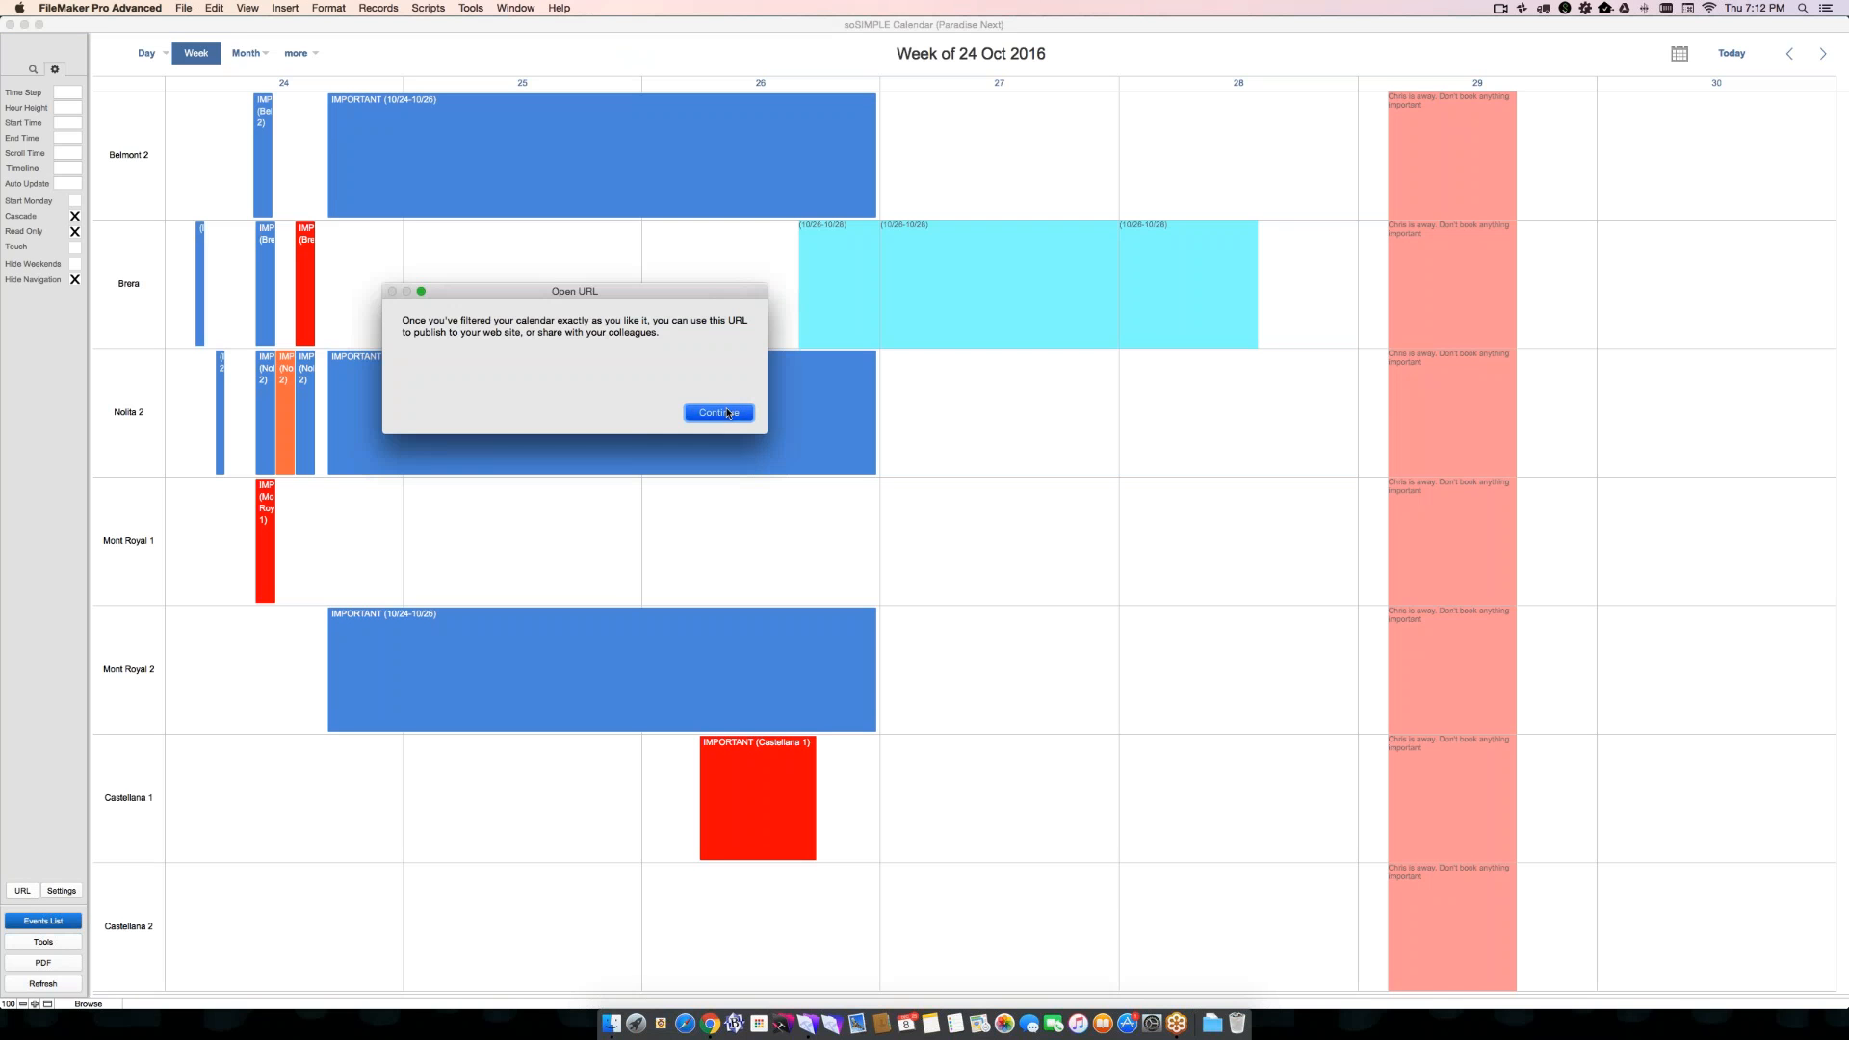
{"action": "left_click", "coordinate": [1288, 436]}
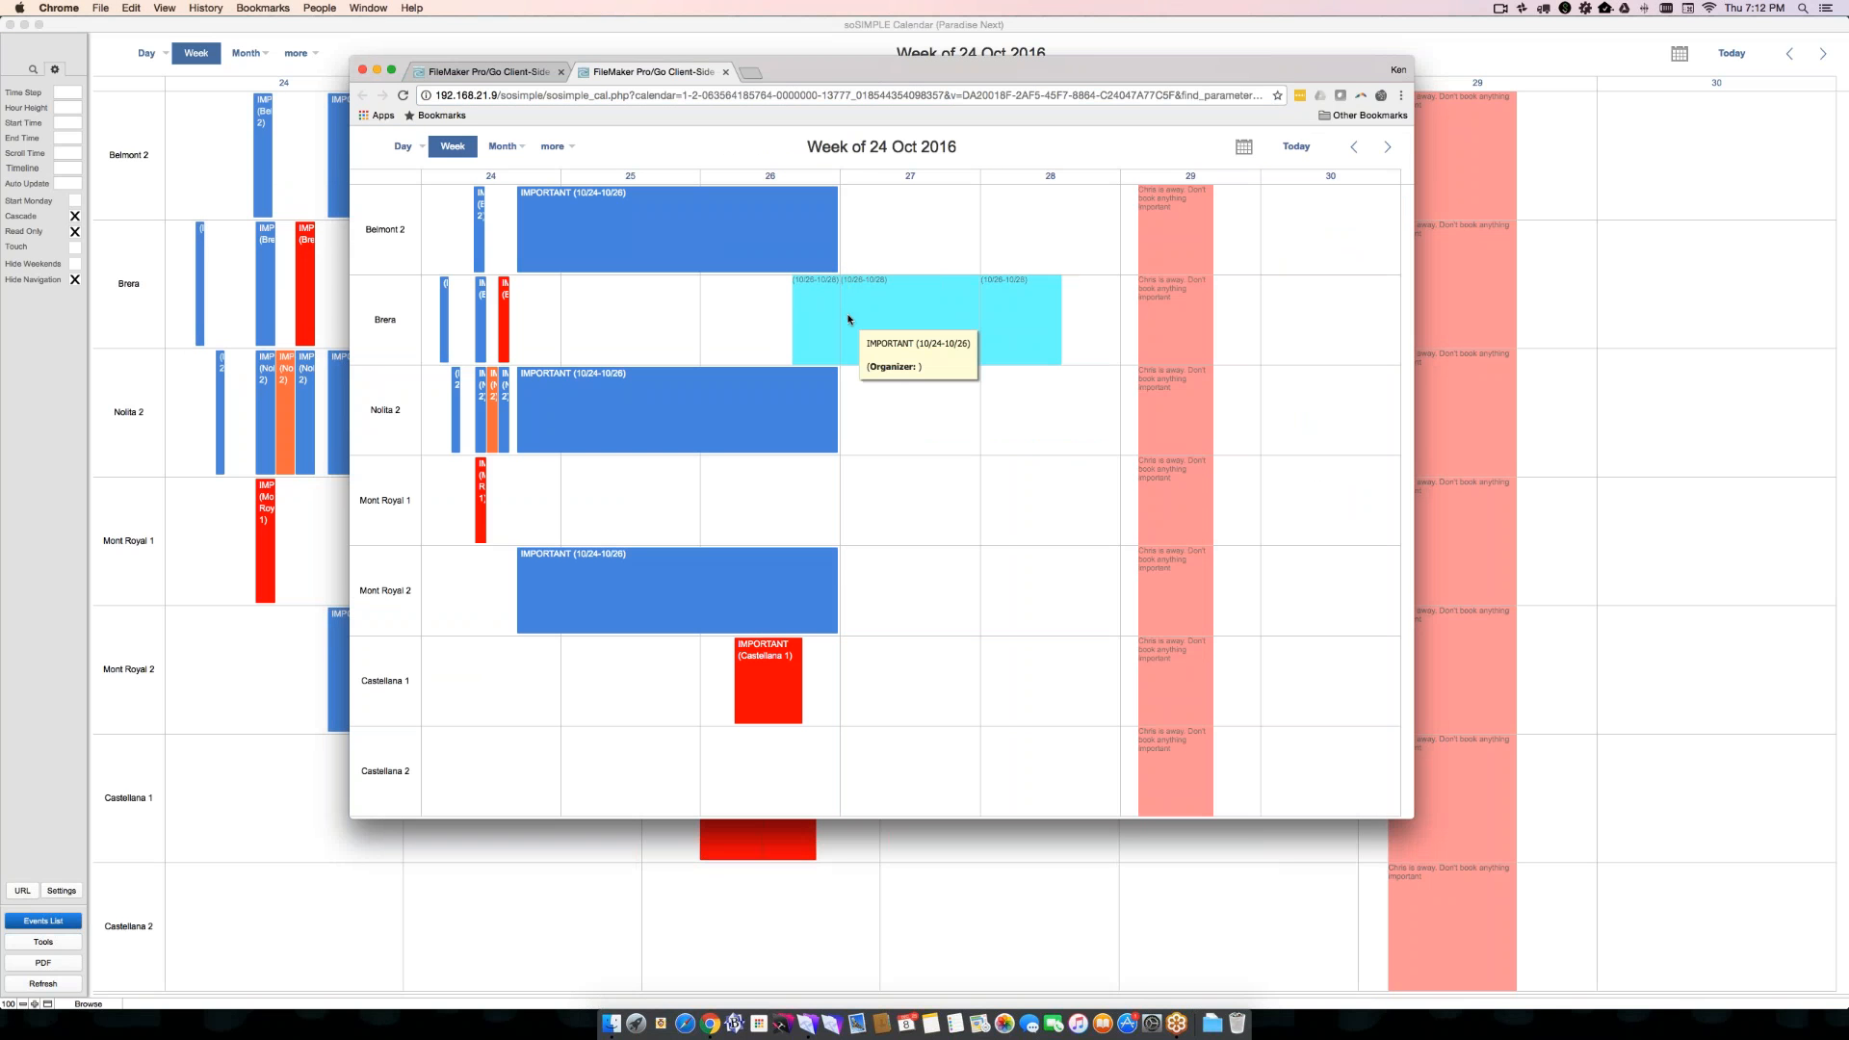
{"action": "key", "text": "super+l"}
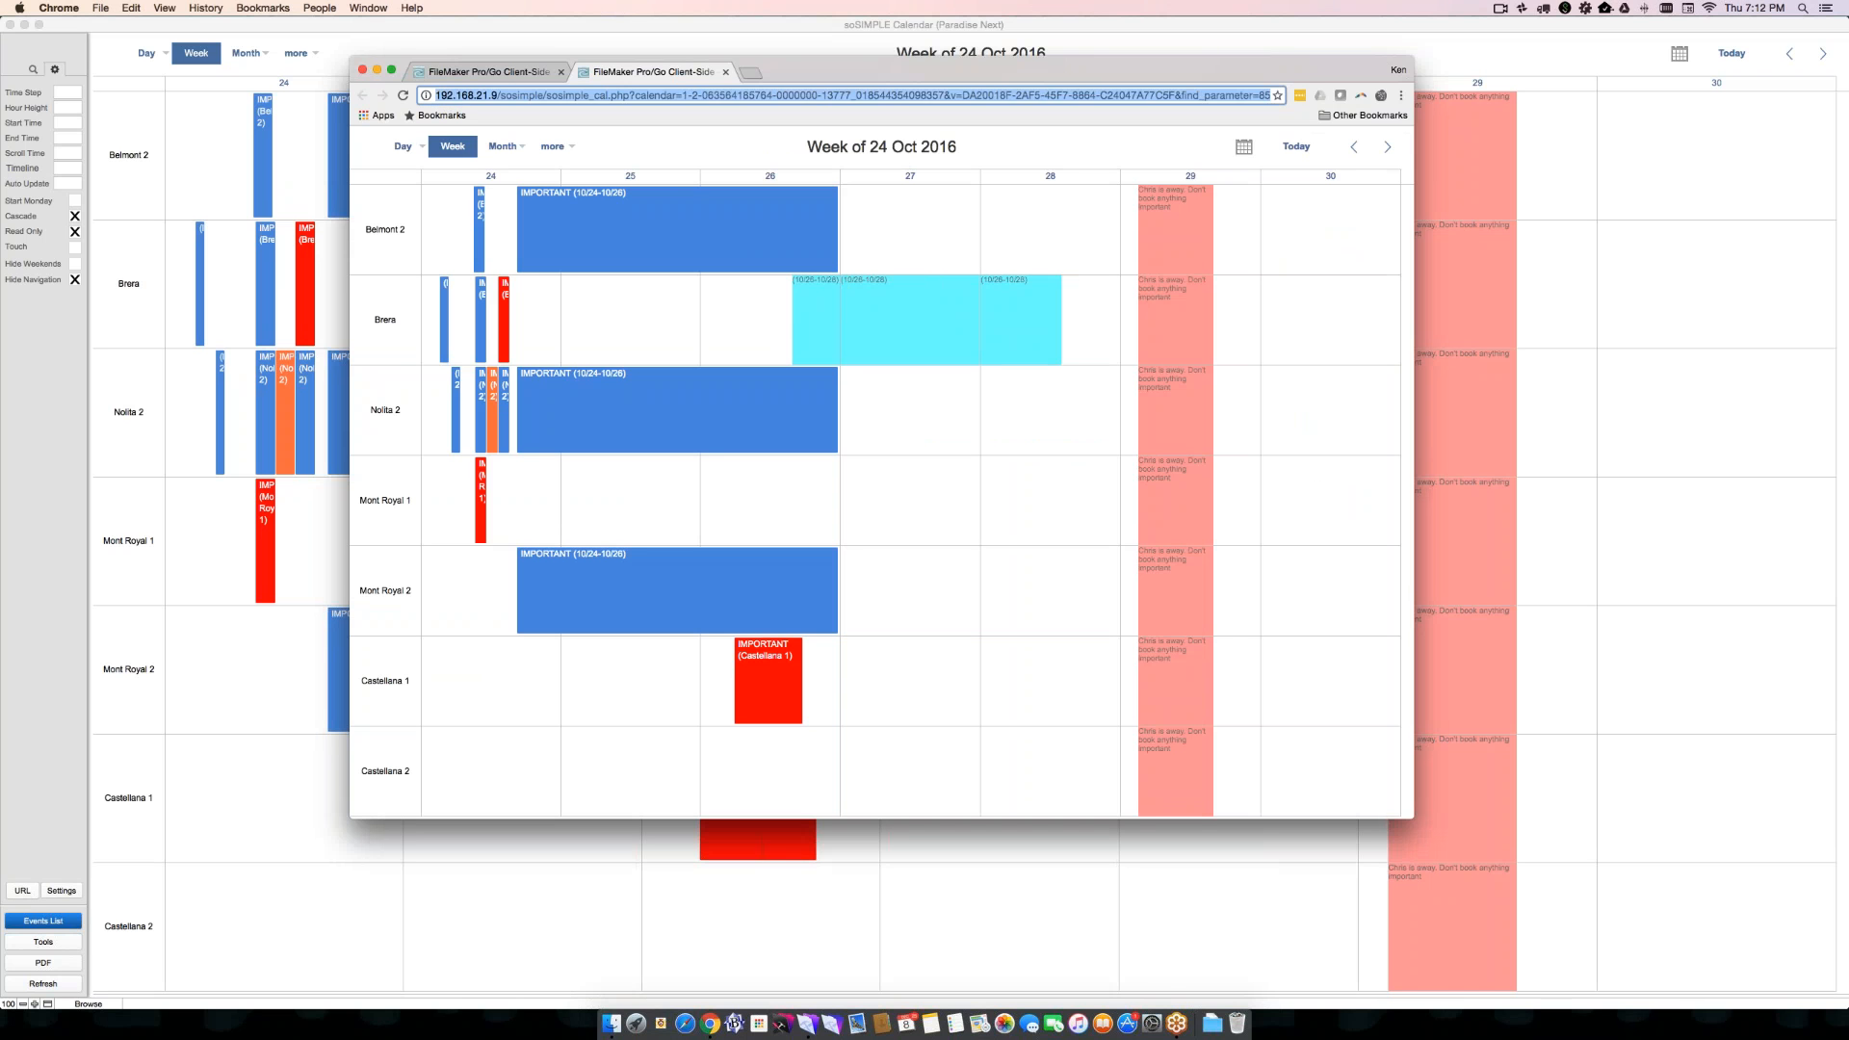
{"action": "key", "text": "Right"}
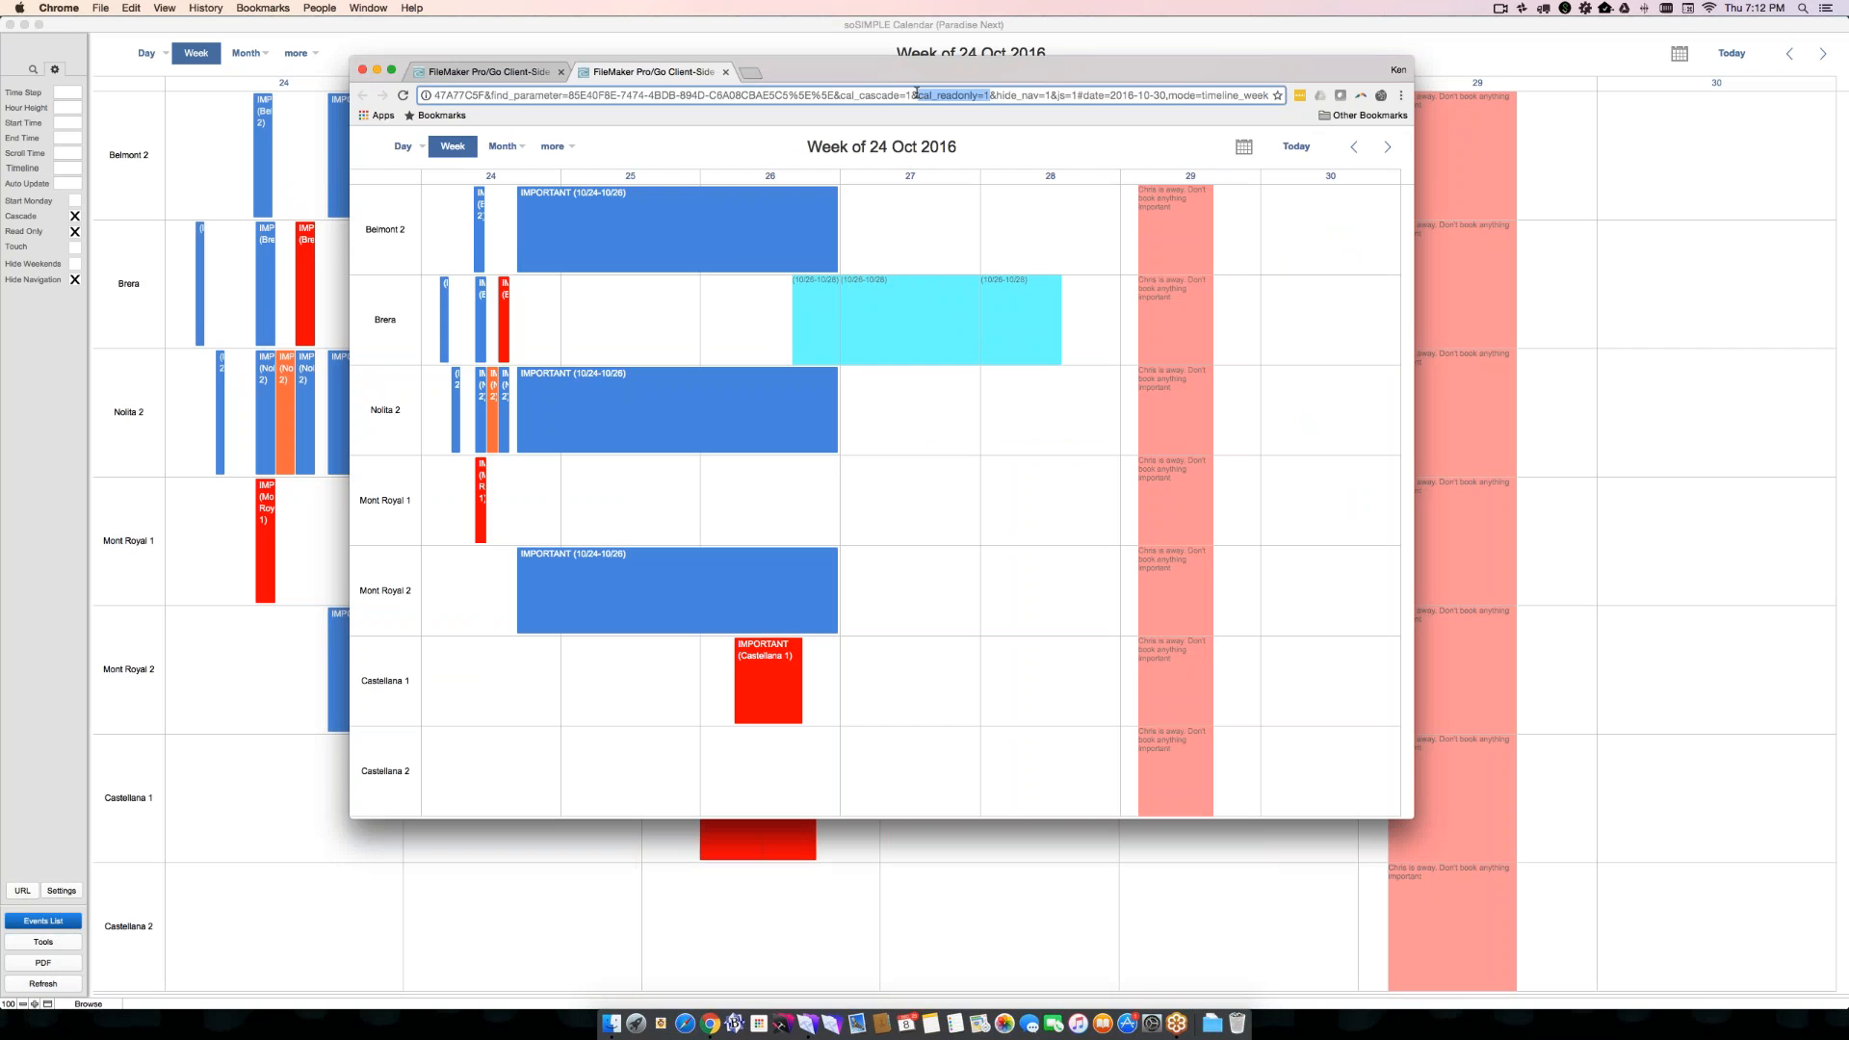
{"action": "left_click_drag", "start_coordinate": [912, 94], "coordinate": [839, 94]}
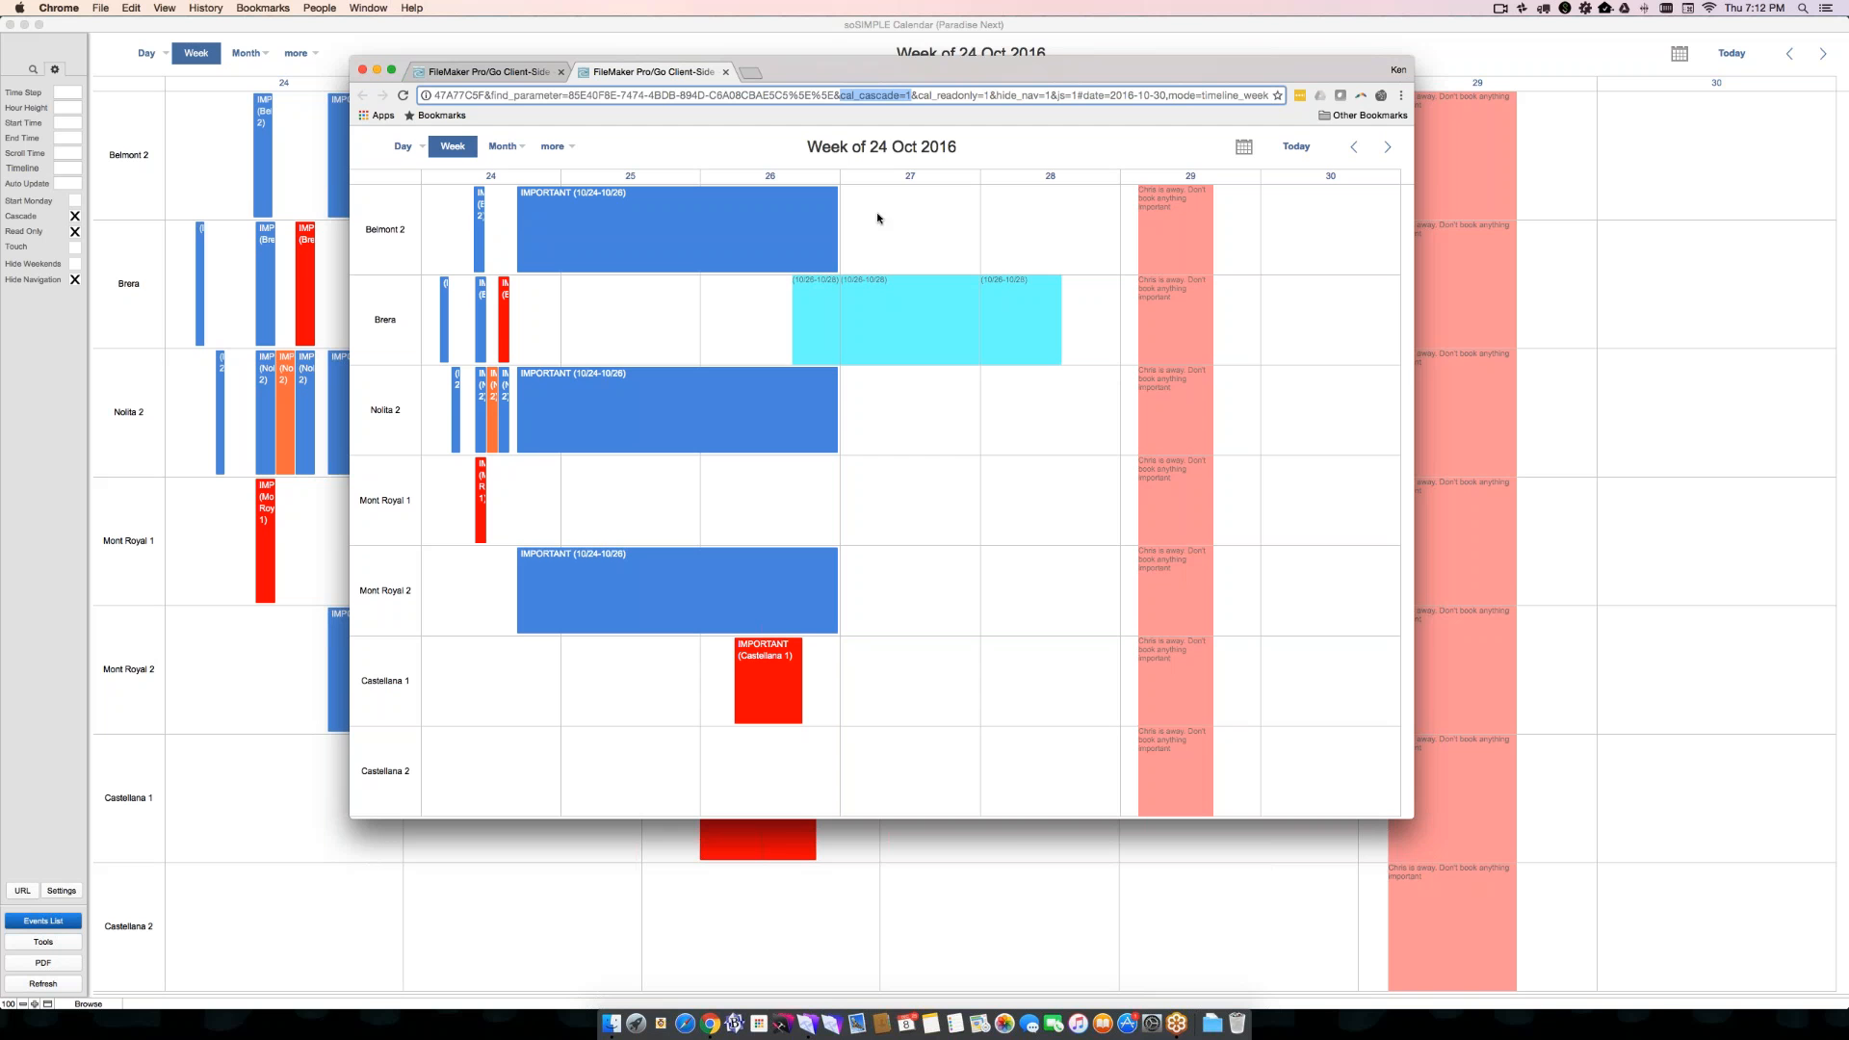
- Close both calendar pages in the web browser, return to FileMaker and close the Manage Templates window
{"action": "left_click", "coordinate": [725, 72]}
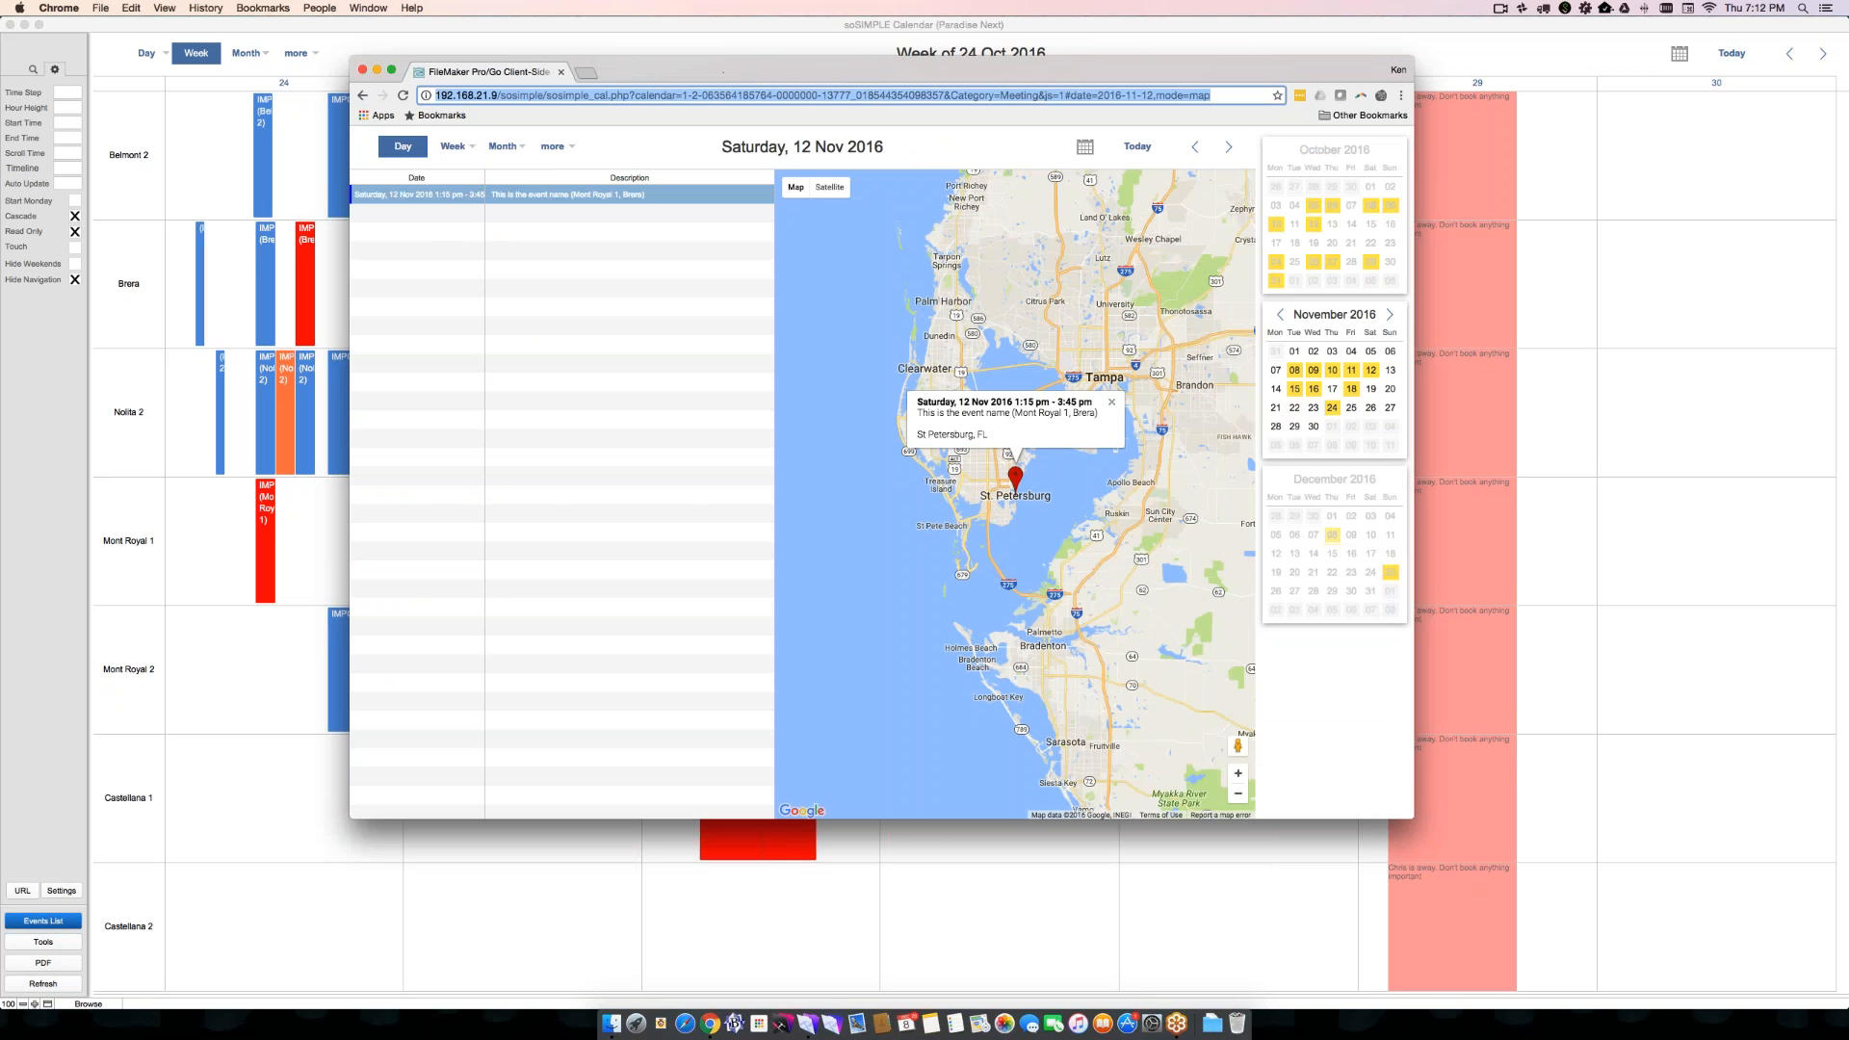
{"action": "left_click", "coordinate": [561, 71]}
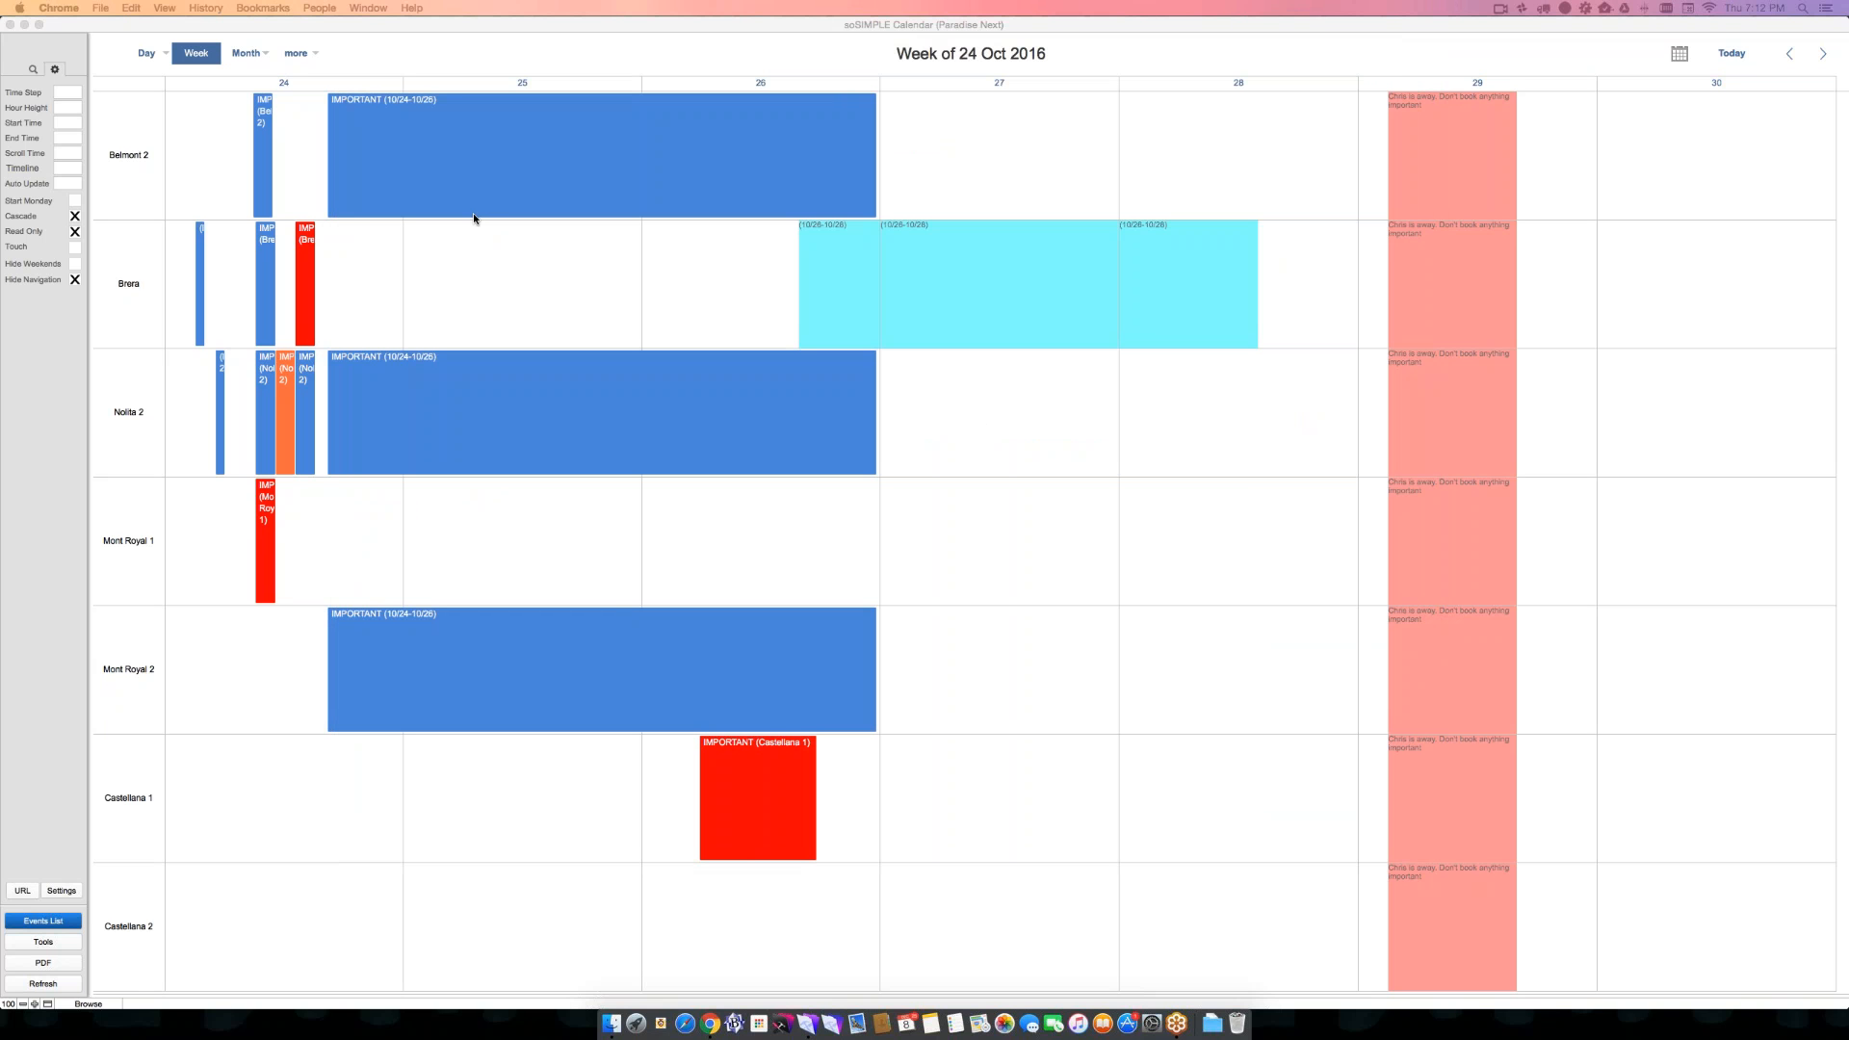
{"action": "left_click", "coordinate": [243, 150]}
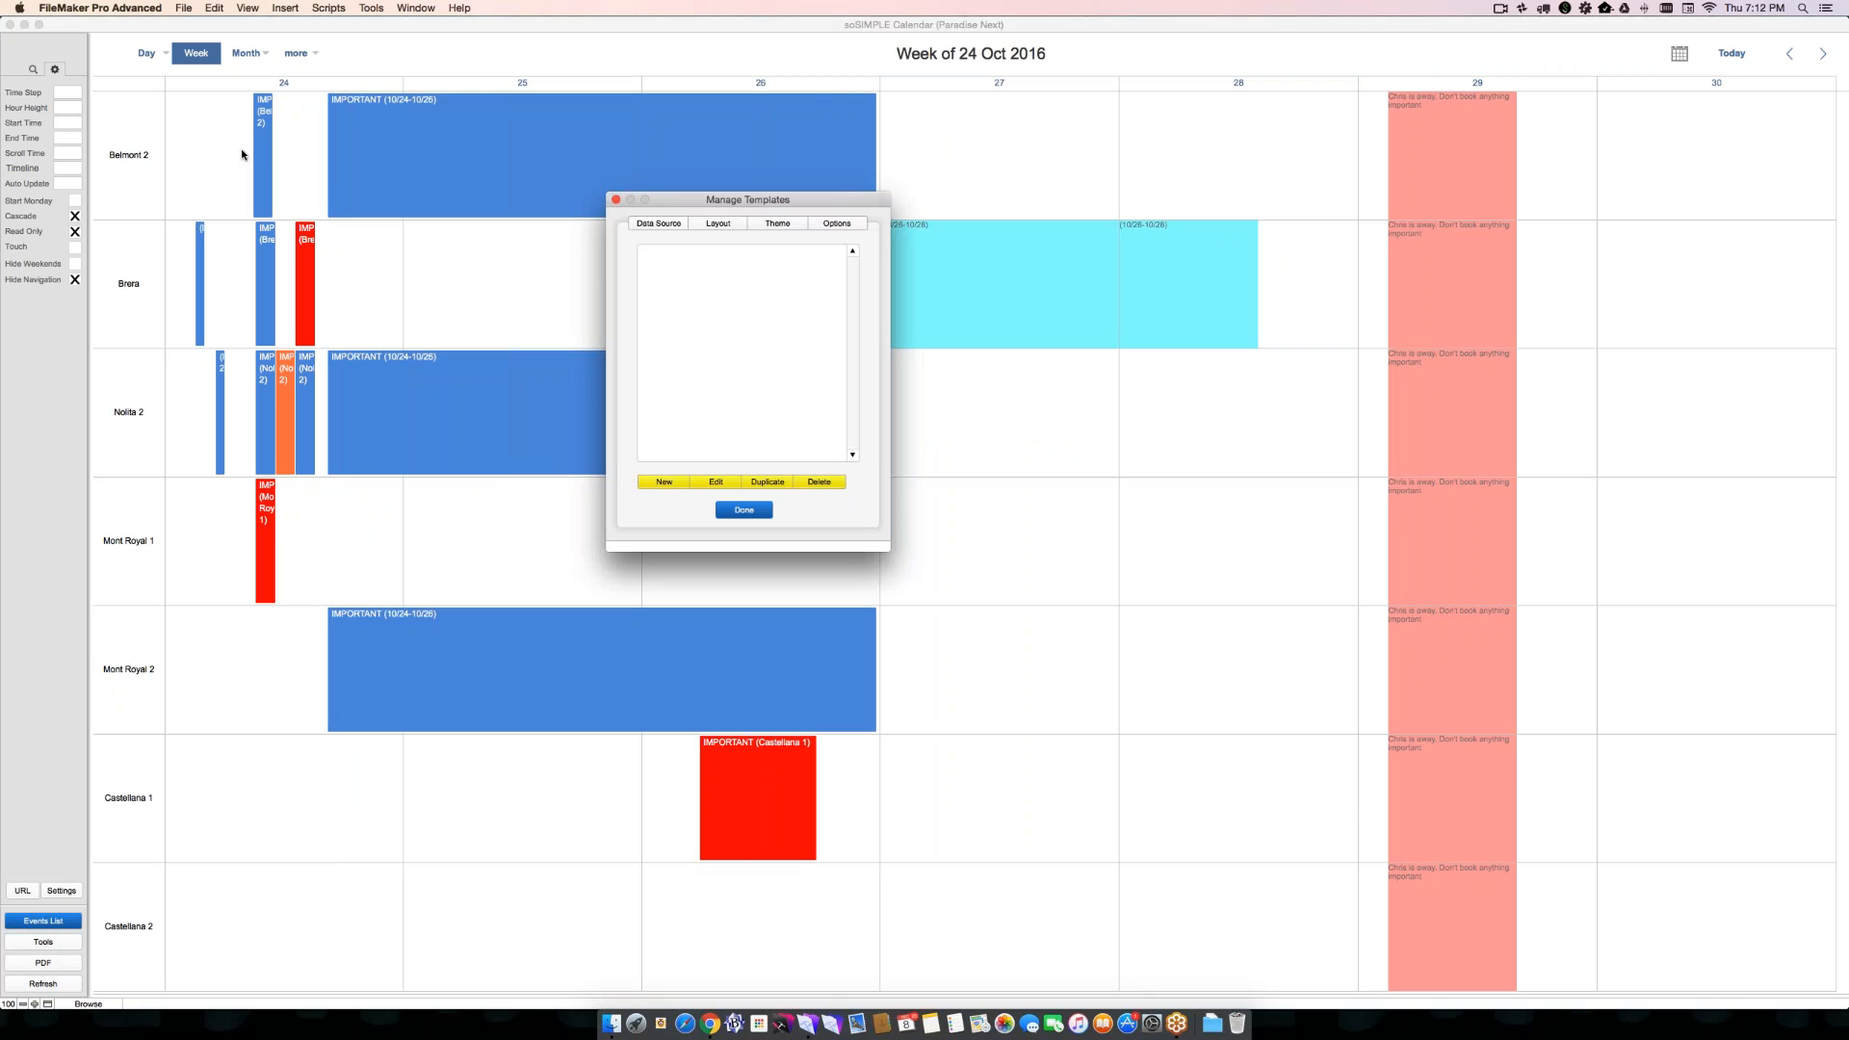
{"action": "left_click", "coordinate": [615, 198]}
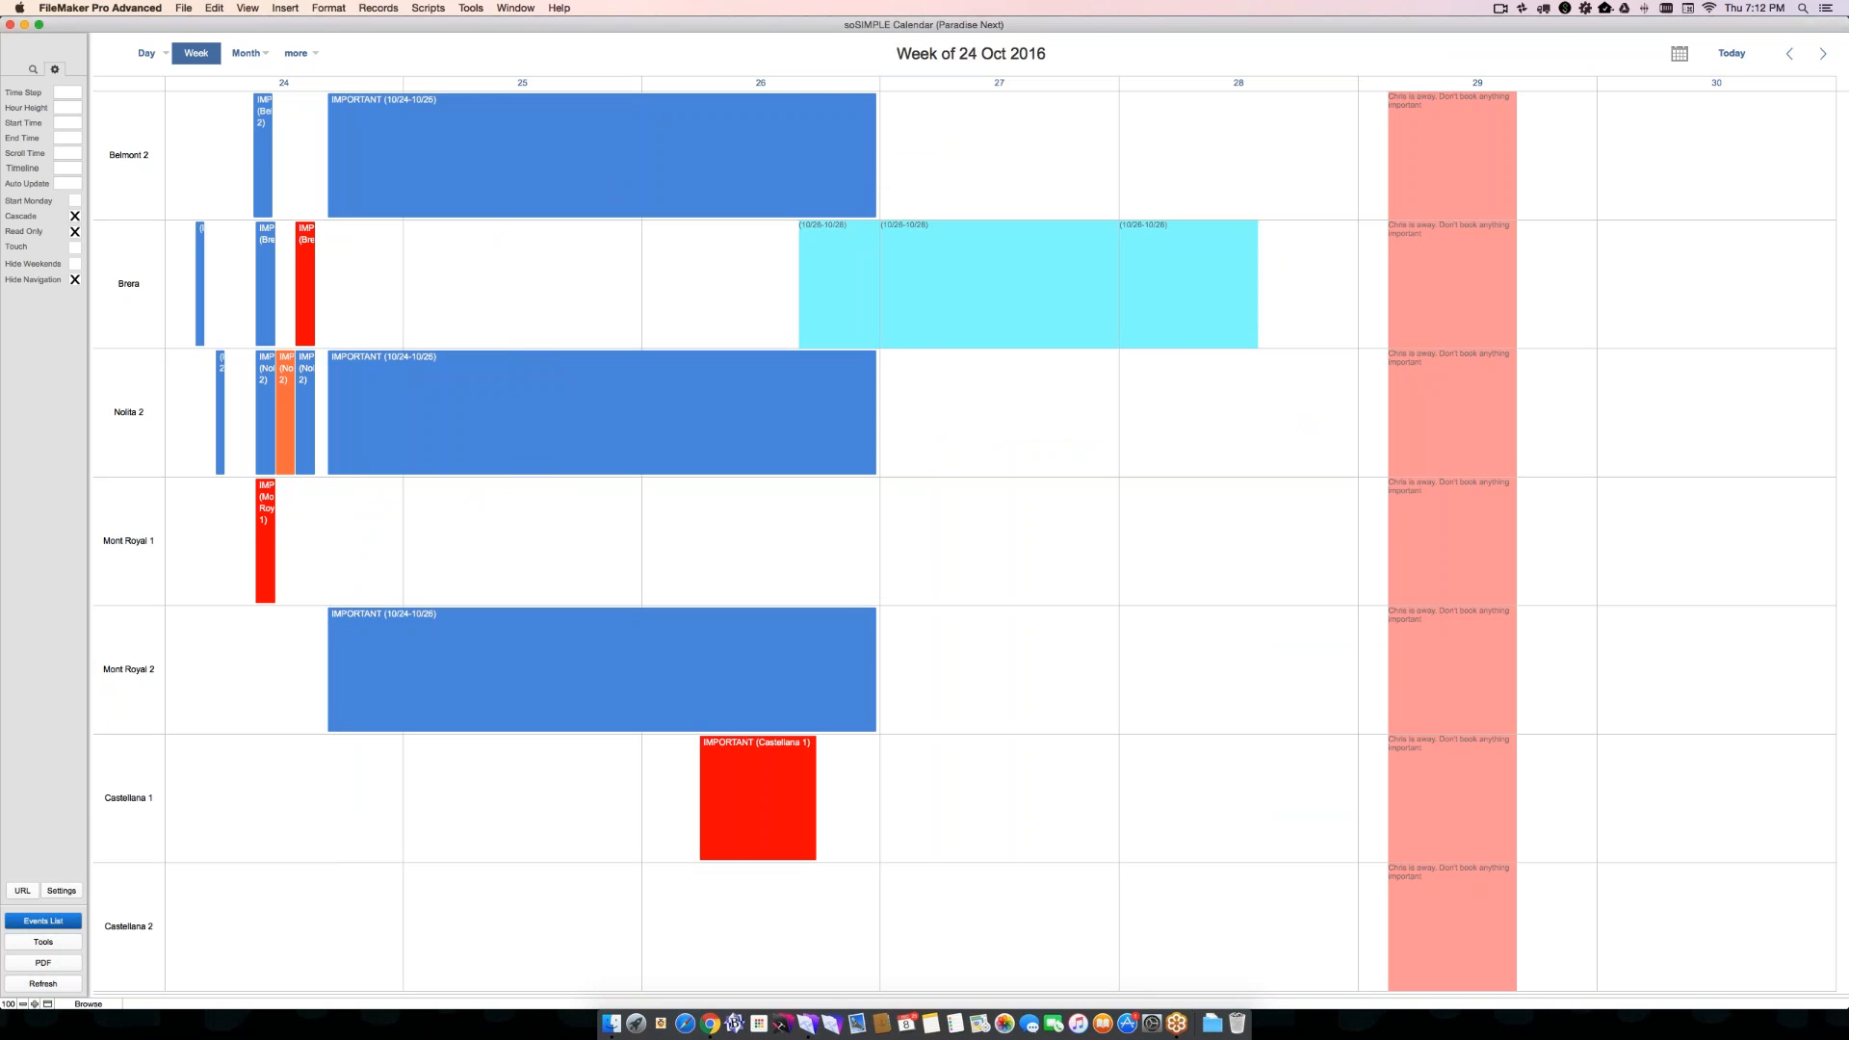
- From the calendar settings, open the iCal/Outlook subscription link of FileMaker Pro/Go Client-Side - Adv Find in the Calendar app
{"action": "left_click", "coordinate": [62, 891]}
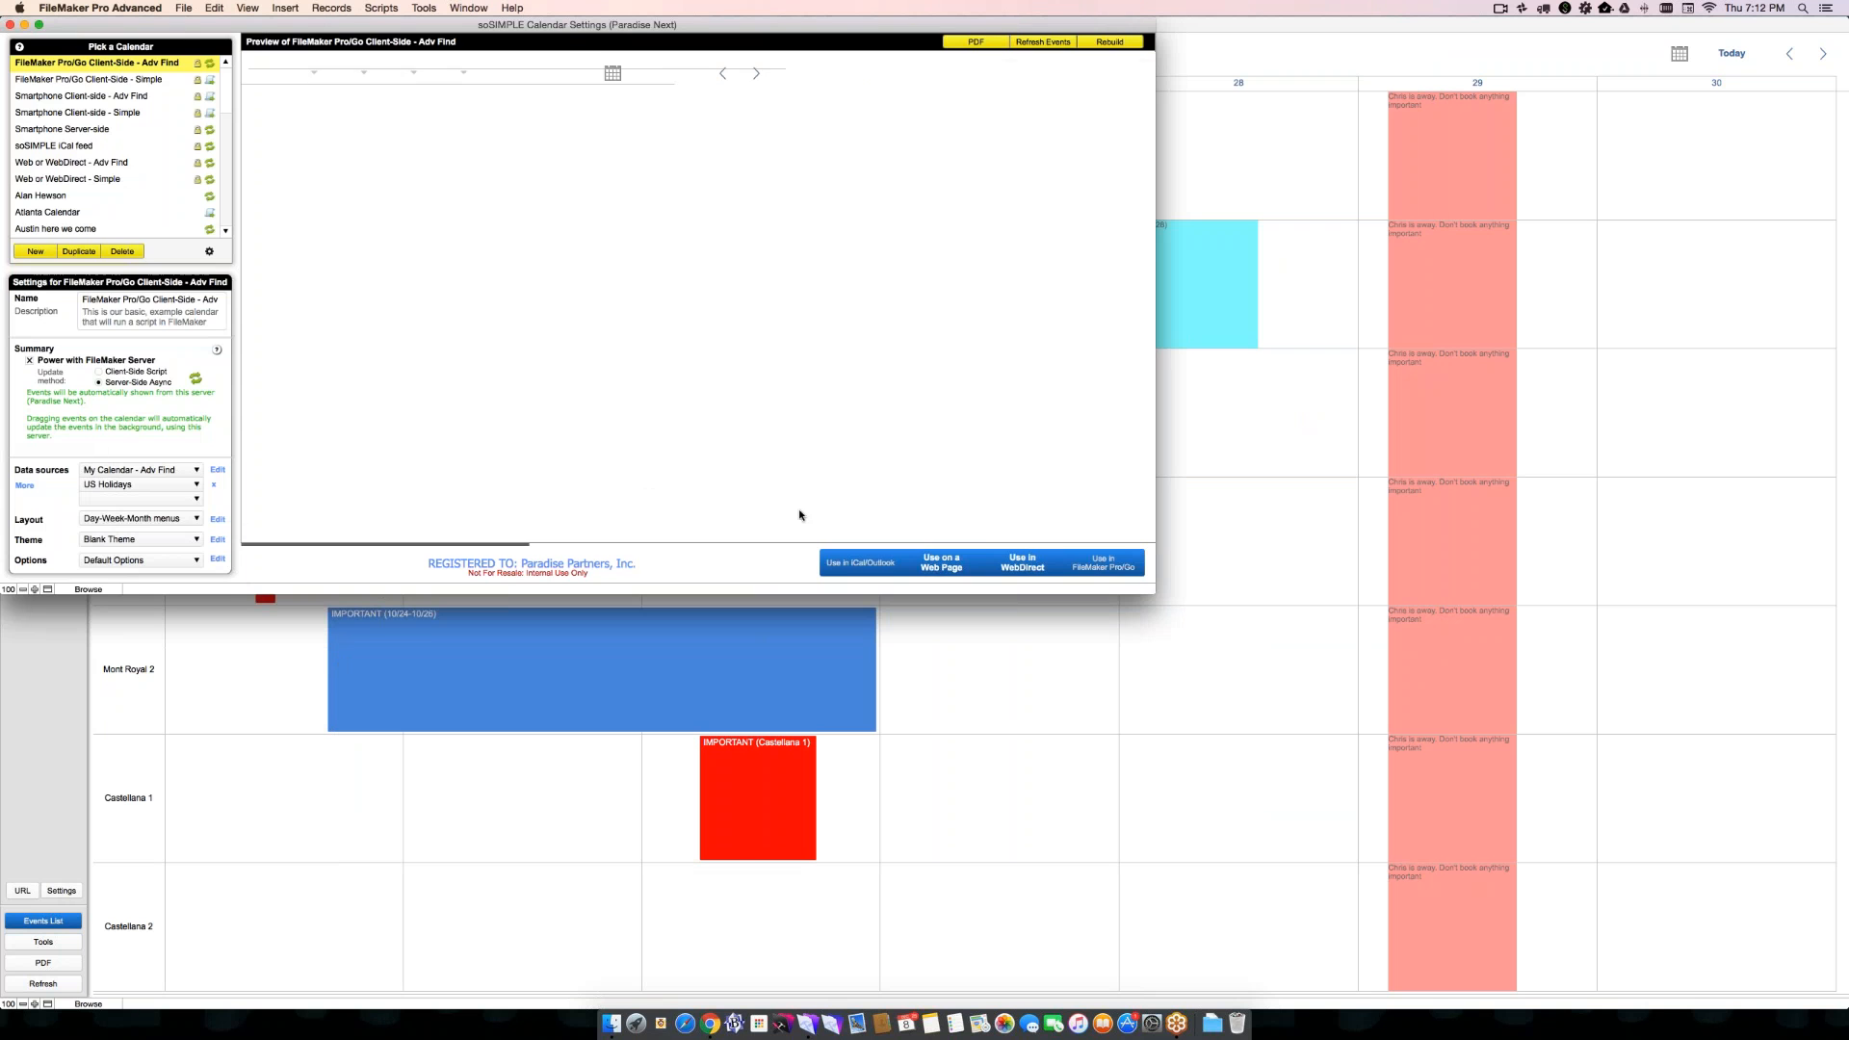
{"action": "left_click", "coordinate": [1103, 563]}
{"action": "left_click", "coordinate": [452, 436]}
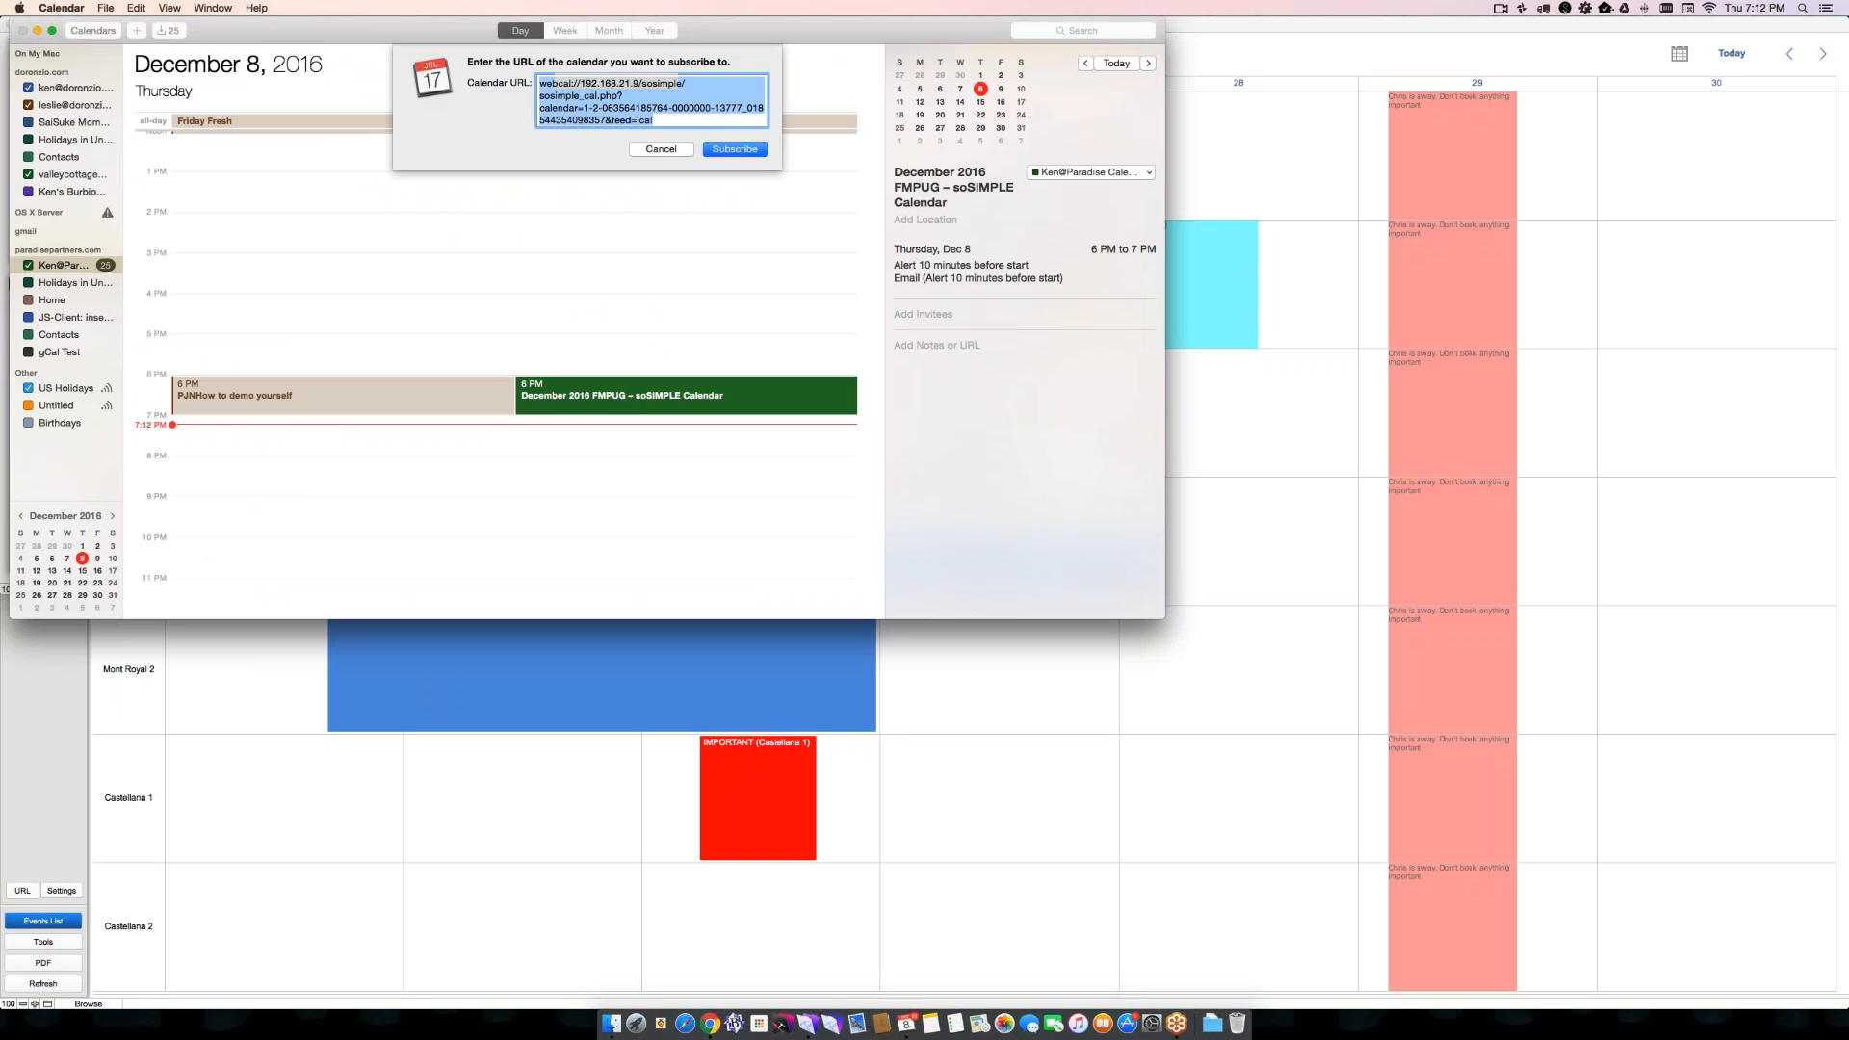
- Subscribe to the calendar feed and name the subscription "ical feed dem"
{"action": "left_click", "coordinate": [714, 148]}
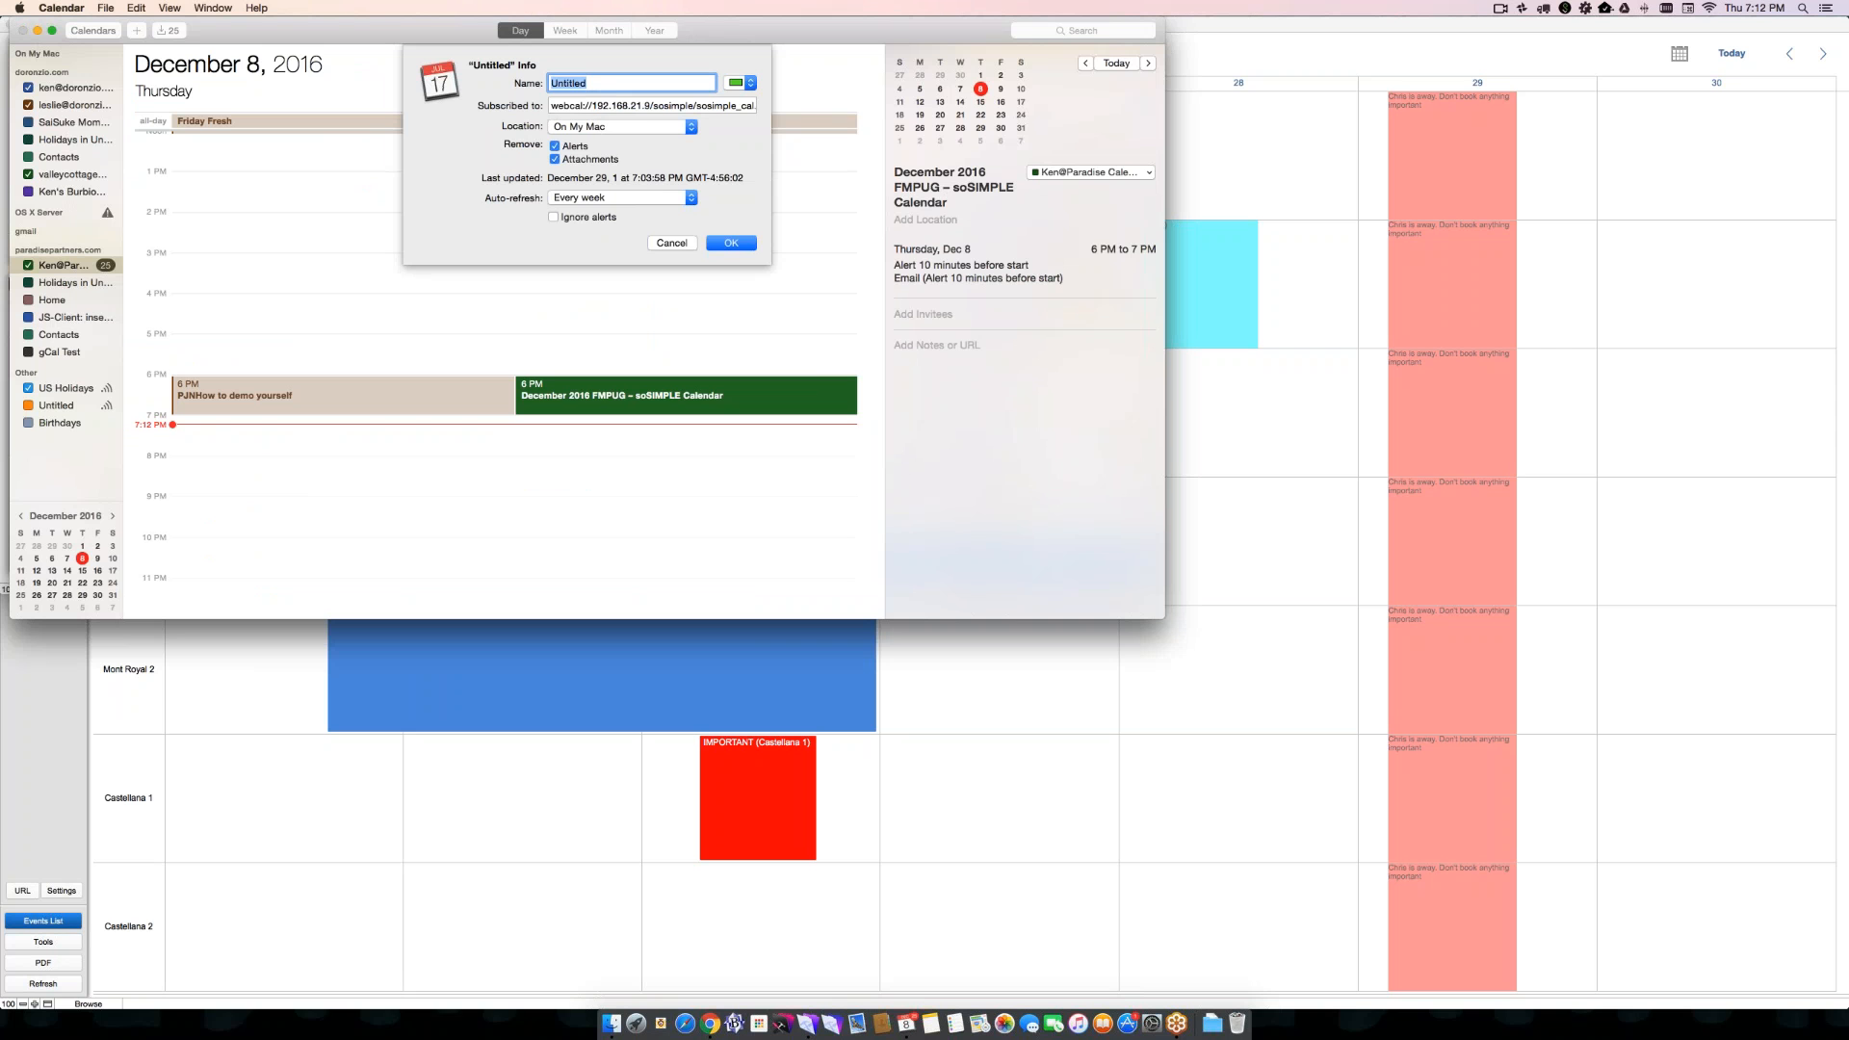
{"action": "type", "text": "ical feed demo"}
{"action": "key", "text": "Return"}
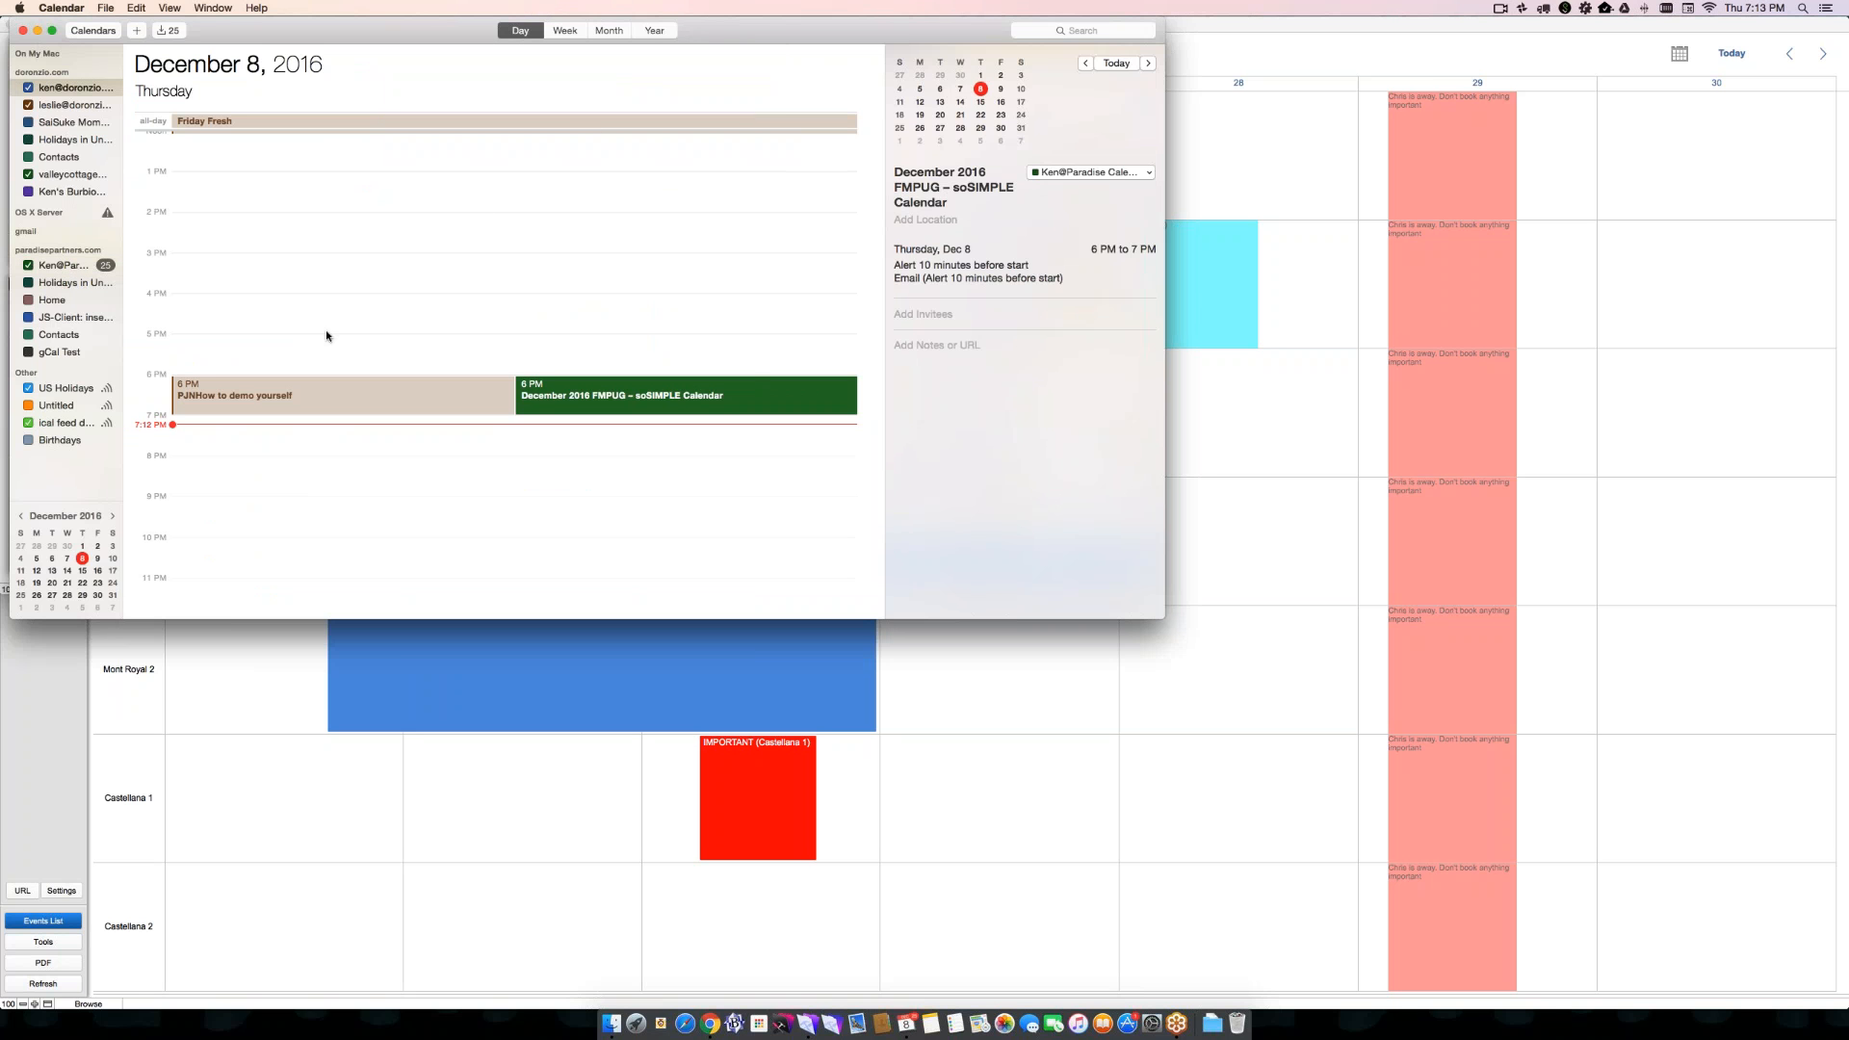
- Show November 2016 in the month view with every calendar hidden except the newly subscribed feed
{"action": "left_click", "coordinate": [610, 31]}
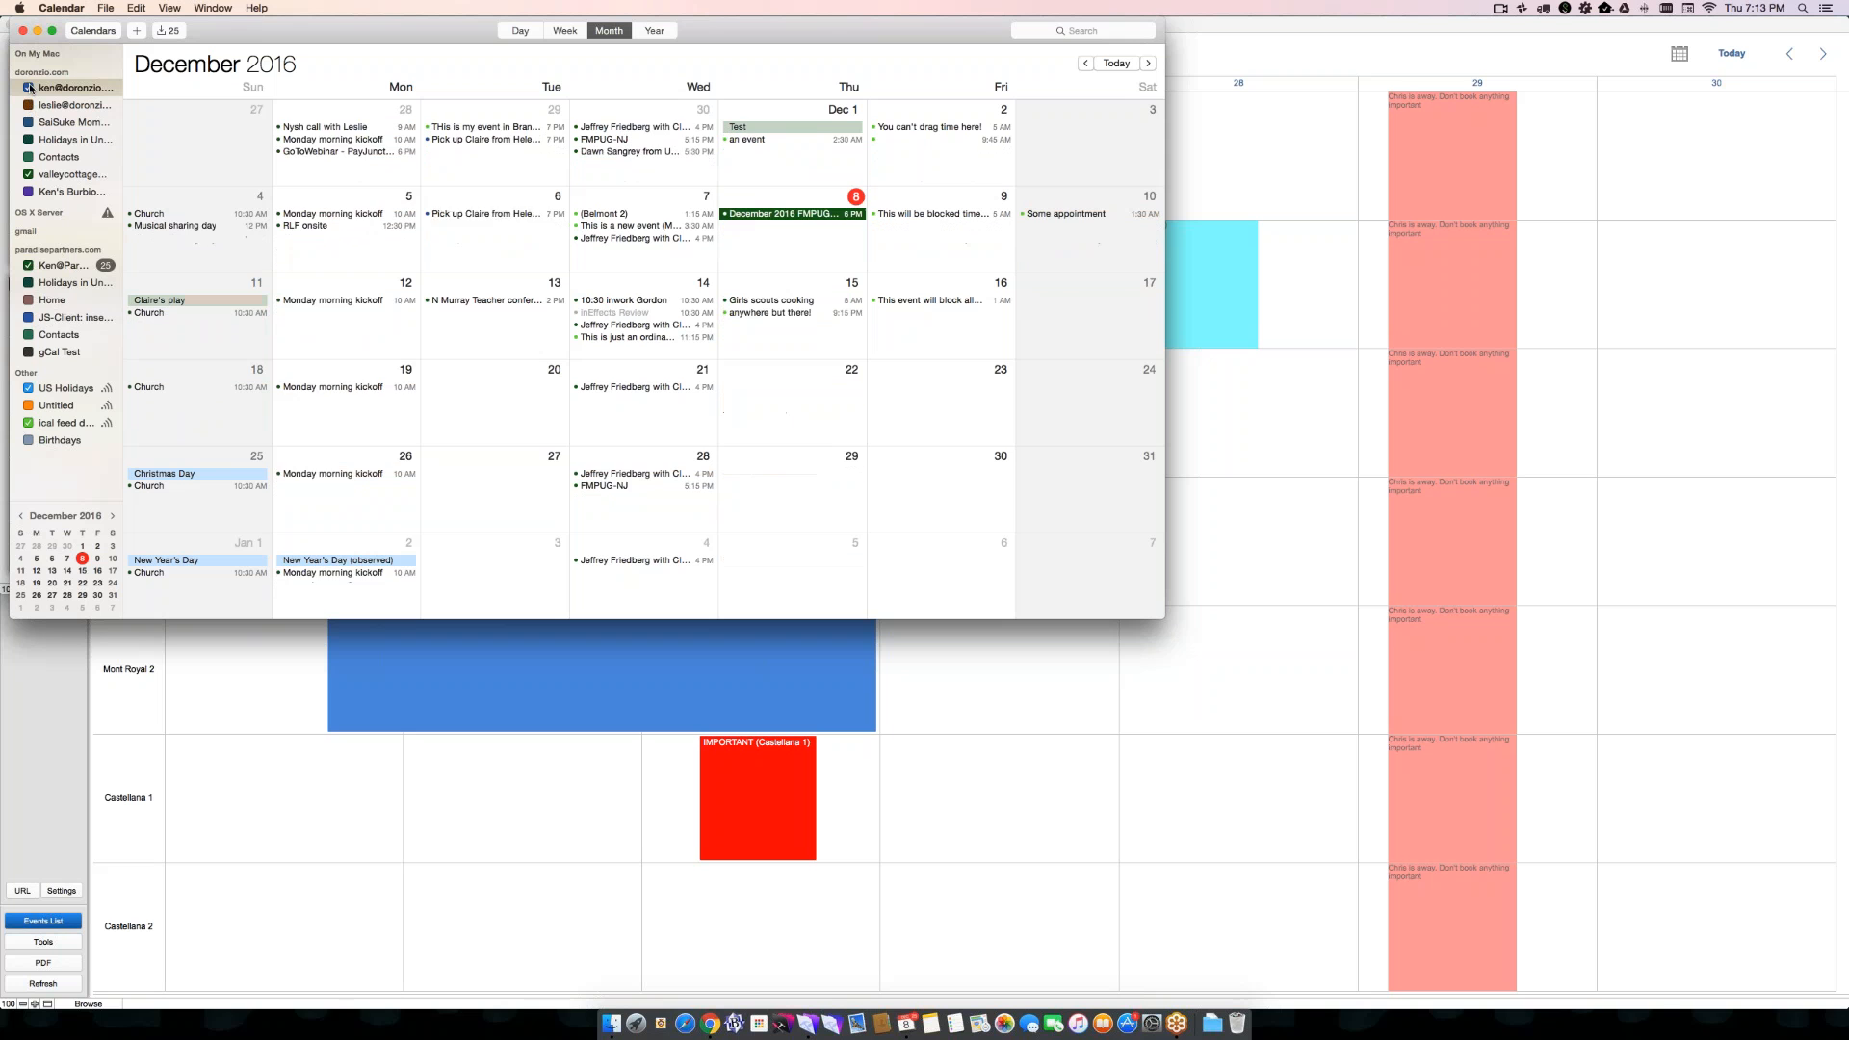
{"action": "left_click", "coordinate": [28, 265]}
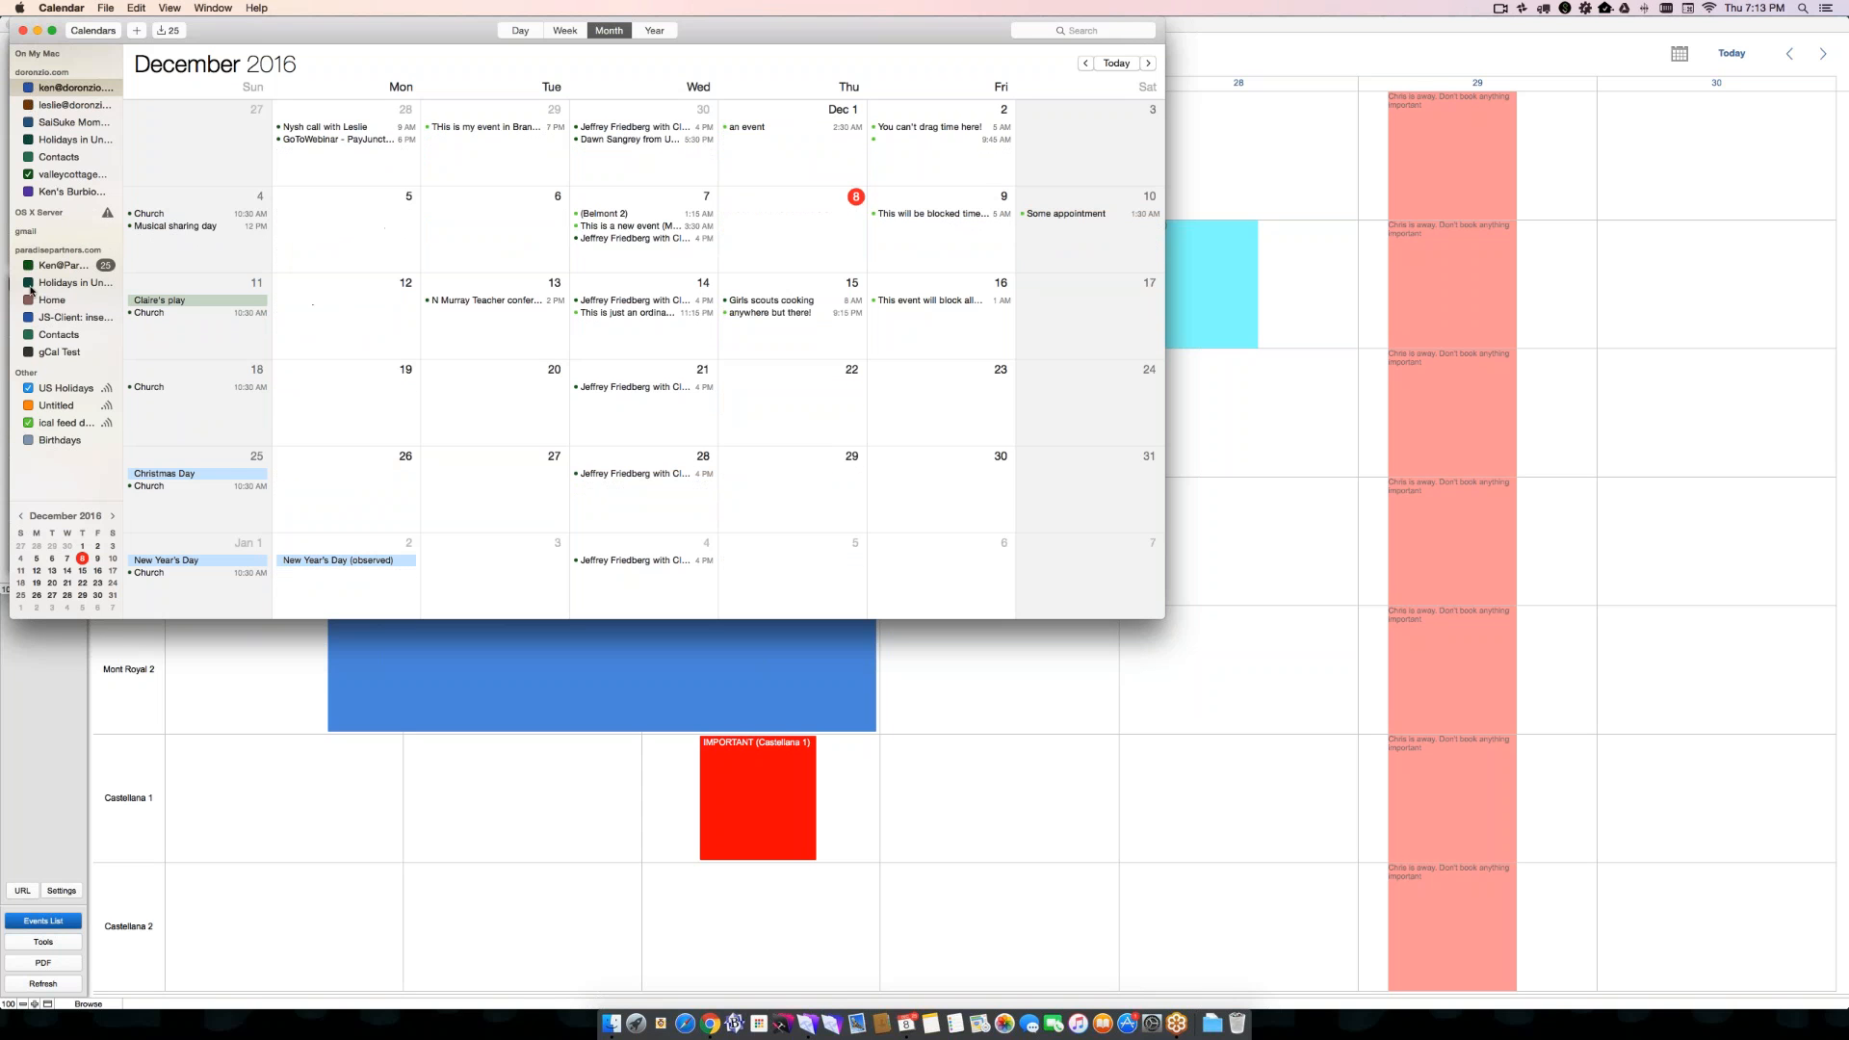
{"action": "left_click", "coordinate": [28, 389]}
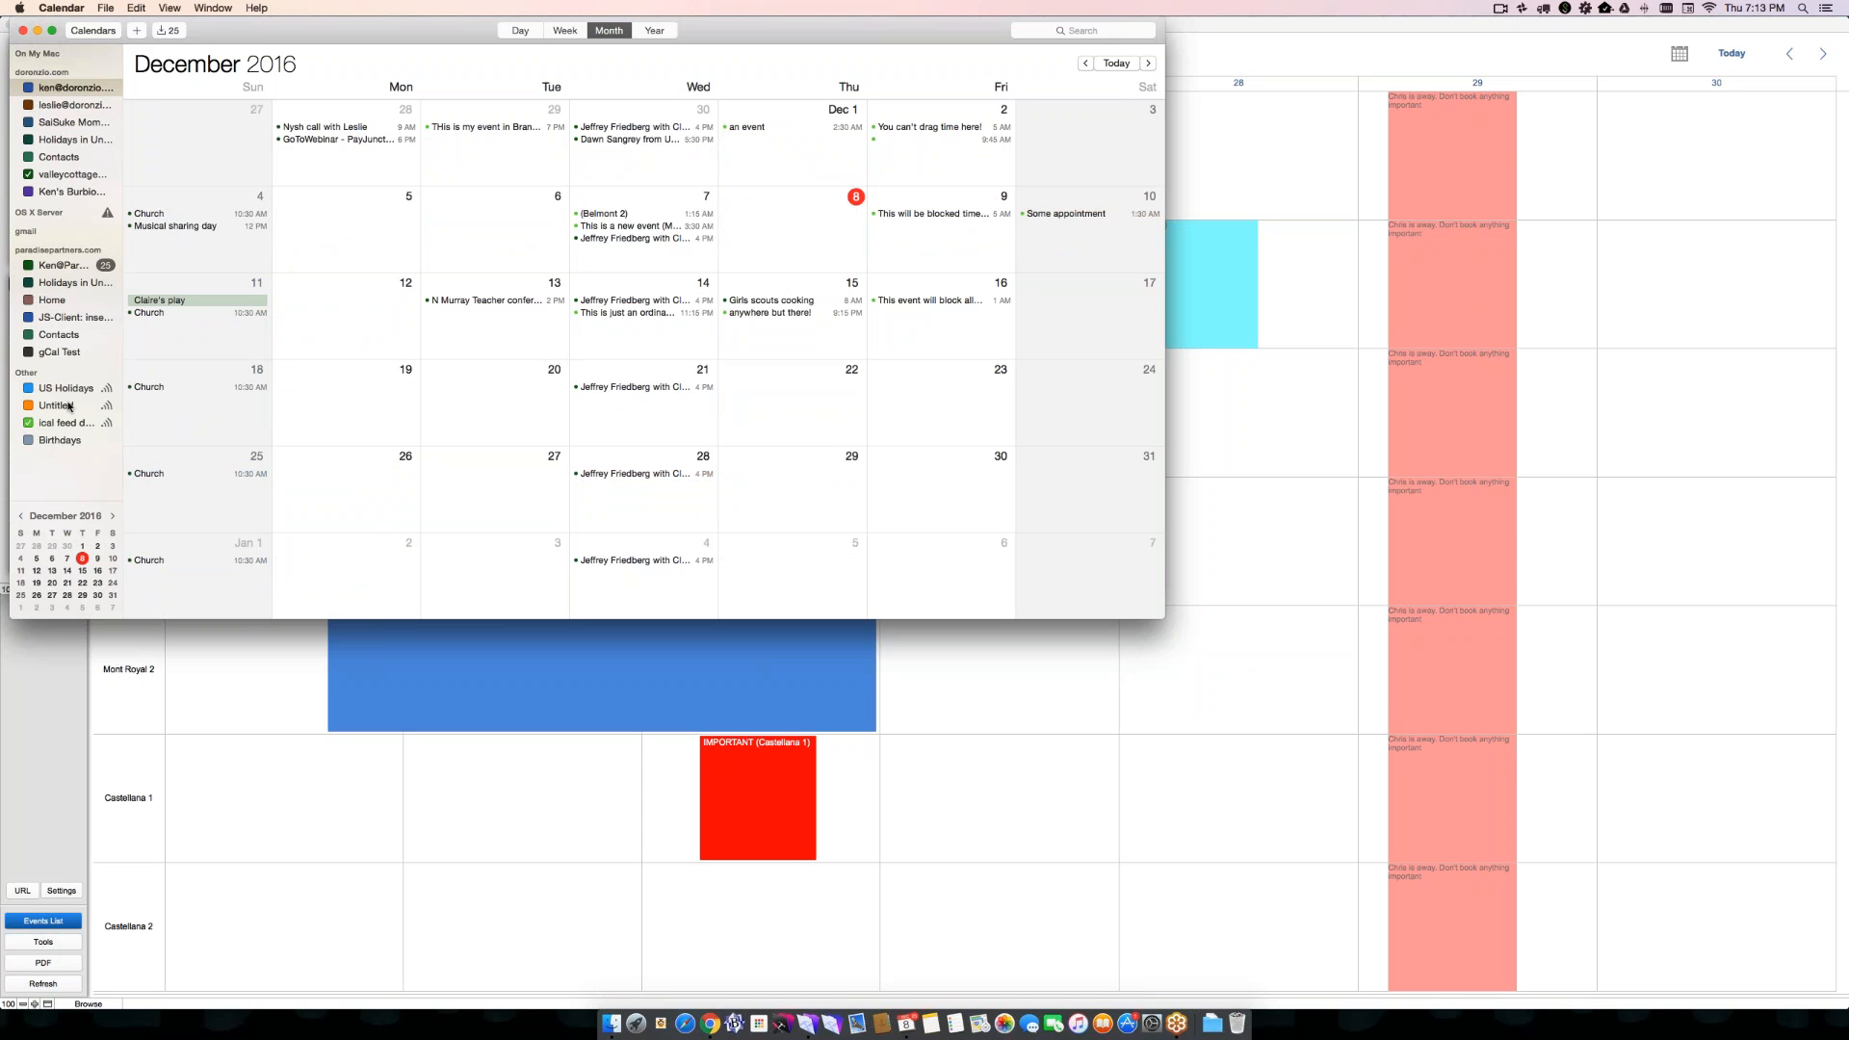
{"action": "left_click", "coordinate": [28, 176]}
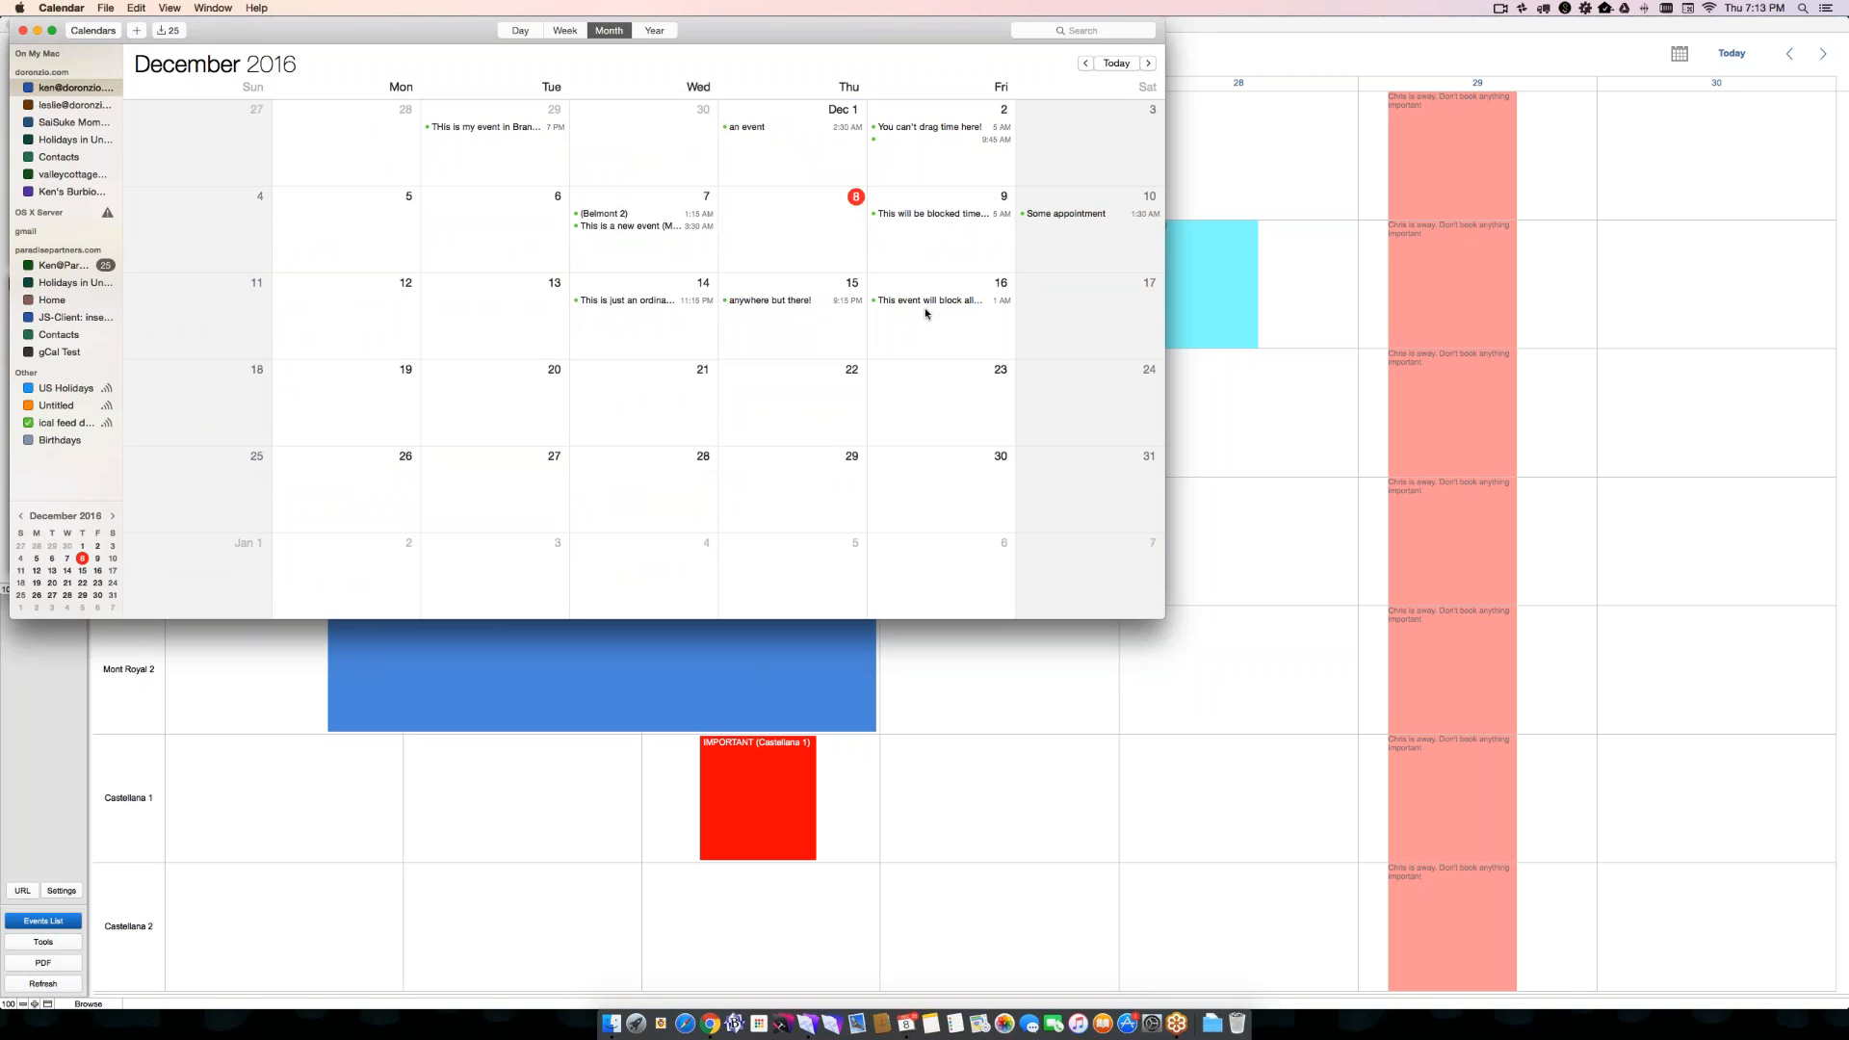
{"action": "left_click", "coordinate": [1084, 63]}
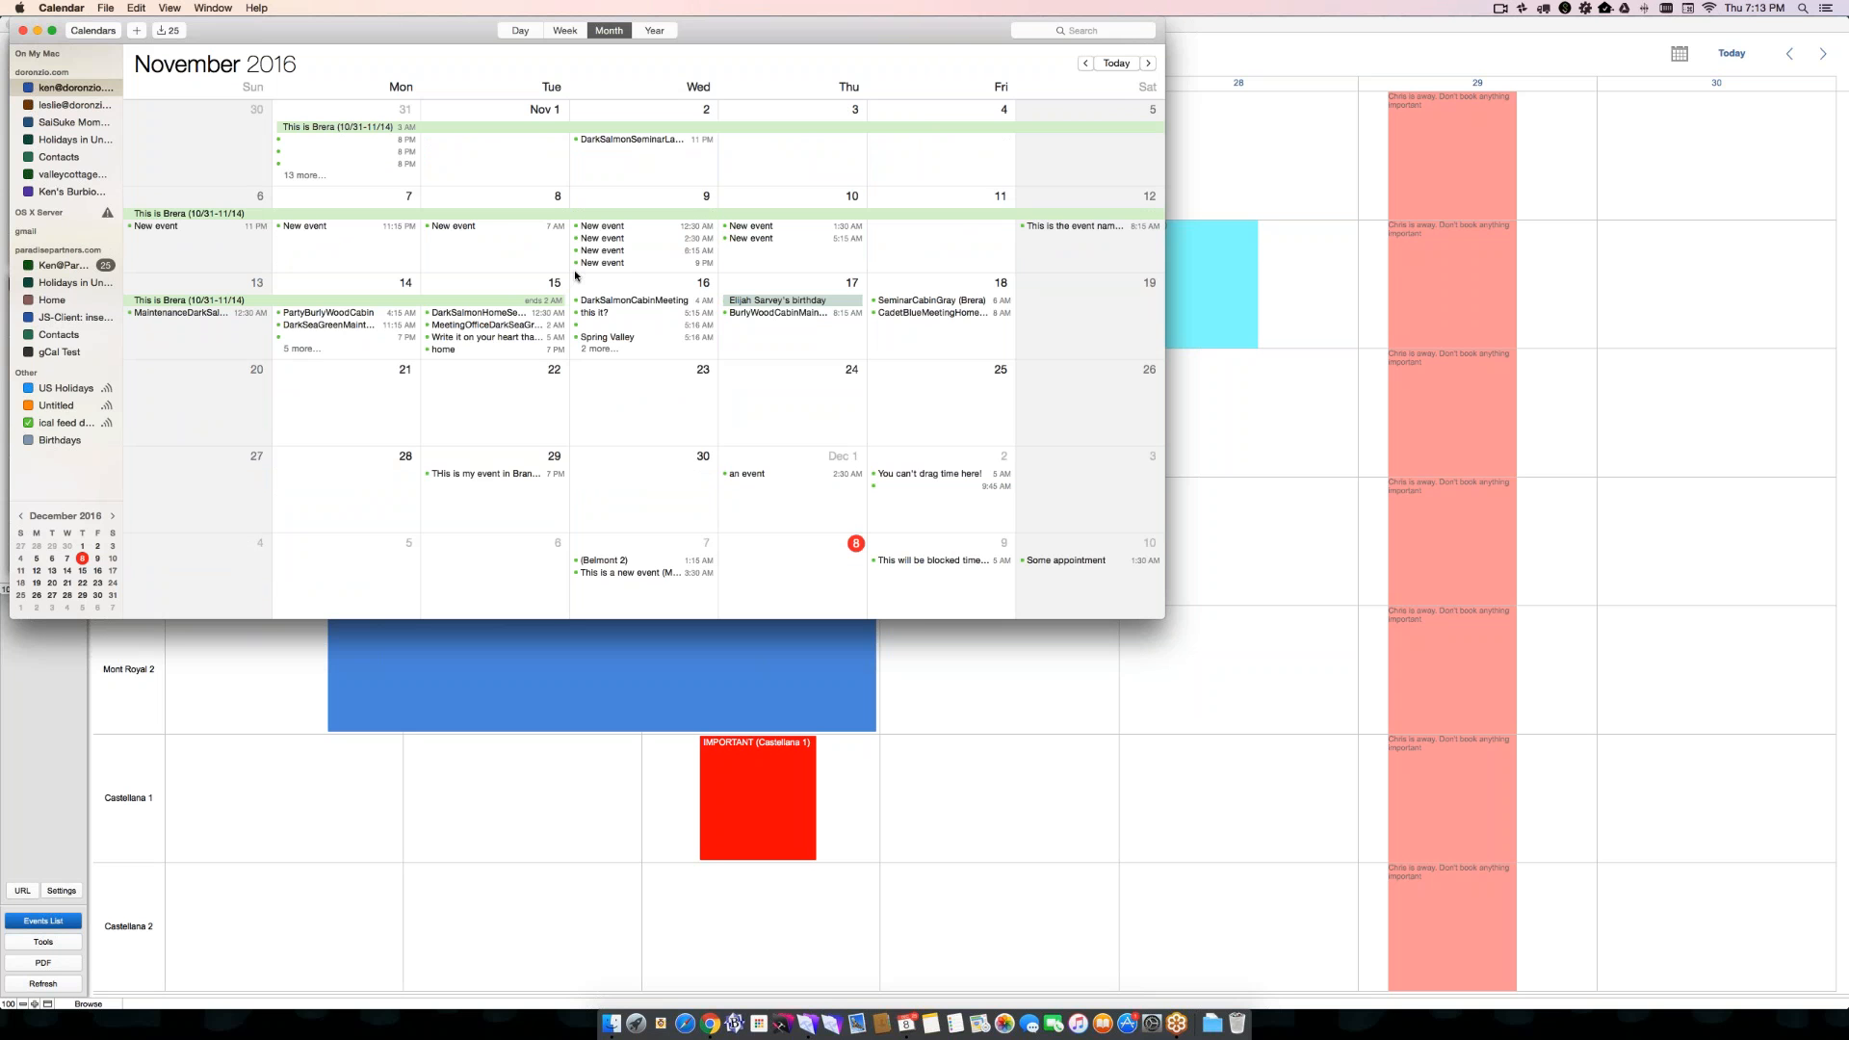
- Switch back to FileMaker and close the iCal subscription instructions
{"action": "key", "text": "super+Tab"}
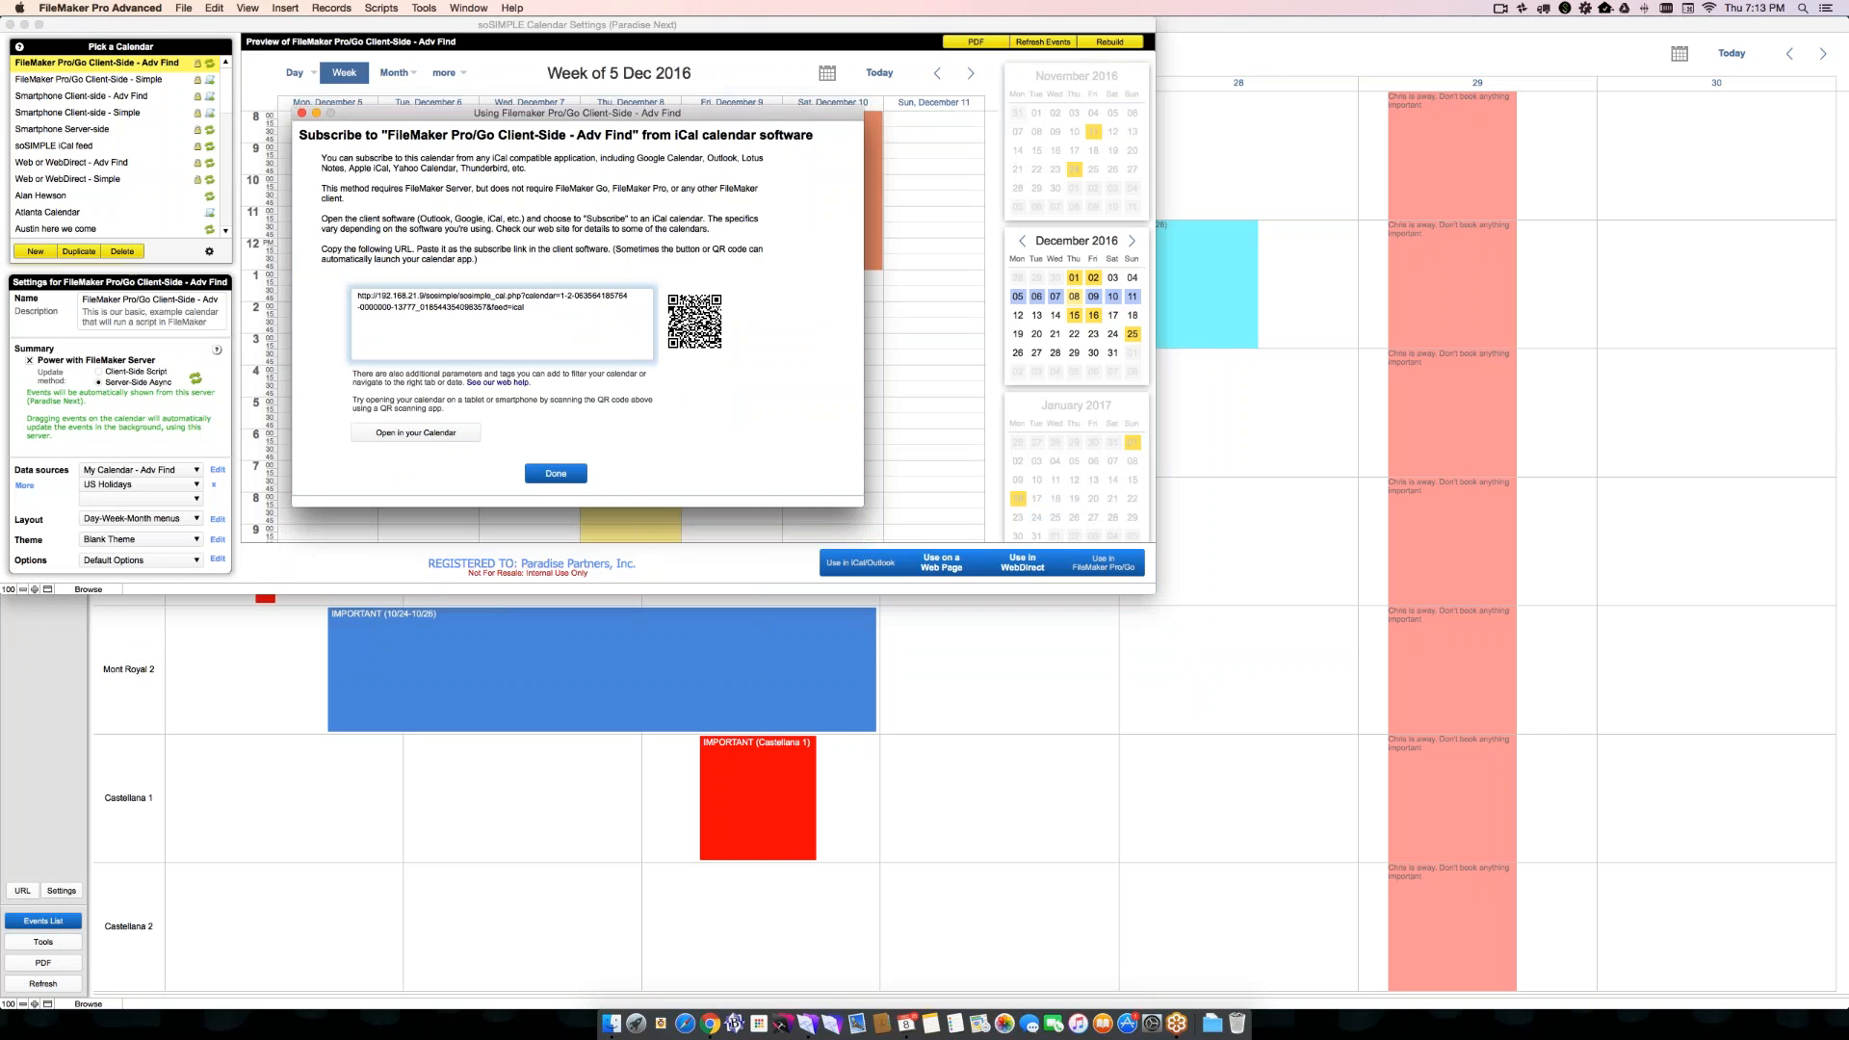
{"action": "key", "text": "Return"}
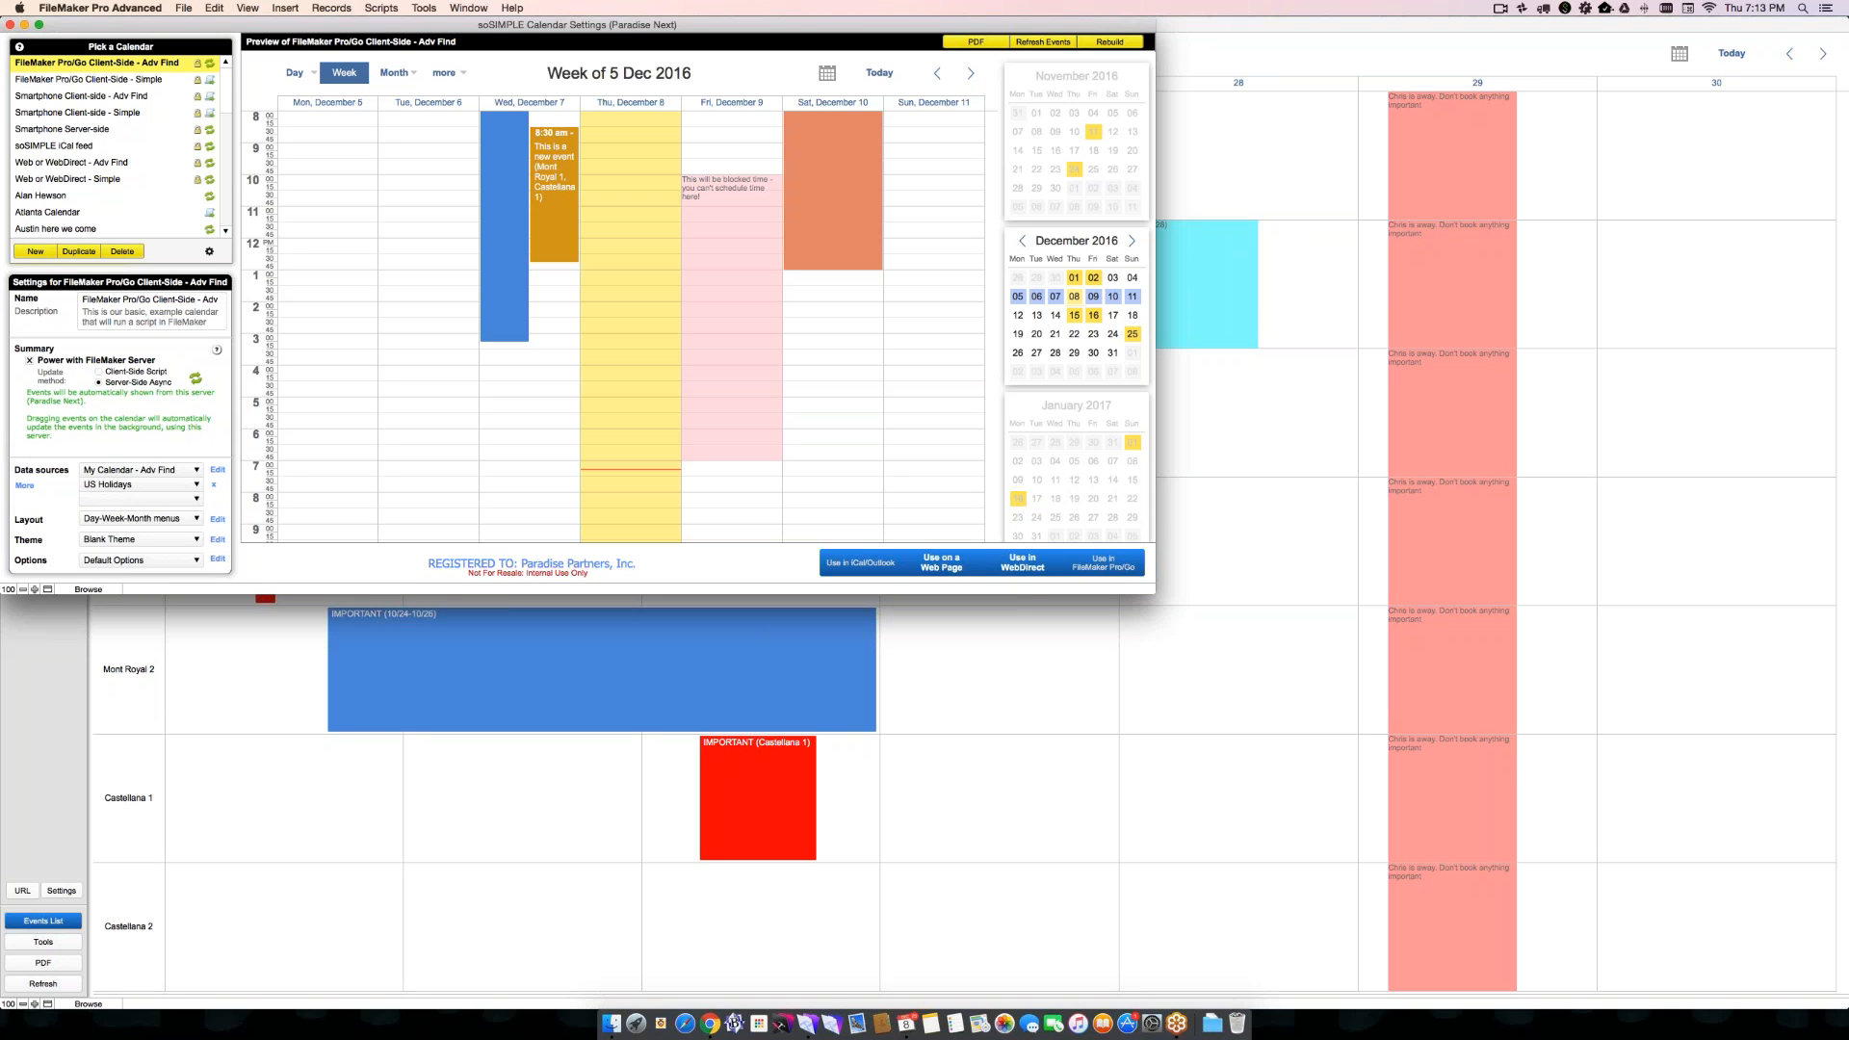
{"action": "key", "text": "super+Tab"}
{"action": "key", "text": "super+Tab"}
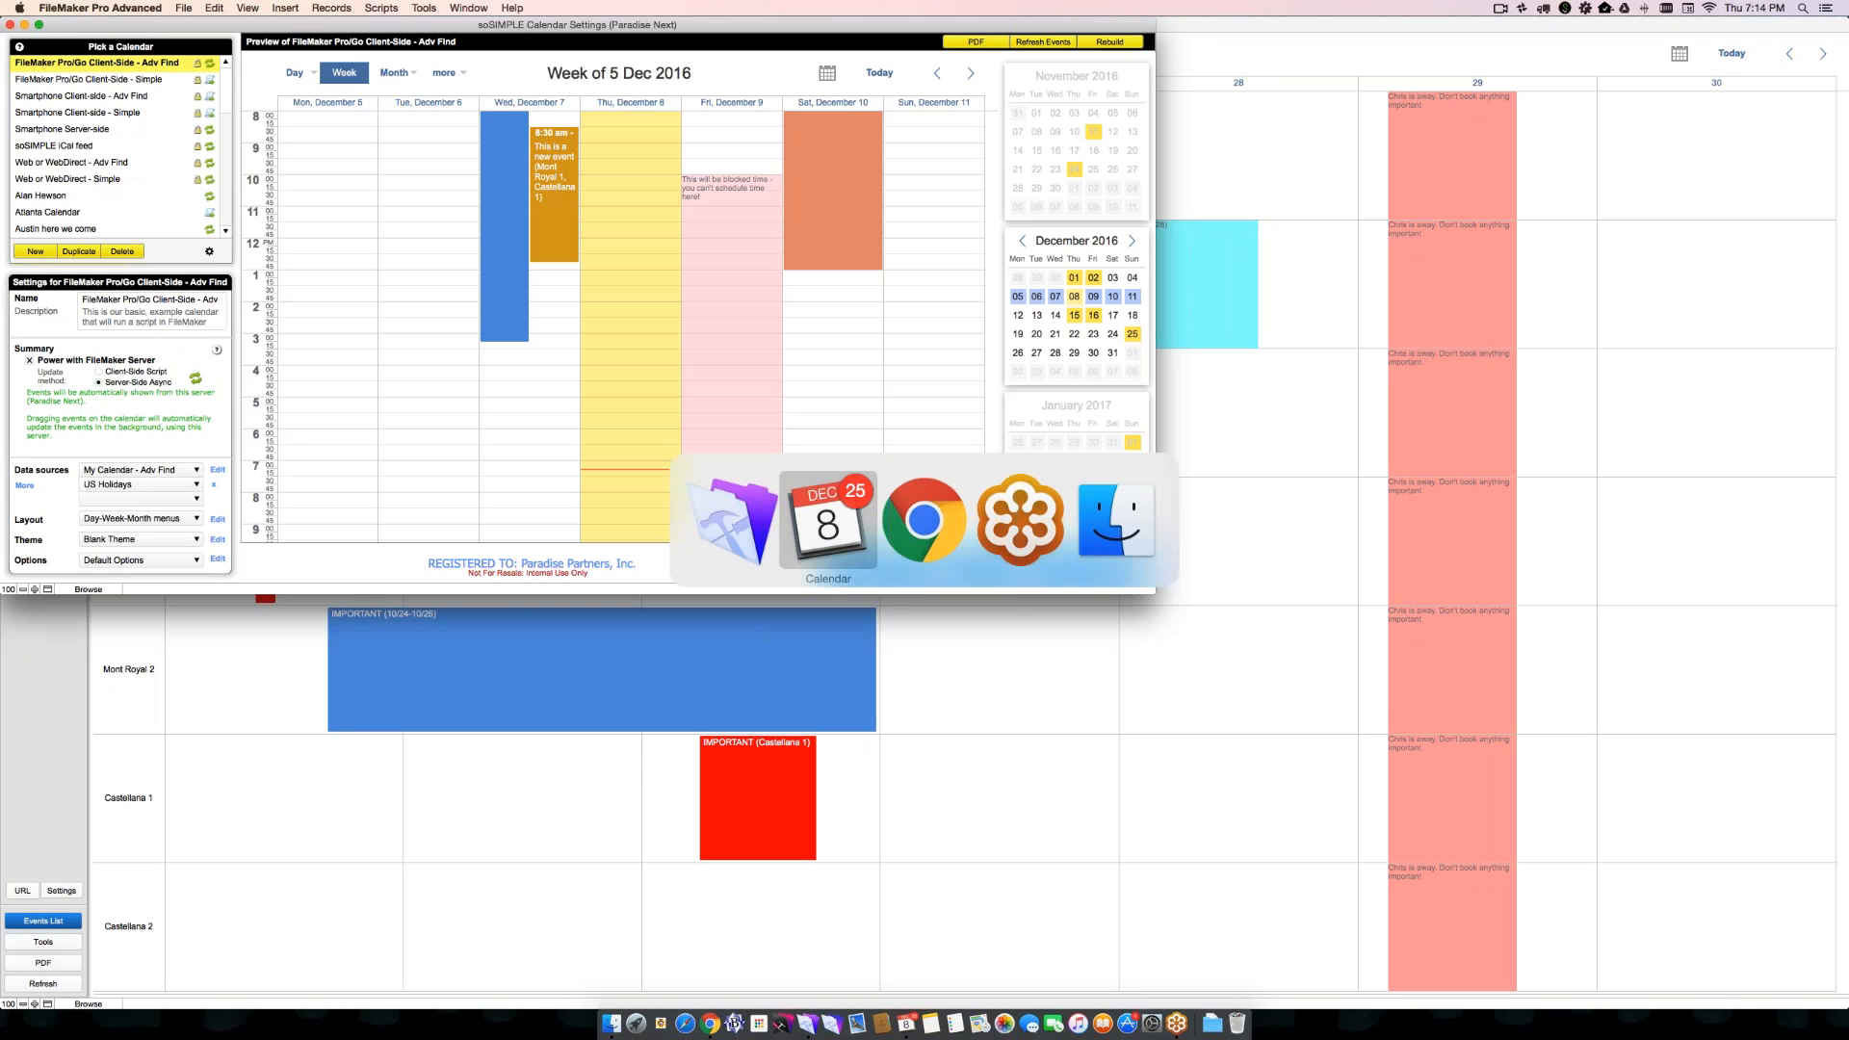
{"action": "key", "text": "super+Tab"}
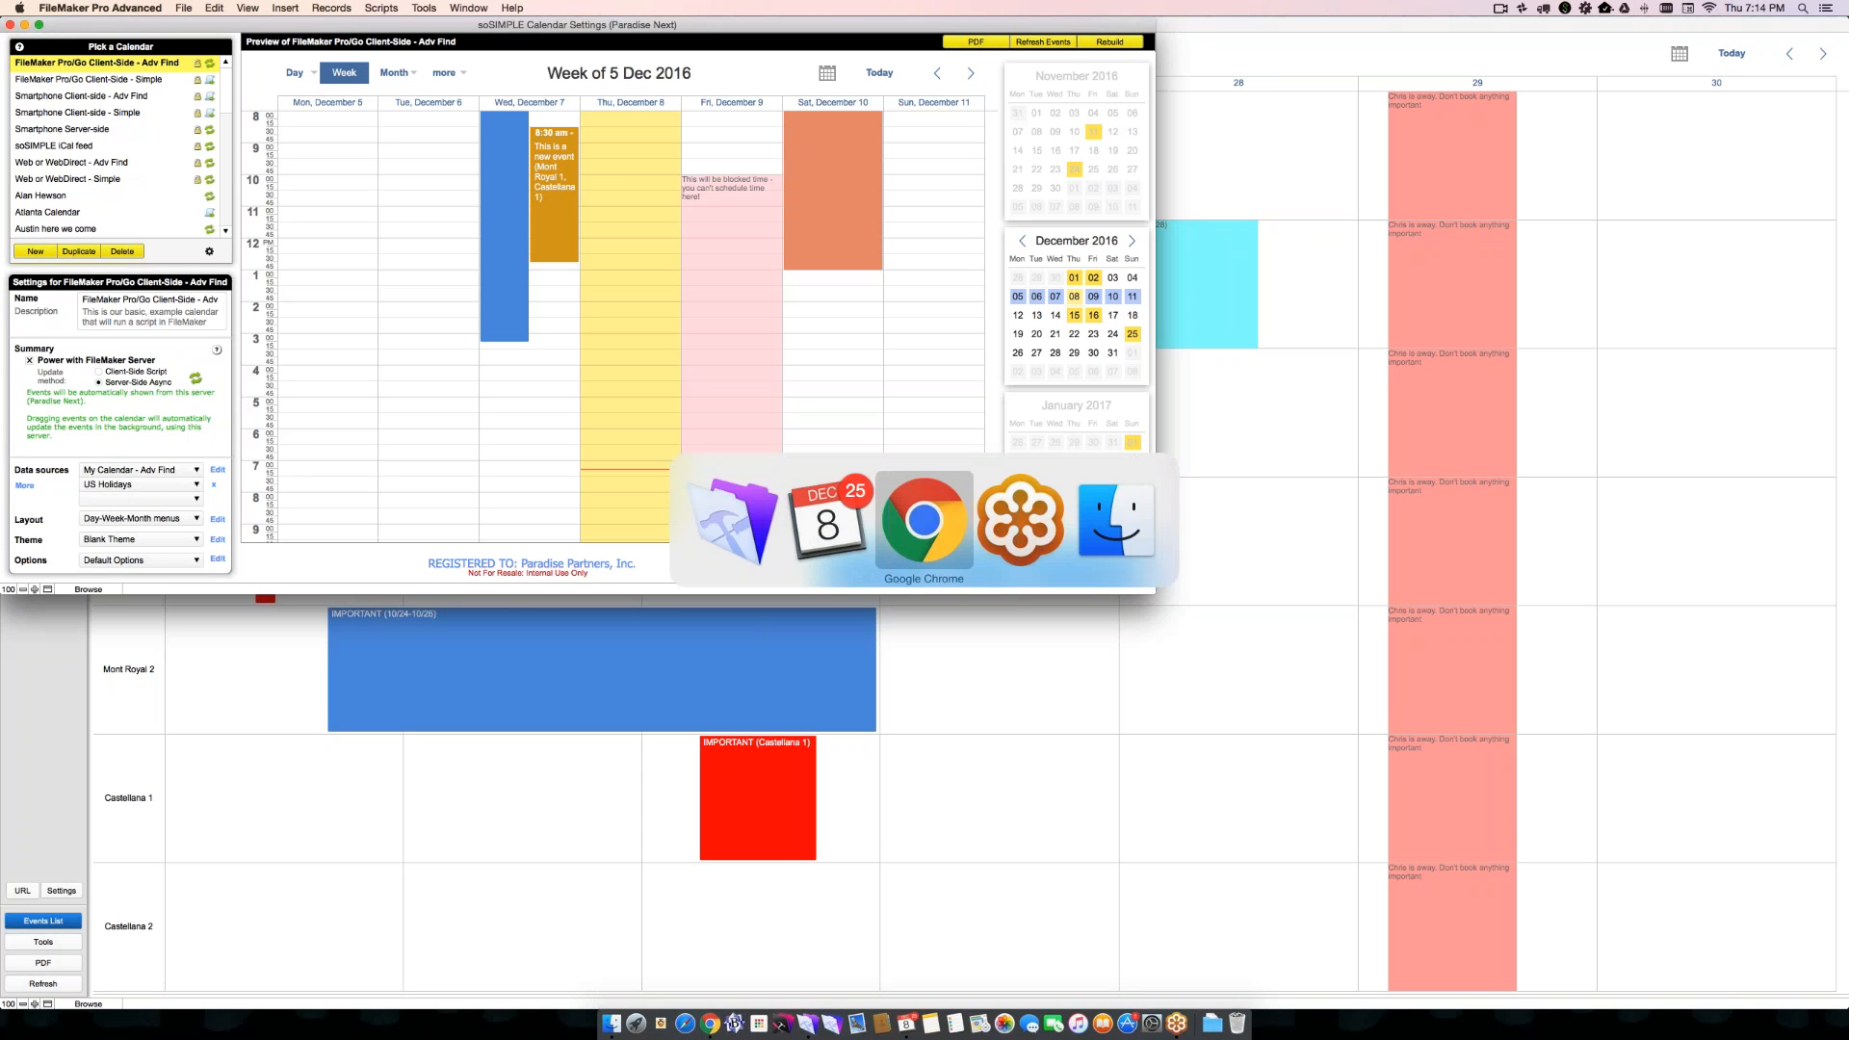
{"action": "key", "text": "super+Tab"}
{"action": "key", "text": "super+Tab"}
{"action": "key", "text": "super+Tab"}
{"action": "key", "text": "super+shift+Tab"}
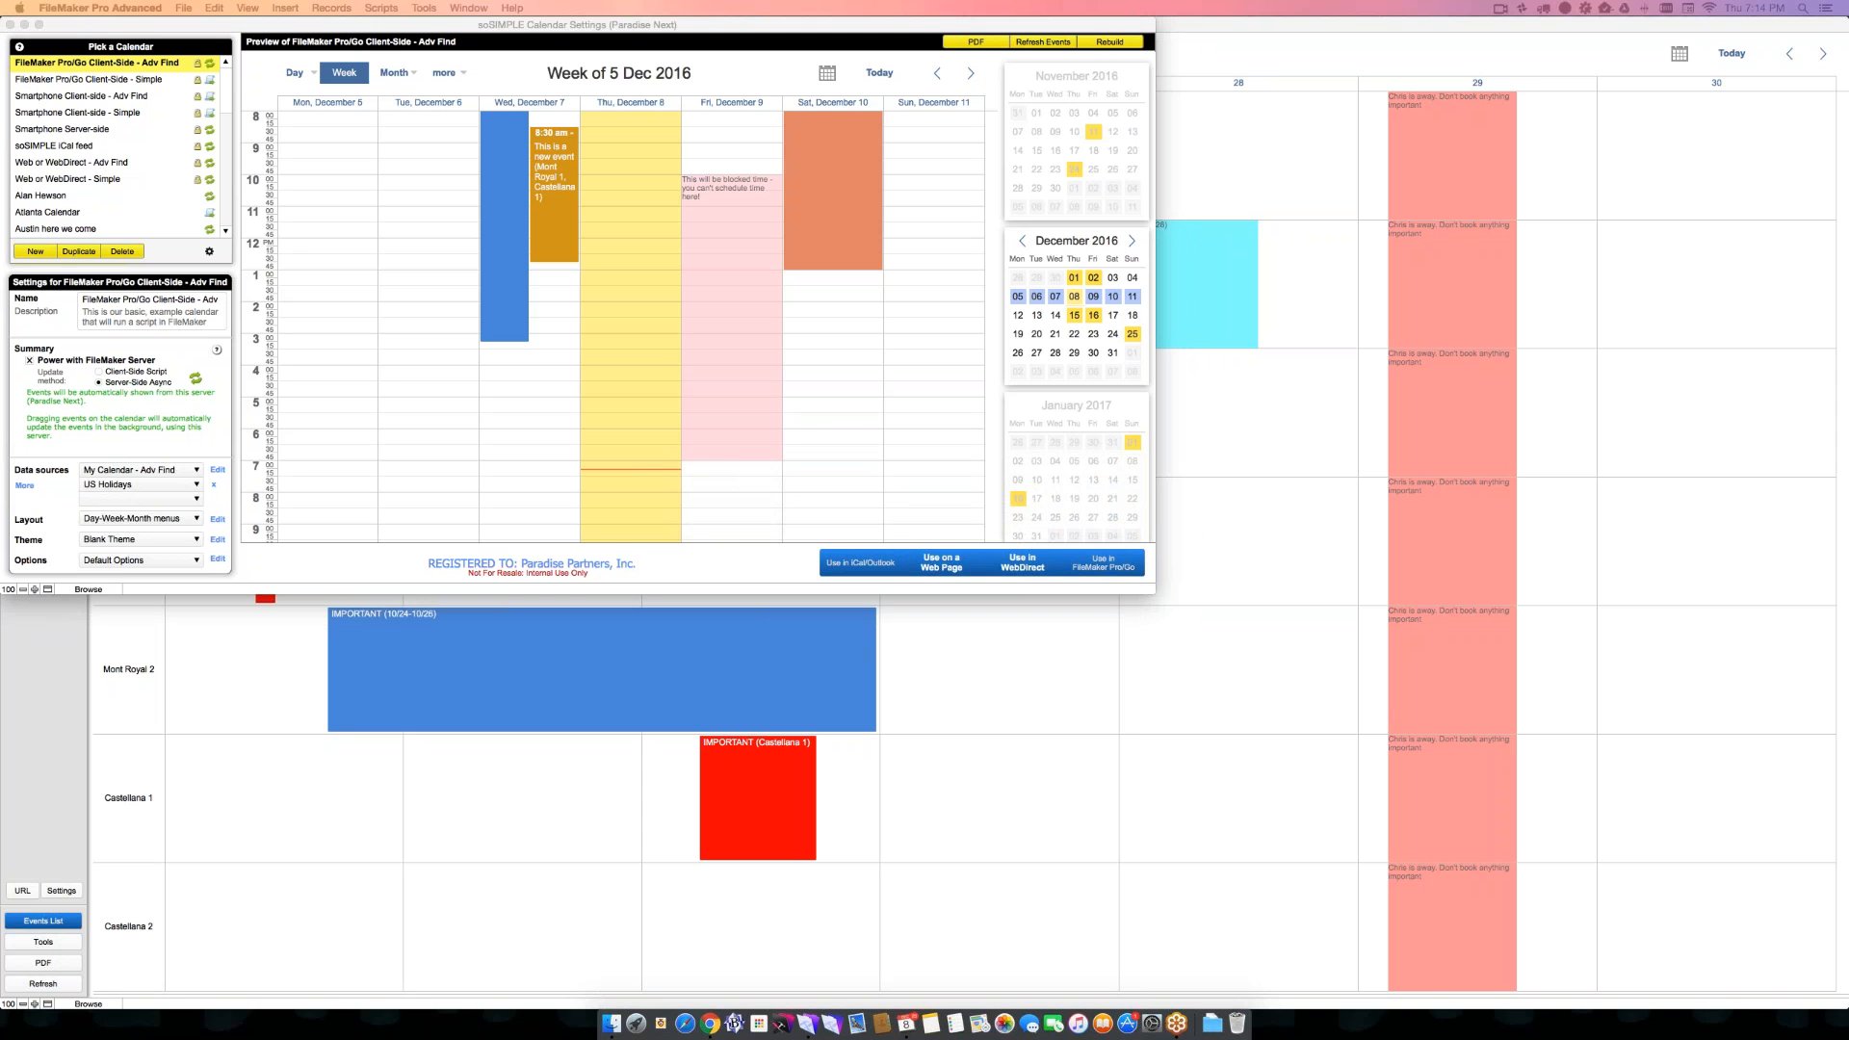
{"action": "key", "text": "super+Tab"}
{"action": "key", "text": "super+Tab"}
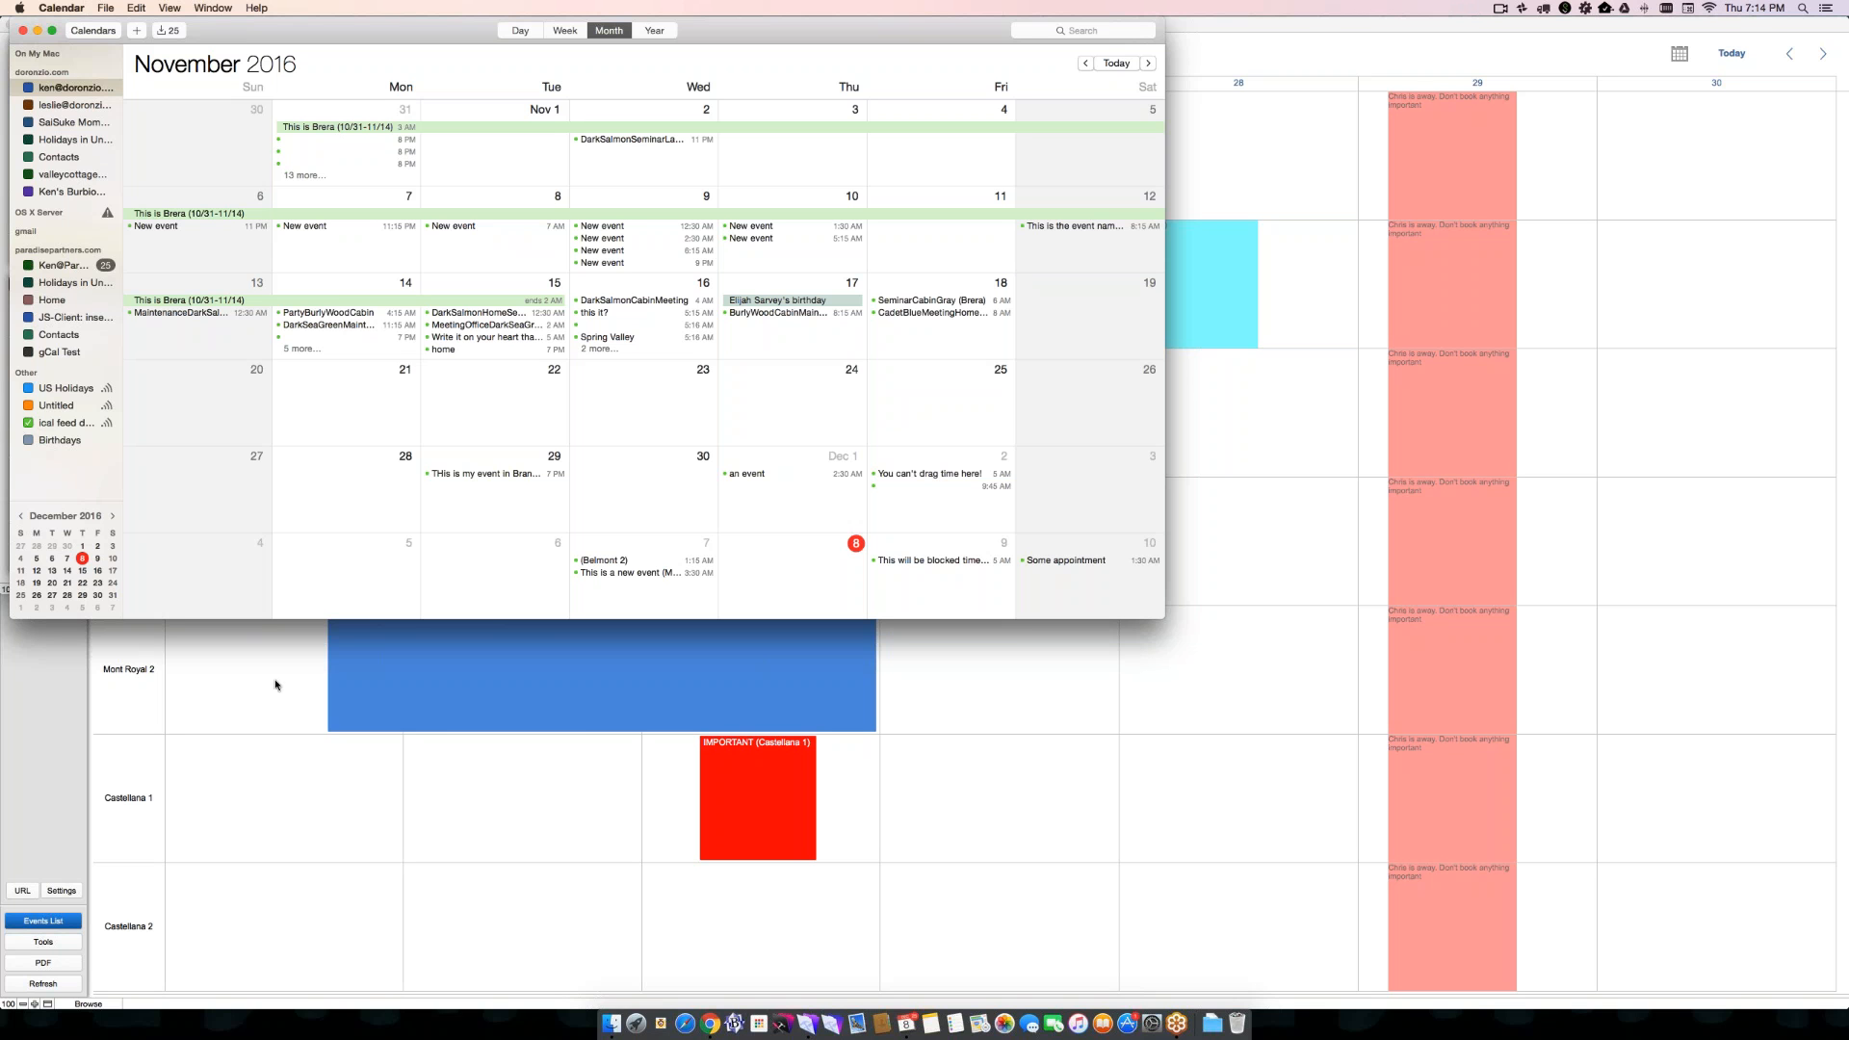
- Return to the main soSIMPLE calendar window in FileMaker and show October 2016 in the month view
{"action": "left_click", "coordinate": [273, 681]}
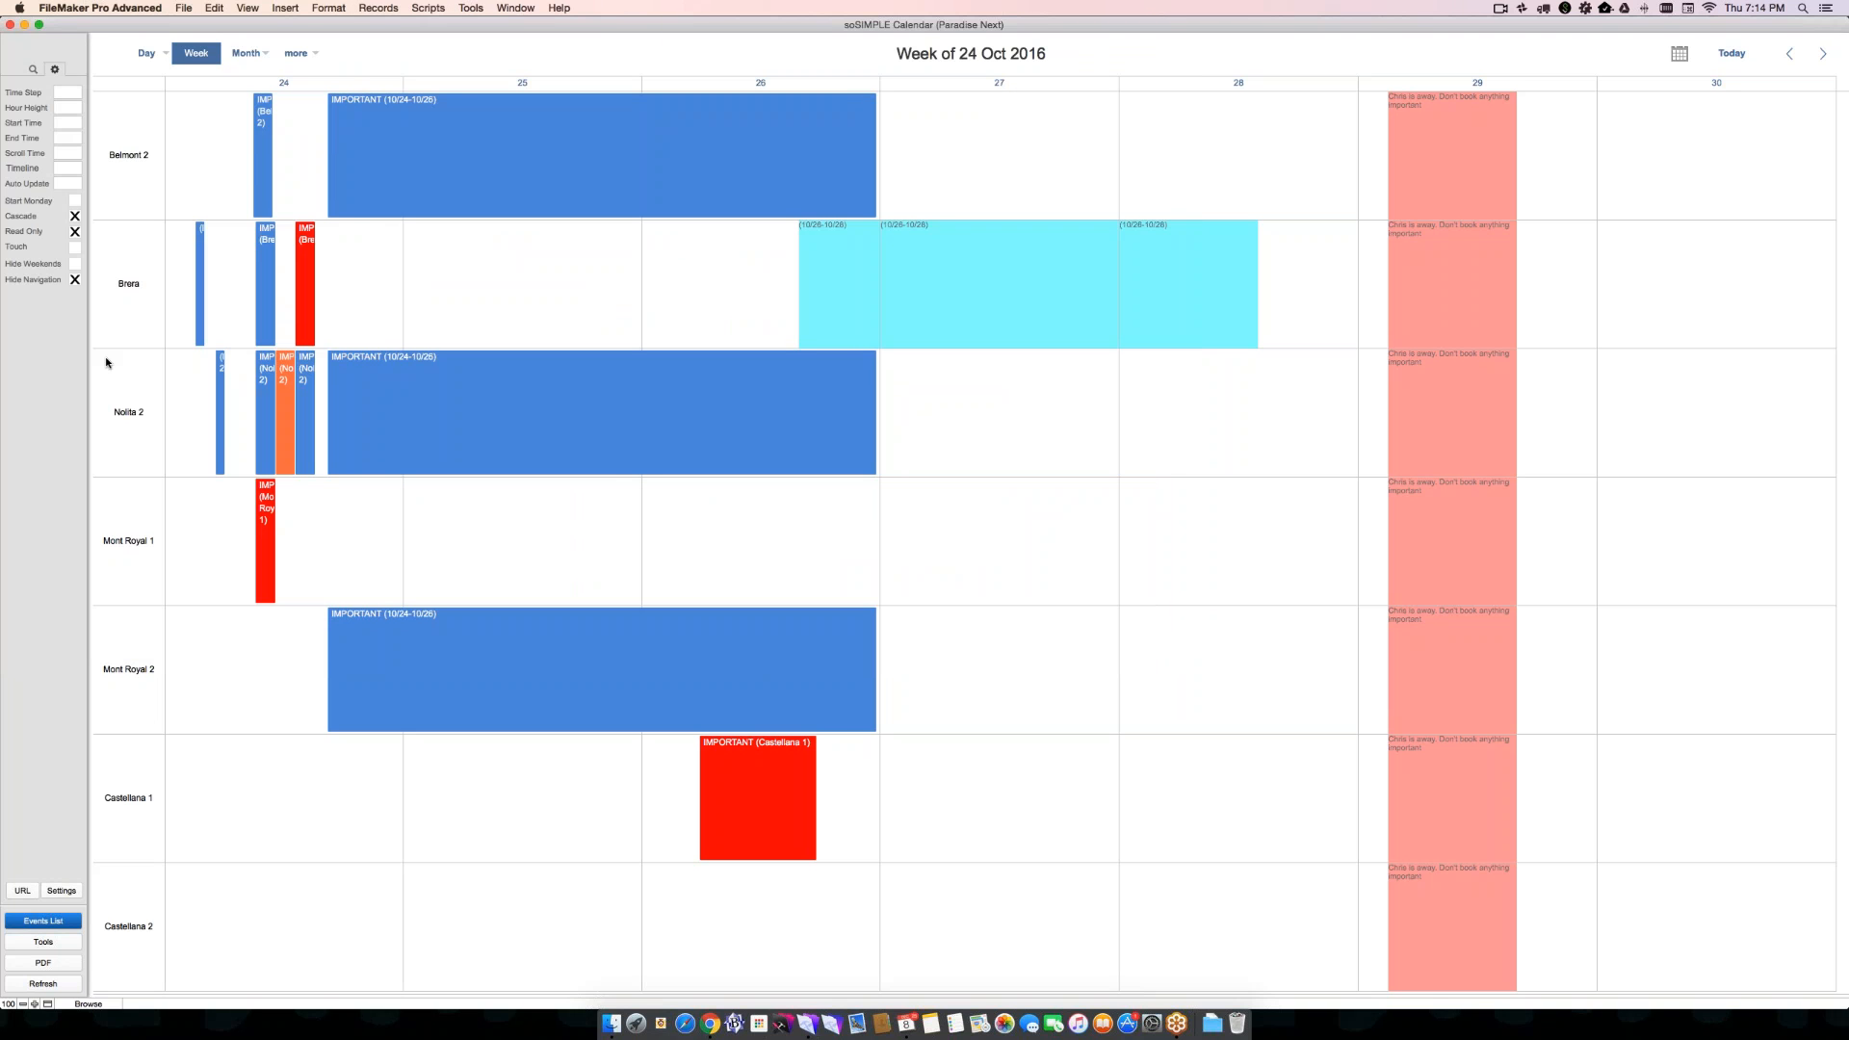
{"action": "left_click", "coordinate": [297, 54]}
{"action": "left_click", "coordinate": [233, 55]}
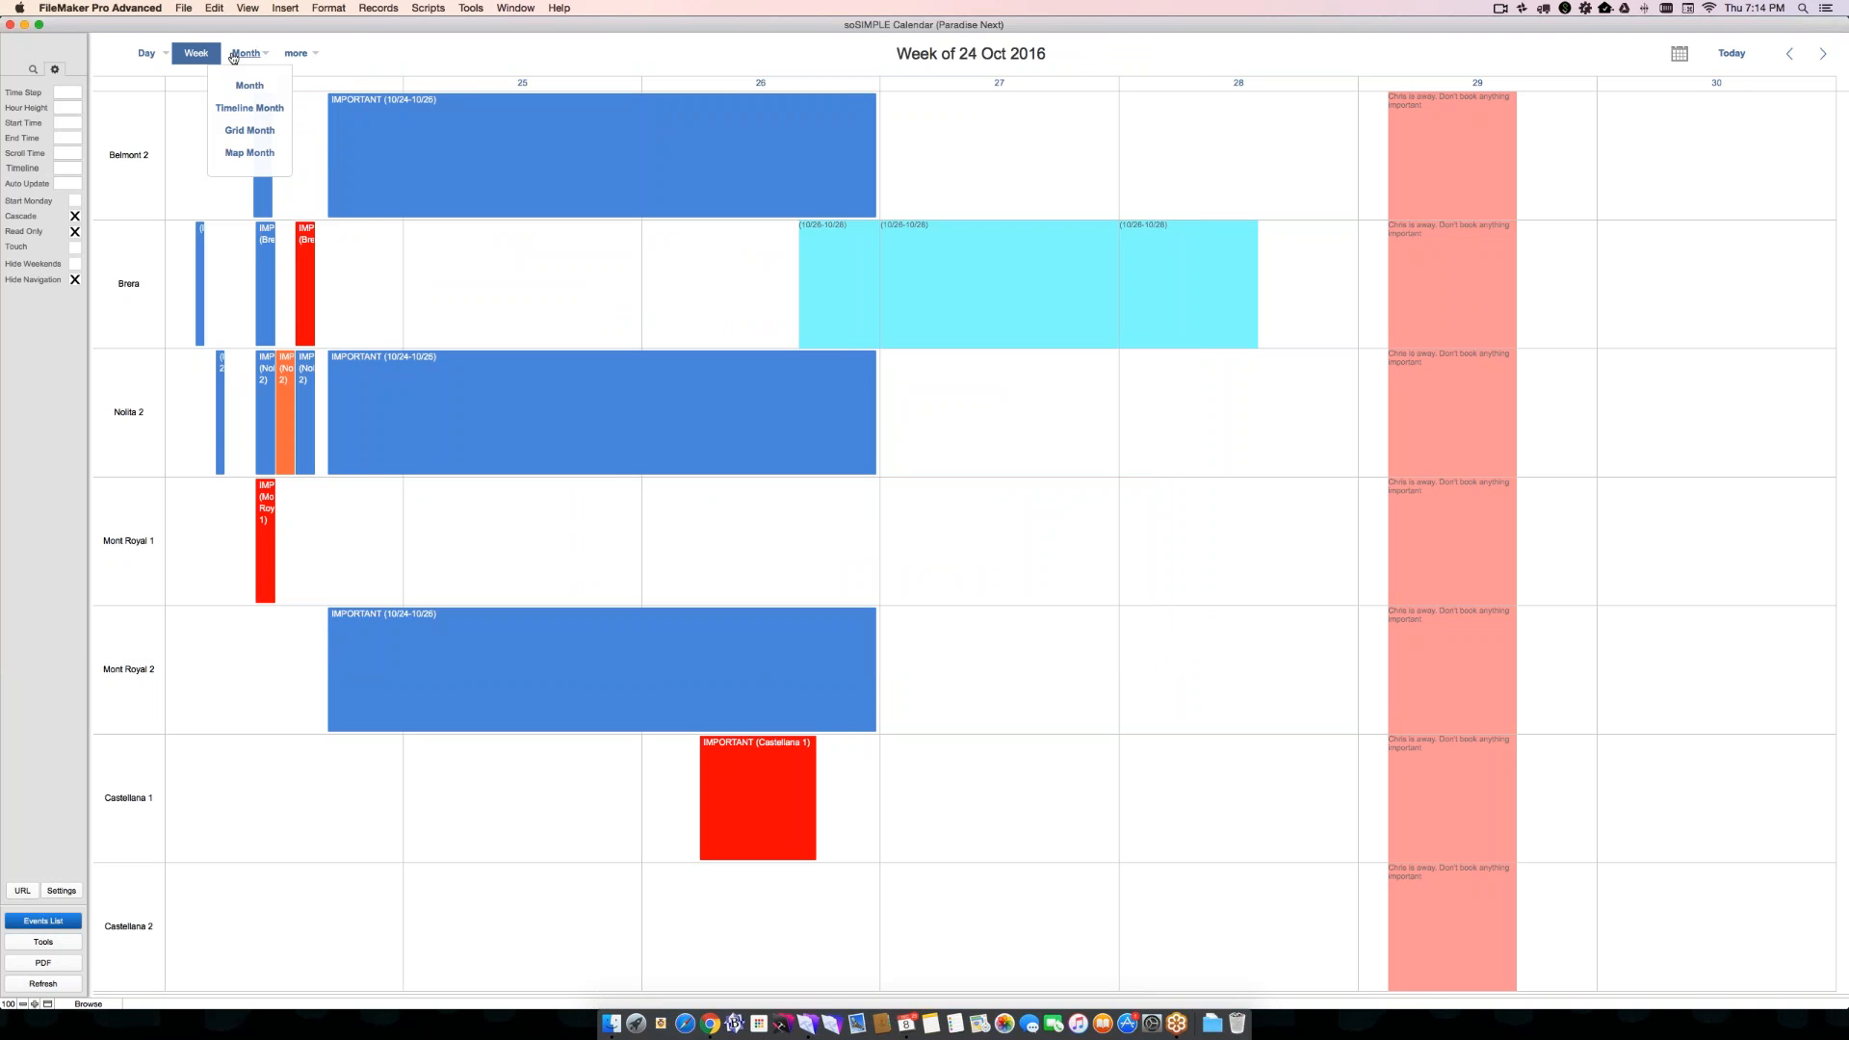
{"action": "left_click", "coordinate": [249, 85]}
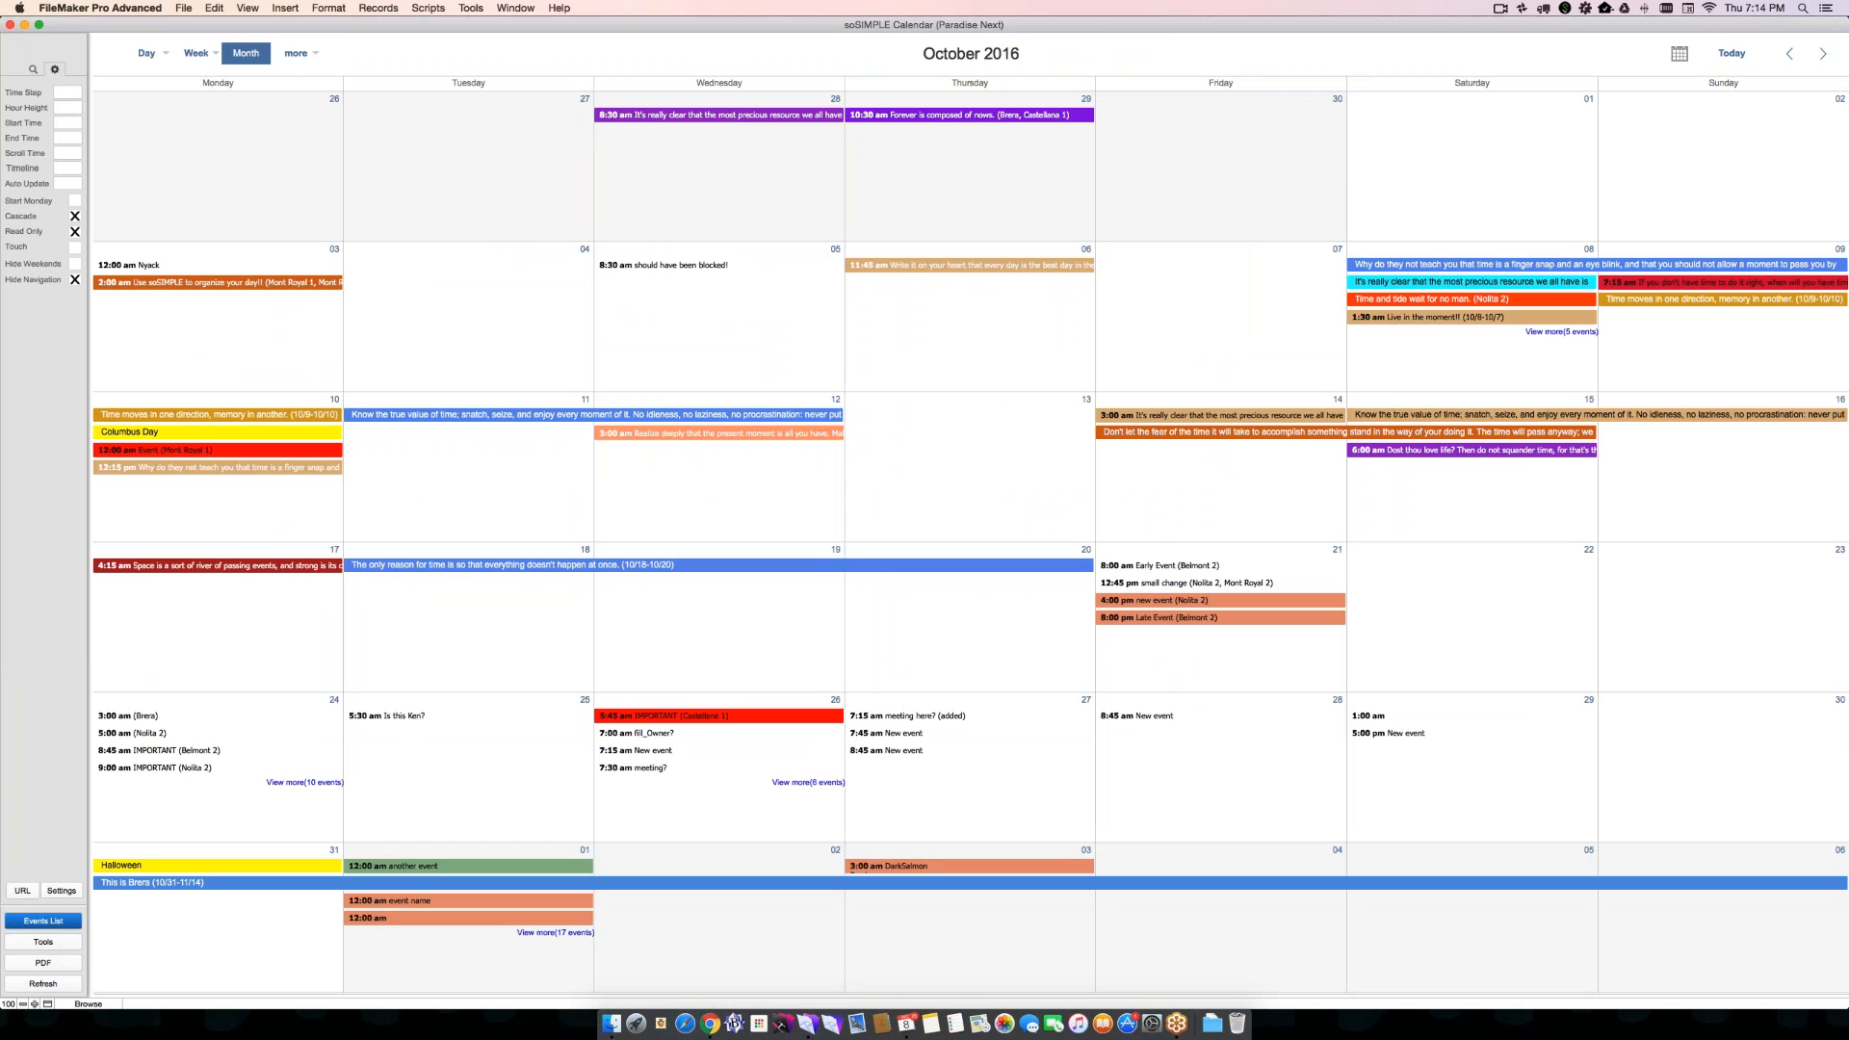
- Open the soSIMPLE Calendar settings window again
{"action": "left_click", "coordinate": [62, 890]}
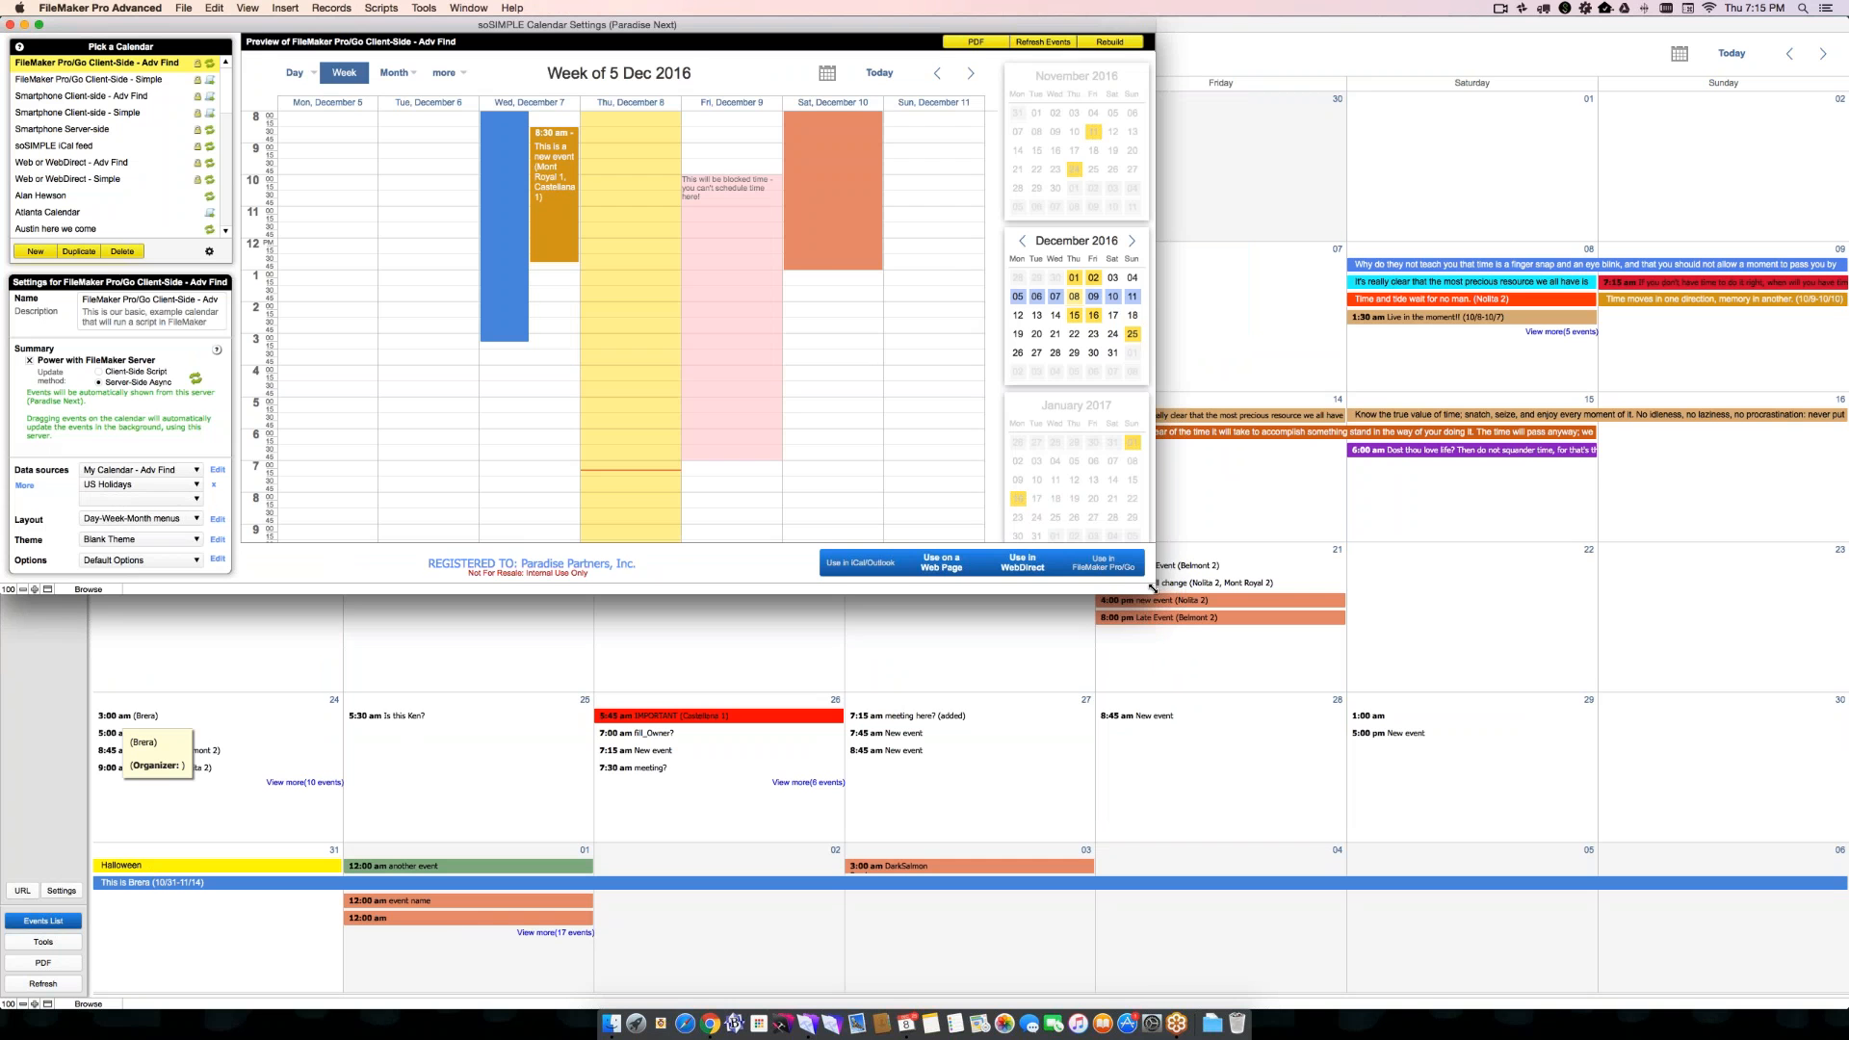
{"action": "key", "text": "super+Tab"}
{"action": "key", "text": "super+Tab"}
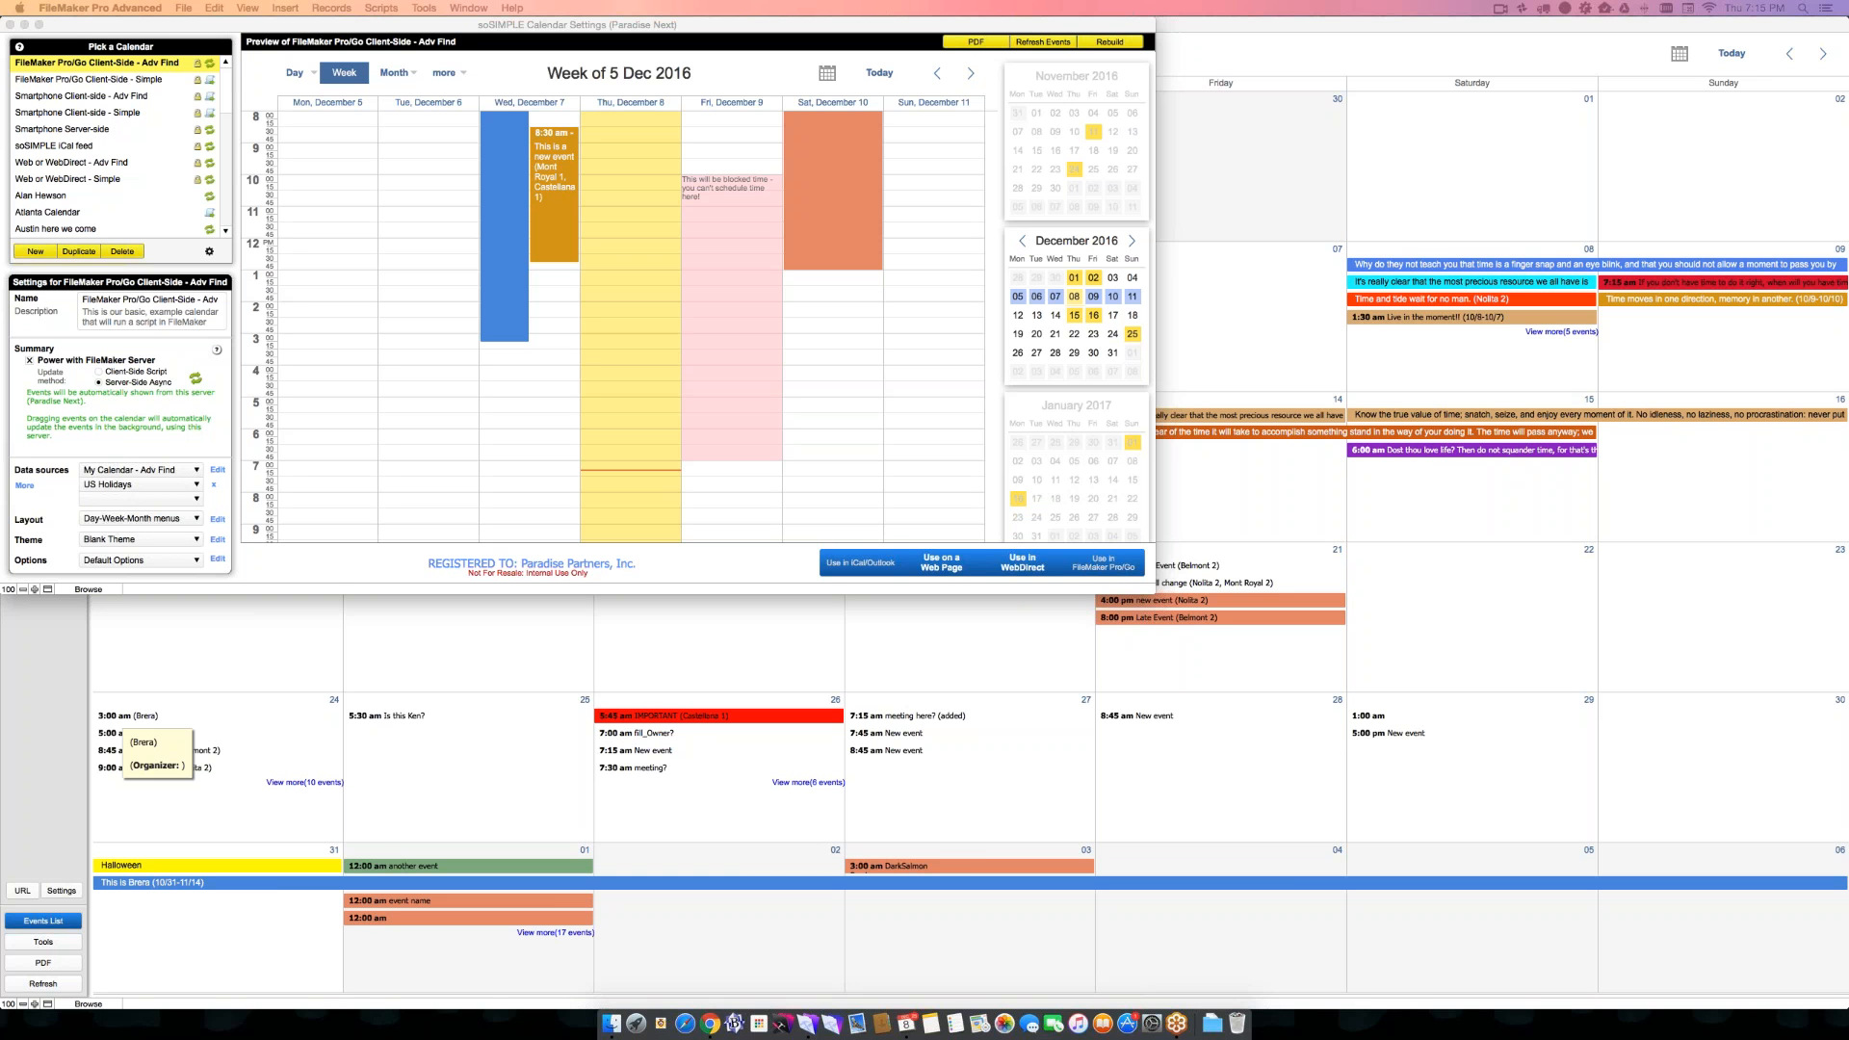
- Switch to the Calendar app, view the details of DarkSalmonCabinMeeting on November 16 and try to move the event to November 24
{"action": "key", "text": "super+Tab"}
{"action": "key", "text": "super+Tab"}
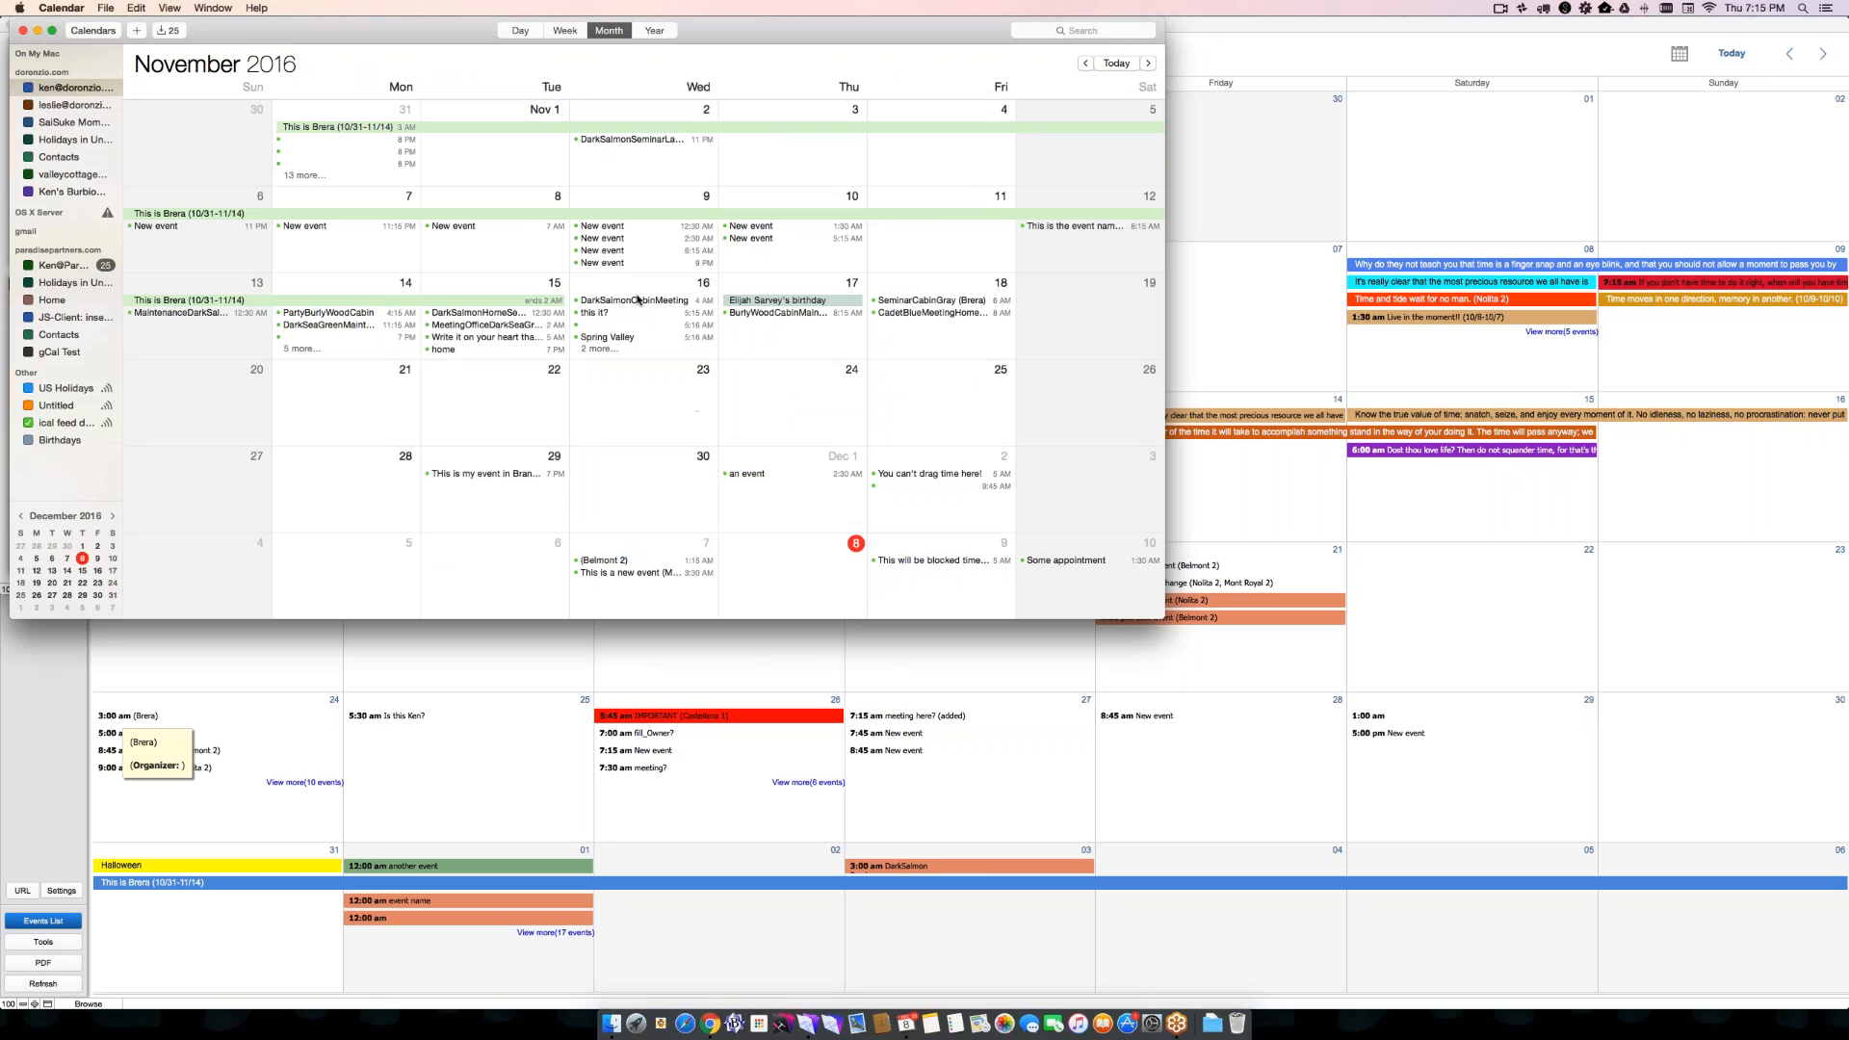
{"action": "double_click", "coordinate": [636, 299]}
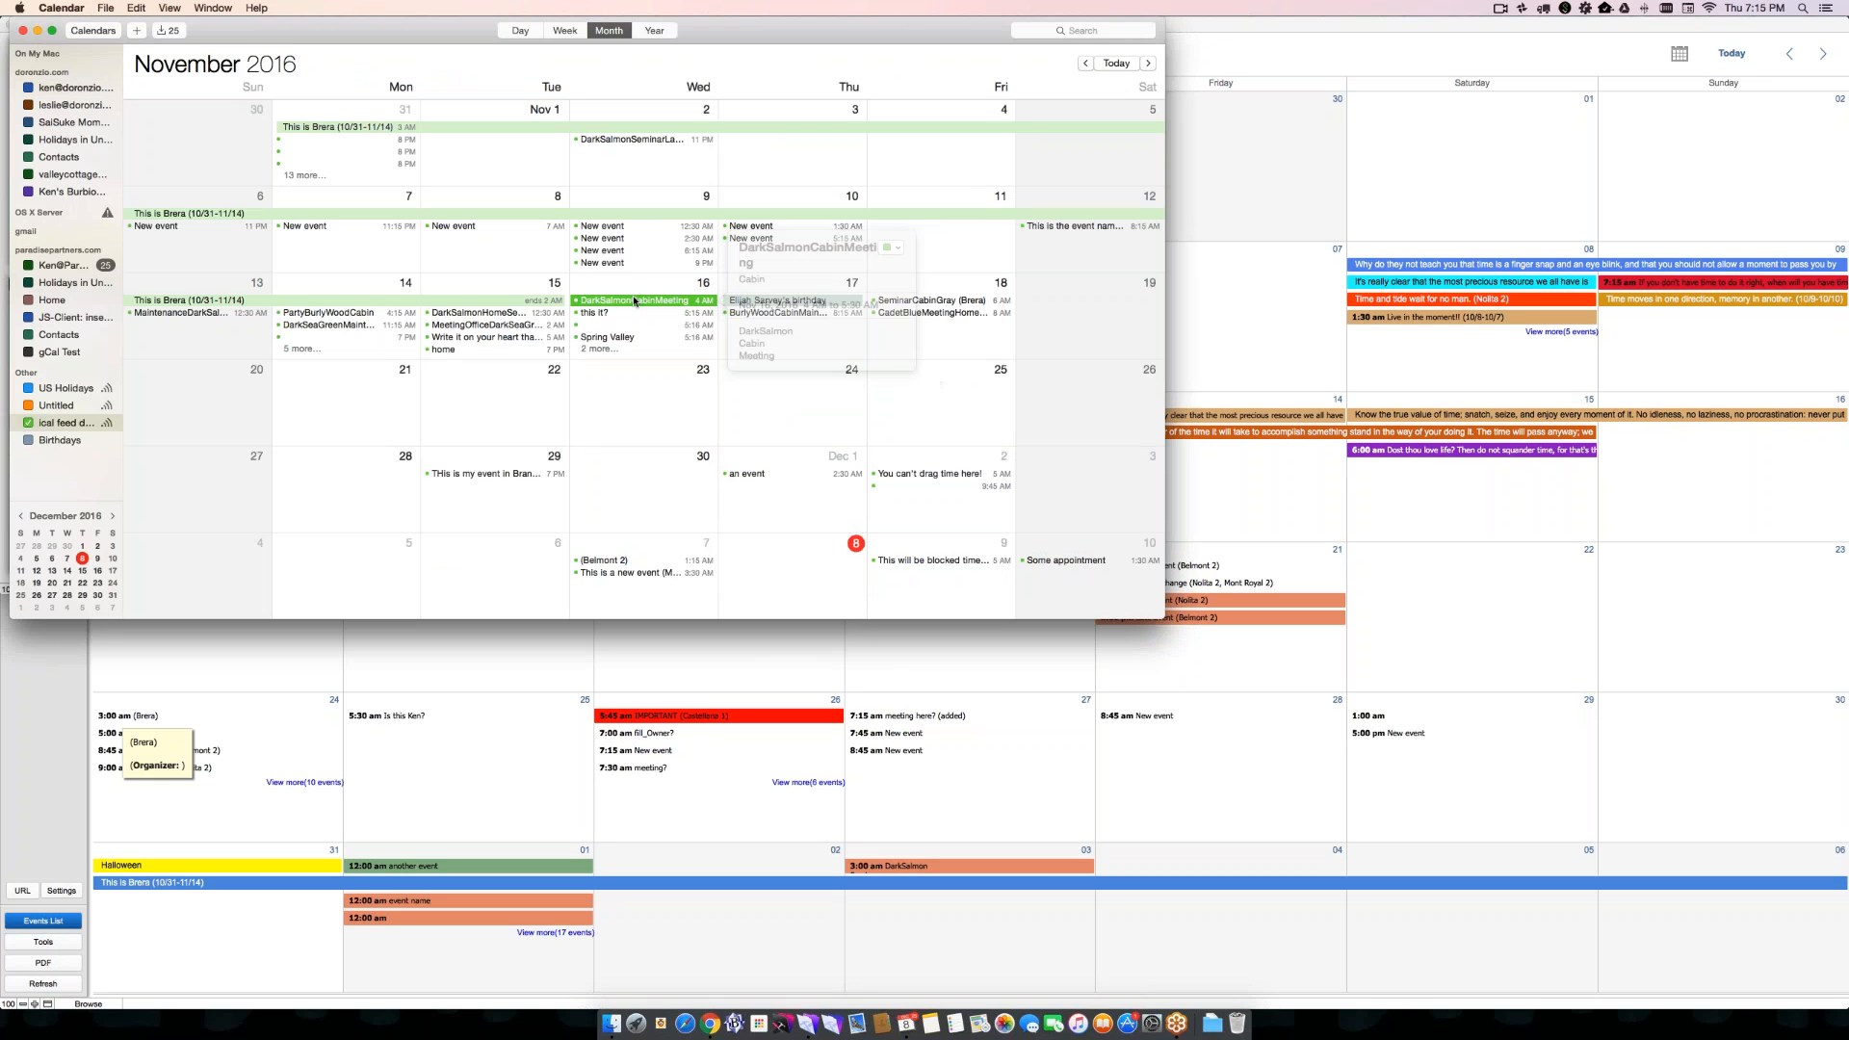
{"action": "left_click_drag", "start_coordinate": [646, 302], "coordinate": [751, 401]}
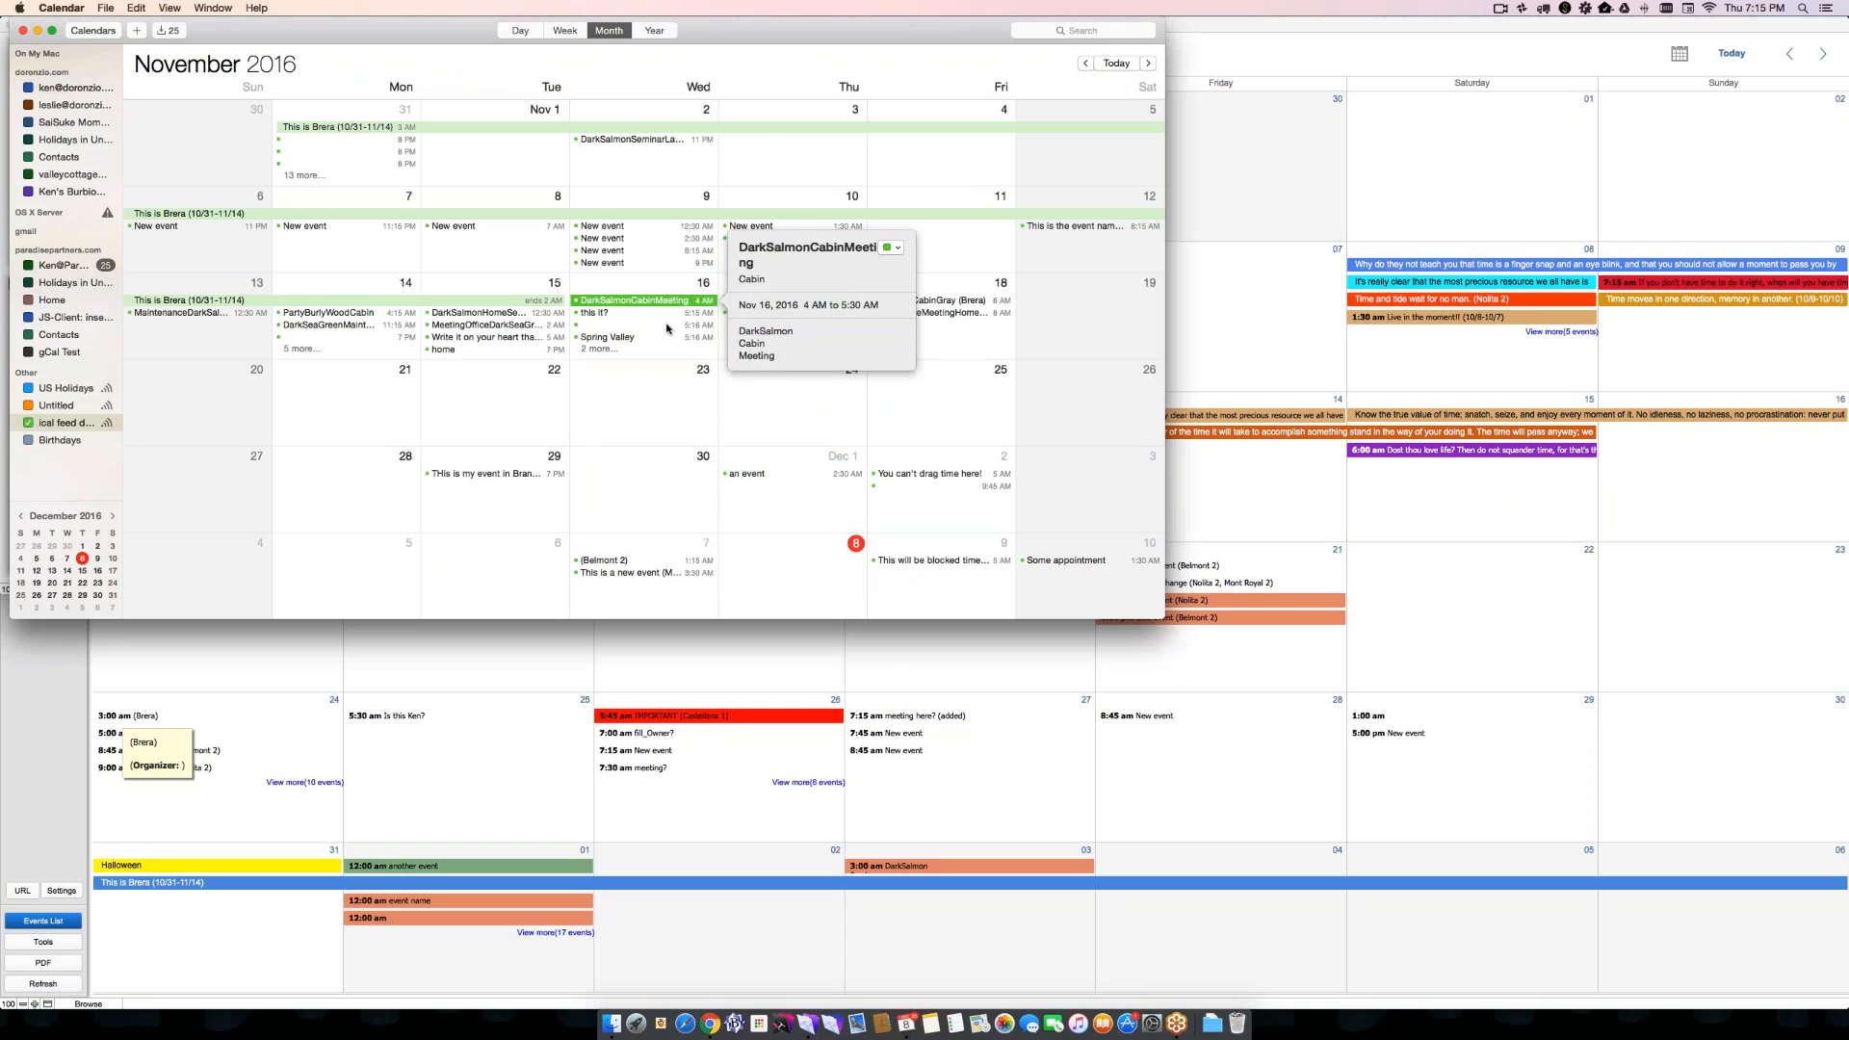
{"action": "double_click", "coordinate": [662, 302]}
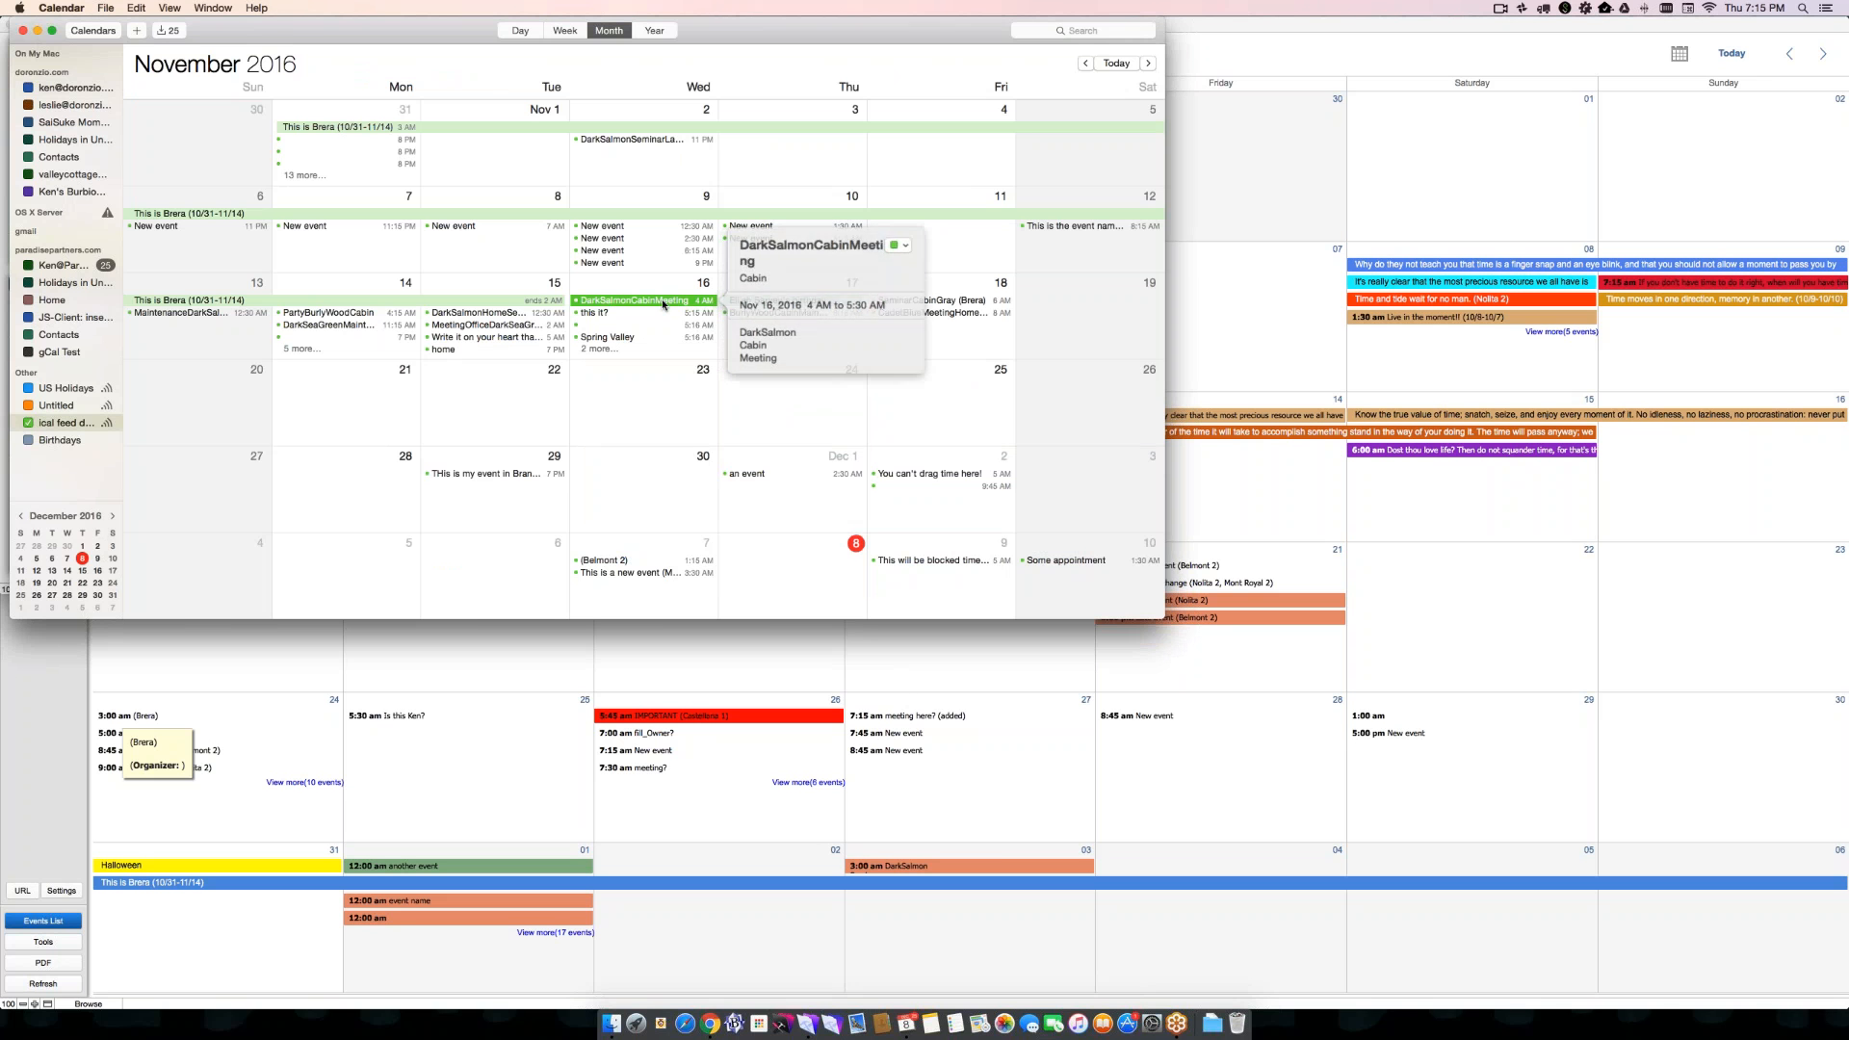
{"action": "left_click", "coordinate": [692, 407]}
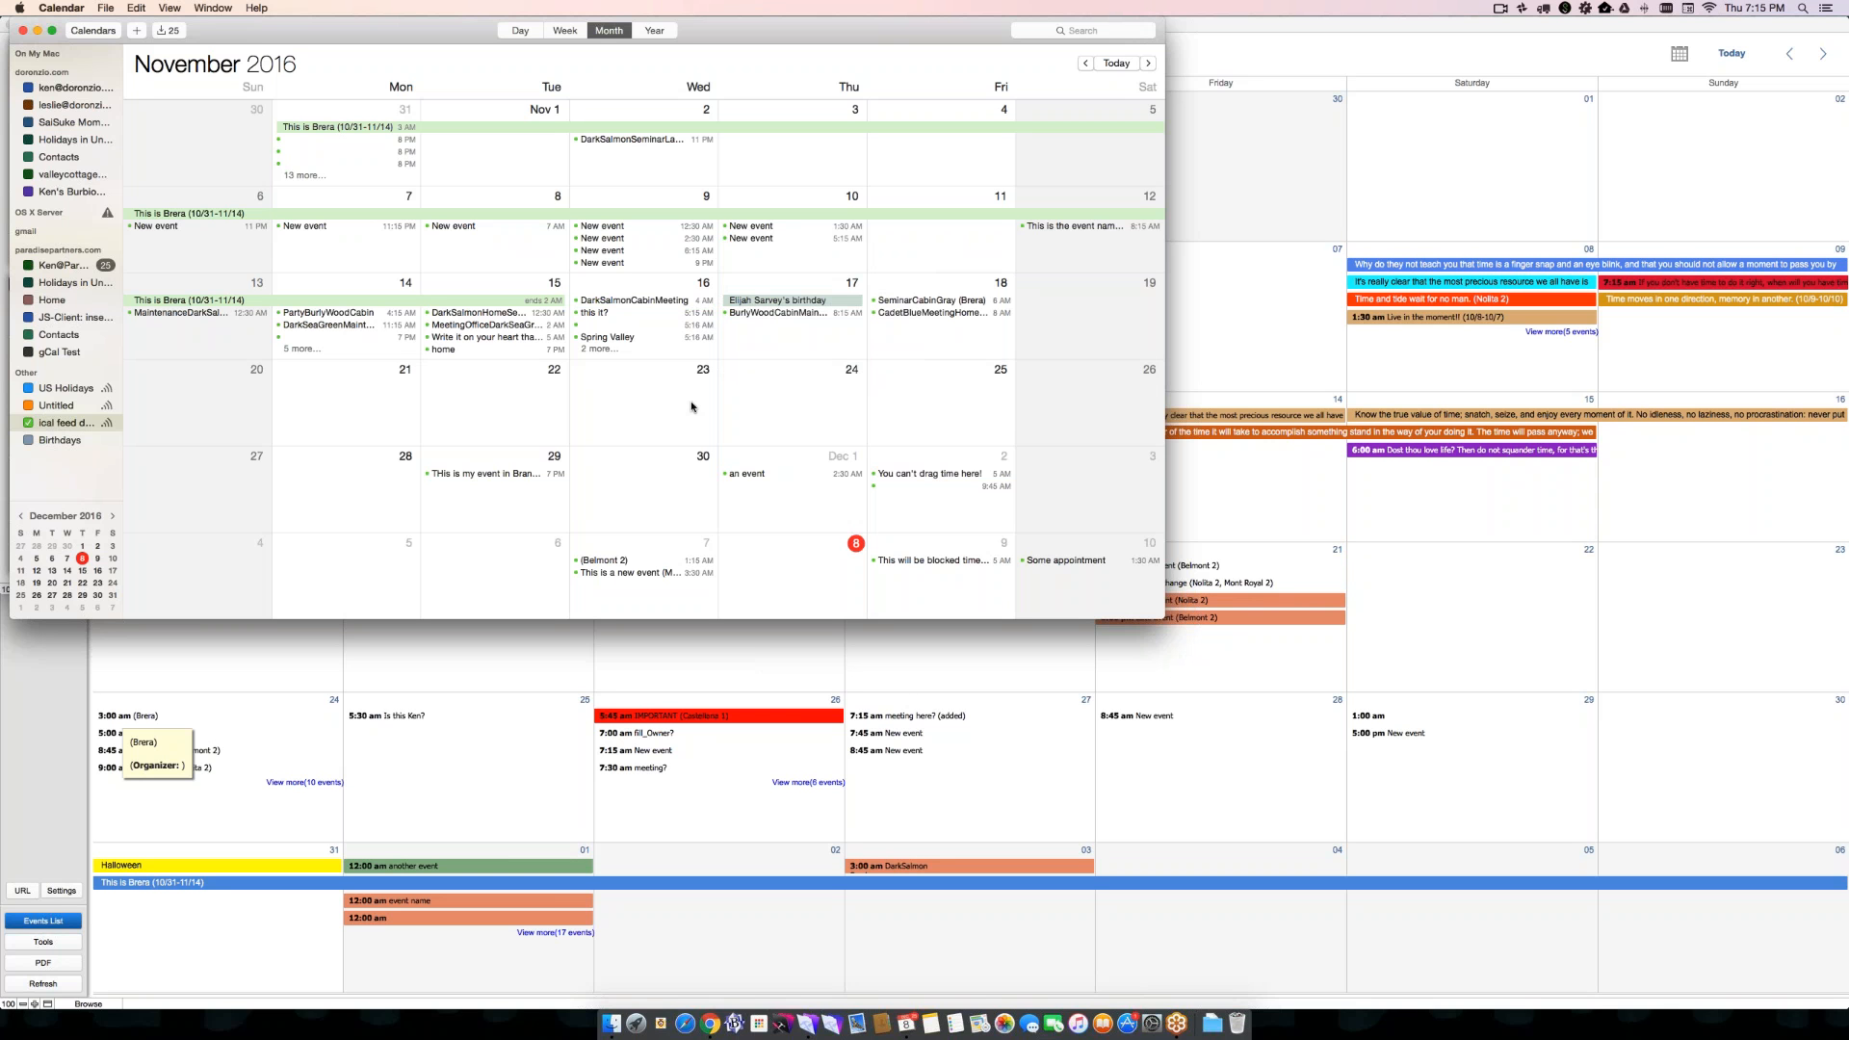
- Switch back to FileMaker, reopen the soSIMPLE Calendar settings and show the preview in the Timeline Month view
{"action": "left_click", "coordinate": [432, 690]}
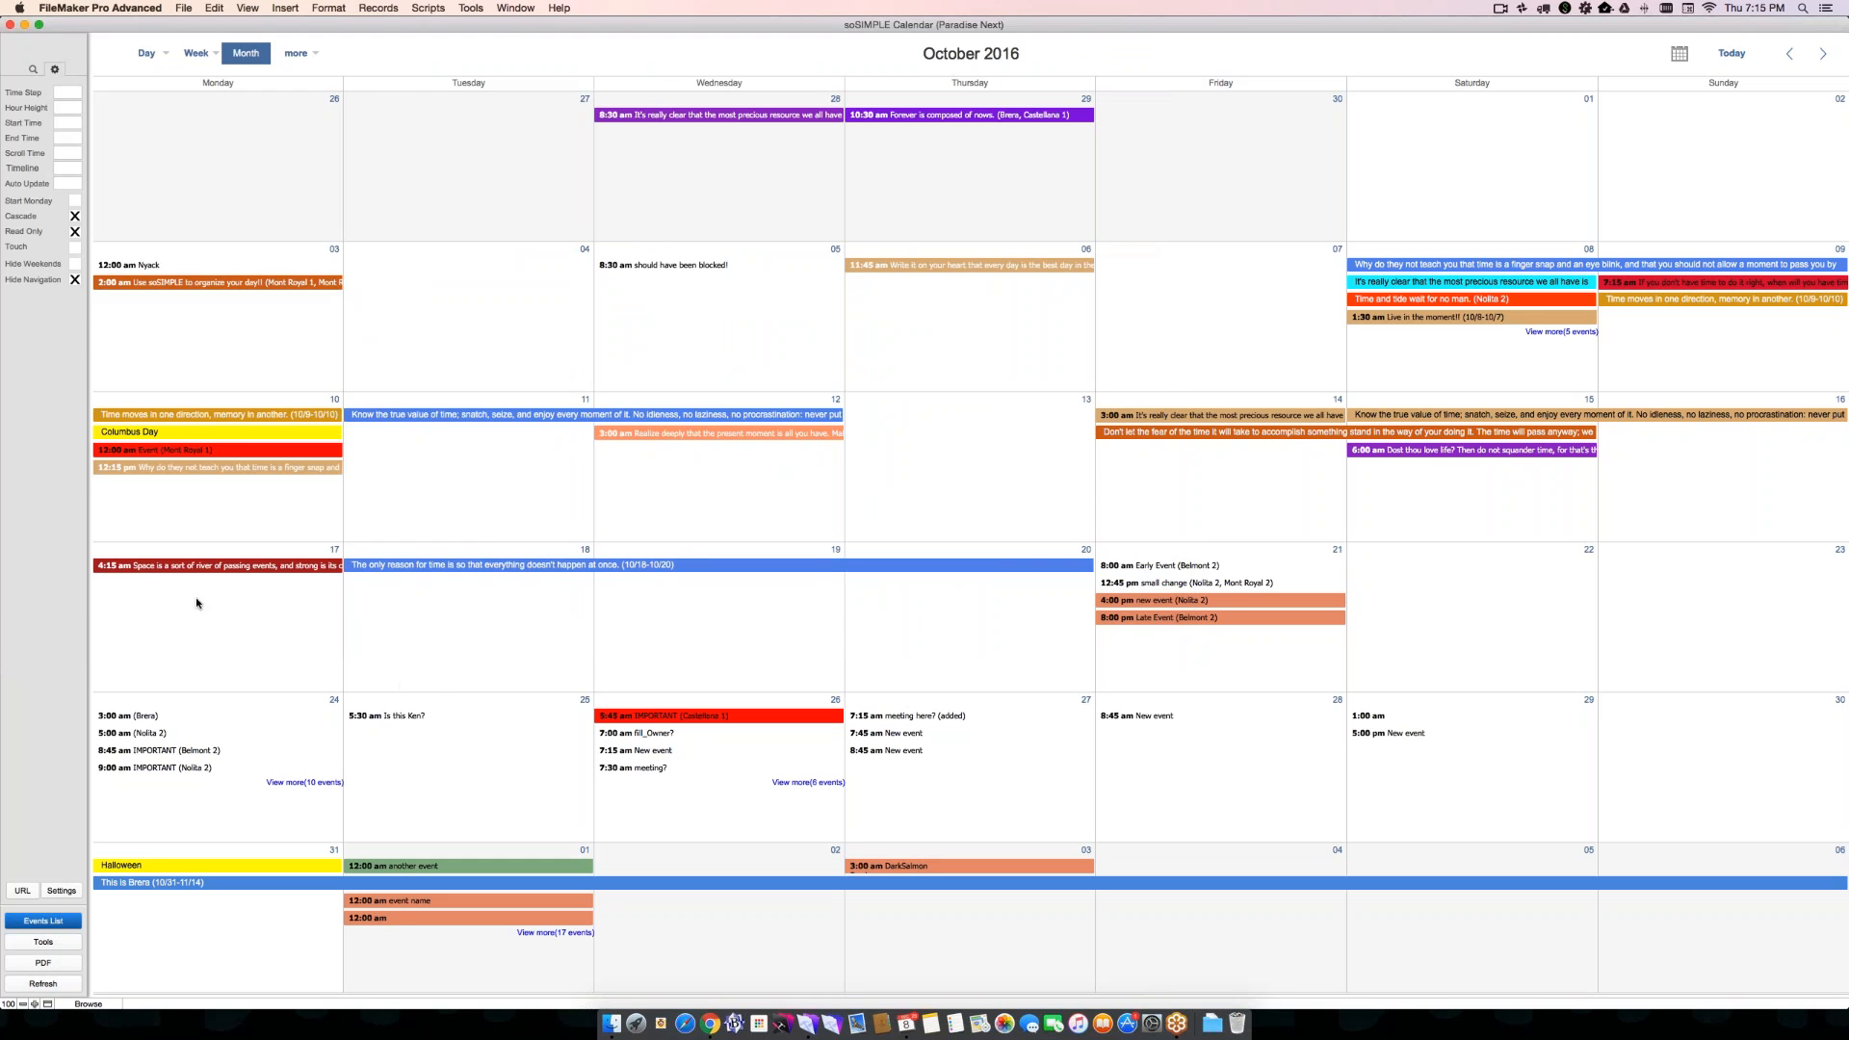
{"action": "left_click", "coordinate": [59, 891]}
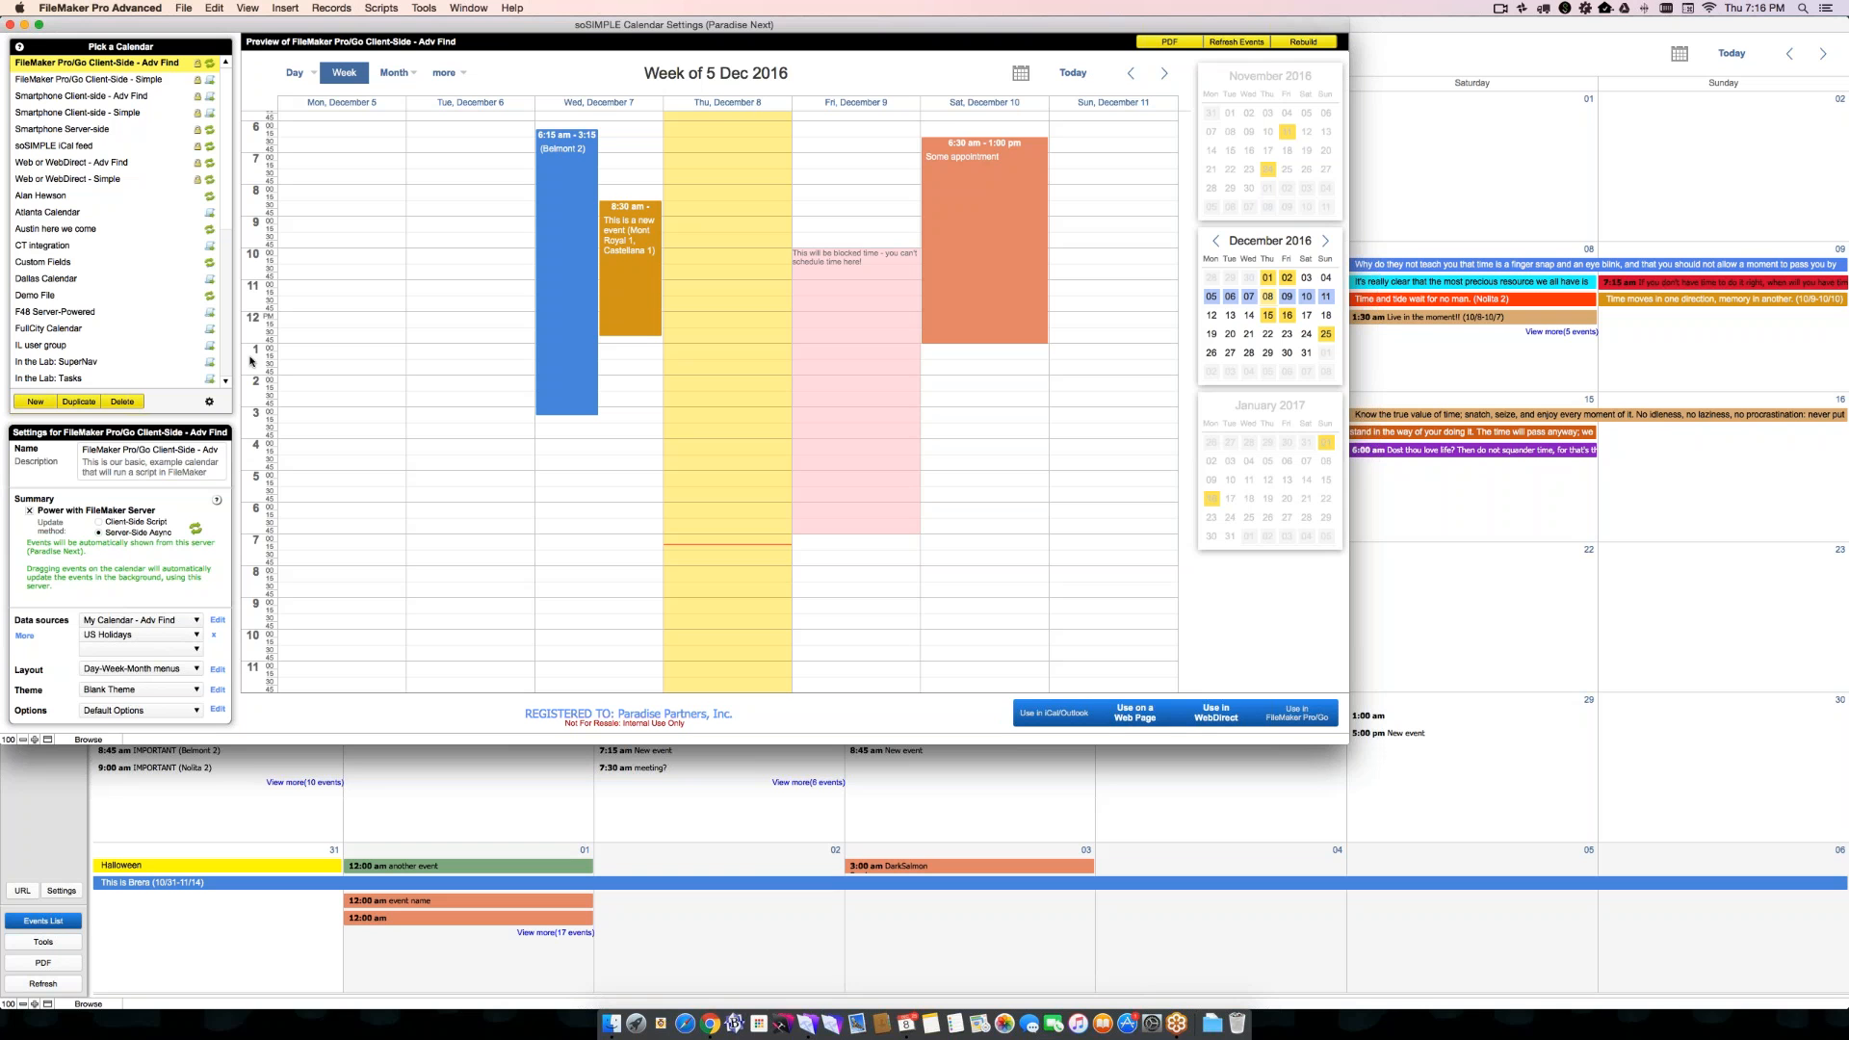
{"action": "left_click", "coordinate": [395, 73]}
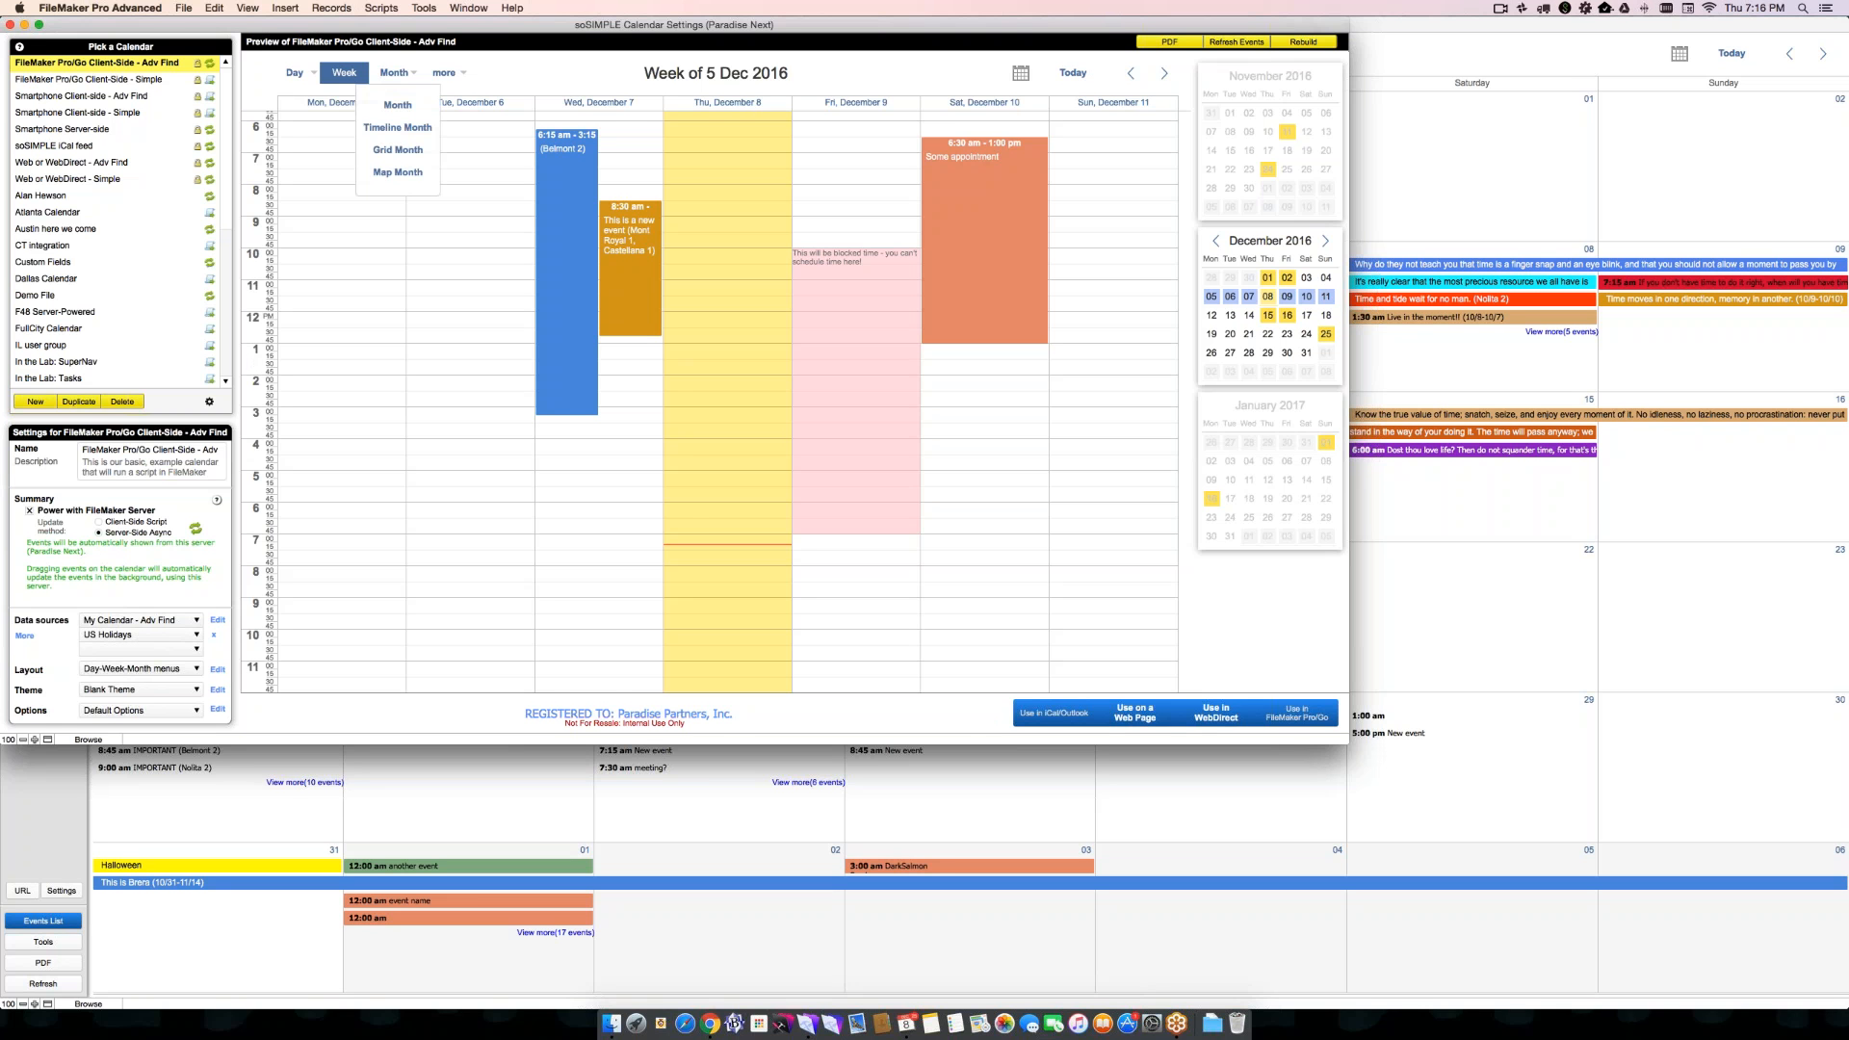
{"action": "left_click", "coordinate": [377, 132]}
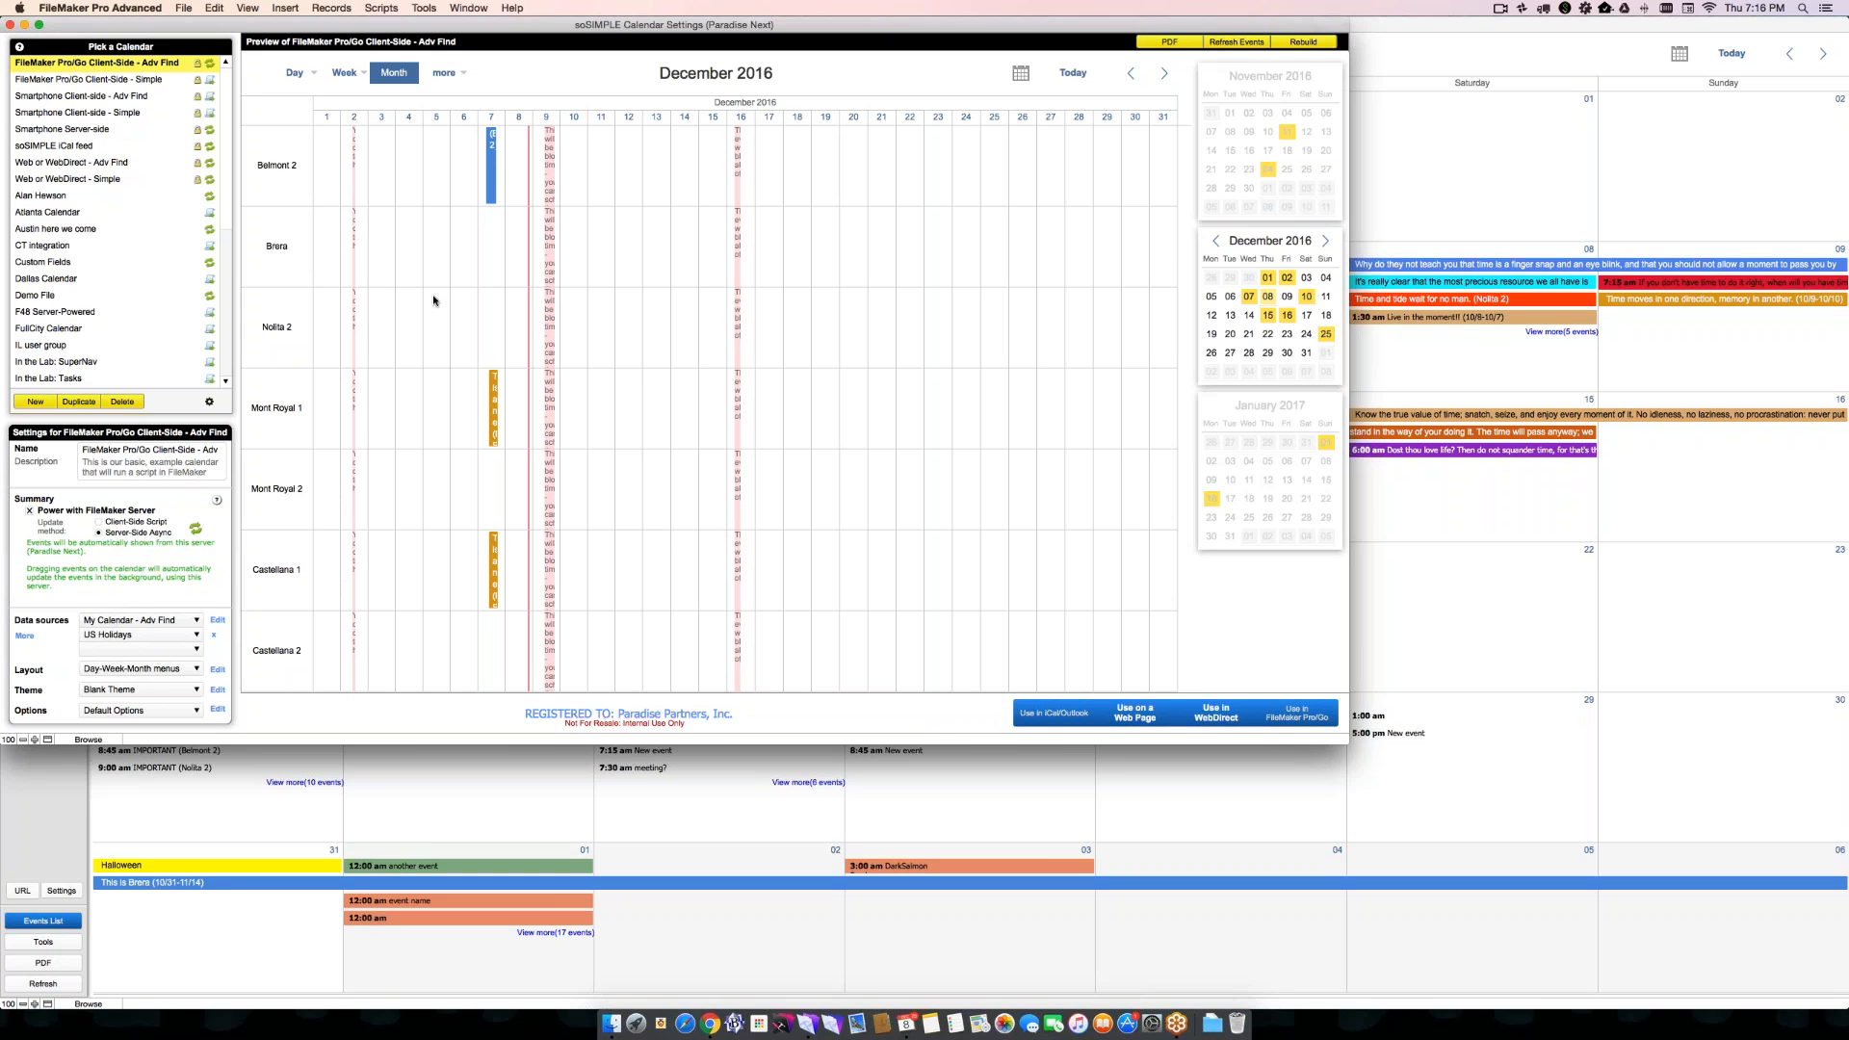
- Browse the timeline preview back to October 2016 and return to December 2016
{"action": "left_click", "coordinate": [1132, 74]}
{"action": "left_click", "coordinate": [1132, 74]}
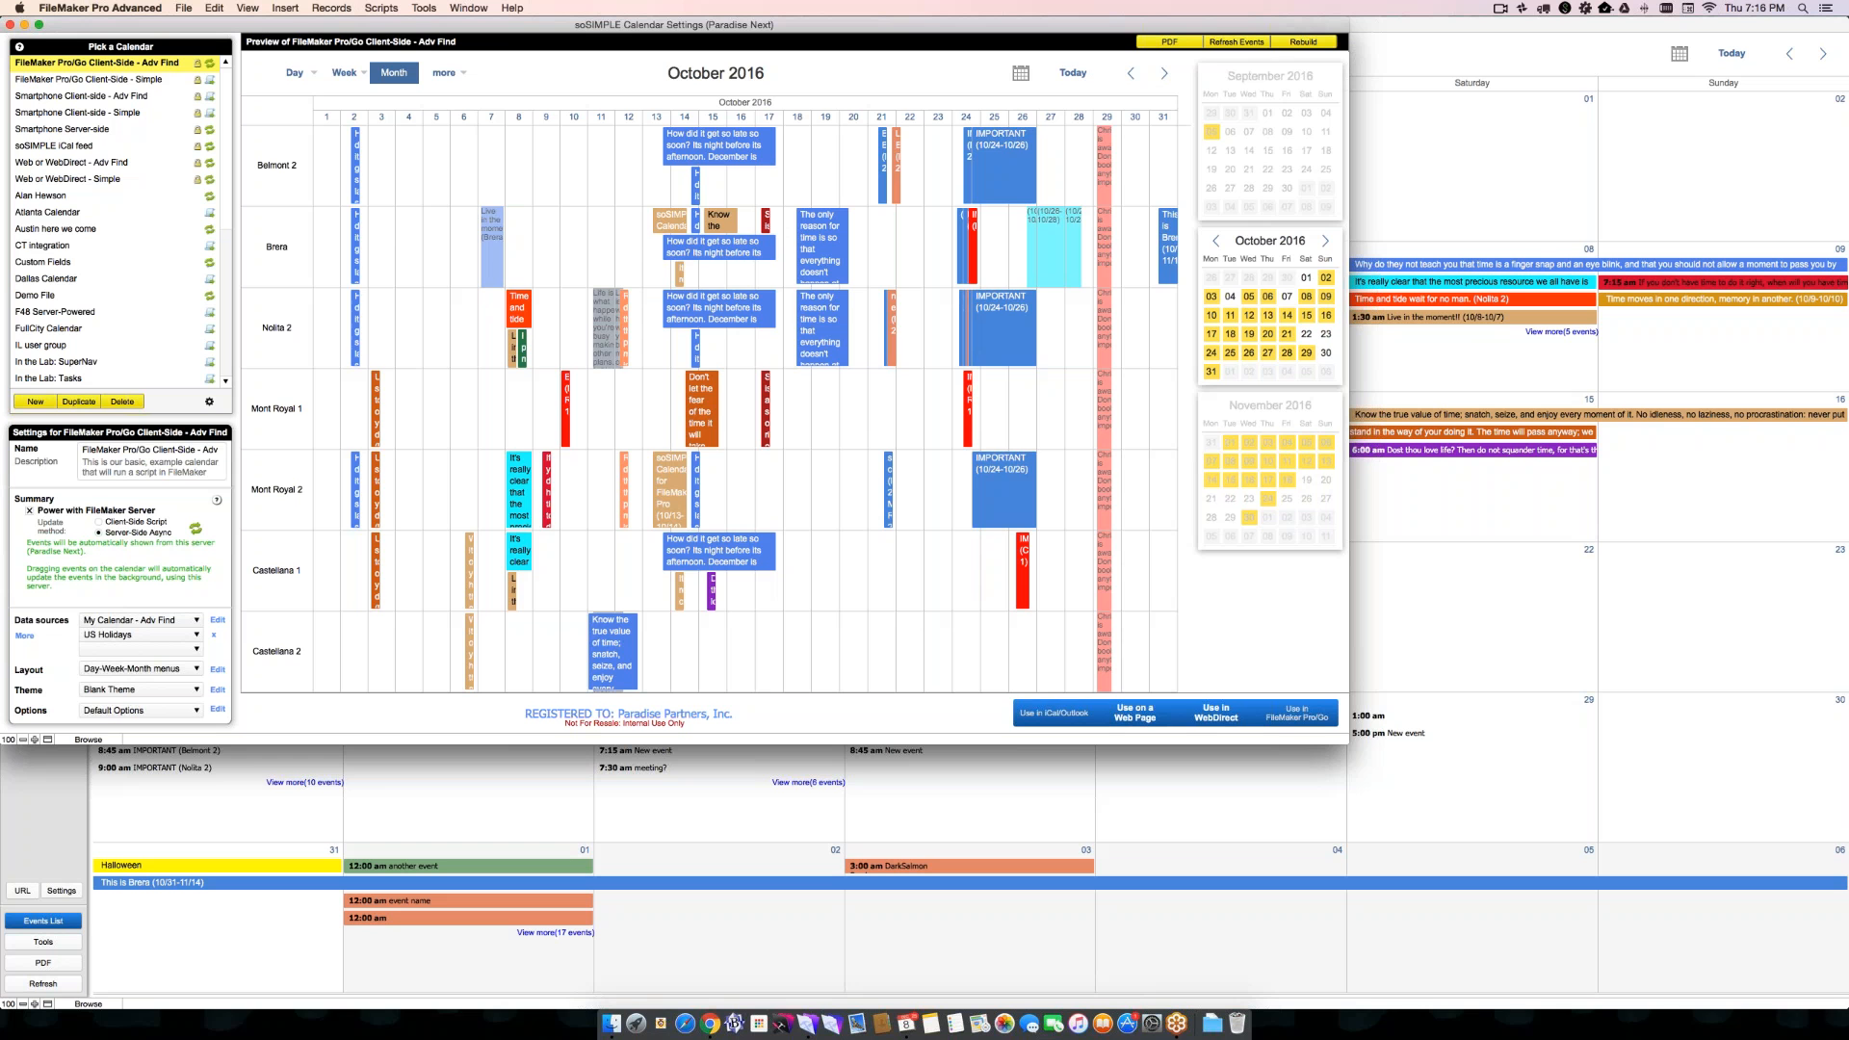
{"action": "left_click", "coordinate": [1163, 75]}
{"action": "left_click", "coordinate": [1163, 75]}
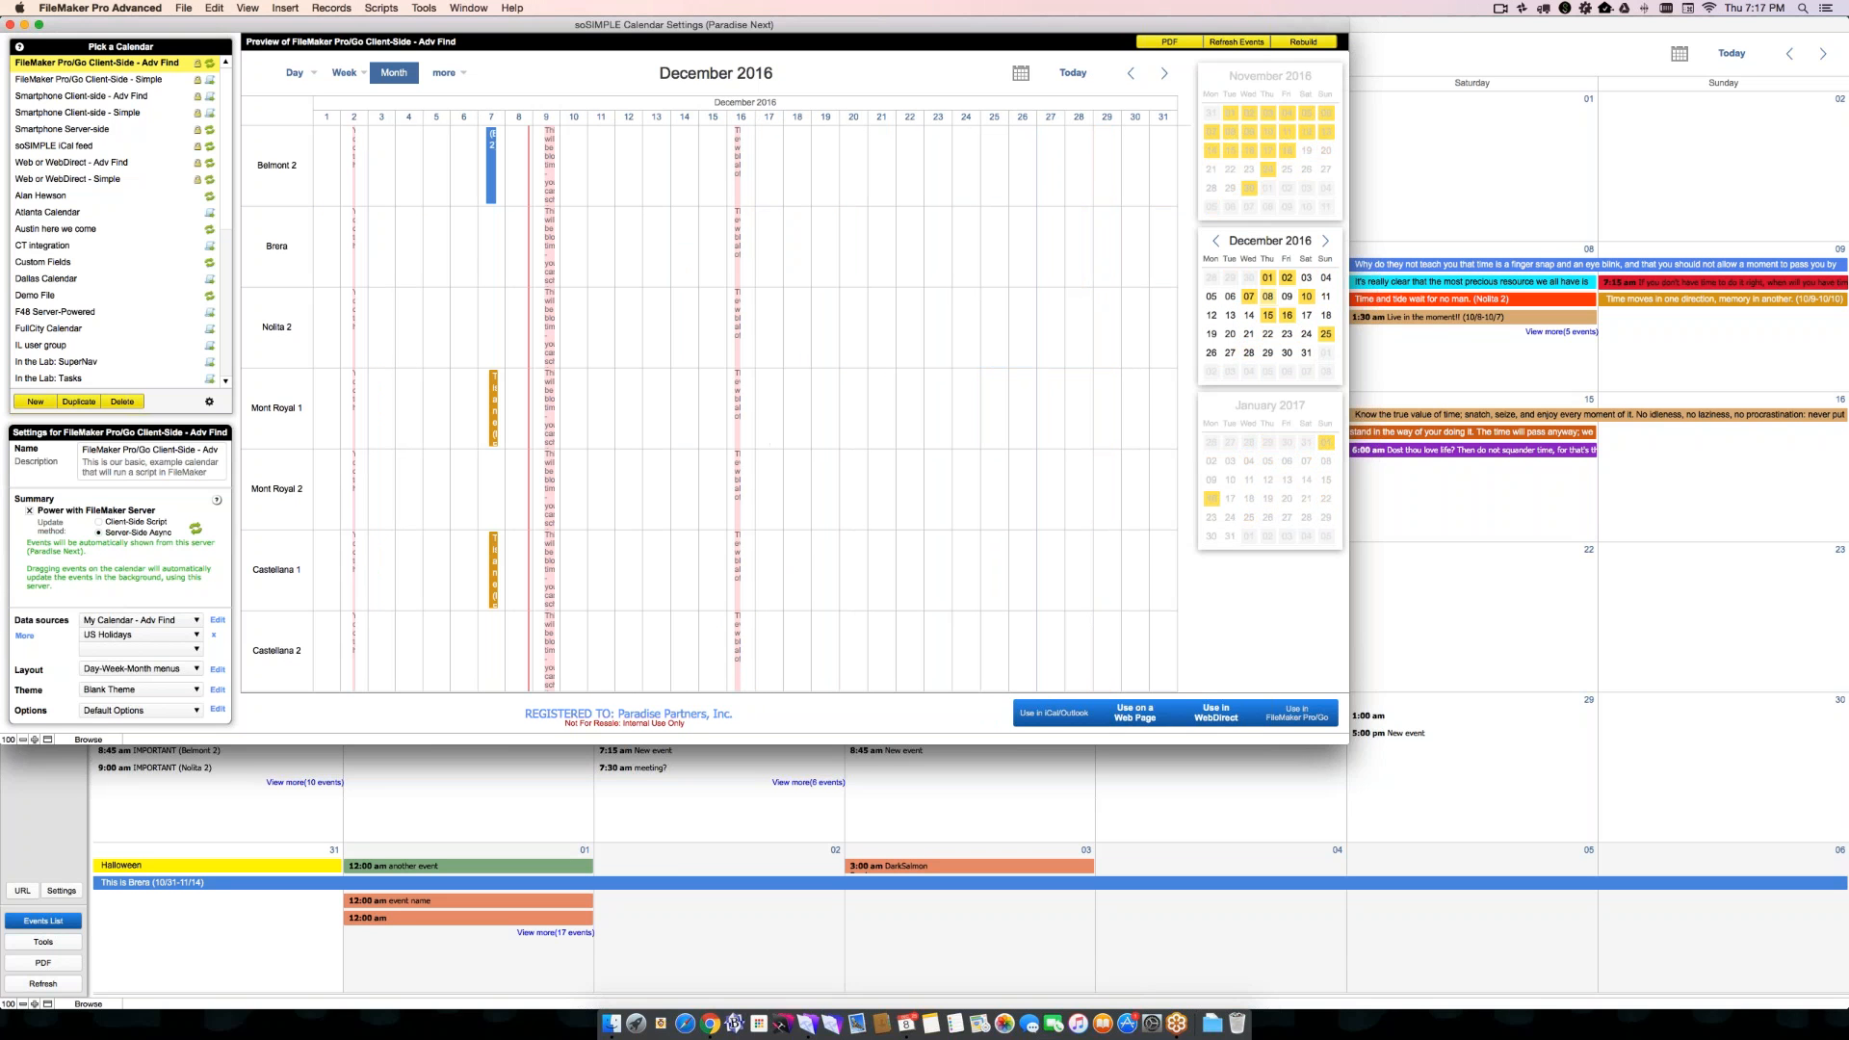
- Open the US Holidays data source template for editing from the list of data source templates
{"action": "left_click", "coordinate": [221, 619]}
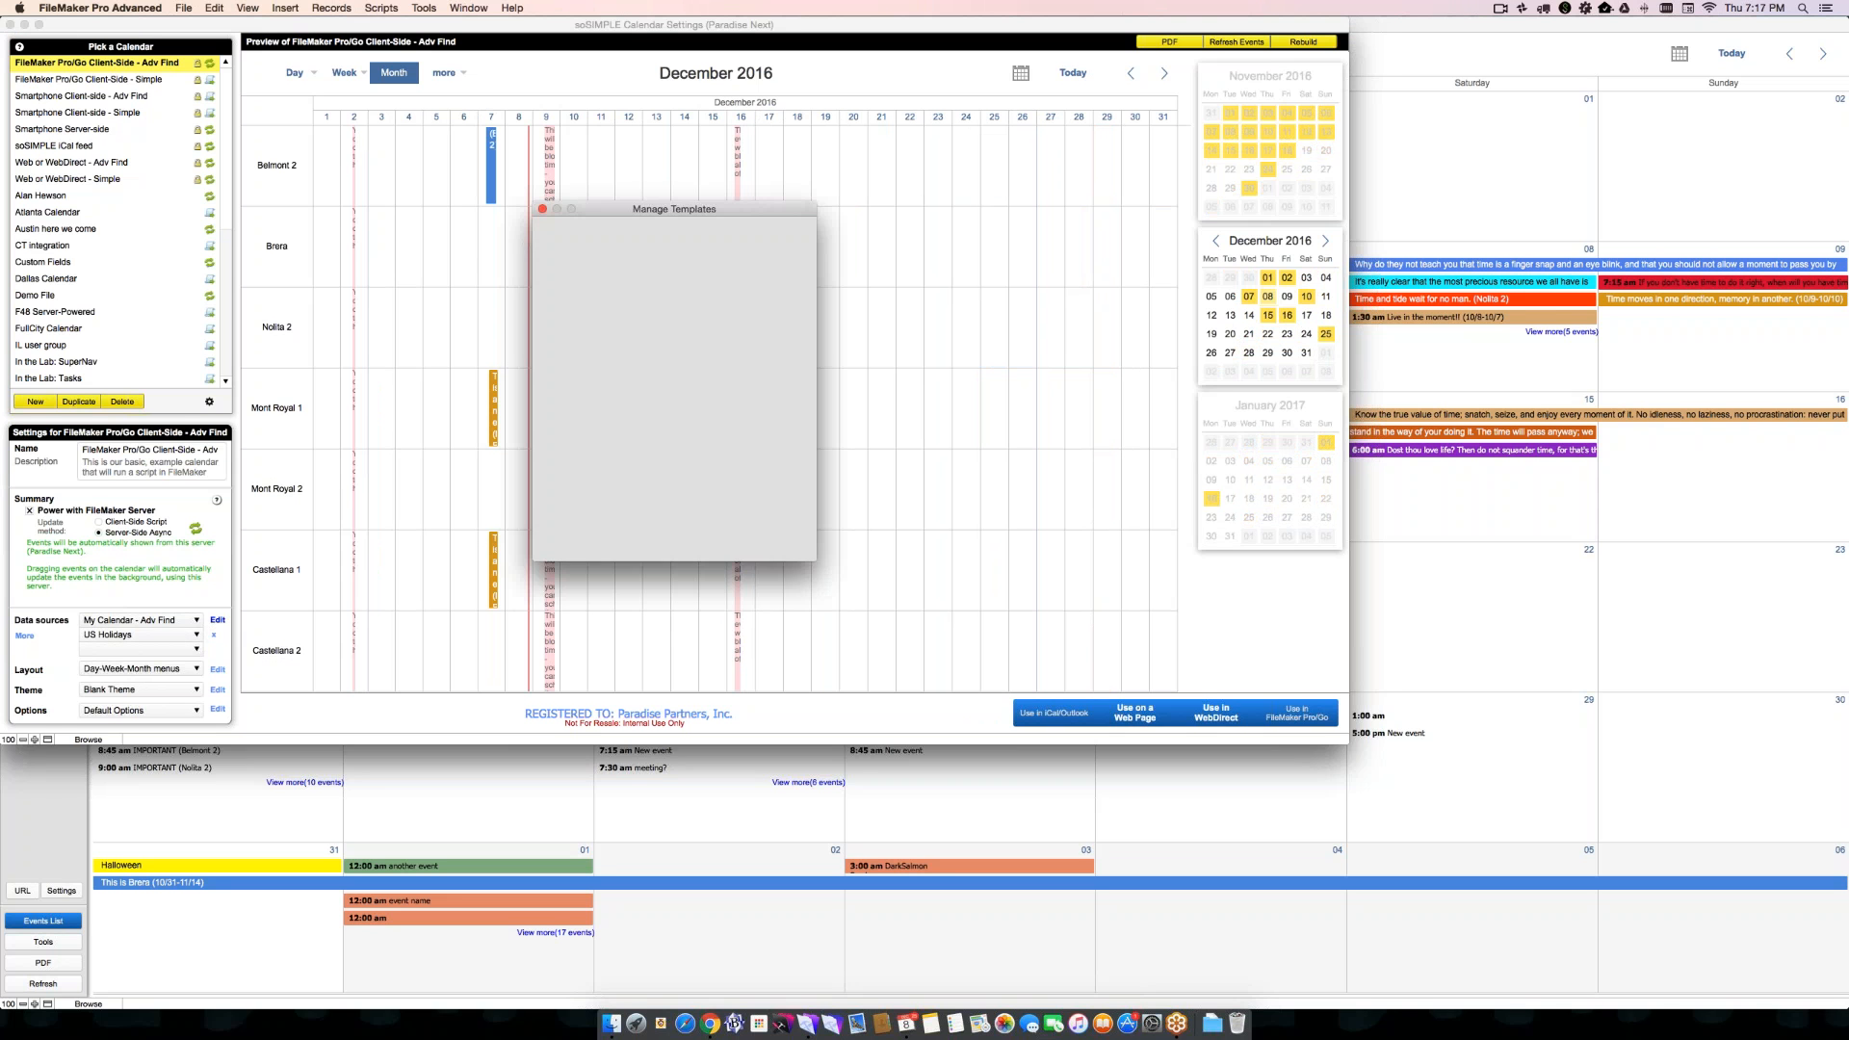
{"action": "left_click", "coordinate": [616, 420]}
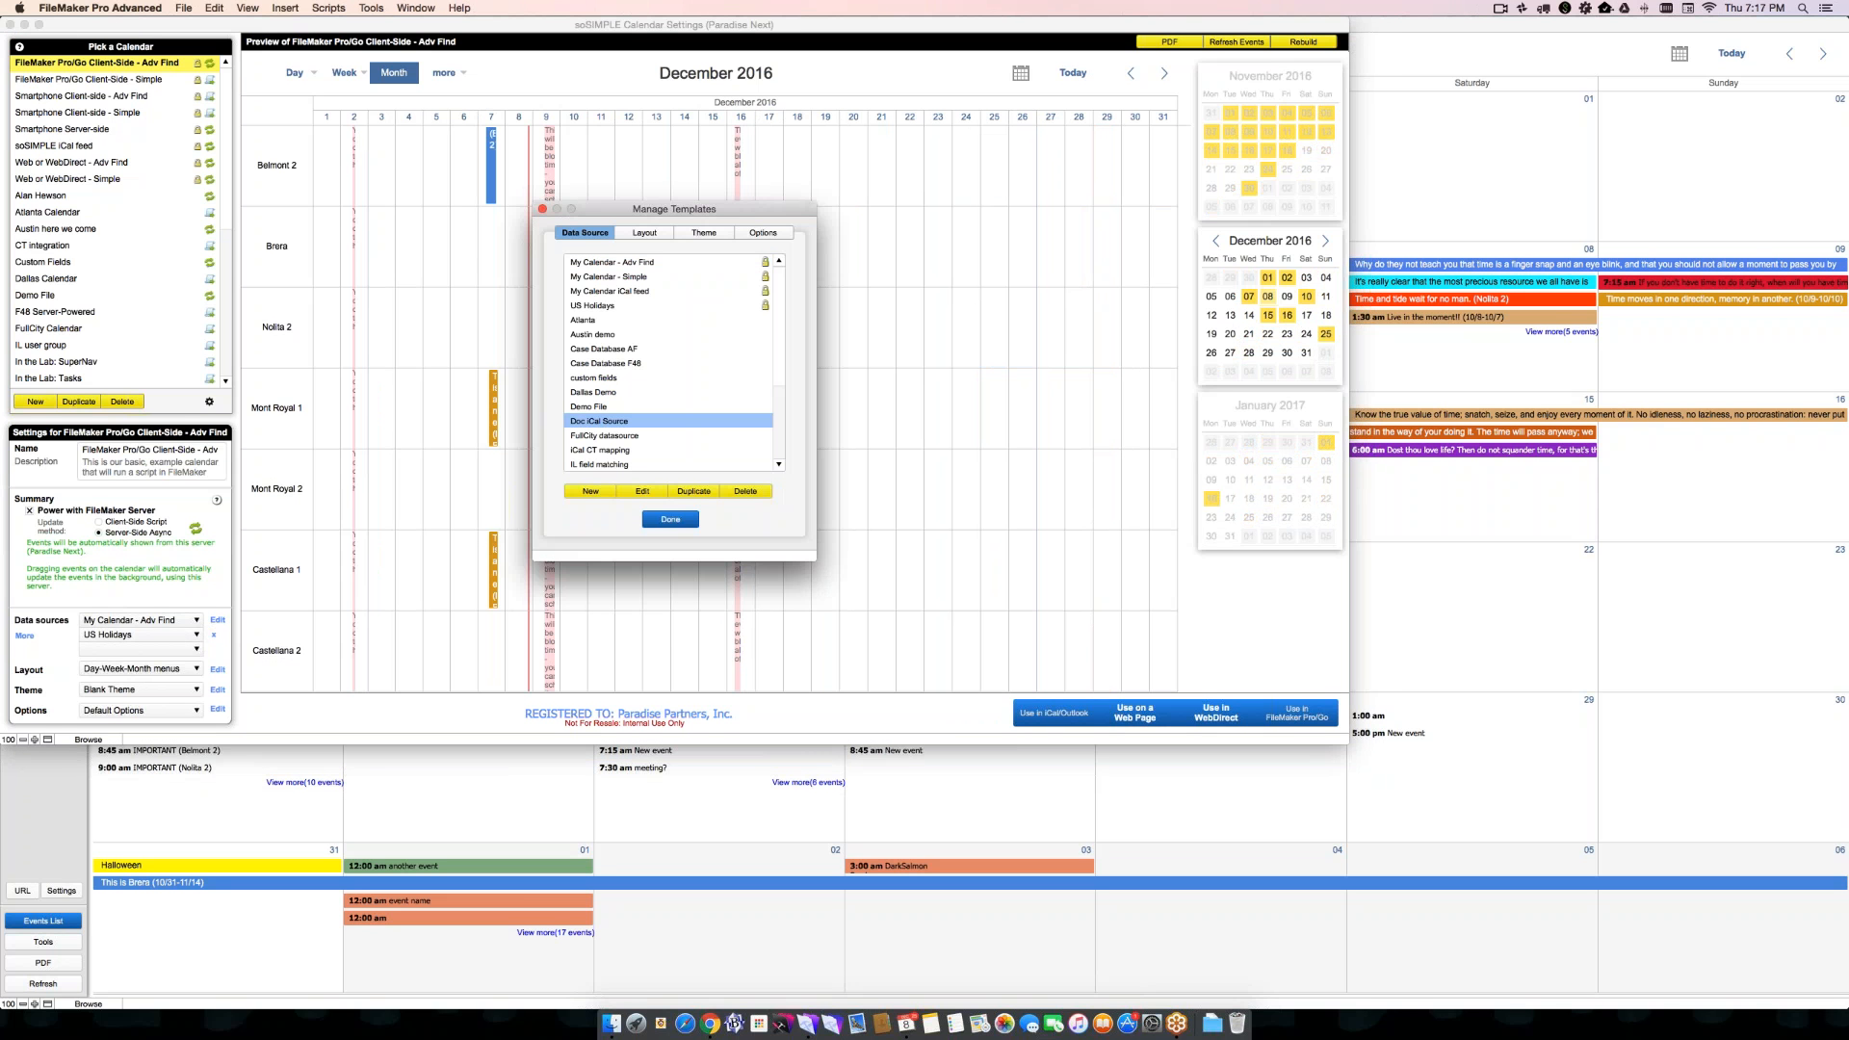
{"action": "scroll", "coordinate": [613, 381], "scroll_direction": "down", "scroll_amount": 3}
{"action": "scroll", "coordinate": [614, 382], "scroll_direction": "up", "scroll_amount": 3}
{"action": "left_click", "coordinate": [606, 307]}
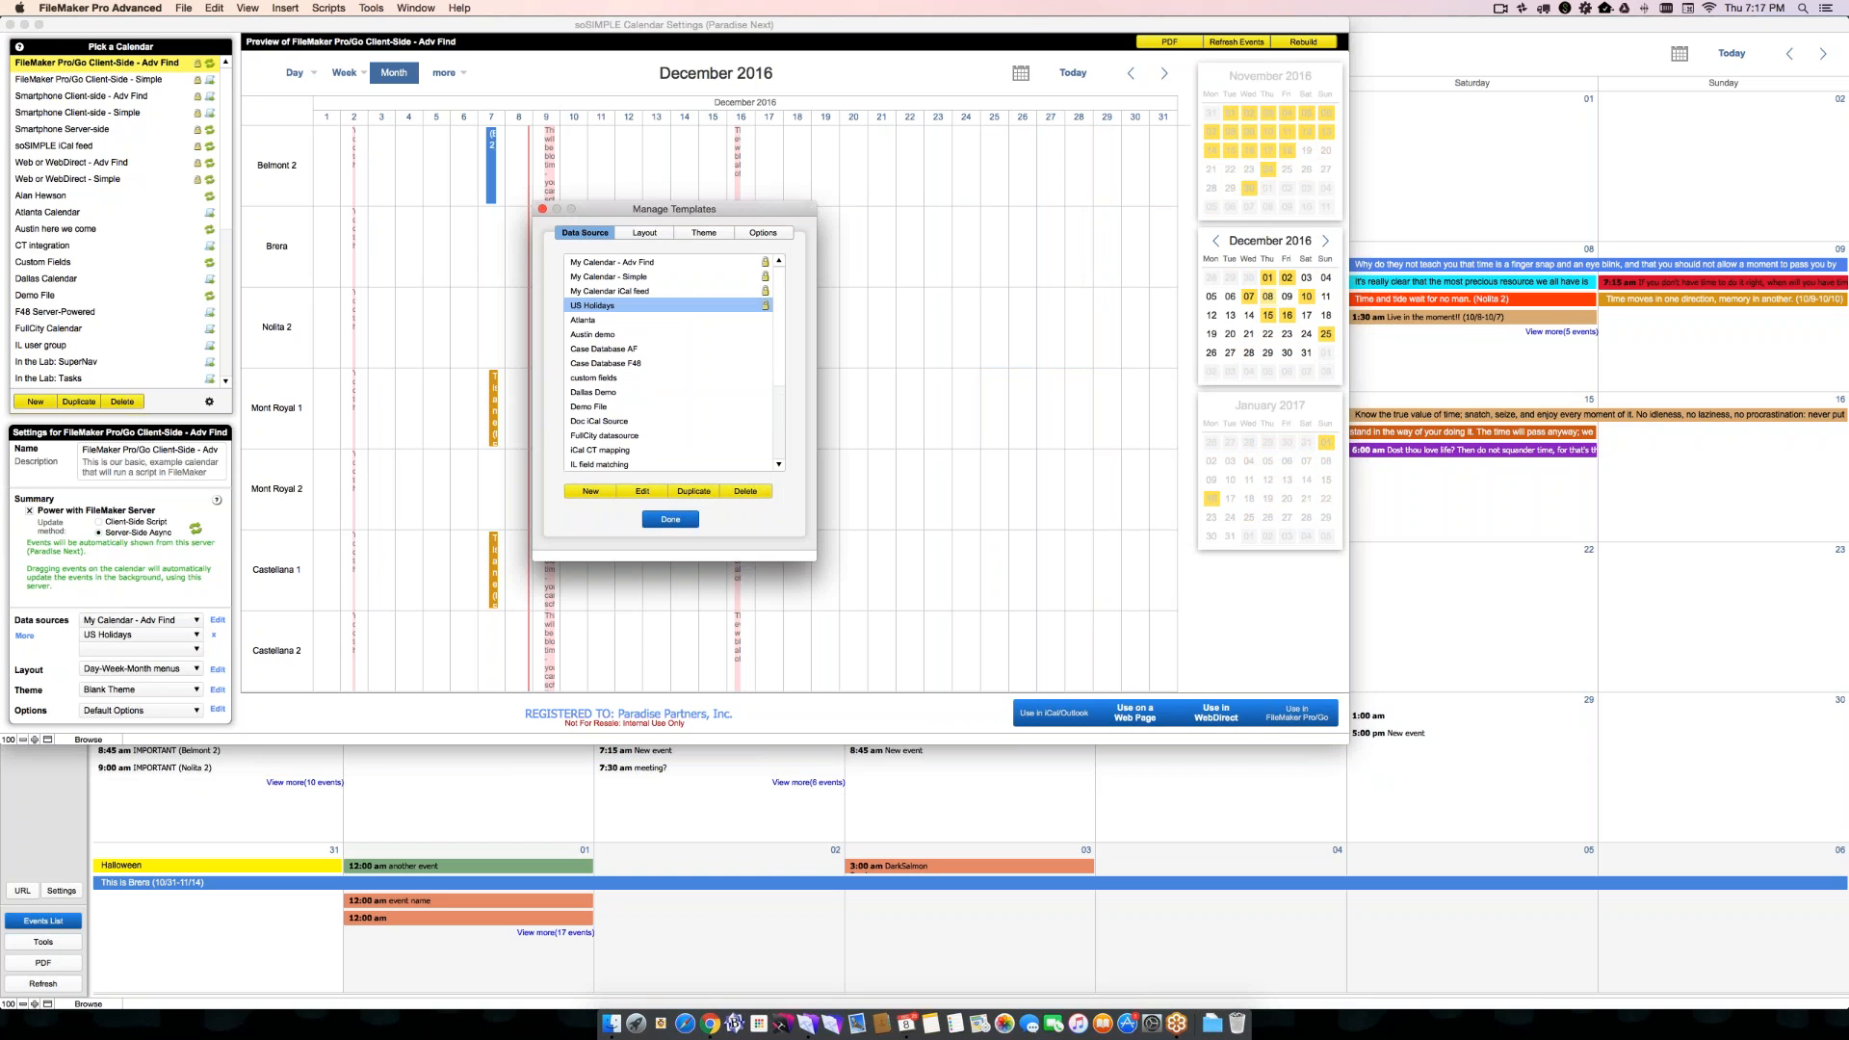
{"action": "left_click", "coordinate": [643, 492]}
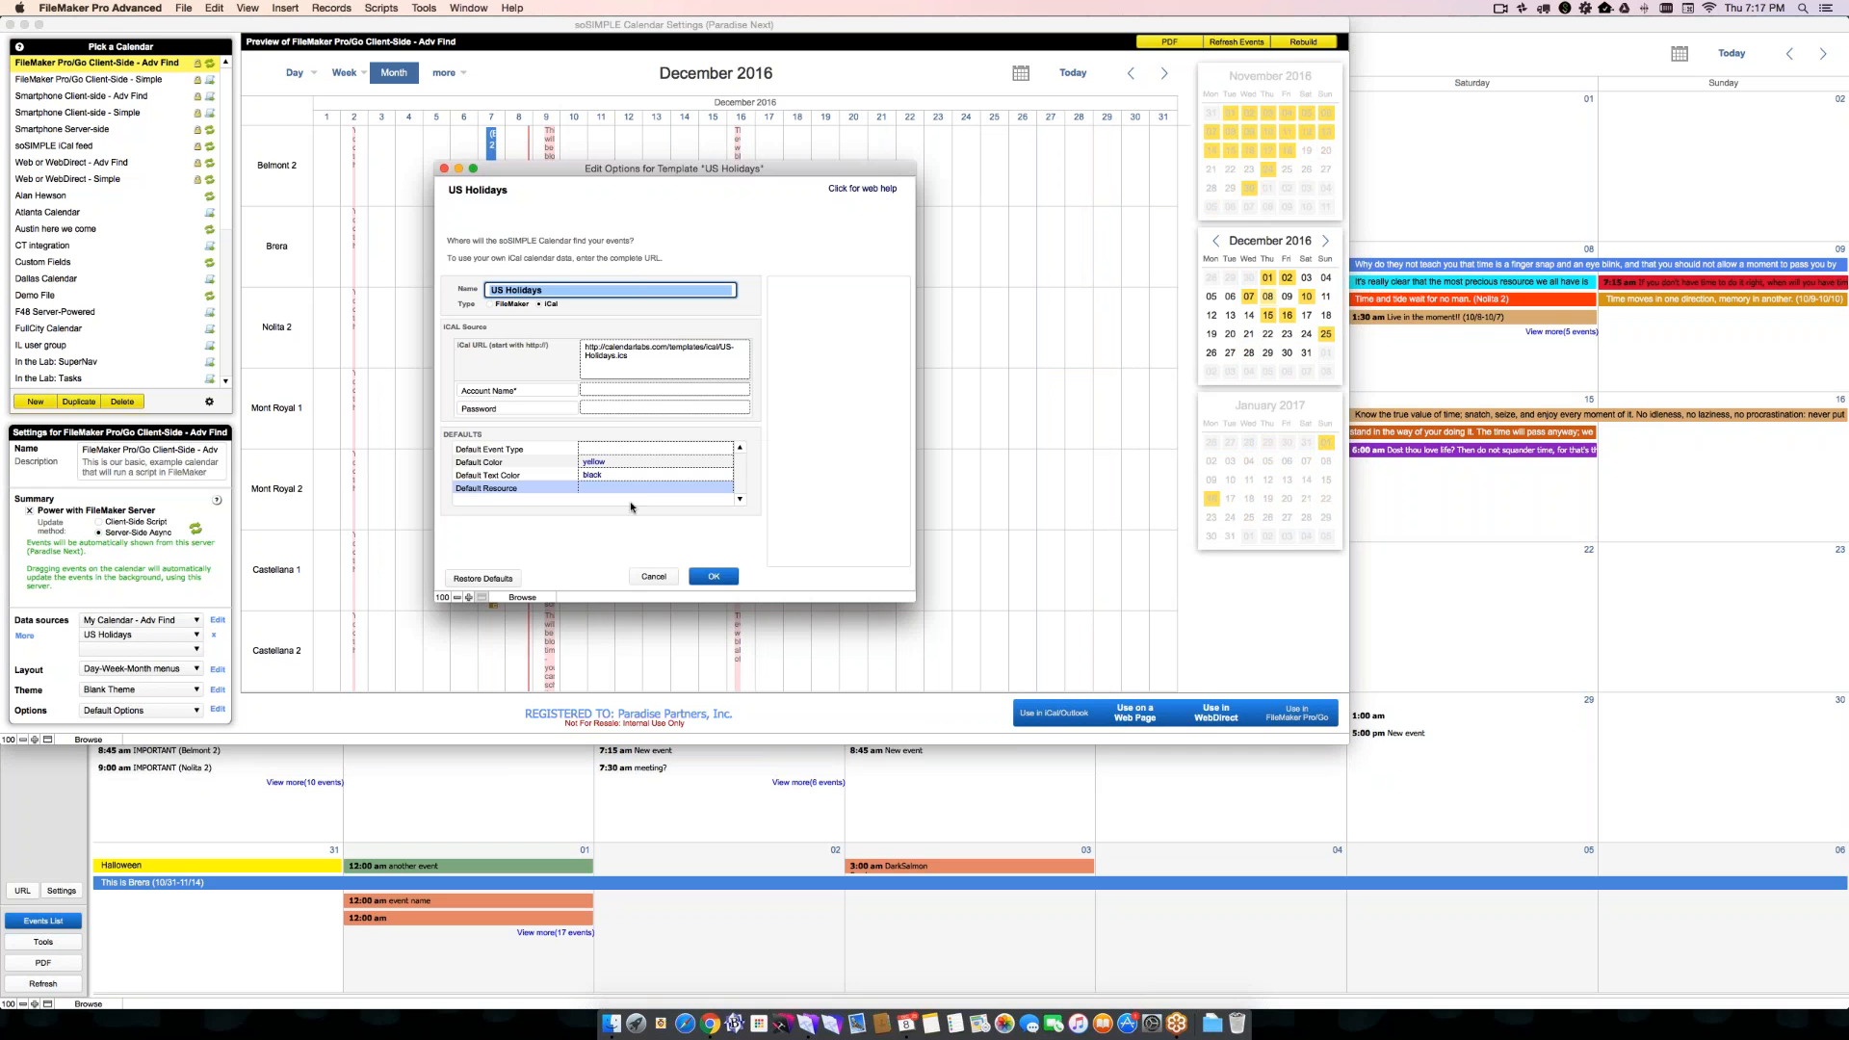
- Review the help for the Default Resource and Default Event Type options of the US Holidays template, and close the template windows
{"action": "left_click", "coordinate": [662, 492]}
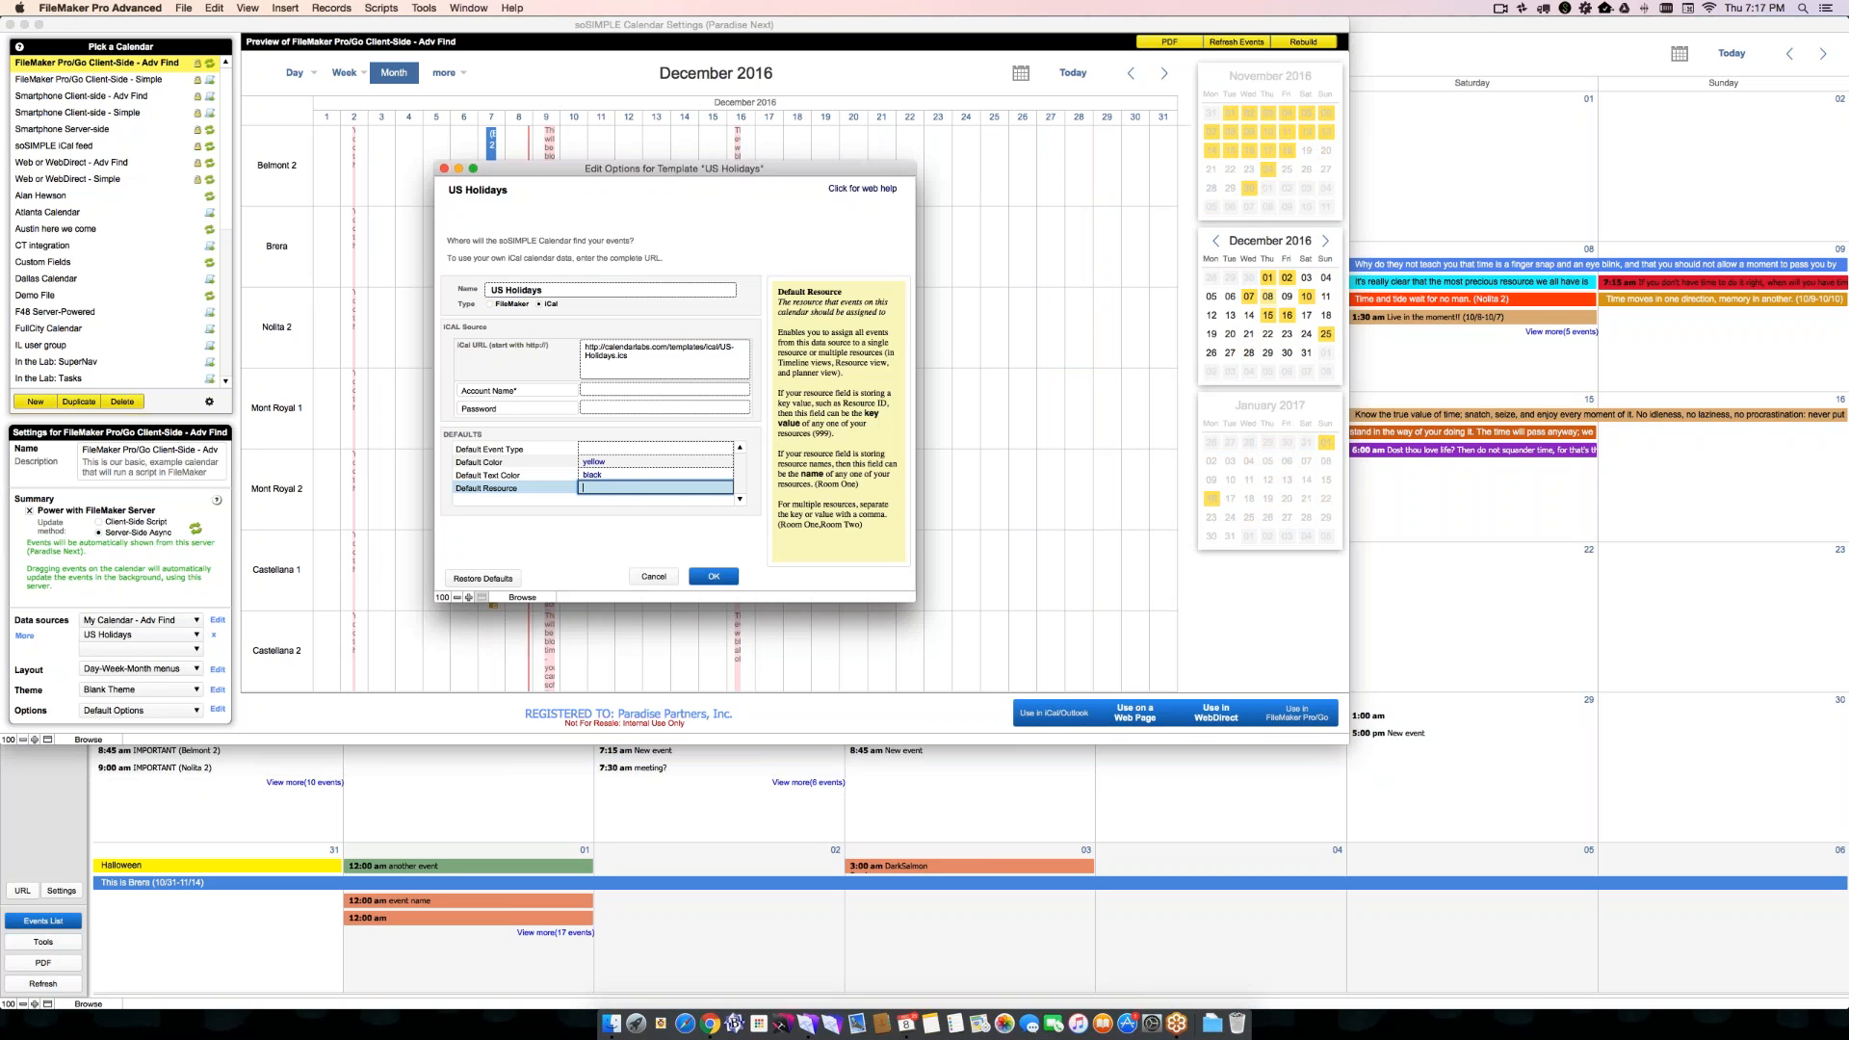
{"action": "left_click", "coordinate": [672, 517]}
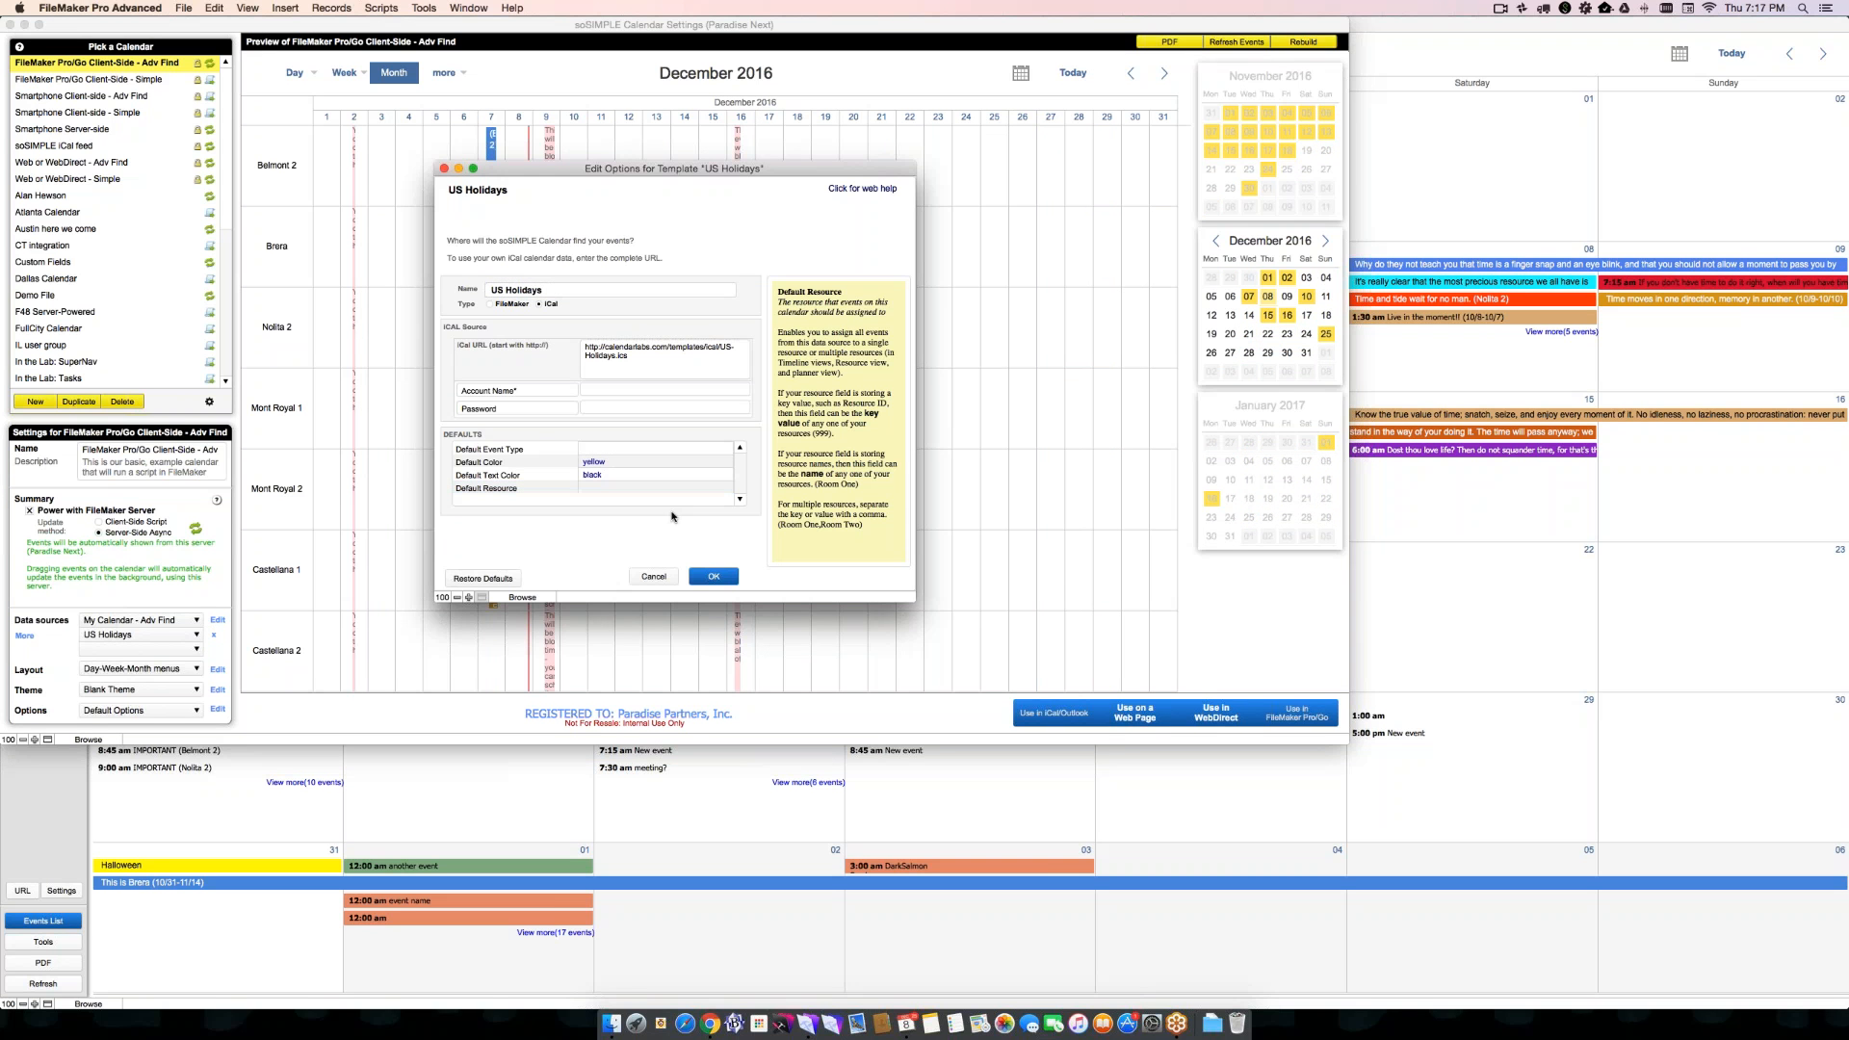
{"action": "left_click", "coordinate": [601, 452]}
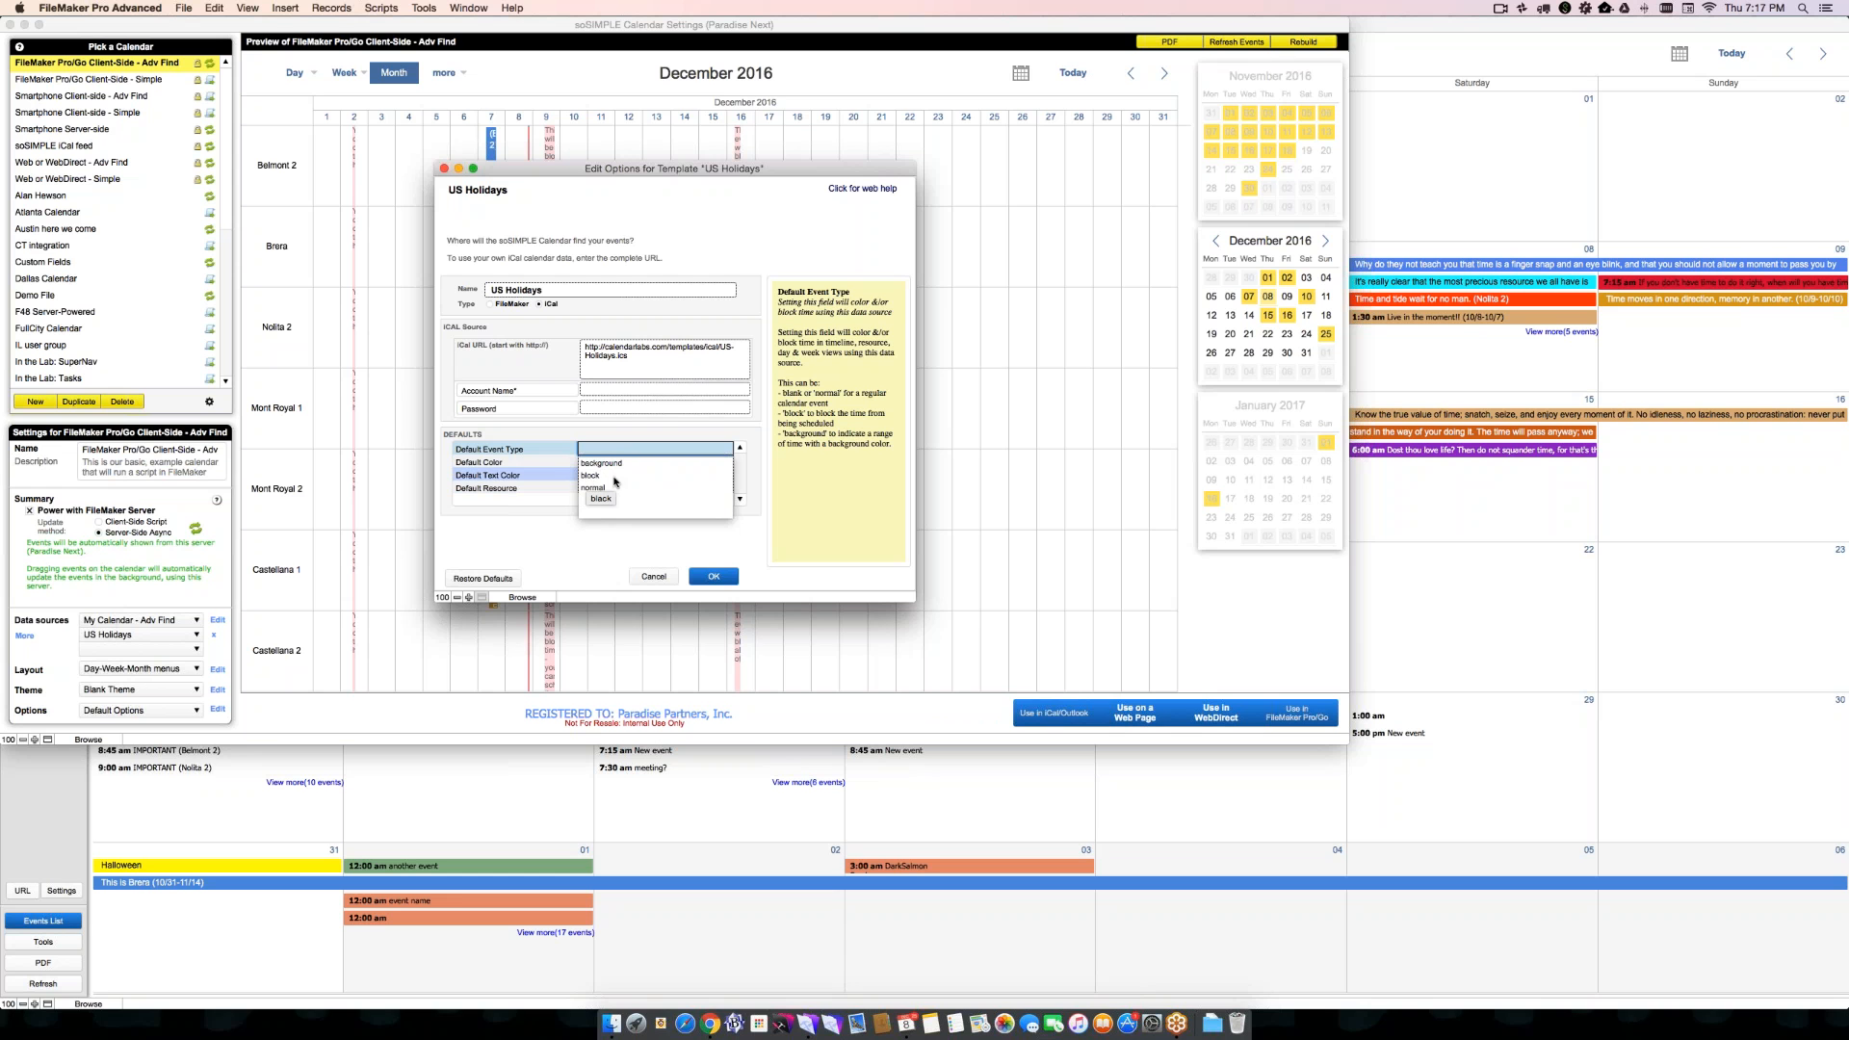
{"action": "left_click", "coordinate": [610, 546]}
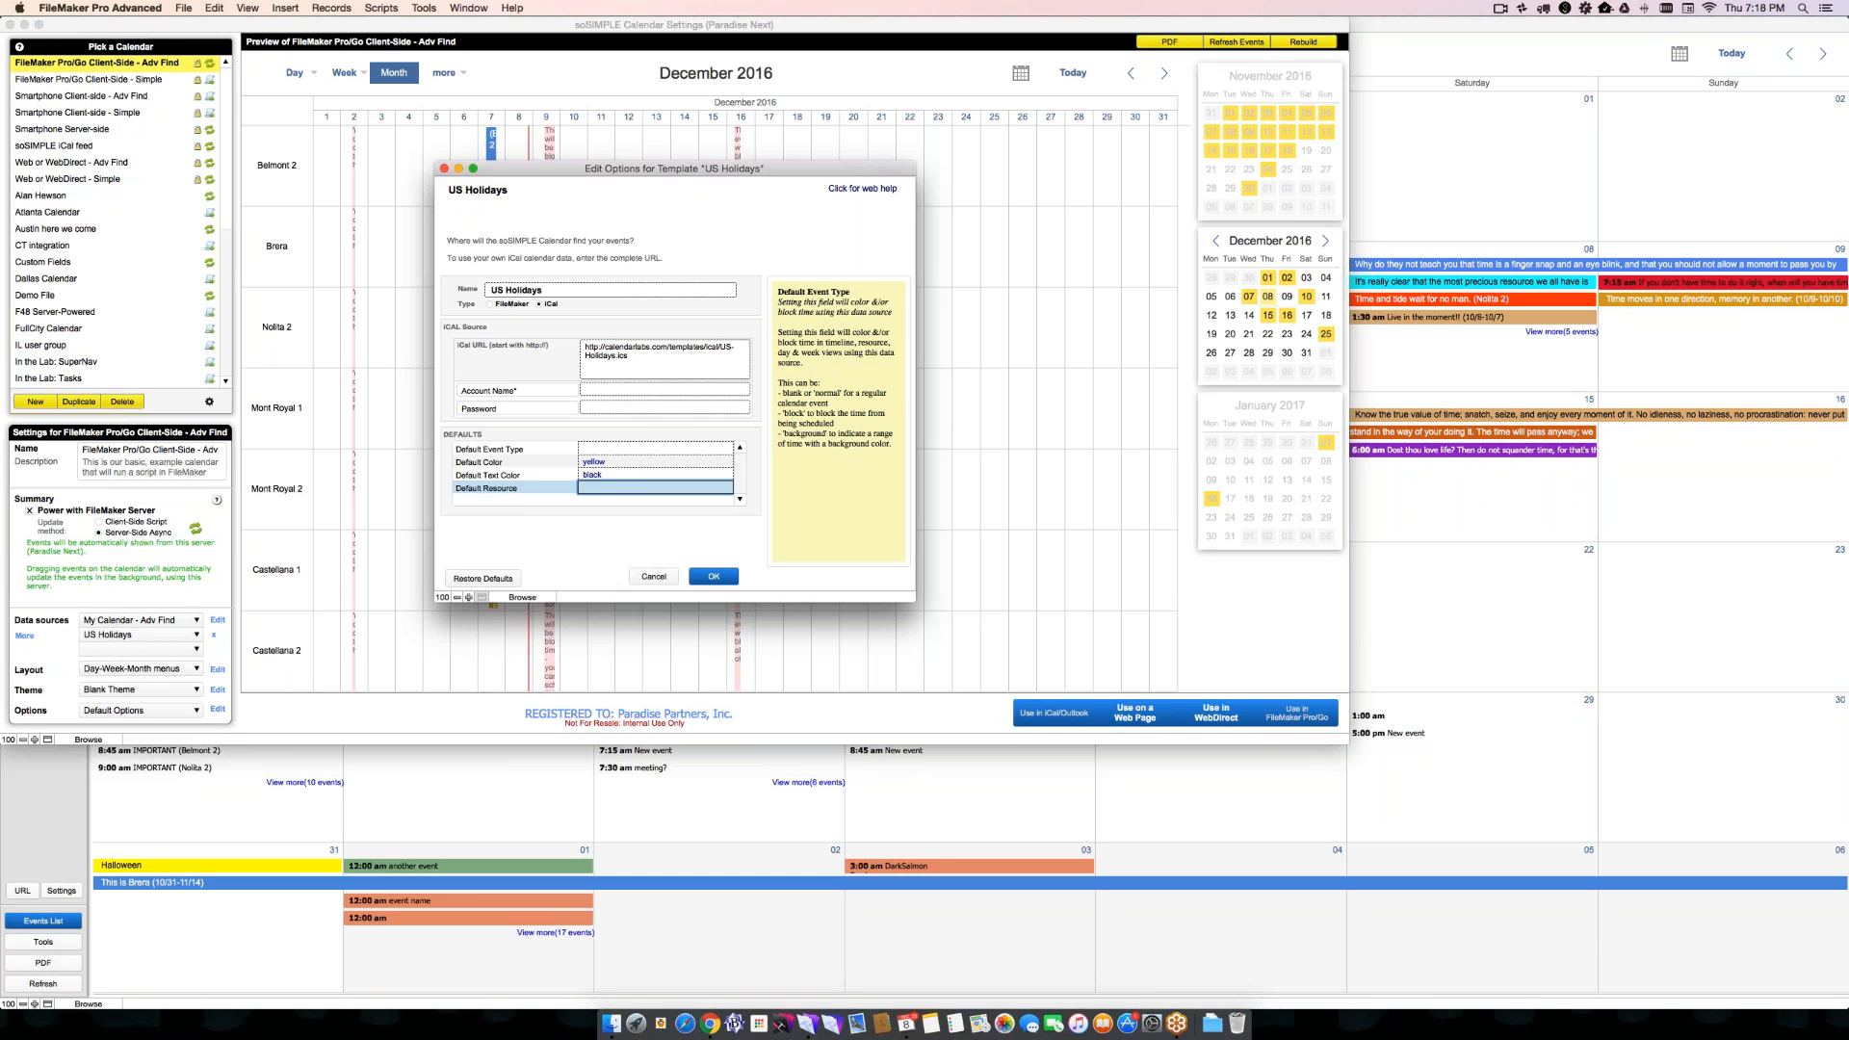
{"action": "left_click", "coordinate": [609, 489]}
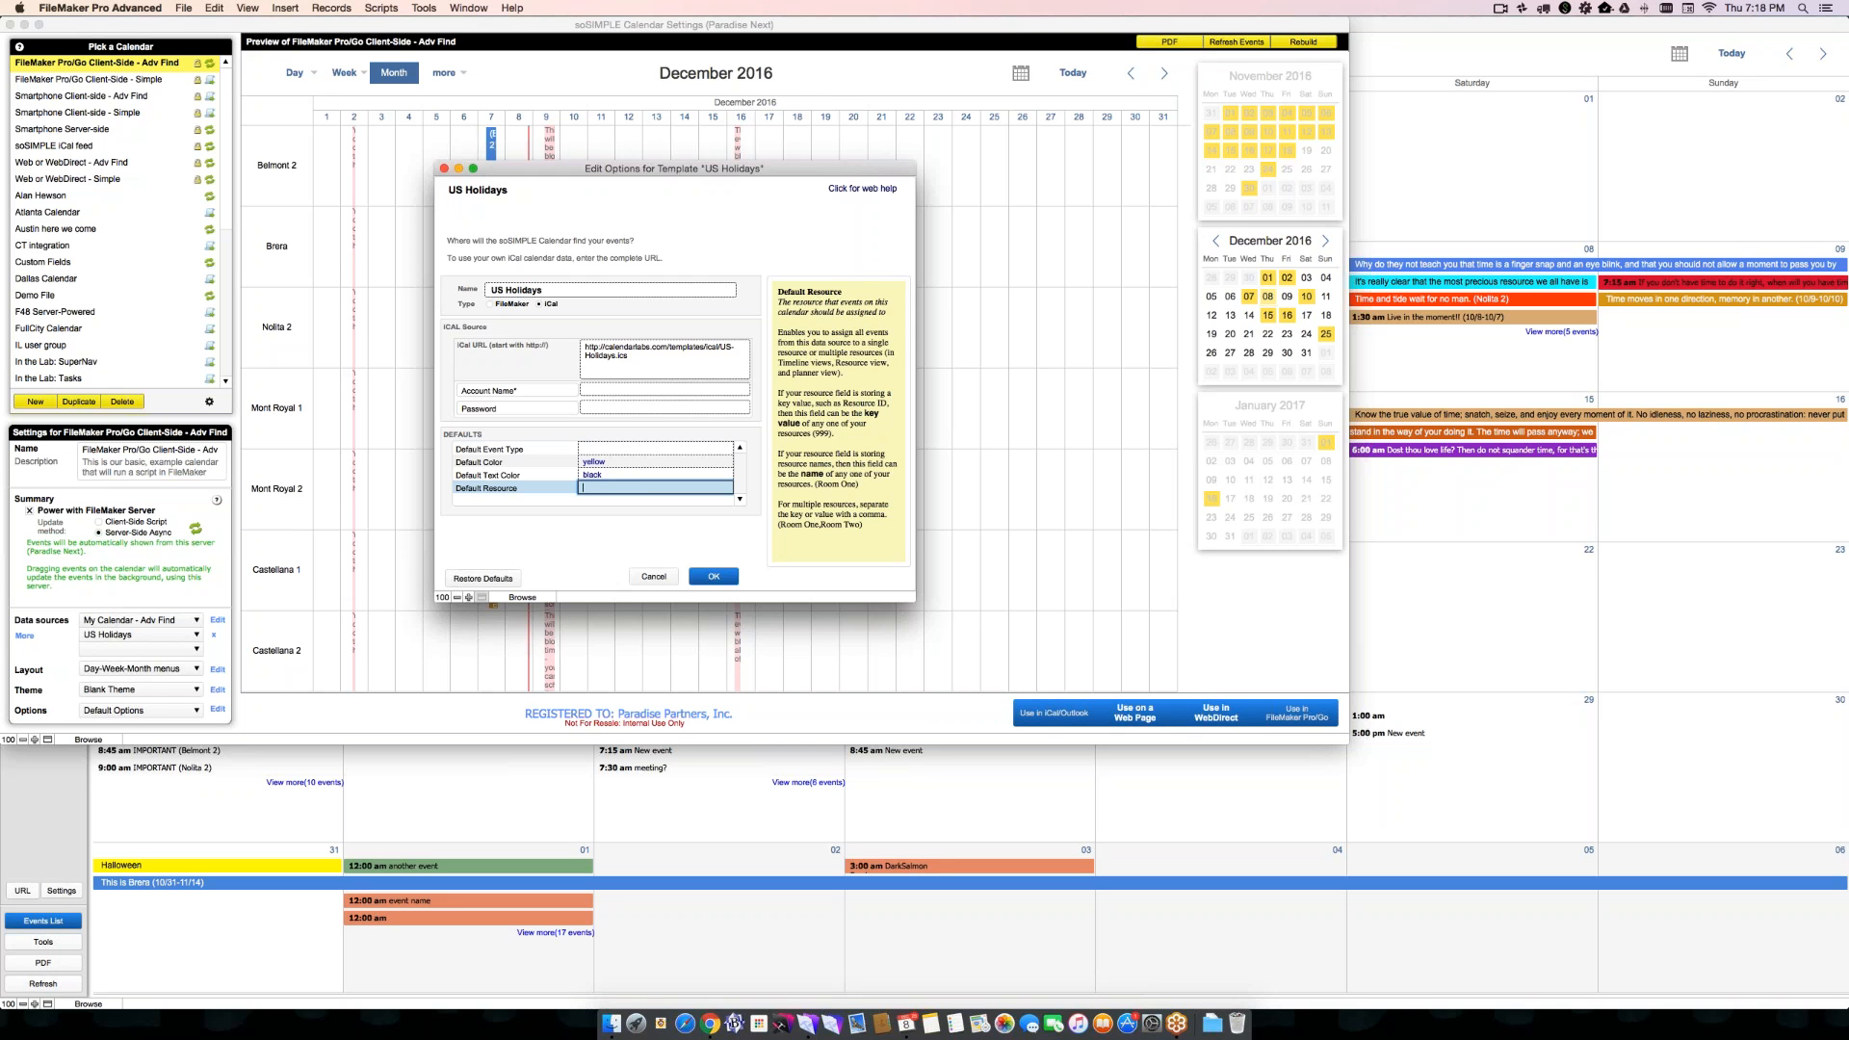
{"action": "left_click", "coordinate": [714, 576]}
{"action": "left_click", "coordinate": [670, 519]}
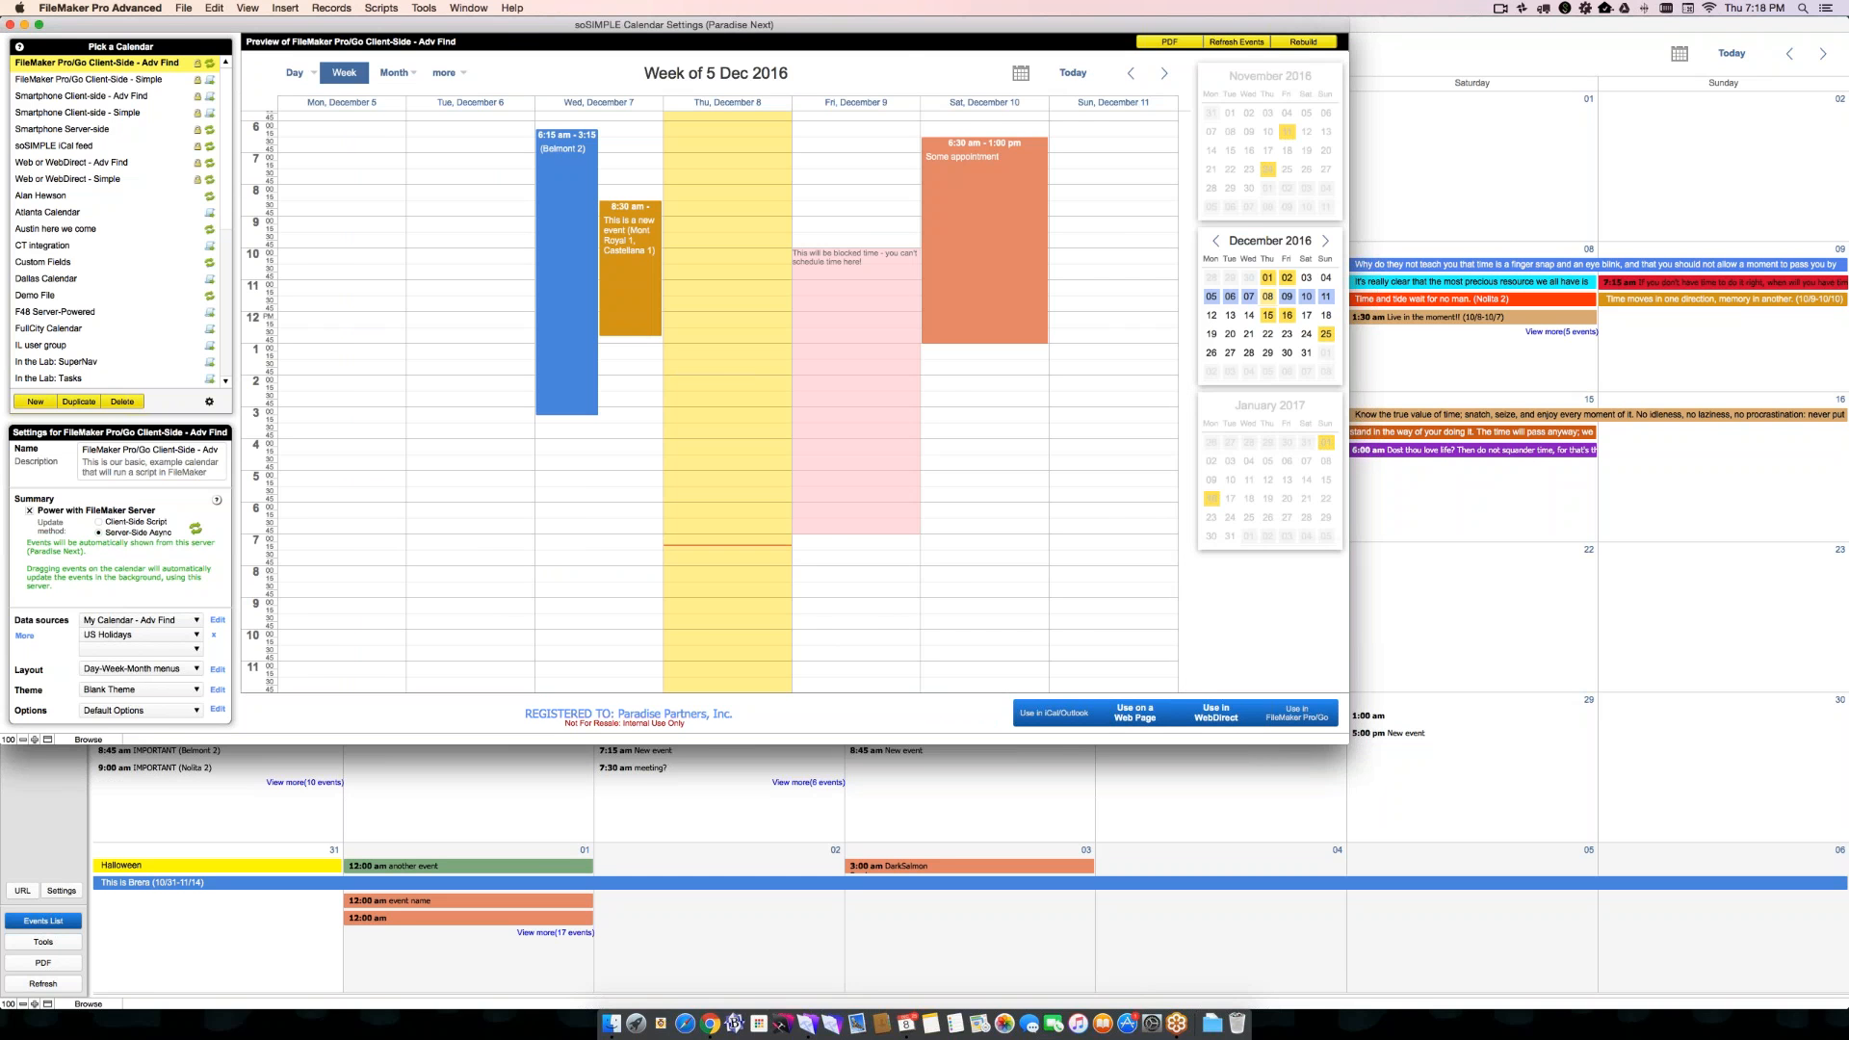
- Set the calendar's update method to Client-Side Script and open its web page version in the browser
{"action": "left_click", "coordinate": [101, 521]}
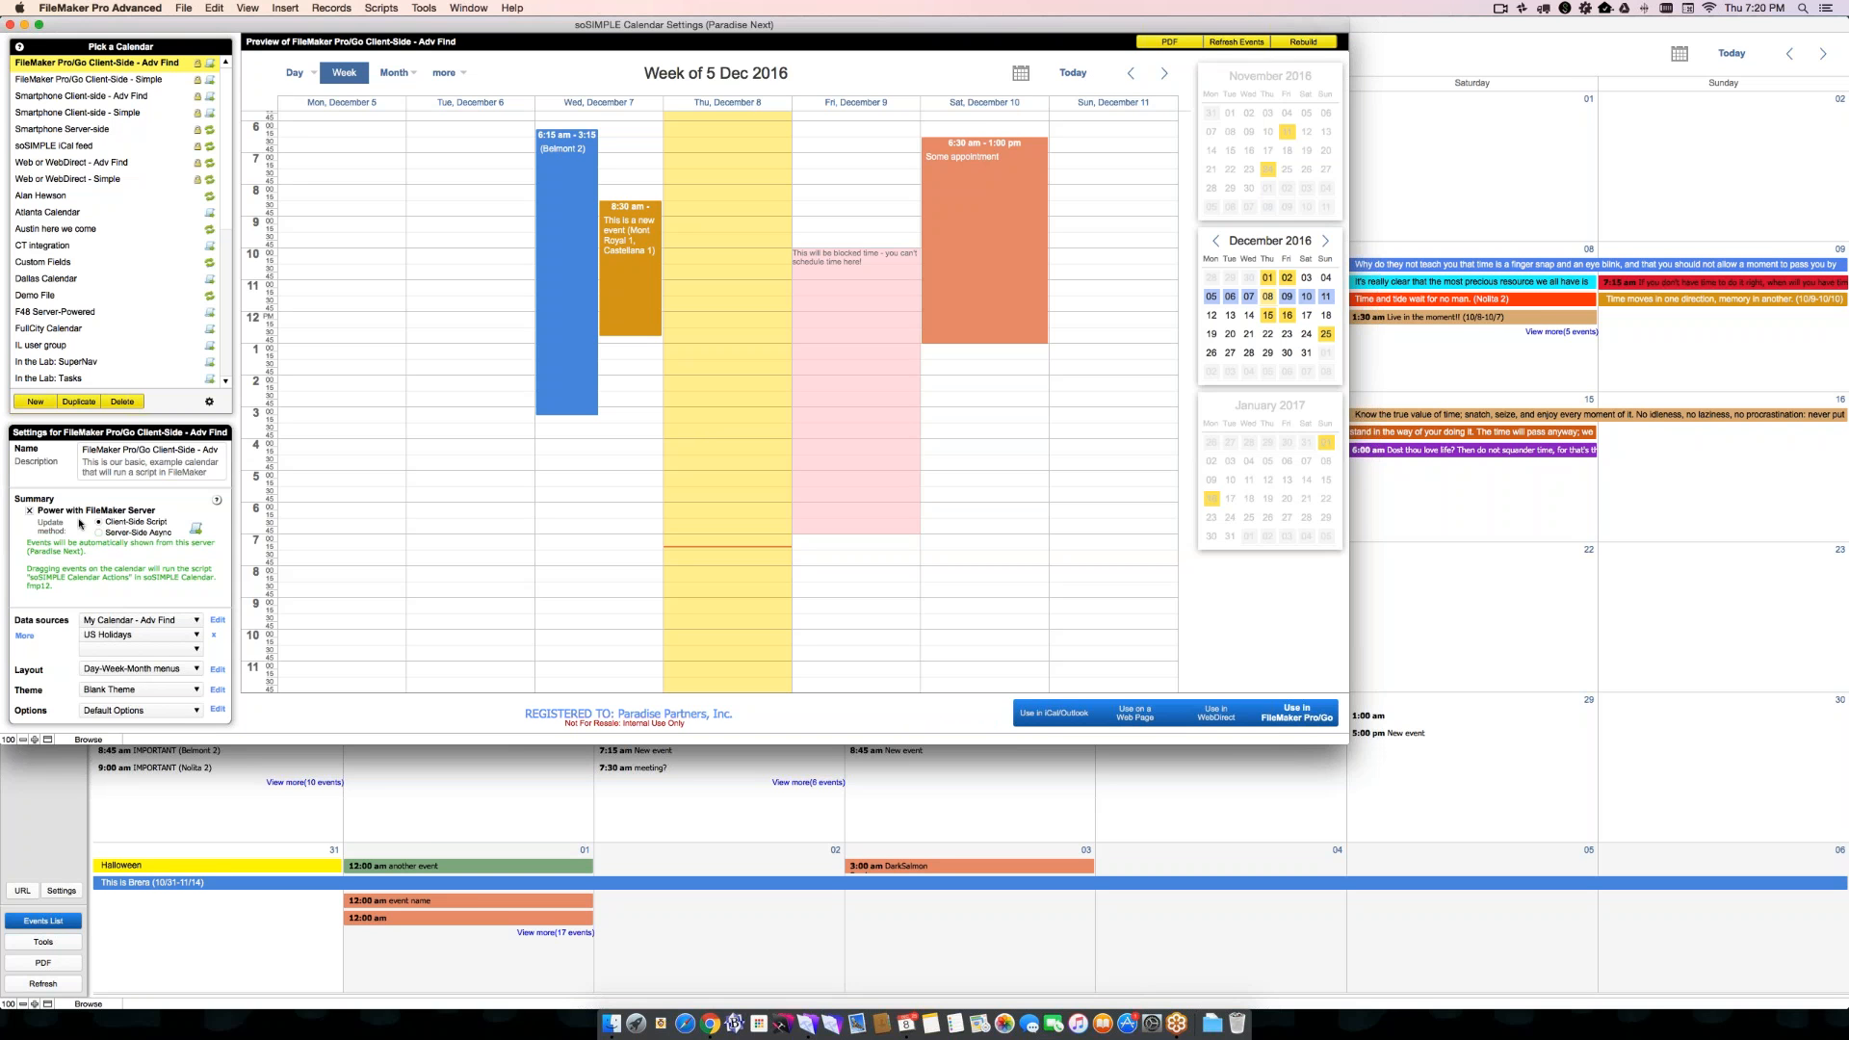
{"action": "left_click", "coordinate": [30, 512]}
{"action": "left_click", "coordinate": [1125, 713]}
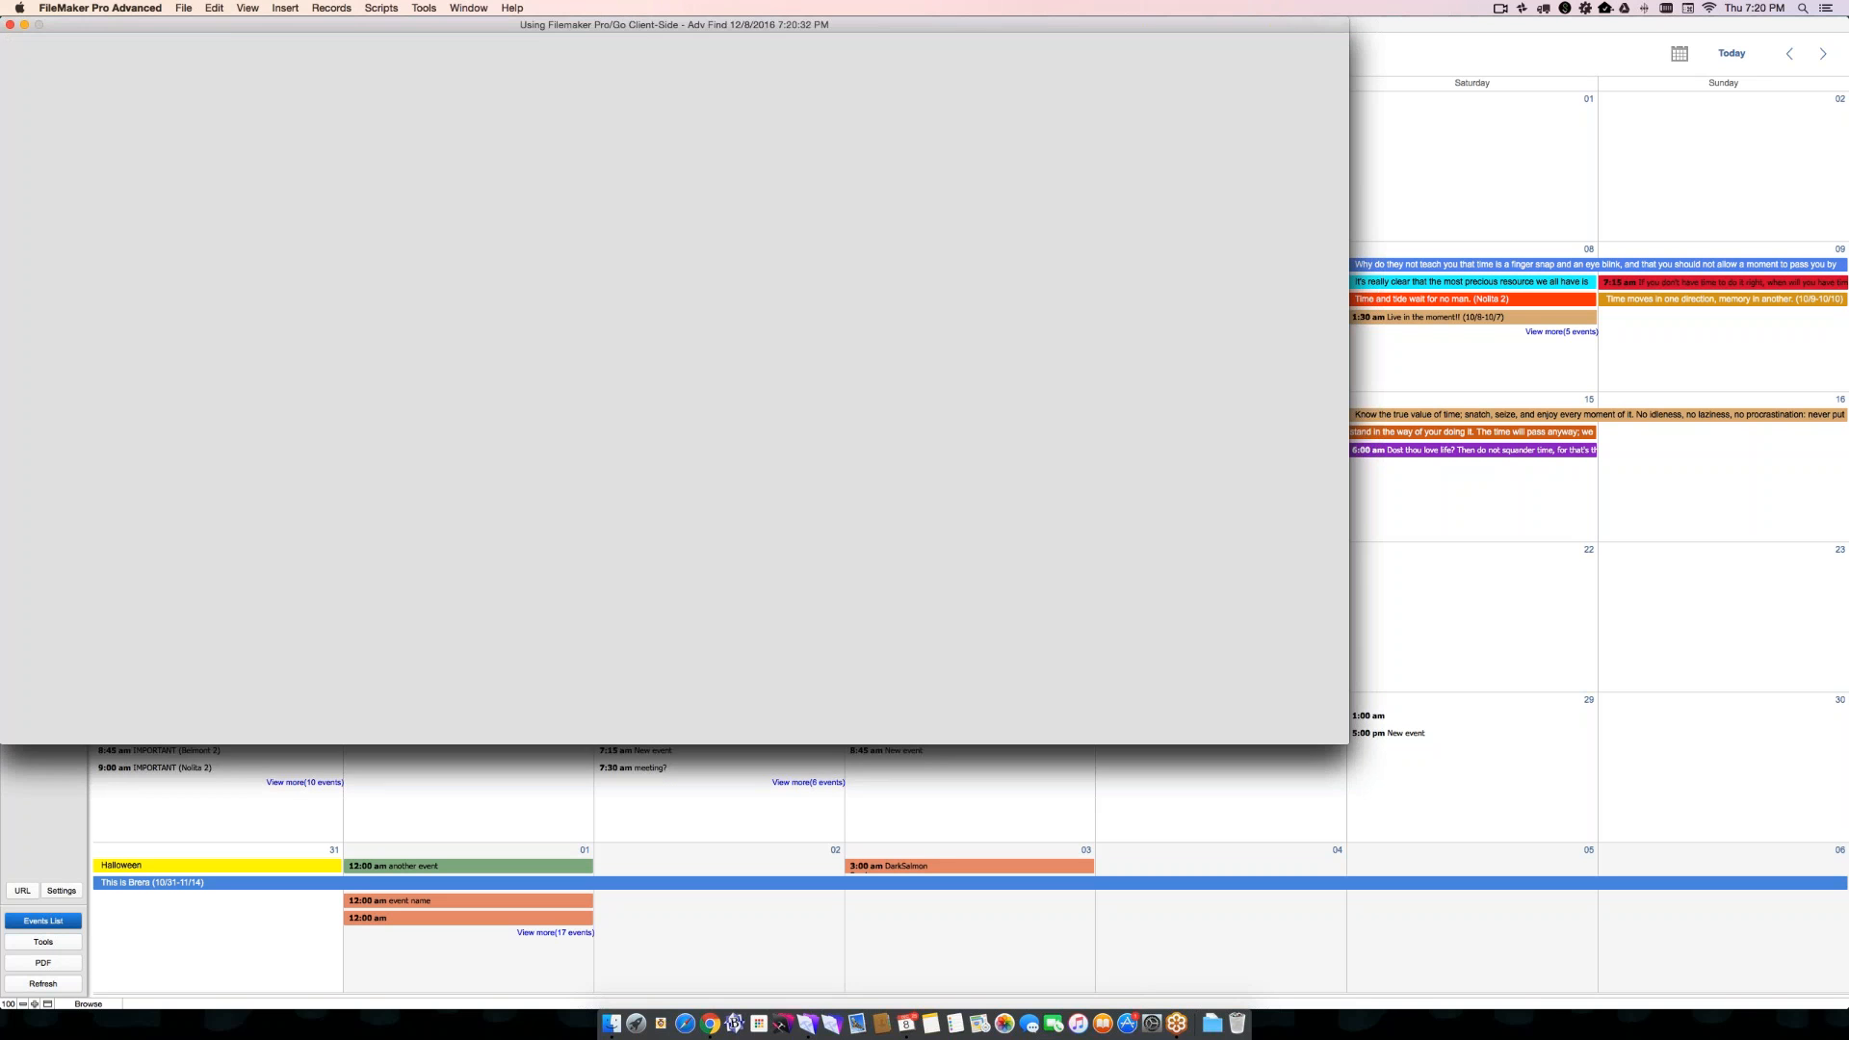
{"action": "left_click", "coordinate": [539, 488]}
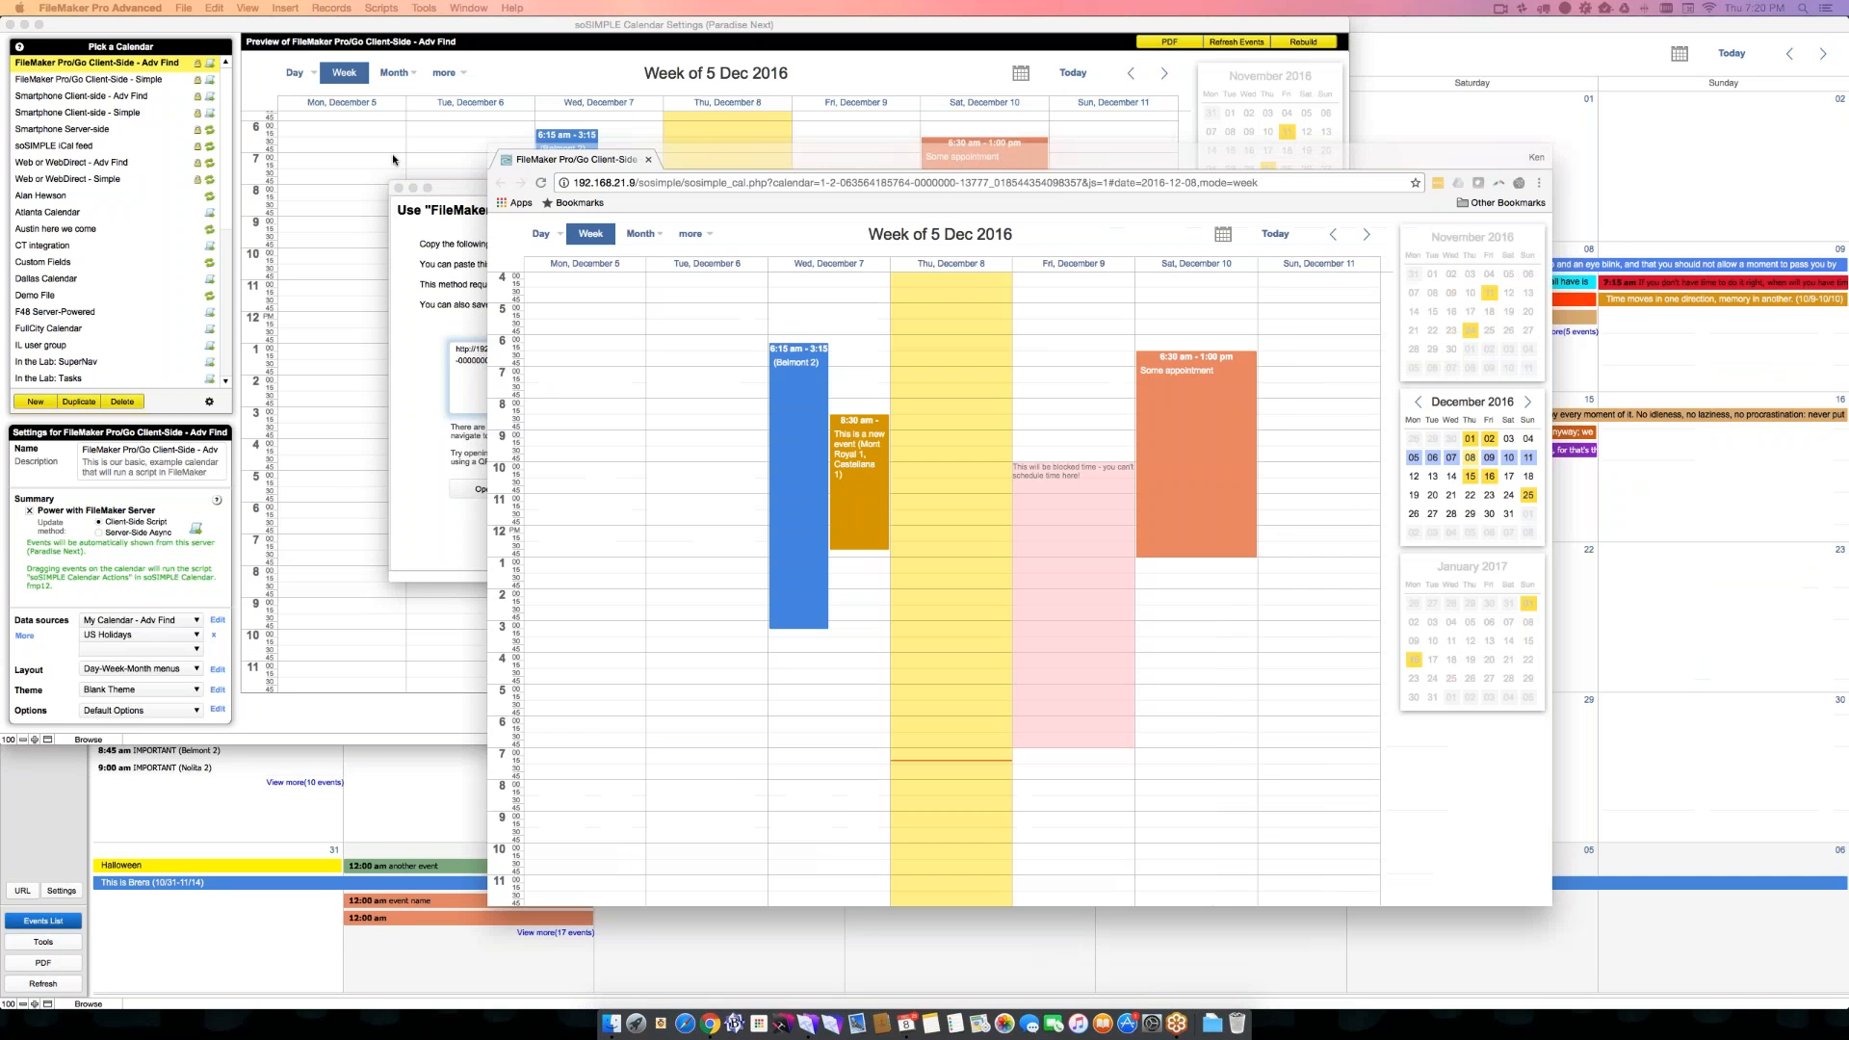
- Highlight the sosimple/sosimple_cal.php path and the calendar ID parameter in the web calendar's URL
{"action": "left_click", "coordinate": [507, 176]}
{"action": "left_click", "coordinate": [507, 176]}
{"action": "double_click", "coordinate": [506, 176]}
{"action": "left_click_drag", "start_coordinate": [617, 176], "coordinate": [491, 178]}
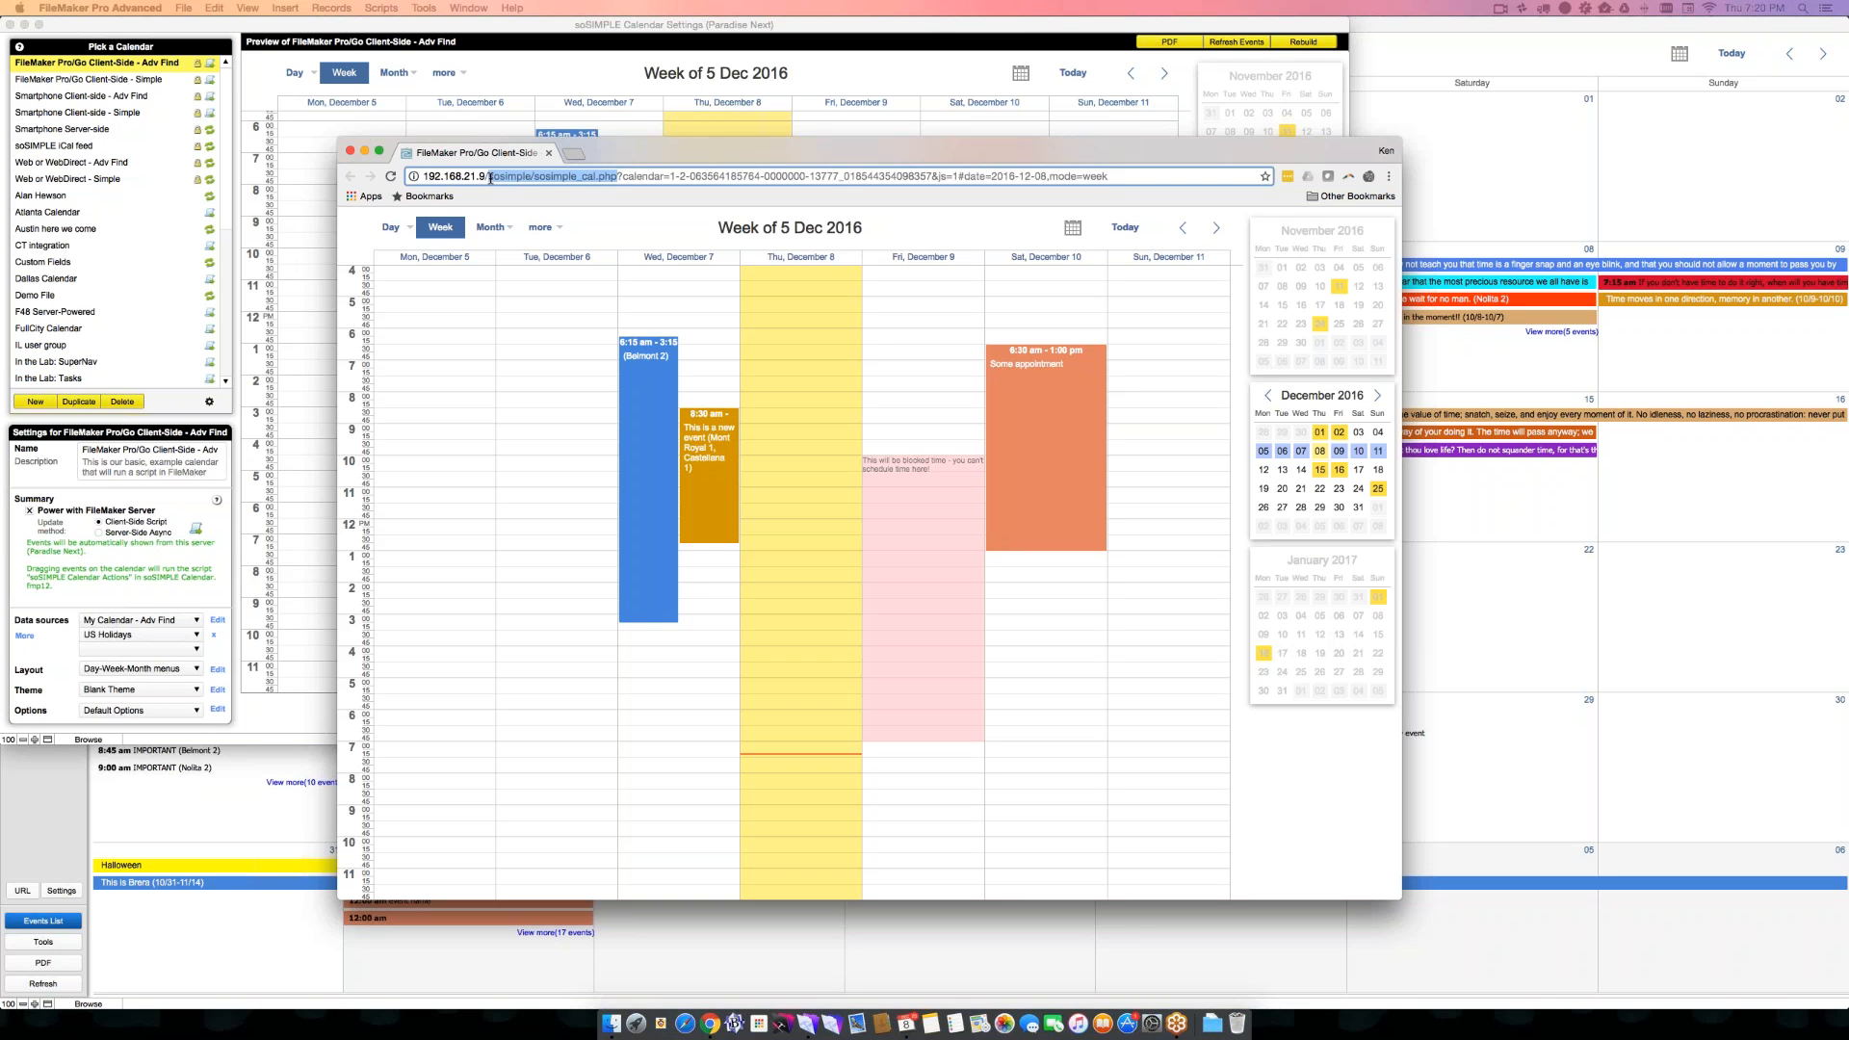
{"action": "left_click_drag", "start_coordinate": [622, 176], "coordinate": [931, 174]}
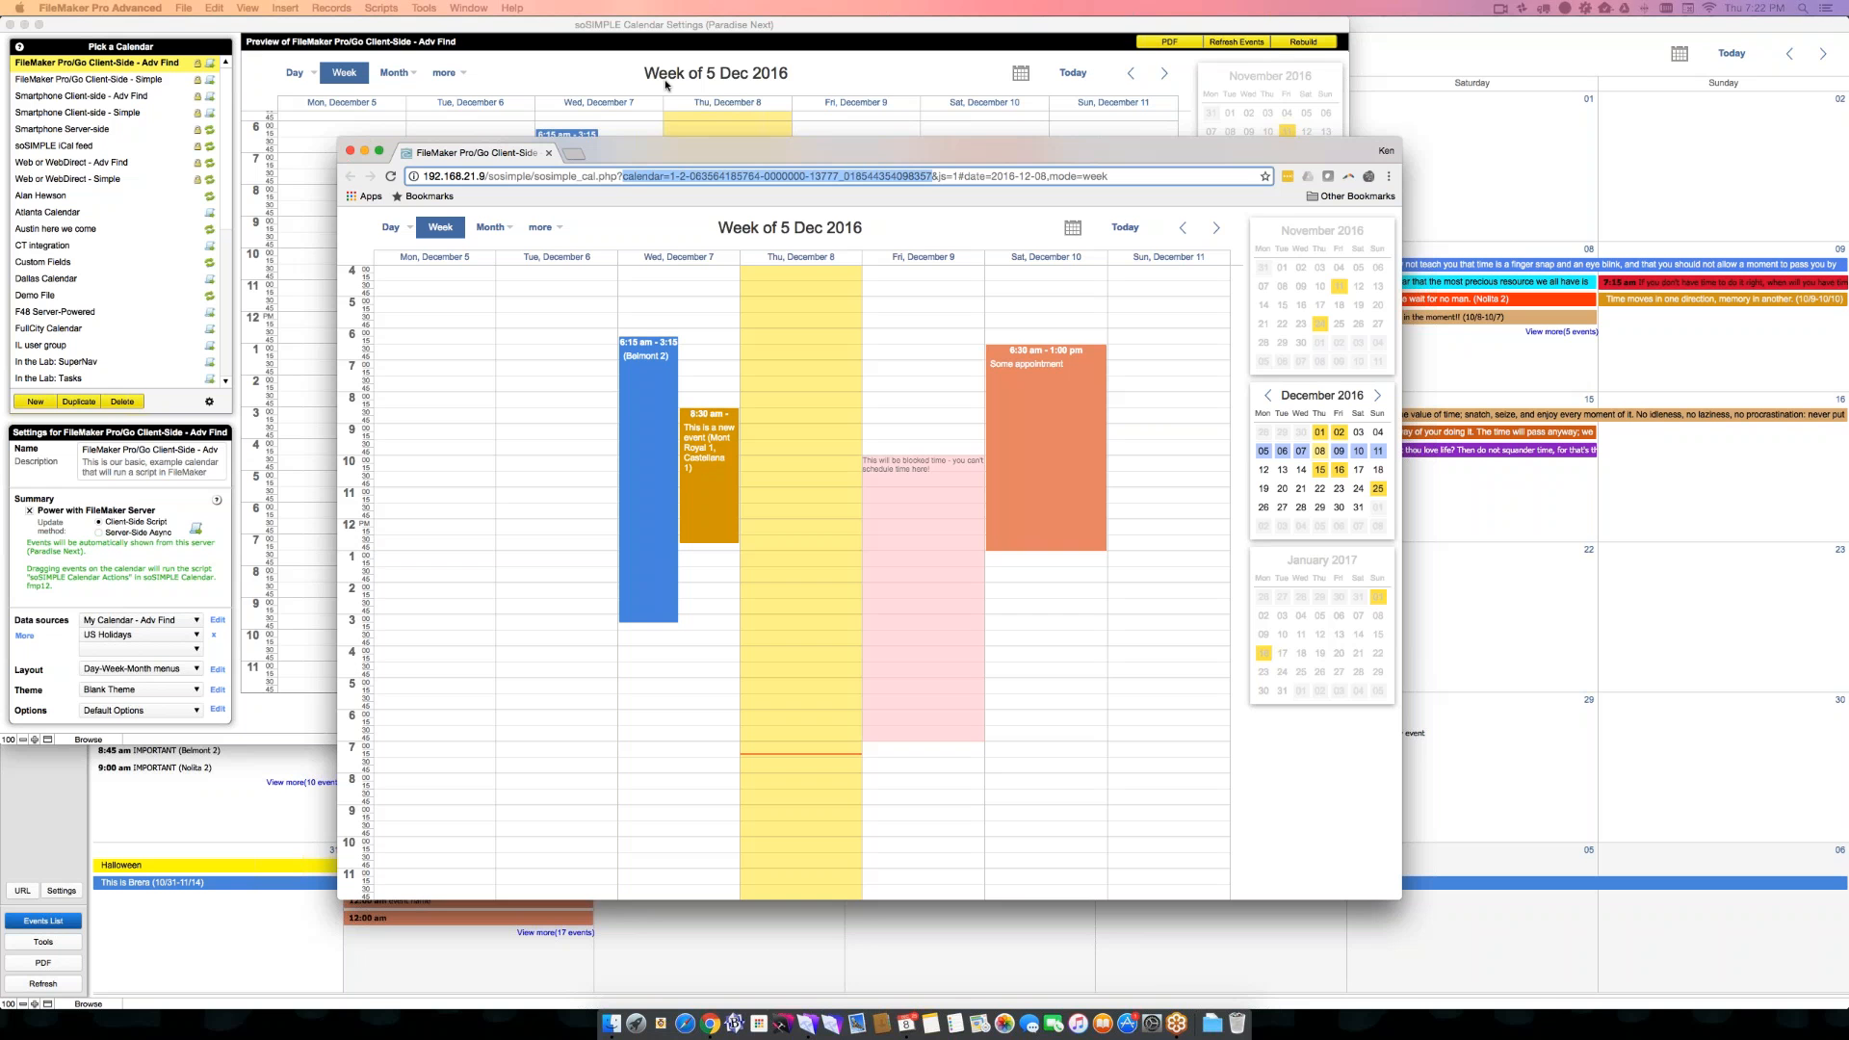
- In a new Chrome window, search sosimplesoftware.com for "security" and open the Security documentation page
{"action": "key", "text": "super+Tab"}
{"action": "key", "text": "super+n"}
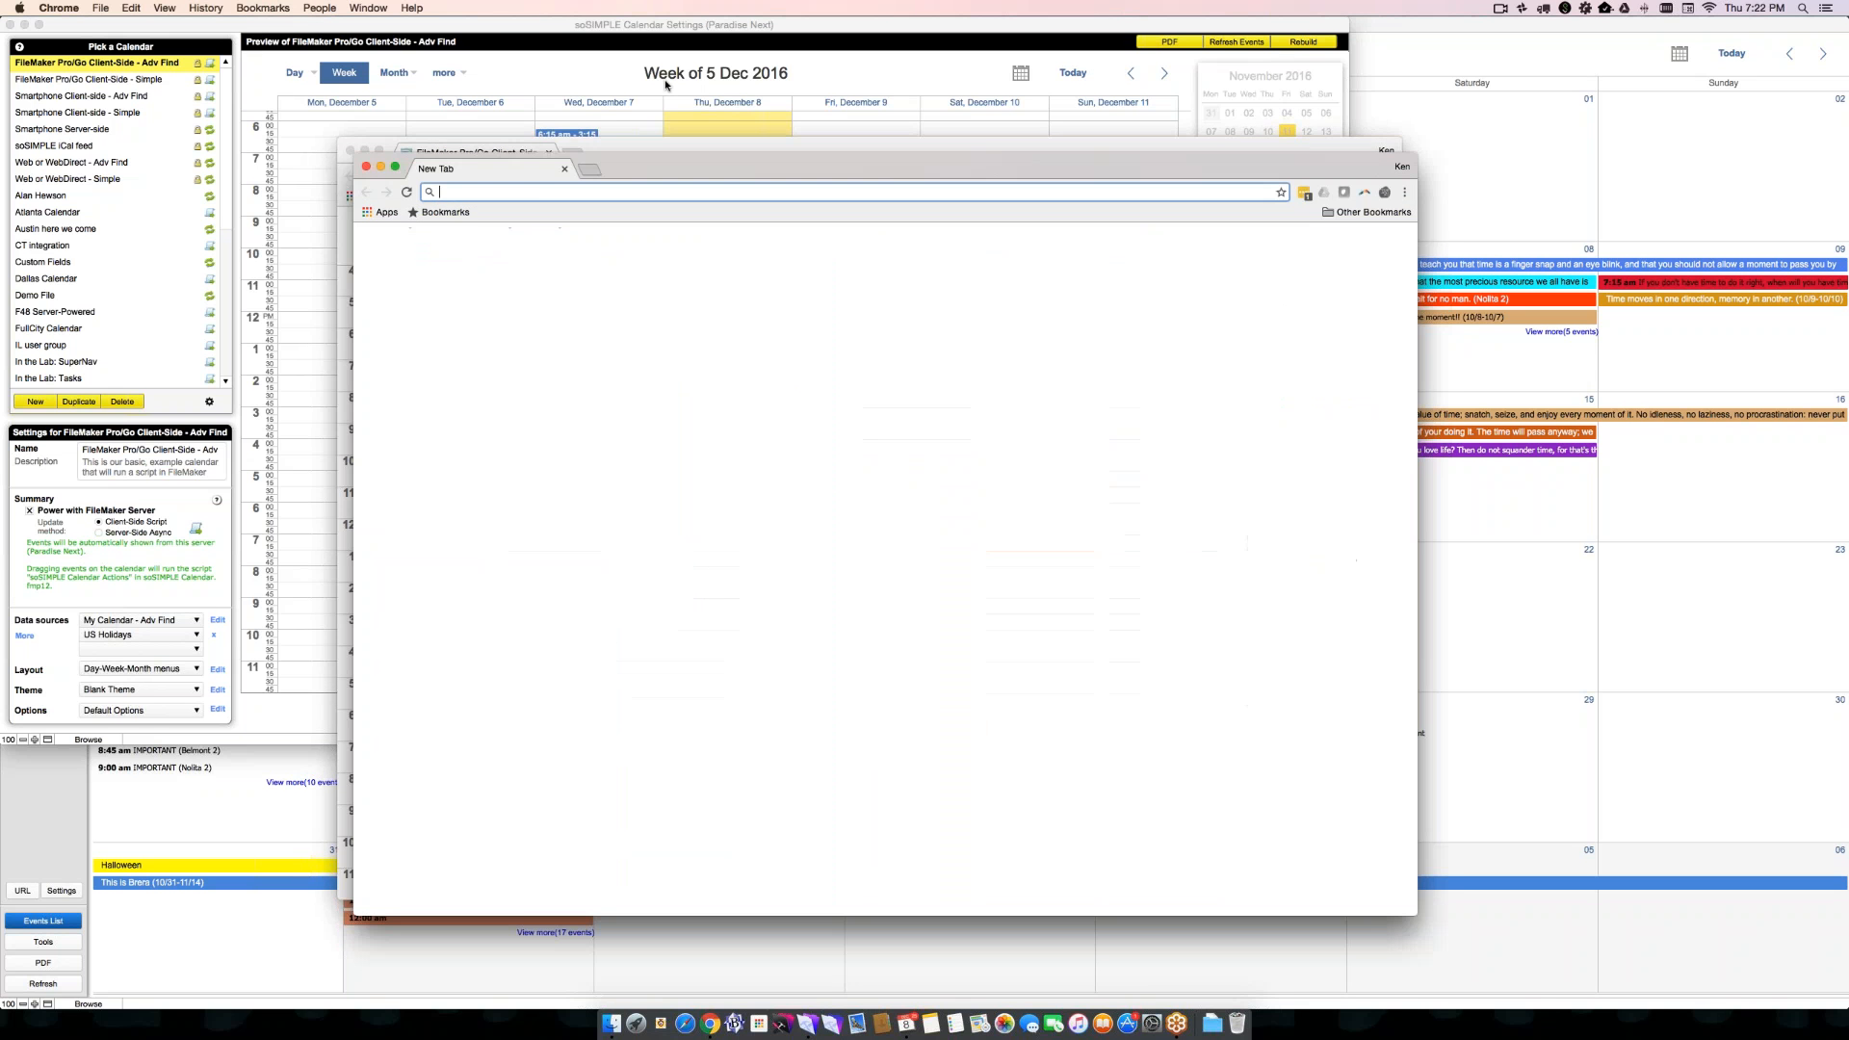
{"action": "type", "text": "sosip"}
{"action": "key", "text": "BackSpace"}
{"action": "type", "text": "mp"}
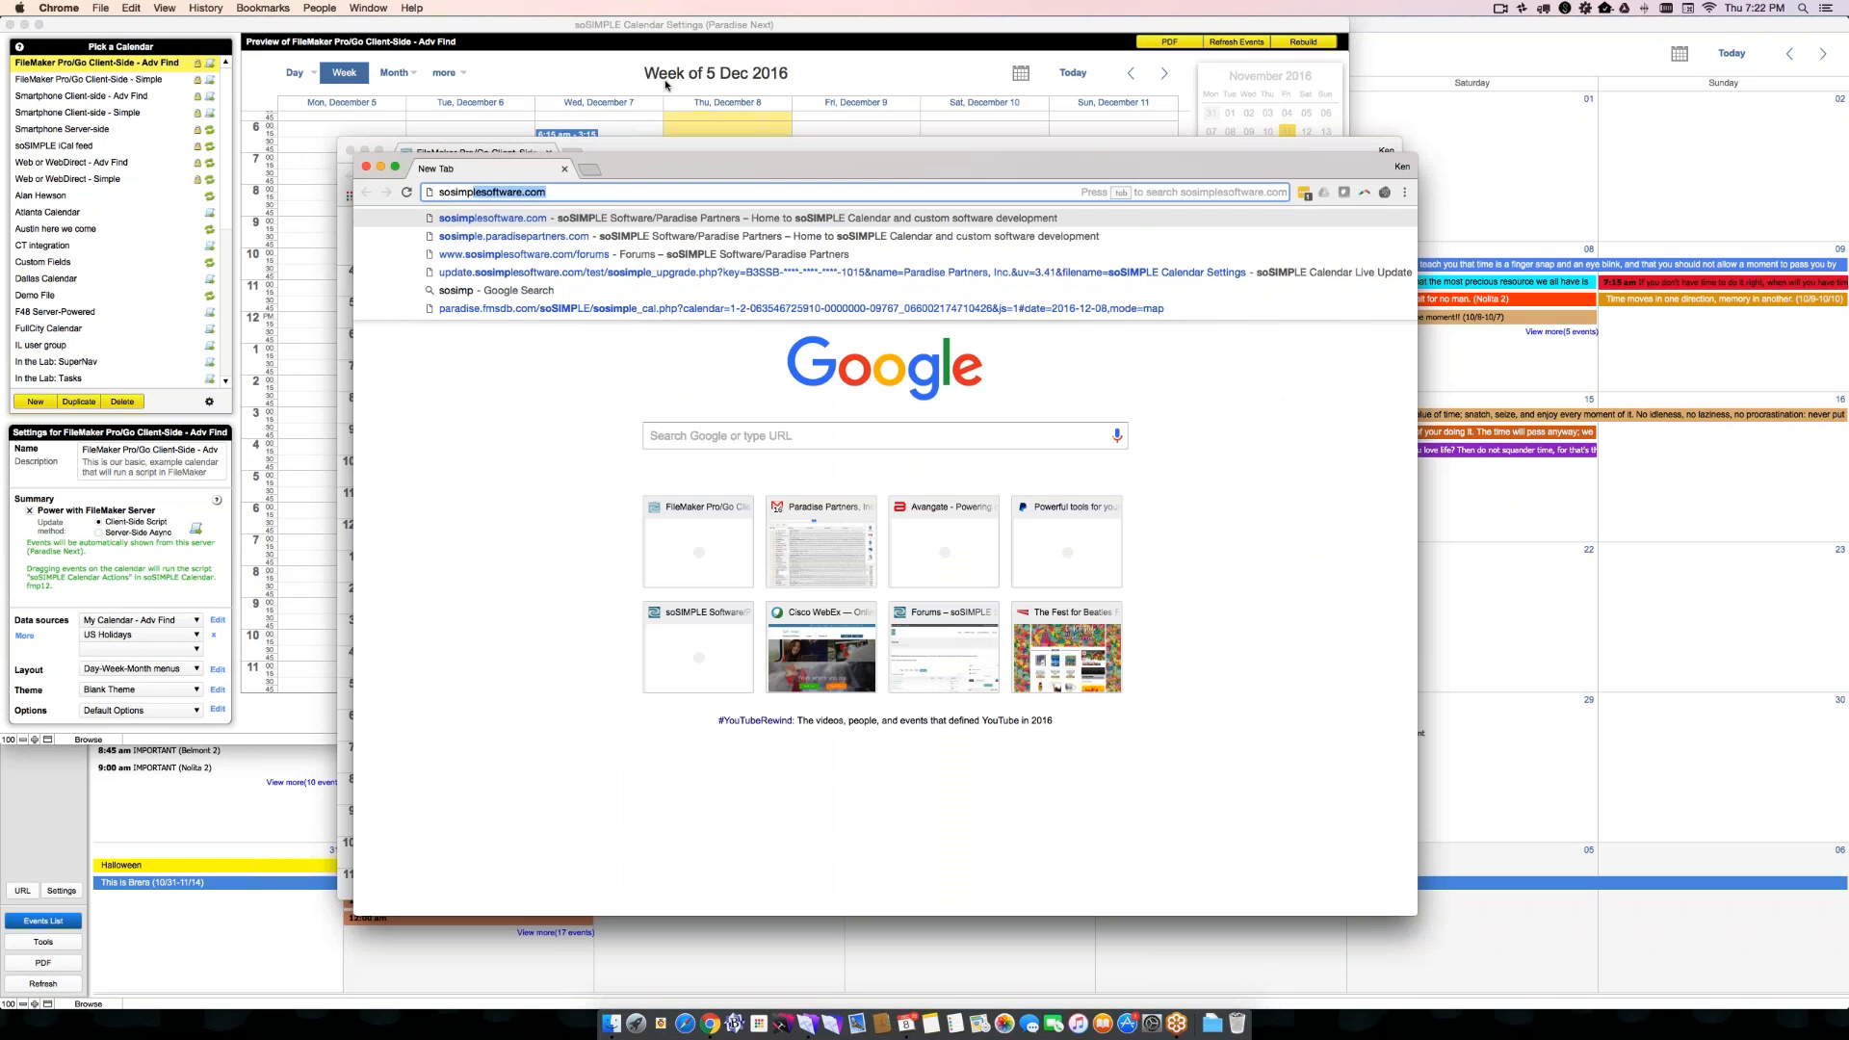
{"action": "key", "text": "Tab"}
{"action": "type", "text": "security"}
{"action": "key", "text": "Return"}
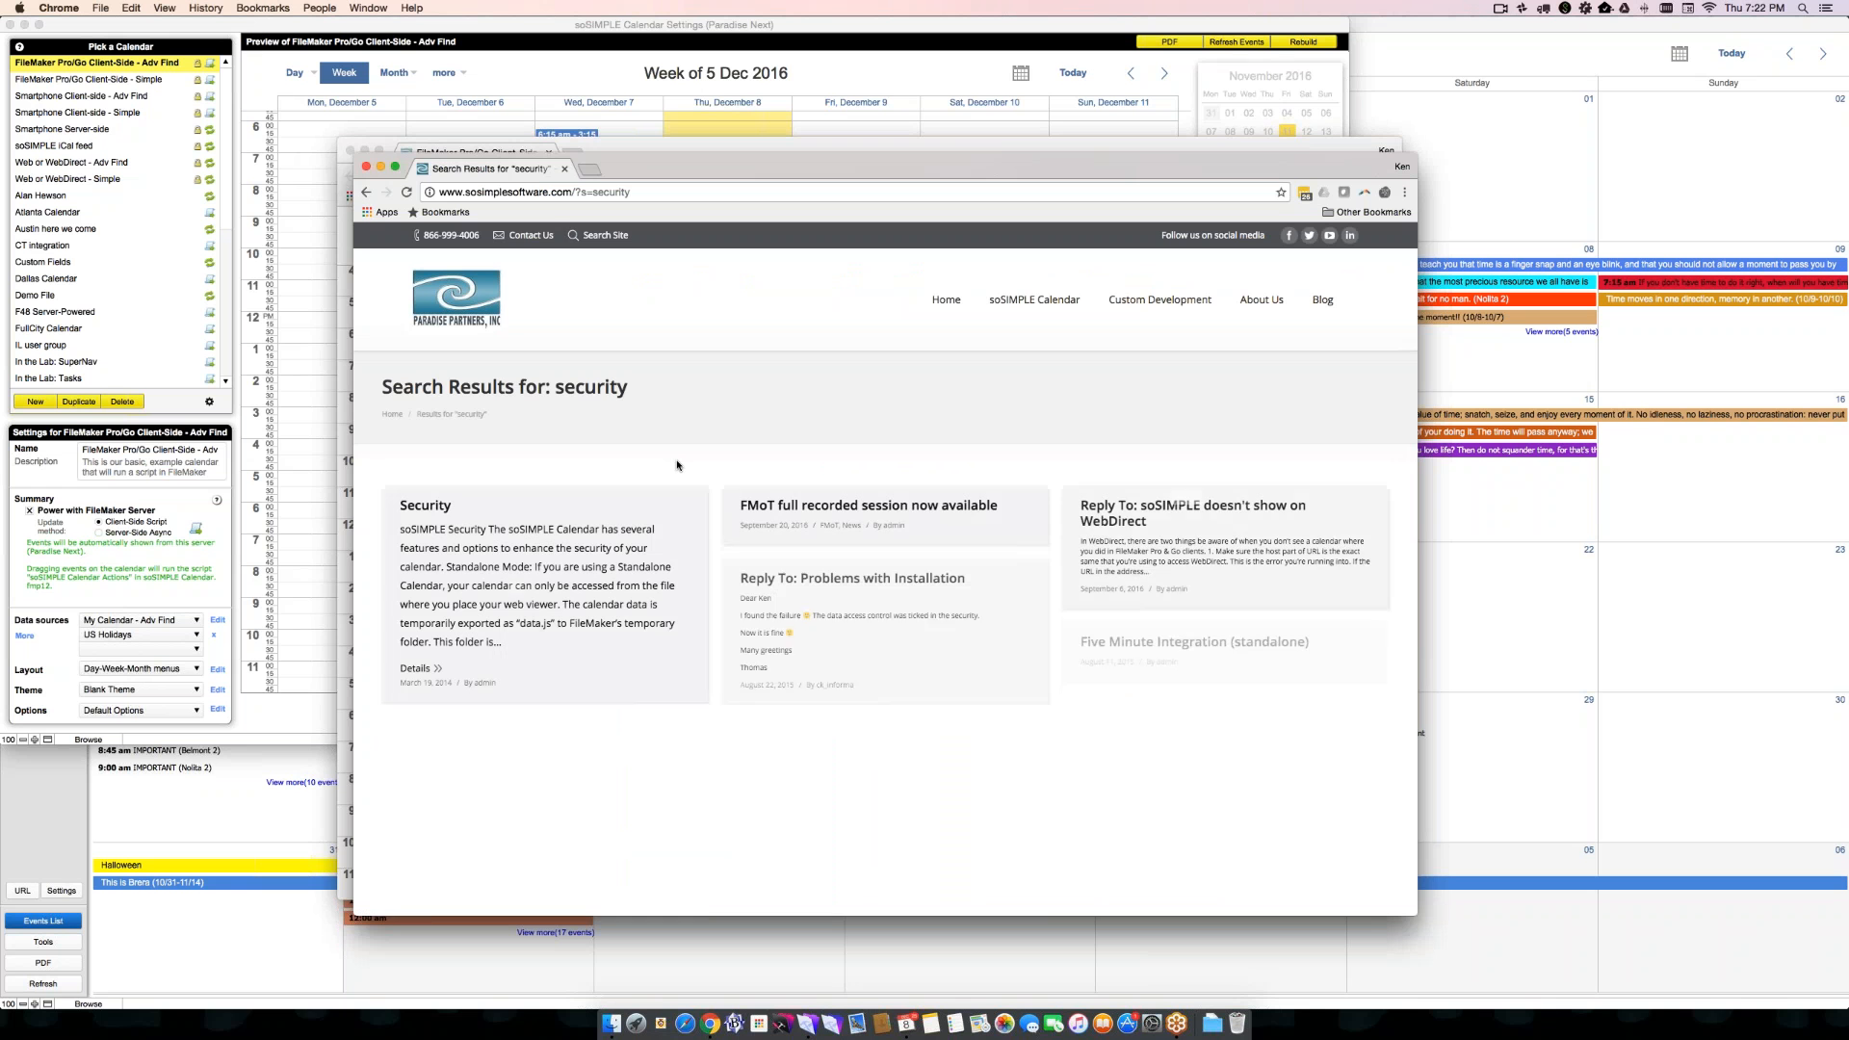
{"action": "left_click", "coordinate": [425, 506]}
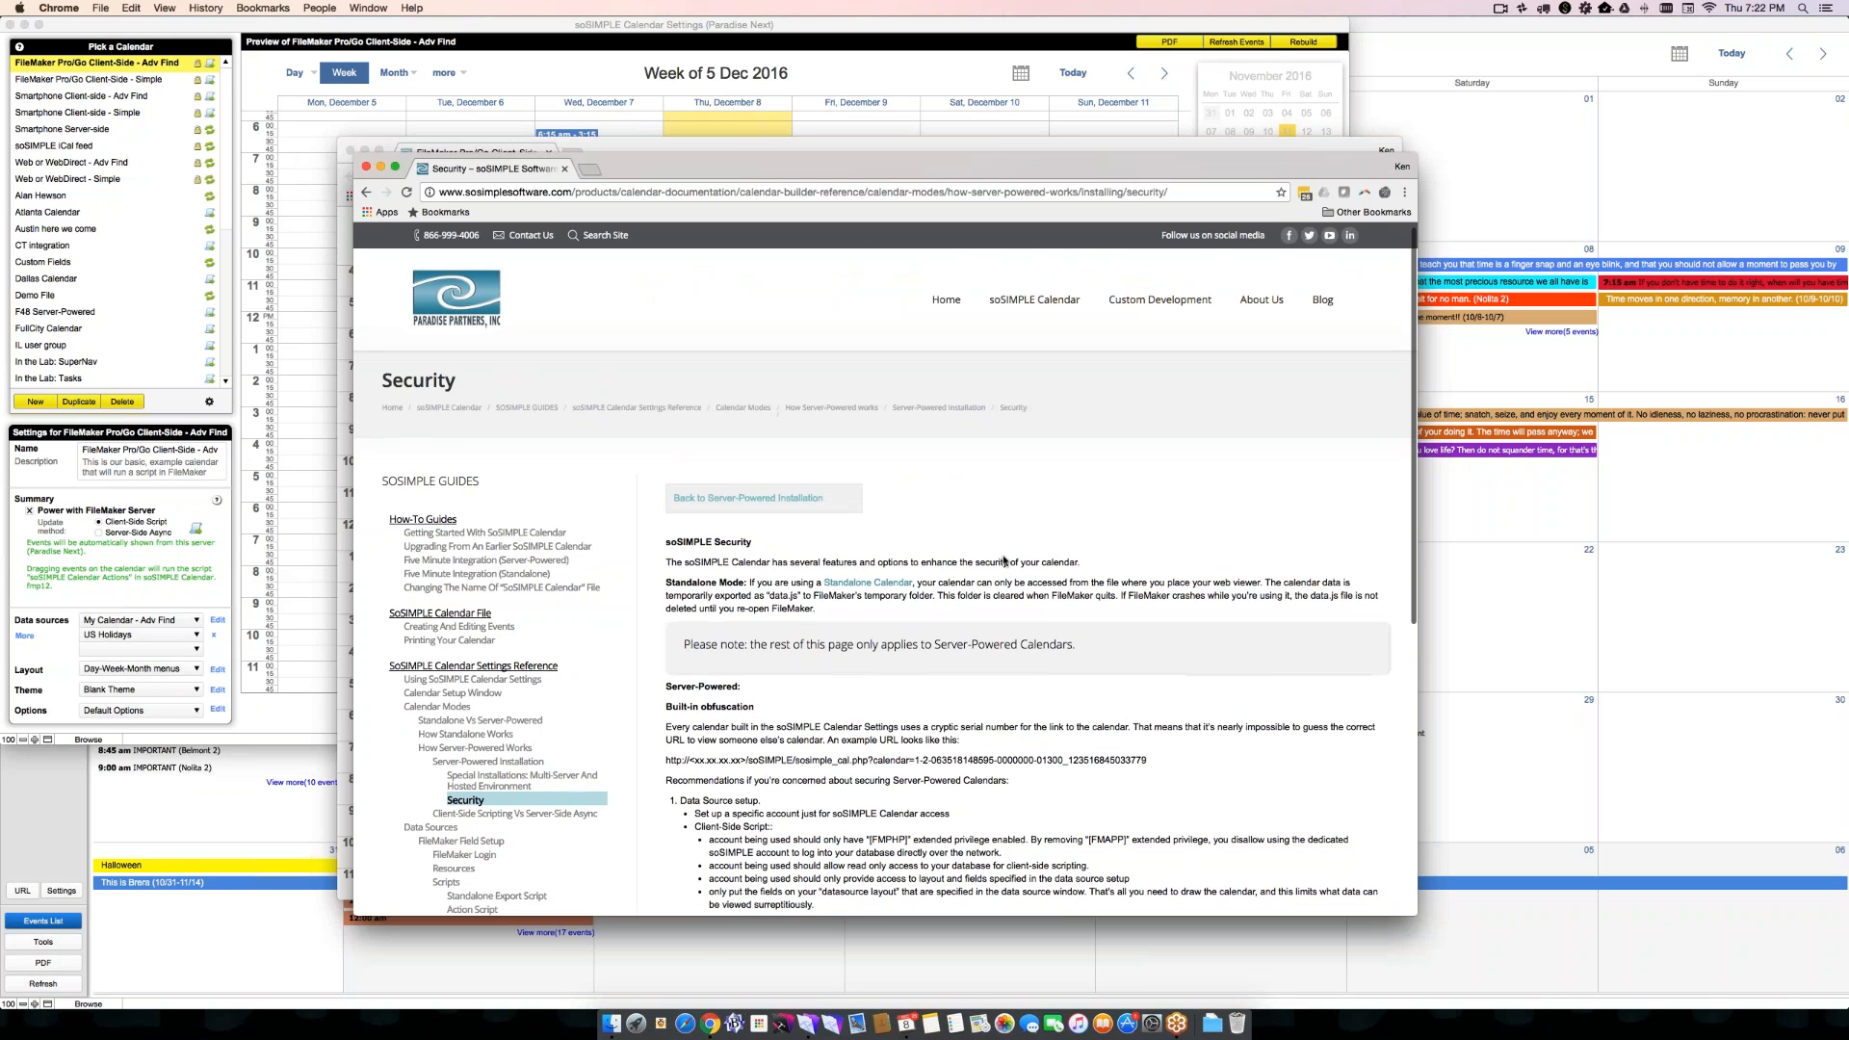
- Read the Security page's server-powered recommendations, highlighting the calendar ID in the example URL and the Advanced Find Script paragraph
{"action": "scroll", "coordinate": [1004, 561], "scroll_direction": "down", "scroll_amount": 3}
{"action": "scroll", "coordinate": [1004, 561], "scroll_direction": "down", "scroll_amount": 4}
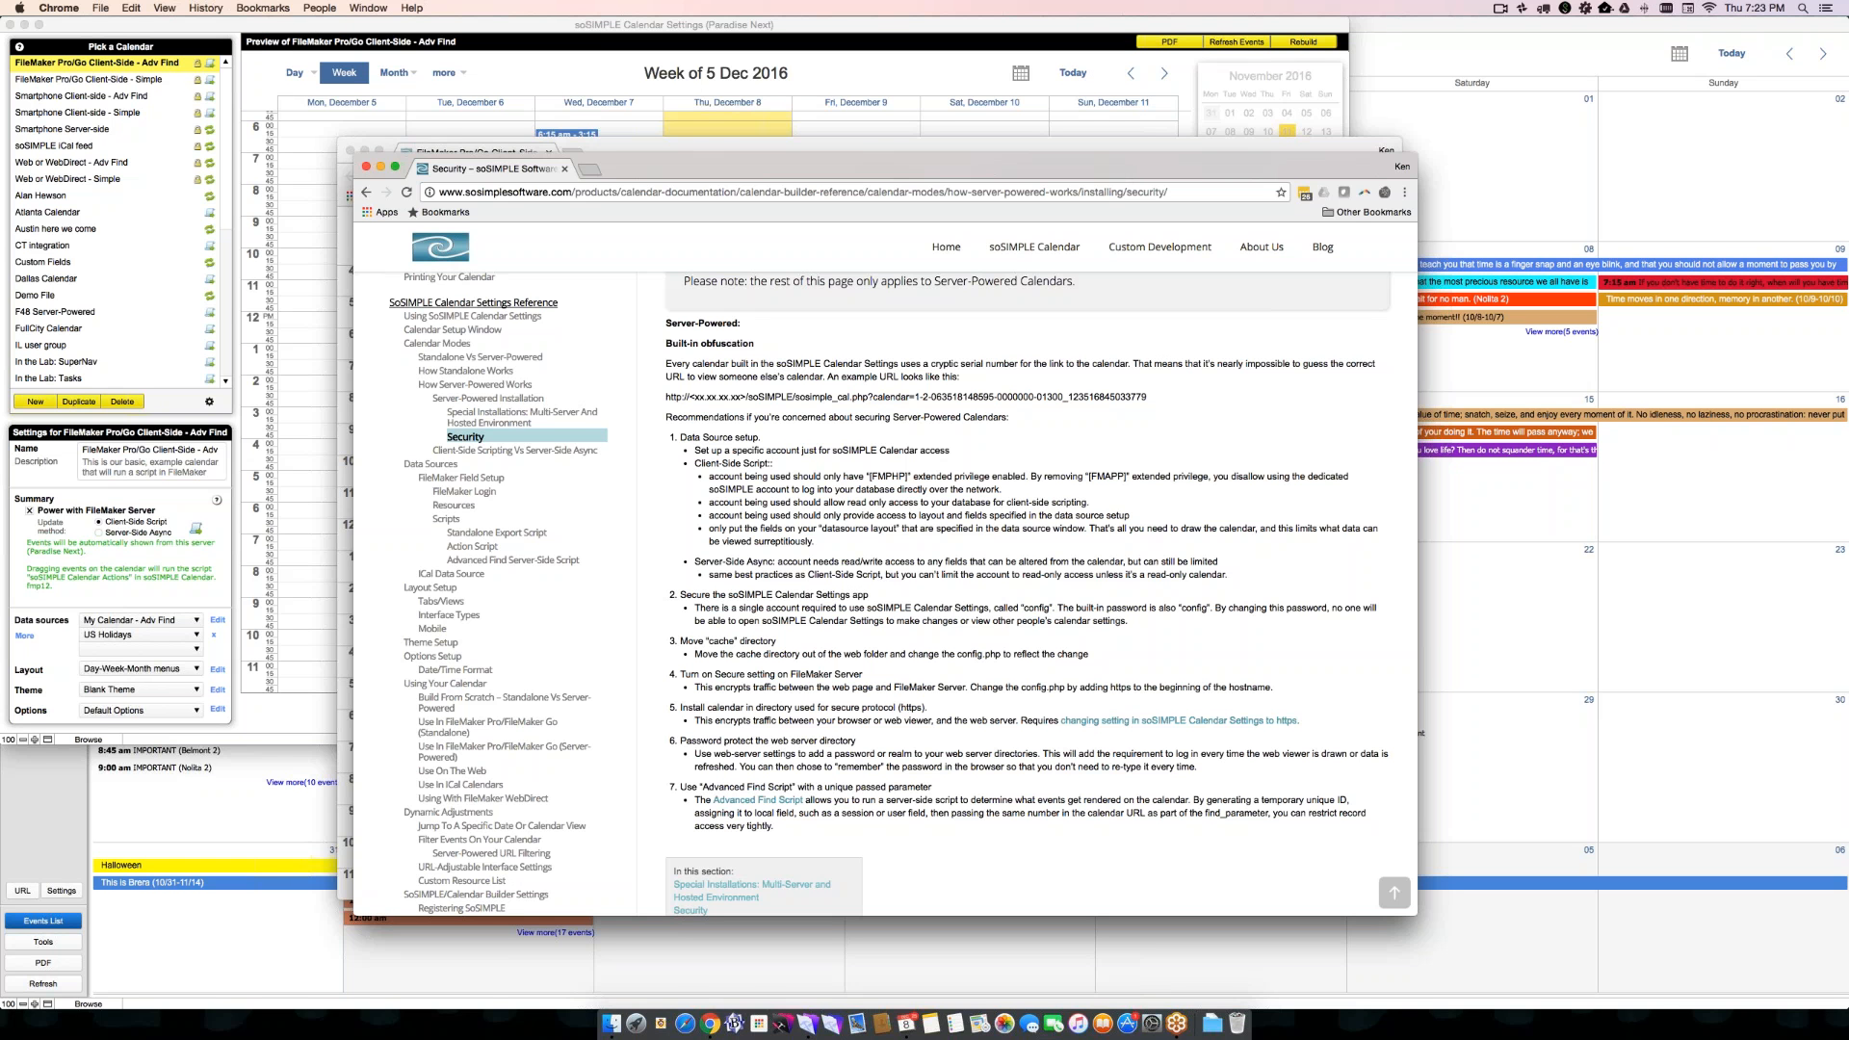
{"action": "left_click_drag", "start_coordinate": [919, 396], "coordinate": [1148, 396]}
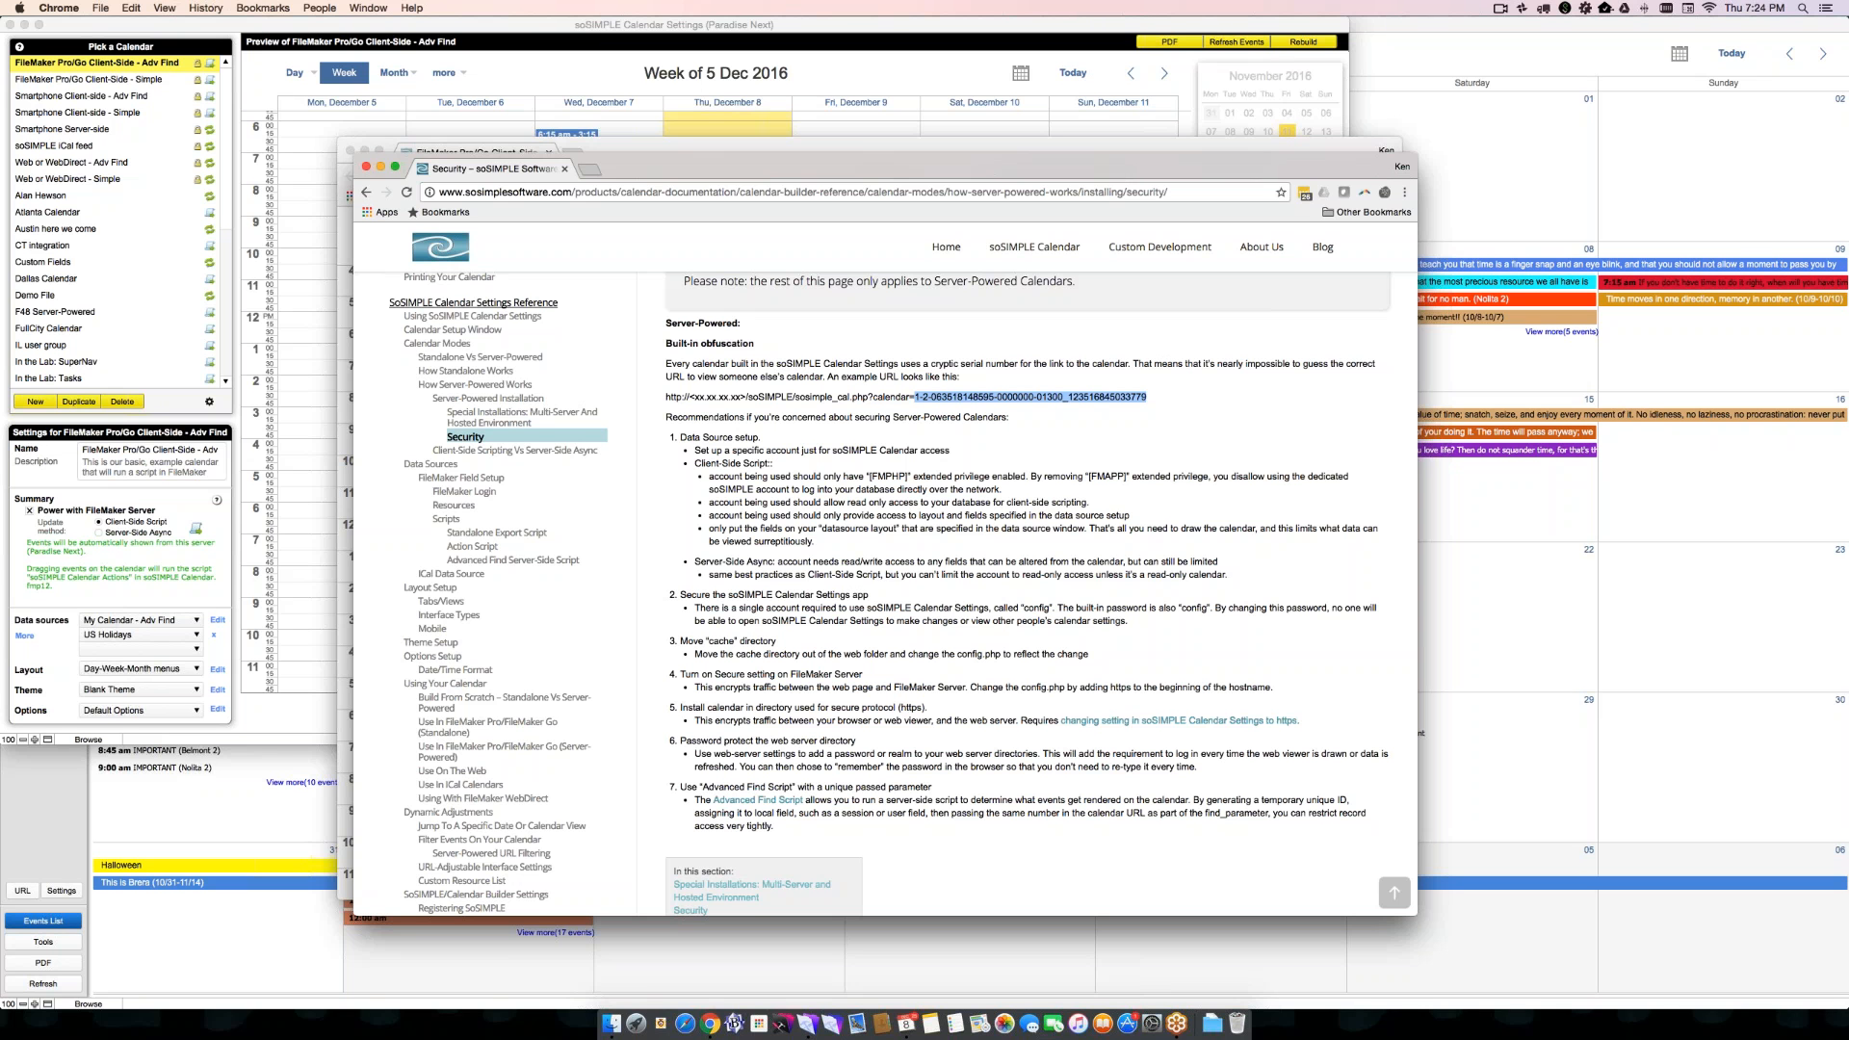
{"action": "scroll", "coordinate": [1027, 588], "scroll_direction": "down", "scroll_amount": 1}
{"action": "scroll", "coordinate": [1027, 588], "scroll_direction": "down", "scroll_amount": 1}
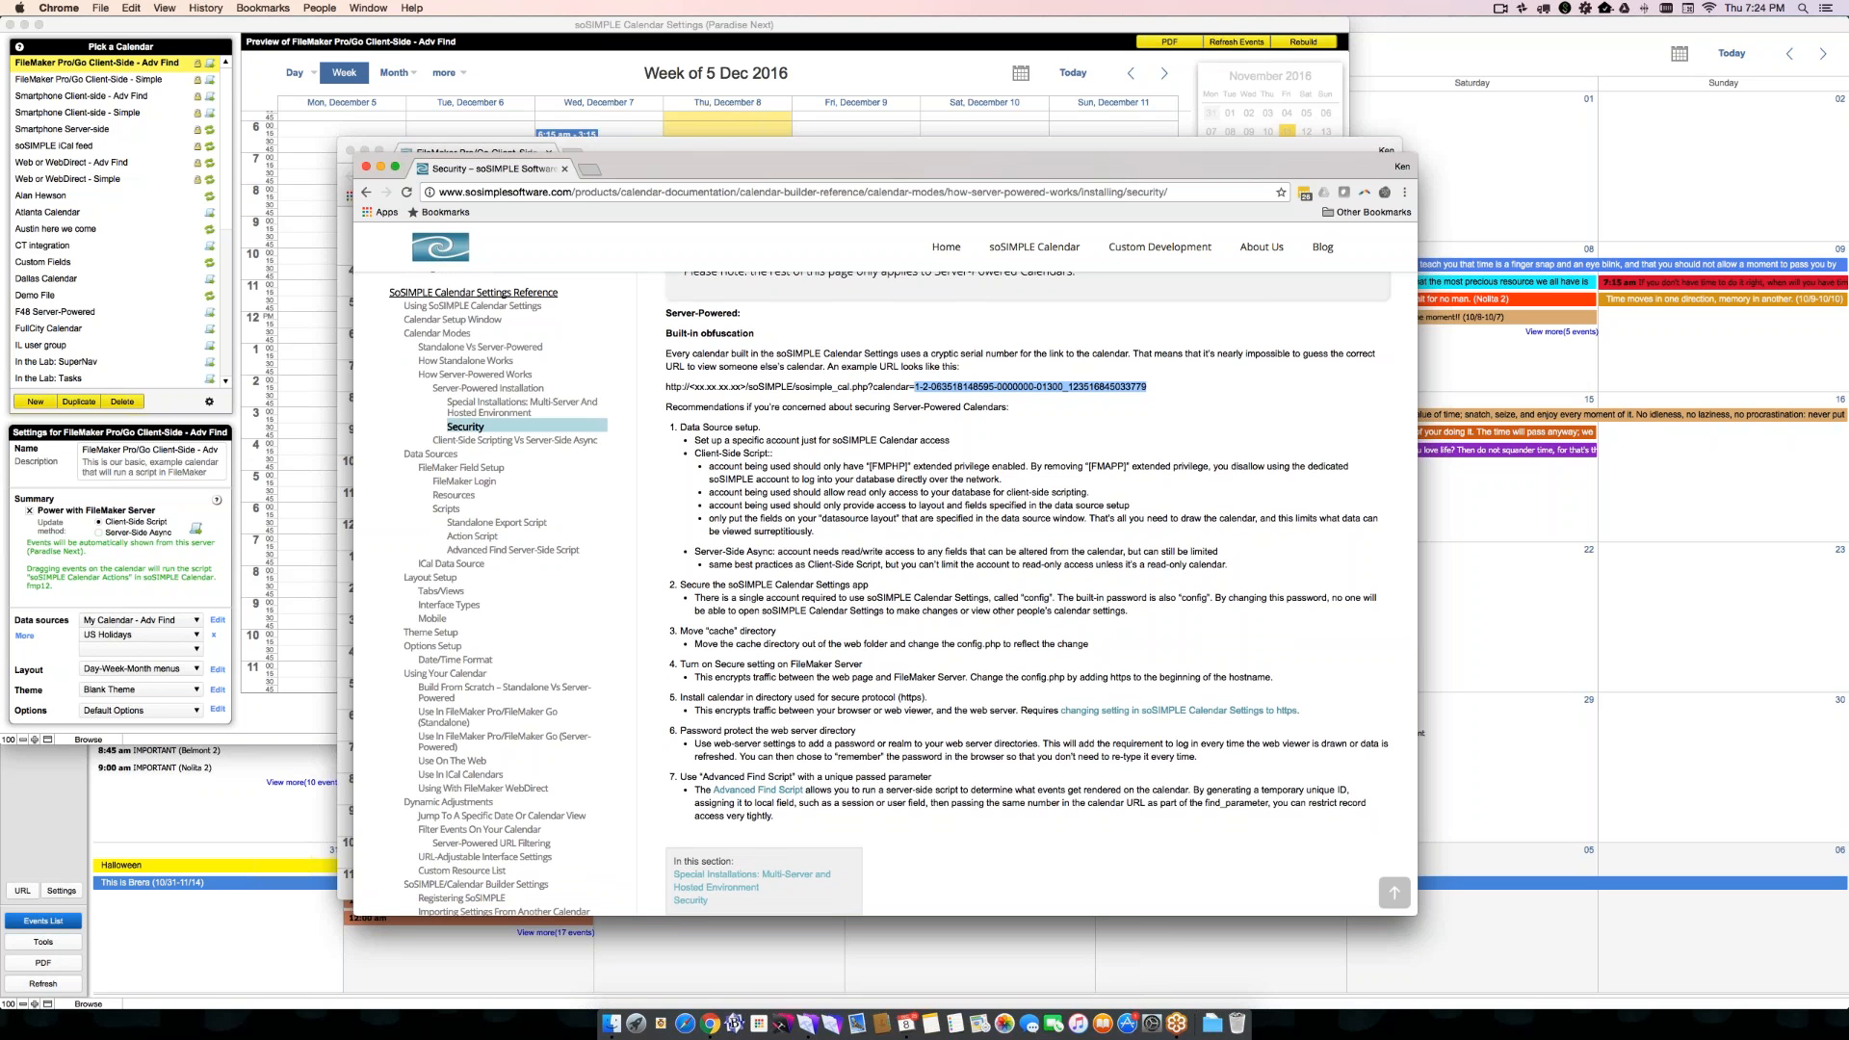
{"action": "triple_click", "coordinate": [701, 802]}
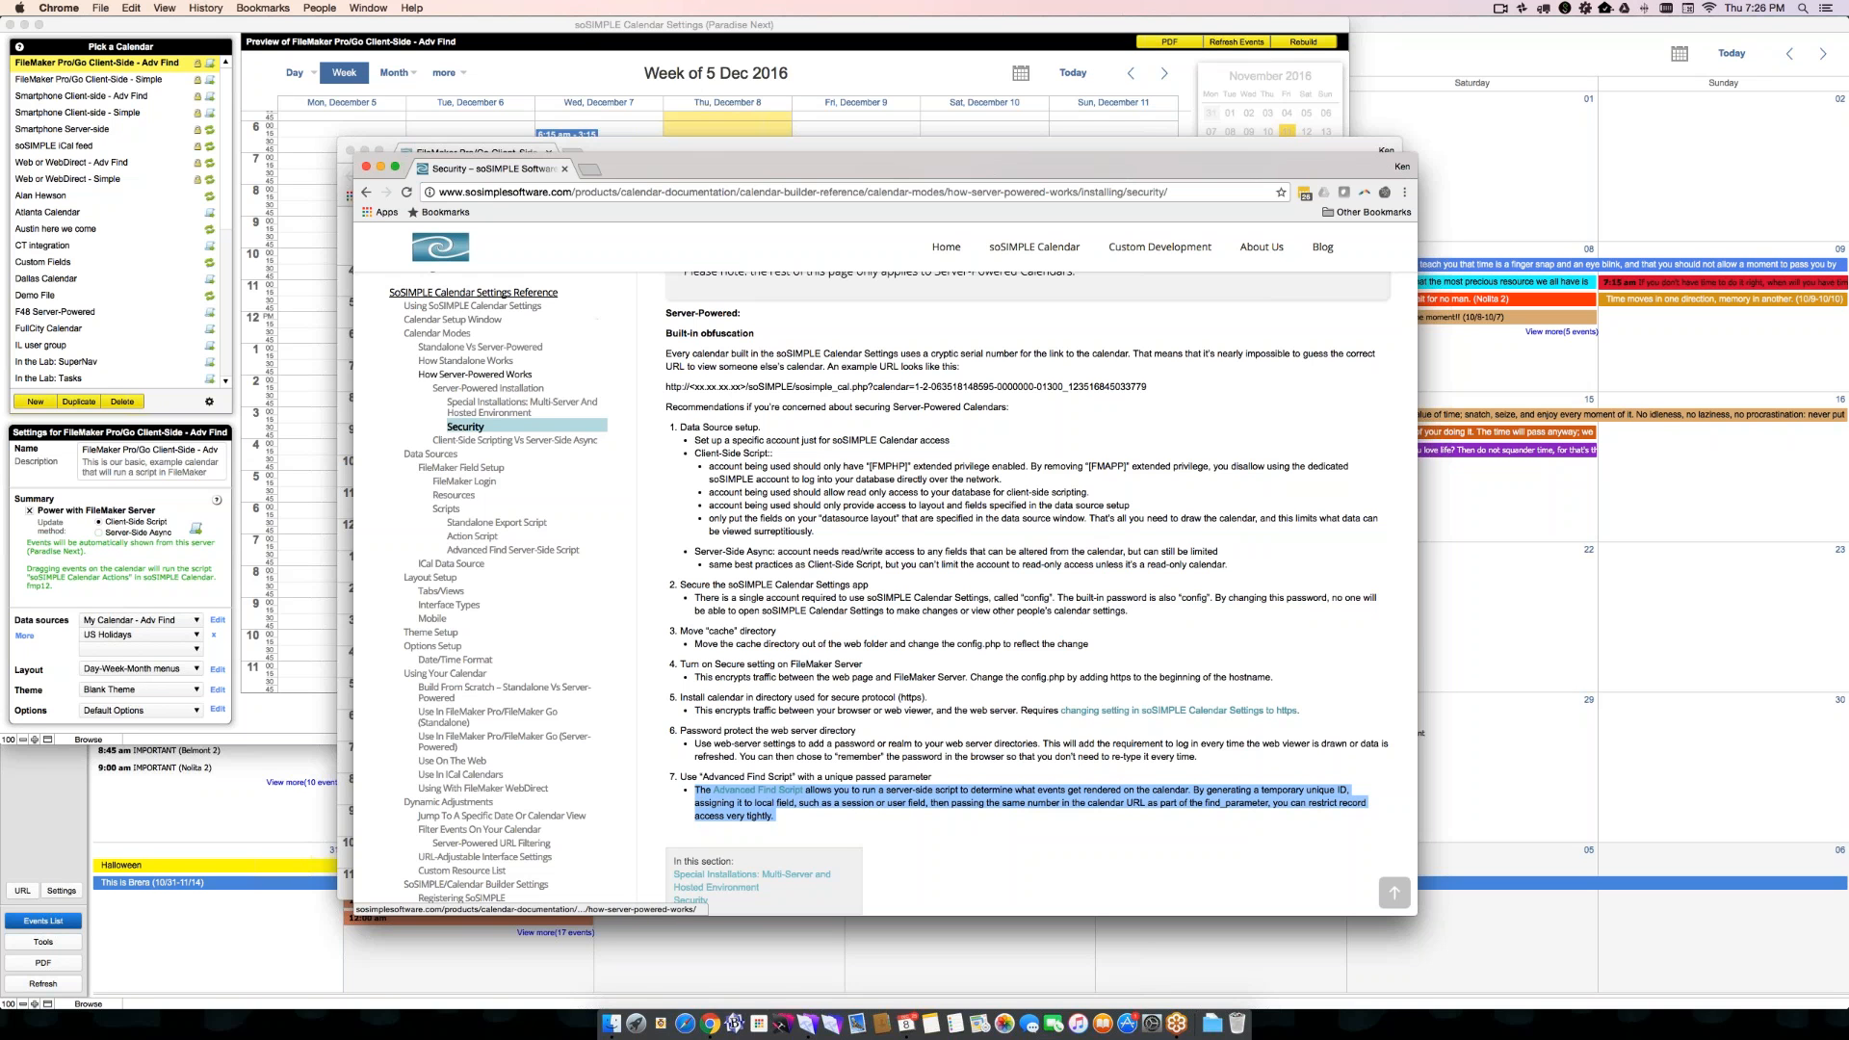
{"action": "scroll", "coordinate": [516, 440], "scroll_direction": "up", "scroll_amount": 1}
{"action": "scroll", "coordinate": [504, 296], "scroll_direction": "up", "scroll_amount": 5}
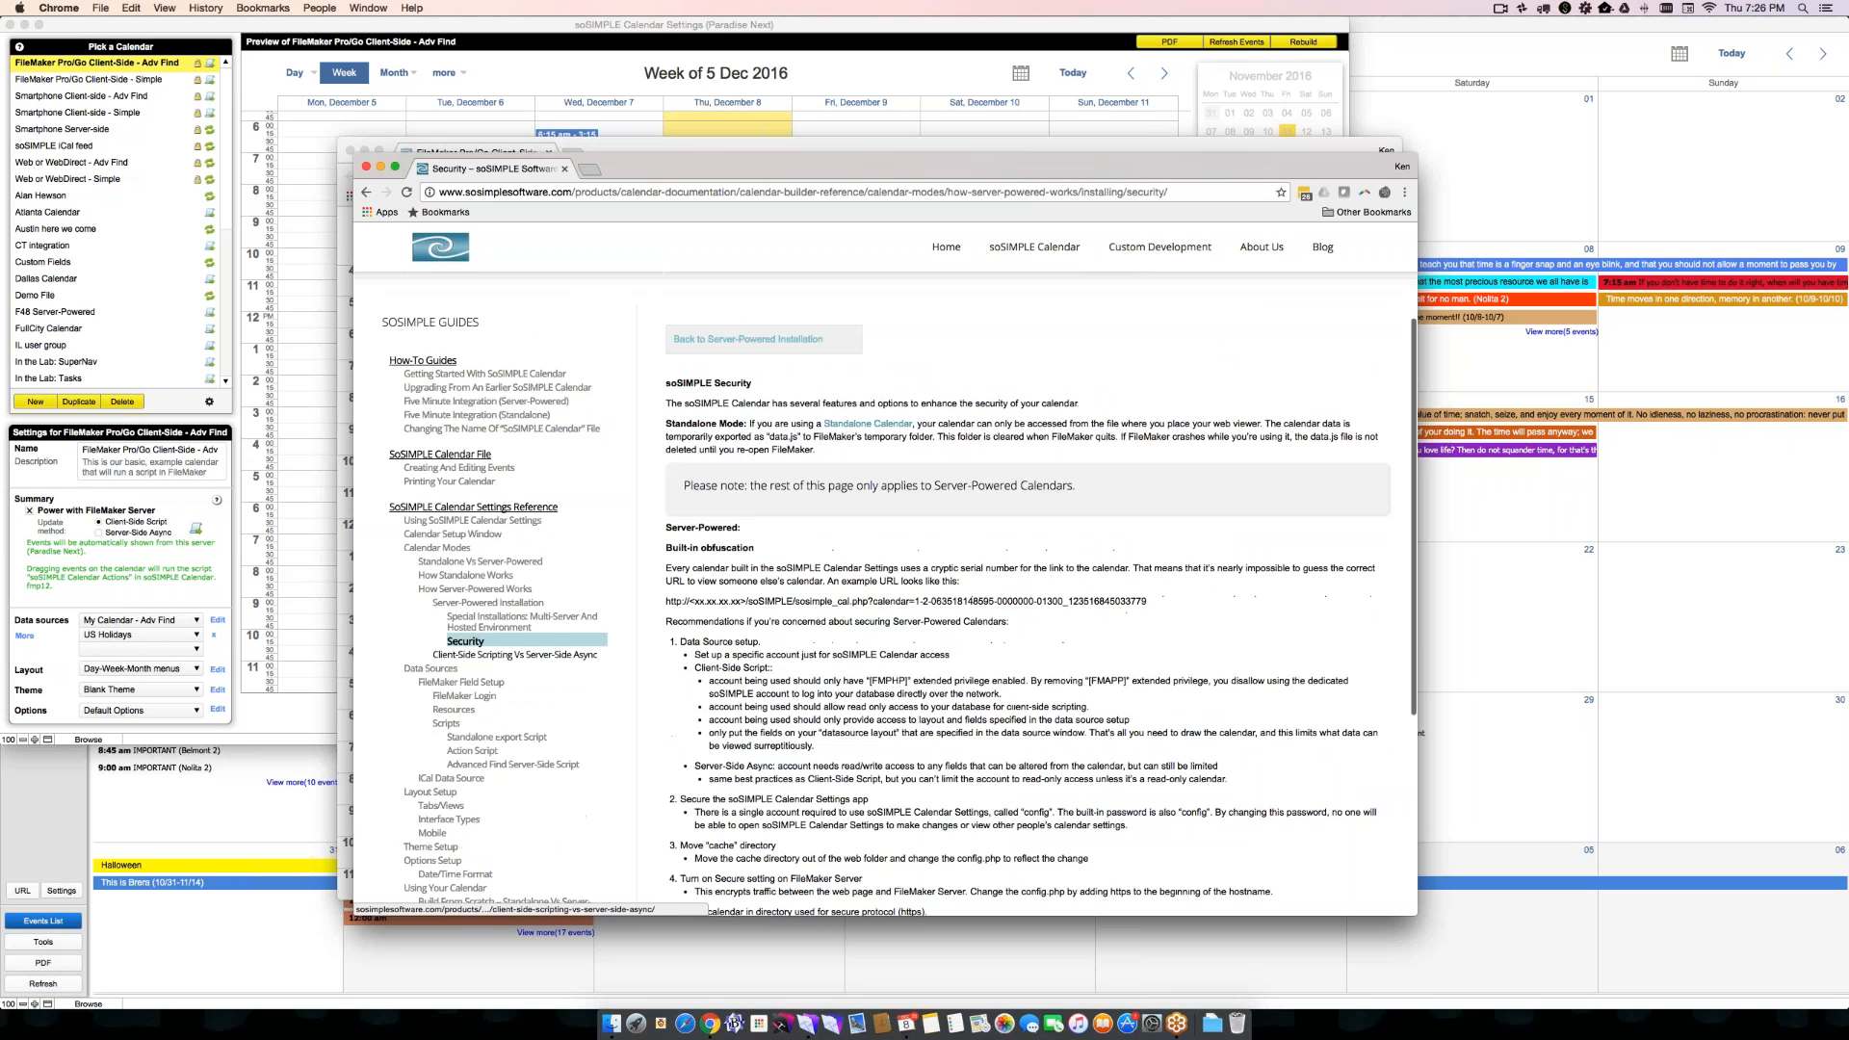
- Open the Five Minute Integration (Server-Powered) guide and read through its database setup instructions
{"action": "left_click", "coordinate": [462, 403]}
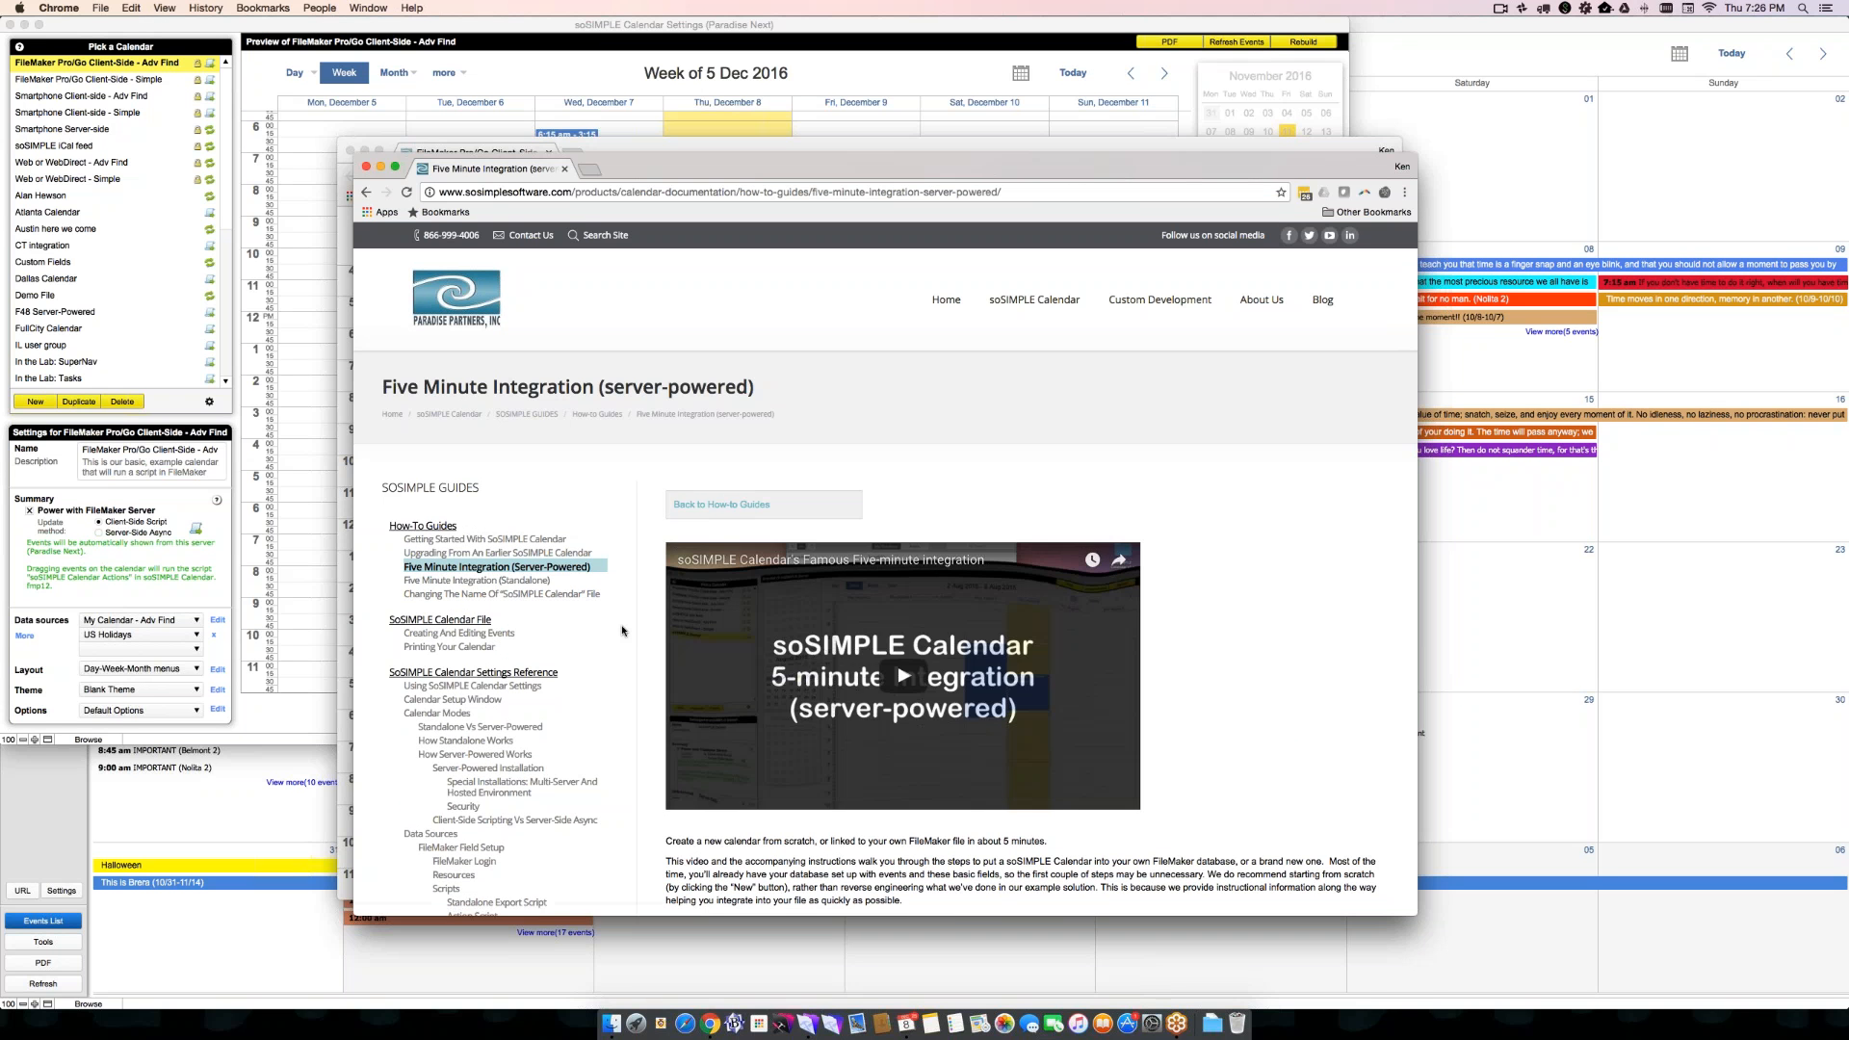
{"action": "scroll", "coordinate": [622, 631], "scroll_direction": "down", "scroll_amount": 5}
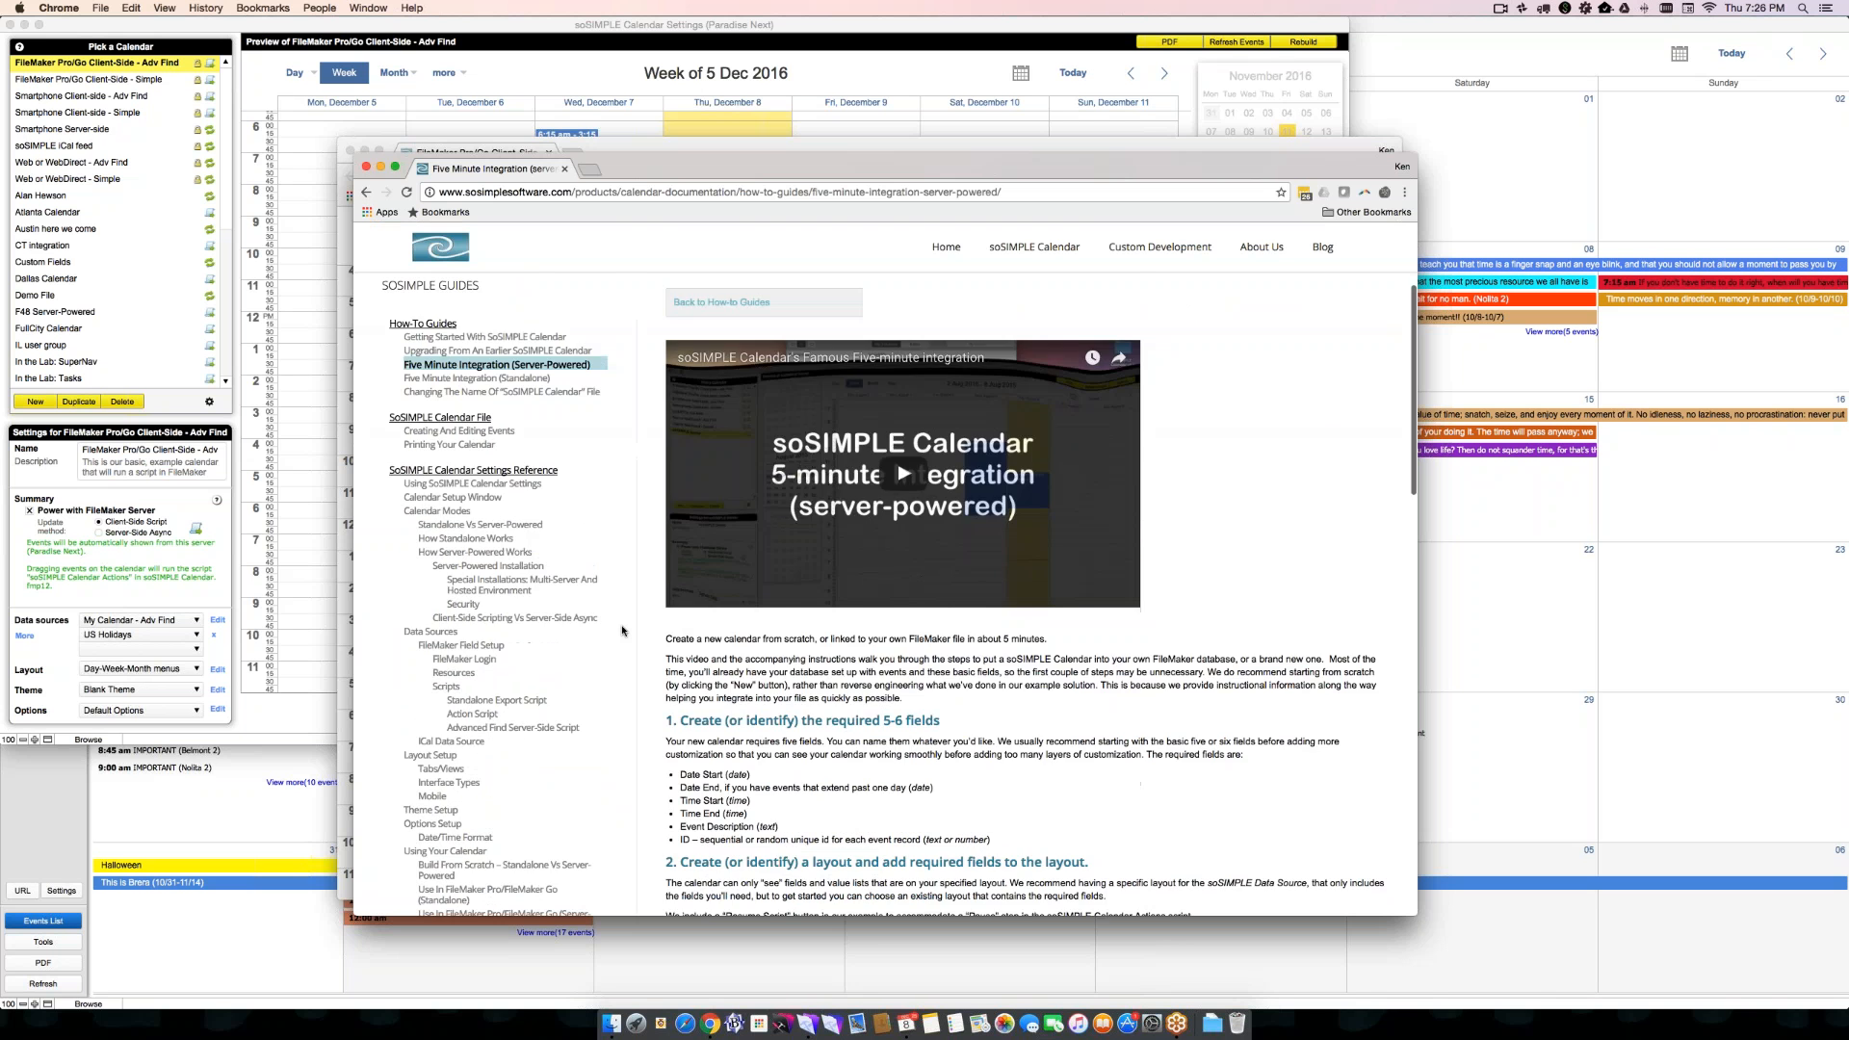
{"action": "scroll", "coordinate": [622, 632], "scroll_direction": "down", "scroll_amount": 5}
{"action": "scroll", "coordinate": [622, 632], "scroll_direction": "down", "scroll_amount": 8}
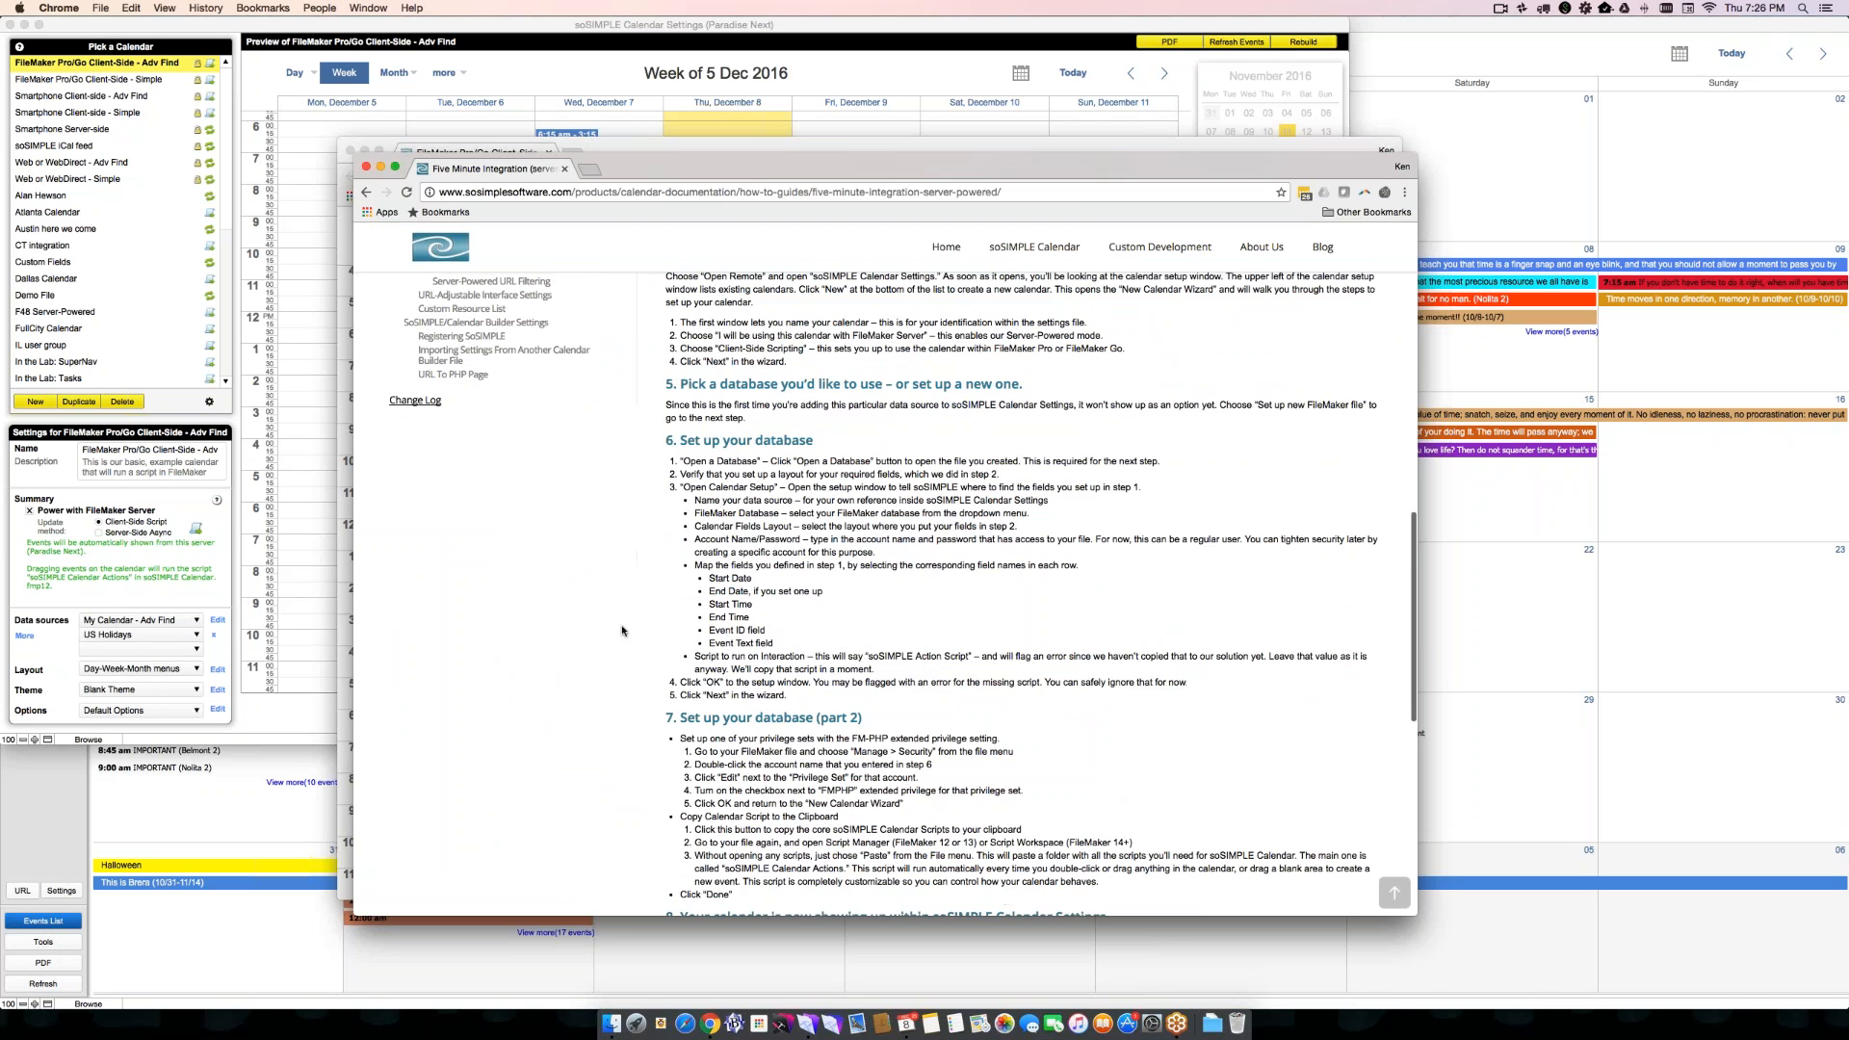
{"action": "scroll", "coordinate": [622, 632], "scroll_direction": "down", "scroll_amount": 3}
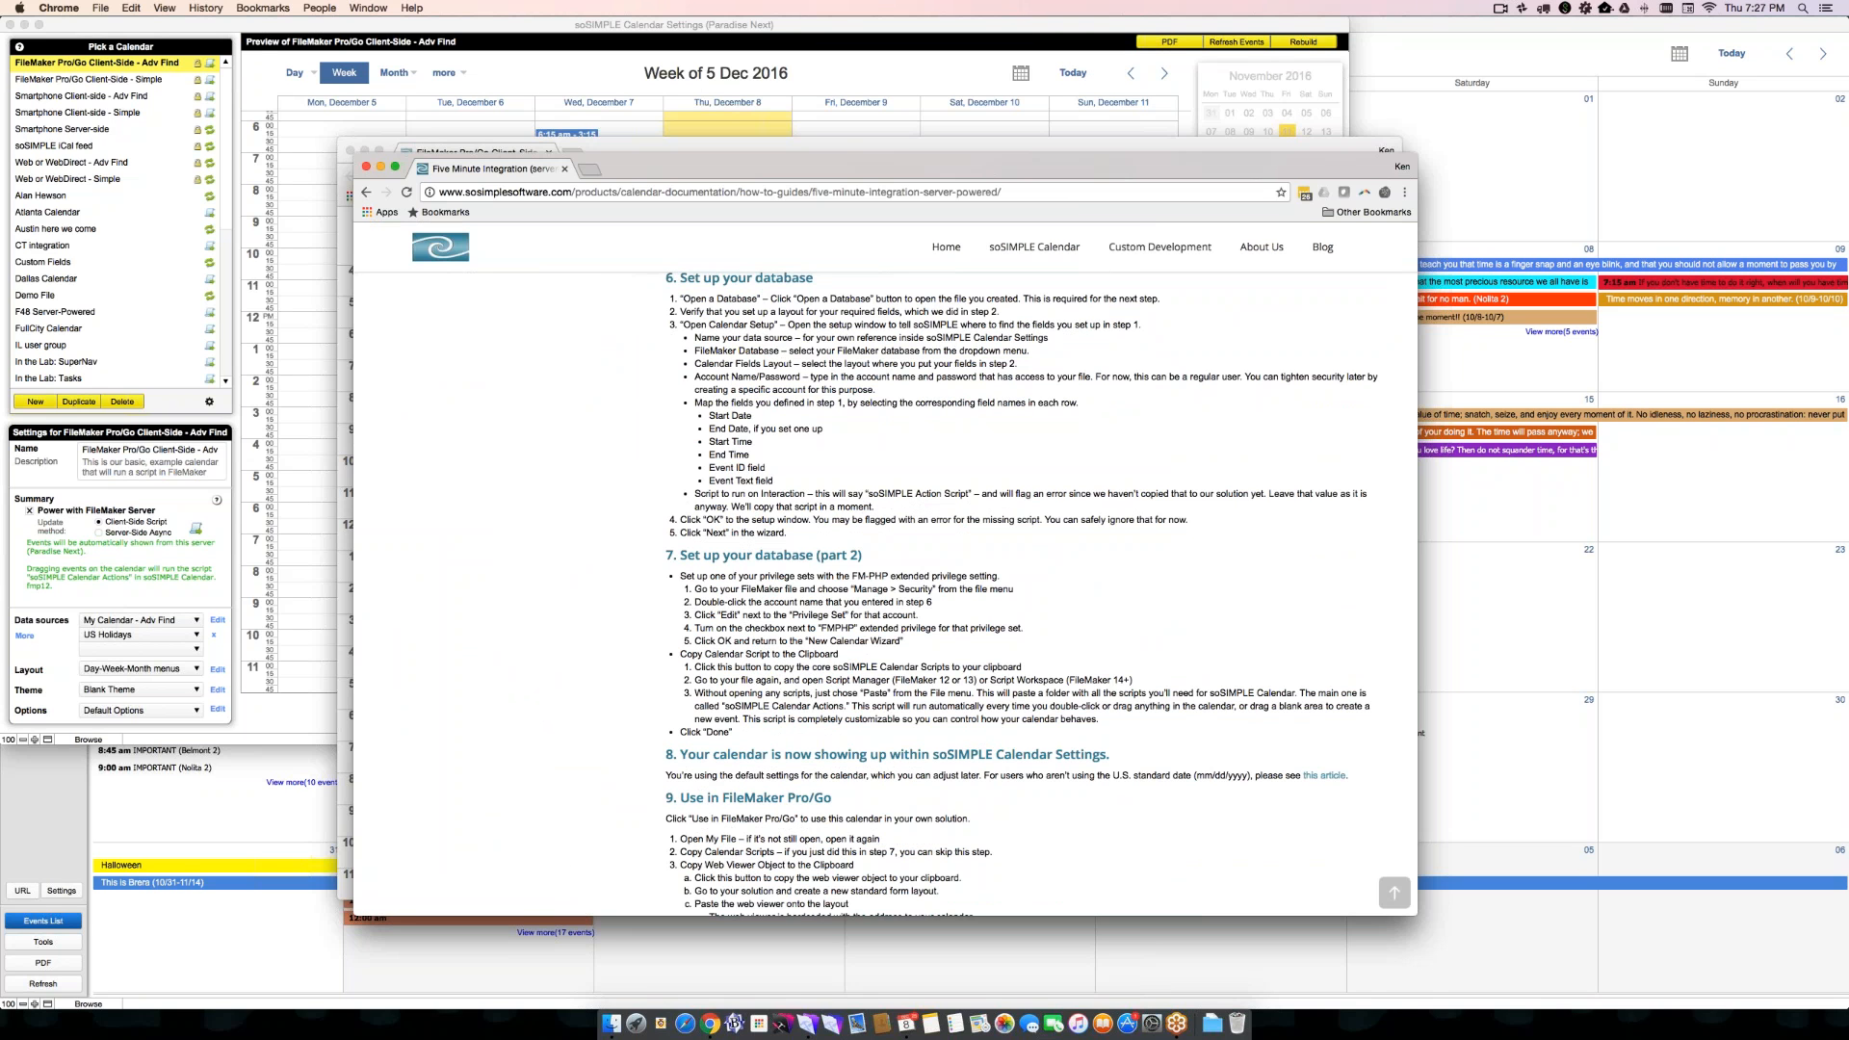
- Bring the web calendar window forward and open Developer Tools for it, docked below the page
{"action": "left_click", "coordinate": [792, 144]}
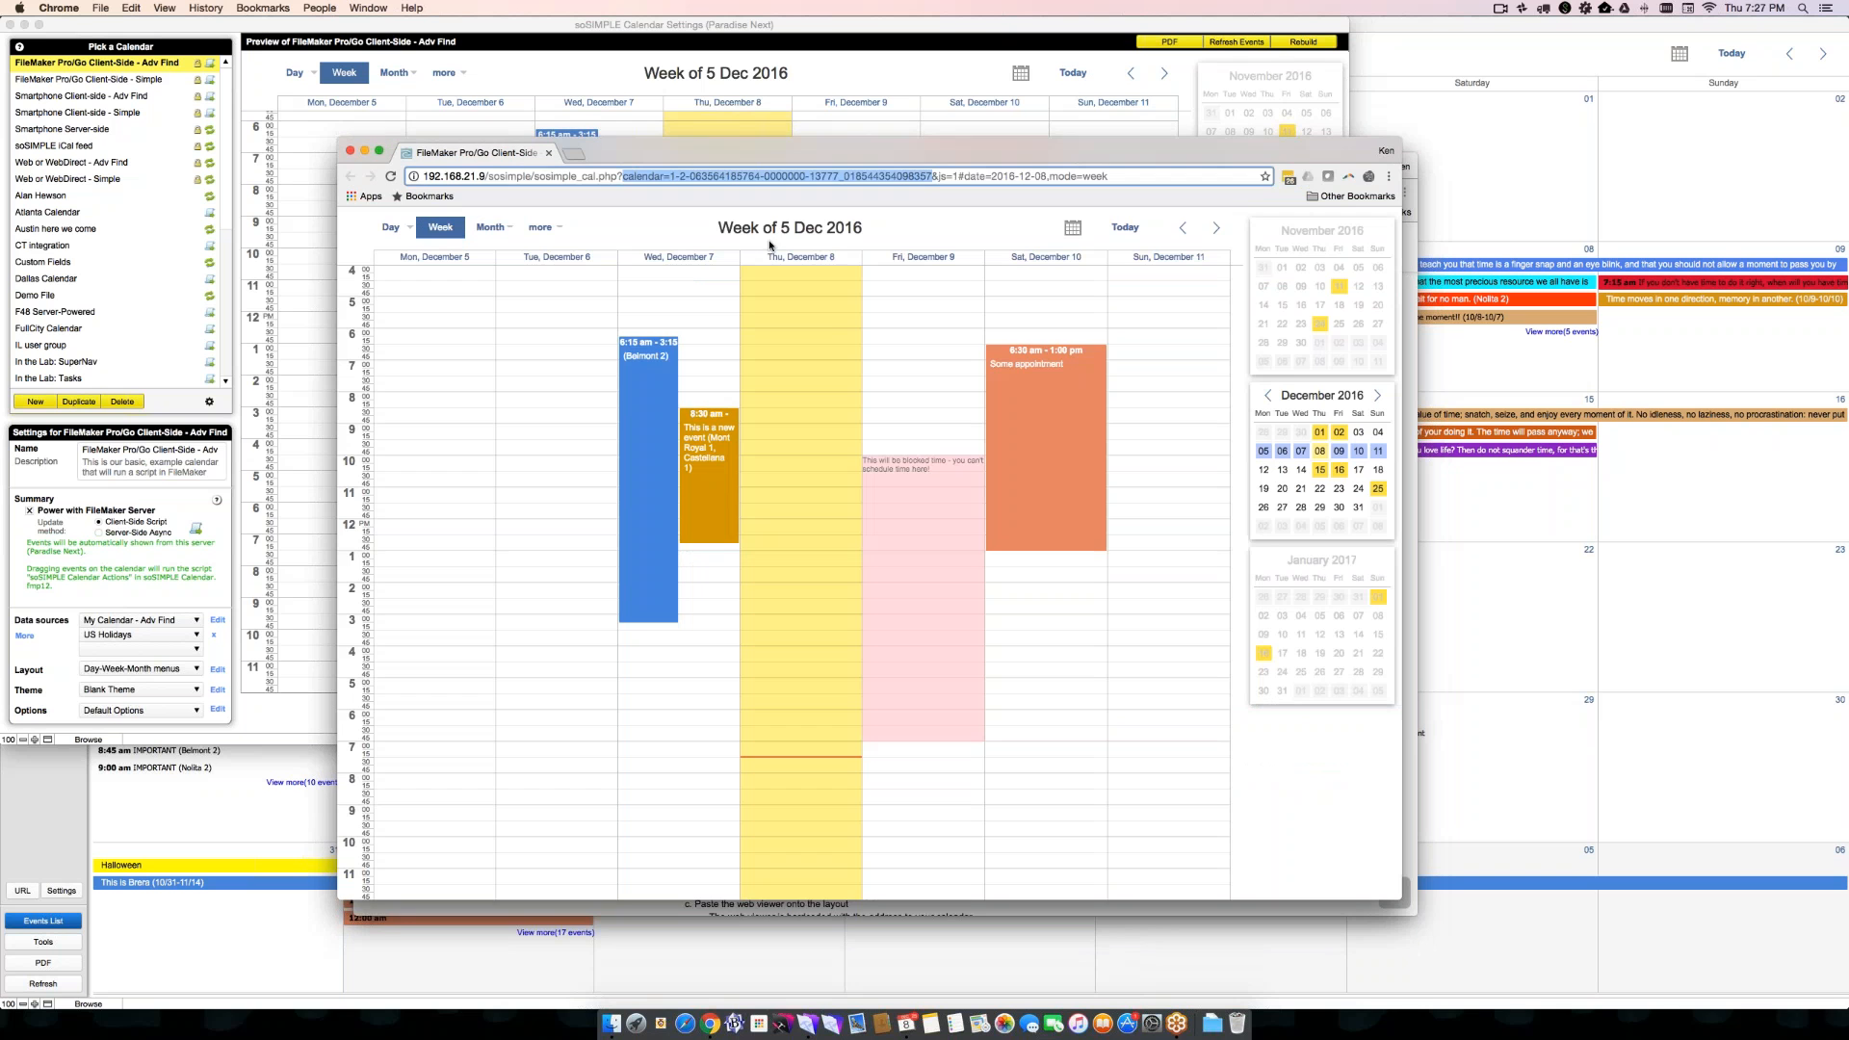
{"action": "mouse_move", "coordinate": [677, 471]}
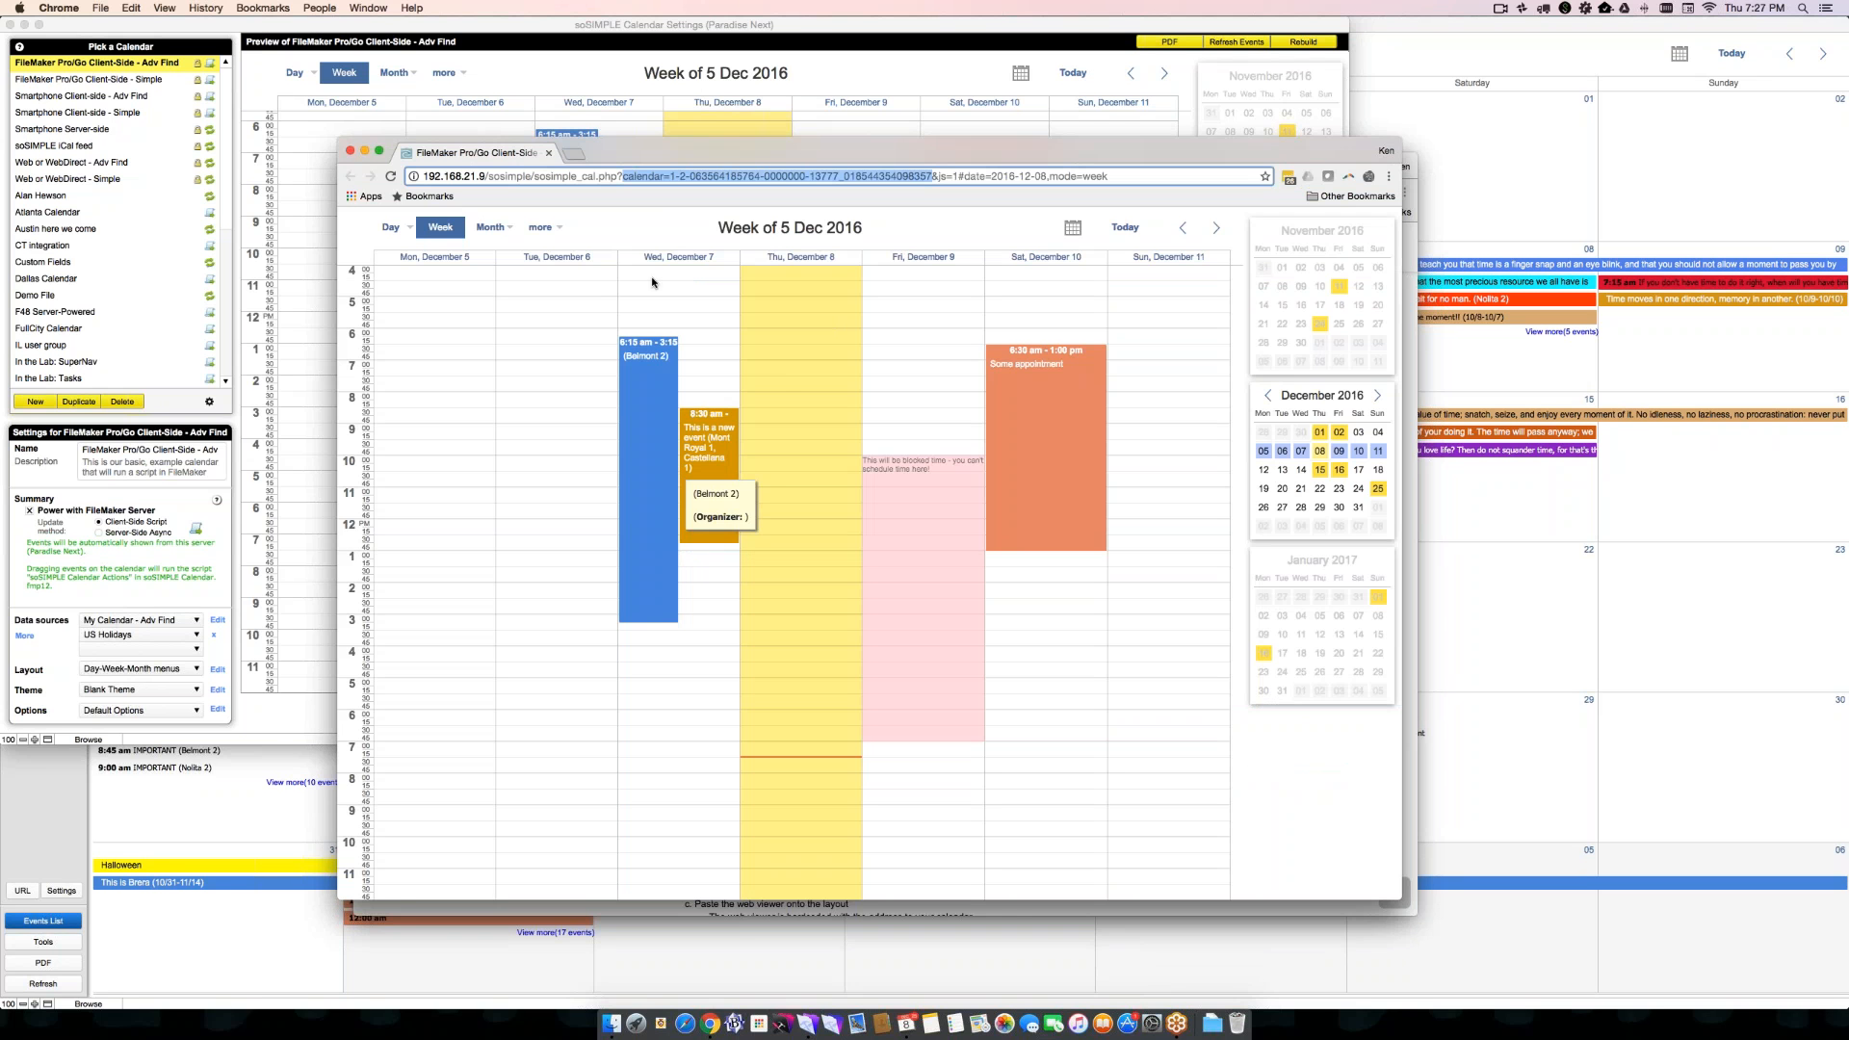
{"action": "right_click", "coordinate": [656, 215]}
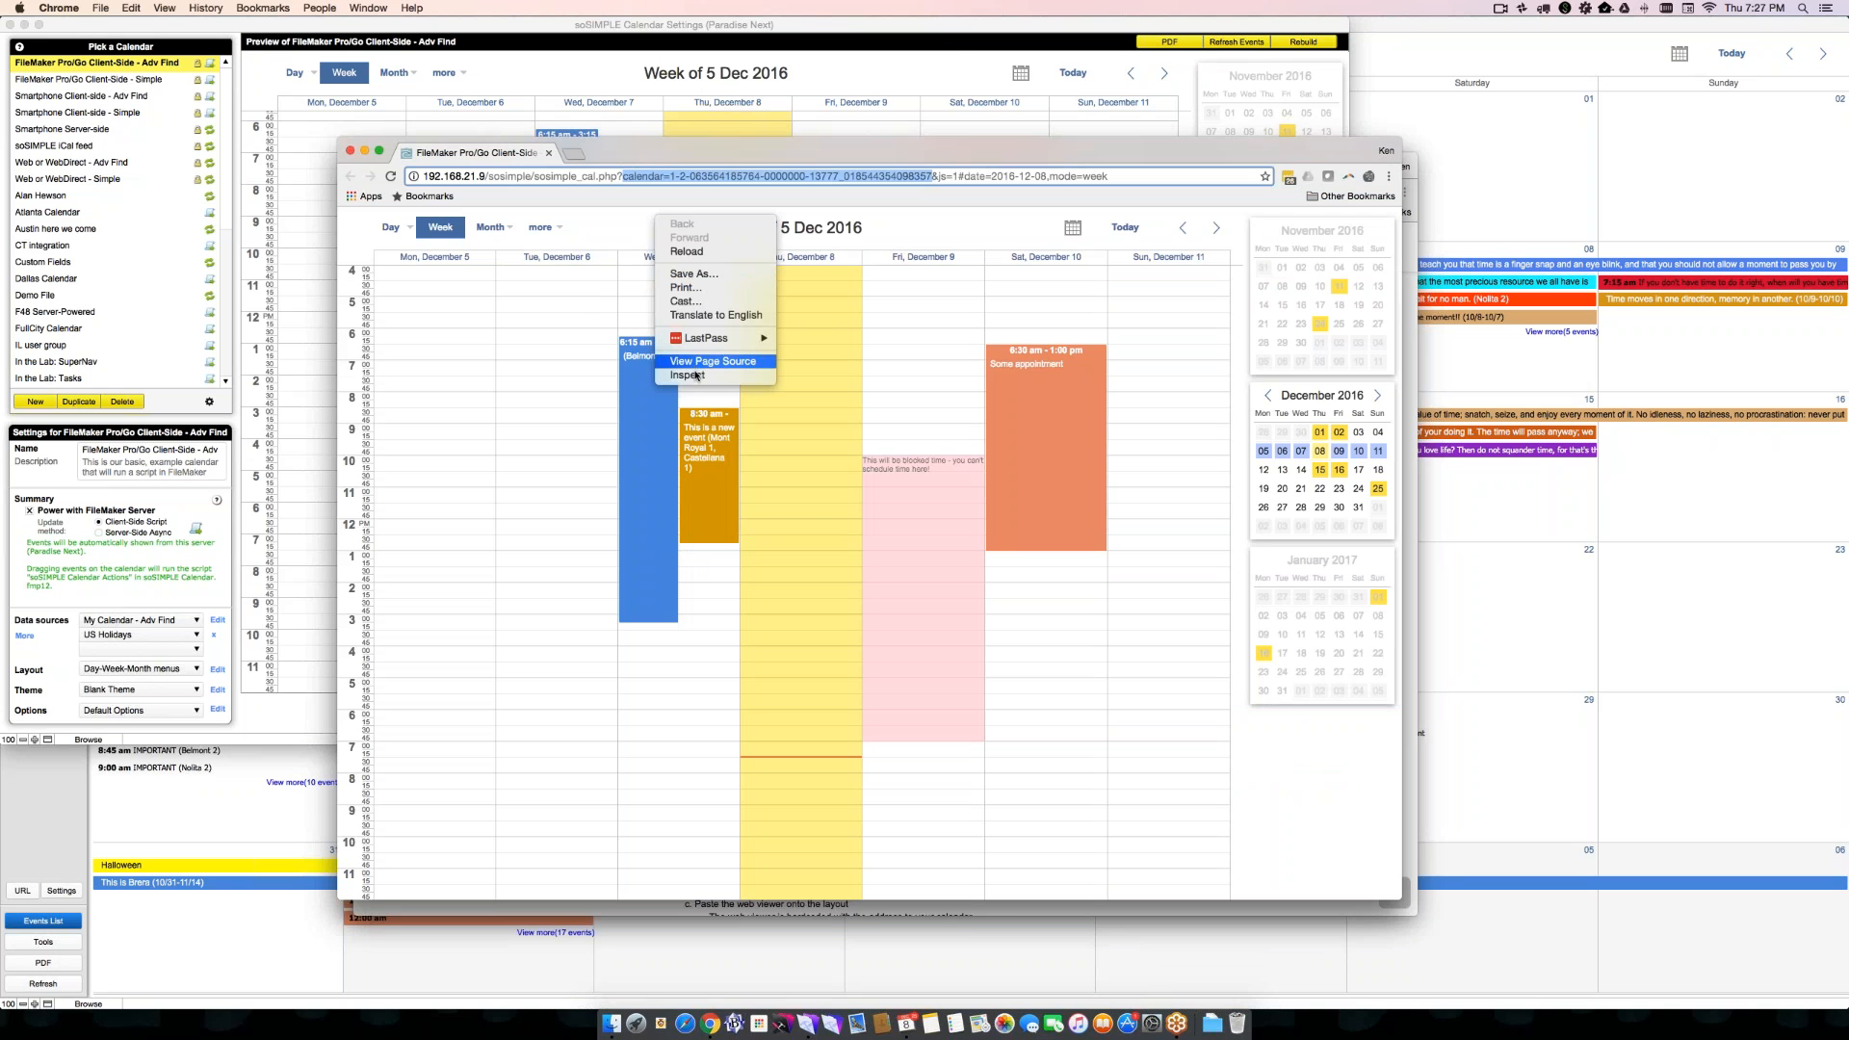
{"action": "left_click", "coordinate": [811, 407]}
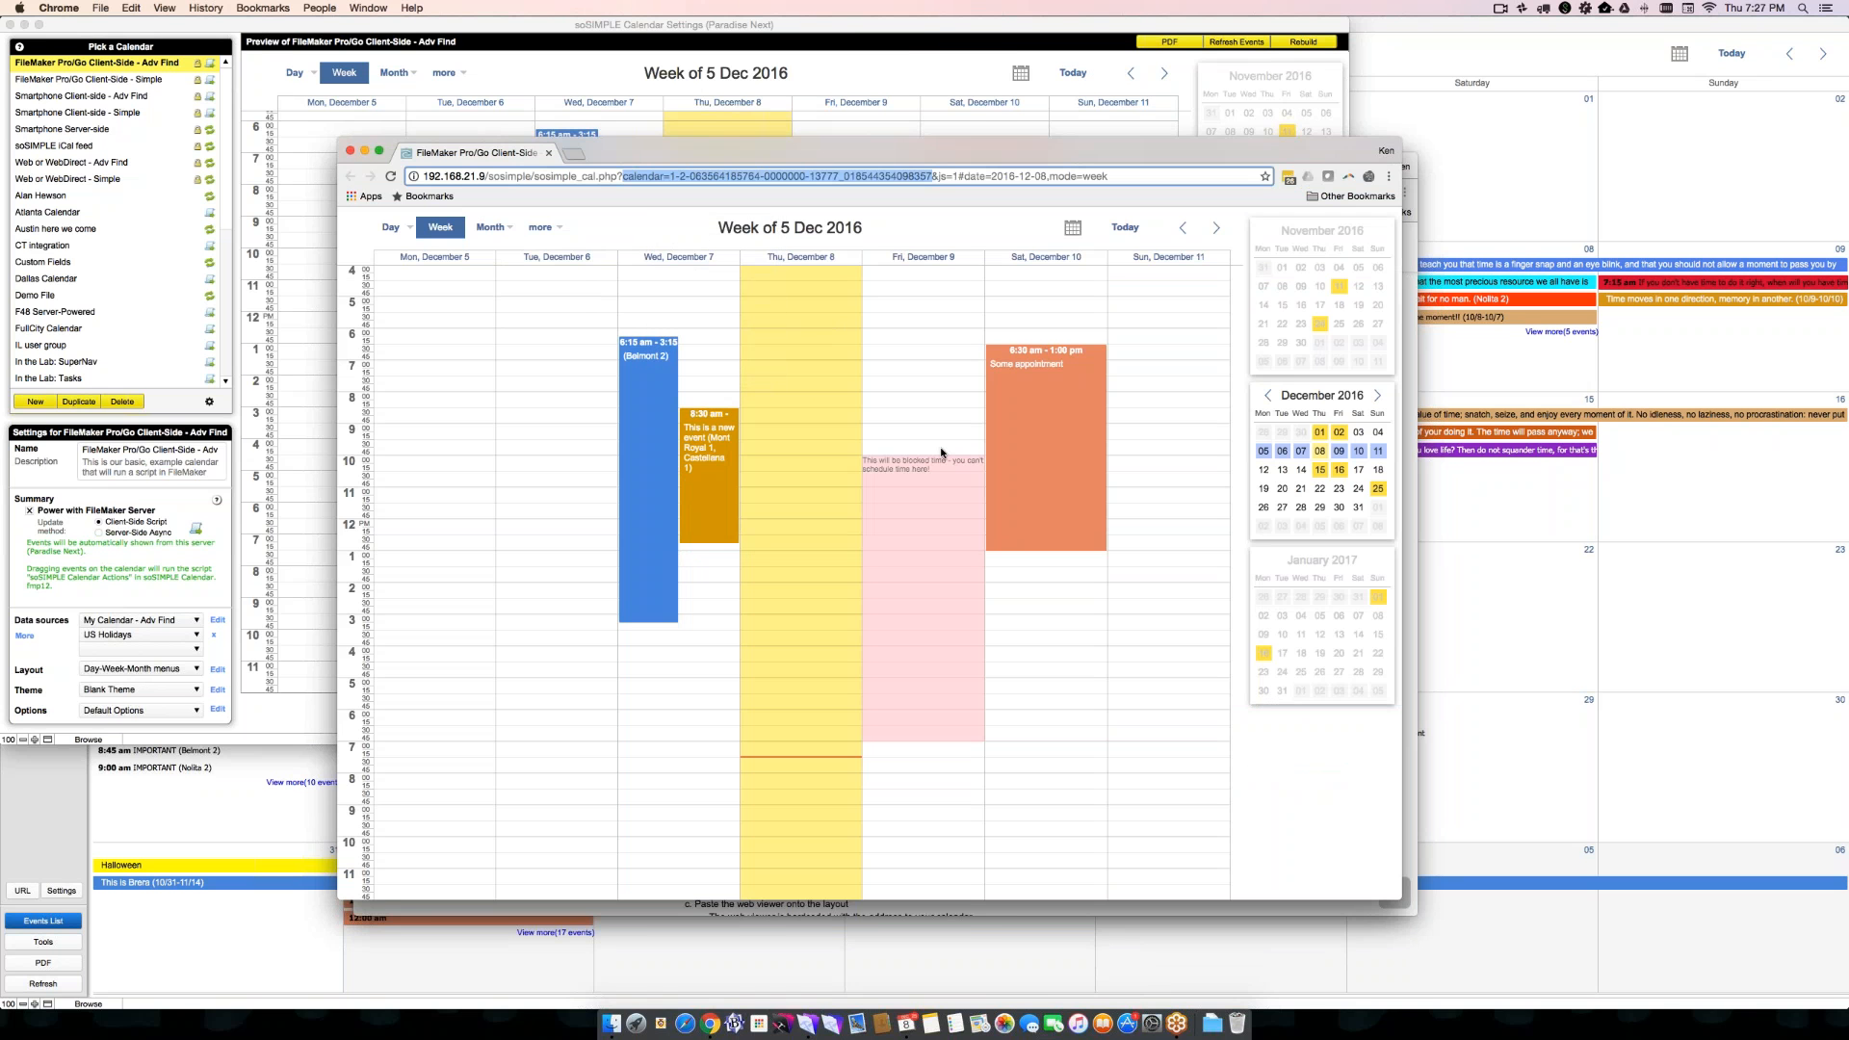
{"action": "key", "text": "super+alt+i"}
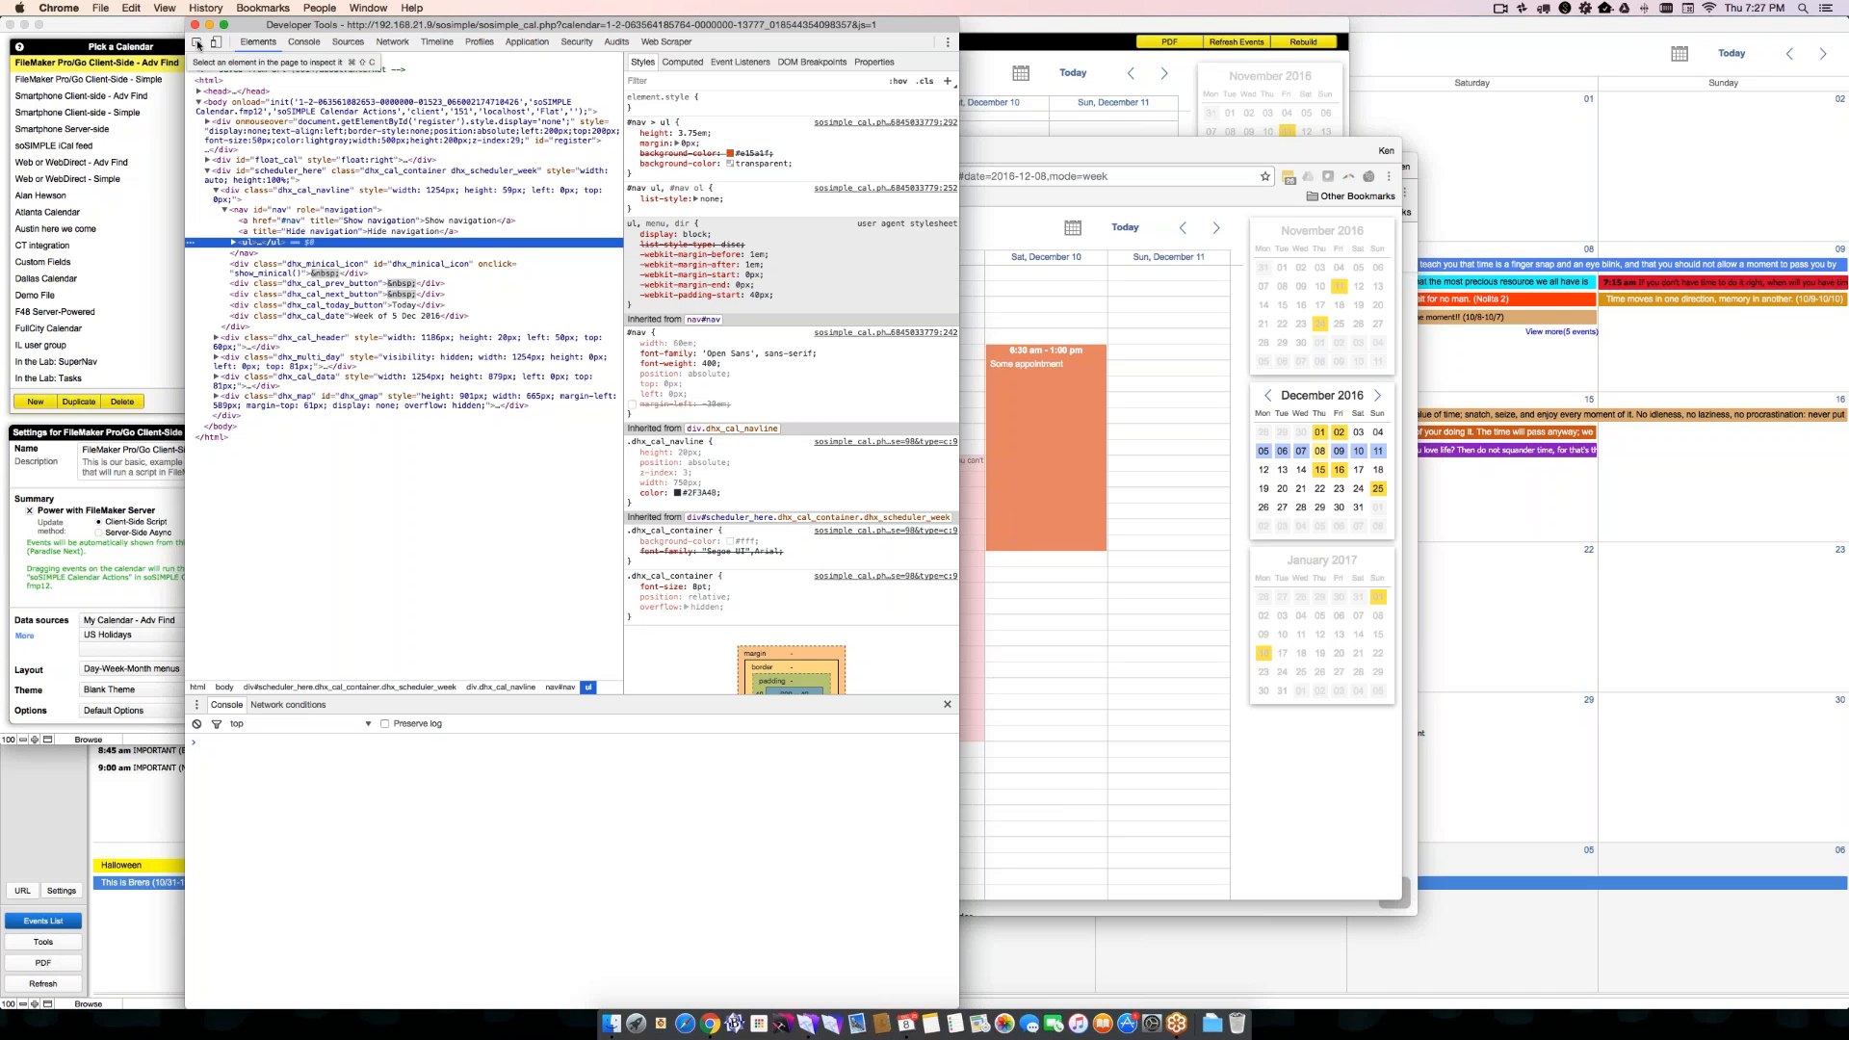
{"action": "left_click", "coordinate": [948, 41]}
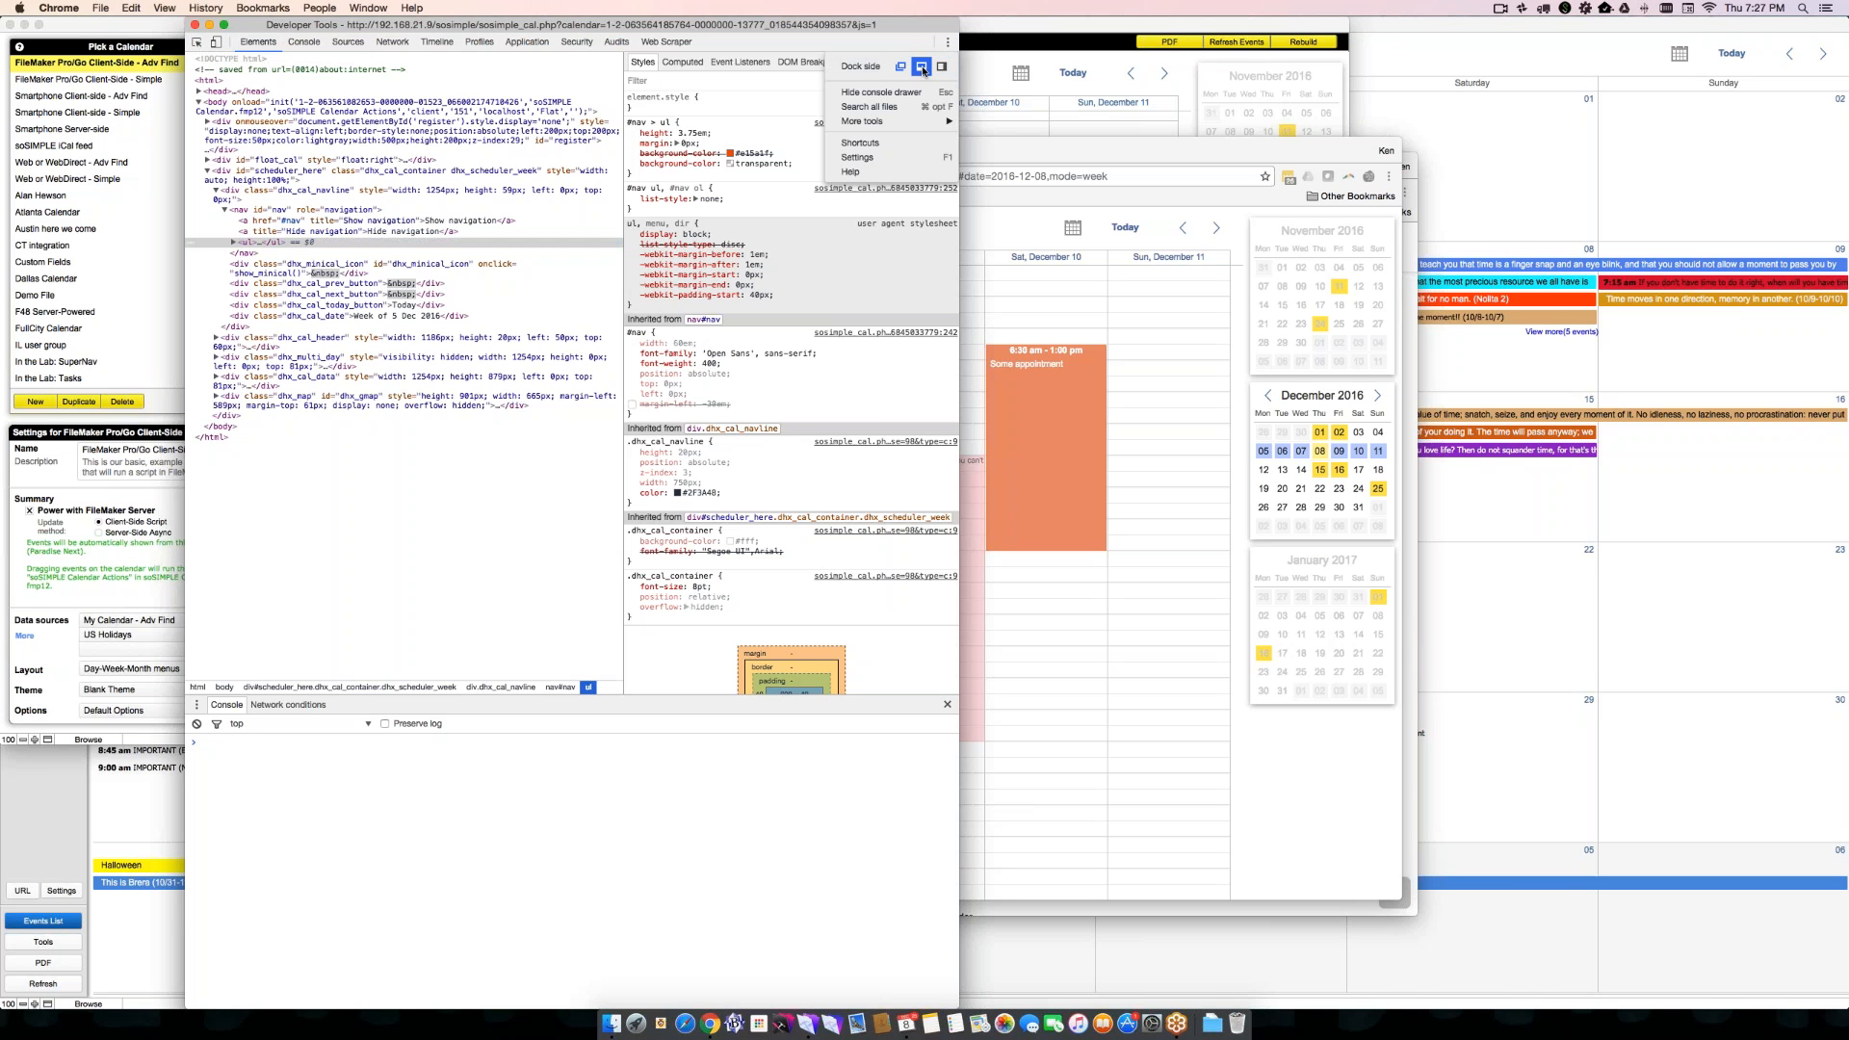
{"action": "left_click", "coordinate": [923, 68]}
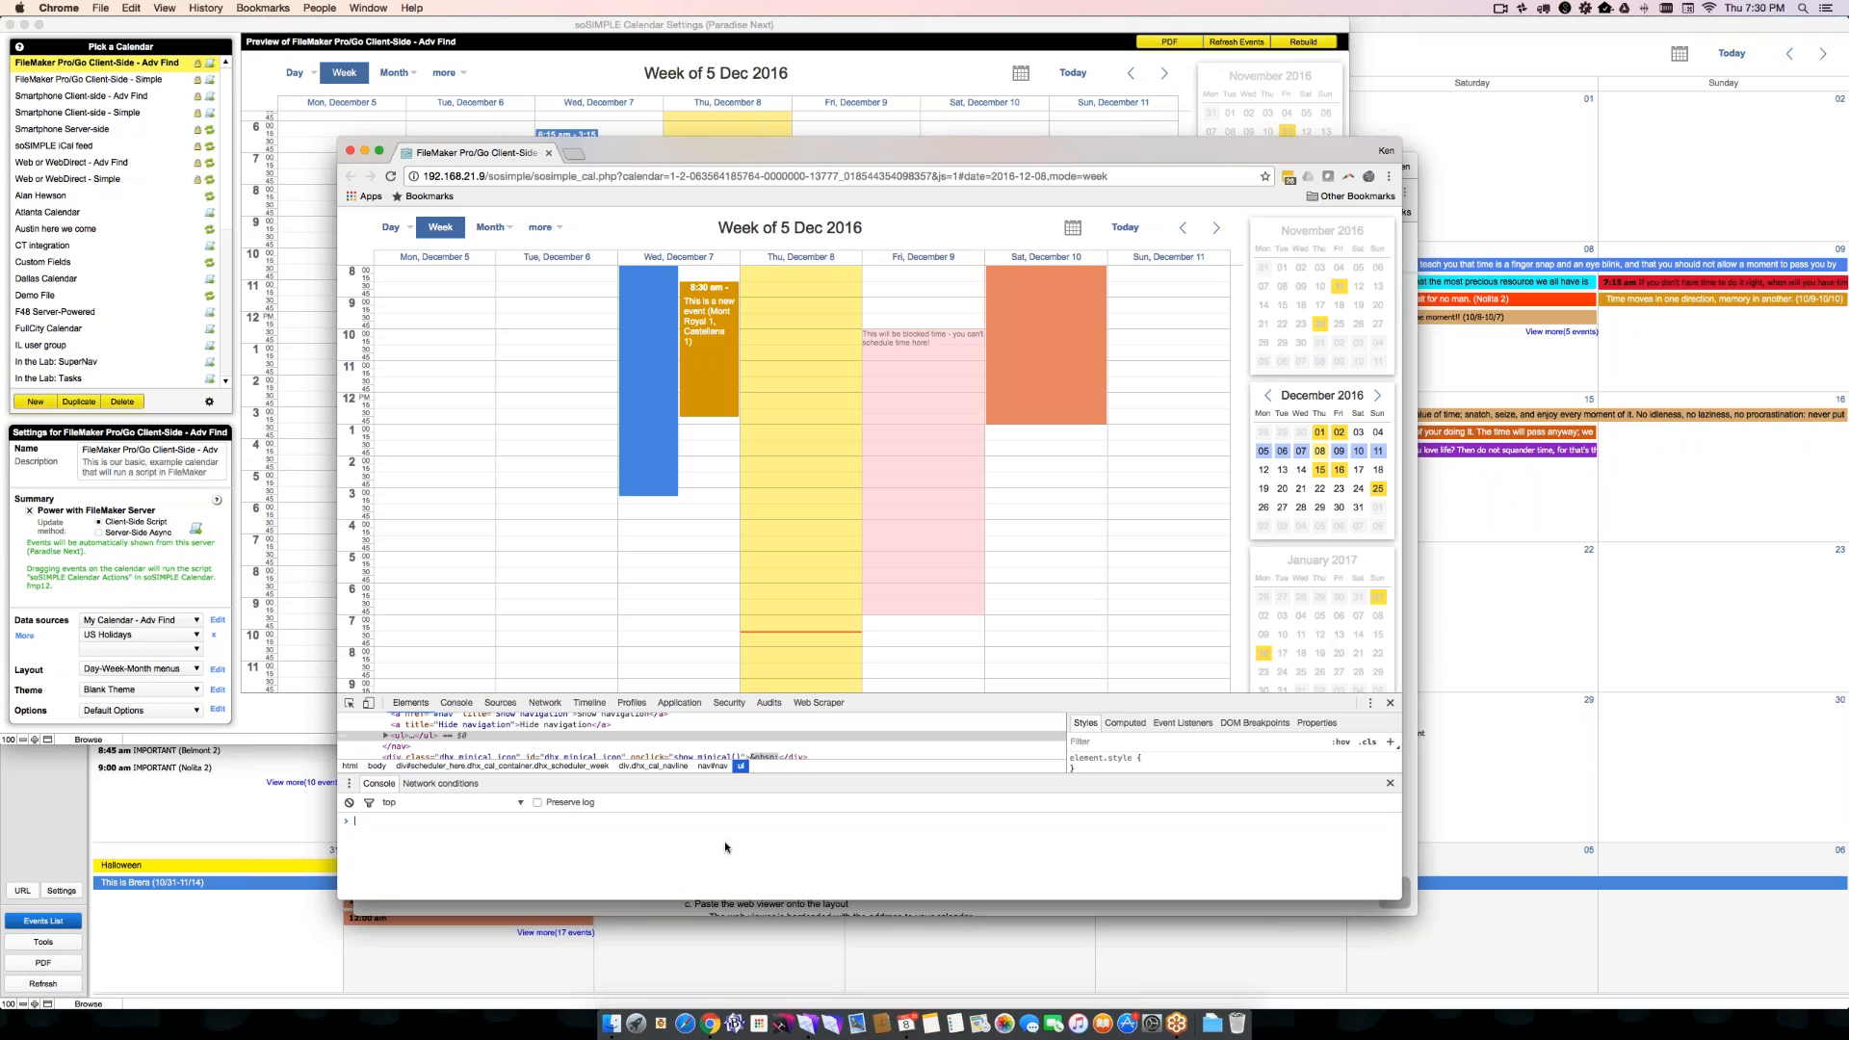
- Run the SSreload() function in the web calendar's console several times to reload its event data
{"action": "type", "text": "SS"}
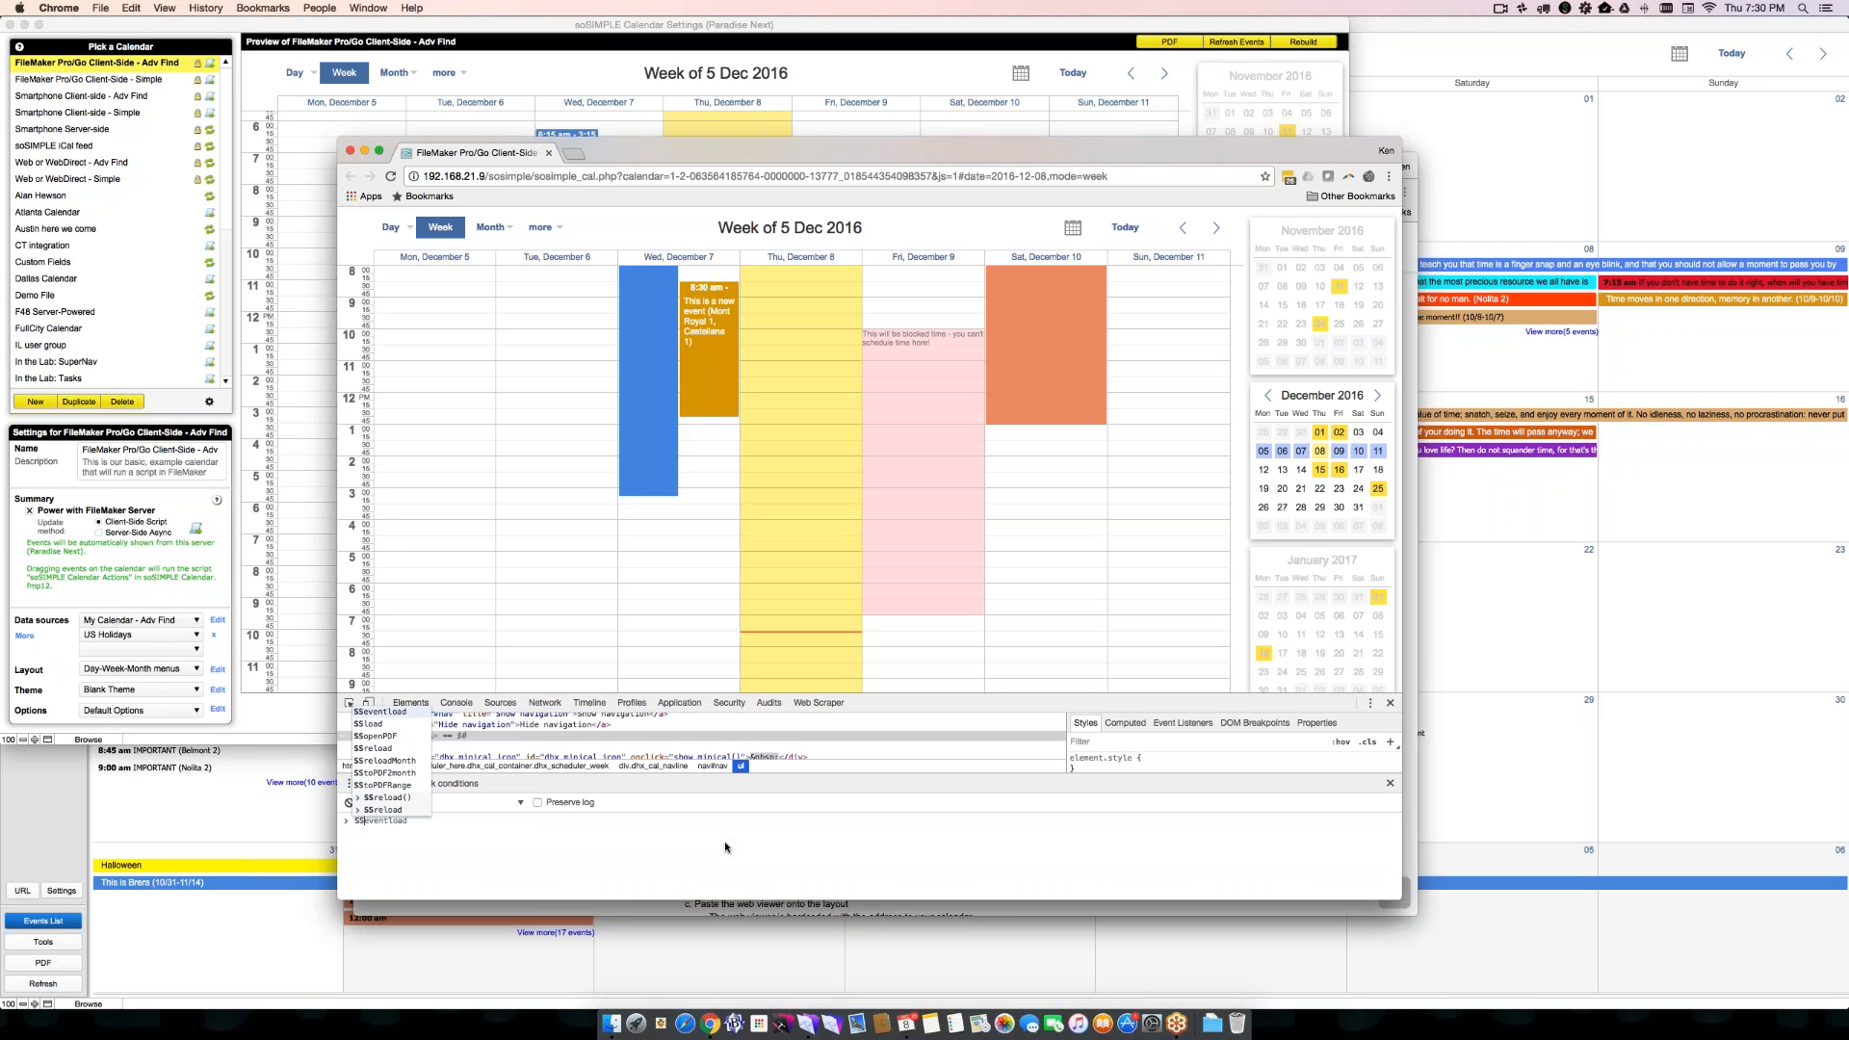
{"action": "key", "text": "Down"}
{"action": "key", "text": "Down"}
{"action": "key", "text": "Down"}
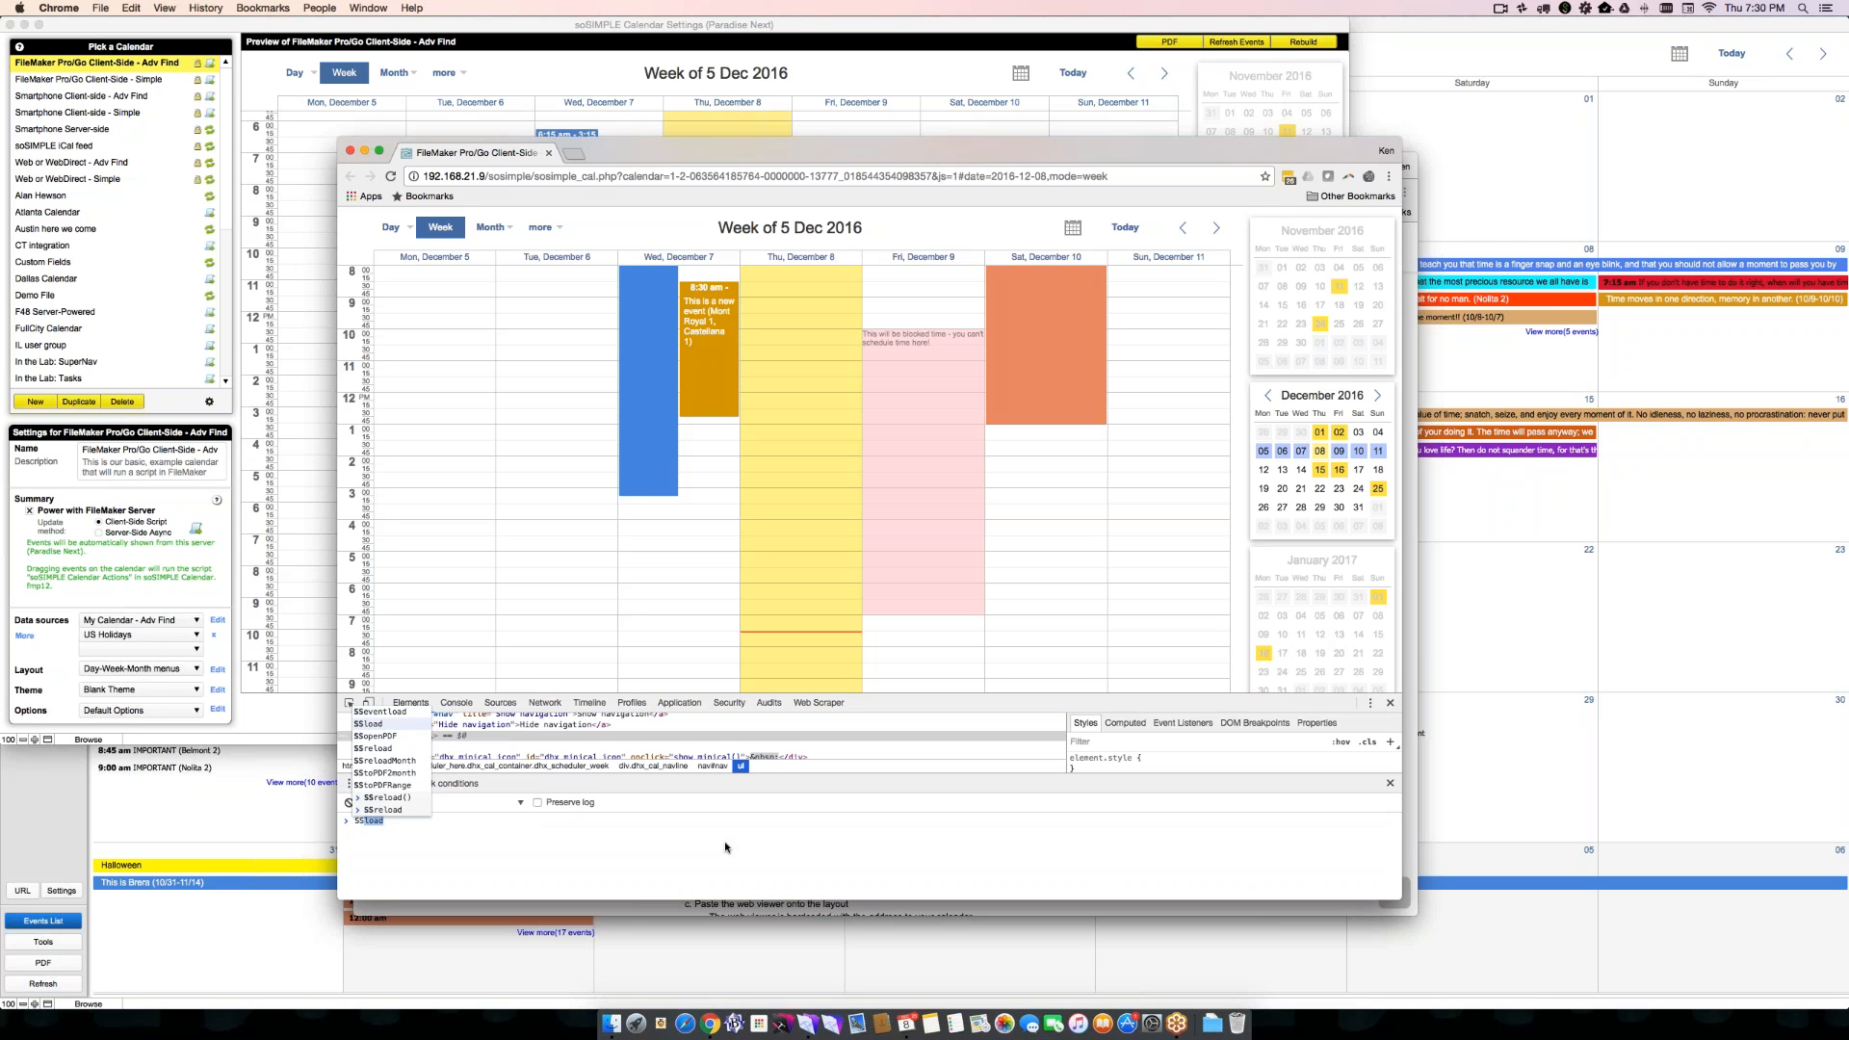
{"action": "key", "text": "Return"}
{"action": "key", "text": "Up"}
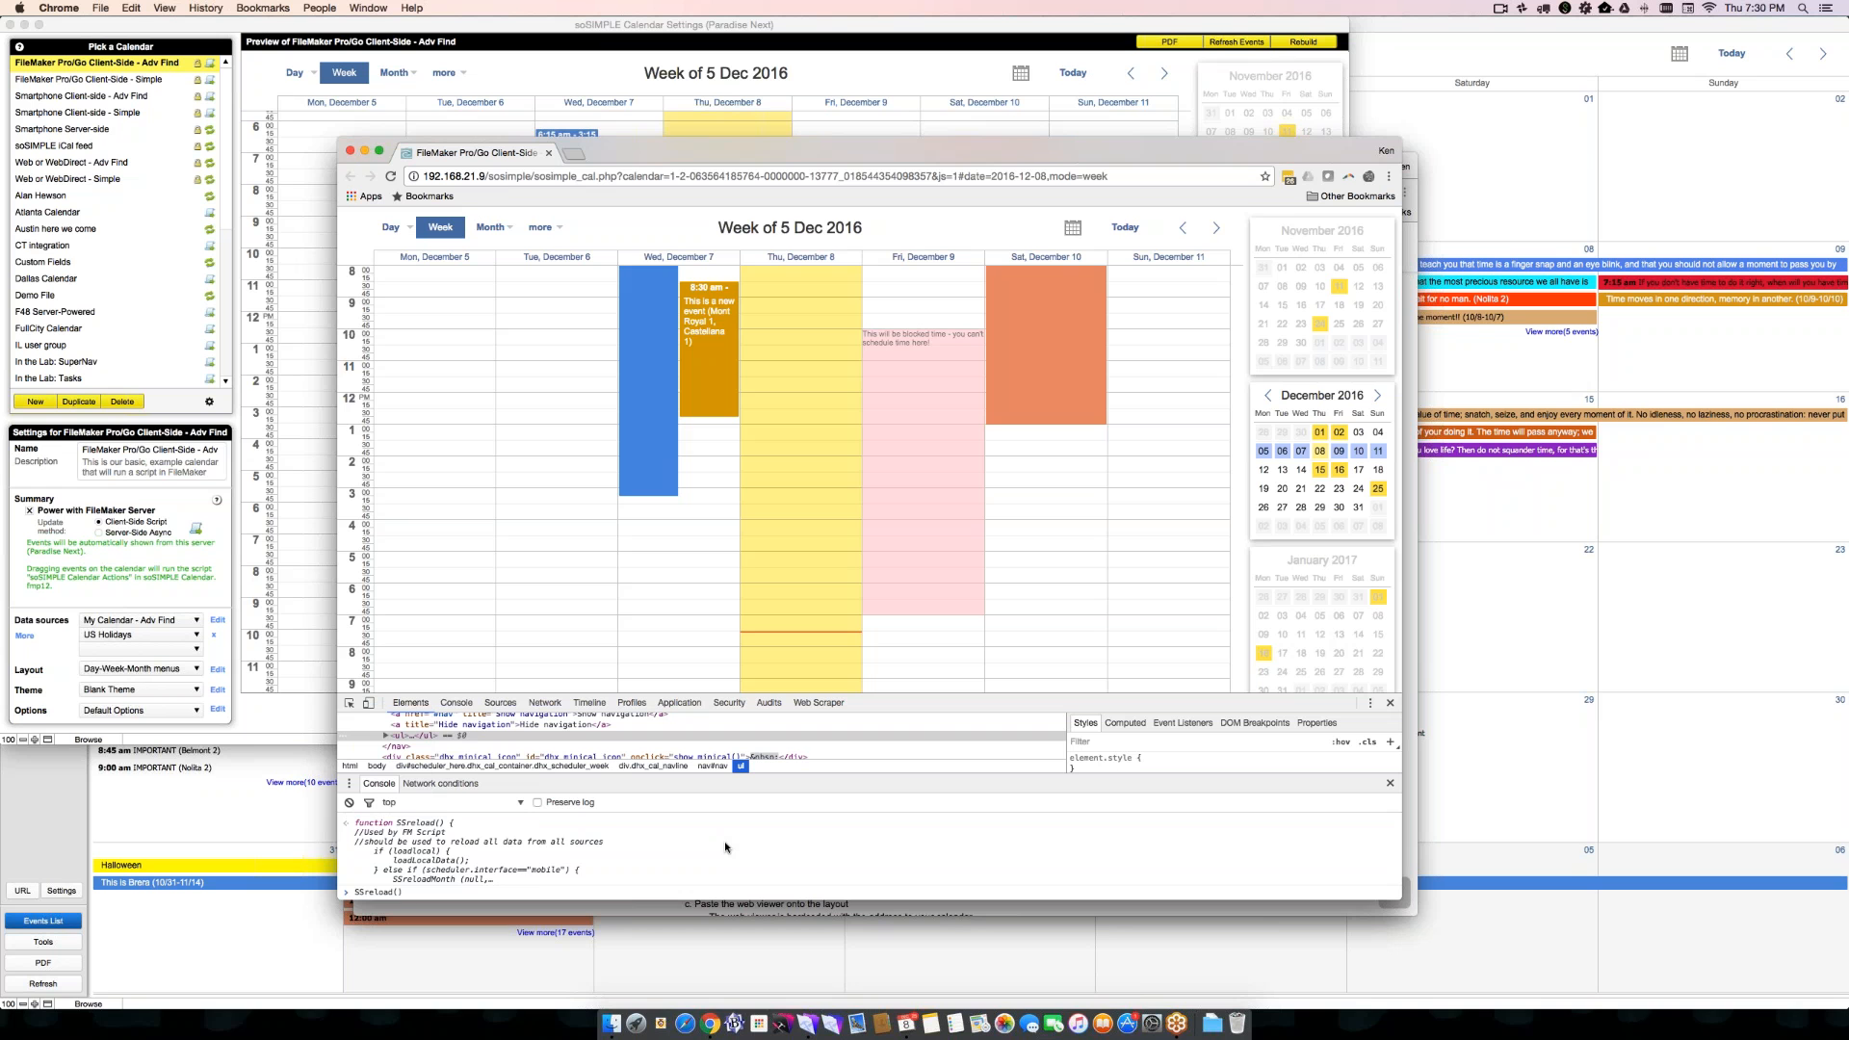
{"action": "type", "text": "()"}
{"action": "key", "text": "Return"}
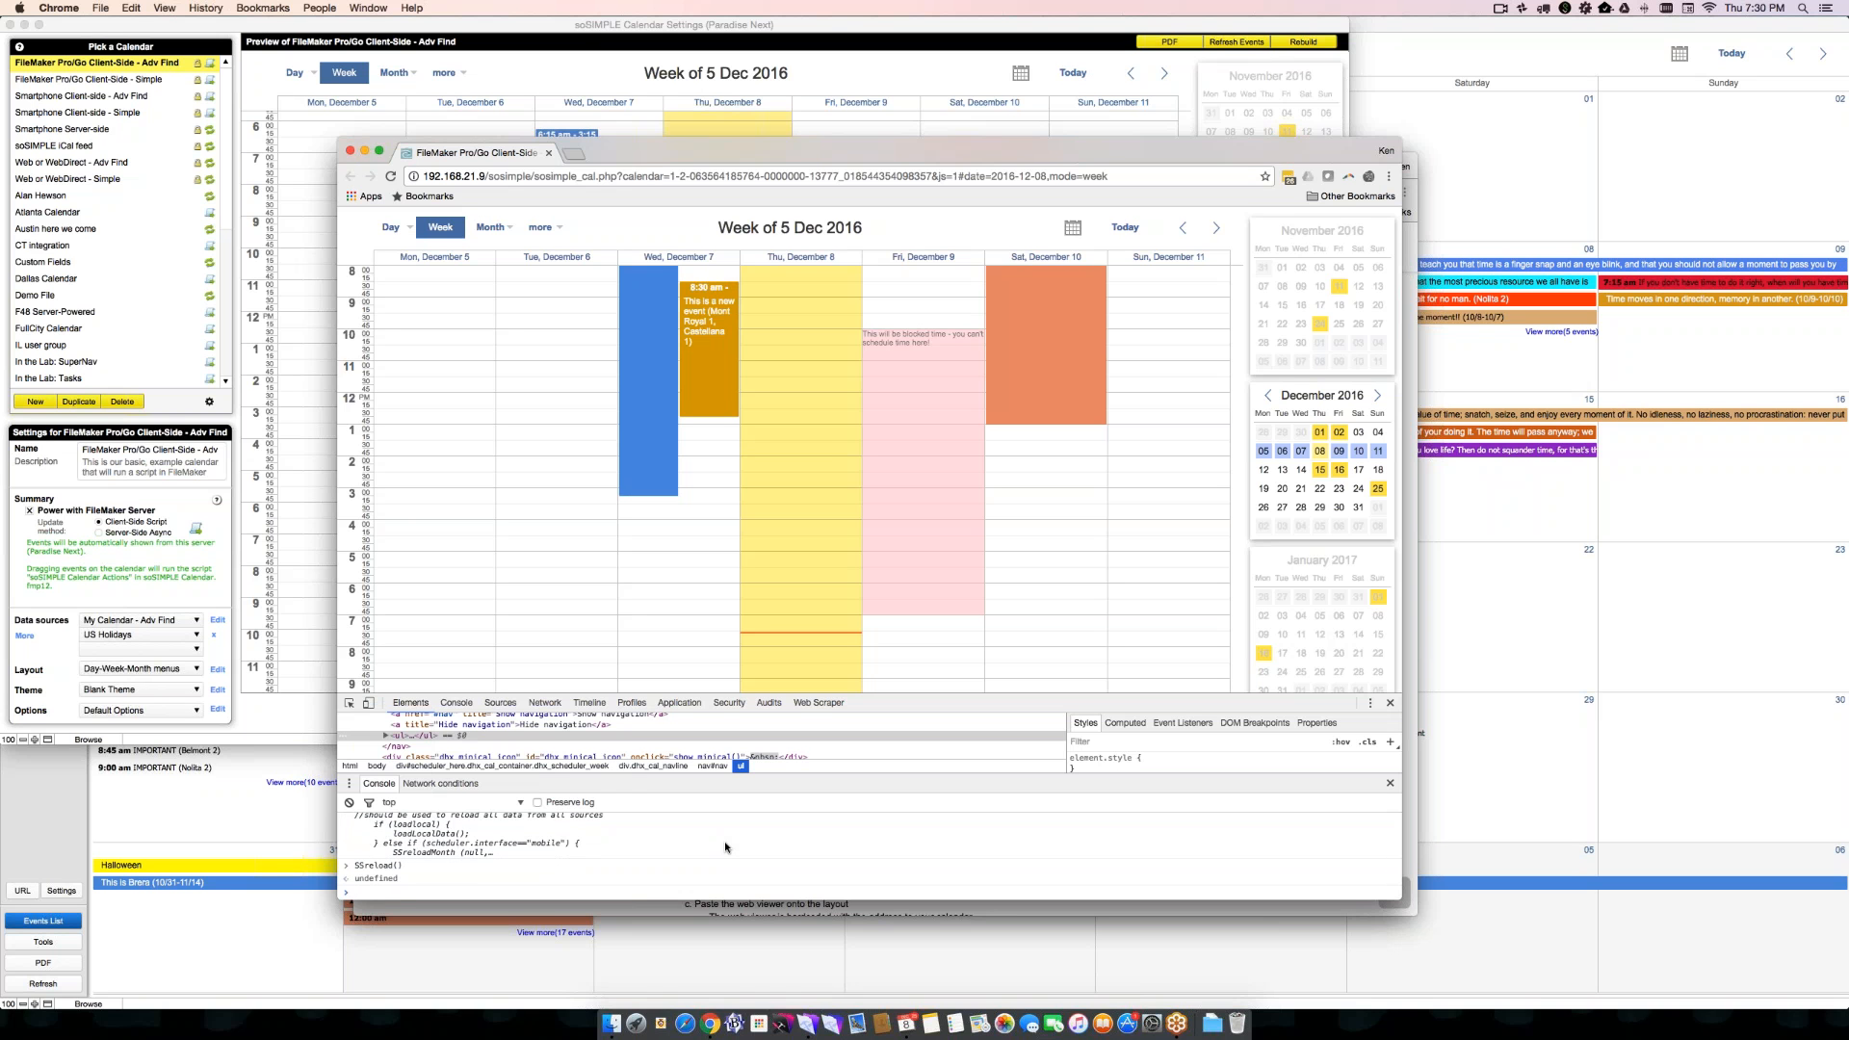
{"action": "key", "text": "Up"}
{"action": "key", "text": "Return"}
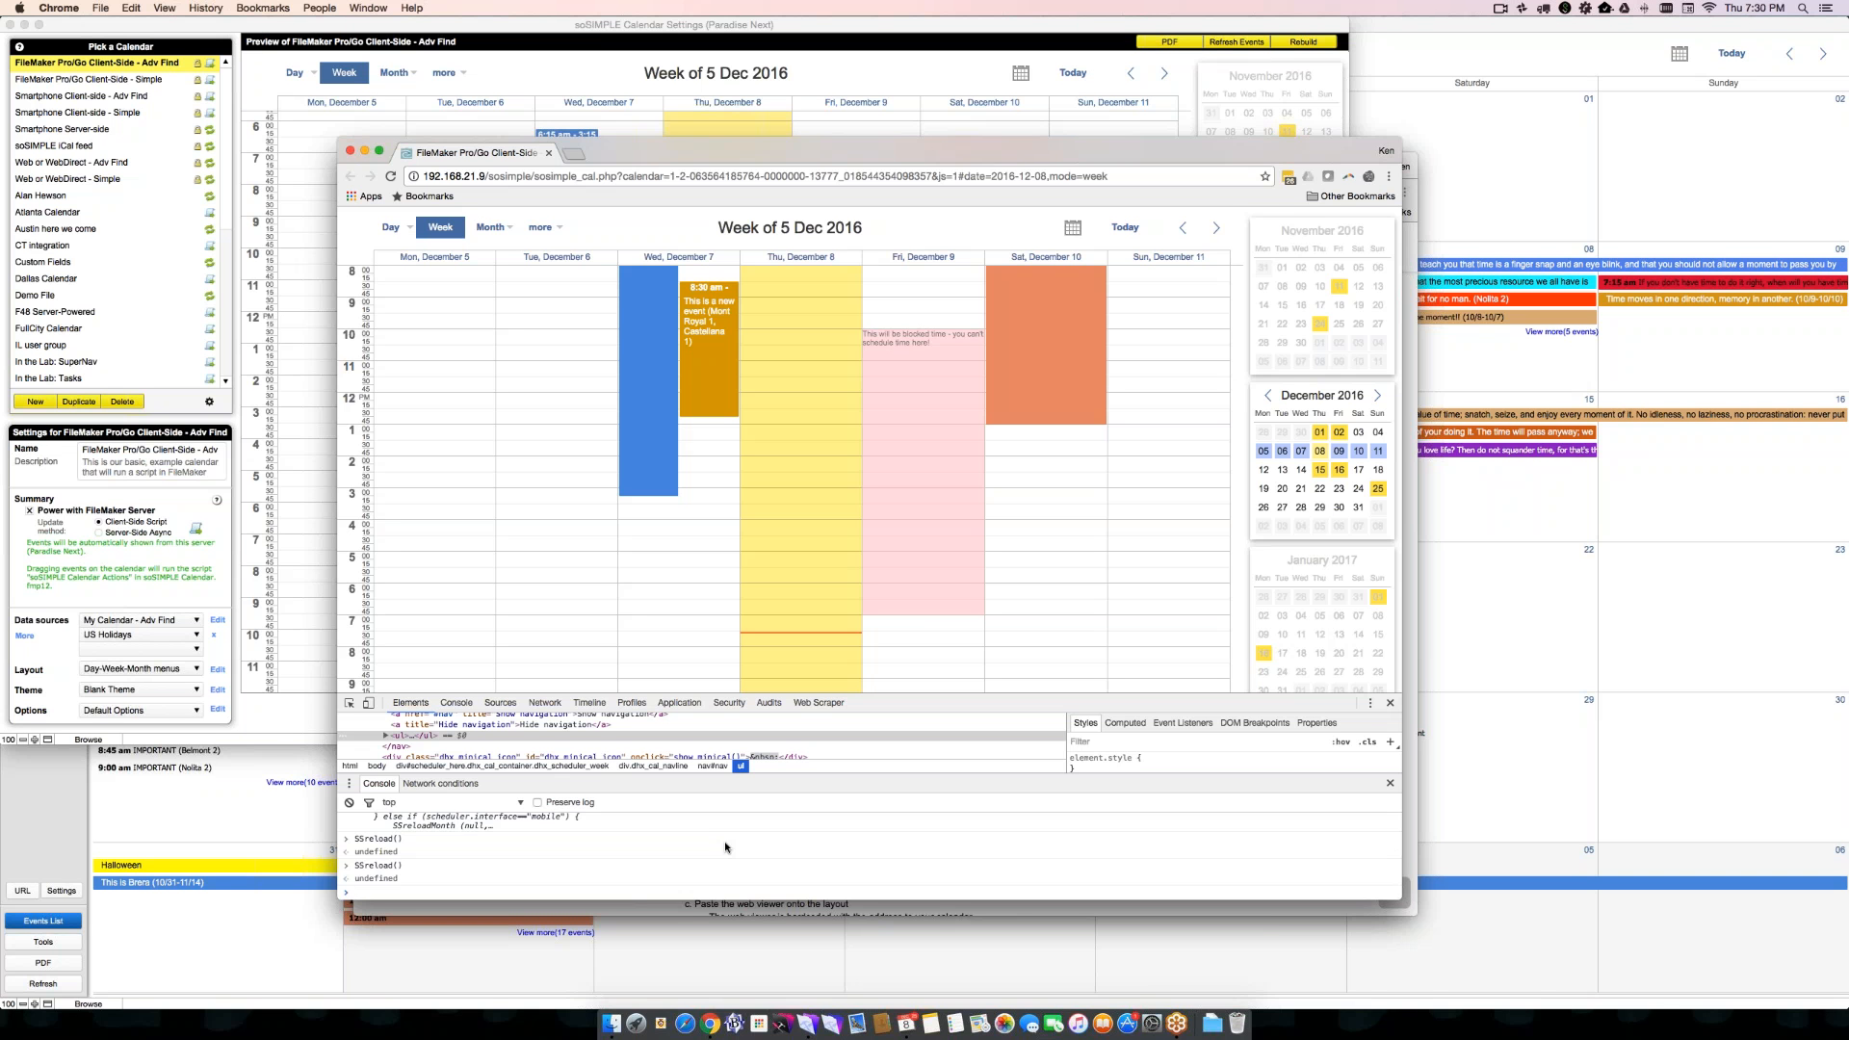
{"action": "key", "text": "Up"}
{"action": "key", "text": "Return"}
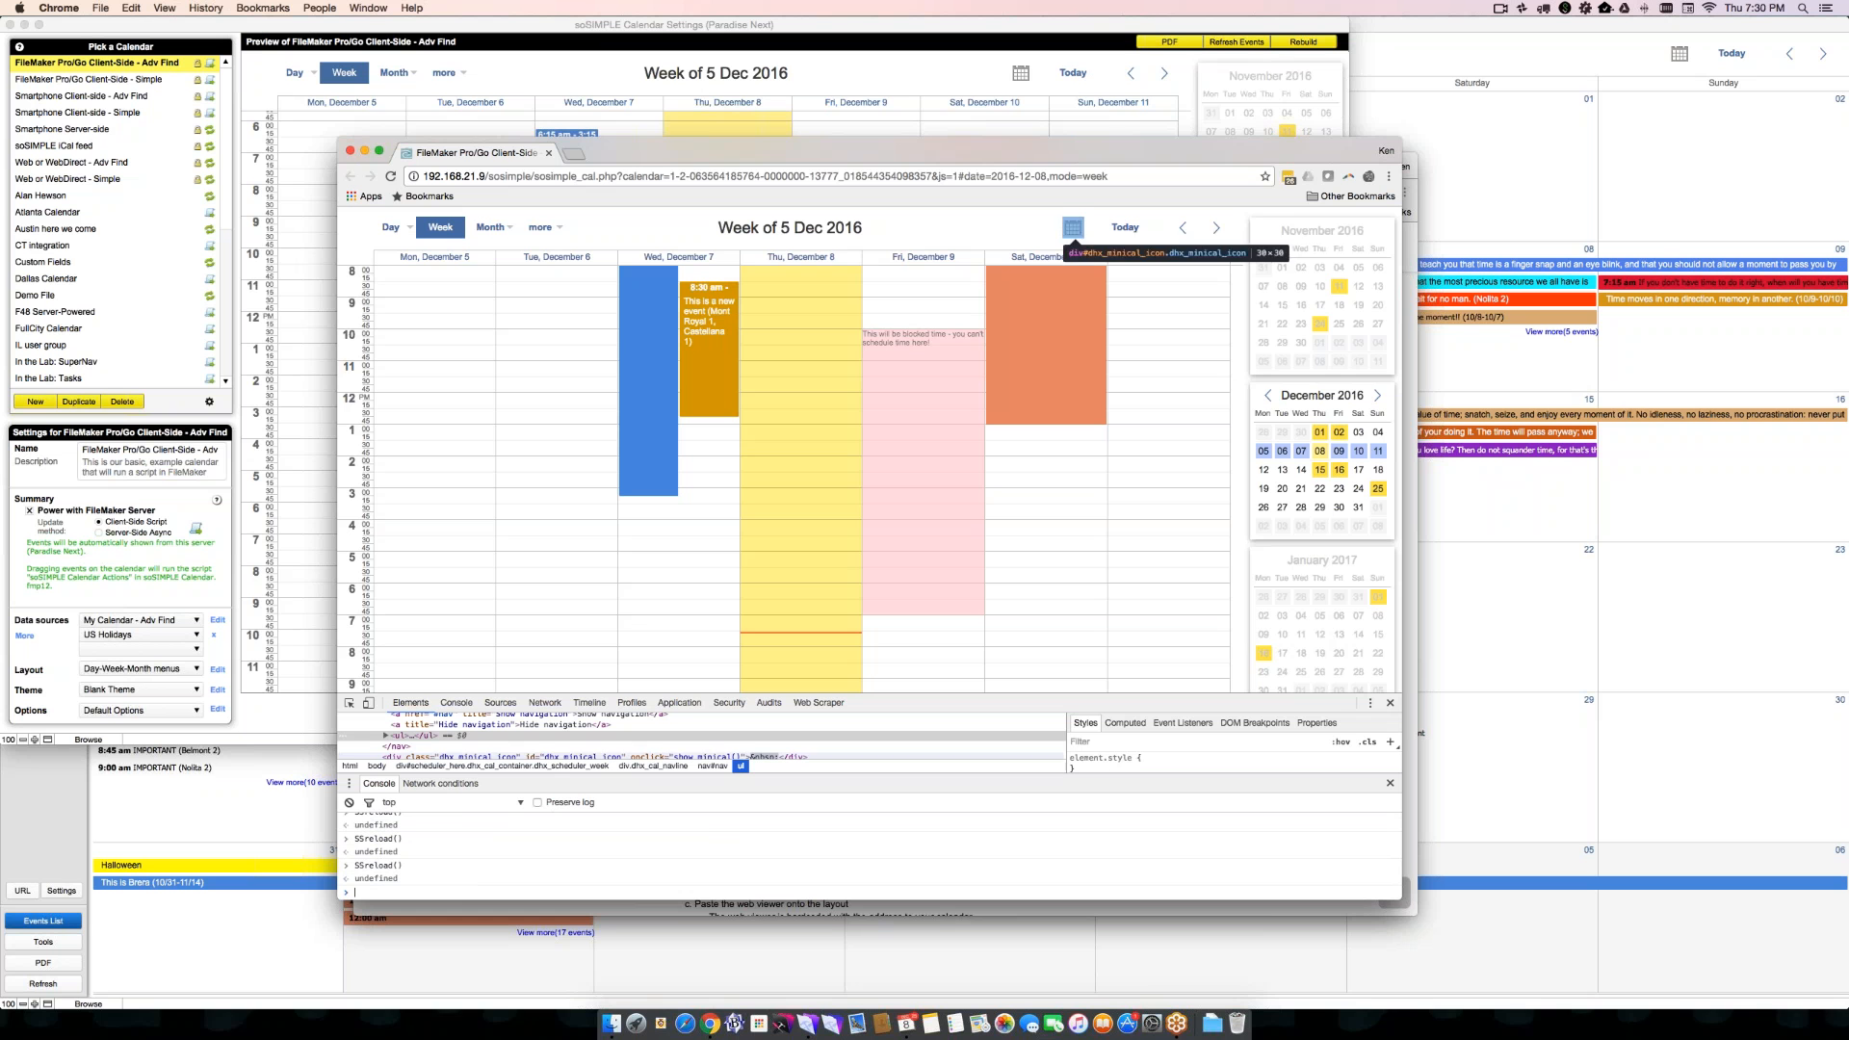
- Close the web calendar's browser window, switch to FileMaker and dismiss the web site URL dialog
{"action": "mouse_move", "coordinate": [391, 228]}
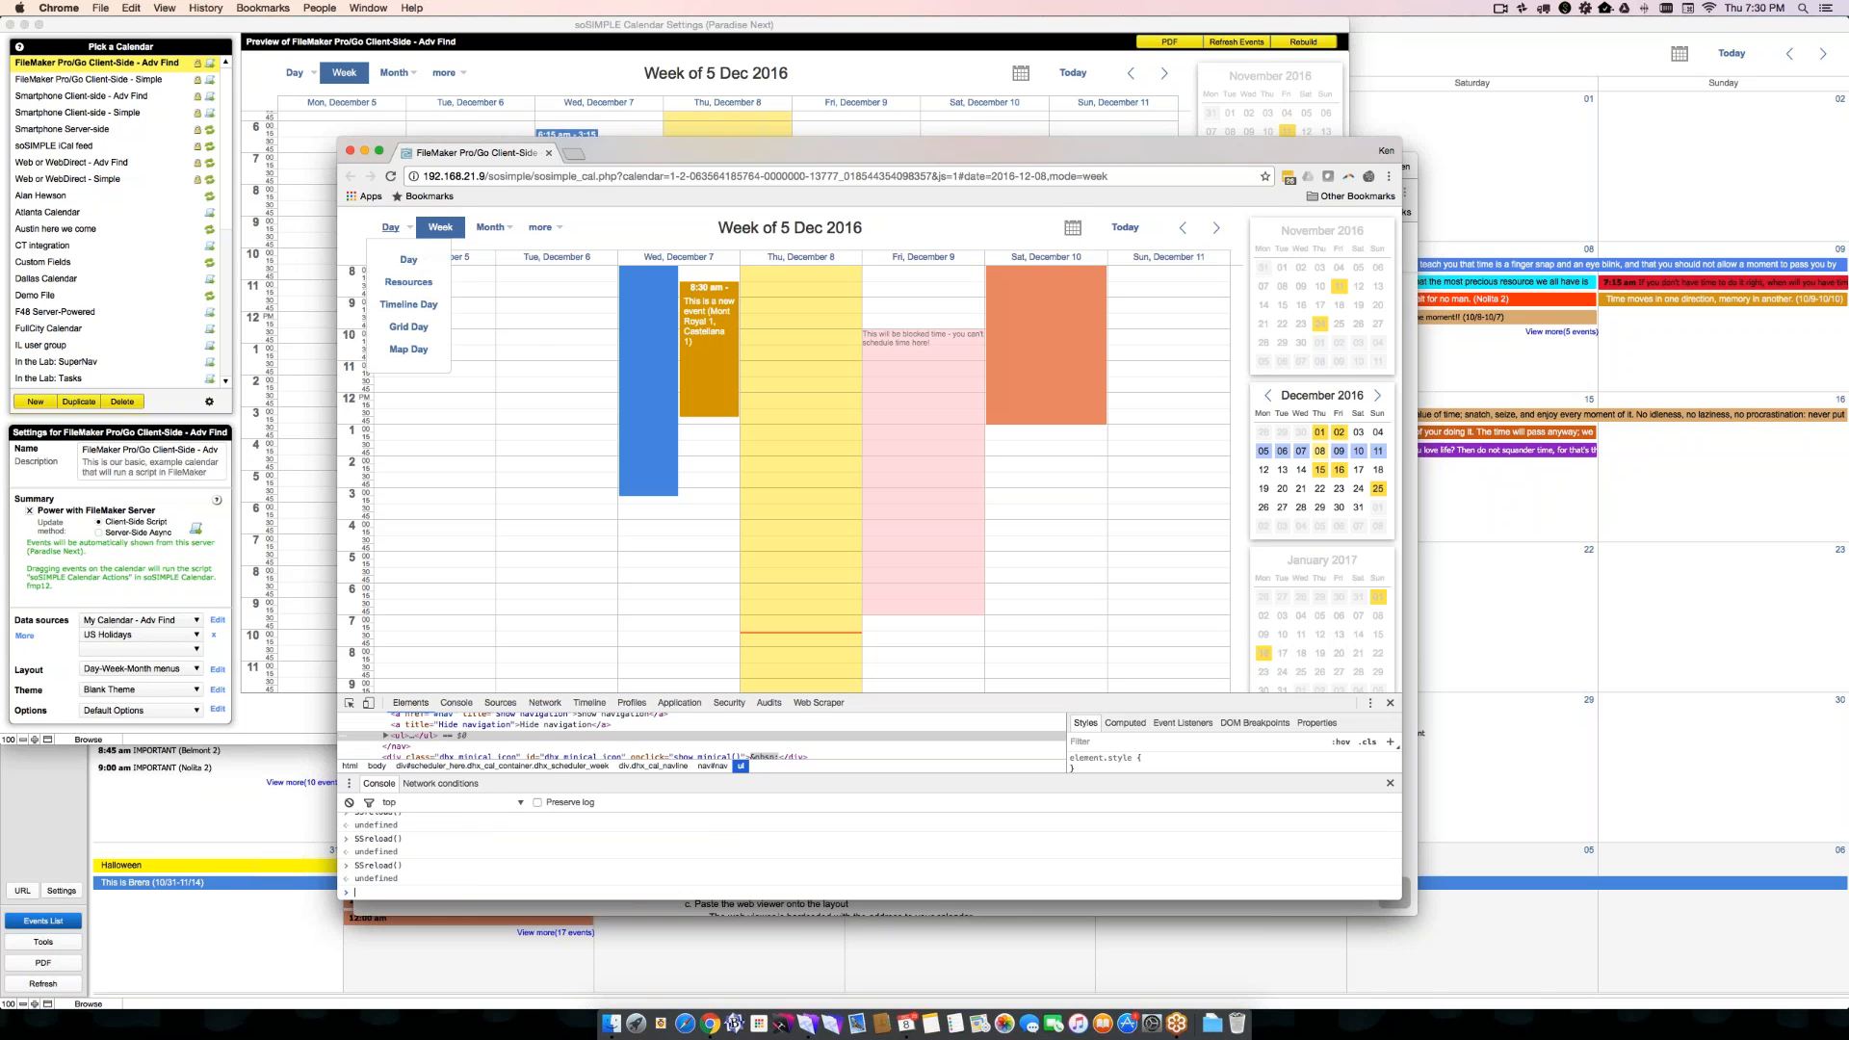
{"action": "mouse_move", "coordinate": [727, 340]}
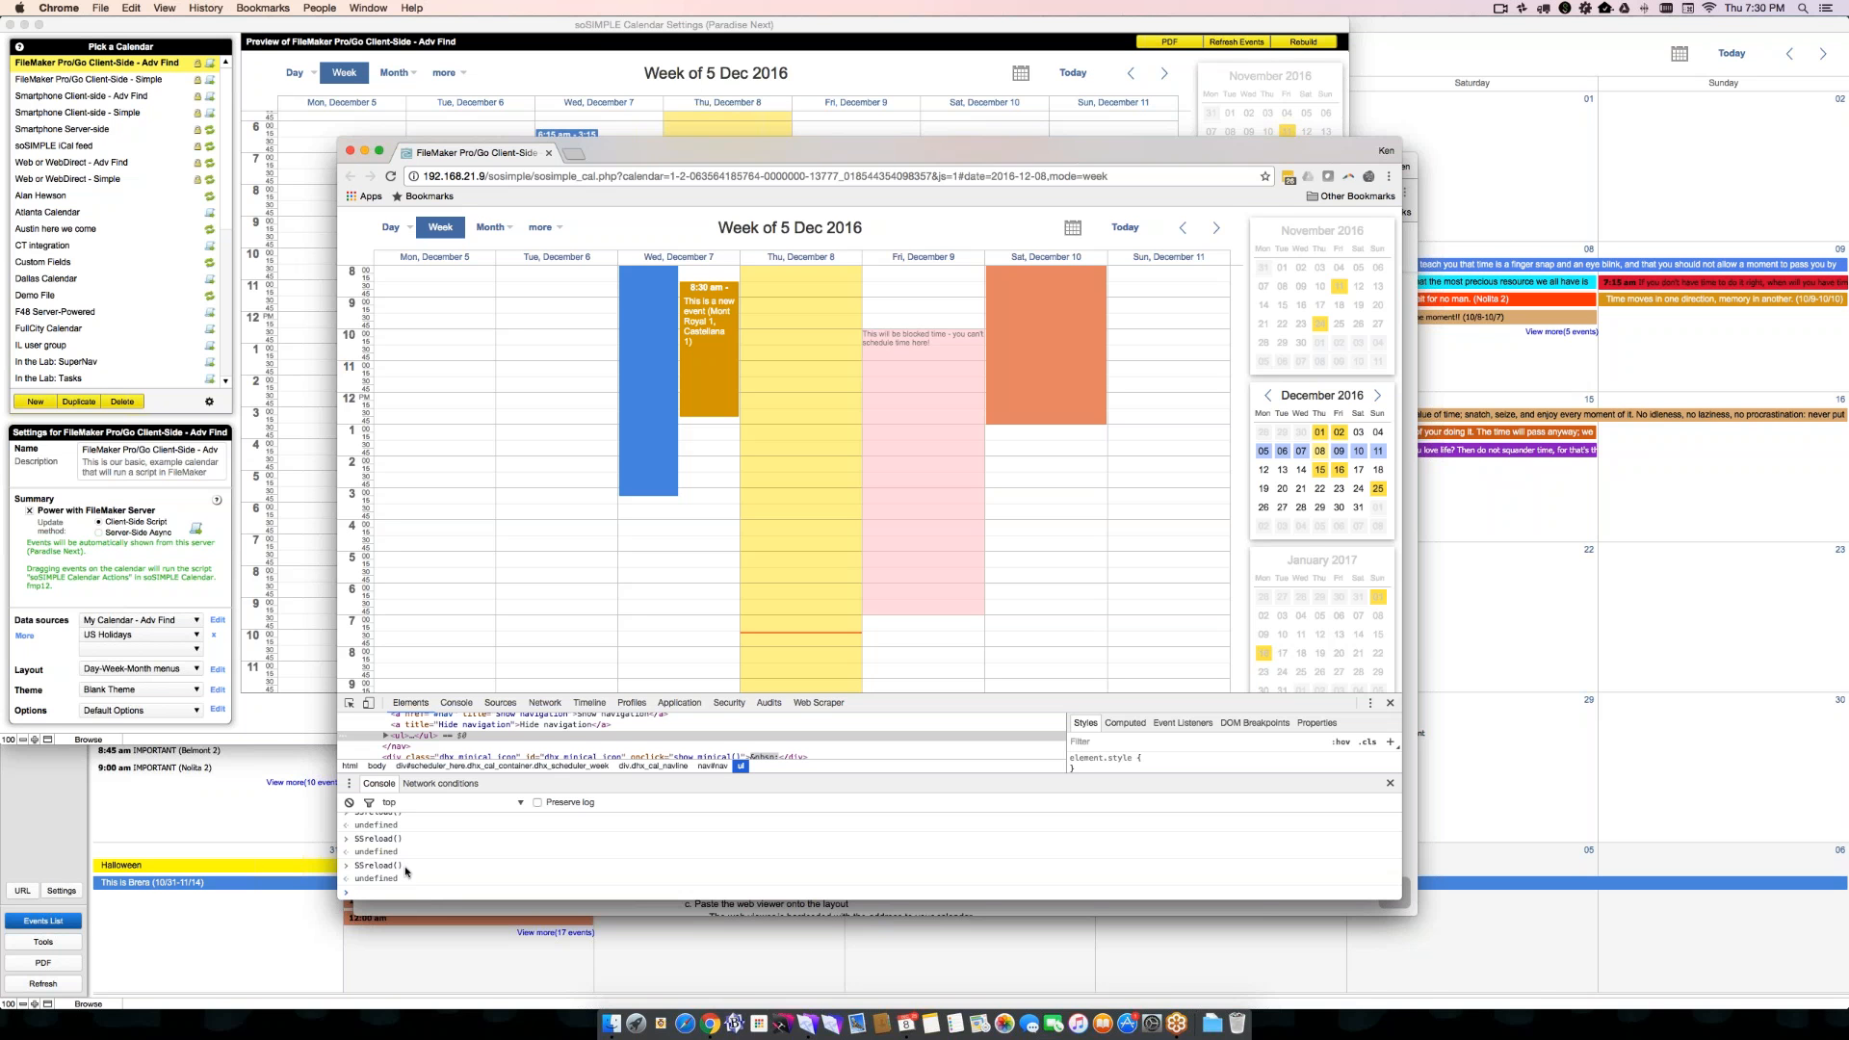
{"action": "left_click", "coordinate": [350, 152]}
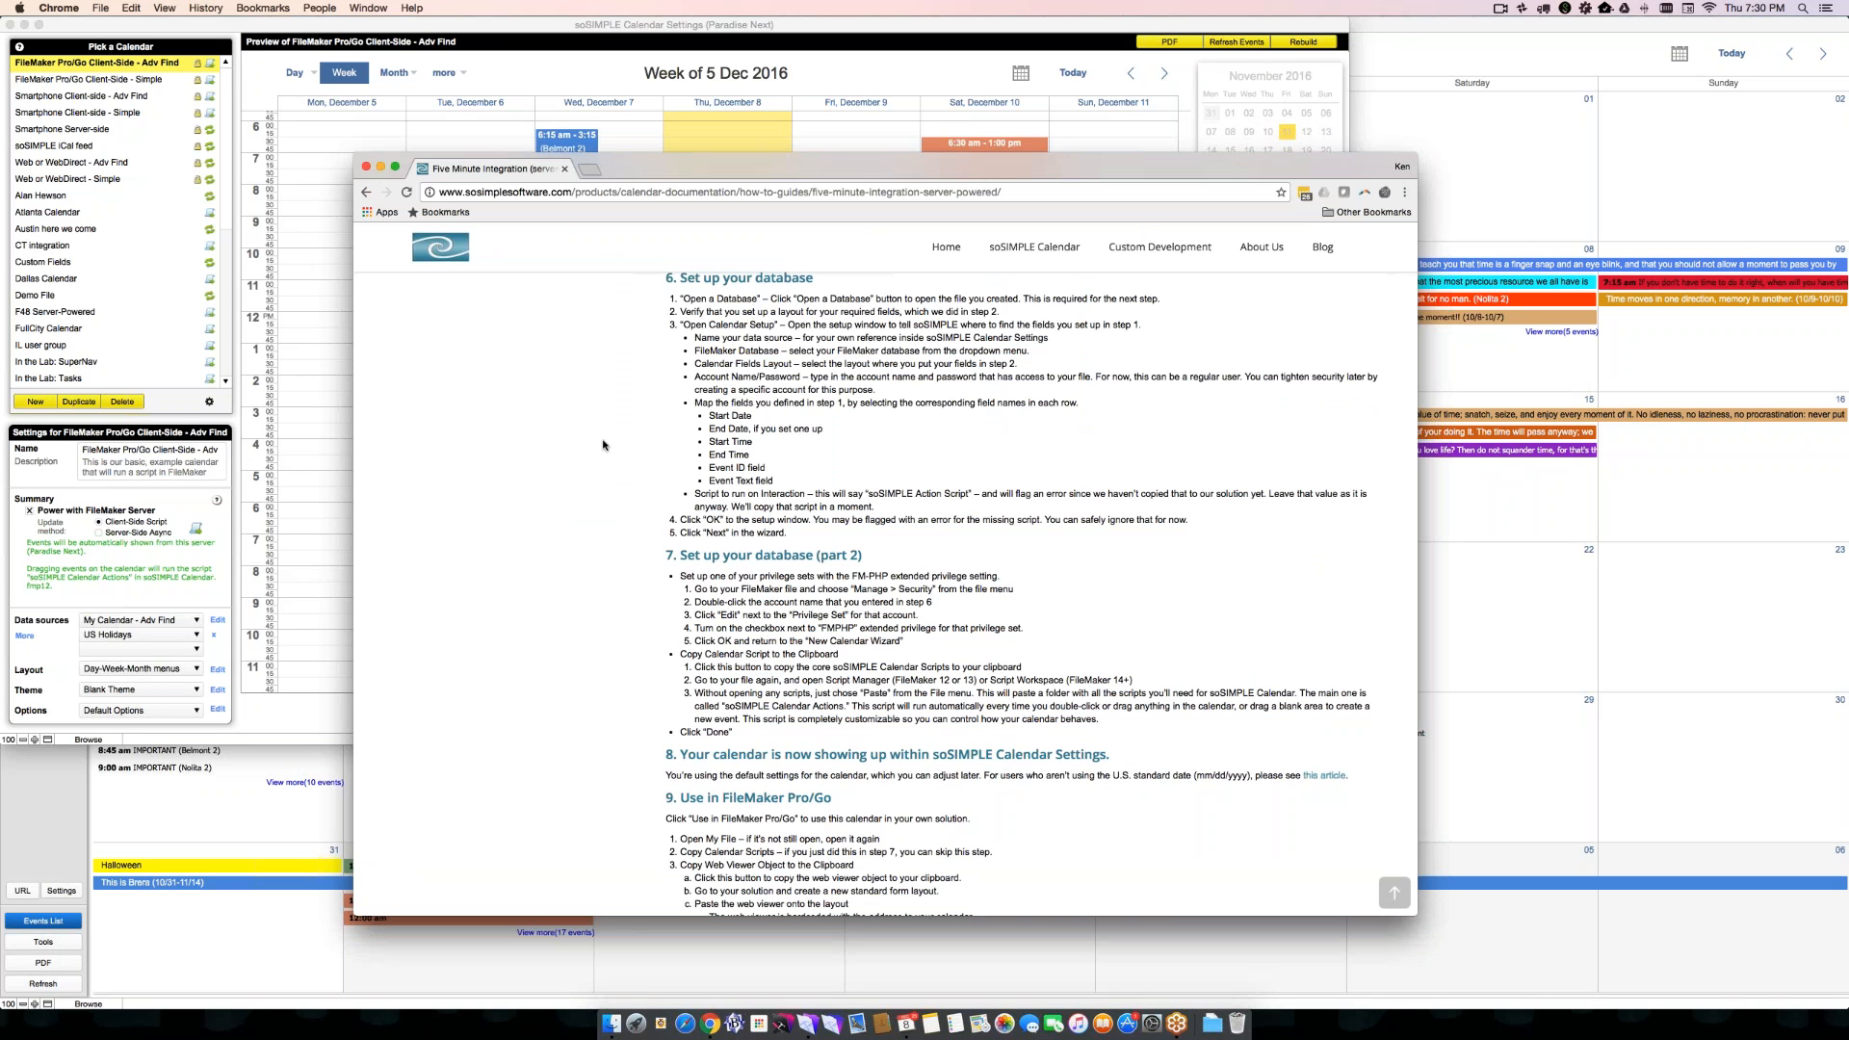
{"action": "left_click", "coordinate": [288, 709]}
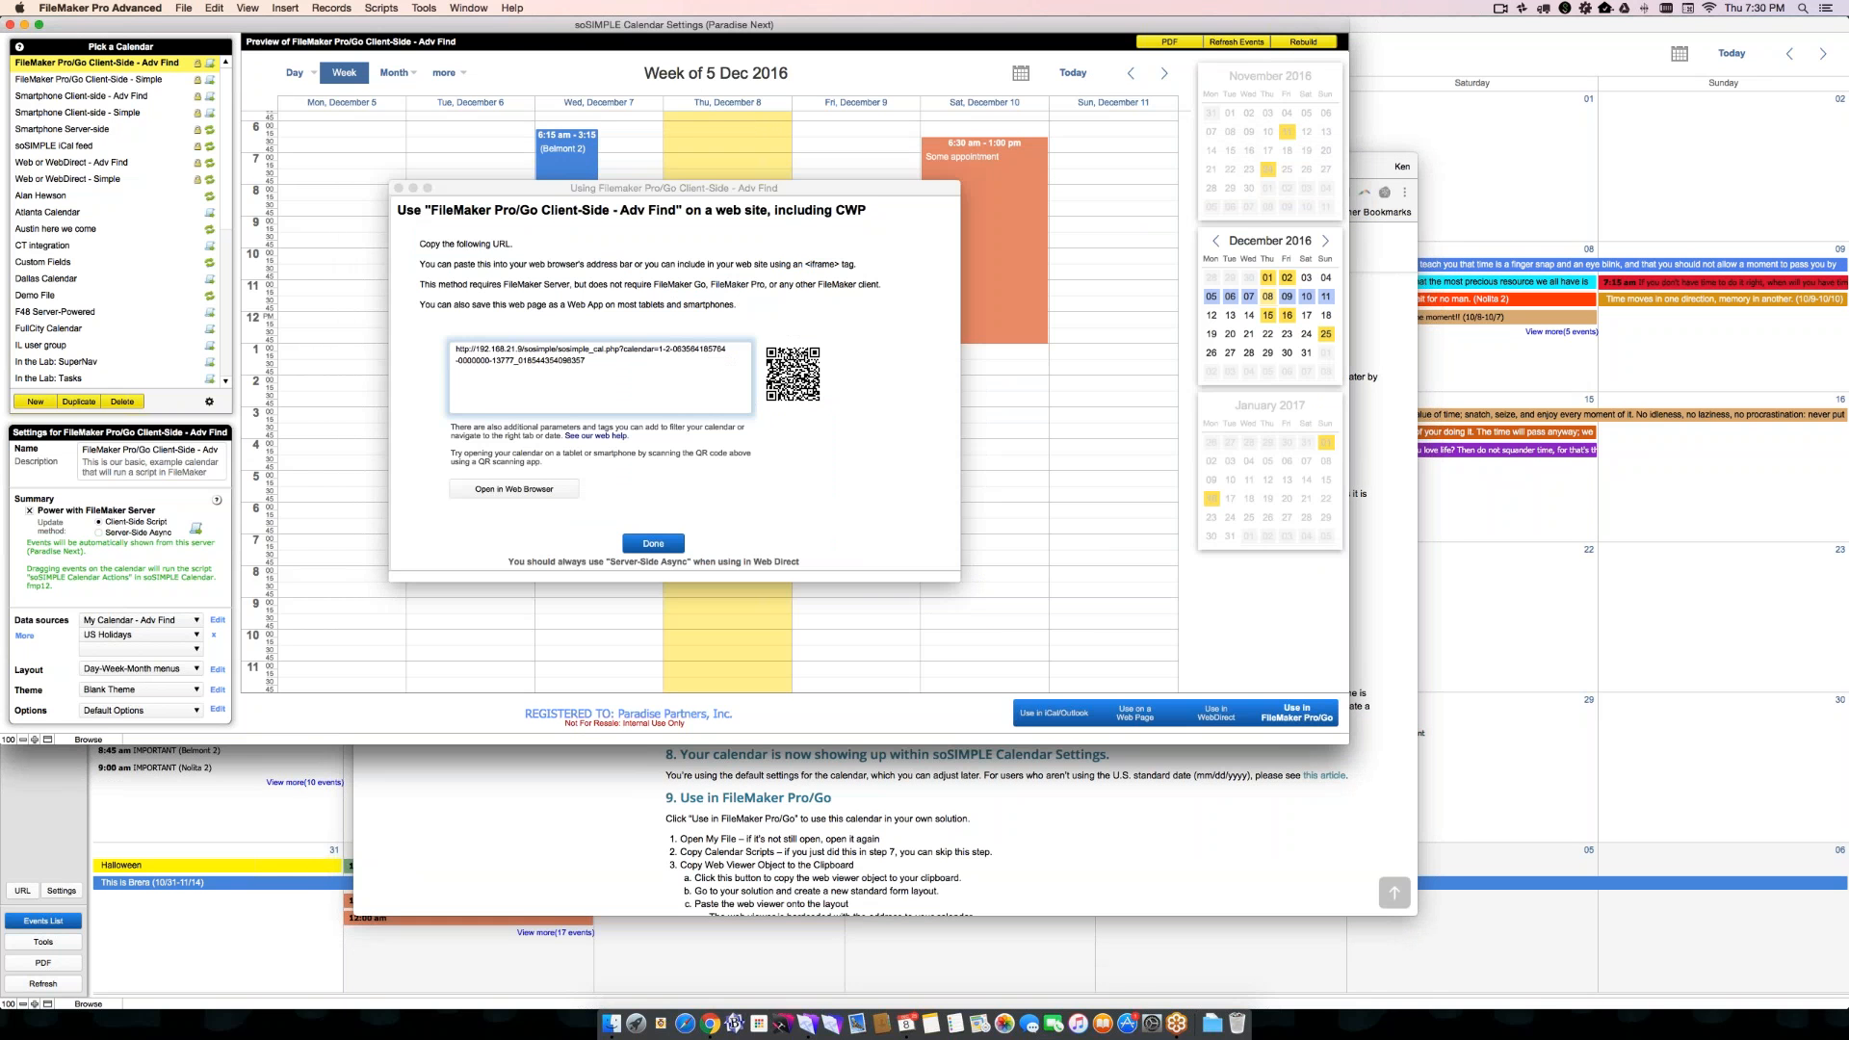
{"action": "left_click", "coordinate": [653, 543]}
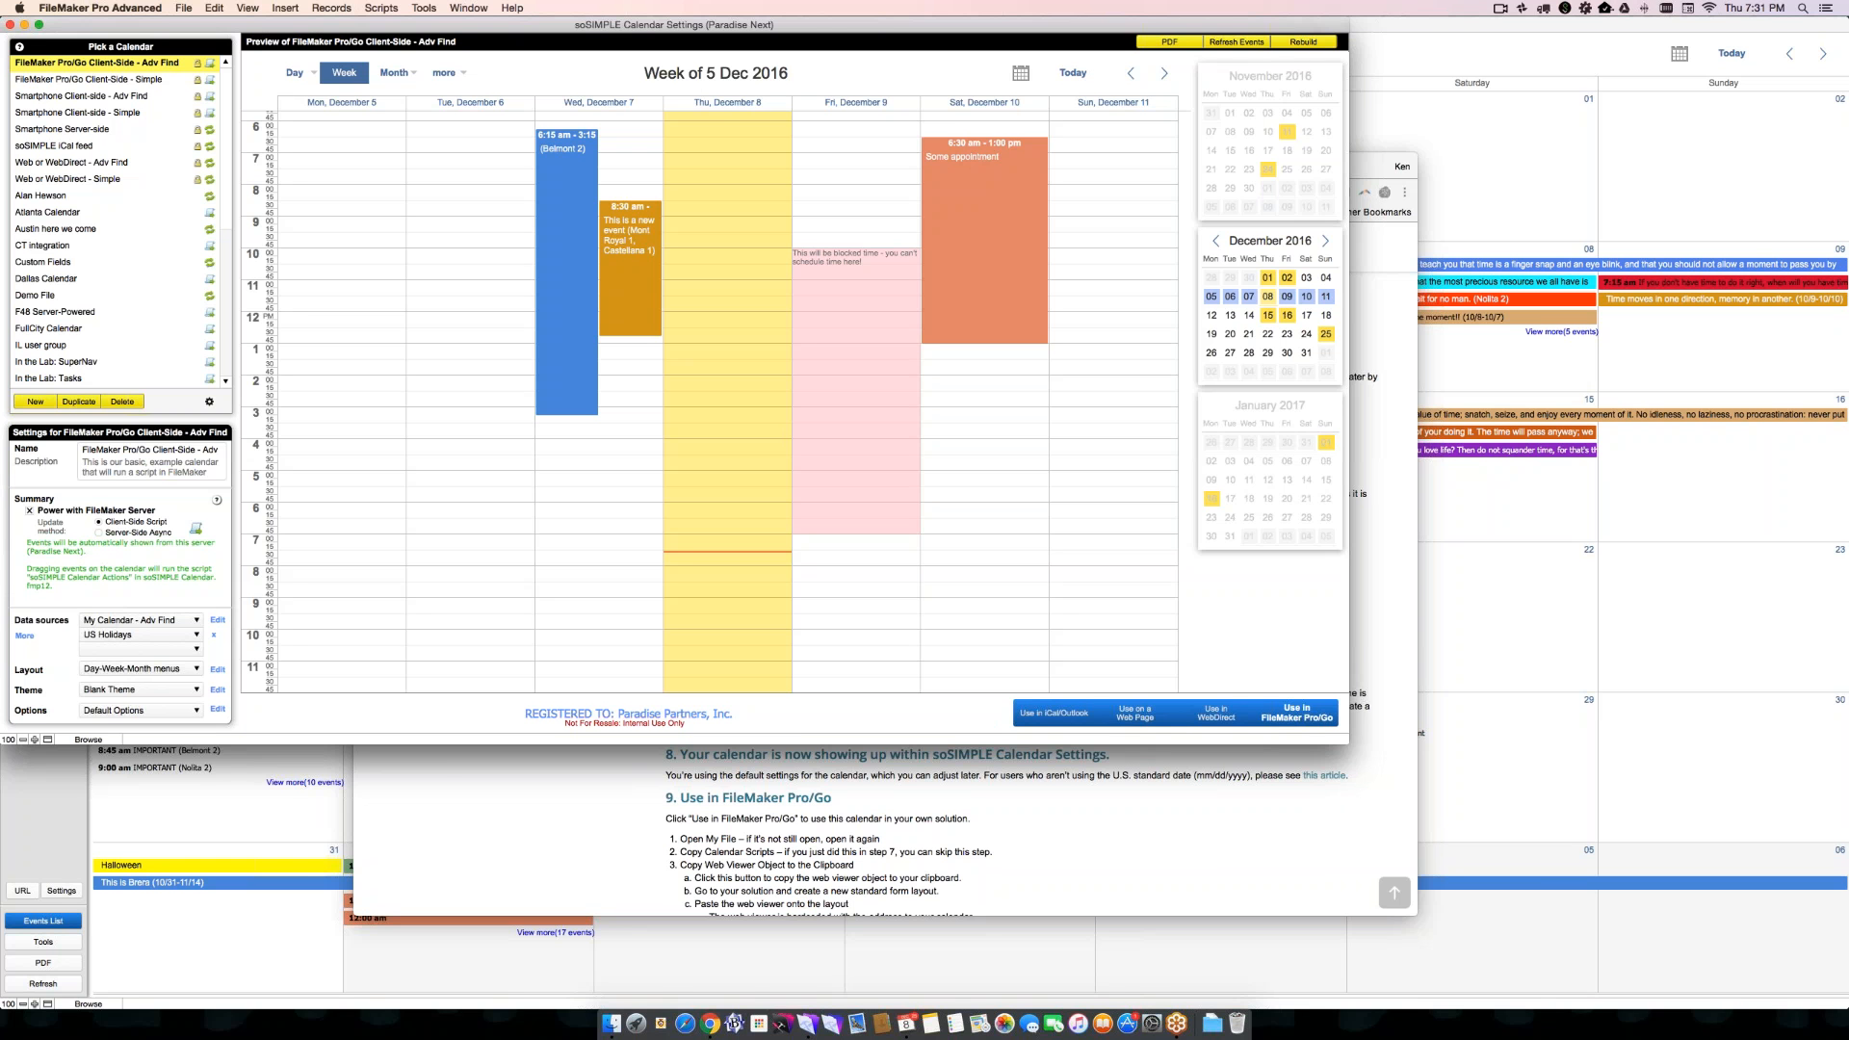
- Return to the October 2016 calendar and turn off its Read Only option
{"action": "left_click", "coordinate": [275, 829]}
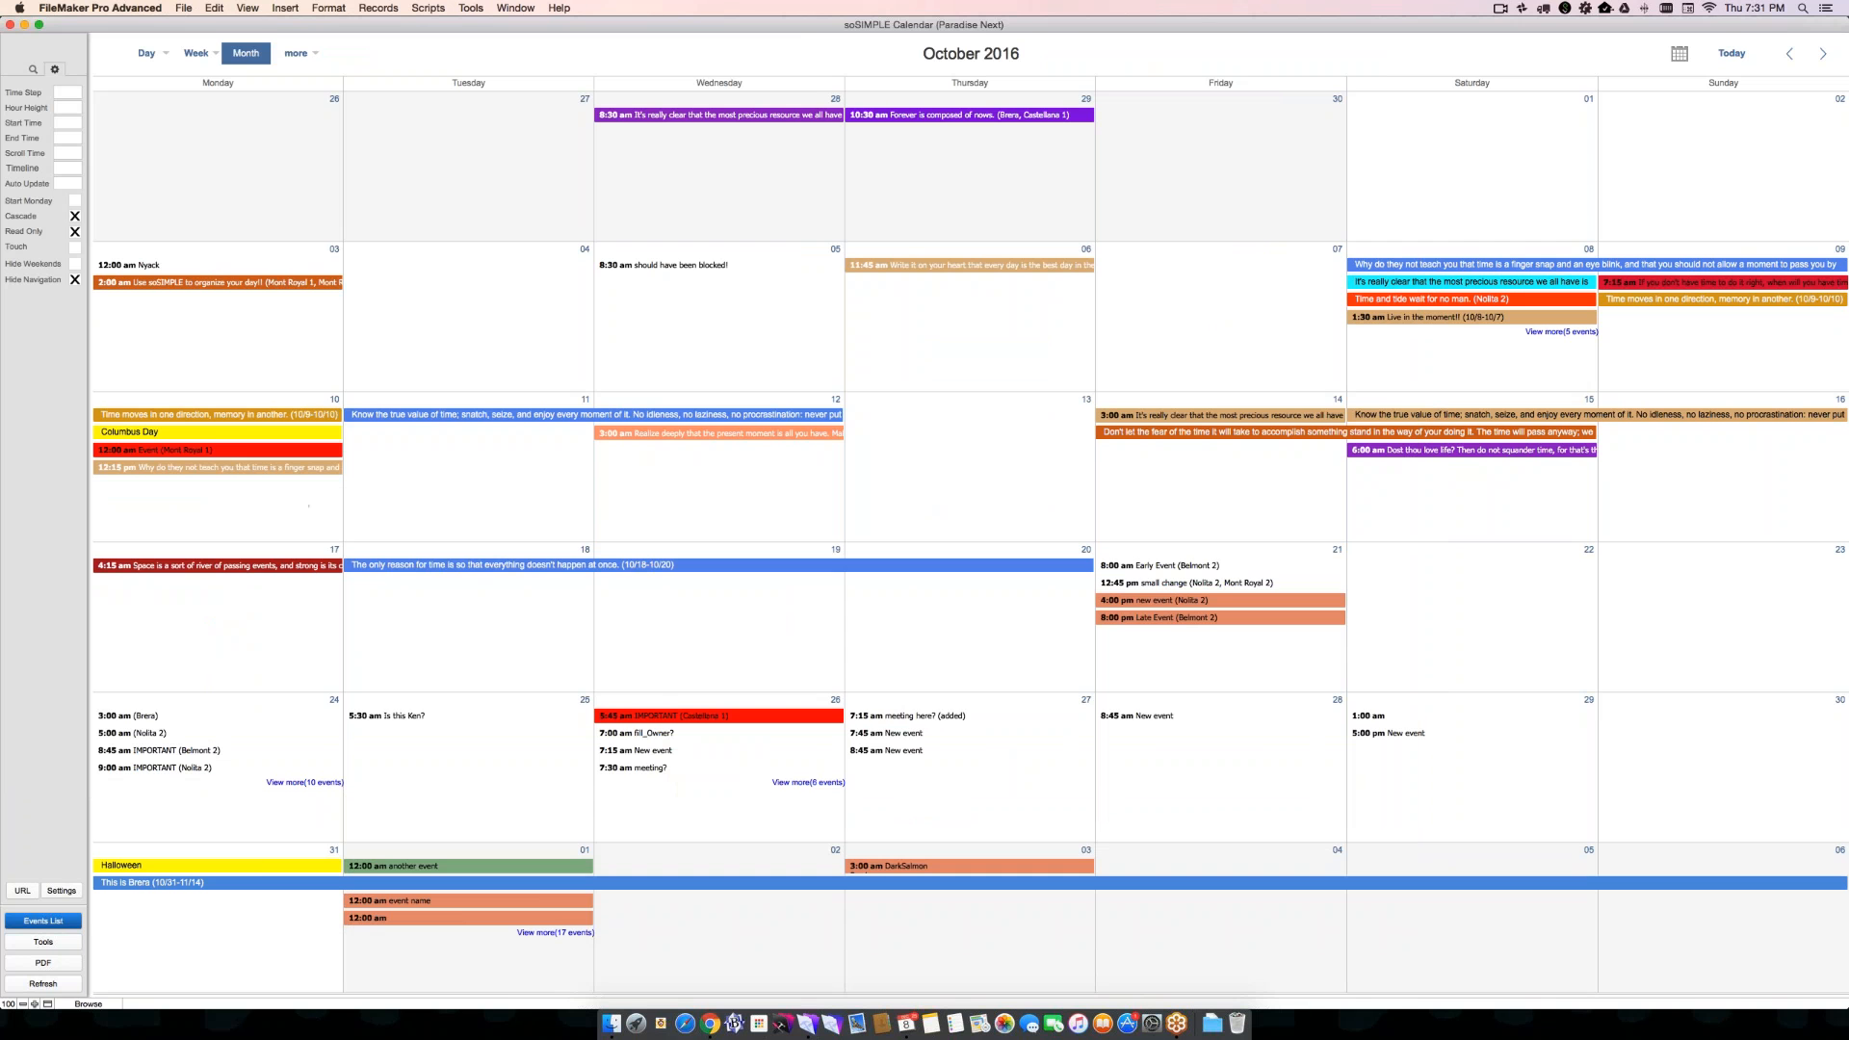
{"action": "left_click", "coordinate": [74, 231]}
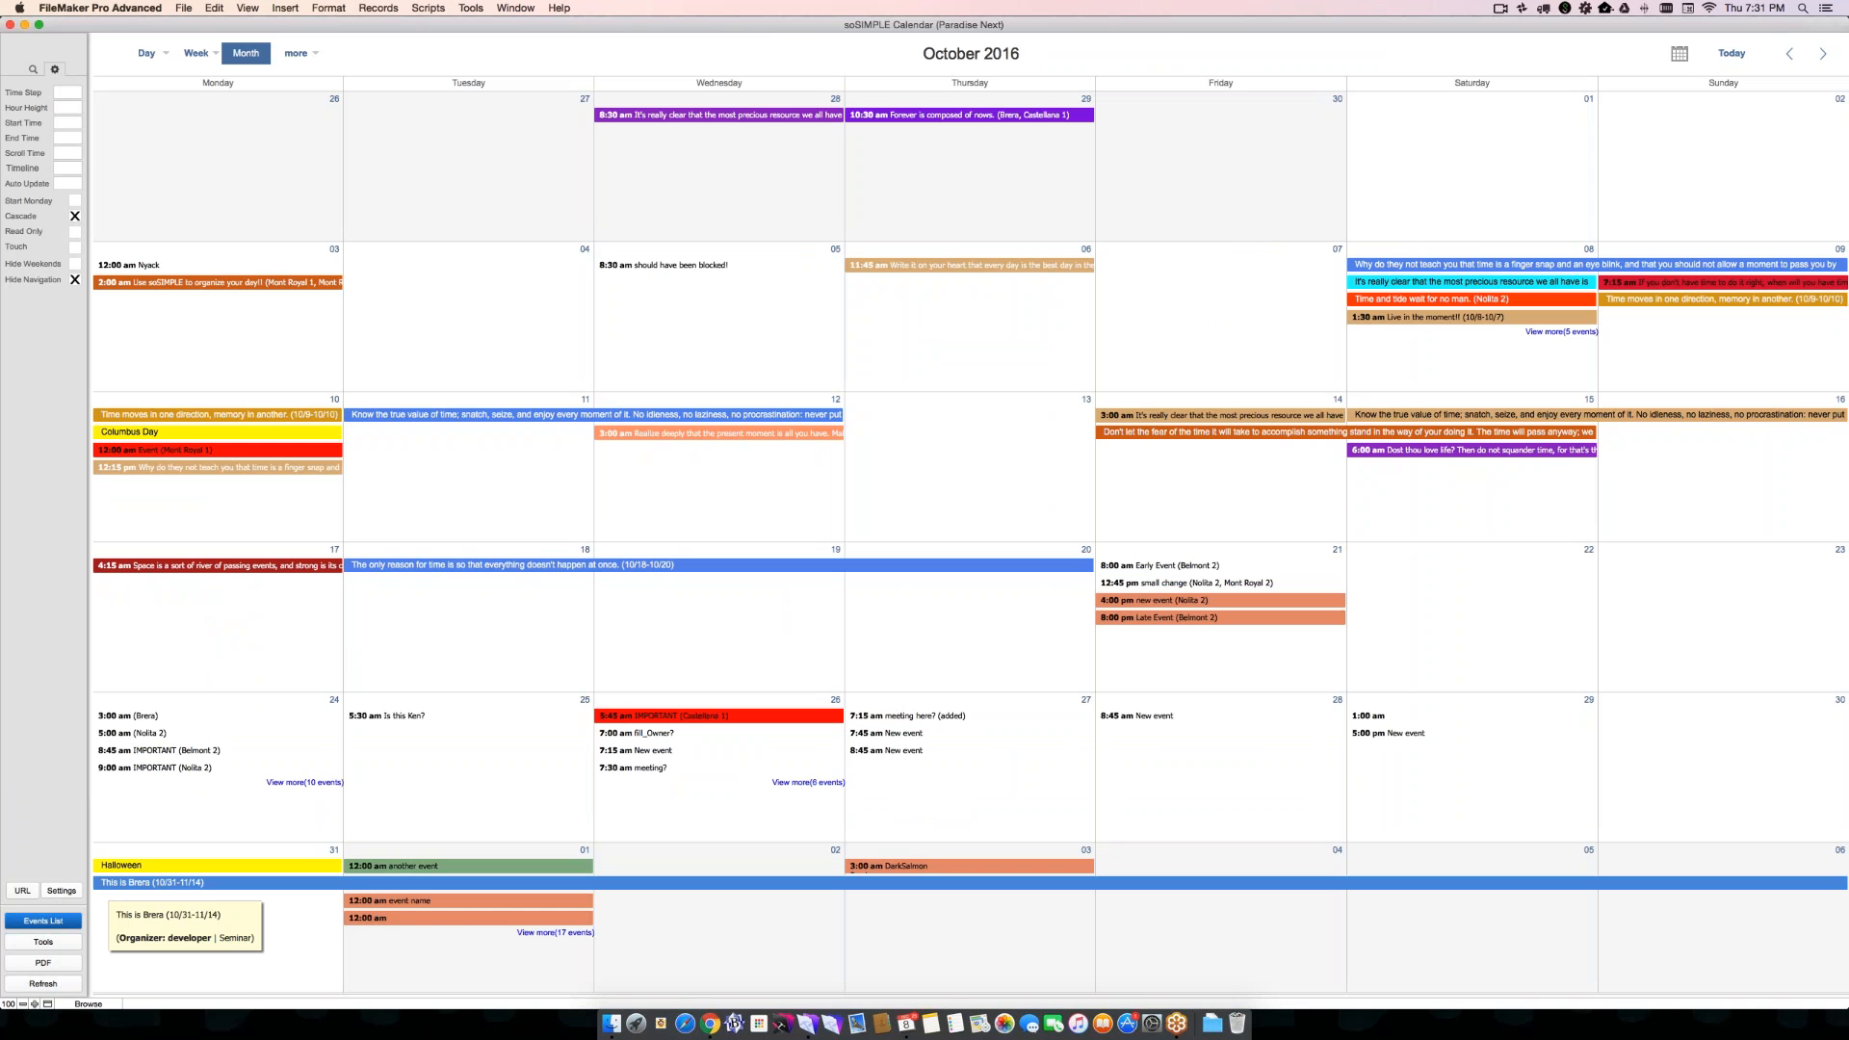
- Preview the Smartphone Client-side - Adv Find calendar in the calendar settings, and close the settings window
{"action": "left_click", "coordinate": [60, 890]}
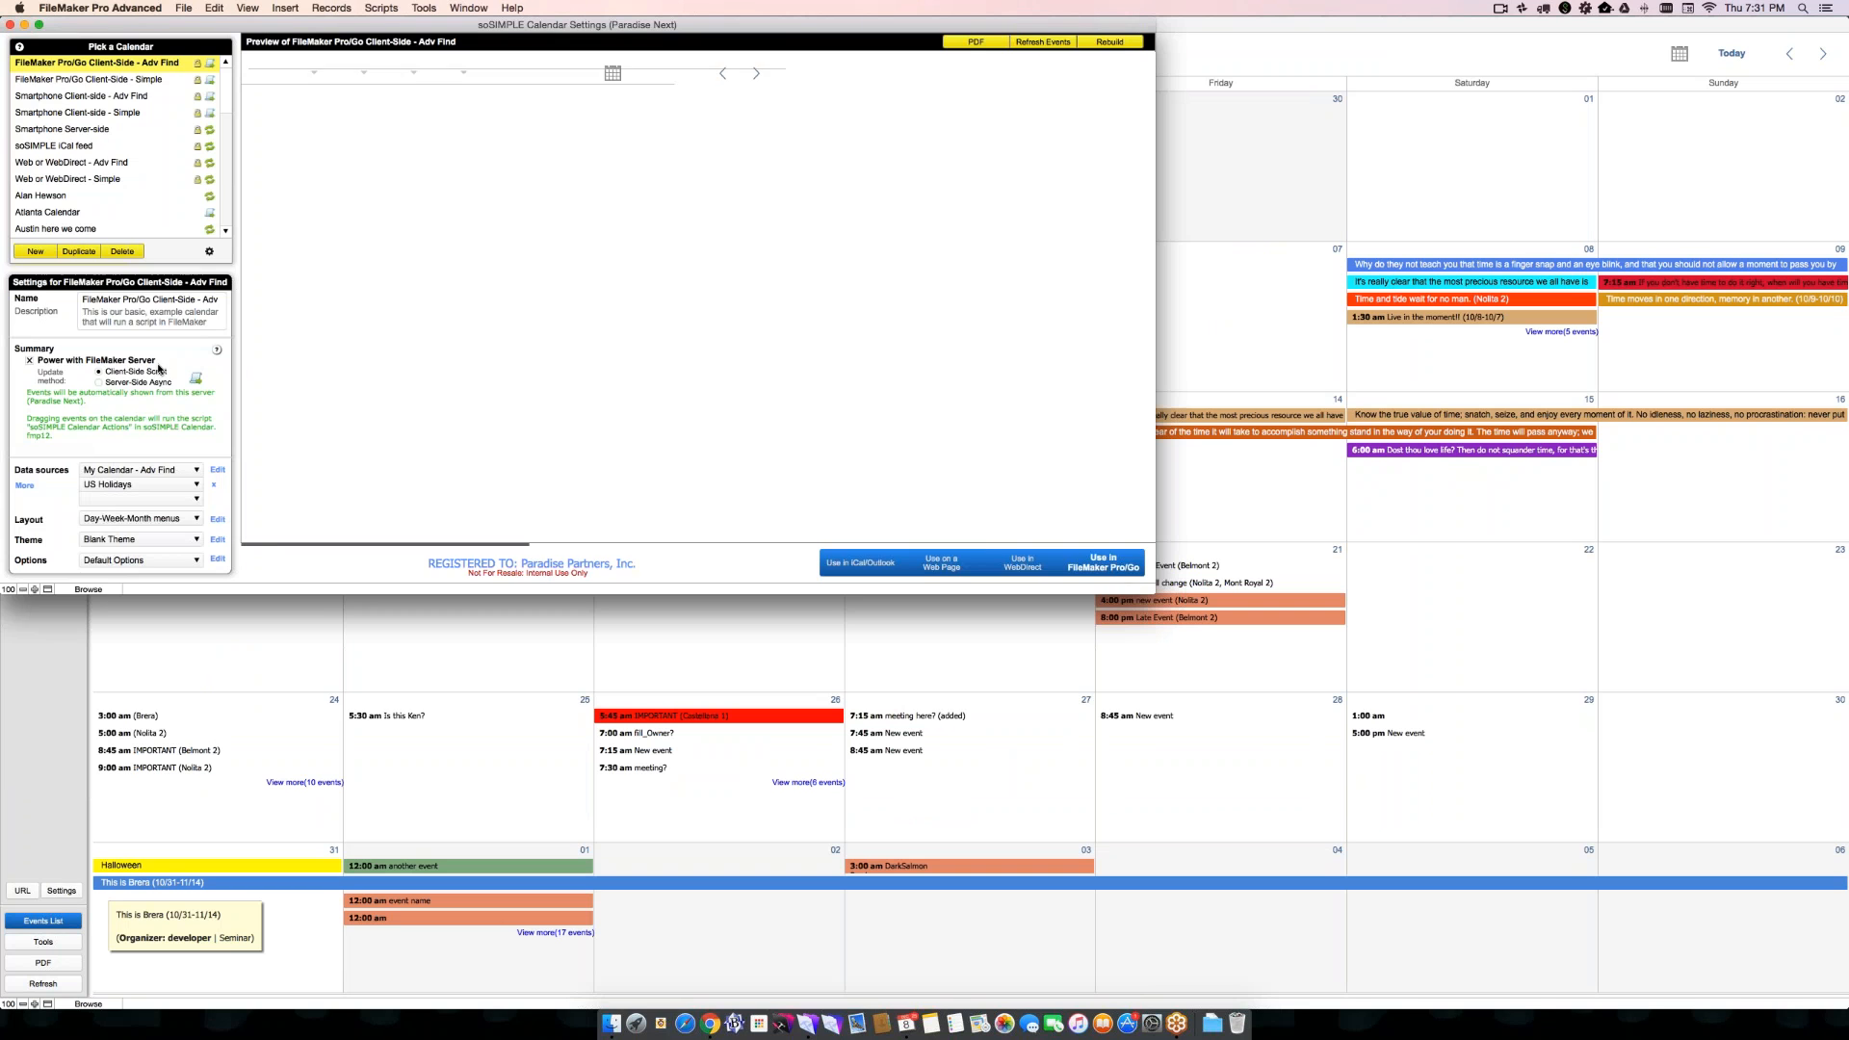
{"action": "left_click", "coordinate": [132, 95]}
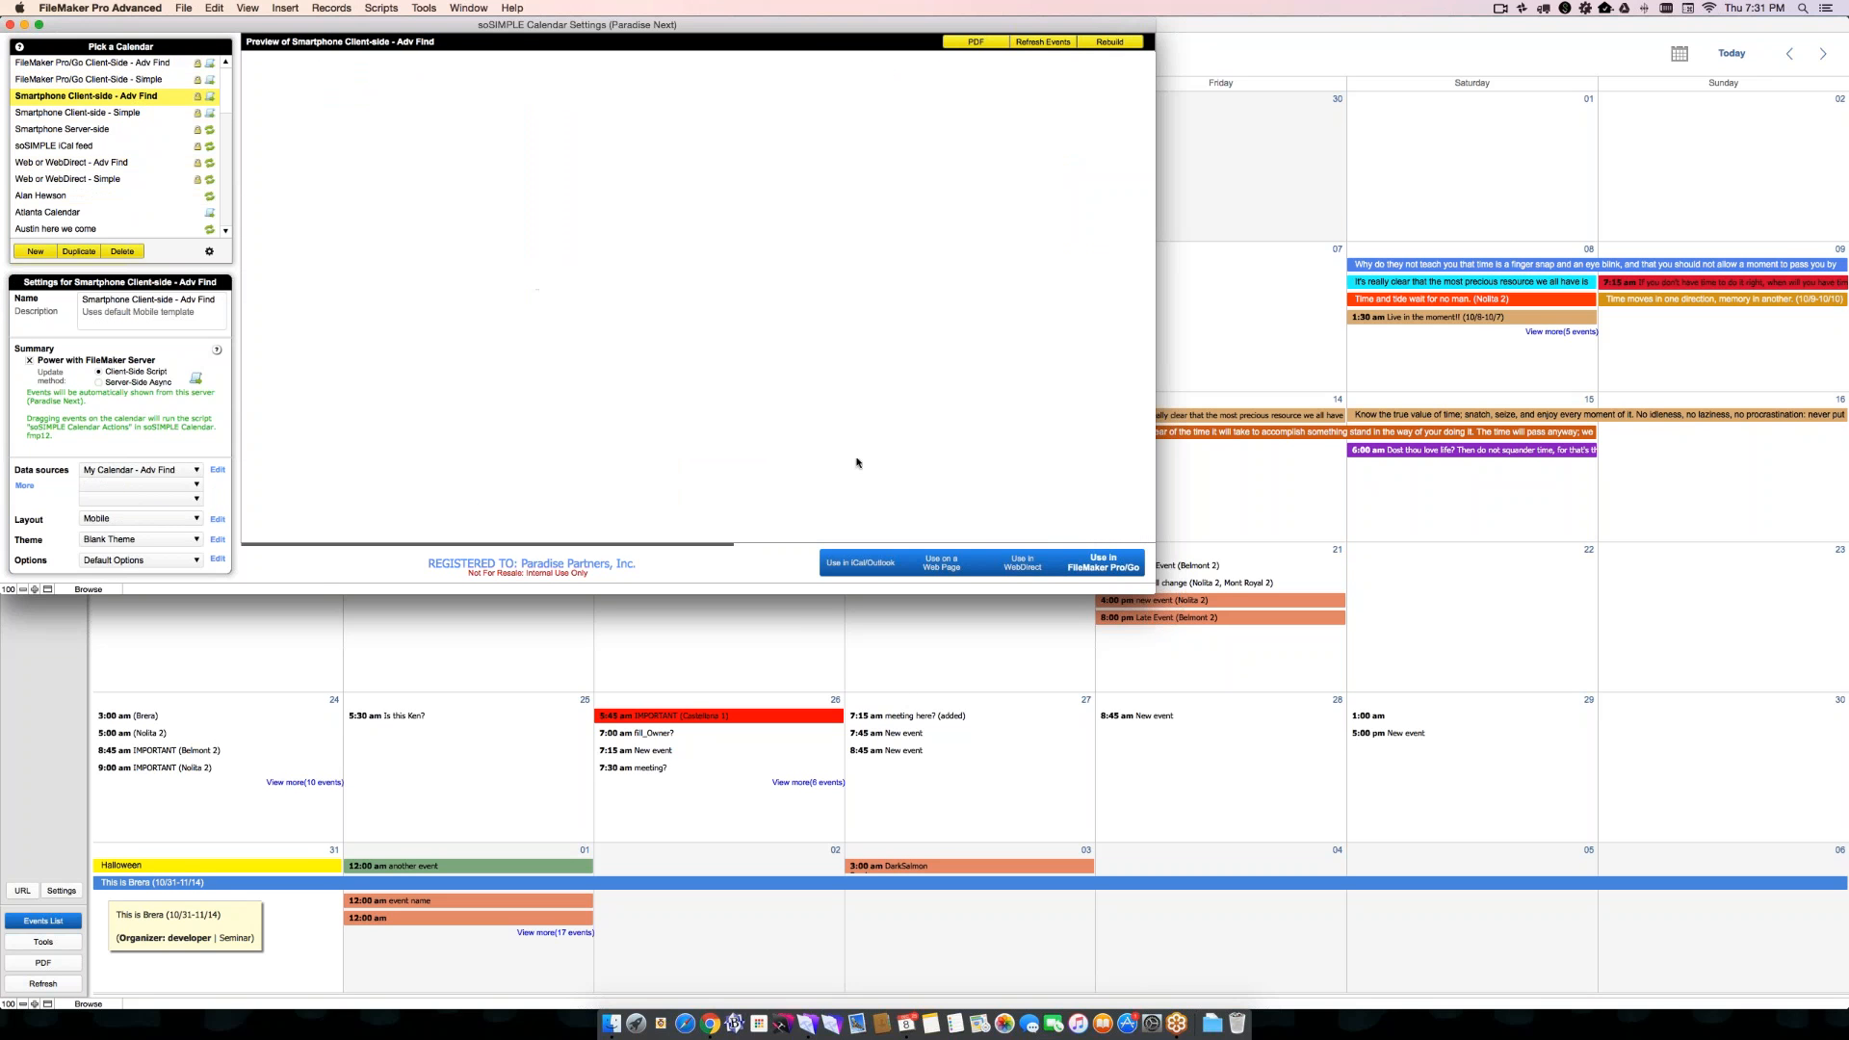
{"action": "key", "text": "super+w"}
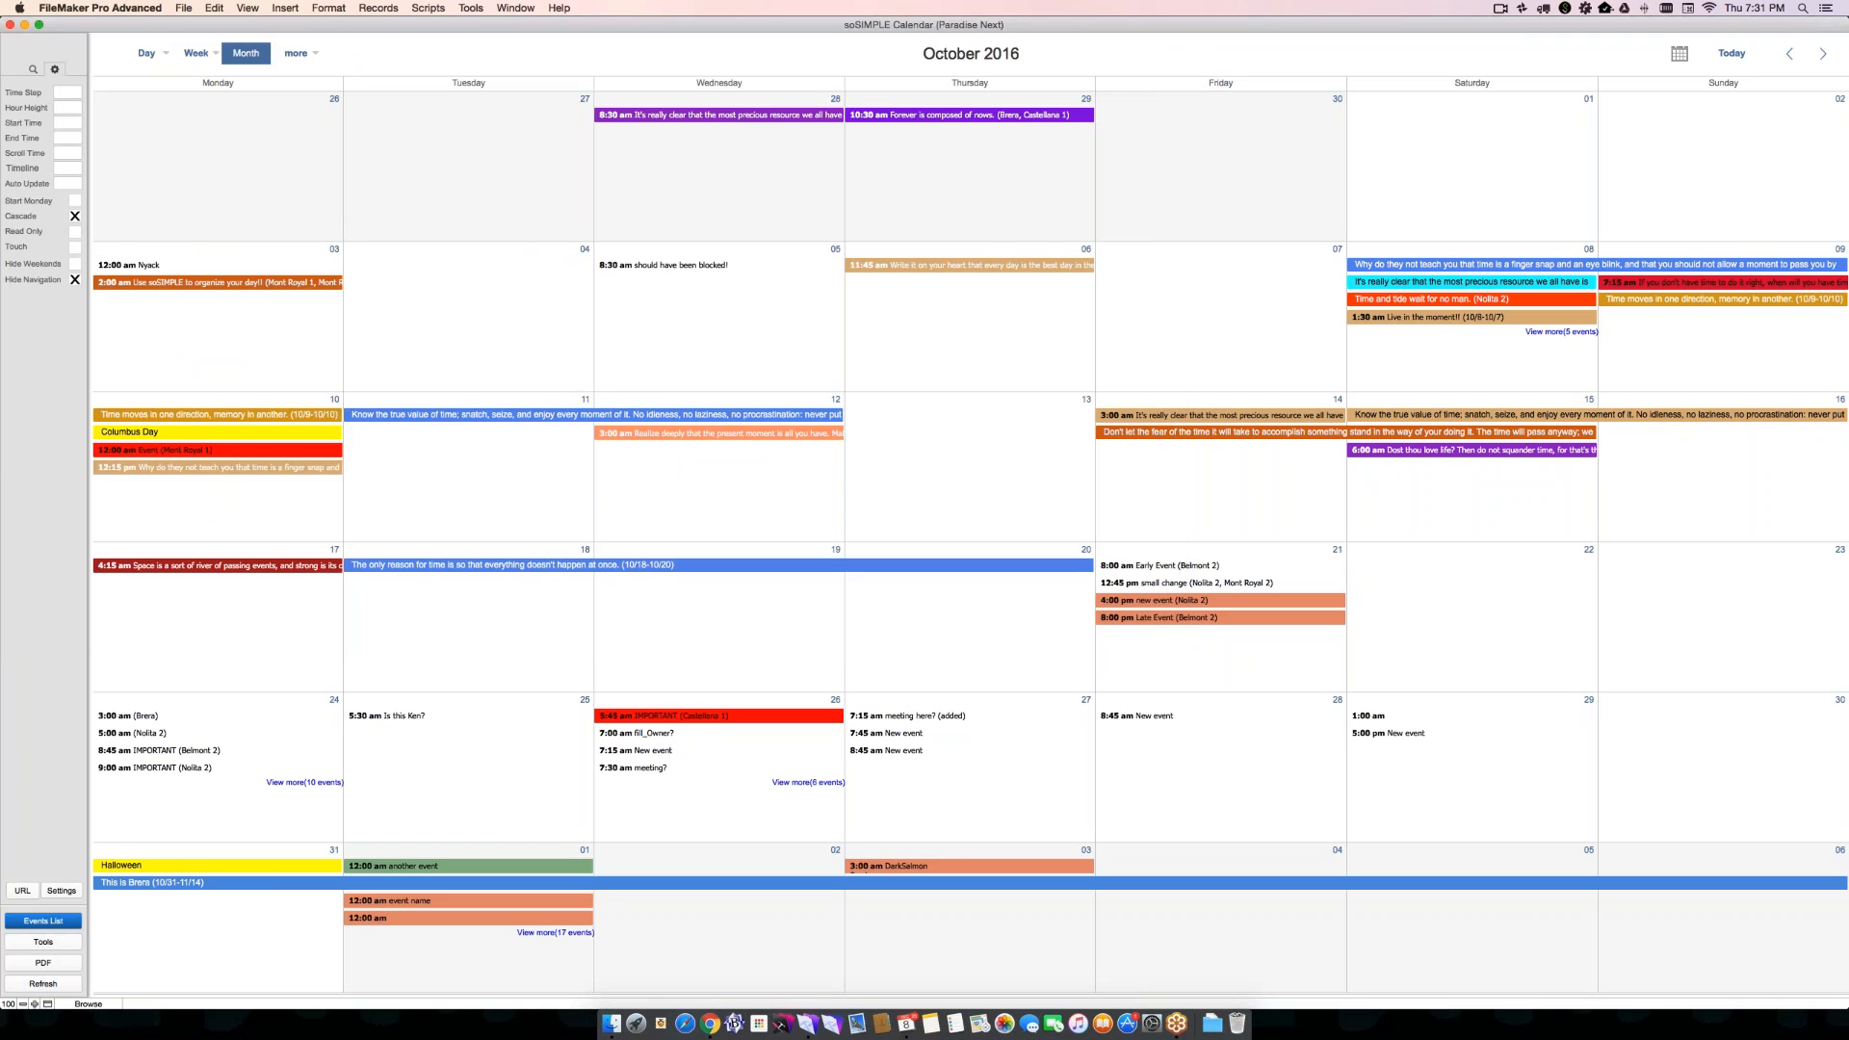
- Set the October 26 event "fill_Owner?" to recur every 1 day for a limited number of times, and save the event
{"action": "left_click", "coordinate": [655, 733]}
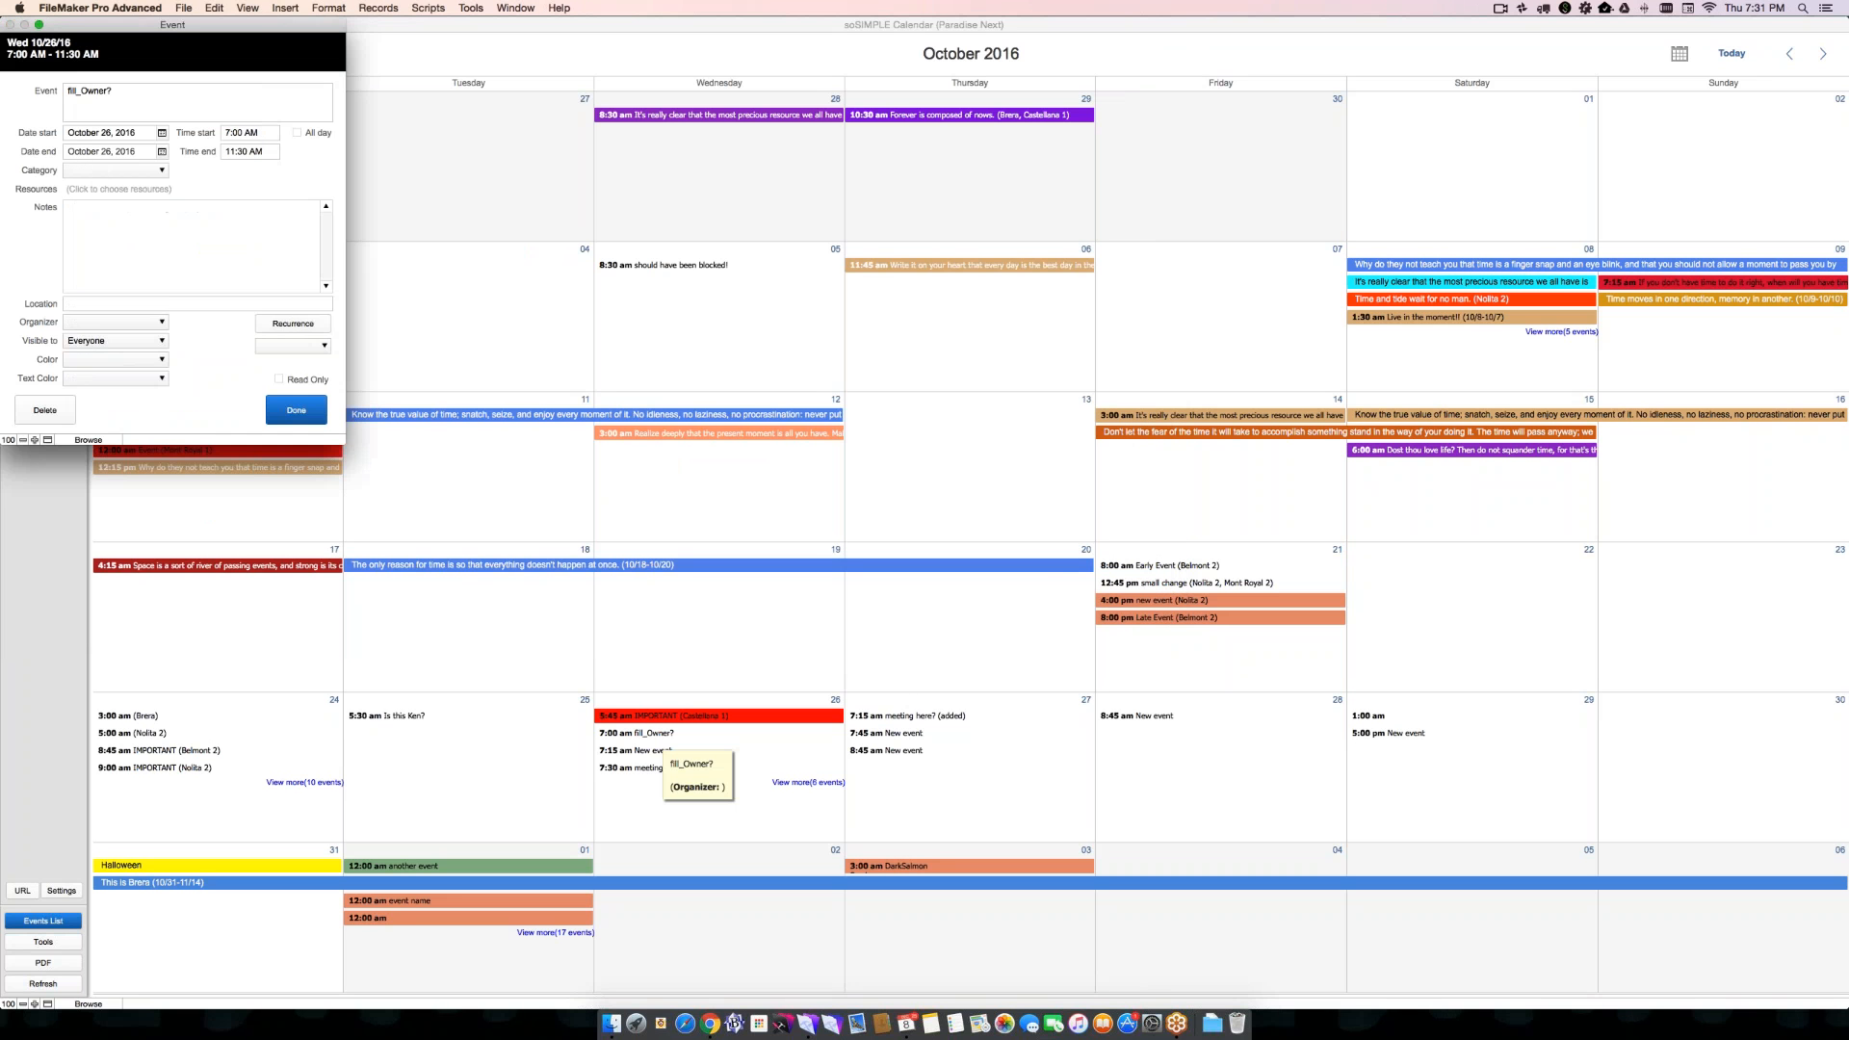
{"action": "left_click_drag", "start_coordinate": [258, 26], "coordinate": [575, 278]}
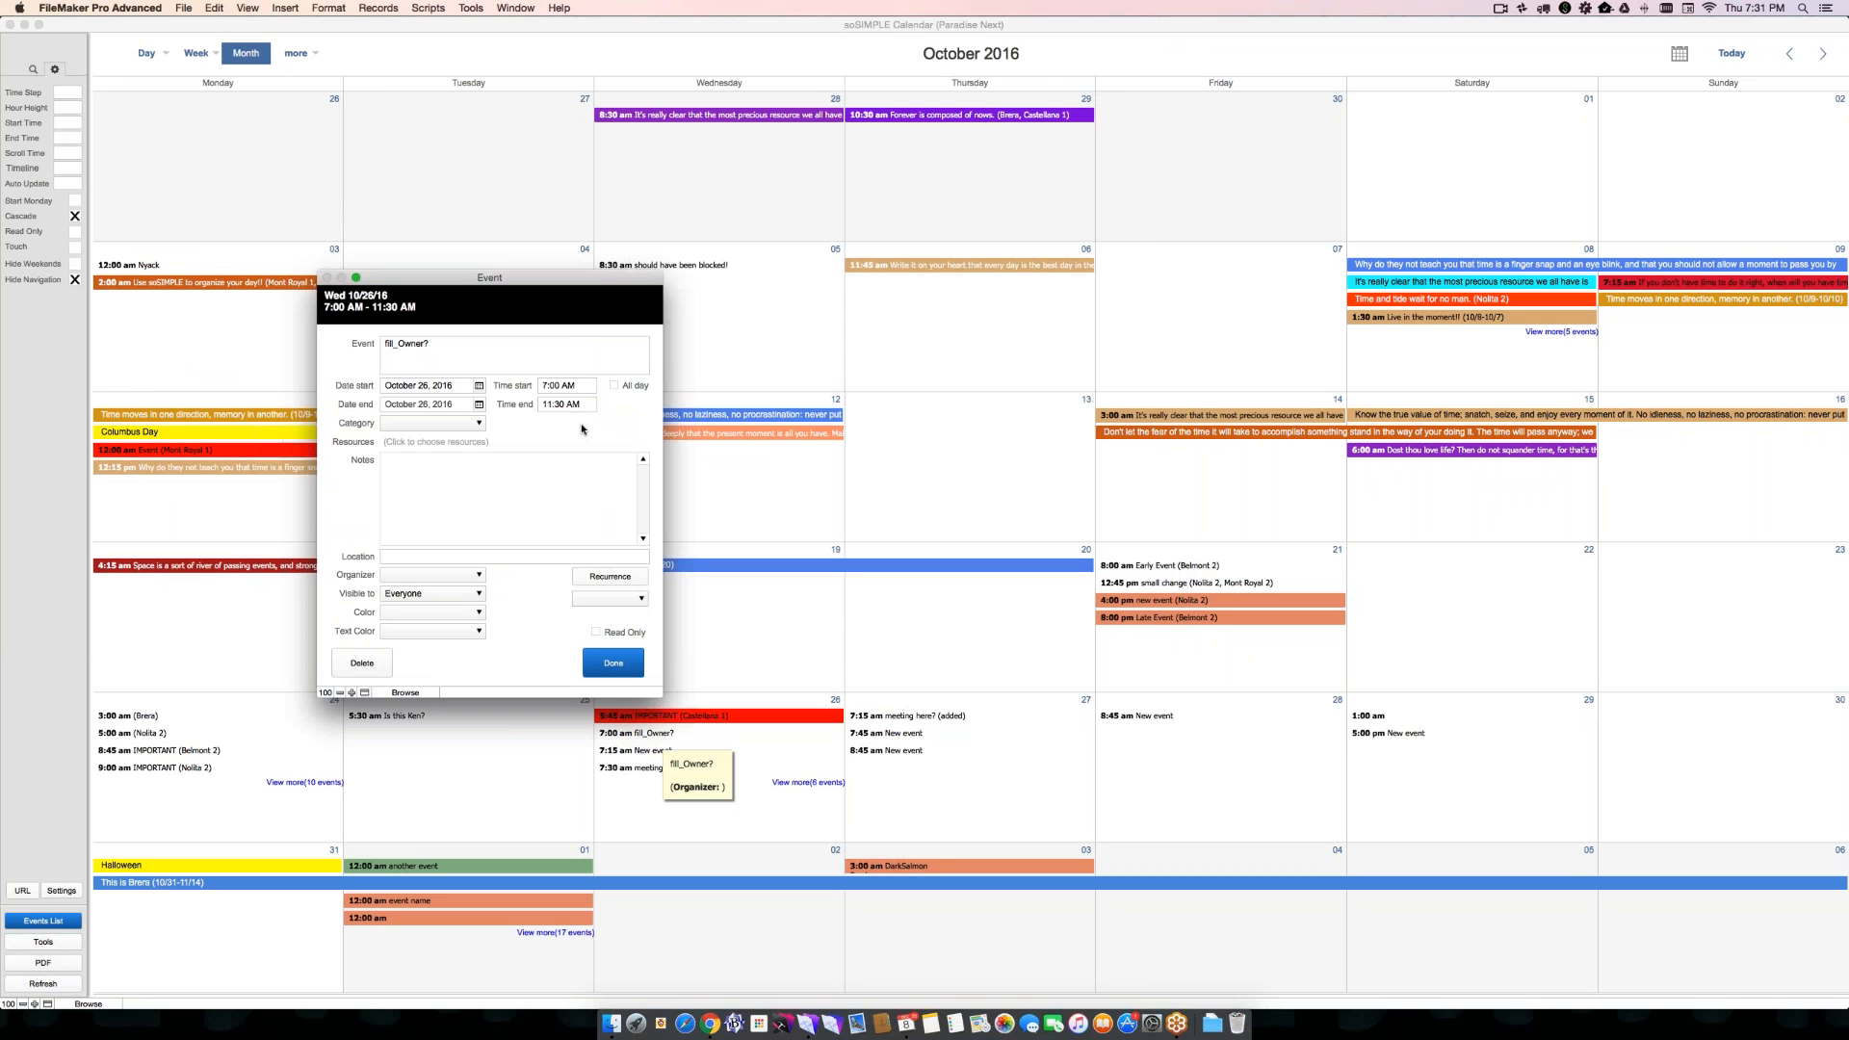
{"action": "left_click", "coordinate": [591, 577]}
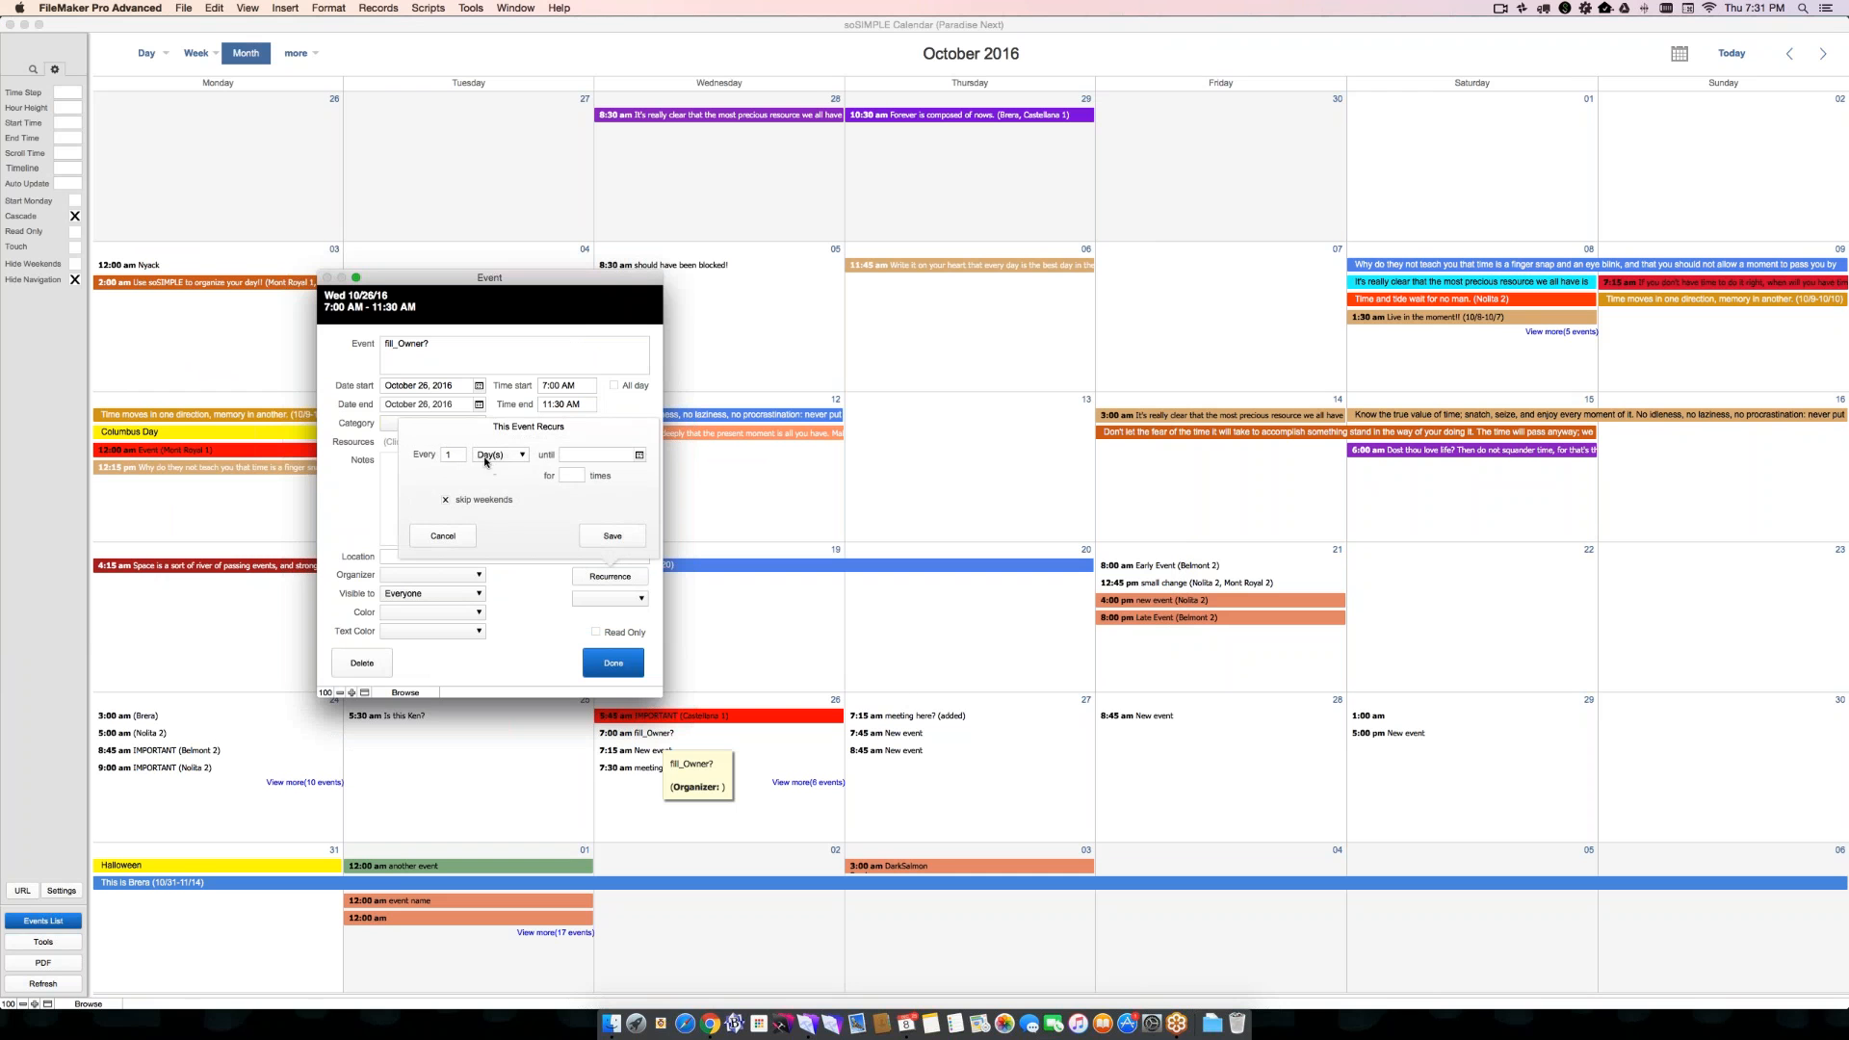
{"action": "left_click", "coordinate": [453, 457]}
{"action": "key", "text": "BackSpace"}
{"action": "type", "text": "5"}
{"action": "key", "text": "Tab"}
{"action": "key", "text": "shift+Tab"}
{"action": "type", "text": "1"}
{"action": "left_click", "coordinate": [570, 476]}
{"action": "left_click", "coordinate": [610, 537]}
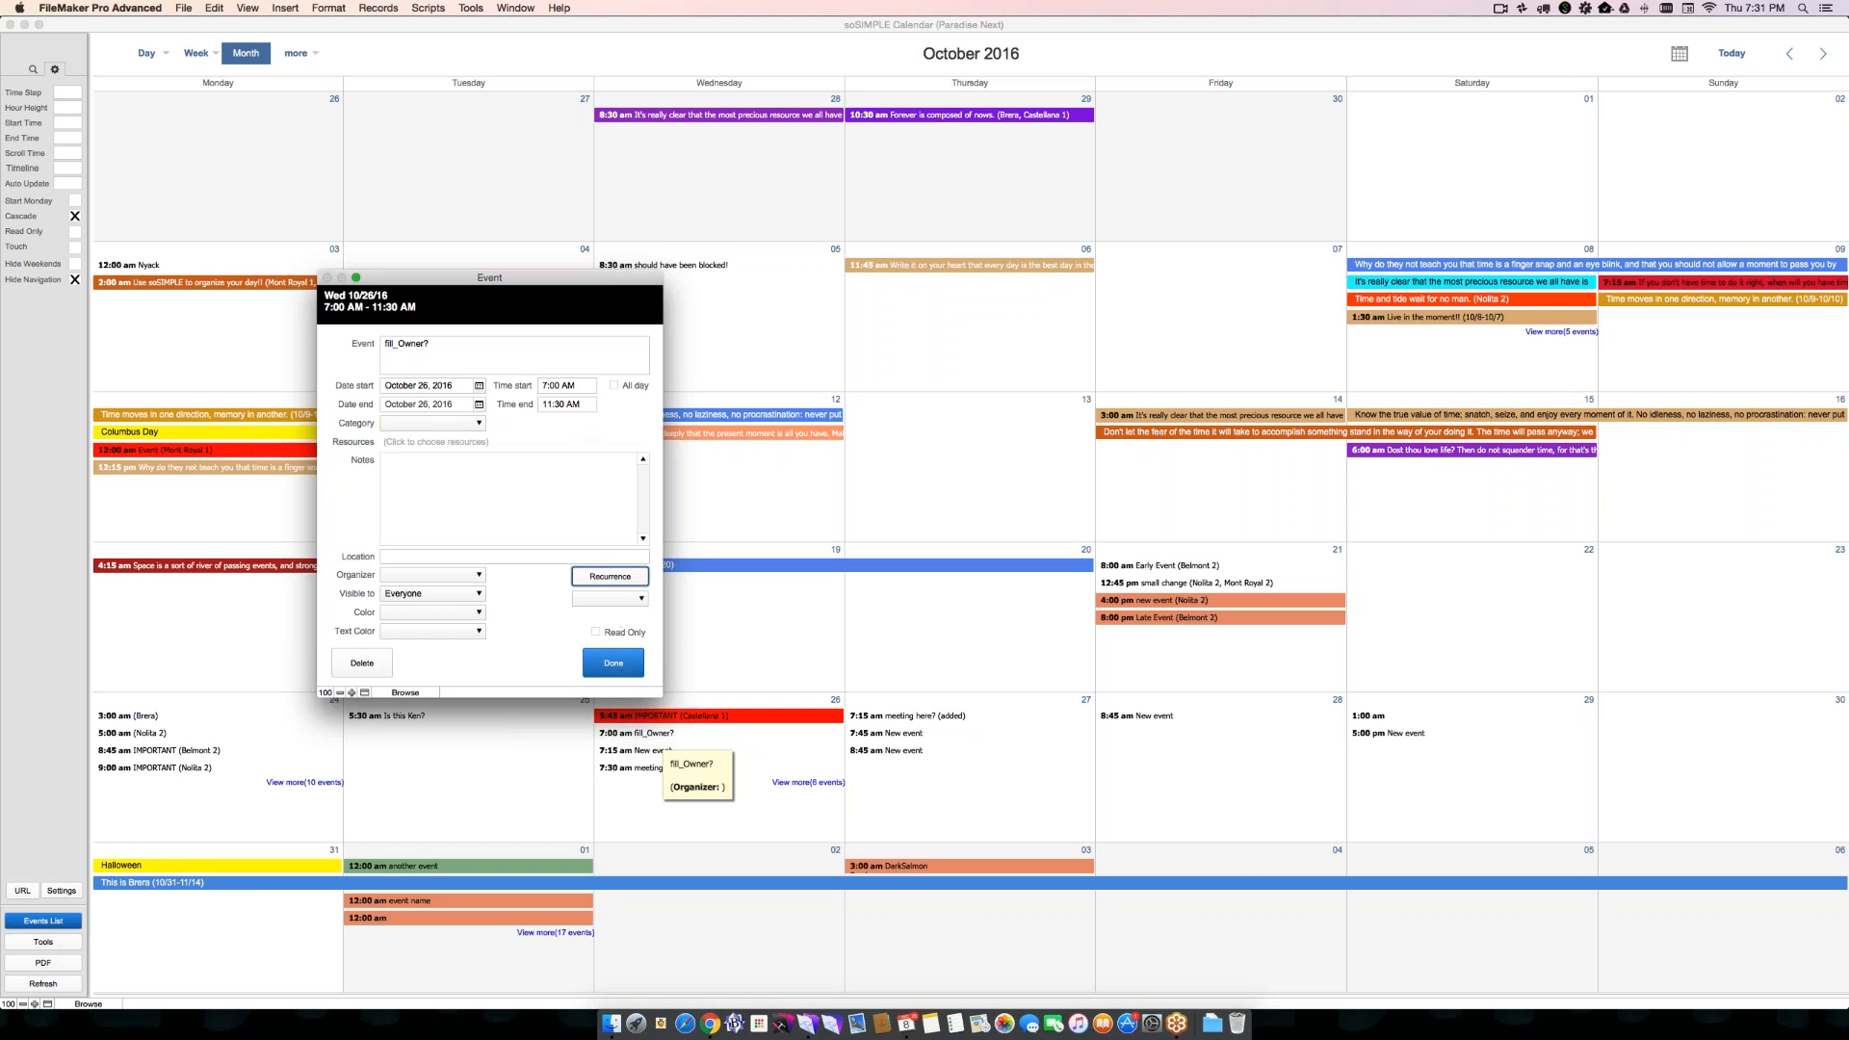
{"action": "left_click", "coordinate": [613, 664]}
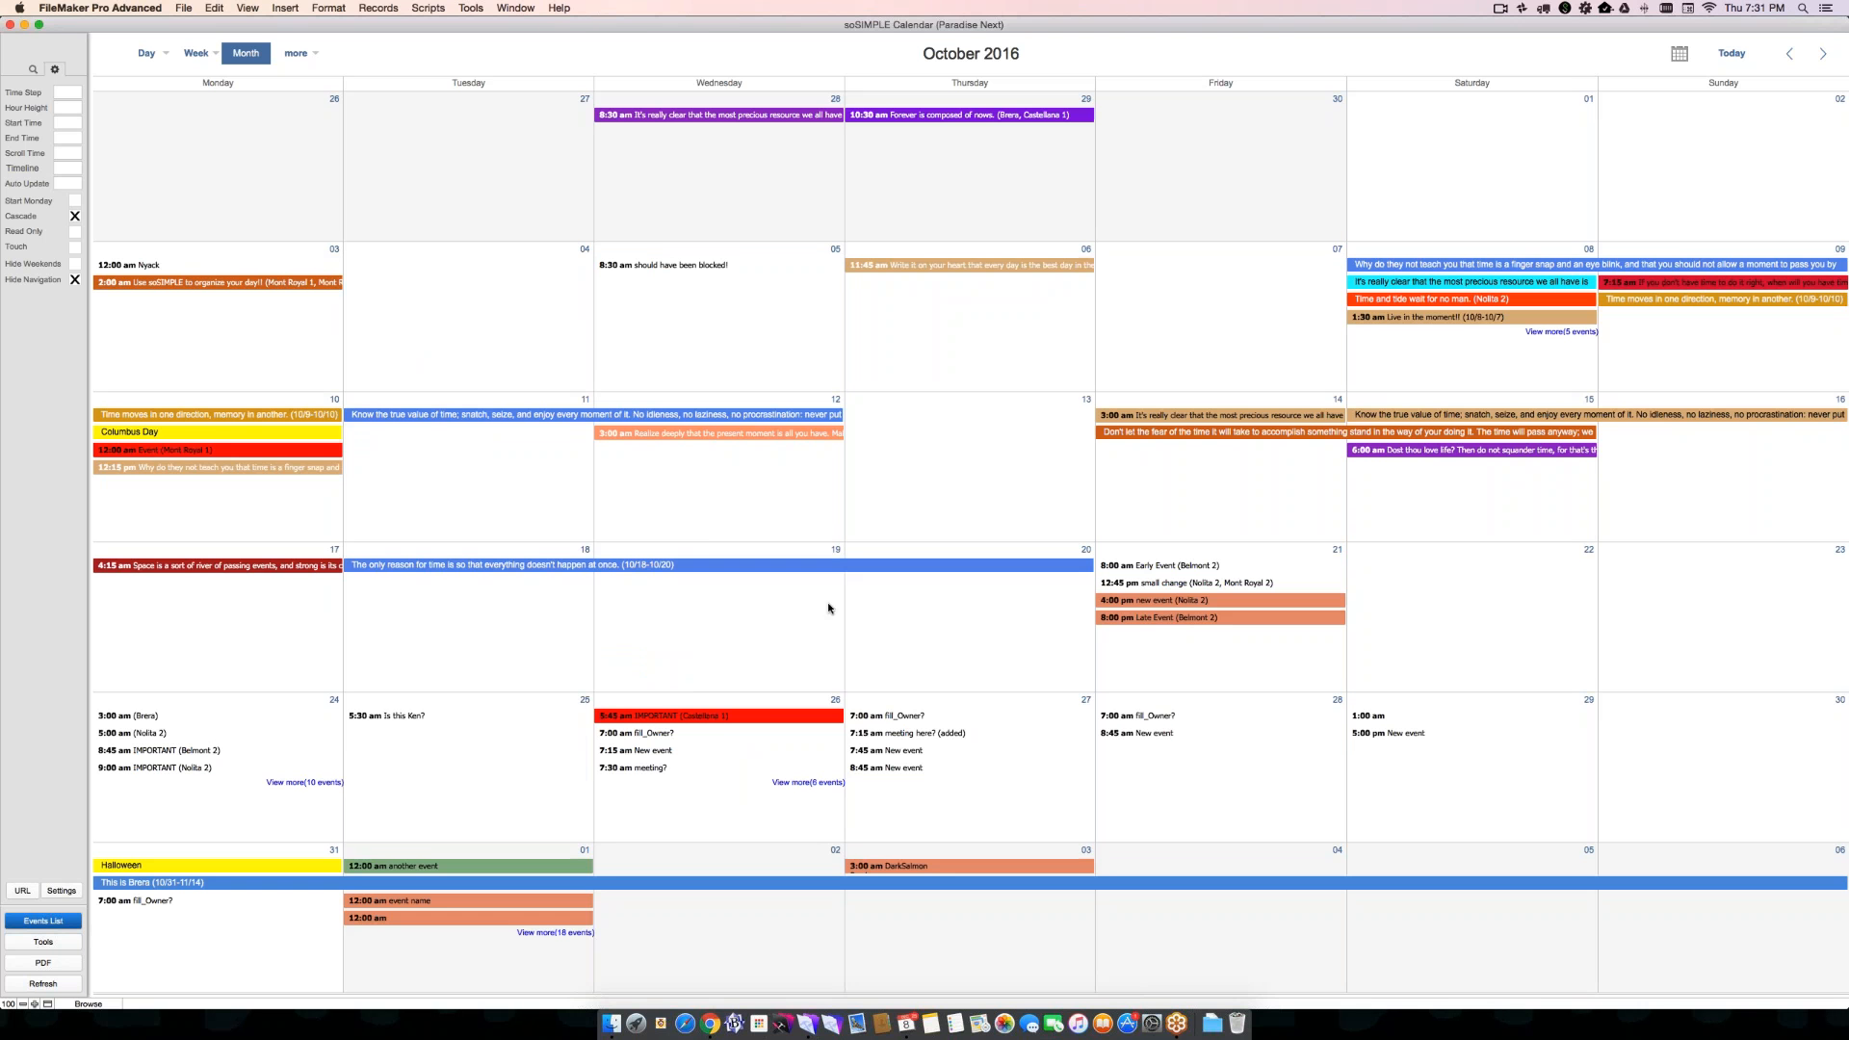
- Move the October 26 "fill_Owner?" event to October 19 and update all of its future recurrences
{"action": "mouse_move", "coordinate": [1153, 718]}
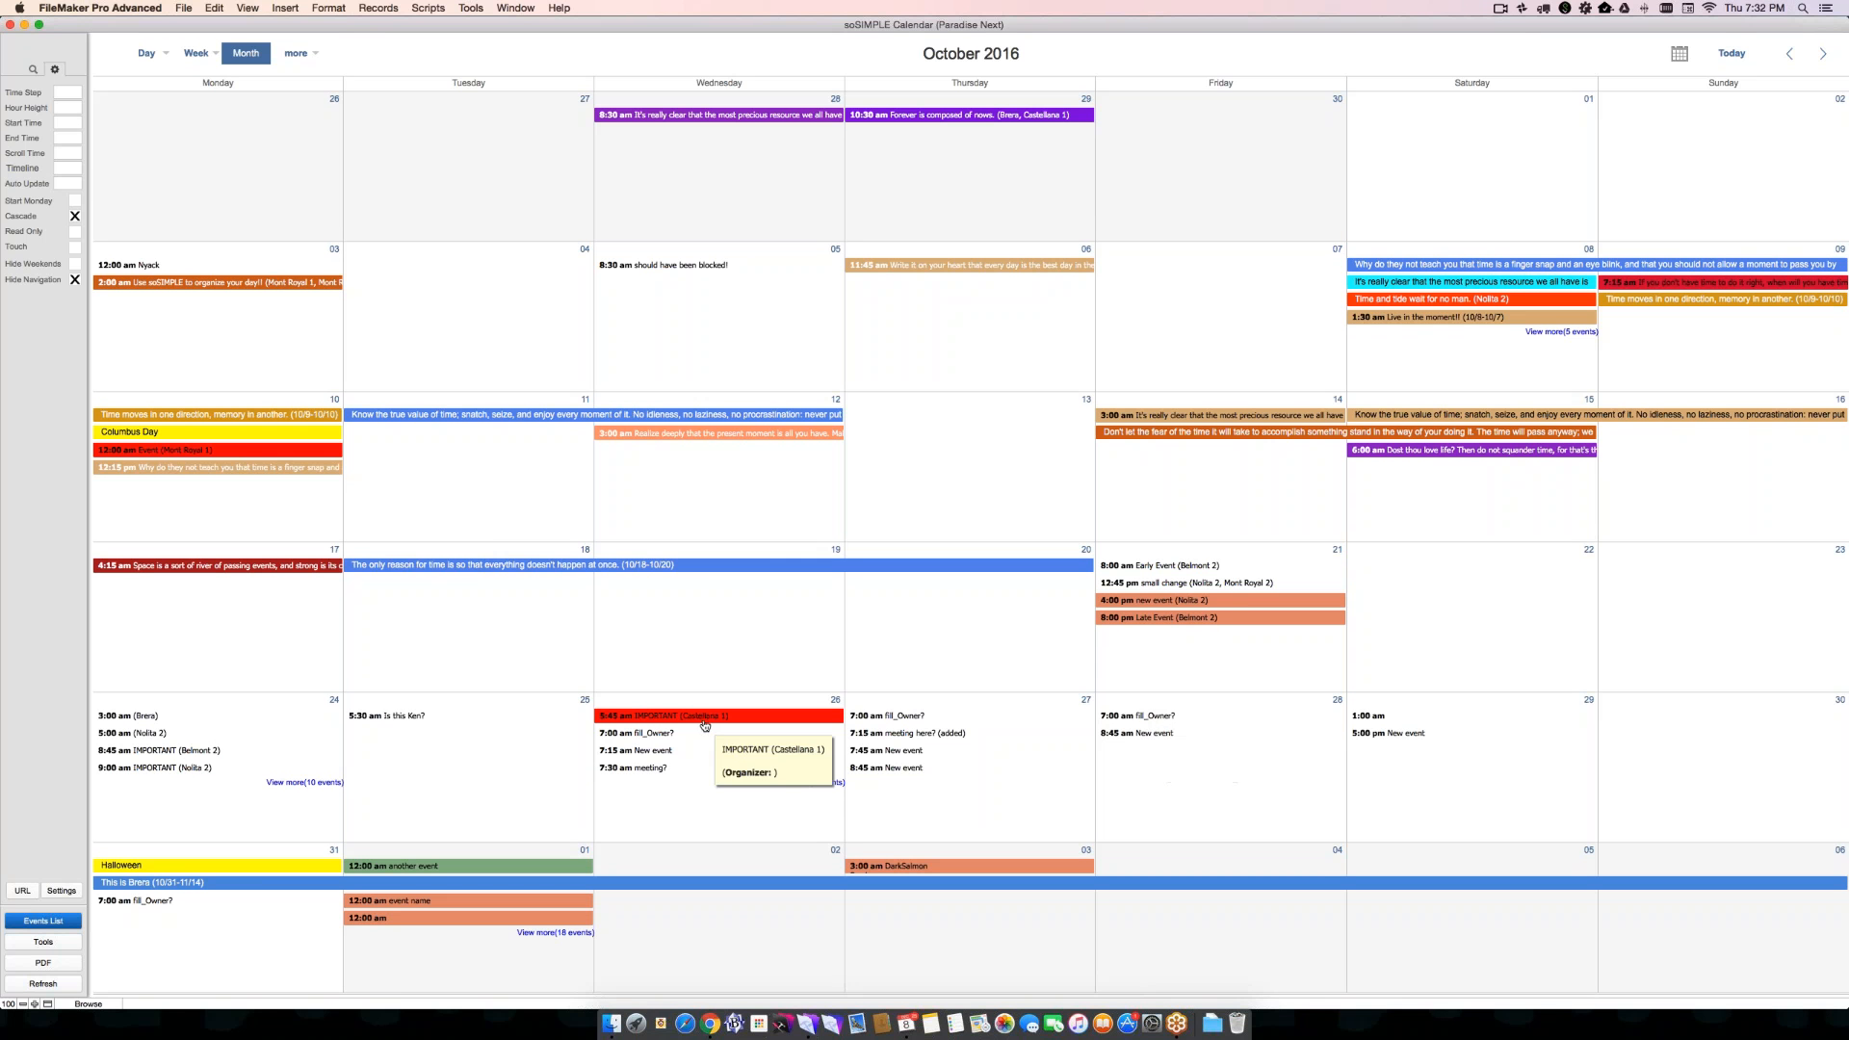
{"action": "mouse_move", "coordinate": [662, 736]}
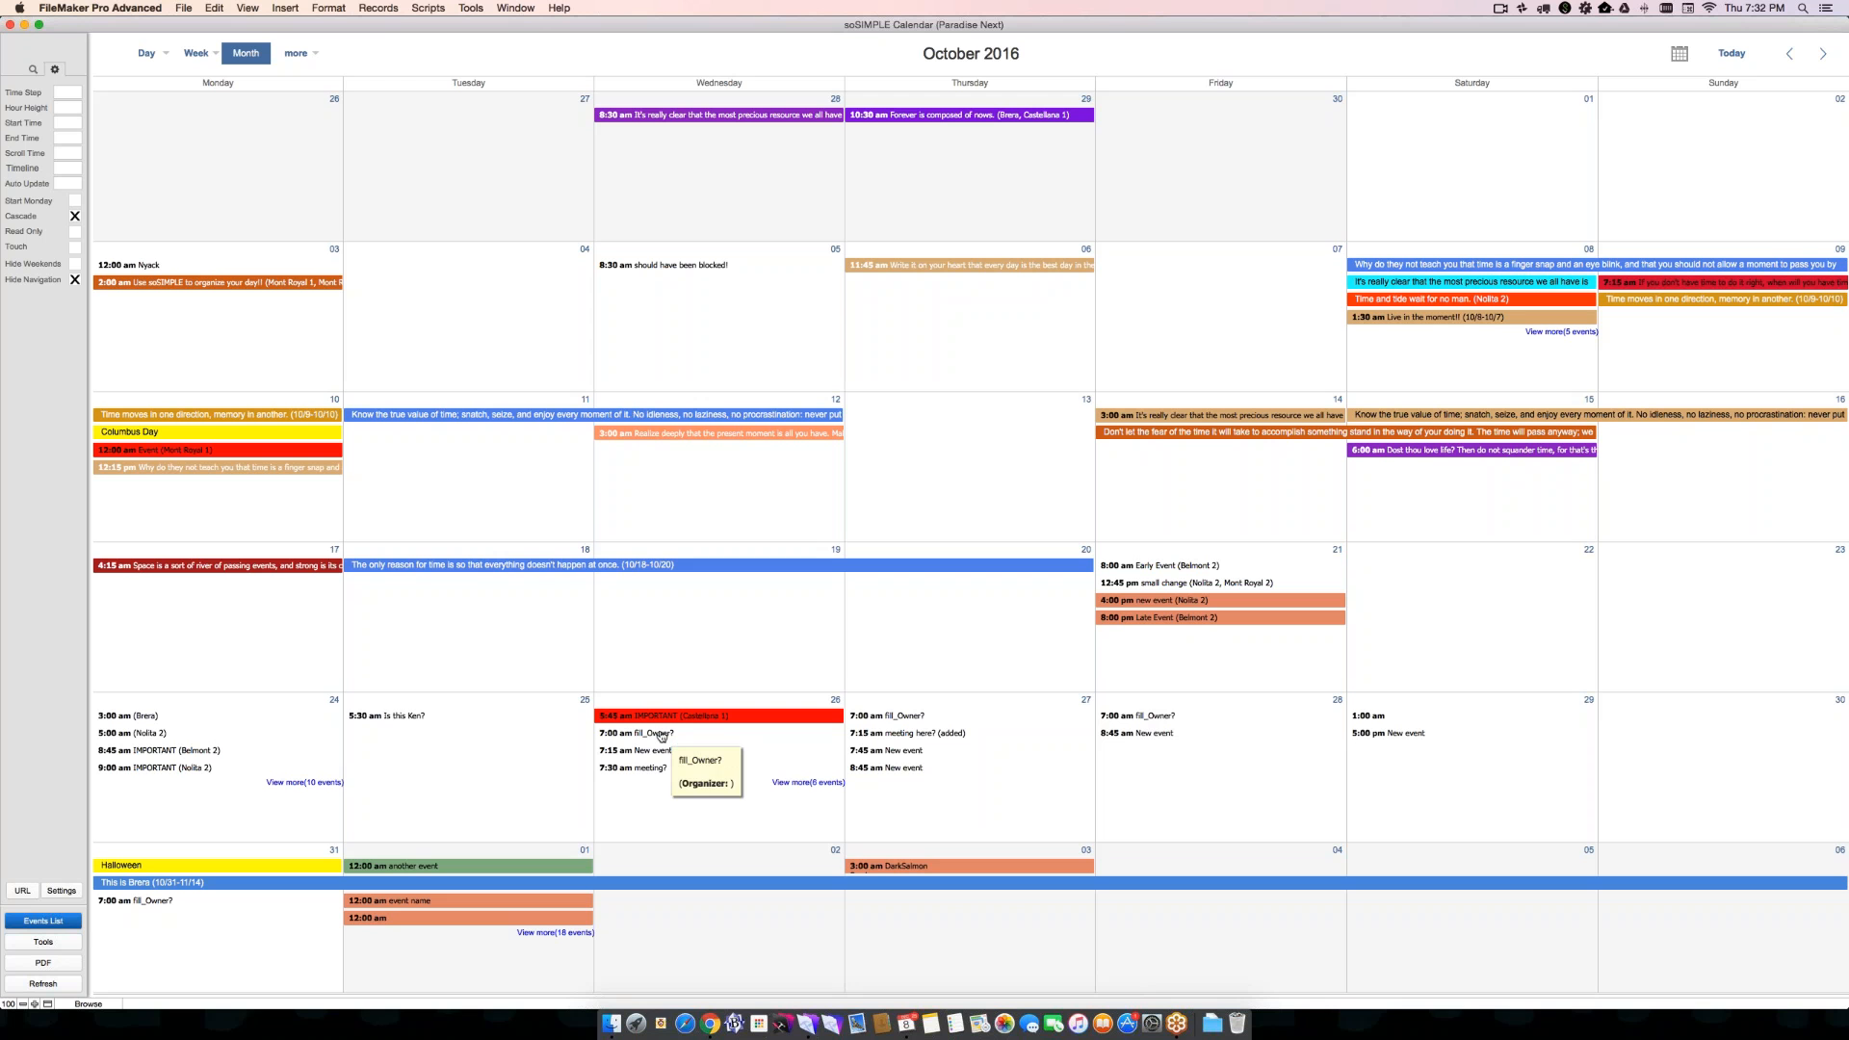
{"action": "left_click_drag", "start_coordinate": [662, 736], "coordinate": [676, 612]}
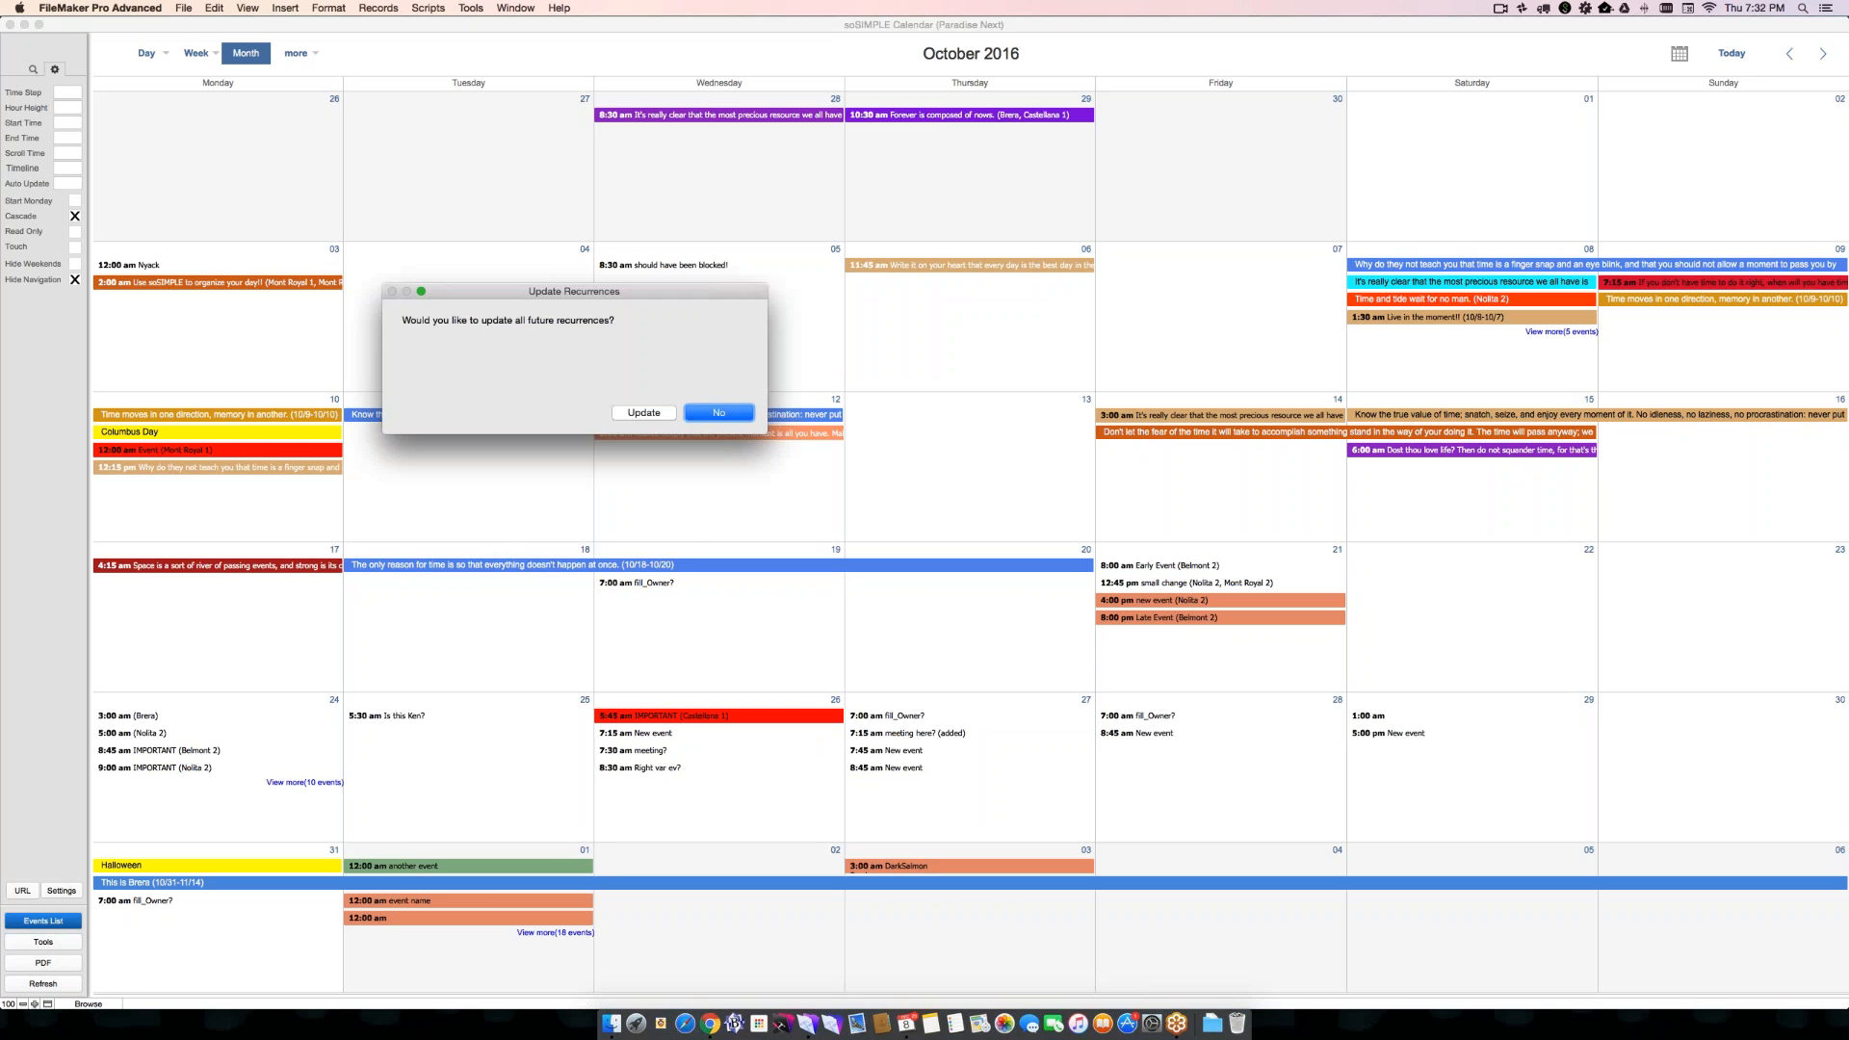
{"action": "left_click", "coordinate": [632, 414]}
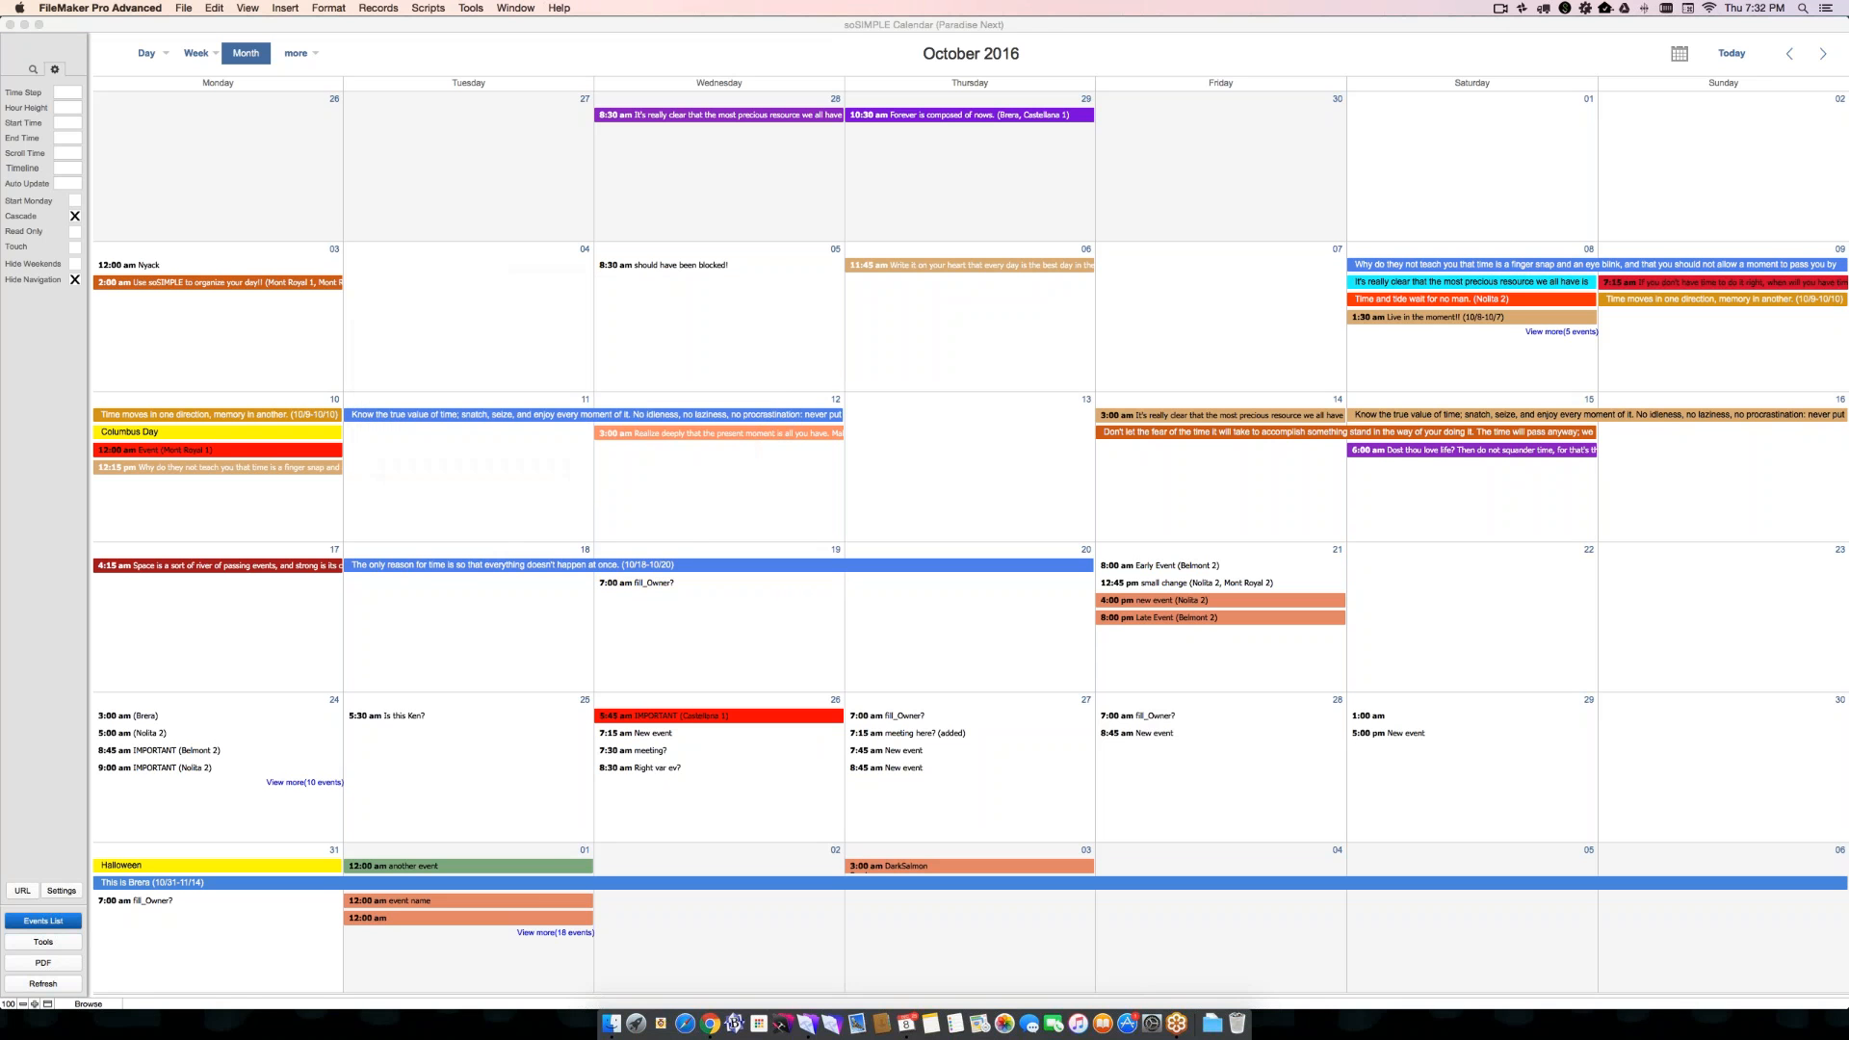
{"action": "mouse_move", "coordinate": [705, 586]}
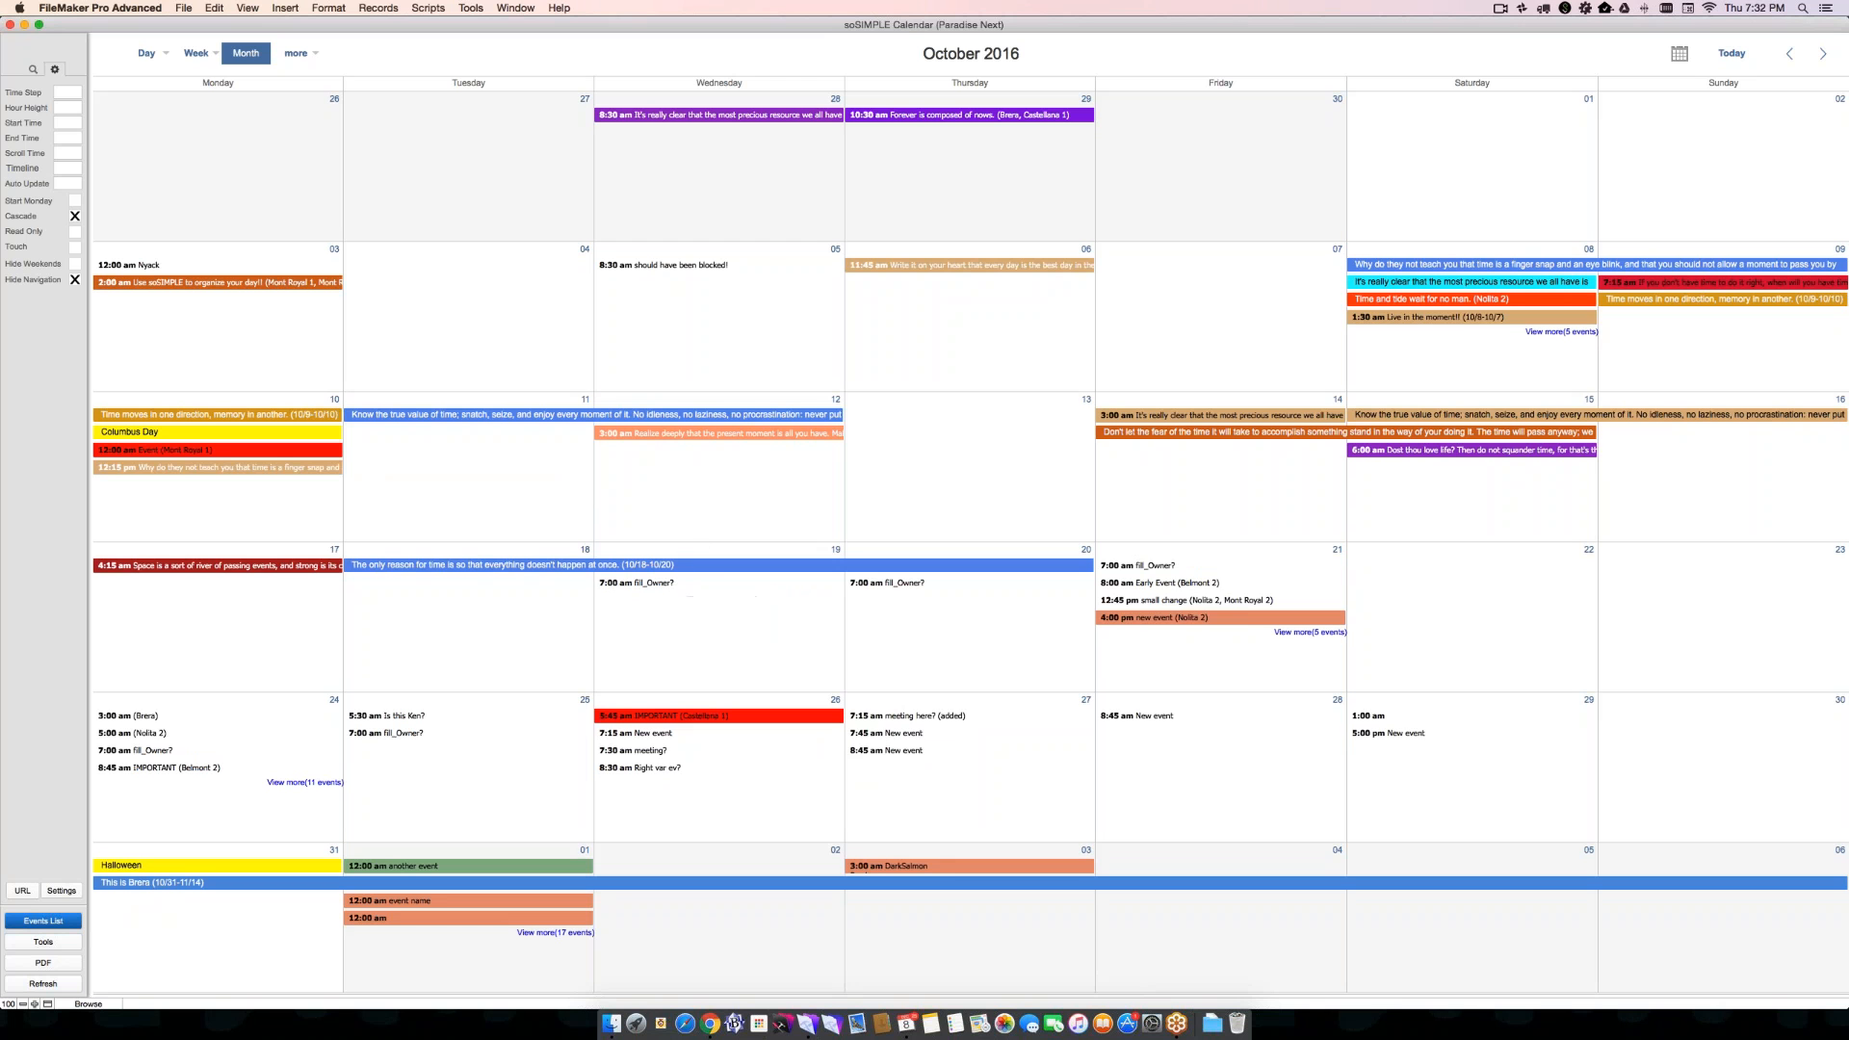
{"action": "mouse_move", "coordinate": [1173, 617]}
{"action": "mouse_move", "coordinate": [182, 733]}
- Examine the recurrence_setup table in the database's table definitions, and close the database management window
{"action": "key", "text": "super+shift+d"}
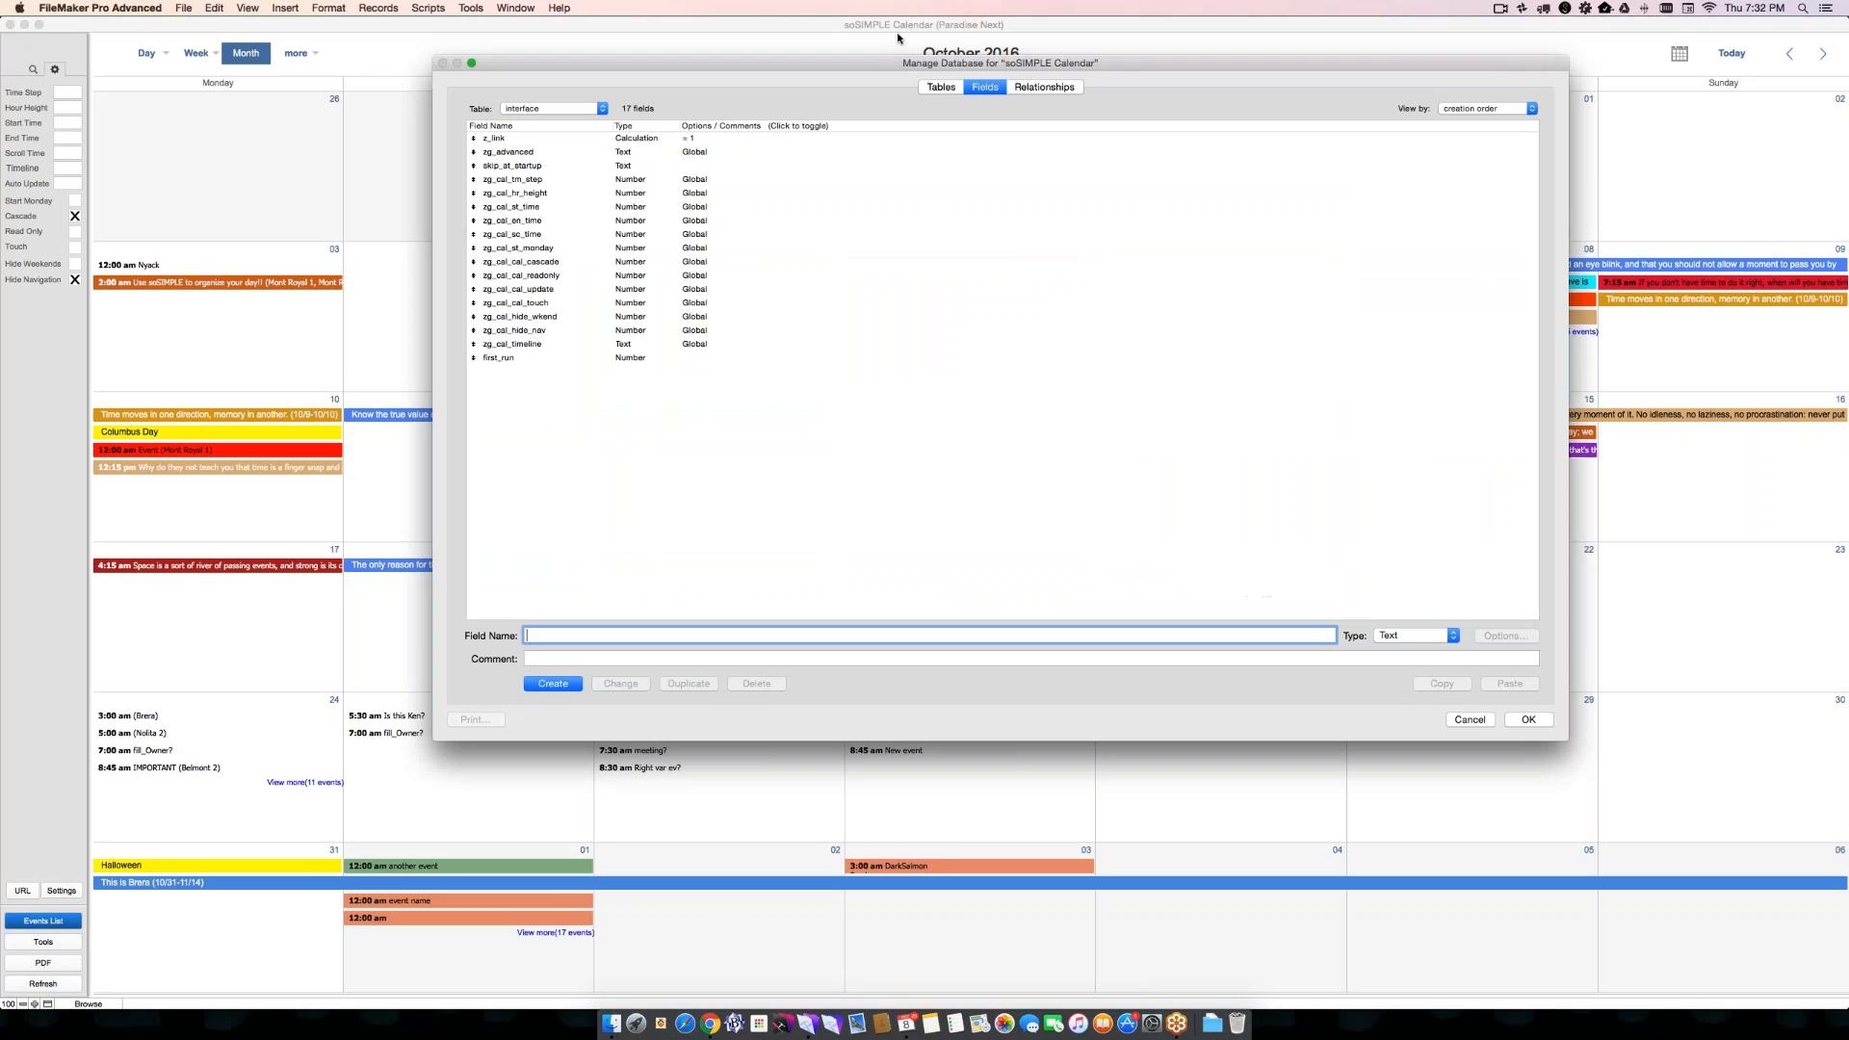
{"action": "left_click", "coordinate": [951, 89]}
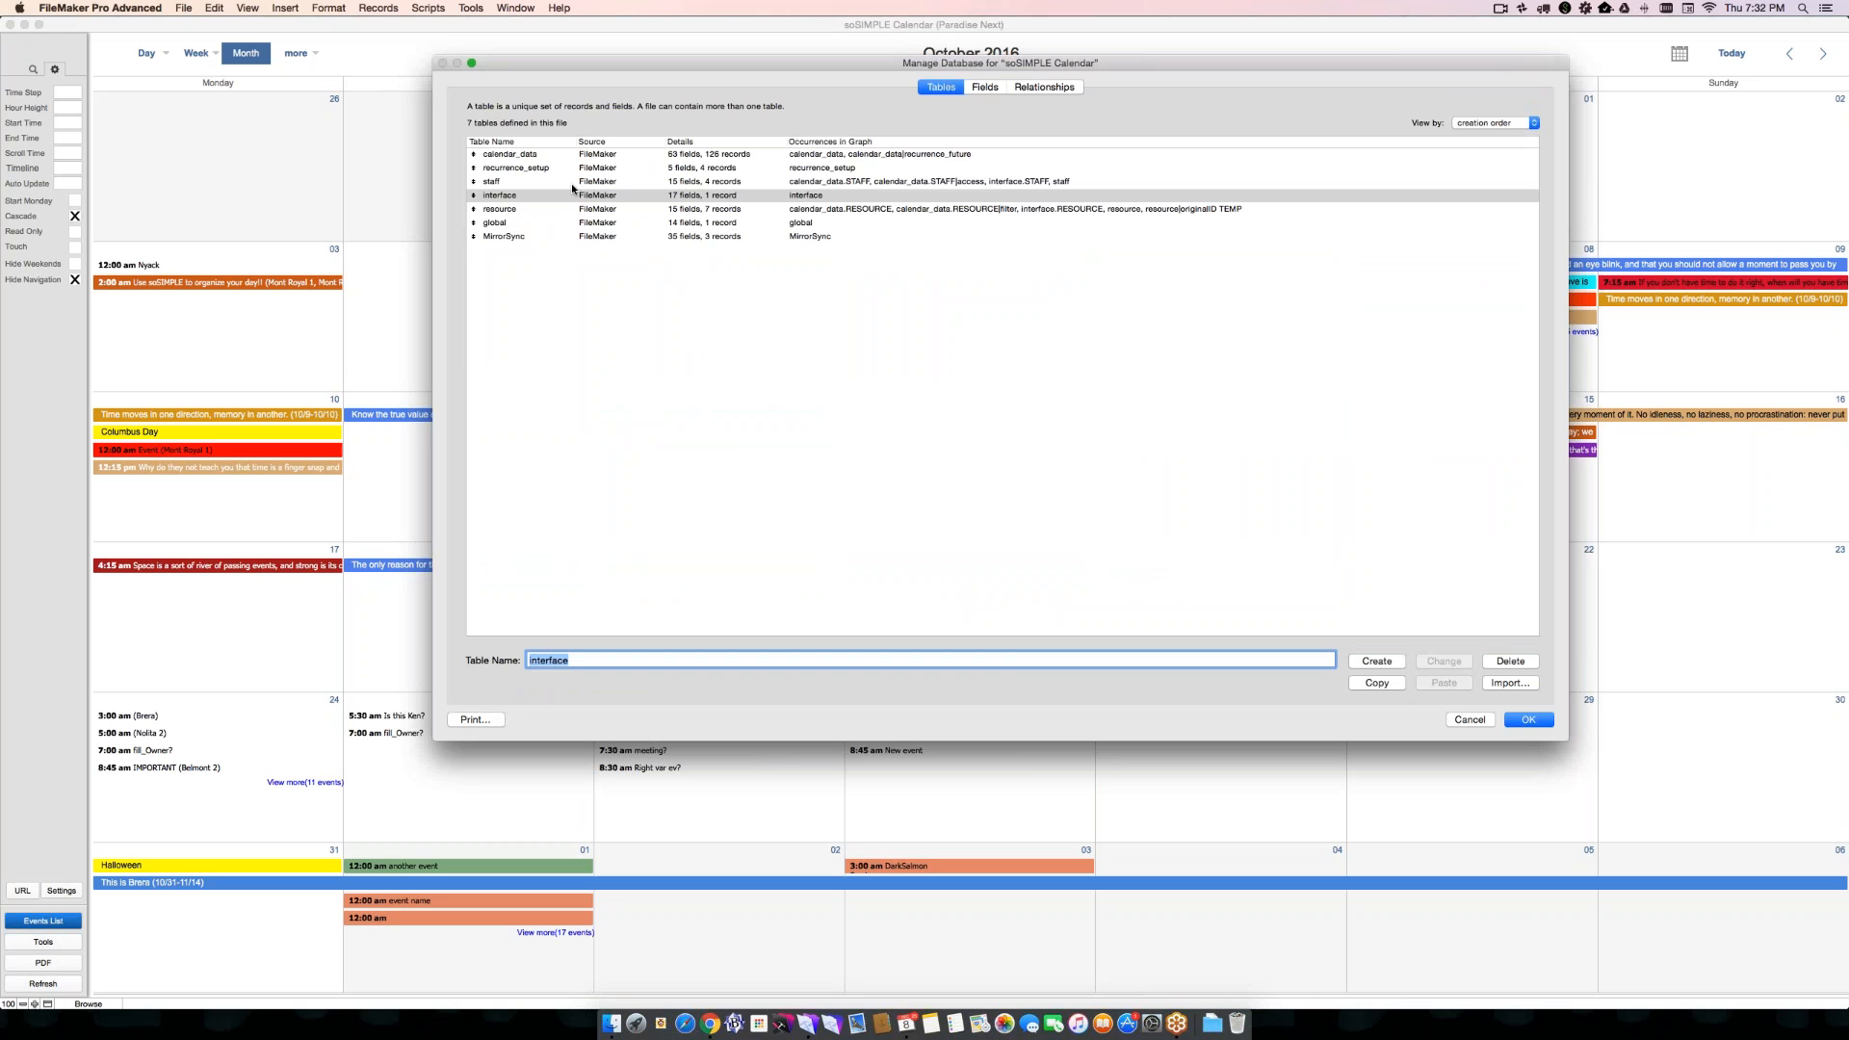
{"action": "left_click", "coordinate": [511, 170]}
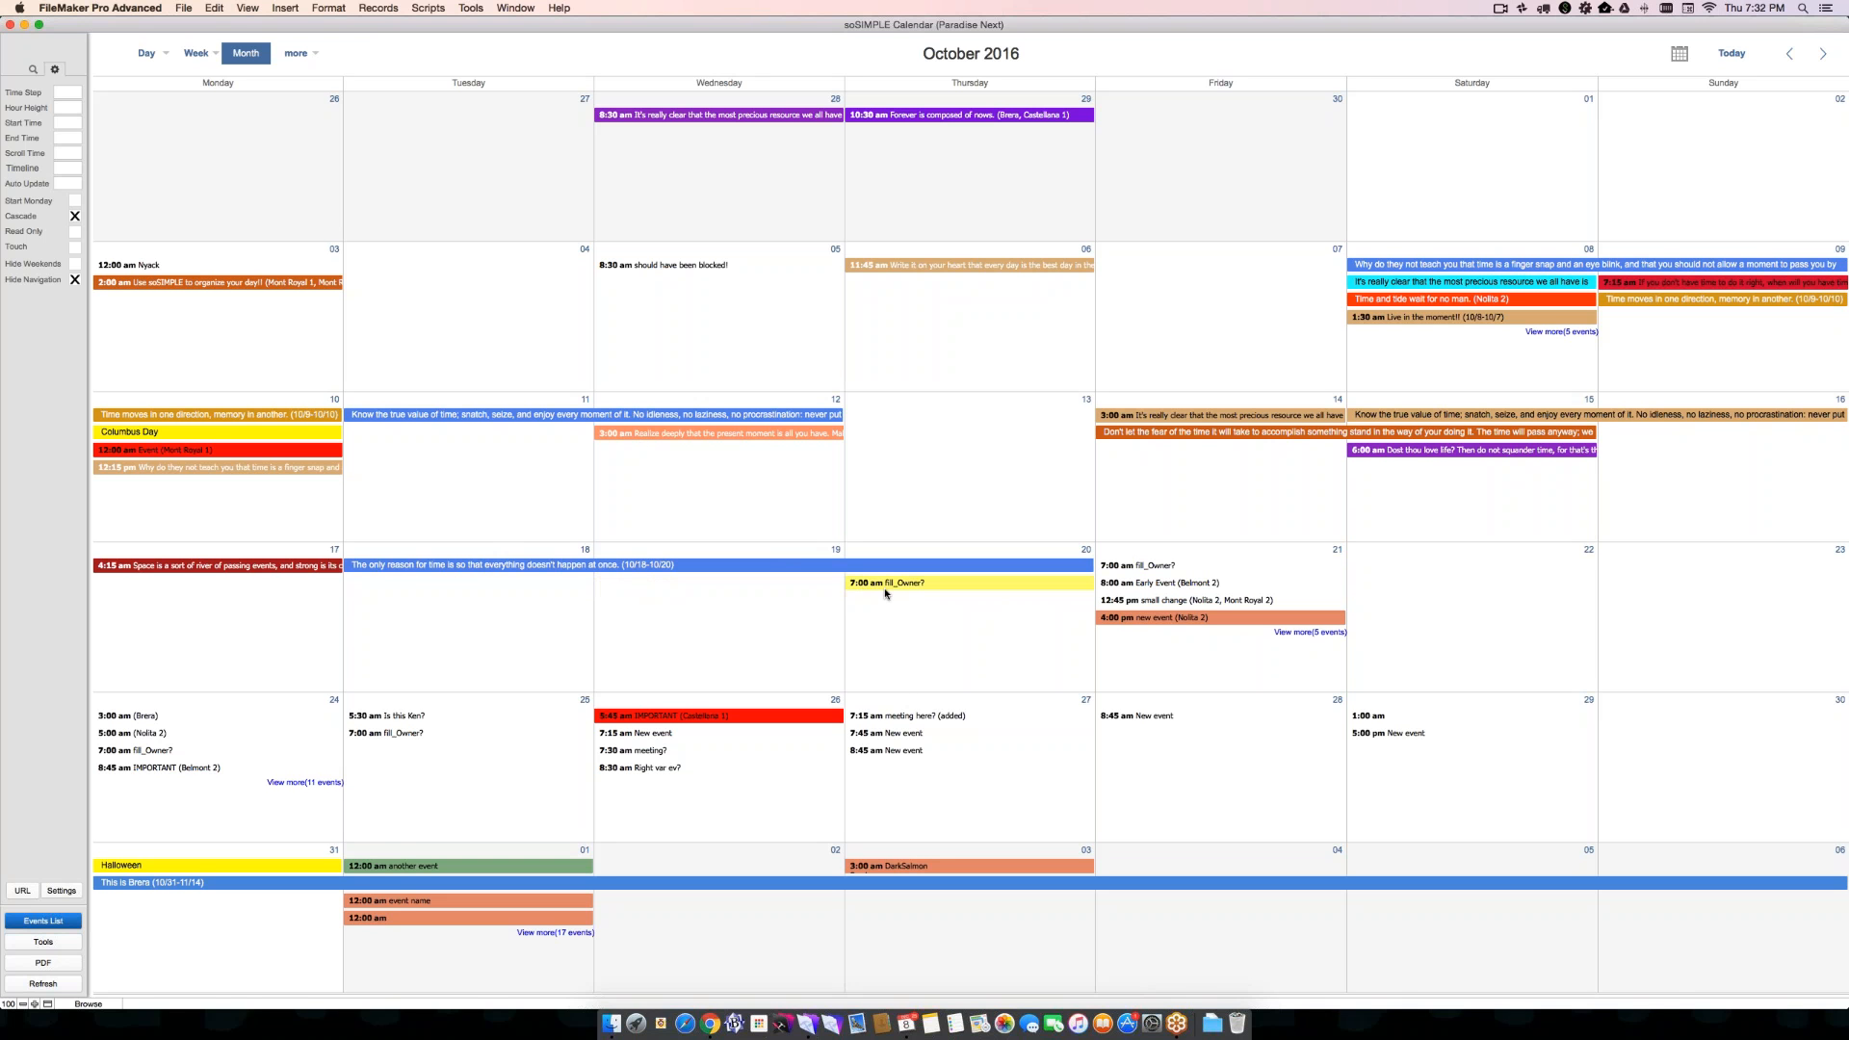
- Move the October 19 "fill_Owner?" event to October 20 without updating future recurrences, and open and save the October 20 "fill_Owner?" event
{"action": "left_click_drag", "start_coordinate": [885, 593], "coordinate": [886, 589]}
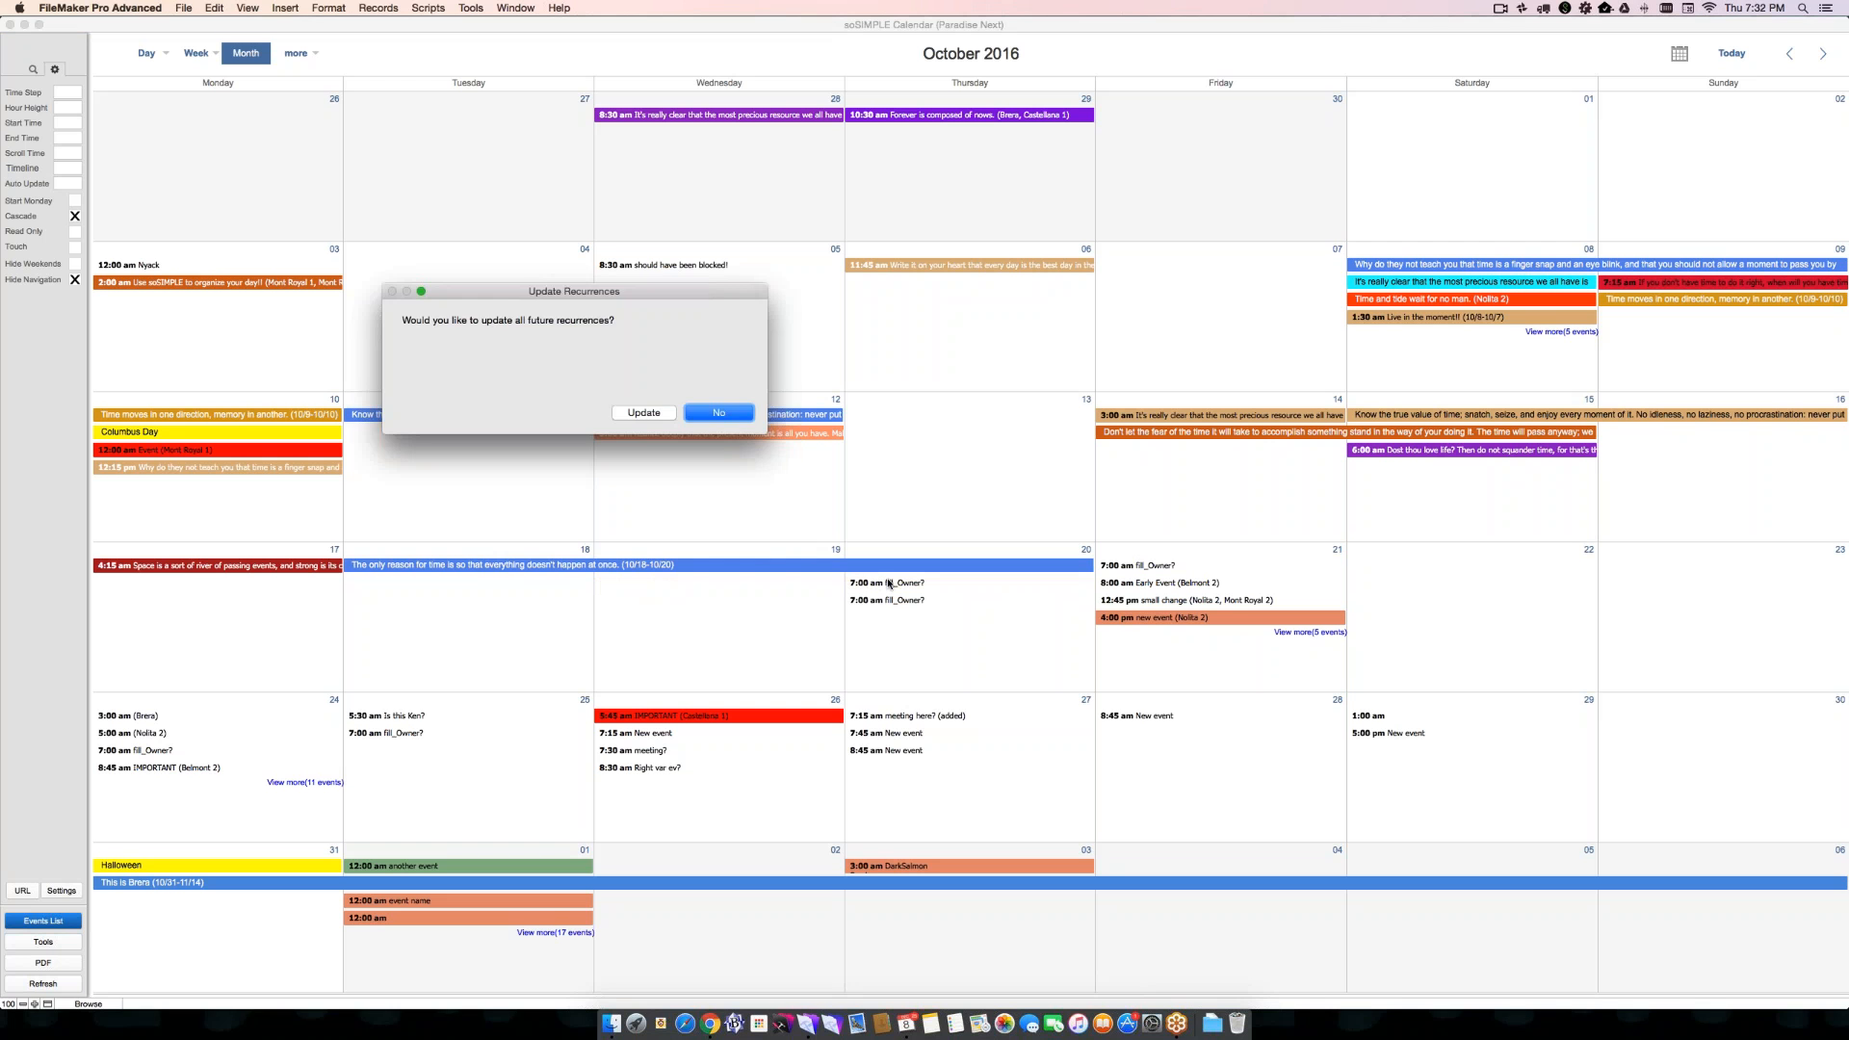
{"action": "left_click", "coordinate": [704, 416]}
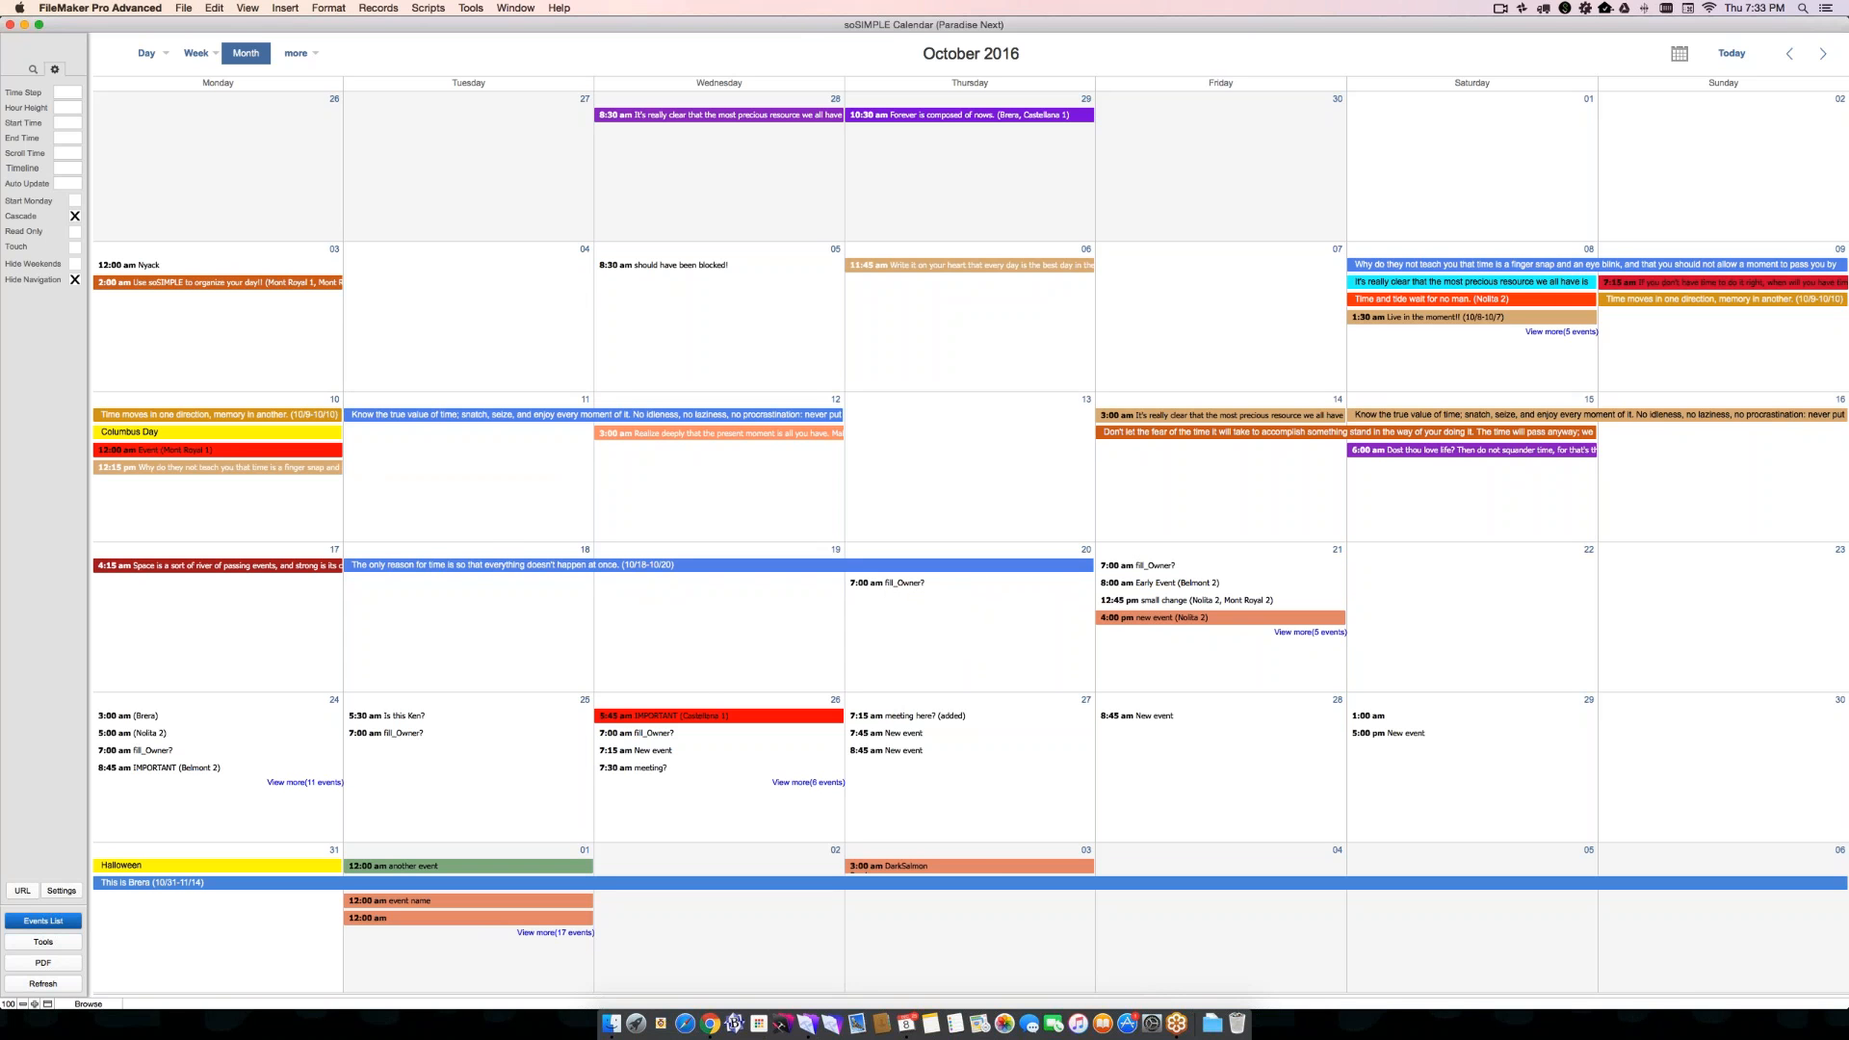
{"action": "left_click", "coordinate": [887, 586]}
{"action": "left_click", "coordinate": [295, 410]}
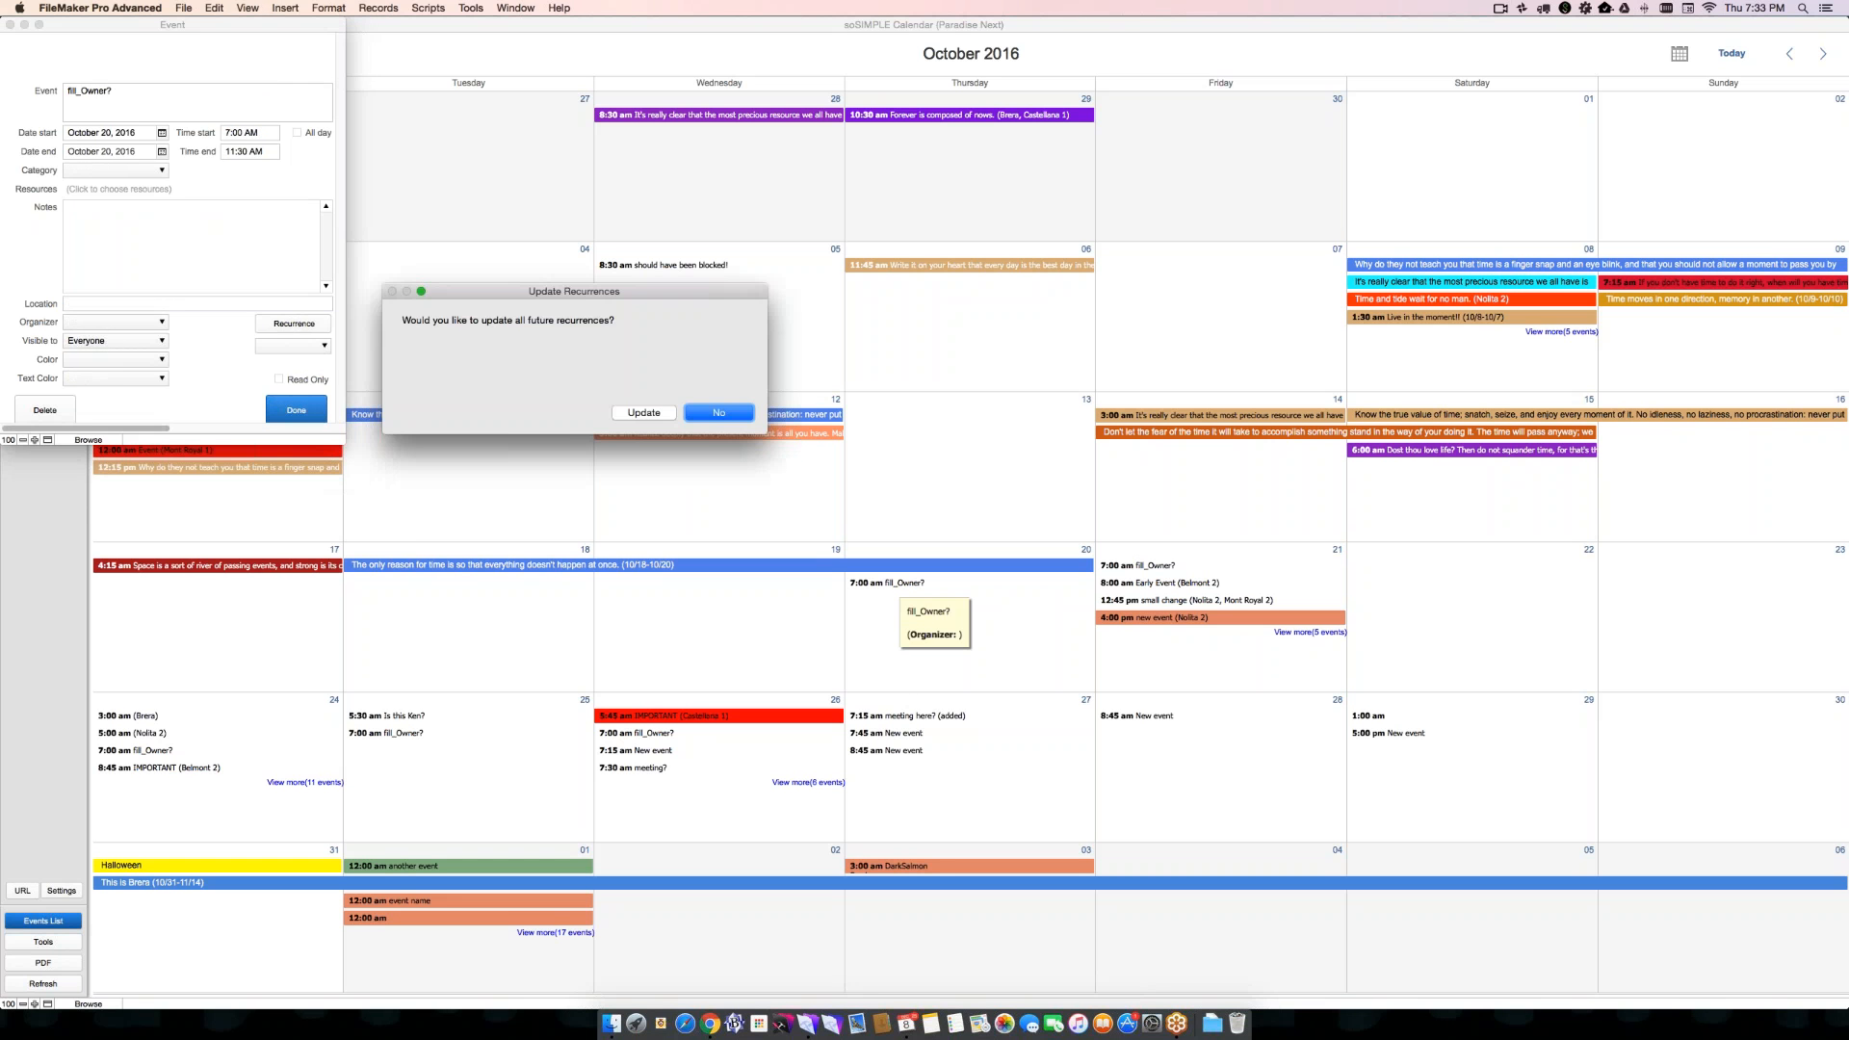
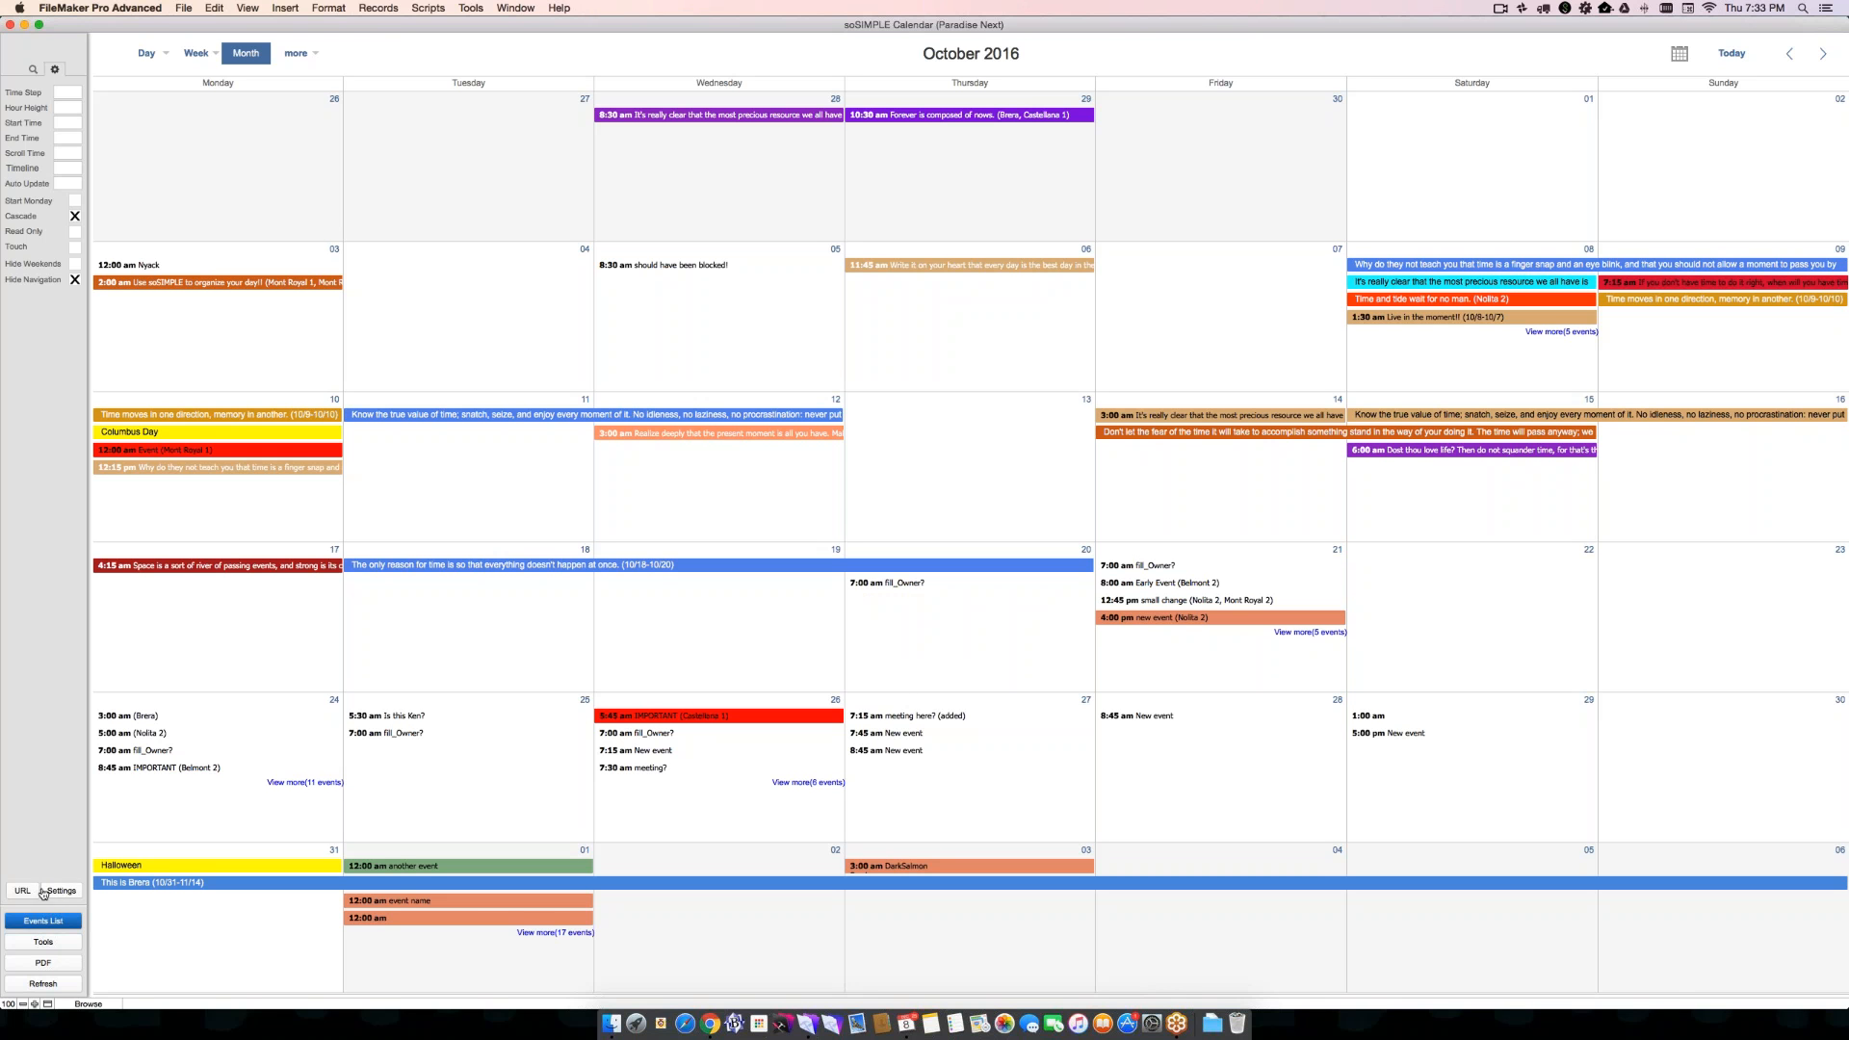
- Open the calendar settings window, close the main calendar and browser windows, and reposition the settings window
{"action": "left_click", "coordinate": [61, 892]}
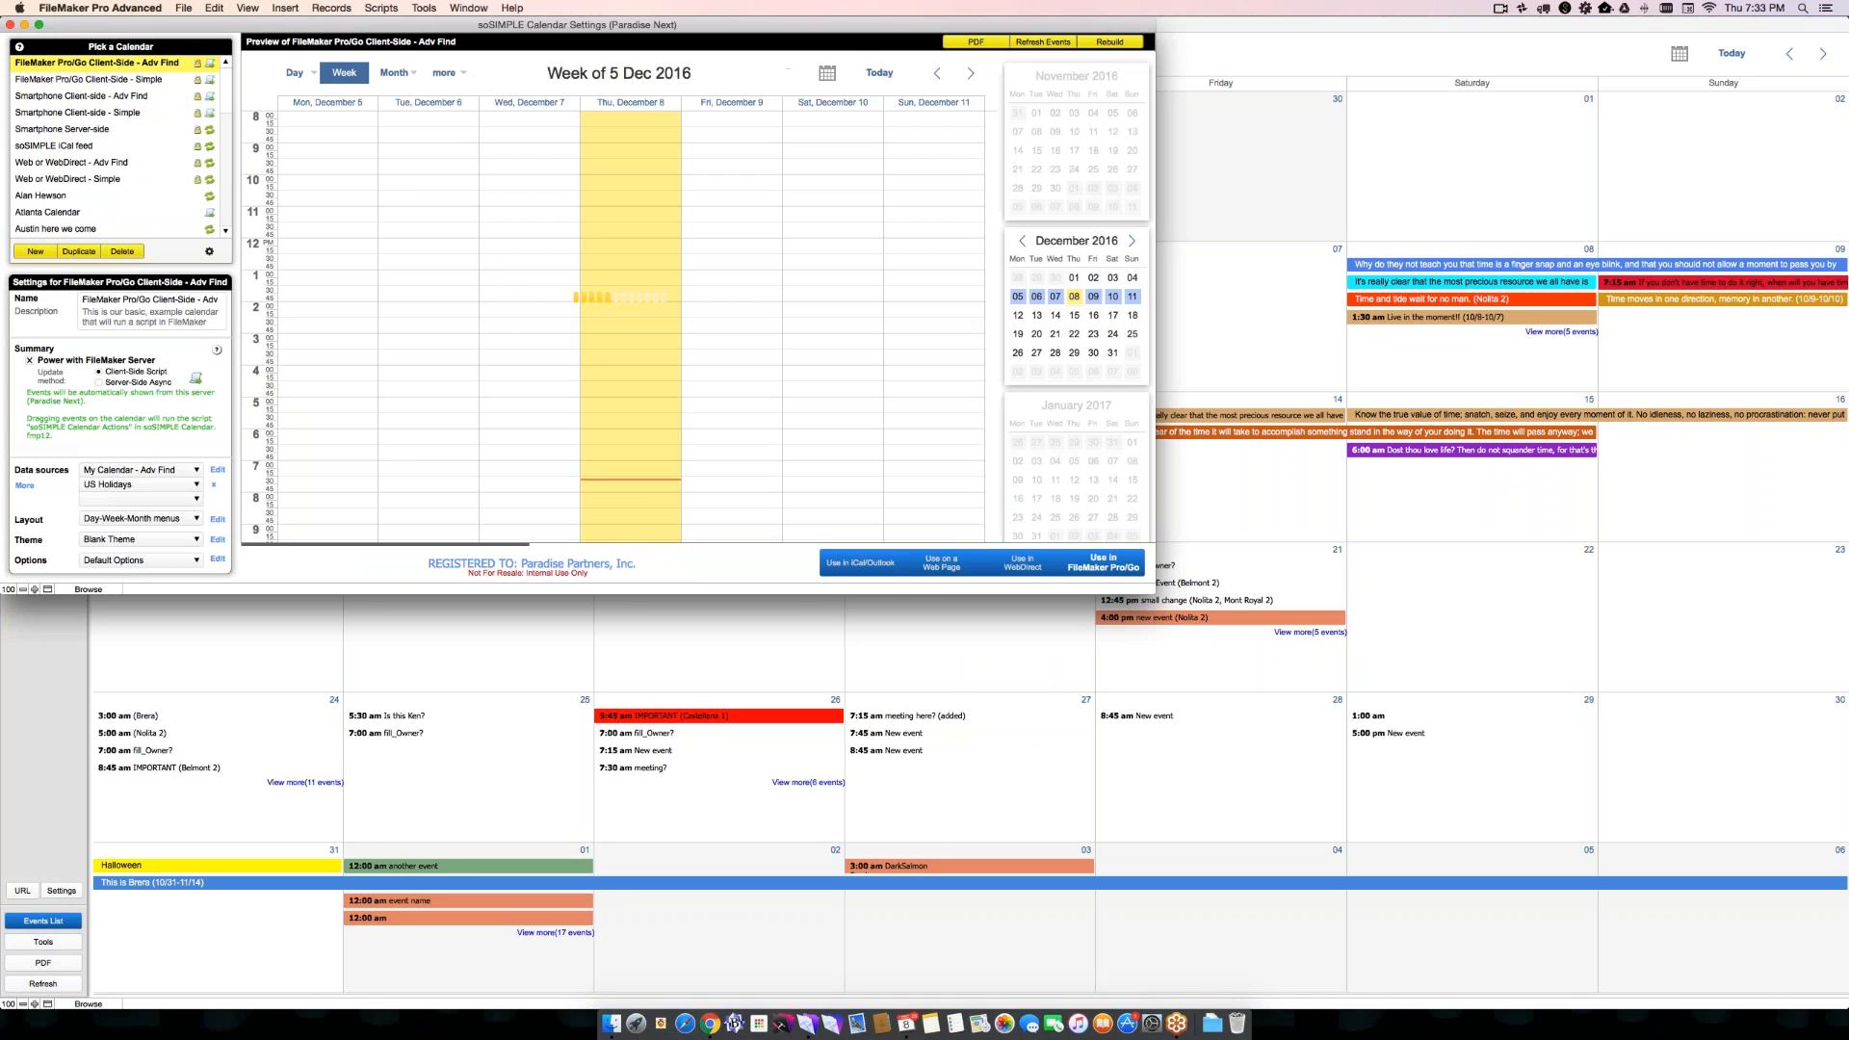
{"action": "left_click_drag", "start_coordinate": [464, 31], "coordinate": [729, 170]}
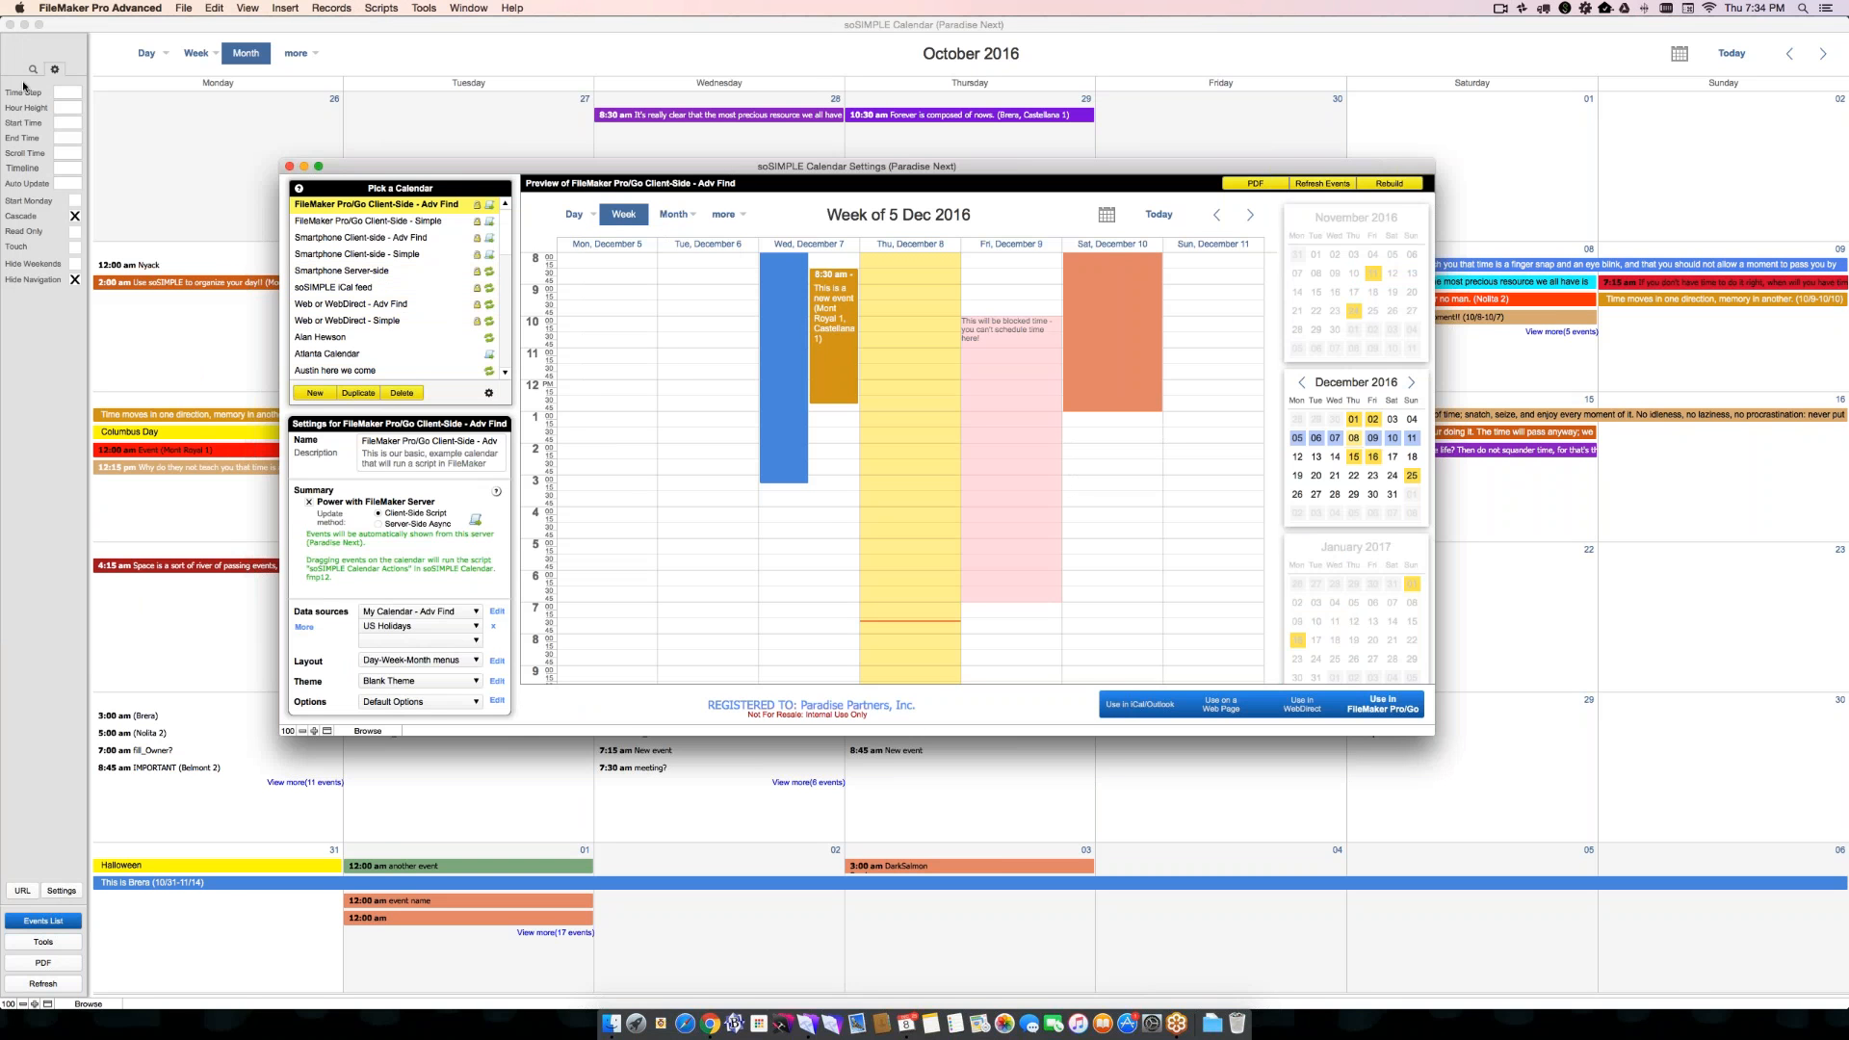
{"action": "left_click", "coordinate": [8, 25]}
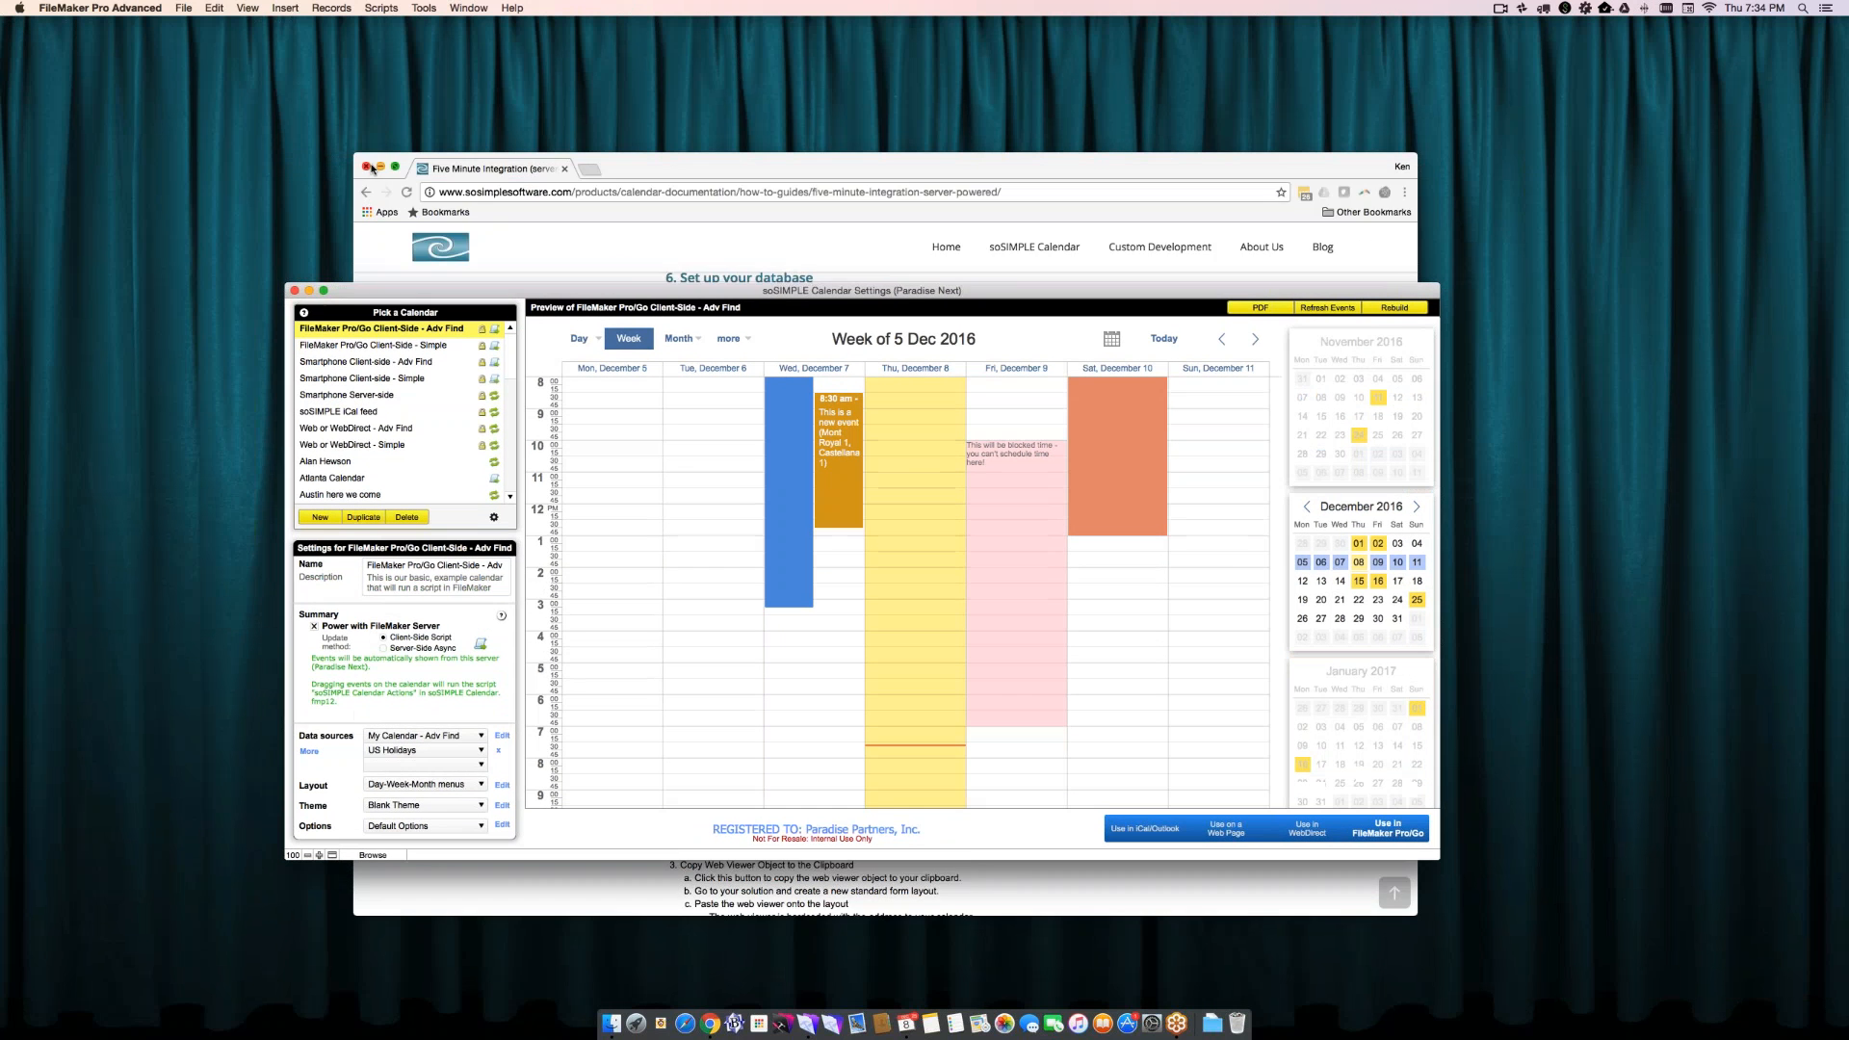
{"action": "left_click_drag", "start_coordinate": [518, 289], "coordinate": [505, 117]}
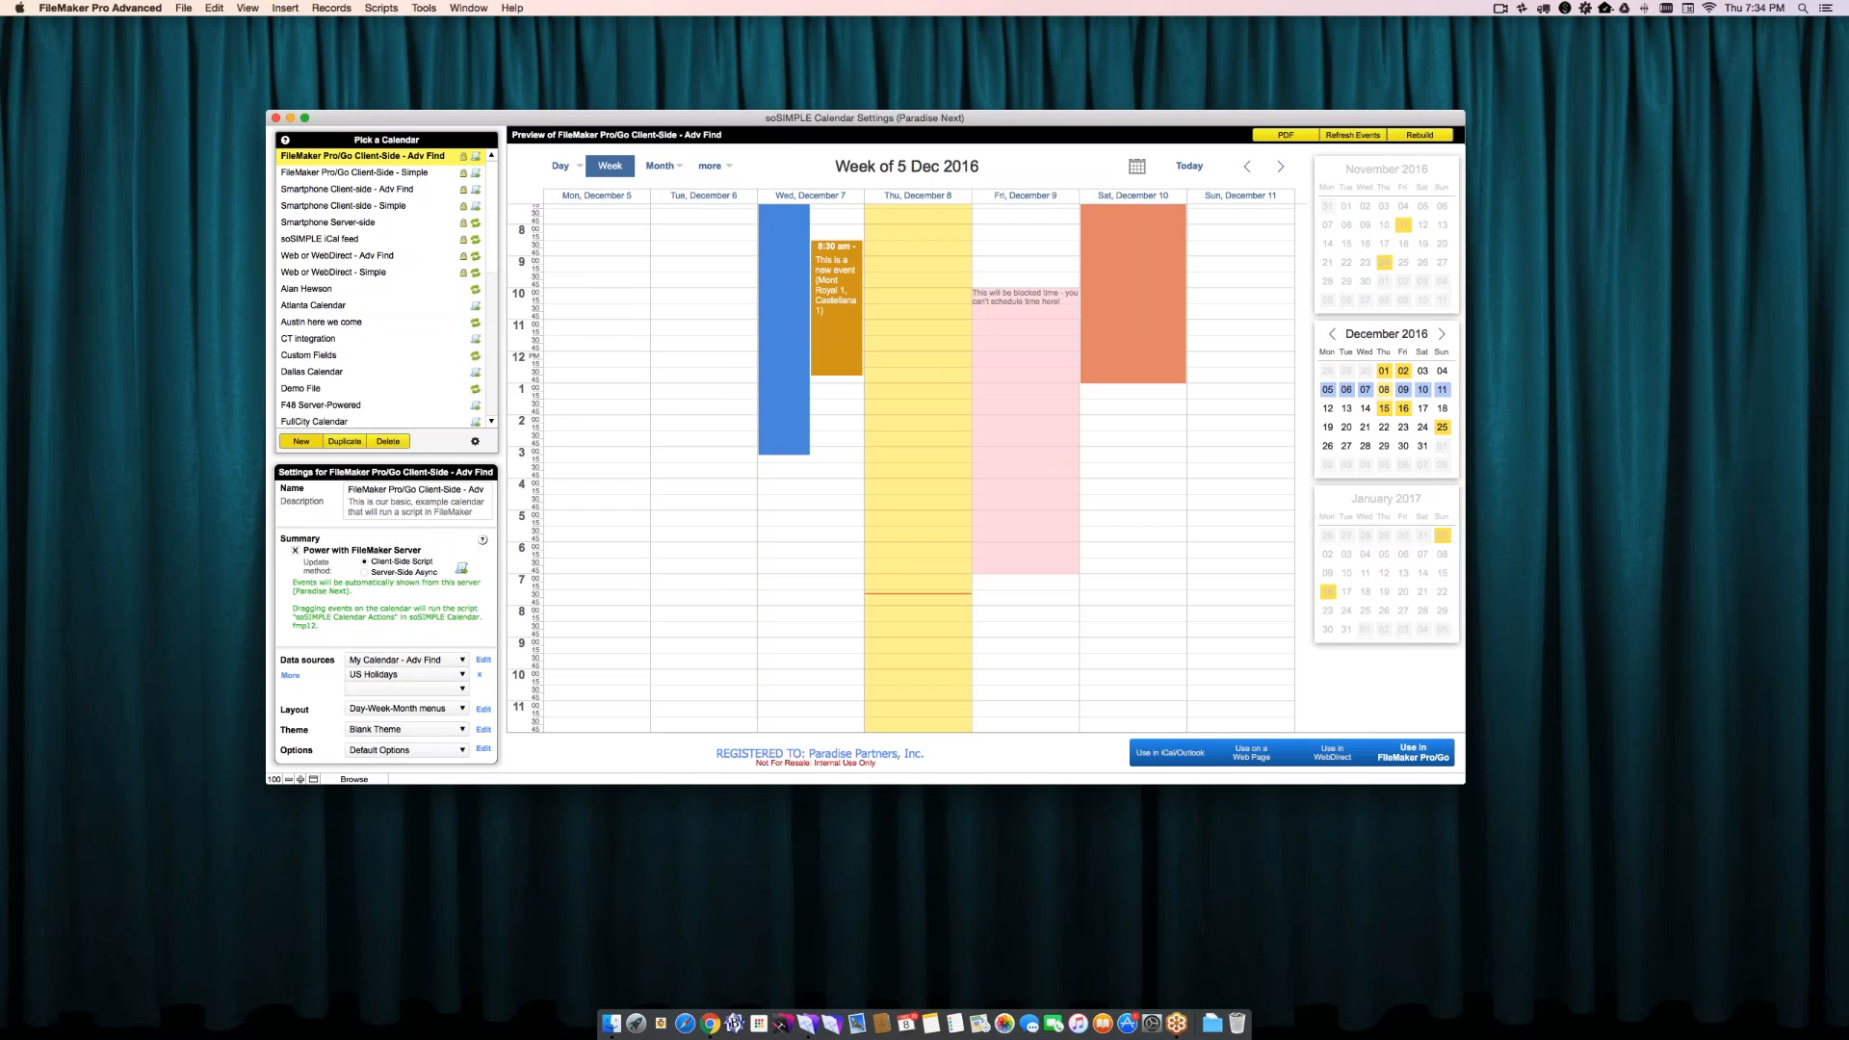
- Start a new calendar named Florida for use with FileMaker Server, keeping Client-Side Script as the event update method
{"action": "left_click", "coordinate": [301, 441]}
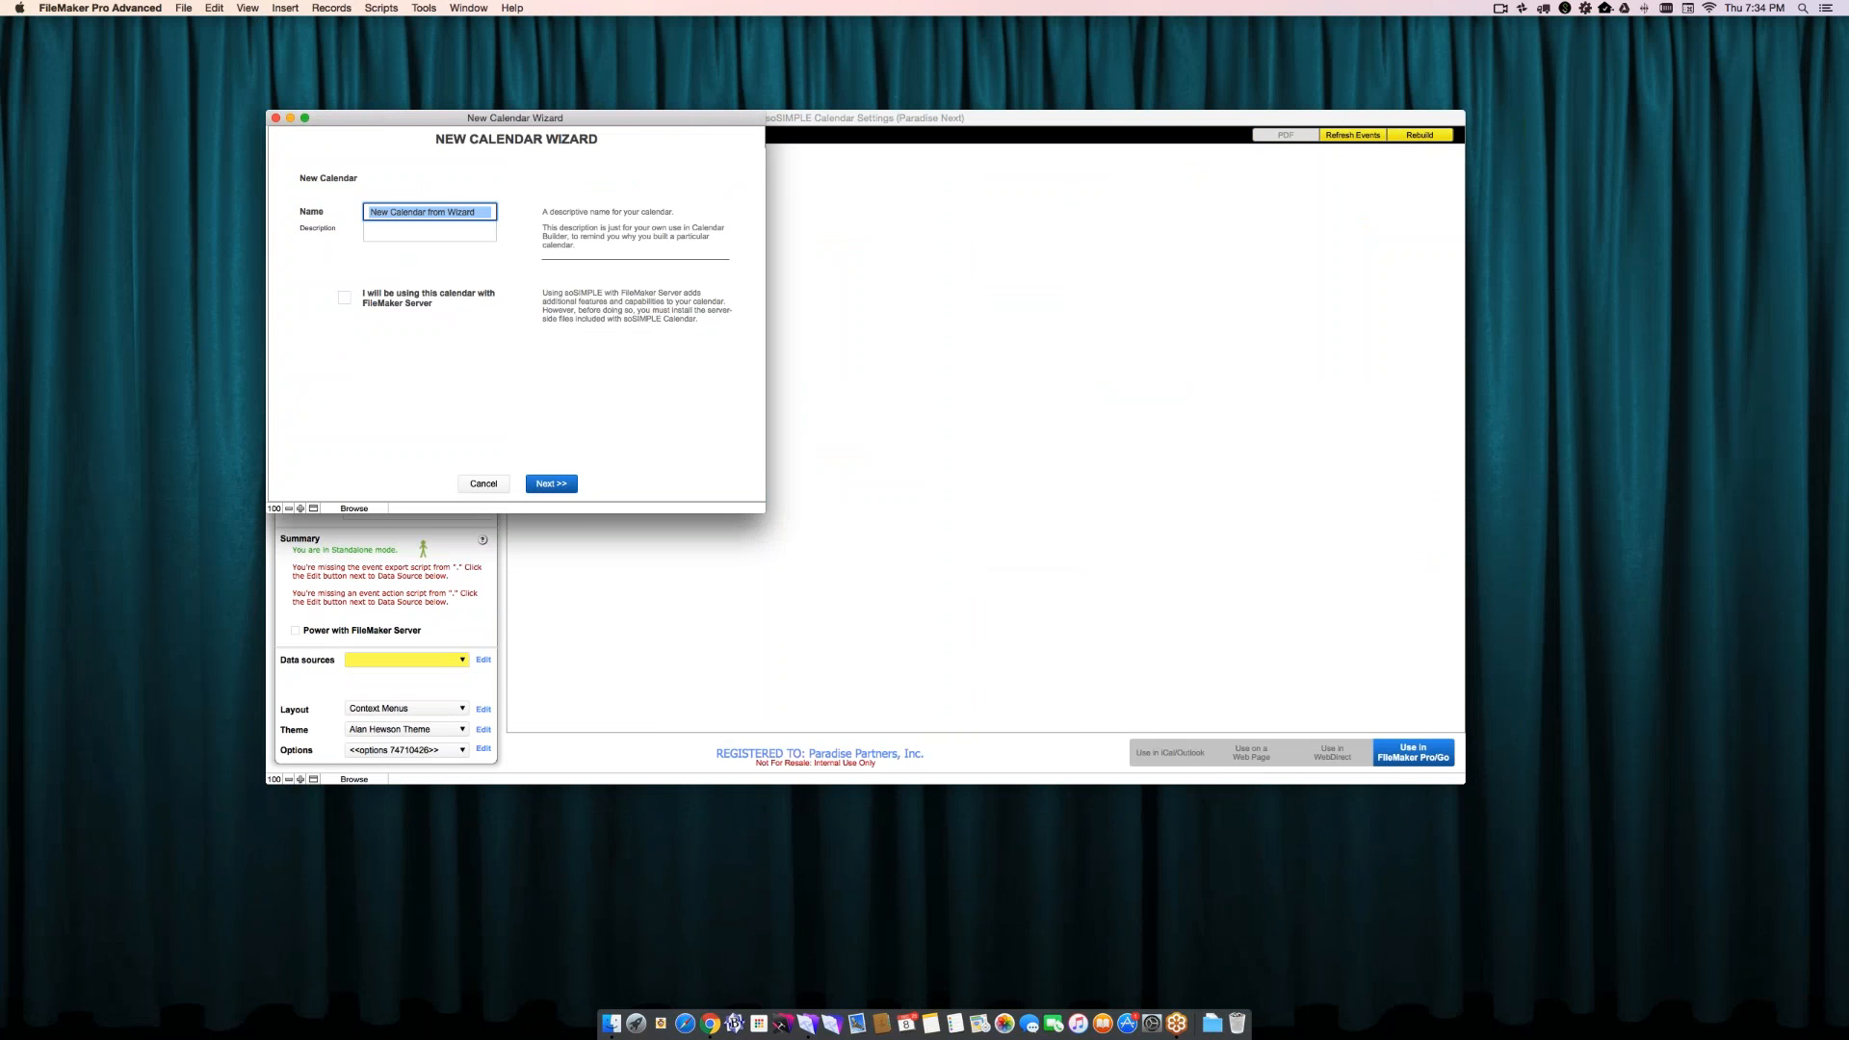
{"action": "type", "text": "Florida"}
{"action": "key", "text": "Tab"}
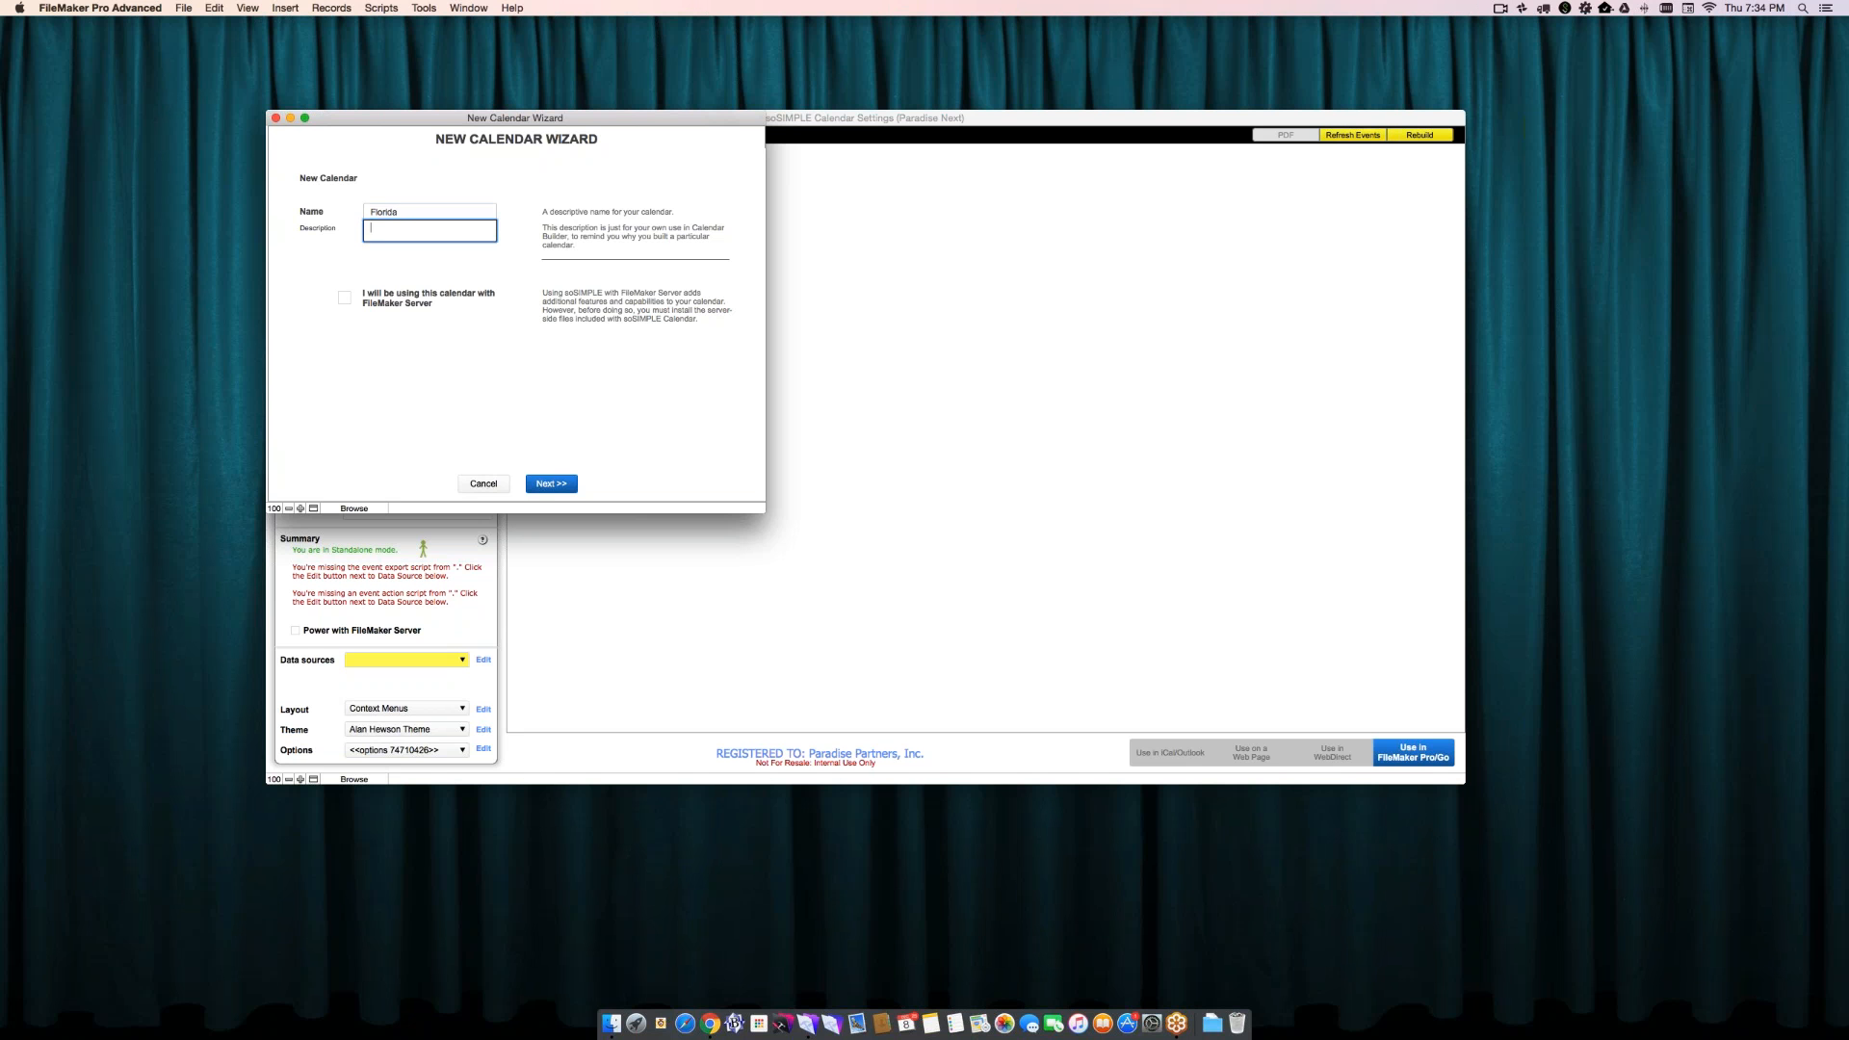
{"action": "left_click", "coordinate": [344, 297]}
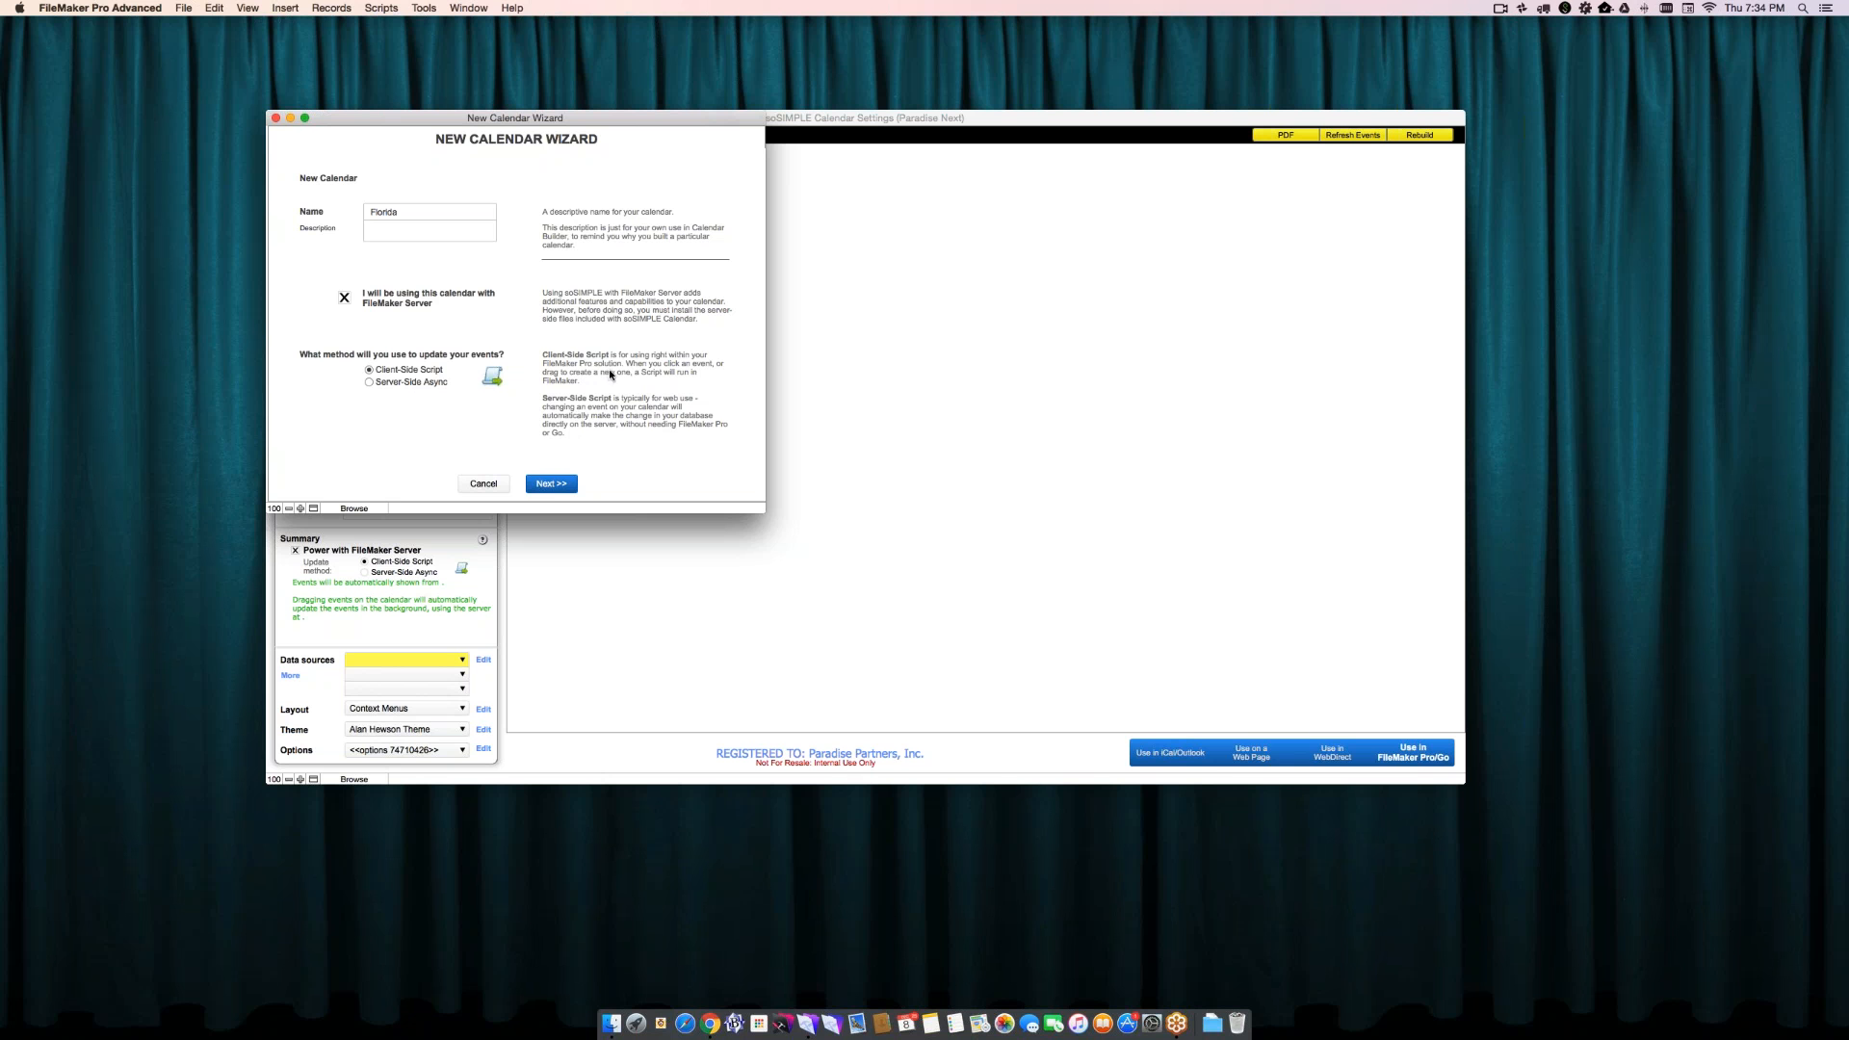
{"action": "left_click", "coordinate": [571, 480]}
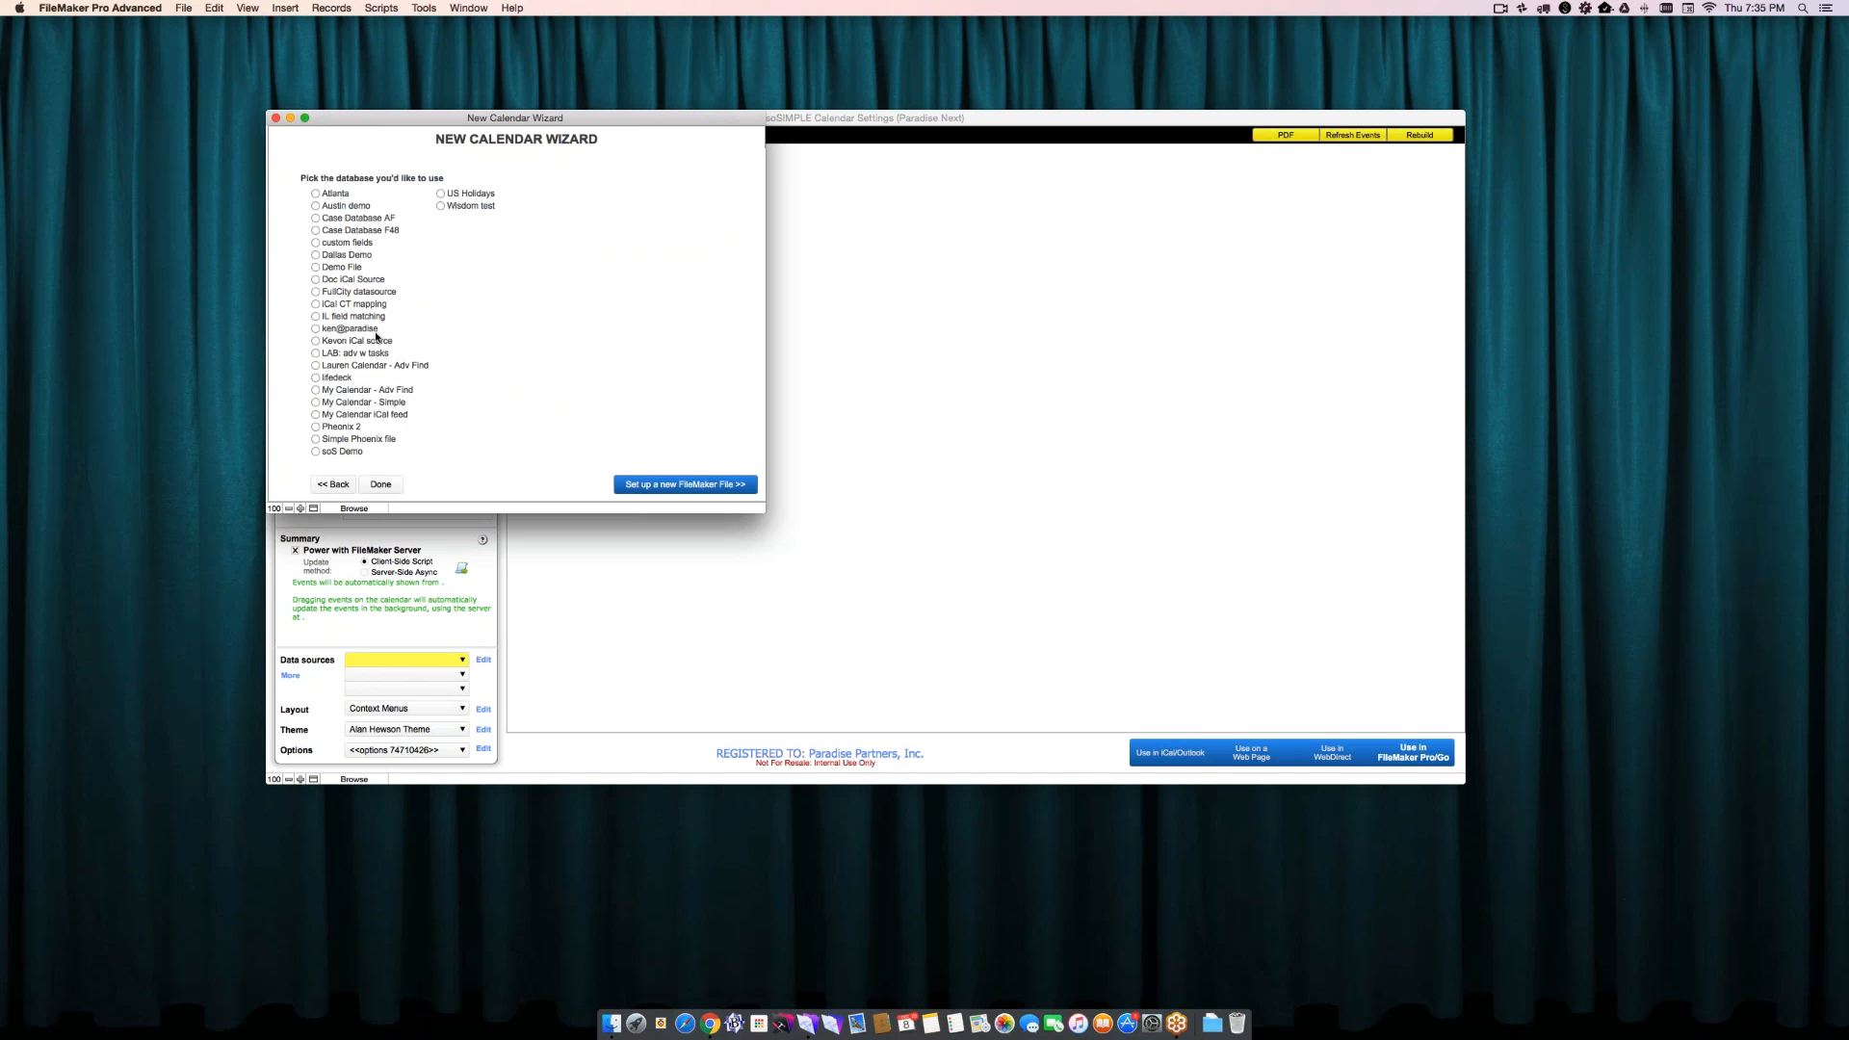
- Choose to set up a new FileMaker file for the calendar, and open FM Demo File from the Paradise host
{"action": "left_click", "coordinate": [316, 390]}
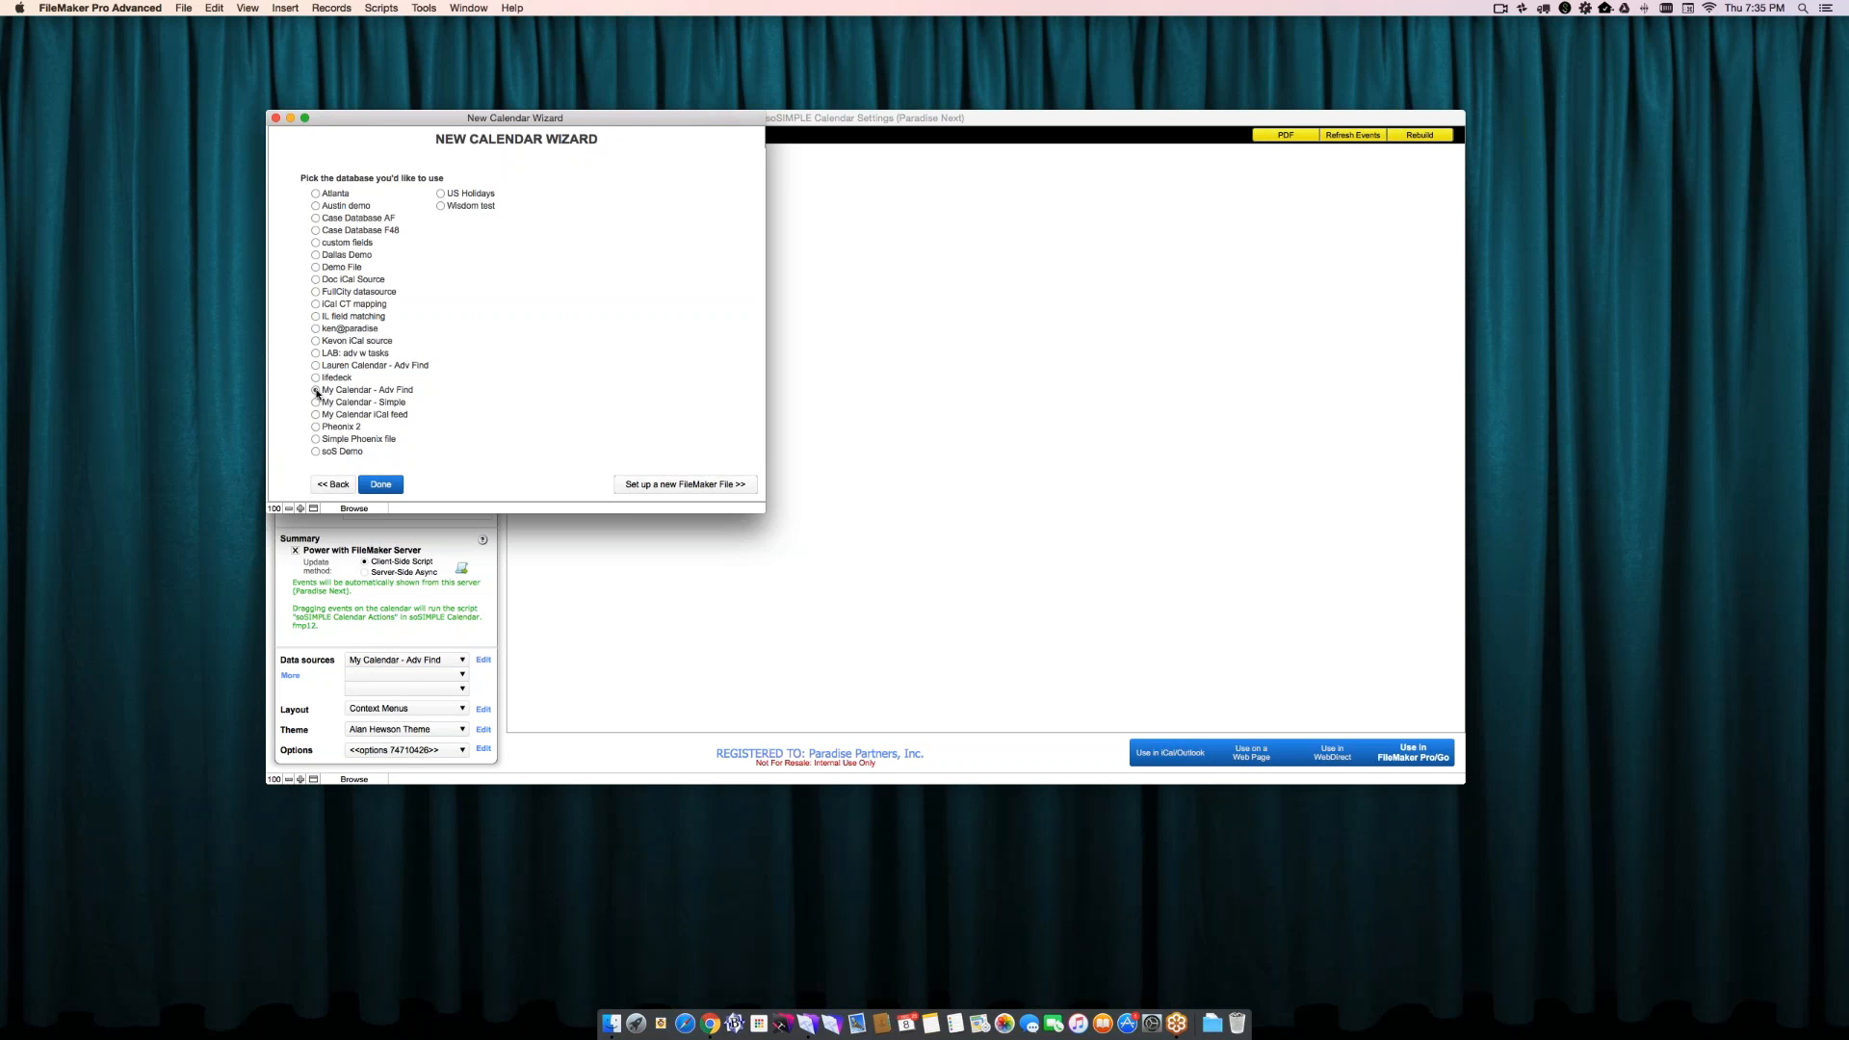
{"action": "left_click", "coordinate": [652, 486]}
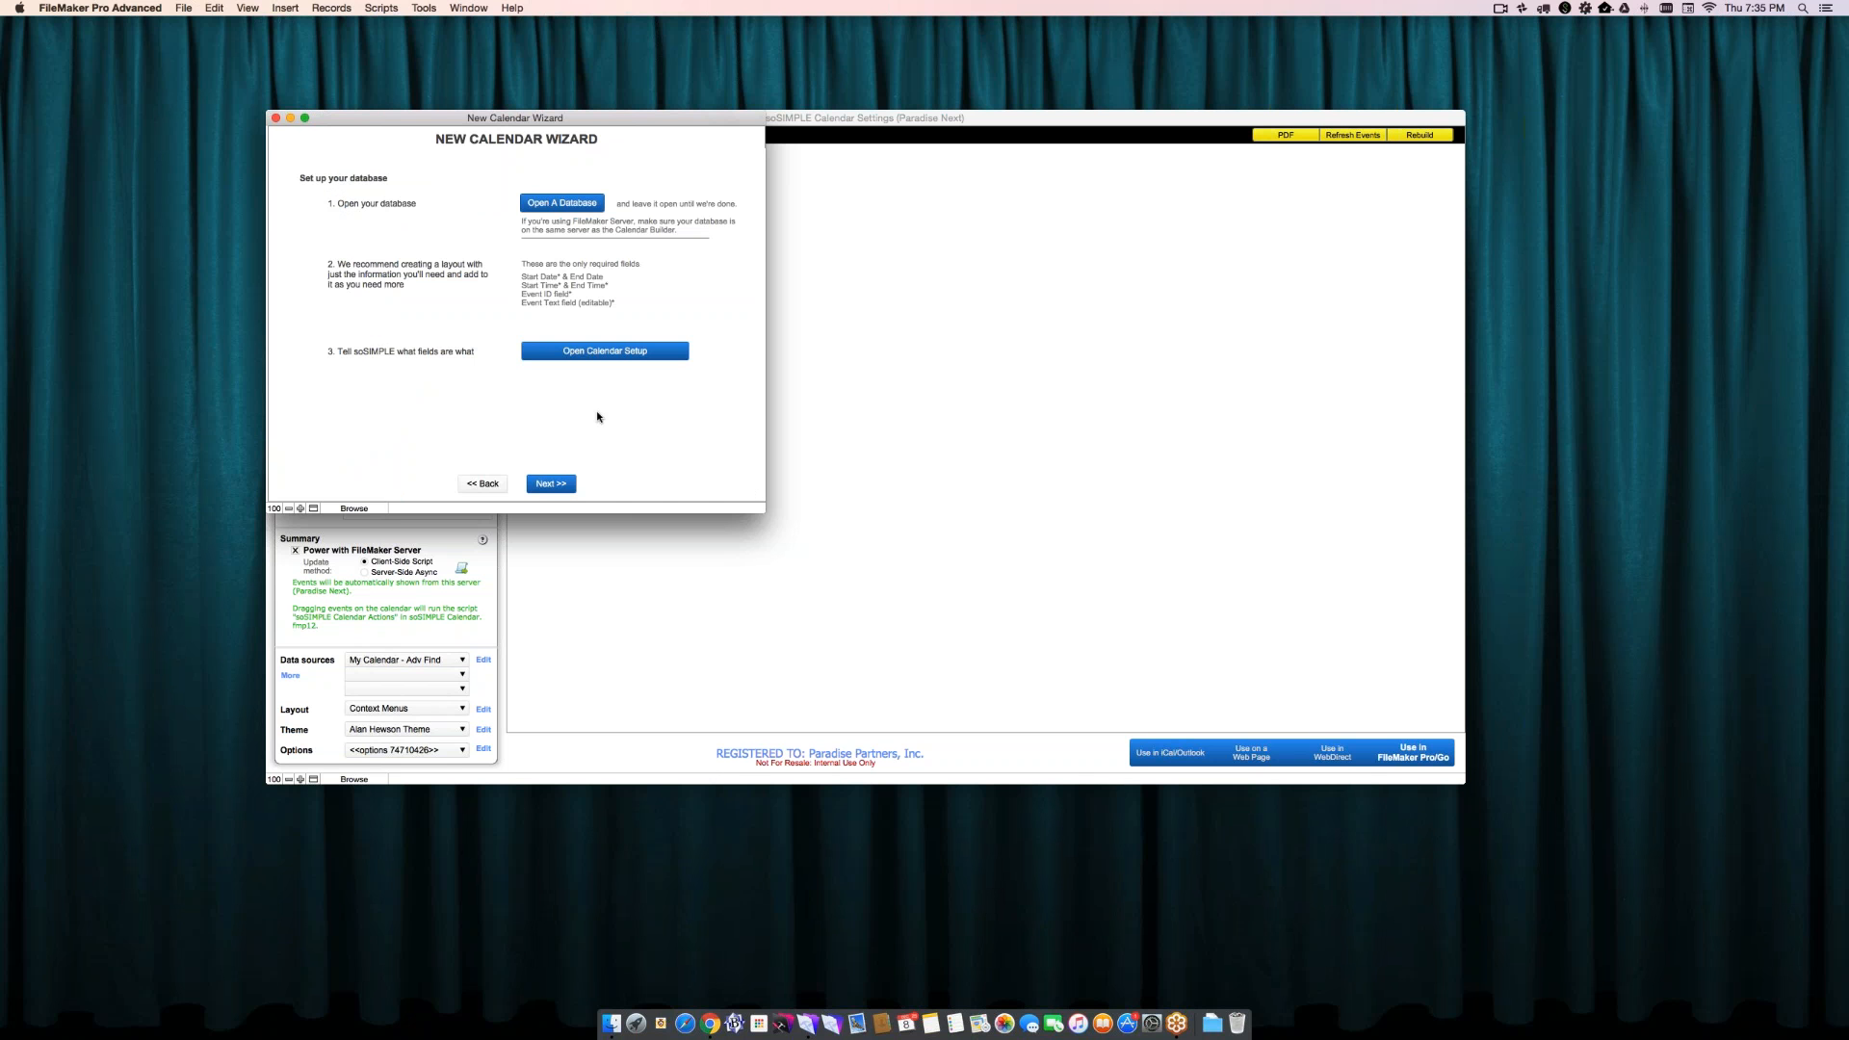
{"action": "left_click", "coordinate": [562, 203]}
{"action": "scroll", "coordinate": [916, 515], "scroll_direction": "down", "scroll_amount": 5}
{"action": "left_click", "coordinate": [857, 556]}
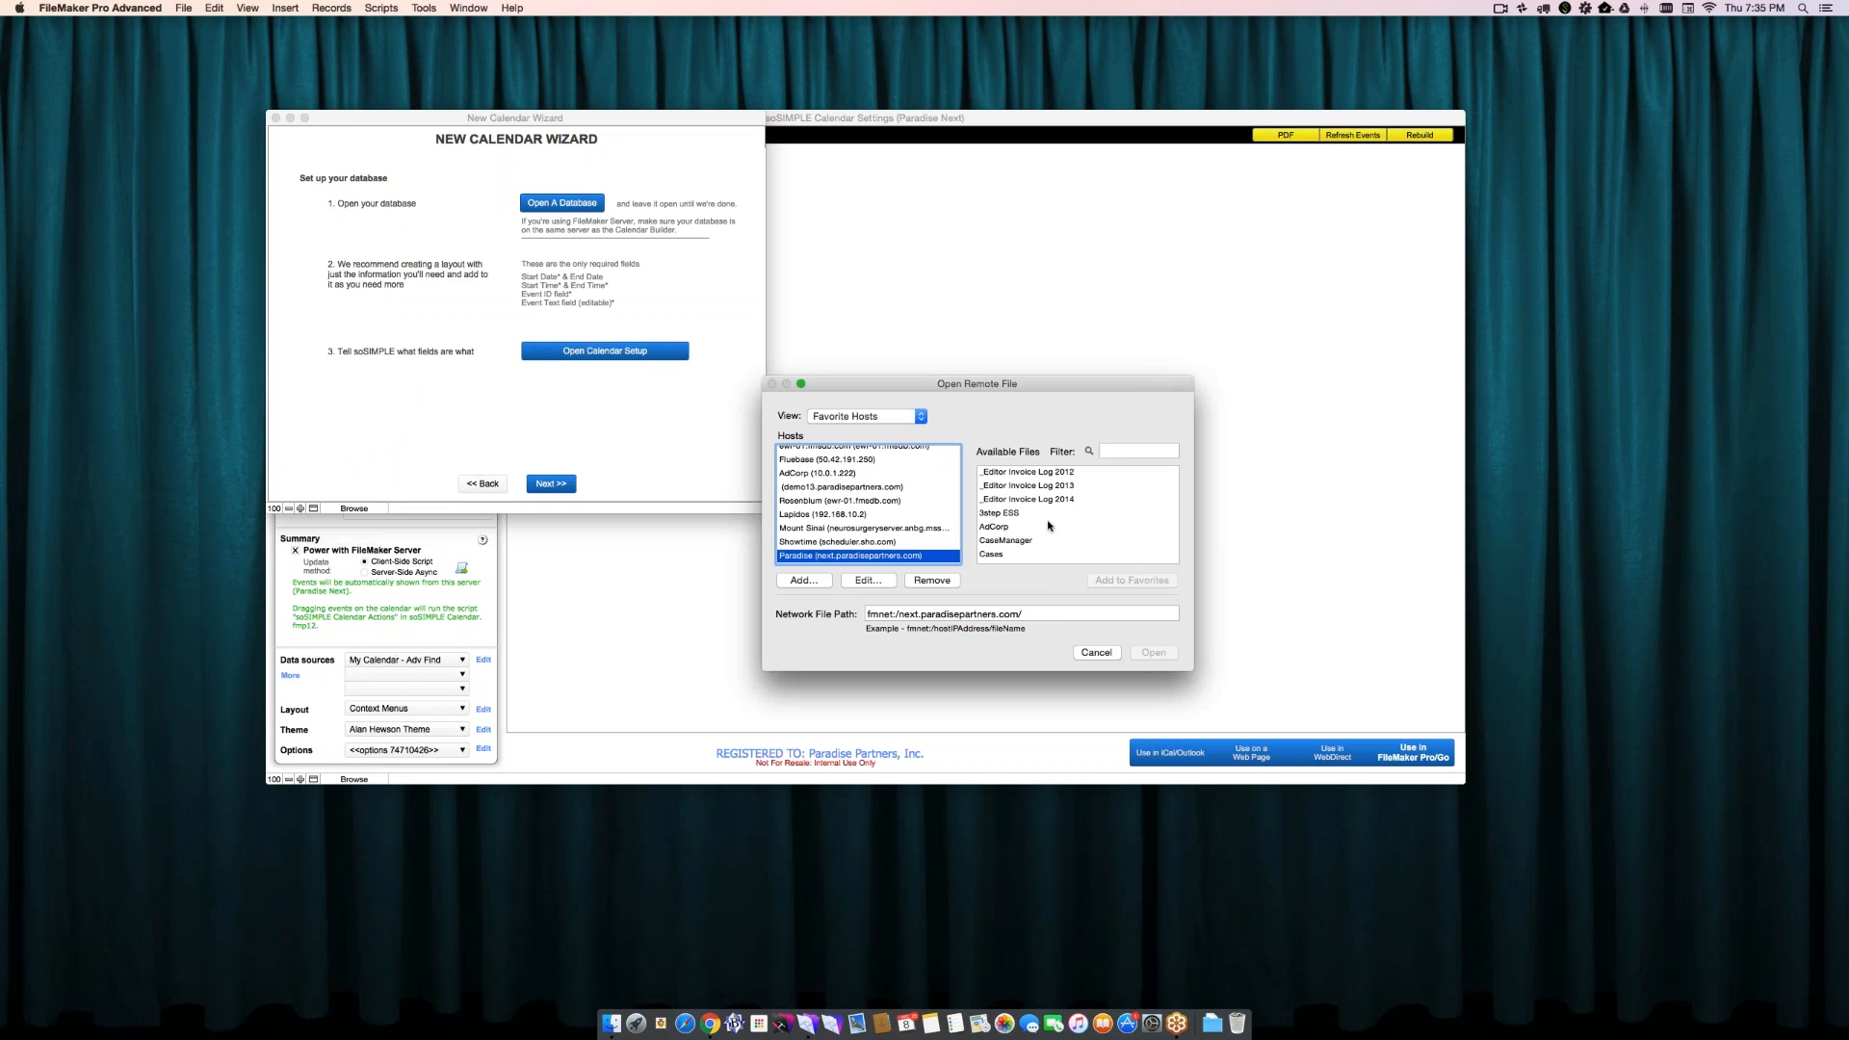
{"action": "key", "text": "Tab"}
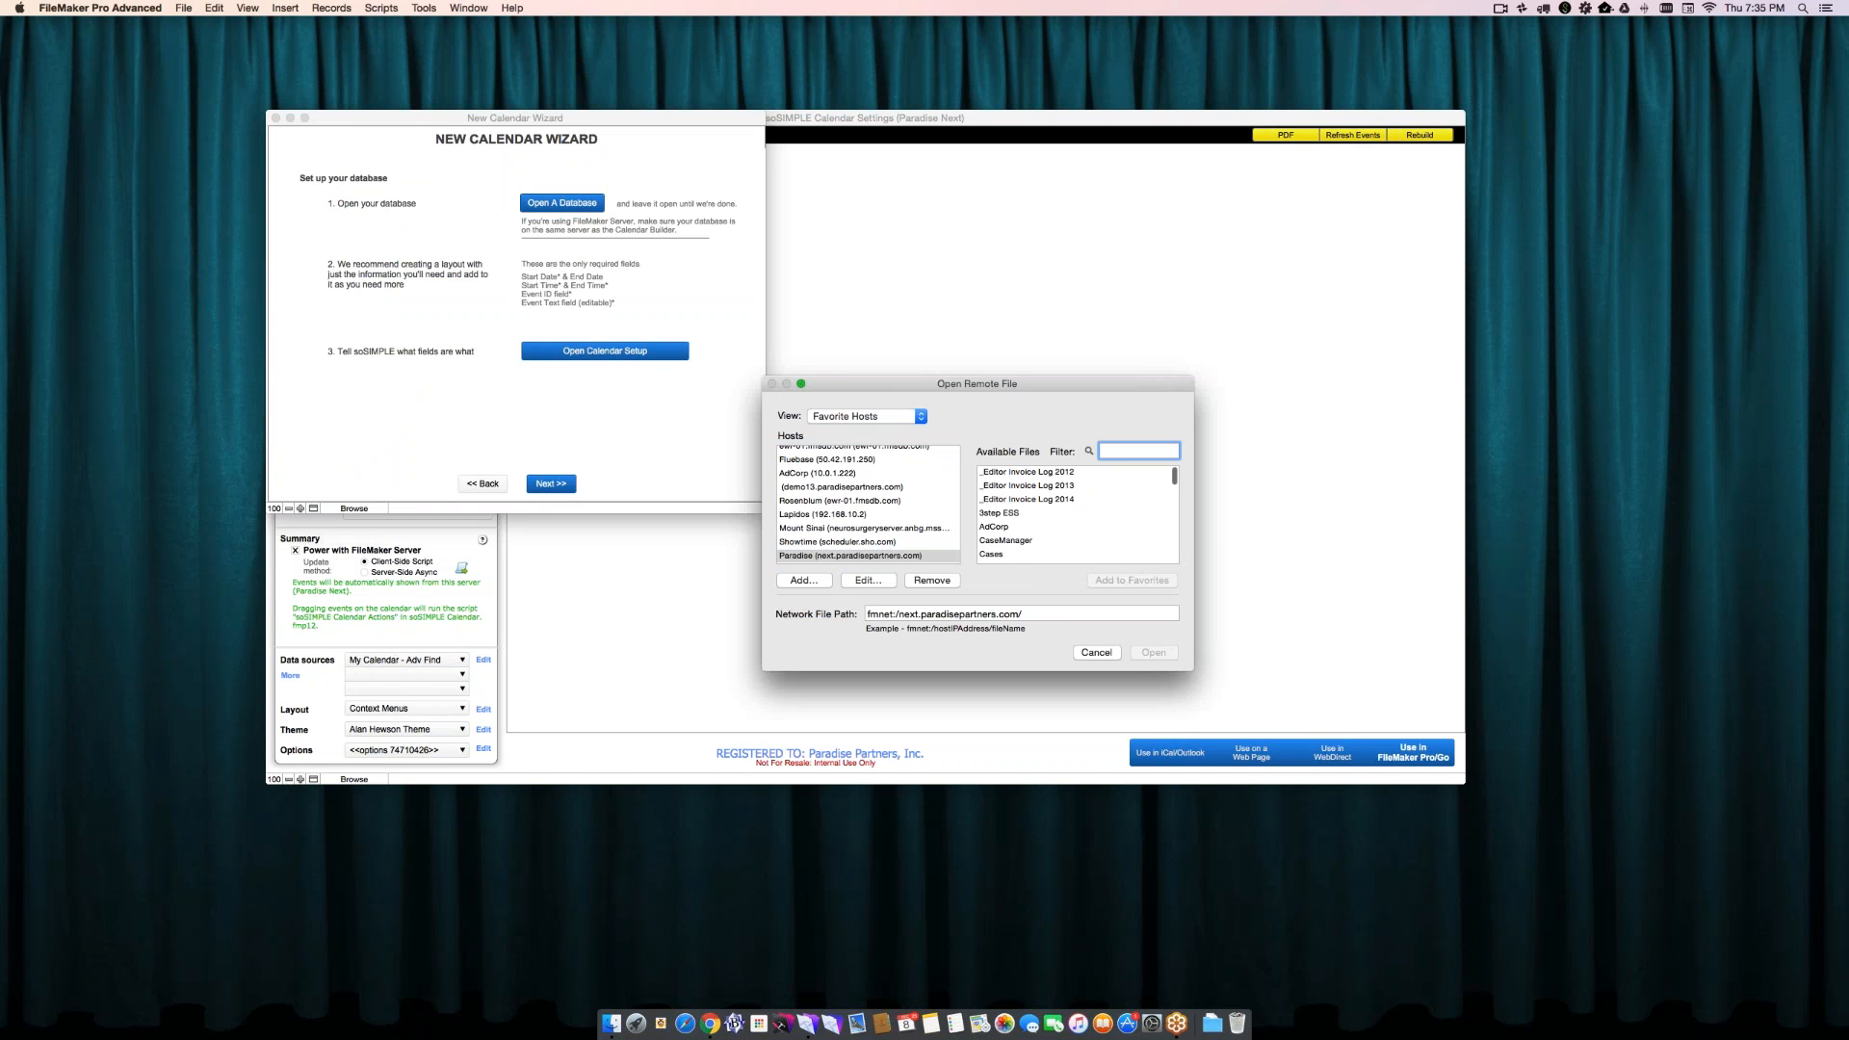
{"action": "type", "text": "demo"}
{"action": "left_click", "coordinate": [1064, 474]}
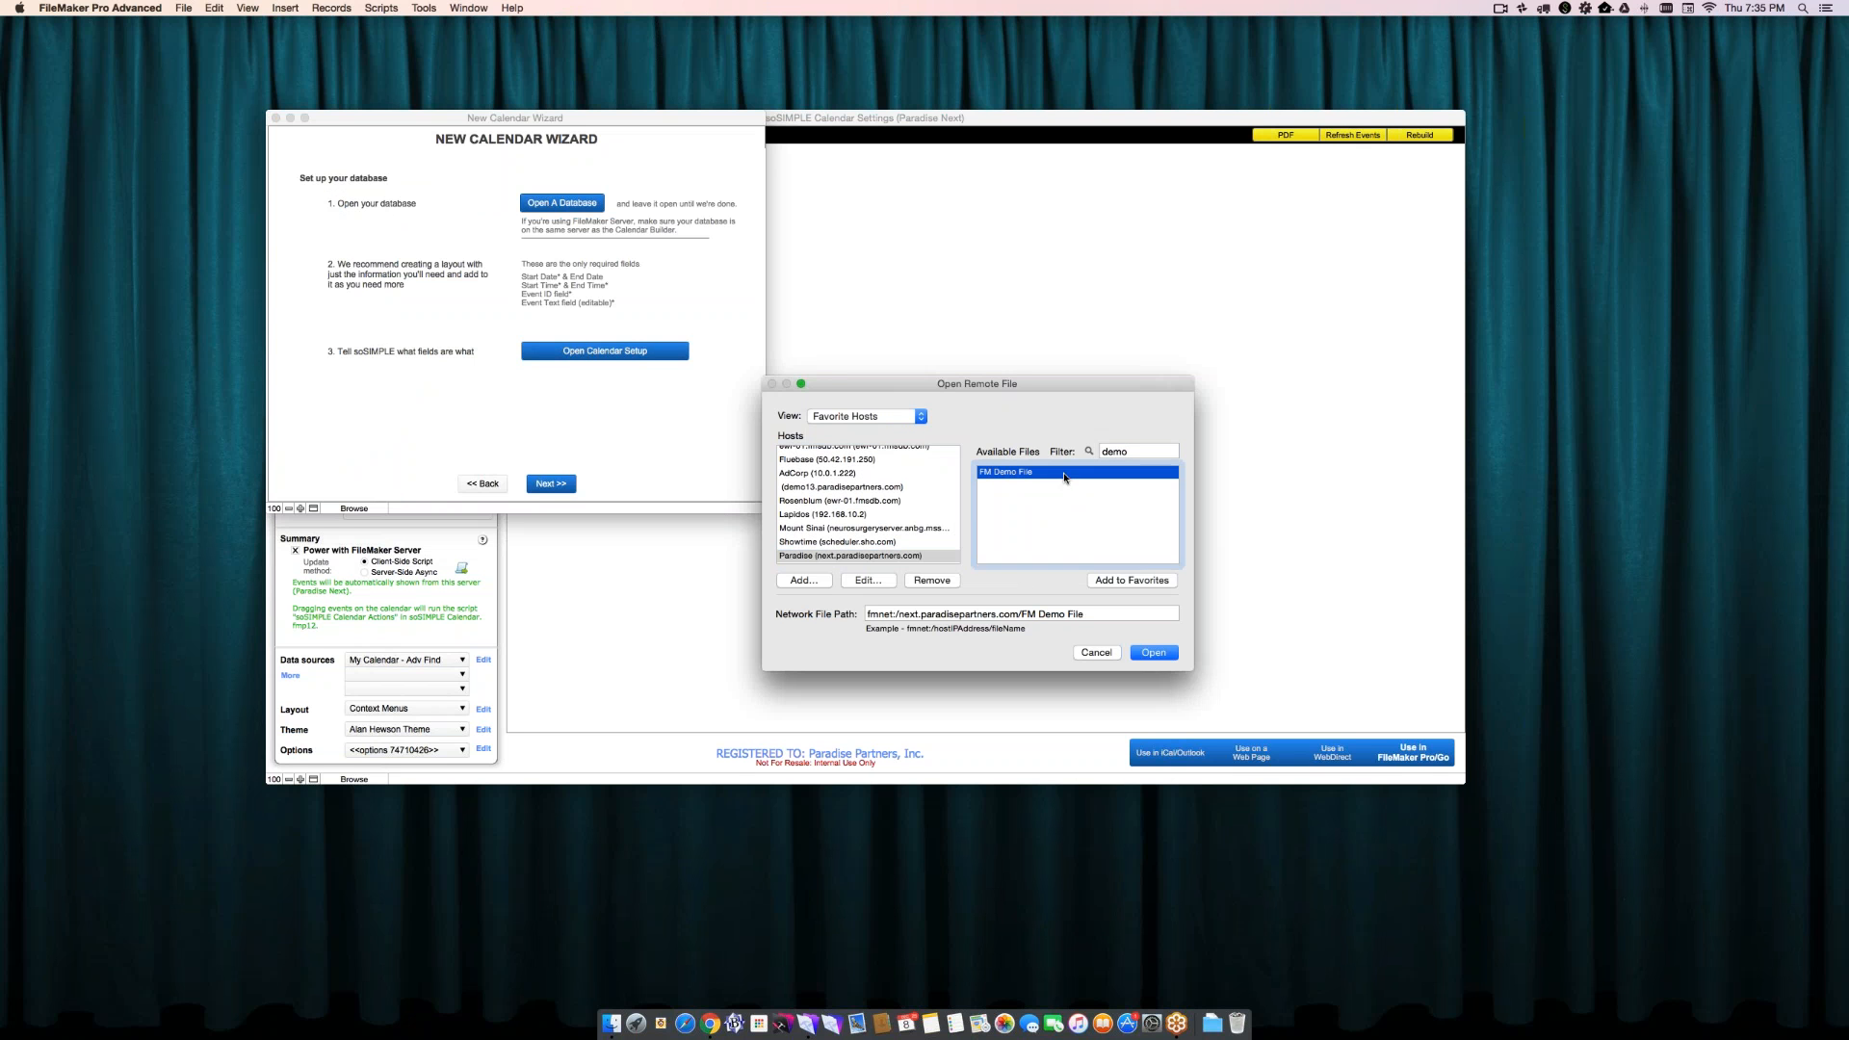
{"action": "left_click", "coordinate": [1152, 652]}
{"action": "left_click_drag", "start_coordinate": [348, 17], "coordinate": [792, 154]}
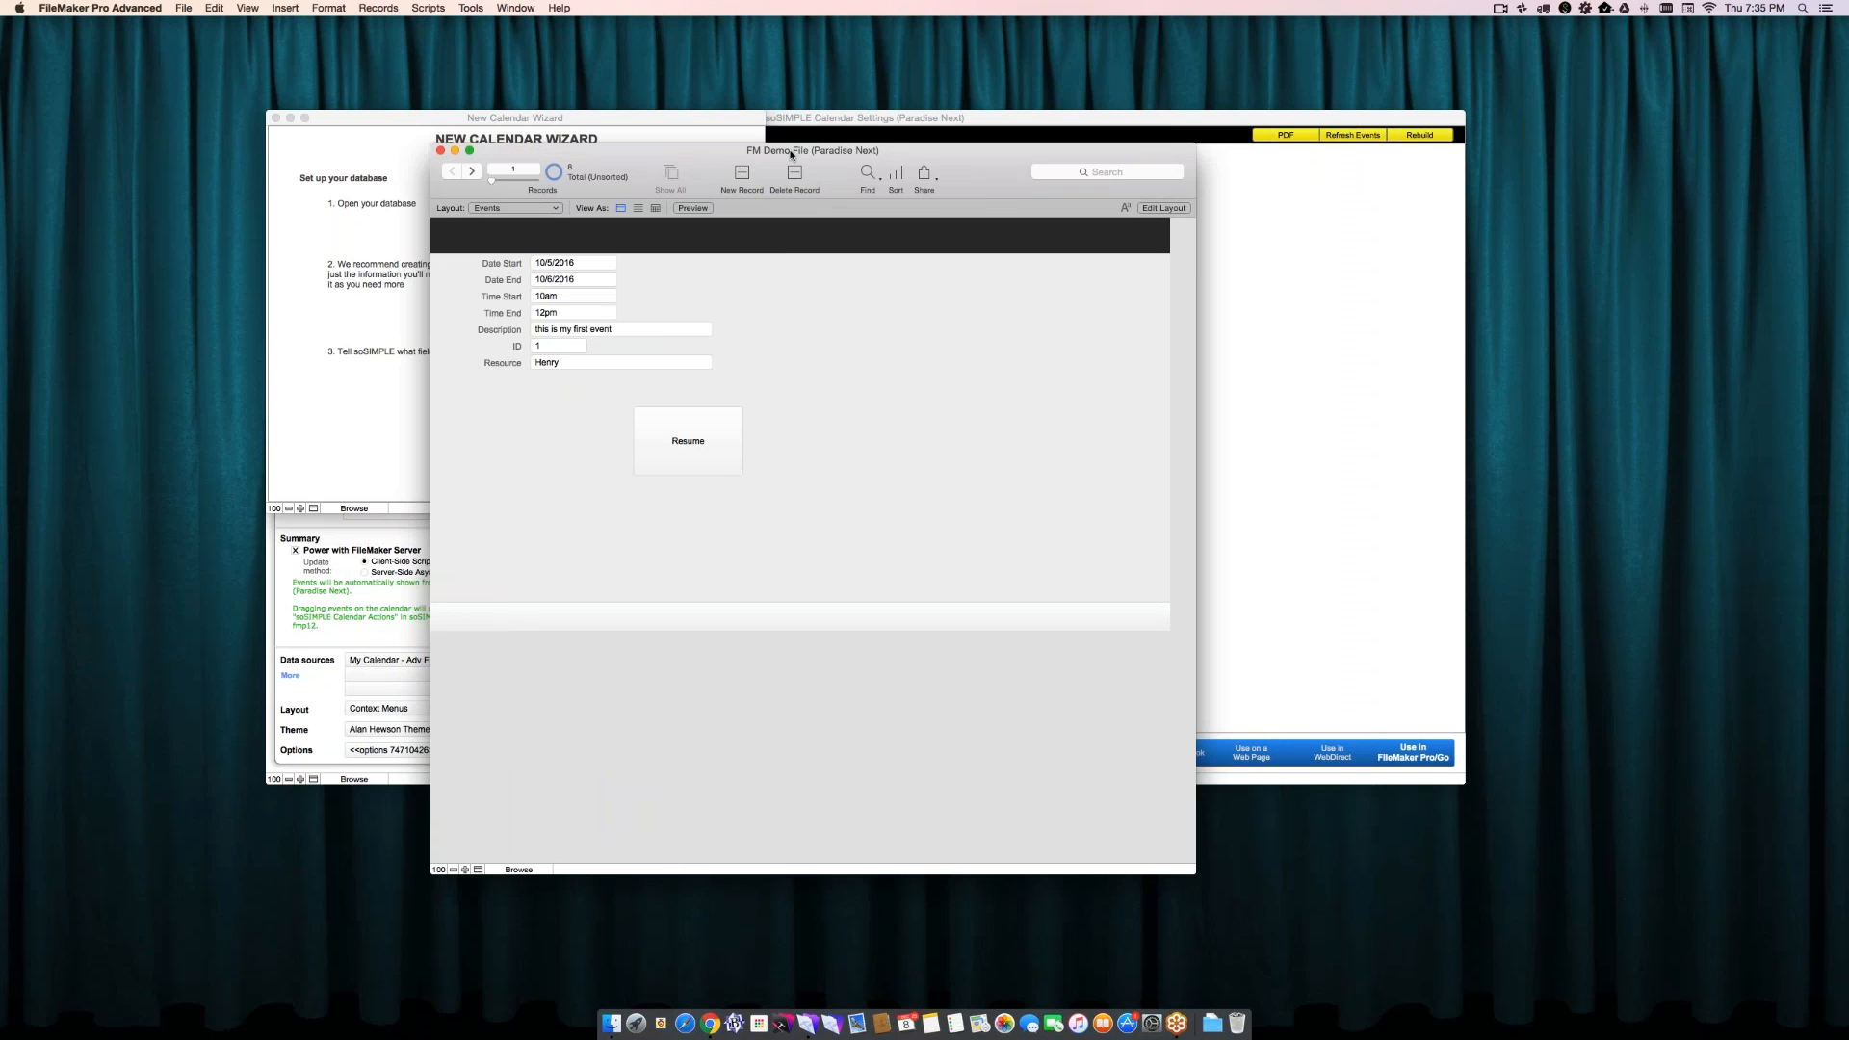
- Review the list of layouts in FM Demo File and close the layout management window
{"action": "left_click", "coordinate": [536, 210]}
{"action": "left_click", "coordinate": [534, 209]}
{"action": "key", "text": "super+shift+l"}
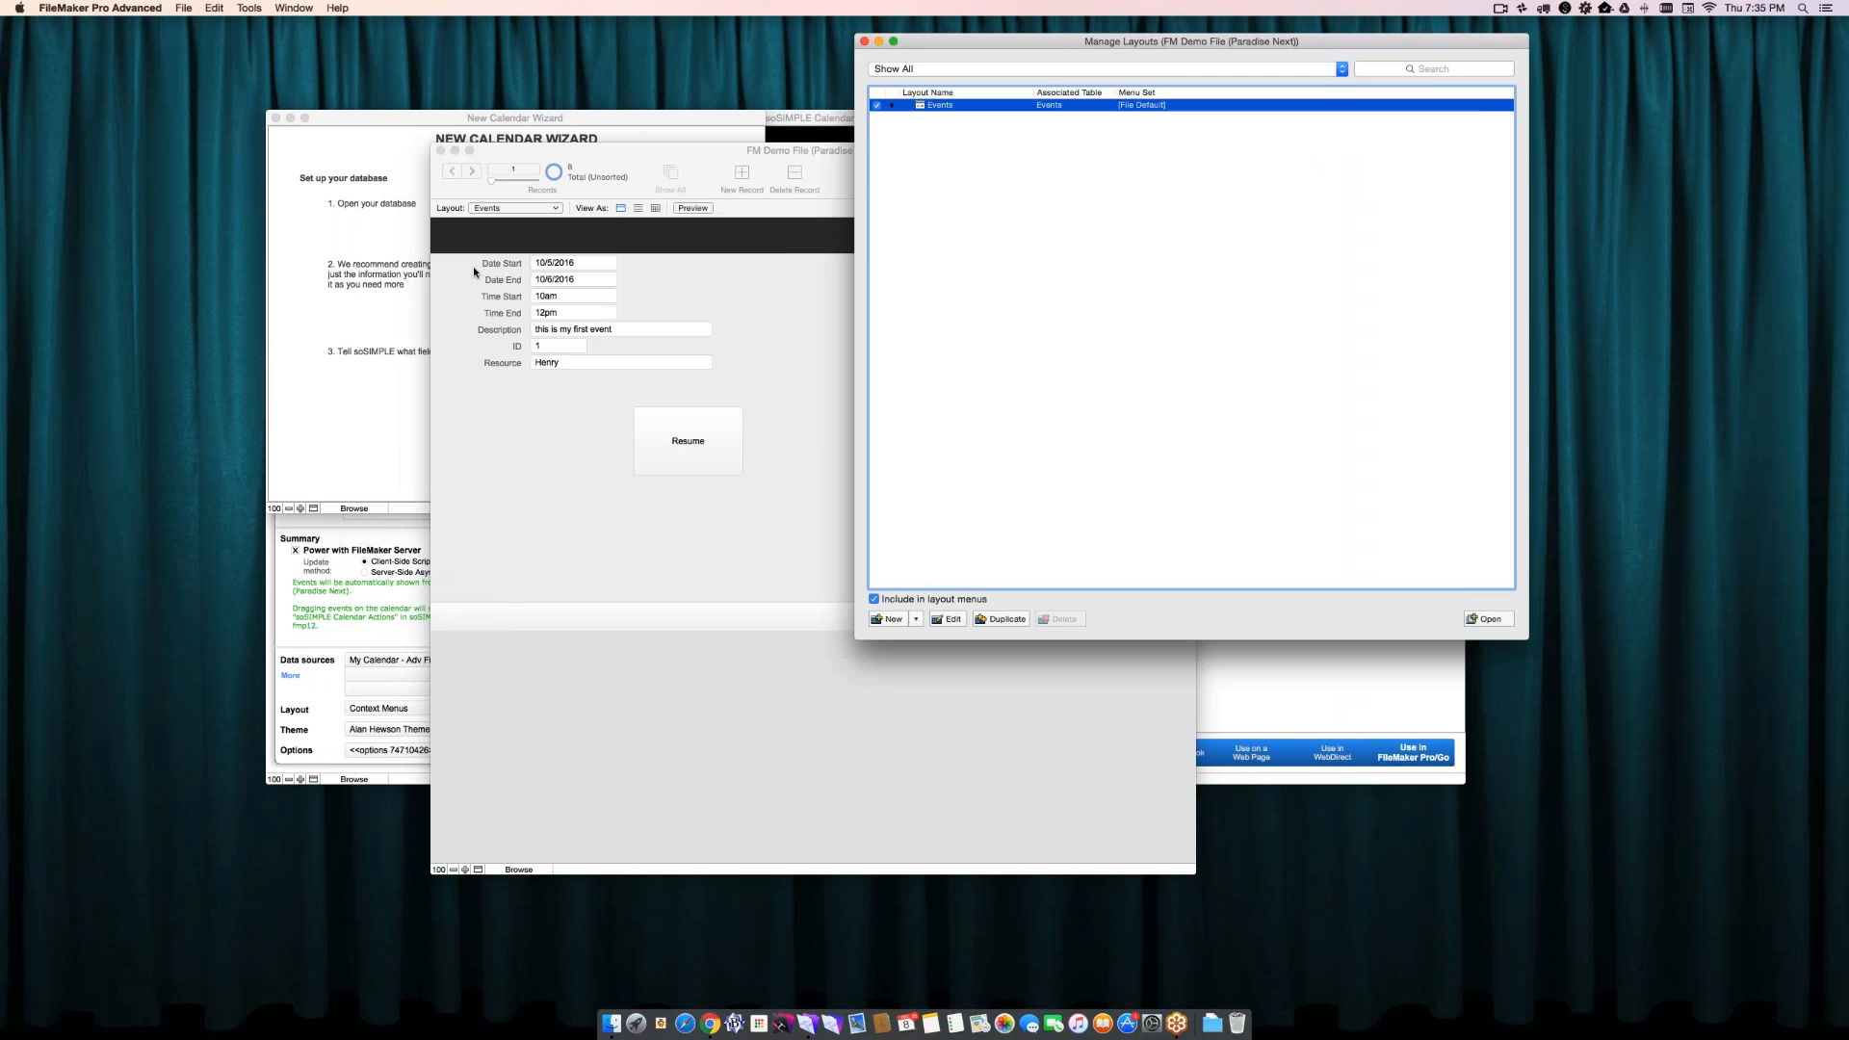
{"action": "left_click_drag", "start_coordinate": [1122, 42], "coordinate": [836, 98]}
{"action": "left_click", "coordinate": [578, 97]}
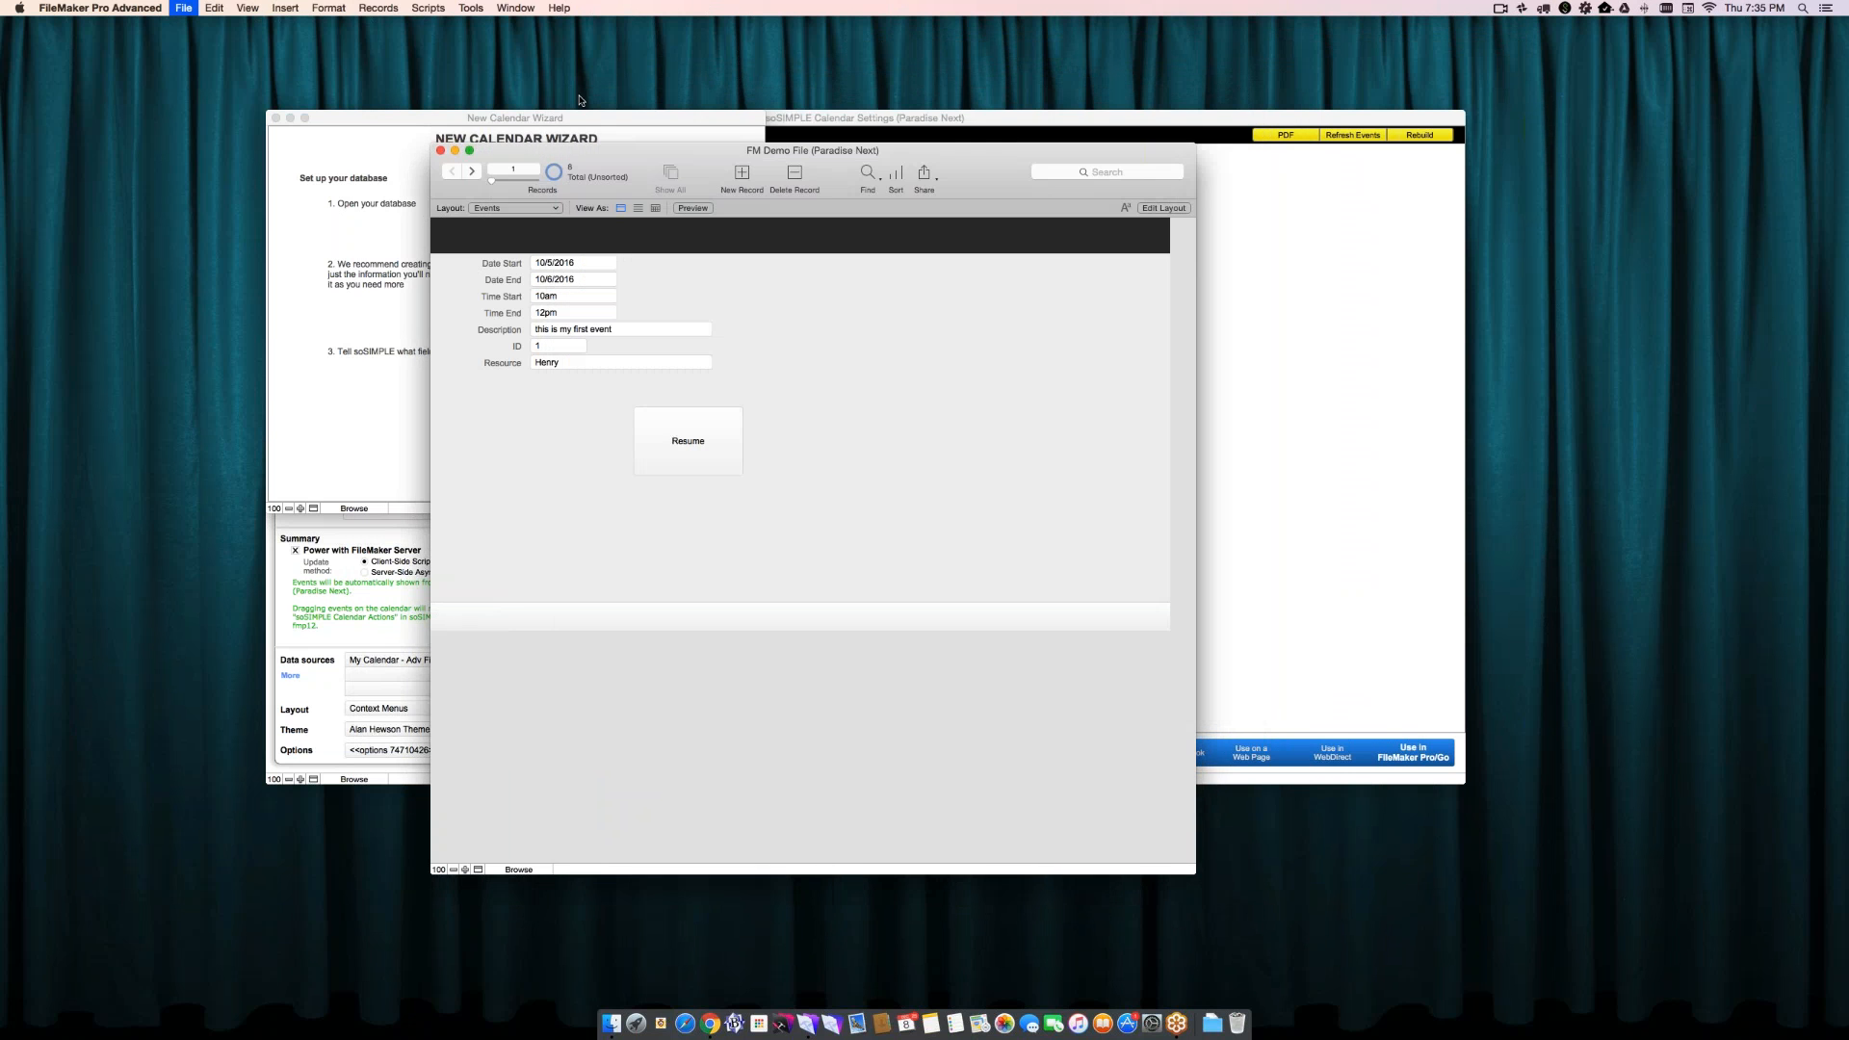
- Examine the table, relationships graph and Events fields, including Resource, in FM Demo File's database definition, and close it
{"action": "key", "text": "super+shift+d"}
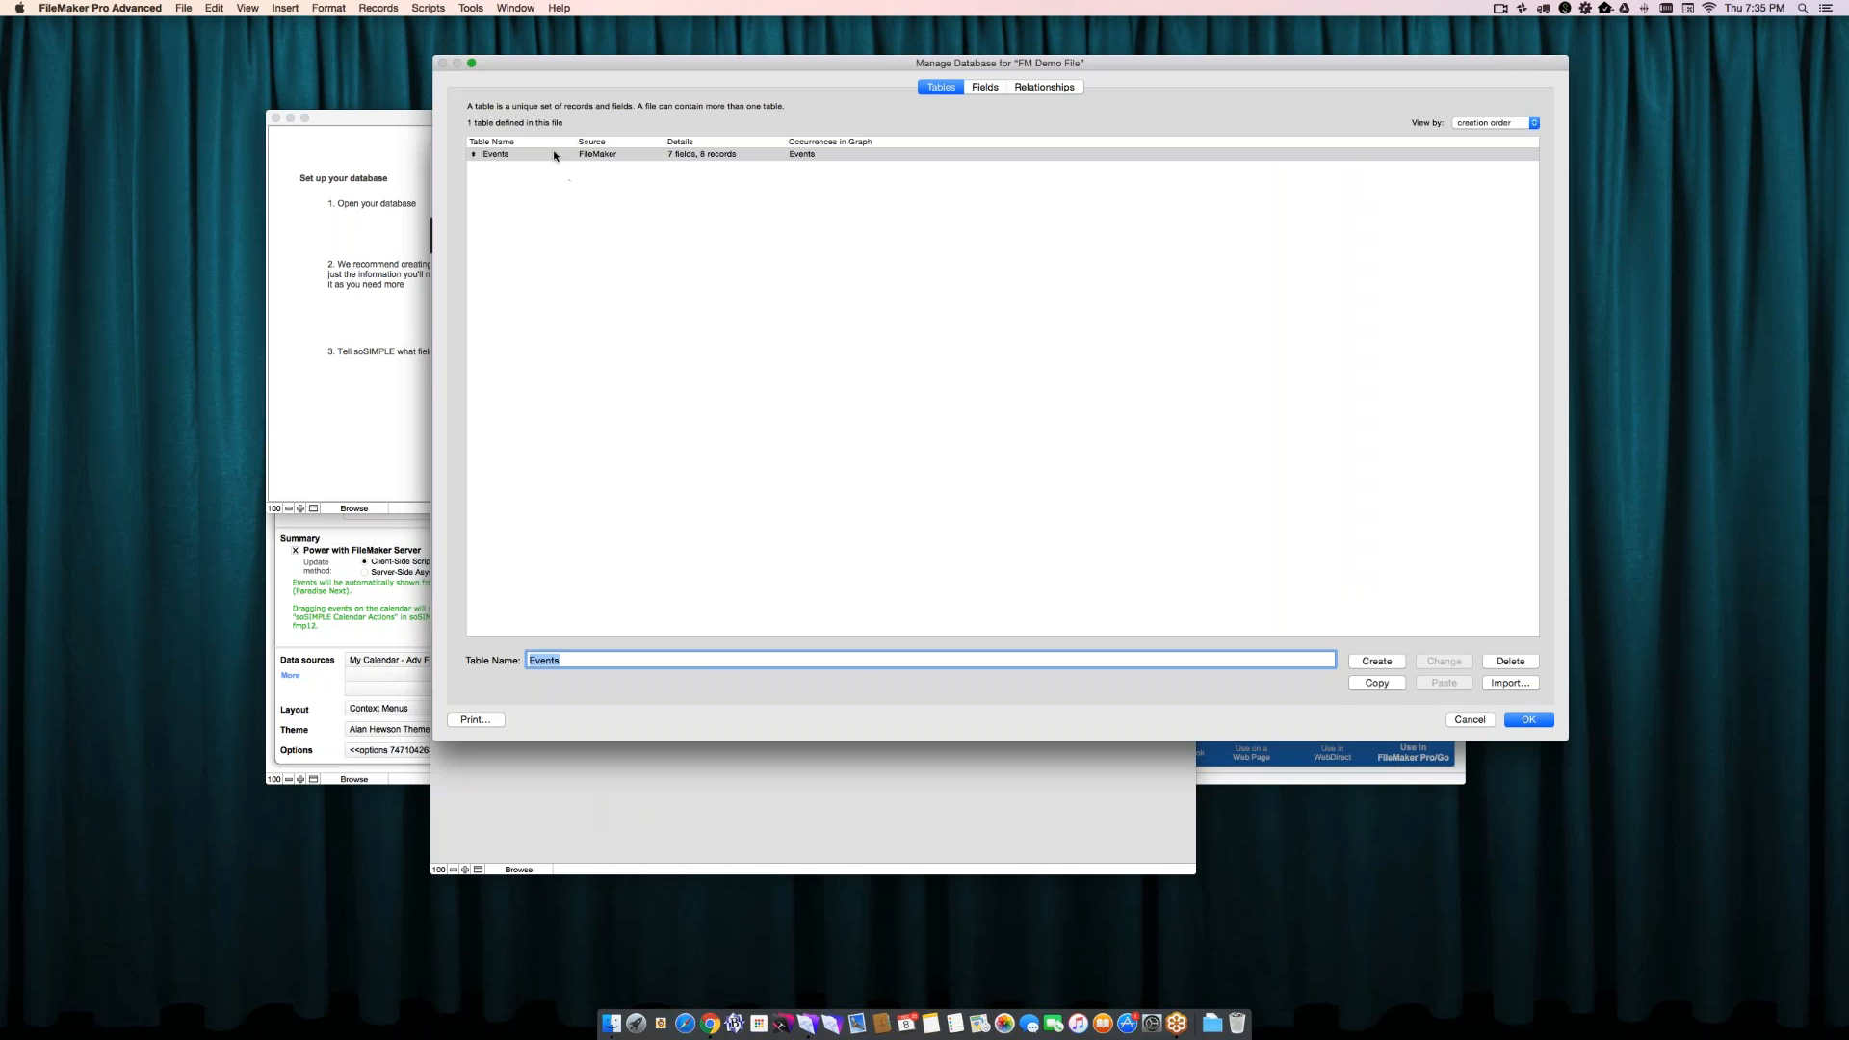
{"action": "left_click", "coordinate": [1027, 89]}
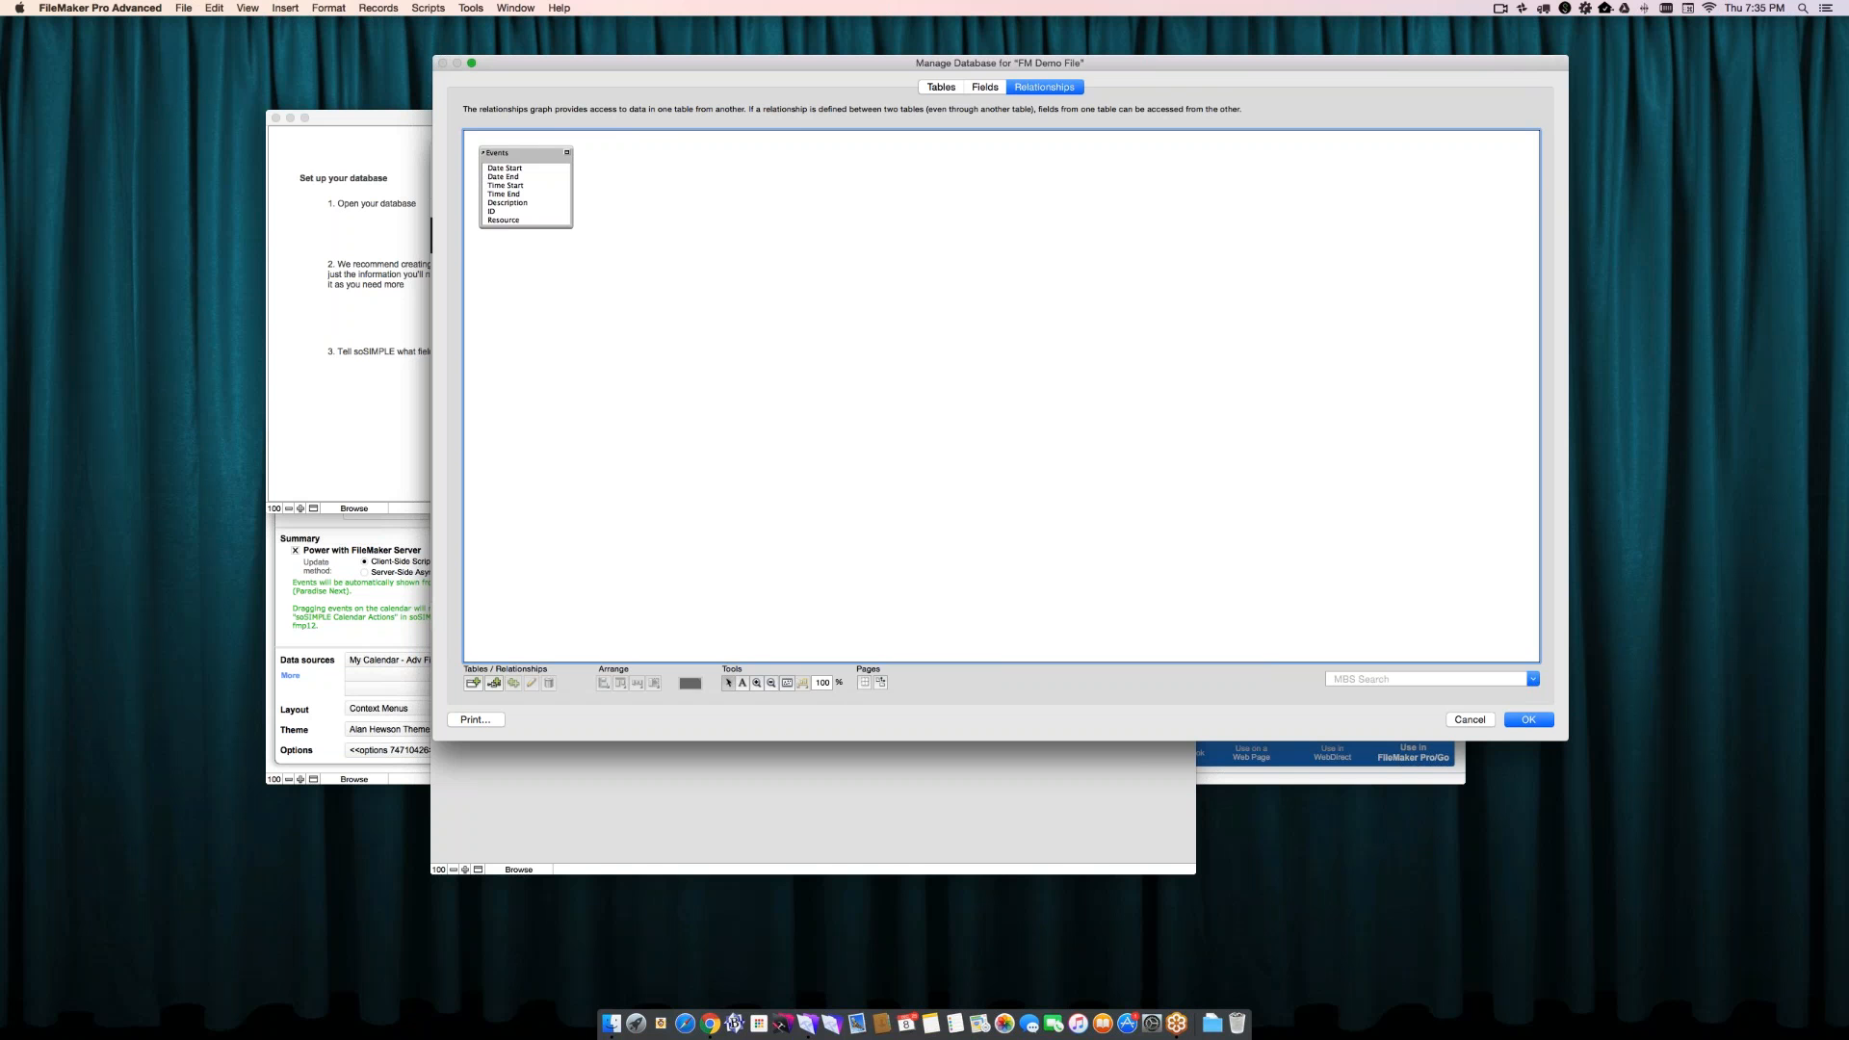
{"action": "left_click", "coordinate": [978, 90]}
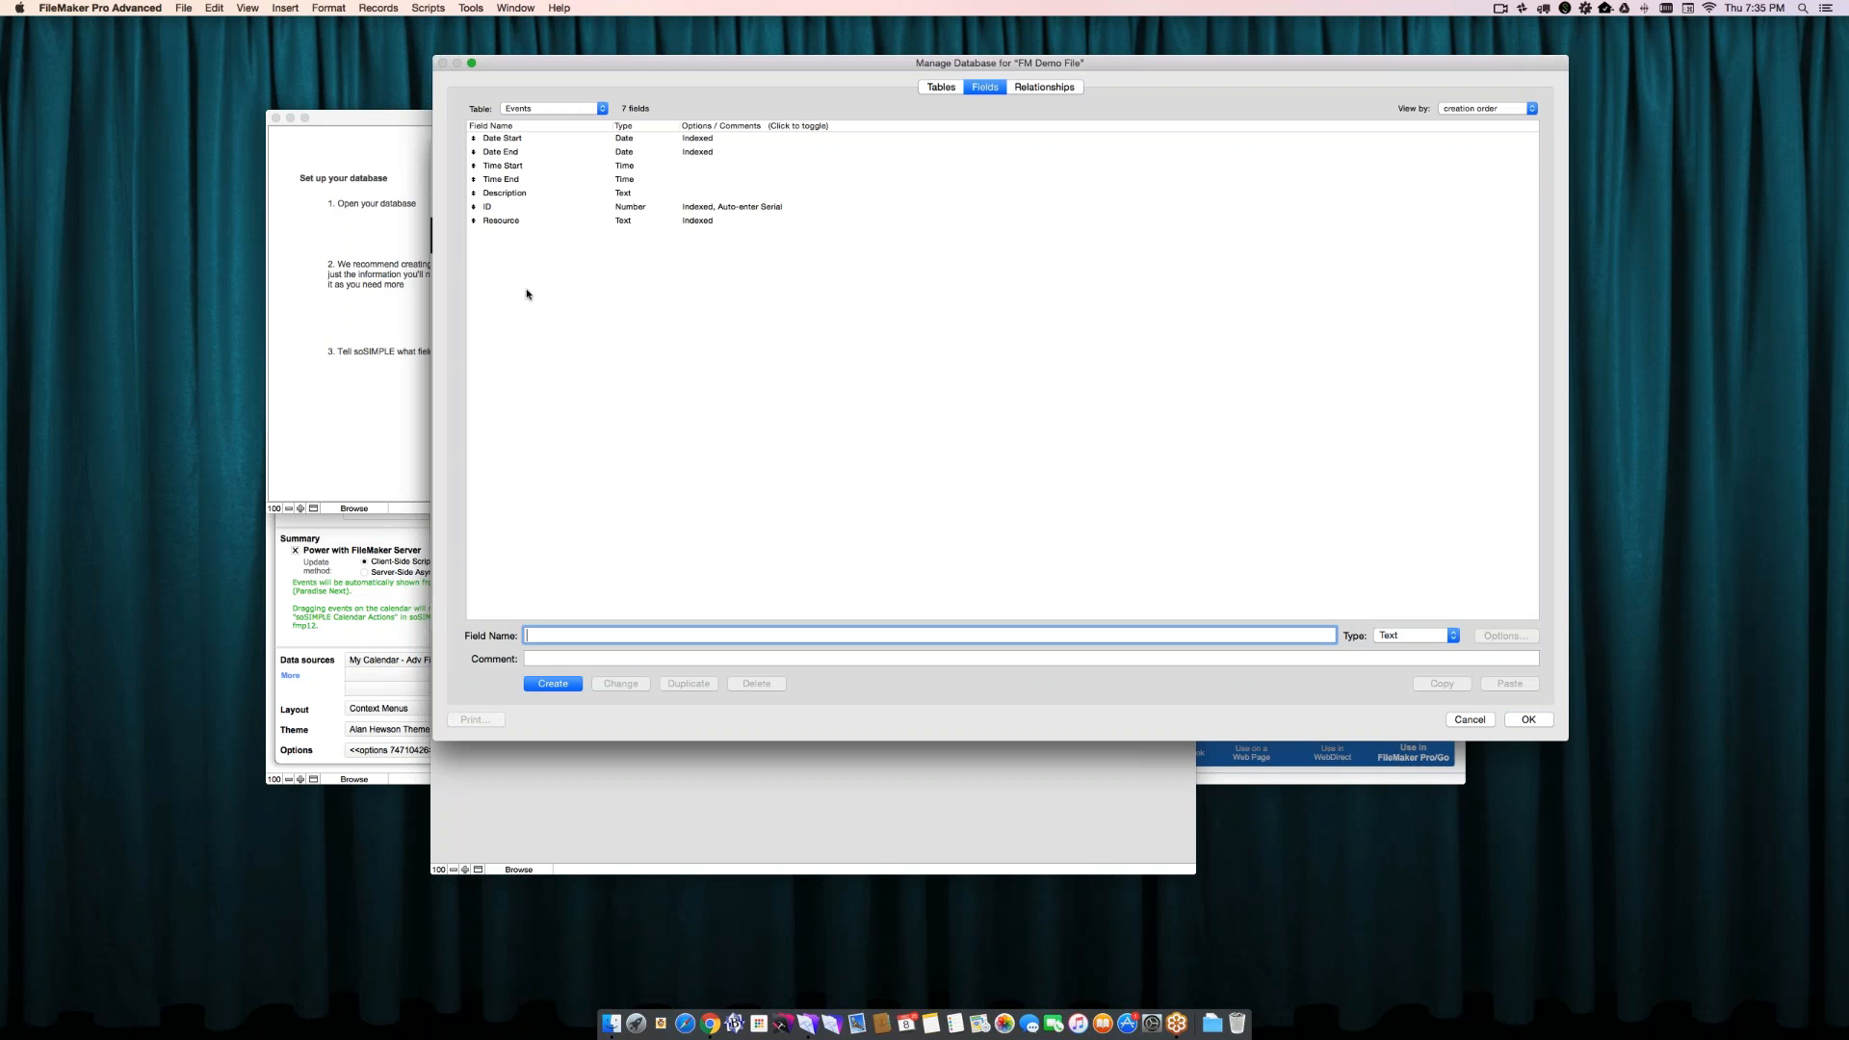
{"action": "left_click", "coordinate": [523, 223]}
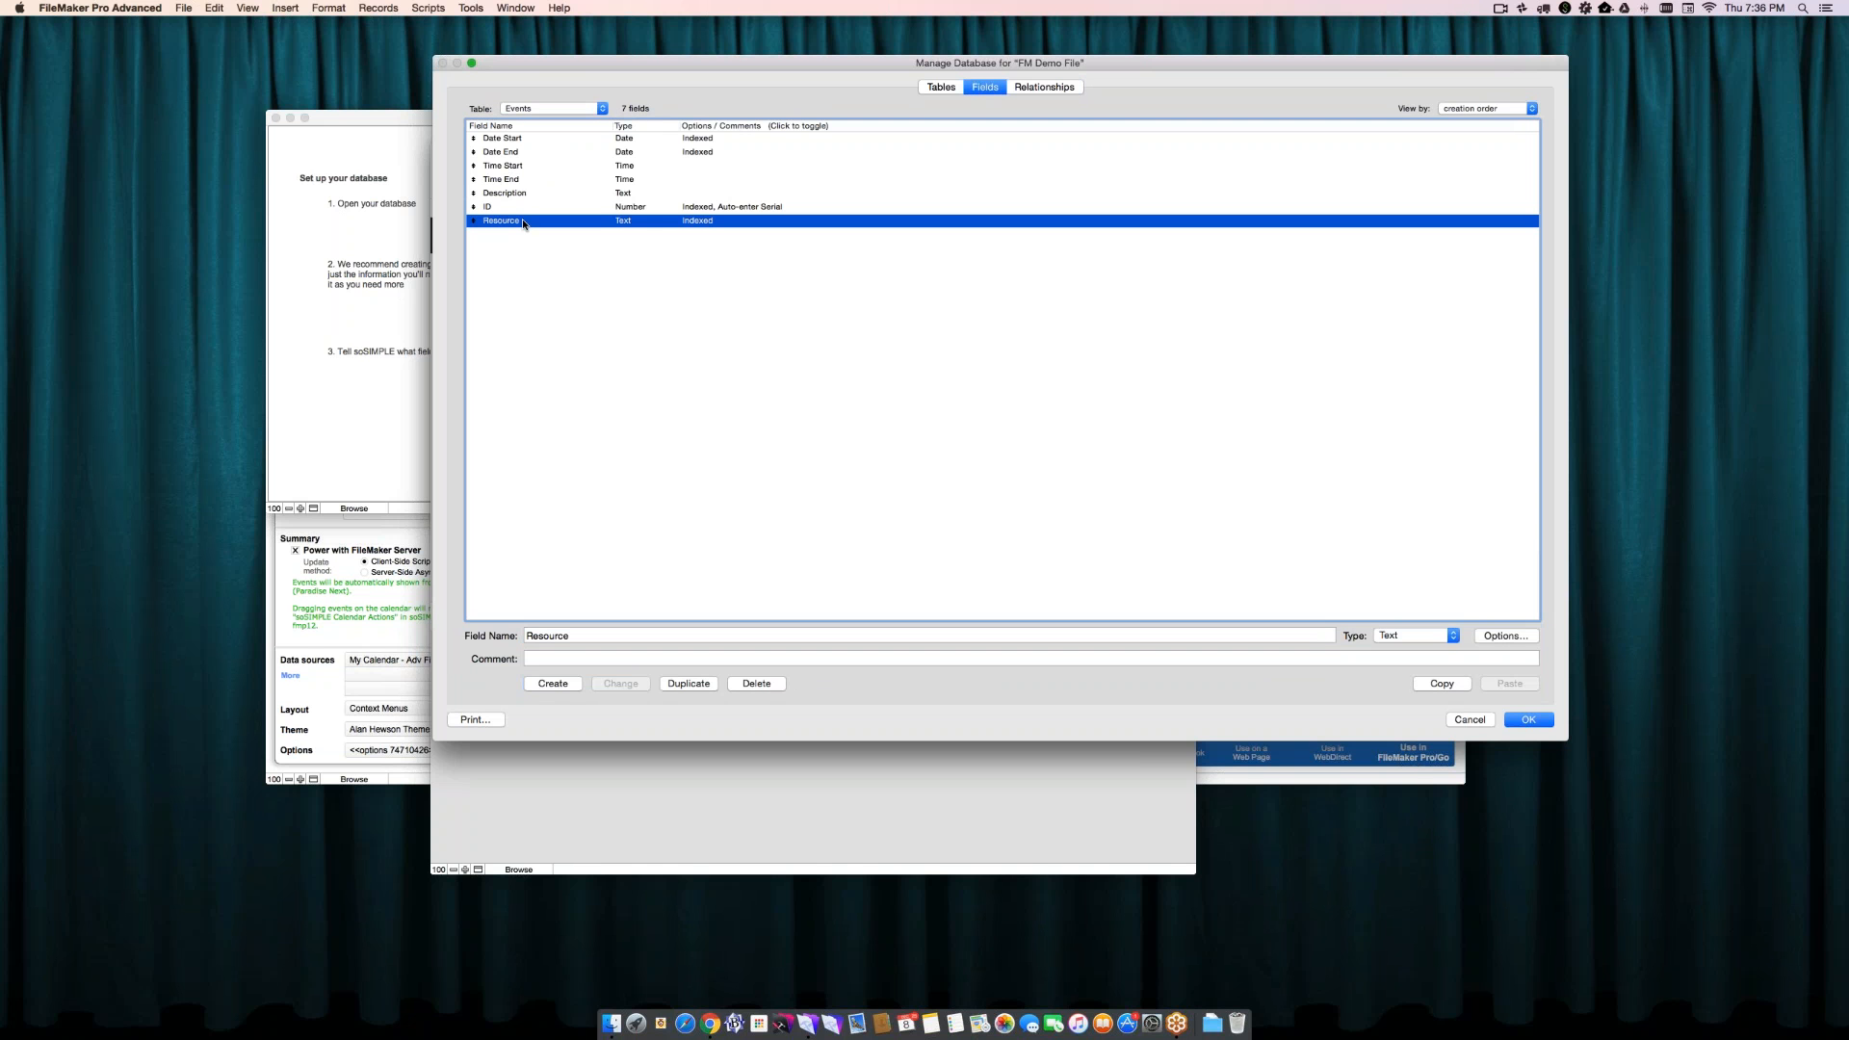
{"action": "left_click", "coordinate": [567, 283]}
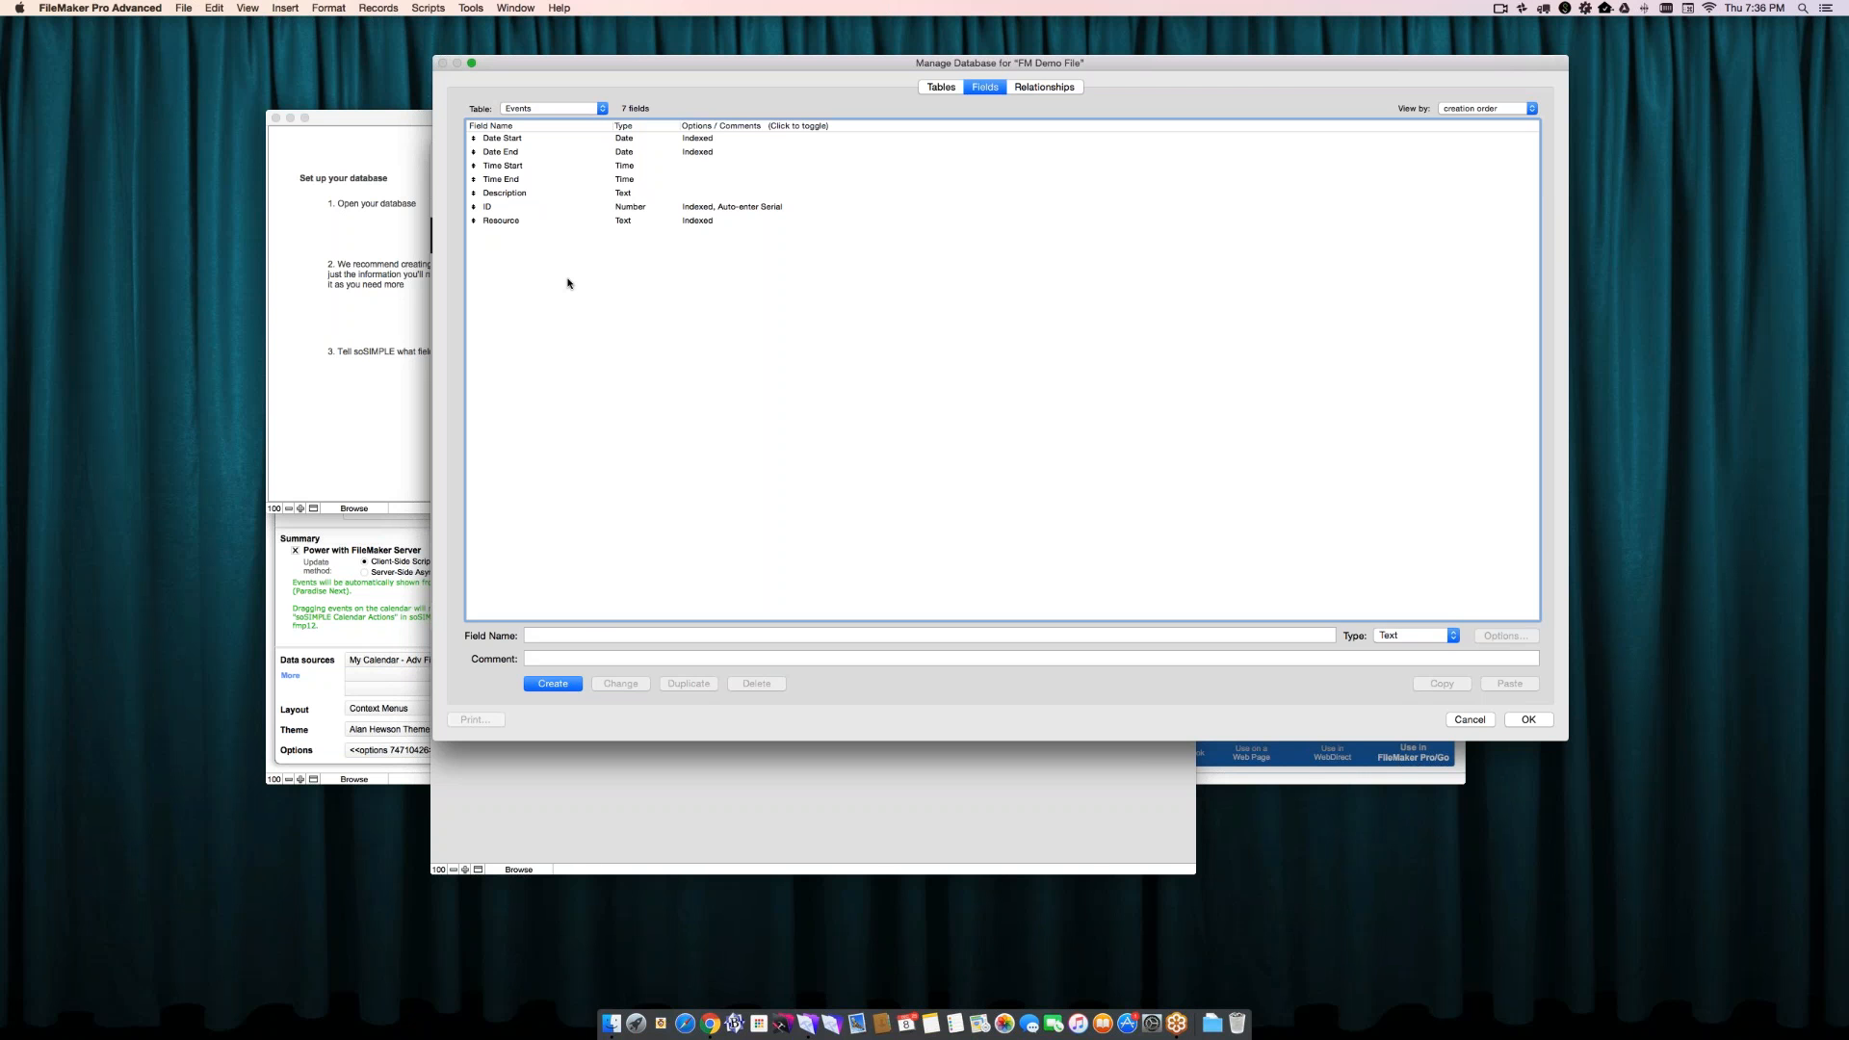
{"action": "left_click", "coordinate": [551, 224]}
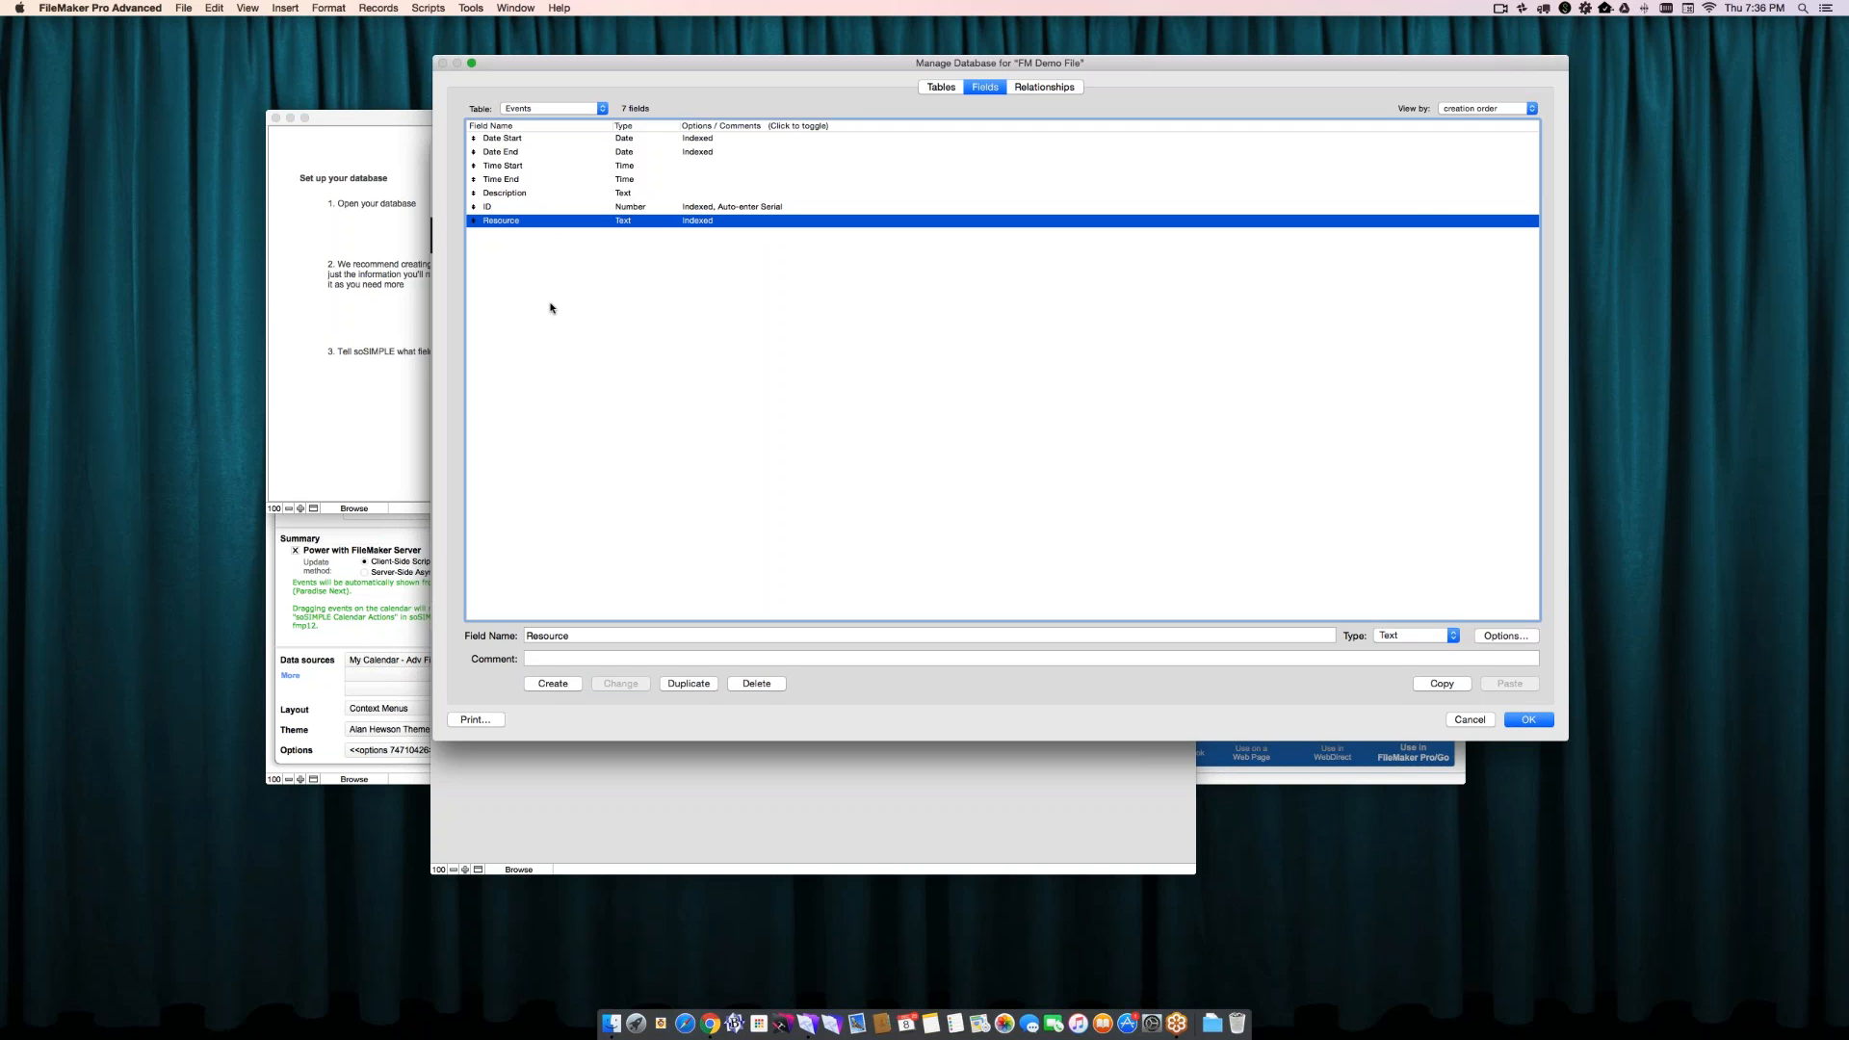
{"action": "left_click", "coordinate": [1515, 719]}
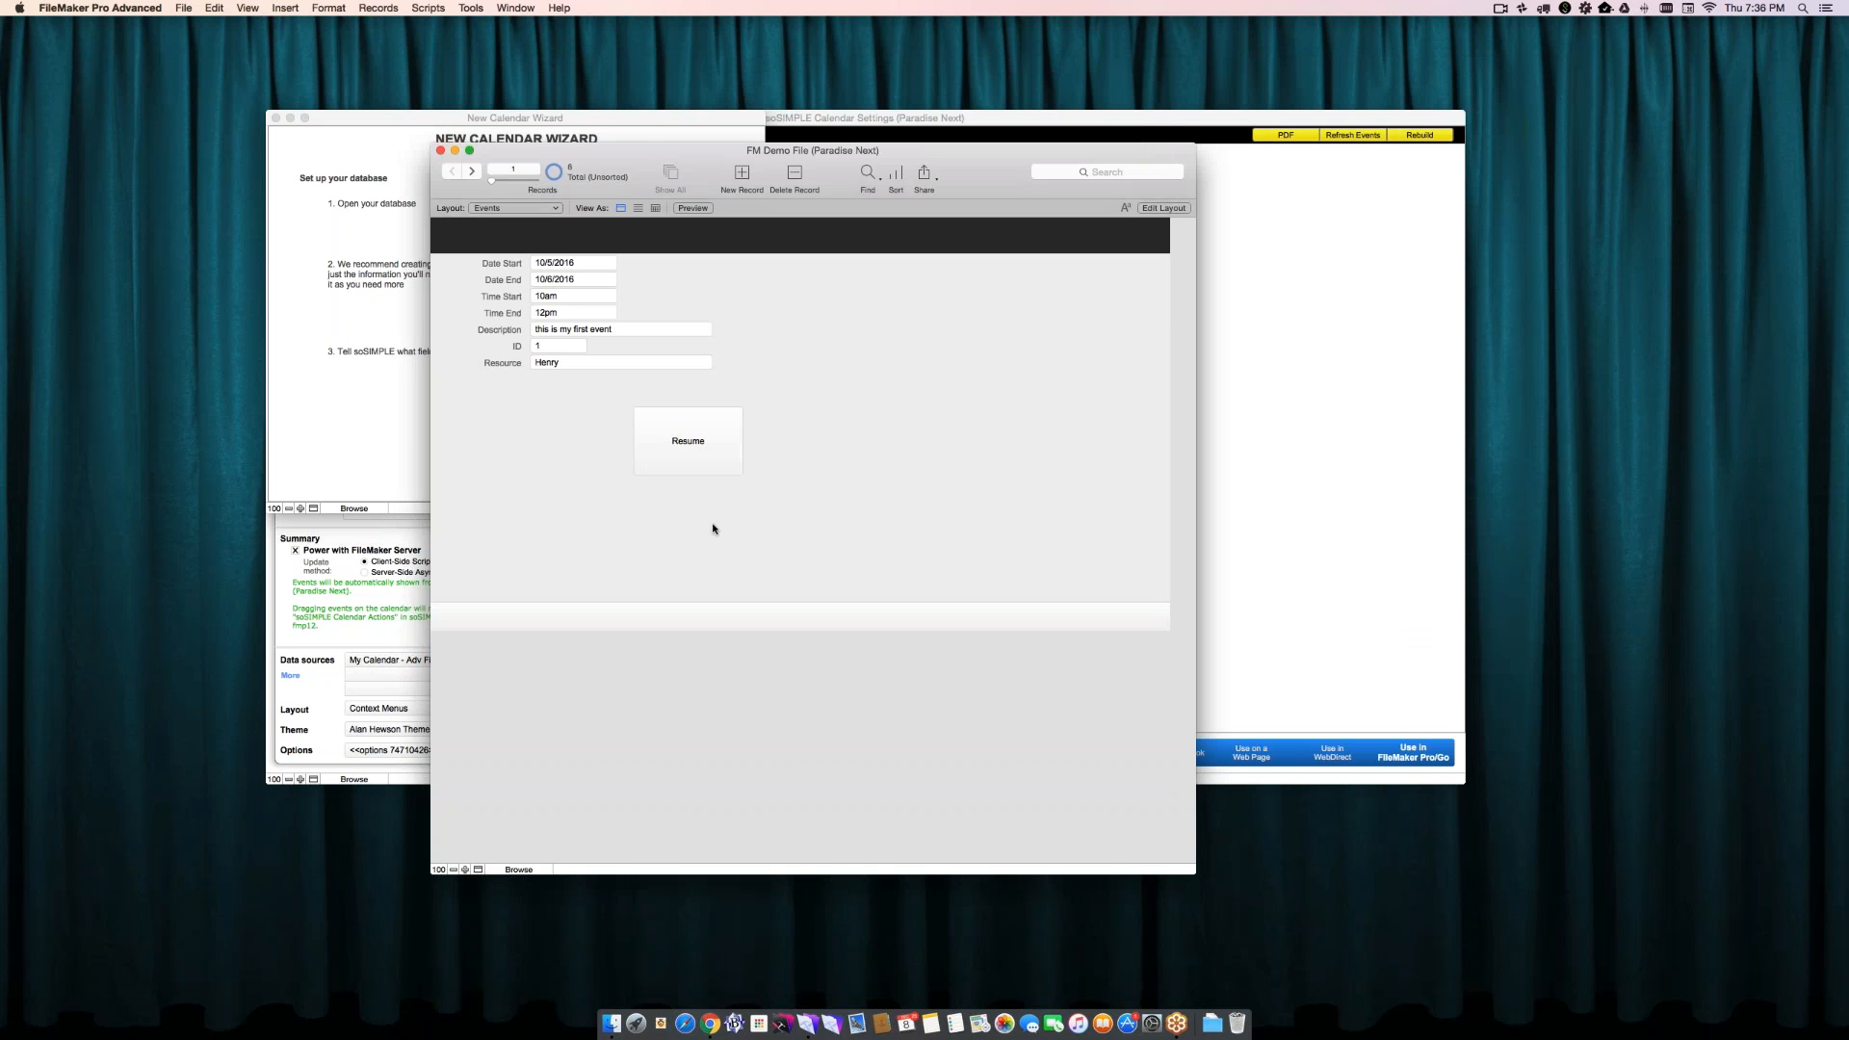
- Examine the Resources value list and its option to use values from a field, keeping its custom values
{"action": "key", "text": "super+w"}
{"action": "double_click", "coordinate": [1127, 106]}
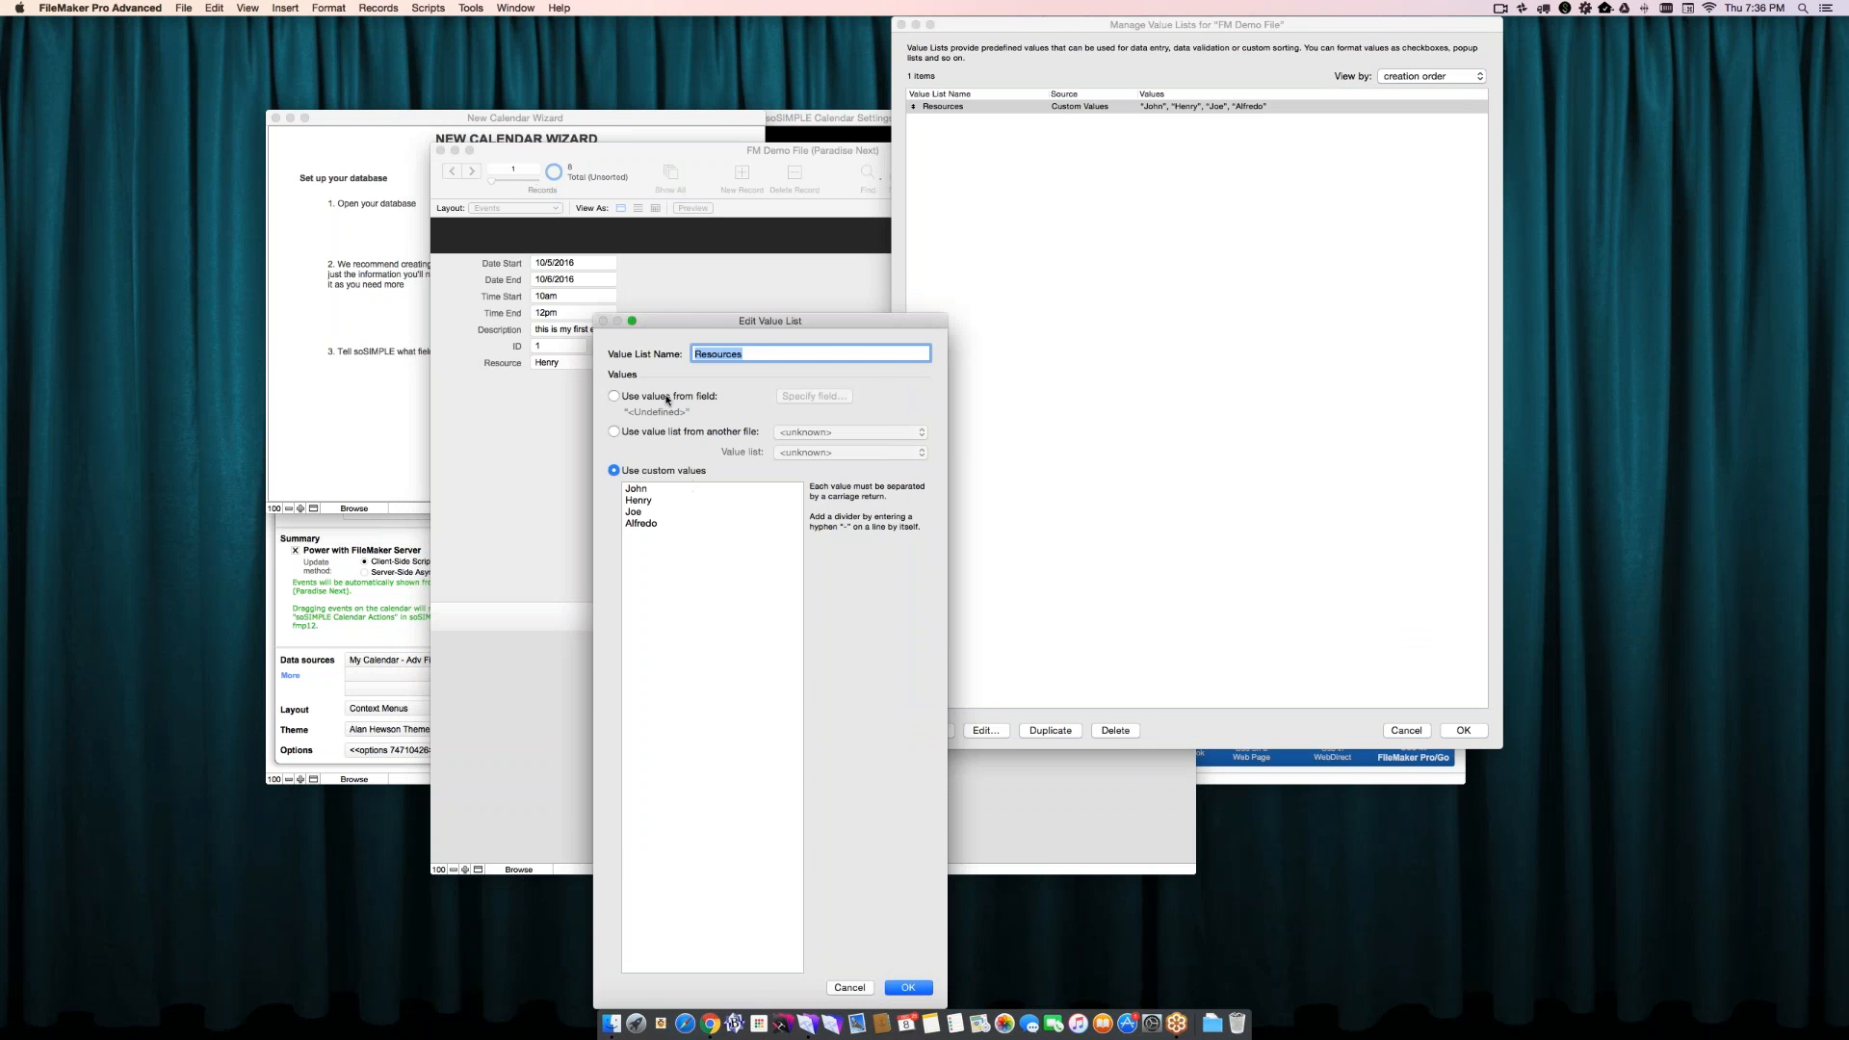
{"action": "left_click", "coordinate": [668, 397]}
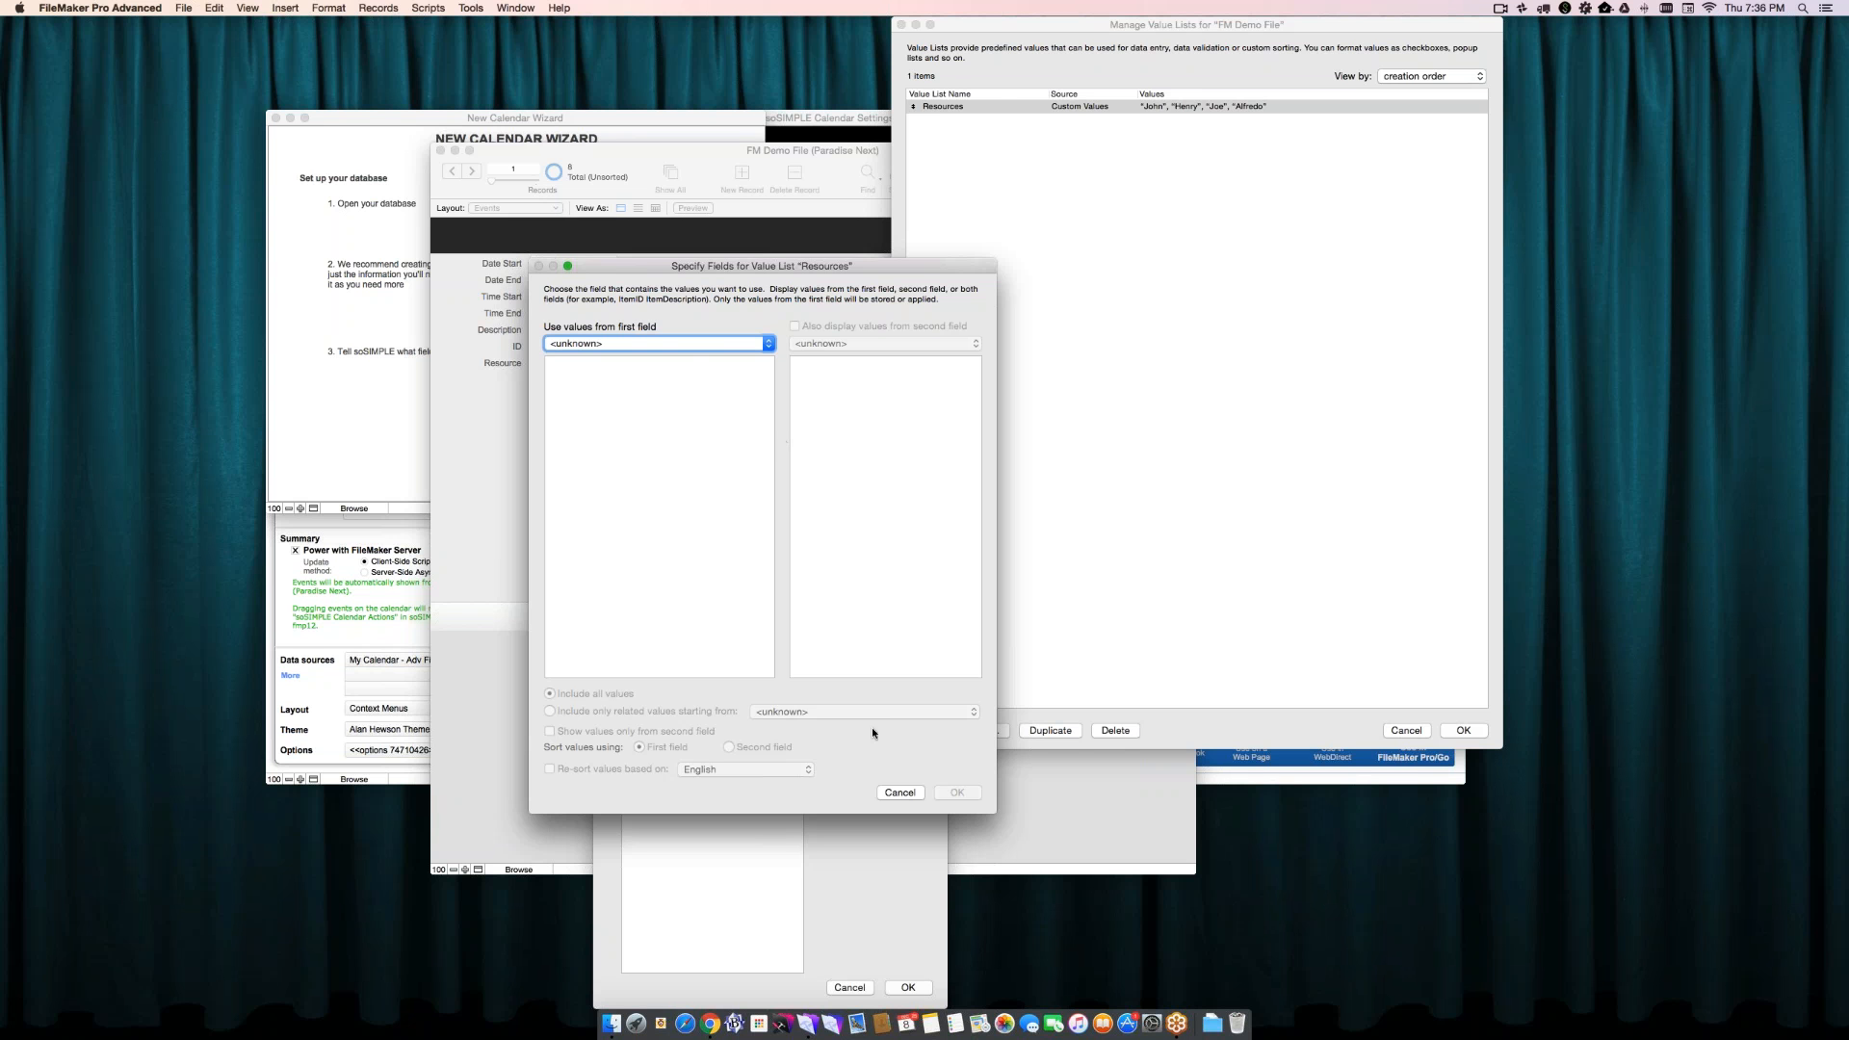
{"action": "left_click", "coordinate": [900, 793]}
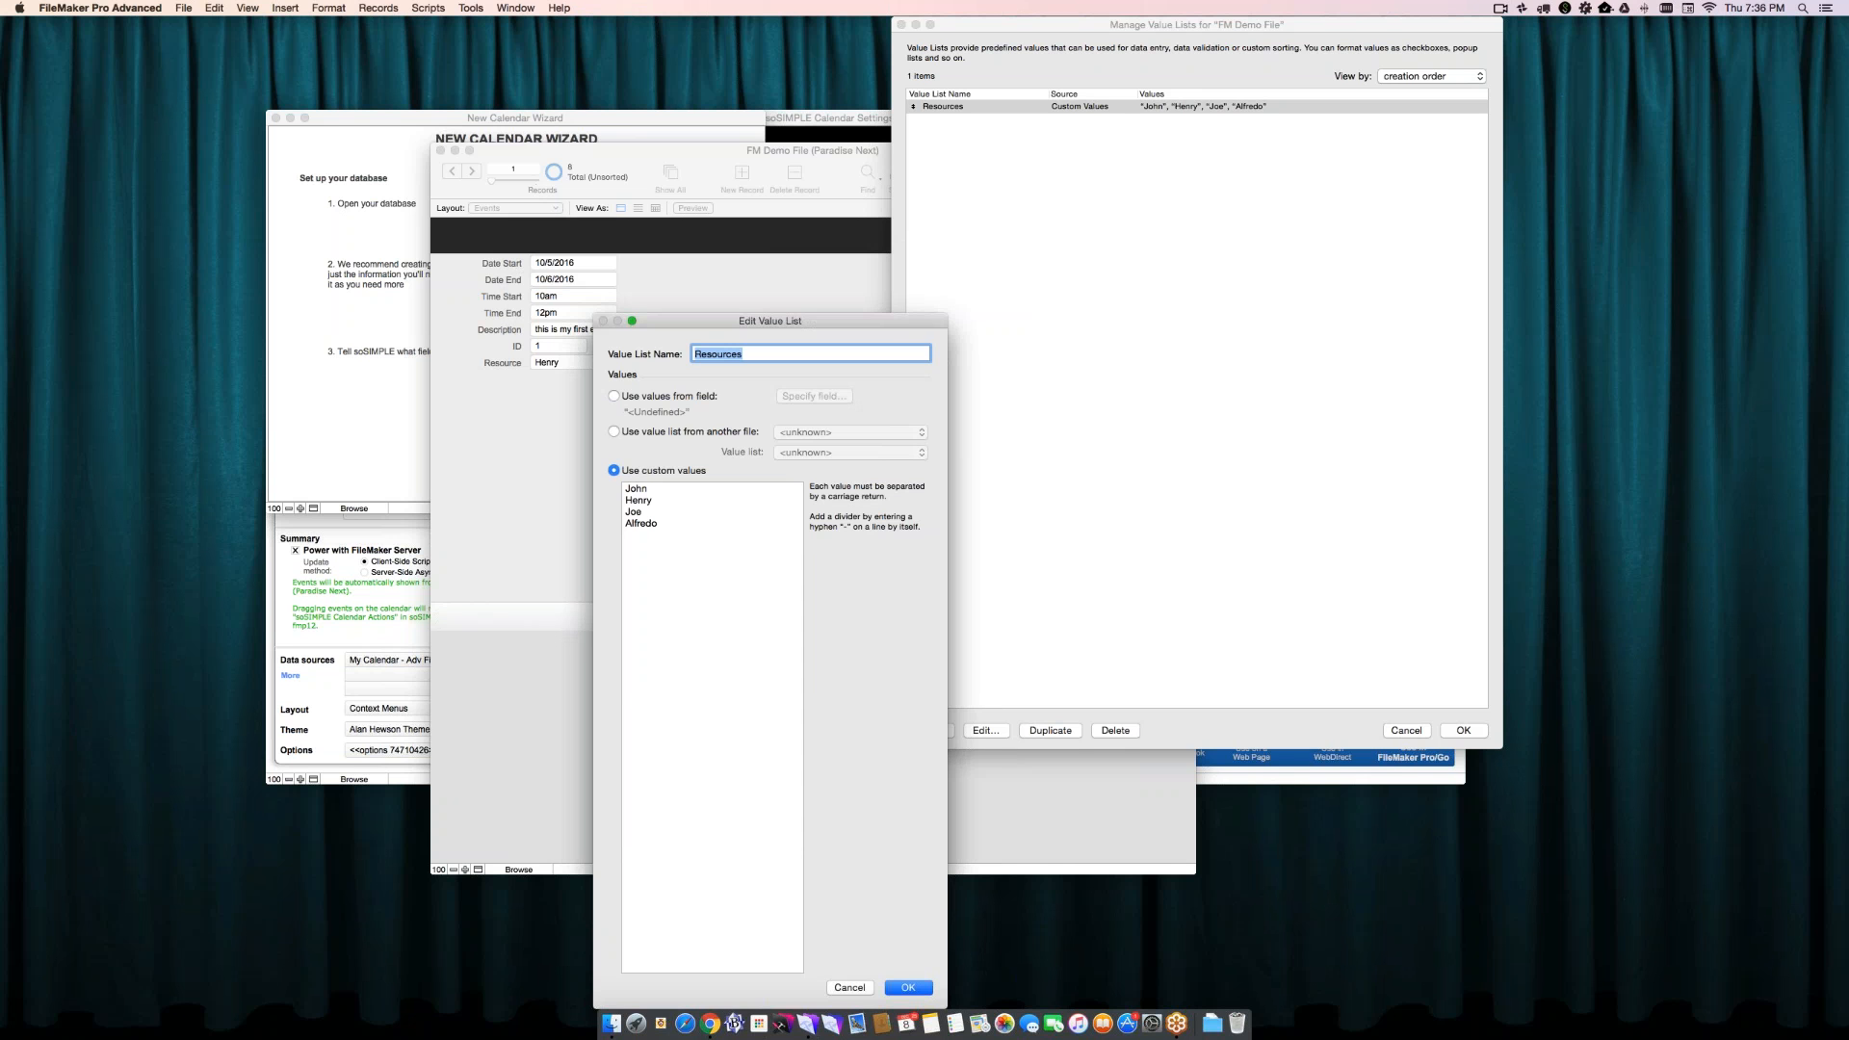
{"action": "left_click", "coordinate": [906, 984]}
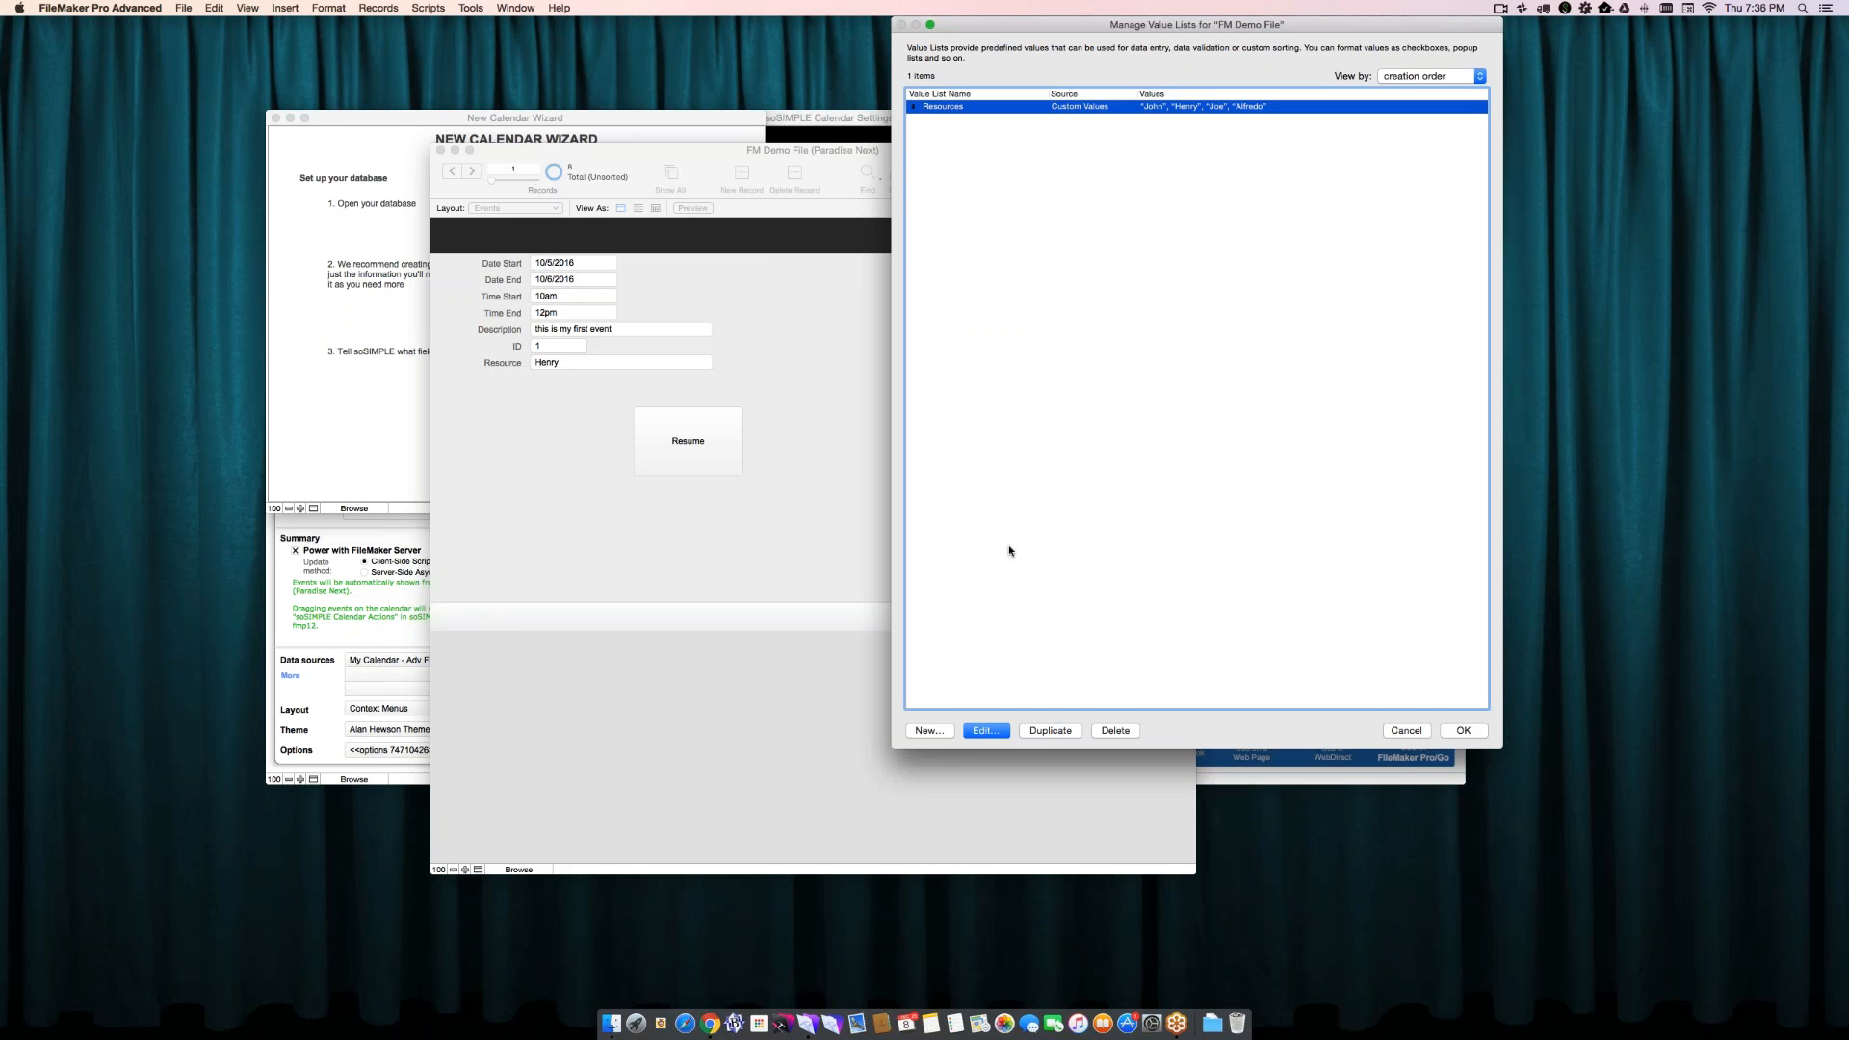
{"action": "left_click", "coordinate": [1449, 728]}
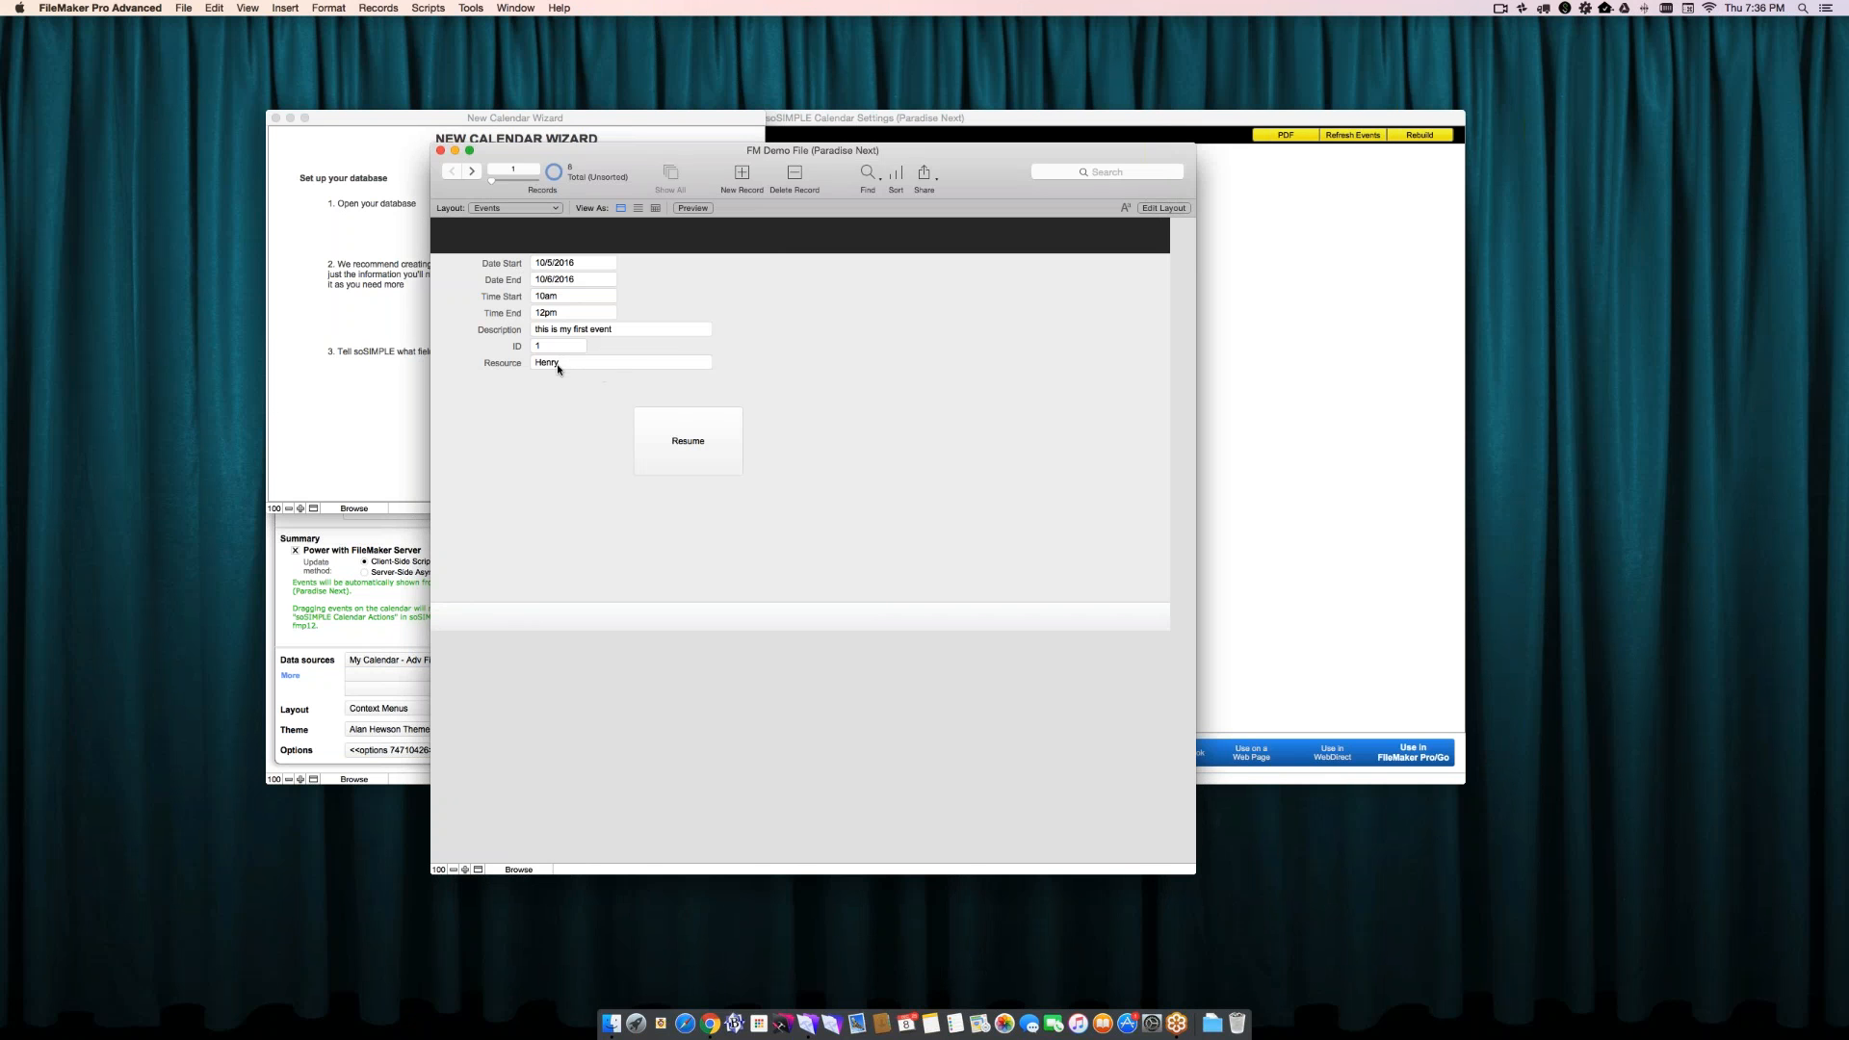
- Inspect the Resource field on the Events layout in Layout mode, checking its control style and assigned value list
{"action": "key", "text": "super+l"}
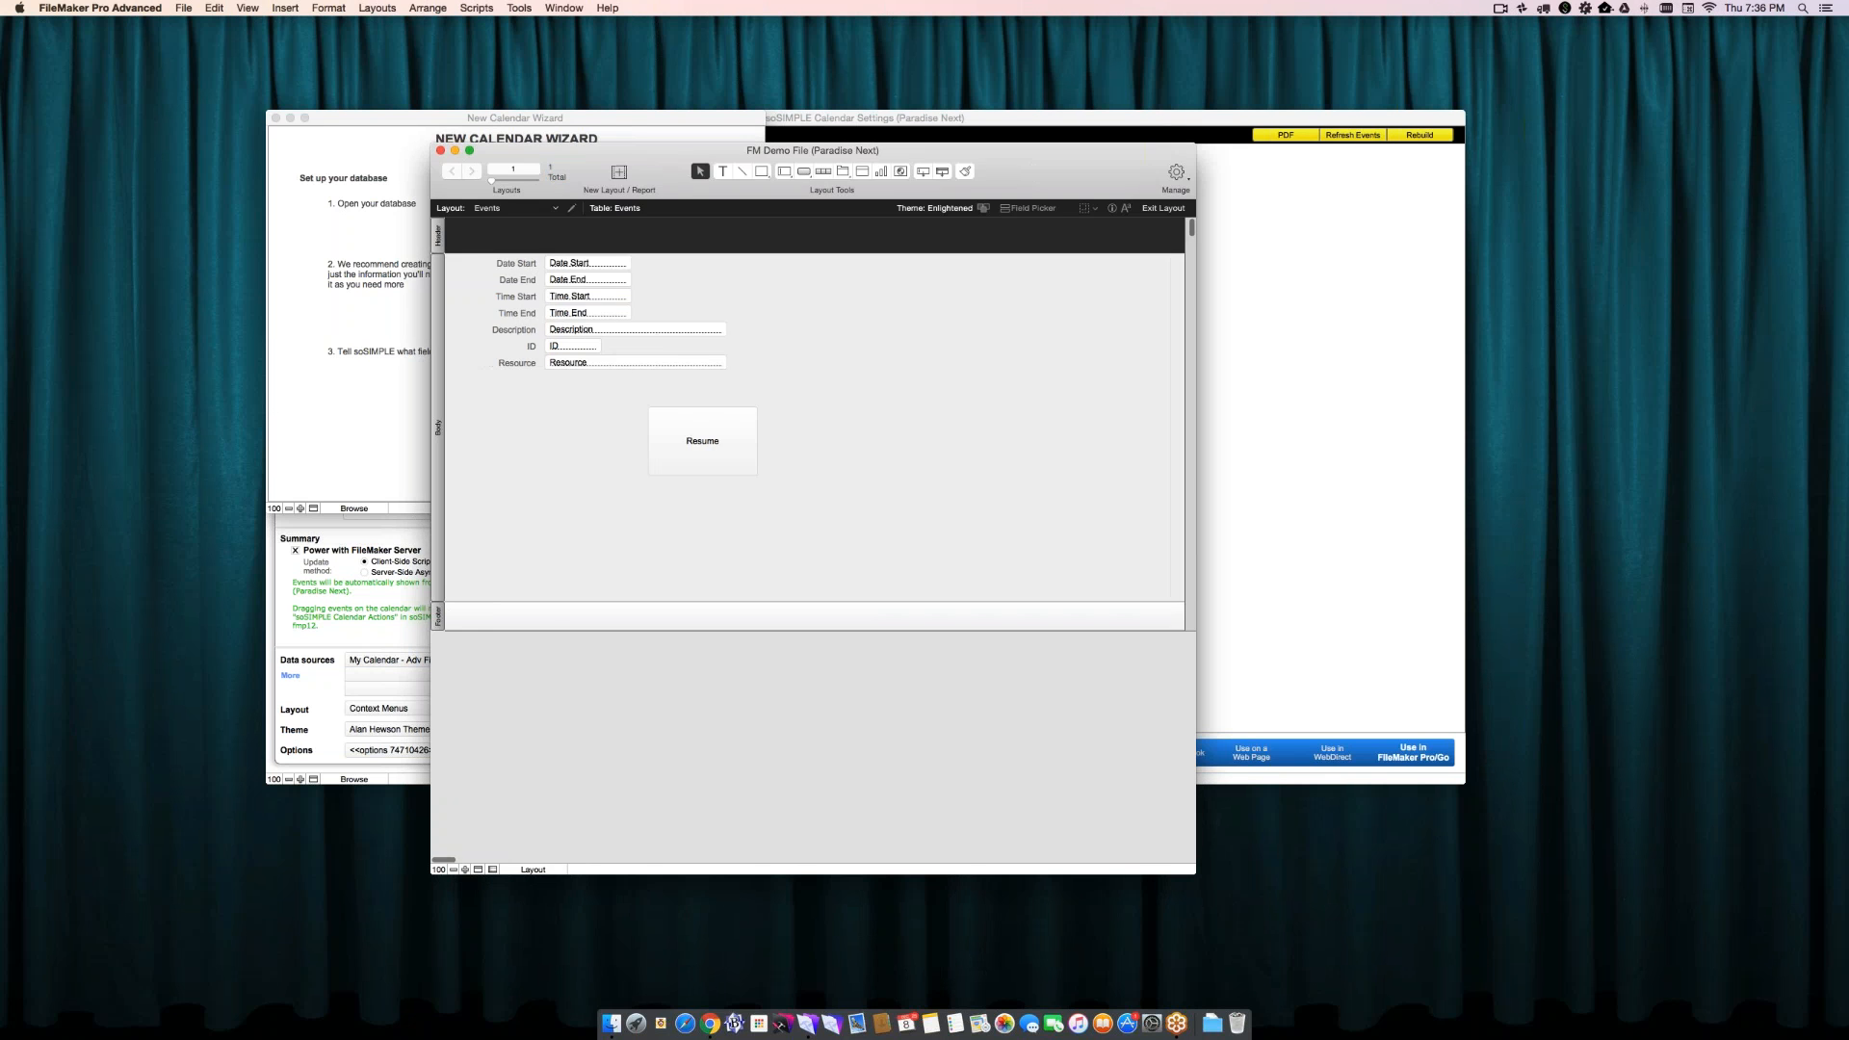
{"action": "left_click", "coordinate": [589, 369]}
{"action": "double_click", "coordinate": [589, 369]}
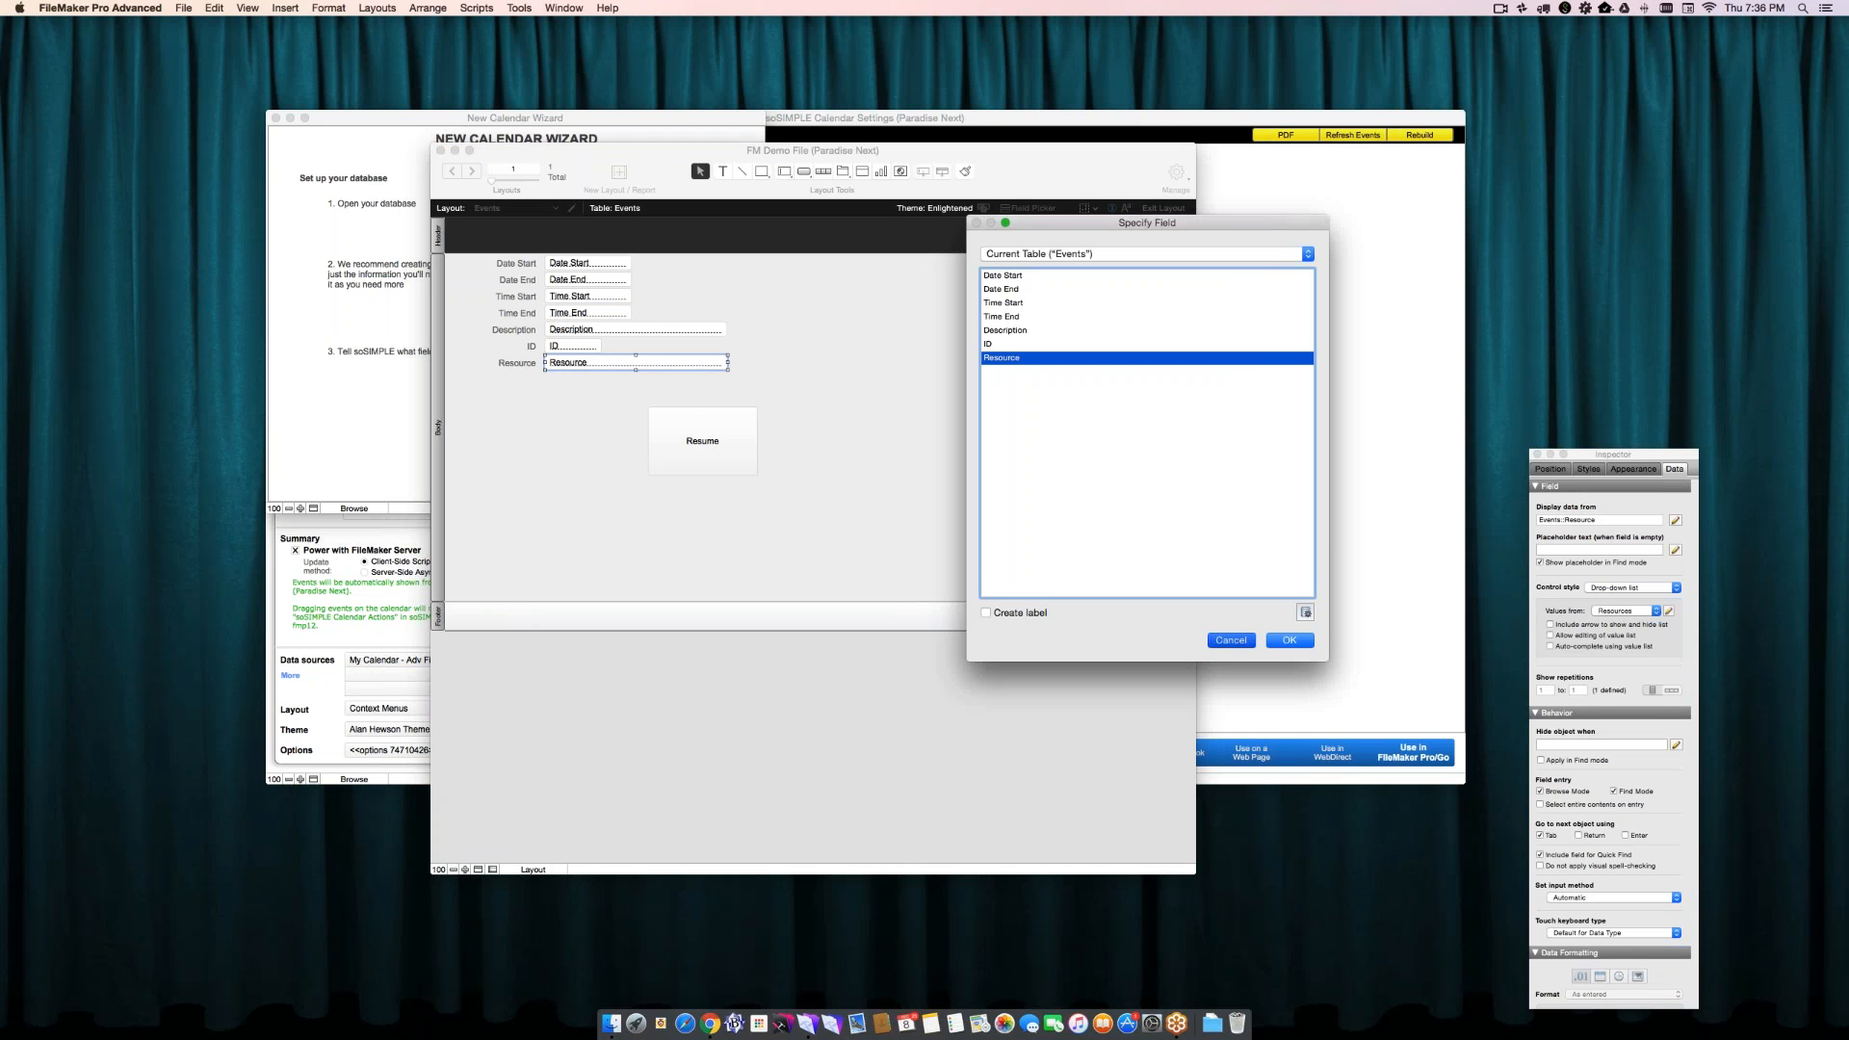
{"action": "left_click", "coordinate": [1231, 640]}
{"action": "left_click", "coordinate": [1618, 612]}
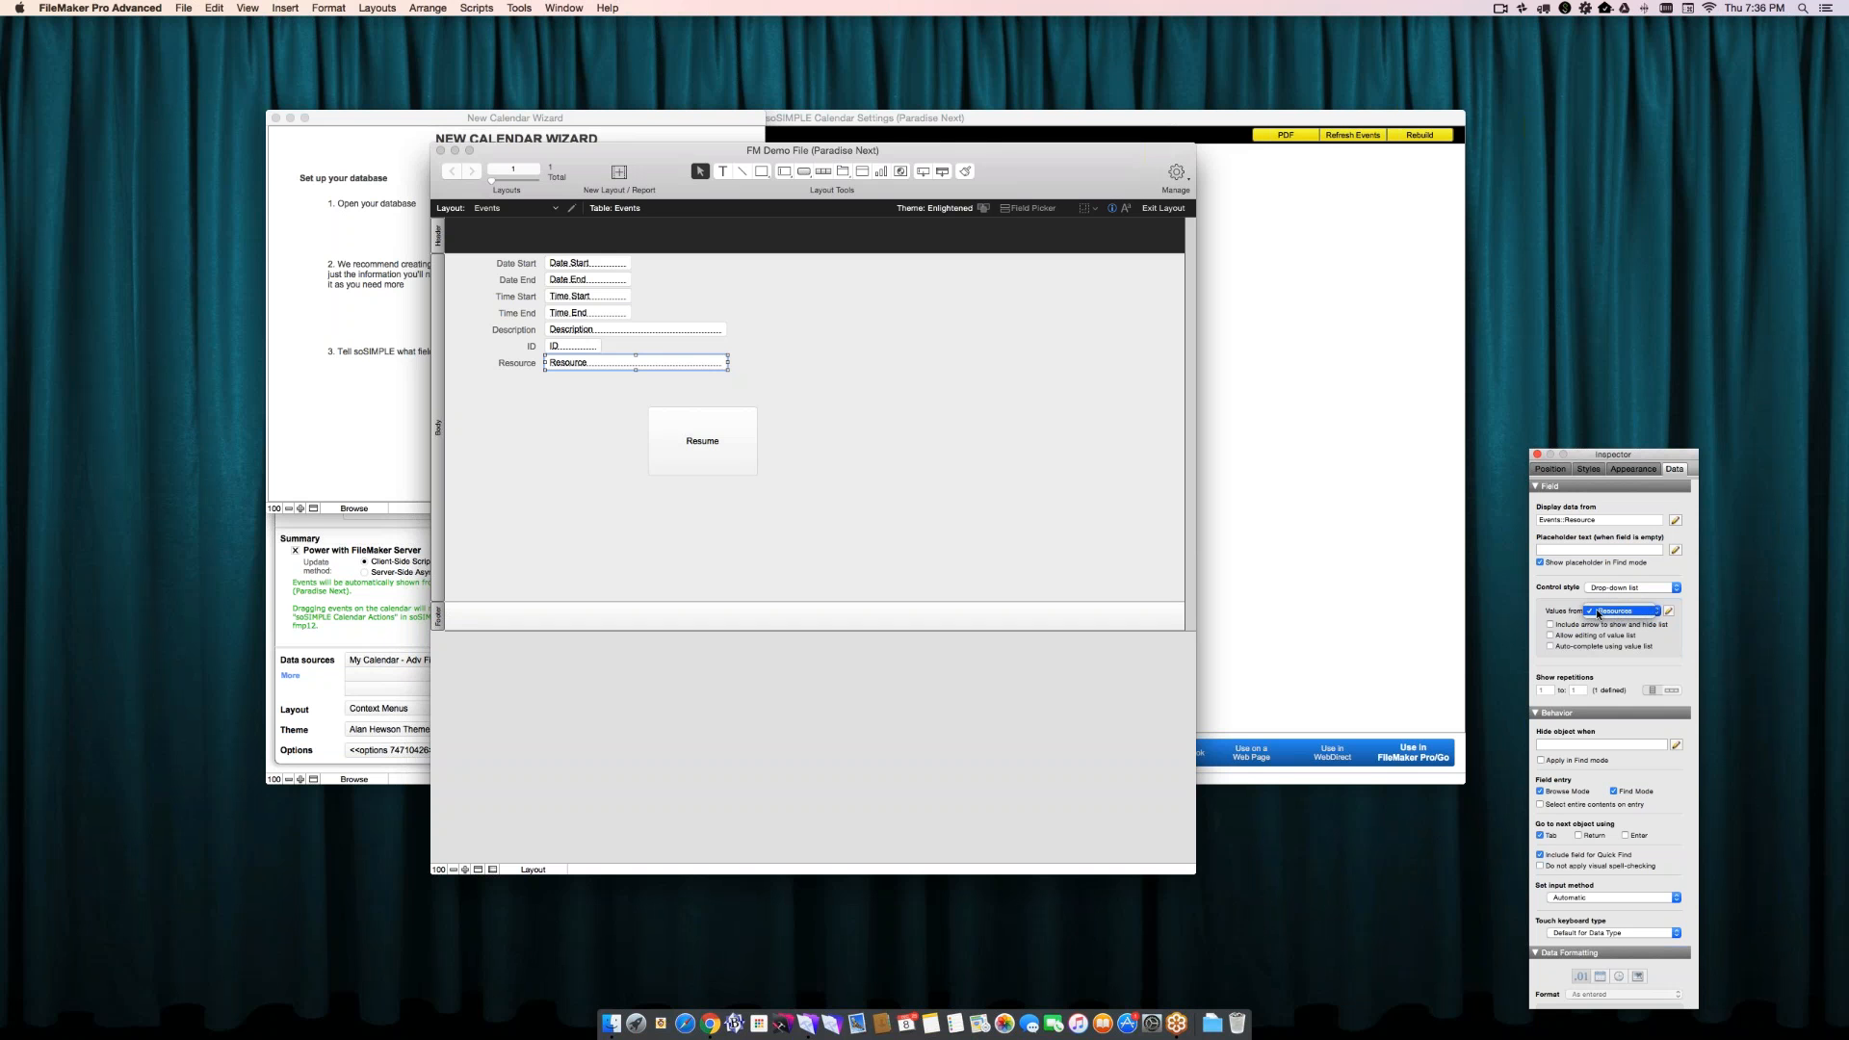
{"action": "left_click", "coordinate": [1590, 612]}
{"action": "left_click", "coordinate": [941, 536]}
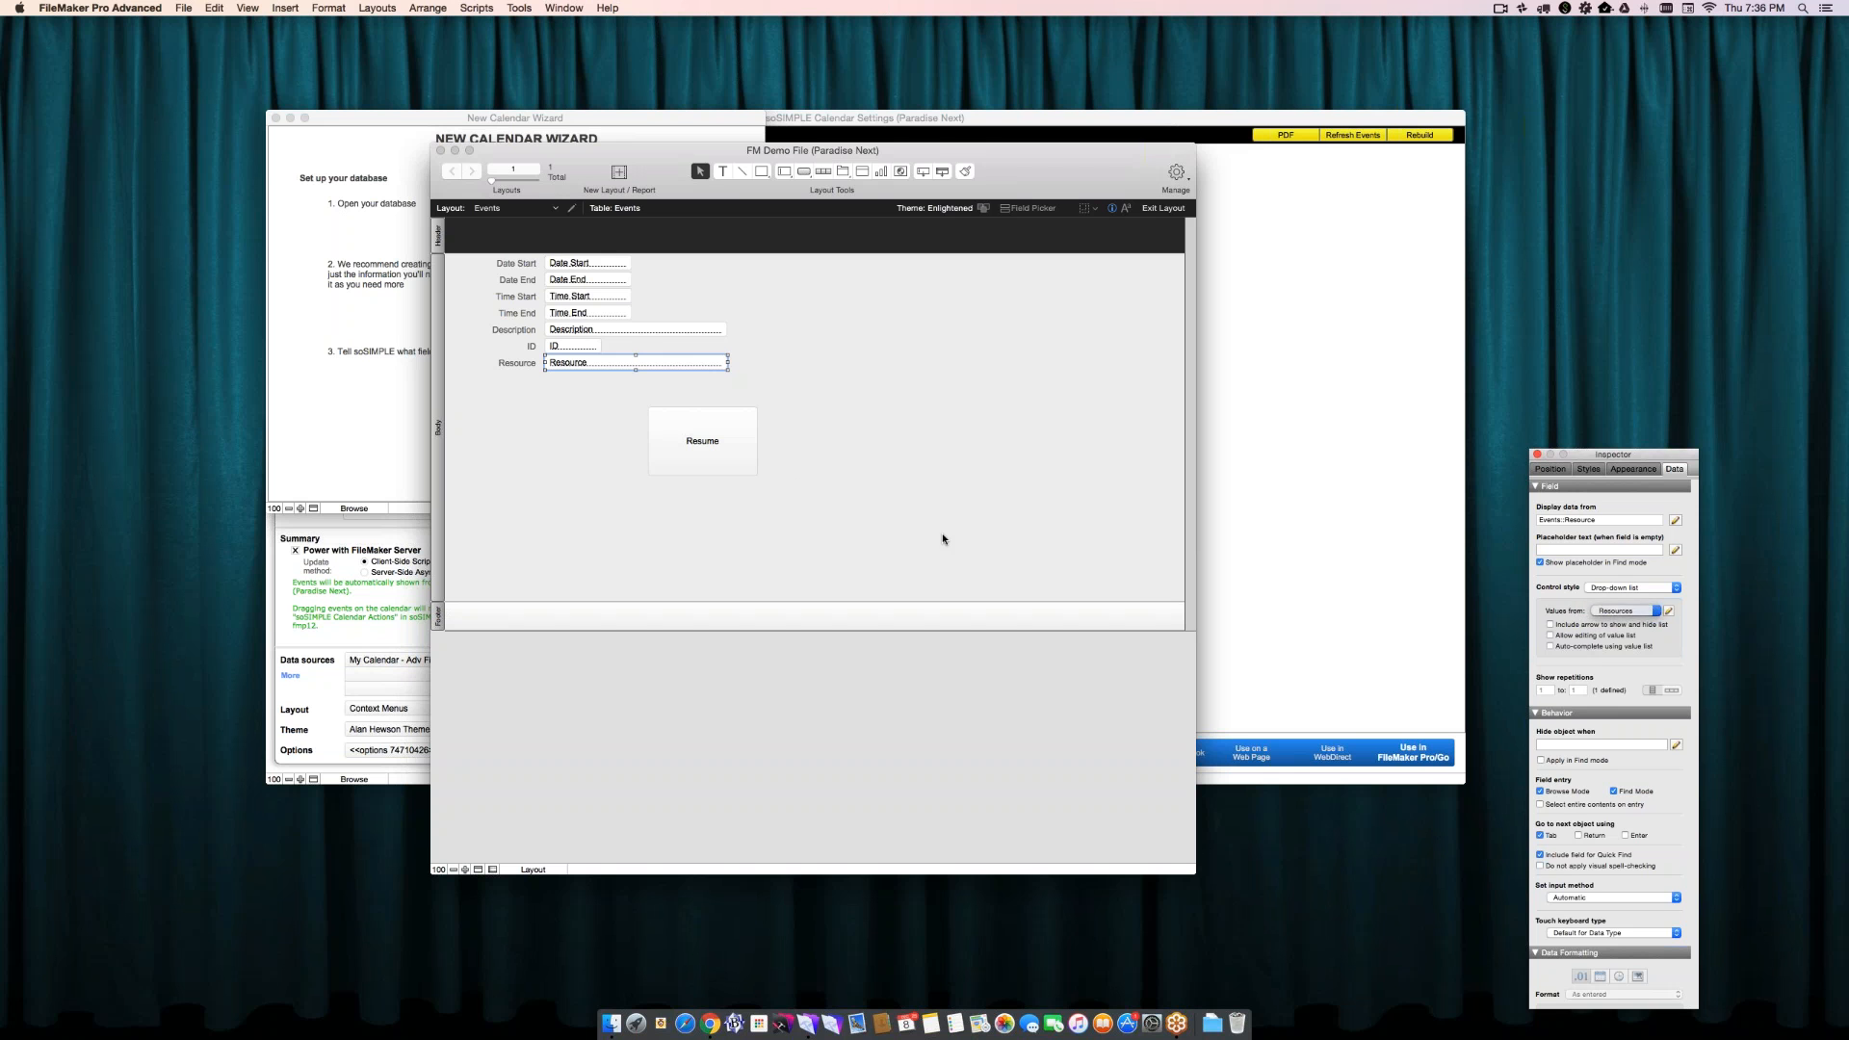
{"action": "left_click", "coordinate": [809, 503]}
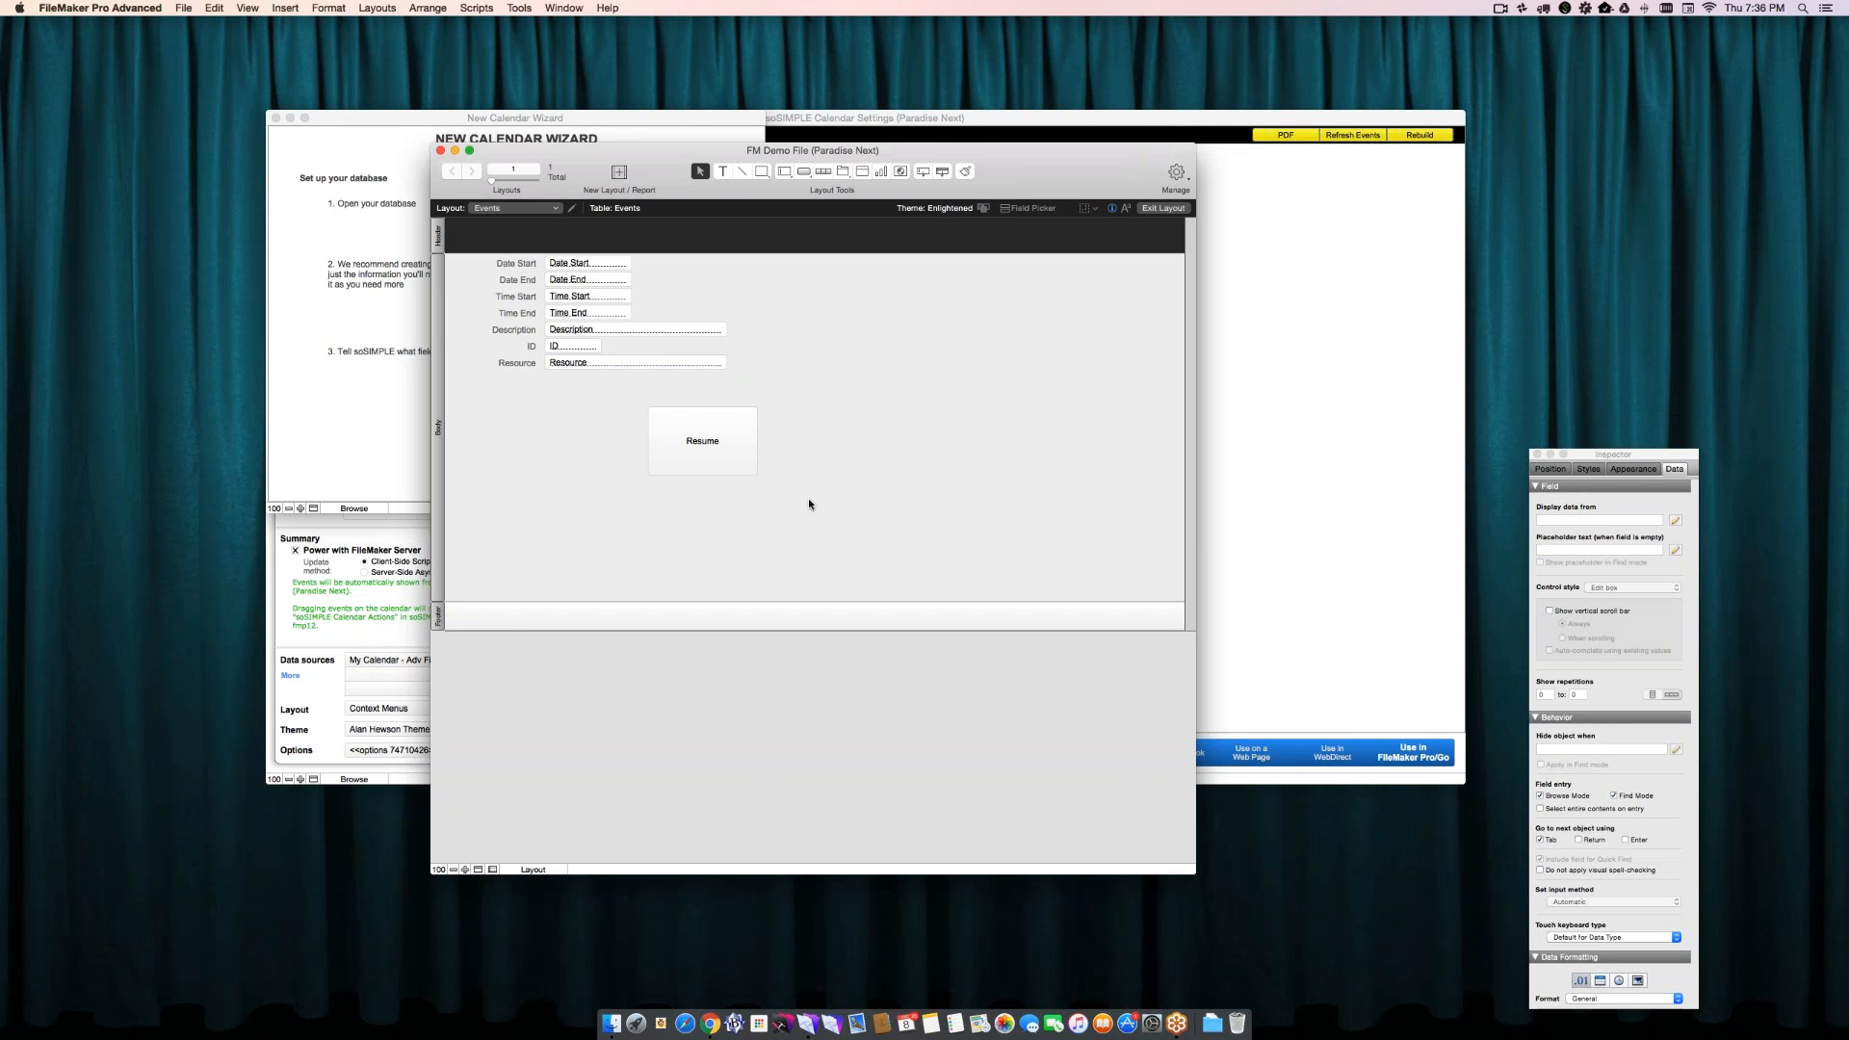
{"action": "left_click", "coordinate": [596, 366]}
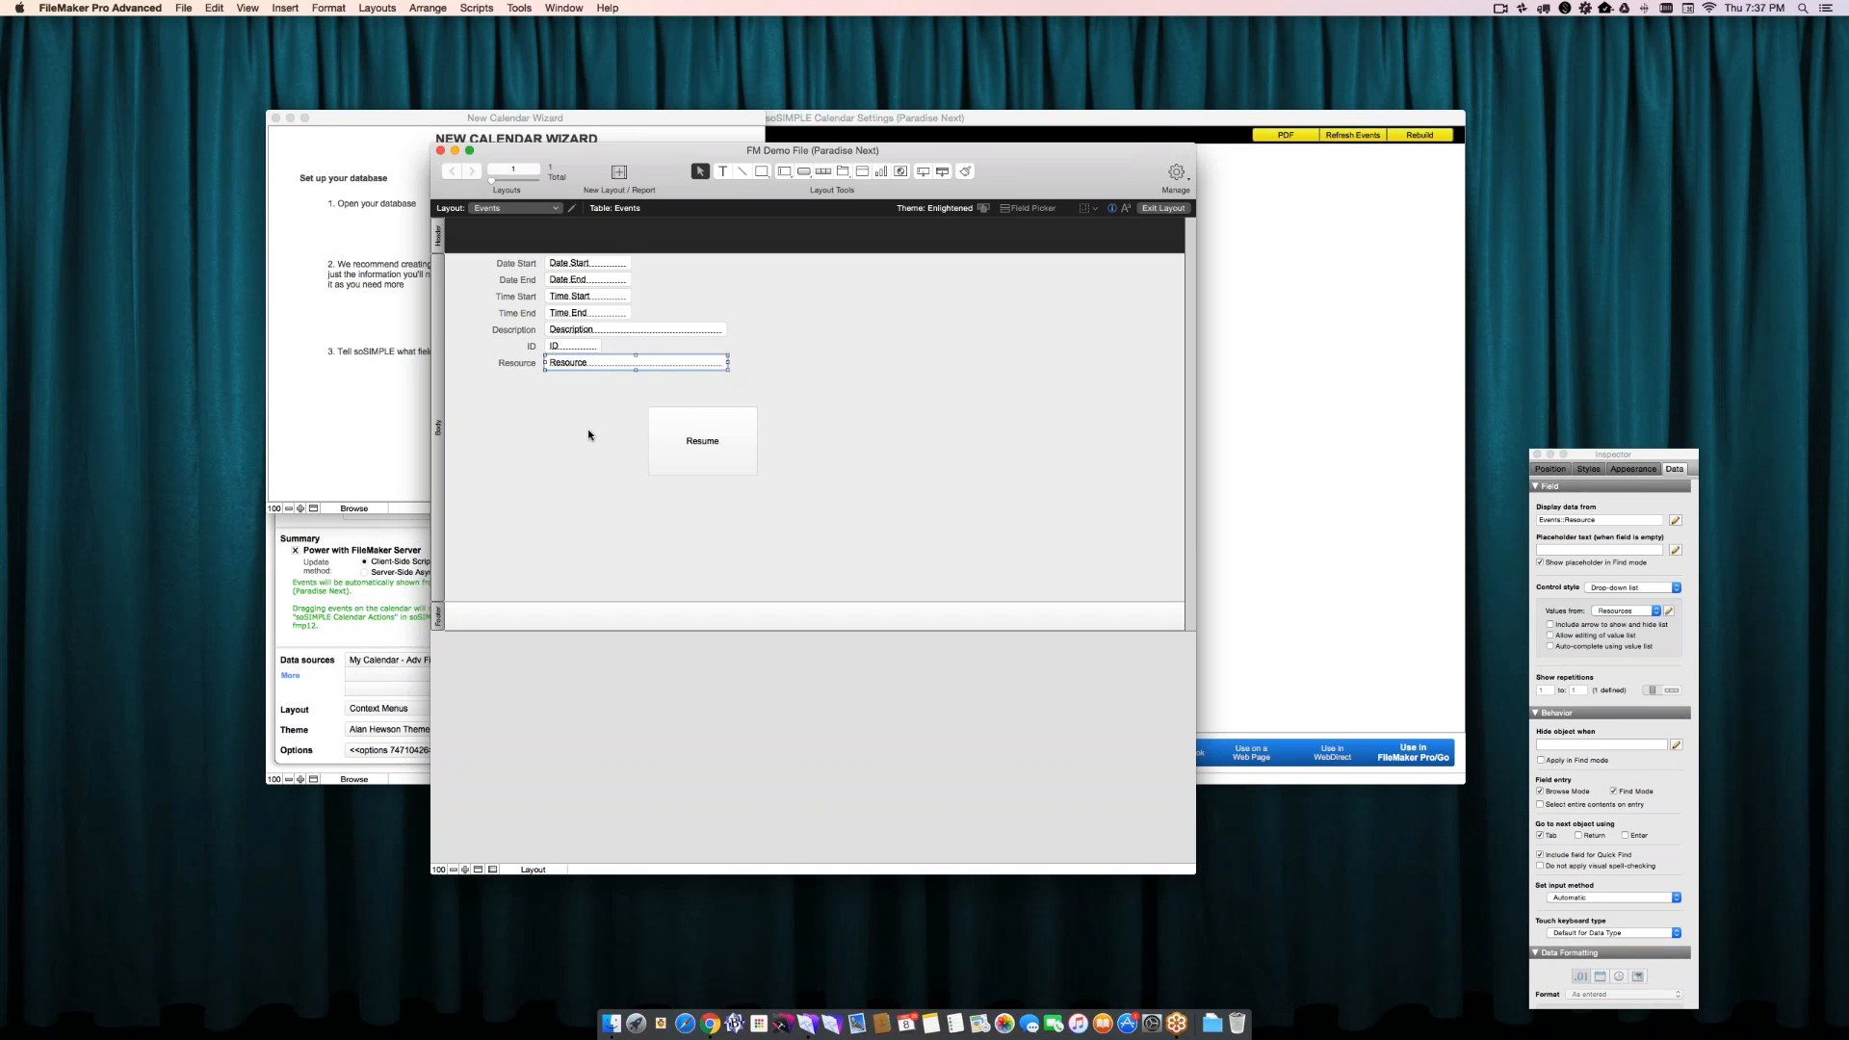
- Check the action assigned to the Resume button on the Events layout, close its setup and return to Browse mode
{"action": "left_click", "coordinate": [685, 430]}
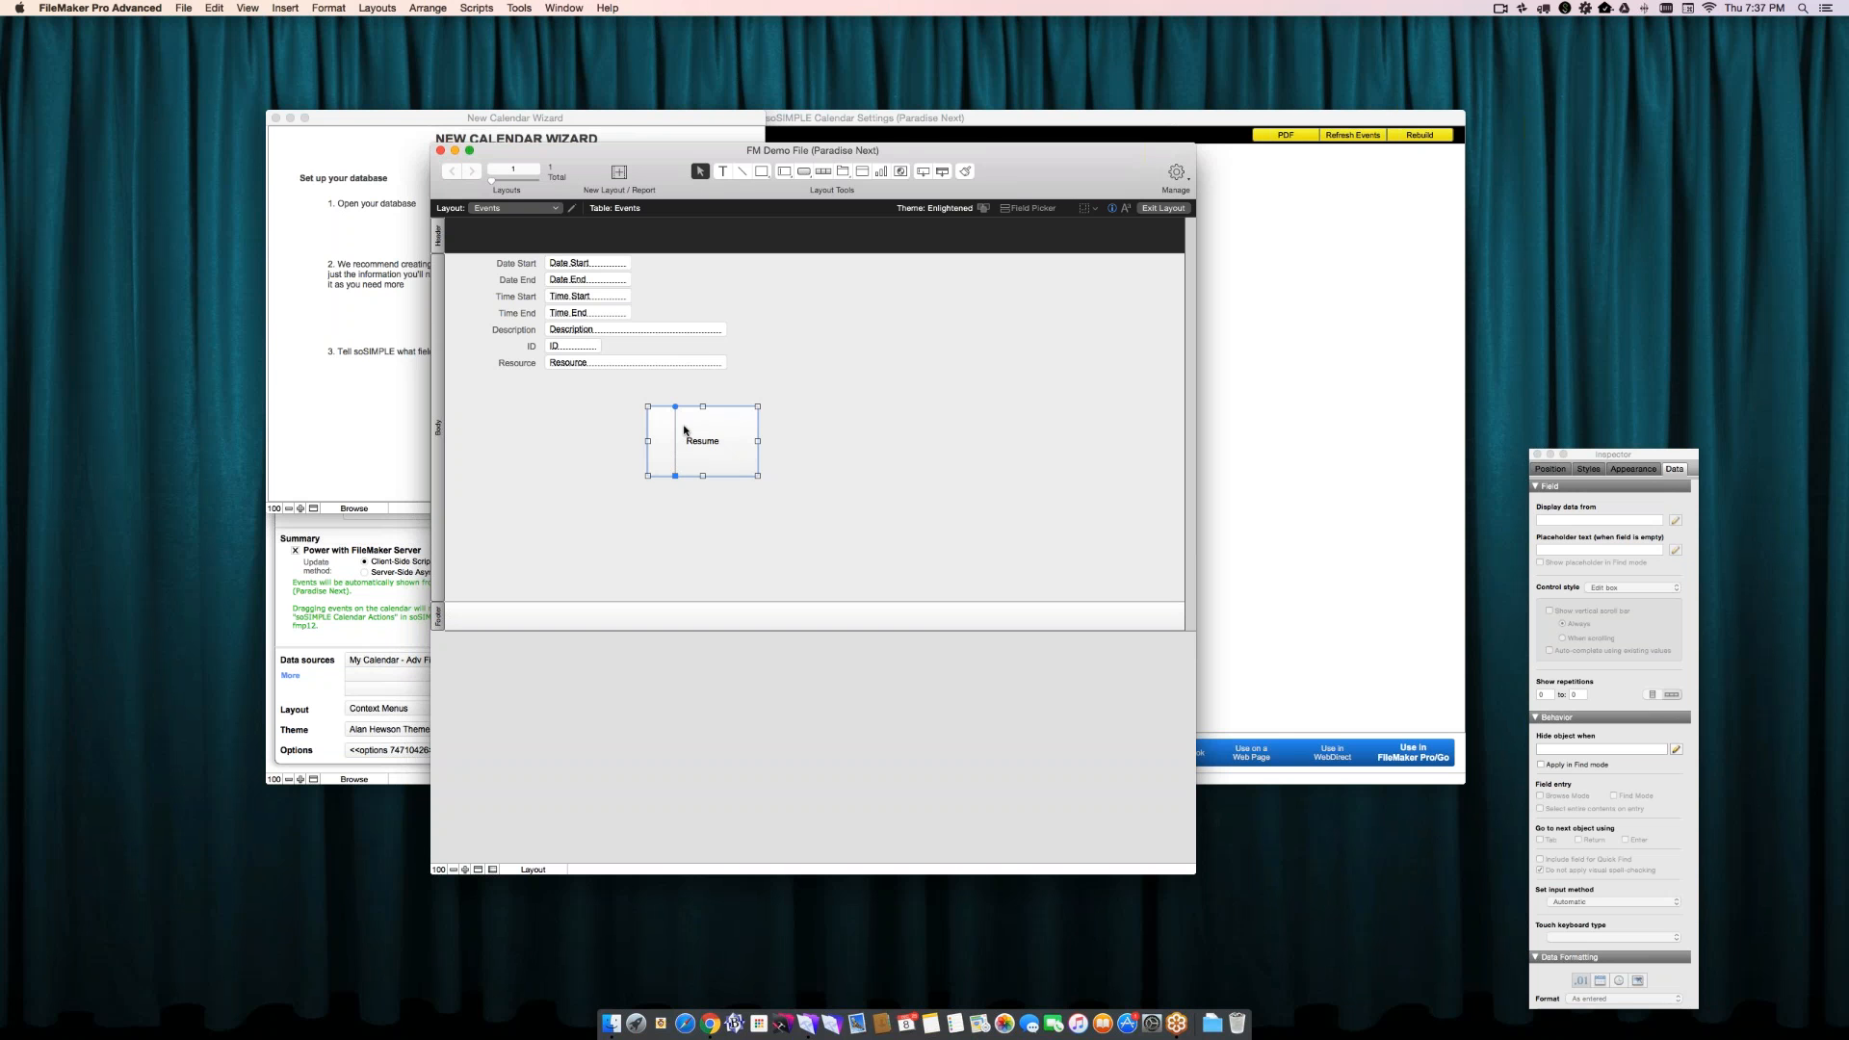
{"action": "double_click", "coordinate": [686, 431]}
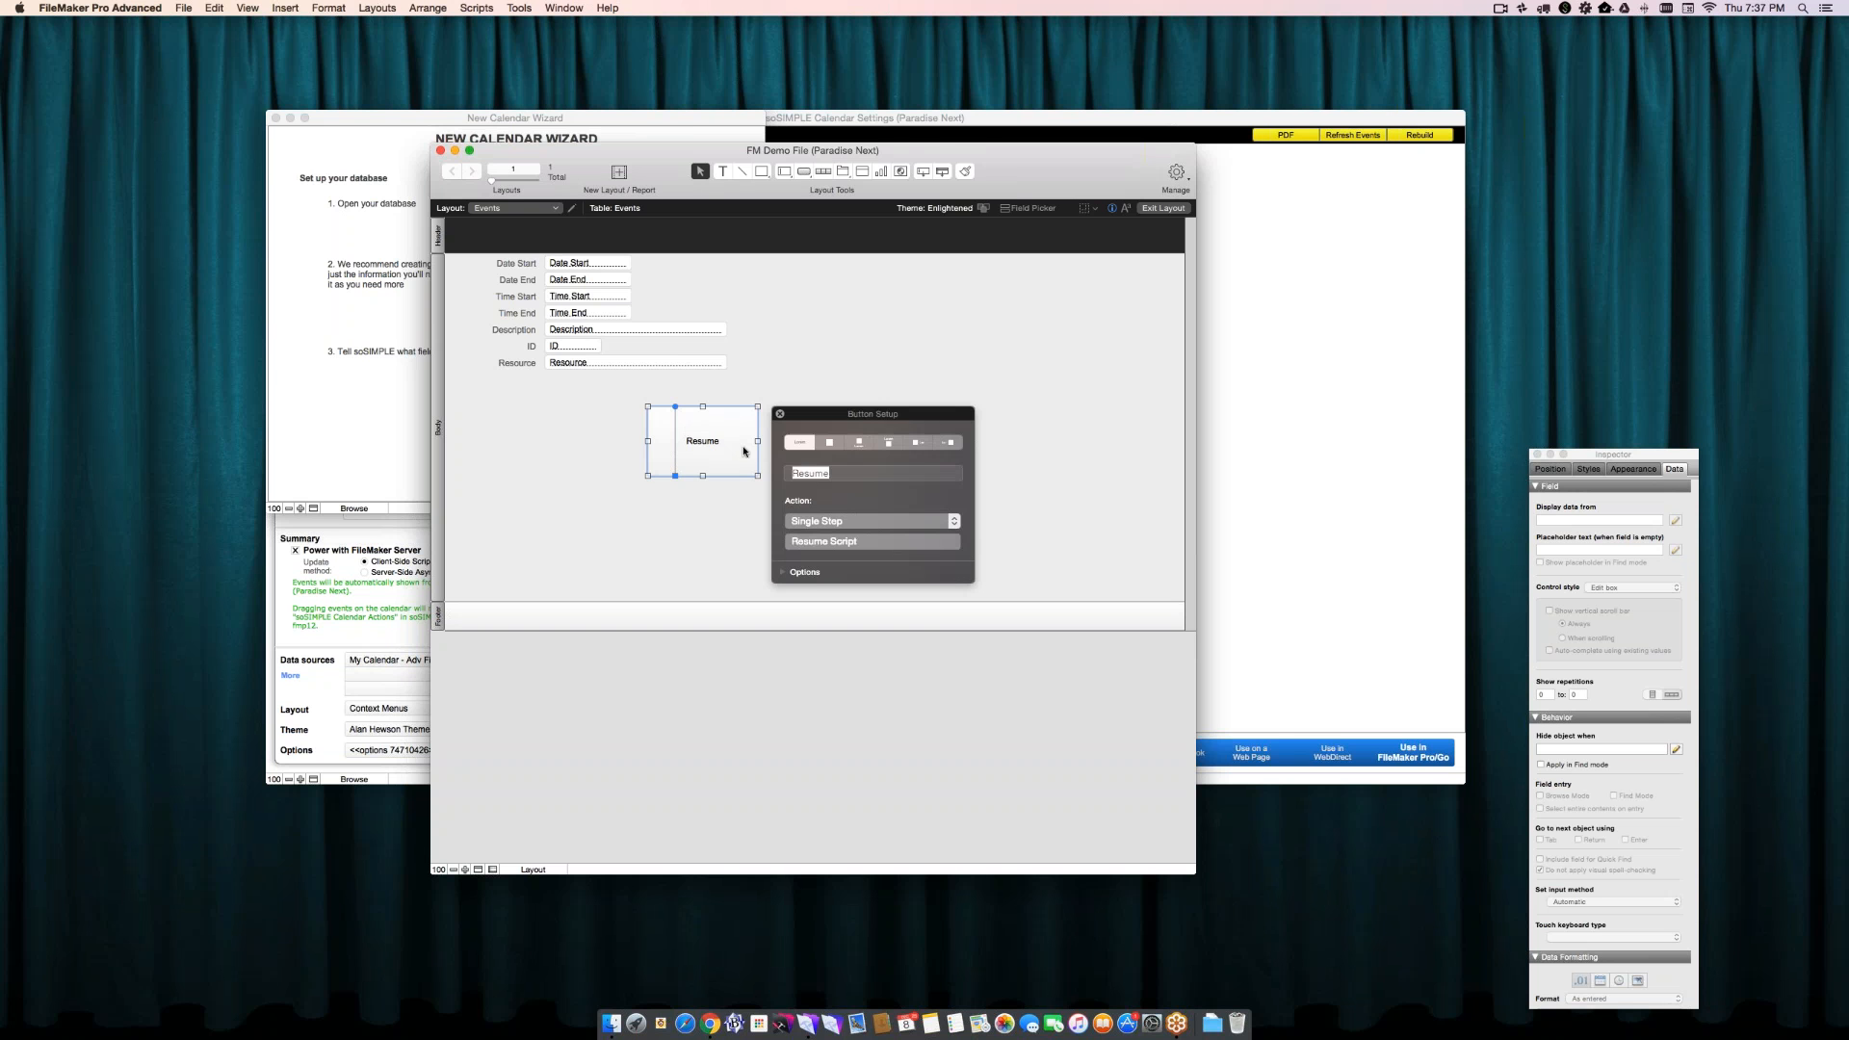
{"action": "left_click", "coordinate": [780, 414]}
{"action": "left_click", "coordinate": [780, 431]}
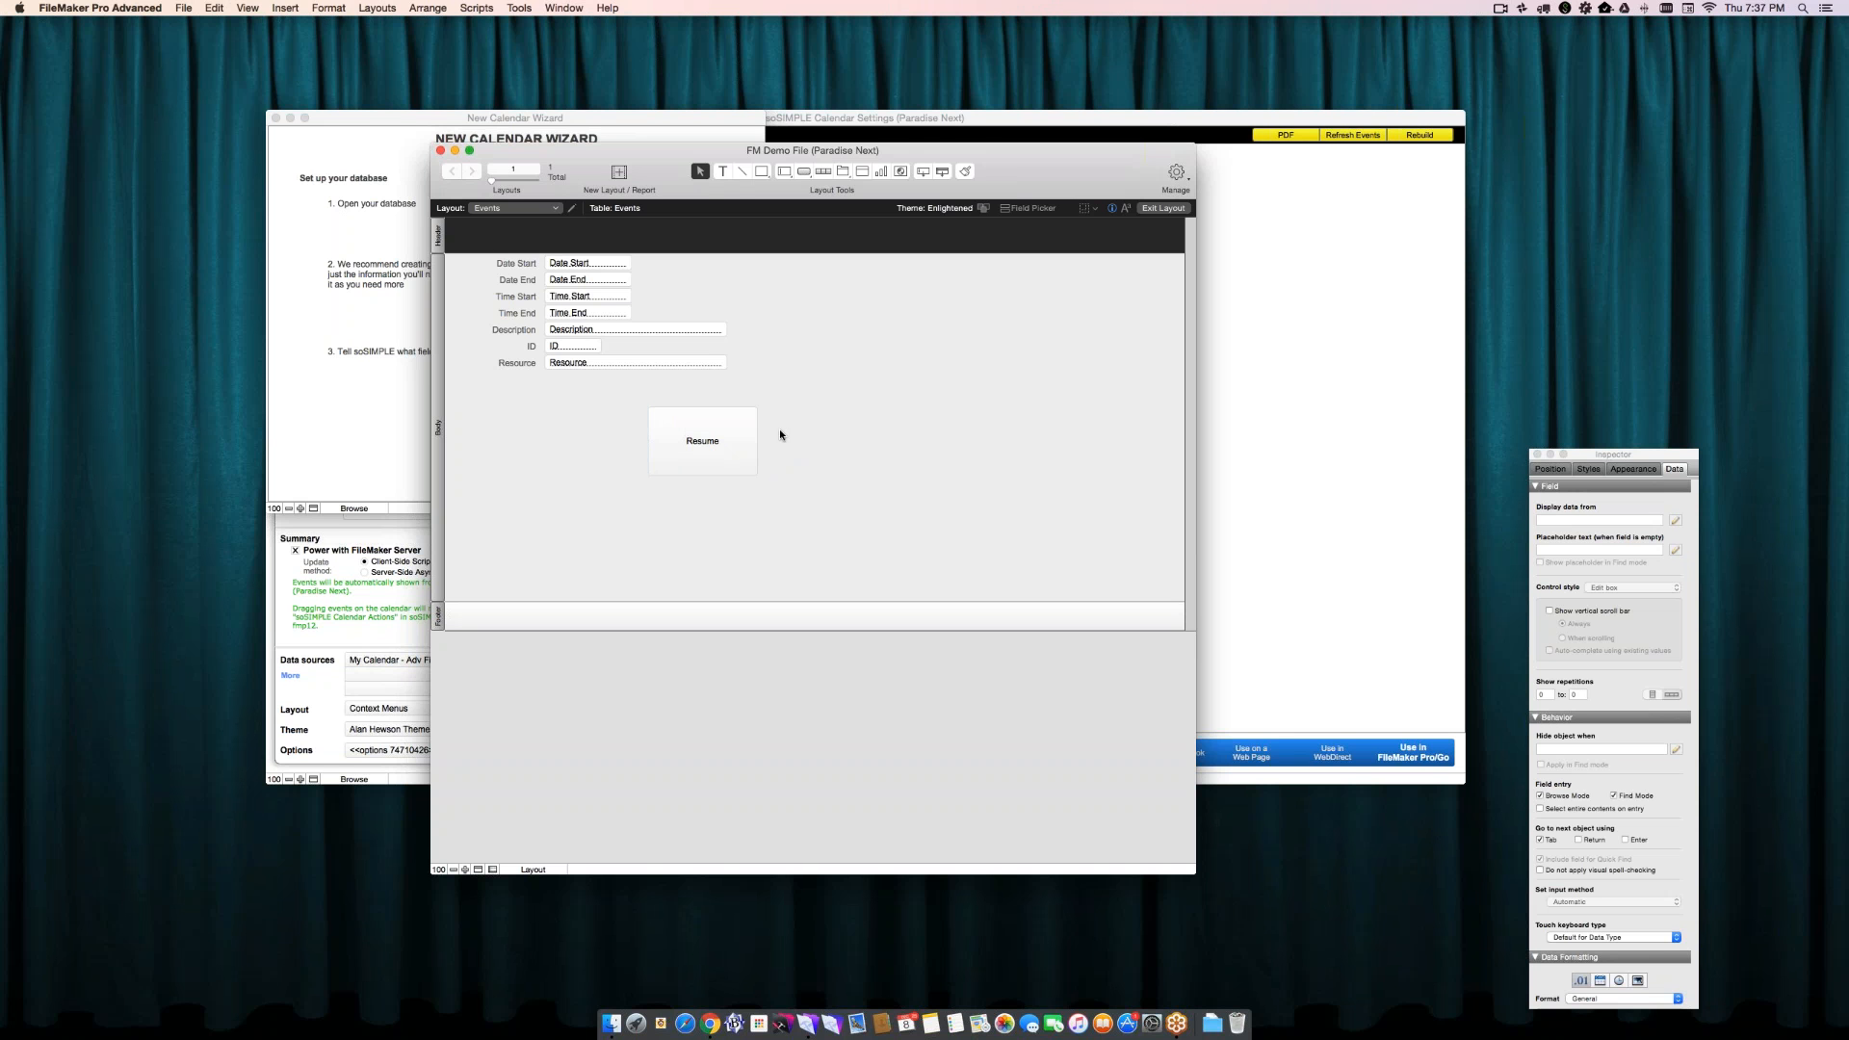
{"action": "left_click", "coordinate": [515, 297]}
{"action": "key", "text": "super+b"}
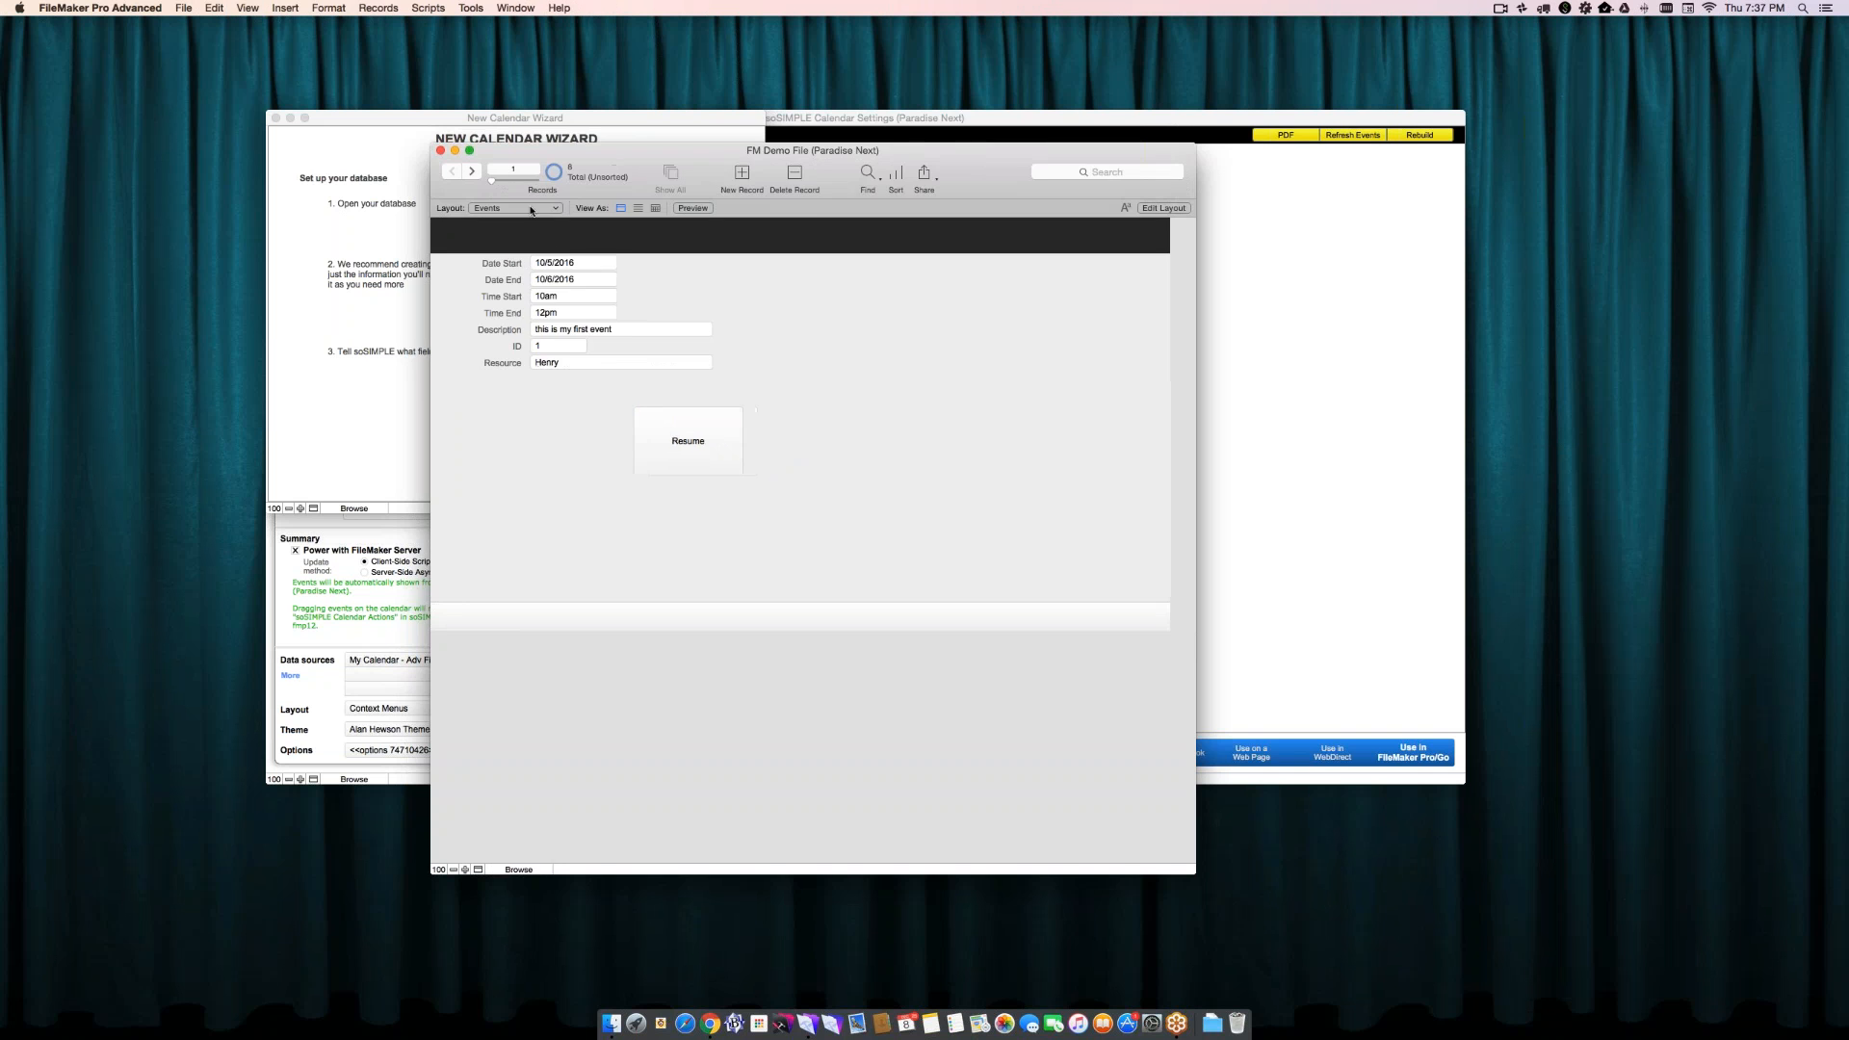
- Move the FM Demo File window clear of the New Calendar Wizard and open the wizard's calendar setup
{"action": "left_click_drag", "start_coordinate": [582, 153], "coordinate": [873, 99]}
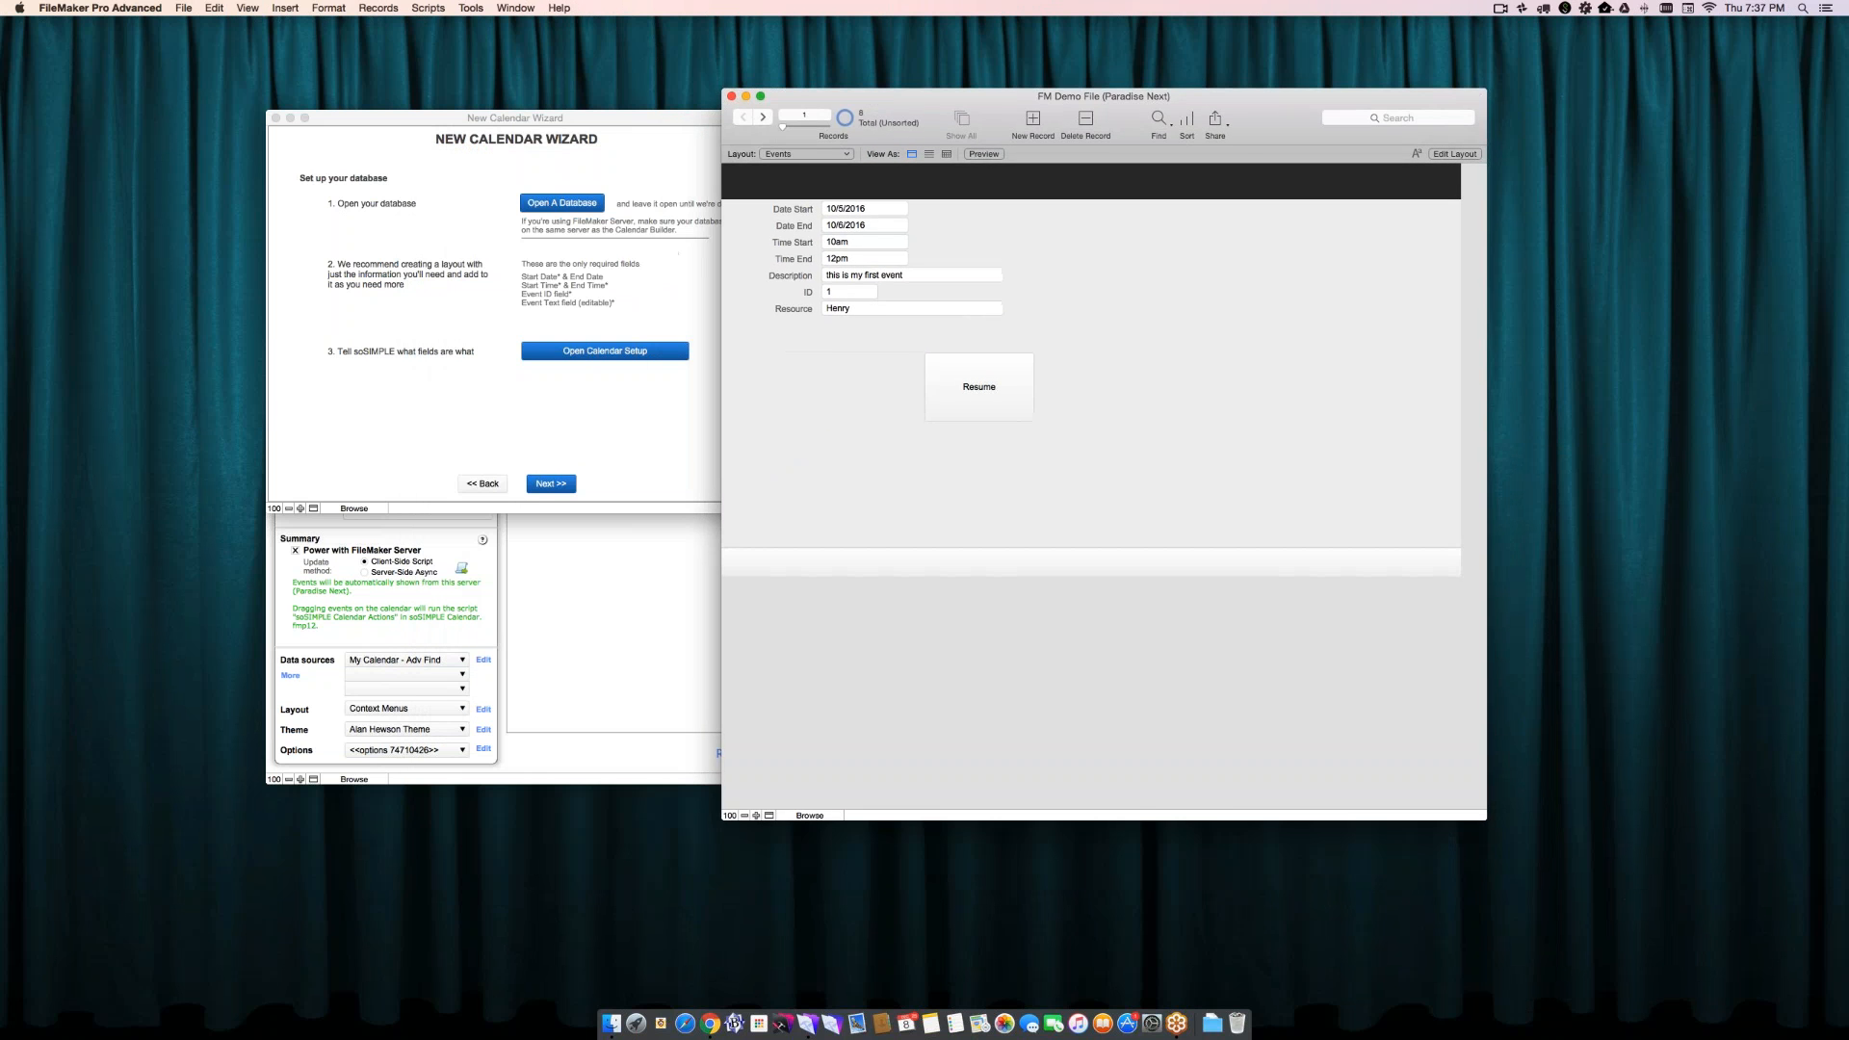
{"action": "left_click", "coordinate": [668, 252]}
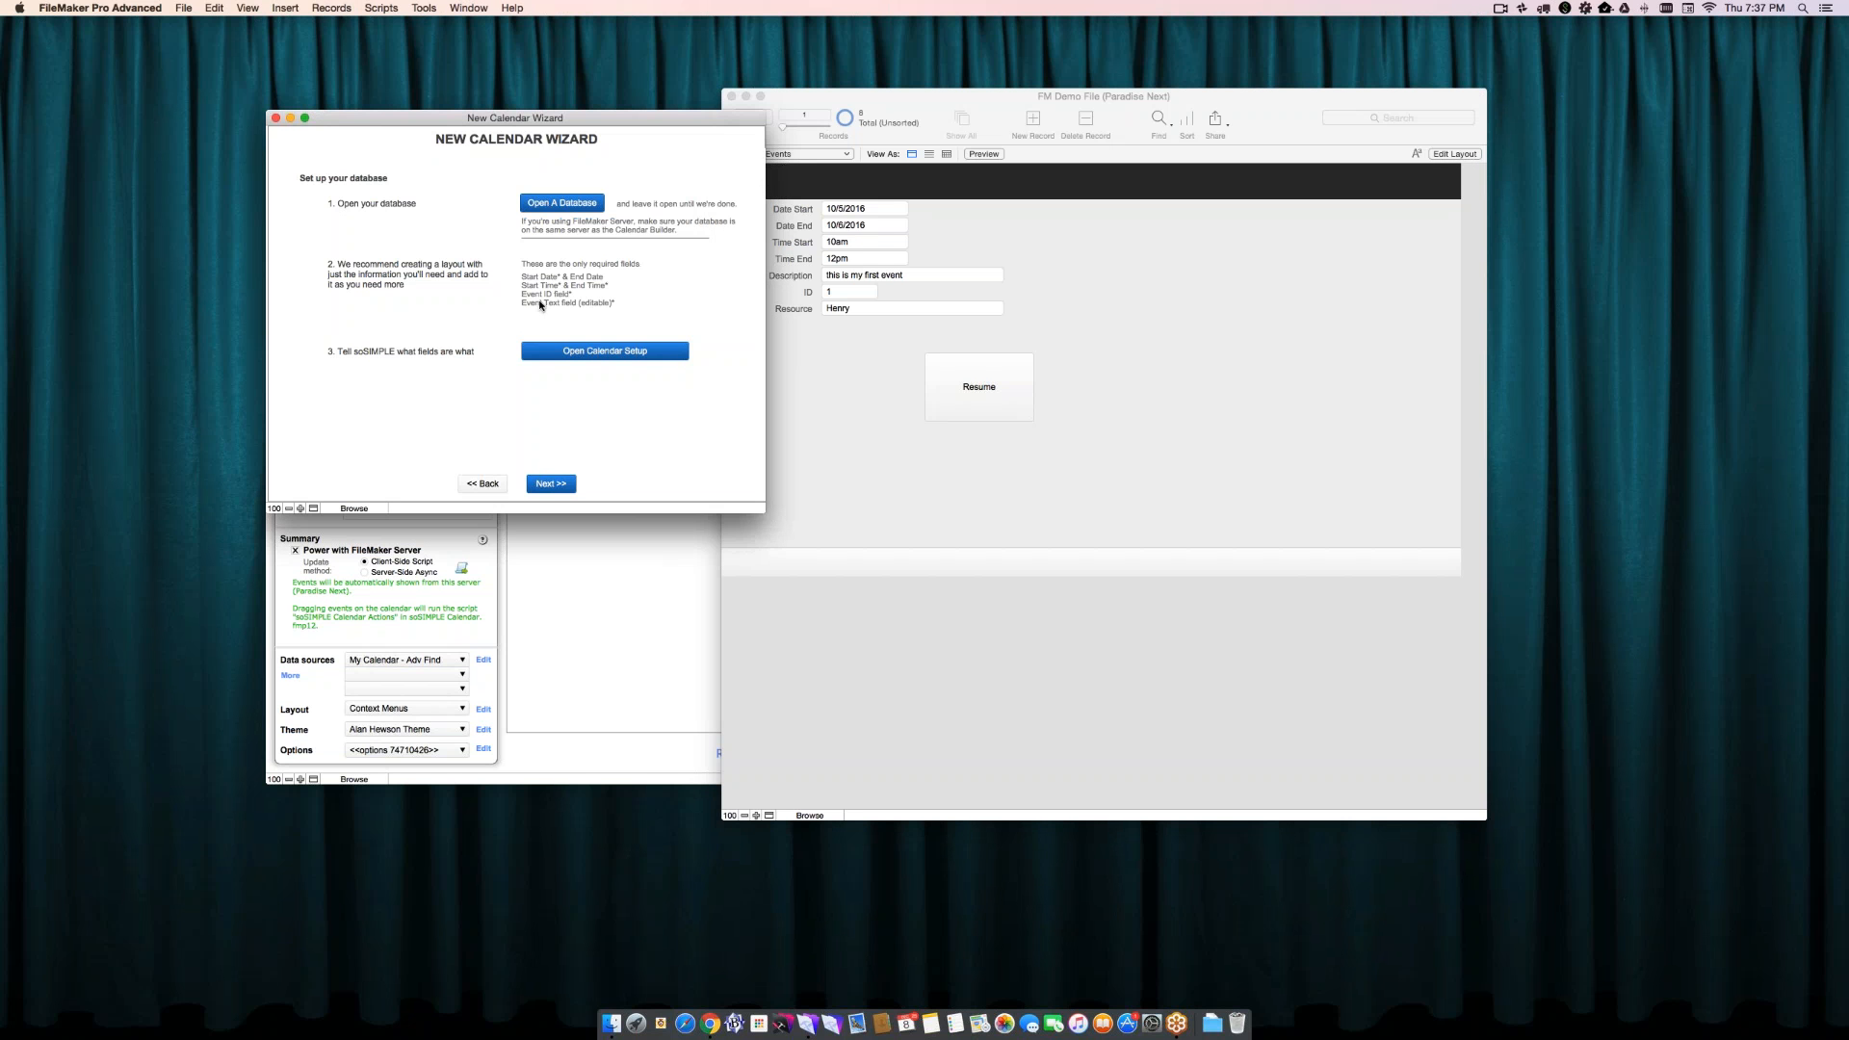
{"action": "left_click", "coordinate": [576, 353]}
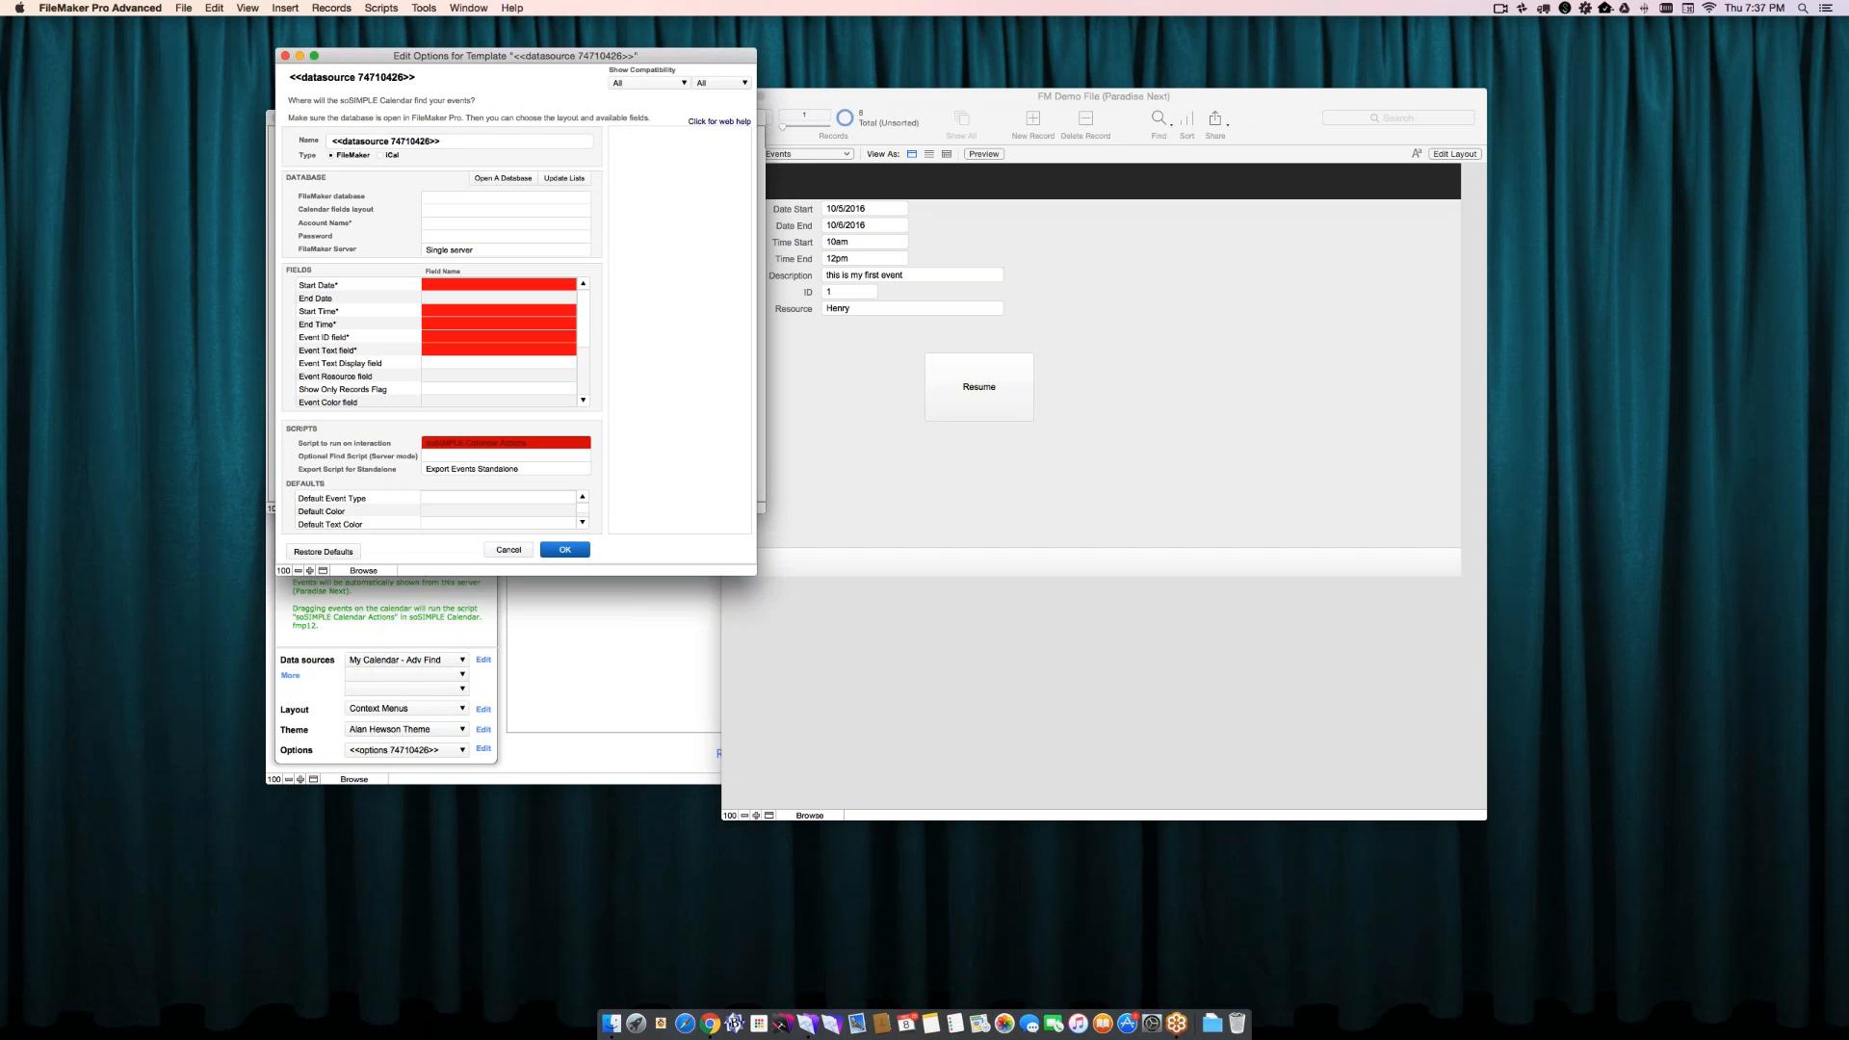
- Name the new data source Florida Table
{"action": "left_click", "coordinate": [459, 144]}
{"action": "key", "text": "super+a"}
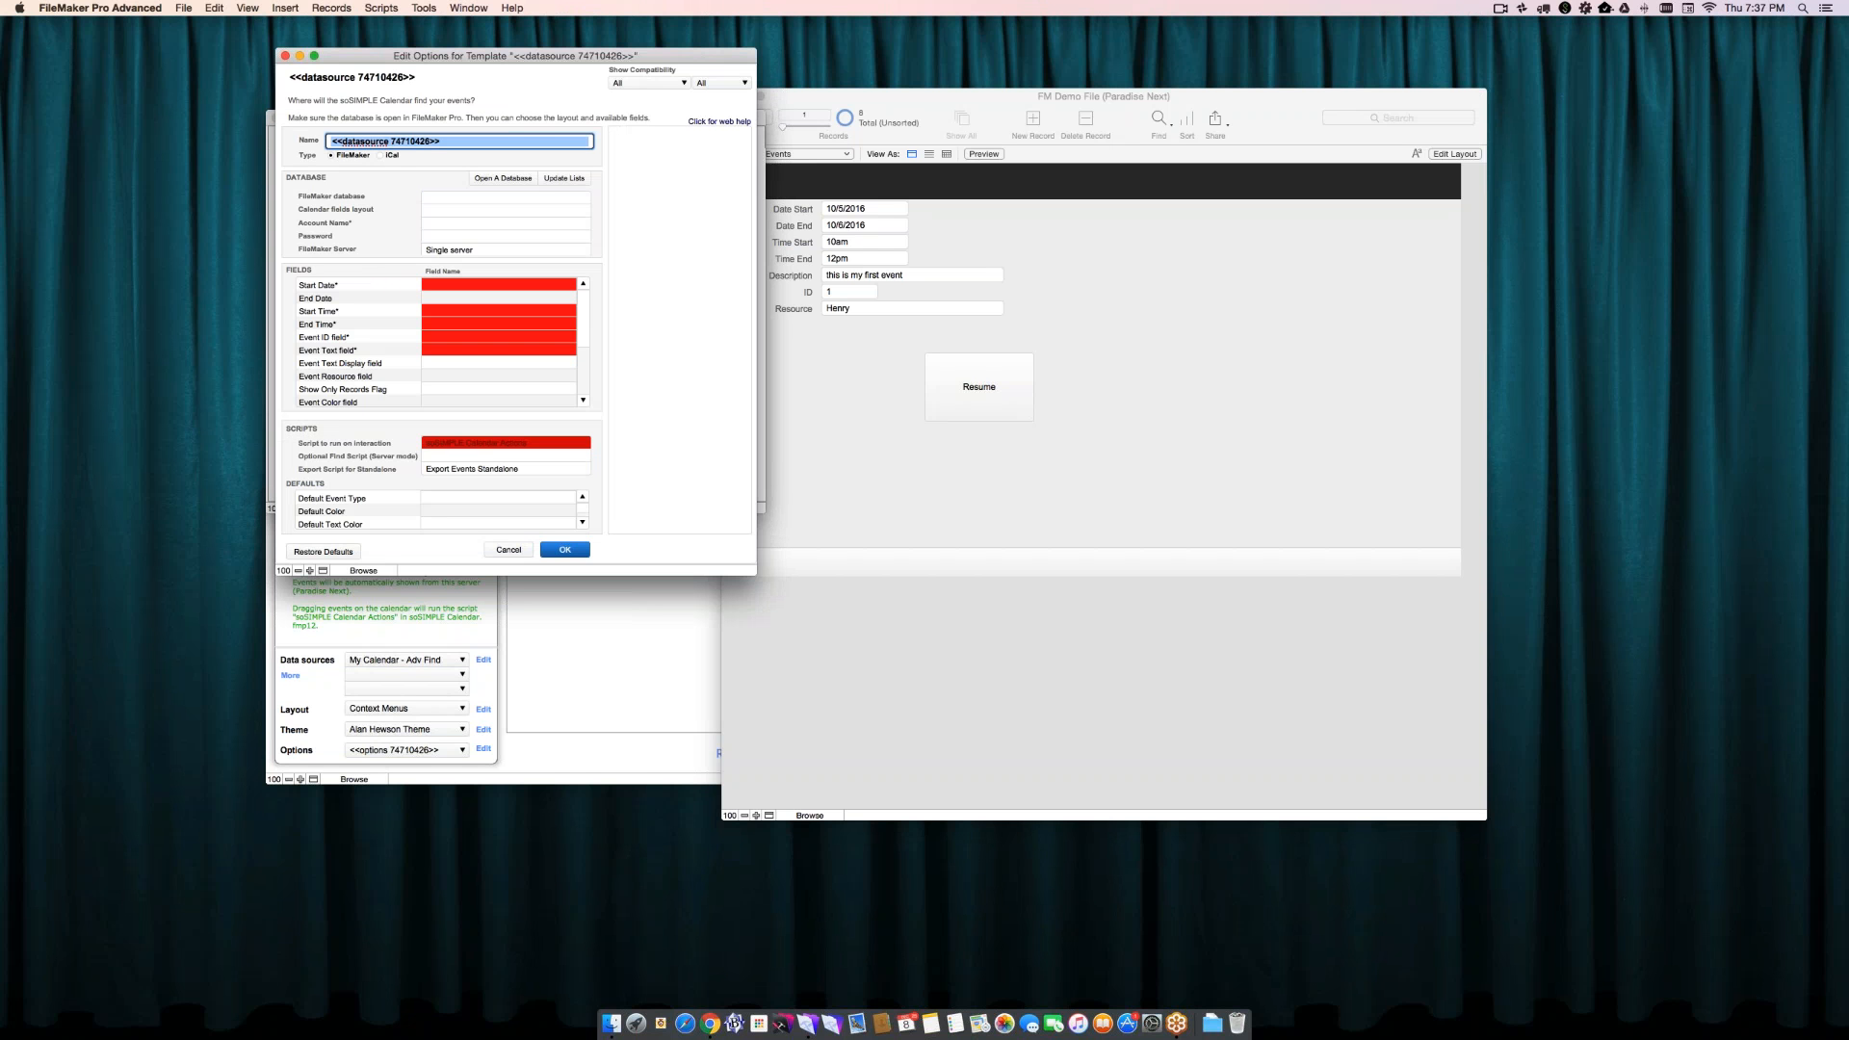
{"action": "type", "text": "Fo"}
{"action": "type", "text": "orida Tab"}
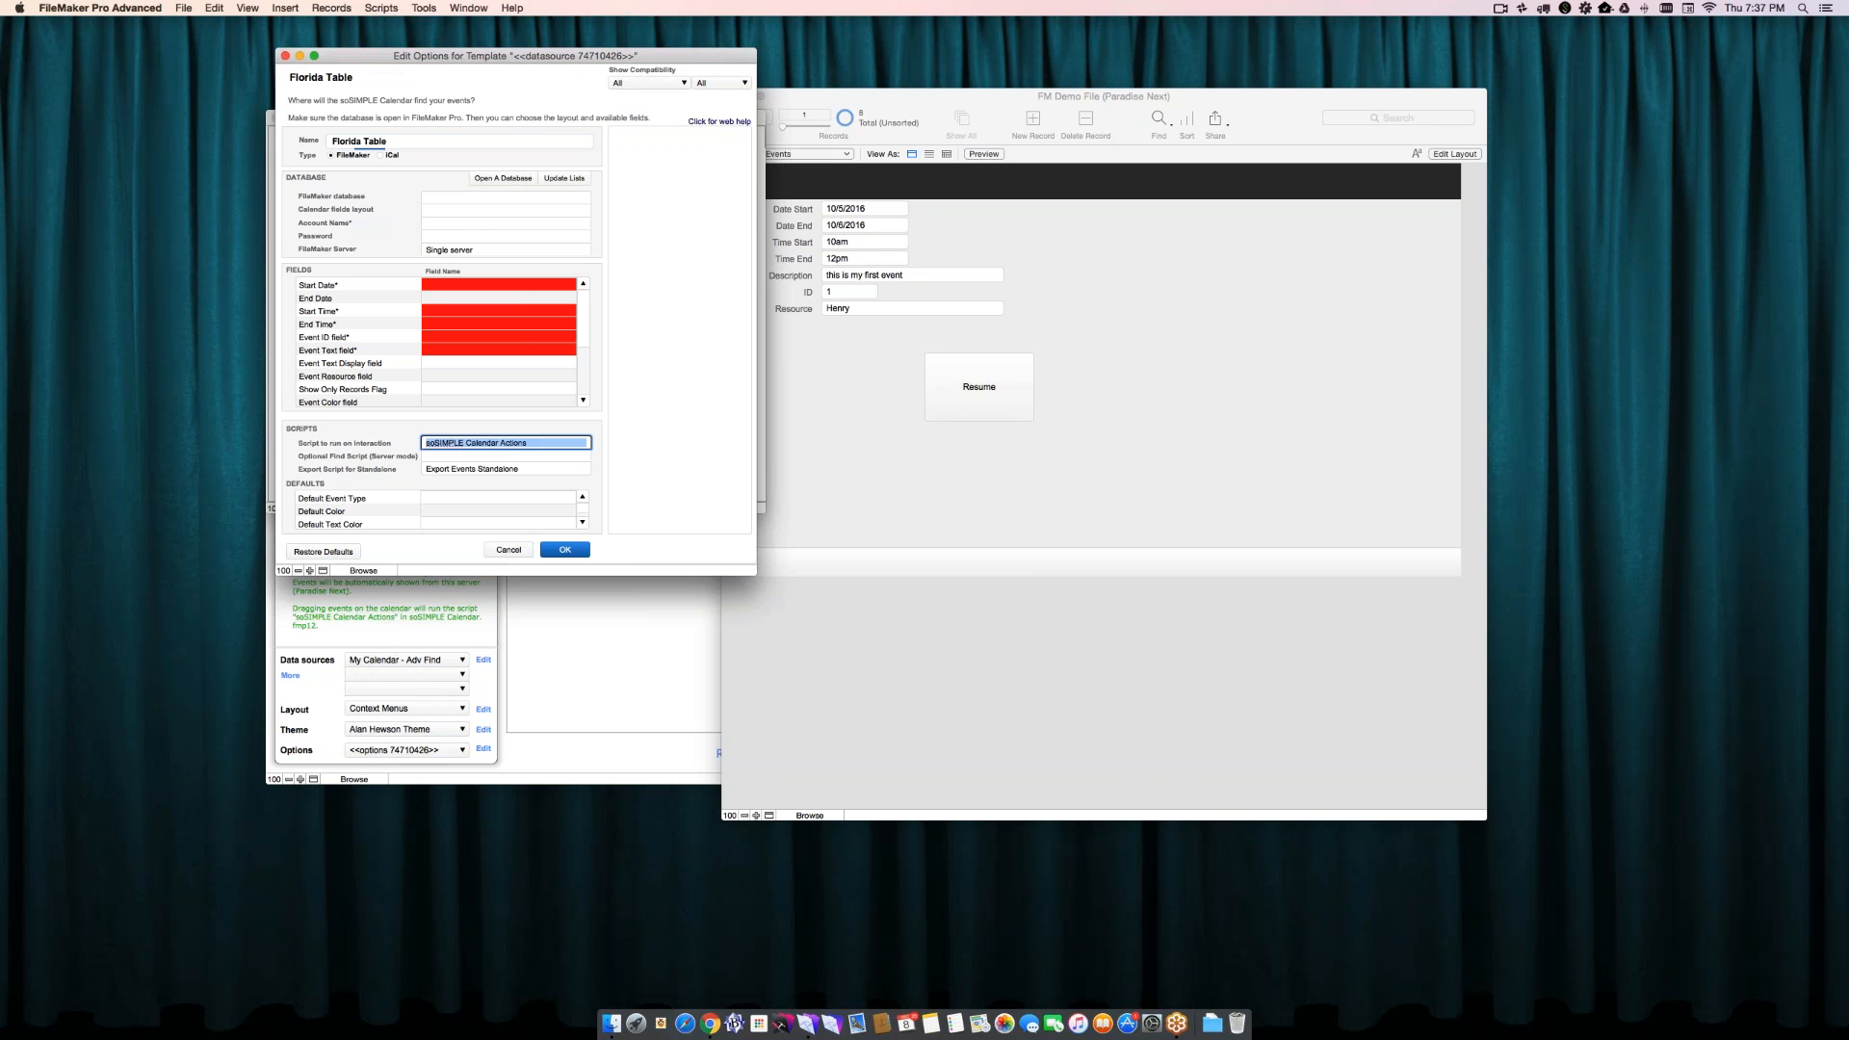
{"action": "type", "text": "le"}
{"action": "key", "text": "Tab"}
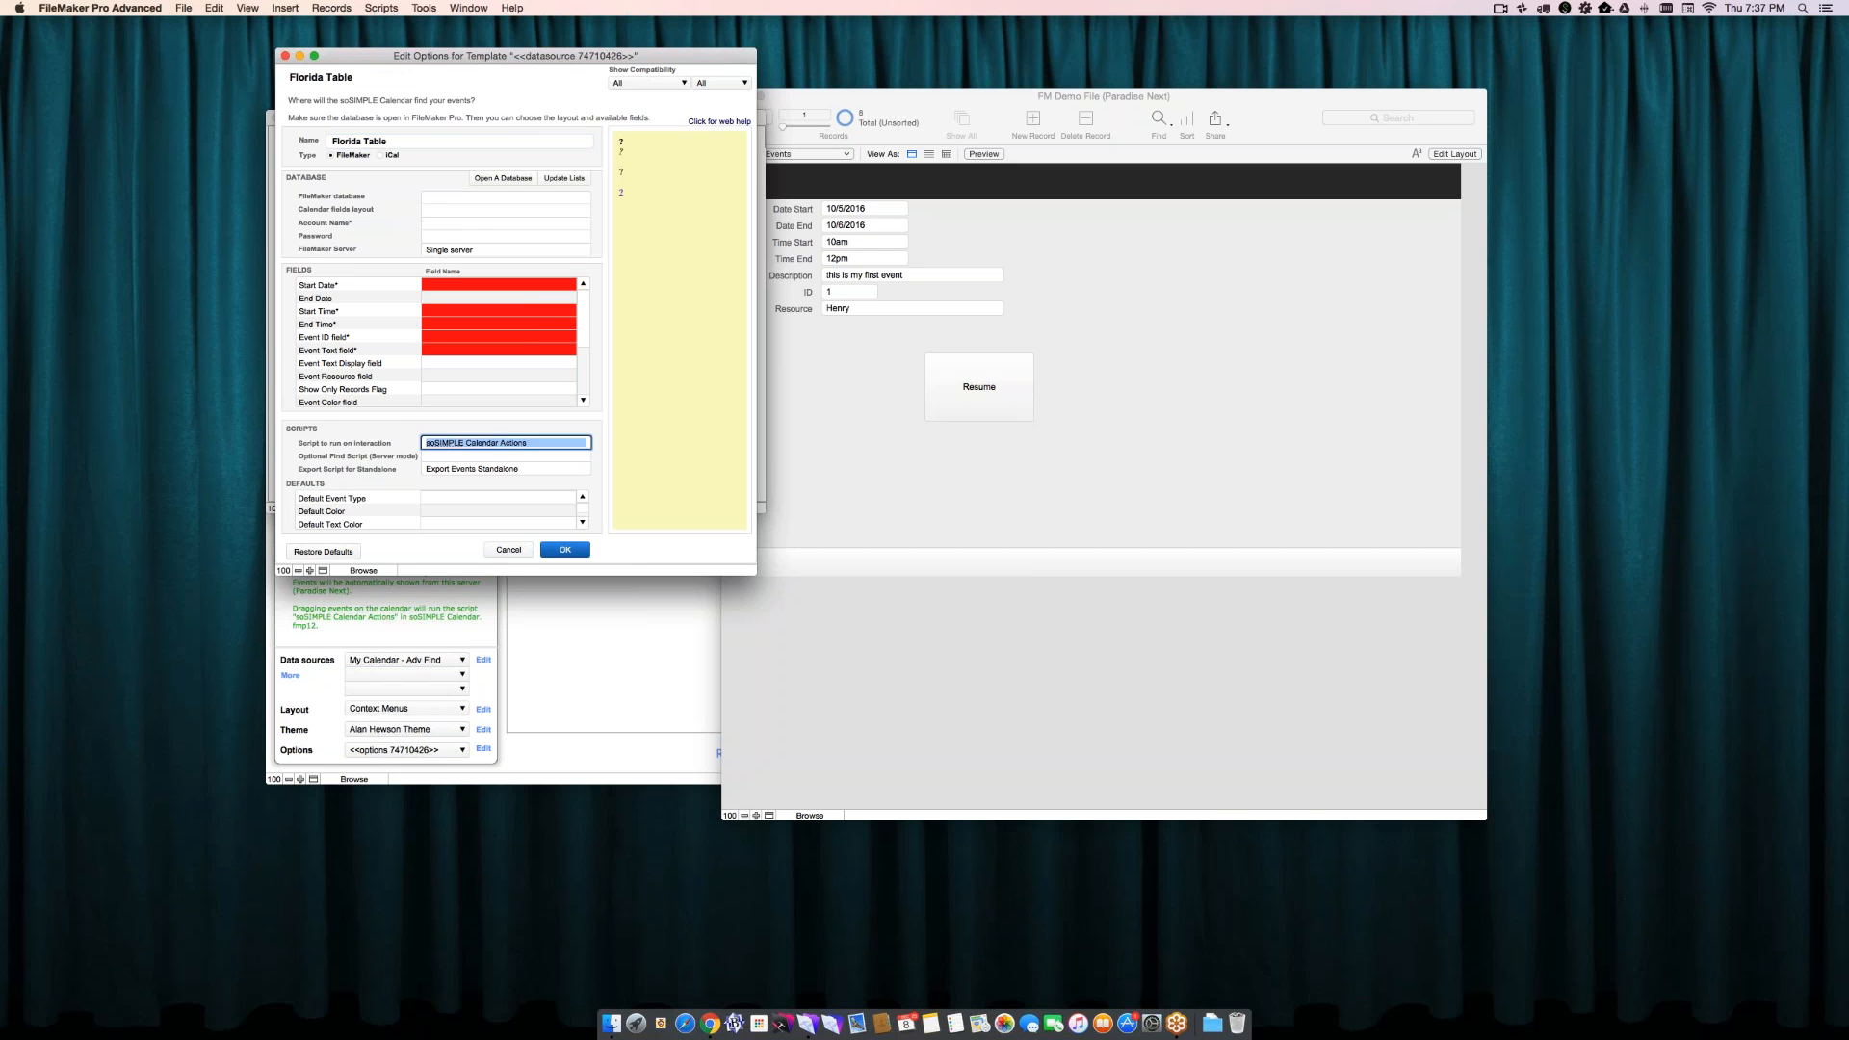
- Set the data source's database to FM Demo File, layout to Events and account name to Admin, with no password and Single server kept
{"action": "left_click", "coordinate": [472, 197]}
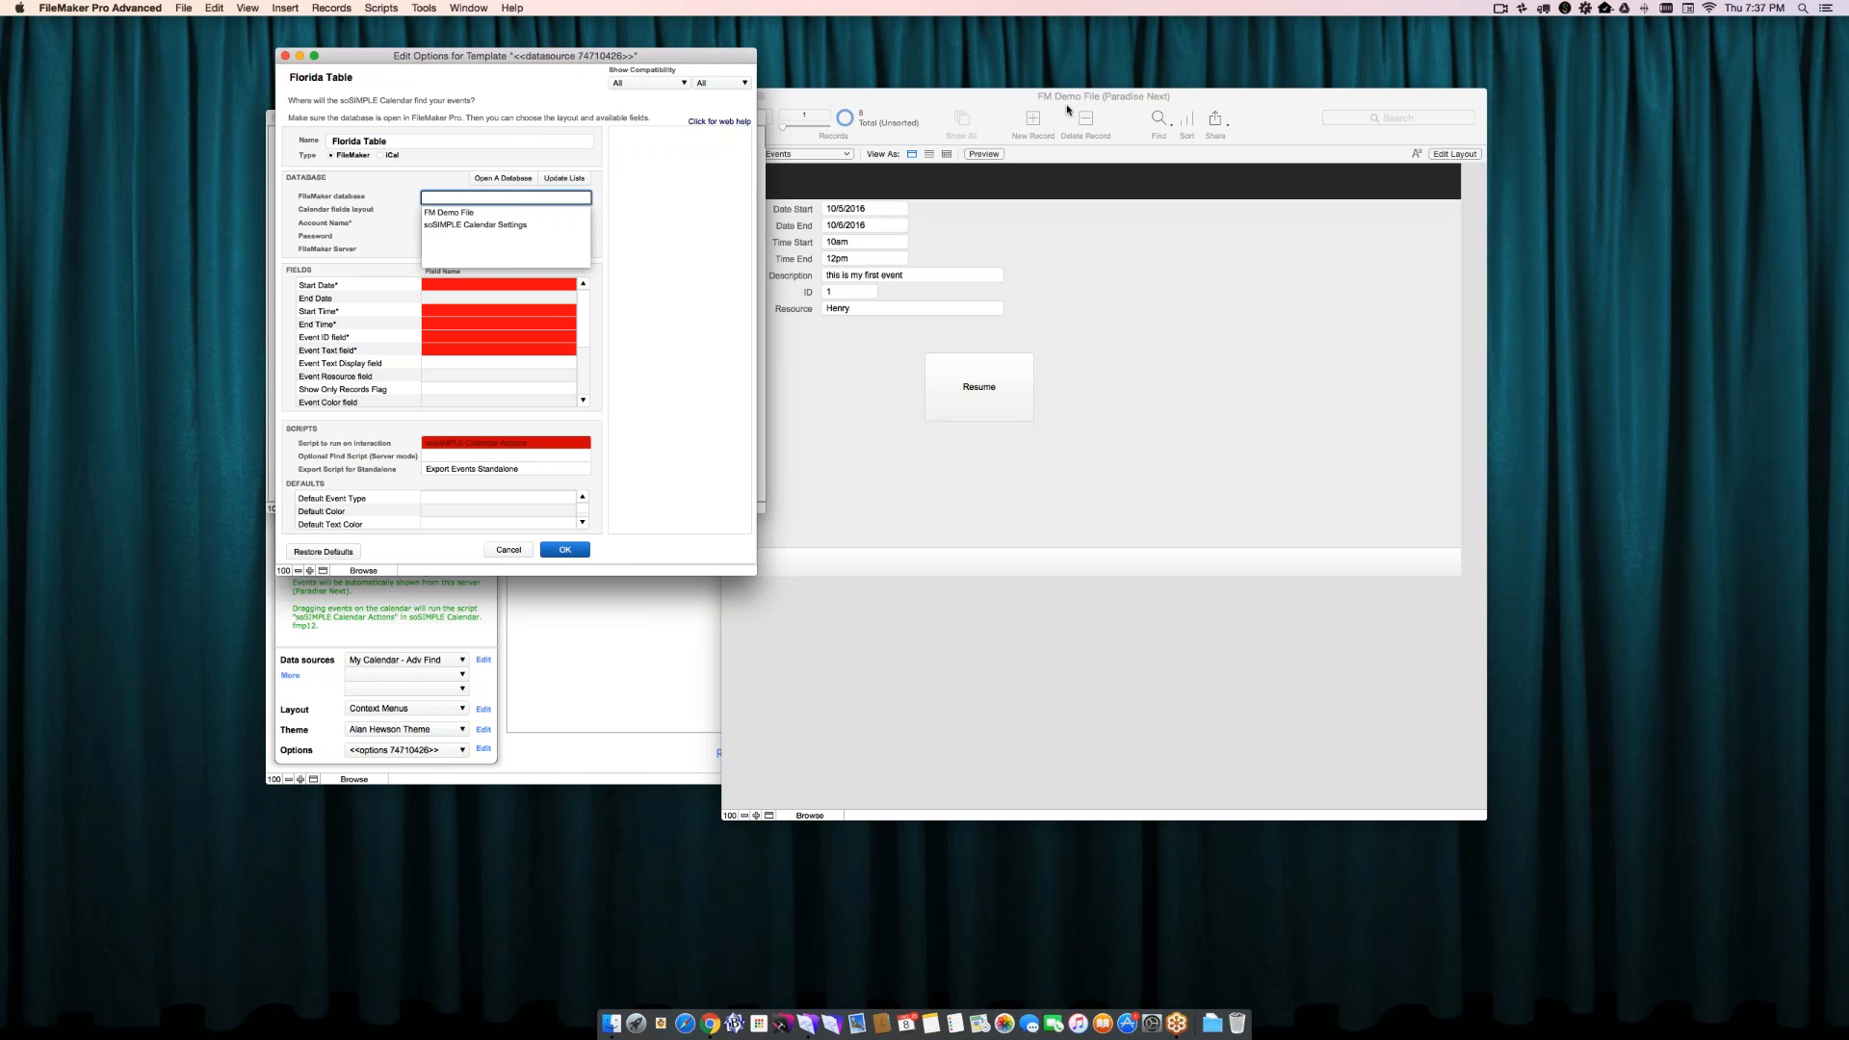
{"action": "left_click", "coordinate": [521, 213]}
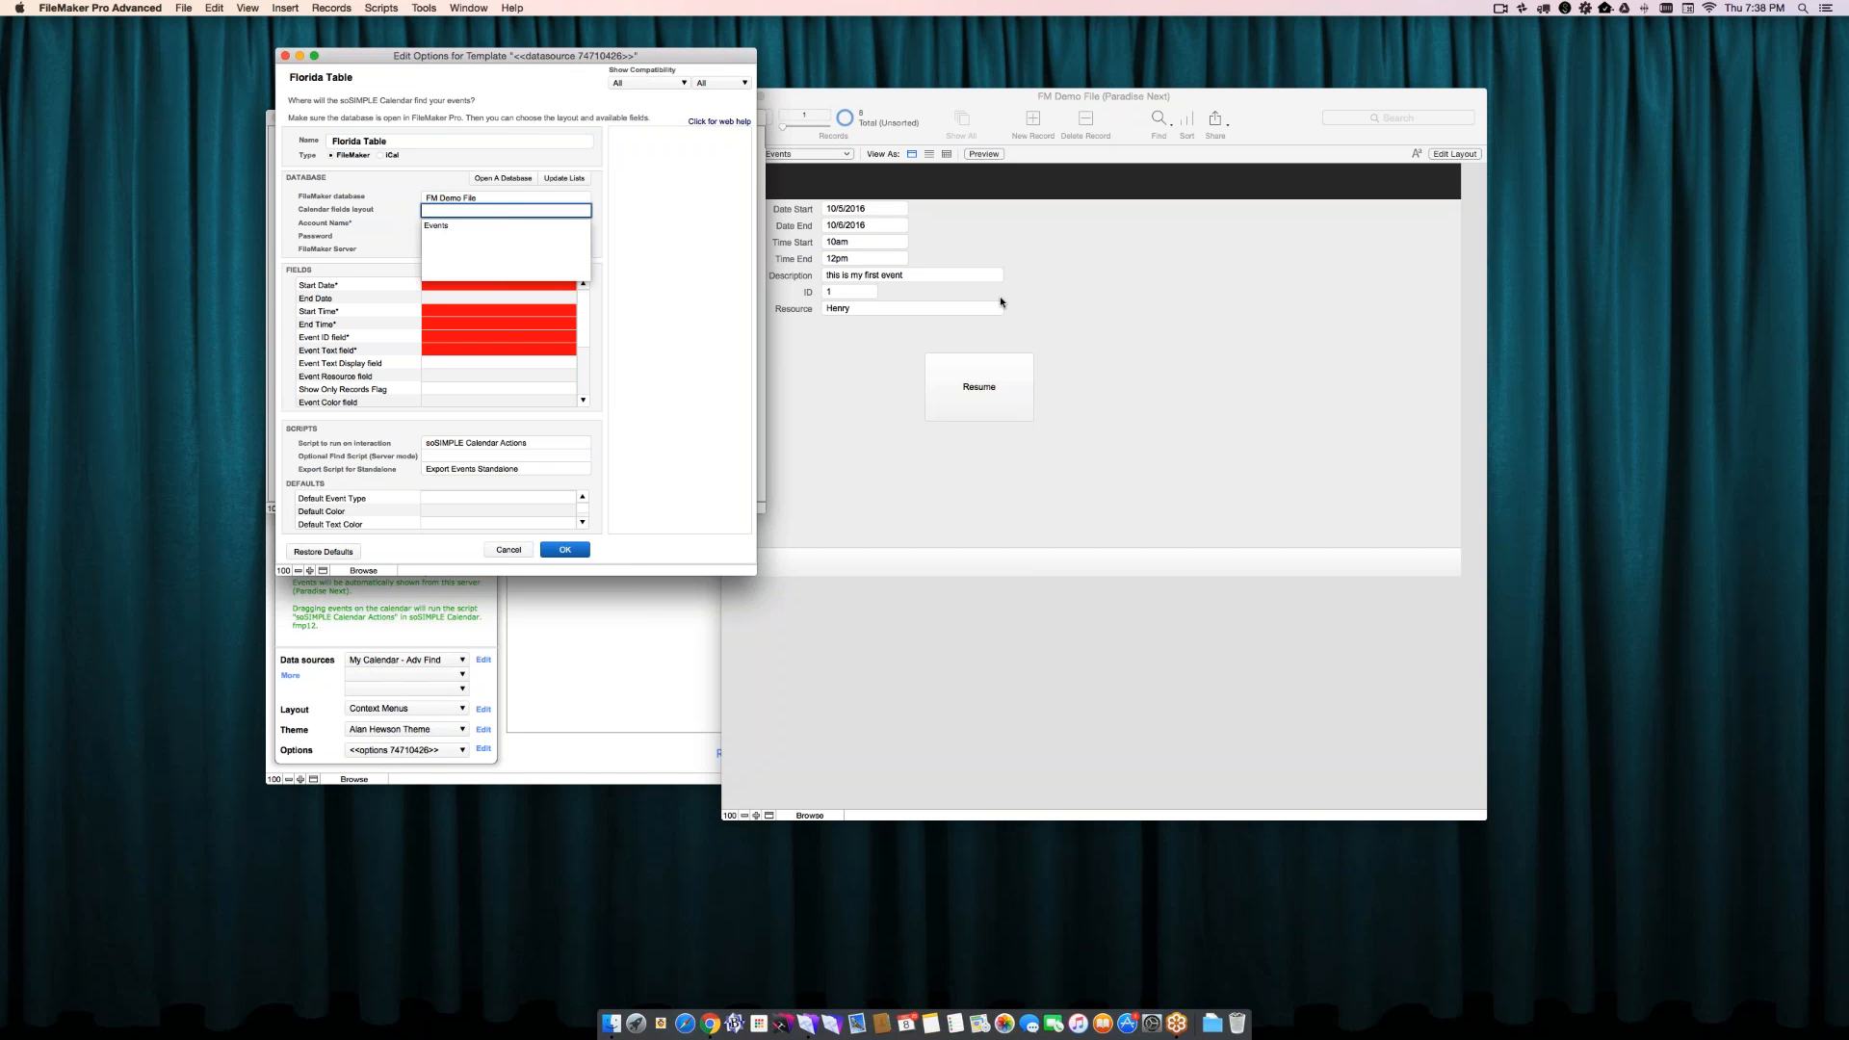
{"action": "left_click", "coordinate": [448, 226]}
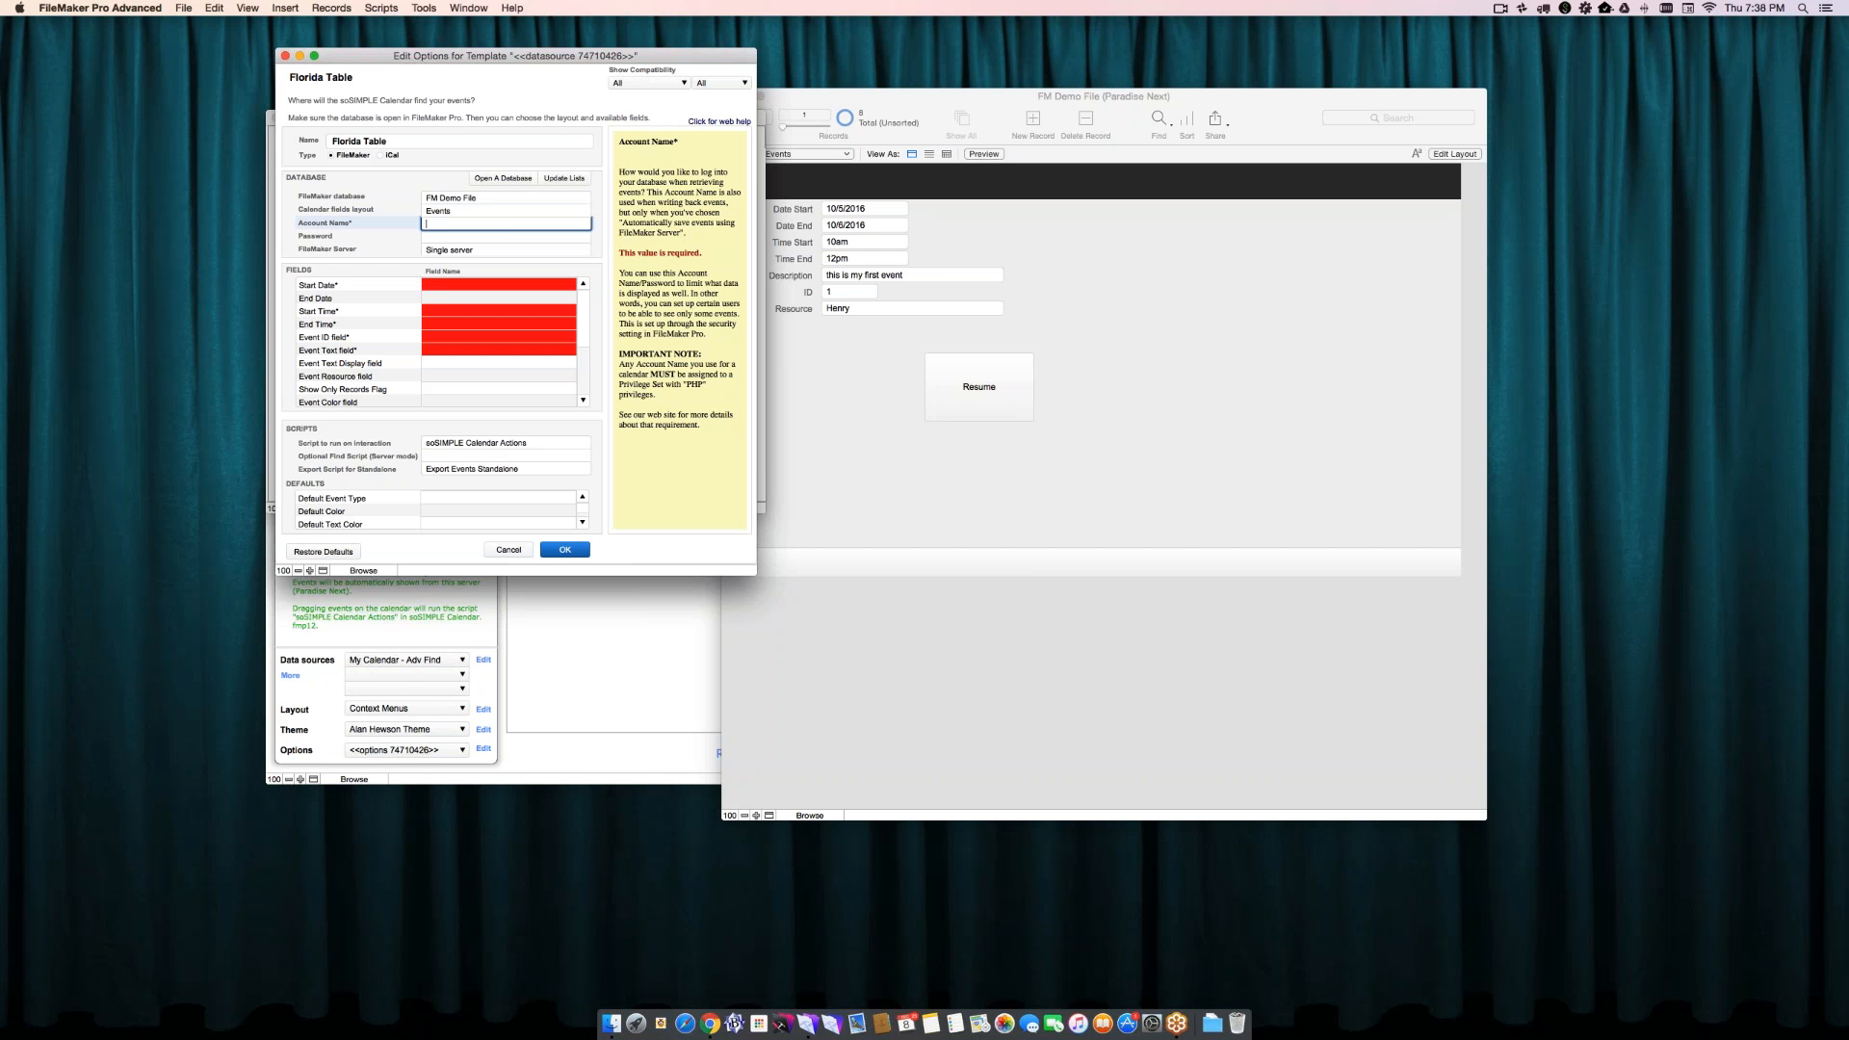
{"action": "key", "text": "Tab"}
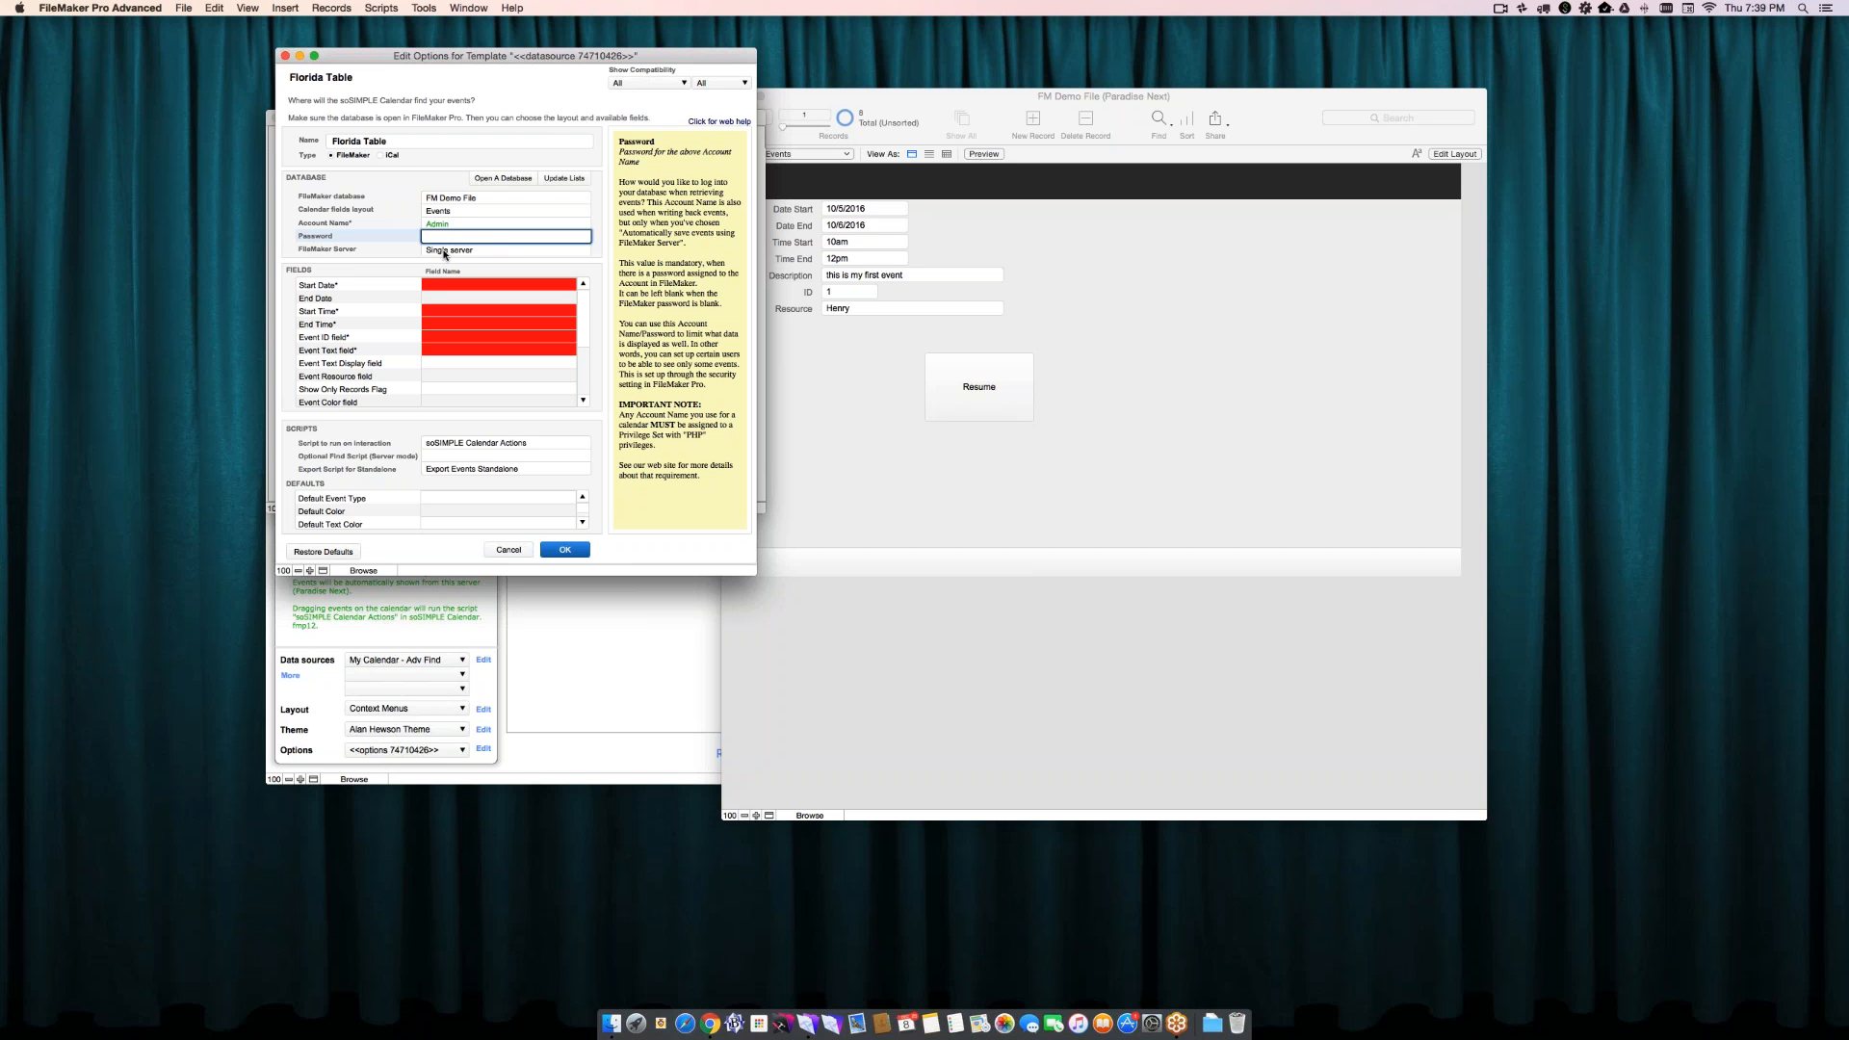
{"action": "left_click", "coordinate": [444, 251]}
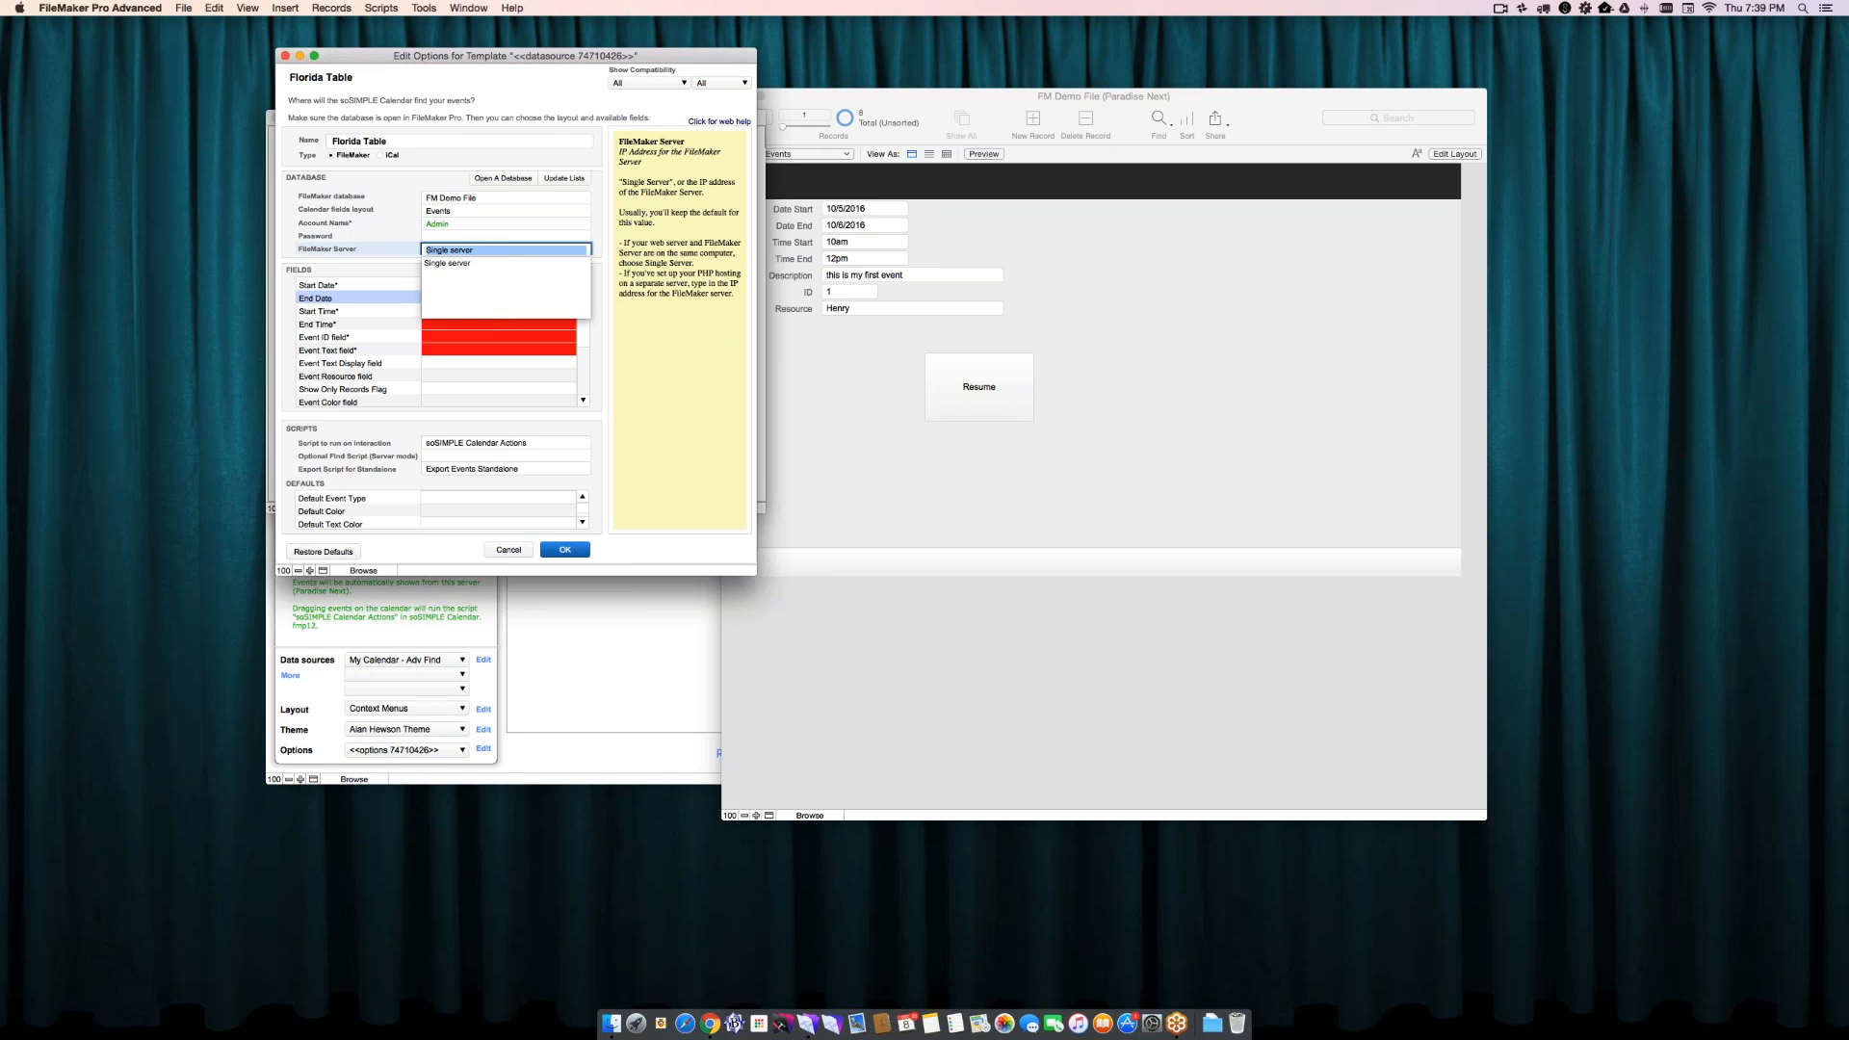
{"action": "key", "text": "Tab"}
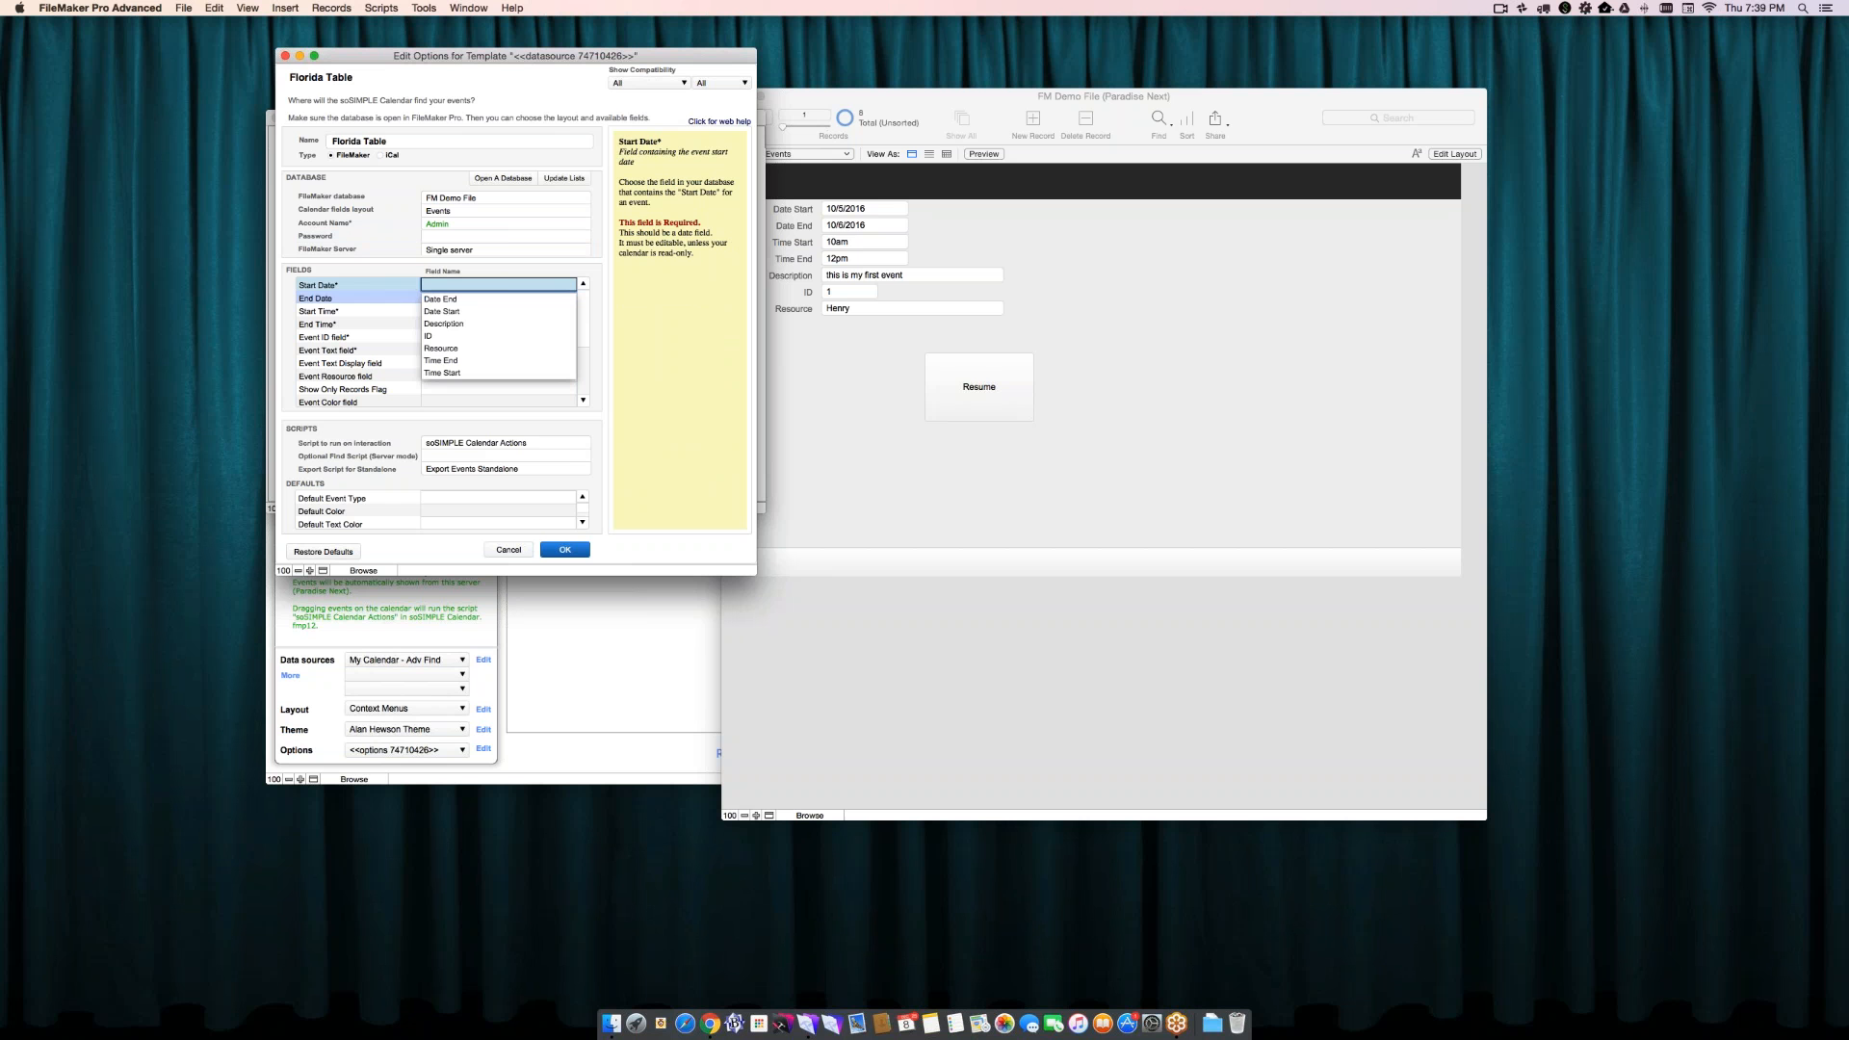
- Map the start and end dates and times to Date Start, Date End, Time Start and Time End, Event ID to ID, and Event Text to Description
{"action": "left_click", "coordinate": [434, 312]}
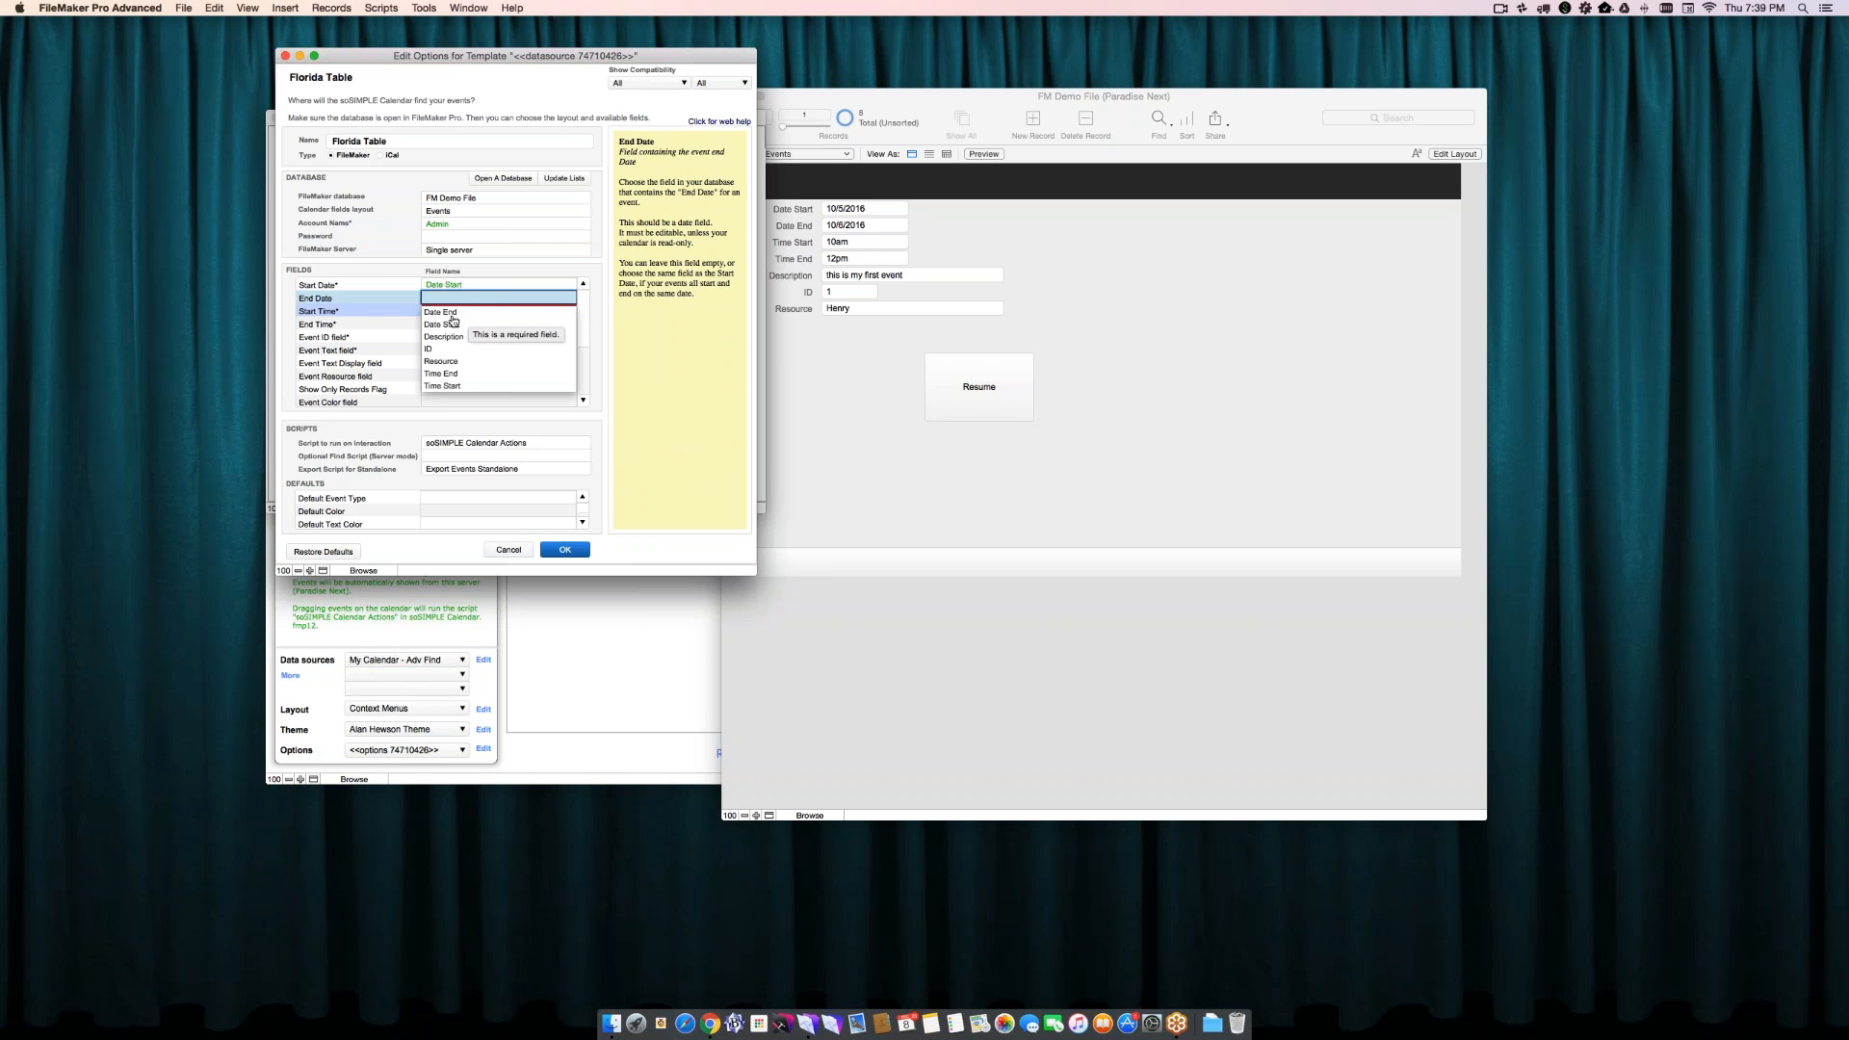
{"action": "left_click", "coordinate": [450, 315]}
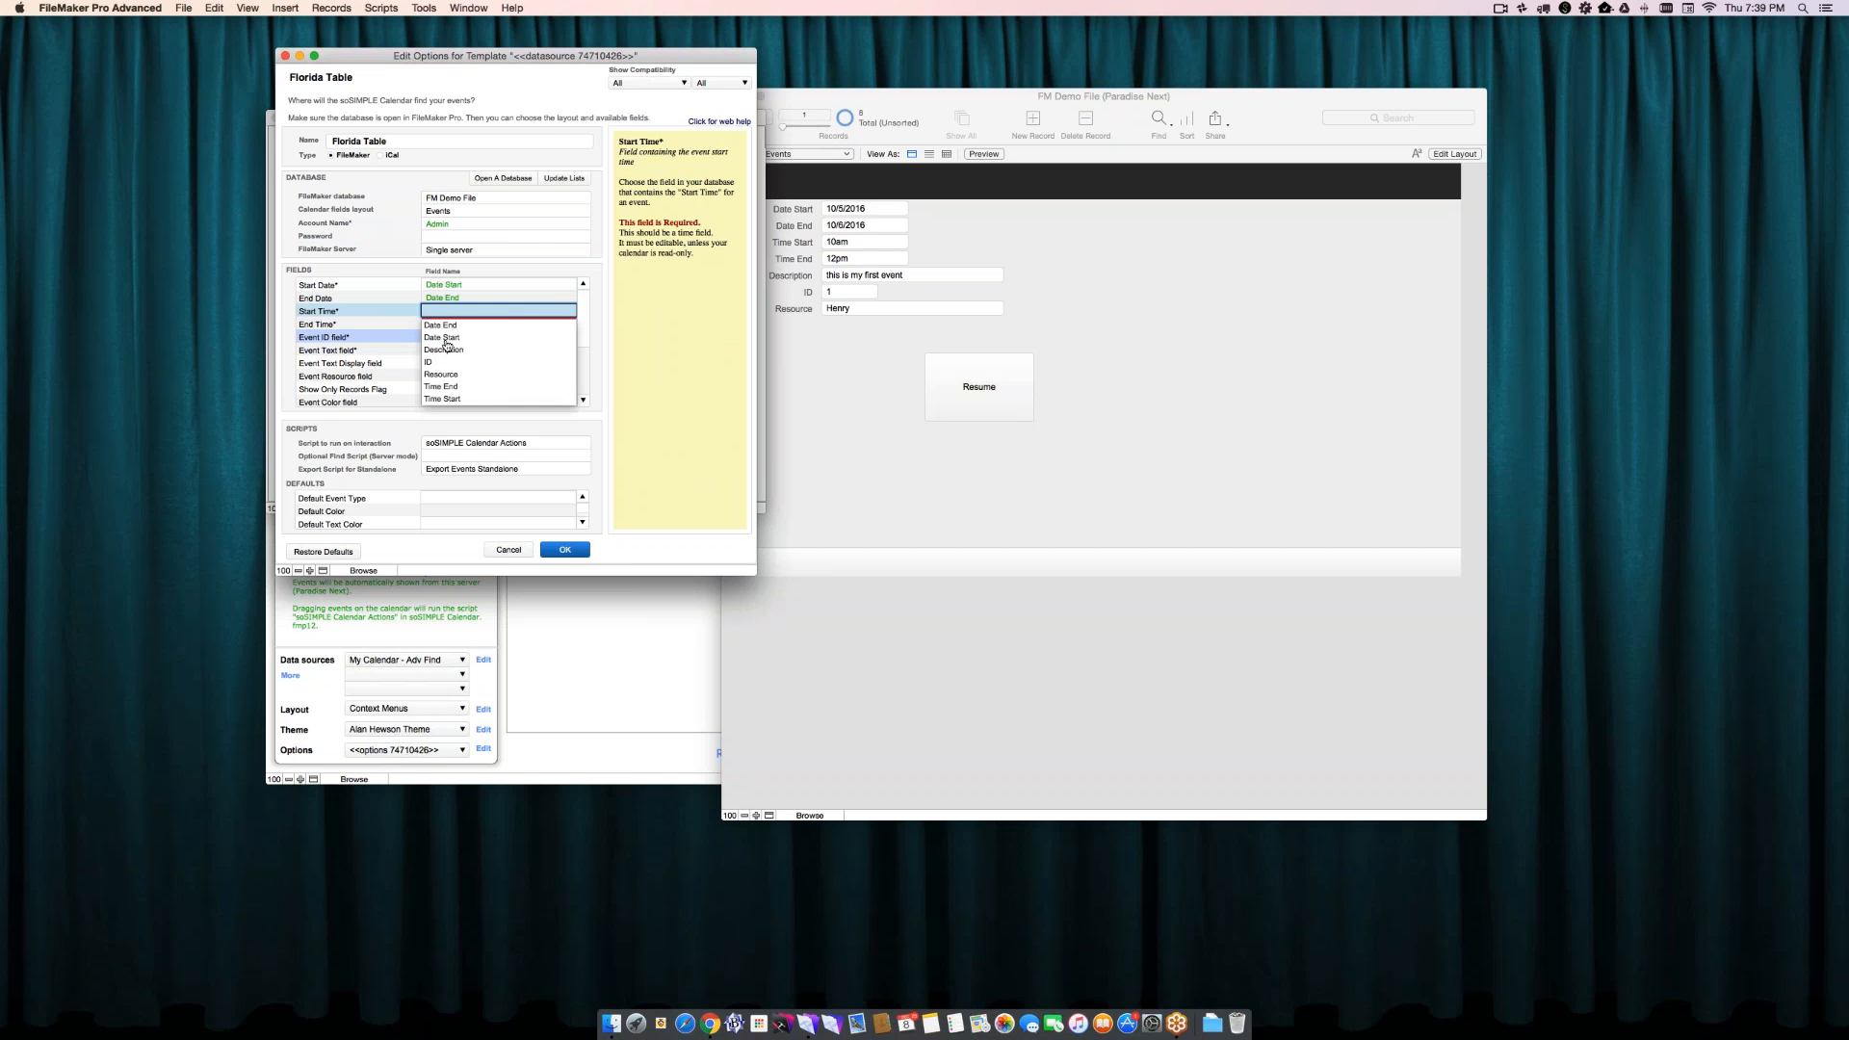
{"action": "left_click", "coordinate": [442, 399]}
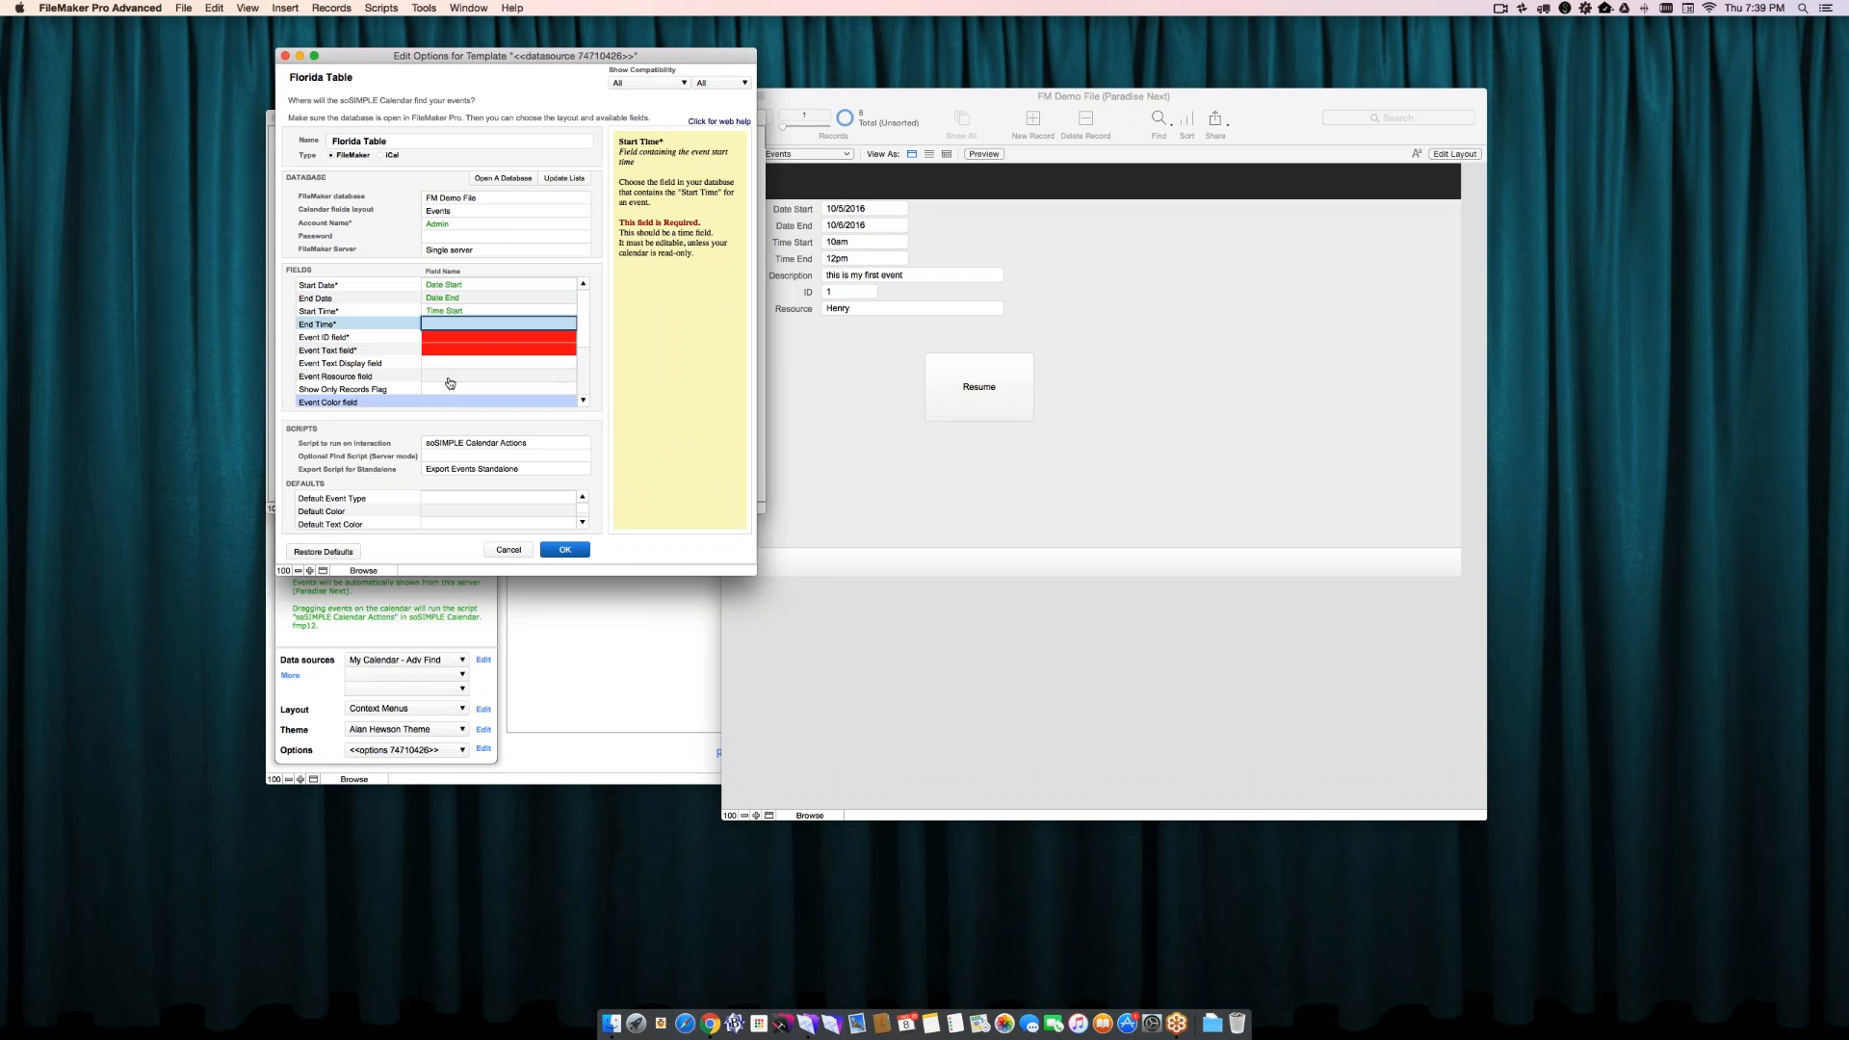
{"action": "left_click", "coordinate": [441, 399]}
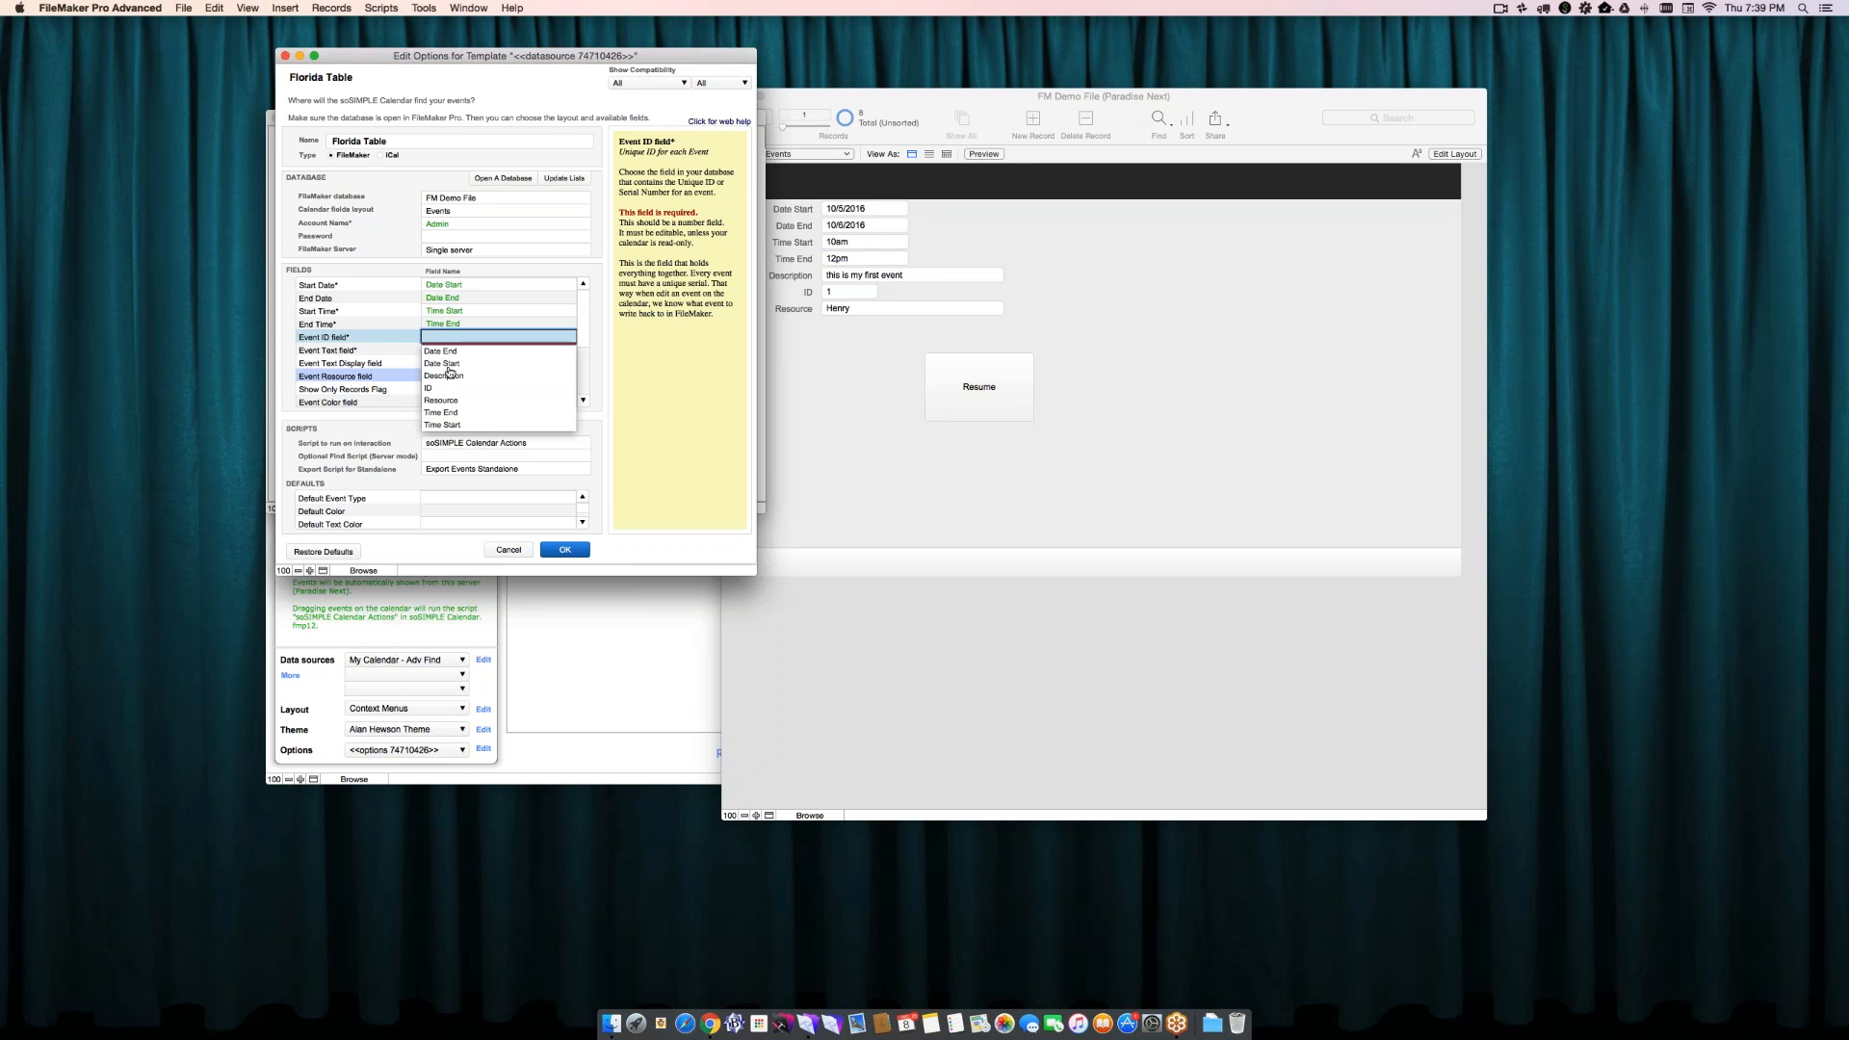
{"action": "left_click", "coordinate": [435, 388]}
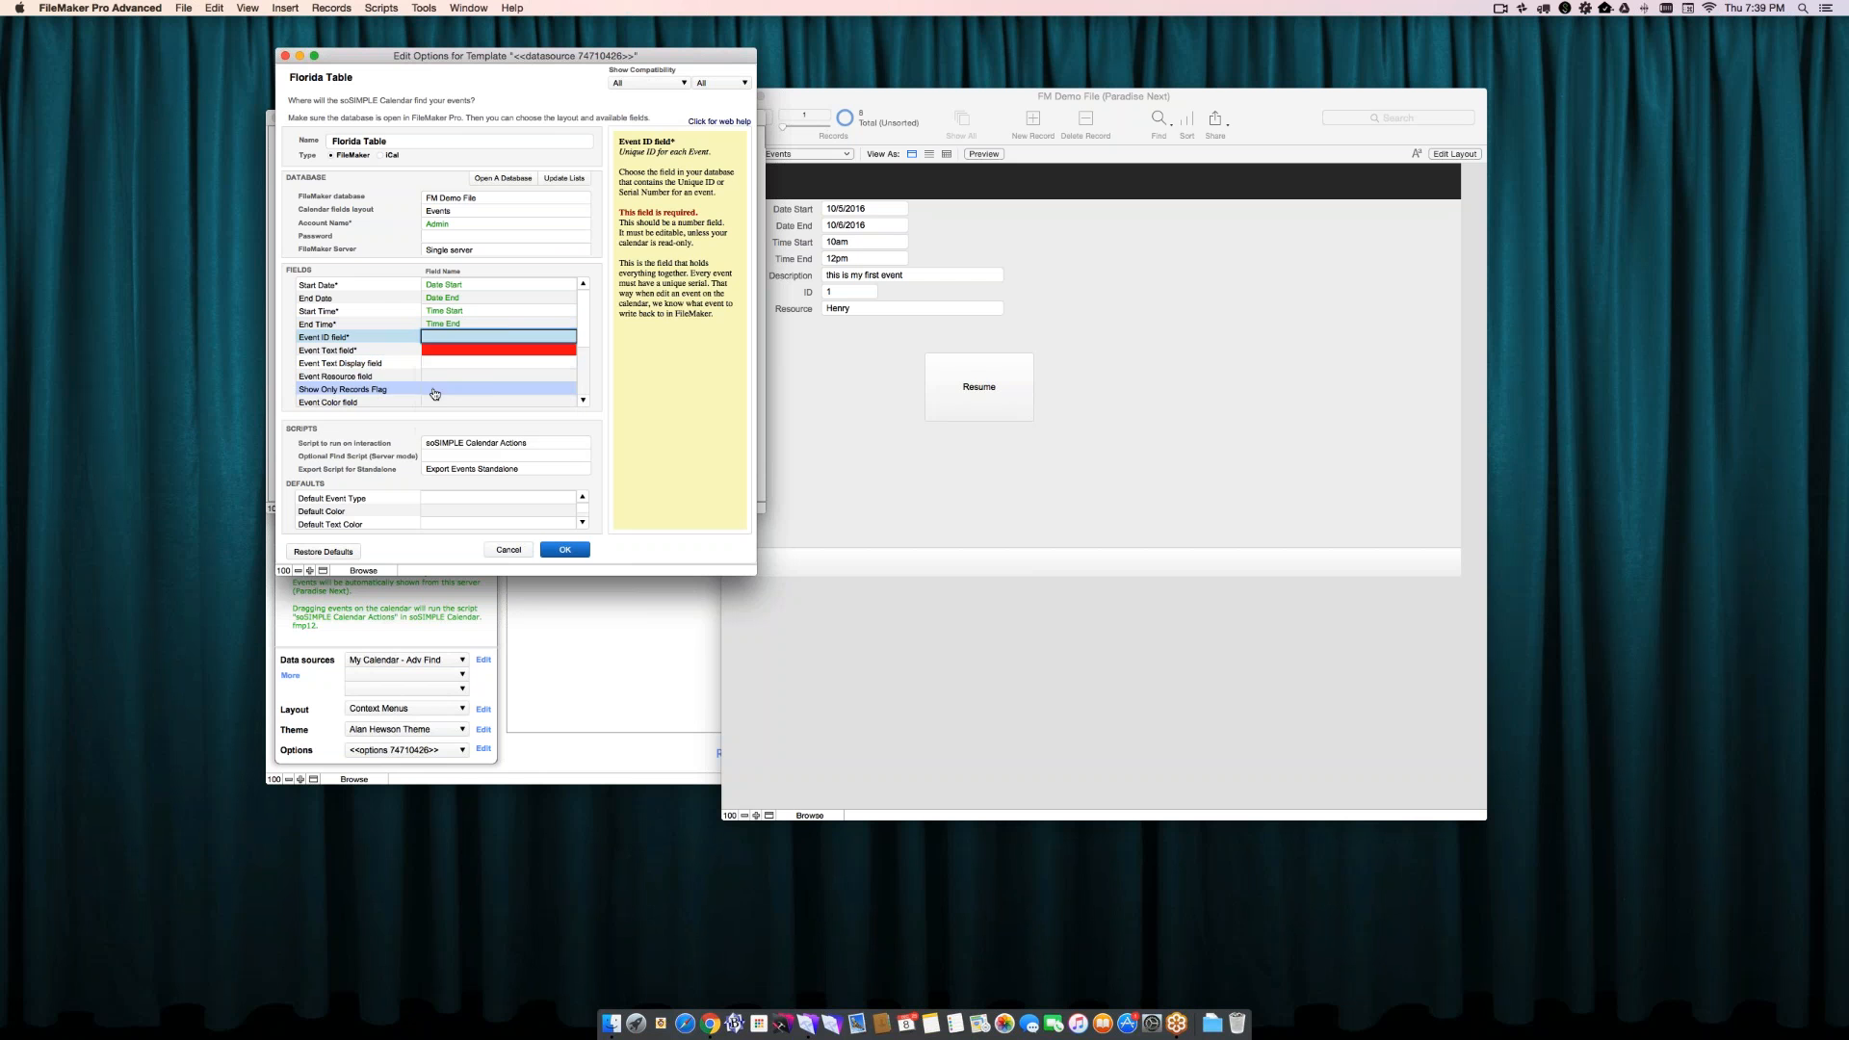
{"action": "left_click", "coordinate": [440, 389]}
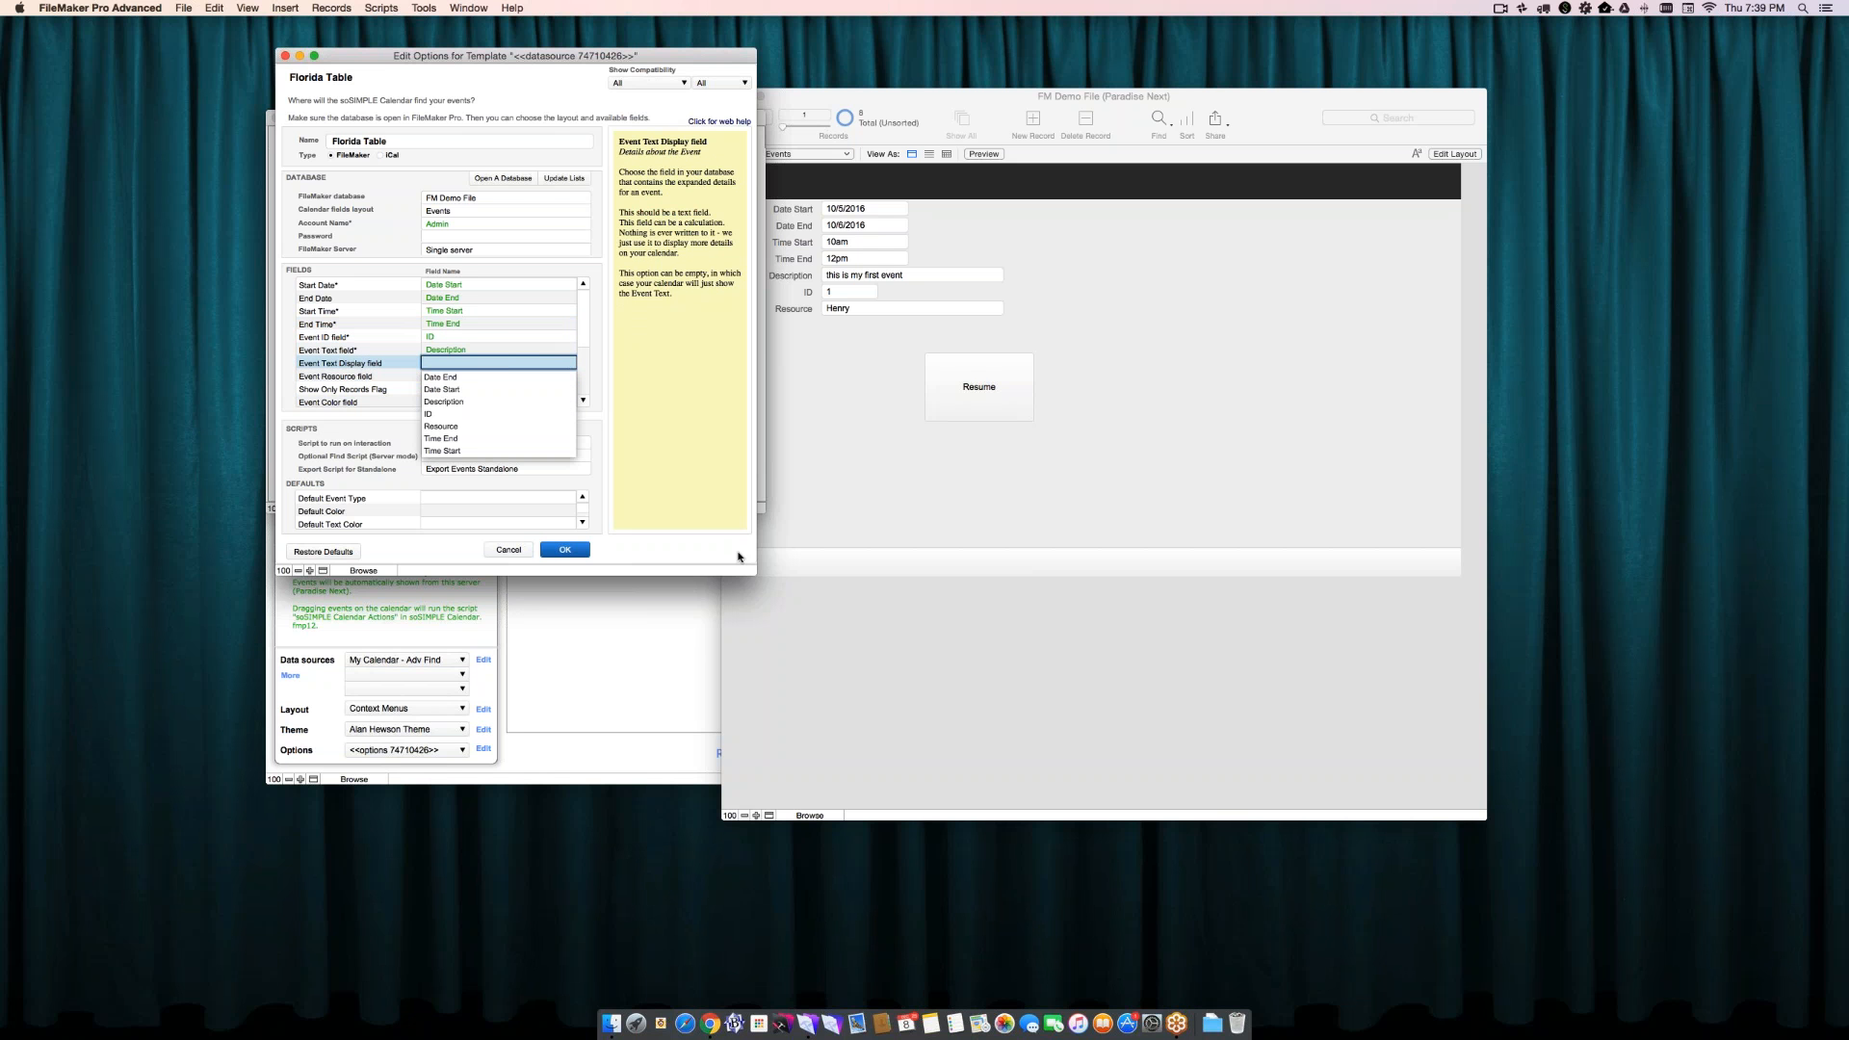
- Enlarge the data source window and map the Event Resource field to Resource, leaving the Event Text Display field empty
{"action": "left_click_drag", "start_coordinate": [756, 575], "coordinate": [905, 792]}
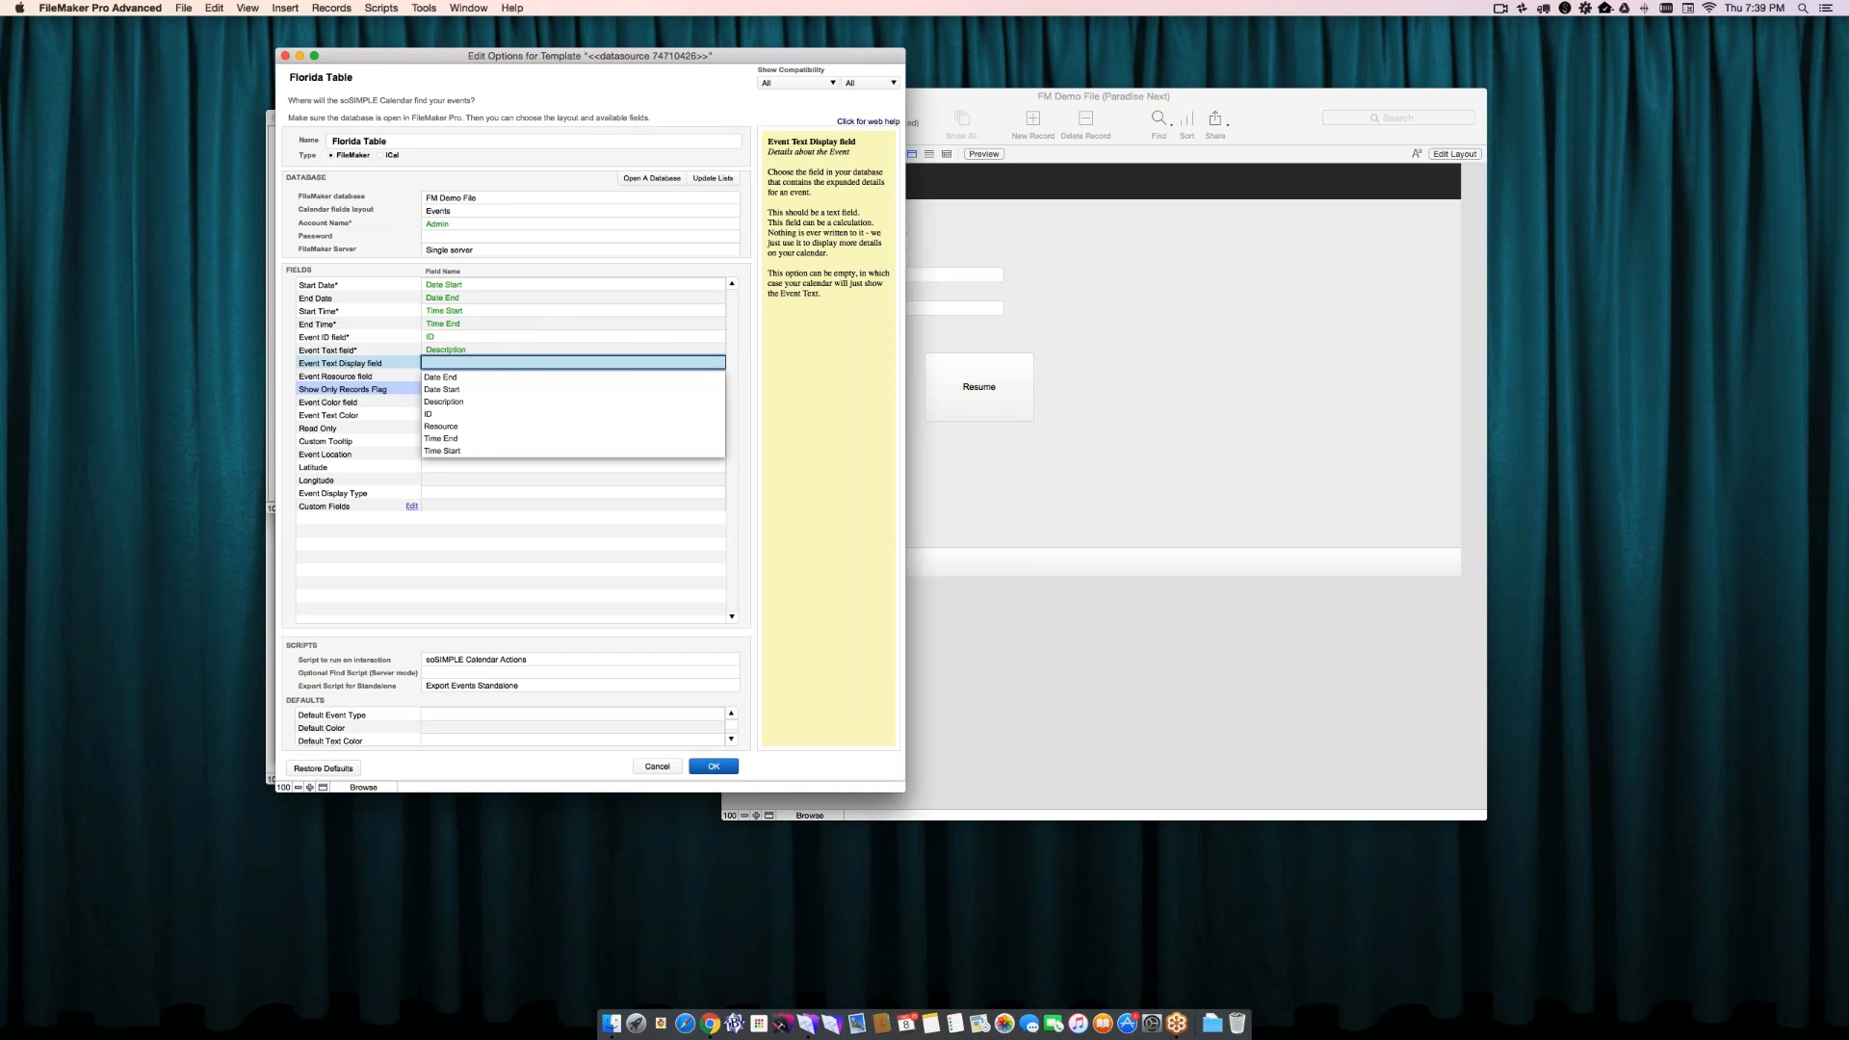
{"action": "key", "text": "Tab"}
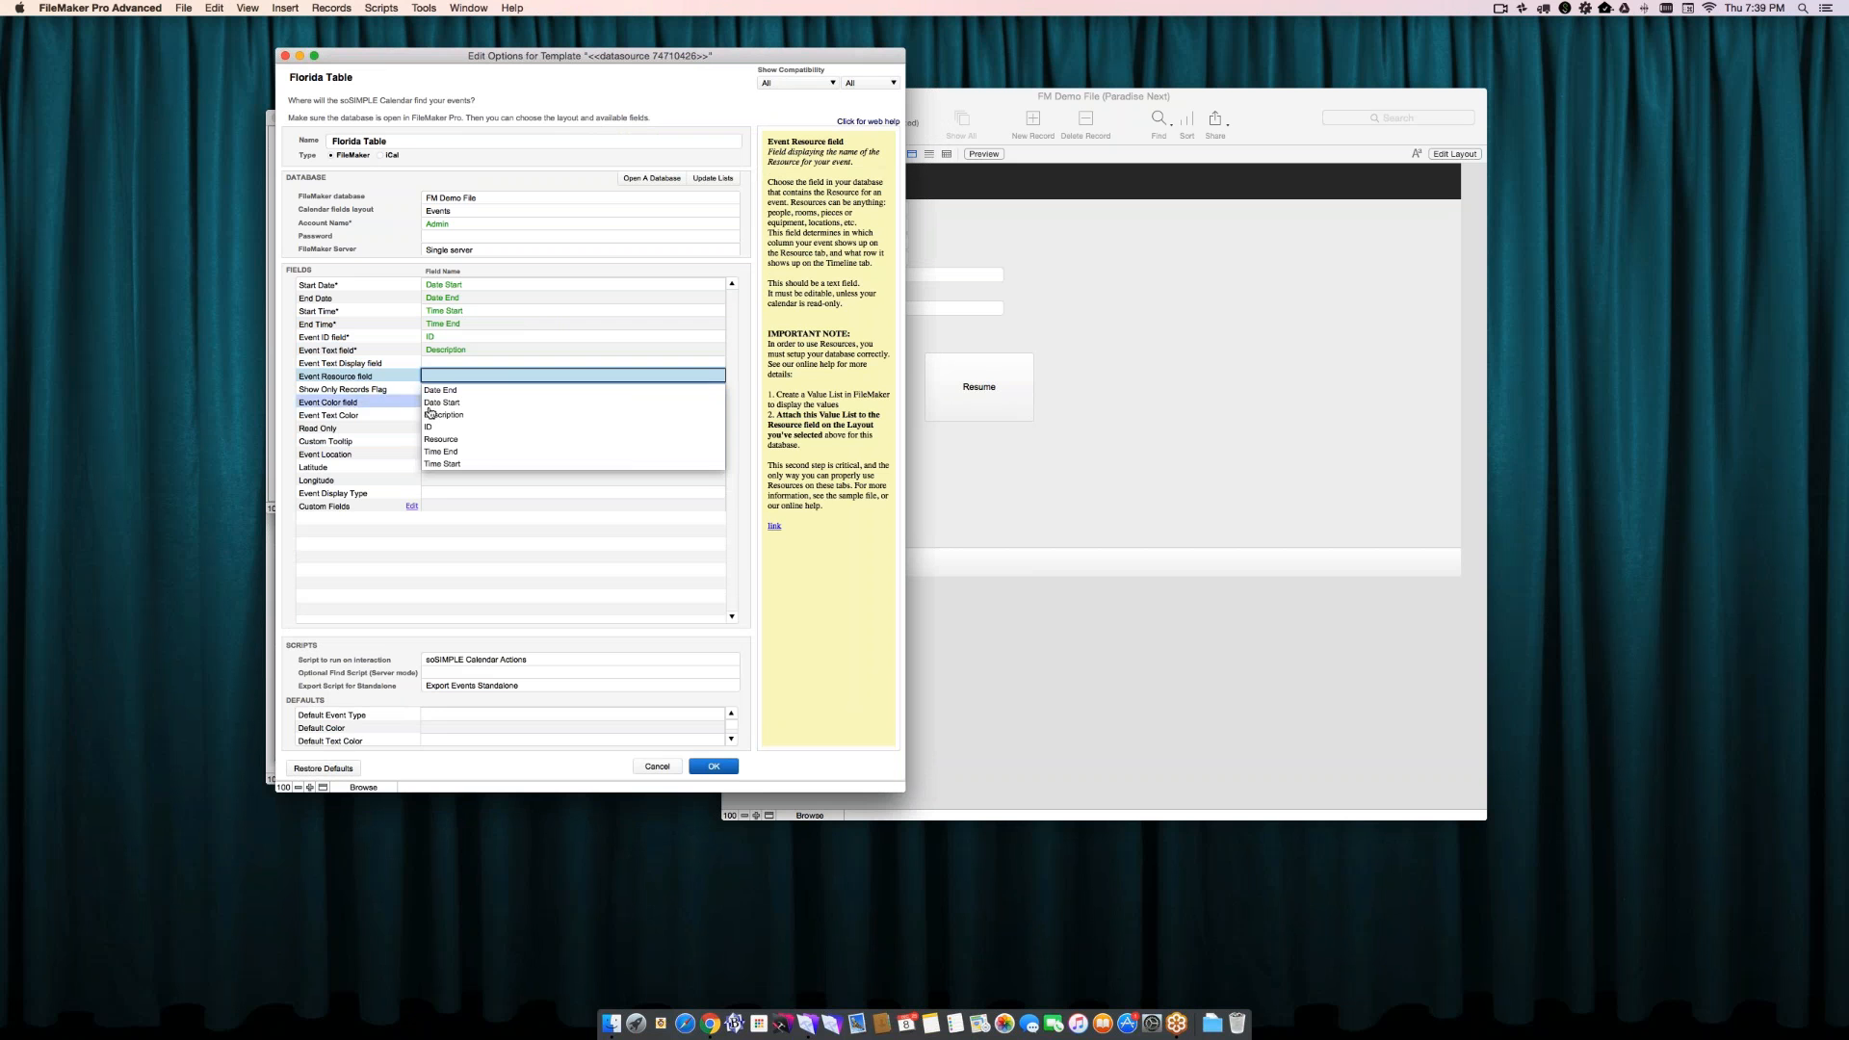
{"action": "left_click", "coordinate": [431, 438]}
{"action": "key", "text": "Tab"}
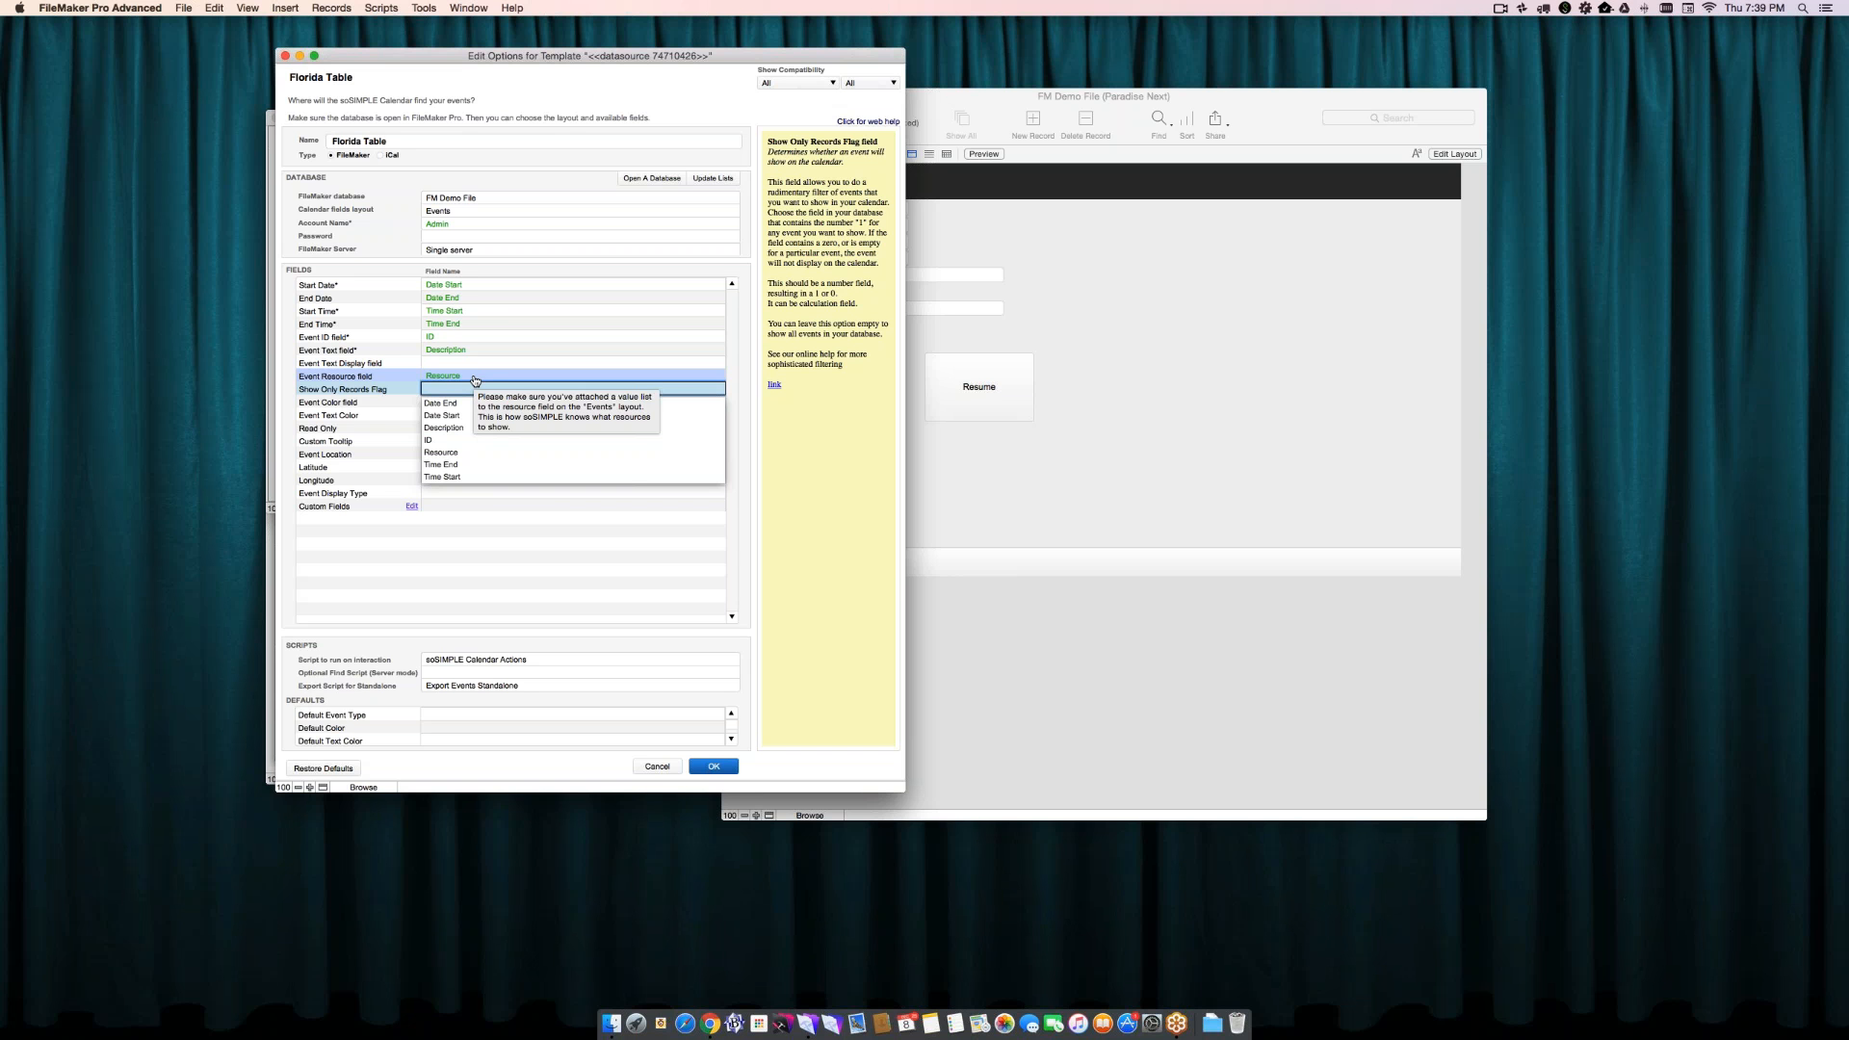
- Review the help for the resource, account name and optional event fields from Show Only Records Flag through Event Display Type, leaving the optional ones empty
{"action": "left_click", "coordinate": [486, 376]}
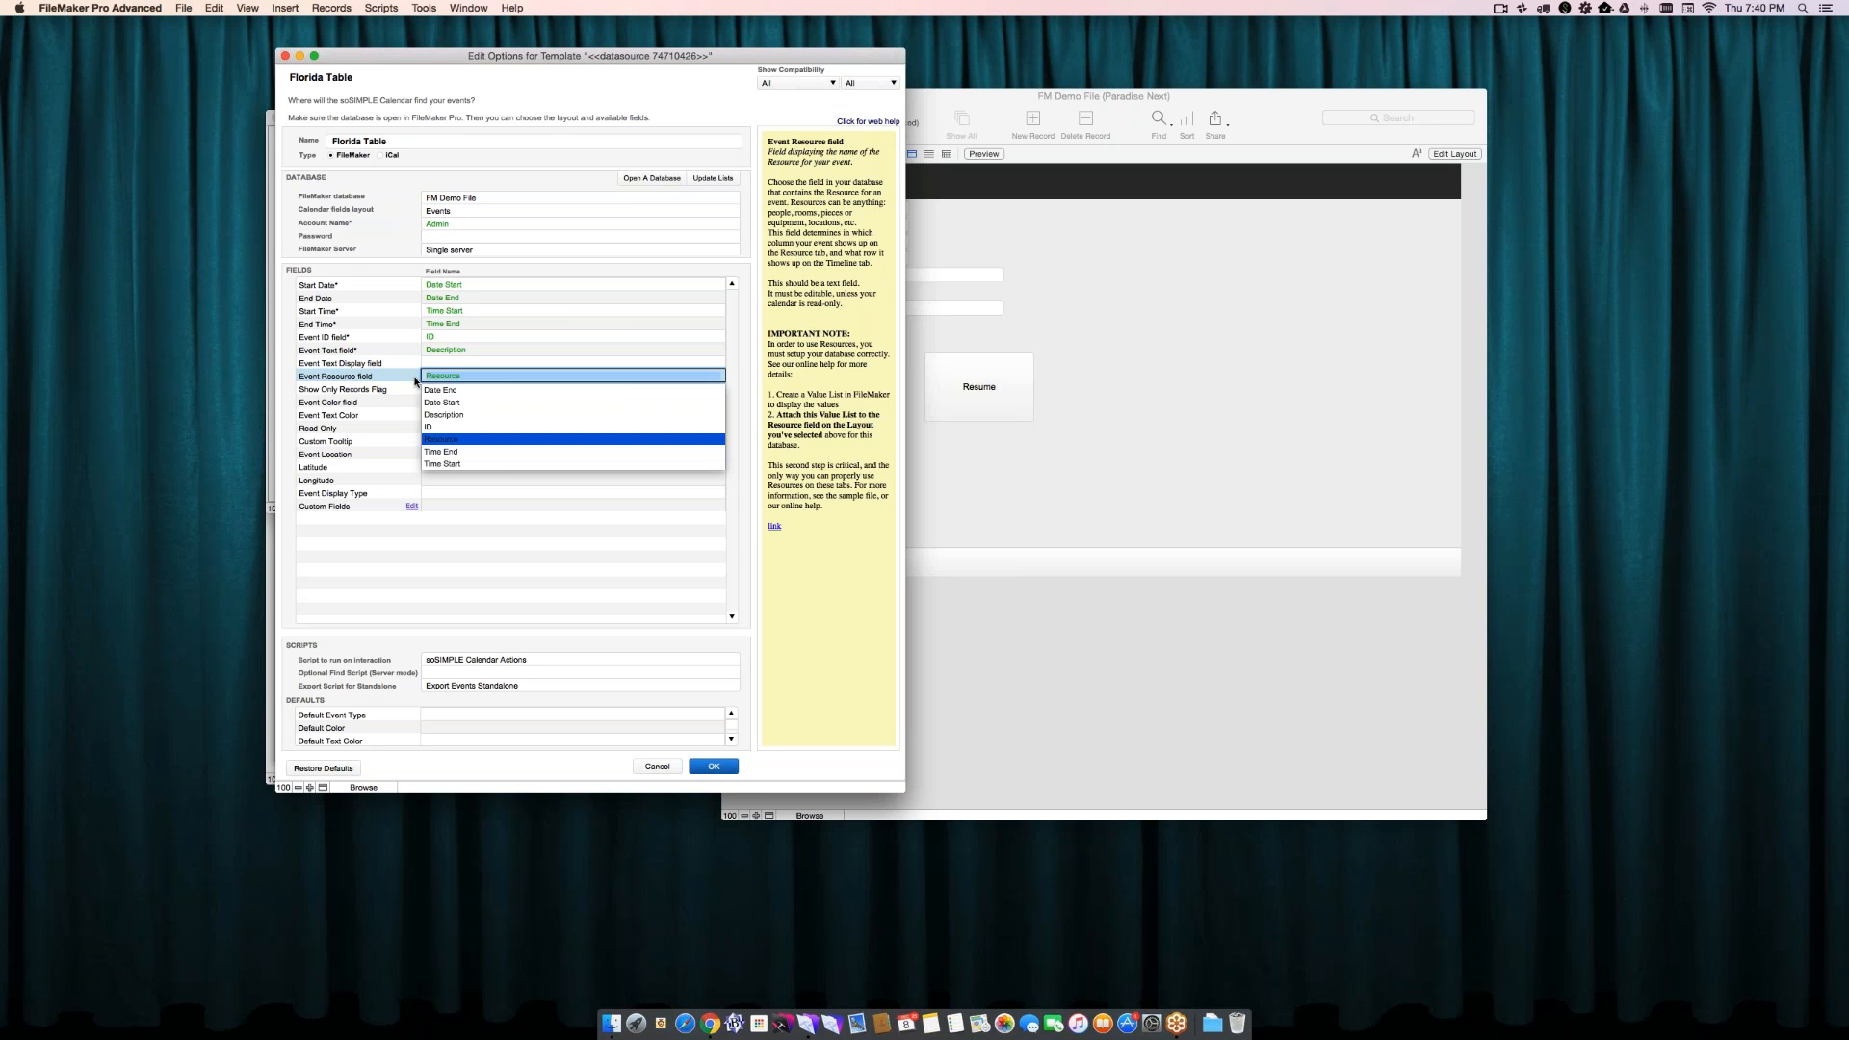
{"action": "mouse_move", "coordinate": [439, 380]}
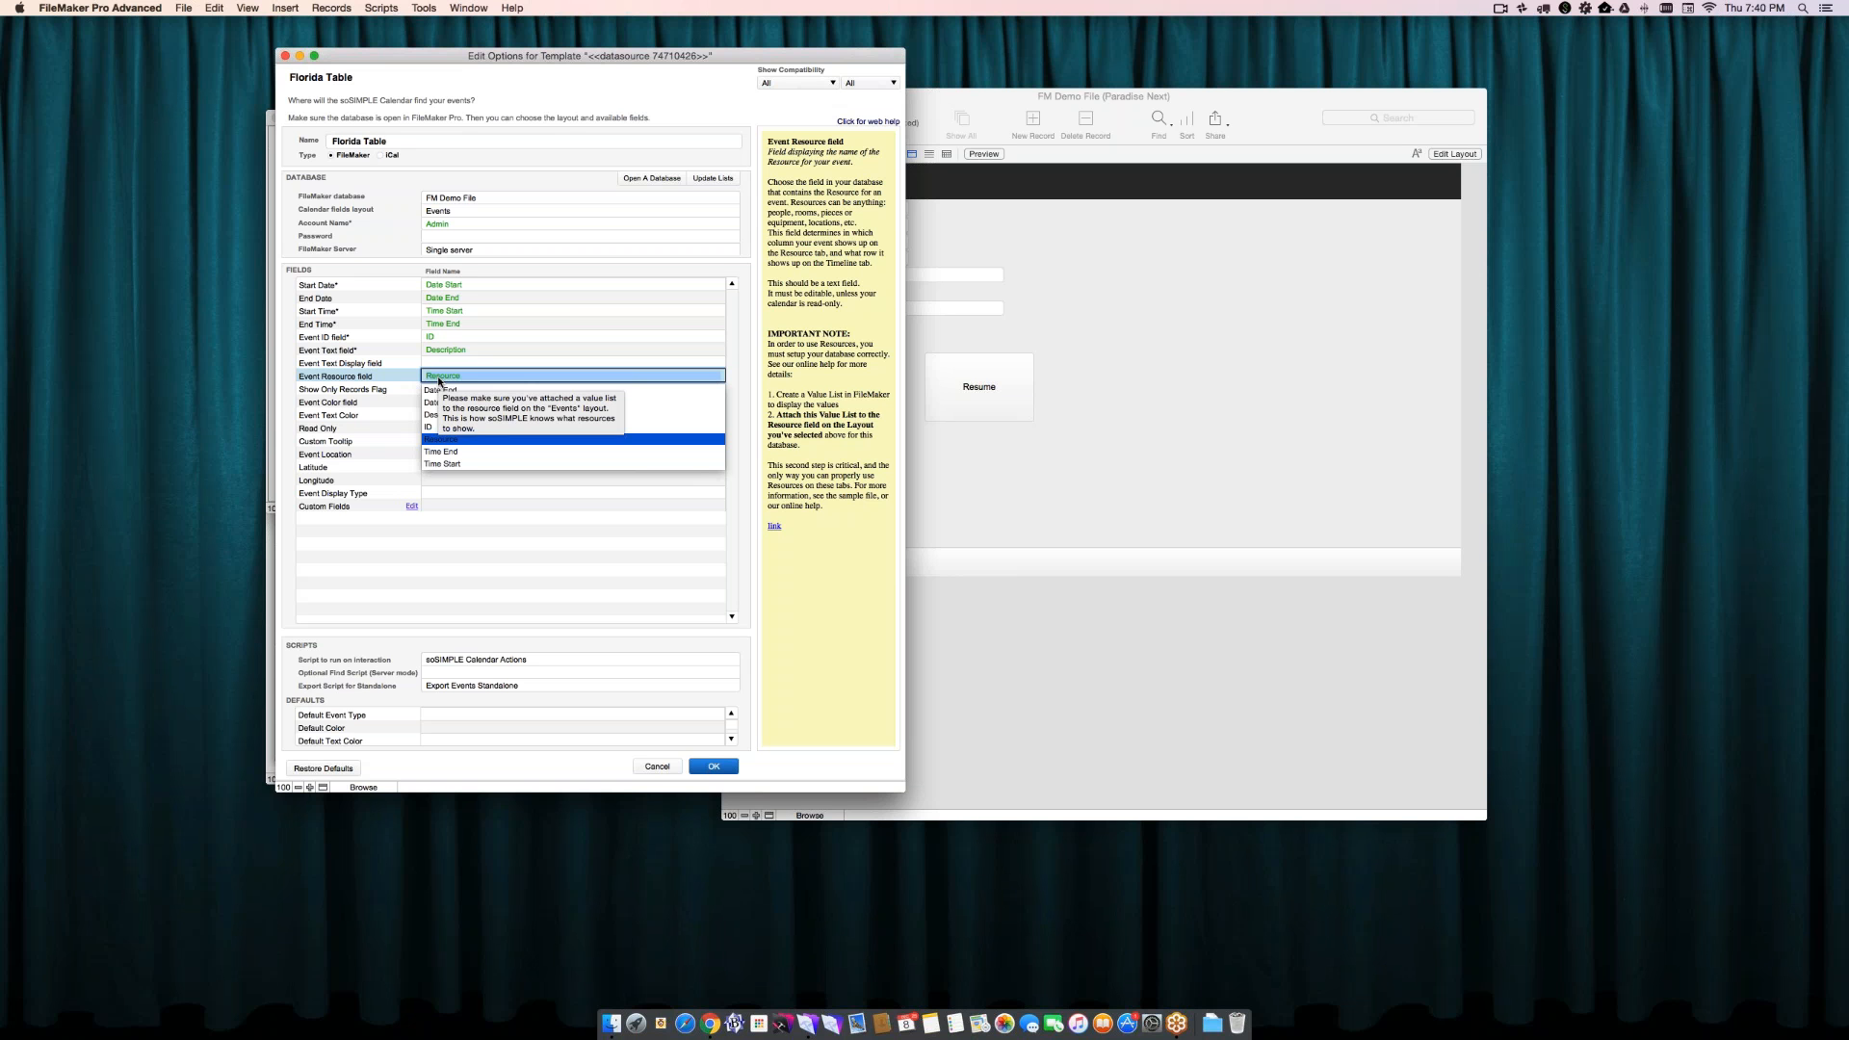
{"action": "left_click", "coordinate": [424, 389]}
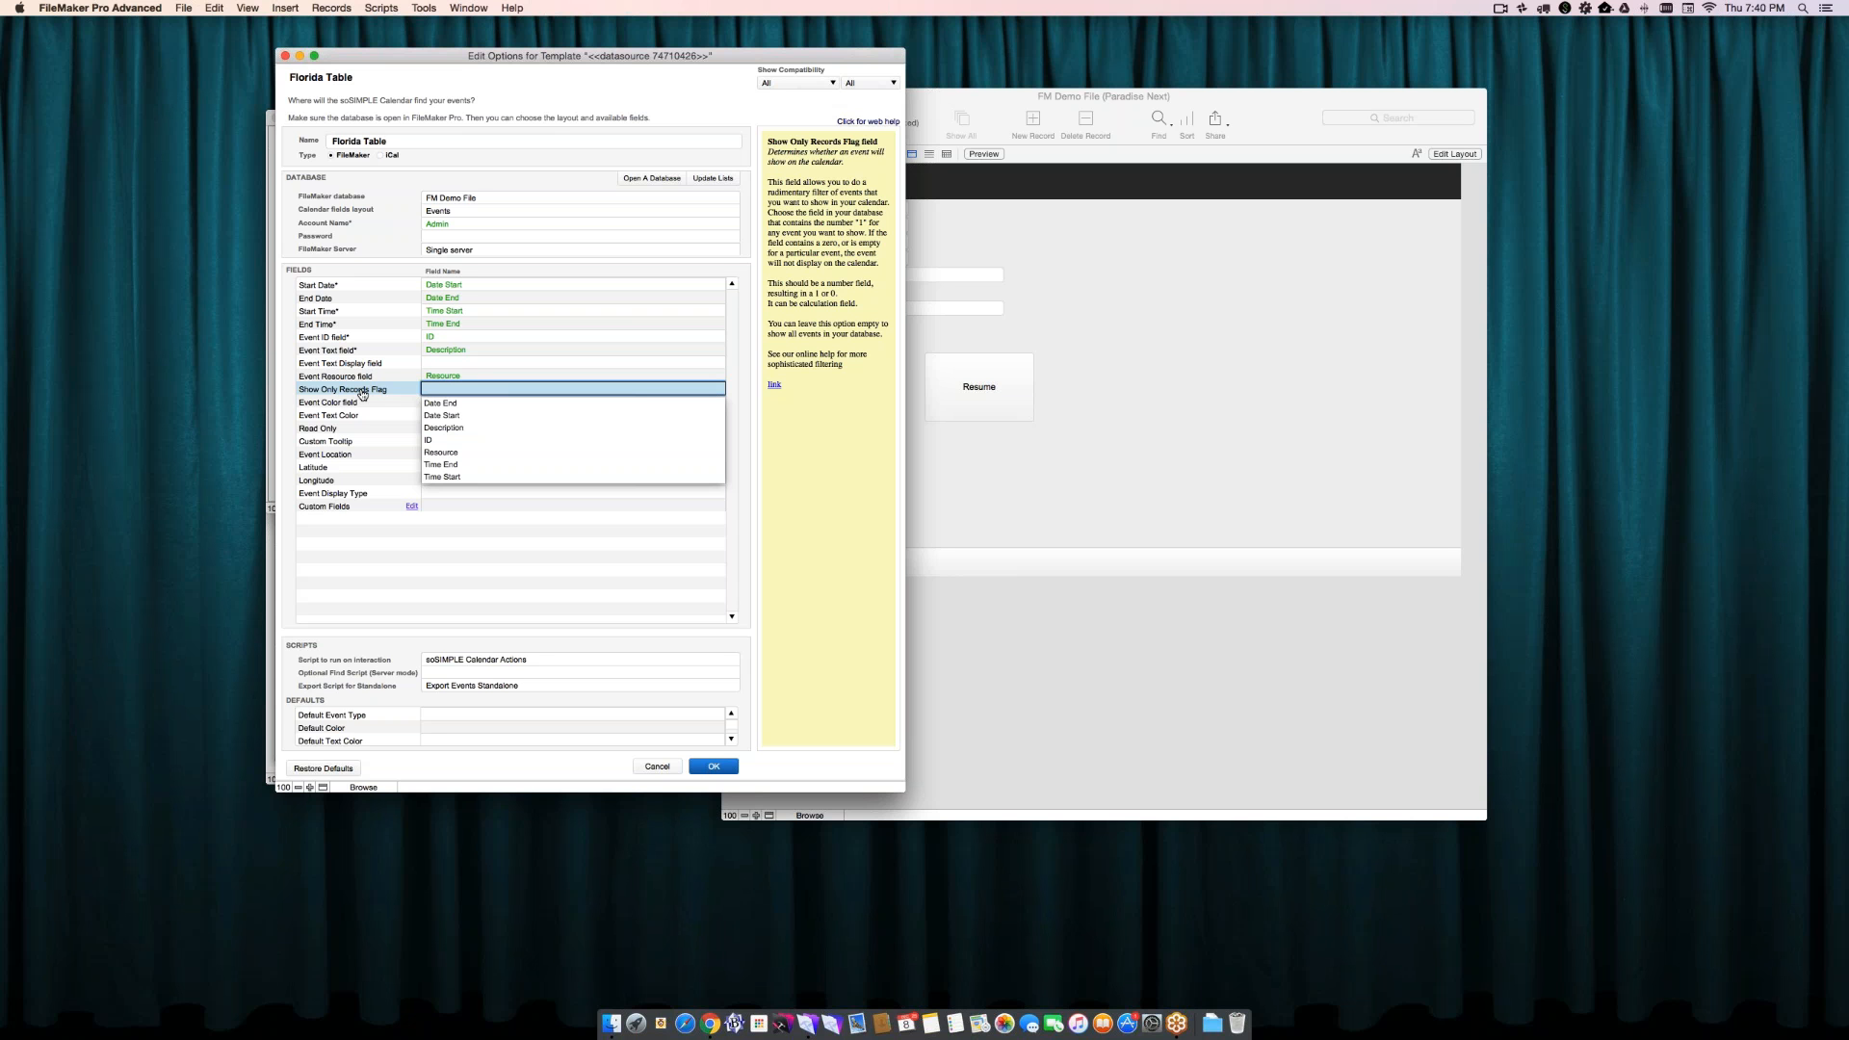
{"action": "left_click", "coordinate": [359, 403]}
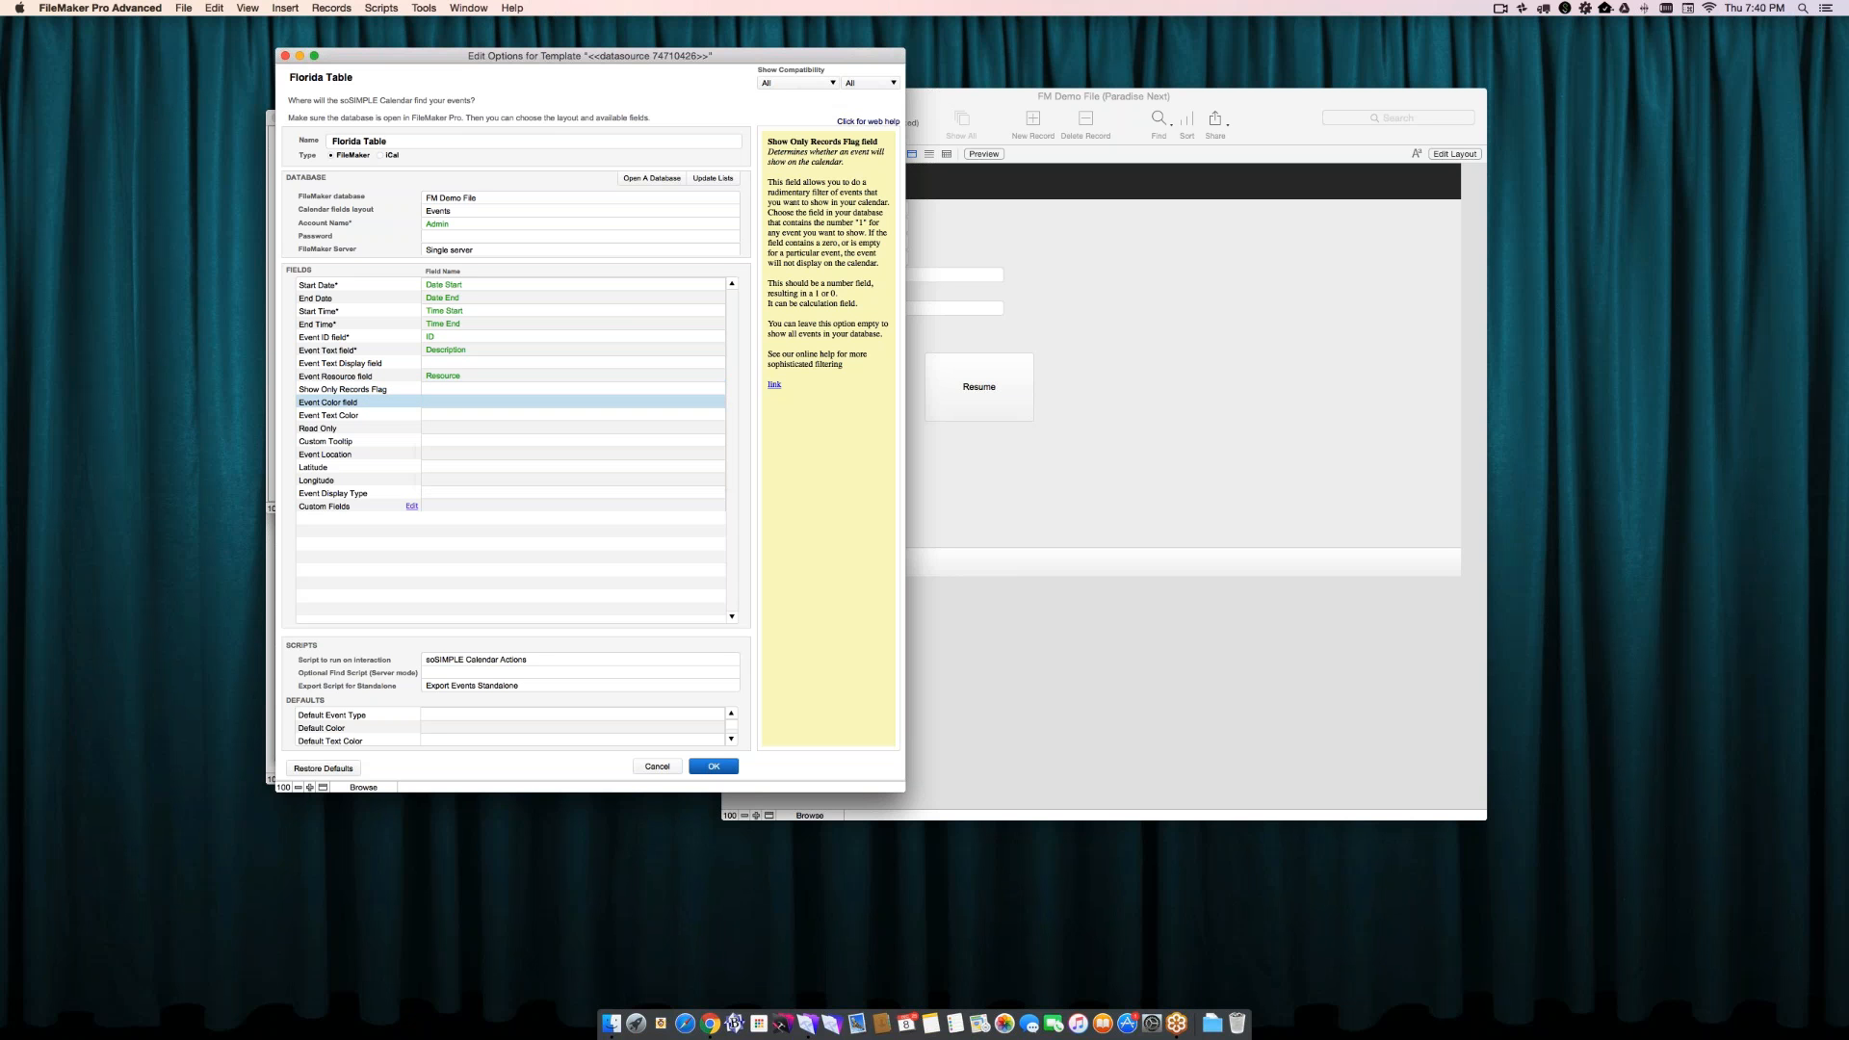
{"action": "left_click", "coordinate": [463, 227]}
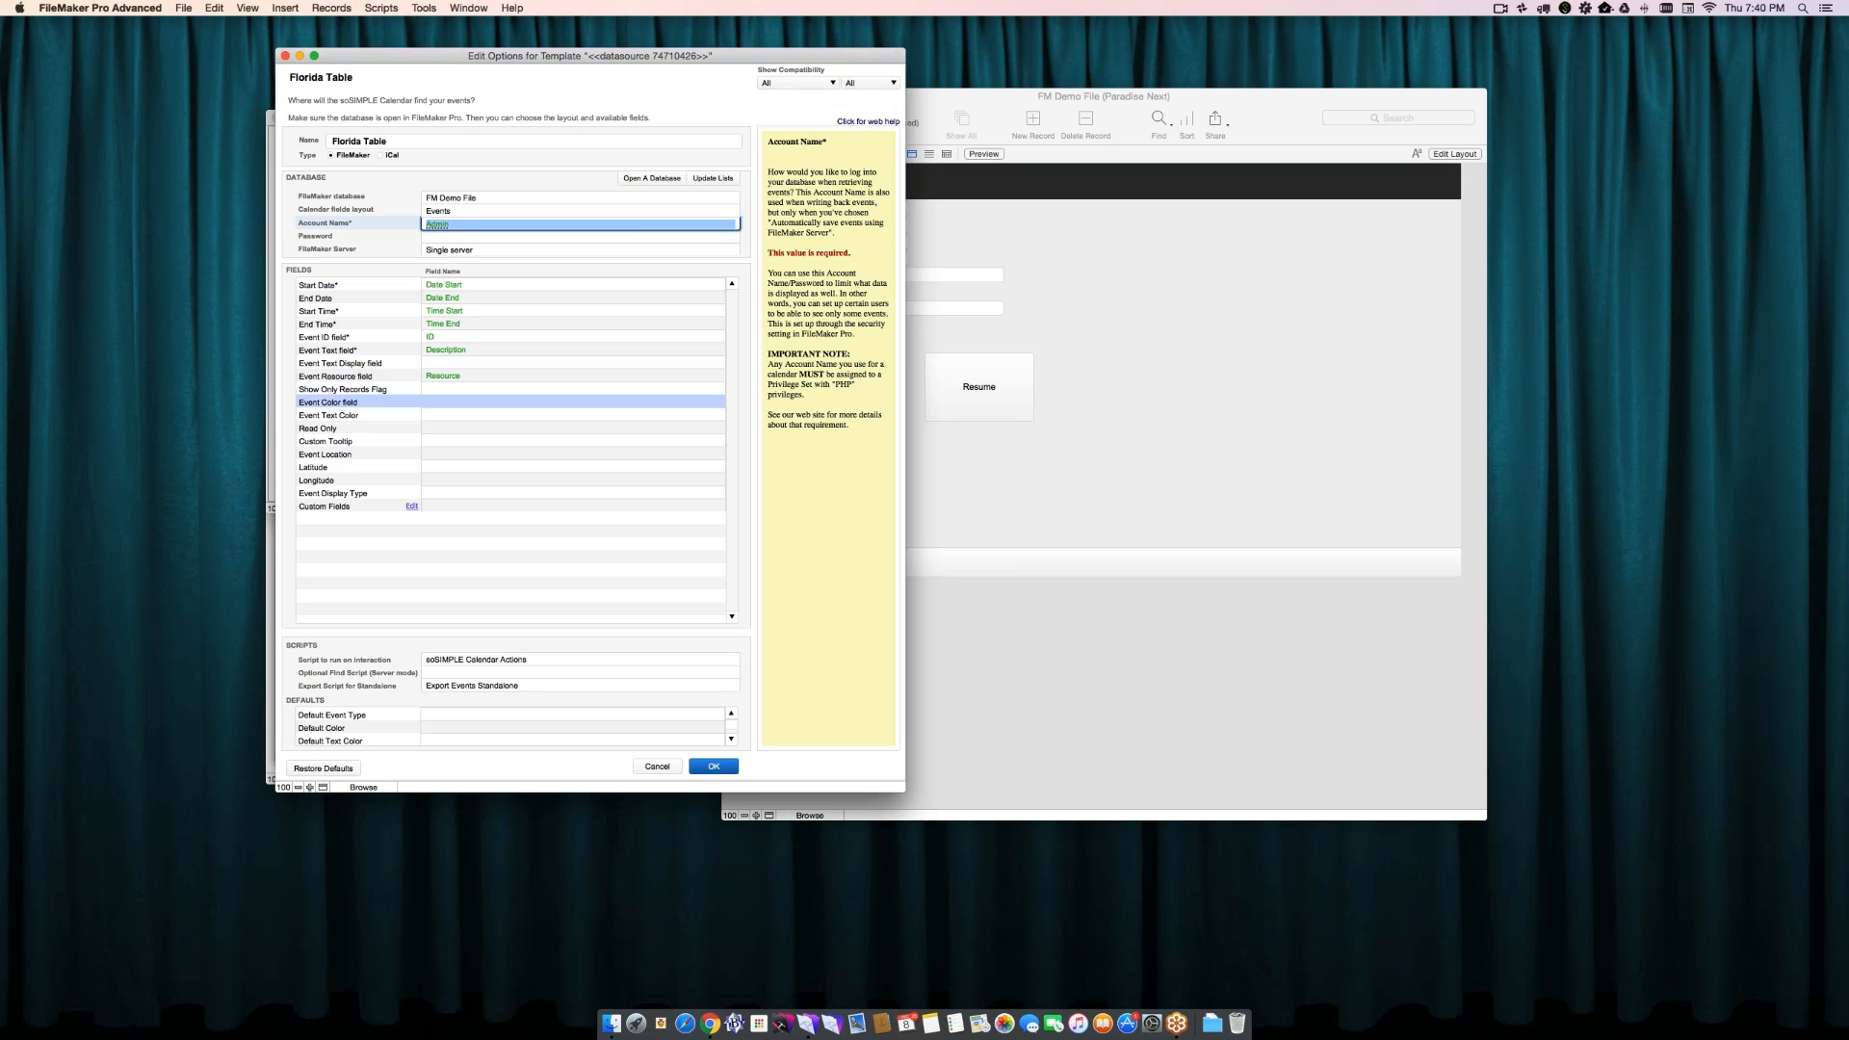
{"action": "left_click", "coordinate": [395, 431]}
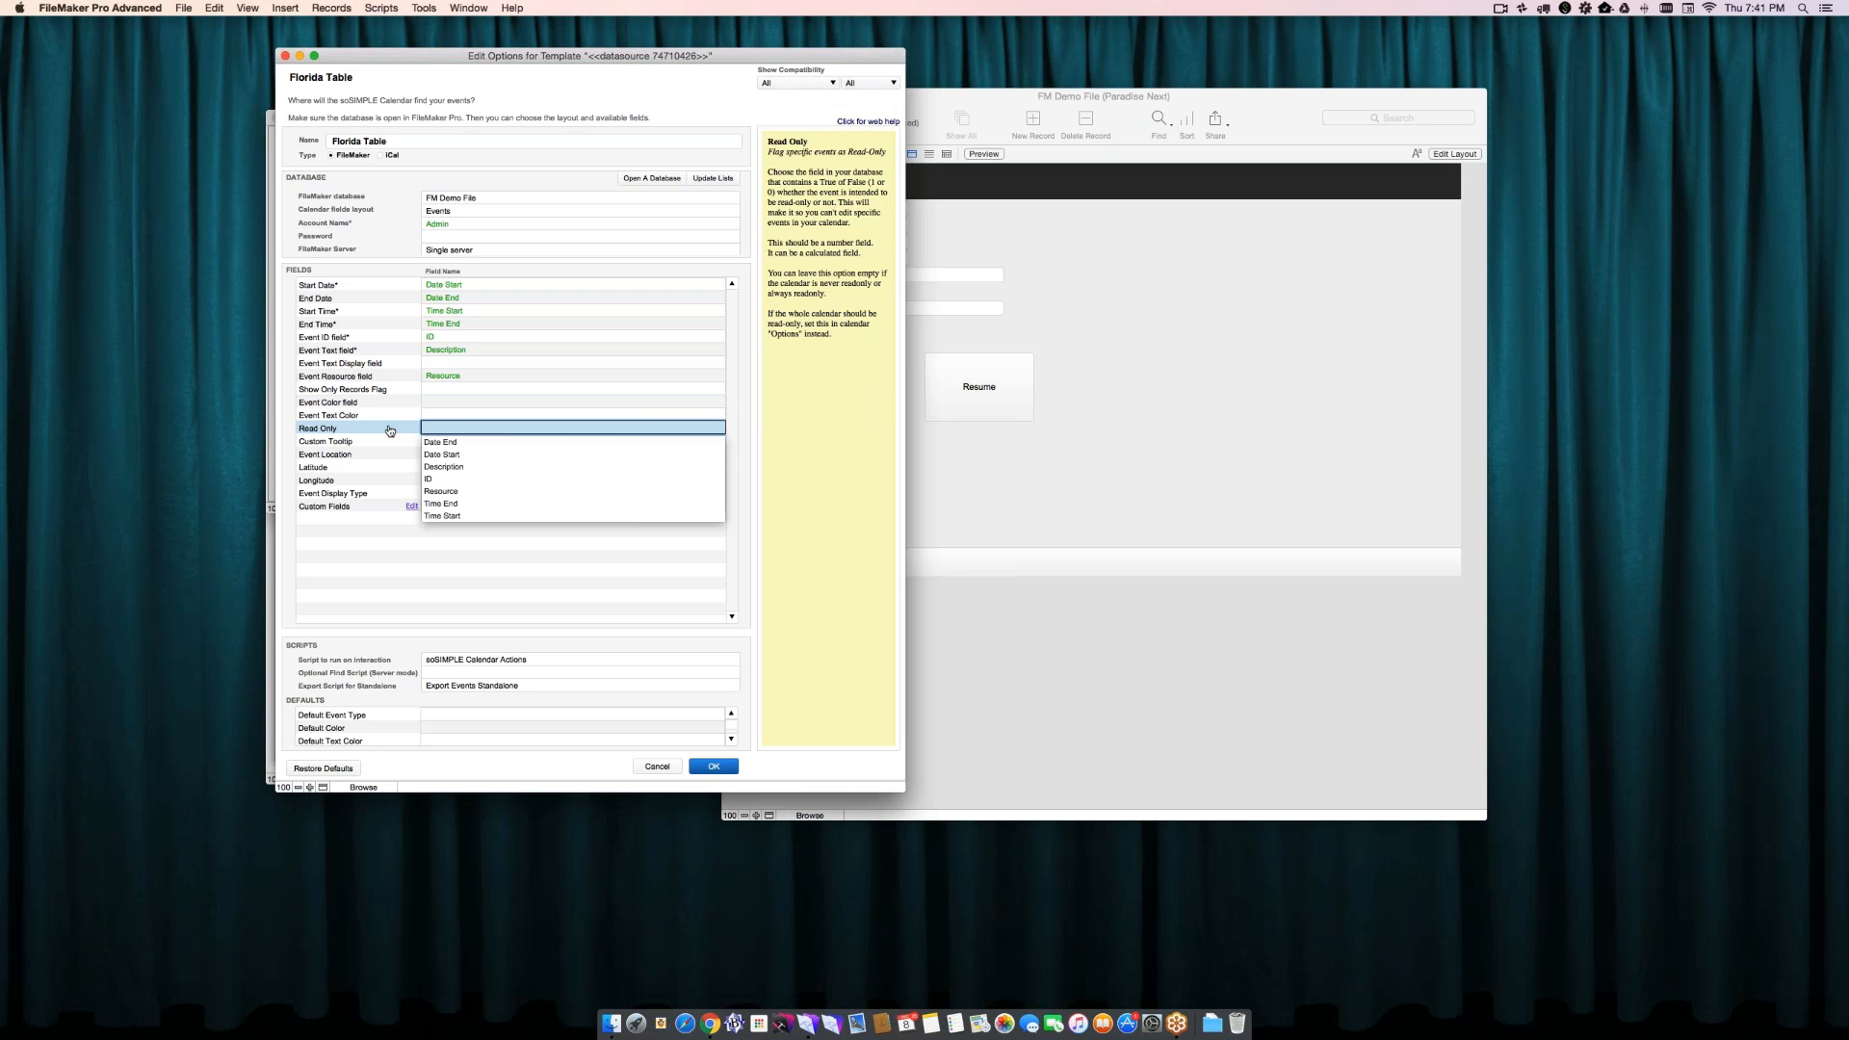
{"action": "key", "text": "Tab"}
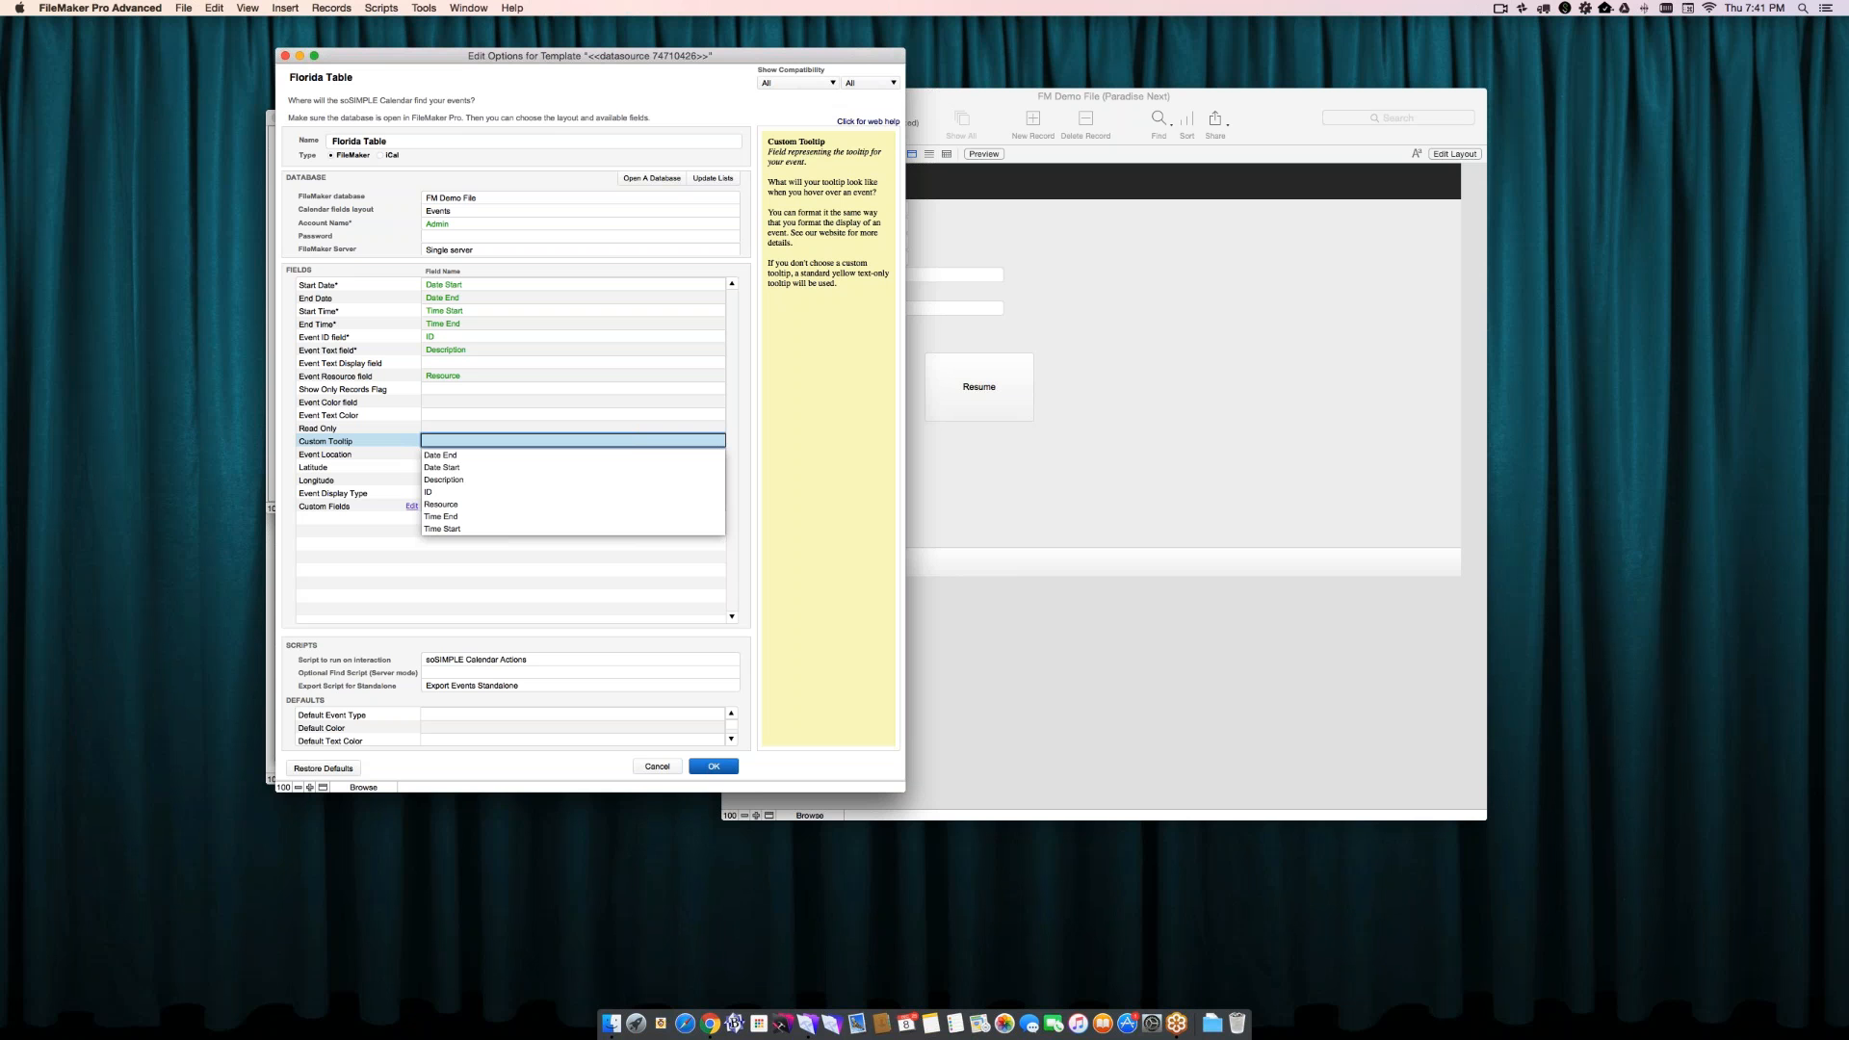
{"action": "left_click", "coordinate": [389, 457]}
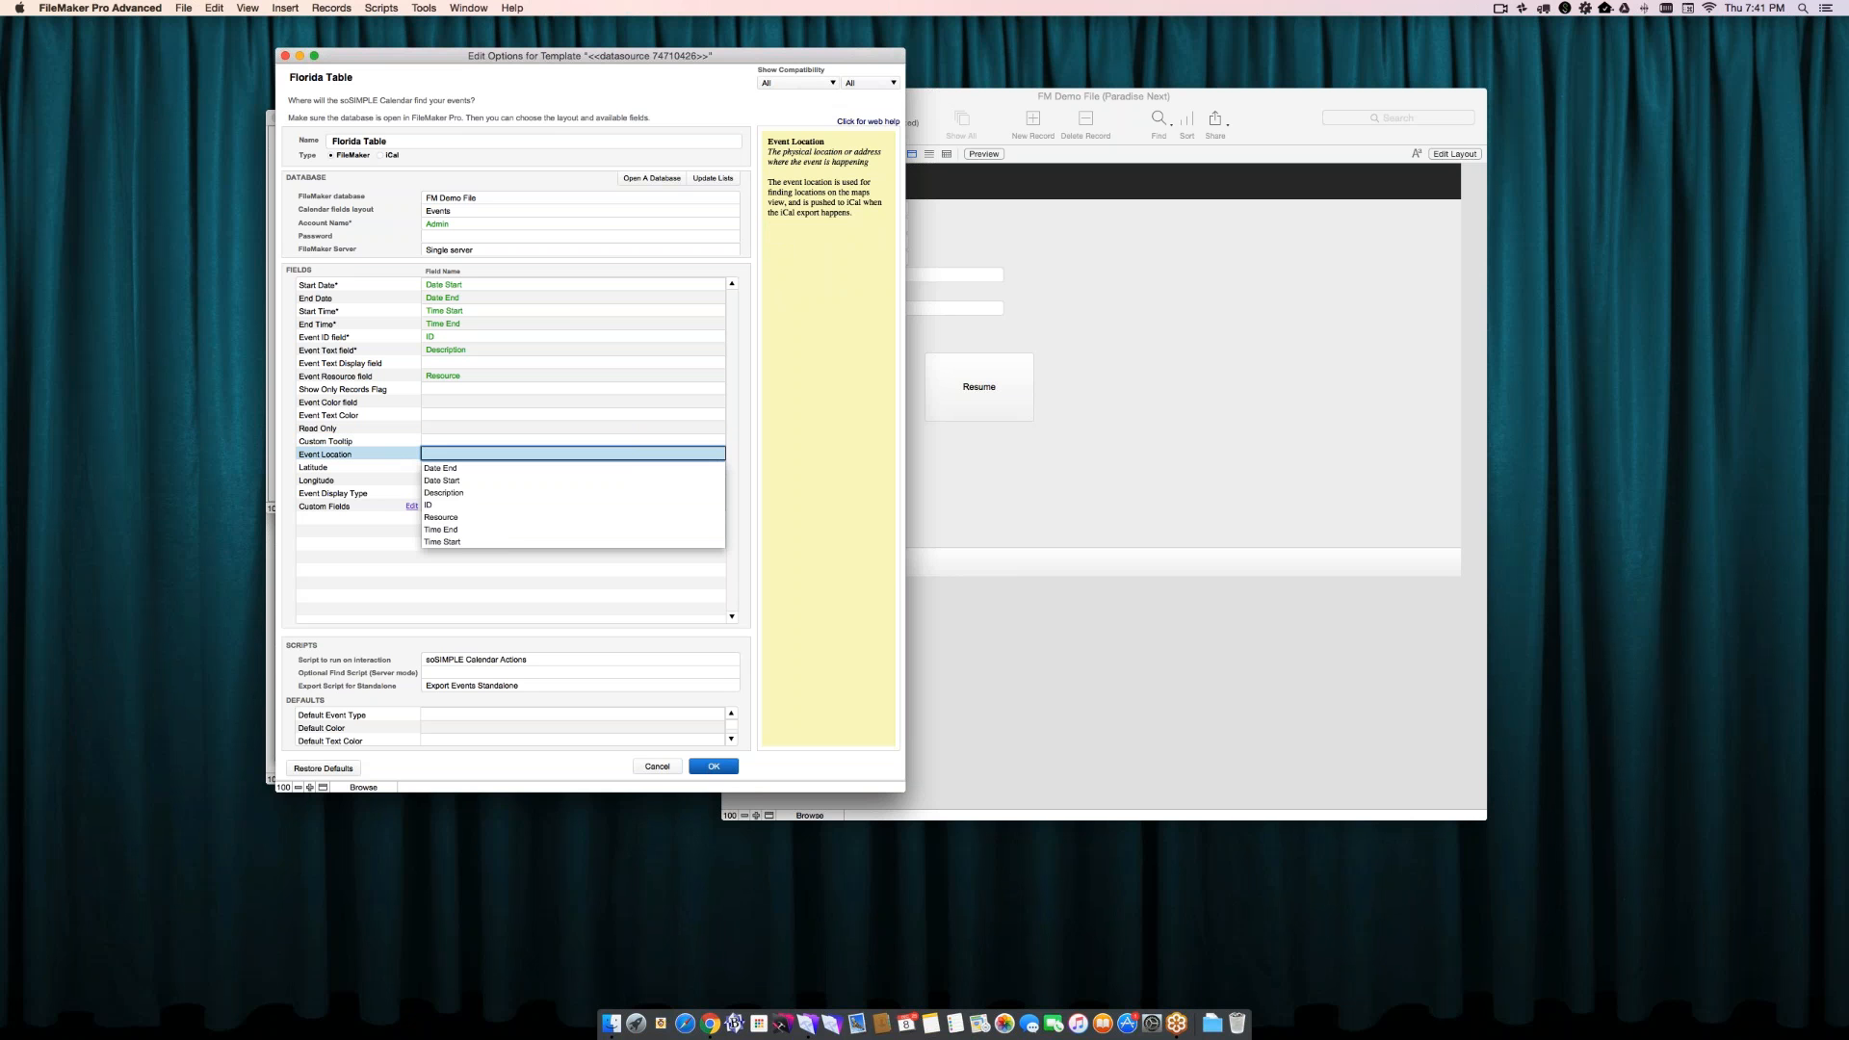
{"action": "left_click", "coordinate": [389, 468]}
{"action": "left_click", "coordinate": [389, 481]}
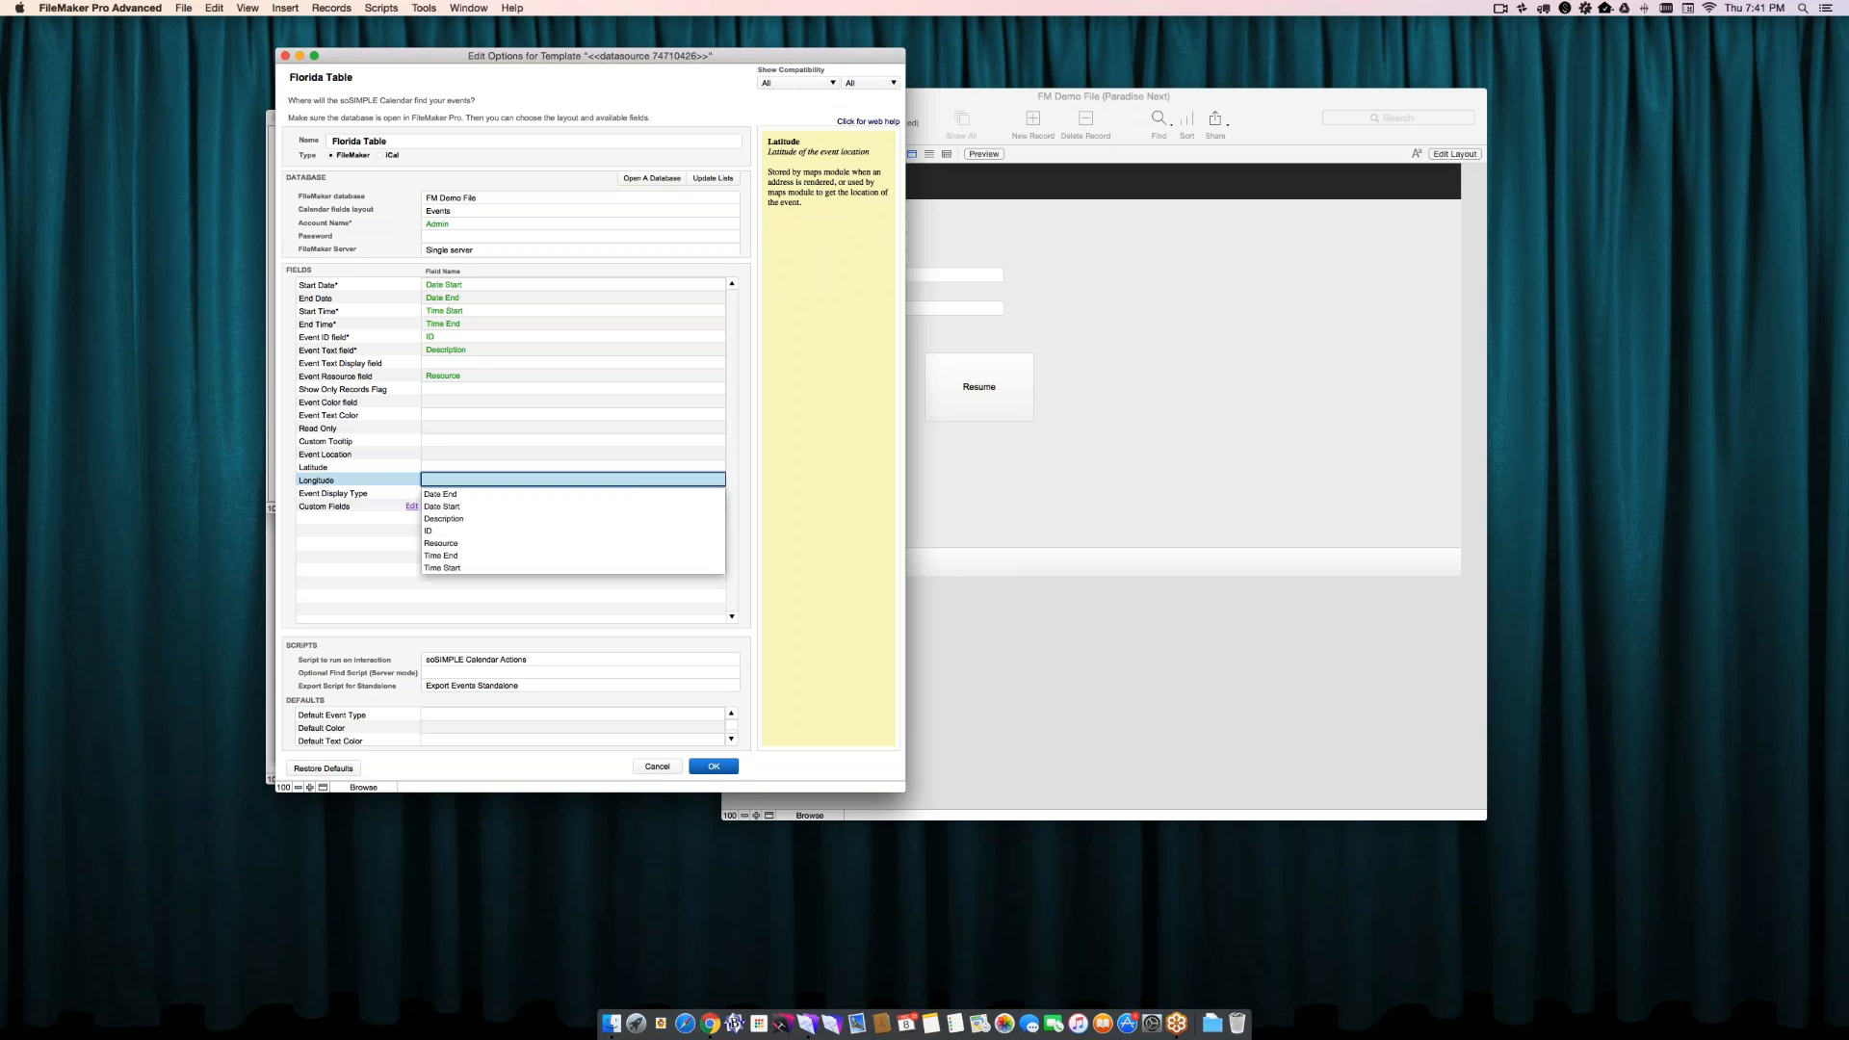
{"action": "left_click", "coordinate": [389, 494]}
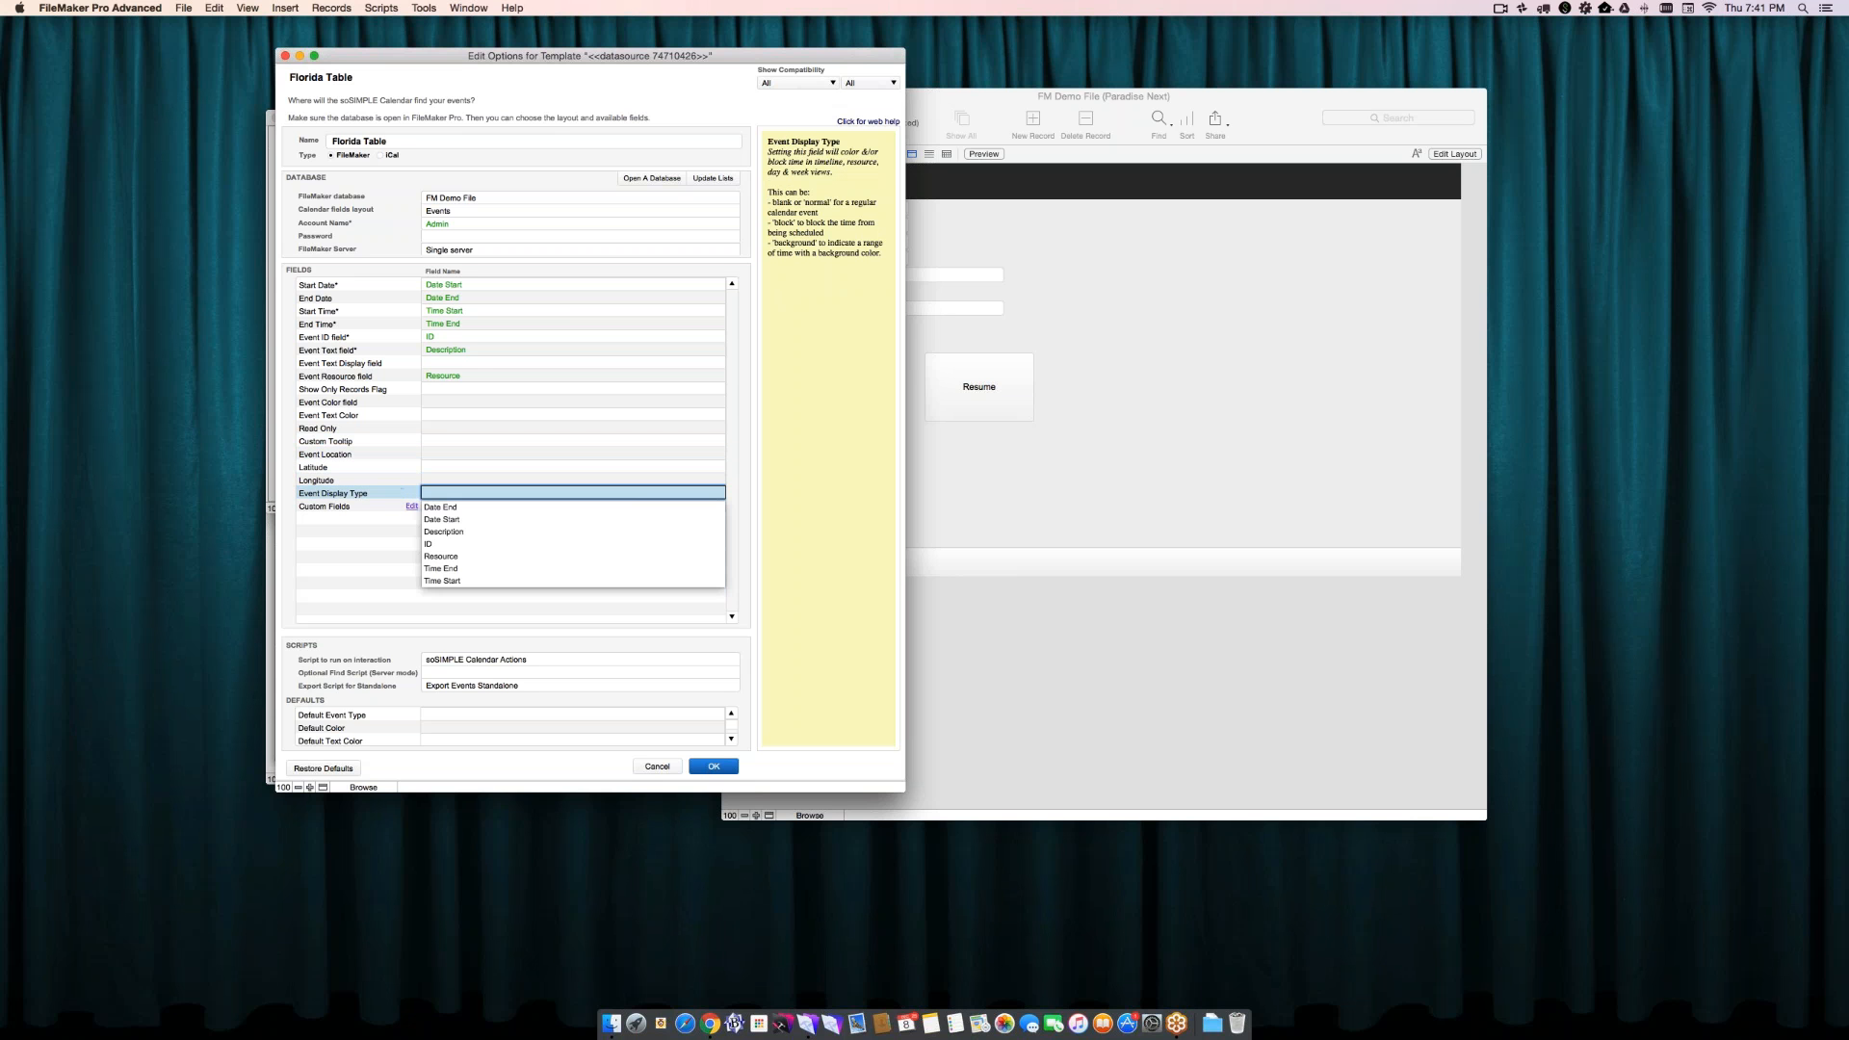
- Switch to Chrome, look at the multi-year resource timeline of the web calendar, and close its window
{"action": "left_click", "coordinate": [397, 513]}
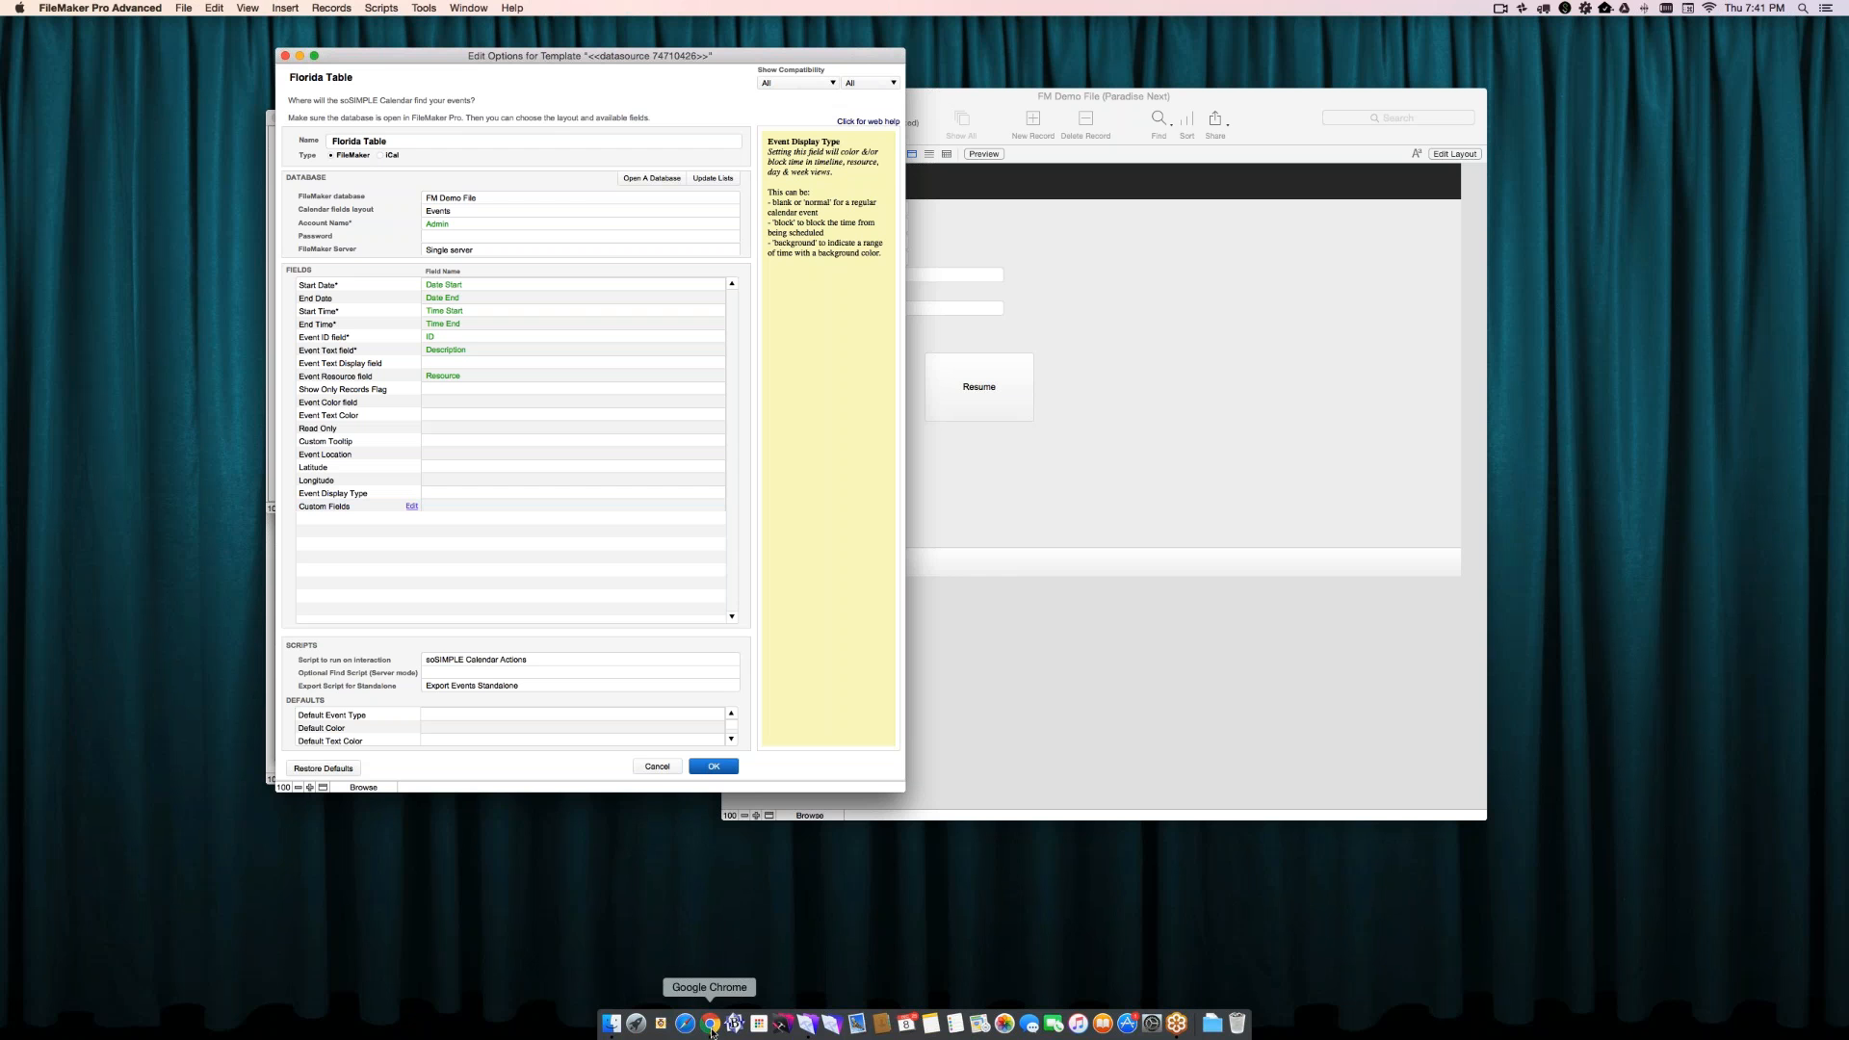
{"action": "left_click", "coordinate": [711, 1026]}
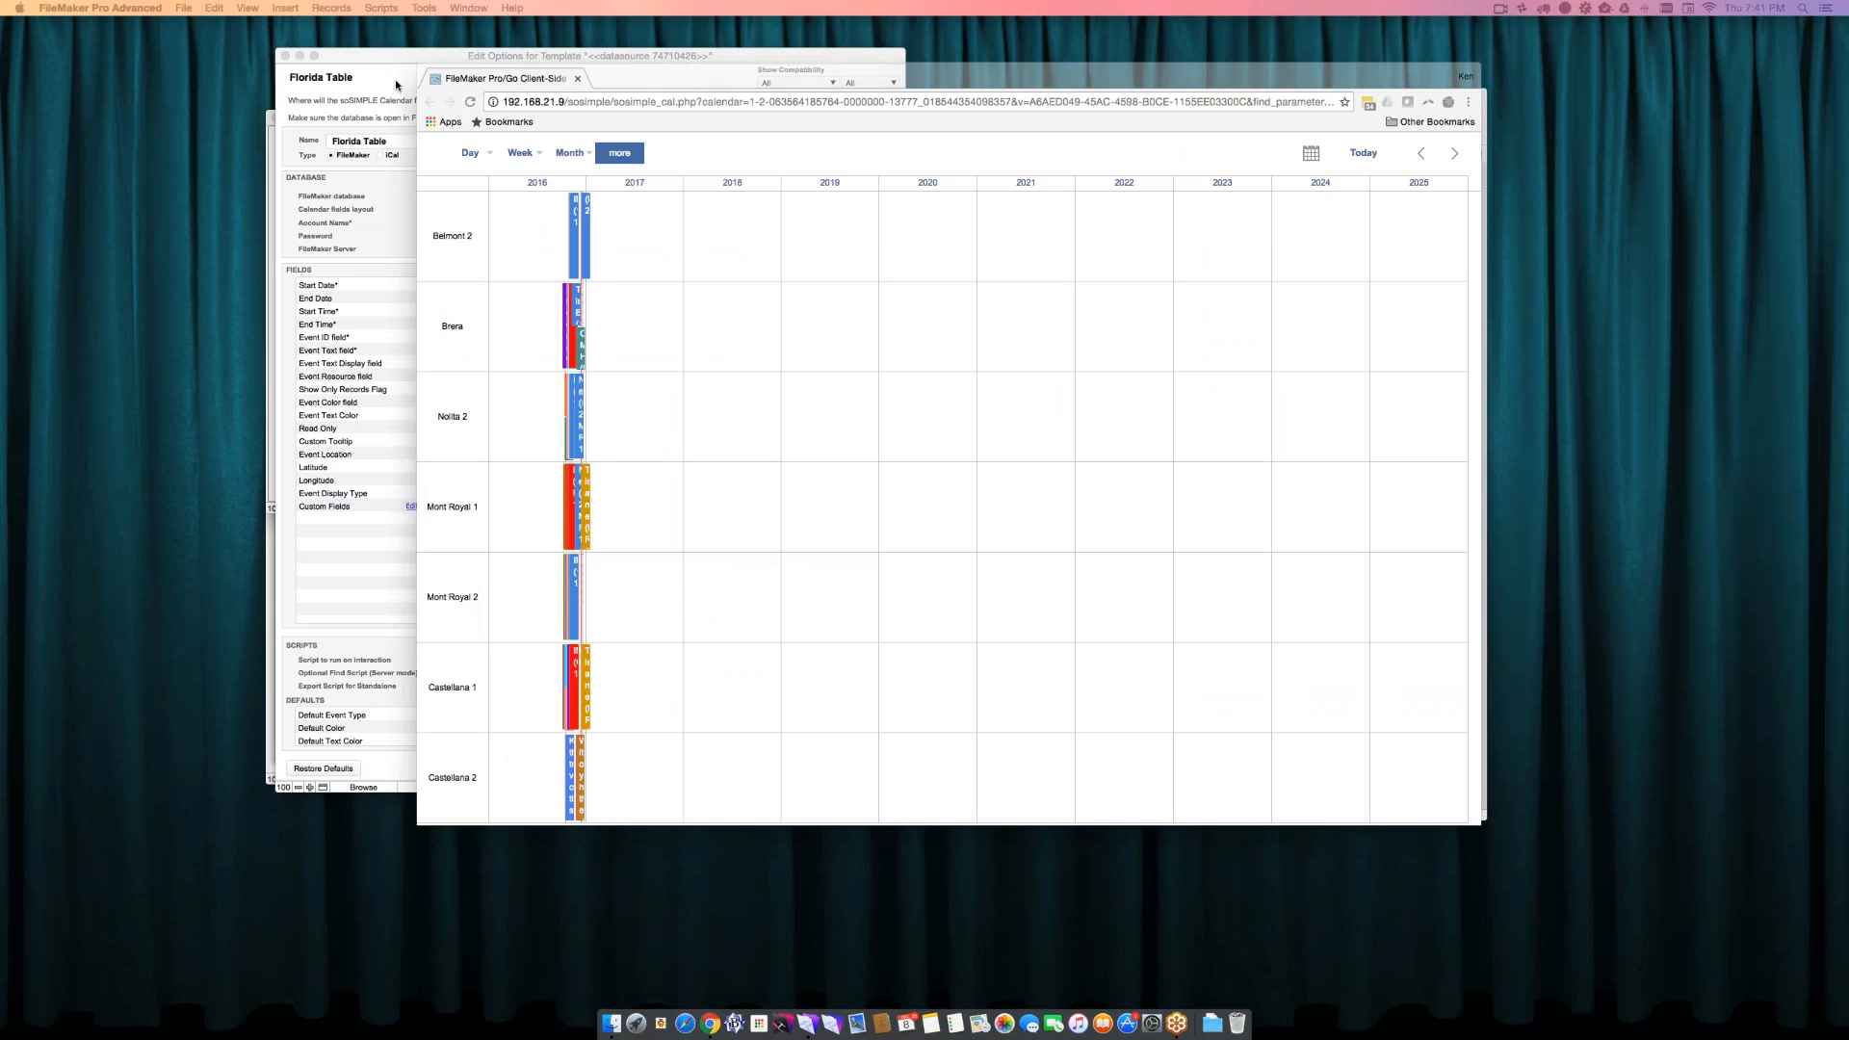
{"action": "mouse_move", "coordinate": [601, 168]}
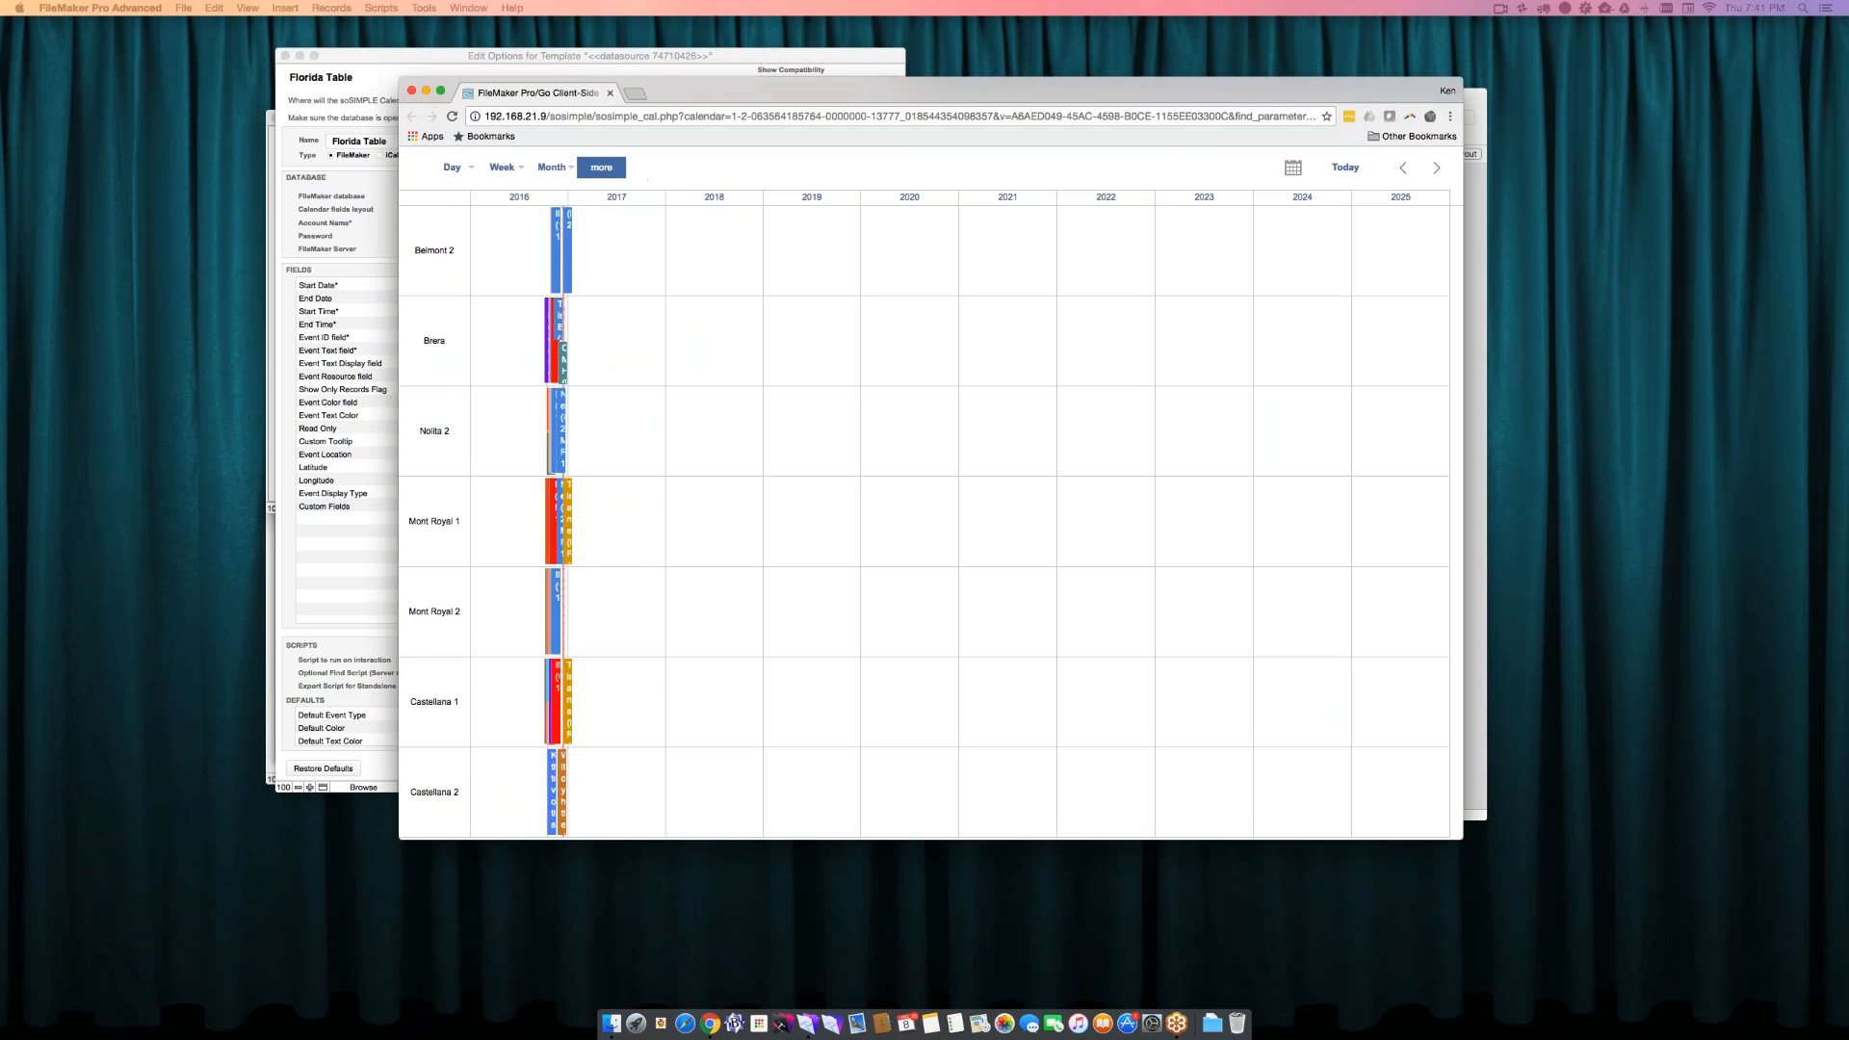
{"action": "left_click", "coordinate": [411, 90]}
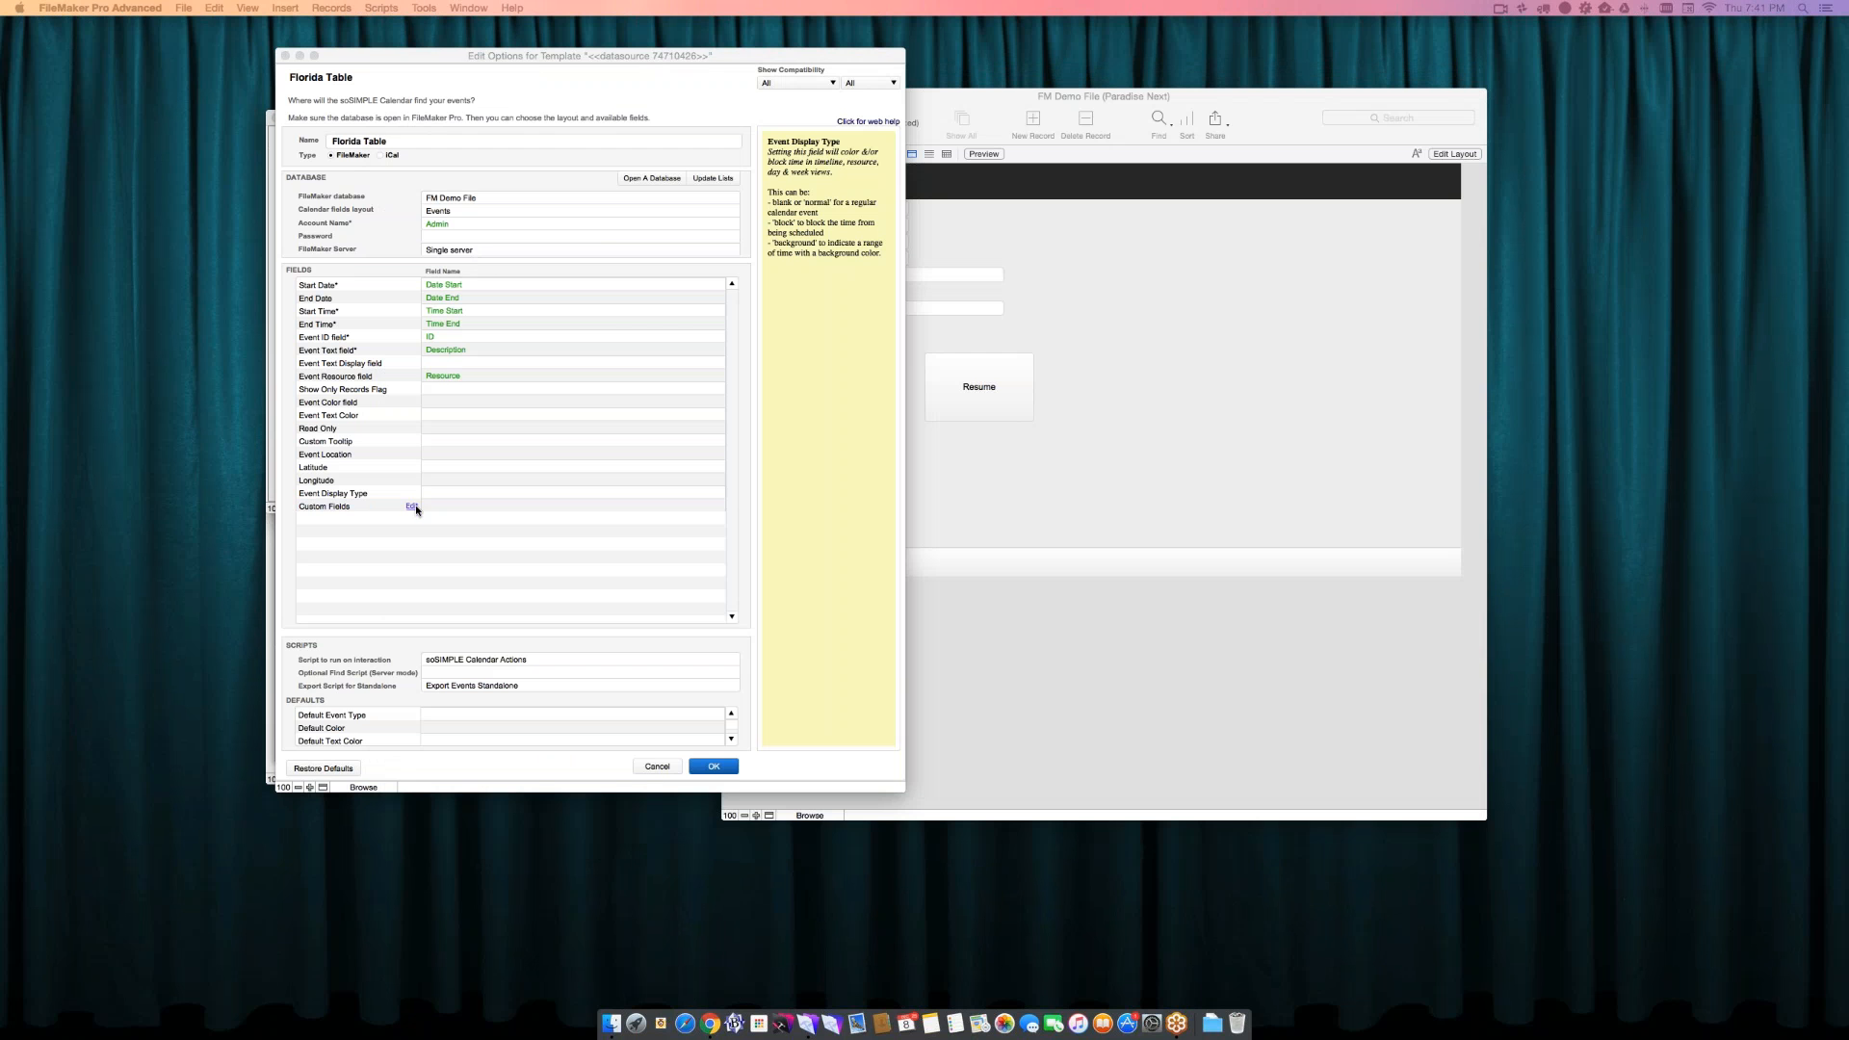
- Try adding Date End in the first three custom field slots of the data source, then cancel the custom fields
{"action": "left_click", "coordinate": [414, 507]}
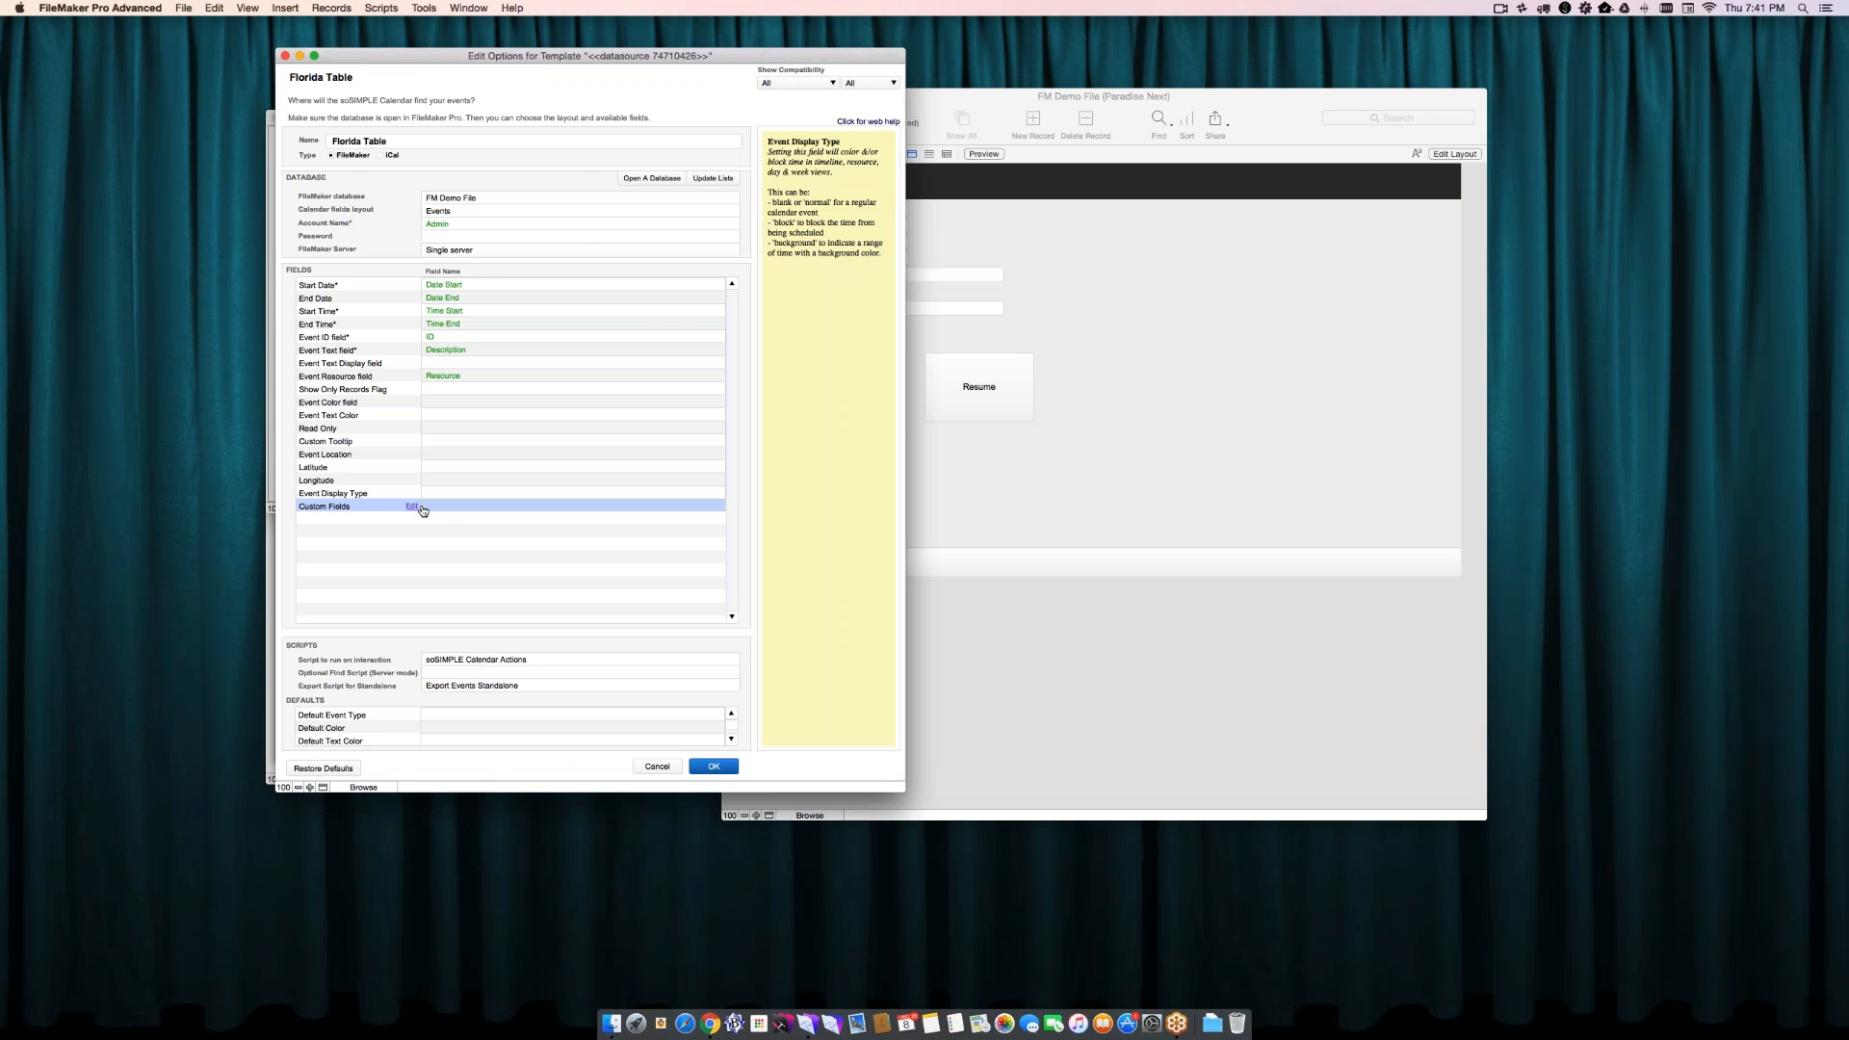
{"action": "left_click", "coordinate": [402, 90]}
{"action": "left_click", "coordinate": [401, 108]}
{"action": "left_click", "coordinate": [402, 104]}
{"action": "left_click", "coordinate": [402, 122]}
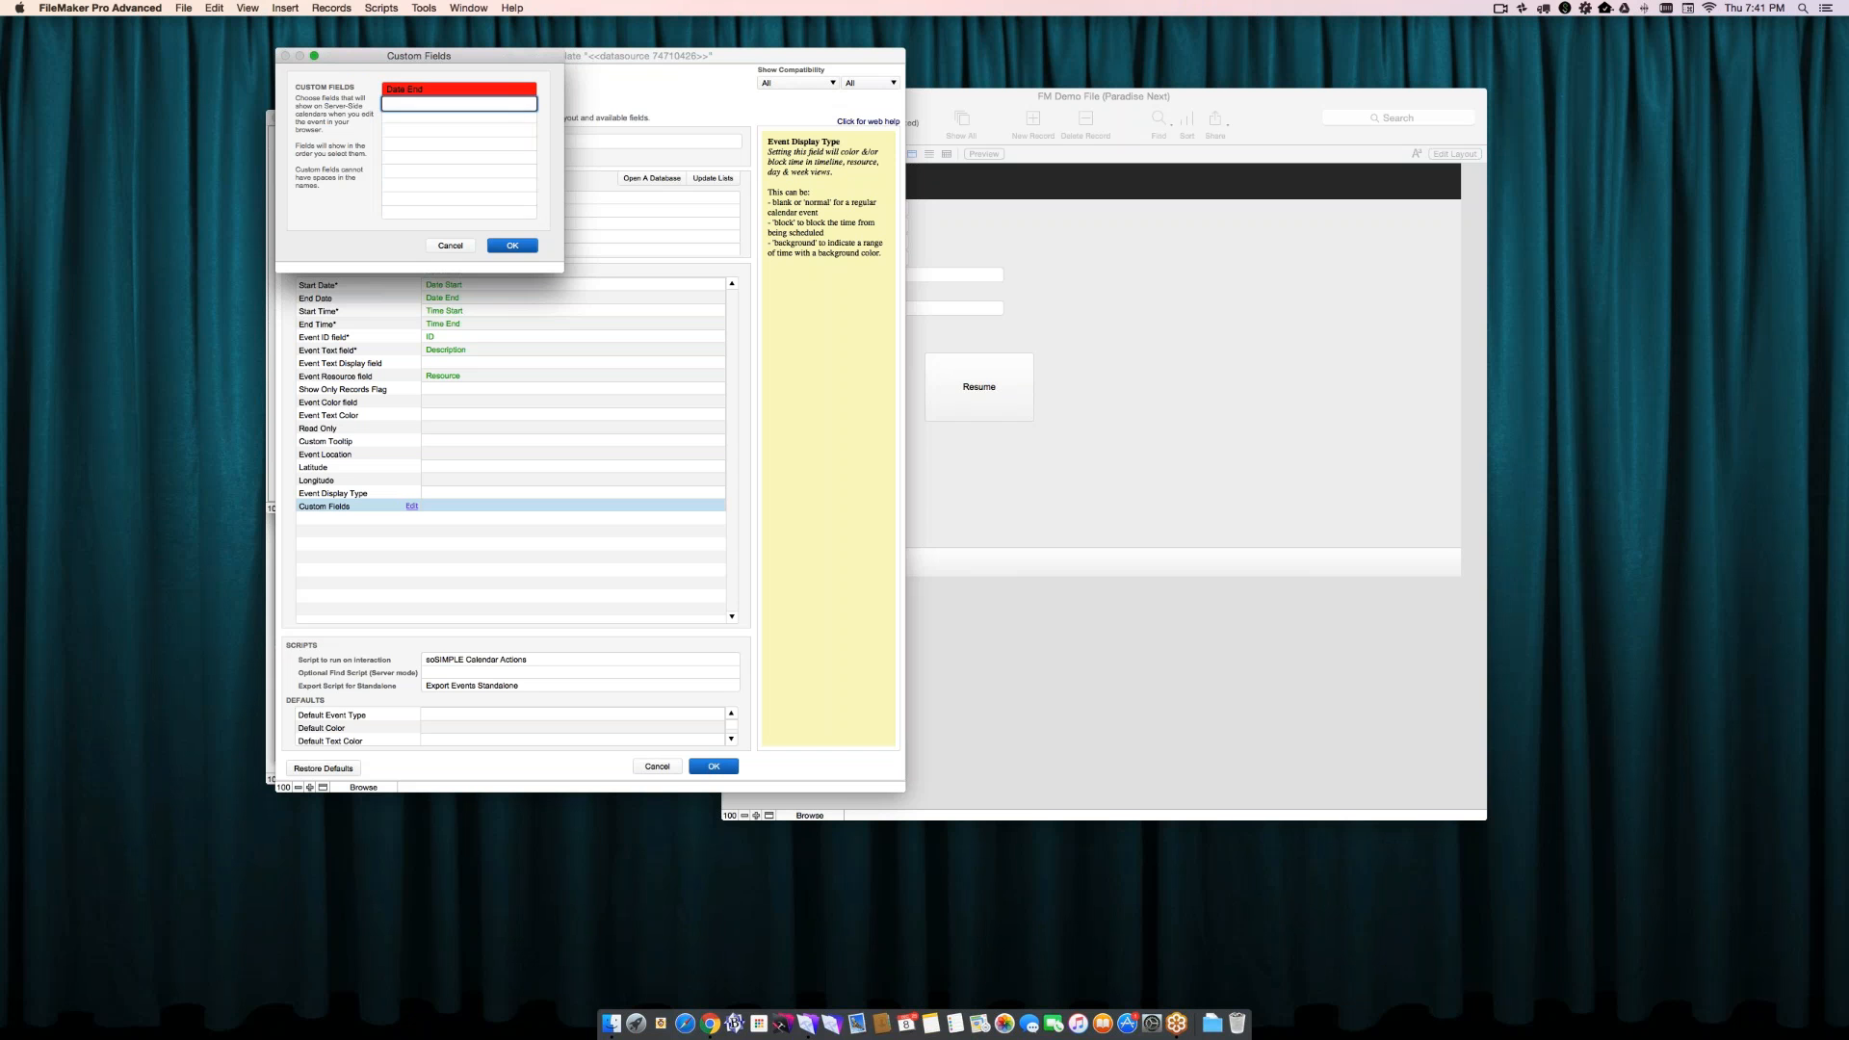
{"action": "left_click", "coordinate": [397, 136]}
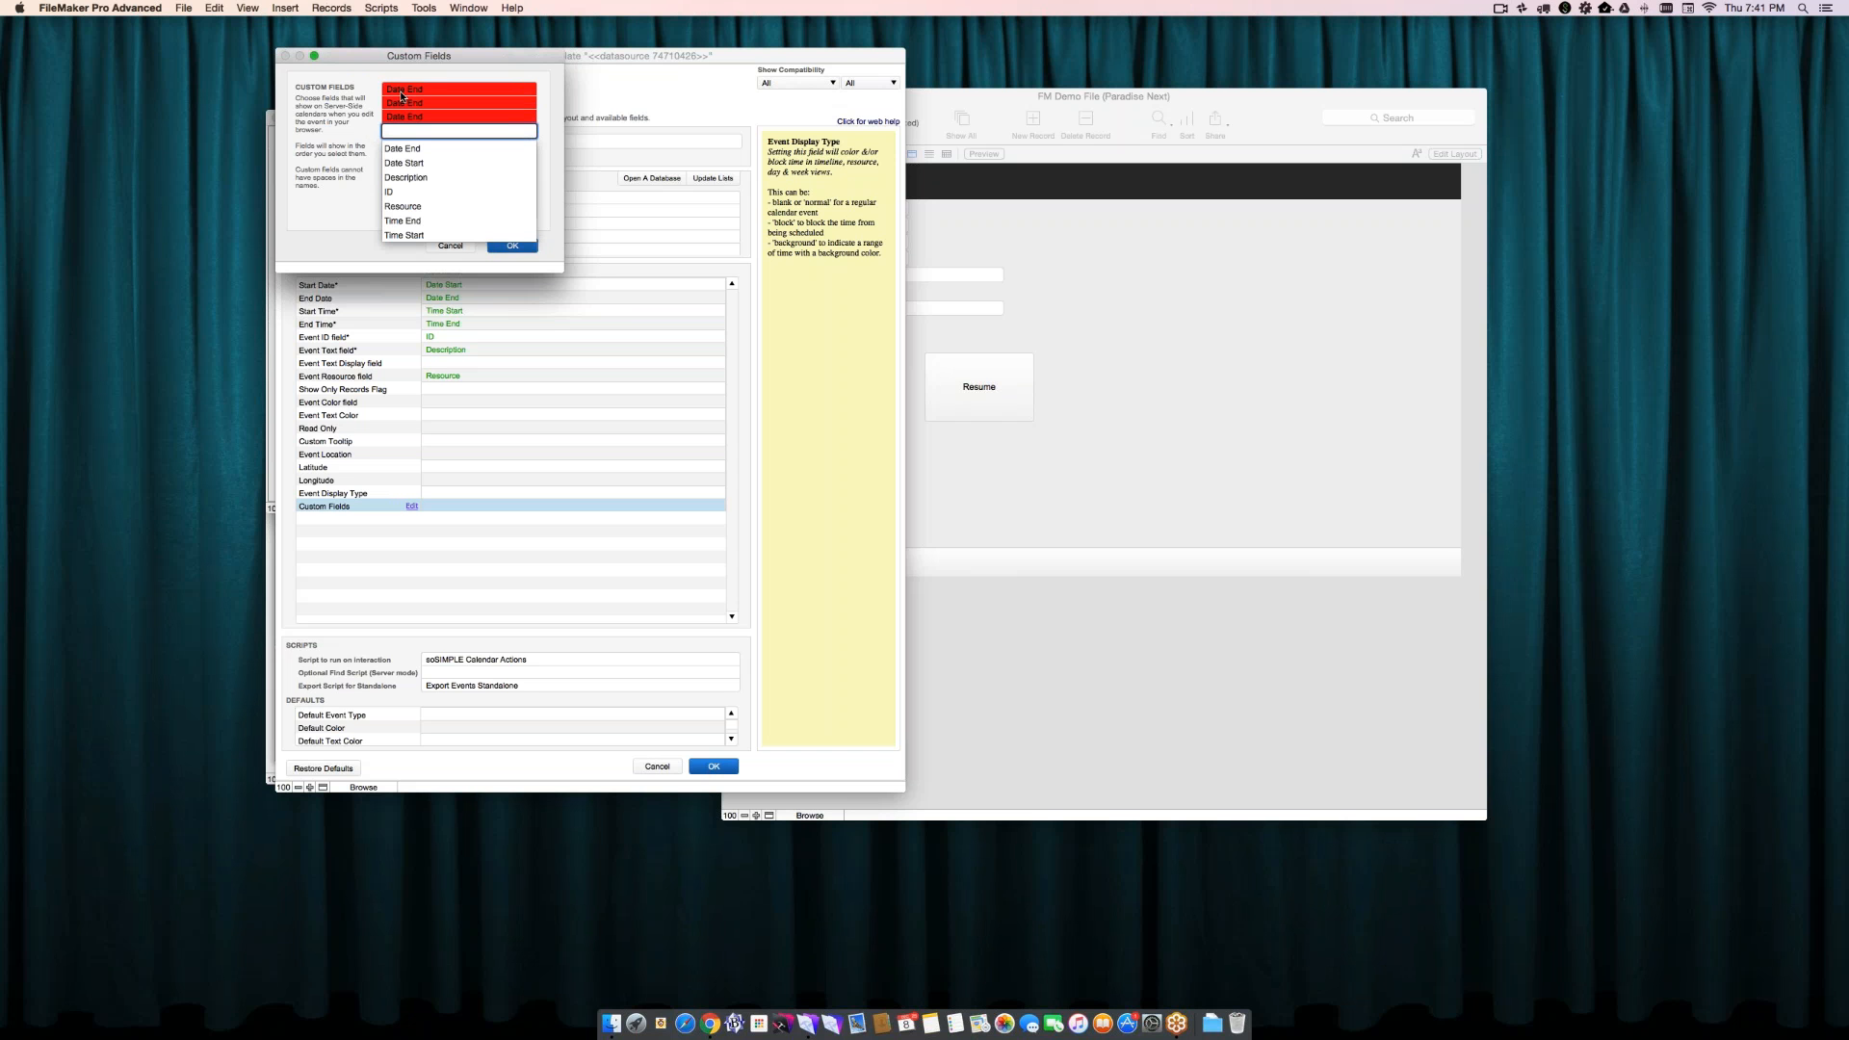
{"action": "left_click", "coordinate": [348, 99]}
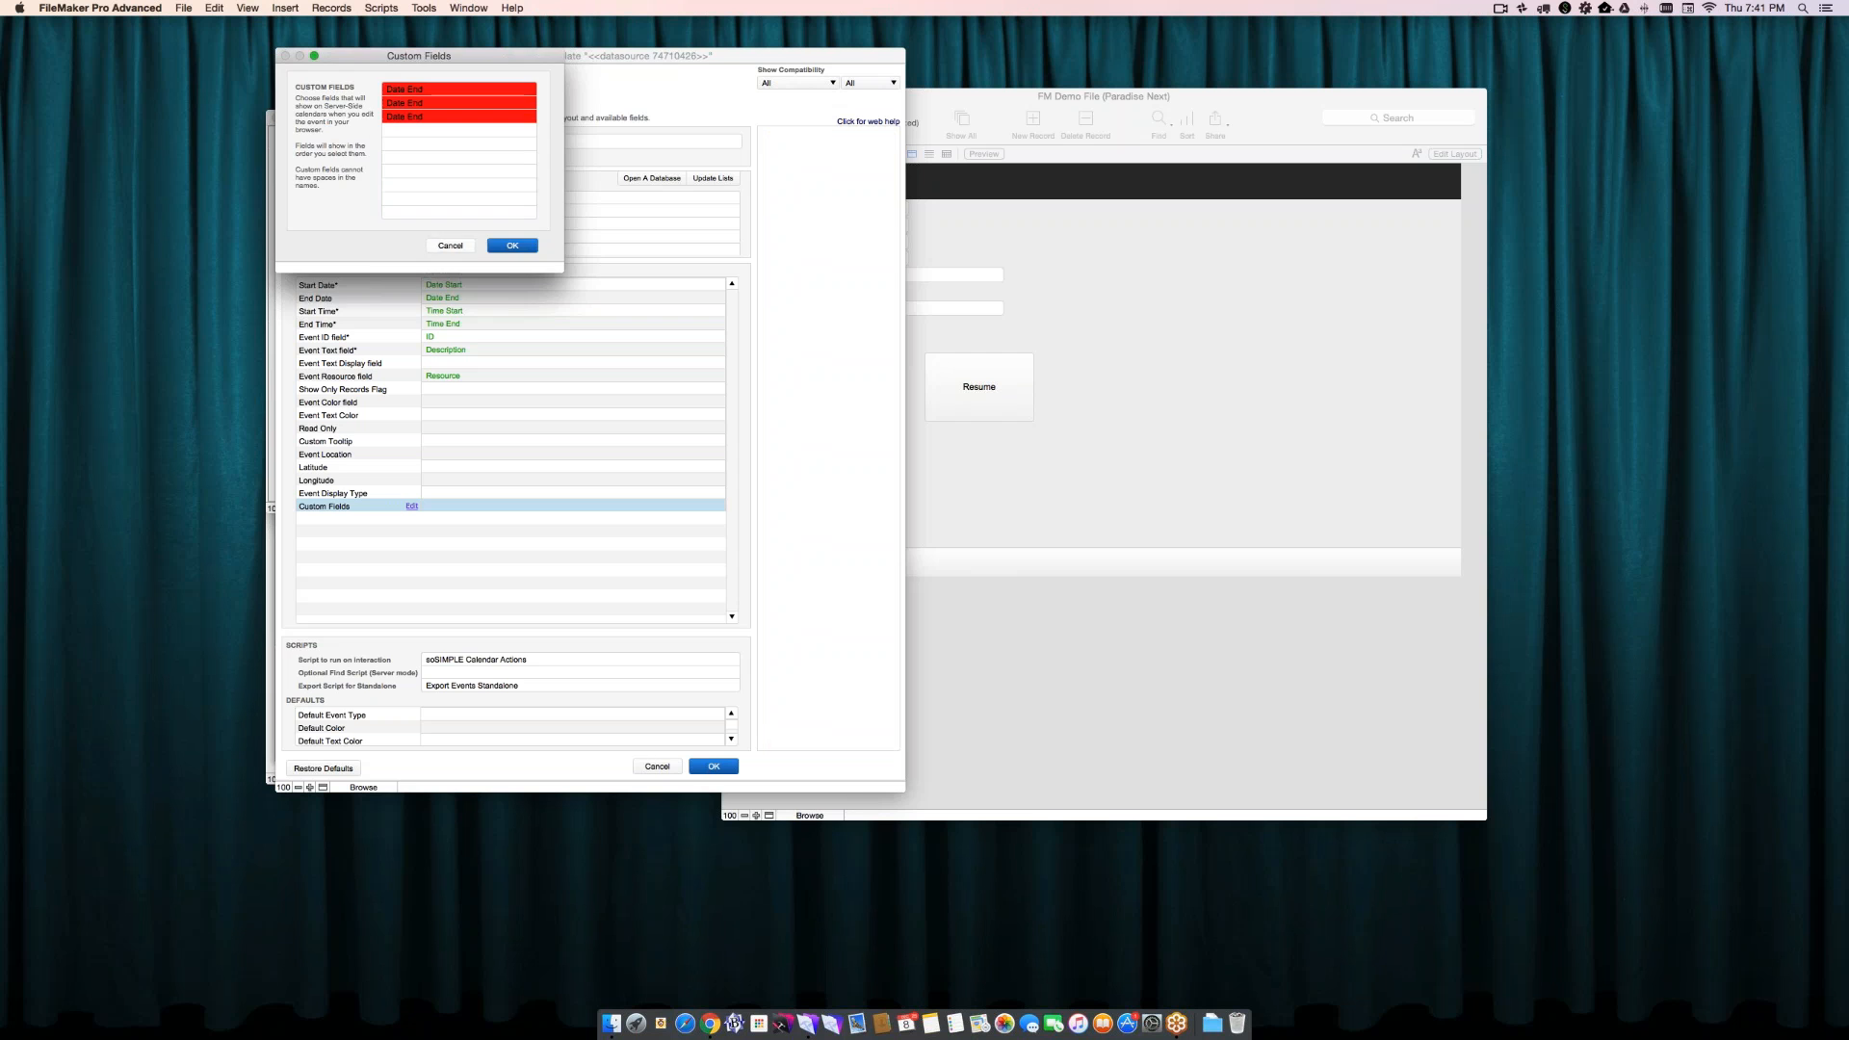
{"action": "left_click", "coordinate": [445, 244]}
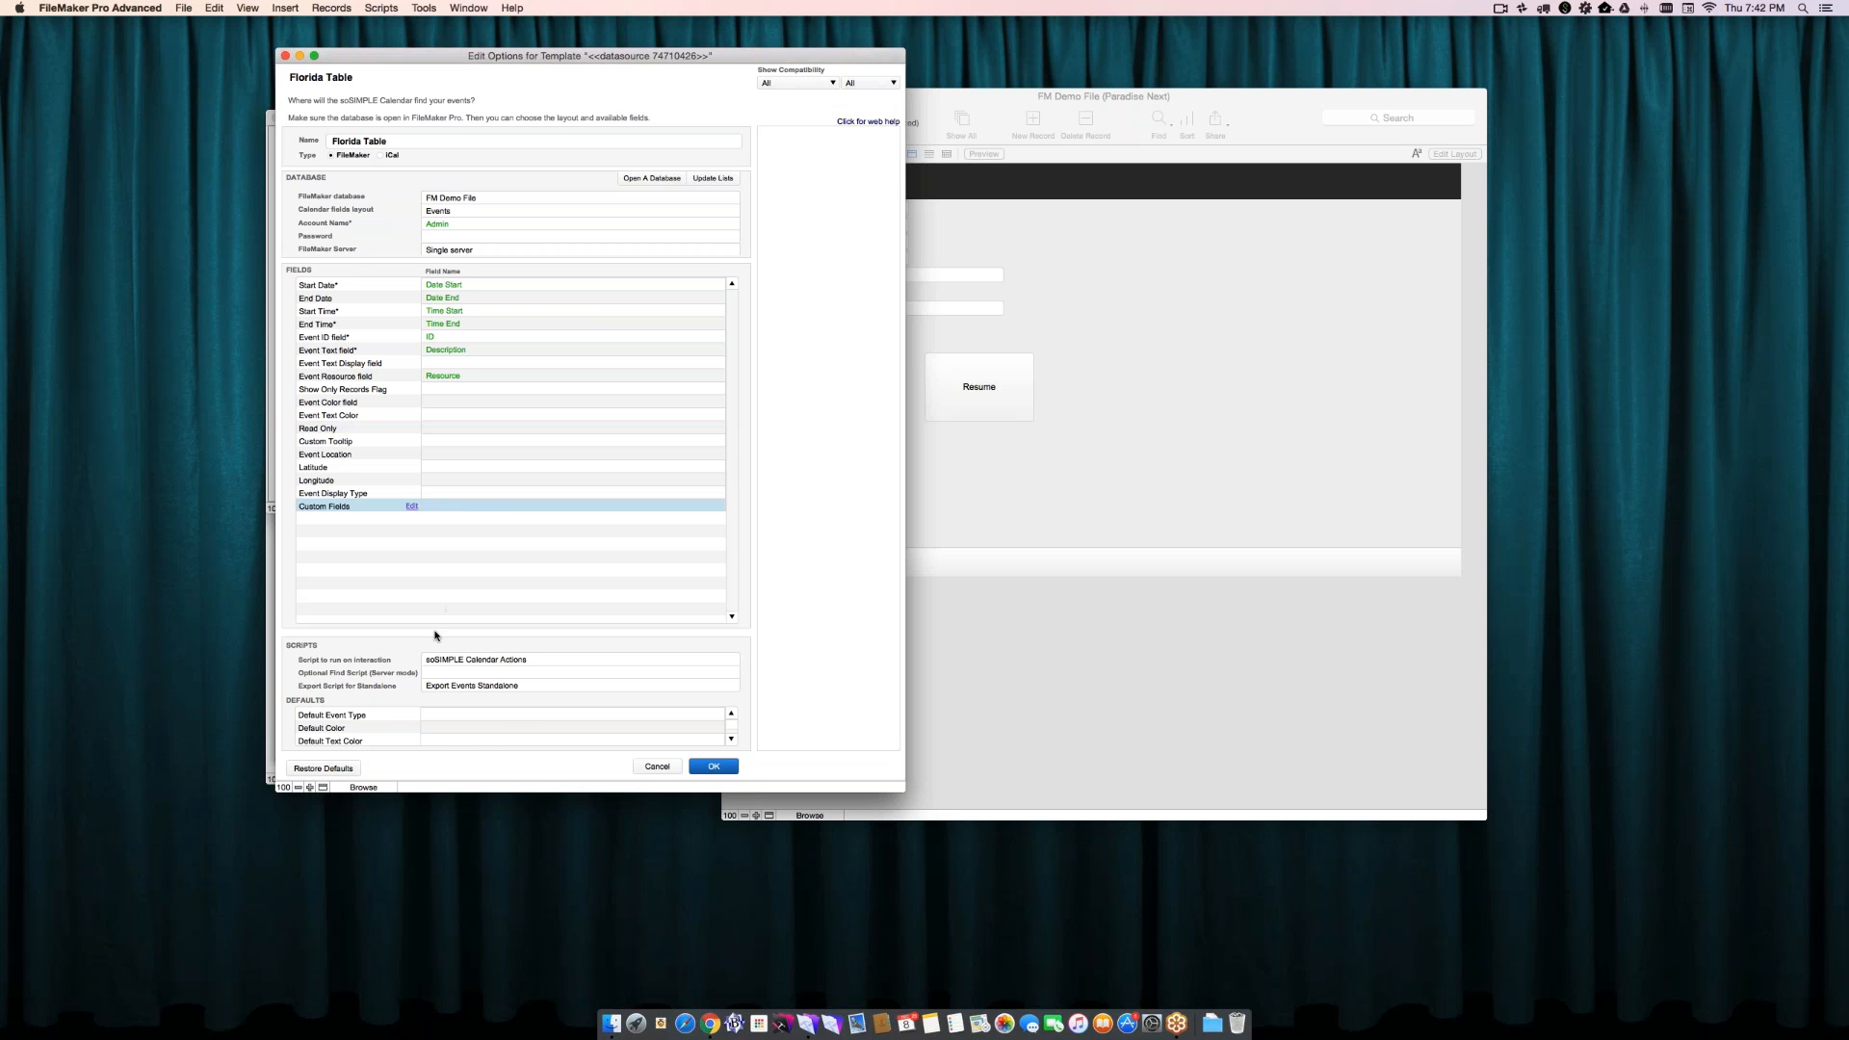
- Review the interaction, optional find and standalone export script settings, trying Advanced Find Server-Side as the find script and clearing it again
{"action": "left_click", "coordinate": [455, 664]}
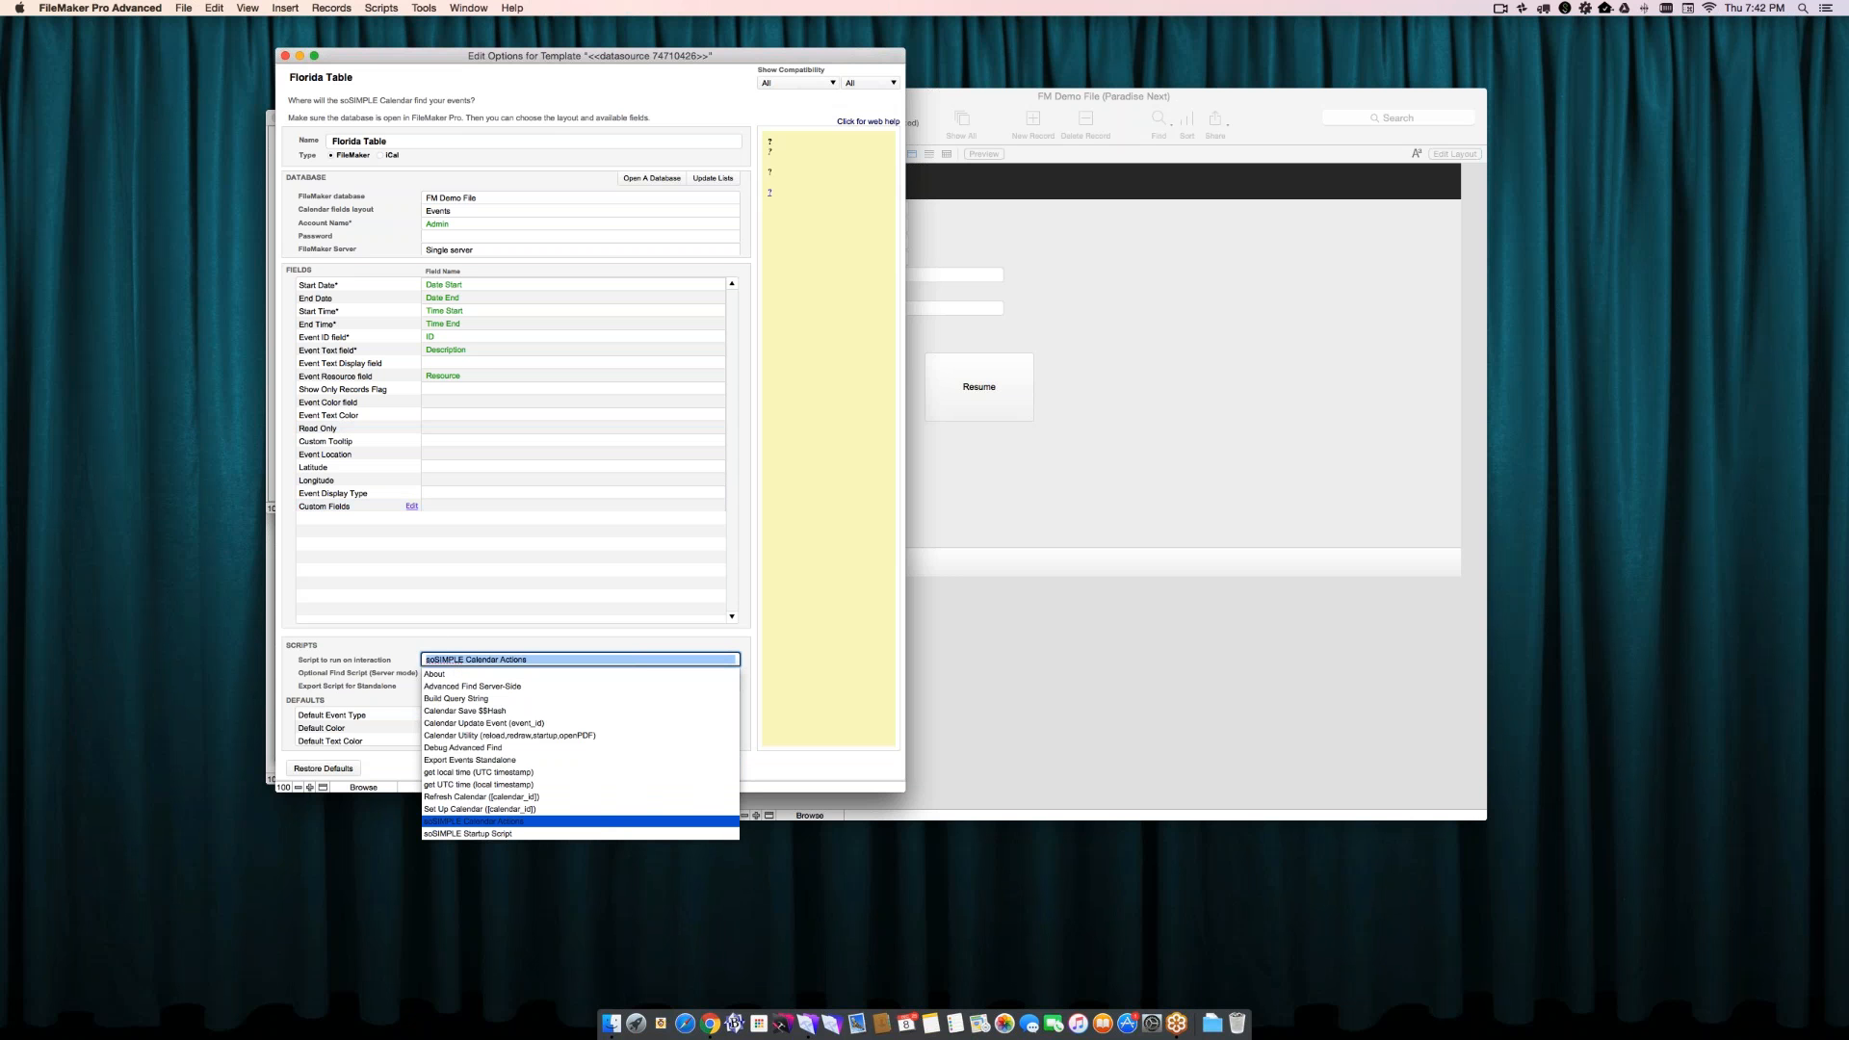
{"action": "left_click", "coordinate": [381, 664]}
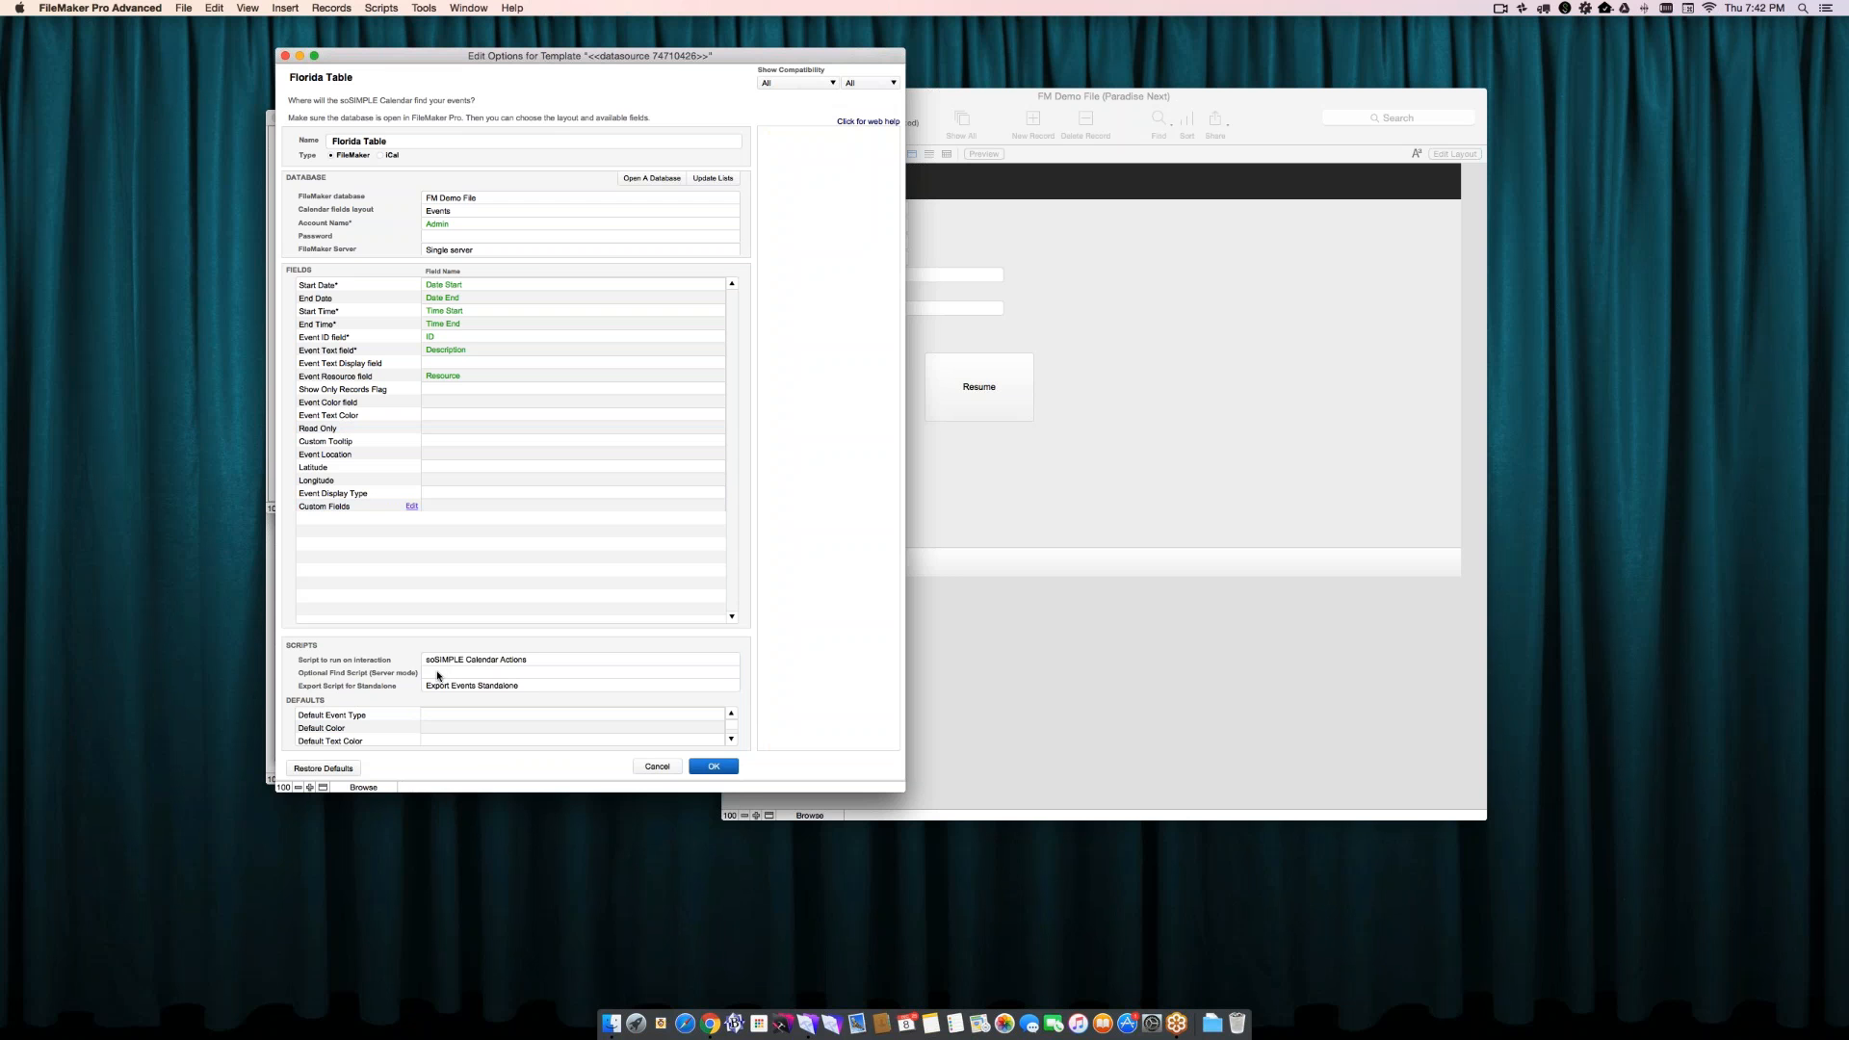
{"action": "left_click", "coordinate": [441, 674]}
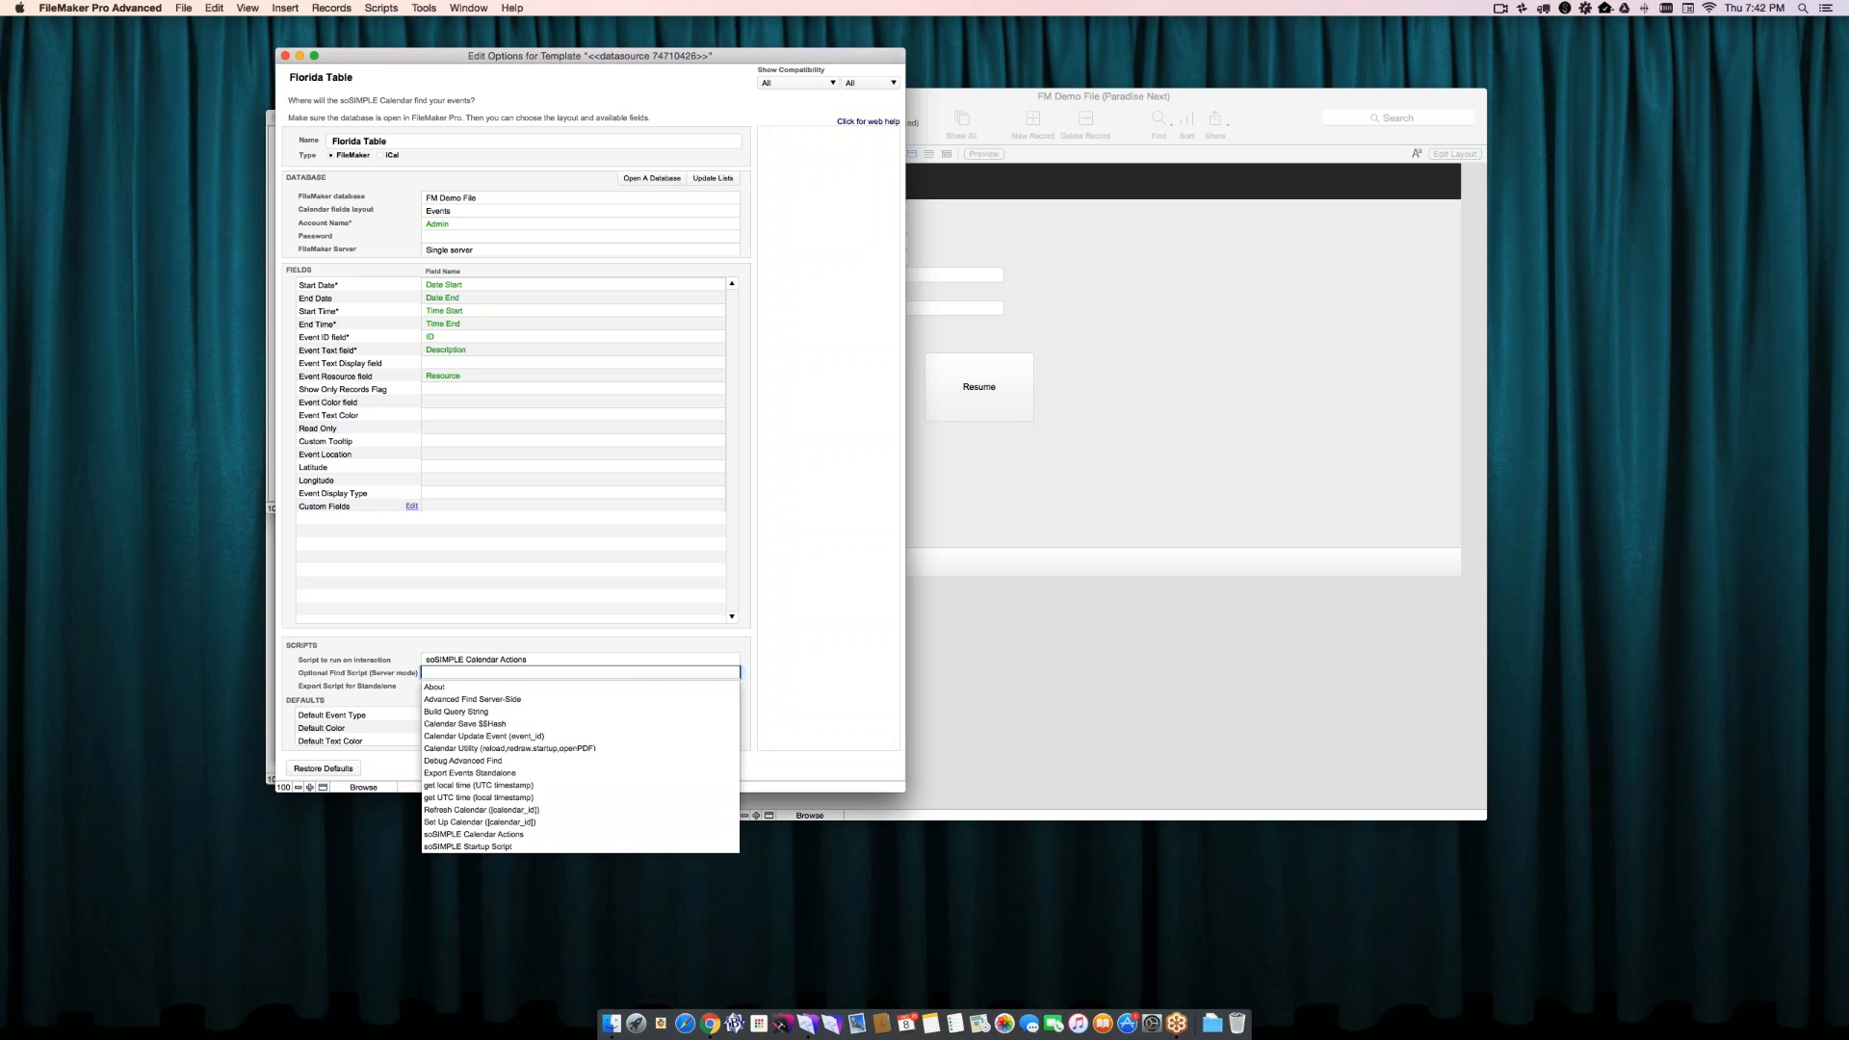
{"action": "left_click", "coordinate": [455, 700]}
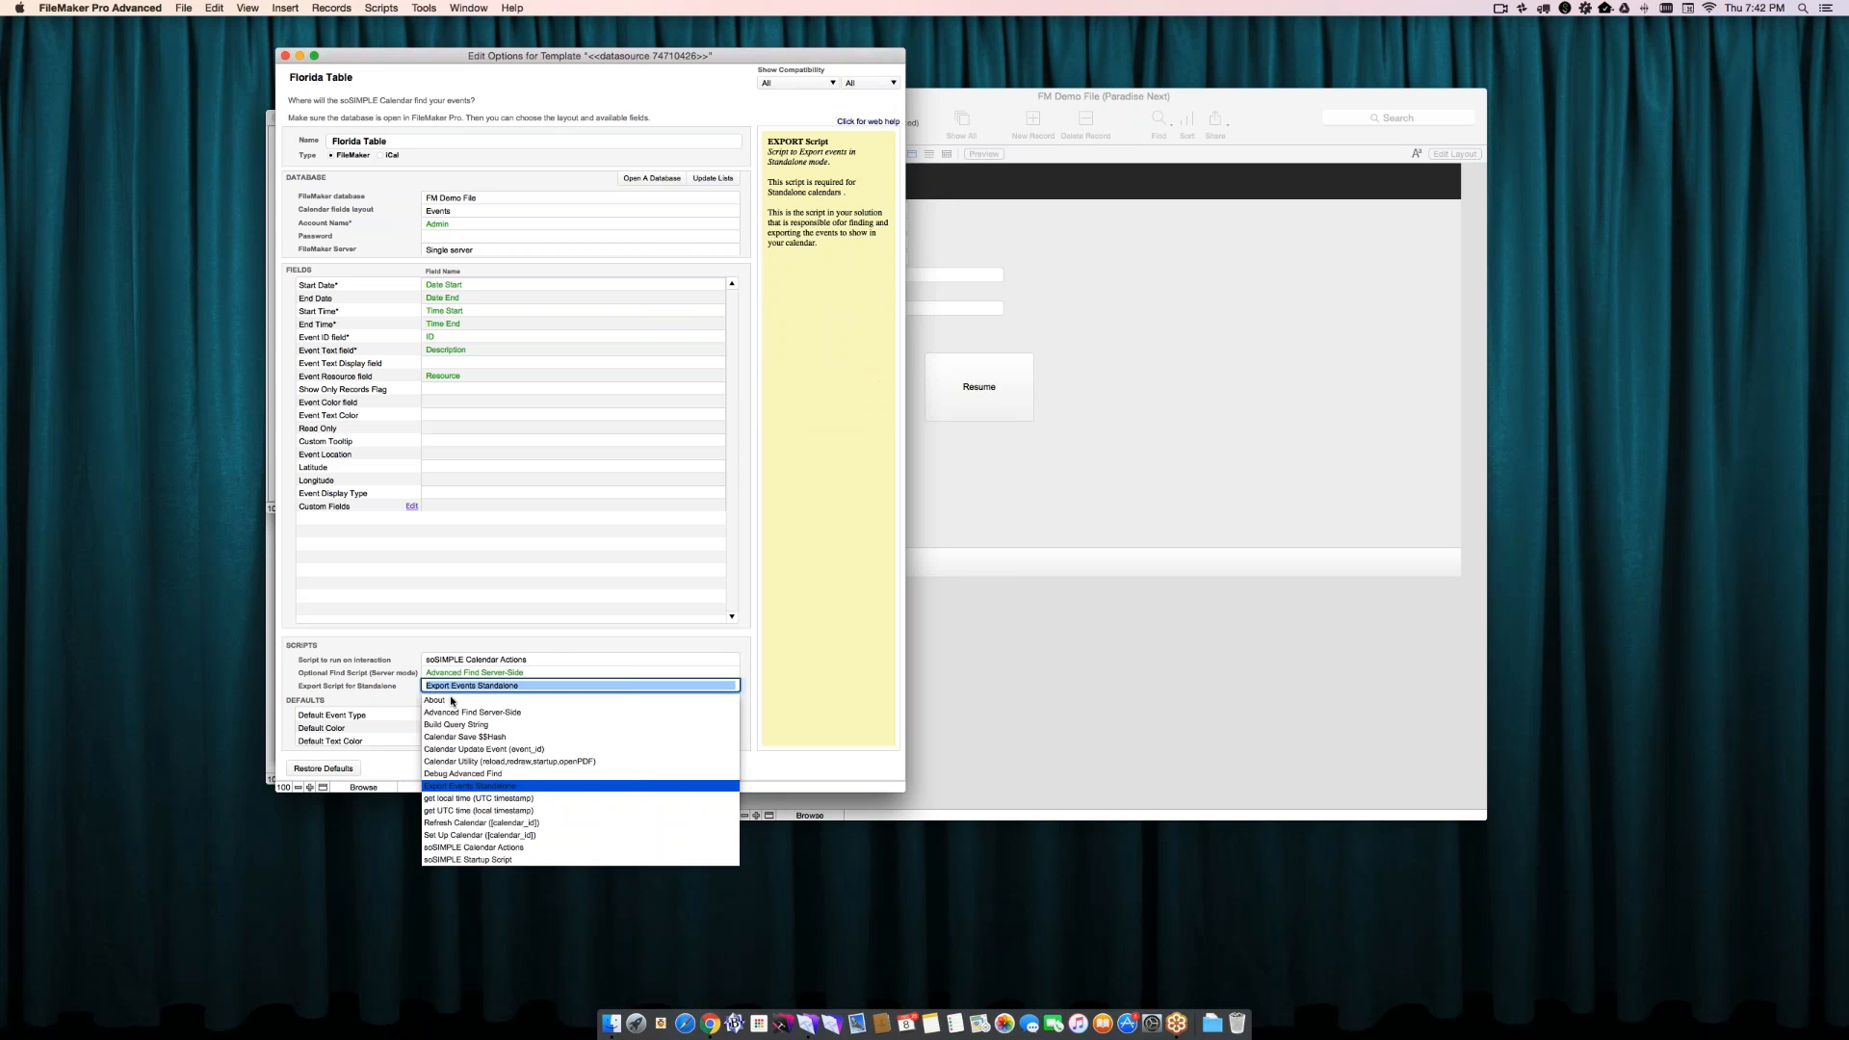
{"action": "left_click", "coordinate": [460, 674]}
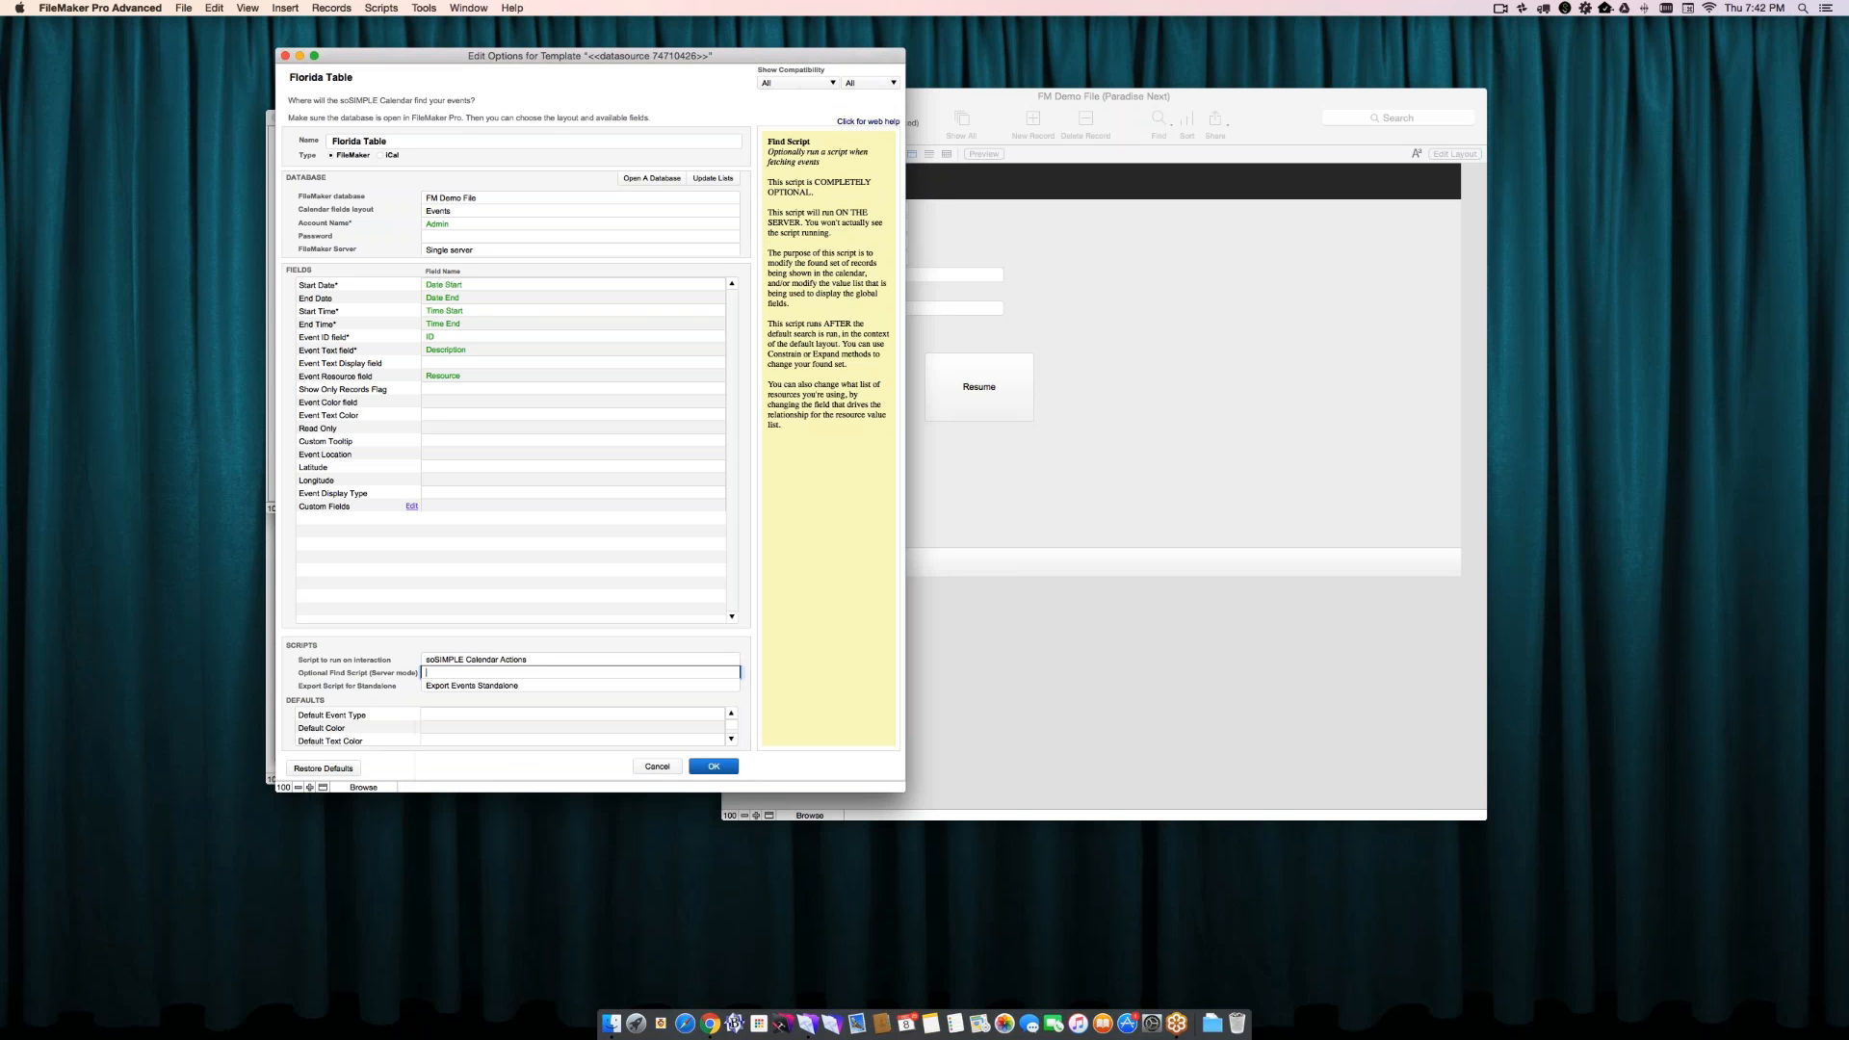
{"action": "left_click", "coordinate": [397, 666]}
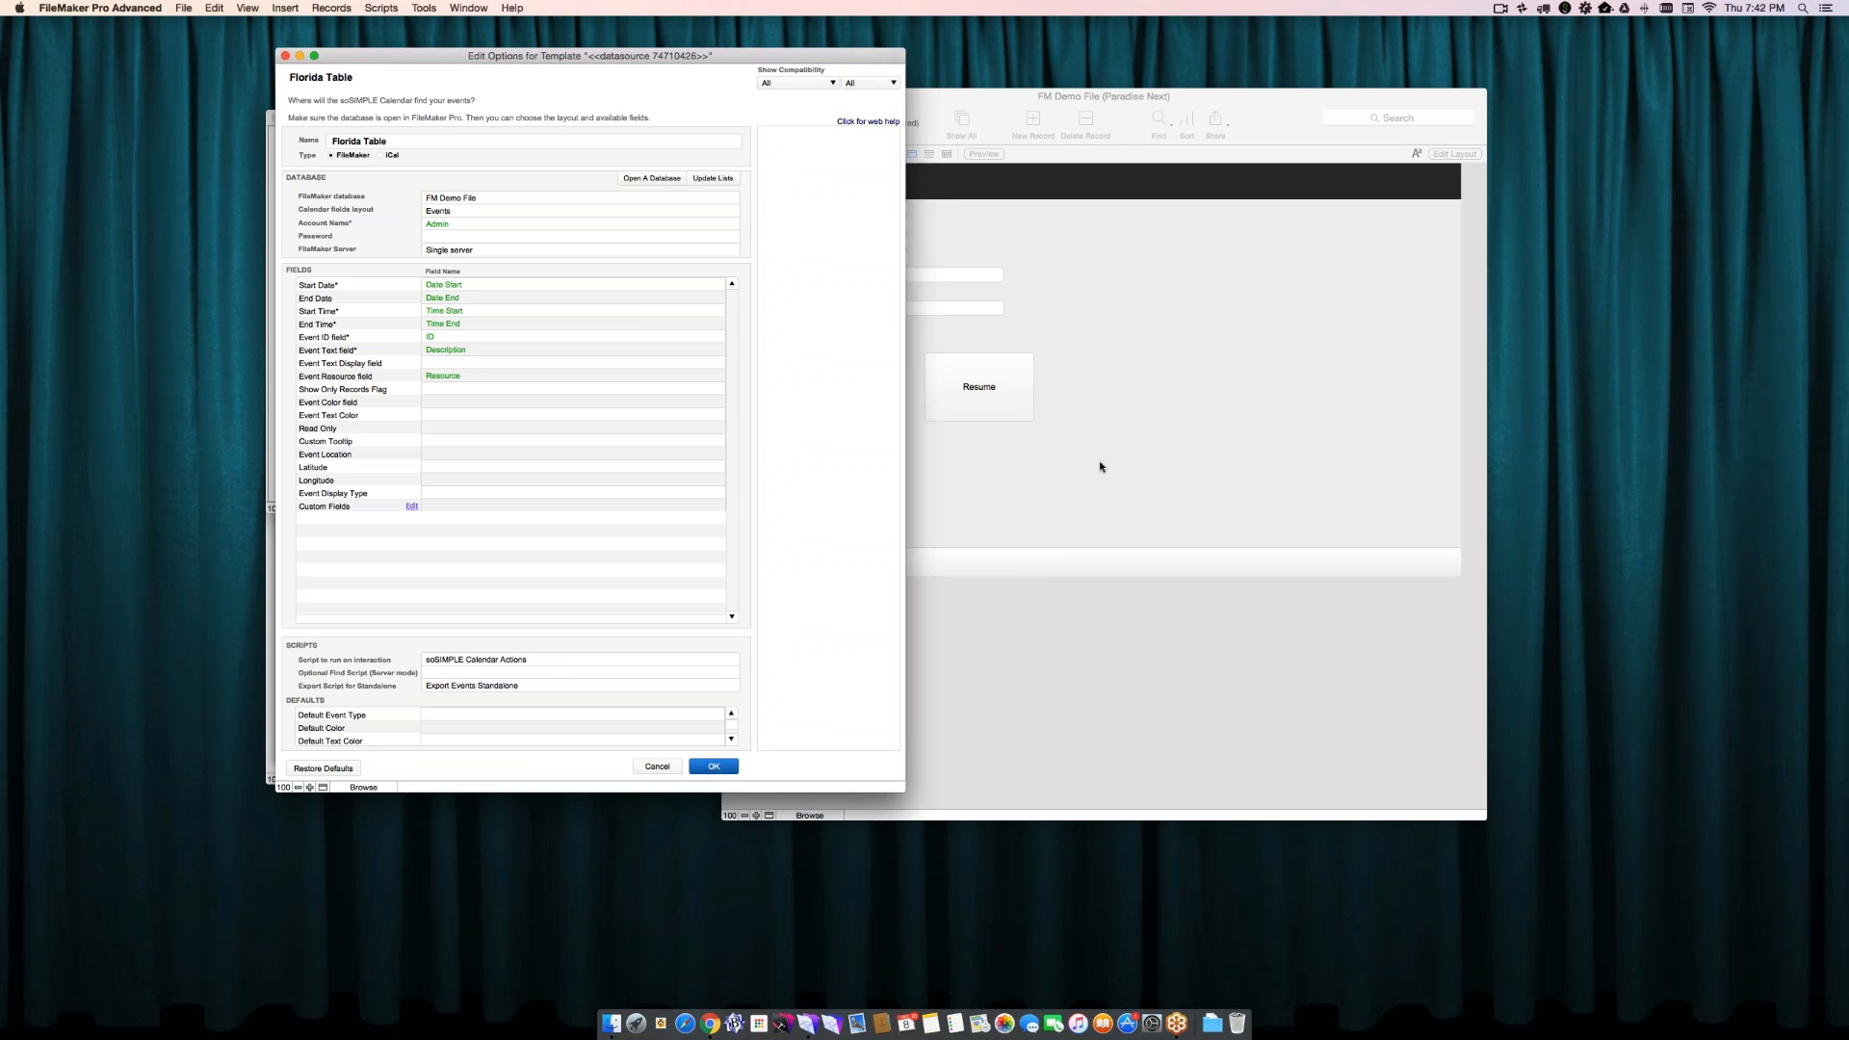
{"action": "left_click", "coordinate": [441, 687]}
{"action": "left_click", "coordinate": [403, 693]}
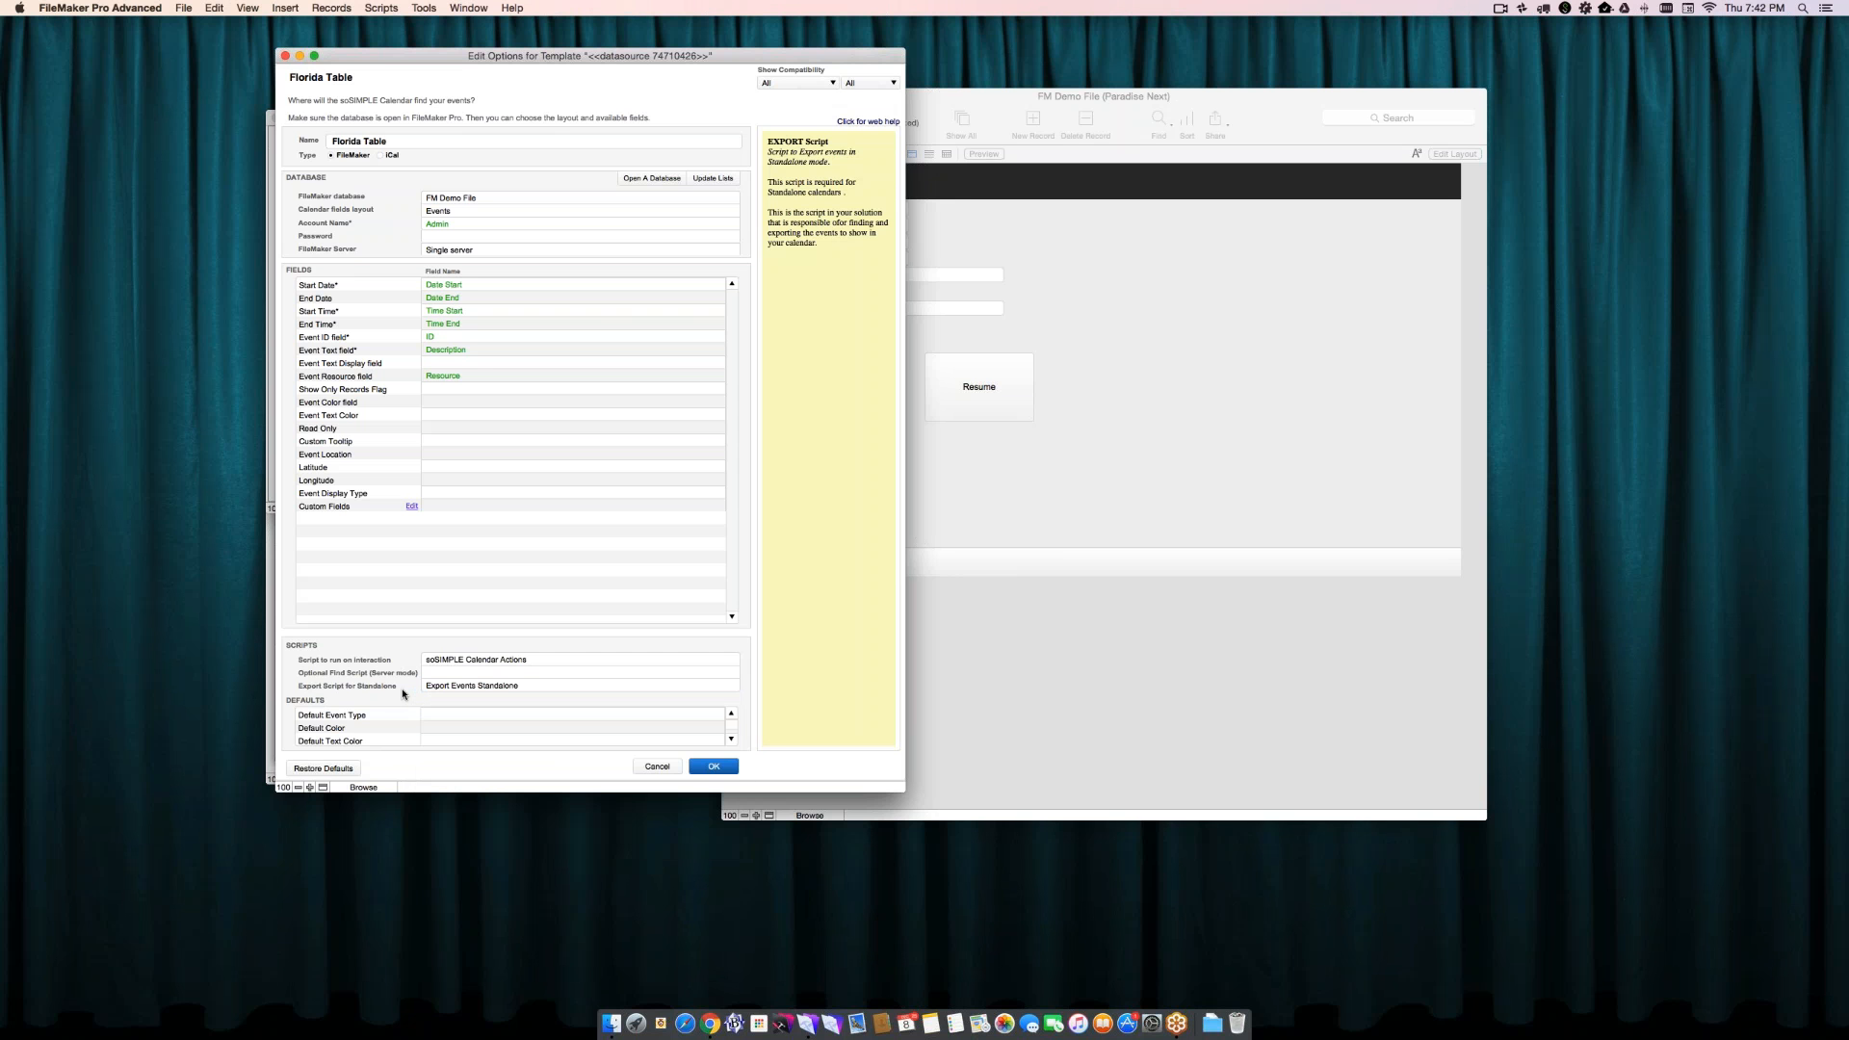
- Save the Florida Table data source with its event defaults left empty, and advance the wizard to database setup part 2
{"action": "left_click", "coordinate": [495, 716]}
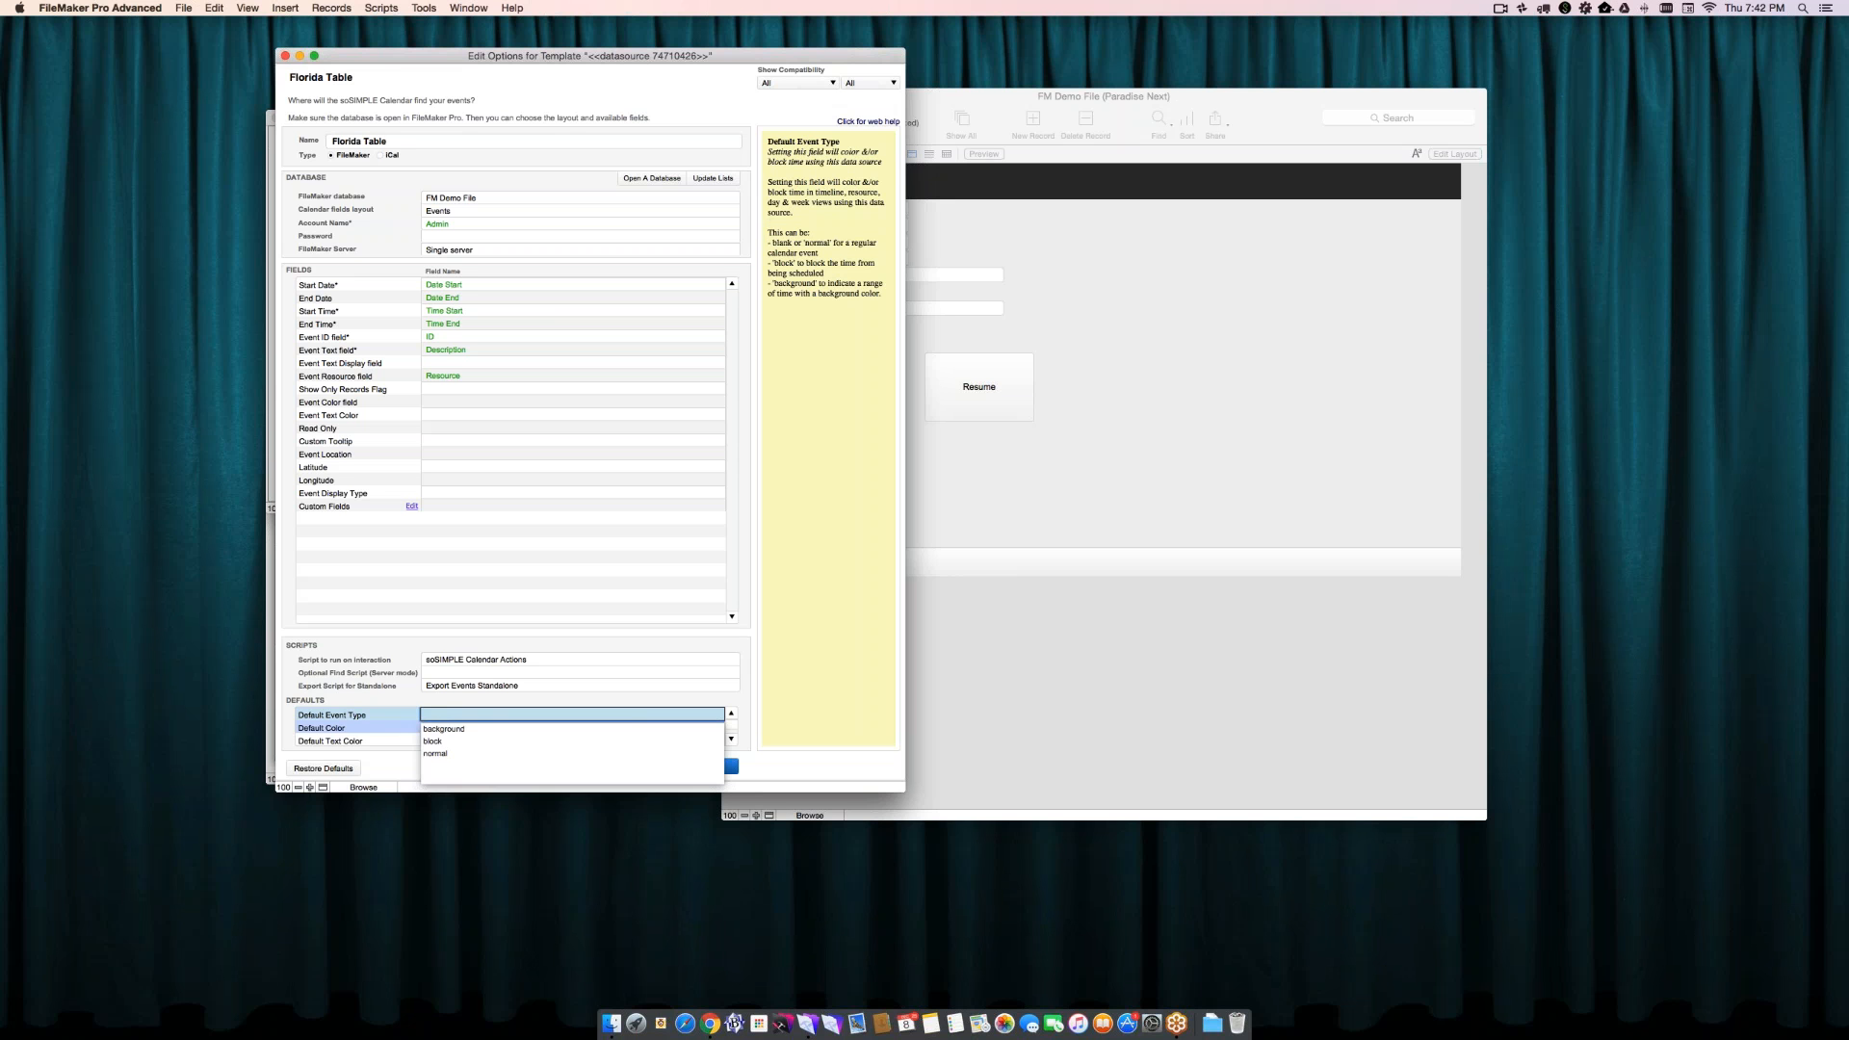
{"action": "left_click", "coordinate": [396, 732]}
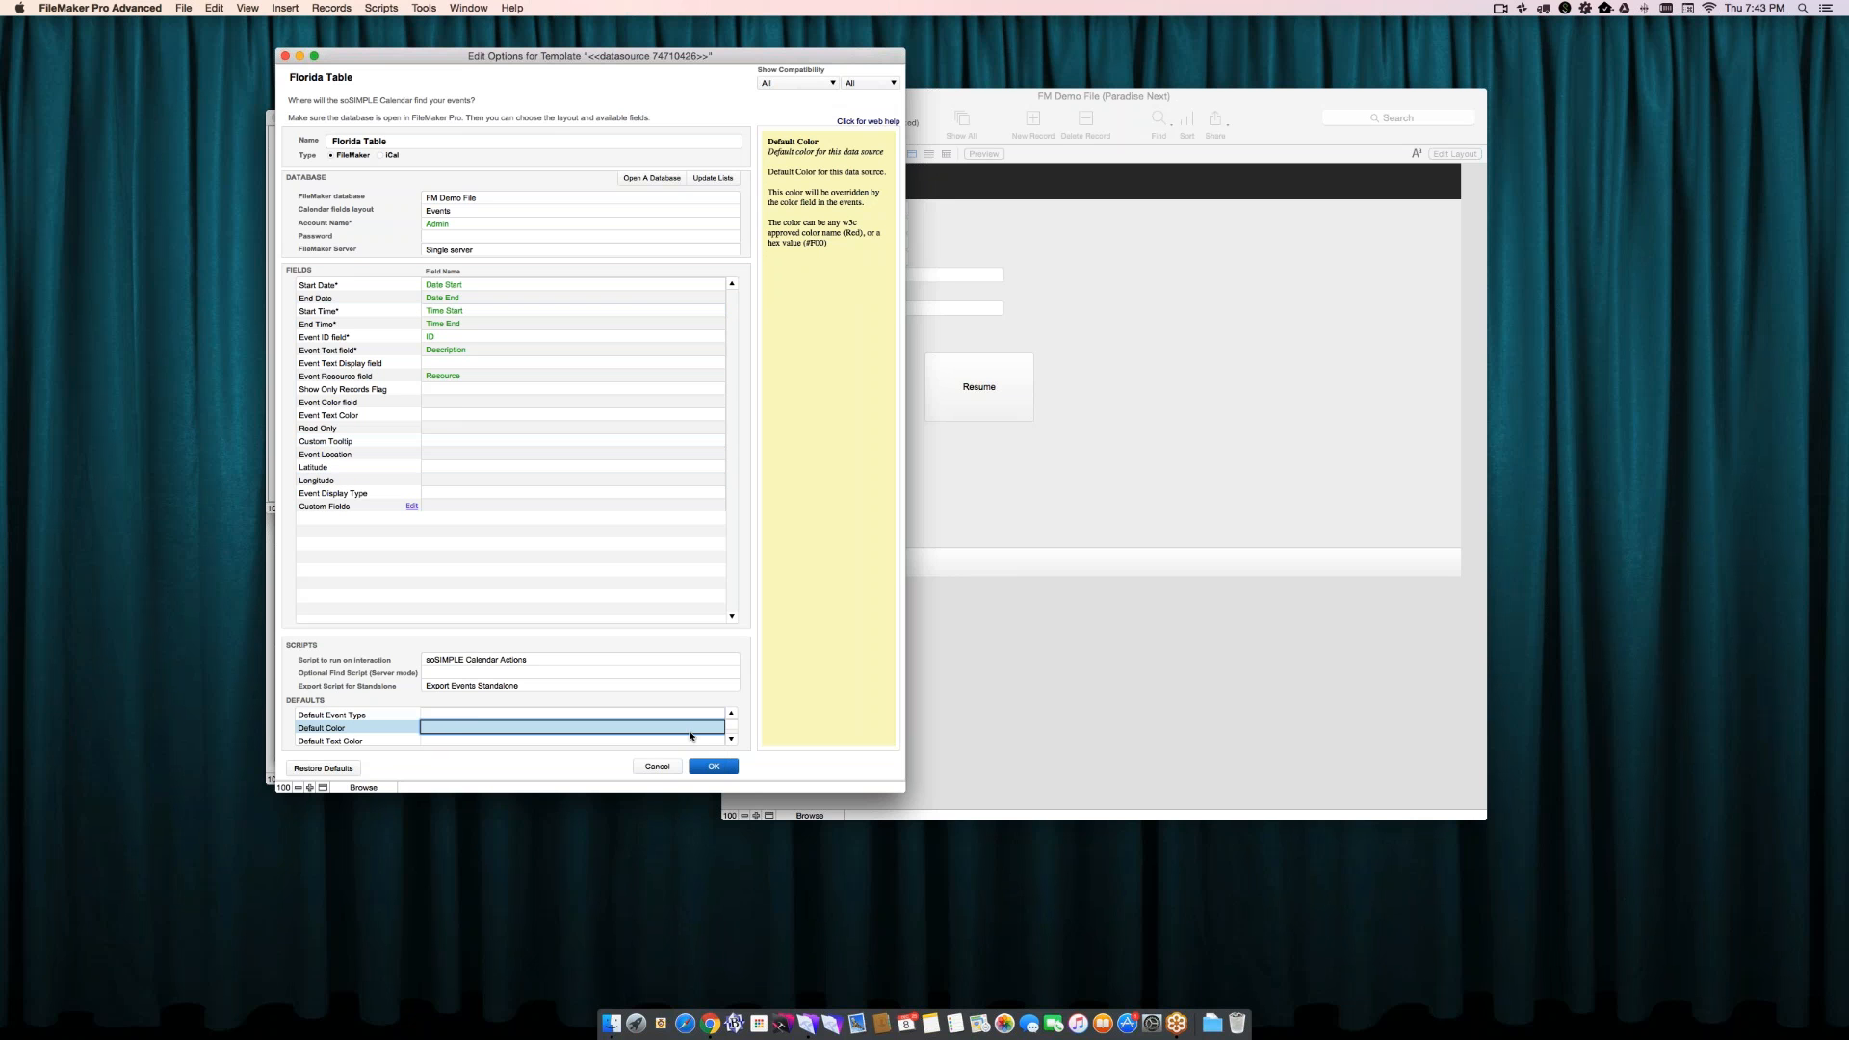
{"action": "left_click", "coordinate": [730, 740]}
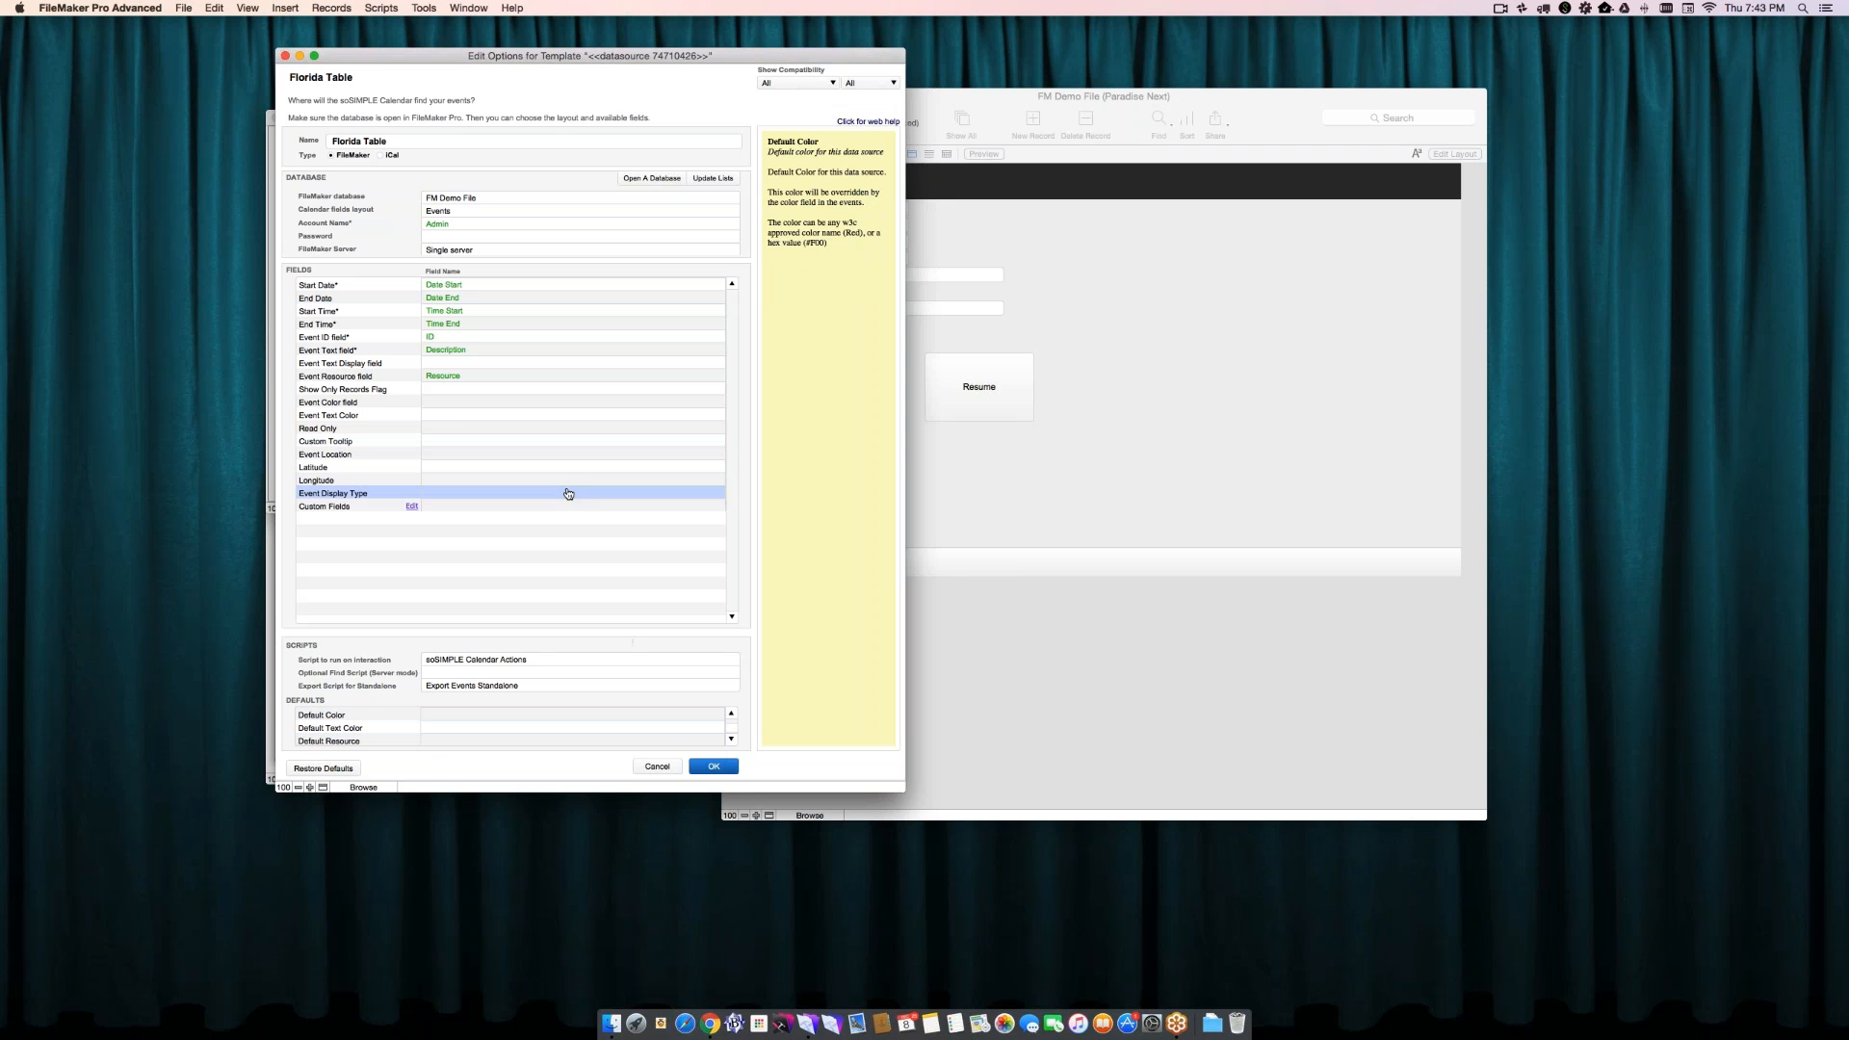
{"action": "mouse_move", "coordinate": [564, 375]}
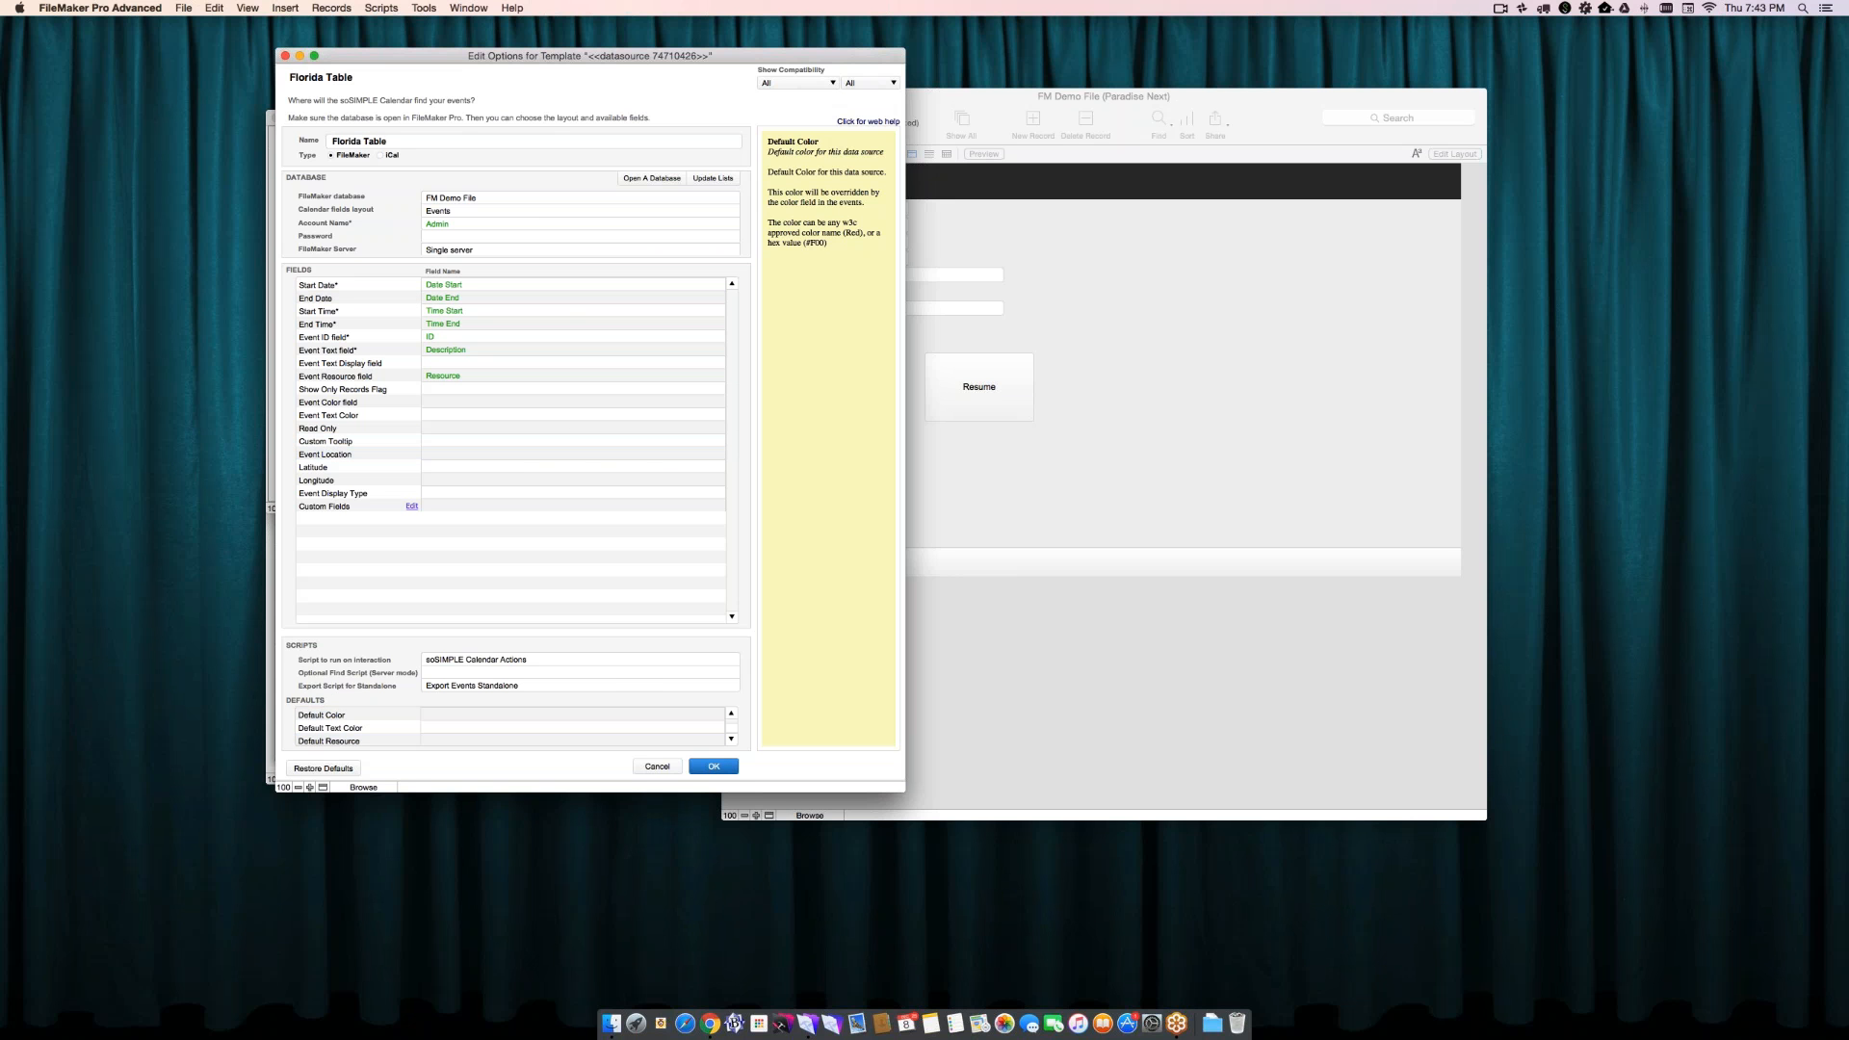
{"action": "left_click", "coordinate": [713, 767]}
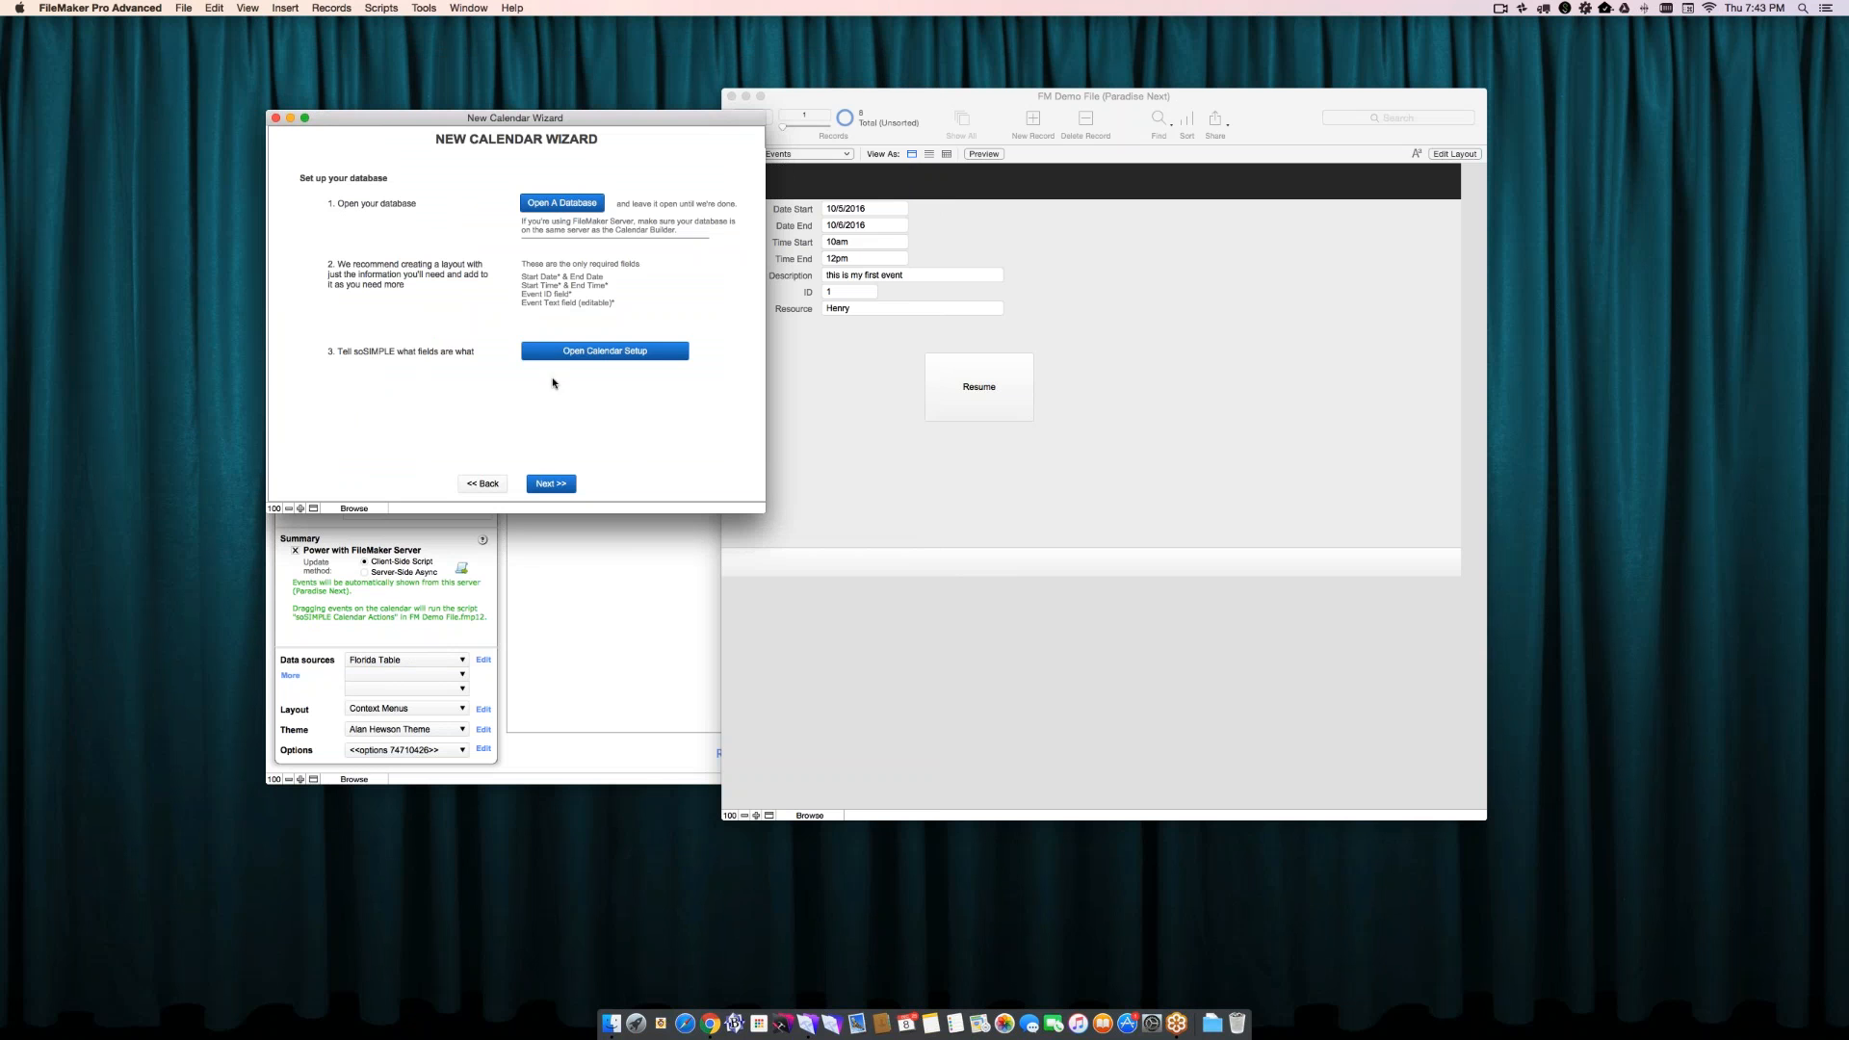
{"action": "left_click", "coordinate": [551, 484]}
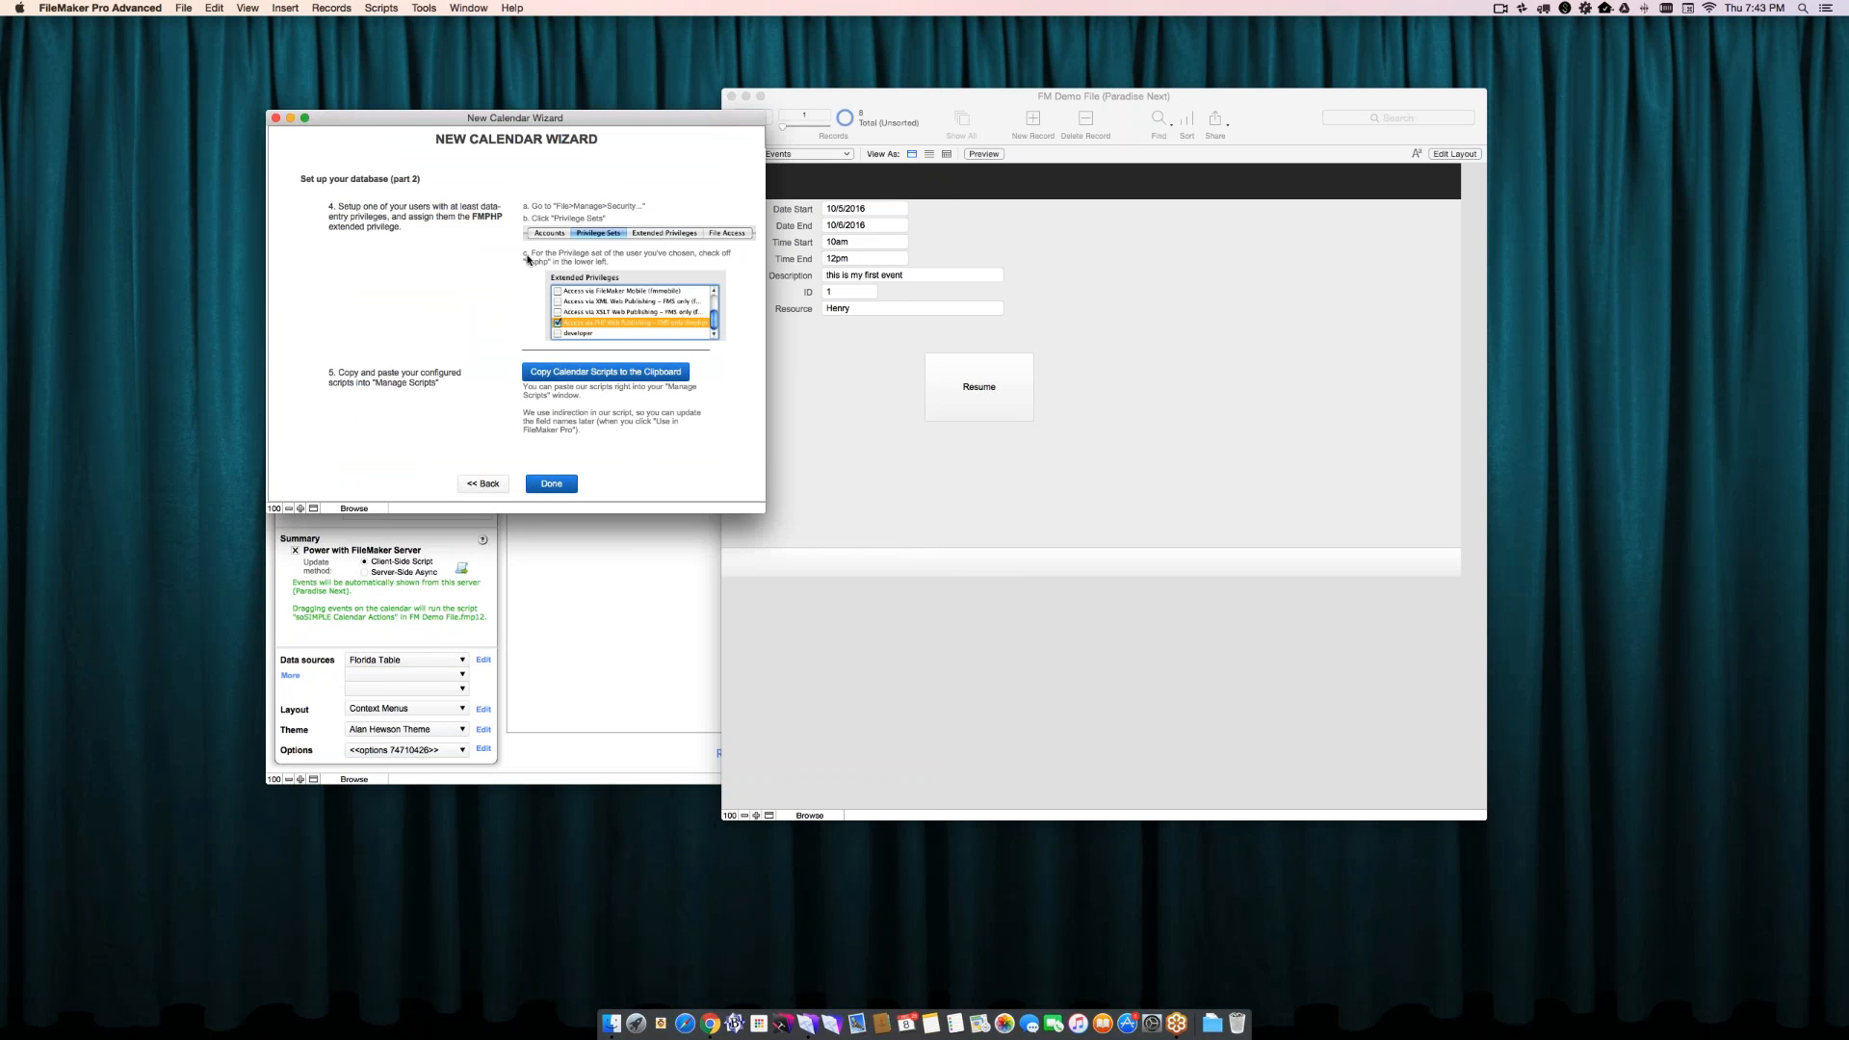
- In FM Demo File's security settings, make sure the Admin account's privilege set has PHP Web Publishing access (fmphp) enabled
{"action": "left_click", "coordinate": [852, 378]}
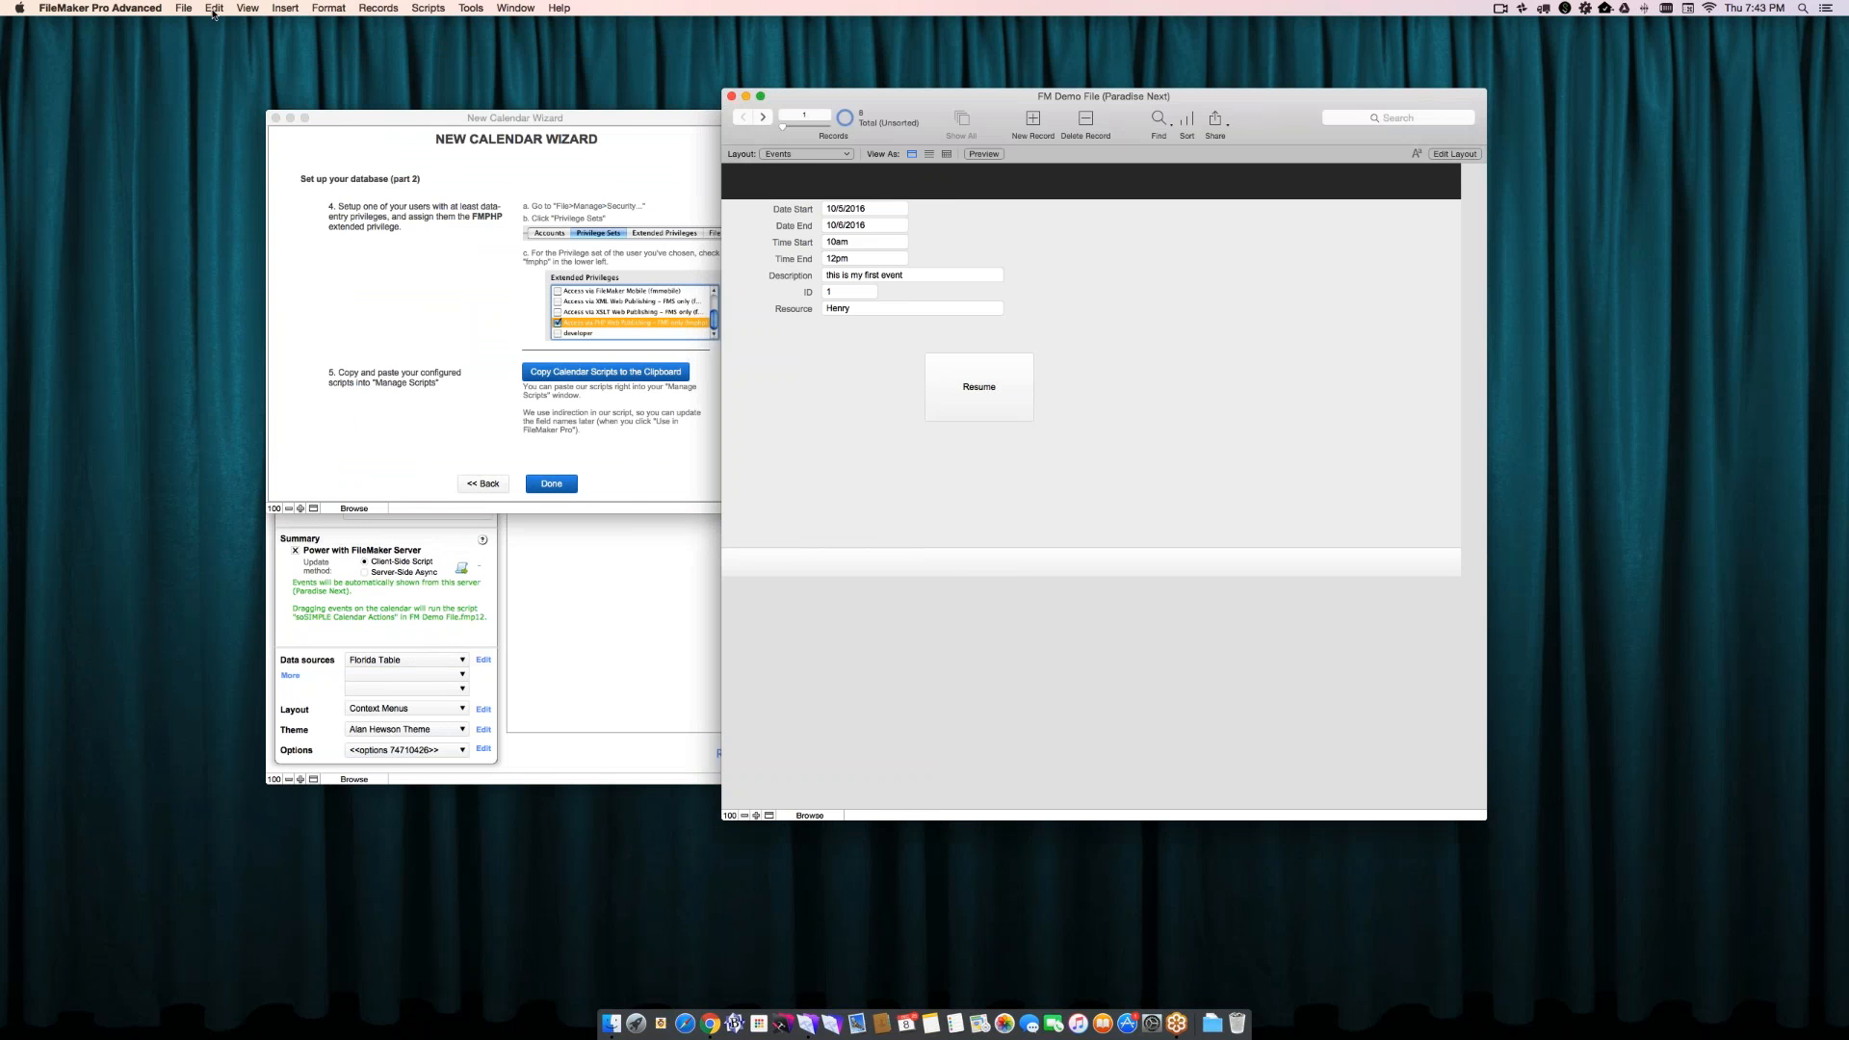
{"action": "left_click", "coordinate": [183, 9]}
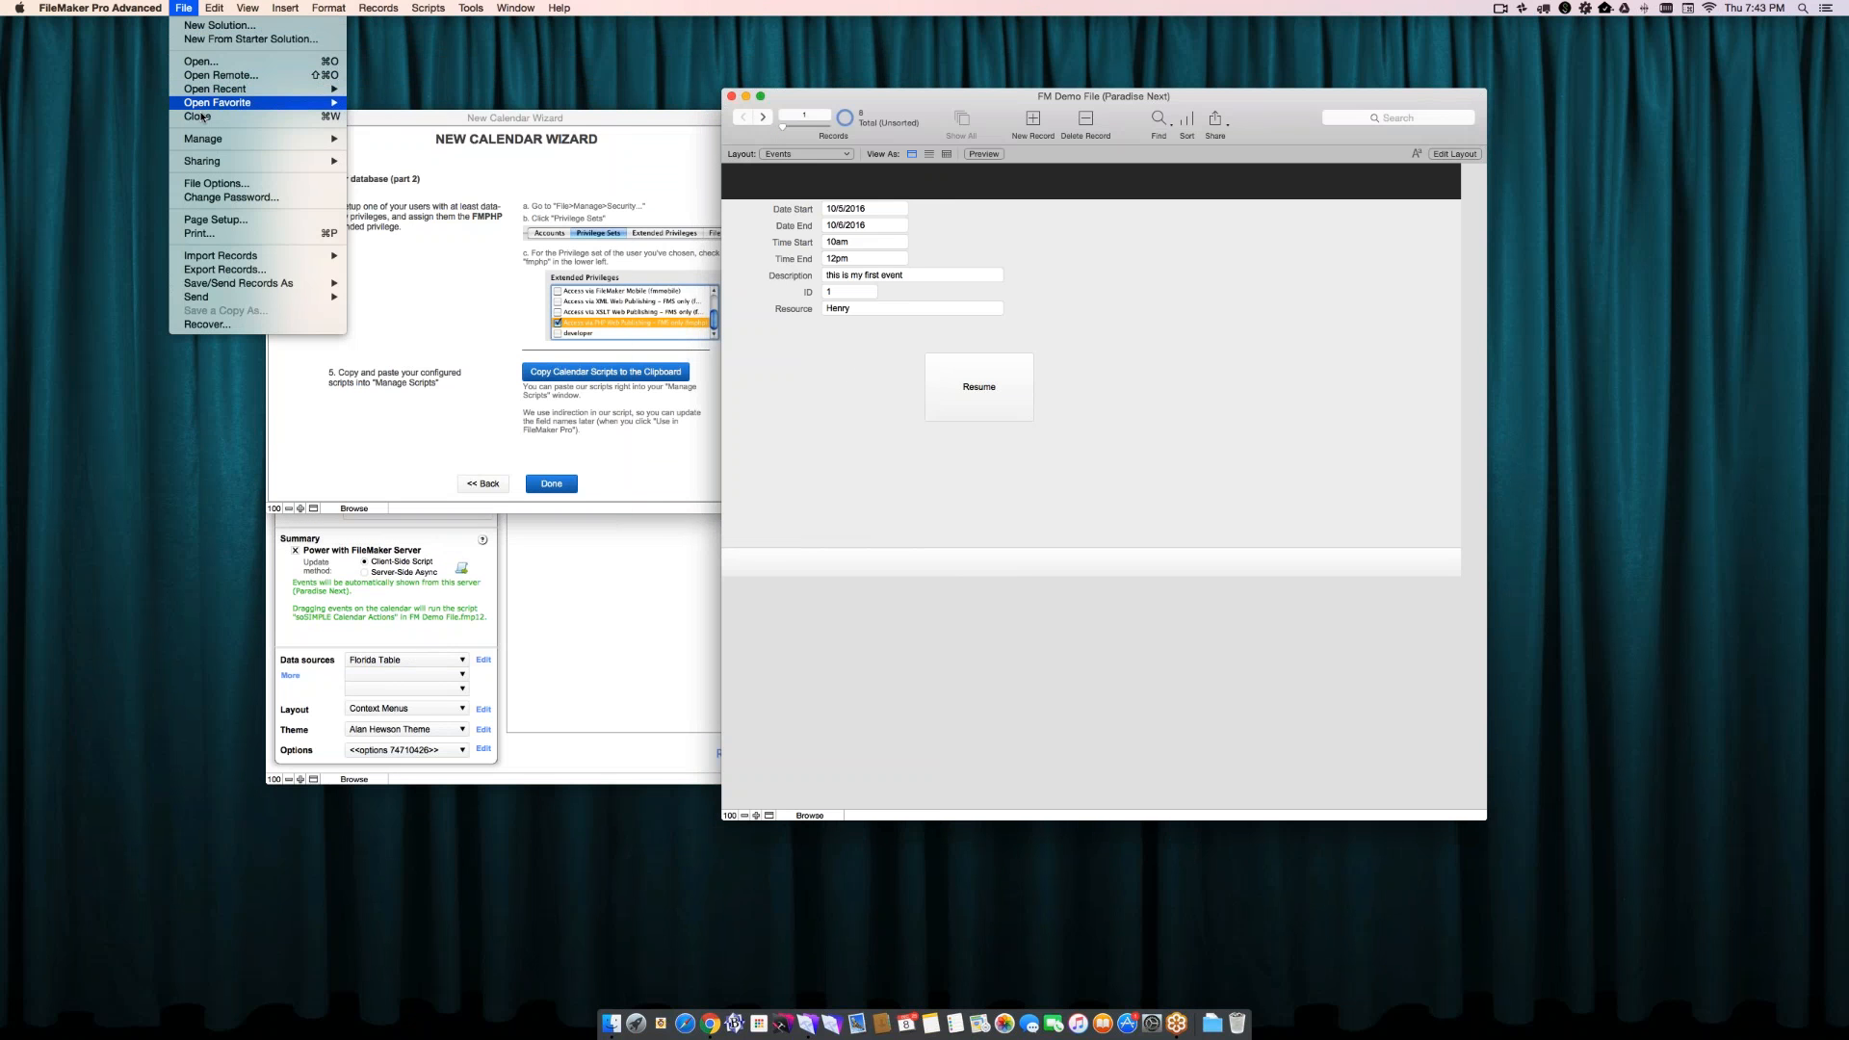
{"action": "left_click", "coordinate": [385, 152]}
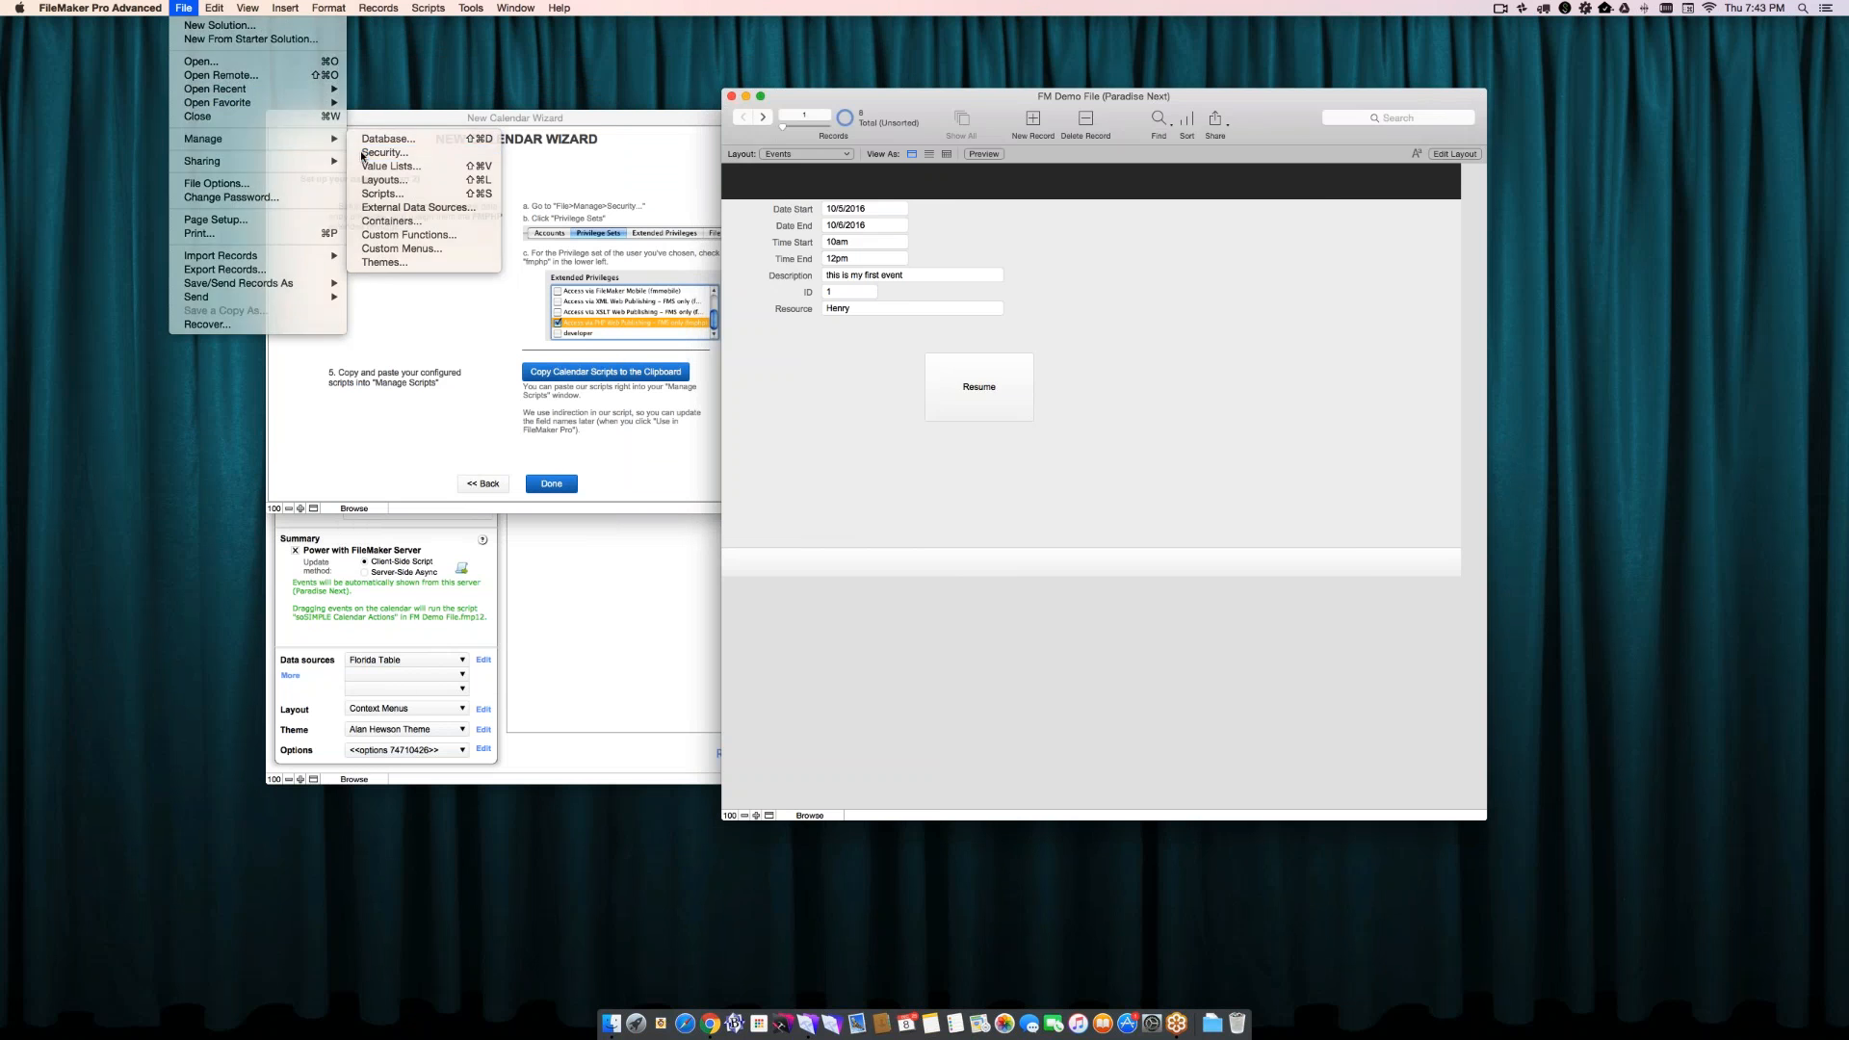
{"action": "double_click", "coordinate": [877, 136]}
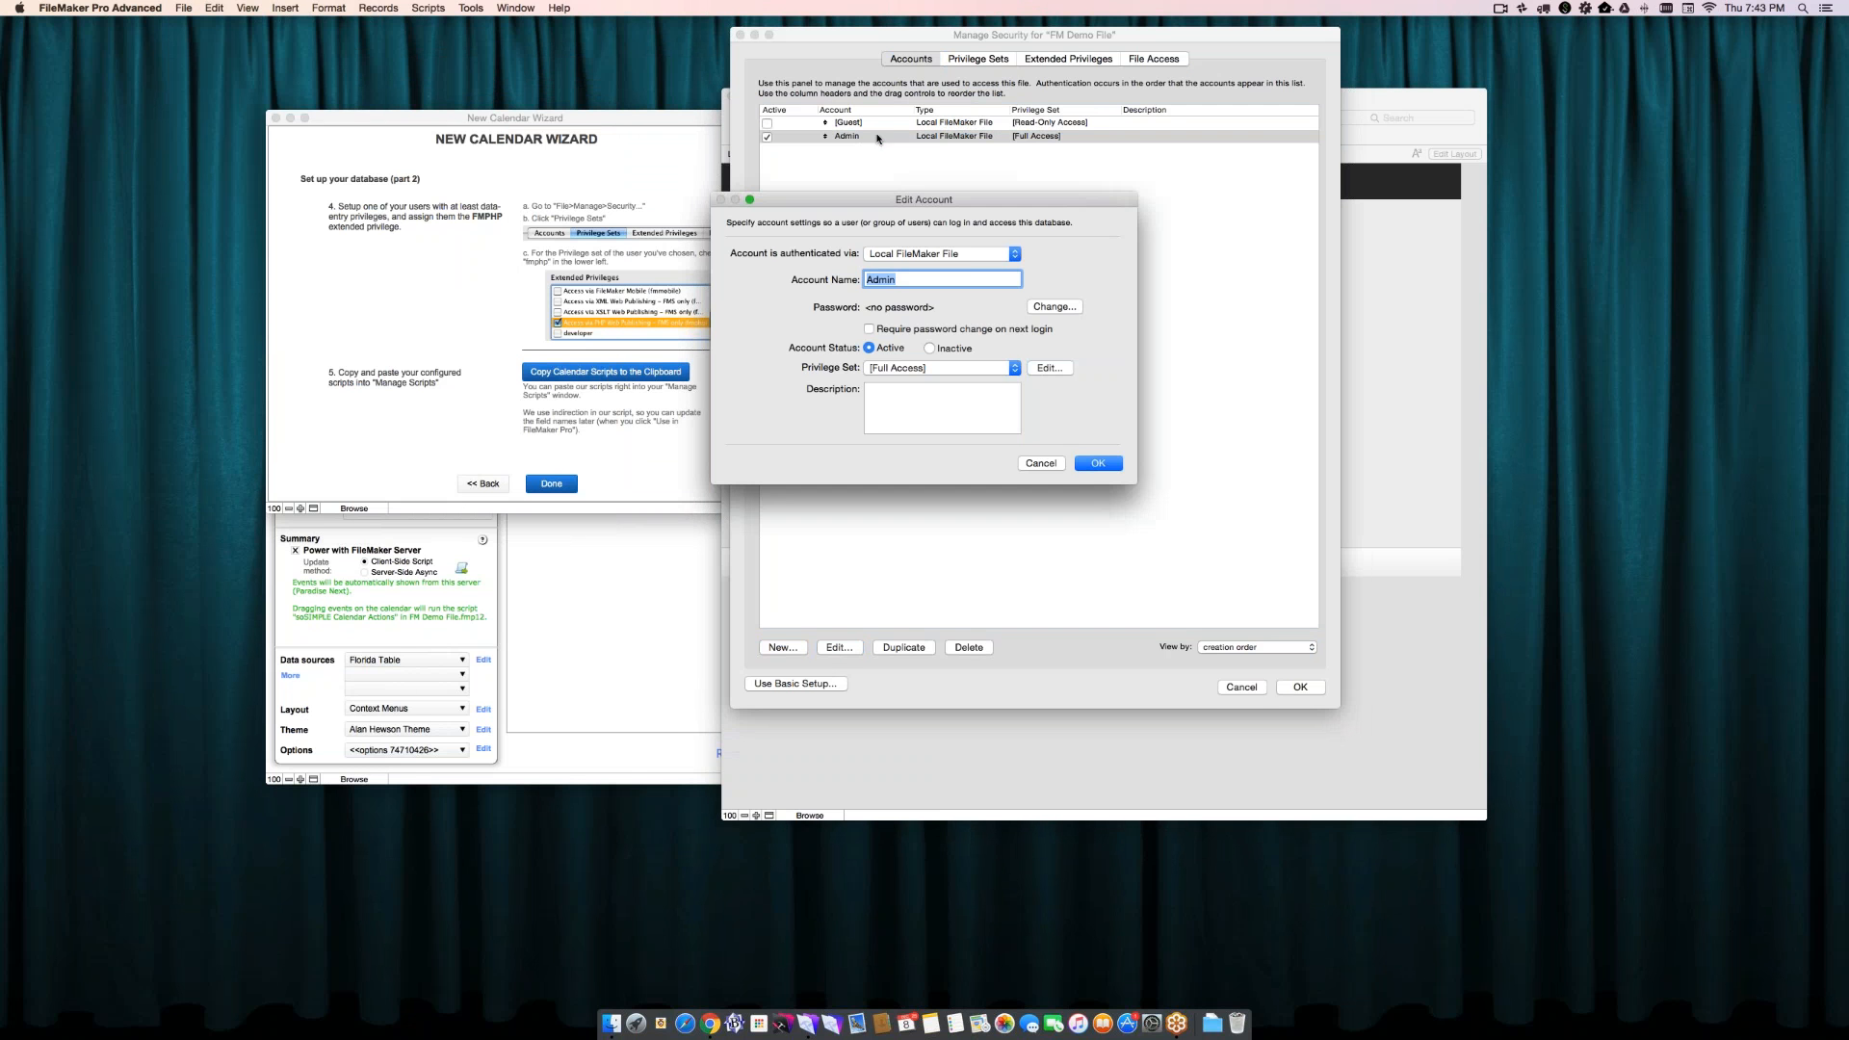
{"action": "left_click", "coordinate": [1048, 368]}
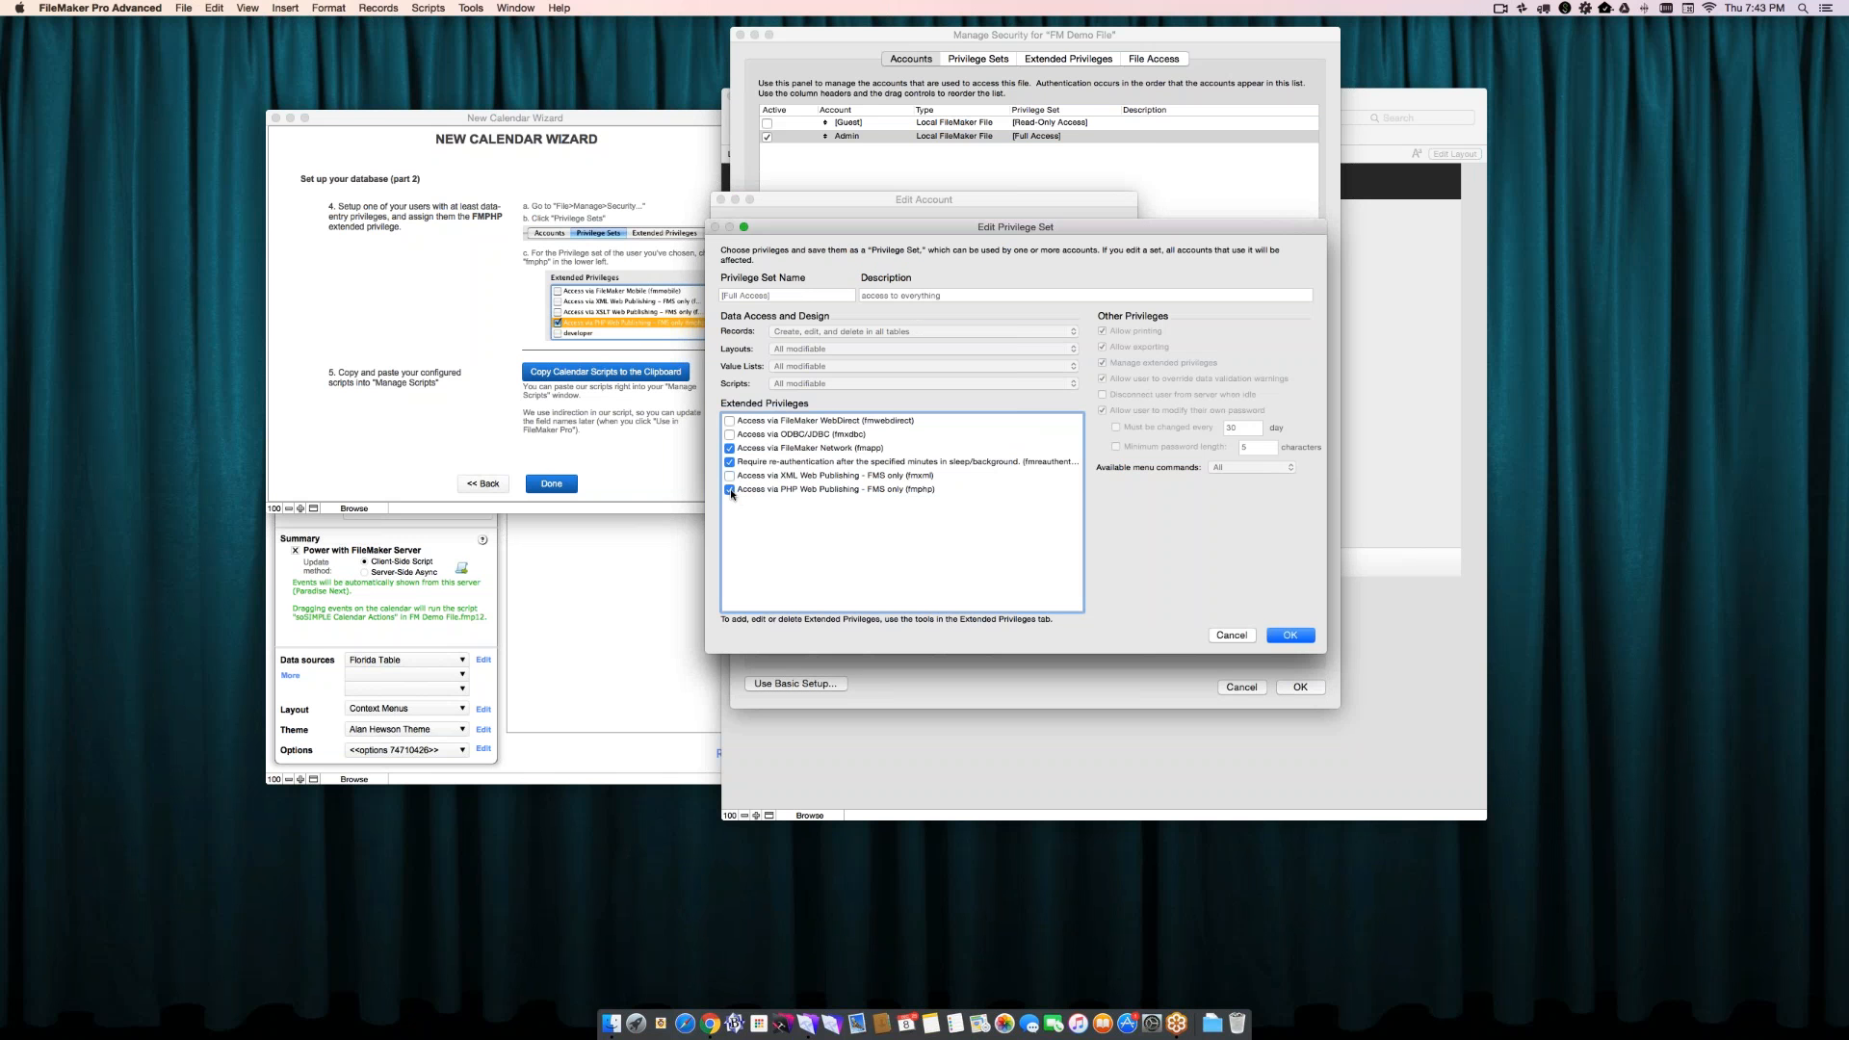
{"action": "left_click", "coordinate": [734, 493]}
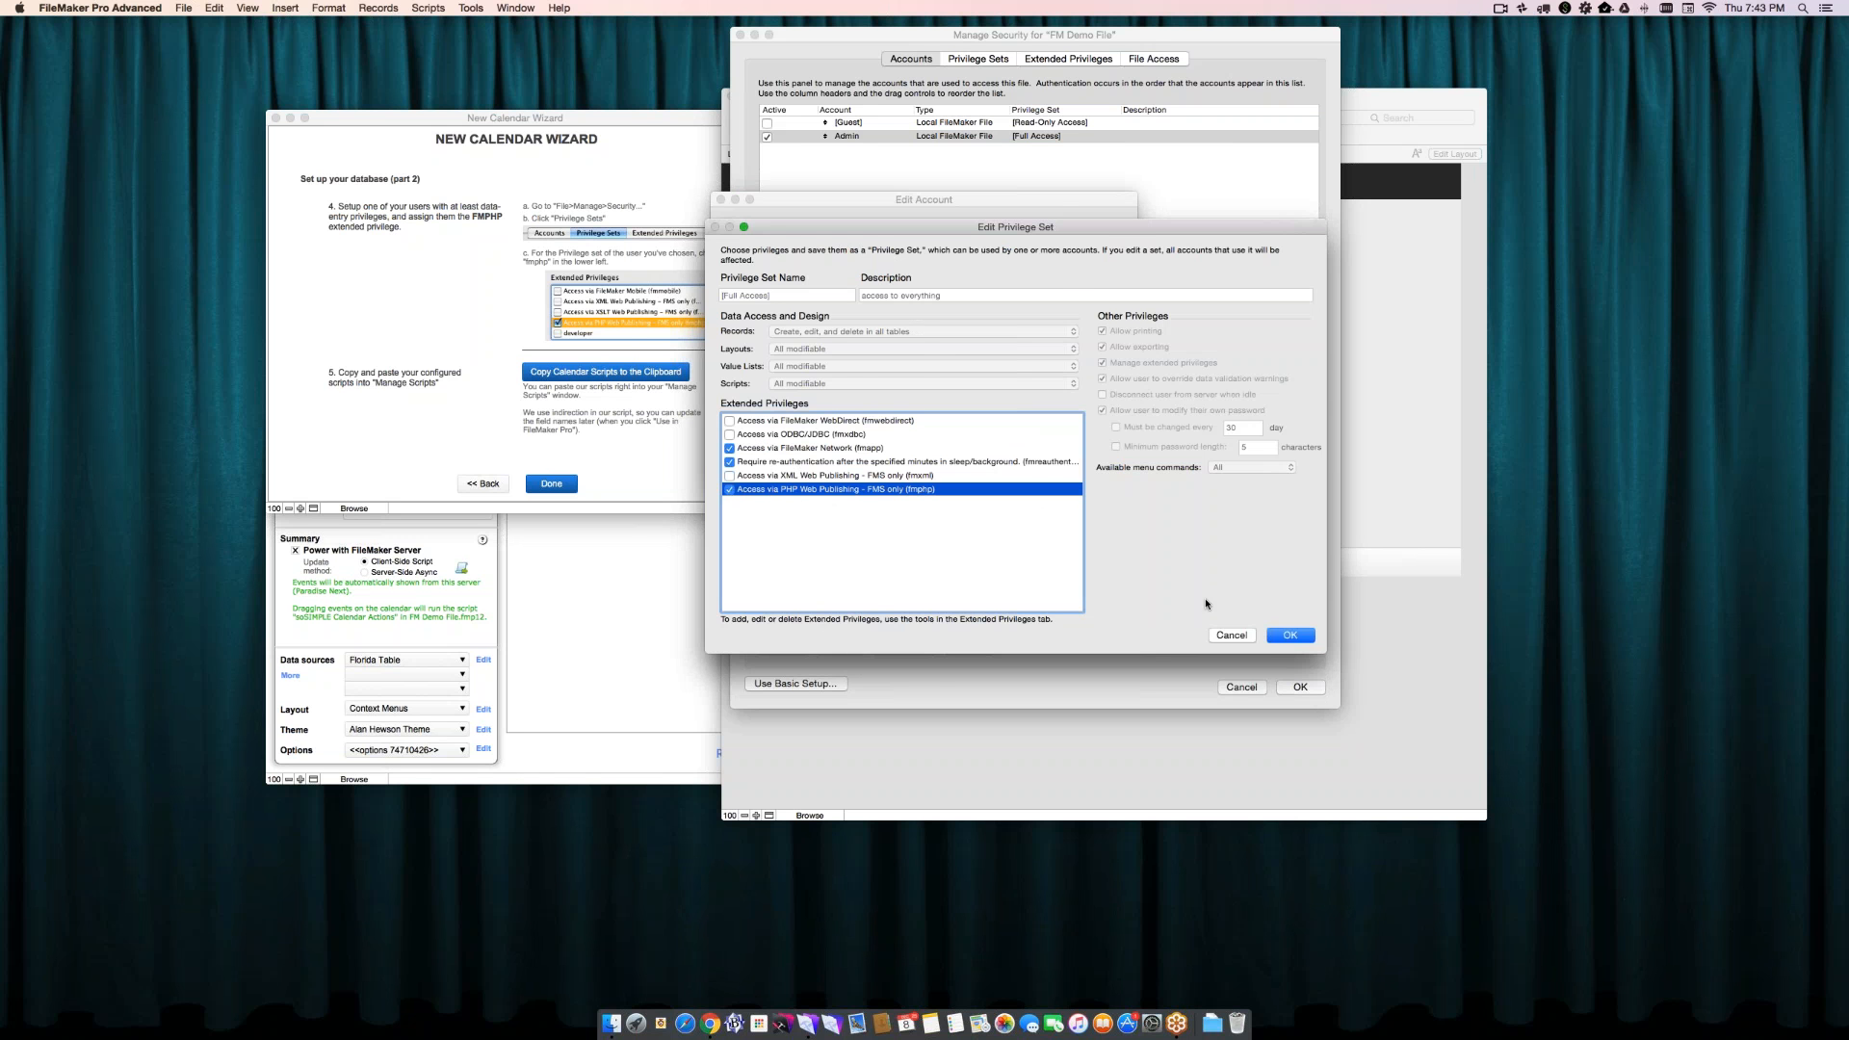
{"action": "left_click", "coordinate": [1289, 635]}
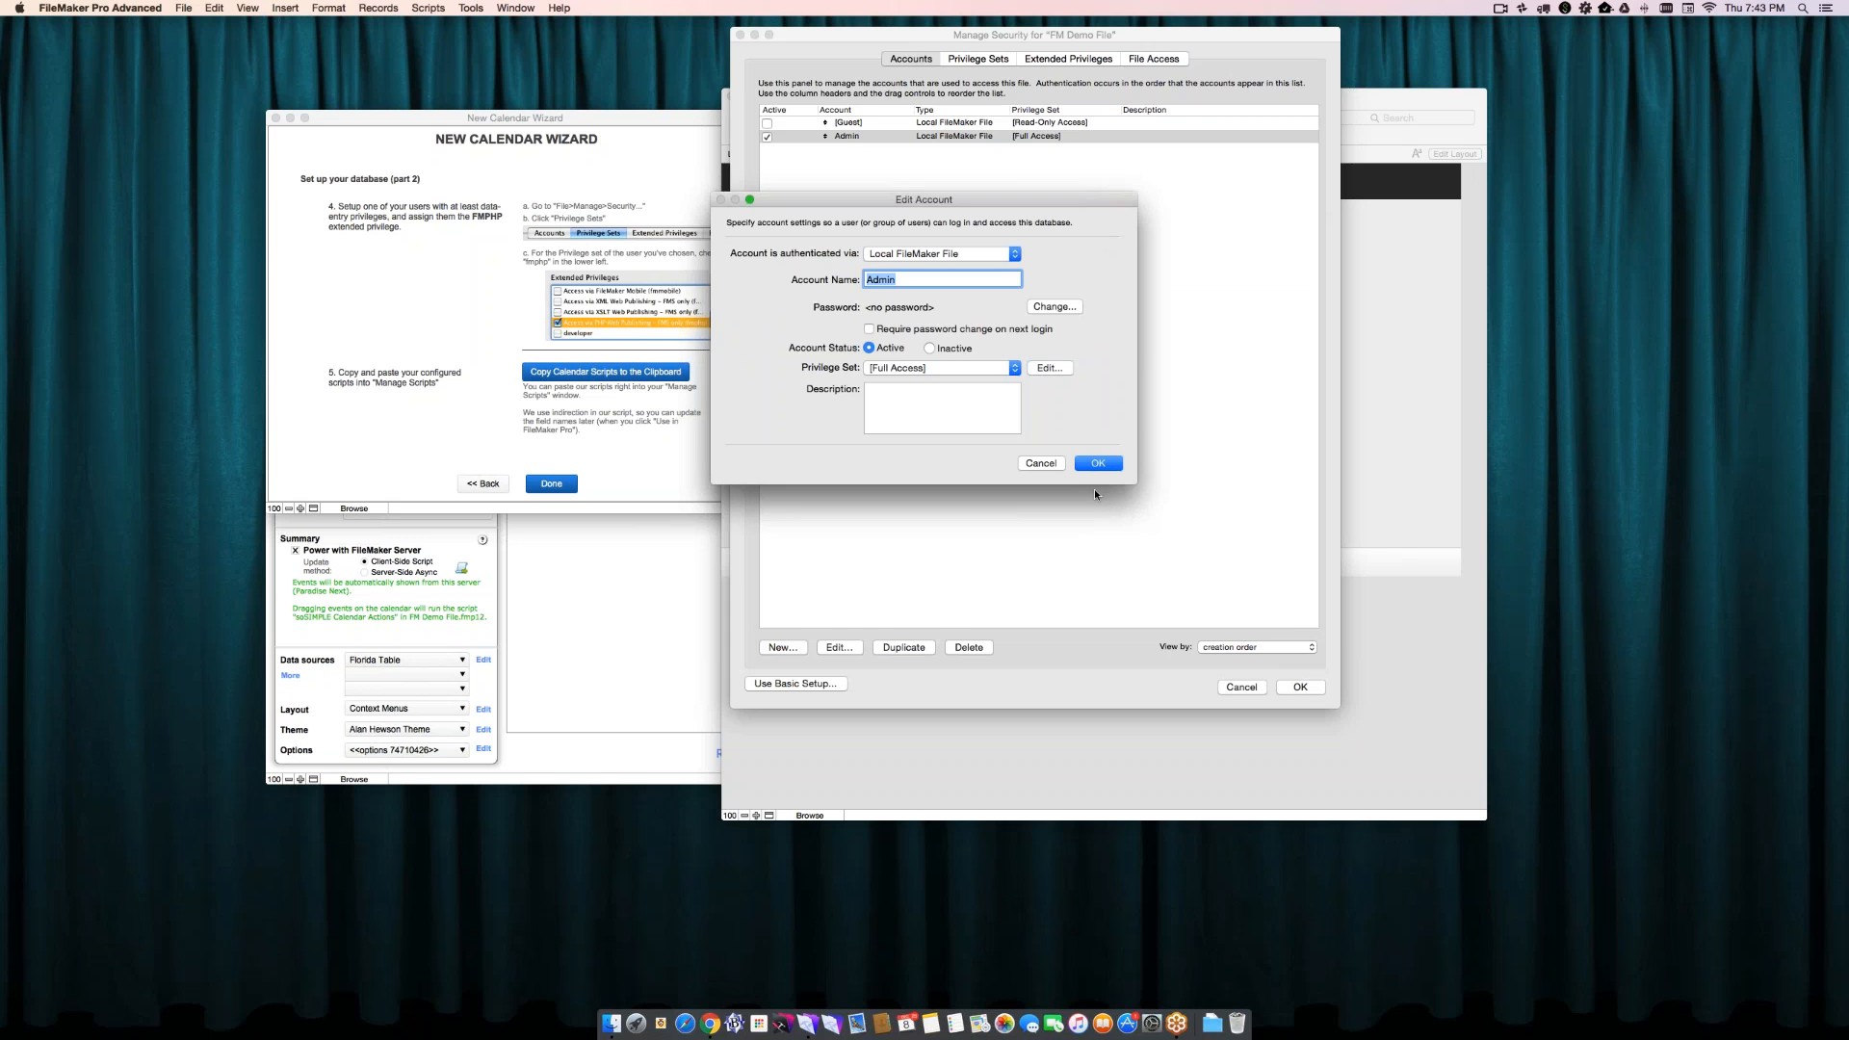
{"action": "key", "text": "Return"}
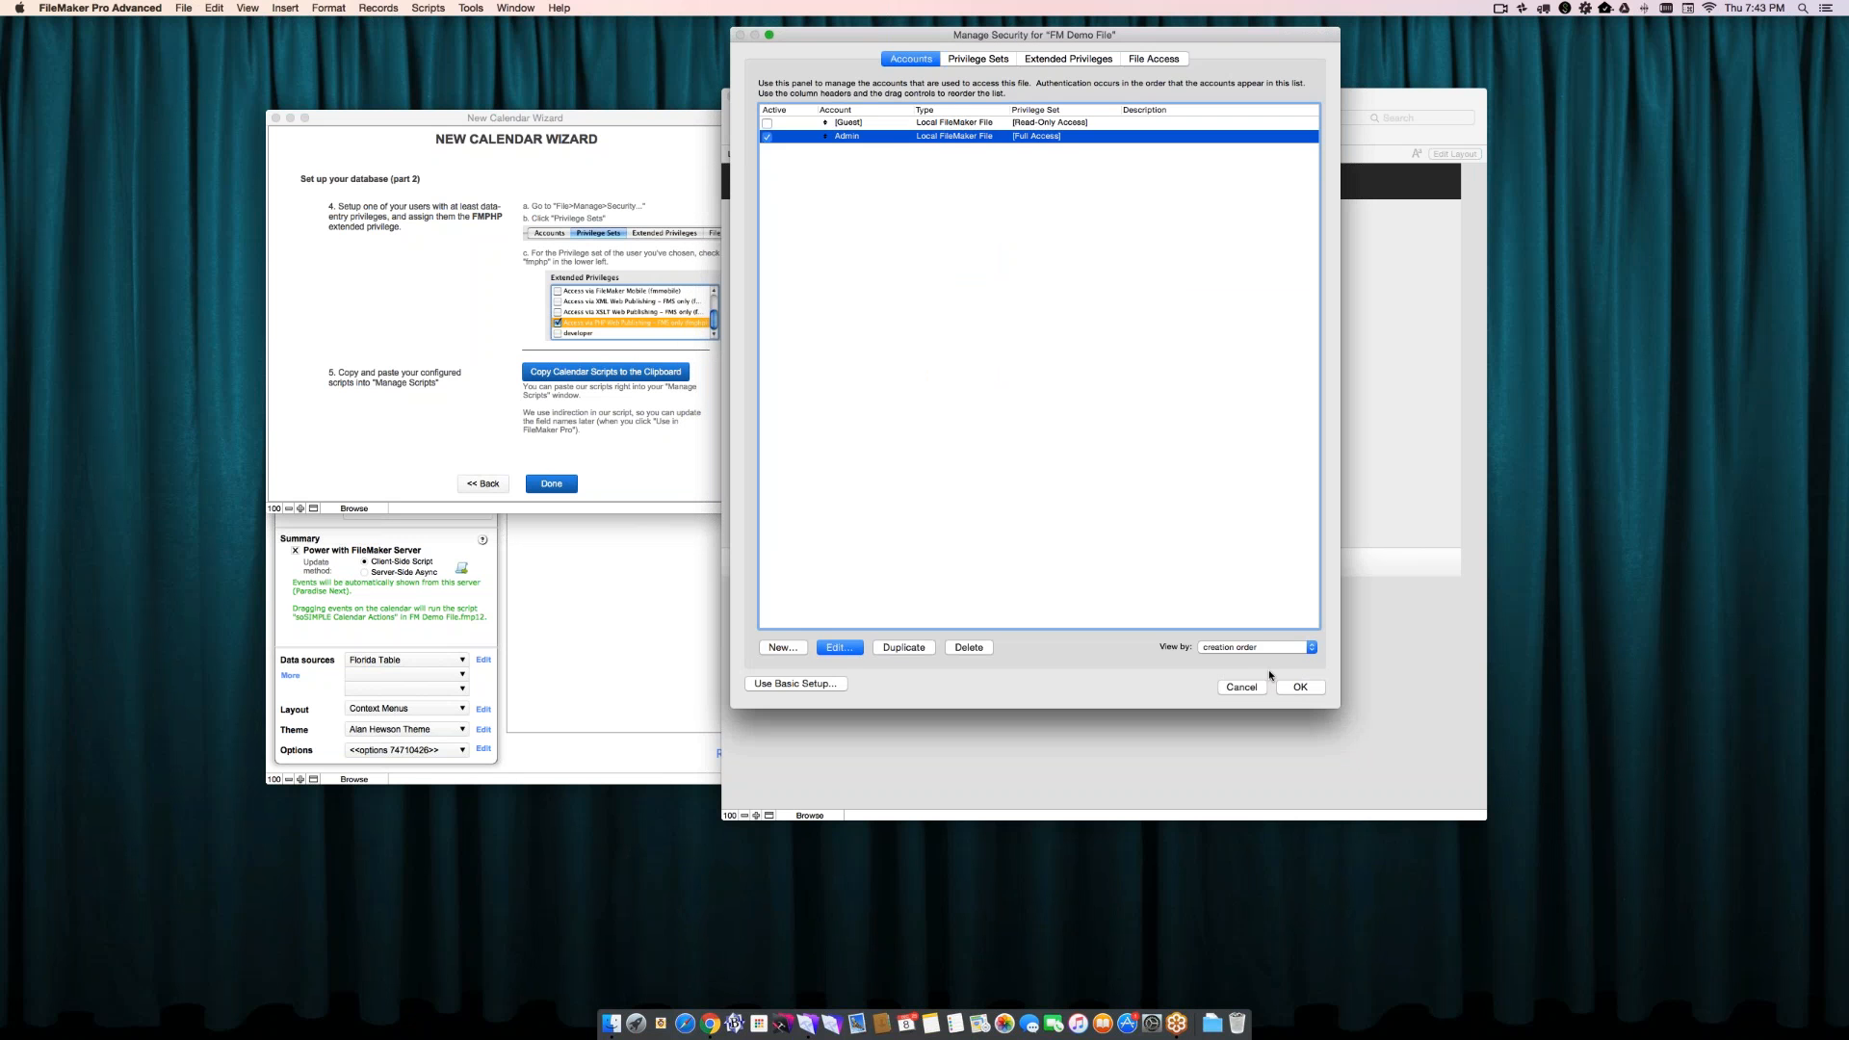
- Save the security settings, confirming the full access login with account Admin and an empty password
{"action": "left_click", "coordinate": [1293, 686]}
{"action": "left_click", "coordinate": [956, 182]}
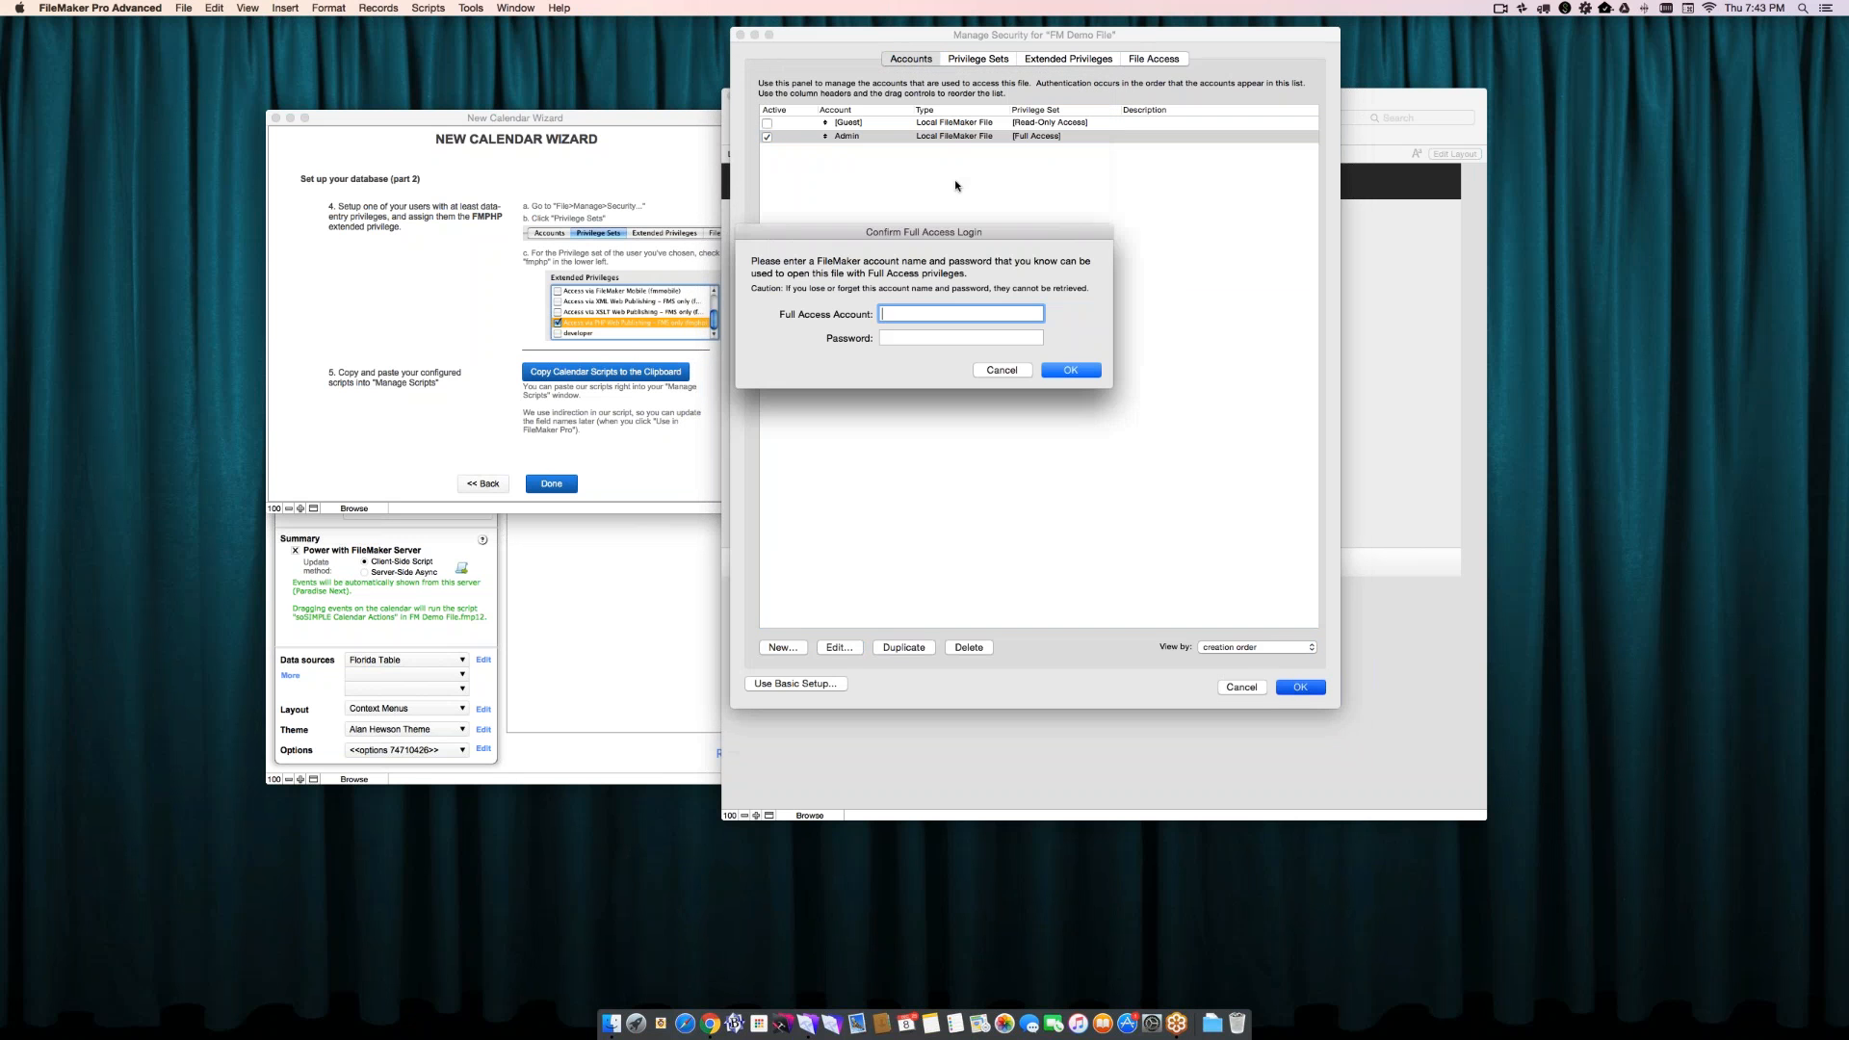
{"action": "type", "text": "Admin"}
{"action": "key", "text": "Return"}
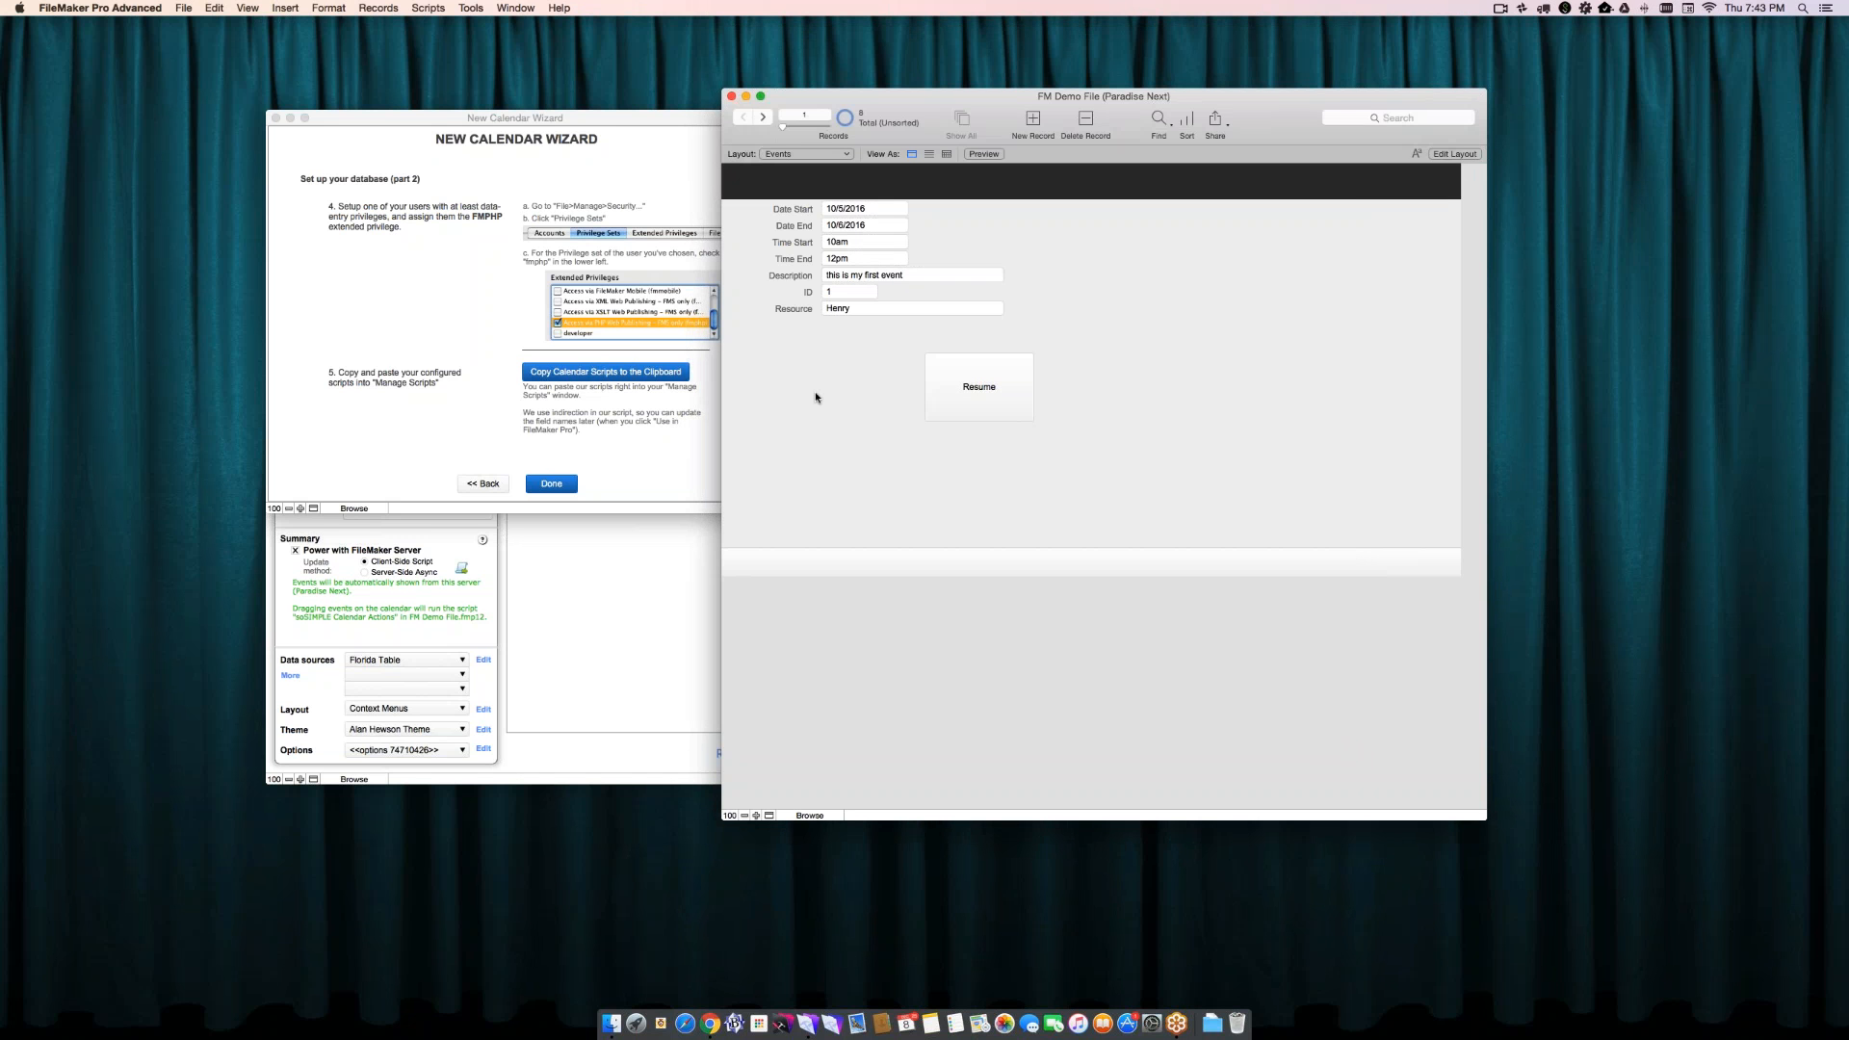
- Create a new Events record with start and end date 12/8/2016, start time 12pm and end time 3pm
{"action": "key", "text": "super+n"}
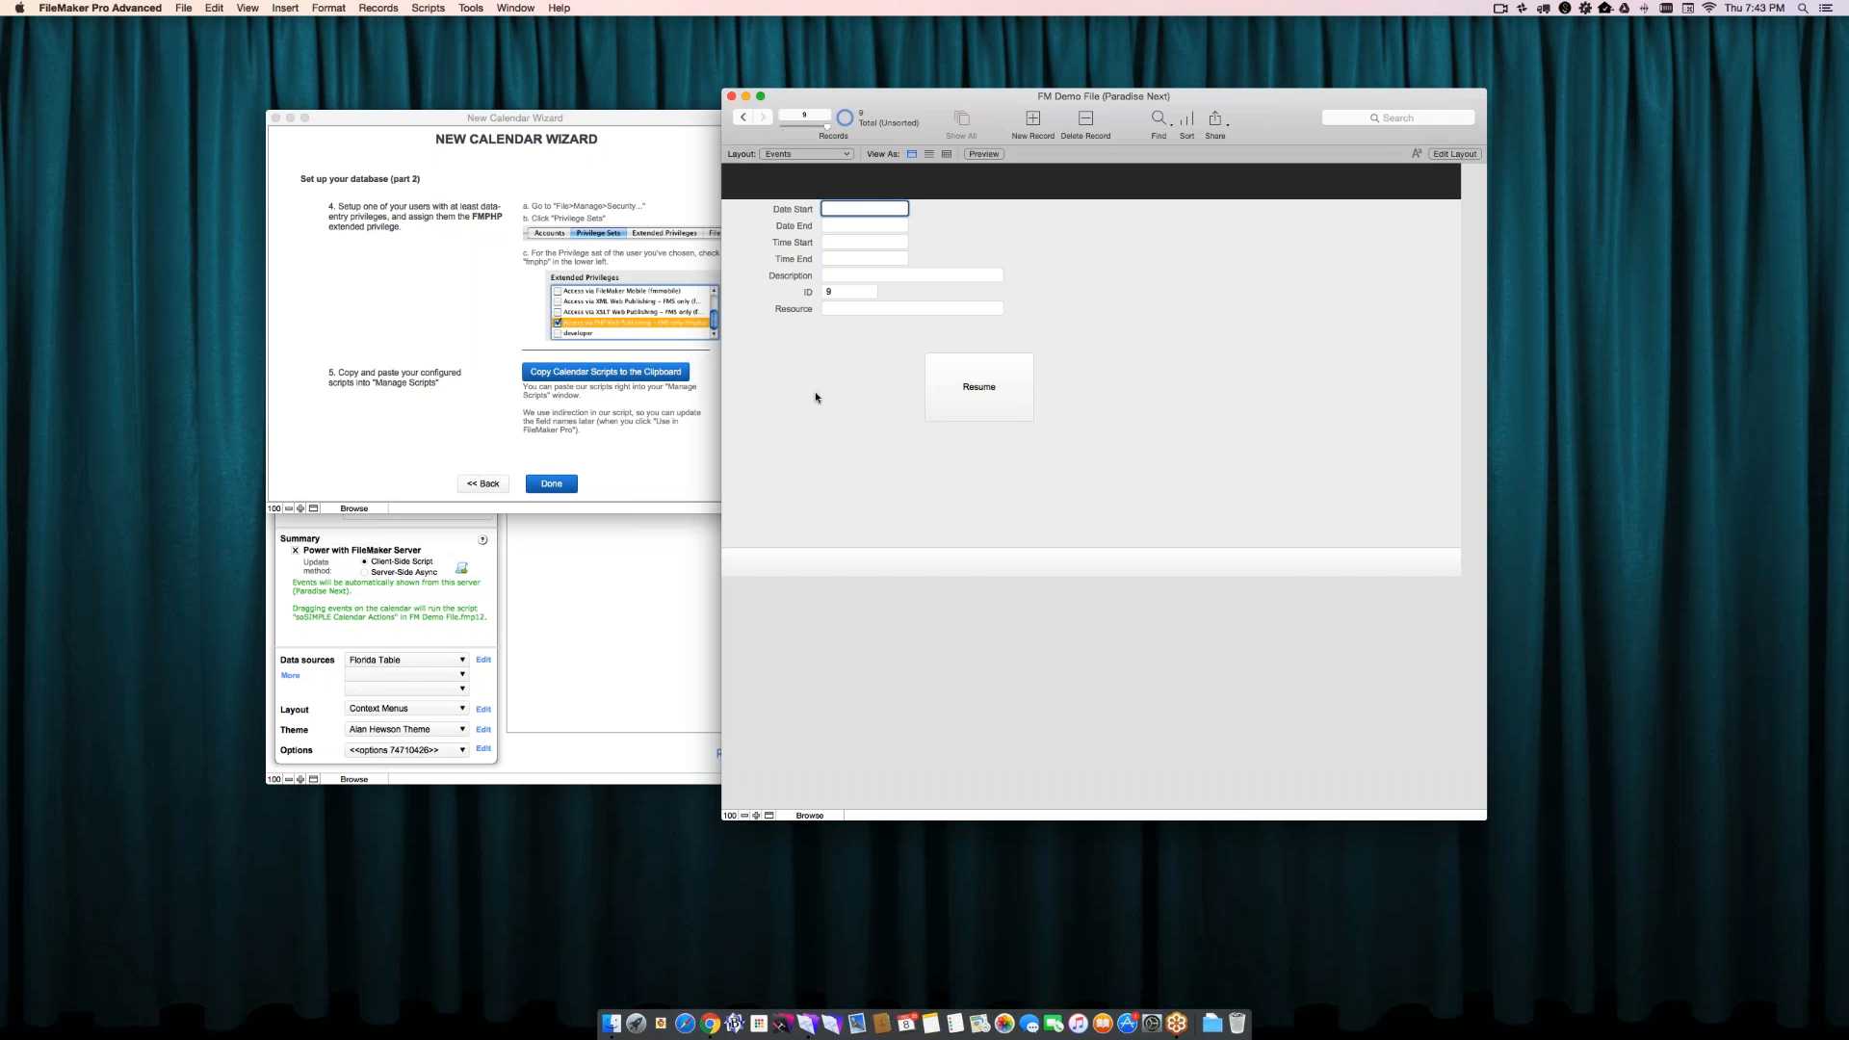
{"action": "key", "text": "super+minus"}
{"action": "key", "text": "Tab"}
{"action": "key", "text": "super+minus"}
{"action": "key", "text": "Tab"}
{"action": "type", "text": "12pm"}
{"action": "key", "text": "Tab"}
{"action": "type", "text": "3pm"}
{"action": "key", "text": "Tab"}
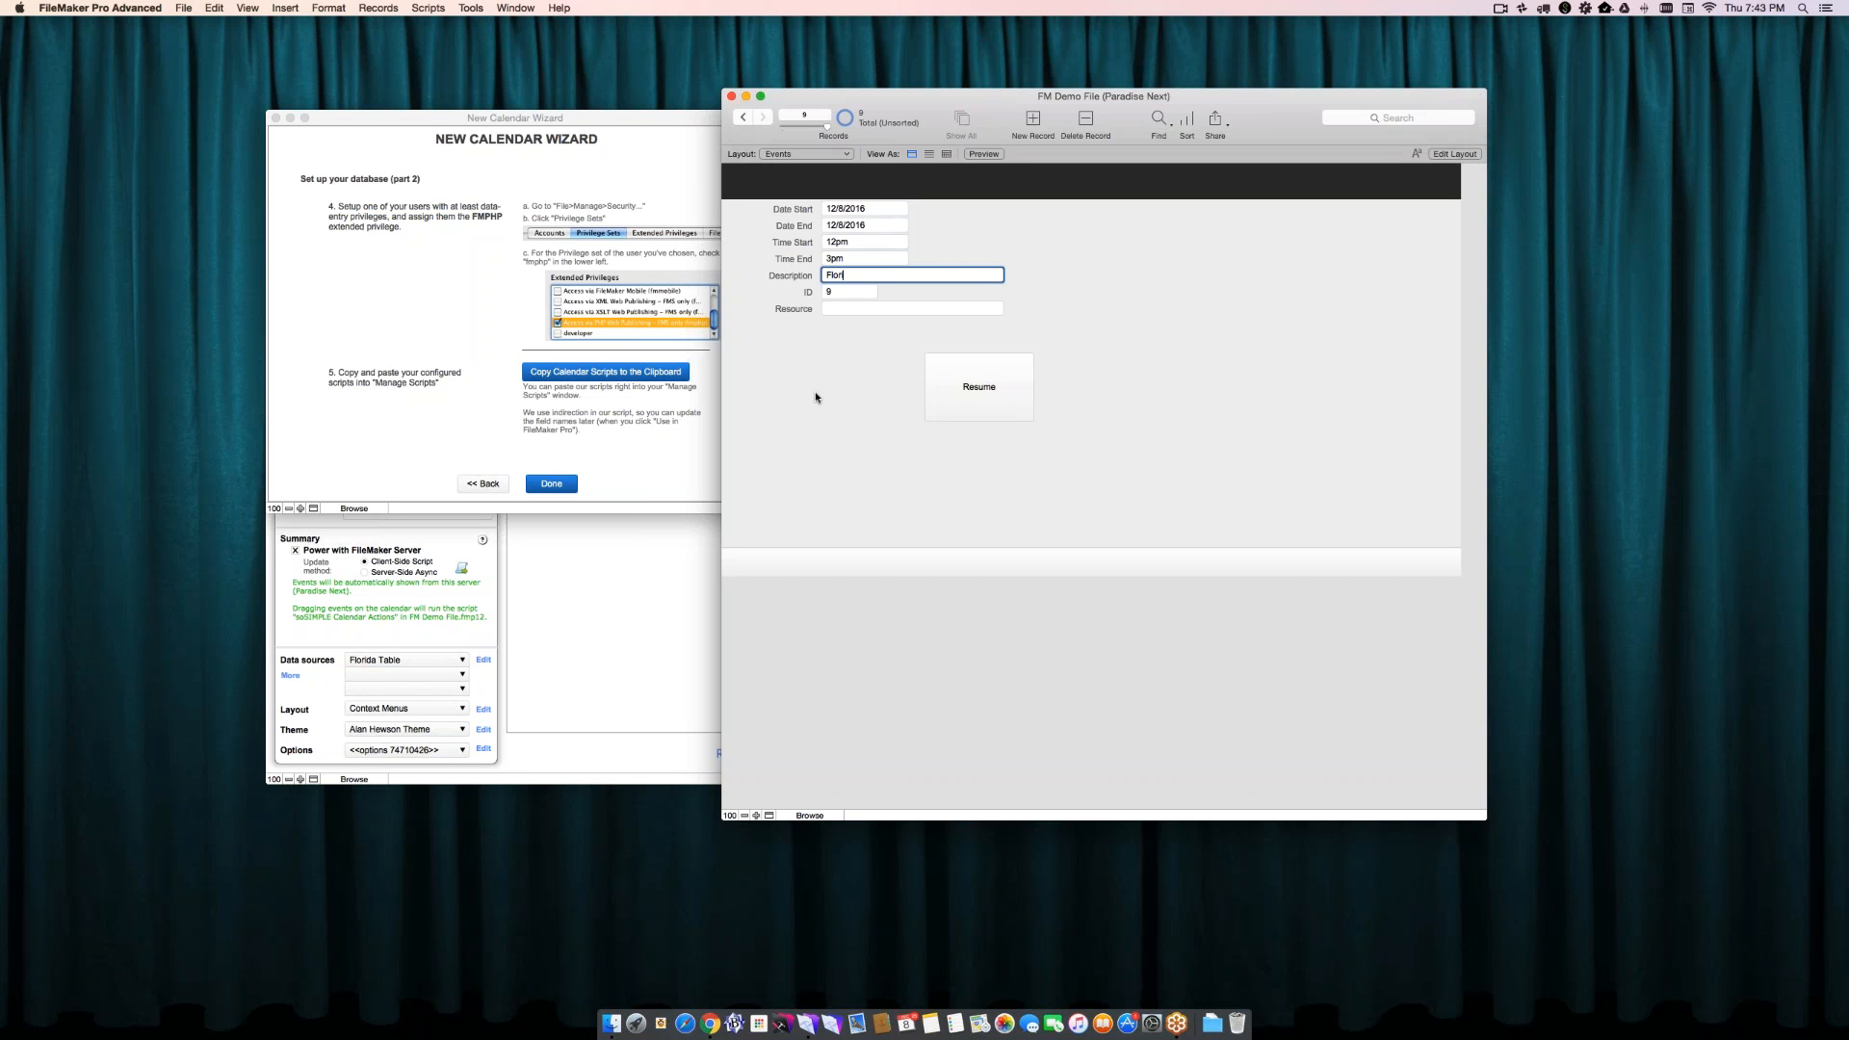
- Enter Florida Event as the new record's description and choose a person from the list as its resource
{"action": "type", "text": "Florida Event"}
{"action": "key", "text": "Tab"}
{"action": "key", "text": "Tab"}
{"action": "key", "text": "Down"}
{"action": "key", "text": "Tab"}
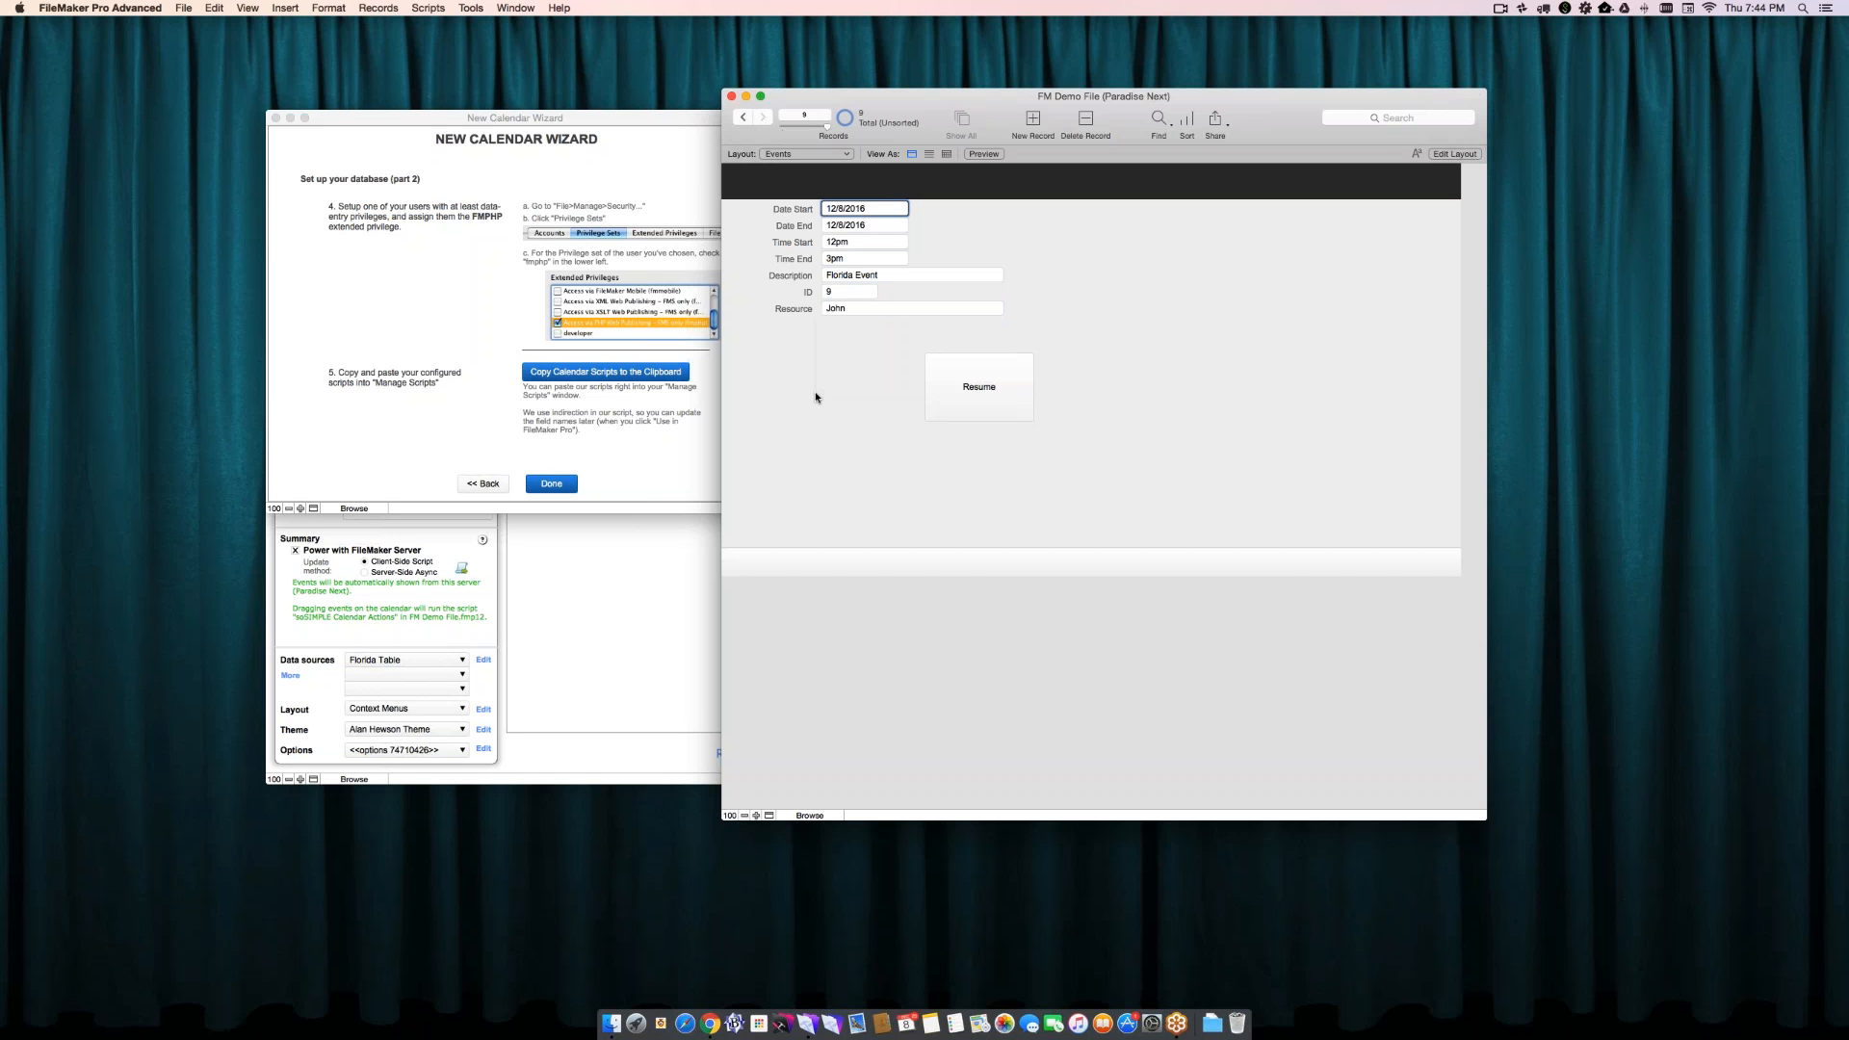
- Permanently delete the existing soSIMPLE folder and all its scripts from FM Demo File's Script Workspace
{"action": "left_click", "coordinate": [816, 397]}
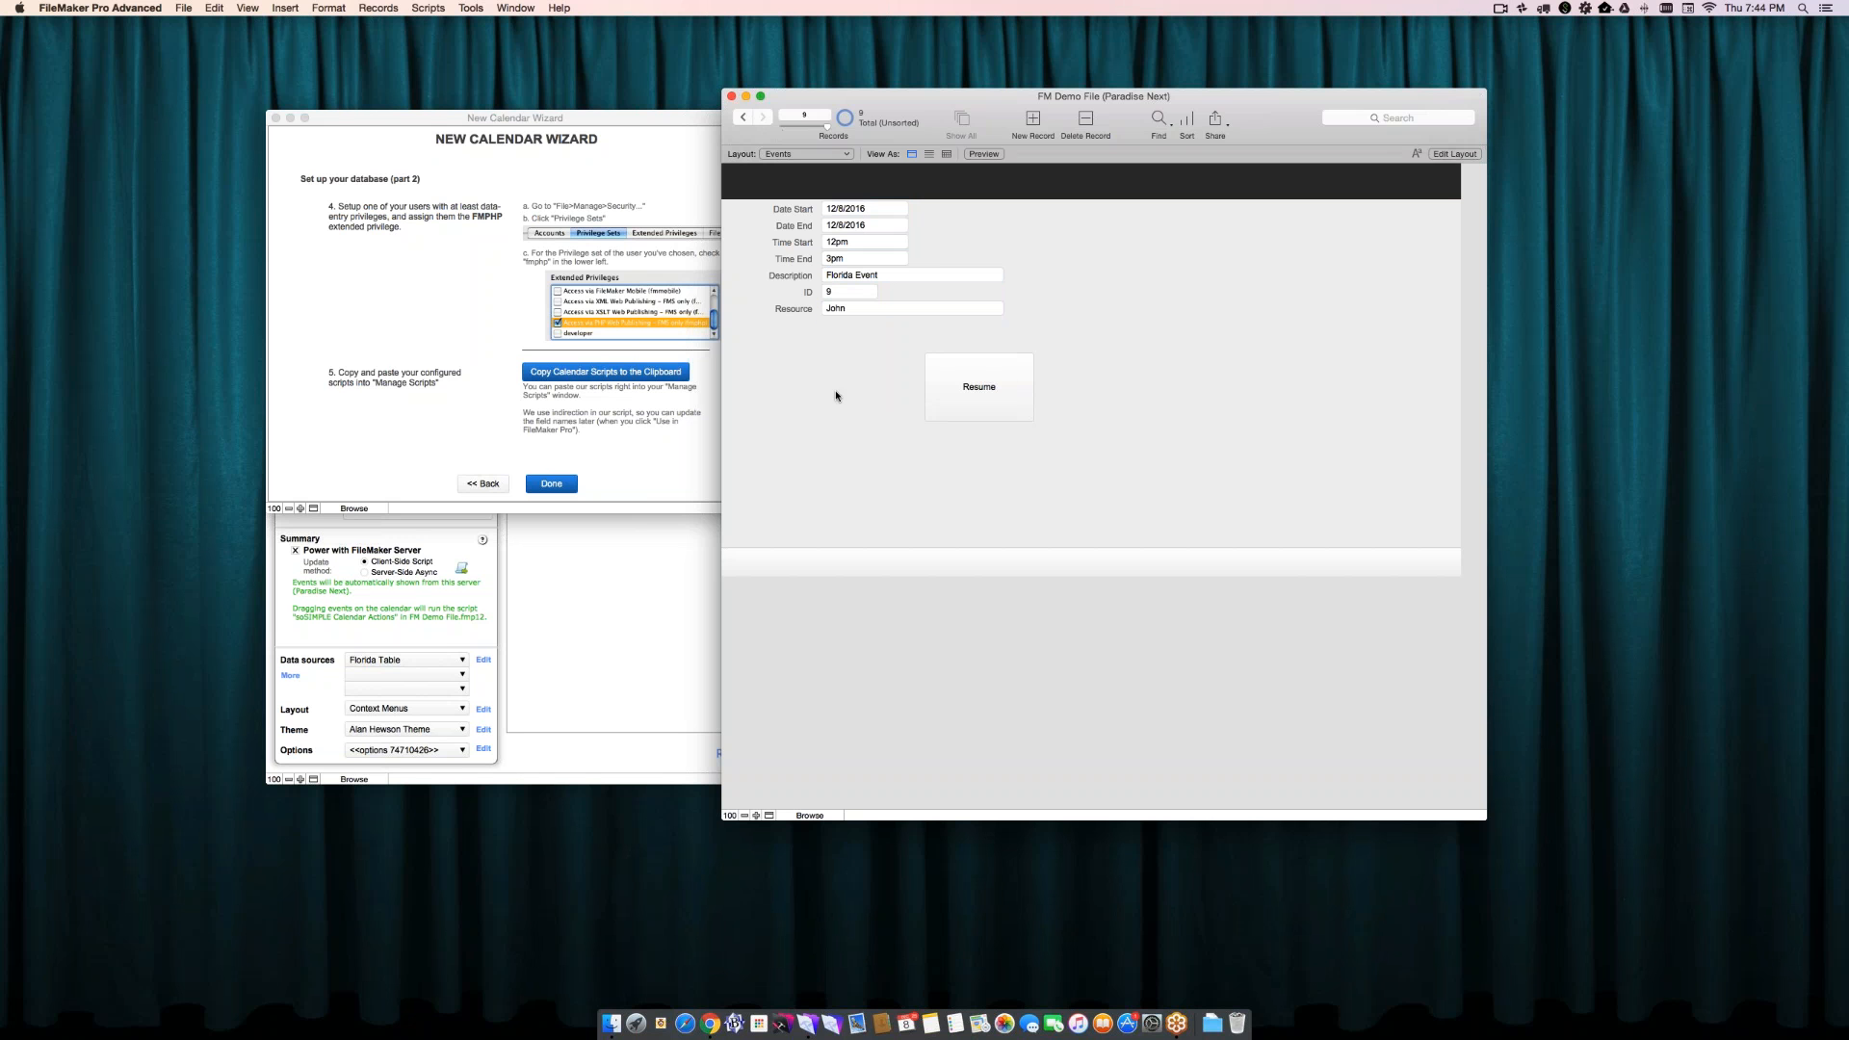
{"action": "left_click", "coordinate": [640, 416]}
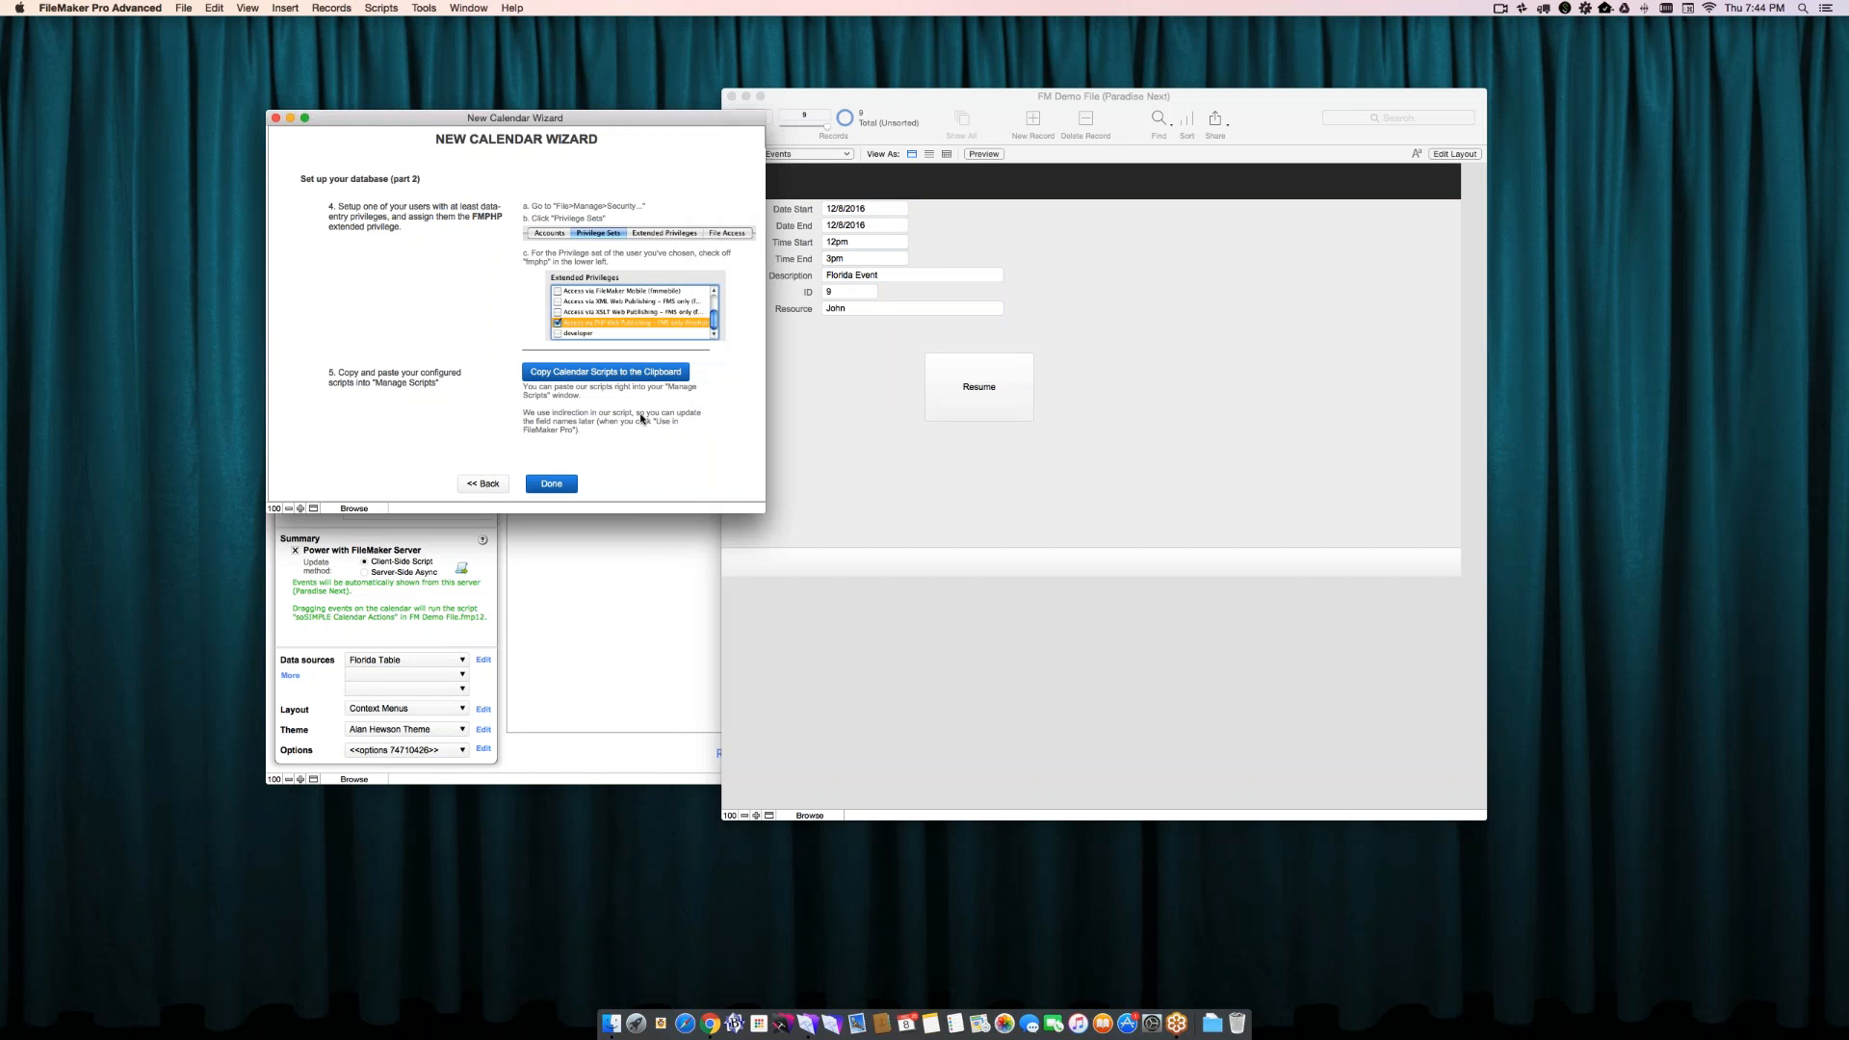
{"action": "left_click", "coordinate": [543, 379]}
{"action": "left_click", "coordinate": [550, 489]}
{"action": "key", "text": "super+shift+s"}
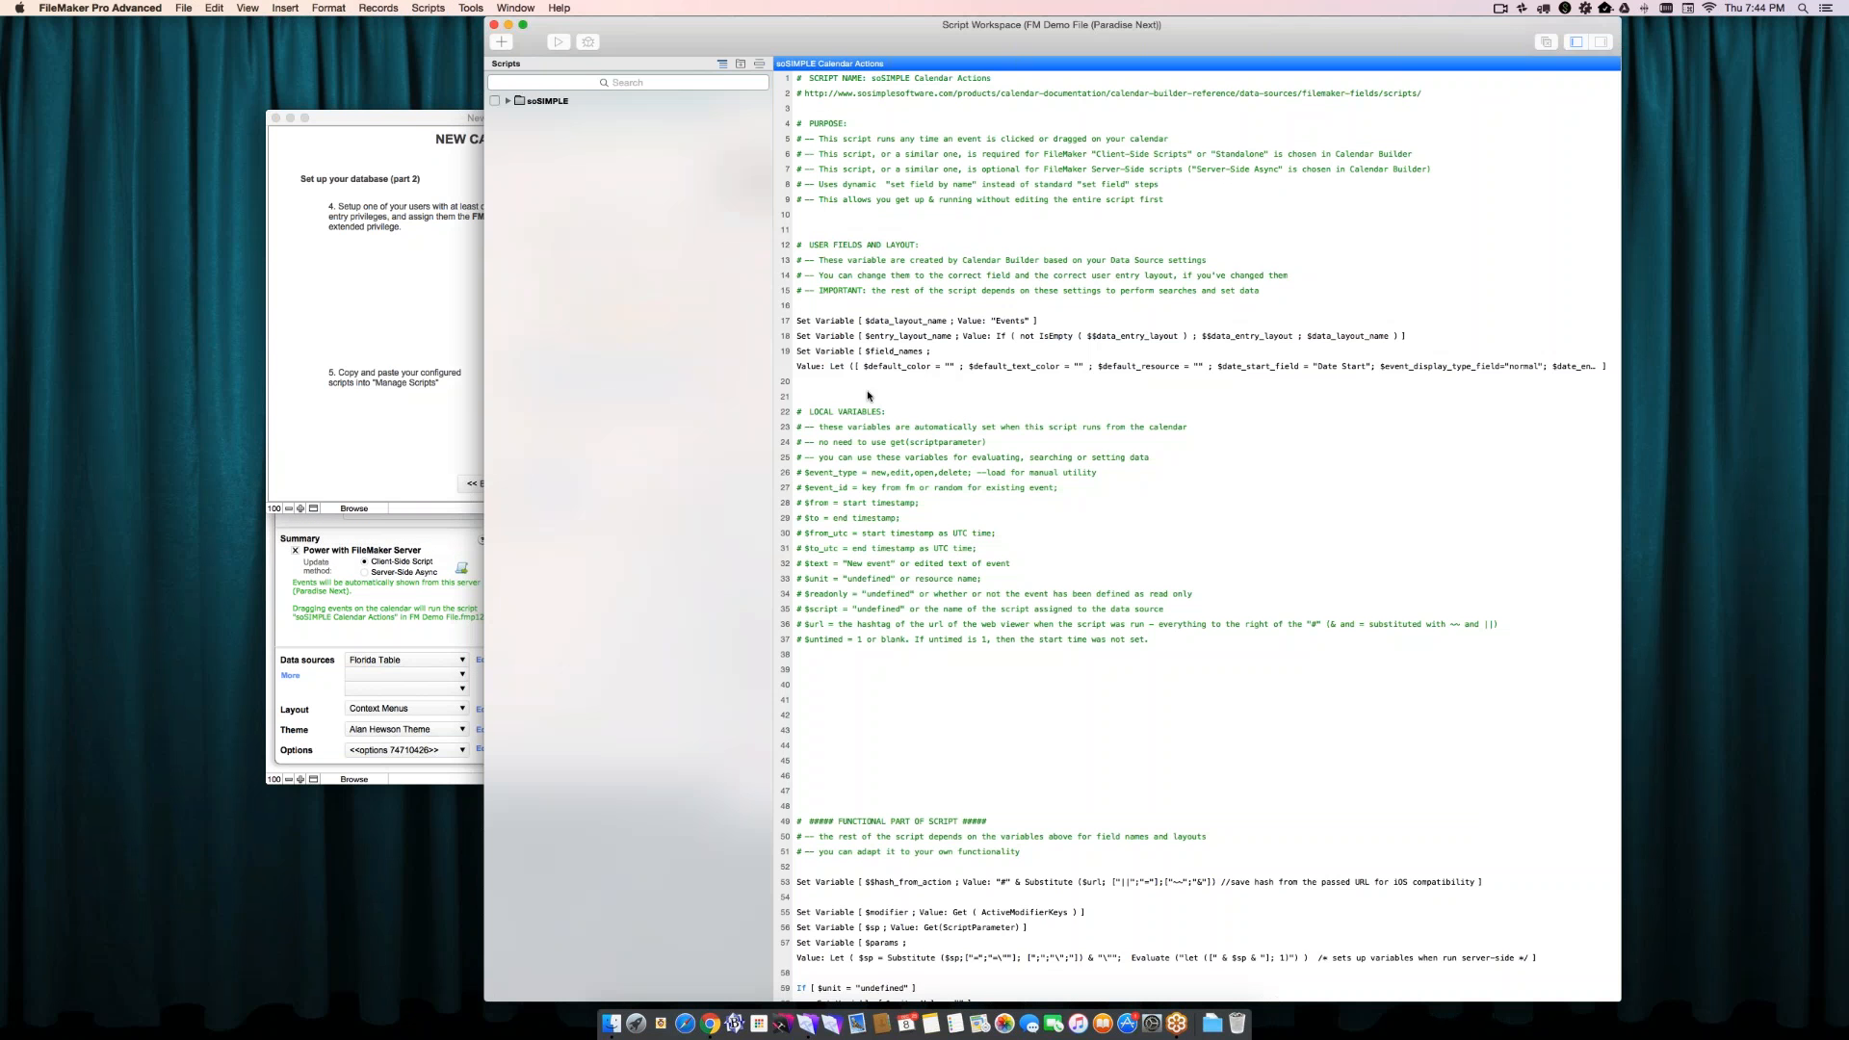
{"action": "left_click", "coordinate": [604, 100]}
{"action": "key", "text": "Delete"}
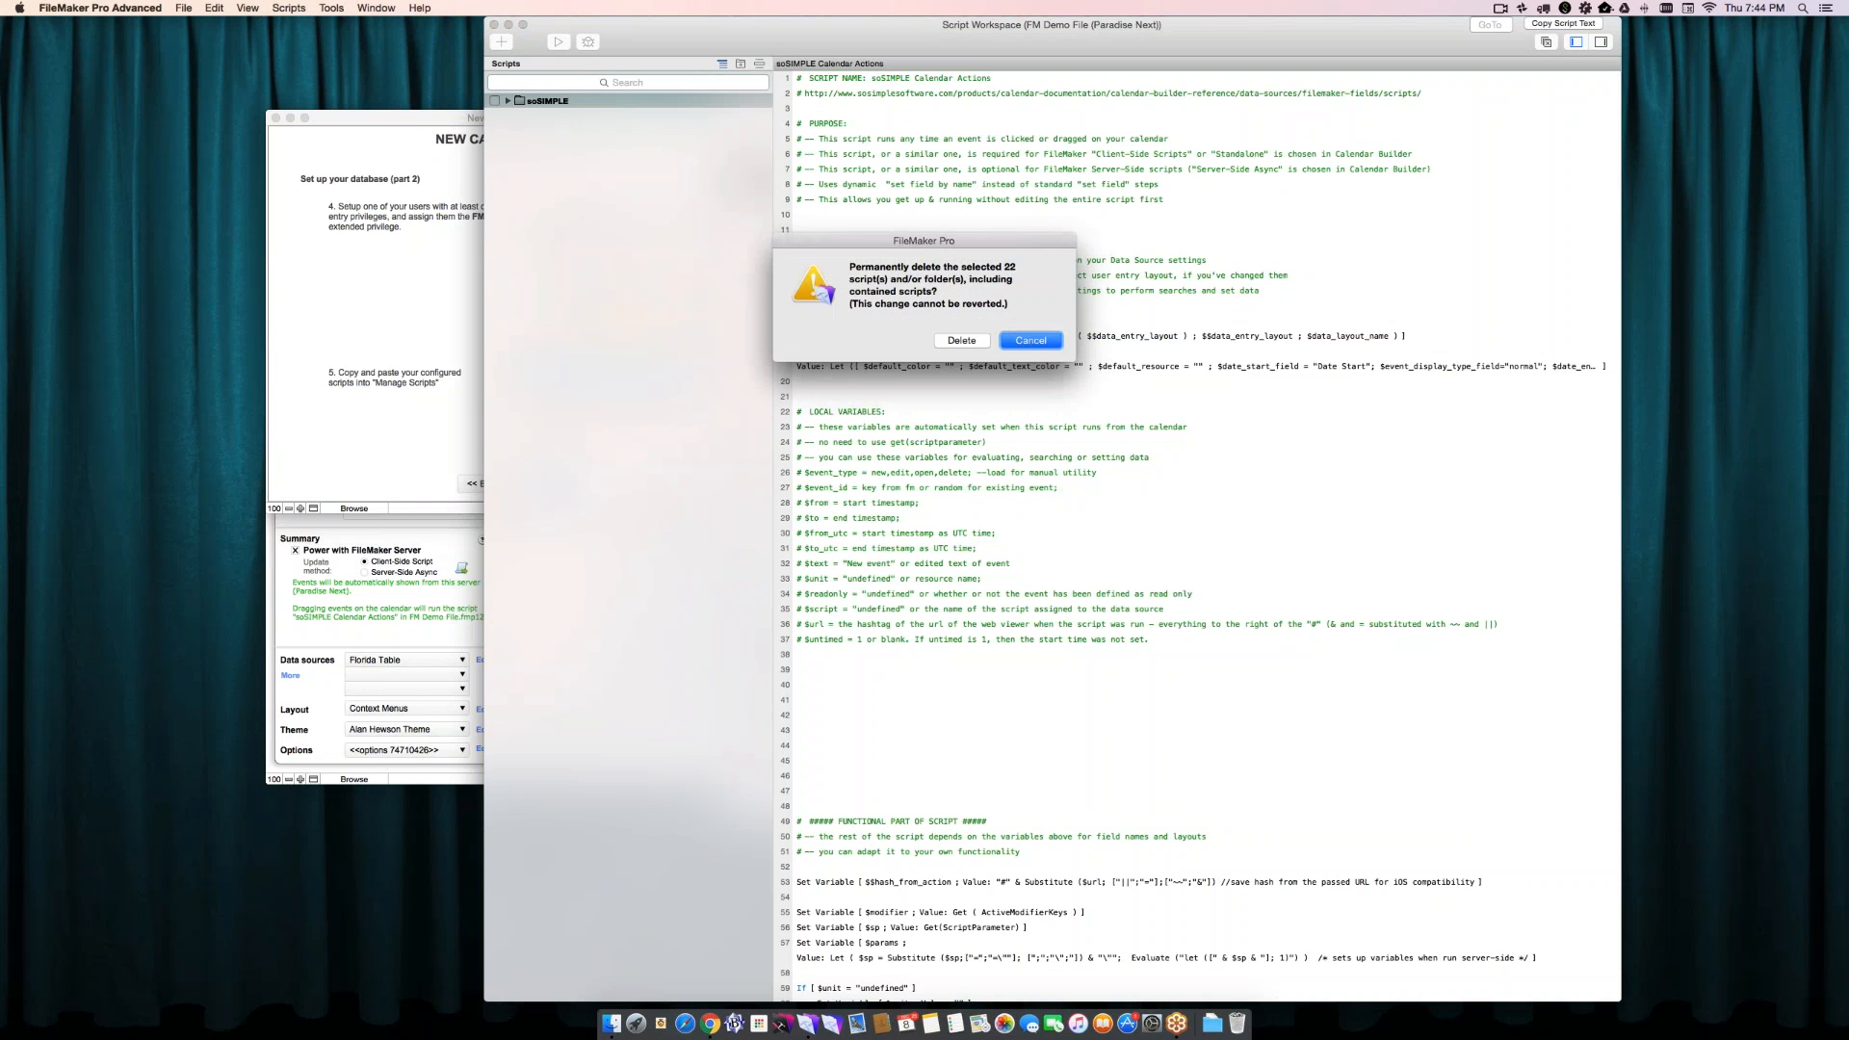
{"action": "left_click", "coordinate": [961, 339]}
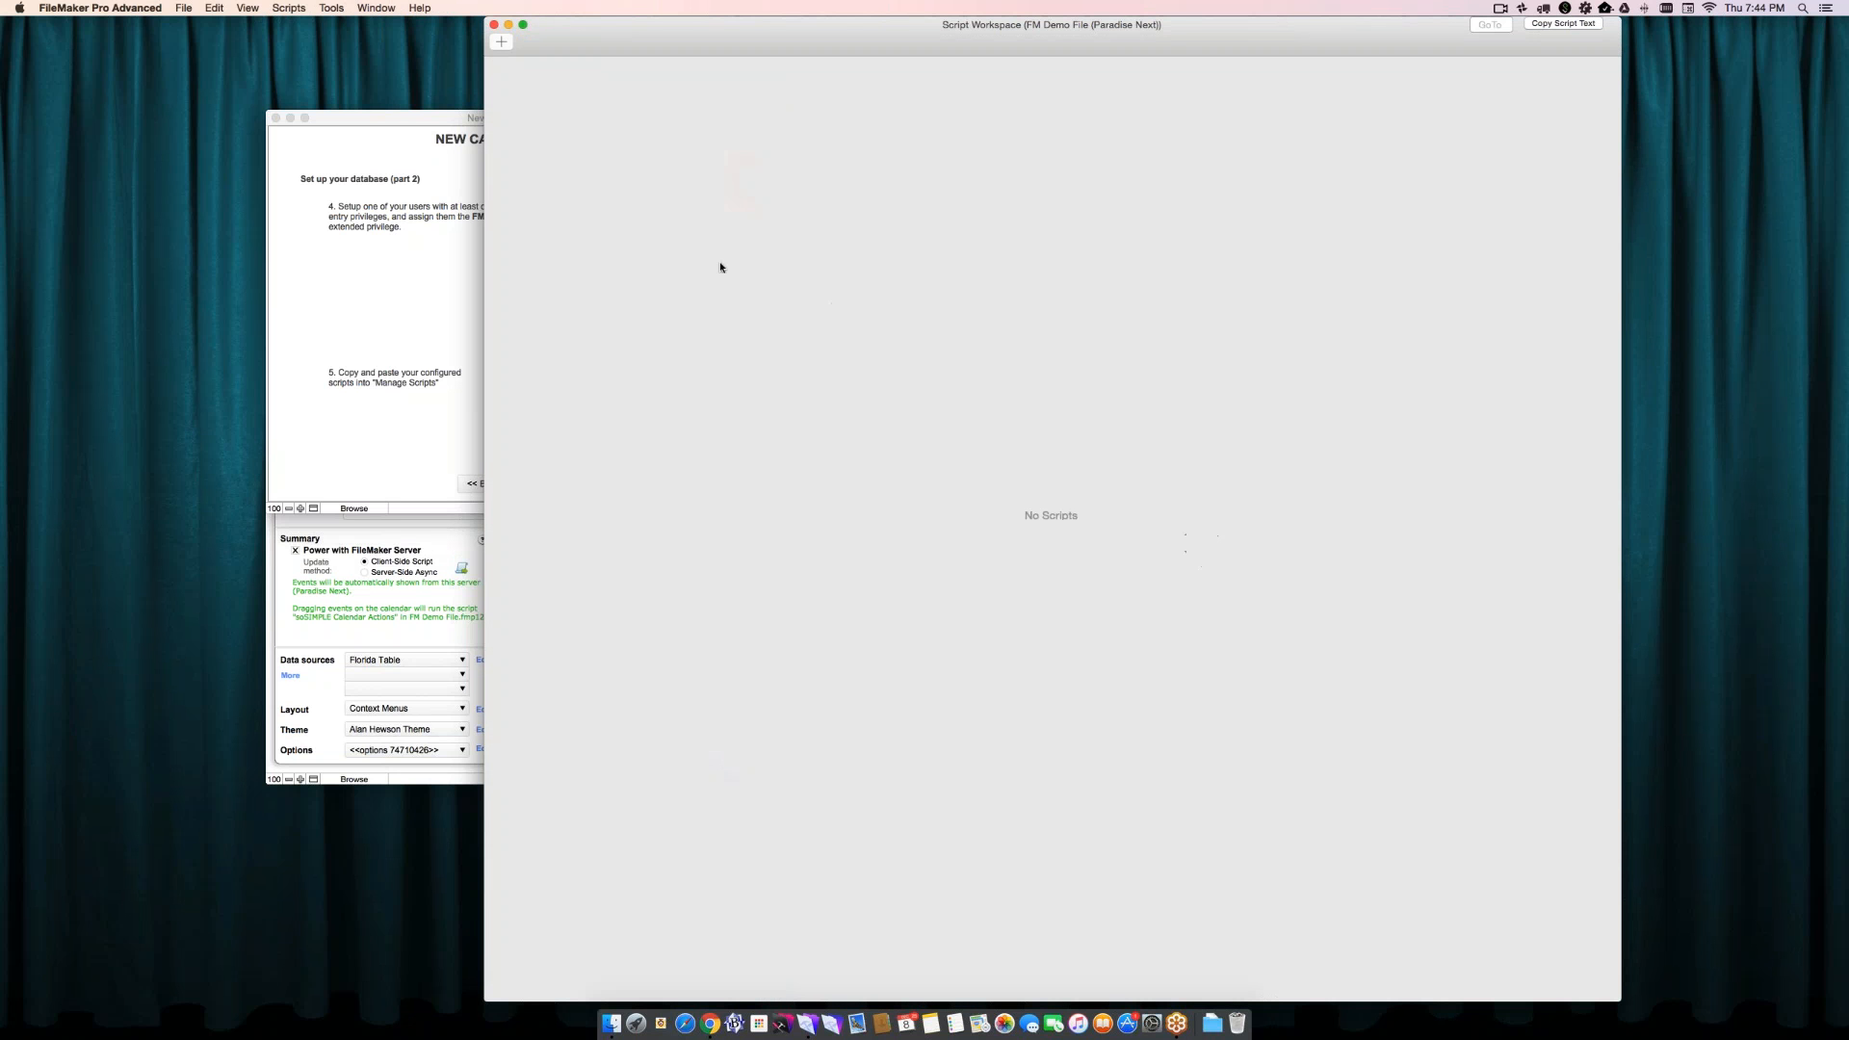
{"action": "left_click", "coordinate": [494, 25]}
- Finish the New Calendar Wizard and continue to the preview of the Florida calendar
{"action": "left_click", "coordinate": [450, 330]}
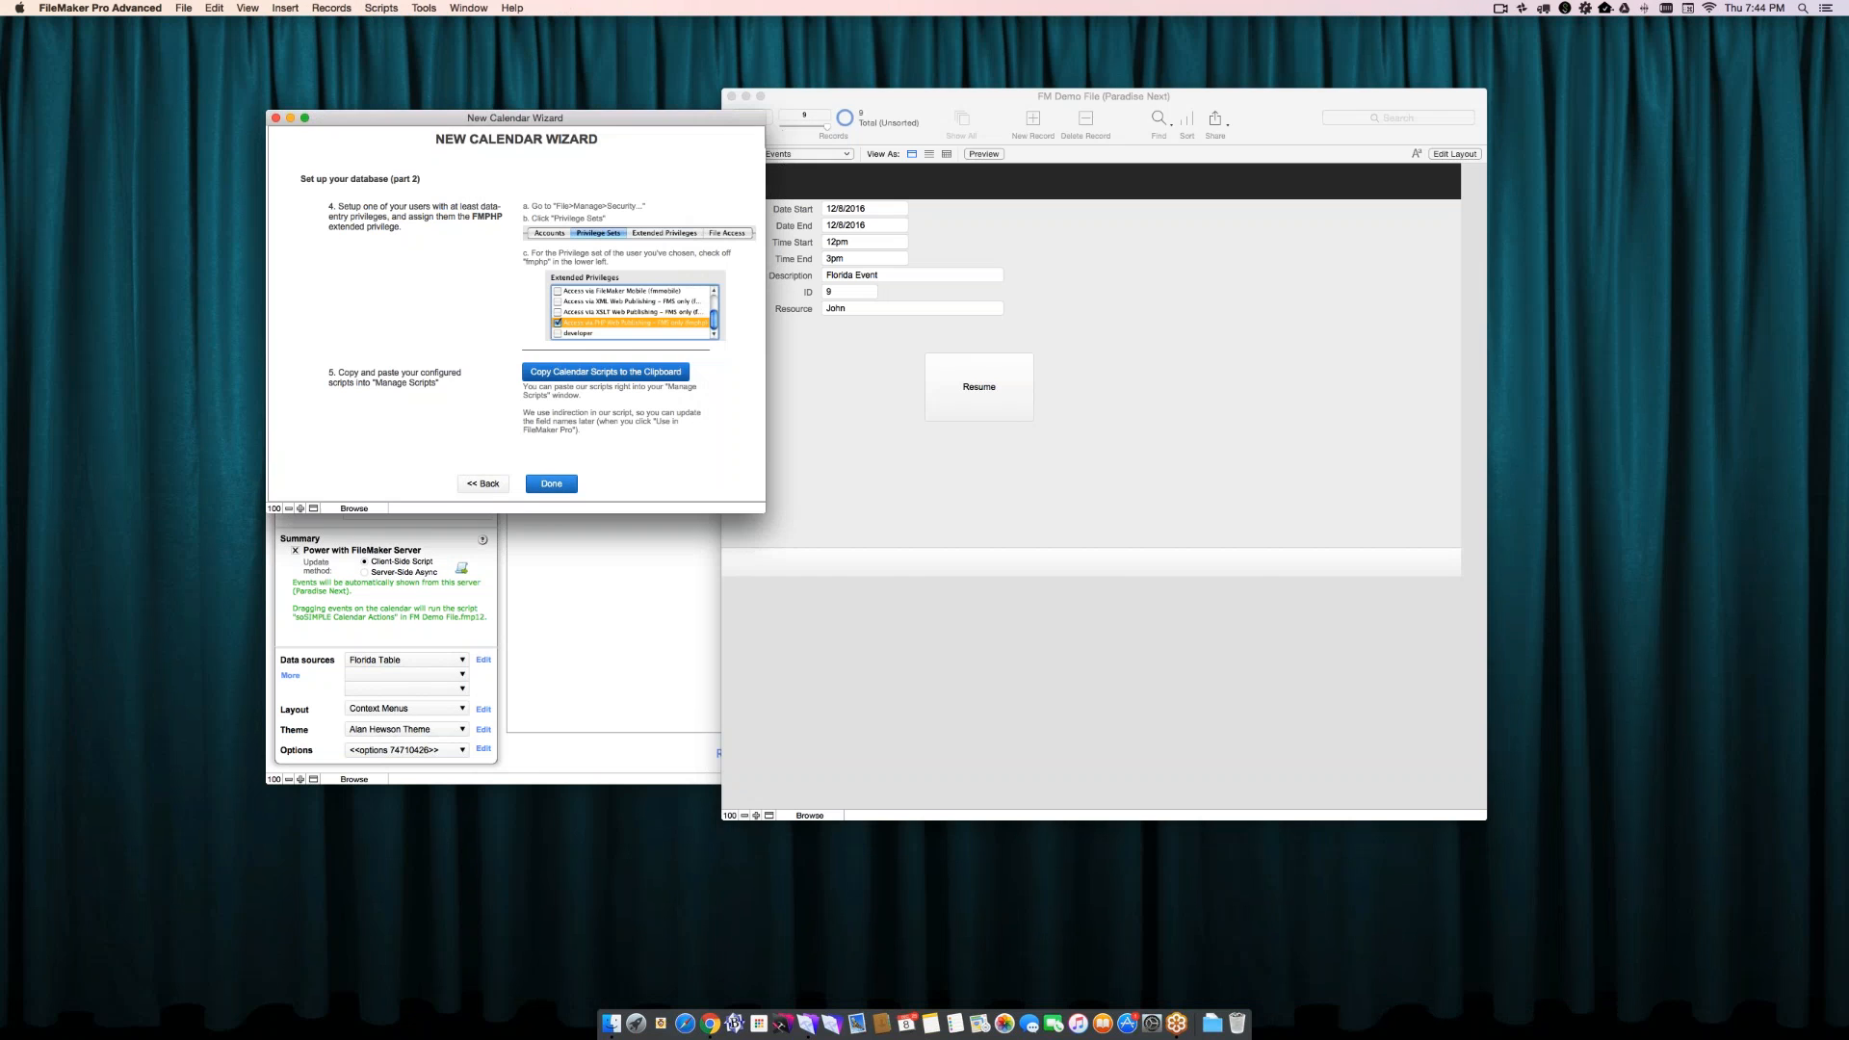
{"action": "left_click", "coordinate": [550, 483]}
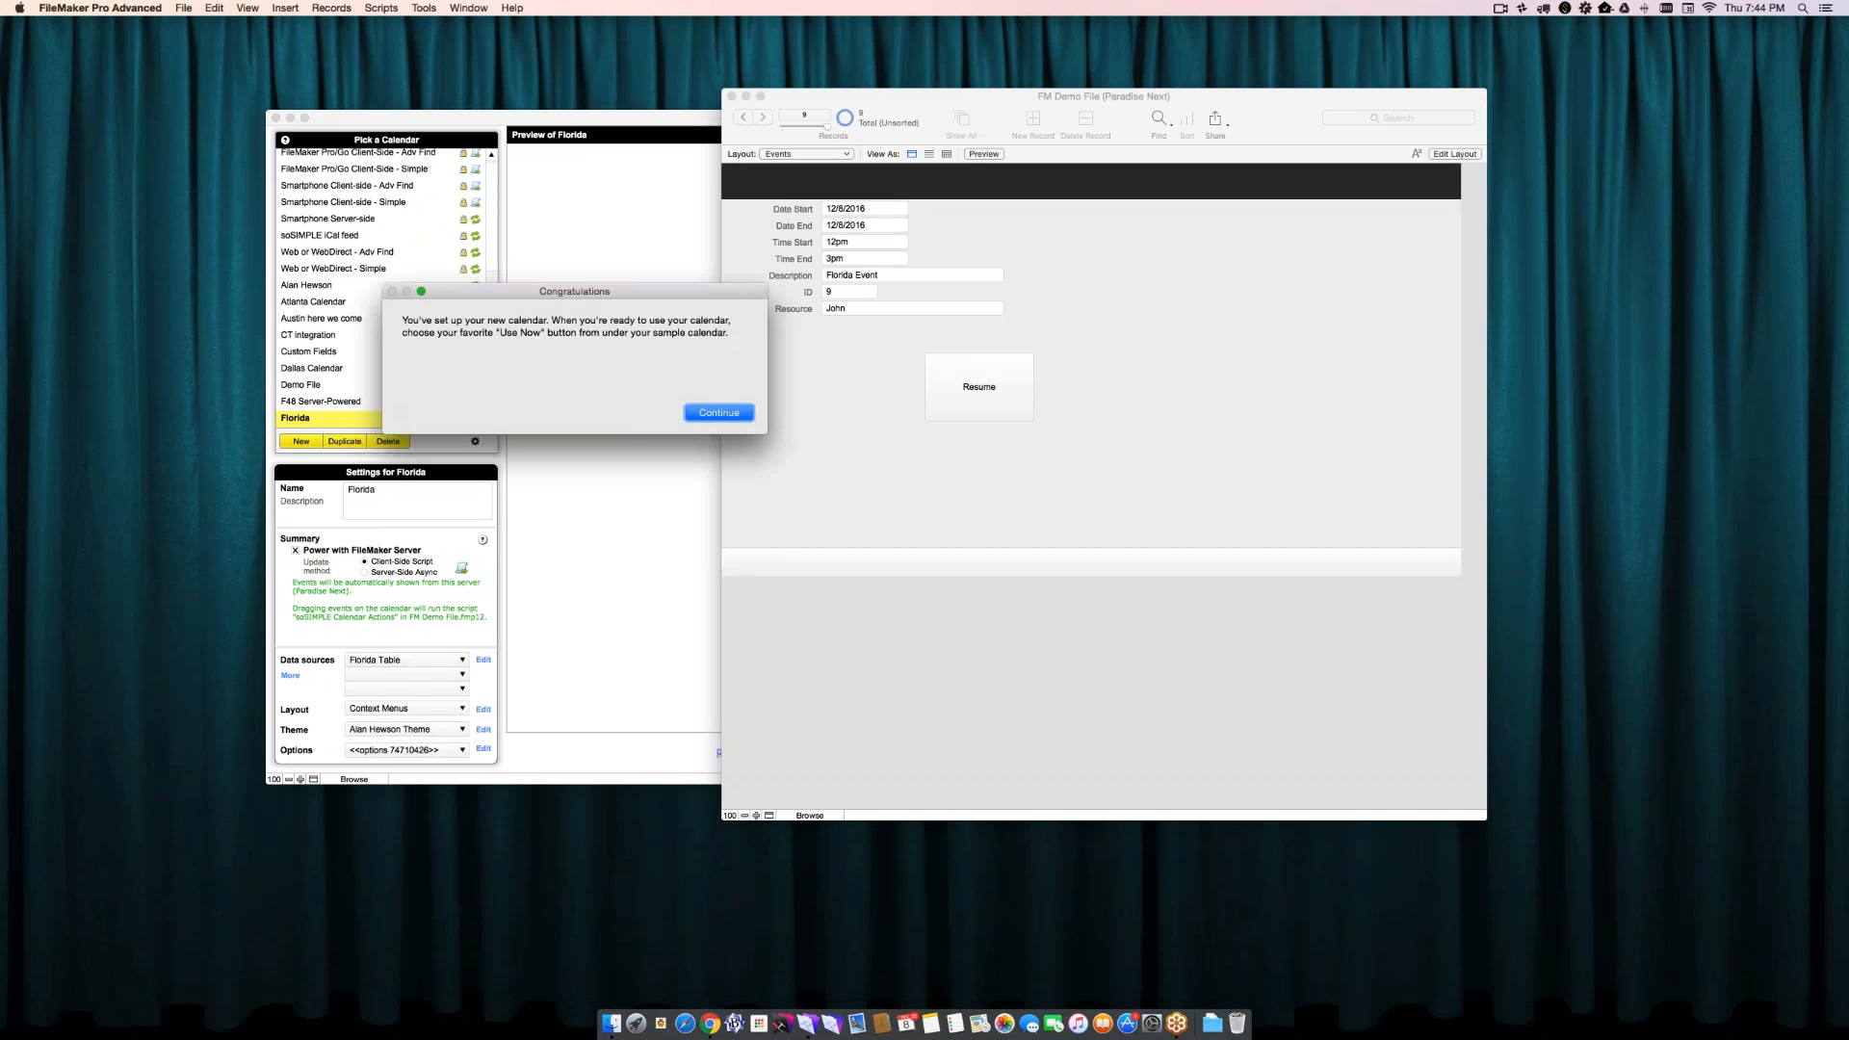
{"action": "left_click", "coordinate": [717, 413]}
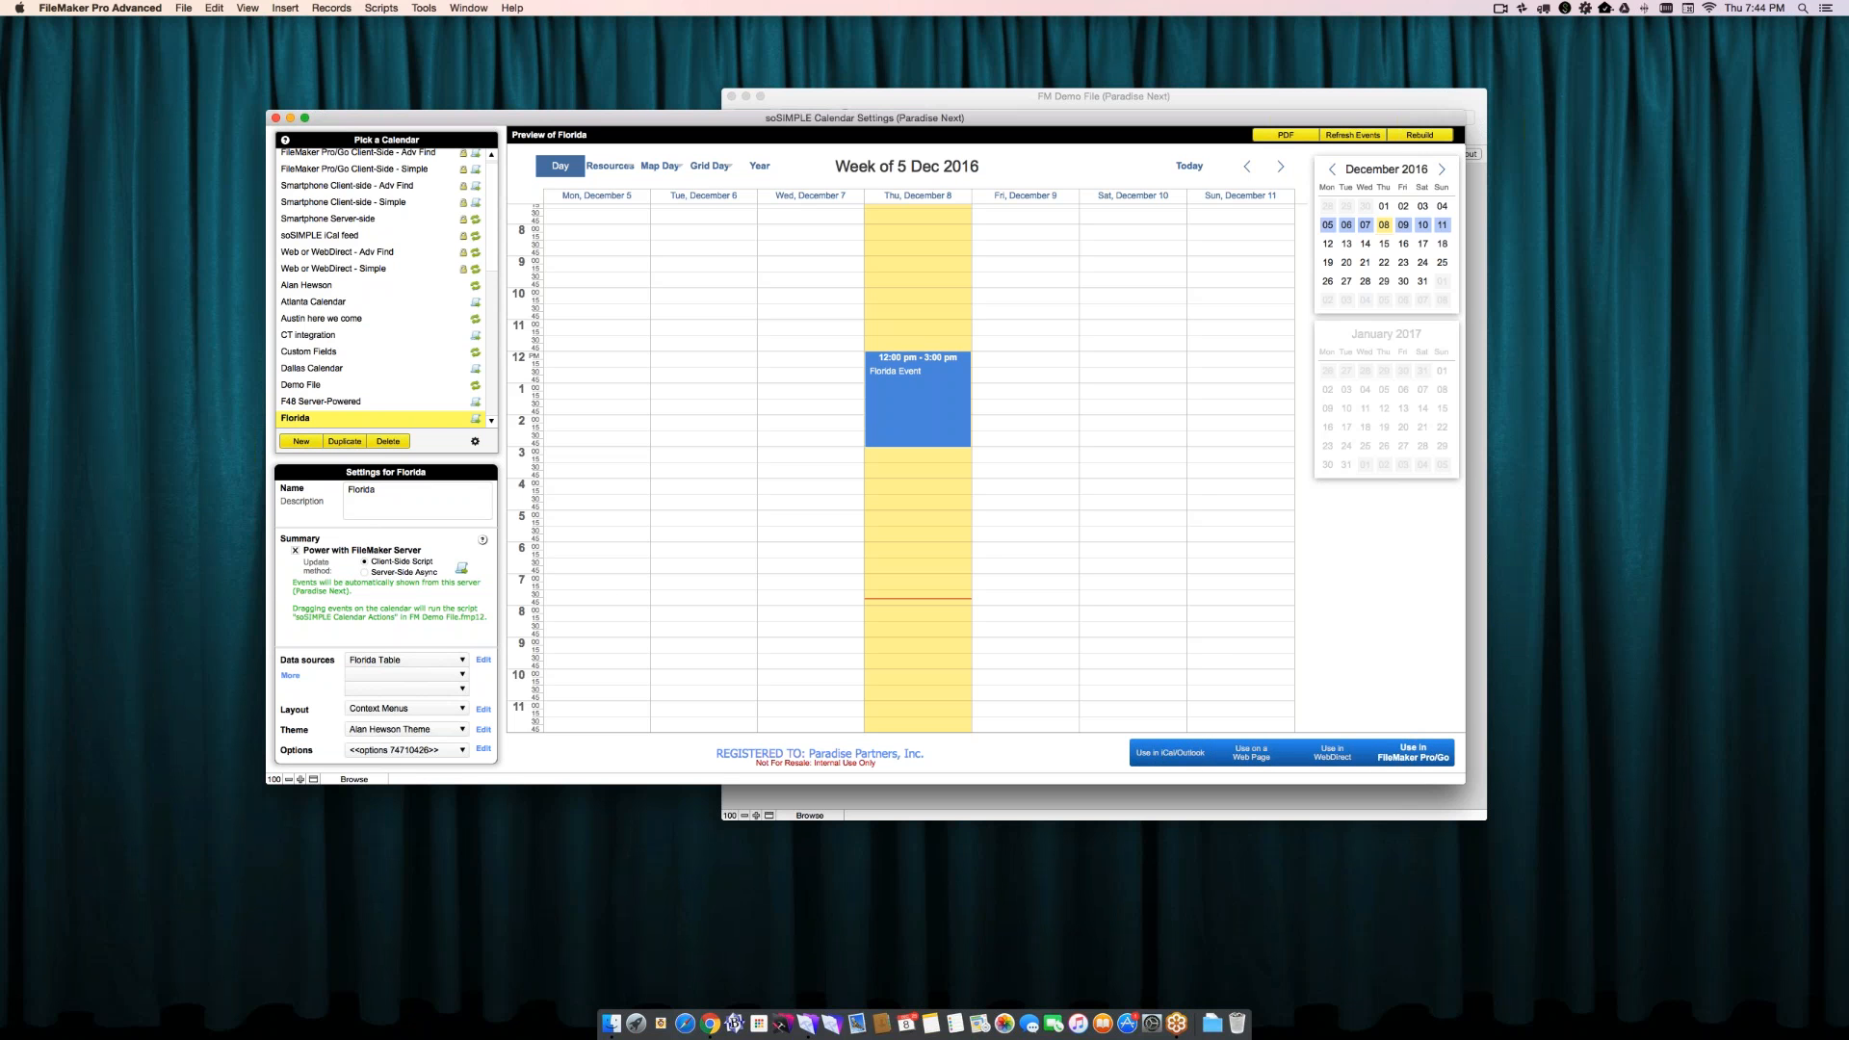
- Set the Florida calendar's layout to Day-Week-Month menus, keeping Florida Table as its data source
{"action": "left_click", "coordinate": [395, 666]}
{"action": "left_click", "coordinate": [394, 665]}
{"action": "left_click", "coordinate": [412, 708]}
{"action": "left_click", "coordinate": [416, 738]}
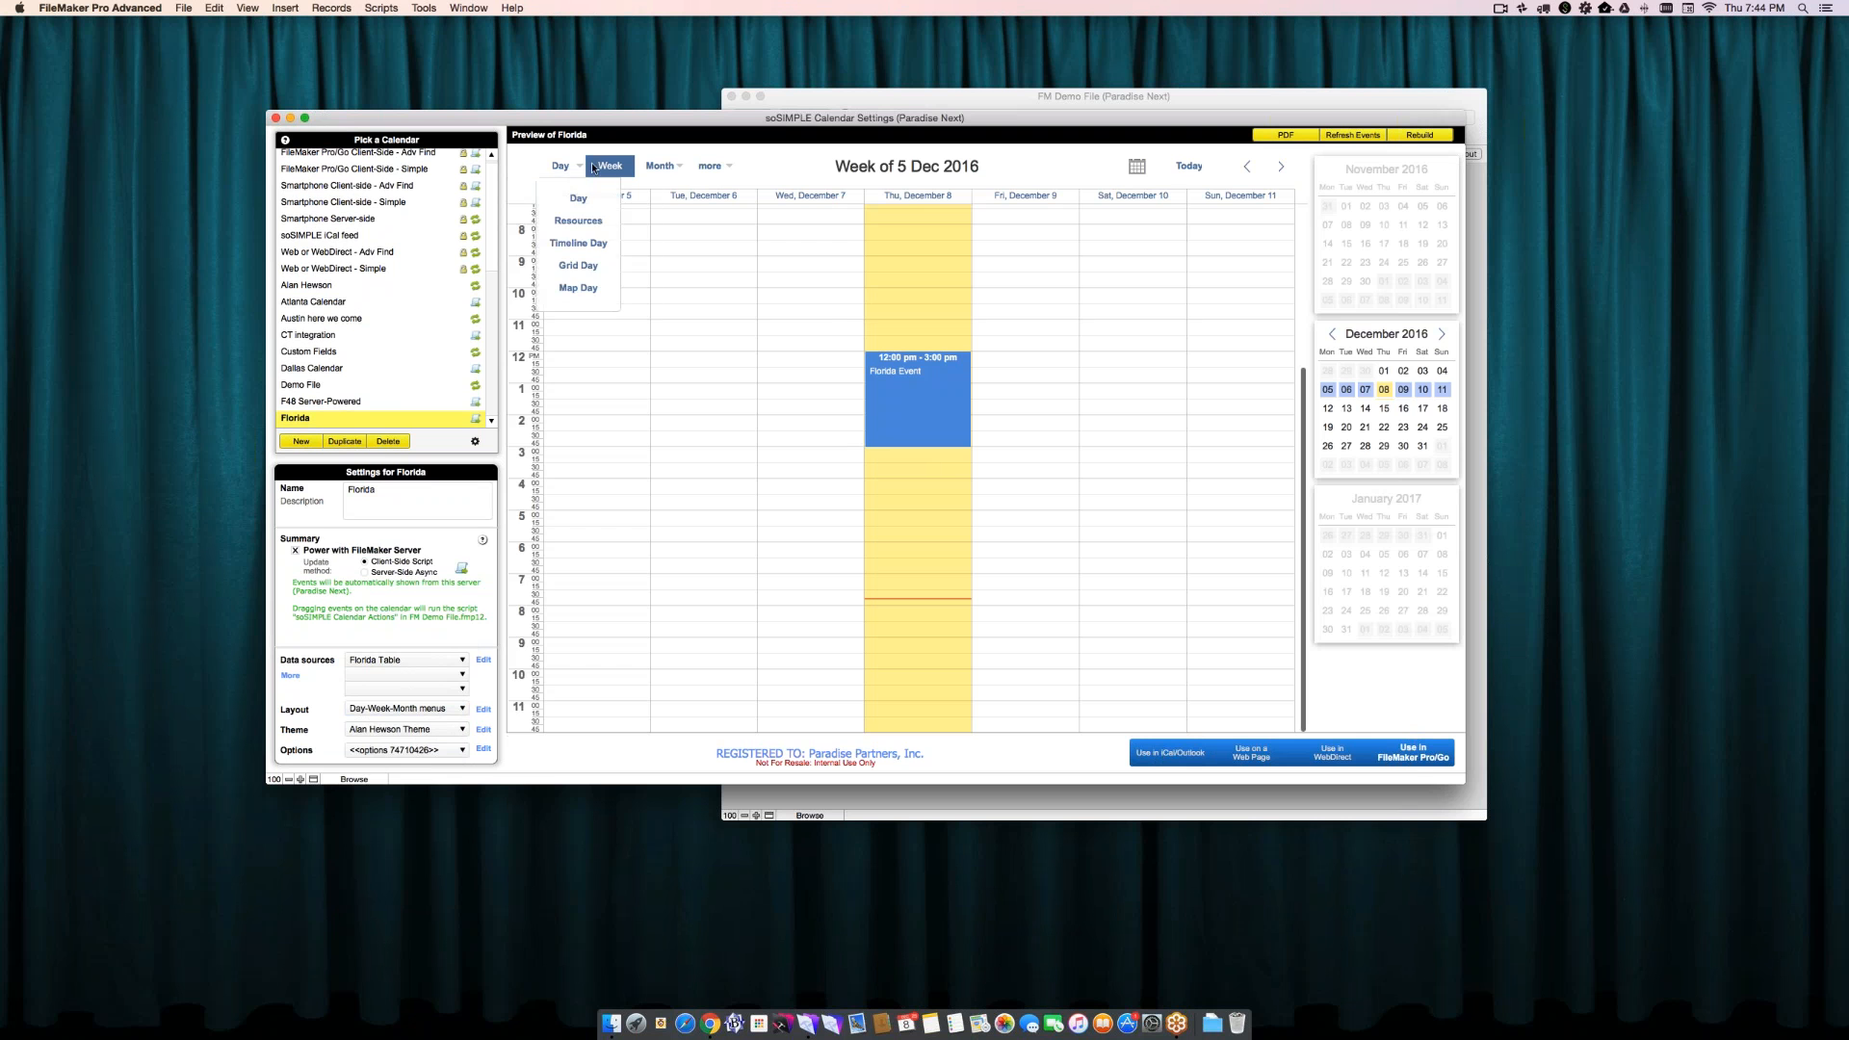
- Set the Florida calendar's theme to Blank Theme and its options to Default Options
{"action": "left_click", "coordinate": [436, 728]}
{"action": "left_click", "coordinate": [457, 744]}
{"action": "left_click", "coordinate": [419, 752]}
{"action": "left_click", "coordinate": [386, 796]}
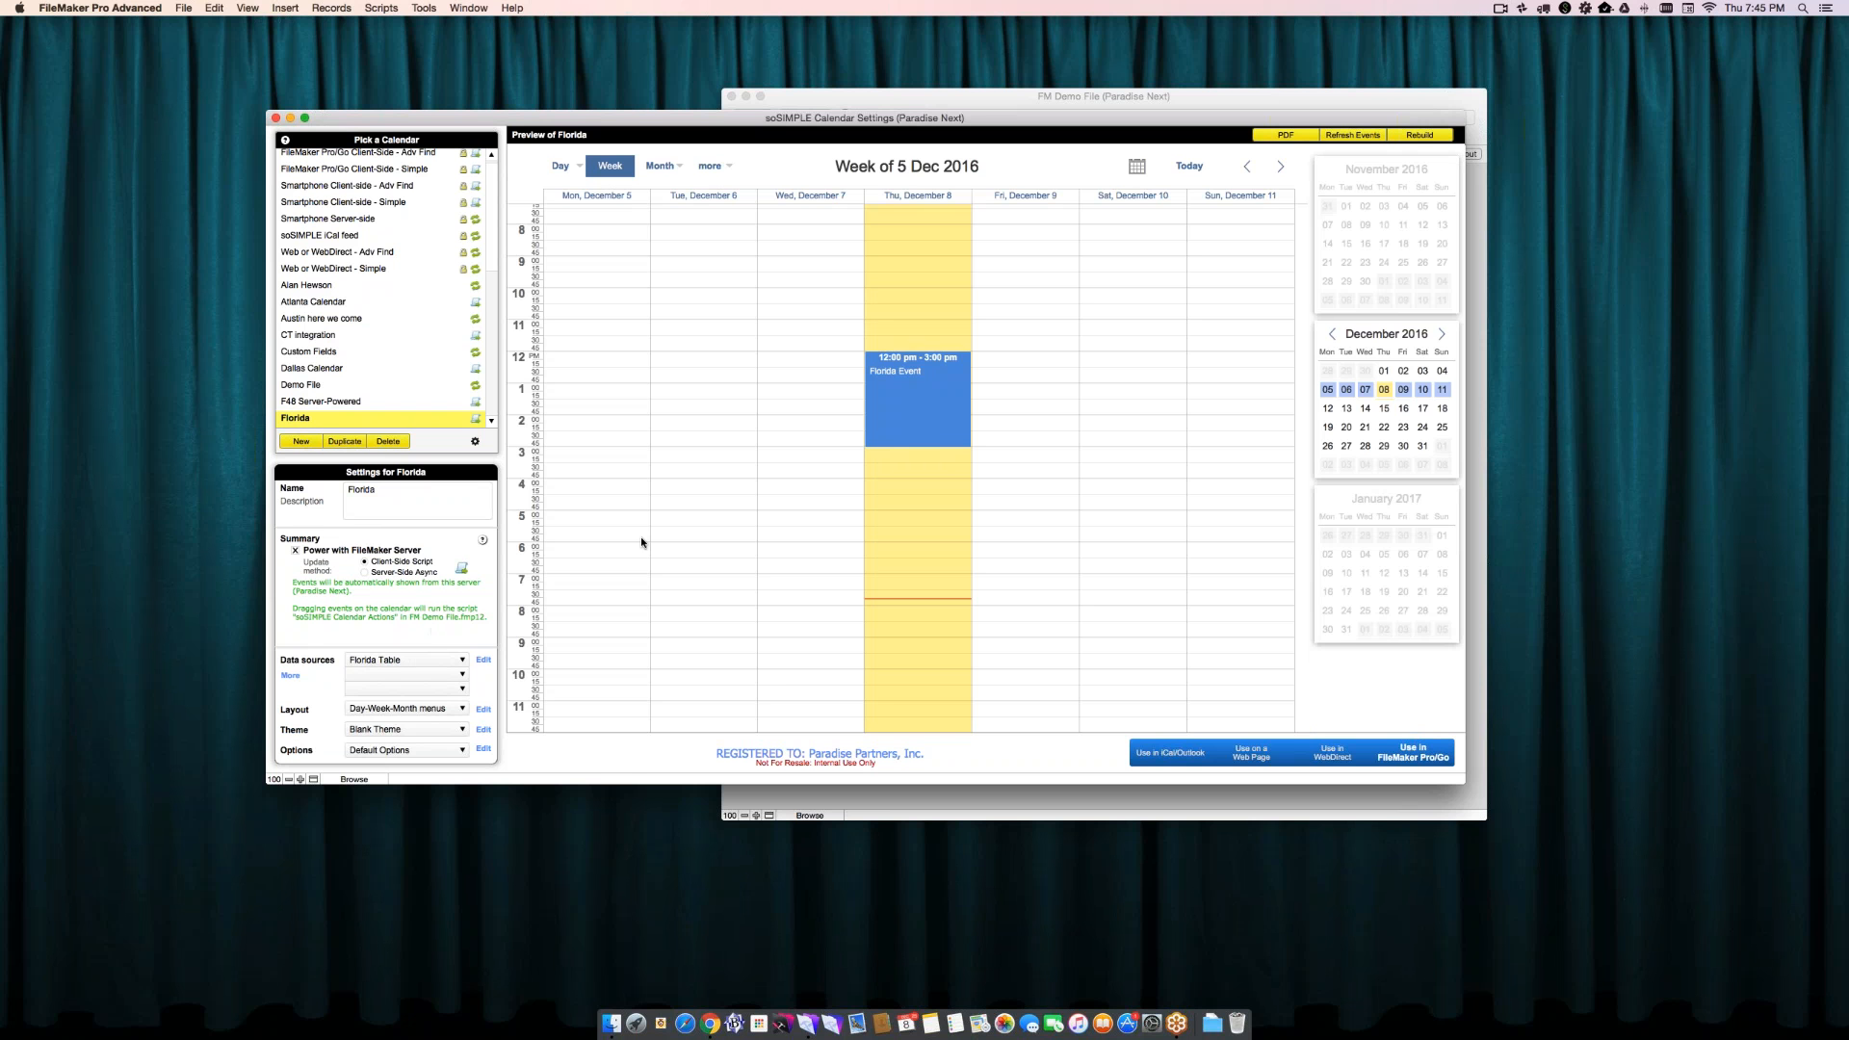
- Try to open Florida Event from the calendar preview, and return to the calendar settings
{"action": "left_click", "coordinate": [899, 403]}
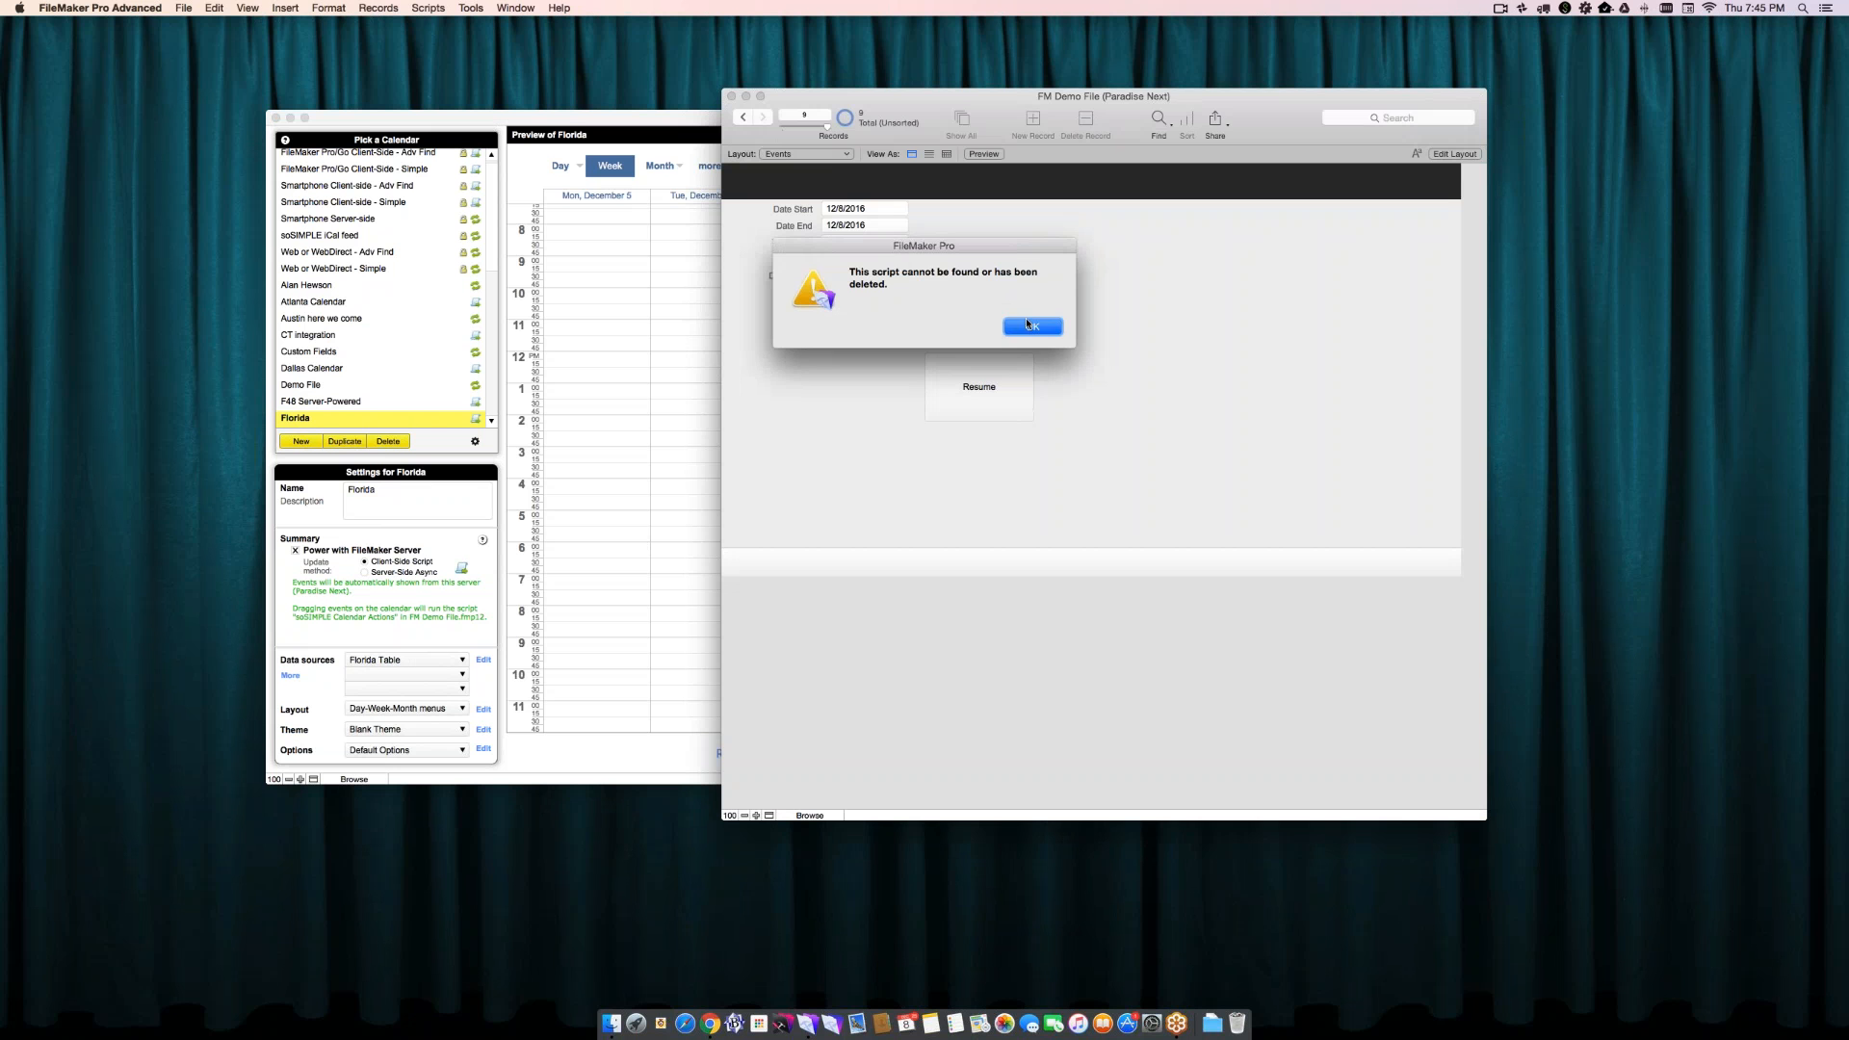
{"action": "left_click", "coordinate": [1029, 328]}
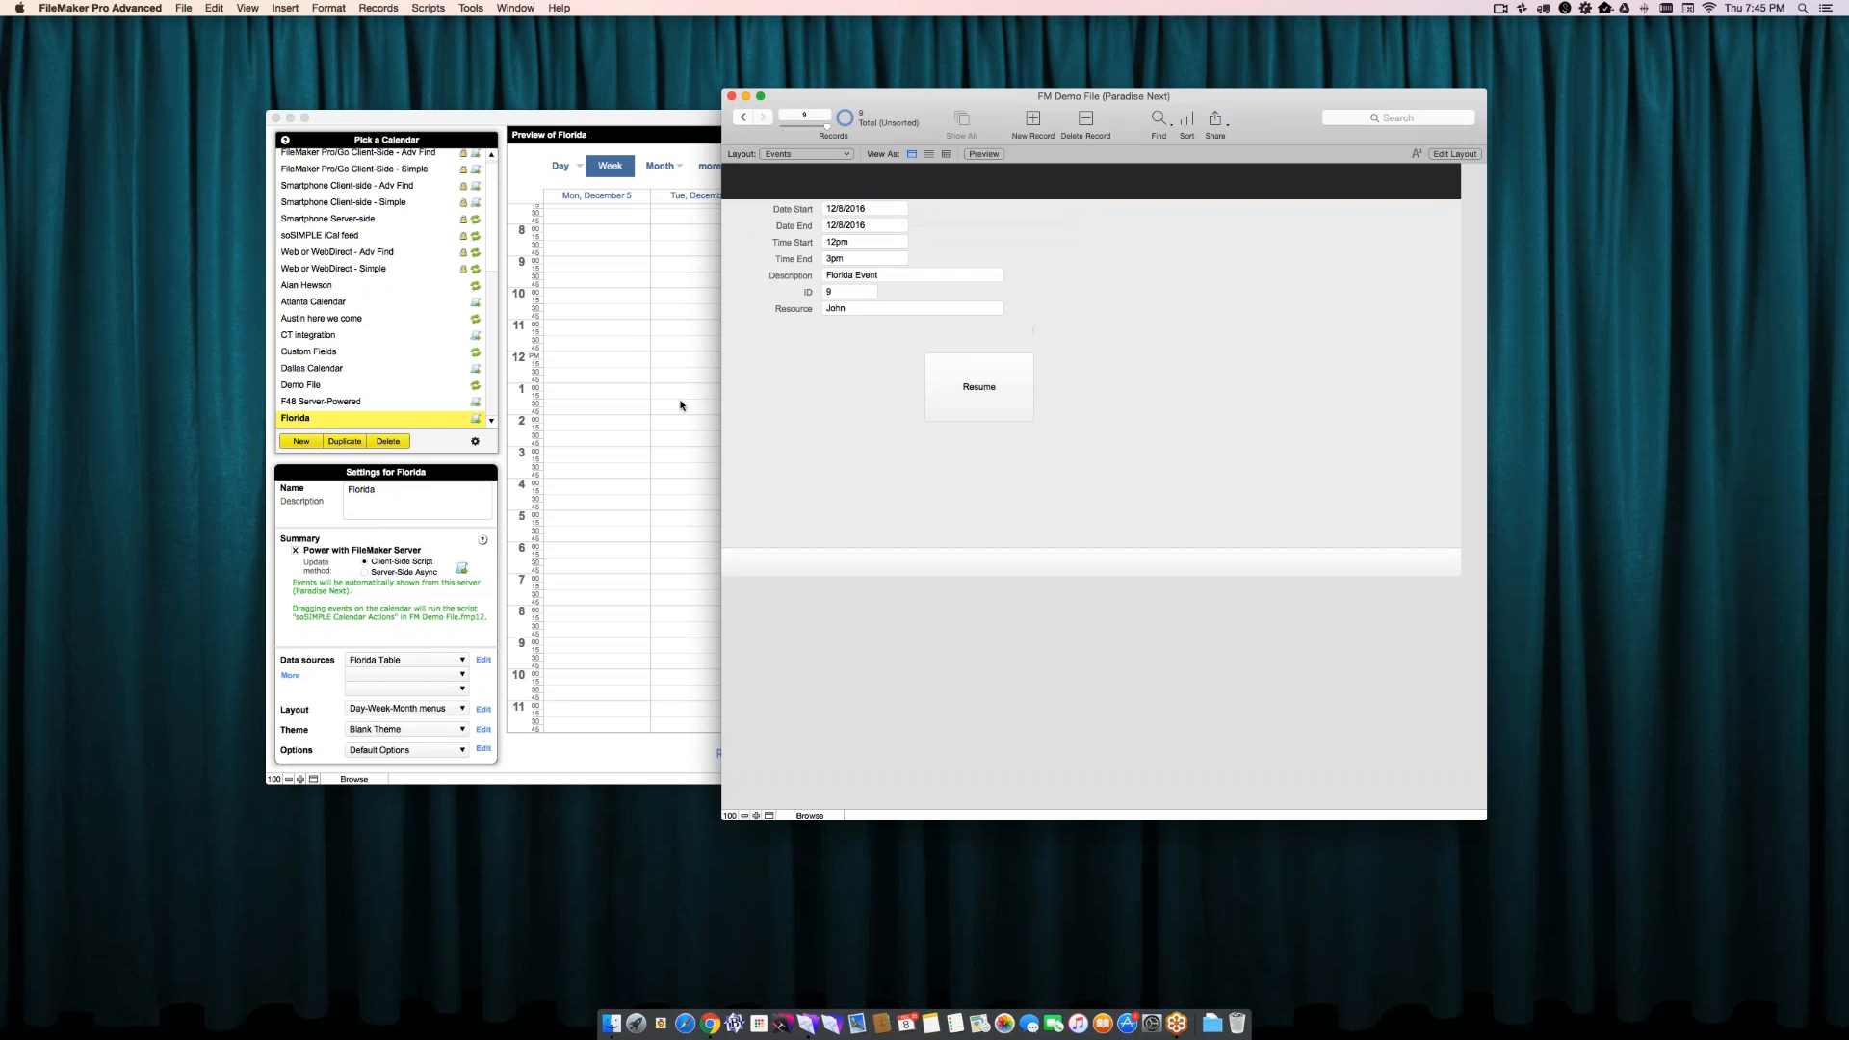
{"action": "left_click", "coordinate": [675, 407]}
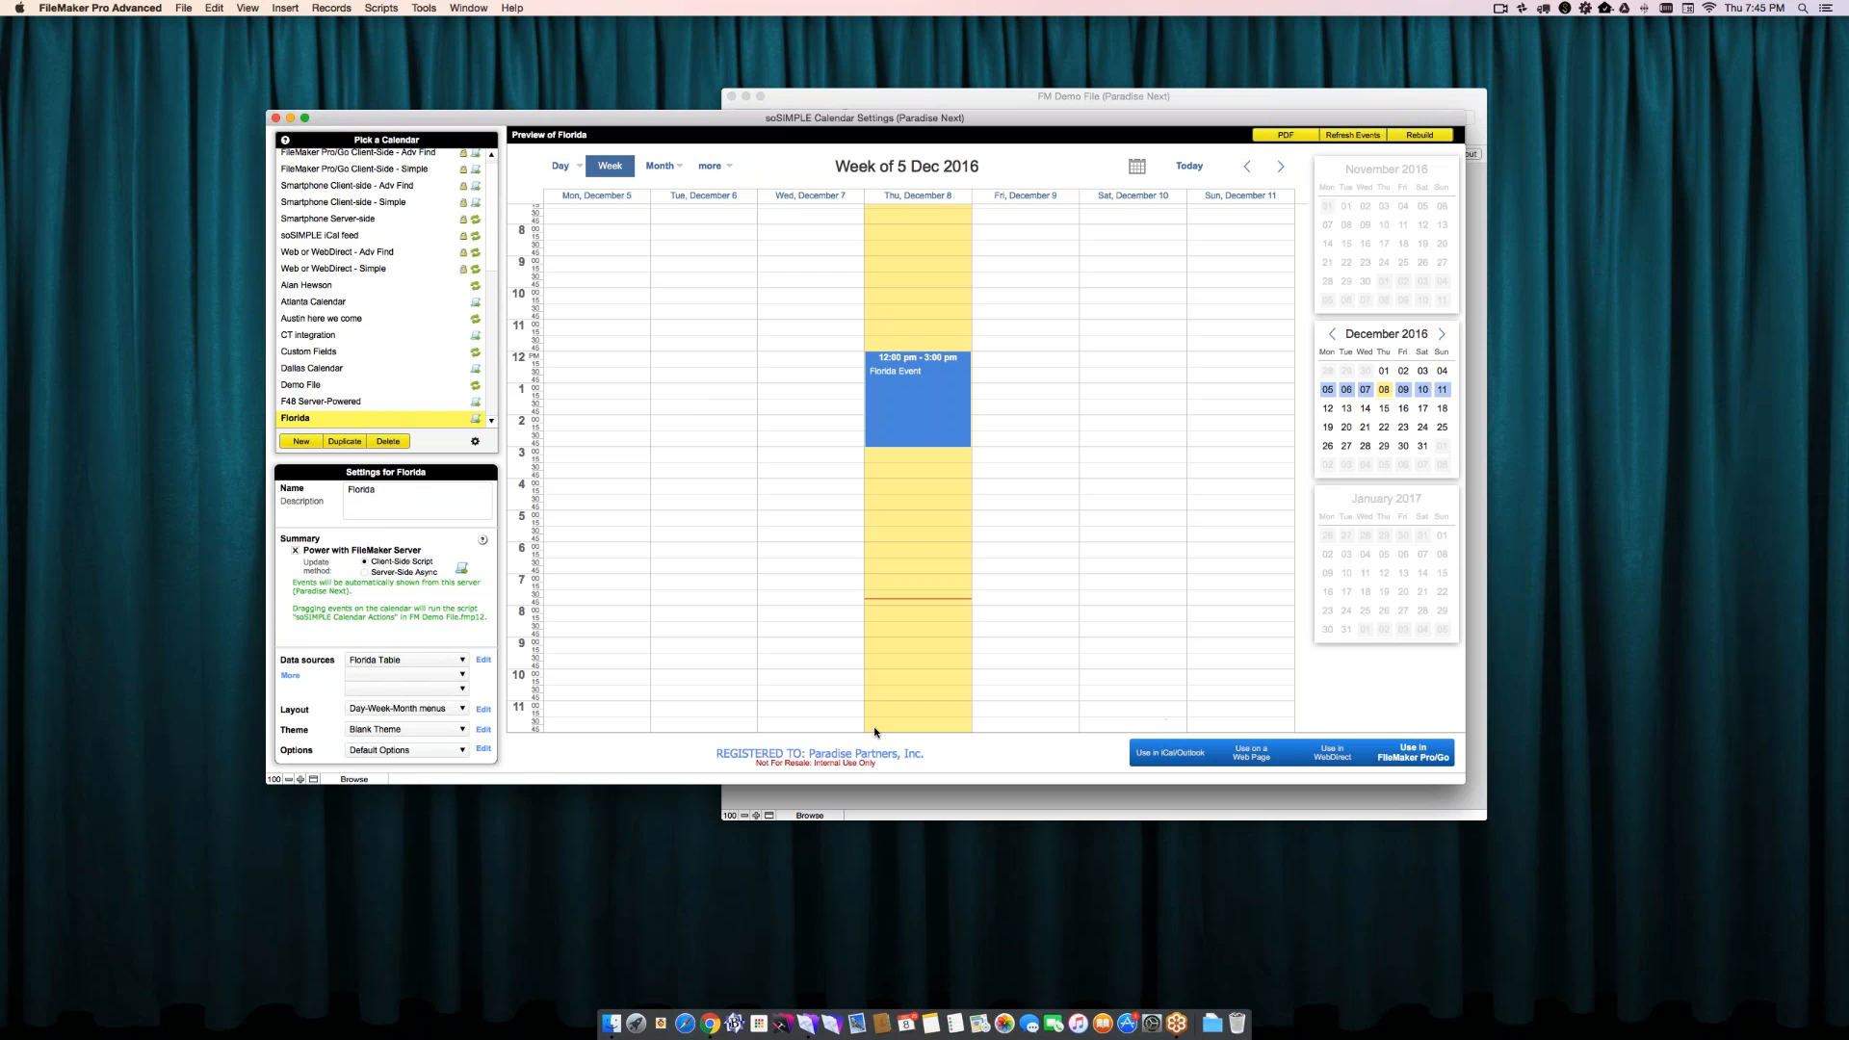
- Try the Server-Side Async update method for the Florida calendar and switch back to Client-Side Script
{"action": "left_click", "coordinate": [403, 574]}
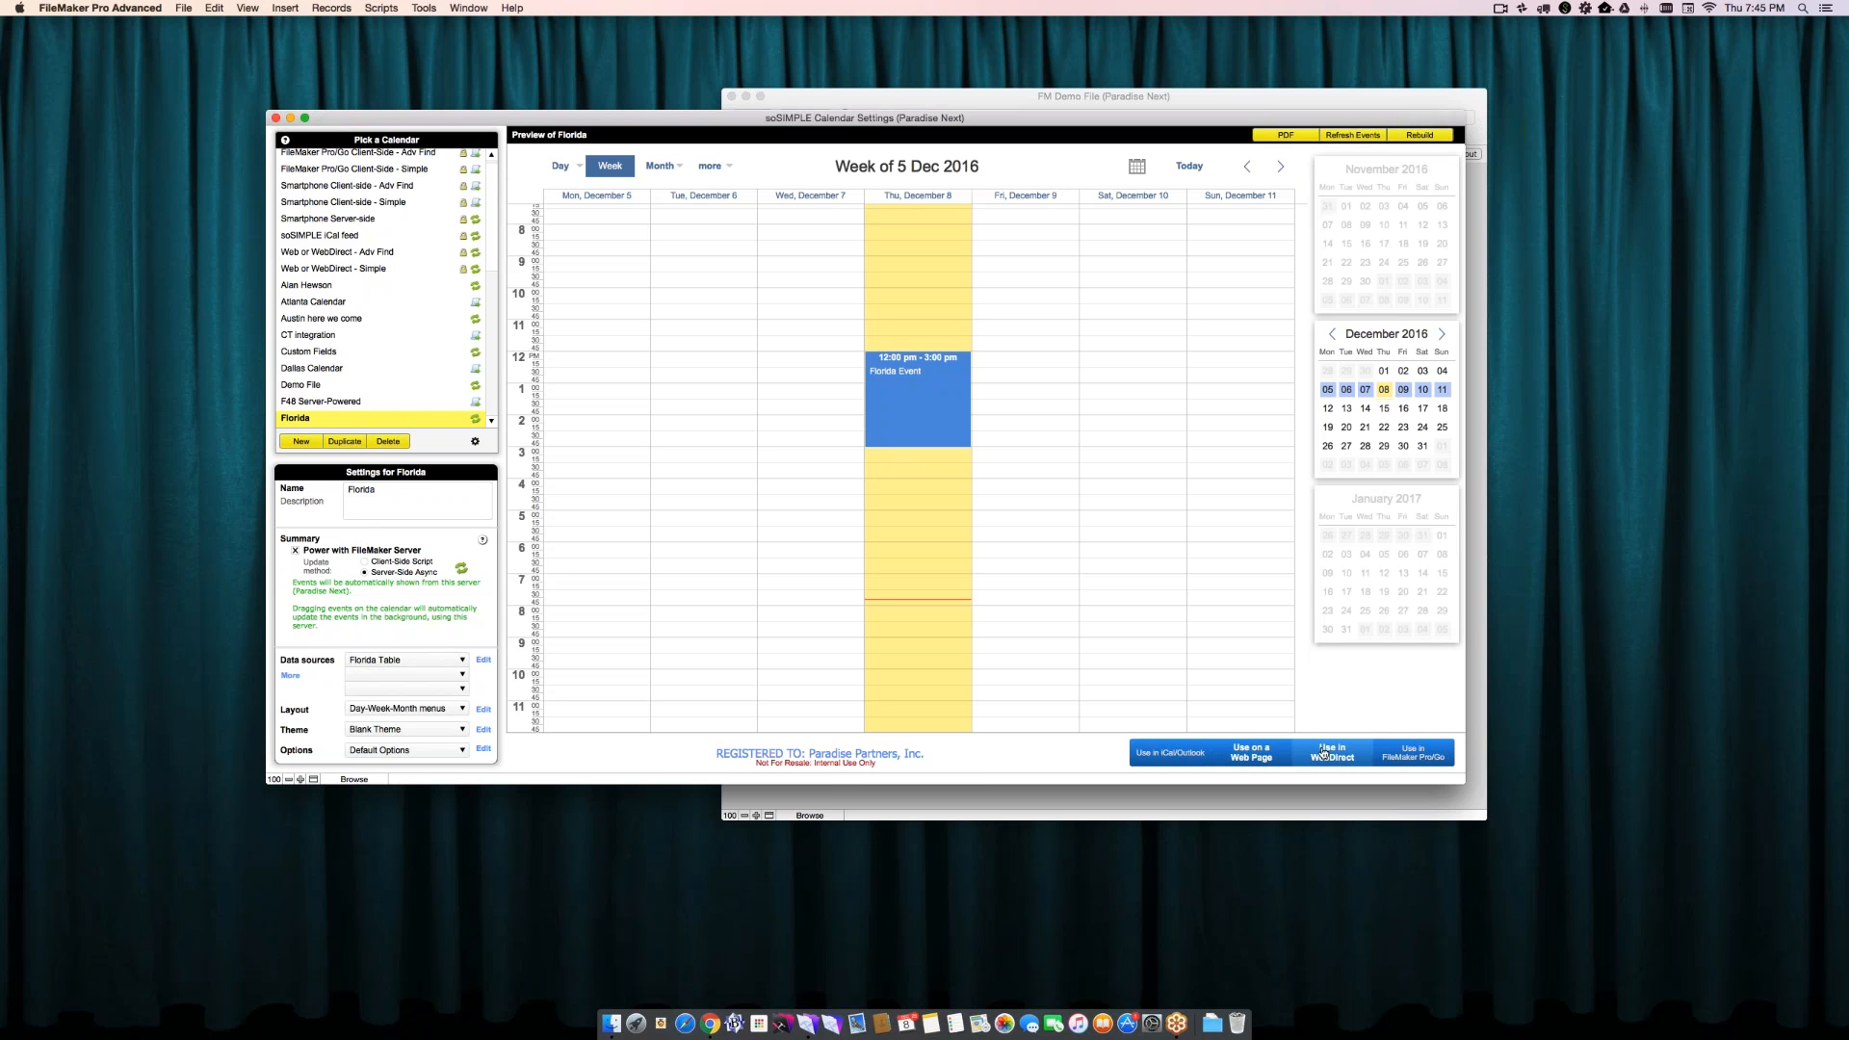
{"action": "left_click", "coordinate": [406, 562]}
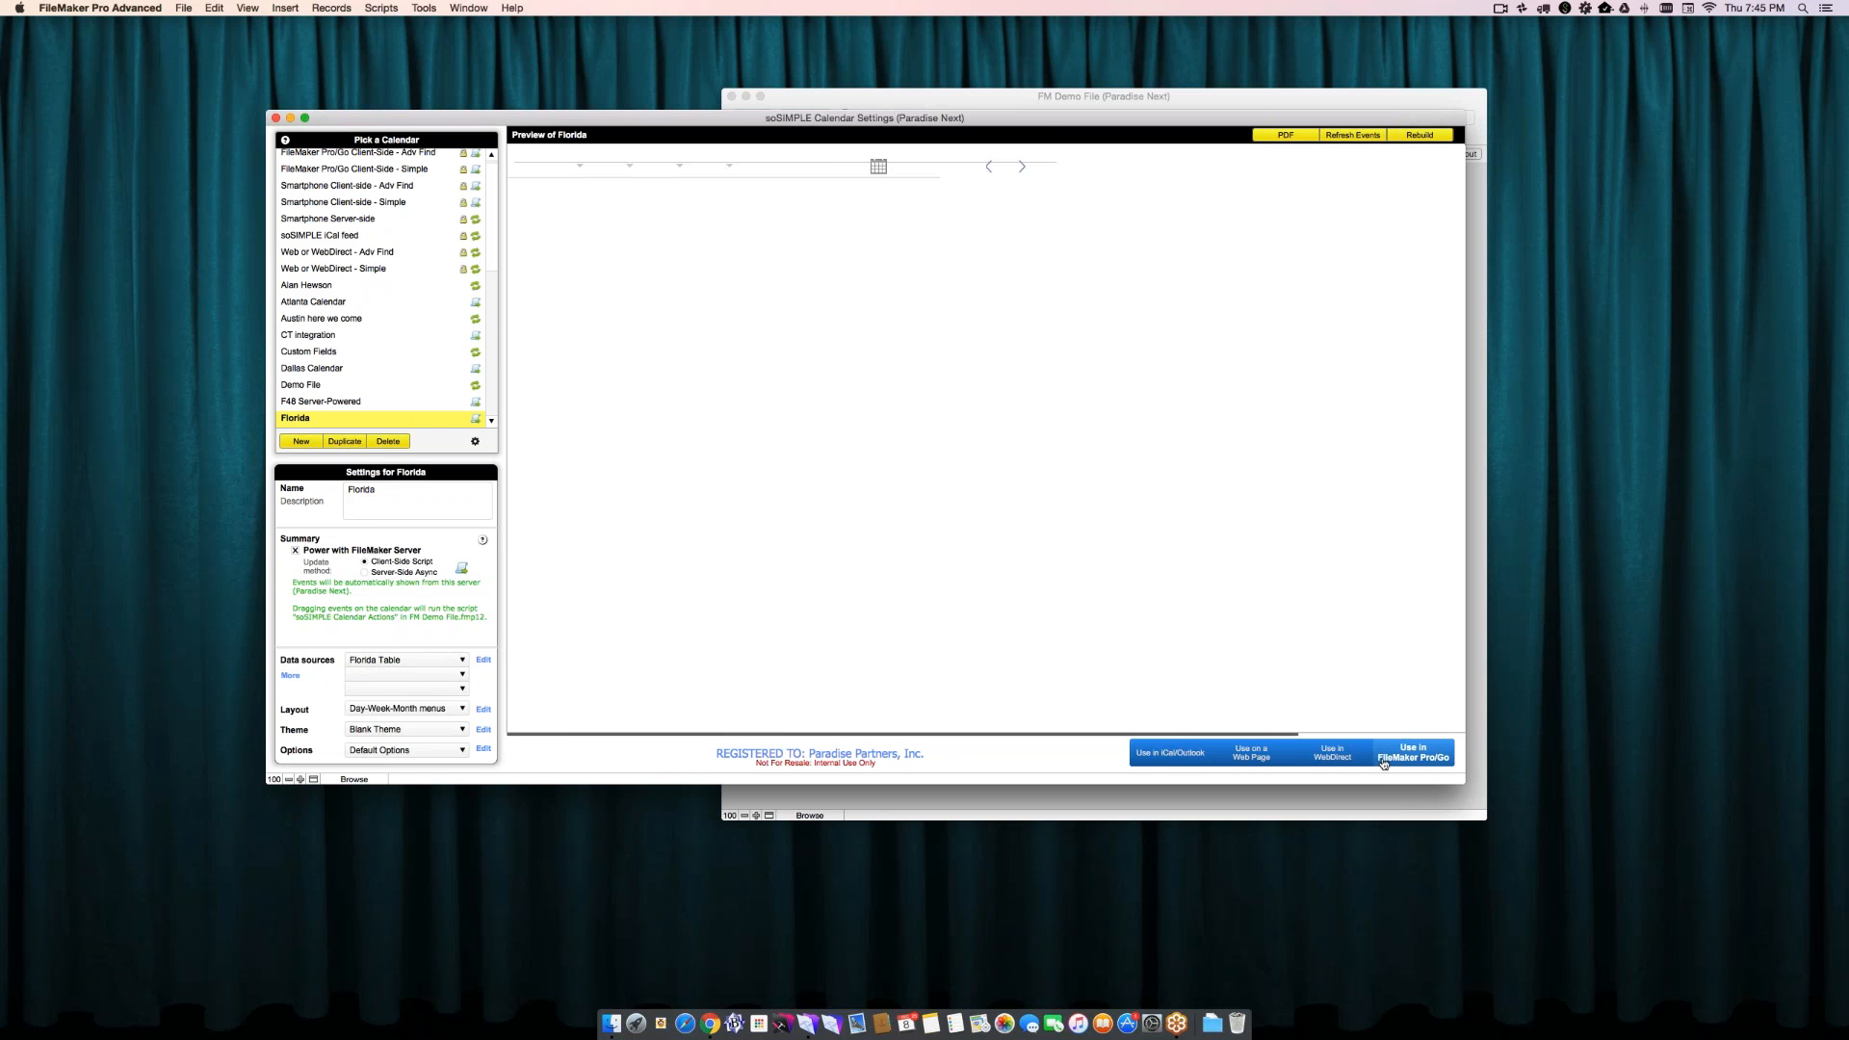
- Open the instructions for using the Florida calendar in FileMaker Pro/Go and copy the calendar scripts to the clipboard
{"action": "left_click", "coordinate": [1413, 752]}
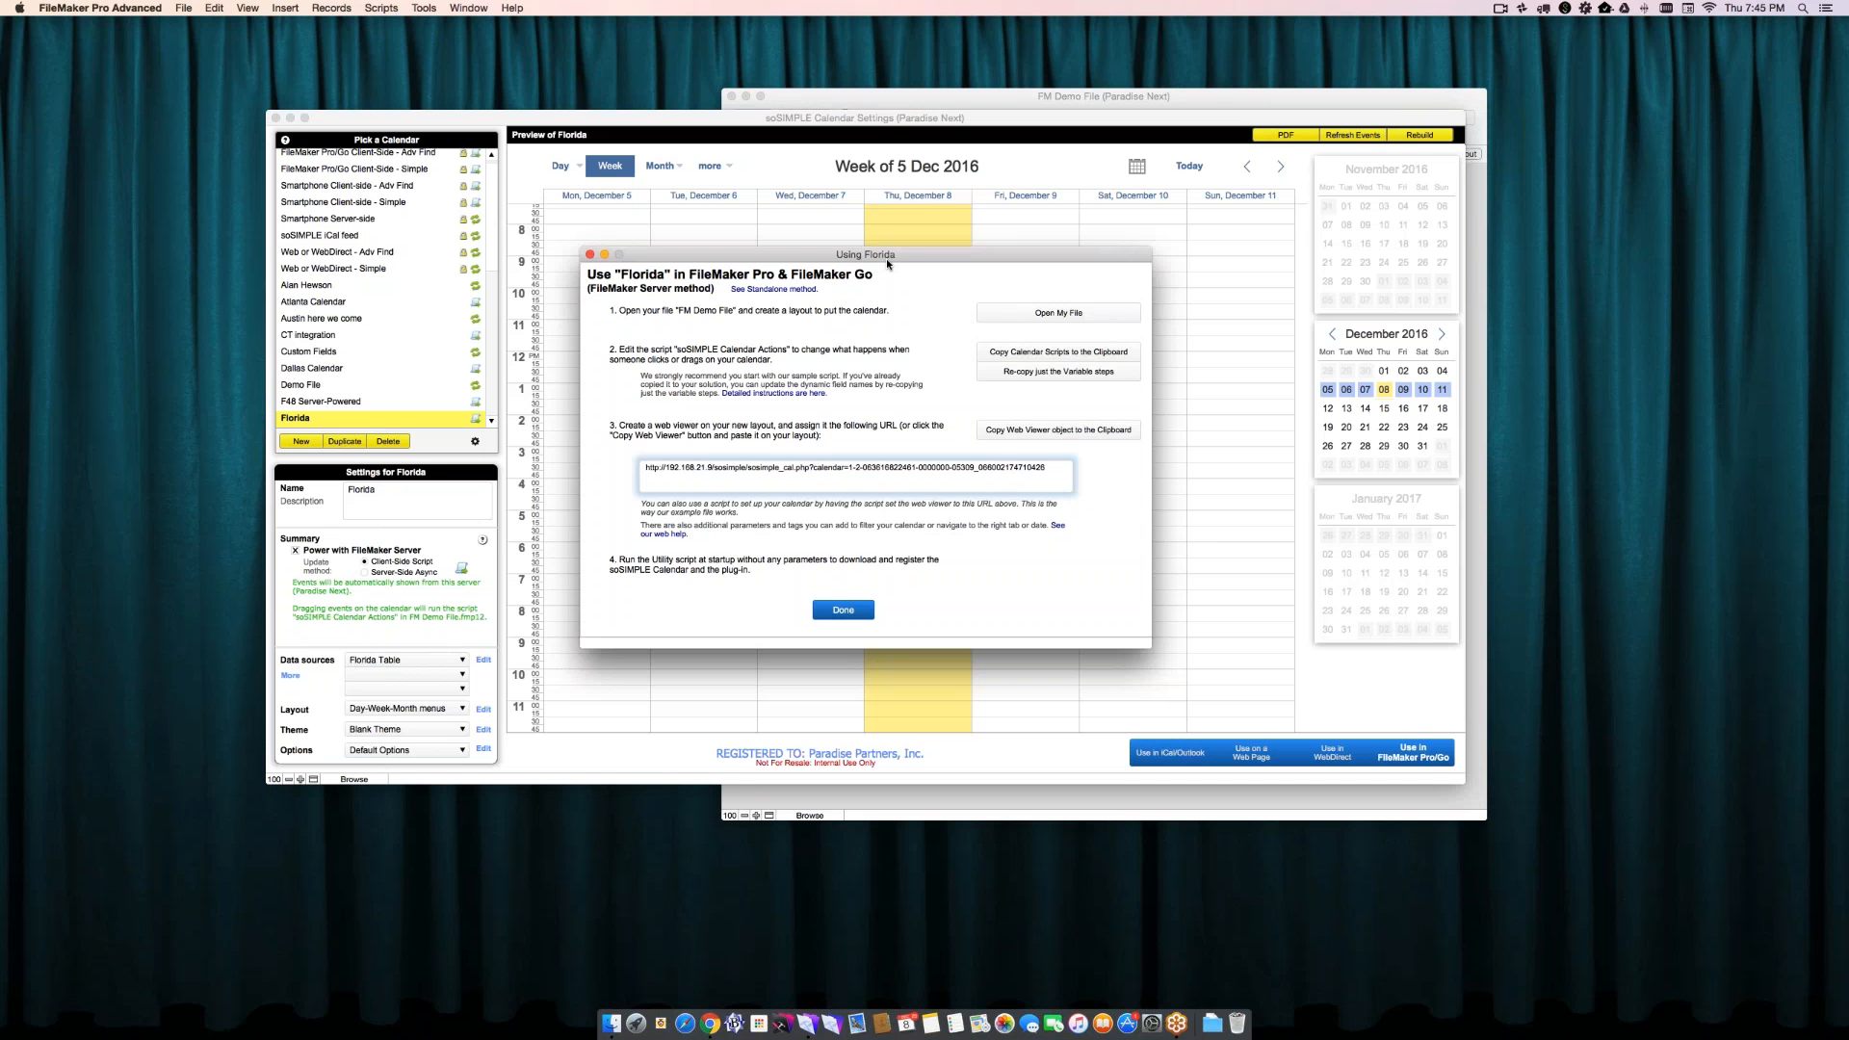
{"action": "left_click_drag", "start_coordinate": [887, 263], "coordinate": [887, 277]}
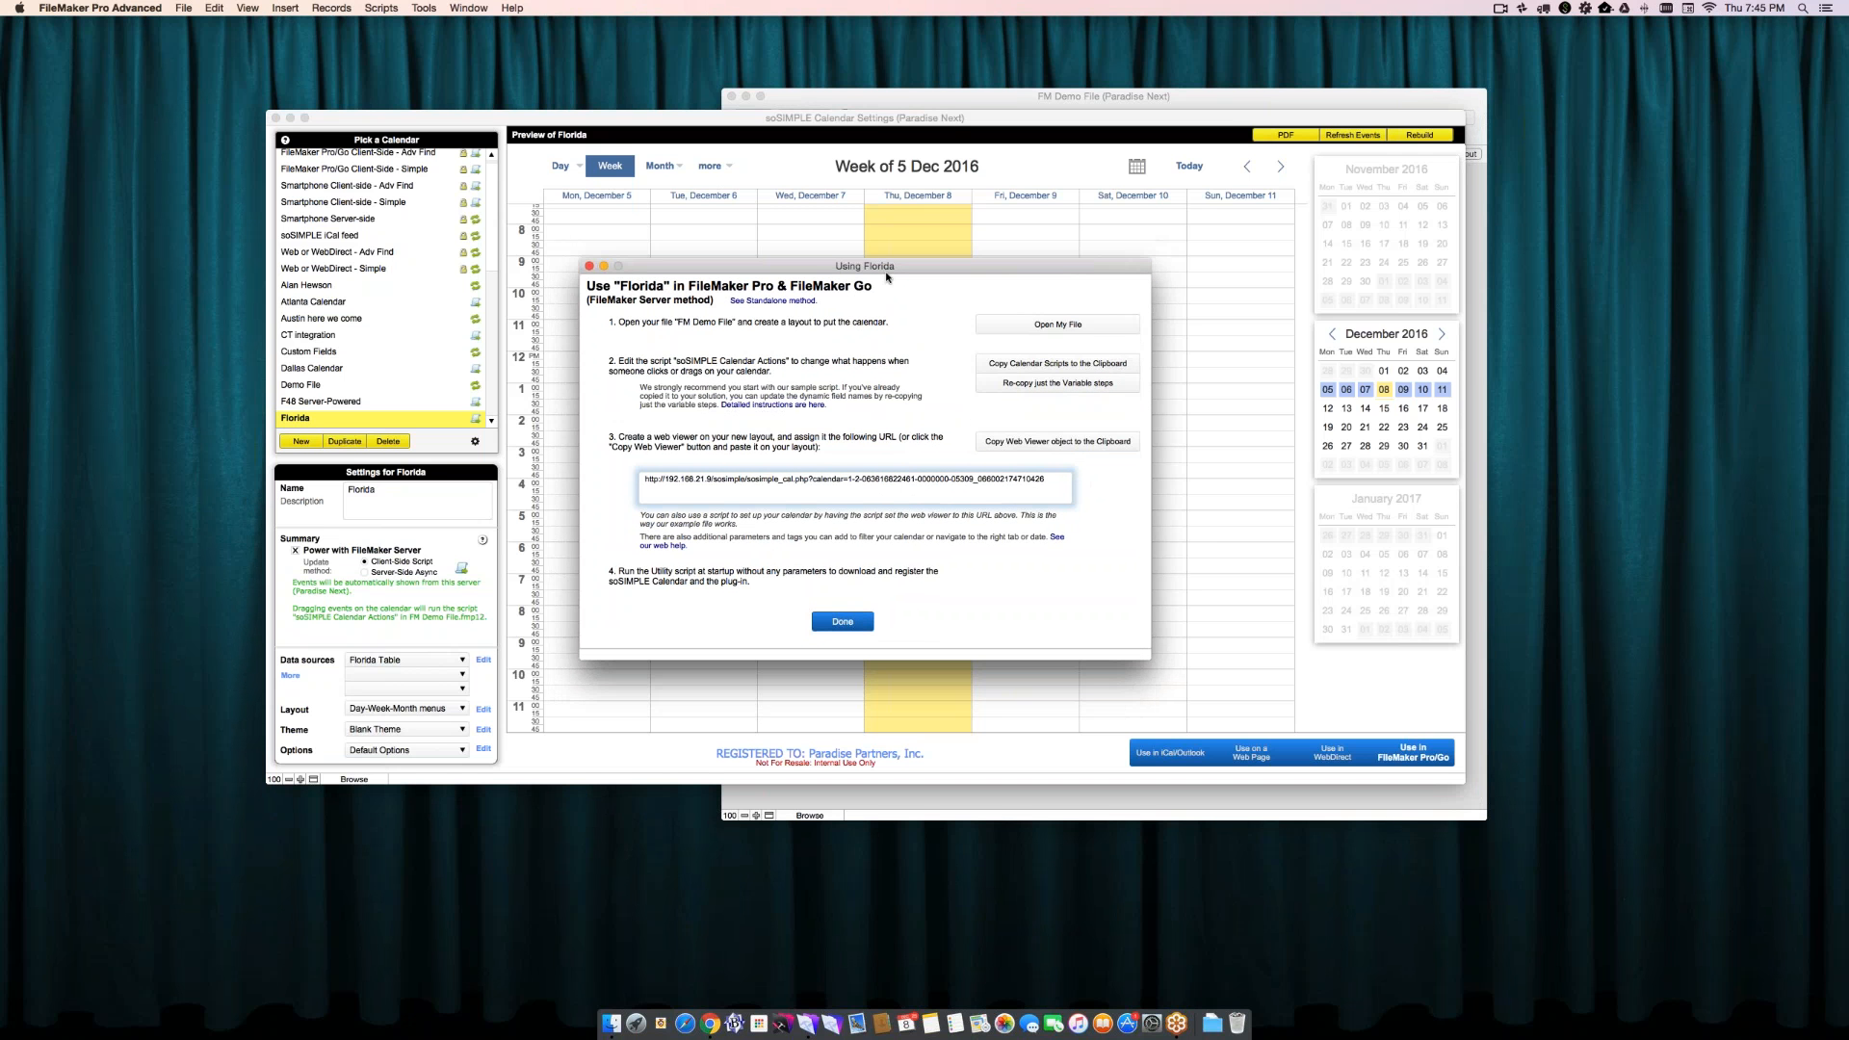
{"action": "left_click", "coordinate": [1028, 327]}
{"action": "left_click_drag", "start_coordinate": [934, 91], "coordinate": [1269, 83]}
{"action": "left_click", "coordinate": [1002, 311]}
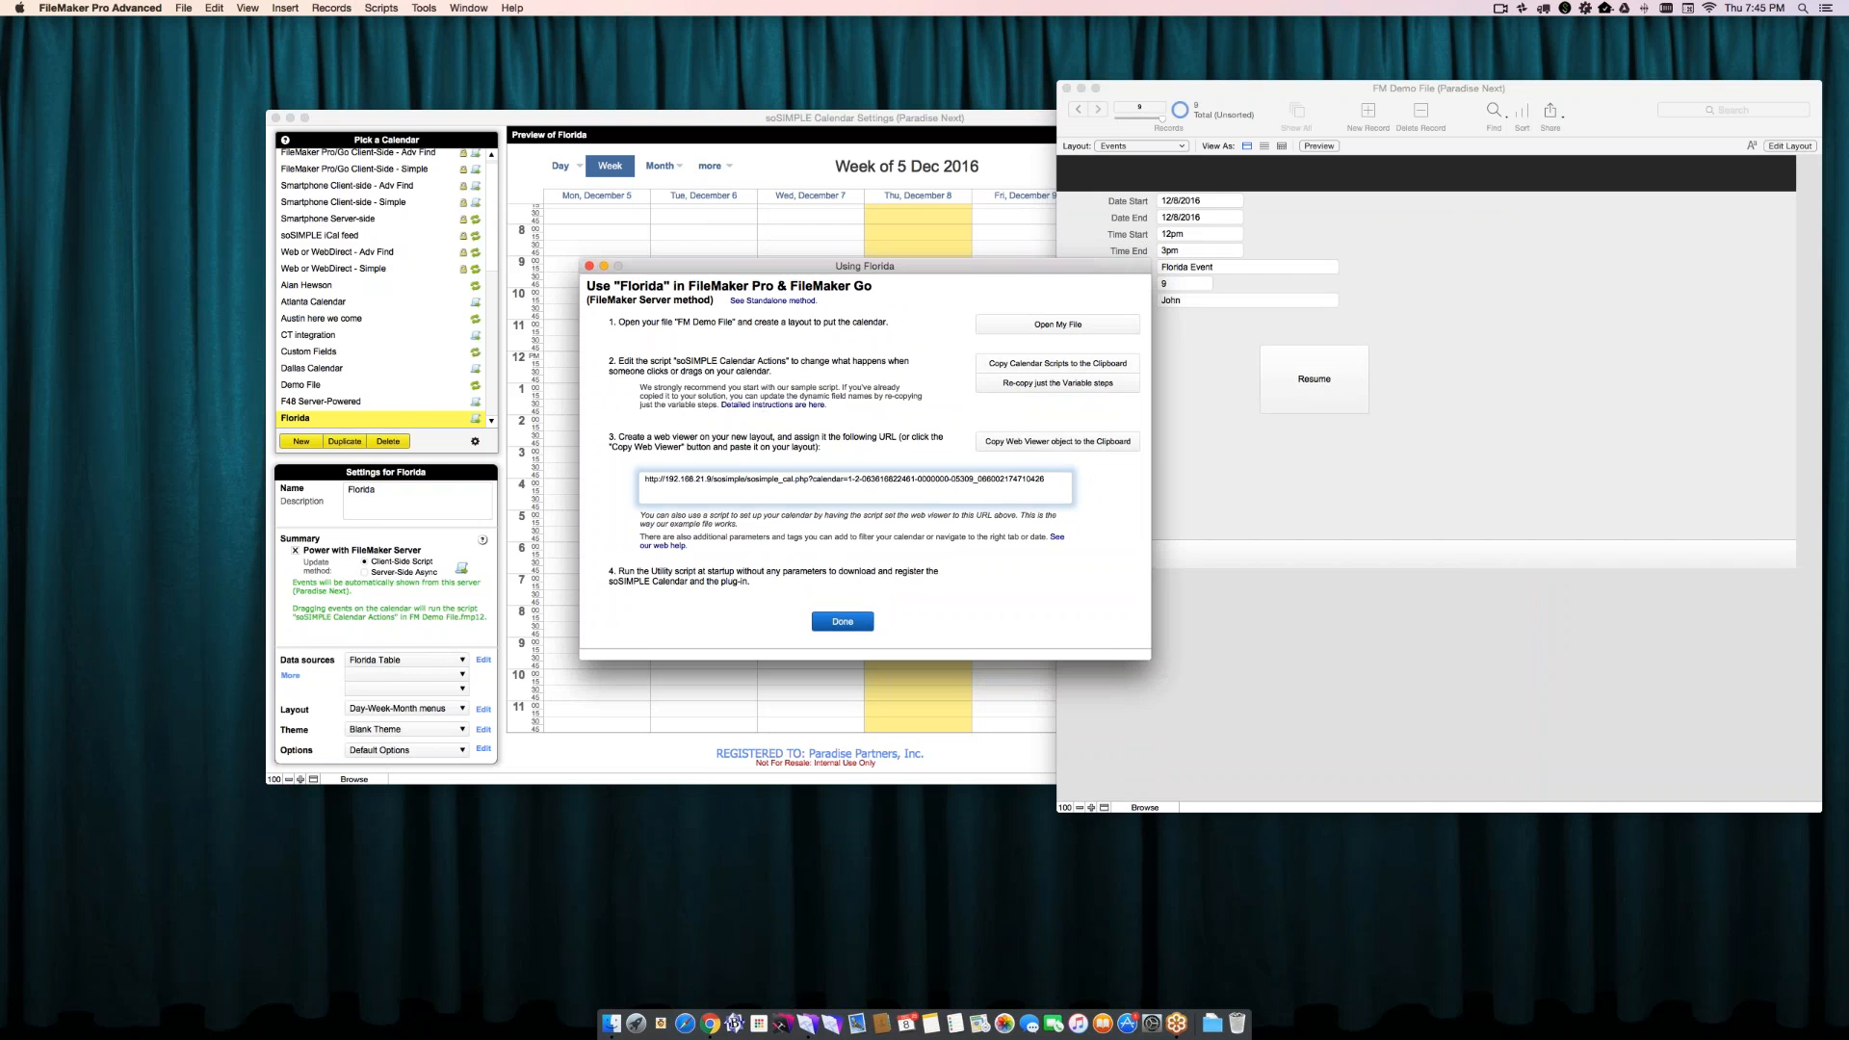
{"action": "left_click", "coordinate": [1057, 364]}
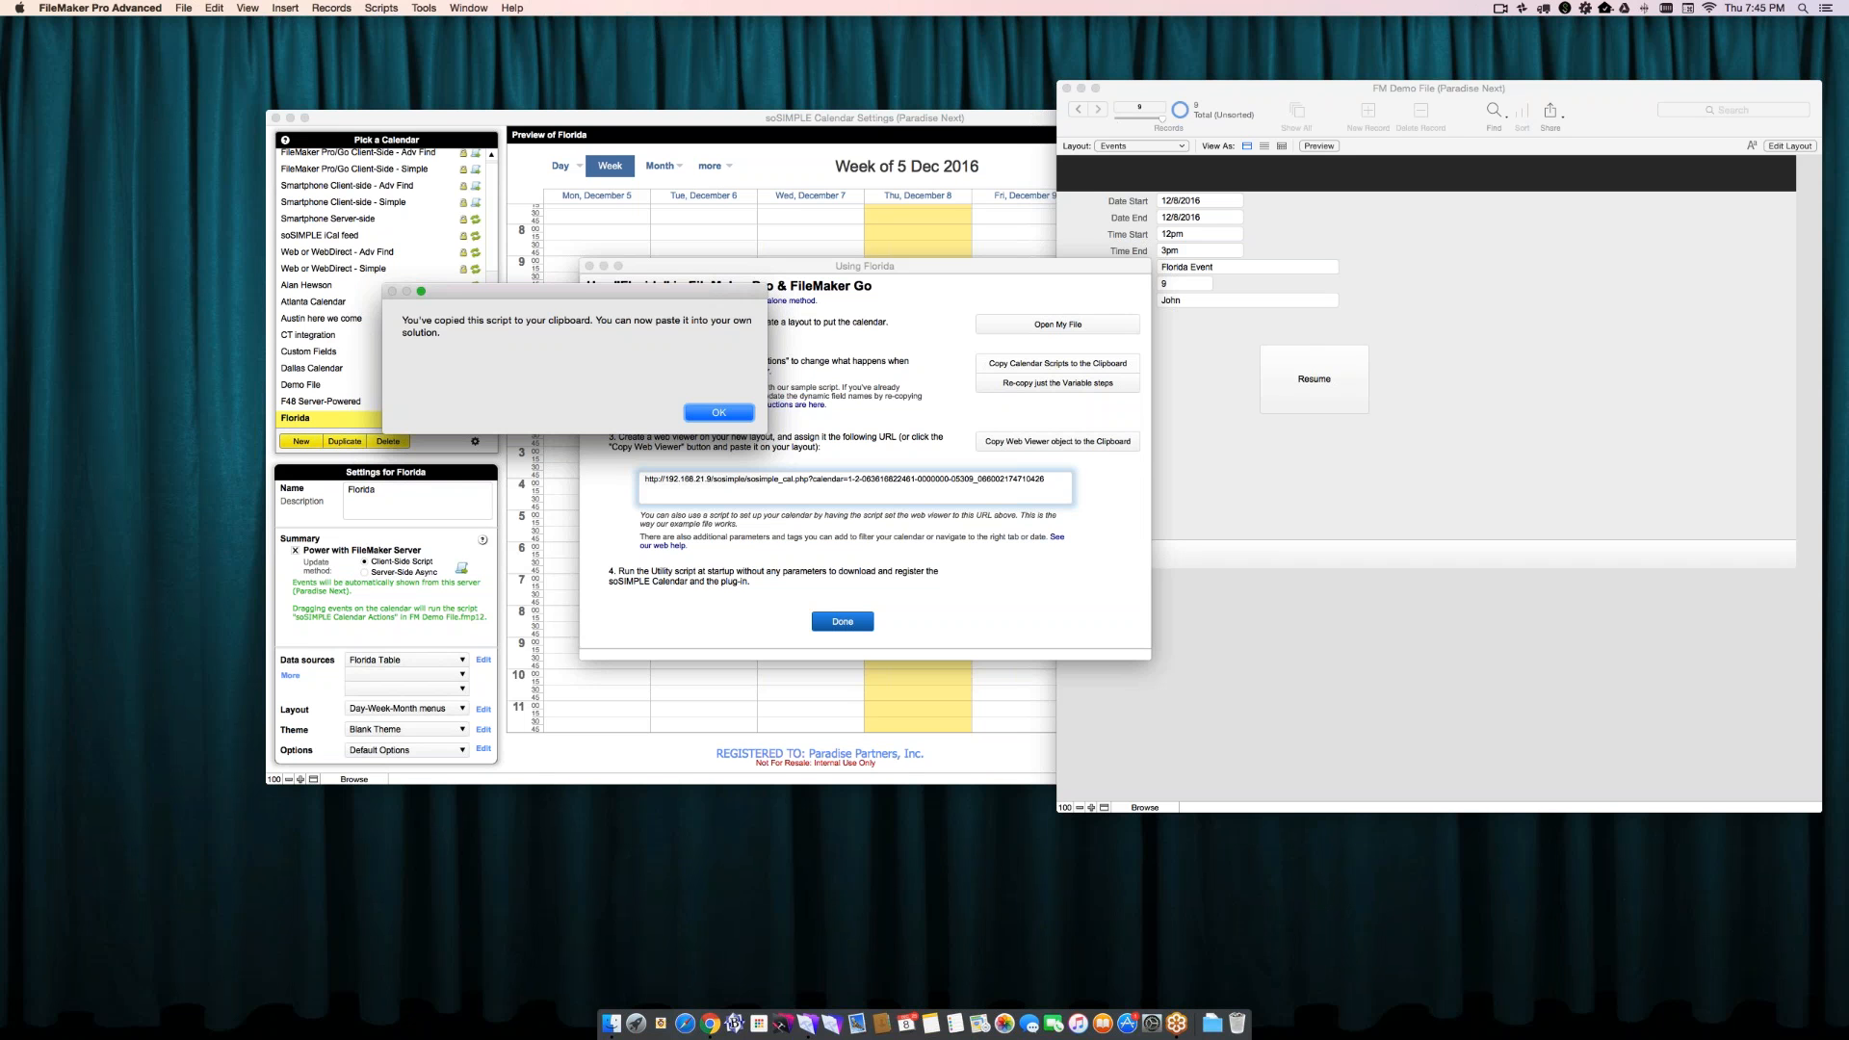
{"action": "key", "text": "Return"}
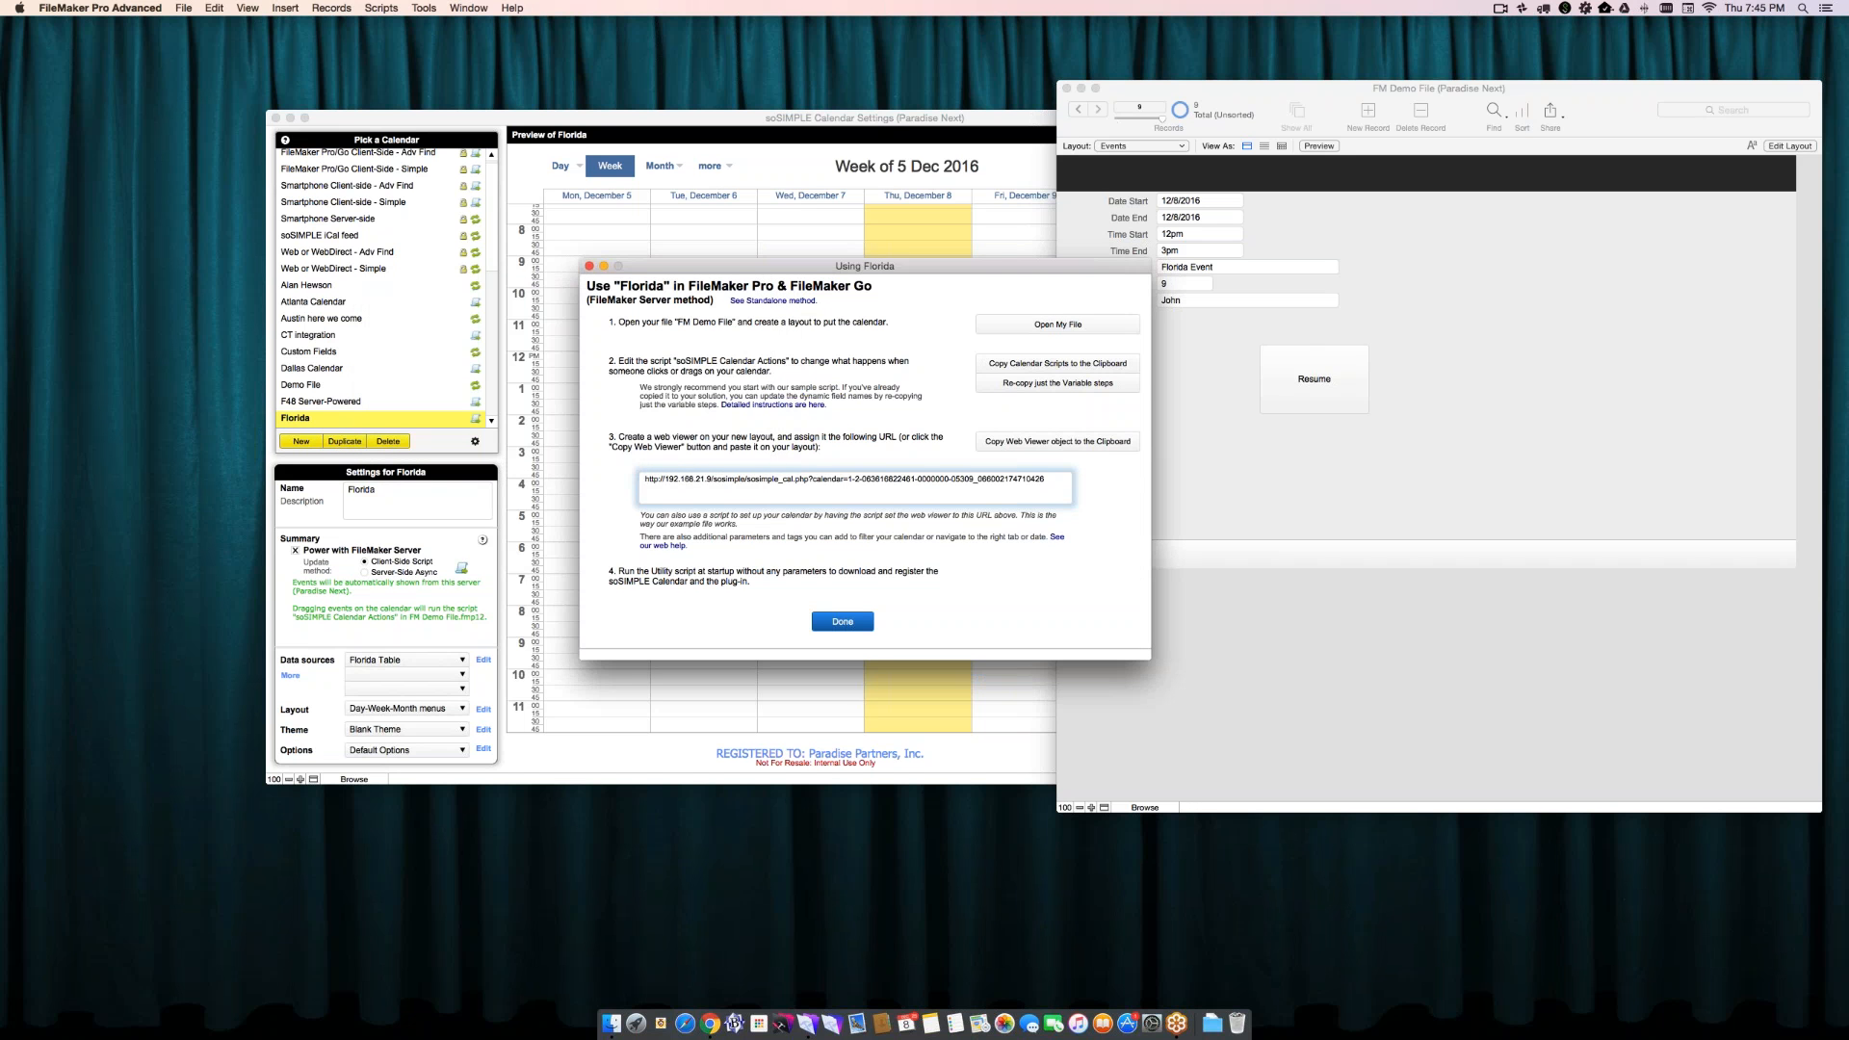
- Paste the copied calendar scripts into FM Demo File's empty Script Workspace
{"action": "left_click", "coordinate": [790, 483]}
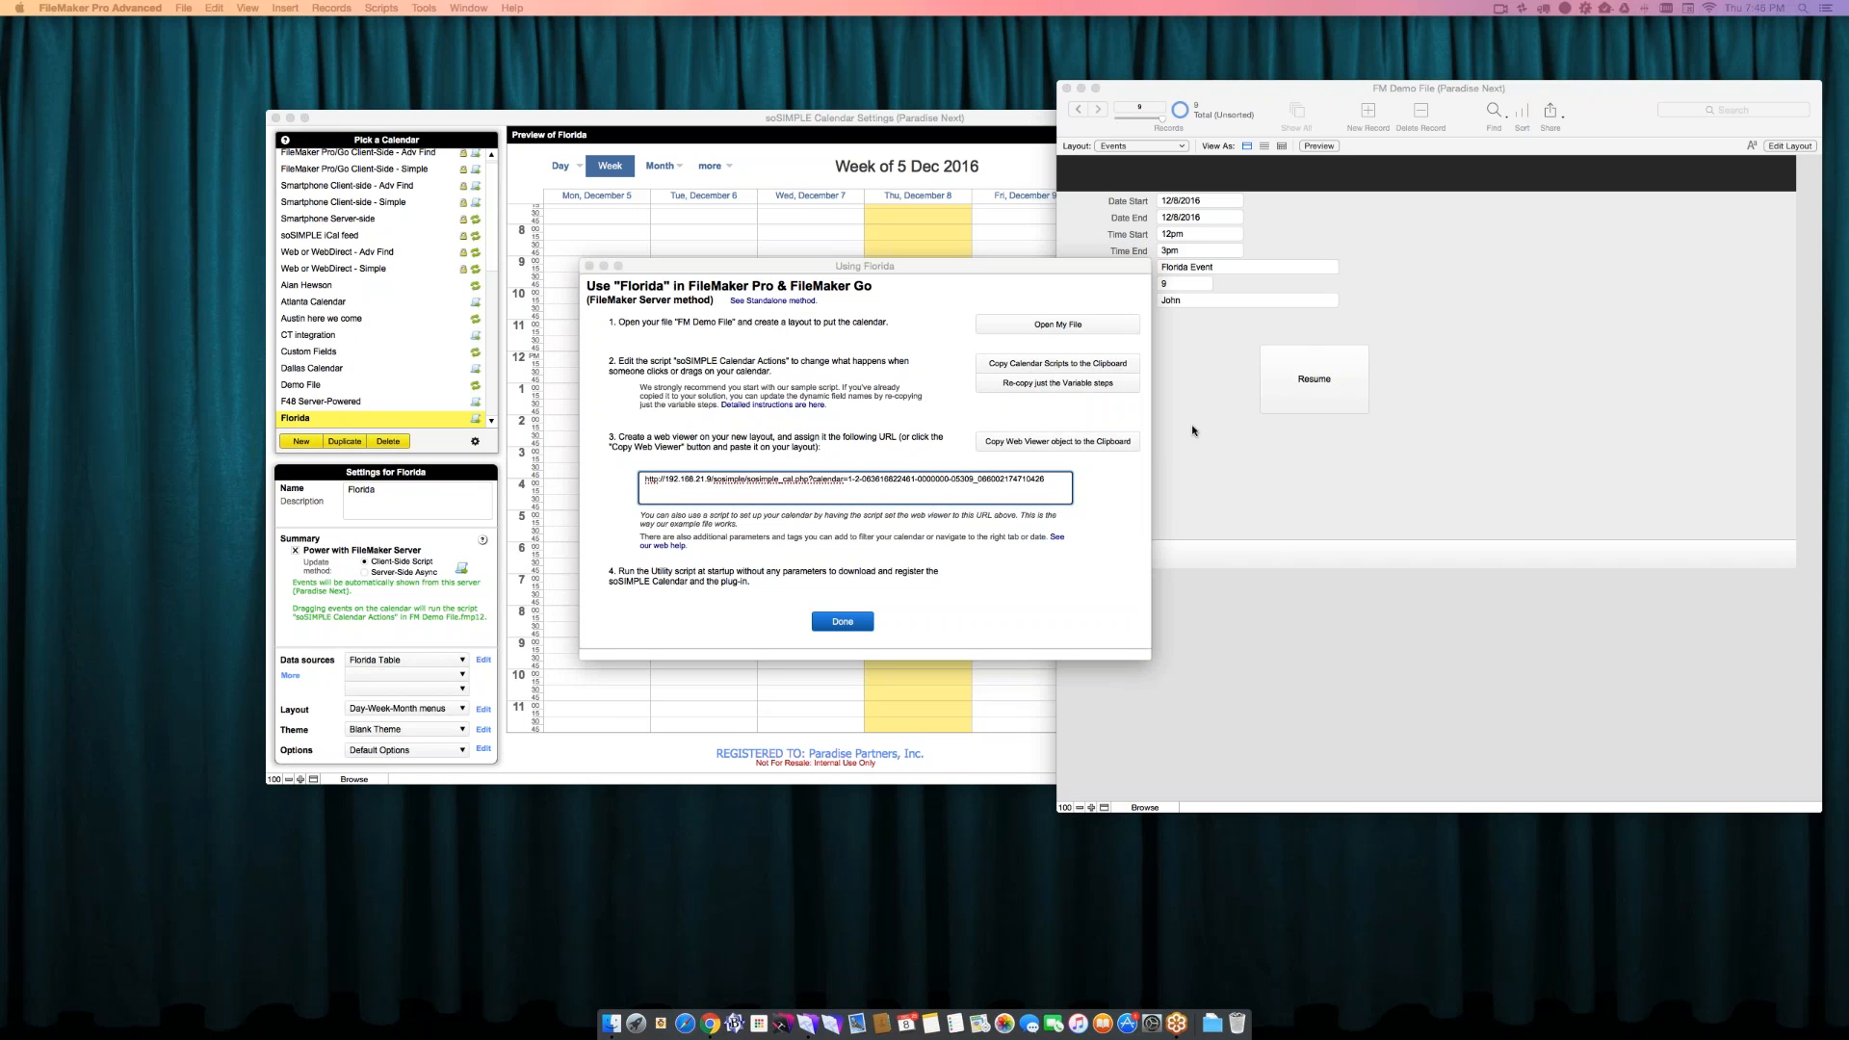
{"action": "left_click", "coordinate": [1228, 461]}
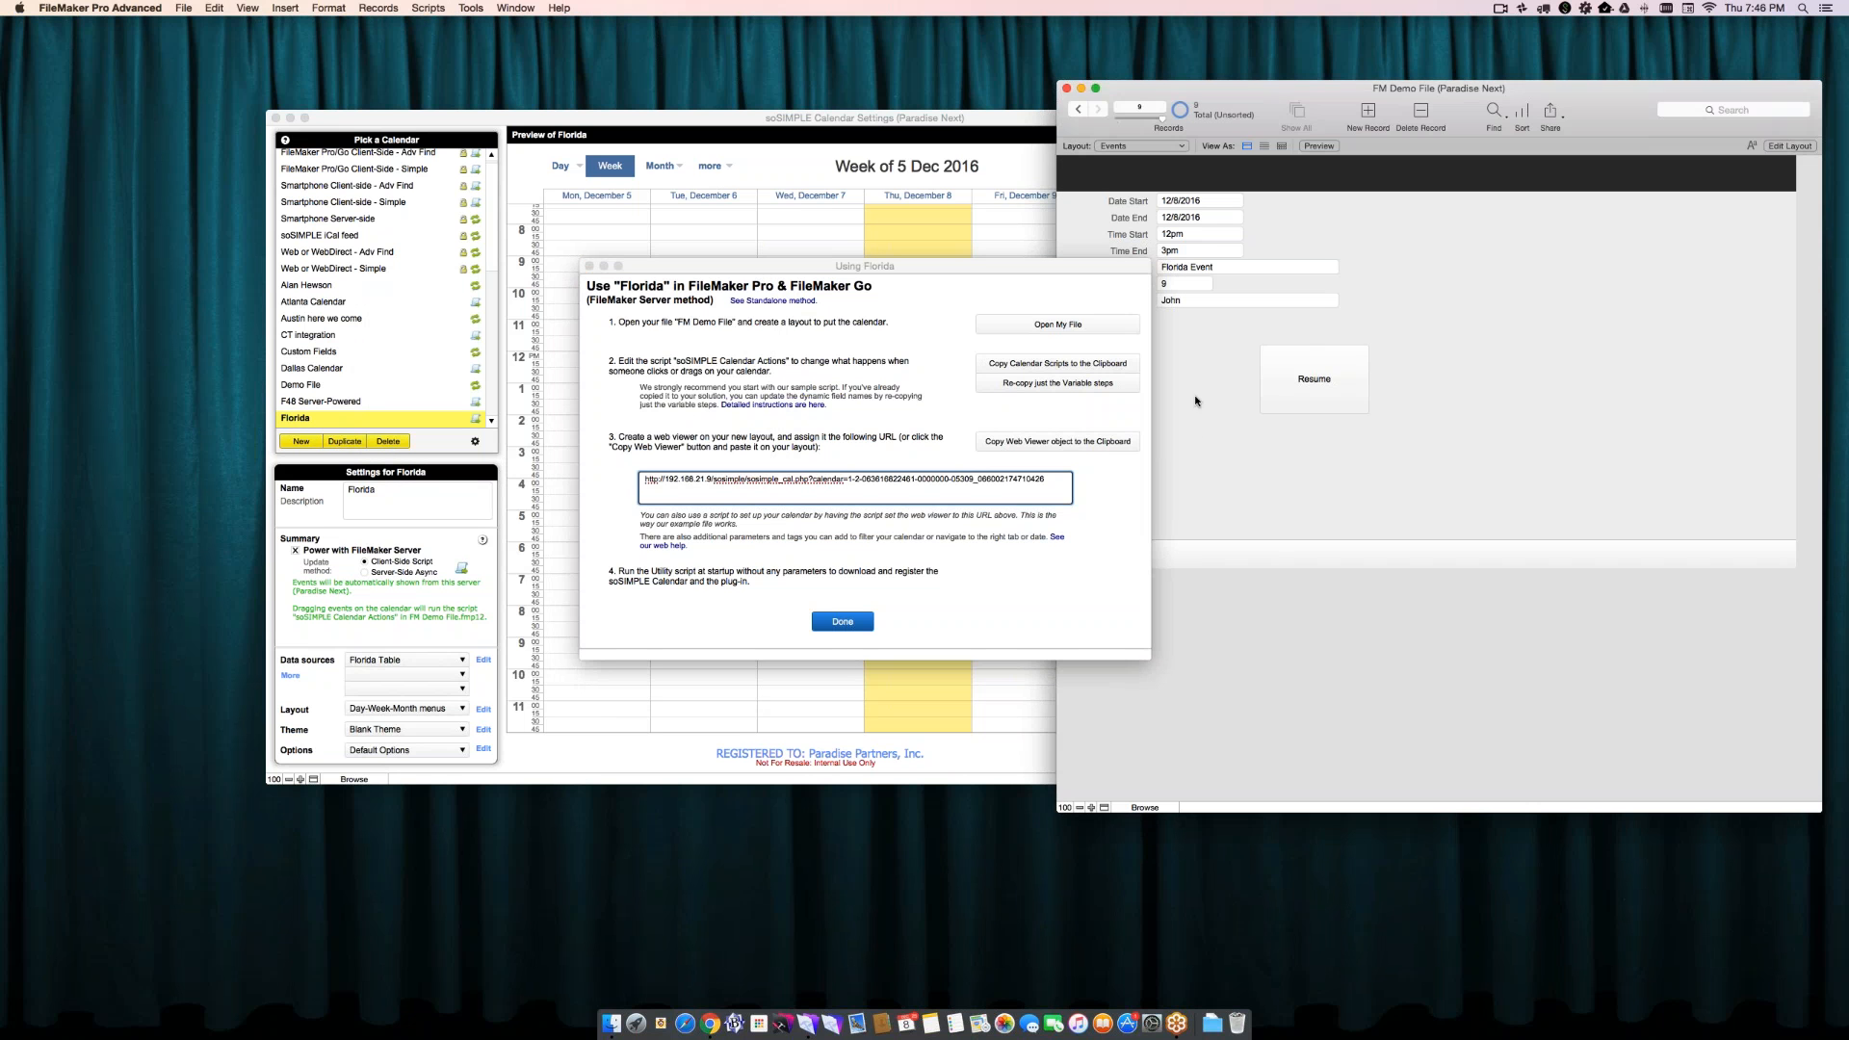
{"action": "left_click_drag", "start_coordinate": [1062, 265], "coordinate": [727, 270]}
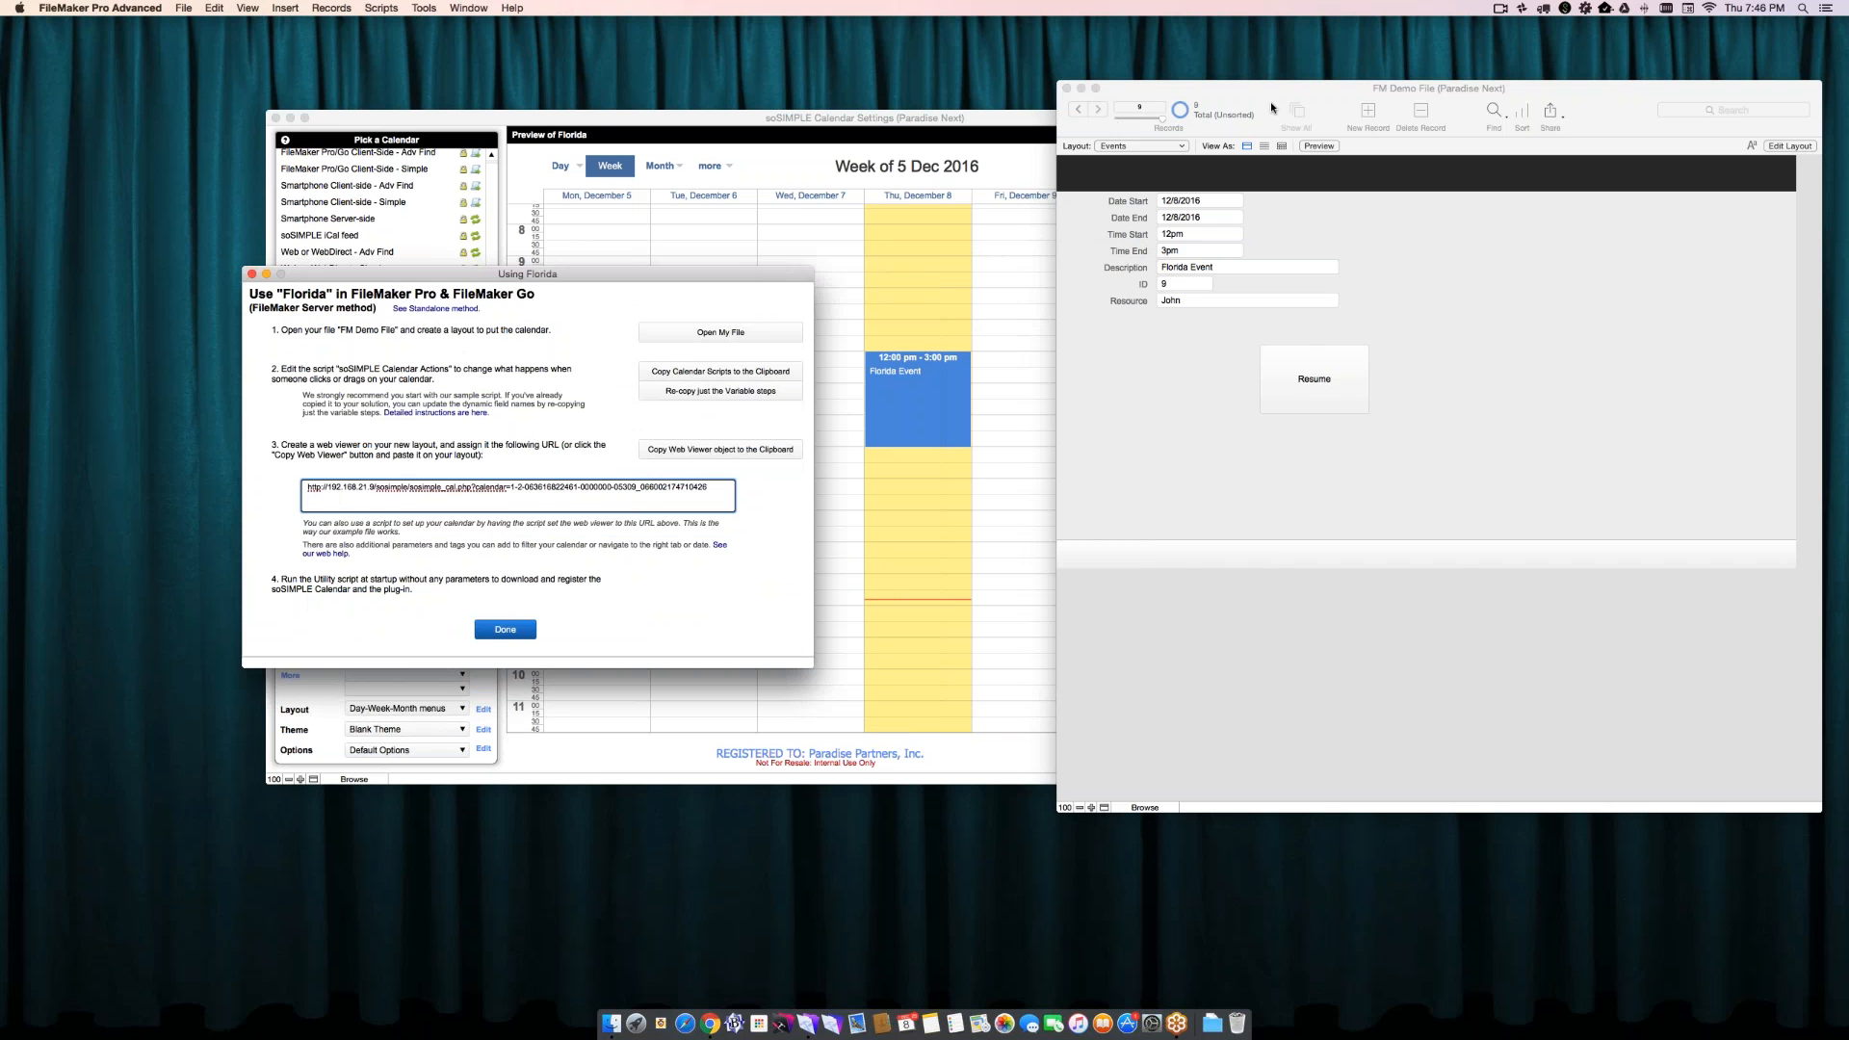
{"action": "left_click_drag", "start_coordinate": [1272, 98], "coordinate": [997, 107]}
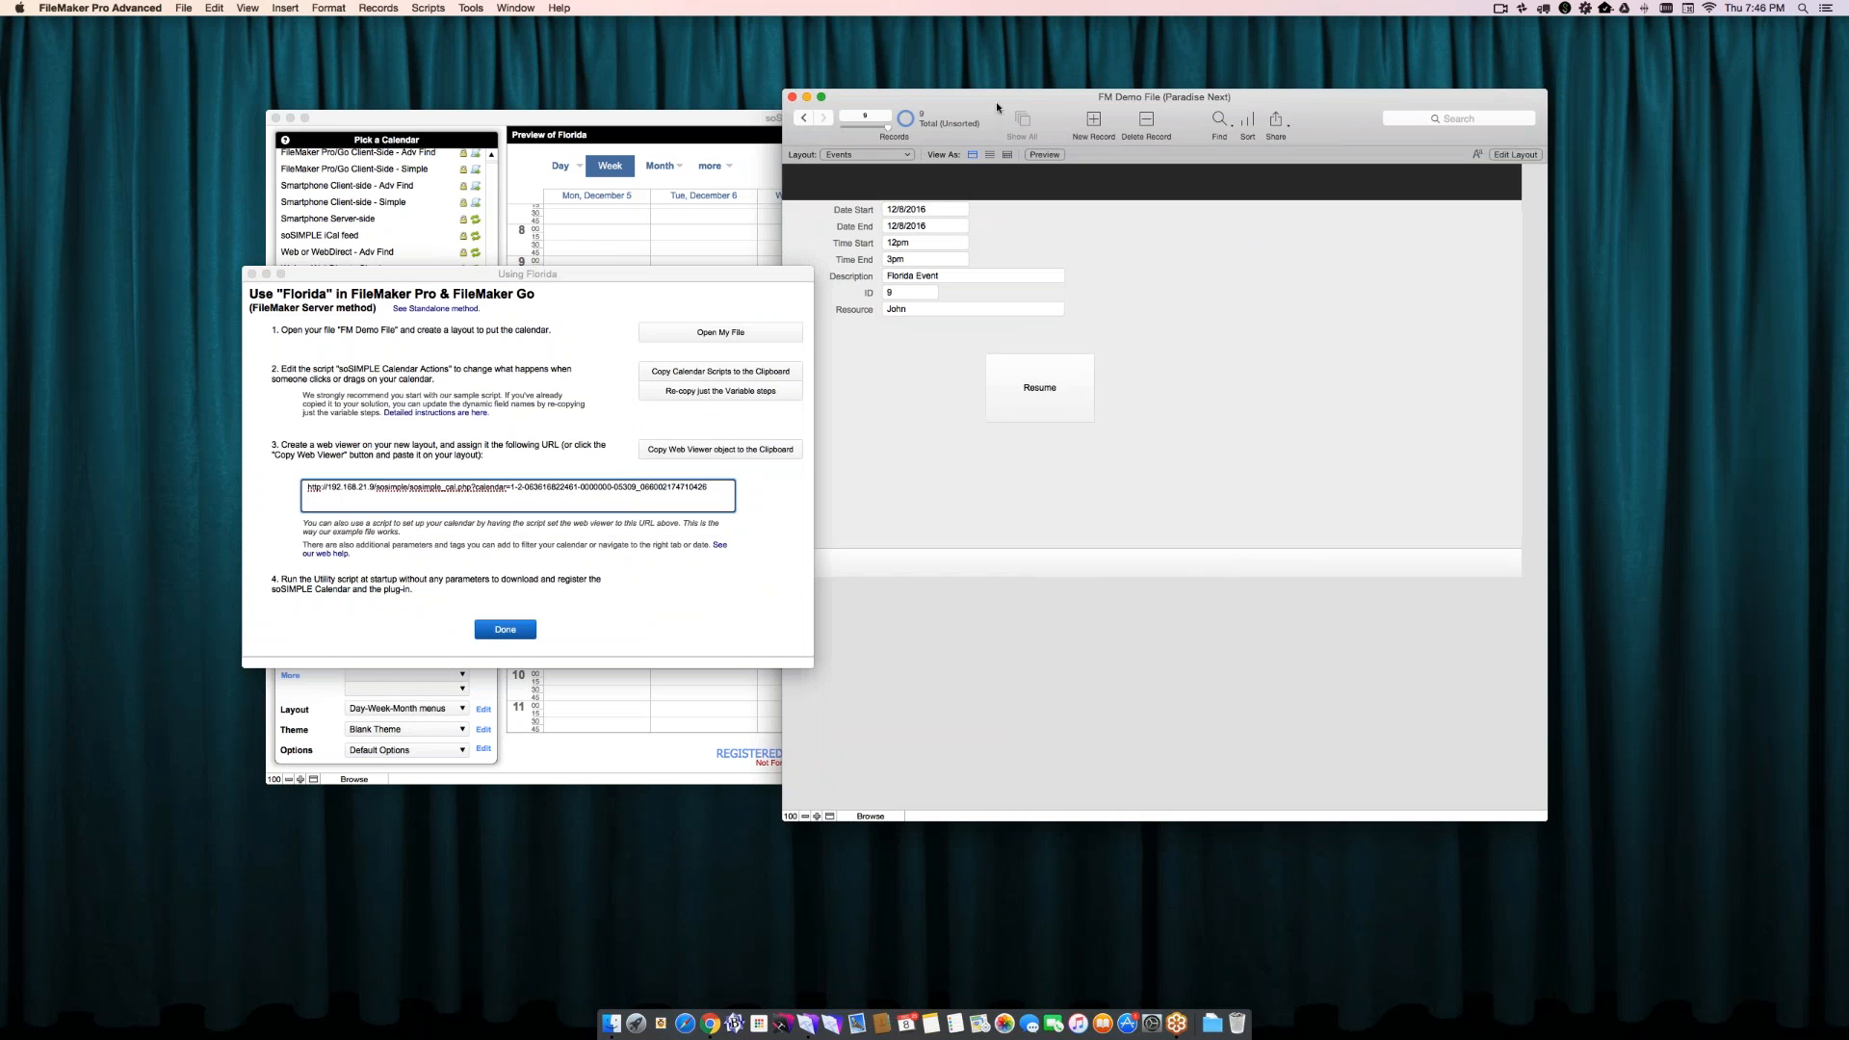
{"action": "key", "text": "super+shift+s"}
{"action": "left_click_drag", "start_coordinate": [999, 43], "coordinate": [1360, 43]}
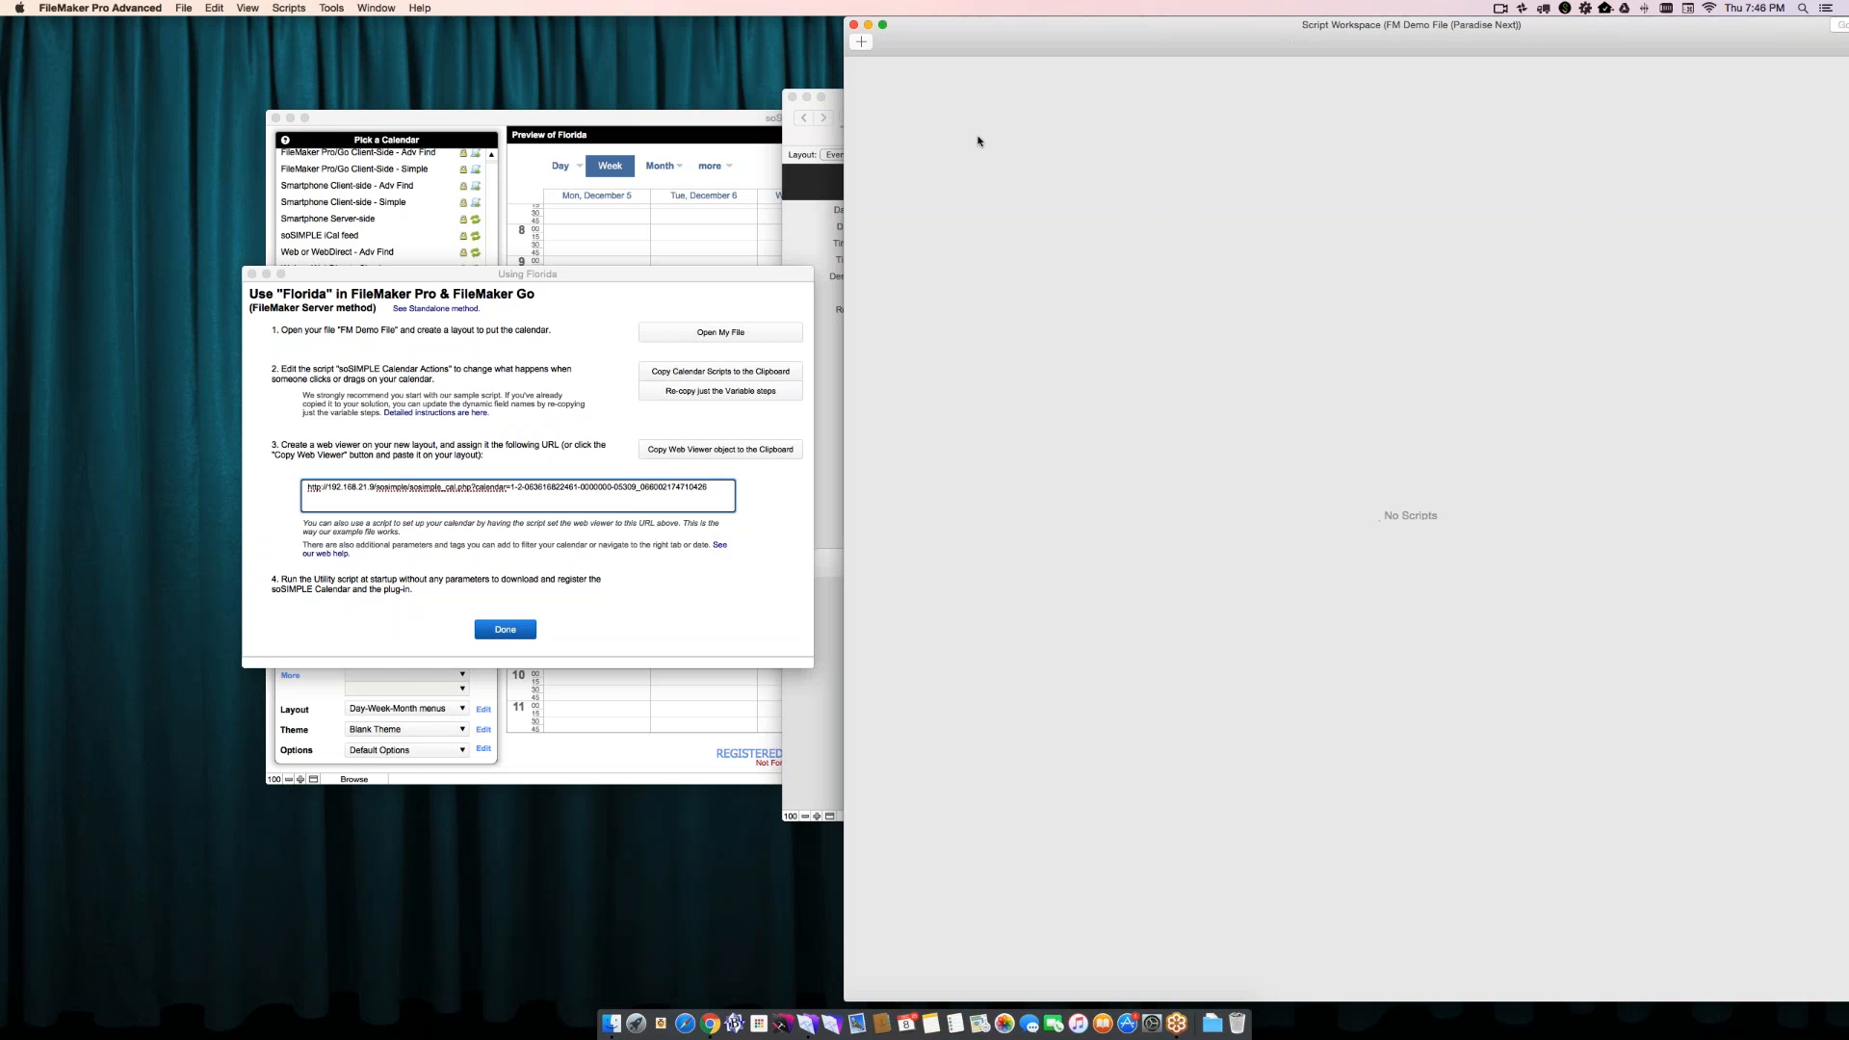
{"action": "left_click", "coordinate": [211, 6]}
{"action": "left_click", "coordinate": [222, 88]}
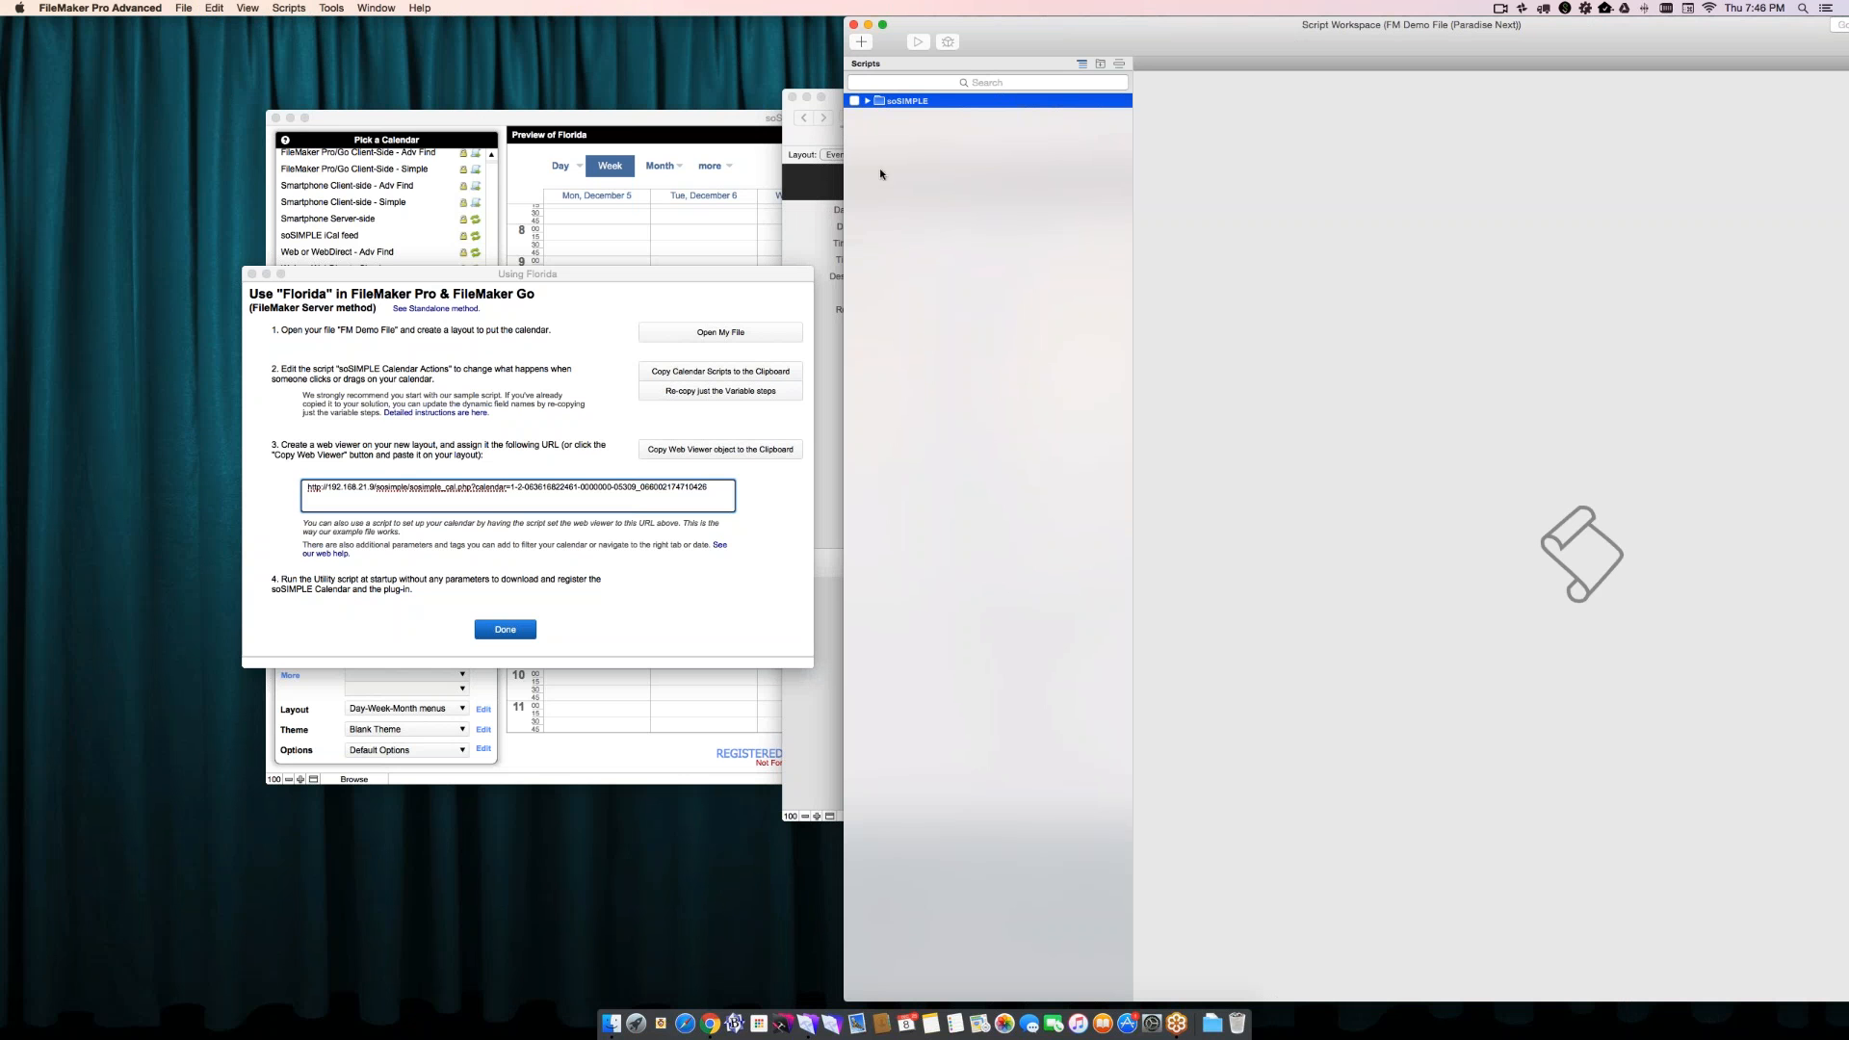
- Open the soSIMPLE Calendar Actions script from the soSIMPLE folder and review its variables, server-side and client-side sections
{"action": "left_click", "coordinate": [867, 101]}
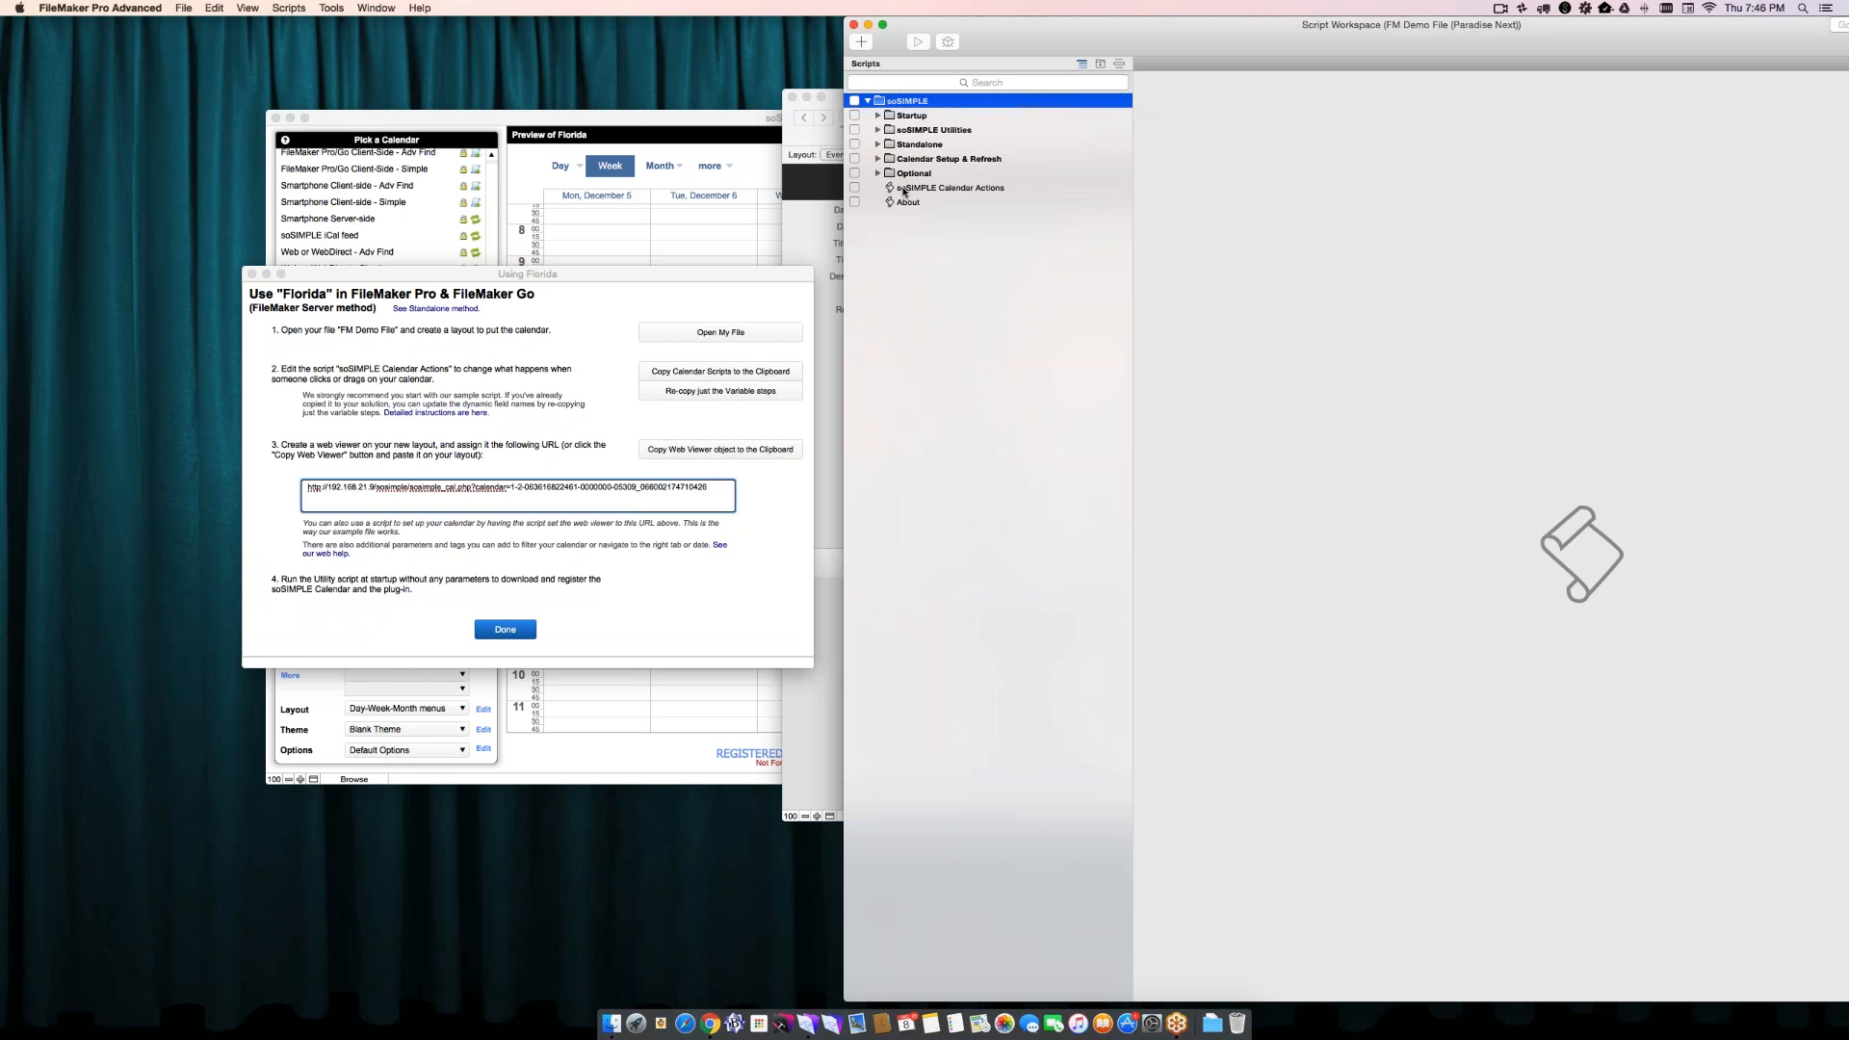
{"action": "left_click", "coordinate": [903, 188]}
{"action": "left_click_drag", "start_coordinate": [959, 26], "coordinate": [617, 26]}
{"action": "left_click_drag", "start_coordinate": [581, 269], "coordinate": [413, 308]}
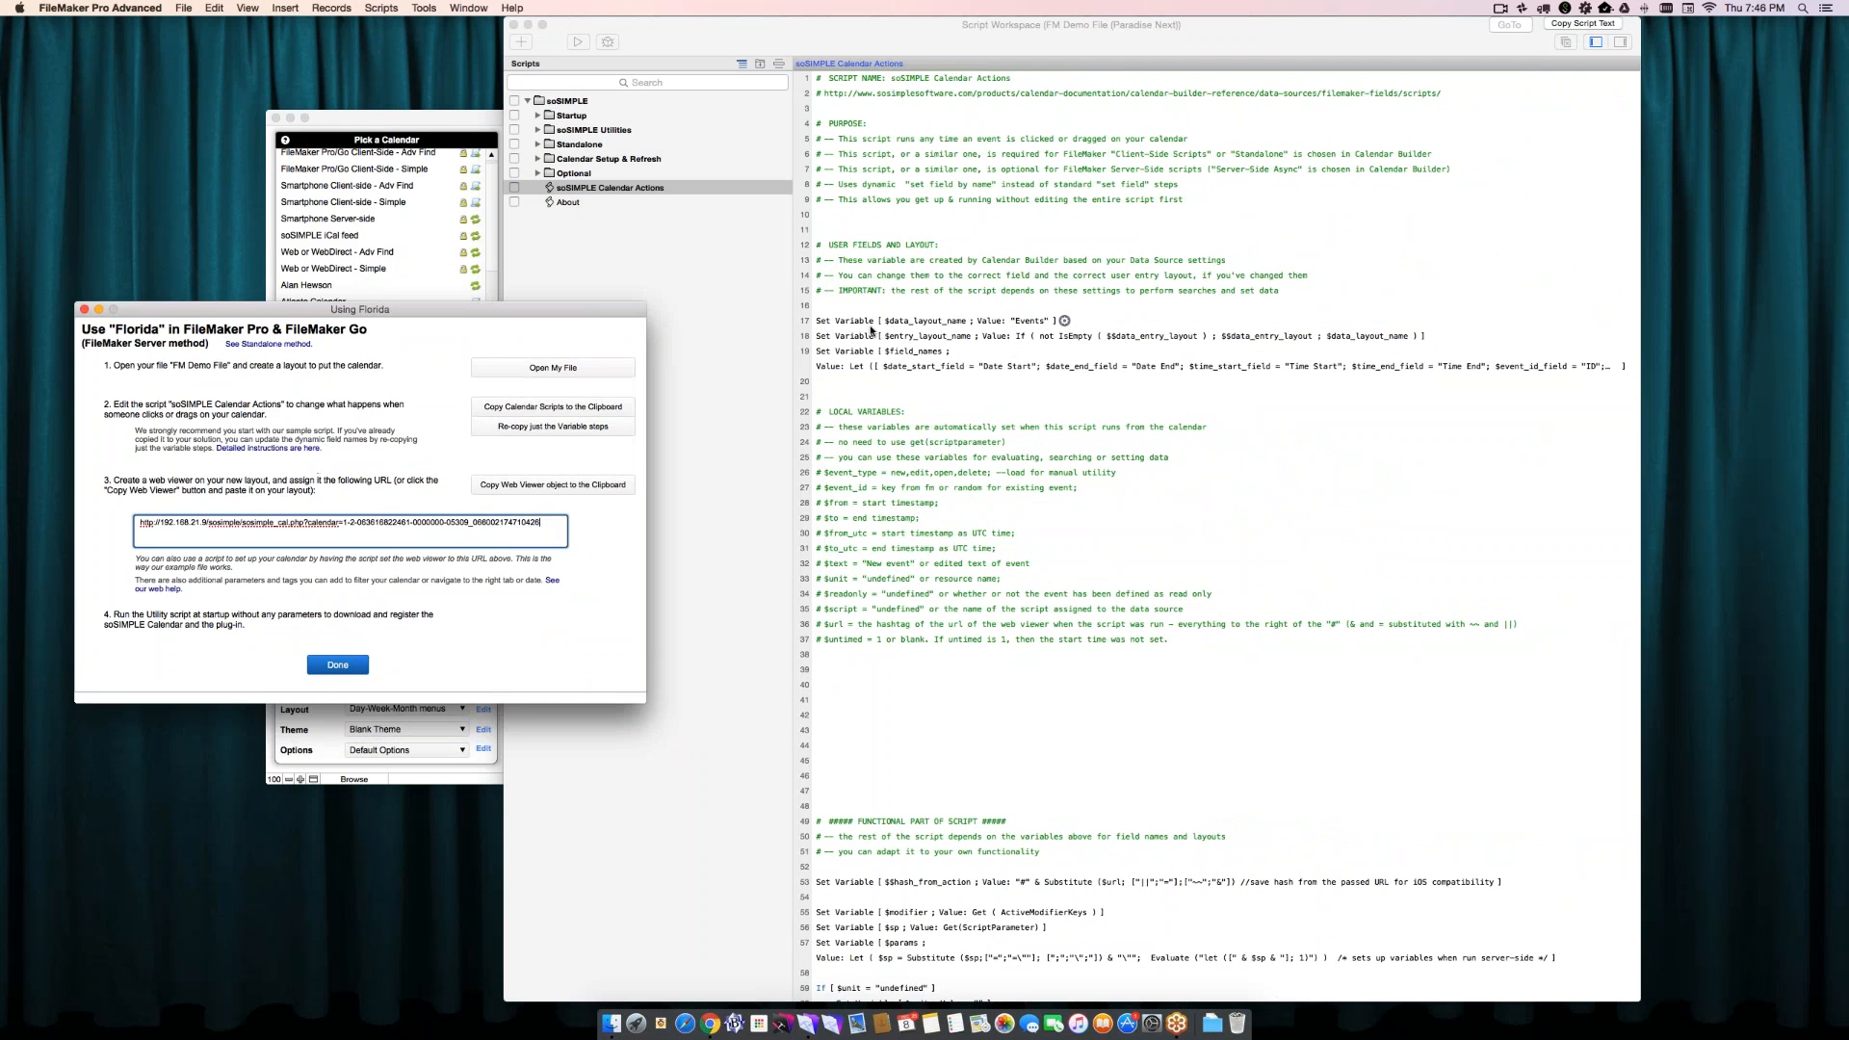
{"action": "scroll", "coordinate": [895, 442], "scroll_direction": "down", "scroll_amount": 5}
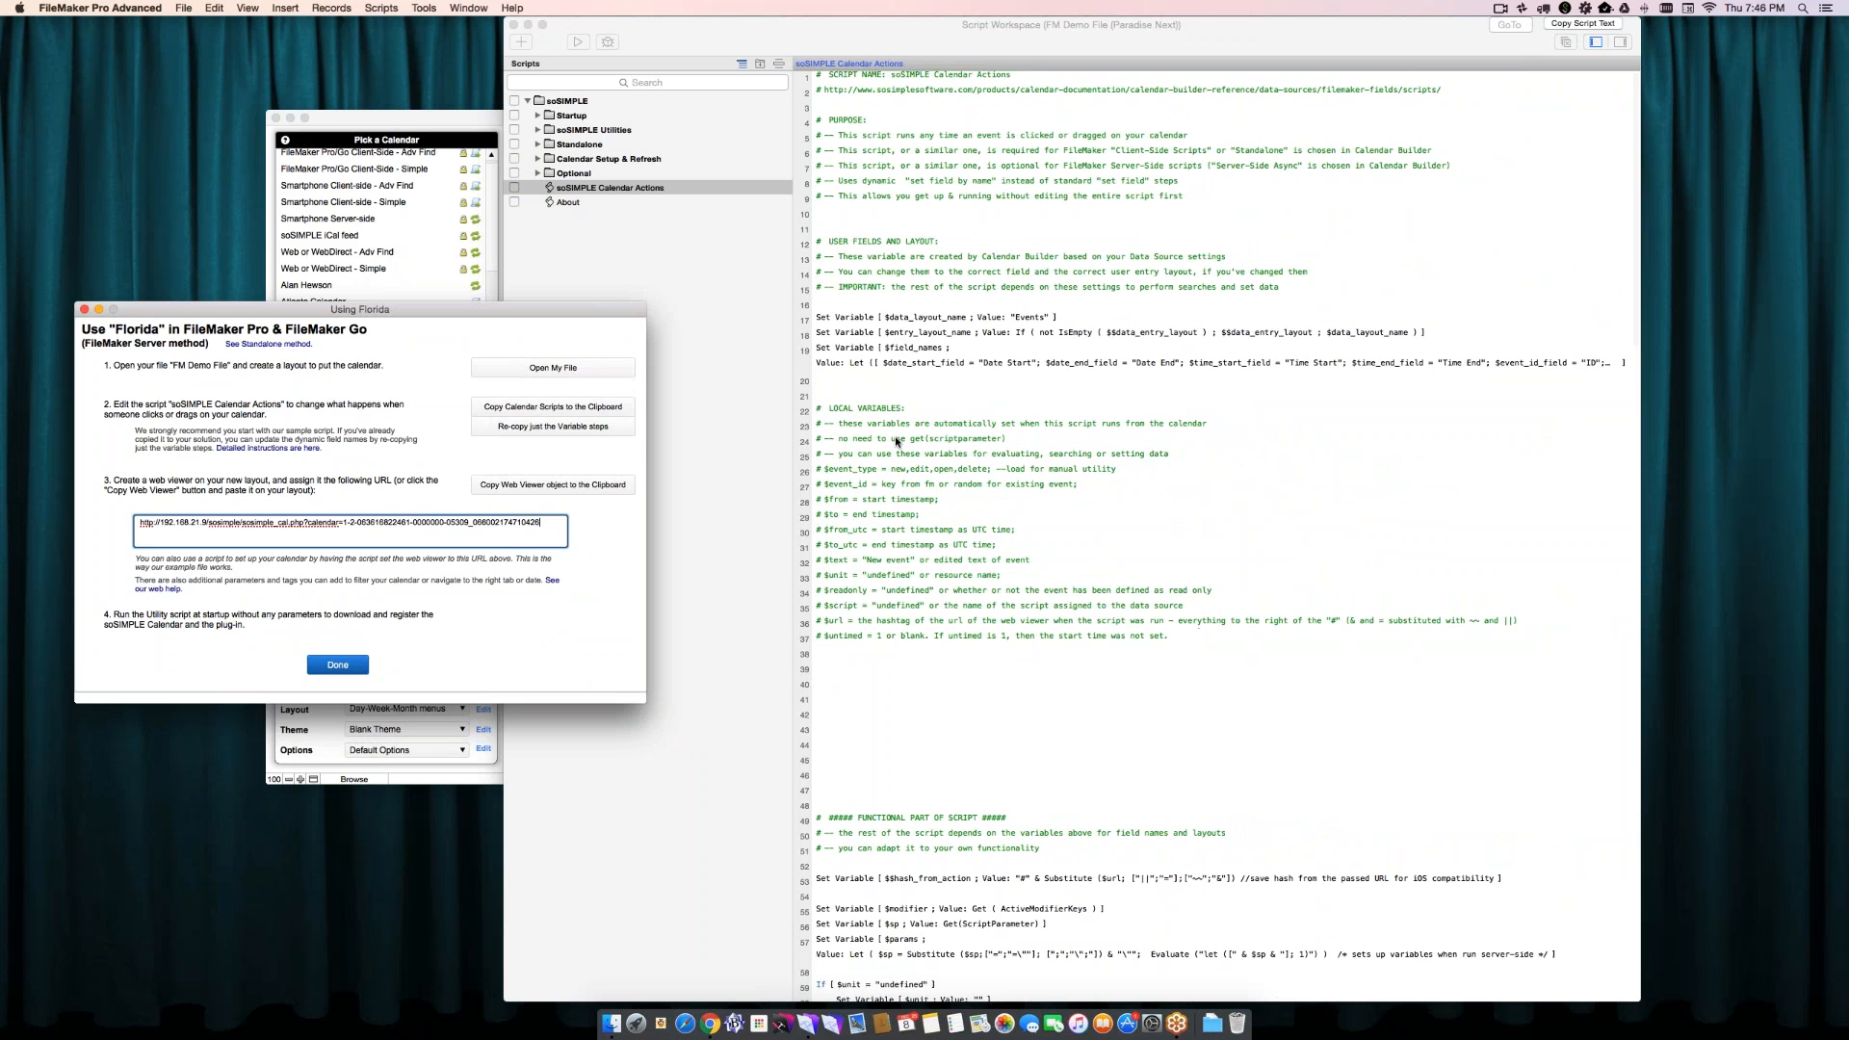
{"action": "scroll", "coordinate": [896, 442], "scroll_direction": "down", "scroll_amount": 6}
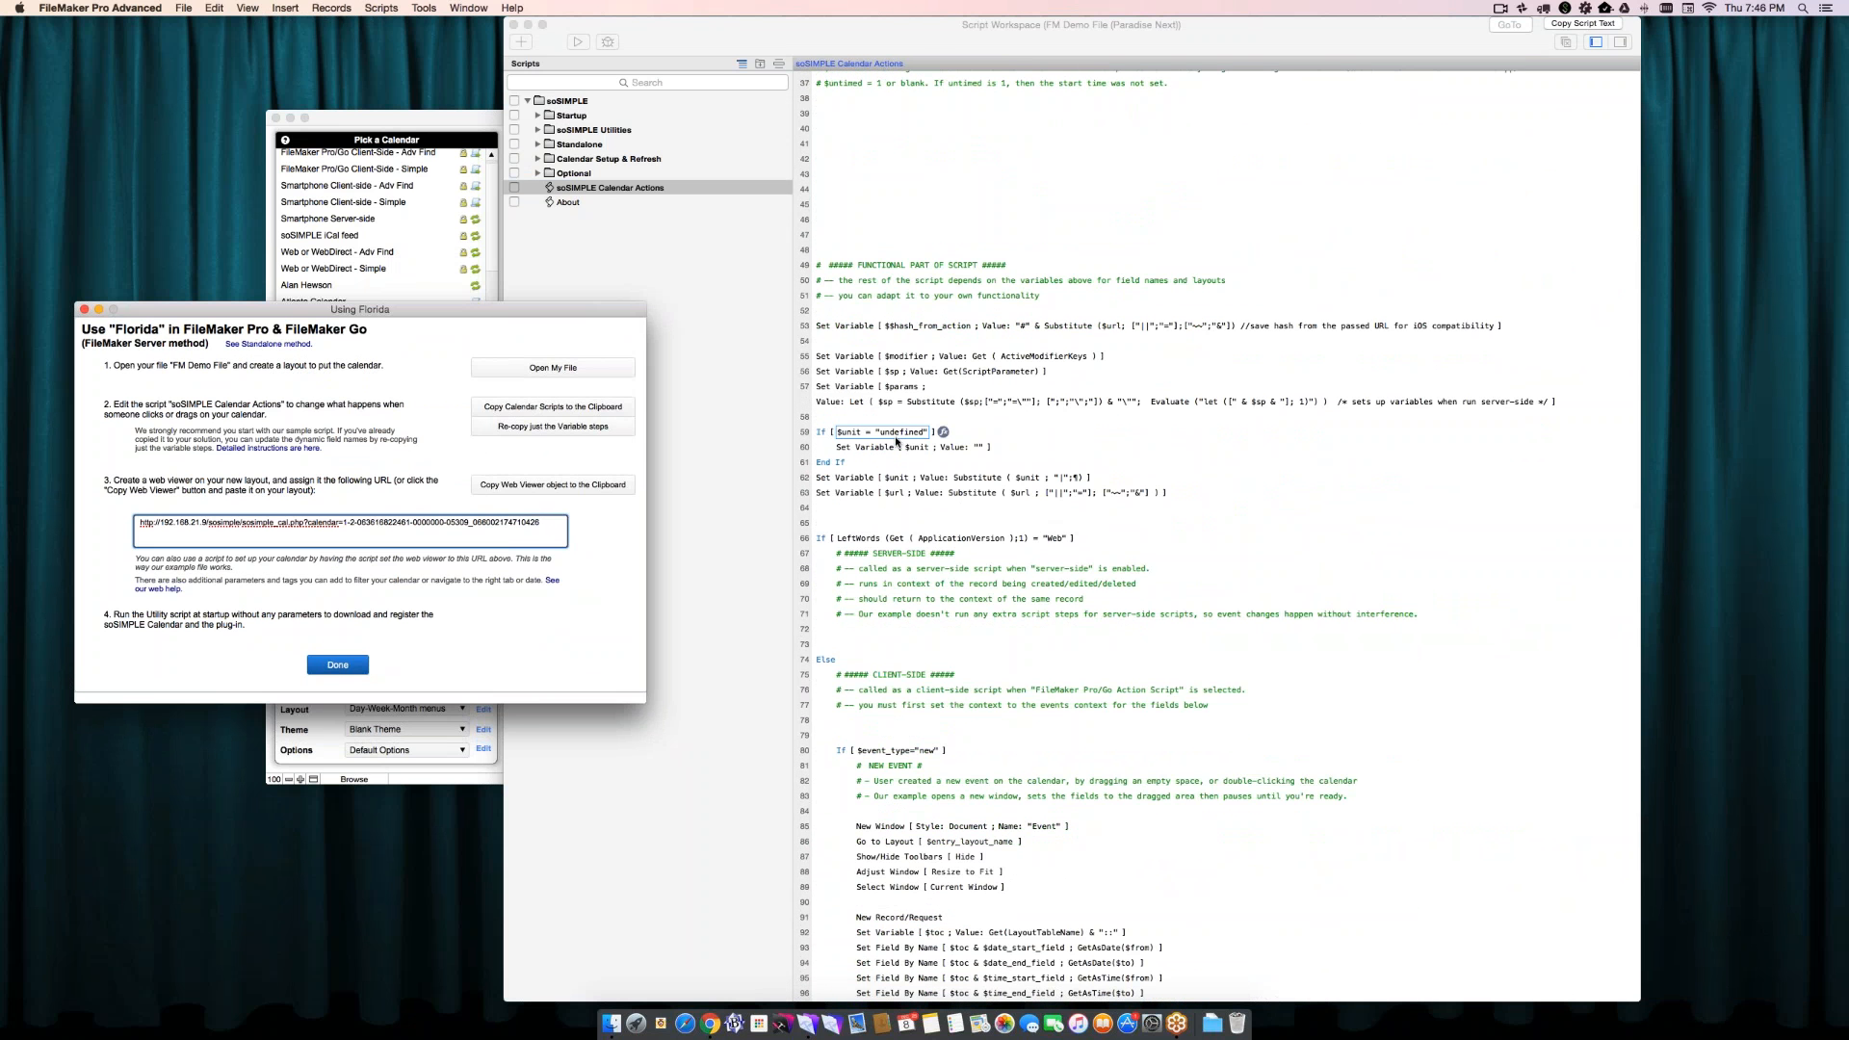
{"action": "scroll", "coordinate": [896, 442], "scroll_direction": "down", "scroll_amount": 5}
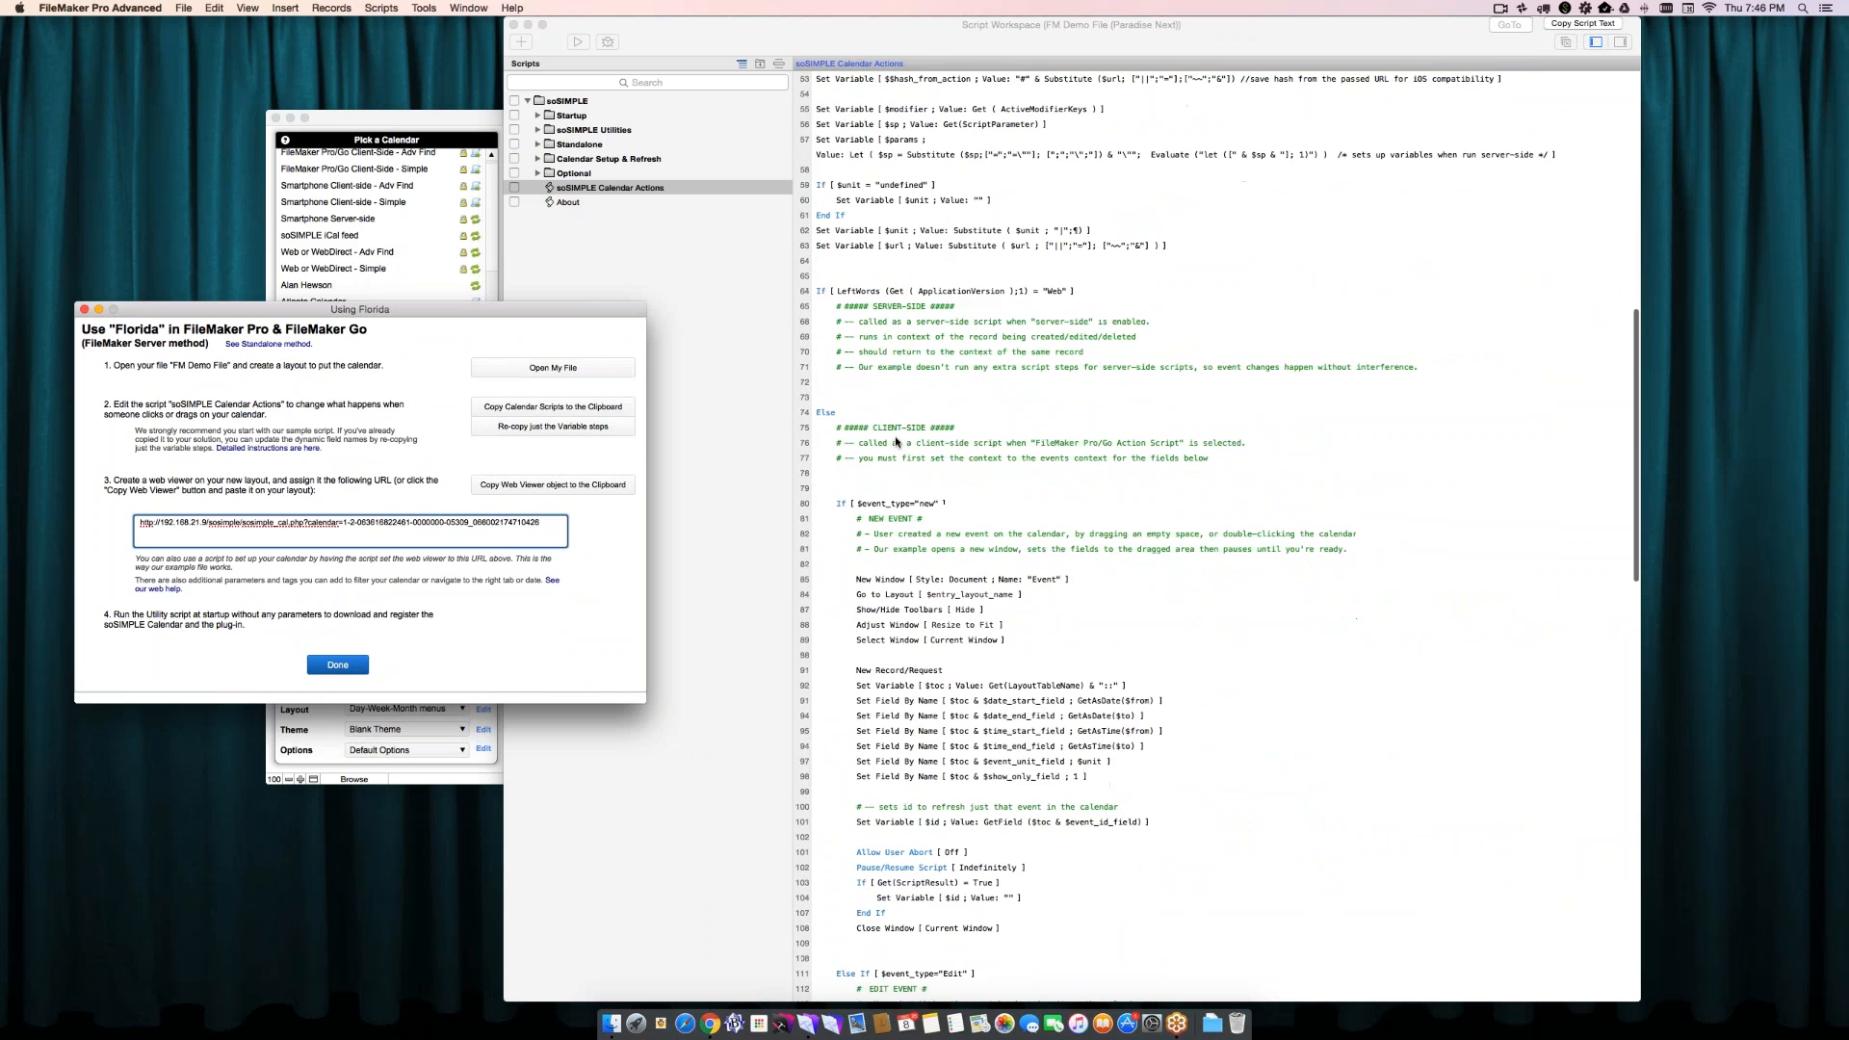
{"action": "scroll", "coordinate": [895, 442], "scroll_direction": "up", "scroll_amount": 10}
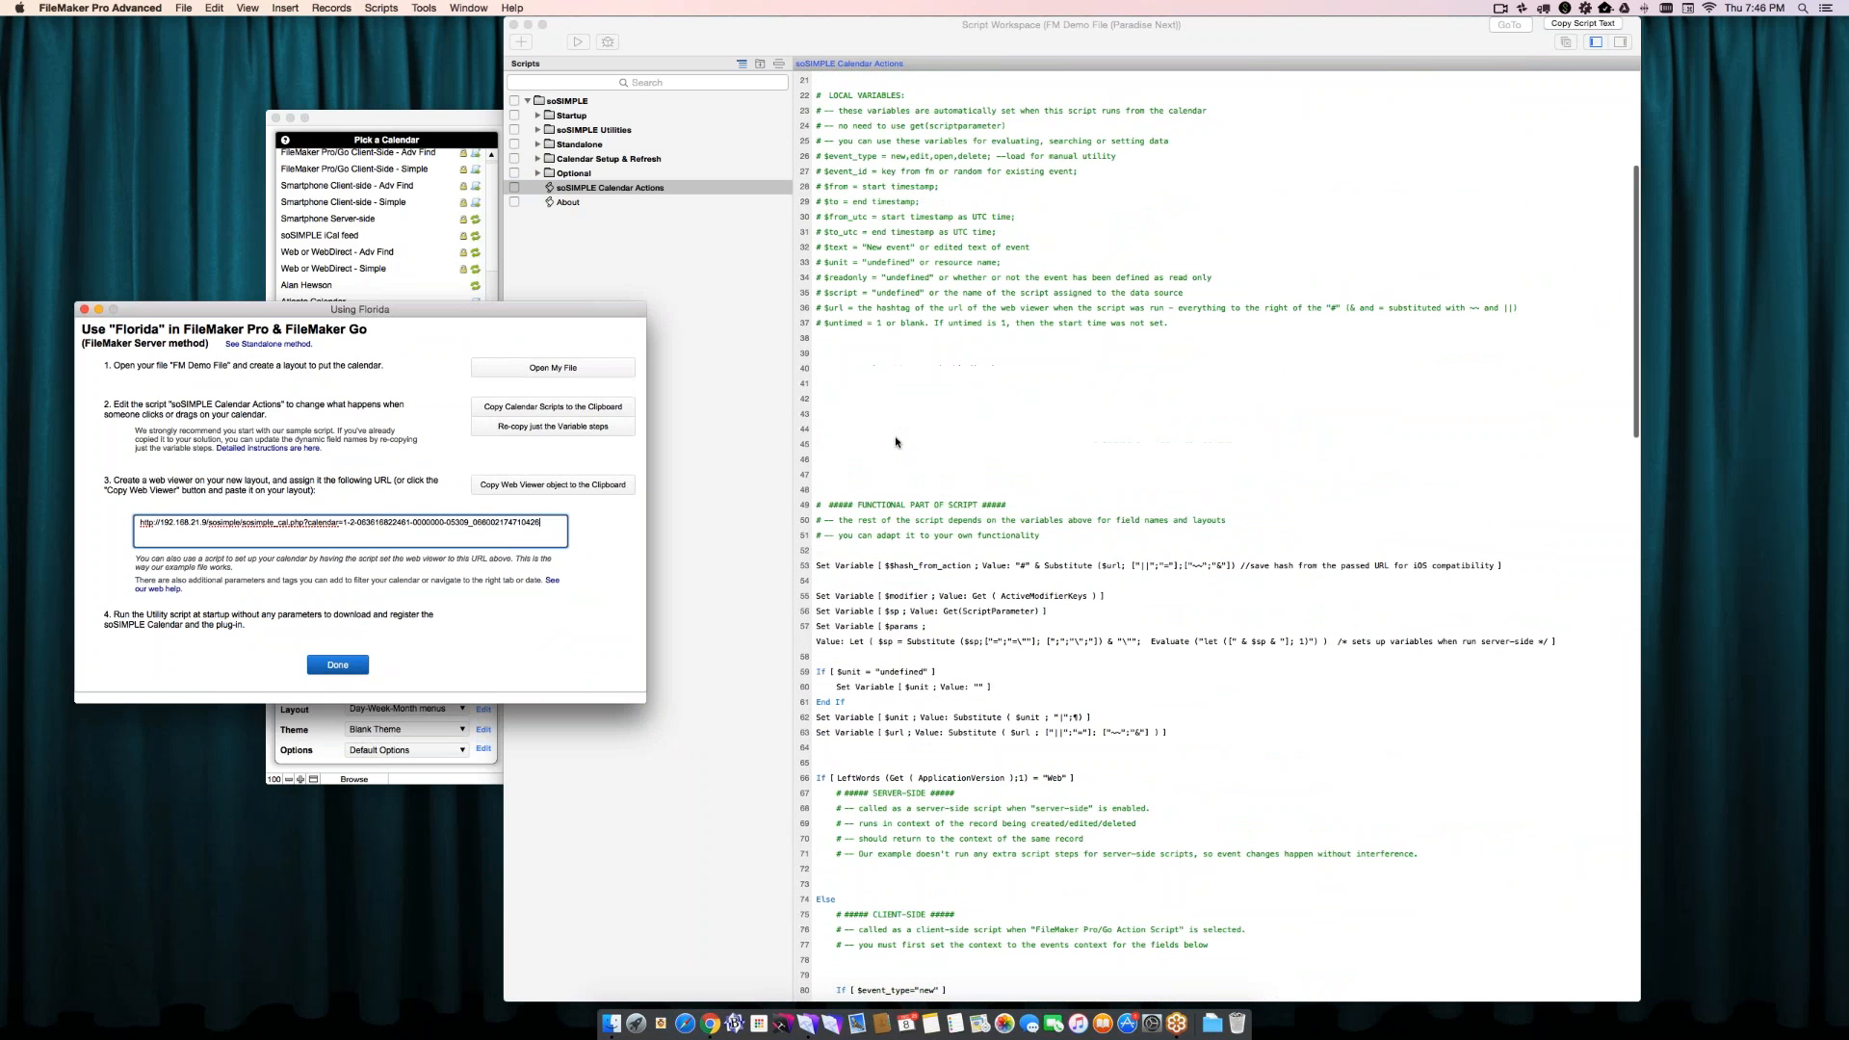
{"action": "scroll", "coordinate": [895, 442], "scroll_direction": "up", "scroll_amount": 7}
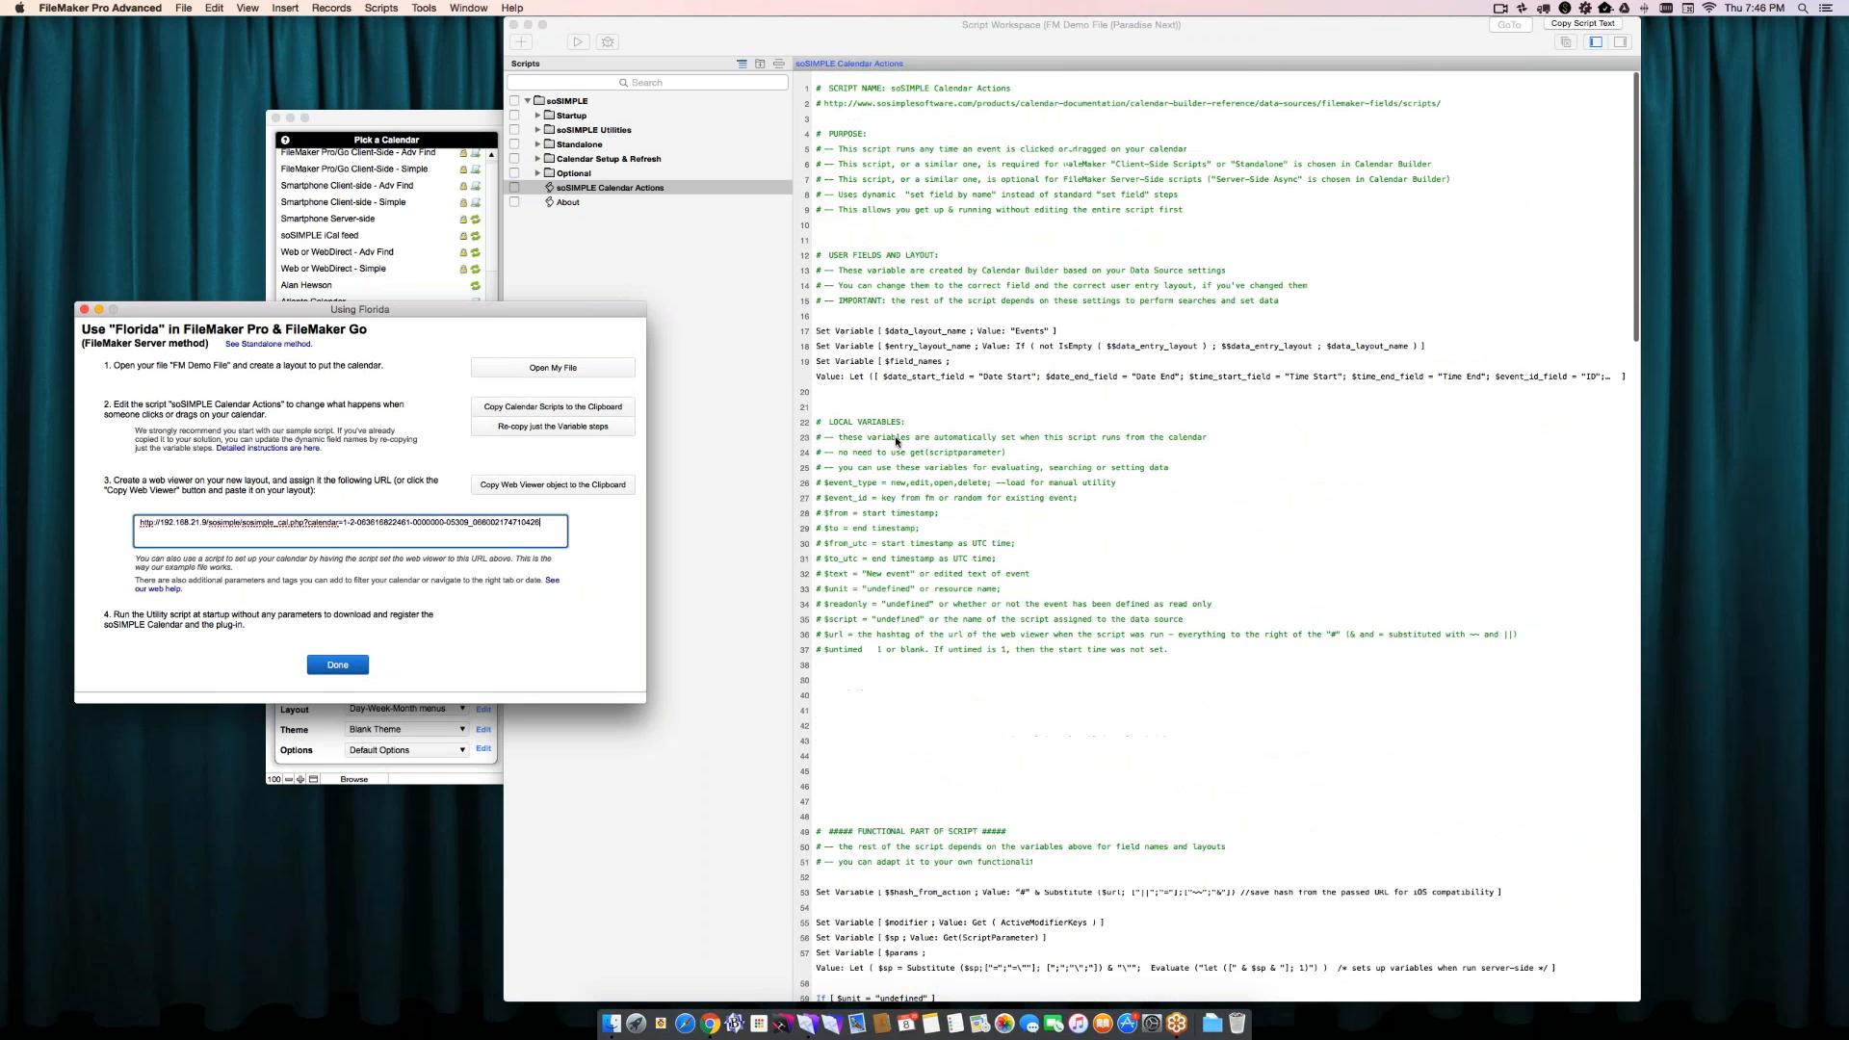
- Inspect the definitions of the $data_layout_name and $entry_layout_name variables in the soSIMPLE Calendar Actions script without changing them
{"action": "left_click", "coordinate": [855, 339]}
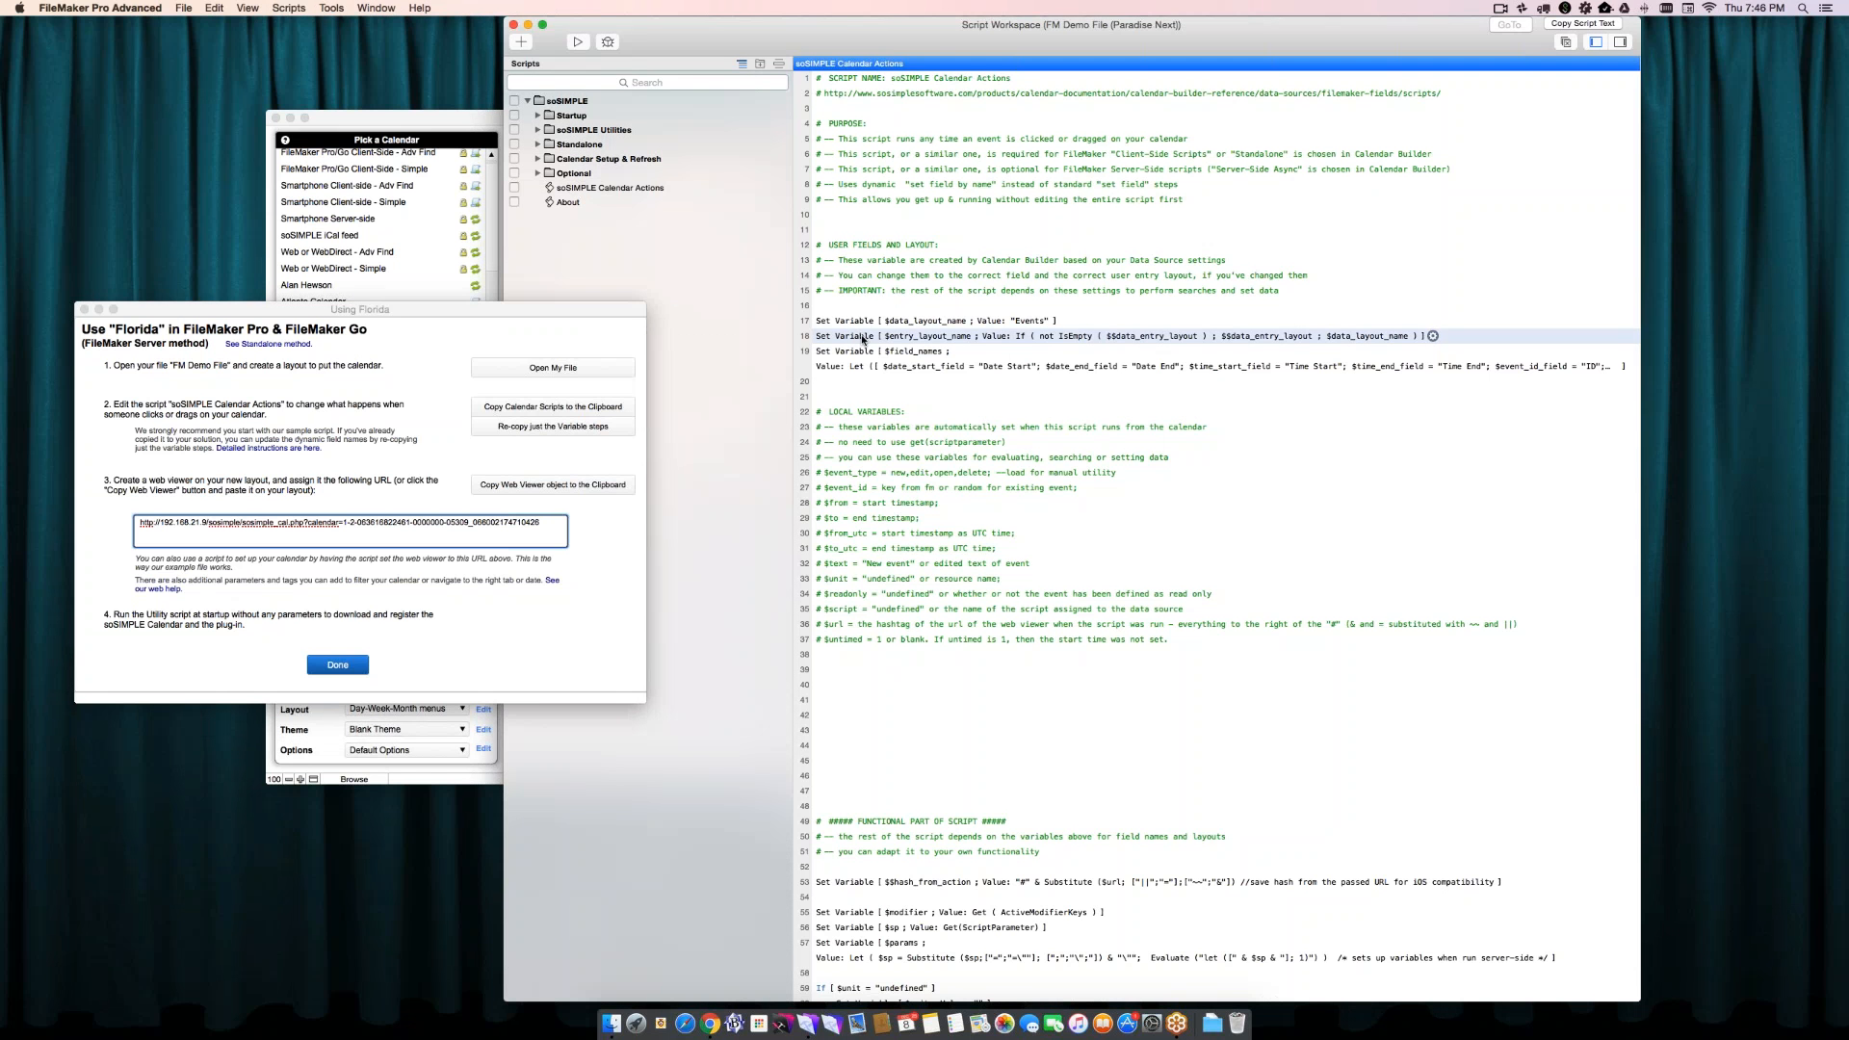
{"action": "double_click", "coordinate": [859, 322]}
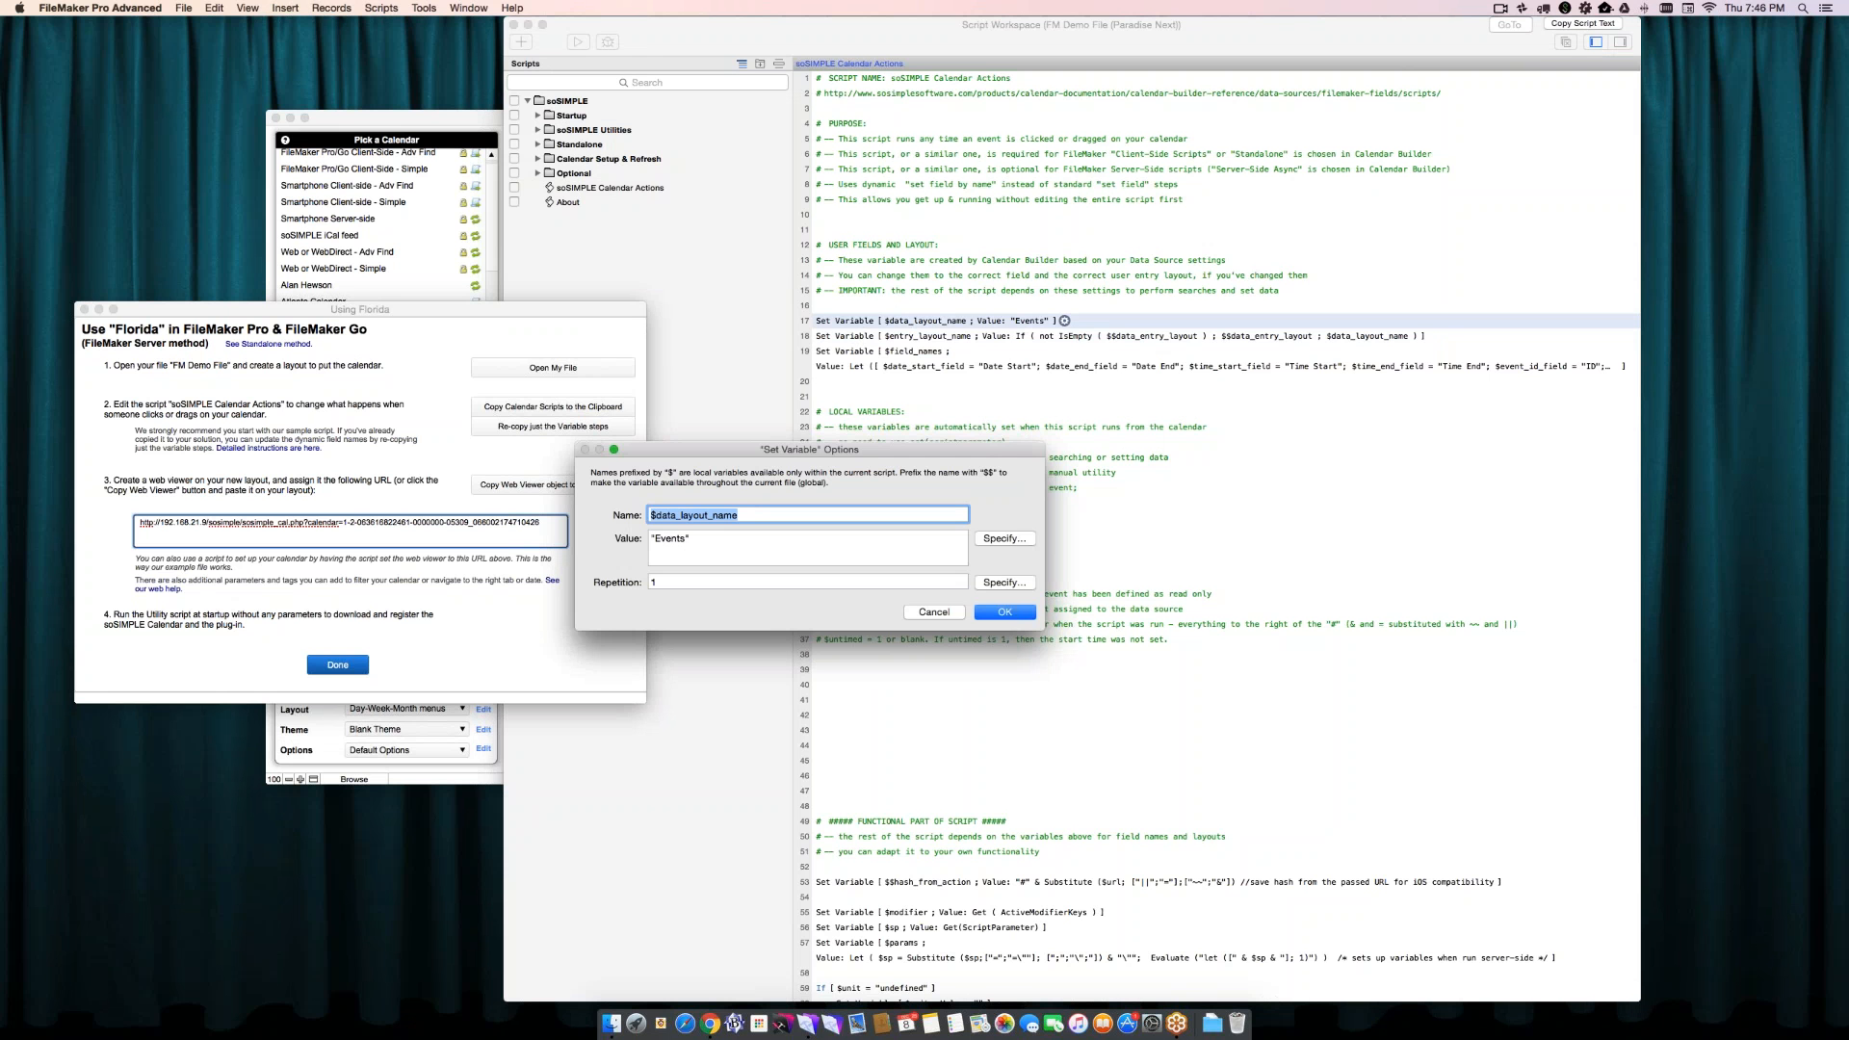
{"action": "left_click", "coordinate": [933, 612]}
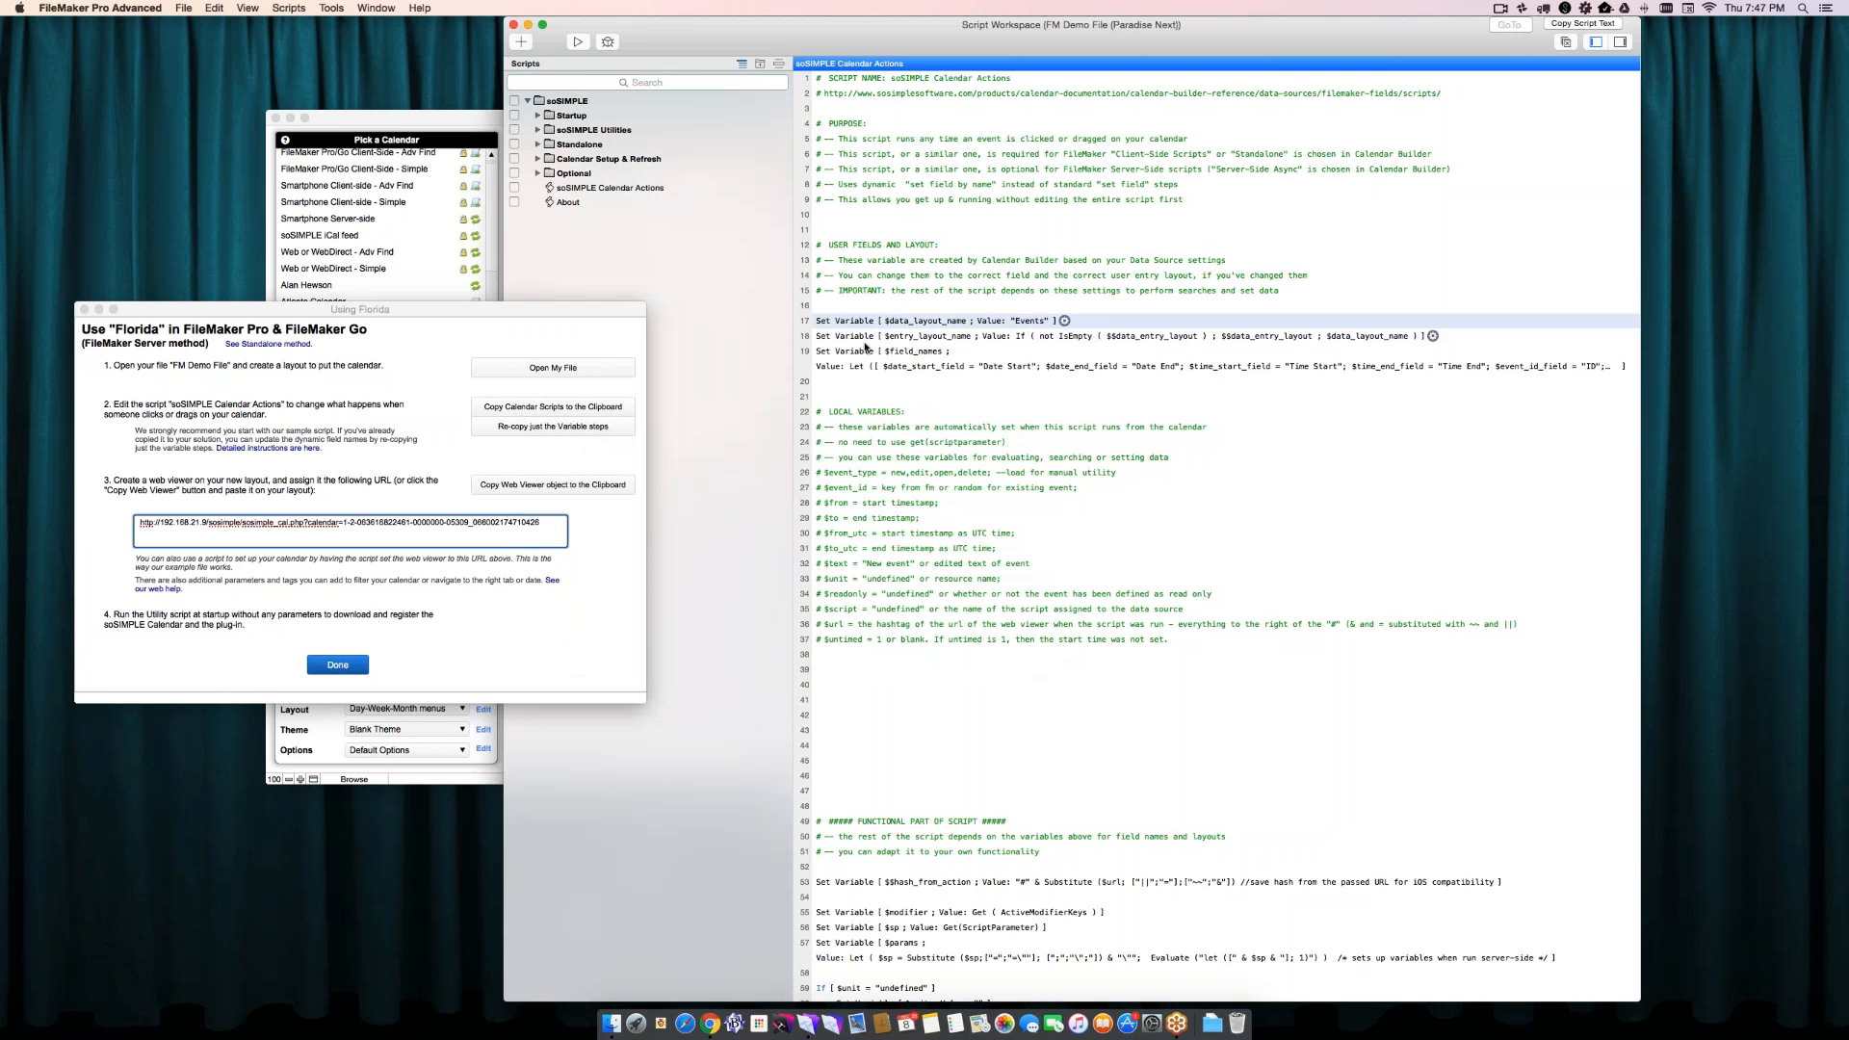
{"action": "double_click", "coordinate": [865, 339]}
{"action": "key", "text": "Escape"}
{"action": "left_click", "coordinate": [860, 359]}
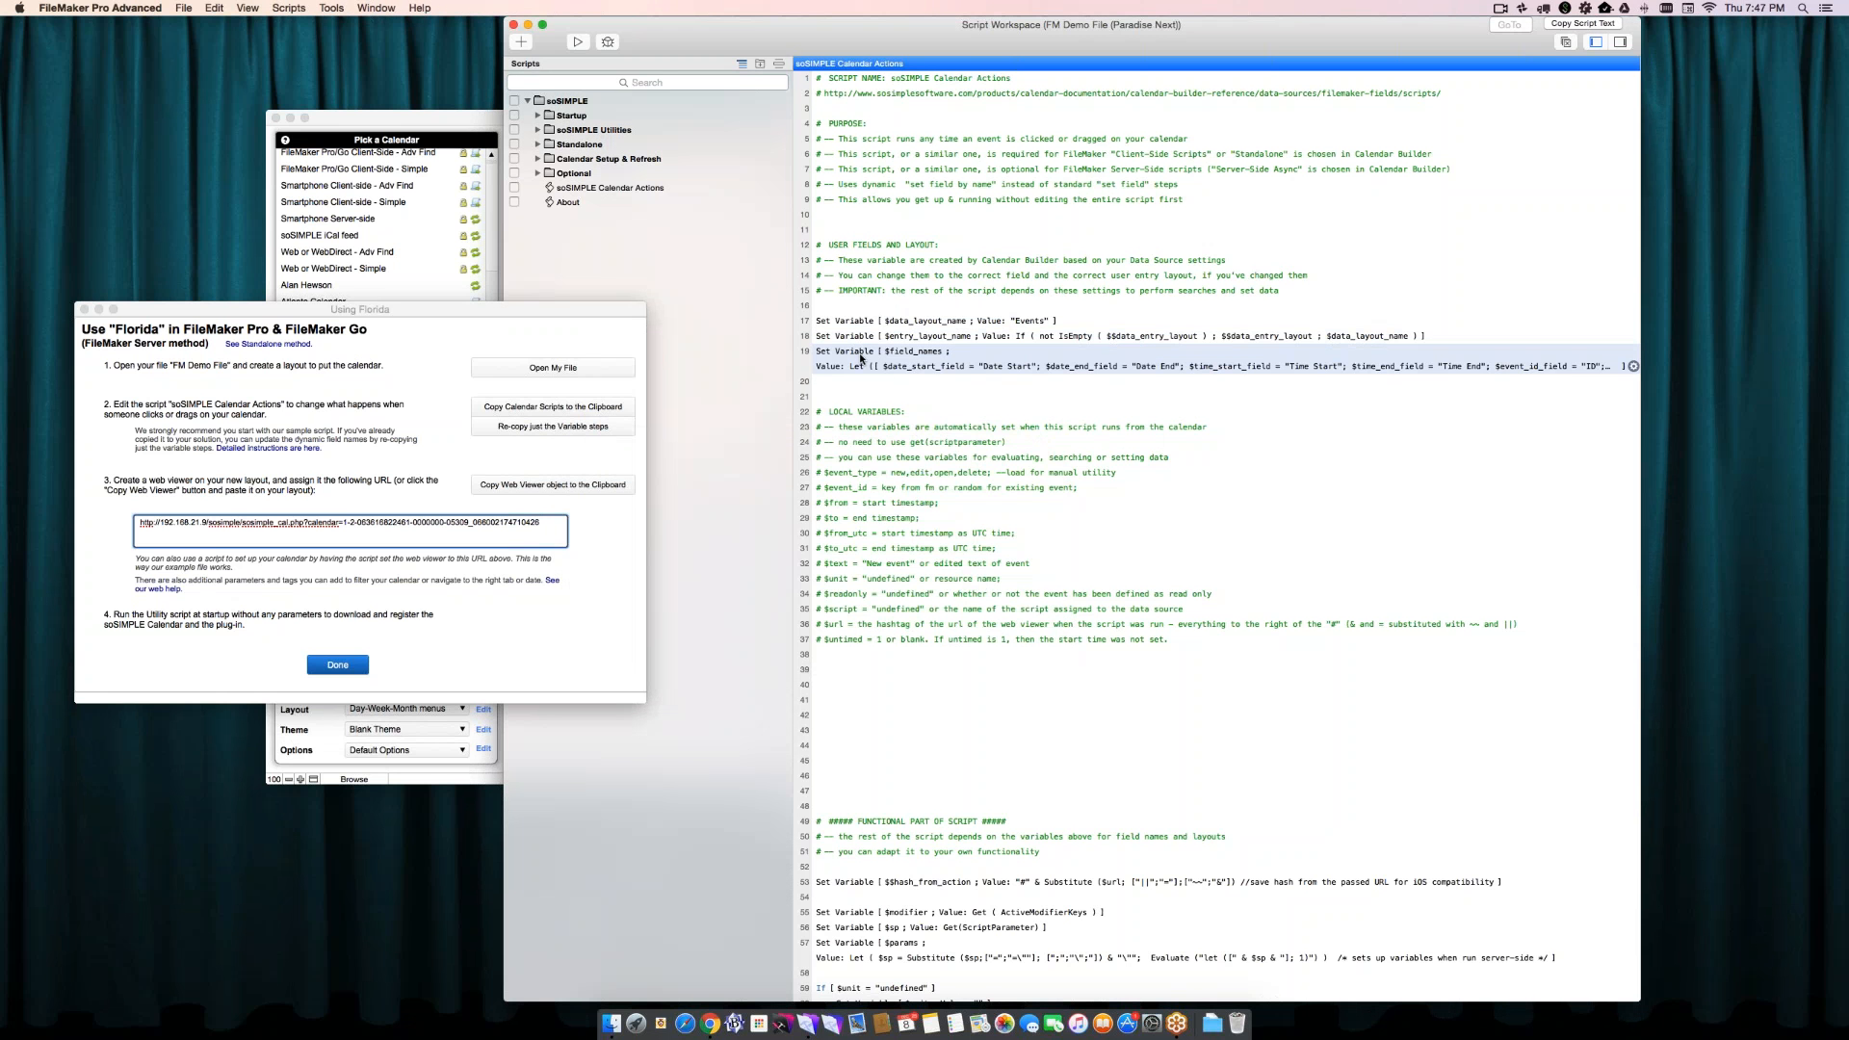
- Review the $field_names variable's calculation with its field mappings, and examine the script's client-side section that uses it
{"action": "double_click", "coordinate": [860, 358]}
{"action": "left_click", "coordinate": [1004, 539]}
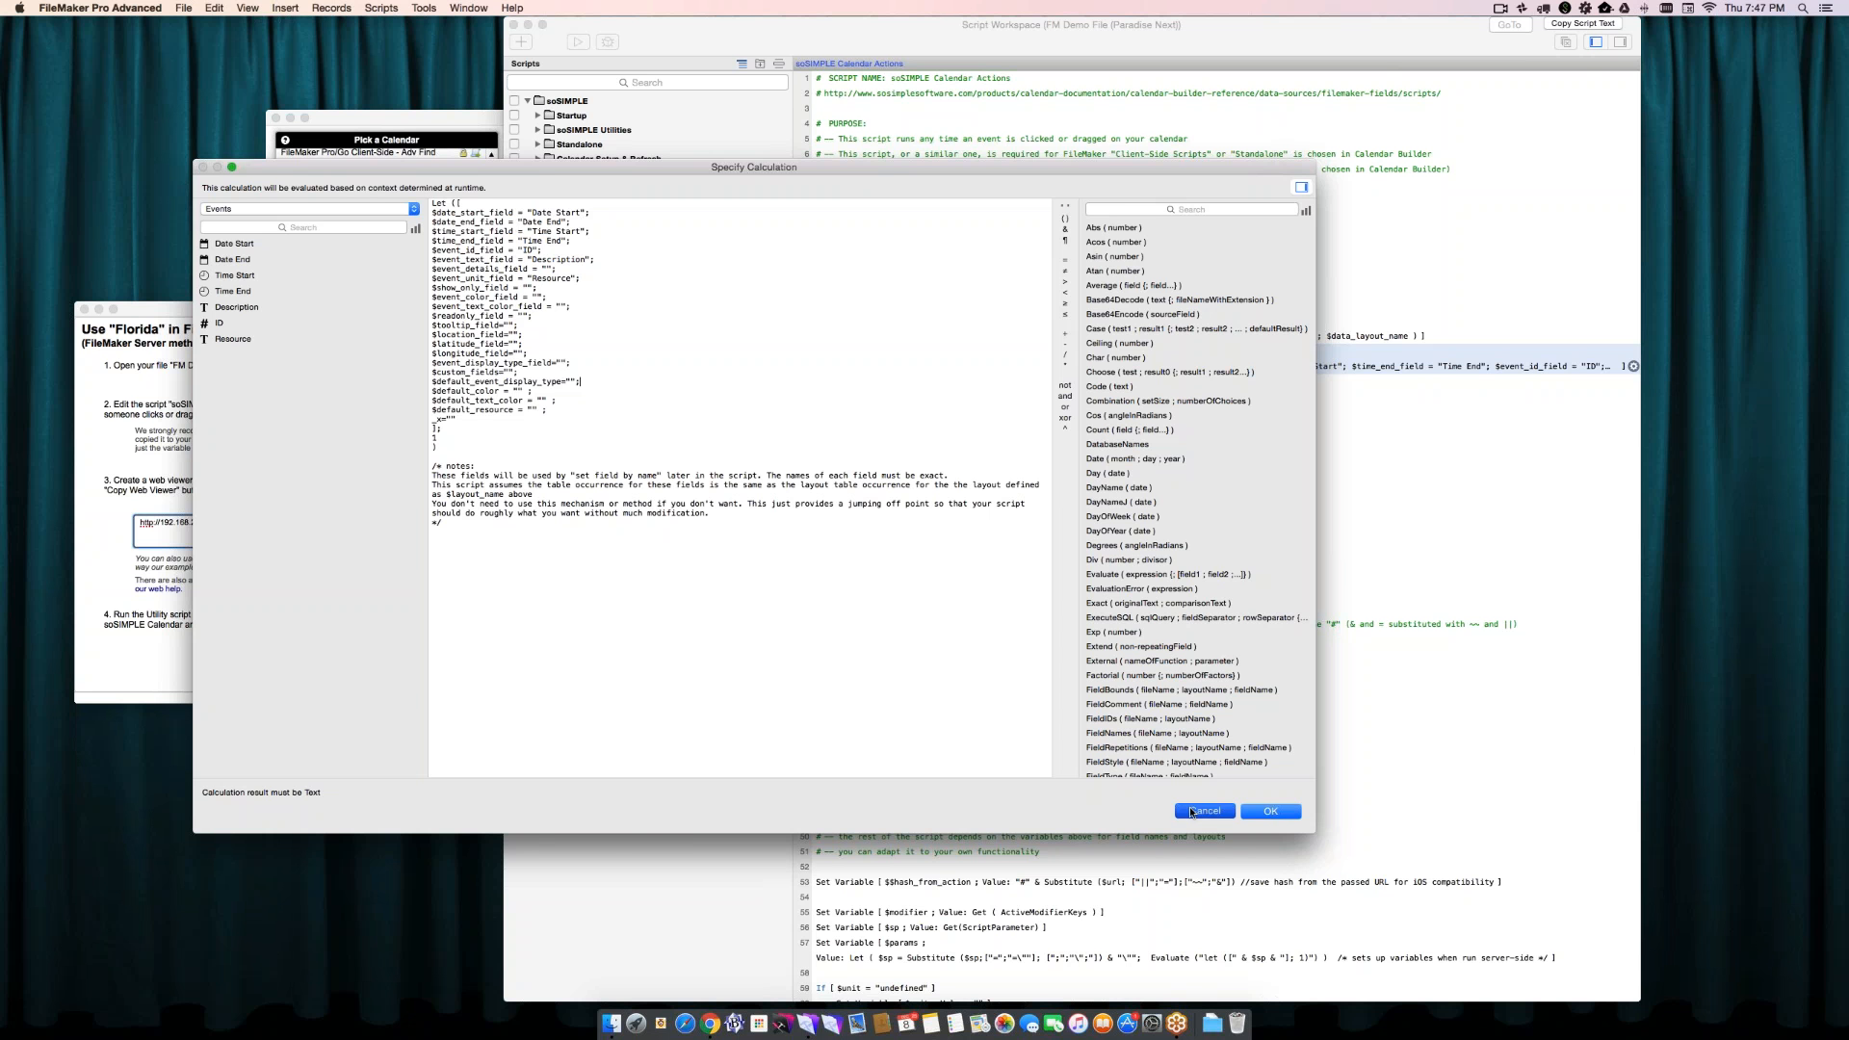
{"action": "left_click", "coordinate": [1270, 811]}
{"action": "left_click", "coordinate": [1042, 611]}
{"action": "scroll", "coordinate": [1038, 610], "scroll_direction": "down", "scroll_amount": 1}
{"action": "scroll", "coordinate": [1040, 610], "scroll_direction": "down", "scroll_amount": 20}
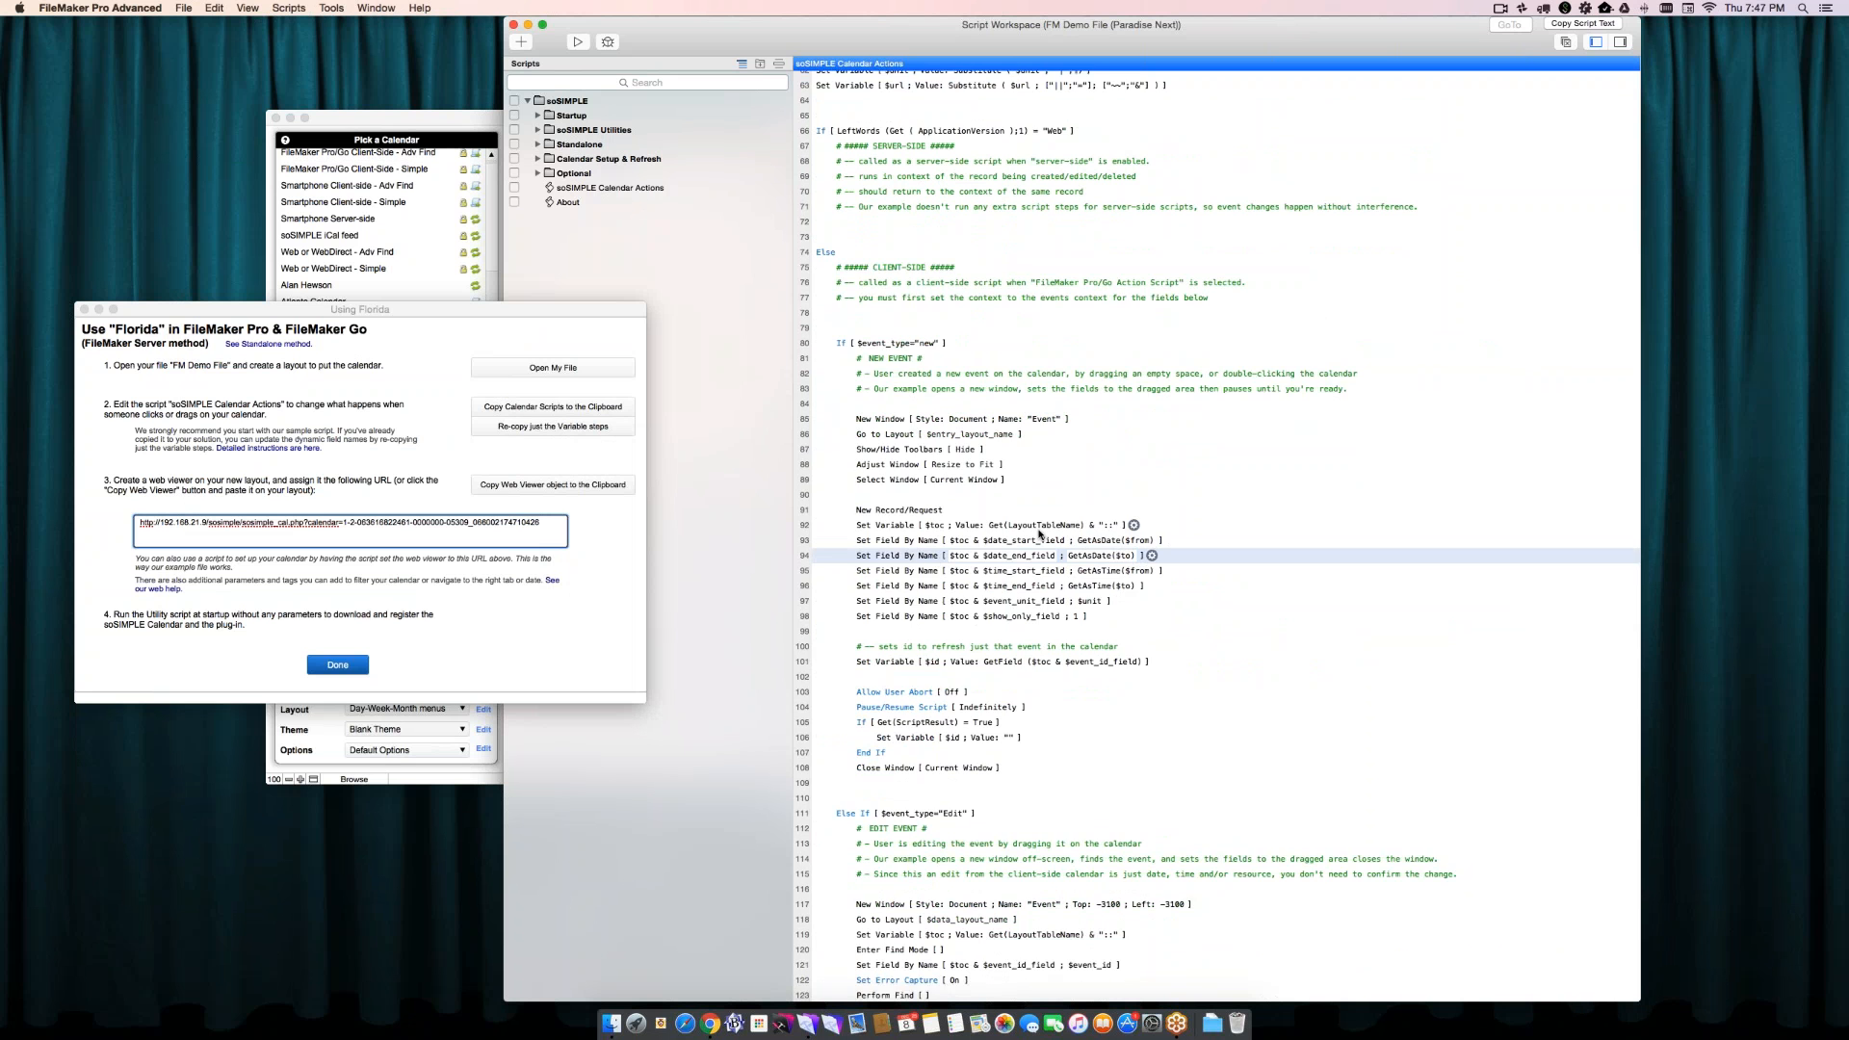
{"action": "scroll", "coordinate": [1039, 533], "scroll_direction": "up", "scroll_amount": 16}
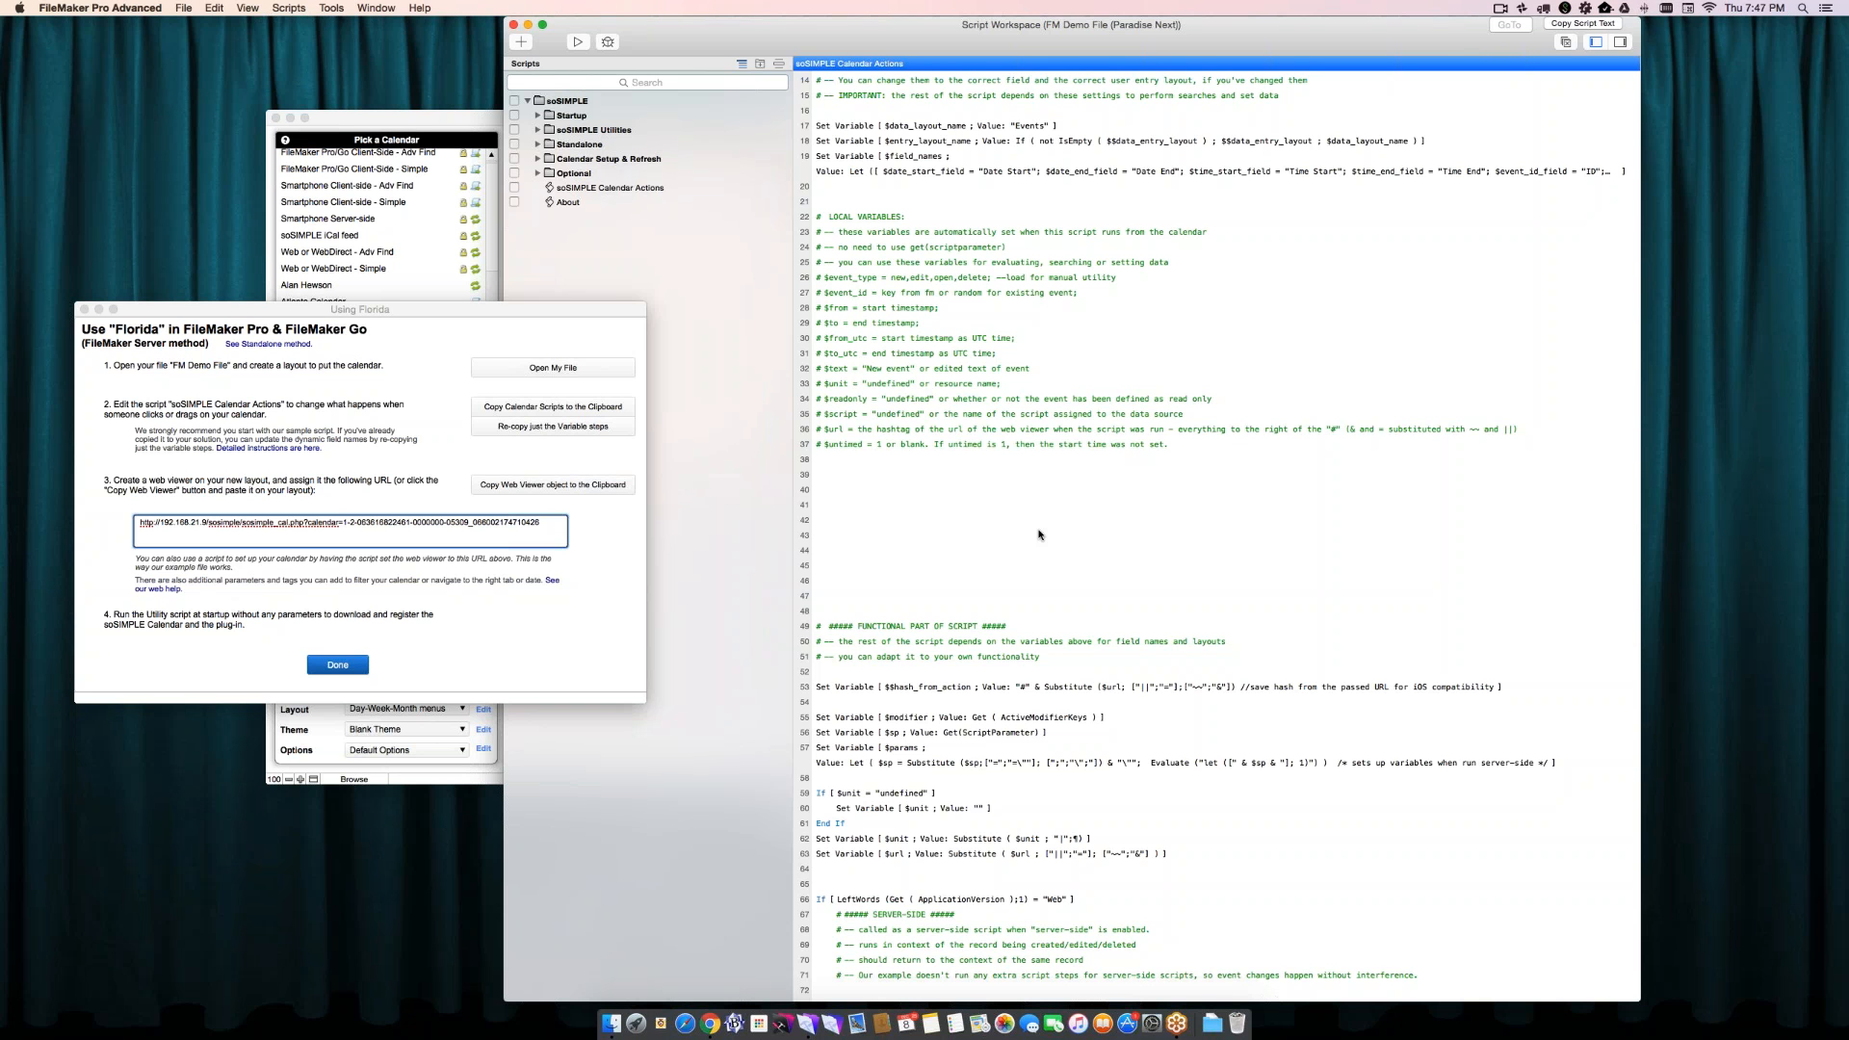
- Re-copy just the variable steps from the Florida instructions and paste them above the LOCAL VARIABLES comments in the script
{"action": "left_click", "coordinate": [962, 489]}
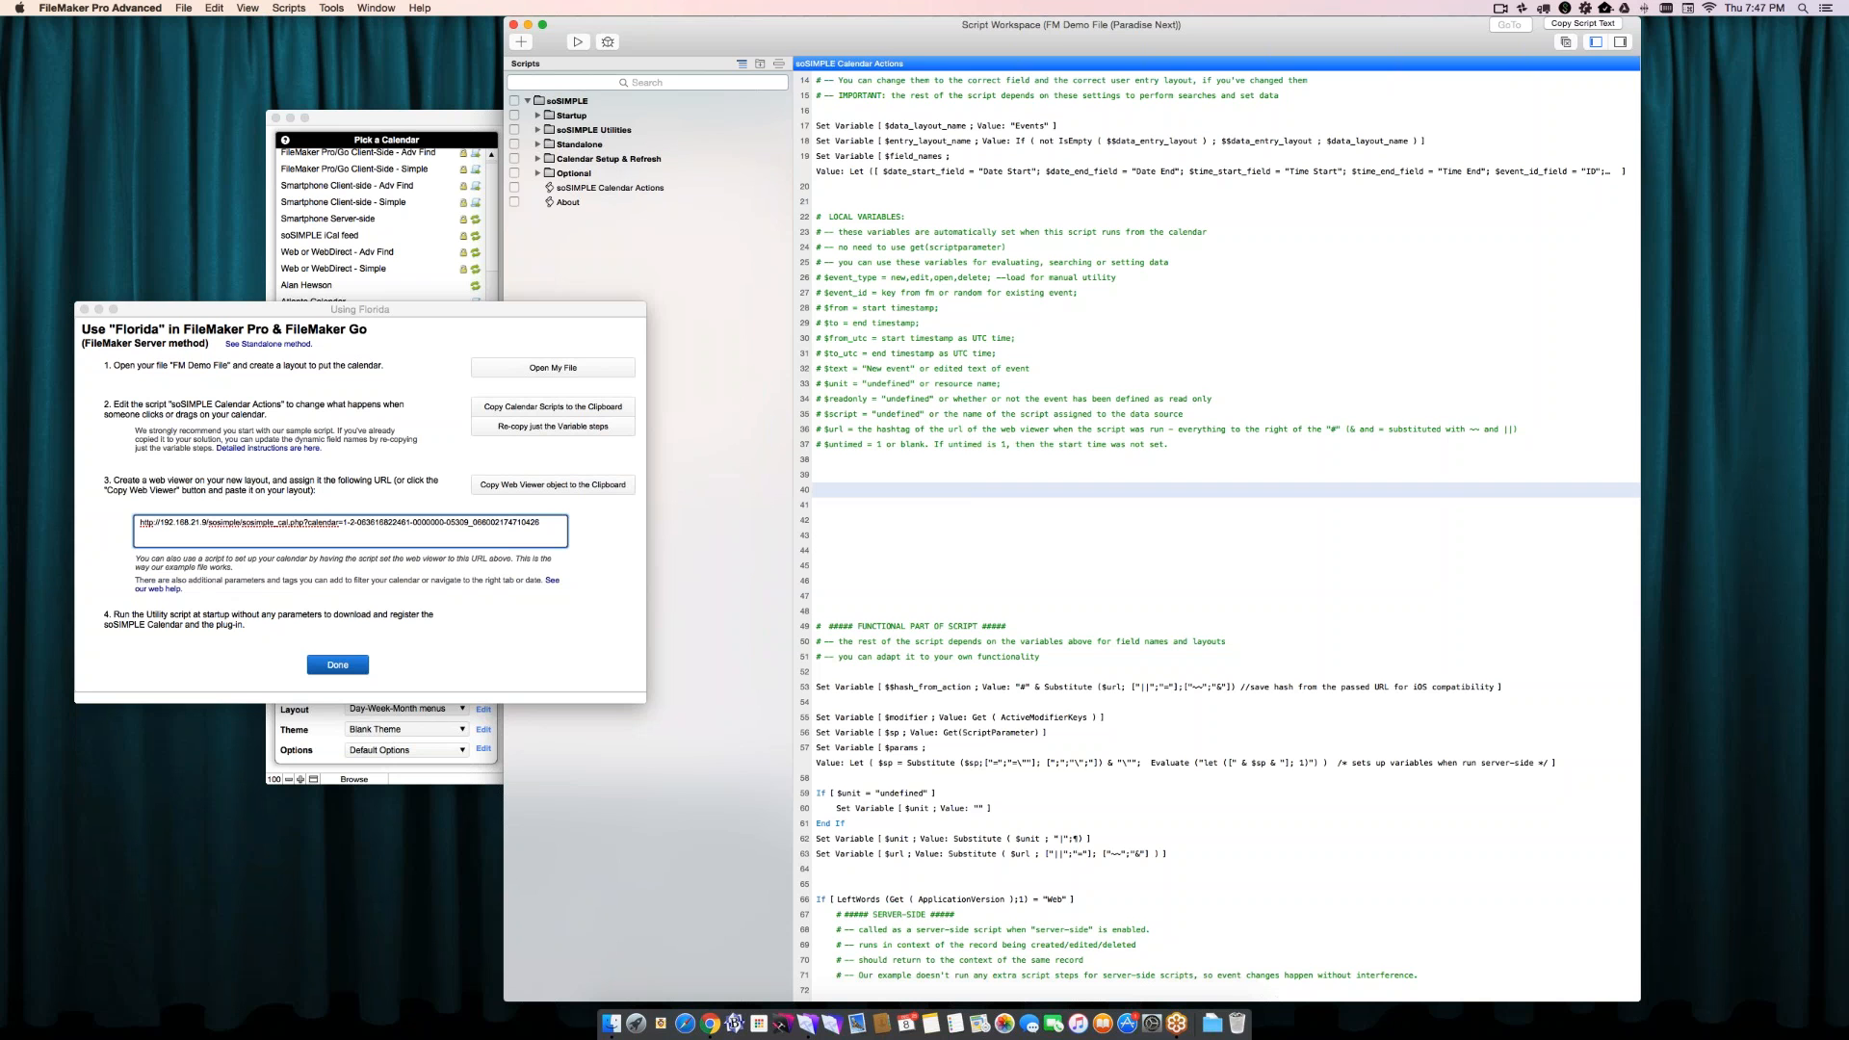
{"action": "left_click", "coordinate": [590, 452]}
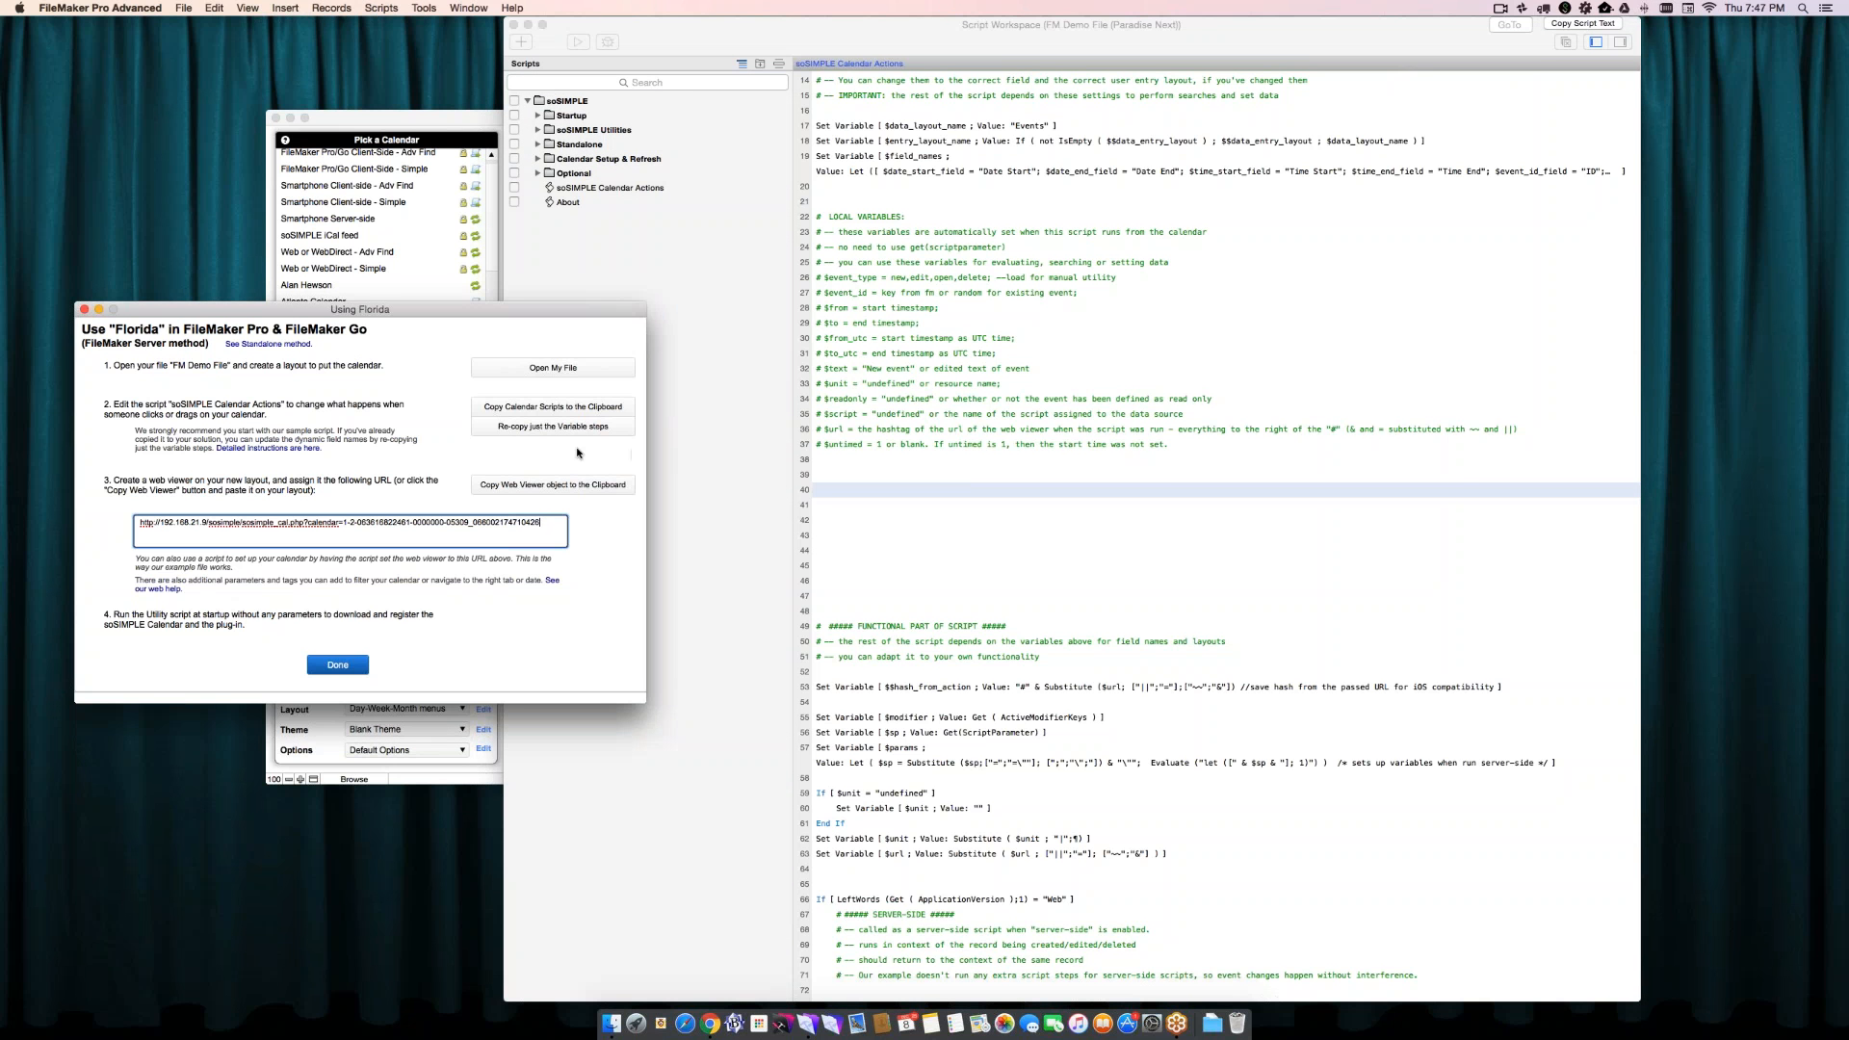
{"action": "left_click", "coordinate": [545, 433]}
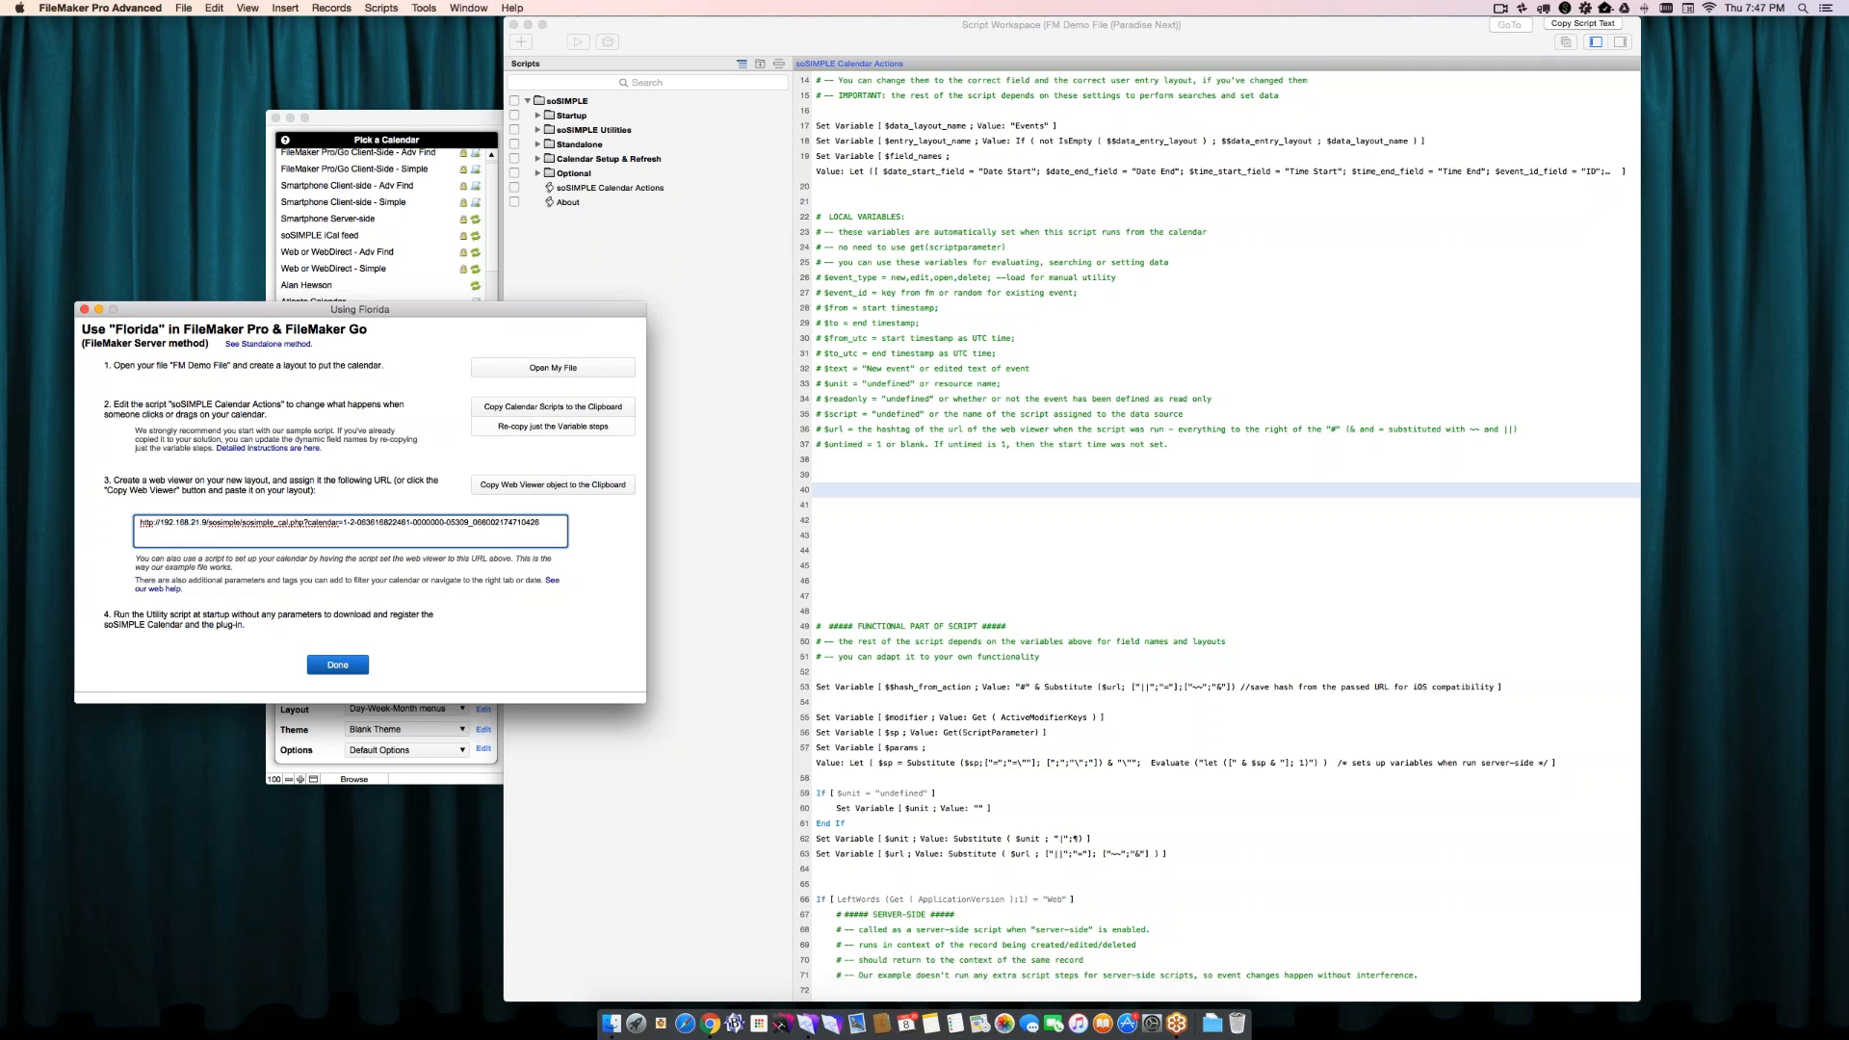
{"action": "left_click", "coordinate": [830, 212]}
{"action": "left_click", "coordinate": [828, 200]}
{"action": "key", "text": "super+v"}
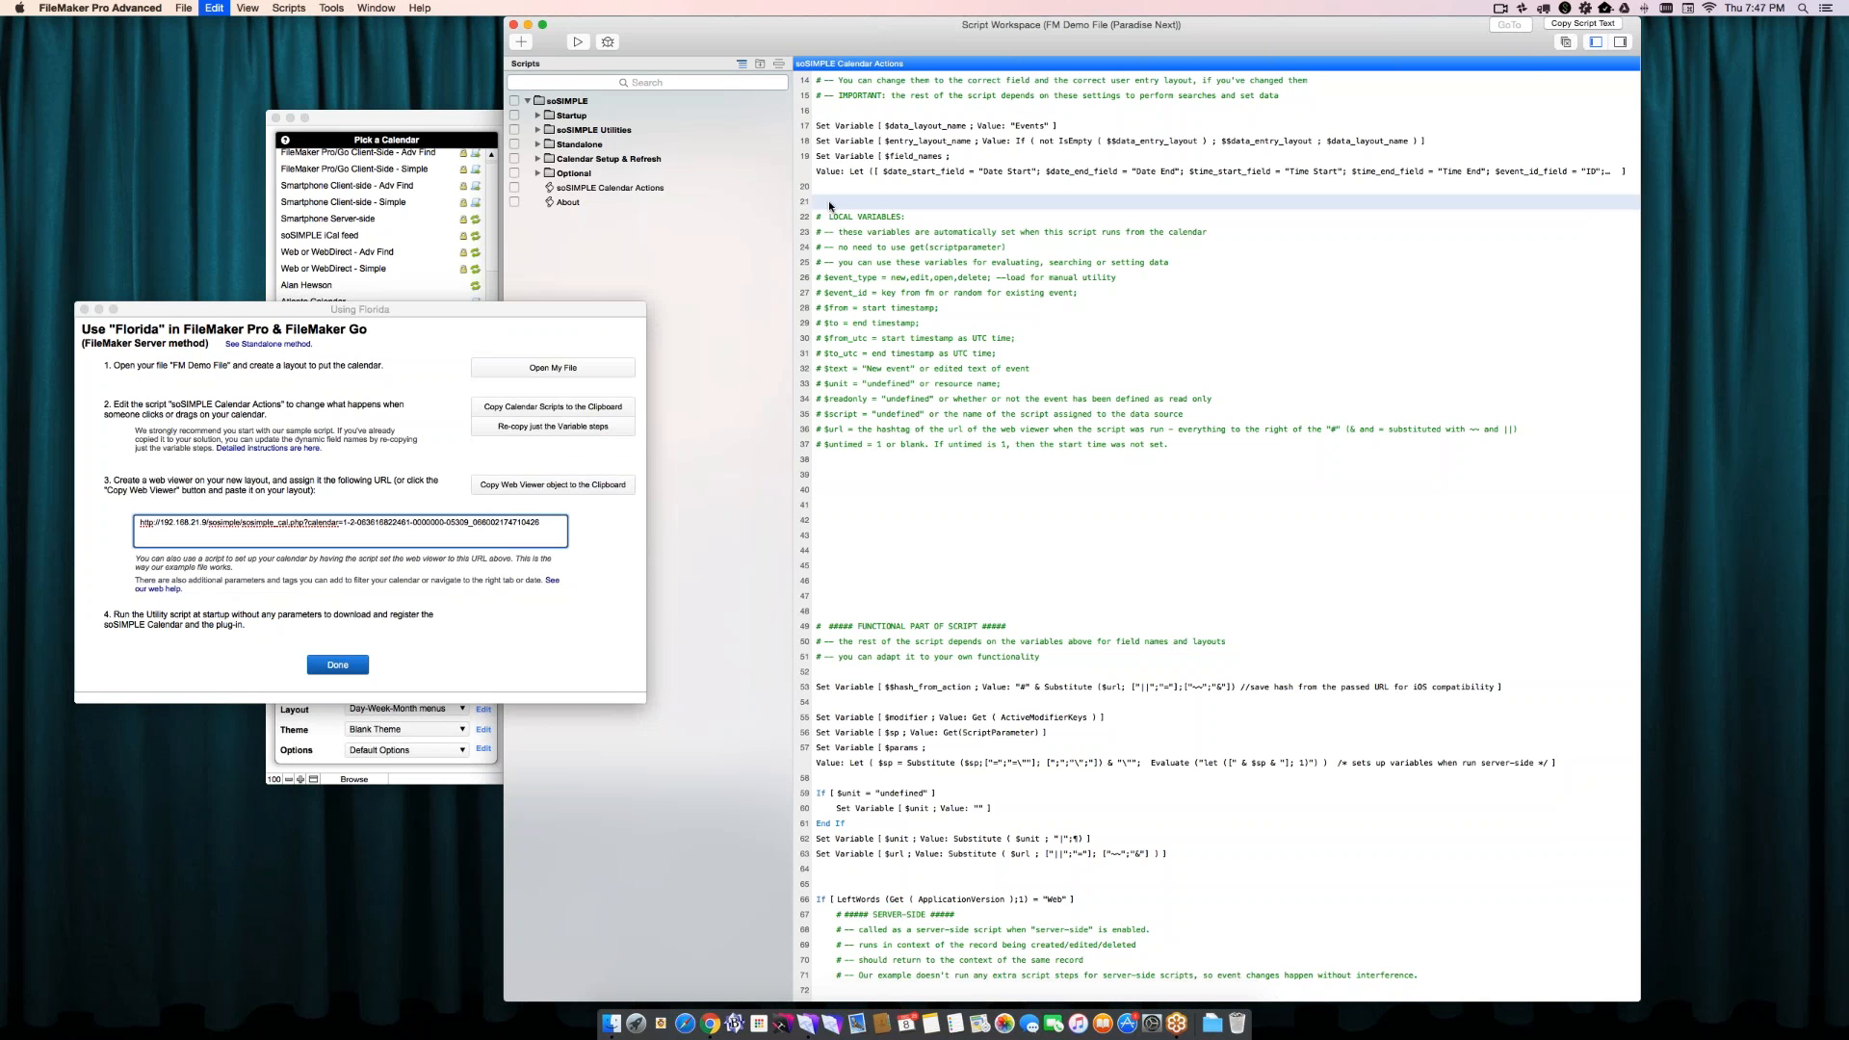
- Delete the original three Set Variable steps and insert a blank line after the newly pasted ones
{"action": "left_click", "coordinate": [851, 168]}
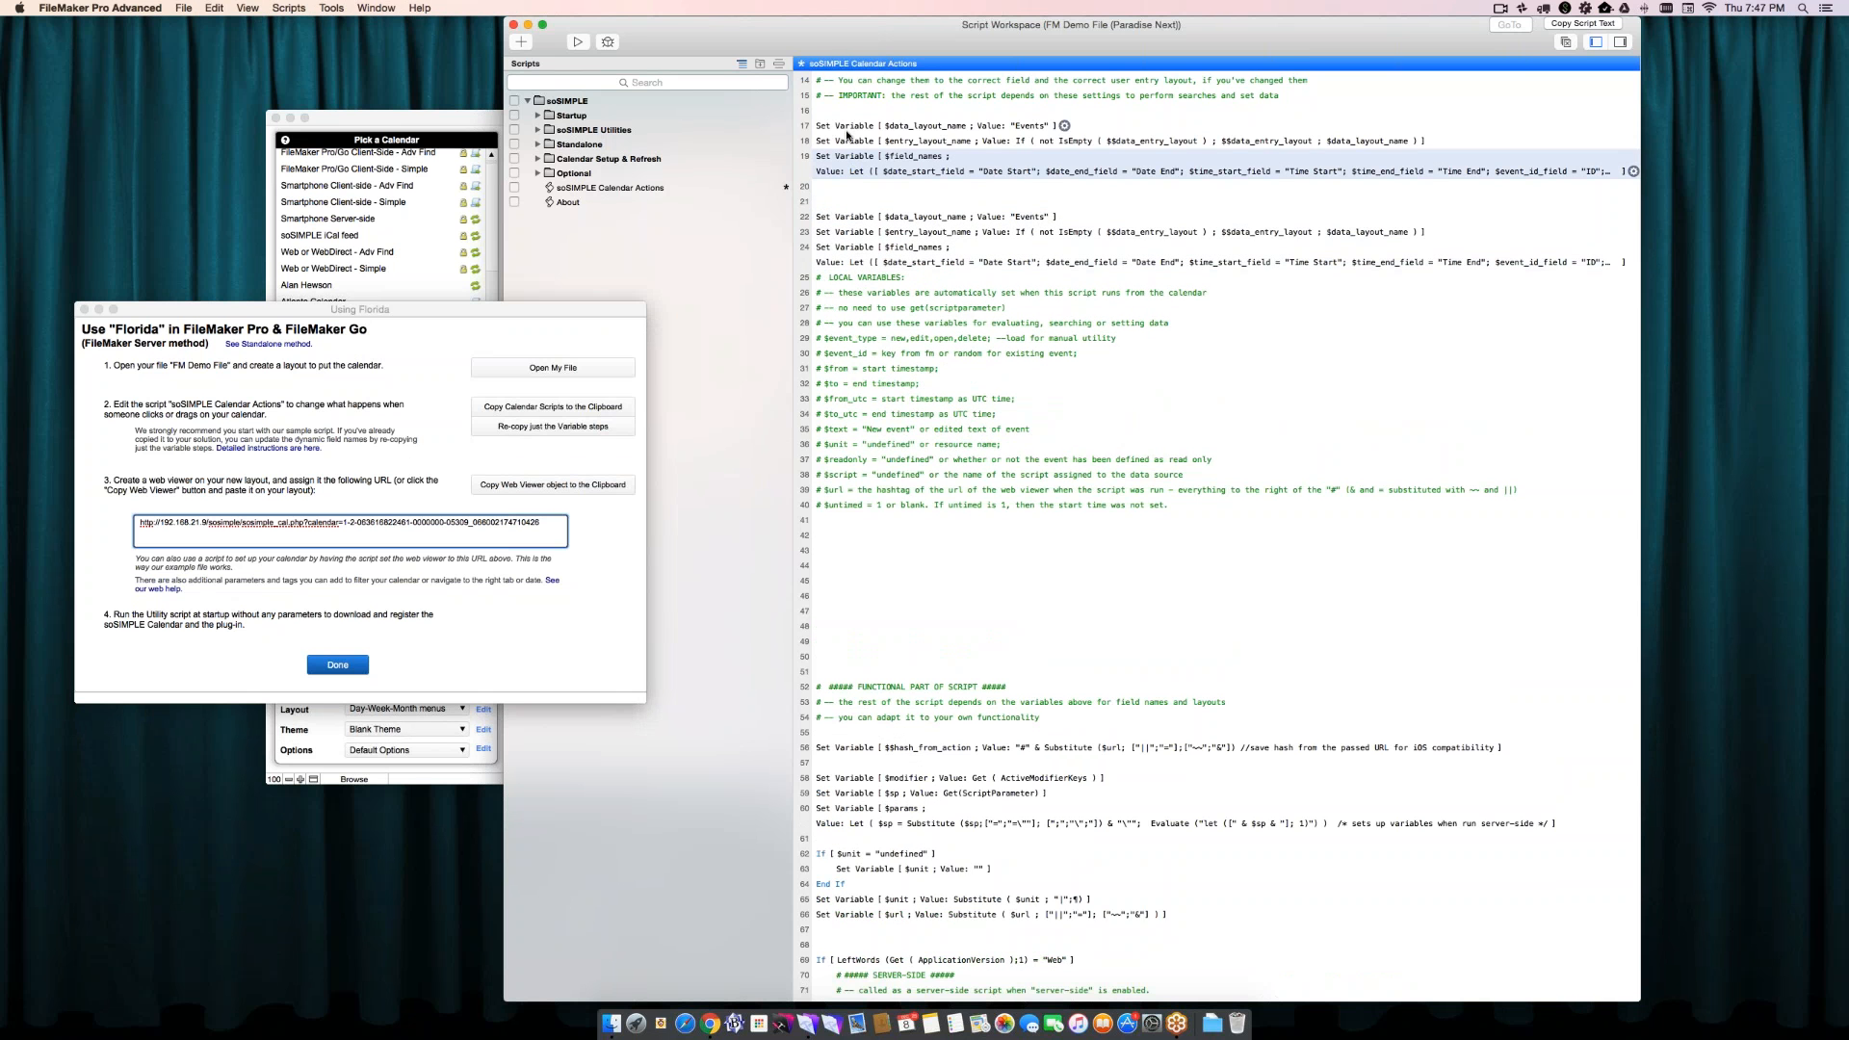
{"action": "left_click", "coordinate": [847, 130], "text": "shift"}
{"action": "key", "text": "Delete"}
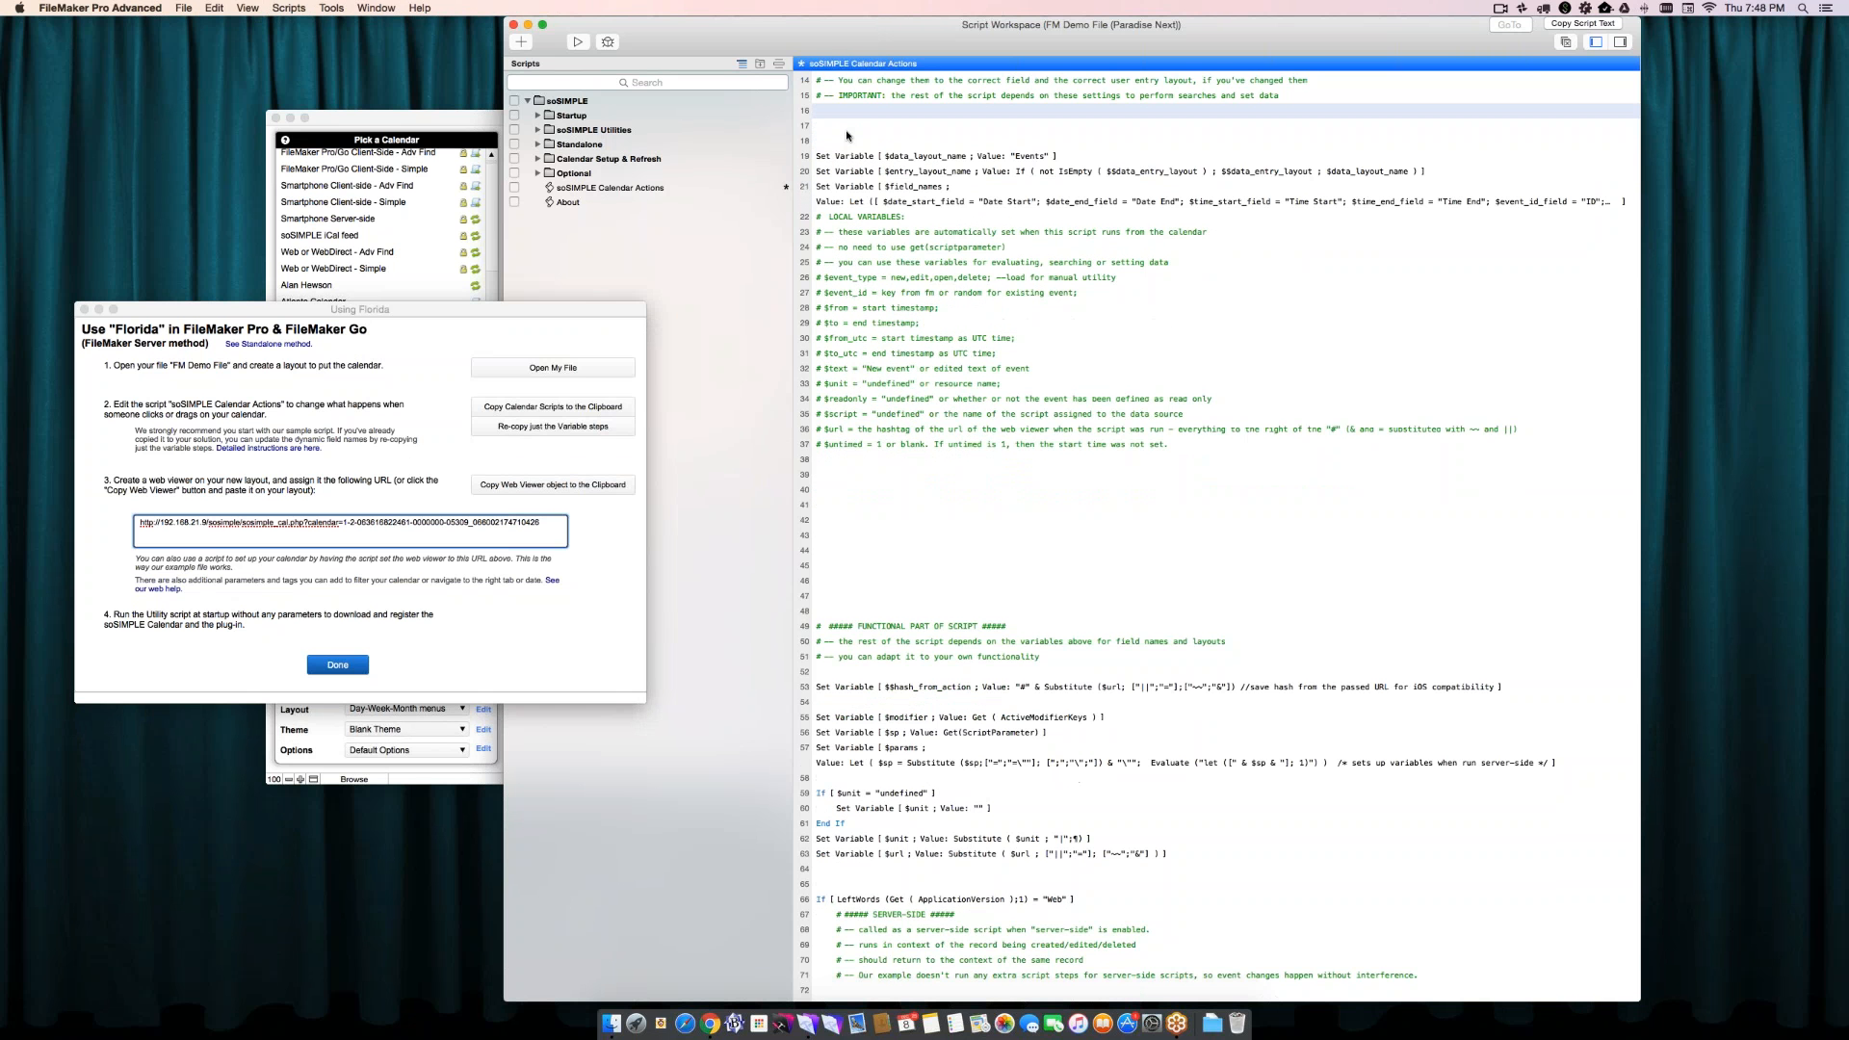
{"action": "left_click", "coordinate": [833, 205]}
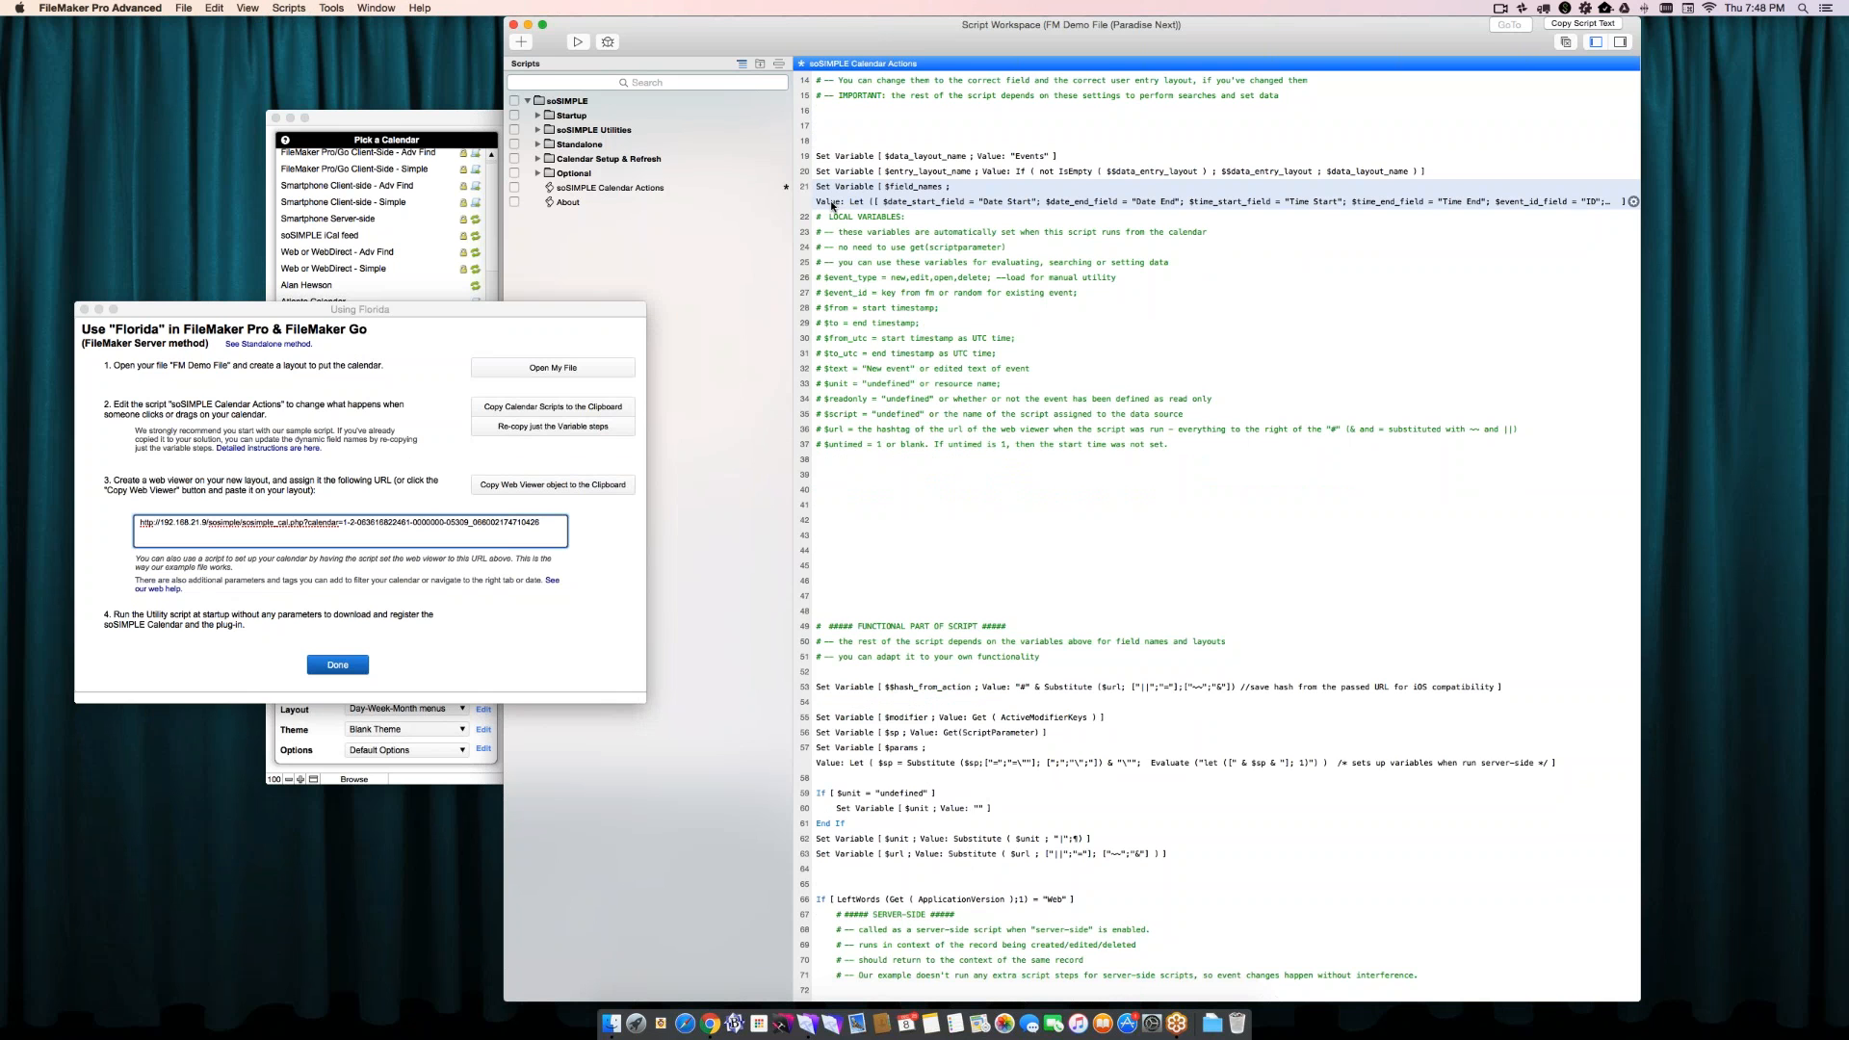
{"action": "key", "text": "Return"}
- Close FM Demo File's Script Workspace and save all script changes
{"action": "left_click", "coordinate": [460, 473]}
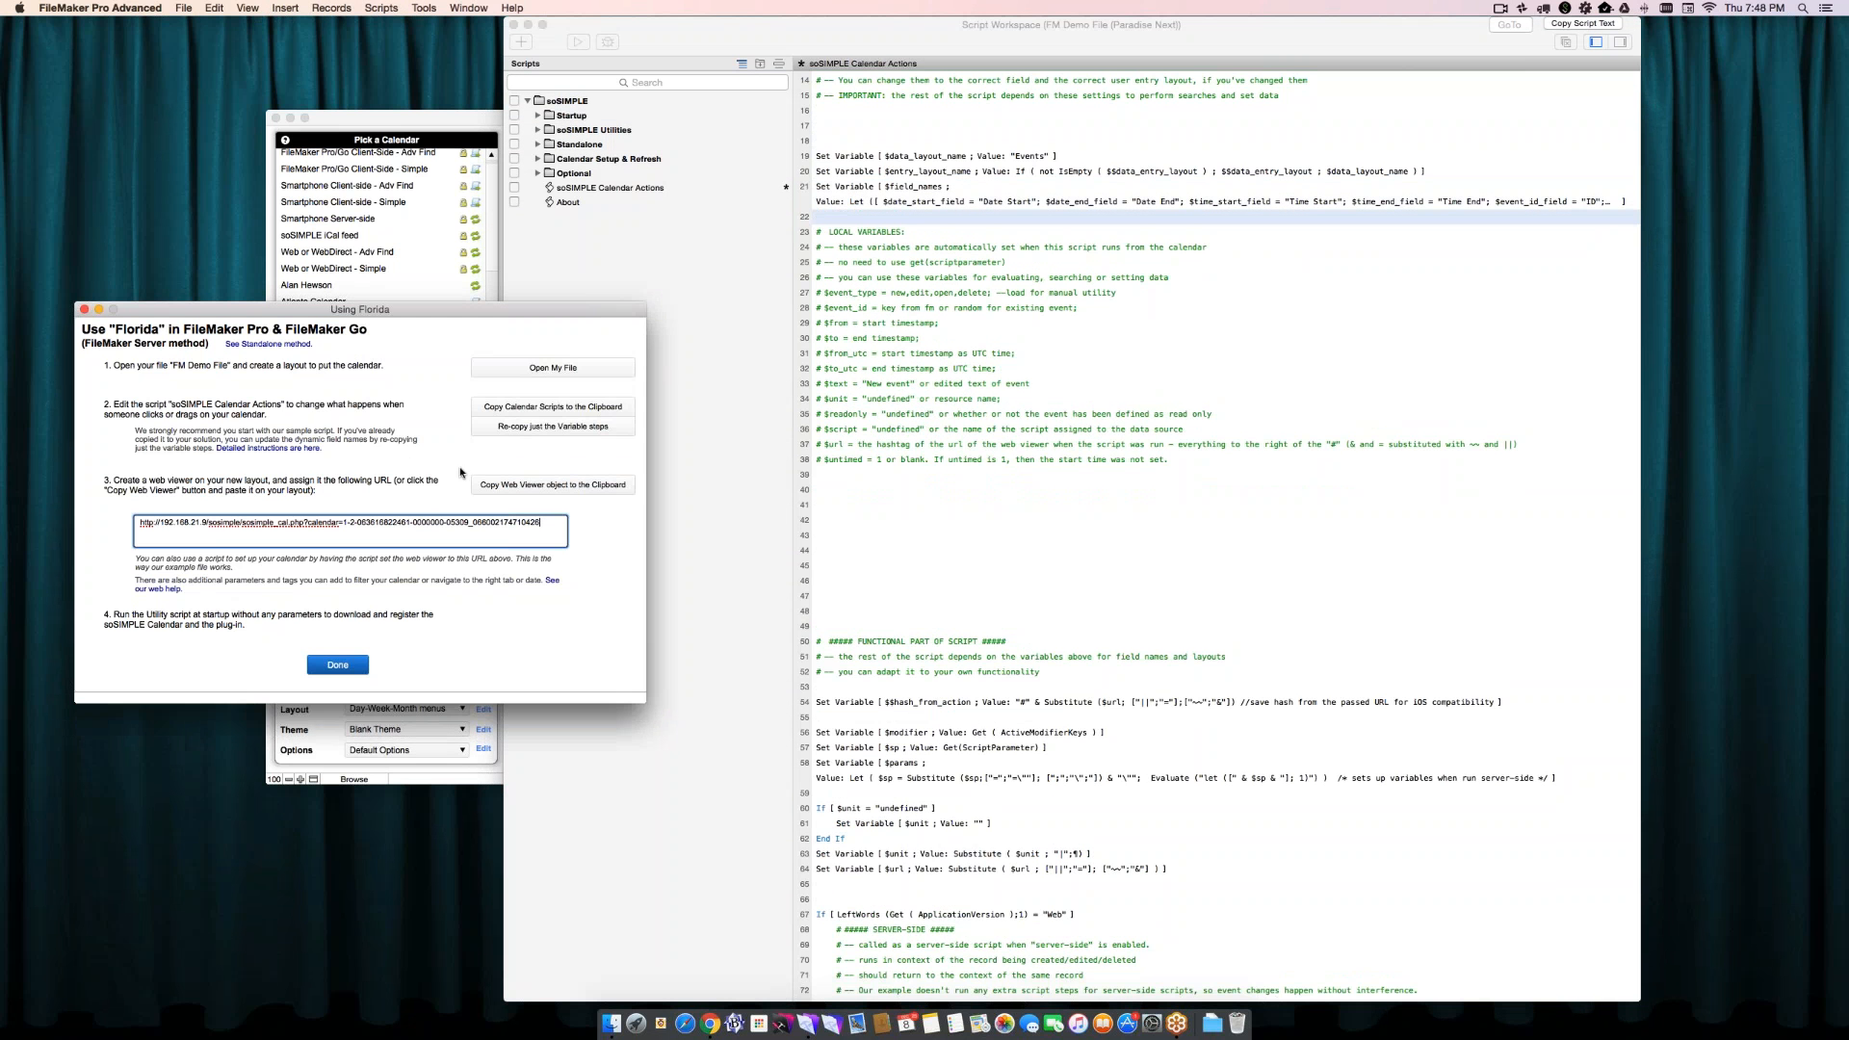
{"action": "left_click", "coordinate": [575, 103]}
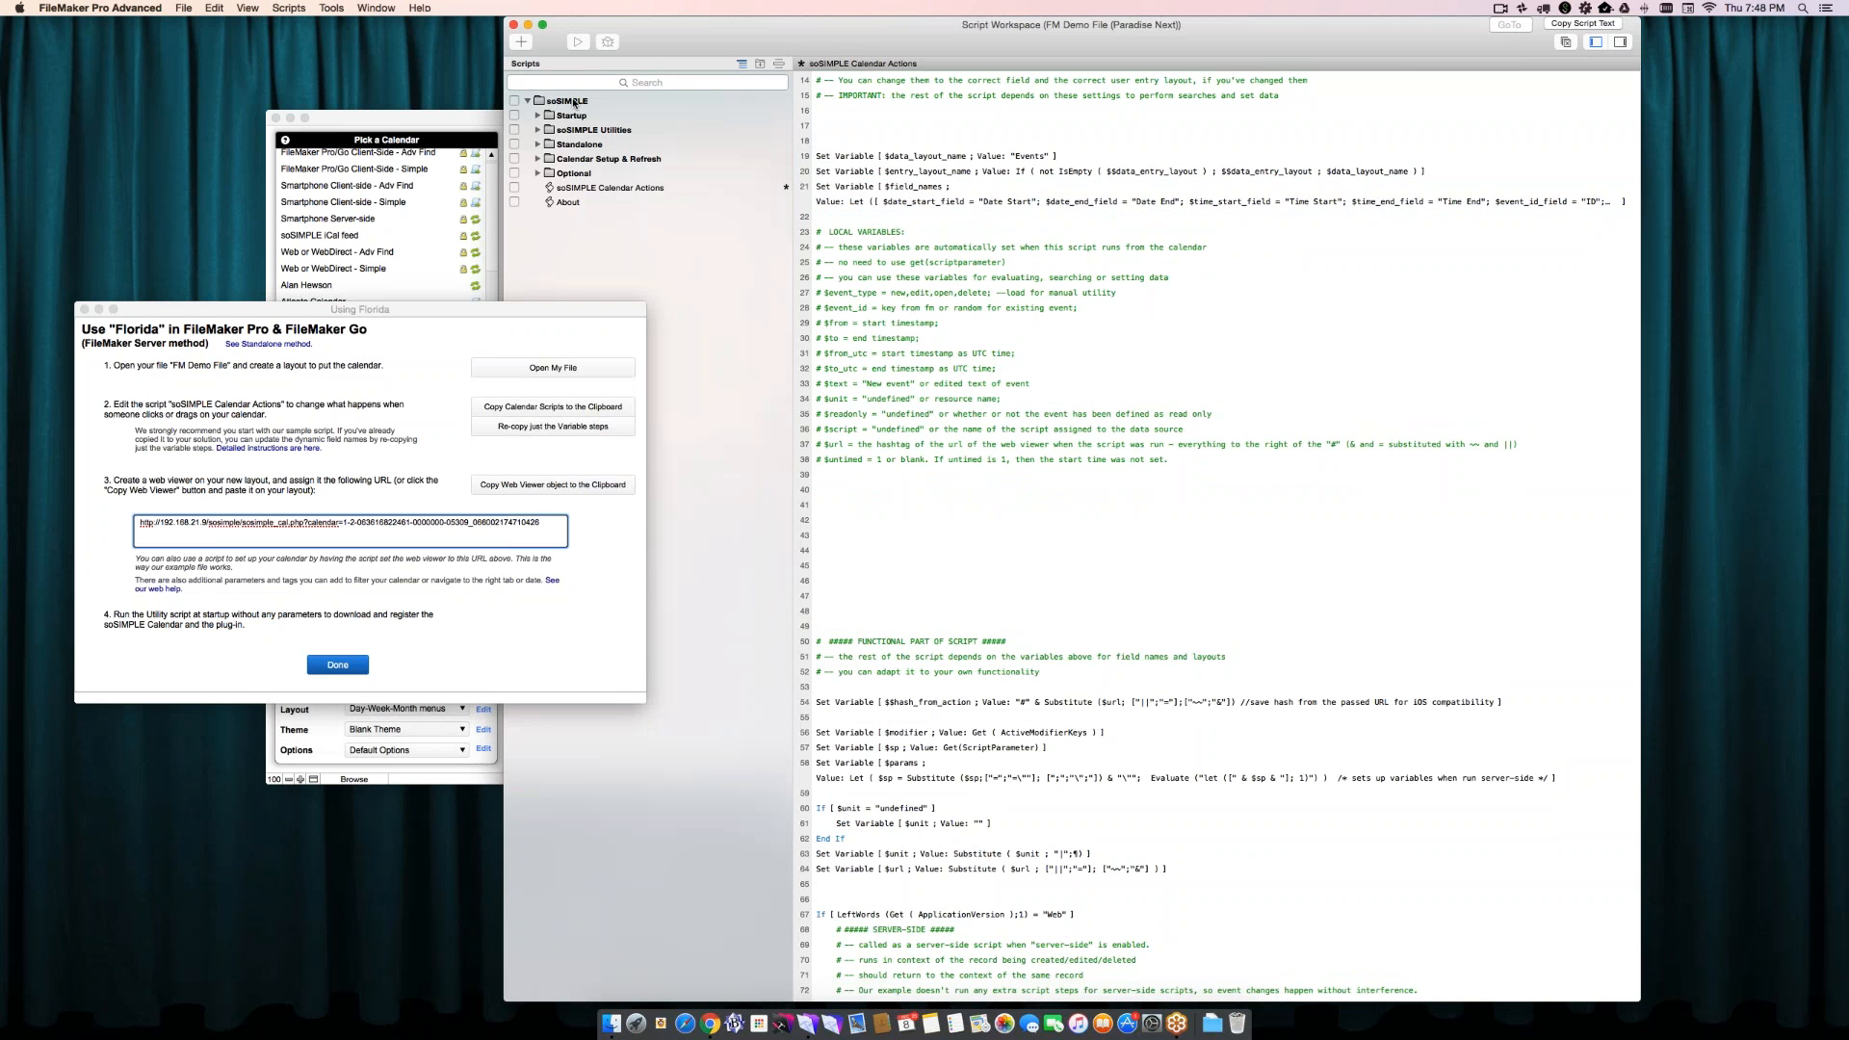
{"action": "left_click", "coordinate": [514, 25]}
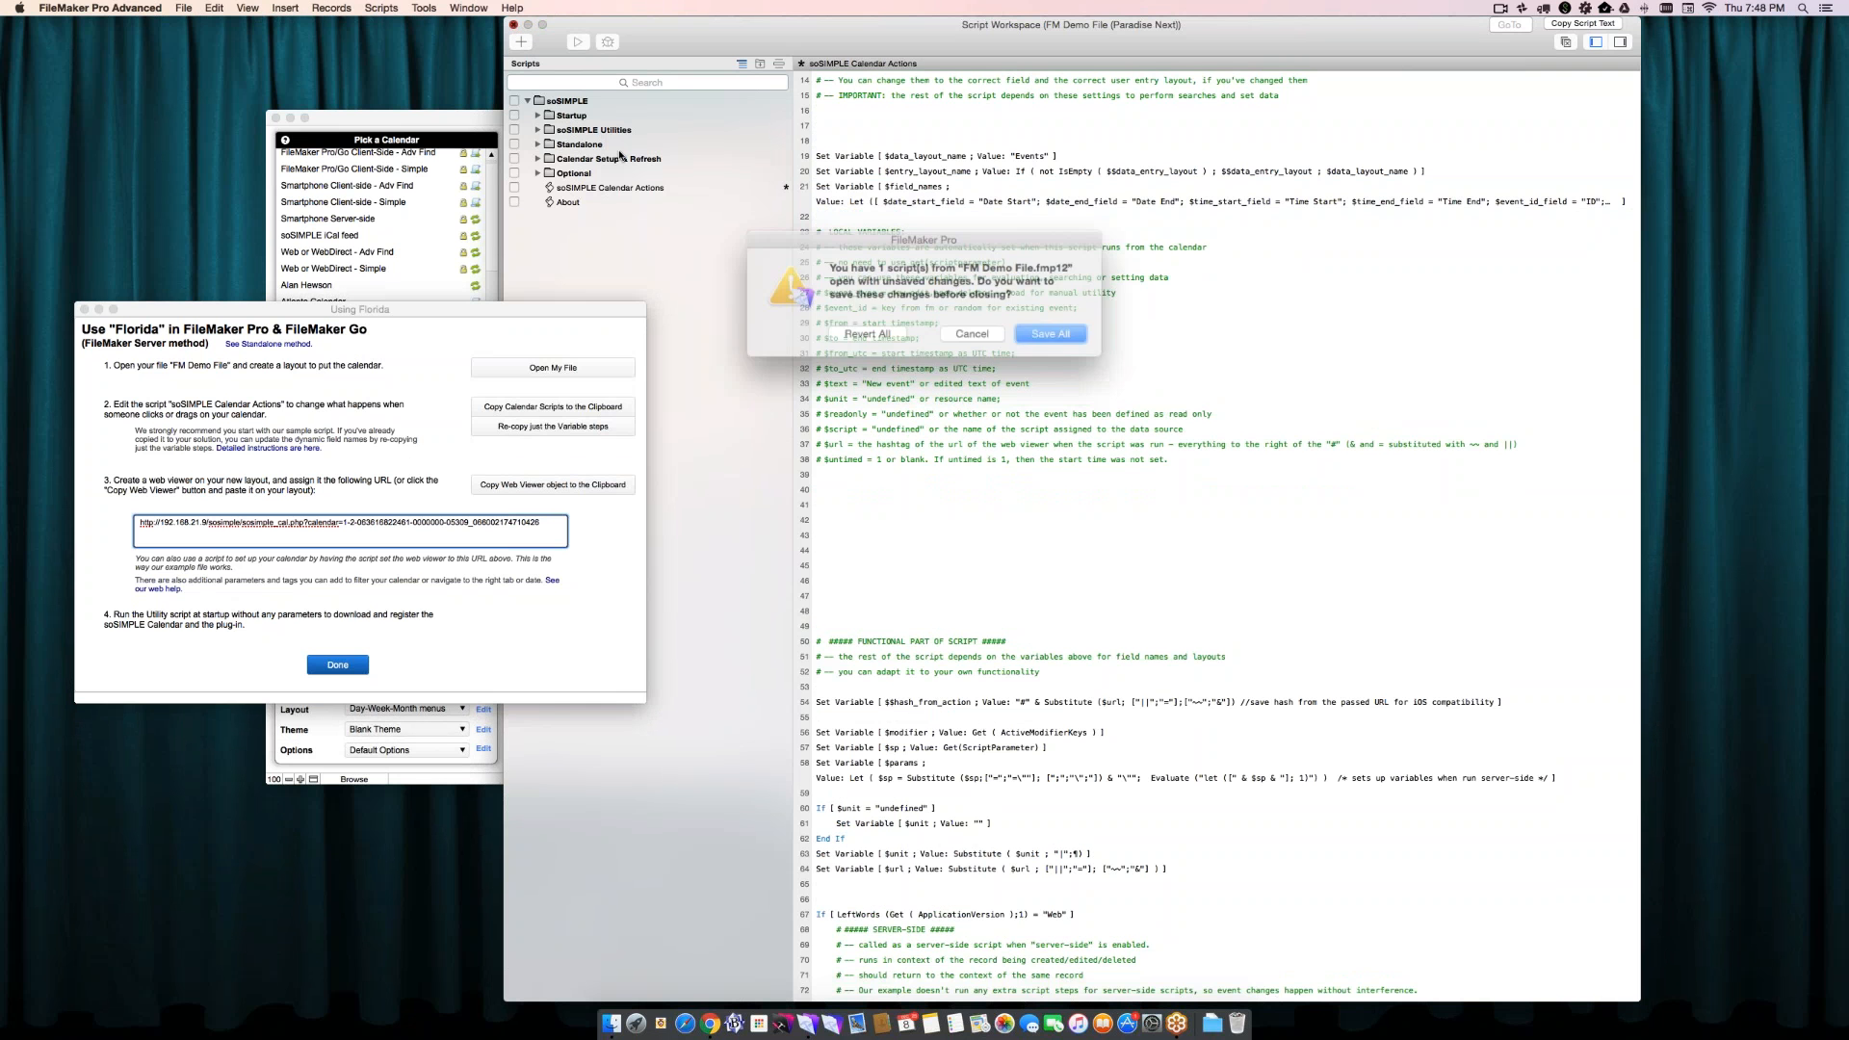
{"action": "left_click", "coordinate": [1026, 331]}
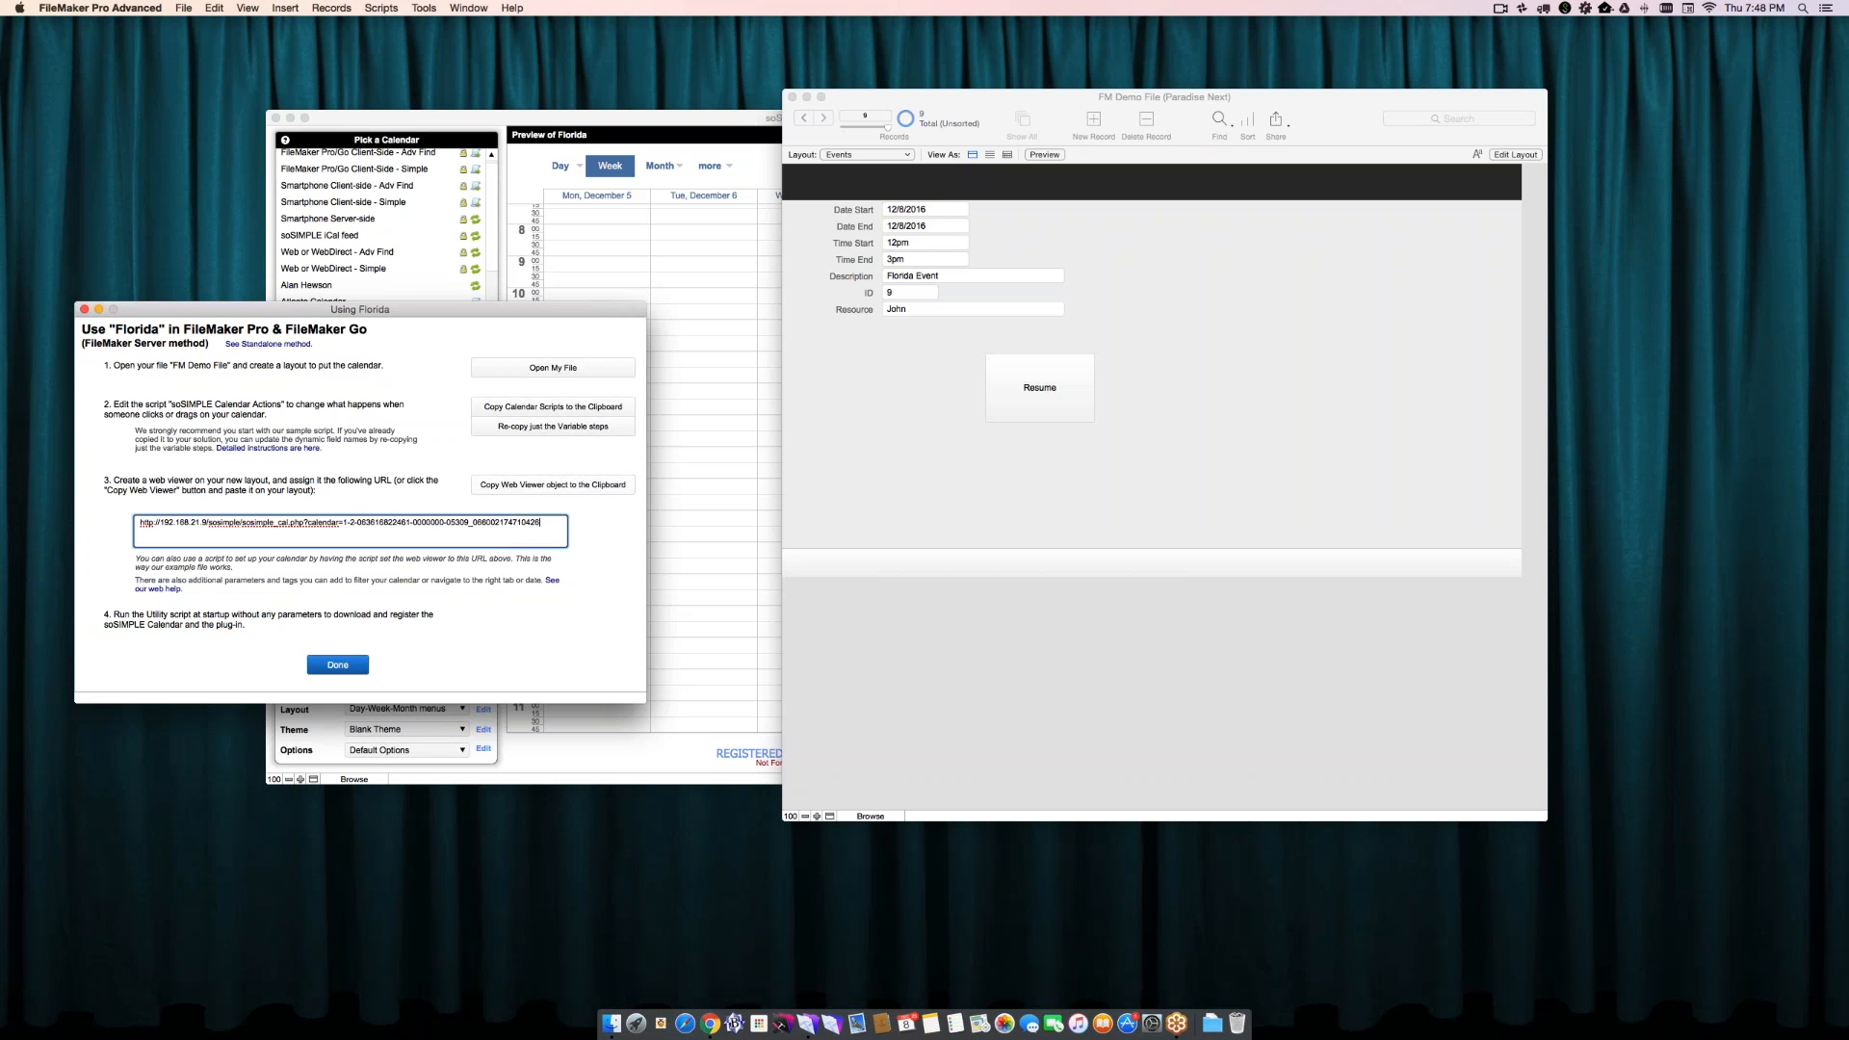
- Copy the Florida calendar's web viewer object to the clipboard and close the Using Florida instructions window
{"action": "left_click", "coordinate": [553, 485]}
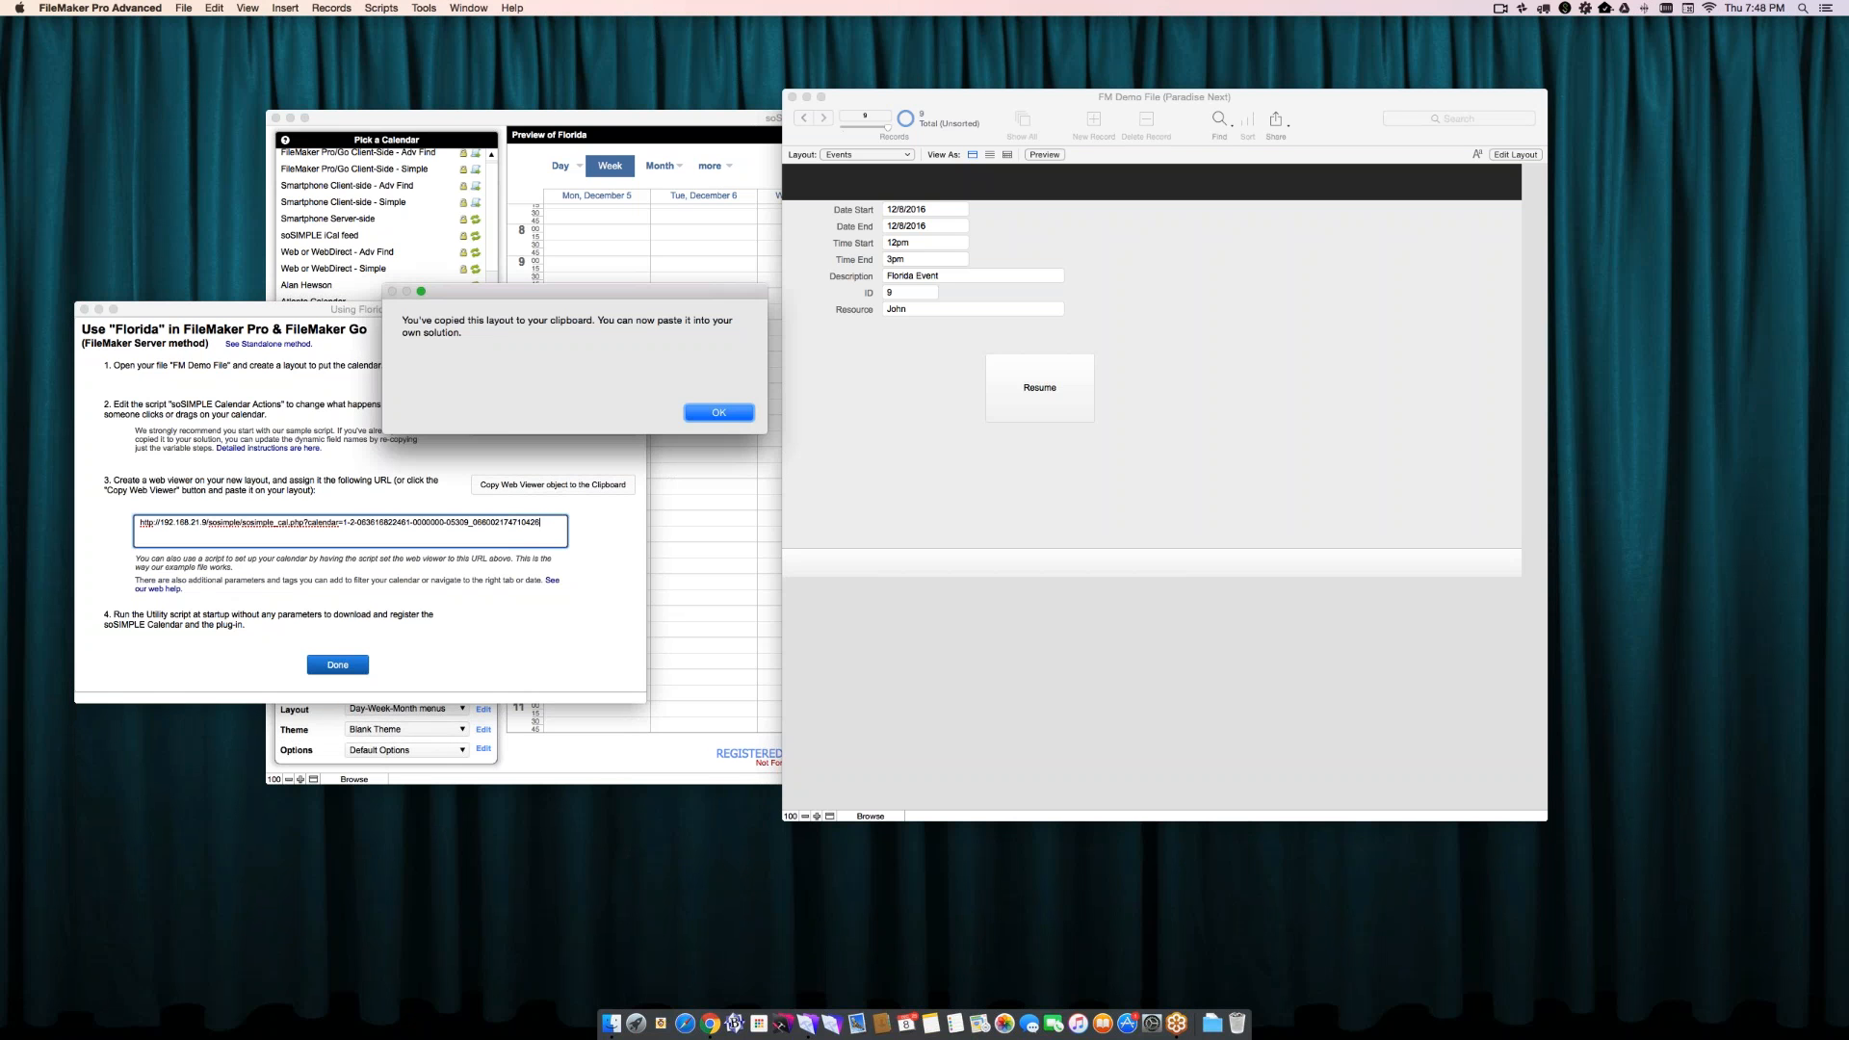
{"action": "left_click", "coordinate": [719, 412]}
{"action": "left_click", "coordinate": [987, 108]}
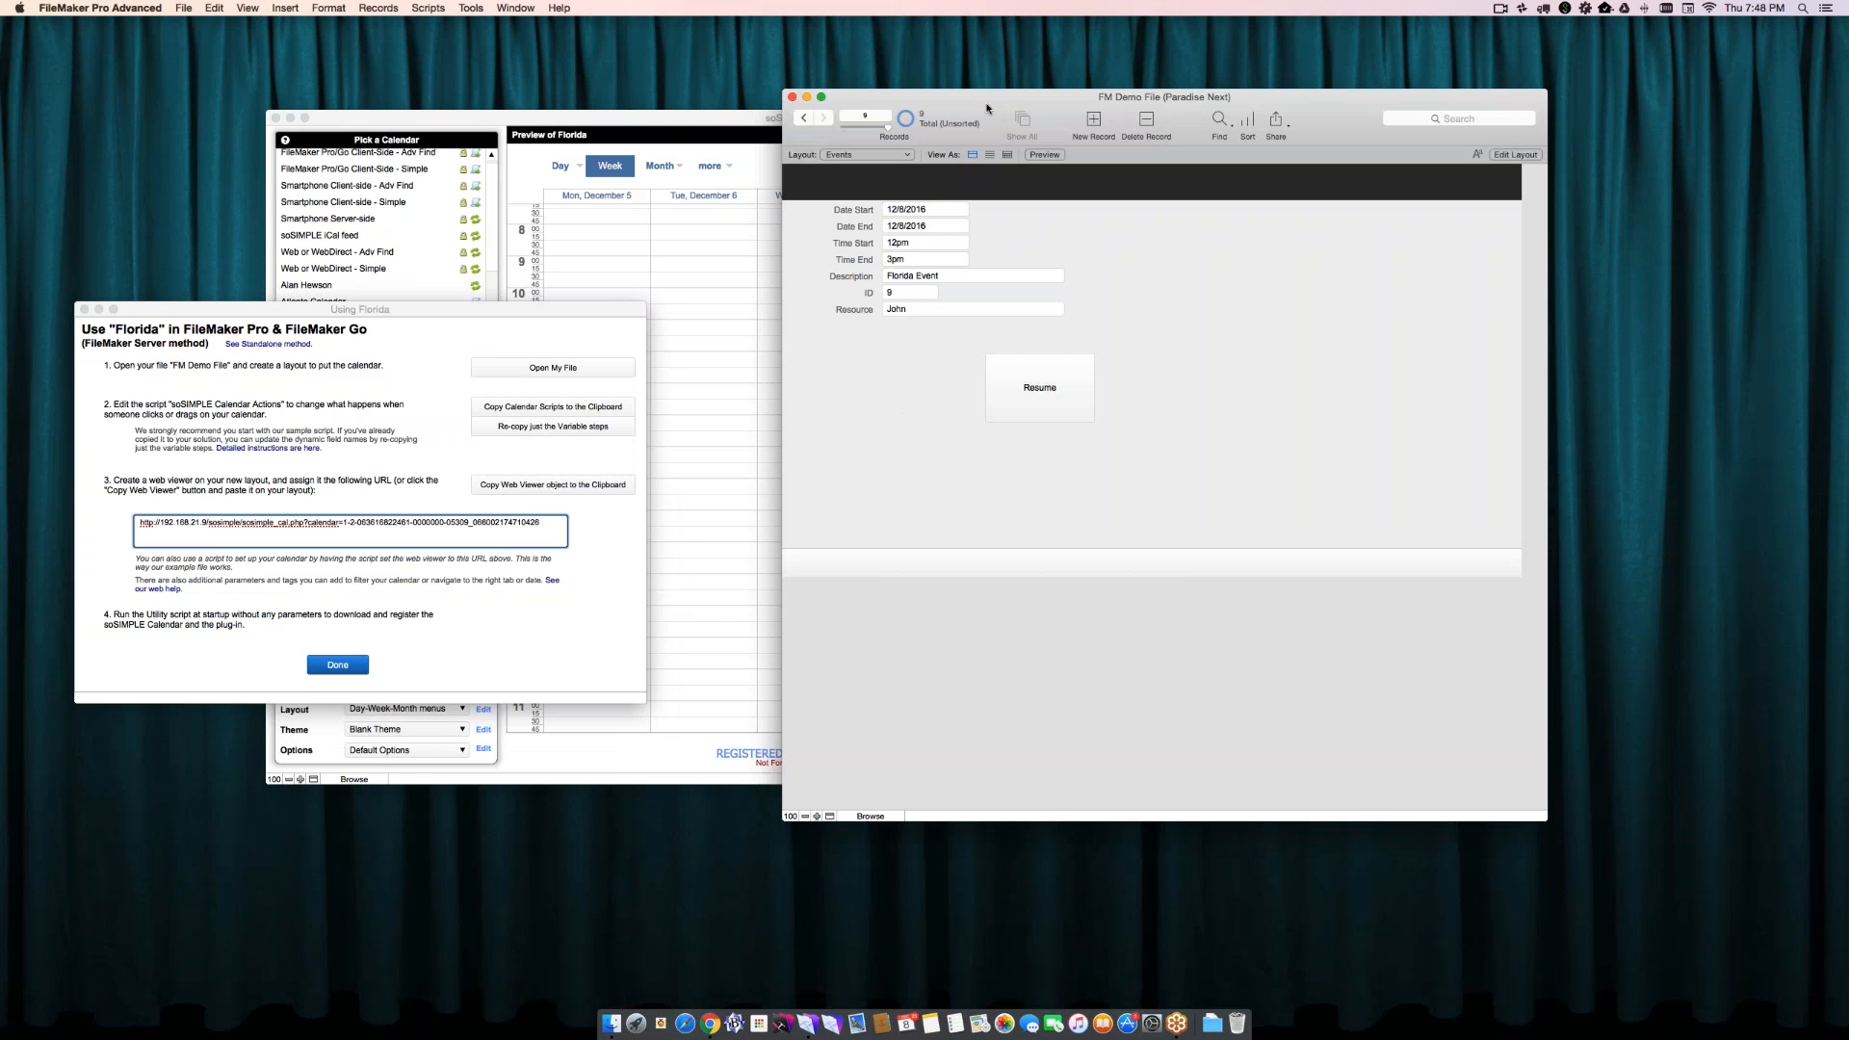
{"action": "left_click", "coordinate": [85, 310]}
- Create a new computer layout named "Calendar UI" in FM Demo File, showing records from Events
{"action": "left_click_drag", "start_coordinate": [866, 94], "coordinate": [405, 105]}
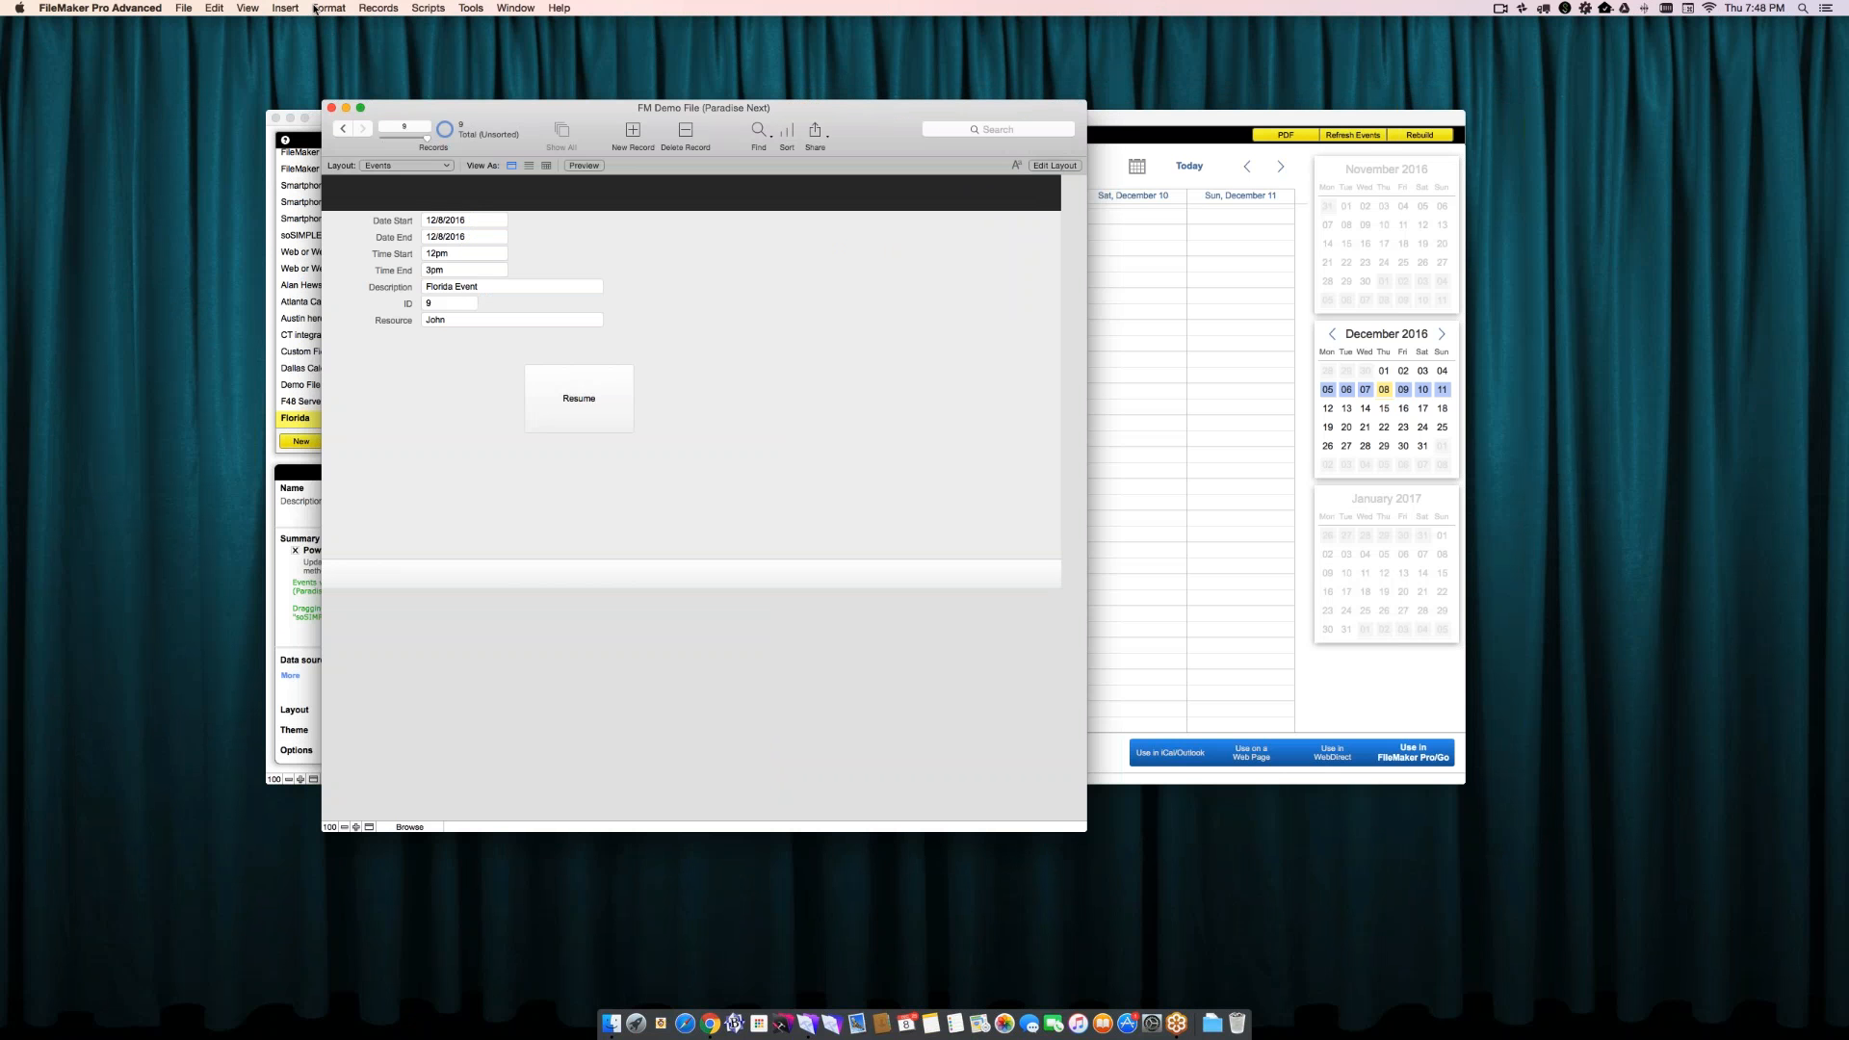
{"action": "key", "text": "super+l"}
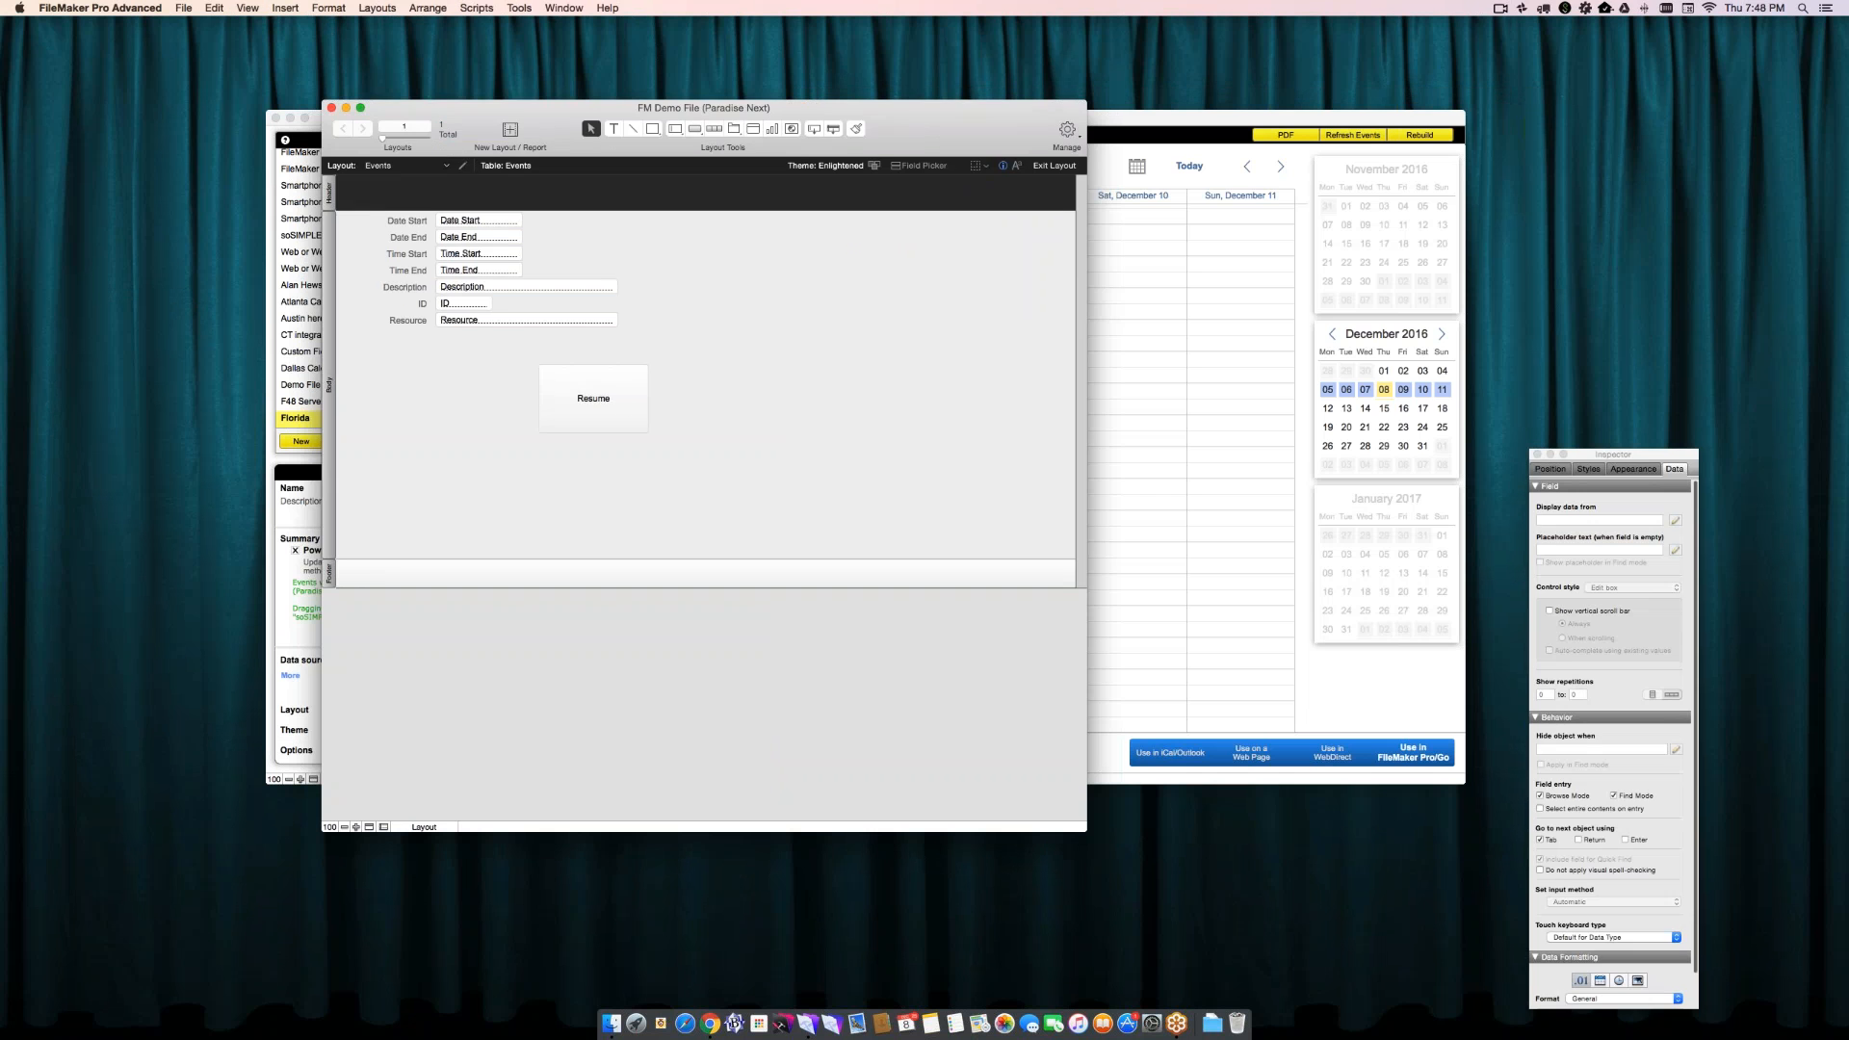
{"action": "key", "text": "super+n"}
{"action": "key", "text": "Tab"}
{"action": "type", "text": "Calendar UI"}
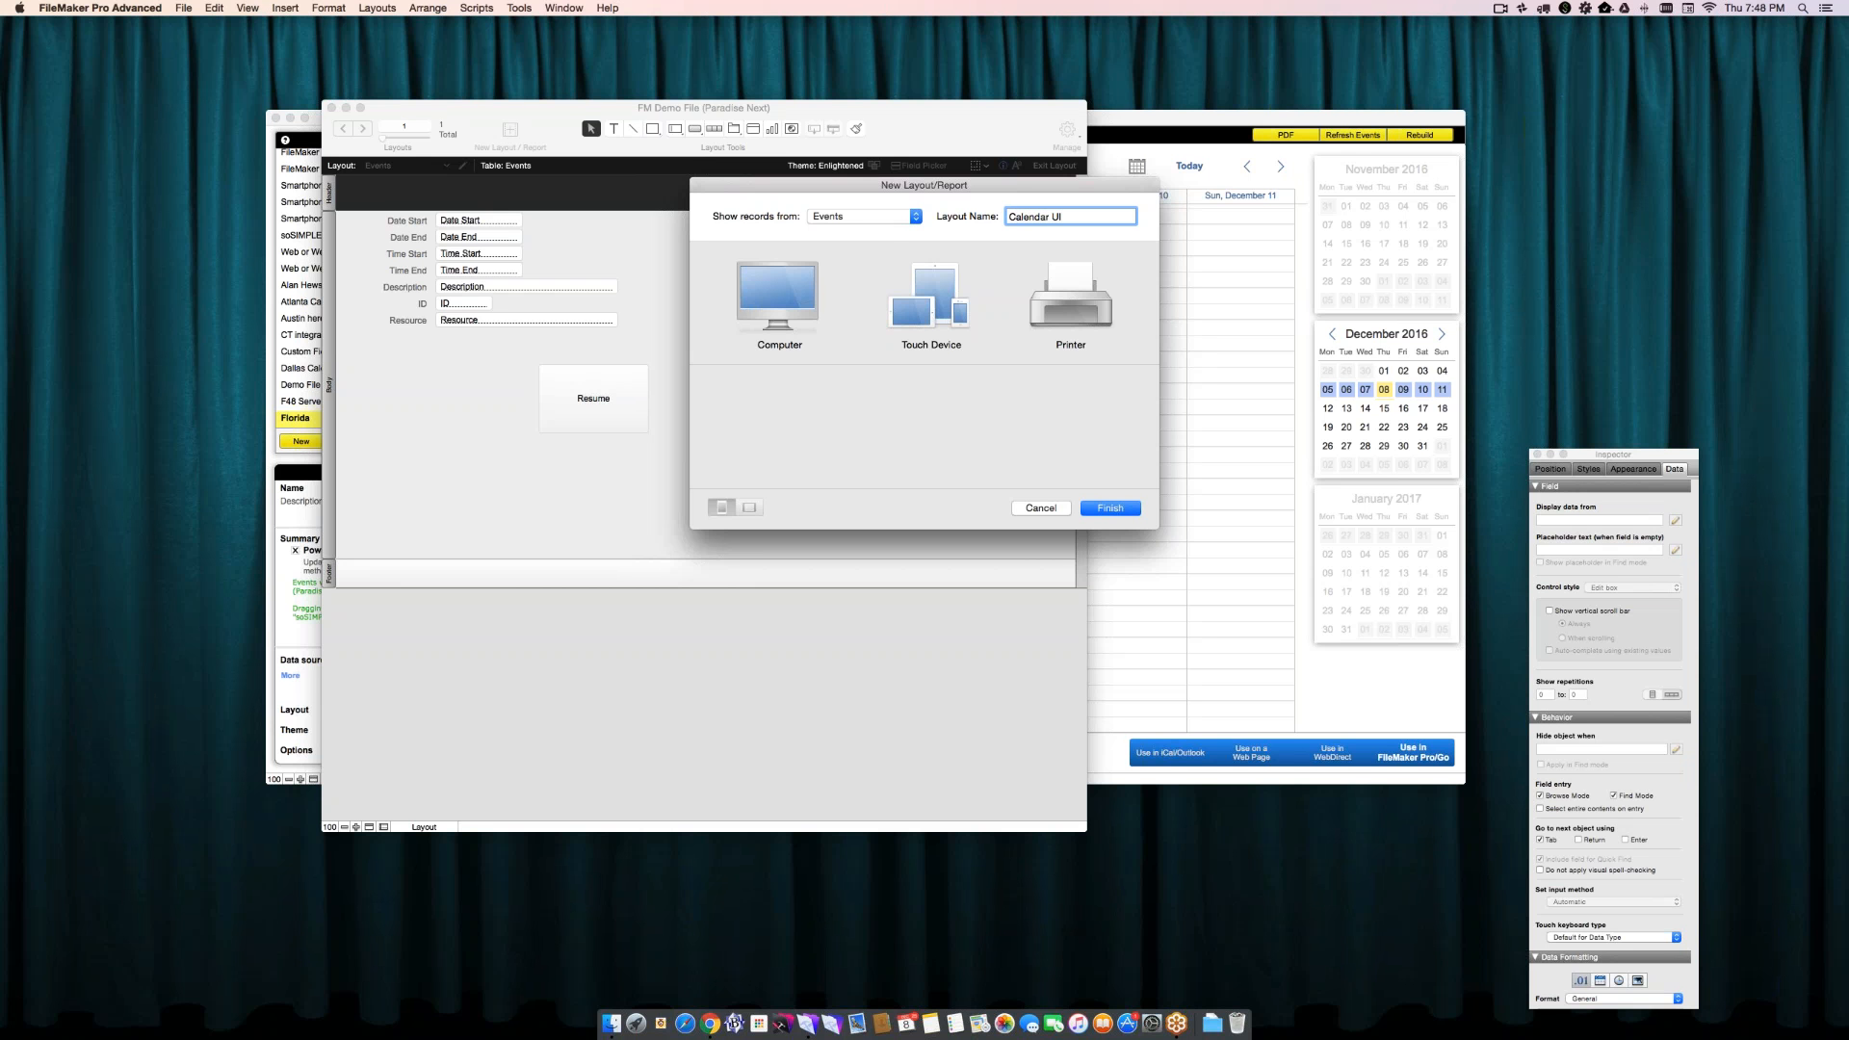
{"action": "left_click", "coordinate": [872, 216]}
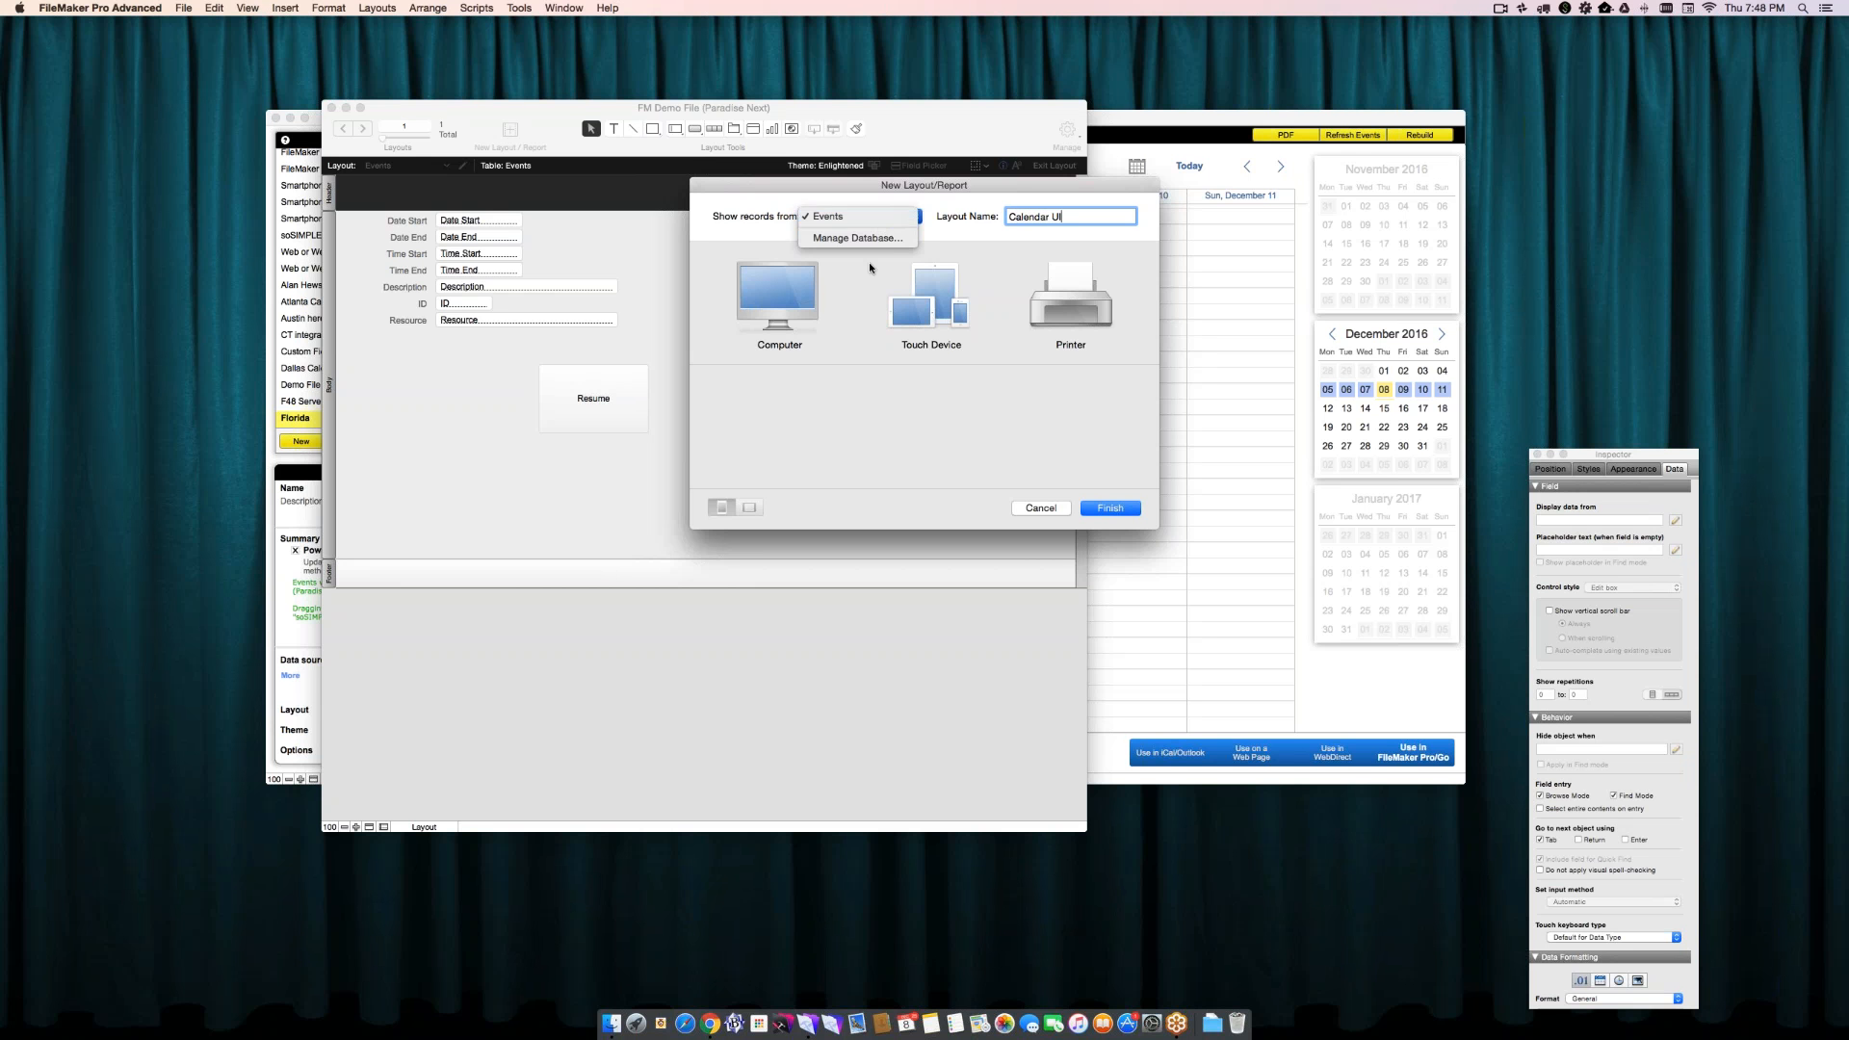
{"action": "left_click", "coordinate": [770, 243]}
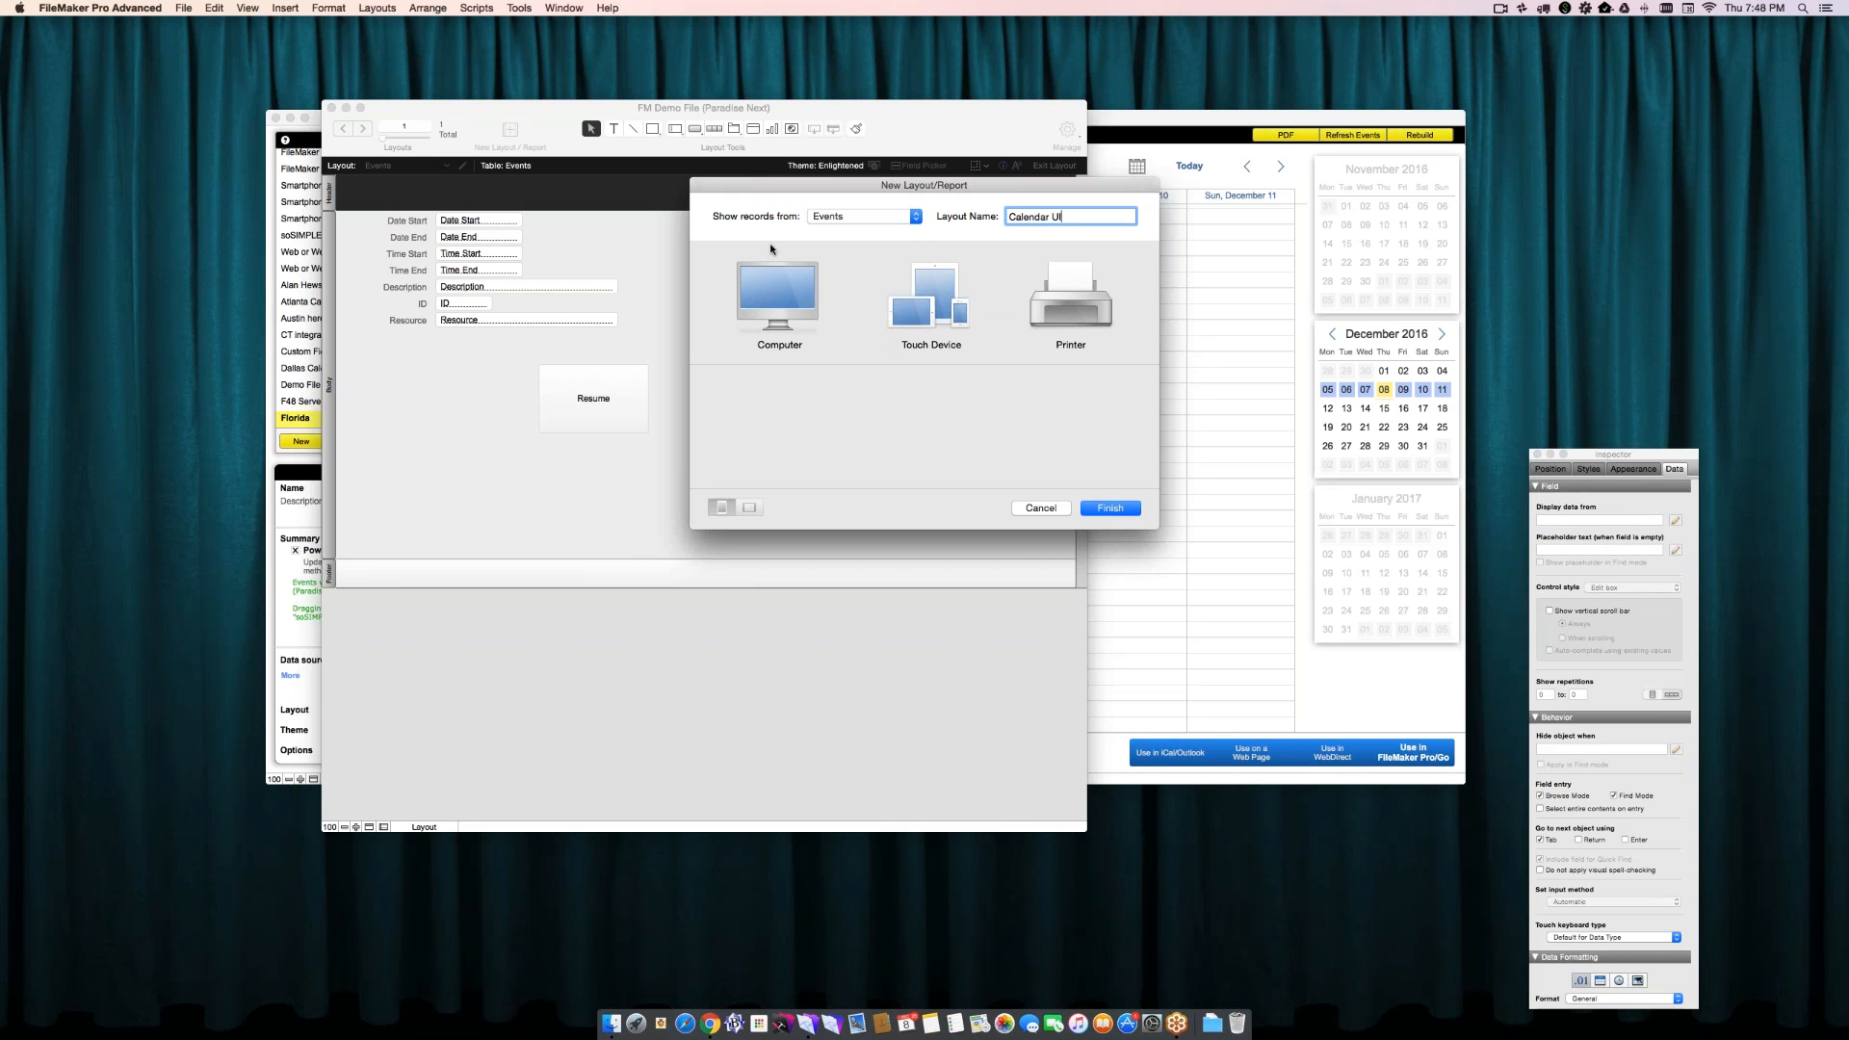
{"action": "left_click", "coordinate": [767, 293]}
{"action": "left_click", "coordinate": [783, 405]}
{"action": "left_click", "coordinate": [1100, 505]}
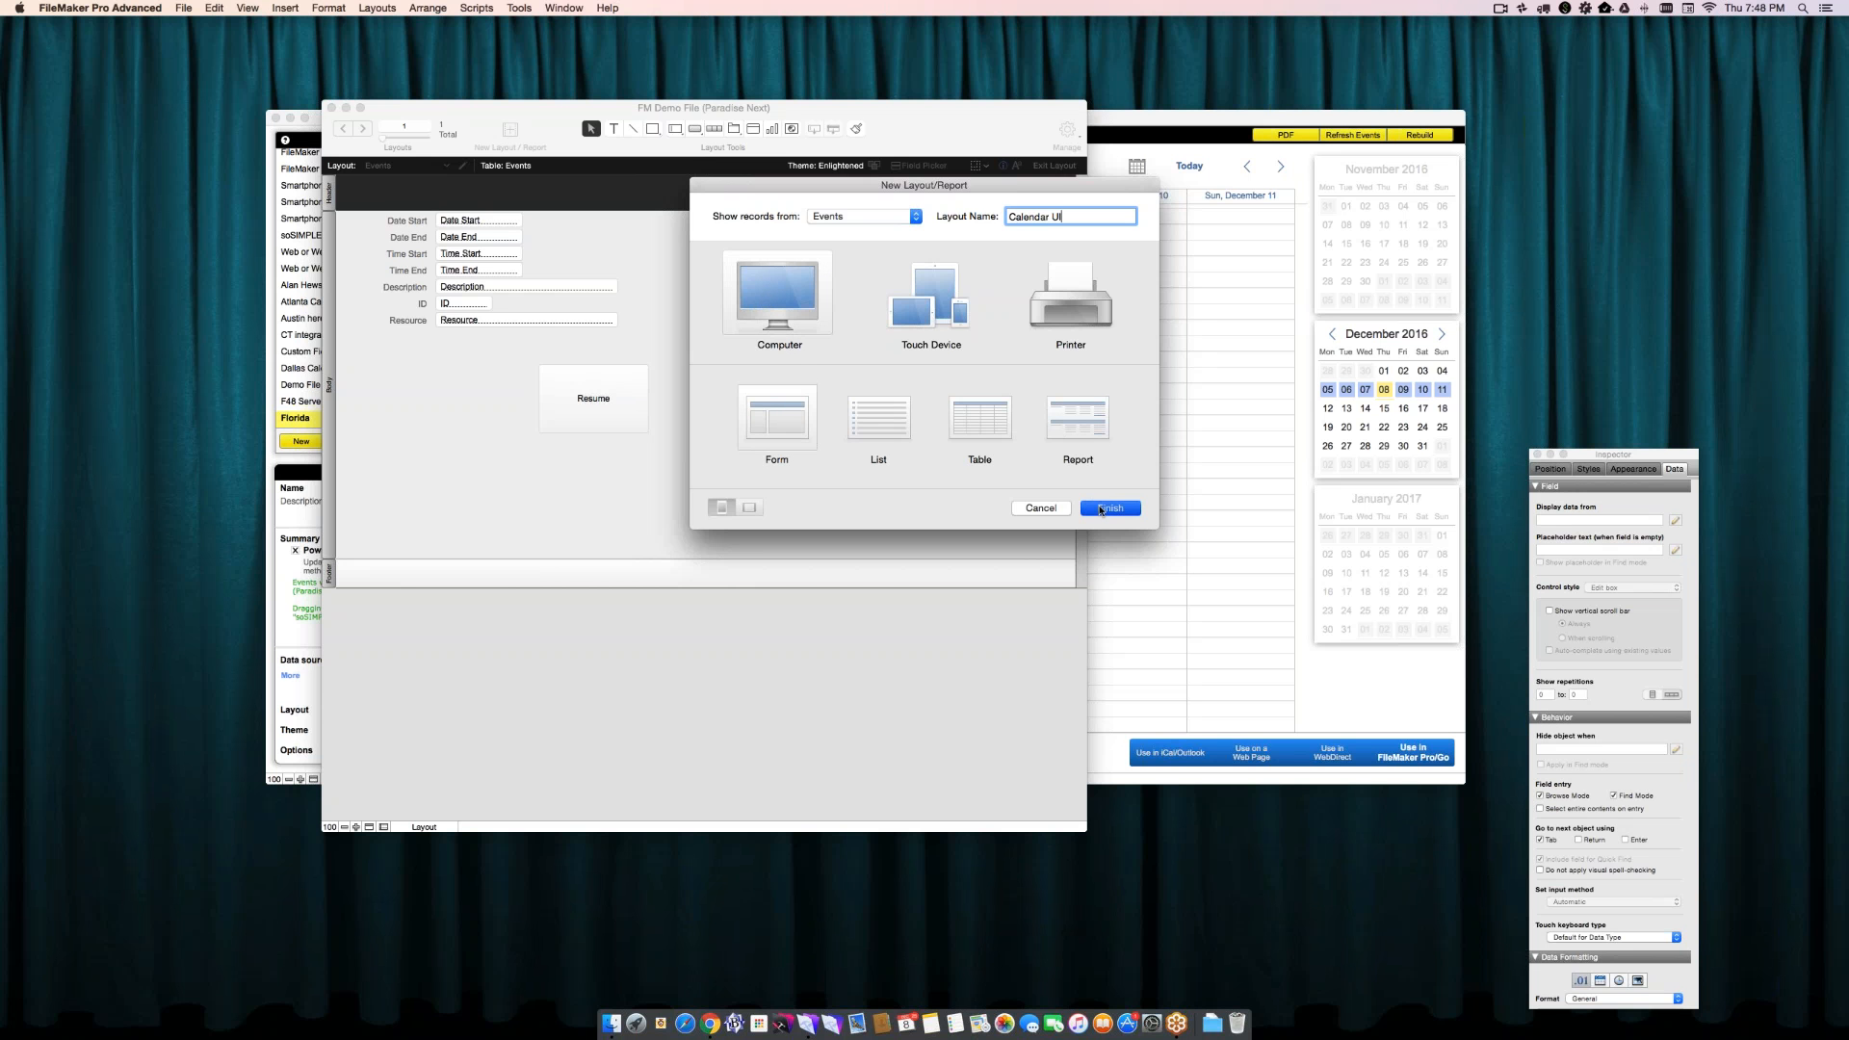
- Paste the calendar web viewer onto the Calendar UI layout and show the layout in Browse mode
{"action": "left_click", "coordinate": [220, 8]}
{"action": "left_click", "coordinate": [231, 89]}
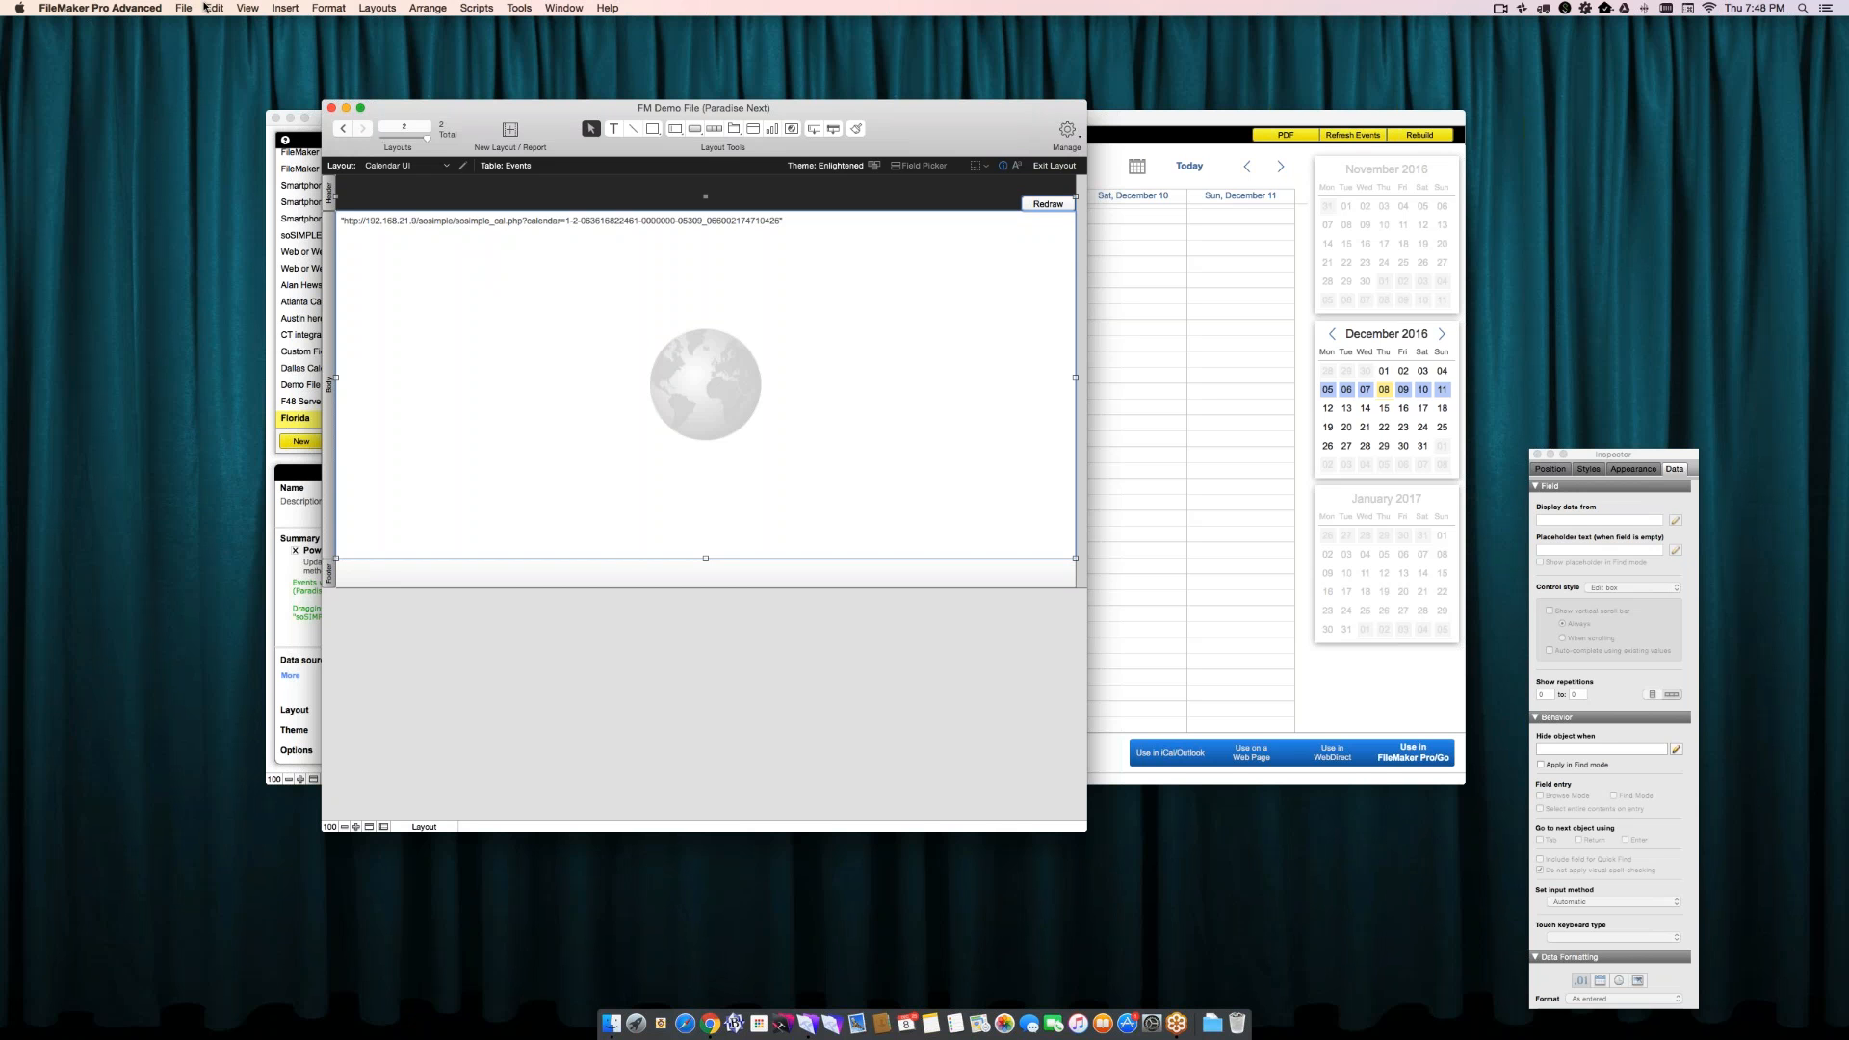
{"action": "left_click", "coordinate": [208, 8]}
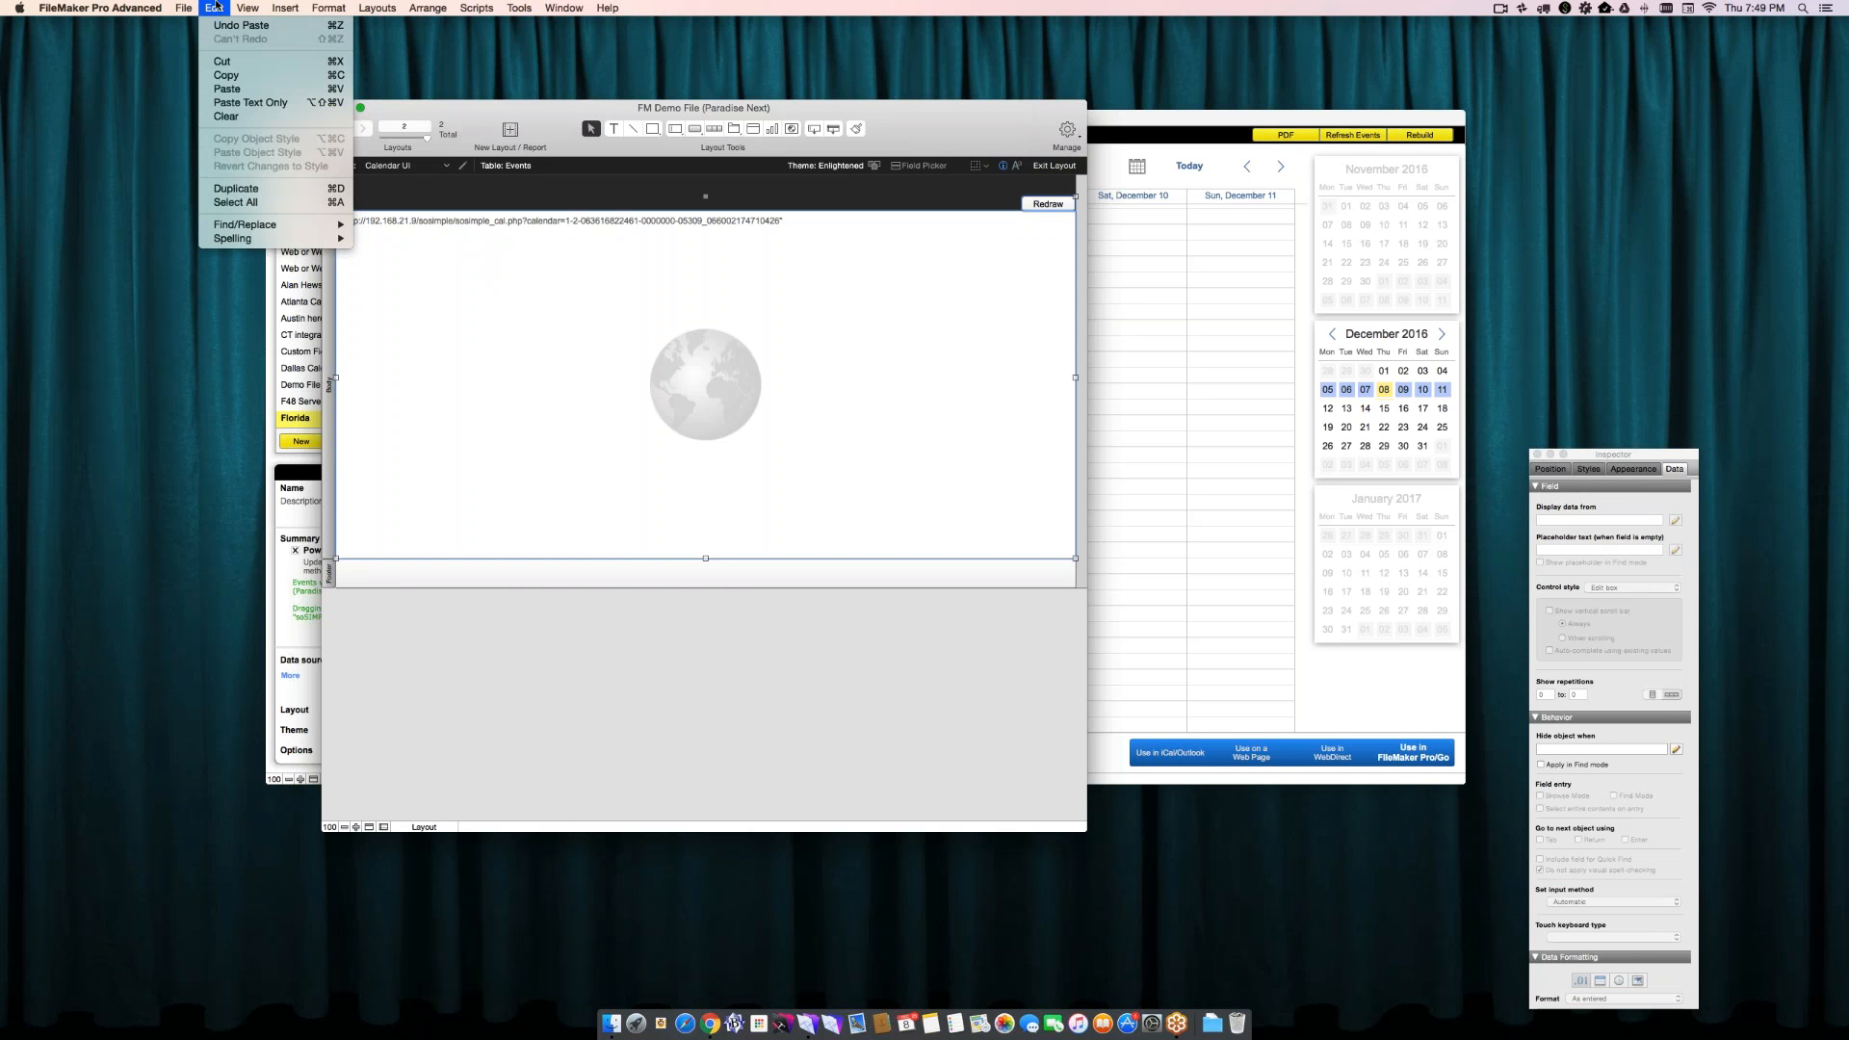
{"action": "mouse_move", "coordinate": [248, 7]}
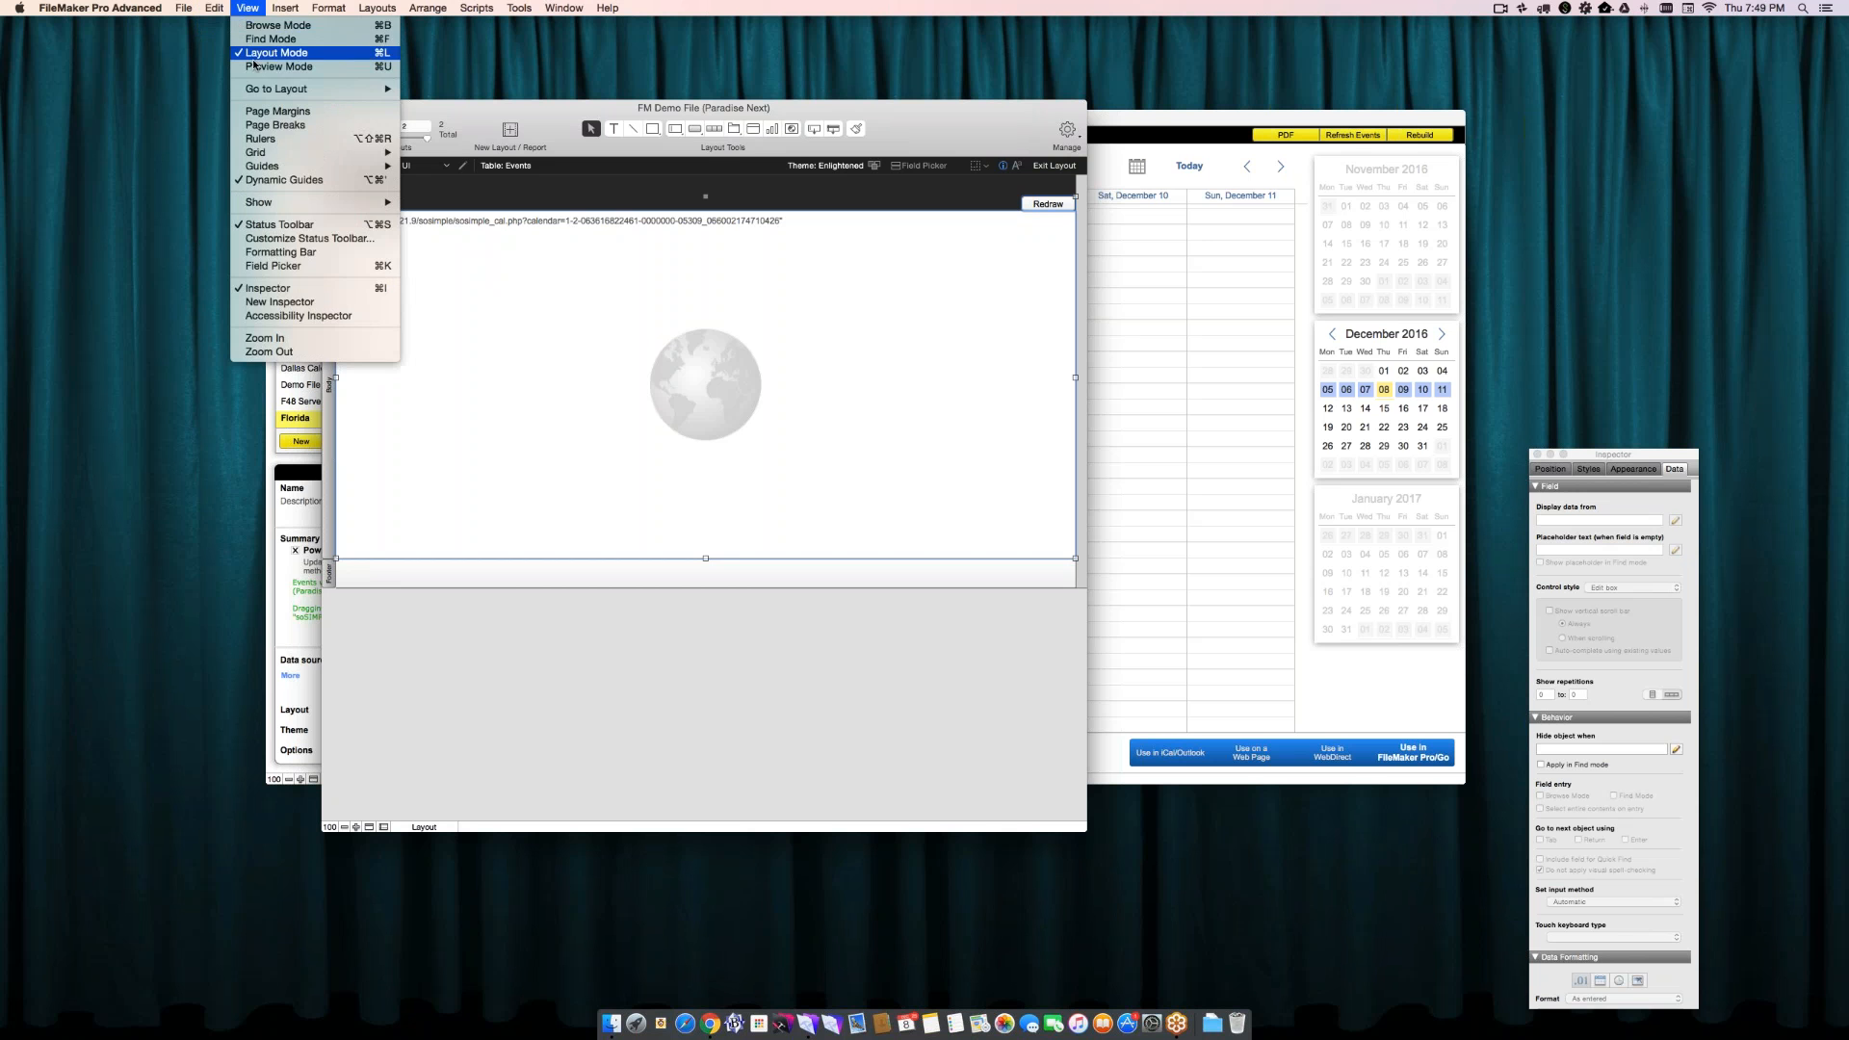
{"action": "left_click", "coordinate": [251, 26]}
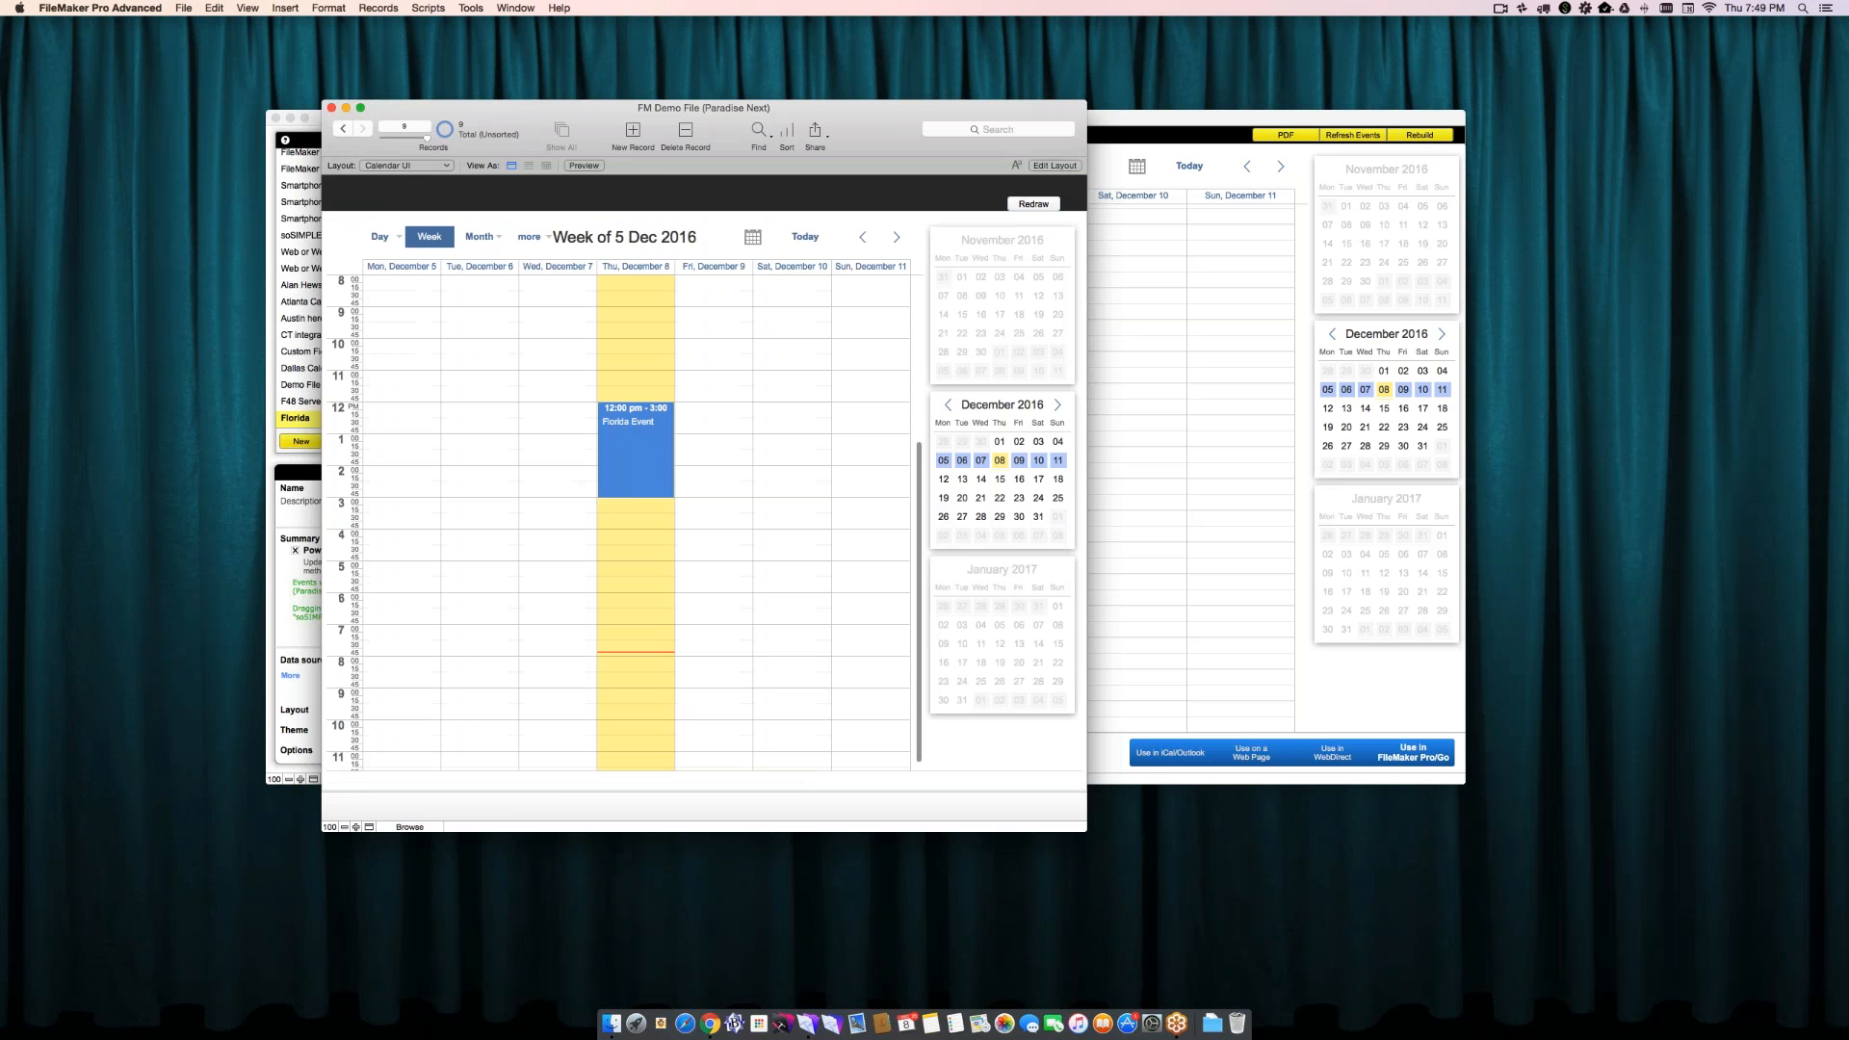
- In full screen, move Florida Event to Friday, December 9, 11:00 am–2:00 pm and change its description to "Florida Event-like"
{"action": "left_click", "coordinate": [360, 109]}
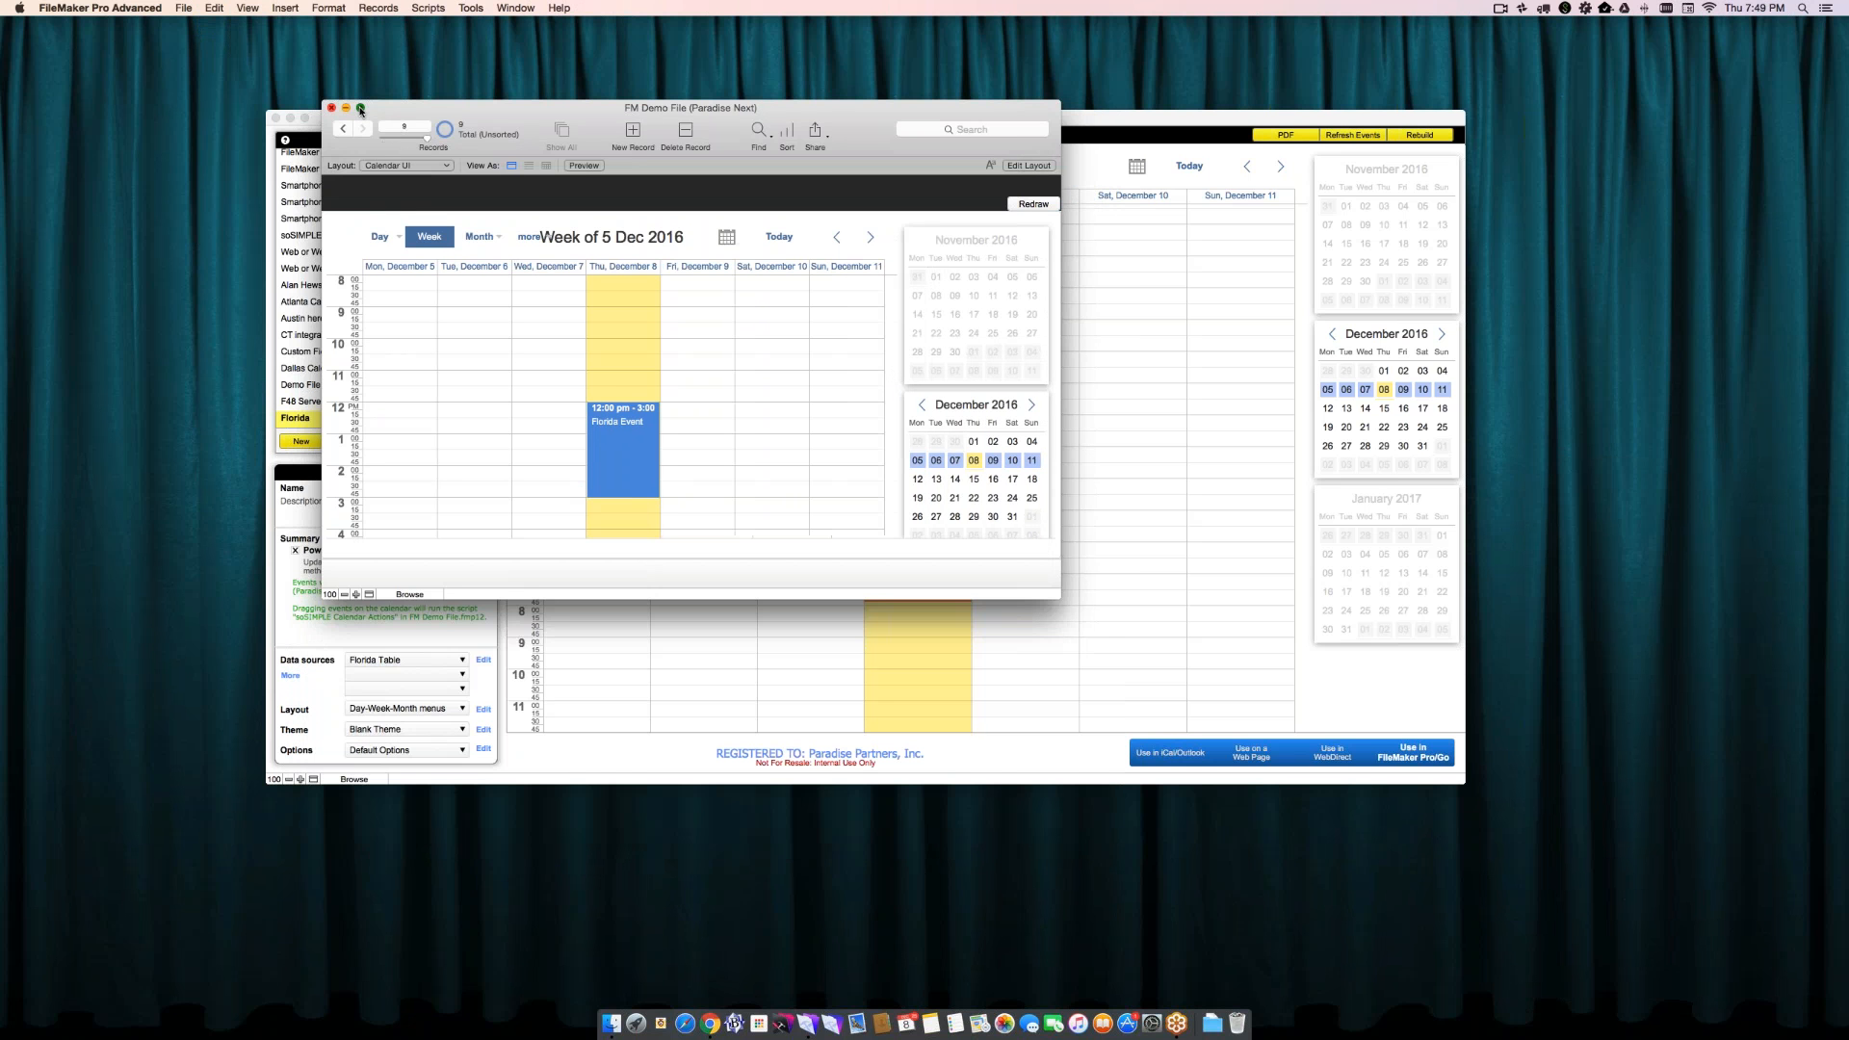
{"action": "left_click", "coordinate": [360, 109]}
{"action": "left_click_drag", "start_coordinate": [901, 552], "coordinate": [1107, 518]}
{"action": "left_click", "coordinate": [1089, 545]}
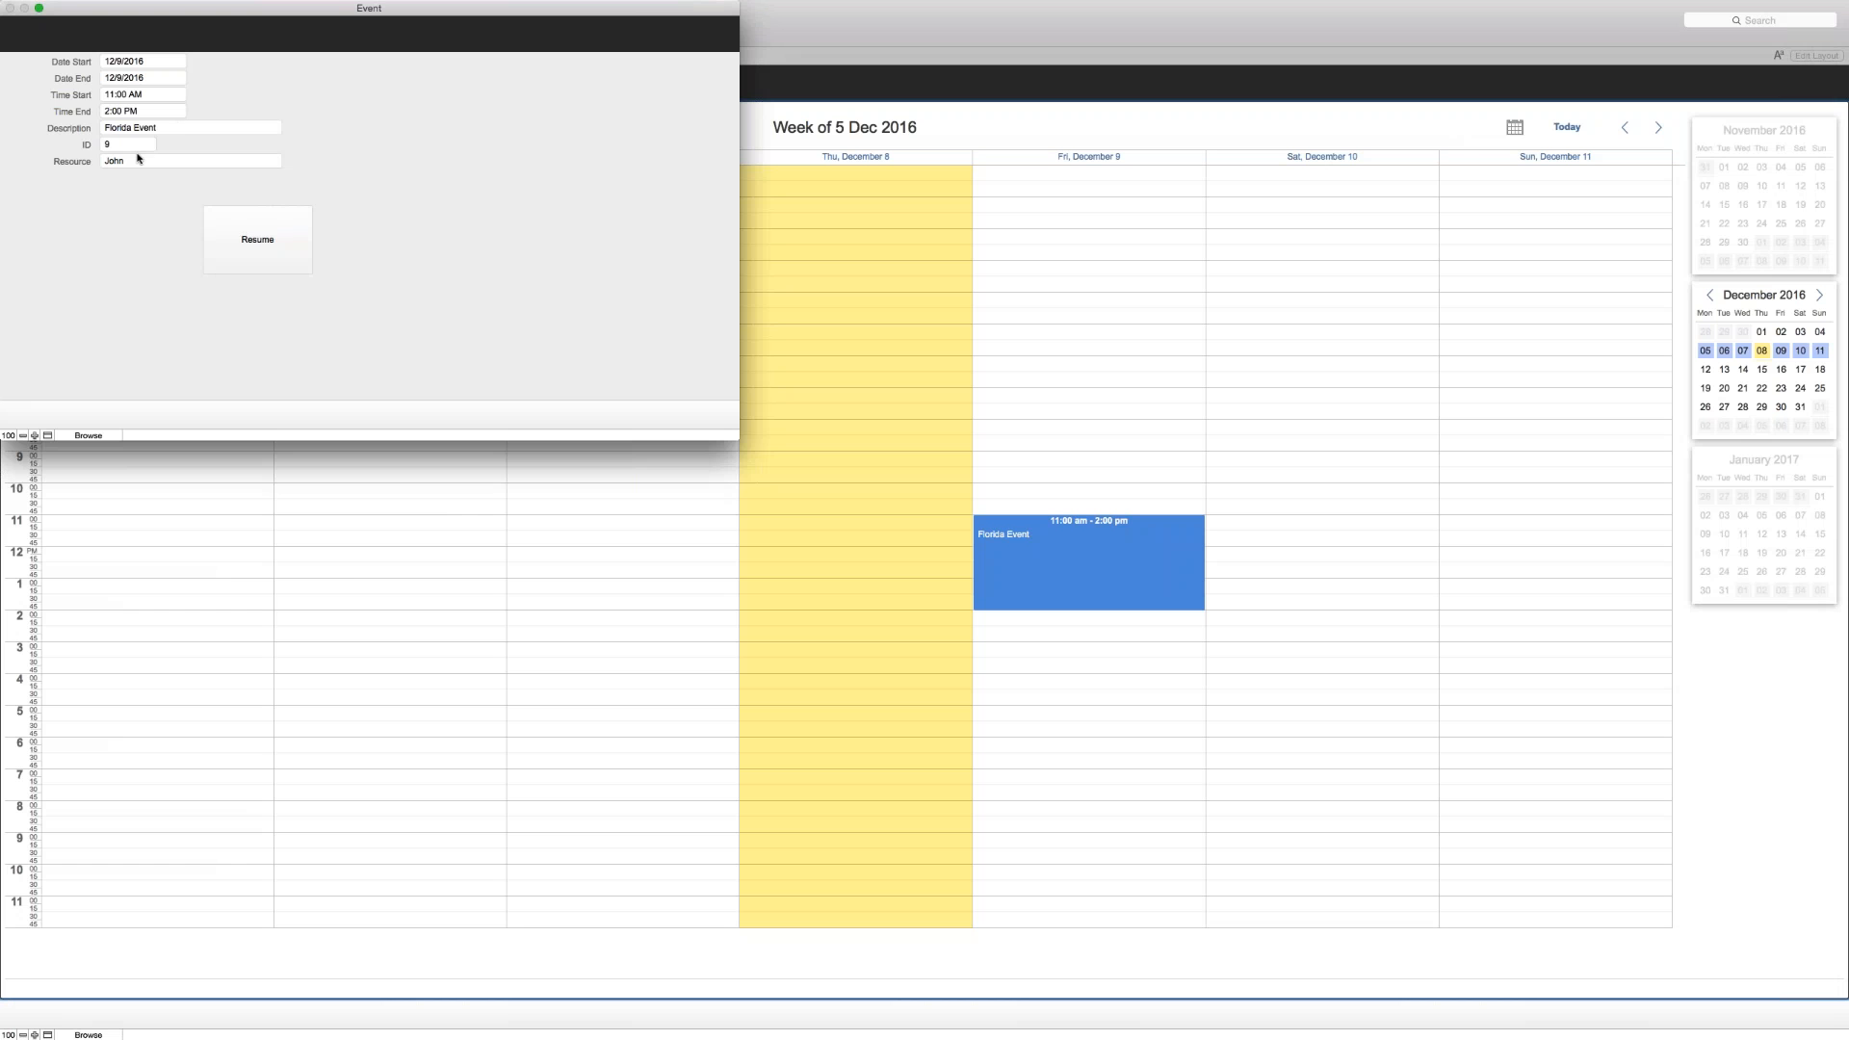
{"action": "left_click", "coordinate": [178, 128]}
{"action": "key", "text": "Return"}
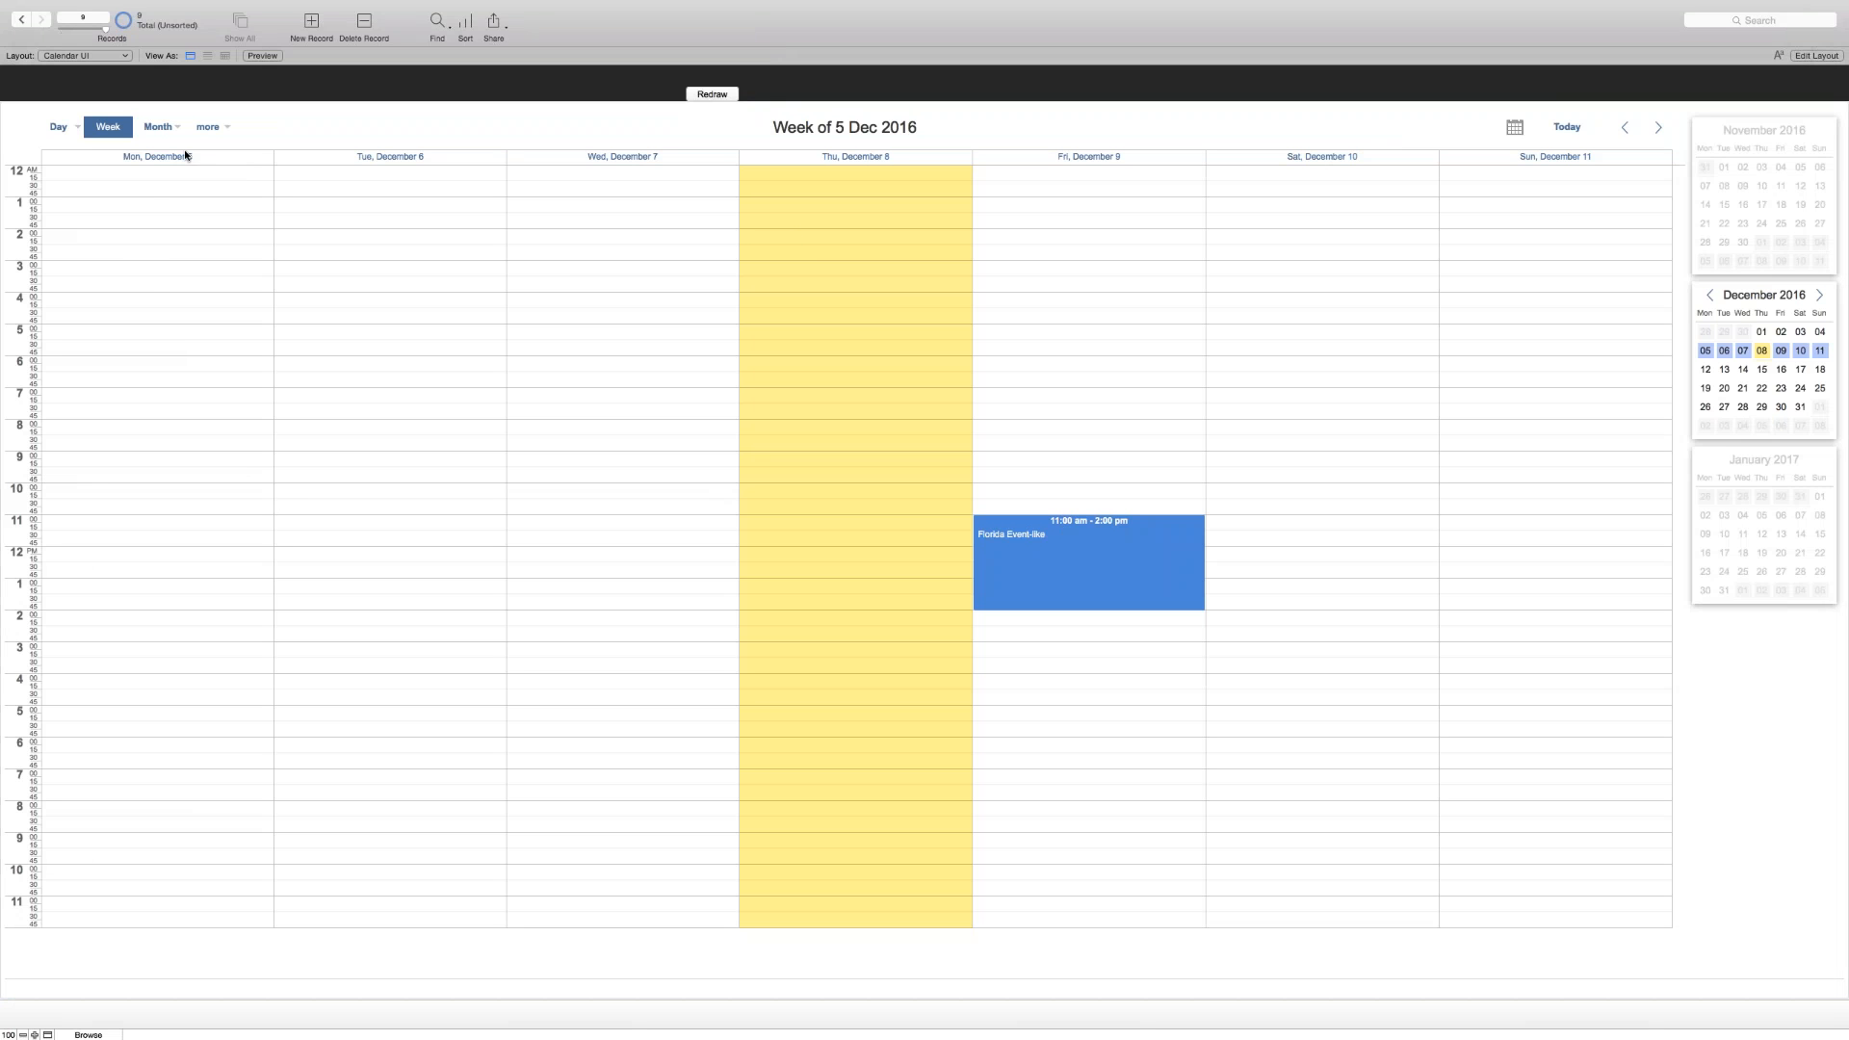
- Switch to Timeline Week, move the event to the third resource row on December 8, and check its Resource field before resuming
{"action": "left_click", "coordinate": [107, 130]}
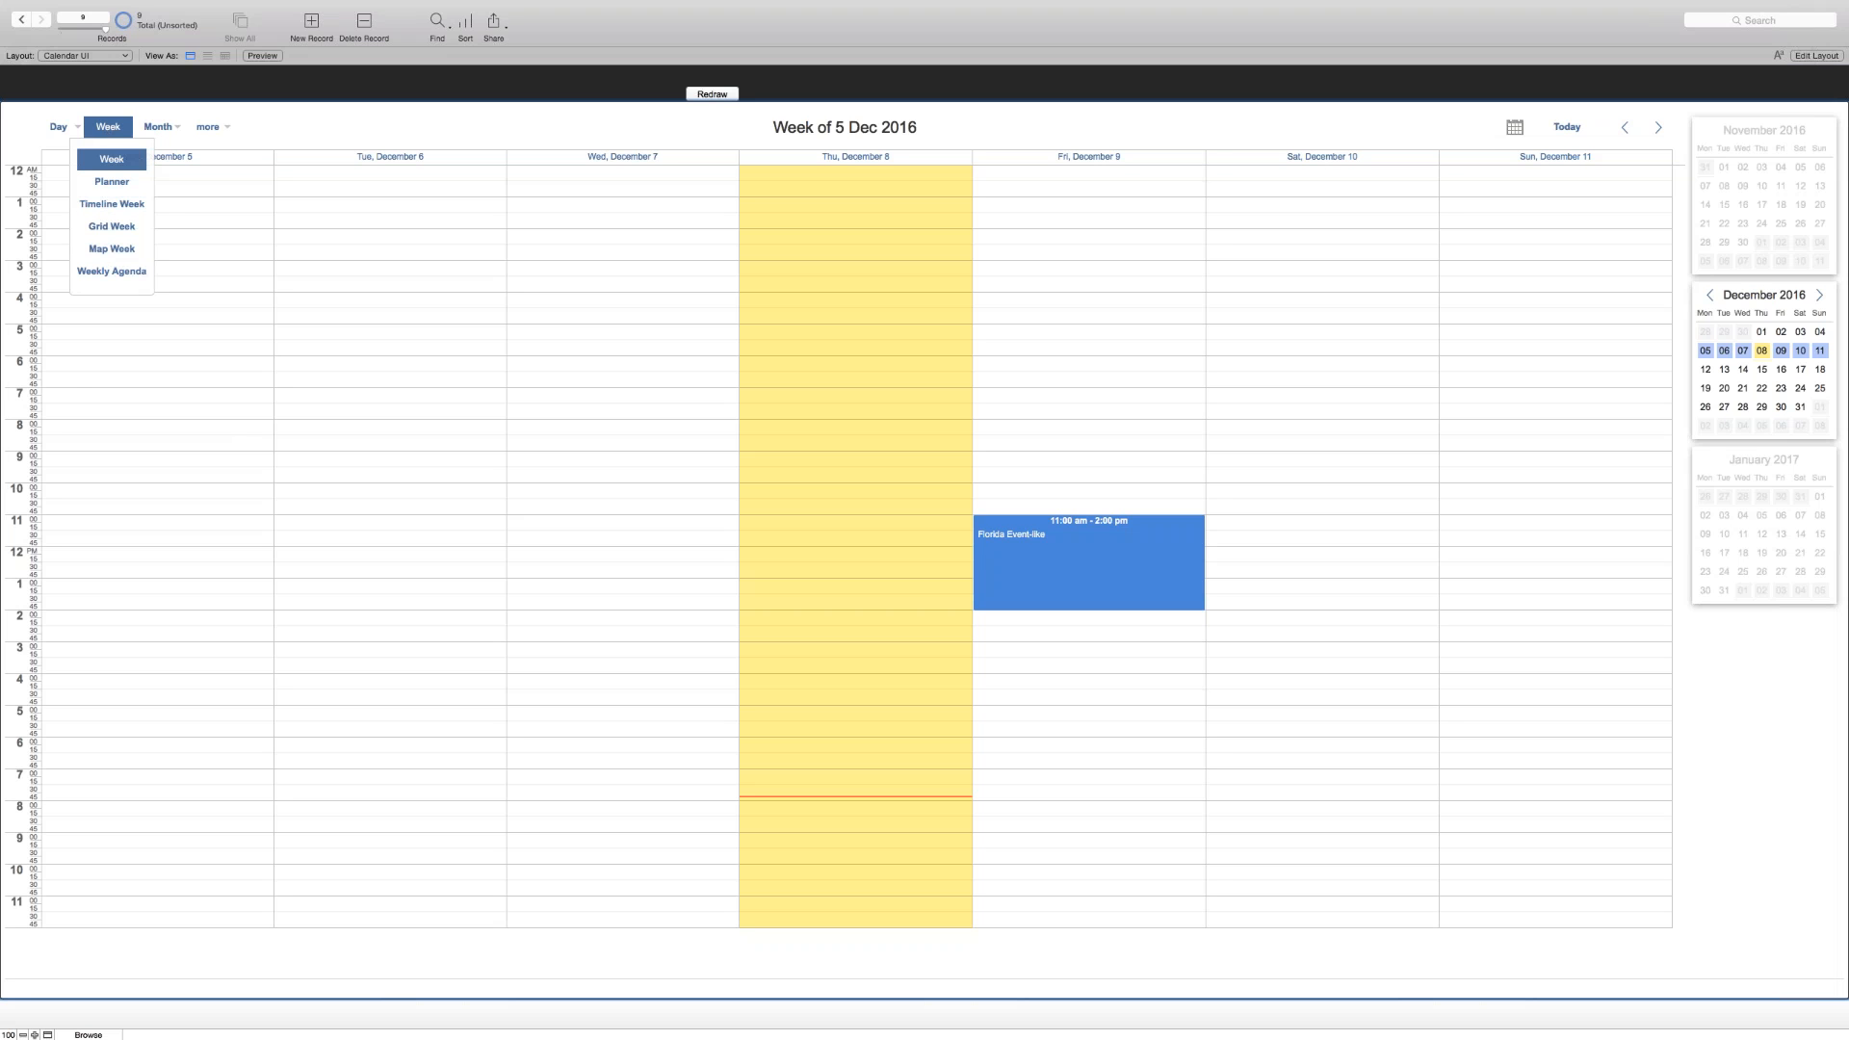
{"action": "left_click", "coordinate": [104, 206]}
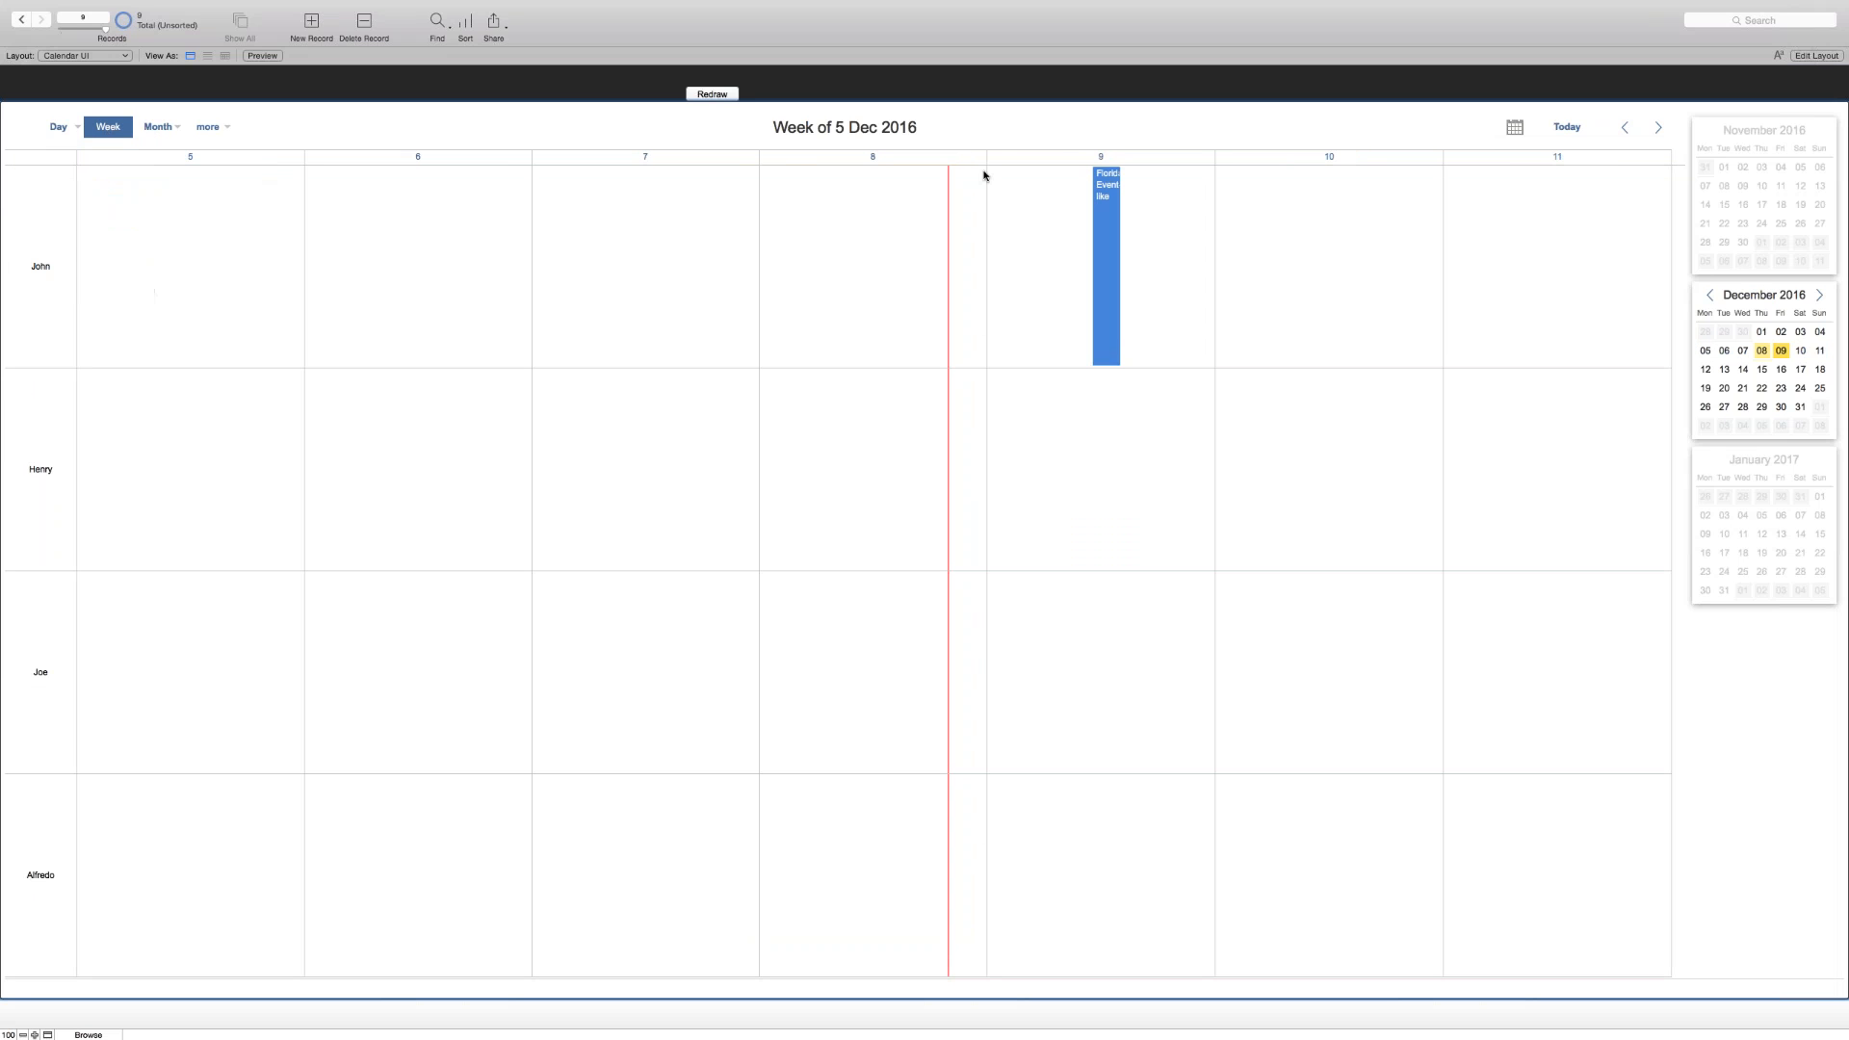
{"action": "left_click_drag", "start_coordinate": [1107, 241], "coordinate": [893, 626]}
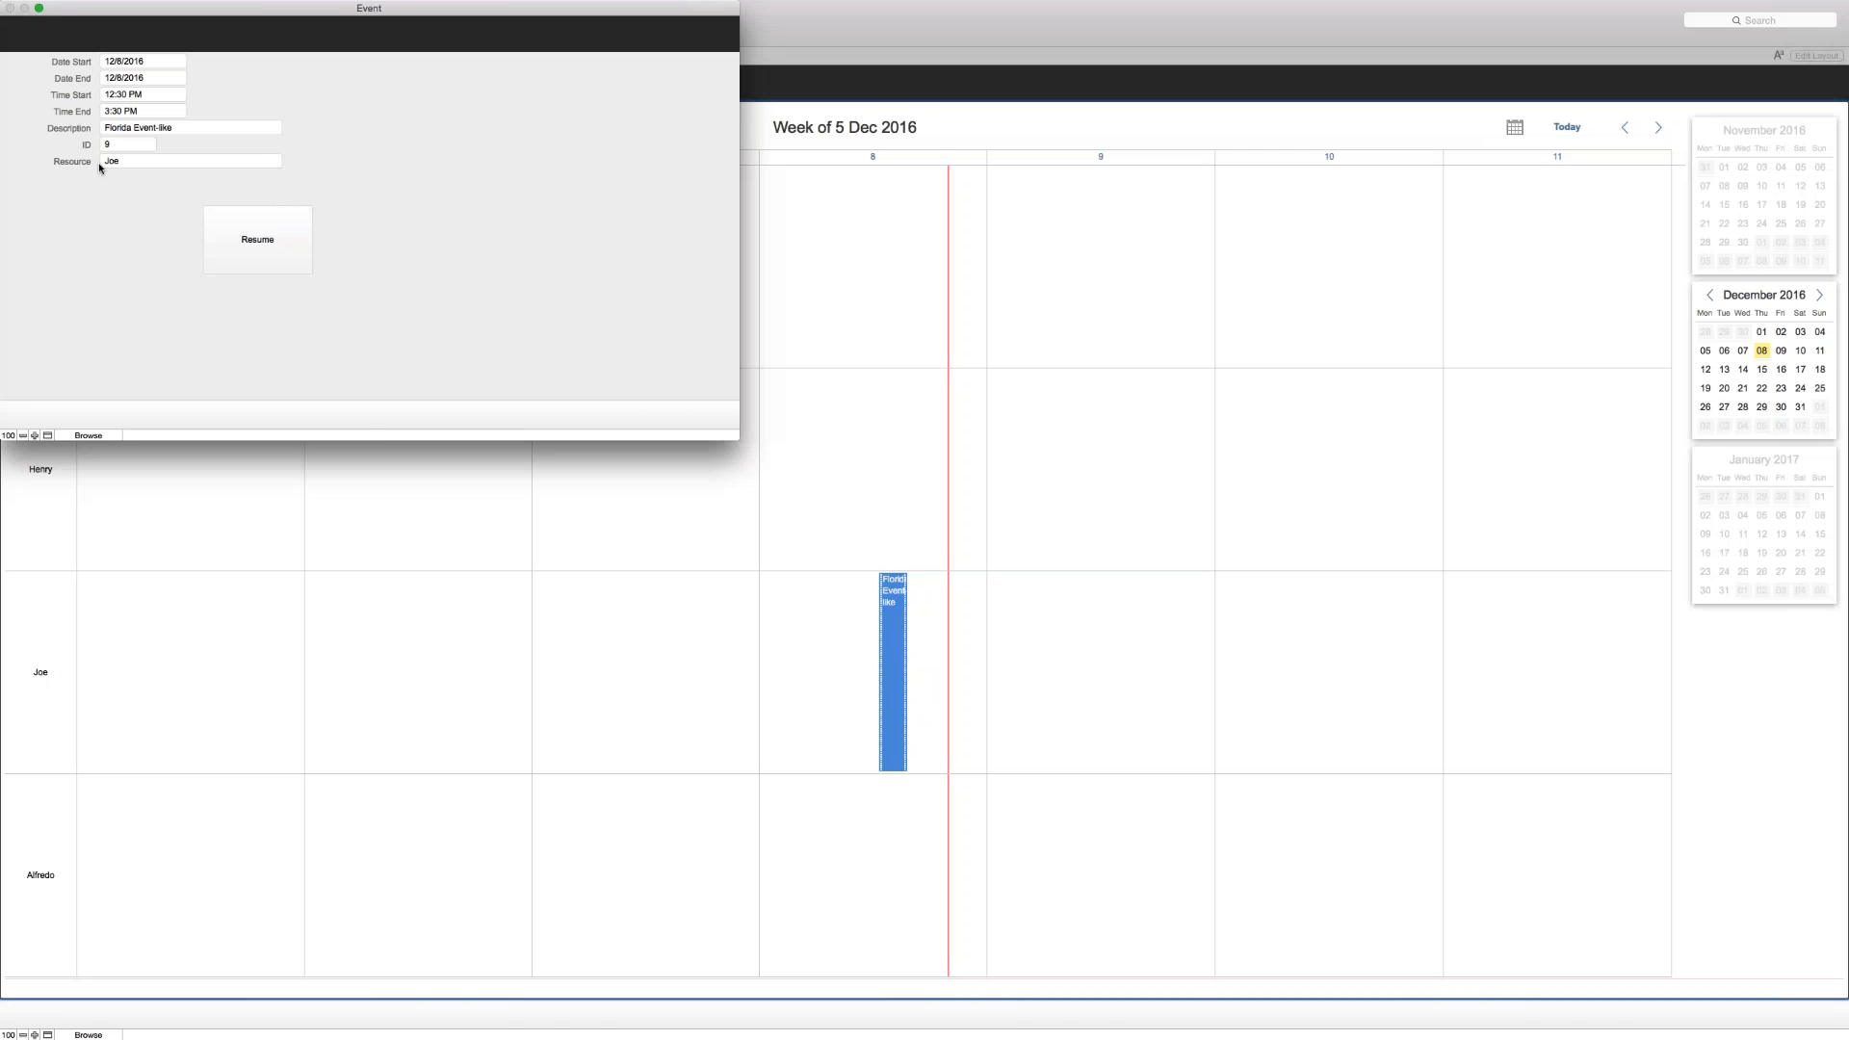
{"action": "left_click", "coordinate": [125, 162]}
{"action": "left_click", "coordinate": [48, 229]}
{"action": "key", "text": "Return"}
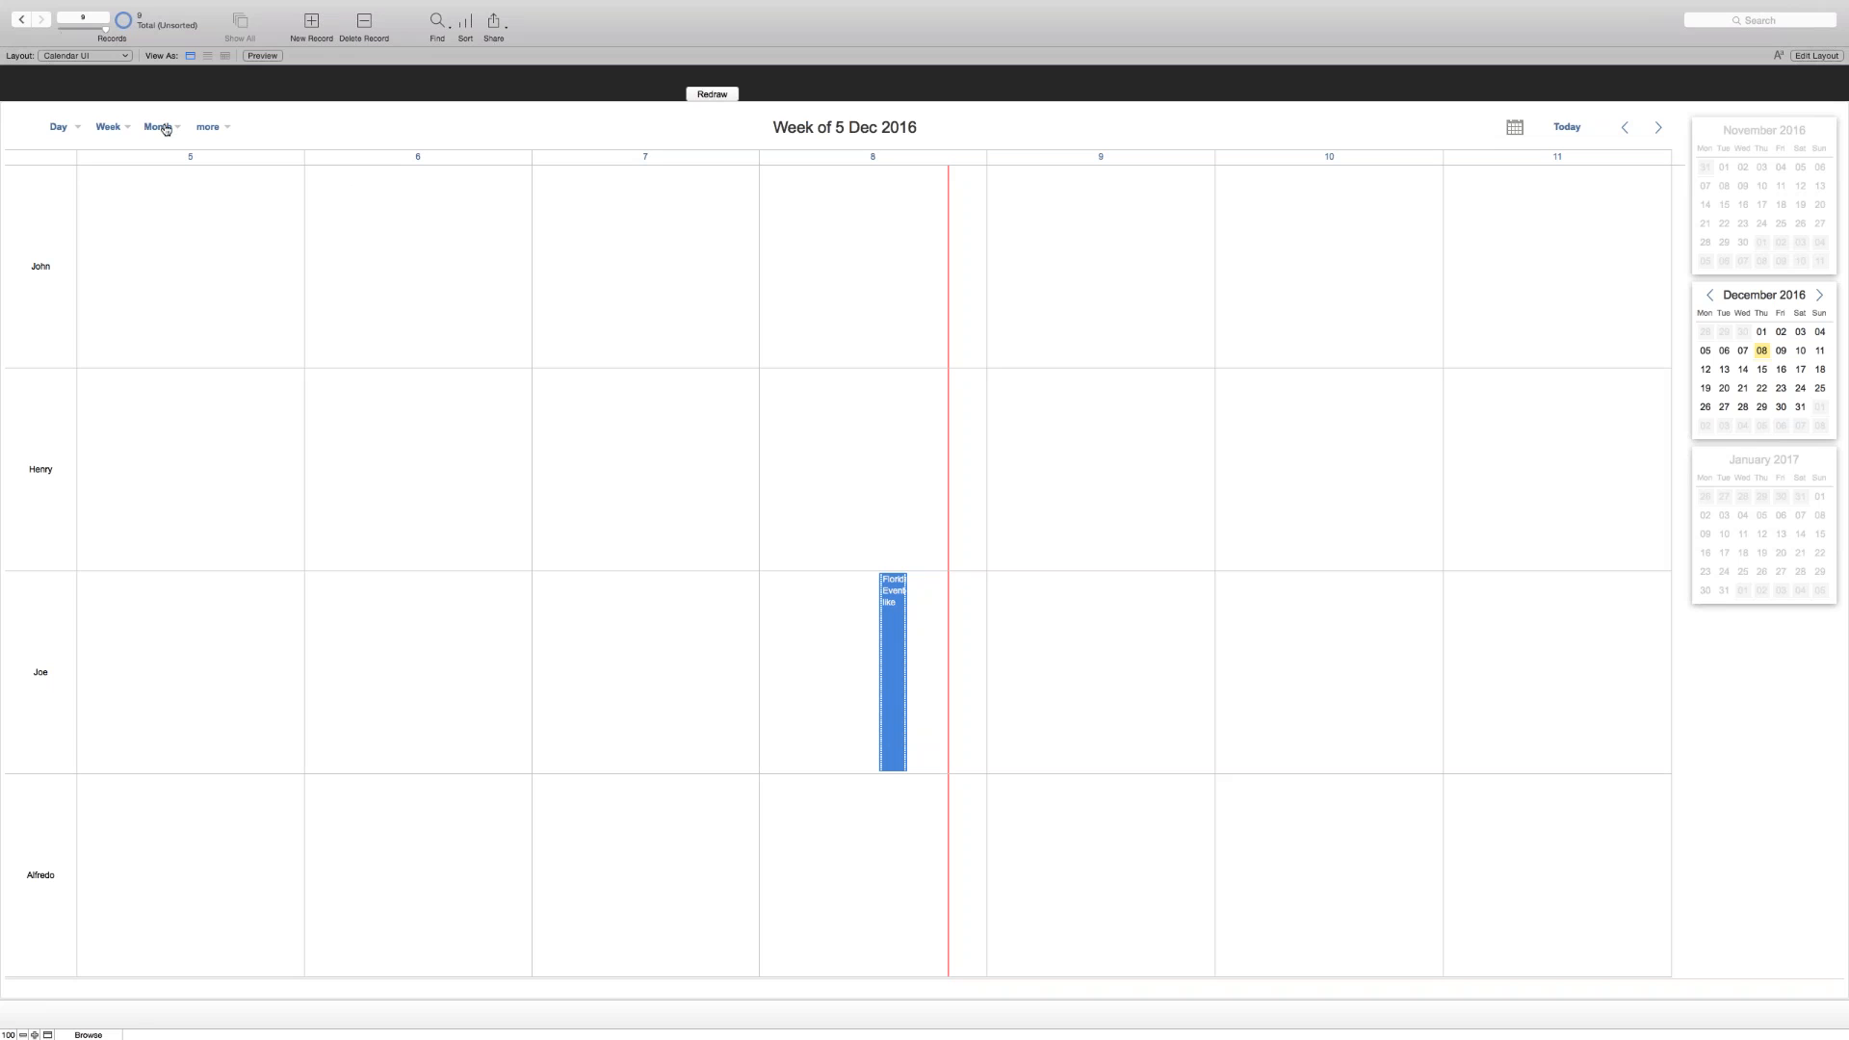
- Exit full screen in FM Demo File and return to the soSIMPLE Calendar Settings window
{"action": "mouse_move", "coordinate": [39, 12]}
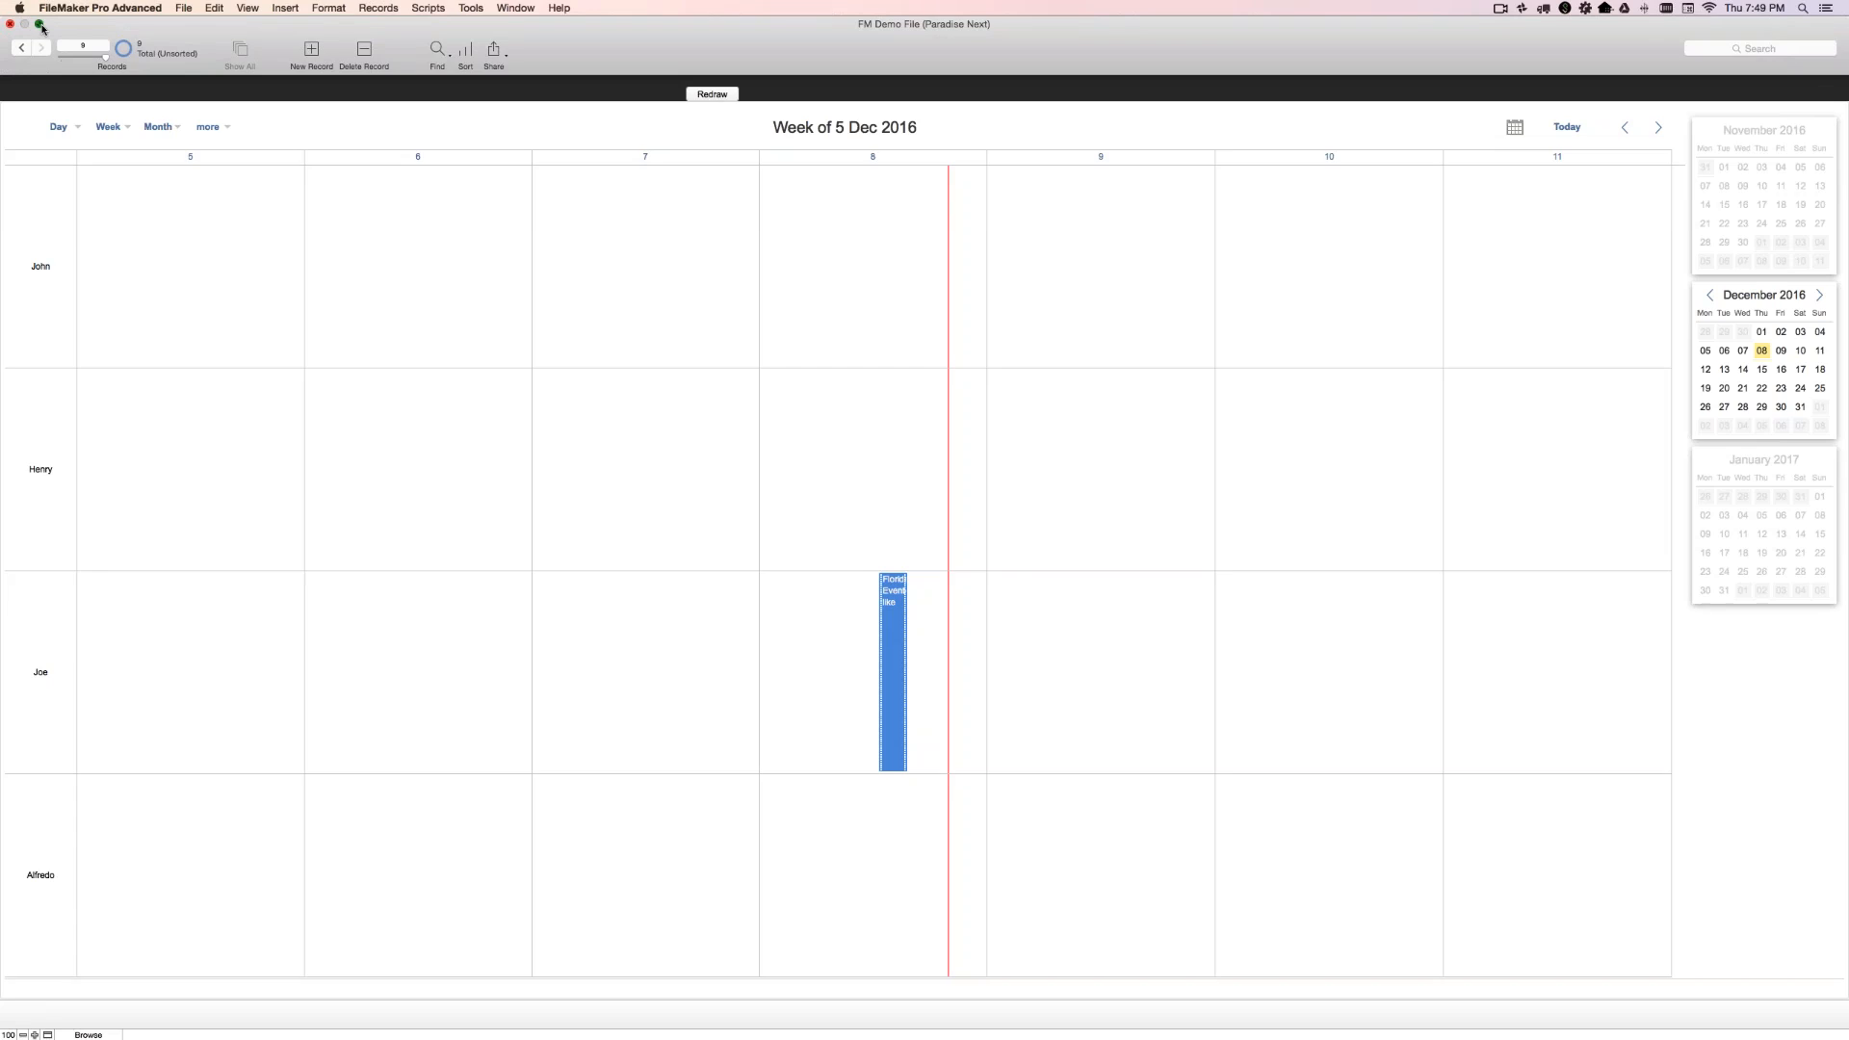
{"action": "left_click", "coordinate": [41, 25]}
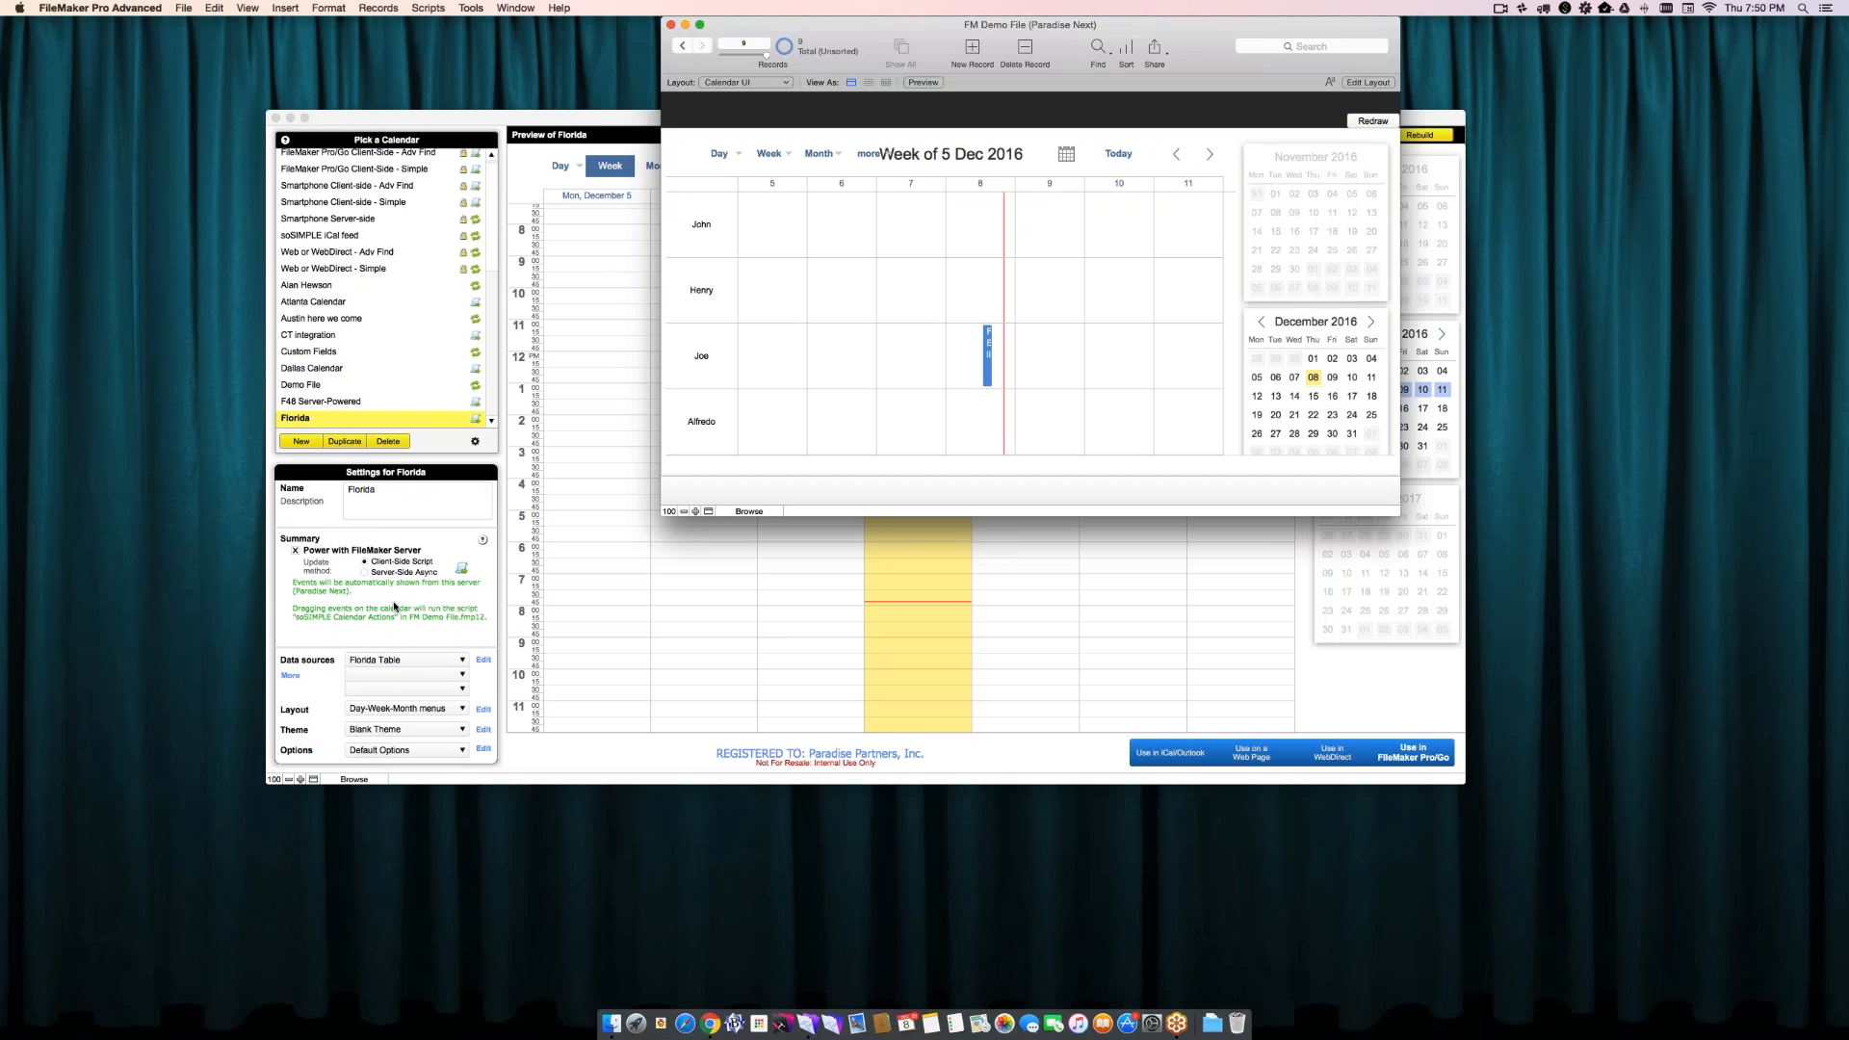
{"action": "left_click", "coordinate": [394, 607]}
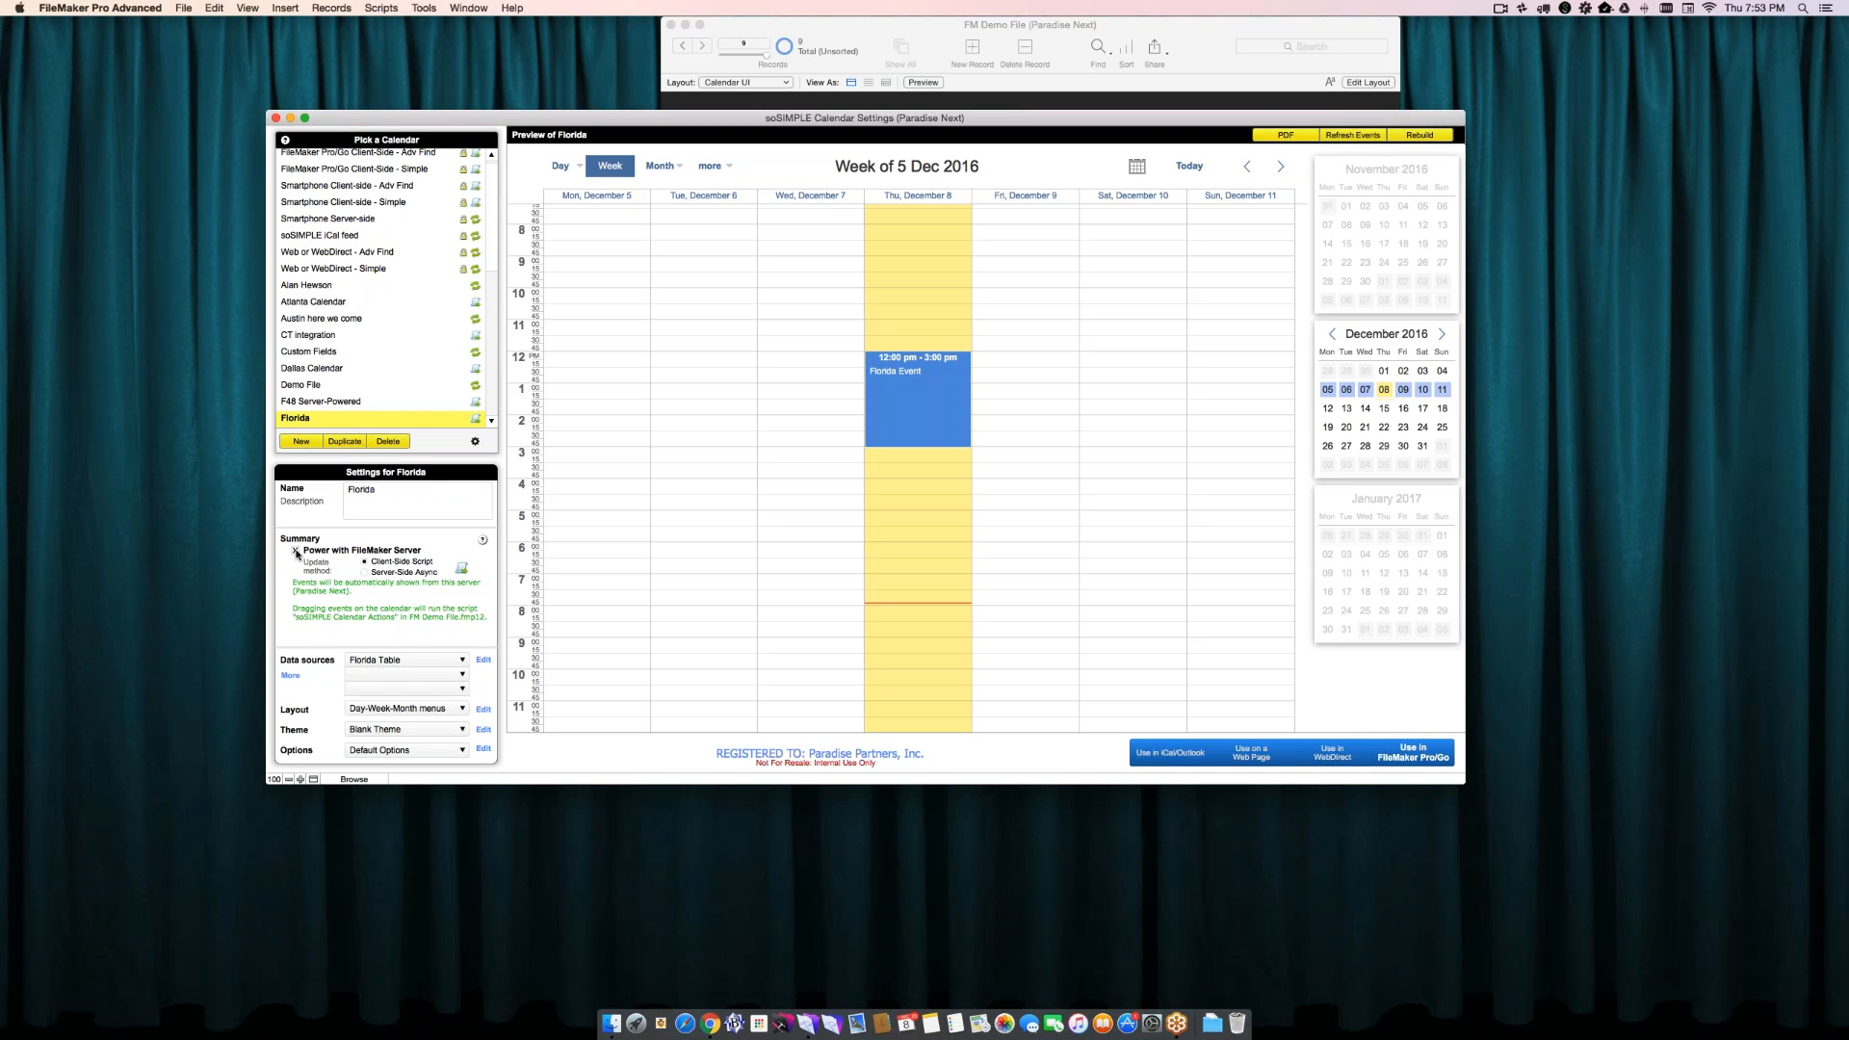
- Turn off Power with FileMaker Server for the Florida calendar to preview standalone mode, and turn it back on
{"action": "left_click", "coordinate": [297, 552]}
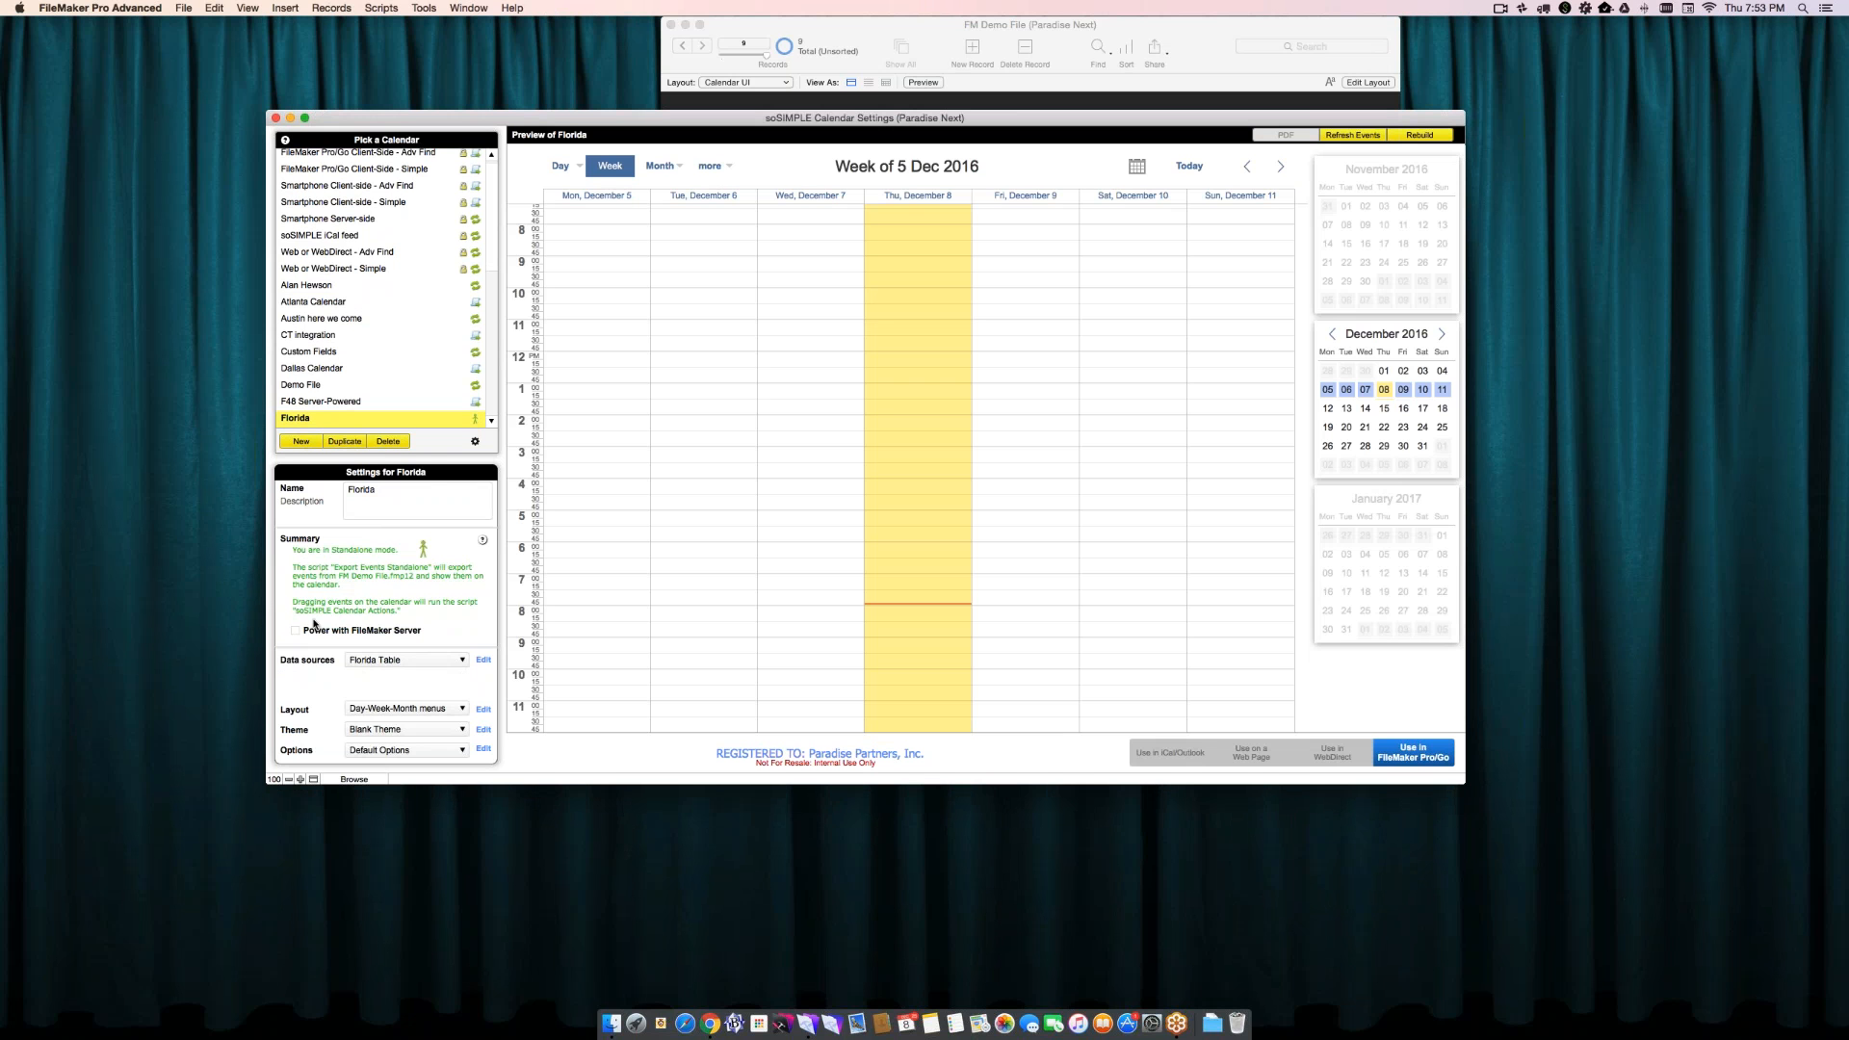
{"action": "left_click", "coordinate": [314, 626]}
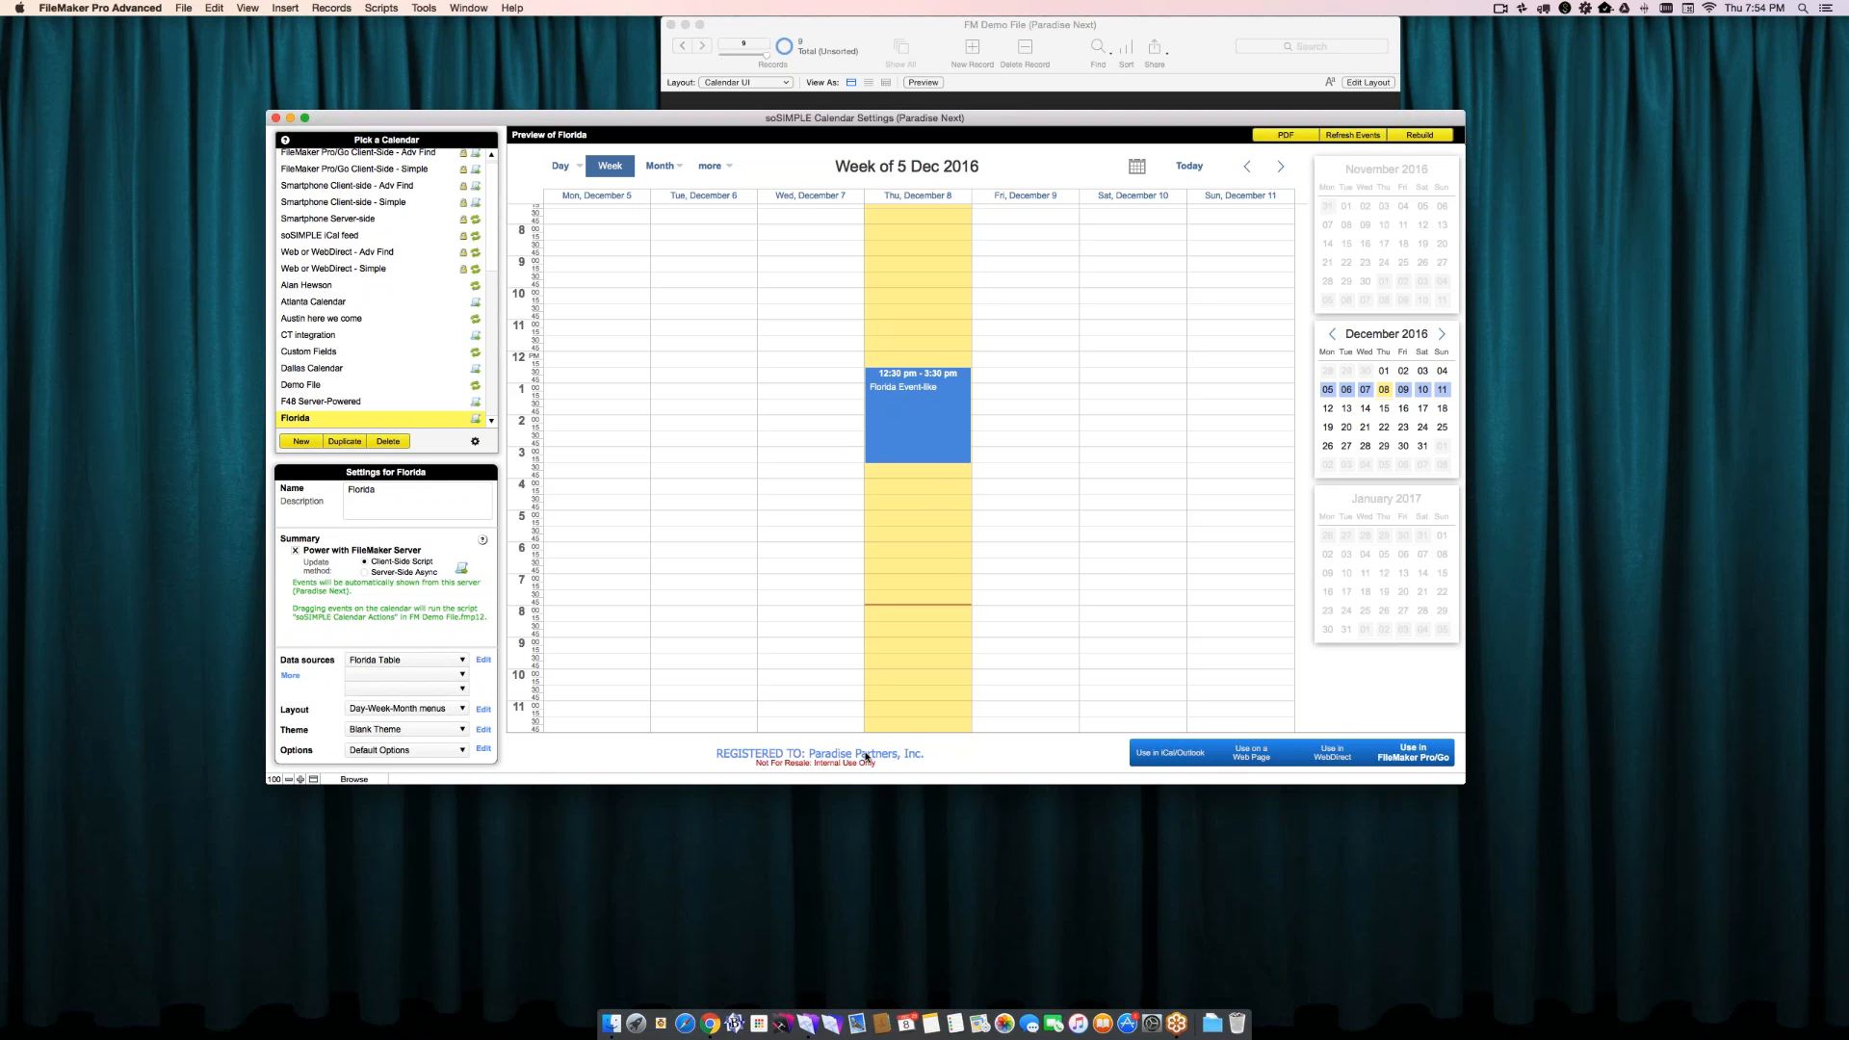
- Switch to Chrome, open soSIMPLE's live web site demo in an enlarged window, and look through its December 5 week
{"action": "key", "text": "super+Tab"}
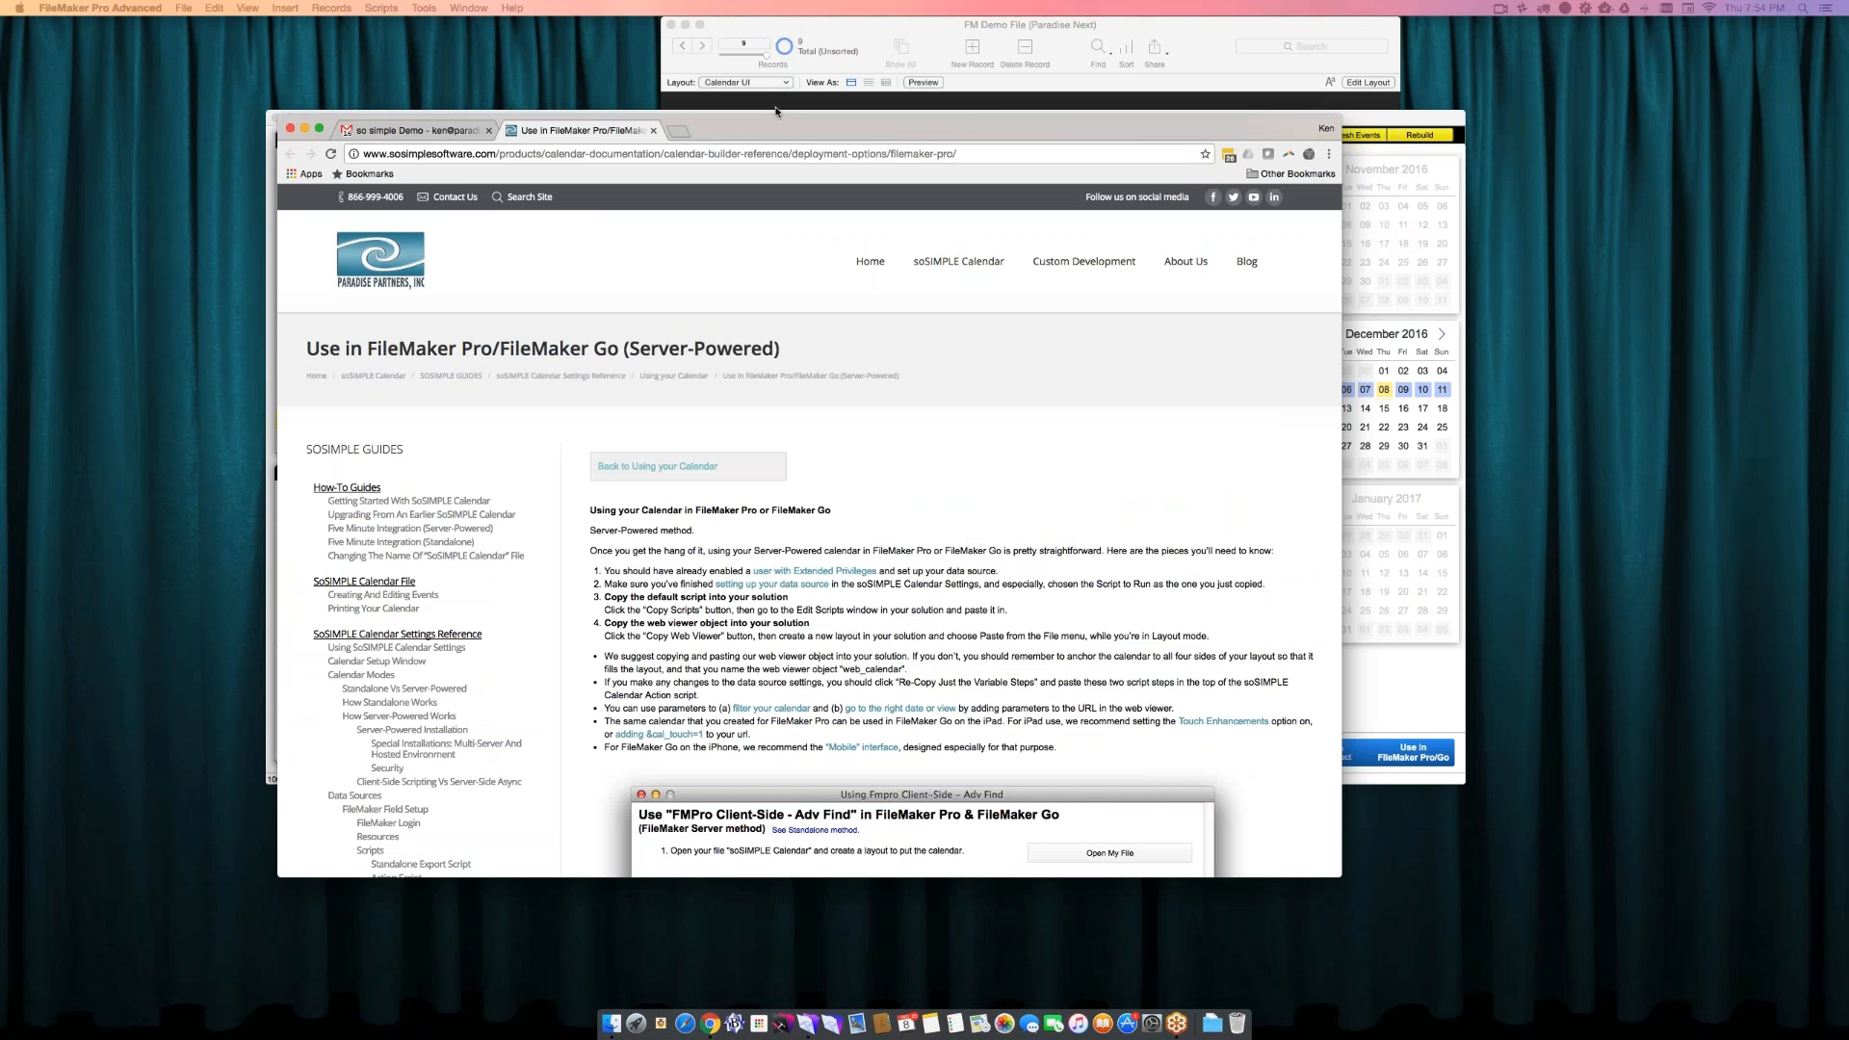
{"action": "left_click_drag", "start_coordinate": [776, 112], "coordinate": [776, 66]}
{"action": "mouse_move", "coordinate": [959, 215]}
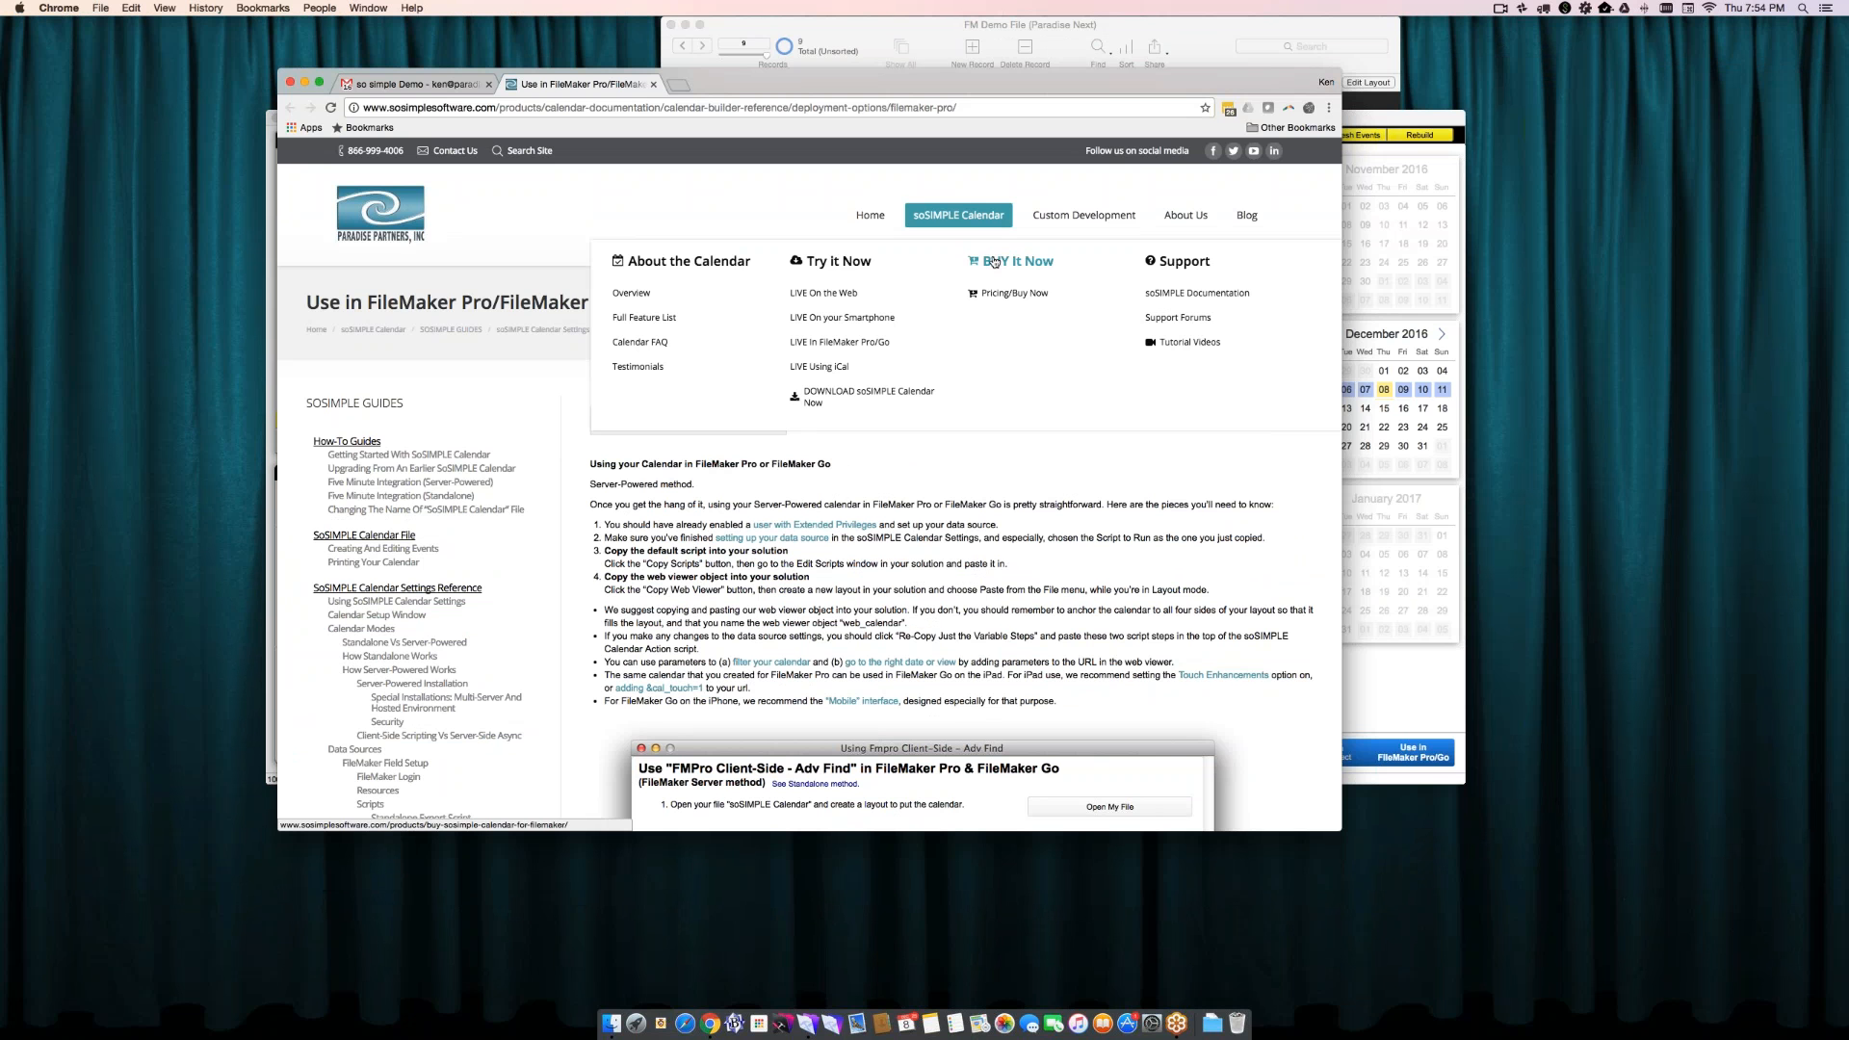
{"action": "left_click", "coordinate": [805, 268]}
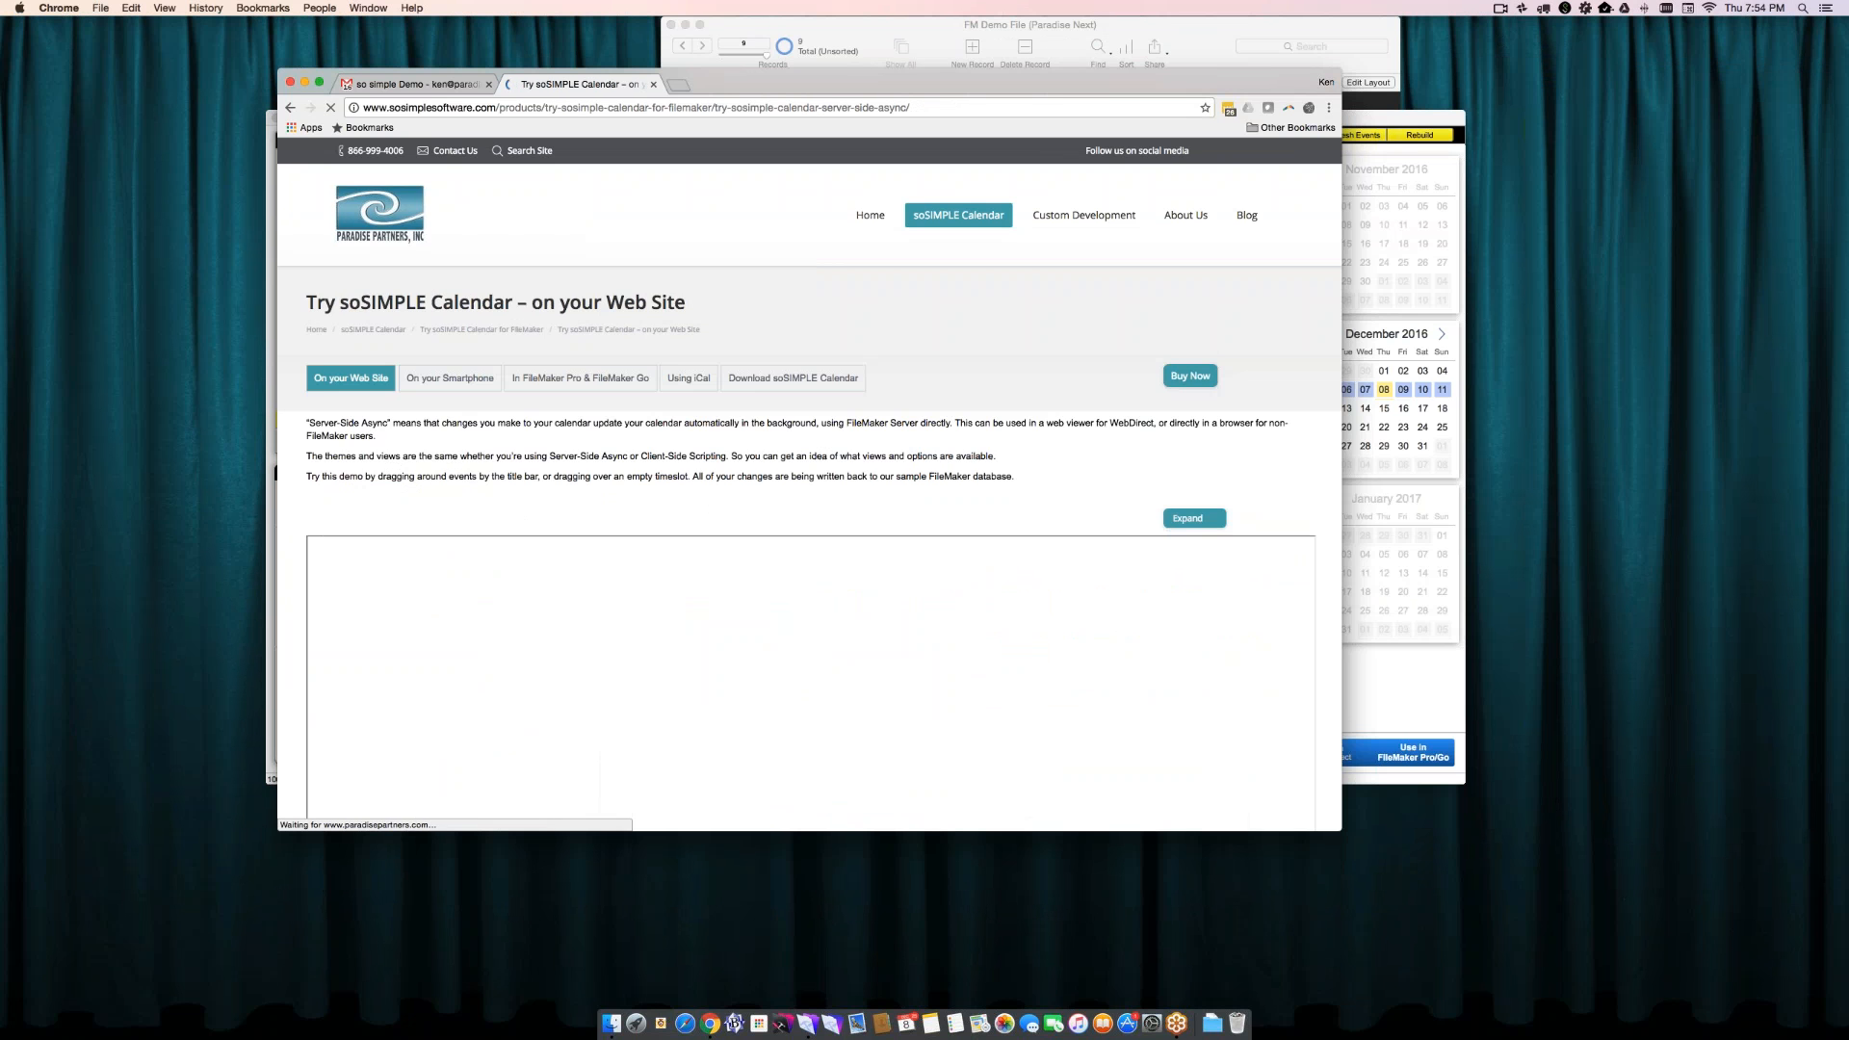
{"action": "left_click_drag", "start_coordinate": [719, 72], "coordinate": [667, 21]}
{"action": "left_click_drag", "start_coordinate": [1289, 780], "coordinate": [1428, 975]}
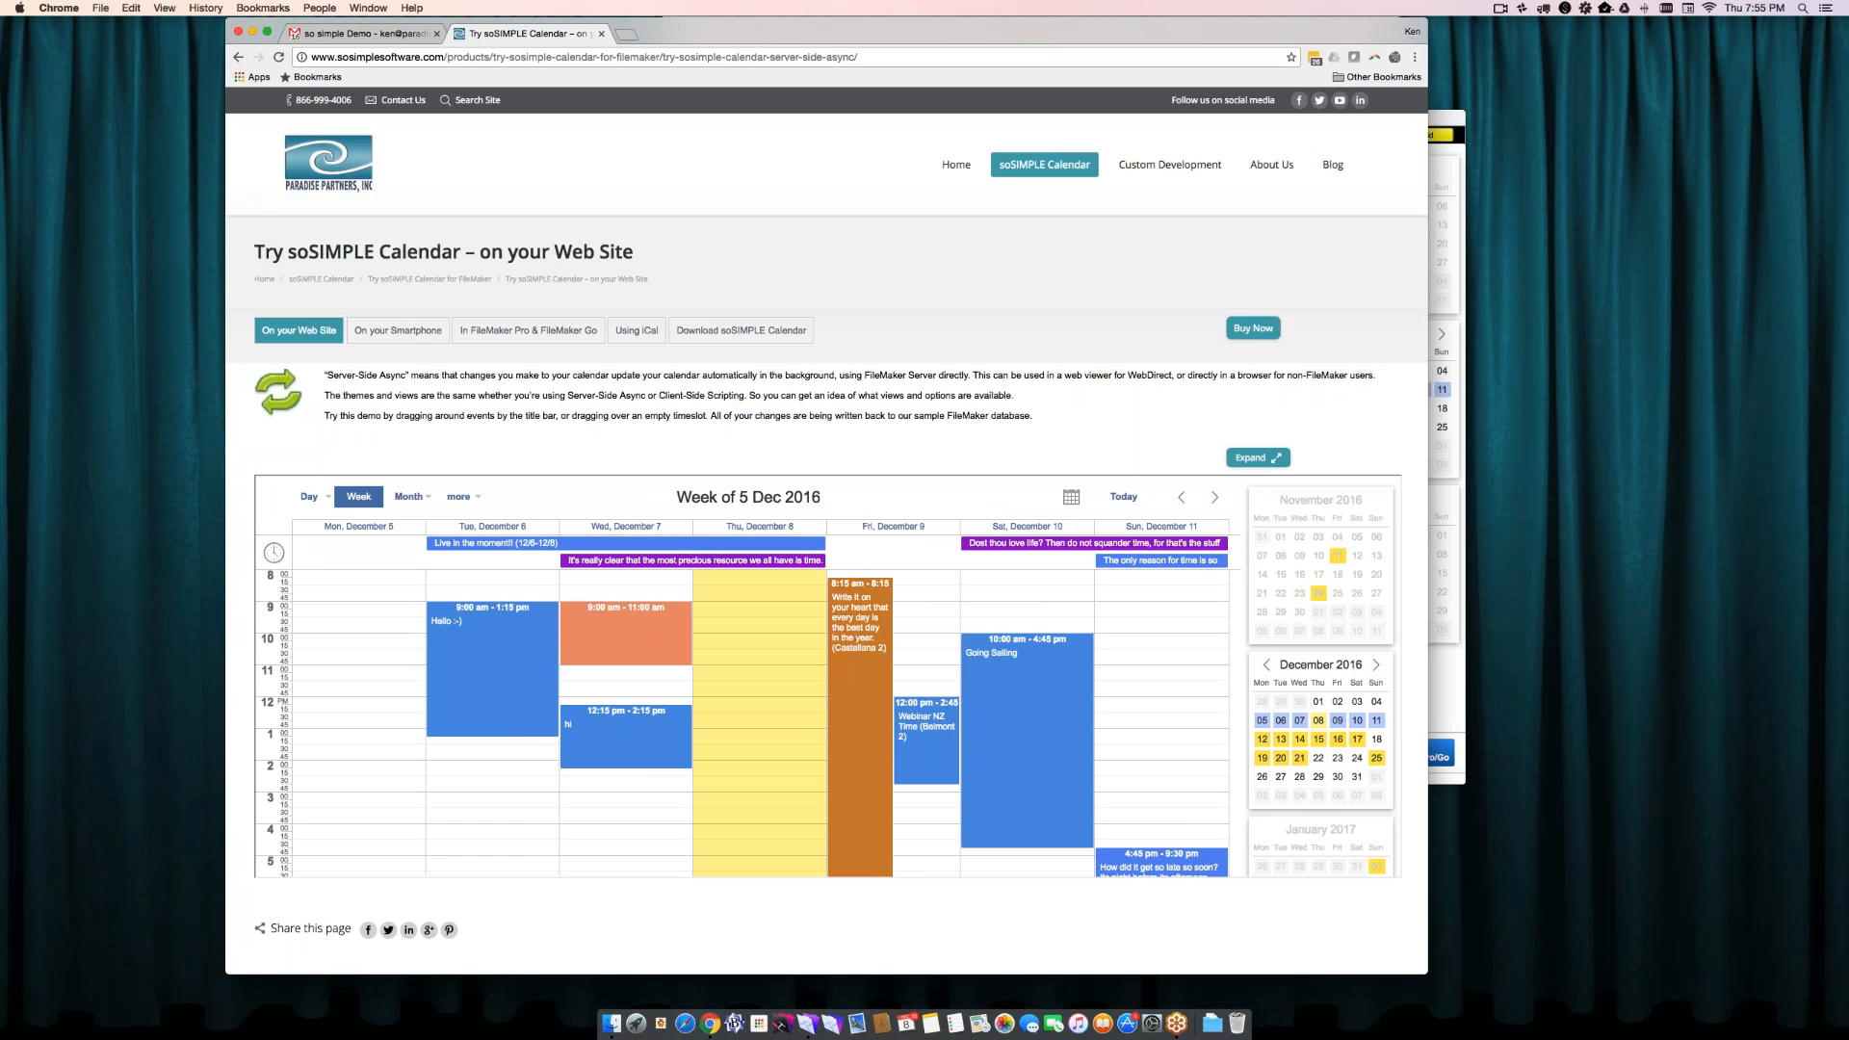
{"action": "scroll", "coordinate": [748, 723], "scroll_direction": "down", "scroll_amount": 2}
{"action": "left_click_drag", "start_coordinate": [1161, 769], "coordinate": [1134, 612]}
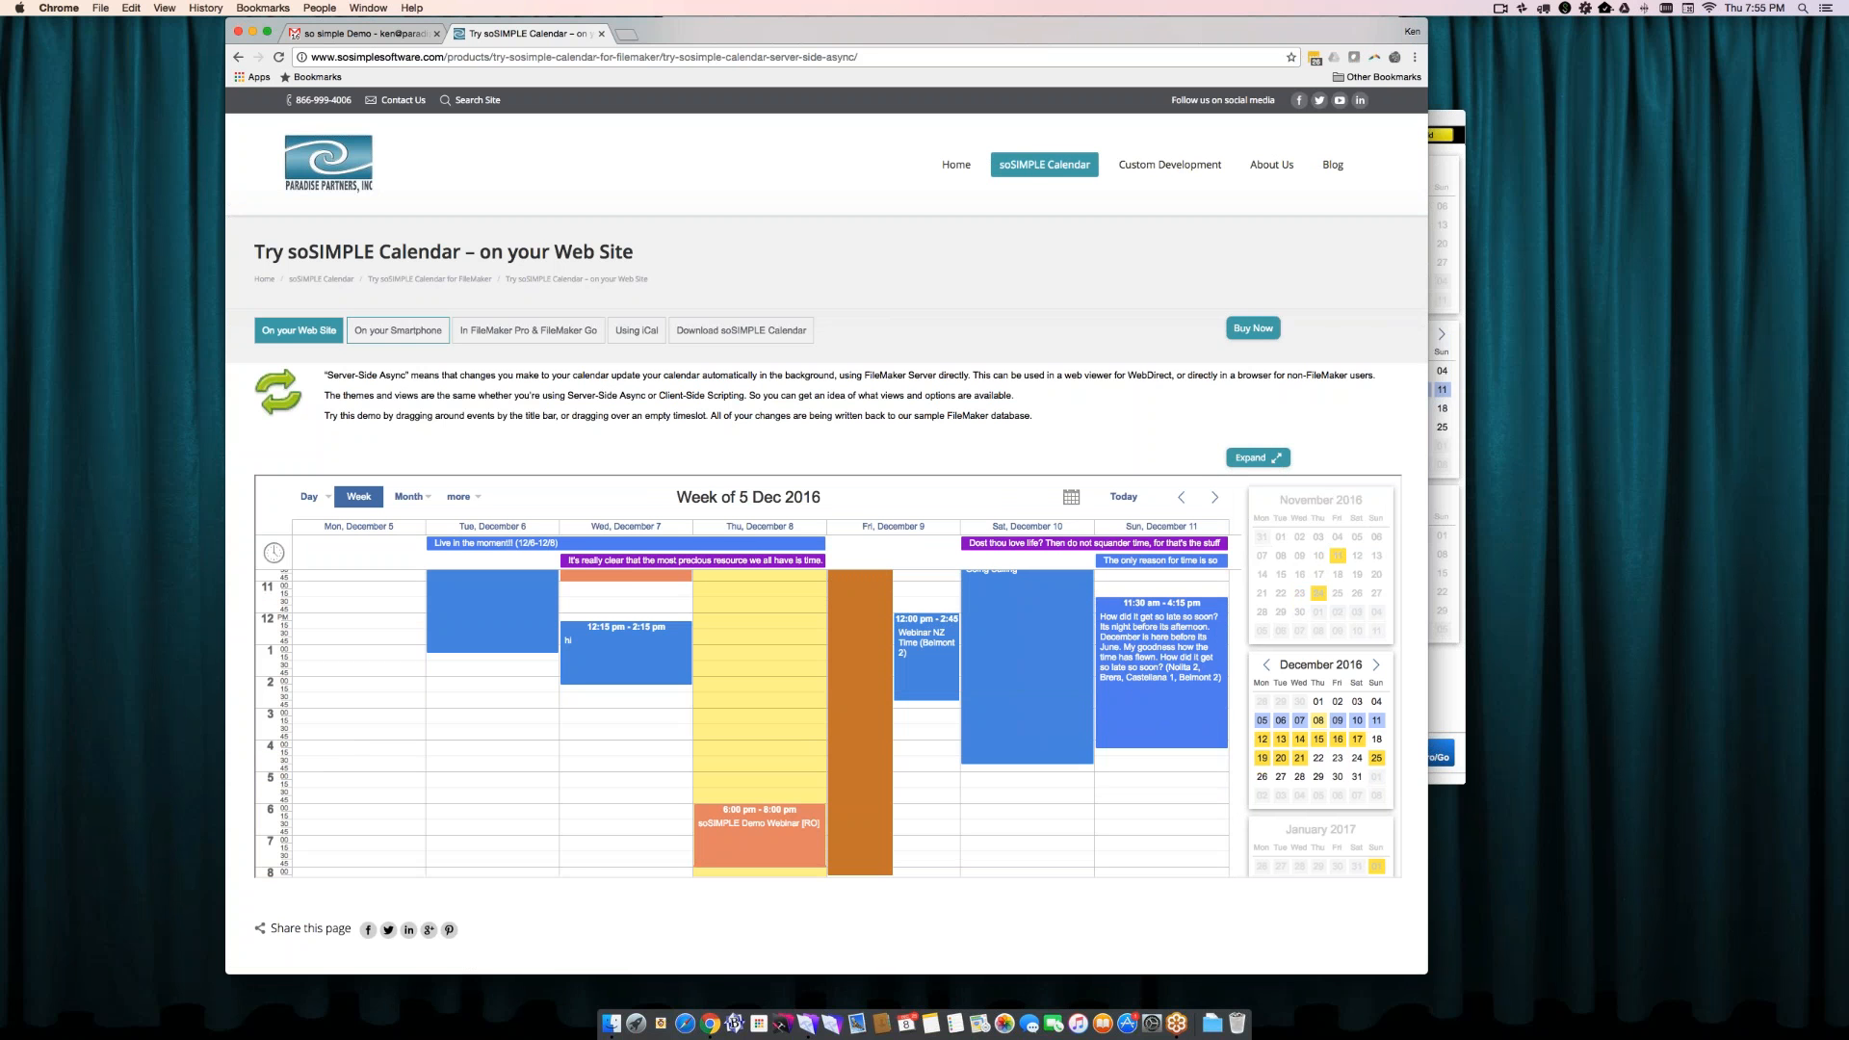
- In the smartphone demo, open the "Live in the moment!!" event for editing and return to the week list
{"action": "left_click", "coordinate": [412, 333]}
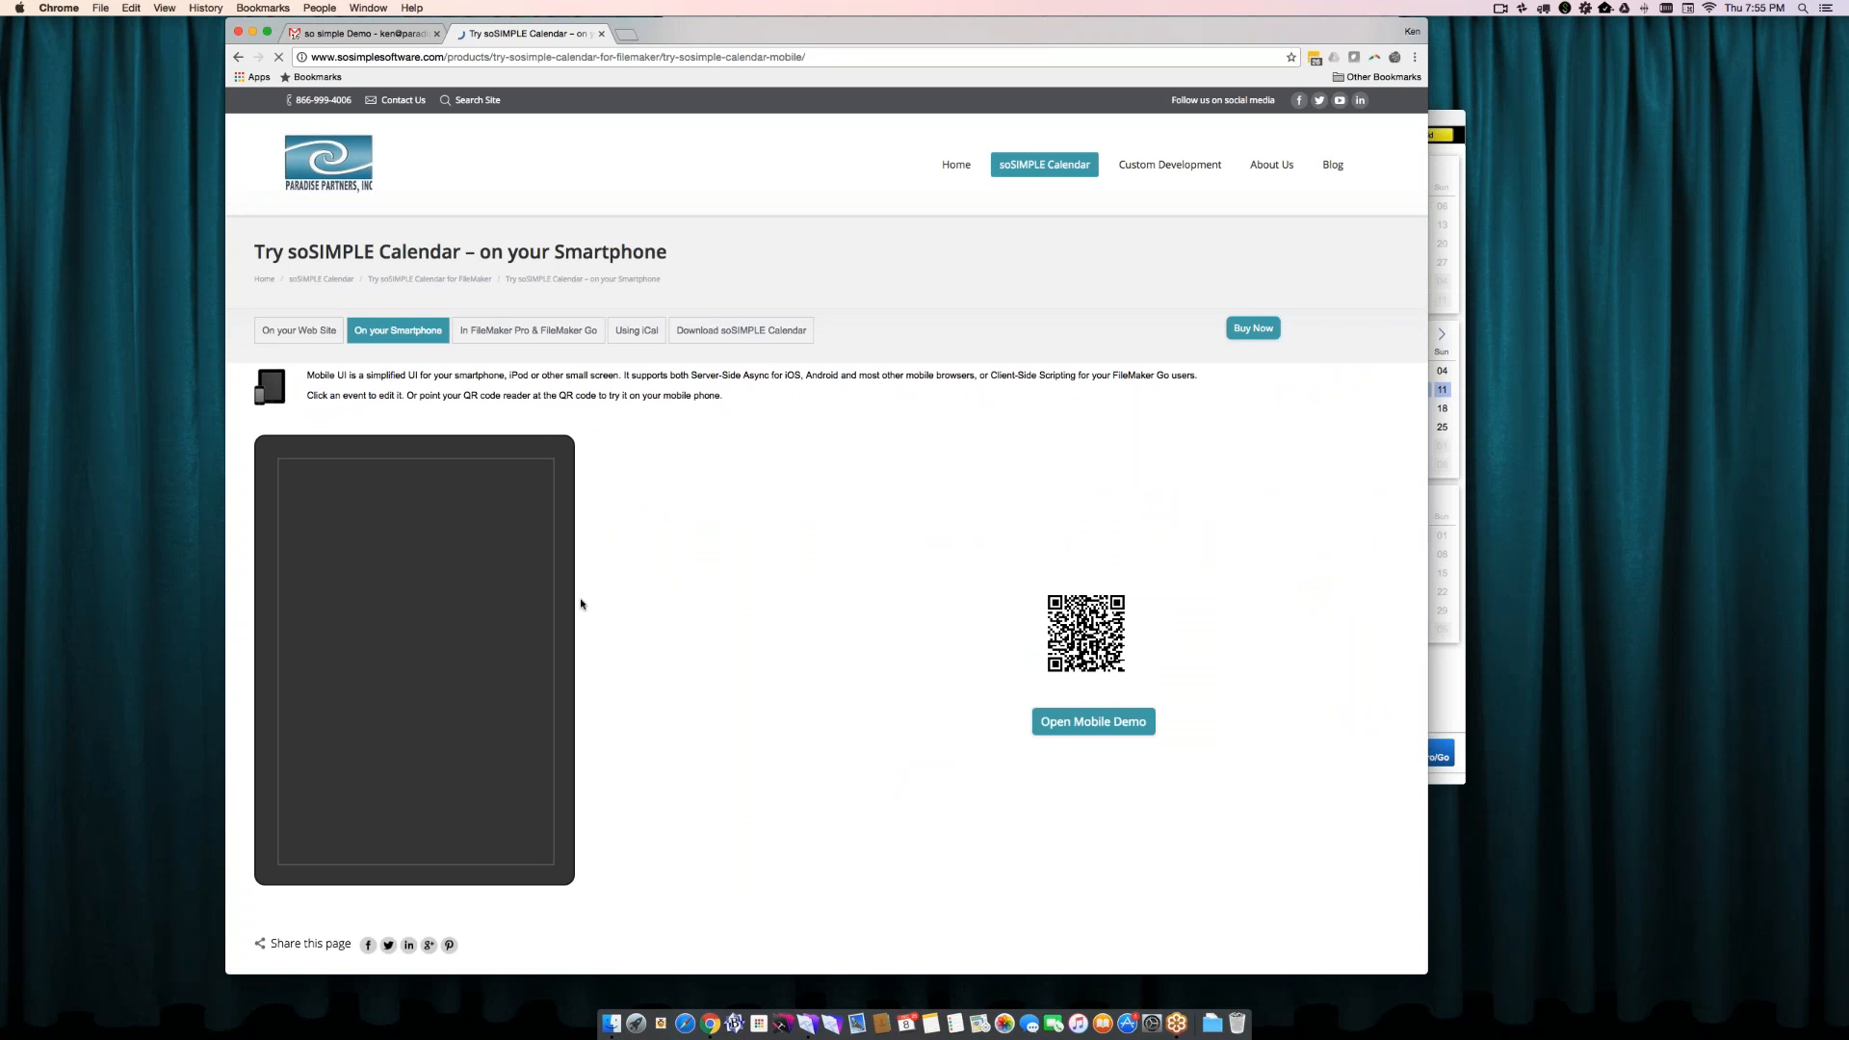
{"action": "left_click", "coordinate": [393, 545]}
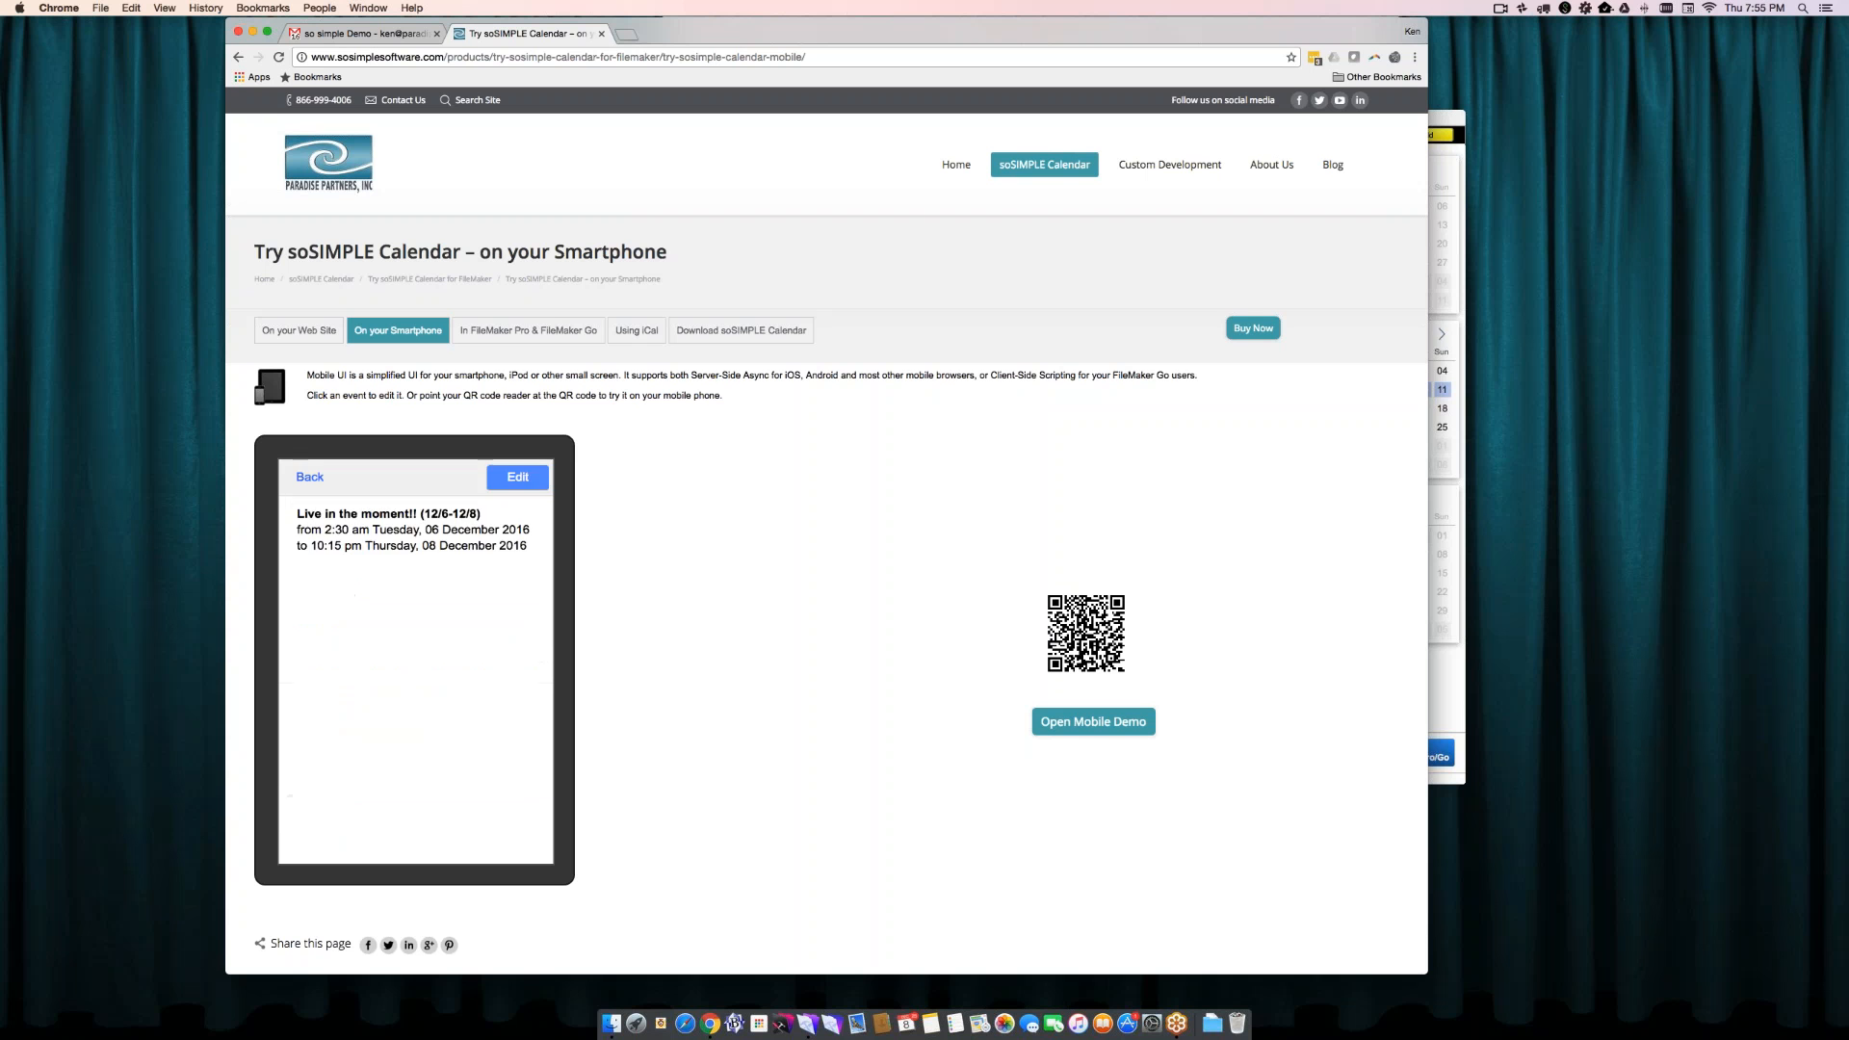
{"action": "left_click", "coordinate": [517, 477]}
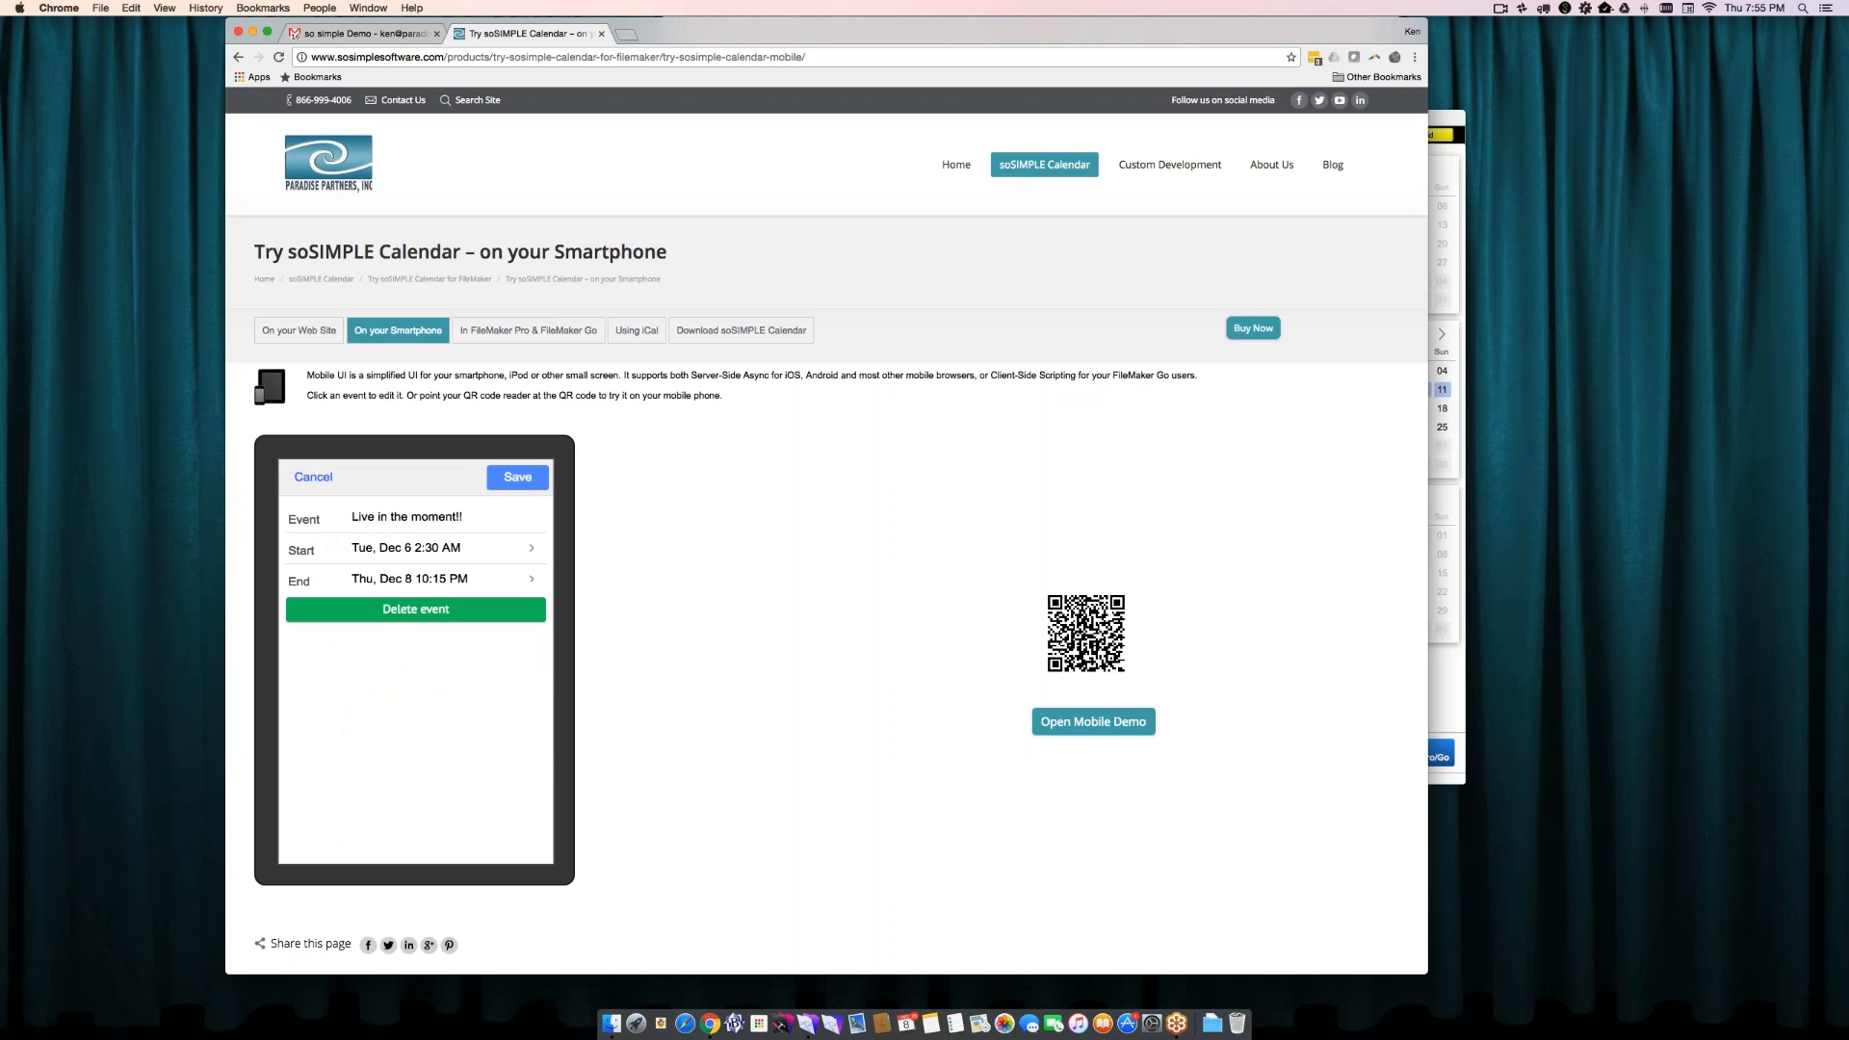
{"action": "left_click", "coordinate": [518, 478]}
{"action": "left_click", "coordinate": [300, 476]}
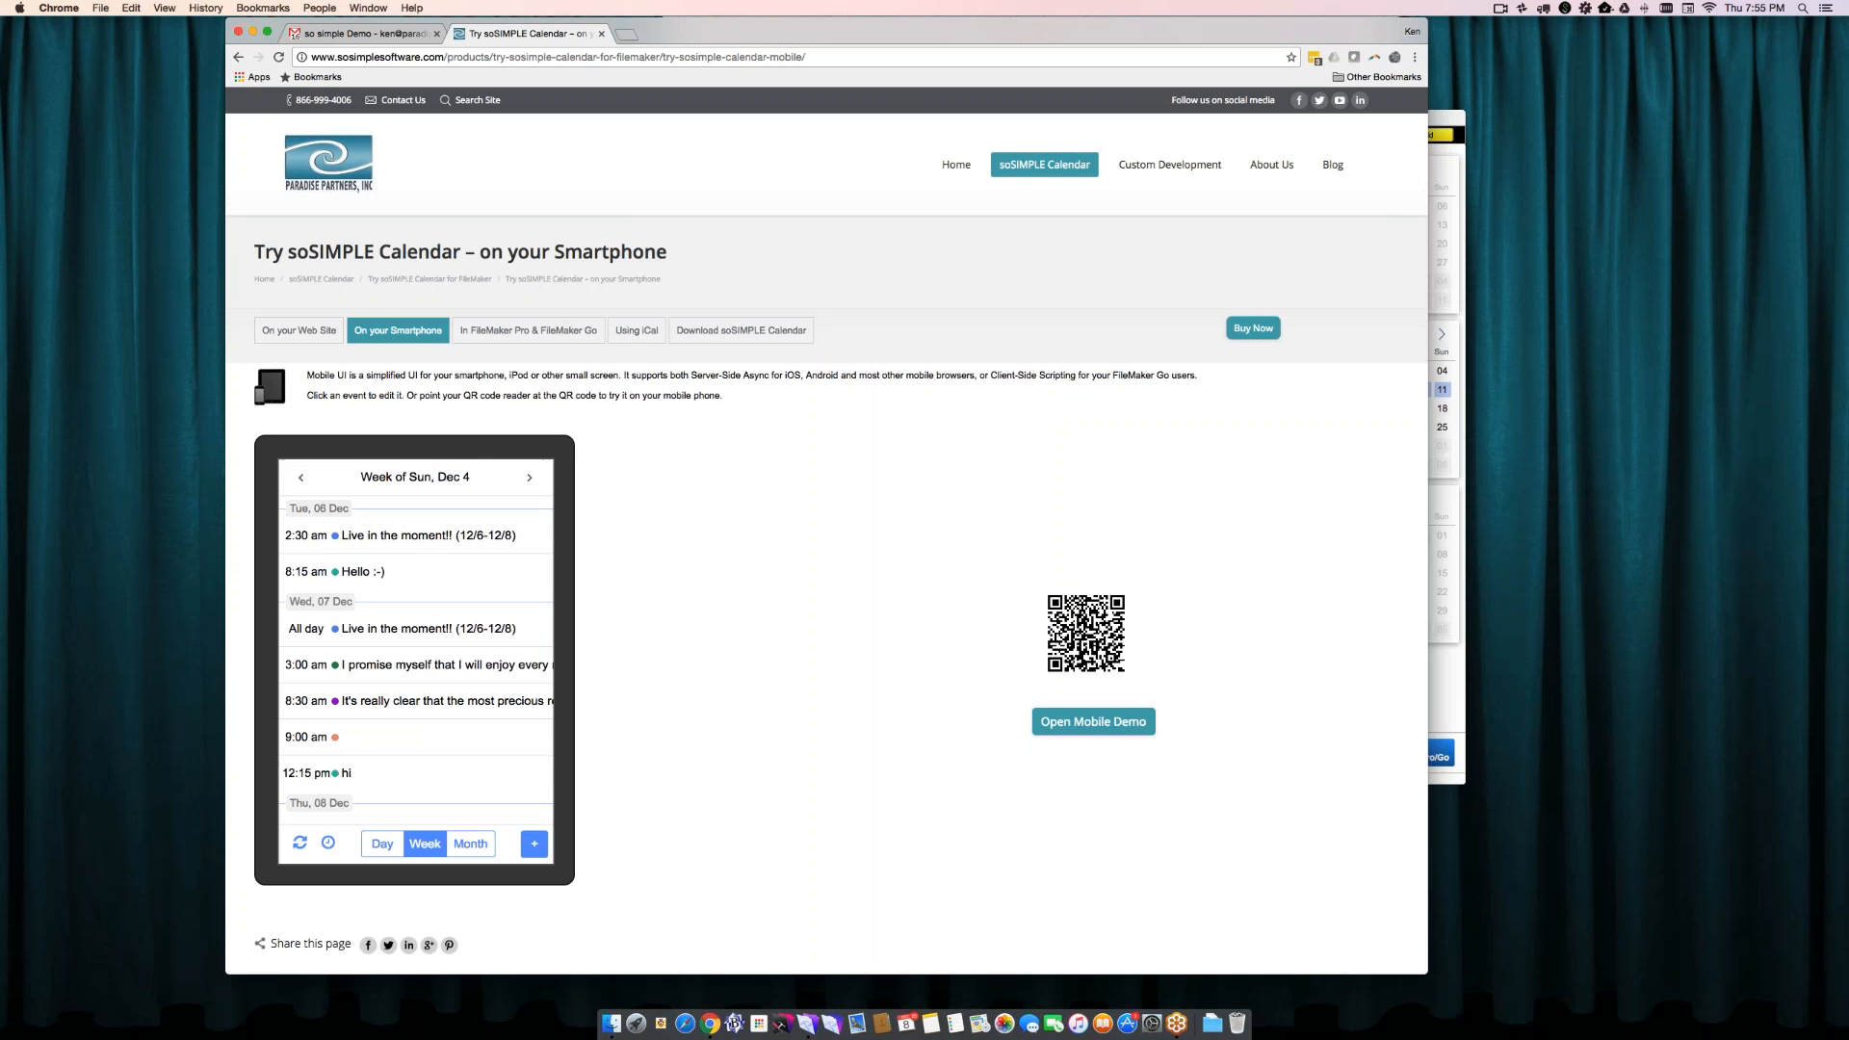
- View the FileMaker Pro & FileMaker Go demo page and the Download soSIMPLE Calendar page
{"action": "left_click", "coordinate": [541, 333]}
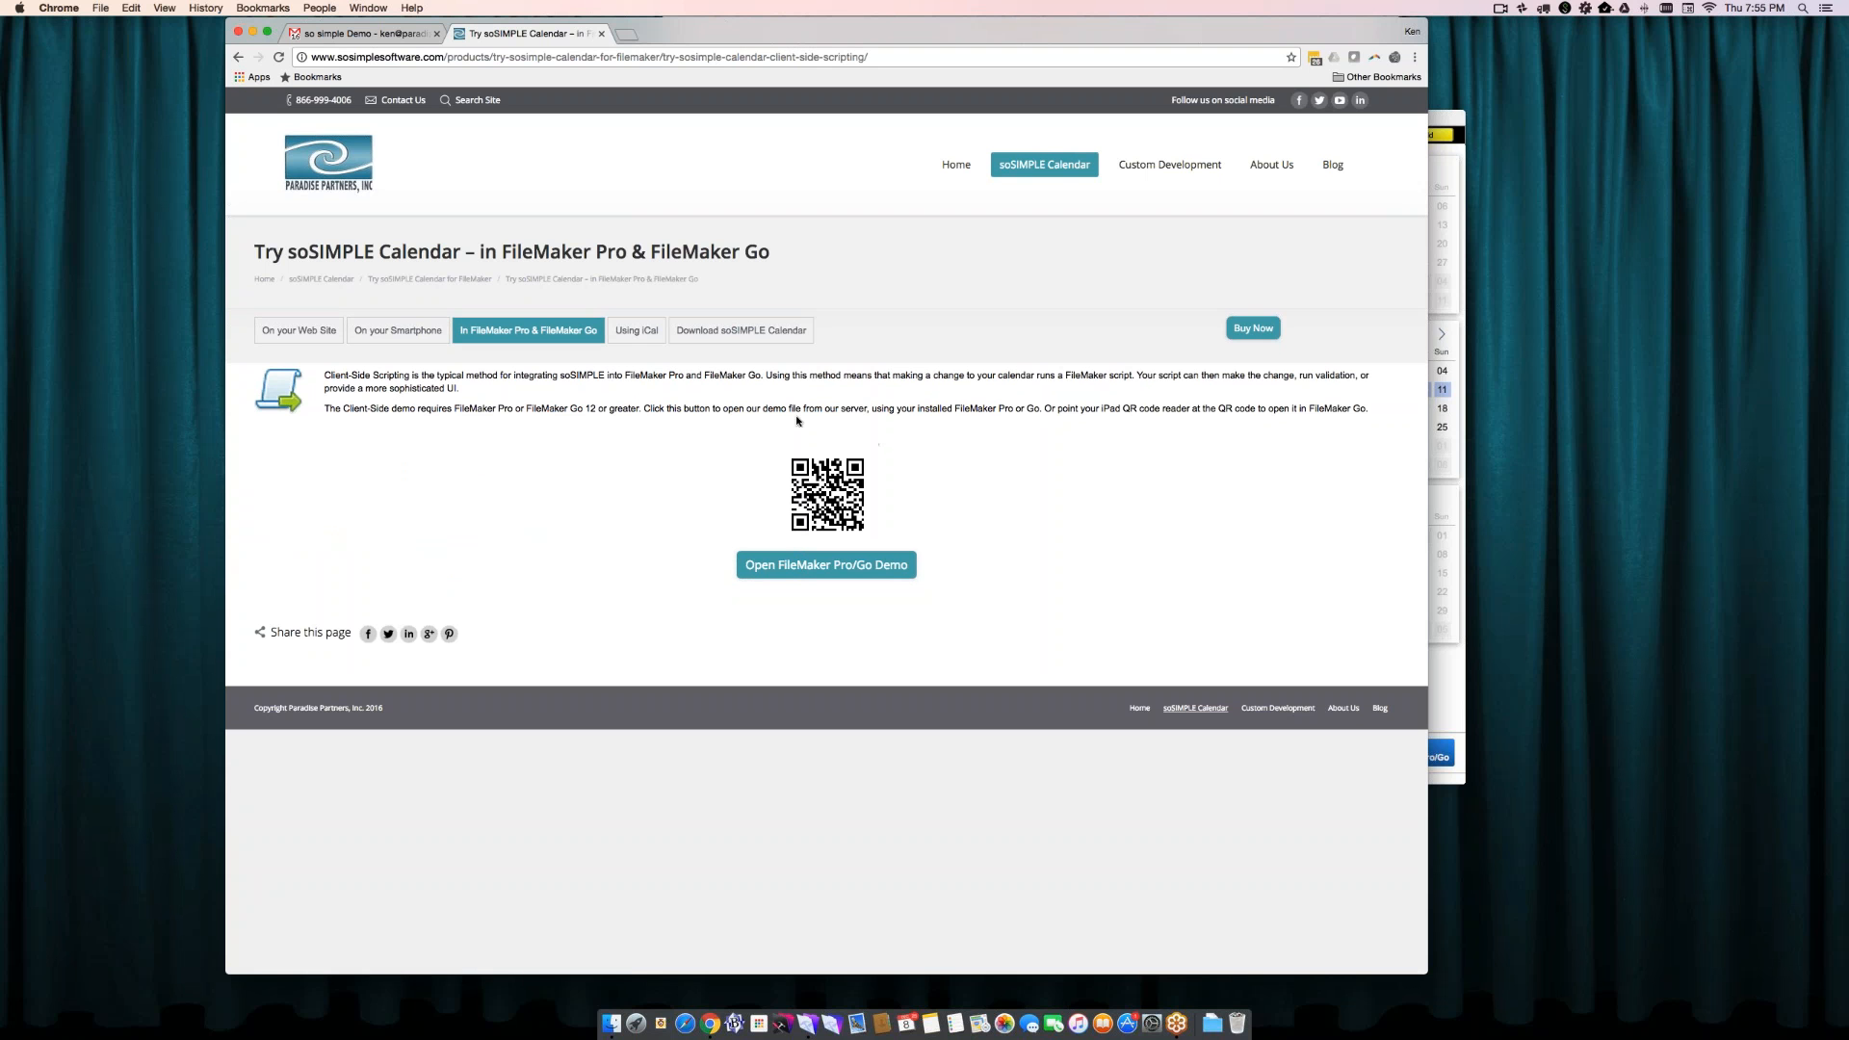
{"action": "left_click", "coordinate": [729, 333]}
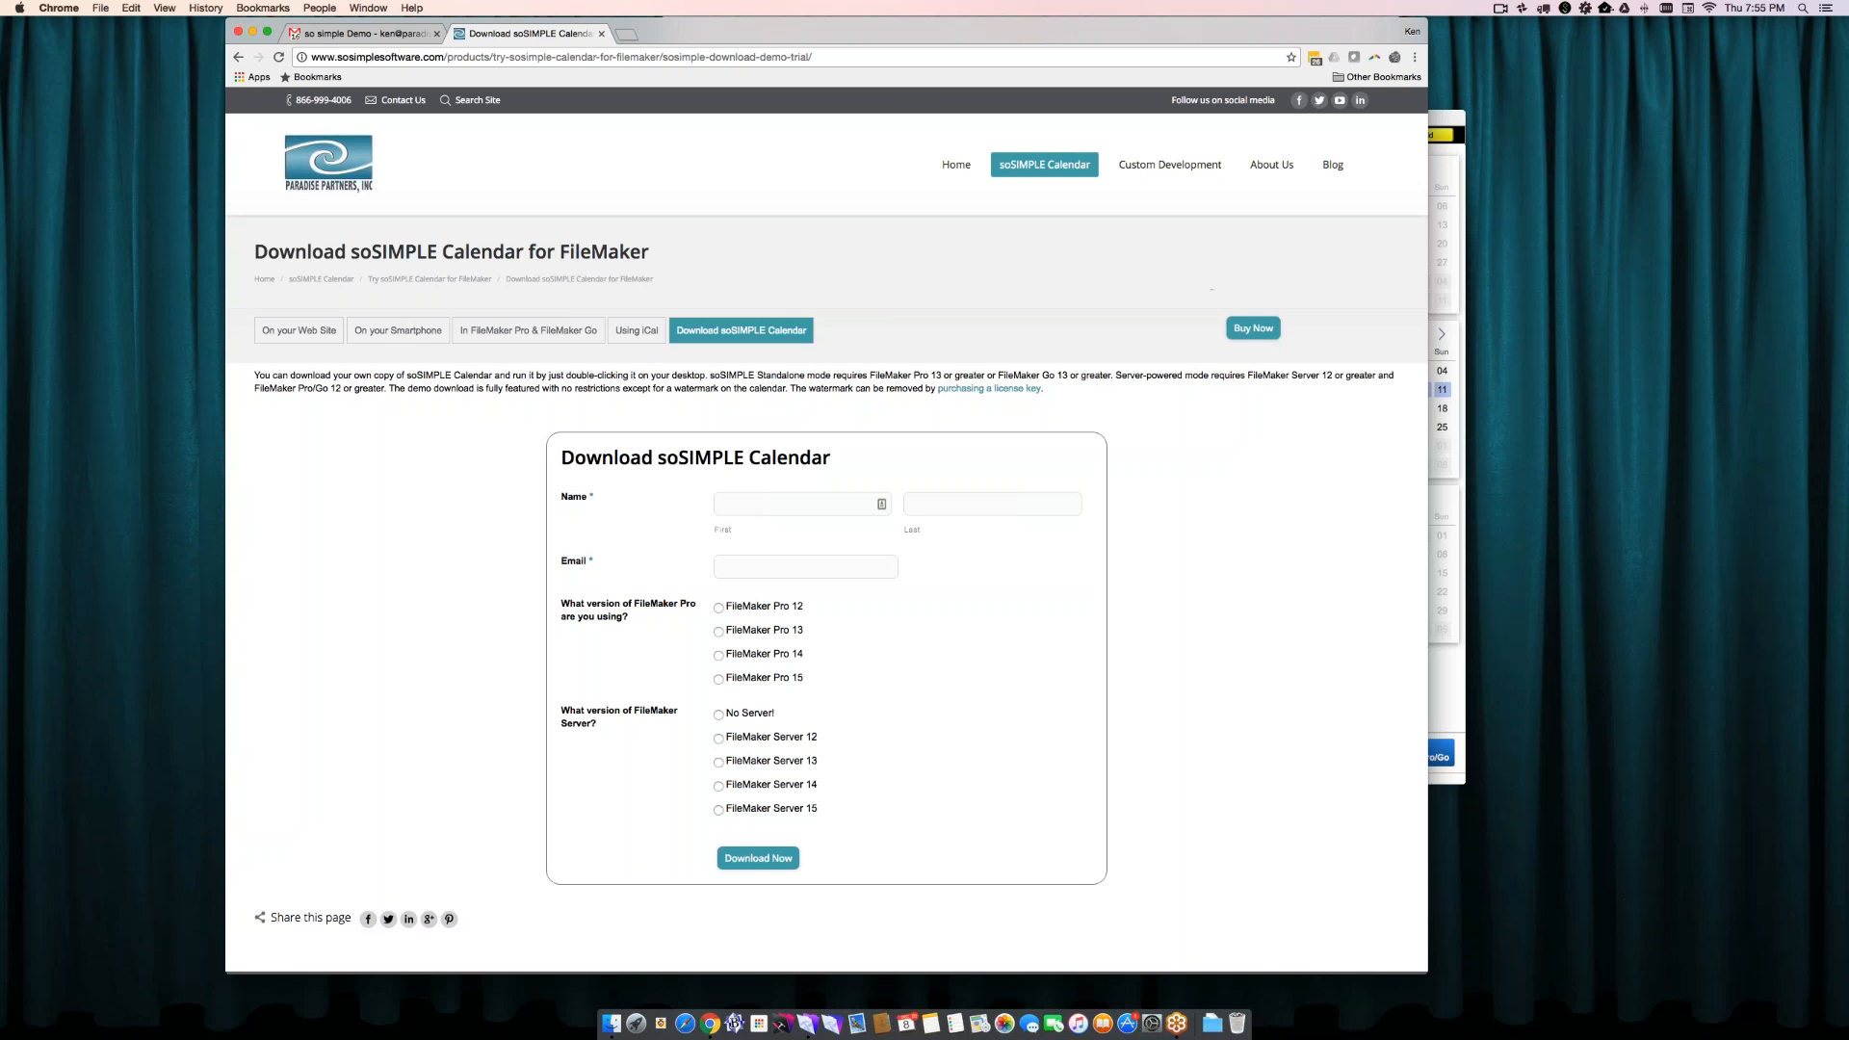
- Open the soSIMPLE Calendar pricing page and highlight the data sources limit in the "Get it all" package
{"action": "mouse_move", "coordinate": [1044, 164]}
{"action": "left_click", "coordinate": [1086, 214]}
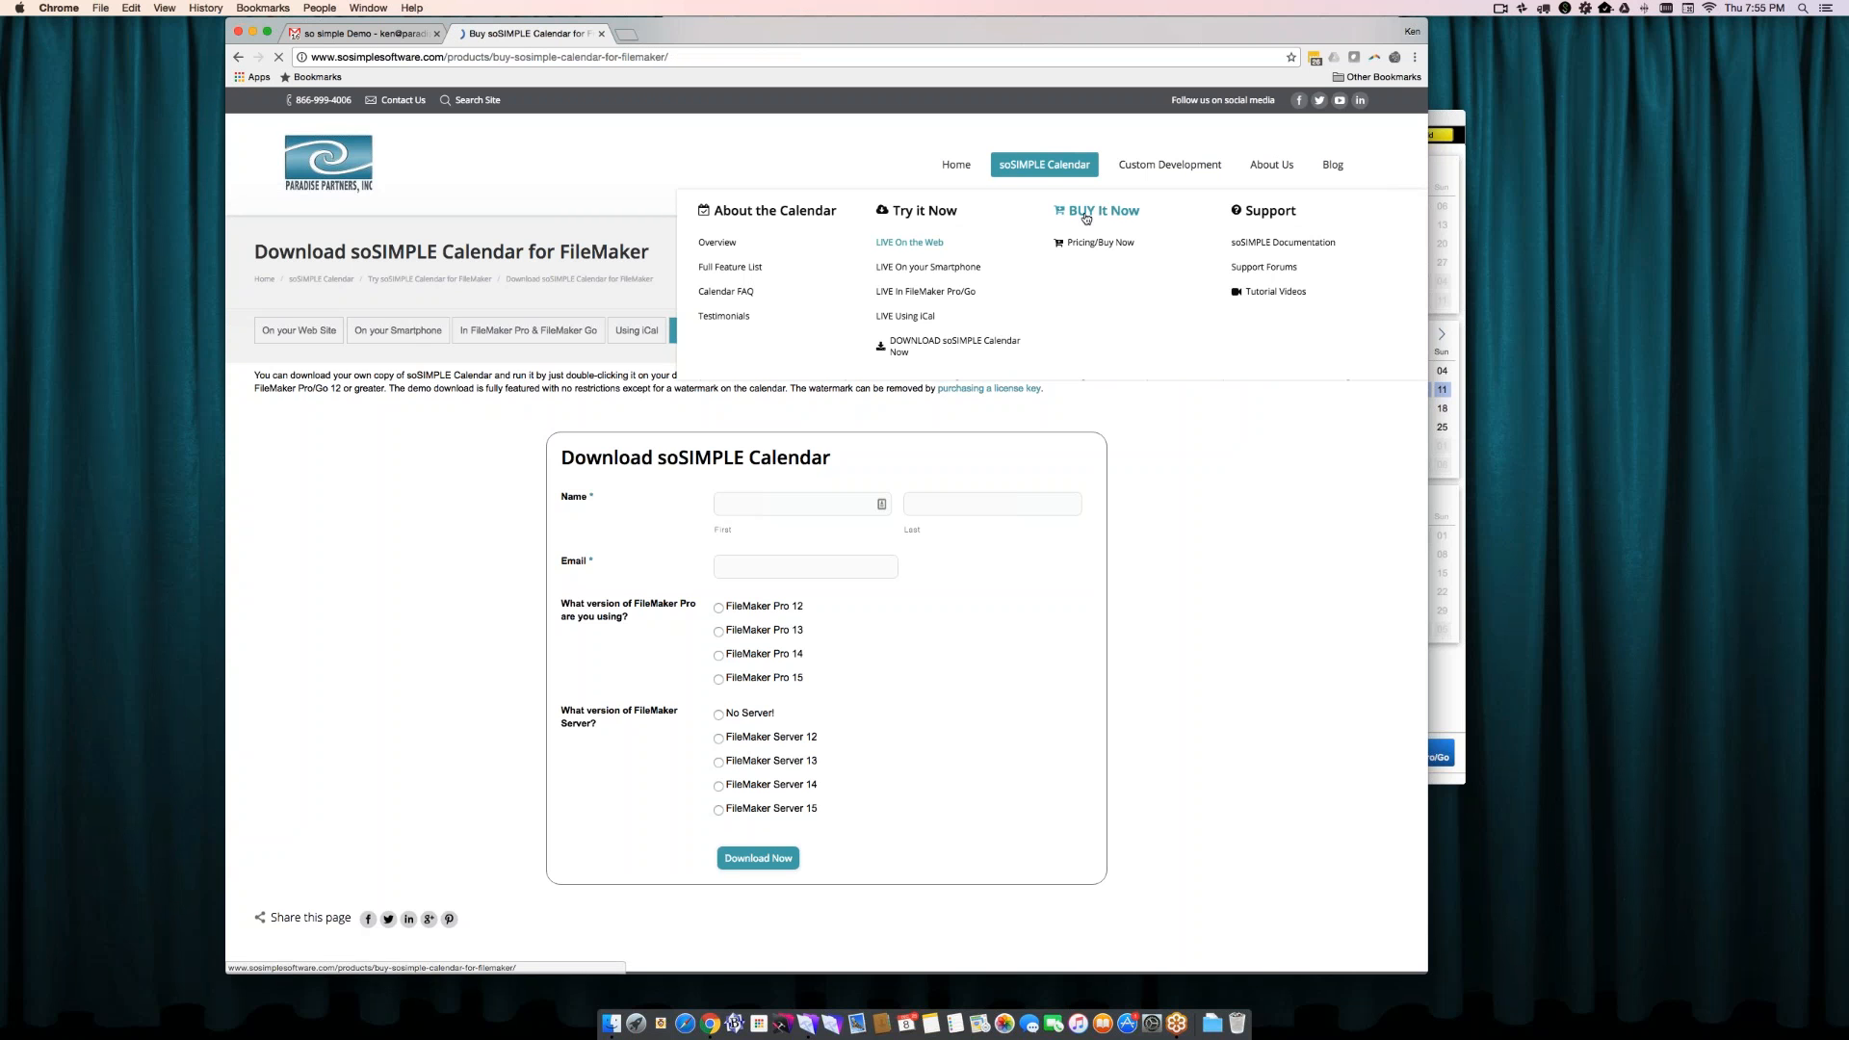
{"action": "scroll", "coordinate": [1087, 219], "scroll_direction": "down", "scroll_amount": 3}
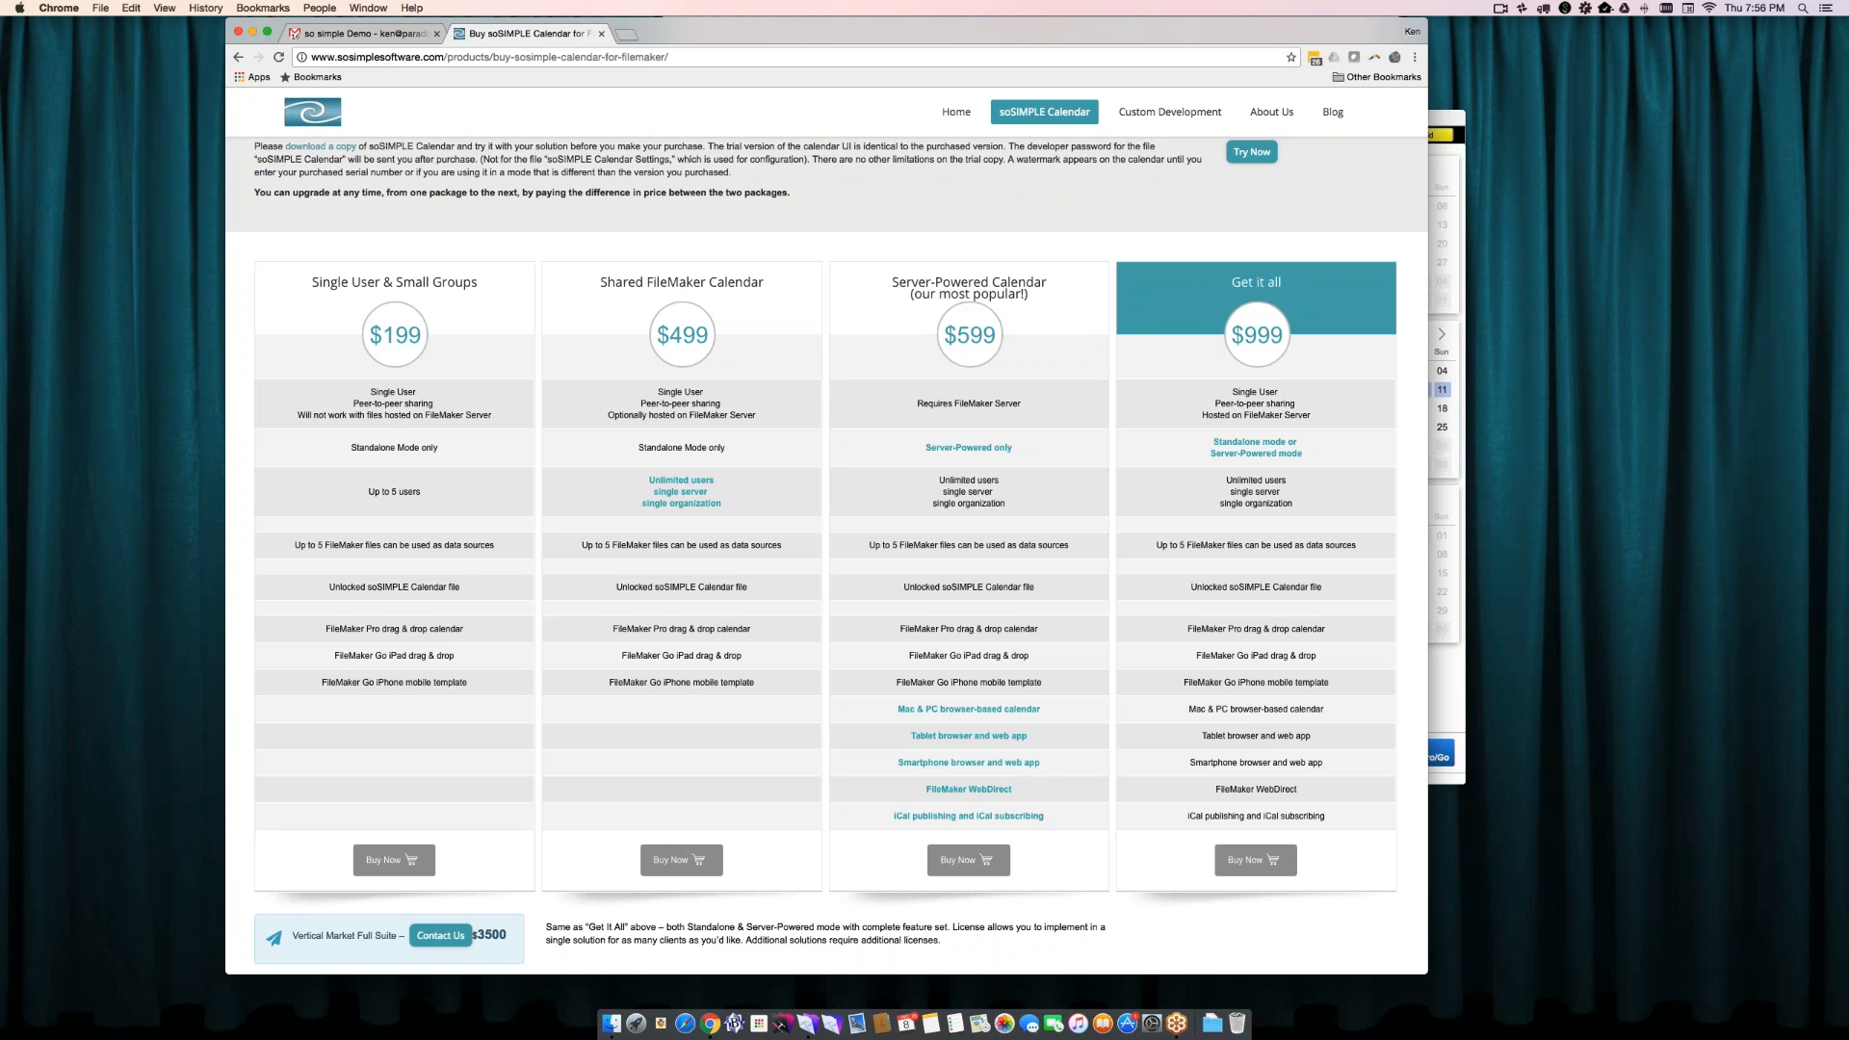
{"action": "left_click_drag", "start_coordinate": [1155, 546], "coordinate": [1357, 547]}
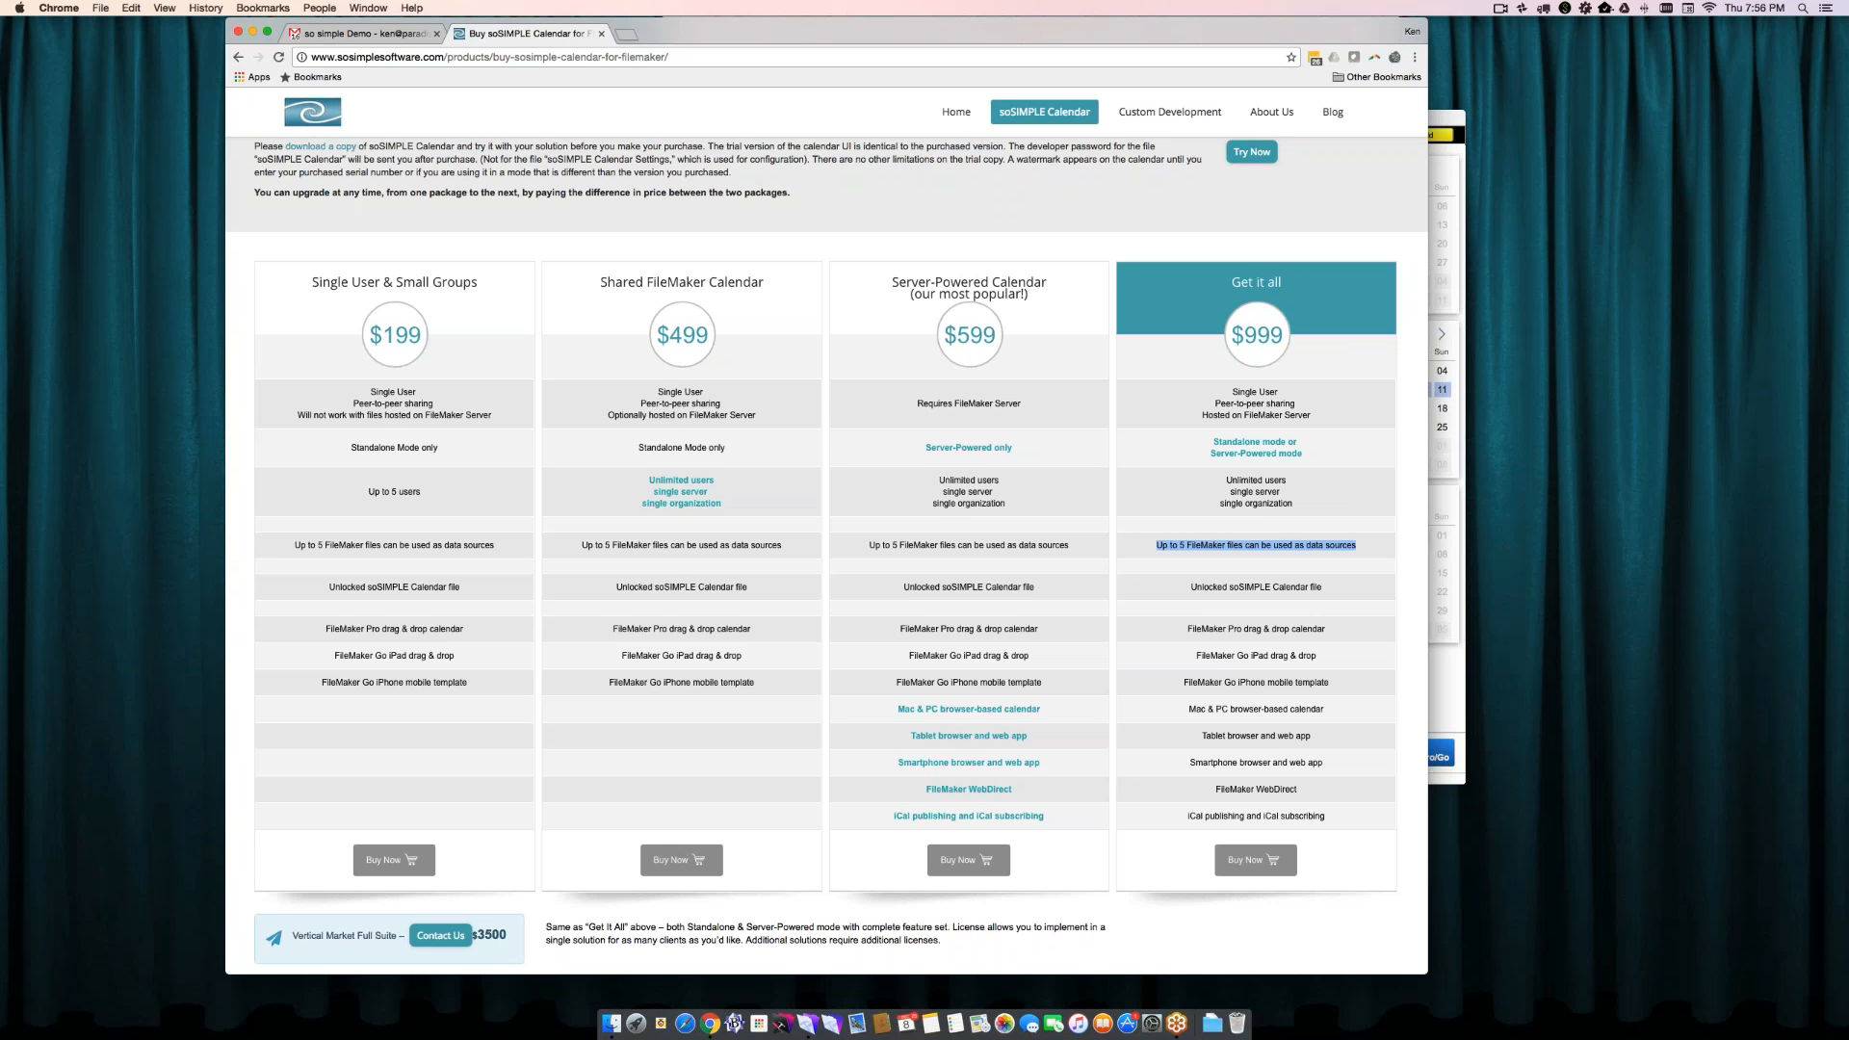
{"action": "left_click", "coordinate": [1184, 558]}
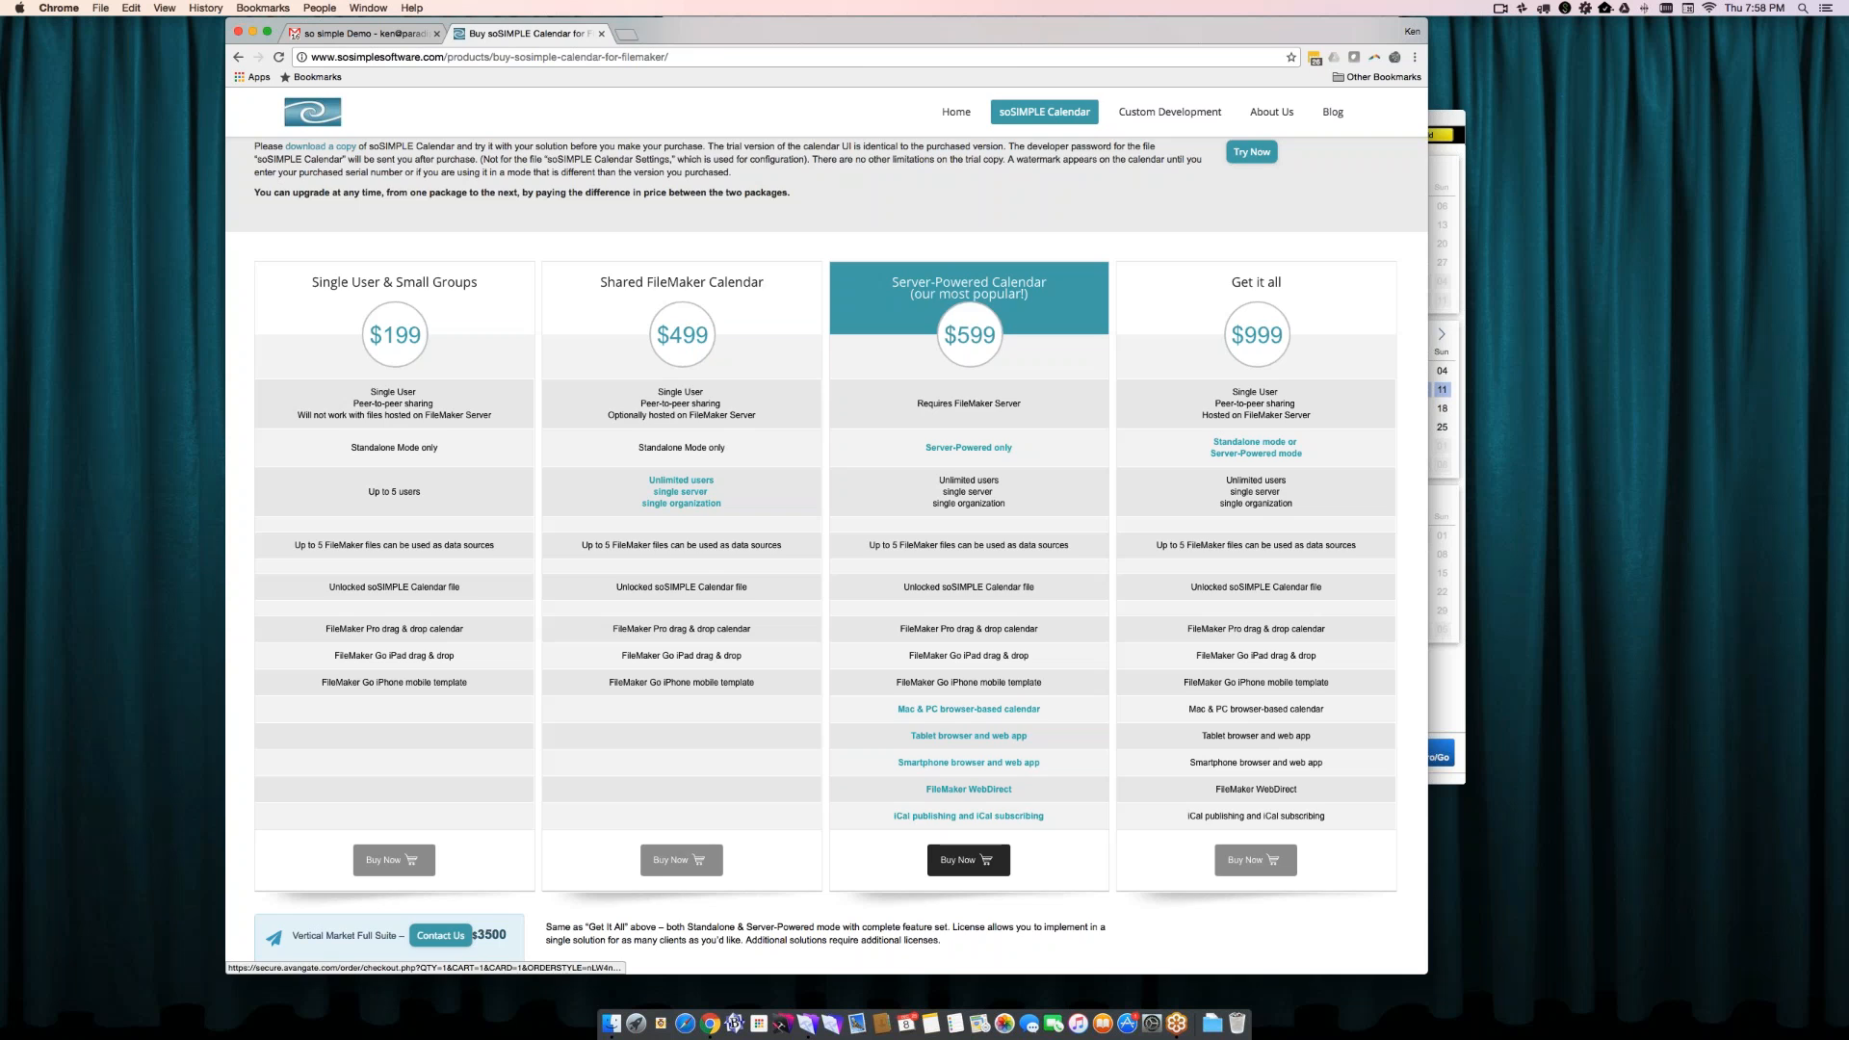
- Start buying the Server-Powered Calendar package and apply the discount coupon soMERRY at checkout
{"action": "left_click", "coordinate": [968, 860]}
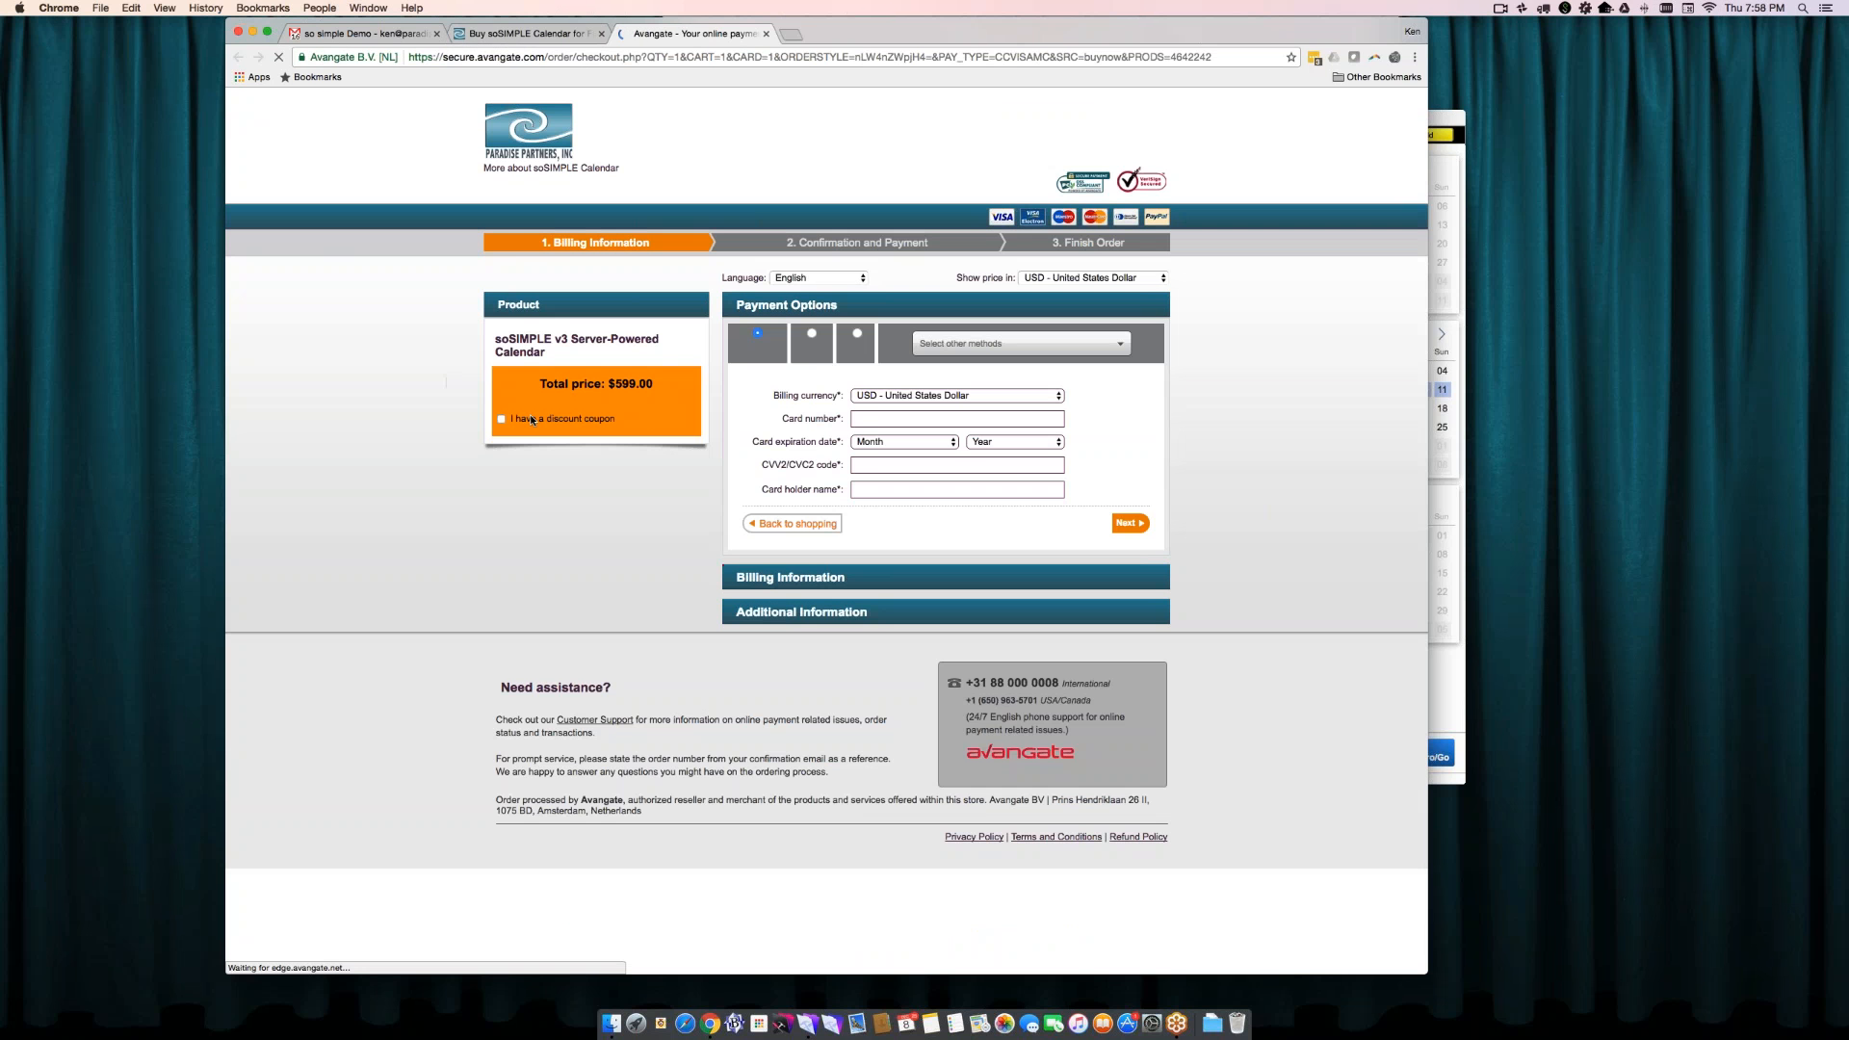
{"action": "left_click", "coordinate": [530, 418]}
{"action": "left_click", "coordinate": [533, 435]}
{"action": "type", "text": "soMERRY"}
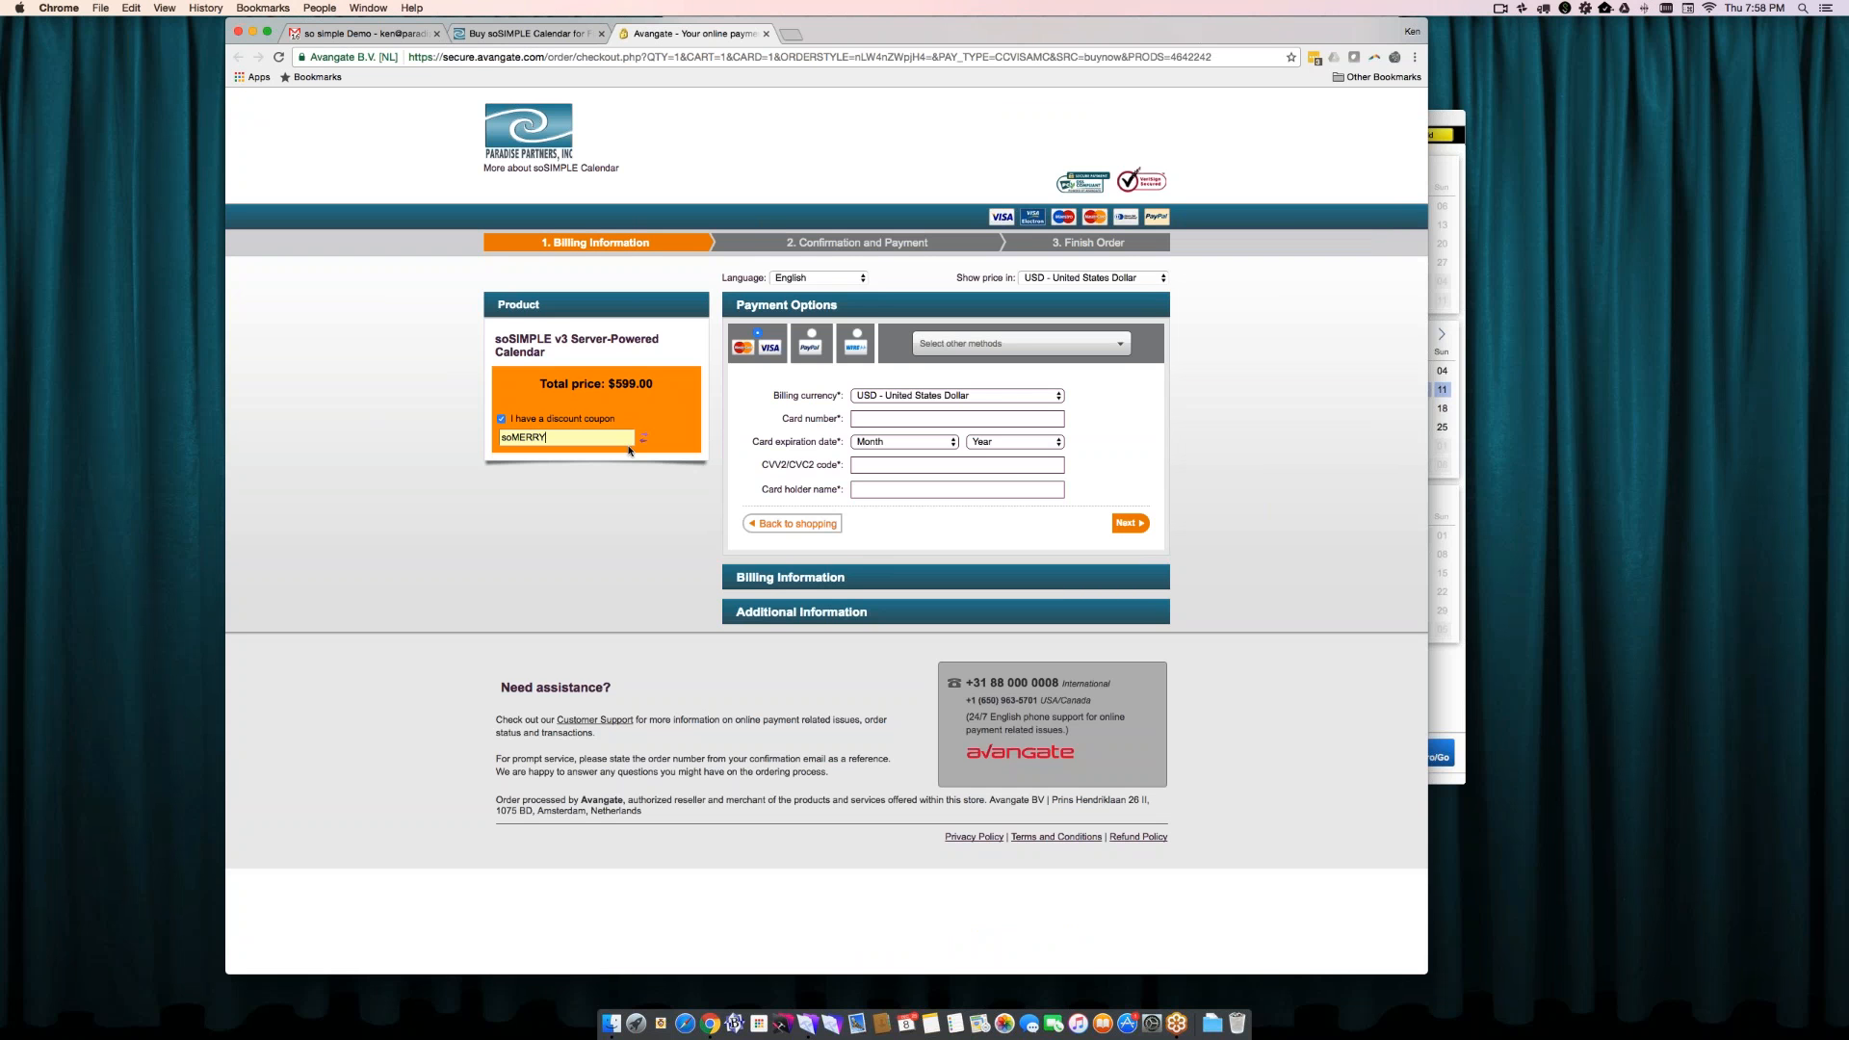
{"action": "key", "text": "Return"}
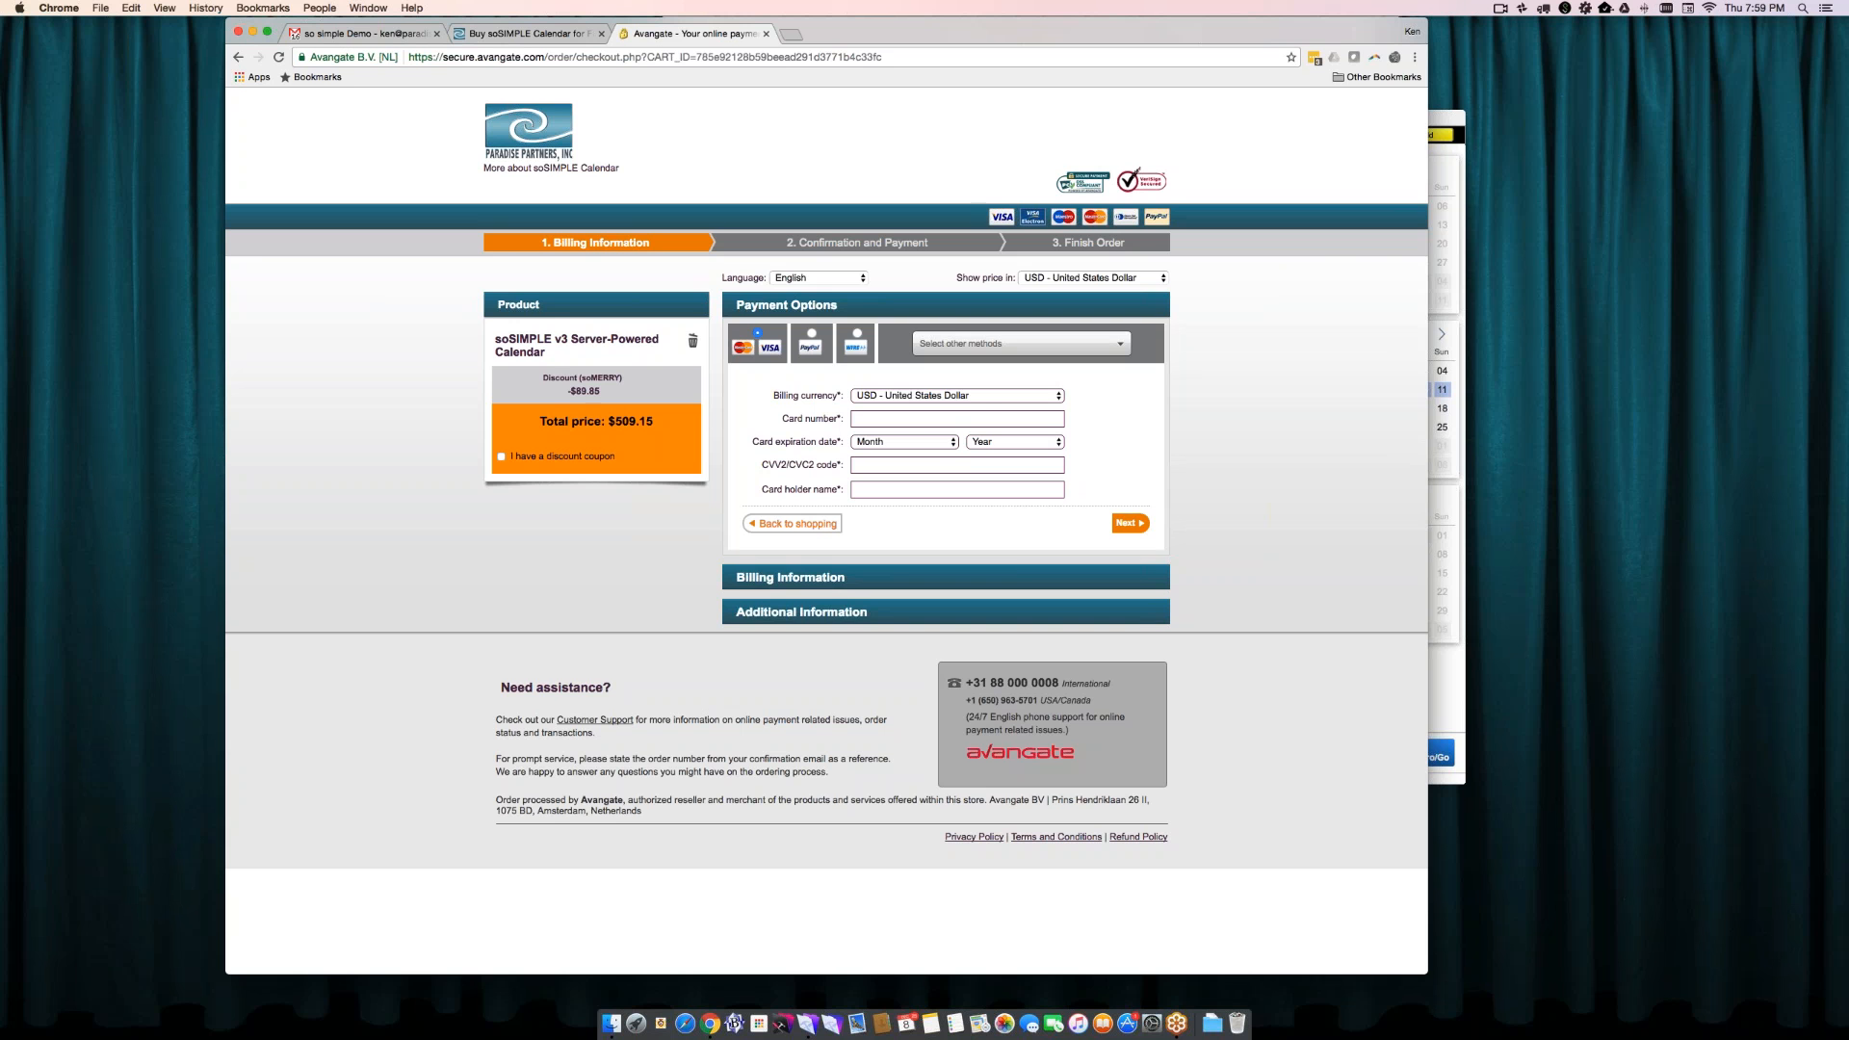
- Return to the soSIMPLE Calendar Settings window in FileMaker and page the Florida preview back to the week of 22 Aug 2016
{"action": "key", "text": "super+Tab"}
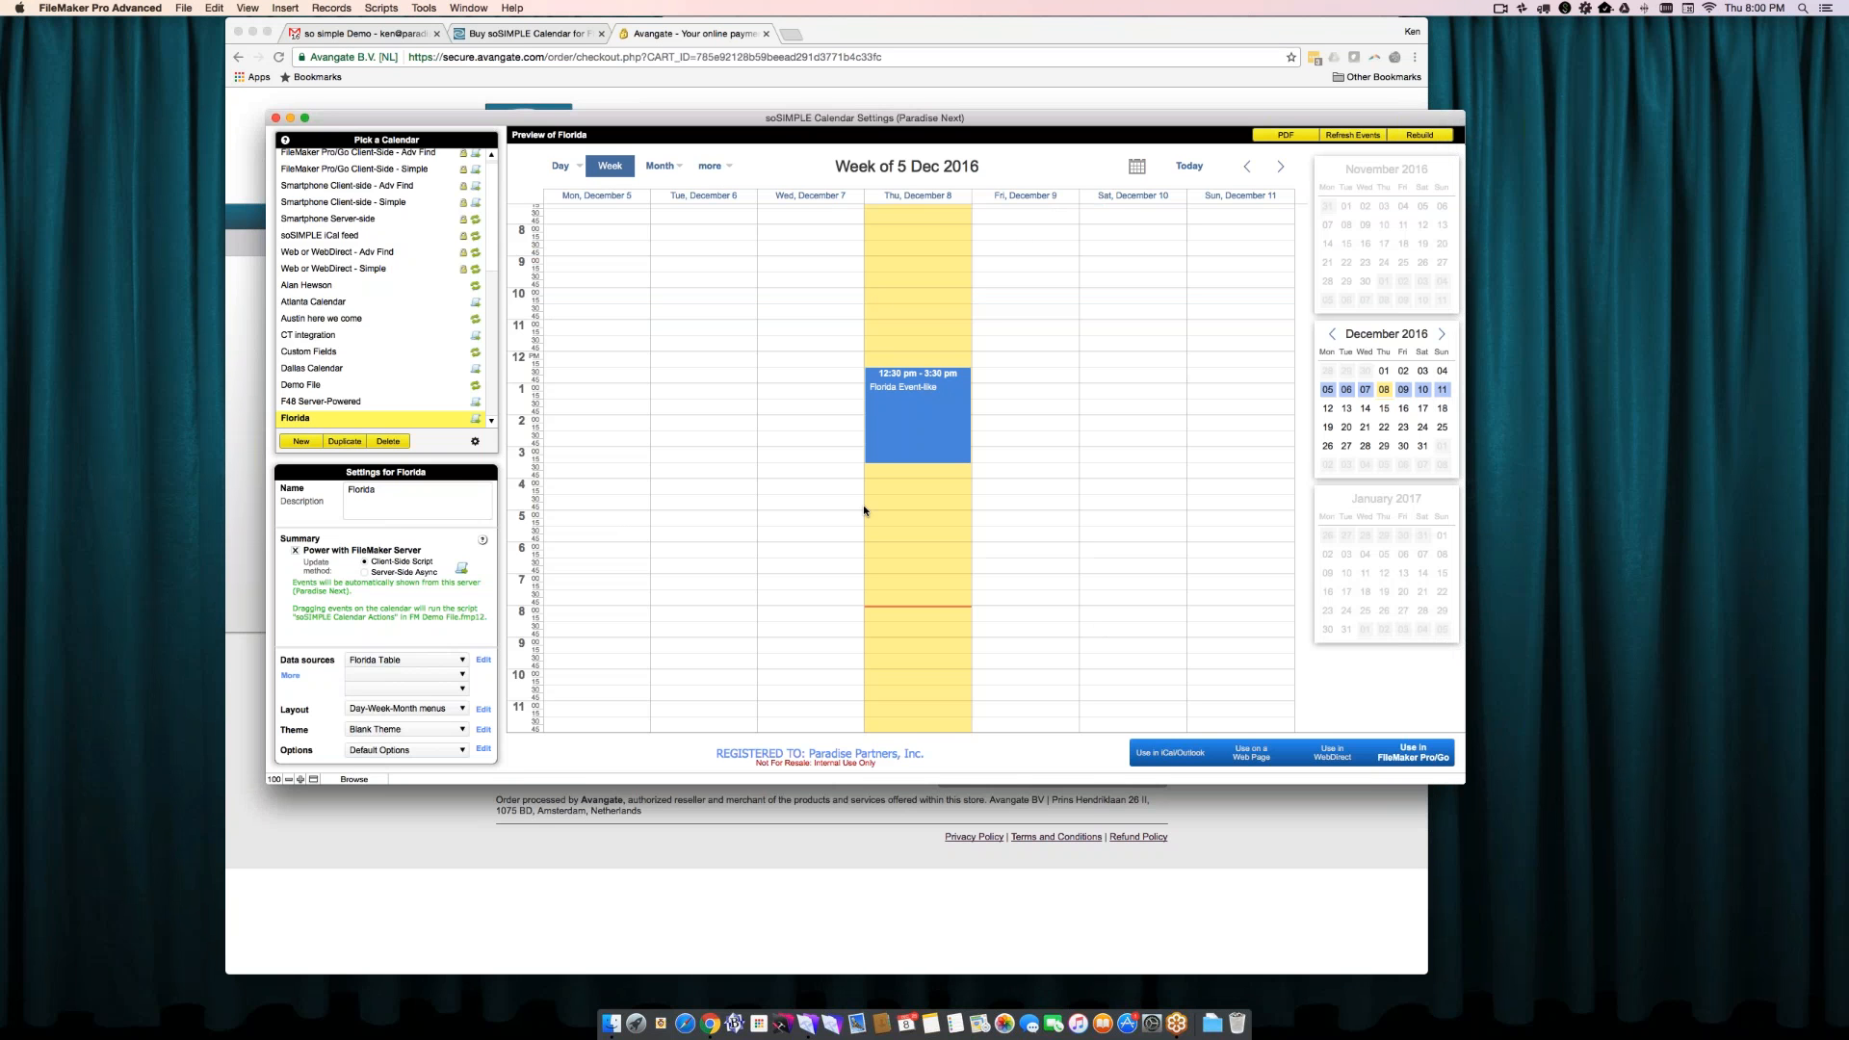
{"action": "left_click", "coordinate": [1251, 168]}
{"action": "left_click", "coordinate": [1251, 167]}
{"action": "left_click", "coordinate": [1250, 168]}
{"action": "left_click", "coordinate": [1251, 168]}
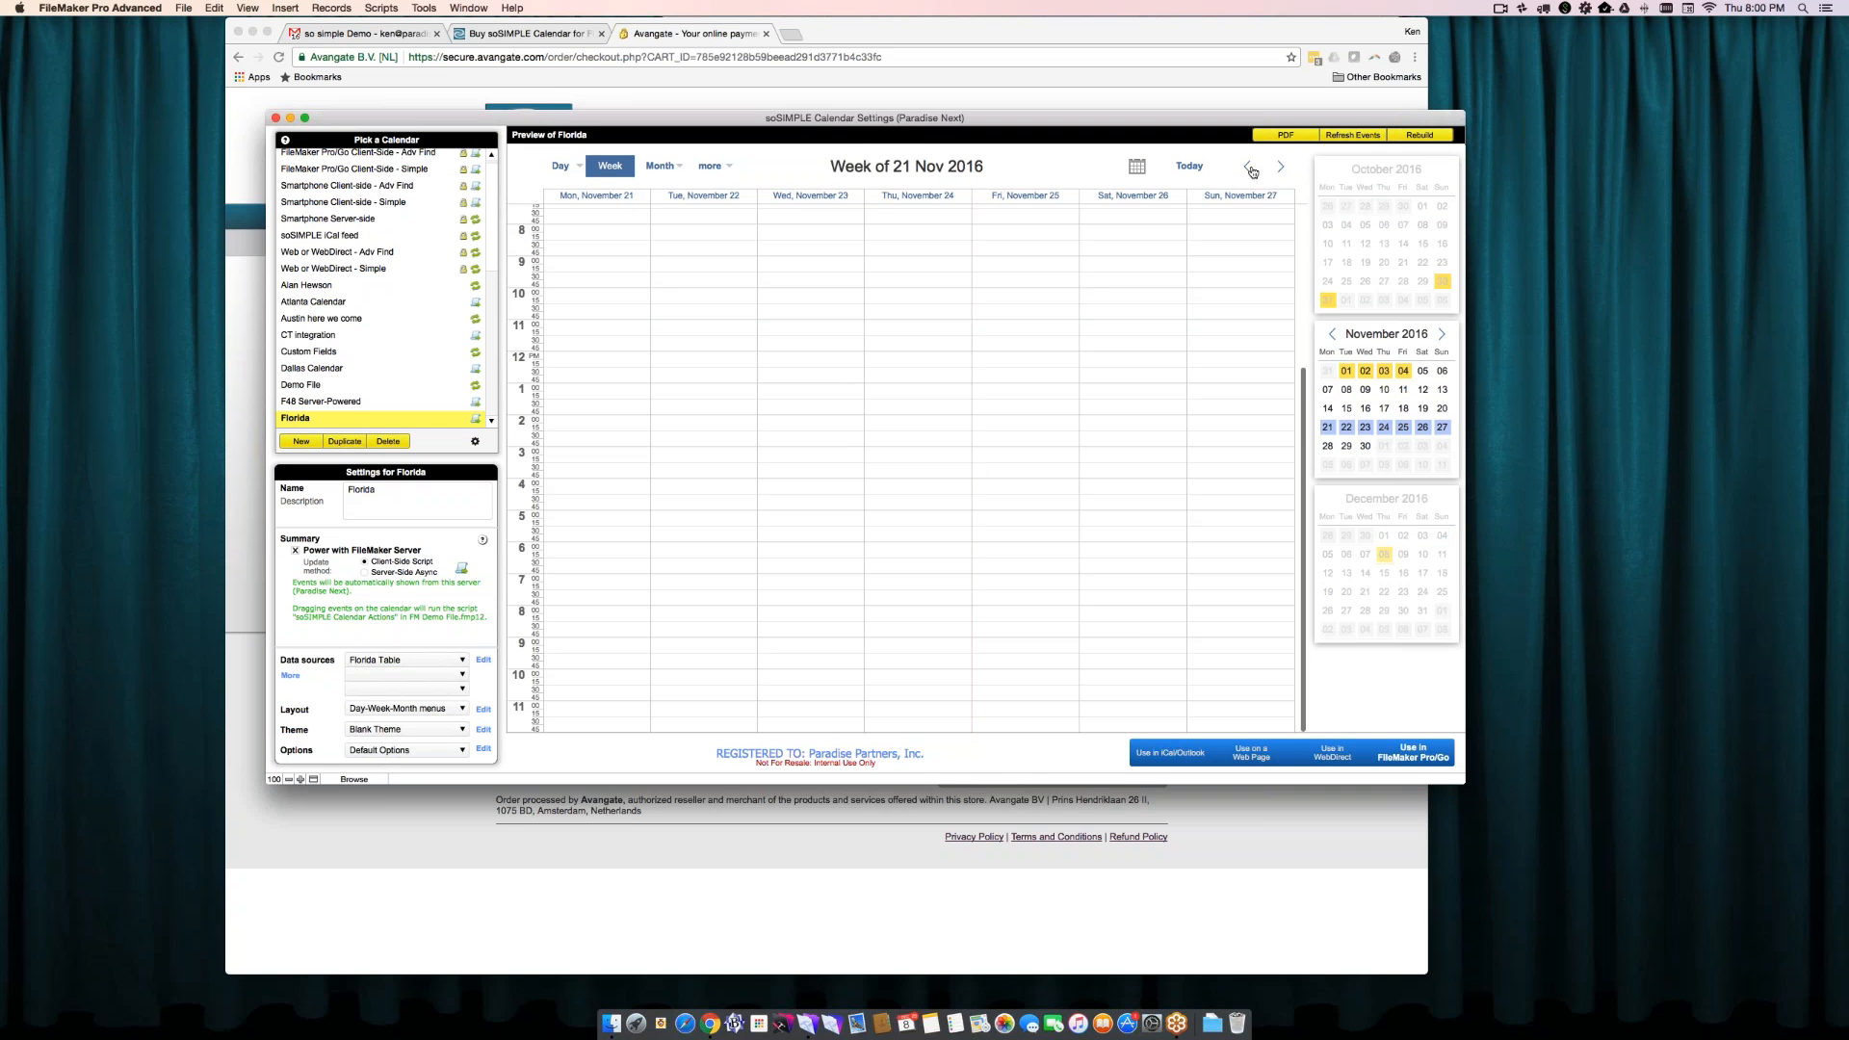
{"action": "left_click", "coordinate": [1251, 168]}
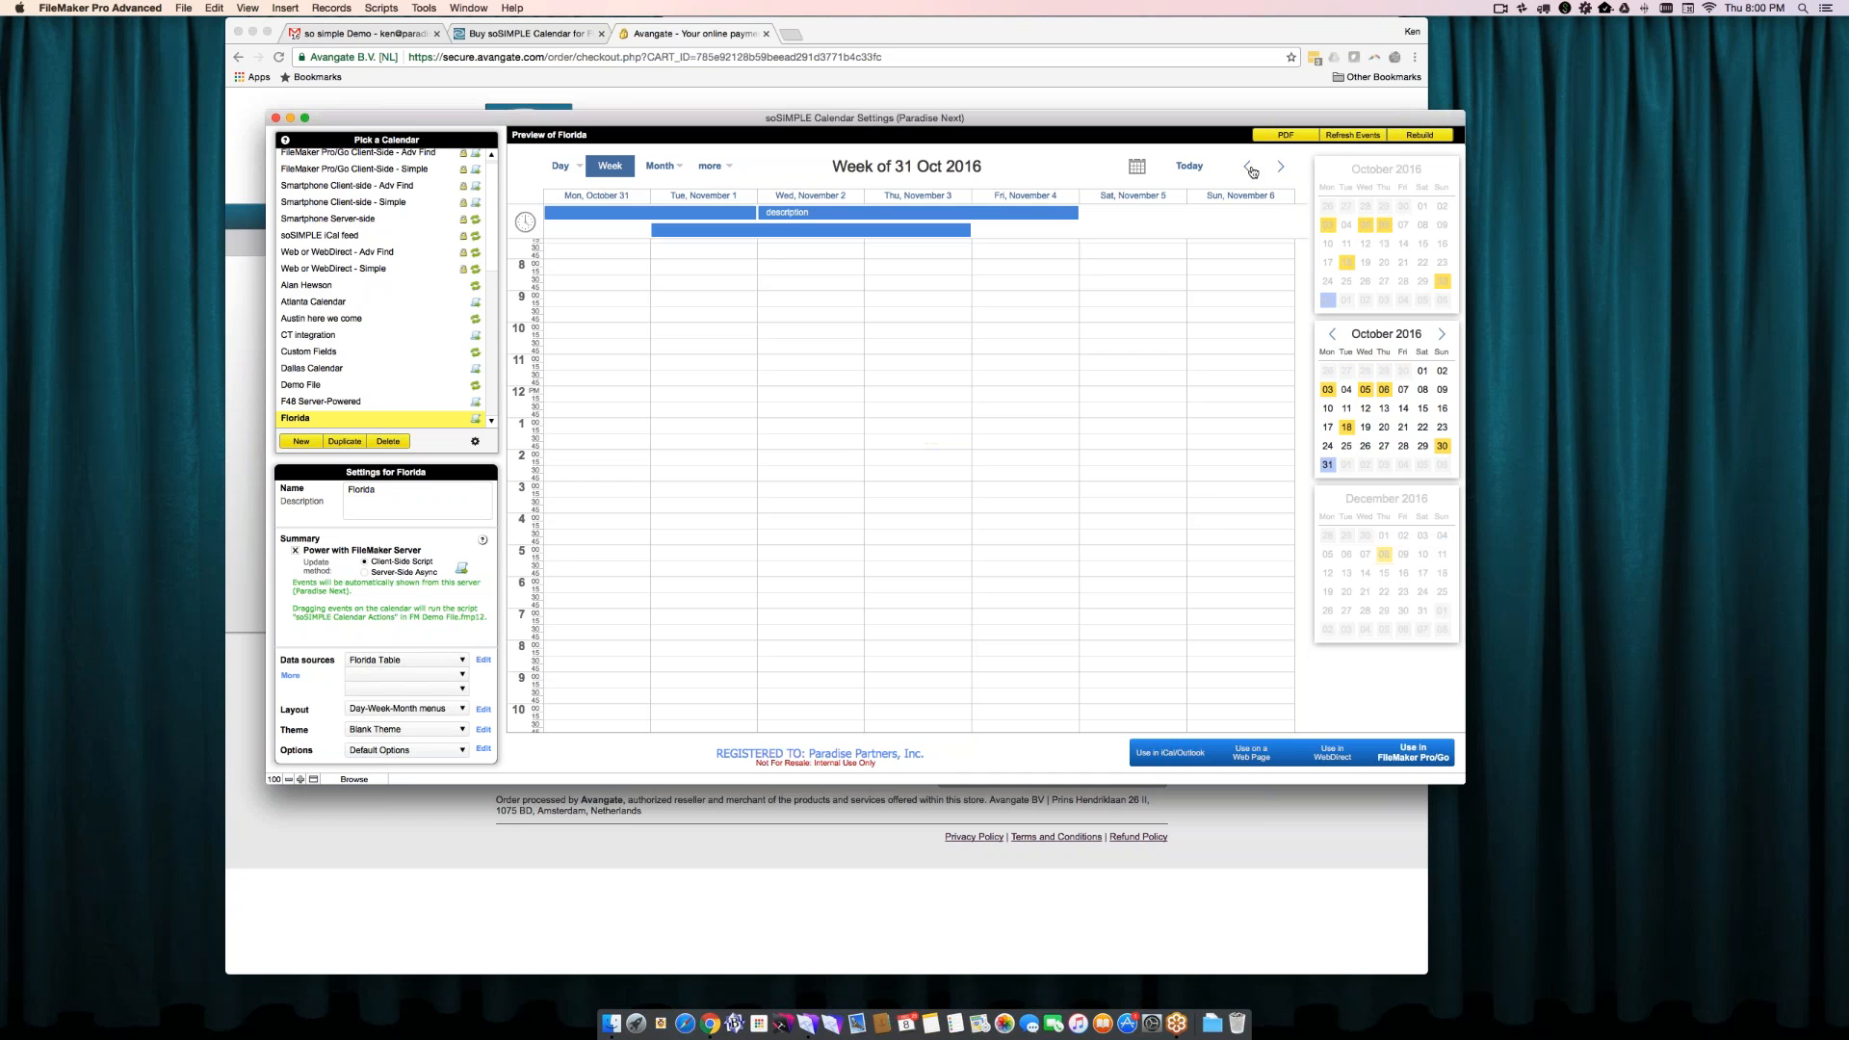
{"action": "left_click", "coordinate": [1251, 168]}
{"action": "left_click", "coordinate": [1251, 168]}
{"action": "left_click", "coordinate": [1251, 167]}
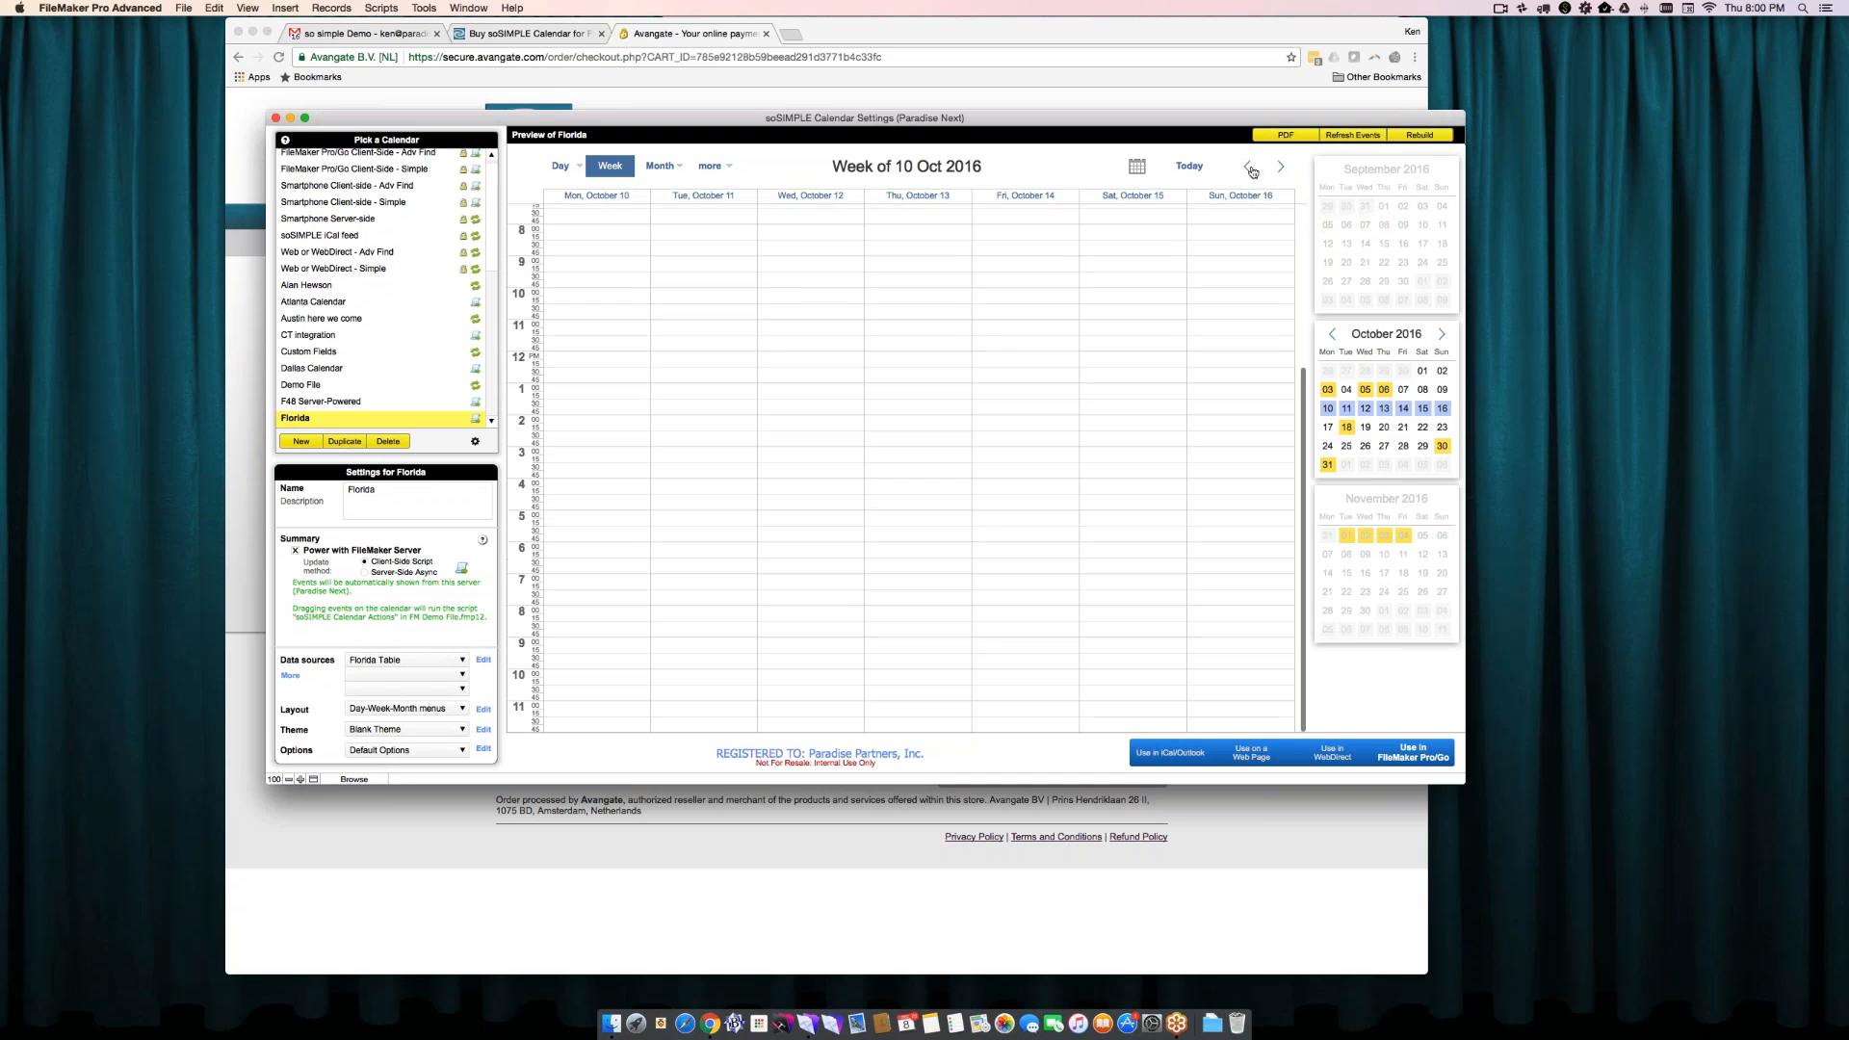
{"action": "left_click", "coordinate": [1251, 168]}
{"action": "left_click", "coordinate": [1251, 167]}
{"action": "left_click", "coordinate": [1251, 168]}
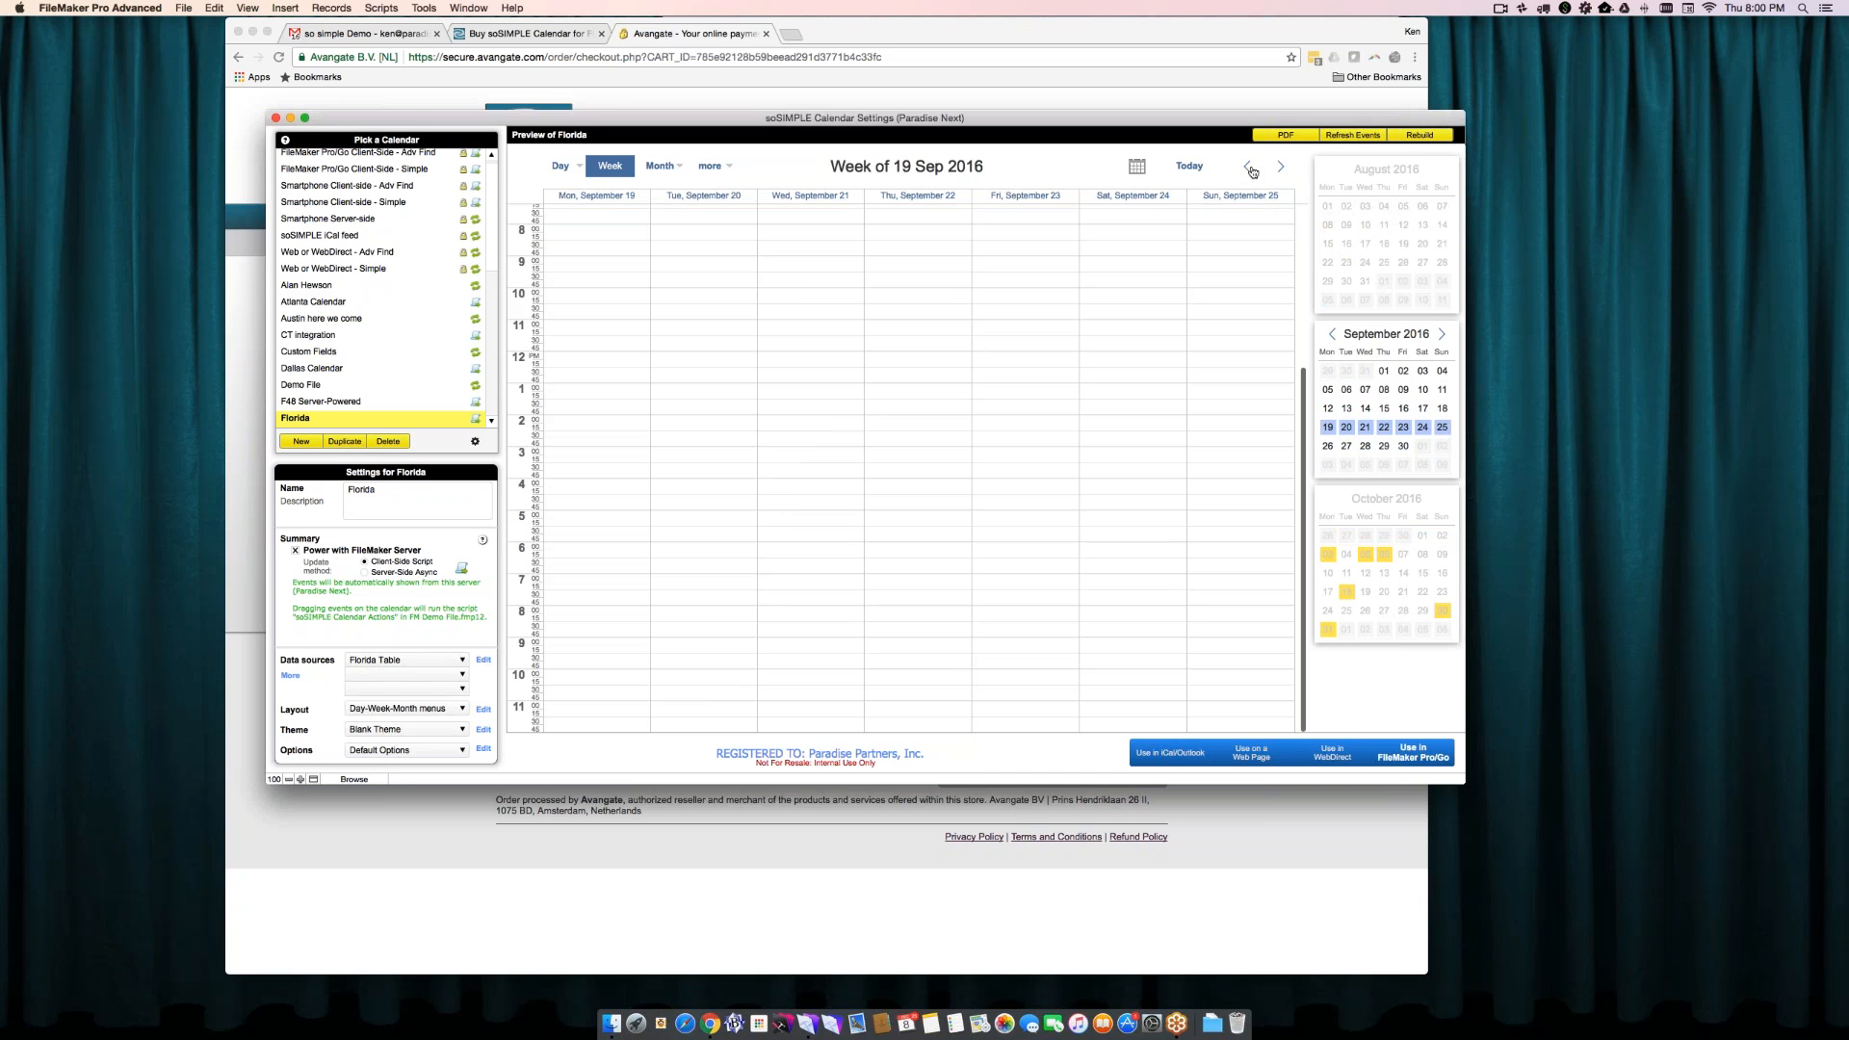
{"action": "left_click", "coordinate": [1251, 167]}
{"action": "left_click", "coordinate": [1251, 168]}
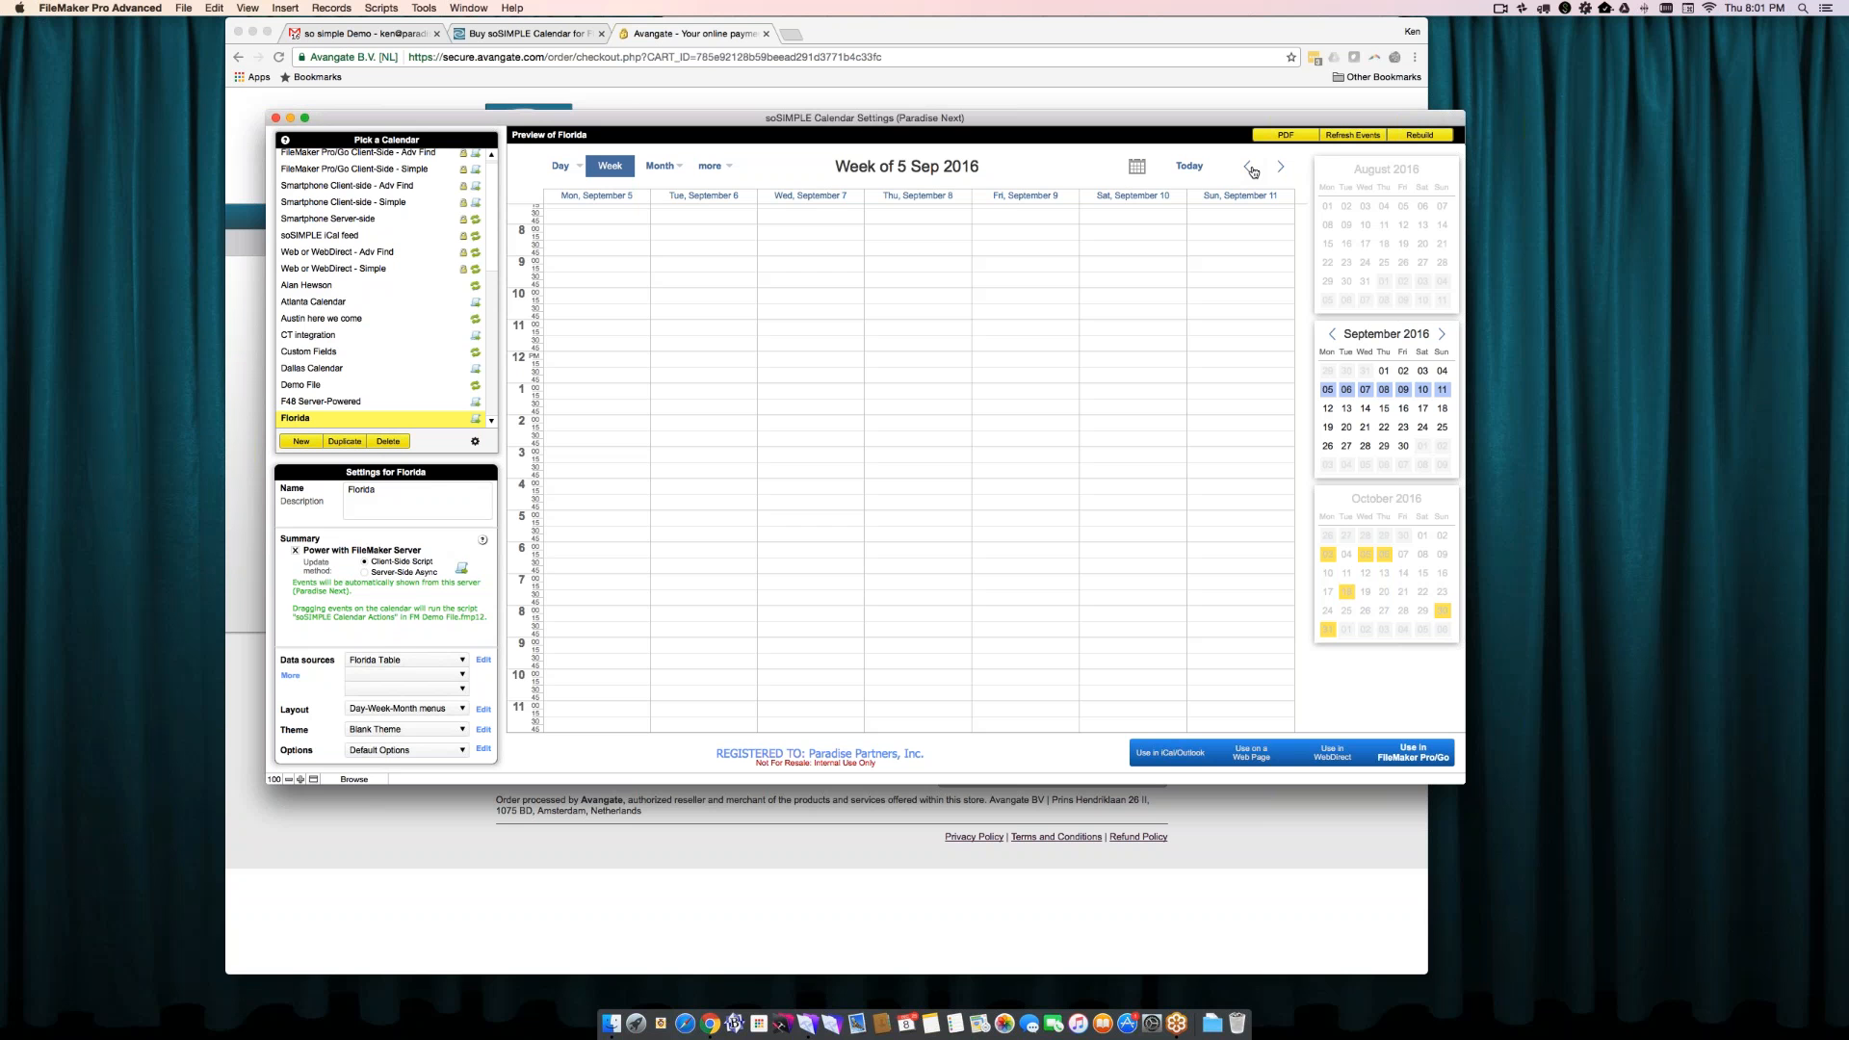
{"action": "left_click", "coordinate": [1249, 167]}
{"action": "left_click", "coordinate": [1249, 166]}
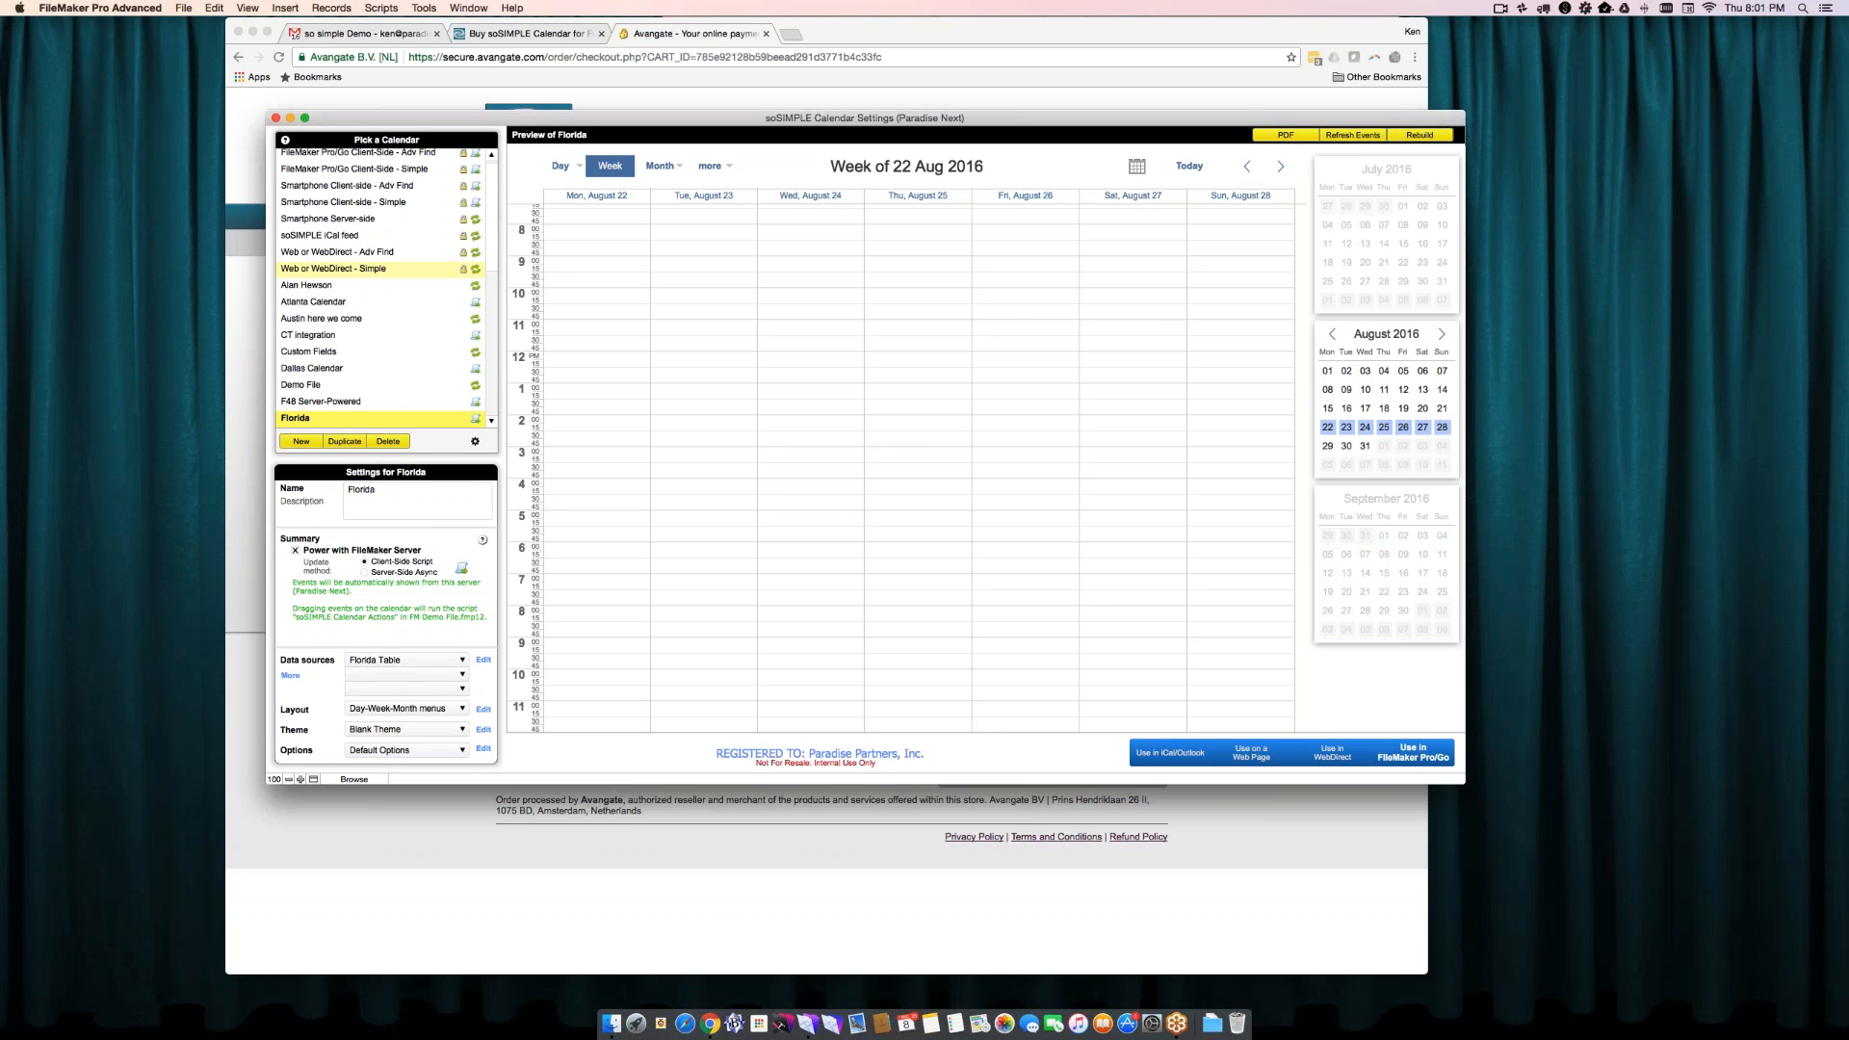
- Select the FileMaker Pro/Go Client-Side - Adv Find calendar and browse its November 2016 weeks, ending on the week of 14 Nov
{"action": "left_click", "coordinate": [399, 156]}
{"action": "scroll", "coordinate": [430, 248], "scroll_direction": "down", "scroll_amount": 5}
{"action": "scroll", "coordinate": [429, 247], "scroll_direction": "down", "scroll_amount": 5}
{"action": "scroll", "coordinate": [429, 247], "scroll_direction": "down", "scroll_amount": 5}
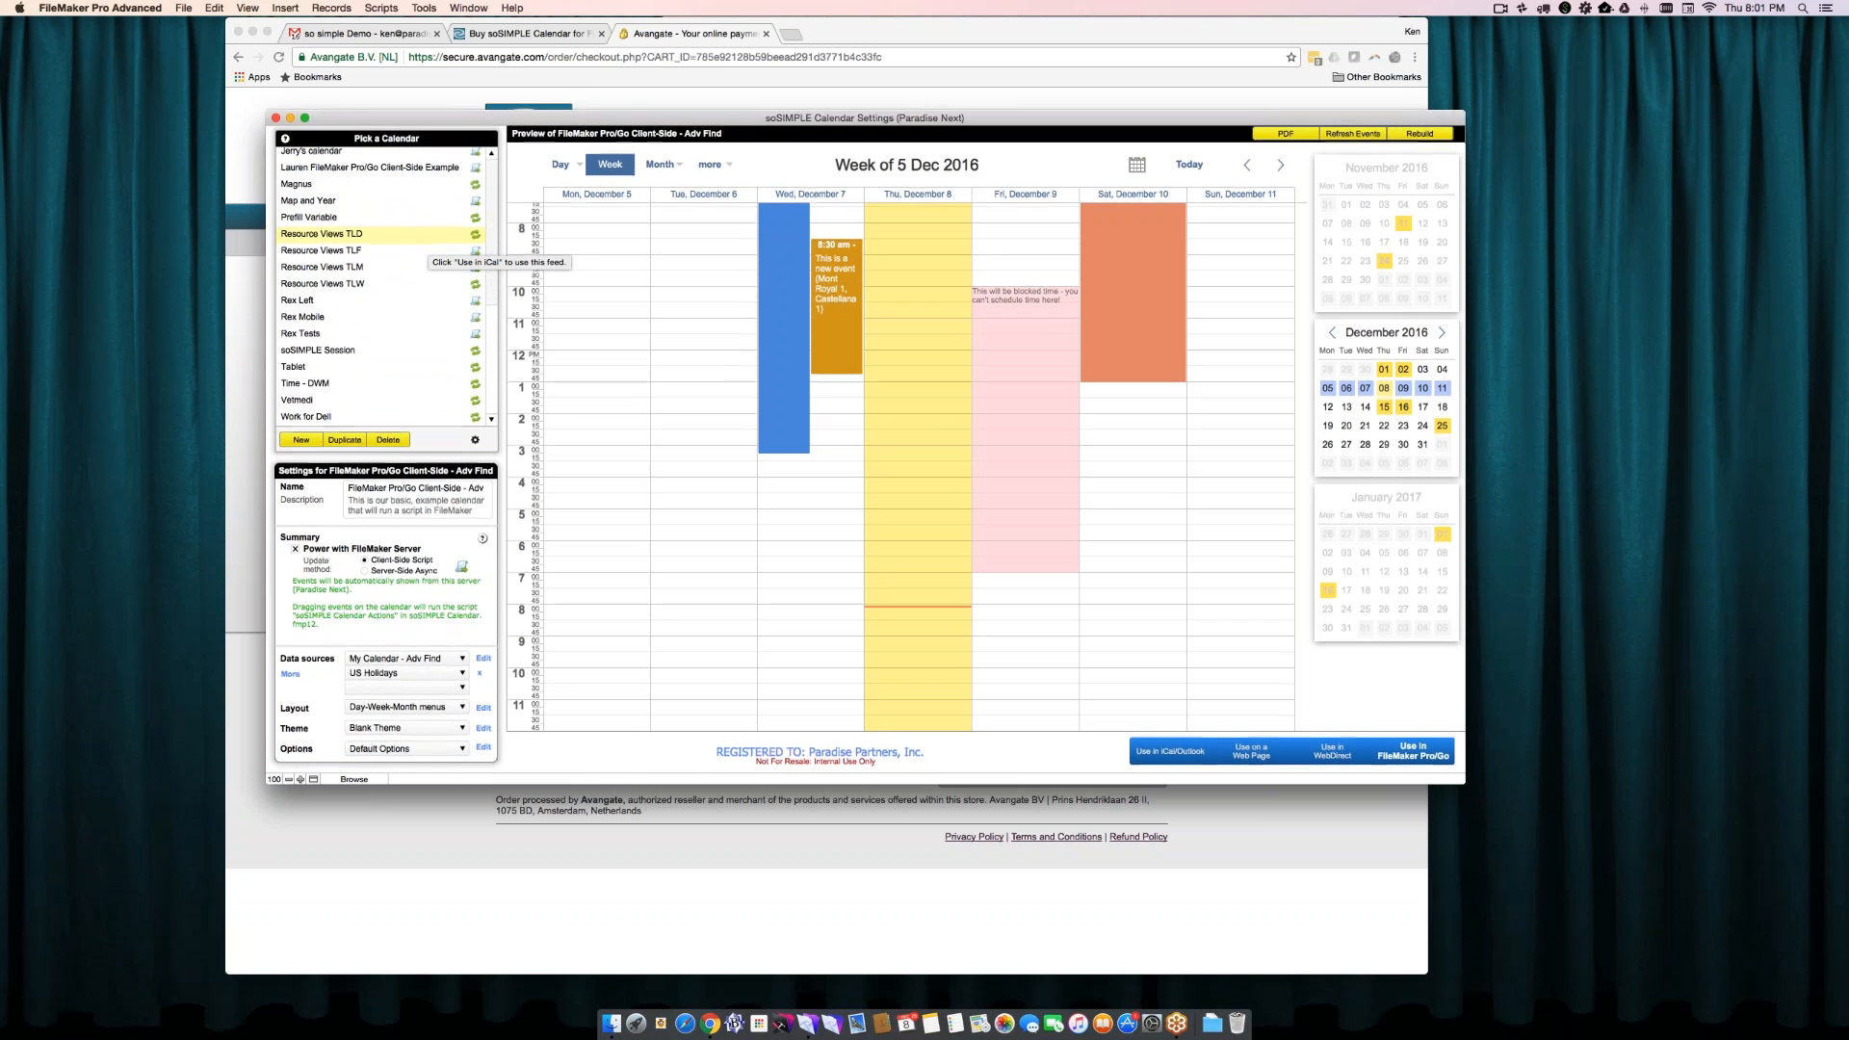
{"action": "left_click", "coordinate": [1245, 170]}
{"action": "left_click", "coordinate": [1244, 170]}
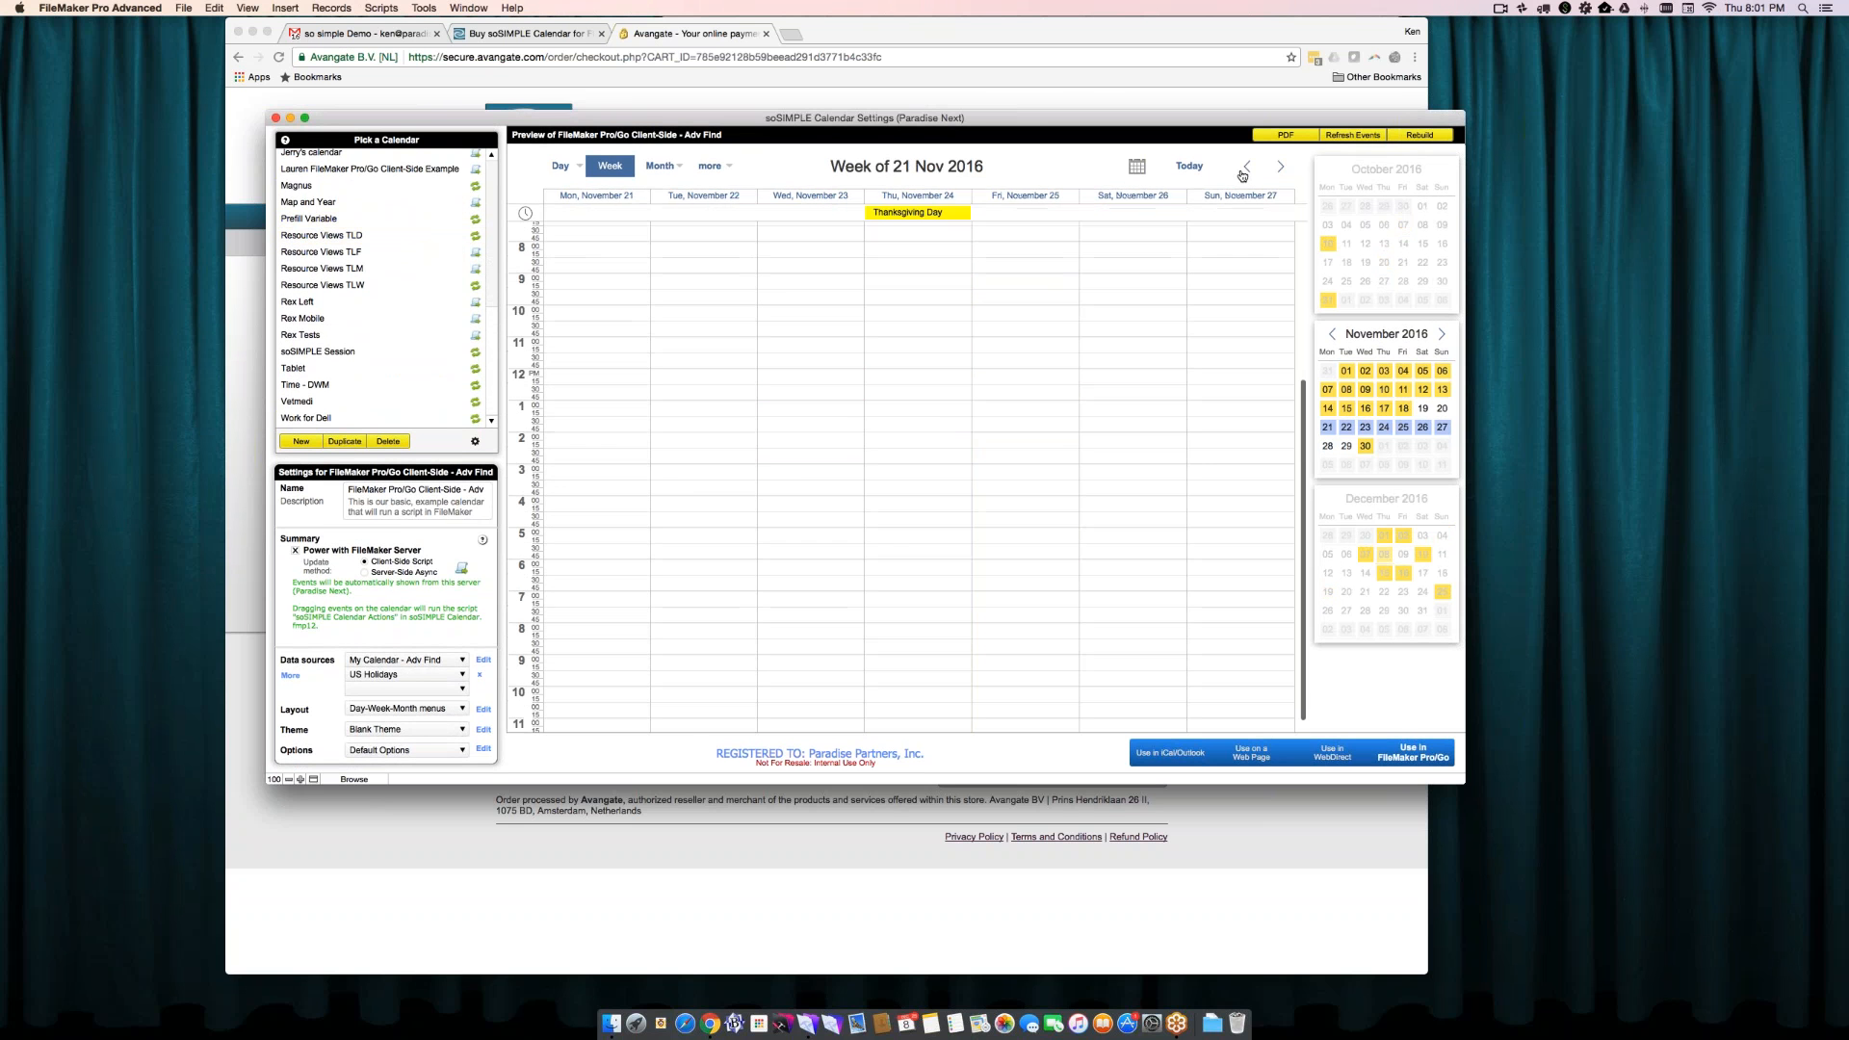
{"action": "left_click", "coordinate": [1245, 170]}
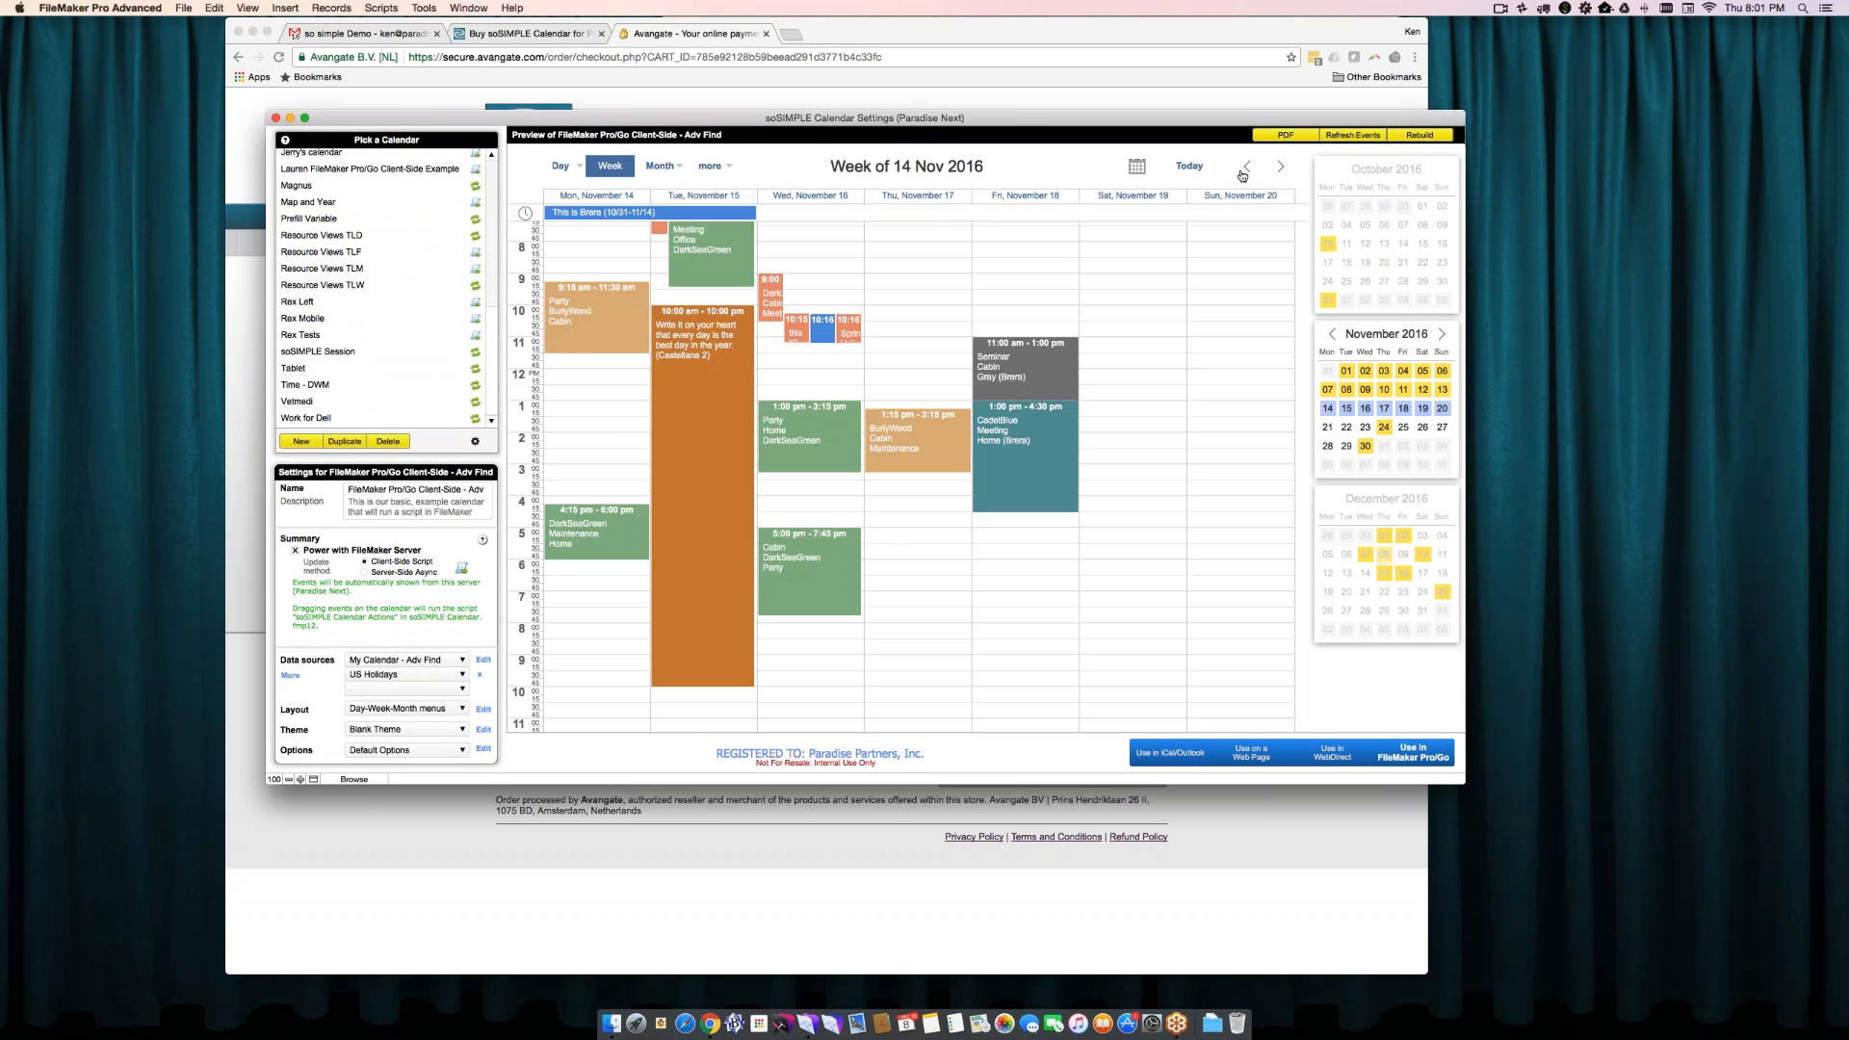
{"action": "left_click", "coordinate": [1244, 170]}
{"action": "left_click", "coordinate": [1281, 167]}
{"action": "mouse_move", "coordinate": [664, 461]}
- Switch to Chrome and open the soSIMPLE Support Forums from the web site
{"action": "key", "text": "super+Tab"}
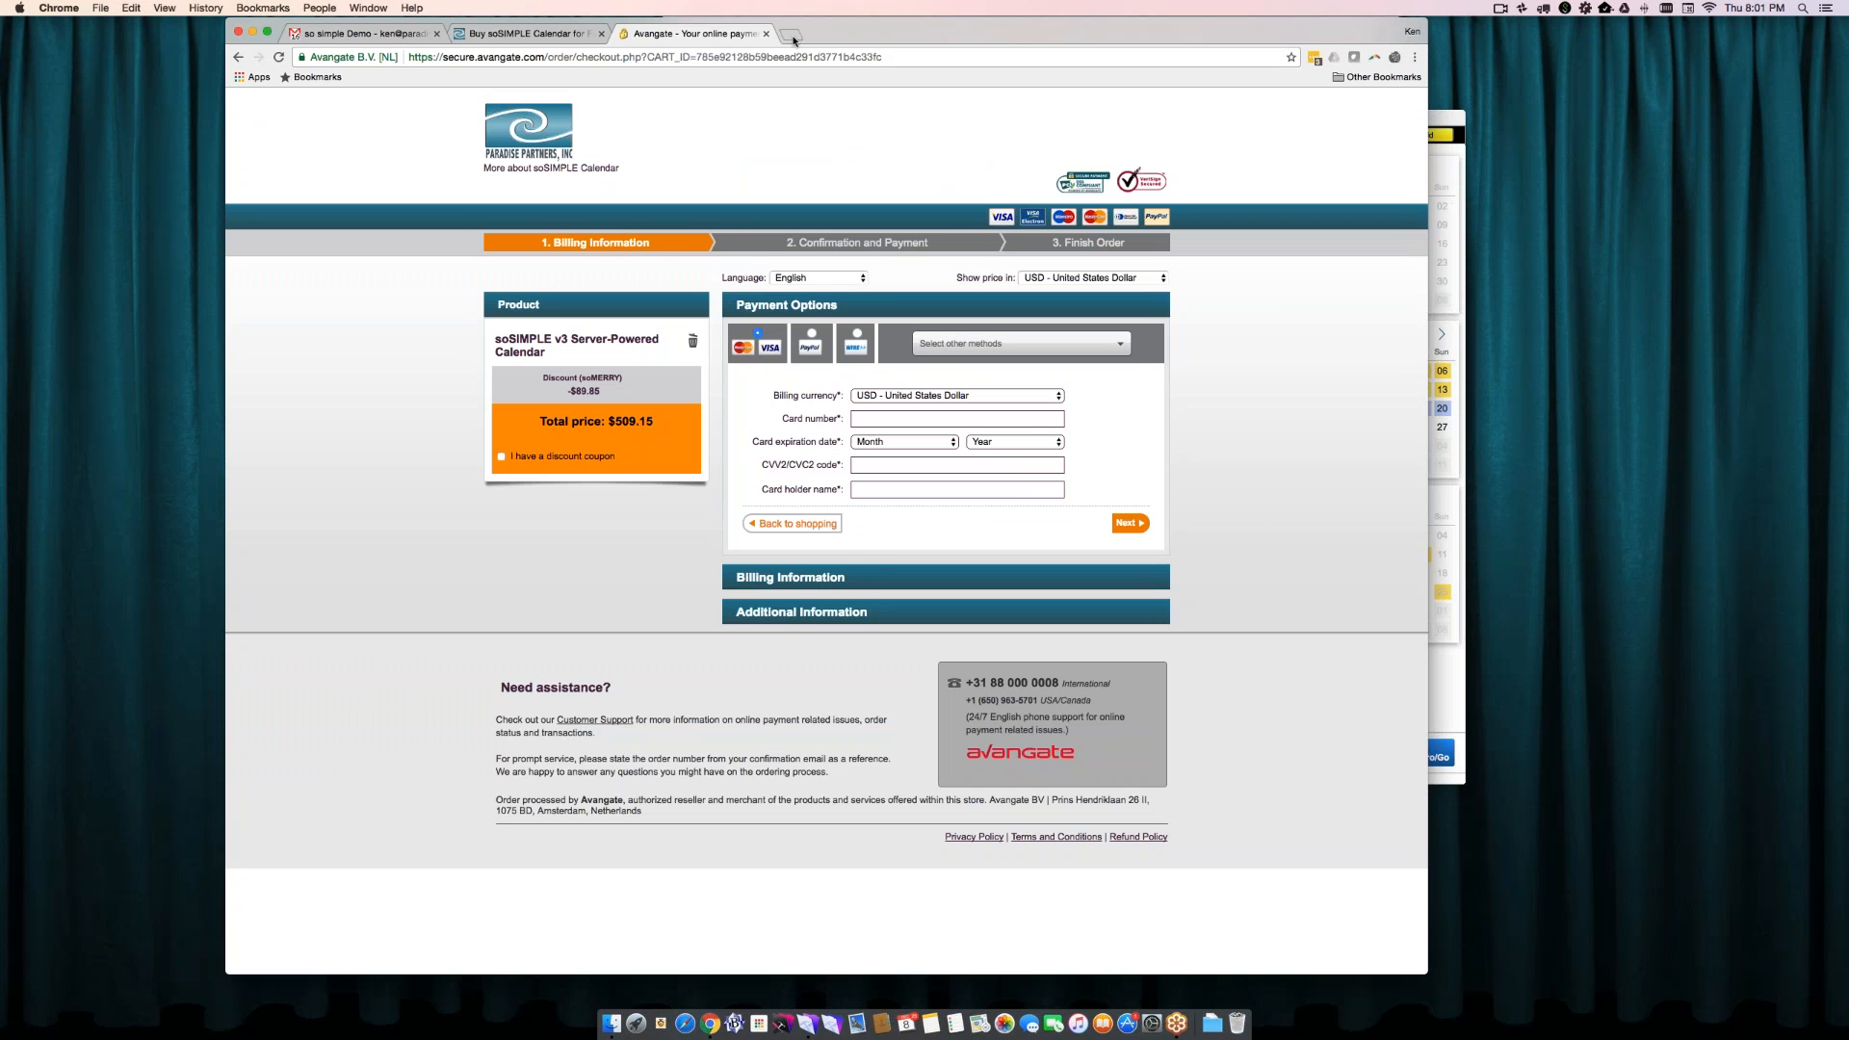
{"action": "left_click", "coordinate": [573, 35]}
{"action": "mouse_move", "coordinate": [1170, 121]}
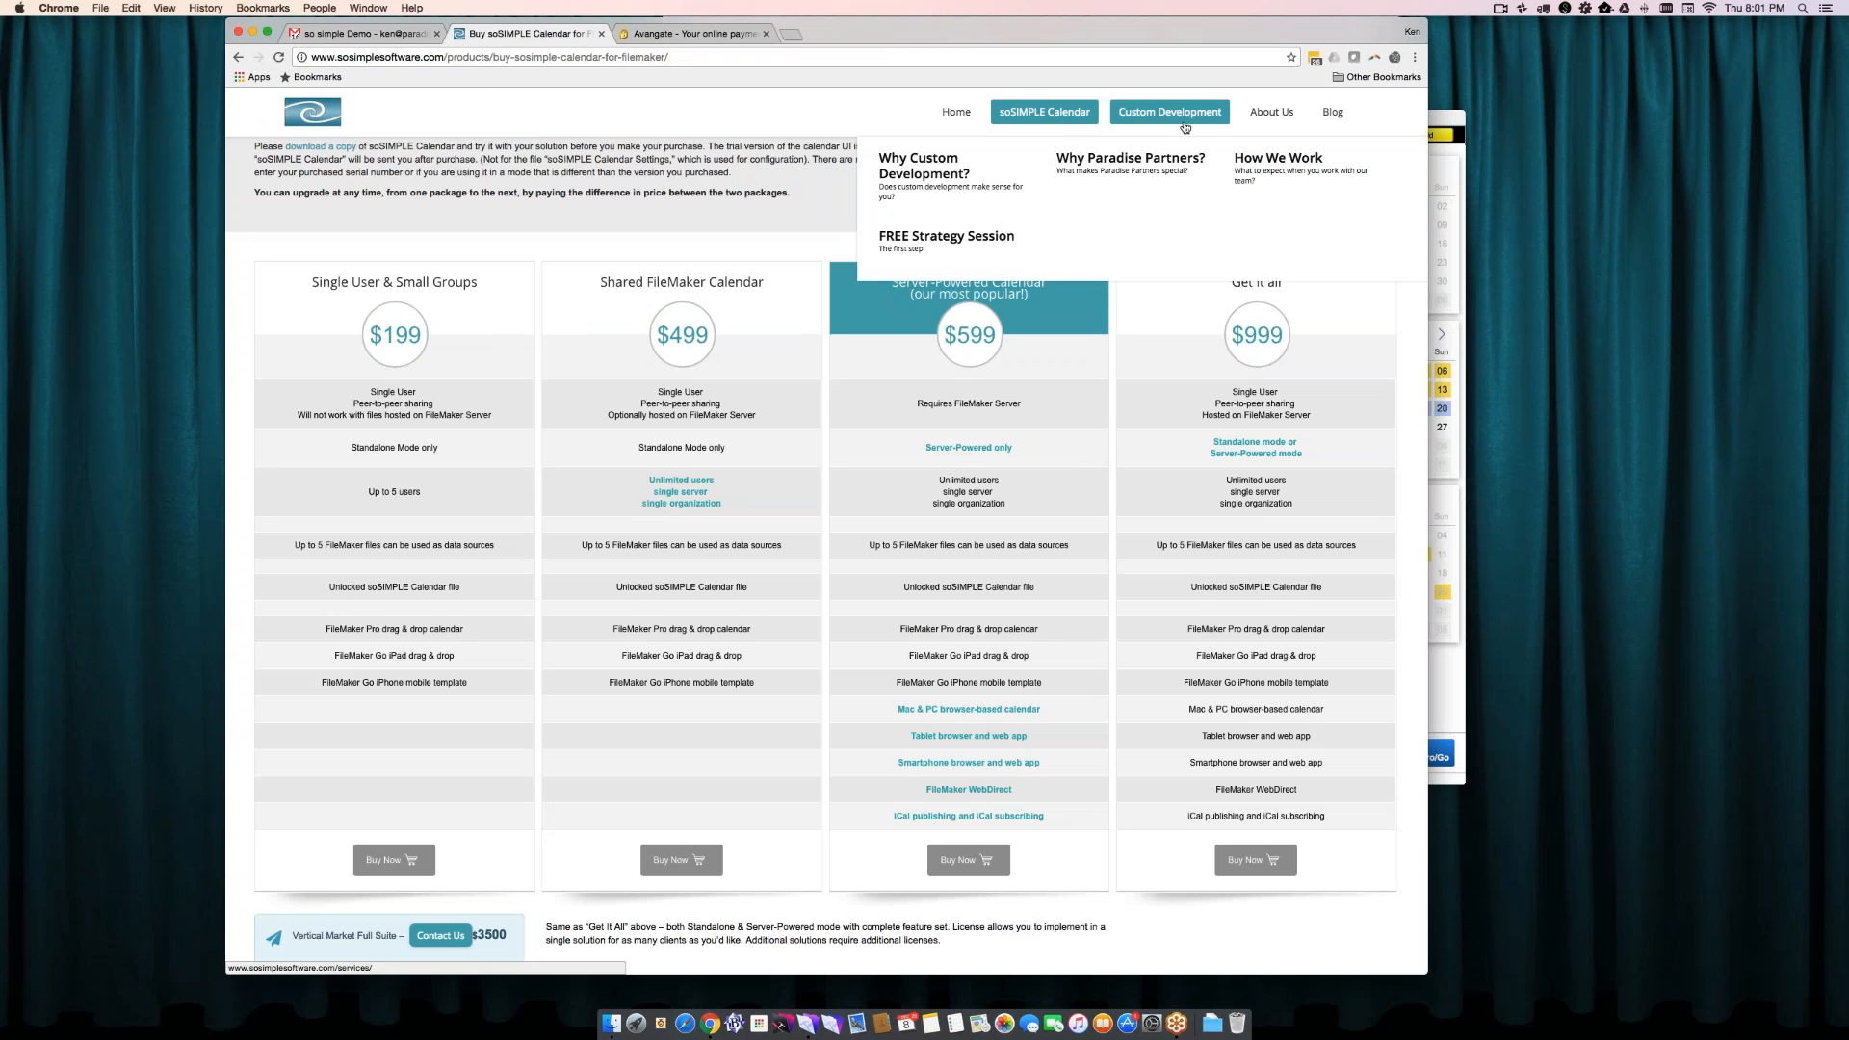
{"action": "mouse_move", "coordinate": [1055, 118]}
{"action": "left_click", "coordinate": [1236, 219]}
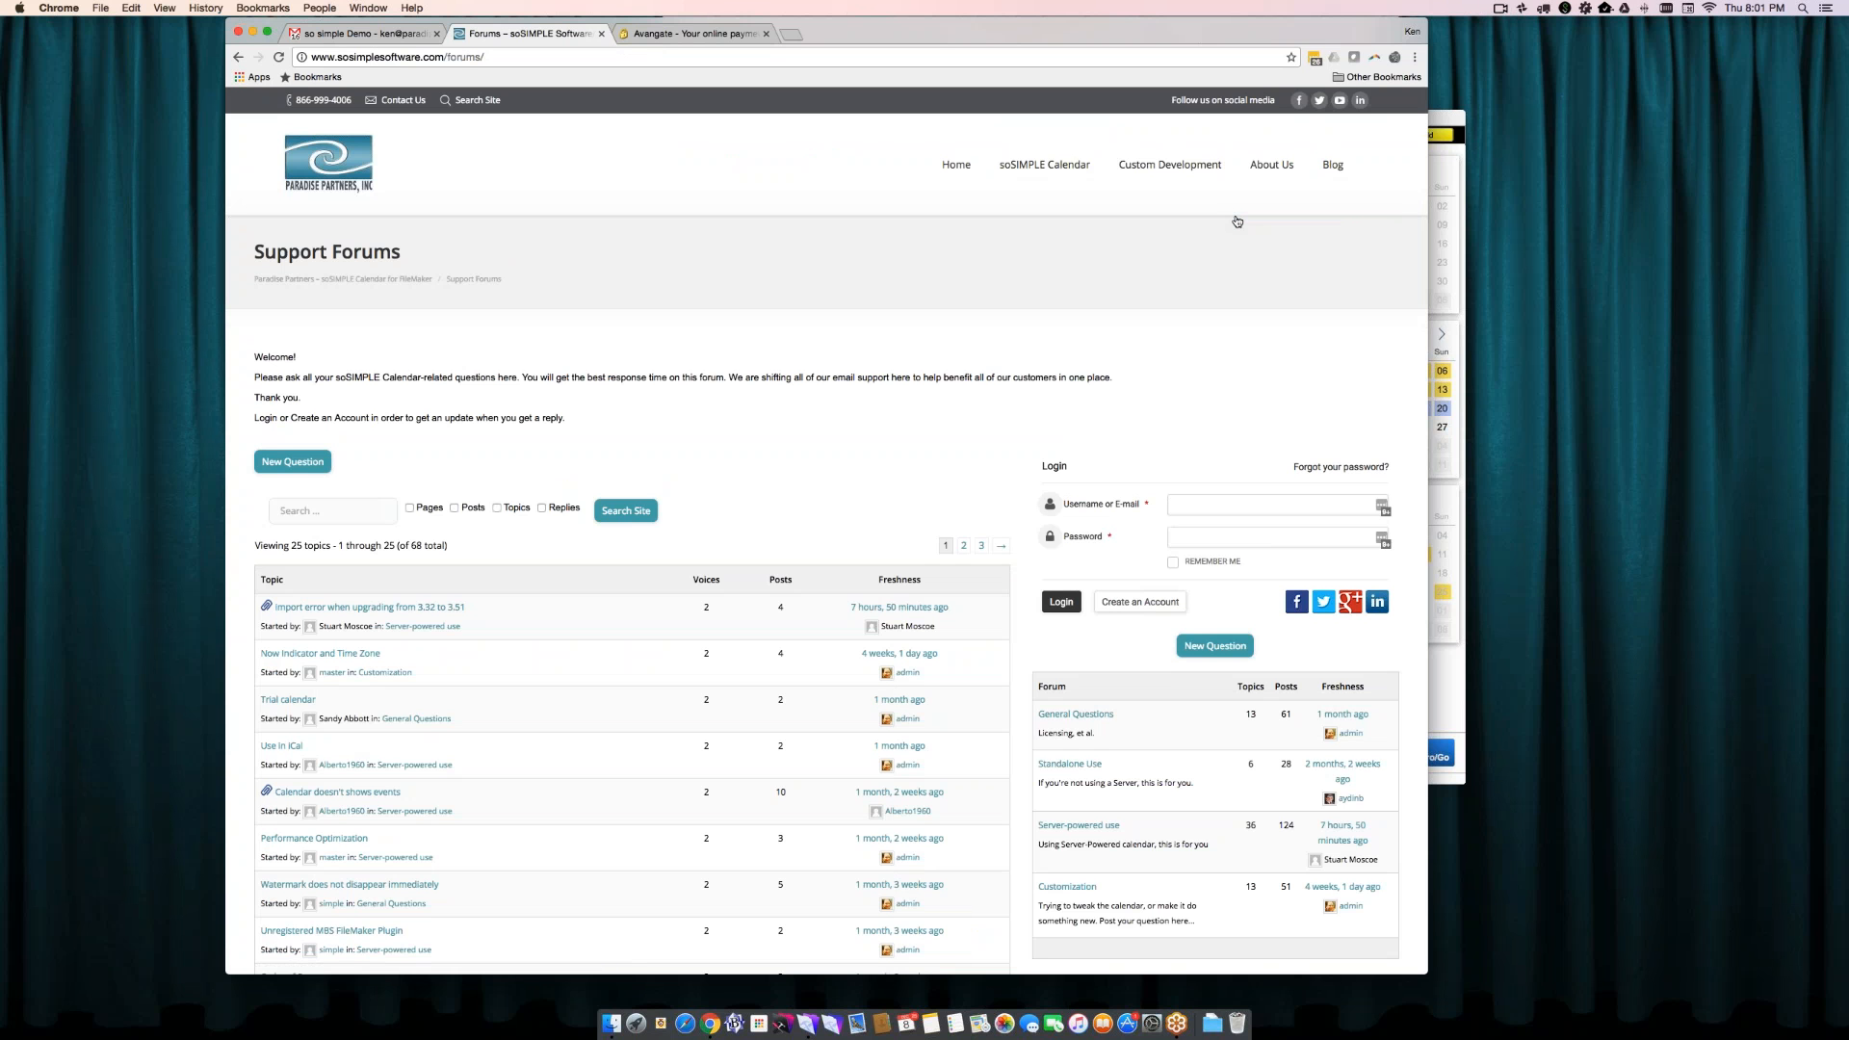
- Open the Performance Optimization forum topic and read the replies on speeding up the calendar
{"action": "left_click", "coordinate": [350, 836]}
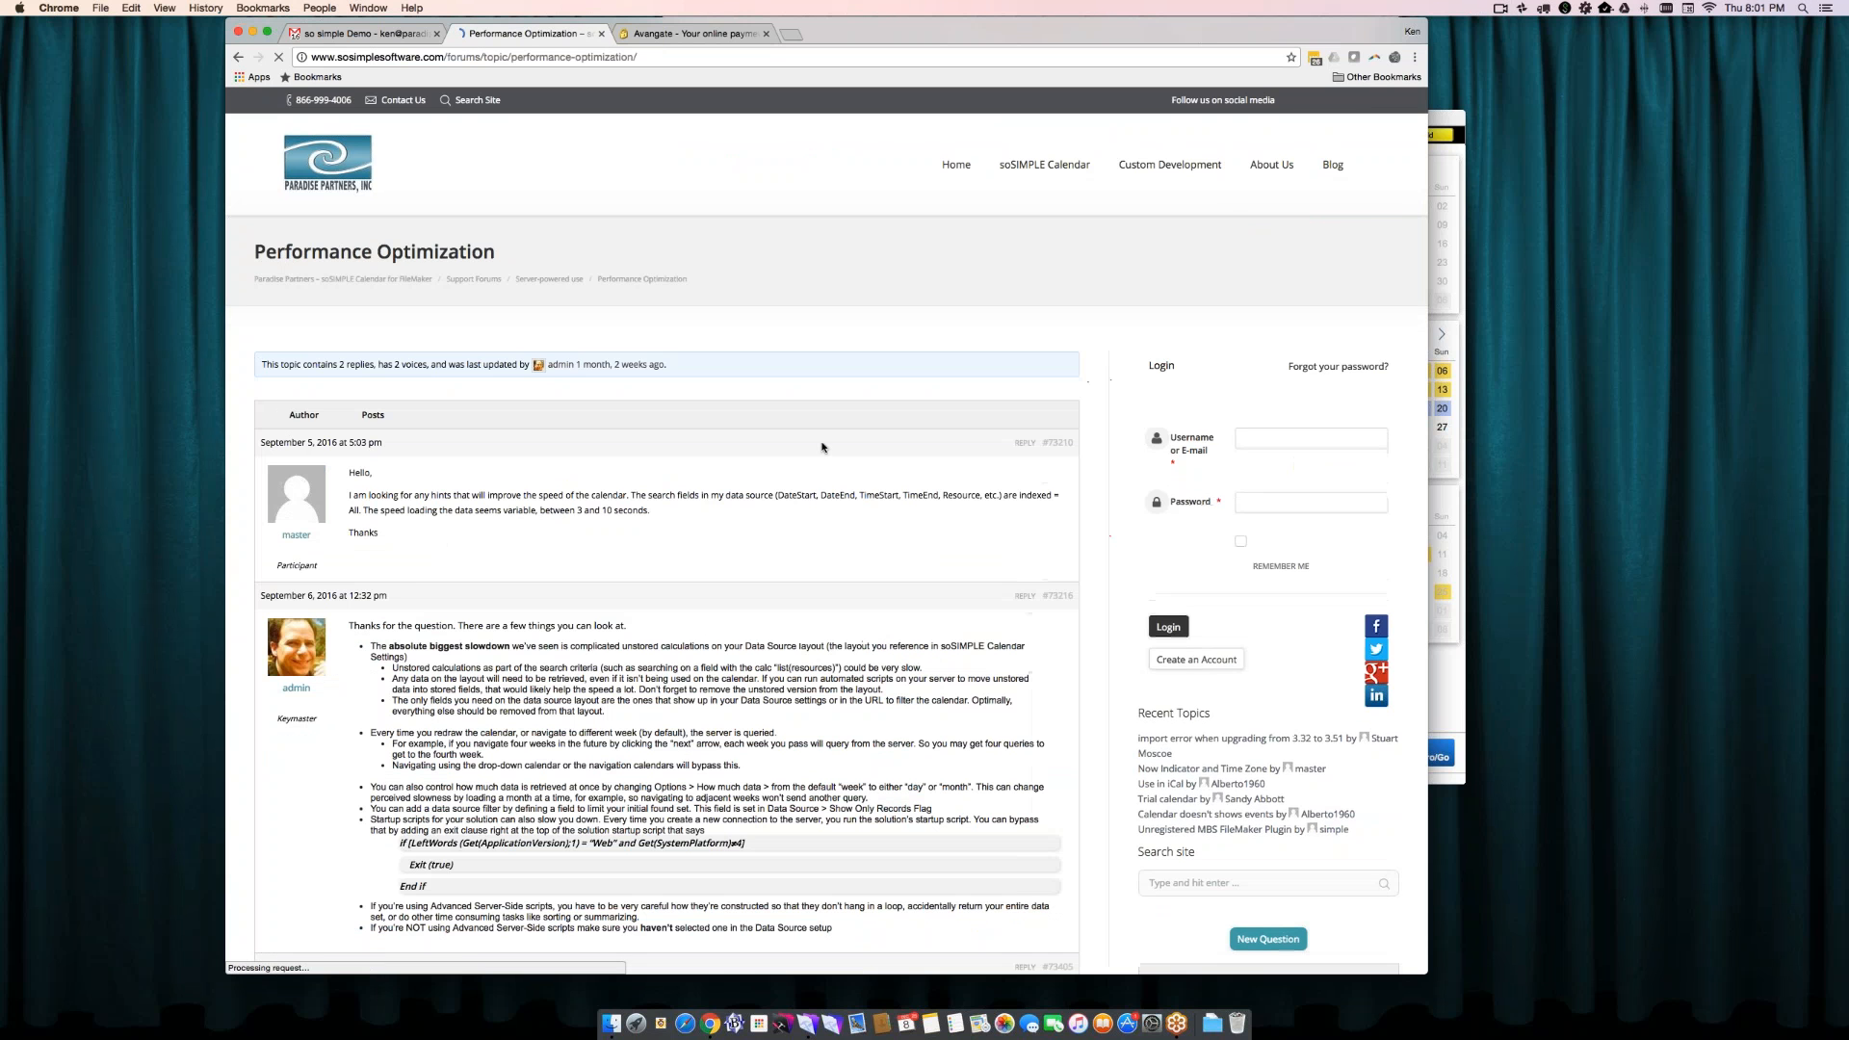
{"action": "scroll", "coordinate": [823, 447], "scroll_direction": "down", "scroll_amount": 3}
{"action": "scroll", "coordinate": [823, 447], "scroll_direction": "down", "scroll_amount": 2}
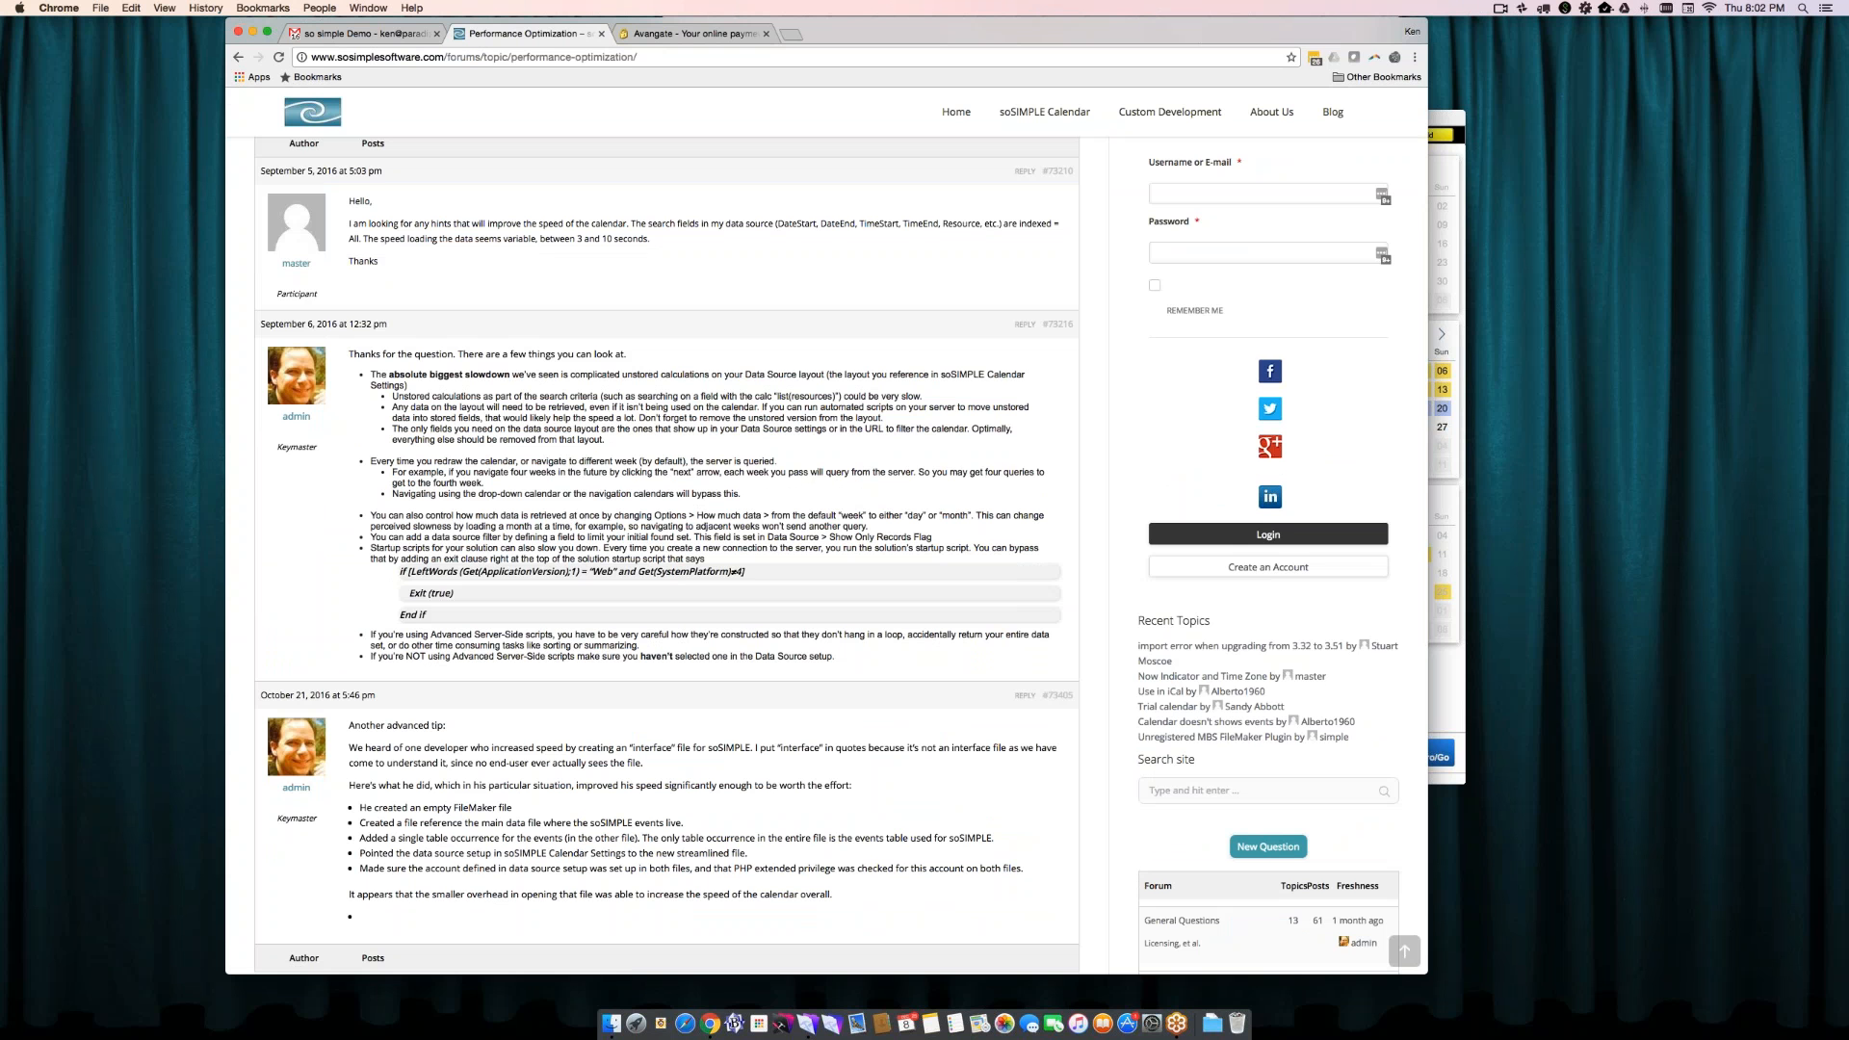
- Read the October 2016 advanced tip about using a streamlined interface file at the end of the Performance Optimization topic
{"action": "scroll", "coordinate": [827, 555], "scroll_direction": "down", "scroll_amount": 1}
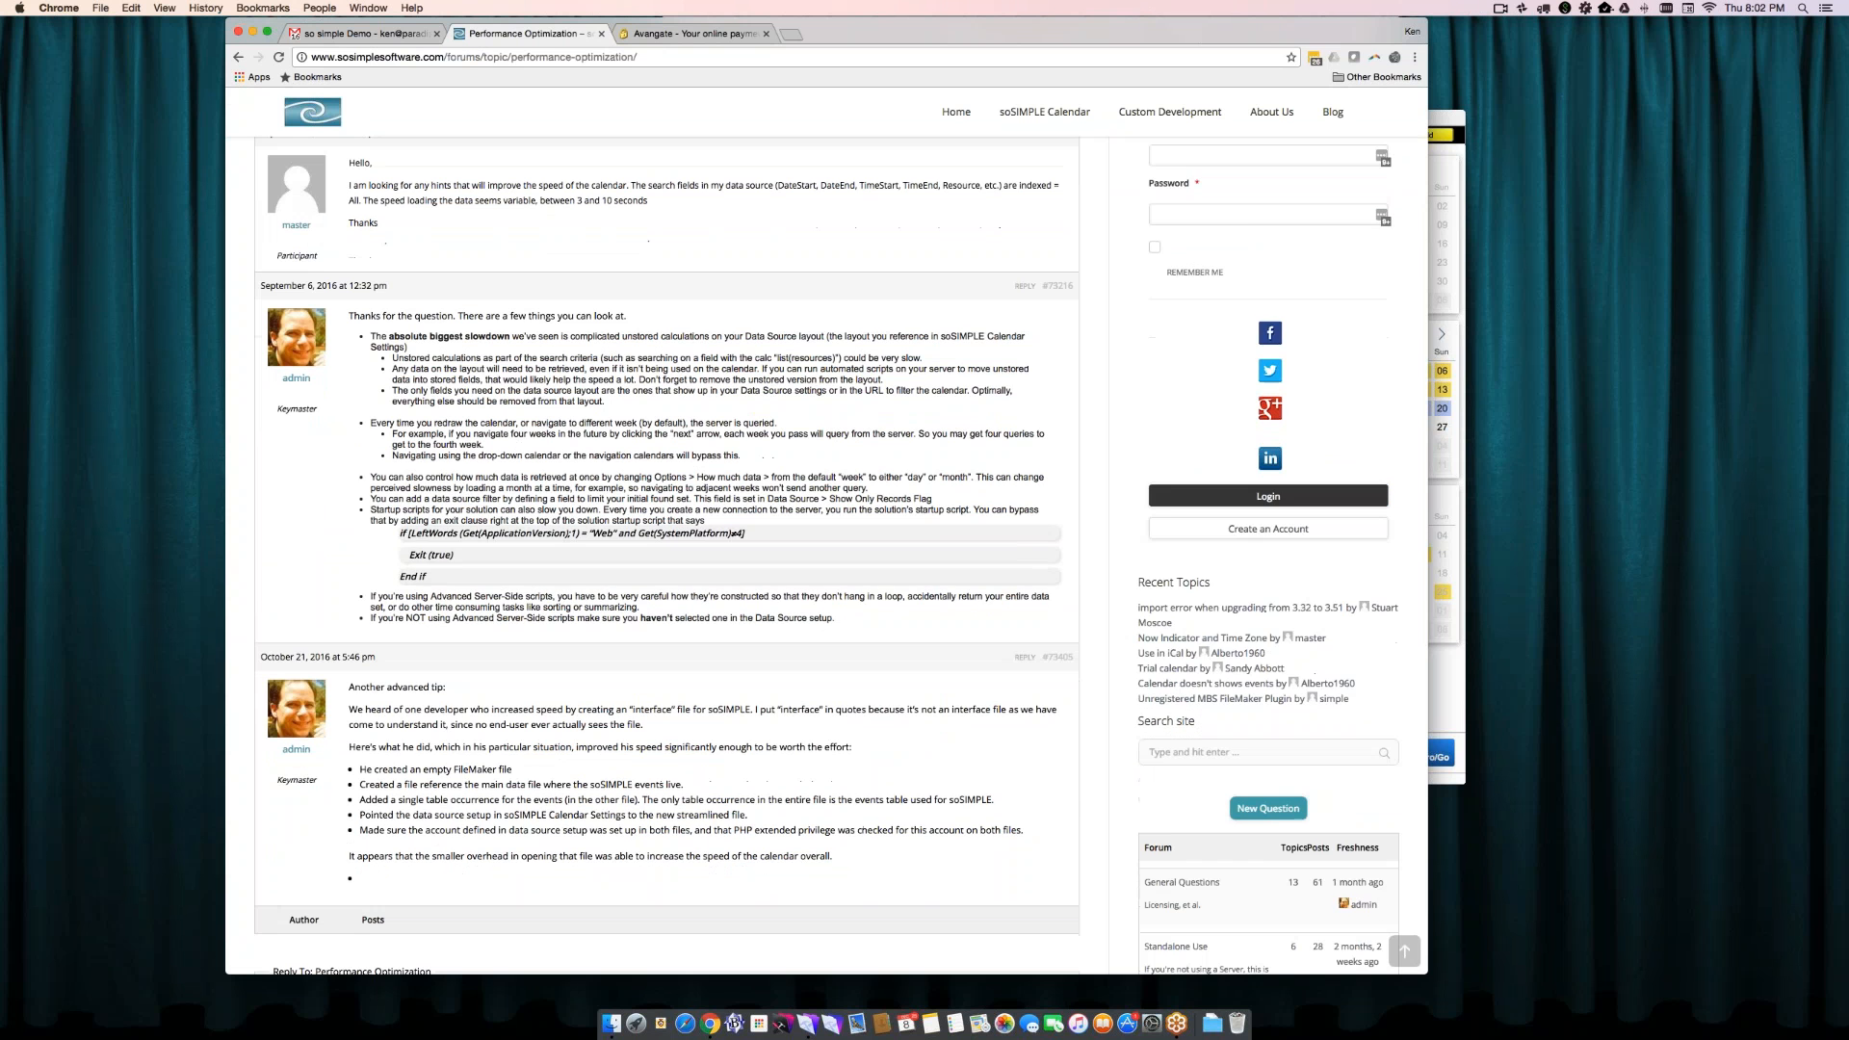
{"action": "scroll", "coordinate": [827, 555], "scroll_direction": "down", "scroll_amount": 8}
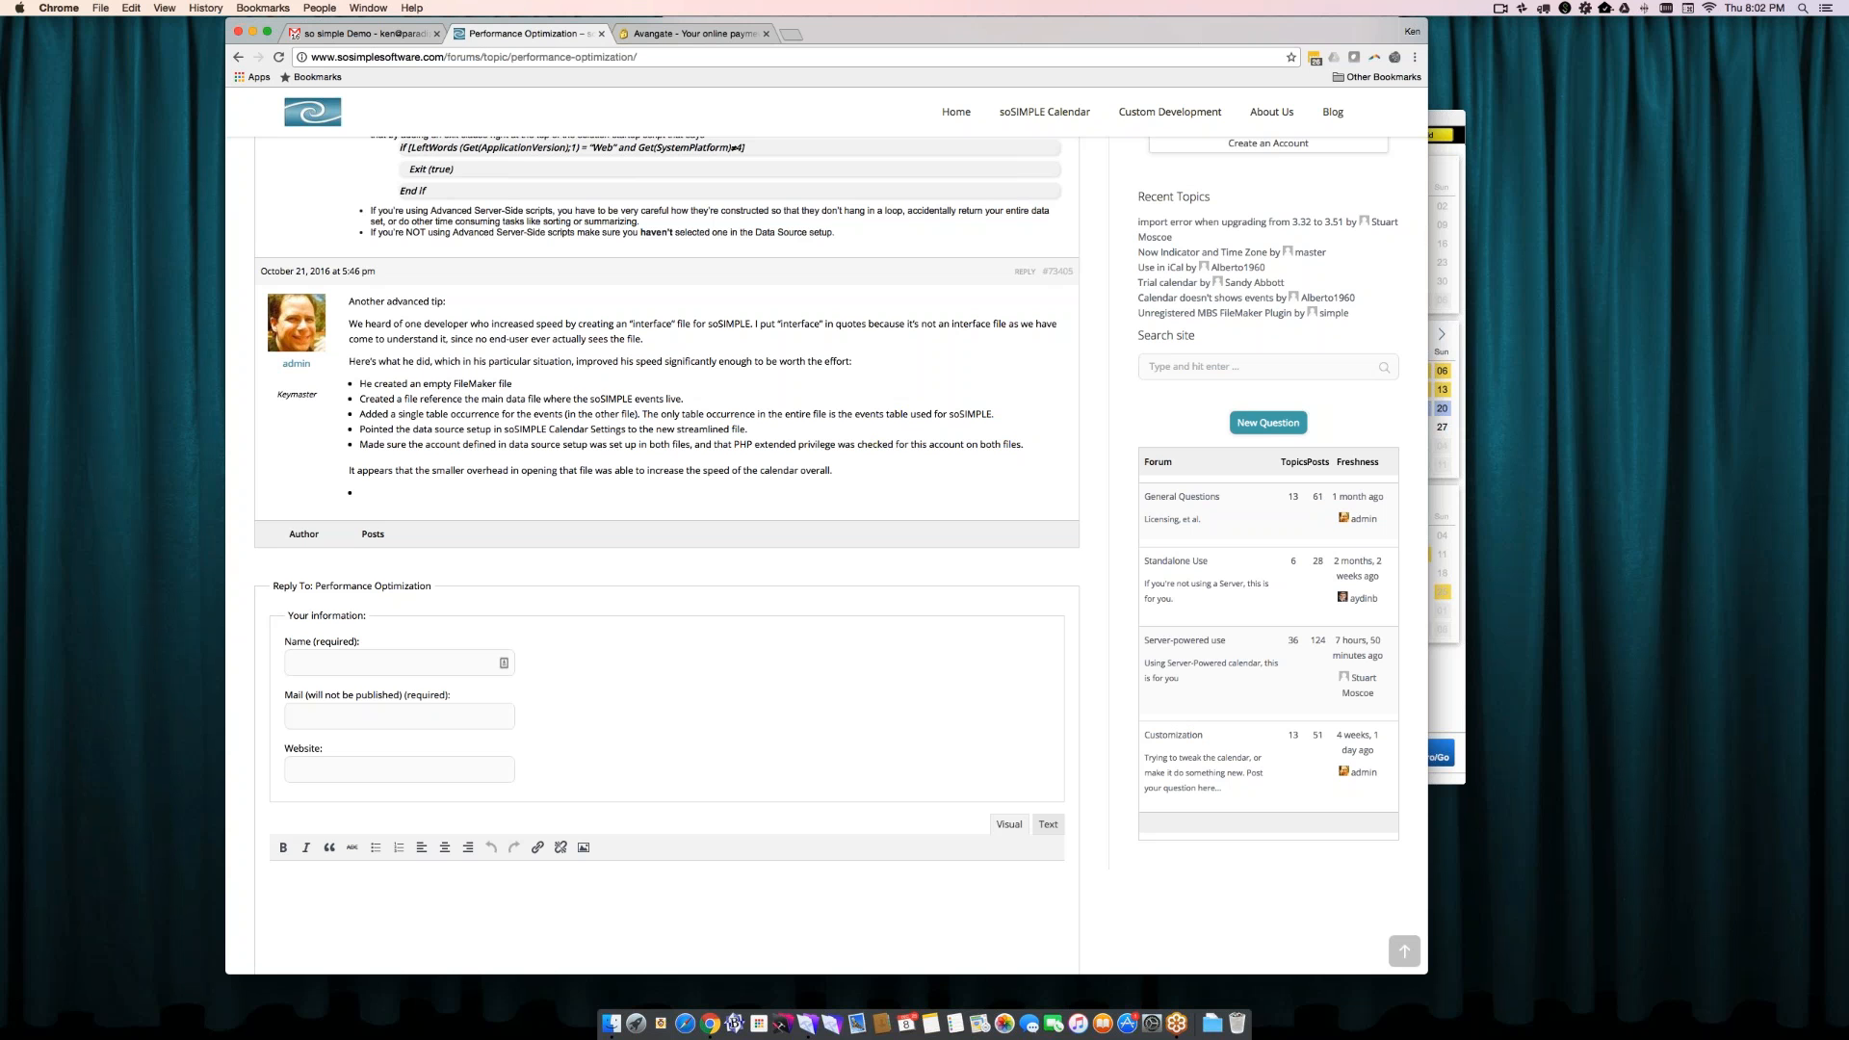
- Switch to FileMaker, dismiss the soSIMPLE update check, and view the Import Settings options before cancelling the import
{"action": "key", "text": "super+Tab"}
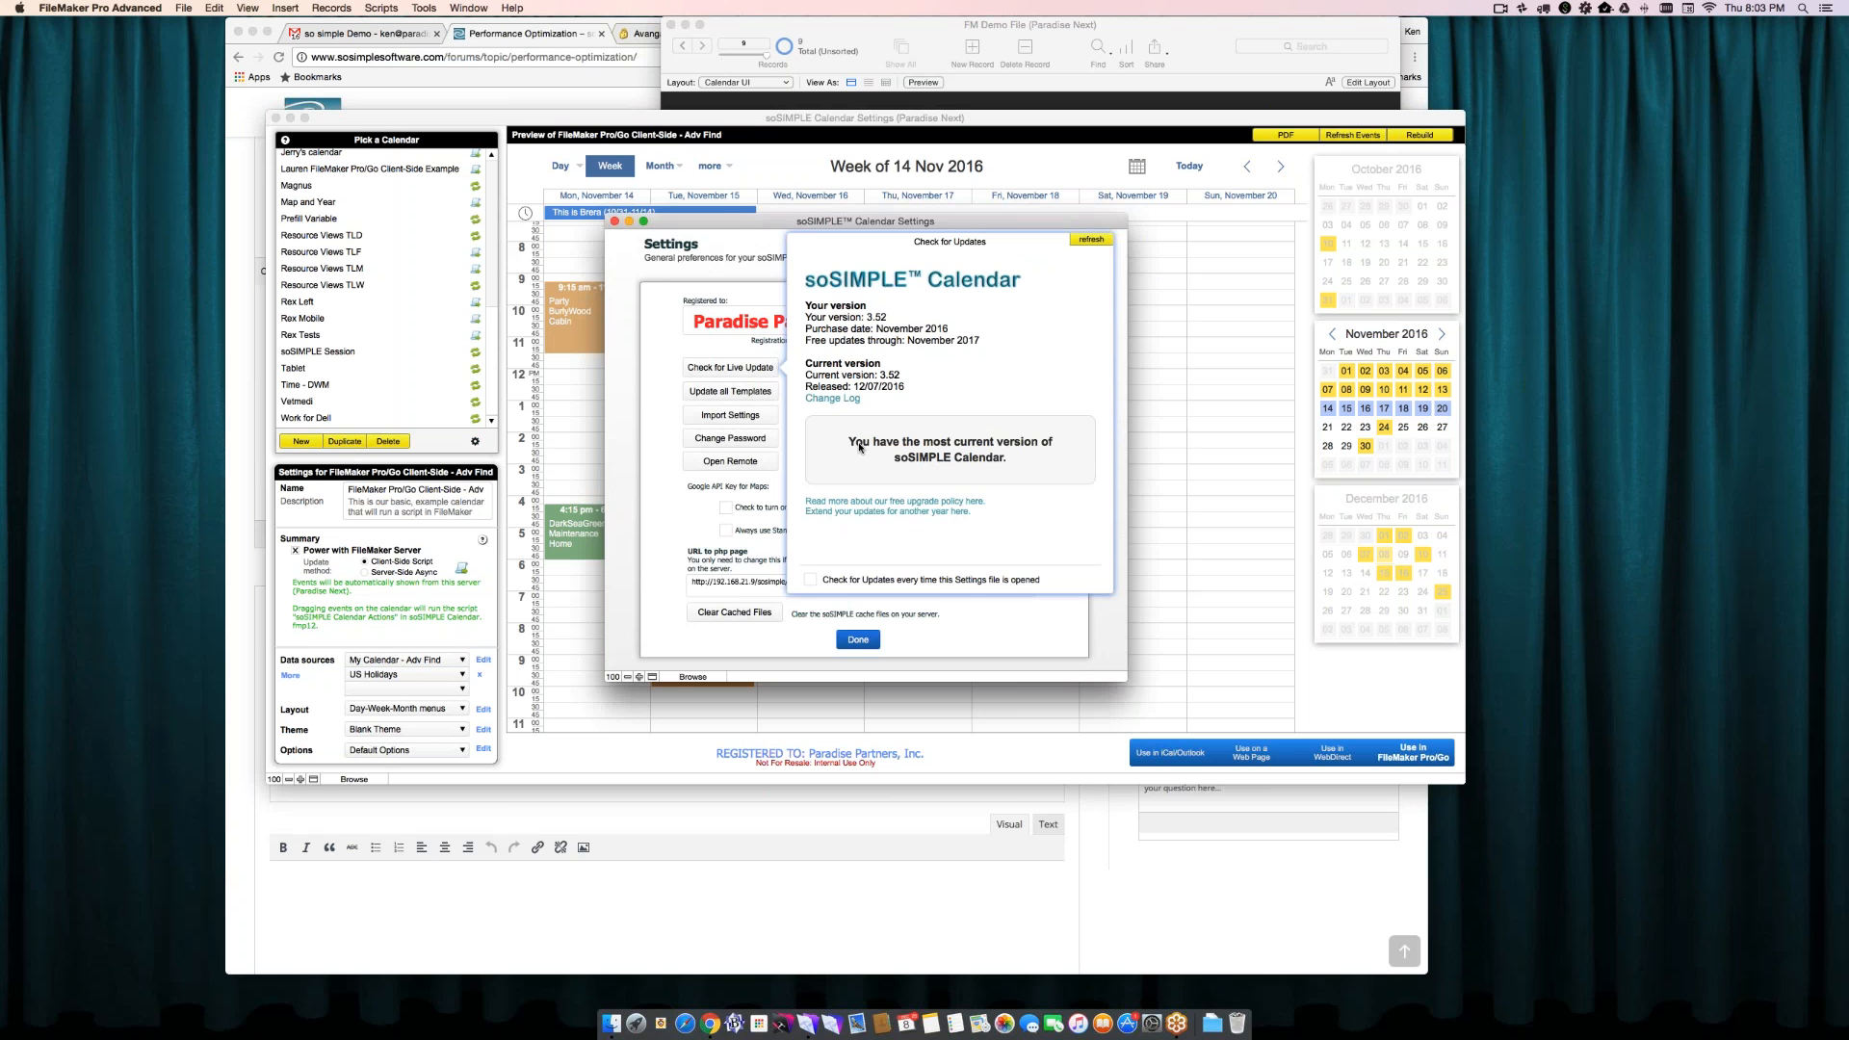
{"action": "double_click", "coordinate": [973, 442]}
{"action": "left_click", "coordinate": [729, 289]}
{"action": "left_click", "coordinate": [730, 415]}
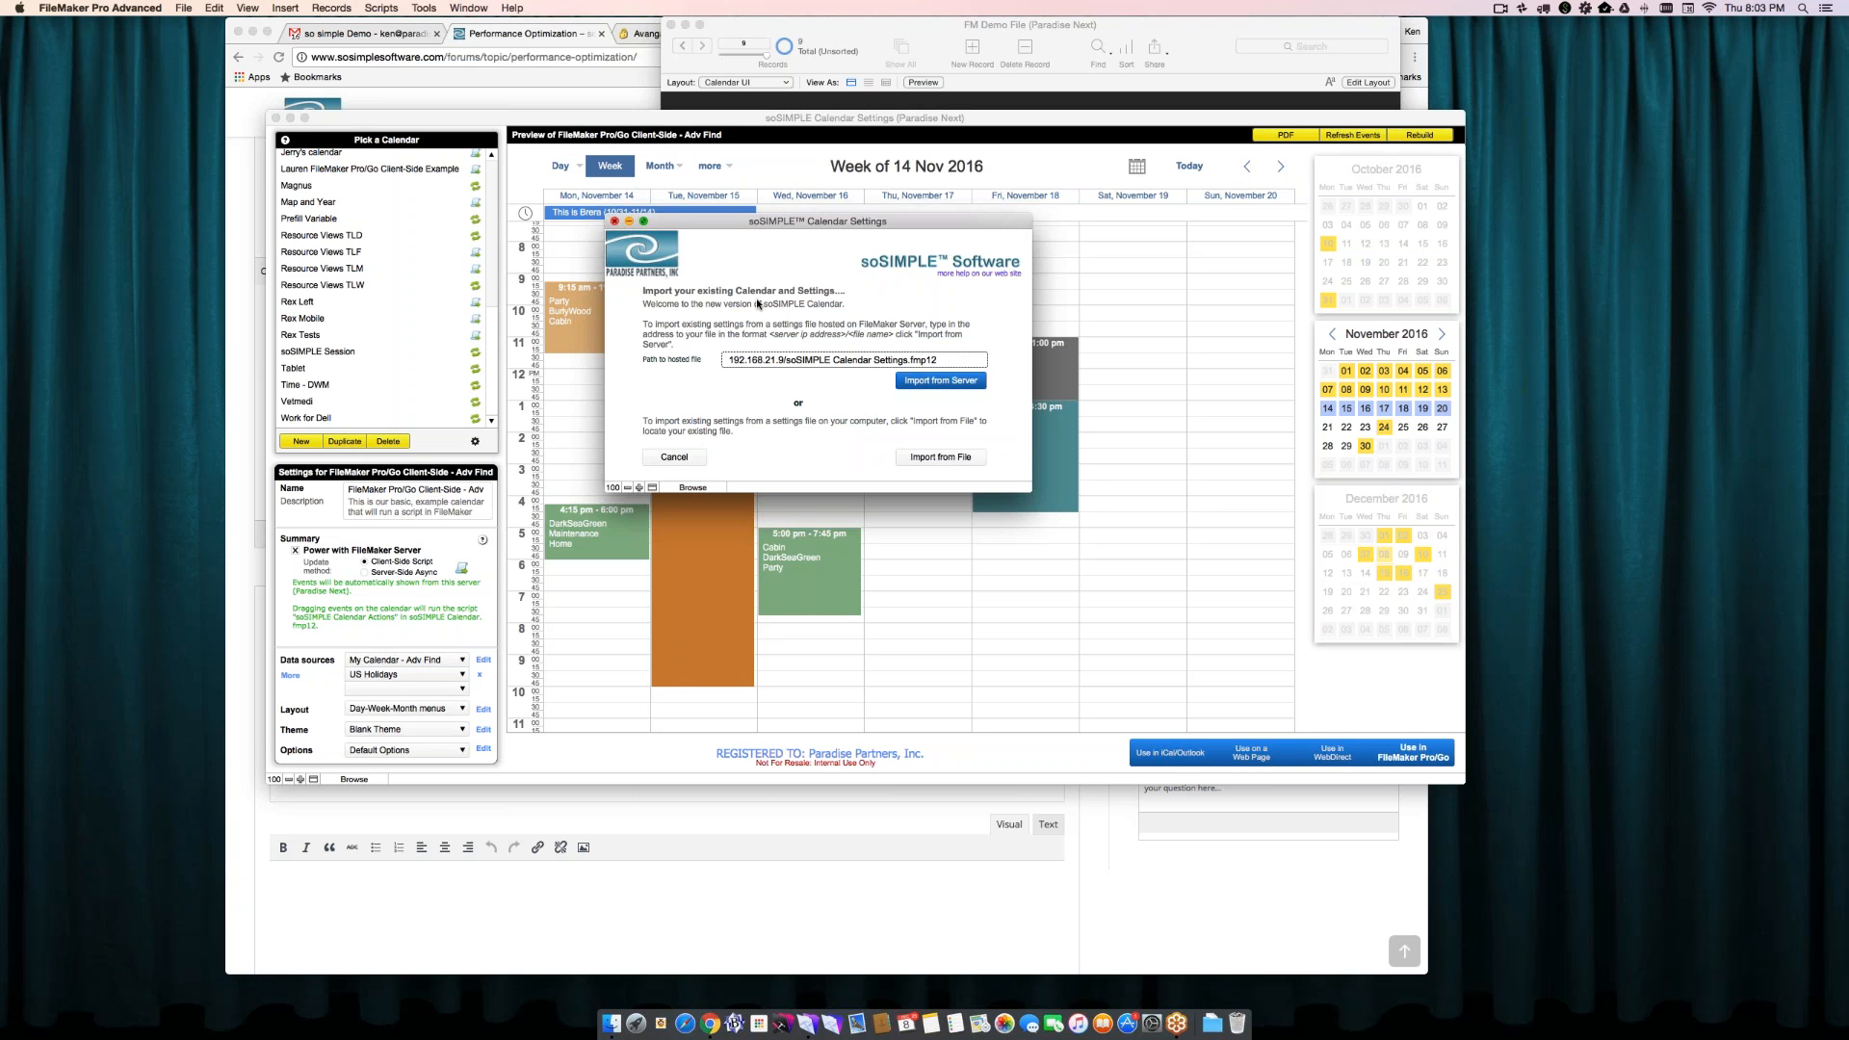
{"action": "left_click", "coordinate": [675, 458]}
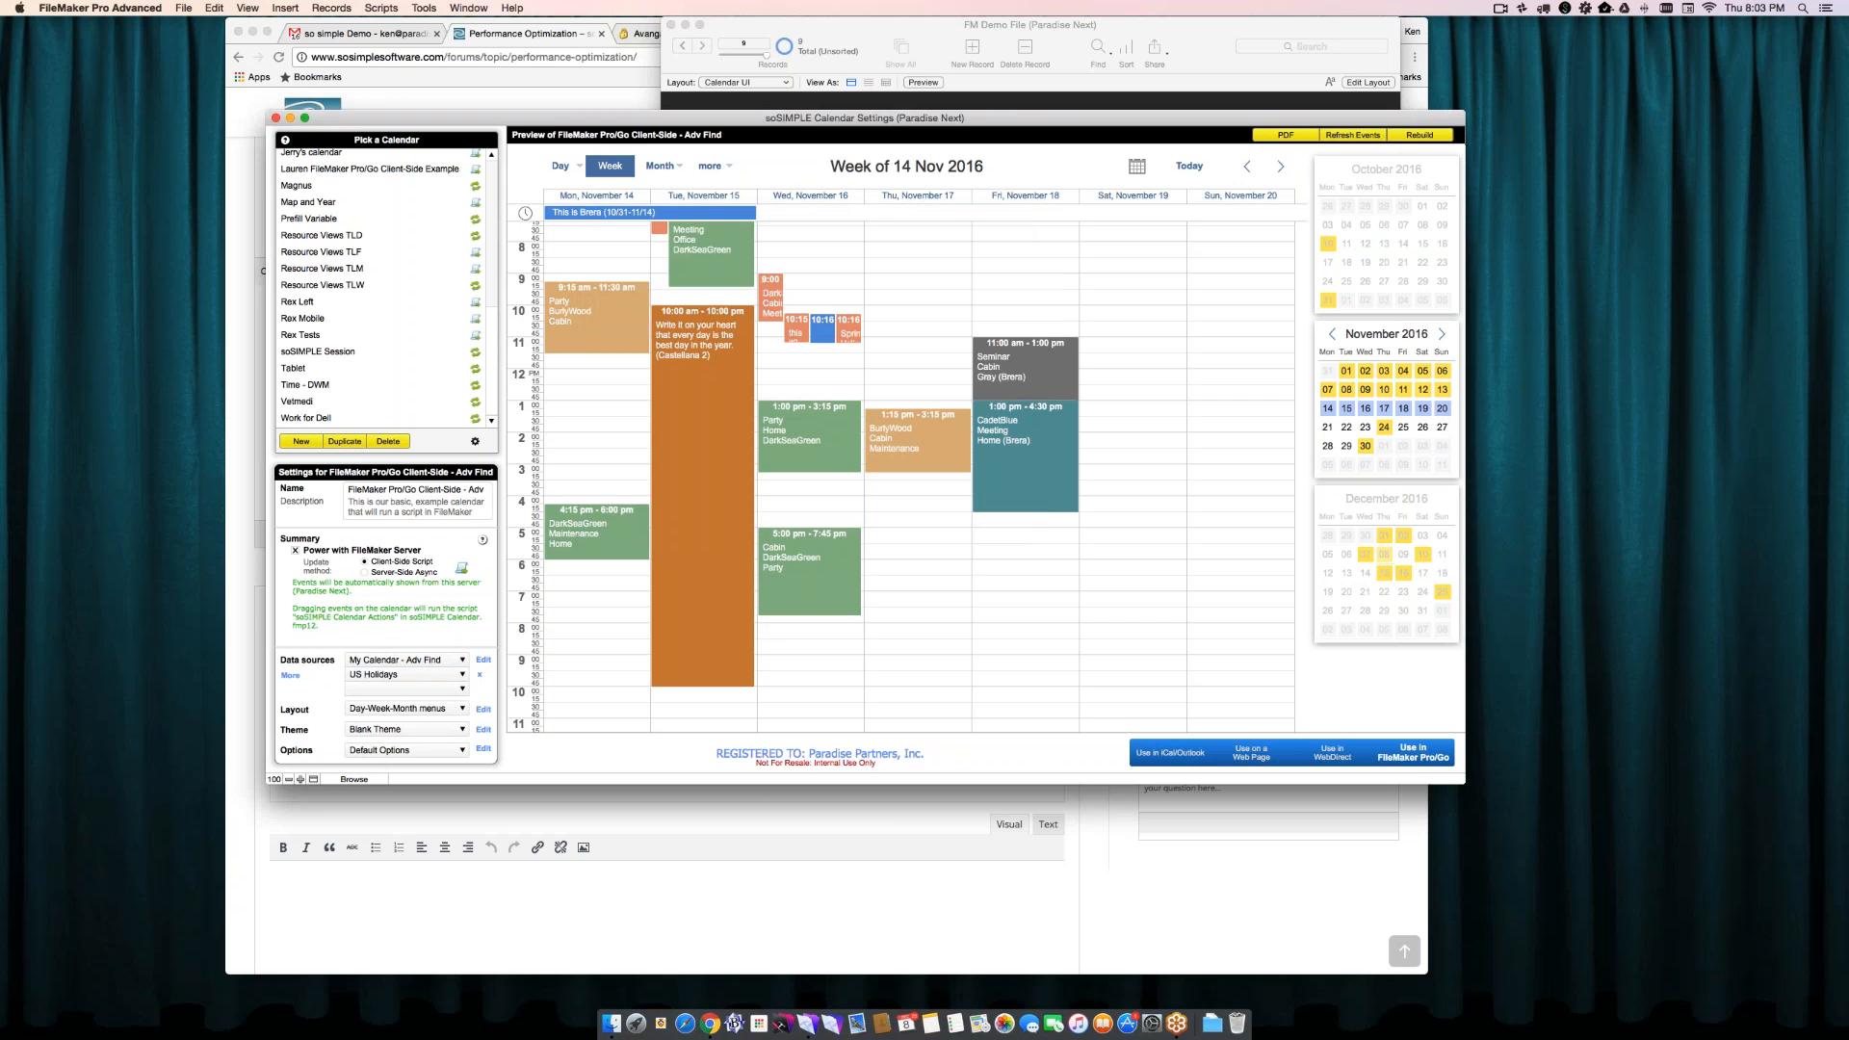
- Reopen the general soSIMPLE Calendar preferences, show the Google API Key for Maps field, and close them without changes
{"action": "left_click", "coordinate": [475, 441]}
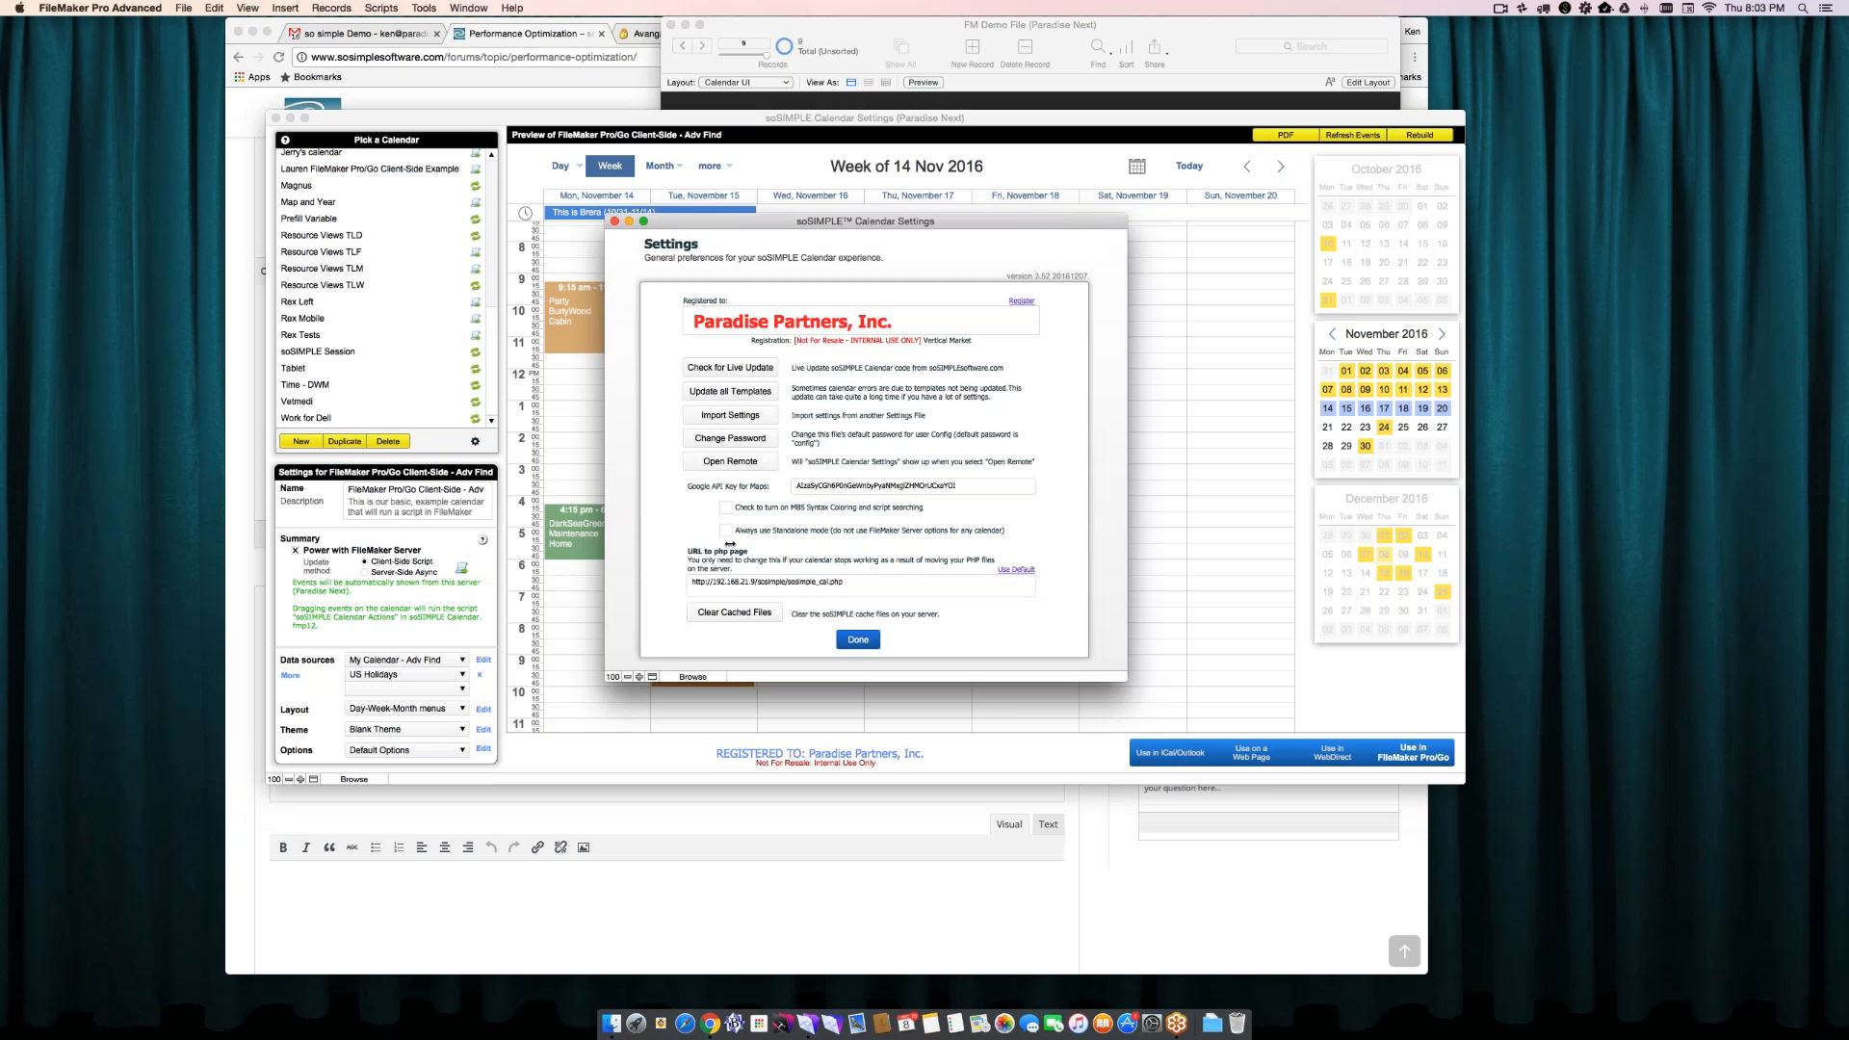
{"action": "left_click", "coordinate": [865, 487]}
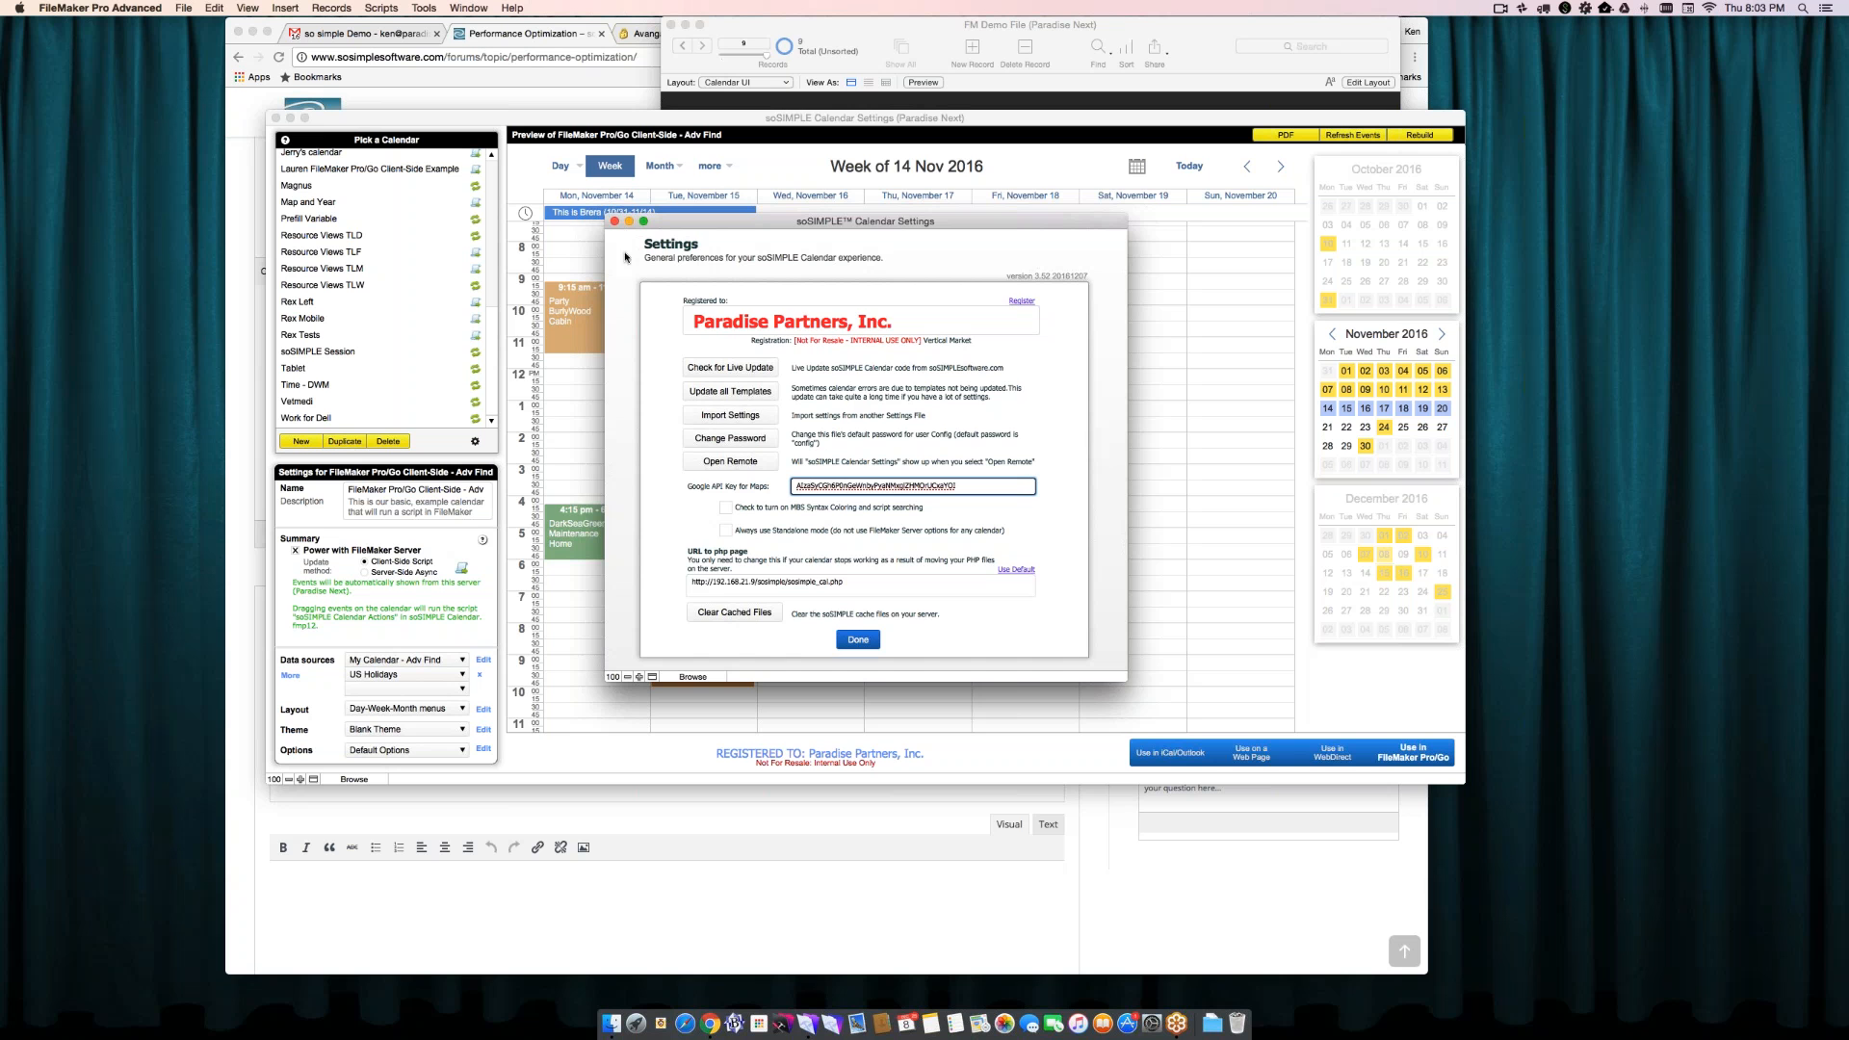
{"action": "left_click", "coordinate": [614, 222]}
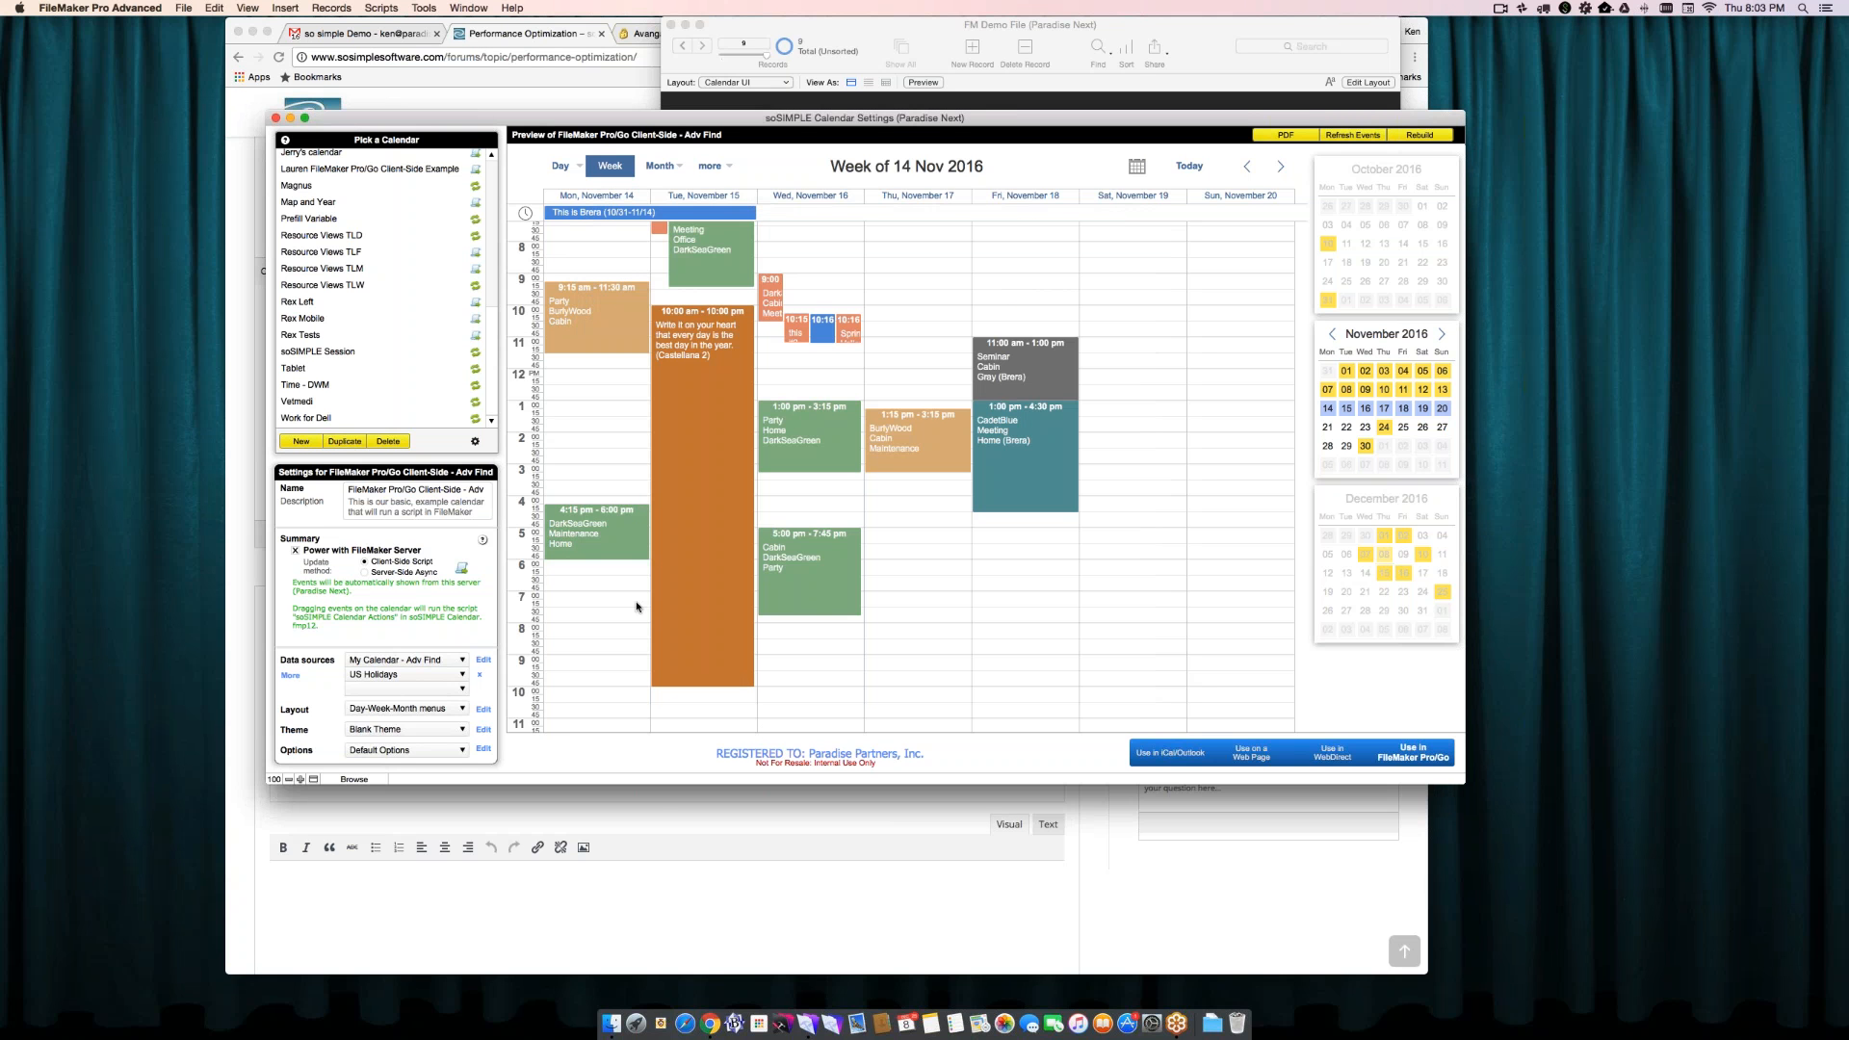
- Bring the forum page in Chrome to the front and return to the soSIMPLE Calendar Settings window in FileMaker
{"action": "left_click", "coordinate": [660, 817]}
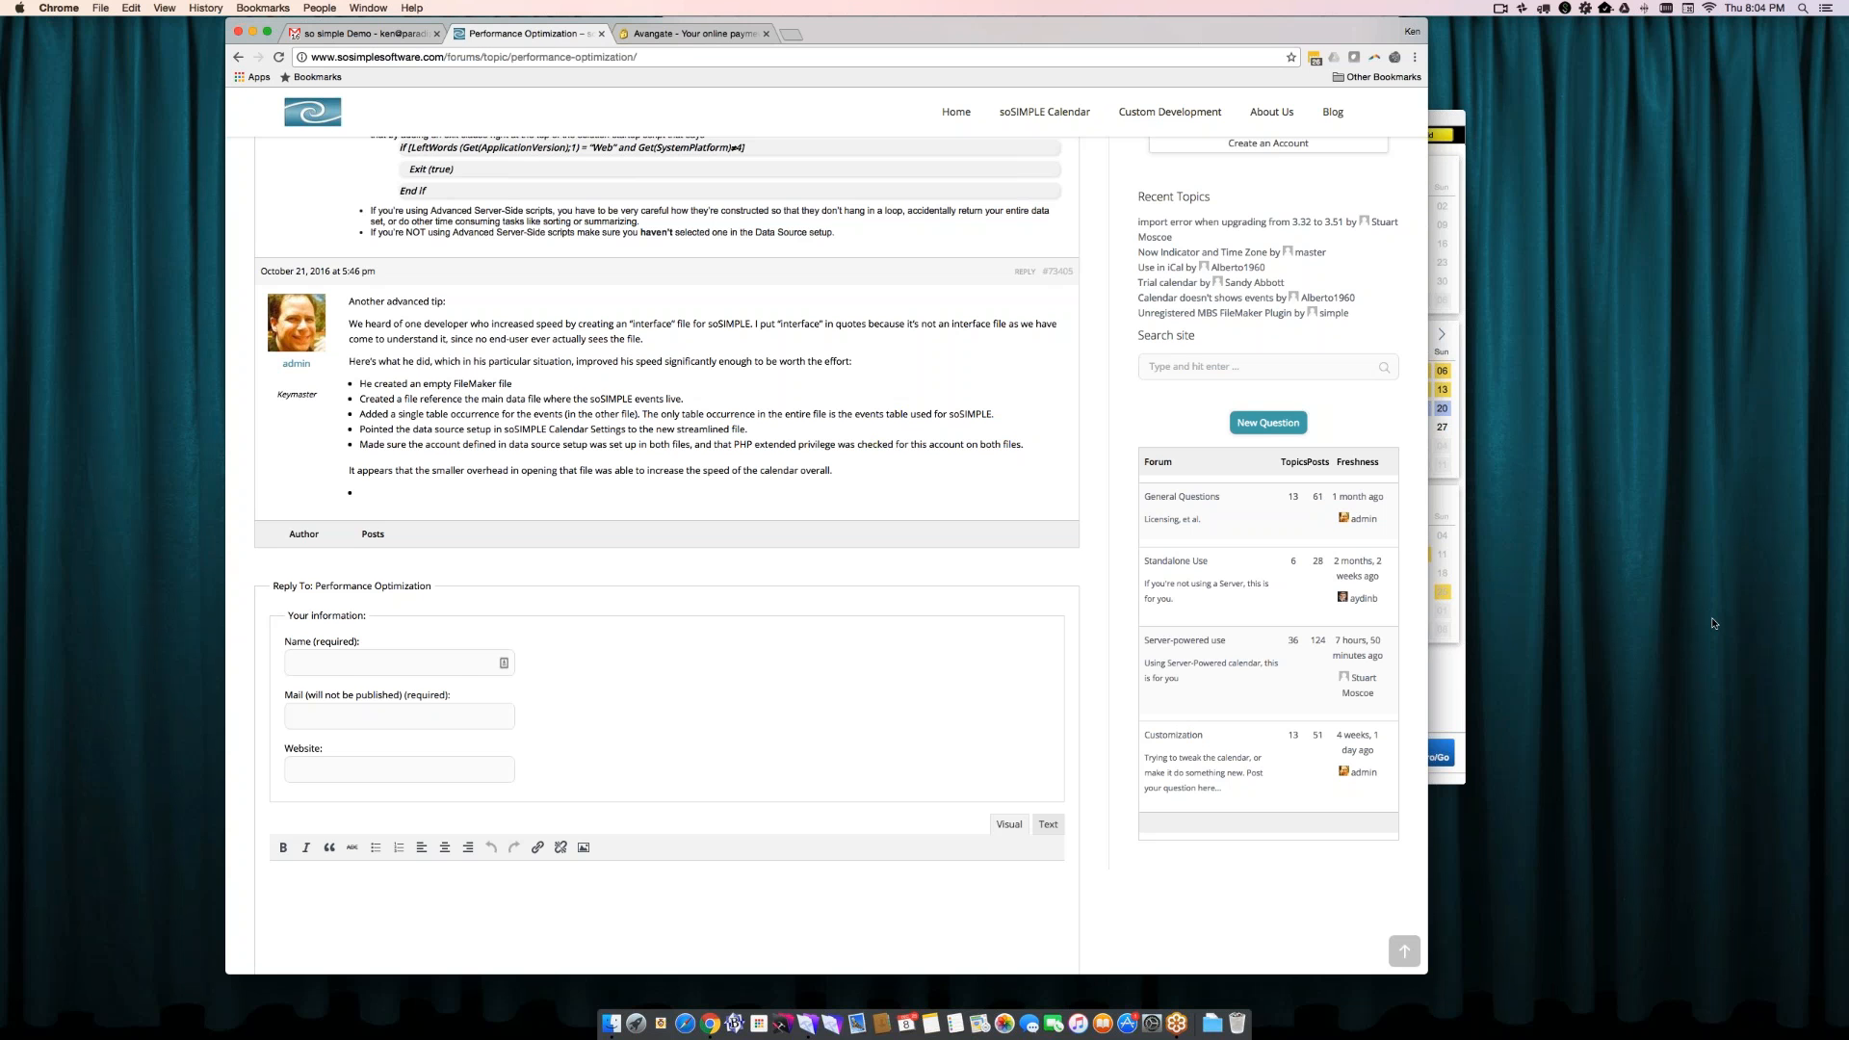
{"action": "left_click", "coordinate": [1444, 716]}
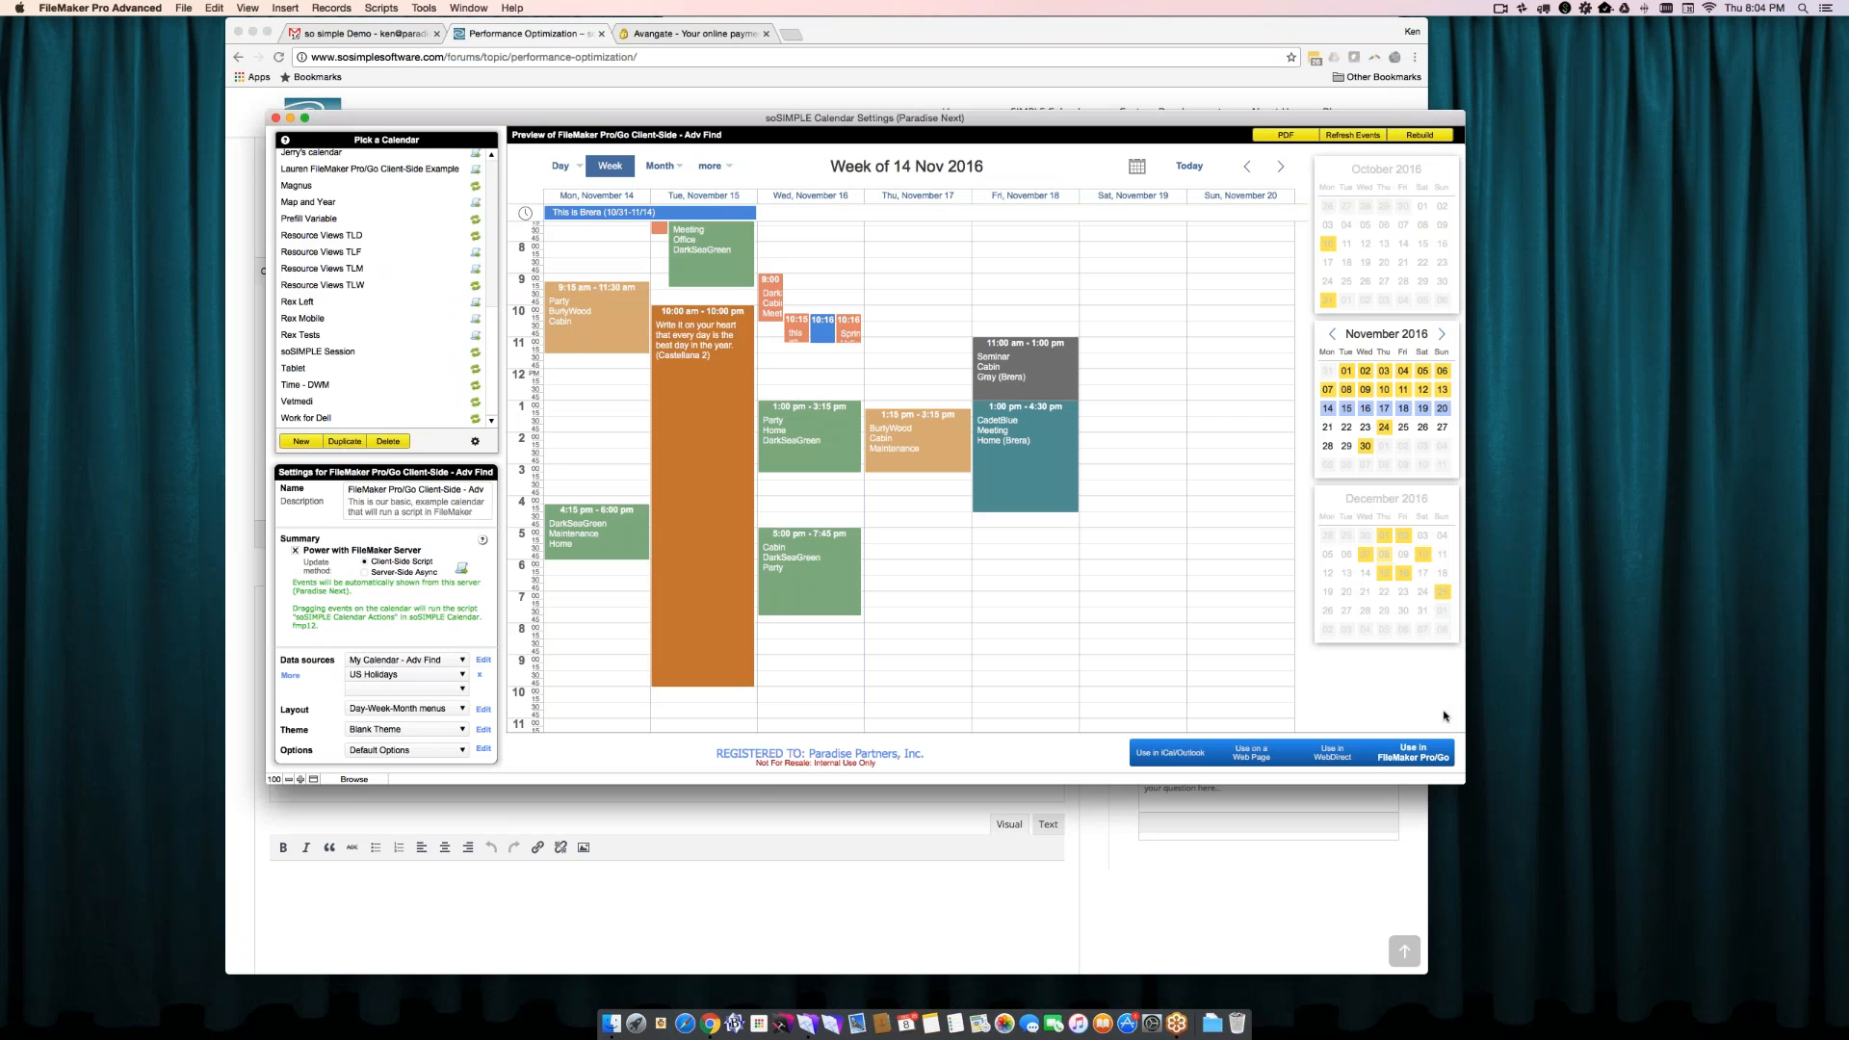